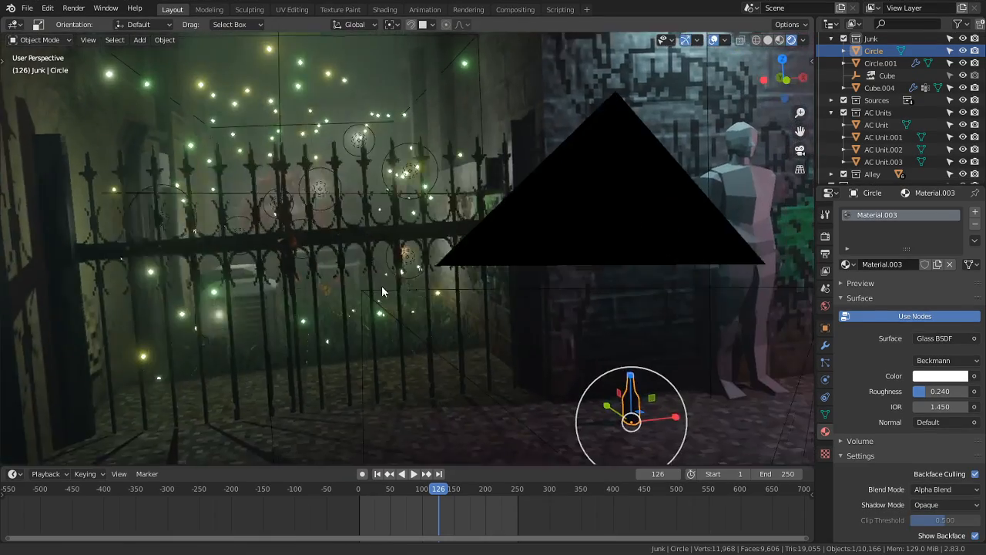
# Step: Move the low-poly human figure beside the gate about 0.72 m in the negative X direction
pyautogui.keyDown('shift'); pyautogui.moveTo(382, 292); pyautogui.dragTo(370, 283, button='middle'); pyautogui.keyUp('shift')
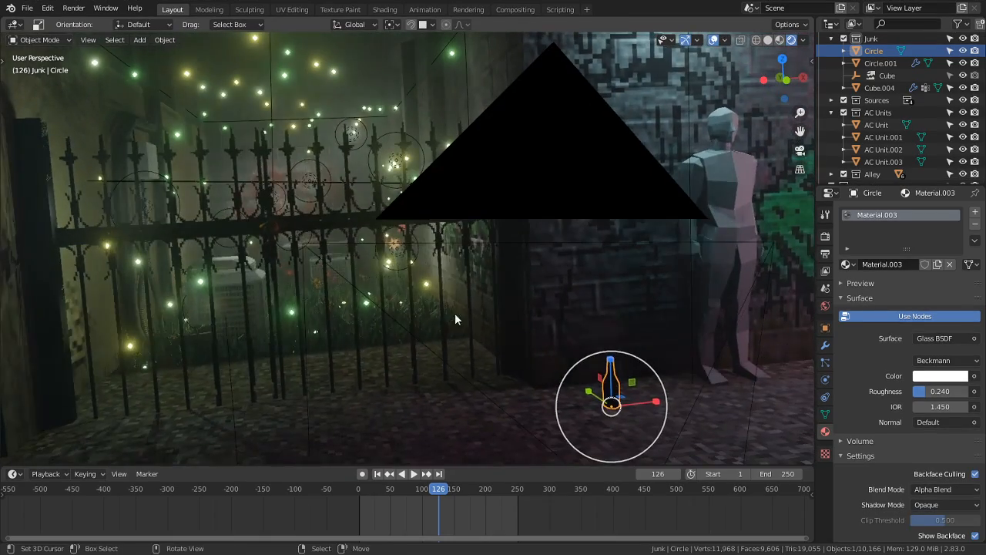
pyautogui.keyDown('shift'); pyautogui.moveTo(447, 286); pyautogui.dragTo(378, 262, button='middle'); pyautogui.keyUp('shift')
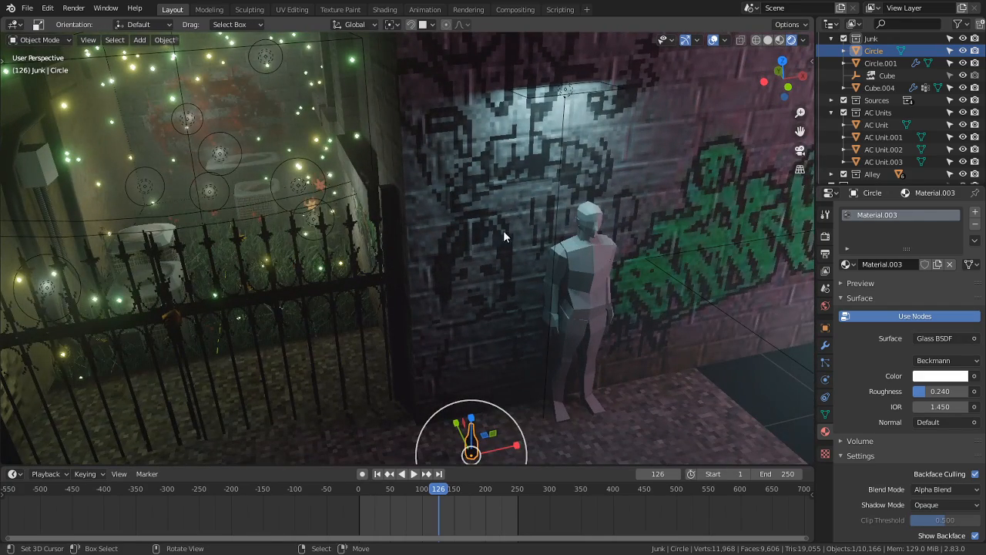
pyautogui.moveTo(598, 304); pyautogui.dragTo(558, 217, button='middle')
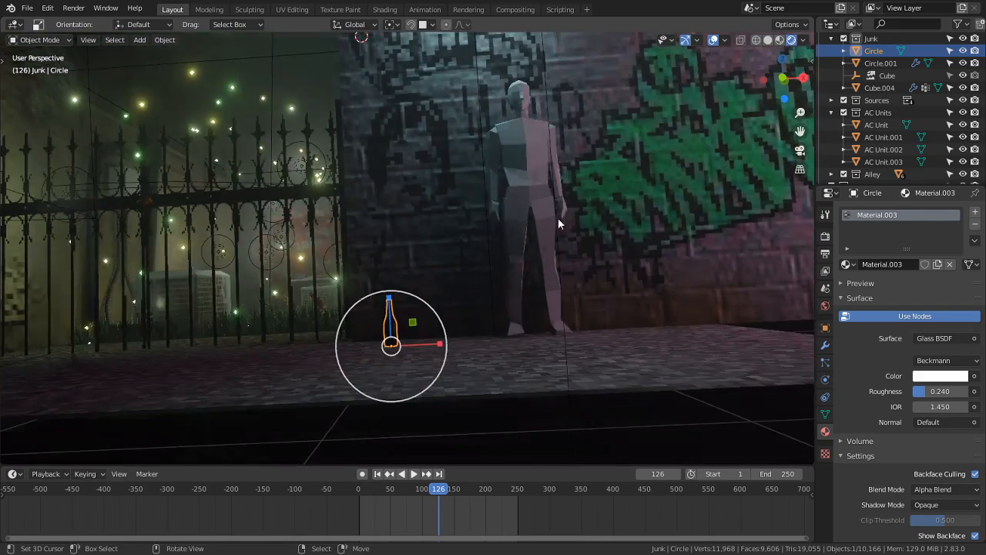
pyautogui.click(543, 208)
pyautogui.press('g')
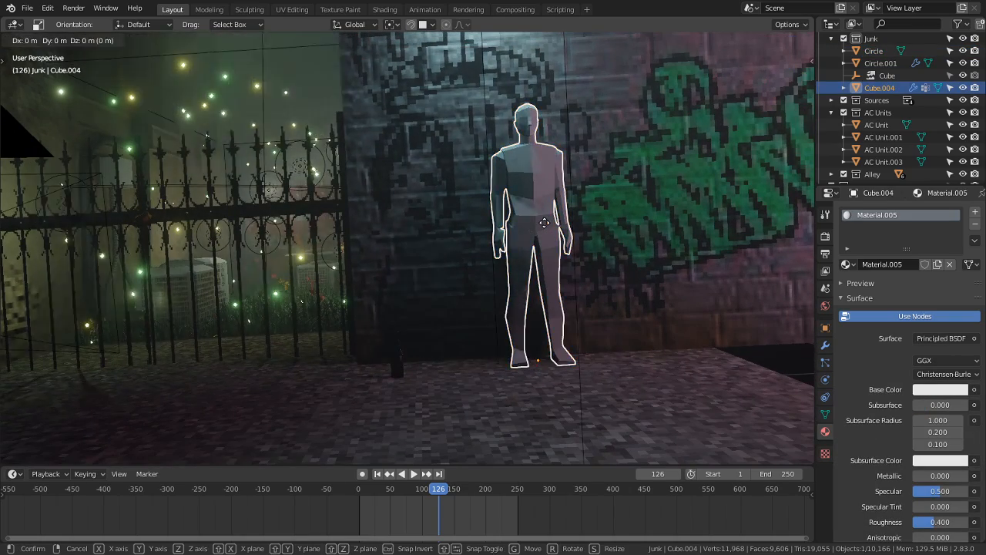
pyautogui.press('x')
pyautogui.click(456, 241)
pyautogui.moveTo(456, 241); pyautogui.dragTo(479, 239, button='middle')
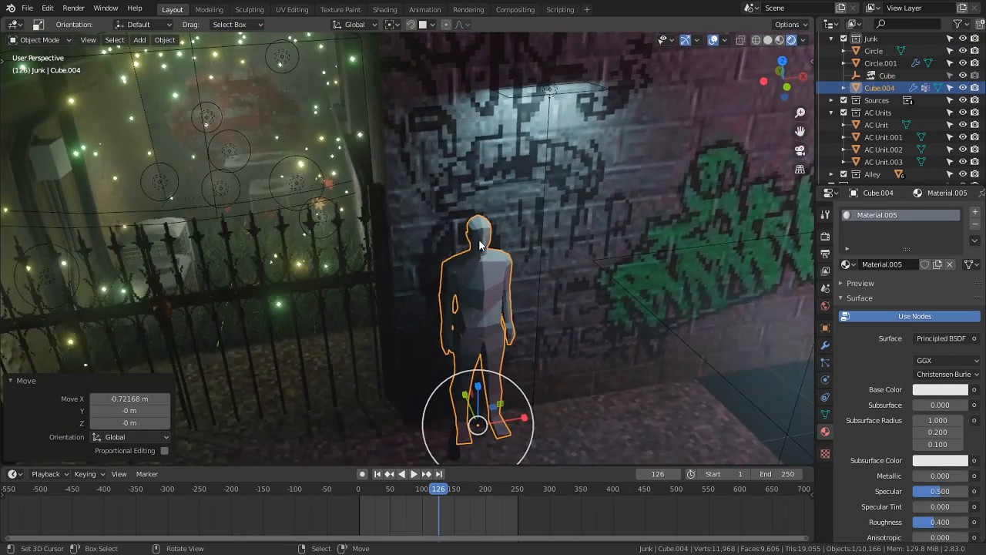
# Step: Delete the low-poly human figure standing by the graffiti wall
pyautogui.press('x')
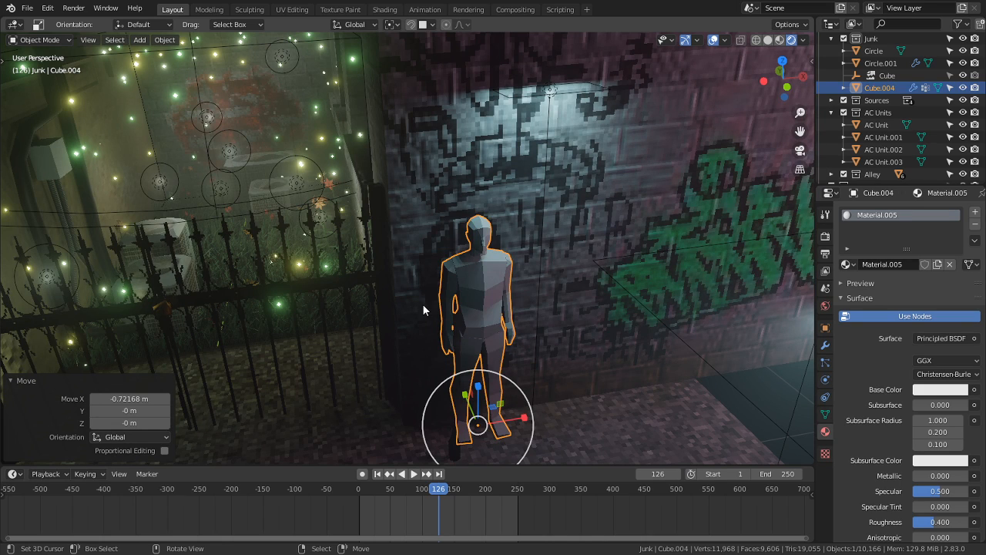
pyautogui.press('x')
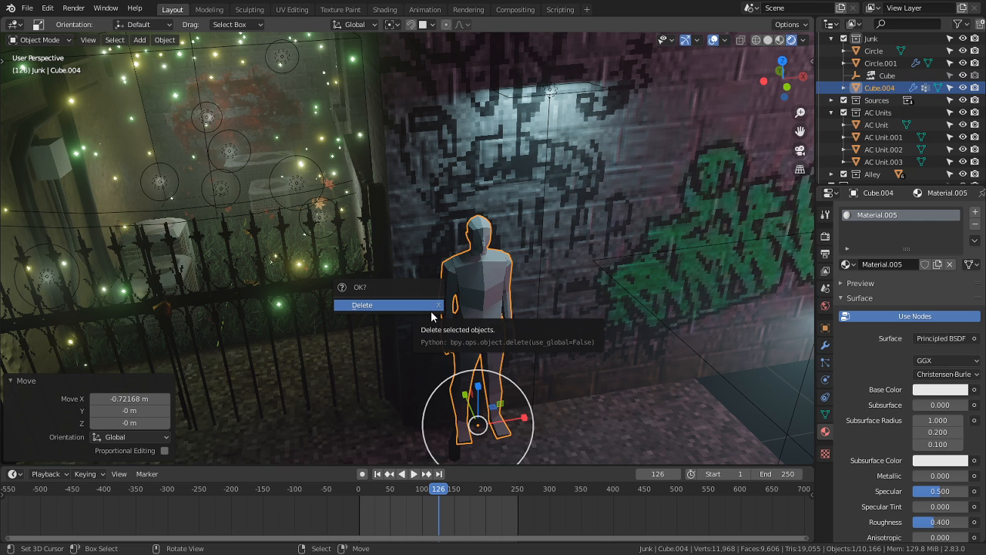
pyautogui.click(427, 305)
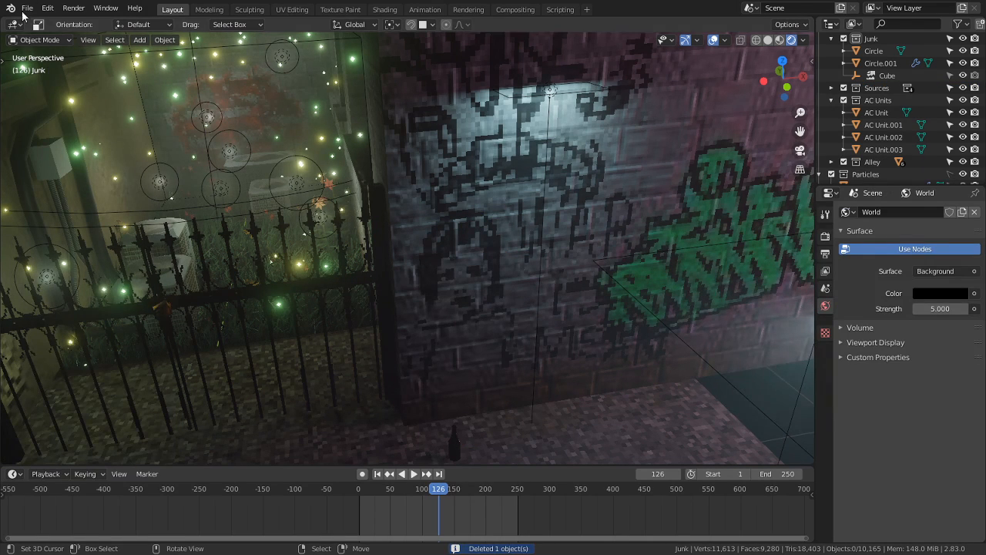
# Step: Append the object Frtiz from Cat Person.blend in the Cat Business man folder
pyautogui.click(33, 11)
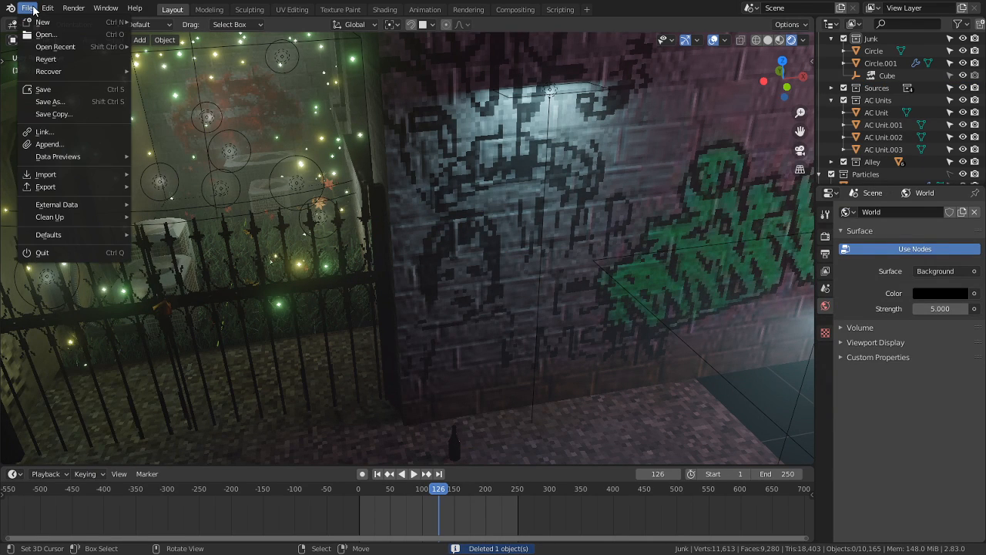
pyautogui.click(66, 144)
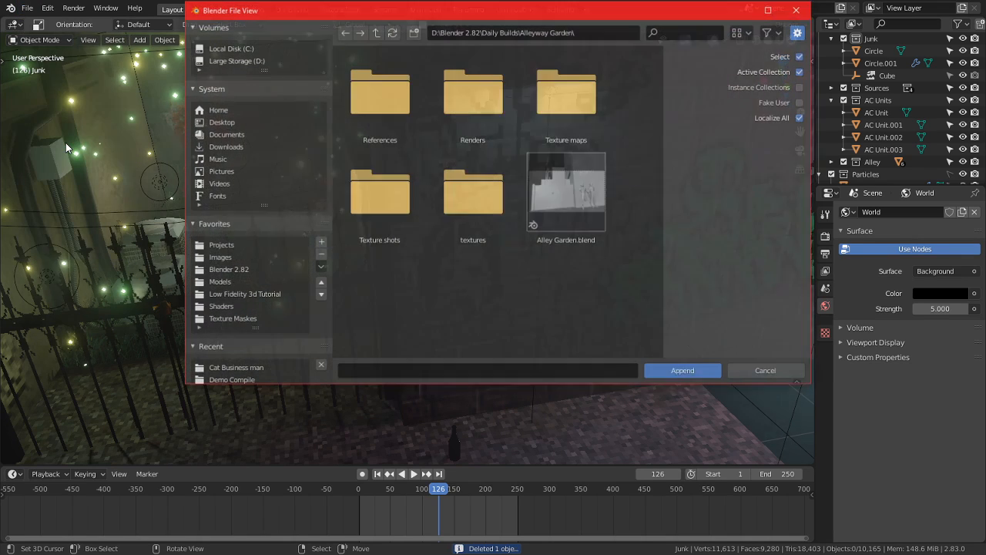
pyautogui.click(376, 32)
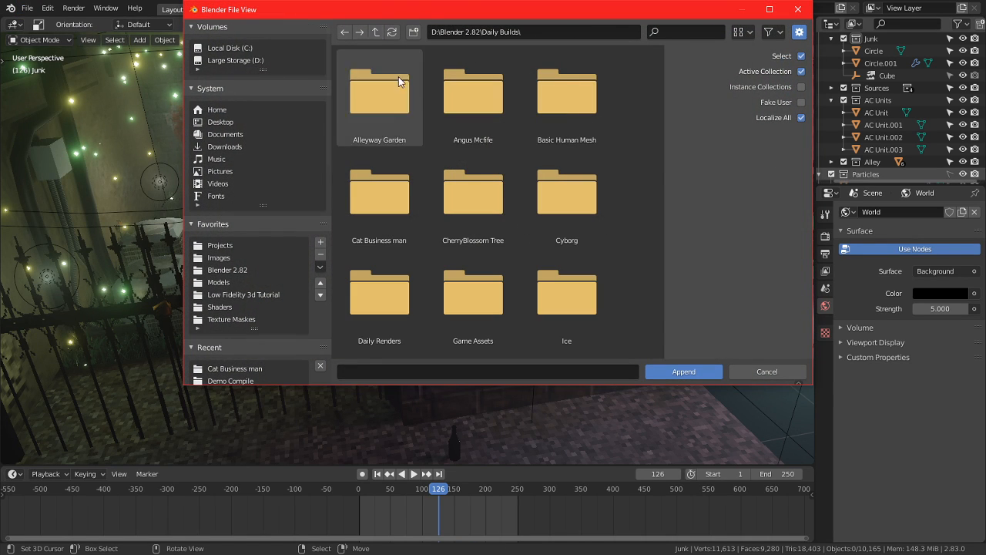
pyautogui.doubleClick(373, 202)
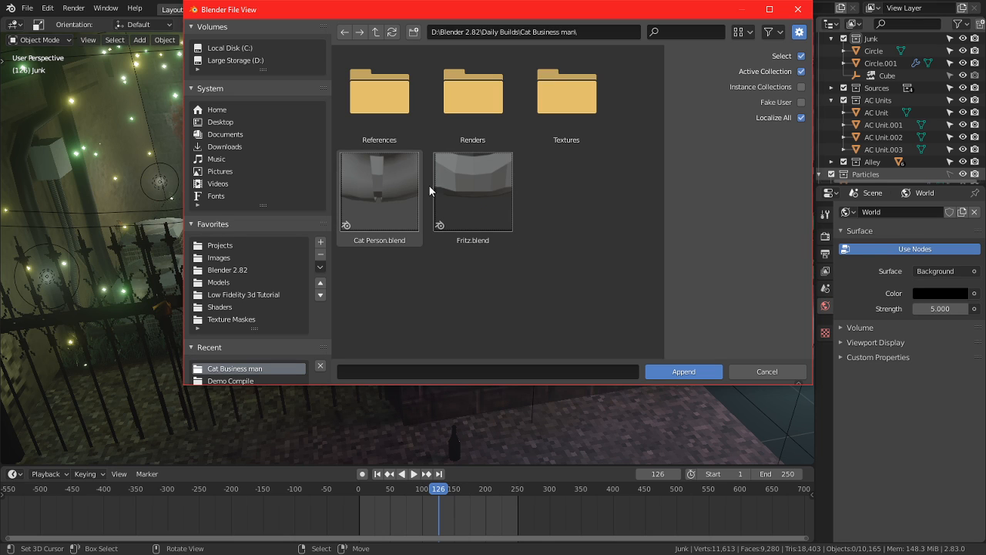
pyautogui.doubleClick(390, 183)
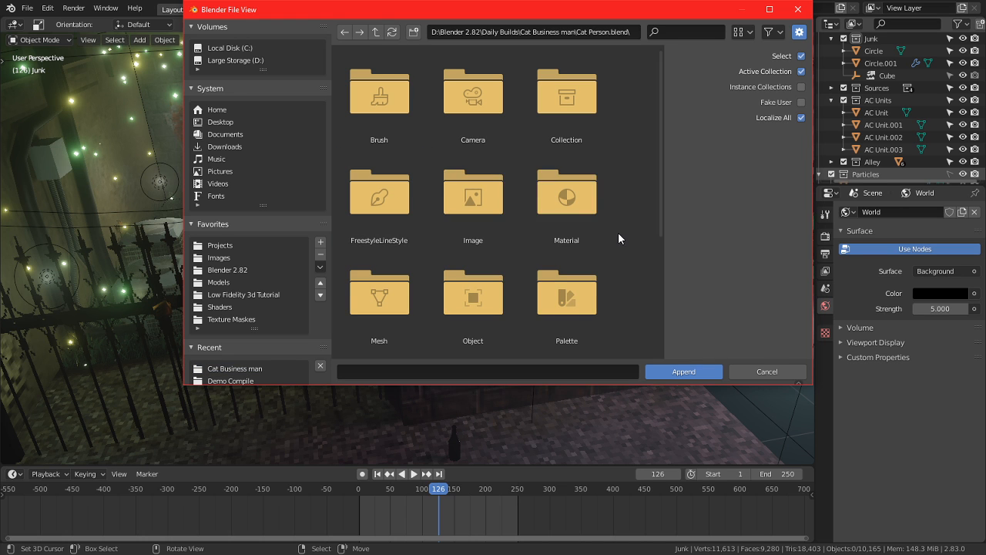
pyautogui.doubleClick(473, 296)
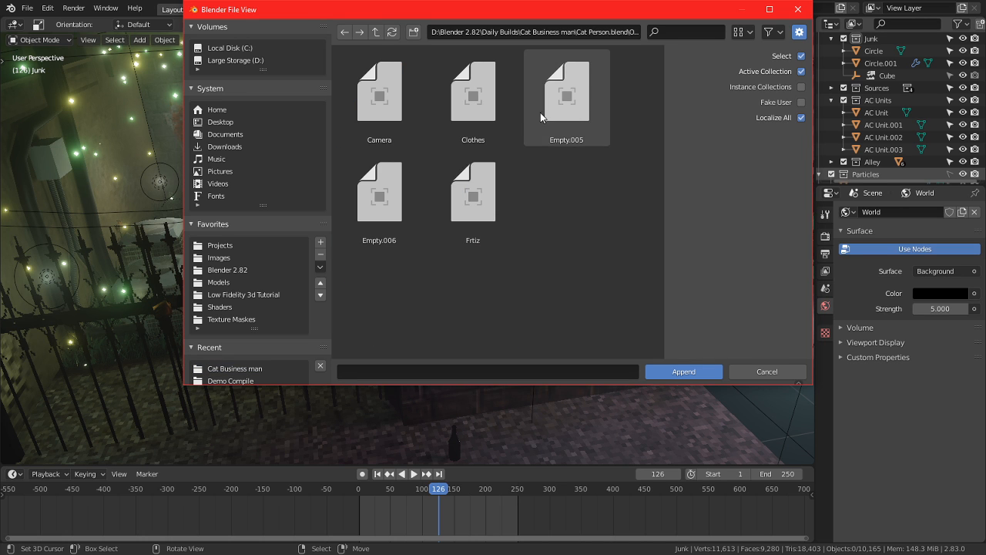
pyautogui.doubleClick(464, 181)
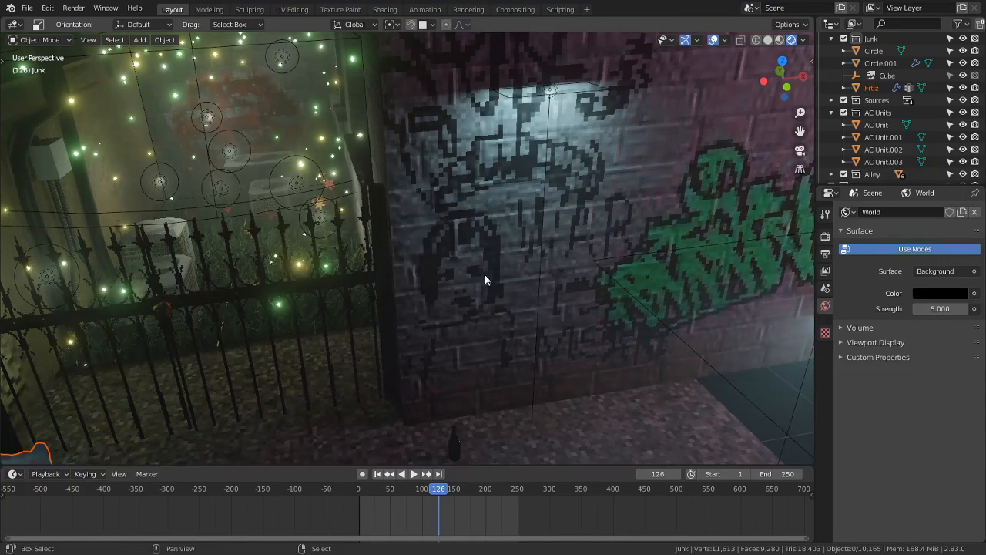
# Step: Move the cat figure across the ground about 2.34 m in X and 1.54 m in Y, placing it beside the gate
pyautogui.scroll(-5, 484, 274)
pyautogui.scroll(3, 417, 296)
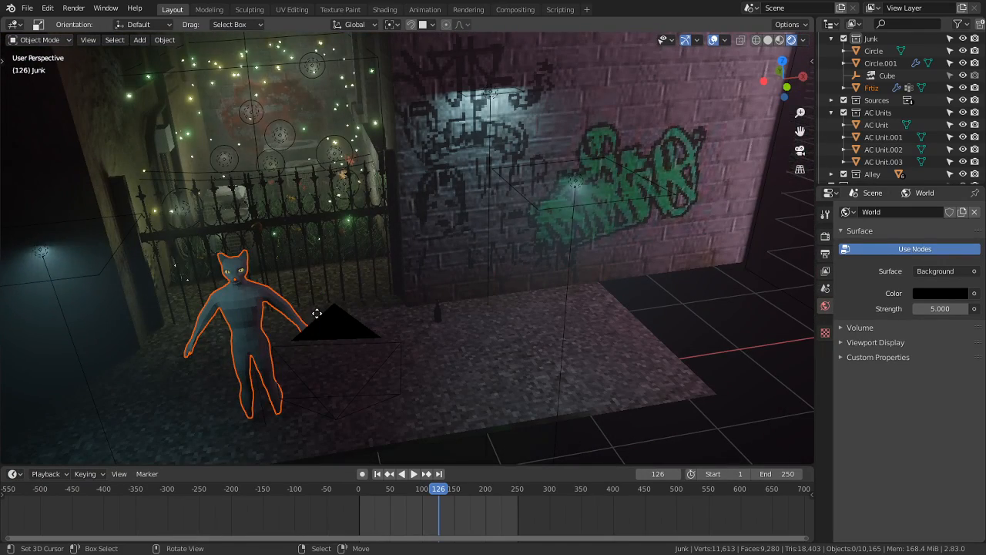
pyautogui.press('g')
pyautogui.hotkey('shift', 'z')
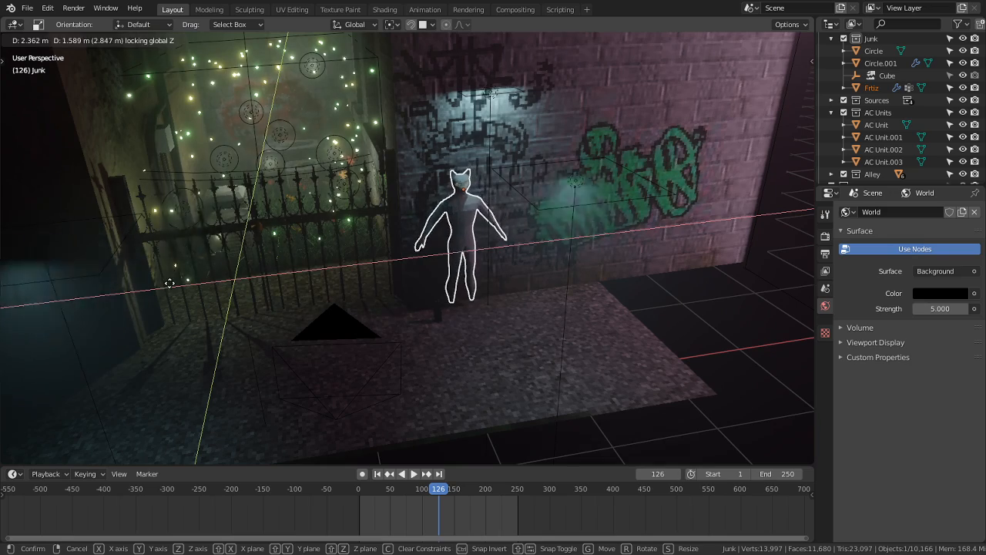
pyautogui.click(167, 299)
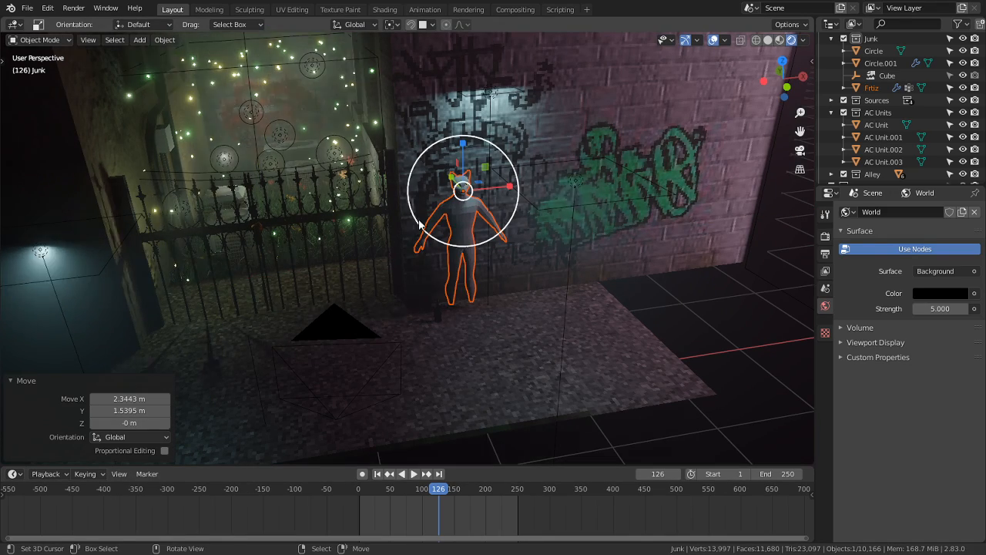
# Step: Examine the cat figure's body and one of its hands up close
pyautogui.scroll(6, 462, 231)
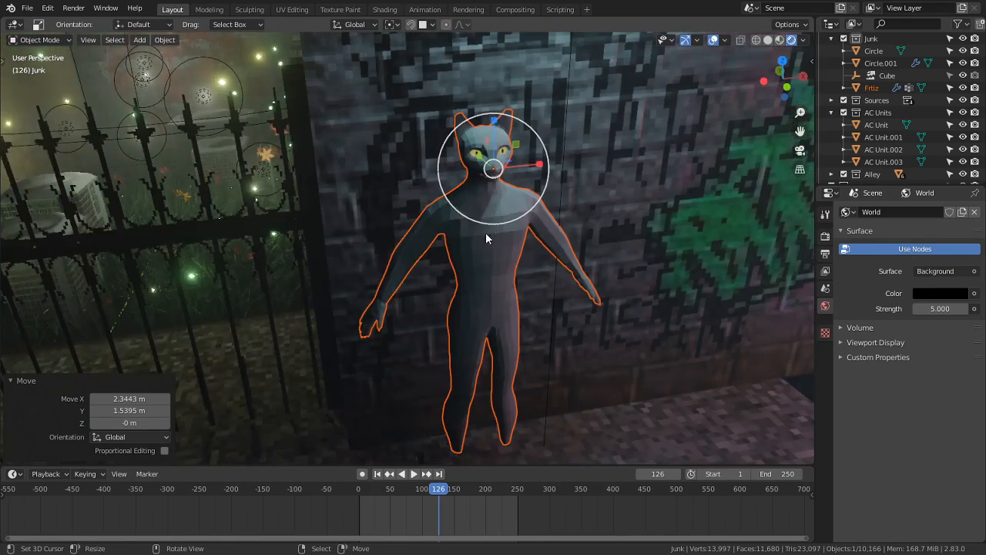
pyautogui.scroll(2, 463, 247)
pyautogui.moveTo(450, 269); pyautogui.dragTo(424, 262, button='middle')
pyautogui.keyDown('alt'); pyautogui.scroll(1, 545, 335); pyautogui.keyUp('alt')
pyautogui.keyDown('alt'); pyautogui.middleClick(547, 342); pyautogui.keyUp('alt')
pyautogui.scroll(4, 453, 215)
pyautogui.scroll(5, 416, 266)
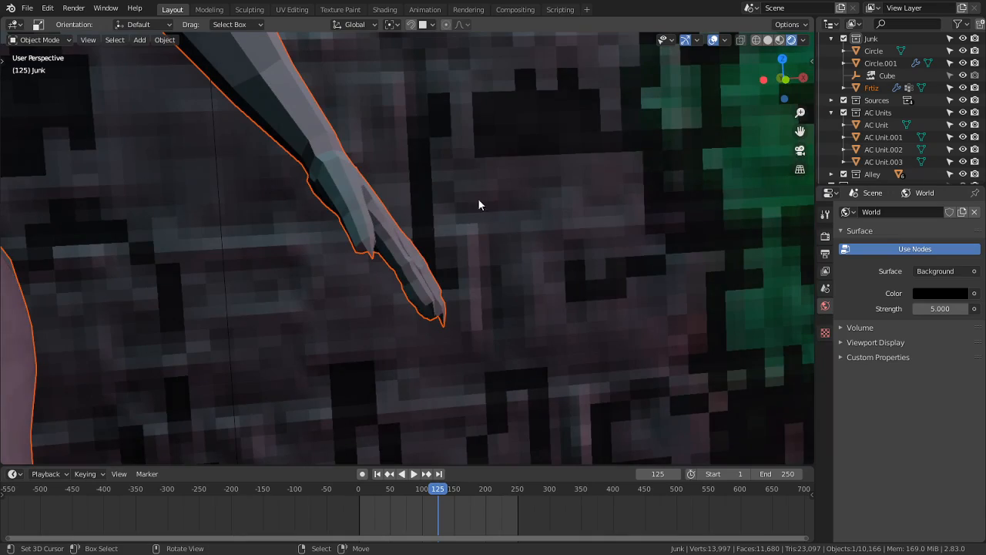
# Step: Switch the viewport to solid shading and examine the cat figure's mesh from several angles
pyautogui.moveTo(479, 198)
pyautogui.mouseDown(button='middle')
pyautogui.moveTo(326, 220)
pyautogui.moveTo(363, 282)
pyautogui.moveTo(387, 209)
pyautogui.moveTo(504, 146)
pyautogui.moveTo(501, 173)
pyautogui.mouseUp(button='middle')
pyautogui.click(767, 40)
pyautogui.moveTo(409, 266); pyautogui.dragTo(375, 290, button='middle')
pyautogui.scroll(-8, 391, 312)
pyautogui.moveTo(380, 231); pyautogui.dragTo(590, 257, button='middle')
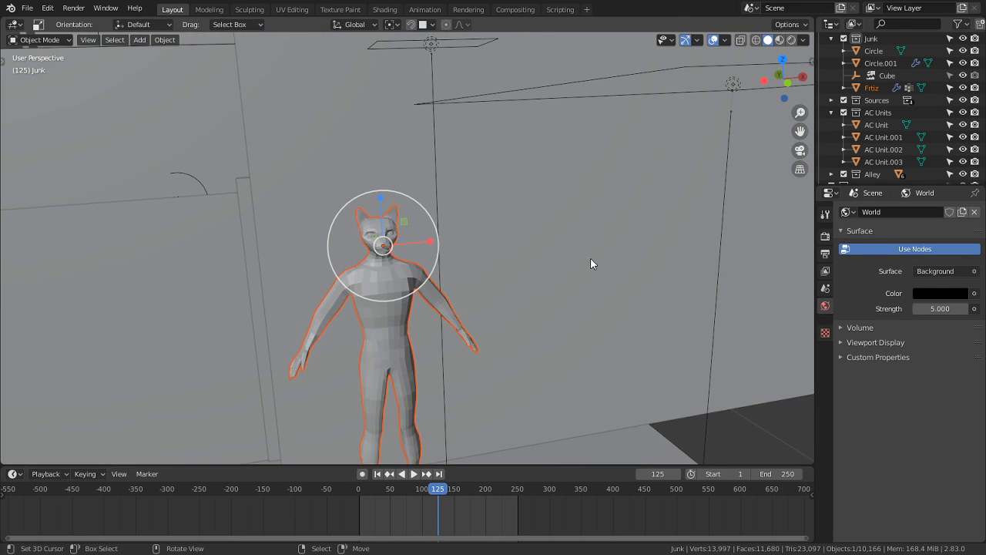
pyautogui.moveTo(523, 117); pyautogui.dragTo(527, 282, button='middle')
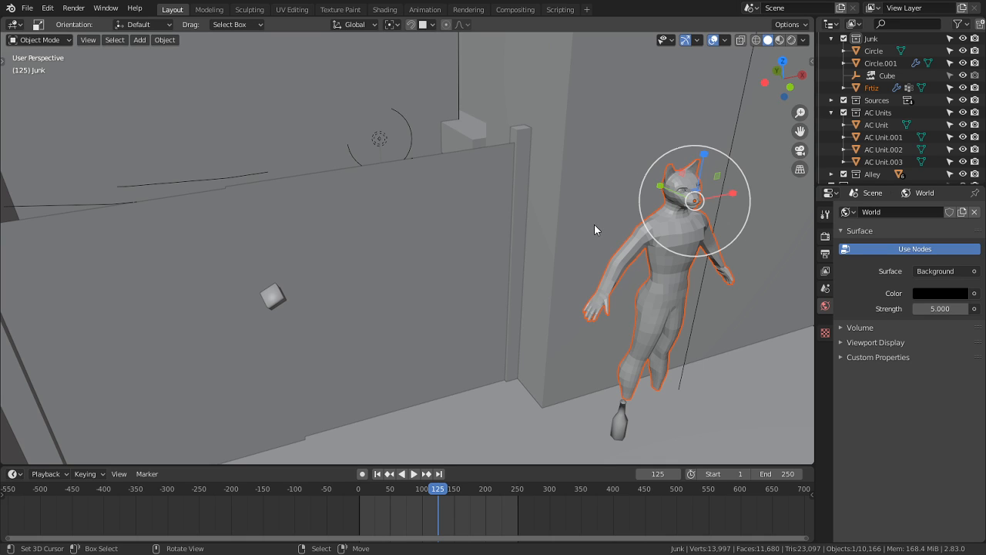
pyautogui.moveTo(594, 228); pyautogui.dragTo(482, 196, button='middle')
pyautogui.keyDown('shift'); pyautogui.moveTo(409, 178); pyautogui.dragTo(387, 171, button='middle'); pyautogui.keyUp('shift')
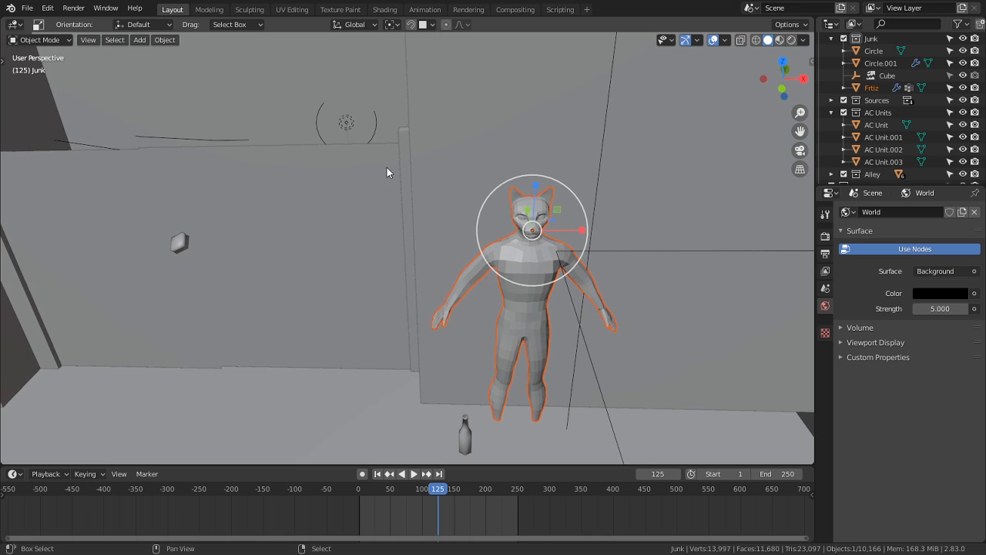
# Step: Switch the viewport to material preview shading and delete the cat figure
pyautogui.click(779, 40)
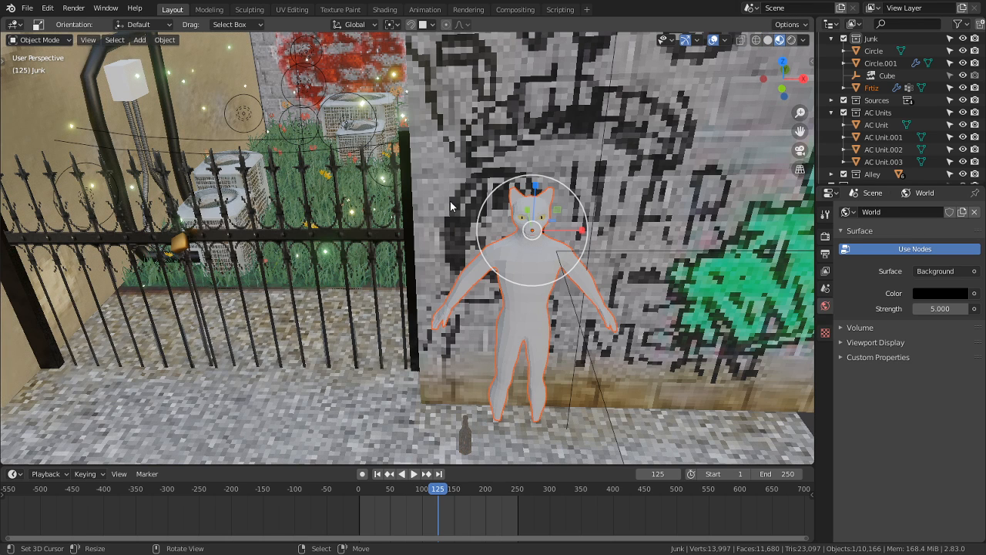
pyautogui.moveTo(468, 220); pyautogui.dragTo(502, 213, button='middle')
pyautogui.press('x')
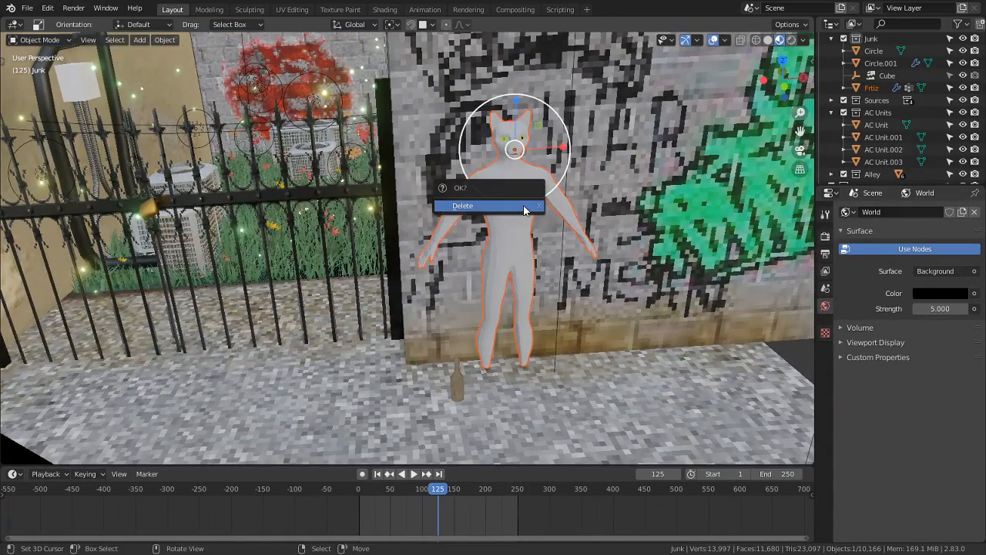
pyautogui.click(523, 205)
# Step: Examine the garden behind the gate and the graffiti on its side wall below the window ledge
pyautogui.scroll(-3, 466, 267)
pyautogui.moveTo(508, 281); pyautogui.dragTo(540, 329, button='middle')
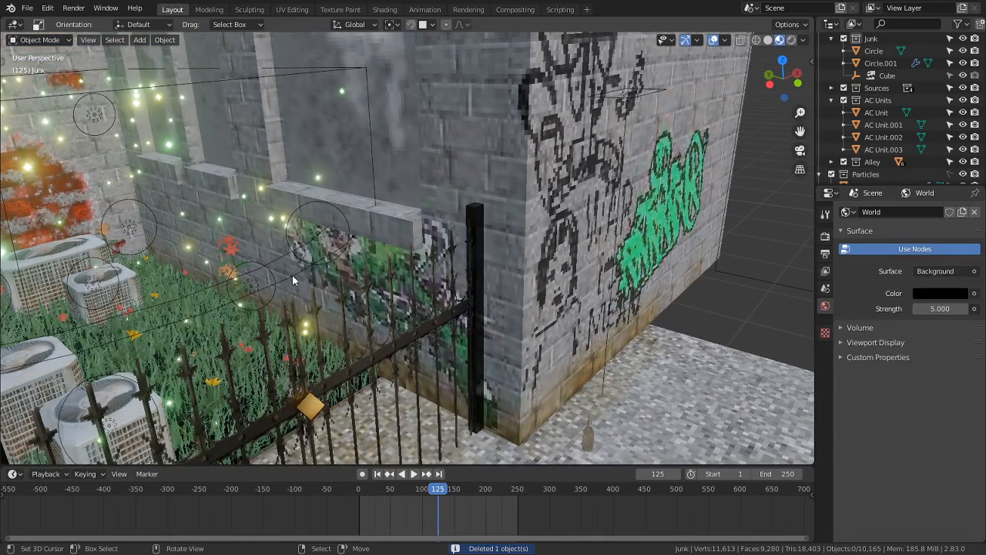
pyautogui.moveTo(292, 275); pyautogui.dragTo(375, 336, button='middle')
pyautogui.moveTo(167, 285); pyautogui.dragTo(304, 253, button='middle')
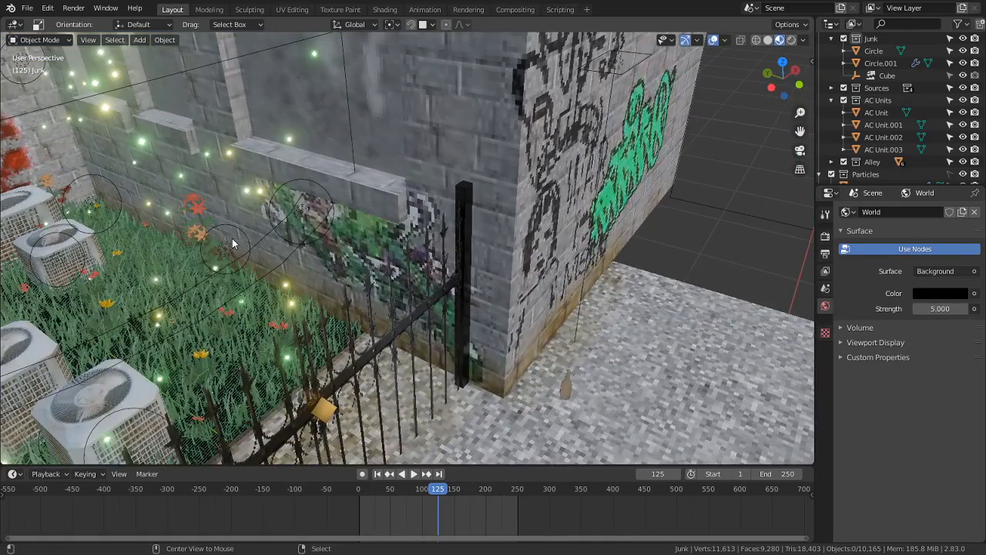
pyautogui.moveTo(232, 238); pyautogui.dragTo(291, 189, button='middle')
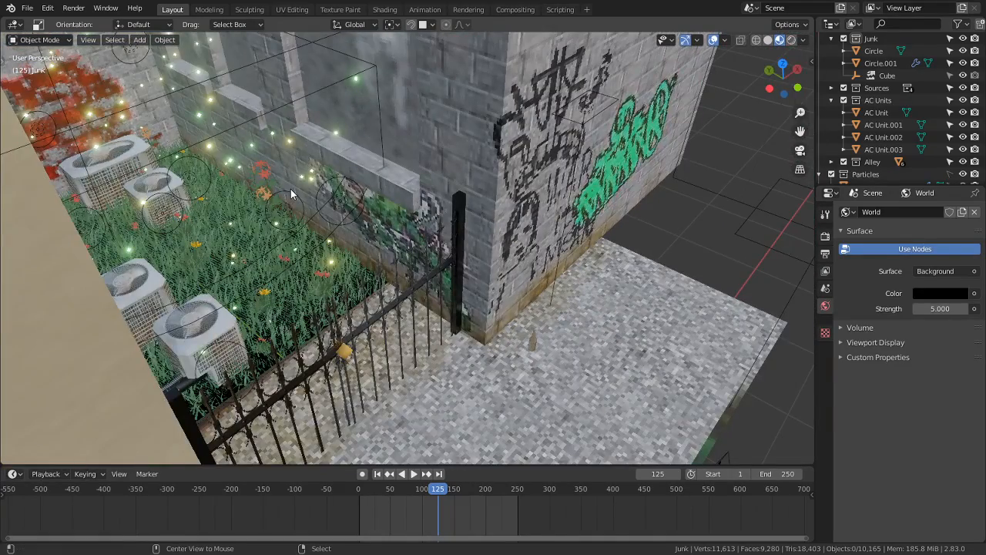
pyautogui.keyDown('alt'); pyautogui.middleClick(291, 190); pyautogui.keyUp('alt')
pyautogui.scroll(4, 298, 194)
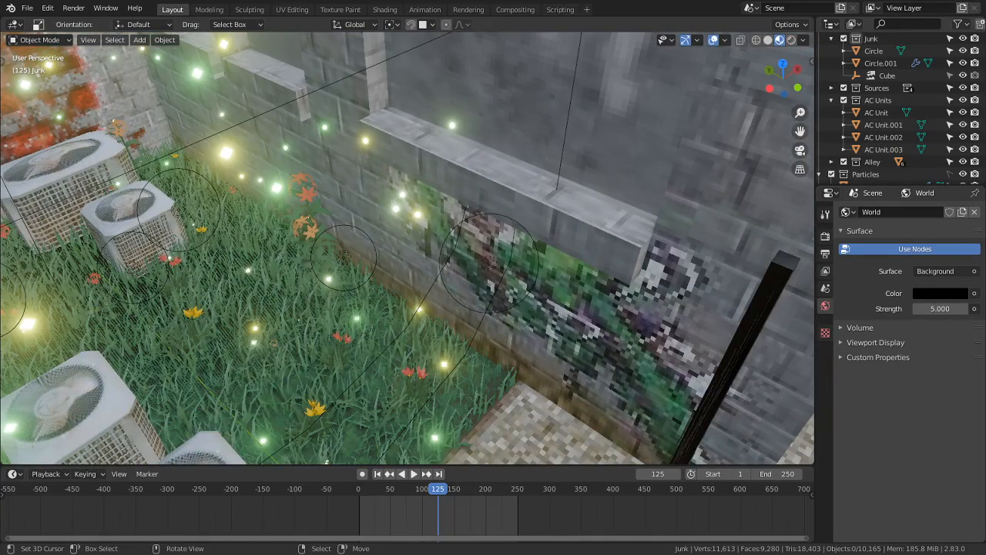
# Step: Check the clematis vine reference photo in the web browser and return to the Blender scene
pyautogui.moveTo(2, 254); pyautogui.dragTo(639, 2)
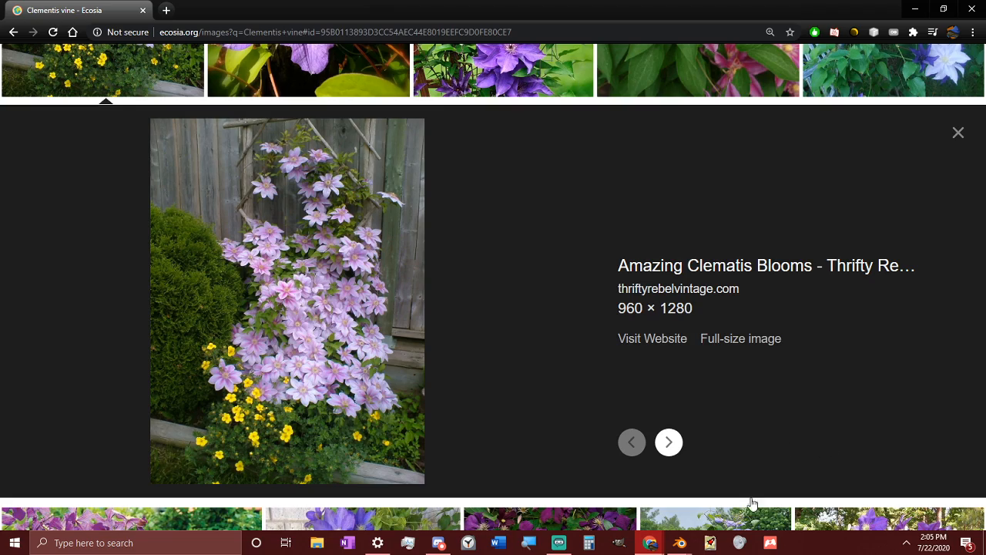
pyautogui.moveTo(680, 544)
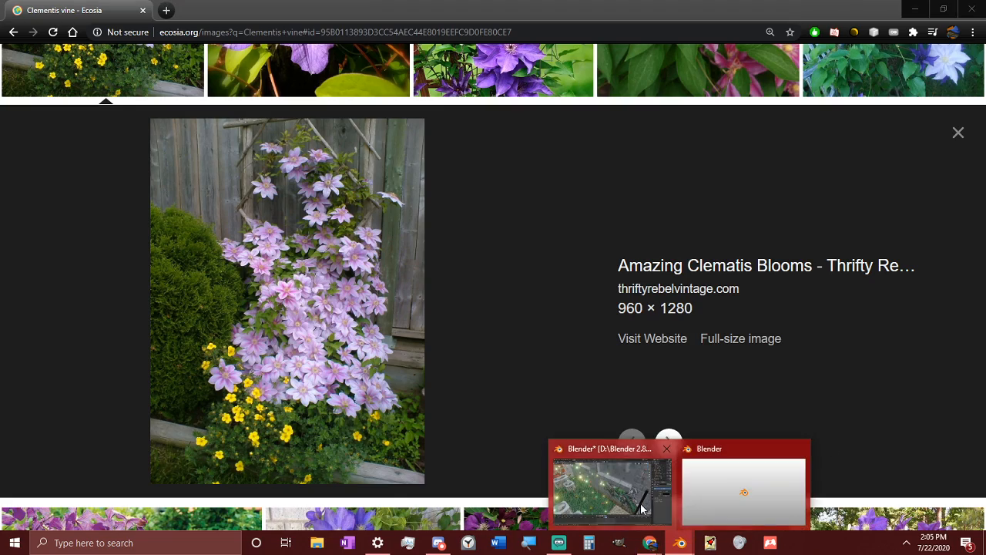
pyautogui.click(617, 493)
# Step: Examine the gate, the piped wall and the garden from the front and from a low side angle
pyautogui.moveTo(531, 284); pyautogui.dragTo(437, 281, button='middle')
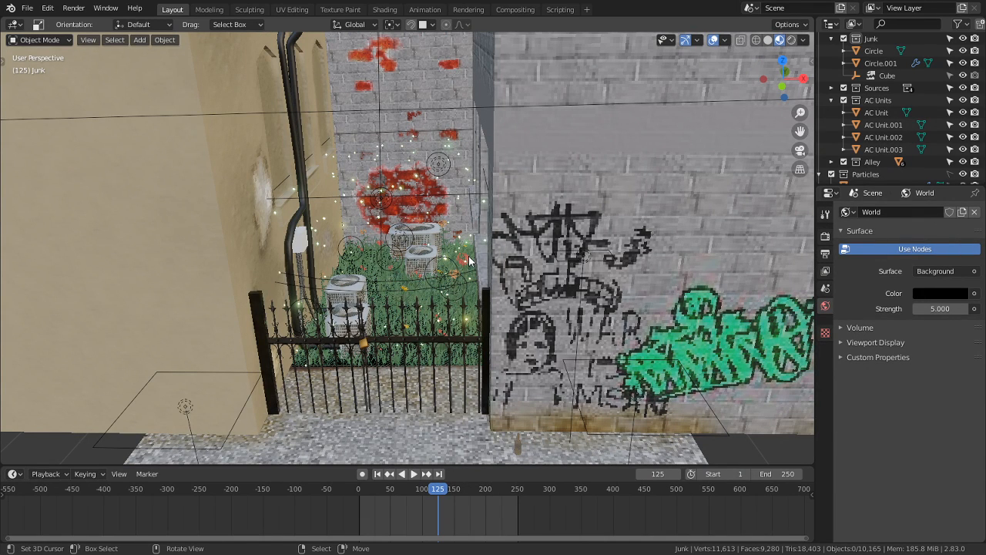
pyautogui.scroll(1, 578, 218)
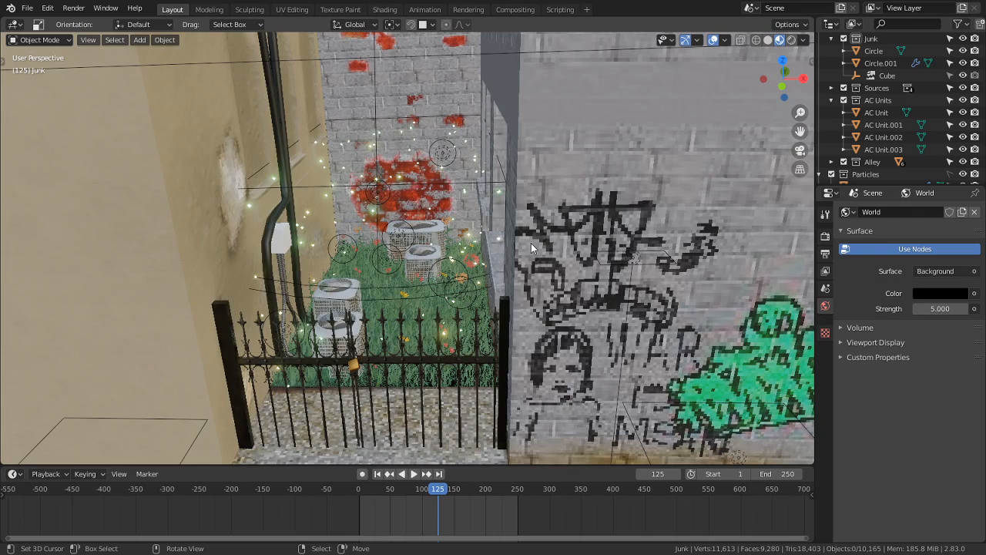
pyautogui.scroll(-2, 533, 328)
pyautogui.moveTo(534, 321); pyautogui.dragTo(532, 191, button='middle')
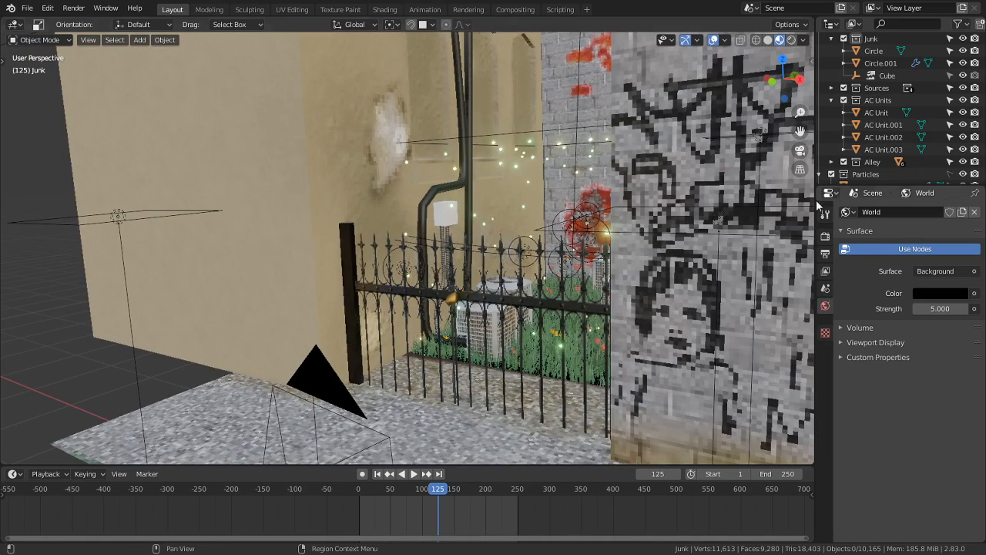
pyautogui.scroll(1, 371, 331)
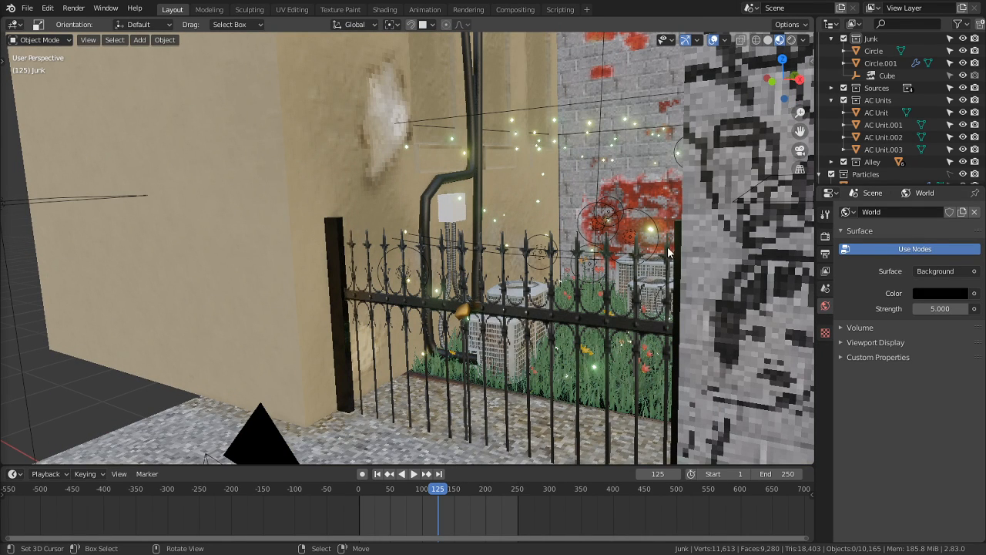
# Step: Enable the Ref_Flowers collection and exclude the Moving Elements and Static Objects collections from the view layer
pyautogui.scroll(4, 891, 137)
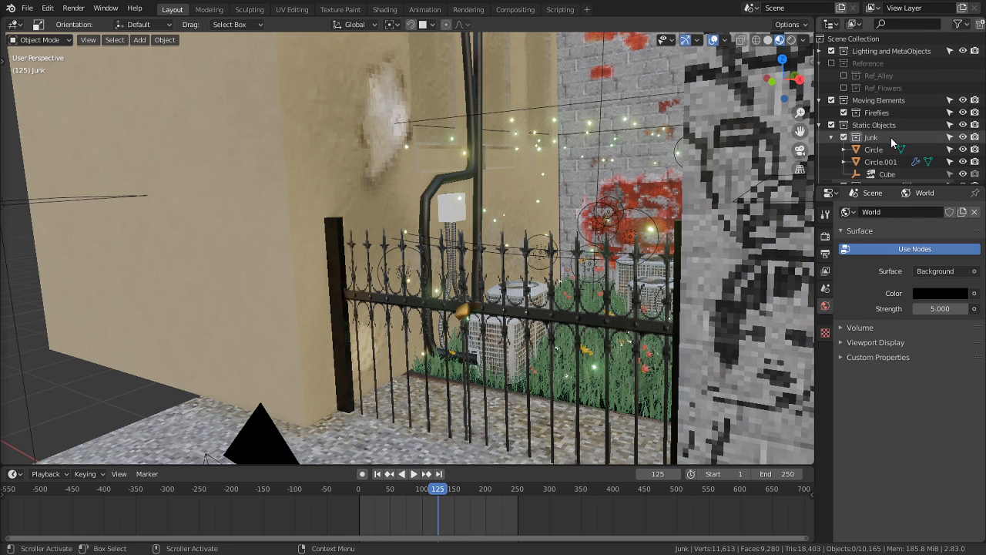
pyautogui.click(843, 88)
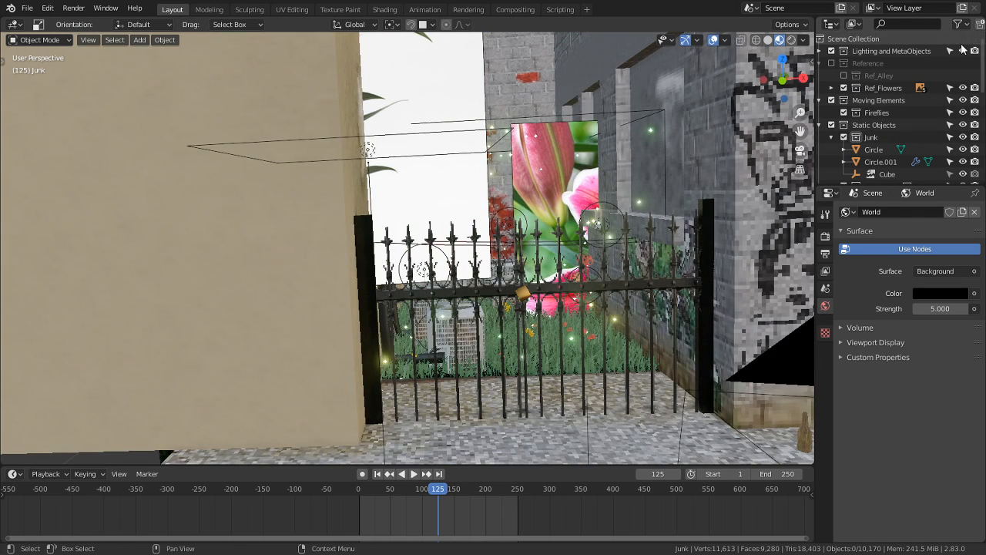
pyautogui.click(832, 100)
pyautogui.click(831, 126)
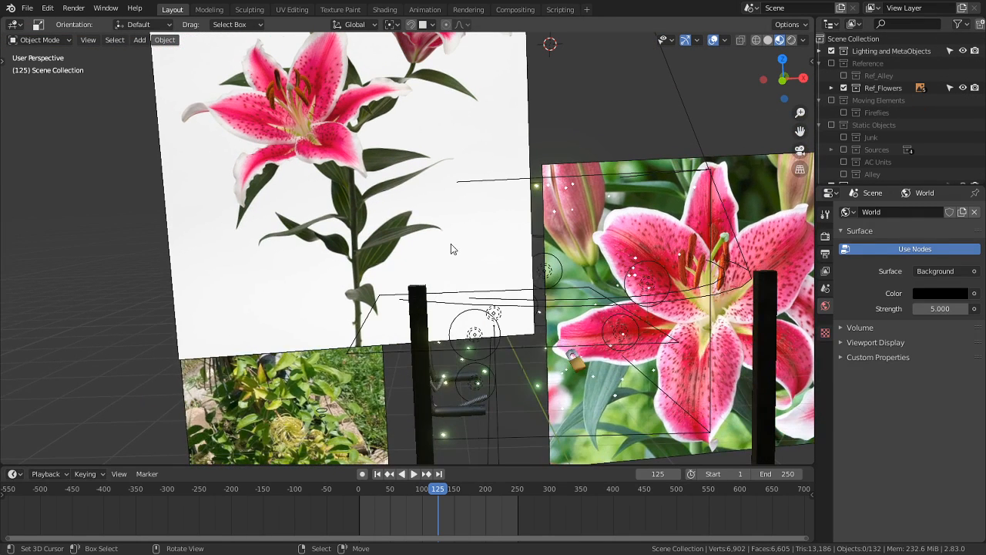
# Step: Hide the white-background lily reference image that covers the vine photo
pyautogui.rightClick(450, 244)
pyautogui.press('h')
pyautogui.keyDown('alt'); pyautogui.moveTo(241, 351); pyautogui.dragTo(245, 352); pyautogui.keyUp('alt')
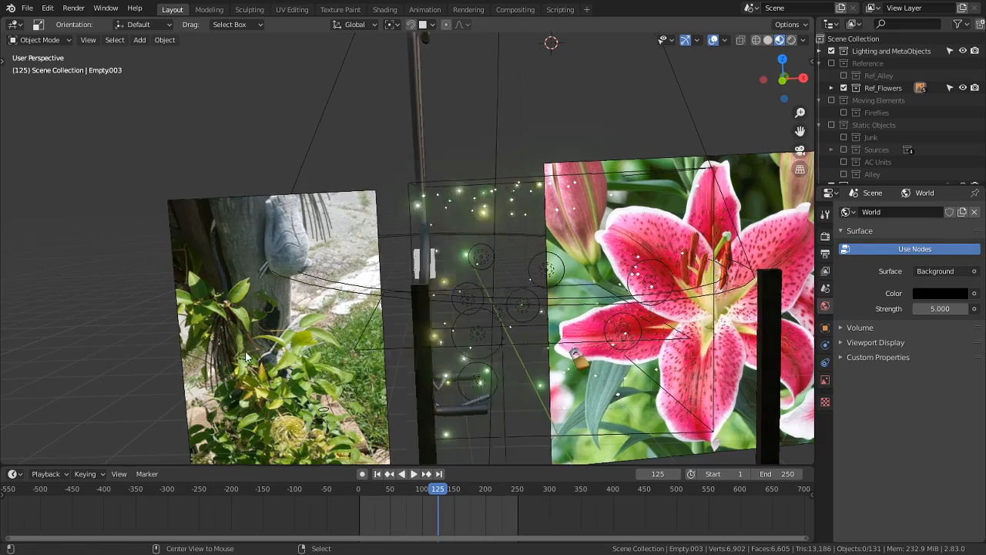
pyautogui.keyDown('alt'); pyautogui.middleClick(245, 352); pyautogui.keyUp('alt')
# Step: Examine the leaves, stems and flower heads in the vine reference photo
pyautogui.moveTo(445, 297); pyautogui.dragTo(453, 324, button='middle')
pyautogui.scroll(3, 439, 358)
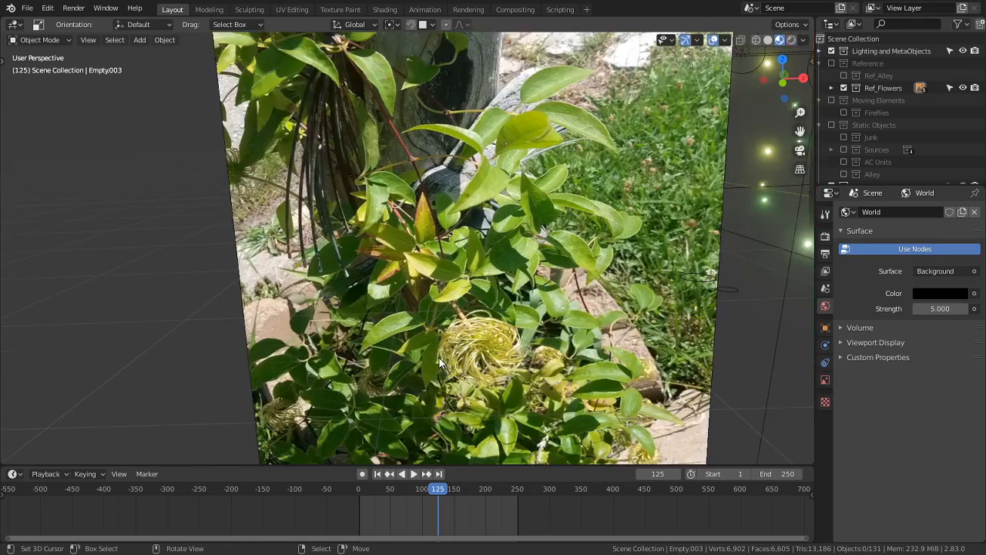
pyautogui.scroll(4, 439, 357)
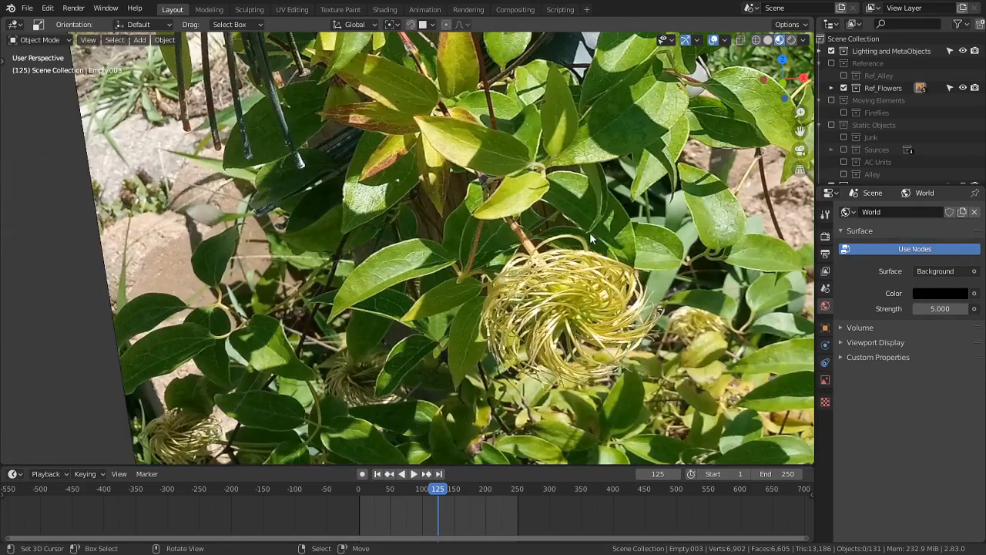
pyautogui.scroll(-3, 570, 250)
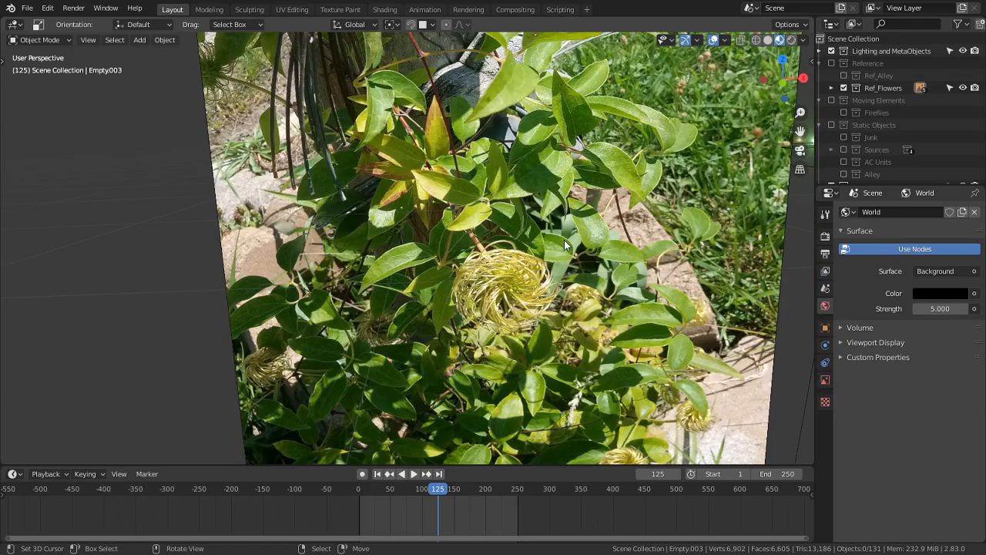
pyautogui.moveTo(564, 239); pyautogui.dragTo(503, 368, button='middle')
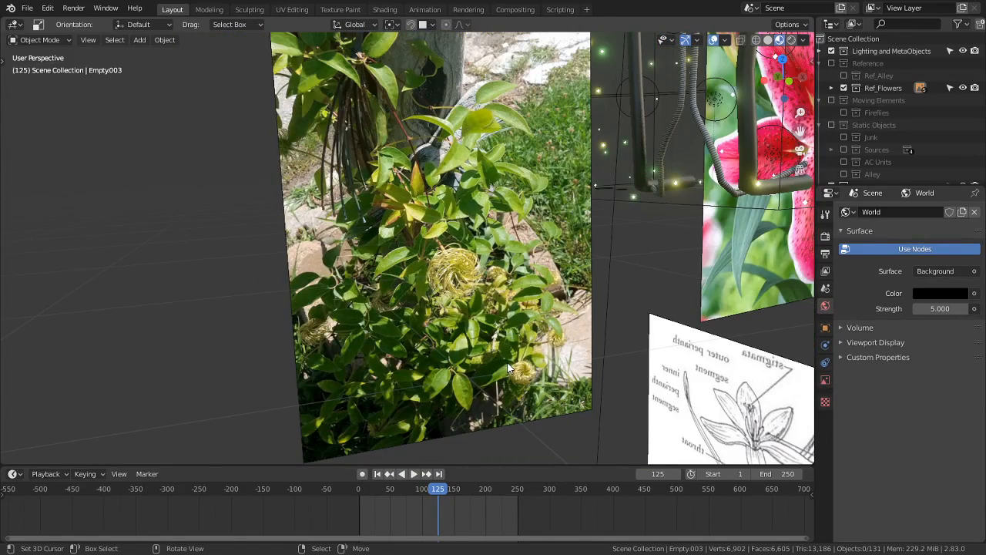
pyautogui.scroll(8, 508, 359)
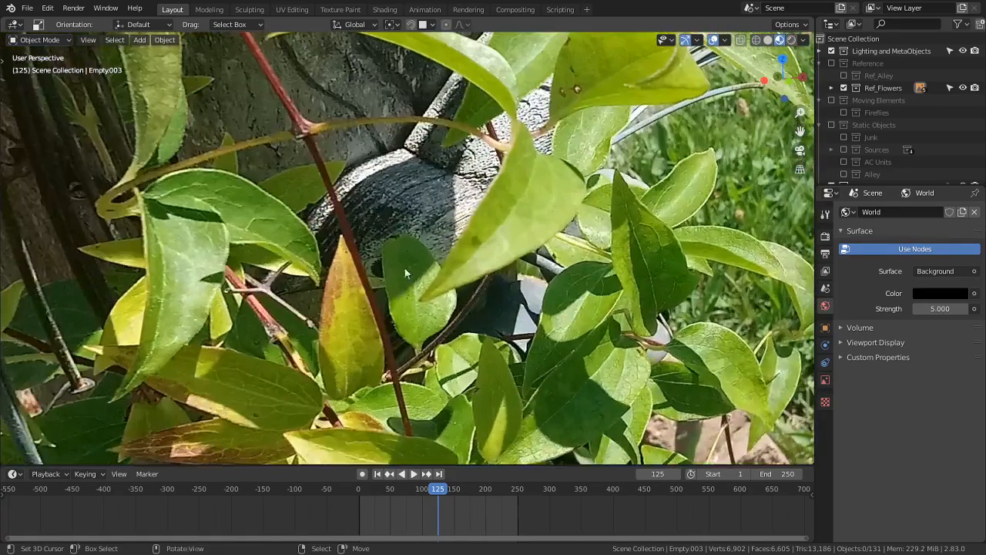
pyautogui.scroll(-2, 396, 352)
pyautogui.scroll(-3, 386, 62)
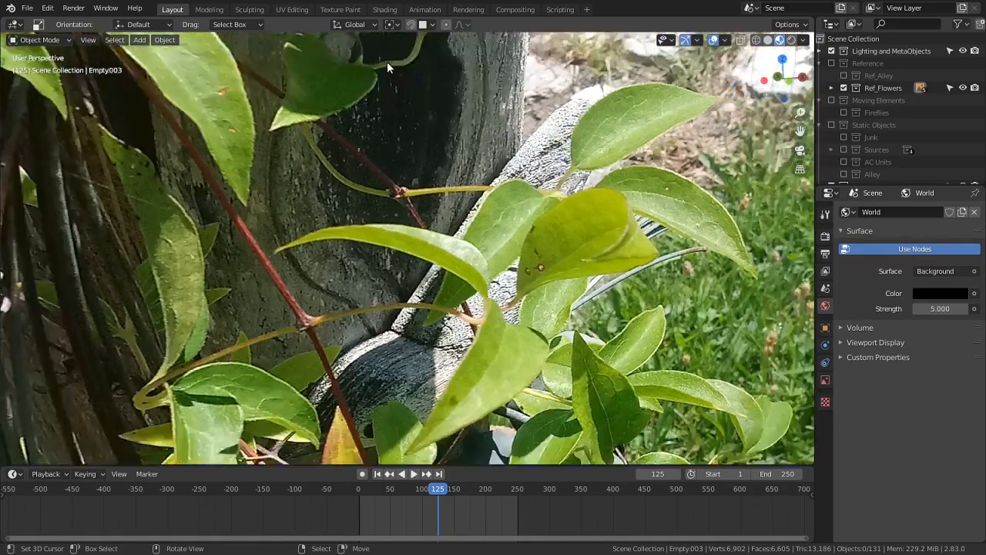
pyautogui.scroll(-2, 436, 60)
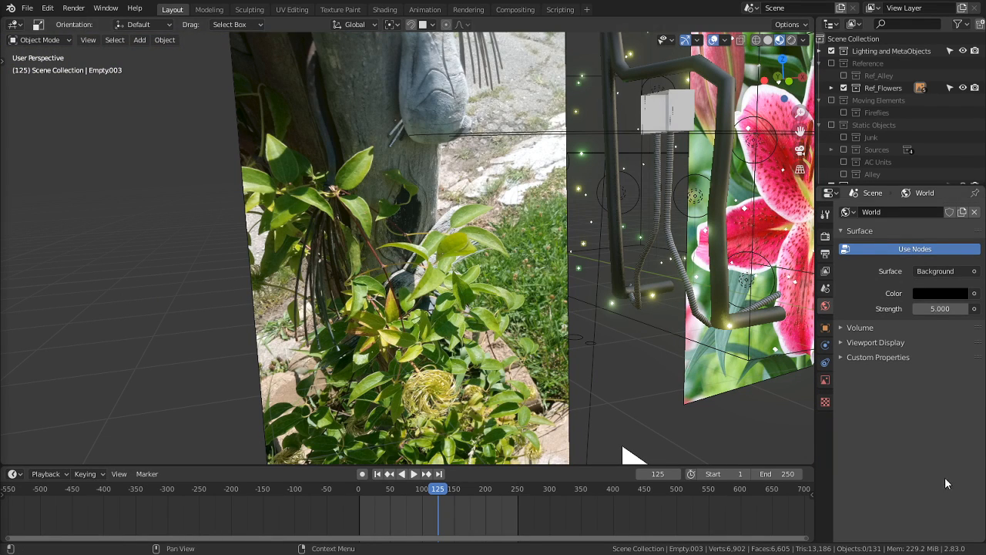
# Step: Switch to the web browser and open the full-size gardeners.com photo of blue clematis on a trellis from the image results
pyautogui.hotkey('alt', 'Tab')
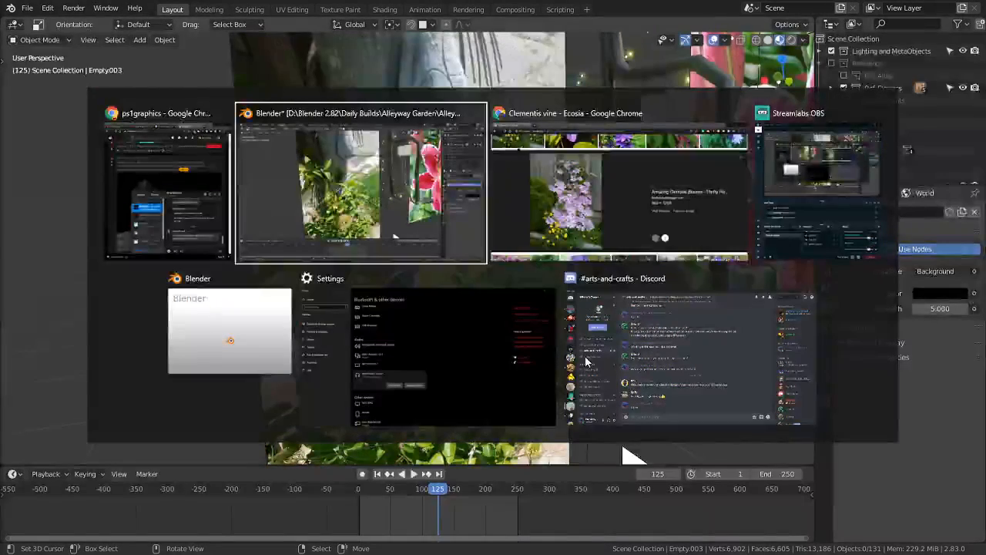
pyautogui.hotkey('alt', 'Tab')
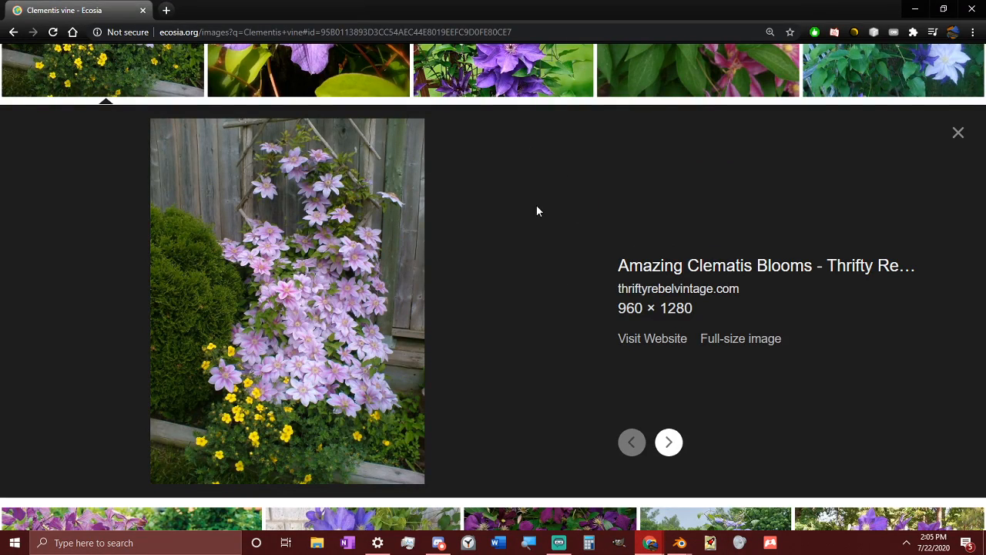
pyautogui.click(957, 132)
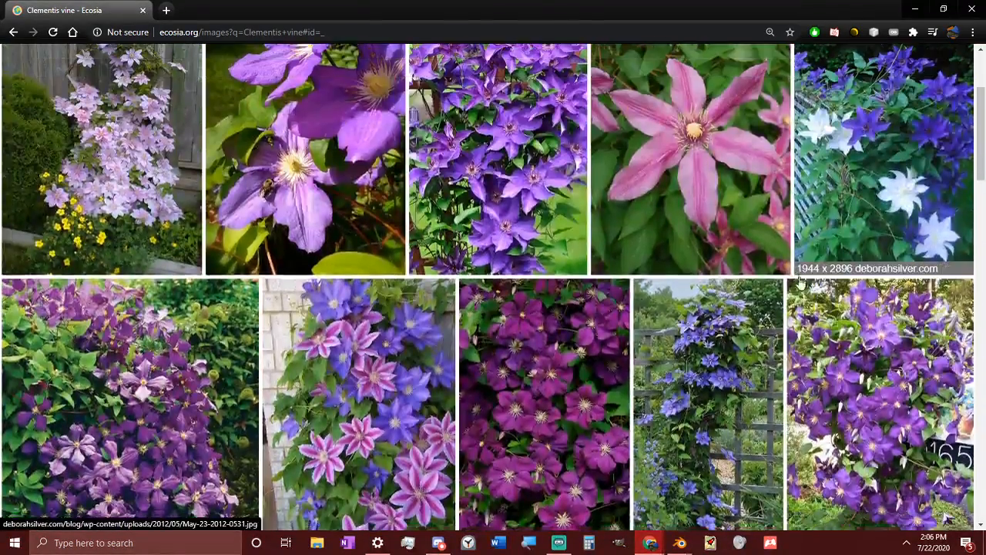
pyautogui.scroll(-3, 801, 284)
pyautogui.click(709, 231)
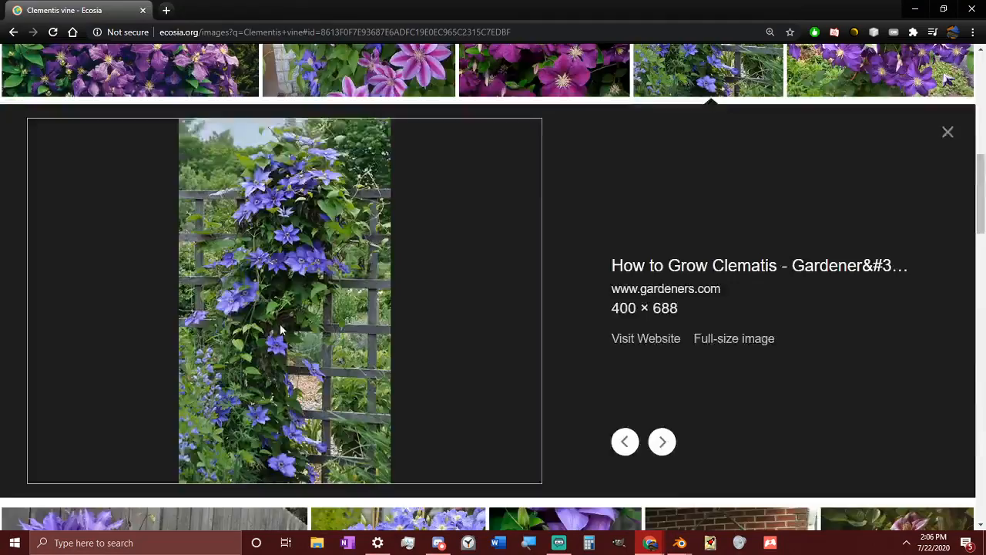
pyautogui.click(291, 323)
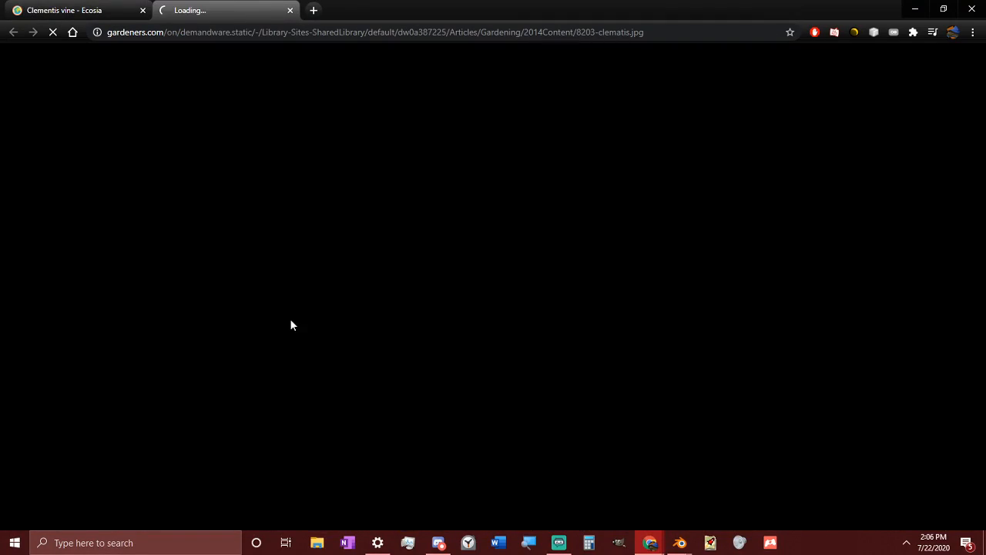
# Step: Examine the clematis photo at 175% zoom, go back to the image results and return to Blender
pyautogui.keyDown('ctrl'); pyautogui.scroll(4, 522, 308); pyautogui.keyUp('ctrl')
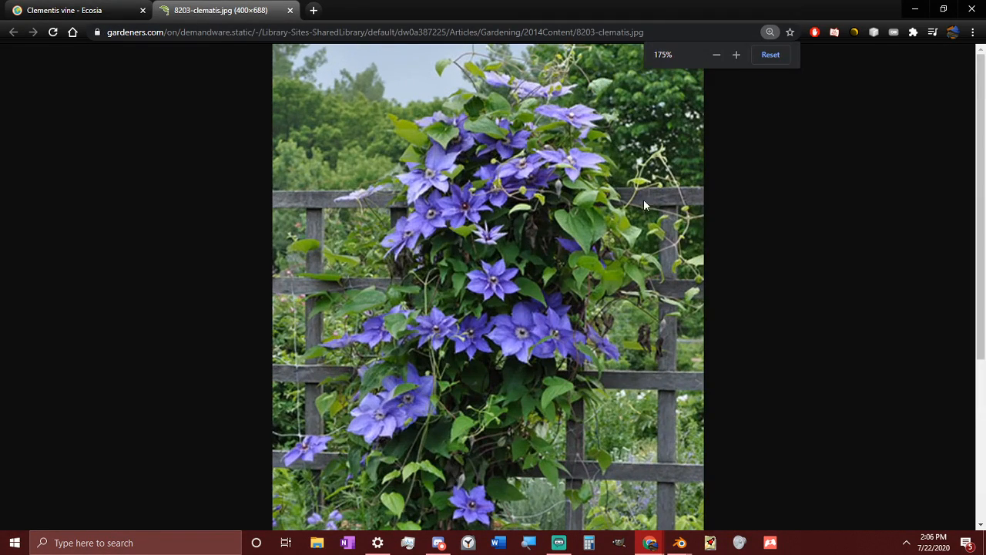
pyautogui.scroll(-3, 508, 243)
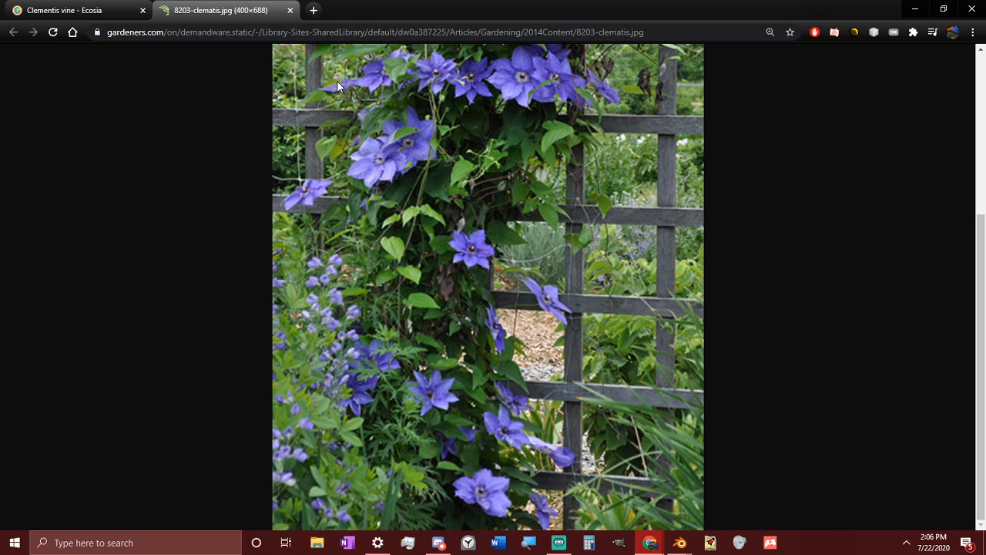
pyautogui.scroll(3, 338, 81)
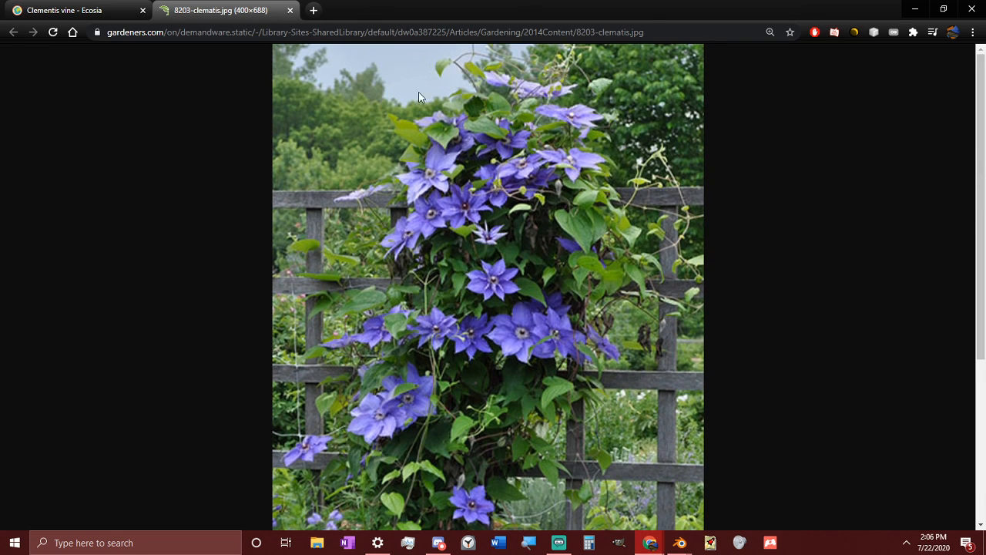
pyautogui.click(108, 11)
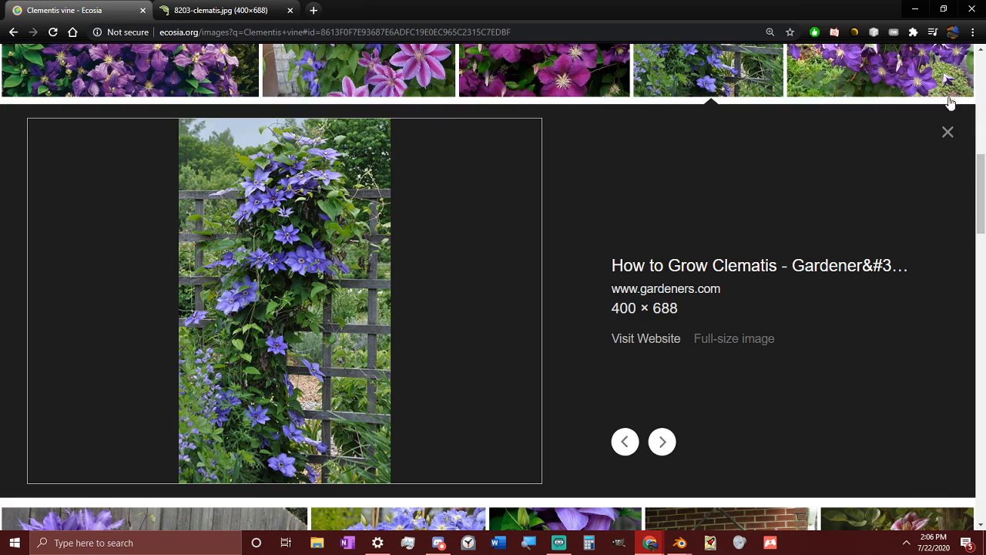
pyautogui.click(921, 9)
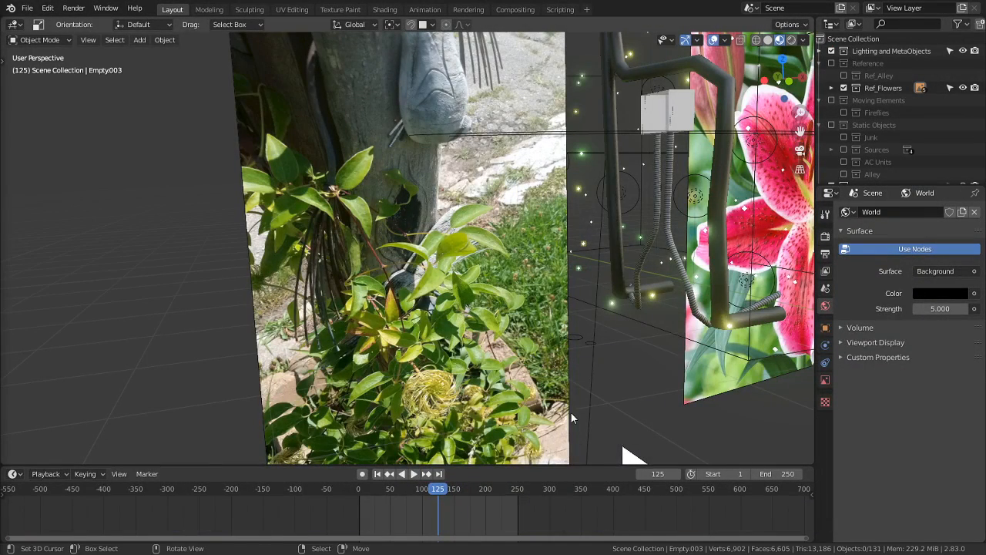
# Step: Enable the Alley collection under Static Objects
pyautogui.scroll(-3, 838, 111)
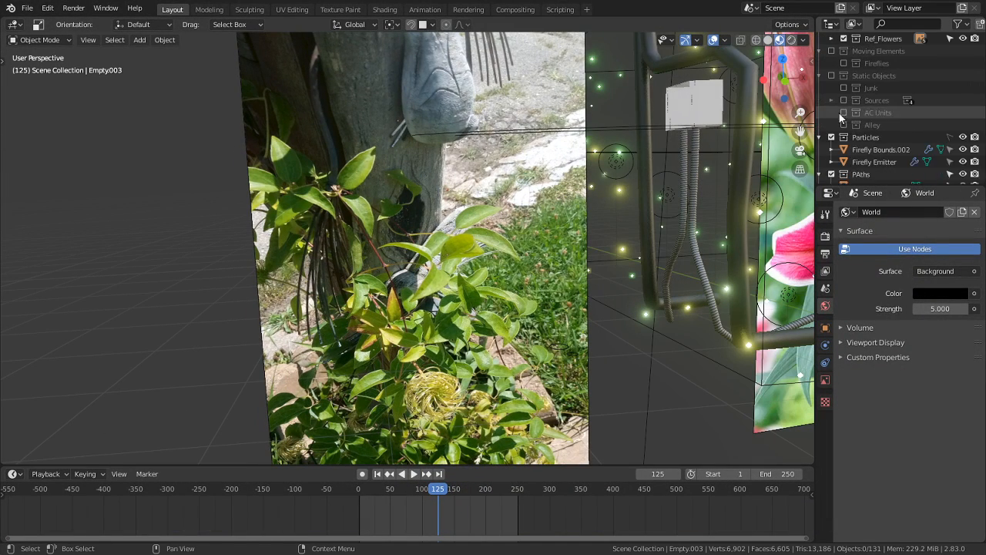
pyautogui.click(844, 124)
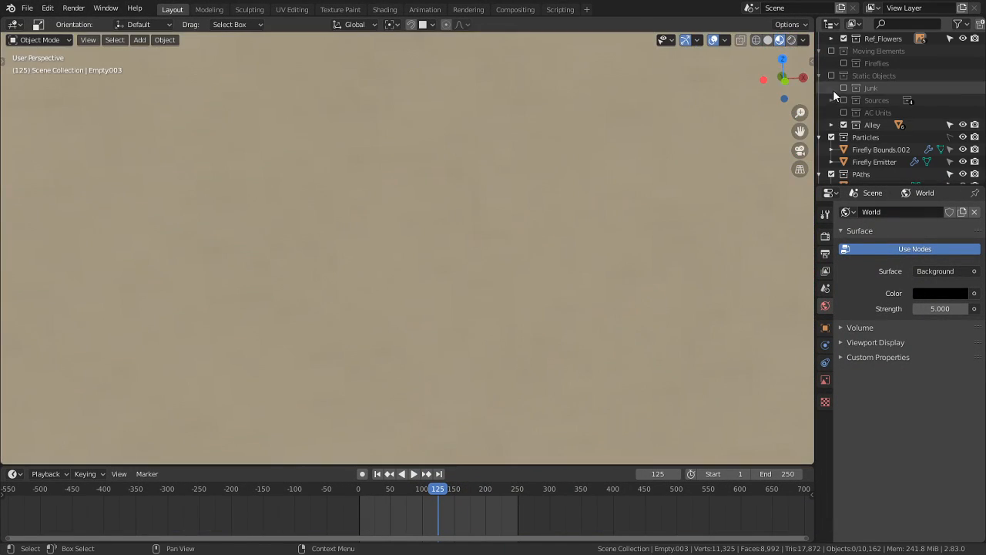
pyautogui.keyDown('shift'); pyautogui.moveTo(580, 201); pyautogui.dragTo(351, 231, button='middle'); pyautogui.keyUp('shift')
pyautogui.scroll(3, 353, 231)
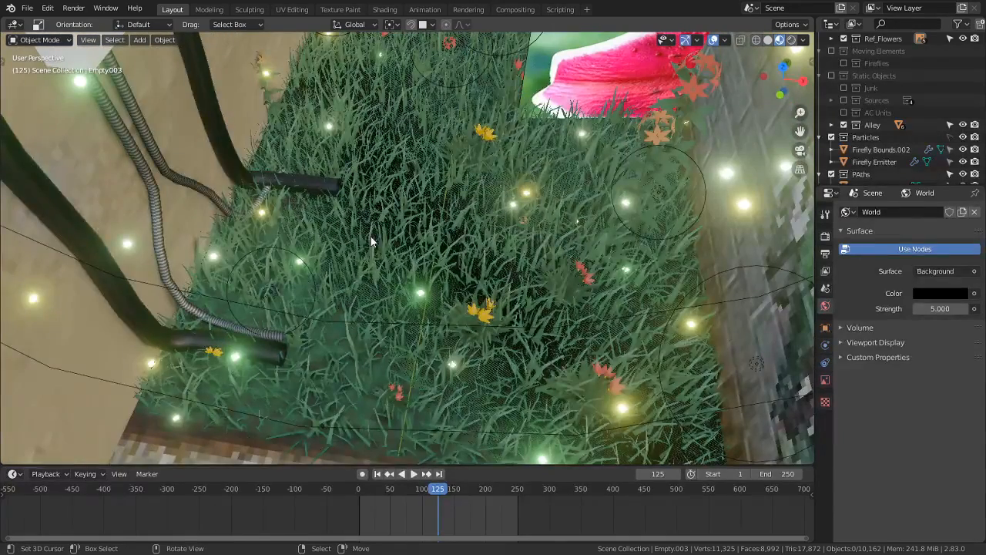
# Step: Select the grass patch and review its Ground material and Flowers particle system settings
pyautogui.click(370, 237)
pyautogui.scroll(-8, 915, 387)
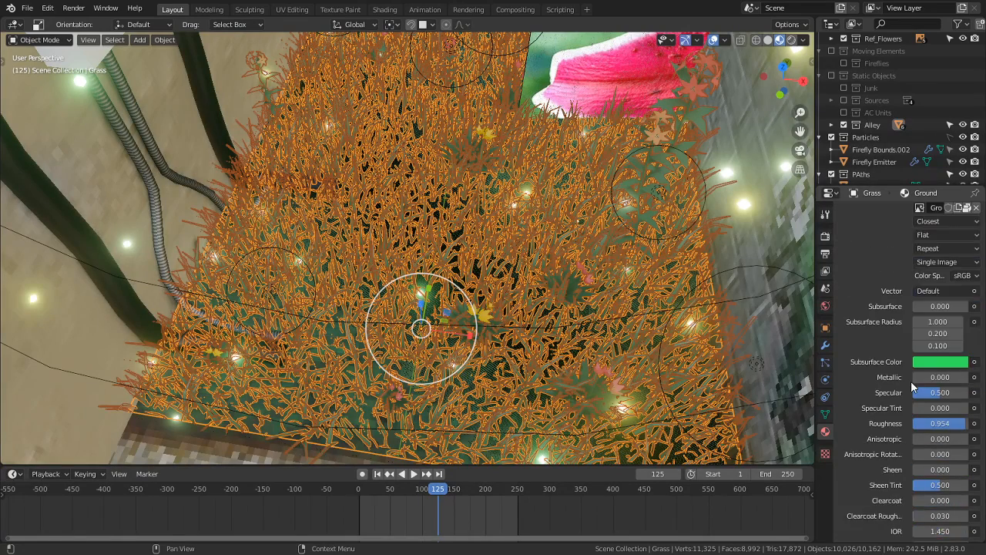
pyautogui.scroll(-3, 911, 379)
pyautogui.scroll(-5, 911, 379)
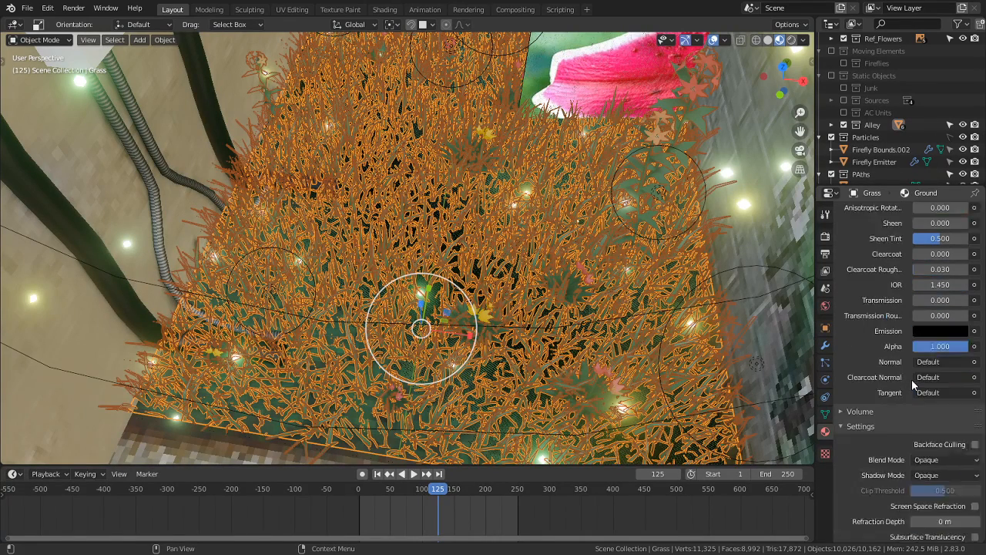
pyautogui.click(826, 363)
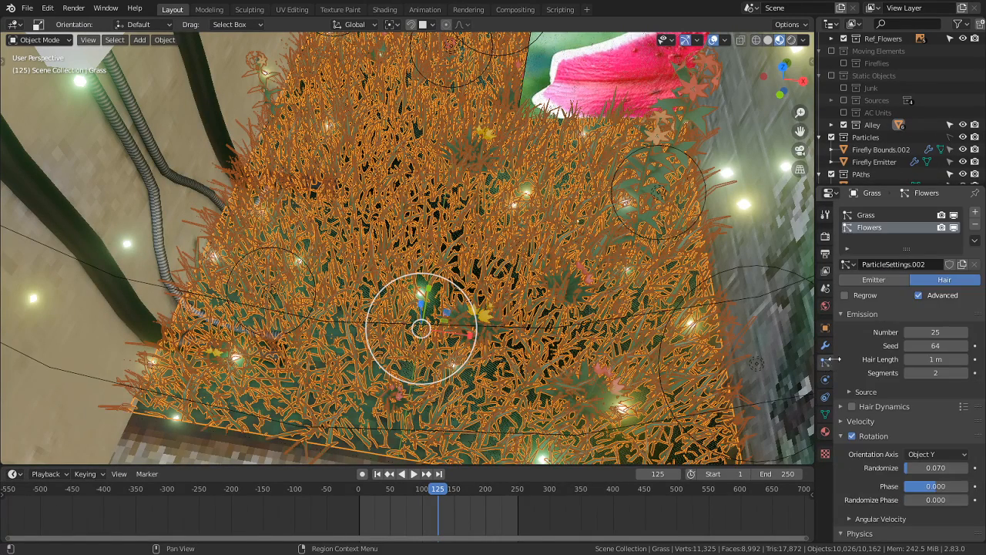
pyautogui.rightClick(898, 381)
pyautogui.scroll(-9, 864, 323)
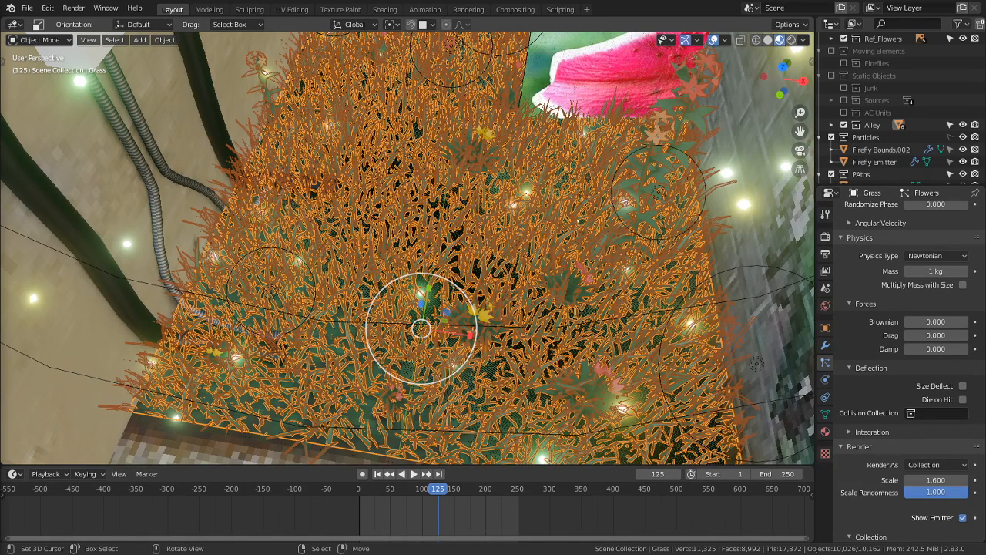
# Step: Enable the Sources collection and the Grass Particle Source collection inside it
pyautogui.moveTo(202, 154); pyautogui.dragTo(506, 198, button='middle')
pyautogui.scroll(-5, 504, 231)
pyautogui.moveTo(497, 282)
pyautogui.keyDown('shift'); pyautogui.mouseDown(button='middle')
pyautogui.moveTo(477, 251)
pyautogui.moveTo(686, 195)
pyautogui.moveTo(634, 154)
pyautogui.moveTo(635, 115)
pyautogui.mouseUp(button='middle'); pyautogui.keyUp('shift')
pyautogui.scroll(-5, 640, 119)
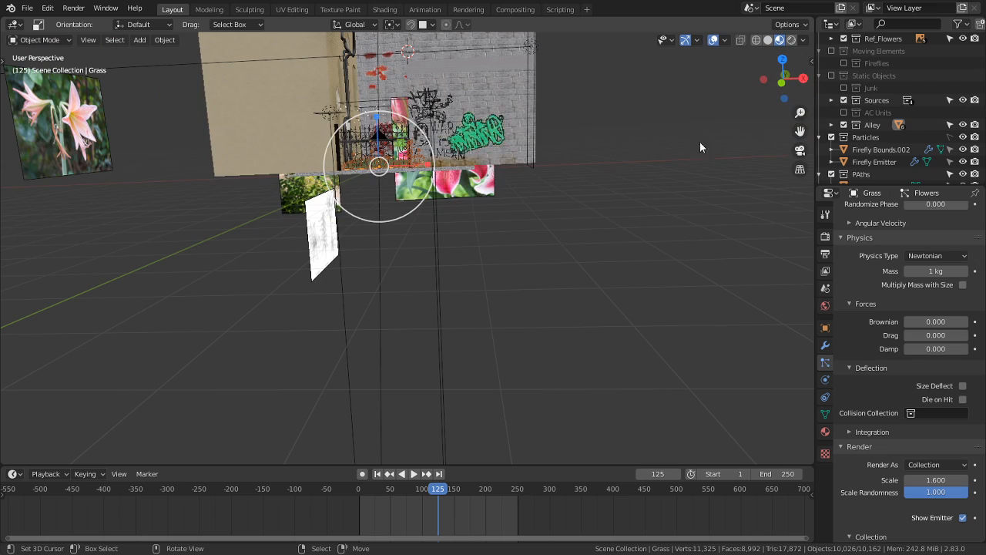
pyautogui.click(830, 100)
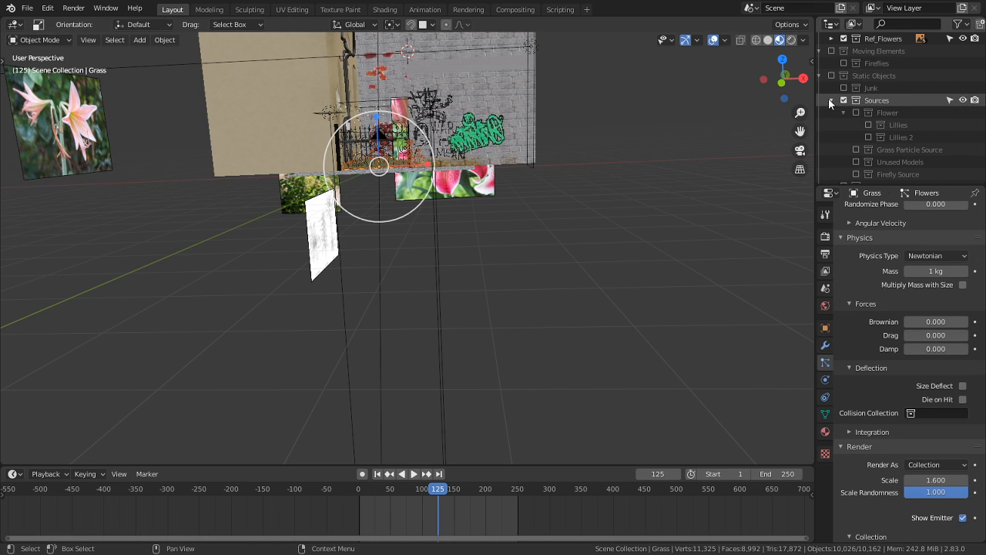
pyautogui.click(855, 149)
pyautogui.scroll(4, 592, 248)
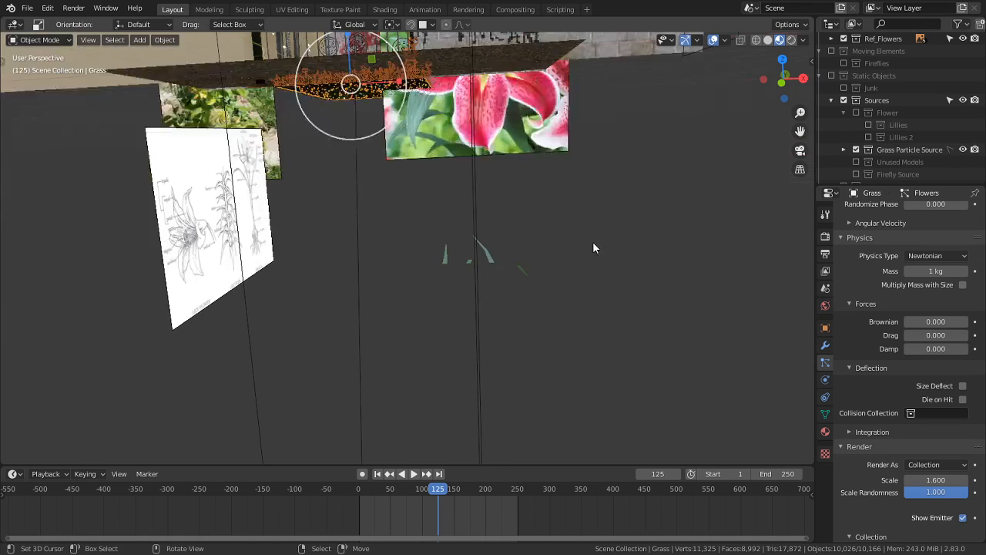
pyautogui.scroll(5, 593, 249)
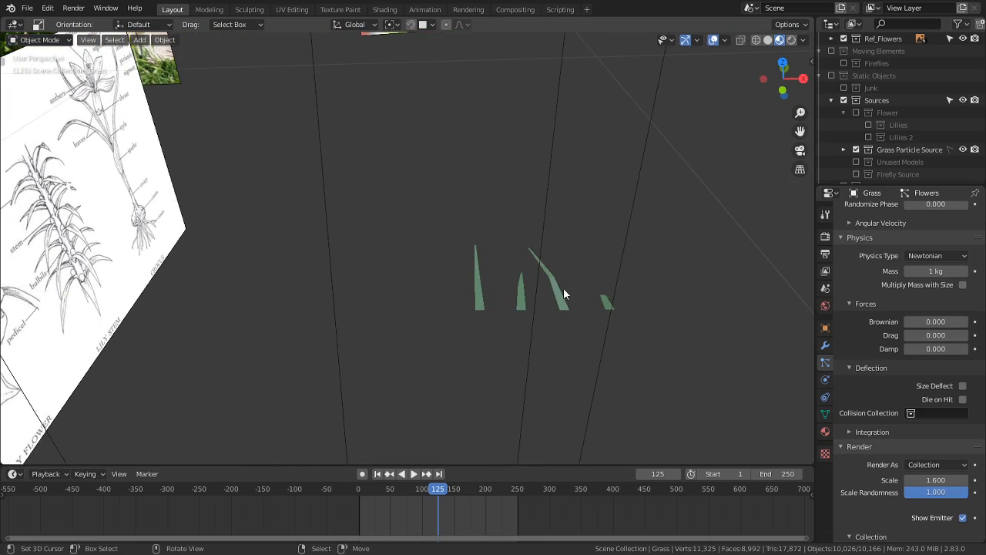
# Step: Examine the grass blade source models up close and compare them with the grass patch behind the alley fence
pyautogui.scroll(-8, 597, 222)
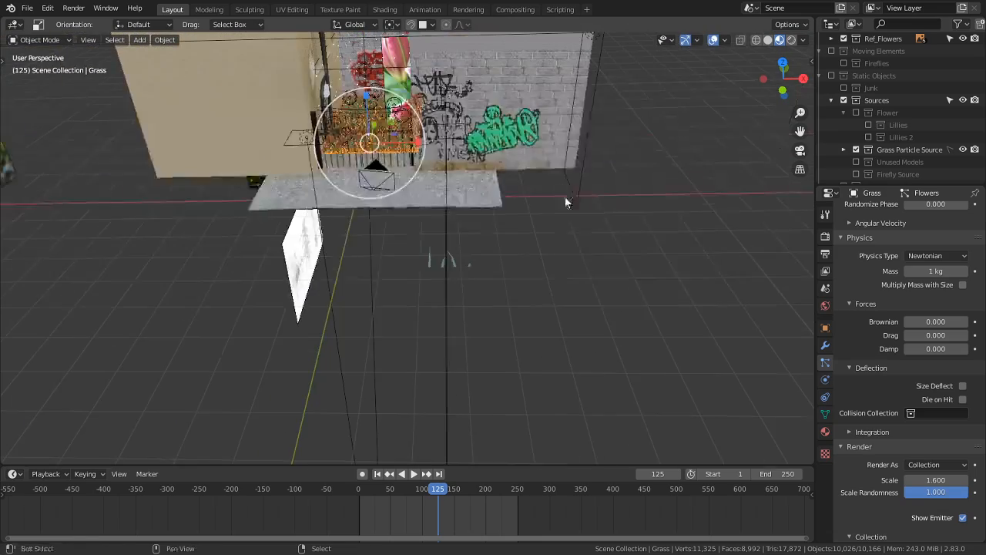
pyautogui.scroll(8, 534, 297)
pyautogui.keyDown('shift'); pyautogui.moveTo(502, 201); pyautogui.dragTo(497, 272, button='middle'); pyautogui.keyUp('shift')
pyautogui.scroll(7, 510, 289)
pyautogui.scroll(-6, 499, 273)
pyautogui.scroll(6, 560, 336)
pyautogui.moveTo(560, 336)
pyautogui.keyDown('shift'); pyautogui.mouseDown(button='middle')
pyautogui.moveTo(490, 28)
pyautogui.moveTo(519, 385)
pyautogui.mouseUp(button='middle'); pyautogui.keyUp('shift')
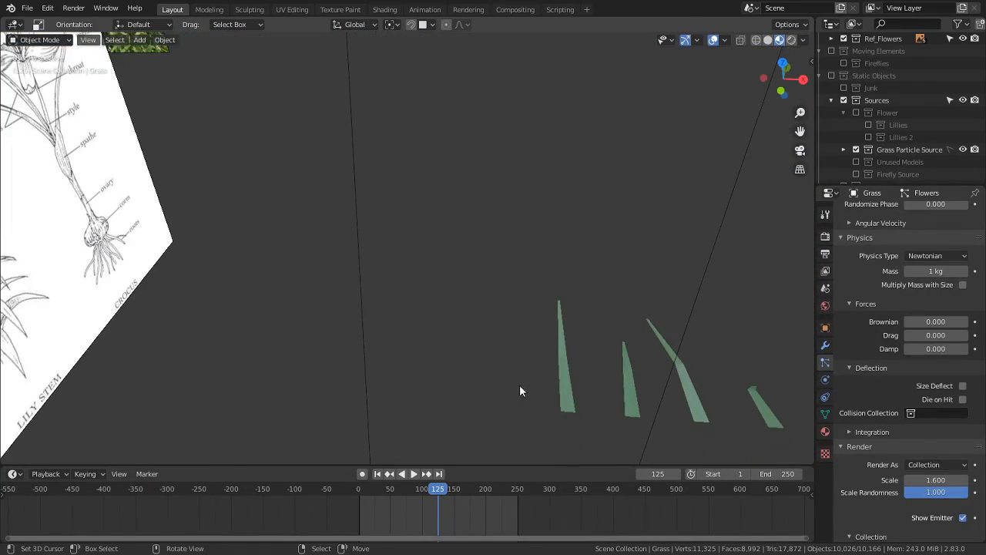
pyautogui.press('Tab')
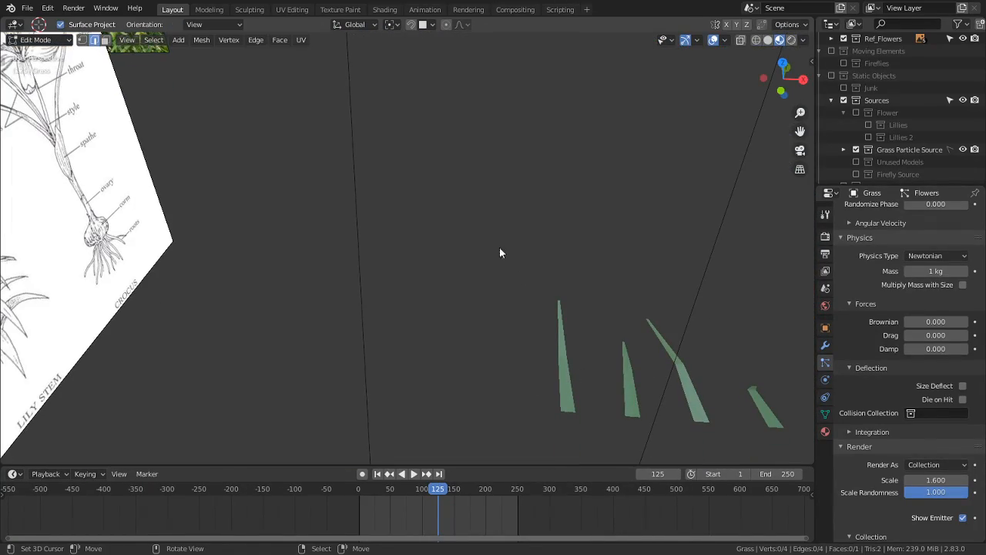
pyautogui.press('Tab')
pyautogui.moveTo(532, 388)
pyautogui.mouseDown(button='middle')
pyautogui.moveTo(429, 285)
pyautogui.moveTo(408, 291)
pyautogui.moveTo(512, 356)
pyautogui.moveTo(473, 330)
pyautogui.moveTo(401, 308)
pyautogui.moveTo(323, 316)
pyautogui.moveTo(352, 267)
pyautogui.moveTo(401, 348)
pyautogui.moveTo(443, 367)
pyautogui.mouseUp(button='middle')
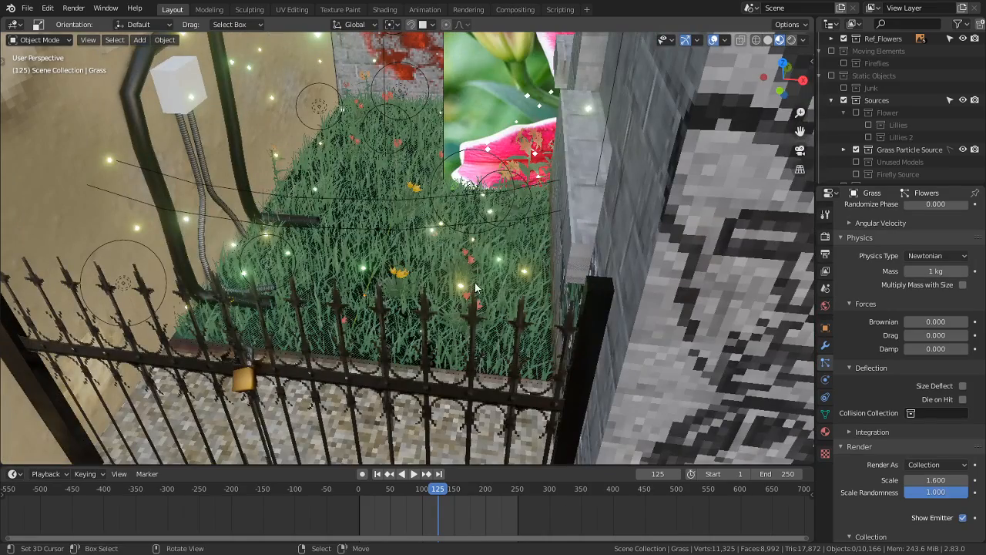
pyautogui.moveTo(475, 287); pyautogui.dragTo(706, 98, button='middle')
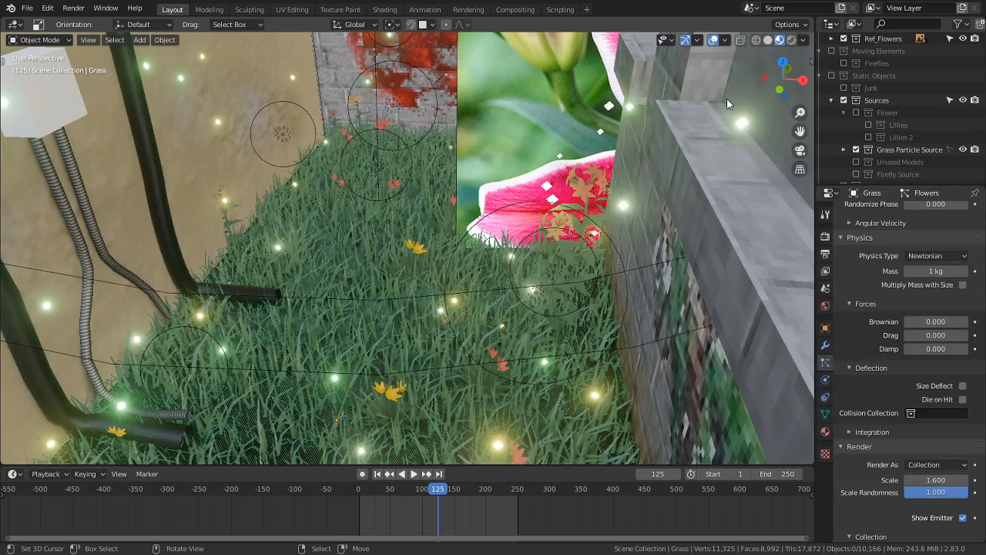
pyautogui.press('Tab')
pyautogui.press('Tab')
pyautogui.scroll(-6, 574, 152)
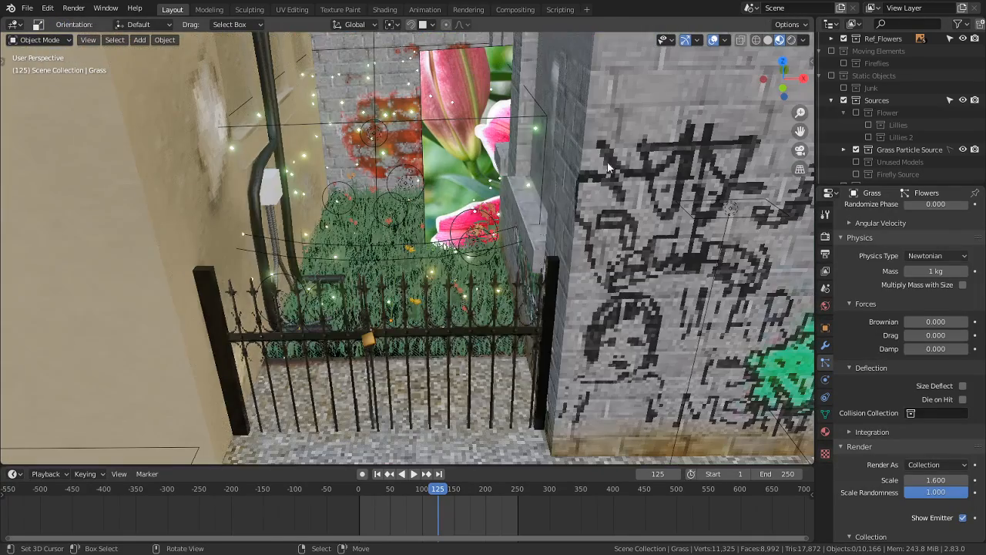
# Step: Enable the Static Objects collection and delete the Cube object from its Junk collection
pyautogui.click(831, 76)
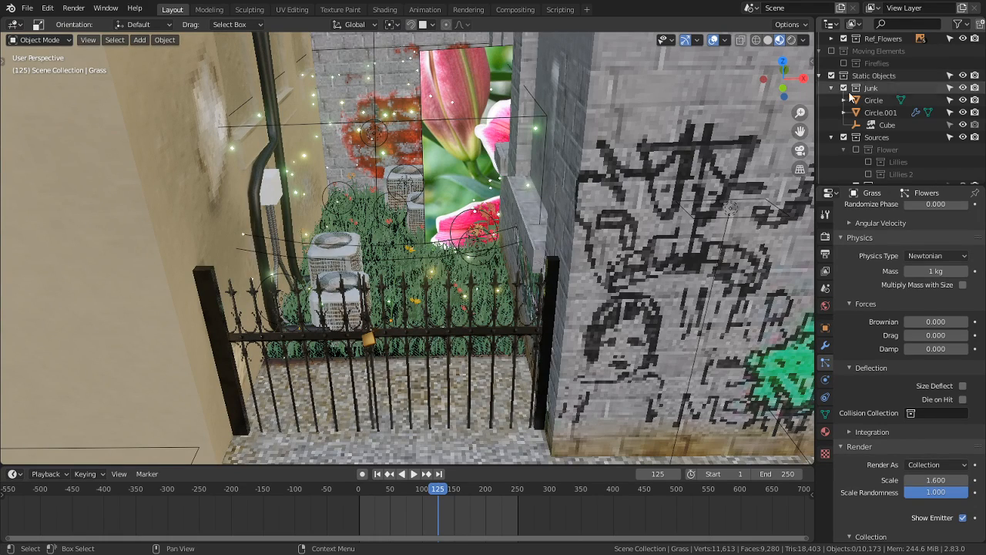
pyautogui.click(886, 125)
pyautogui.moveTo(531, 272); pyautogui.dragTo(522, 150, button='middle')
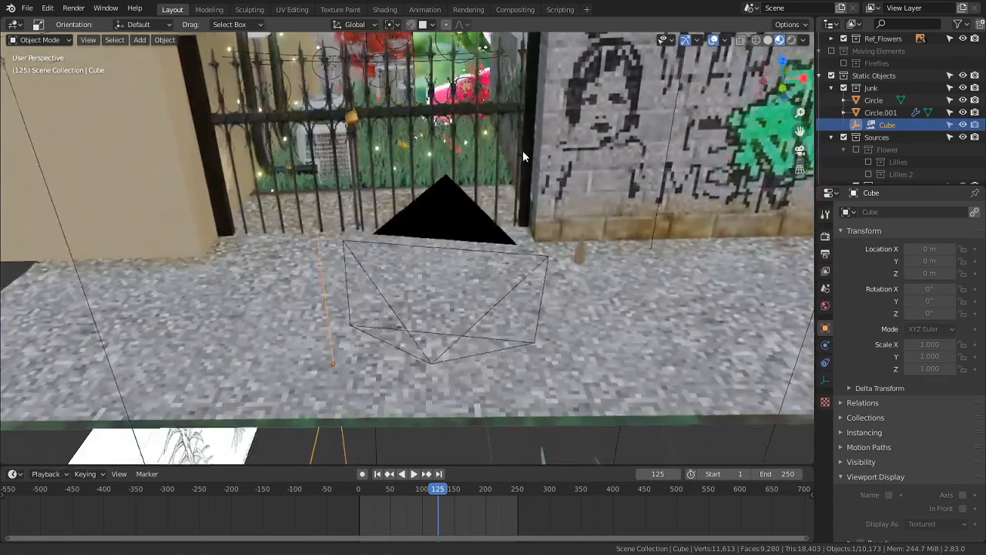
pyautogui.keyDown('shift'); pyautogui.moveTo(536, 208); pyautogui.dragTo(520, 85, button='middle'); pyautogui.keyUp('shift')
pyautogui.moveTo(519, 150); pyautogui.dragTo(522, 210, button='middle')
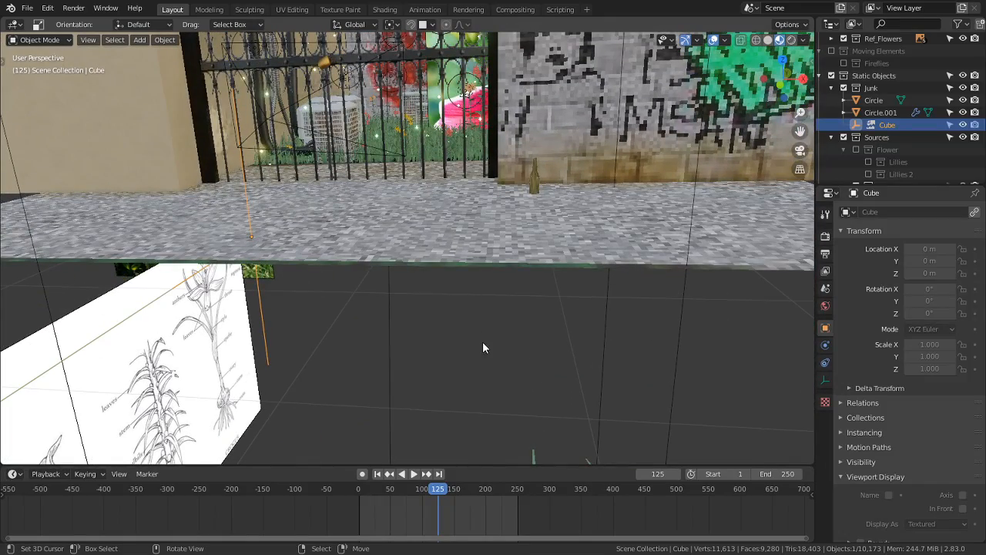
pyautogui.press('Delete')
# Step: Examine the AC units, the wall-mounted box and its conduits, and the pipes along the tan alley wall
pyautogui.keyDown('shift'); pyautogui.moveTo(452, 246); pyautogui.dragTo(476, 331, button='middle'); pyautogui.keyUp('shift')
pyautogui.keyDown('shift'); pyautogui.moveTo(475, 286); pyautogui.dragTo(472, 339, button='middle'); pyautogui.keyUp('shift')
pyautogui.scroll(4, 497, 256)
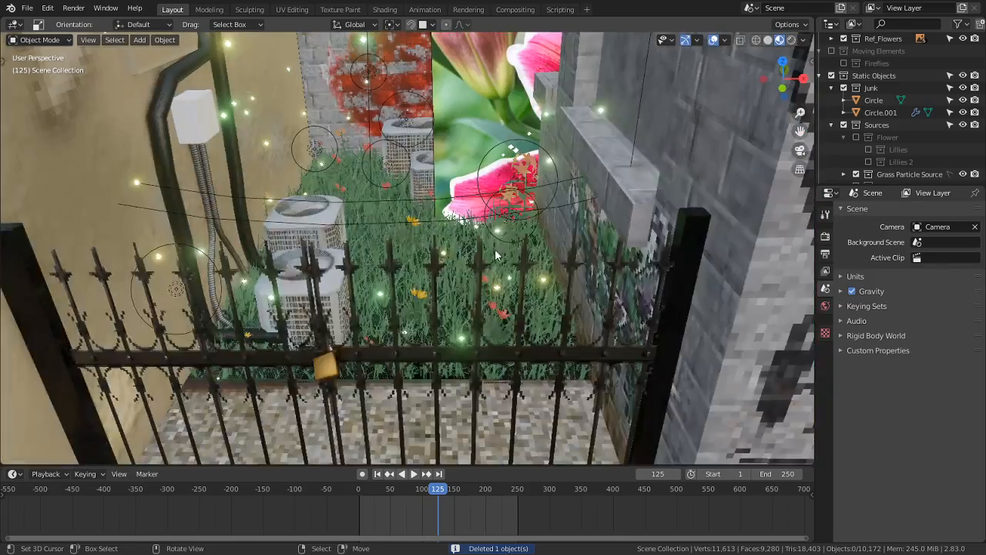
pyautogui.moveTo(496, 255); pyautogui.dragTo(493, 329, button='middle')
pyautogui.scroll(3, 432, 323)
pyautogui.keyDown('shift'); pyautogui.moveTo(236, 319); pyautogui.dragTo(544, 312, button='middle'); pyautogui.keyUp('shift')
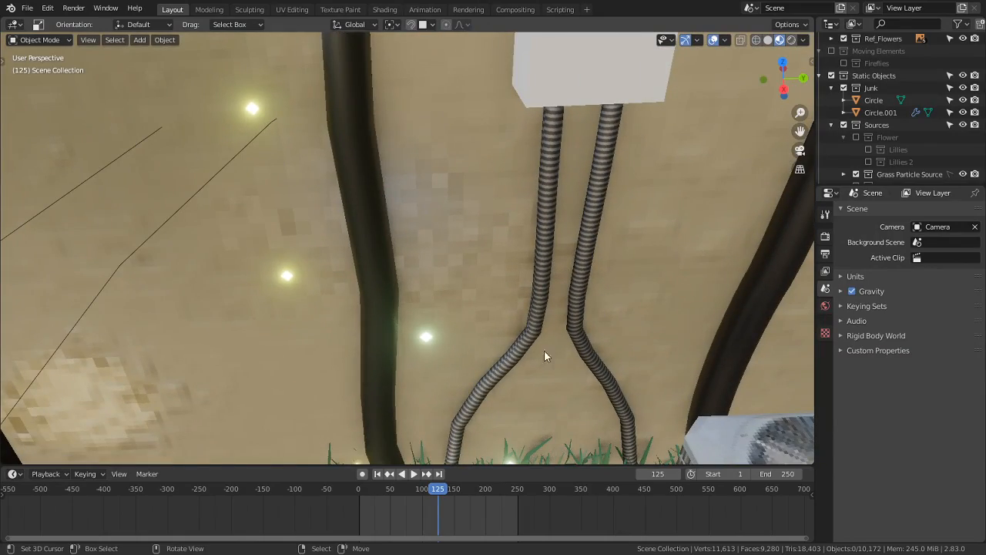
pyautogui.moveTo(544, 350); pyautogui.dragTo(422, 272, button='middle')
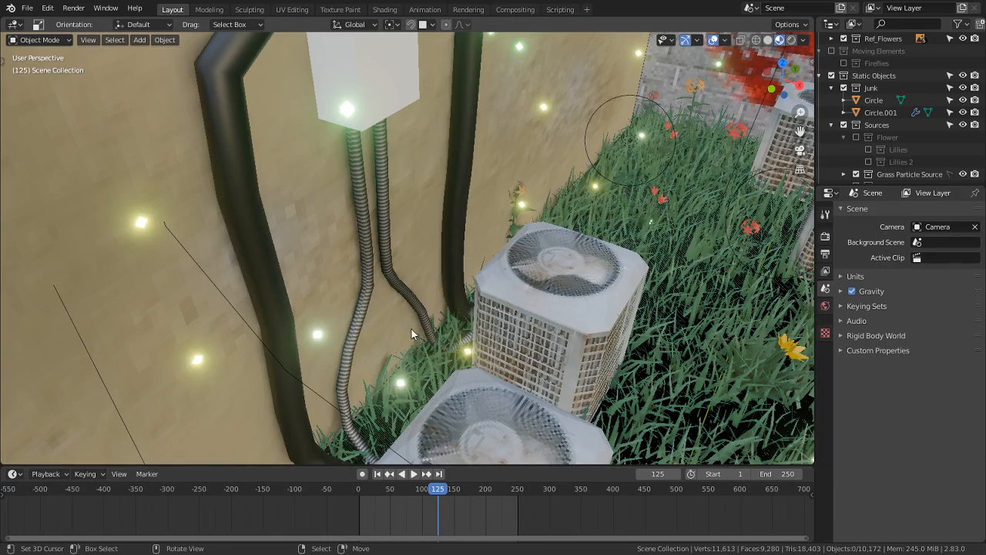
pyautogui.moveTo(433, 298); pyautogui.dragTo(427, 418, button='middle')
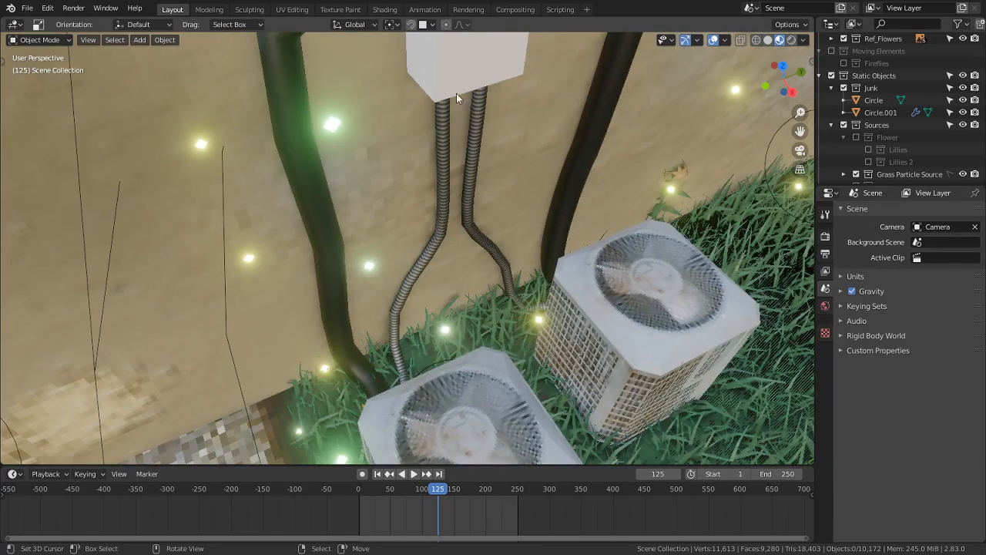
pyautogui.moveTo(456, 93); pyautogui.dragTo(607, 245, button='middle')
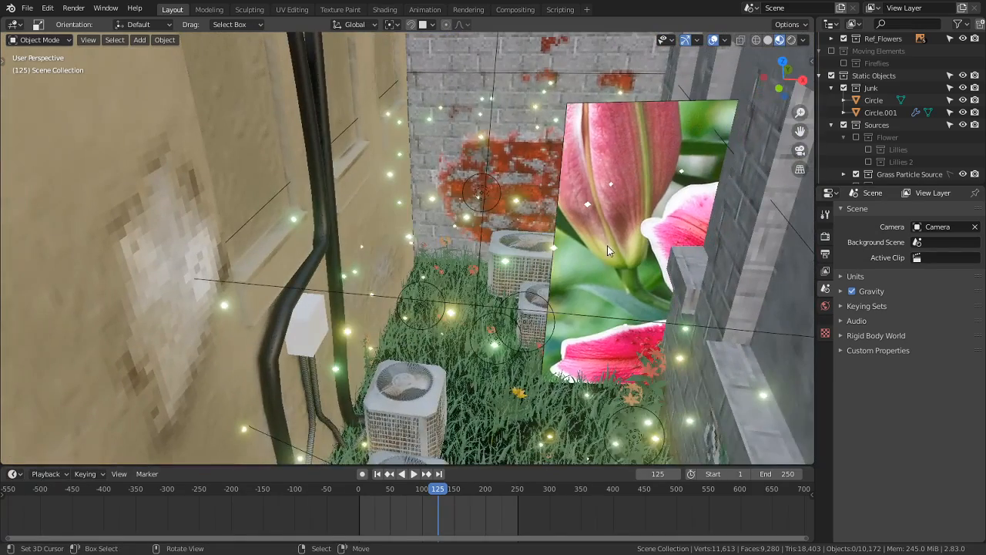
# Step: Disable the Reference collection to hide the flower and alley reference images
pyautogui.scroll(3, 842, 68)
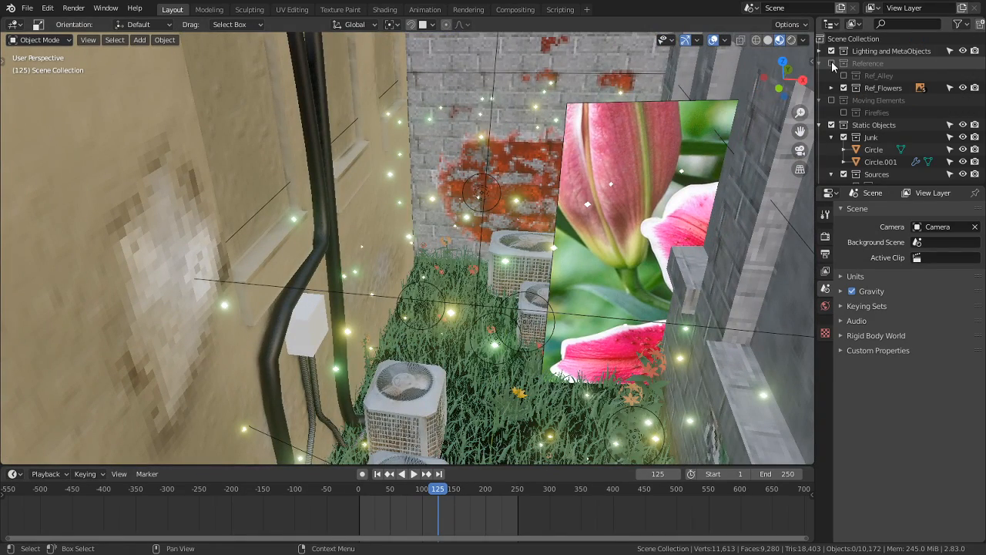
pyautogui.click(831, 63)
pyautogui.click(831, 62)
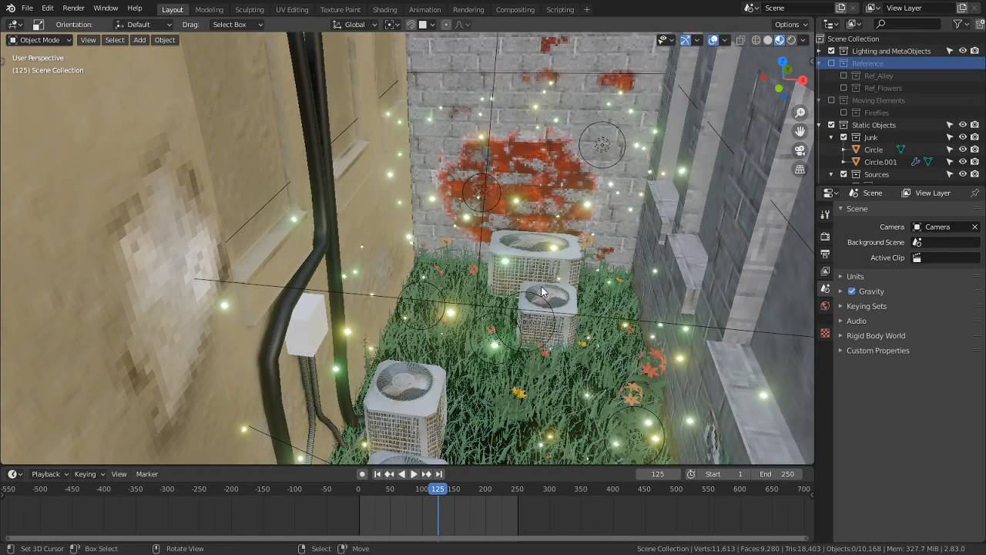
# Step: Review the scene's render sampling, output dimensions and frame range settings
pyautogui.moveTo(542, 291); pyautogui.dragTo(531, 223, button='middle')
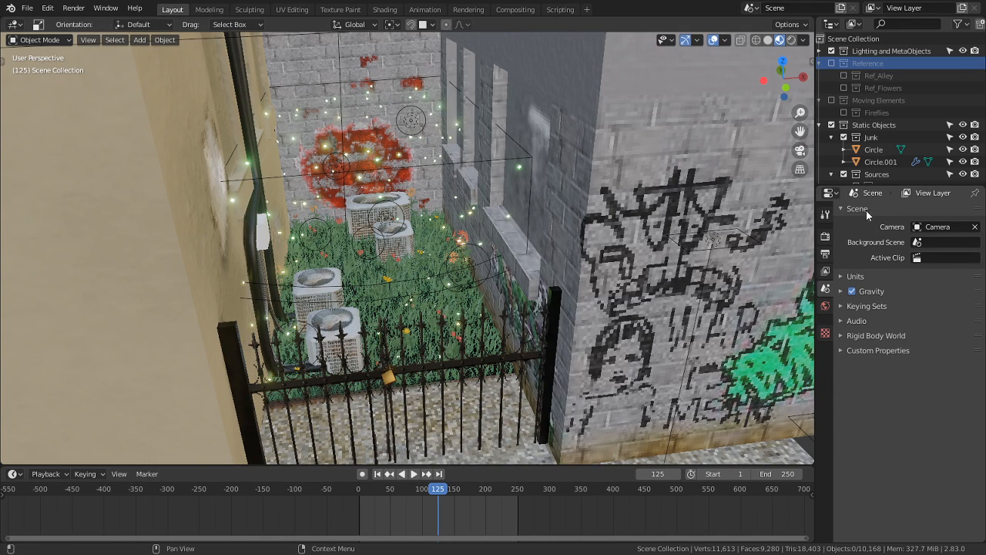
pyautogui.click(829, 236)
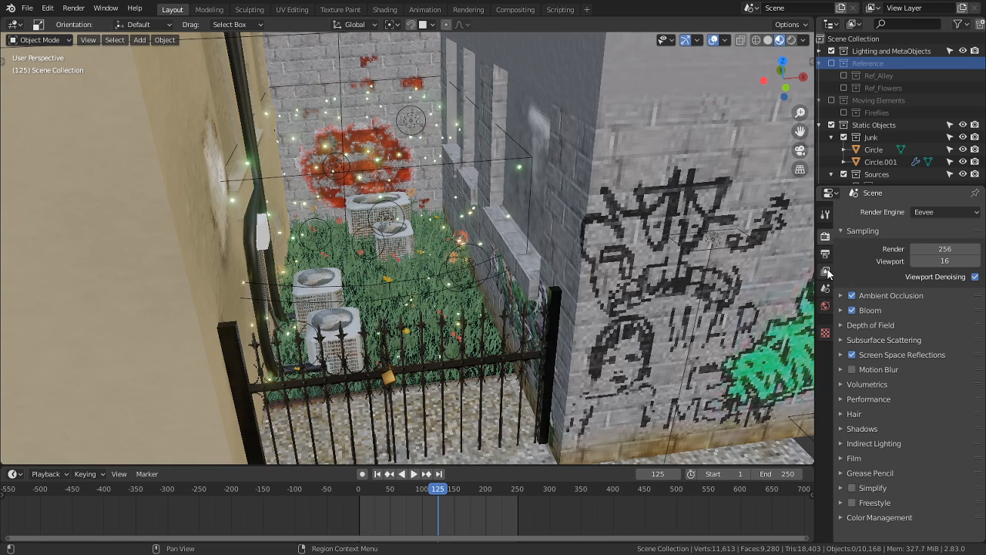
pyautogui.click(827, 255)
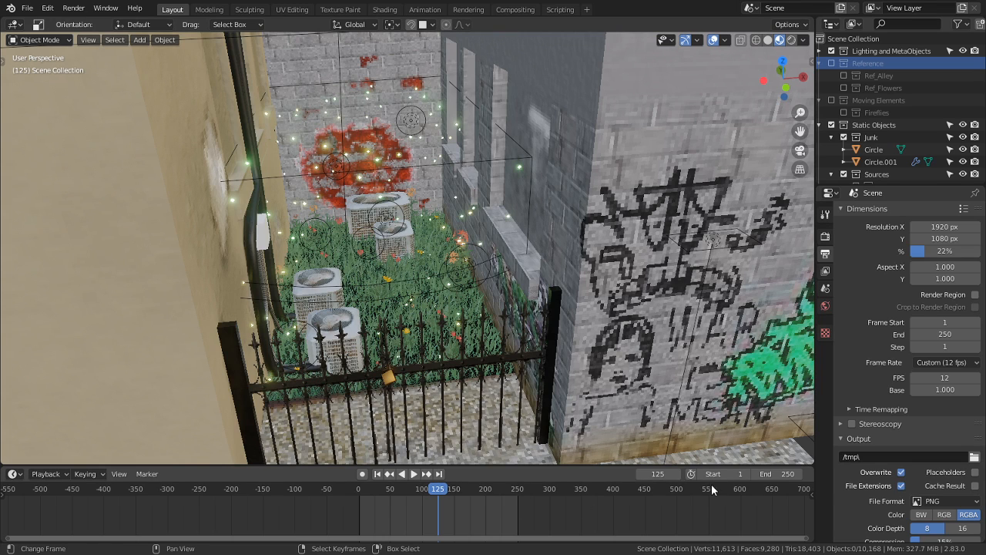
pyautogui.click(657, 473)
pyautogui.click(785, 475)
pyautogui.press('Return')
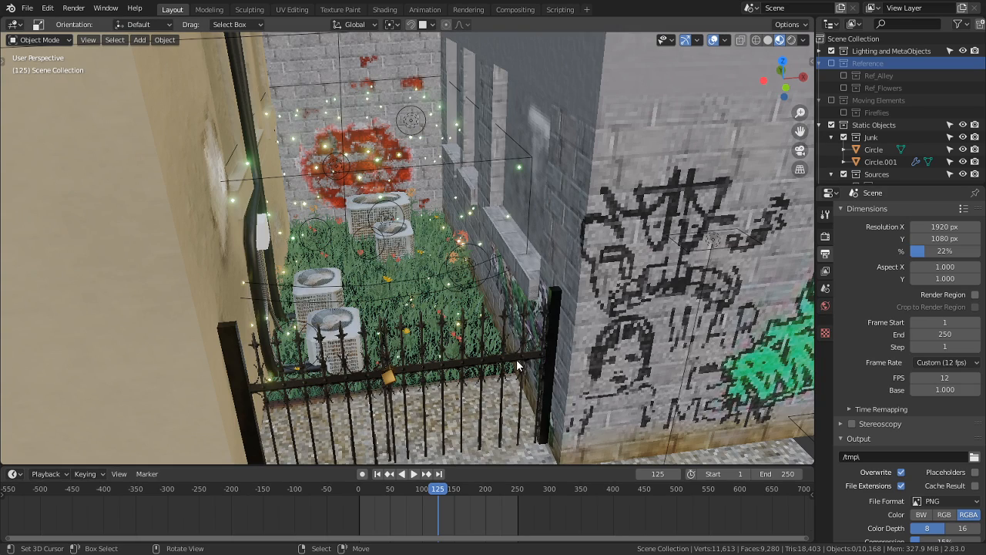
# Step: Disable the Particles collection to hide the fireflies in the alley
pyautogui.scroll(6, 516, 345)
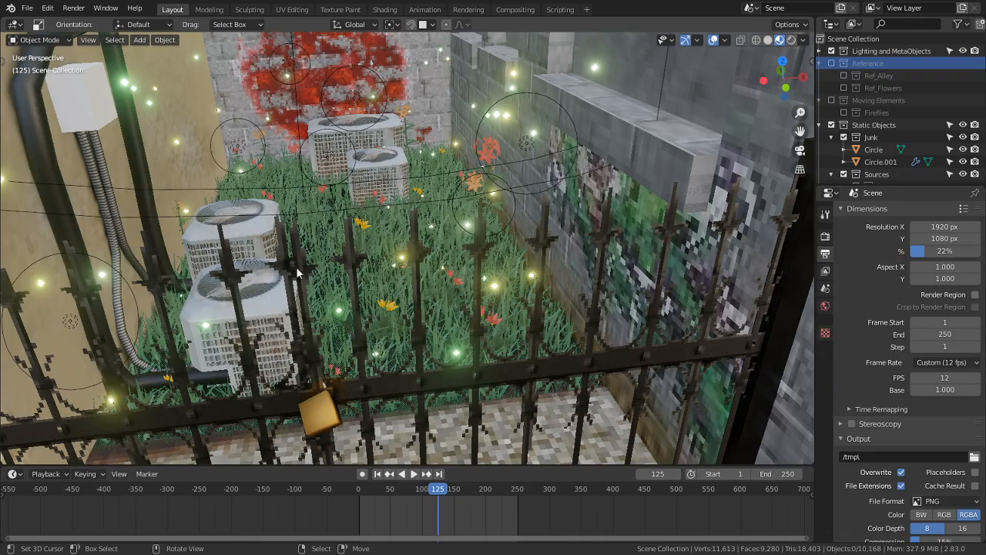
pyautogui.scroll(-4, 656, 234)
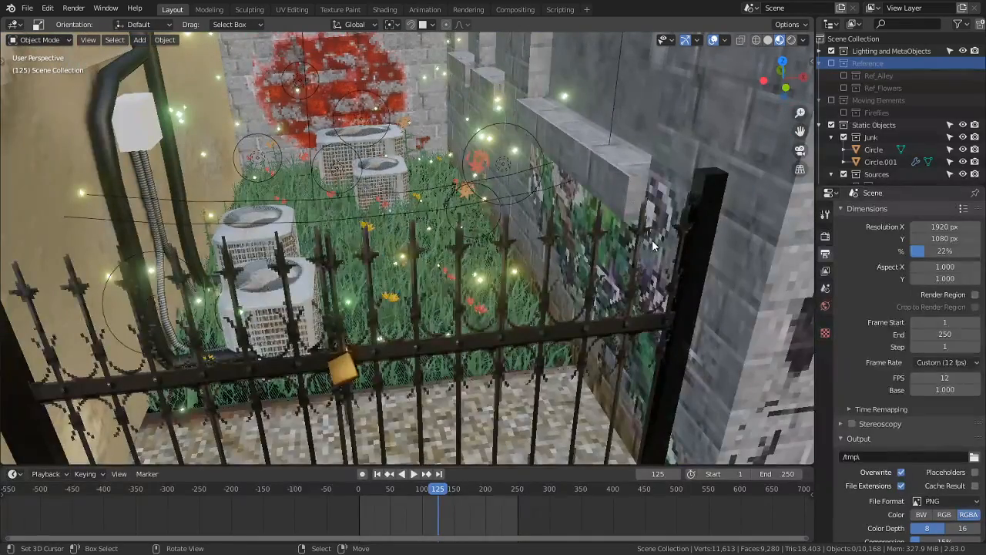
pyautogui.keyDown('shift'); pyautogui.moveTo(634, 234); pyautogui.dragTo(589, 399, button='middle'); pyautogui.keyUp('shift')
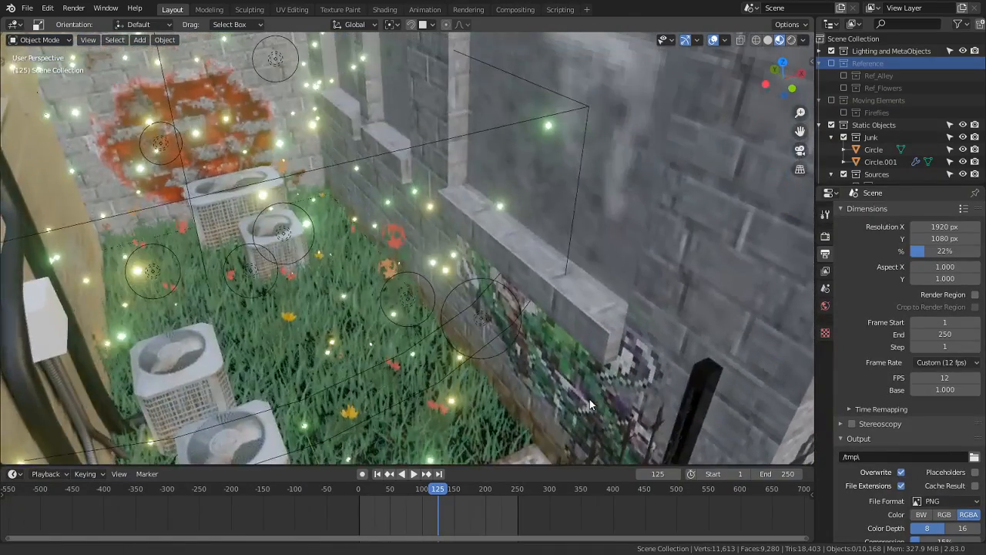
pyautogui.moveTo(516, 263); pyautogui.dragTo(484, 282, button='middle')
pyautogui.moveTo(420, 358)
pyautogui.mouseDown(button='middle')
pyautogui.moveTo(482, 343)
pyautogui.moveTo(412, 359)
pyautogui.mouseUp(button='middle')
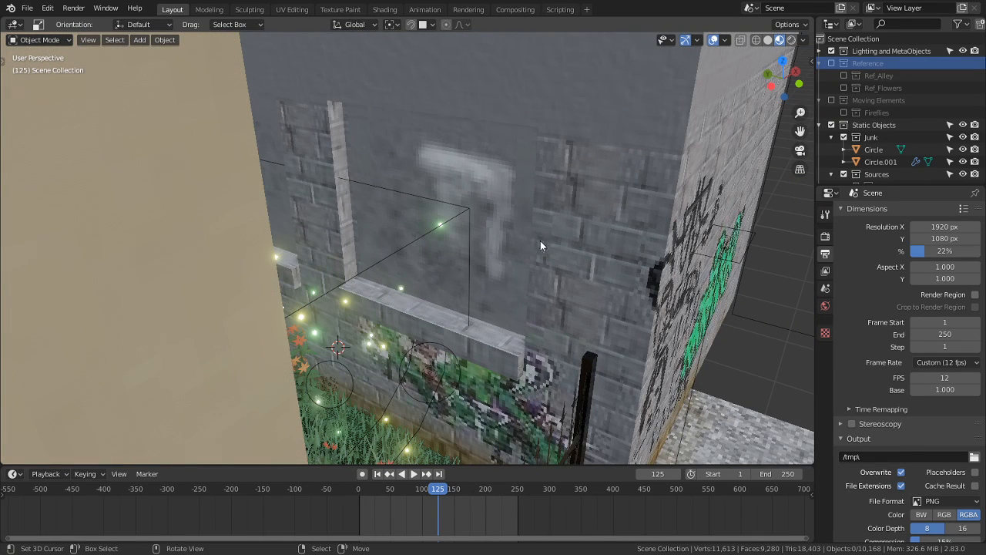
pyautogui.scroll(-8, 875, 135)
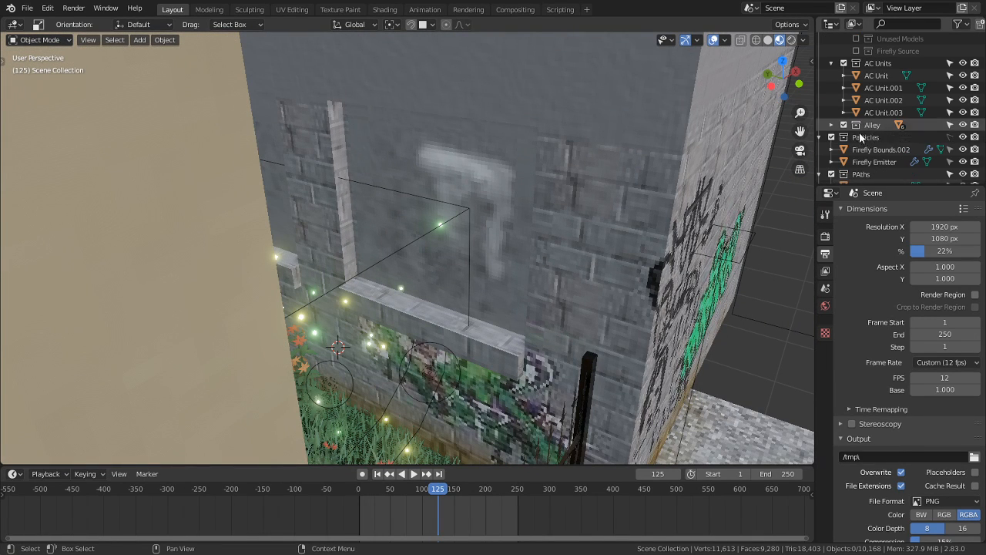
pyautogui.click(831, 138)
# Step: Inspect the gray brick wall from its window recesses down to the flowers growing at its base
pyautogui.moveTo(551, 278); pyautogui.dragTo(431, 462, button='middle')
pyautogui.scroll(3, 382, 267)
pyautogui.scroll(3, 444, 251)
pyautogui.scroll(-3, 414, 241)
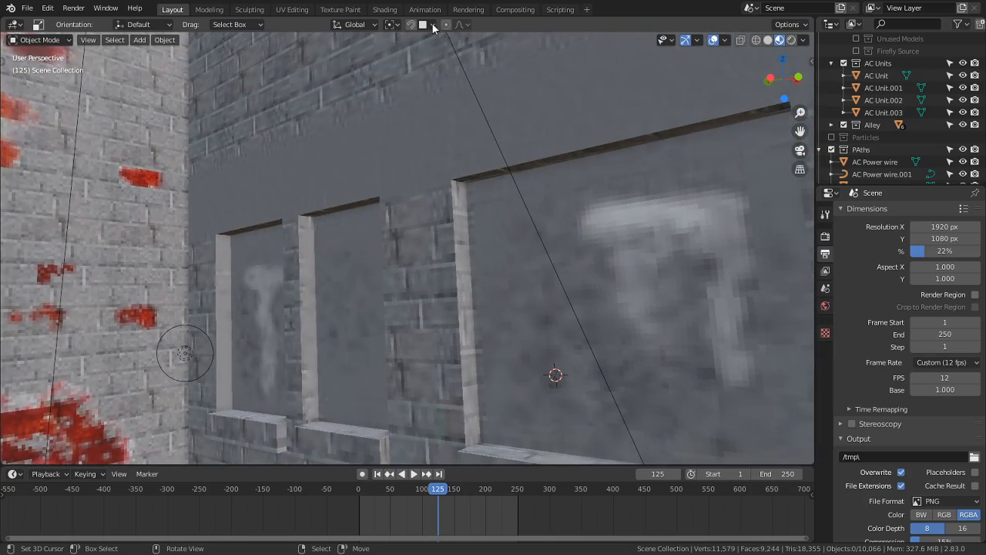
pyautogui.keyDown('shift'); pyautogui.moveTo(415, 285); pyautogui.dragTo(408, 206, button='middle'); pyautogui.keyUp('shift')
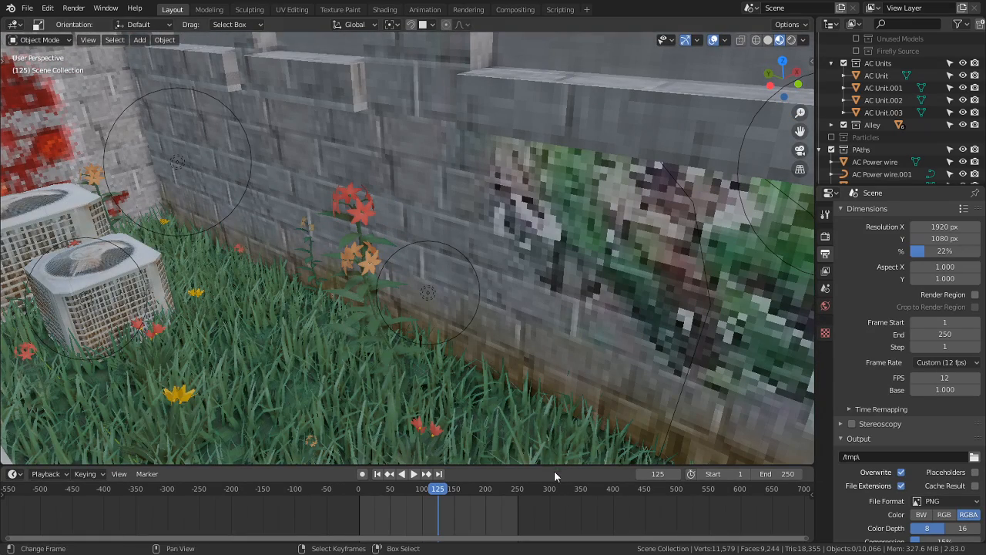
# Step: Switch to the browser and open the 1280 × 960 Amazing Clematis Blooms photo at full size in a new tab
pyautogui.hotkey('alt', 'Tab')
pyautogui.hotkey('alt', 'Tab')
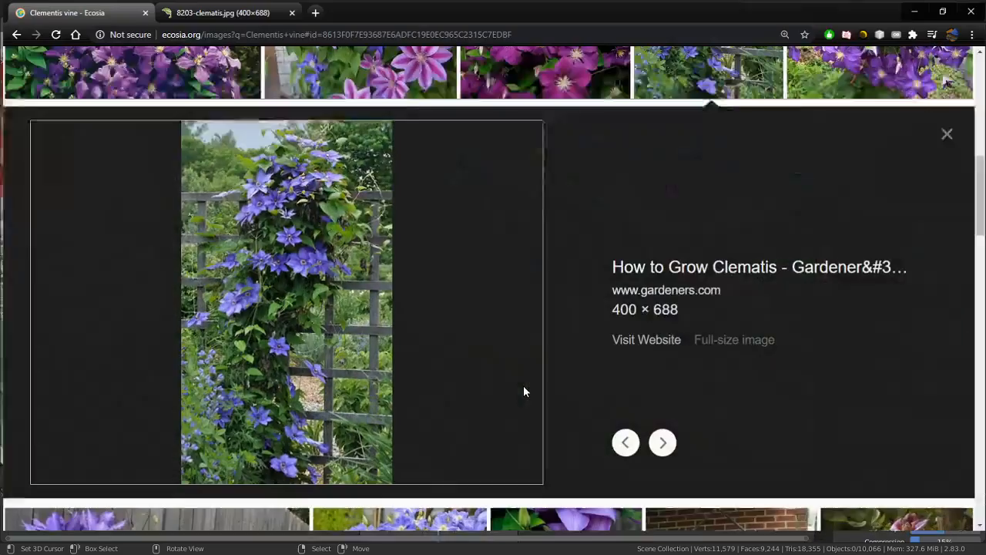
pyautogui.scroll(-4, 527, 329)
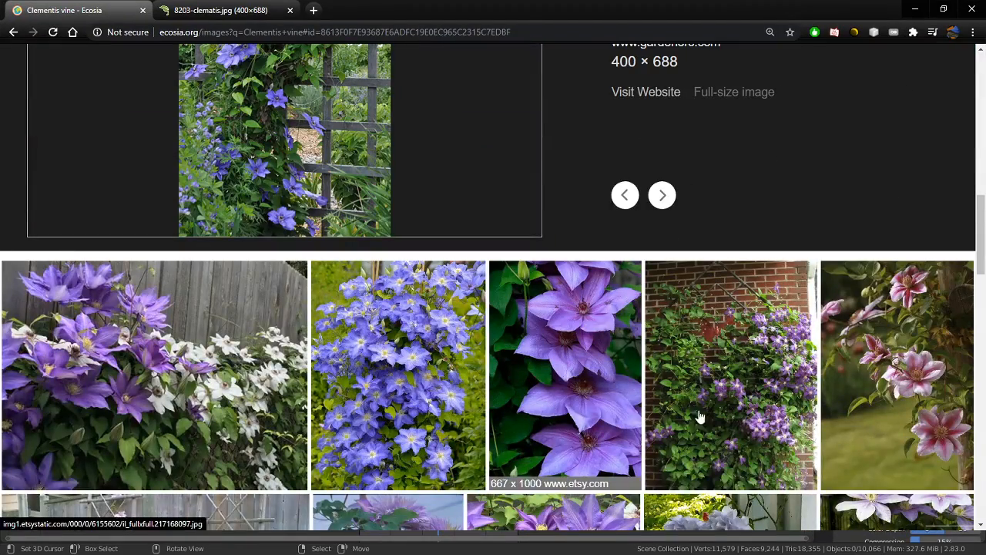
pyautogui.scroll(-3, 751, 410)
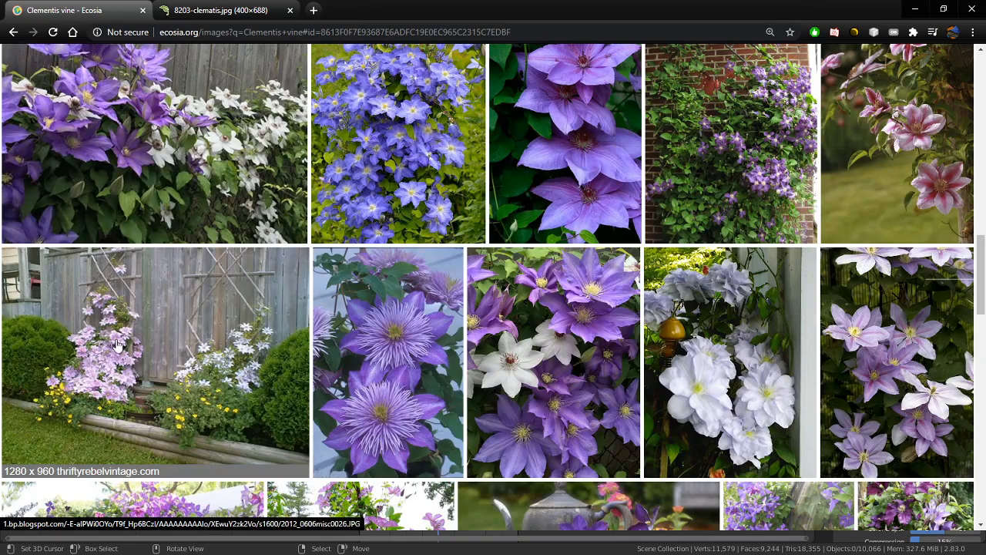
pyautogui.click(285, 312)
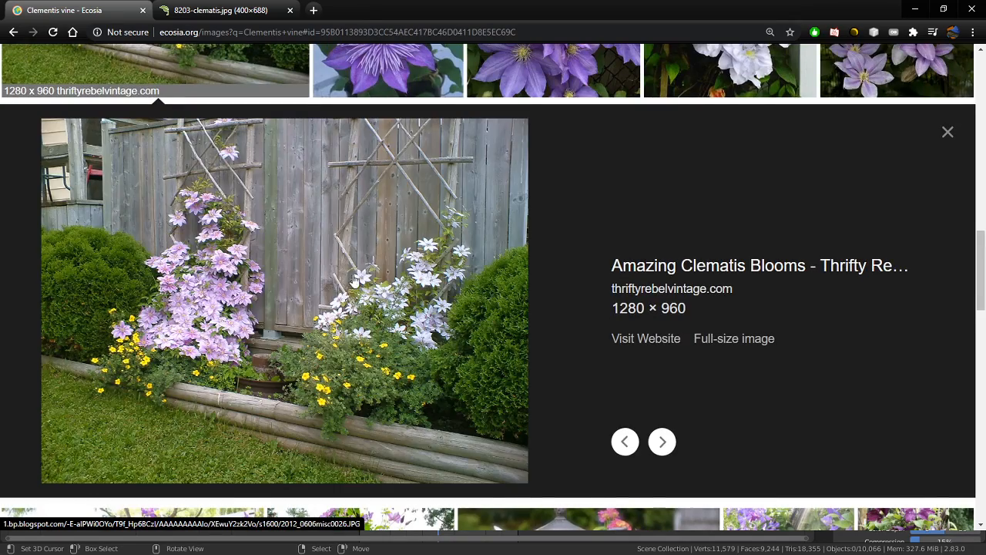
pyautogui.click(496, 259)
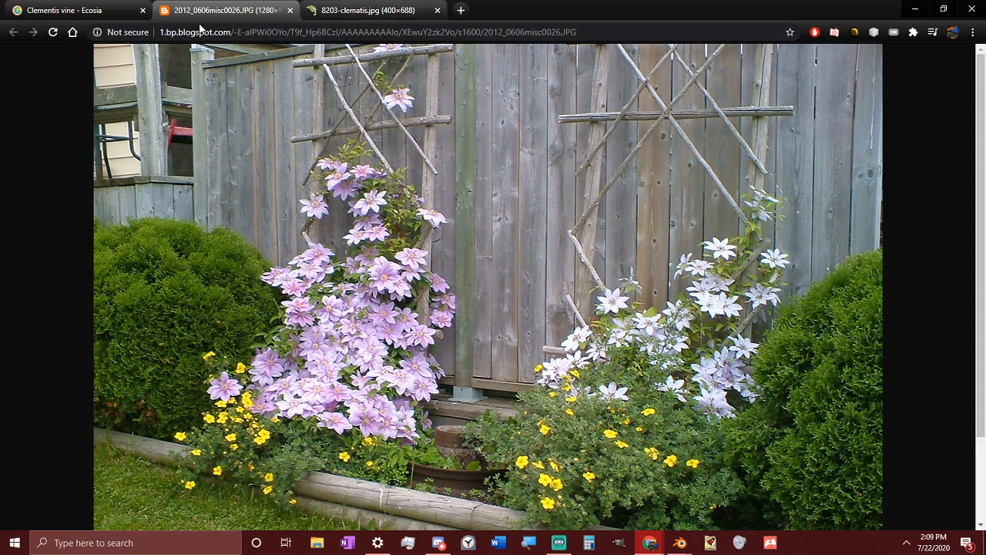
# Step: Compare the open clematis photos and browse the image results for more clematis vine references
pyautogui.click(333, 17)
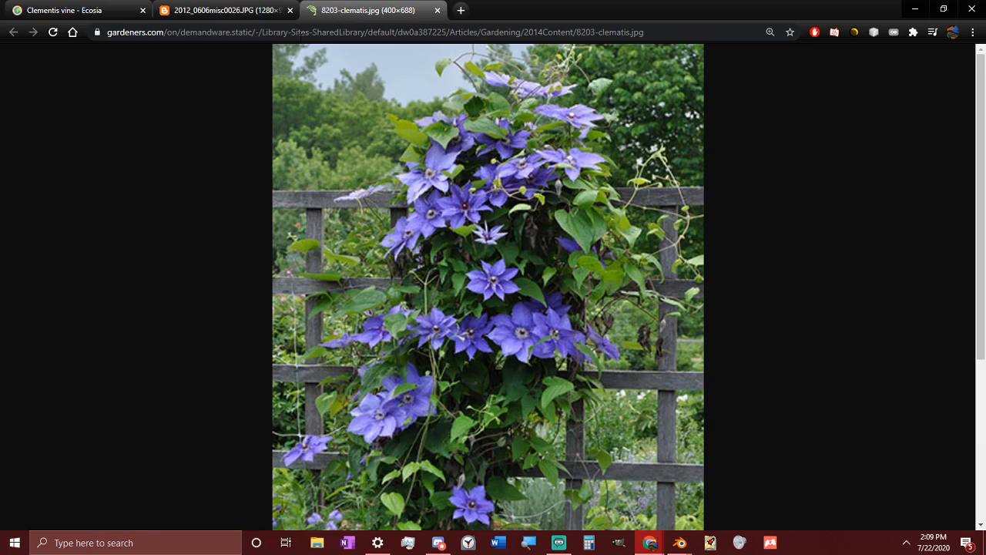
pyautogui.click(212, 10)
pyautogui.click(69, 10)
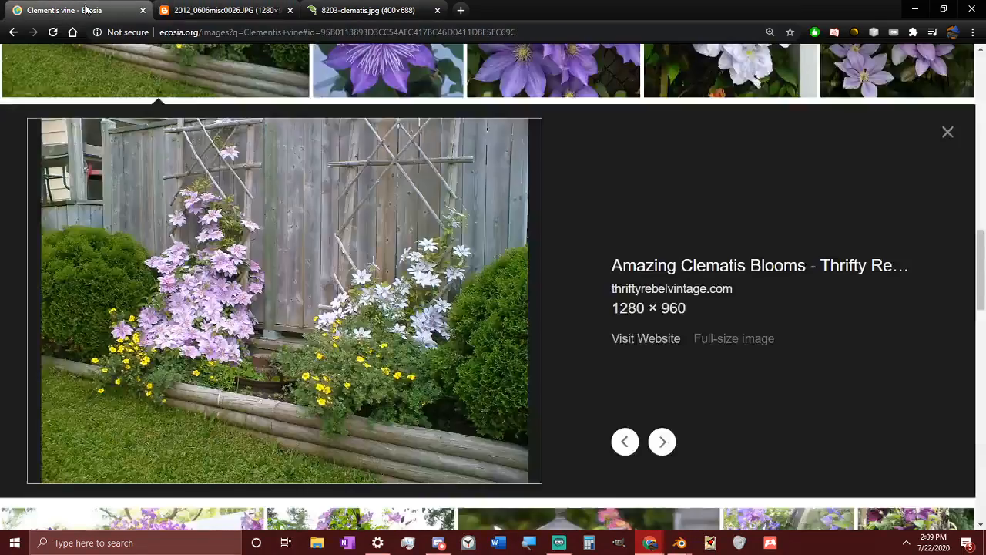
pyautogui.scroll(-15, 579, 235)
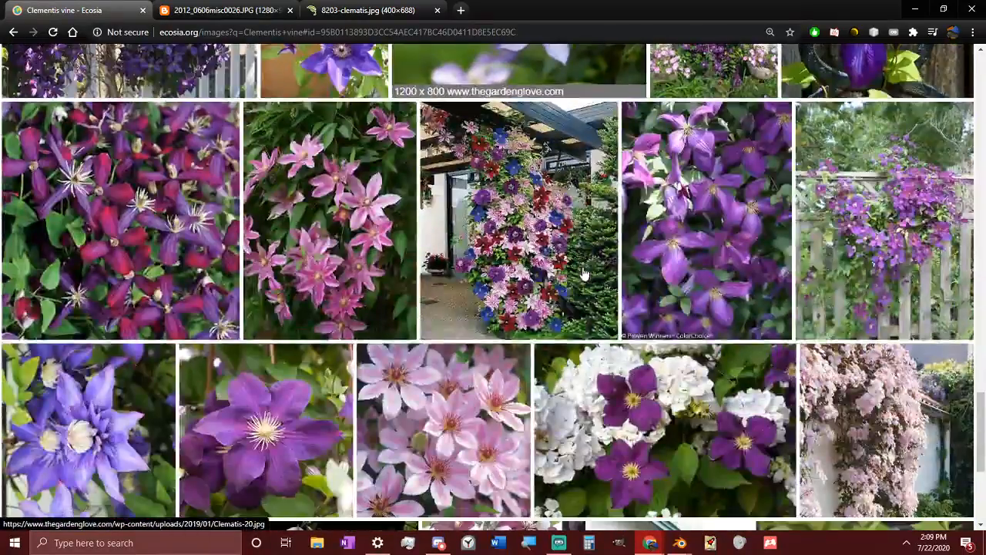
pyautogui.scroll(-4, 603, 263)
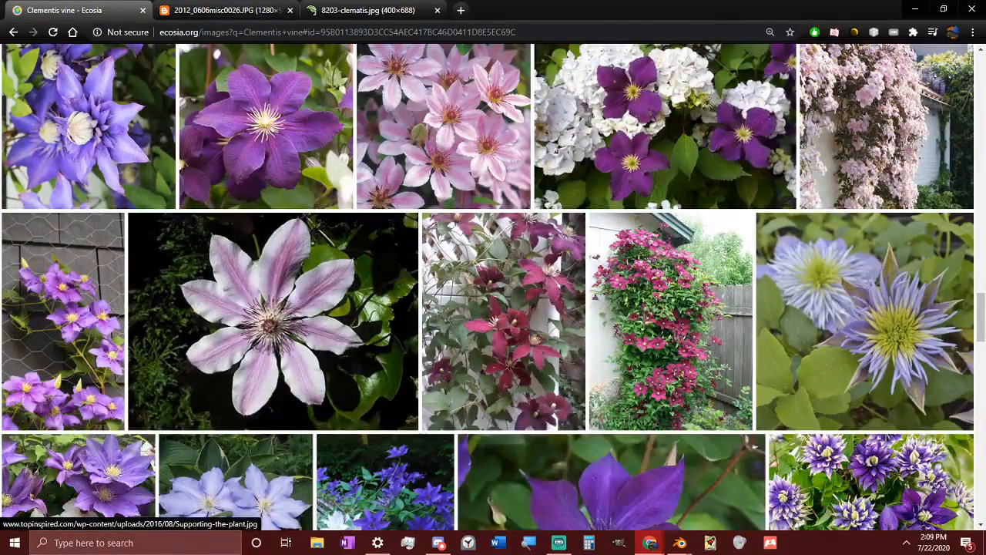
# Step: Open the video on using the Ivy plant generator add-on, lower its volume and watch through placing the plant's roots
pyautogui.hotkey('alt', 'Tab')
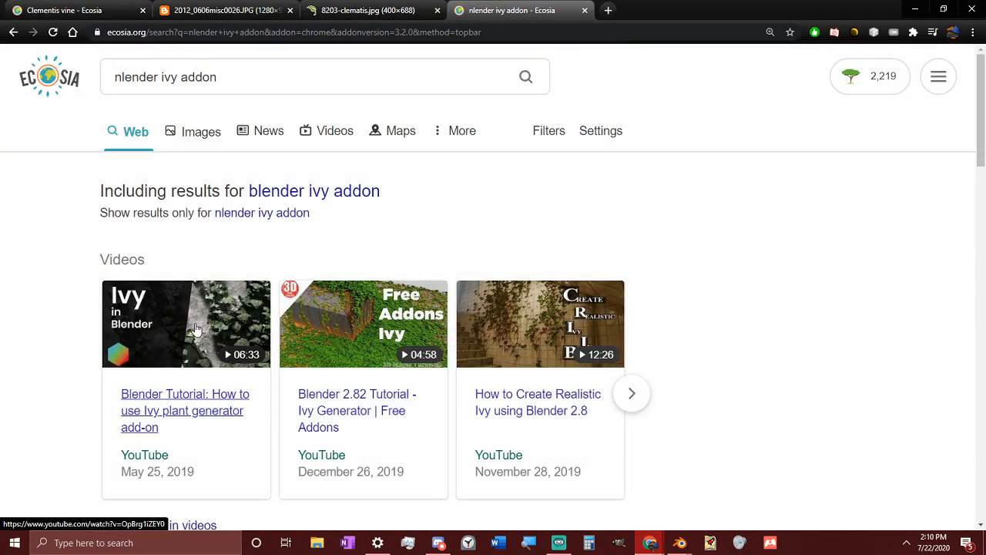
pyautogui.click(195, 328)
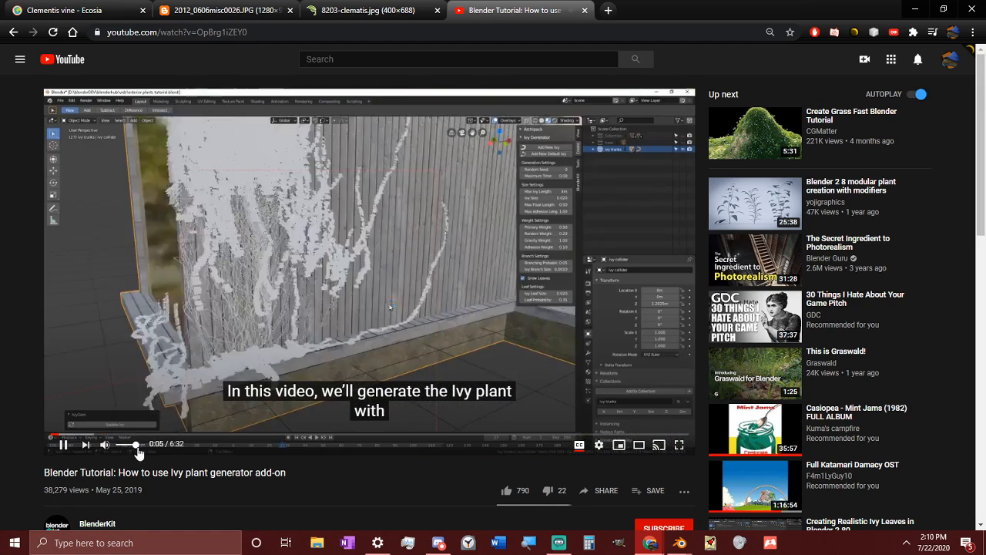
pyautogui.moveTo(138, 453)
pyautogui.mouseDown()
pyautogui.moveTo(121, 453)
pyautogui.moveTo(131, 453)
pyautogui.mouseUp()
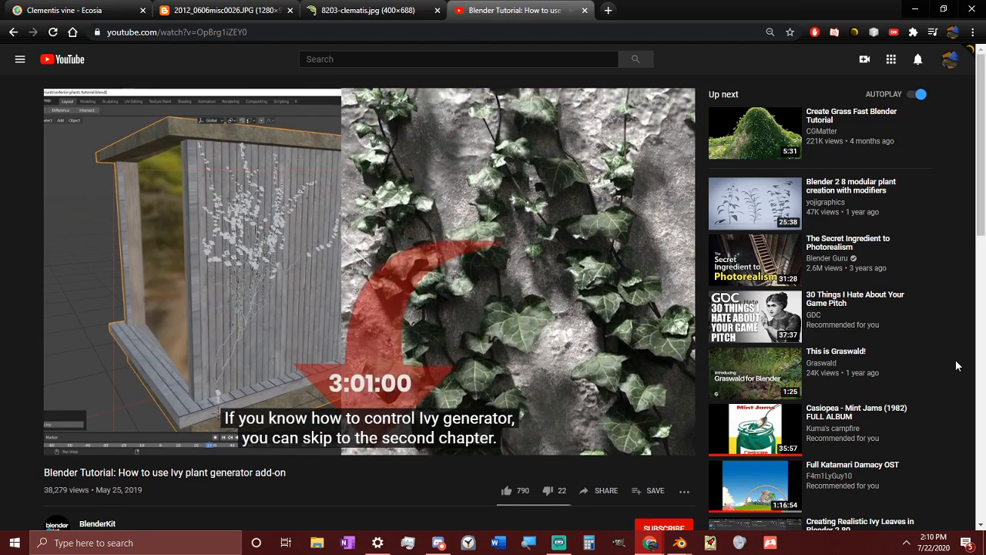
pyautogui.scroll(-2, 483, 241)
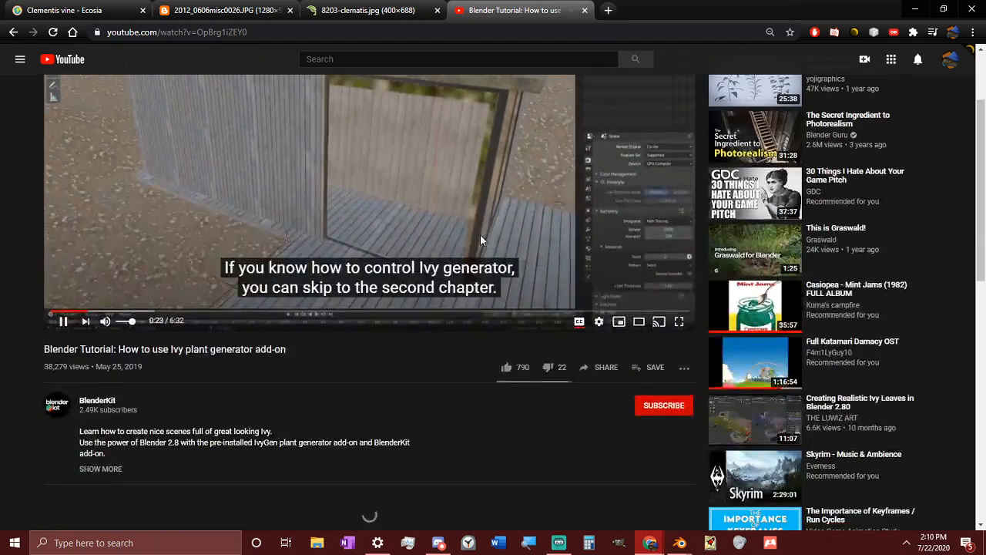
pyautogui.scroll(2, 480, 234)
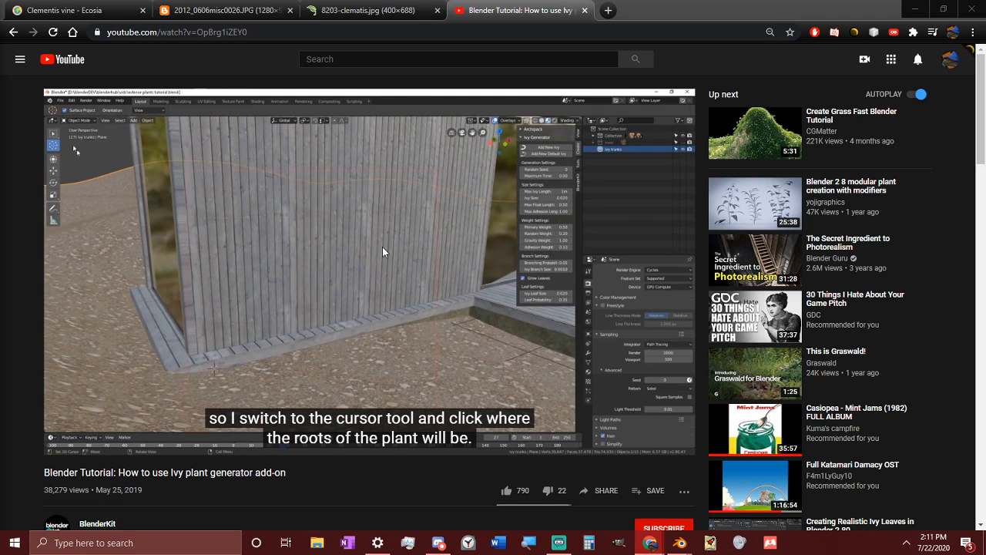
pyautogui.click(595, 259)
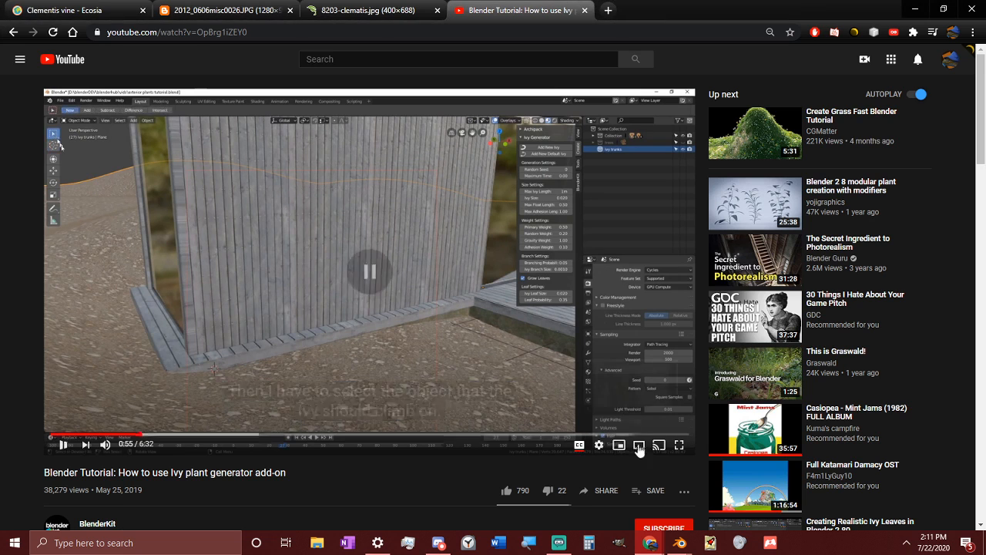
# Step: Switch to Blender and open the add-on preferences
pyautogui.moveTo(679, 543)
pyautogui.click(636, 473)
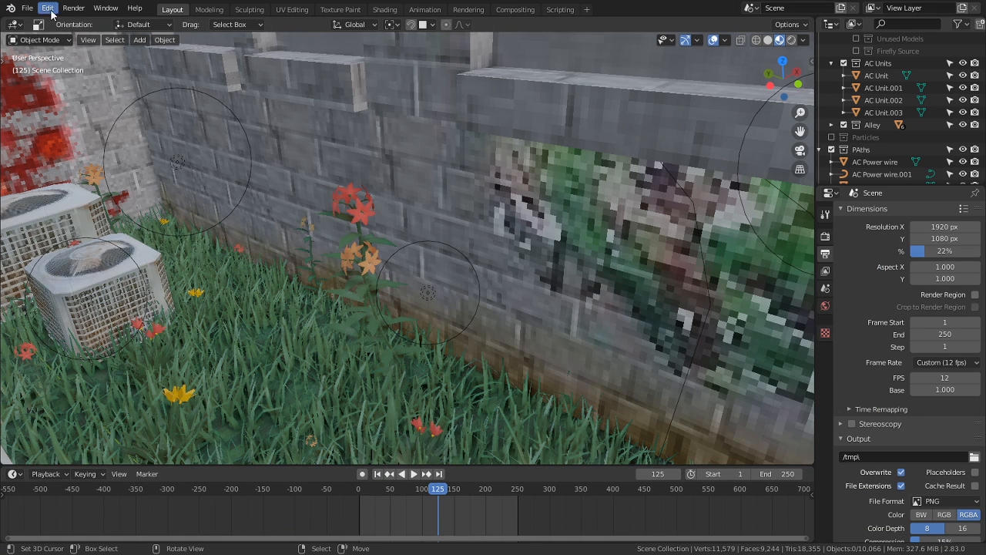
pyautogui.click(27, 8)
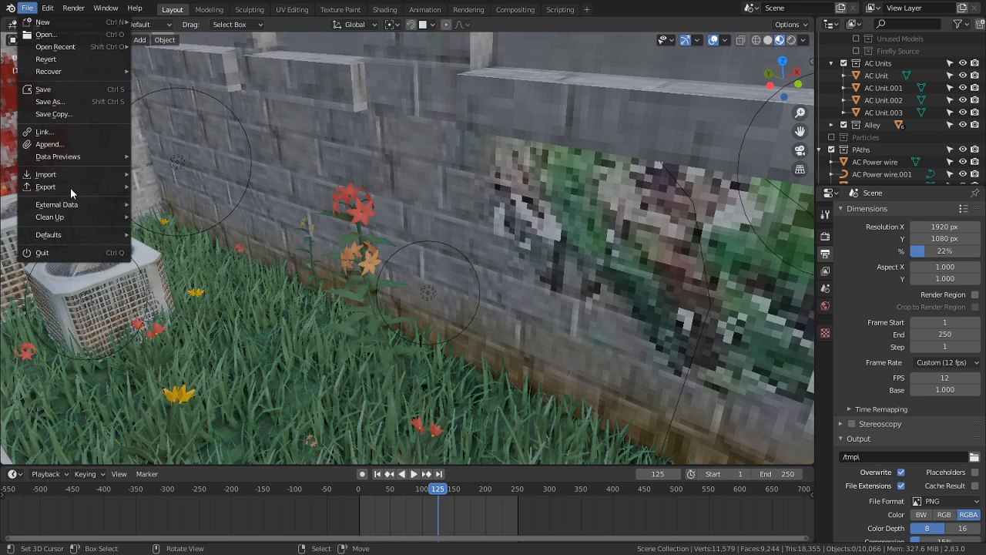
pyautogui.moveTo(48, 9)
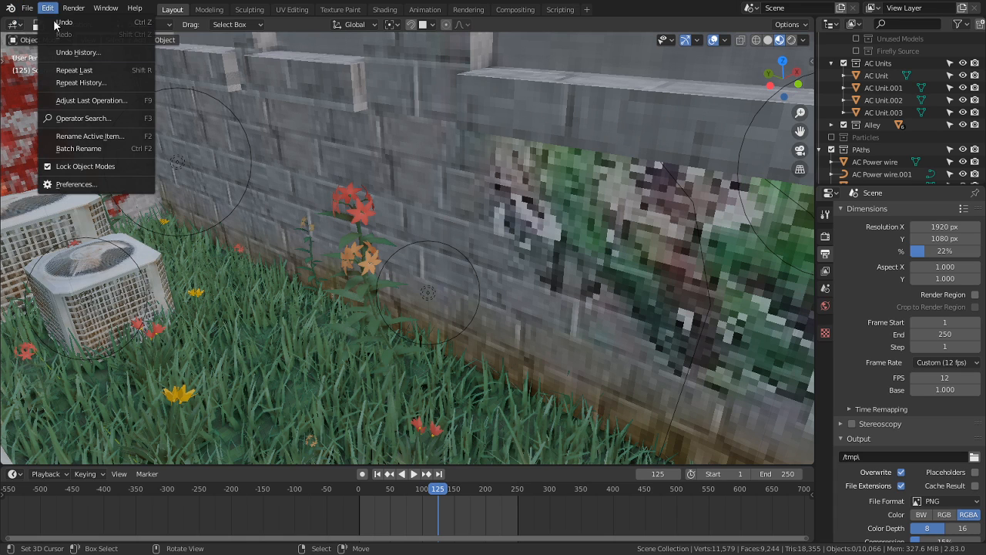
pyautogui.click(93, 183)
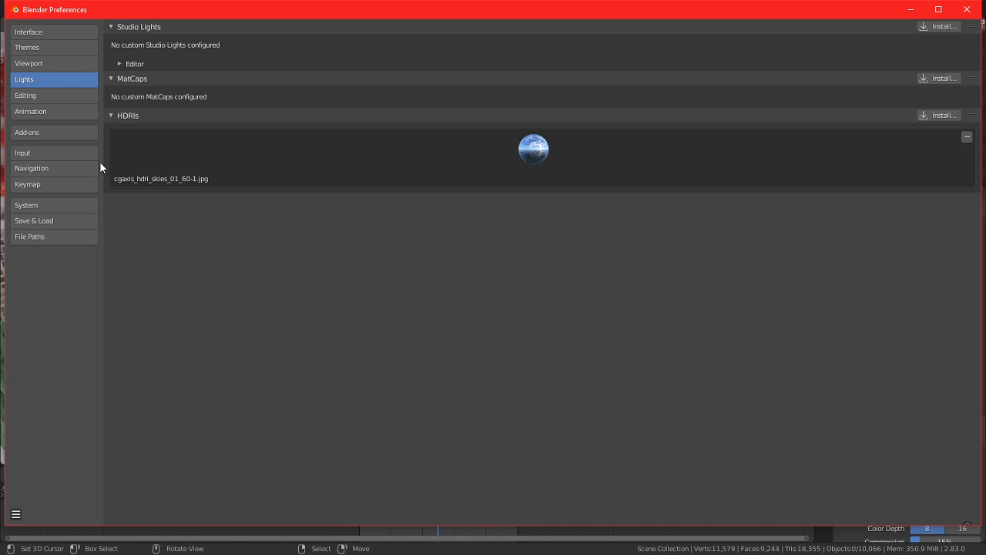
pyautogui.click(47, 132)
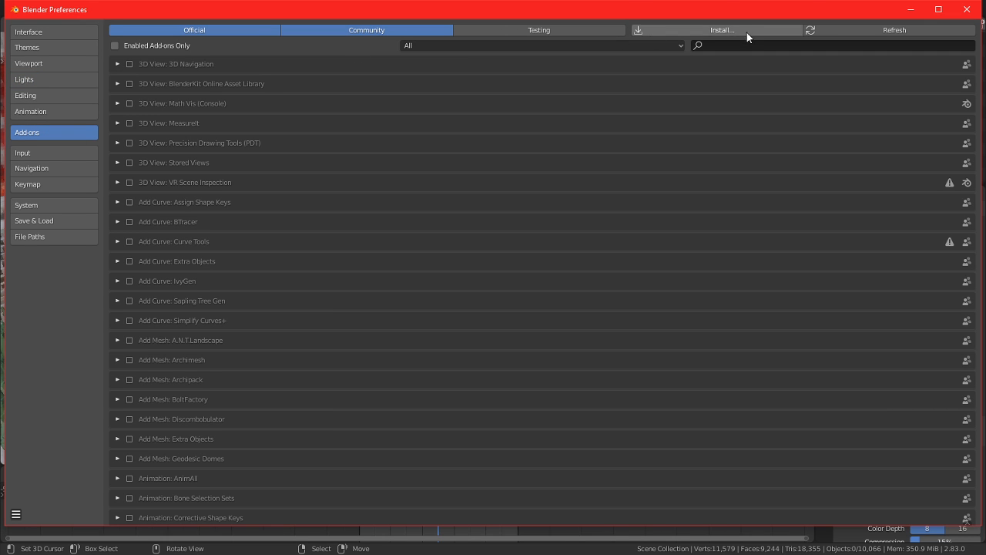
# Step: Search the add-ons for ivy and enable Add Curve: IvyGen
pyautogui.click(722, 46)
pyautogui.write('ivy')
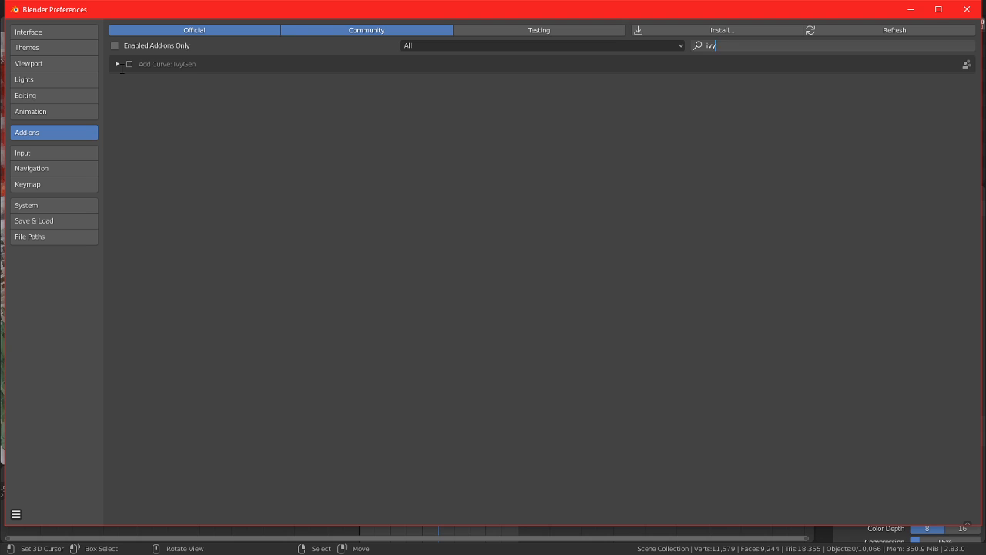
pyautogui.press('Return')
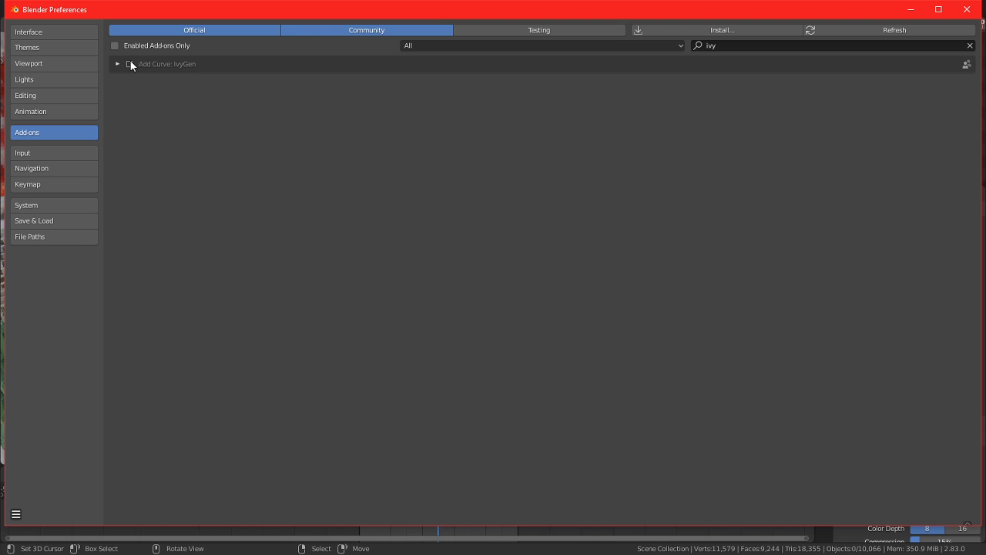
pyautogui.click(129, 64)
# Step: Check the System and Save & Load preferences, and close the preferences window
pyautogui.click(719, 30)
pyautogui.click(766, 372)
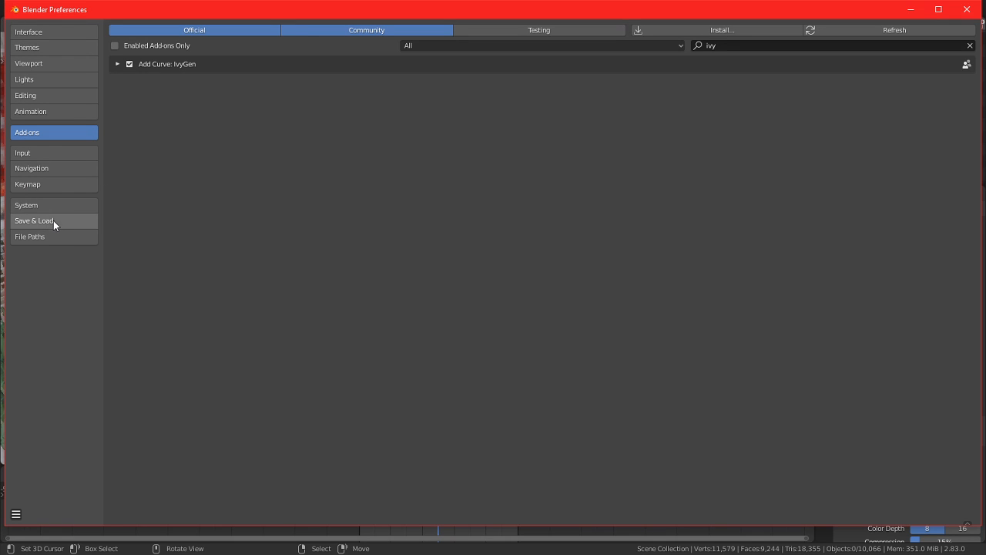
pyautogui.click(54, 205)
pyautogui.click(54, 220)
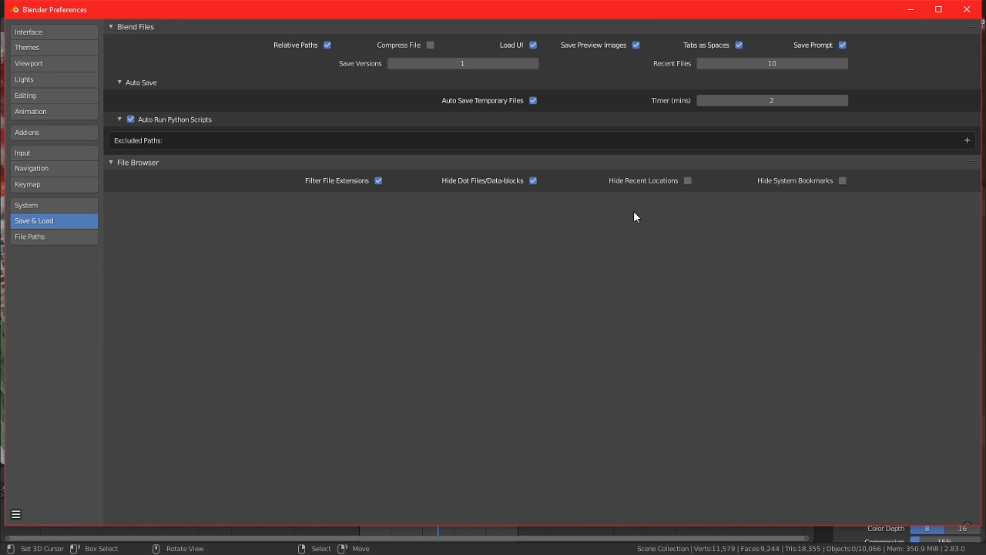
pyautogui.click(78, 137)
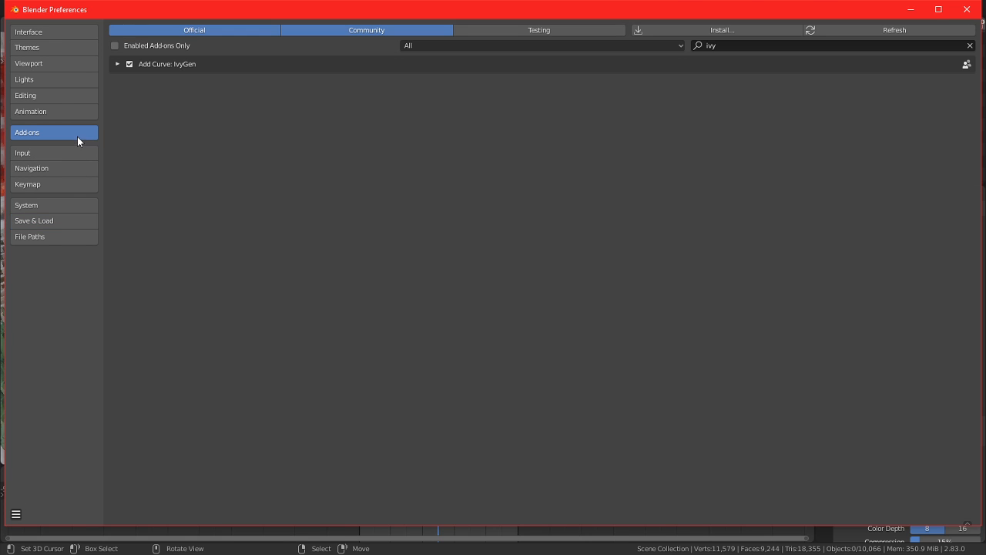
pyautogui.click(15, 514)
pyautogui.click(77, 481)
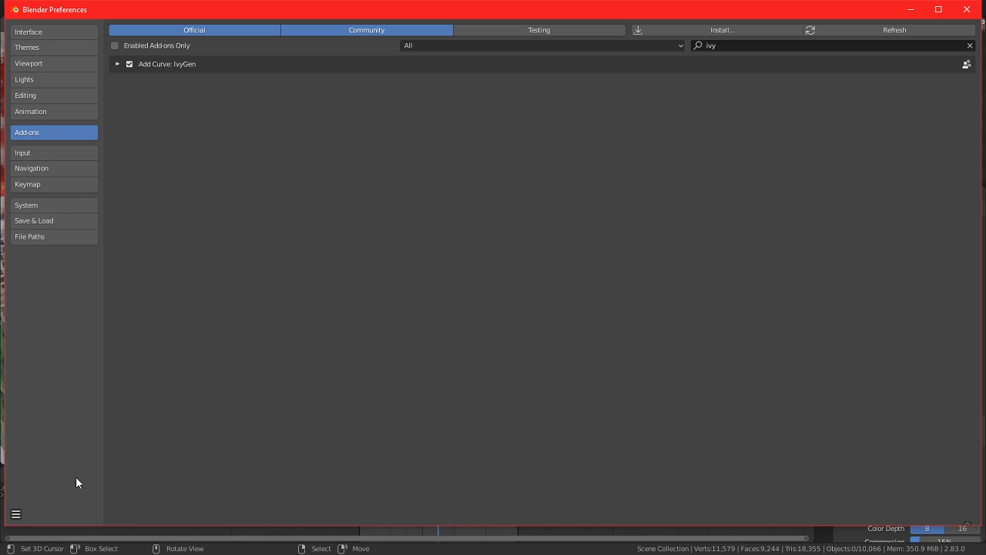
pyautogui.click(966, 10)
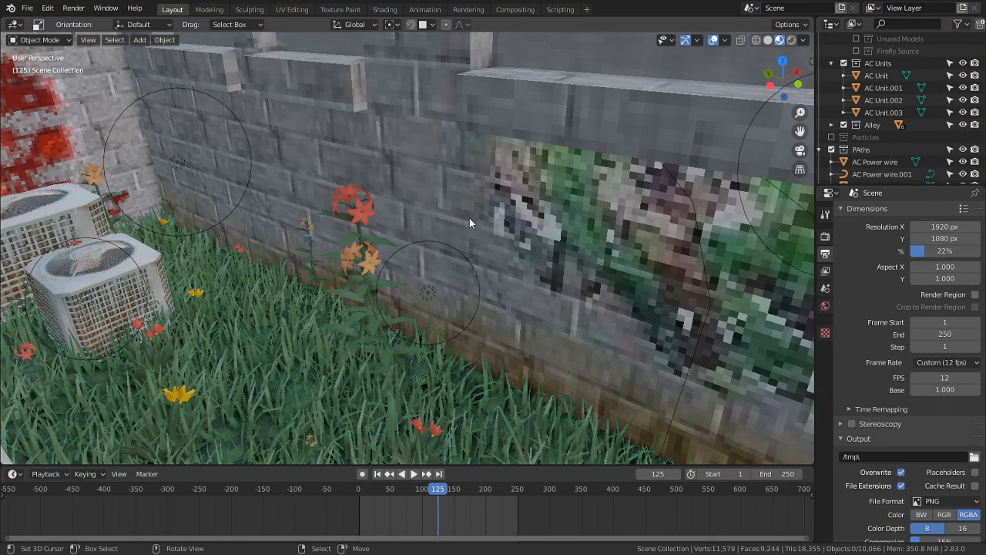
# Step: Show the Ivy Generator settings in the 3D viewport
pyautogui.press('n')
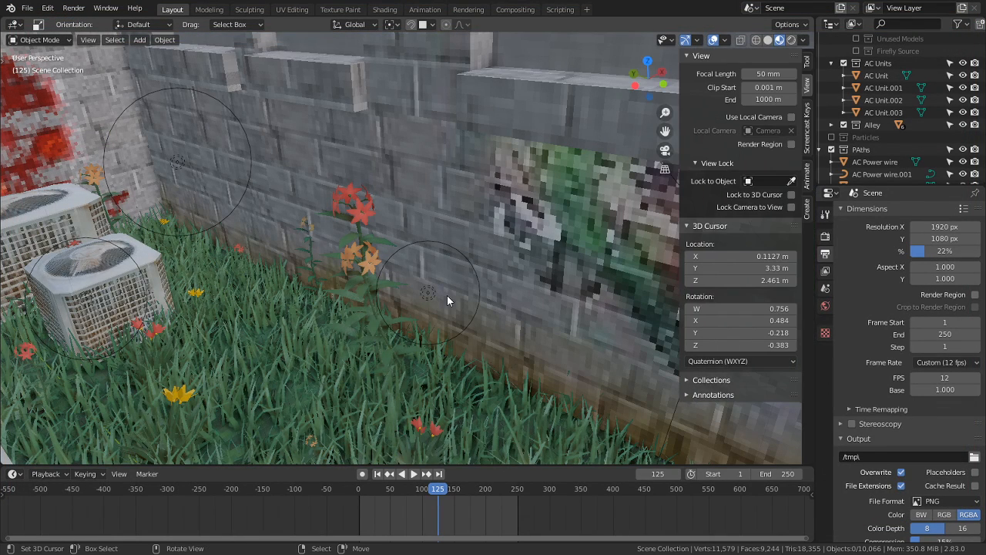
pyautogui.click(806, 206)
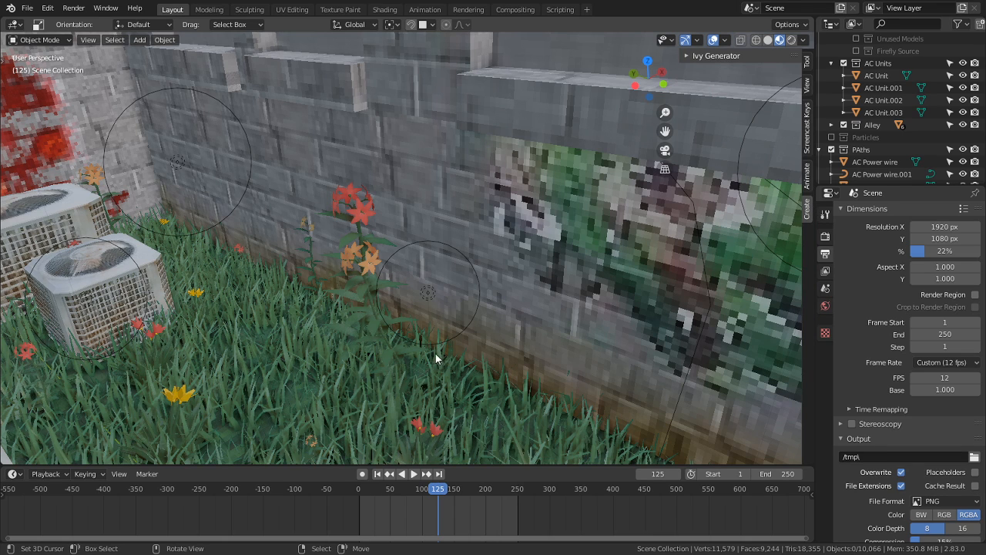
pyautogui.click(700, 57)
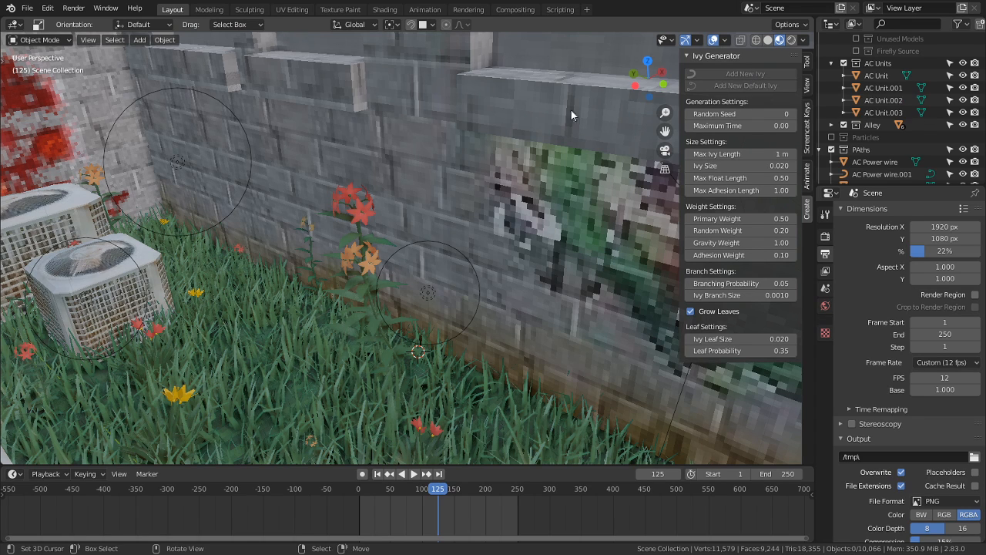
# Step: Place the 3D cursor at the base of the gray brick wall, beside the orange and red flowers
pyautogui.keyDown('shift'); pyautogui.moveTo(518, 133); pyautogui.dragTo(452, 217, button='middle'); pyautogui.keyUp('shift')
pyautogui.scroll(-5, 428, 186)
pyautogui.scroll(4, 429, 188)
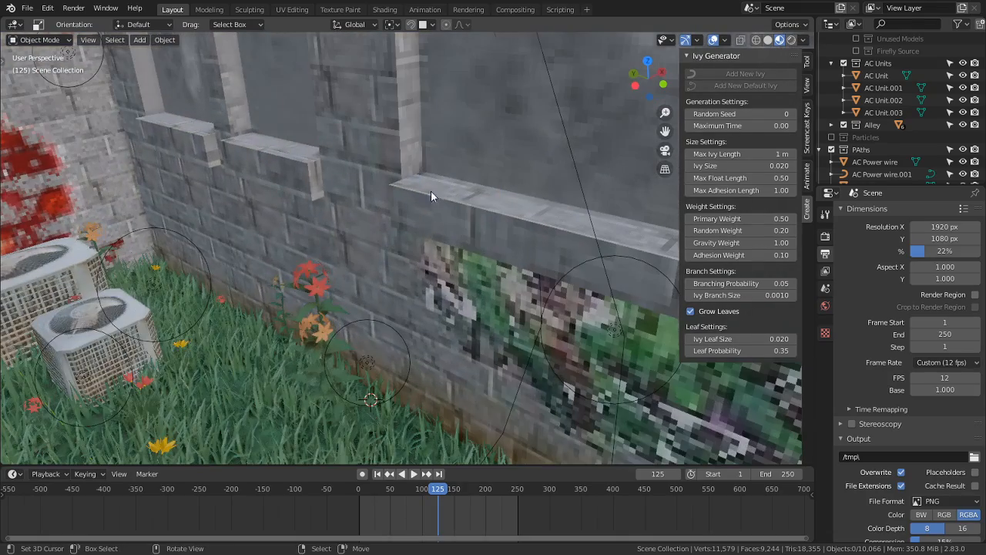
pyautogui.scroll(-4, 571, 178)
pyautogui.moveTo(571, 177); pyautogui.dragTo(408, 232, button='middle')
pyautogui.rightClick(111, 247)
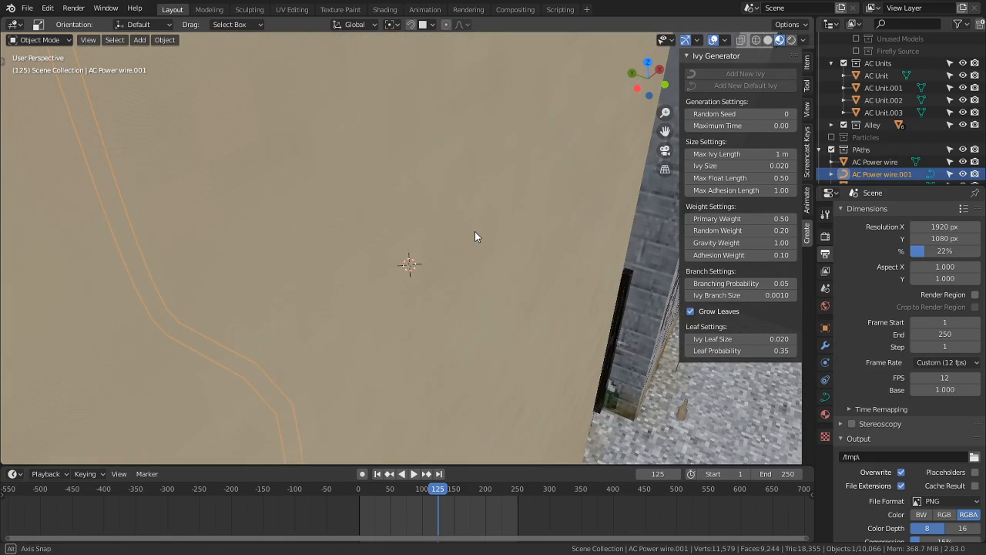
pyautogui.moveTo(479, 231); pyautogui.dragTo(459, 230, button='middle')
pyautogui.scroll(4, 458, 235)
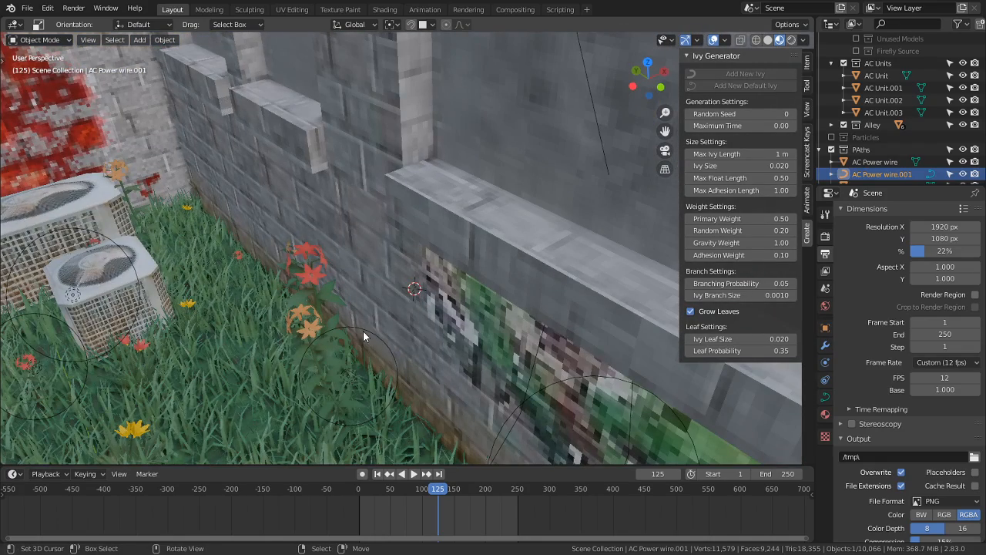
pyautogui.click(362, 342)
pyautogui.click(363, 365)
# Step: Switch to the browser, search YouTube for ivygen blender 2.8, and return to the ivy tutorial to watch how the climbing object is chosen
pyautogui.hotkey('alt', 'Tab')
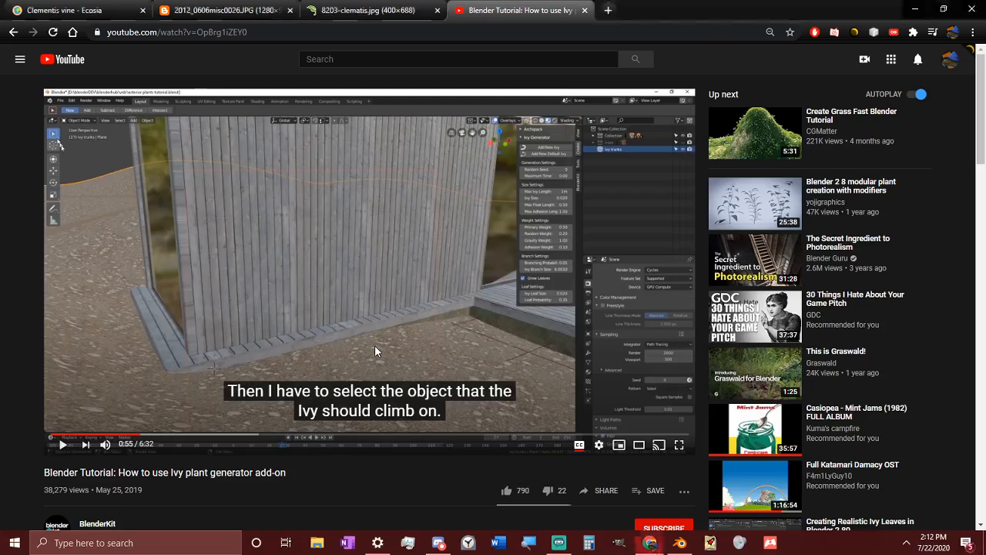
pyautogui.click(370, 65)
pyautogui.write('iv')
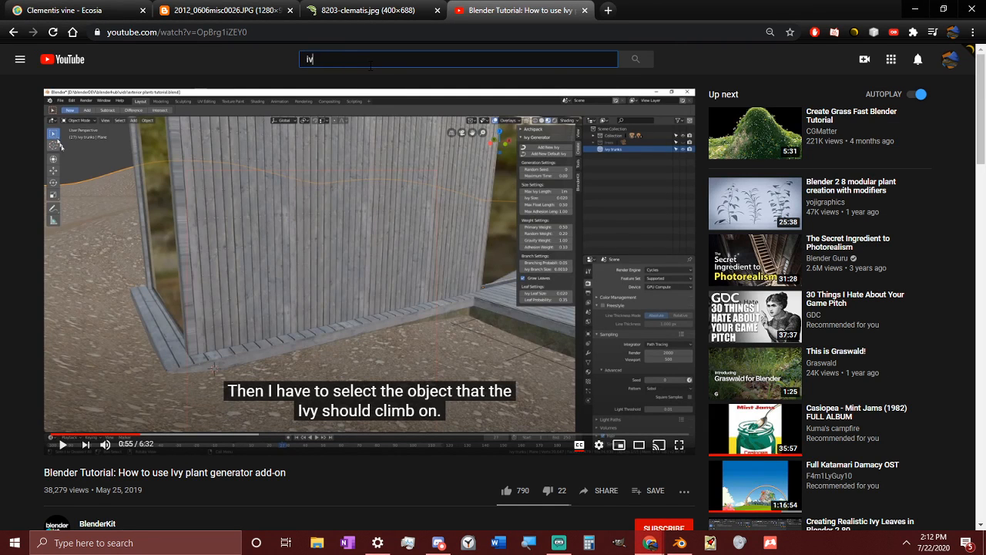
pyautogui.write('ygen')
pyautogui.click(342, 91)
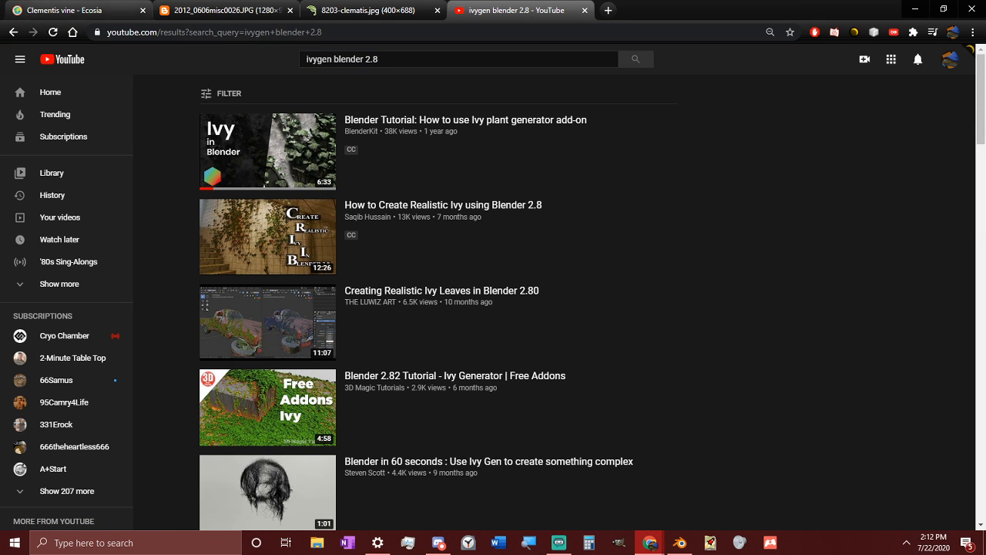
pyautogui.click(16, 32)
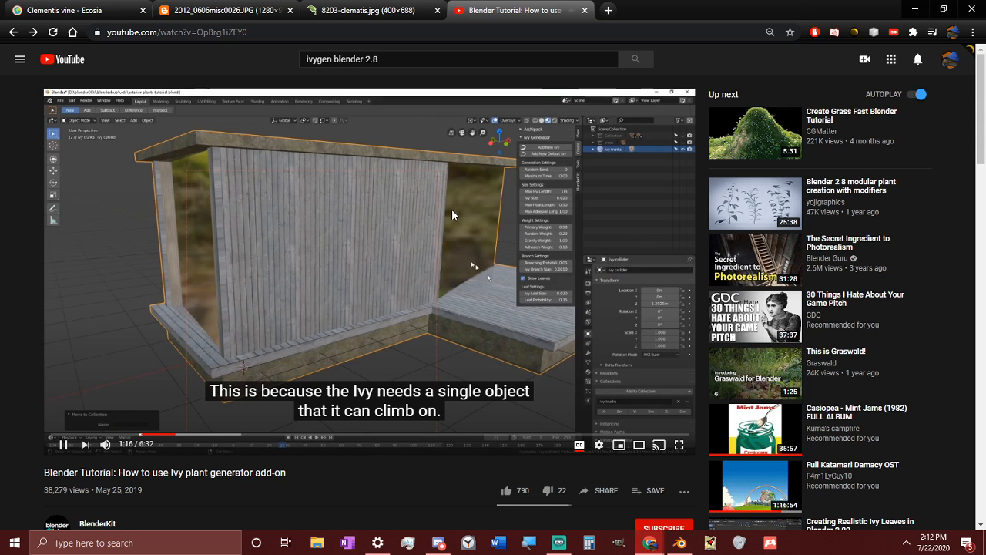
pyautogui.click(547, 326)
# Step: Switch to Blender, select the gray brick wall and grow a new ivy on it from the 3D cursor with a 1 m maximum length
pyautogui.click(680, 543)
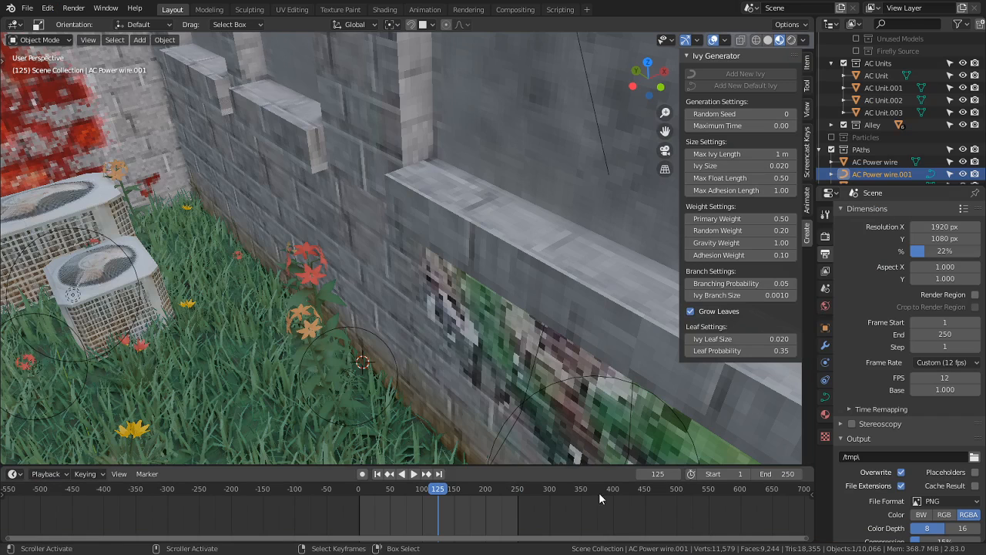
pyautogui.moveTo(432, 377); pyautogui.dragTo(404, 301, button='middle')
pyautogui.click(396, 287)
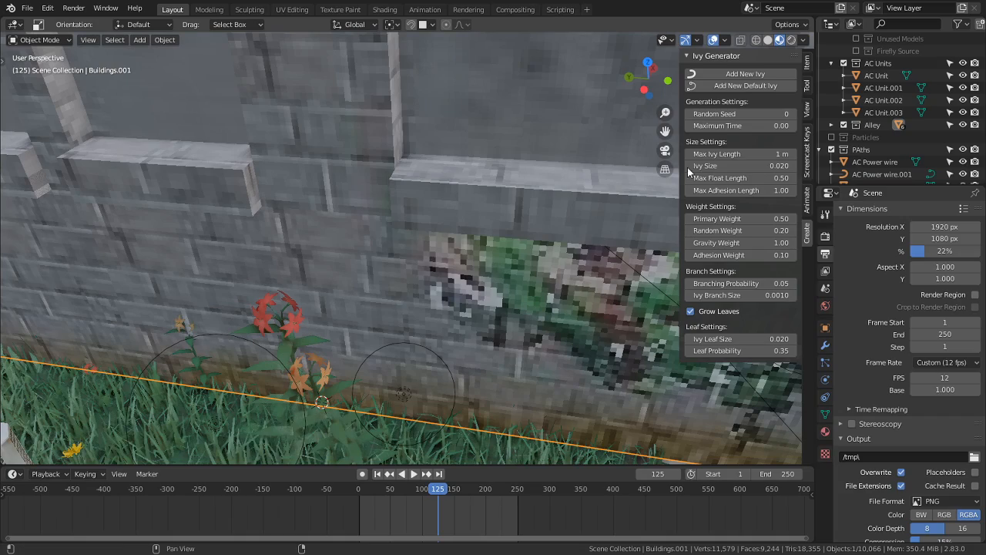
pyautogui.click(746, 74)
pyautogui.moveTo(346, 164); pyautogui.dragTo(427, 381, button='middle')
pyautogui.scroll(4, 439, 354)
pyautogui.scroll(-4, 428, 341)
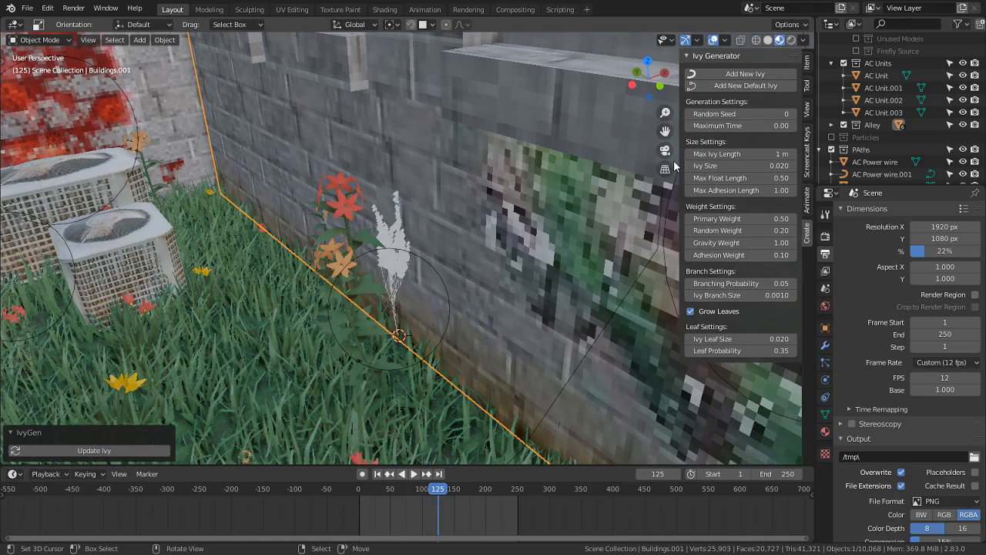
# Step: Set the maximum ivy length to 3 m, grow a new ivy on the gray brick wall, and undo the growth
pyautogui.moveTo(536, 245); pyautogui.dragTo(677, 204, button='middle')
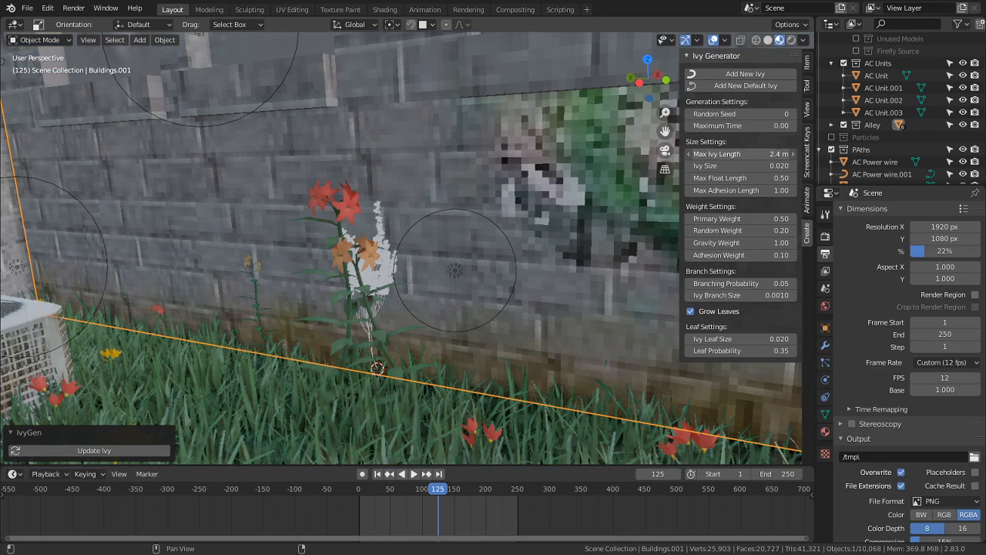
pyautogui.click(751, 74)
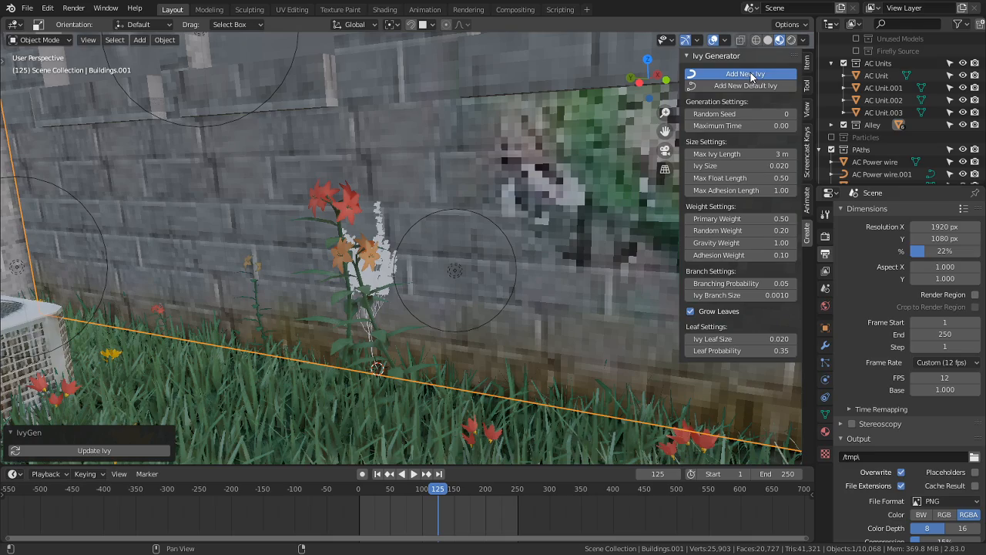
pyautogui.scroll(-5, 495, 282)
pyautogui.moveTo(495, 282); pyautogui.dragTo(440, 262, button='middle')
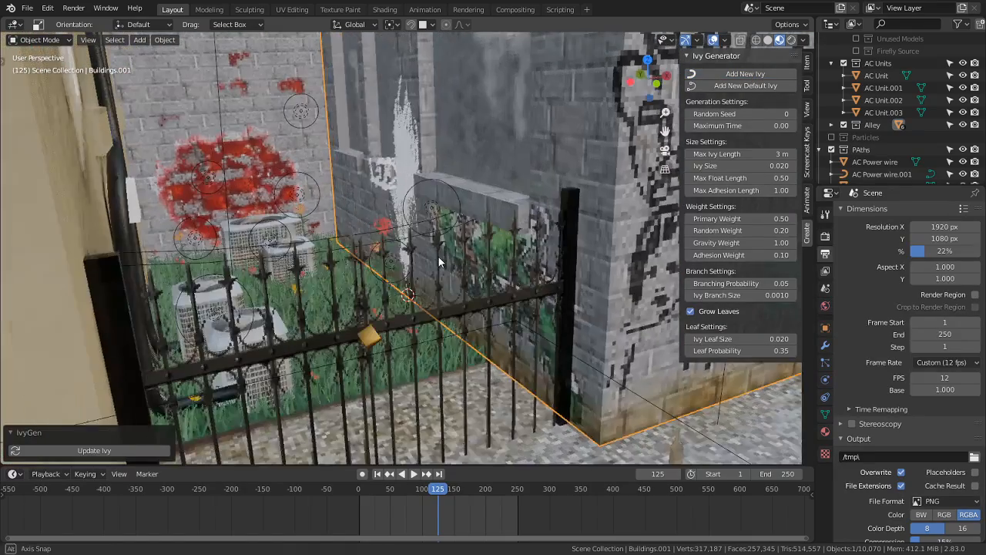
pyautogui.hotkey('ctrl', 'z')
pyautogui.scroll(5, 440, 260)
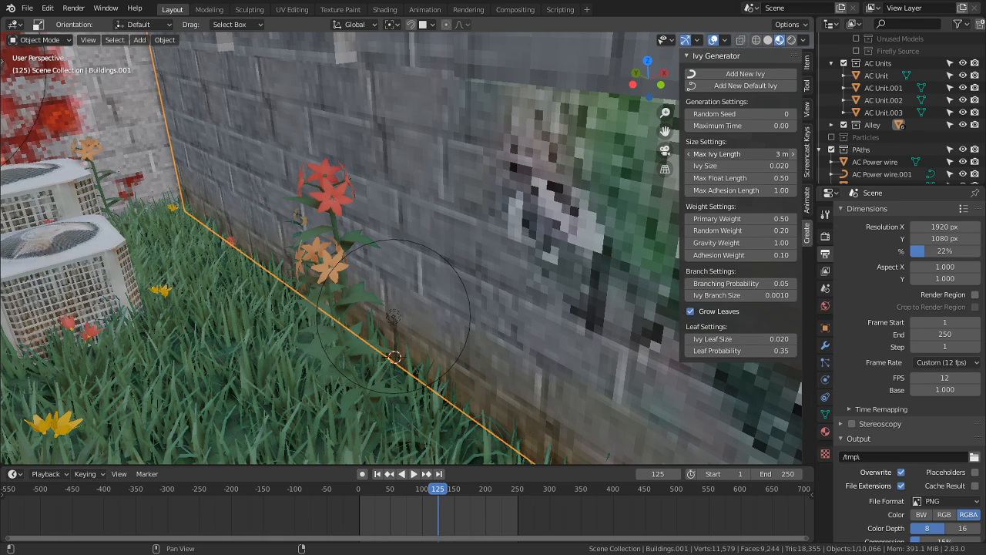
# Step: Set the ivy size to 1 and try growing a new ivy on the gray brick wall
pyautogui.click(741, 168)
pyautogui.write('1')
pyautogui.press('Return')
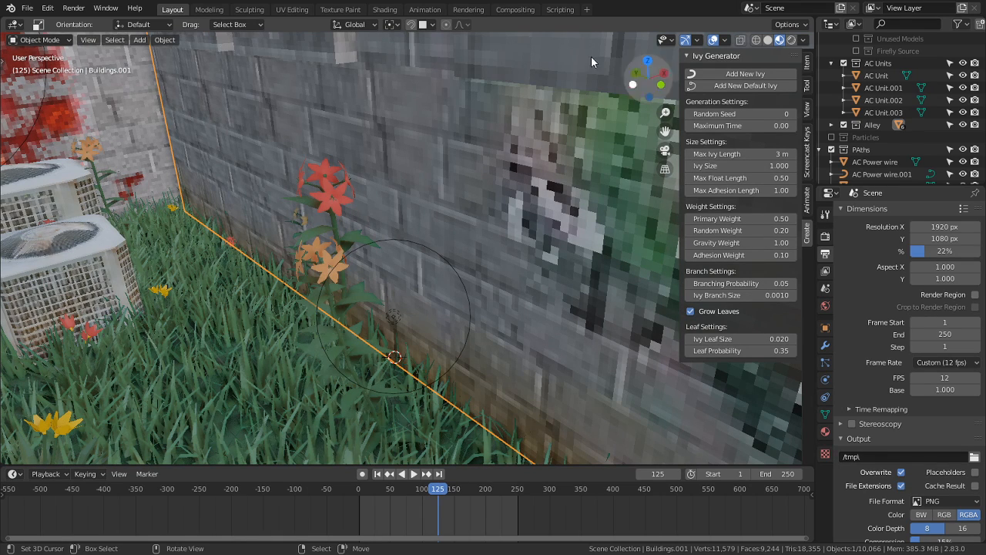
pyautogui.click(744, 74)
pyautogui.moveTo(529, 204); pyautogui.dragTo(403, 211, button='middle')
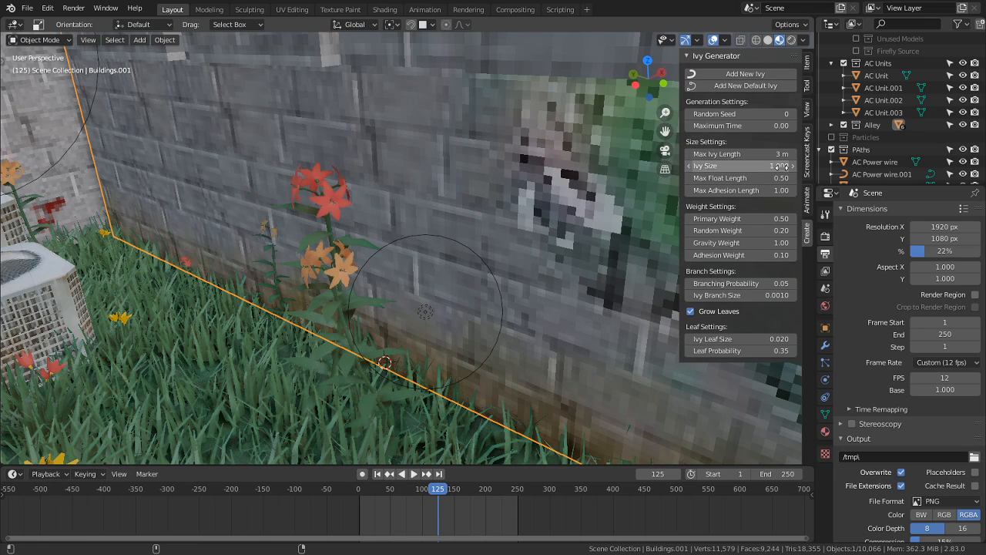
# Step: Reduce the ivy size to 0.121, grow a new ivy on the gray brick wall, and undo the growth
pyautogui.moveTo(731, 166); pyautogui.dragTo(705, 165)
pyautogui.click(743, 73)
pyautogui.moveTo(662, 130); pyautogui.dragTo(432, 258, button='middle')
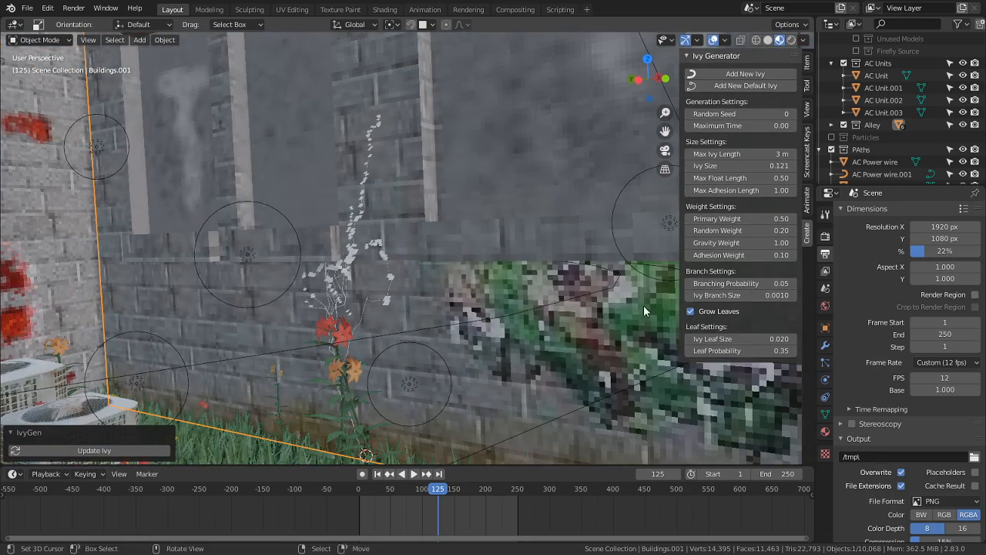
pyautogui.hotkey('ctrl', 'z')
# Step: Switch to the browser and resume the ivy tutorial in full screen to see how a new ivy is kept updatable
pyautogui.hotkey('alt', 'Tab')
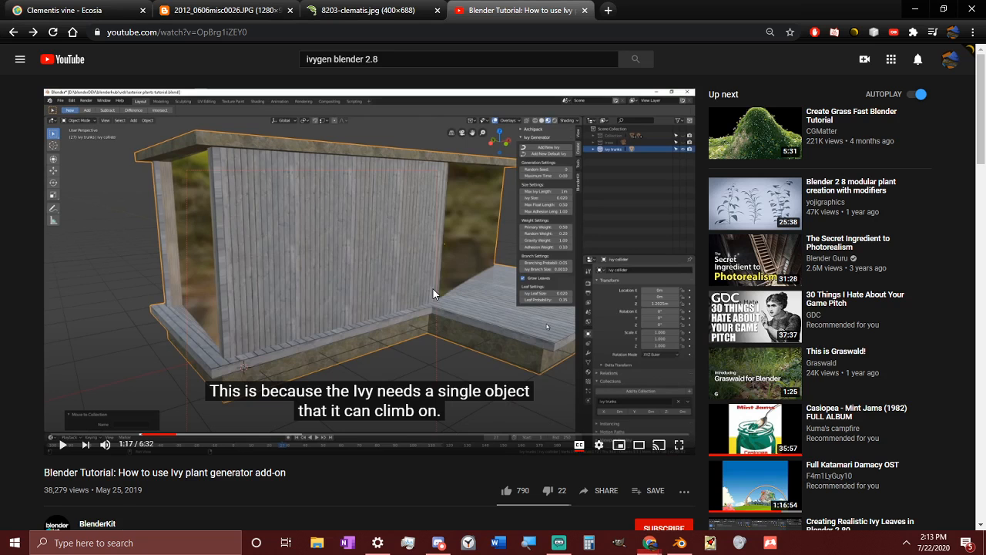
pyautogui.click(408, 285)
pyautogui.doubleClick(359, 372)
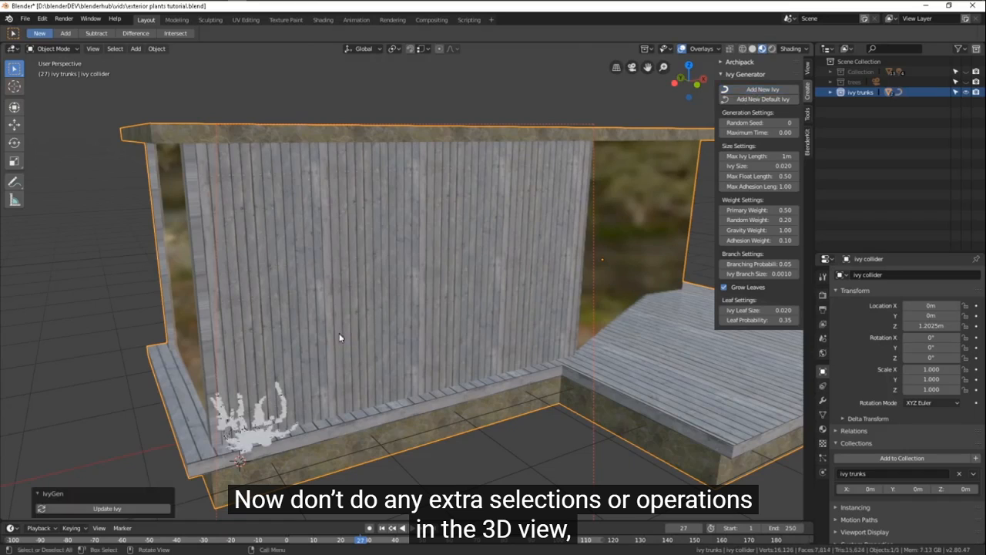
pyautogui.moveTo(391, 310); pyautogui.dragTo(413, 348, button='middle')
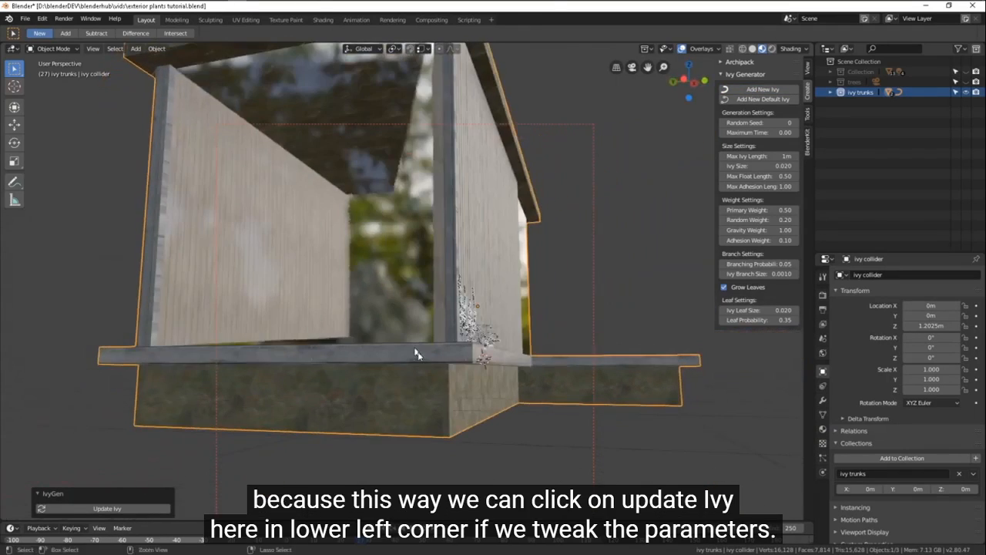
pyautogui.scroll(4, 508, 347)
pyautogui.keyDown('shift'); pyautogui.moveTo(534, 326); pyautogui.dragTo(456, 325, button='middle'); pyautogui.keyUp('shift')
pyautogui.scroll(3, 456, 356)
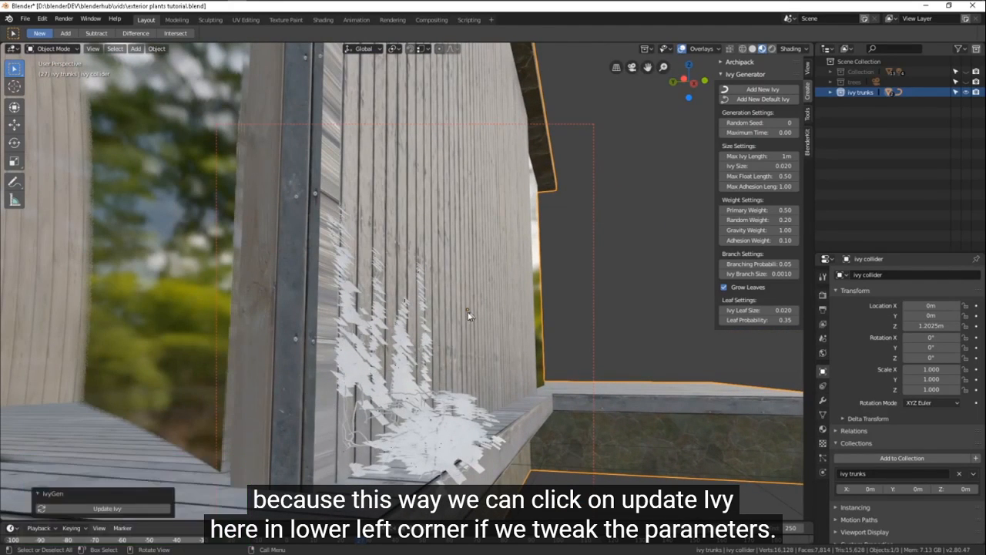
# Step: Watch how the tutorial deletes an ivy after an accidental selection and starts a new one
pyautogui.moveTo(566, 310); pyautogui.dragTo(550, 320, button='middle')
pyautogui.press('b')
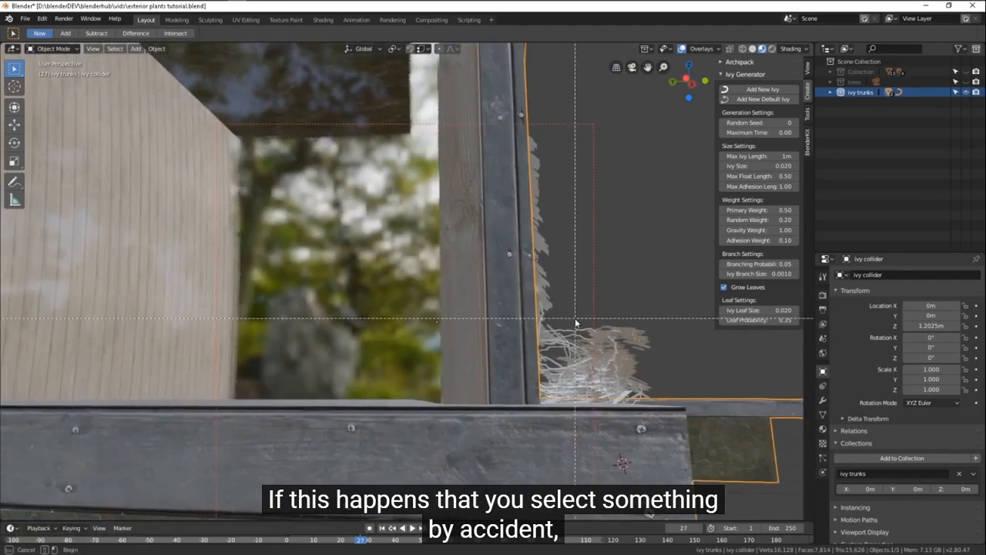
pyautogui.moveTo(576, 319); pyautogui.dragTo(622, 356)
pyautogui.press('b')
pyautogui.moveTo(715, 385); pyautogui.dragTo(733, 417, button='middle')
pyautogui.press('x')
pyautogui.click(733, 416)
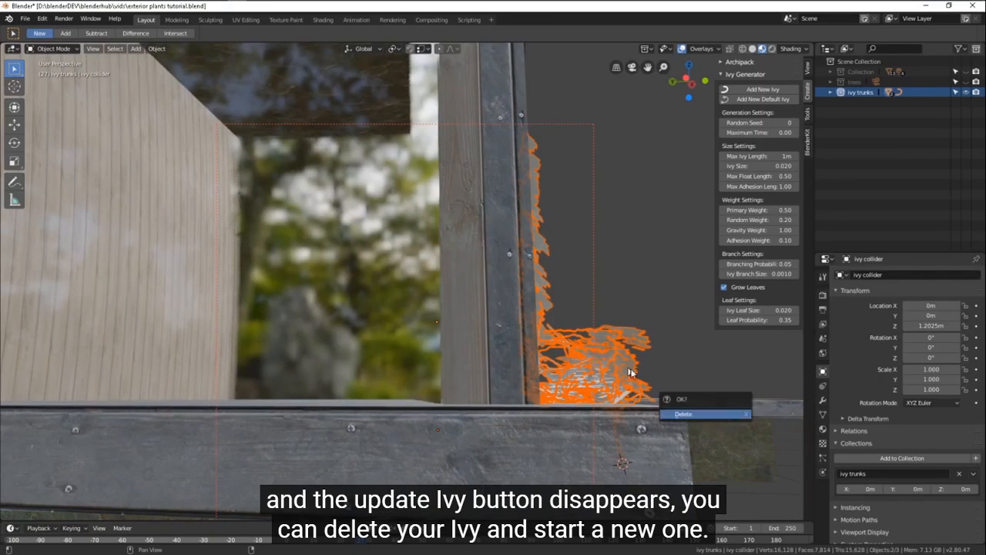
pyautogui.moveTo(630, 371); pyautogui.dragTo(539, 339, button='middle')
pyautogui.click(761, 91)
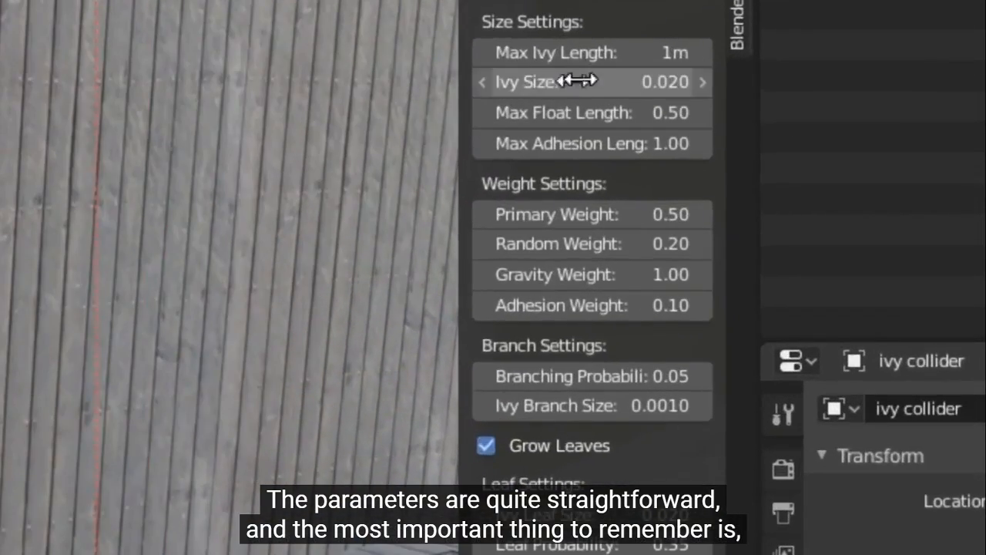
# Step: Watch the tutorial's explanation of the ivy length, branching, ivy size and weight parameters, pausing briefly at the ivy size
pyautogui.click(616, 51)
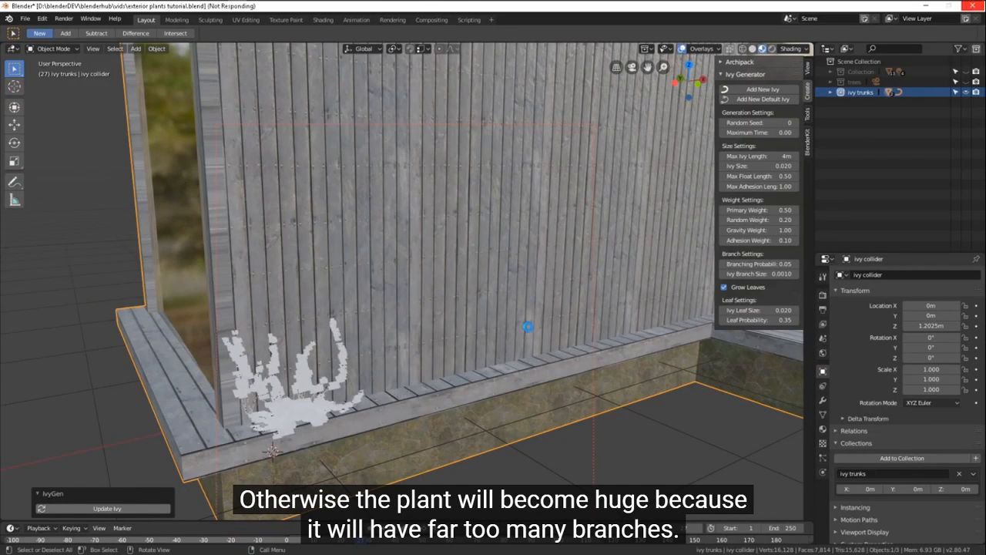
pyautogui.keyDown('ctrl'); pyautogui.moveTo(524, 308); pyautogui.dragTo(538, 340, button='middle'); pyautogui.keyUp('ctrl')
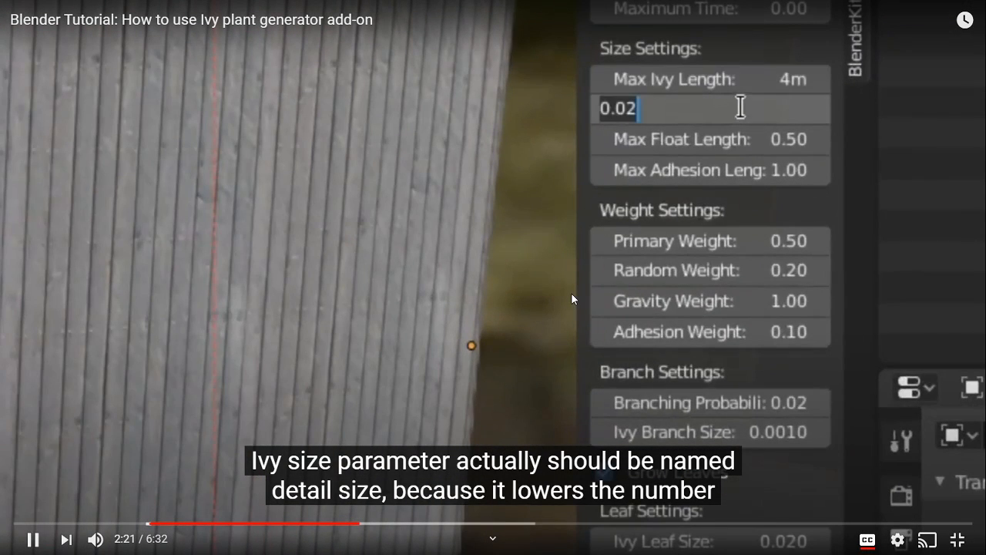
pyautogui.click(573, 296)
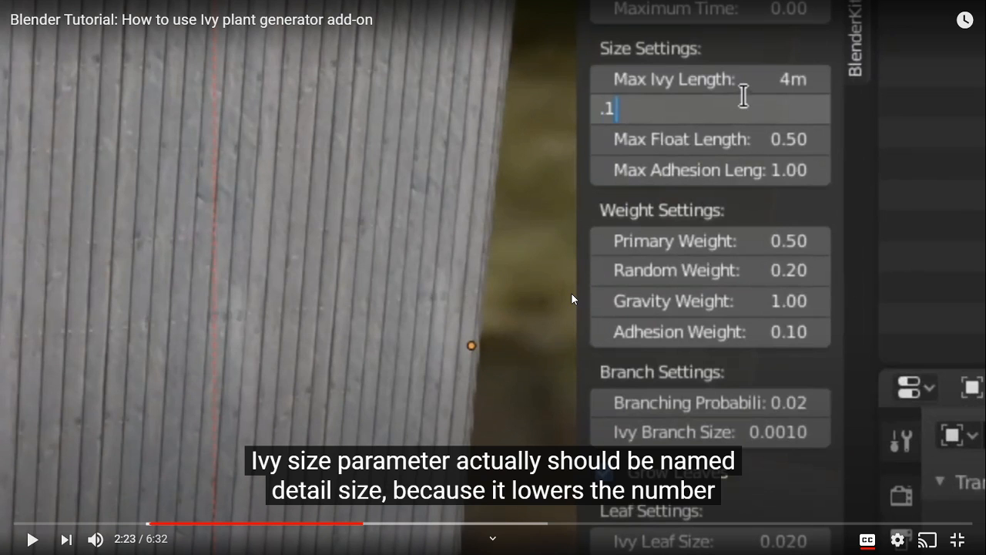
pyautogui.click(573, 244)
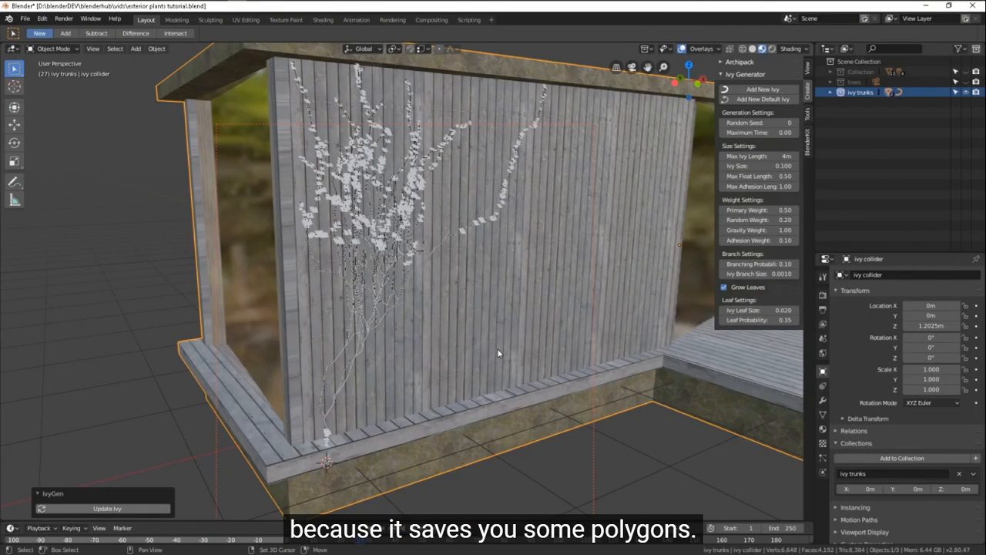
pyautogui.doubleClick(771, 210)
pyautogui.write('1')
pyautogui.press('Return')
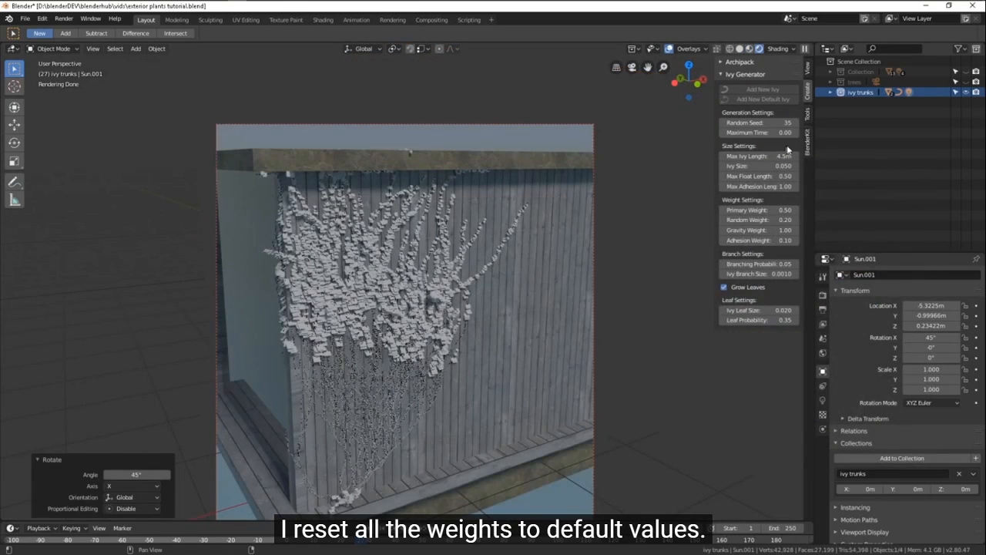
# Step: Watch how the tutorial finds the BlenderKit Ivy stem material, applies it to the ivy curve and renders it
pyautogui.click(807, 143)
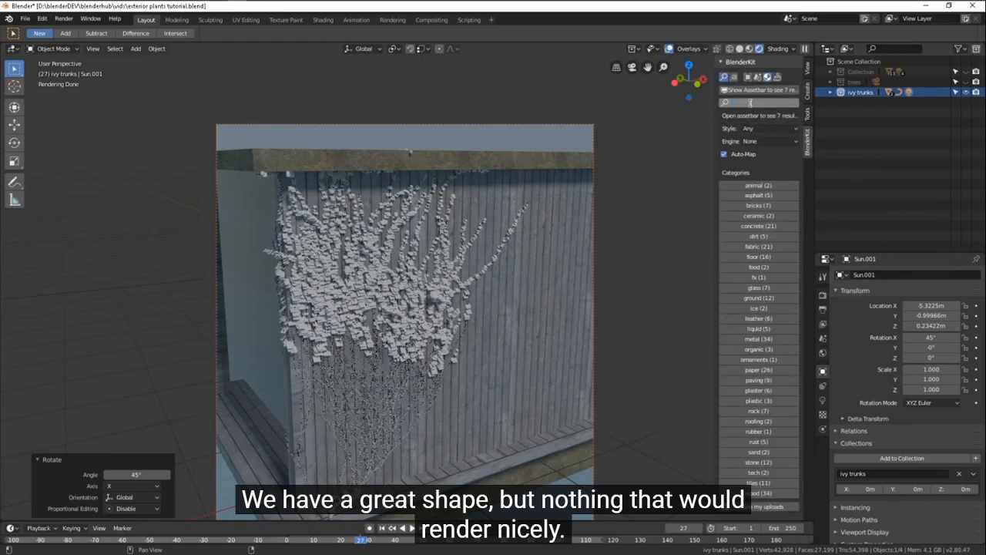
pyautogui.moveTo(924, 15)
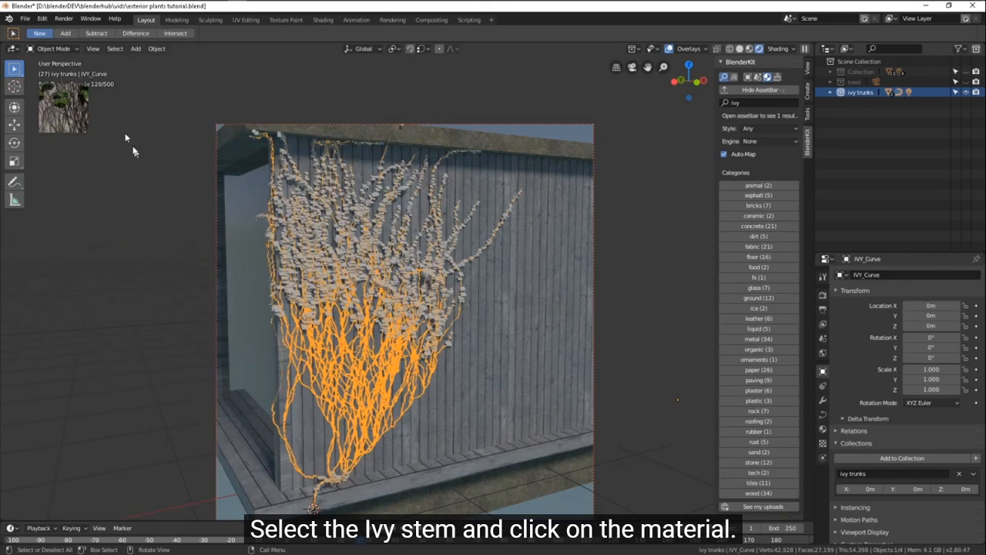
pyautogui.moveTo(78, 121)
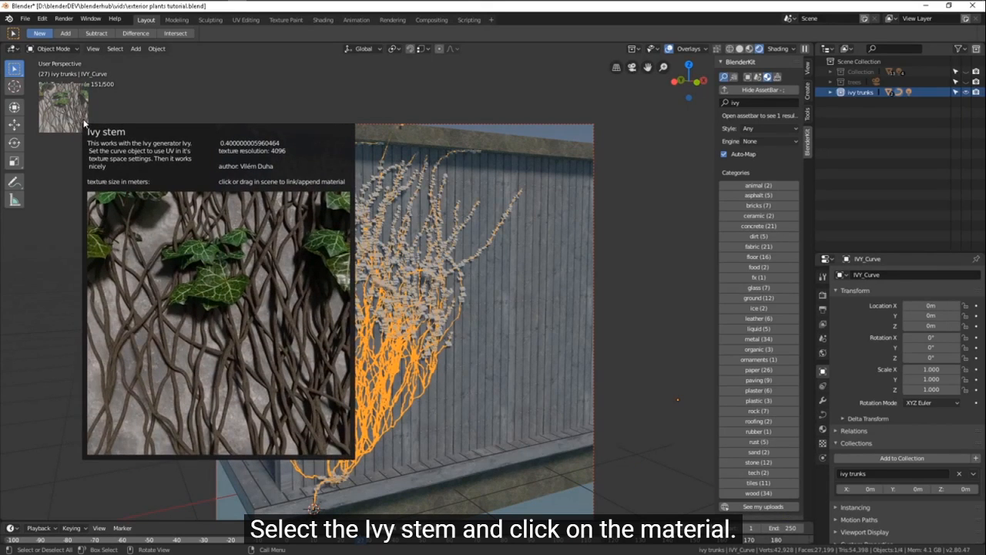
pyautogui.click(84, 123)
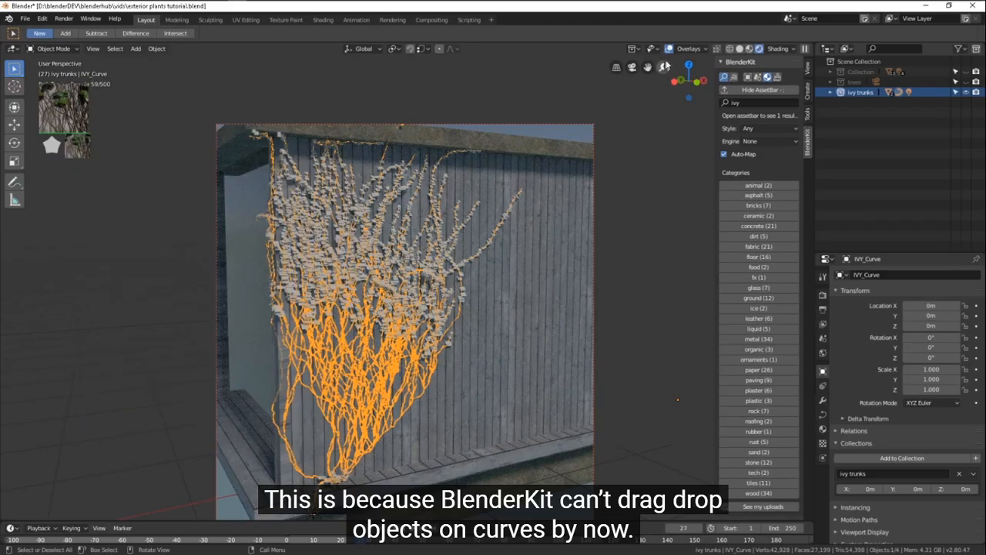
pyautogui.click(668, 49)
pyautogui.keyDown('ctrl'); pyautogui.moveTo(419, 377); pyautogui.dragTo(399, 209, button='middle'); pyautogui.keyUp('ctrl')
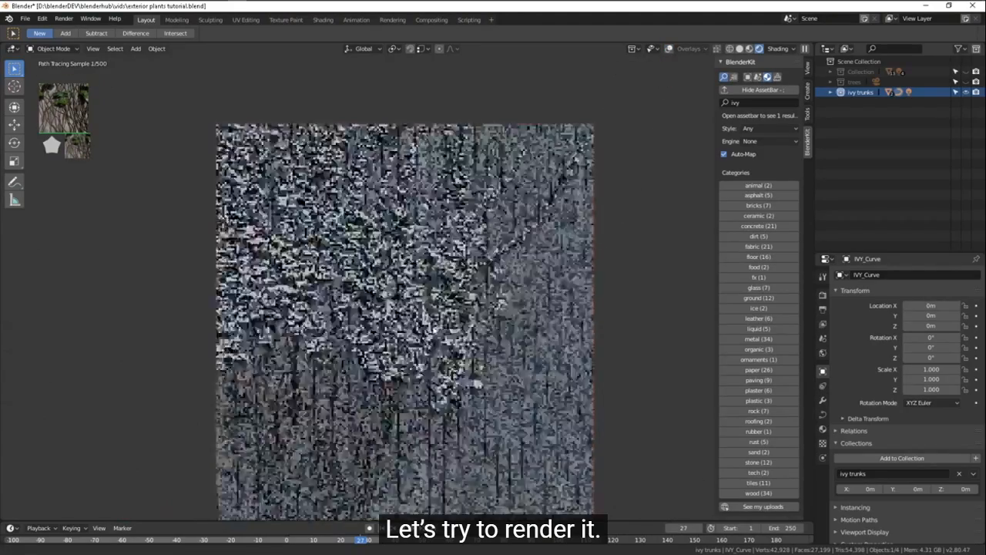
pyautogui.keyDown('shift'); pyautogui.moveTo(400, 478); pyautogui.dragTo(465, 291, button='middle'); pyautogui.keyUp('shift')
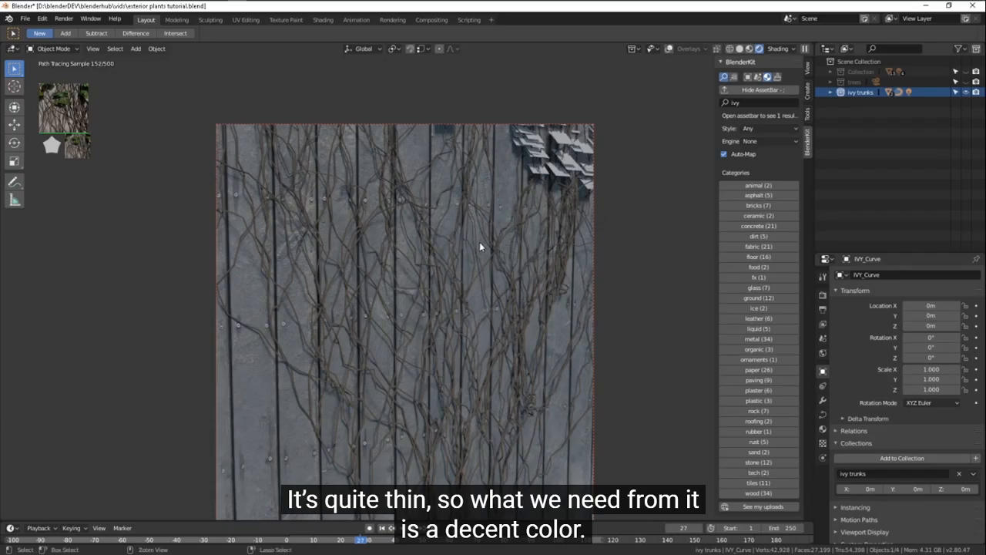
pyautogui.moveTo(493, 237)
pyautogui.keyDown('ctrl'); pyautogui.mouseDown(button='middle')
pyautogui.moveTo(433, 331)
pyautogui.moveTo(451, 285)
pyautogui.moveTo(395, 354)
pyautogui.moveTo(539, 266)
pyautogui.mouseUp(button='middle'); pyautogui.keyUp('ctrl')
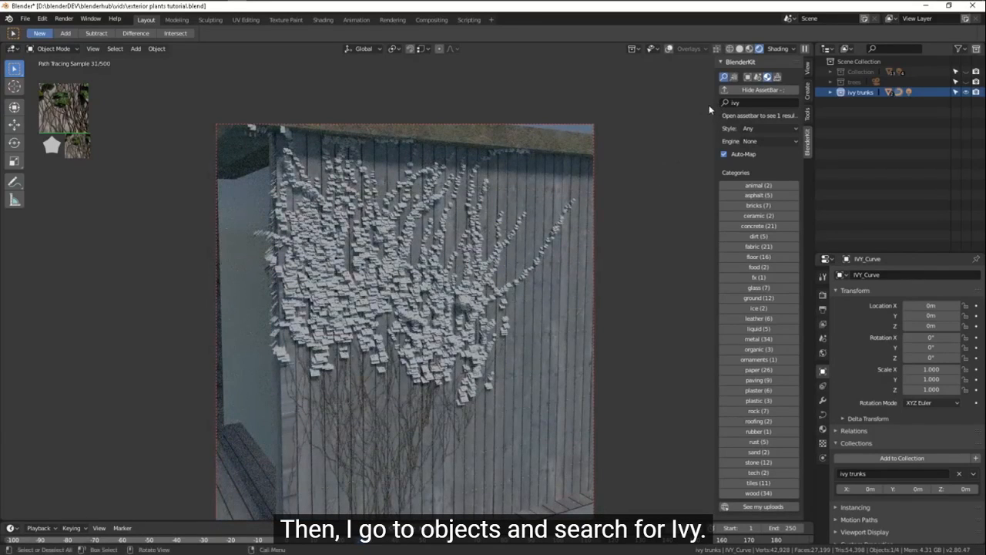
# Step: Watch how the tutorial searches BlenderKit for an ivy object and links its ivy preset.001 particle system to the ivy leaves
pyautogui.click(747, 78)
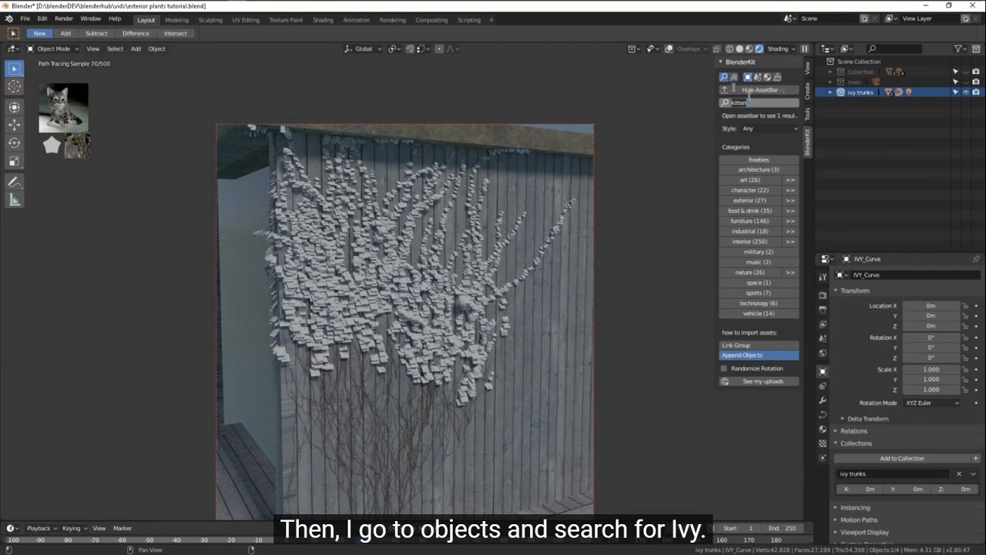
pyautogui.press('Return')
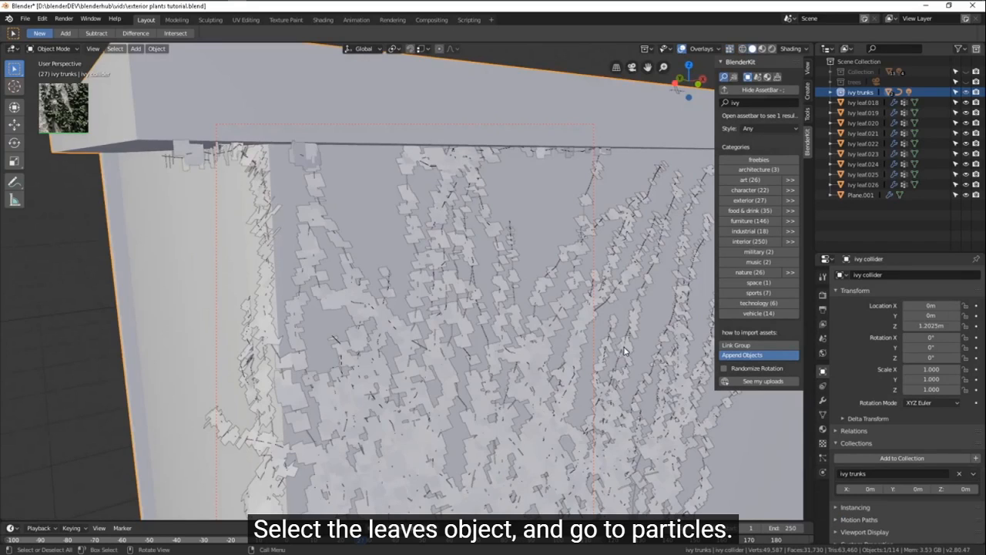
pyautogui.click(624, 350)
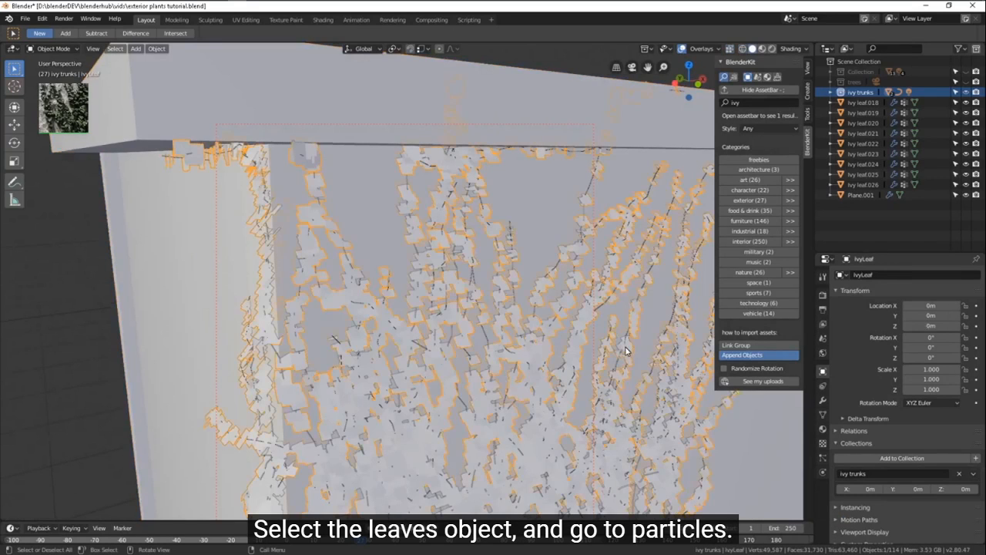
pyautogui.click(822, 458)
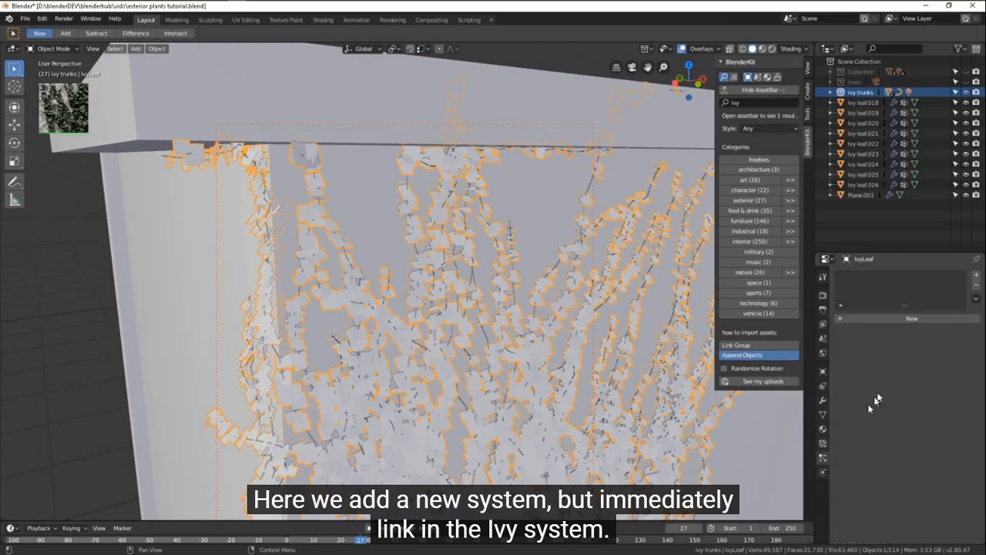
pyautogui.click(870, 318)
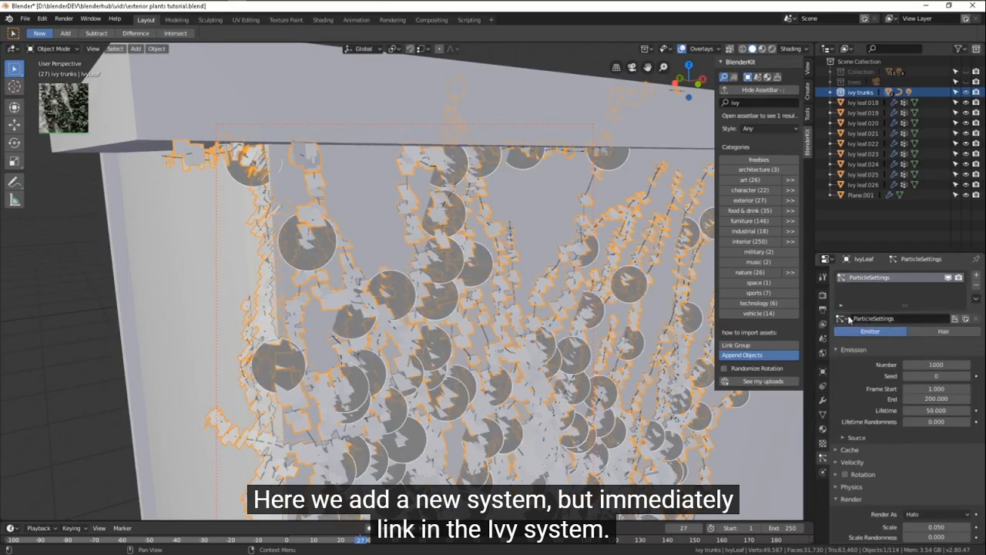
pyautogui.click(840, 318)
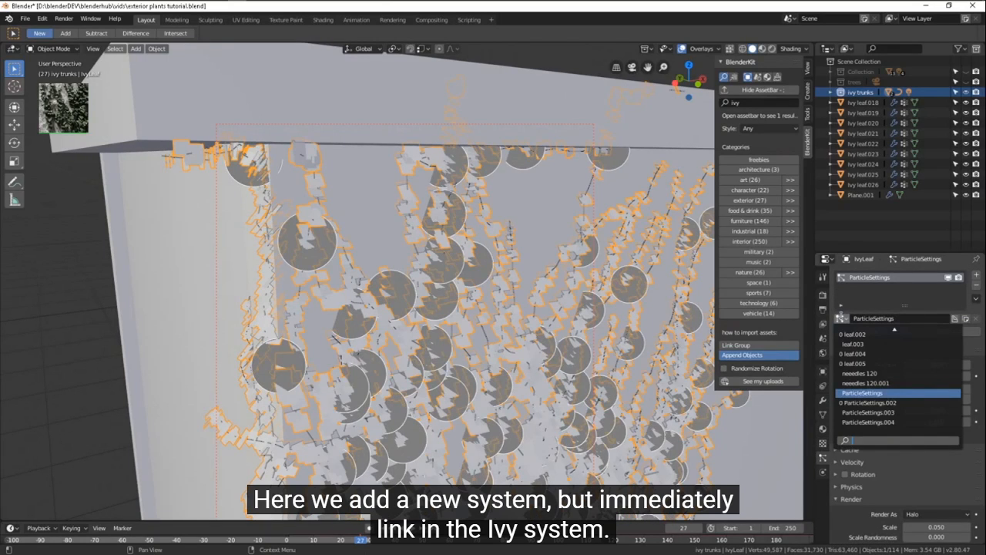
pyautogui.write('ivy')
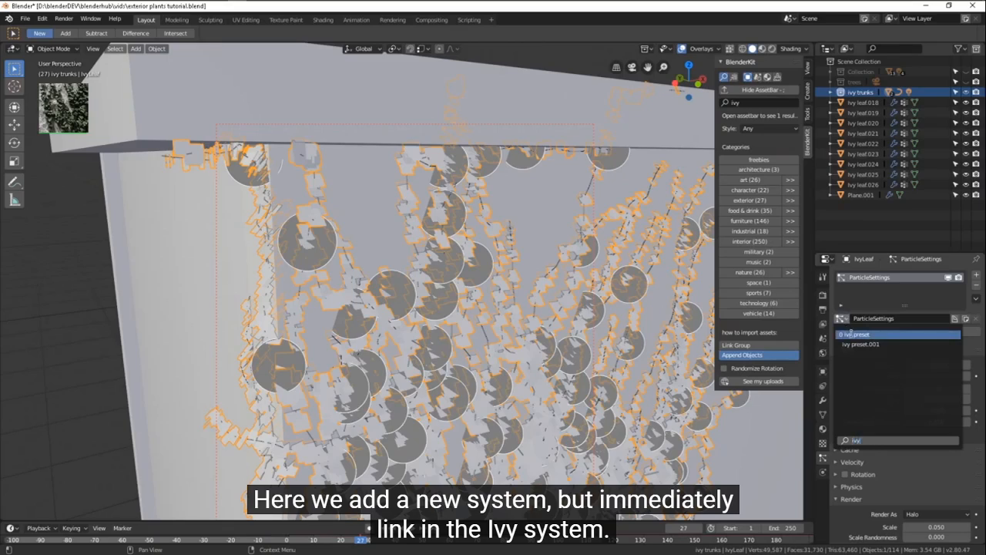
pyautogui.click(860, 343)
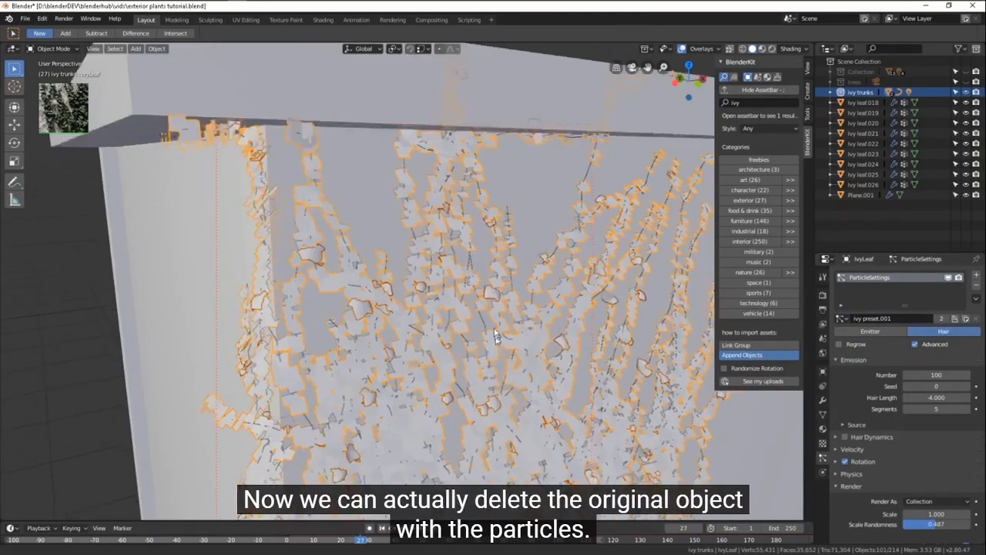
pyautogui.scroll(-3, 511, 168)
pyautogui.moveTo(512, 257); pyautogui.dragTo(477, 279, button='middle')
pyautogui.scroll(-5, 451, 210)
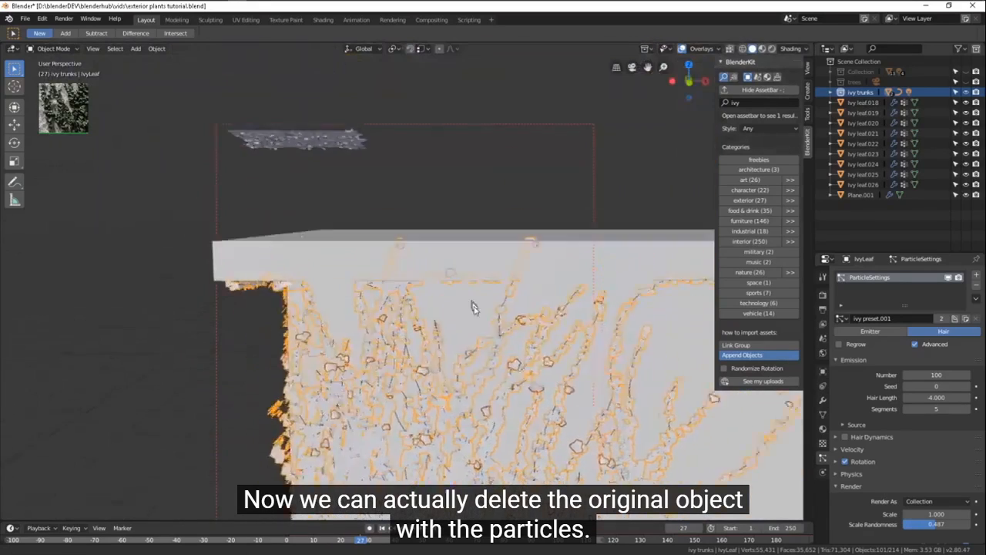
# Step: Watch how the tutorial deletes the original particle object and checks the ivy leaf mesh's face count in edit mode
pyautogui.click(352, 166)
pyautogui.press('x')
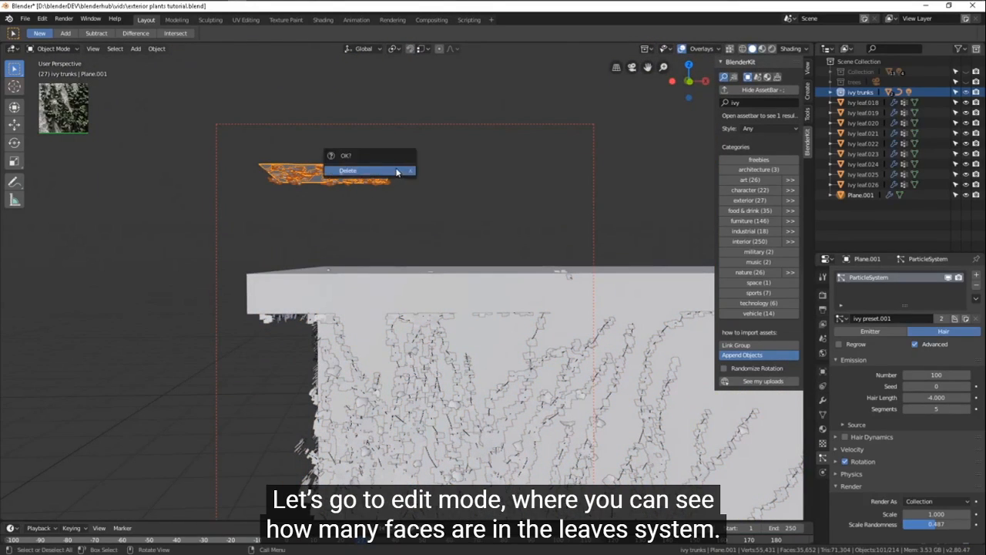
pyautogui.click(376, 170)
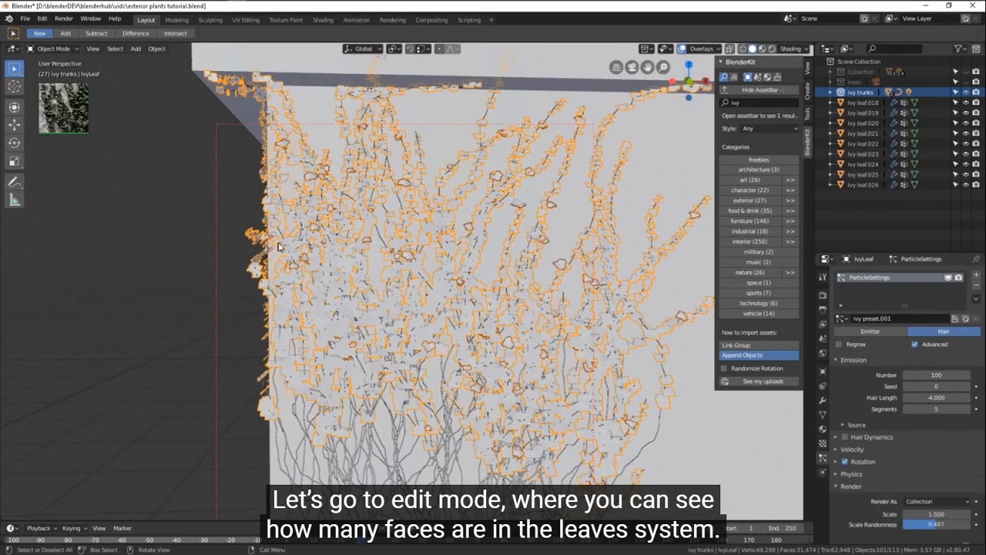
pyautogui.press('Tab')
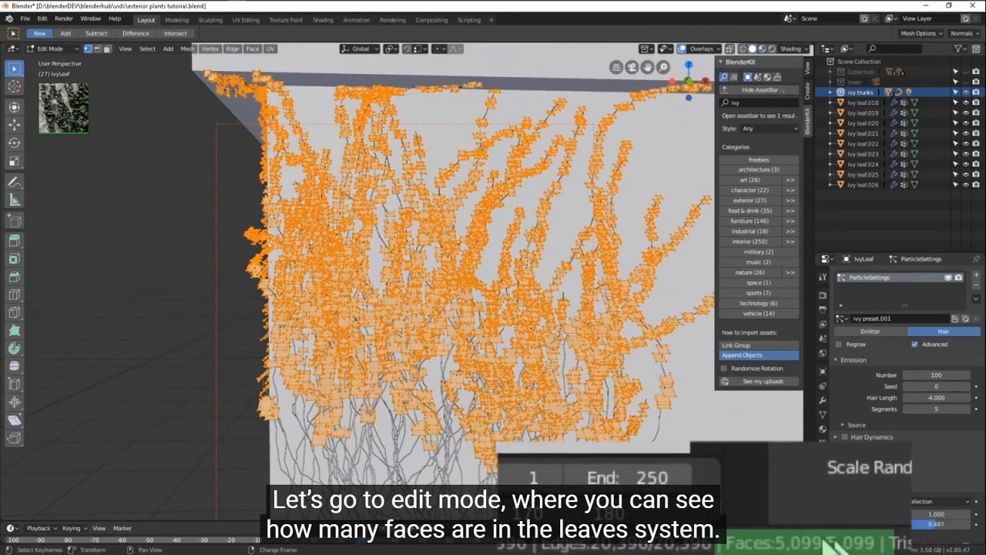
pyautogui.press('Tab')
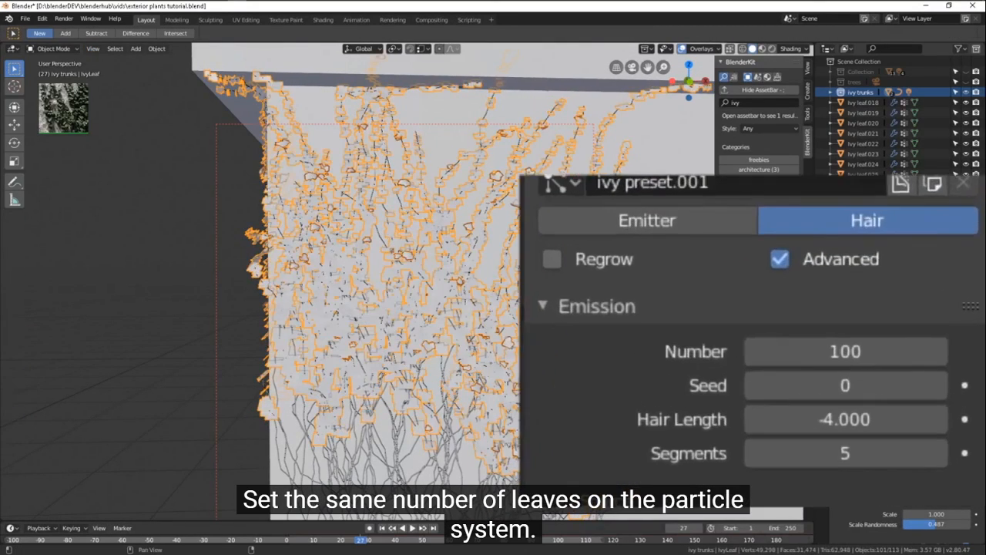
# Step: Watch how the tutorial sets the ivy leaves' particle number to 5000 and previews them rendered without overlays
pyautogui.click(847, 351)
pyautogui.write('5000')
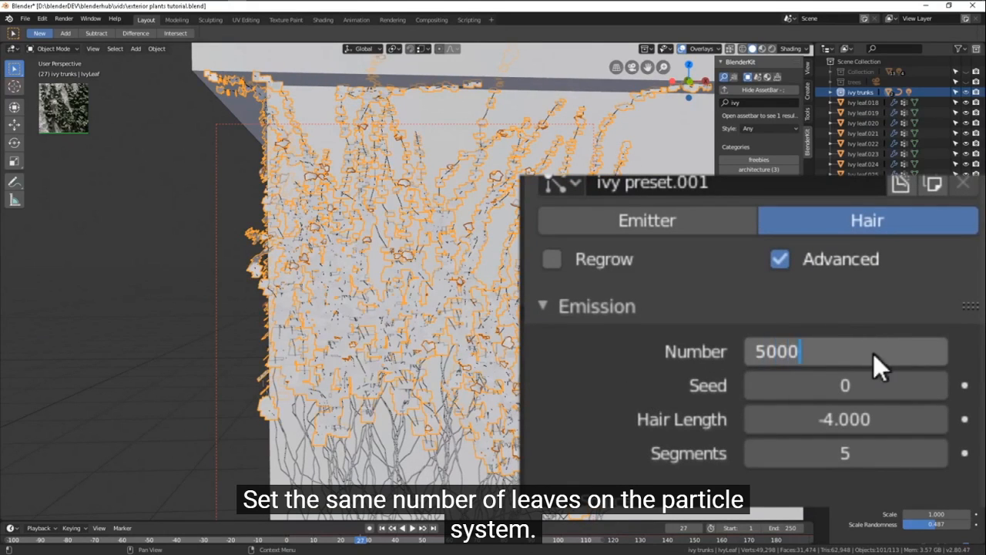
pyautogui.press('Return')
pyautogui.press('z')
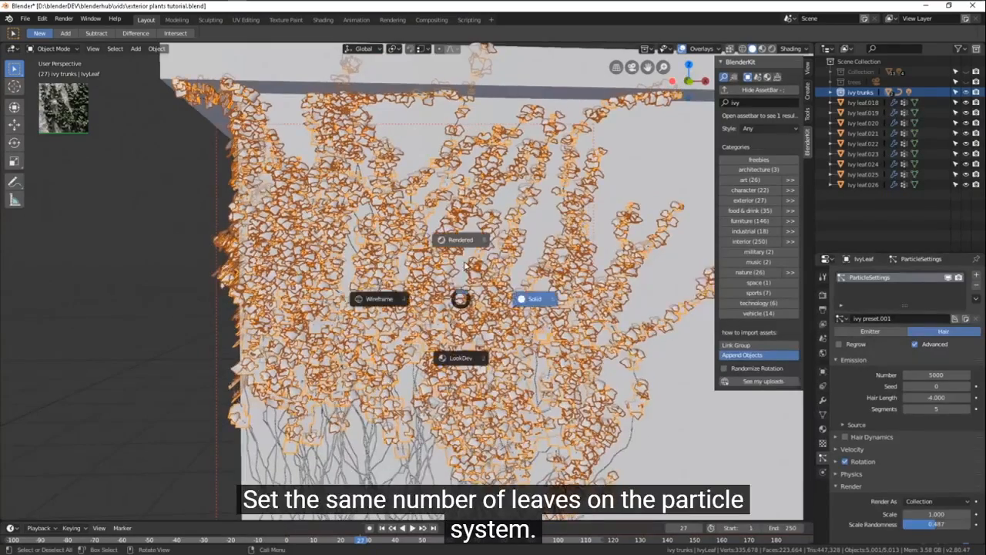
pyautogui.click(466, 257)
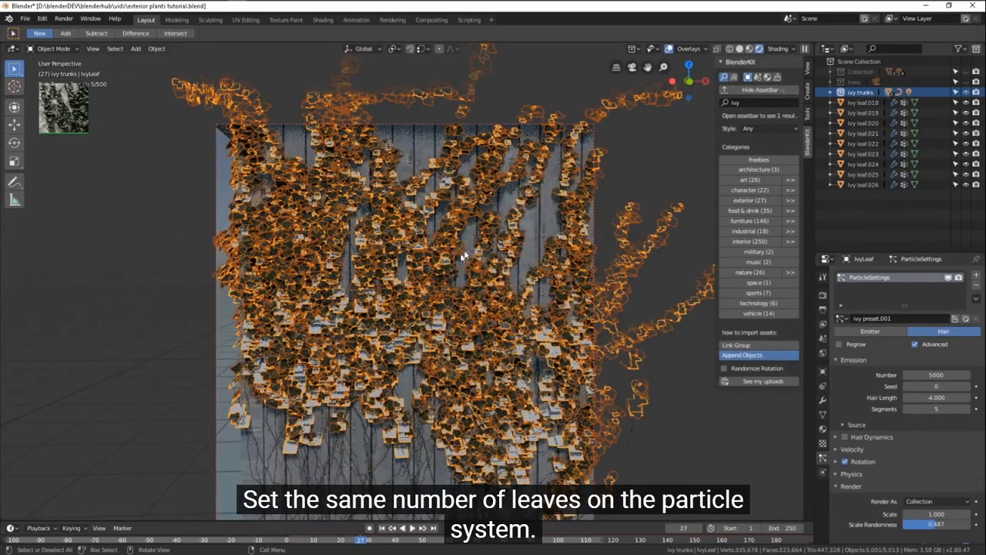
pyautogui.click(668, 48)
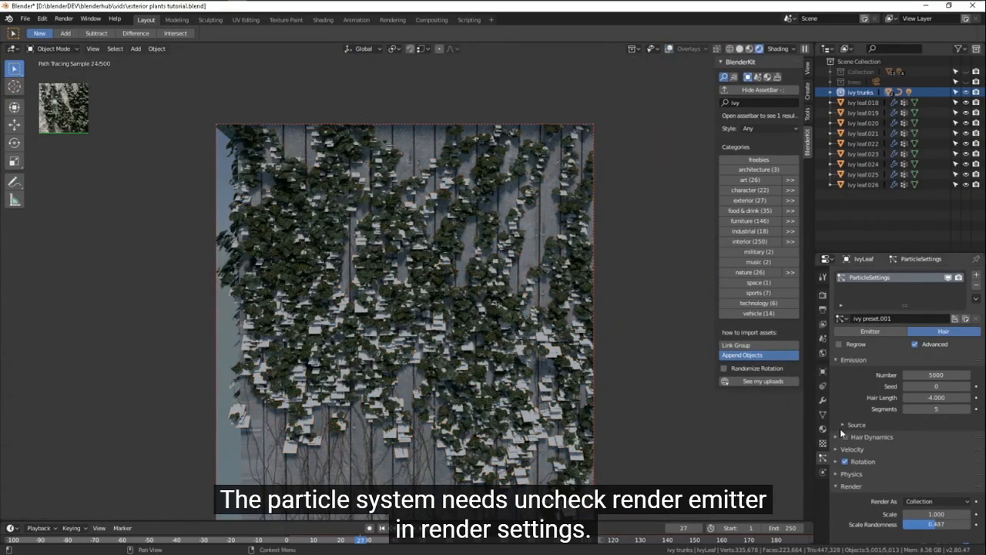
# Step: Watch how the tutorial turns off Show Emitter and gives the leaf emitter a new Transparent BSDF material
pyautogui.moveTo(845, 445); pyautogui.dragTo(866, 353, button='middle')
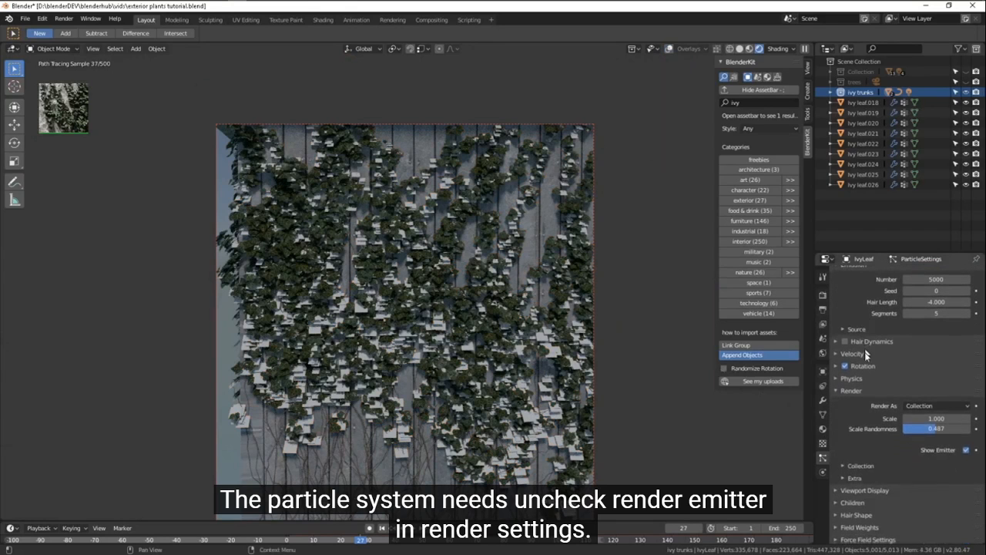
pyautogui.click(966, 451)
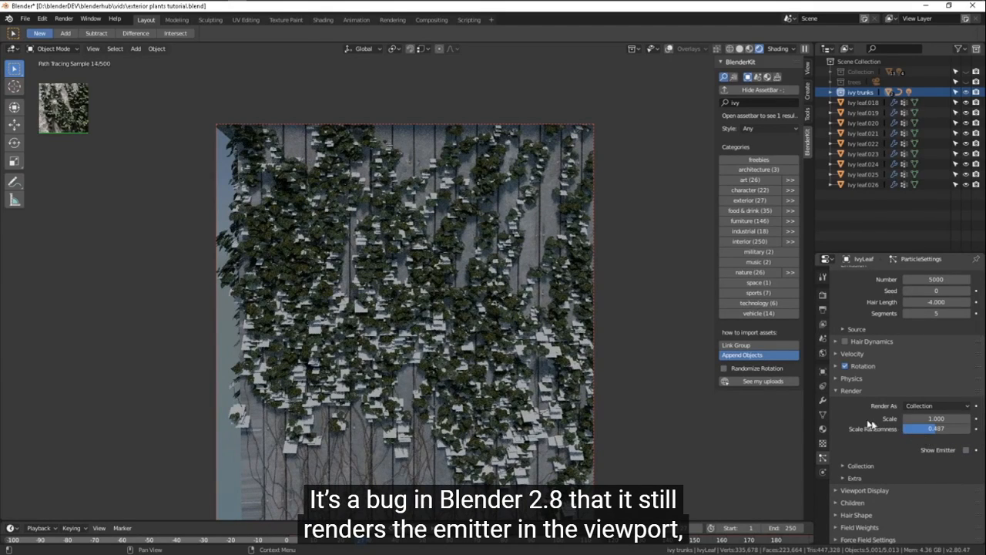
pyautogui.click(823, 429)
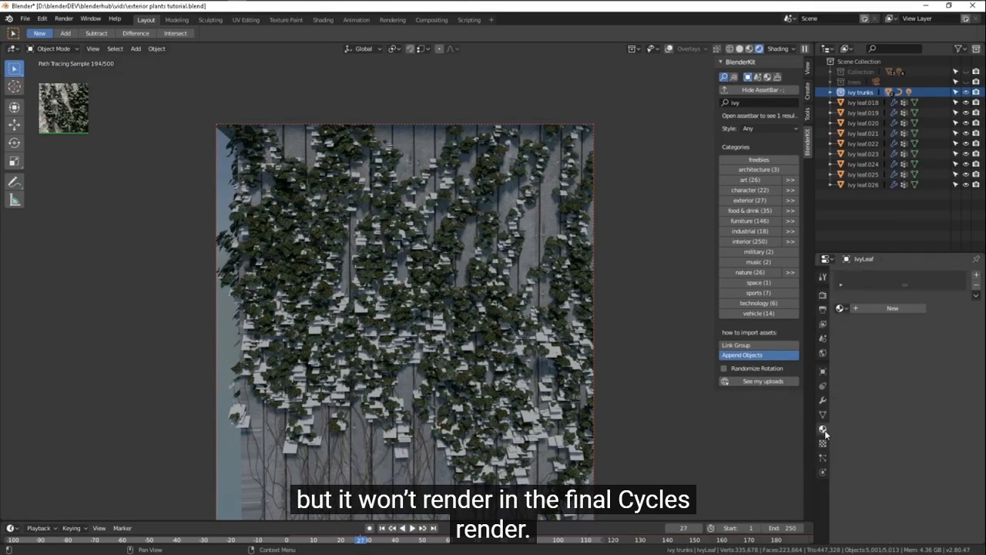
pyautogui.click(889, 308)
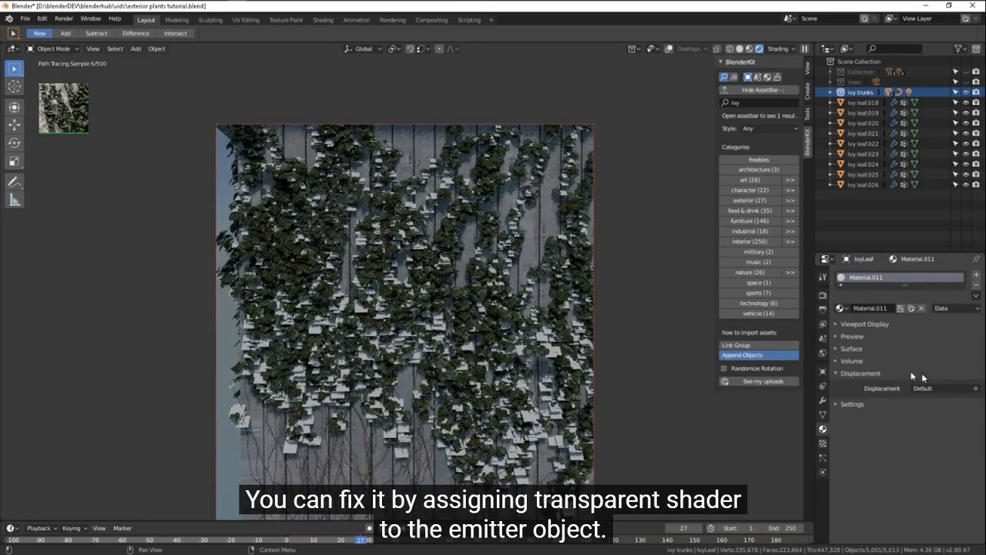
pyautogui.click(848, 348)
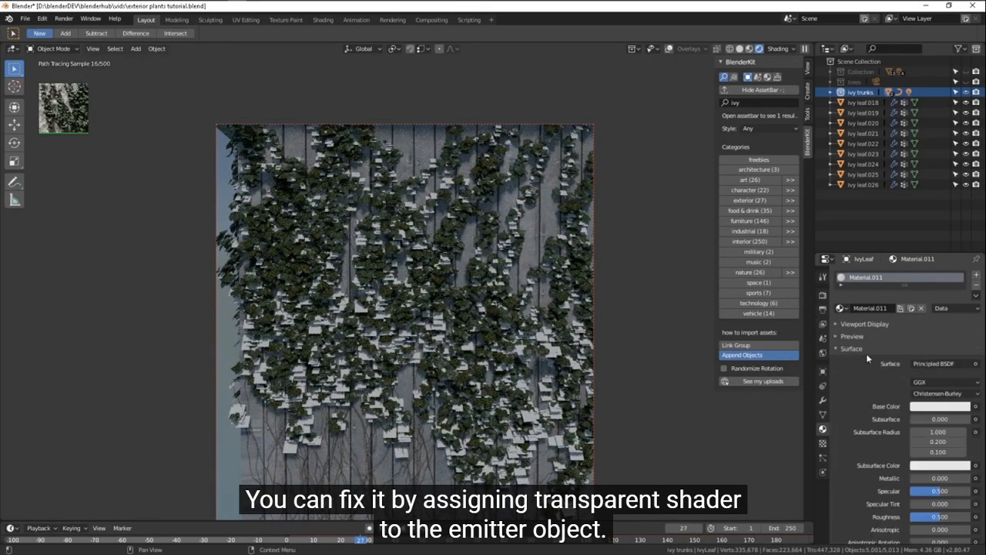
pyautogui.click(927, 368)
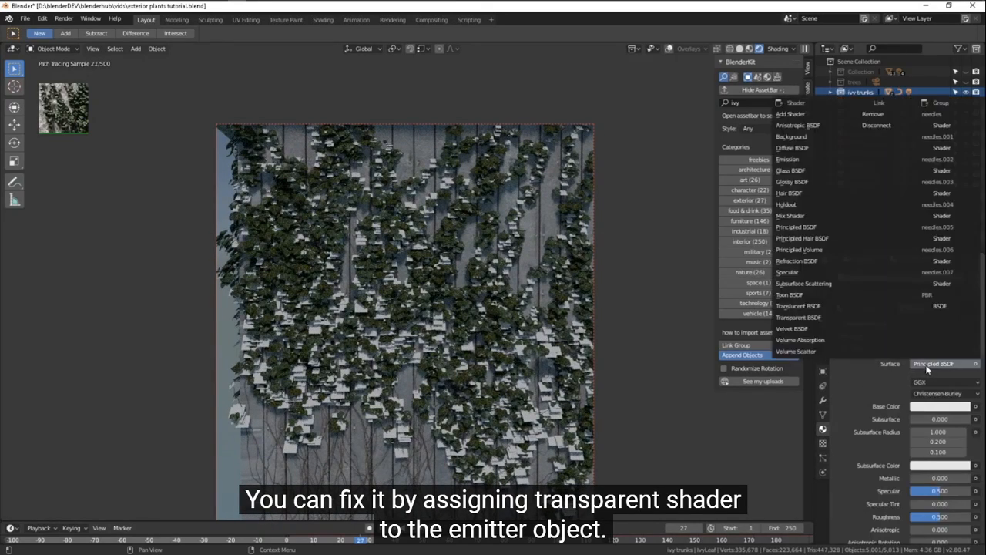
pyautogui.click(833, 320)
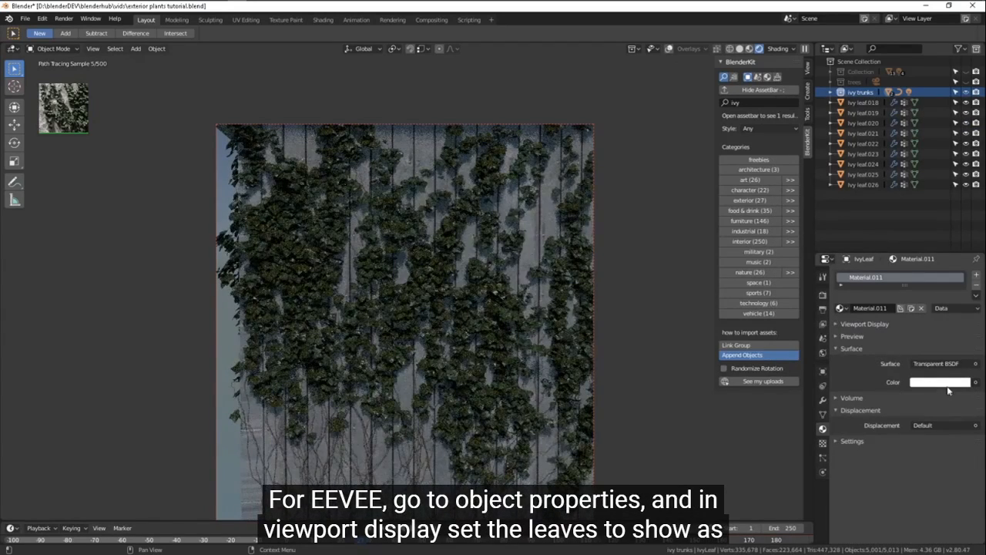
pyautogui.click(949, 385)
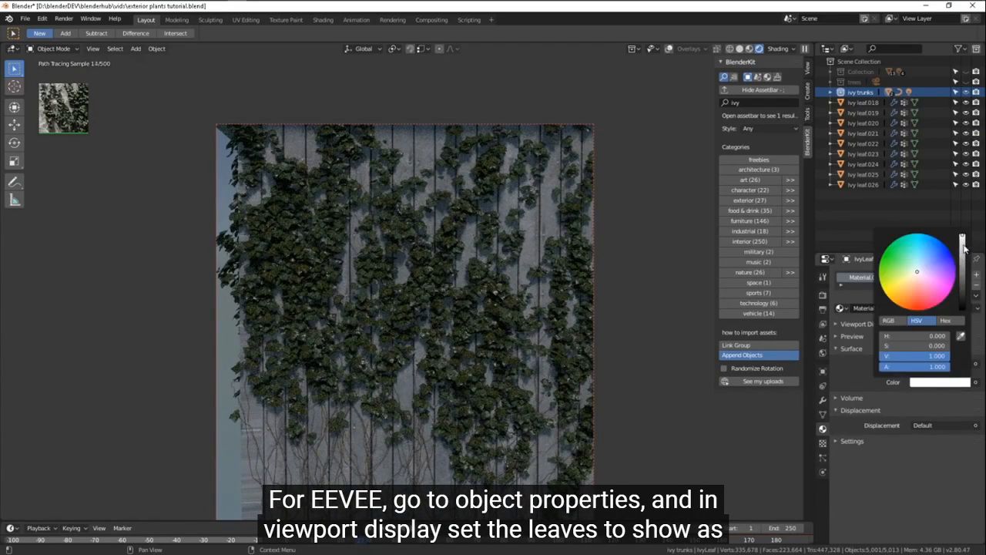
pyautogui.moveTo(962, 239); pyautogui.dragTo(957, 230)
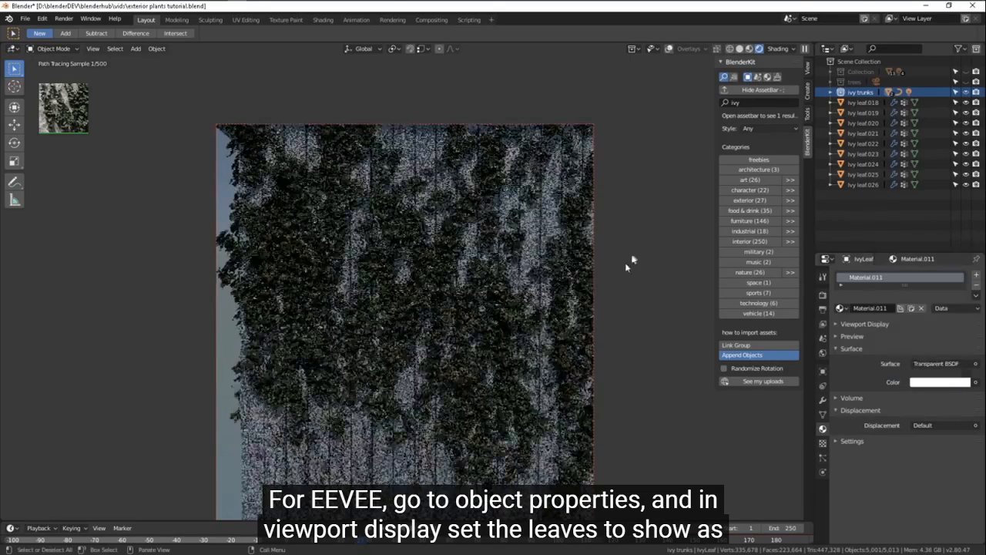
# Step: Watch how the tutorial switches the render engine to Eevee and displays the leaf emitter as Bounds
pyautogui.click(823, 295)
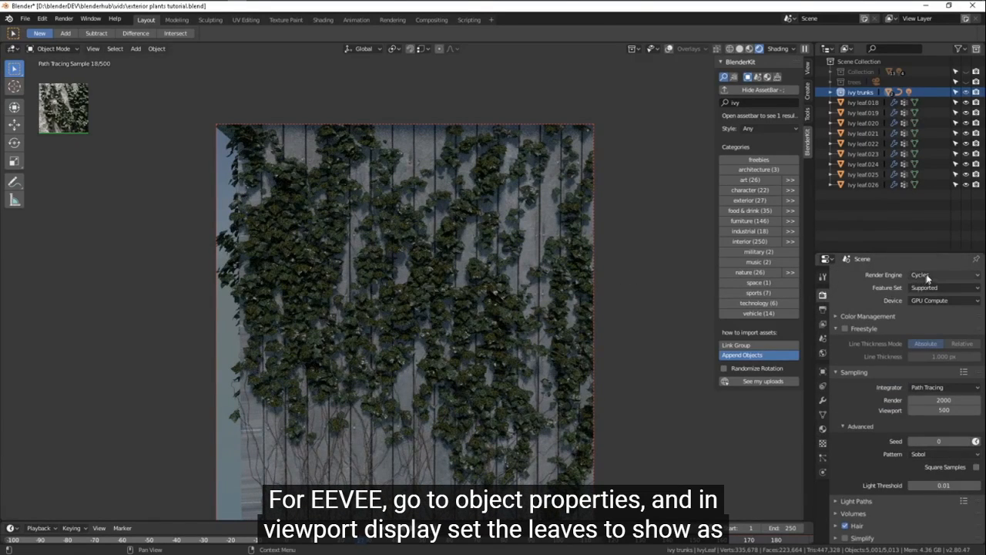
pyautogui.click(927, 275)
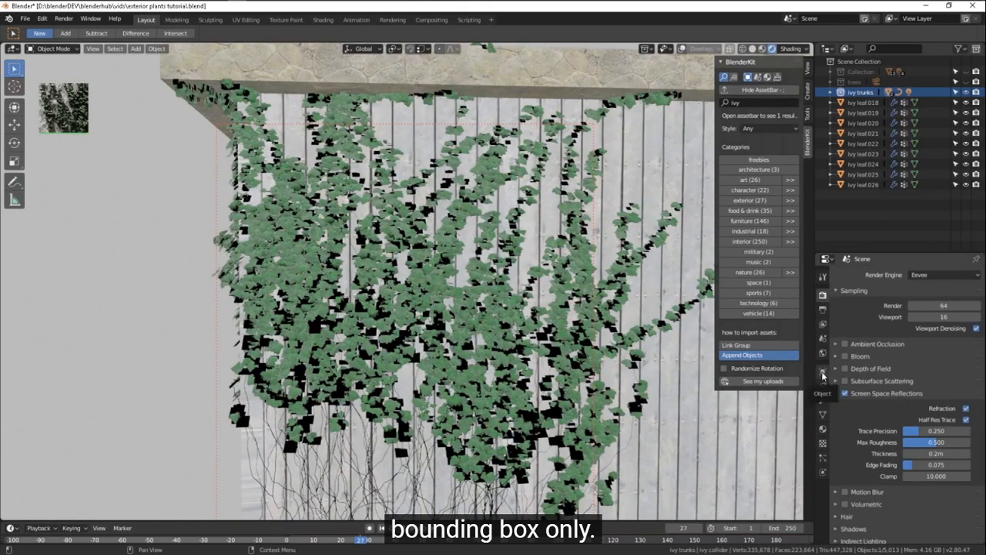
pyautogui.click(823, 372)
pyautogui.scroll(-5, 908, 434)
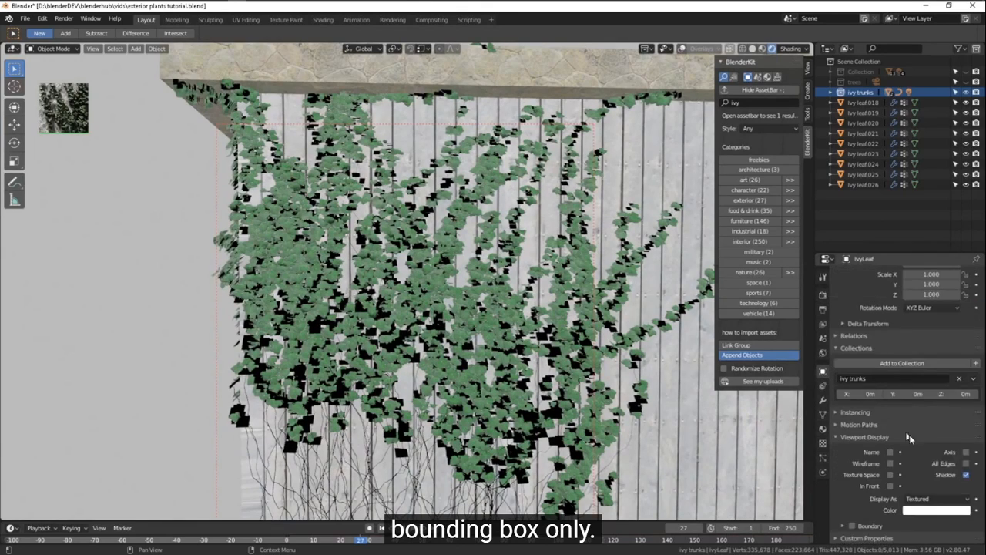
pyautogui.click(936, 498)
pyautogui.click(935, 483)
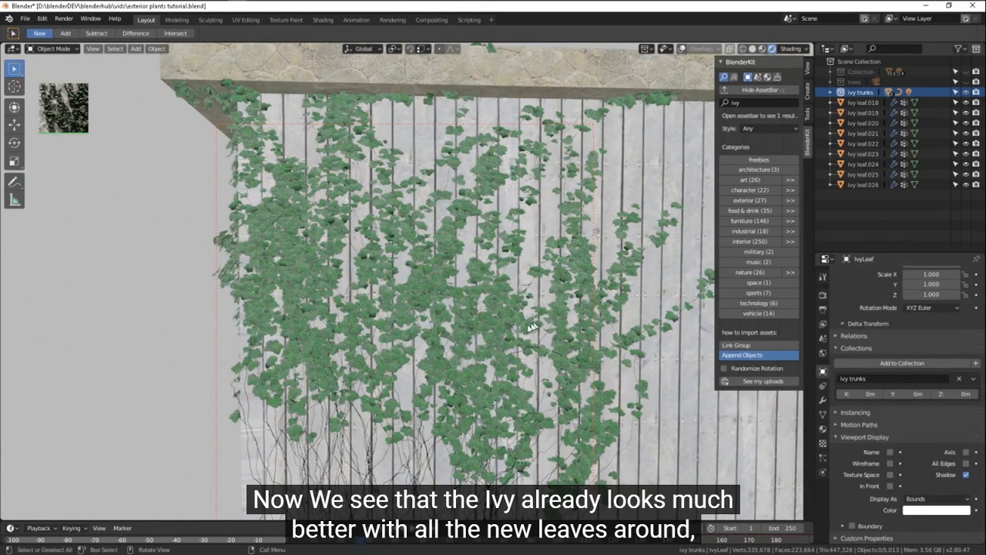
pyautogui.click(936, 277)
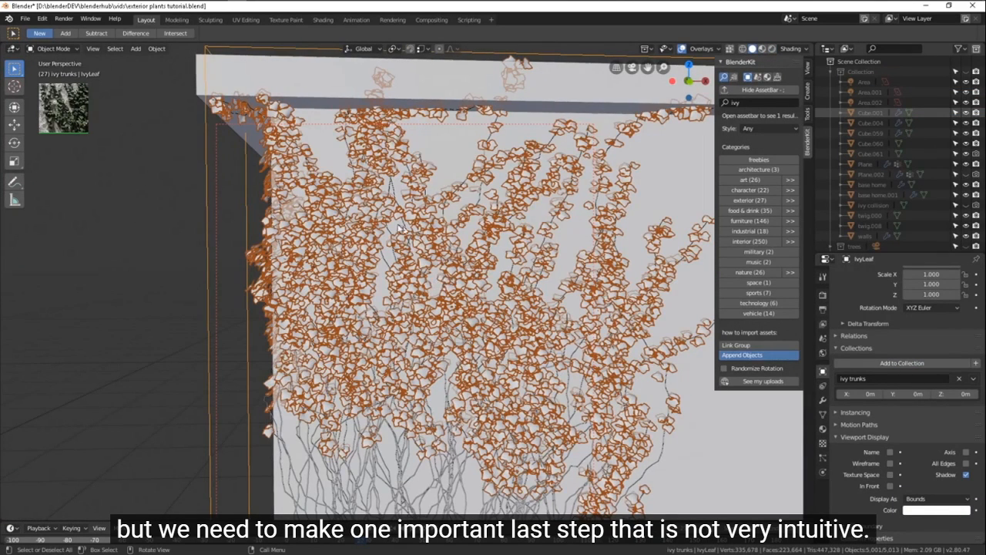
# Step: Watch how the tutorial selects all leaf UVs in the UV Editing workspace and runs Average Islands Scale
pyautogui.click(245, 19)
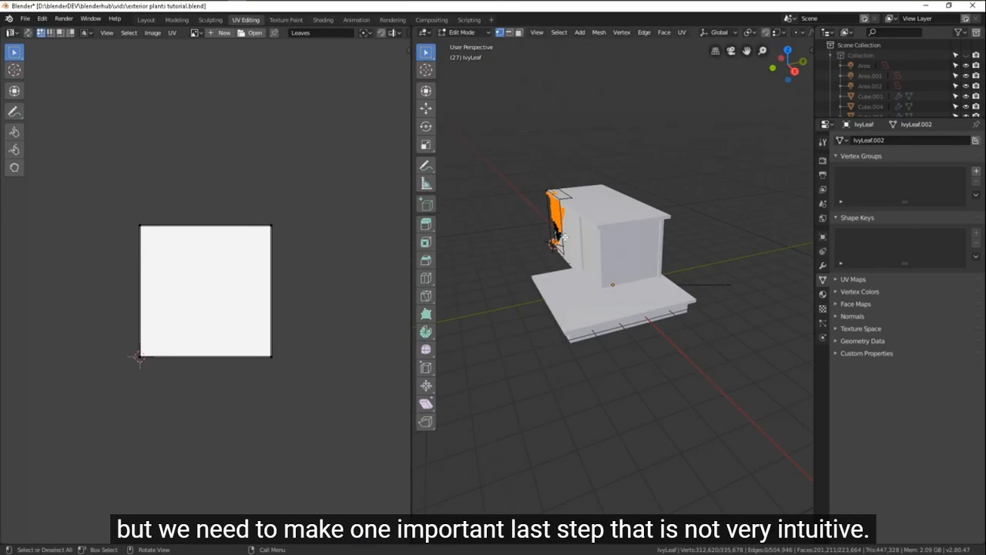
pyautogui.press('KP_Decimal')
pyautogui.moveTo(557, 229); pyautogui.dragTo(664, 216, button='middle')
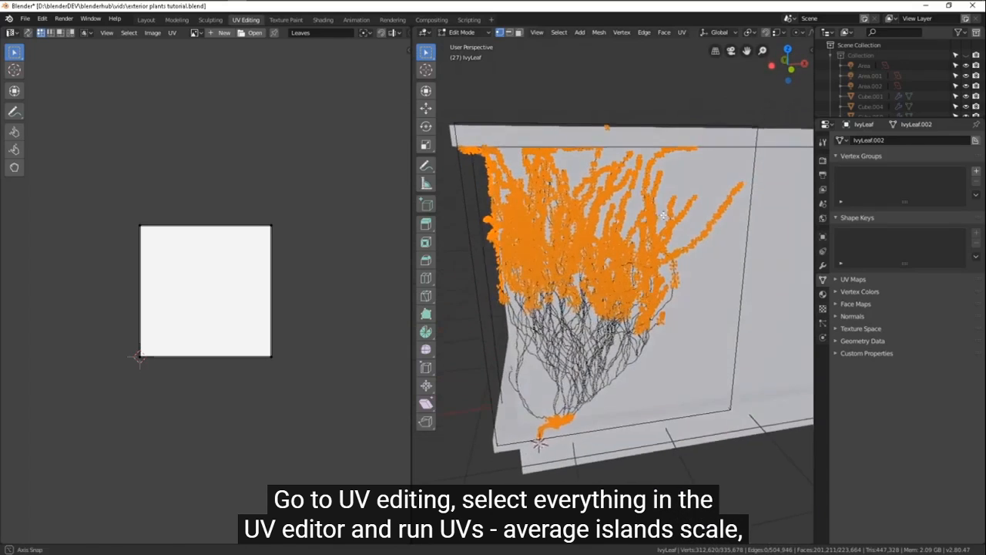
pyautogui.press('a')
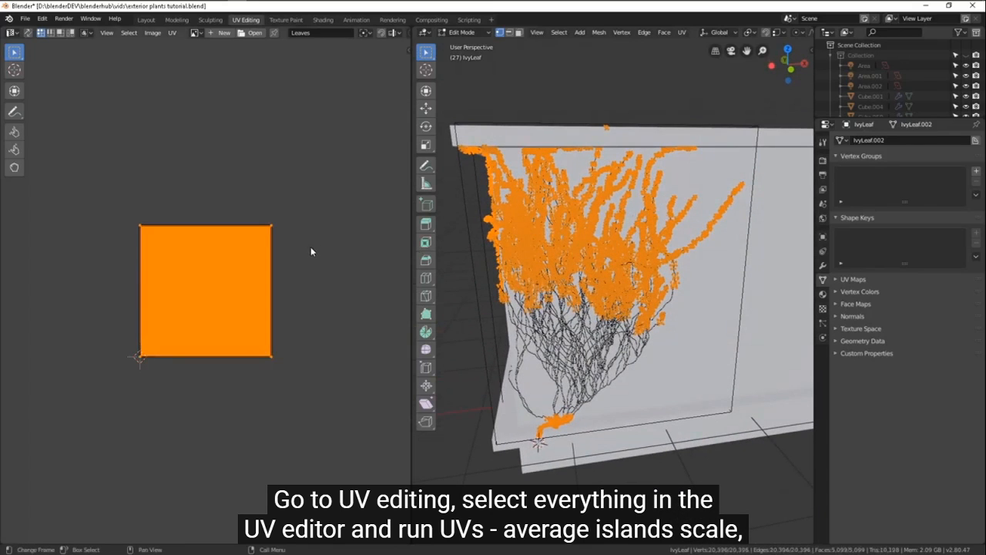
pyautogui.click(173, 33)
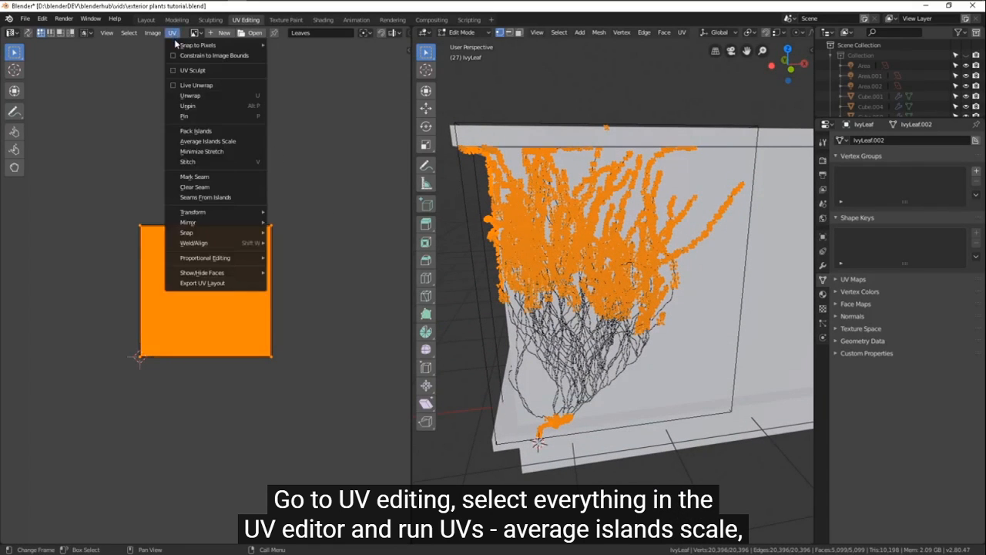
pyautogui.click(225, 141)
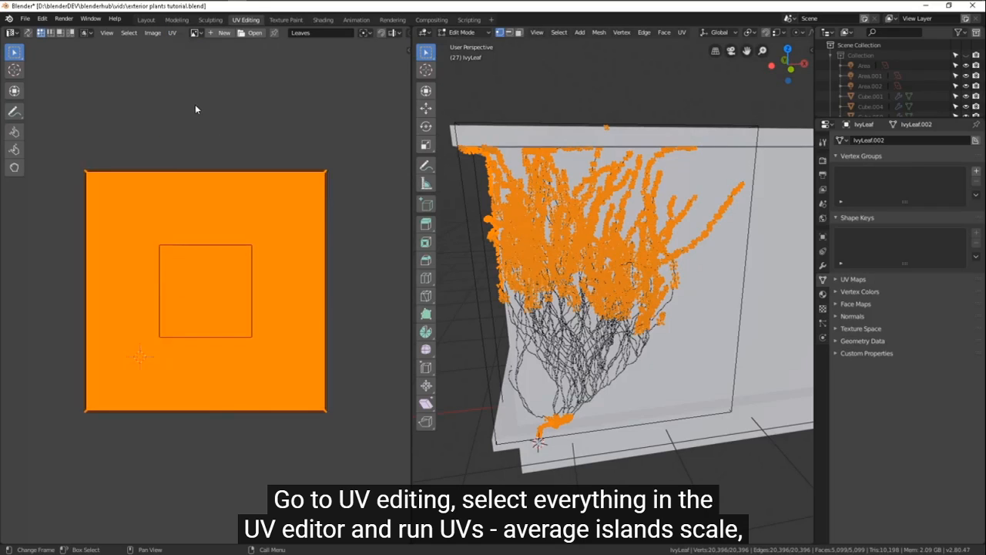
# Step: Watch how the tutorial runs Pack Islands on all the leaf UVs and inspects the packed layout up close
pyautogui.moveTo(322, 298); pyautogui.dragTo(331, 310, button='middle')
pyautogui.hotkey('alt', 'a')
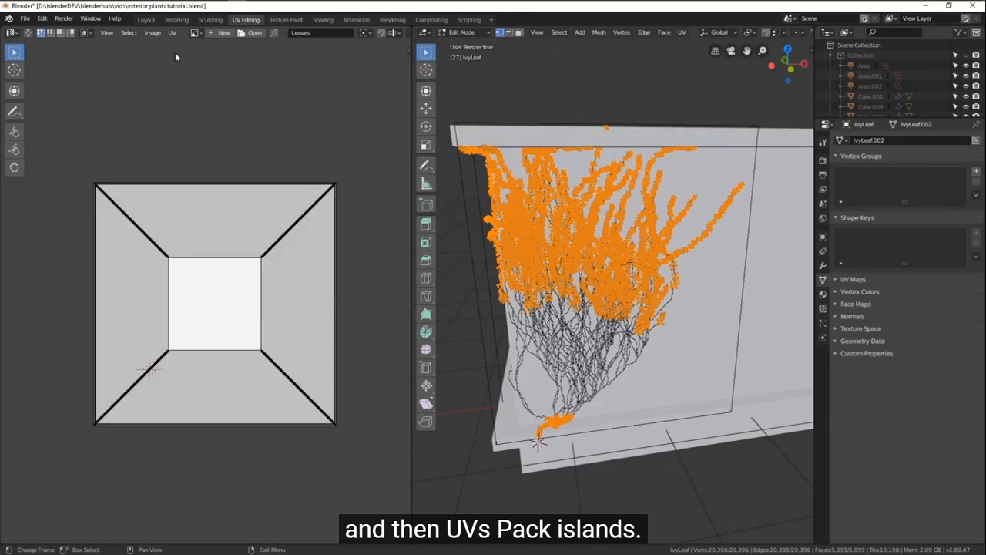
pyautogui.press('a')
pyautogui.click(172, 33)
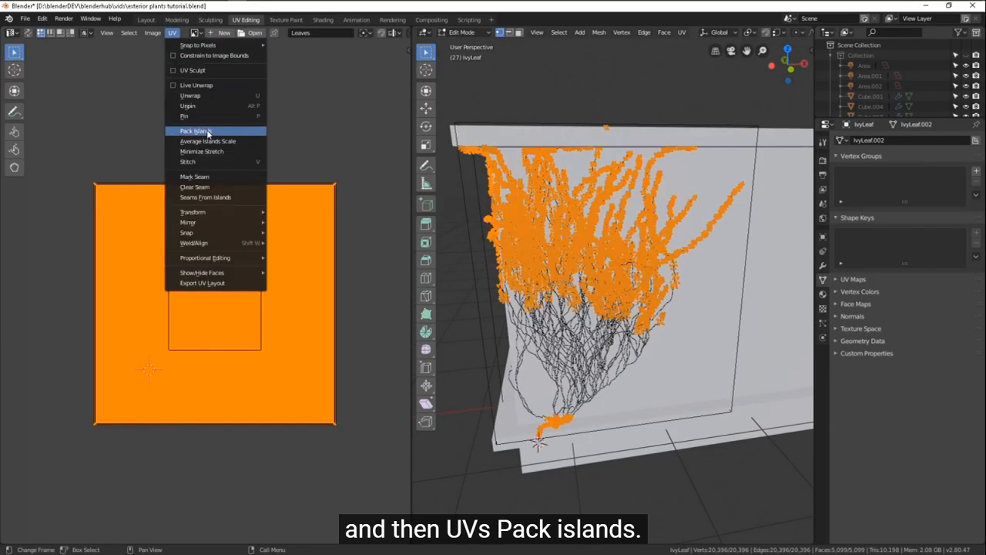
pyautogui.click(206, 131)
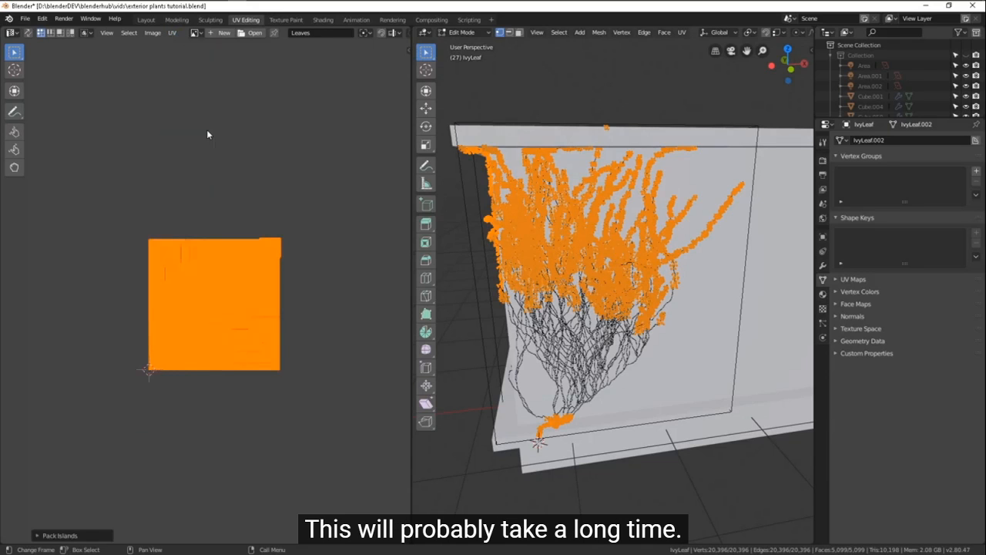
pyautogui.keyDown('ctrl'); pyautogui.moveTo(259, 316); pyautogui.dragTo(54, 276, button='middle'); pyautogui.keyUp('ctrl')
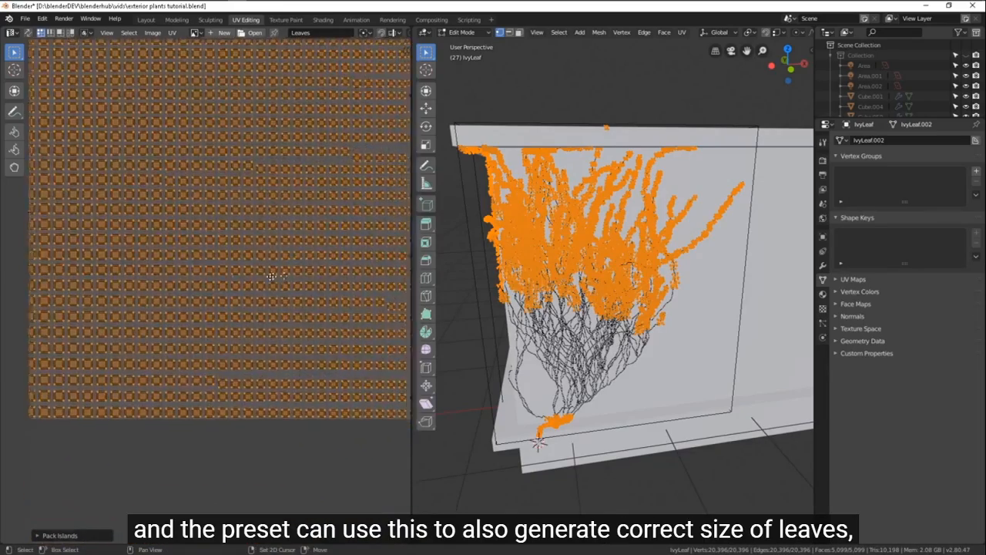
pyautogui.moveTo(339, 240); pyautogui.dragTo(101, 370, button='middle')
pyautogui.keyDown('ctrl'); pyautogui.moveTo(276, 215); pyautogui.dragTo(270, 166, button='middle'); pyautogui.keyUp('ctrl')
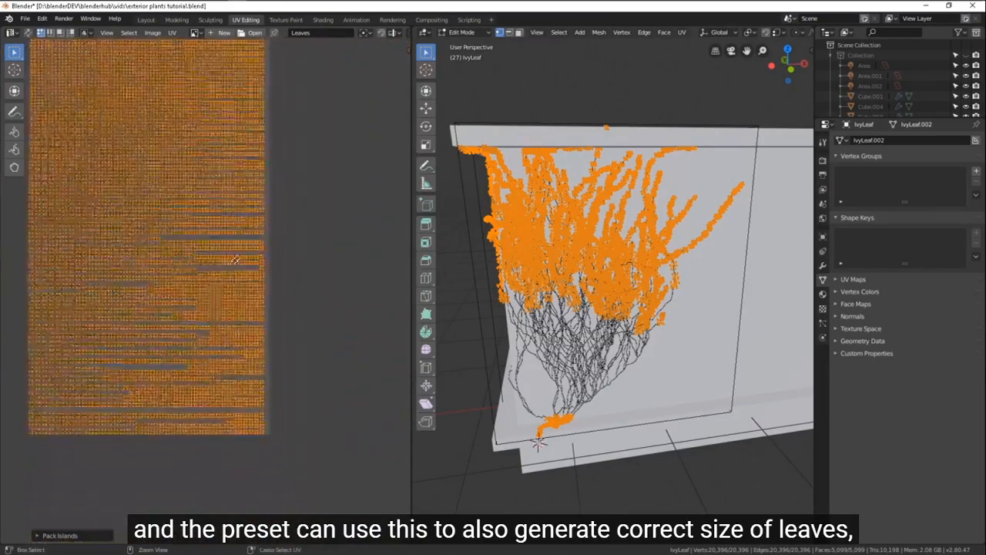
pyautogui.moveTo(208, 151); pyautogui.dragTo(158, 359, button='middle')
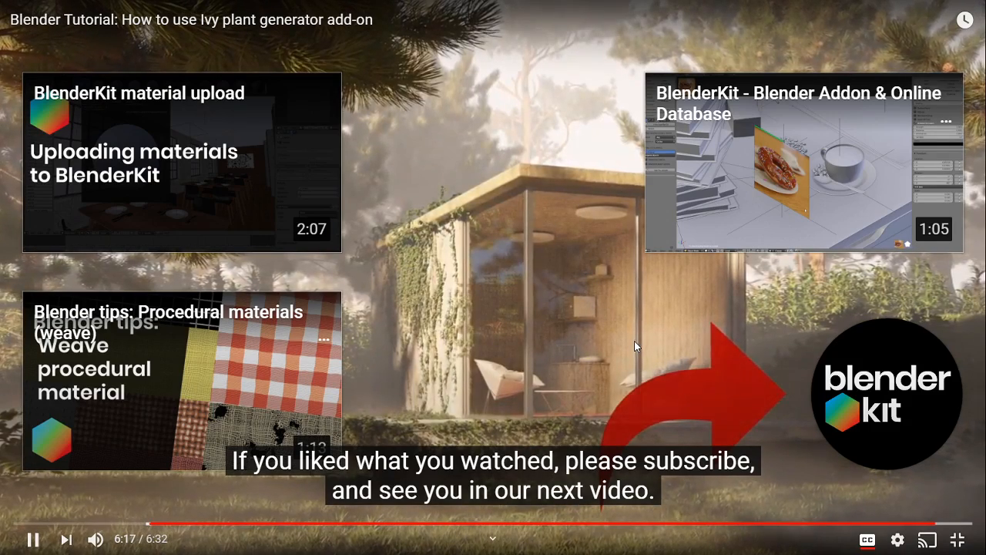
# Step: Pause the ivy tutorial, leave full-screen playback and select the video's web address
pyautogui.click(590, 338)
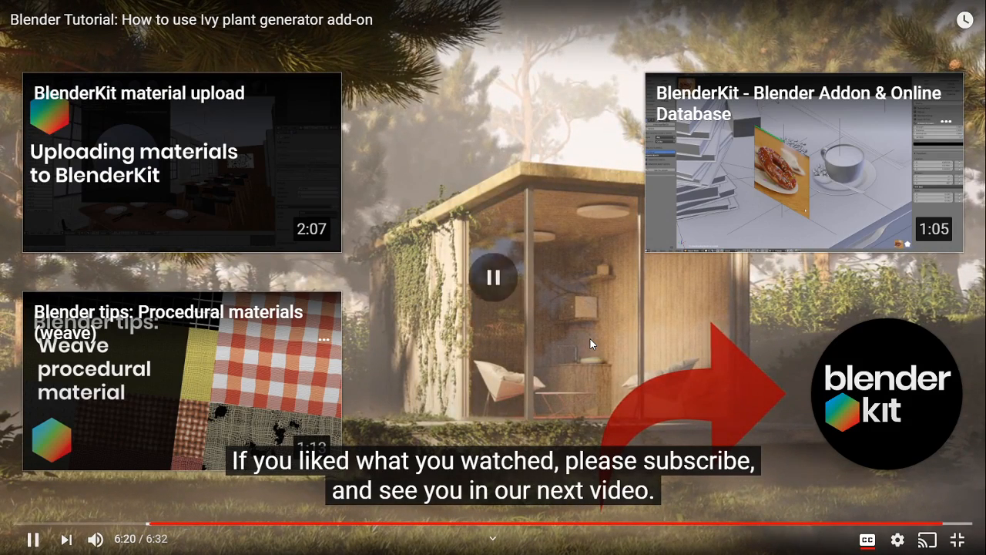
pyautogui.click(957, 539)
pyautogui.click(432, 32)
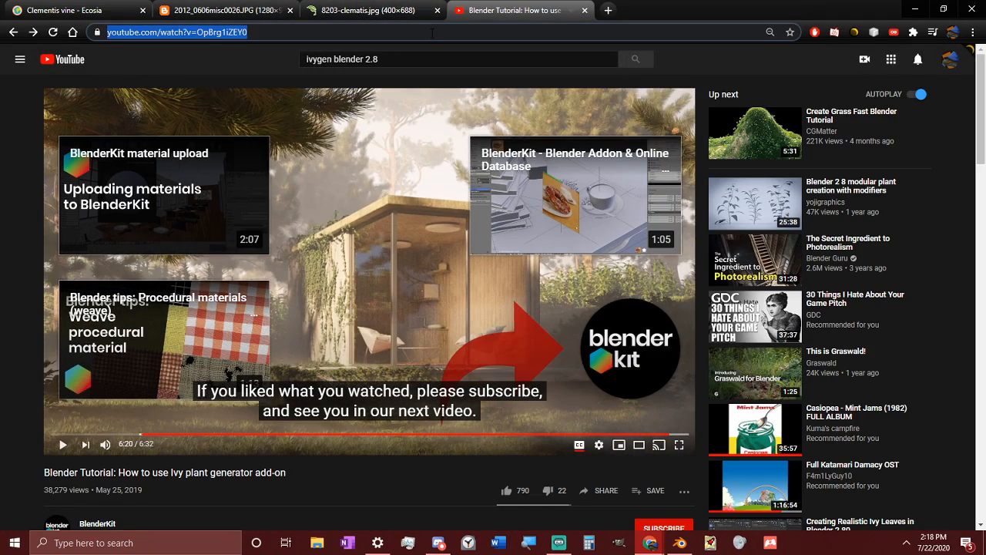
# Step: Search the web for blenderkit and open the official BlenderKit website
pyautogui.write('blenderkit')
pyautogui.press('Return')
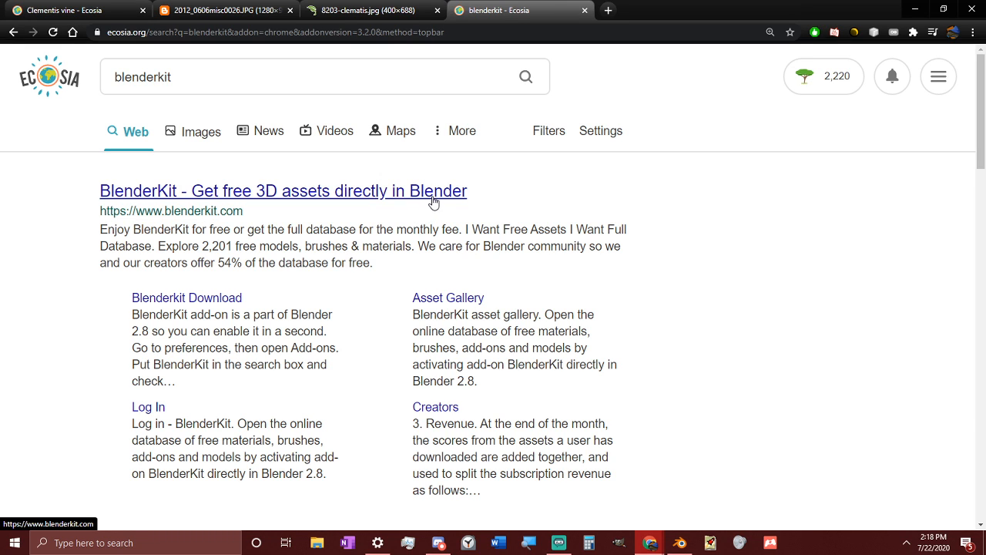
pyautogui.scroll(-3, 434, 194)
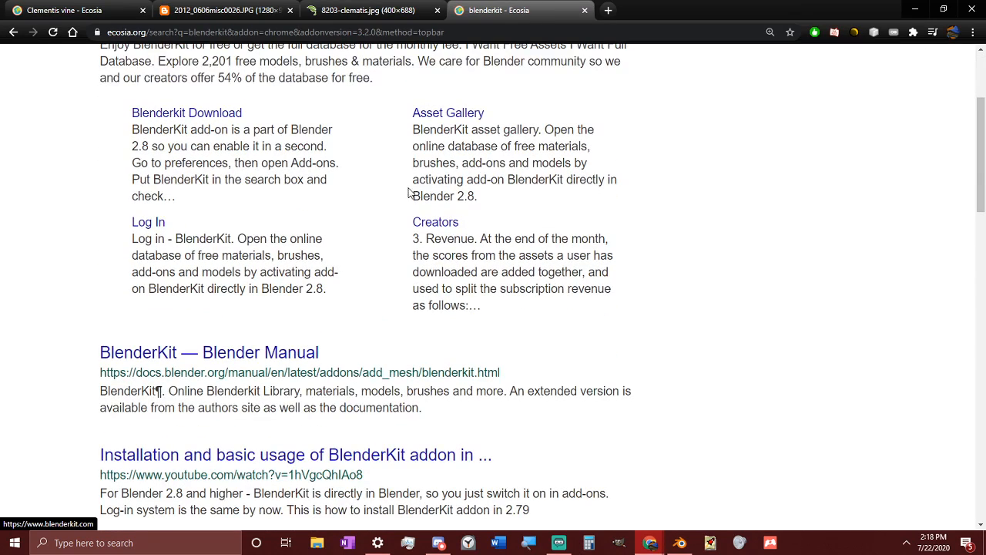
pyautogui.scroll(3, 385, 213)
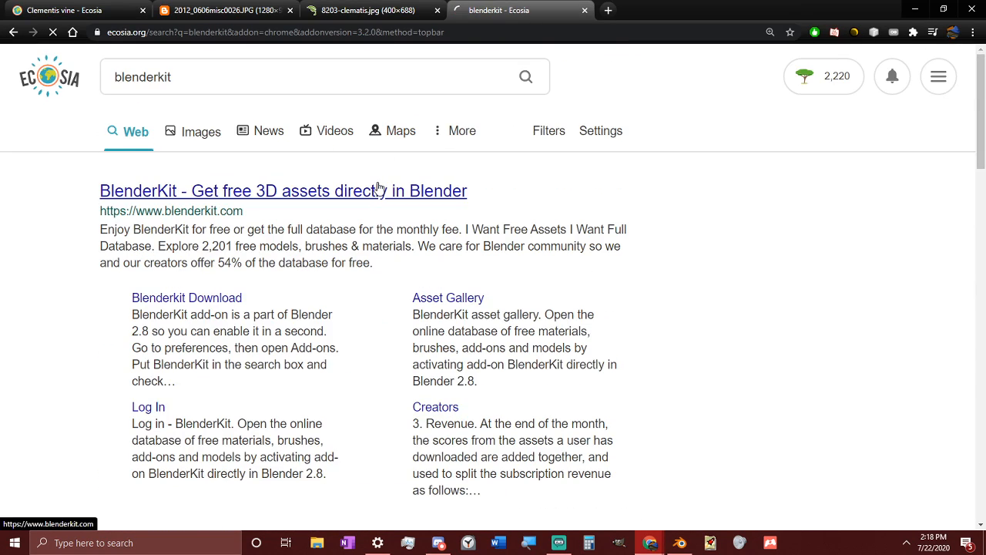
pyautogui.click(382, 191)
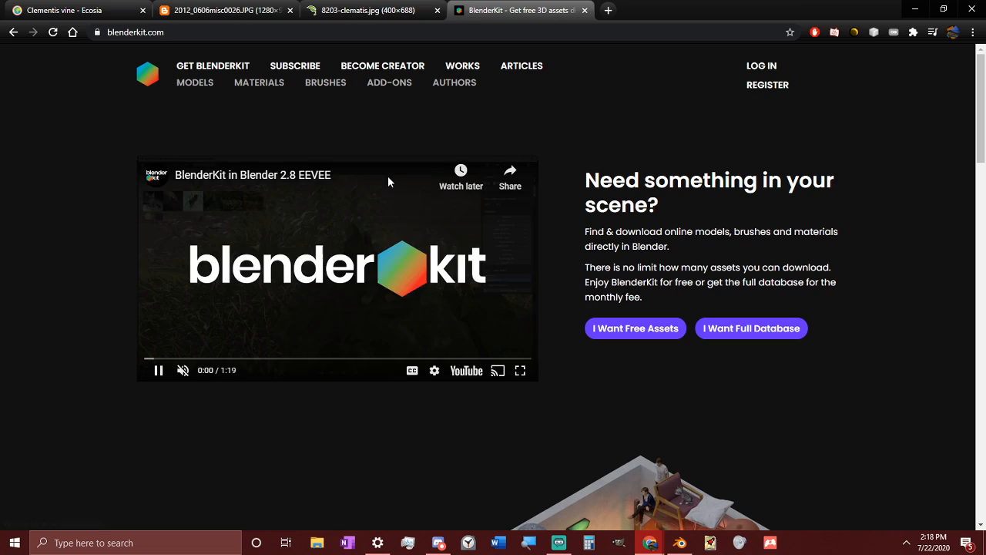
# Step: Look through the BlenderKit home page down to its gallery section and close the page
pyautogui.scroll(-5, 331, 229)
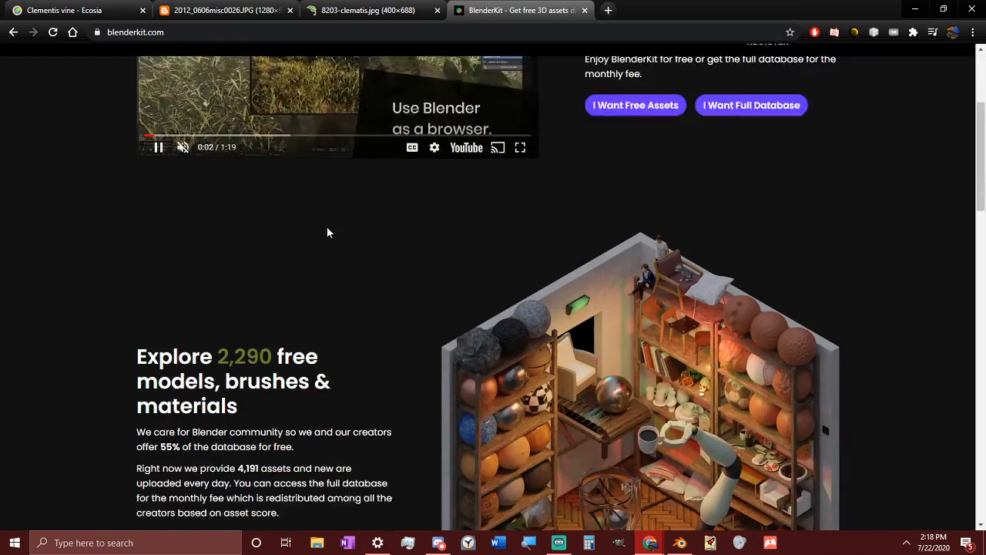
pyautogui.scroll(-1, 326, 231)
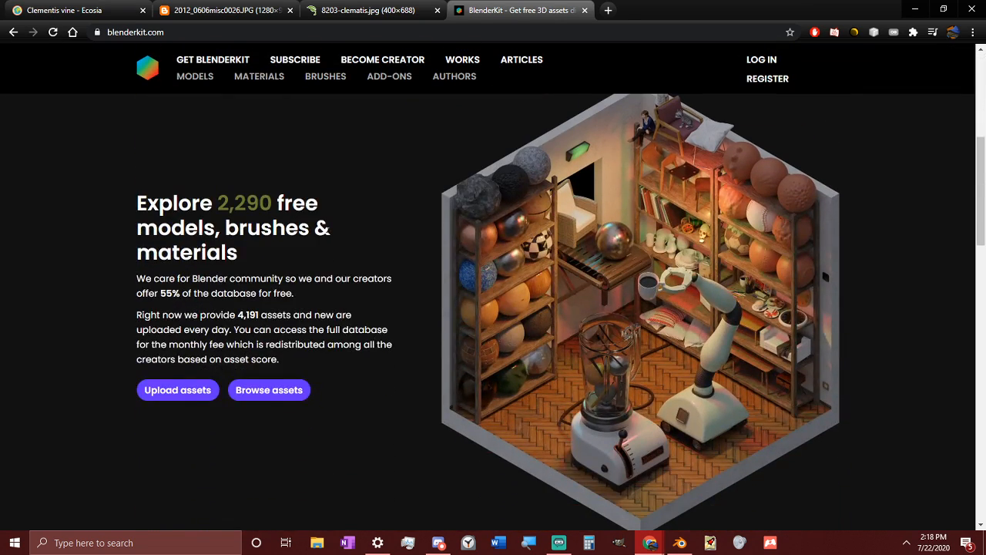
pyautogui.scroll(-6, 328, 228)
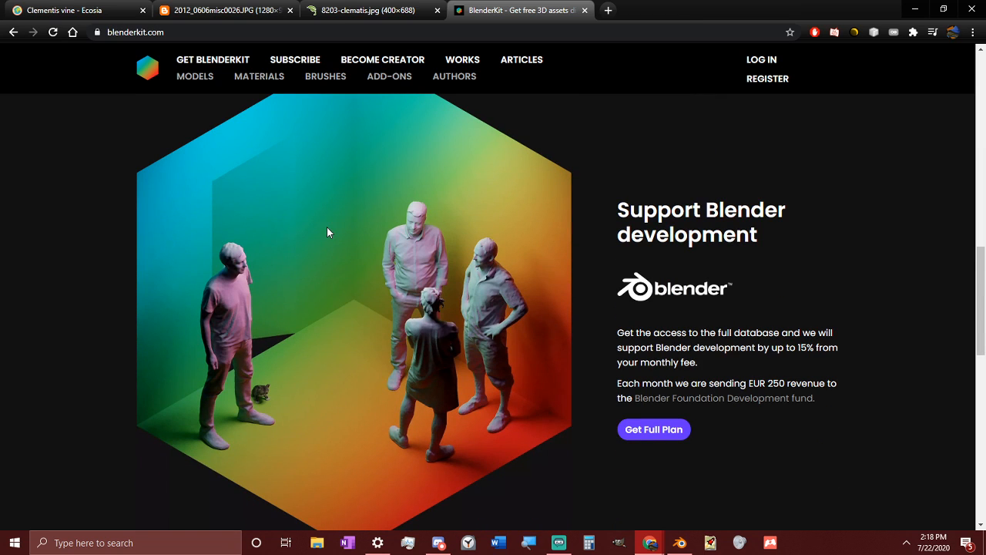
pyautogui.scroll(-9, 327, 226)
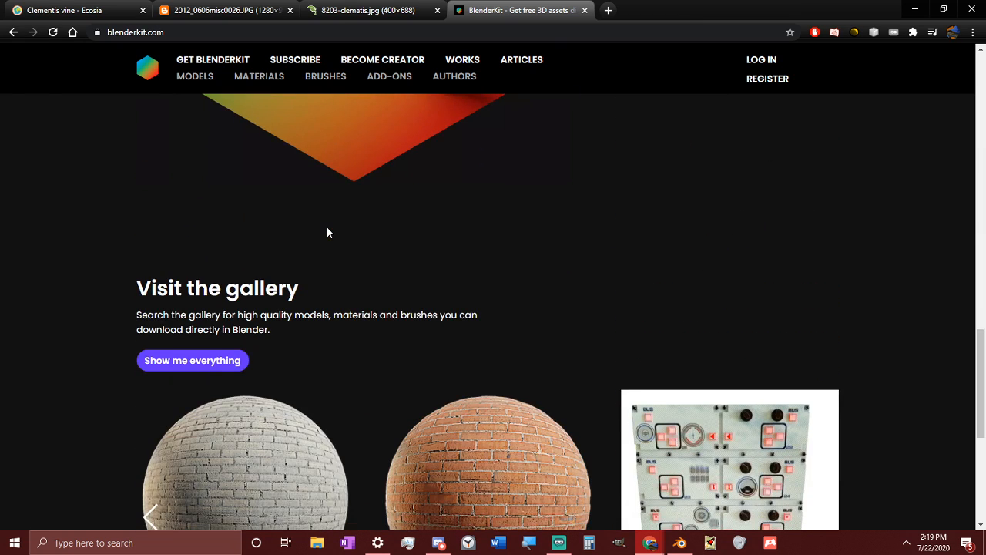
pyautogui.scroll(15, 331, 216)
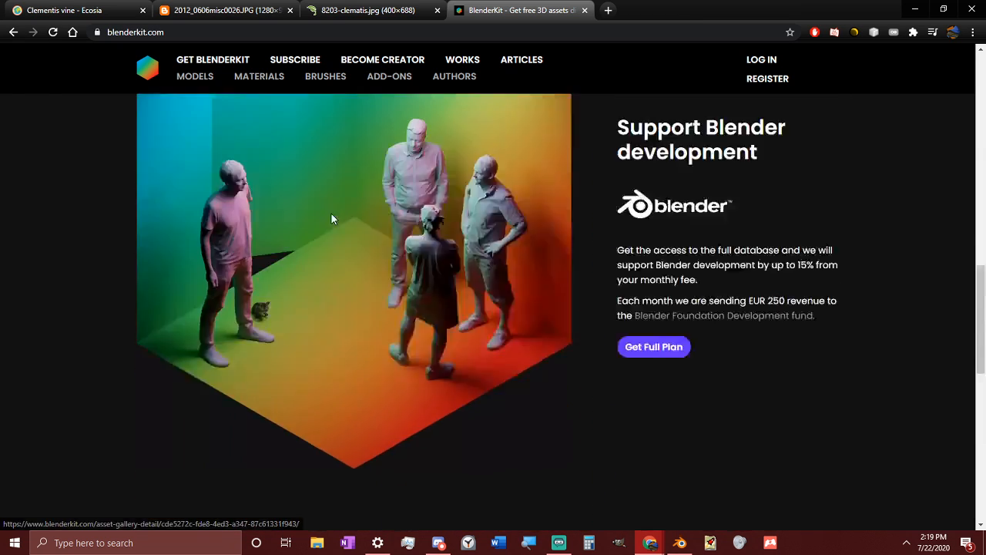
pyautogui.scroll(1, 349, 208)
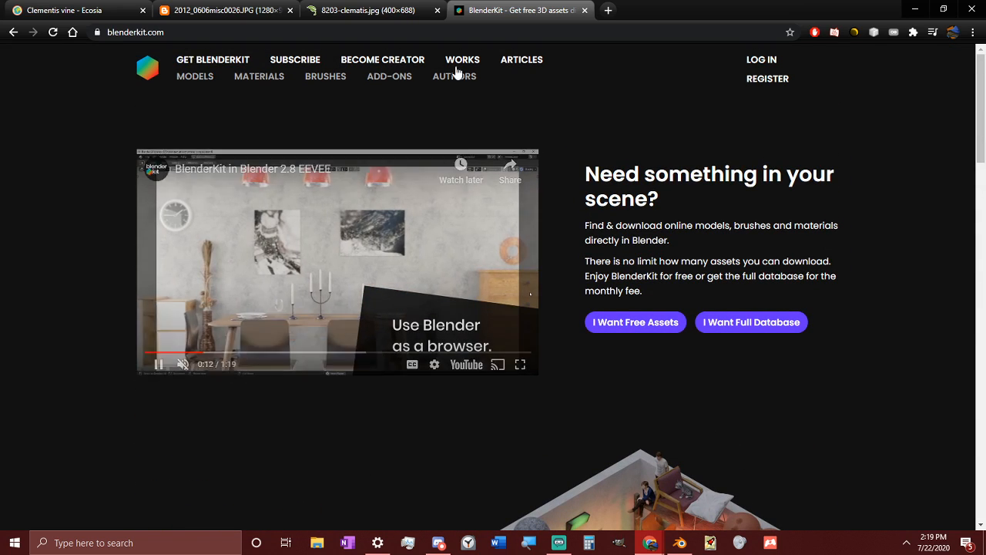
pyautogui.click(585, 10)
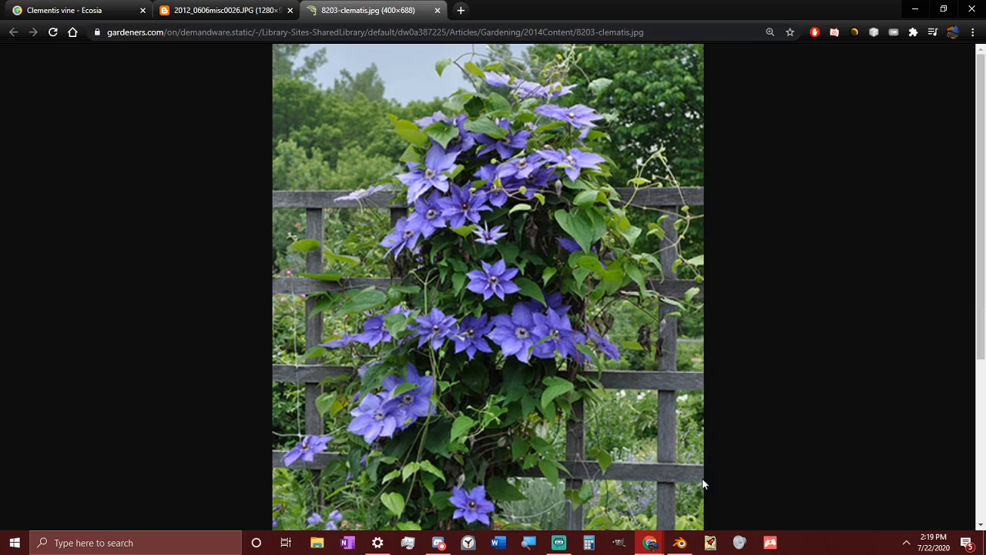
# Step: Switch to Blender and generate a new ivy at the 3D cursor beside the base of the gray brick wall
pyautogui.click(679, 542)
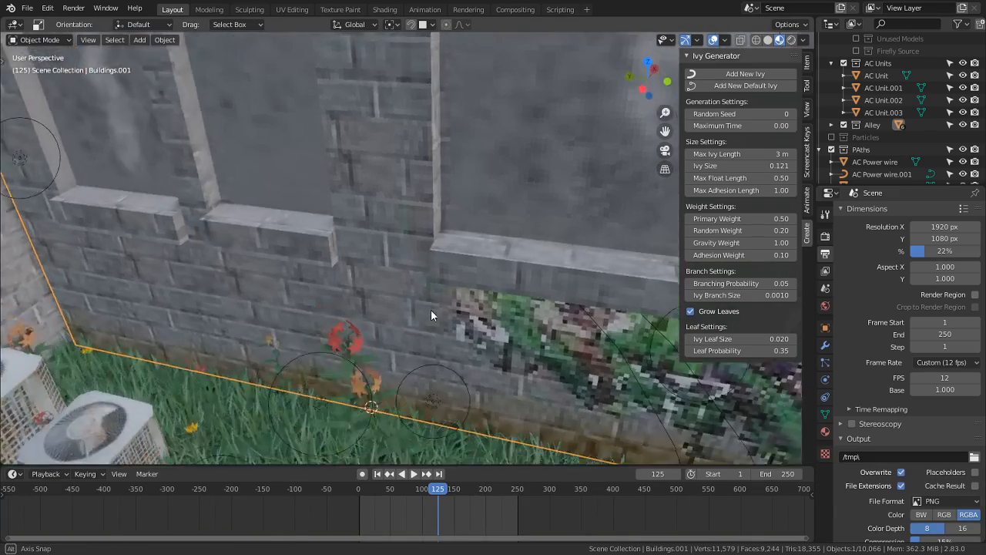
pyautogui.moveTo(431, 309); pyautogui.dragTo(451, 380, button='middle')
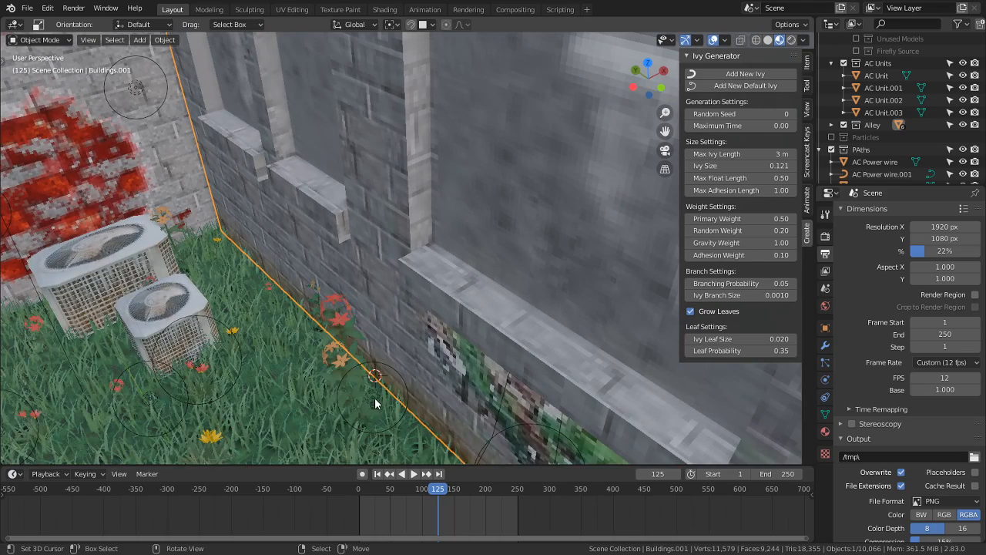
pyautogui.moveTo(375, 403); pyautogui.dragTo(509, 355, button='middle')
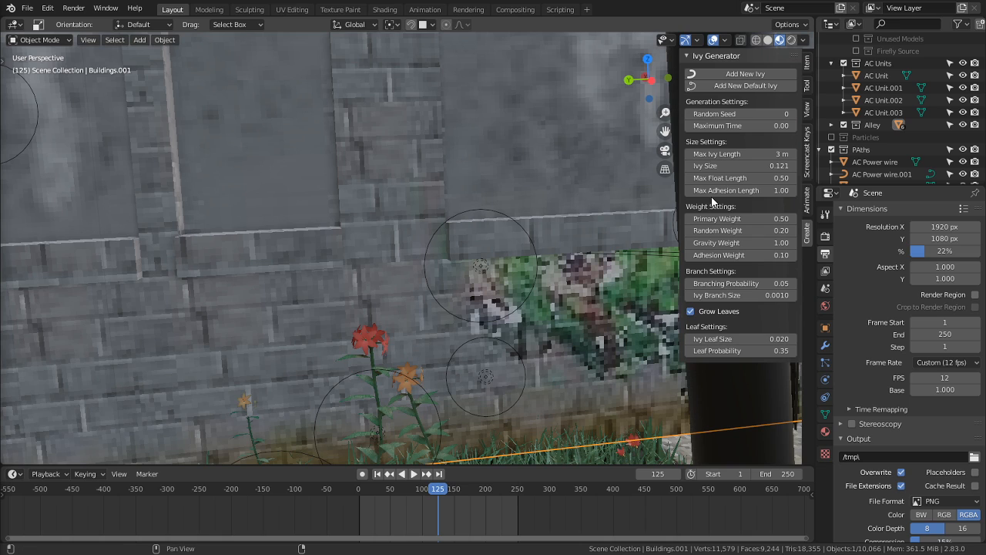
pyautogui.moveTo(458, 362); pyautogui.dragTo(435, 396, button='middle')
pyautogui.moveTo(502, 385); pyautogui.dragTo(451, 416, button='middle')
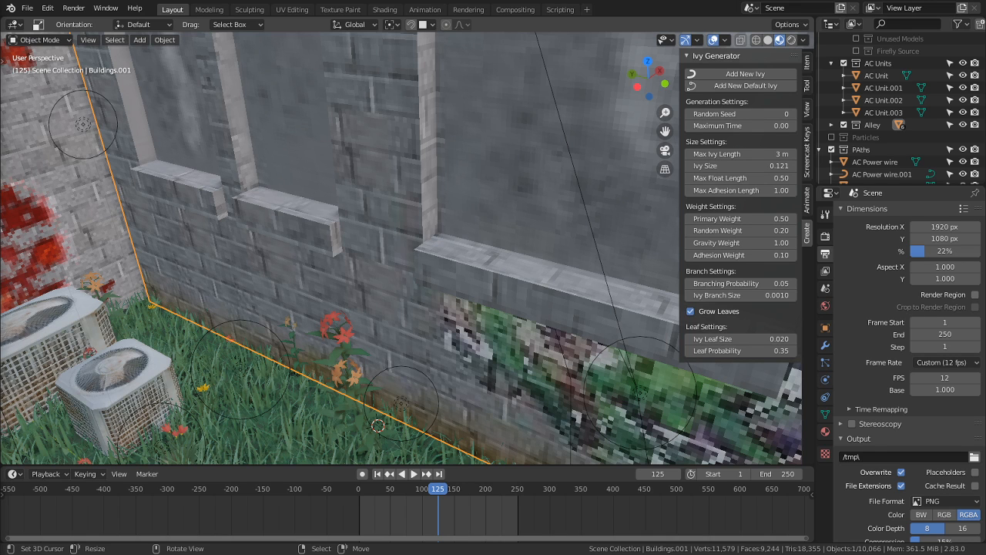
pyautogui.moveTo(405, 351); pyautogui.dragTo(435, 261, button='middle')
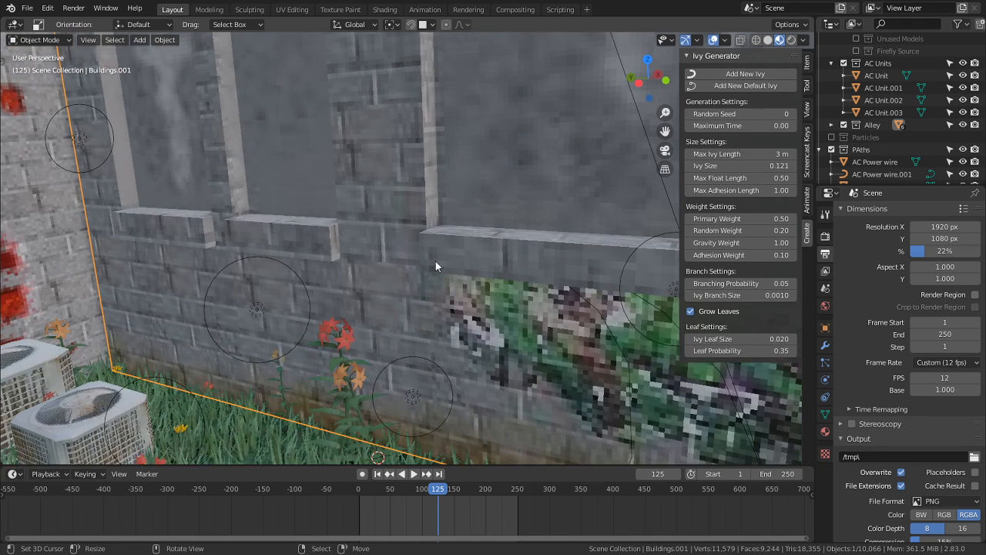
pyautogui.click(744, 73)
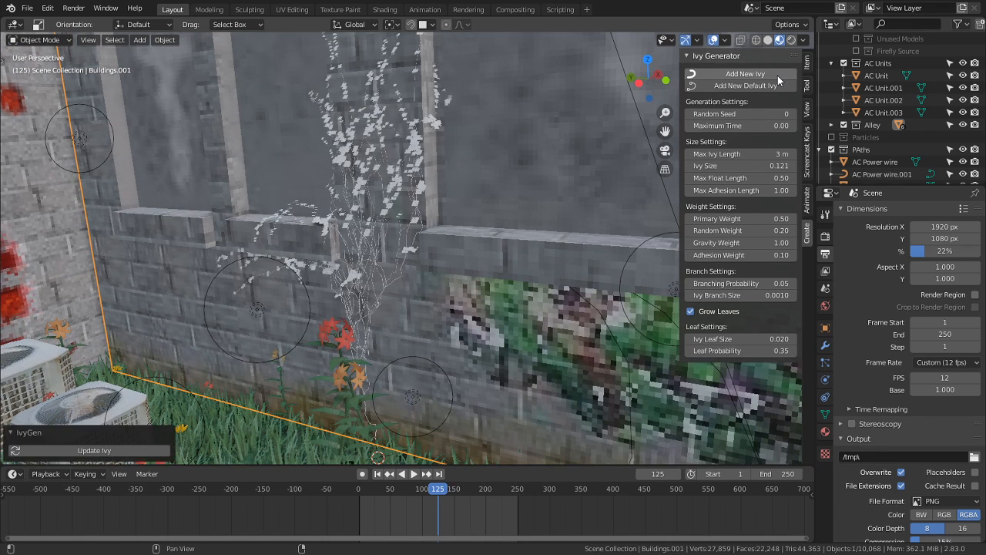
# Step: Set the Max Ivy Length to 6 m, update the ivy and examine its growth on the wall through the scene camera
pyautogui.keyDown('shift'); pyautogui.moveTo(384, 143); pyautogui.dragTo(412, 289, button='middle'); pyautogui.keyUp('shift')
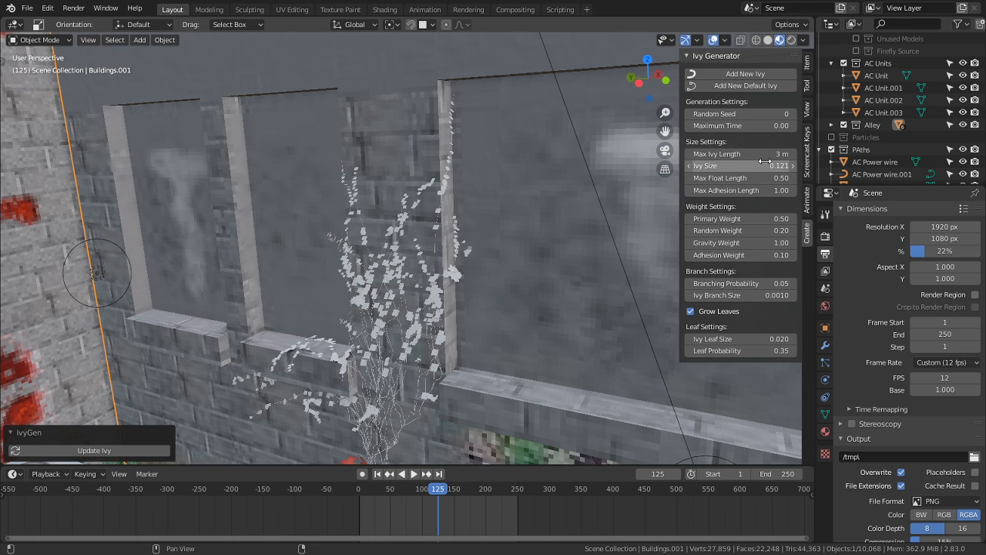
pyautogui.moveTo(756, 151); pyautogui.dragTo(743, 150)
pyautogui.click(745, 153)
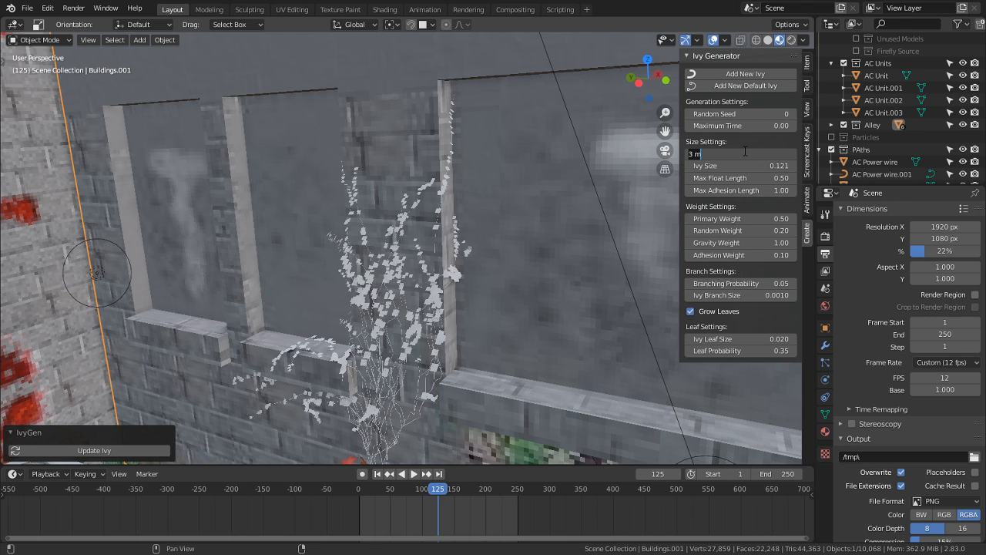
pyautogui.press('Return')
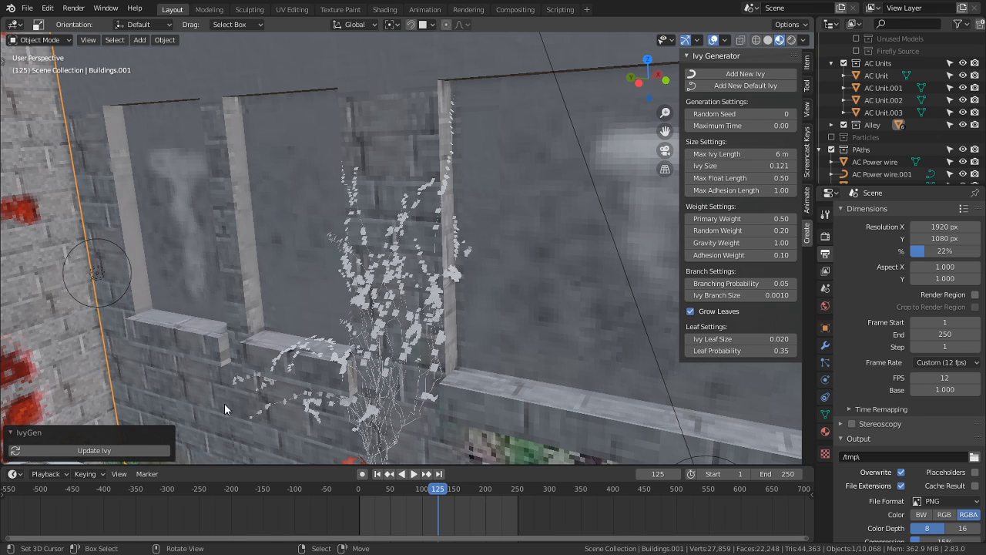
pyautogui.click(132, 451)
pyautogui.scroll(-3, 428, 194)
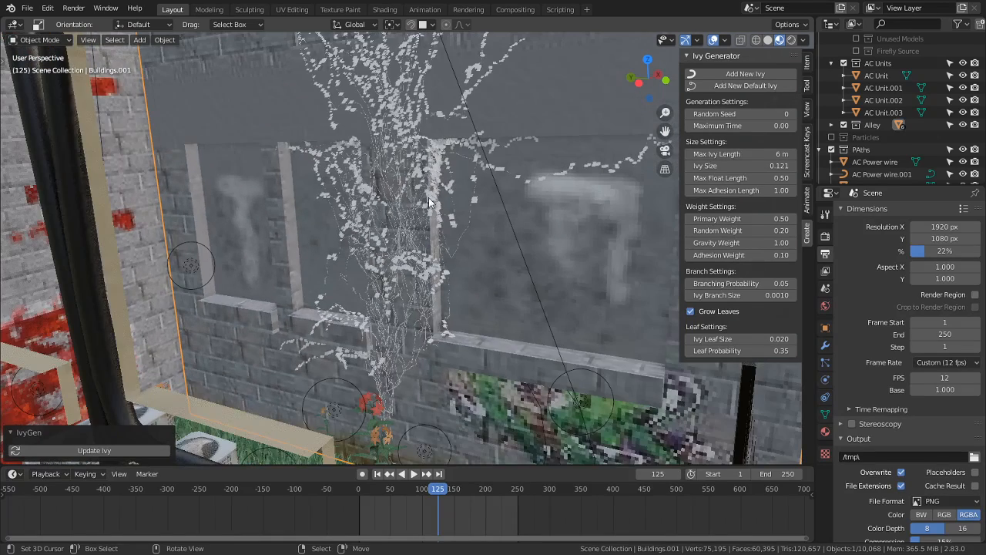
pyautogui.keyDown('shift'); pyautogui.moveTo(427, 193); pyautogui.dragTo(402, 268, button='middle'); pyautogui.keyUp('shift')
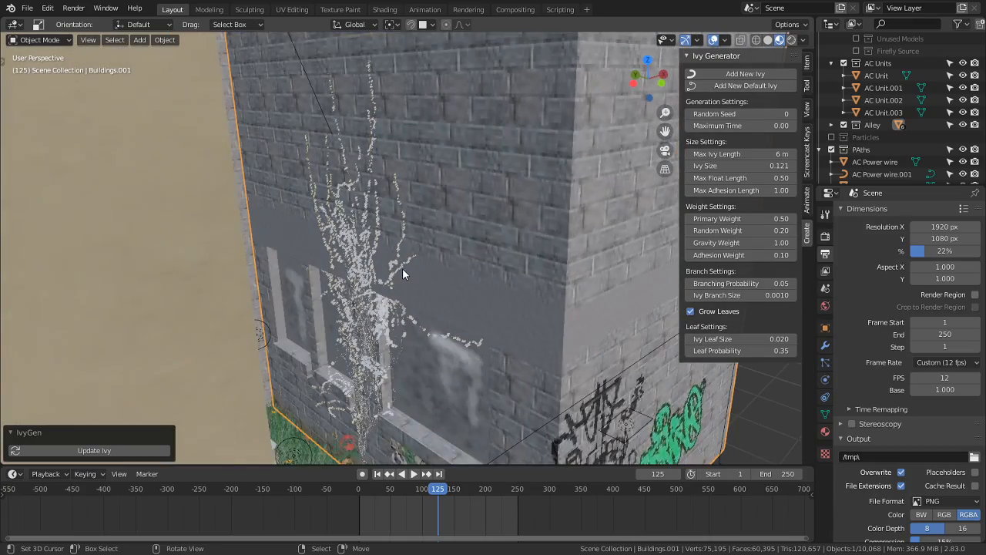
pyautogui.press('KP_0')
pyautogui.scroll(5, 416, 240)
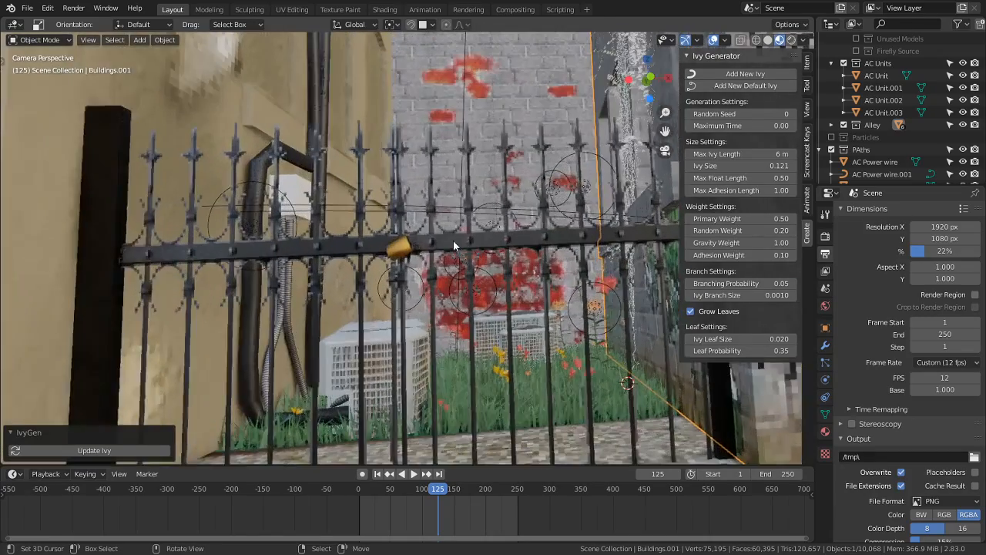
pyautogui.keyDown('shift'); pyautogui.moveTo(454, 243); pyautogui.dragTo(260, 337, button='middle'); pyautogui.keyUp('shift')
pyautogui.scroll(4, 262, 342)
pyautogui.keyDown('shift'); pyautogui.moveTo(464, 209); pyautogui.dragTo(423, 264, button='middle'); pyautogui.keyUp('shift')
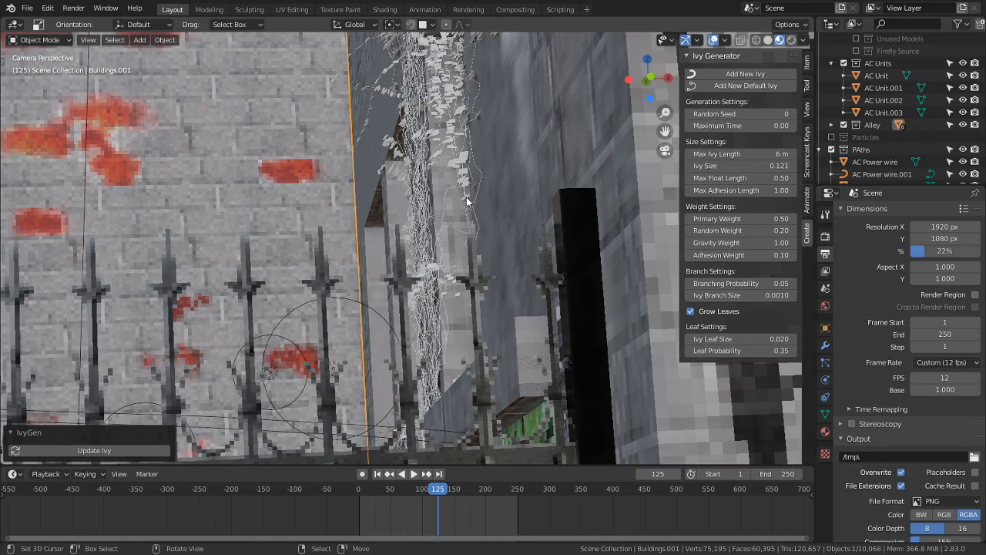
# Step: Set the ivy's Random Weight to 0.39, update the ivy and inspect the regrown plant near the wall's base
pyautogui.moveTo(432, 254); pyautogui.dragTo(416, 348, button='middle')
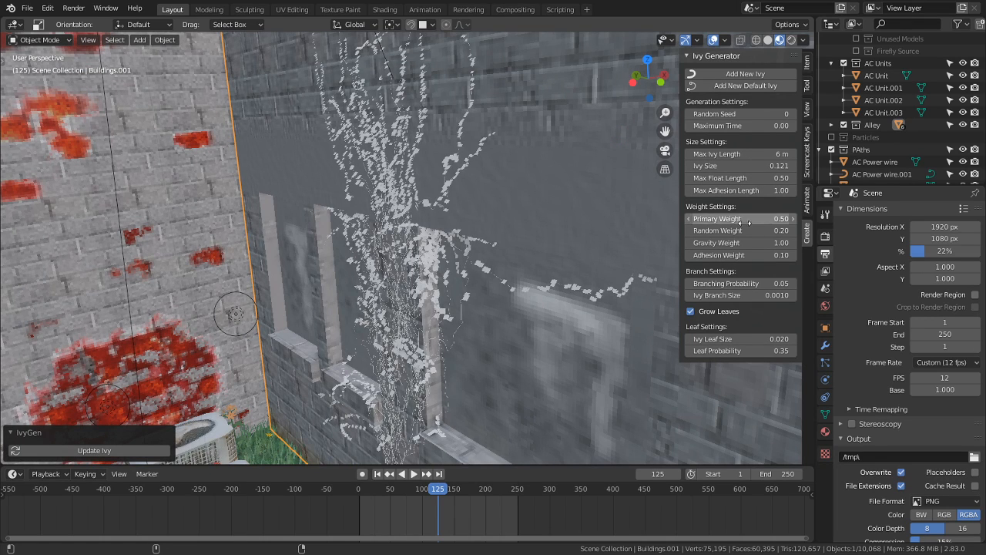
pyautogui.moveTo(740, 230); pyautogui.dragTo(778, 230)
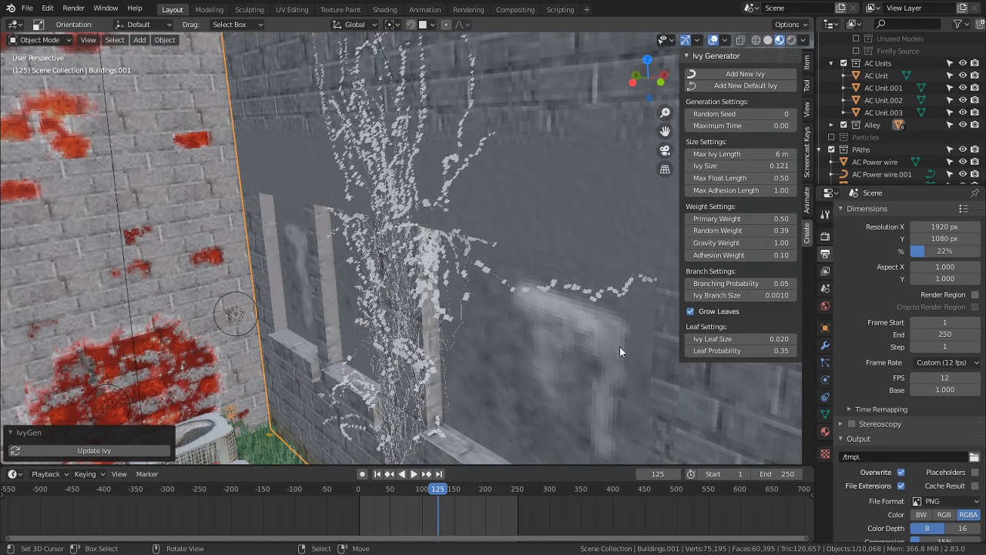
pyautogui.click(120, 450)
pyautogui.moveTo(430, 348); pyautogui.dragTo(556, 192, button='middle')
pyautogui.scroll(3, 448, 237)
pyautogui.keyDown('shift'); pyautogui.moveTo(559, 230); pyautogui.dragTo(531, 313, button='middle'); pyautogui.keyUp('shift')
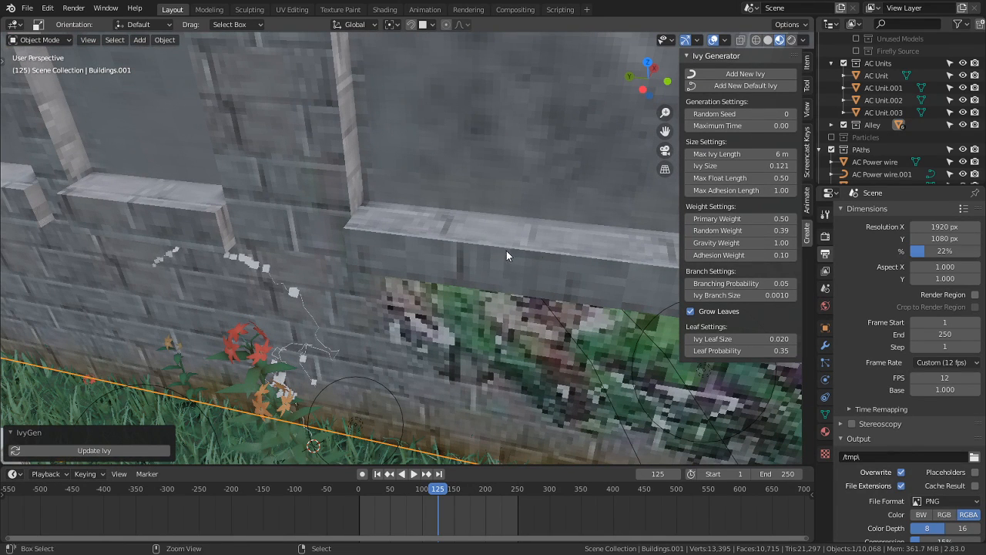
# Step: Reset the Random Weight to its default value and undo the generated ivy
pyautogui.rightClick(771, 230)
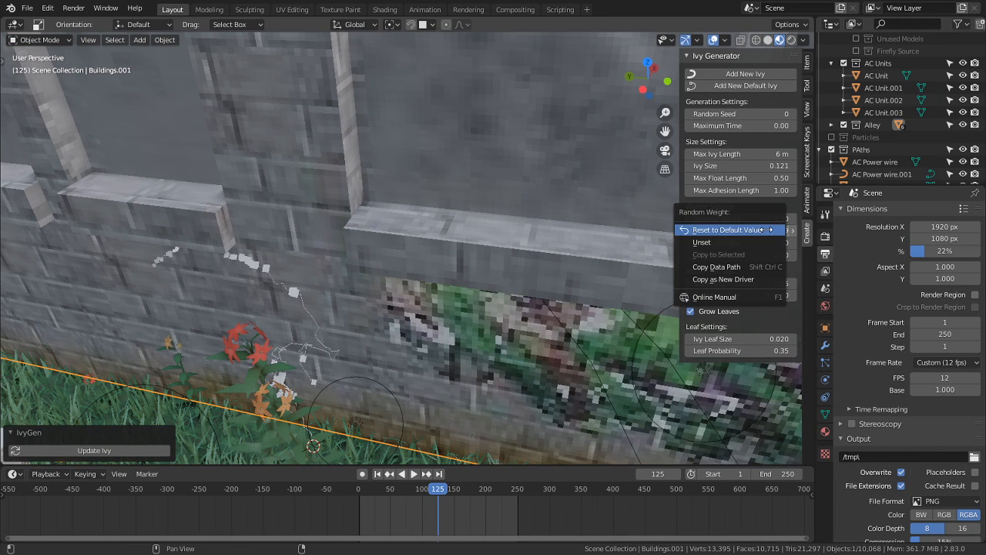
pyautogui.click(717, 229)
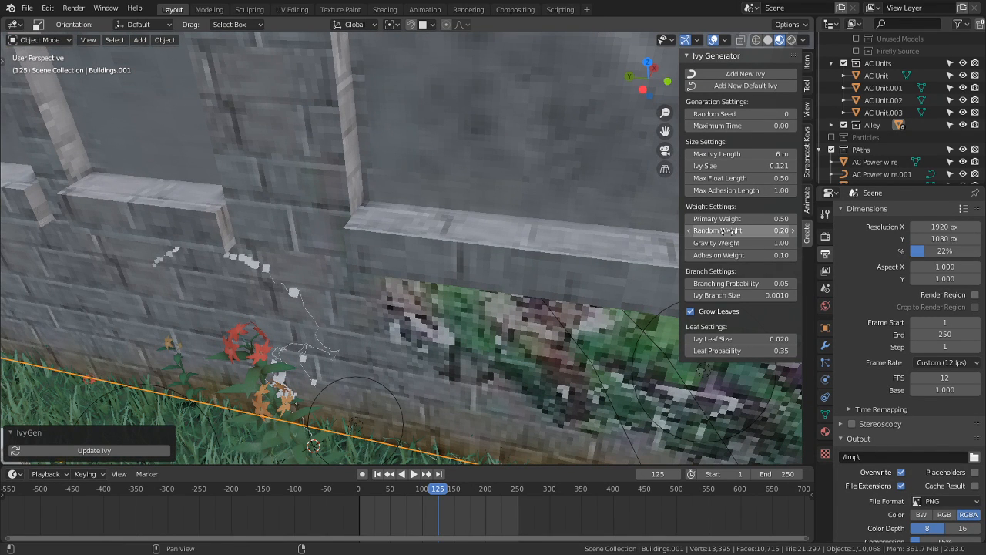
pyautogui.click(123, 446)
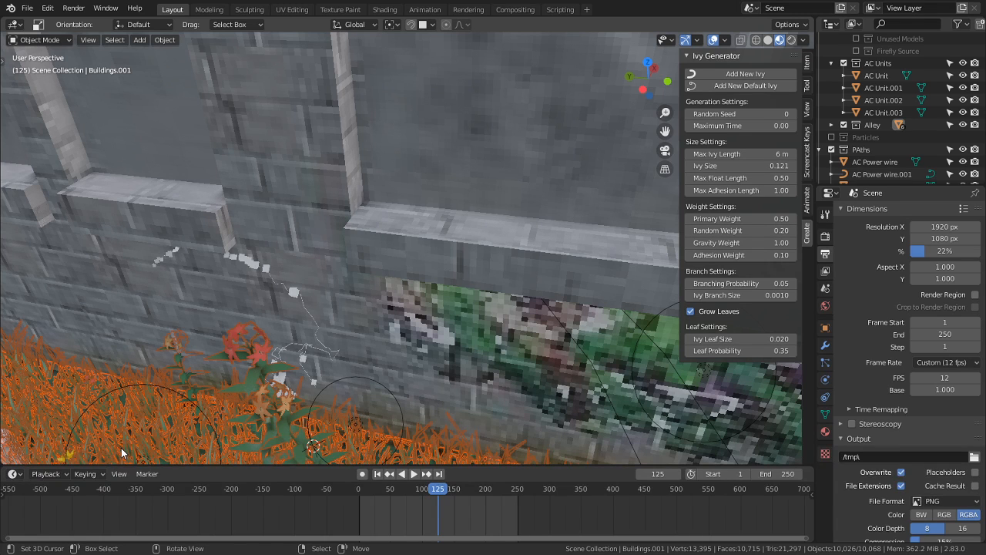
pyautogui.hotkey('ctrl', 'z')
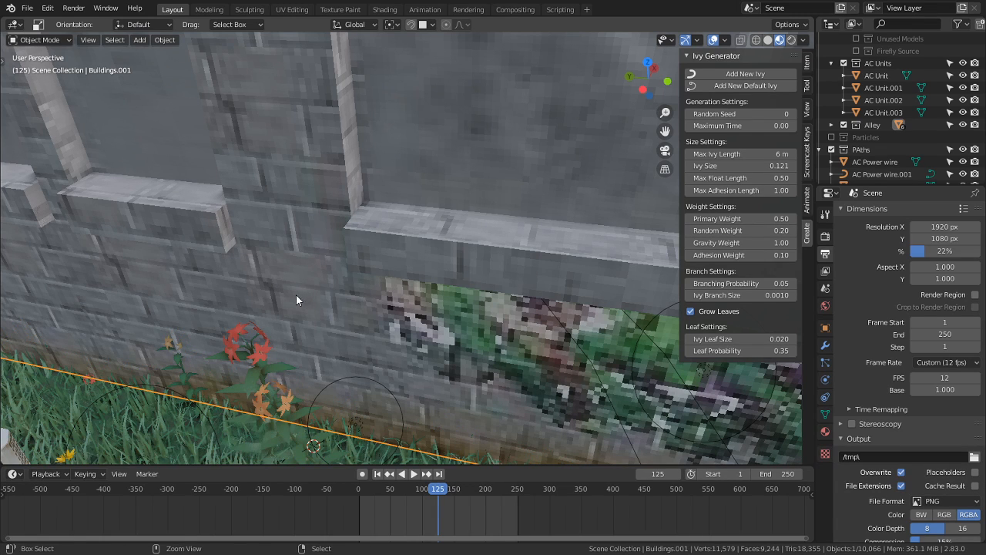
# Step: Generate a new ivy on the gray brick wall with the current settings and inspect it from below
pyautogui.click(744, 74)
pyautogui.moveTo(432, 192); pyautogui.dragTo(307, 68, button='middle')
pyautogui.scroll(2, 306, 68)
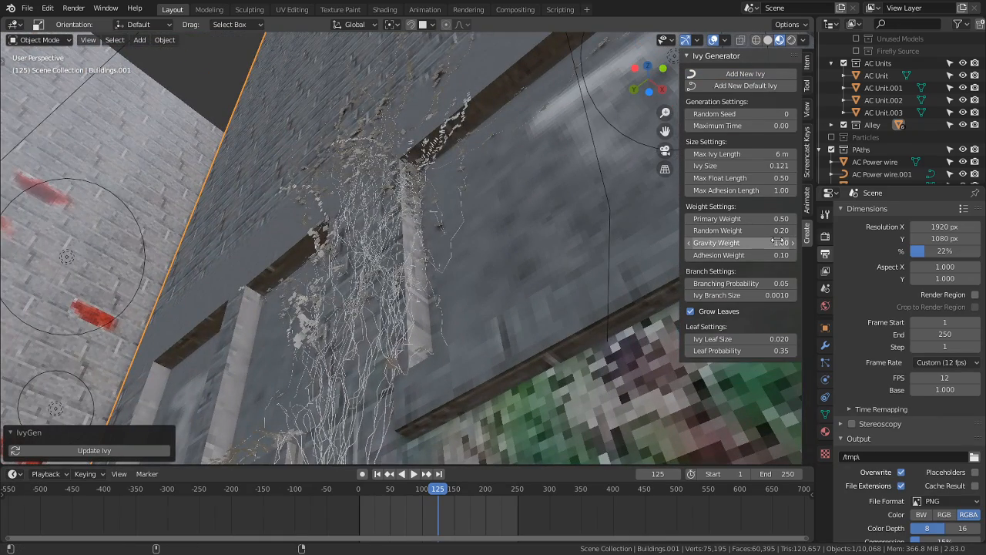
# Step: Set the Random Weight to 0.34 and update the ivy on the wall
pyautogui.moveTo(776, 232); pyautogui.dragTo(788, 231)
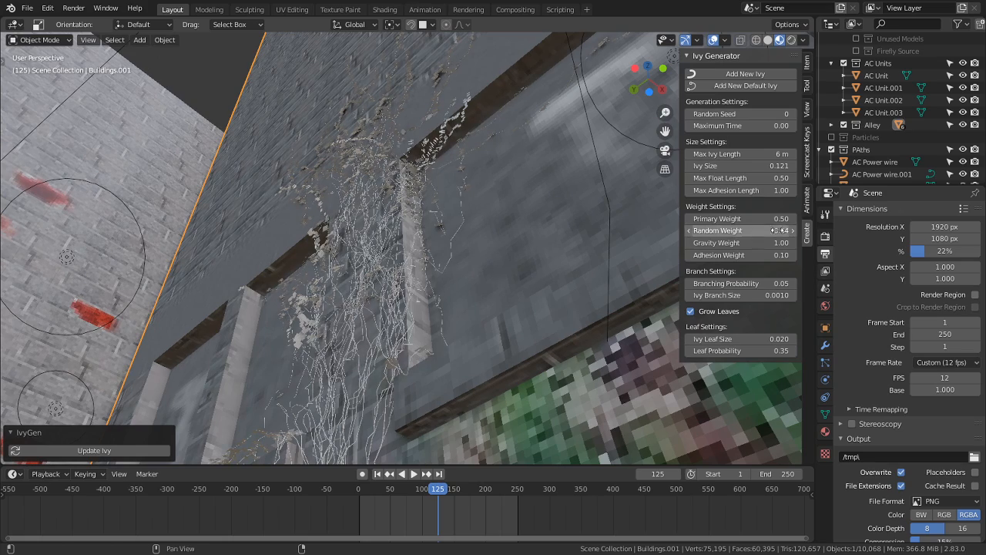
pyautogui.click(130, 453)
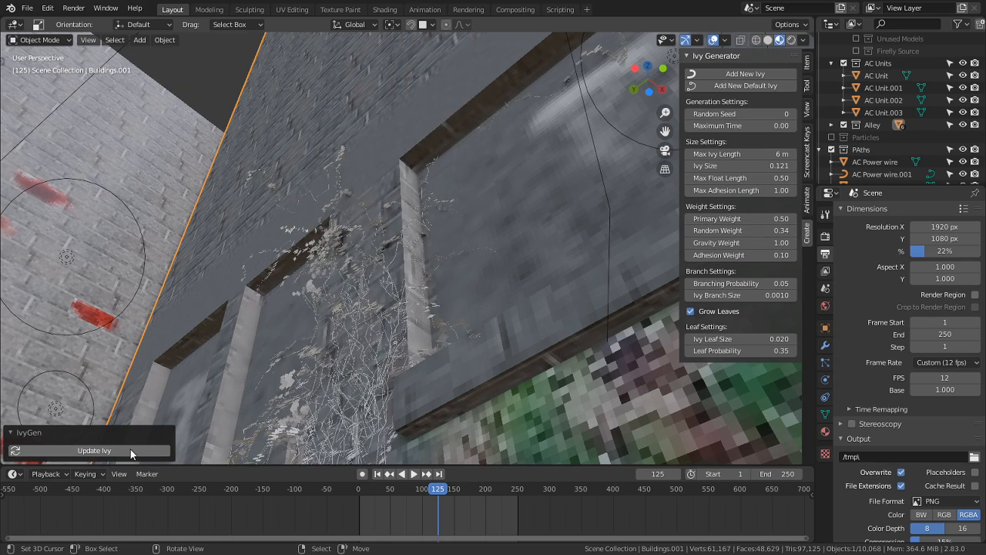
pyautogui.moveTo(348, 283); pyautogui.dragTo(349, 379, button='middle')
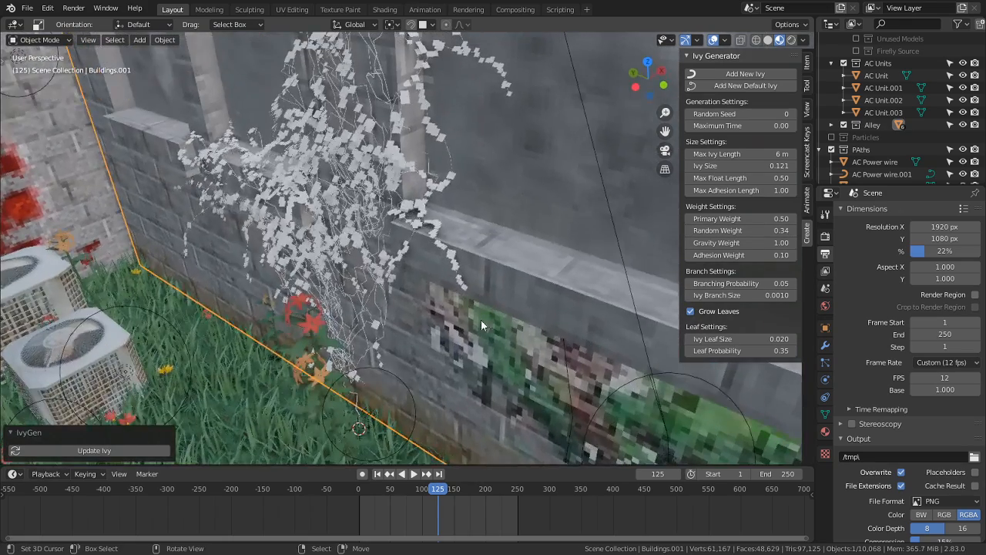
# Step: Update the ivy with the Random Weight at 1.00 and again at 0.00, and inspect the regrown vine up the wall
pyautogui.moveTo(760, 232); pyautogui.dragTo(770, 234)
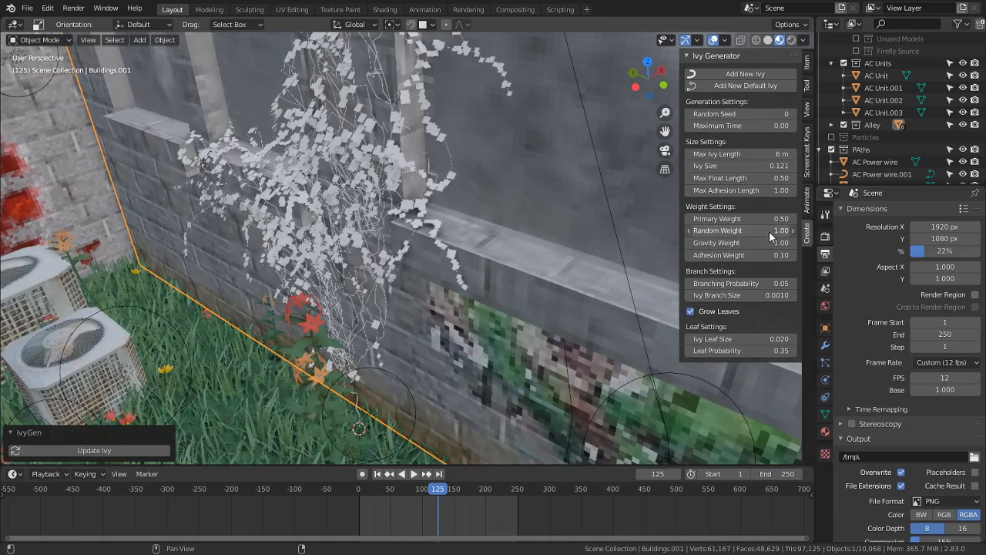
pyautogui.click(98, 452)
pyautogui.moveTo(774, 231); pyautogui.dragTo(689, 231)
pyautogui.click(87, 449)
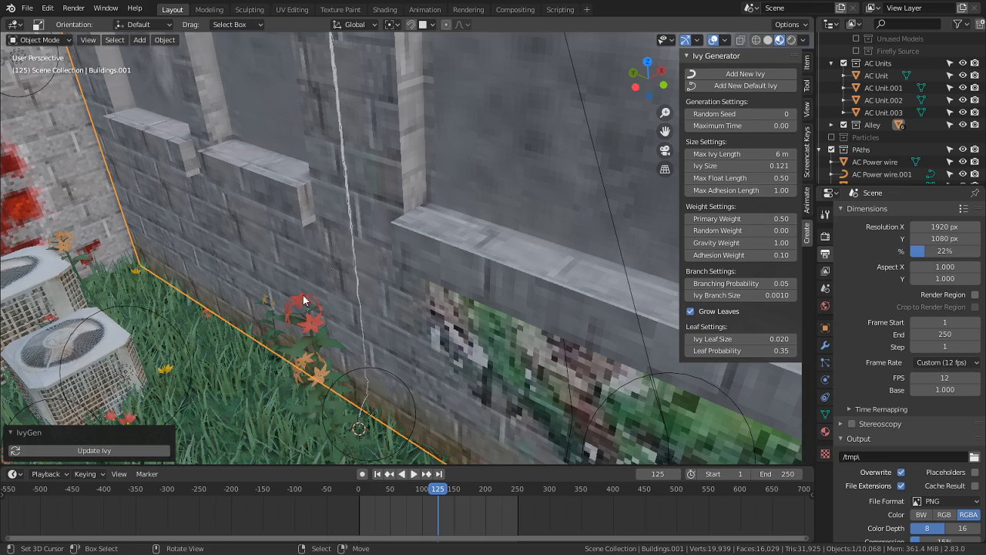
pyautogui.moveTo(304, 301); pyautogui.dragTo(368, 79, button='middle')
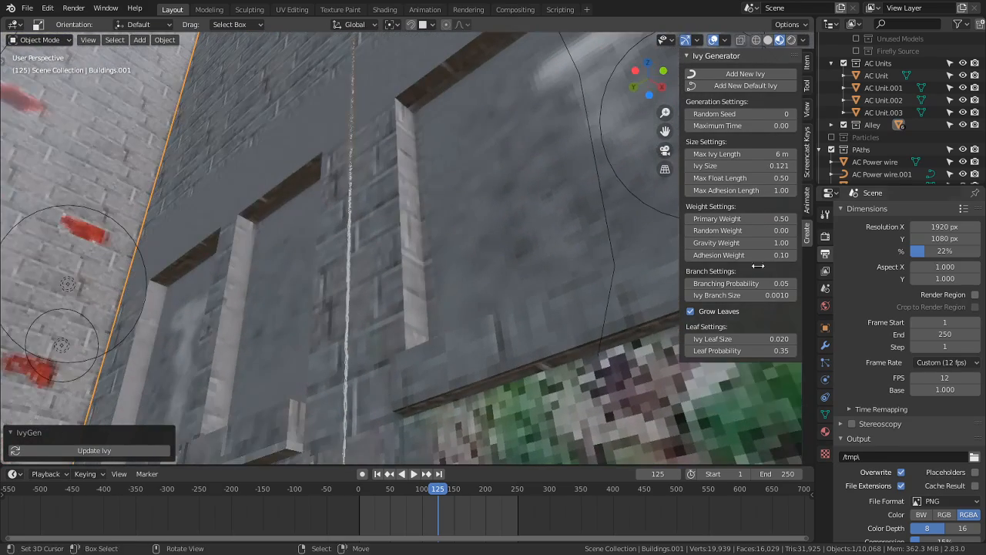
# Step: Reset the Random Weight to its default value, update the ivy and inspect its growth along the window columns
pyautogui.rightClick(758, 232)
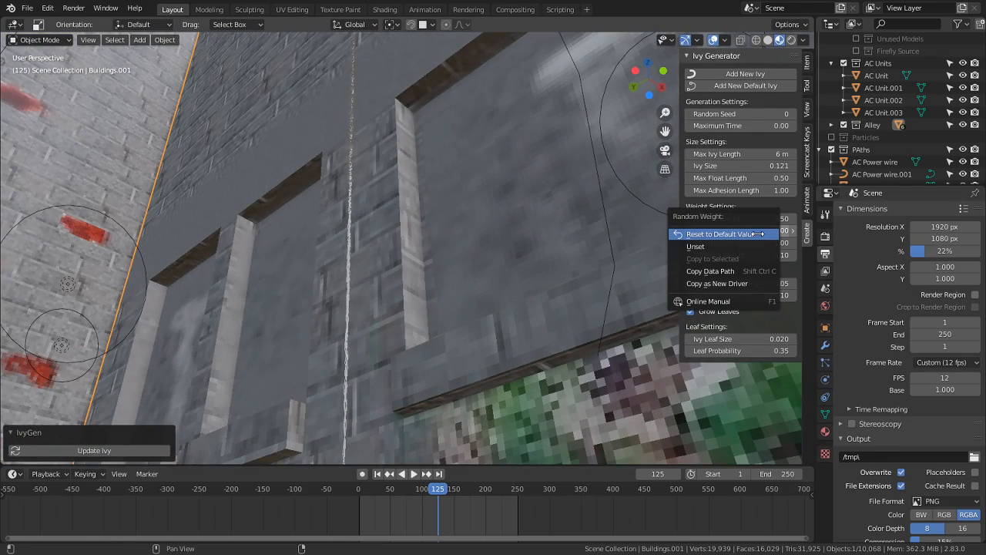
pyautogui.click(719, 234)
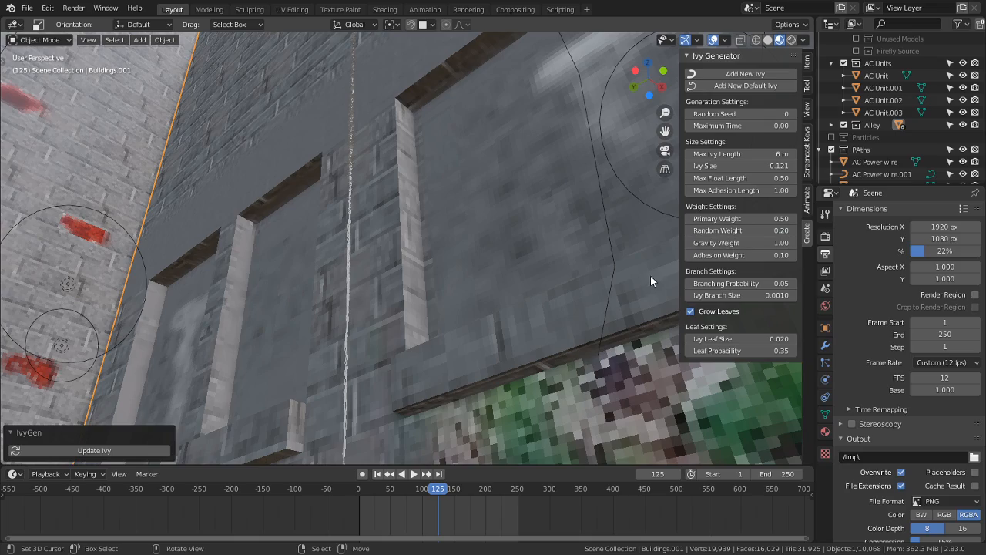
pyautogui.click(76, 455)
pyautogui.keyDown('shift'); pyautogui.moveTo(324, 370); pyautogui.dragTo(314, 54, button='middle'); pyautogui.keyUp('shift')
pyautogui.scroll(3, 346, 194)
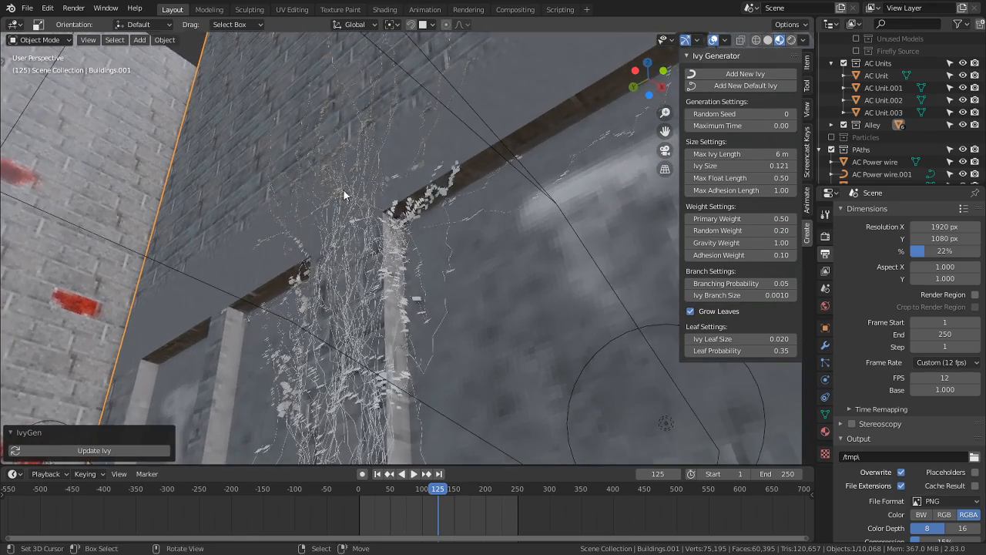
pyautogui.moveTo(367, 200); pyautogui.dragTo(351, 444, button='middle')
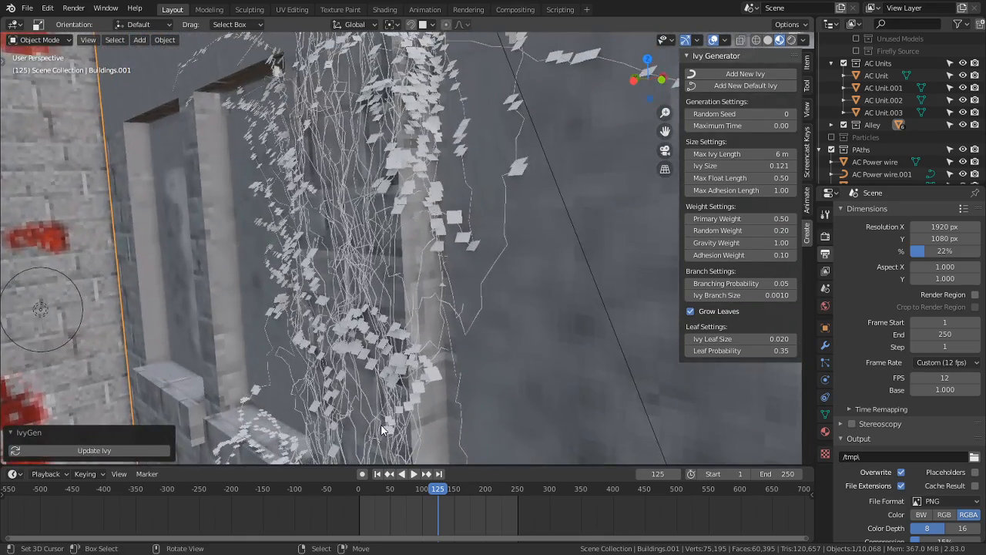
# Step: Try an Ivy Leaf Size of 0.263 on the ivy and bring the leaf size down to 0.000
pyautogui.moveTo(739, 339); pyautogui.dragTo(770, 339)
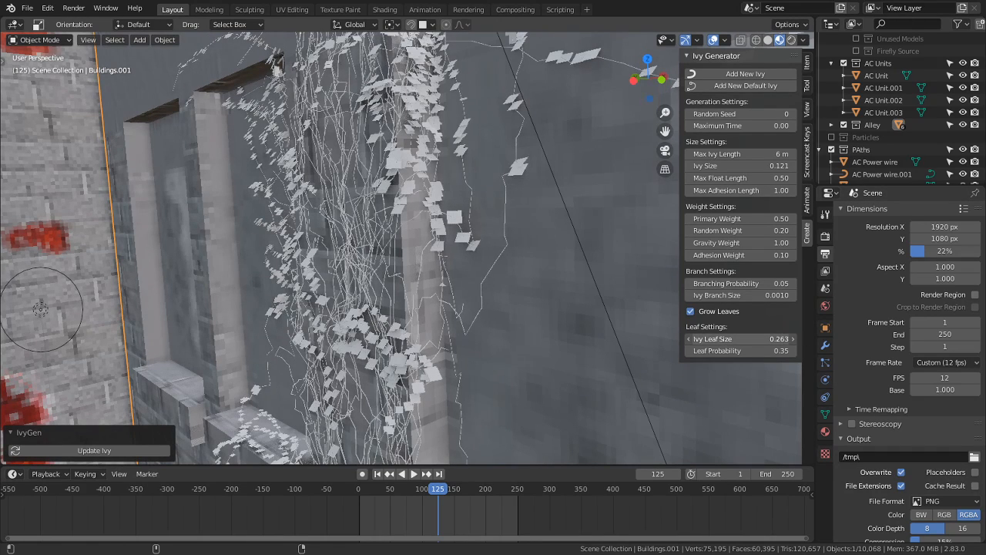
pyautogui.click(123, 453)
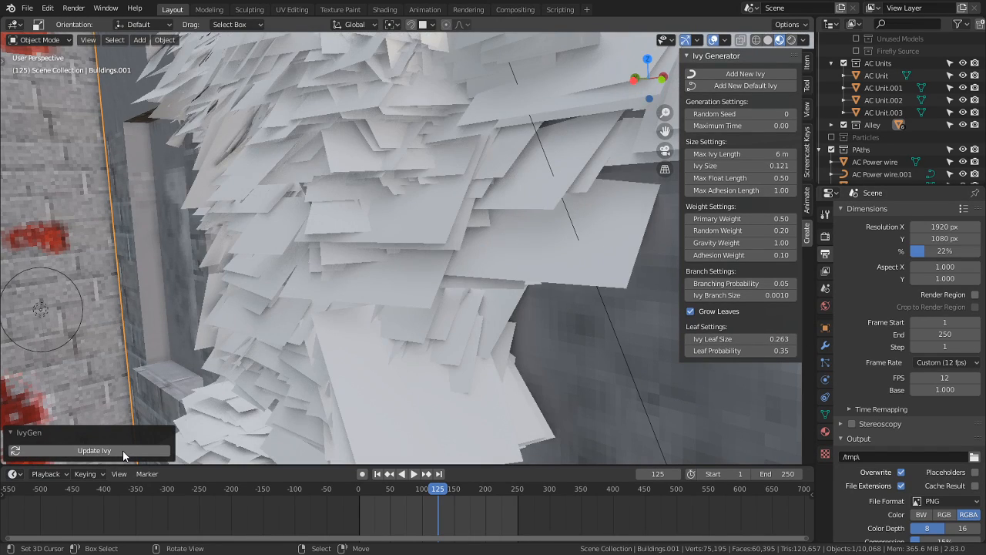
pyautogui.click(759, 339)
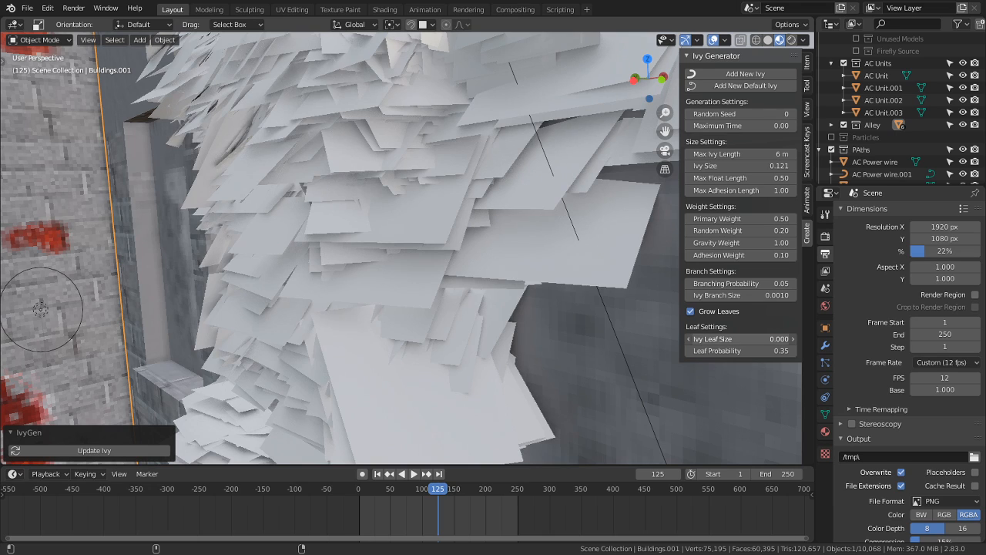
pyautogui.write('0.0')
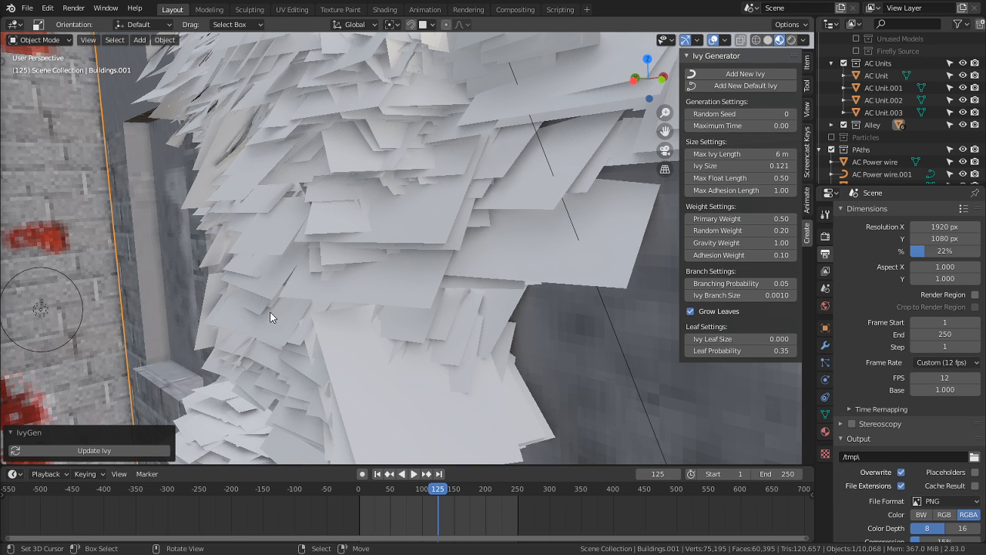
# Step: Set the Ivy Leaf Size to 0.060, update the ivy and inspect the leaves on the wall from several angles
pyautogui.moveTo(739, 339); pyautogui.dragTo(607, 349)
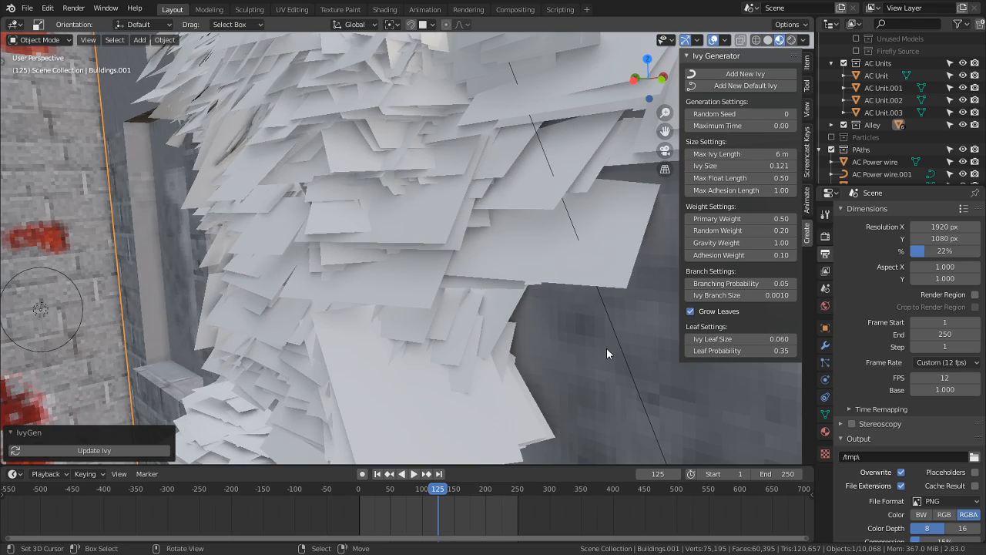
pyautogui.click(129, 450)
pyautogui.moveTo(223, 354); pyautogui.dragTo(331, 251, button='middle')
pyautogui.keyDown('shift'); pyautogui.moveTo(360, 108); pyautogui.dragTo(403, 356, button='middle'); pyautogui.keyUp('shift')
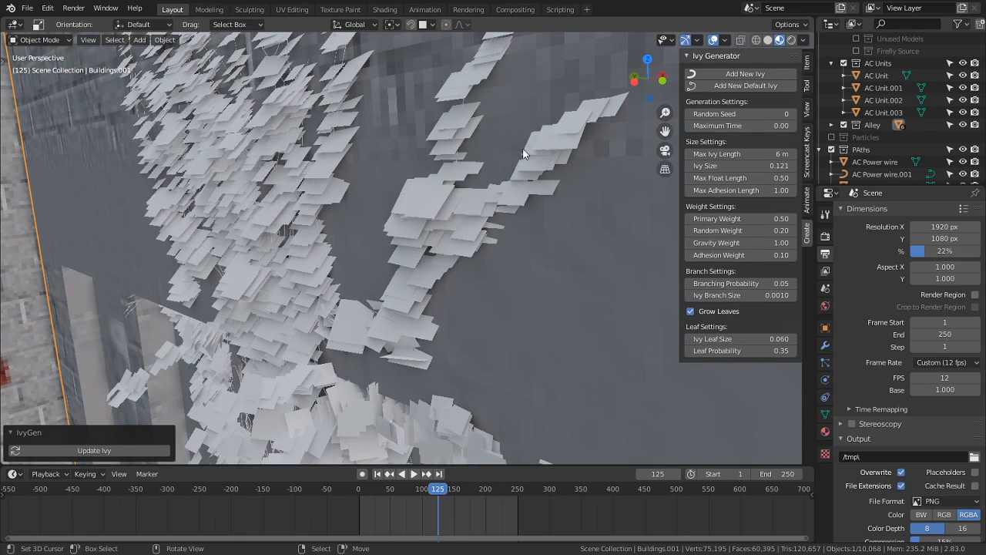
pyautogui.scroll(-2, 896, 104)
pyautogui.scroll(-3, 897, 104)
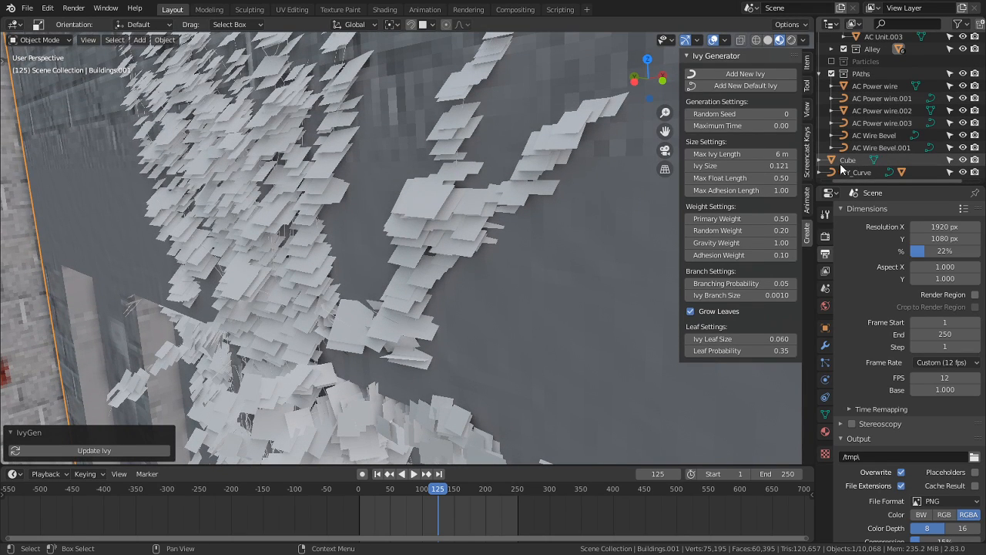
pyautogui.scroll(-5, 518, 255)
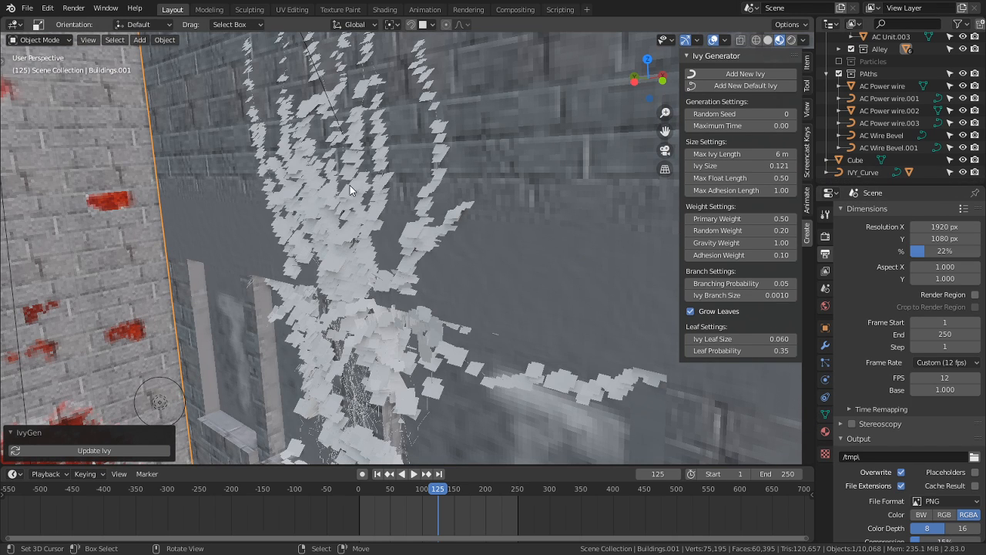
pyautogui.moveTo(352, 177); pyautogui.dragTo(327, 360, button='middle')
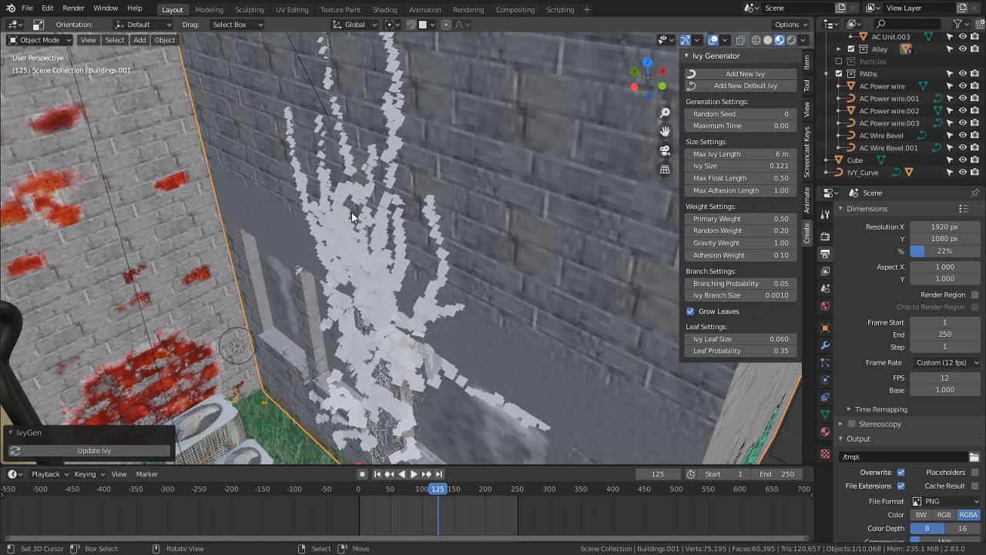
pyautogui.moveTo(354, 205); pyautogui.dragTo(324, 223, button='middle')
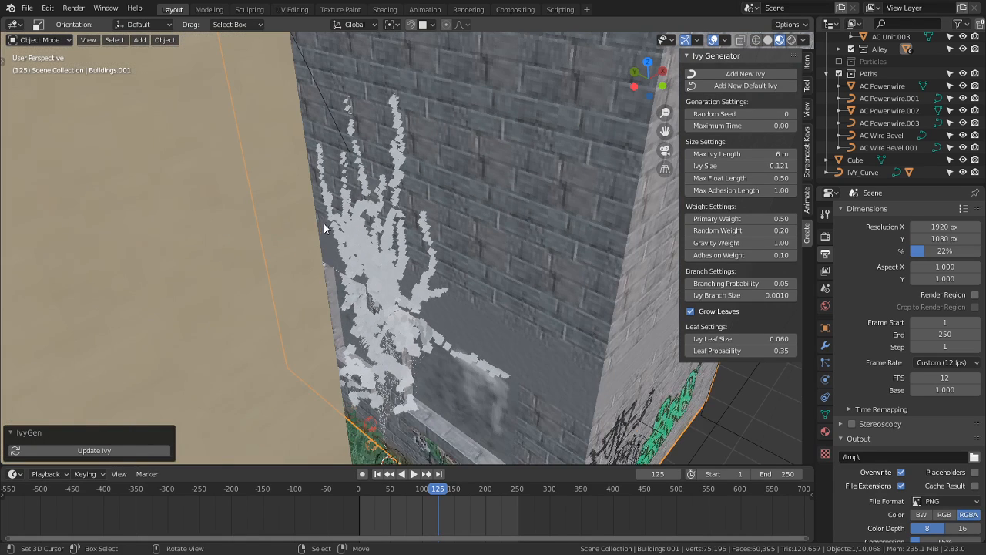
pyautogui.moveTo(418, 316); pyautogui.dragTo(412, 472, button='middle')
# Step: Examine the ivy through the scene camera in rendered shading, and return to material preview near the wall
pyautogui.press('KP_0')
pyautogui.scroll(-2, 435, 260)
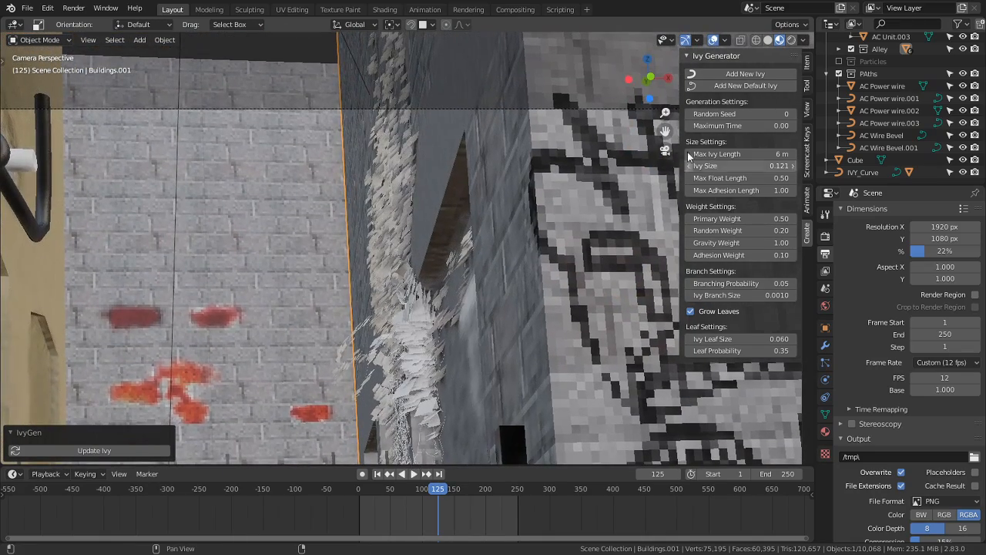
pyautogui.click(792, 40)
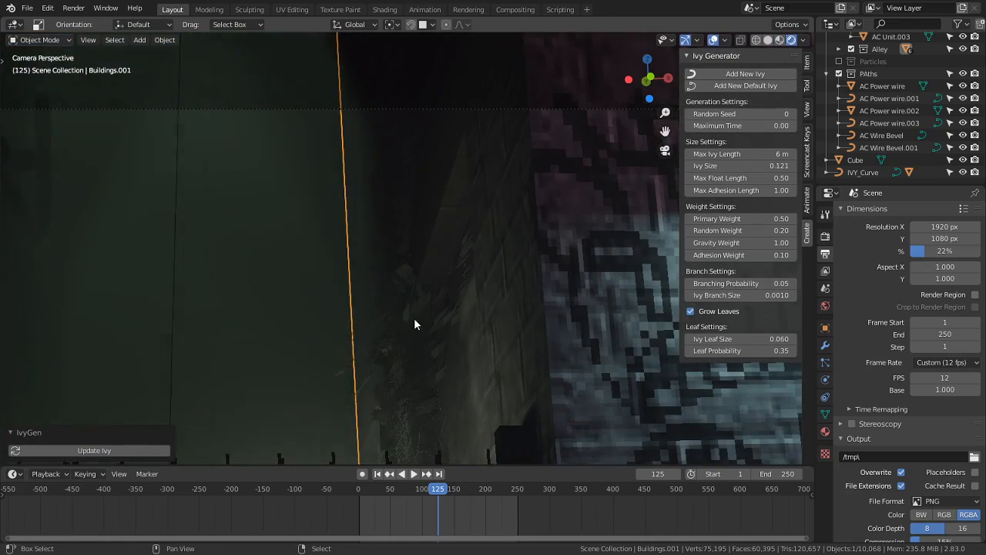
pyautogui.keyDown('shift'); pyautogui.moveTo(414, 319); pyautogui.dragTo(411, 225, button='middle'); pyautogui.keyUp('shift')
pyautogui.scroll(5, 411, 224)
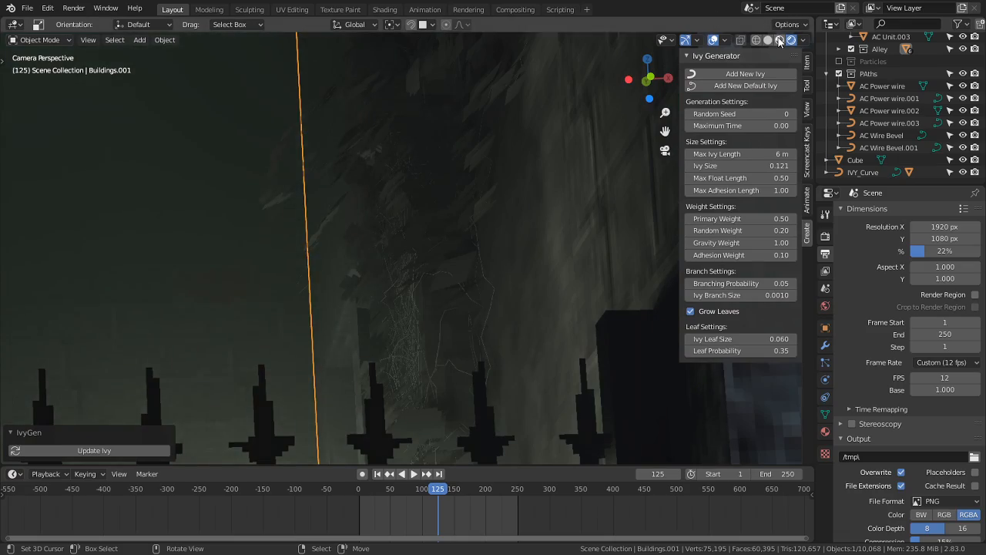
pyautogui.click(780, 40)
pyautogui.moveTo(430, 190)
pyautogui.mouseDown(button='middle')
pyautogui.moveTo(413, 365)
pyautogui.moveTo(425, 423)
pyautogui.moveTo(428, 291)
pyautogui.moveTo(440, 253)
pyautogui.moveTo(454, 286)
pyautogui.mouseUp(button='middle')
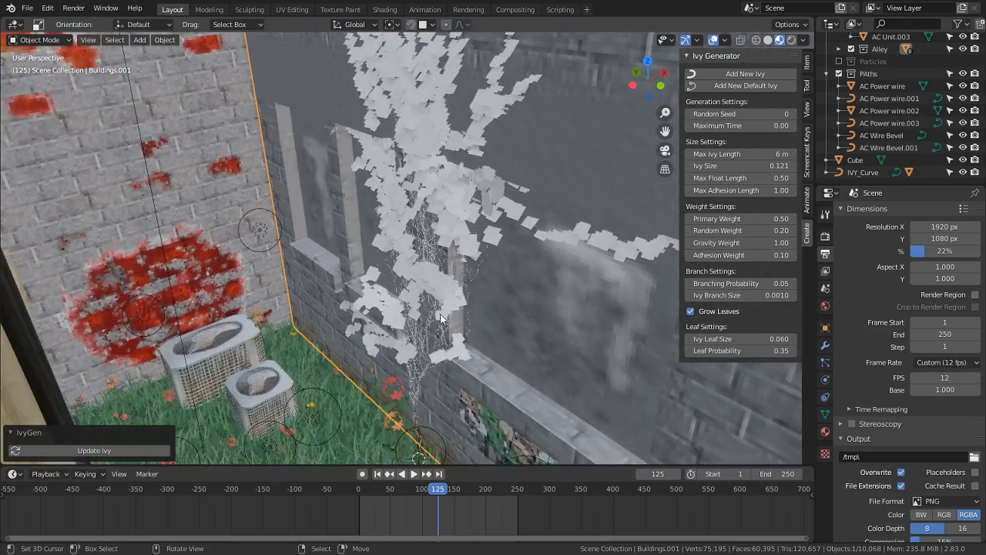
pyautogui.moveTo(440, 342); pyautogui.dragTo(434, 314, button='middle')
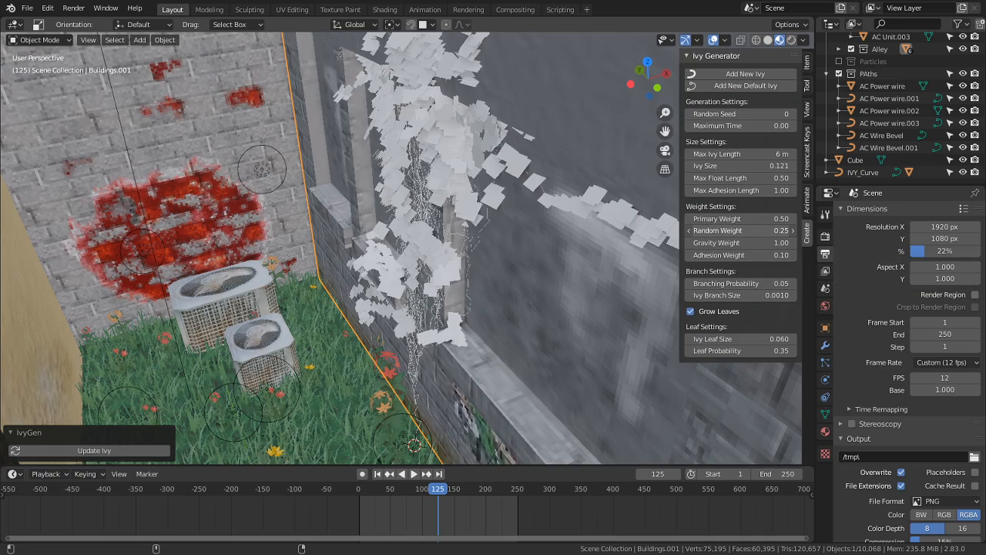
# Step: Set the Random Weight to 0.26, update the ivy and check it from the scene camera and close to the wall
pyautogui.click(792, 231)
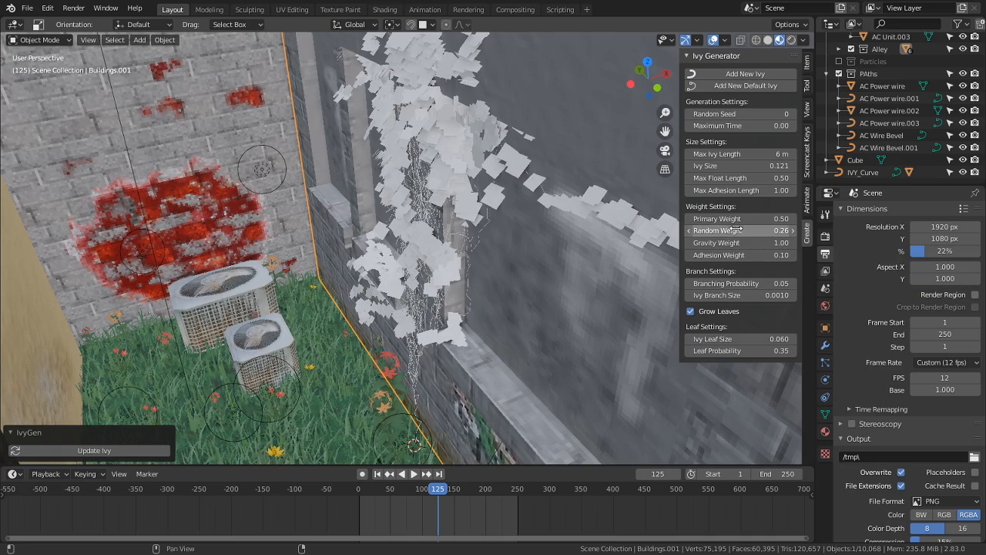
pyautogui.click(94, 450)
pyautogui.moveTo(331, 354); pyautogui.dragTo(488, 332, button='middle')
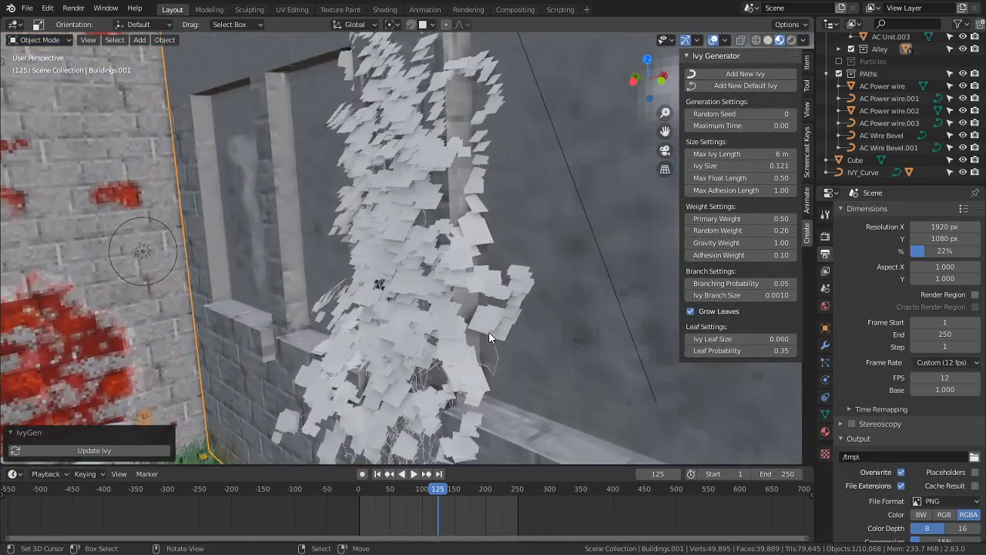
pyautogui.press('KP_0')
pyautogui.scroll(-4, 435, 347)
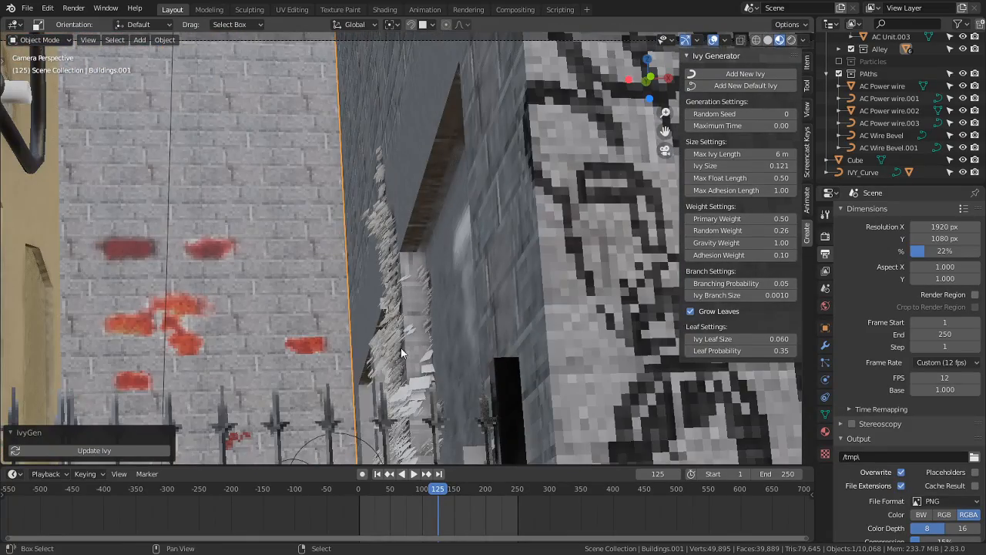
pyautogui.keyDown('shift'); pyautogui.moveTo(401, 347); pyautogui.dragTo(383, 400, button='middle'); pyautogui.keyUp('shift')
pyautogui.scroll(5, 453, 318)
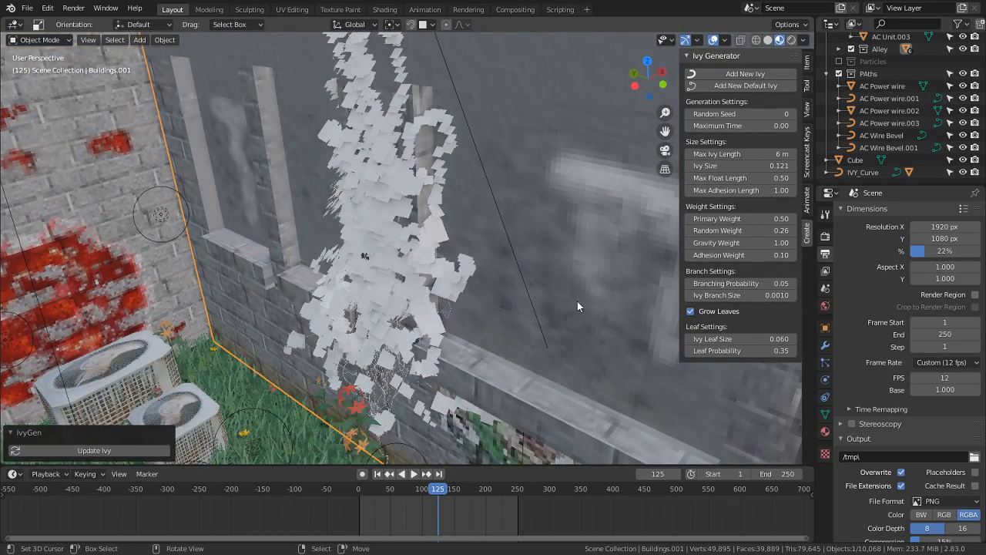
pyautogui.moveTo(577, 306); pyautogui.dragTo(469, 370, button='middle')
# Step: Set the Random Weight to 0.3, update the ivy and inspect the regrown leaves around the windows
pyautogui.moveTo(746, 231); pyautogui.dragTo(769, 231)
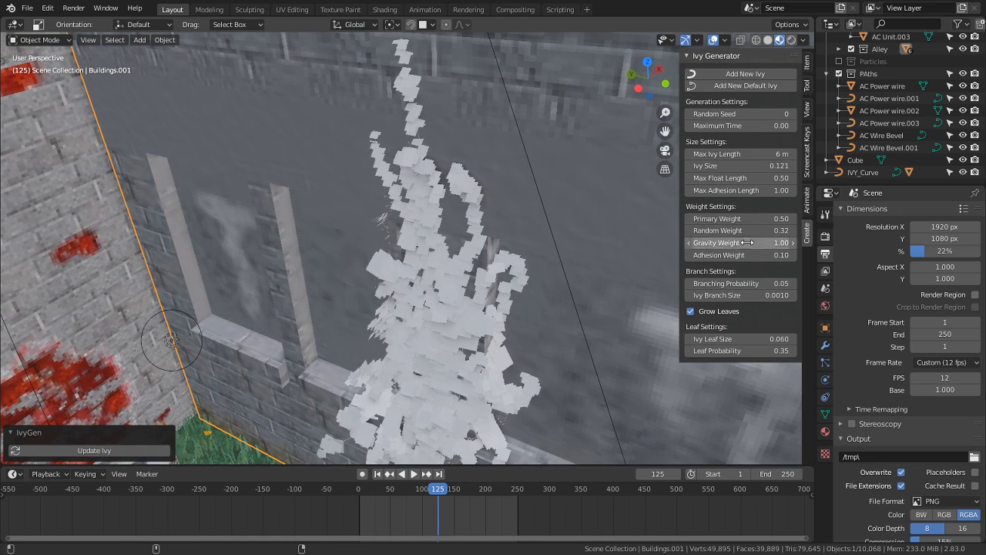
pyautogui.click(784, 231)
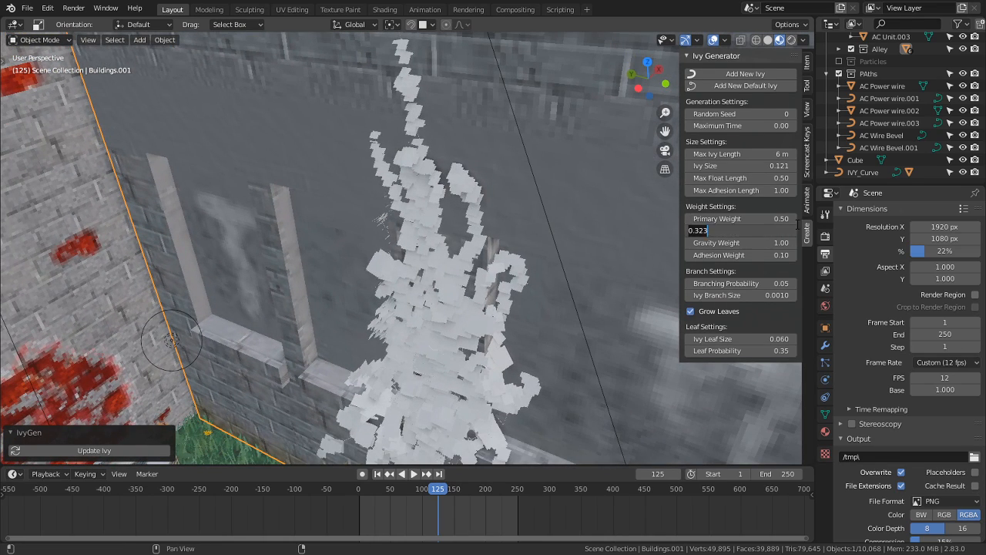
pyautogui.write('0.3')
pyautogui.press('Return')
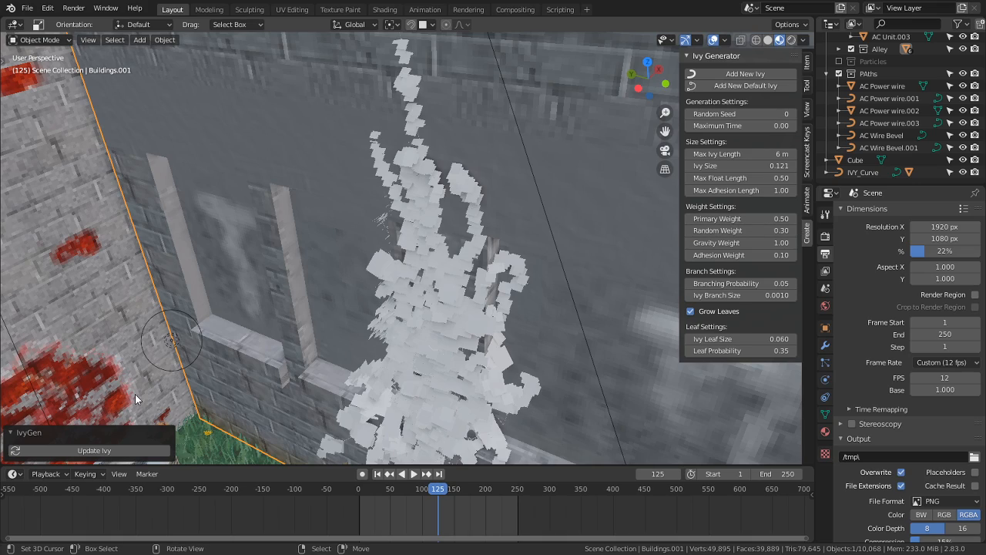
pyautogui.click(93, 451)
pyautogui.moveTo(364, 290); pyautogui.dragTo(370, 158, button='middle')
pyautogui.scroll(1, 488, 289)
pyautogui.scroll(2, 460, 315)
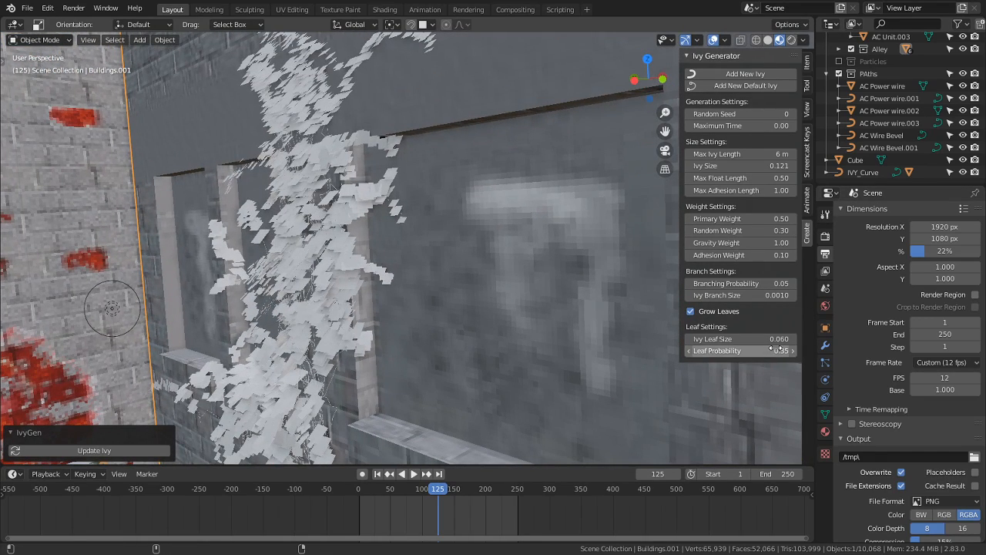
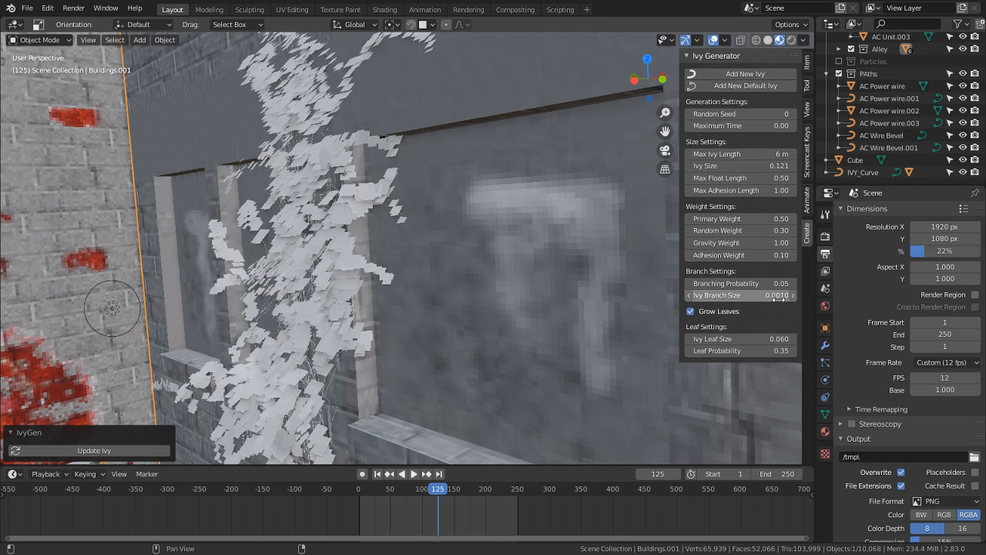
# Step: Try an Ivy Branch Size of 0.0310, reset it to its default and set it to 0.002
pyautogui.moveTo(778, 297); pyautogui.dragTo(801, 297)
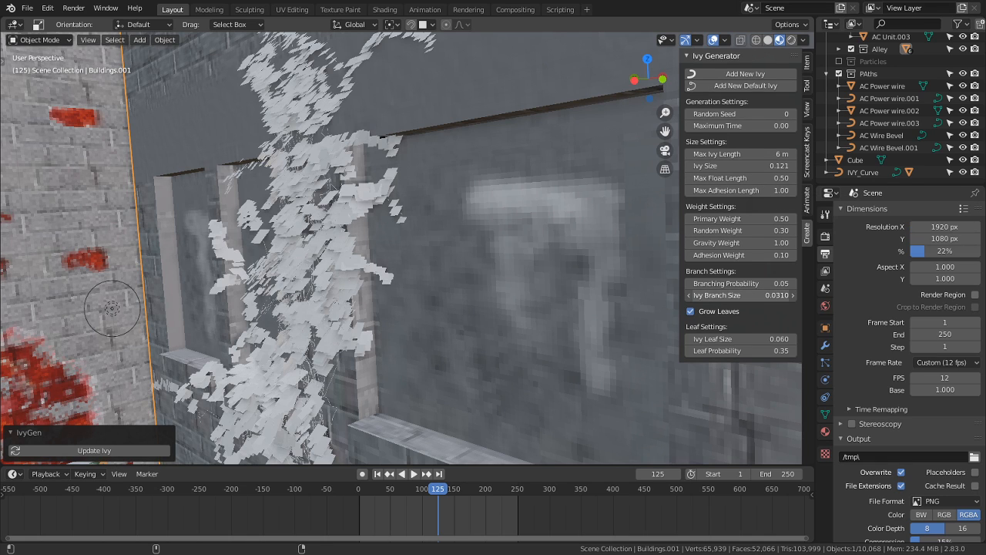
pyautogui.rightClick(759, 297)
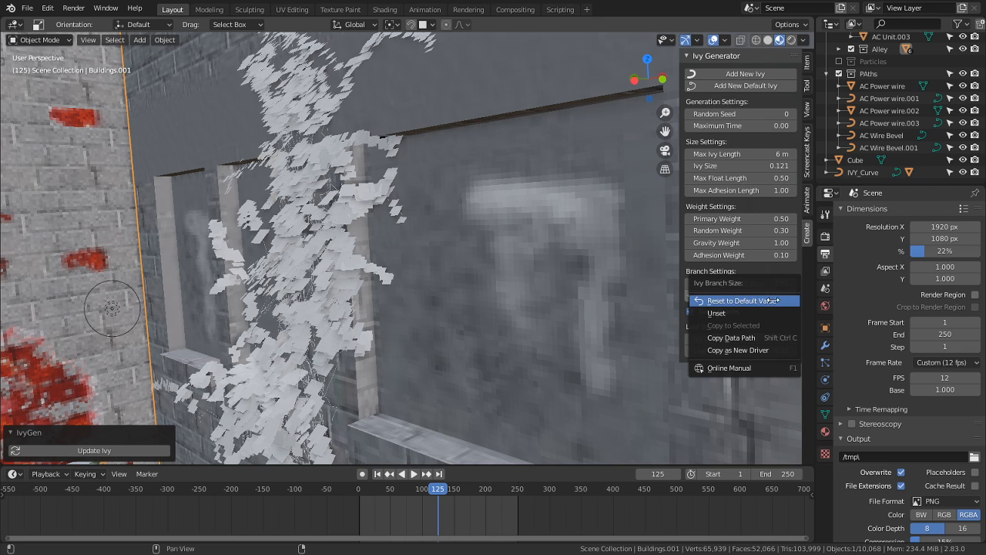
pyautogui.click(759, 299)
pyautogui.click(759, 299)
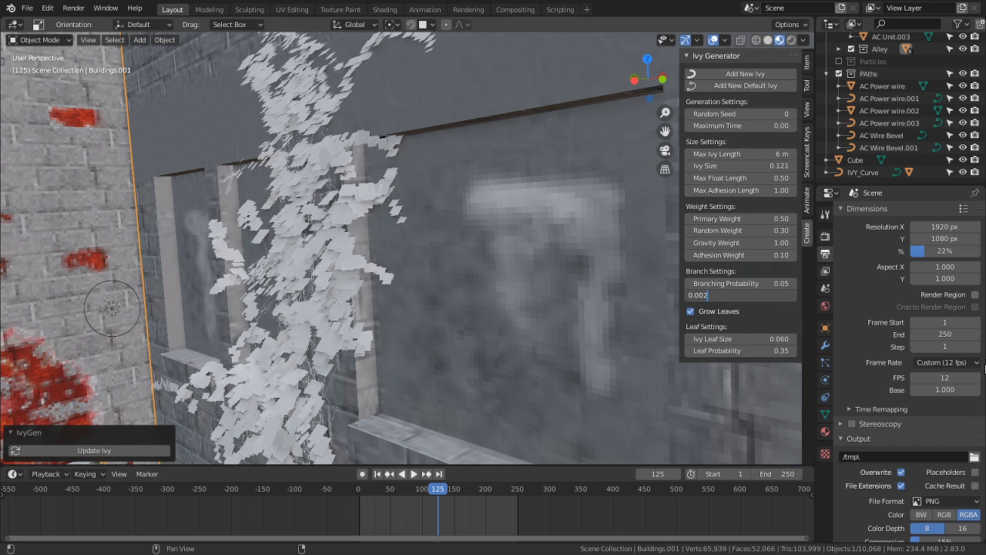
pyautogui.press('Return')
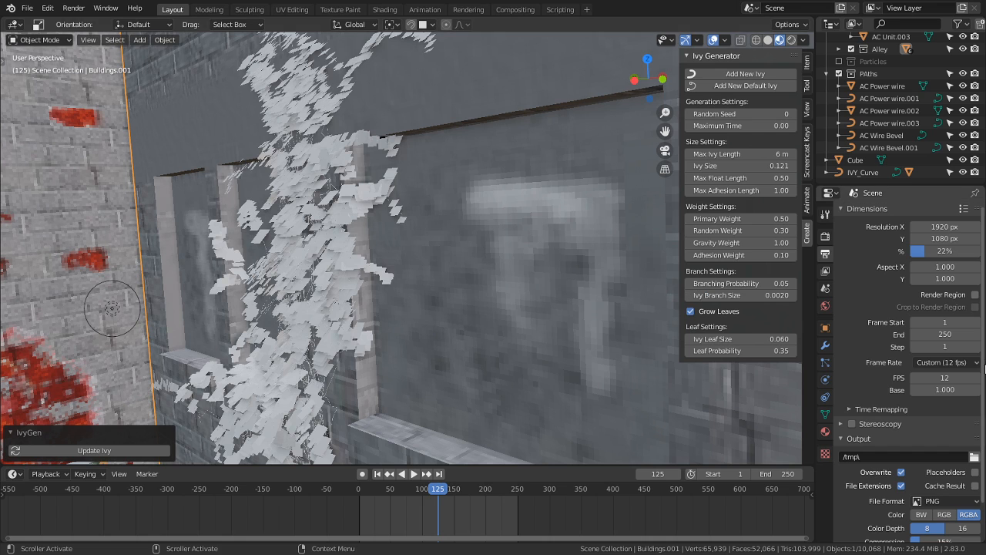
# Step: Update the ivy with the new branch size and inspect the branches beside the window
pyautogui.click(115, 452)
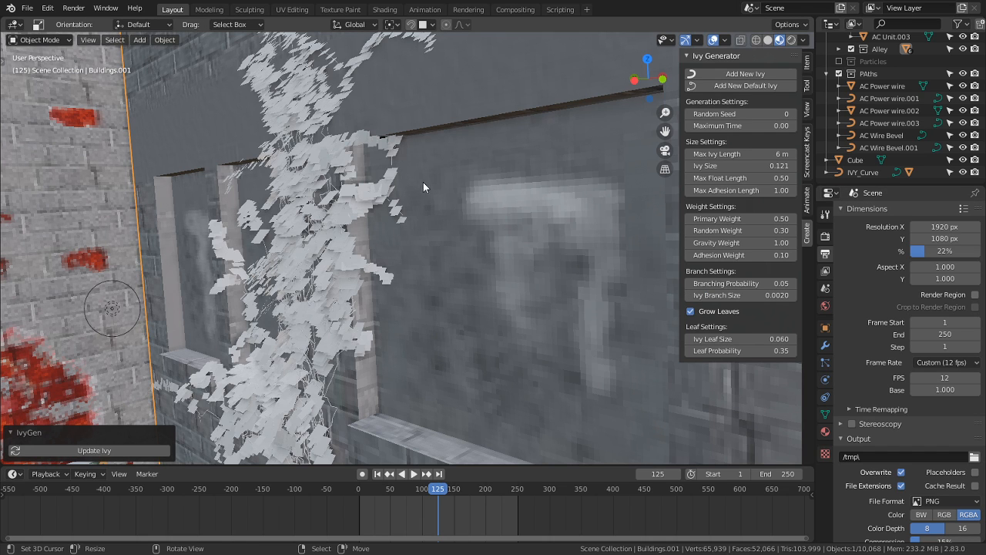
pyautogui.scroll(4, 376, 243)
pyautogui.keyDown('shift'); pyautogui.moveTo(339, 294); pyautogui.dragTo(586, 304, button='middle'); pyautogui.keyUp('shift')
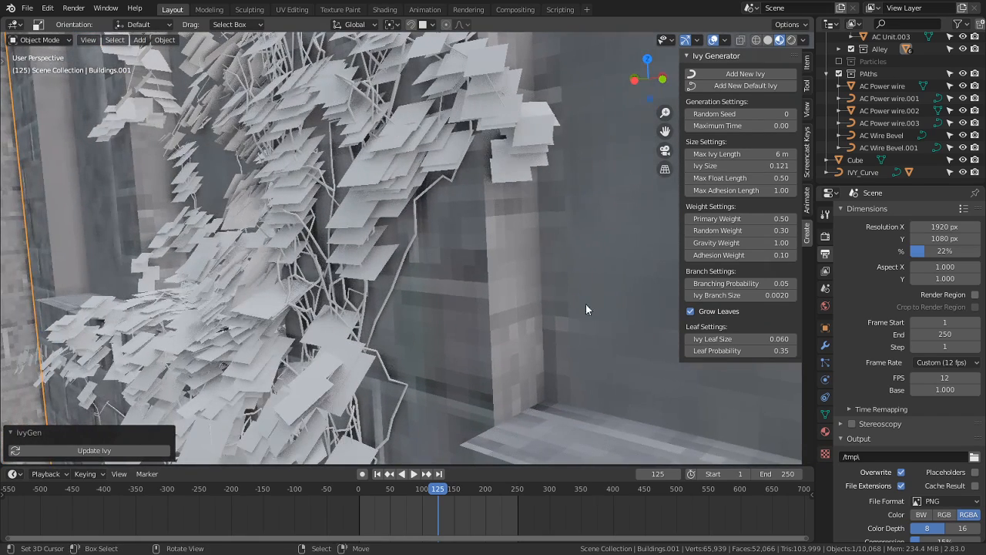
# Step: Set the Ivy Branch Size to 0.003, update the ivy and inspect the regrown branches from several angles
pyautogui.doubleClick(770, 296)
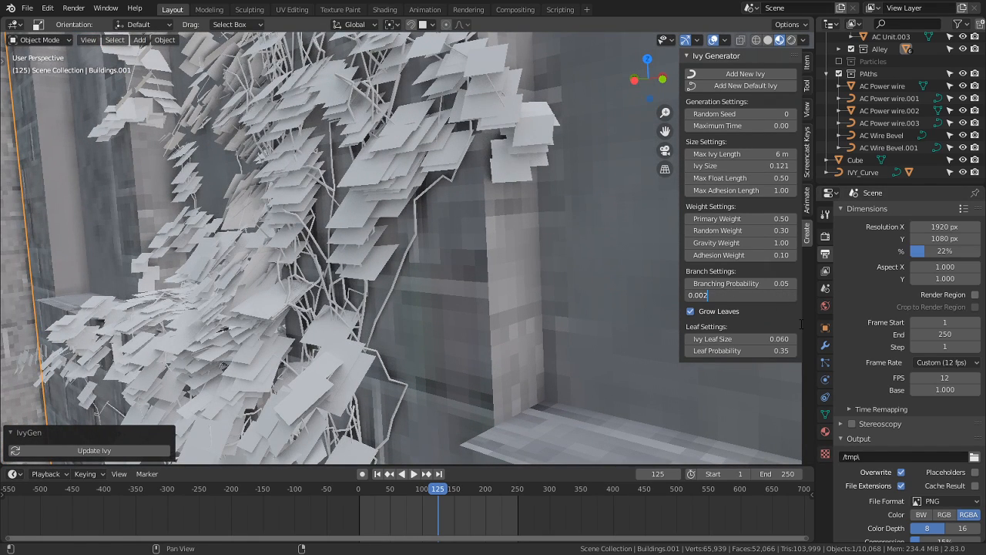
pyautogui.press('BackSpace')
pyautogui.write('3')
pyautogui.press('Return')
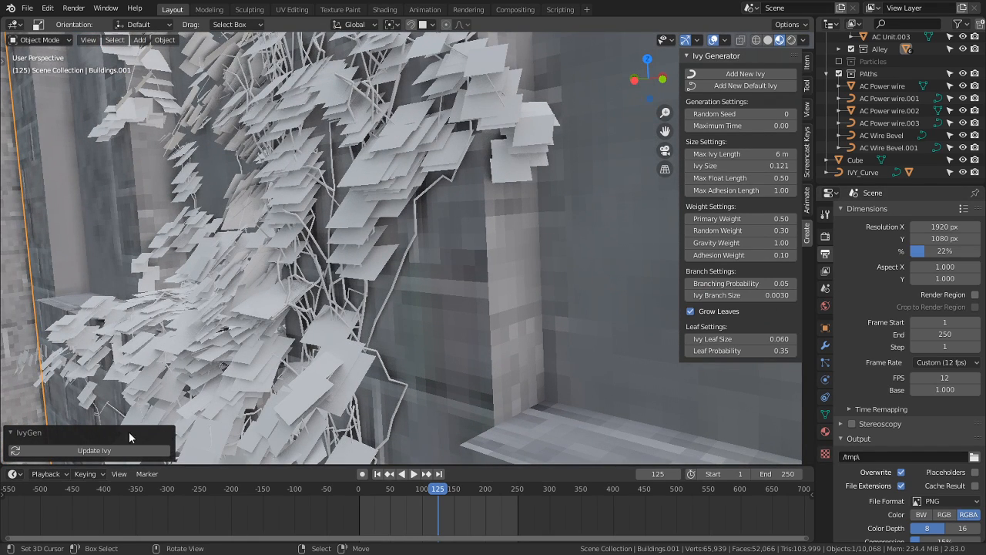
pyautogui.click(108, 451)
pyautogui.scroll(3, 297, 371)
pyautogui.moveTo(226, 391); pyautogui.dragTo(284, 385, button='middle')
pyautogui.scroll(-3, 294, 385)
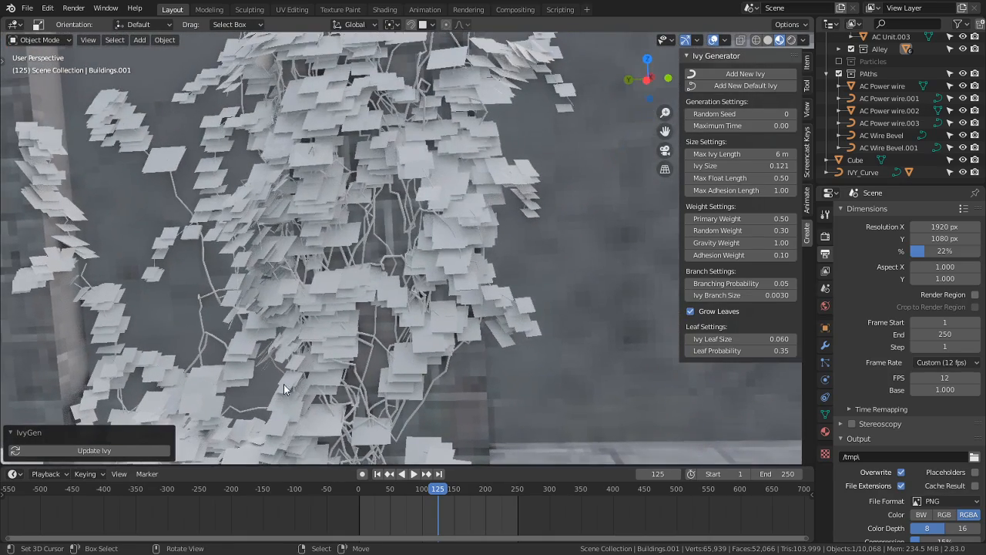
pyautogui.moveTo(330, 272); pyautogui.dragTo(310, 306, button='middle')
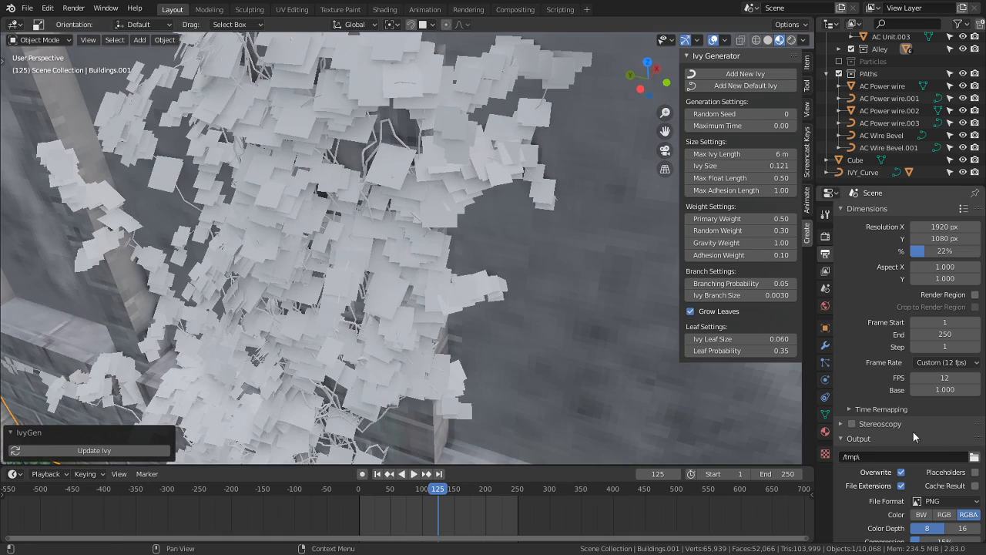
# Step: Check the particle settings of the wall building and the ivy leaves, and expand the IVY_Curve hierarchy in the outliner
pyautogui.click(825, 363)
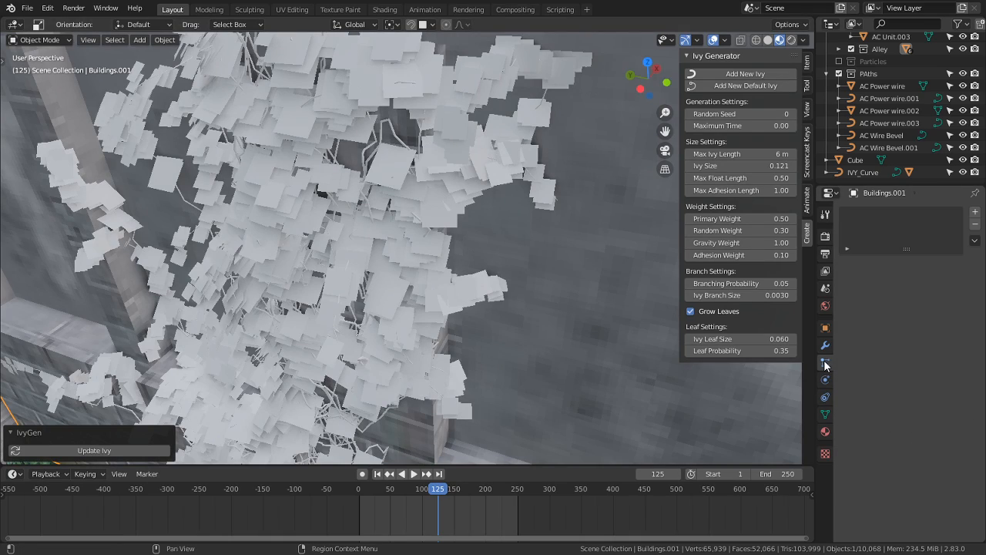
pyautogui.scroll(-4, 453, 317)
pyautogui.moveTo(453, 317); pyautogui.dragTo(403, 248, button='middle')
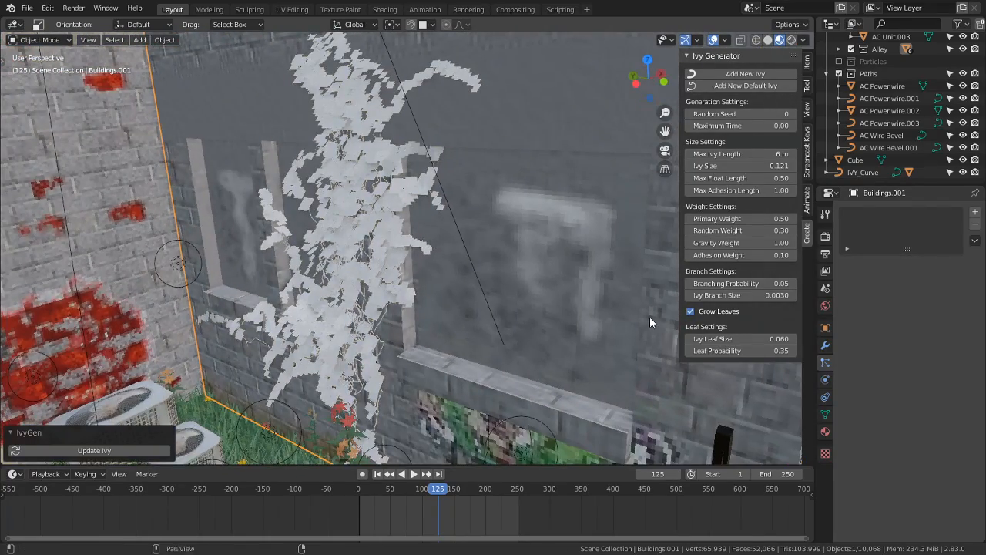
pyautogui.moveTo(510, 190); pyautogui.dragTo(330, 173, button='middle')
pyautogui.click(330, 172)
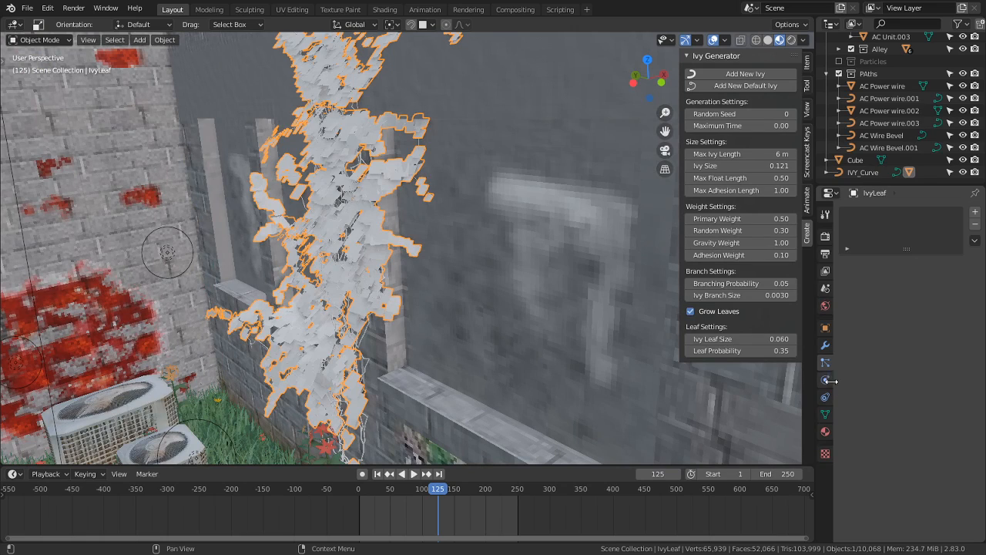
pyautogui.scroll(8, 493, 269)
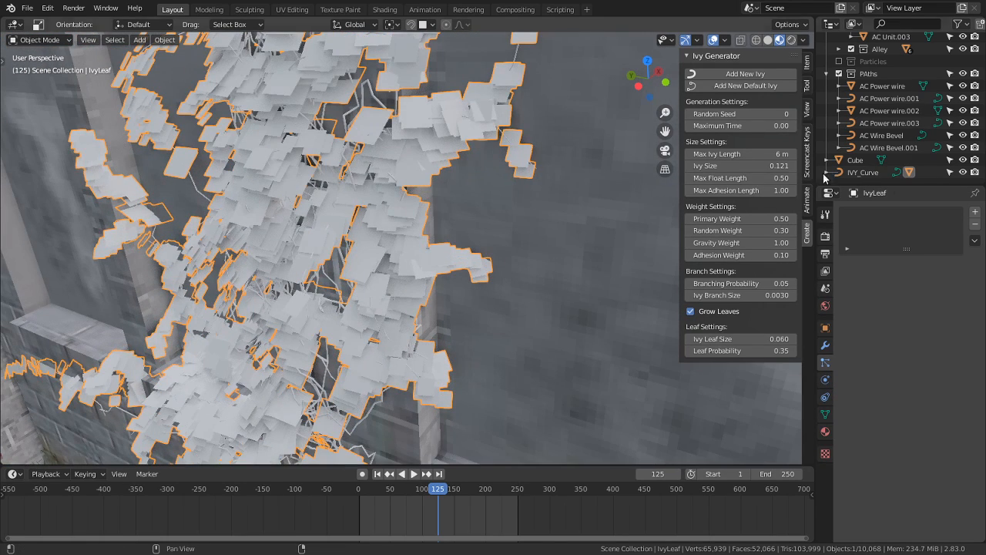
pyautogui.click(826, 174)
pyautogui.scroll(-1, 830, 173)
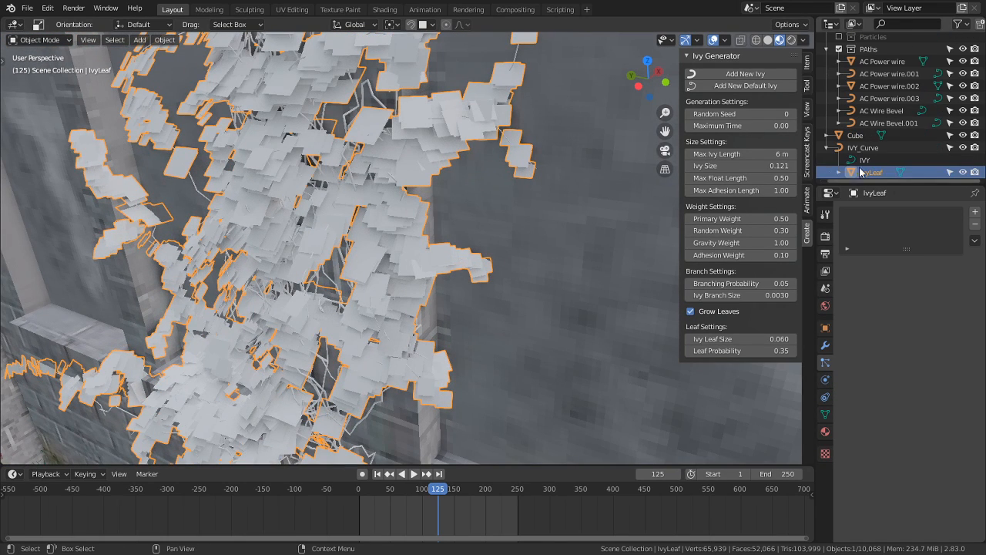
pyautogui.scroll(-3, 468, 260)
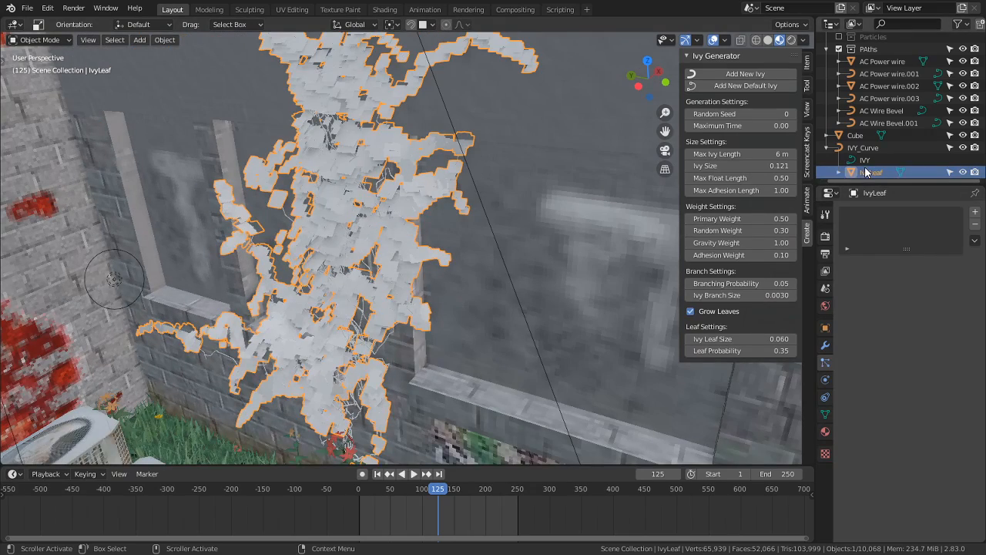
# Step: Frame the IvyLeaf object, try to move it, and locate its origin in front of the fence
pyautogui.scroll(-5, 507, 247)
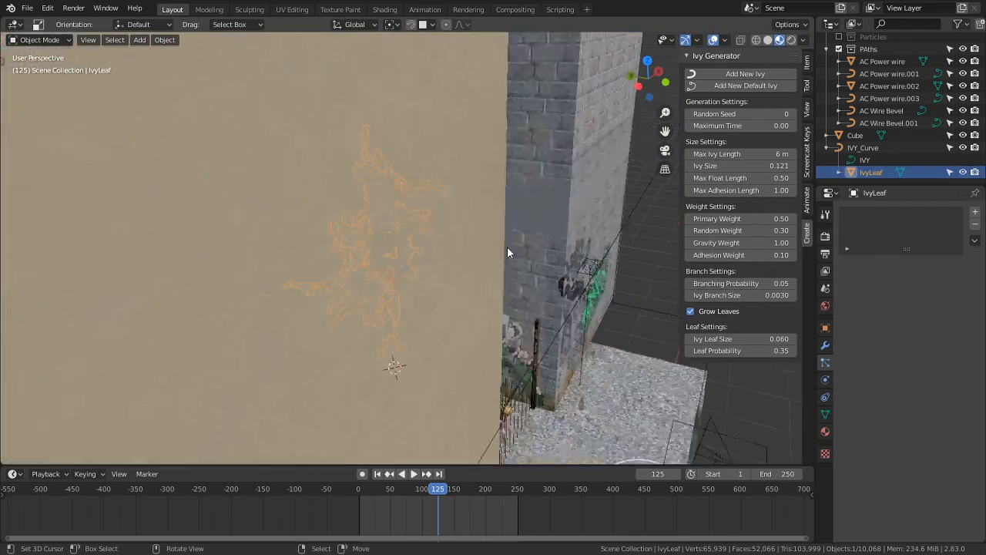
pyautogui.scroll(-2, 507, 246)
pyautogui.press('KP_Decimal')
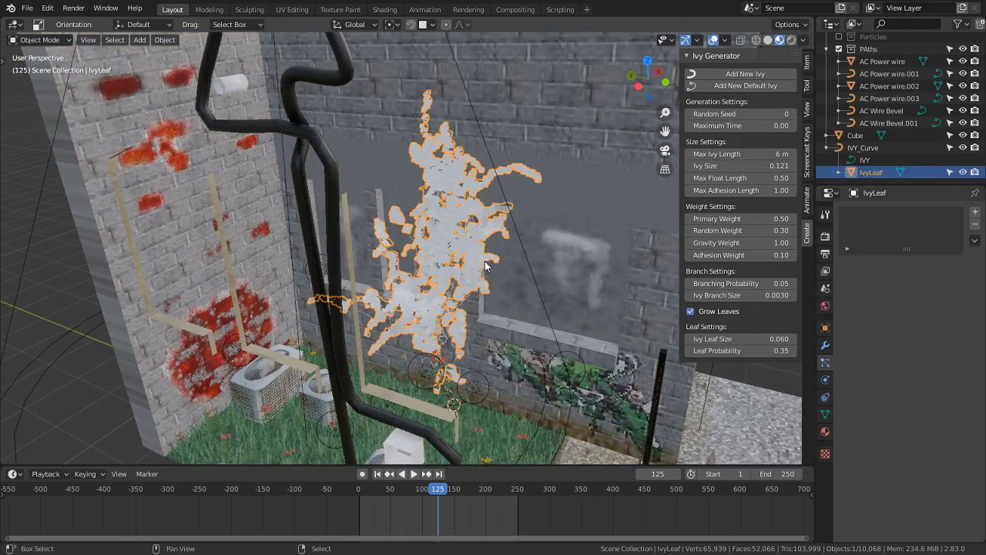
pyautogui.keyDown('shift'); pyautogui.moveTo(486, 266); pyautogui.dragTo(127, 34, button='middle'); pyautogui.keyUp('shift')
pyautogui.moveTo(338, 453); pyautogui.dragTo(303, 408, button='middle')
pyautogui.scroll(2, 331, 337)
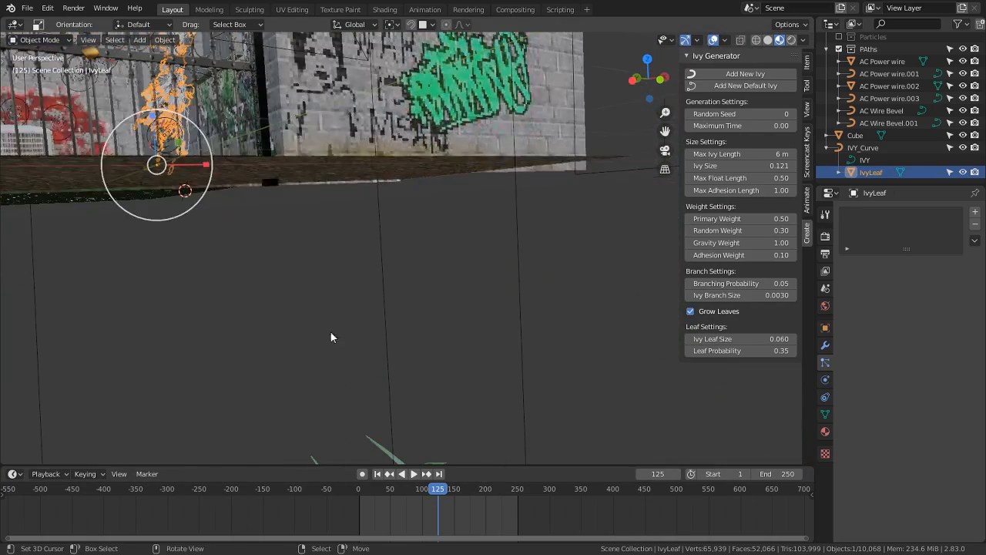
pyautogui.press('g')
pyautogui.rightClick(291, 290)
pyautogui.moveTo(242, 250); pyautogui.dragTo(315, 329, button='middle')
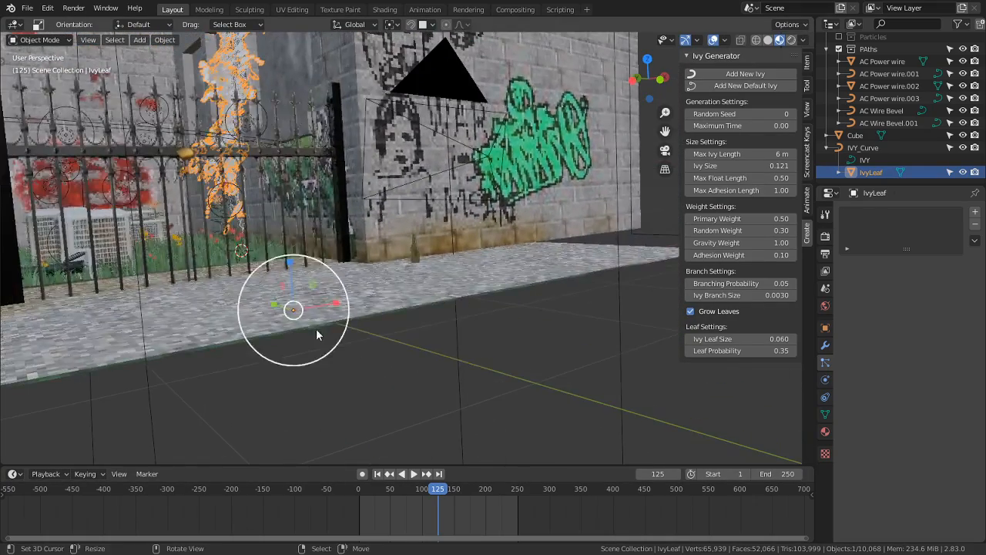
# Step: Select the alley ground and reselect the IvyLeaf object
pyautogui.click(345, 358)
pyautogui.scroll(3, 256, 370)
pyautogui.click(186, 380)
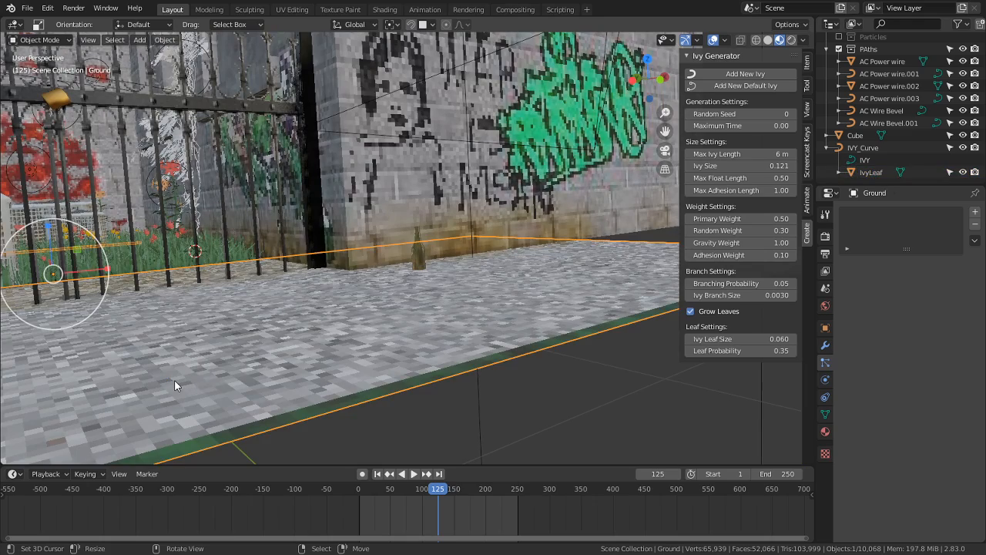
pyautogui.click(868, 171)
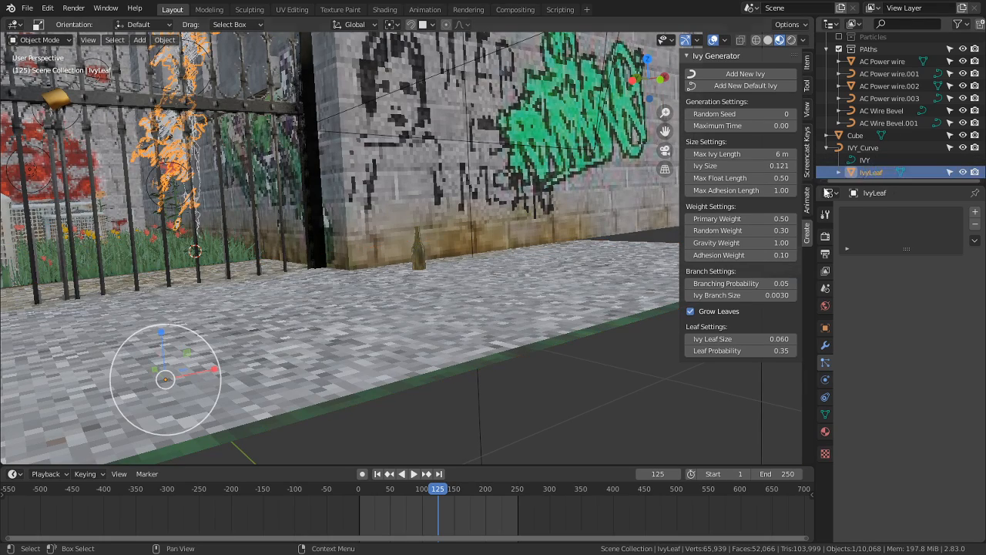
pyautogui.moveTo(586, 403); pyautogui.dragTo(632, 314, button='middle')
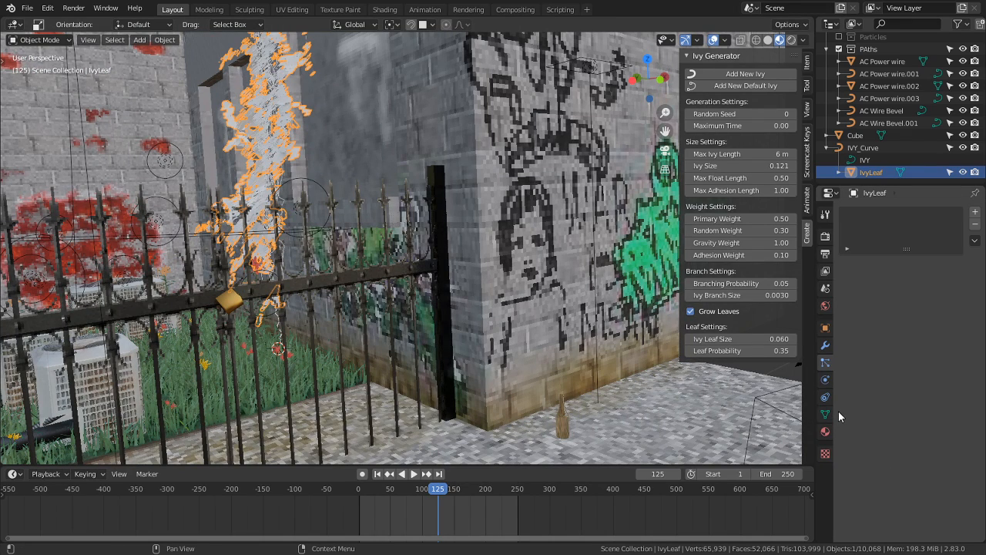
# Step: Check the modifiers of IvyLeaf, isolate it in local view and open its mesh in Edit Mode
pyautogui.click(826, 346)
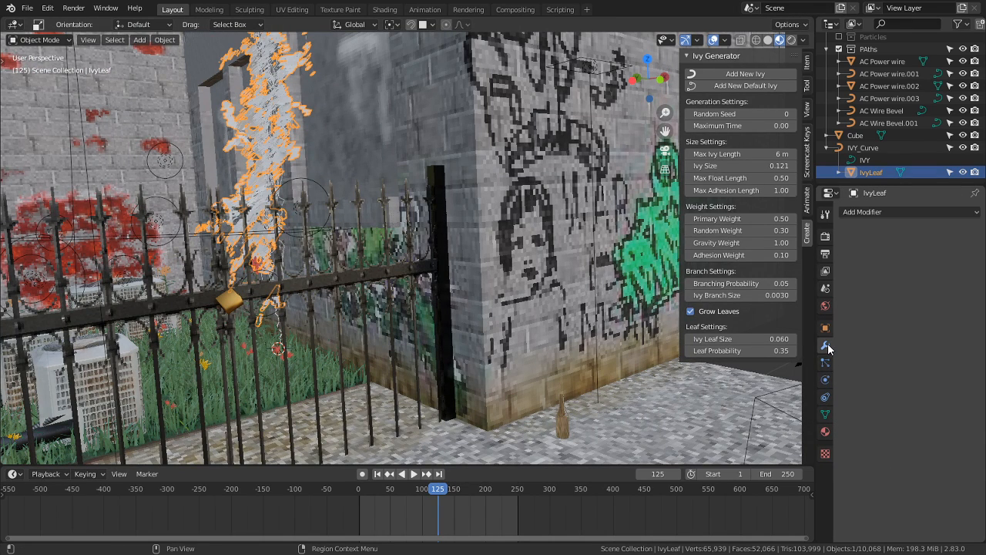
pyautogui.press('Tab')
pyautogui.scroll(-4, 529, 317)
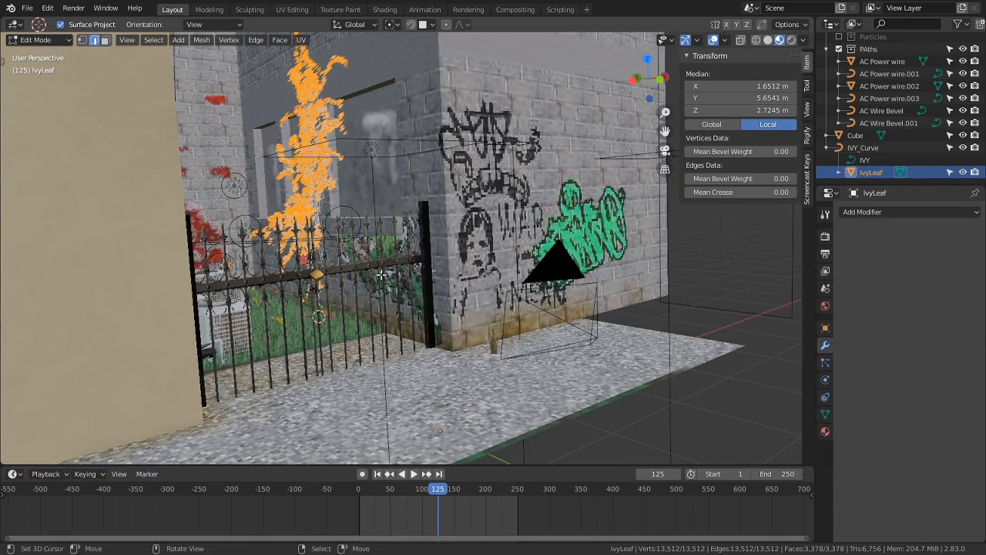
pyautogui.moveTo(351, 204); pyautogui.dragTo(462, 339, button='middle')
pyautogui.press('Tab')
pyautogui.press('KP_Divide')
pyautogui.scroll(2, 415, 283)
pyautogui.press('Tab')
pyautogui.scroll(4, 387, 351)
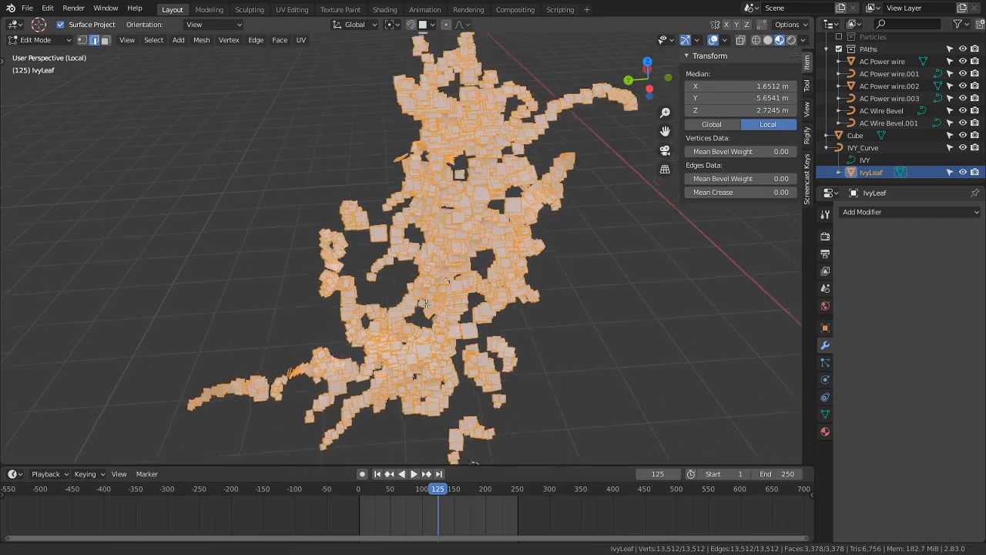
# Step: Examine the individual leaf planes of the isolated ivy up close, and return to Object Mode
pyautogui.scroll(4, 387, 351)
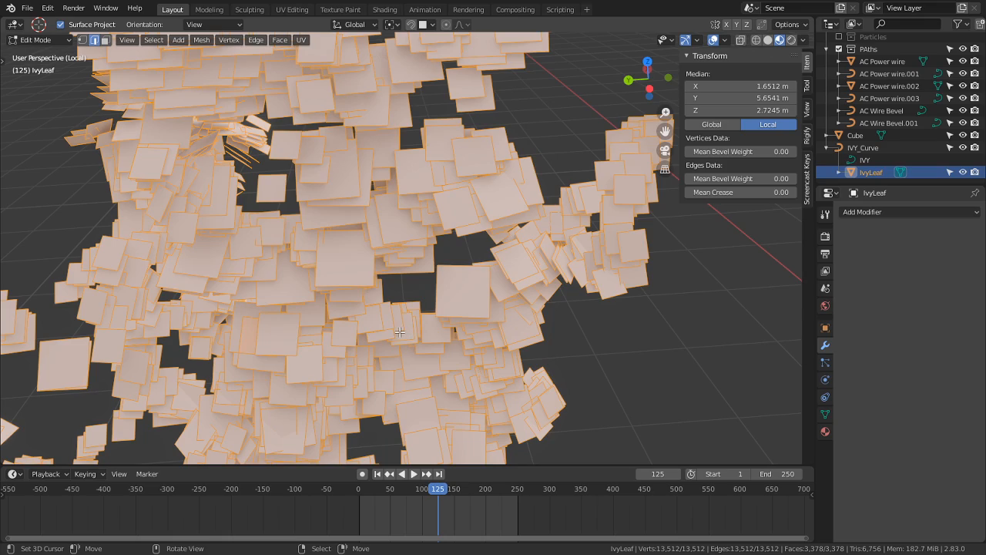
pyautogui.scroll(3, 382, 254)
pyautogui.moveTo(361, 221)
pyautogui.mouseDown(button='middle')
pyautogui.moveTo(405, 224)
pyautogui.moveTo(354, 218)
pyautogui.mouseUp(button='middle')
pyautogui.scroll(-5, 354, 218)
pyautogui.press('Tab')
pyautogui.scroll(-4, 378, 262)
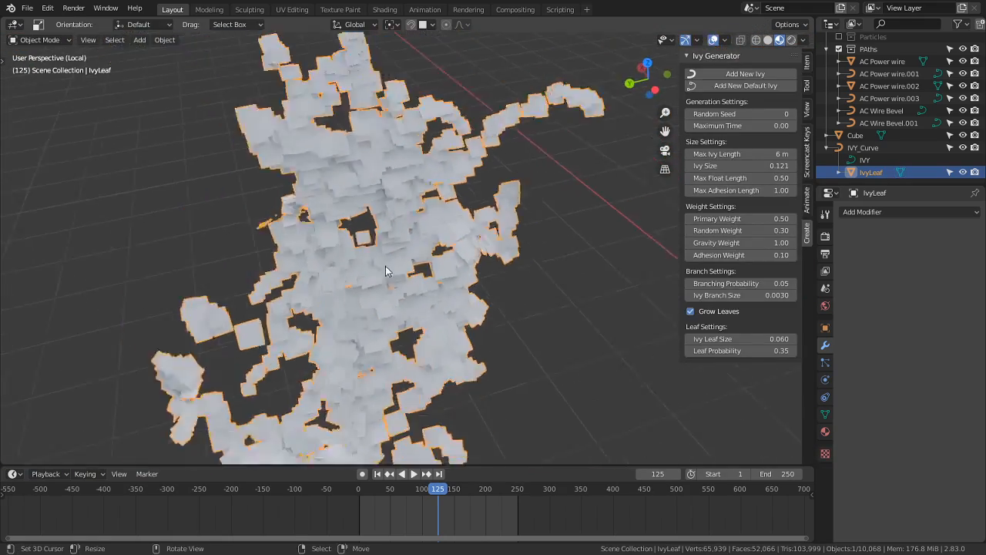
# Step: Select IVY_Curve in Edit Mode and examine the isolated leaves from several angles
pyautogui.click(866, 160)
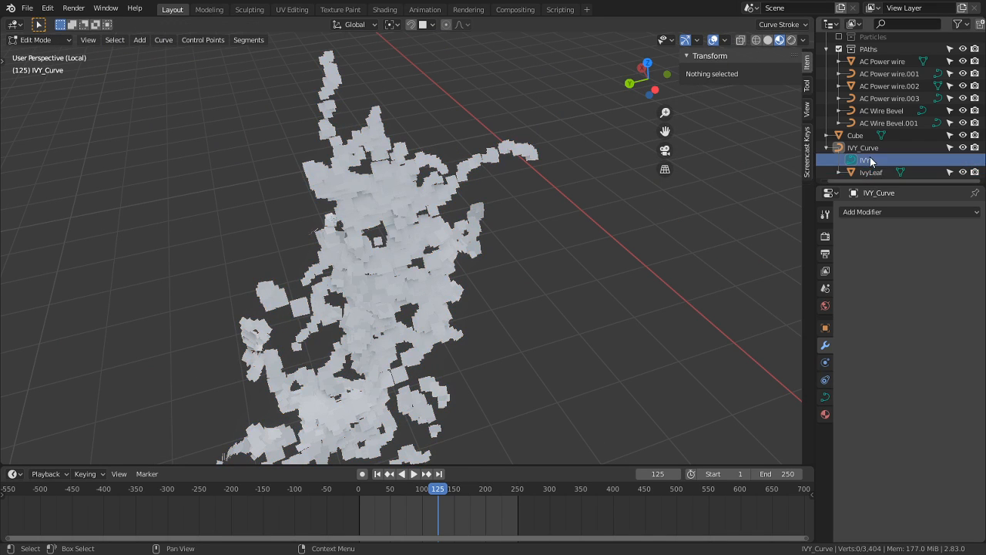
pyautogui.scroll(2, 406, 346)
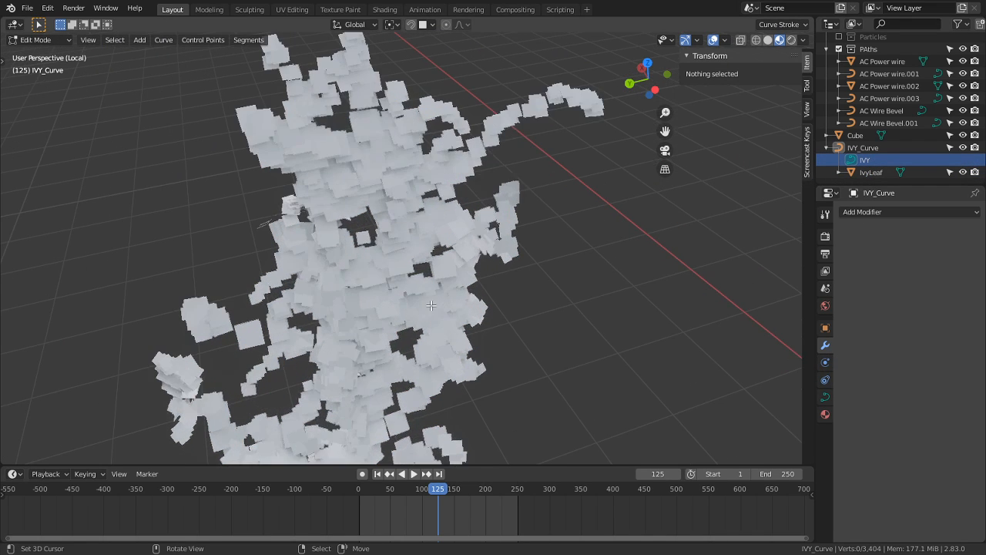
pyautogui.moveTo(477, 289); pyautogui.dragTo(530, 214, button='middle')
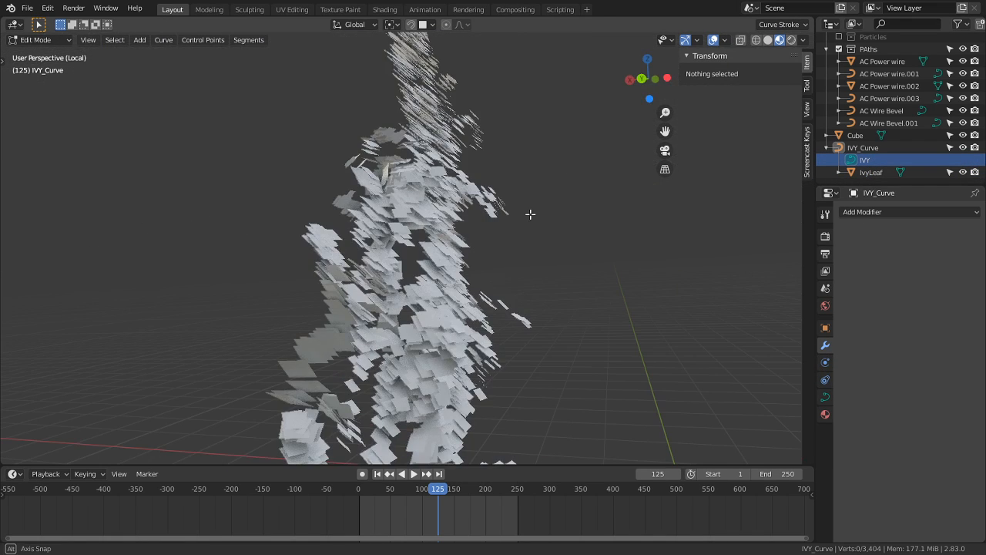
pyautogui.click(872, 147)
pyautogui.scroll(-5, 423, 299)
pyautogui.moveTo(463, 316); pyautogui.dragTo(391, 312, button='middle')
pyautogui.scroll(5, 391, 312)
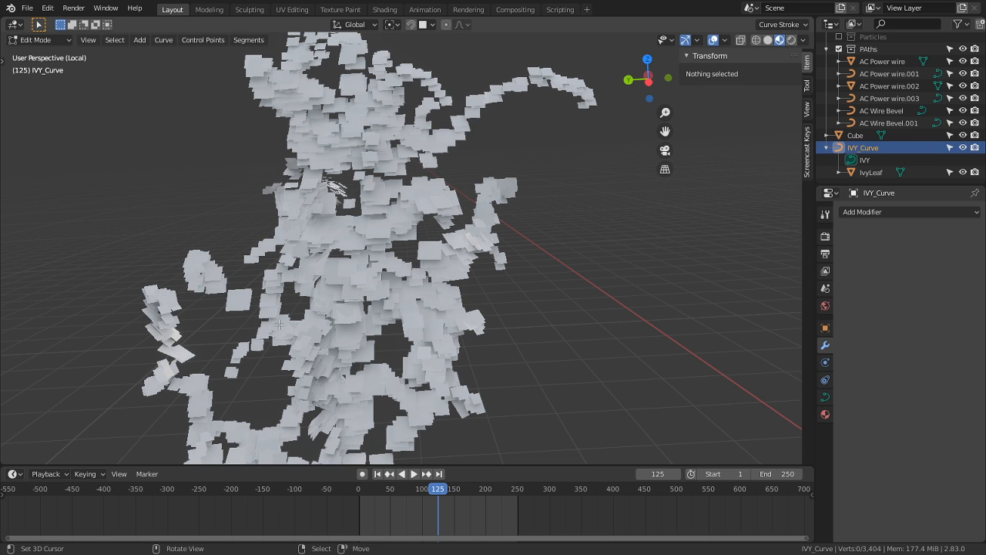
pyautogui.moveTo(278, 324); pyautogui.dragTo(401, 324, button='middle')
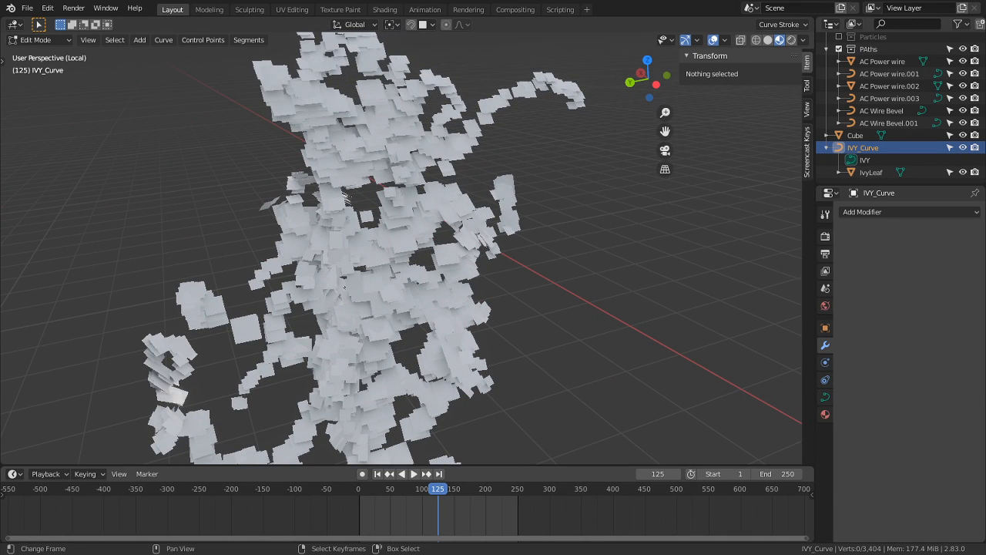
pyautogui.moveTo(414, 241); pyautogui.dragTo(308, 189, button='middle')
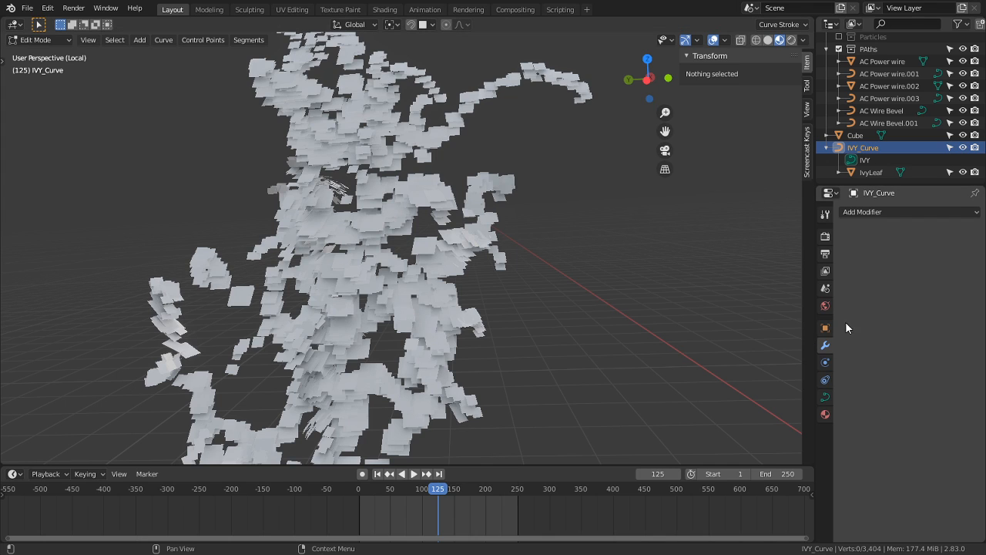
# Step: View the full alley through the scene camera in rendered shading, and return IVY_Curve to Object Mode
pyautogui.click(791, 40)
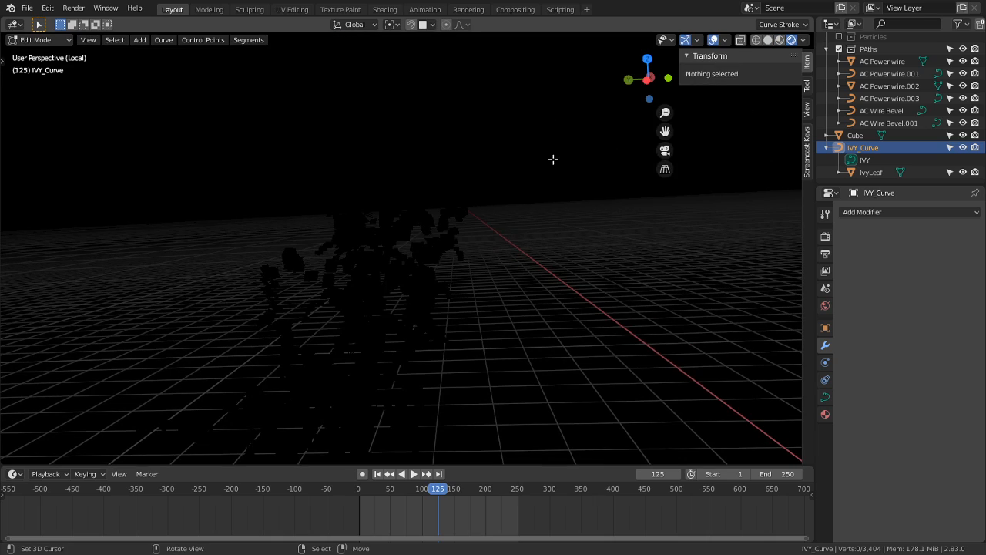
pyautogui.press('KP_Divide')
pyautogui.moveTo(429, 256); pyautogui.dragTo(367, 256, button='middle')
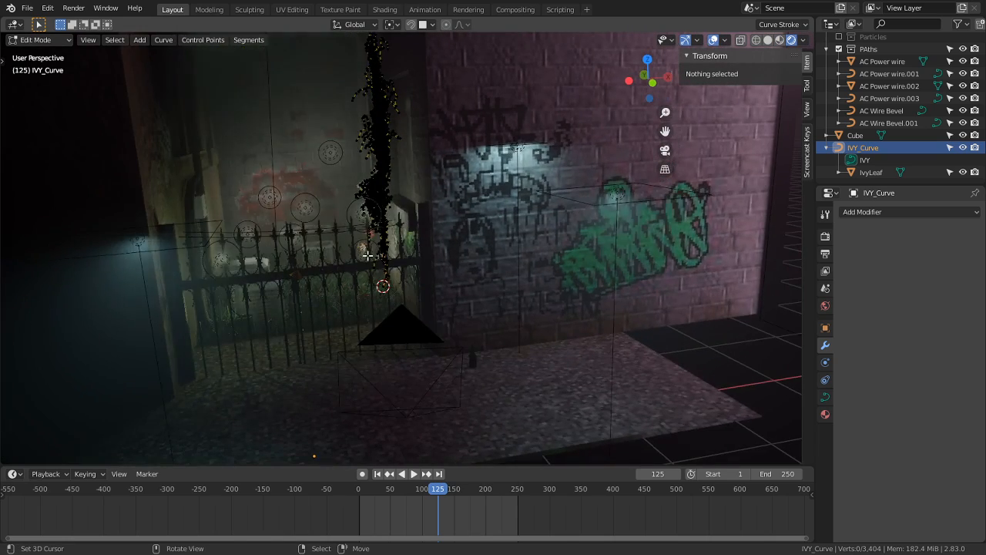
pyautogui.press('KP_0')
pyautogui.scroll(6, 403, 254)
pyautogui.rightClick(320, 275)
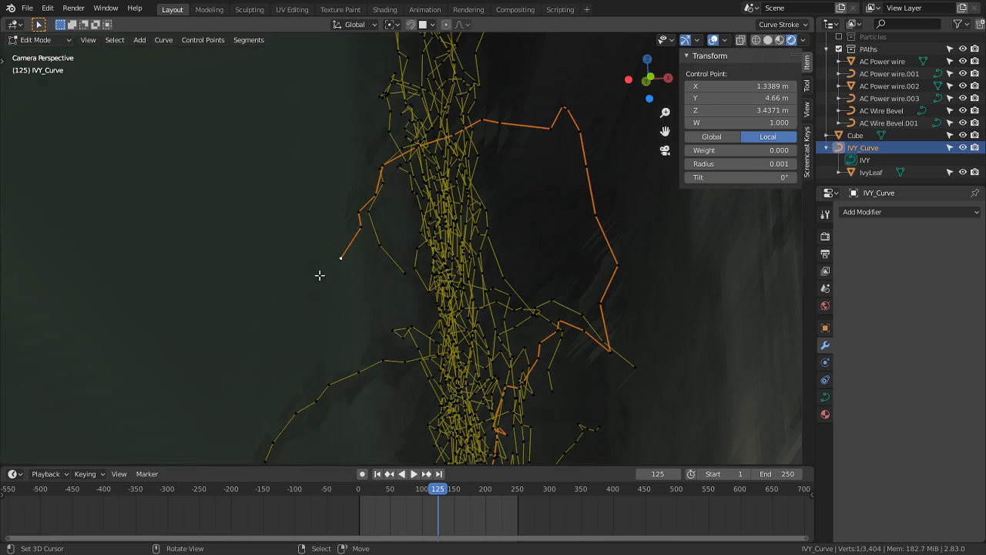
pyautogui.click(42, 40)
pyautogui.click(38, 52)
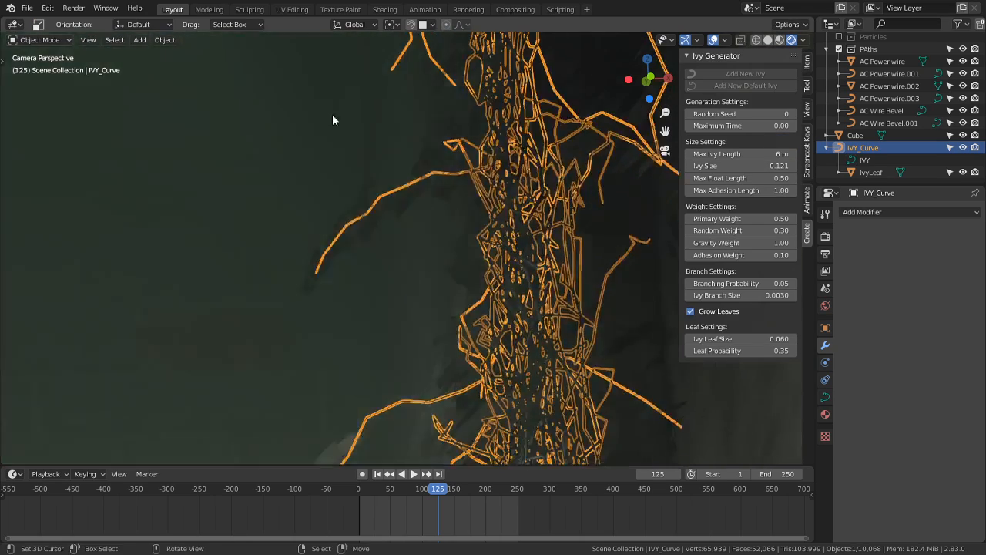
# Step: Select the iron fence and view the gate area through the scene camera
pyautogui.scroll(-5, 332, 115)
pyautogui.keyDown('shift'); pyautogui.moveTo(387, 255); pyautogui.dragTo(379, 144, button='middle'); pyautogui.keyUp('shift')
pyautogui.rightClick(356, 292)
pyautogui.scroll(1, 356, 293)
pyautogui.scroll(-7, 353, 292)
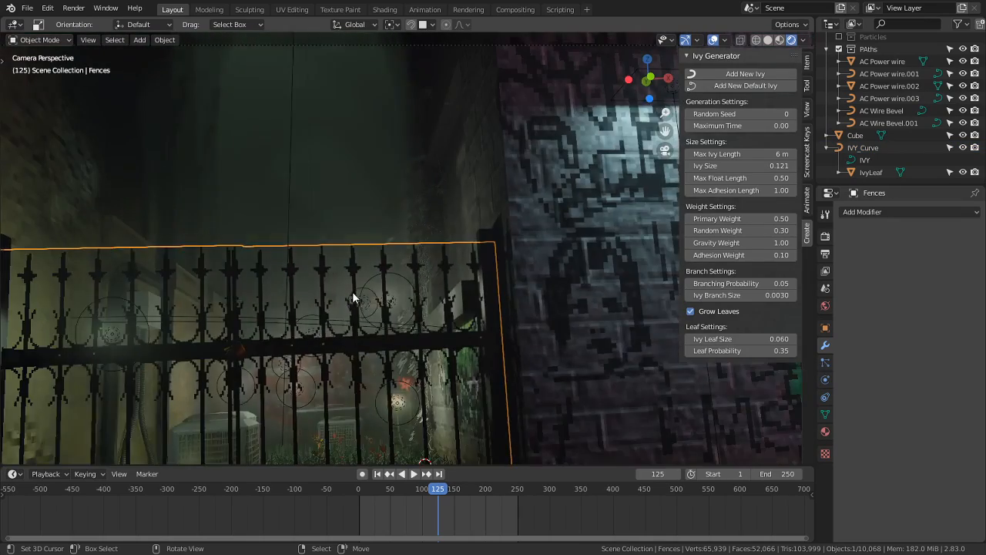
# Step: Deselect the iron fence and view the gate and the alley behind it outside the scene camera
pyautogui.moveTo(363, 294); pyautogui.dragTo(493, 288, button='middle')
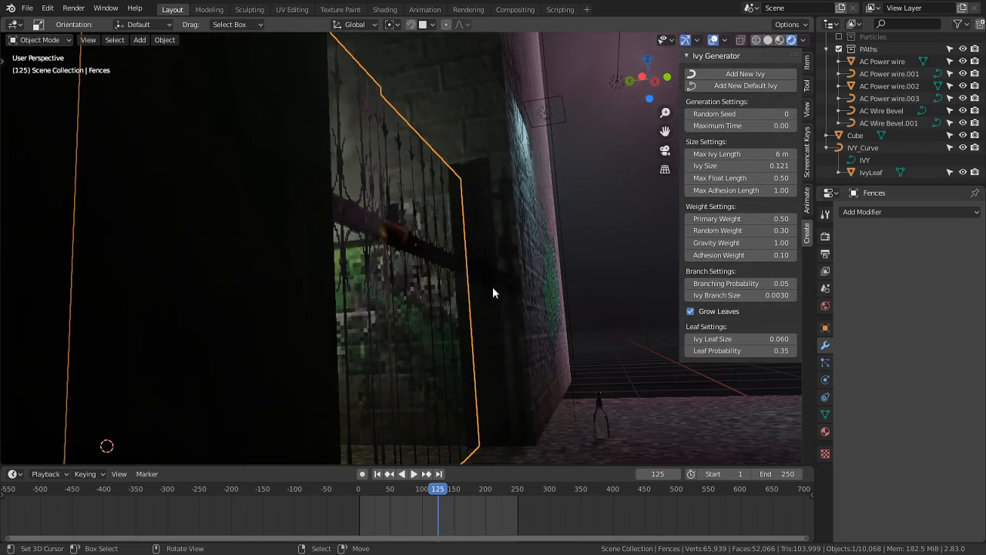
pyautogui.rightClick(619, 284)
pyautogui.moveTo(618, 284); pyautogui.dragTo(531, 304, button='middle')
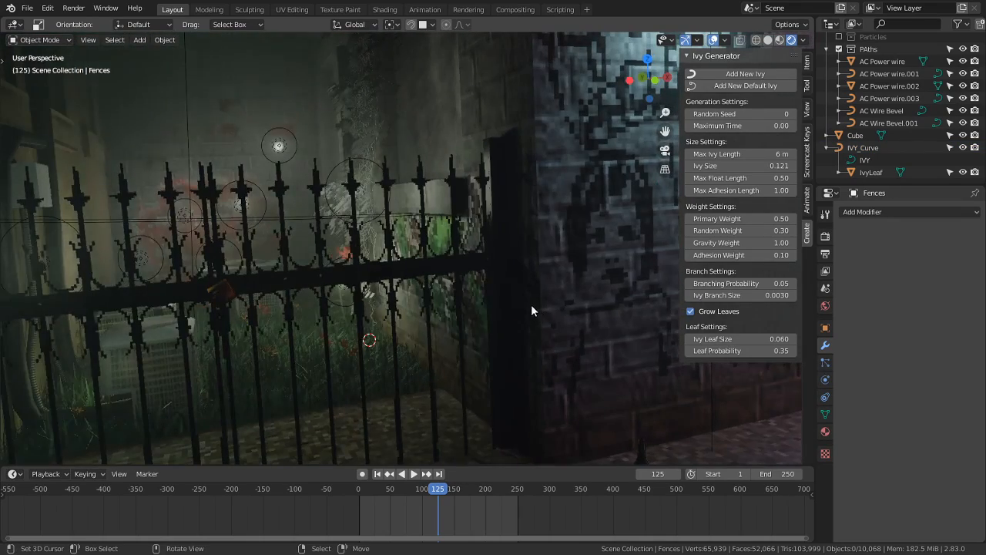
# Step: Set the output resolution percentage to 33% and render frame 125
pyautogui.click(825, 237)
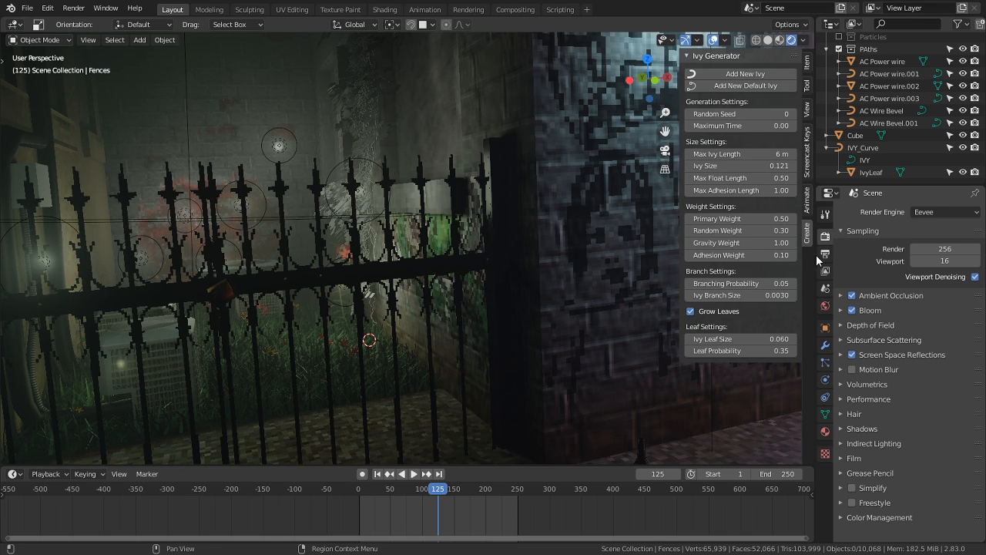
pyautogui.click(825, 253)
pyautogui.click(956, 252)
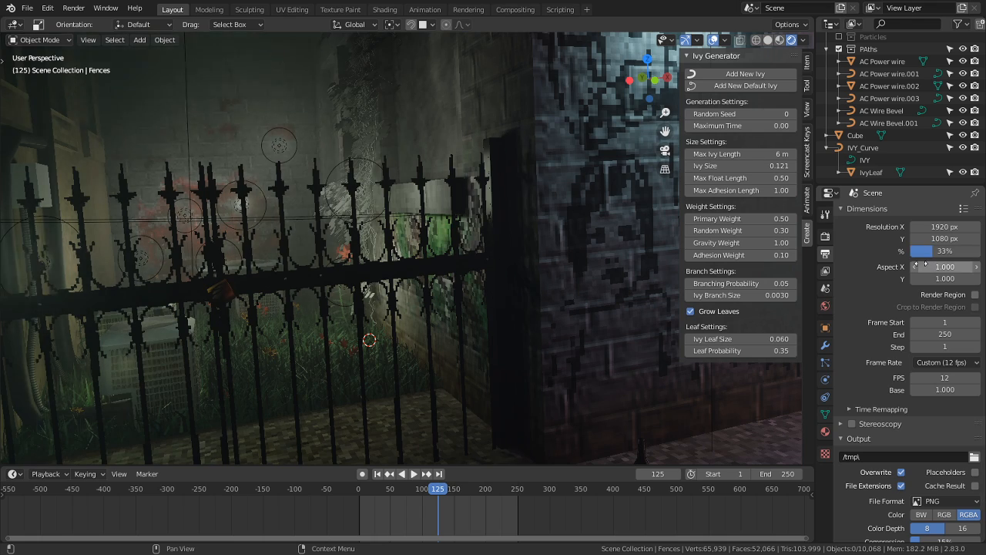
pyautogui.press('Return')
pyautogui.moveTo(636, 284); pyautogui.dragTo(666, 300, button='middle')
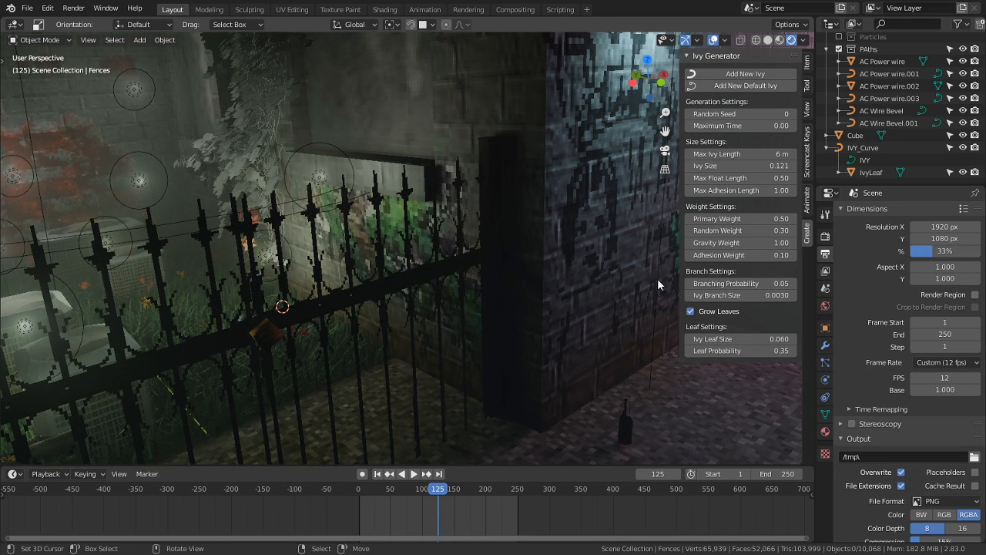
pyautogui.press('F12')
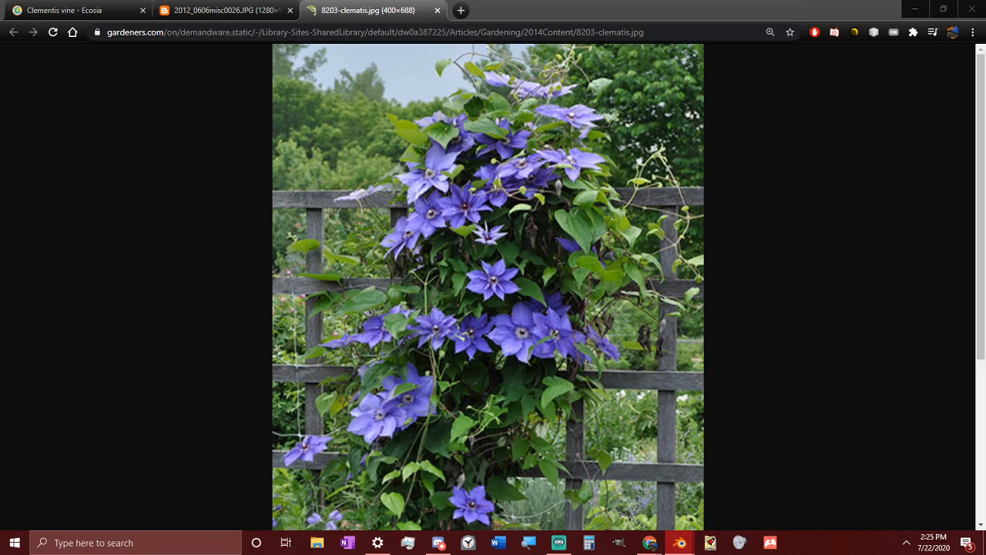
# Step: In the browser, reopen the recently closed BlenderKit page and go back to the Ivy plant generator add-on tutorial on YouTube
pyautogui.click(972, 33)
pyautogui.moveTo(887, 98)
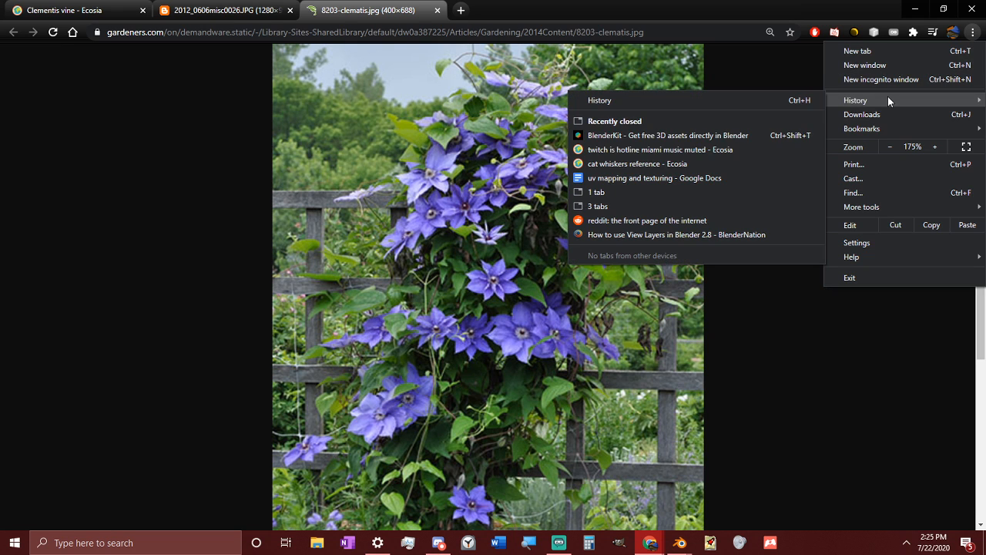
pyautogui.click(668, 136)
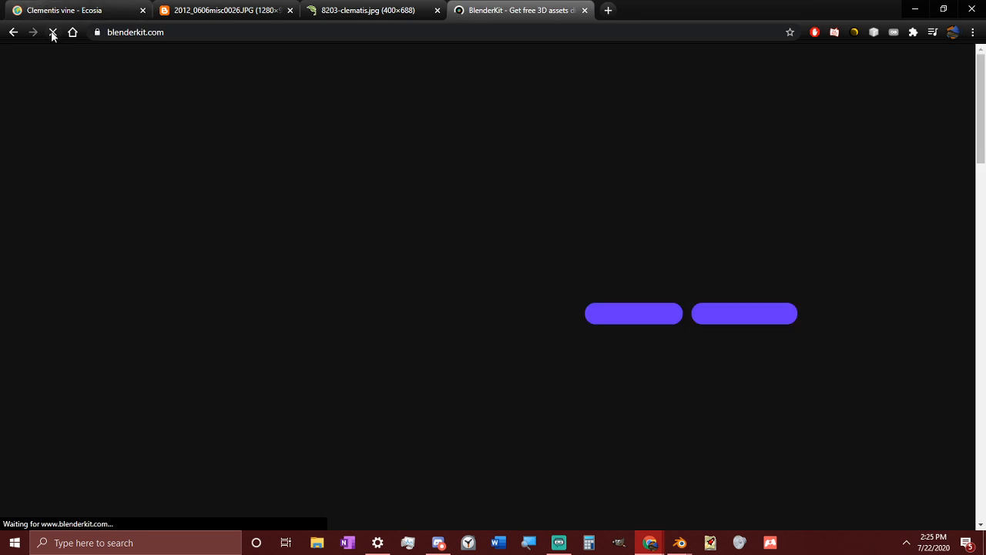
pyautogui.rightClick(13, 32)
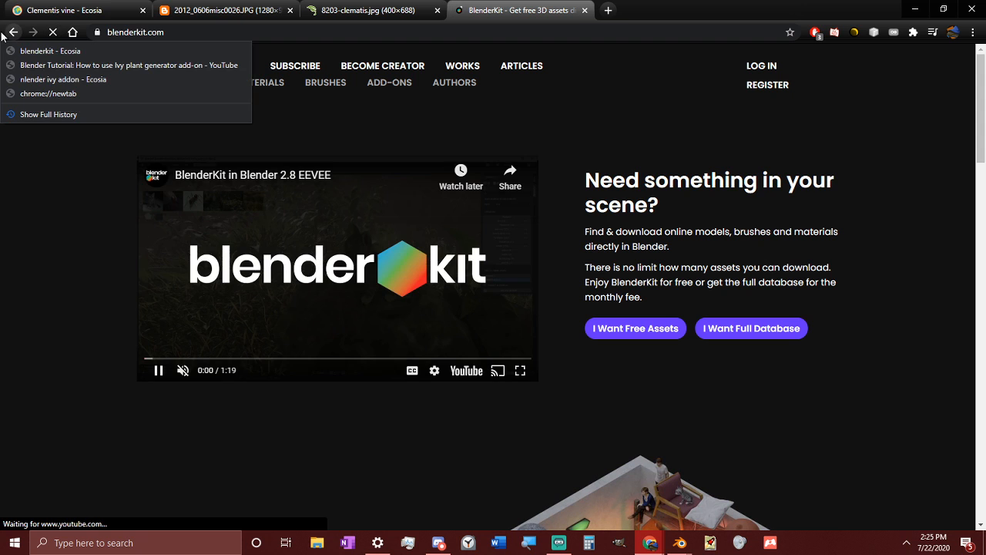
pyautogui.click(77, 66)
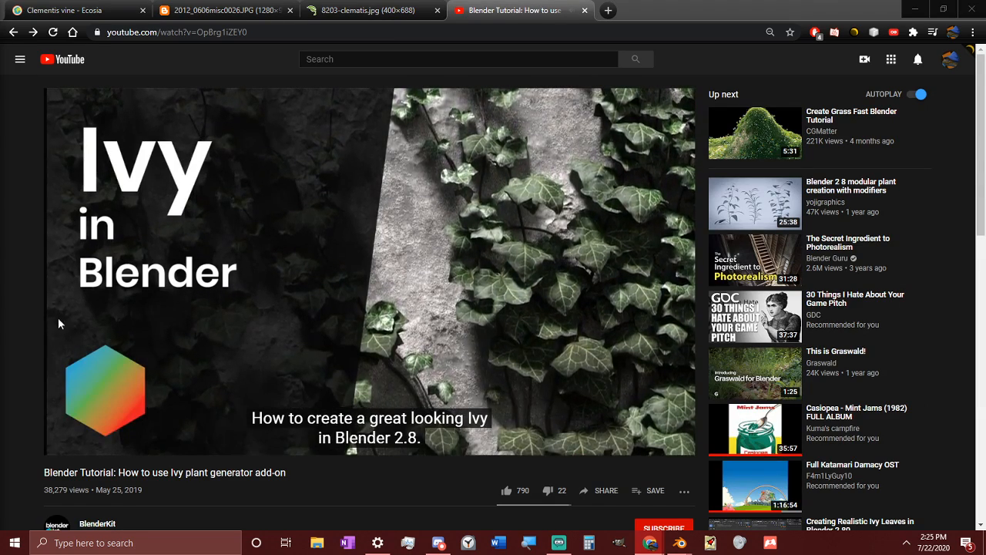
# Step: Watch the tutorial's section on replacing the ivy leaf planes with a BlenderKit preset, and pause the video at 4:23
pyautogui.click(313, 434)
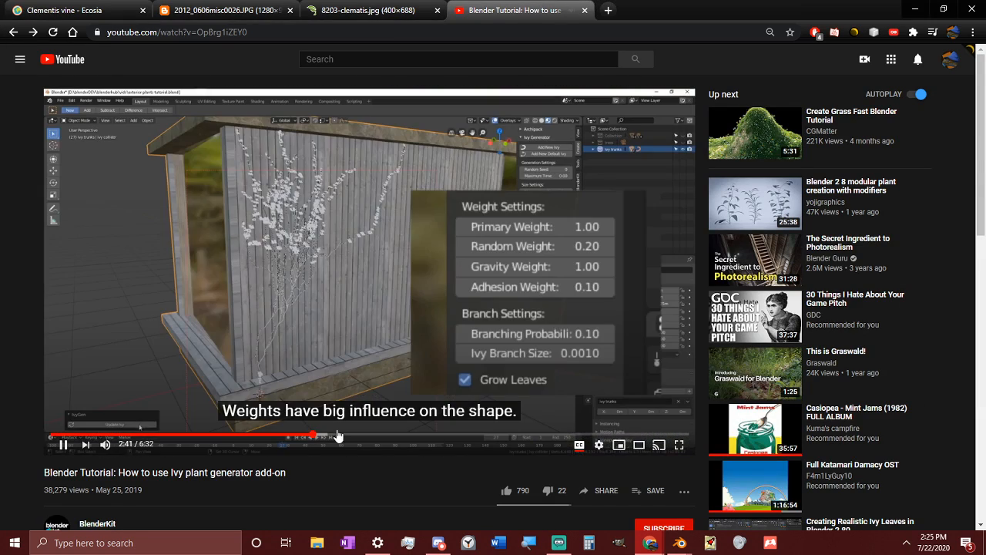
pyautogui.click(340, 434)
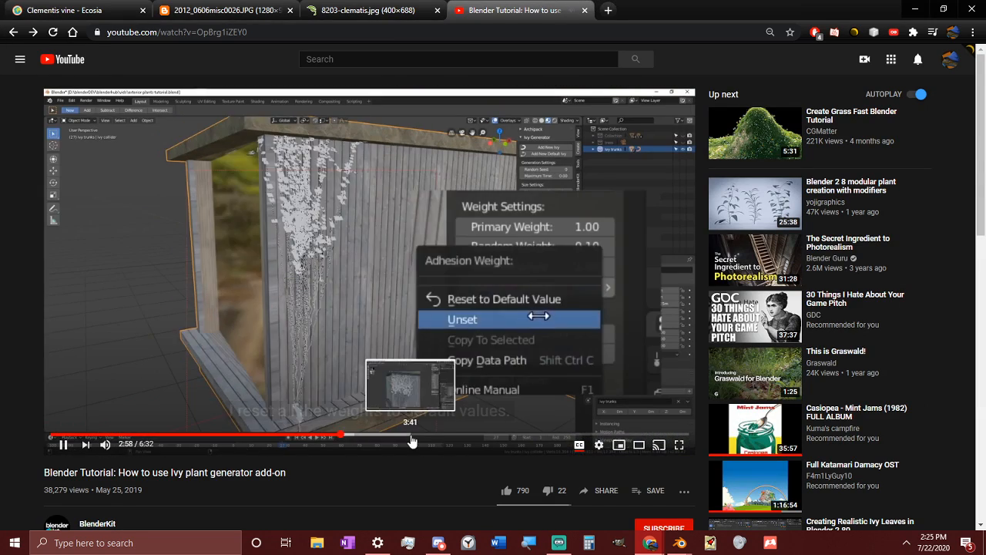
pyautogui.click(463, 436)
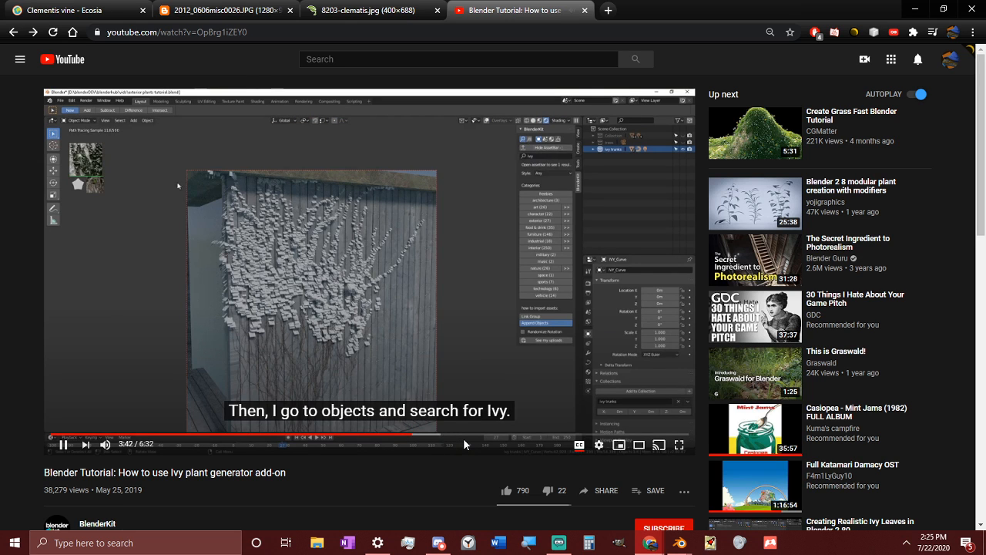
pyautogui.click(443, 437)
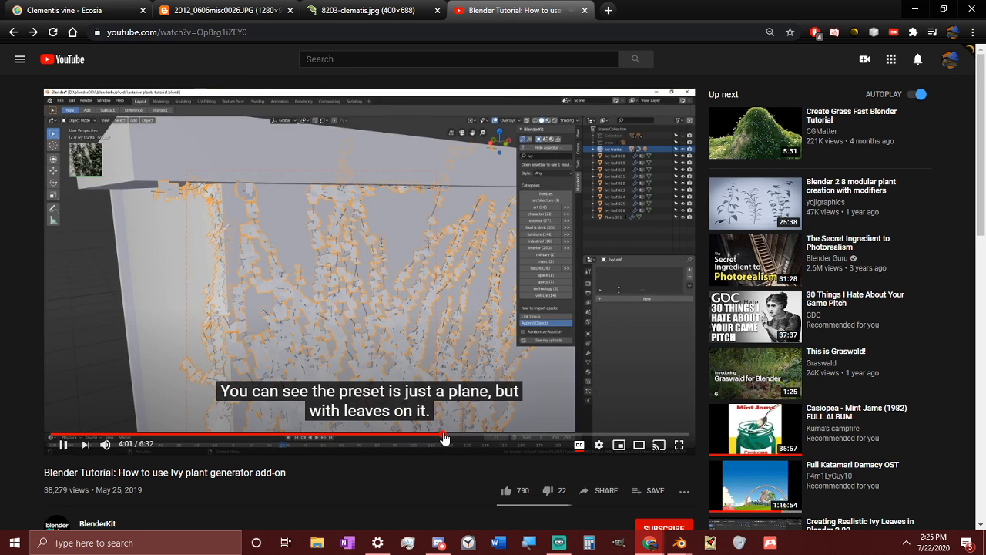
pyautogui.press('Left')
pyautogui.press('Left')
pyautogui.press('Left')
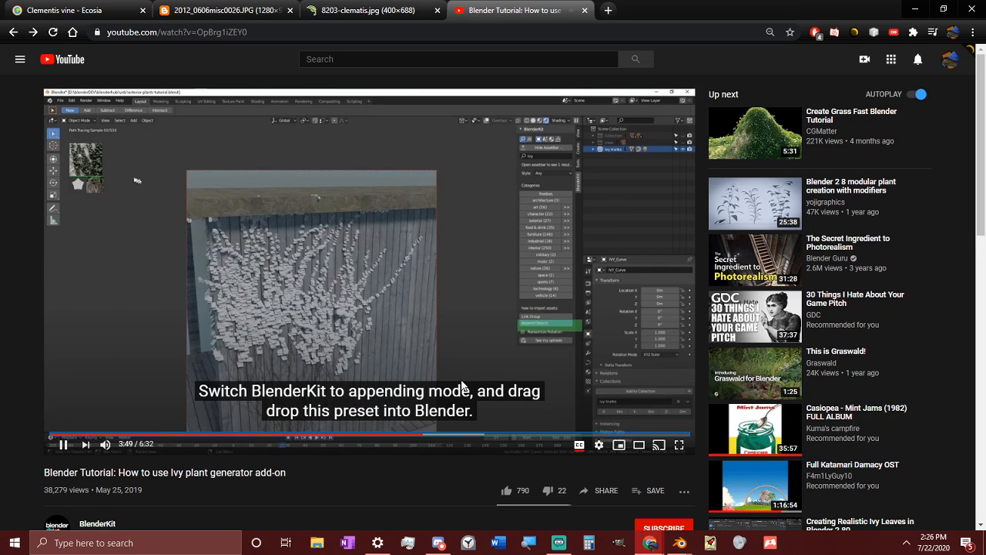
pyautogui.press('Left')
pyautogui.press('Left')
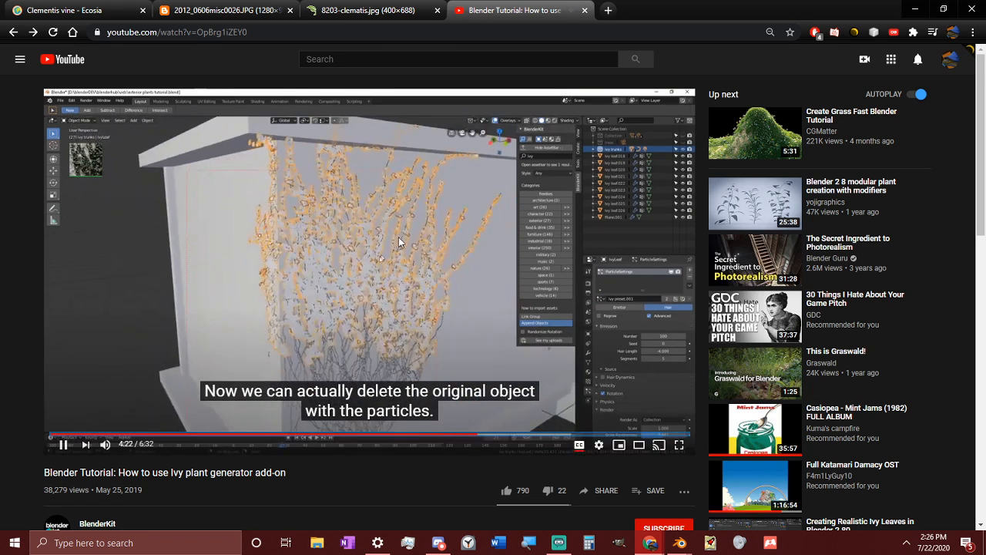
pyautogui.click(347, 238)
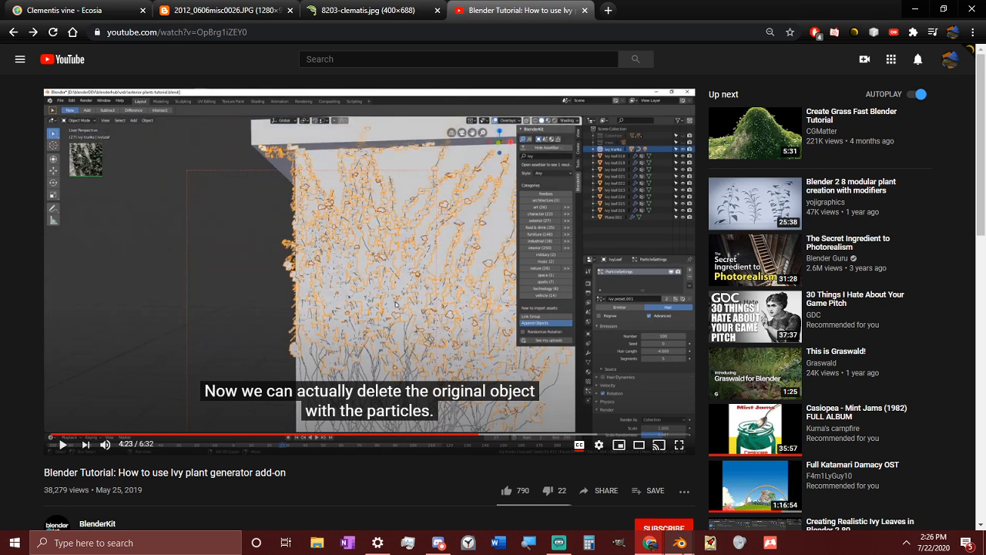
# Step: View the clematis vine reference image in the browser, and return to the Blender scene
pyautogui.click(679, 542)
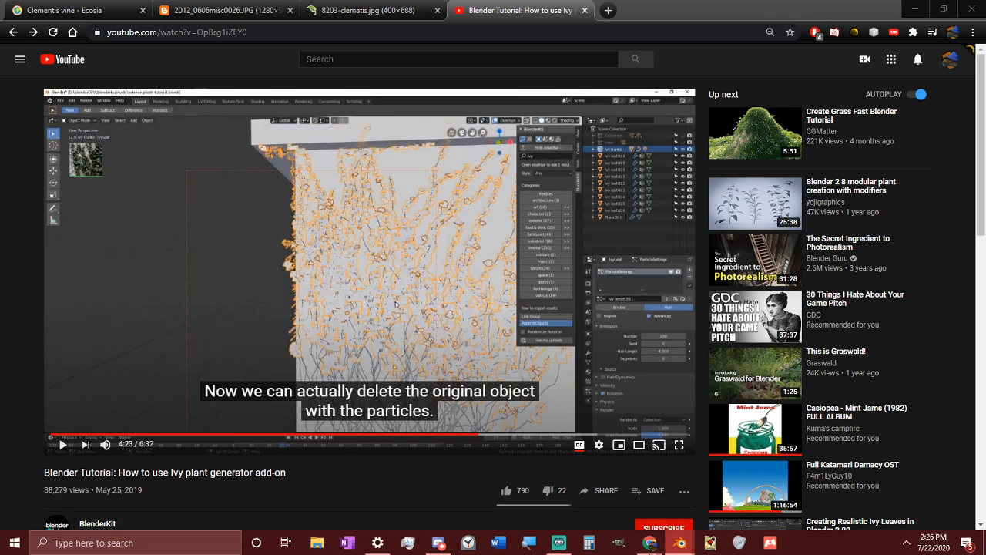
pyautogui.click(391, 8)
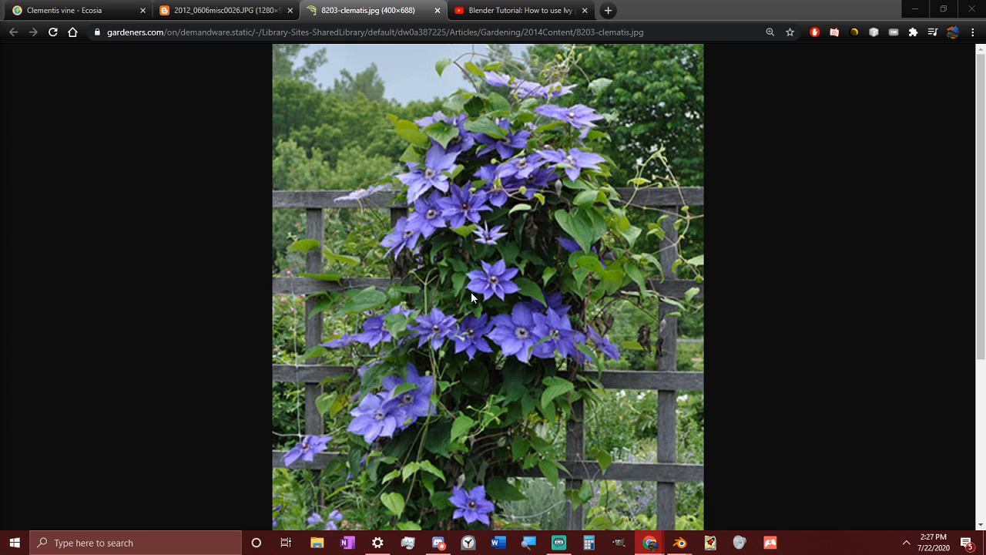
pyautogui.moveTo(679, 543)
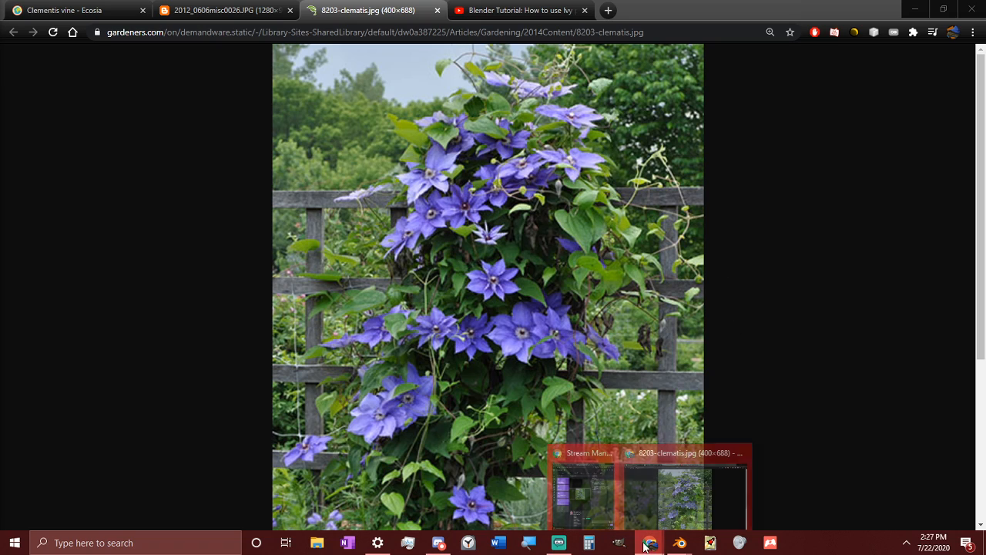
pyautogui.click(618, 456)
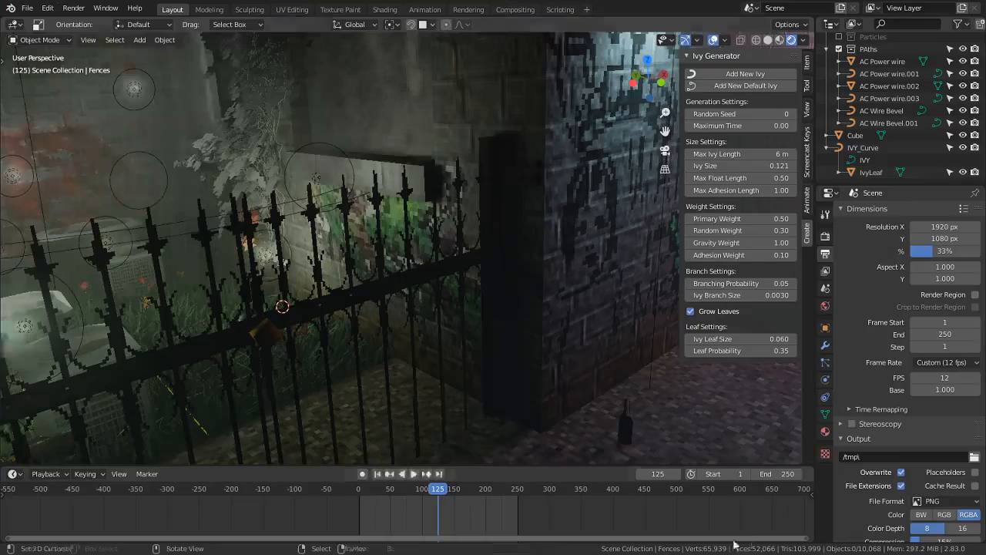
# Step: Select the IvyLeaf object on the alley wall and give it a new material
pyautogui.moveTo(393, 234); pyautogui.dragTo(499, 427, button='middle')
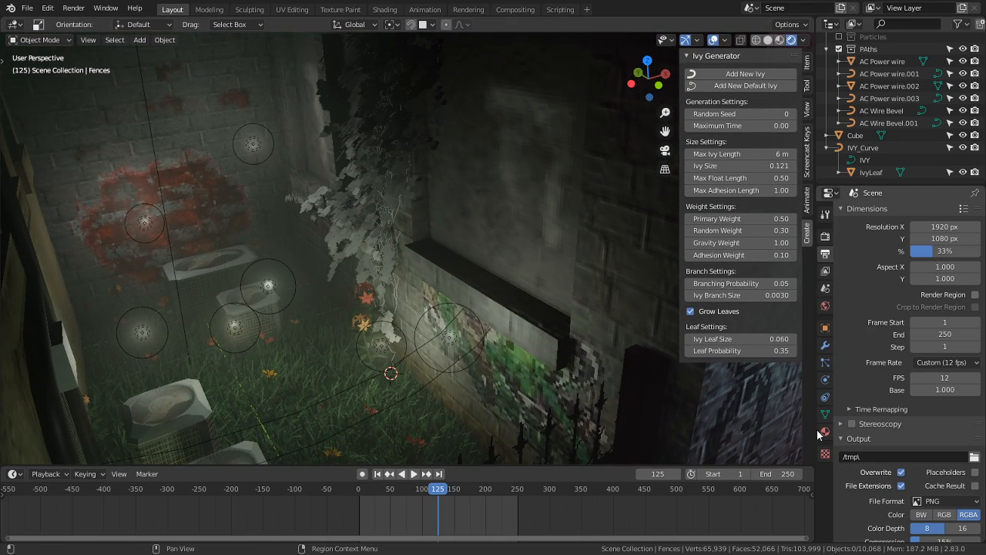
pyautogui.click(825, 431)
pyautogui.click(380, 237)
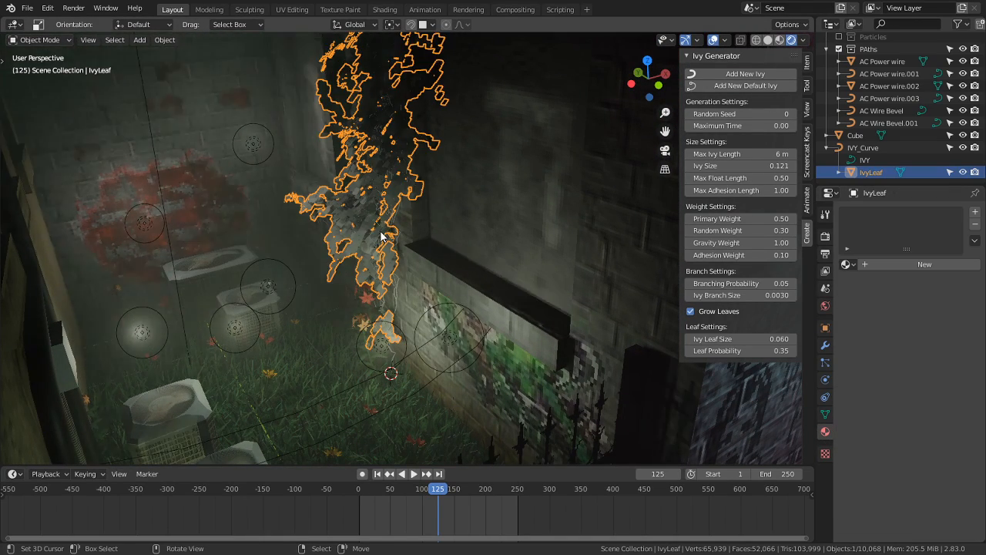
pyautogui.scroll(6, 385, 223)
pyautogui.moveTo(391, 209); pyautogui.dragTo(416, 231, button='middle')
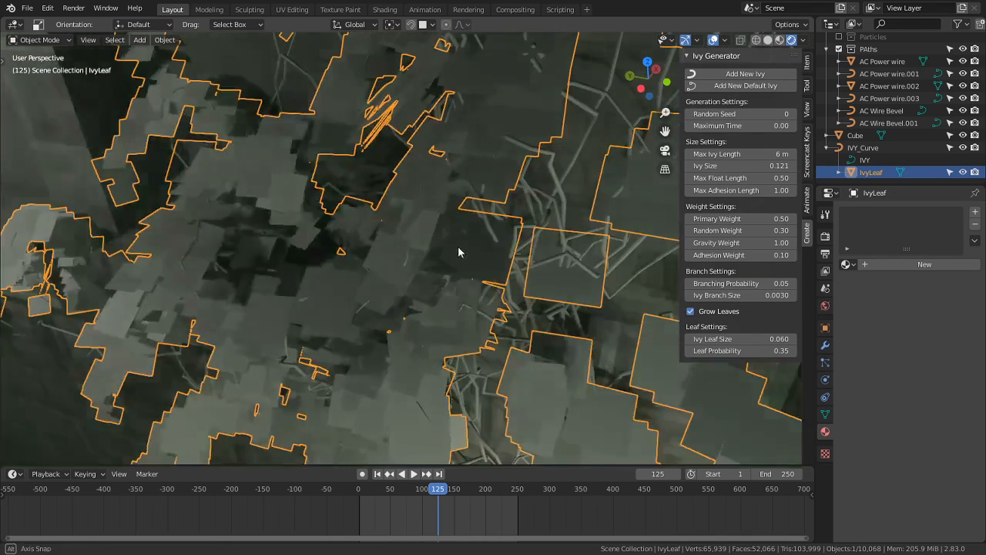
pyautogui.click(851, 265)
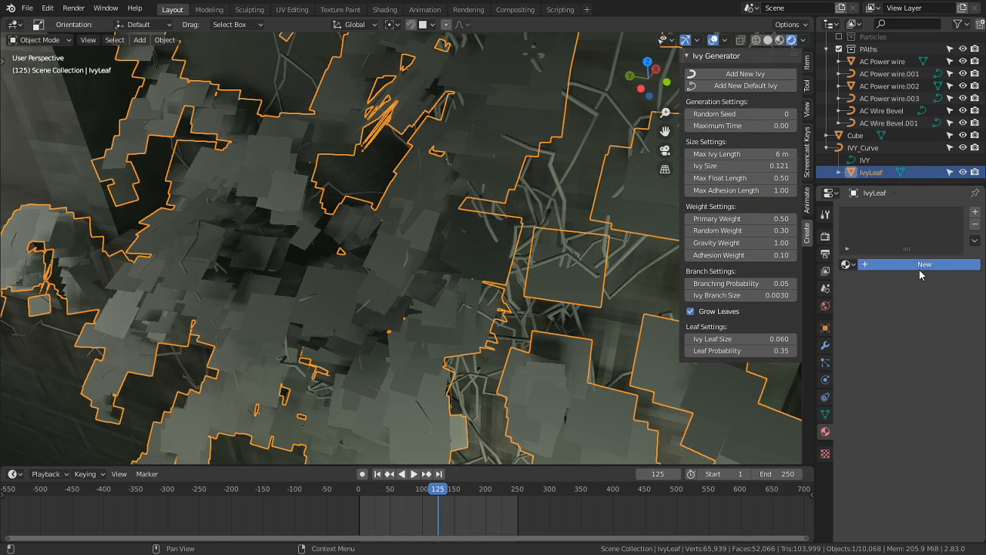
pyautogui.click(919, 266)
# Step: Name the leaf material Hide, and rename it to Transparent
pyautogui.doubleClick(876, 215)
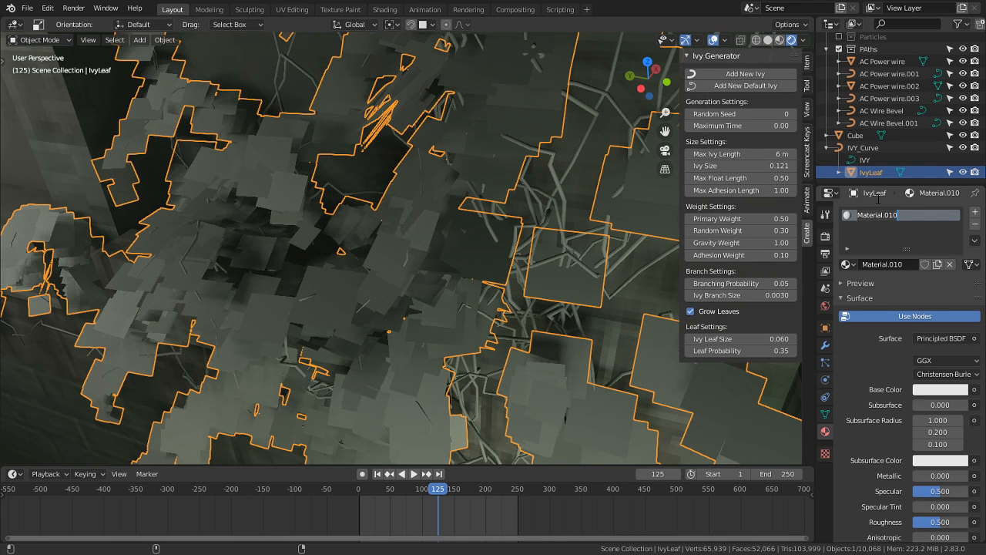
pyautogui.write('Hide')
pyautogui.press('Return')
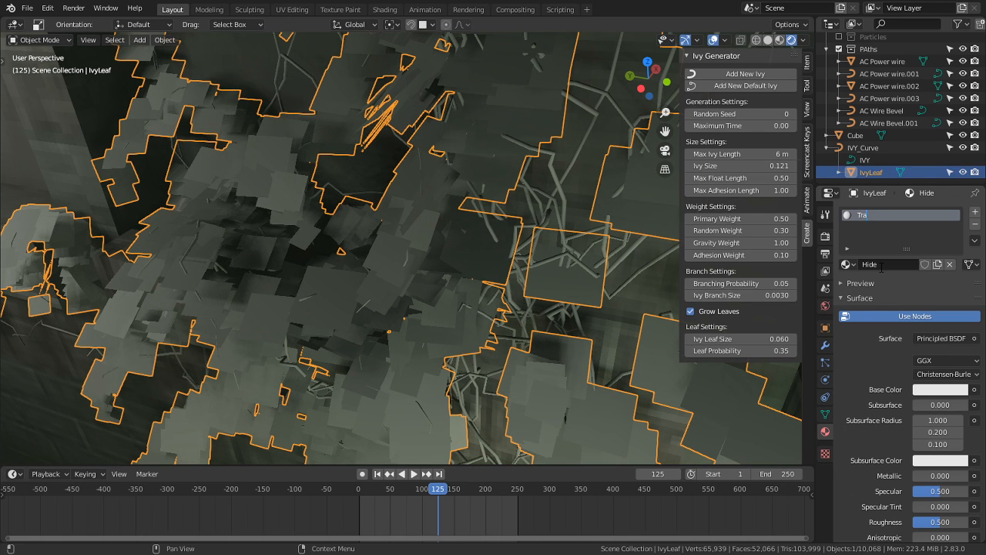
pyautogui.write('Transparent')
pyautogui.press('Return')
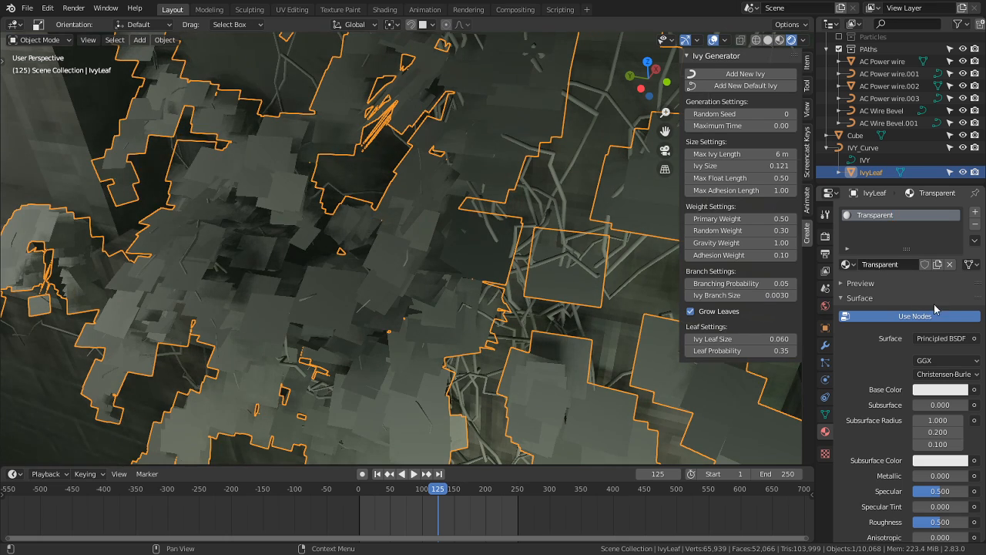
# Step: Set the Transparent material's surface to Transparent BSDF and its blend mode to Alpha Clip
pyautogui.click(930, 337)
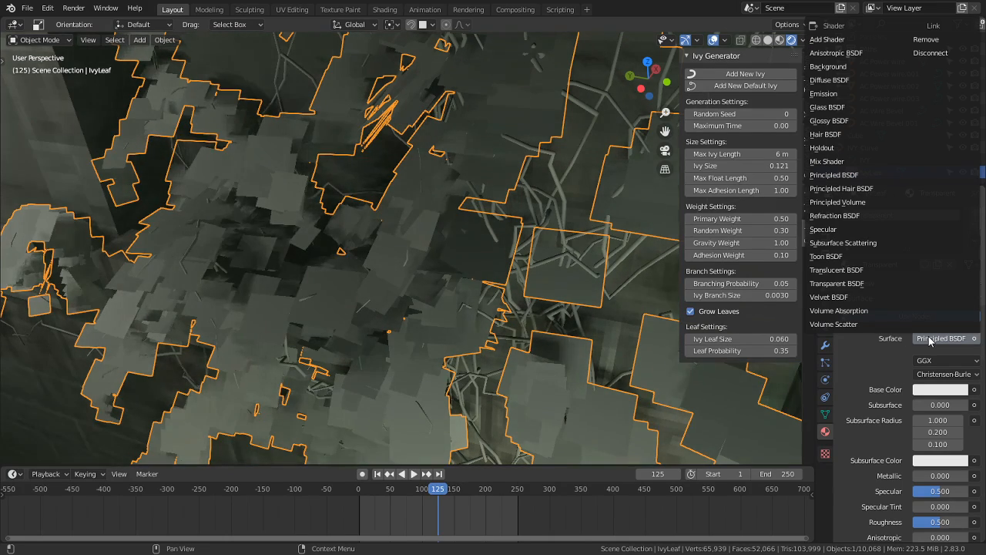
pyautogui.click(832, 374)
pyautogui.click(943, 428)
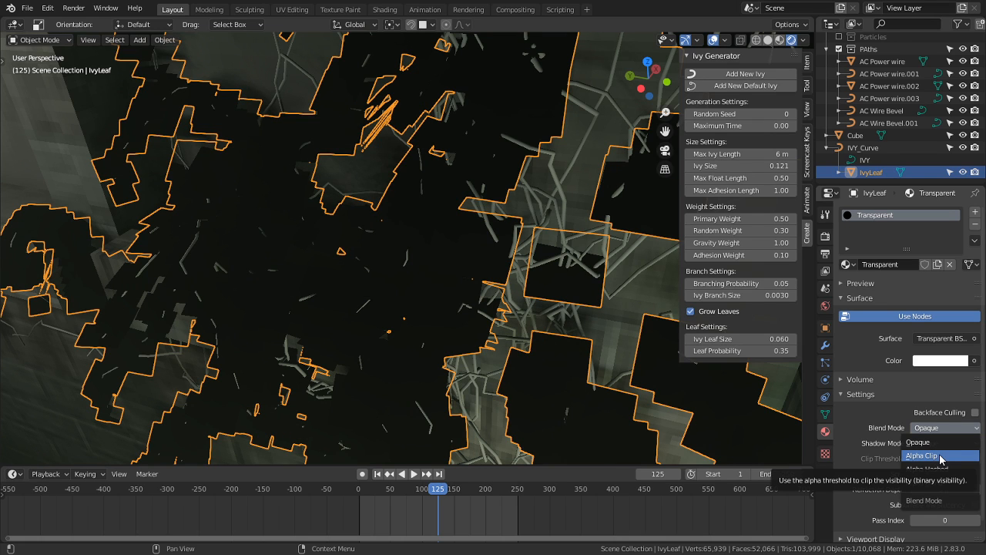
pyautogui.click(938, 456)
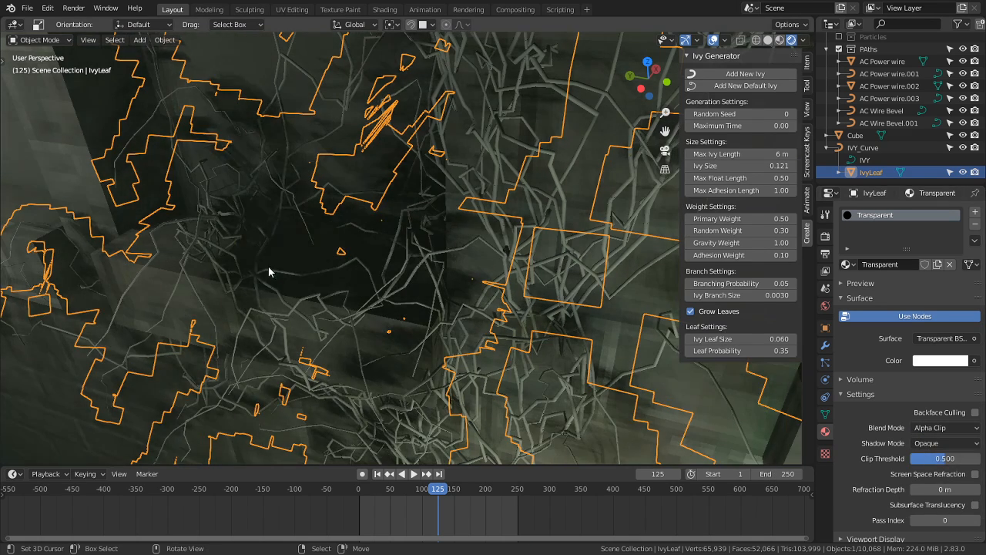
# Step: Bring up the finished render and examine the fence, gate and ivy-covered wall up close
pyautogui.hotkey('alt', 'Tab')
pyautogui.scroll(8, 663, 273)
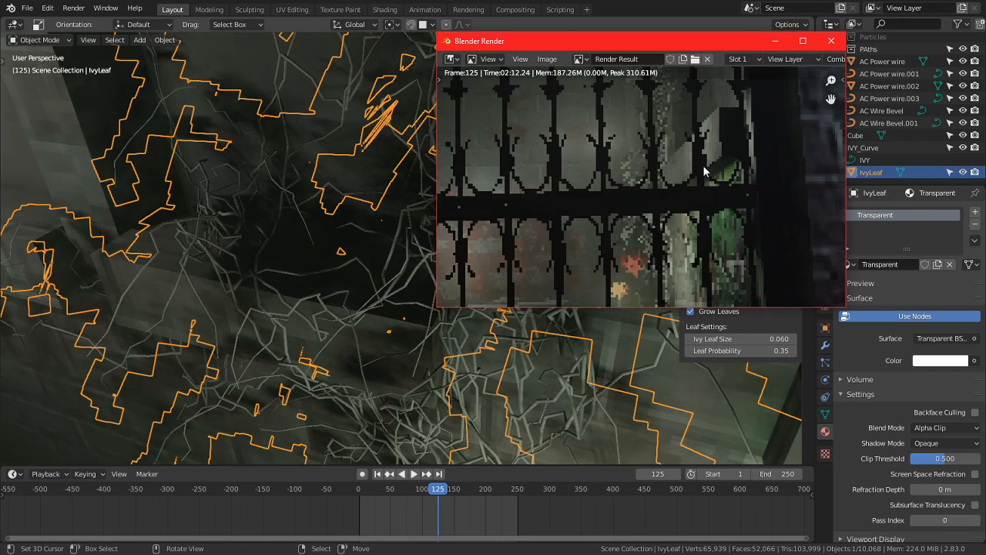
pyautogui.scroll(2, 665, 186)
pyautogui.moveTo(665, 185); pyautogui.dragTo(611, 213, button='middle')
pyautogui.scroll(-4, 562, 171)
pyautogui.scroll(3, 647, 257)
pyautogui.scroll(-3, 646, 247)
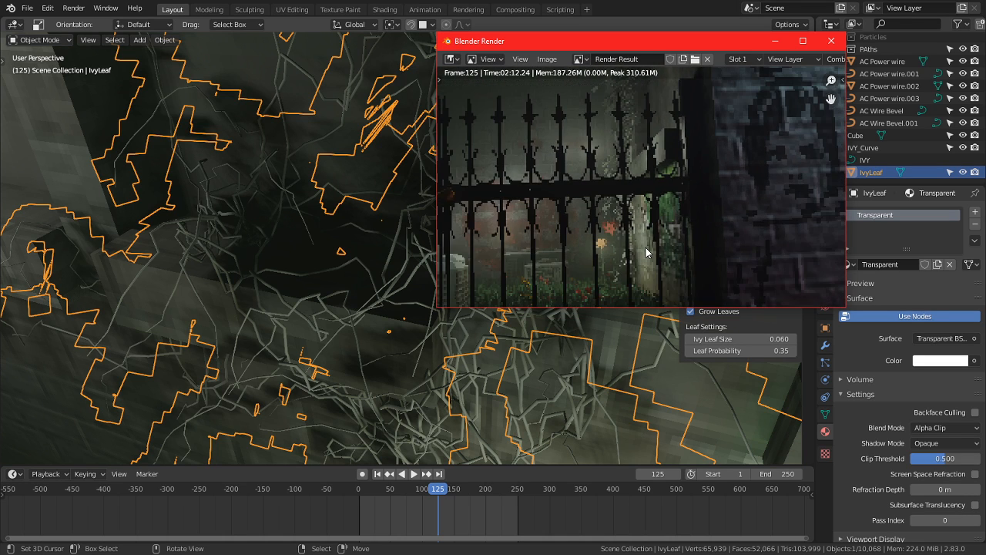
pyautogui.moveTo(661, 172); pyautogui.dragTo(653, 59, button='middle')
pyautogui.scroll(4, 633, 181)
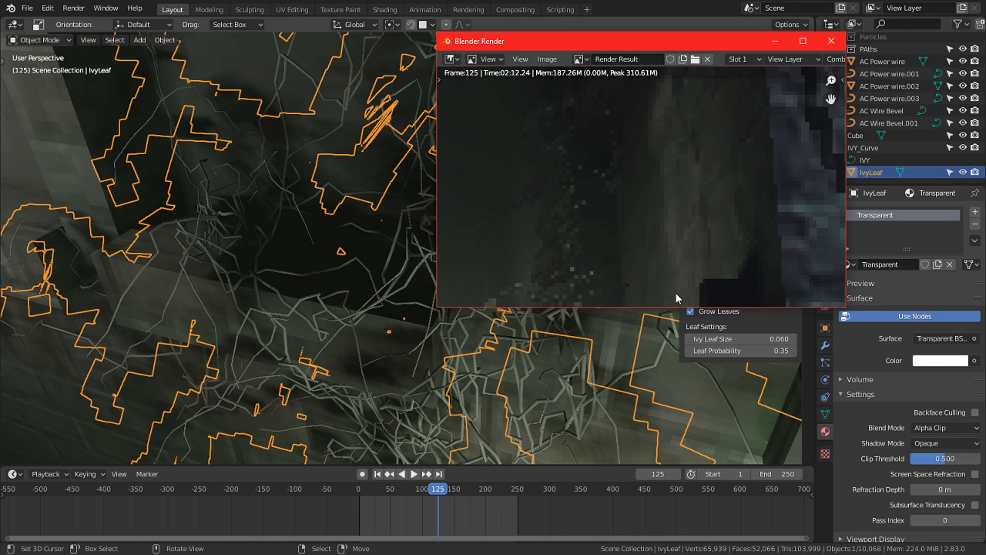
pyautogui.moveTo(642, 245); pyautogui.dragTo(687, 279, button='middle')
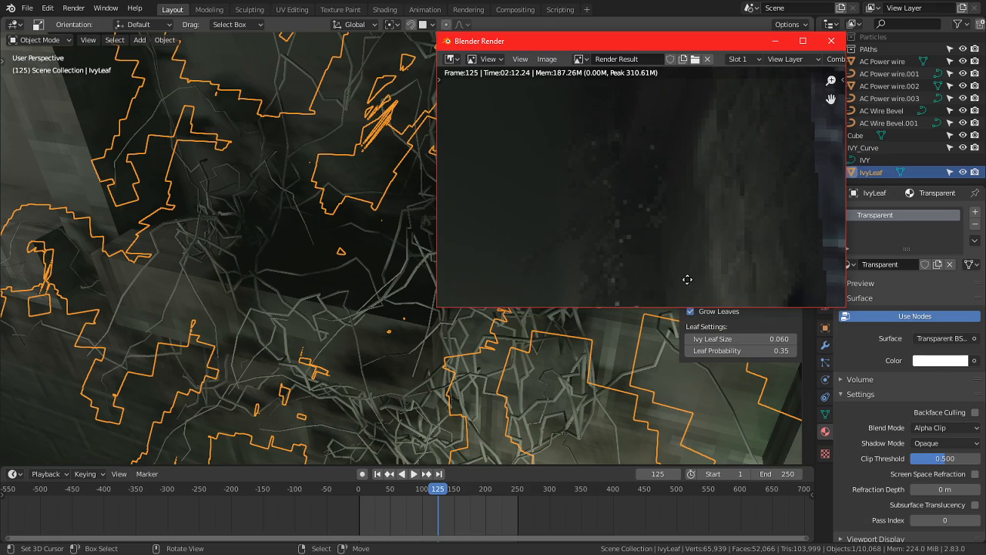
# Step: Minimize the finished render window and return to a closer view of the ivy on the wall
pyautogui.click(774, 40)
pyautogui.moveTo(499, 191); pyautogui.dragTo(463, 243, button='middle')
pyautogui.scroll(-4, 477, 245)
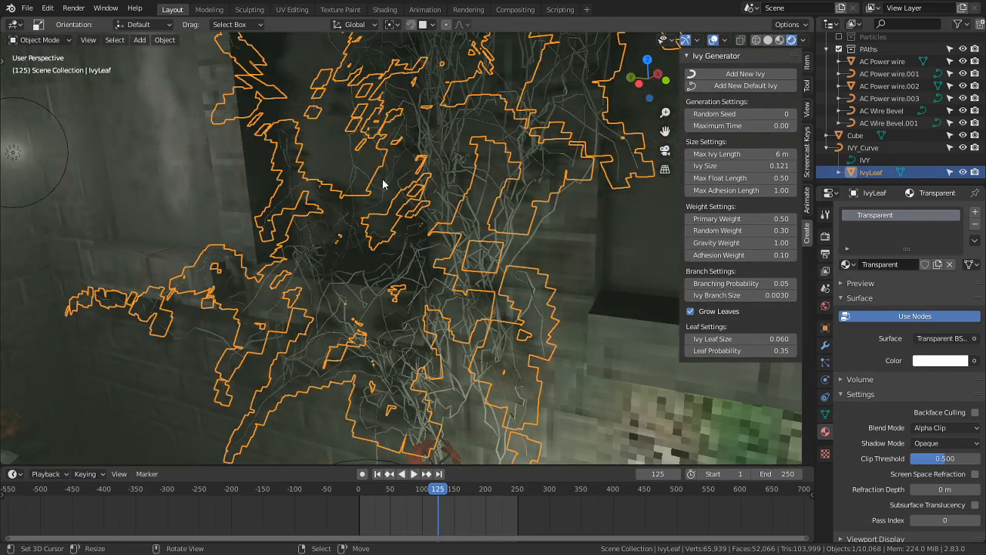
pyautogui.moveTo(383, 183); pyautogui.dragTo(474, 293, button='middle')
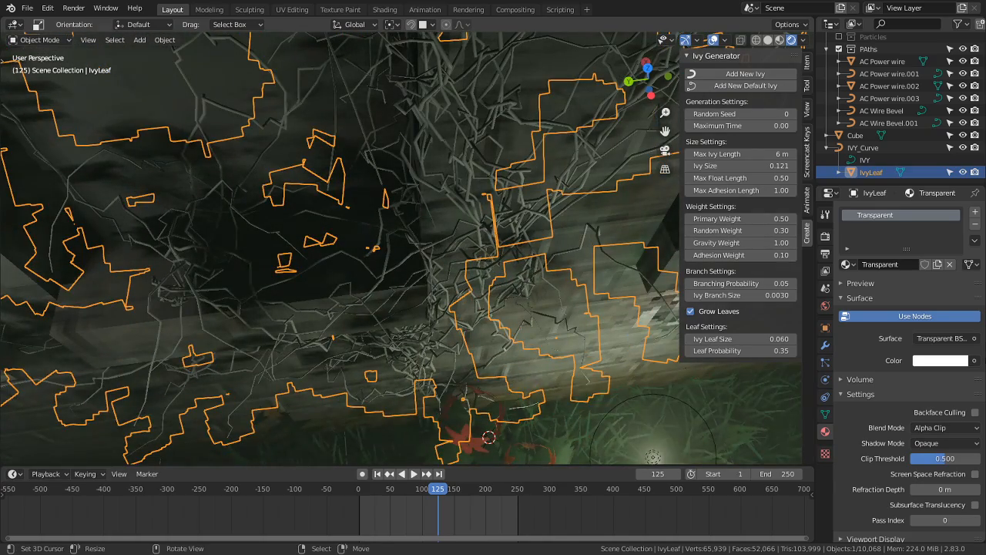
# Step: Remove the Transparent material from IvyLeaf and select a single leaf plane in face mode
pyautogui.click(974, 228)
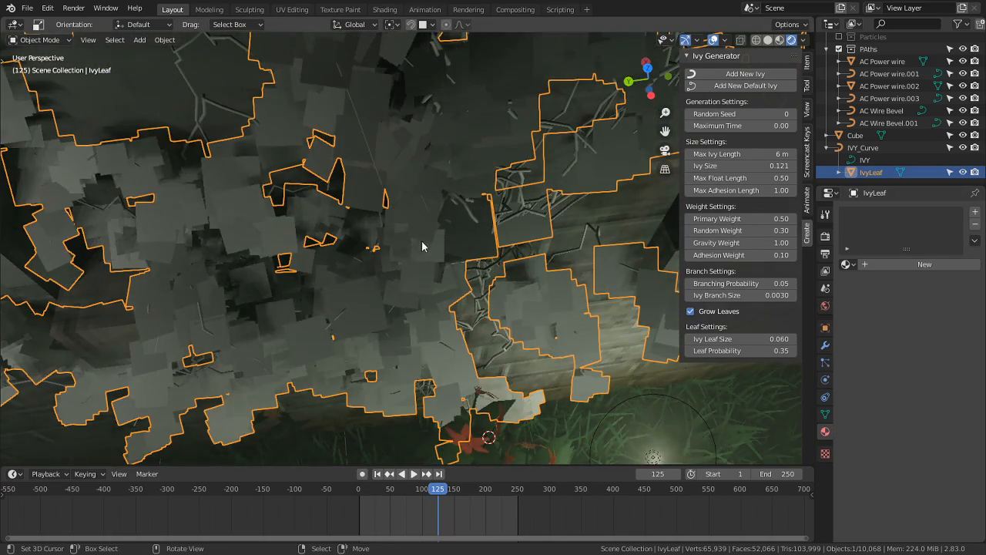
pyautogui.scroll(3, 447, 267)
pyautogui.press('Tab')
pyautogui.scroll(3, 398, 237)
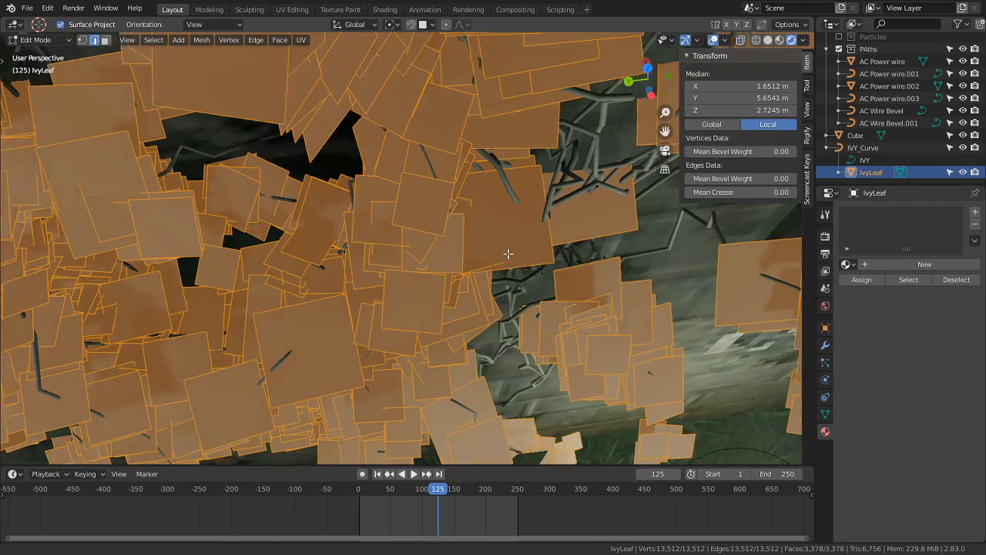
pyautogui.hotkey('alt', 'a')
pyautogui.press('3')
pyautogui.click(376, 295)
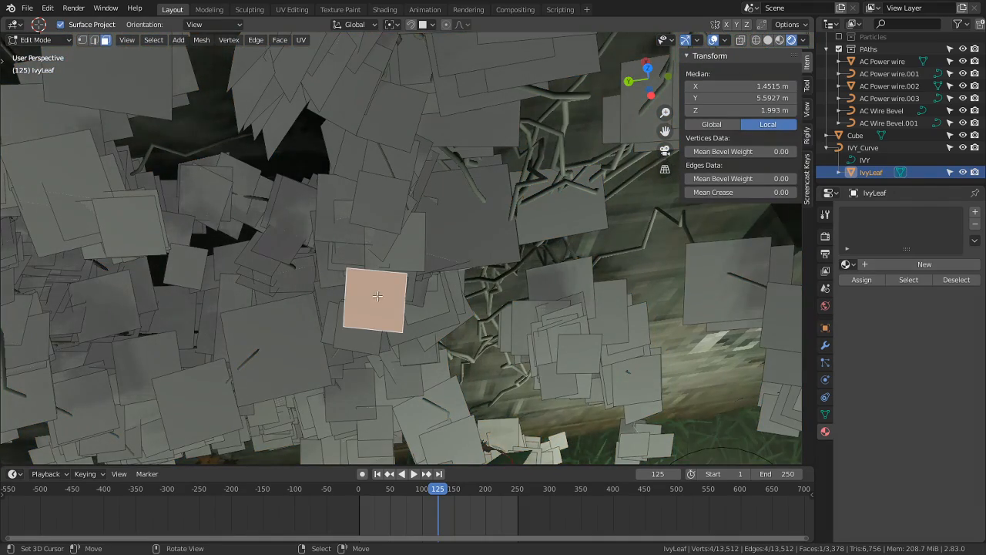
pyautogui.press('Tab')
pyautogui.rightClick(390, 298)
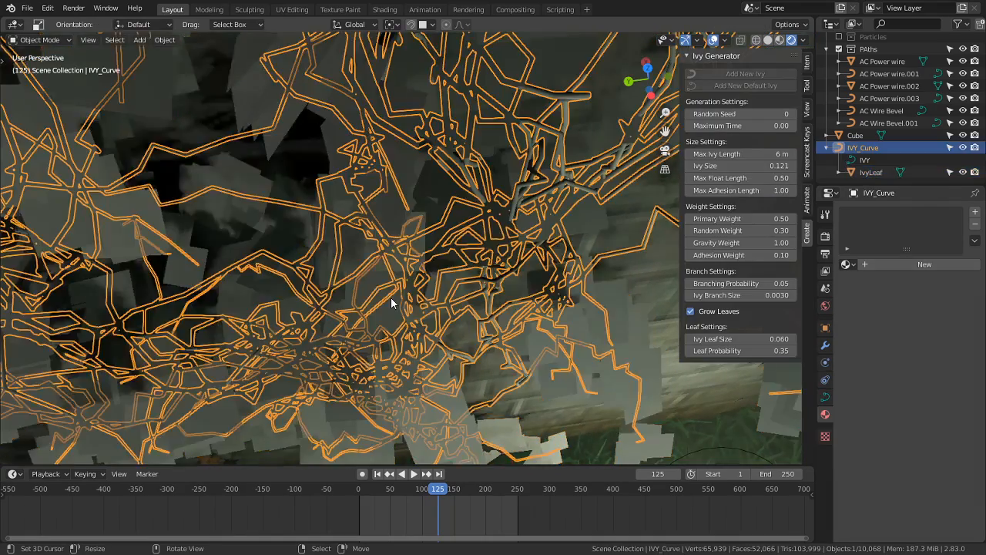
pyautogui.press('Tab')
pyautogui.press('Tab')
pyautogui.rightClick(391, 298)
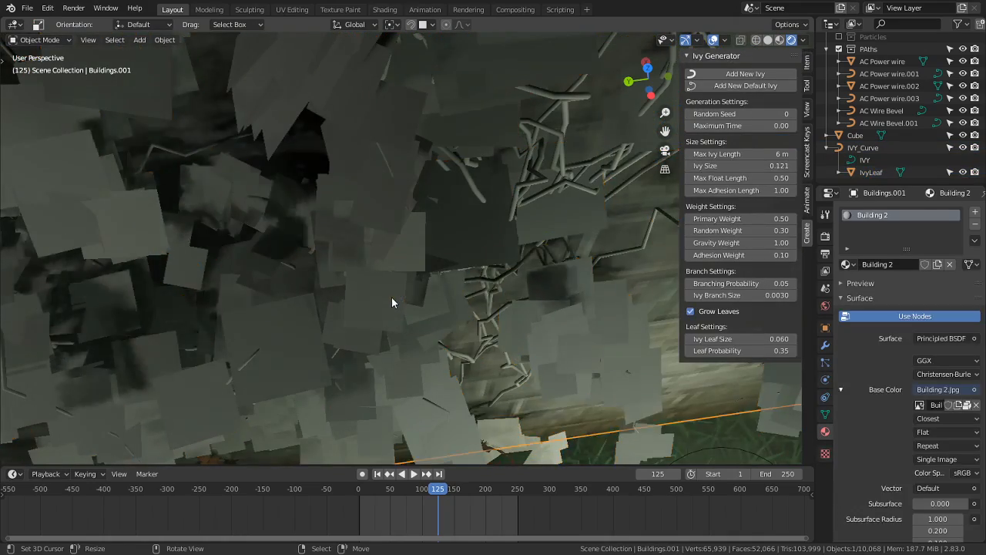
pyautogui.press('Tab')
pyautogui.press('Tab')
pyautogui.rightClick(395, 268)
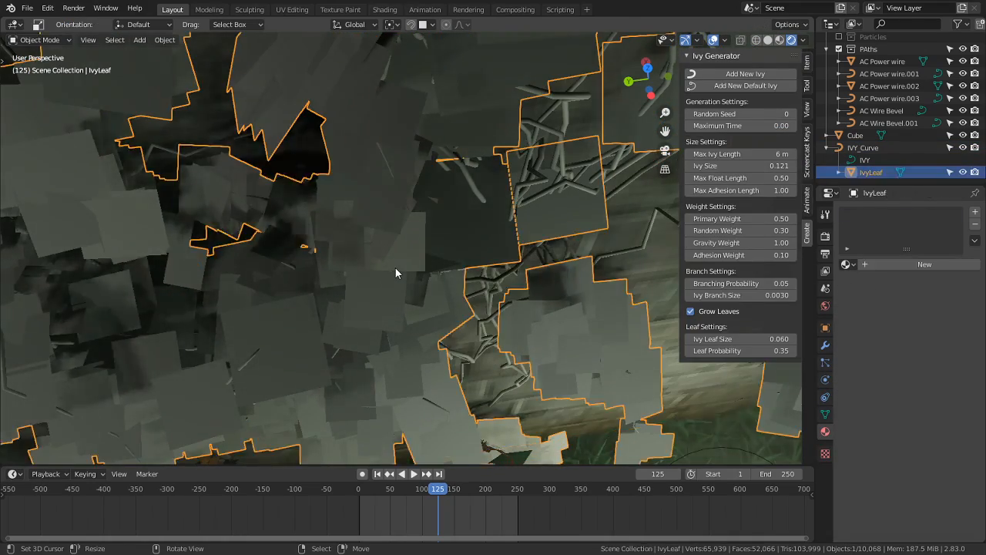
pyautogui.press('Tab')
pyautogui.press('w')
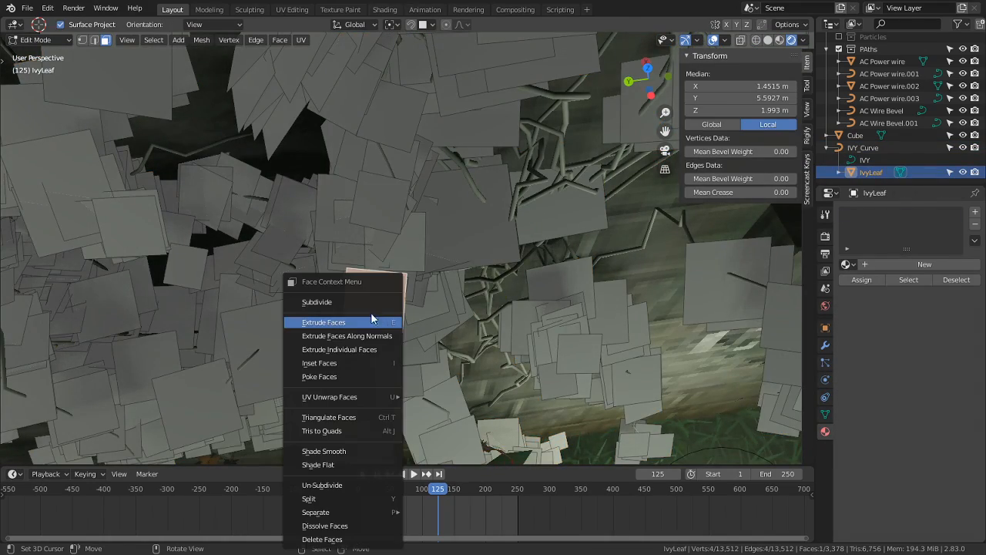
pyautogui.click(362, 302)
pyautogui.moveTo(361, 261); pyautogui.dragTo(393, 272, button='middle')
pyautogui.press('Tab')
pyautogui.rightClick(468, 244)
pyautogui.rightClick(378, 251)
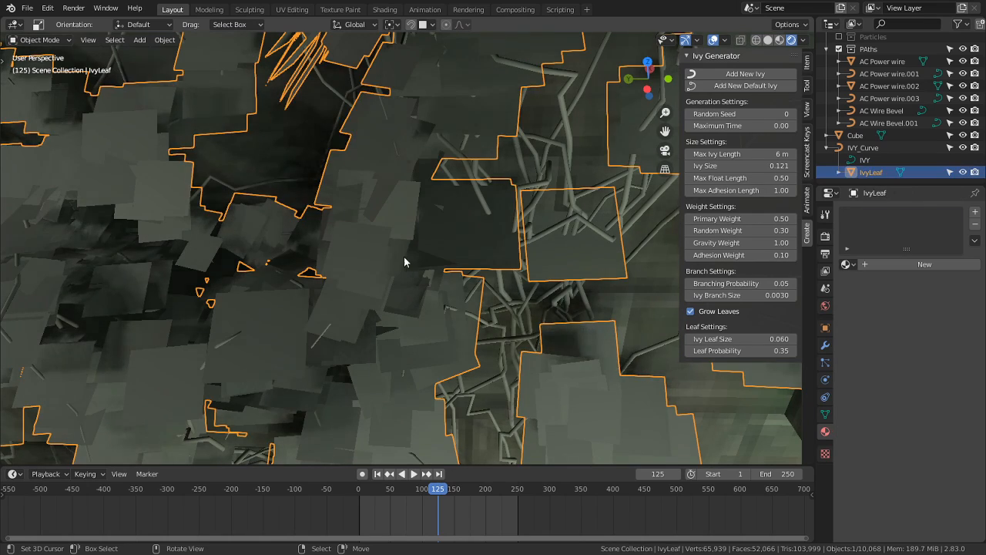
# Step: Assign the existing Transparent material to the IvyLeaf object again
pyautogui.click(845, 265)
pyautogui.write('t')
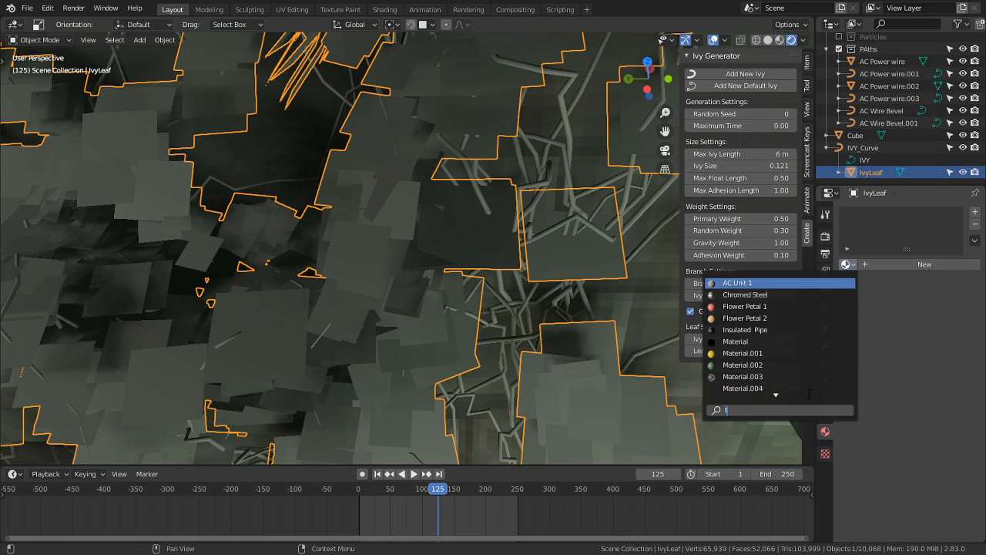
pyautogui.write('ra')
pyautogui.click(763, 285)
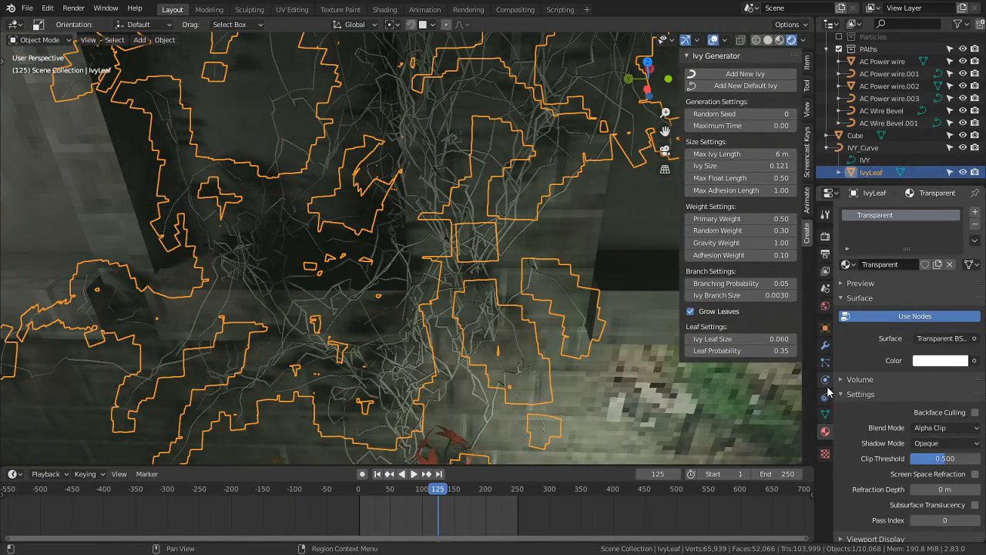
# Step: Open IvyLeaf in Edit Mode with all faces selected and add a particle system of type Hair
pyautogui.press('Tab')
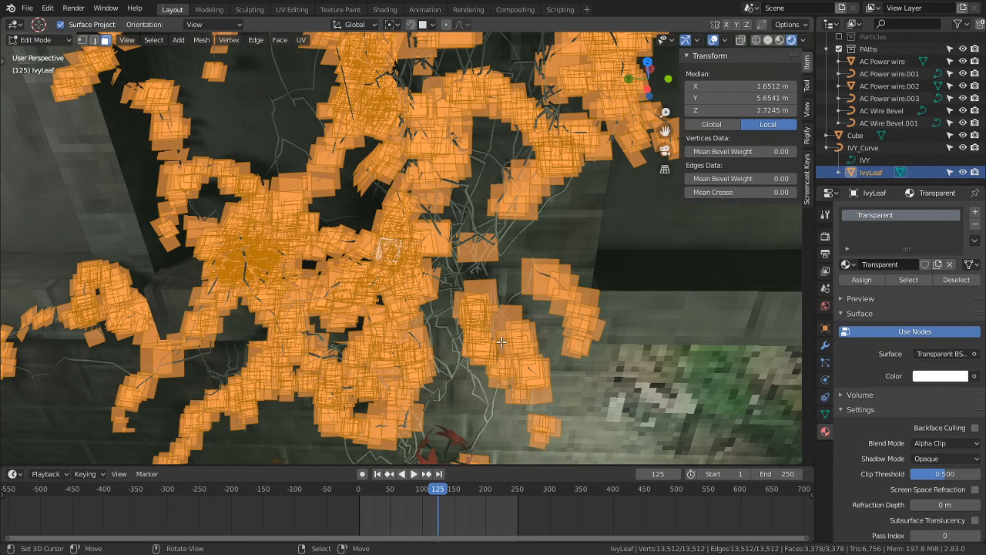
pyautogui.moveTo(467, 325); pyautogui.dragTo(747, 375, button='middle')
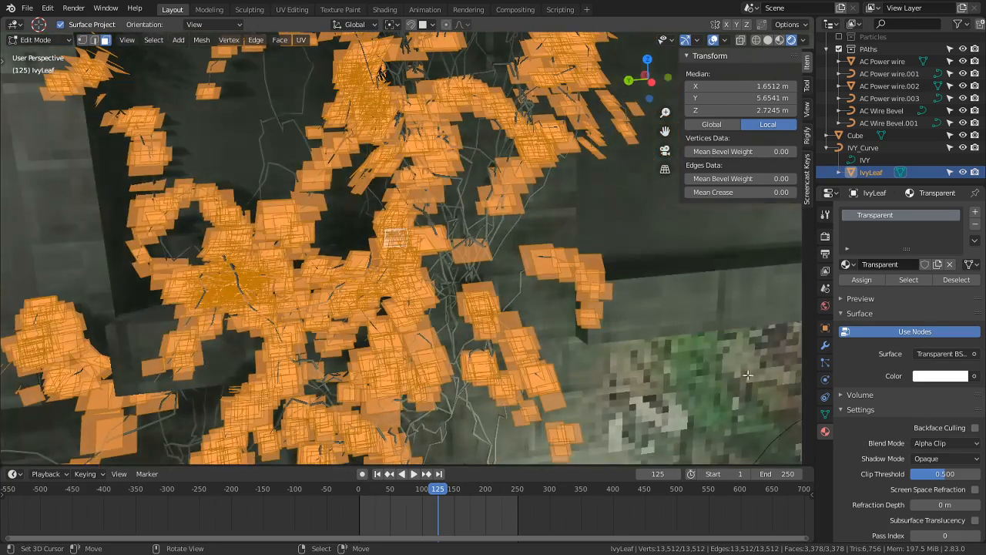
pyautogui.click(826, 417)
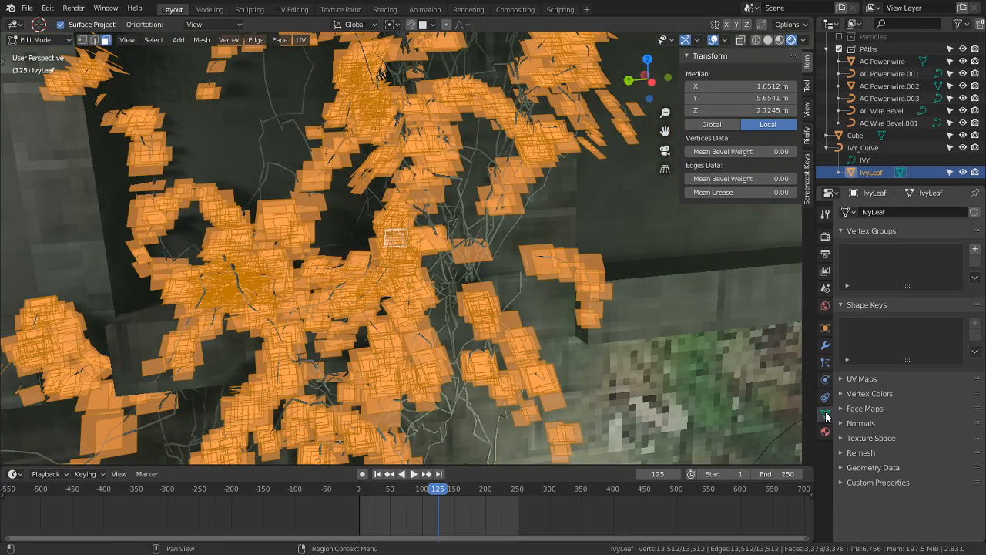
pyautogui.click(824, 364)
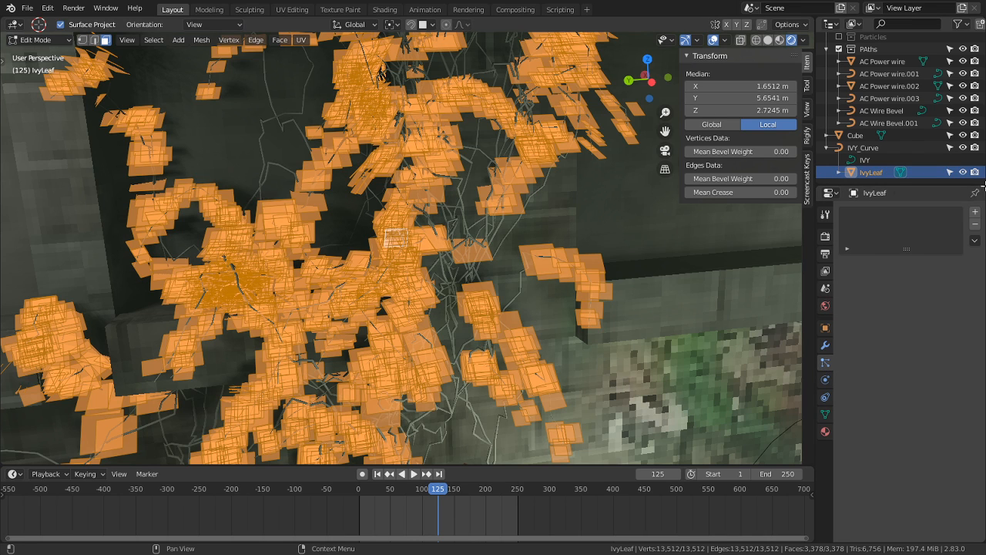
pyautogui.click(975, 211)
pyautogui.click(927, 282)
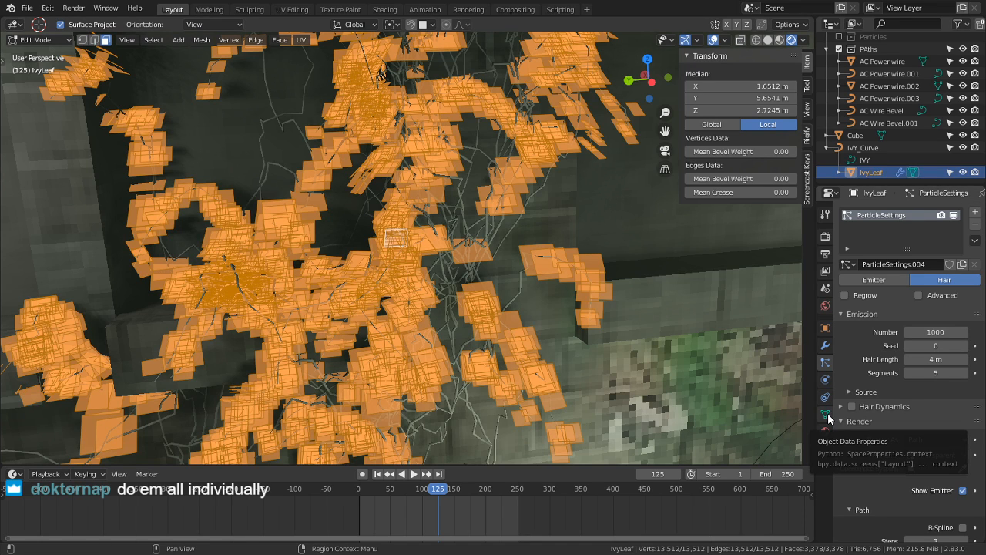
# Step: Set the hair emission number to 3378 and return IvyLeaf to Object Mode
pyautogui.click(919, 332)
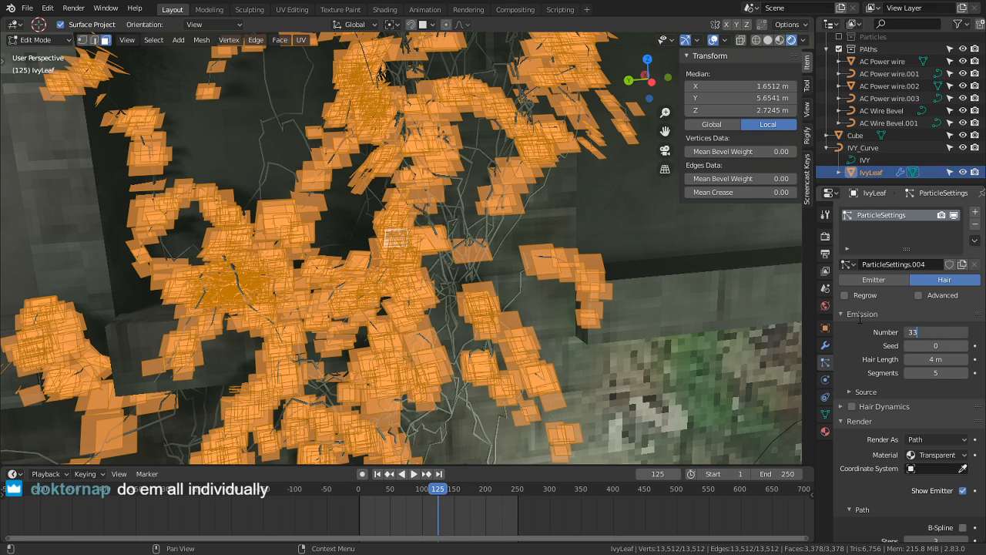
pyautogui.press('Return')
pyautogui.scroll(-4, 524, 288)
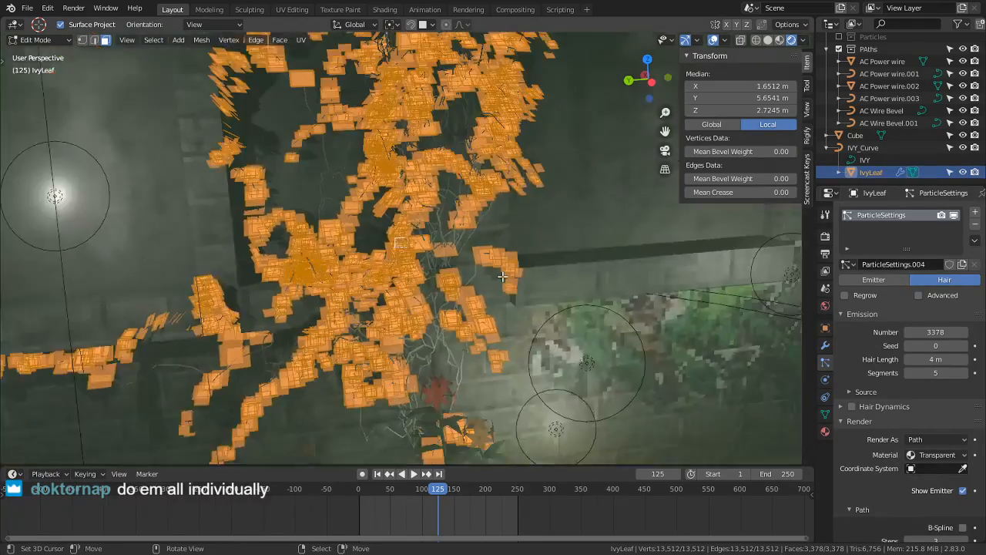
pyautogui.press('Tab')
# Step: Switch to Material Preview and then Solid shading, and examine the hairs growing from the ivy leaves from several angles
pyautogui.moveTo(525, 288); pyautogui.dragTo(465, 269, button='middle')
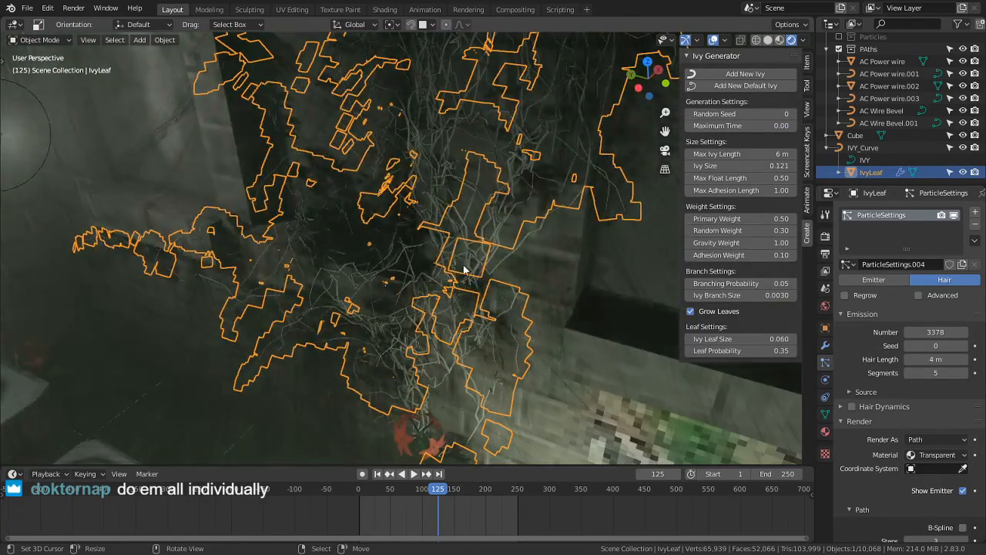
pyautogui.click(779, 40)
pyautogui.moveTo(563, 202); pyautogui.dragTo(483, 180, button='middle')
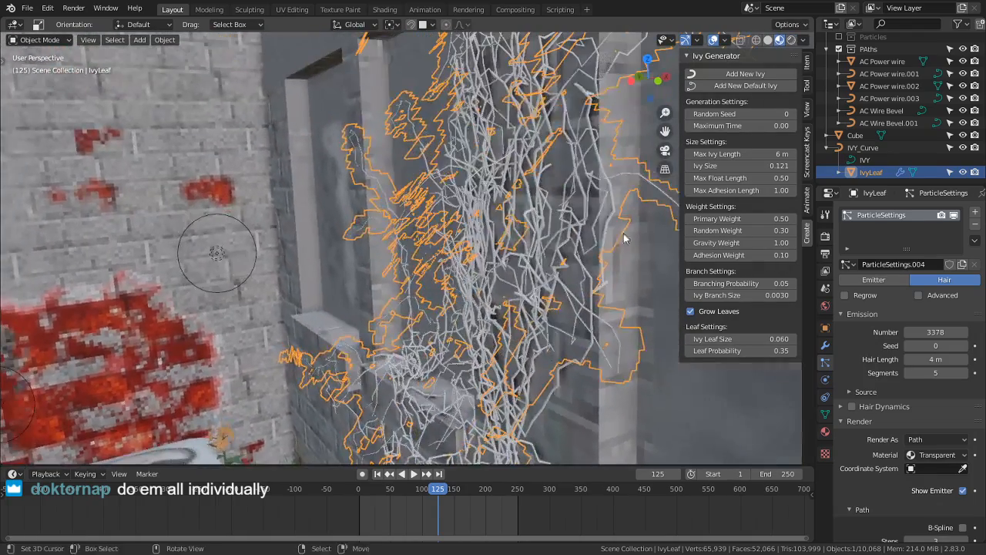
pyautogui.click(767, 40)
pyautogui.moveTo(501, 223)
pyautogui.mouseDown(button='middle')
pyautogui.moveTo(484, 202)
pyautogui.moveTo(484, 246)
pyautogui.moveTo(473, 235)
pyautogui.moveTo(489, 138)
pyautogui.moveTo(495, 242)
pyautogui.moveTo(543, 292)
pyautogui.moveTo(639, 255)
pyautogui.moveTo(665, 261)
pyautogui.moveTo(484, 283)
pyautogui.moveTo(393, 278)
pyautogui.moveTo(452, 282)
pyautogui.moveTo(469, 275)
pyautogui.moveTo(466, 264)
pyautogui.moveTo(462, 273)
pyautogui.moveTo(494, 271)
pyautogui.mouseUp(button='middle')
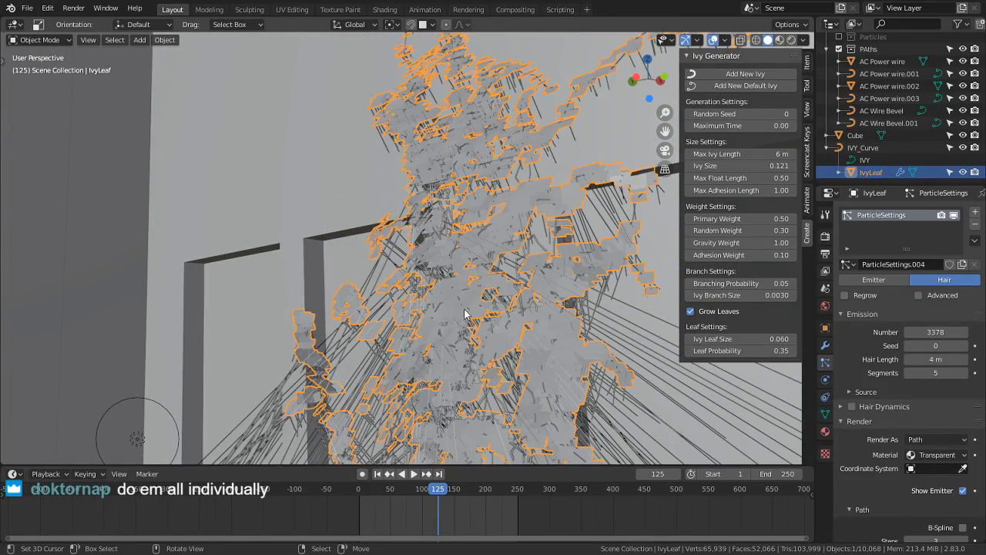
pyautogui.moveTo(515, 391); pyautogui.dragTo(356, 399, button='middle')
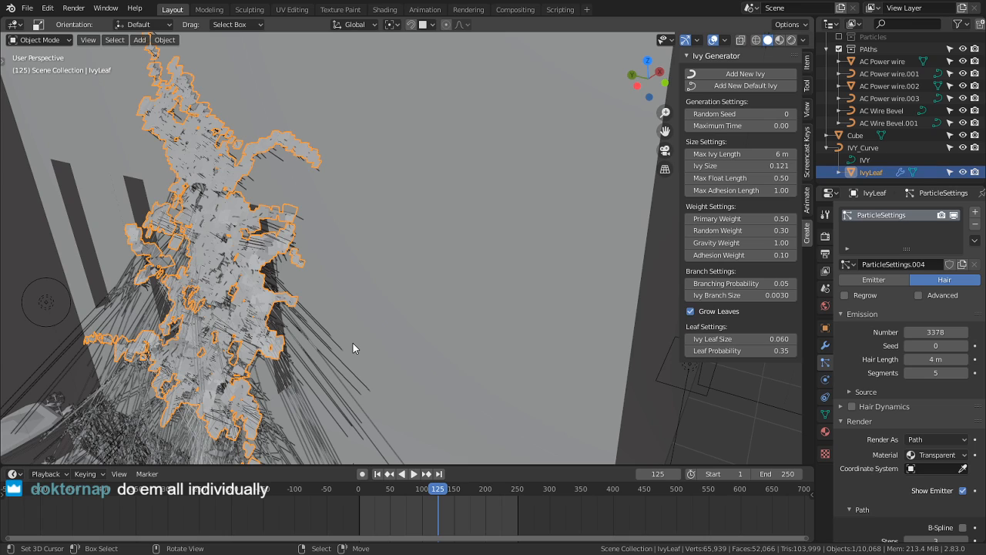
pyautogui.moveTo(541, 248); pyautogui.dragTo(460, 119, button='middle')
pyautogui.keyDown('shift'); pyautogui.moveTo(515, 262); pyautogui.dragTo(347, 54, button='middle'); pyautogui.keyUp('shift')
pyautogui.moveTo(569, 333); pyautogui.dragTo(493, 401, button='middle')
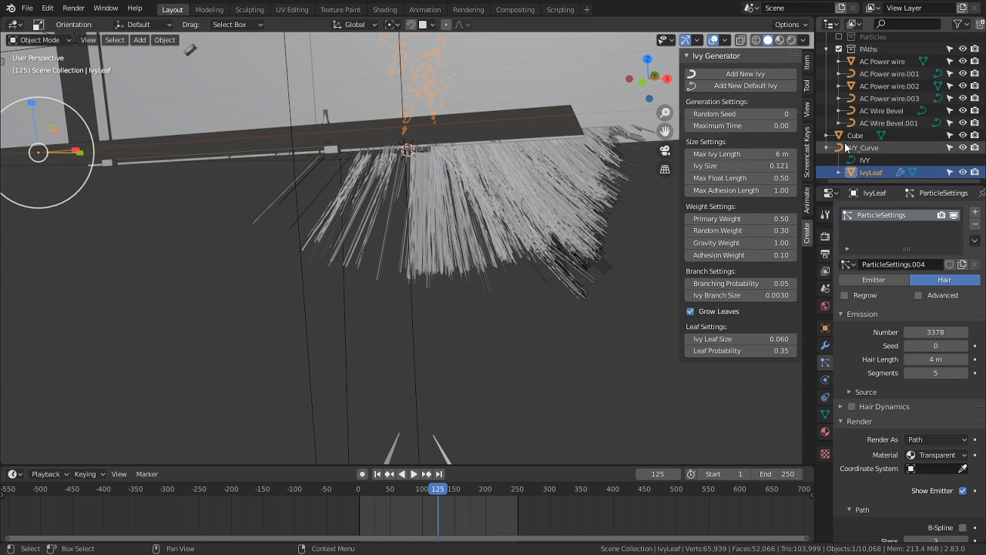
# Step: Collapse the IVY_Curve hierarchy, locate the Cube object in the scene and rename it Electric box
pyautogui.click(827, 147)
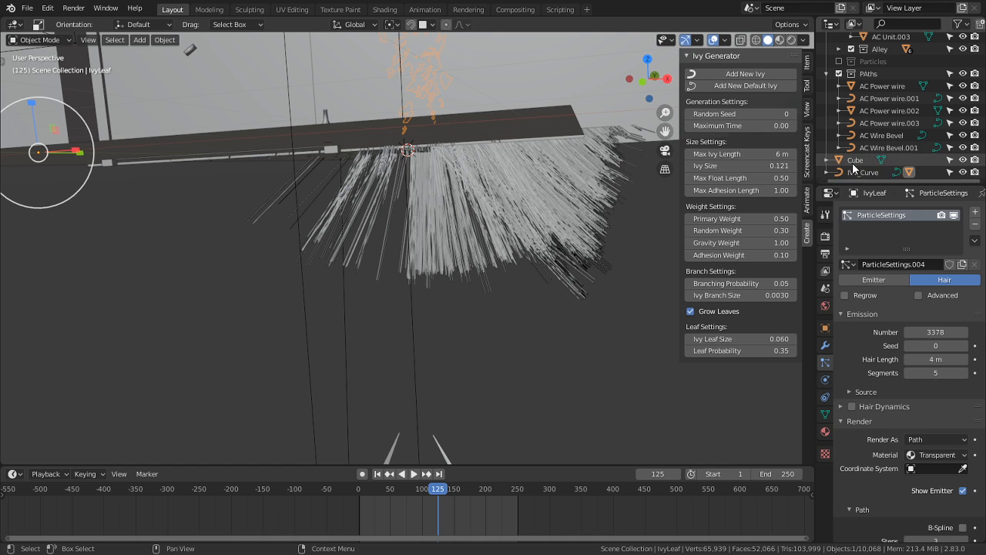
pyautogui.click(855, 159)
pyautogui.moveTo(436, 179); pyautogui.dragTo(323, 152, button='middle')
pyautogui.press('KP_Decimal')
pyautogui.scroll(-5, 323, 152)
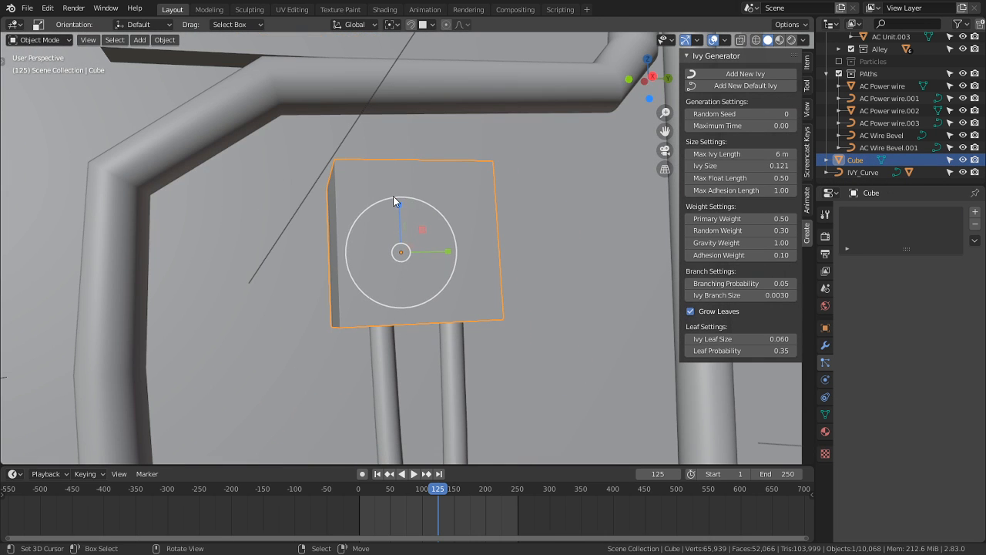
pyautogui.doubleClick(857, 159)
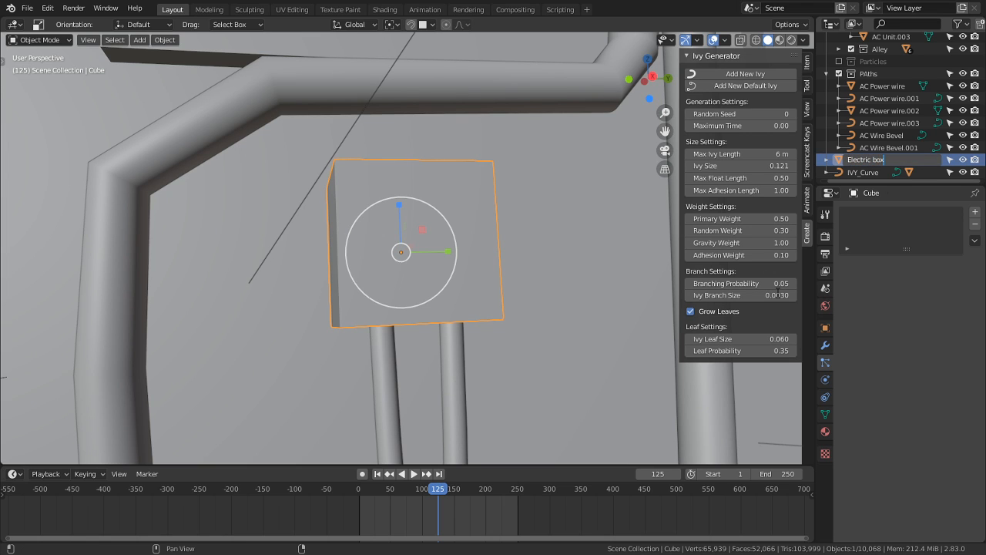
pyautogui.press('Return')
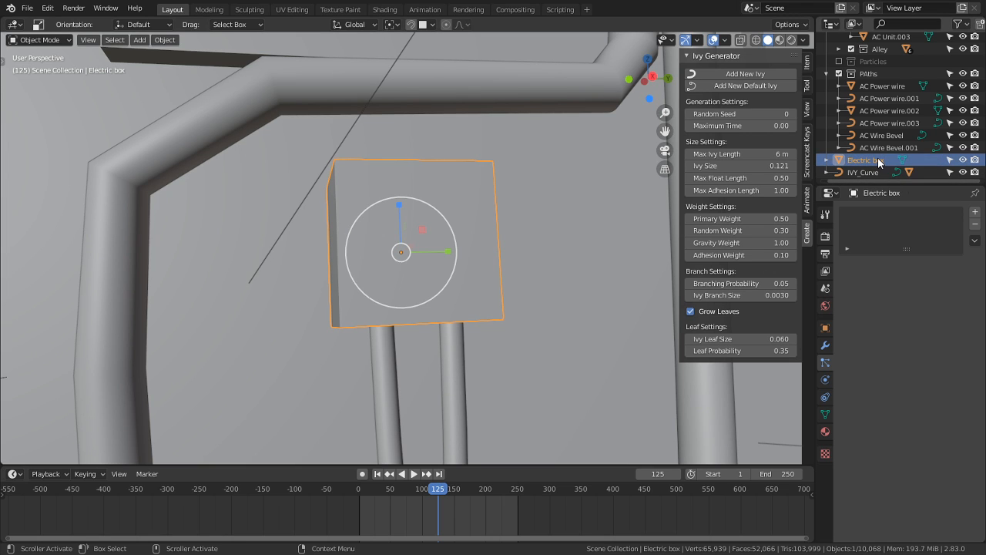
# Step: Move the Electric box object into the Alley collection
pyautogui.moveTo(877, 157); pyautogui.dragTo(872, 48)
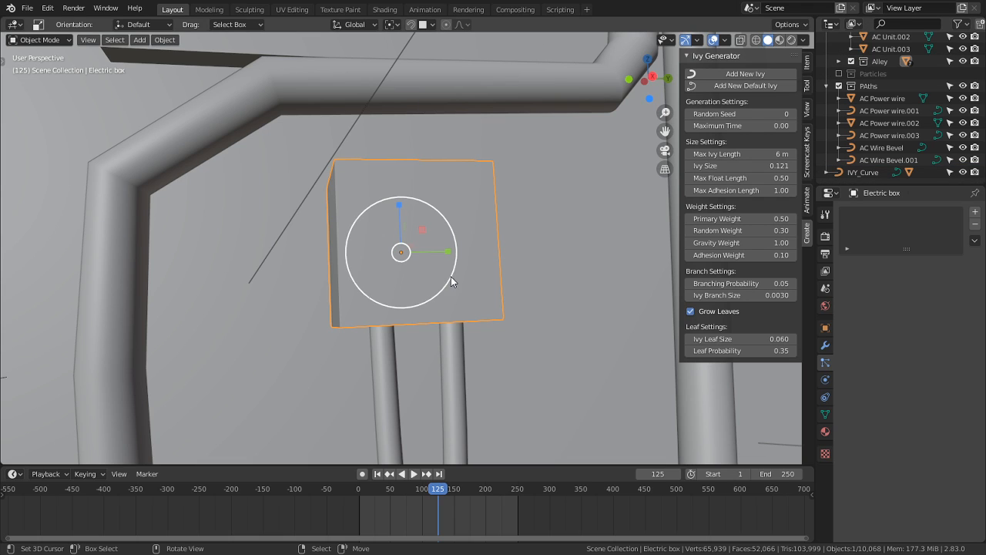
pyautogui.scroll(-3, 435, 300)
pyautogui.moveTo(446, 308); pyautogui.dragTo(412, 66, button='middle')
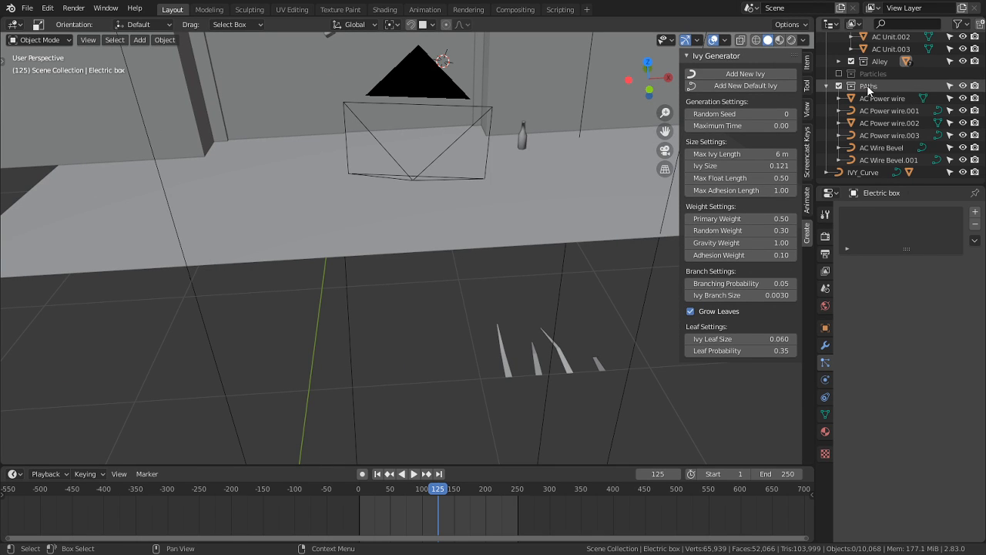
# Step: Collapse the PAths and Flower collections and exclude the grass particle collection under Sources from the view layer
pyautogui.click(826, 86)
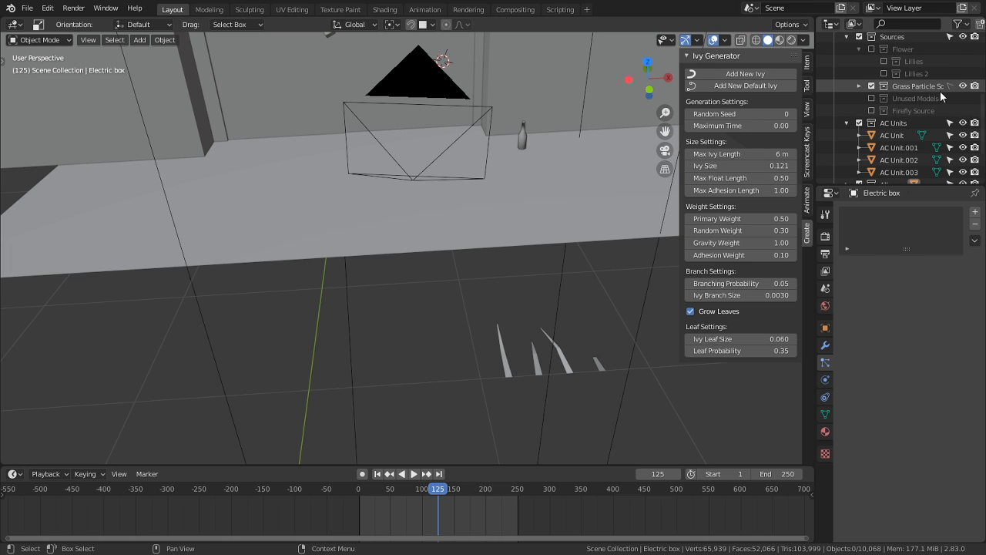
pyautogui.scroll(2, 917, 108)
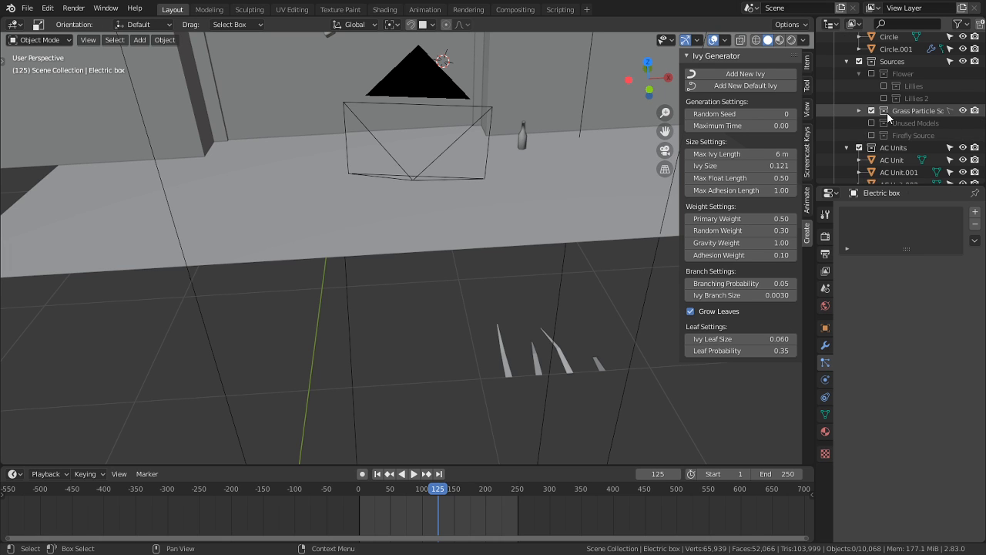
pyautogui.click(884, 63)
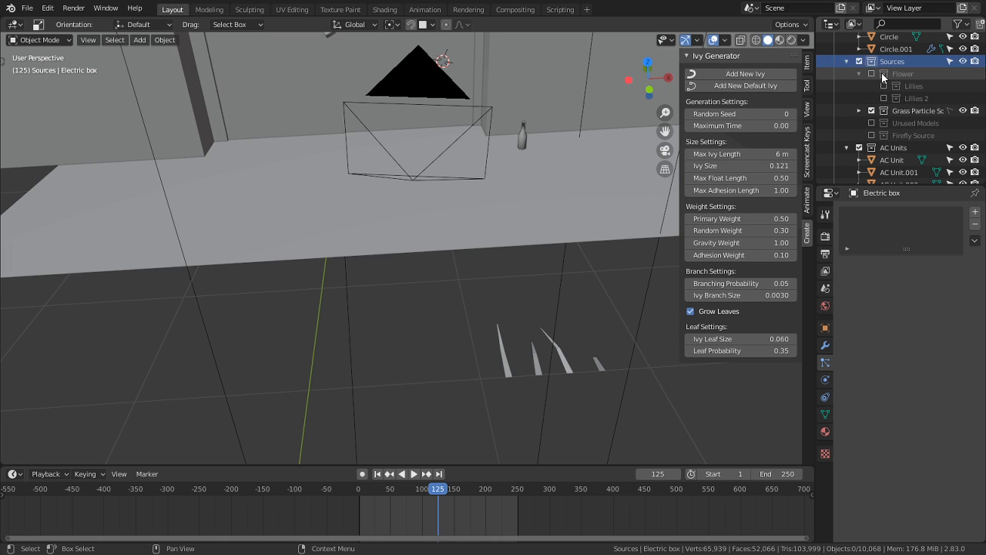
pyautogui.click(871, 111)
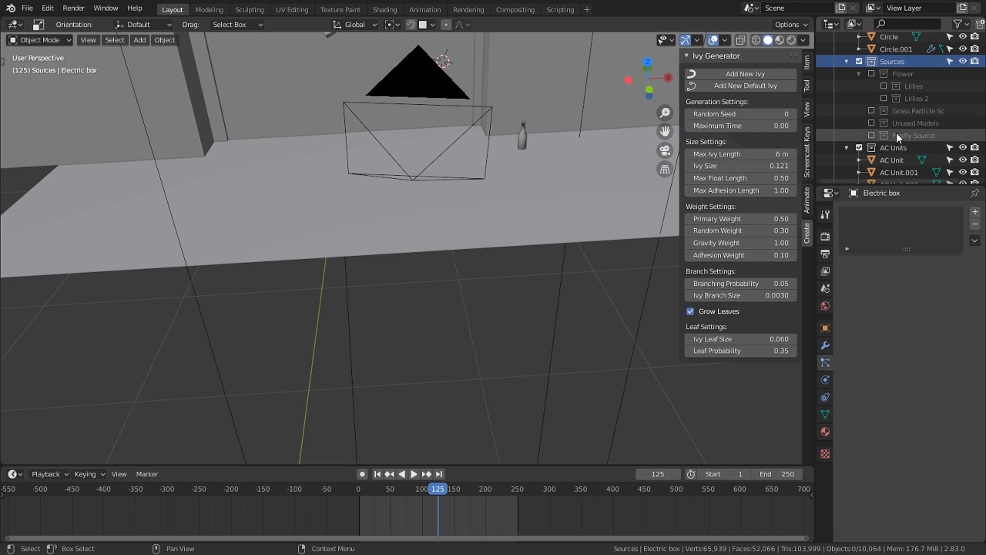
pyautogui.click(859, 74)
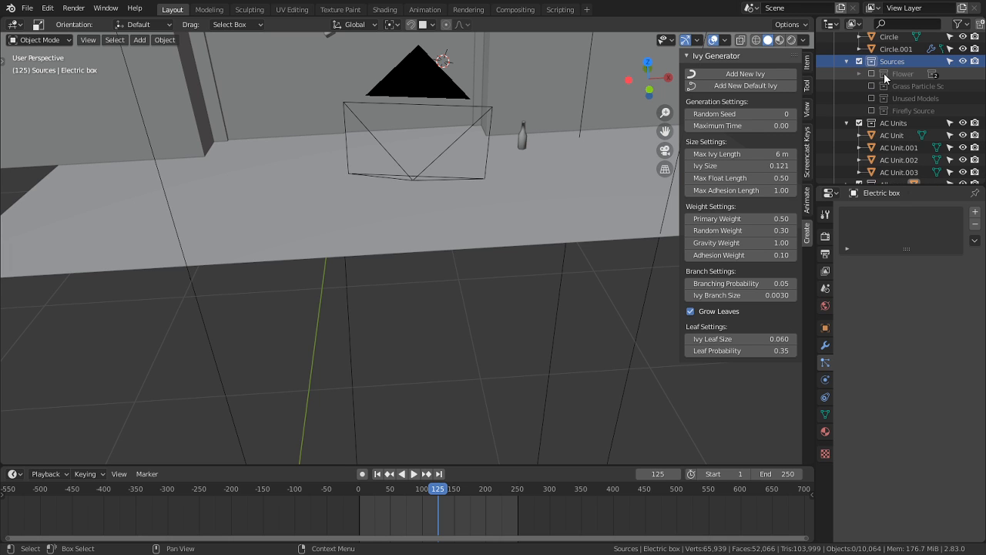
# Step: Create a new collection inside the Sources collection and name it Ivy Leaves
pyautogui.rightClick(901, 52)
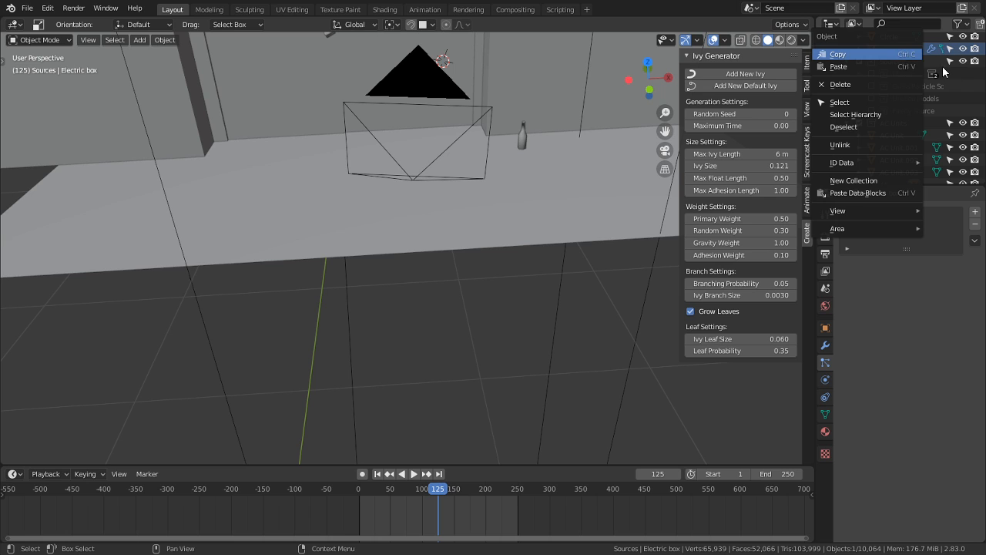
pyautogui.click(939, 65)
pyautogui.rightClick(900, 60)
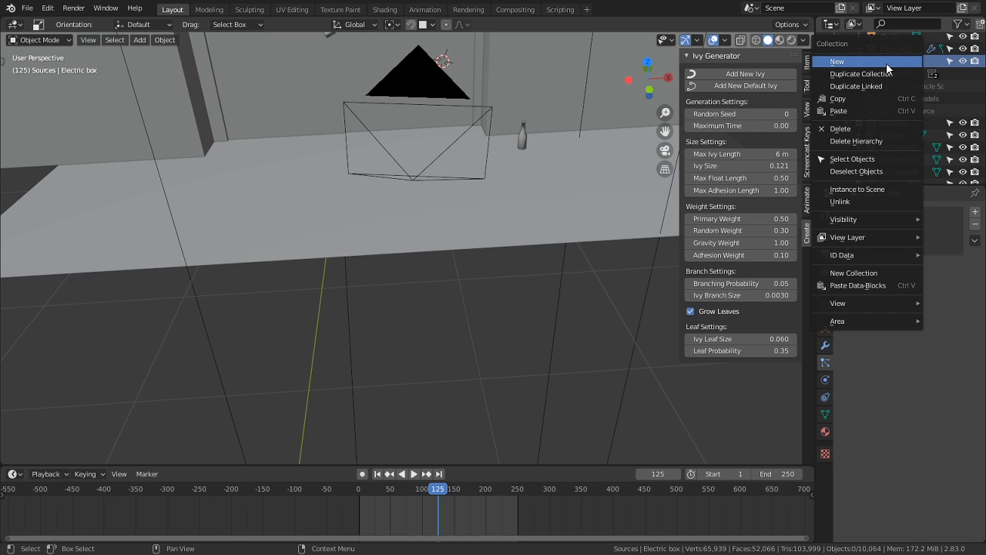
pyautogui.click(885, 63)
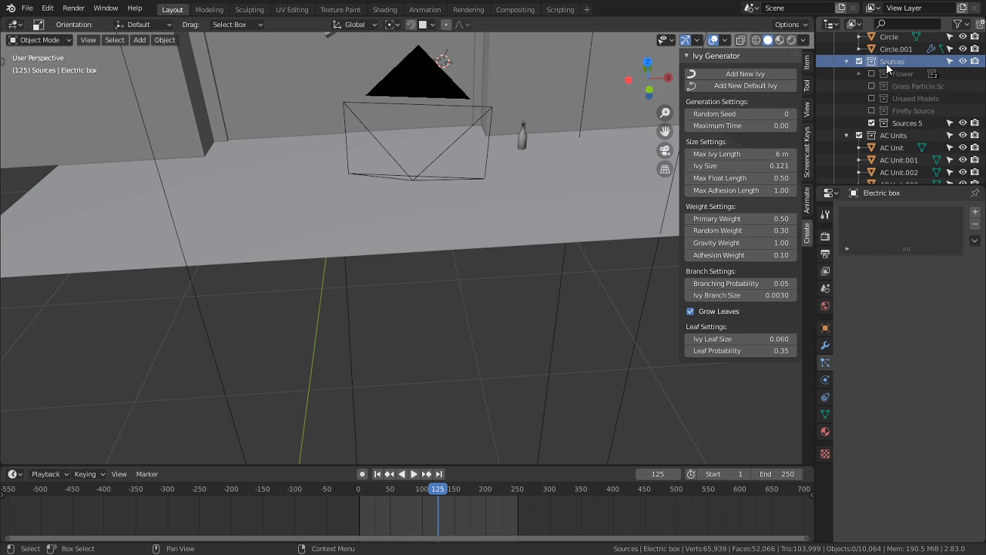
pyautogui.doubleClick(905, 123)
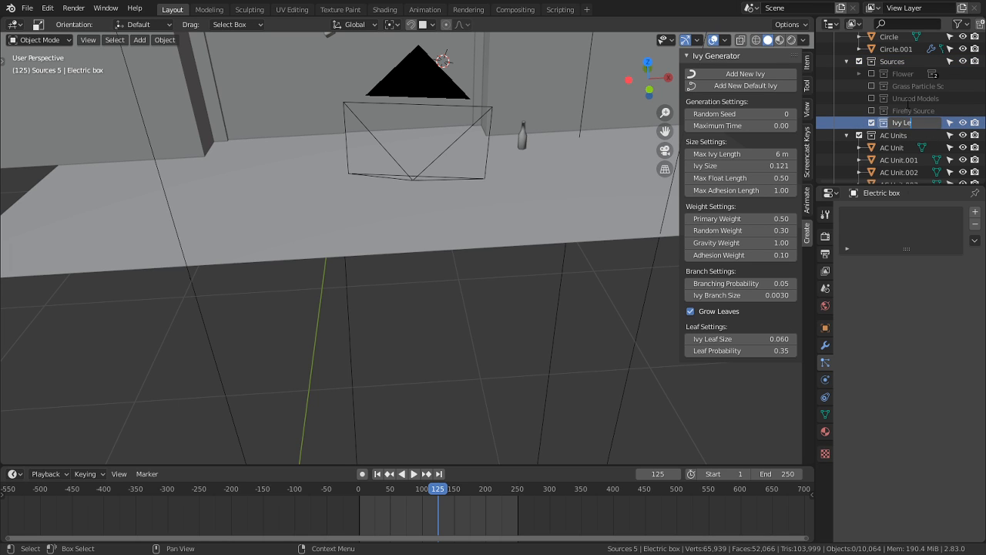
pyautogui.write('Ivy Leaves')
pyautogui.press('Return')
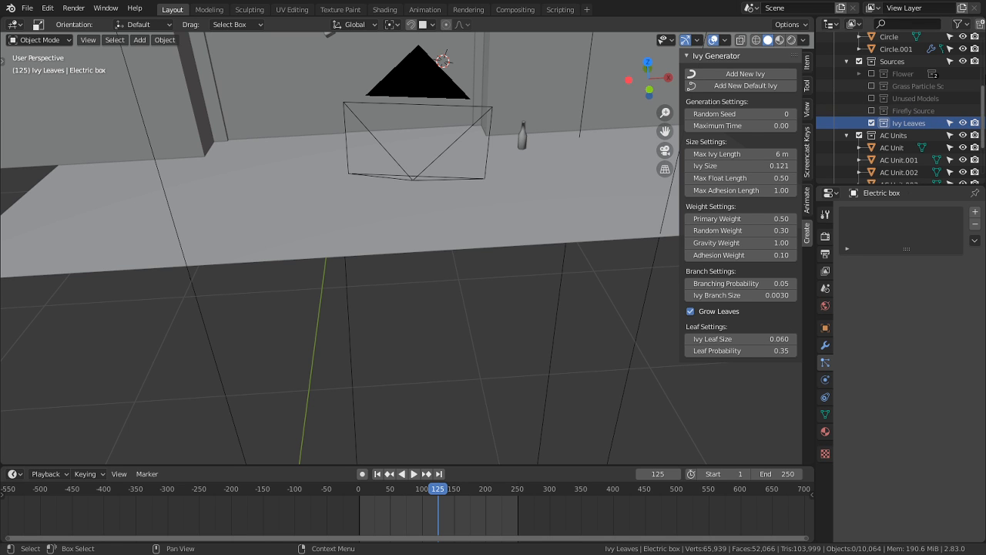
# Step: Select the IvyLeaf object on the wall and shorten its particle Hair Length to 0.147 m
pyautogui.moveTo(362, 376); pyautogui.dragTo(383, 309, button='middle')
pyautogui.moveTo(433, 337); pyautogui.dragTo(346, 291, button='middle')
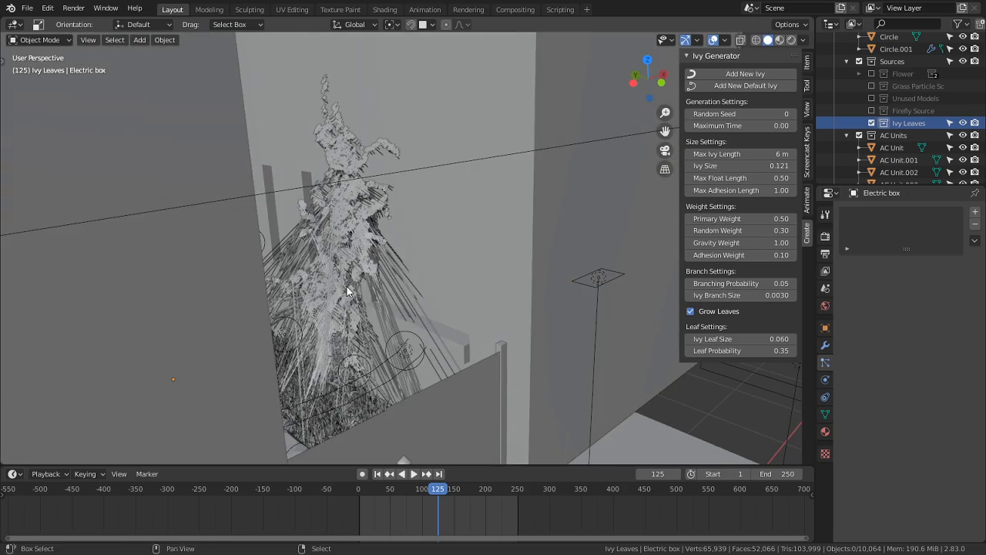
pyautogui.keyDown('alt'); pyautogui.middleClick(333, 200); pyautogui.keyUp('alt')
pyautogui.scroll(5, 354, 200)
pyautogui.scroll(3, 404, 222)
pyautogui.moveTo(408, 227); pyautogui.dragTo(454, 189, button='middle')
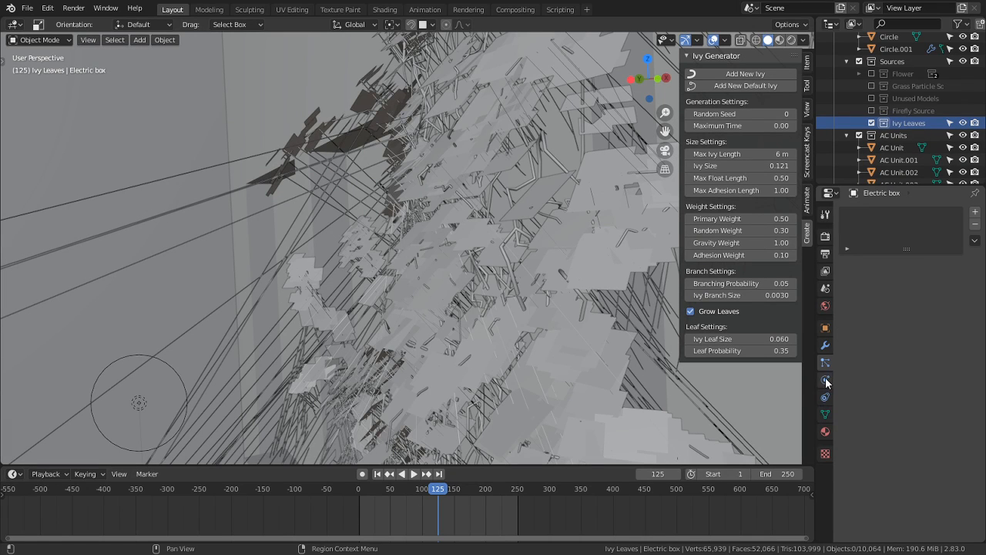
pyautogui.click(323, 155)
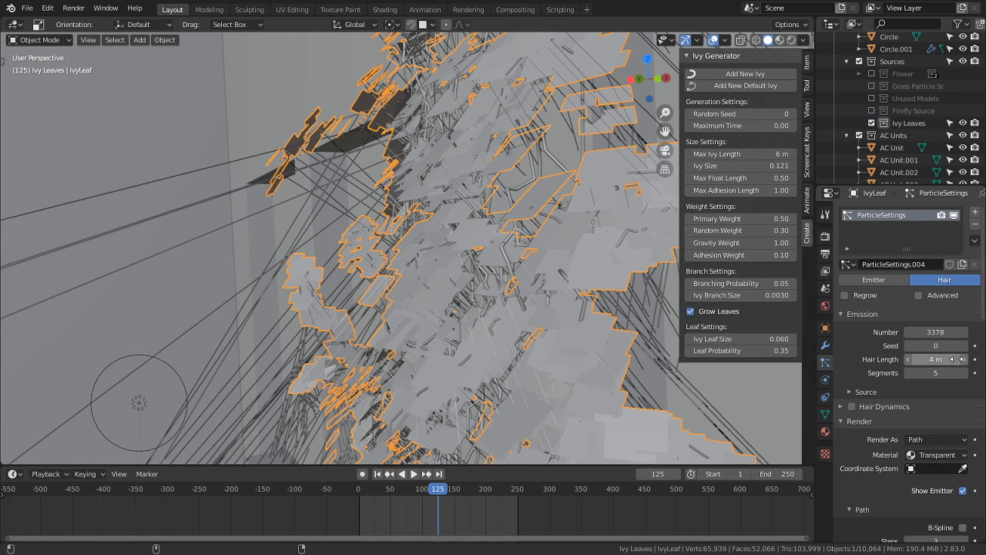
pyautogui.moveTo(935, 359); pyautogui.dragTo(906, 359)
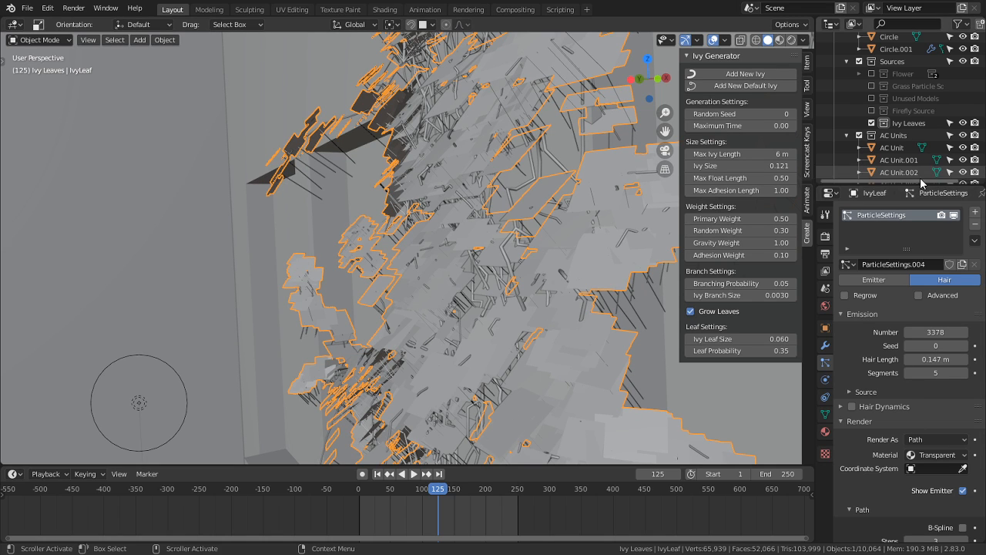
# Step: Render the IvyLeaf hair particles as a Collection, using Ivy Leaves as the instance collection
pyautogui.click(925, 443)
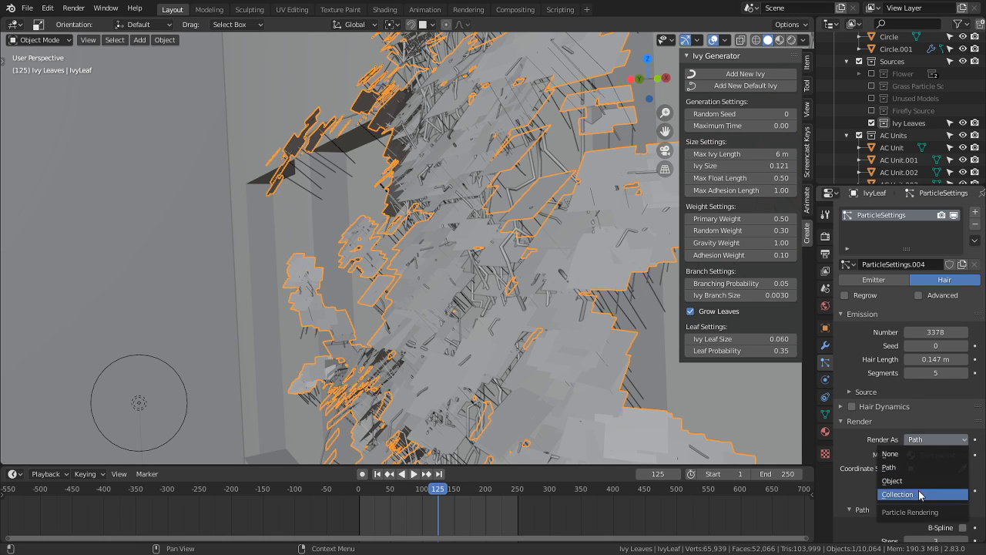
pyautogui.click(919, 494)
pyautogui.scroll(-3, 883, 154)
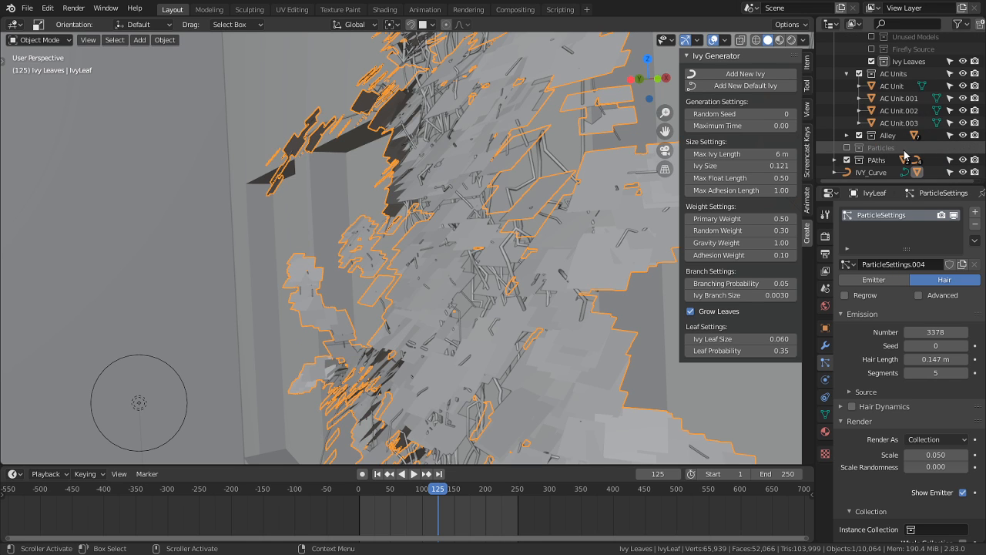
pyautogui.scroll(3, 905, 155)
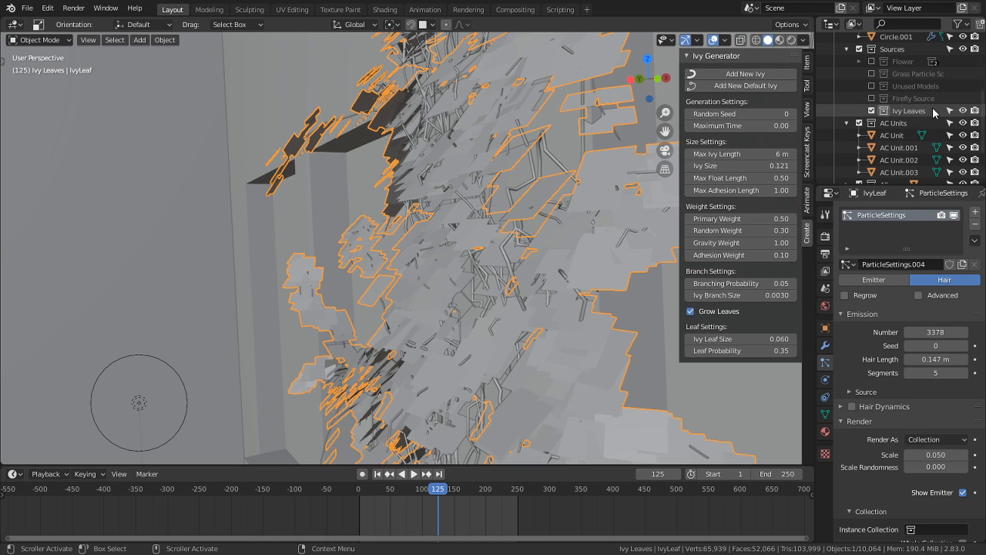
pyautogui.scroll(-3, 940, 432)
pyautogui.click(942, 429)
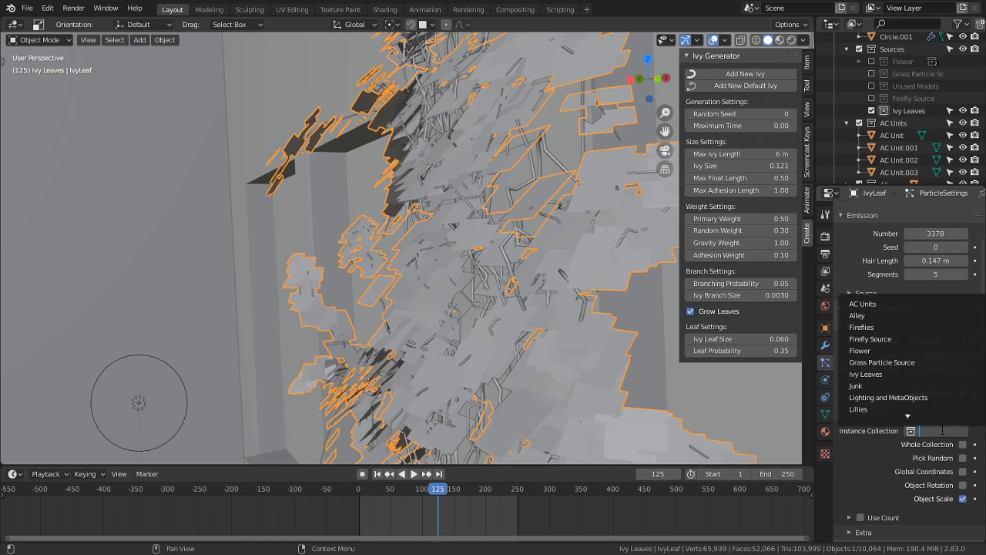
pyautogui.write('iv')
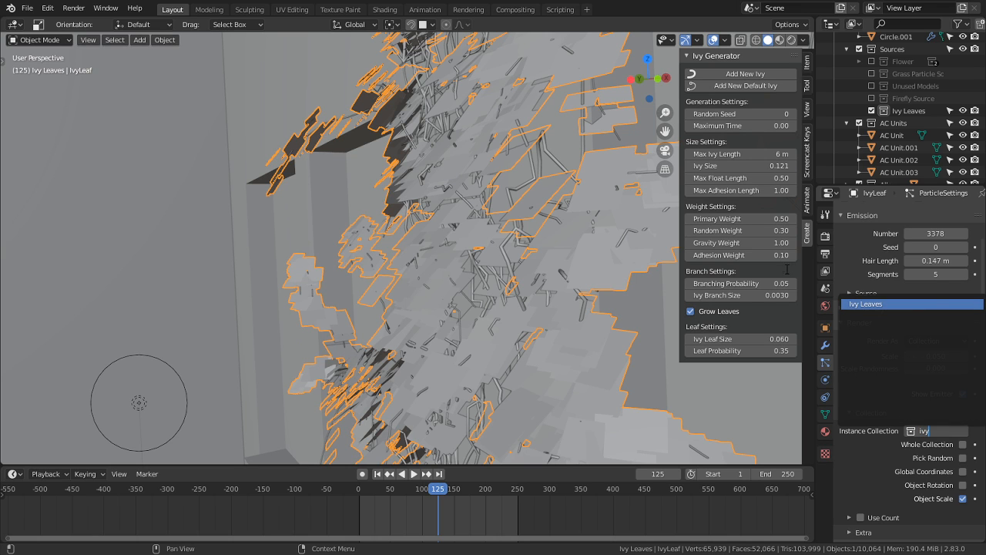
pyautogui.click(924, 304)
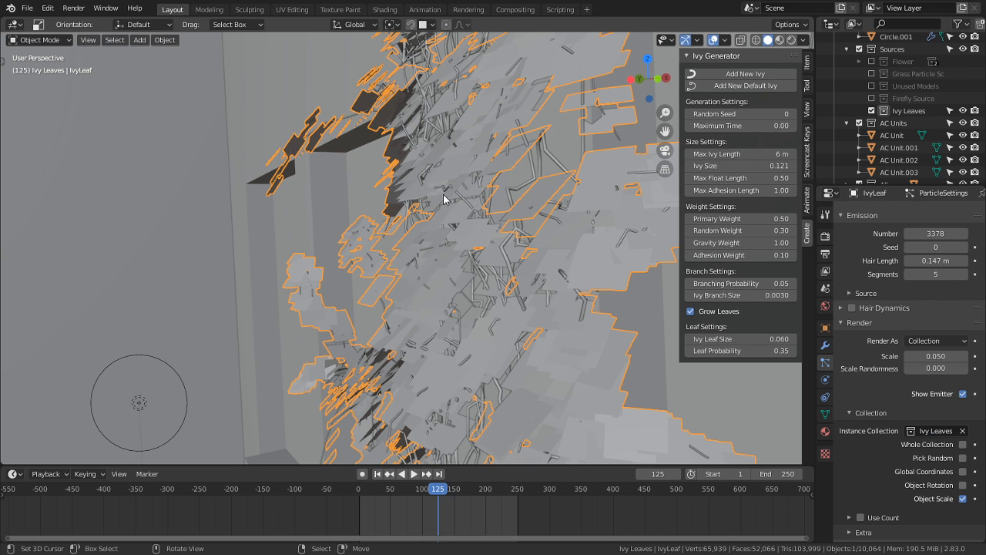
# Step: Snap the 3D cursor to the world origin and make Ivy Leaves the active collection
pyautogui.moveTo(550, 154); pyautogui.dragTo(534, 167, button='middle')
pyautogui.scroll(-6, 614, 220)
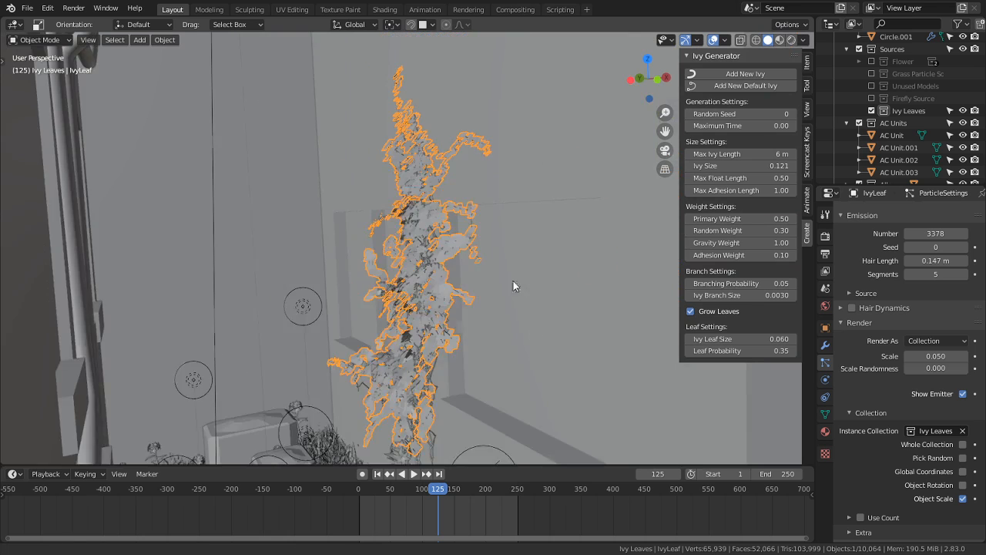
pyautogui.keyDown('shift'); pyautogui.moveTo(513, 283); pyautogui.dragTo(458, 200, button='middle'); pyautogui.keyUp('shift')
pyautogui.scroll(-3, 458, 200)
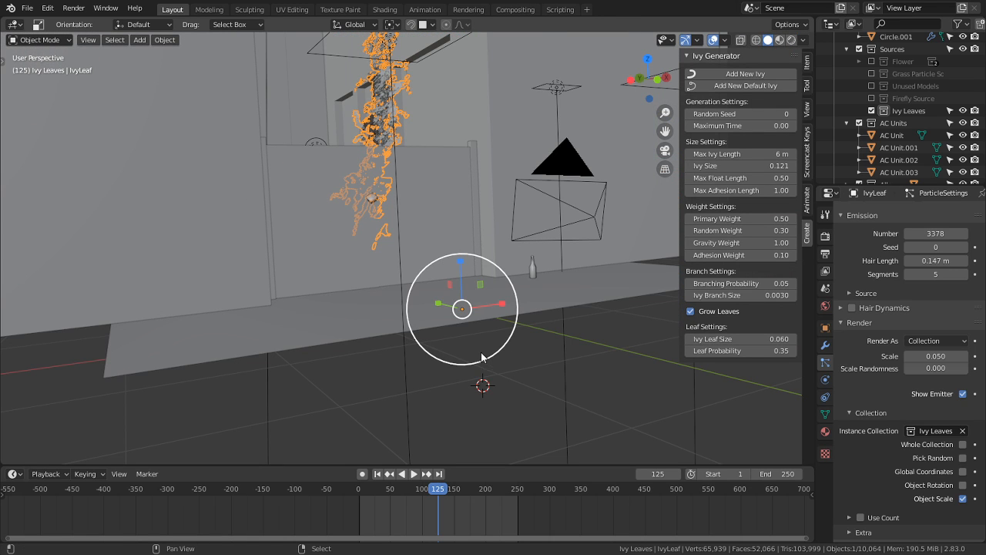
pyautogui.hotkey('shift', 's')
pyautogui.click(438, 397)
pyautogui.moveTo(439, 398); pyautogui.dragTo(500, 310, button='middle')
pyautogui.click(911, 110)
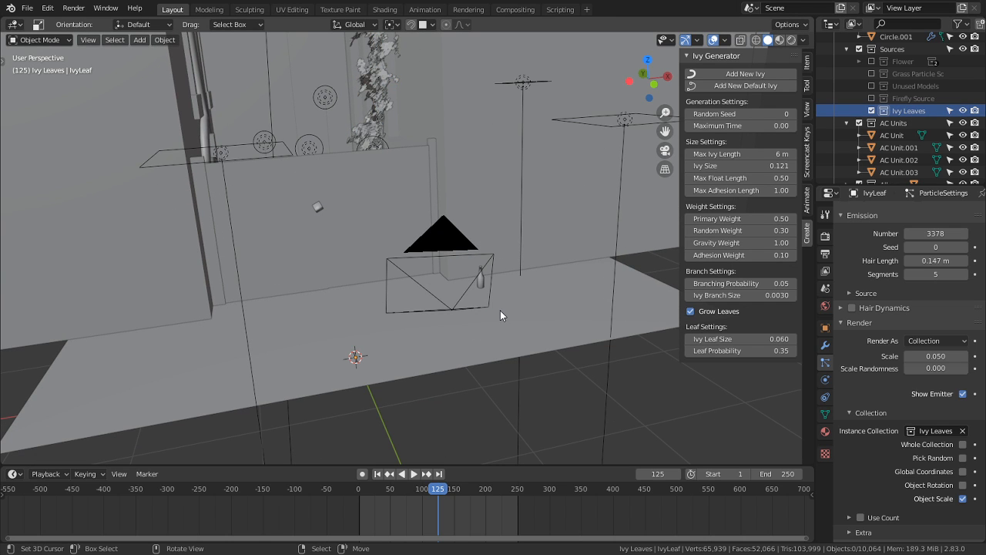
# Step: Add a plane to the Ivy Leaves collection, isolate it in local view and enter edit mode
pyautogui.keyDown('shift'); pyautogui.moveTo(534, 315); pyautogui.dragTo(532, 272, button='middle'); pyautogui.keyUp('shift')
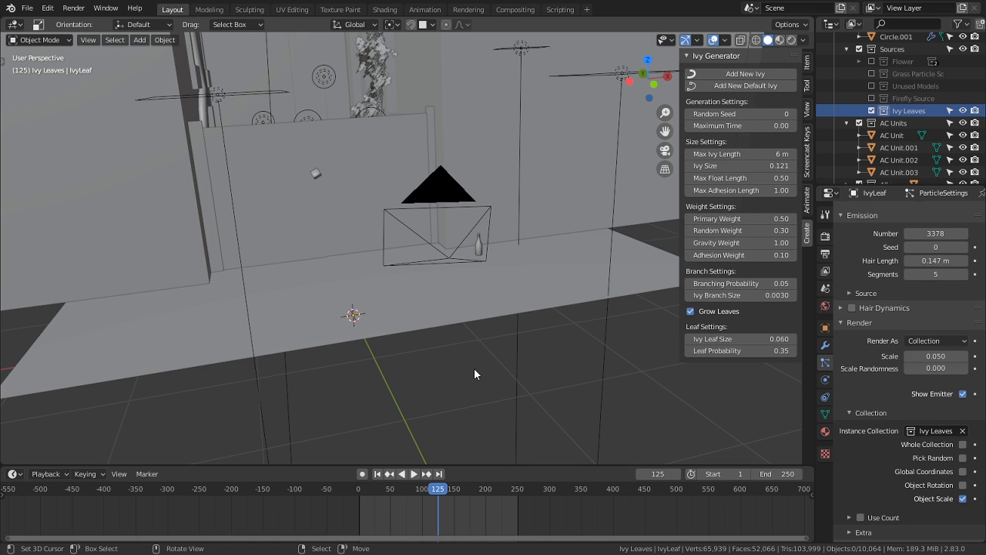
pyautogui.hotkey('shift', 'a')
pyautogui.moveTo(483, 315)
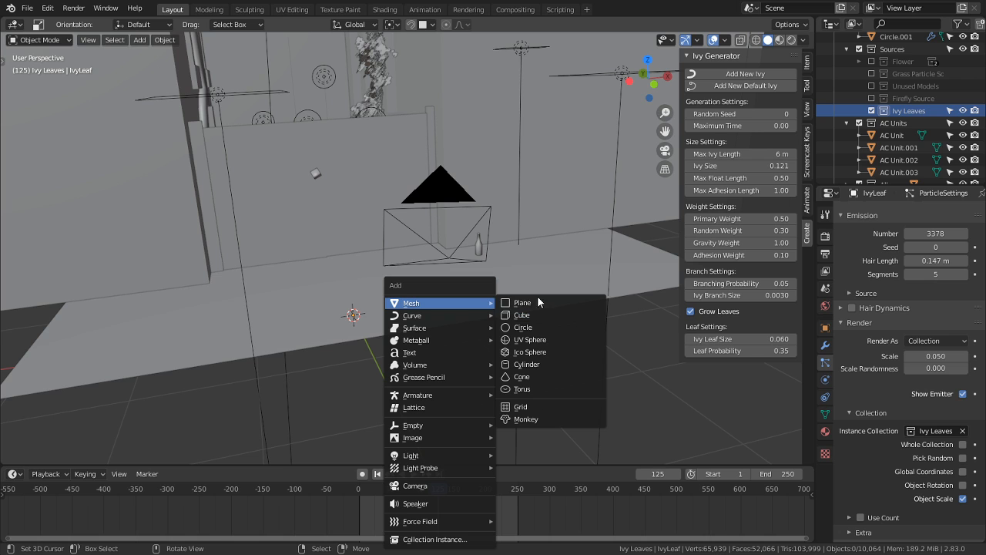
pyautogui.click(539, 302)
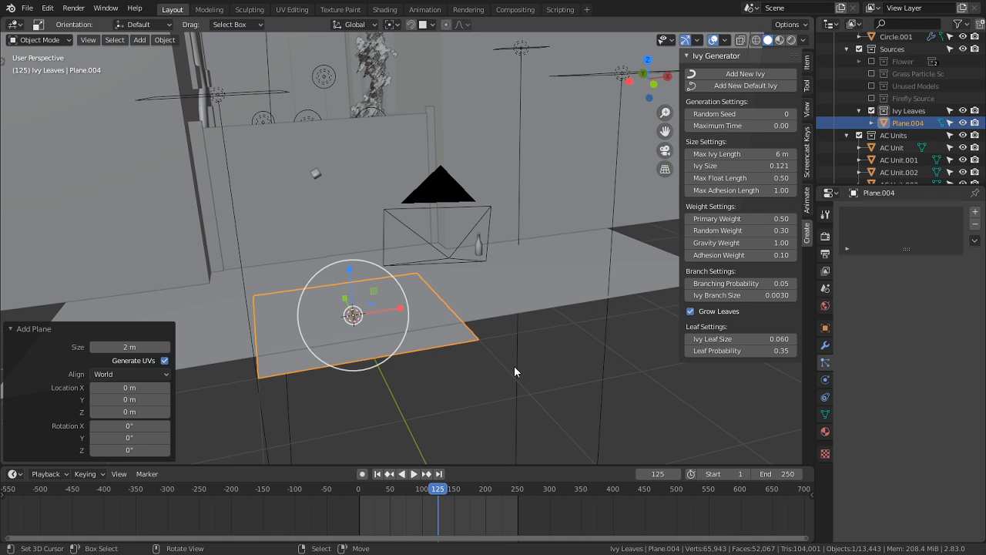
pyautogui.press('KP_Divide')
pyautogui.press('Tab')
pyautogui.moveTo(547, 223); pyautogui.dragTo(532, 261, button='middle')
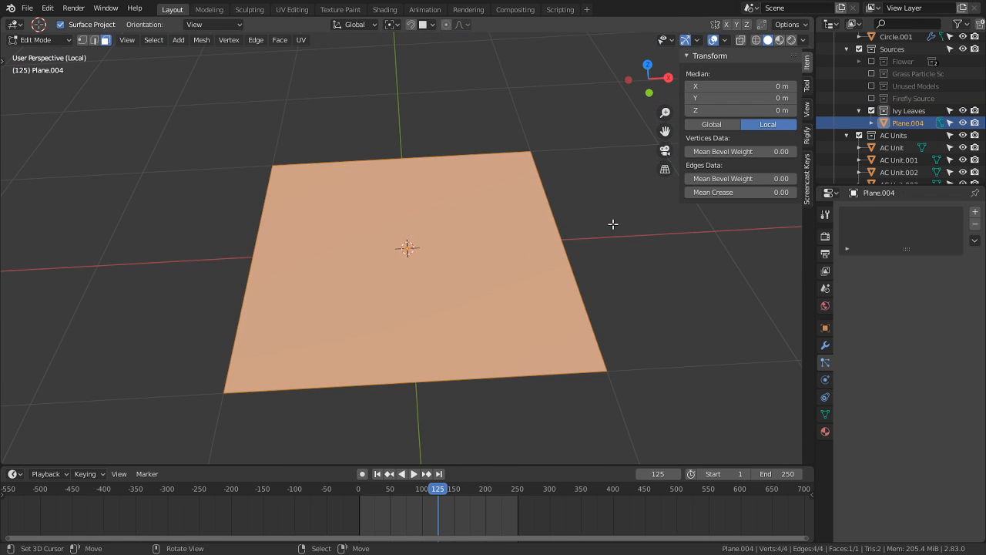
# Step: Scale the plane's mesh to about 0.38 along X and about 0.67 along Y to form a narrow rectangle
pyautogui.press('s')
pyautogui.press('x')
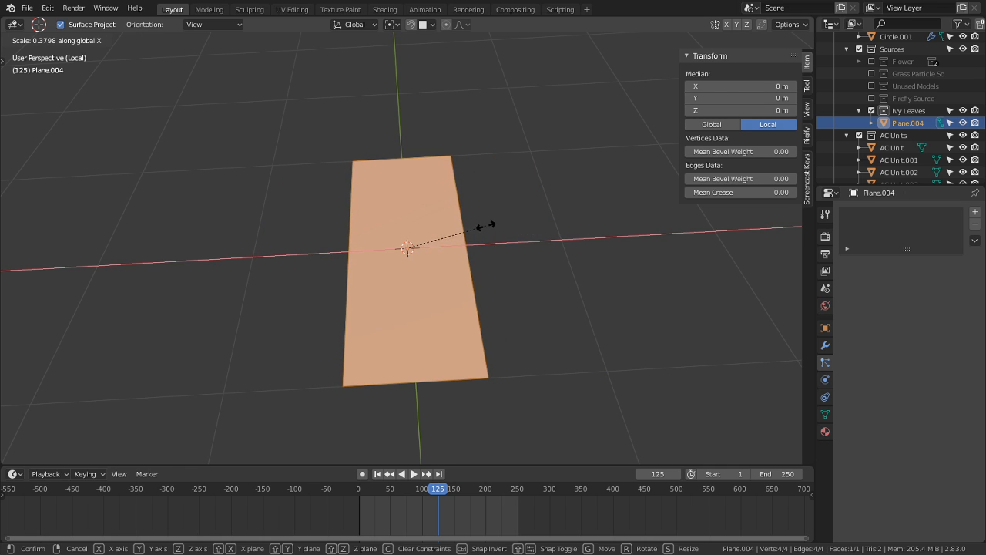
pyautogui.click(486, 225)
pyautogui.press('s')
pyautogui.press('z')
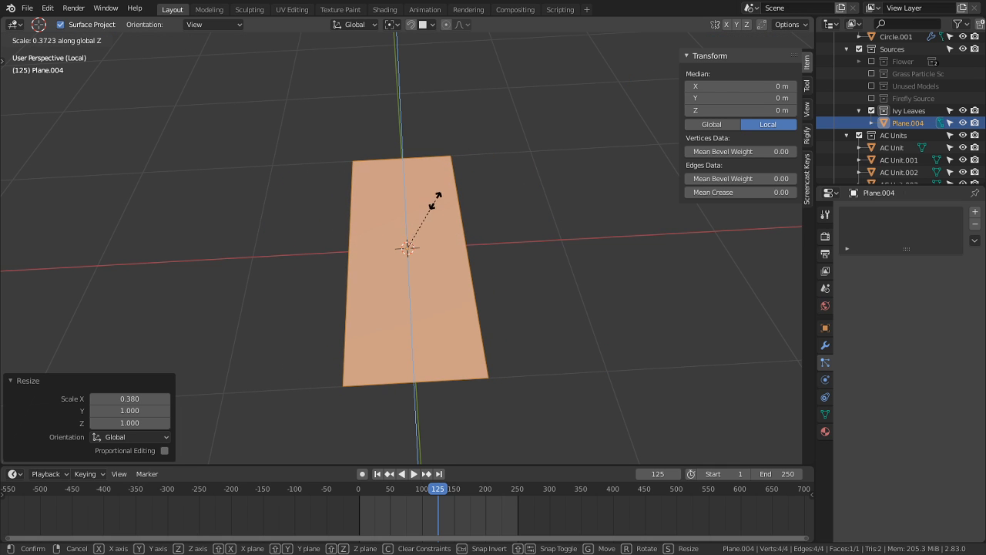
pyautogui.press('y')
pyautogui.click(425, 151)
pyautogui.press('Tab')
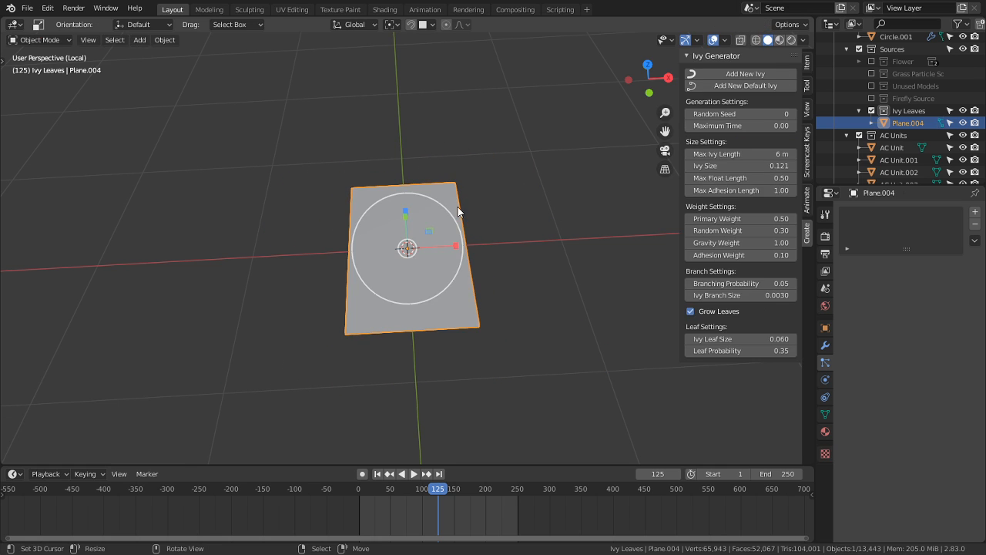
# Step: Subdivide the rectangle once in edit mode to split it into four faces
pyautogui.press('Tab')
pyautogui.rightClick(503, 249)
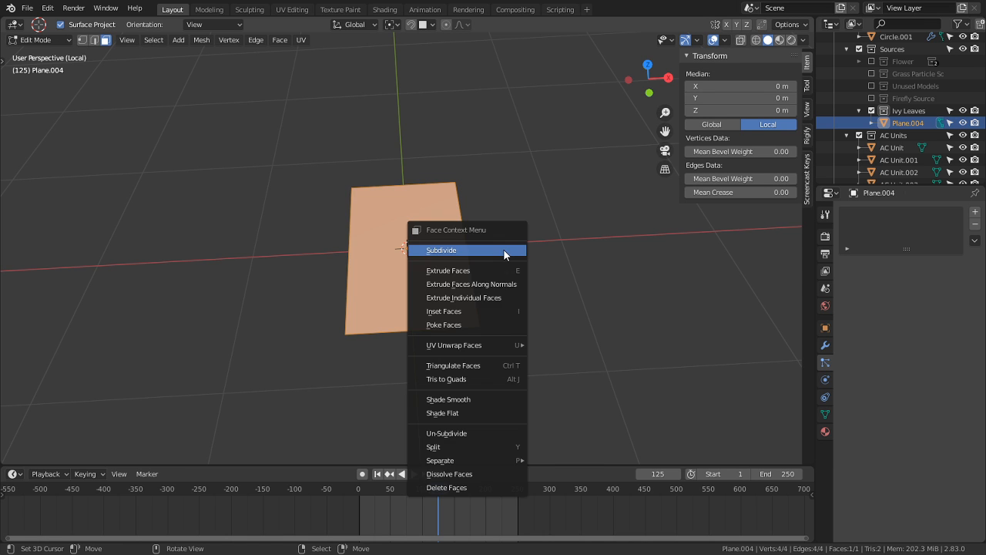
pyautogui.click(502, 249)
pyautogui.moveTo(502, 249); pyautogui.dragTo(402, 307, button='middle')
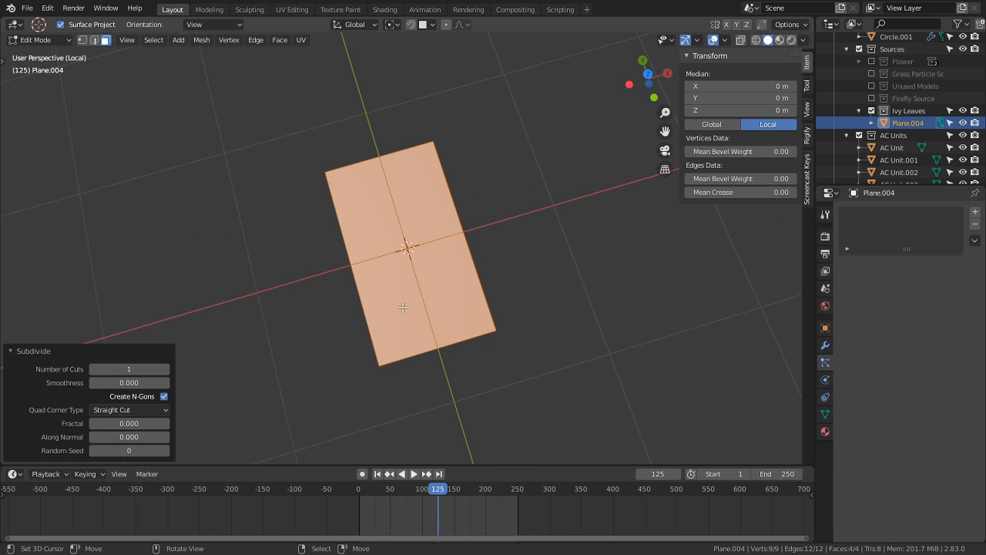
pyautogui.press('Tab')
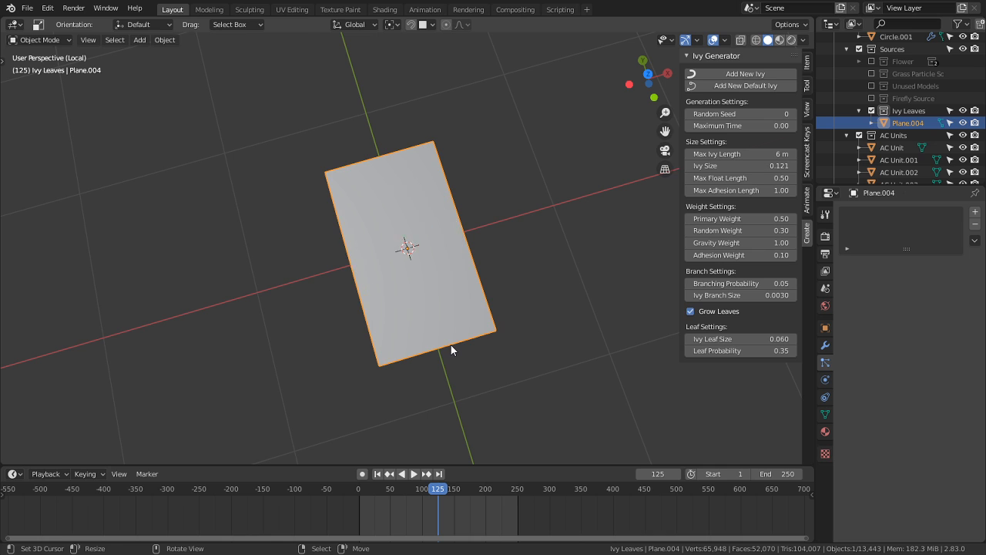
# Step: In top view, move the middle vertex of the lower edge inward along Y to cut a V-shaped notch
pyautogui.press('Tab')
pyautogui.rightClick(447, 340)
pyautogui.press('1')
pyautogui.rightClick(445, 343)
pyautogui.moveTo(446, 342); pyautogui.dragTo(486, 367, button='middle')
pyautogui.scroll(3, 486, 368)
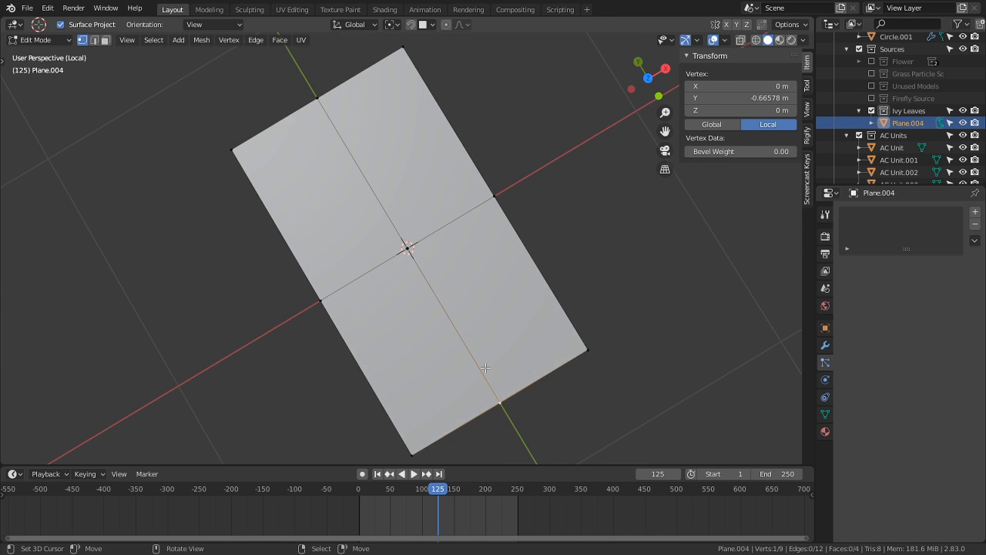
pyautogui.press('KP_7')
pyautogui.press('g')
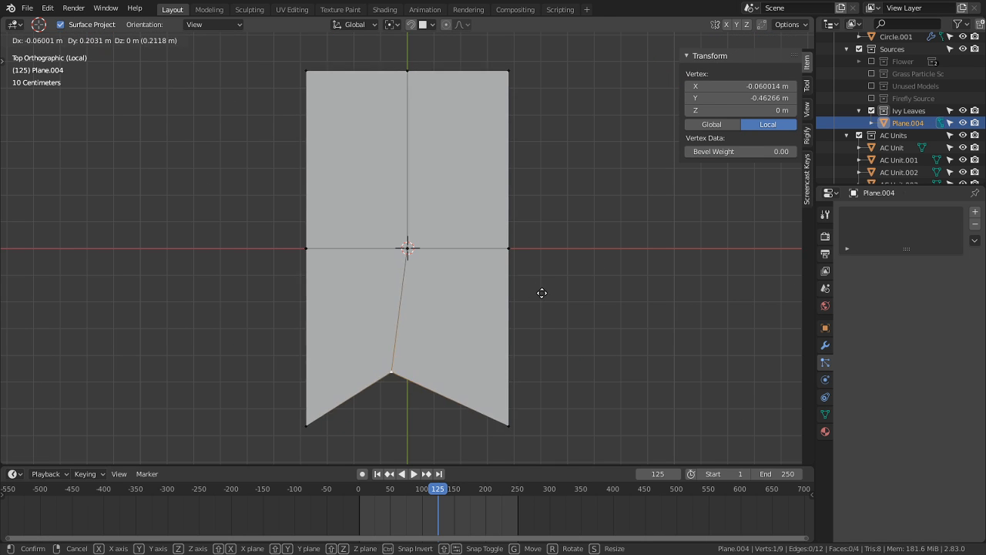
pyautogui.press('y')
pyautogui.click(572, 231)
# Step: Lower the two upper corner vertices along Y to about 0.22 m and scale them together to about 0.726
pyautogui.hotkey('alt', 'a')
pyautogui.rightClick(525, 67)
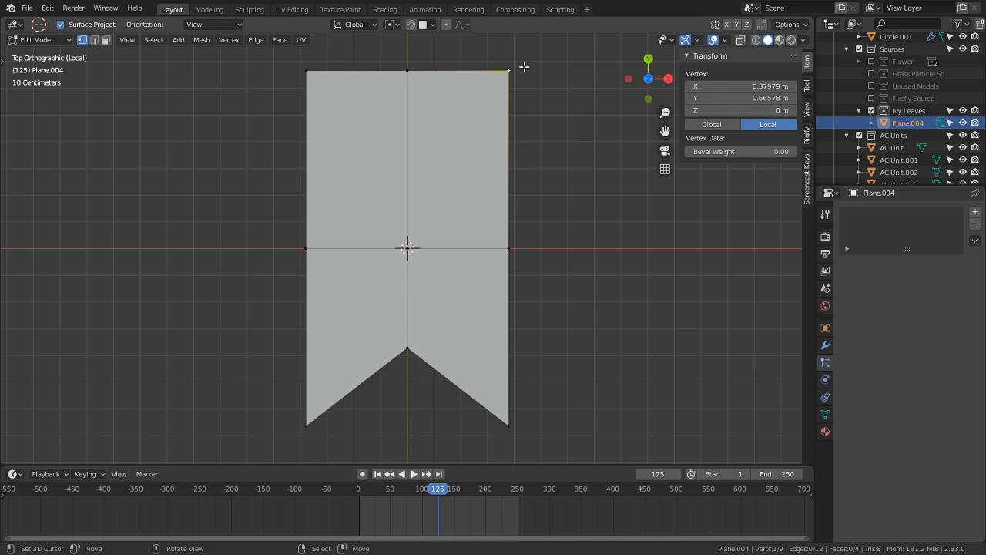
pyautogui.keyDown('shift'); pyautogui.rightClick(324, 74); pyautogui.keyUp('shift')
pyautogui.press('h')
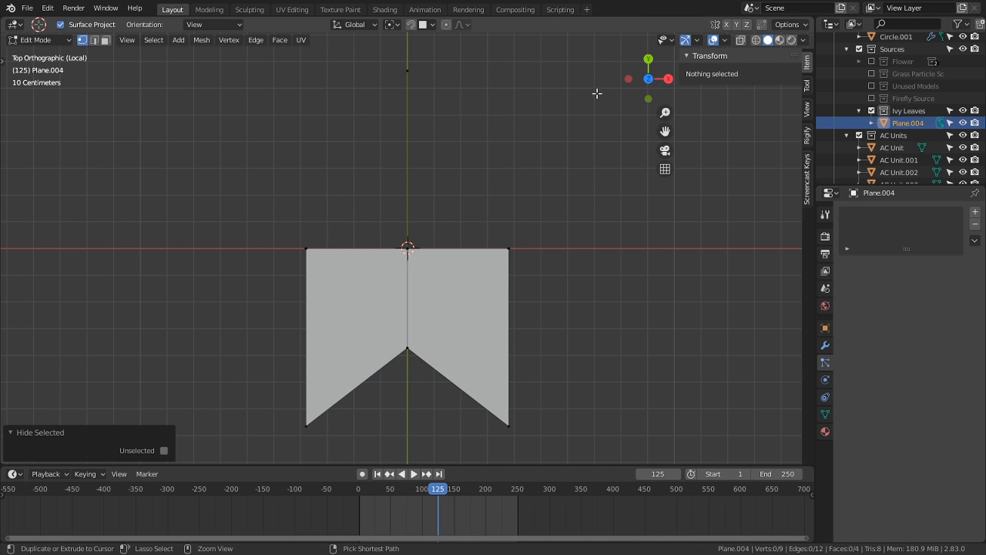
pyautogui.hotkey('alt', 'h')
pyautogui.press('g')
pyautogui.press('z')
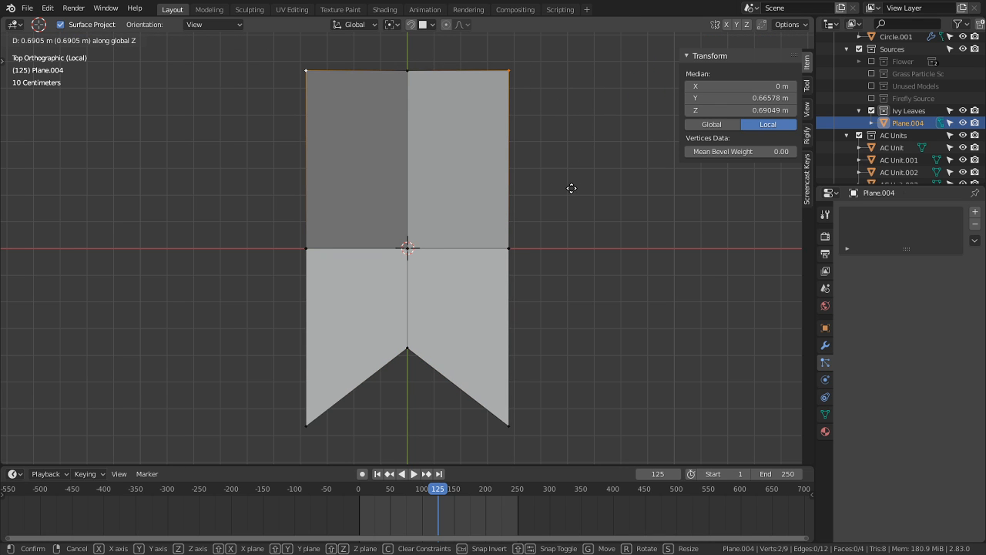
pyautogui.press('y')
pyautogui.click(569, 196)
pyautogui.press('s')
pyautogui.click(552, 196)
# Step: Raise the two upper side vertices about 0.18 m along Y to round off the leaf tip
pyautogui.press('g')
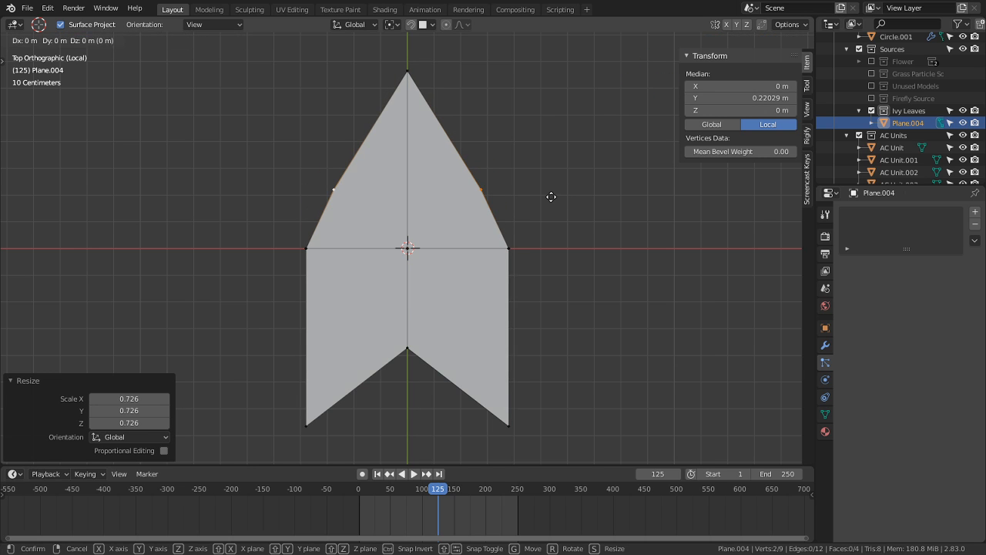
pyautogui.press('z')
pyautogui.press('y')
pyautogui.click(548, 150)
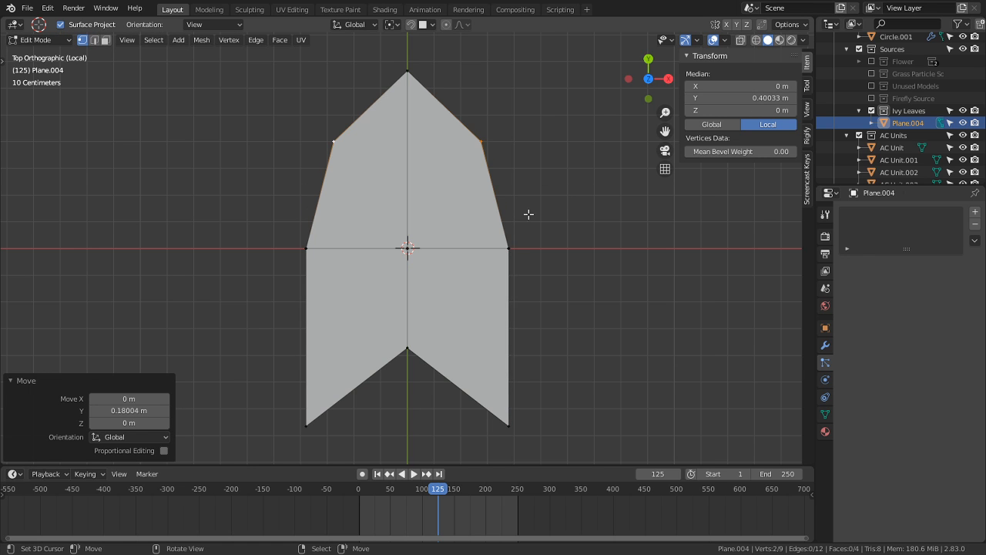
# Step: Widen the middle of the leaf by scaling its two outer side vertices apart to about 1.128
pyautogui.hotkey('alt', 'a')
pyautogui.rightClick(512, 256)
pyautogui.keyDown('shift'); pyautogui.rightClick(307, 248); pyautogui.keyUp('shift')
pyautogui.press('s')
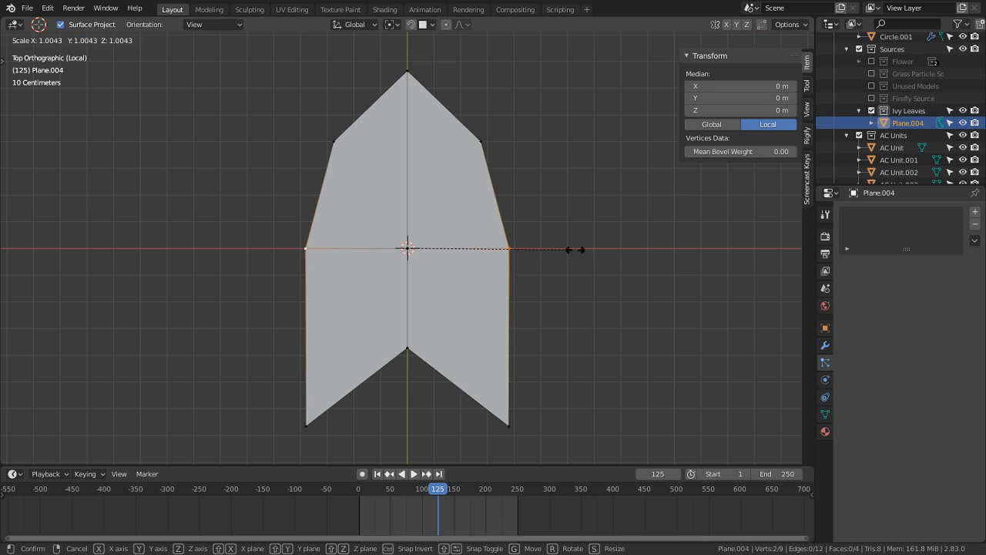
pyautogui.click(531, 248)
# Step: Lower the centre and notch vertices about 0.055 m along Z to crease the leaf's midline
pyautogui.moveTo(319, 290); pyautogui.dragTo(378, 223, button='middle')
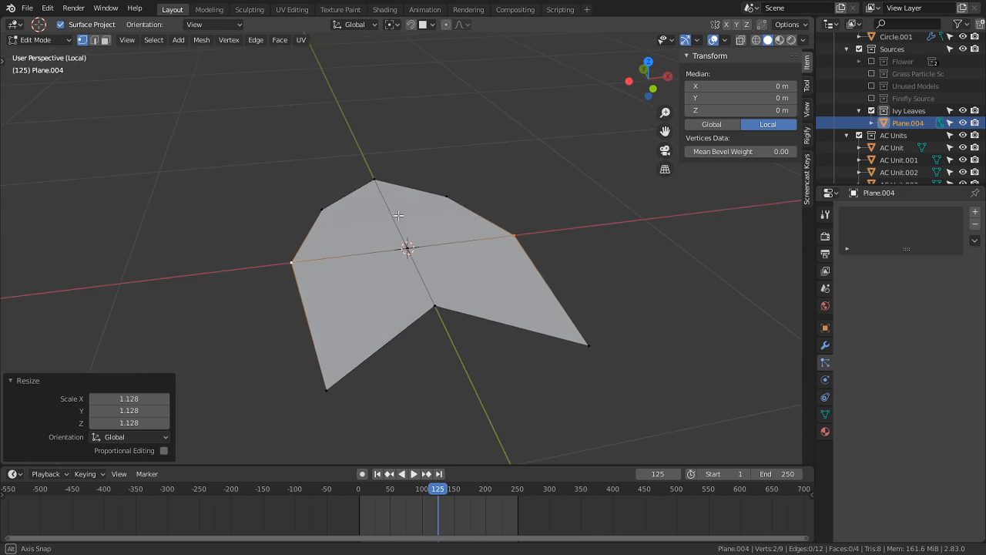
pyautogui.rightClick(388, 232)
pyautogui.keyDown('shift'); pyautogui.rightClick(434, 296); pyautogui.keyUp('shift')
pyautogui.press('g')
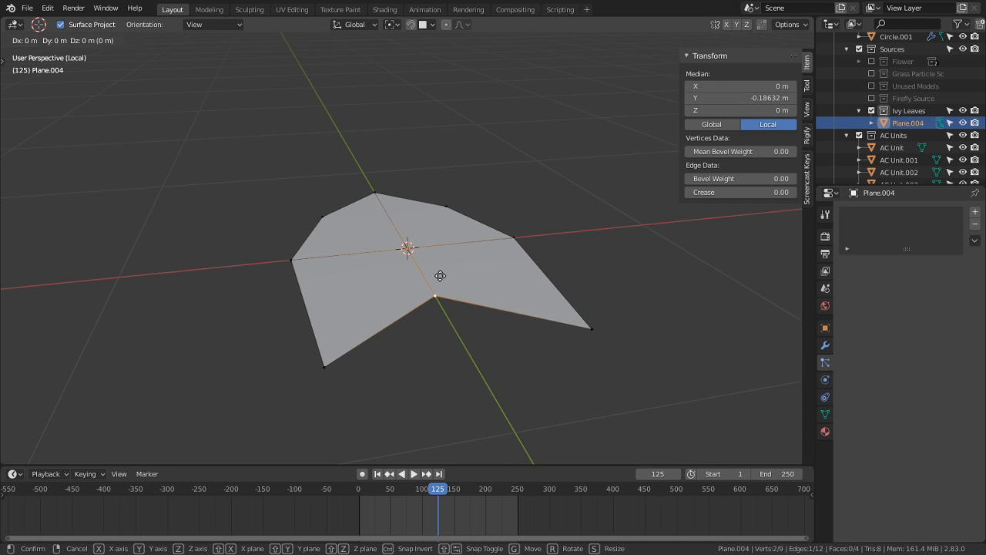
pyautogui.press('z')
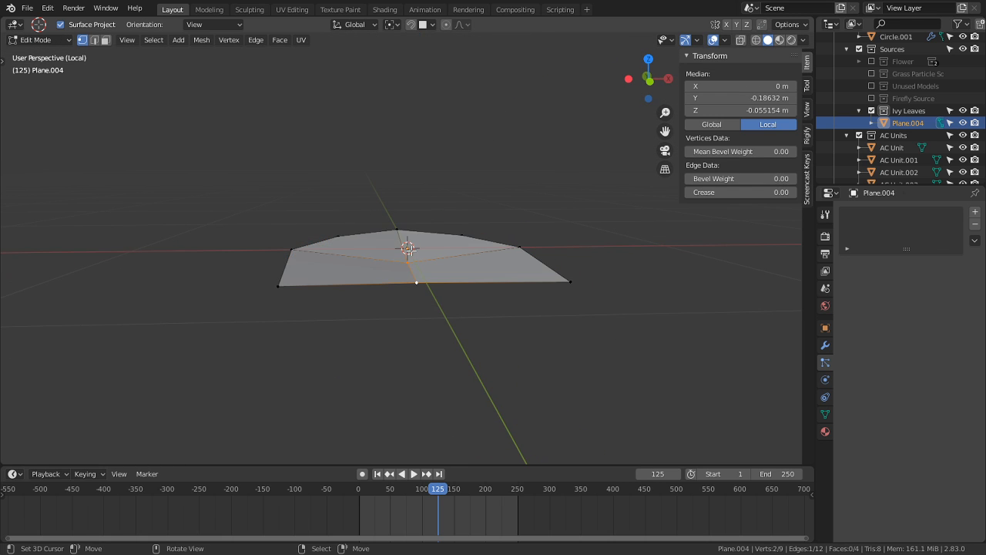
# Step: Lower the leaf's tip vertex about 0.118 m along Z and return to object mode
pyautogui.moveTo(454, 192); pyautogui.dragTo(532, 262, button='middle')
pyautogui.press('g')
pyautogui.press('z')
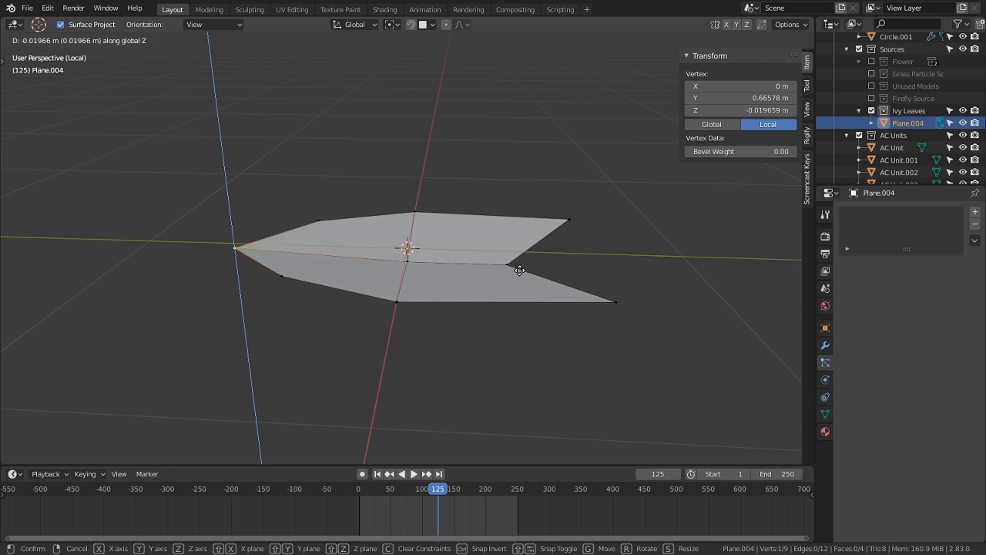
pyautogui.click(506, 293)
pyautogui.moveTo(506, 293); pyautogui.dragTo(409, 352, button='middle')
pyautogui.press('Tab')
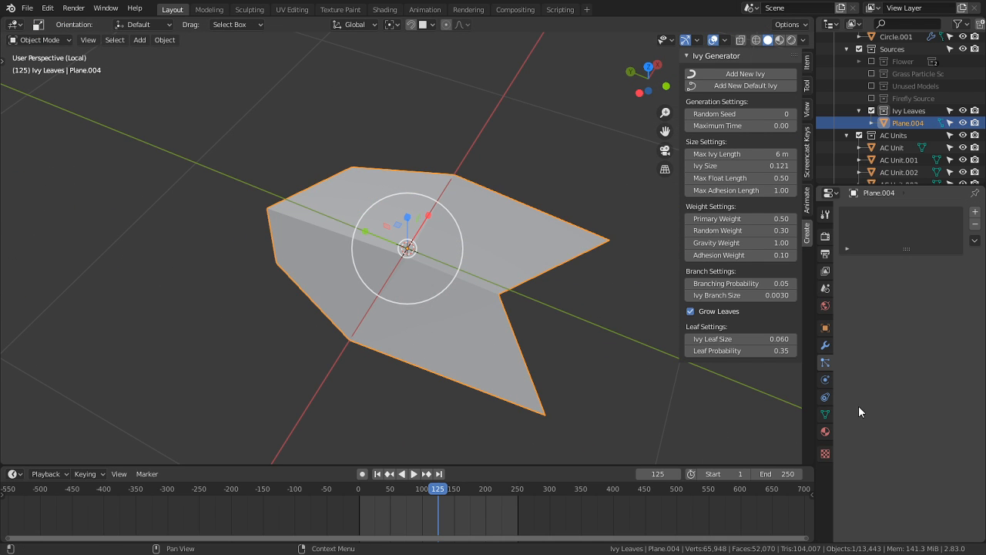
# Step: Give the leaf a new material and set its base color to a dark green
pyautogui.click(825, 431)
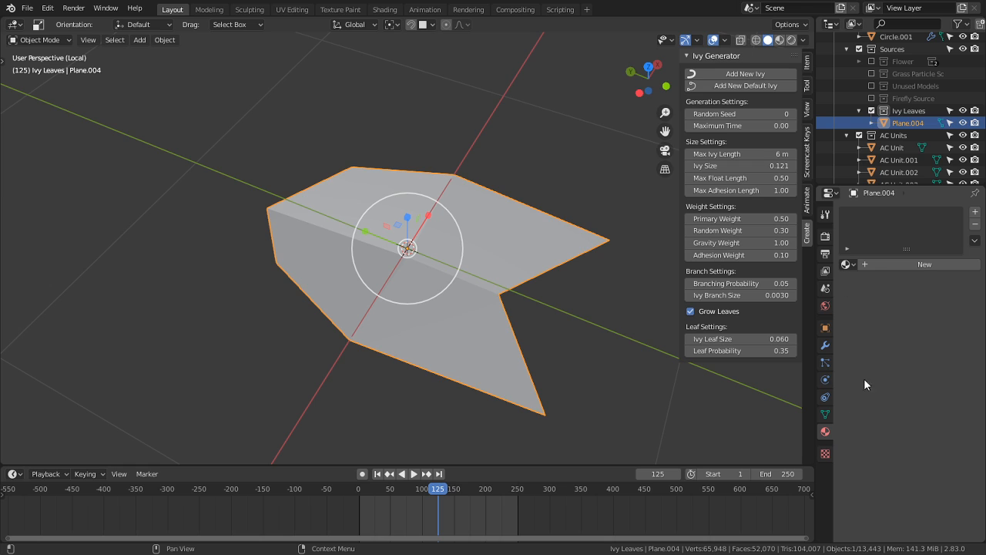
pyautogui.click(916, 265)
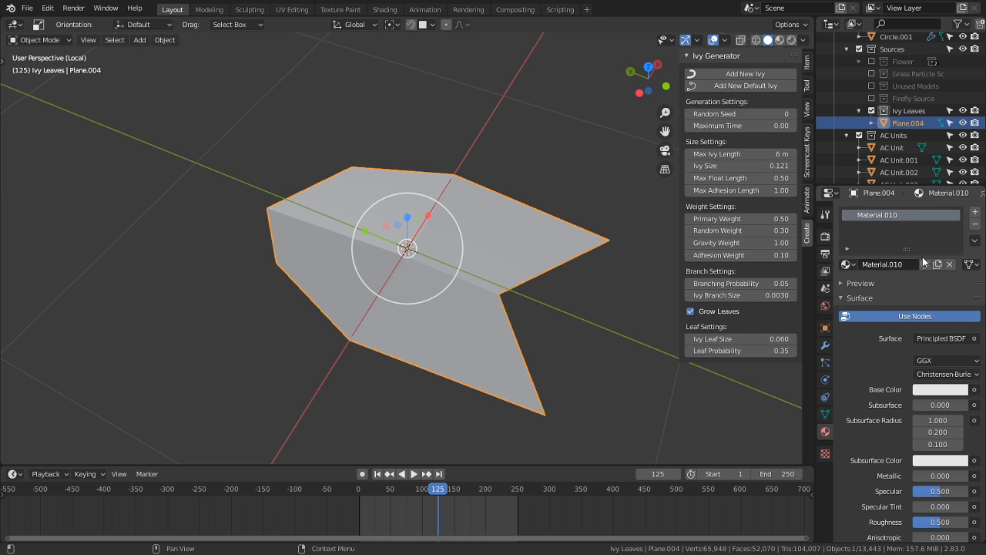
pyautogui.click(940, 391)
pyautogui.moveTo(889, 273); pyautogui.dragTo(882, 249)
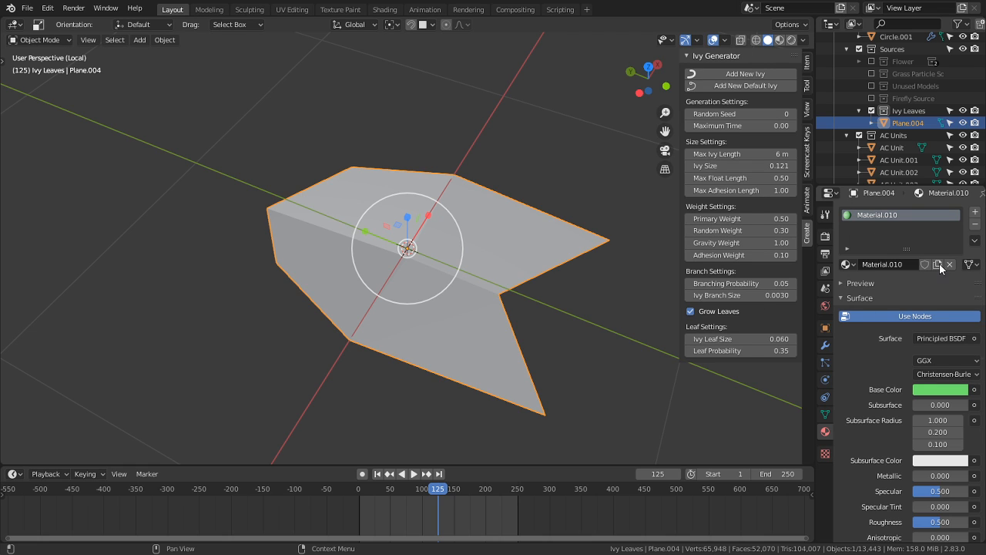
pyautogui.click(912, 392)
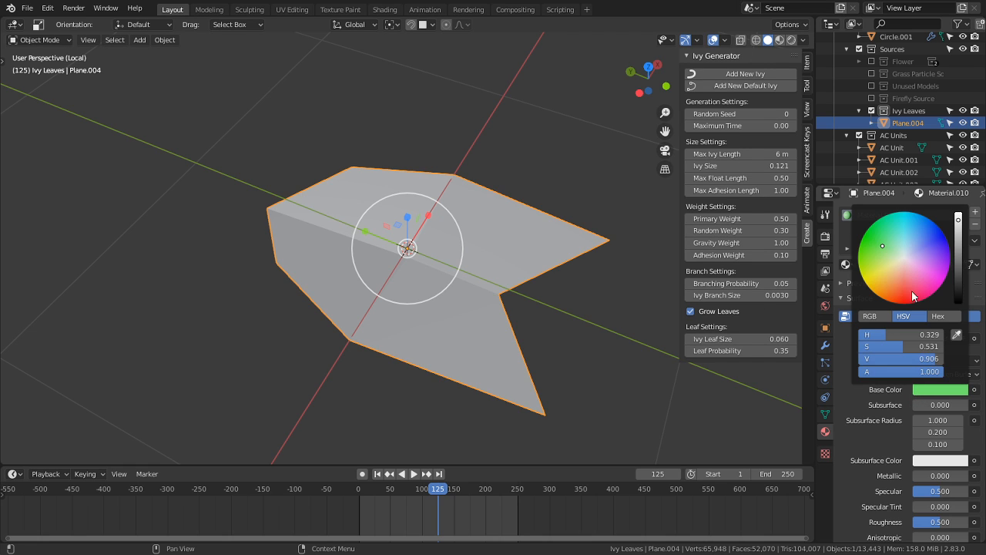
pyautogui.moveTo(911, 290); pyautogui.dragTo(874, 234)
pyautogui.moveTo(959, 233); pyautogui.dragTo(958, 260)
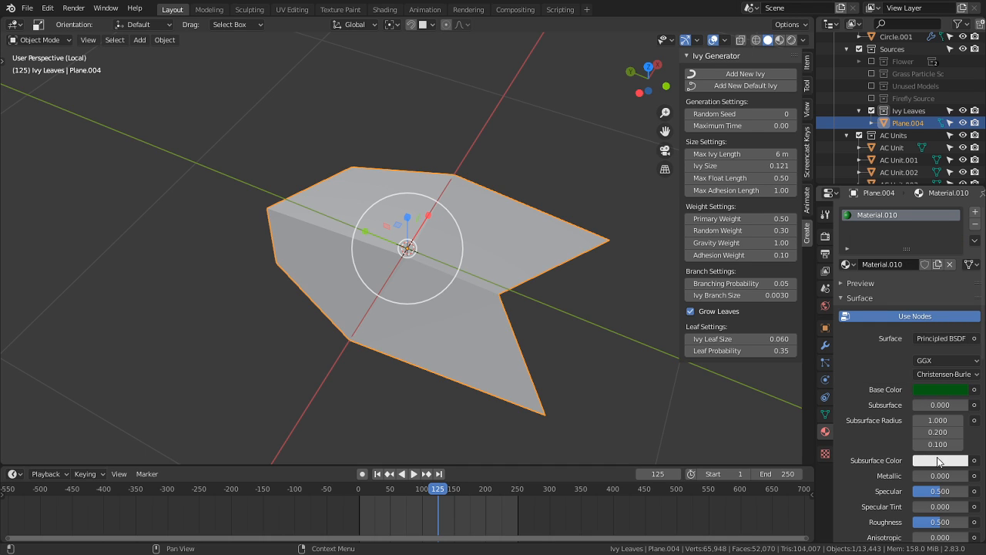
# Step: Set the leaf material's subsurface color to light green and add a slight amount of subsurface
pyautogui.click(940, 460)
pyautogui.click(889, 322)
pyautogui.moveTo(932, 406); pyautogui.dragTo(965, 406)
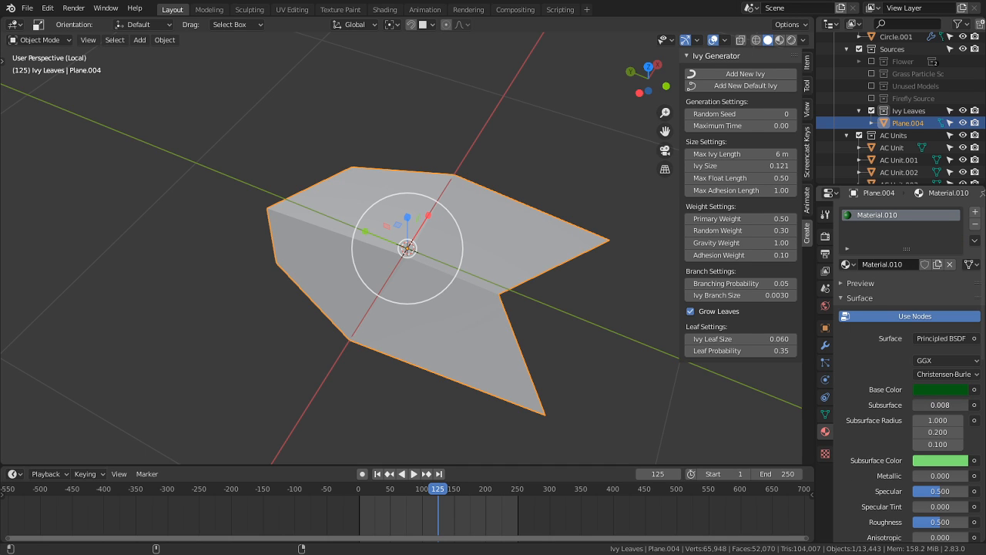
# Step: Preview the leaf in rendered and material shading, and raise the material's subsurface to 0.162
pyautogui.click(780, 40)
pyautogui.click(792, 40)
pyautogui.moveTo(484, 269); pyautogui.dragTo(503, 241, button='middle')
pyautogui.click(779, 40)
pyautogui.moveTo(523, 201)
pyautogui.mouseDown(button='middle')
pyautogui.moveTo(570, 87)
pyautogui.moveTo(616, 94)
pyautogui.mouseUp(button='middle')
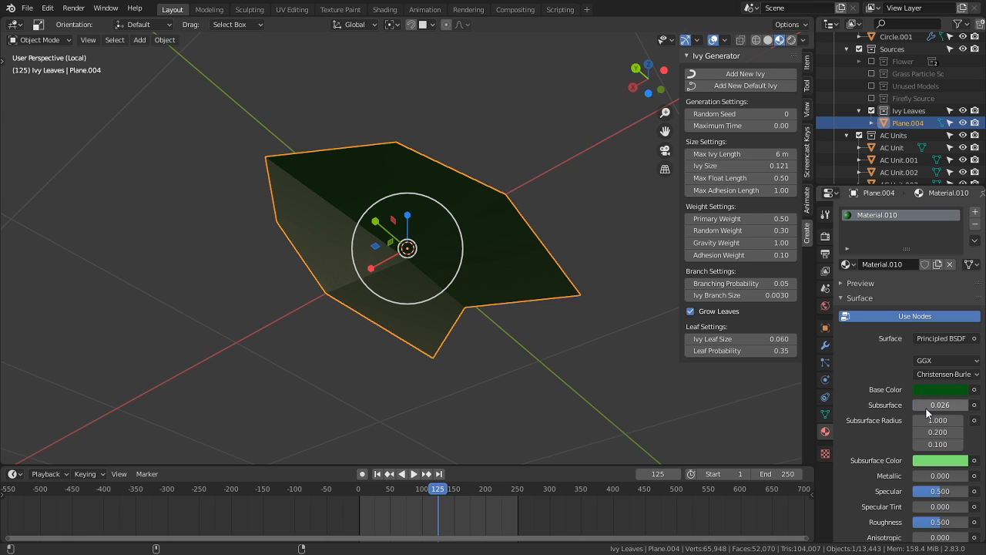
pyautogui.moveTo(940, 405); pyautogui.dragTo(943, 404)
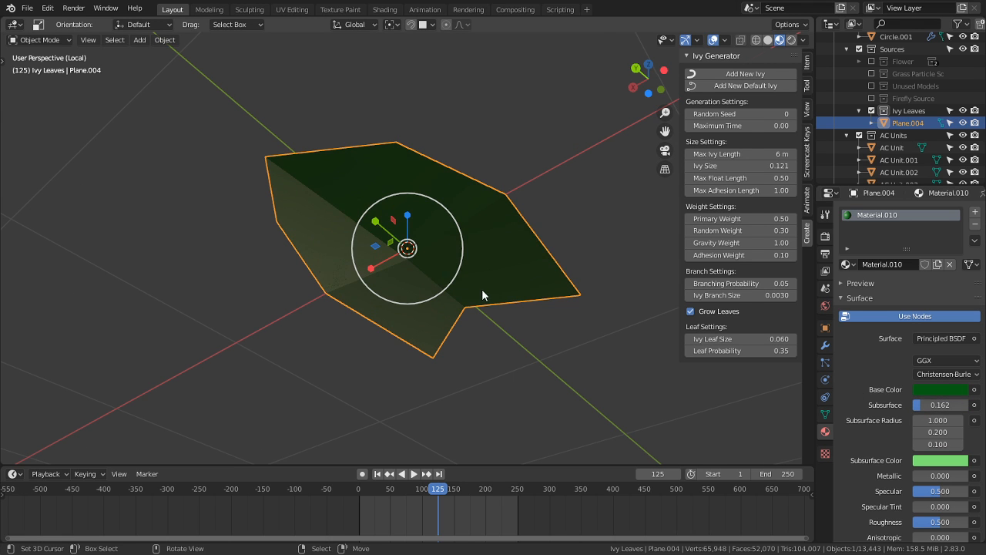
# Step: Switch the viewport back to solid shading and leave local view to show the whole scene
pyautogui.moveTo(482, 288); pyautogui.dragTo(461, 369, button='middle')
pyautogui.click(67, 38)
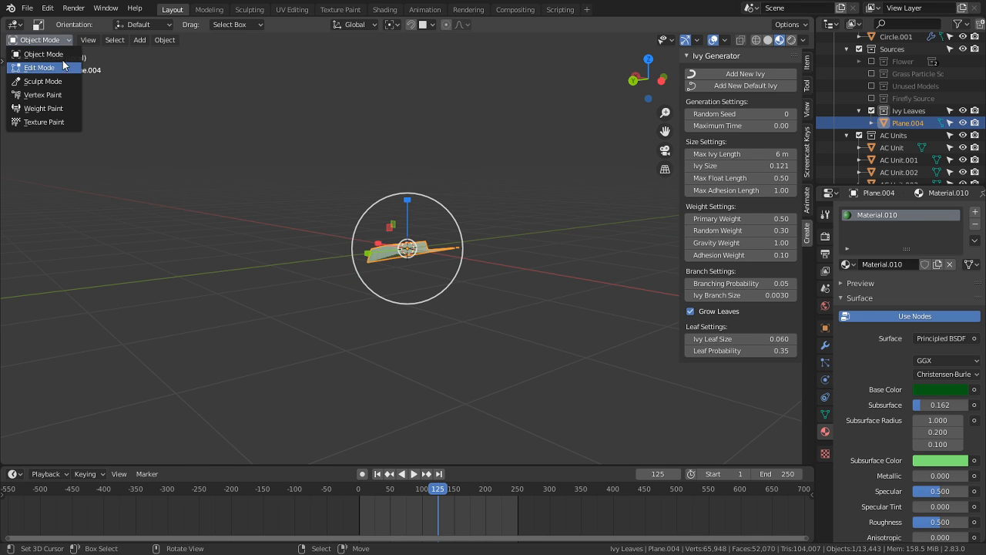
pyautogui.moveTo(312, 168); pyautogui.dragTo(228, 200, button='middle')
pyautogui.click(768, 39)
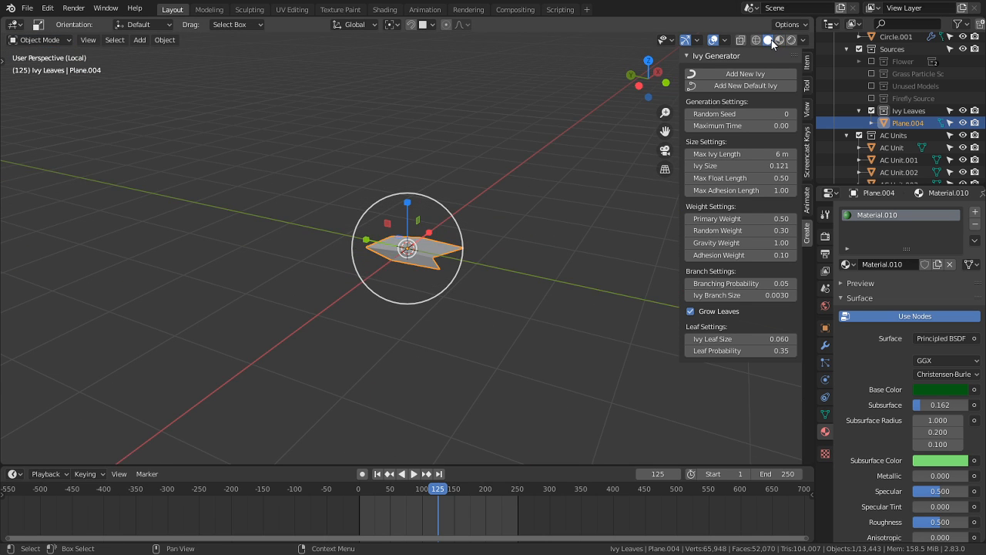
pyautogui.moveTo(524, 185)
pyautogui.mouseDown(button='middle')
pyautogui.moveTo(469, 216)
pyautogui.moveTo(496, 335)
pyautogui.moveTo(403, 195)
pyautogui.moveTo(421, 231)
pyautogui.mouseUp(button='middle')
pyautogui.press('KP_Divide')
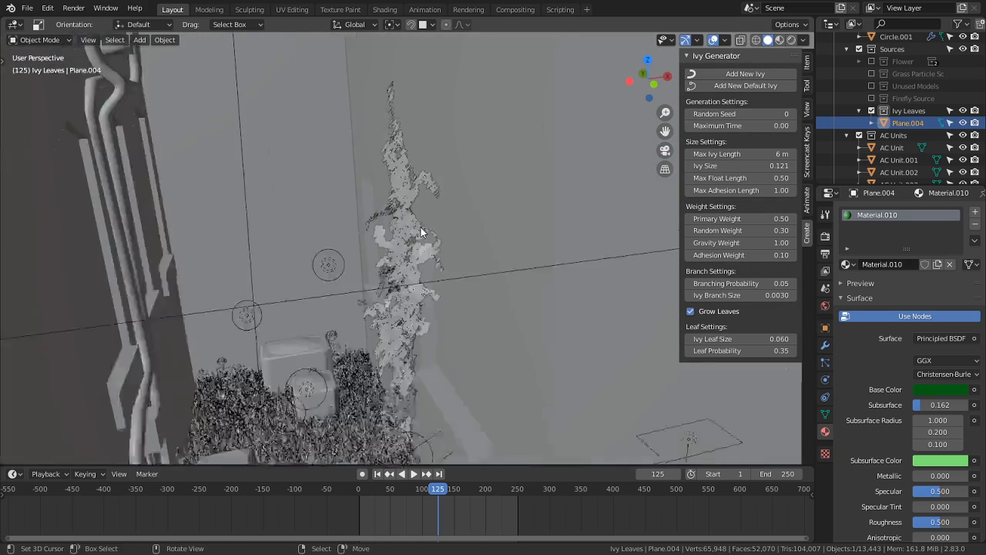
# Step: Inspect the ivy leaves on the wall up close and preview them in material preview shading
pyautogui.scroll(4, 420, 231)
pyautogui.moveTo(441, 269); pyautogui.dragTo(502, 266, button='middle')
pyautogui.scroll(2, 502, 266)
pyautogui.press('Tab')
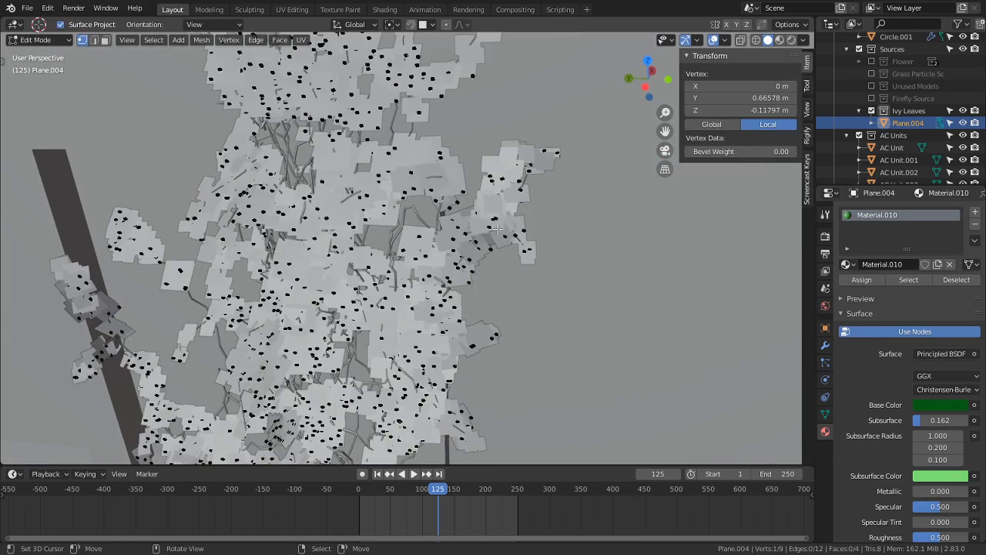
pyautogui.press('Tab')
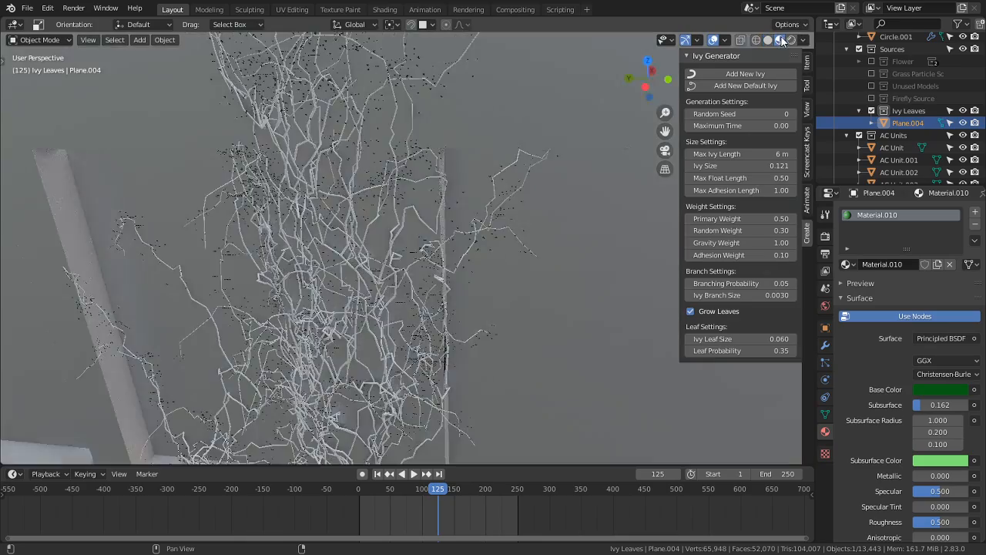
pyautogui.click(778, 40)
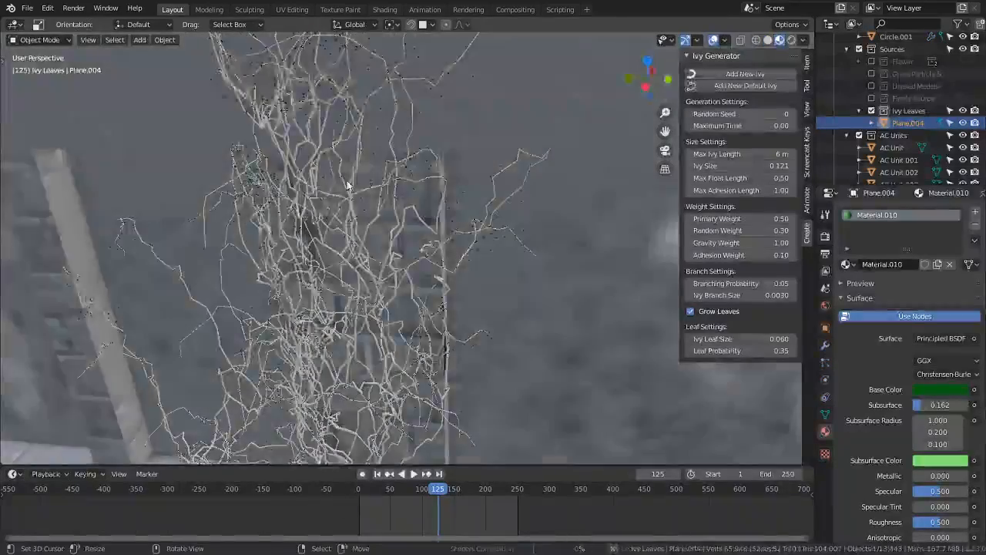
pyautogui.scroll(4, 347, 185)
pyautogui.scroll(2, 585, 270)
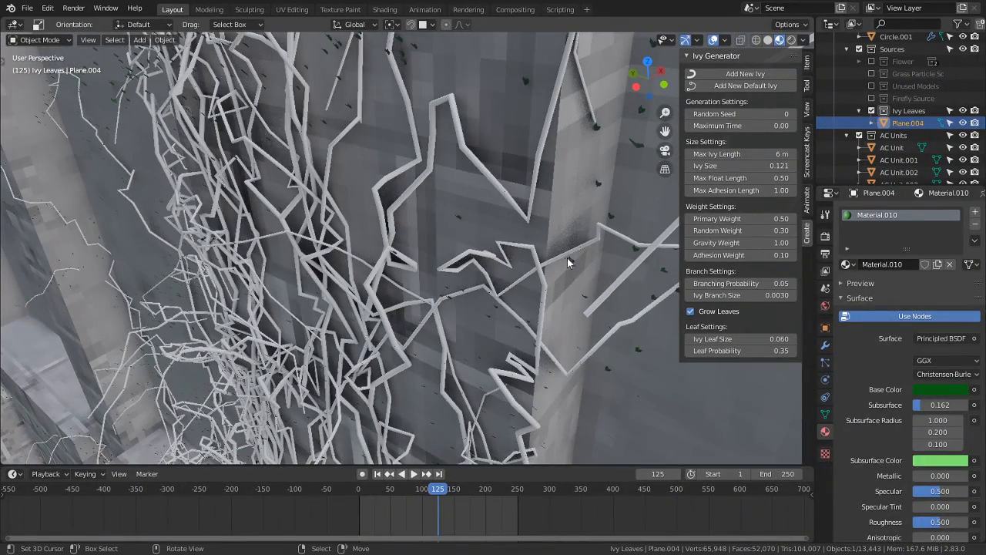
# Step: Set the render scale of the IvyLeaf object's particle system to 1.000
pyautogui.click(568, 257)
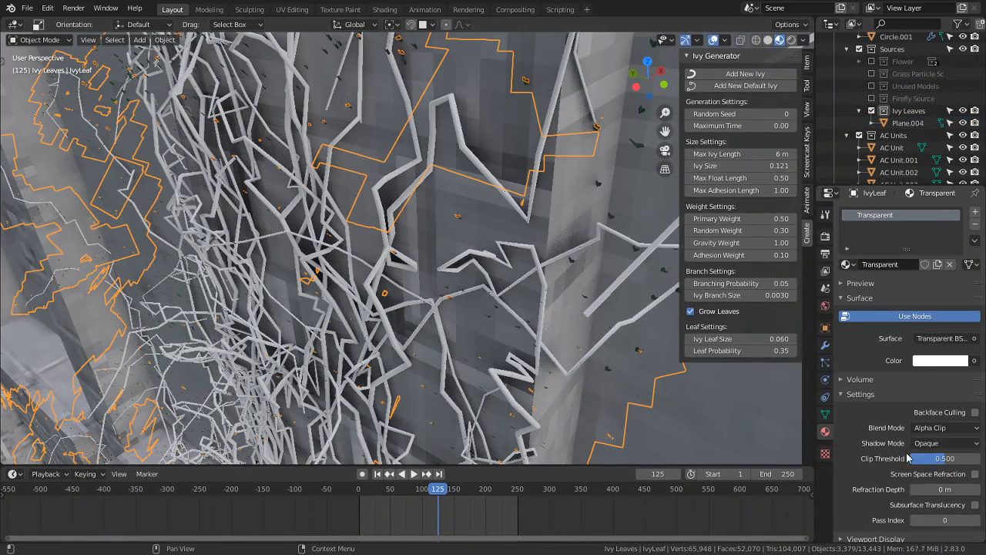
pyautogui.scroll(-1, 908, 458)
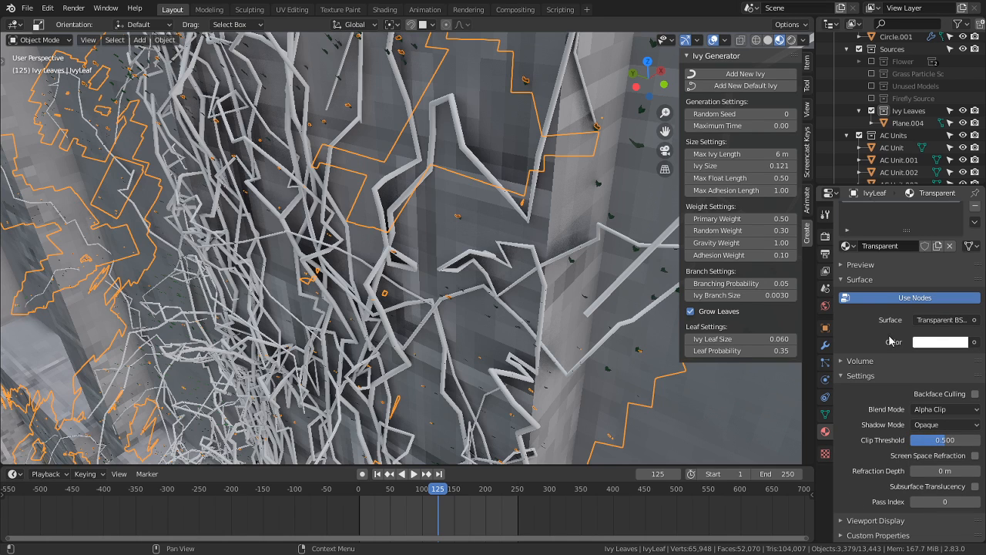
pyautogui.click(824, 362)
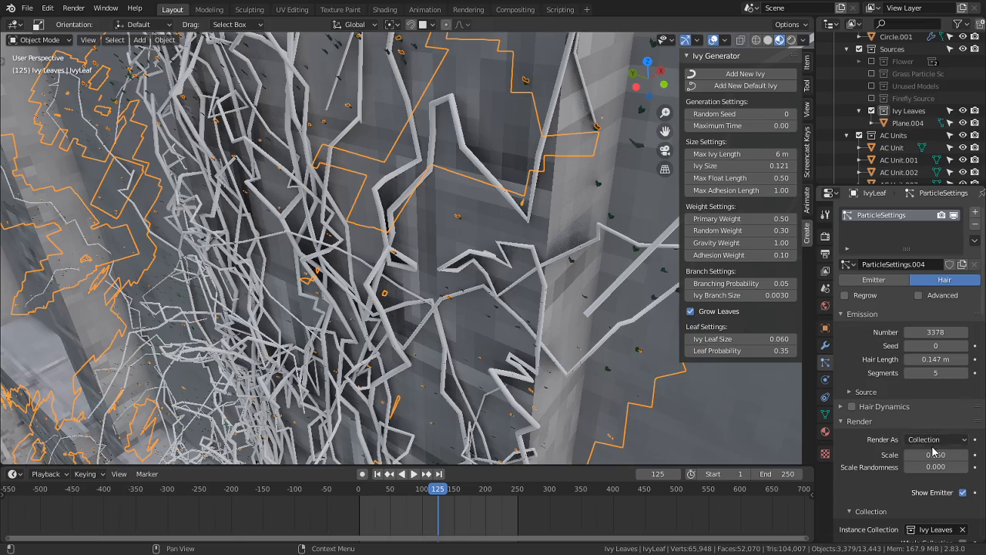
pyautogui.press('Return')
pyautogui.scroll(-4, 213, 363)
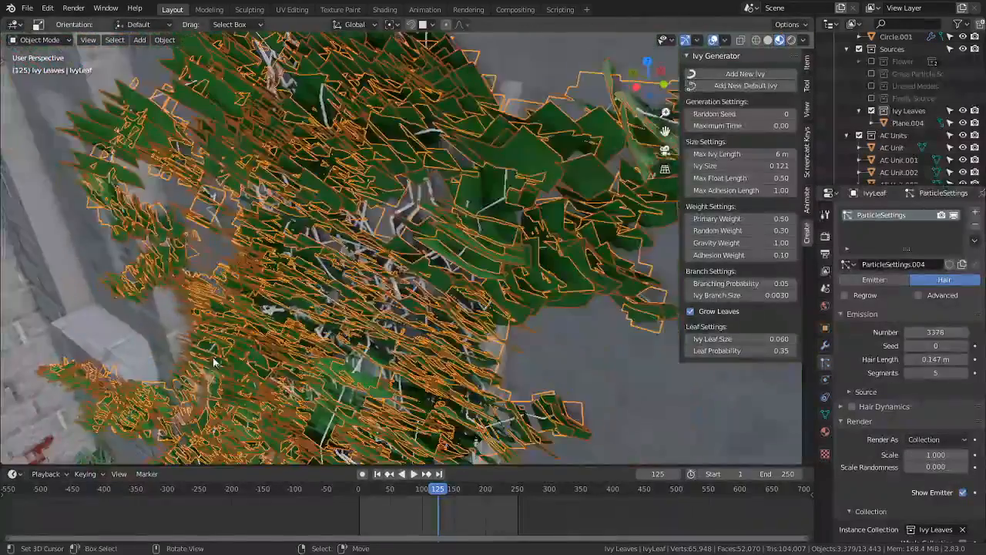
pyautogui.moveTo(214, 363); pyautogui.dragTo(524, 346, button='middle')
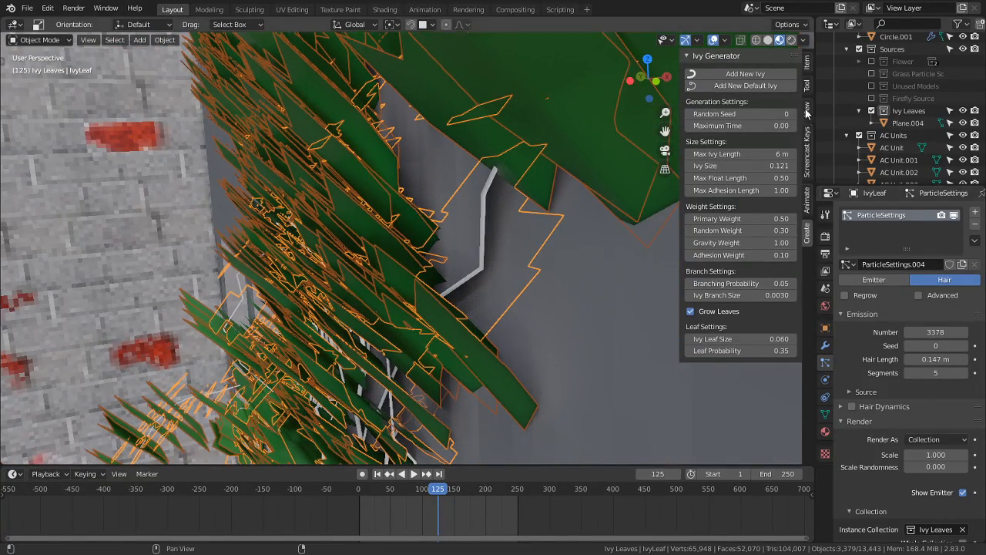
# Step: Return the viewport to solid shading and set the ivy leaf particles' scale randomness to 0.258
pyautogui.click(767, 39)
pyautogui.moveTo(670, 146)
pyautogui.mouseDown(button='middle')
pyautogui.moveTo(657, 191)
pyautogui.moveTo(593, 160)
pyautogui.moveTo(355, 221)
pyautogui.moveTo(334, 214)
pyautogui.mouseUp(button='middle')
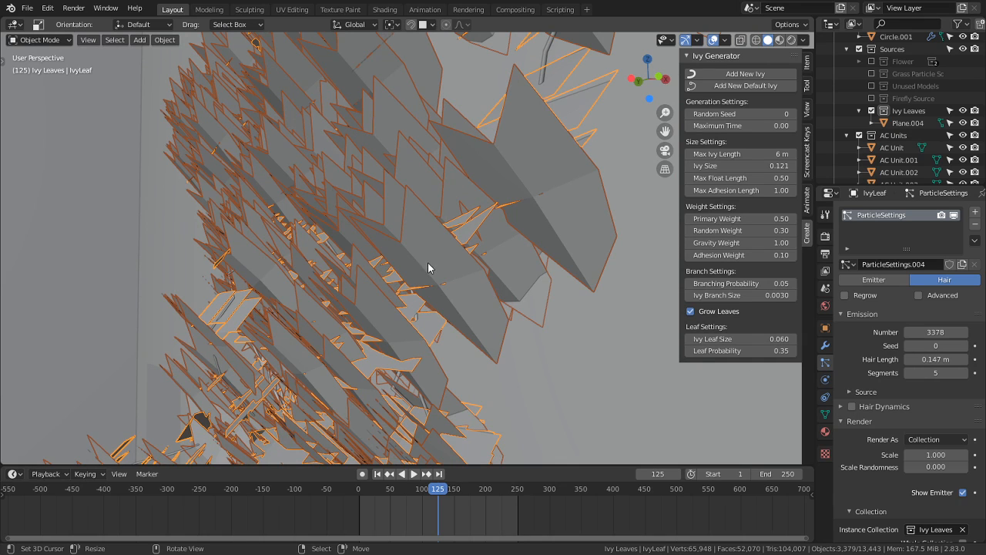
pyautogui.scroll(-1, 408, 300)
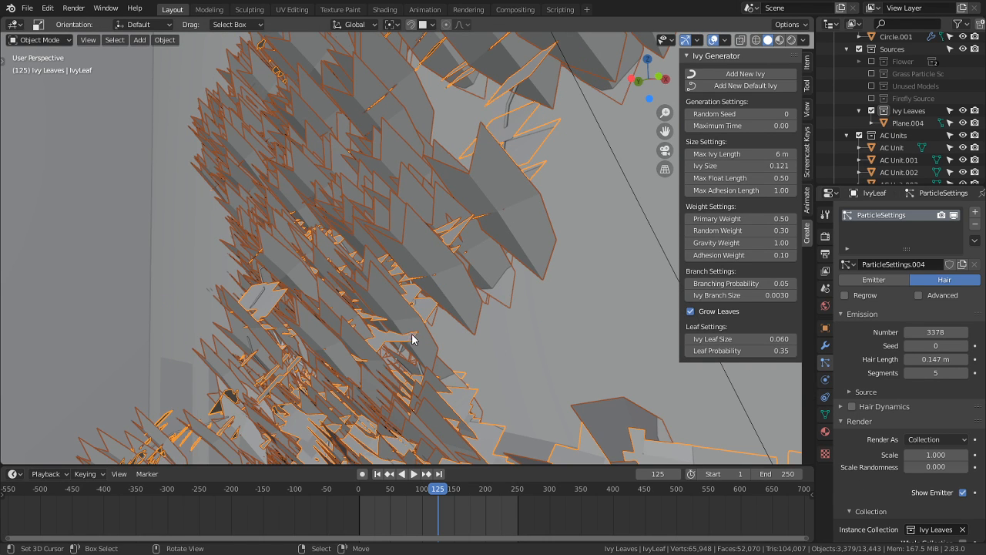
pyautogui.scroll(3, 411, 333)
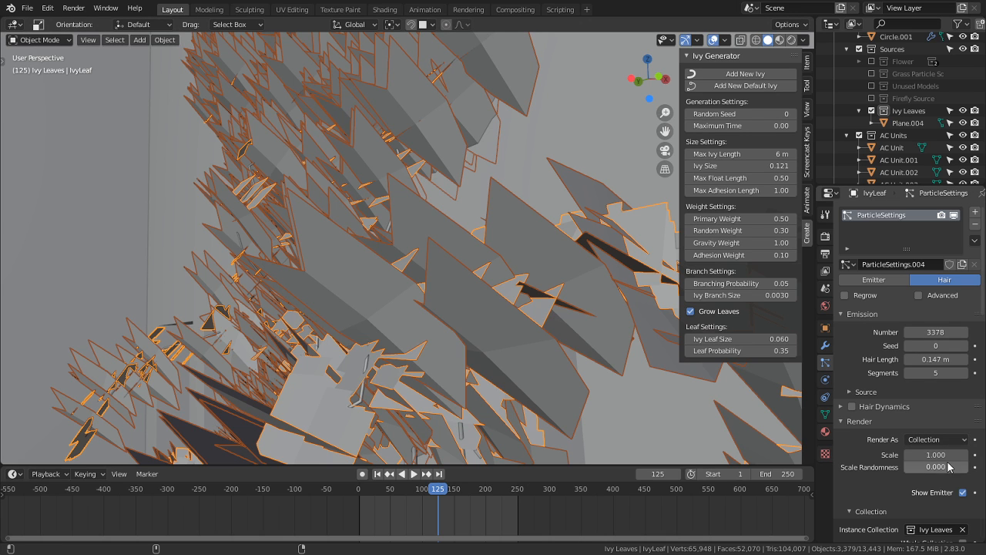
pyautogui.moveTo(909, 467); pyautogui.dragTo(922, 472)
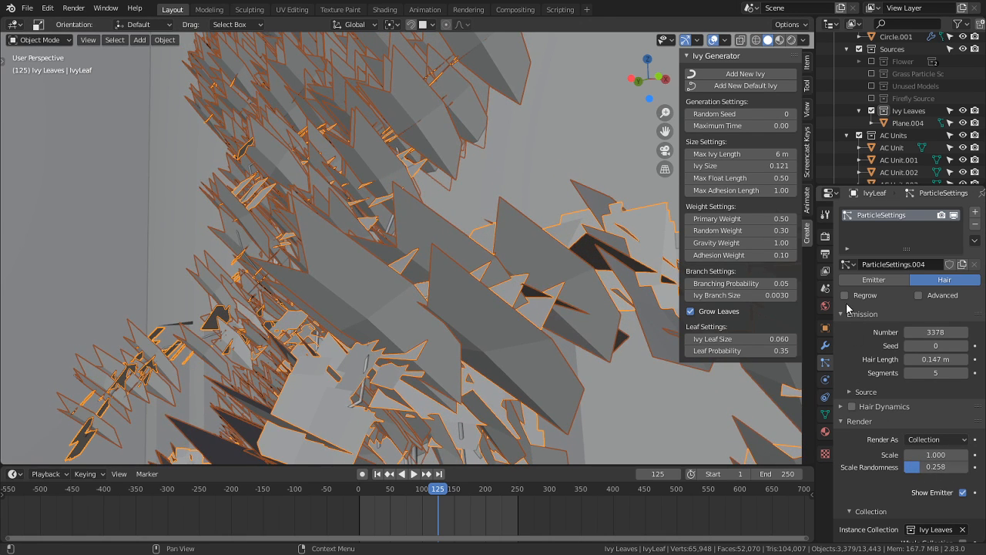
# Step: Turn on the advanced hair options for the ivy leaf particles and enable Rotation
pyautogui.scroll(-4, 847, 308)
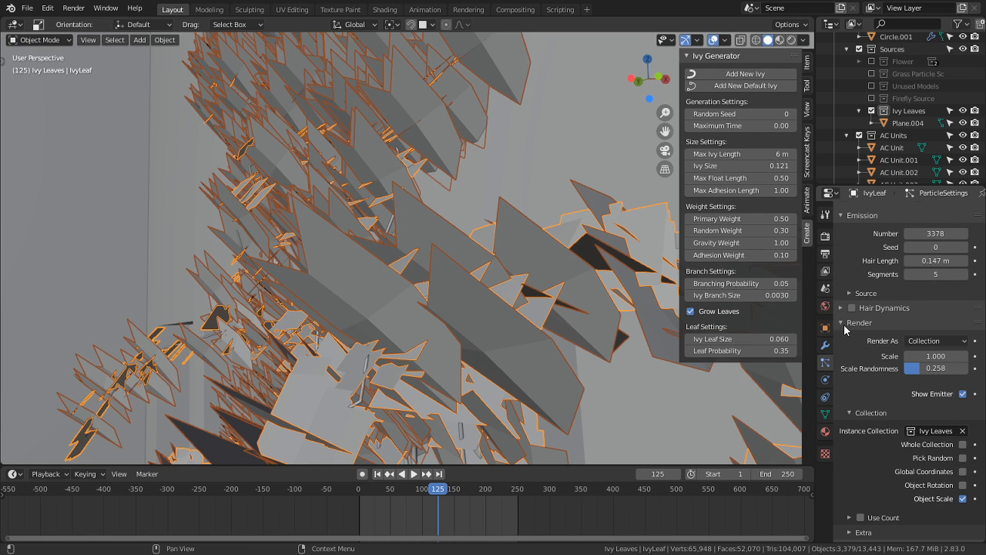
pyautogui.click(842, 324)
pyautogui.click(843, 336)
pyautogui.scroll(3, 847, 323)
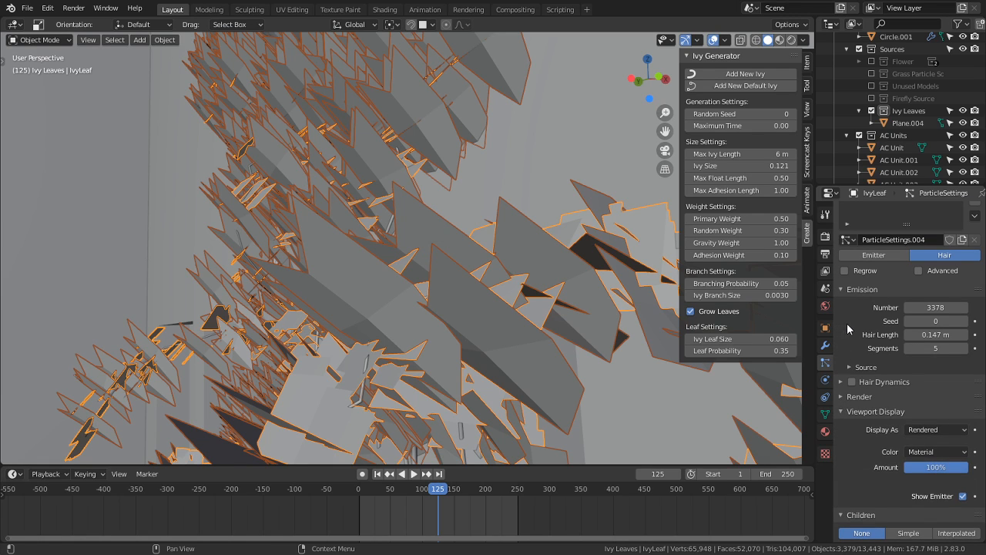
pyautogui.click(935, 273)
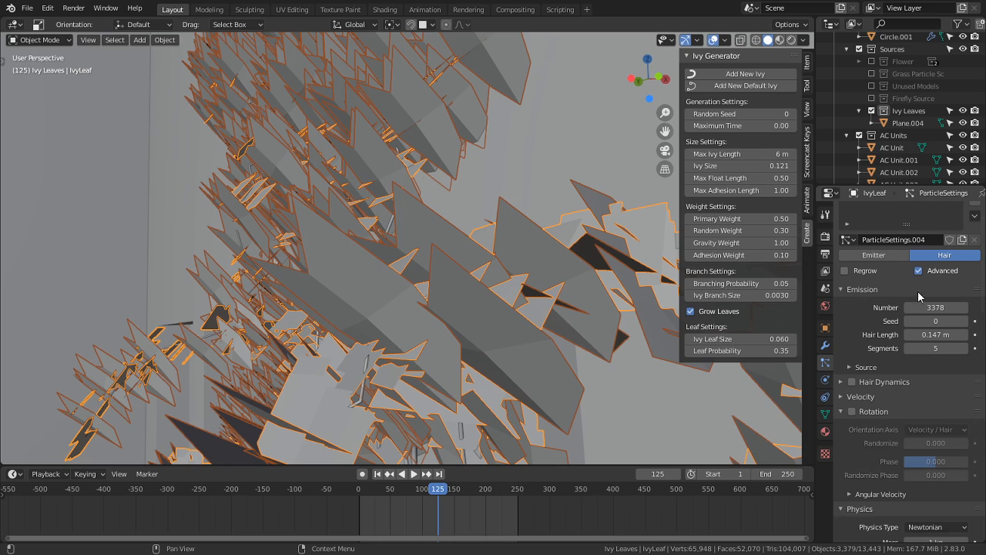
pyautogui.click(852, 411)
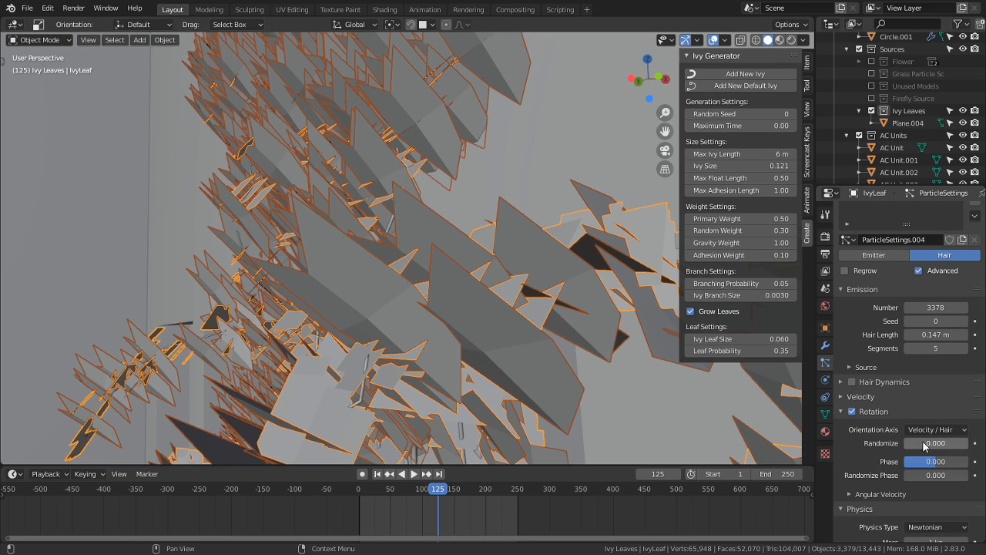
# Step: Try a rotation phase of -0.609 and a Randomize of 1.000 on the particles, resetting both to their defaults
pyautogui.moveTo(938, 467); pyautogui.dragTo(881, 461)
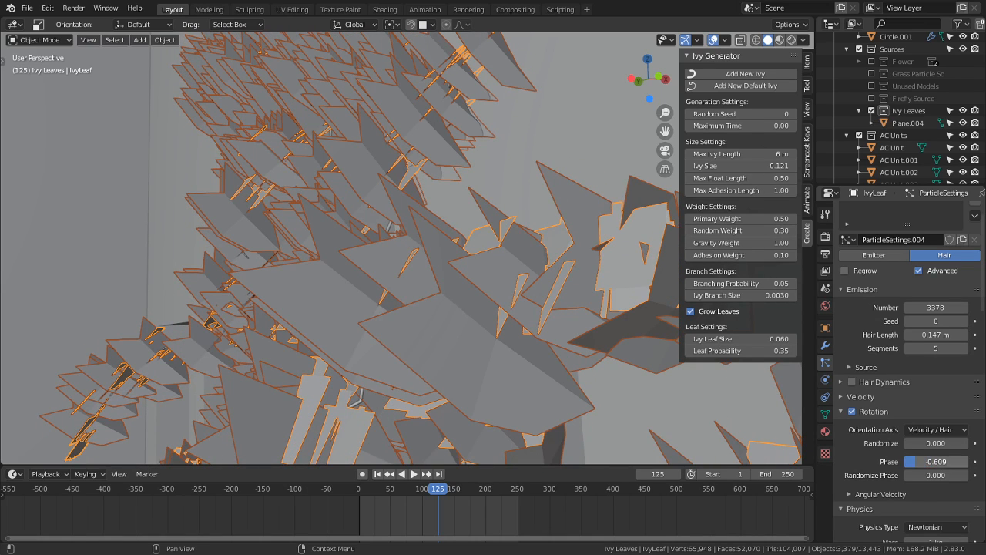
pyautogui.rightClick(935, 460)
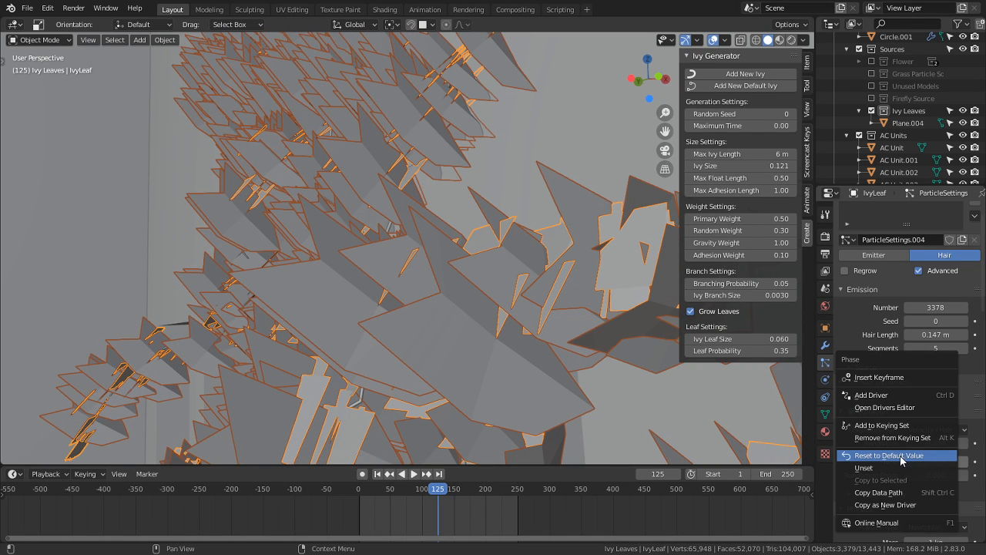
pyautogui.click(905, 455)
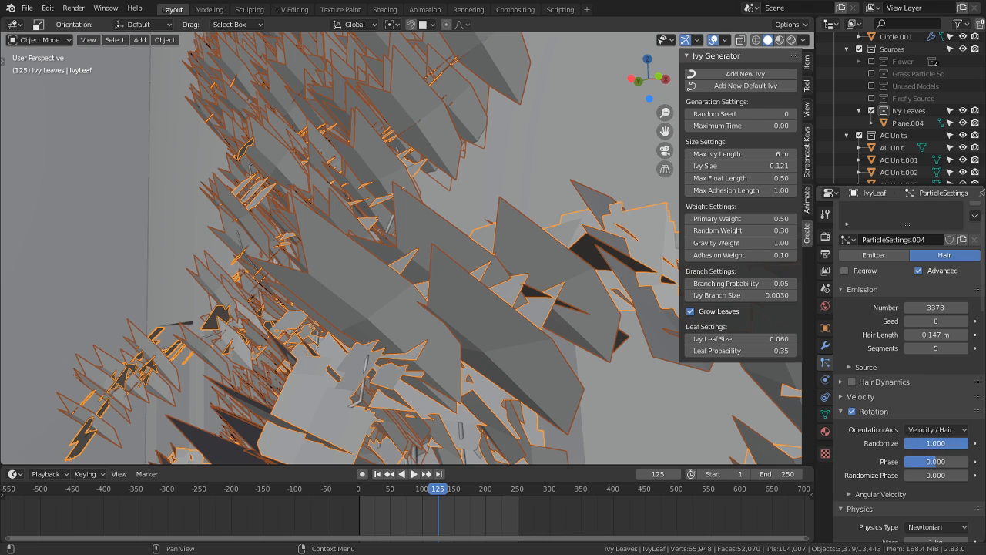
pyautogui.rightClick(929, 446)
pyautogui.click(914, 443)
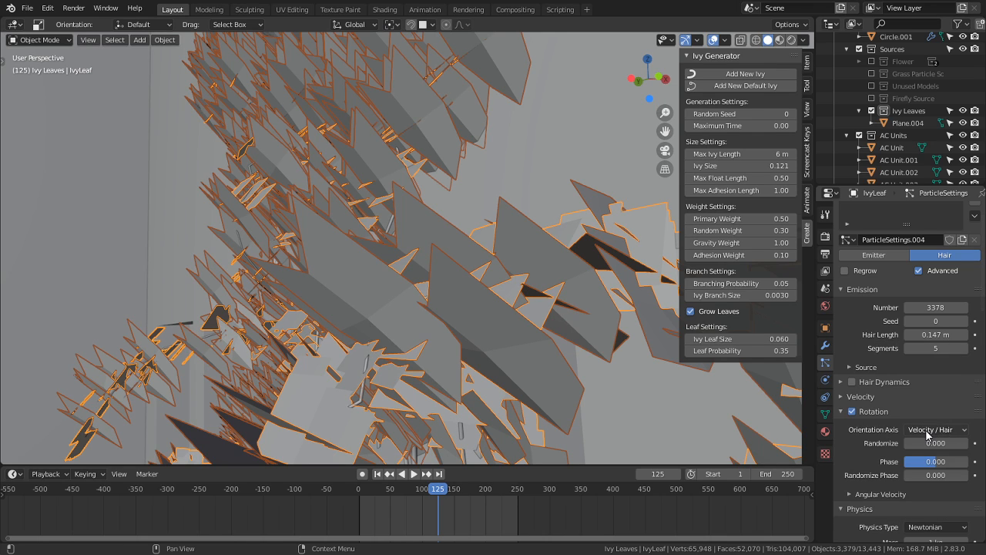
# Step: Try Object Z and Object Y as the particles' orientation axis and return it to Velocity / Hair
pyautogui.click(927, 434)
pyautogui.click(910, 293)
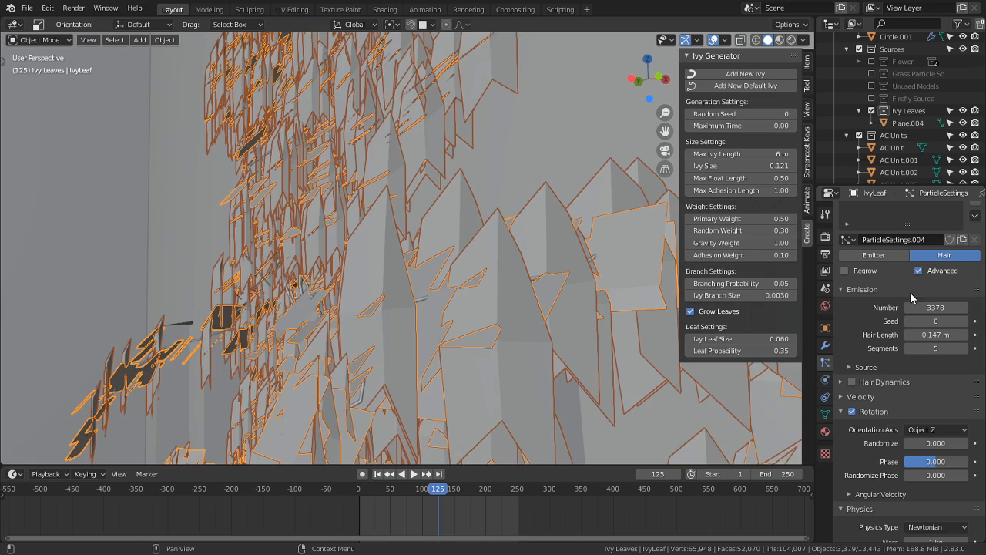
pyautogui.moveTo(565, 288); pyautogui.dragTo(533, 288, button='middle')
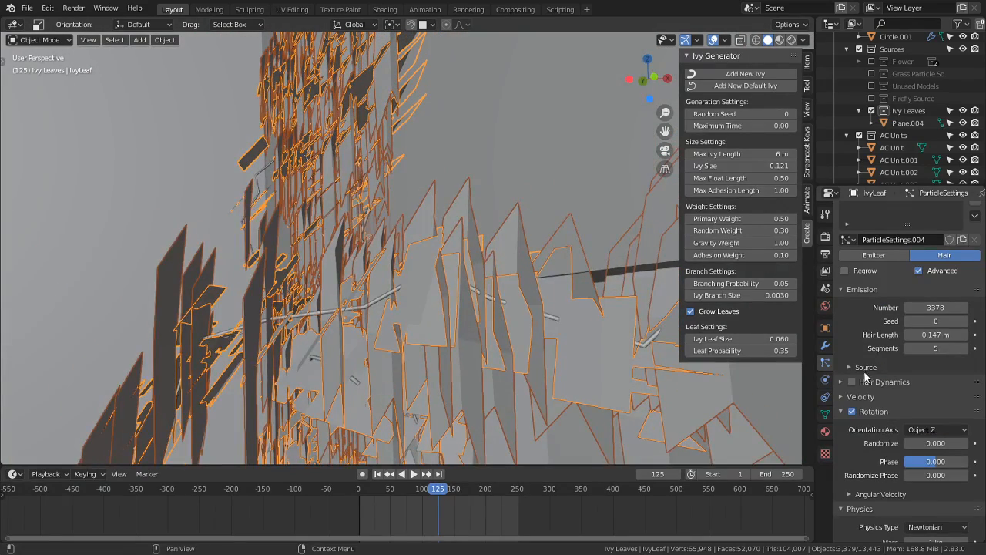
pyautogui.click(917, 430)
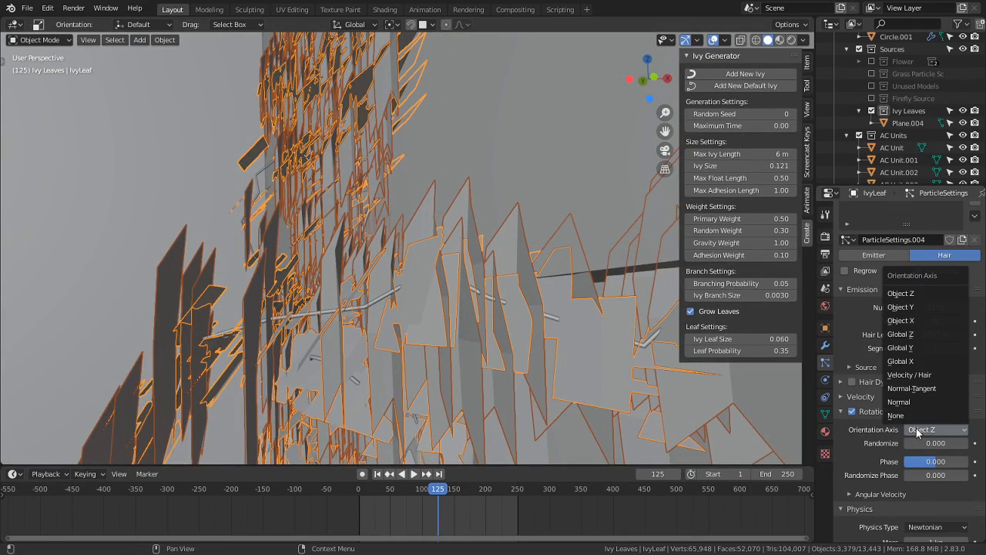
pyautogui.click(926, 310)
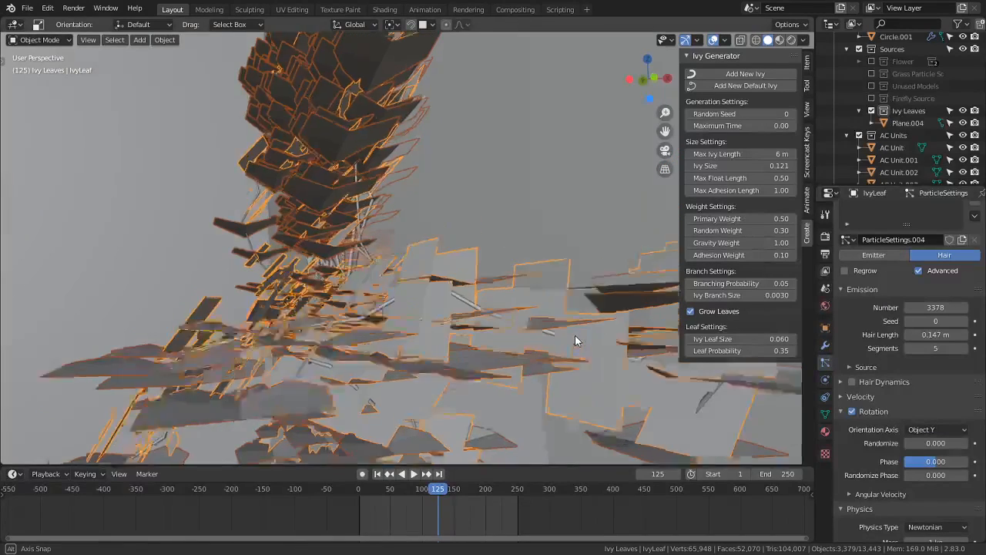
pyautogui.moveTo(574, 335); pyautogui.dragTo(639, 373, button='middle')
pyautogui.click(932, 429)
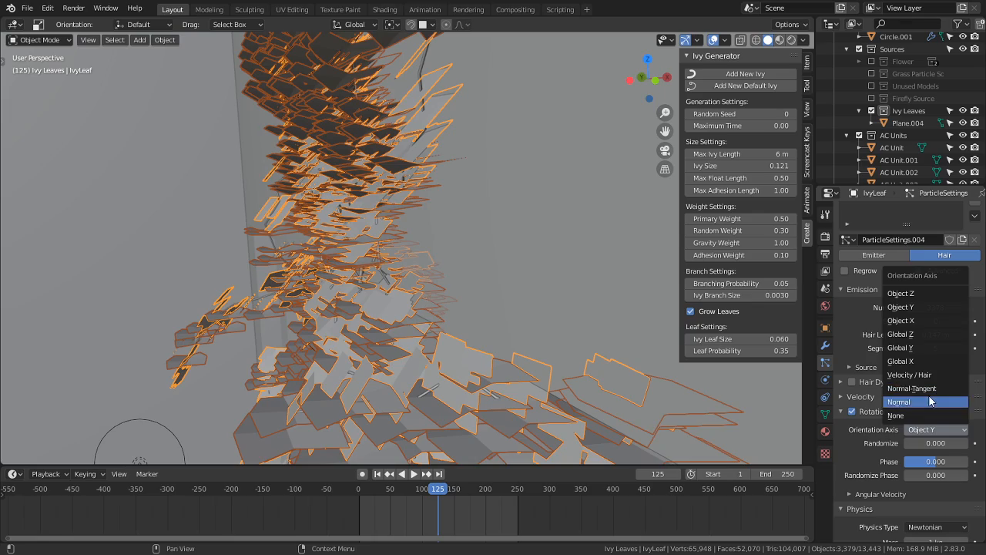
pyautogui.click(955, 374)
pyautogui.moveTo(337, 324); pyautogui.dragTo(440, 291, button='middle')
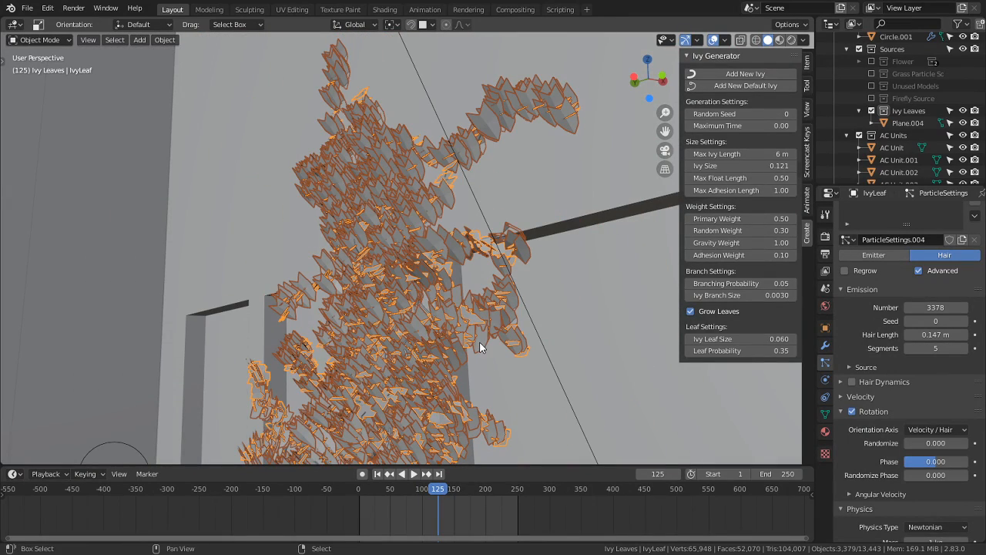
pyautogui.moveTo(492, 373); pyautogui.dragTo(396, 374, button='middle')
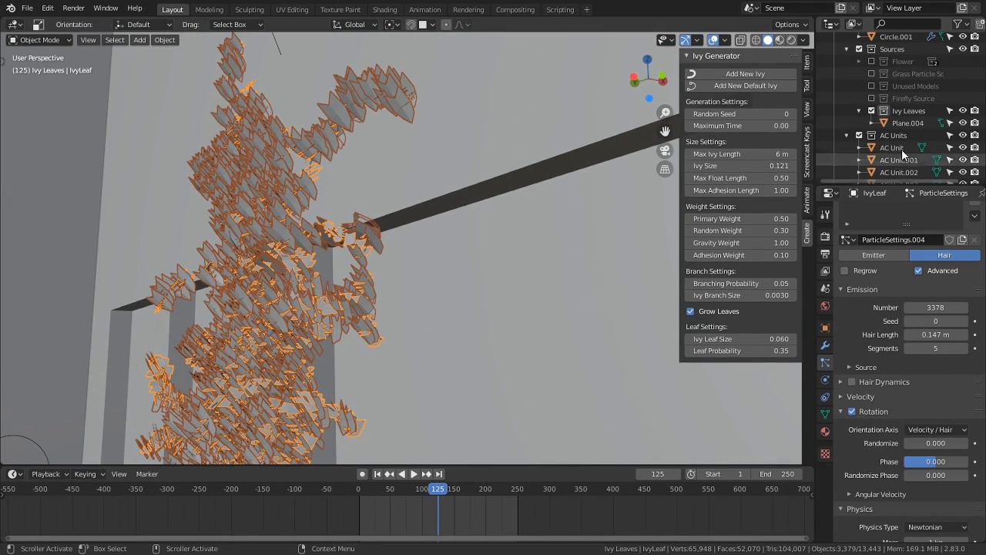
# Step: Rename the Plane.004 object in the Ivy Leaves collection to Leaf
pyautogui.scroll(1, 898, 138)
pyautogui.click(898, 121)
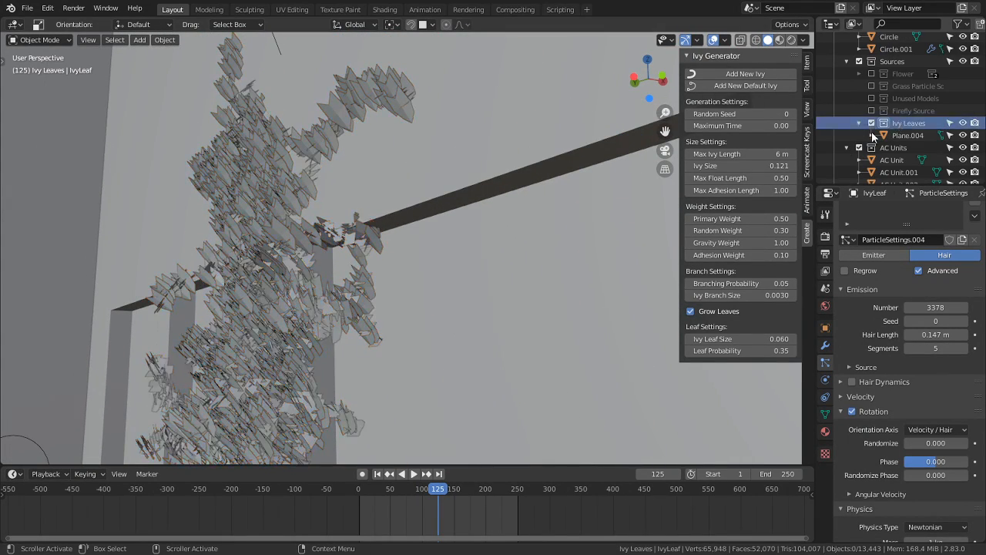
pyautogui.moveTo(508, 201); pyautogui.dragTo(571, 257, button='middle')
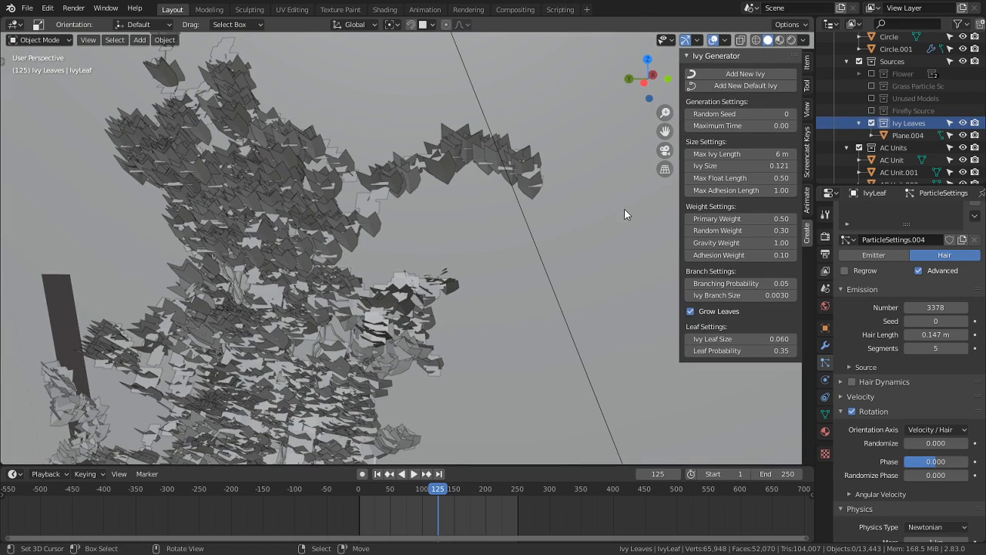
pyautogui.press('Tab')
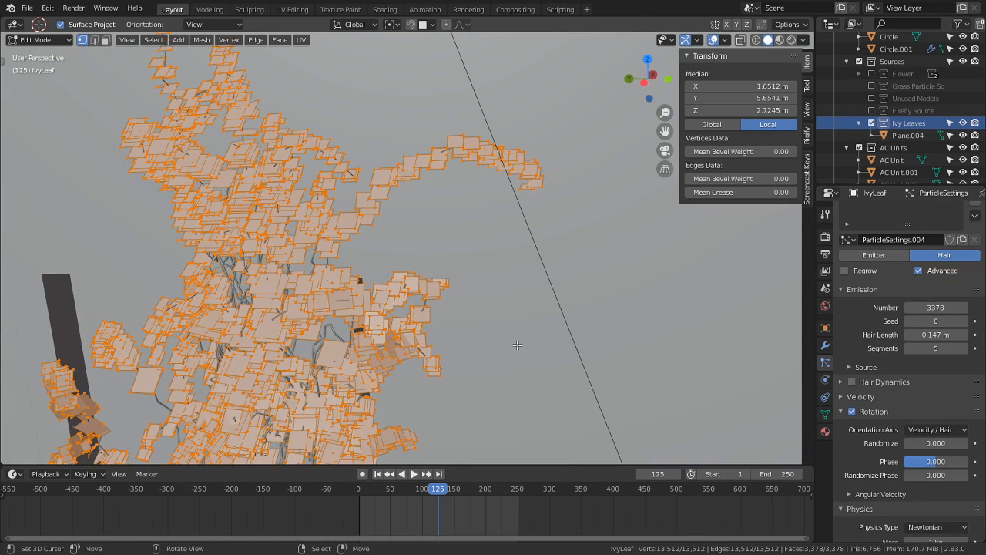
pyautogui.press('Tab')
pyautogui.click(900, 135)
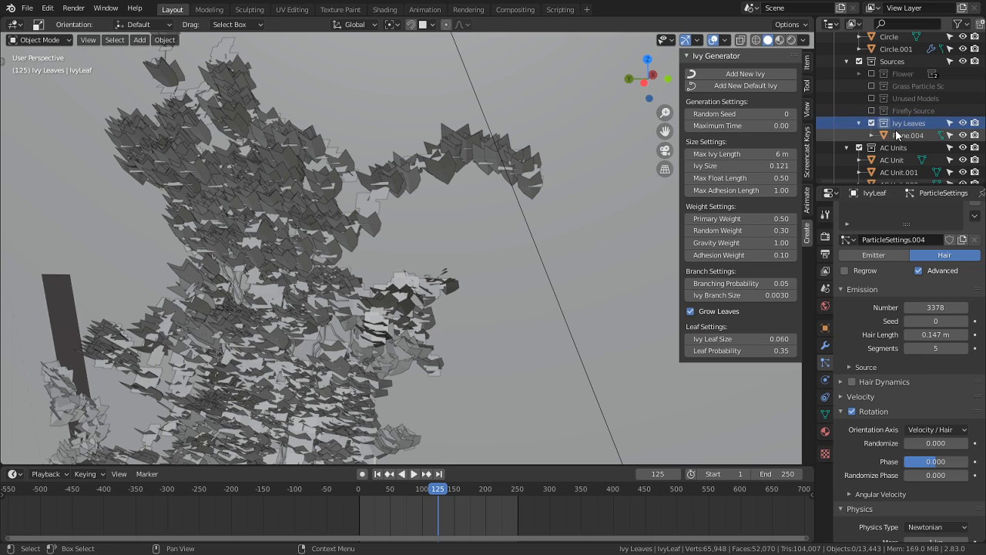
pyautogui.doubleClick(901, 135)
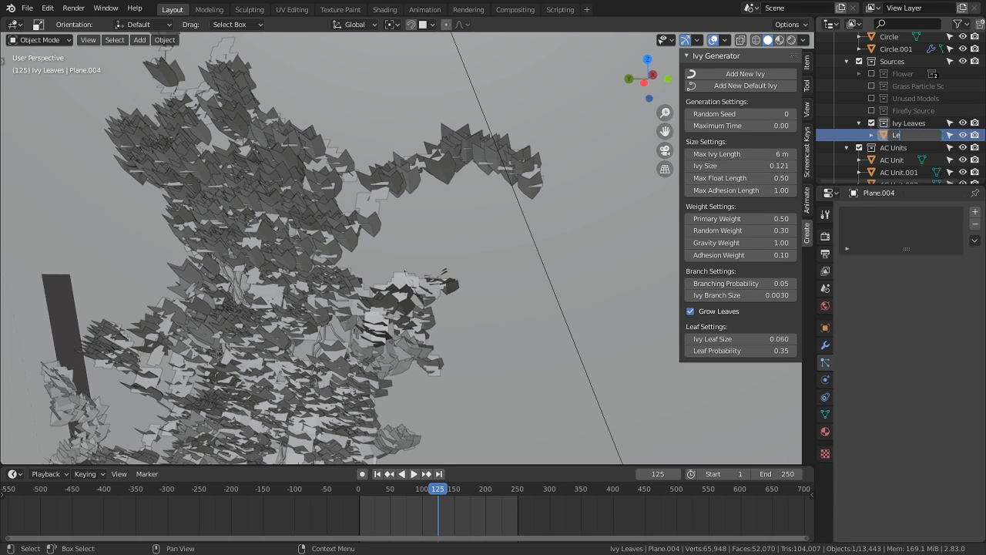
pyautogui.press('Return')
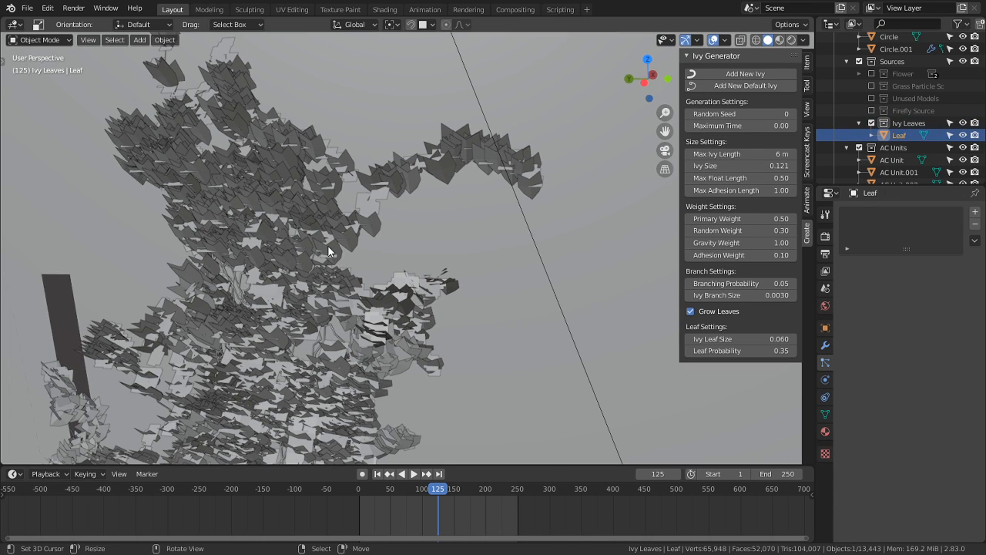
pyautogui.press('r')
pyautogui.rightClick(366, 248)
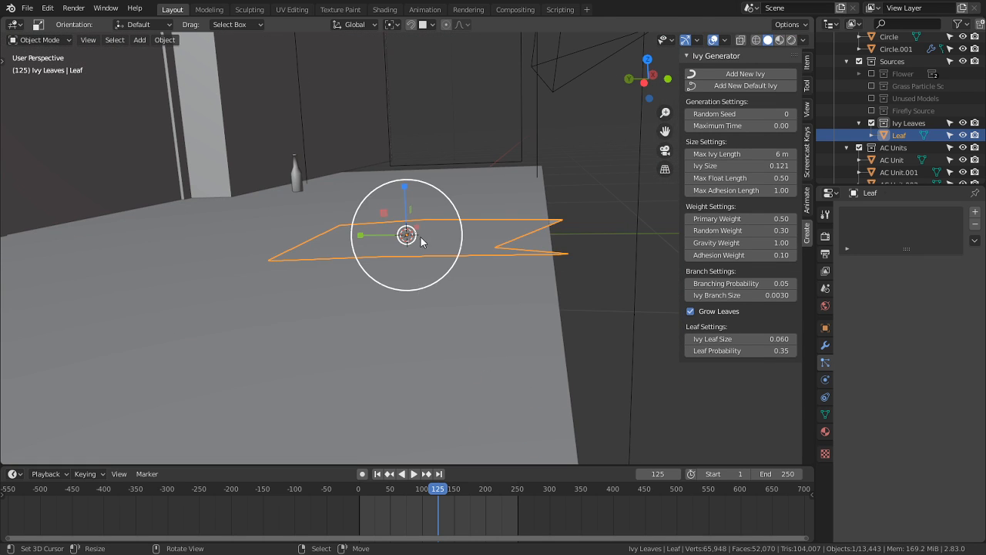
pyautogui.press('r')
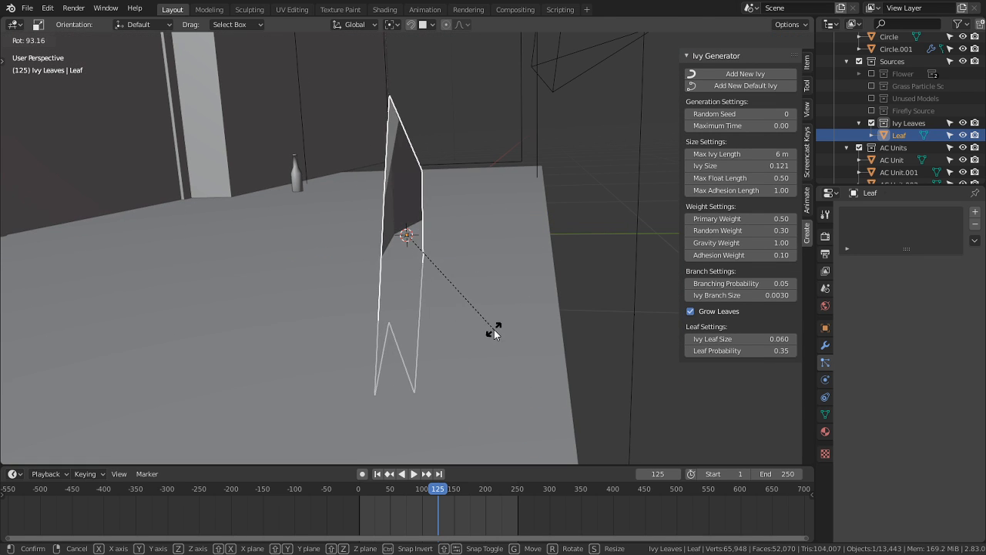
pyautogui.rightClick(495, 334)
pyautogui.keyDown('shift'); pyautogui.moveTo(308, 223); pyautogui.dragTo(406, 409, button='middle'); pyautogui.keyUp('shift')
pyautogui.scroll(-3, 406, 409)
pyautogui.keyDown('shift'); pyautogui.moveTo(238, 212); pyautogui.dragTo(332, 361, button='middle'); pyautogui.keyUp('shift')
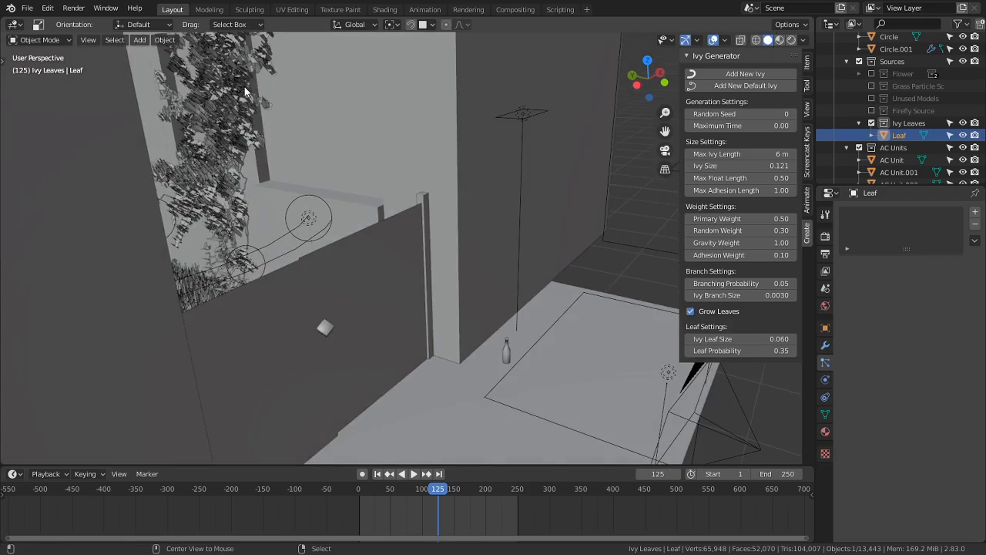
pyautogui.scroll(5, 244, 86)
pyautogui.press('Tab')
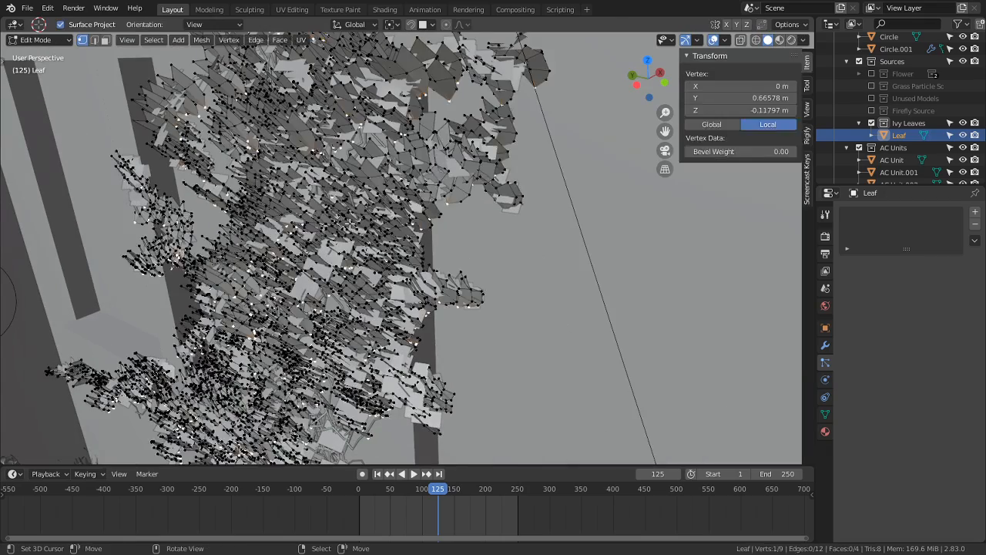
pyautogui.hotkey('alt', 'a')
pyautogui.press('Tab')
# Step: Enable Object Rotation for the Ivy Leaves collection instances in the IvyLeaf object's particle render settings
pyautogui.rightClick(346, 253)
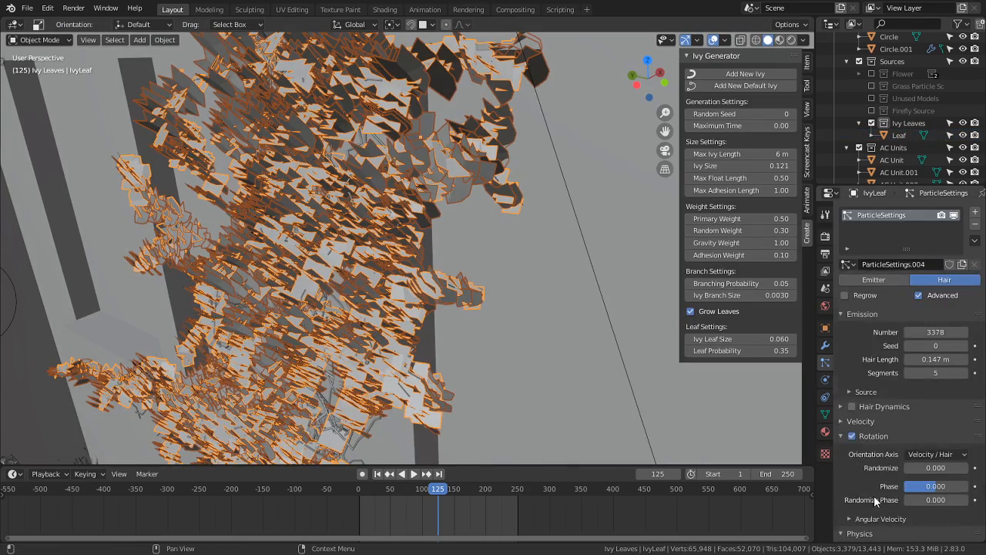
pyautogui.scroll(-8, 875, 500)
pyautogui.scroll(4, 928, 441)
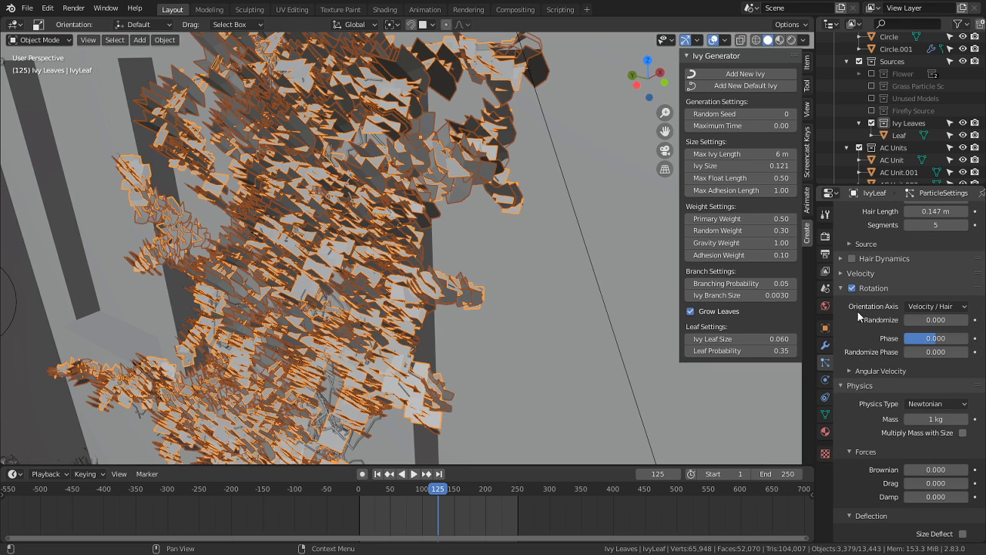
pyautogui.click(874, 285)
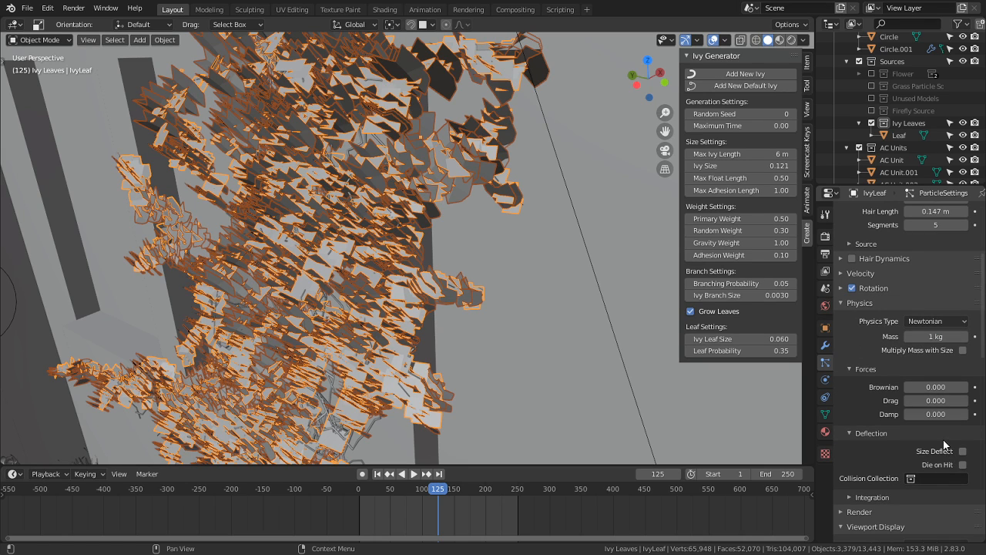
pyautogui.click(893, 512)
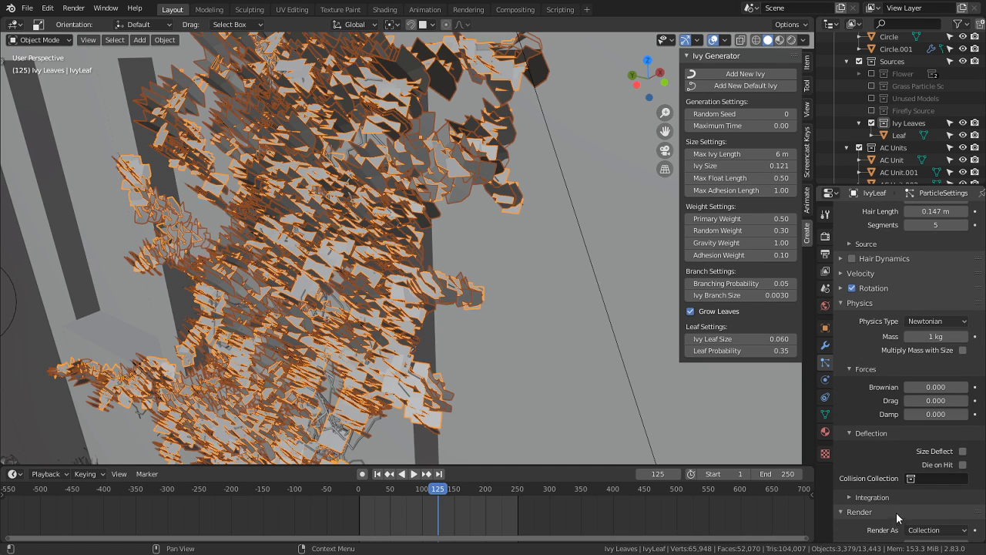
pyautogui.scroll(-5, 925, 500)
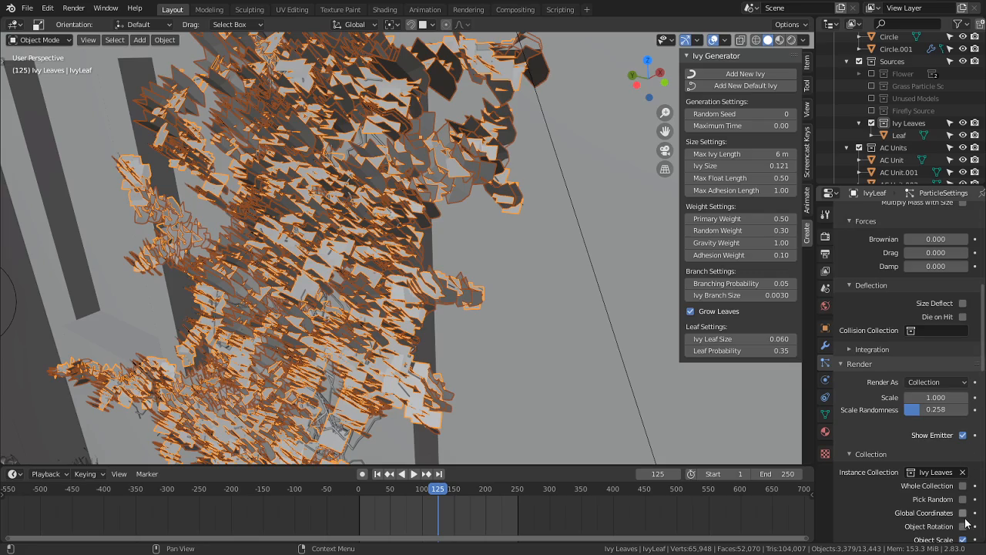
pyautogui.click(963, 525)
pyautogui.moveTo(103, 307); pyautogui.dragTo(365, 310, button='middle')
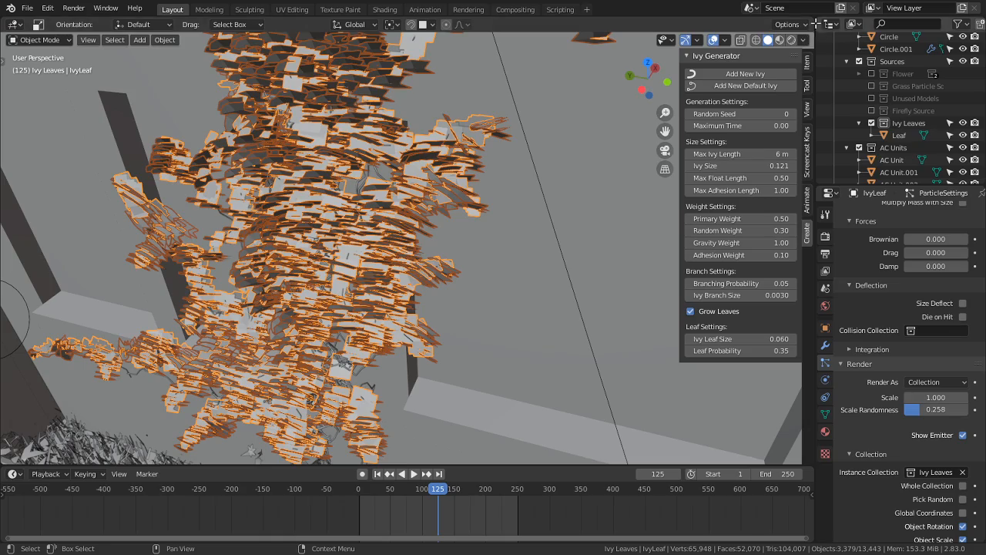
# Step: Split the 3D viewport into two side-by-side views and frame the selected Leaf object in the second one
pyautogui.moveTo(813, 21); pyautogui.dragTo(457, 47)
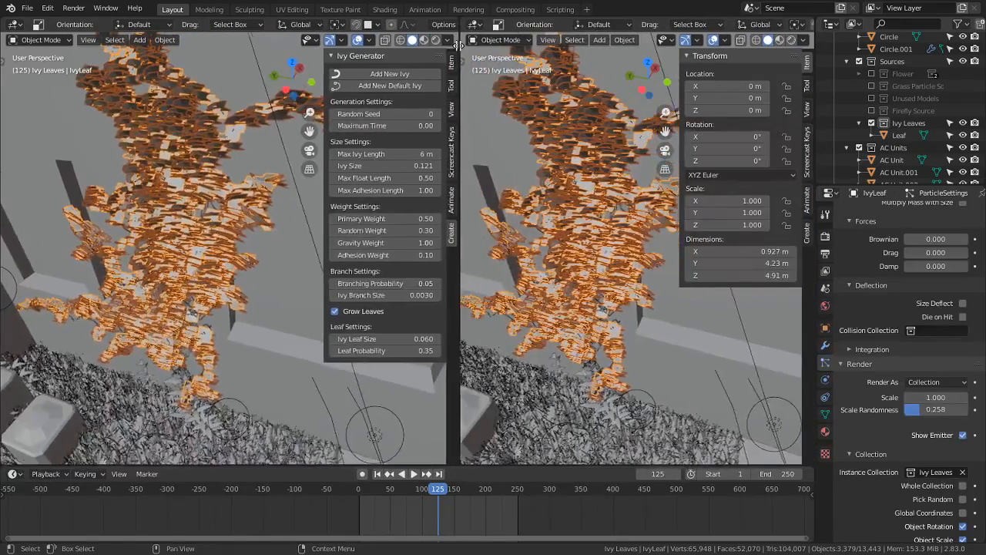
pyautogui.moveTo(626, 298); pyautogui.dragTo(626, 192, button='middle')
pyautogui.scroll(-5, 648, 279)
pyautogui.scroll(-3, 672, 302)
pyautogui.click(668, 303)
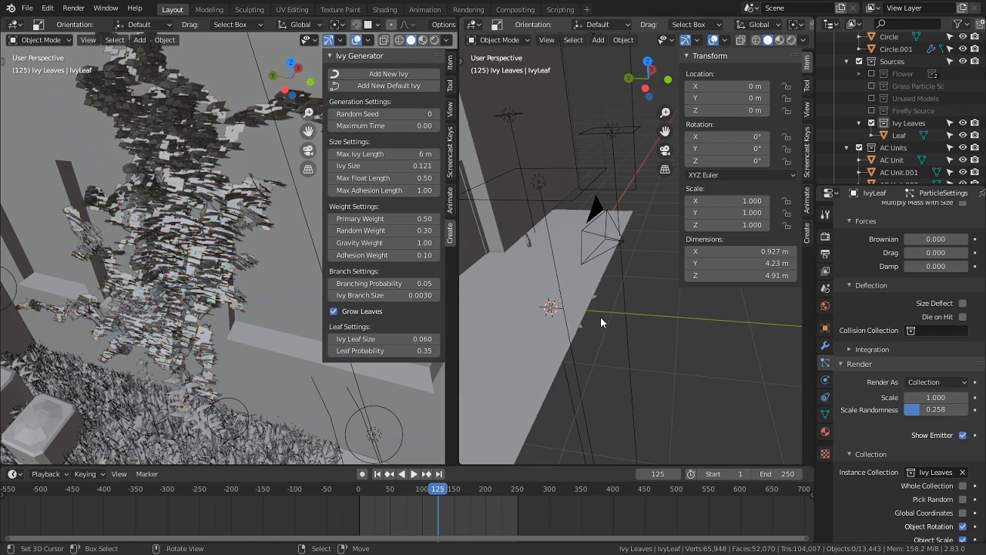
pyautogui.press('c')
pyautogui.click(554, 312)
pyautogui.press('Escape')
pyautogui.hotkey('alt', 'a')
pyautogui.click(574, 330)
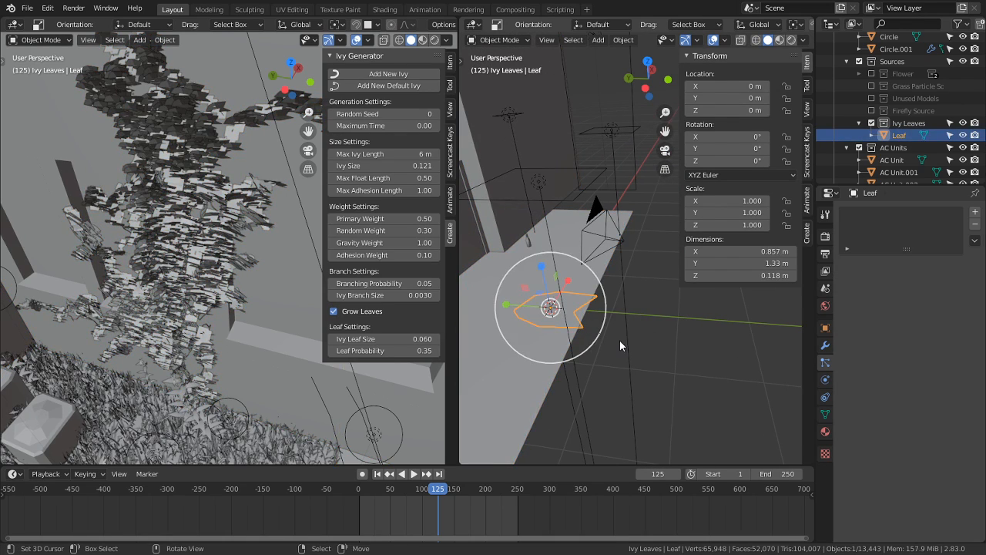
pyautogui.press('KP_Decimal')
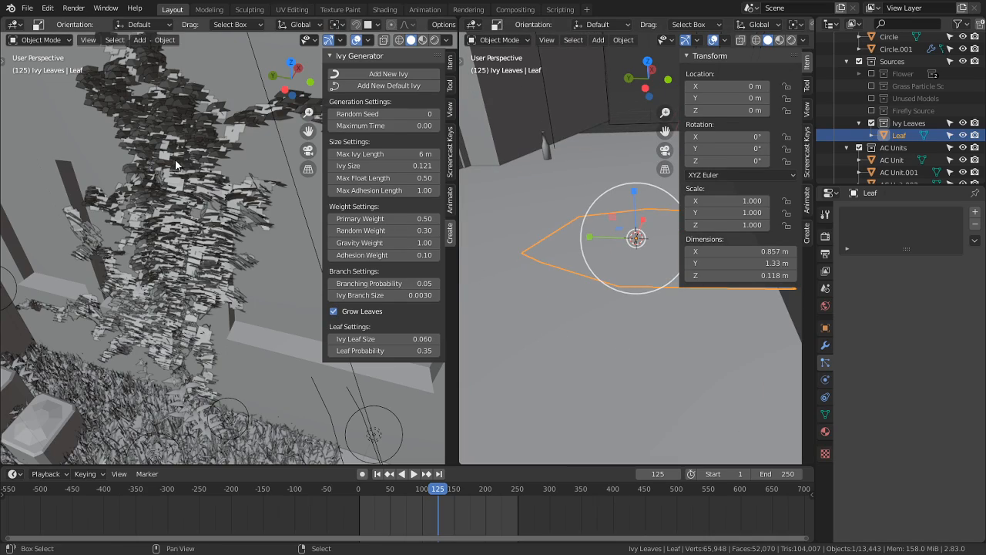
pyautogui.scroll(2, 178, 190)
pyautogui.scroll(5, 177, 214)
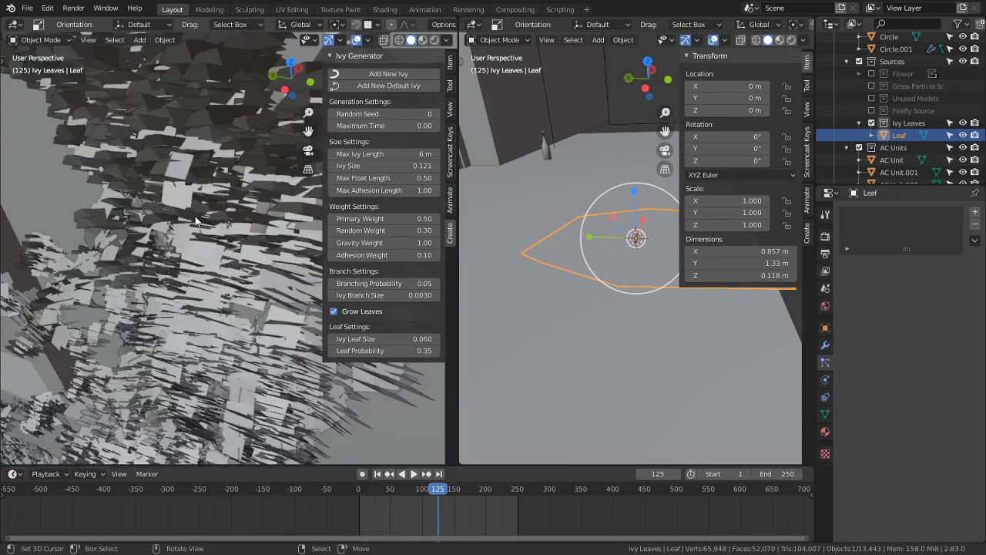
pyautogui.scroll(4, 207, 222)
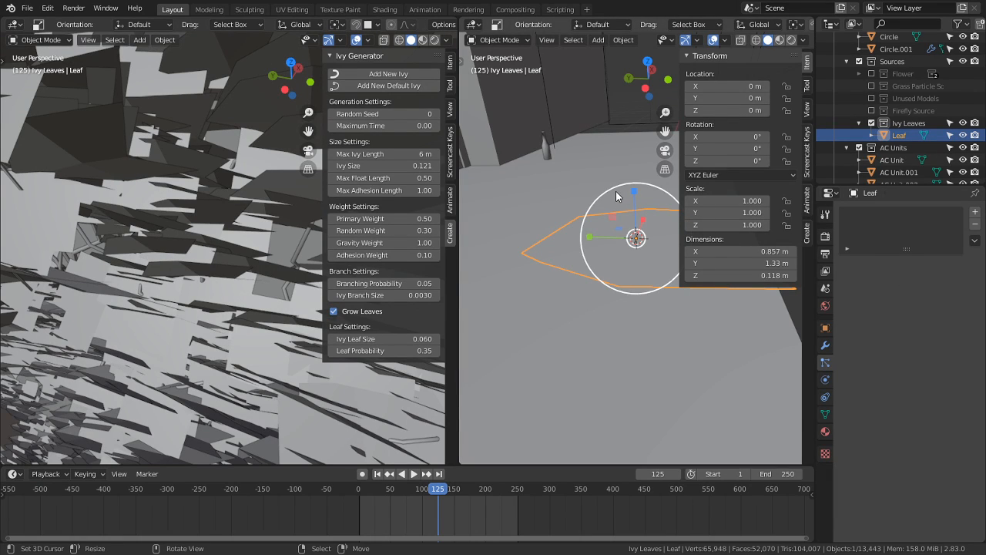
pyautogui.scroll(-6, 219, 219)
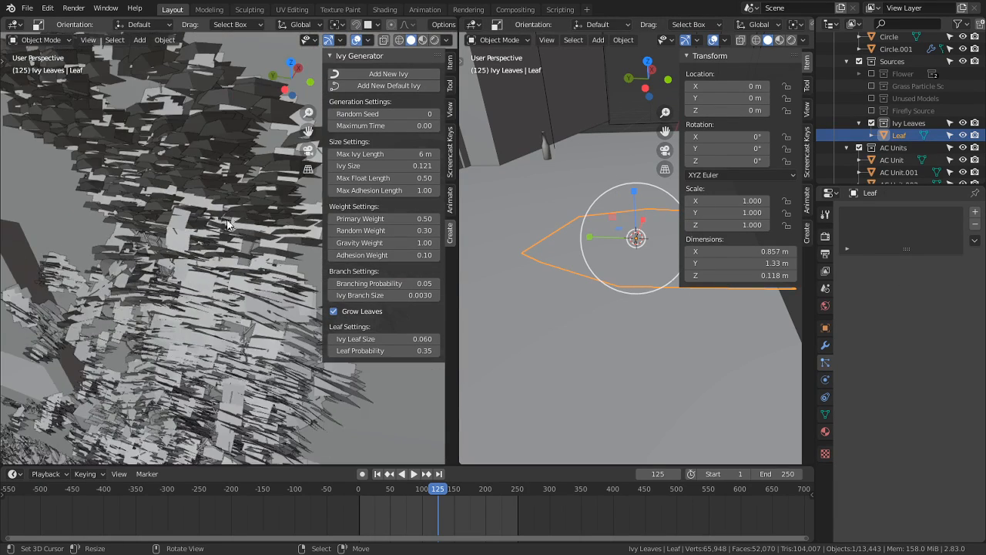
pyautogui.scroll(8, 224, 258)
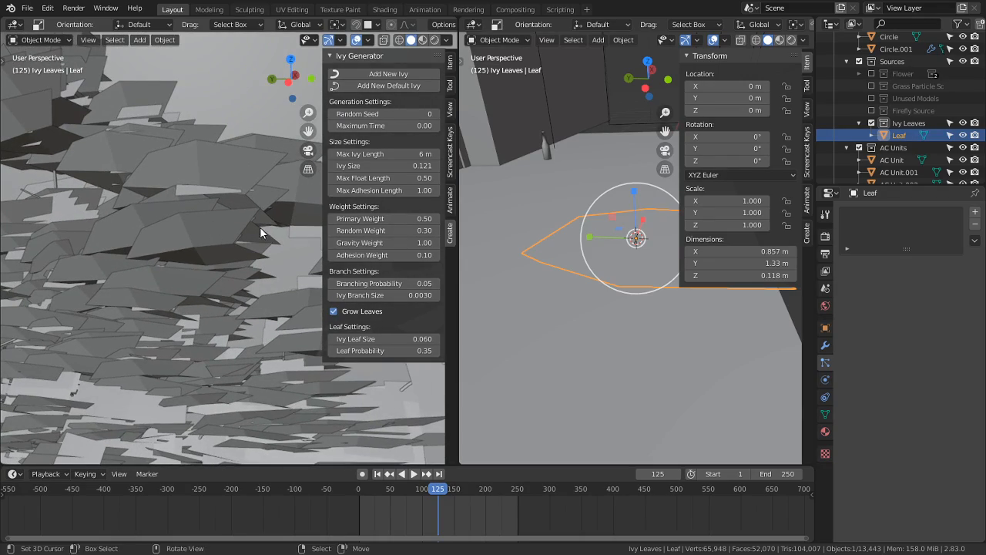
pyautogui.press('r')
pyautogui.press('z')
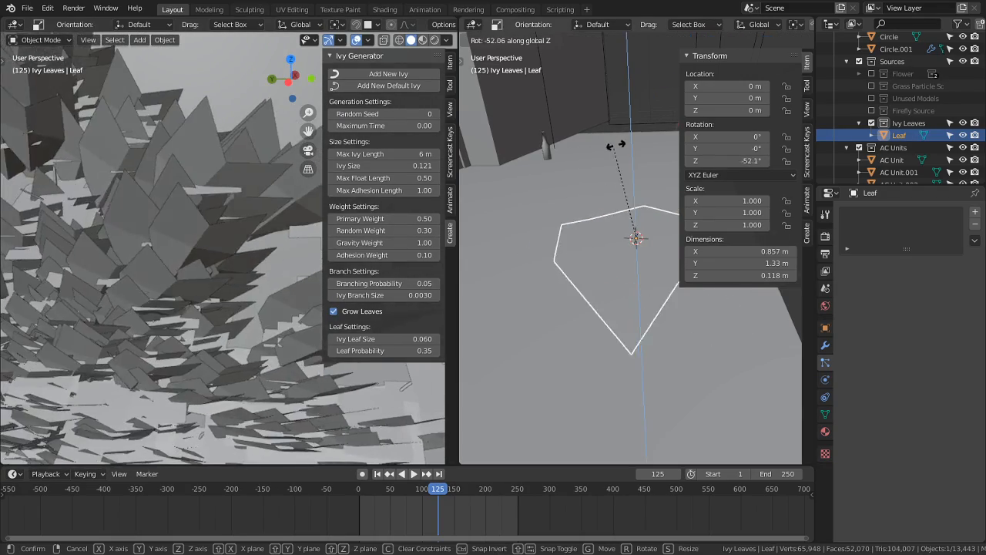
pyautogui.press('Escape')
# Step: Rotate the Leaf object 90° about the global Z axis
pyautogui.write('rz')
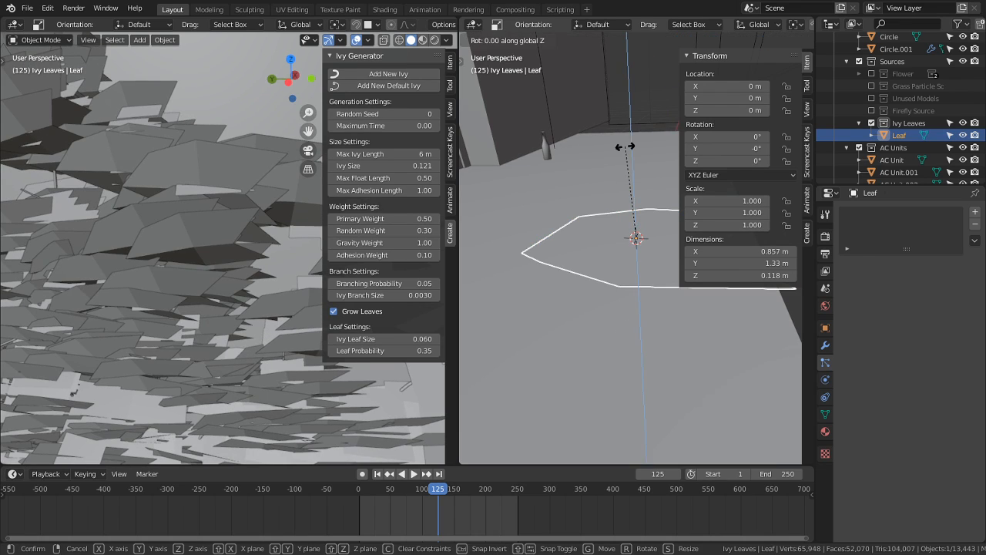
pyautogui.write('90')
pyautogui.press('Return')
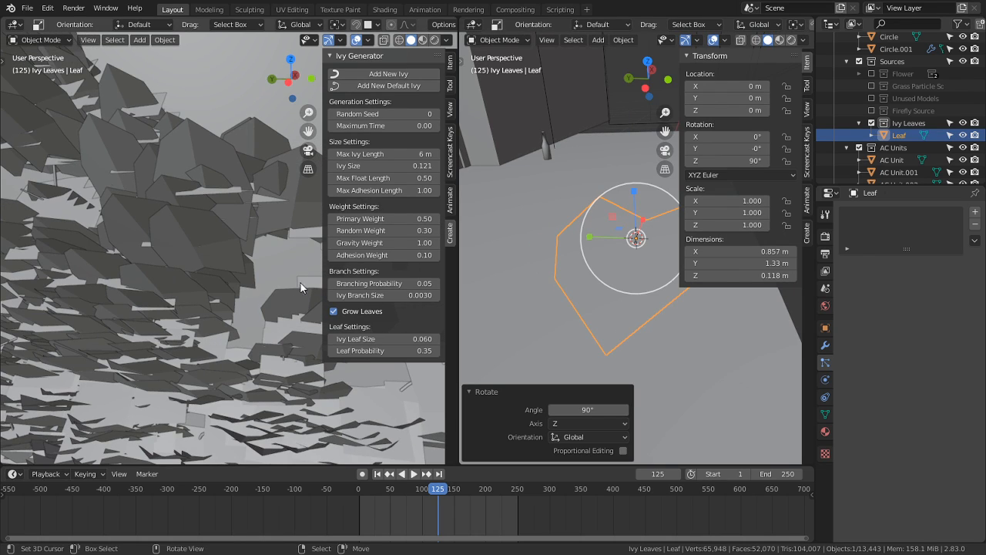
# Step: Rotate the Leaf object -90° about the global Y axis
pyautogui.moveTo(300, 282); pyautogui.dragTo(238, 312, button='middle')
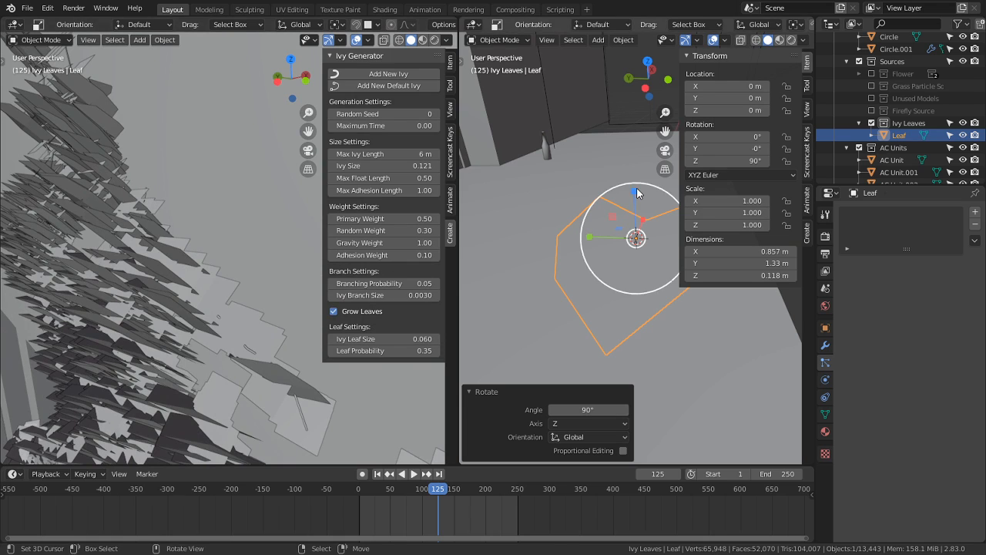
pyautogui.press('r')
pyautogui.press('z')
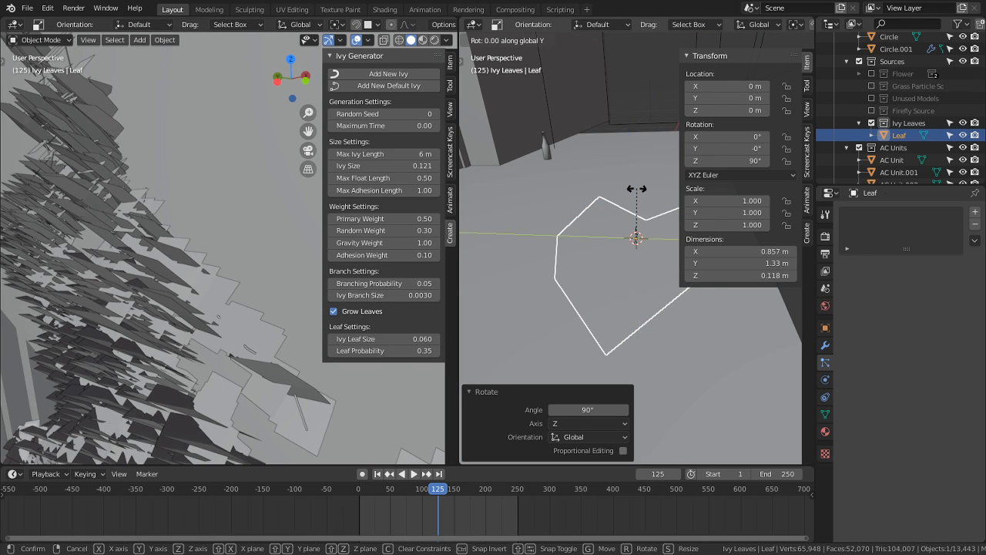
pyautogui.write('90')
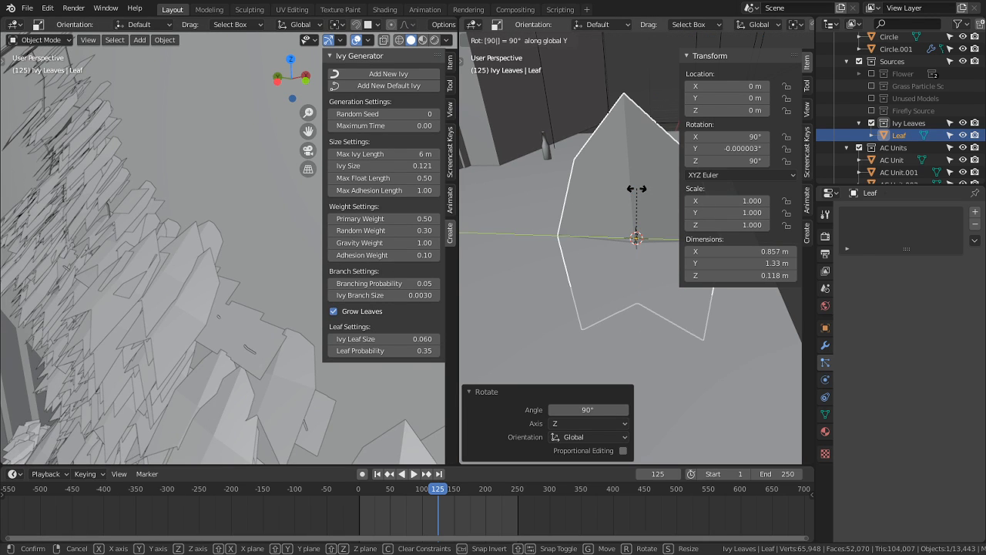
pyautogui.write('-')
pyautogui.press('Return')
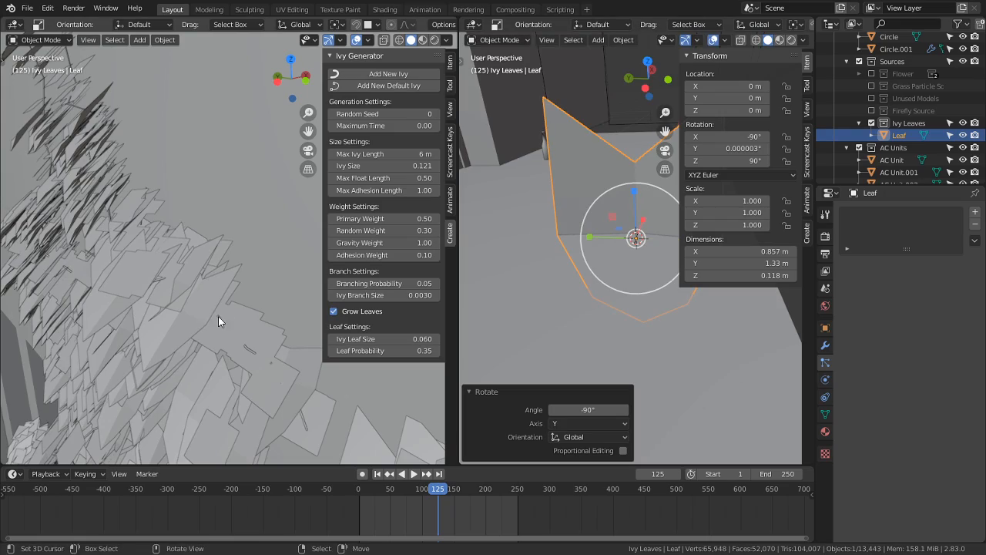
# Step: Switch both 3D views to rendered shading, with the Leaf in Object Mode
pyautogui.moveTo(217, 315); pyautogui.dragTo(294, 323, button='middle')
pyautogui.press('Tab')
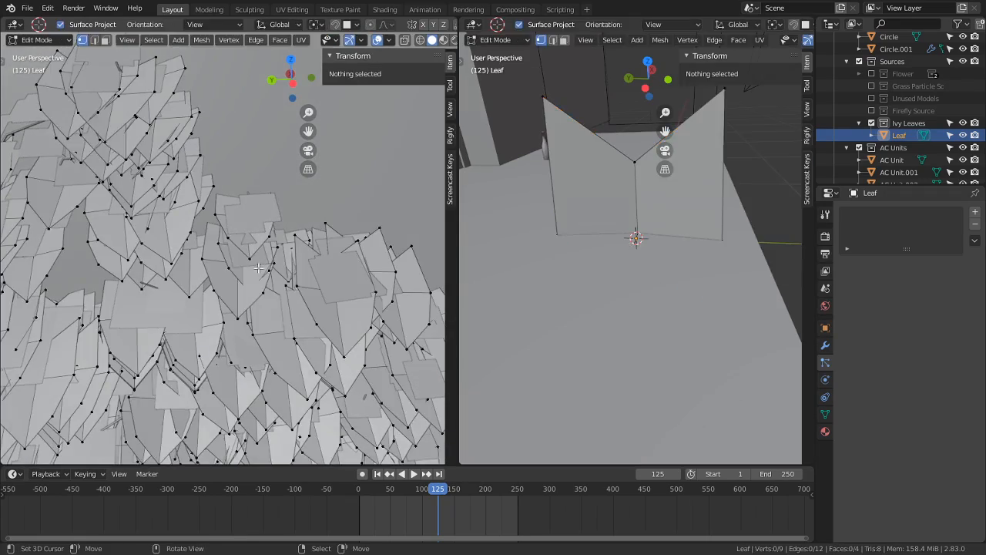
pyautogui.scroll(-2, 447, 45)
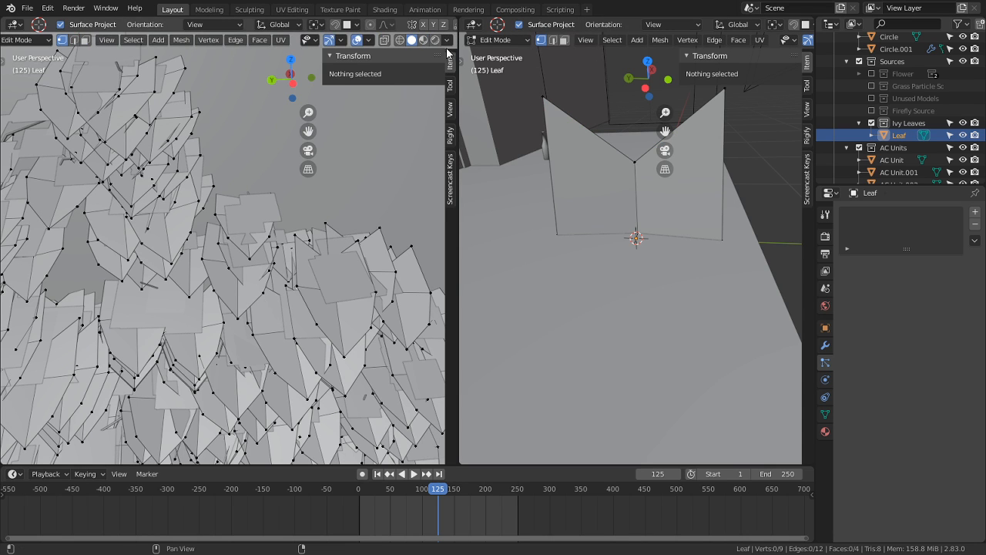
pyautogui.click(435, 42)
pyautogui.moveTo(261, 167)
pyautogui.mouseDown(button='middle')
pyautogui.moveTo(240, 213)
pyautogui.moveTo(193, 221)
pyautogui.mouseUp(button='middle')
pyautogui.scroll(-4, 193, 220)
pyautogui.press('Tab')
pyautogui.press('Tab')
pyautogui.press('Tab')
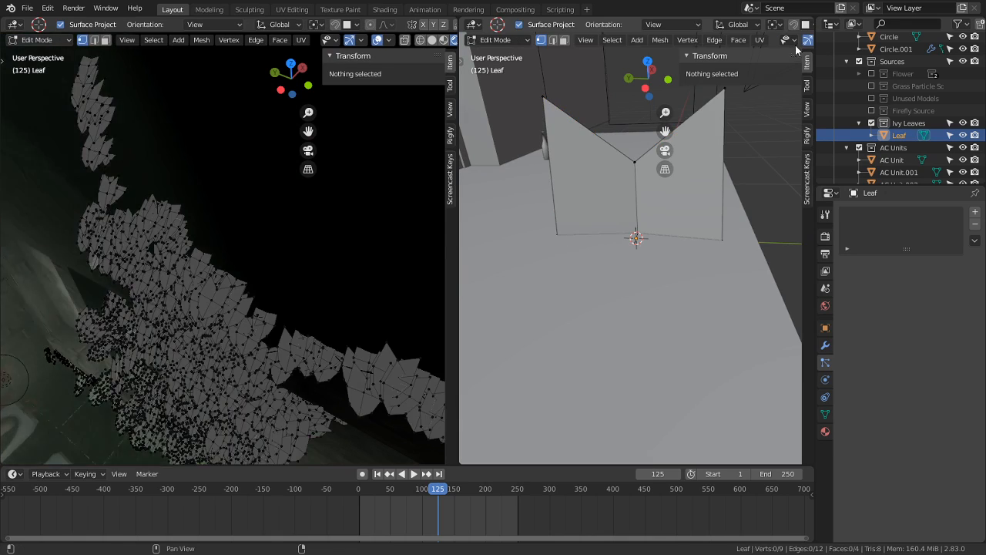
pyautogui.click(790, 41)
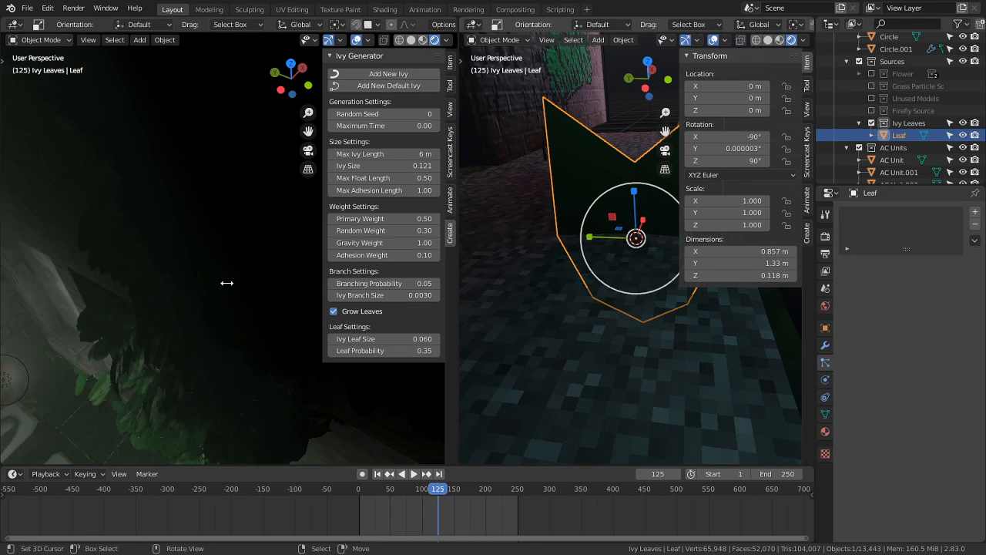
# Step: Look through the scene camera in the first view and examine the ivy beside the iron fence up close
pyautogui.moveTo(226, 282)
pyautogui.mouseDown(button='middle')
pyautogui.moveTo(254, 250)
pyautogui.moveTo(174, 298)
pyautogui.moveTo(235, 120)
pyautogui.moveTo(216, 174)
pyautogui.moveTo(231, 91)
pyautogui.moveTo(248, 337)
pyautogui.moveTo(204, 326)
pyautogui.moveTo(62, 351)
pyautogui.moveTo(13, 413)
pyautogui.moveTo(487, 470)
pyautogui.moveTo(277, 226)
pyautogui.moveTo(235, 333)
pyautogui.mouseUp(button='middle')
pyautogui.press('KP_0')
pyautogui.scroll(5, 249, 249)
pyautogui.scroll(4, 235, 333)
pyautogui.keyDown('shift'); pyautogui.moveTo(256, 388); pyautogui.dragTo(253, 259, button='middle'); pyautogui.keyUp('shift')
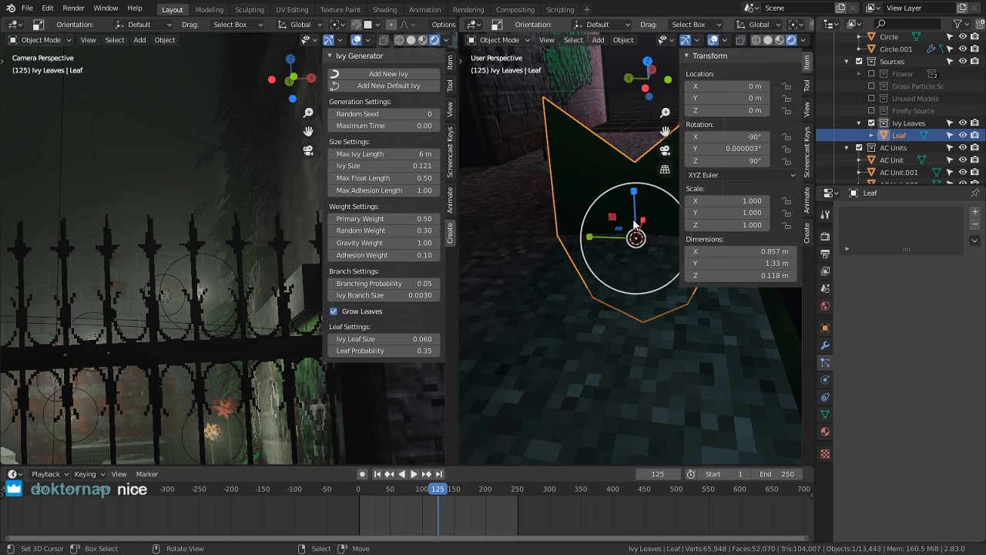
# Step: Apply the Leaf object's rotation
pyautogui.hotkey('shift', 'a')
pyautogui.press('Escape')
pyautogui.hotkey('ctrl', 'a')
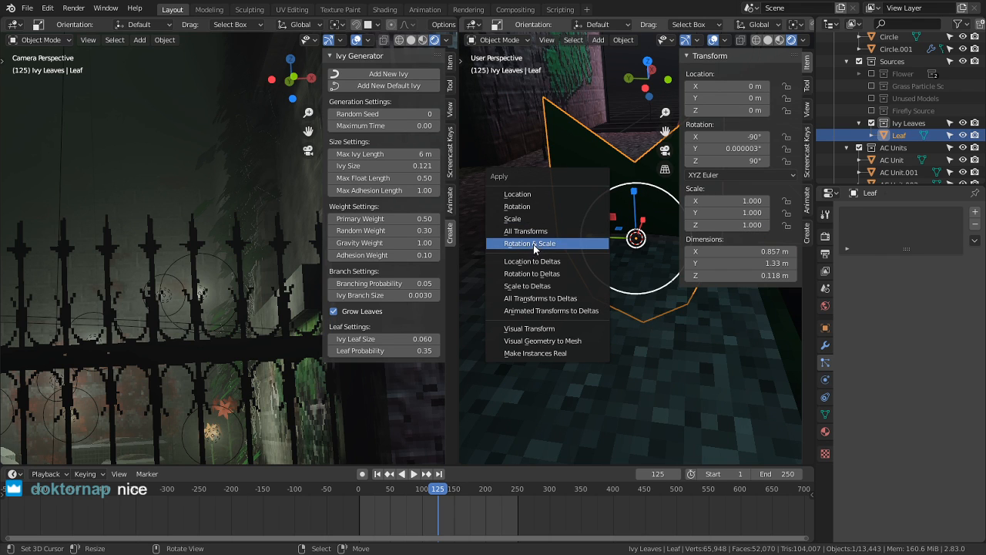
pyautogui.click(526, 206)
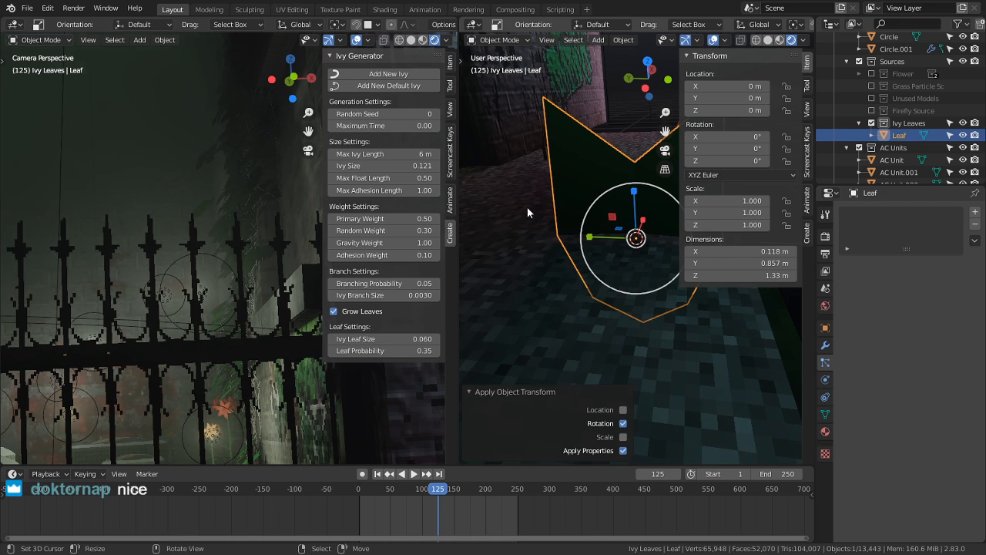
pyautogui.keyDown('shift'); pyautogui.moveTo(612, 239); pyautogui.dragTo(570, 325, button='middle'); pyautogui.keyUp('shift')
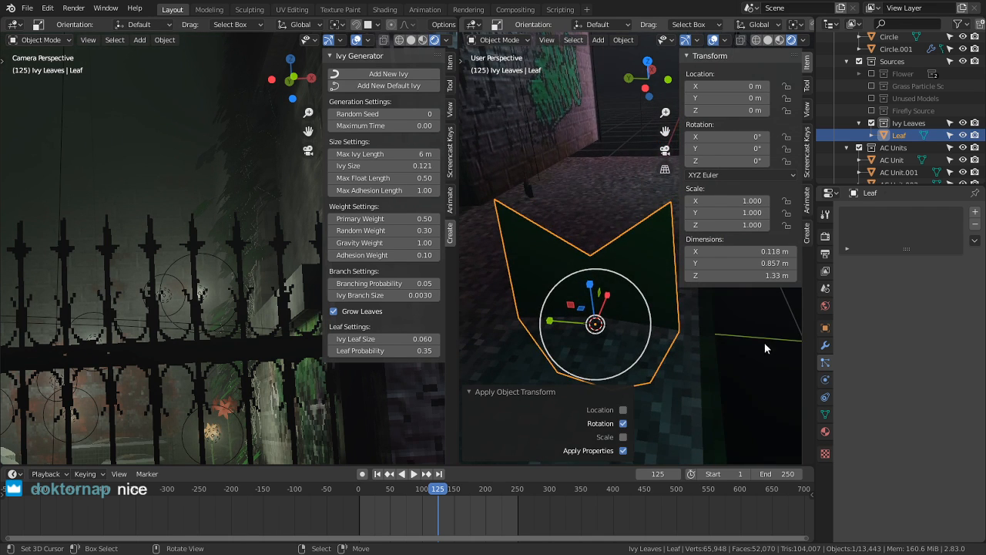
pyautogui.press('s')
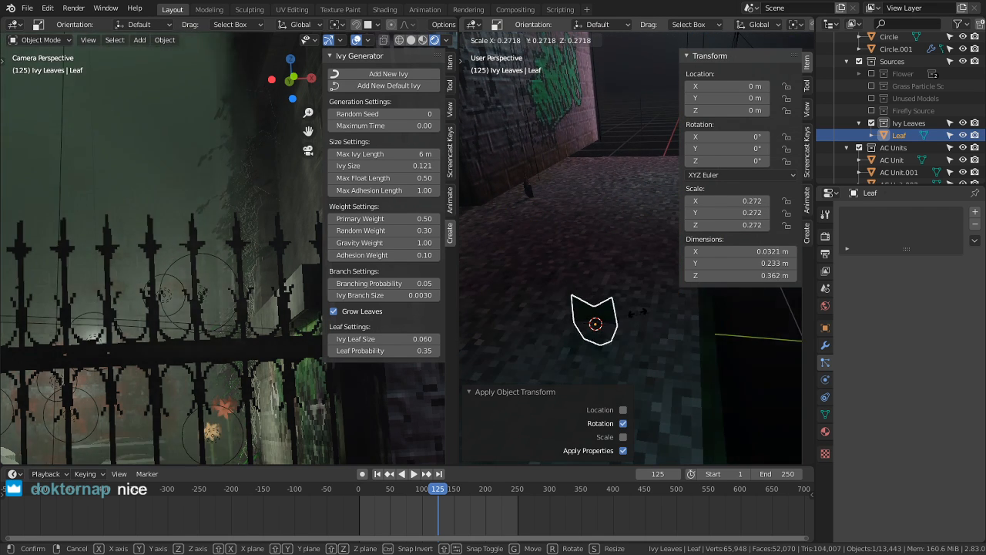
pyautogui.rightClick(637, 312)
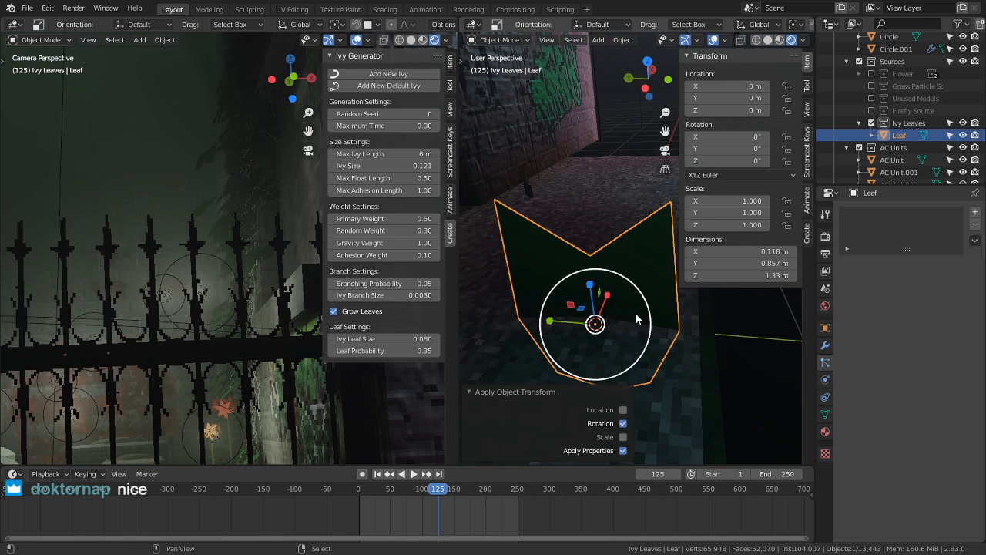
# Step: Move the Leaf object straight down along the global Z axis by about 2.53 m
pyautogui.keyDown('shift'); pyautogui.moveTo(637, 313); pyautogui.dragTo(574, 258, button='middle'); pyautogui.keyUp('shift')
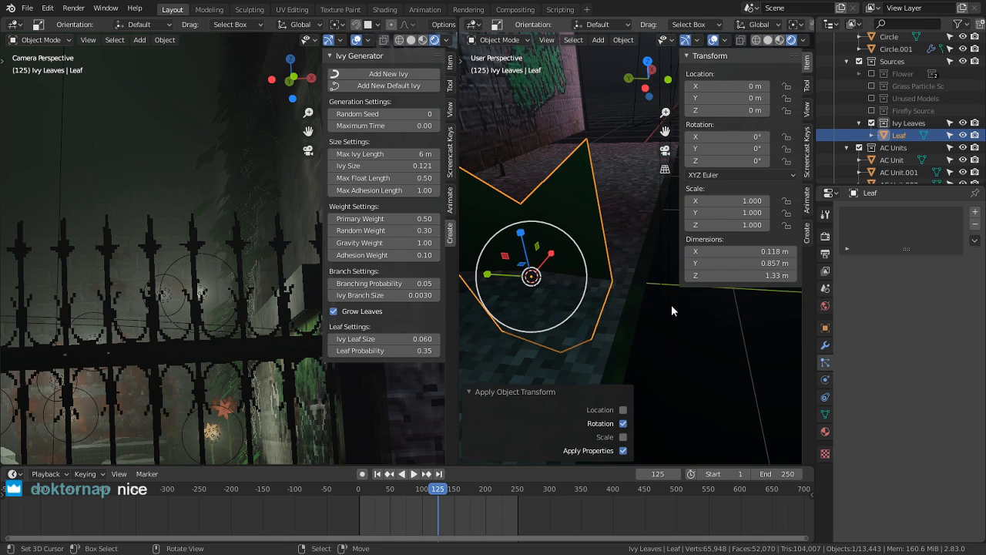
pyautogui.press('Tab')
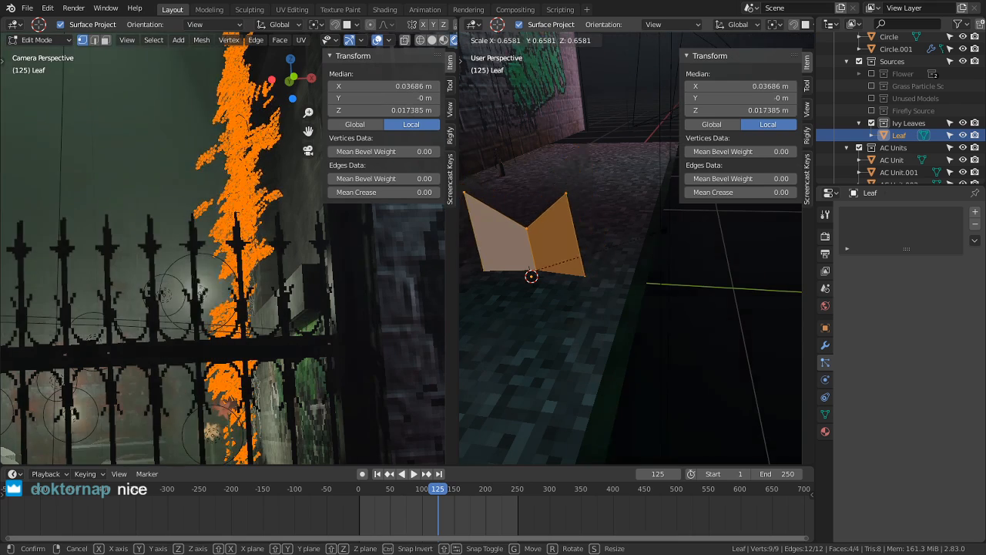
pyautogui.press('Tab')
pyautogui.press('g')
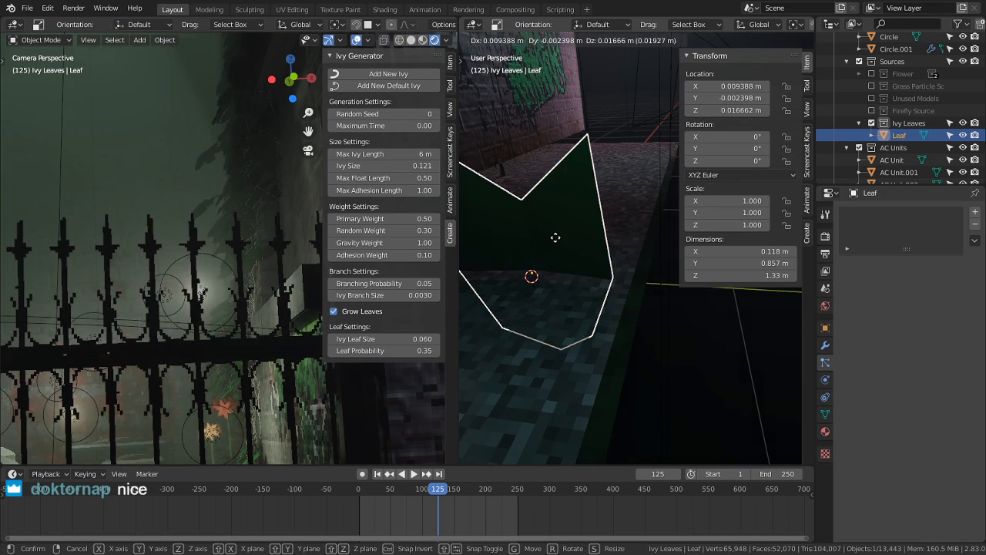
pyautogui.press('z')
pyautogui.click(615, 49)
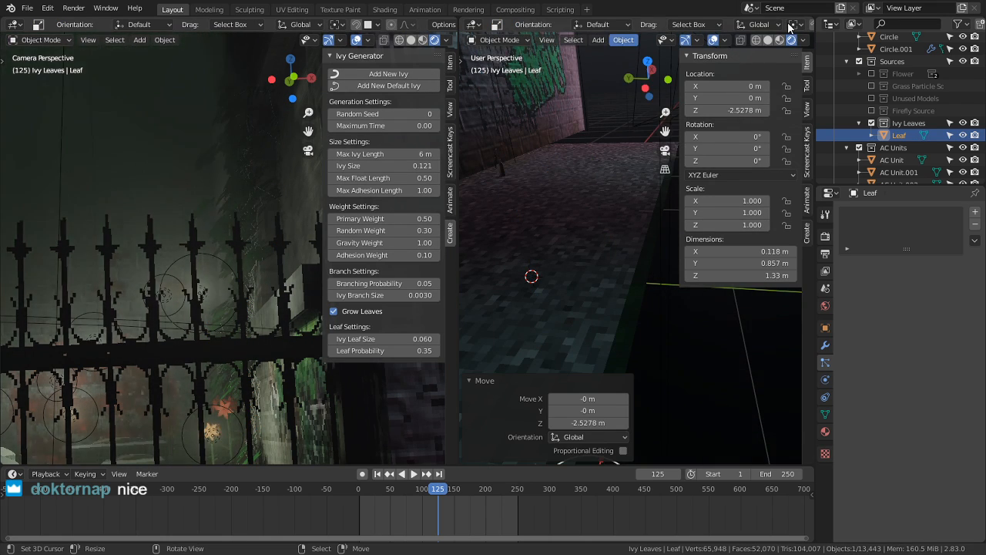
# Step: Switch the second view to Material Preview shading and inspect the wall ivy's leaves up close in the first view
pyautogui.click(779, 39)
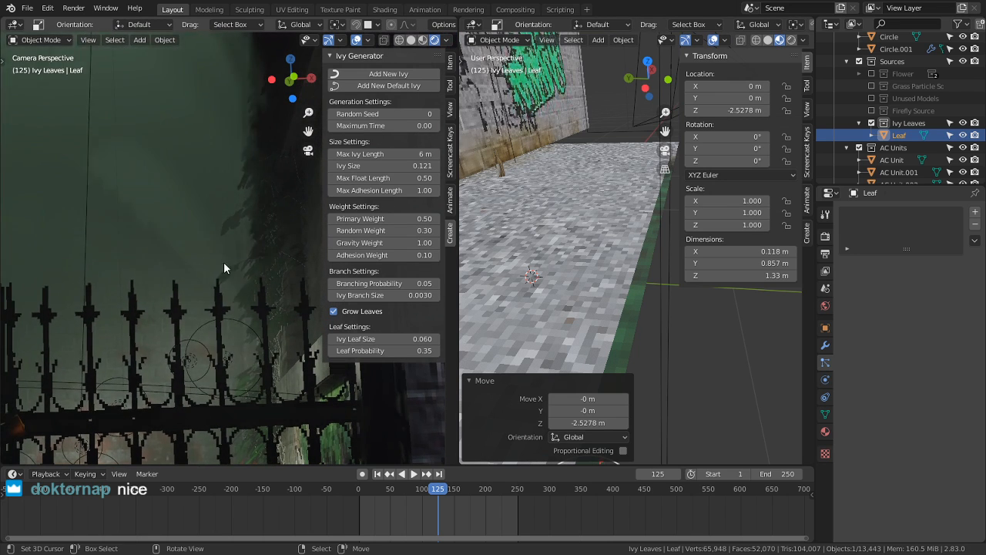
pyautogui.moveTo(229, 225); pyautogui.dragTo(270, 287, button='middle')
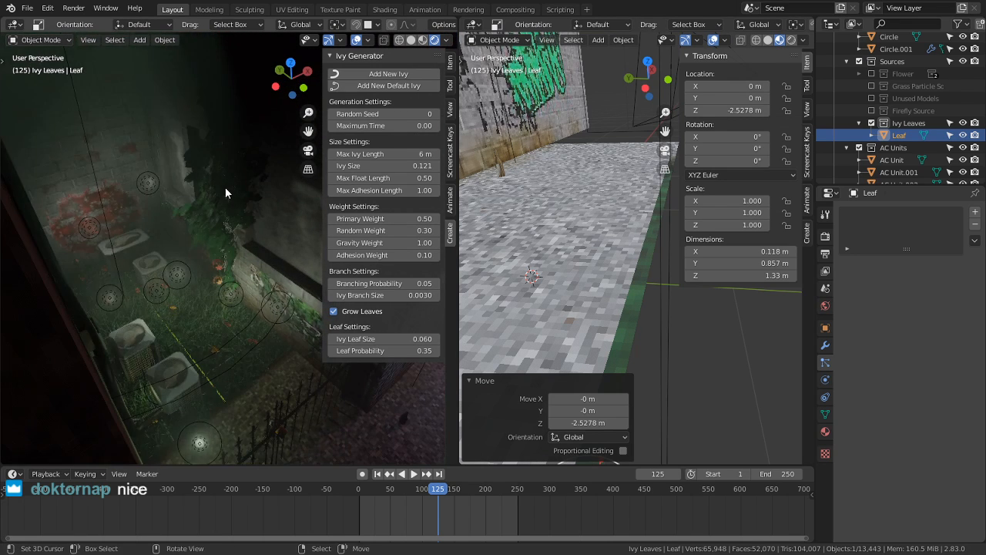
pyautogui.keyDown('shift'); pyautogui.moveTo(225, 186); pyautogui.dragTo(235, 235, button='middle'); pyautogui.keyUp('shift')
pyautogui.scroll(4, 232, 247)
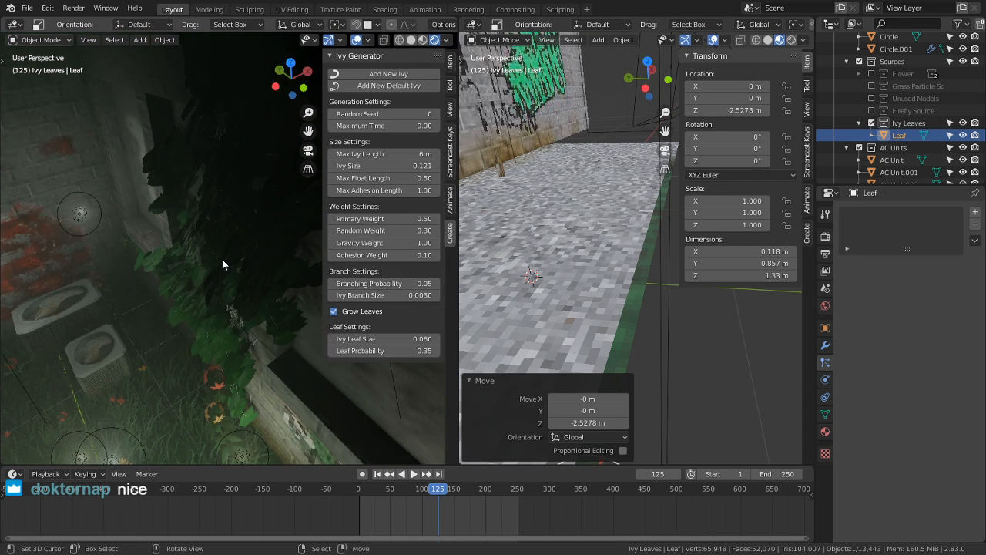
pyautogui.scroll(3, 190, 285)
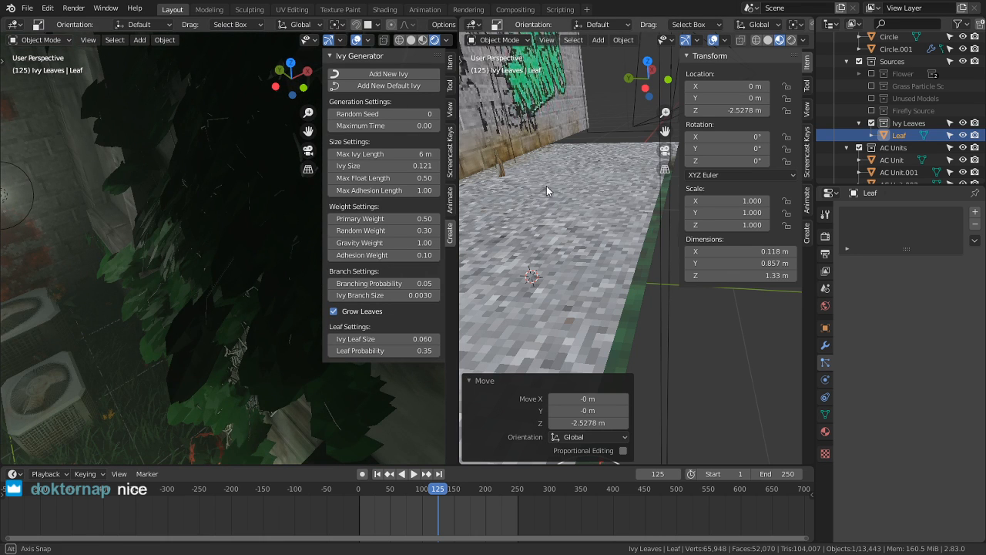
# Step: Look through the scene camera in the second view, maximize that view and examine the ivy behind the fence
pyautogui.press('KP_0')
pyautogui.scroll(5, 631, 222)
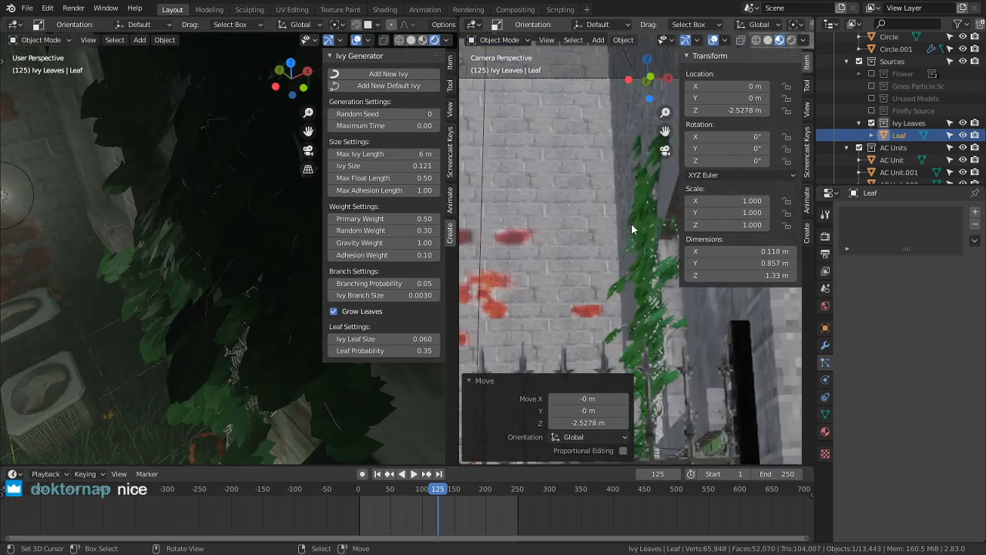
pyautogui.hotkey('ctrl', 'space')
pyautogui.scroll(-6, 628, 241)
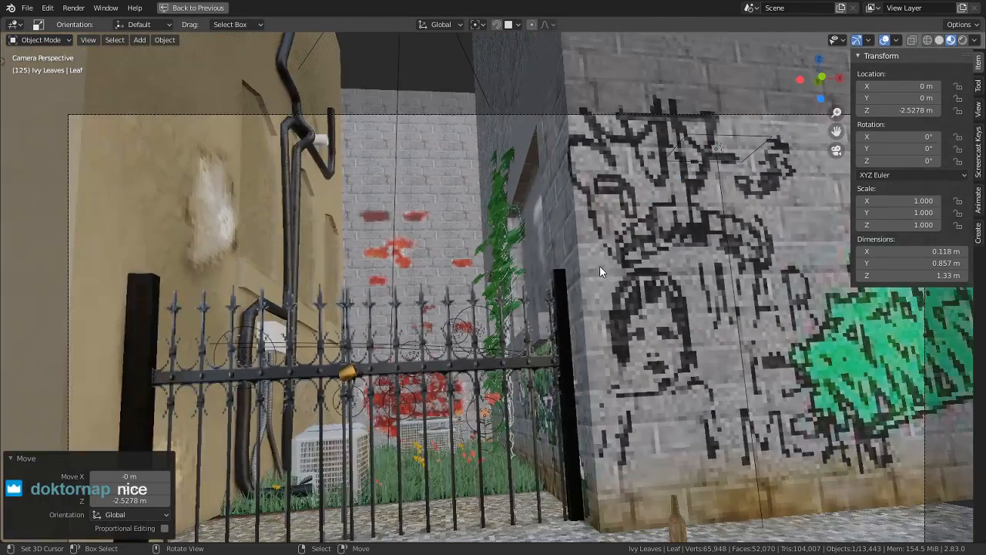
pyautogui.keyDown('shift'); pyautogui.moveTo(495, 474); pyautogui.dragTo(502, 390, button='middle'); pyautogui.keyUp('shift')
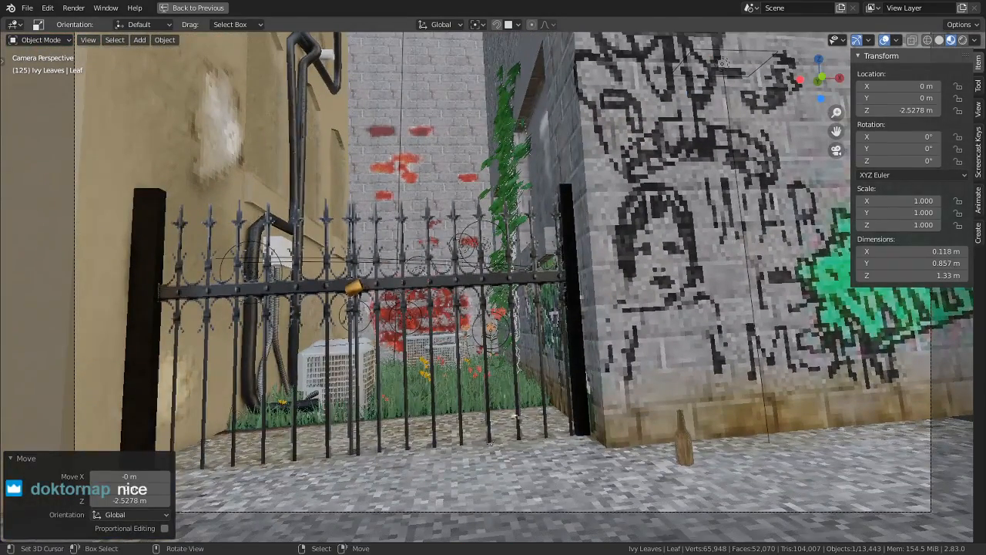
pyautogui.keyDown('shift'); pyautogui.moveTo(307, 385); pyautogui.dragTo(318, 530, button='middle'); pyautogui.keyUp('shift')
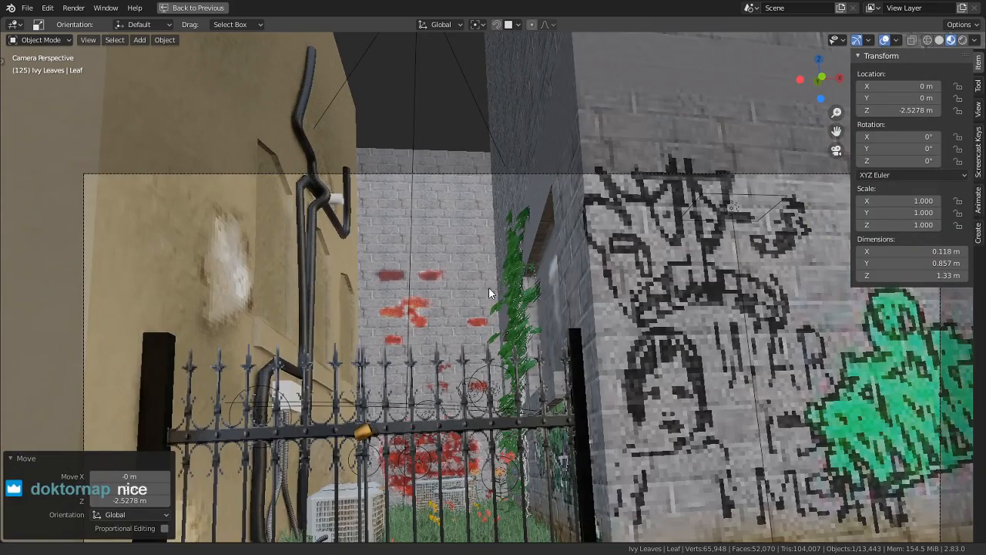
pyautogui.scroll(6, 489, 286)
# Step: Duplicate the Leaf object and place the copy about 0.92 m away along the global X axis
pyautogui.moveTo(320, 362); pyautogui.dragTo(422, 460, button='middle')
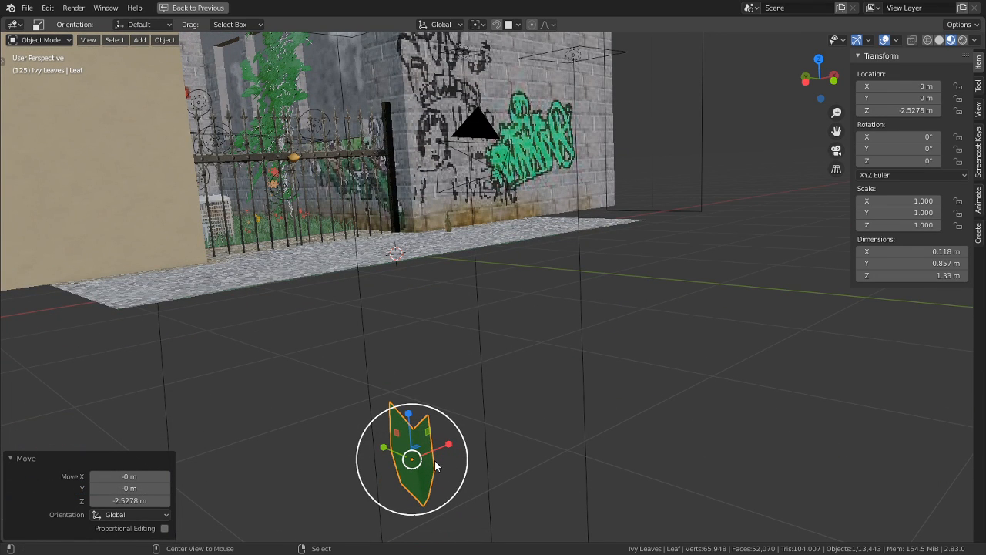
pyautogui.press('KP_Decimal')
pyautogui.moveTo(434, 465); pyautogui.dragTo(517, 256, button='middle')
pyautogui.hotkey('shift', 'd')
pyautogui.press('x')
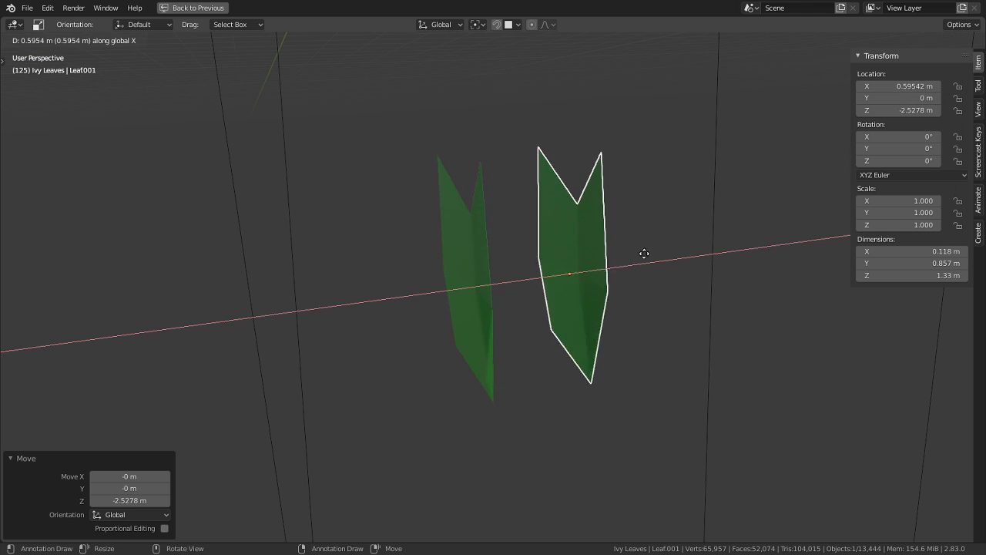
pyautogui.click(674, 255)
# Step: Delete all the vertices of the duplicated leaf in Edit Mode, leaving an empty mesh
pyautogui.keyDown('shift'); pyautogui.moveTo(599, 291); pyautogui.dragTo(420, 364, button='middle'); pyautogui.keyUp('shift')
pyautogui.press('Tab')
pyautogui.scroll(2, 488, 342)
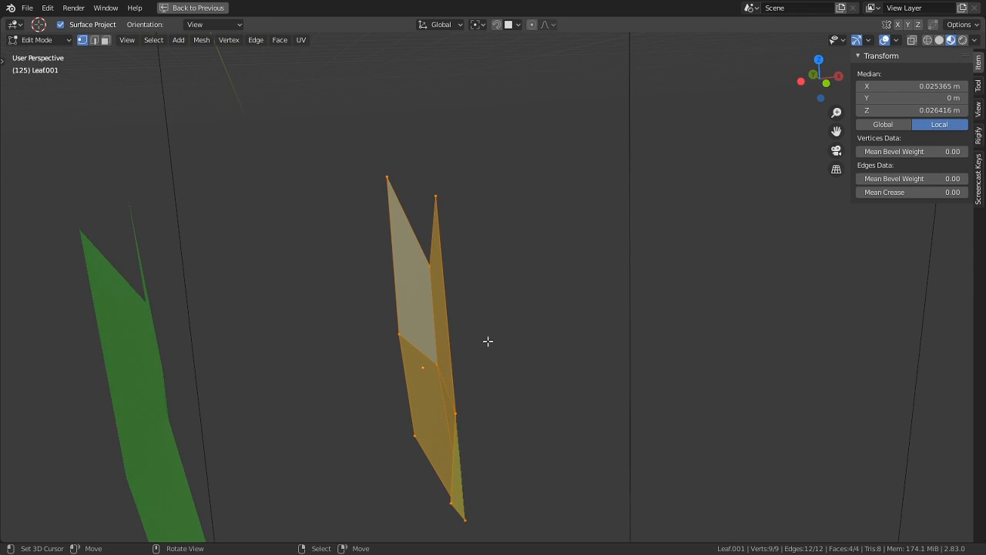
pyautogui.moveTo(468, 335)
pyautogui.mouseDown(button='middle')
pyautogui.moveTo(497, 315)
pyautogui.moveTo(471, 326)
pyautogui.mouseUp(button='middle')
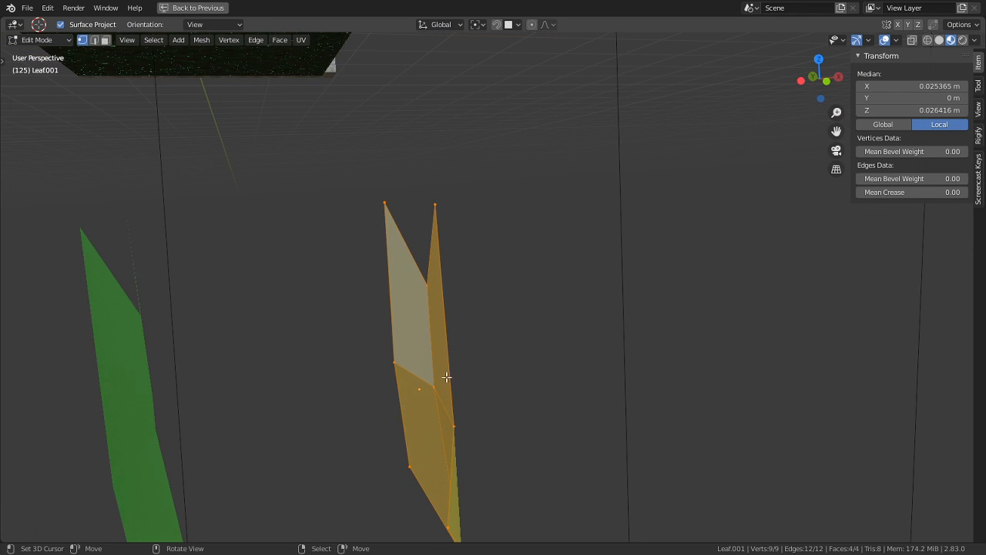
pyautogui.press('x')
pyautogui.click(476, 376)
# Step: Try adding a plane to the emptied mesh at the 3D cursor's current location
pyautogui.hotkey('shift', 'a')
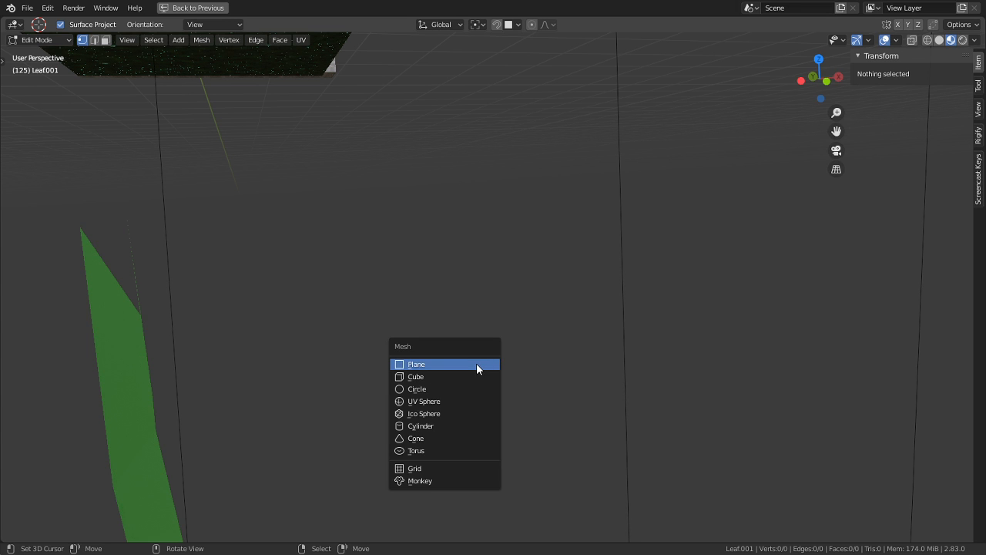
pyautogui.click(476, 365)
pyautogui.scroll(-5, 529, 360)
pyautogui.hotkey('ctrl', 'z')
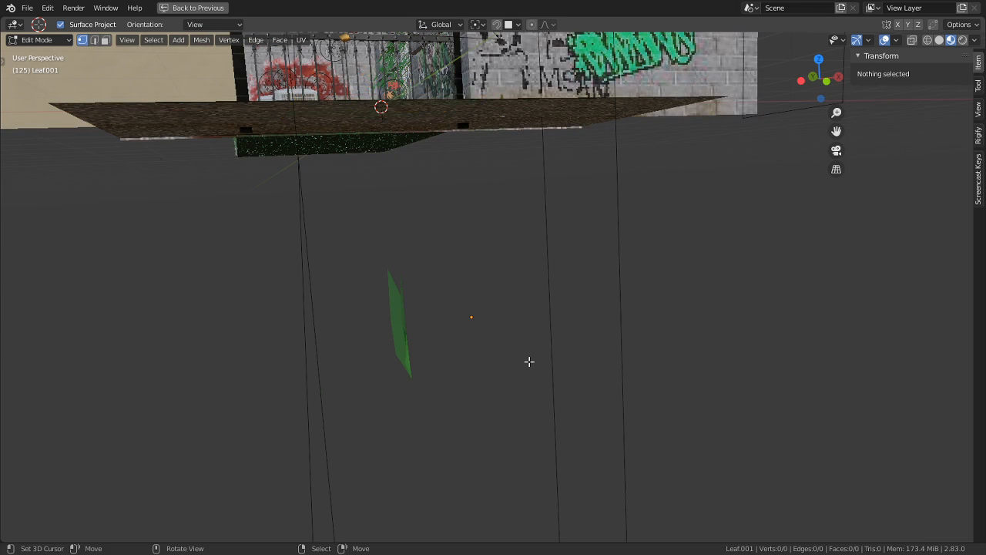
# Step: Snap the 3D cursor to the emptied duplicate's origin and return to Edit Mode
pyautogui.hotkey('shift', 's')
pyautogui.click(519, 429)
pyautogui.press('Tab')
pyautogui.hotkey('shift', 's')
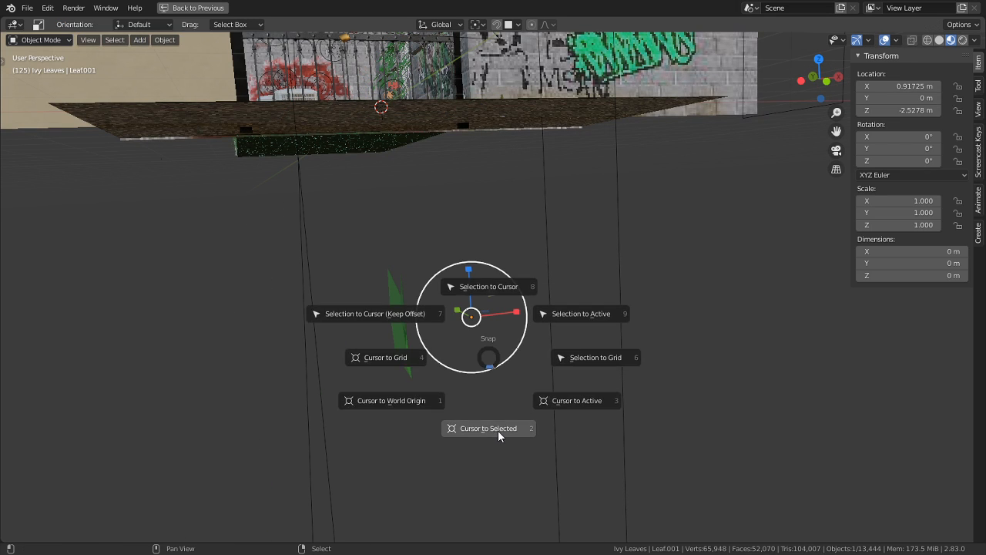
pyautogui.click(499, 432)
pyautogui.press('Tab')
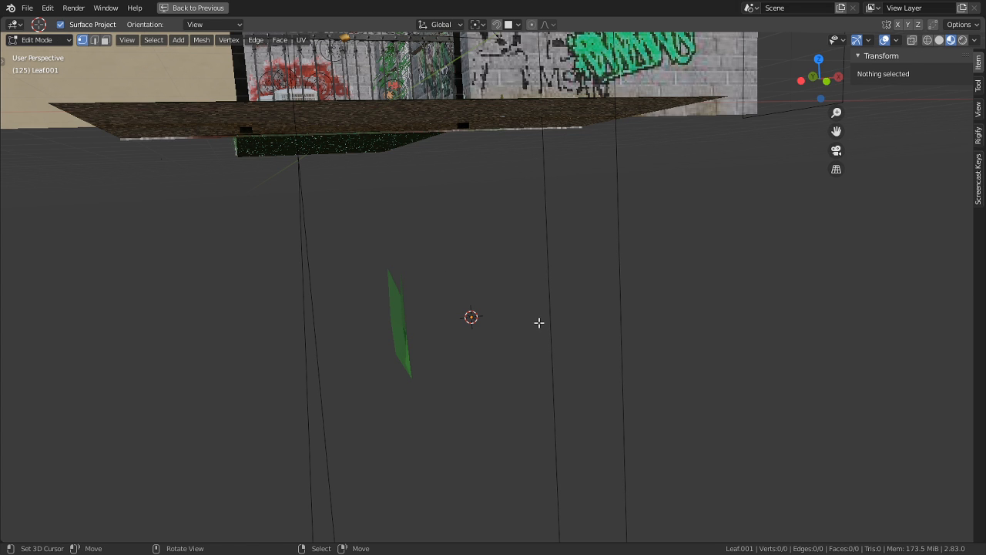
# Step: Add a 2 m plane to the empty mesh at the 3D cursor
pyautogui.hotkey('shift', 'a')
pyautogui.click(568, 288)
pyautogui.scroll(3, 567, 297)
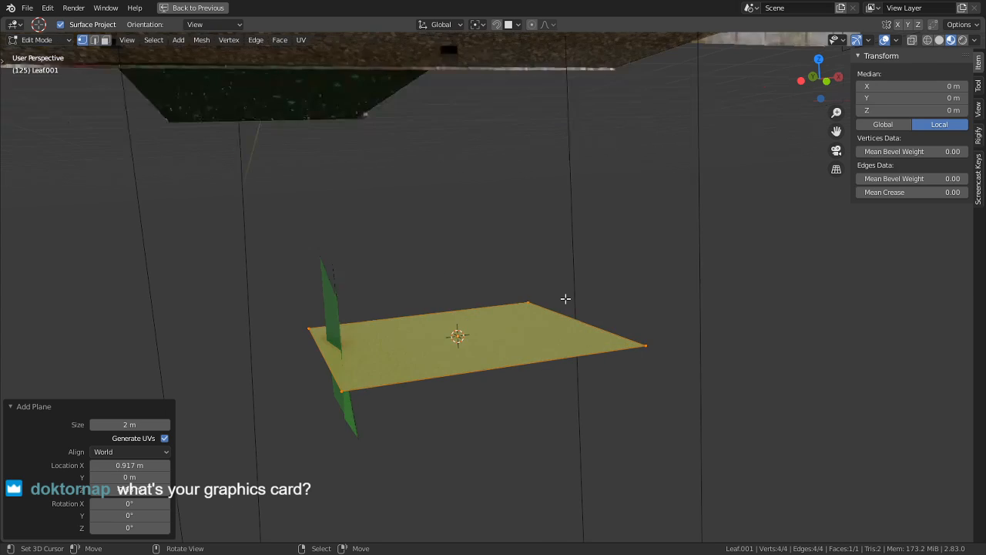
# Step: Scale the new plane down uniformly to about 0.32 m per side and return to Object Mode
pyautogui.scroll(-3, 543, 270)
pyautogui.keyDown('shift'); pyautogui.moveTo(543, 270); pyautogui.dragTo(437, 396, button='middle'); pyautogui.keyUp('shift')
pyautogui.scroll(3, 437, 396)
pyautogui.keyDown('shift'); pyautogui.moveTo(358, 116); pyautogui.dragTo(420, 231, button='middle'); pyautogui.keyUp('shift')
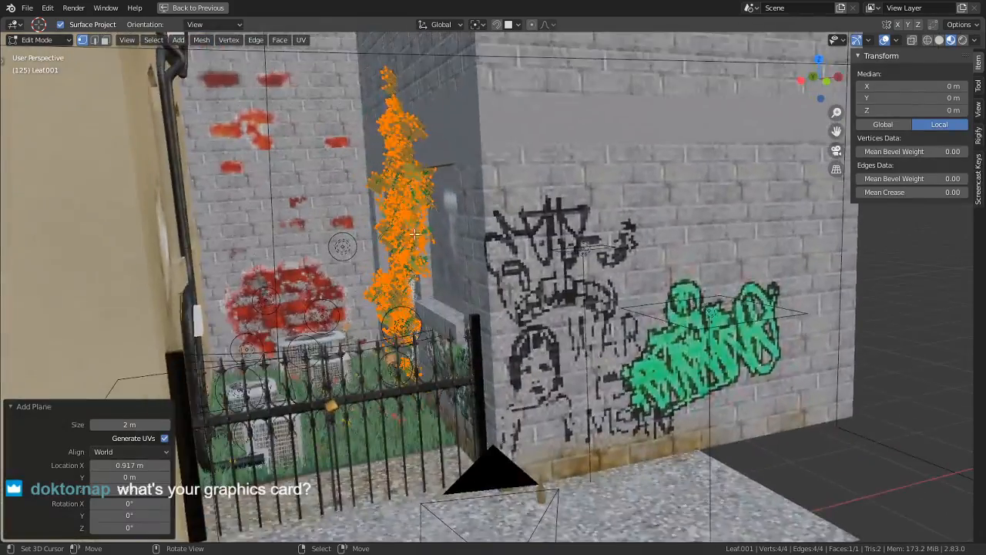
pyautogui.scroll(2, 419, 233)
pyautogui.keyDown('shift'); pyautogui.moveTo(464, 329); pyautogui.dragTo(416, 37, button='middle'); pyautogui.keyUp('shift')
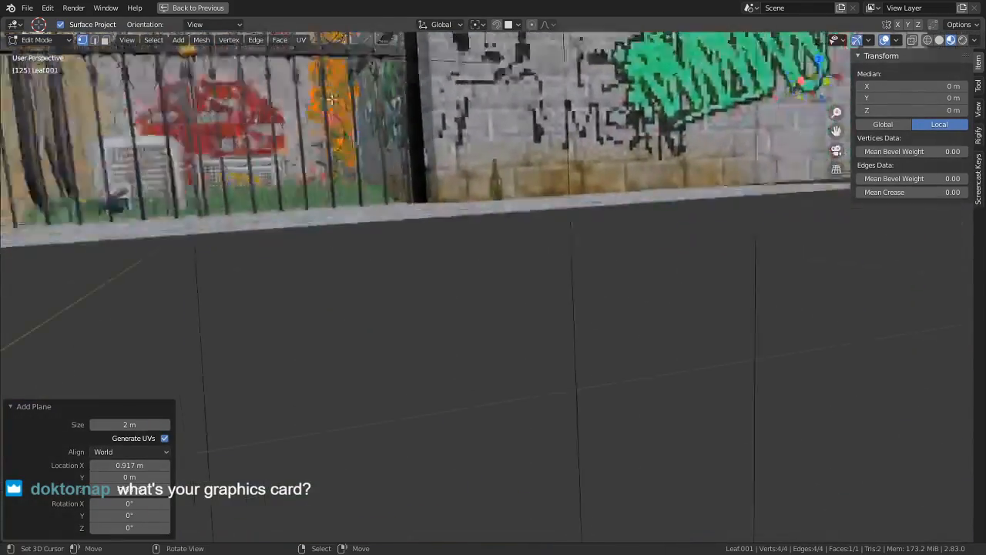
pyautogui.scroll(-3, 490, 412)
pyautogui.keyDown('shift'); pyautogui.moveTo(490, 412); pyautogui.dragTo(583, 390, button='middle'); pyautogui.keyUp('shift')
pyautogui.press('s')
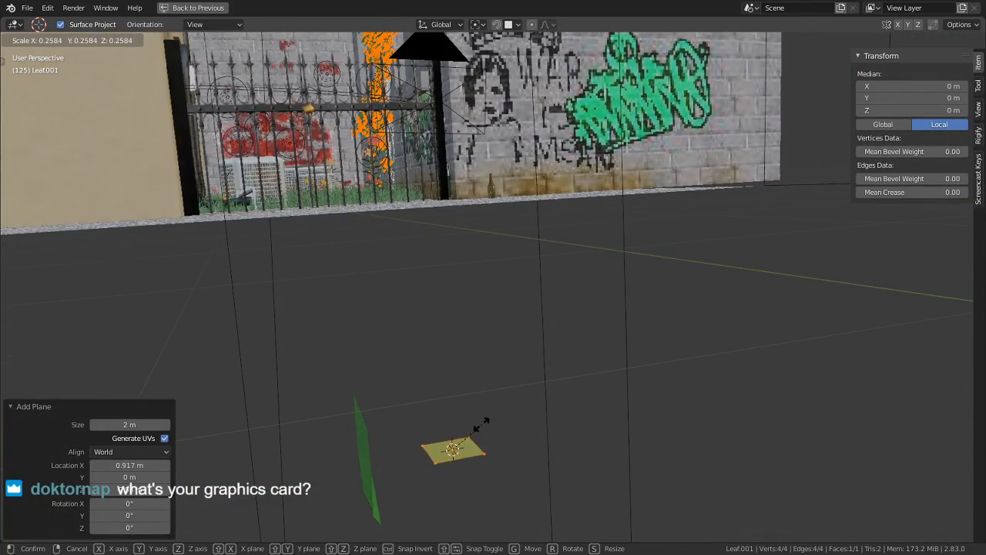
pyautogui.click(466, 428)
pyautogui.scroll(2, 526, 442)
pyautogui.press('Tab')
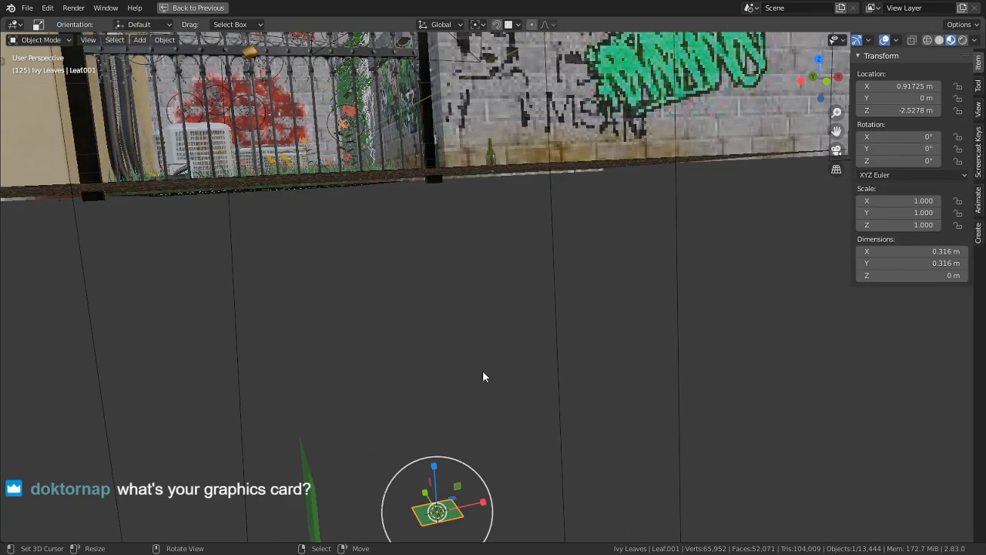
# Step: Enter Edit Mode on the small plane, frame it and isolate it in local view
pyautogui.scroll(2, 484, 377)
pyautogui.keyDown('shift'); pyautogui.moveTo(418, 309); pyautogui.dragTo(446, 410, button='middle'); pyautogui.keyUp('shift')
pyautogui.keyDown('shift'); pyautogui.moveTo(514, 512); pyautogui.dragTo(537, 251, button='middle'); pyautogui.keyUp('shift')
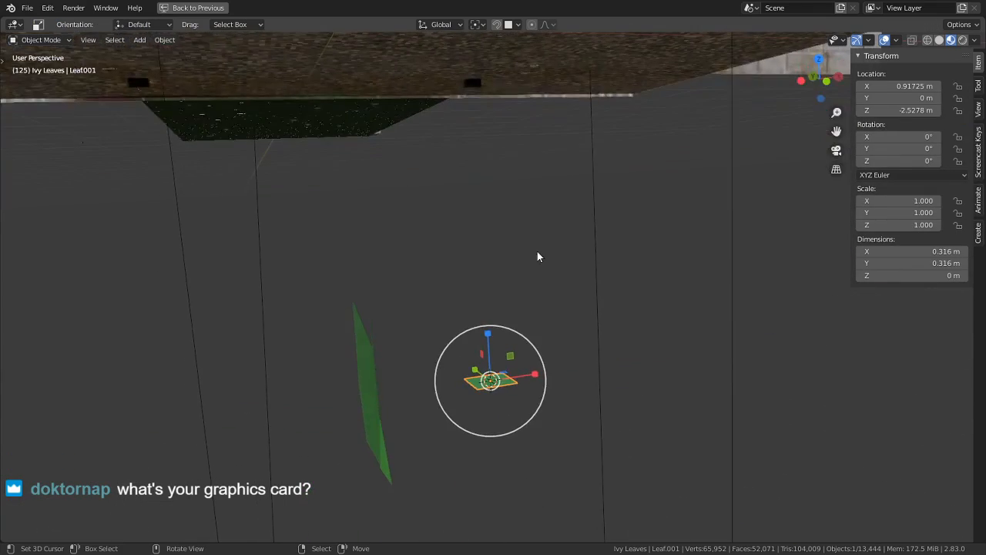
pyautogui.press('Tab')
pyautogui.scroll(2, 523, 427)
pyautogui.press('w')
pyautogui.press('Escape')
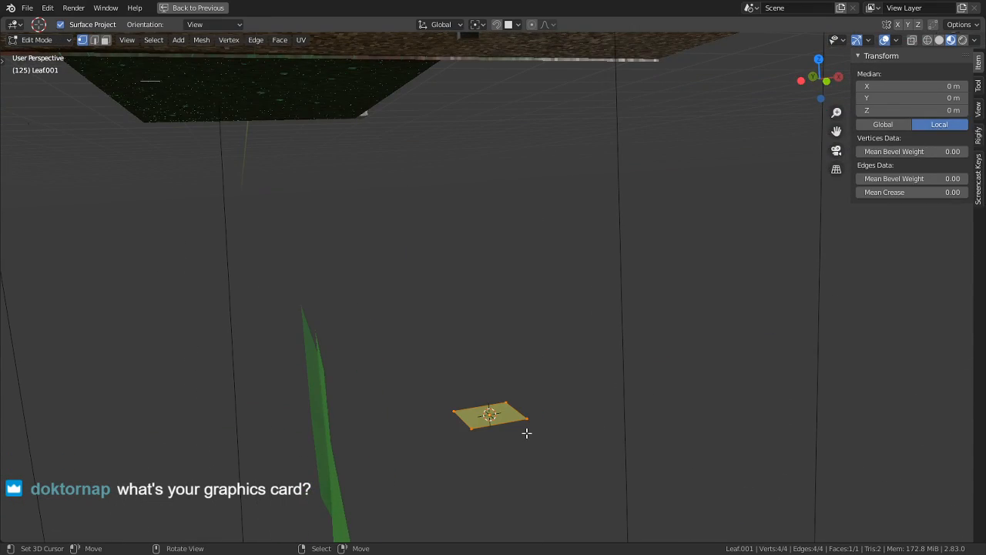
pyautogui.press('KP_Decimal')
pyautogui.press('.')
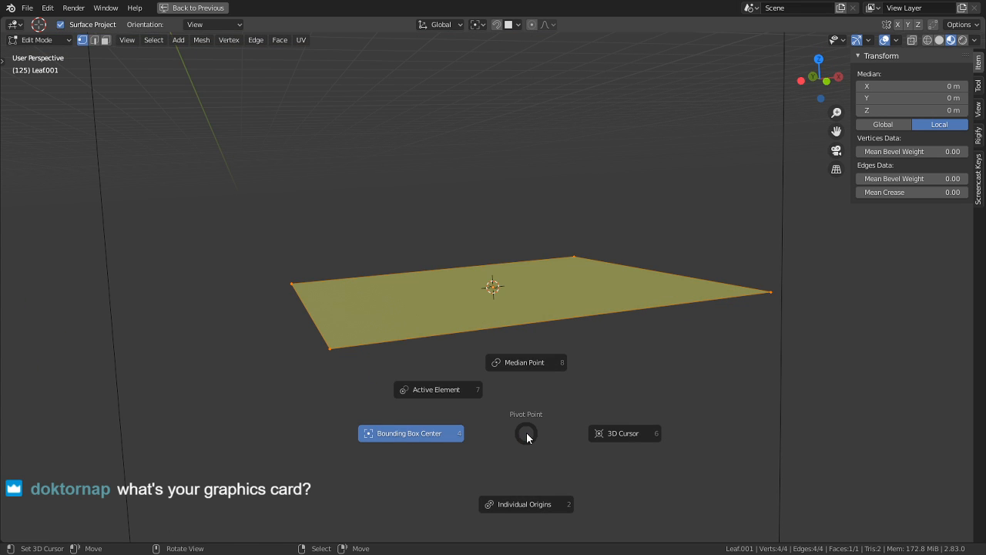
pyautogui.press('Escape')
pyautogui.moveTo(529, 296)
pyautogui.mouseDown(button='middle')
pyautogui.moveTo(447, 324)
pyautogui.moveTo(535, 295)
pyautogui.mouseUp(button='middle')
pyautogui.press('KP_Divide')
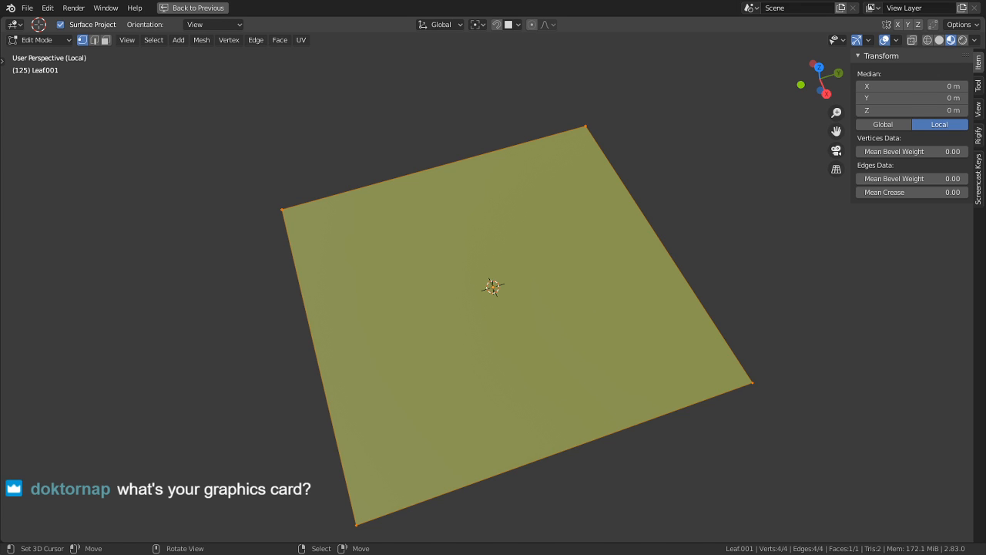
# Step: Open the Preferences and look through the sections to the System settings to check the Cycles render devices
pyautogui.press('super')
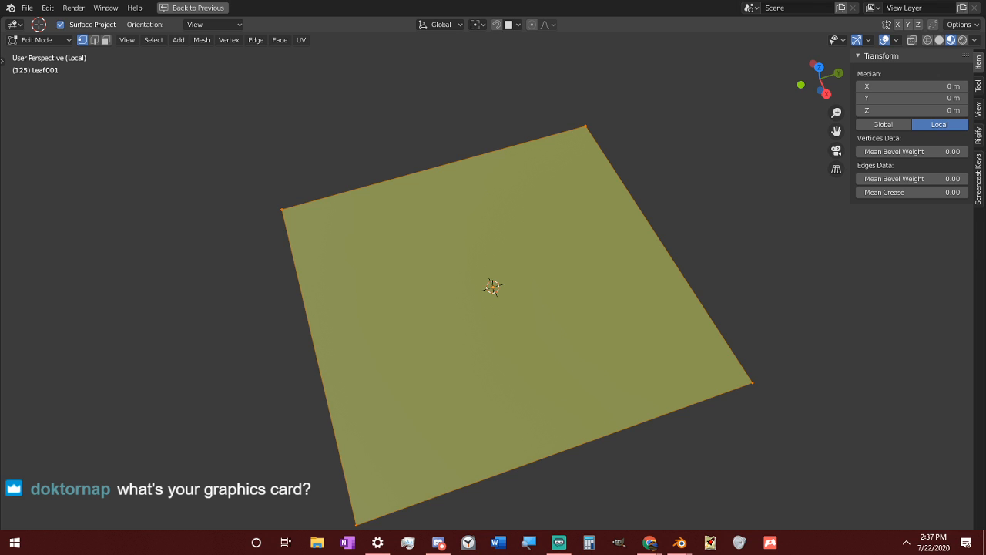
pyautogui.click(29, 10)
pyautogui.moveTo(584, 232); pyautogui.dragTo(655, 213, button='middle')
pyautogui.click(26, 9)
pyautogui.moveTo(48, 7)
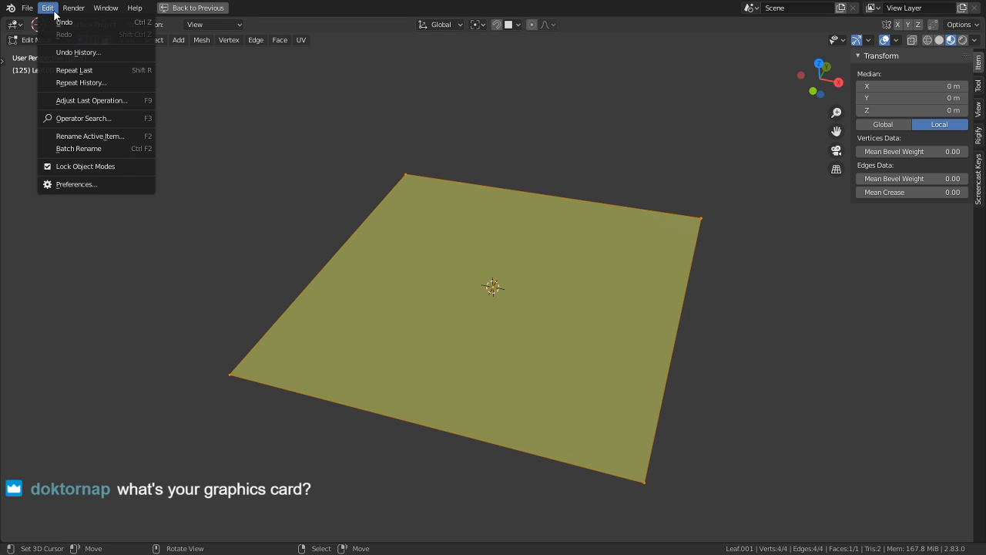
pyautogui.click(101, 179)
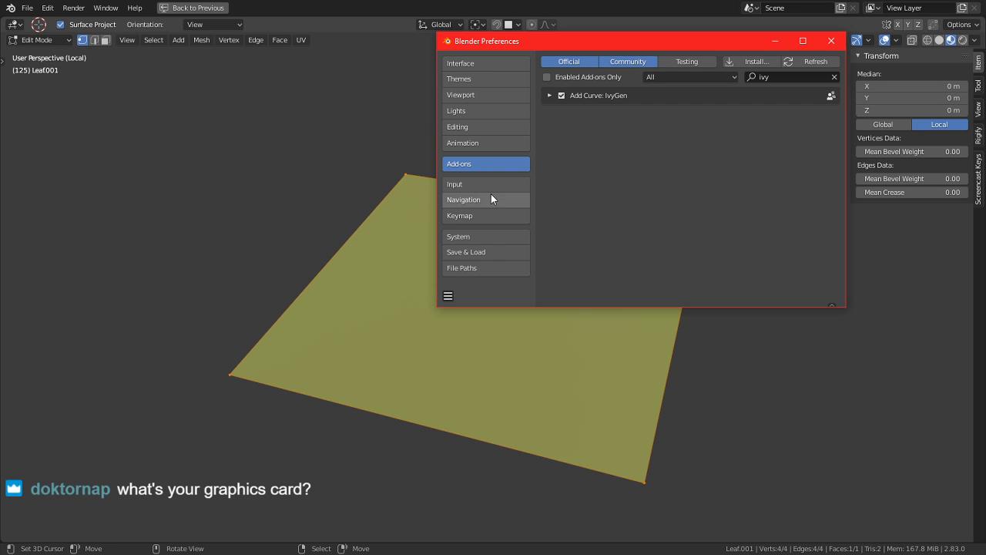
pyautogui.click(481, 67)
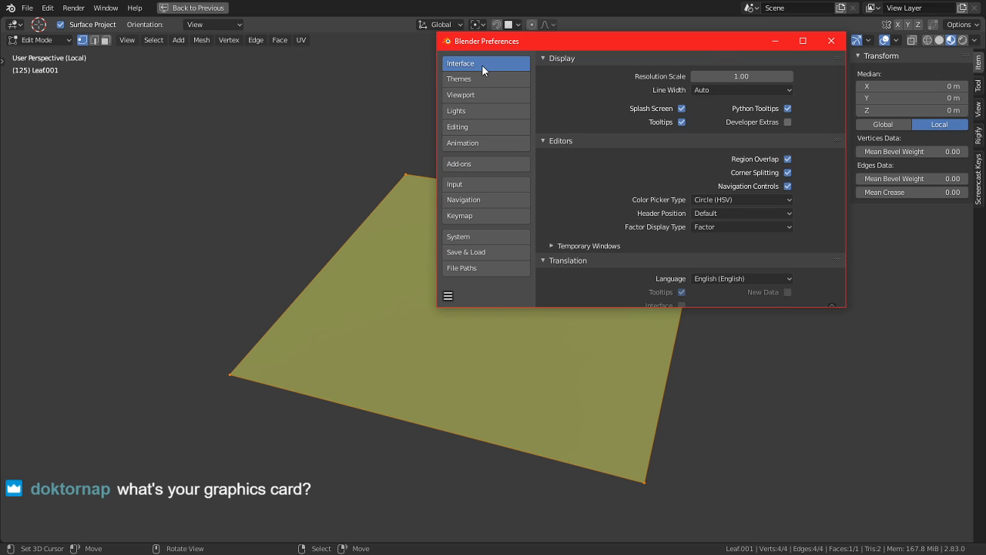
pyautogui.click(483, 79)
pyautogui.click(482, 94)
pyautogui.click(482, 110)
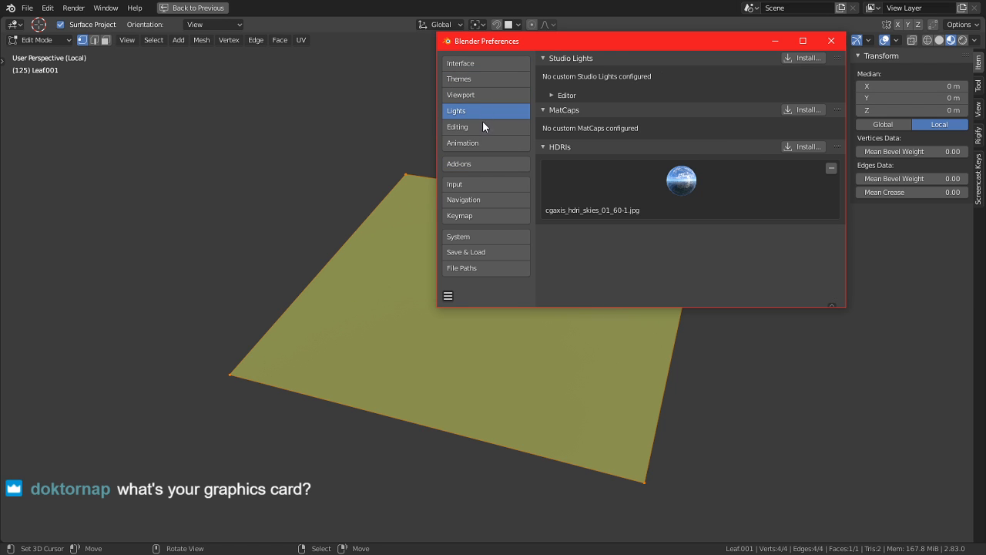
pyautogui.click(490, 233)
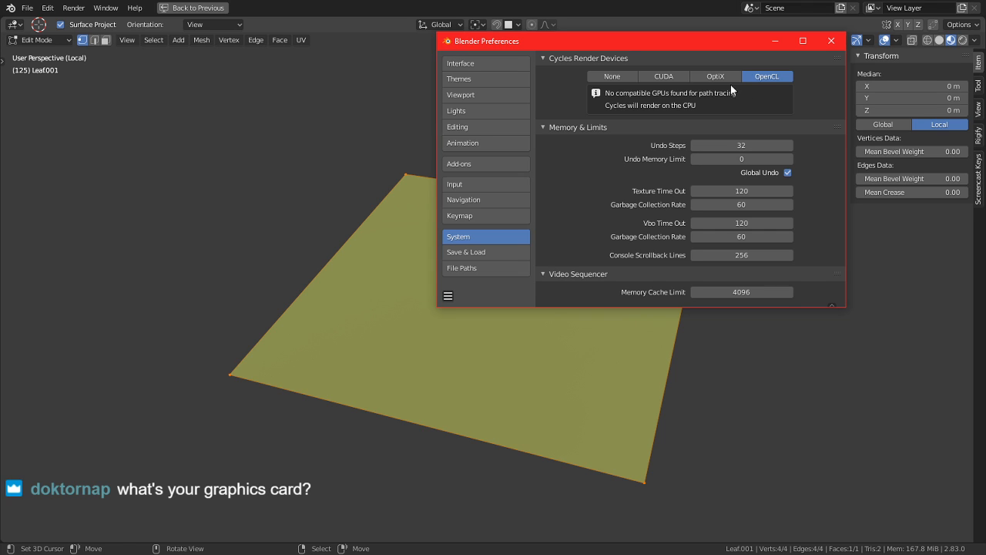
# Step: Set the Cycles render devices to CUDA and minimize the preferences window
pyautogui.click(667, 77)
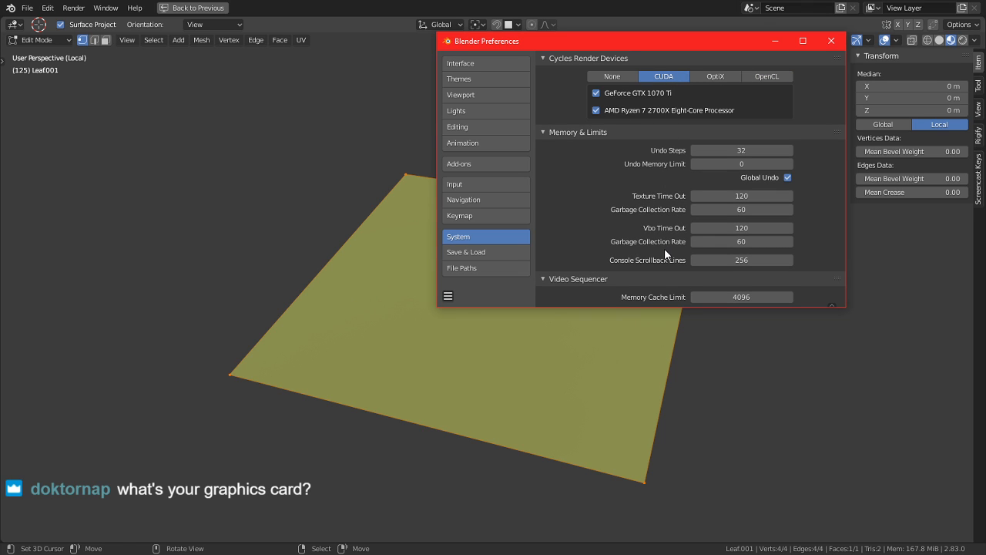
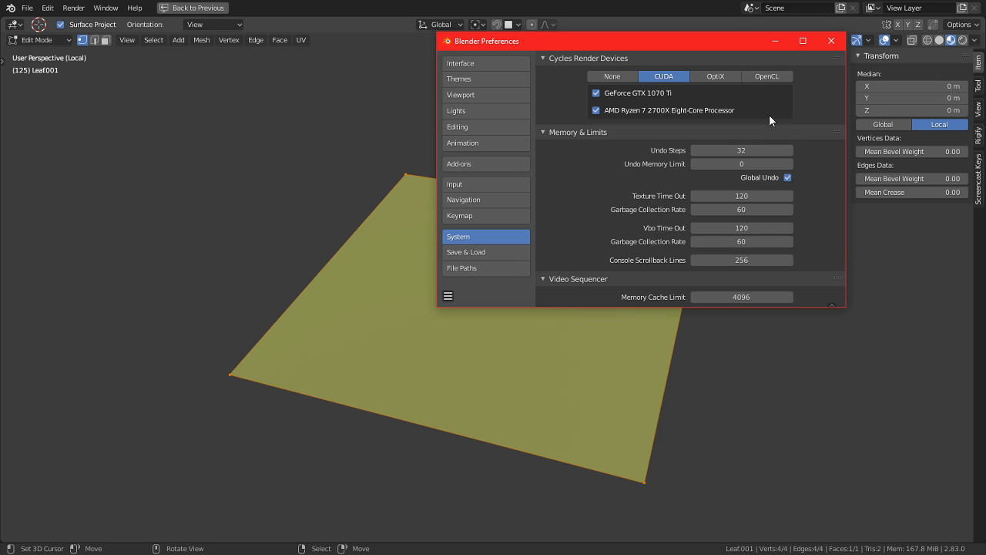
pyautogui.click(777, 41)
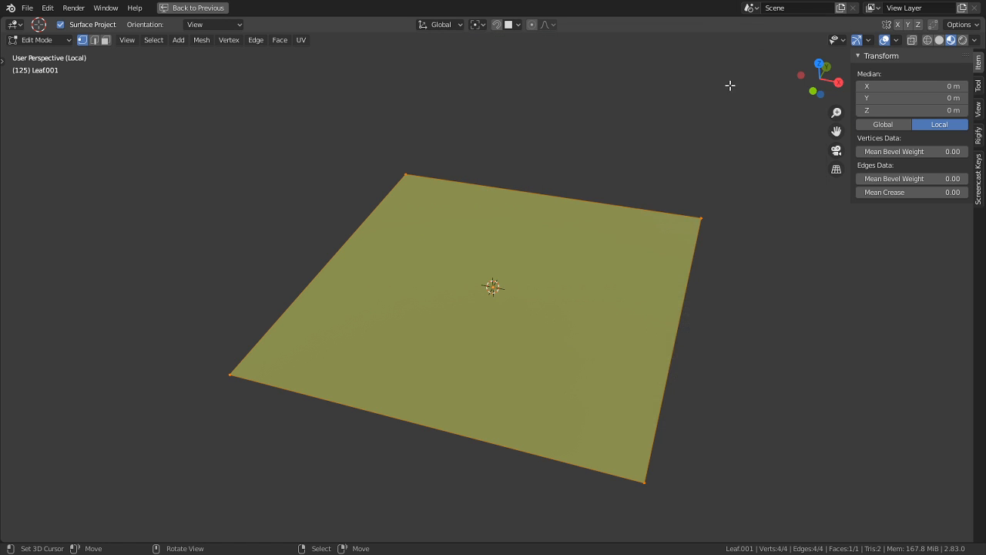
# Step: Subdivide the small leaf plane once in Edit Mode into a two-by-two grid
pyautogui.moveTo(728, 83); pyautogui.dragTo(572, 304, button='middle')
pyautogui.press('Tab')
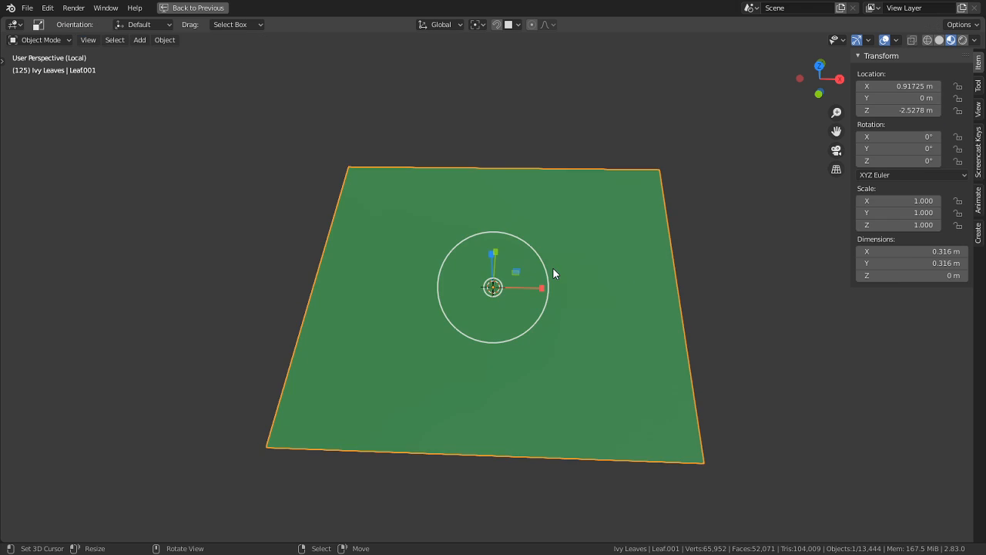
pyautogui.press('Tab')
pyautogui.rightClick(574, 232)
pyautogui.click(571, 232)
# Step: Select the four corner vertices of the plane and scale them inward by about 0.674 to form an octagon
pyautogui.moveTo(566, 258); pyautogui.dragTo(631, 201, button='middle')
pyautogui.click(657, 153)
pyautogui.keyDown('shift'); pyautogui.click(331, 163); pyautogui.keyUp('shift')
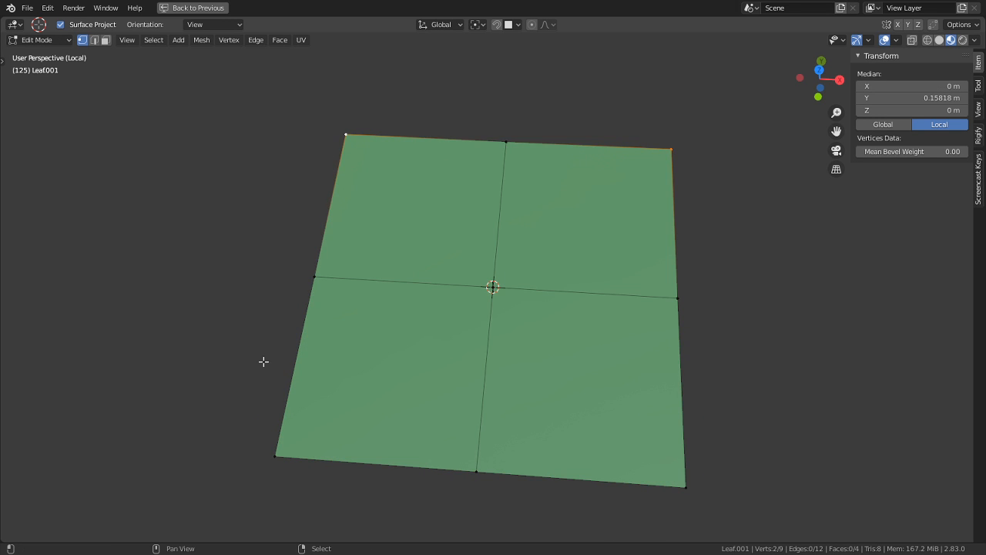
pyautogui.keyDown('shift'); pyautogui.click(301, 460); pyautogui.keyUp('shift')
pyautogui.keyDown('shift'); pyautogui.click(706, 485); pyautogui.keyUp('shift')
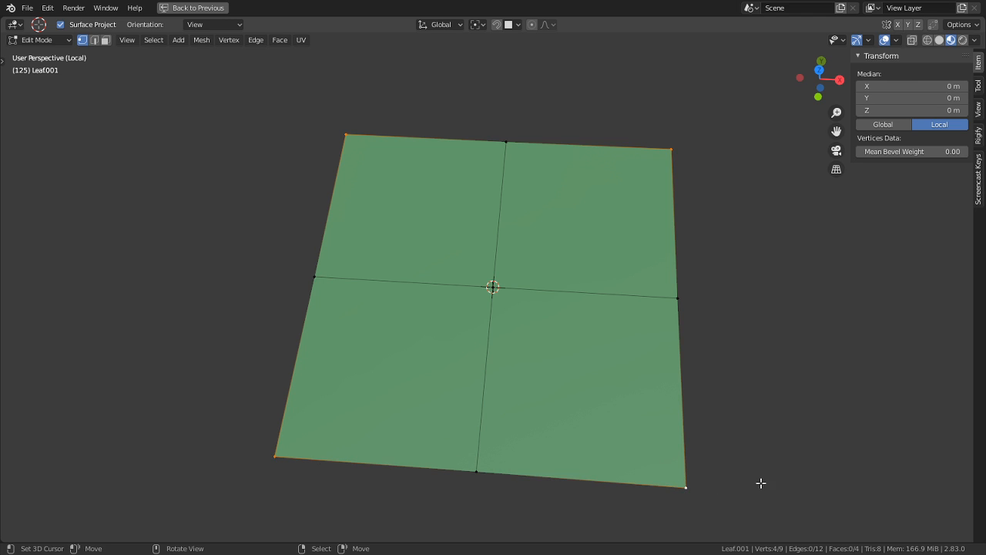
pyautogui.press('s')
pyautogui.click(697, 402)
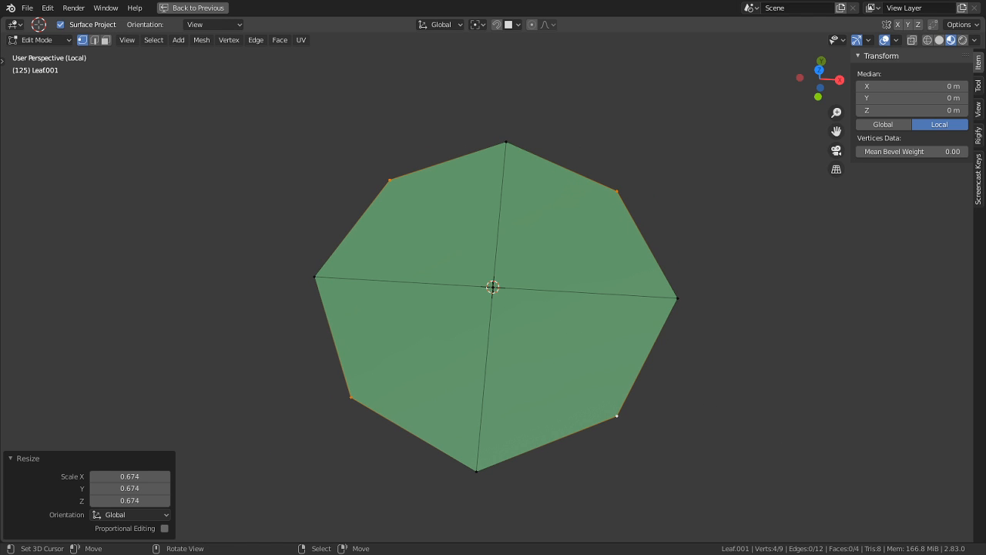
# Step: Leave the maximized viewport for the full Layout workspace and enable the Ref_Flowers collection
pyautogui.moveTo(767, 416); pyautogui.dragTo(688, 229, button='middle')
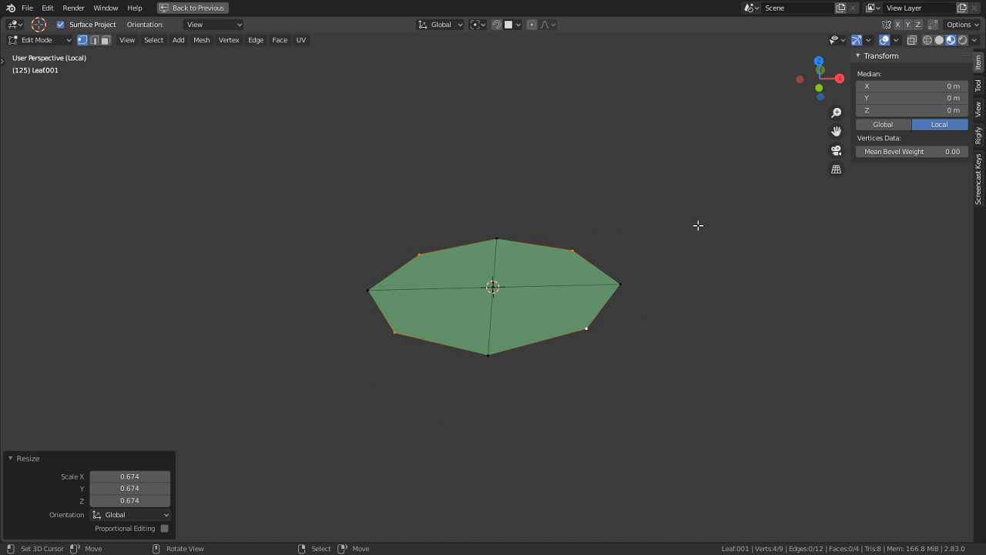
pyautogui.hotkey('ctrl', 'Tab')
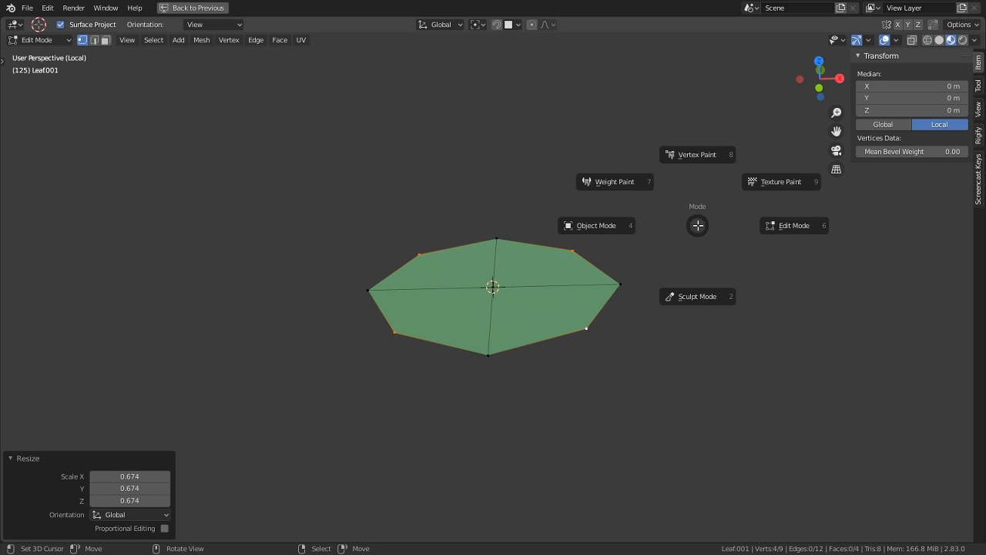
pyautogui.press('Escape')
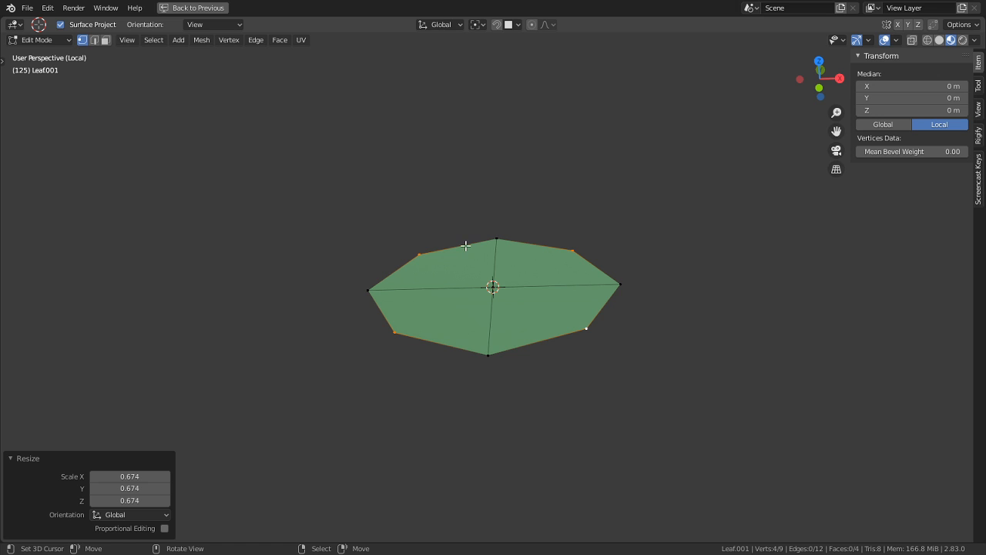
pyautogui.click(217, 8)
pyautogui.moveTo(454, 20); pyautogui.dragTo(391, 29)
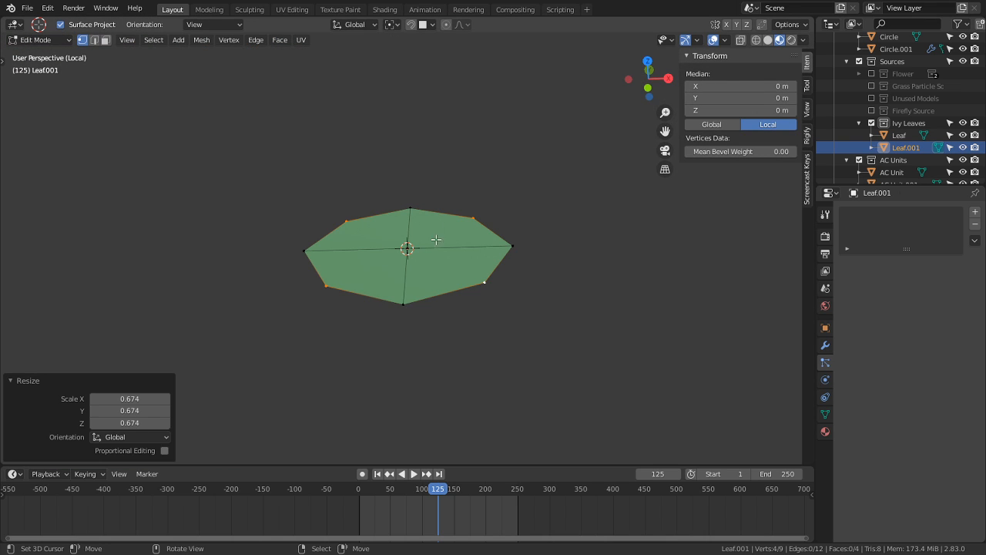
pyautogui.moveTo(458, 208); pyautogui.dragTo(475, 173, button='middle')
pyautogui.scroll(-5, 456, 194)
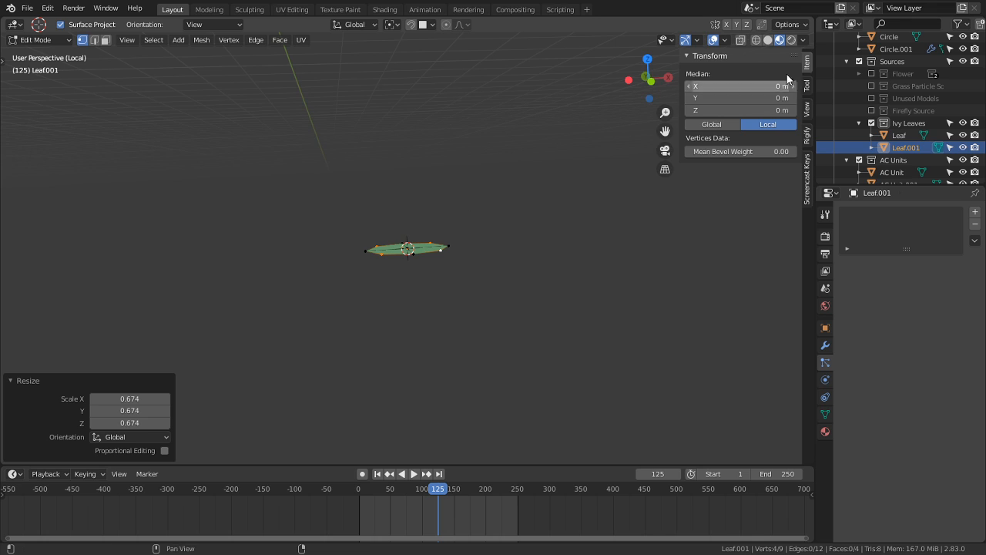
pyautogui.moveTo(599, 181); pyautogui.dragTo(535, 290, button='middle')
pyautogui.scroll(3, 885, 111)
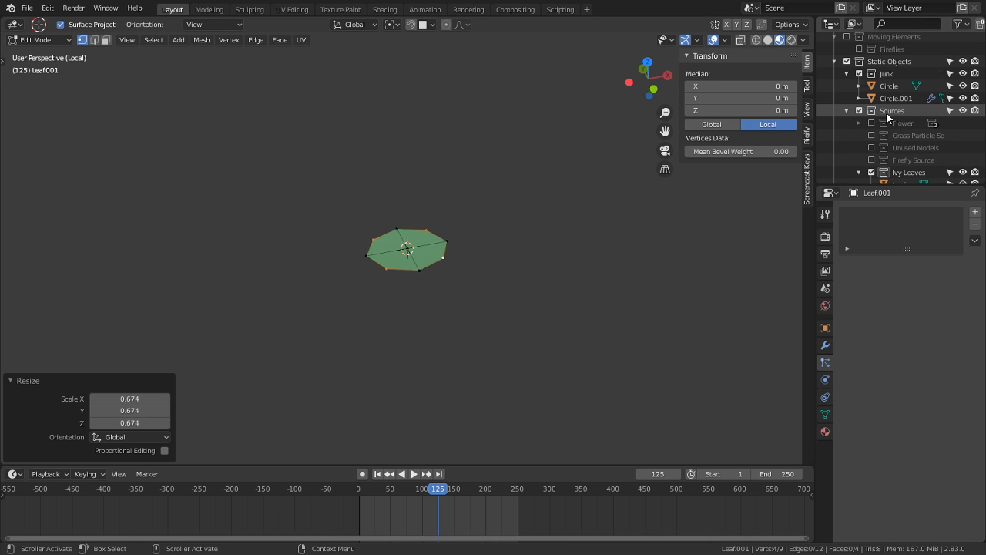
pyautogui.scroll(3, 872, 81)
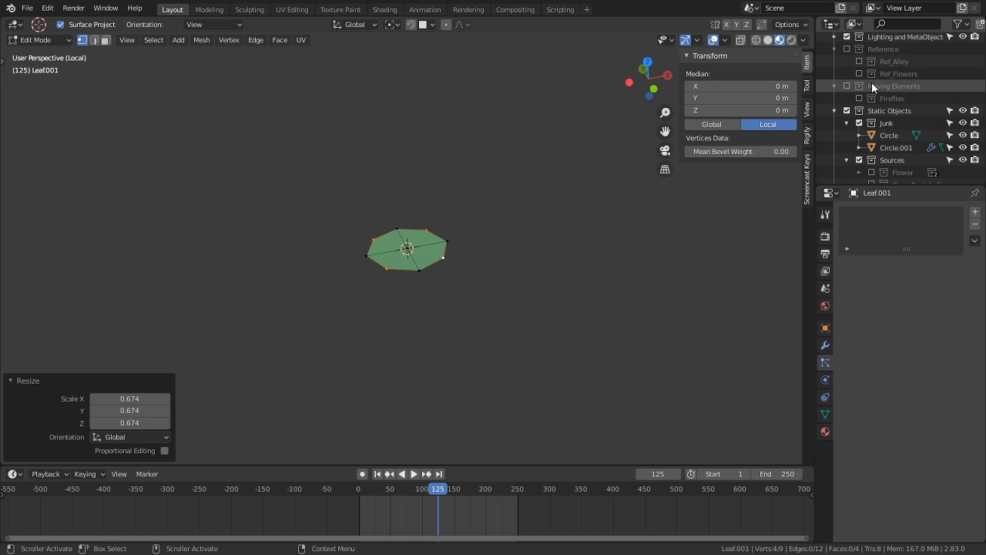
pyautogui.click(858, 73)
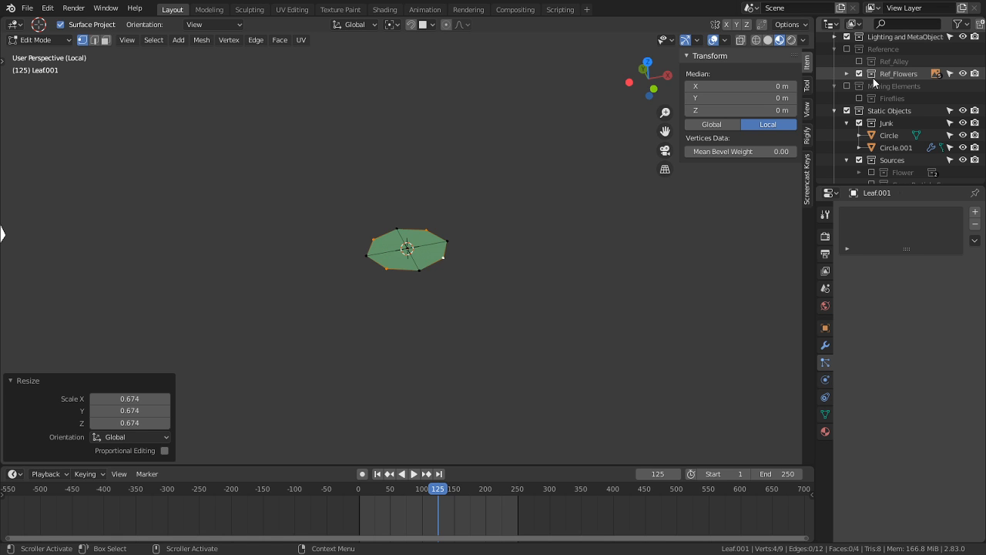
# Step: Return to Object Mode and delete the white reference image with the lily line drawings
pyautogui.moveTo(554, 185); pyautogui.dragTo(180, 197, button='middle')
pyautogui.hotkey('alt', 'a')
pyautogui.scroll(-3, 161, 129)
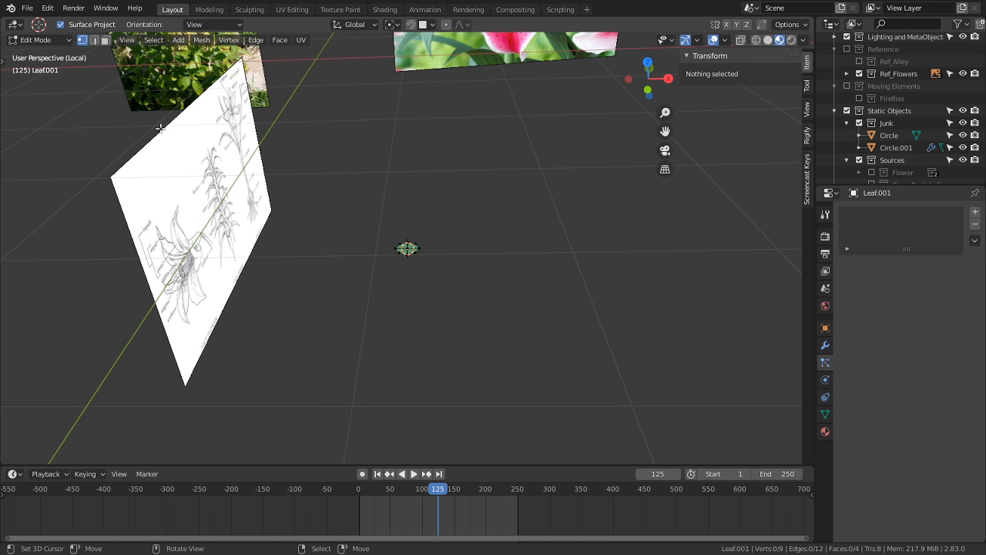
pyautogui.click(39, 39)
pyautogui.click(25, 49)
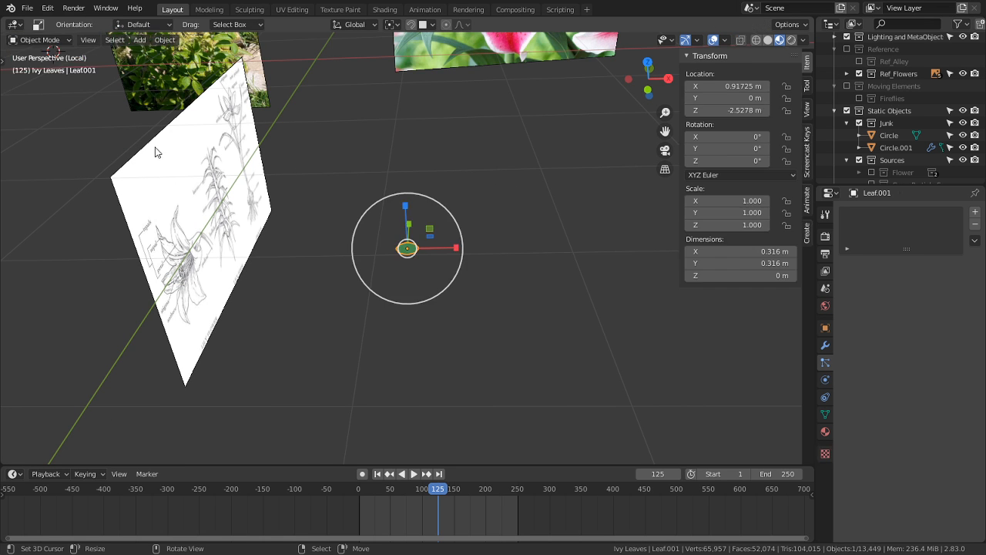
pyautogui.click(160, 161)
pyautogui.press('Delete')
pyautogui.moveTo(186, 117); pyautogui.dragTo(302, 128, button='middle')
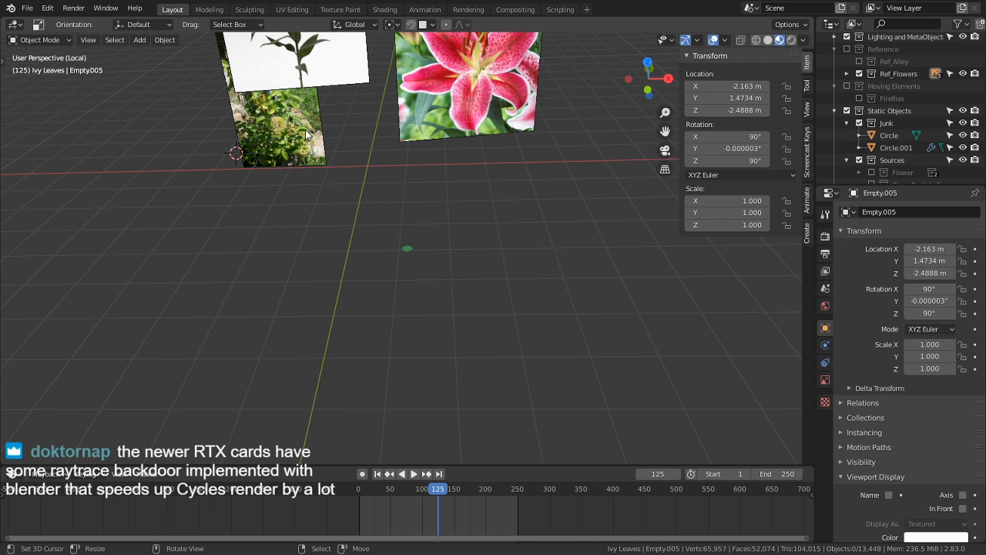
# Step: Delete the remaining reference images: the garden bush photo, the white plant picture and the pink lily photo
pyautogui.click(285, 113)
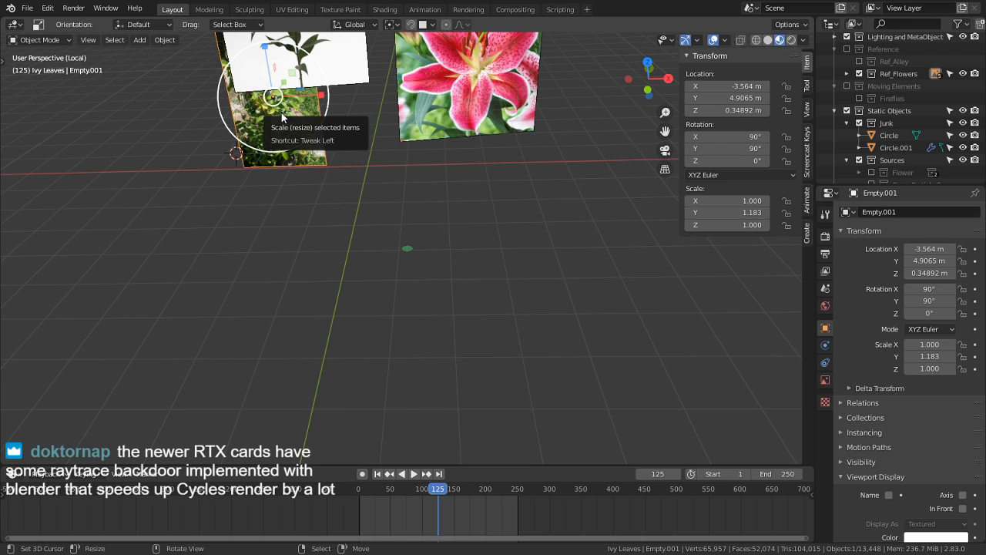
pyautogui.press('Delete')
pyautogui.click(322, 65)
pyautogui.press('Delete')
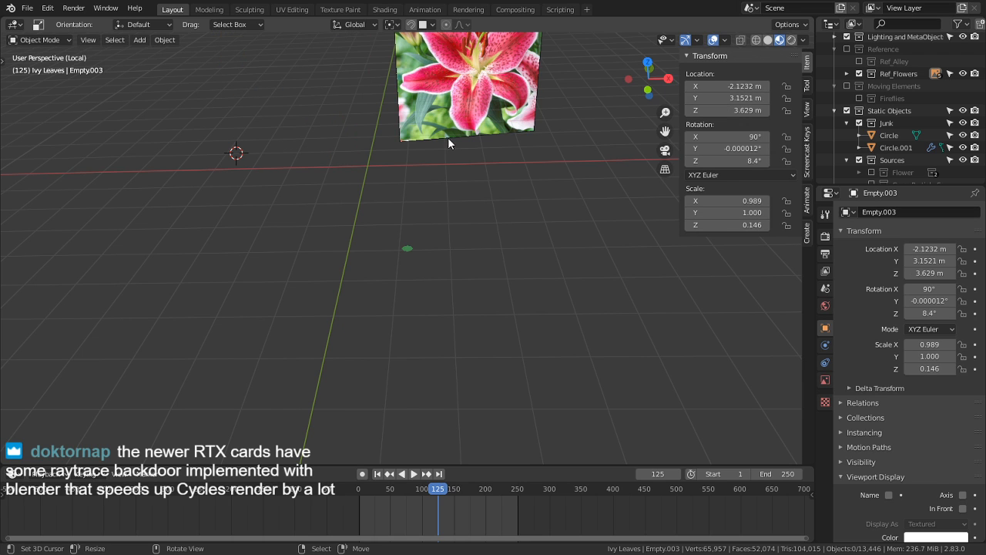
pyautogui.click(448, 137)
pyautogui.press('Delete')
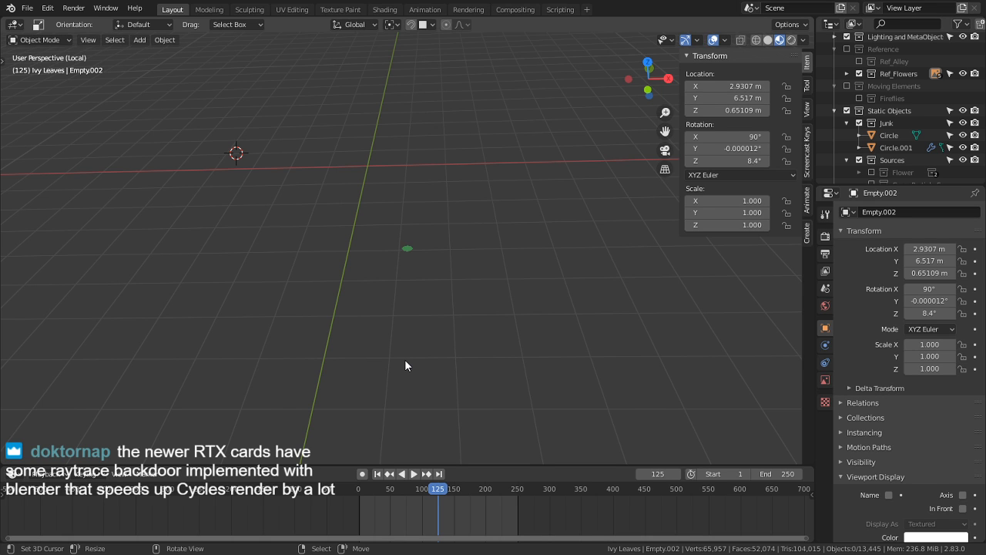
# Step: Select the octagonal leaf and enter Edit Mode on it
pyautogui.scroll(3, 409, 276)
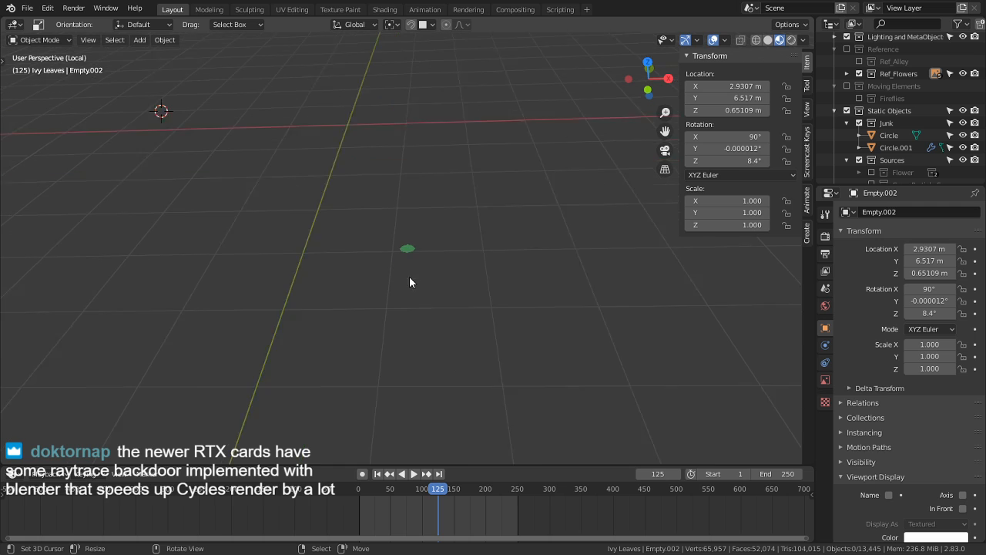
pyautogui.keyDown('alt'); pyautogui.scroll(1, 407, 250); pyautogui.keyUp('alt')
pyautogui.scroll(8, 420, 257)
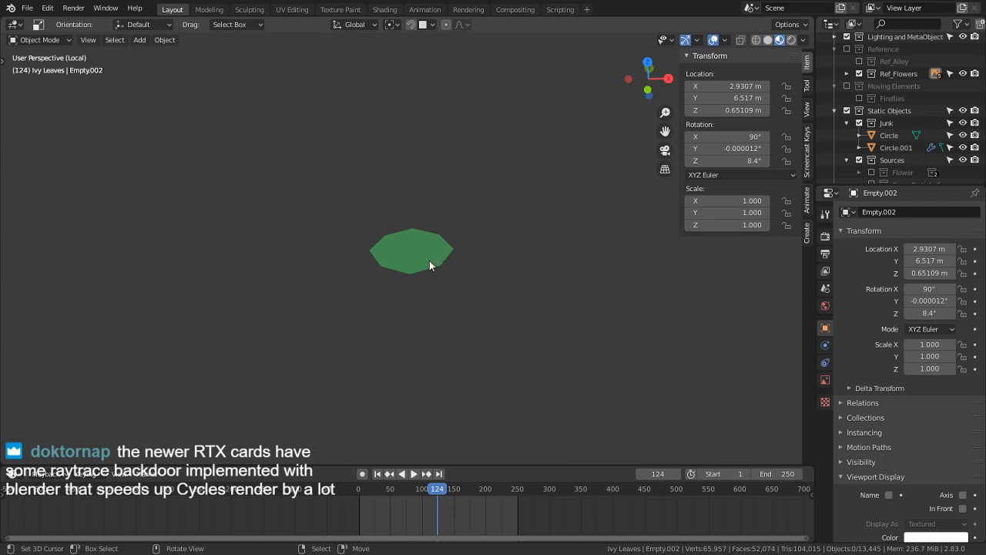
pyautogui.moveTo(429, 260); pyautogui.dragTo(438, 233, button='middle')
pyautogui.scroll(3, 417, 245)
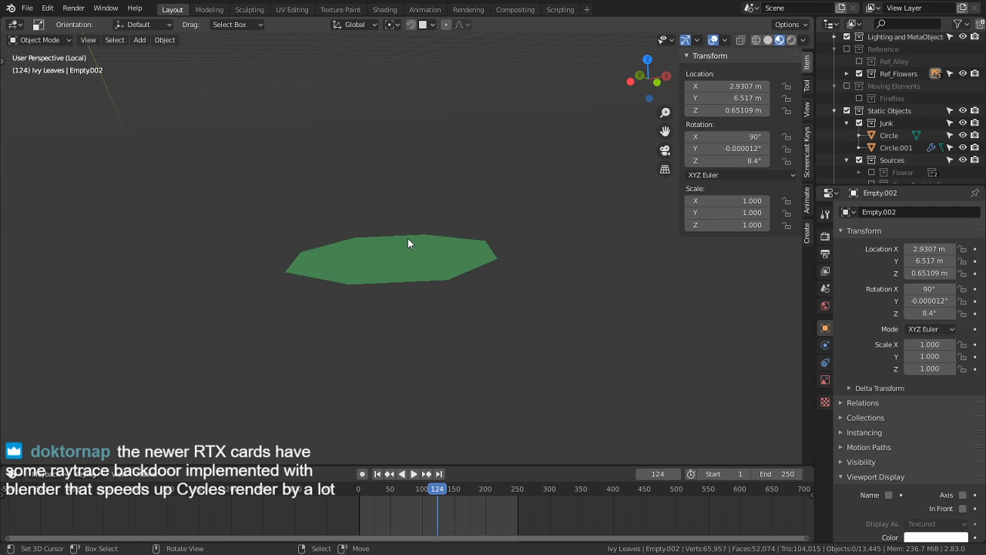
pyautogui.click(390, 259)
pyautogui.press('Tab')
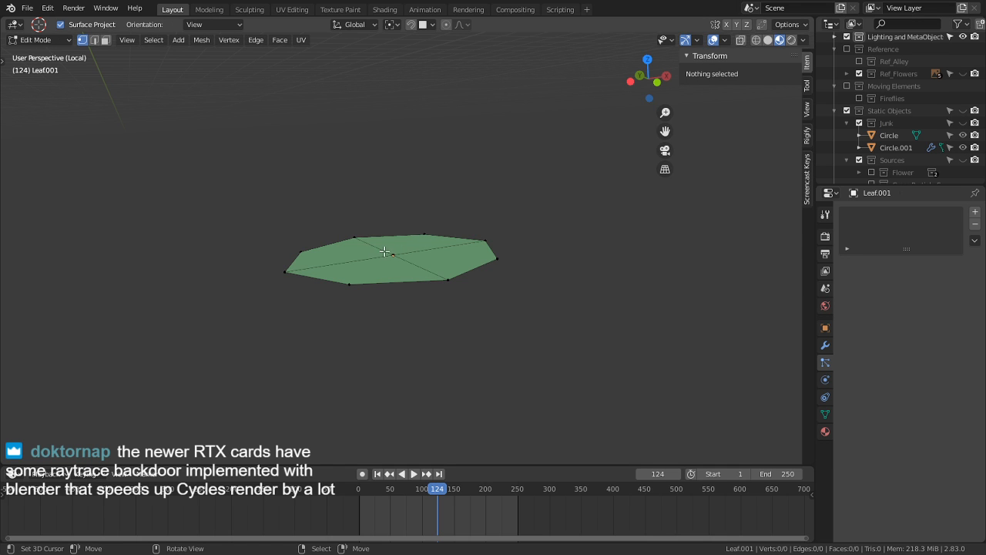
pyautogui.press('Tab')
pyautogui.press('Tab')
pyautogui.press('c')
pyautogui.moveTo(380, 254); pyautogui.dragTo(419, 347, button='middle')
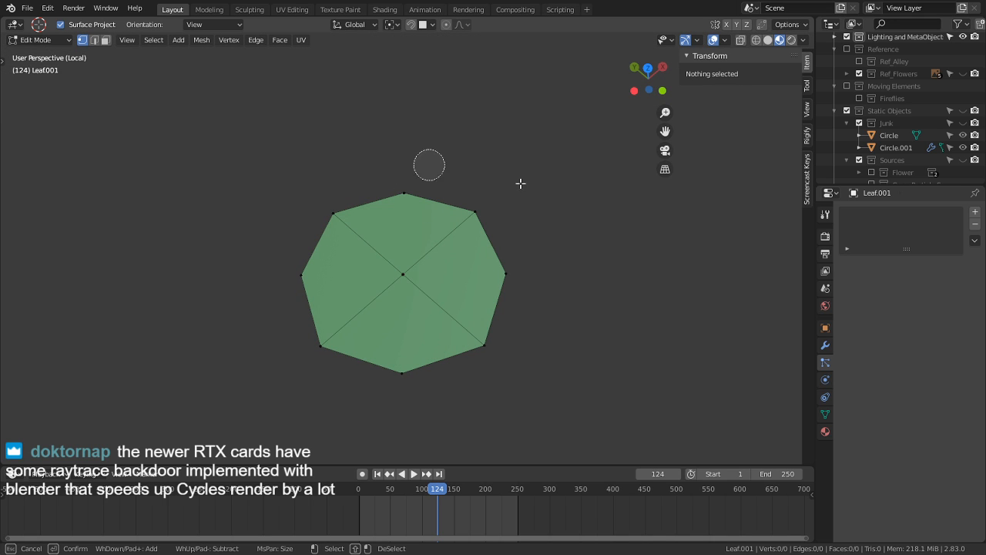
pyautogui.press('Escape')
pyautogui.scroll(-6, 474, 277)
pyautogui.press('Tab')
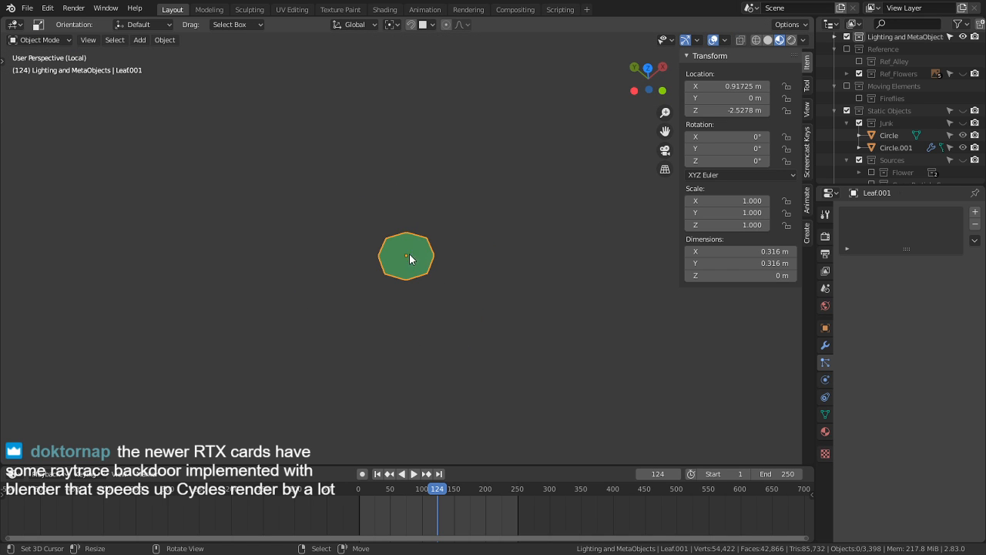
pyautogui.press('Tab')
pyautogui.press('Tab')
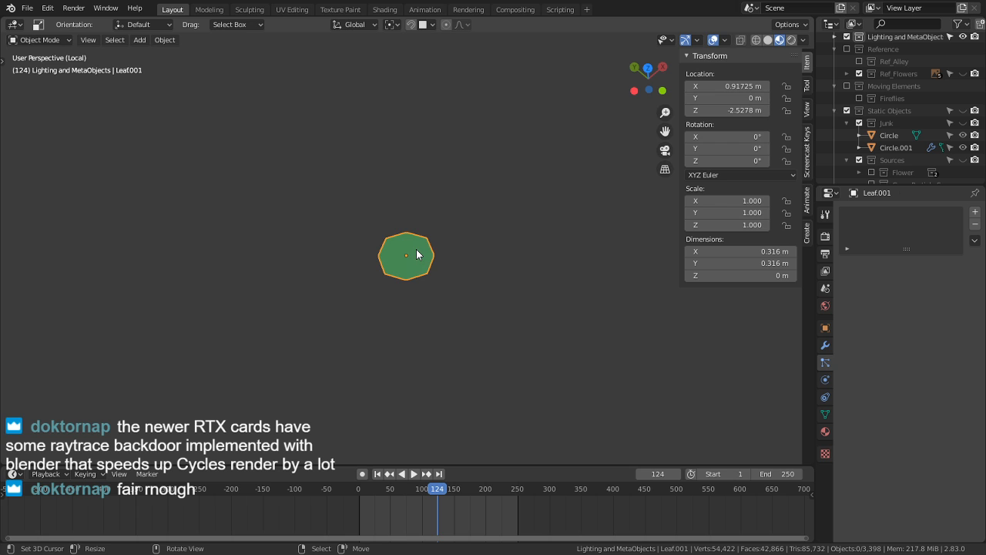
# Step: Exit local view and look over the whole scene around the ivy
pyautogui.press('KP_Divide')
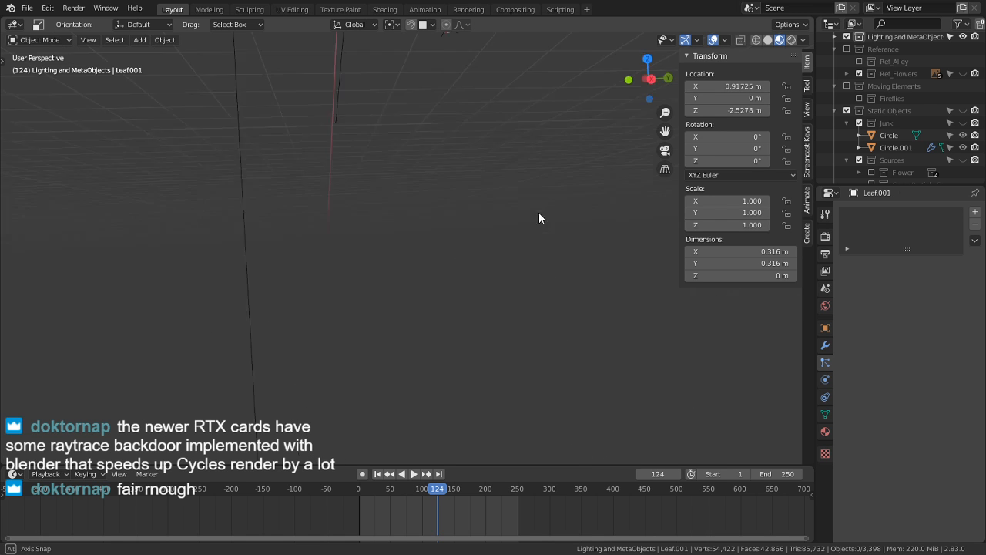
pyautogui.press('space')
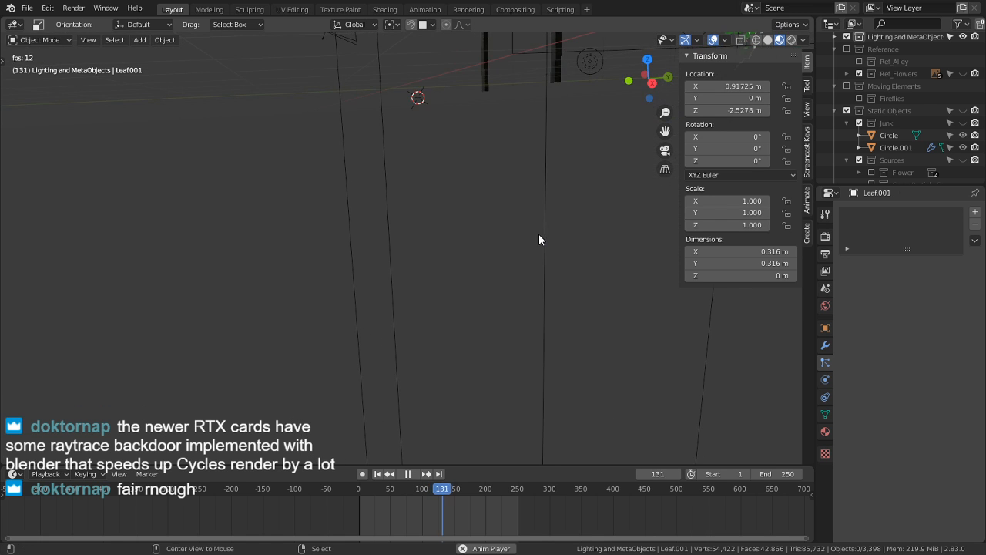
pyautogui.scroll(-3, 505, 225)
pyautogui.moveTo(441, 231); pyautogui.dragTo(521, 247, button='middle')
pyautogui.press('Tab')
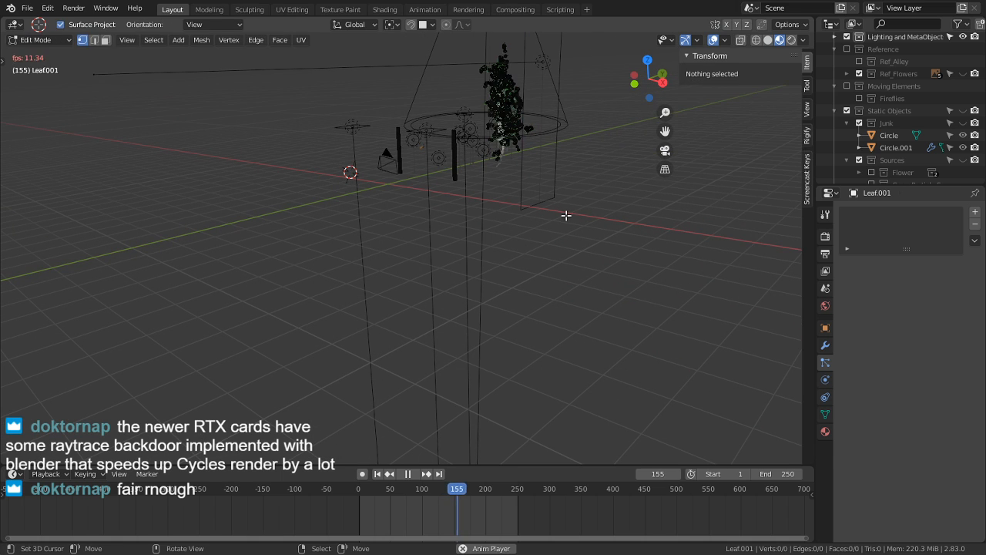
pyautogui.press('Tab')
# Step: Look through the Outliner for the visibility of the collections around Ivy Leaves and stop the animation playback
pyautogui.scroll(-10, 898, 100)
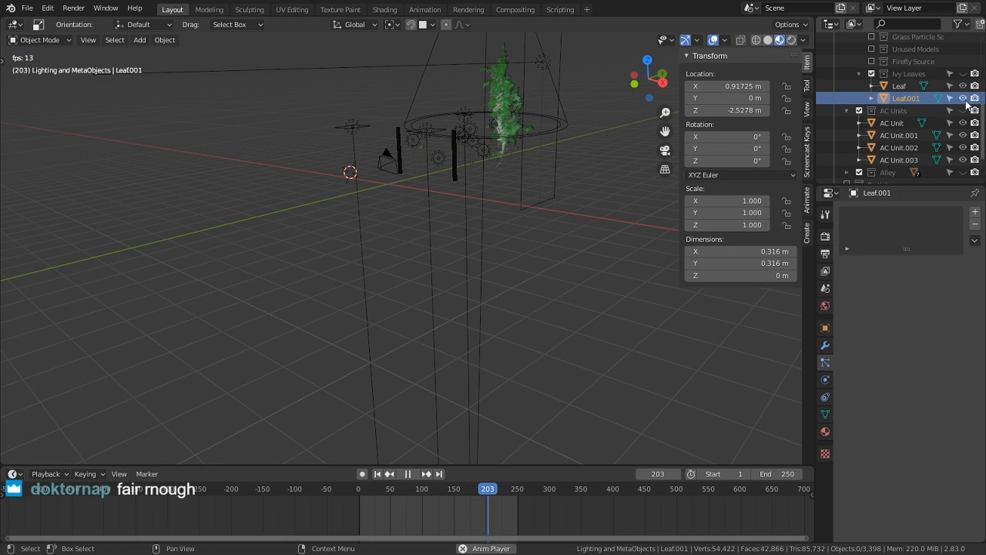
pyautogui.scroll(5, 943, 94)
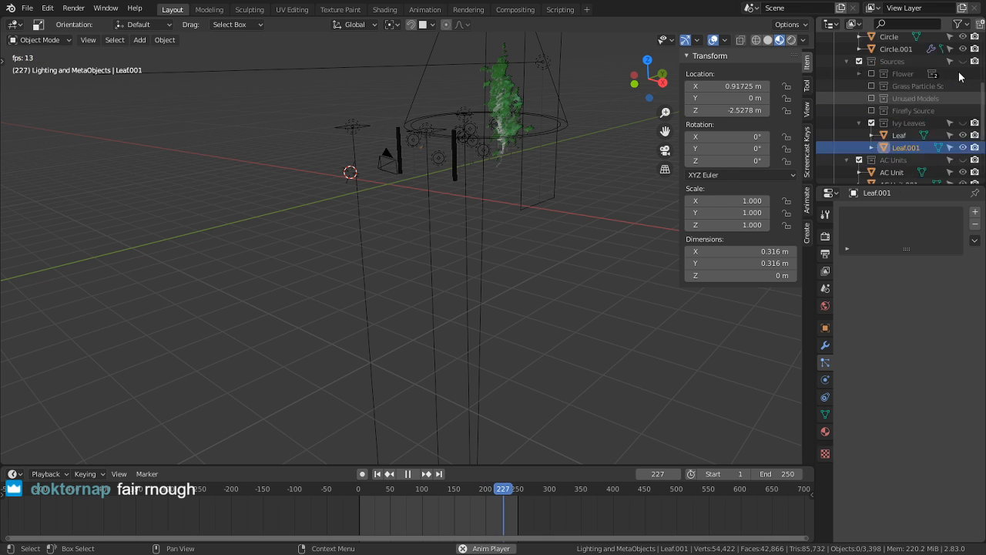
pyautogui.scroll(4, 943, 94)
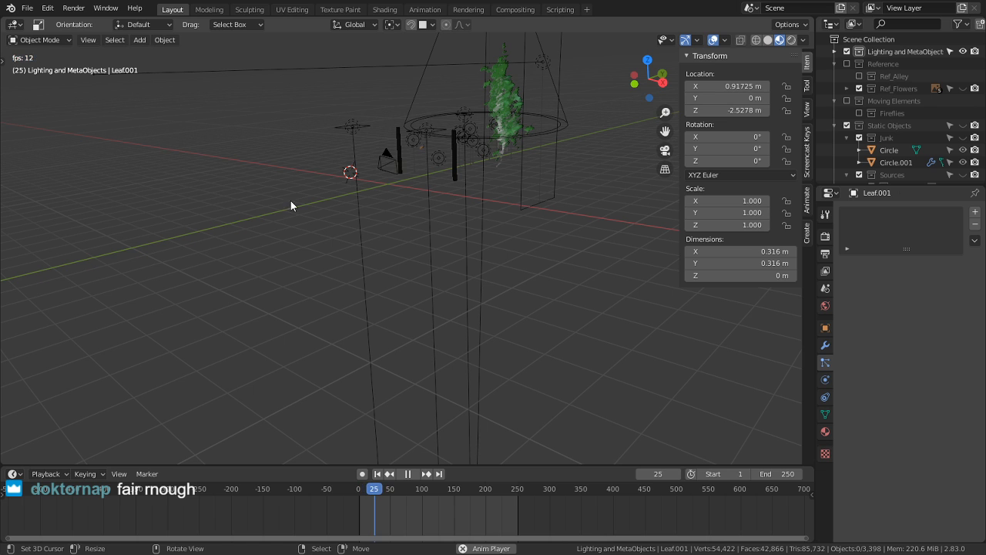
pyautogui.press('space')
pyautogui.moveTo(407, 234); pyautogui.dragTo(464, 234, button='middle')
pyautogui.scroll(3, 467, 235)
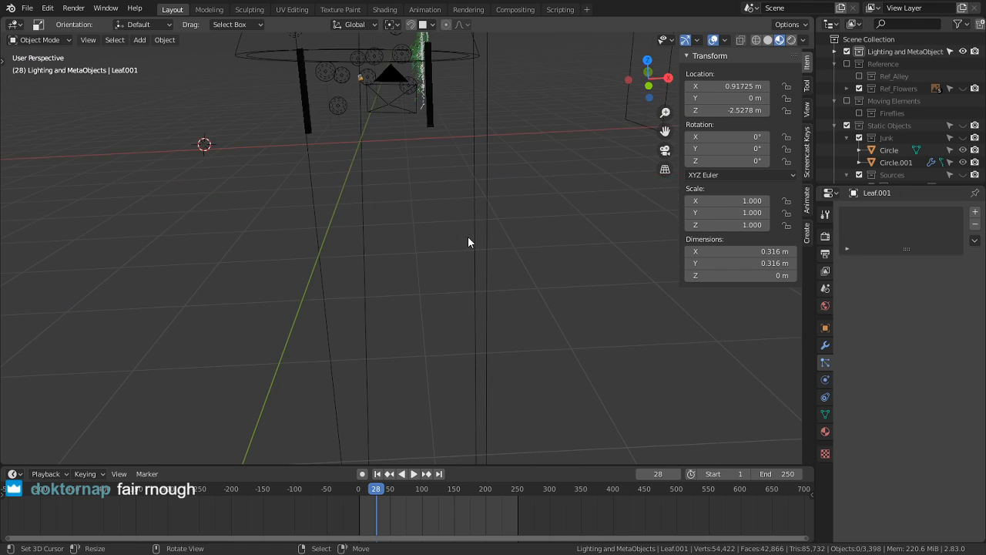
# Step: Try to make the hidden Static Objects collection visible in the viewport
pyautogui.scroll(-3, 891, 103)
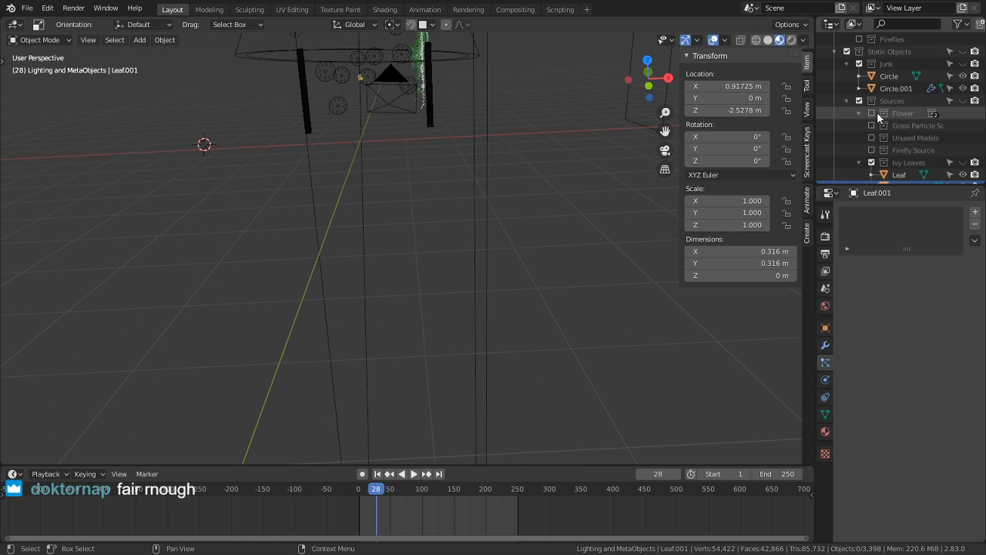
pyautogui.scroll(3, 901, 131)
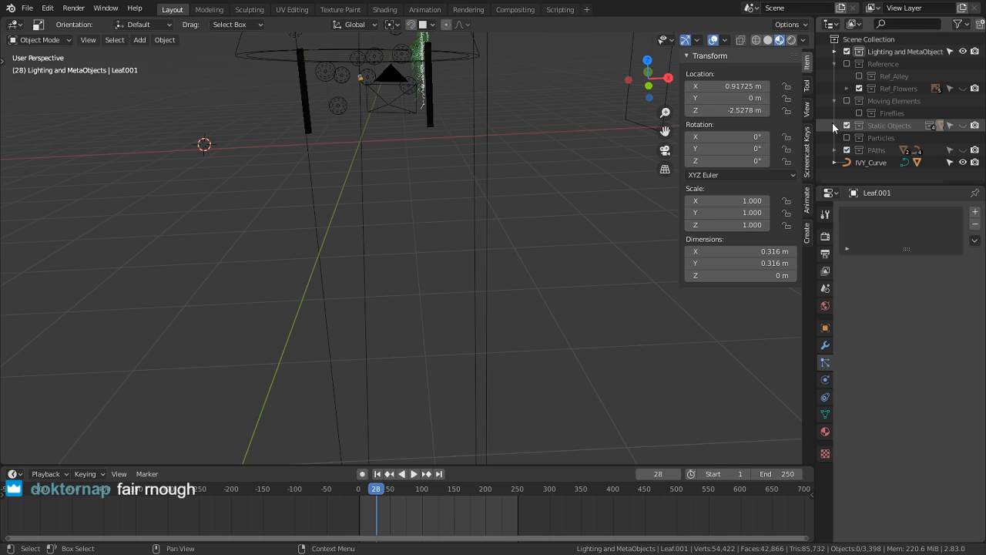
pyautogui.click(962, 126)
# Step: Undo the recent changes back past the reference image deletions, until the hidden collections are restored
pyautogui.hotkey('ctrl', 'z')
pyautogui.hotkey('ctrl', 'z')
pyautogui.hotkey('ctrl', 'z')
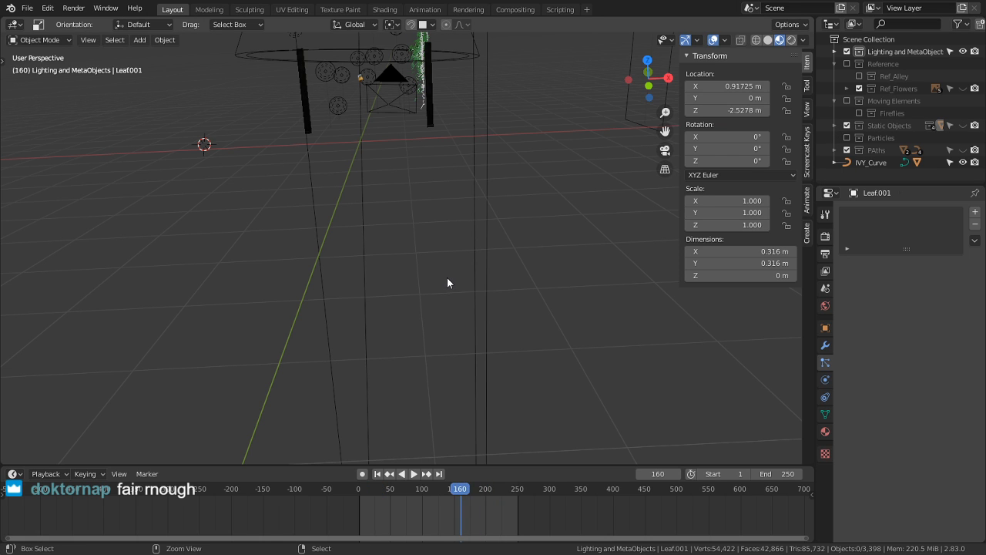
pyautogui.hotkey('ctrl', 'z')
pyautogui.hotkey('ctrl', 'z')
pyautogui.hotkey('ctrl', 'z')
pyautogui.hotkey('ctrl', 'z')
pyautogui.hotkey('ctrl', 'z')
pyautogui.hotkey('ctrl', 'z')
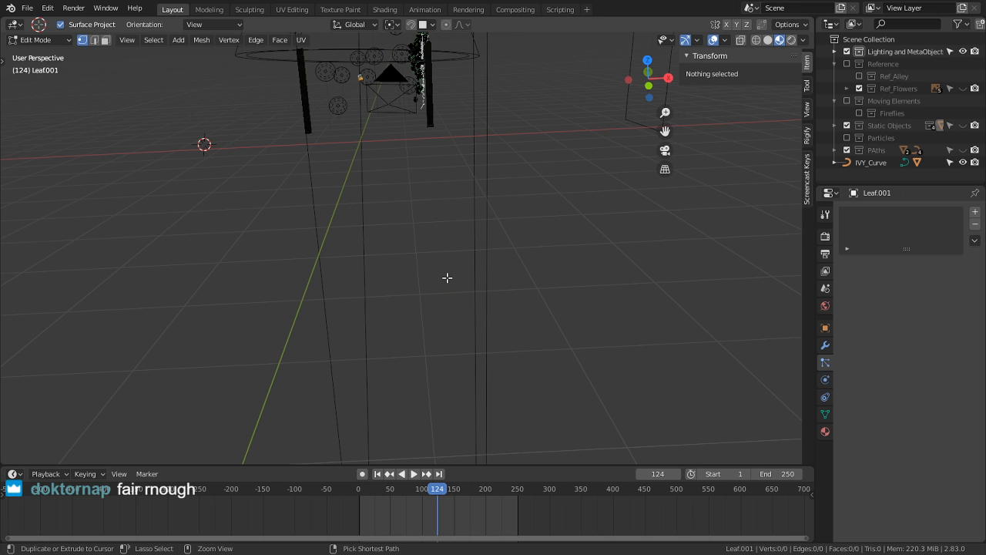
pyautogui.hotkey('ctrl', 'z')
pyautogui.hotkey('ctrl', 'z')
pyautogui.hotkey('ctrl', 'z')
pyautogui.hotkey('ctrl', 'z')
pyautogui.hotkey('ctrl', 'z')
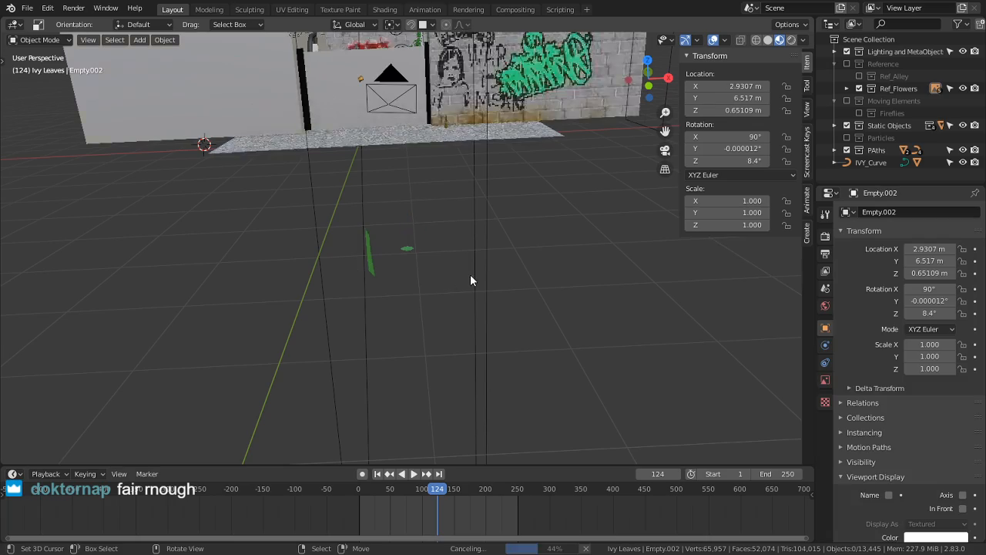
# Step: Examine the ivy on the wall up close, including how its leaves cover the branches
pyautogui.moveTo(457, 268); pyautogui.dragTo(485, 274, button='middle')
pyautogui.keyDown('shift'); pyautogui.moveTo(450, 226); pyautogui.dragTo(482, 278, button='middle'); pyautogui.keyUp('shift')
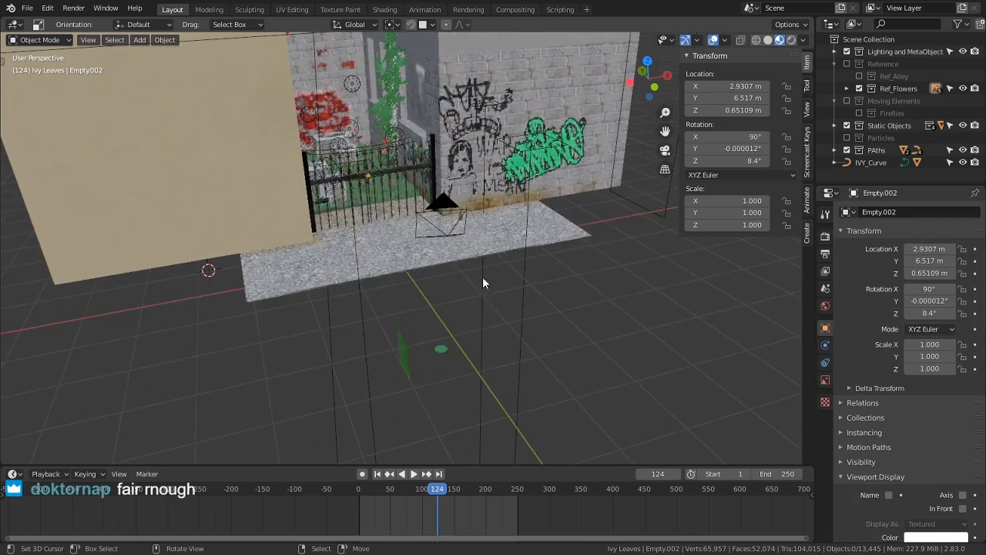
pyautogui.scroll(2, 491, 298)
pyautogui.scroll(1, 491, 299)
pyautogui.keyDown('shift'); pyautogui.moveTo(487, 373); pyautogui.dragTo(474, 281, button='middle'); pyautogui.keyUp('shift')
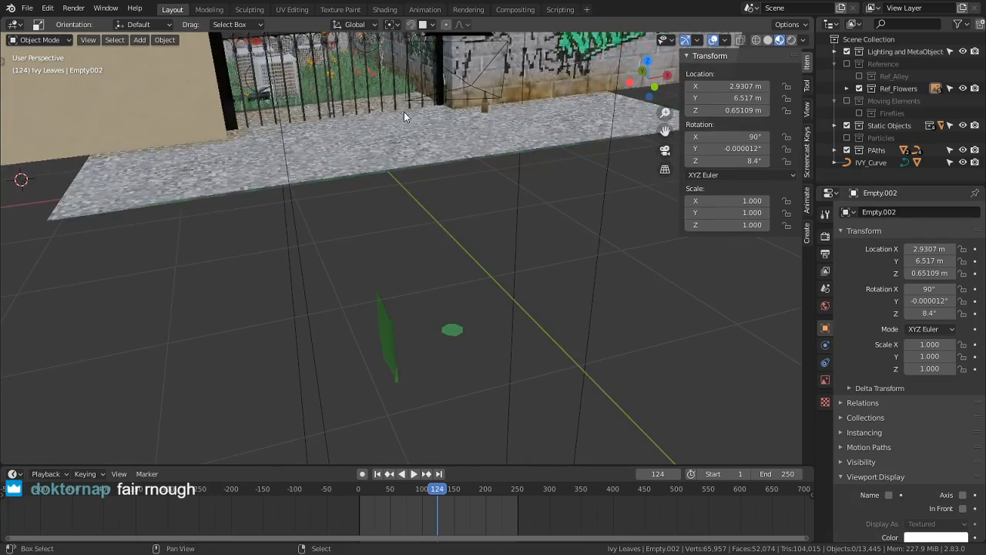
pyautogui.keyDown('shift'); pyautogui.moveTo(404, 113); pyautogui.dragTo(440, 410, button='middle'); pyautogui.keyUp('shift')
pyautogui.keyDown('alt'); pyautogui.middleClick(411, 163); pyautogui.keyUp('alt')
pyautogui.scroll(9, 404, 245)
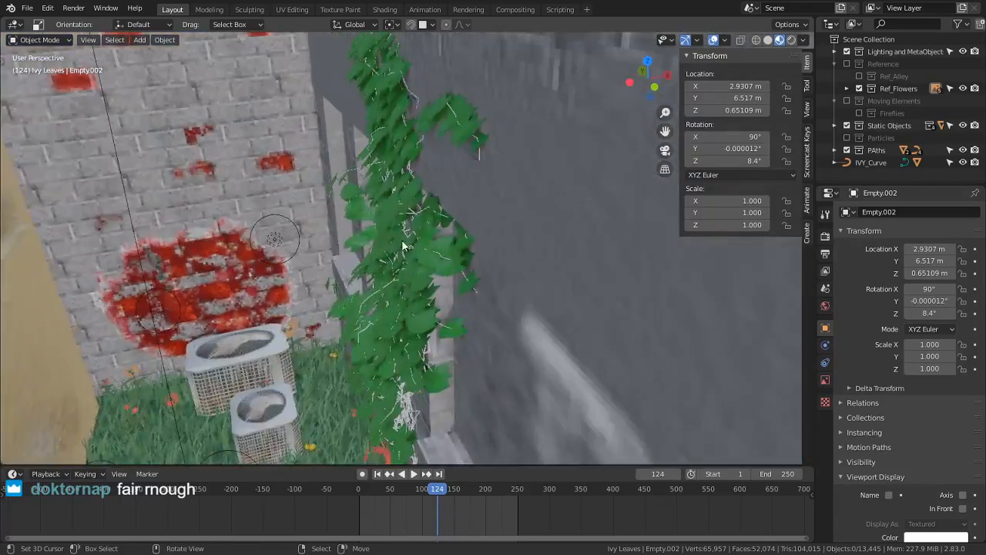
pyautogui.moveTo(471, 233); pyautogui.dragTo(566, 181, button='middle')
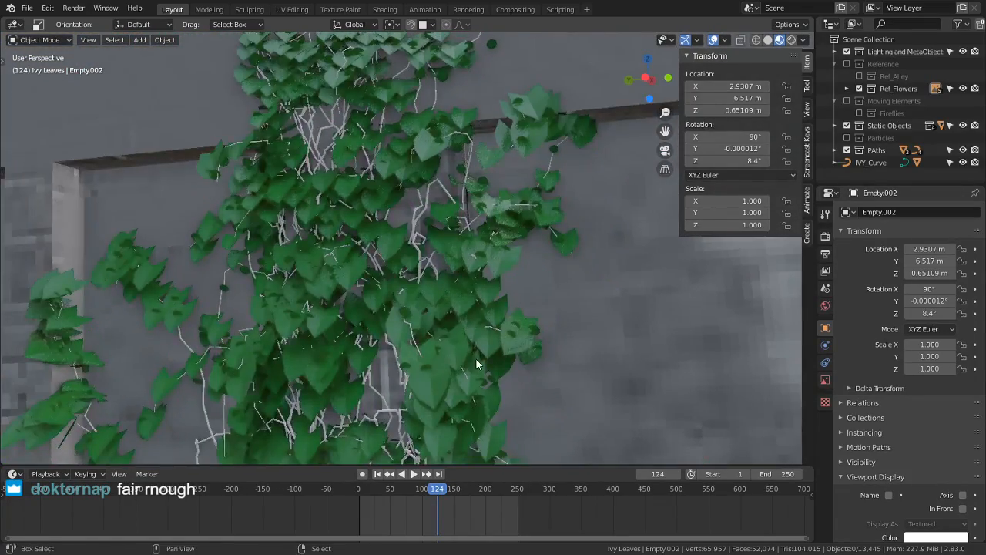
pyautogui.moveTo(476, 358); pyautogui.dragTo(641, 164, button='middle')
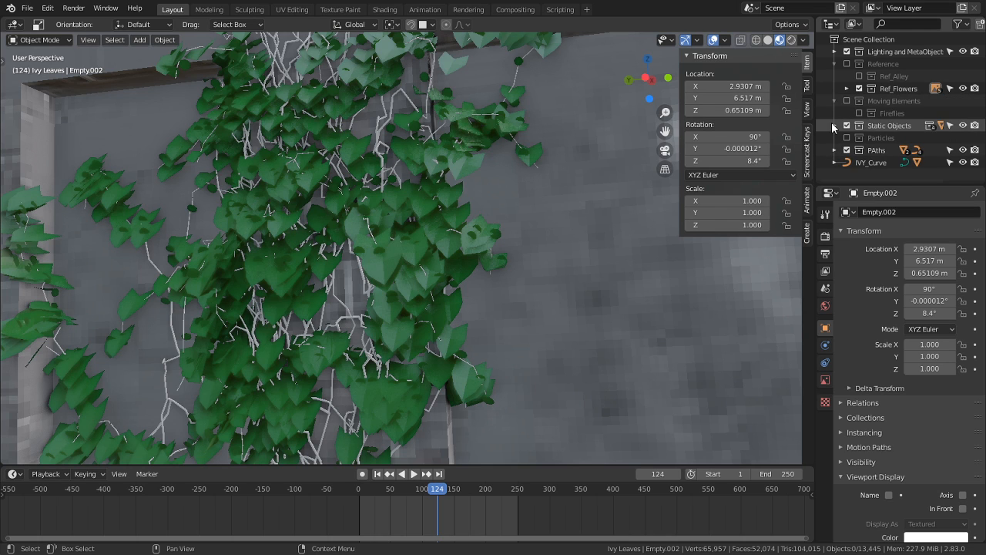
# Step: Collapse the Junk collection and rename Leaf.001 in the Ivy Leaves collection as Flower
pyautogui.scroll(-2, 855, 127)
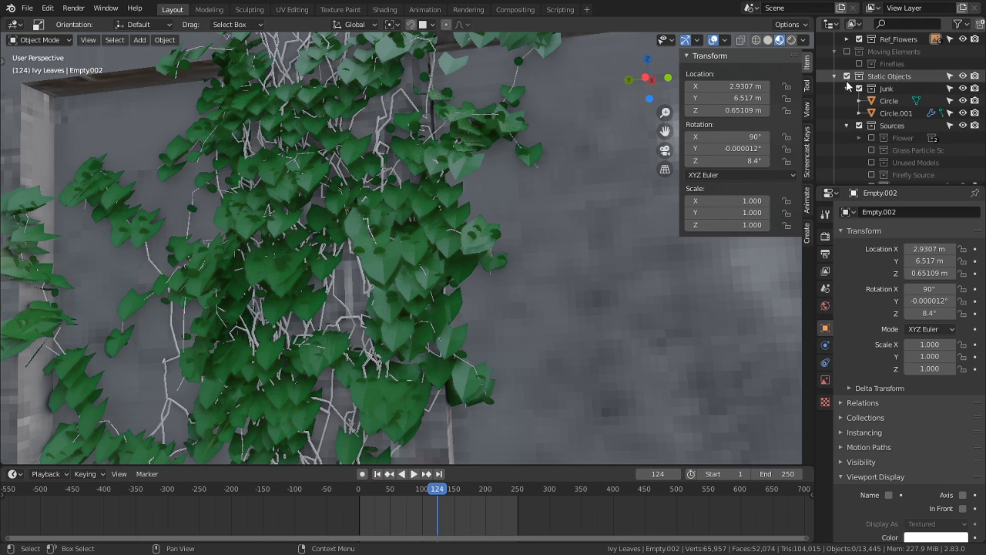
pyautogui.click(846, 89)
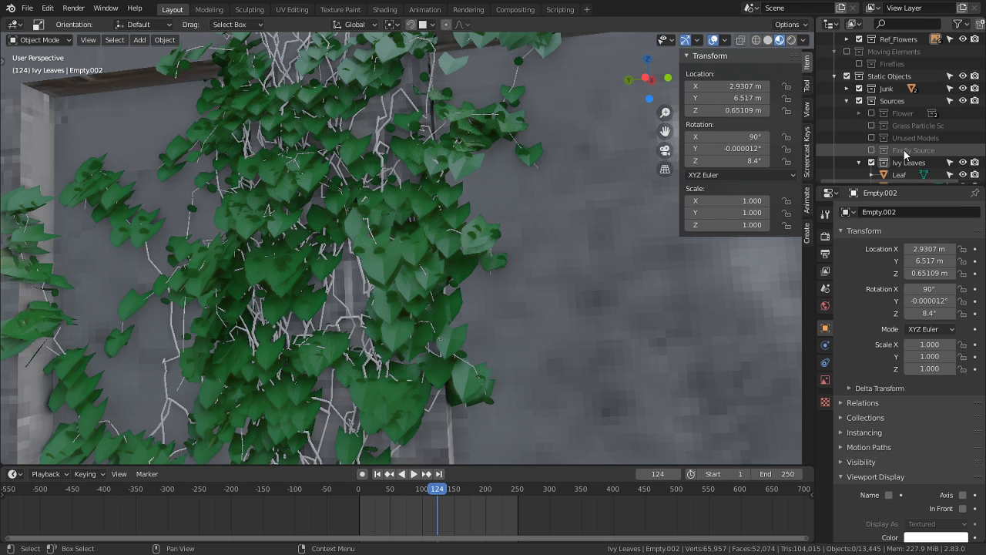
pyautogui.scroll(-2, 913, 151)
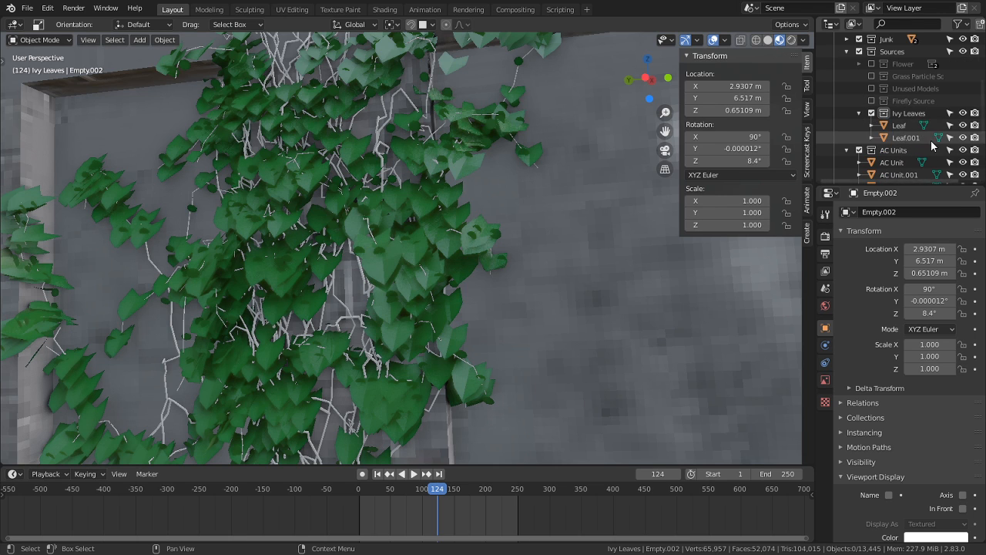
pyautogui.doubleClick(906, 137)
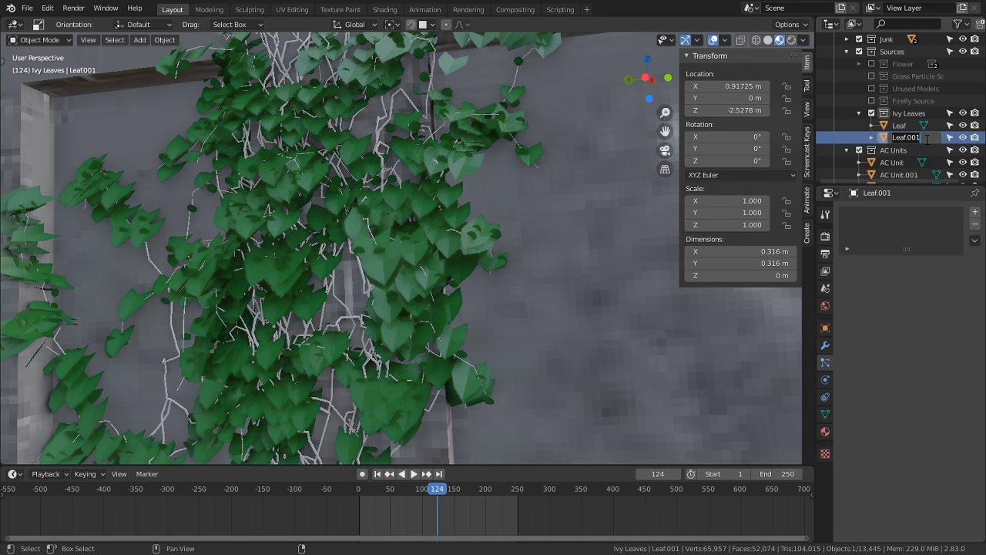
pyautogui.write('Flower')
pyautogui.press('Return')
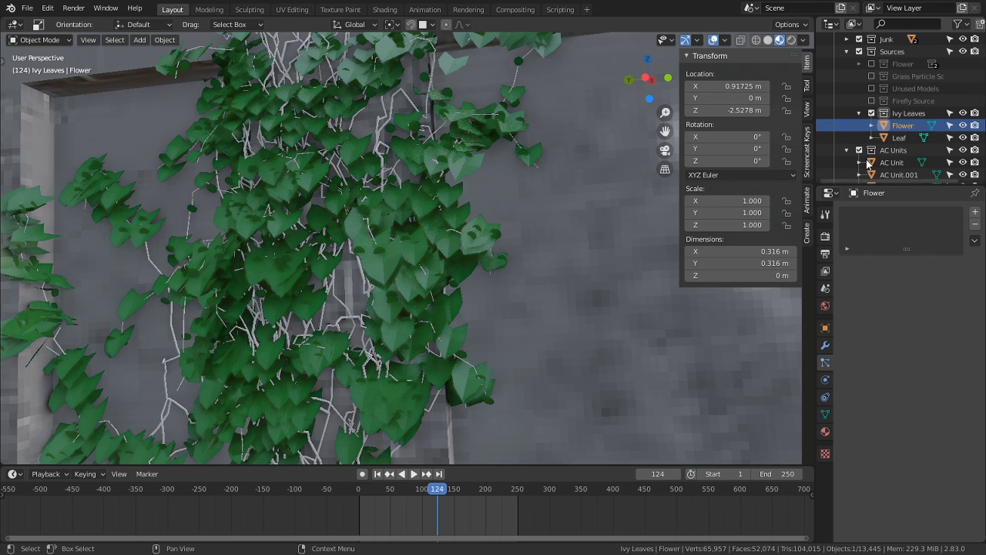
# Step: Examine the octagonal Flower object up close and compare it with the ivy and the surrounding alley
pyautogui.moveTo(494, 167); pyautogui.dragTo(561, 359, button='middle')
pyautogui.press('KP_Decimal')
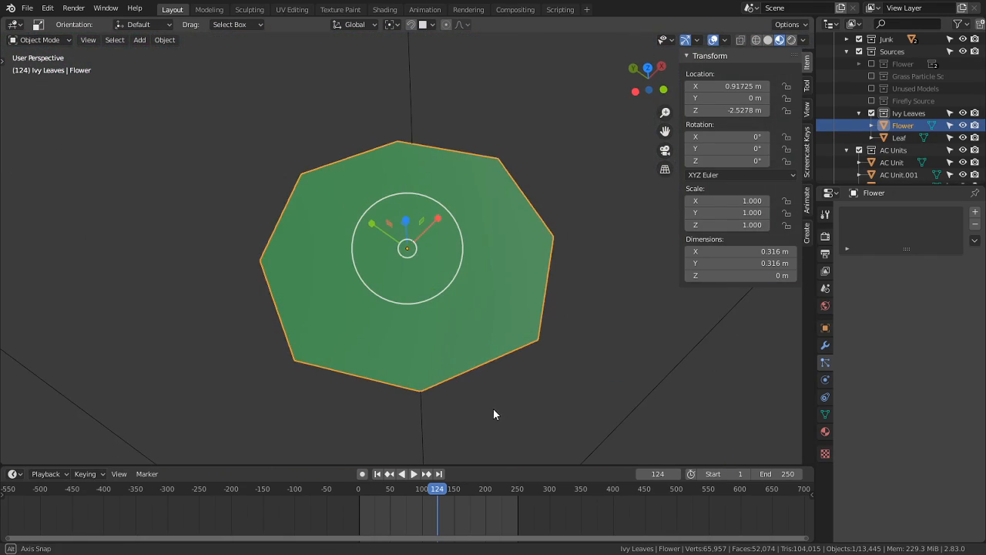
pyautogui.scroll(-7, 422, 352)
pyautogui.keyDown('shift'); pyautogui.moveTo(271, 174); pyautogui.dragTo(354, 248, button='middle'); pyautogui.keyUp('shift')
pyautogui.scroll(-5, 354, 248)
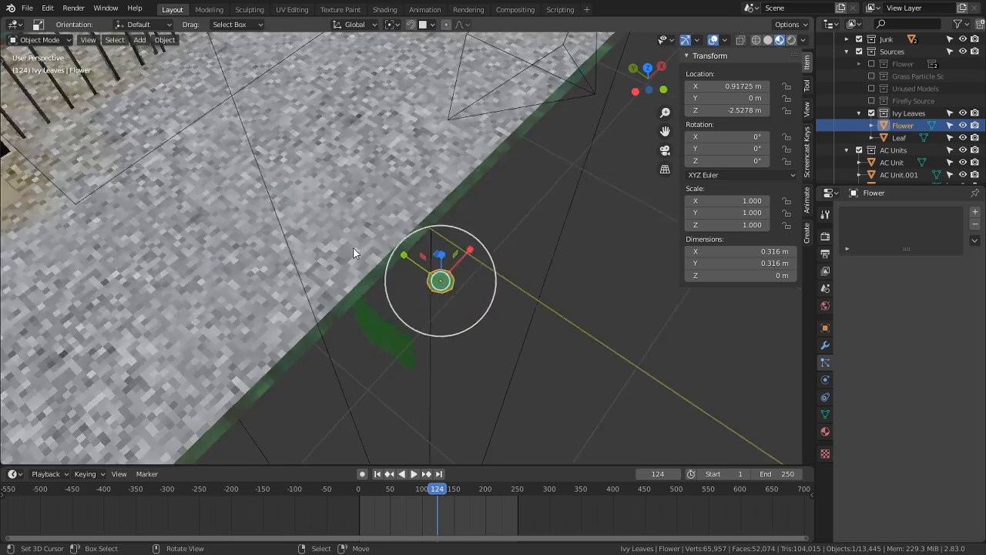
pyautogui.scroll(-4, 354, 251)
pyautogui.keyDown('shift'); pyautogui.moveTo(325, 200); pyautogui.dragTo(347, 241, button='middle'); pyautogui.keyUp('shift')
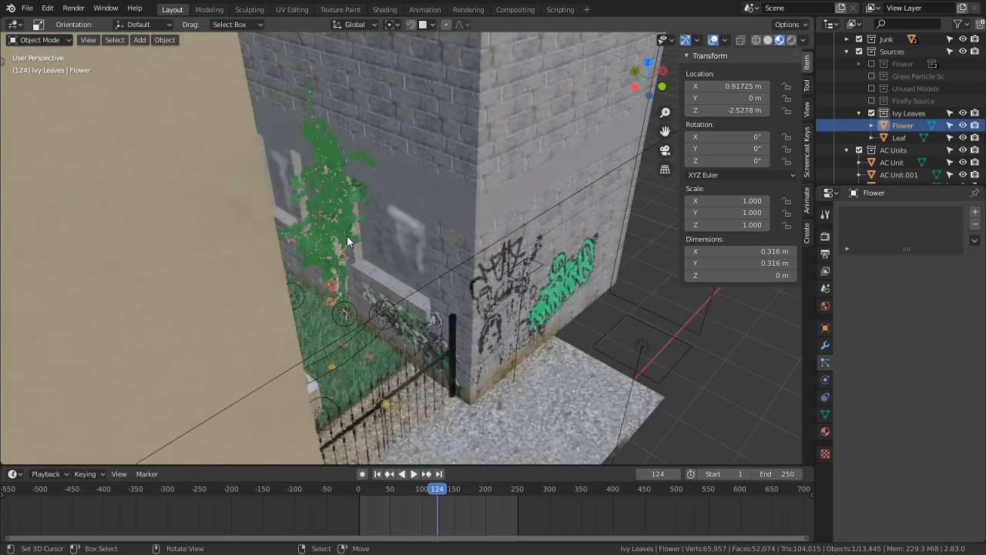
pyautogui.keyDown('shift'); pyautogui.moveTo(643, 333); pyautogui.dragTo(545, 171, button='middle'); pyautogui.keyUp('shift')
# Step: Replace the Flower object's green material with the existing Flower Petal 1 material
pyautogui.click(825, 431)
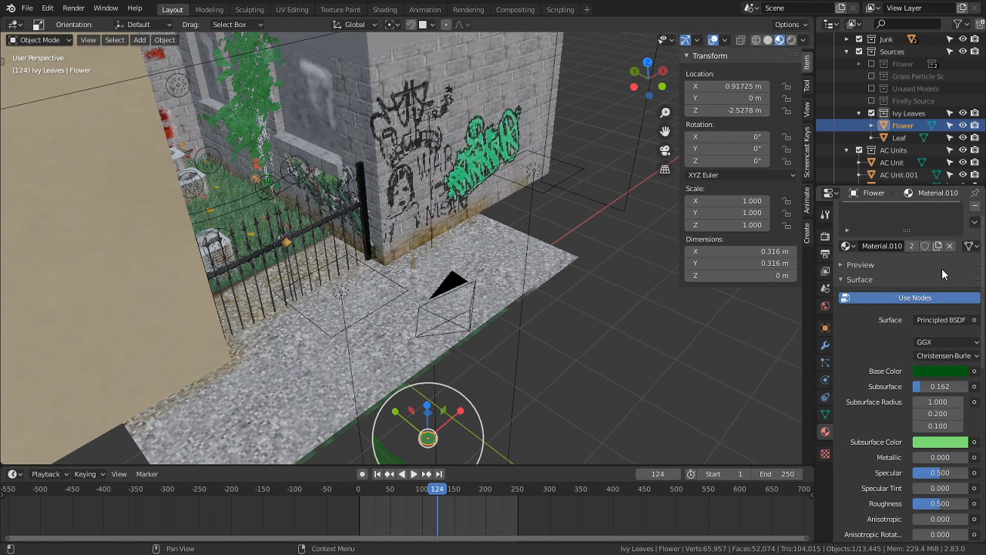
pyautogui.scroll(1, 936, 281)
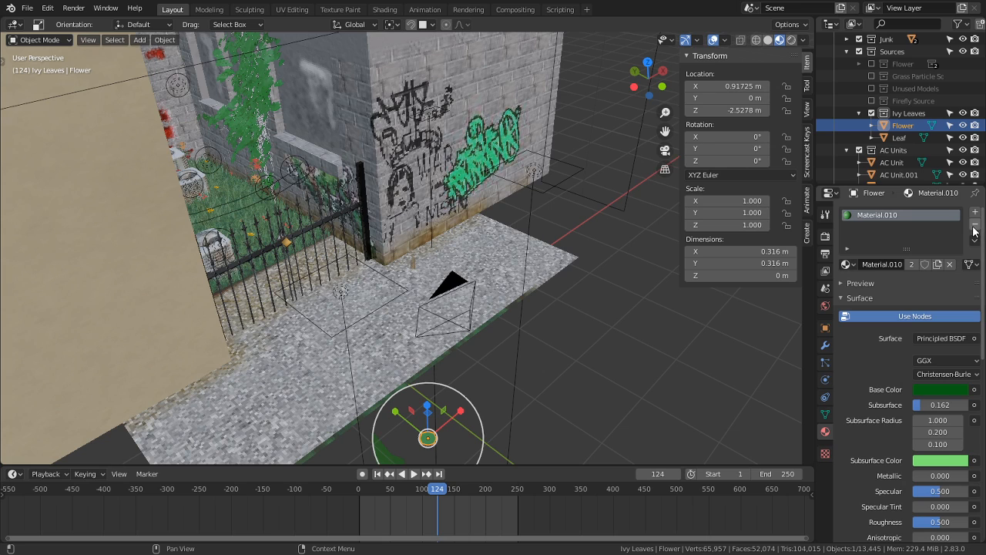
pyautogui.click(845, 265)
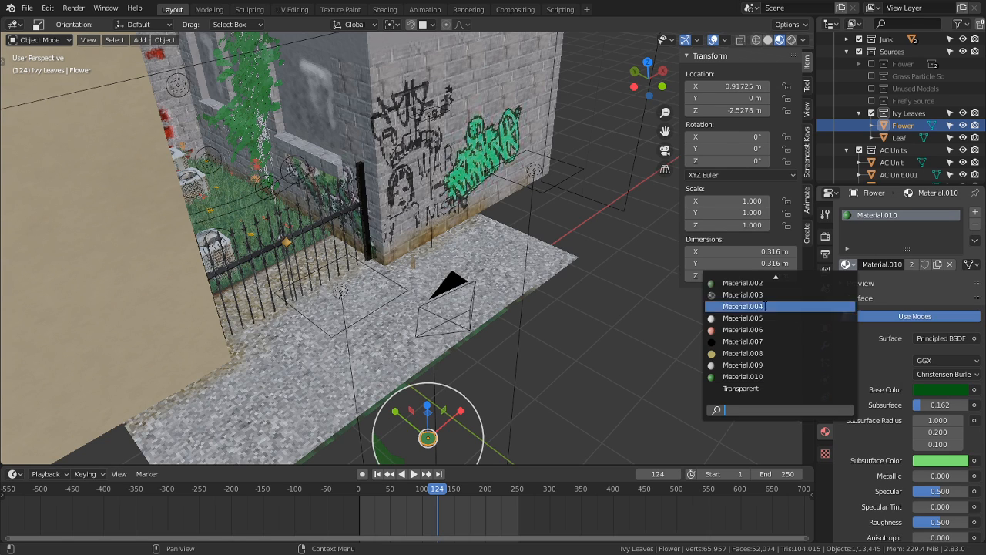
pyautogui.click(202, 226)
pyautogui.keyDown('shift'); pyautogui.moveTo(203, 226); pyautogui.dragTo(179, 99, button='middle'); pyautogui.keyUp('shift')
pyautogui.scroll(7, 301, 283)
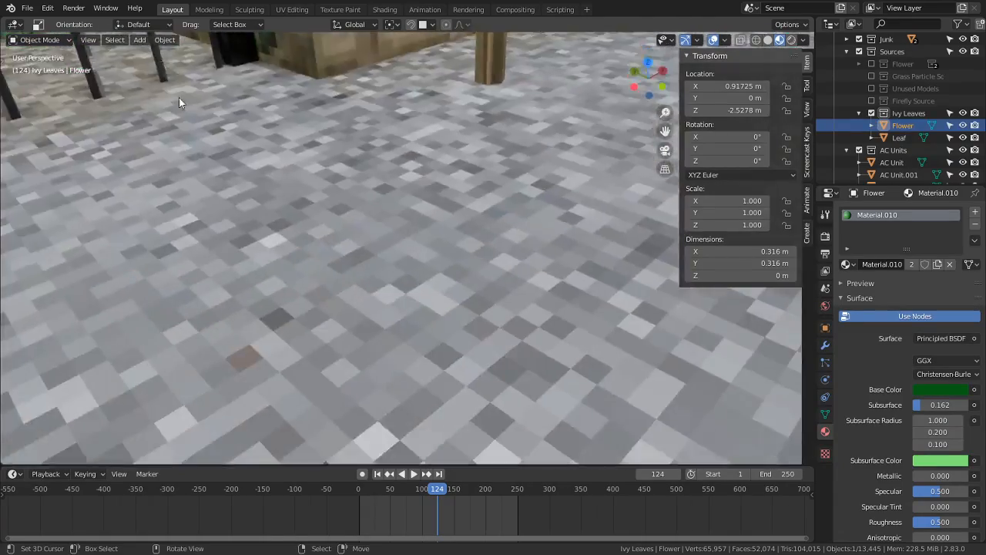
pyautogui.scroll(-7, 179, 100)
pyautogui.keyDown('shift'); pyautogui.moveTo(314, 208); pyautogui.dragTo(280, 161, button='middle'); pyautogui.keyUp('shift')
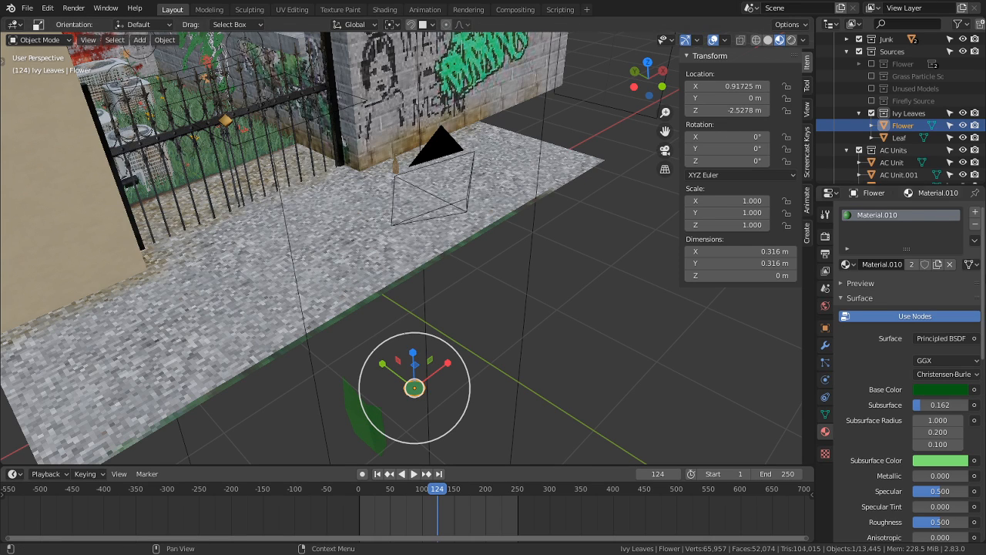
pyautogui.click(845, 264)
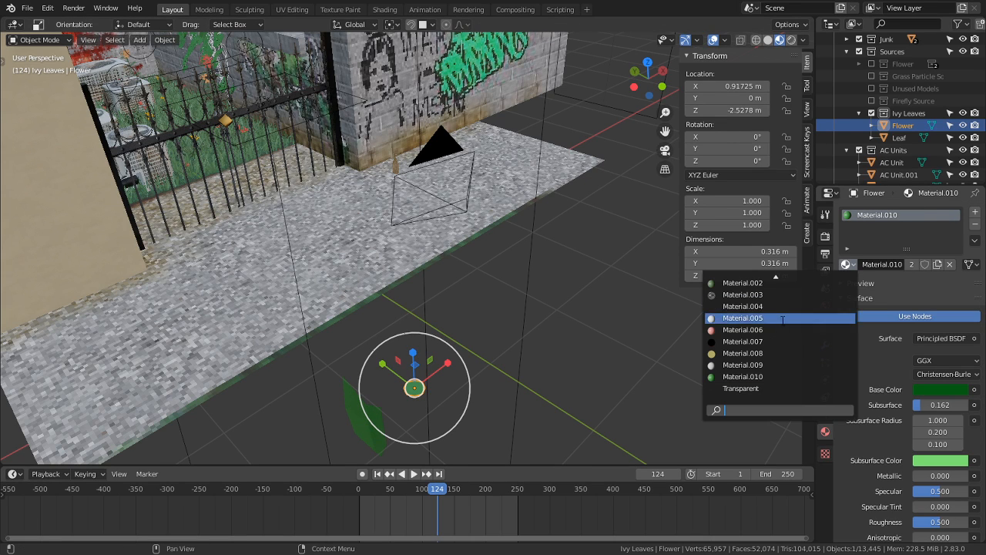
pyautogui.scroll(15, 803, 327)
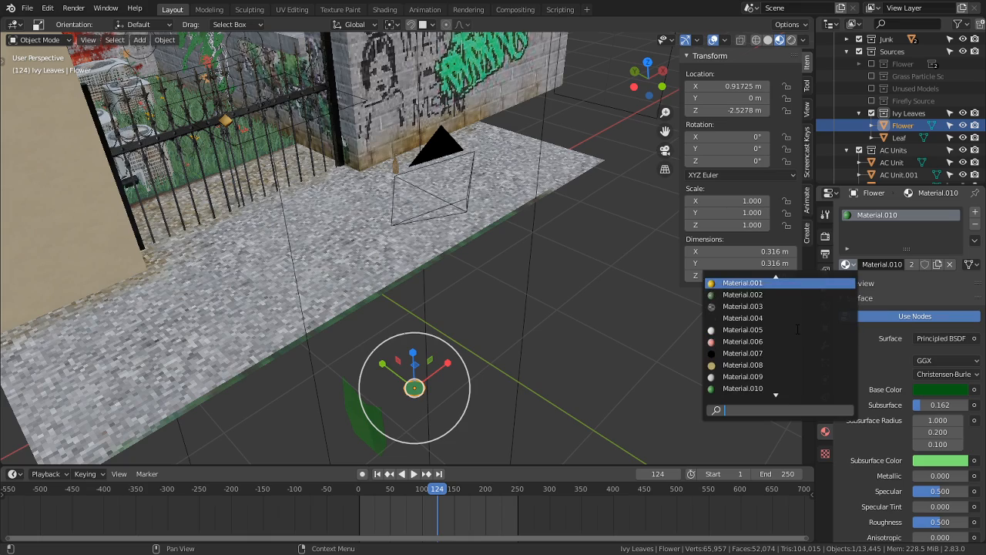
pyautogui.click(759, 341)
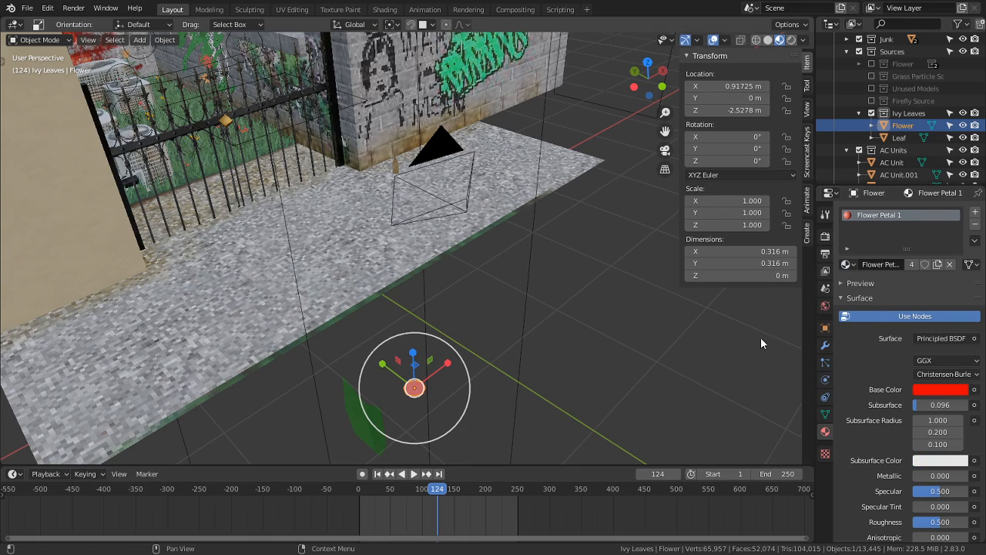
# Step: Inspect the ivy closely to see how the red flowers are distributed and oriented among the leaves
pyautogui.scroll(2, 586, 308)
pyautogui.keyDown('shift'); pyautogui.moveTo(565, 296); pyautogui.dragTo(697, 129, button='middle'); pyautogui.keyUp('shift')
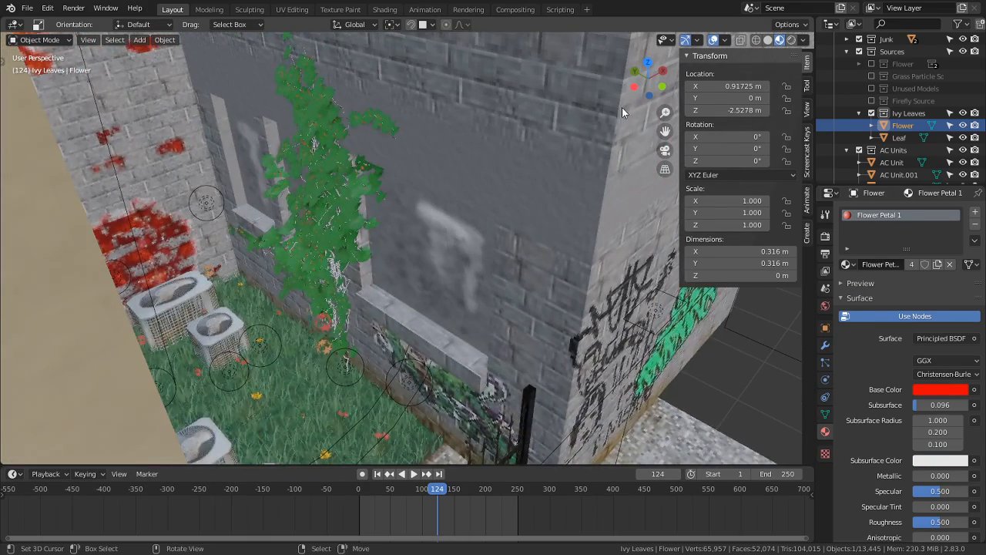
pyautogui.moveTo(420, 242); pyautogui.dragTo(403, 209, button='middle')
pyautogui.keyDown('alt'); pyautogui.middleClick(324, 301); pyautogui.keyUp('alt')
pyautogui.scroll(4, 323, 301)
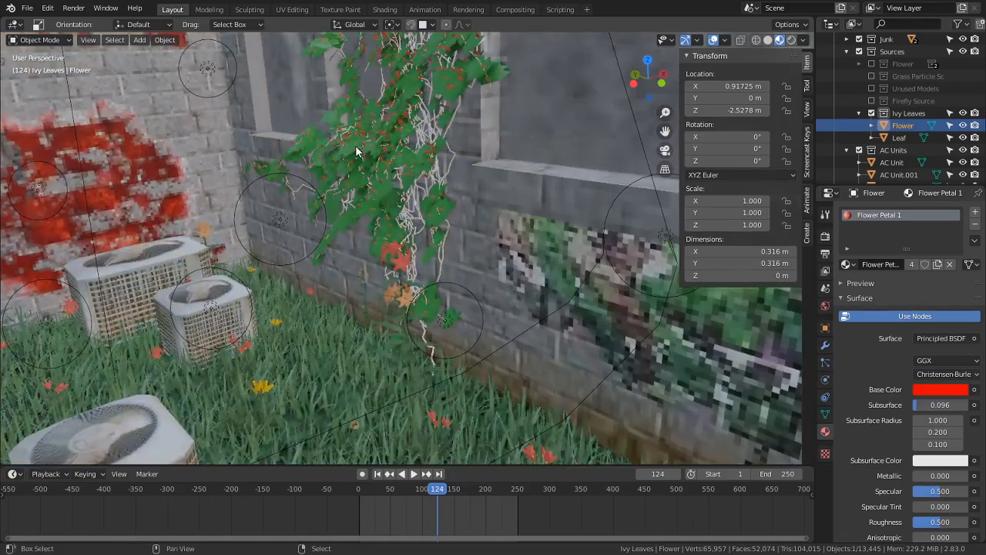
pyautogui.keyDown('alt'); pyautogui.middleClick(359, 152); pyautogui.keyUp('alt')
pyautogui.scroll(3, 418, 247)
pyautogui.scroll(3, 433, 230)
pyautogui.keyDown('shift'); pyautogui.moveTo(479, 178); pyautogui.dragTo(431, 264, button='middle'); pyautogui.keyUp('shift')
pyautogui.scroll(-3, 469, 279)
pyautogui.scroll(-4, 432, 263)
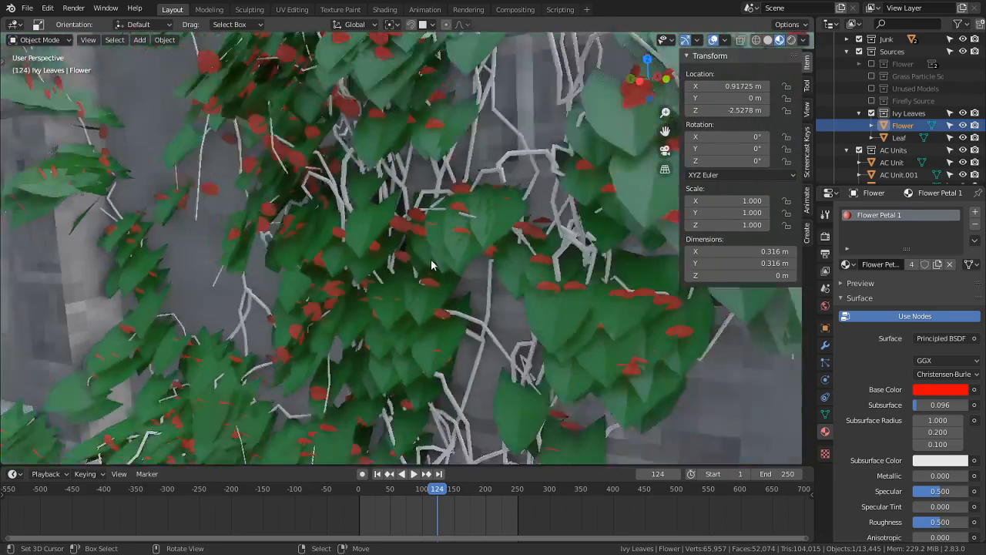
# Step: Rotate the Flower object 90° about the global Y axis
pyautogui.press('KP_0')
pyautogui.press('KP_Decimal')
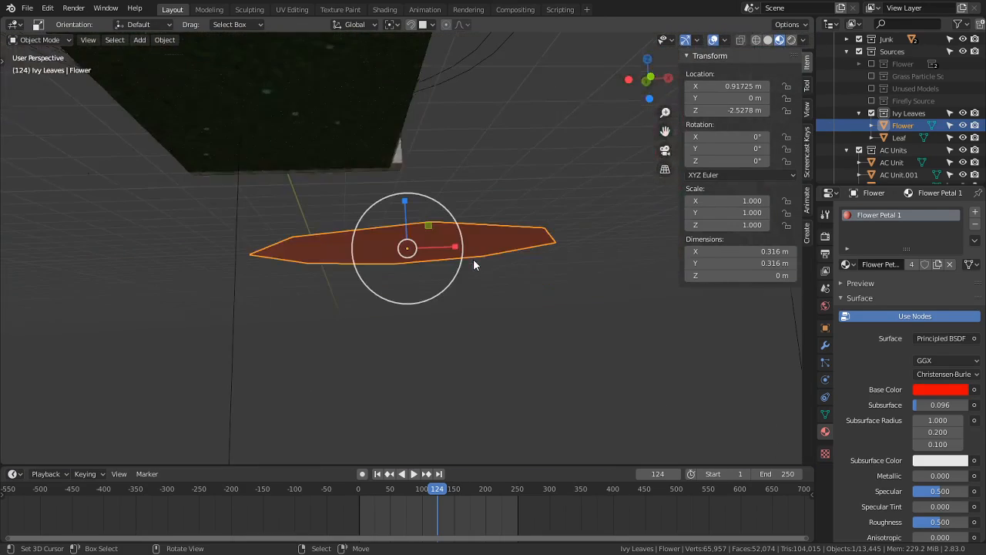
pyautogui.moveTo(464, 252)
pyautogui.mouseDown(button='middle')
pyautogui.moveTo(410, 309)
pyautogui.moveTo(468, 266)
pyautogui.mouseUp(button='middle')
pyautogui.press('r')
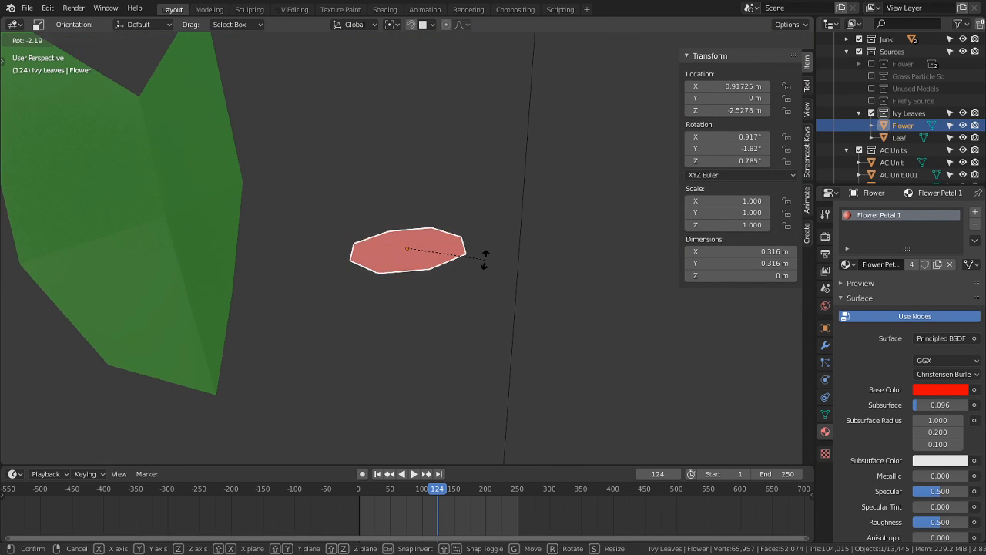
pyautogui.write('y')
pyautogui.write('90')
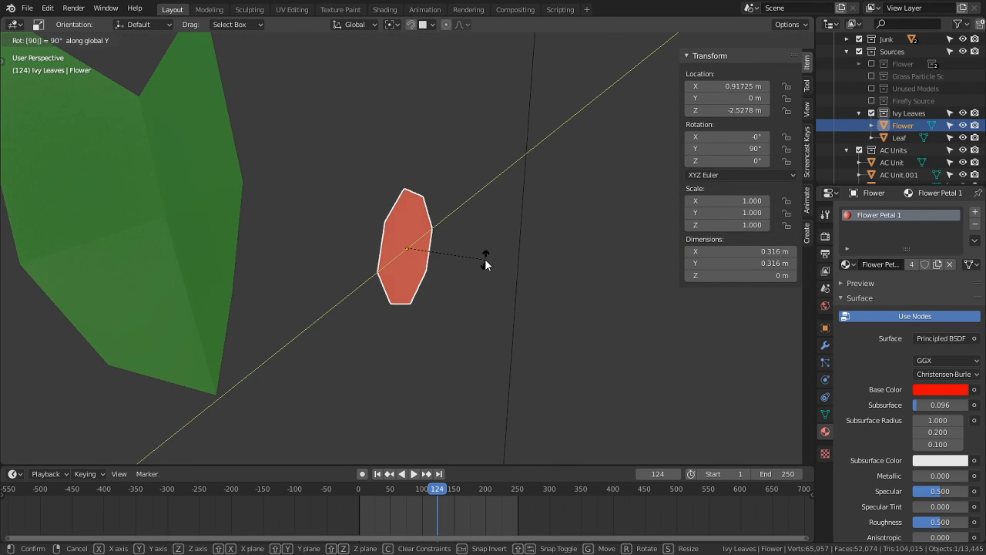
pyautogui.press('Return')
# Step: Select the IvyLeaf object growing on the wall above the fence in Object Mode
pyautogui.moveTo(484, 260); pyautogui.dragTo(432, 427, button='middle')
pyautogui.scroll(-5, 432, 429)
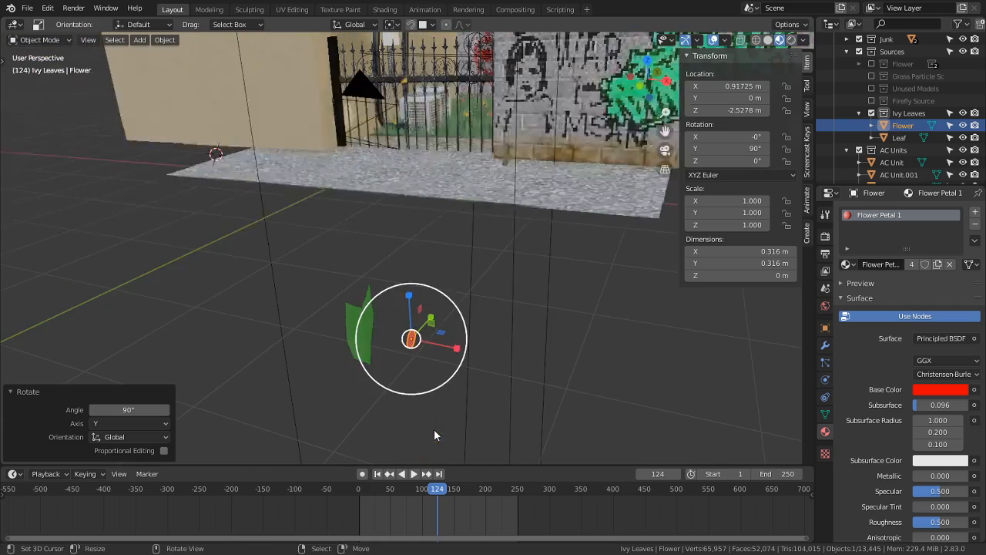
pyautogui.keyDown('shift'); pyautogui.moveTo(455, 369); pyautogui.dragTo(468, 4, button='middle'); pyautogui.keyUp('shift')
pyautogui.moveTo(493, 150); pyautogui.dragTo(599, 160, button='middle')
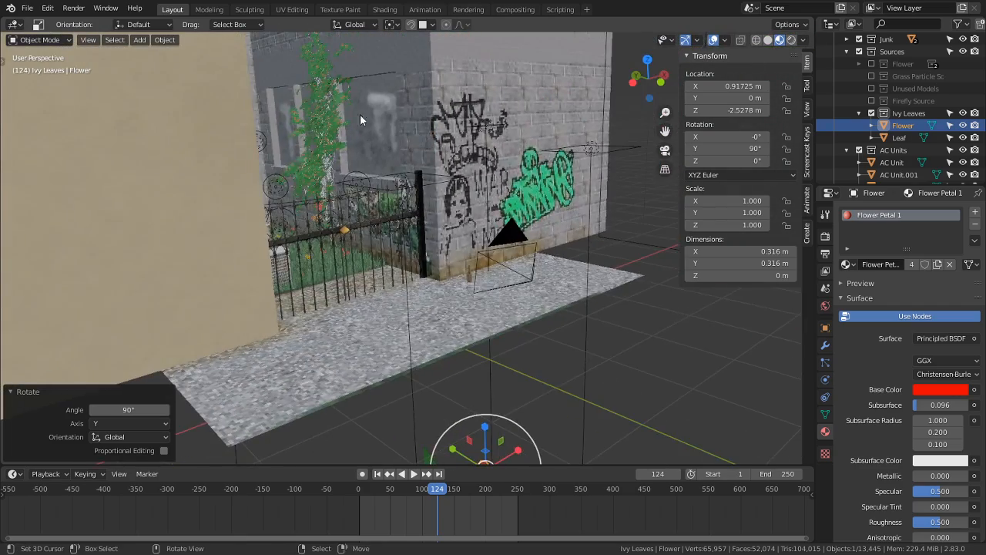
pyautogui.scroll(10, 339, 128)
pyautogui.moveTo(381, 200); pyautogui.dragTo(446, 200, button='middle')
pyautogui.click(39, 39)
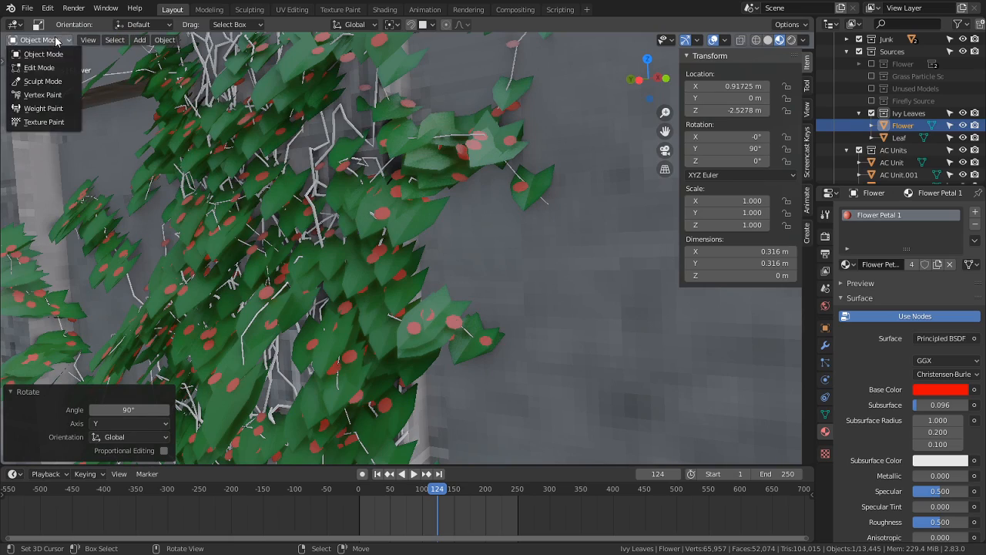
pyautogui.click(45, 55)
pyautogui.click(271, 207)
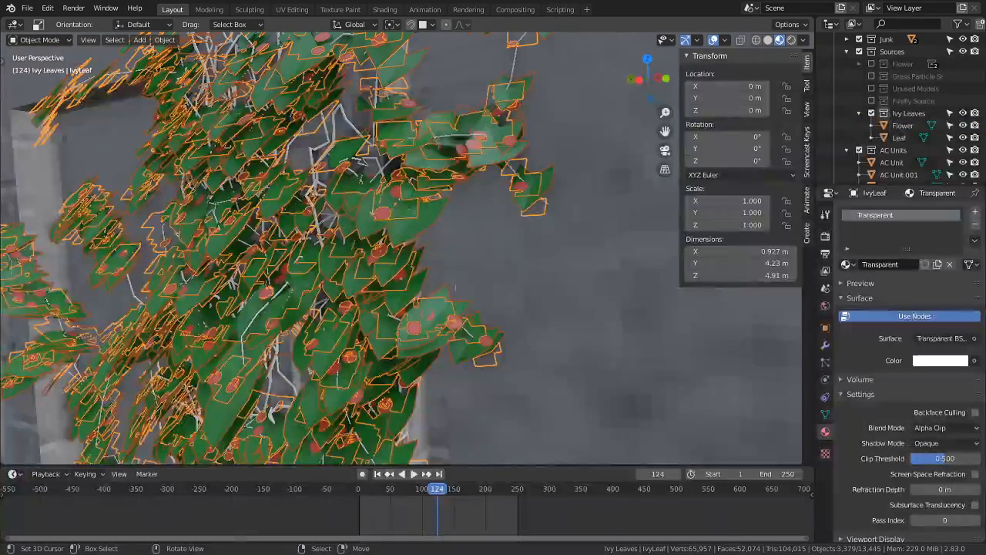
# Step: Enable Use Count for the Ivy Leaves instance collection in IvyLeaf's particle settings and reveal its object list
pyautogui.scroll(-1, 886, 425)
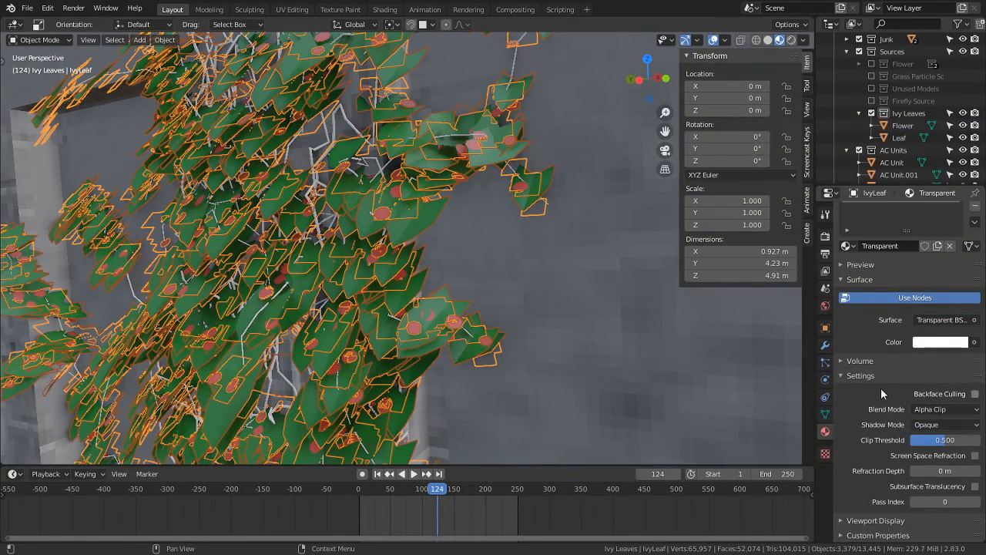
pyautogui.scroll(1, 882, 387)
pyautogui.click(824, 362)
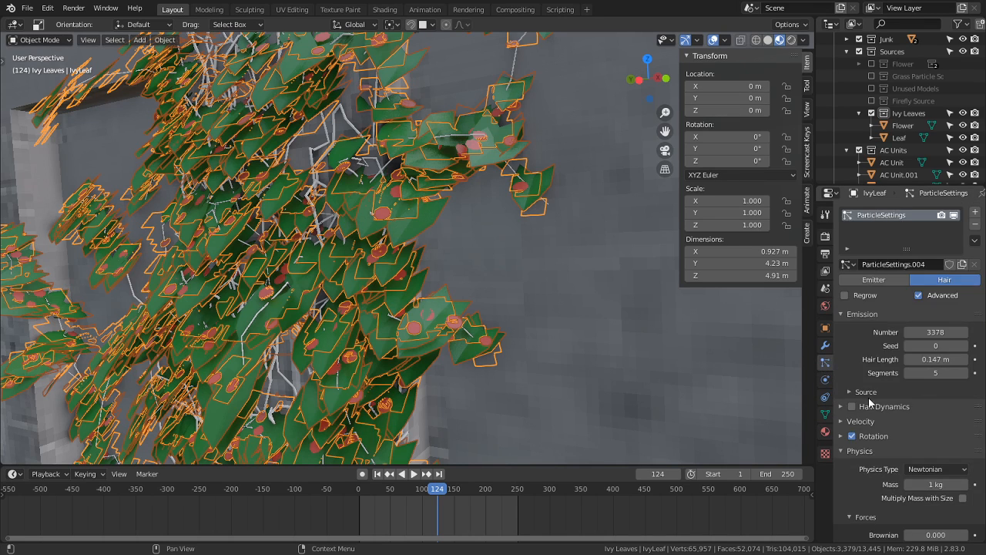
pyautogui.scroll(-10, 887, 407)
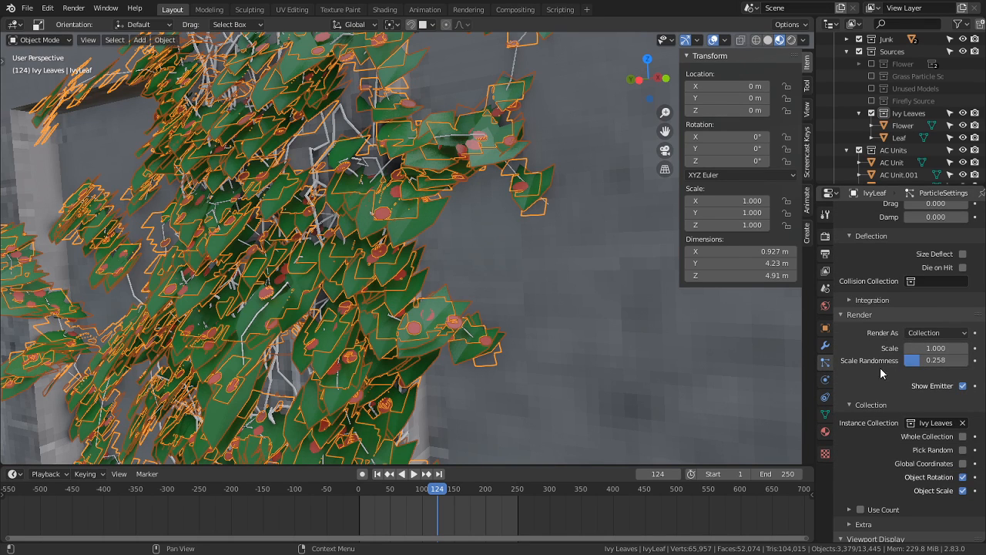
pyautogui.click(861, 509)
pyautogui.scroll(-5, 860, 469)
pyautogui.click(847, 386)
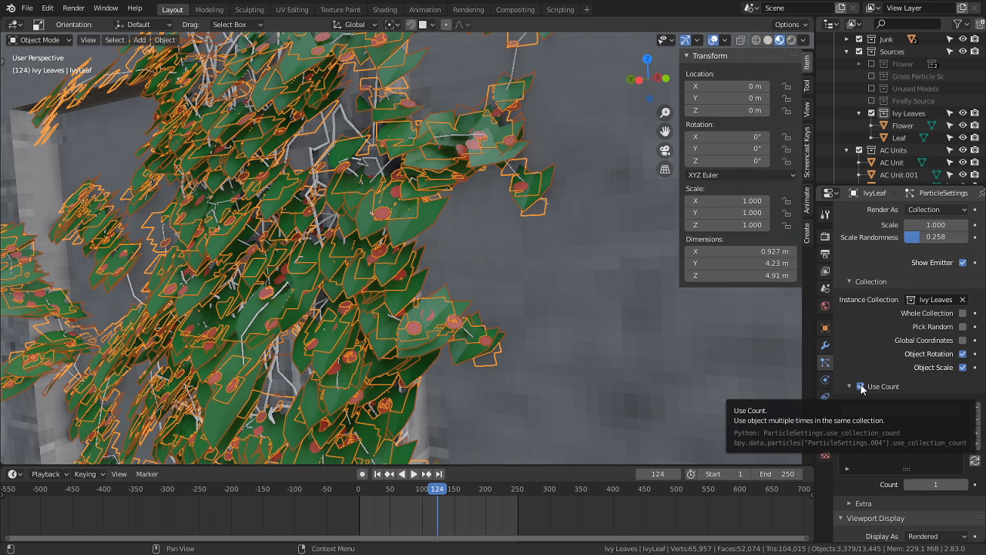
# Step: Set the Leaf instance count to 2 and check the flower distribution on the ivy
pyautogui.click(949, 484)
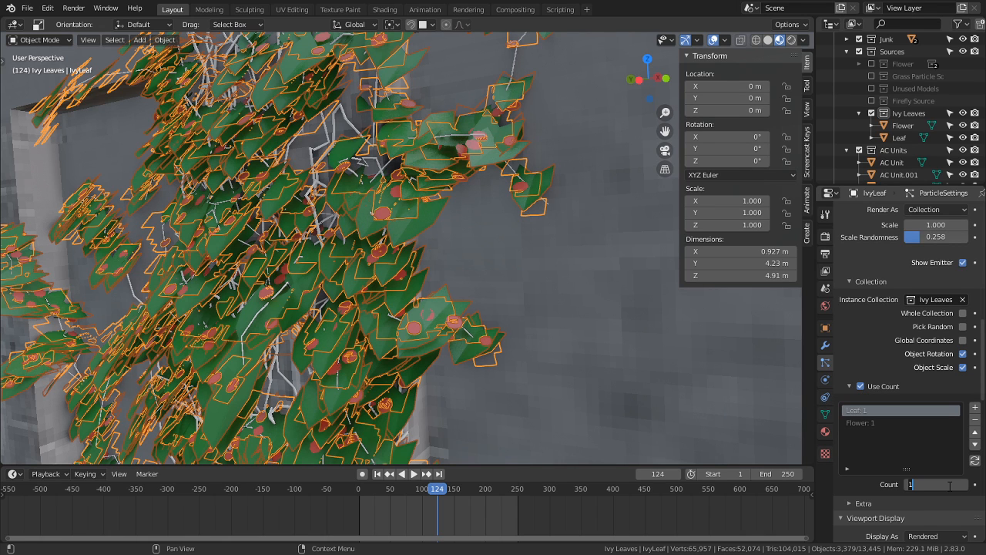
pyautogui.write('2')
pyautogui.press('Return')
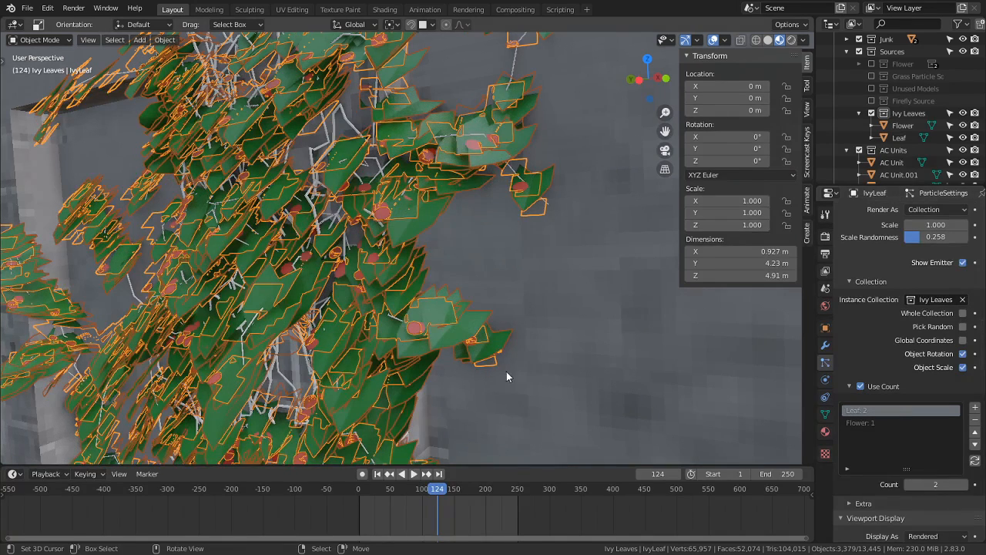
pyautogui.moveTo(506, 371); pyautogui.dragTo(539, 372, button='middle')
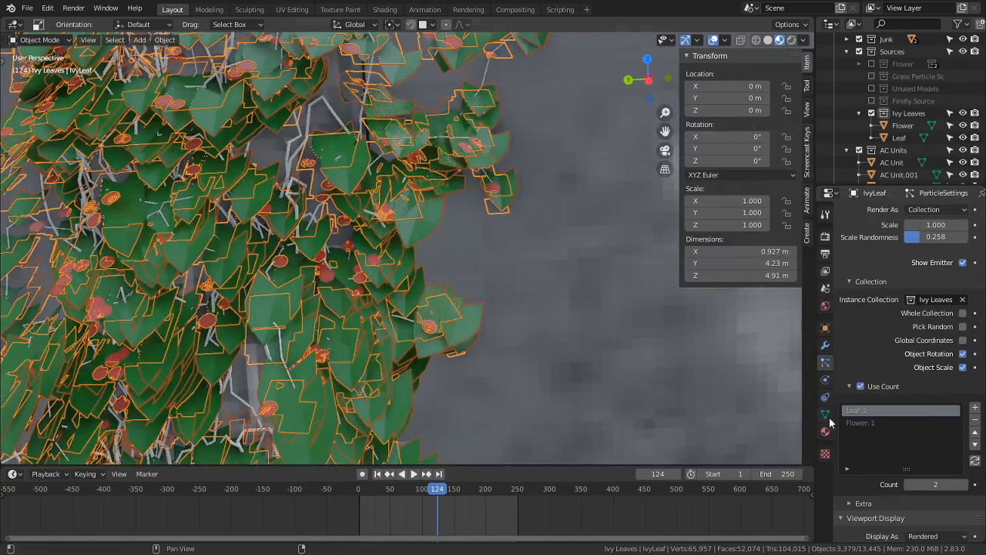
# Step: Set the Leaf instance count to 3378, one less than the first entry of 3379
pyautogui.click(933, 483)
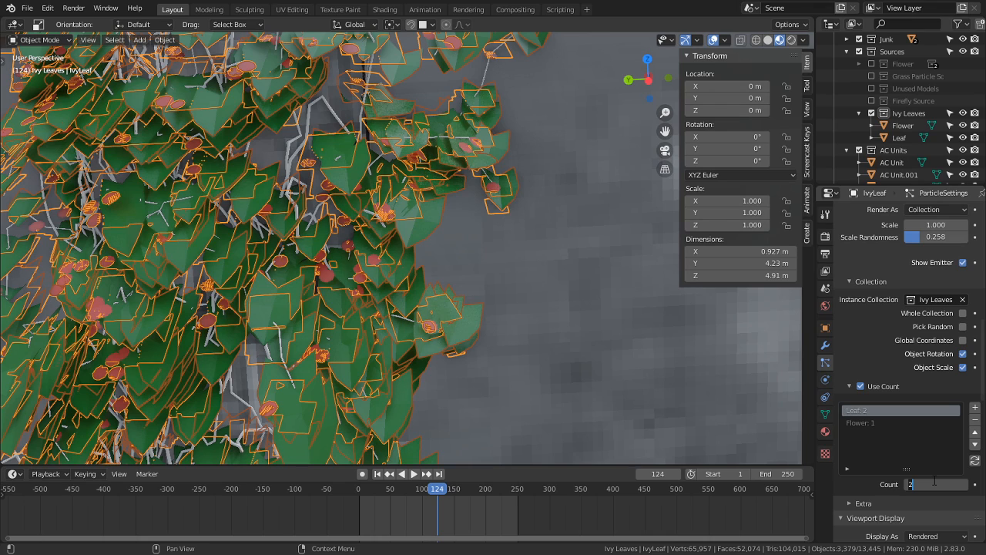
pyautogui.write('3379')
pyautogui.press('Return')
pyautogui.scroll(4, 886, 349)
pyautogui.scroll(8, 896, 341)
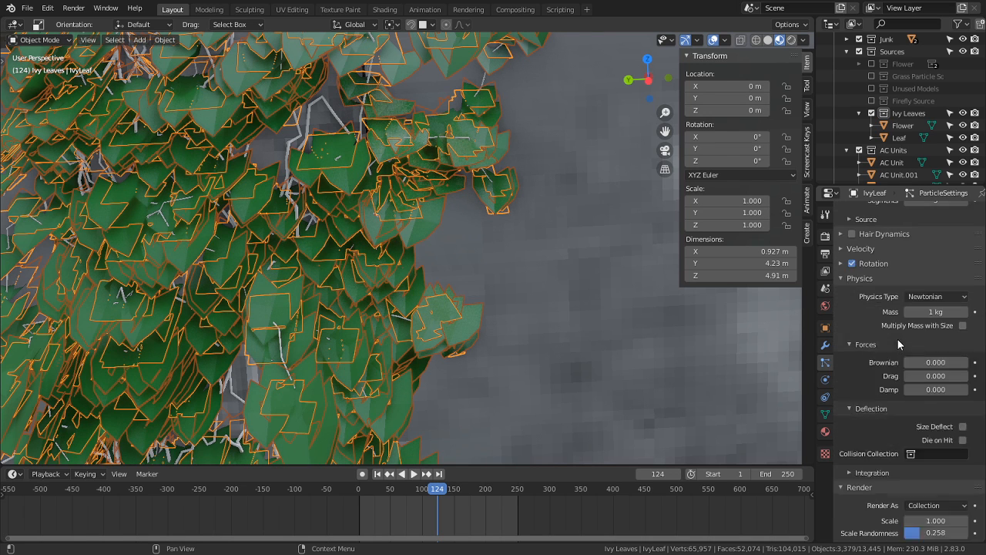
pyautogui.scroll(-10, 899, 355)
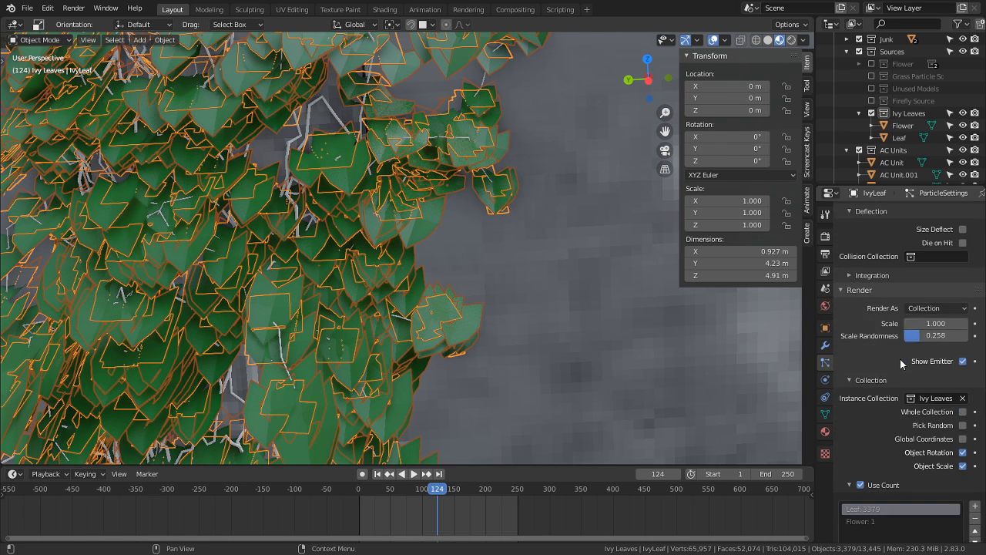
pyautogui.click(949, 434)
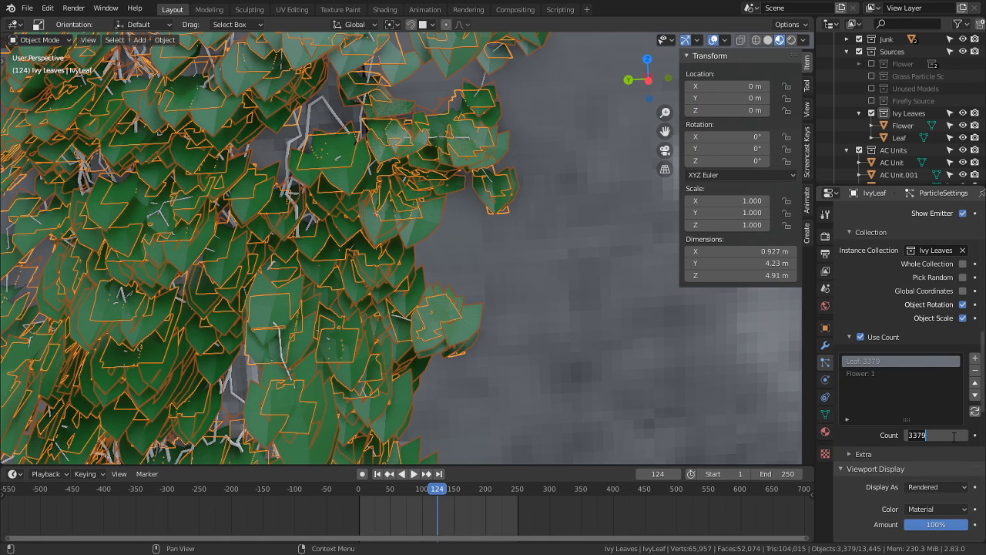
pyautogui.click(953, 436)
pyautogui.press('Return')
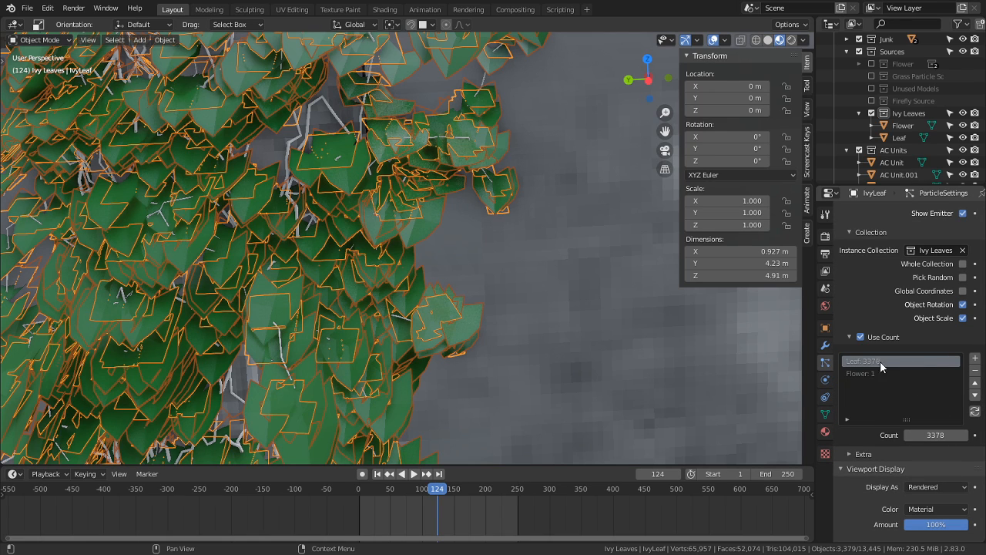
# Step: Switch to Chrome to examine how flowers are spread among the leaves in the clematis reference photo, and return to Blender
pyautogui.click(948, 438)
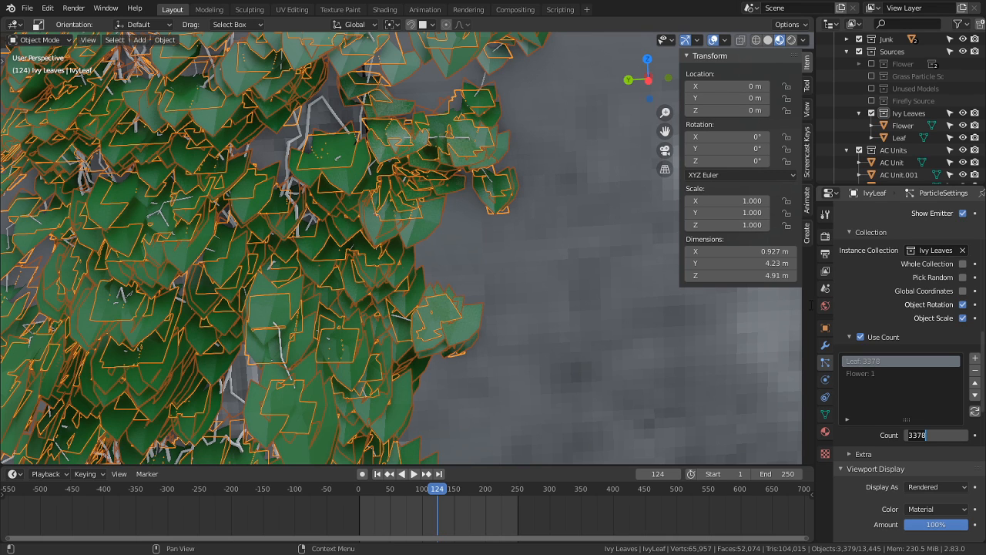
pyautogui.hotkey('alt', 'Tab')
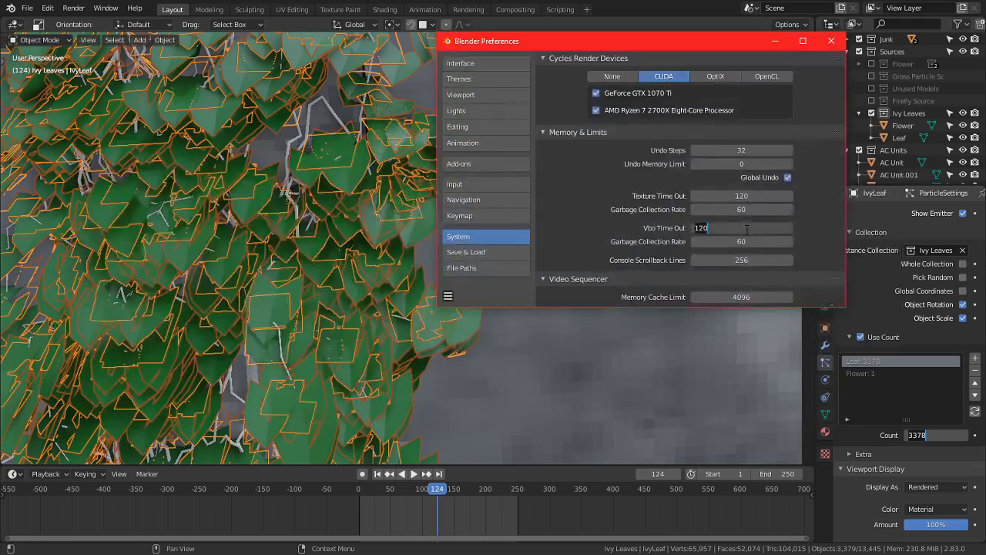
pyautogui.hotkey('alt', 'Tab')
pyautogui.hotkey('alt', 'Tab')
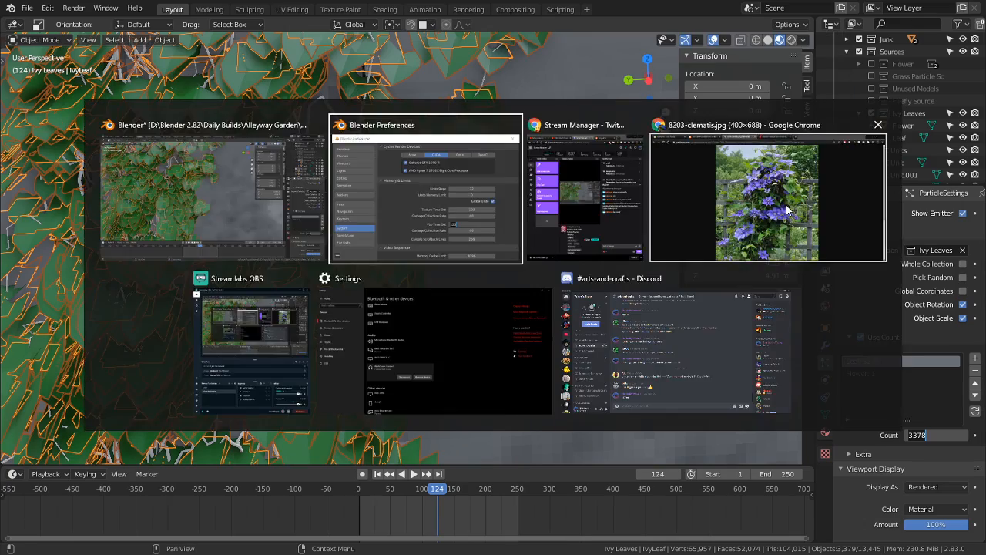
pyautogui.click(772, 210)
pyautogui.scroll(-4, 625, 245)
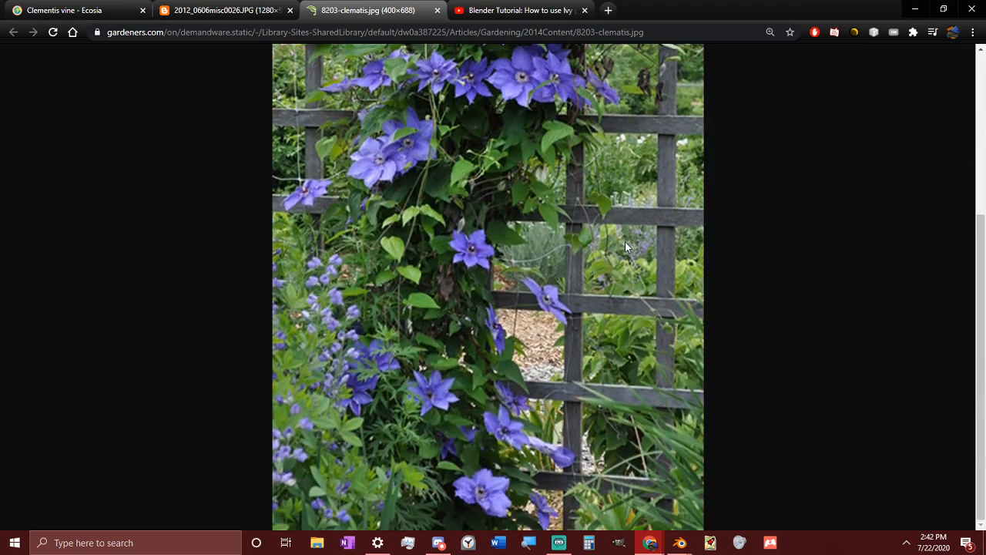
pyautogui.scroll(4, 625, 245)
pyautogui.scroll(-3, 627, 242)
pyautogui.hotkey('alt', 'Tab')
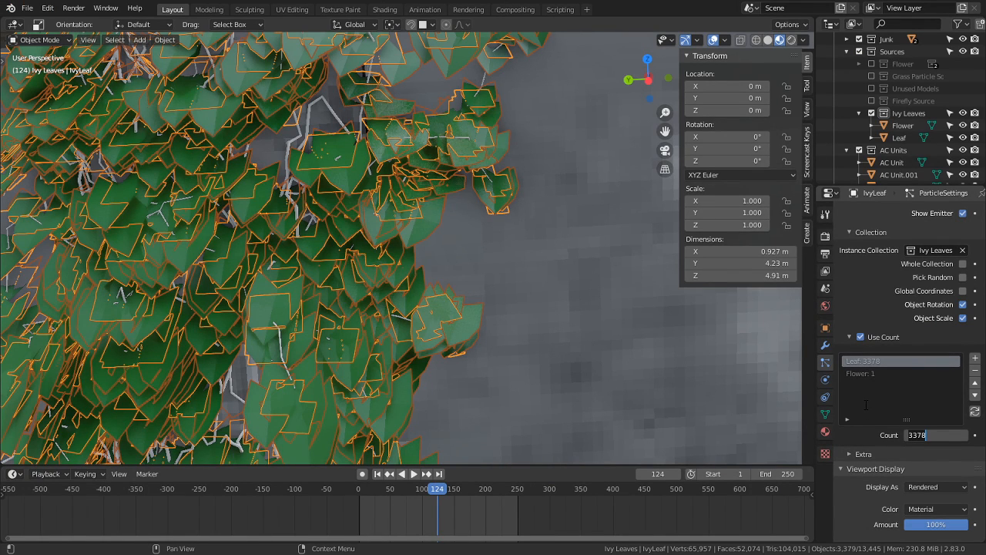
pyautogui.press('Return')
# Step: Set the IvyLeaf hair particle emission number to 3379
pyautogui.scroll(10, 866, 350)
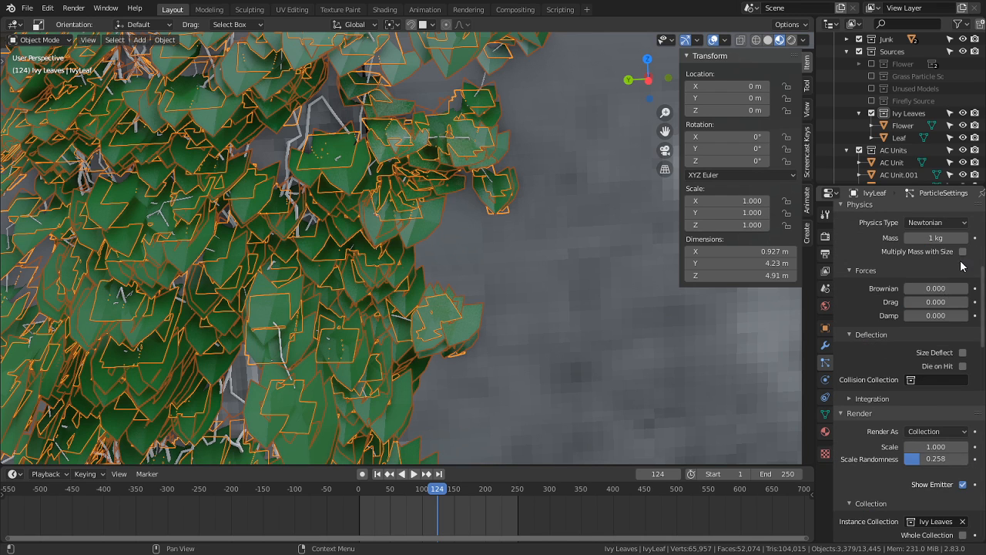
pyautogui.scroll(3, 969, 270)
pyautogui.click(965, 282)
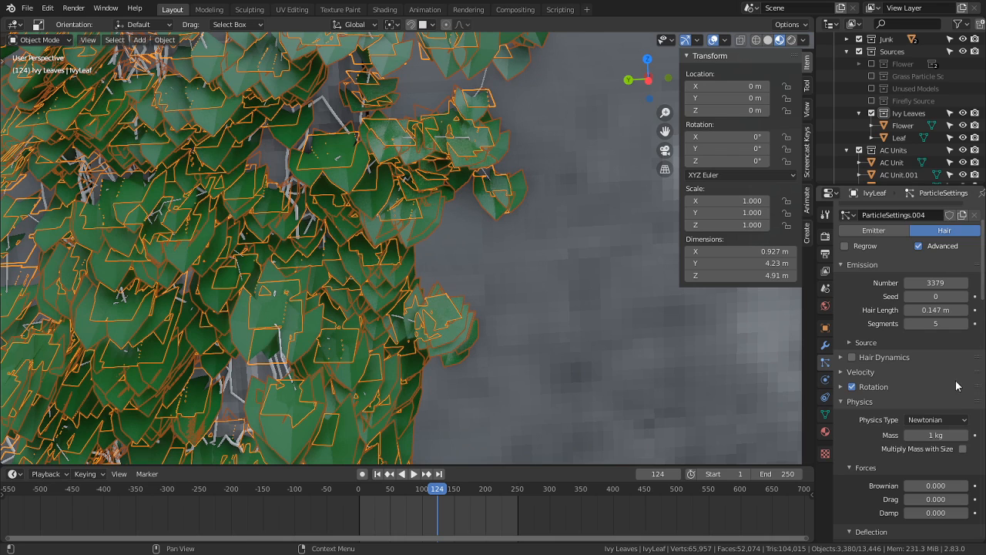
# Step: Switch to Calculator and divide the particle number 3379 by 4
pyautogui.scroll(-5, 909, 385)
pyautogui.scroll(-10, 909, 385)
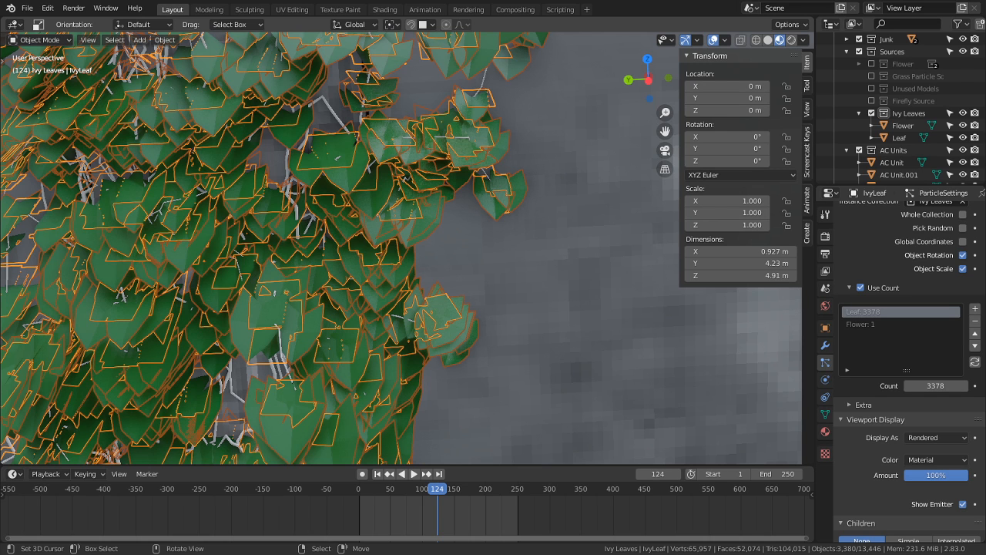
pyautogui.hotkey('alt', 'Tab')
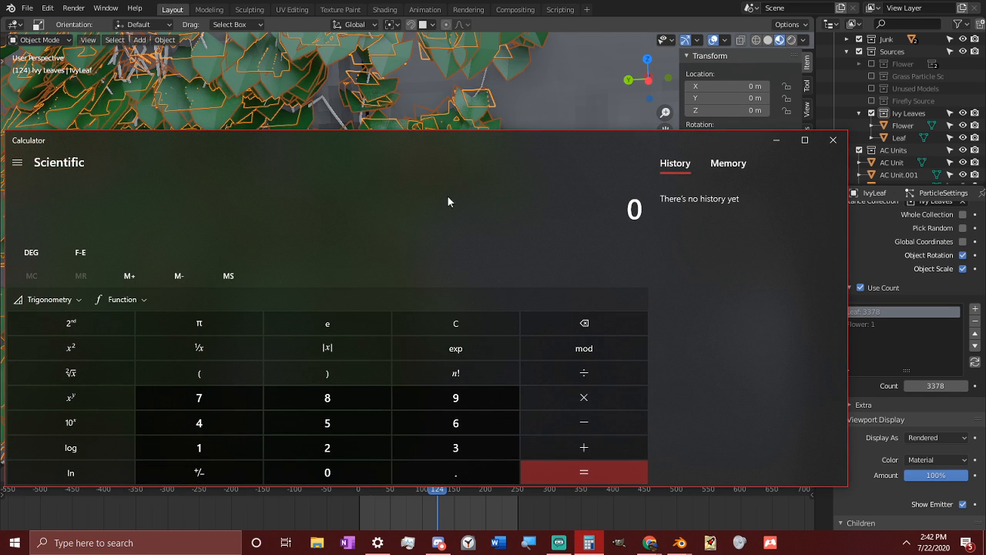
pyautogui.click(438, 441)
pyautogui.click(439, 441)
pyautogui.click(199, 397)
pyautogui.click(435, 397)
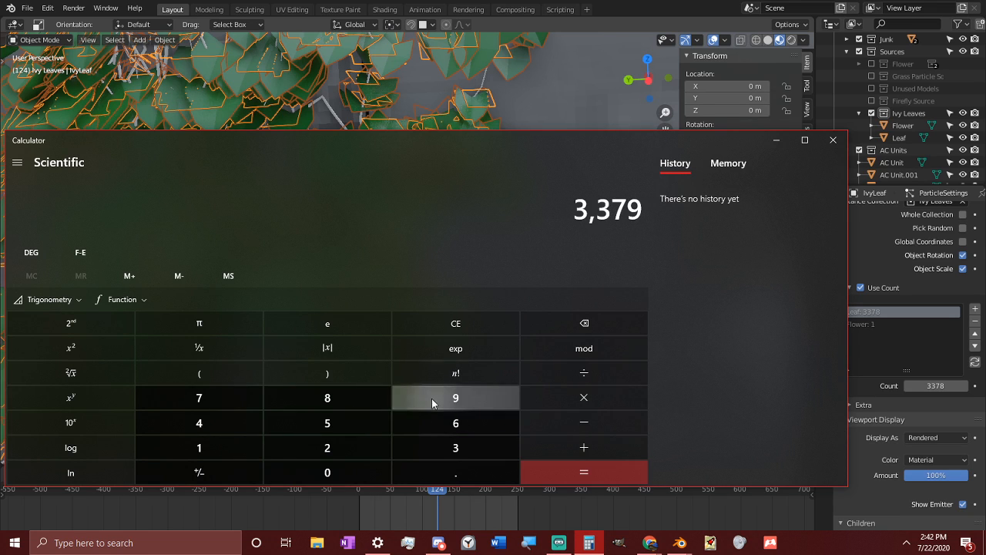
pyautogui.click(584, 373)
pyautogui.click(260, 430)
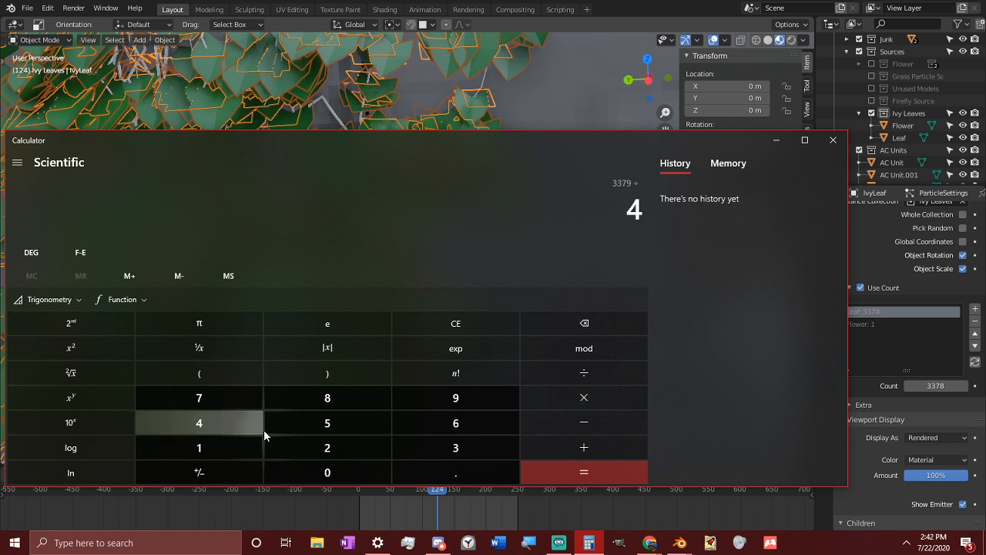
pyautogui.click(601, 470)
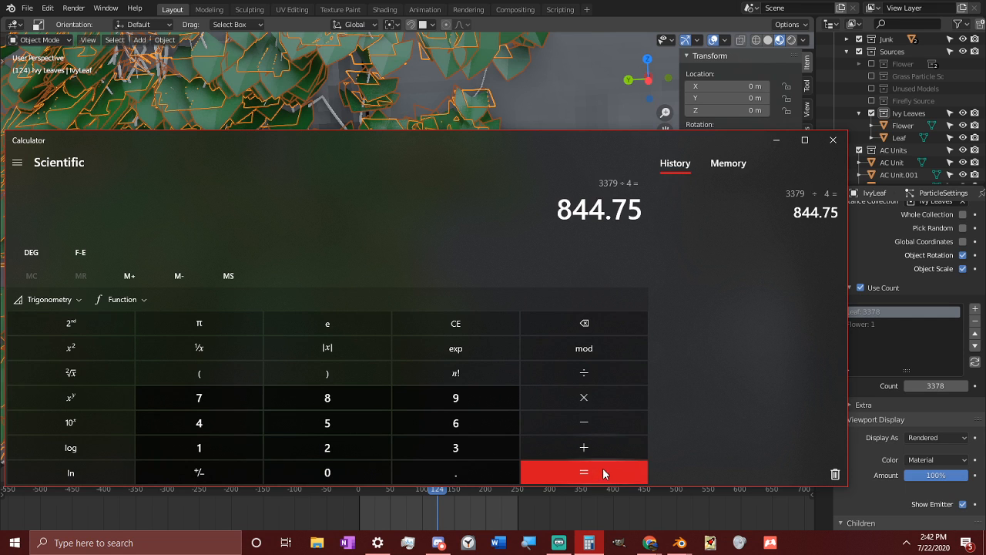
# Step: Set the Flower instance count to 844 and subtract 844 from the Leaf count to make it 2534
pyautogui.click(888, 324)
pyautogui.click(936, 384)
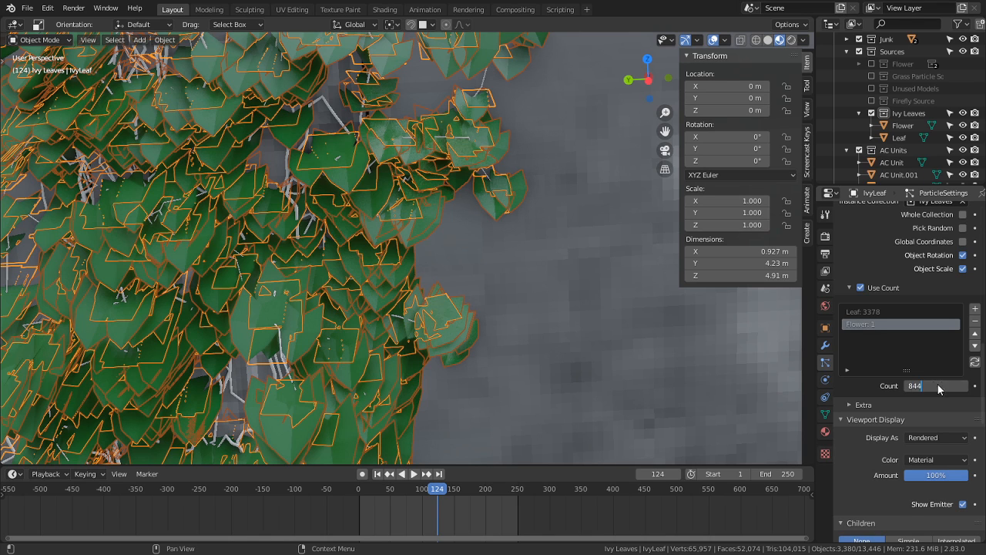
pyautogui.click(891, 309)
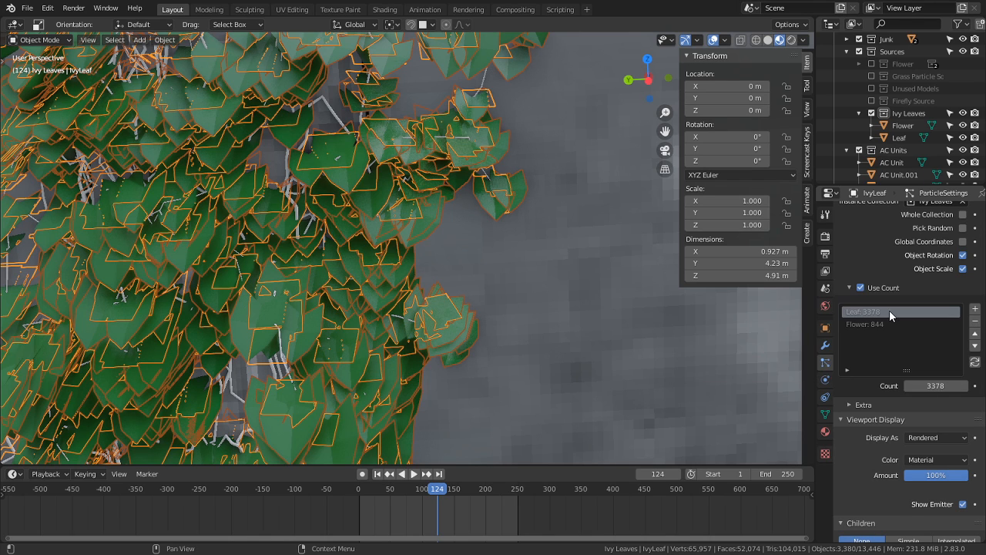
pyautogui.click(953, 384)
pyautogui.press('Right')
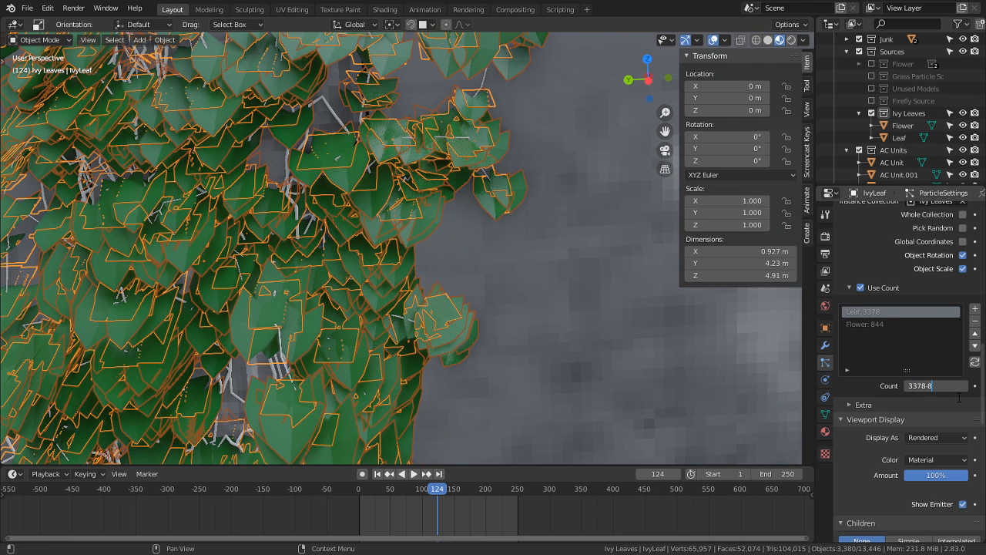
pyautogui.press('Return')
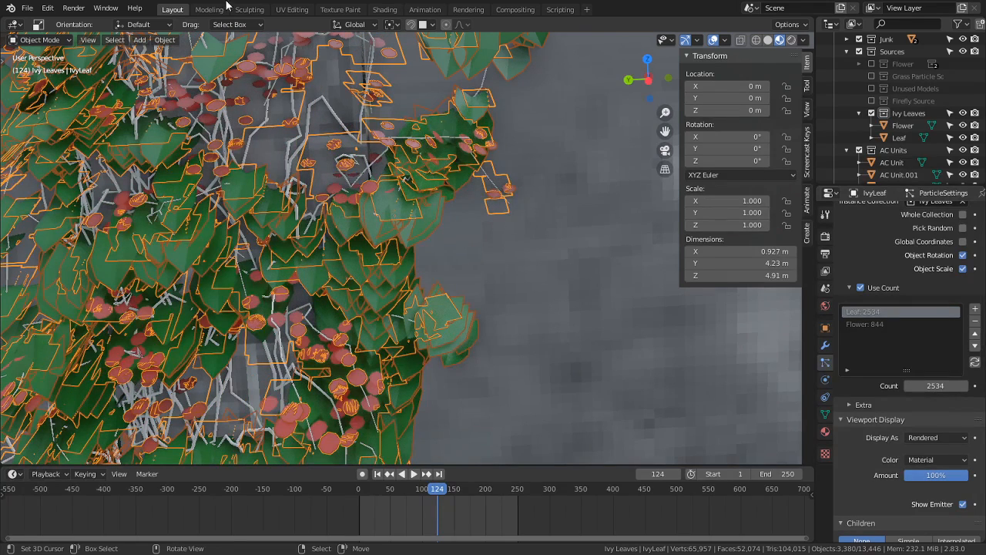
# Step: Check the flower clusters across the ivy and halve the Flower instance count to 422
pyautogui.moveTo(423, 274); pyautogui.dragTo(422, 307, button='middle')
pyautogui.scroll(-5, 394, 310)
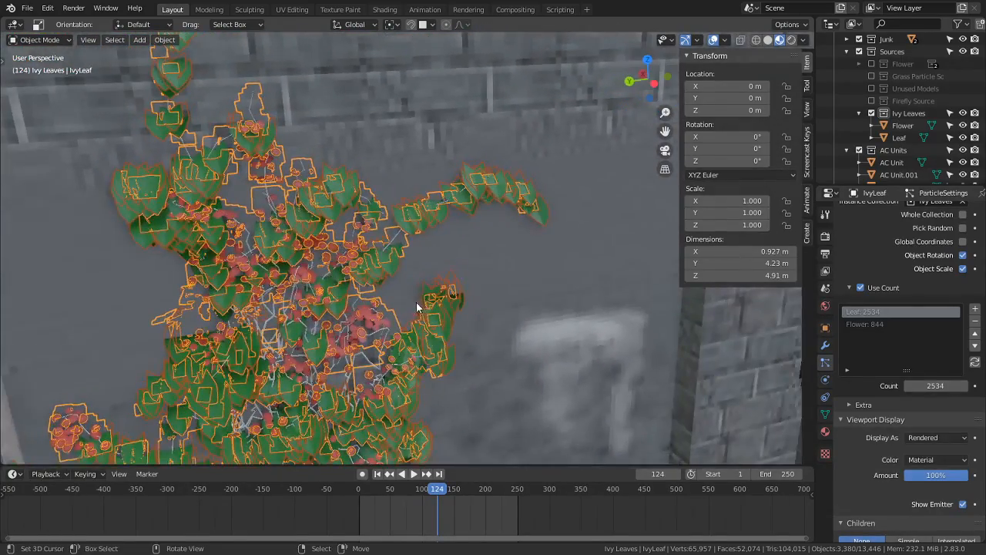
pyautogui.click(912, 325)
pyautogui.click(935, 386)
pyautogui.press('Right')
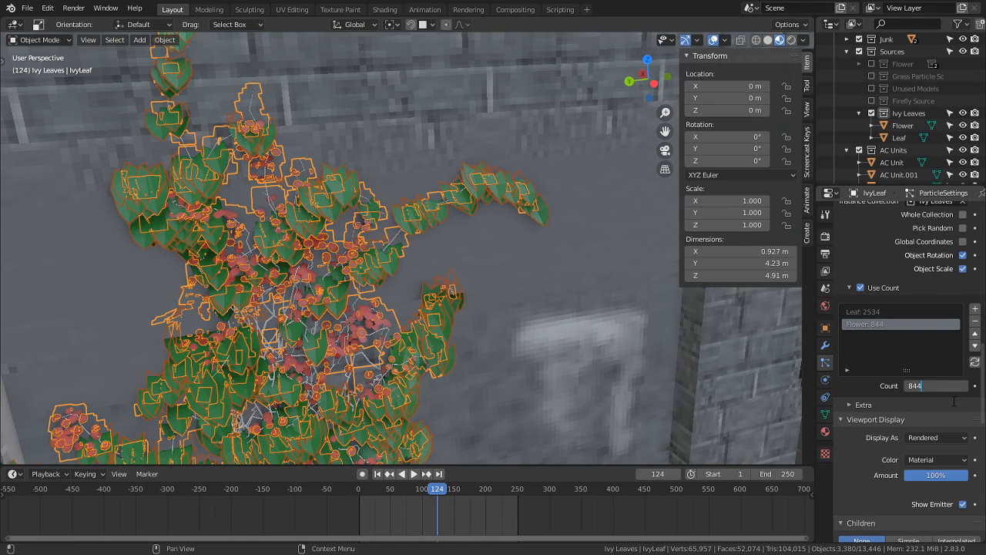
pyautogui.write('/2')
pyautogui.press('Return')
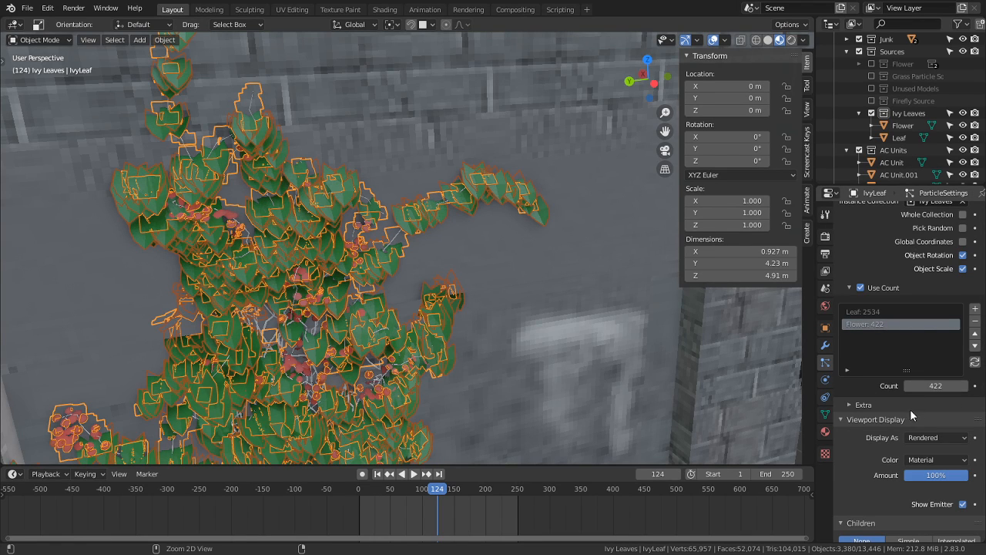
# Step: Add 422 to the Leaf instance count to make it 2956, and view the resulting ivy without its selection outline
pyautogui.click(882, 311)
pyautogui.click(961, 385)
pyautogui.press('Right')
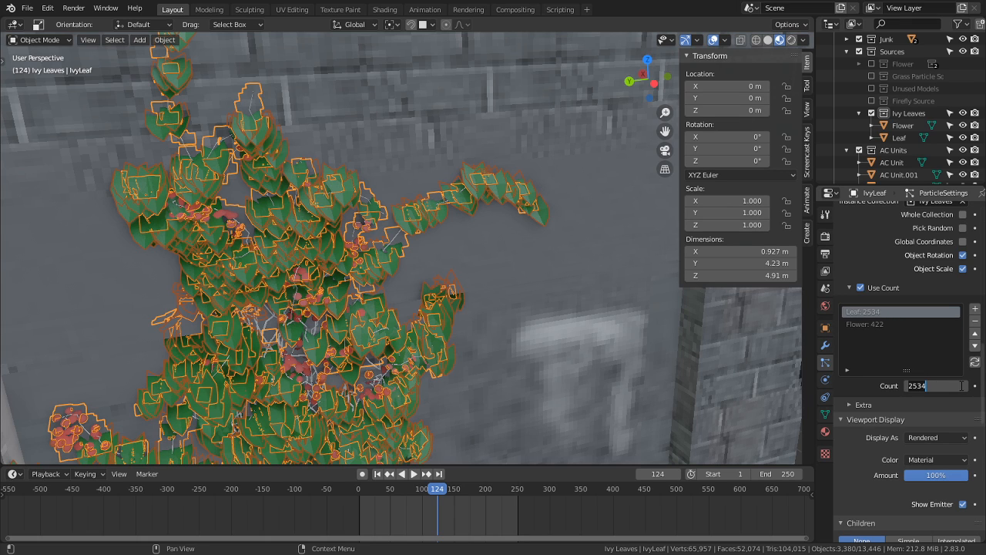
pyautogui.write('+')
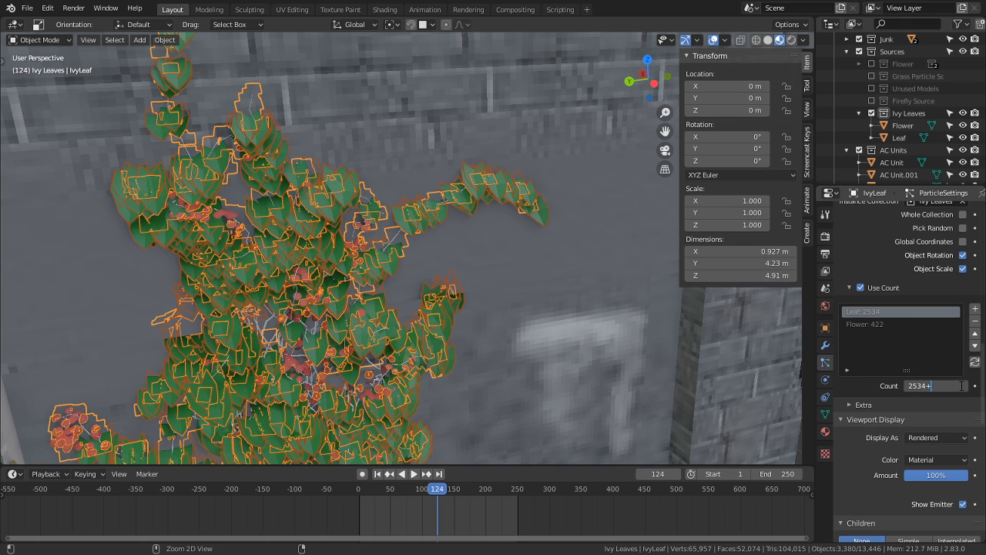
pyautogui.write('422')
pyautogui.press('Return')
pyautogui.moveTo(289, 323); pyautogui.dragTo(229, 333, button='middle')
pyautogui.click(569, 243)
pyautogui.keyDown('shift'); pyautogui.moveTo(481, 269); pyautogui.dragTo(414, 55, button='middle'); pyautogui.keyUp('shift')
pyautogui.scroll(-2, 382, 290)
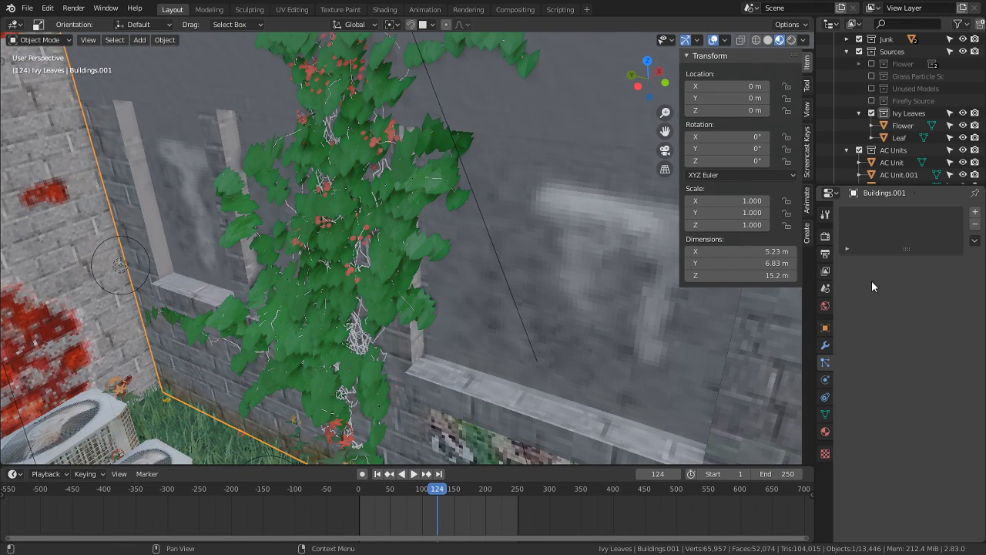
# Step: Place the 3D cursor at the foot of the graffiti wall and generate a new ivy there with the current Ivy Generator settings
pyautogui.click(824, 236)
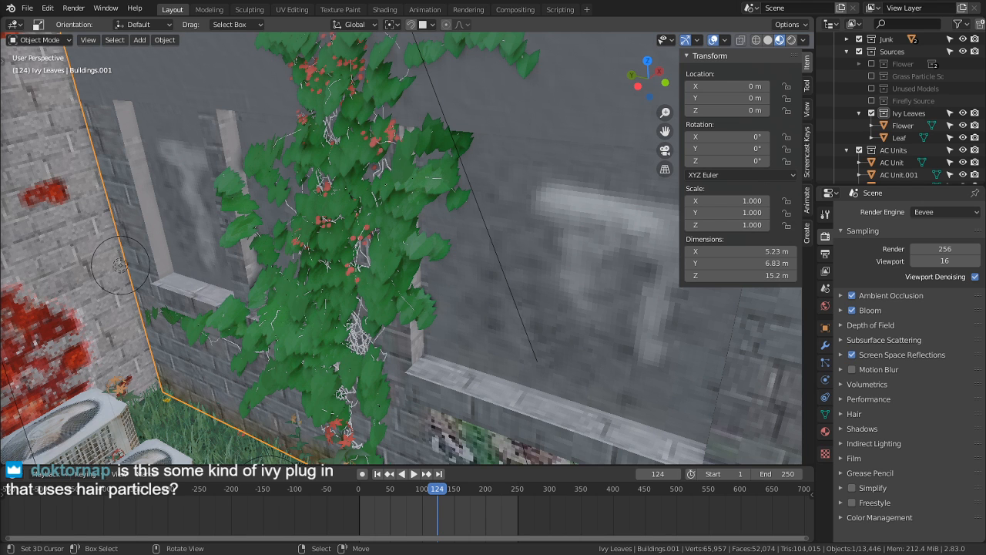
pyautogui.moveTo(120, 222); pyautogui.dragTo(461, 269, button='middle')
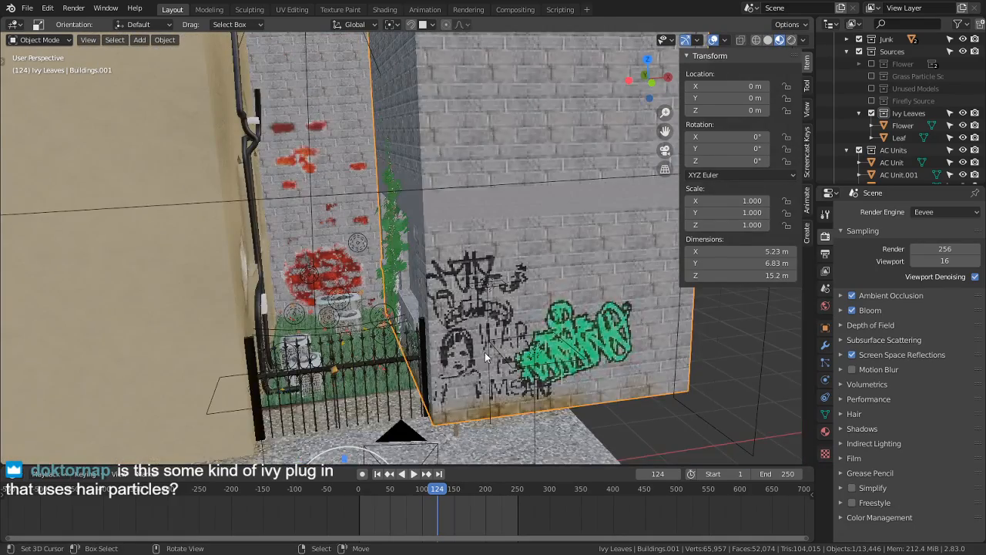
pyautogui.keyDown('shift'); pyautogui.moveTo(485, 352); pyautogui.dragTo(467, 253, button='middle'); pyautogui.keyUp('shift')
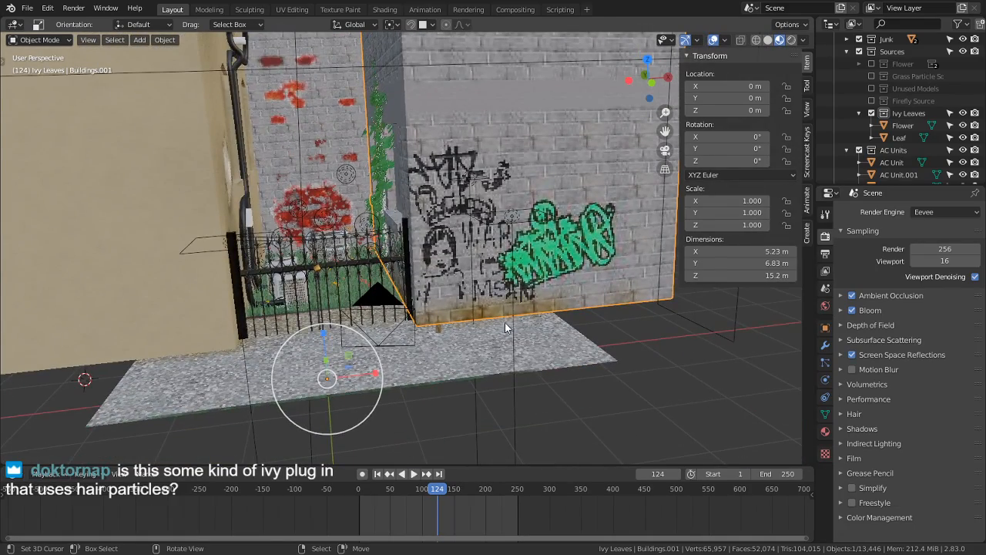
pyautogui.moveTo(505, 322); pyautogui.dragTo(427, 335, button='middle')
pyautogui.scroll(4, 448, 349)
pyautogui.scroll(2, 443, 249)
pyautogui.moveTo(464, 262); pyautogui.dragTo(494, 352, button='middle')
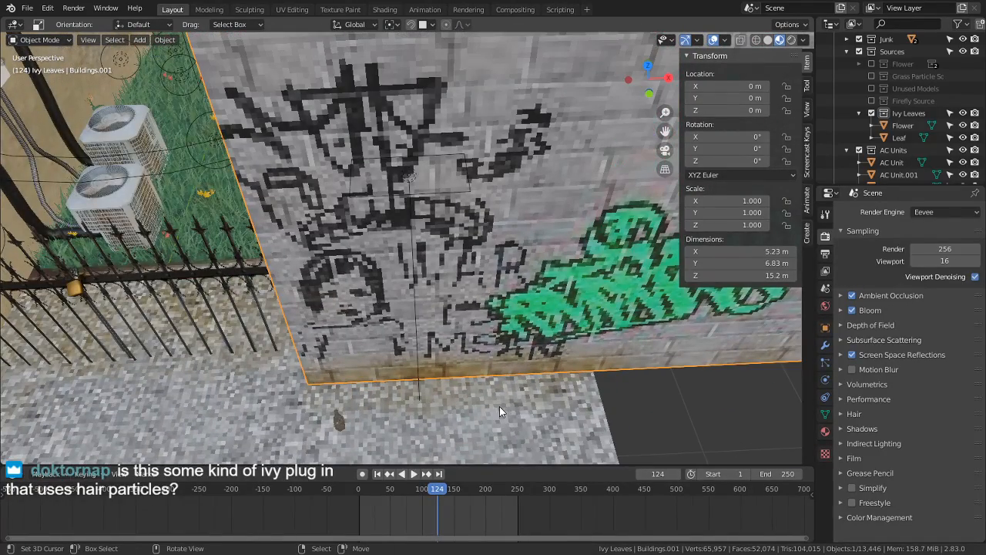
pyautogui.moveTo(499, 406); pyautogui.dragTo(504, 375, button='middle')
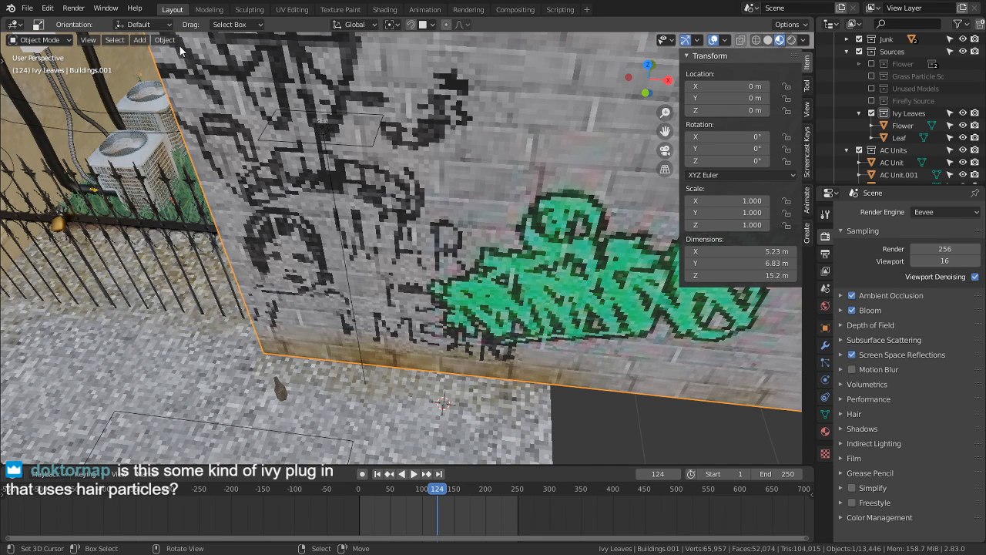
pyautogui.click(807, 235)
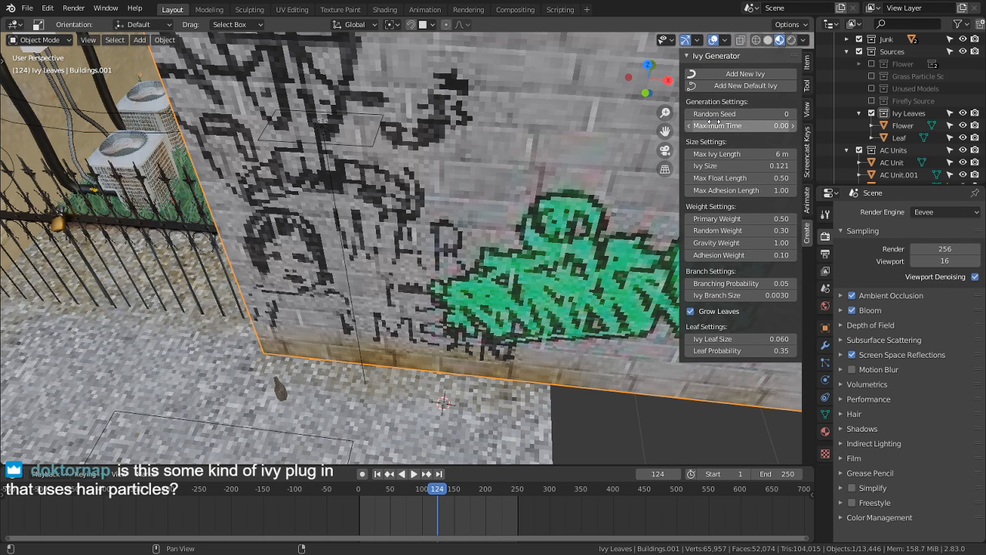
pyautogui.click(744, 74)
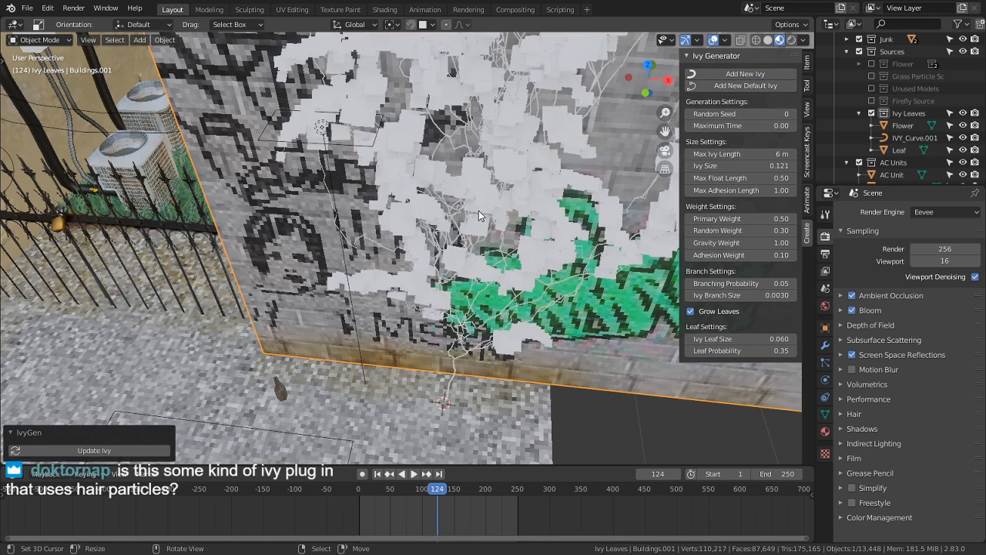
# Step: Compare the newly generated ivy on the graffiti wall with the flowered ivy around the corner
pyautogui.moveTo(465, 180); pyautogui.dragTo(459, 227, button='middle')
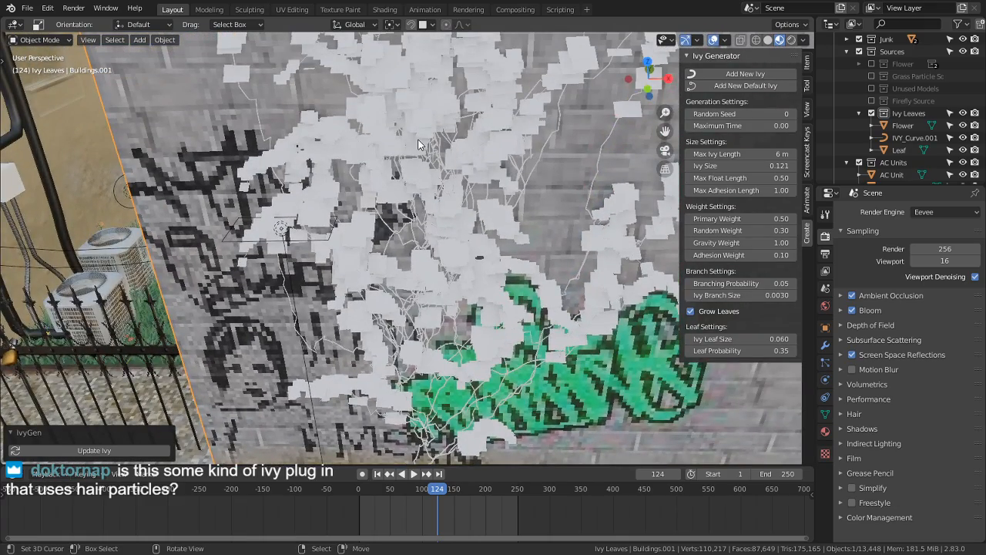
pyautogui.moveTo(419, 144); pyautogui.dragTo(511, 155, button='middle')
pyautogui.moveTo(643, 280); pyautogui.dragTo(441, 214, button='middle')
pyautogui.moveTo(345, 224); pyautogui.dragTo(533, 358, button='middle')
pyautogui.scroll(7, 422, 202)
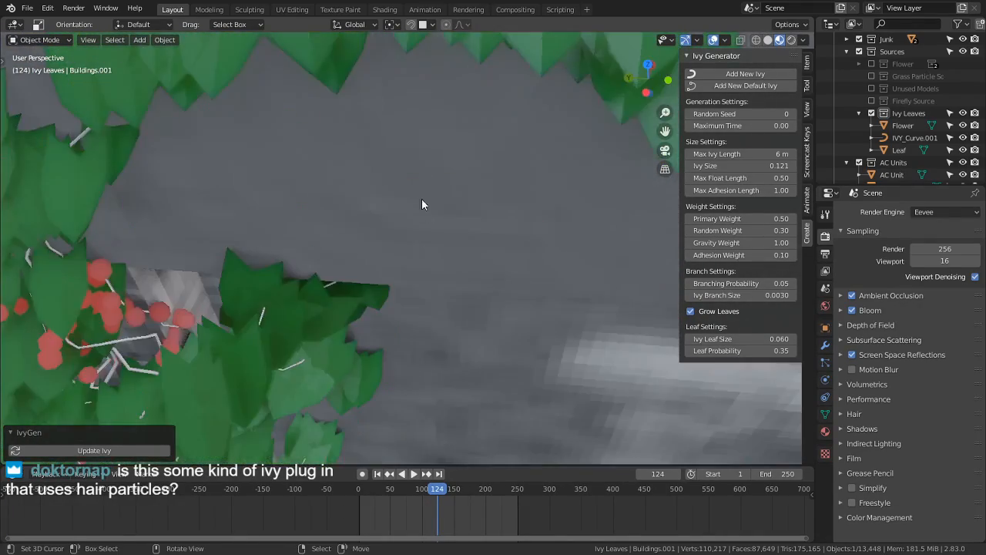
pyautogui.scroll(-3, 432, 186)
pyautogui.moveTo(495, 183); pyautogui.dragTo(427, 201, button='middle')
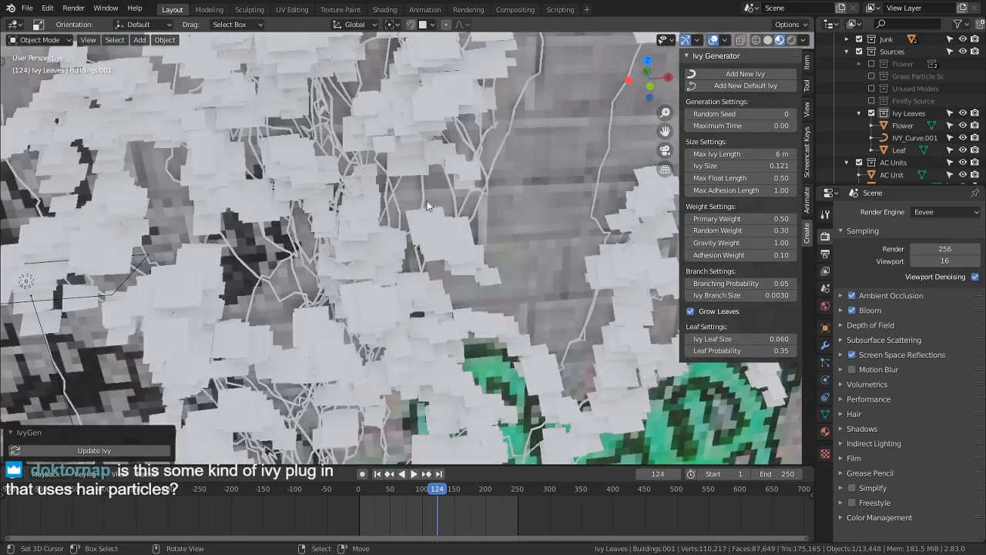
pyautogui.scroll(-4, 450, 245)
# Step: Delete the new ivy's curve and its leaf mesh from the graffiti wall
pyautogui.click(422, 197)
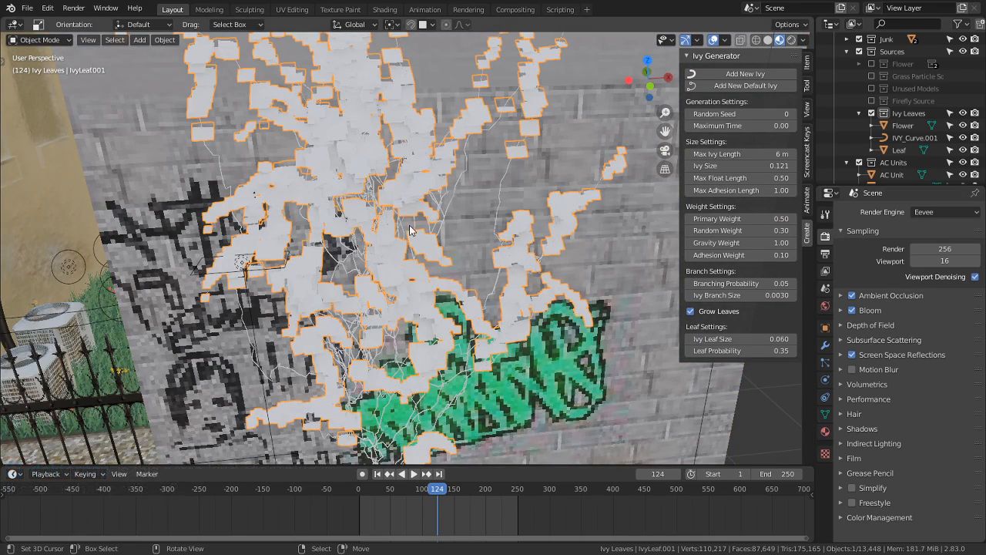
pyautogui.moveTo(484, 262); pyautogui.dragTo(498, 278, button='middle')
pyautogui.scroll(-3, 497, 278)
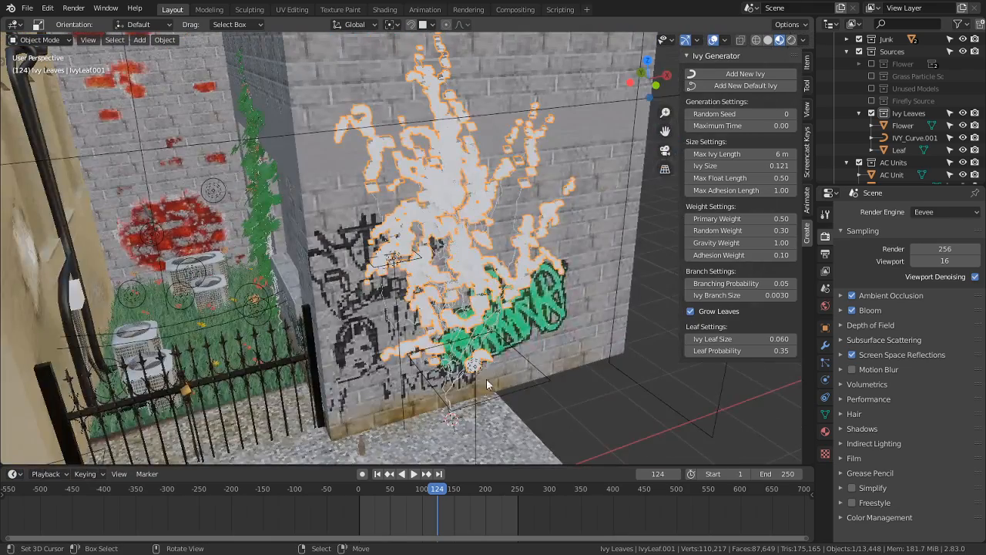
pyautogui.click(456, 418)
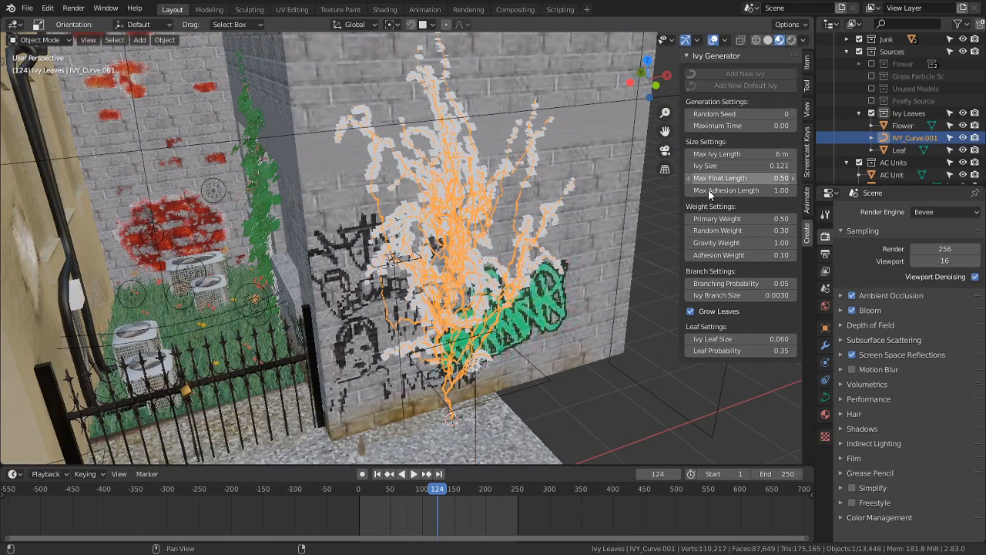
pyautogui.press('Delete')
pyautogui.click(483, 183)
pyautogui.press('Delete')
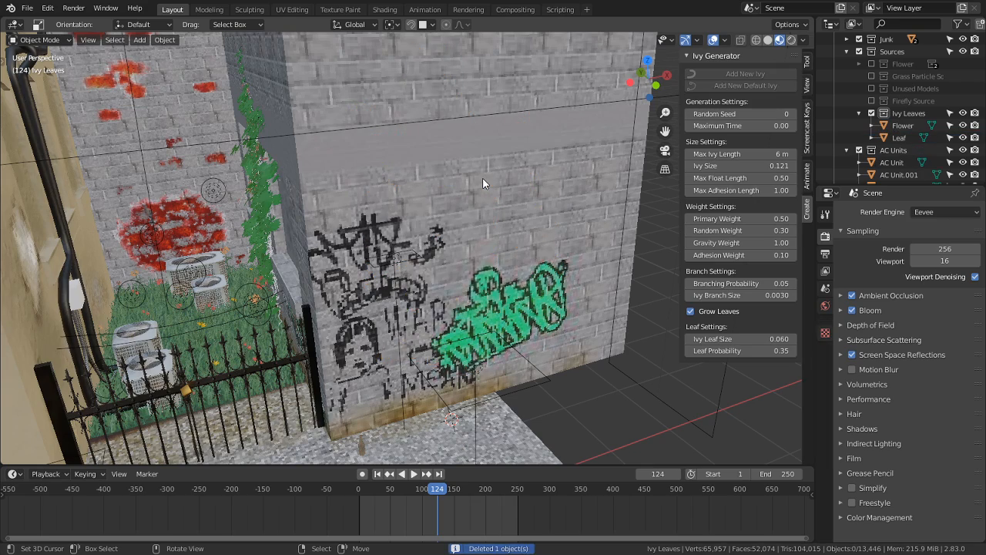
# Step: Undo the deletions and the ivy generation, going back to the selected IvyLeaf object on the side wall
pyautogui.hotkey('ctrl', 'z')
pyautogui.hotkey('ctrl', 'z')
pyautogui.hotkey('ctrl', 'z')
pyautogui.hotkey('ctrl', 'z')
pyautogui.hotkey('ctrl', 'z')
pyautogui.hotkey('ctrl', 'z')
pyautogui.hotkey('ctrl', 'z')
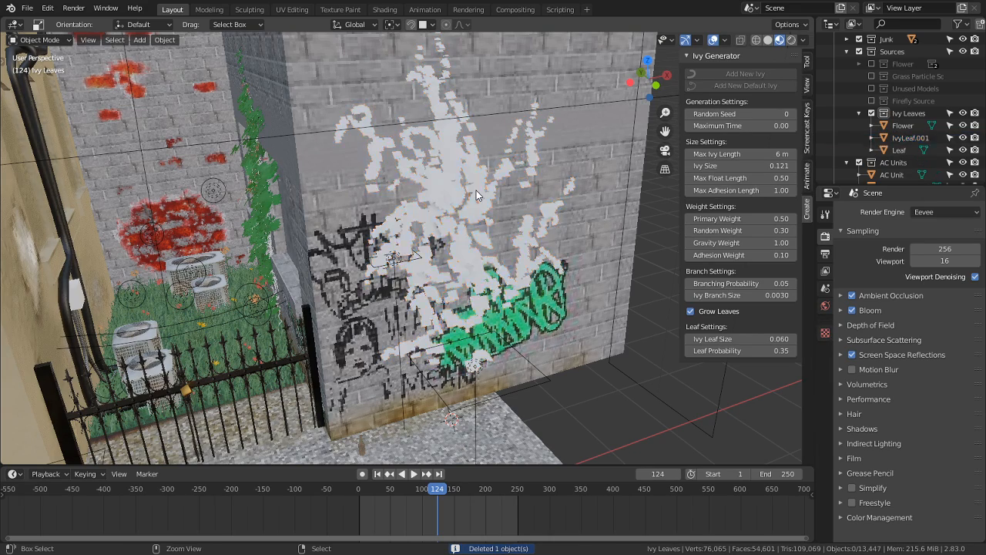
pyautogui.moveTo(476, 191); pyautogui.dragTo(375, 234, button='middle')
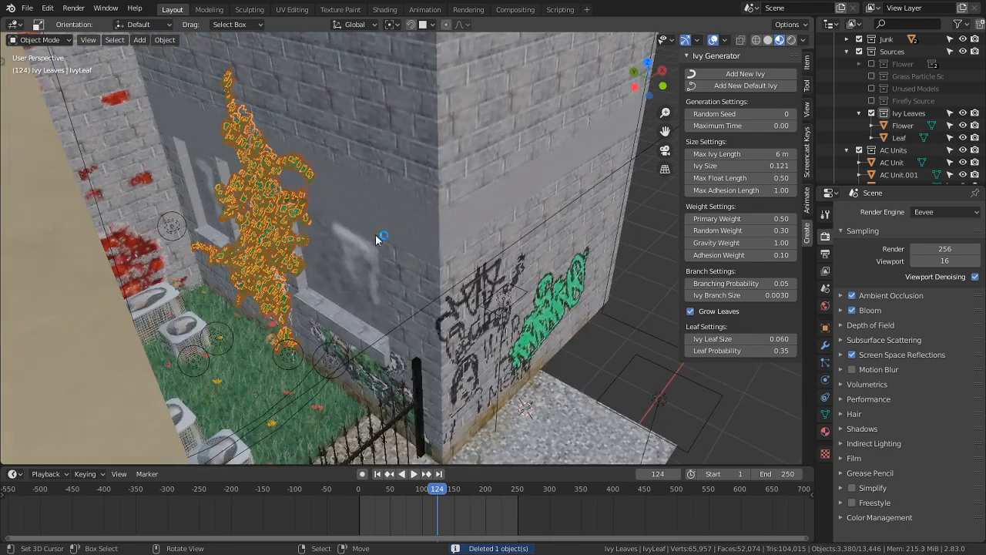
pyautogui.moveTo(289, 198); pyautogui.dragTo(271, 209, button='middle')
pyautogui.keyDown('alt'); pyautogui.middleClick(271, 208); pyautogui.keyUp('alt')
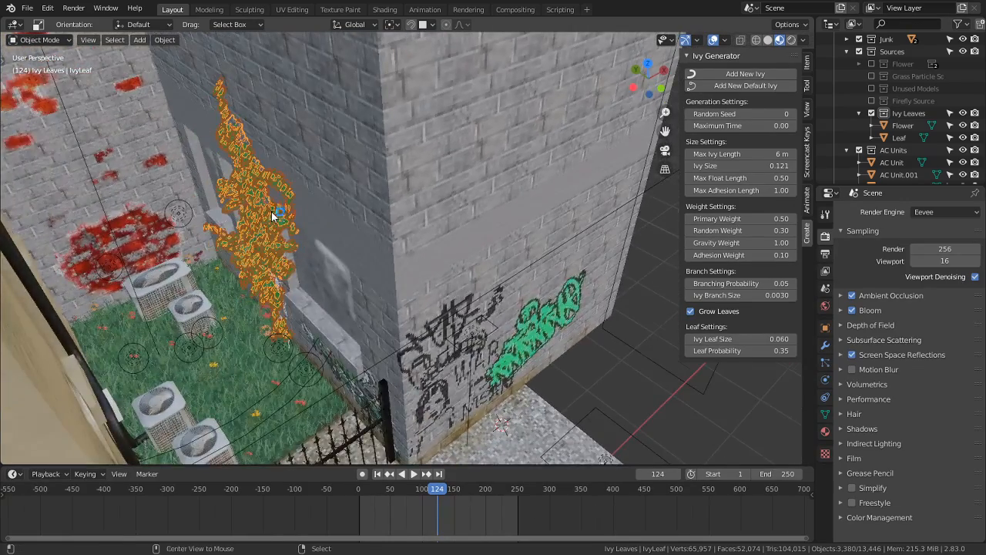
# Step: Save the file and deselect everything to show the flowered ivy without selection outlines
pyautogui.hotkey('ctrl', 's')
pyautogui.scroll(5, 370, 275)
pyautogui.scroll(3, 386, 270)
pyautogui.moveTo(385, 270); pyautogui.dragTo(563, 266, button='middle')
pyautogui.press('Tab')
pyautogui.press('Tab')
pyautogui.hotkey('alt', 'a')
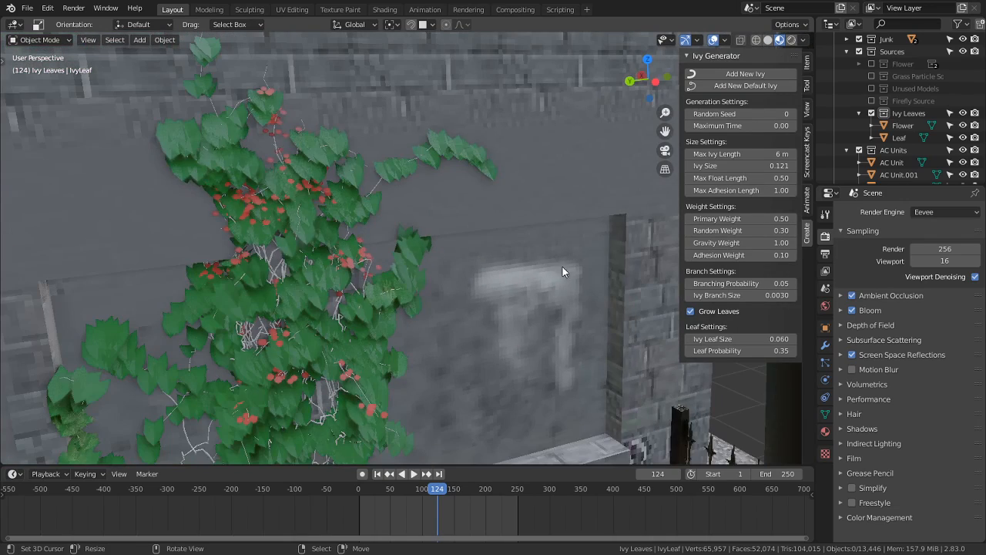
# Step: Try an emission seed of 428 for the IvyLeaf hair particles and set it back to 0
pyautogui.click(825, 362)
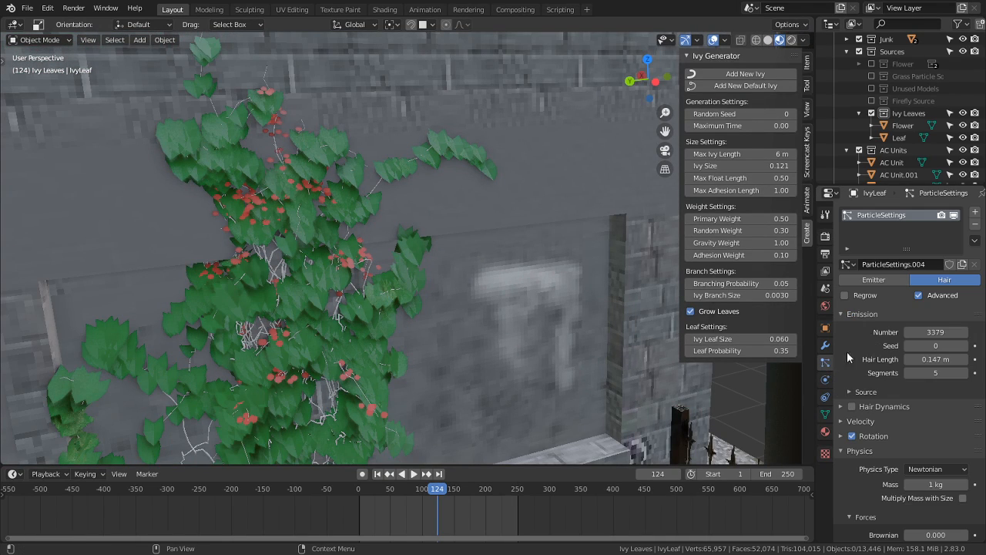
pyautogui.moveTo(935, 345)
pyautogui.mouseDown()
pyautogui.moveTo(985, 346)
pyautogui.moveTo(918, 340)
pyautogui.mouseUp()
pyautogui.click(918, 341)
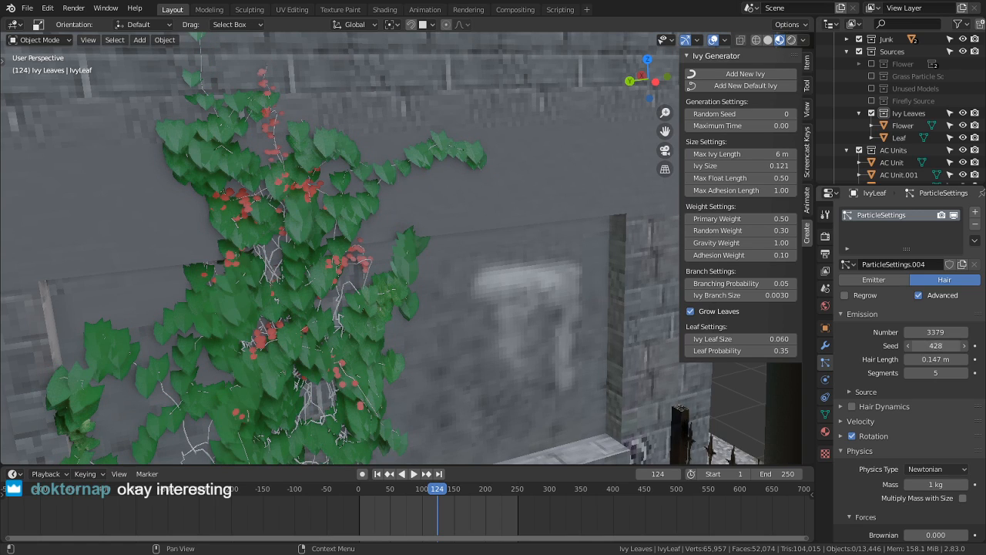
pyautogui.write('0')
pyautogui.press('Return')
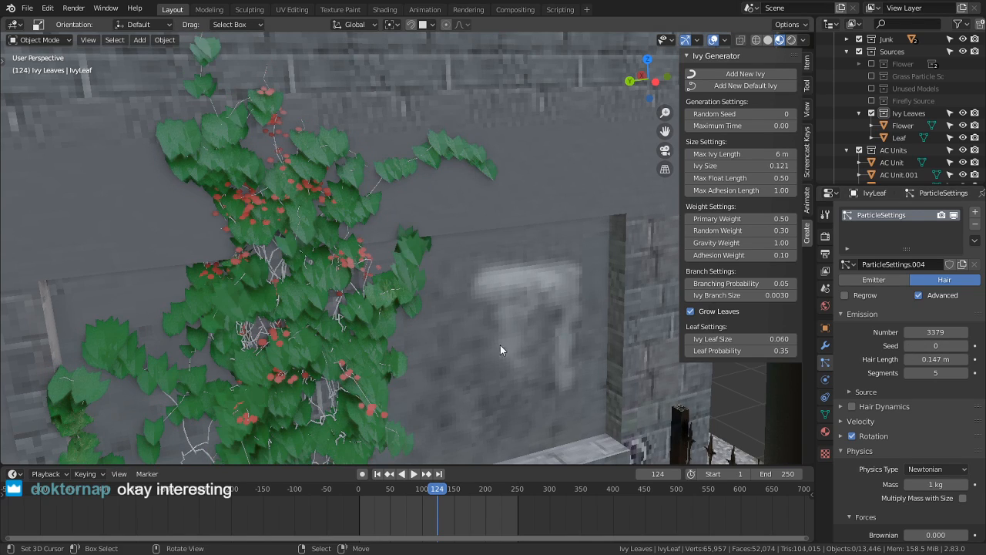
# Step: Inspect the flower clusters on the ivy and enable Pick Random for the Ivy Leaves instance collection
pyautogui.moveTo(497, 342); pyautogui.dragTo(378, 217, button='middle')
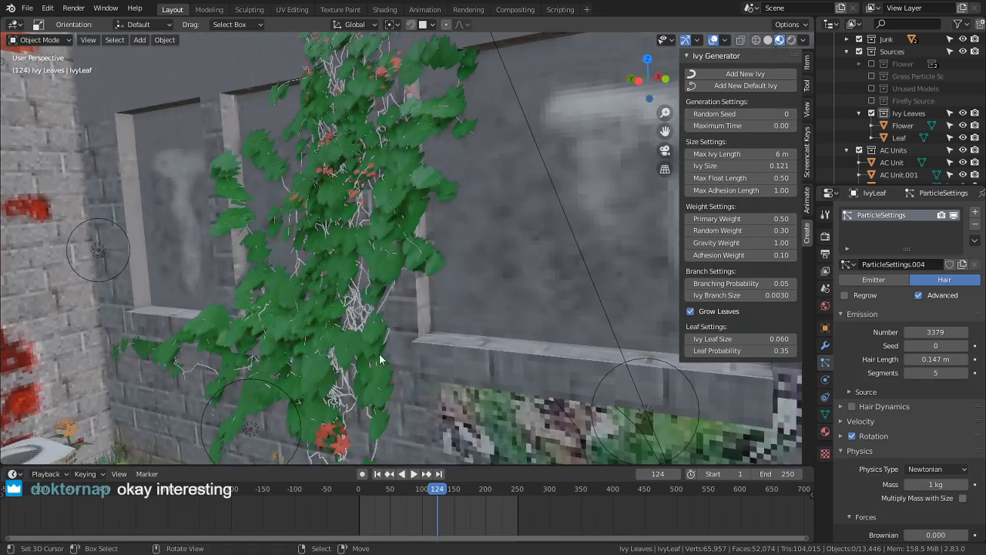
pyautogui.keyDown('shift'); pyautogui.moveTo(365, 335); pyautogui.dragTo(378, 410, button='middle'); pyautogui.keyUp('shift')
pyautogui.scroll(3, 377, 285)
pyautogui.moveTo(388, 284); pyautogui.dragTo(362, 337, button='middle')
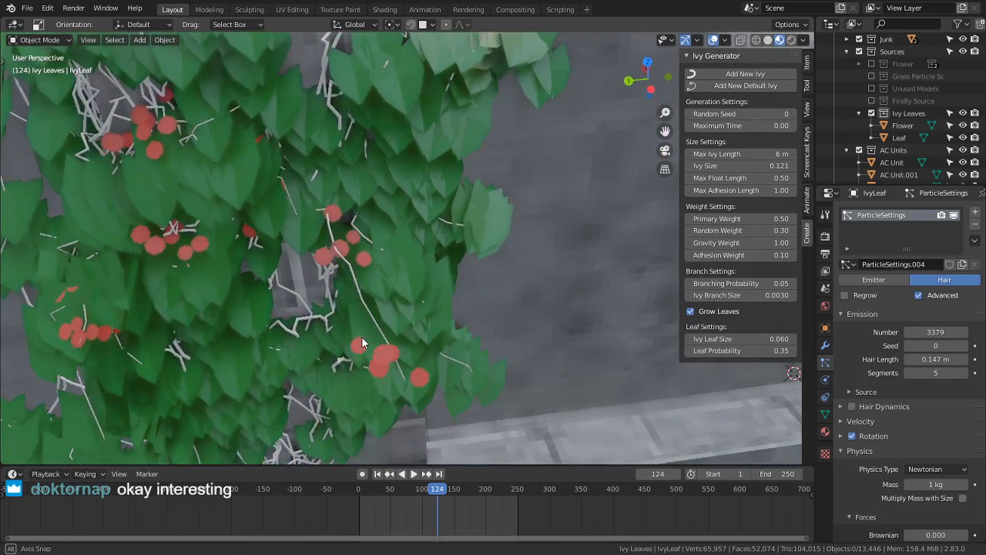
pyautogui.scroll(-5, 362, 337)
pyautogui.scroll(-3, 891, 436)
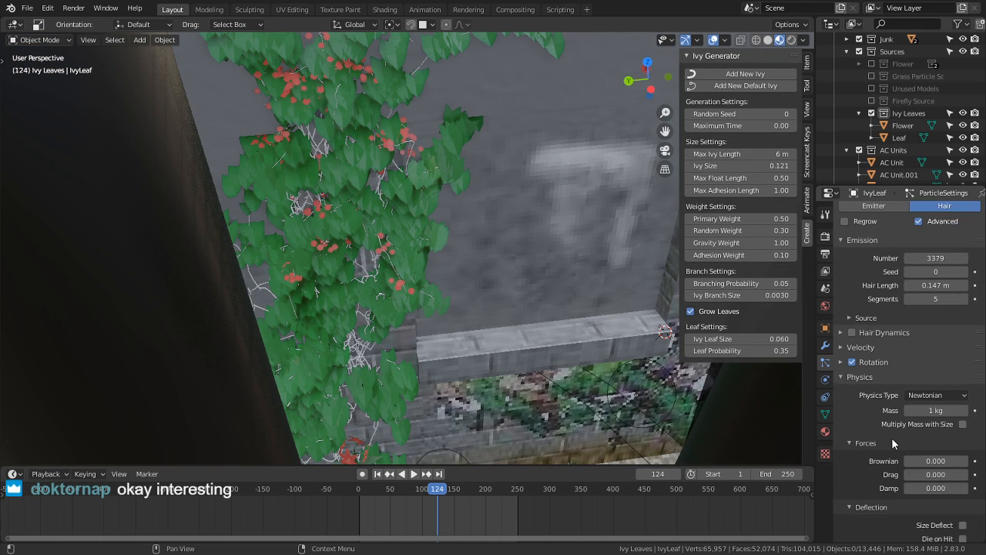
pyautogui.scroll(-10, 891, 437)
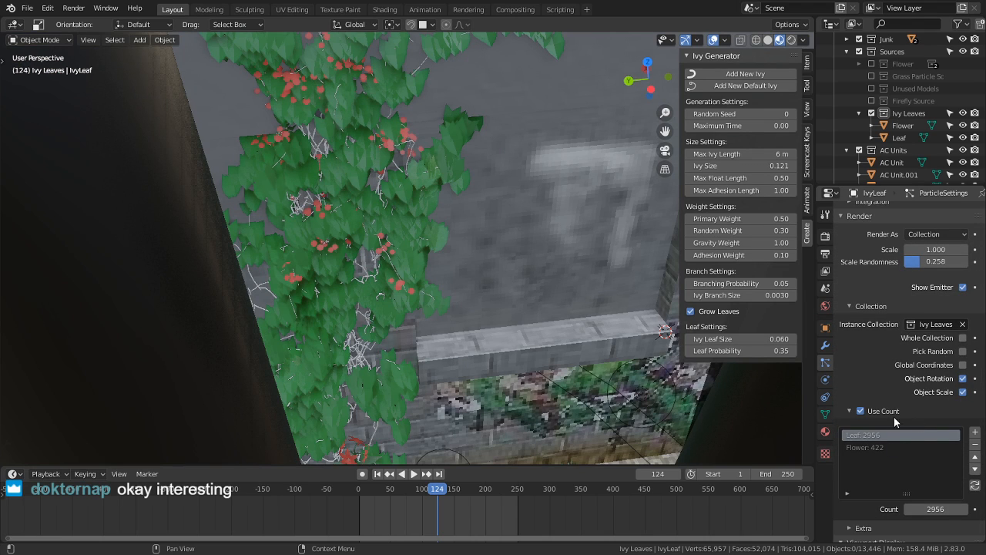
pyautogui.click(962, 350)
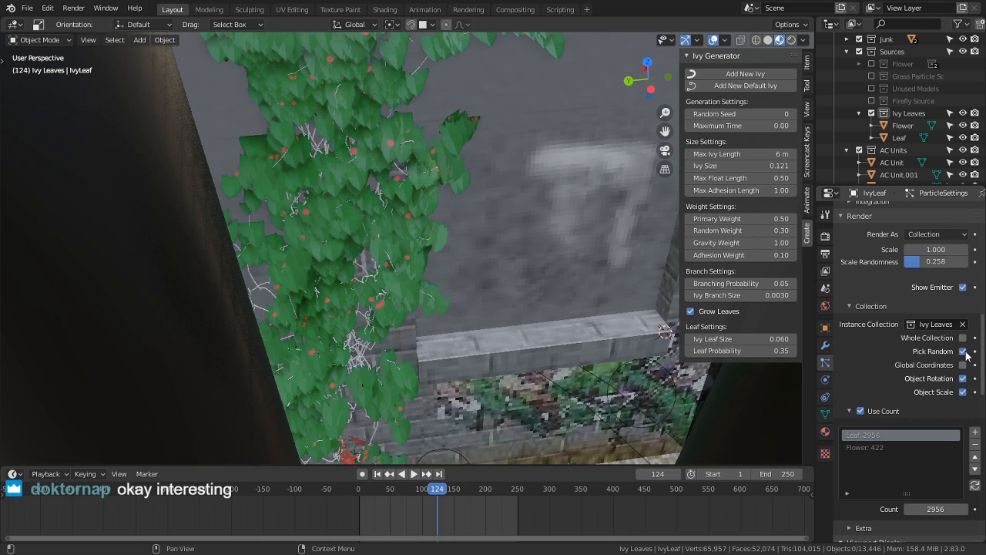
# Step: Check how the flowers are distributed among the leaves across the whole ivy
pyautogui.moveTo(667, 317); pyautogui.dragTo(597, 235, button='middle')
pyautogui.keyDown('shift'); pyautogui.moveTo(597, 235); pyautogui.dragTo(564, 259, button='middle'); pyautogui.keyUp('shift')
pyautogui.scroll(-3, 511, 217)
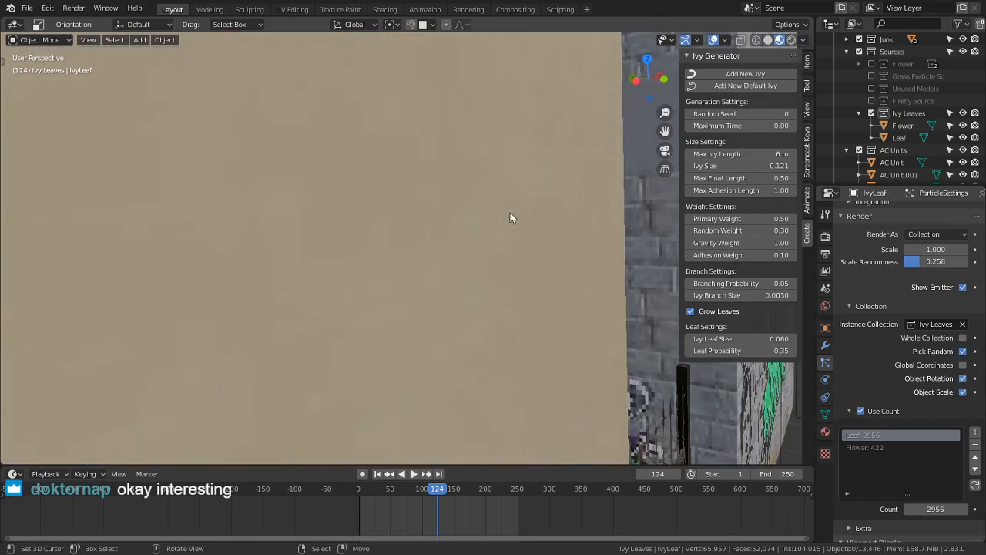
pyautogui.moveTo(511, 217); pyautogui.dragTo(494, 450, button='middle')
pyautogui.scroll(3, 475, 228)
pyautogui.scroll(-2, 496, 217)
pyautogui.scroll(3, 496, 217)
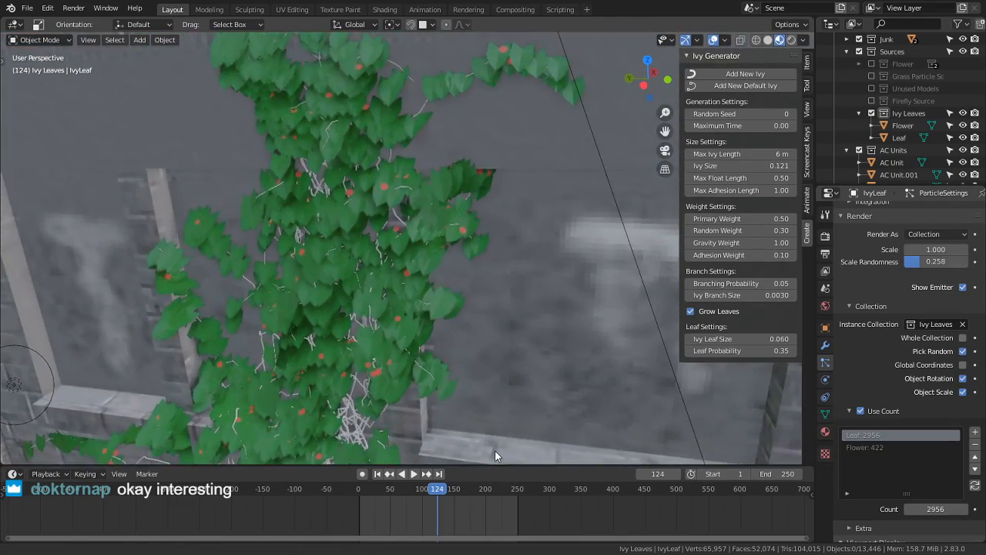
# Step: Add the Flower instance count of 422 to the Leaf instance count, making the Leaf count 3378
pyautogui.click(892, 446)
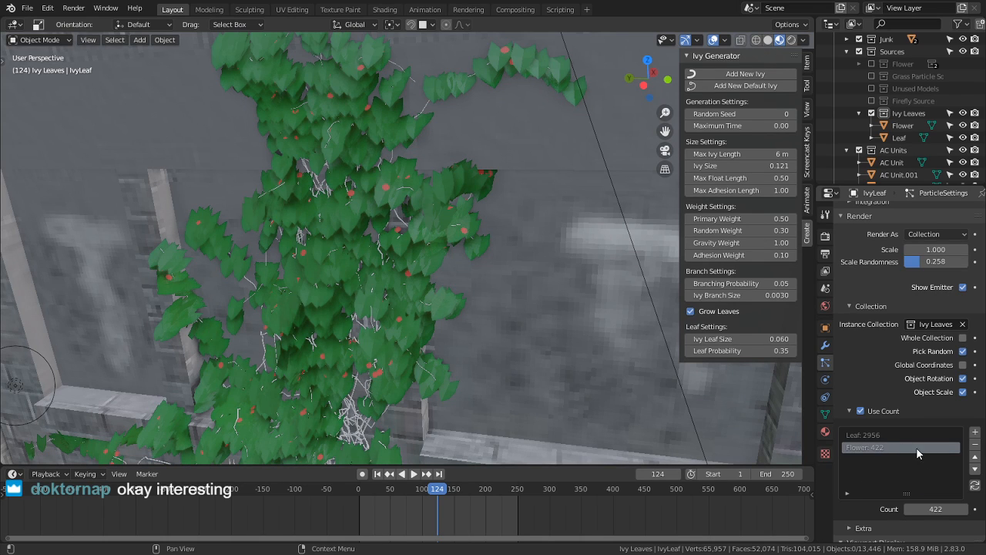
pyautogui.click(935, 509)
pyautogui.click(891, 436)
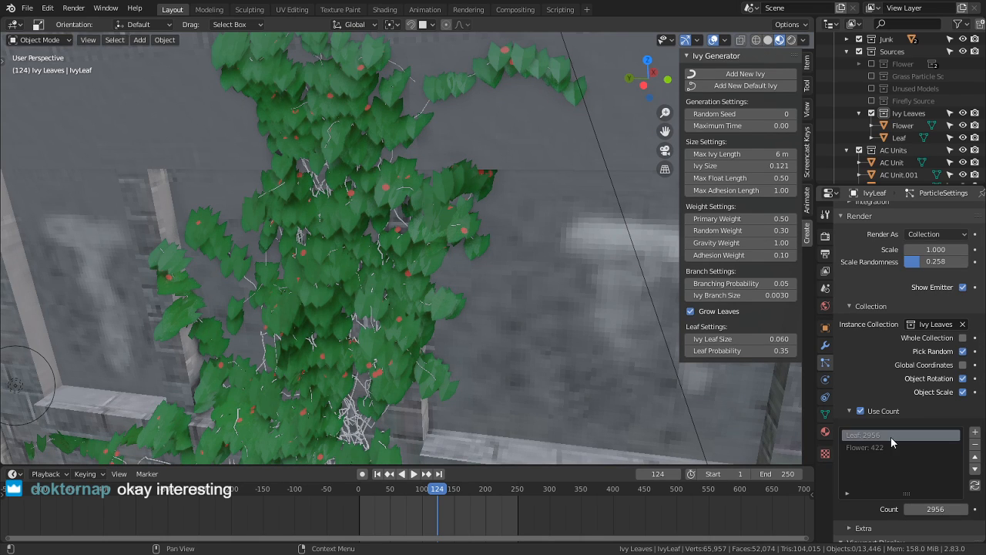
pyautogui.click(950, 508)
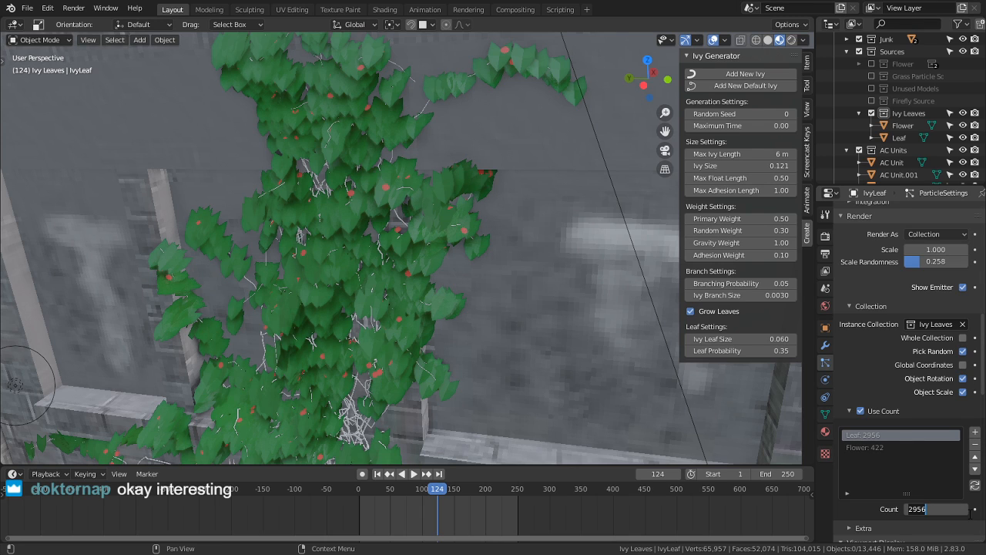
pyautogui.write('+')
pyautogui.press('Return')
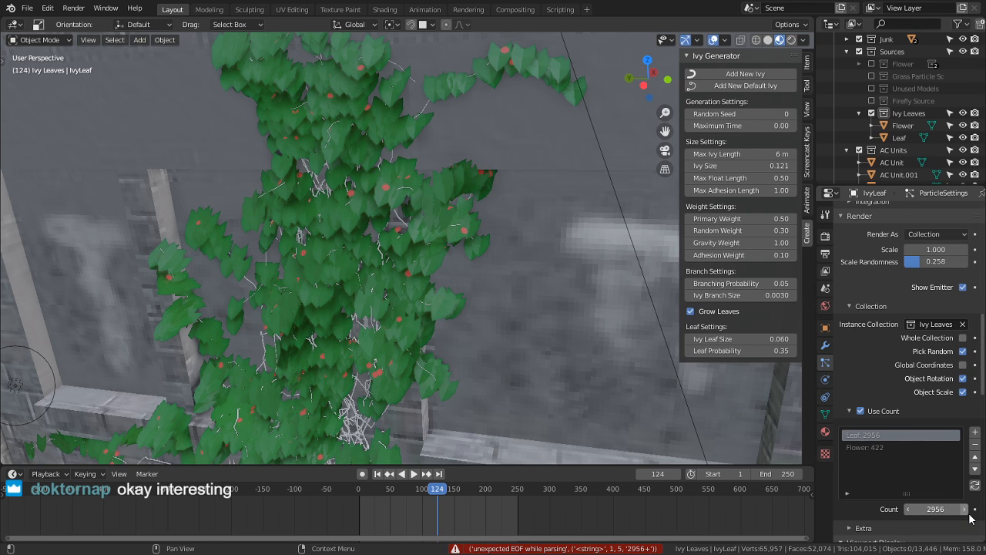
pyautogui.click(948, 509)
pyautogui.press('Right')
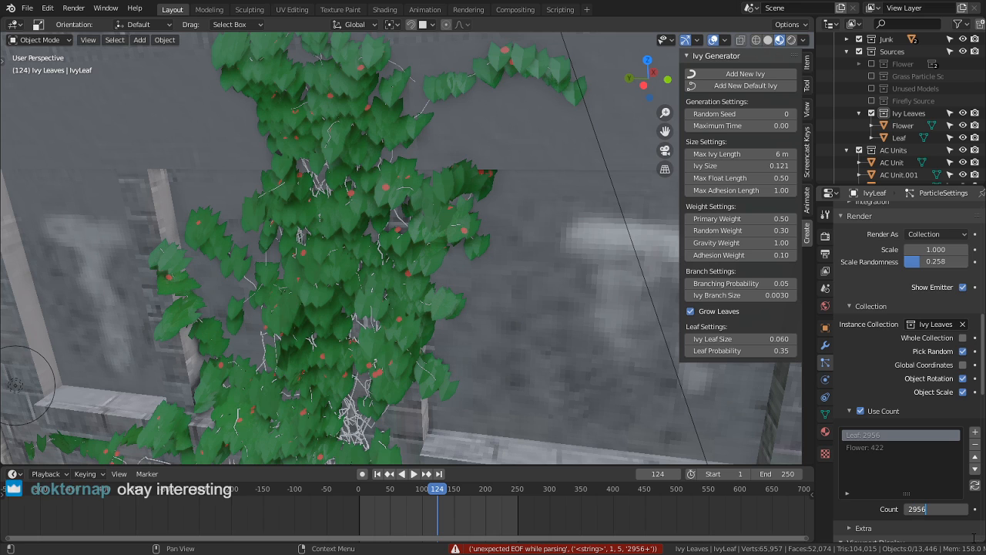
pyautogui.write('+422')
pyautogui.press('Return')
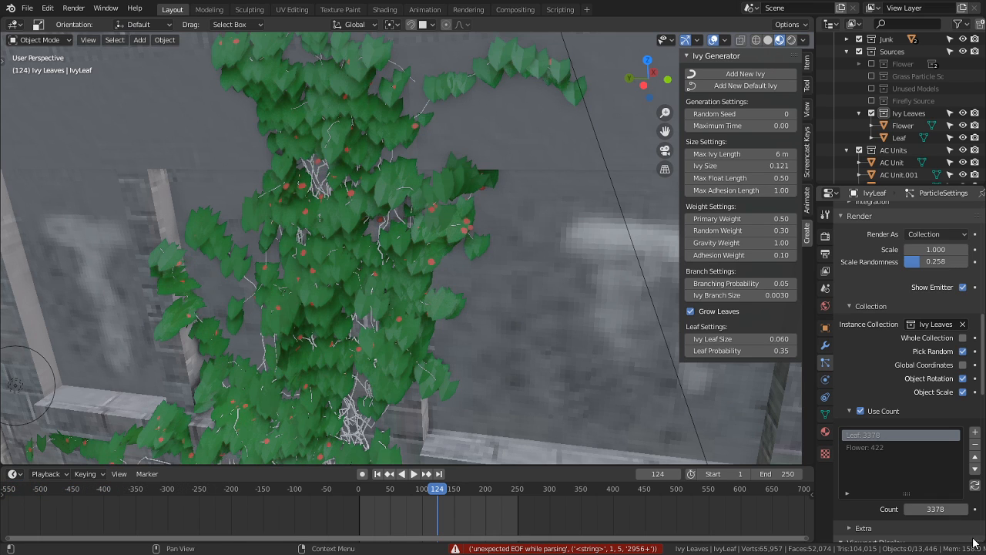
# Step: Switch to Calculator to divide 3379 by 4 and set the Flower instance count to 844
pyautogui.click(881, 450)
pyautogui.click(936, 509)
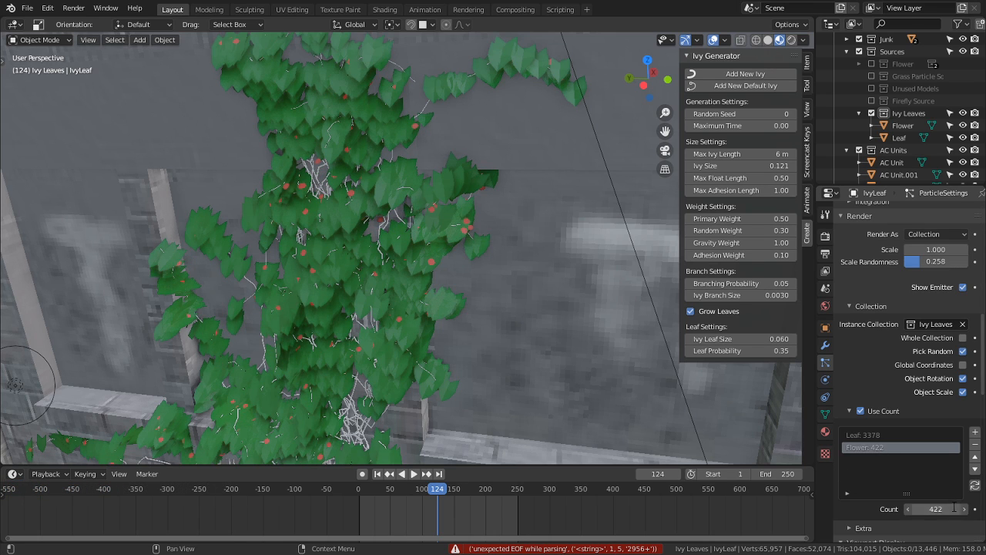
pyautogui.press('Right')
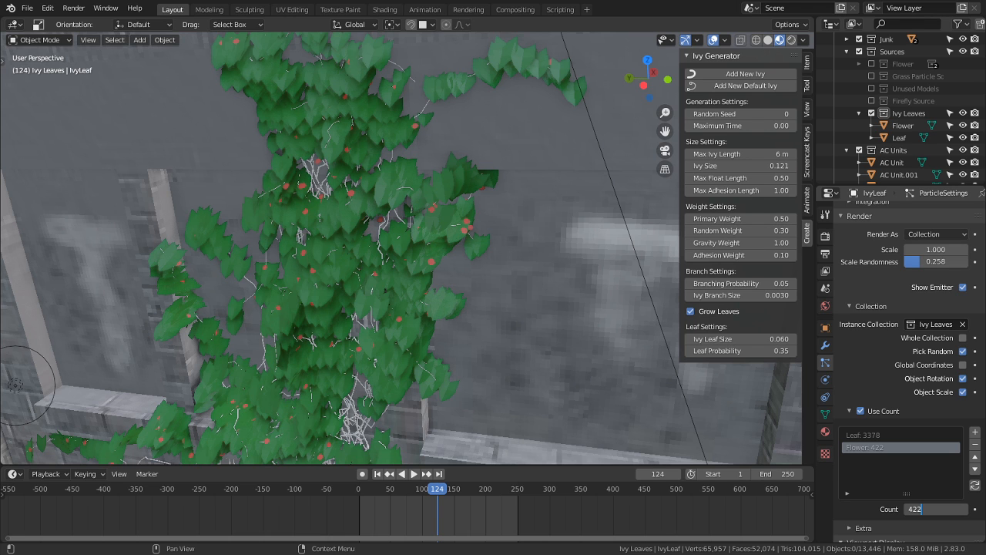
pyautogui.hotkey('alt', 'Tab')
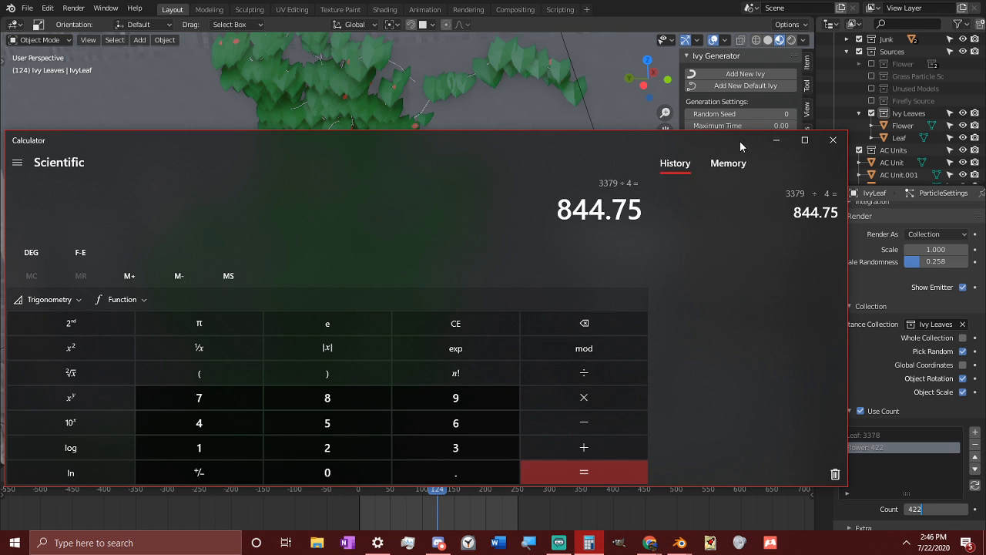
pyautogui.click(767, 142)
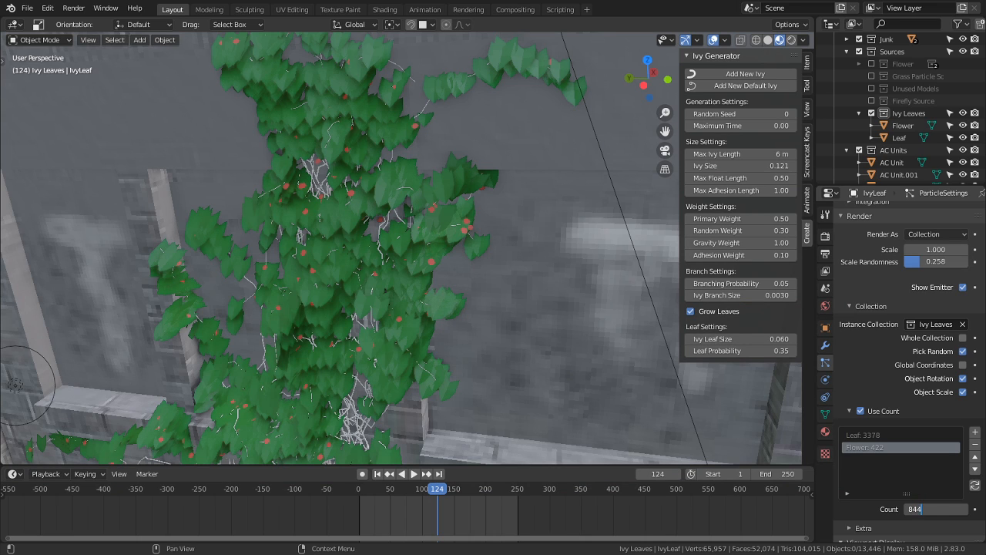
pyautogui.press('Return')
# Step: Set the Leaf instance count to 2535 by subtracting the 844 flowers from 3379
pyautogui.click(901, 435)
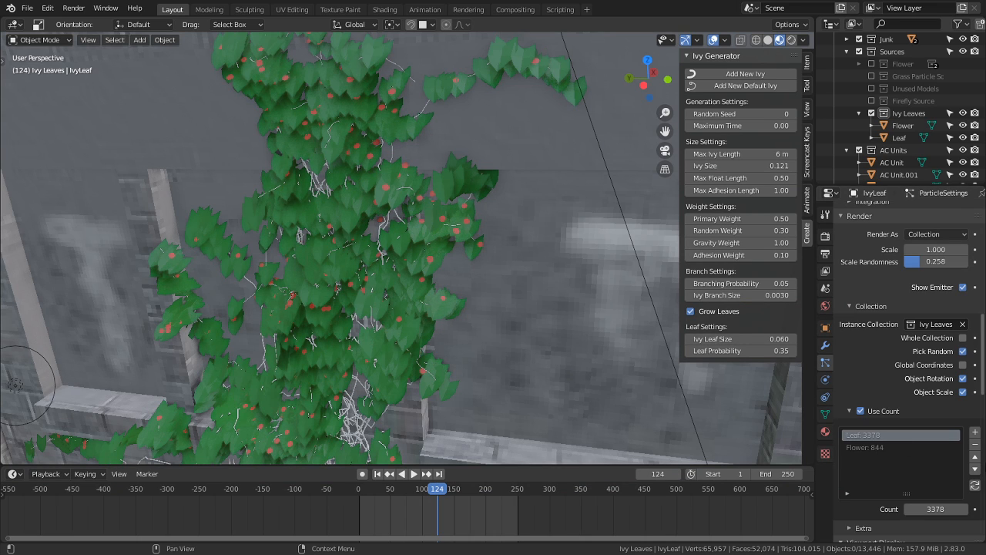
pyautogui.click(935, 509)
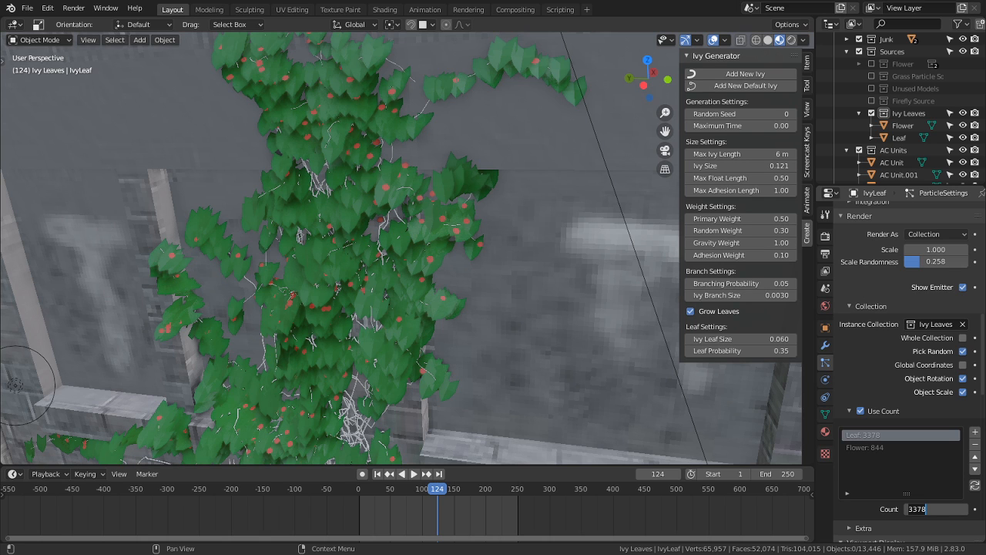
pyautogui.hotkey('alt', 'Tab')
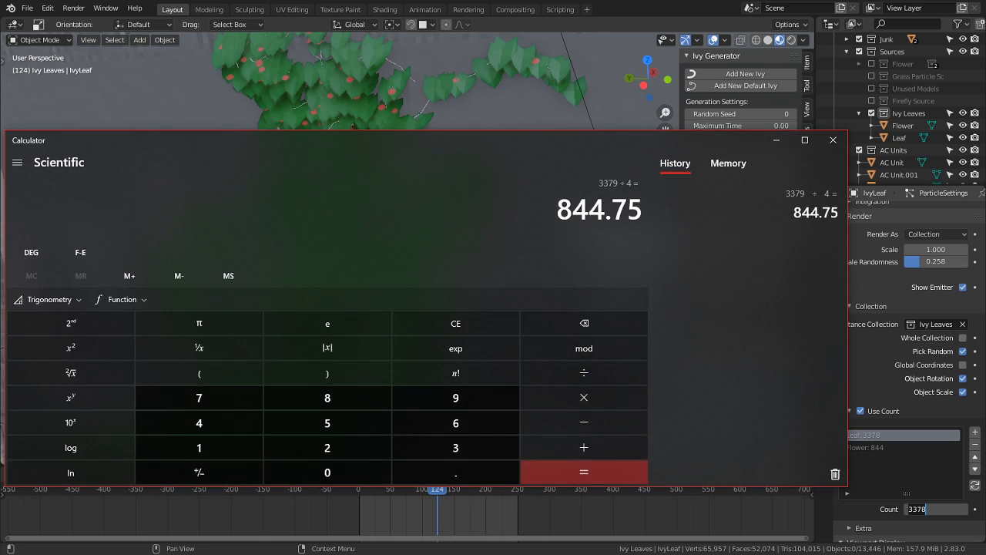
pyautogui.click(780, 141)
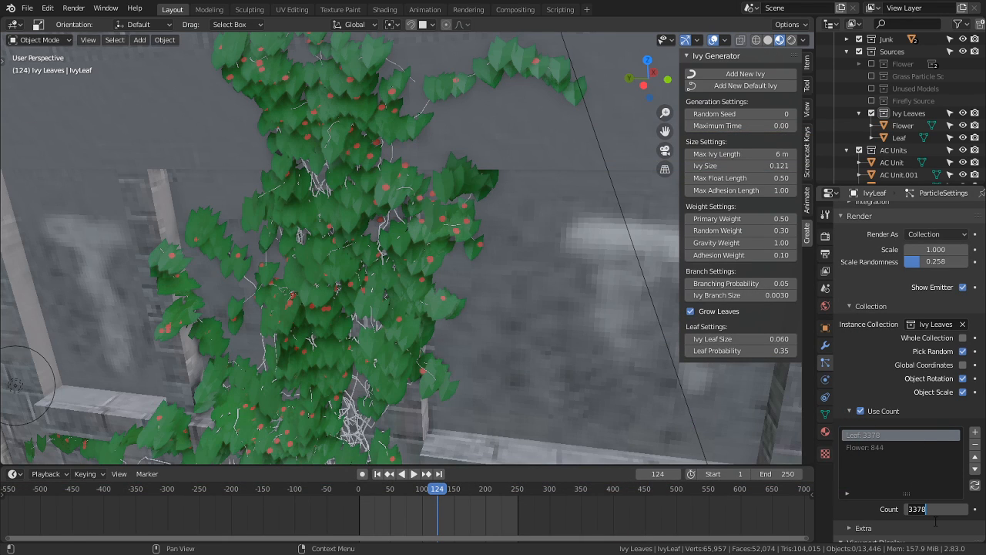
pyautogui.press('BackSpace')
pyautogui.press('BackSpace')
pyautogui.write('79-844')
pyautogui.press('Return')
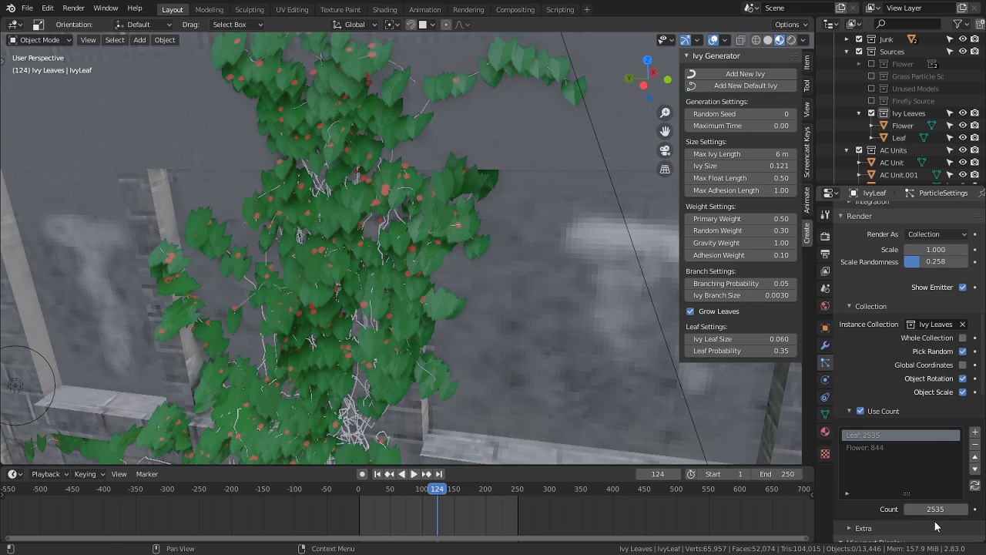
# Step: Check the denser flowers on the ivy, then select the Flower source object and open its mesh in Edit Mode
pyautogui.moveTo(416, 340); pyautogui.dragTo(471, 240, button='middle')
pyautogui.scroll(4, 63, 178)
pyautogui.scroll(4, 282, 299)
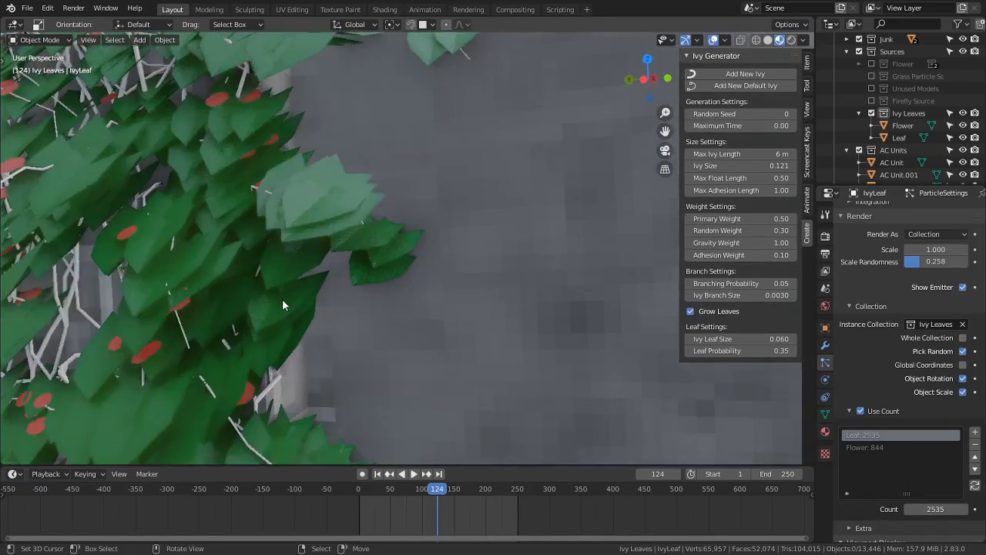
pyautogui.moveTo(285, 298); pyautogui.dragTo(356, 306, button='middle')
pyautogui.moveTo(522, 330); pyautogui.dragTo(20, 227, button='middle')
pyautogui.scroll(-7, 559, 269)
pyautogui.keyDown('shift'); pyautogui.moveTo(558, 269); pyautogui.dragTo(796, 116, button='middle'); pyautogui.keyUp('shift')
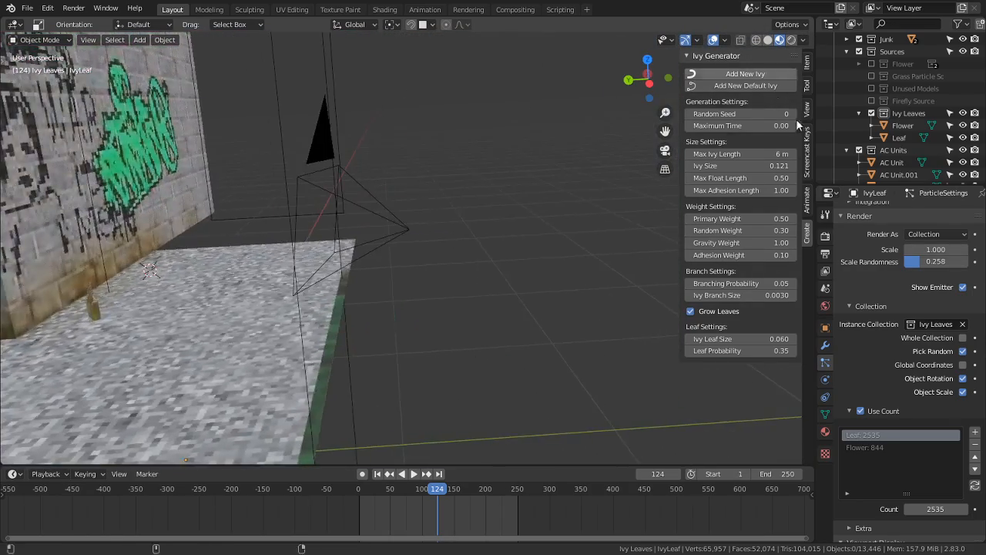
pyautogui.keyDown('shift'); pyautogui.moveTo(386, 185); pyautogui.dragTo(360, 83, button='middle'); pyautogui.keyUp('shift')
pyautogui.scroll(-4, 355, 240)
pyautogui.moveTo(360, 331); pyautogui.dragTo(310, 350, button='middle')
pyautogui.click(338, 340)
pyautogui.moveTo(407, 349); pyautogui.dragTo(369, 359, button='middle')
pyautogui.press('KP_Decimal')
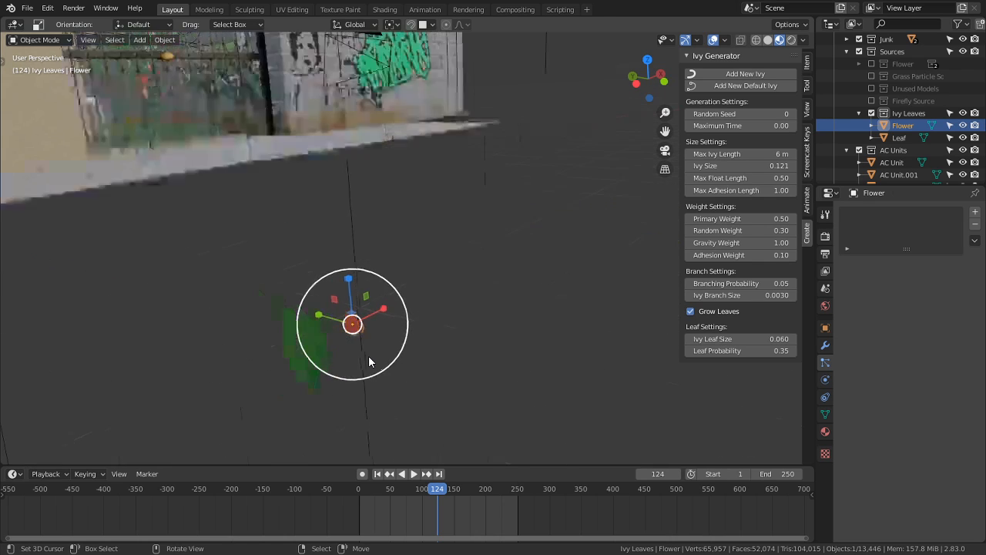
pyautogui.scroll(-2, 426, 255)
pyautogui.moveTo(426, 255); pyautogui.dragTo(361, 261, button='middle')
pyautogui.press('Tab')
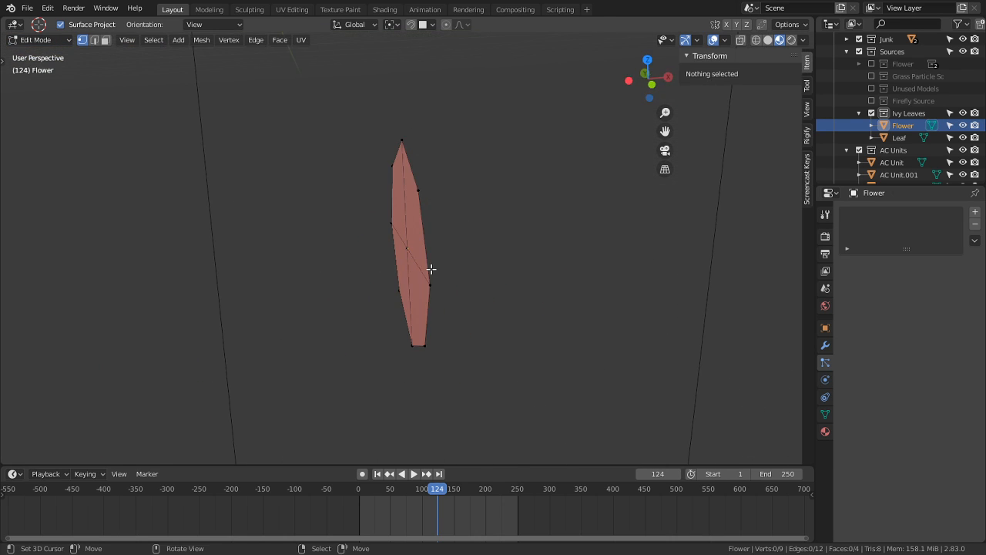
# Step: Try to extrude two adjacent outer edges of the flower octagon sideways in the front view
pyautogui.moveTo(429, 269); pyautogui.dragTo(478, 180, button='middle')
pyautogui.press('2')
pyautogui.click(455, 166)
pyautogui.press('KP_3')
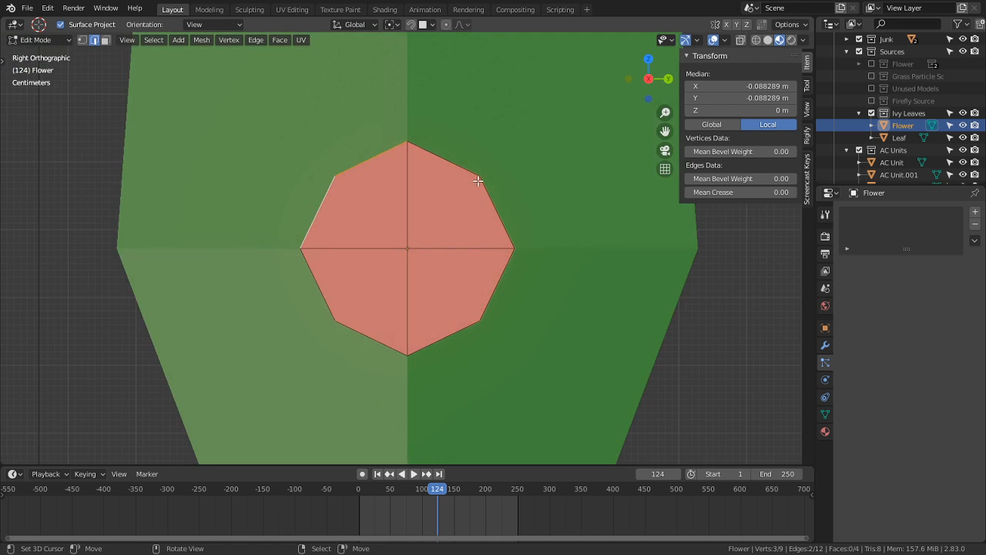
pyautogui.press('KP_1')
pyautogui.press('e')
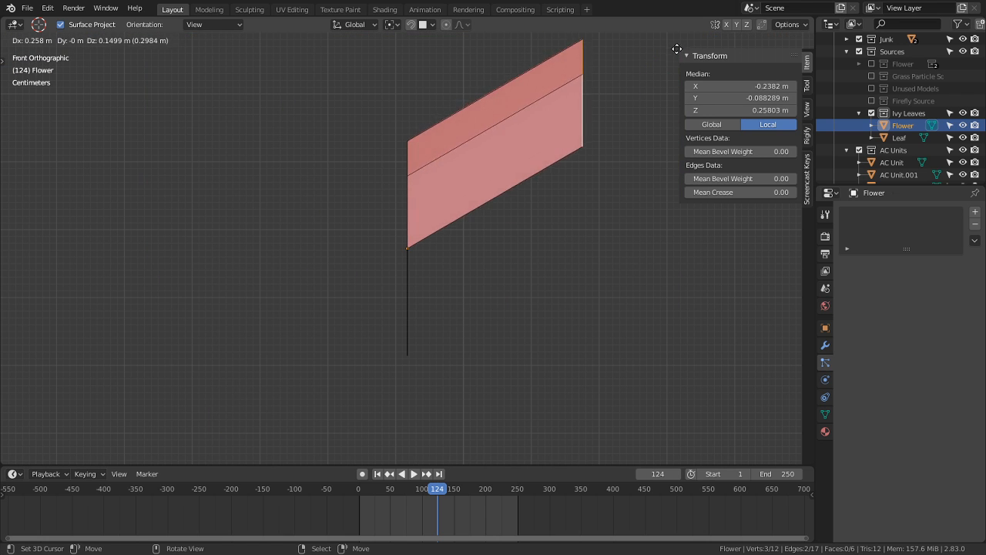
pyautogui.rightClick(653, 84)
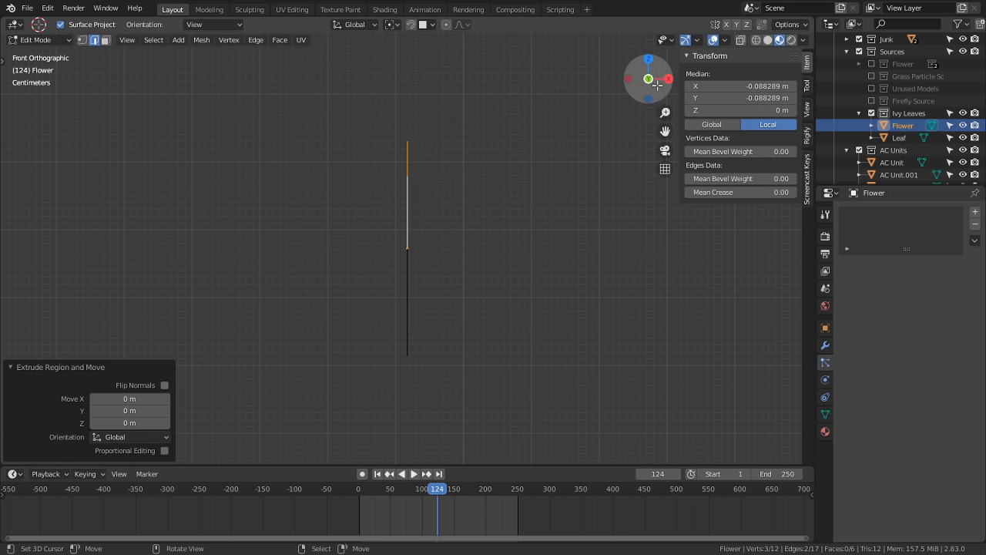
# Step: Merge all of the flower's vertices by distance to remove the duplicates from the cancelled extrusion
pyautogui.moveTo(600, 87); pyautogui.dragTo(493, 123, button='middle')
pyautogui.moveTo(473, 272); pyautogui.dragTo(436, 298, button='middle')
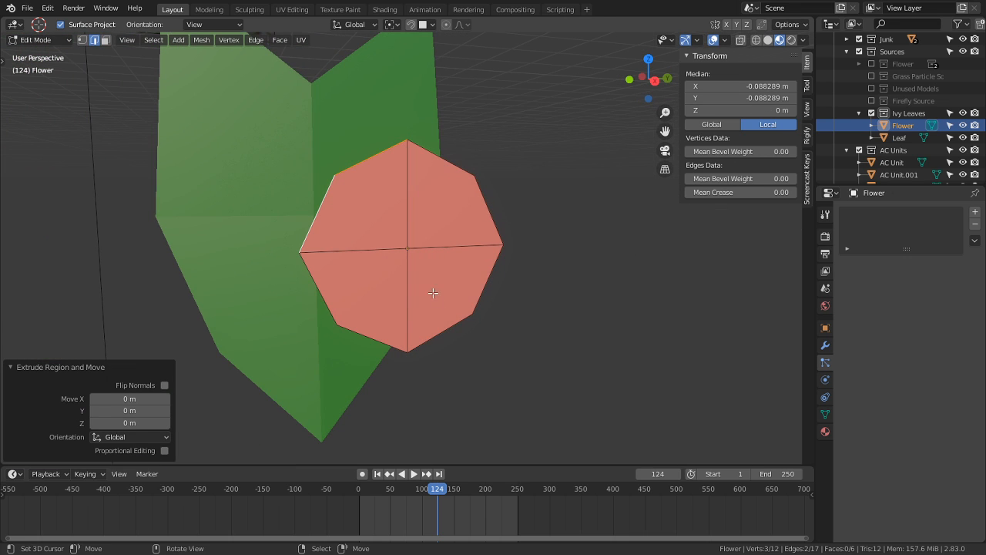
pyautogui.press('1')
pyautogui.press('a')
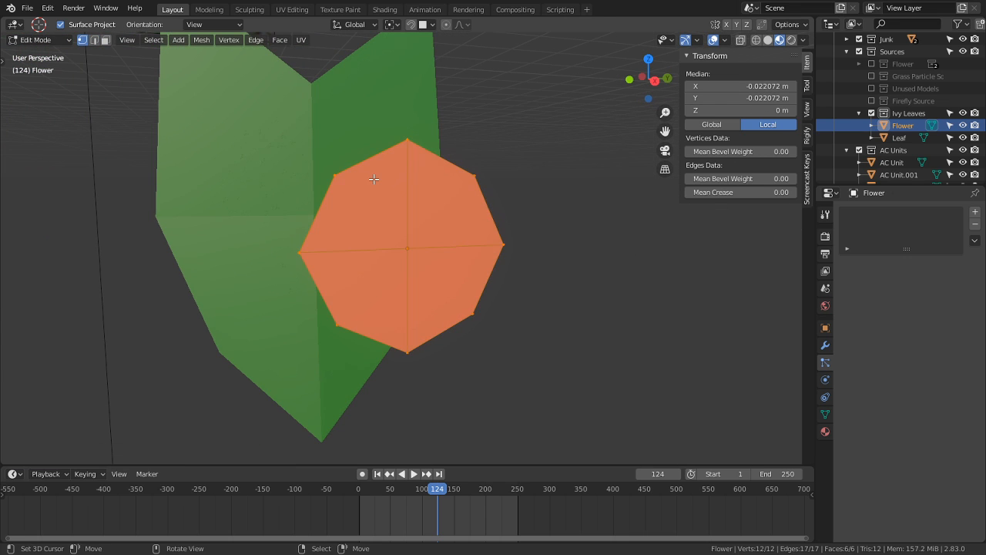
pyautogui.press('m')
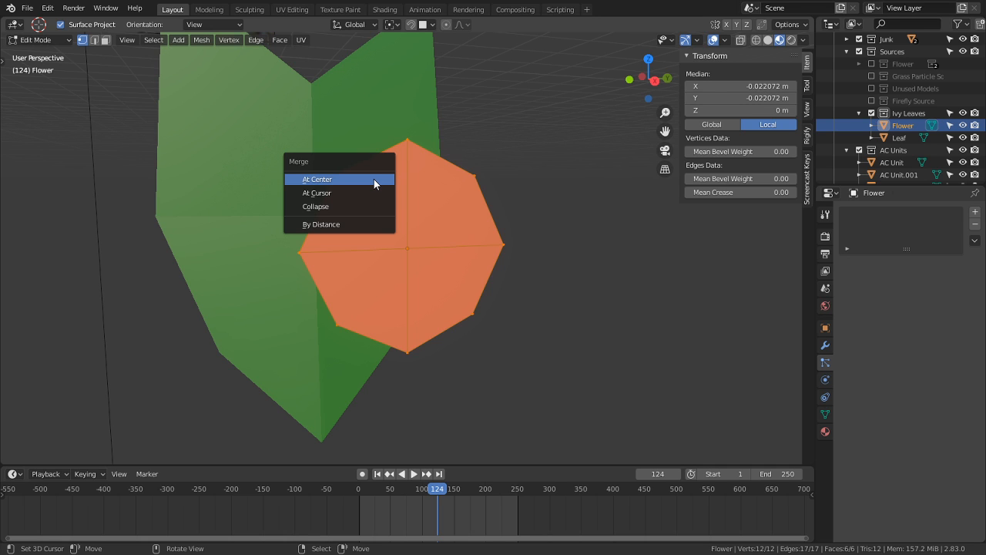
pyautogui.click(362, 224)
# Step: Delete three of the flower octagon's four faces in the right view, keeping the upper-right quadrant
pyautogui.press('KP_3')
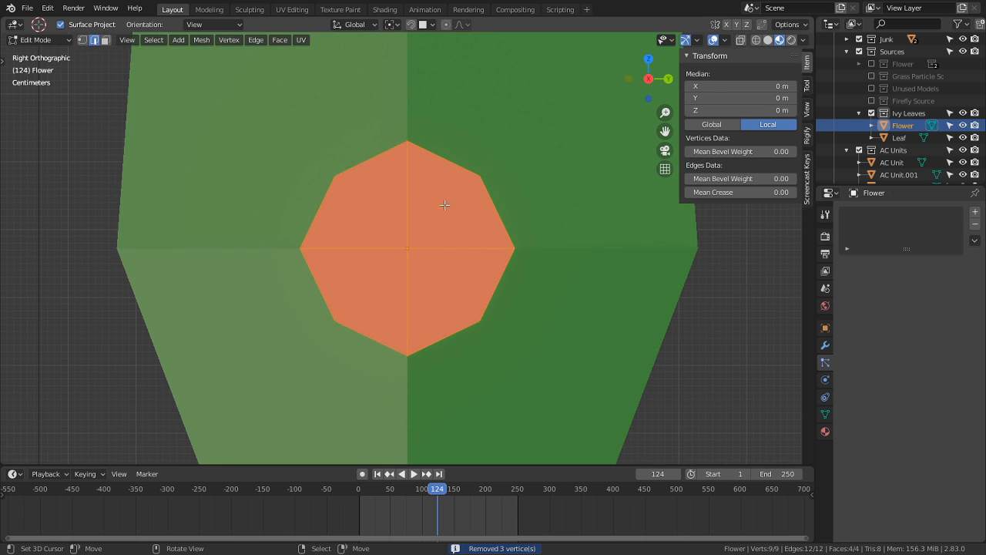
pyautogui.click(361, 170)
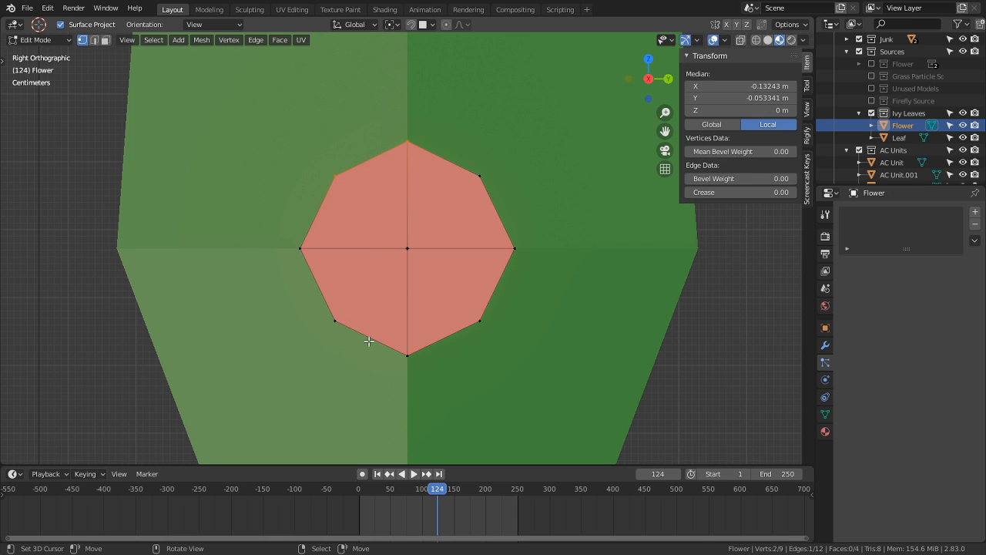
pyautogui.press('3')
pyautogui.click(377, 332)
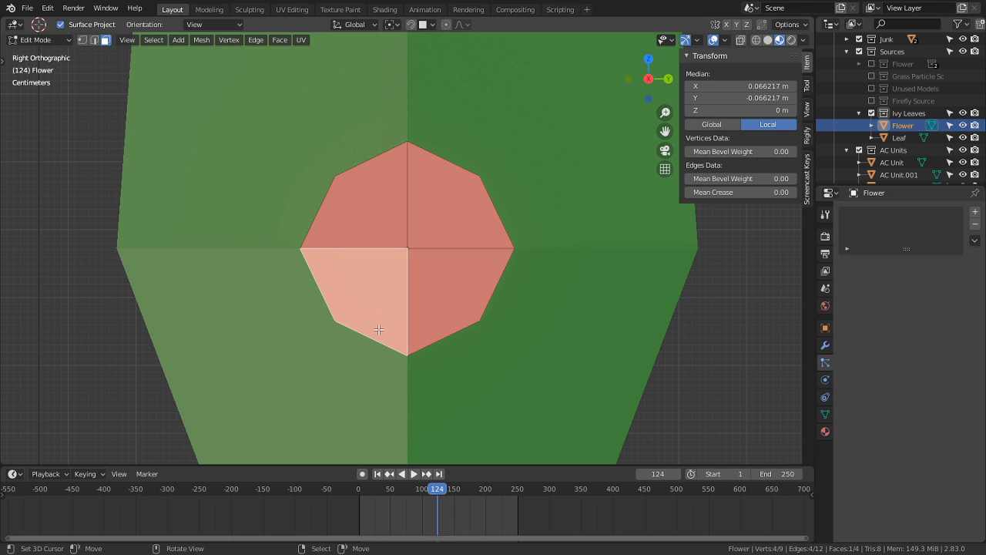
pyautogui.keyDown('shift'); pyautogui.click(418, 319); pyautogui.keyUp('shift')
pyautogui.keyDown('shift'); pyautogui.click(367, 240); pyautogui.keyUp('shift')
pyautogui.press('x')
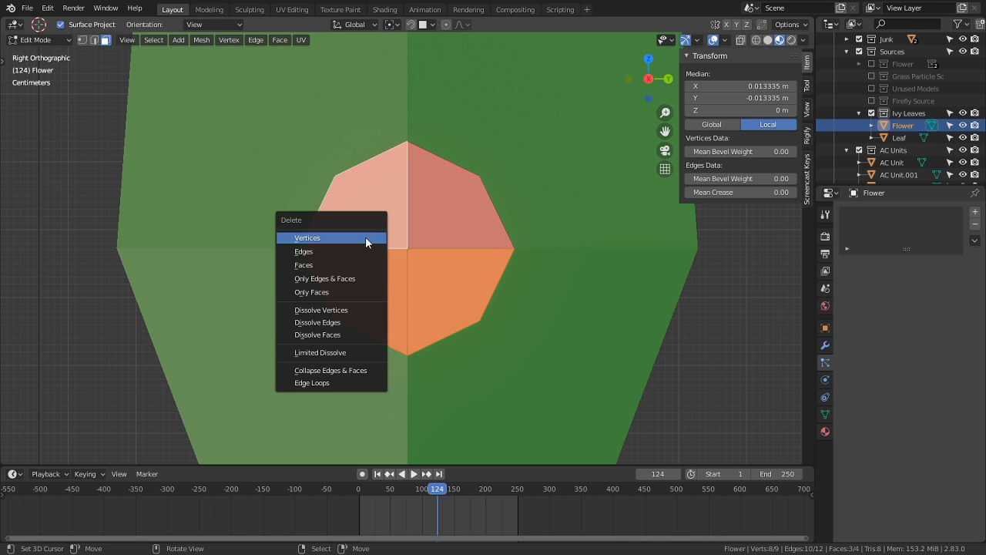
pyautogui.click(335, 265)
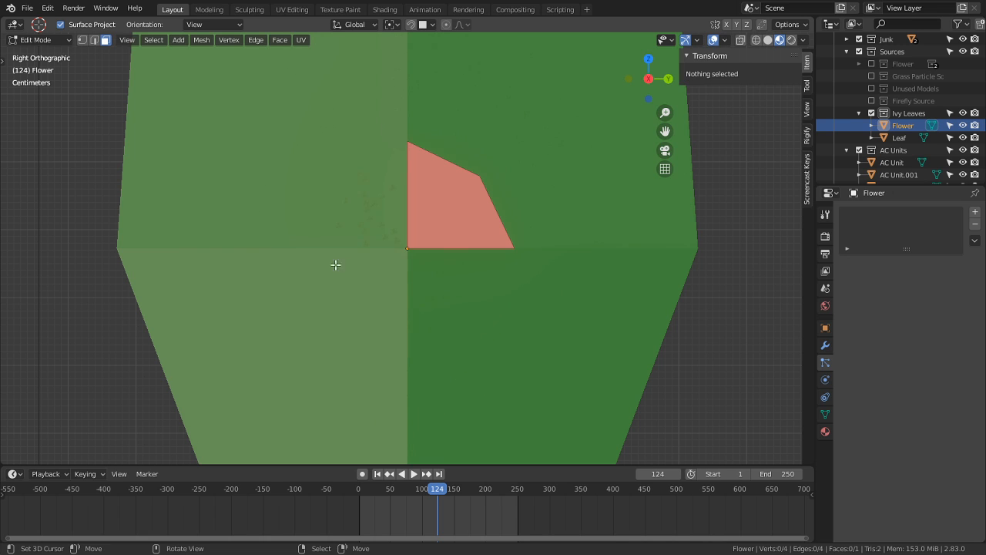
# Step: Snap the 3D cursor to the flower's centre vertex
pyautogui.press('1')
pyautogui.click(406, 248)
pyautogui.hotkey('shift', 's')
pyautogui.click(414, 316)
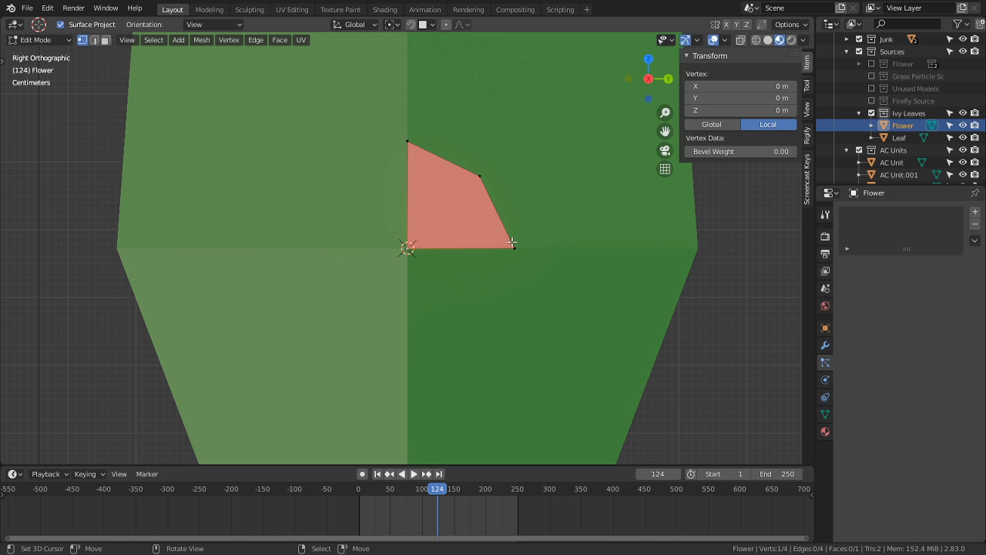
# Step: Try scaling the remaining quadrant and sliding its outer horizontal corner vertex along the rim edge
pyautogui.press('a')
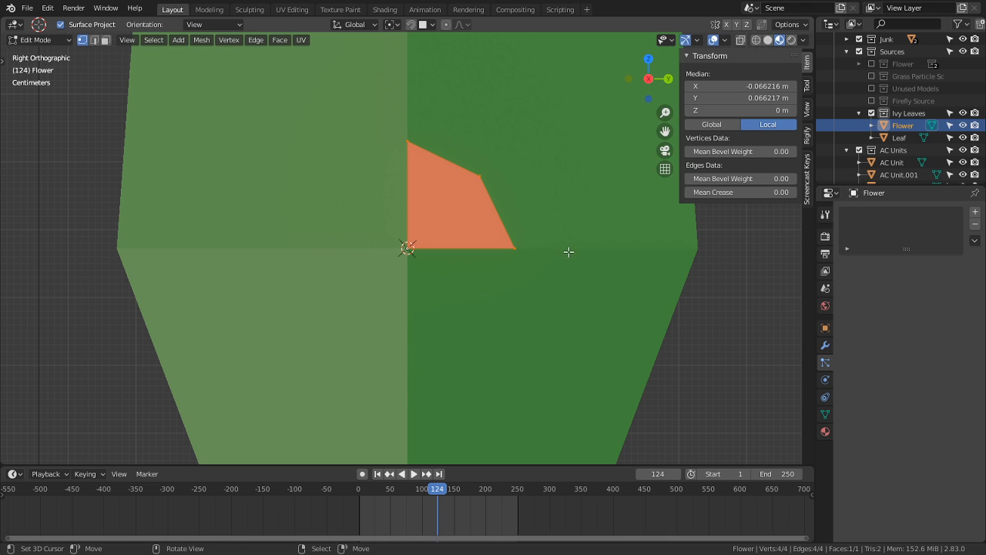
pyautogui.press('s')
pyautogui.rightClick(530, 227)
pyautogui.click(515, 246)
pyautogui.hotkey('shift', 'v')
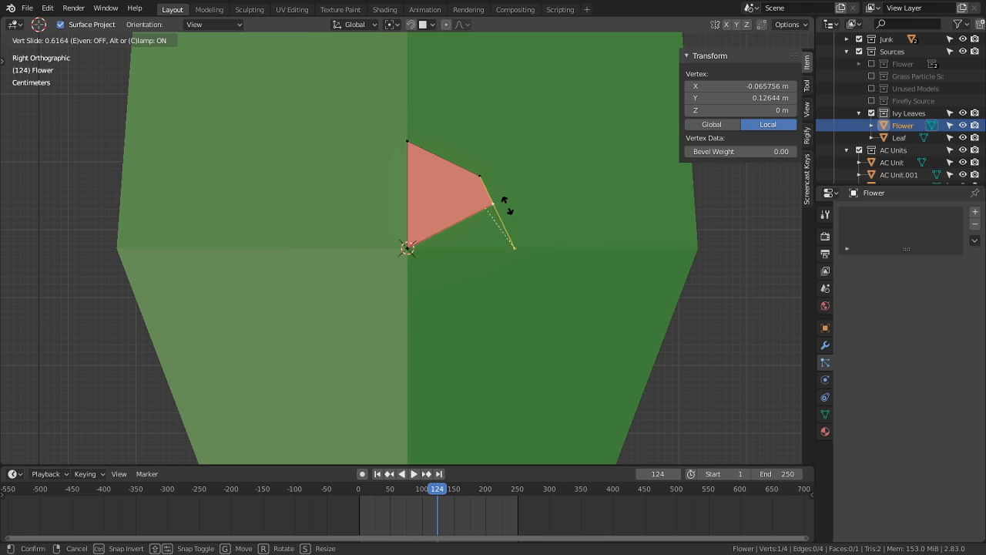
pyautogui.click(454, 169)
# Step: Undo the vertex slide and the face deletion to restore the full flower octagon, and clear the selection
pyautogui.hotkey('alt', 'a')
pyautogui.hotkey('ctrl', 'z')
pyautogui.hotkey('ctrl', 'z')
pyautogui.hotkey('ctrl', 'z')
pyautogui.hotkey('ctrl', 'z')
pyautogui.hotkey('ctrl', 'z')
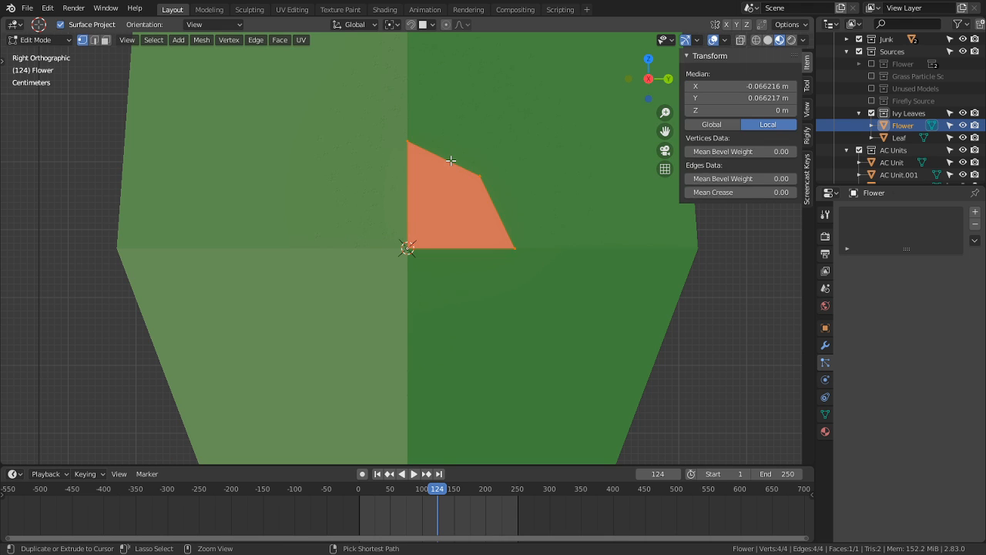
pyautogui.hotkey('ctrl', 'z')
pyautogui.hotkey('ctrl', 'z')
pyautogui.hotkey('alt', 'a')
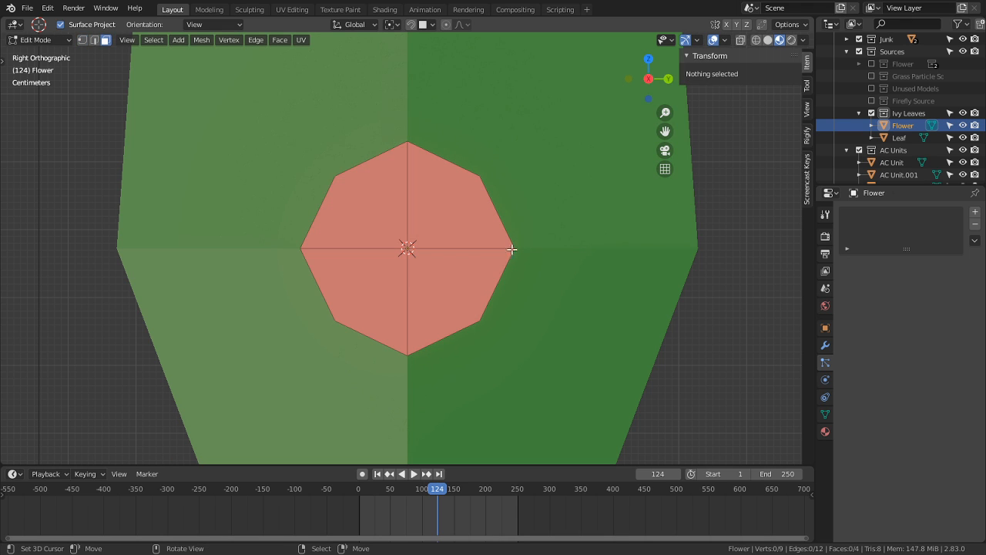
# Step: Extrude the two rim edges of the flower octagon's upper-right quadrant outward into two rectangular petals
pyautogui.press('2')
pyautogui.rightClick(463, 168)
pyautogui.keyDown('shift'); pyautogui.moveTo(463, 185); pyautogui.dragTo(463, 199, button='middle'); pyautogui.keyUp('shift')
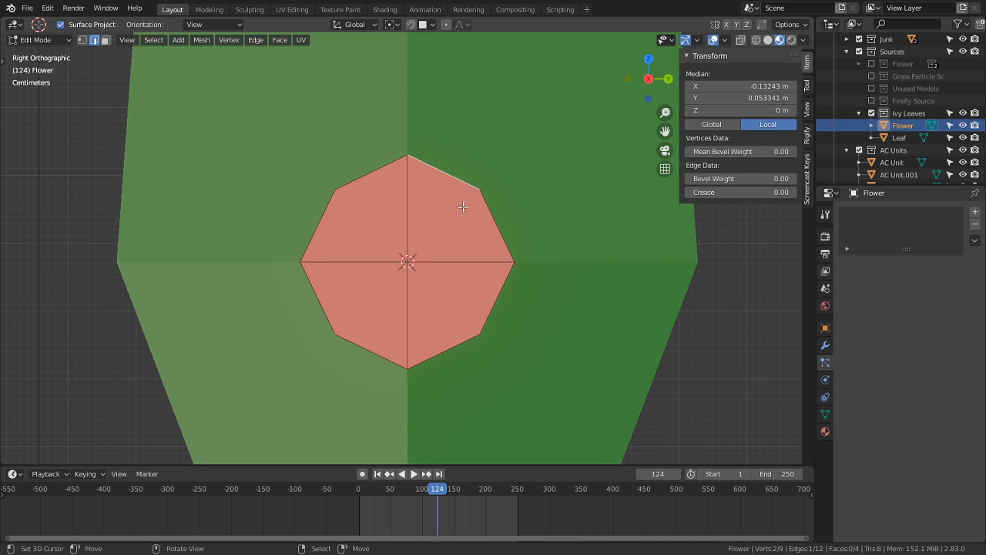
pyautogui.press('e')
pyautogui.click(533, 68)
pyautogui.keyDown('shift'); pyautogui.moveTo(526, 231); pyautogui.dragTo(468, 267, button='middle'); pyautogui.keyUp('shift')
pyautogui.rightClick(449, 266)
pyautogui.press('e')
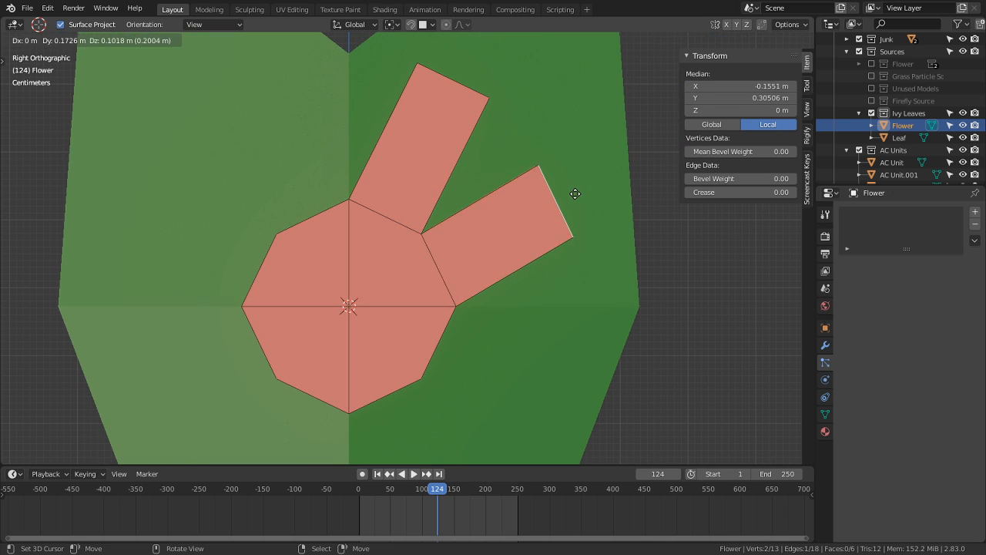
pyautogui.click(609, 191)
# Step: Delete the five rim vertices of the flower's other three quadrants, keeping the upper-right quadrant and its two petals
pyautogui.press('1')
pyautogui.rightClick(275, 234)
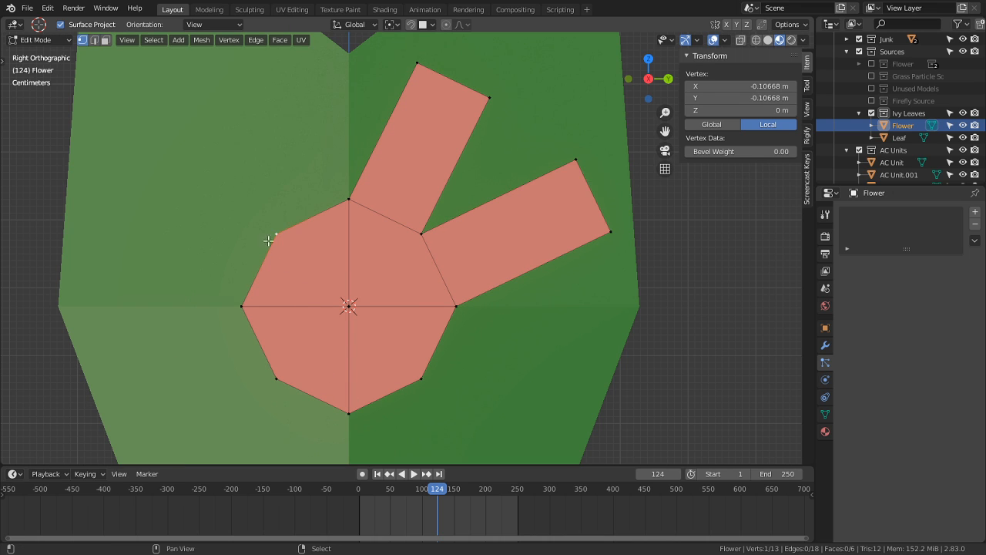
pyautogui.keyDown('shift'); pyautogui.rightClick(243, 305); pyautogui.keyUp('shift')
pyautogui.keyDown('shift'); pyautogui.rightClick(276, 378); pyautogui.keyUp('shift')
pyautogui.keyDown('shift'); pyautogui.rightClick(334, 399); pyautogui.keyUp('shift')
pyautogui.keyDown('shift'); pyautogui.rightClick(421, 398); pyautogui.keyUp('shift')
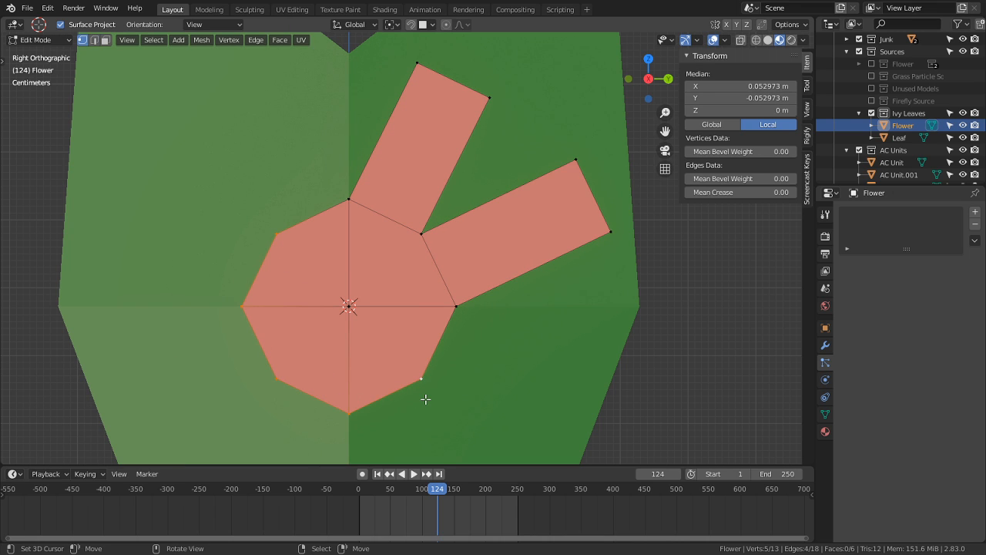
pyautogui.press('x')
pyautogui.click(418, 370)
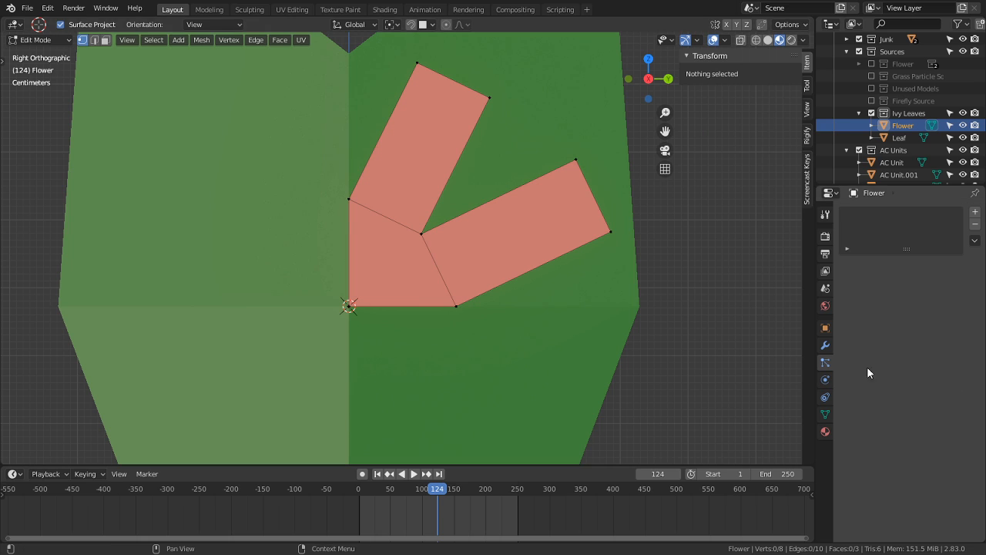
# Step: Add a Mirror modifier to the Flower mesh and mirror it across the X and Y axes
pyautogui.click(824, 347)
pyautogui.click(888, 208)
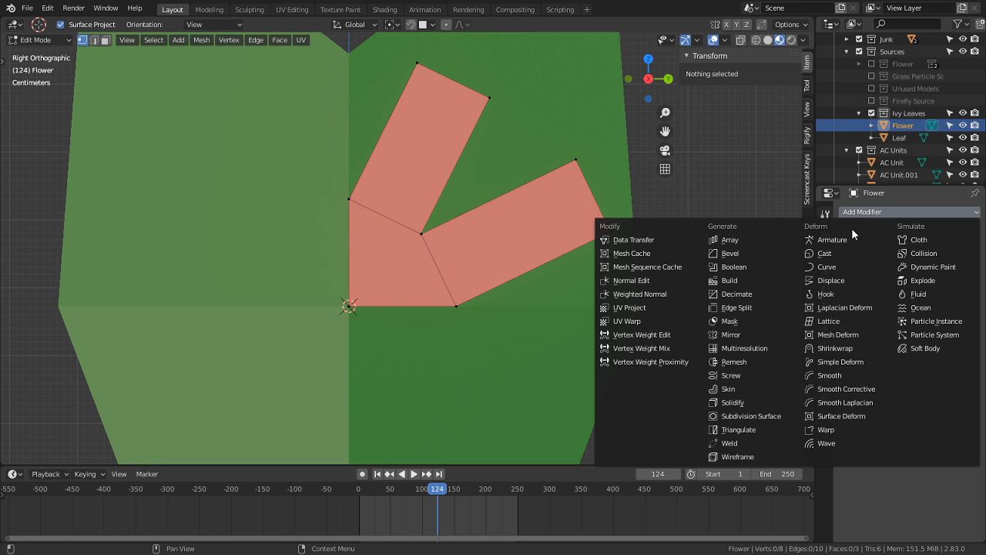
pyautogui.click(762, 333)
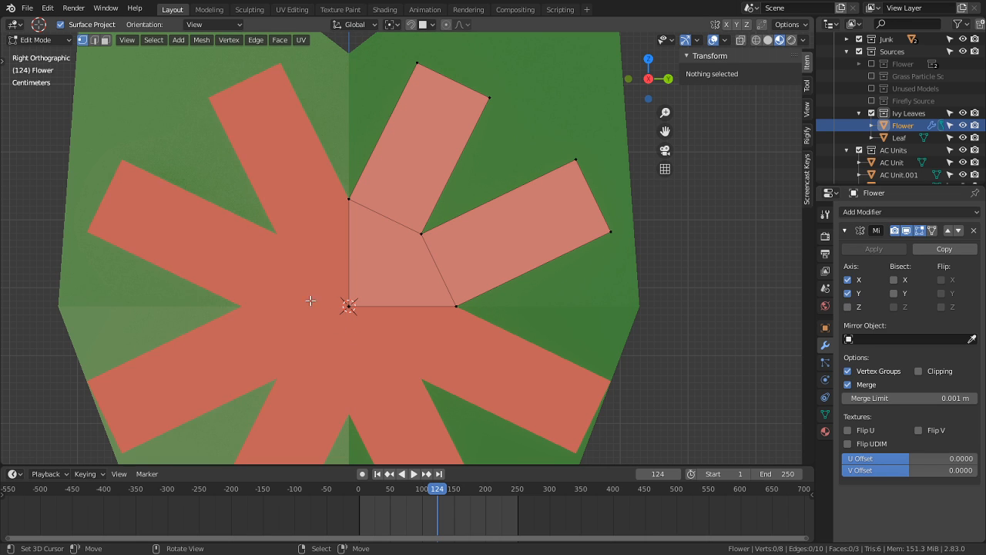
# Step: Add one loop cut across the middle of each of the two petals
pyautogui.hotkey('ctrl', 'r')
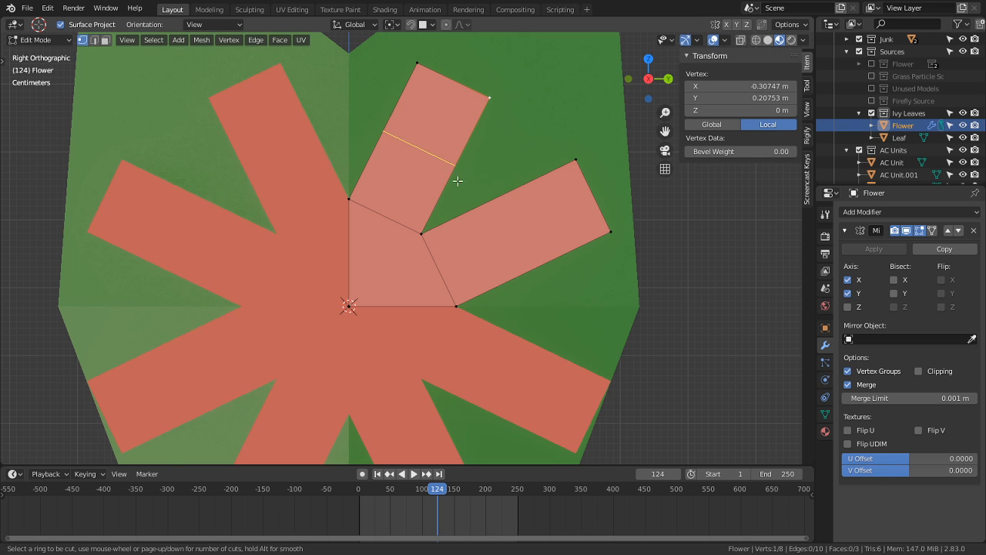
pyautogui.click(443, 164)
pyautogui.click(440, 161)
pyautogui.hotkey('ctrl', 'r')
pyautogui.click(530, 246)
pyautogui.click(528, 246)
pyautogui.keyDown('shift'); pyautogui.moveTo(514, 234); pyautogui.dragTo(501, 273, button='middle'); pyautogui.keyUp('shift')
# Step: Taper both petals by scaling their tip edges down around individual origins, and clear the selection
pyautogui.keyDown('alt'); pyautogui.click(434, 126); pyautogui.keyUp('alt')
pyautogui.keyDown('alt'); pyautogui.keyDown('shift'); pyautogui.click(589, 251); pyautogui.keyUp('shift'); pyautogui.keyUp('alt')
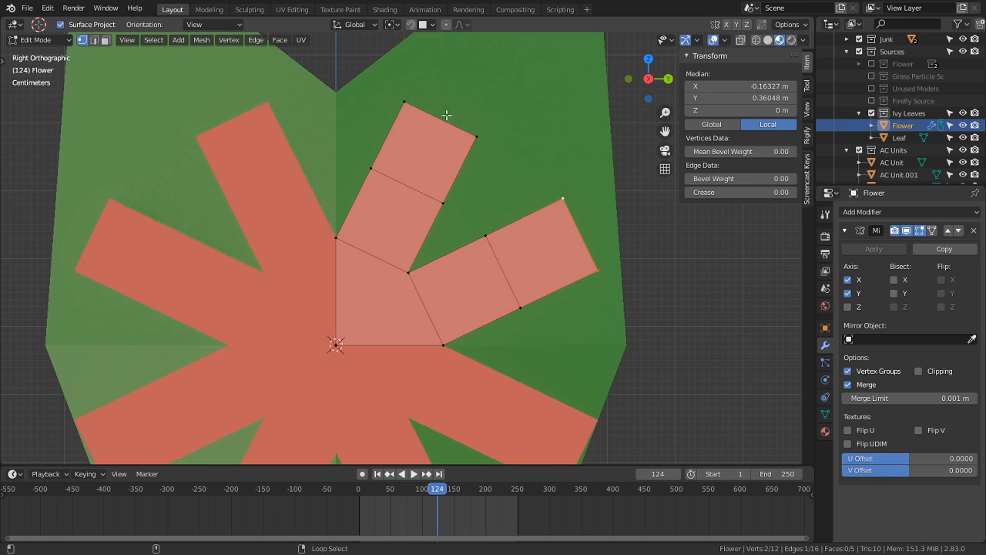
pyautogui.click(394, 25)
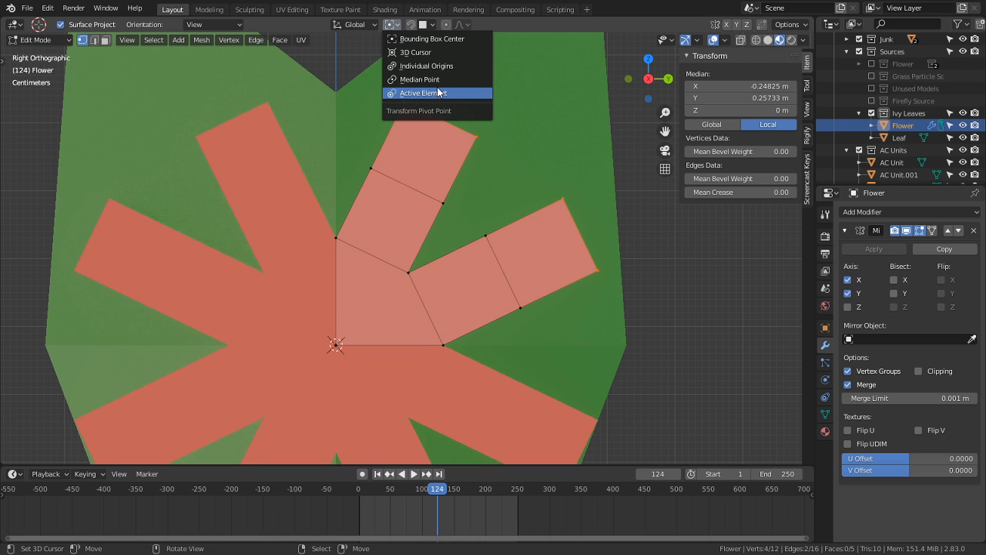
pyautogui.click(426, 66)
pyautogui.press('s')
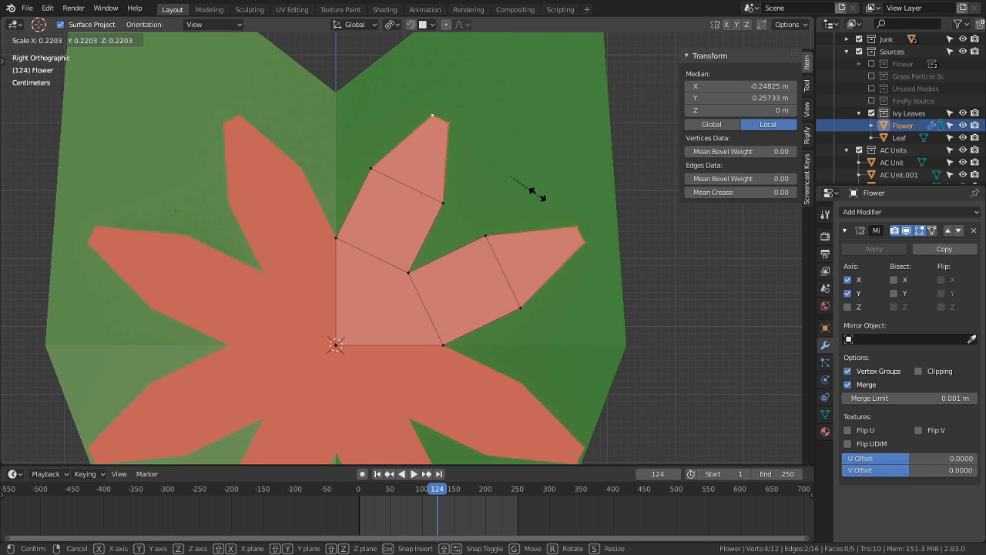
pyautogui.click(520, 194)
pyautogui.hotkey('alt', 'a')
# Step: Bend the petals by moving their two outer tip faces 0.04314 m along the X axis
pyautogui.press('3')
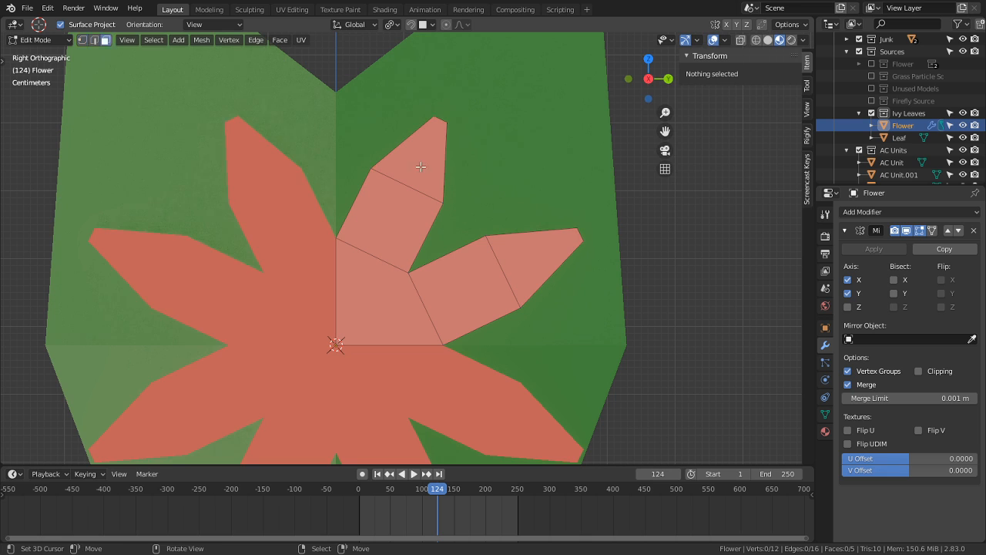
pyautogui.rightClick(417, 178)
pyautogui.keyDown('shift'); pyautogui.rightClick(535, 243); pyautogui.keyUp('shift')
pyautogui.moveTo(535, 242); pyautogui.dragTo(523, 261, button='middle')
pyautogui.press('g')
pyautogui.press('x')
pyautogui.click(357, 240)
# Step: Make an independent copy of the Flower Petal 1 material and set its base colour to magenta with hue 0.814
pyautogui.click(825, 433)
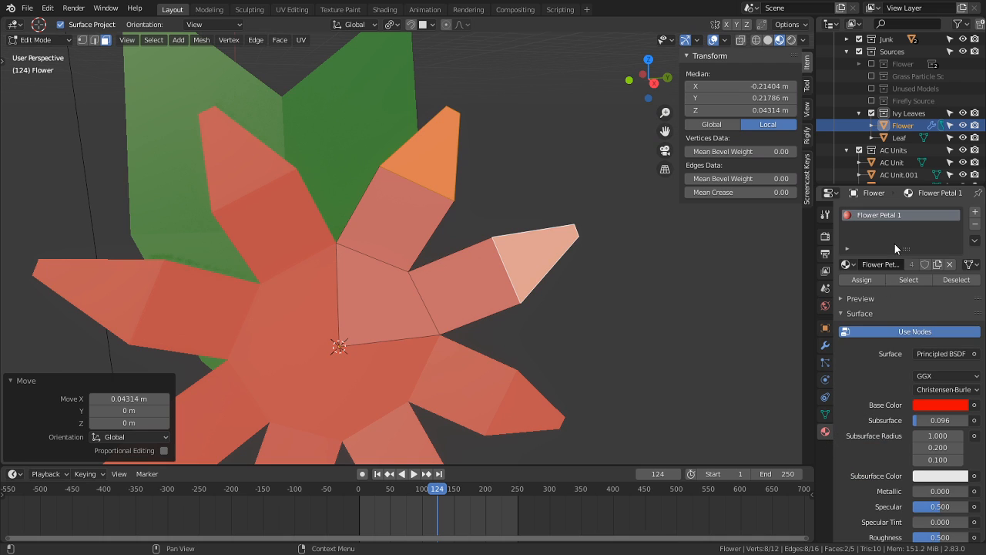
pyautogui.click(937, 264)
pyautogui.click(947, 401)
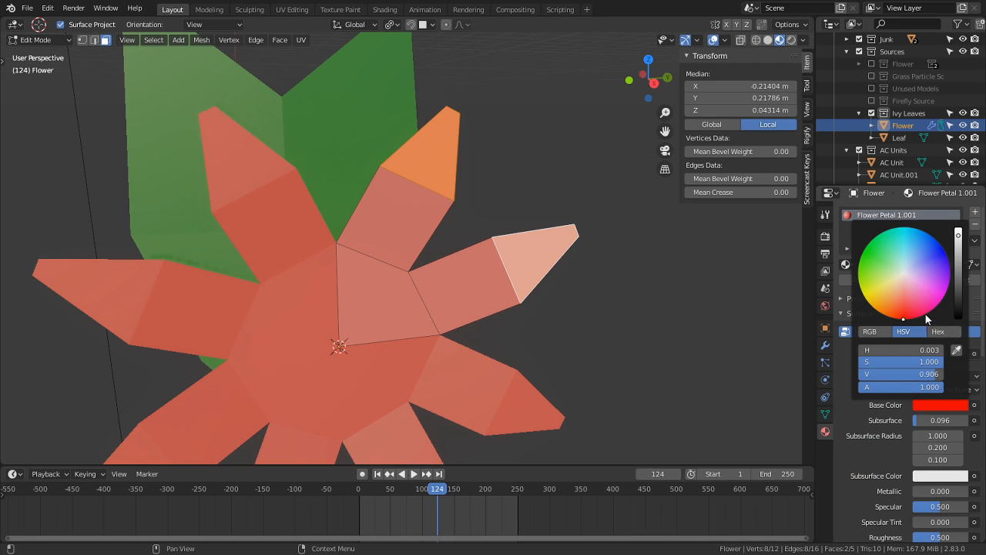
pyautogui.moveTo(926, 314); pyautogui.dragTo(938, 292)
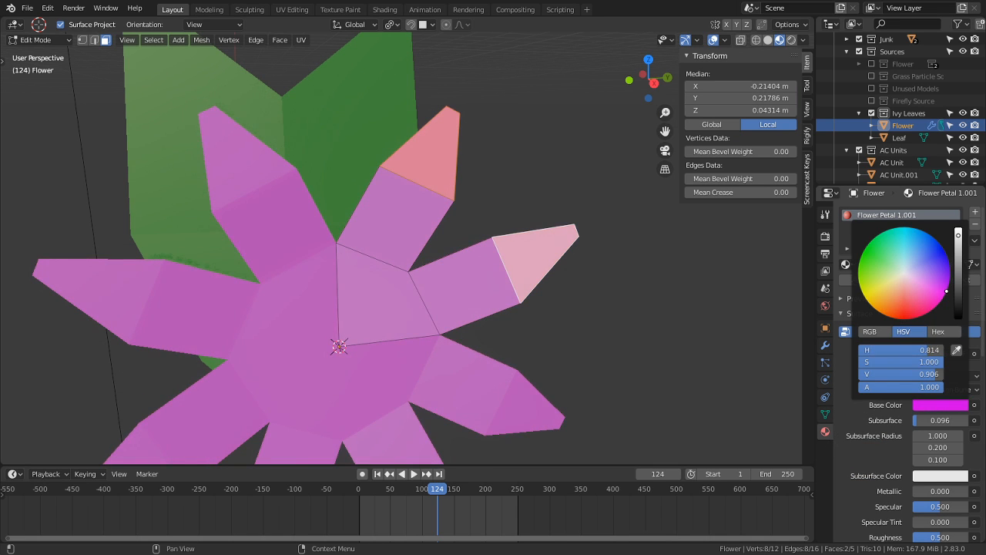
# Step: Leave Edit Mode and examine the reshaped magenta flowers among the ivy leaves on the wall
pyautogui.rightClick(383, 325)
pyautogui.moveTo(420, 324); pyautogui.dragTo(532, 330, button='middle')
pyautogui.scroll(-4, 532, 331)
pyautogui.press('Tab')
pyautogui.scroll(-4, 443, 216)
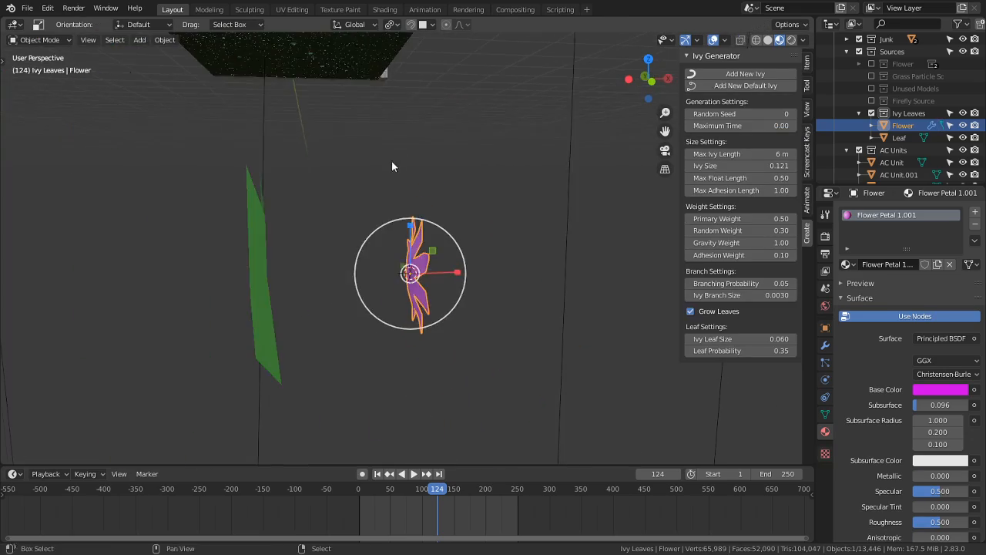
pyautogui.keyDown('shift'); pyautogui.moveTo(391, 166); pyautogui.dragTo(420, 309, button='middle'); pyautogui.keyUp('shift')
pyautogui.keyDown('alt'); pyautogui.middleClick(388, 141); pyautogui.keyUp('alt')
pyautogui.scroll(10, 422, 167)
pyautogui.scroll(-6, 468, 185)
pyautogui.scroll(2, 421, 309)
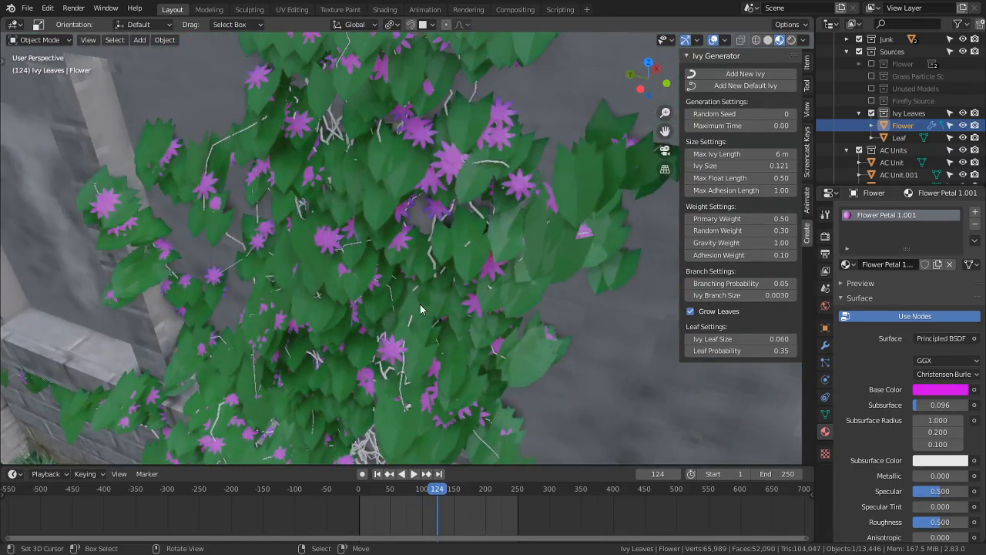
pyautogui.moveTo(535, 333); pyautogui.dragTo(324, 439, button='middle')
# Step: Scale the Flower source object uniformly by 2.404 to enlarge the flowers on the ivy
pyautogui.scroll(-4, 513, 321)
pyautogui.scroll(-5, 539, 370)
pyautogui.keyDown('shift'); pyautogui.moveTo(539, 366); pyautogui.dragTo(421, 255, button='middle'); pyautogui.keyUp('shift')
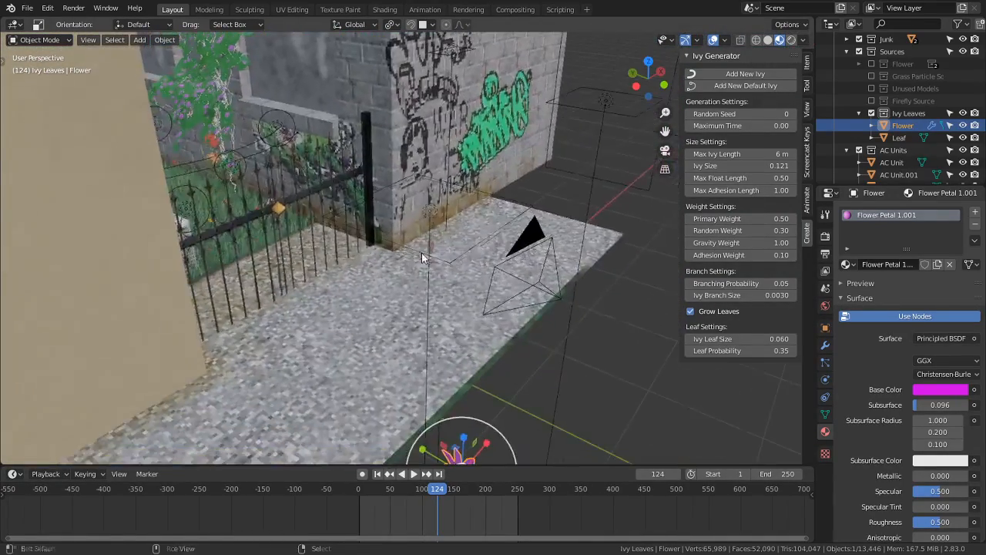
pyautogui.press('s')
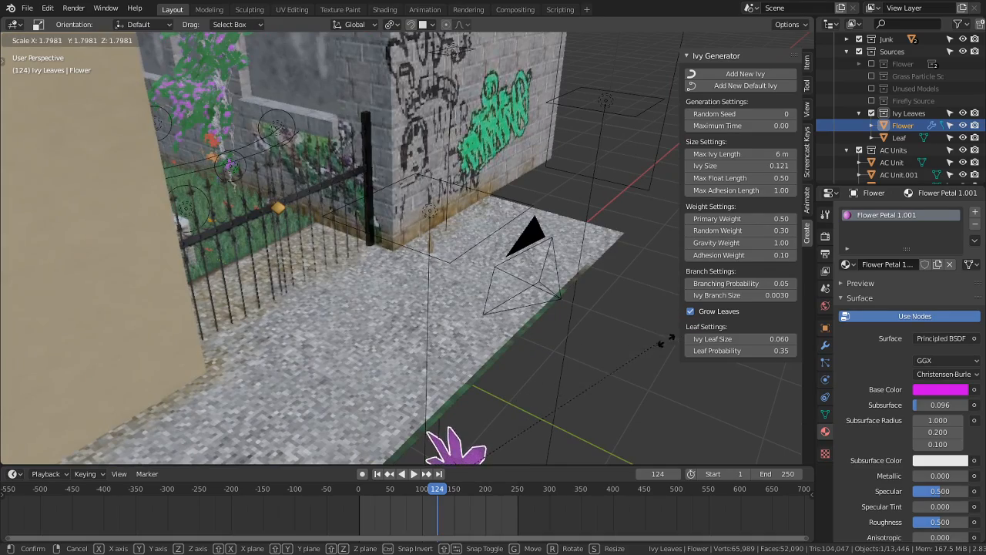
pyautogui.click(204, 81)
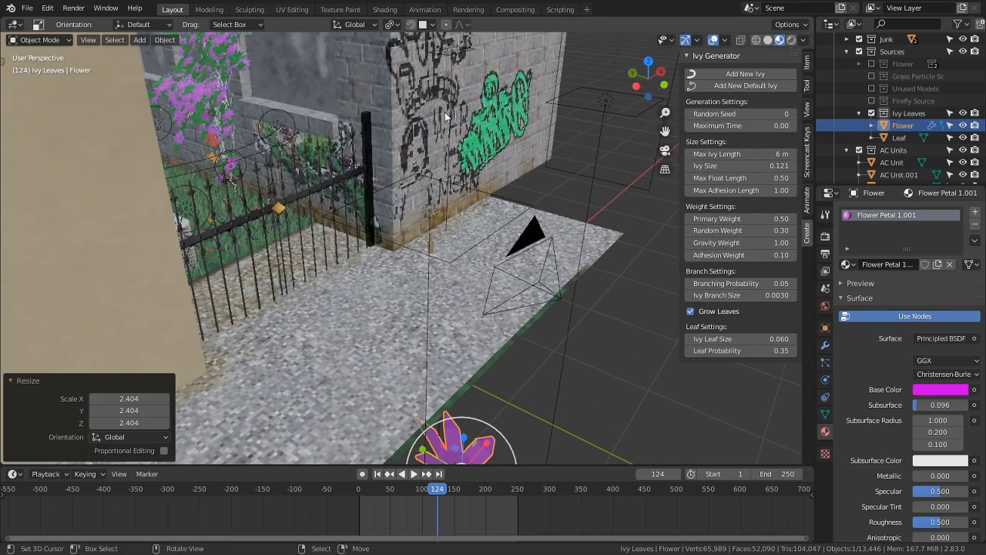
pyautogui.moveTo(204, 81); pyautogui.dragTo(431, 269, button='middle')
pyautogui.scroll(2, 410, 93)
pyautogui.scroll(3, 357, 301)
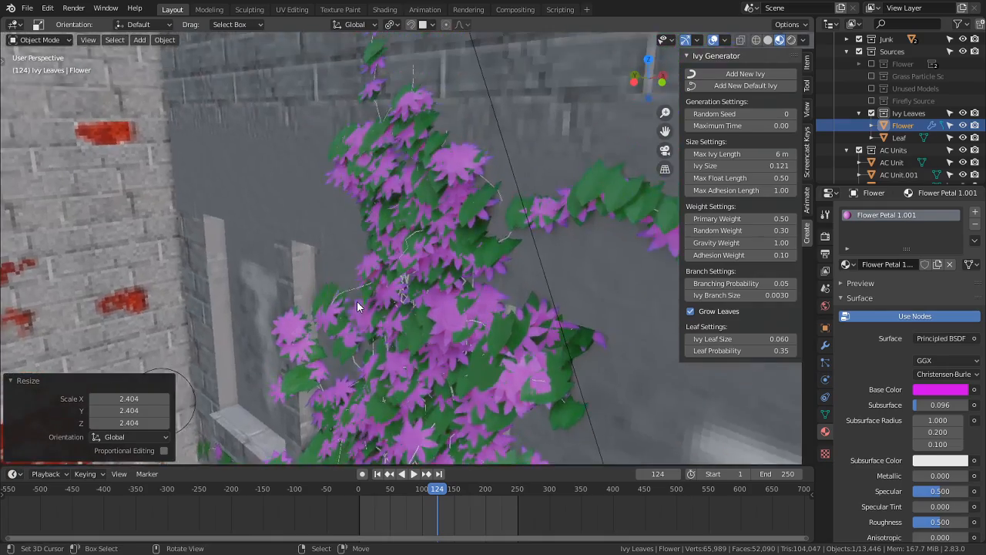
pyautogui.scroll(3, 359, 303)
pyautogui.moveTo(360, 302); pyautogui.dragTo(438, 300, button='middle')
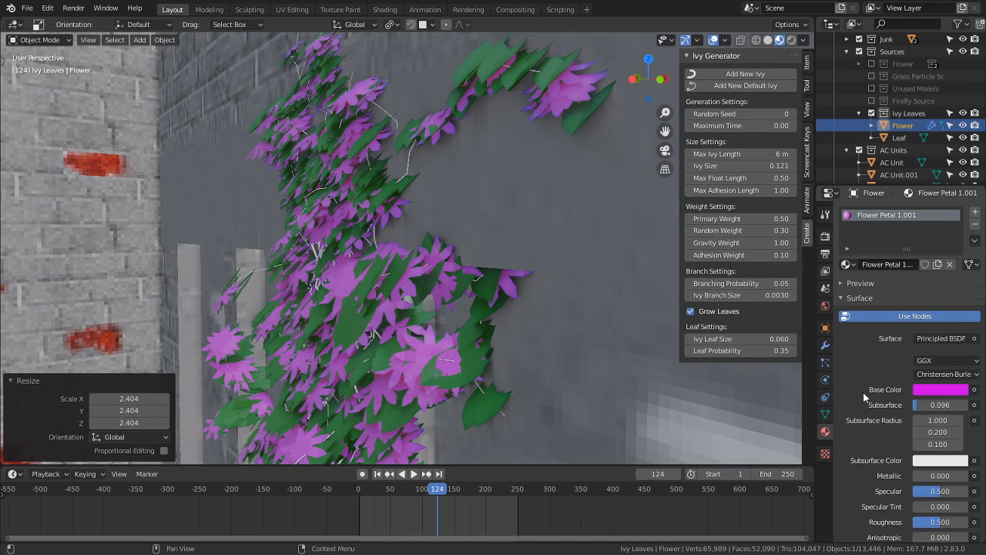
# Step: Select the IvyLeaf object and look through its particle render and physics settings for options controlling the instances' orientation
pyautogui.click(825, 363)
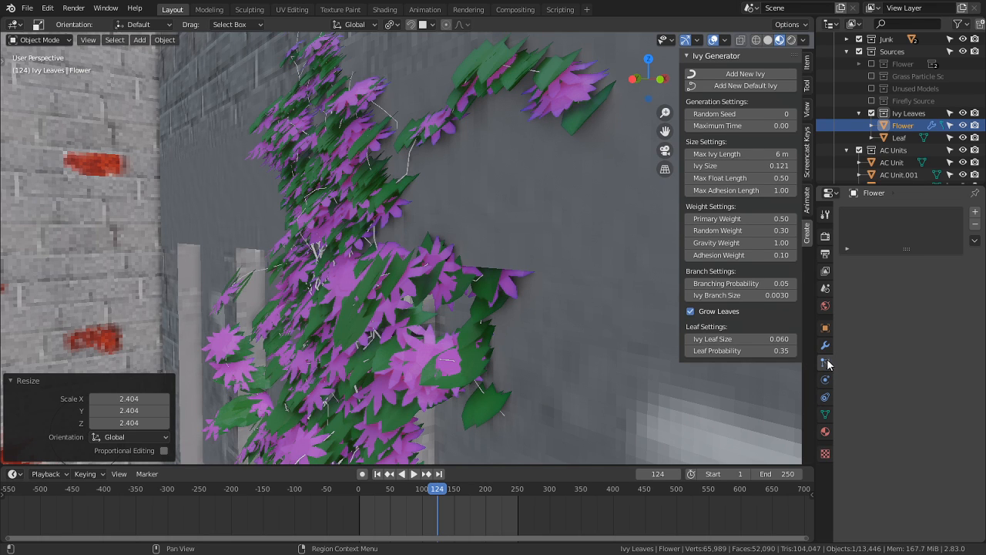
pyautogui.click(378, 282)
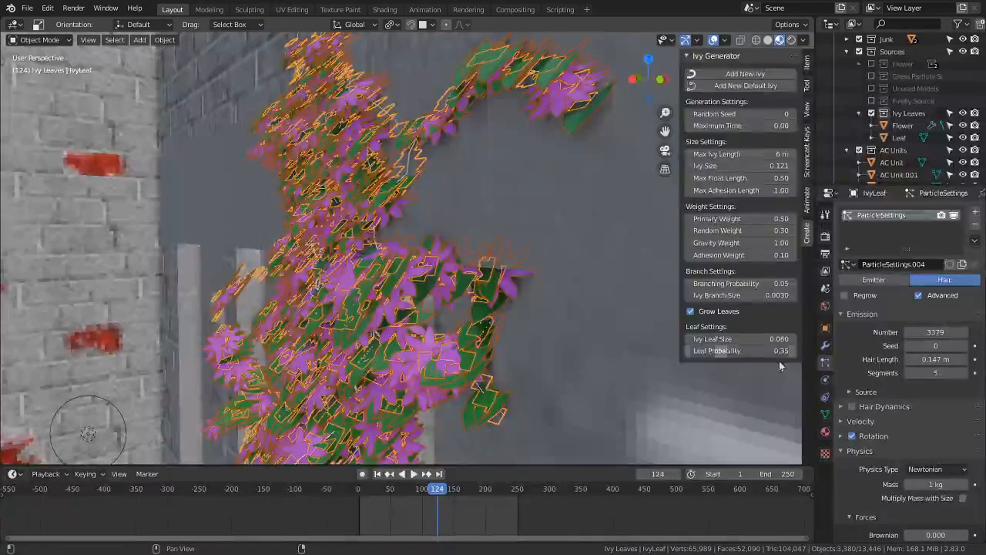
pyautogui.scroll(-10, 857, 366)
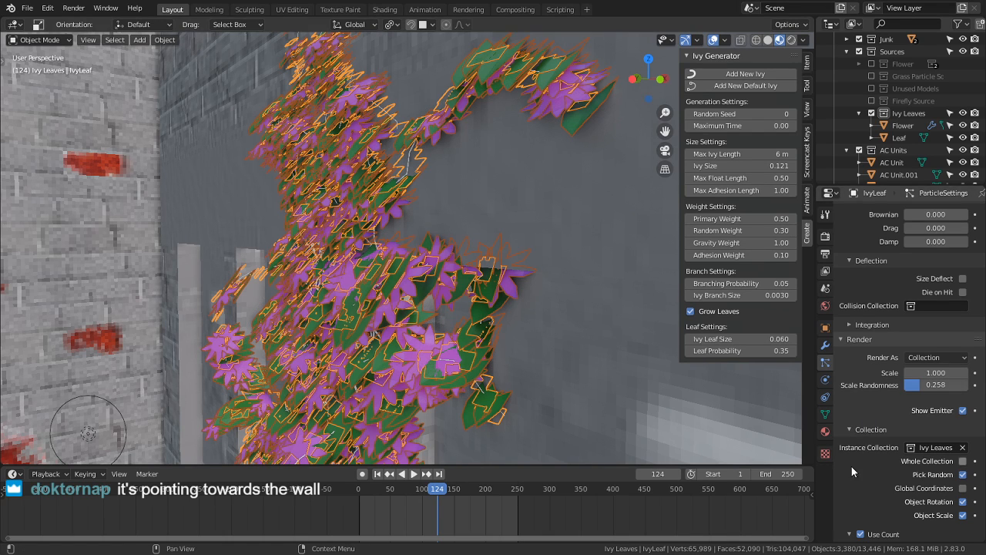
pyautogui.moveTo(556, 234); pyautogui.dragTo(608, 300, button='middle')
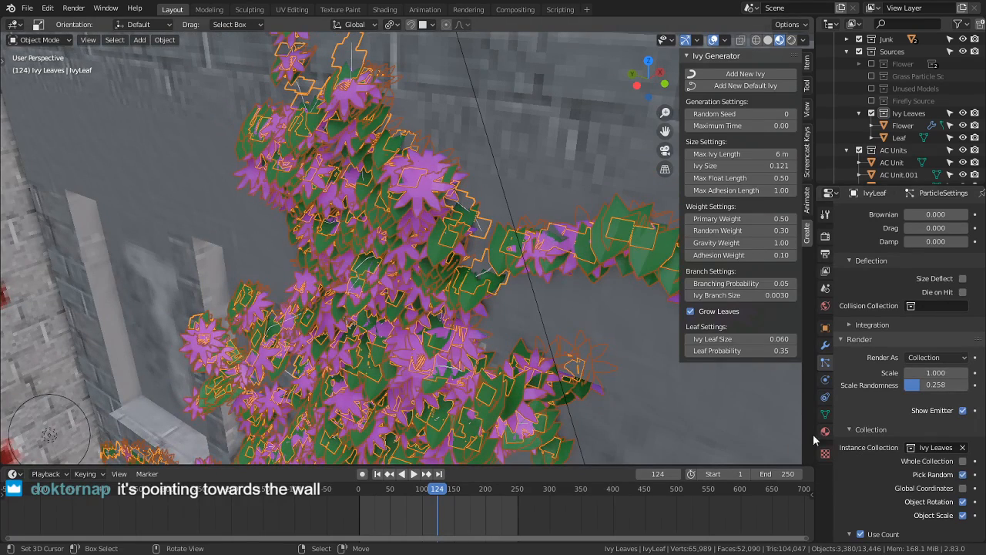
pyautogui.scroll(-6, 898, 405)
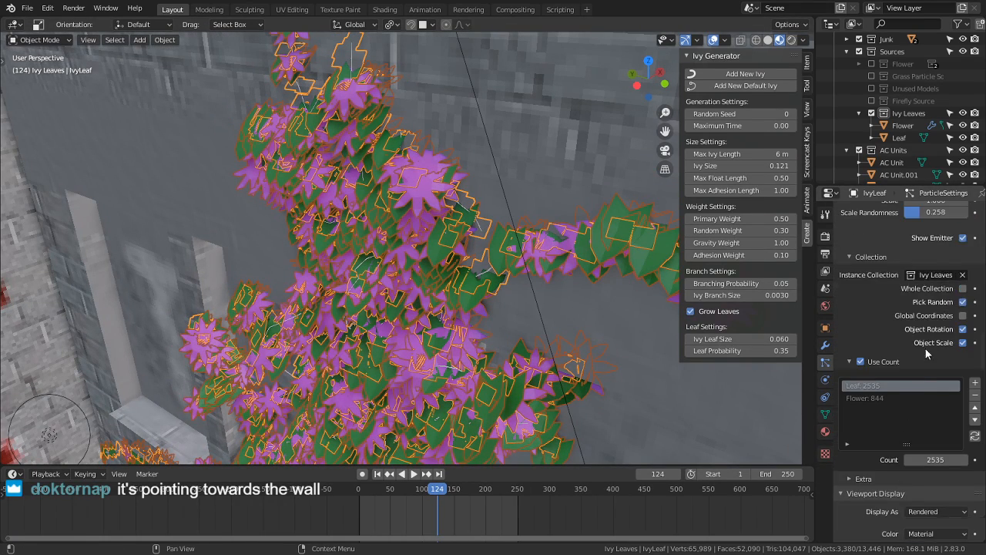
pyautogui.scroll(-12, 925, 349)
pyautogui.scroll(10, 866, 408)
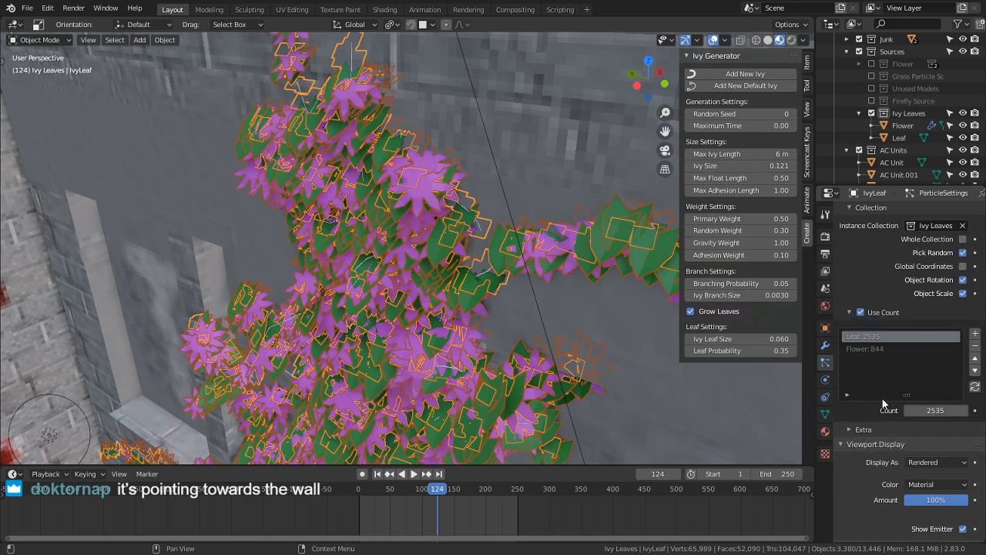
pyautogui.scroll(6, 857, 386)
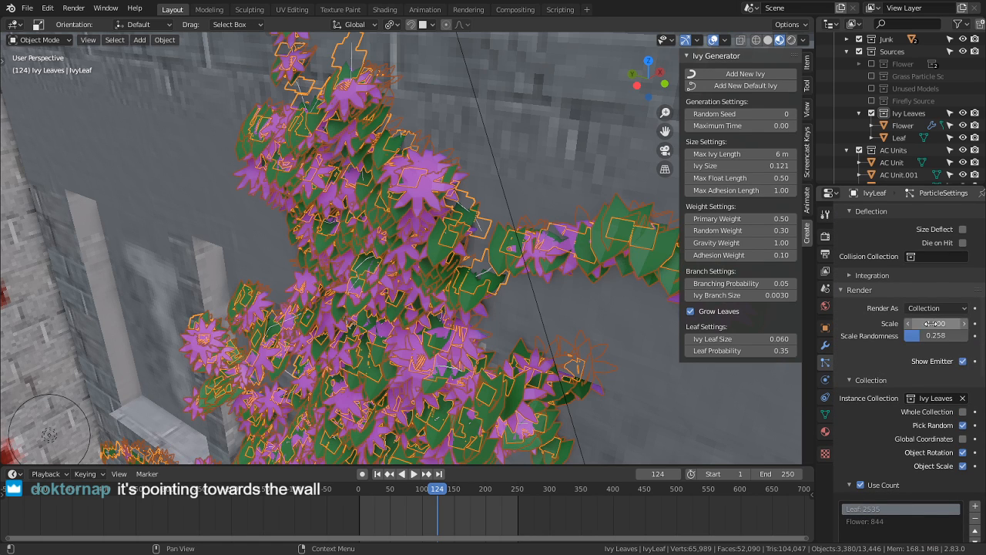
pyautogui.click(882, 292)
pyautogui.scroll(2, 886, 308)
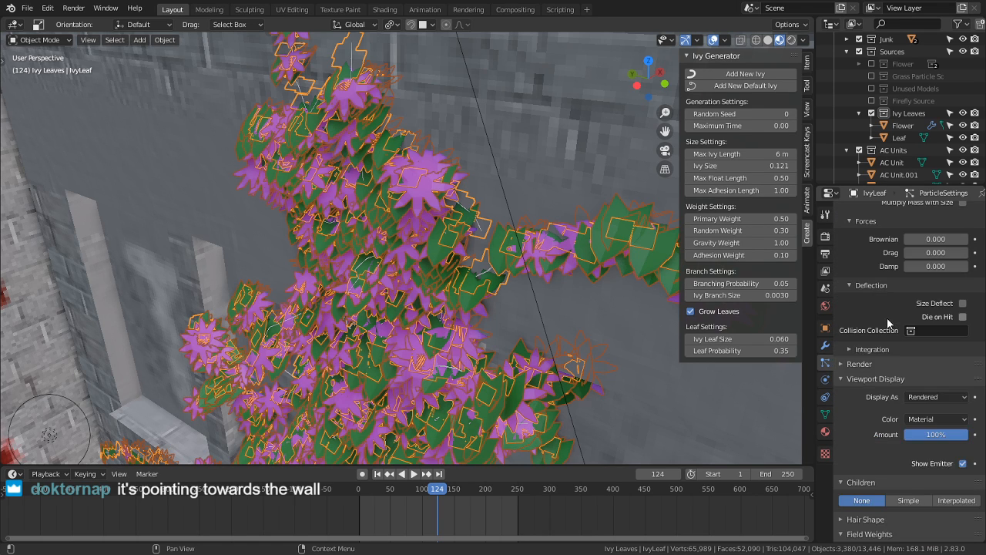
pyautogui.scroll(4, 889, 322)
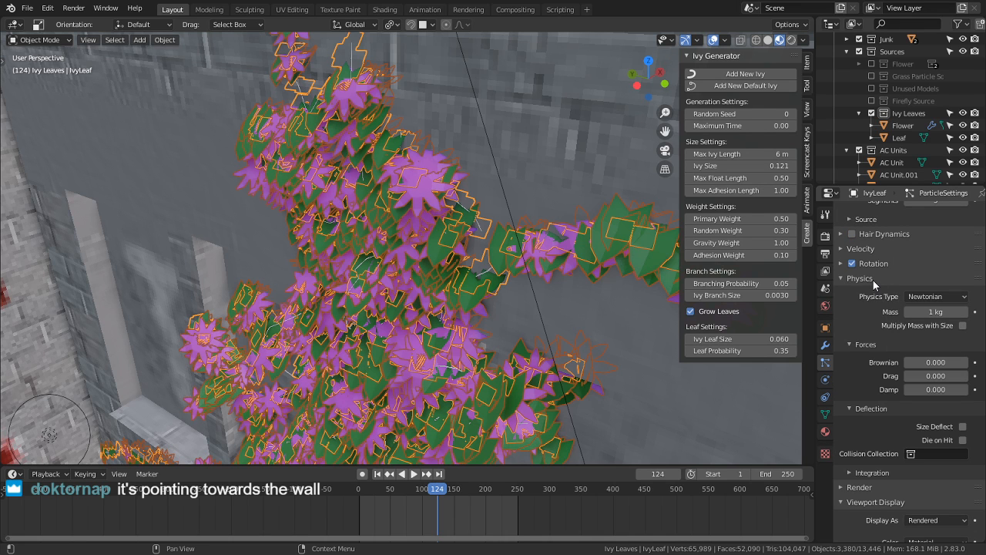
pyautogui.click(873, 280)
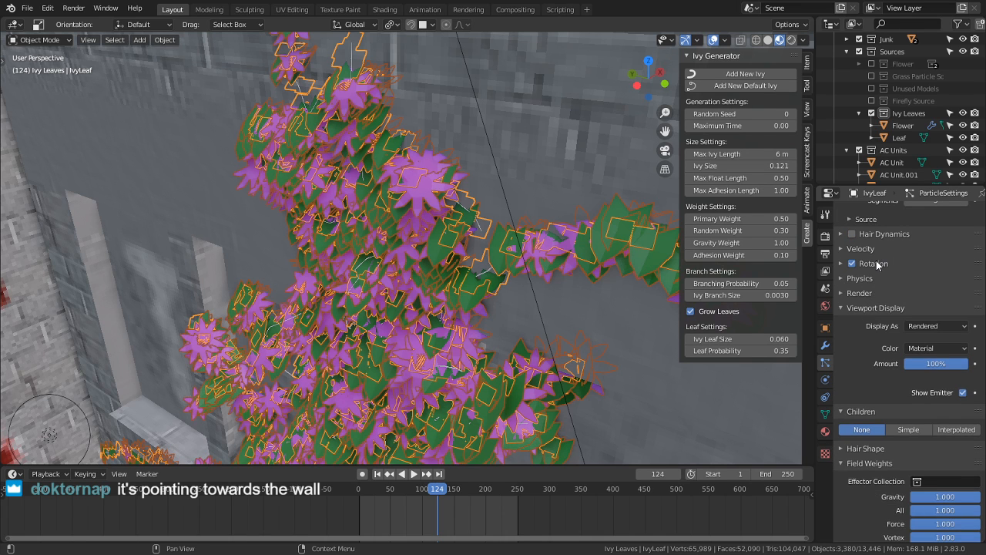
# Step: Try adjusting the rotation phase of the IvyLeaf particles, and reset it to the default
pyautogui.click(874, 263)
pyautogui.moveTo(936, 313)
pyautogui.mouseDown()
pyautogui.moveTo(974, 313)
pyautogui.moveTo(924, 313)
pyautogui.mouseUp()
pyautogui.press('BackSpace')
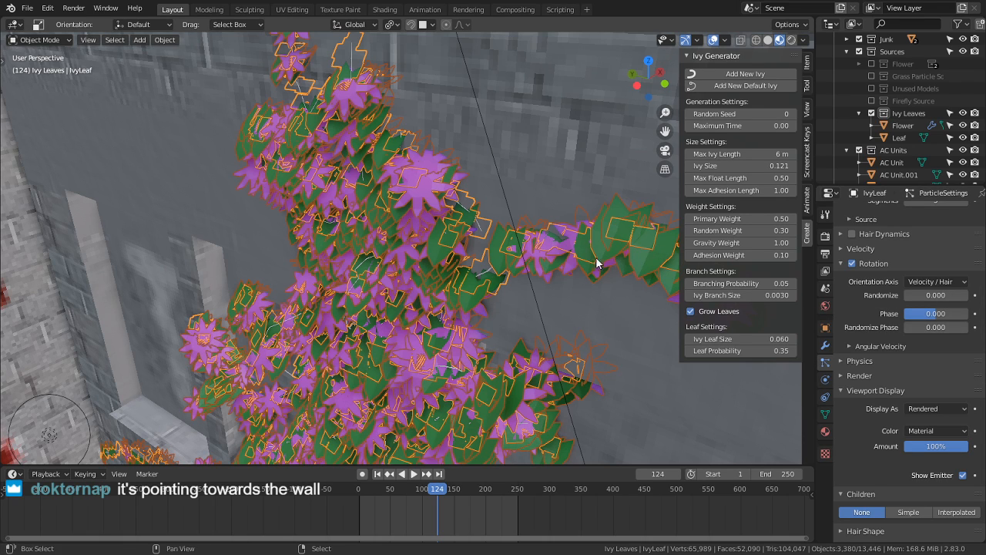
# Step: Rotate the Flower source object 180° about the global Z axis so its instances on the ivy turn around
pyautogui.keyDown('shift'); pyautogui.moveTo(596, 258); pyautogui.dragTo(520, 244, button='middle'); pyautogui.keyUp('shift')
pyautogui.scroll(3, 515, 315)
pyautogui.click(520, 244)
pyautogui.moveTo(534, 285); pyautogui.dragTo(476, 346, button='middle')
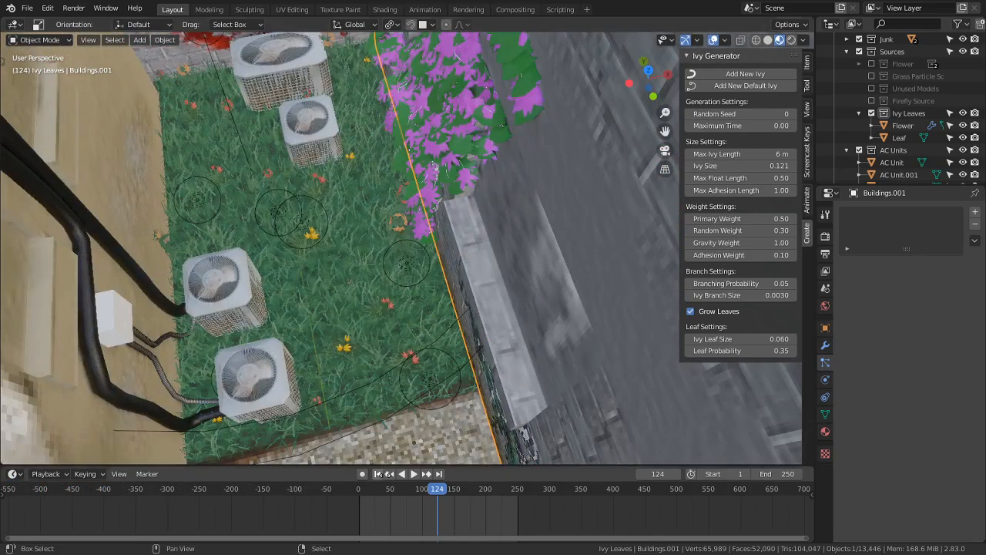
pyautogui.moveTo(395, 277); pyautogui.dragTo(457, 339, button='middle')
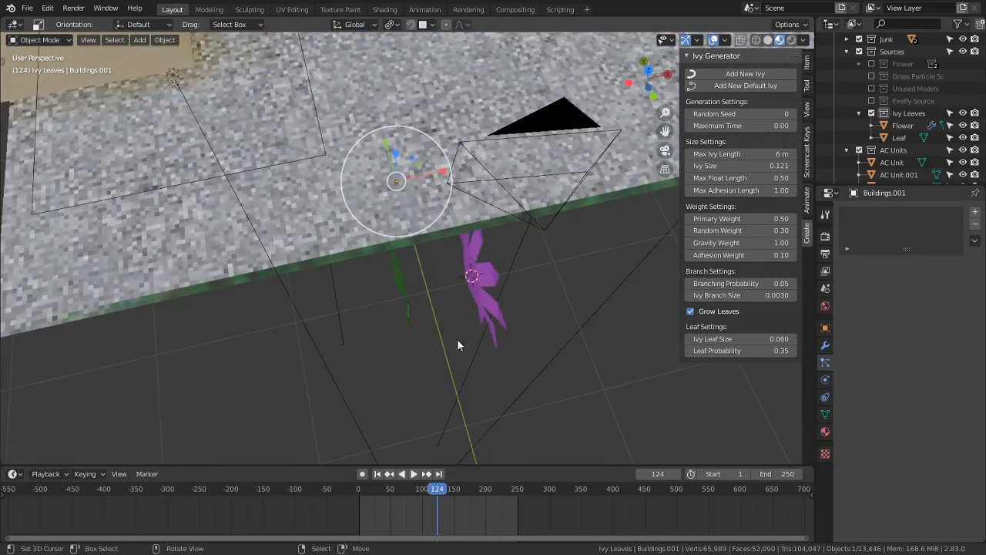
pyautogui.click(476, 318)
pyautogui.press('s')
pyautogui.rightClick(477, 323)
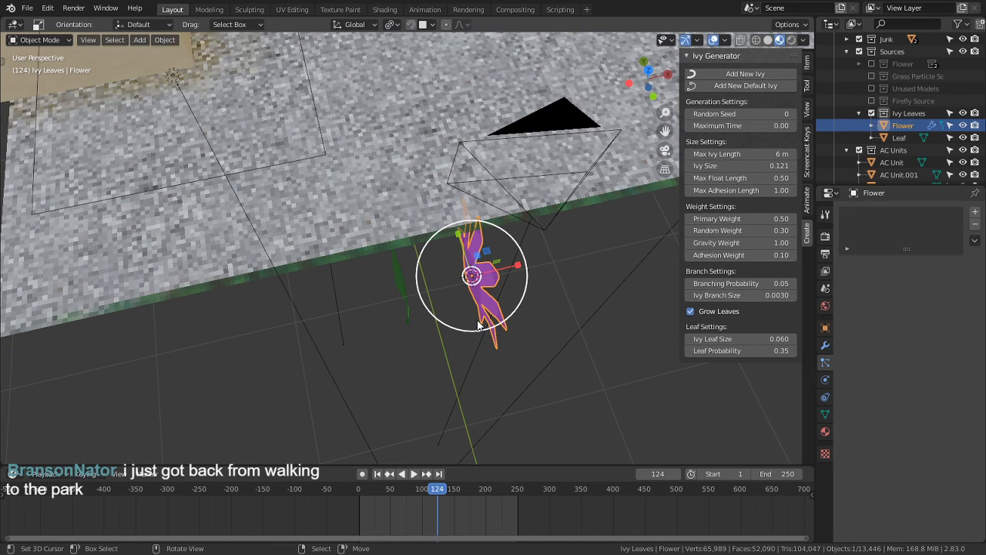
pyautogui.write('rz')
pyautogui.write('17')
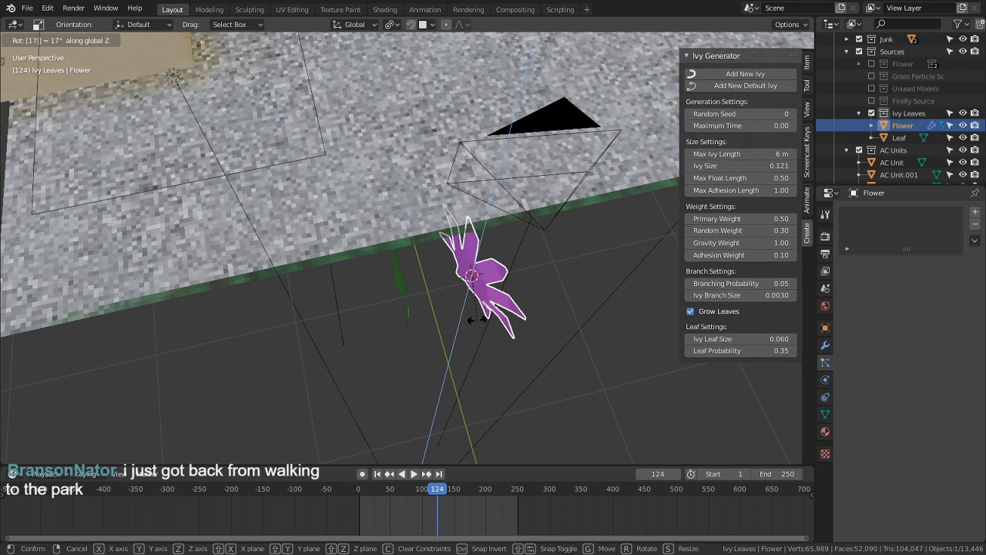
pyautogui.press('BackSpace')
pyautogui.write('80')
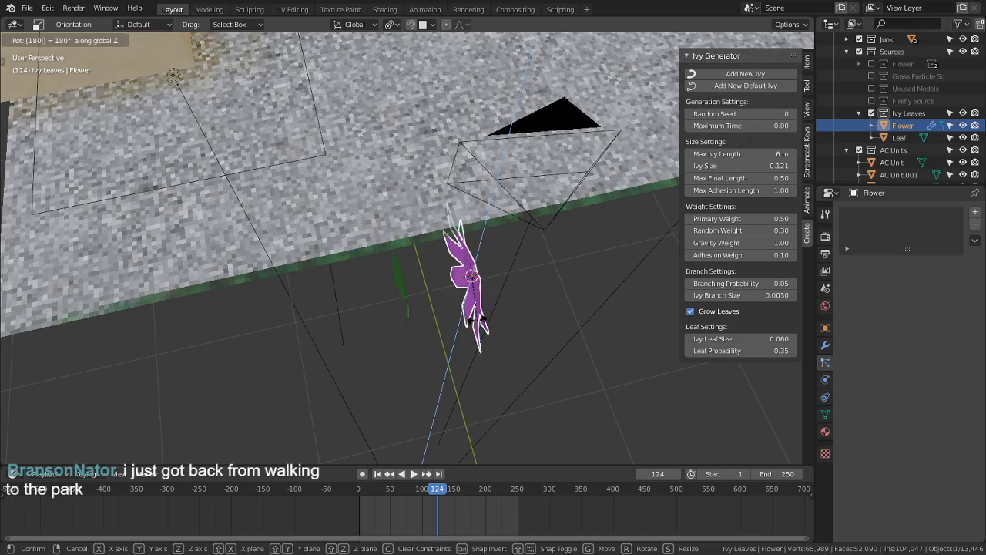
pyautogui.press('Return')
# Step: Examine the direction of the rotated flowers on the wall ivy up close and through the scene camera
pyautogui.scroll(-8, 473, 262)
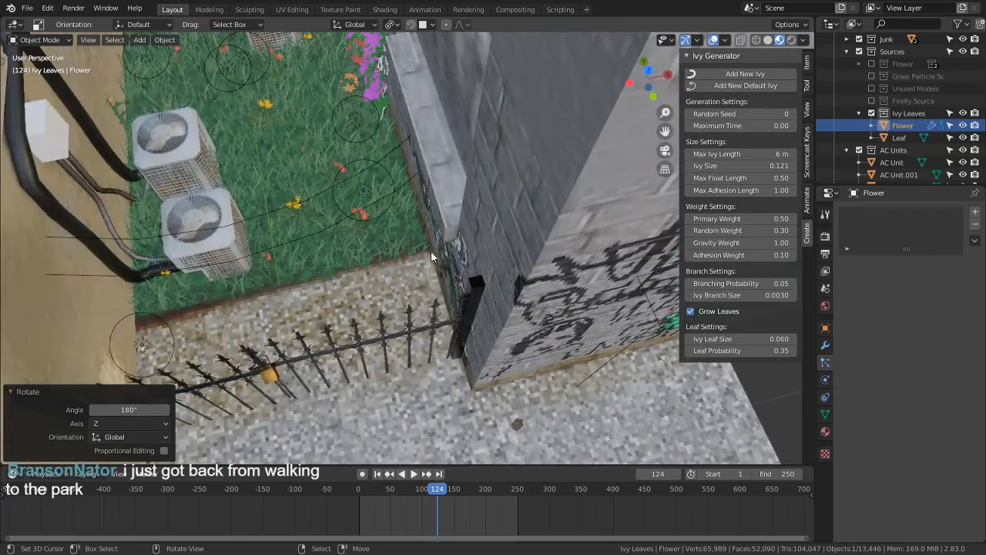
pyautogui.moveTo(434, 256); pyautogui.dragTo(414, 129, button='middle')
pyautogui.keyDown('alt'); pyautogui.middleClick(391, 152); pyautogui.keyUp('alt')
pyautogui.scroll(10, 391, 156)
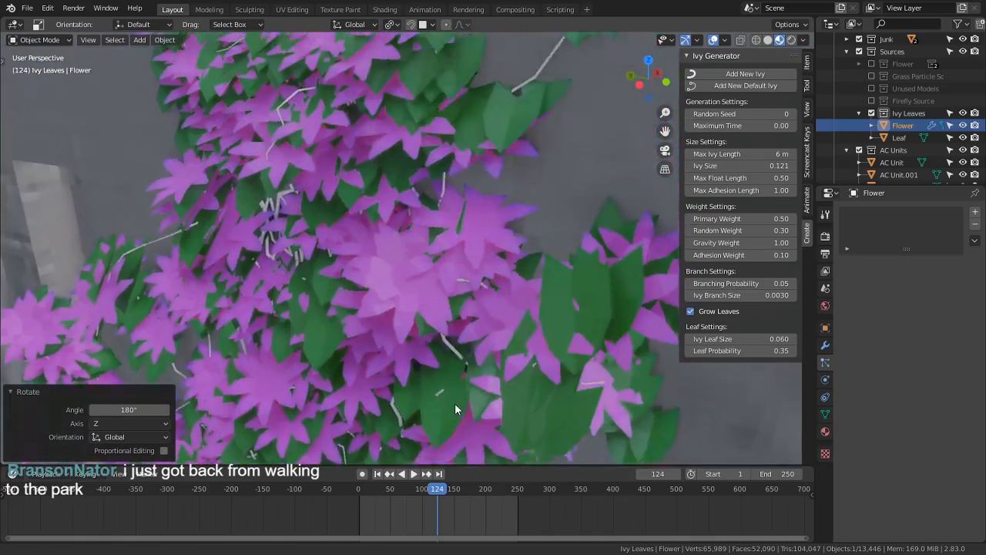
pyautogui.moveTo(455, 409); pyautogui.dragTo(445, 315, button='middle')
pyautogui.scroll(-10, 444, 311)
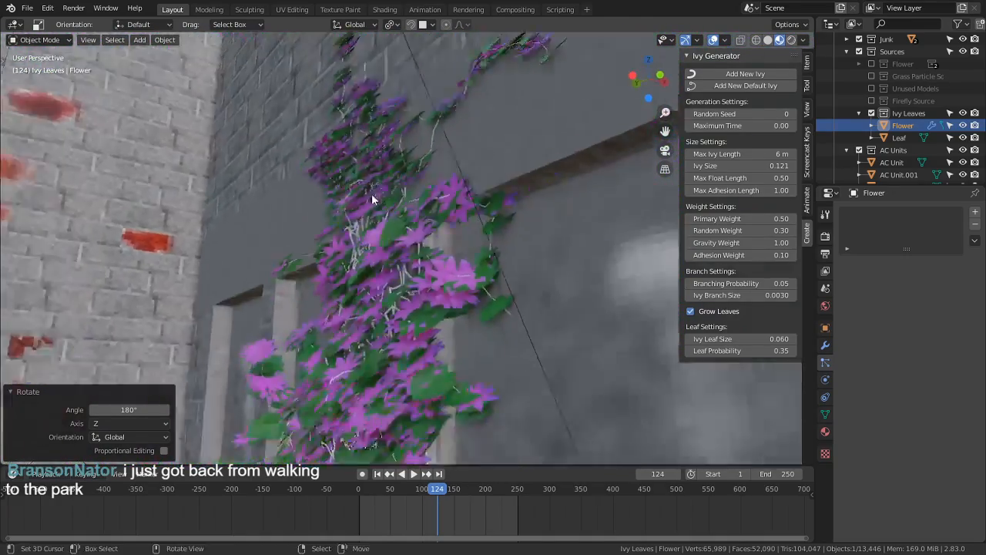
pyautogui.press('KP_1')
pyautogui.press('KP_0')
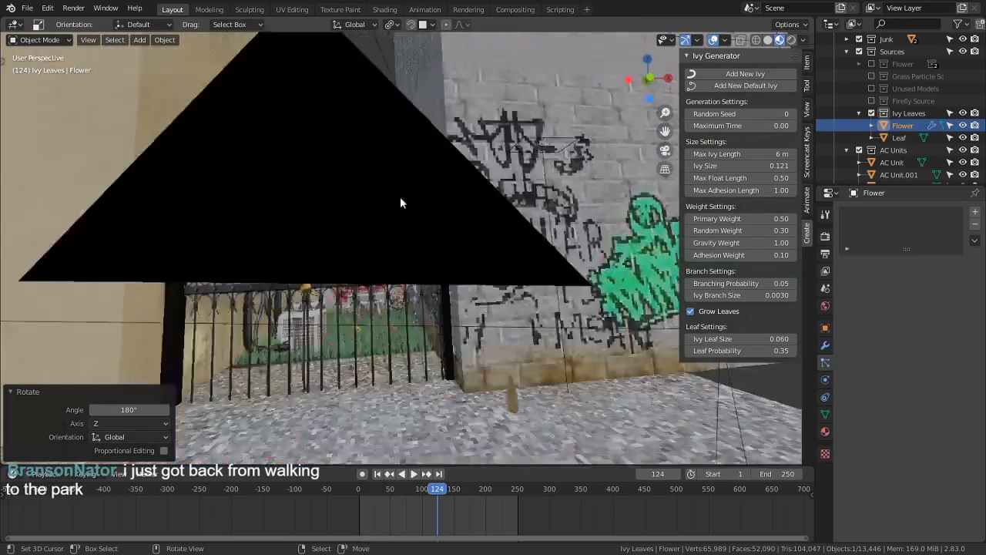
pyautogui.keyDown('shift'); pyautogui.moveTo(355, 352); pyautogui.dragTo(503, 274, button='middle'); pyautogui.keyUp('shift')
pyautogui.scroll(-2, 510, 302)
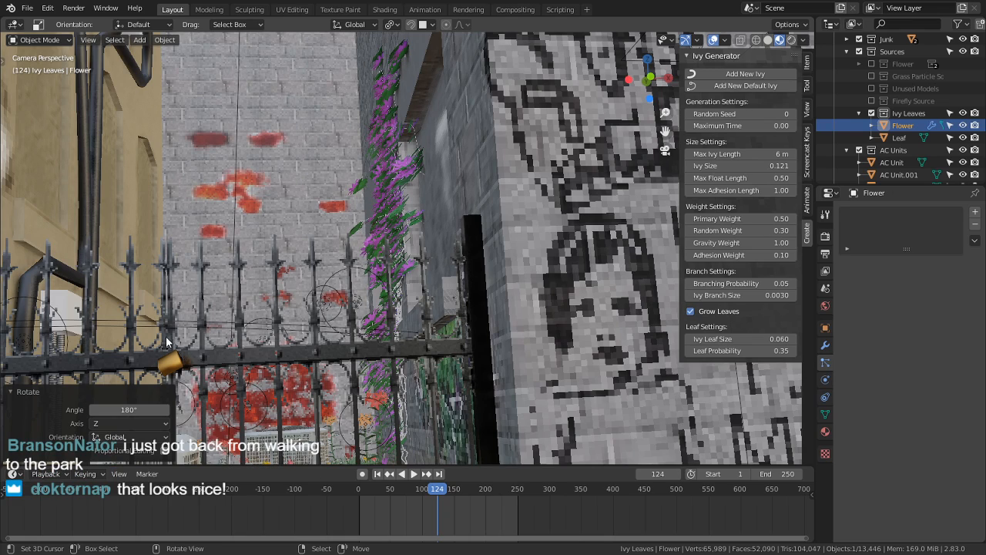
pyautogui.scroll(-3, 460, 267)
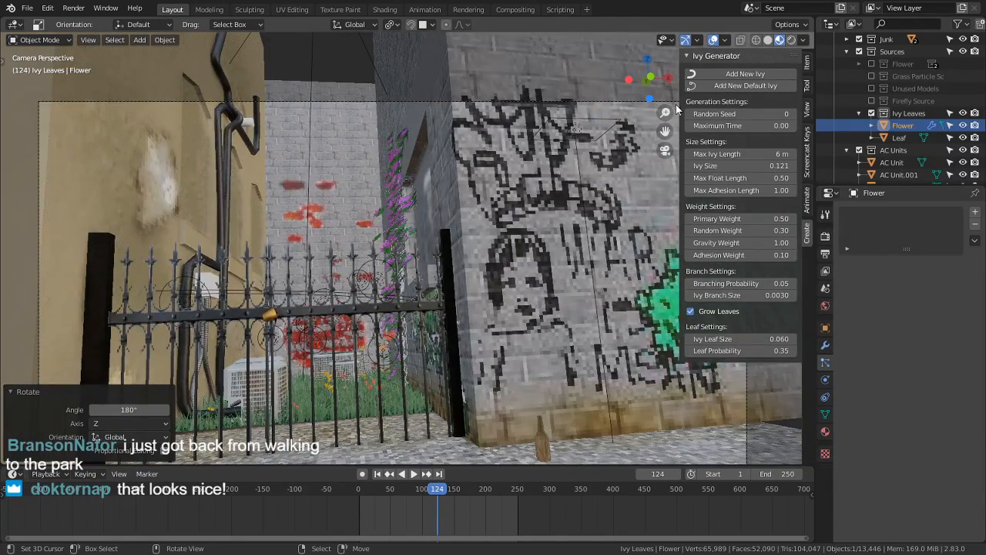
# Step: Examine the flowering ivy in rendered shading, both through the camera and close to the wall
pyautogui.scroll(10, 391, 172)
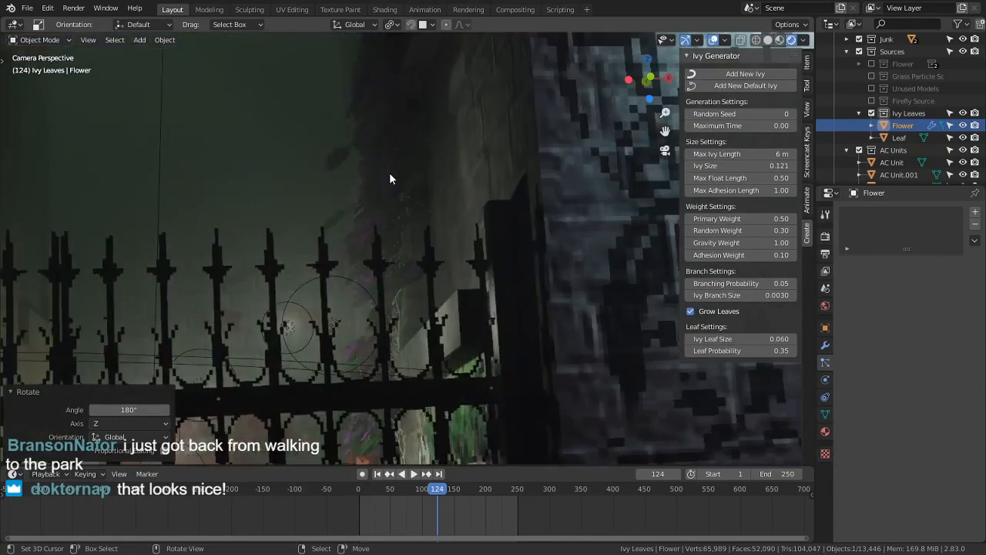
pyautogui.scroll(6, 405, 250)
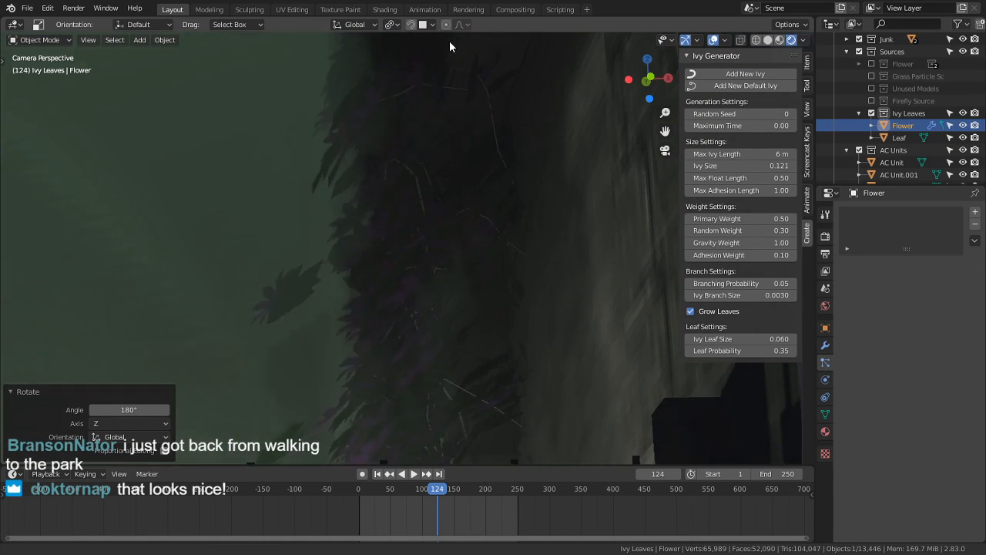
pyautogui.scroll(8, 352, 322)
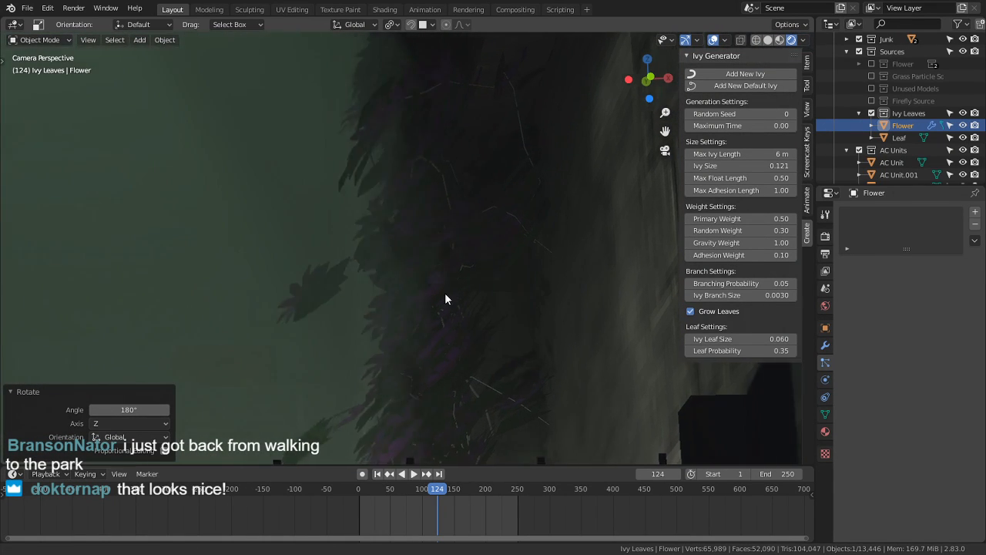
pyautogui.scroll(-15, 416, 122)
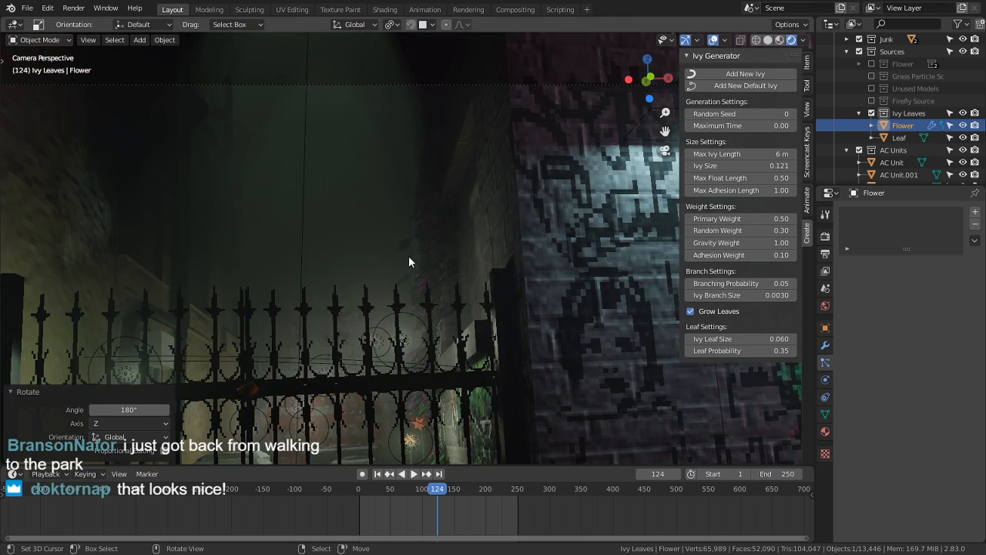
pyautogui.moveTo(408, 256); pyautogui.dragTo(428, 315, button='middle')
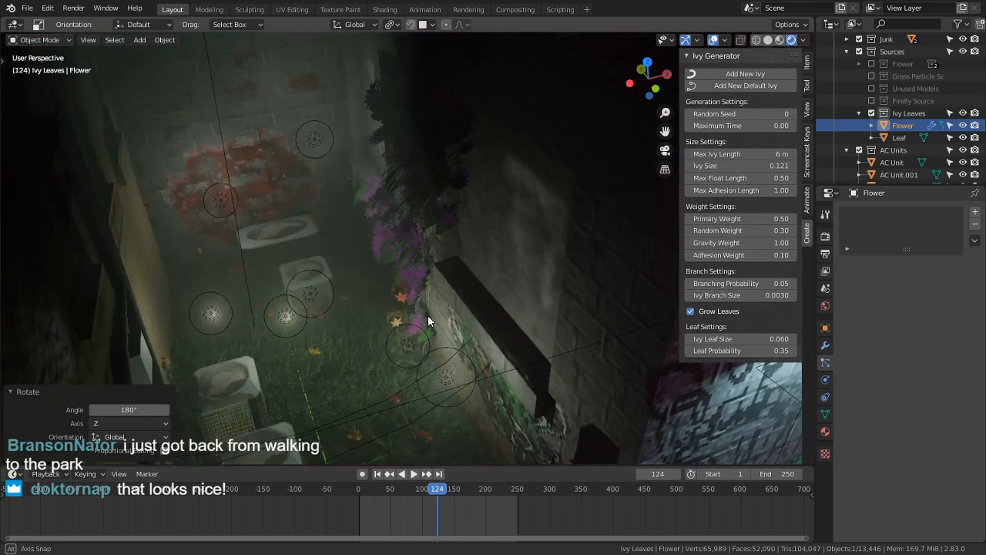
pyautogui.keyDown('shift'); pyautogui.moveTo(349, 170); pyautogui.dragTo(379, 316, button='middle'); pyautogui.keyUp('shift')
pyautogui.scroll(6, 460, 326)
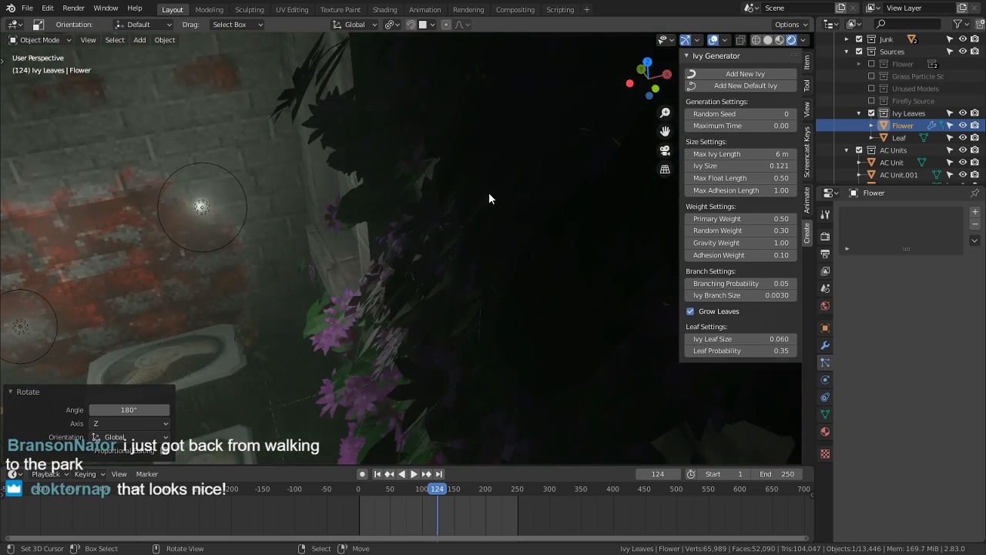
pyautogui.moveTo(488, 198)
pyautogui.mouseDown(button='middle')
pyautogui.moveTo(421, 205)
pyautogui.moveTo(446, 234)
pyautogui.moveTo(453, 206)
pyautogui.moveTo(469, 196)
pyautogui.mouseUp(button='middle')
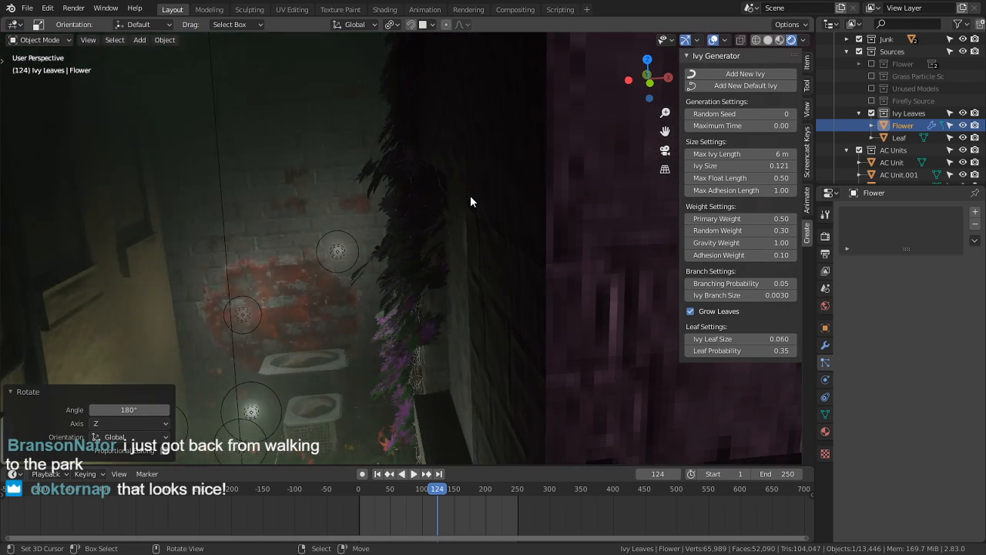
pyautogui.press('KP_0')
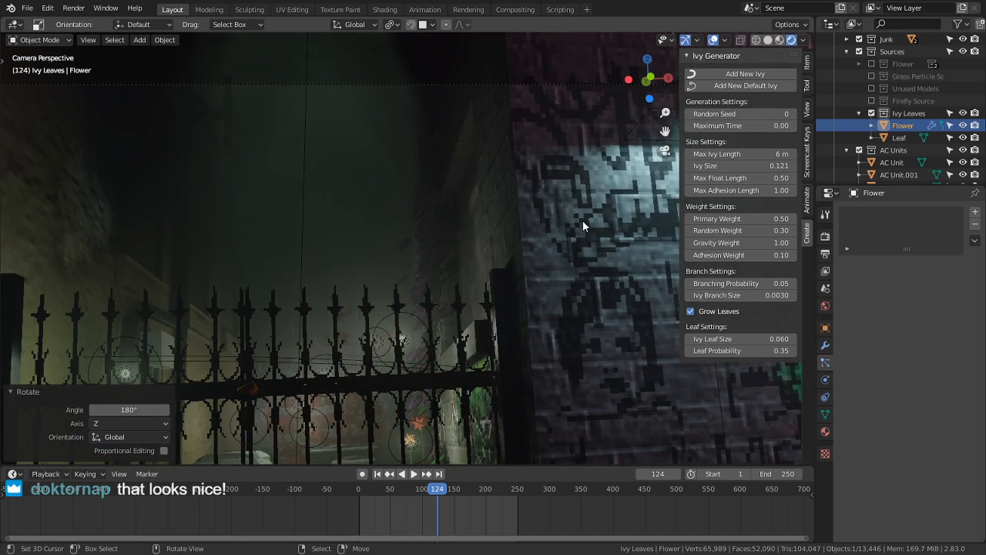
# Step: Return to material preview shading and set the IvyLeaf particles' render scale randomness to 0.565
pyautogui.click(779, 40)
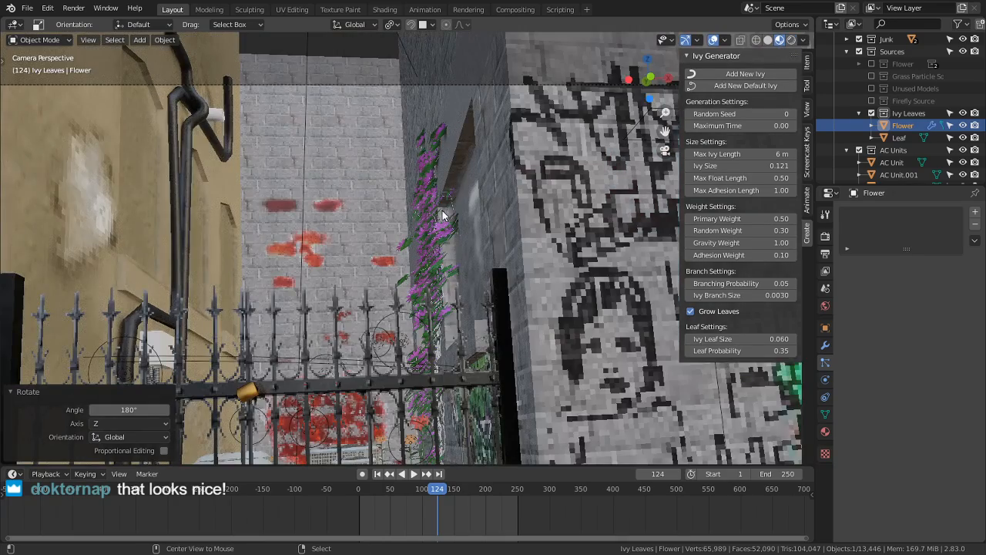
pyautogui.moveTo(443, 215); pyautogui.dragTo(441, 285, button='middle')
pyautogui.scroll(2, 443, 285)
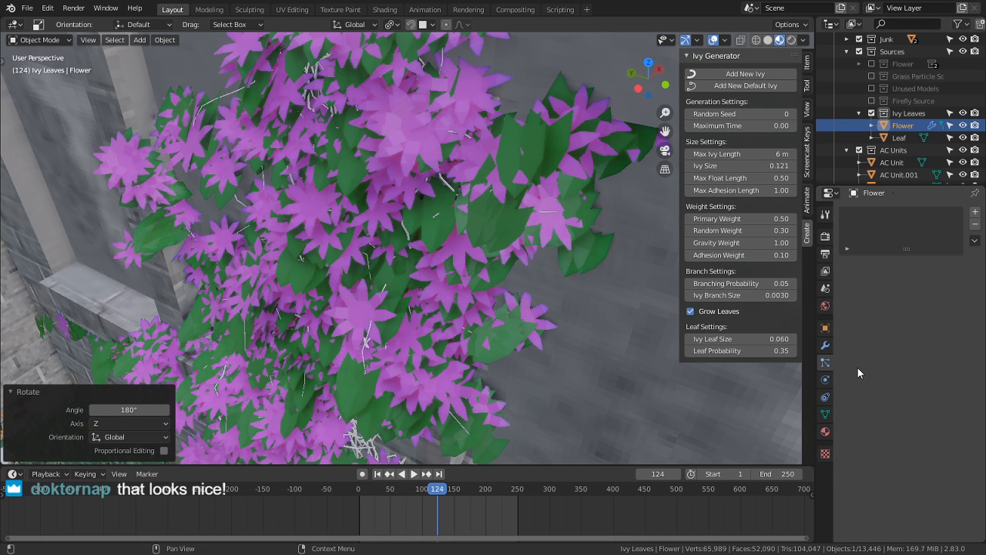
pyautogui.click(583, 221)
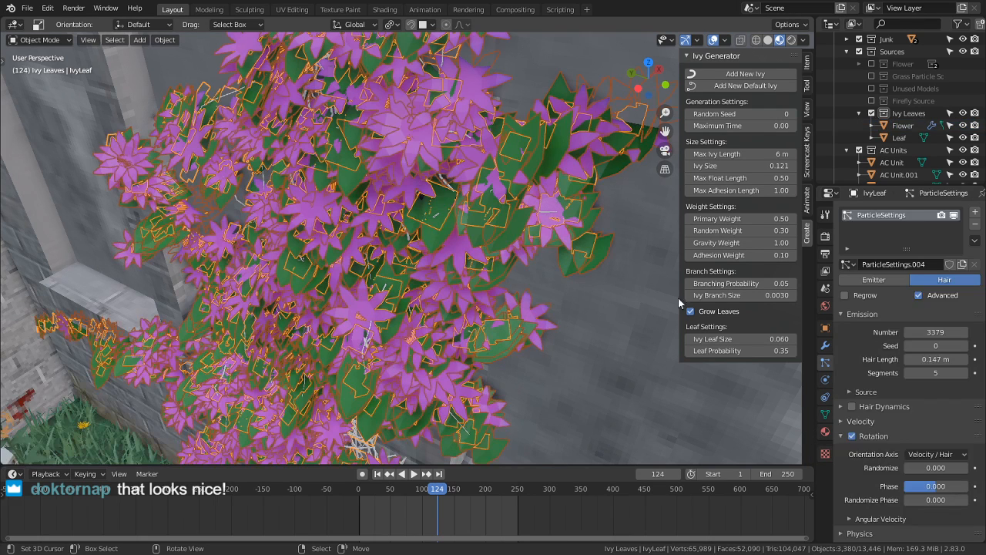
pyautogui.scroll(-10, 912, 429)
pyautogui.scroll(6, 917, 416)
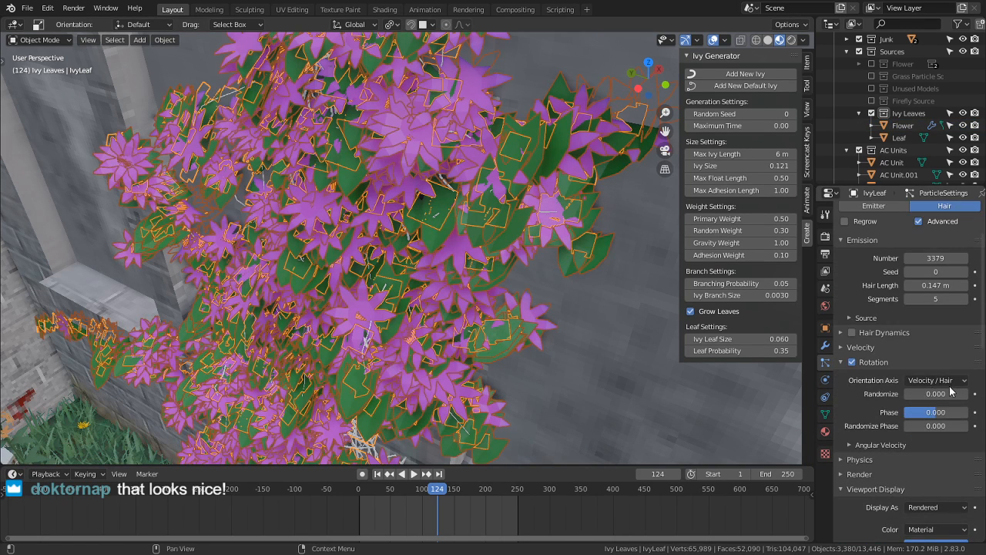
pyautogui.scroll(-15, 937, 375)
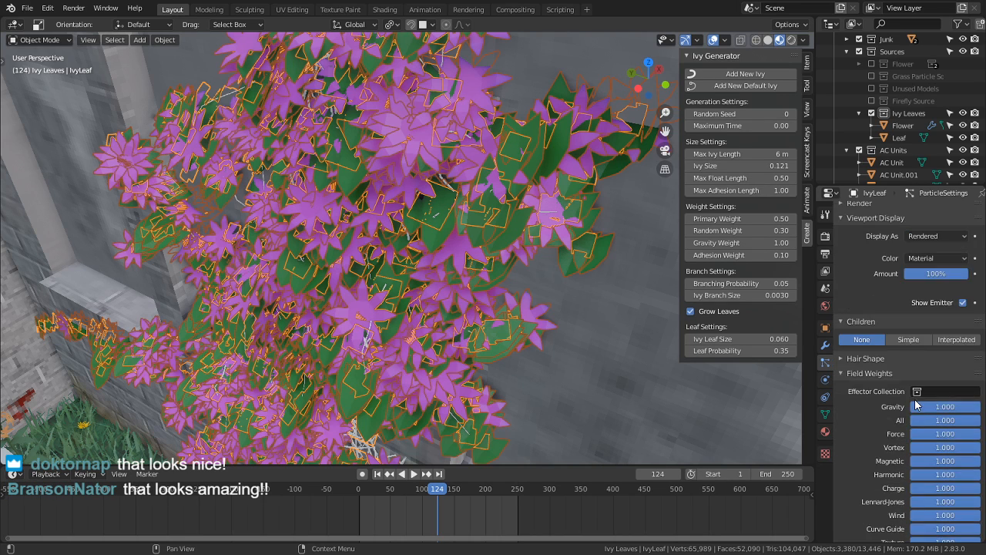
pyautogui.scroll(5, 843, 349)
pyautogui.scroll(2, 851, 339)
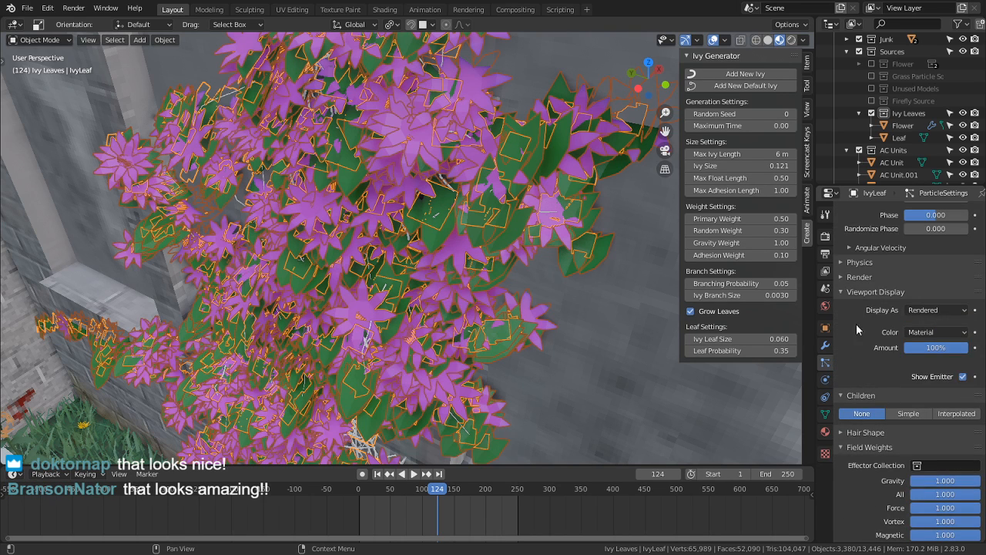
pyautogui.click(874, 279)
pyautogui.moveTo(919, 322); pyautogui.dragTo(939, 323)
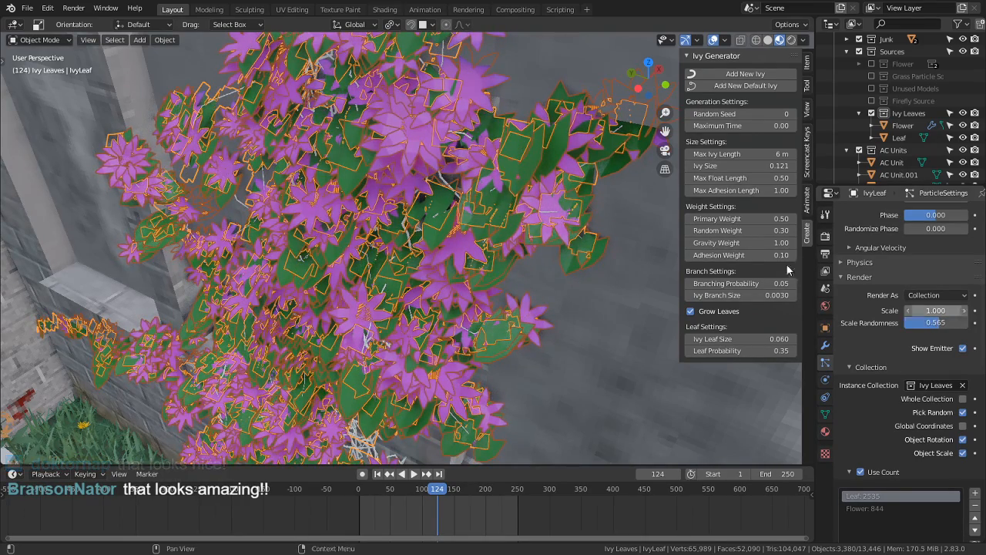
# Step: Hide the viewport overlays and check the varied ivy through the scene camera in material preview and rendered shading
pyautogui.click(790, 41)
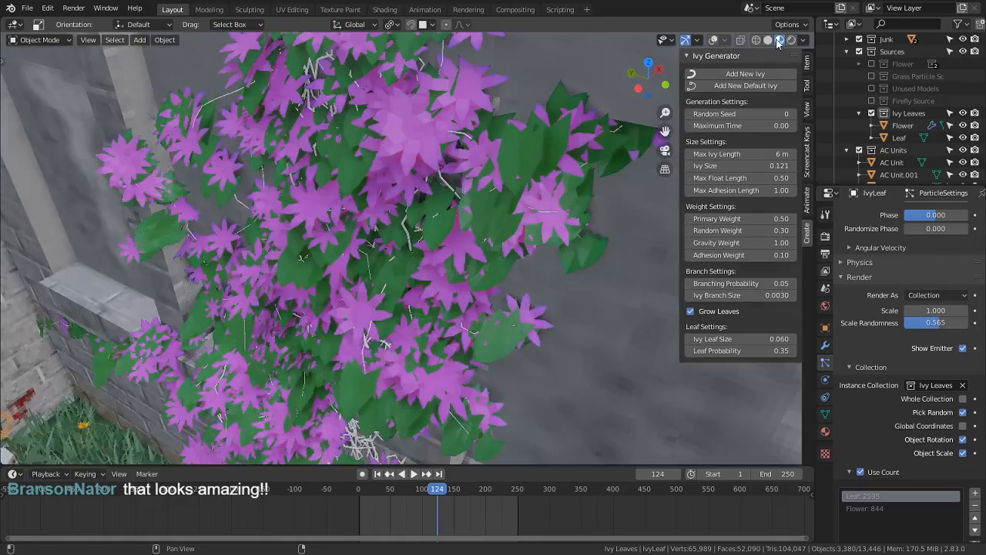
pyautogui.moveTo(493, 231)
pyautogui.mouseDown(button='middle')
pyautogui.moveTo(446, 228)
pyautogui.moveTo(422, 160)
pyautogui.moveTo(447, 206)
pyautogui.mouseUp(button='middle')
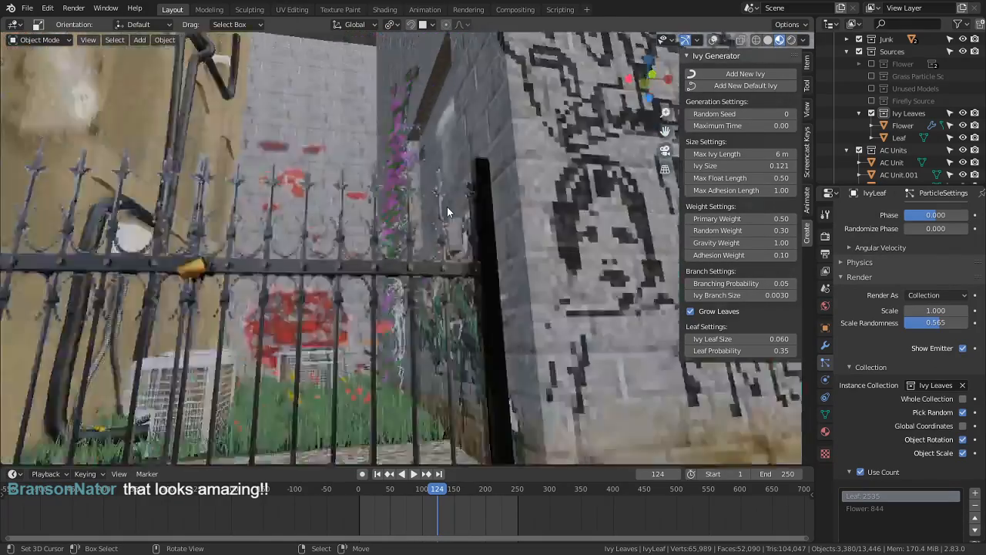
pyautogui.scroll(5, 467, 224)
pyautogui.scroll(-7, 497, 249)
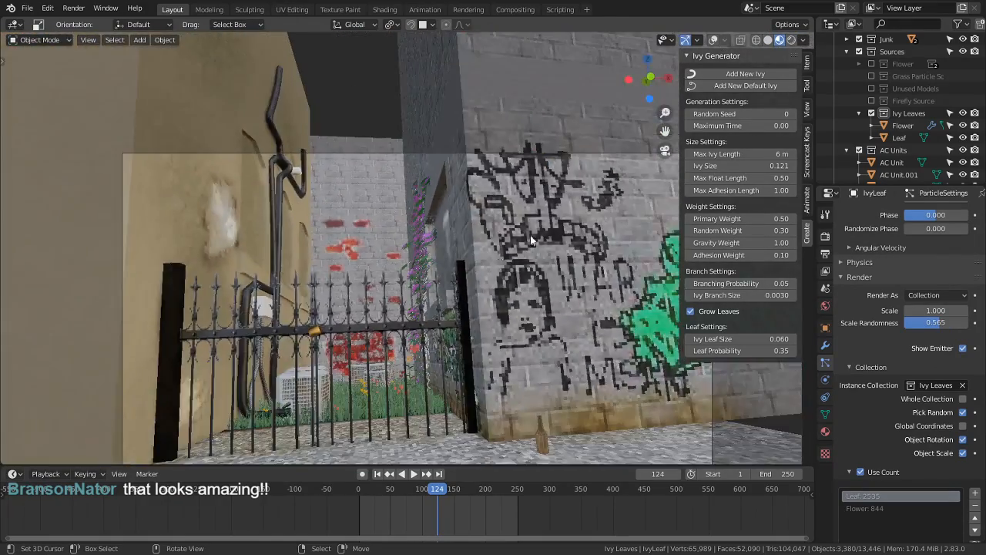
pyautogui.click(790, 40)
pyautogui.scroll(3, 519, 280)
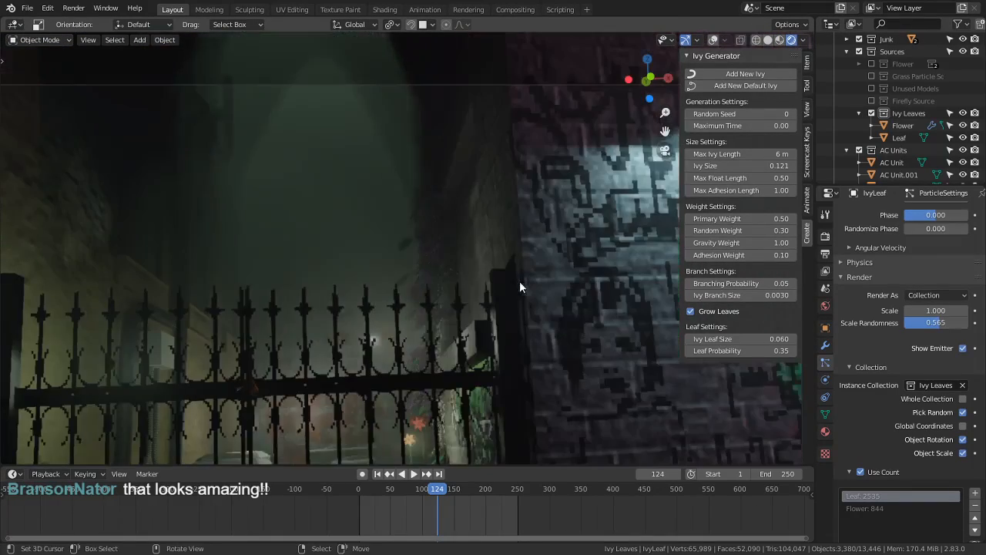
pyautogui.scroll(5, 493, 230)
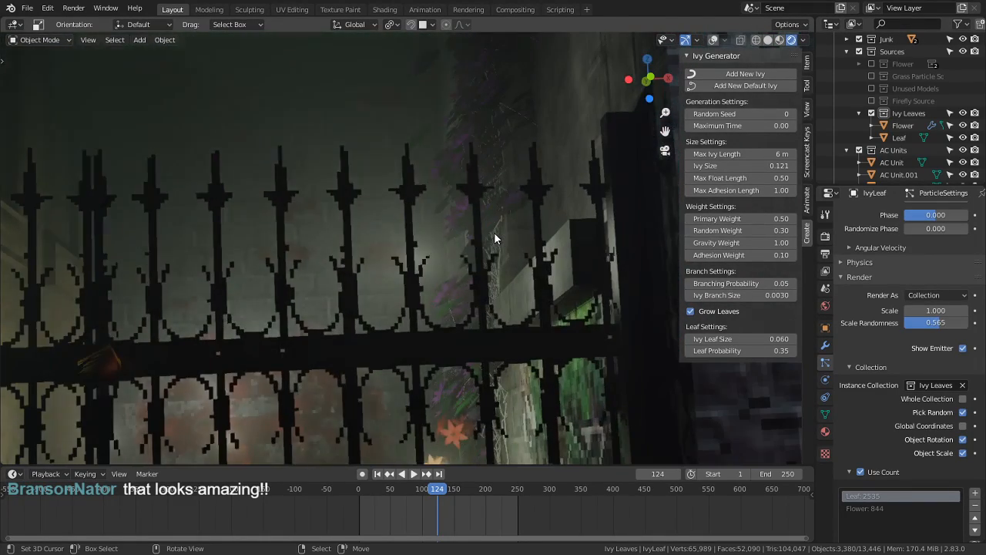
pyautogui.scroll(-6, 493, 238)
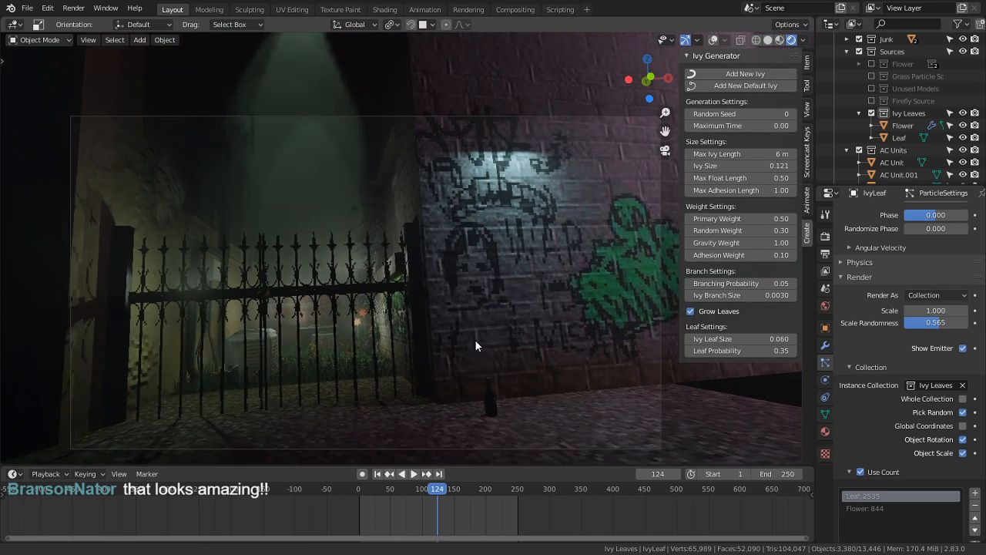
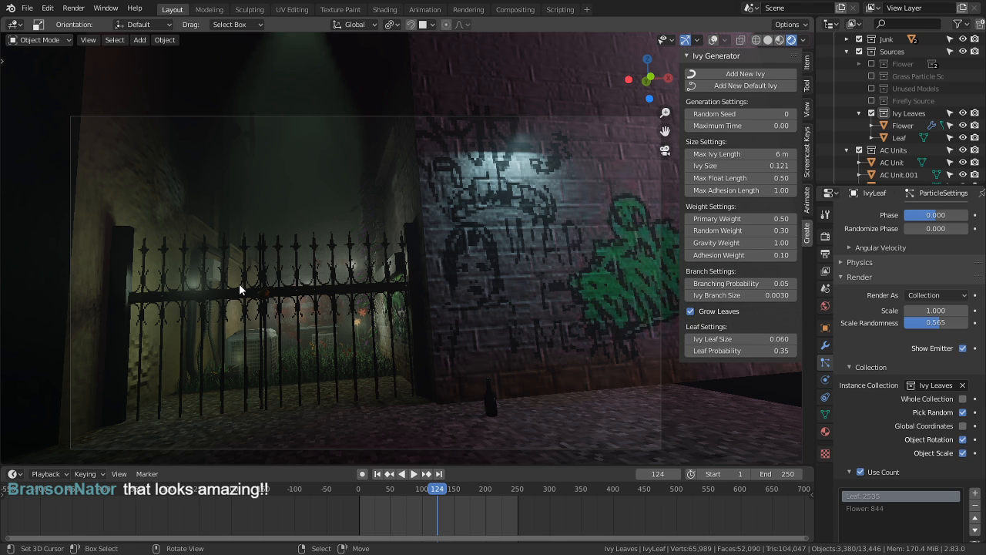
# Step: Switch to the open Blender Preferences window and close it
pyautogui.scroll(3, 894, 236)
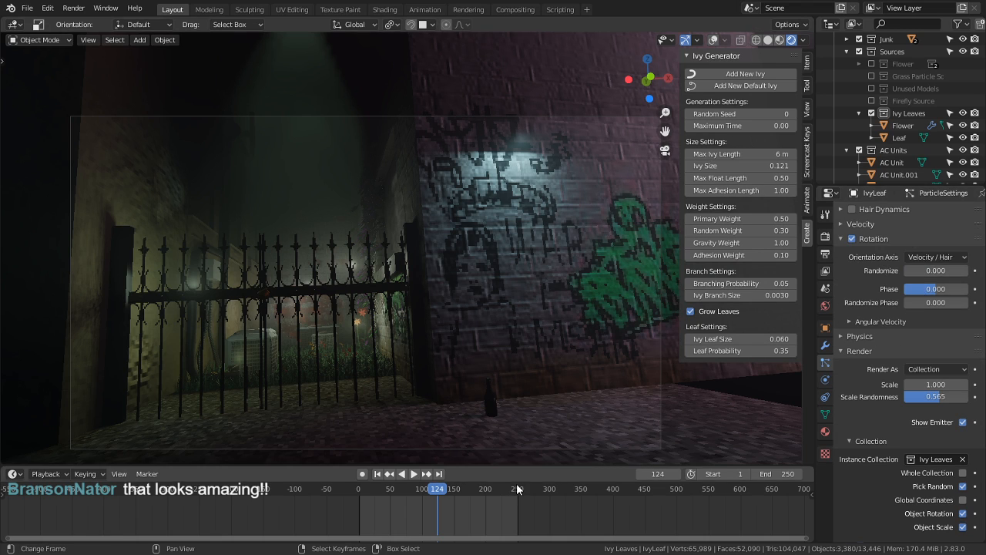
pyautogui.hotkey('alt', 'Tab')
pyautogui.hotkey('alt', 'Tab')
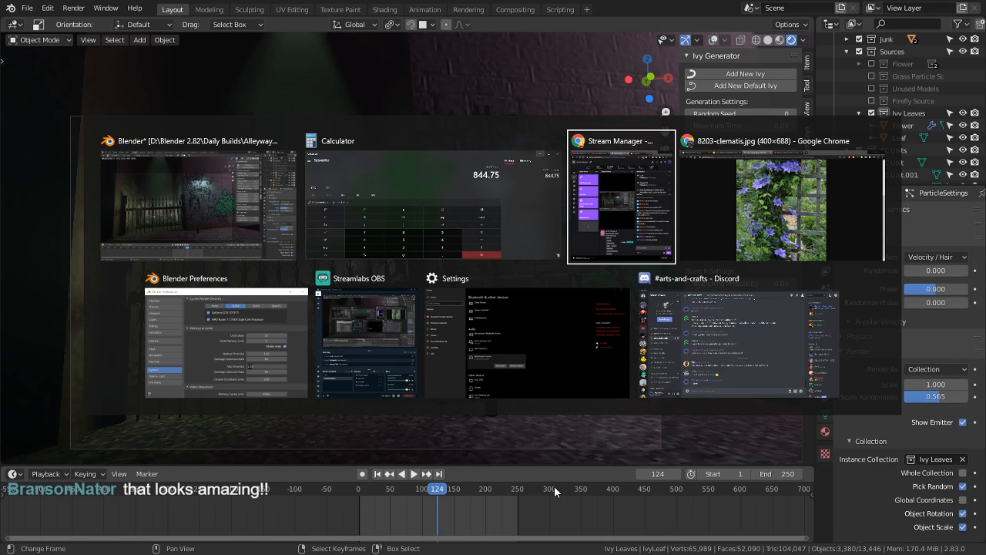
pyautogui.hotkey('alt', 'Tab')
pyautogui.hotkey('alt', 'Tab')
pyautogui.hotkey('alt', 'Tab')
pyautogui.hotkey('alt', 'Tab')
pyautogui.hotkey('alt', 'Tab')
pyautogui.hotkey('alt', 'Tab')
pyautogui.hotkey('alt', 'Tab')
pyautogui.hotkey('alt', 'Tab')
pyautogui.hotkey('alt', 'Tab')
pyautogui.hotkey('alt', 'Tab')
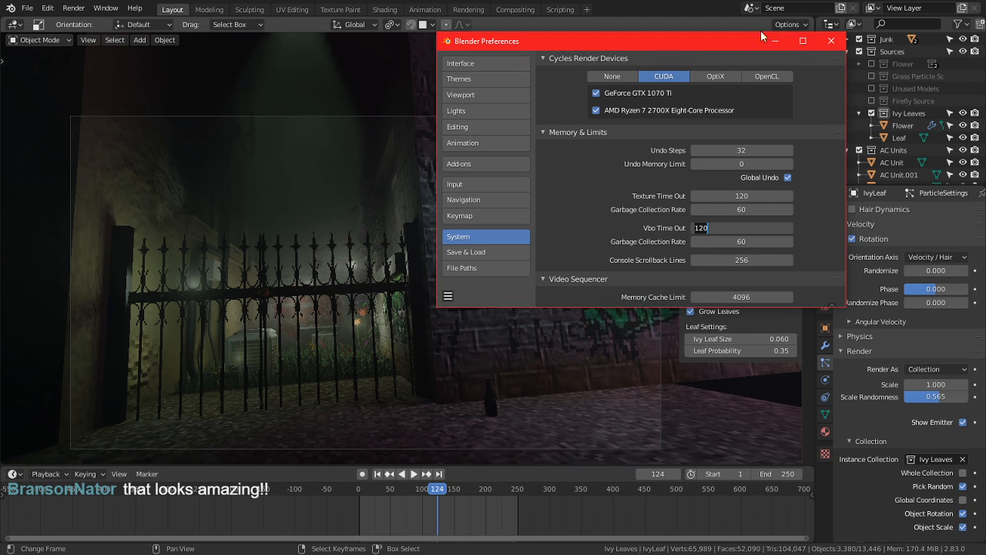
pyautogui.click(830, 41)
# Step: Examine the gate, ivy and pavement in rendered shading, and select the bottle standing by the brick wall
pyautogui.scroll(3, 496, 245)
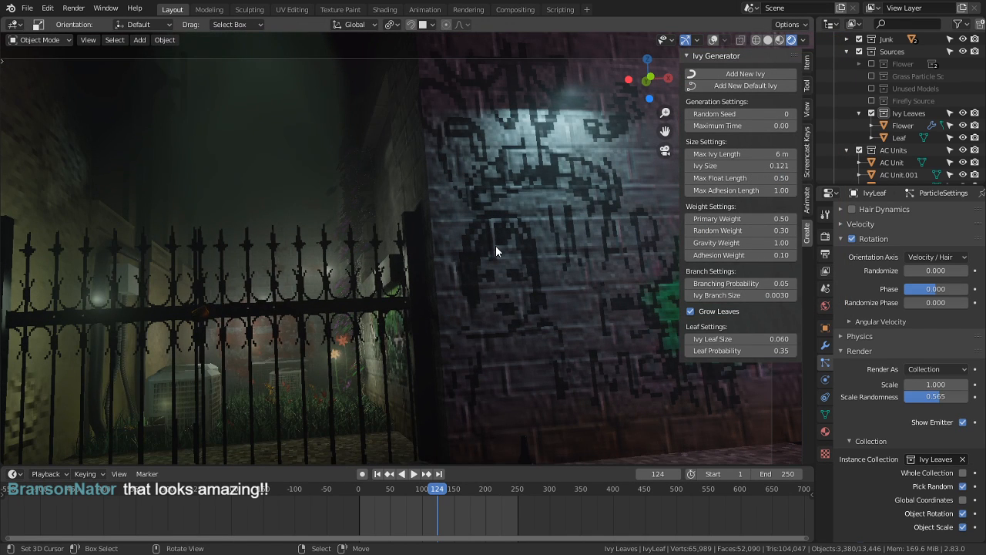
pyautogui.scroll(-3, 560, 171)
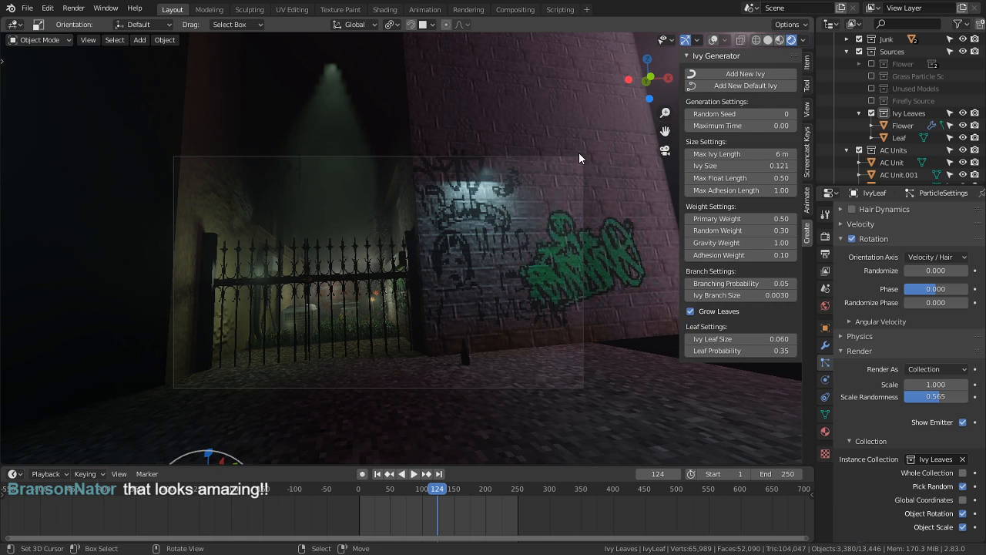
pyautogui.moveTo(526, 235); pyautogui.dragTo(503, 246, button='middle')
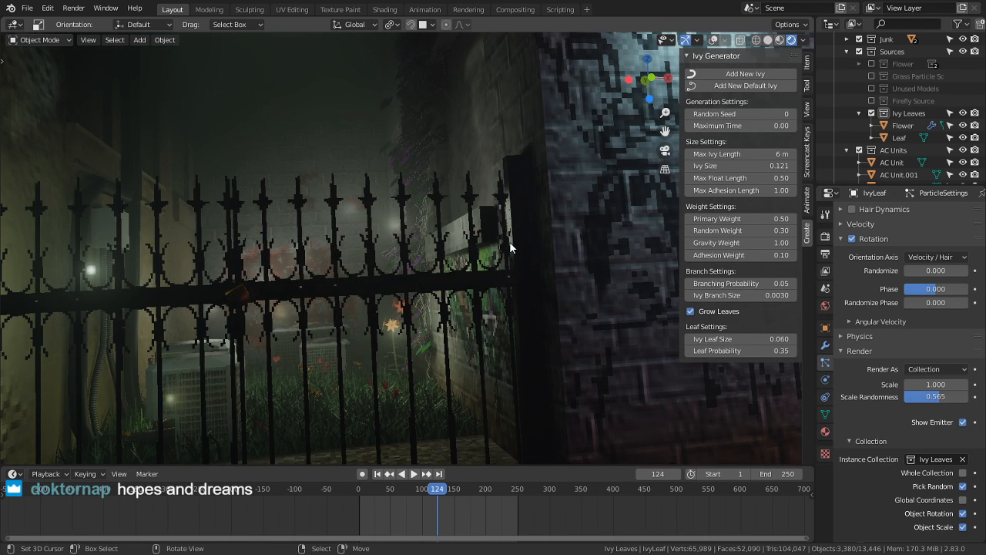
pyautogui.moveTo(526, 223); pyautogui.dragTo(443, 290, button='middle')
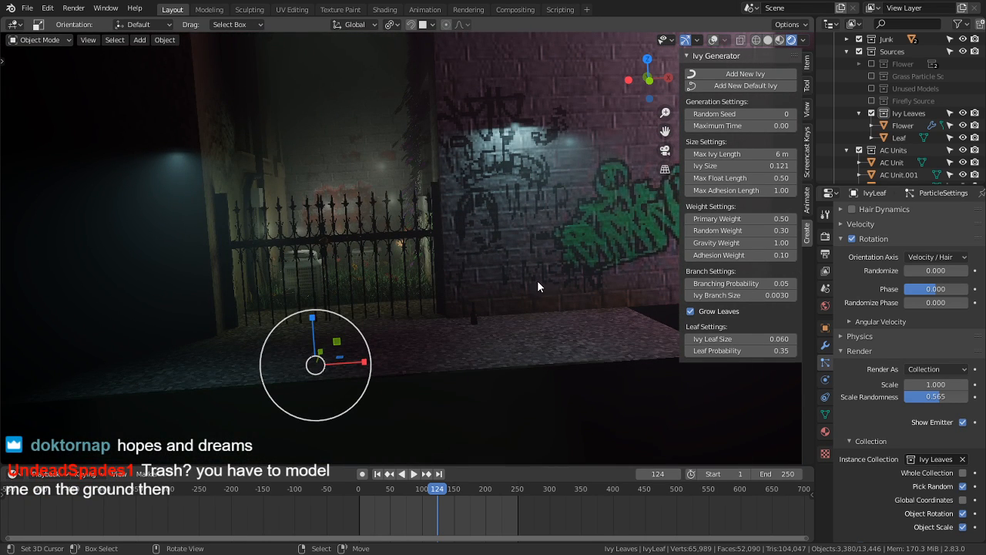
pyautogui.moveTo(537, 287); pyautogui.dragTo(555, 259, button='middle')
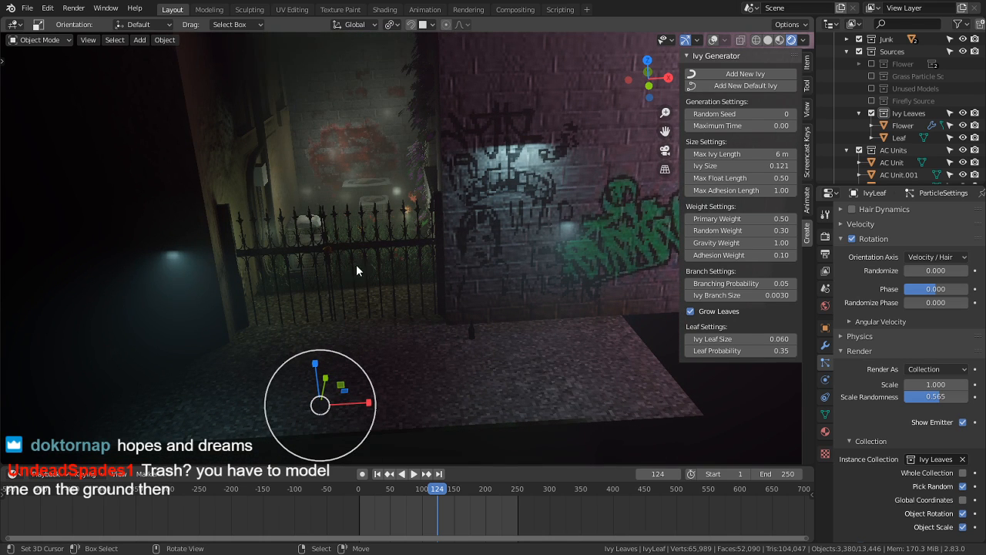
pyautogui.moveTo(432, 286); pyautogui.dragTo(512, 259, button='middle')
pyautogui.click(560, 354)
pyautogui.moveTo(449, 257); pyautogui.dragTo(454, 235, button='middle')
pyautogui.scroll(-4, 427, 237)
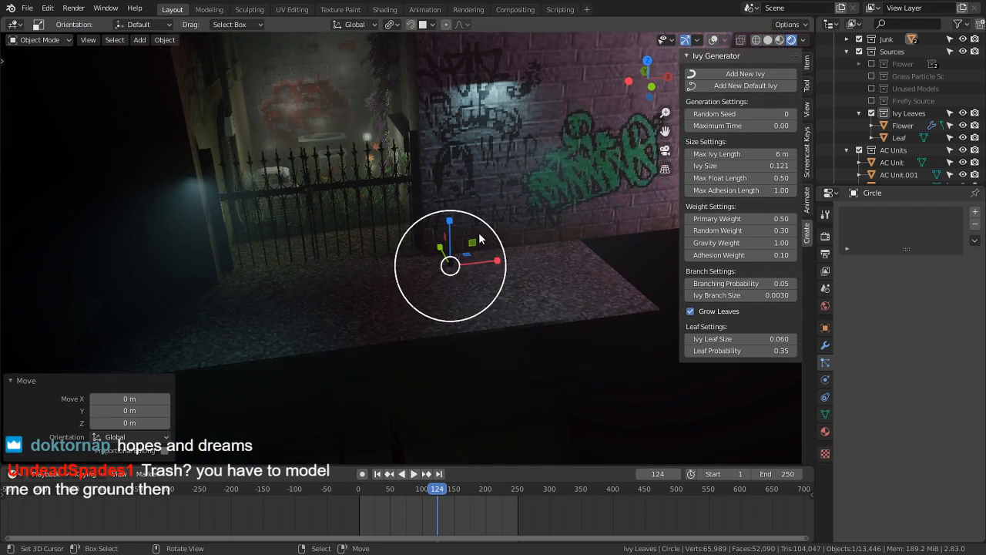
pyautogui.hotkey('shift', 'd')
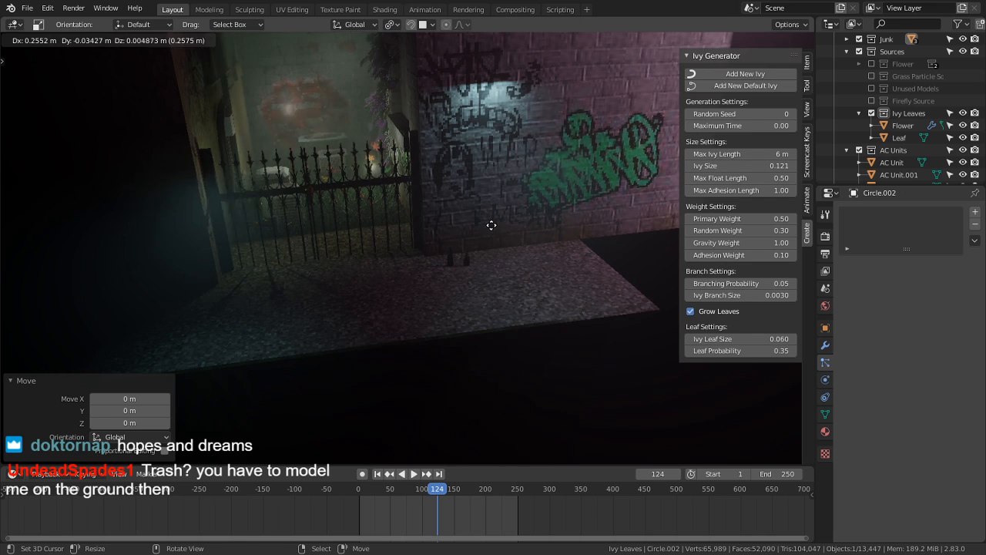
pyautogui.rightClick(491, 226)
pyautogui.hotkey('ctrl', 'z')
pyautogui.scroll(4, 491, 239)
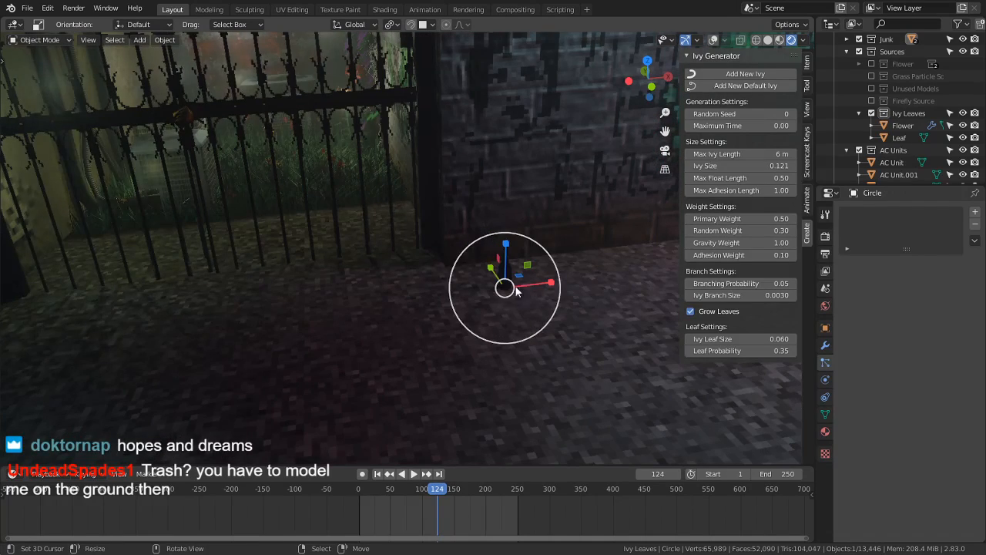
# Step: Switch to solid shading and place a duplicate of the bottle in mid-air on the far side of the gate
pyautogui.scroll(-5, 490, 238)
pyautogui.click(766, 42)
pyautogui.scroll(4, 486, 219)
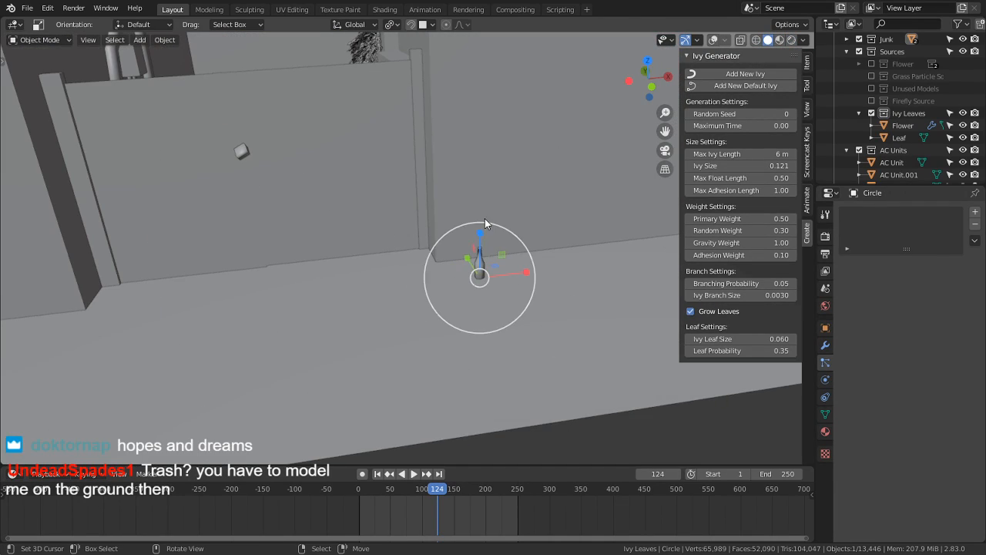
pyautogui.rightClick(480, 313)
pyautogui.rightClick(479, 270)
pyautogui.scroll(-3, 402, 259)
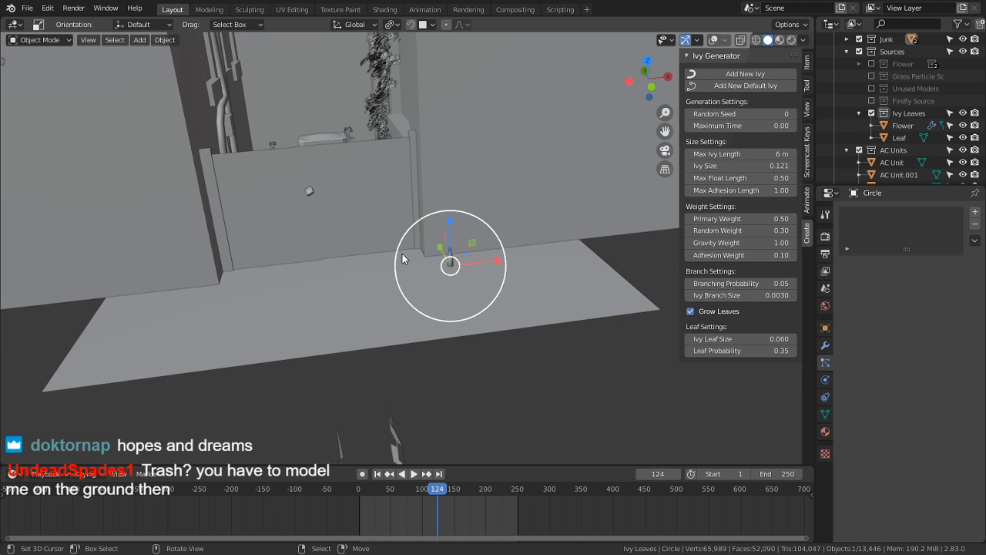
pyautogui.moveTo(367, 229); pyautogui.dragTo(421, 259, button='middle')
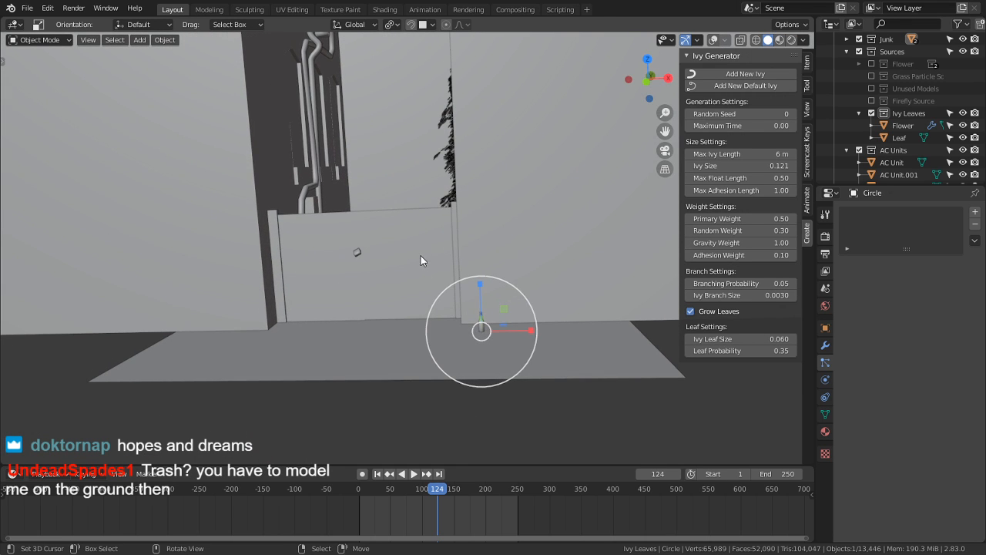
pyautogui.hotkey('shift', 'd')
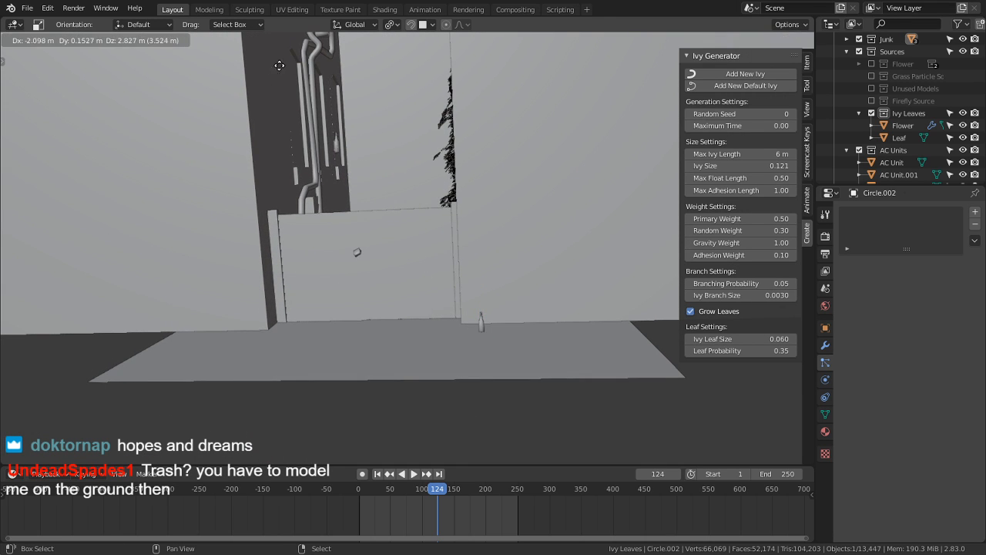
pyautogui.click(584, 336)
# Step: Duplicate the bottle again, place the copy above the gate and tilt it by trackball rotation of 33.8° and 10.3°
pyautogui.hotkey('shift', 'd')
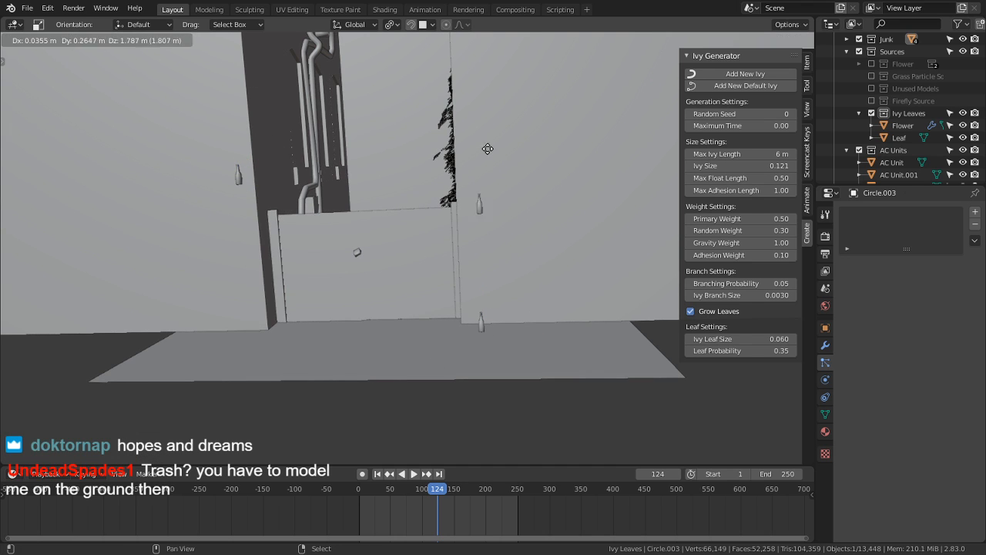
pyautogui.click(381, 172)
pyautogui.press('r')
pyautogui.press('r')
pyautogui.click(151, 175)
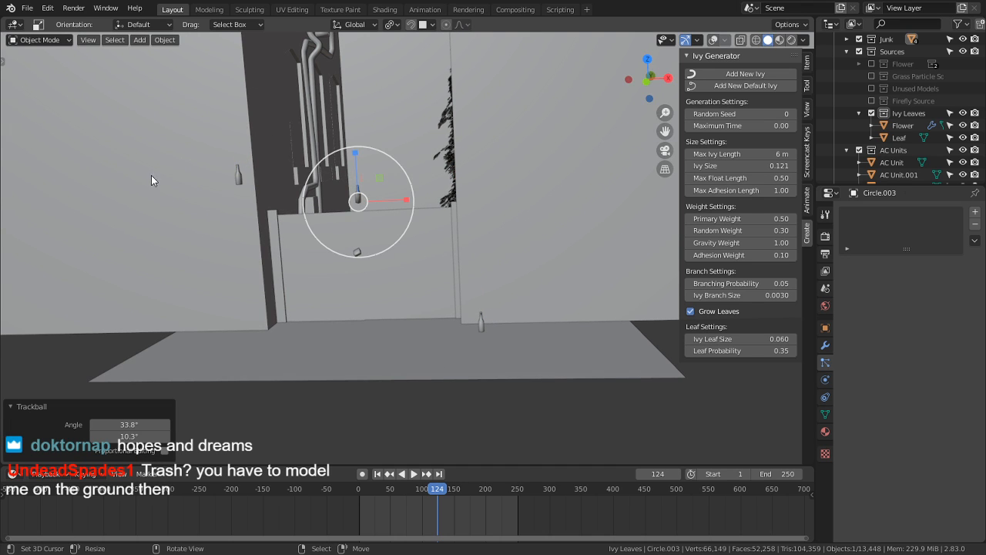
# Step: Tilt the first duplicated bottle beside the gate with a free trackball rotation
pyautogui.click(238, 175)
pyautogui.press('r')
pyautogui.press('r')
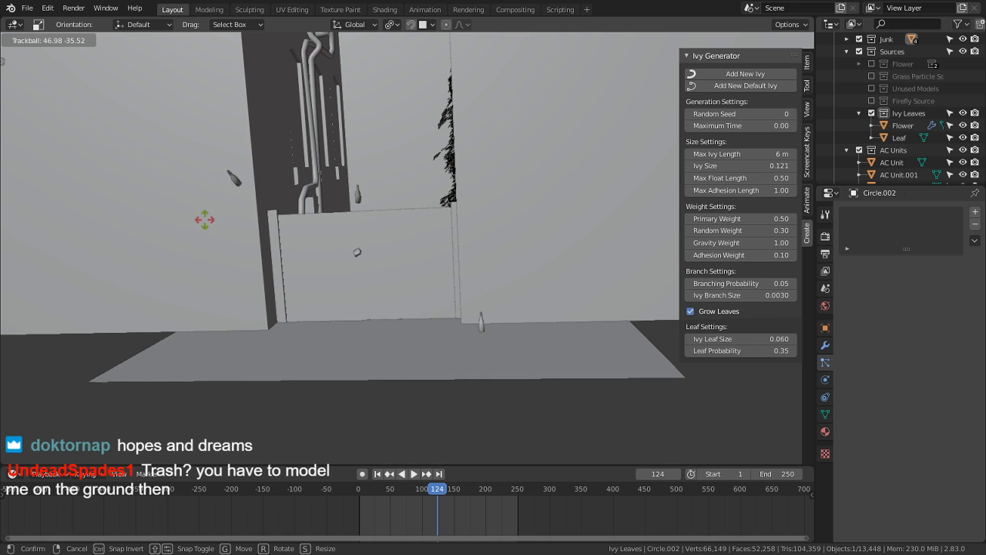
pyautogui.click(260, 210)
# Step: Select the Ground plane, open its modifier settings and save the file
pyautogui.moveTo(261, 209); pyautogui.dragTo(311, 188, button='middle')
pyautogui.click(379, 366)
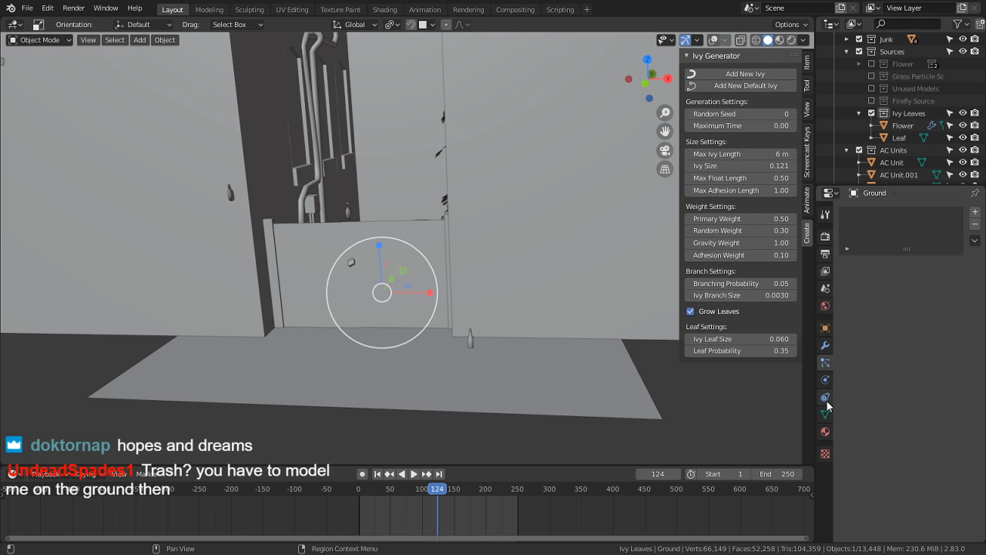
pyautogui.click(825, 346)
pyautogui.click(878, 212)
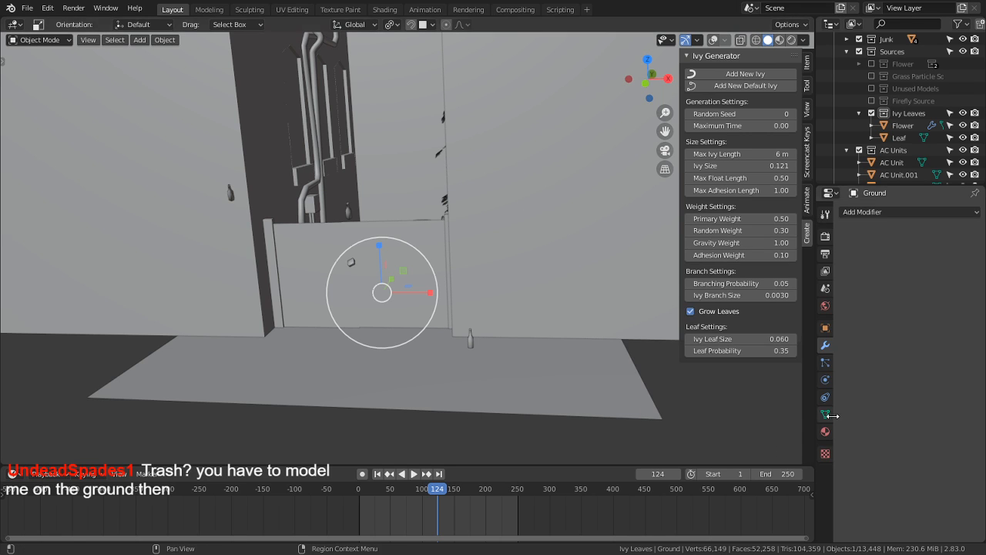
pyautogui.hotkey('ctrl', 's')
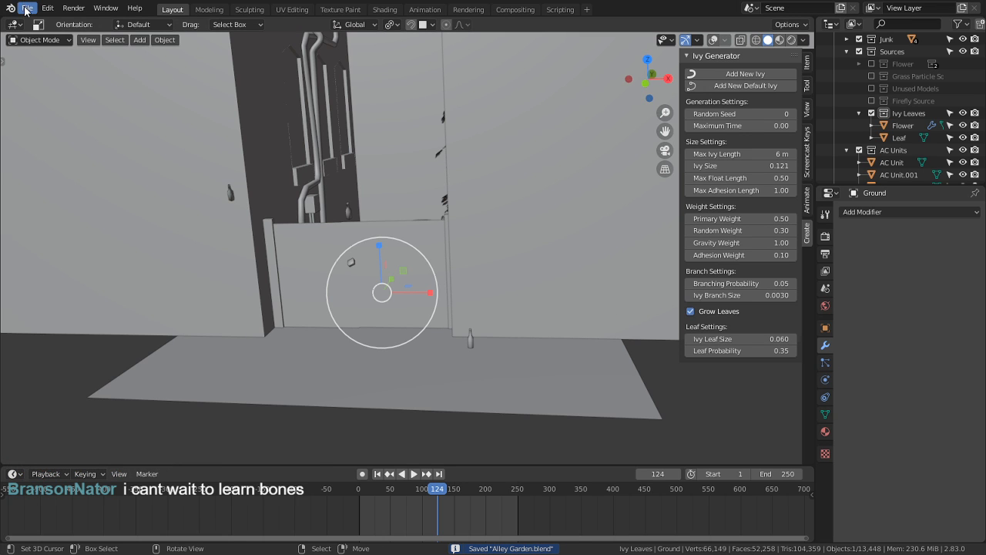
# Step: Turn the viewport overlays back on and enable Collision physics on the Ground plane
pyautogui.click(863, 213)
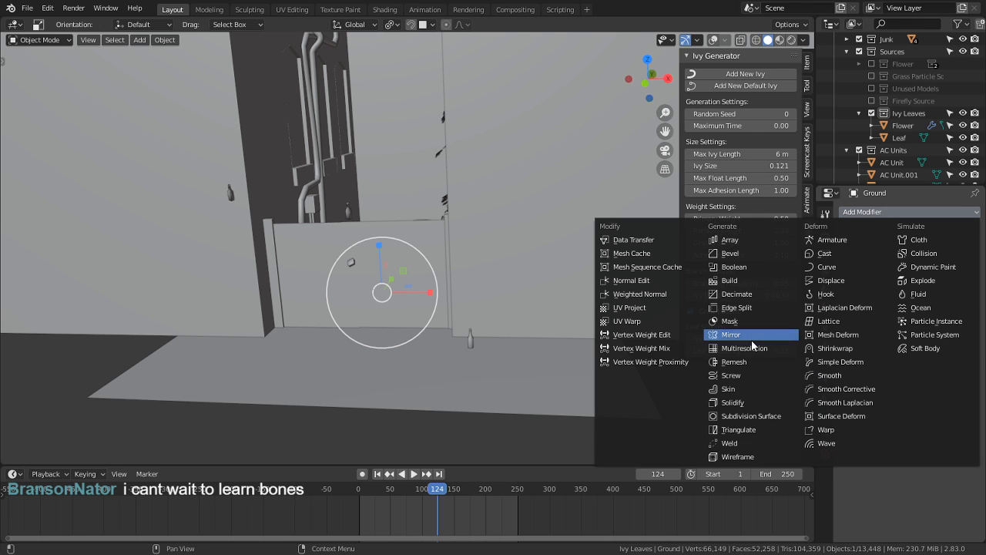
pyautogui.click(825, 380)
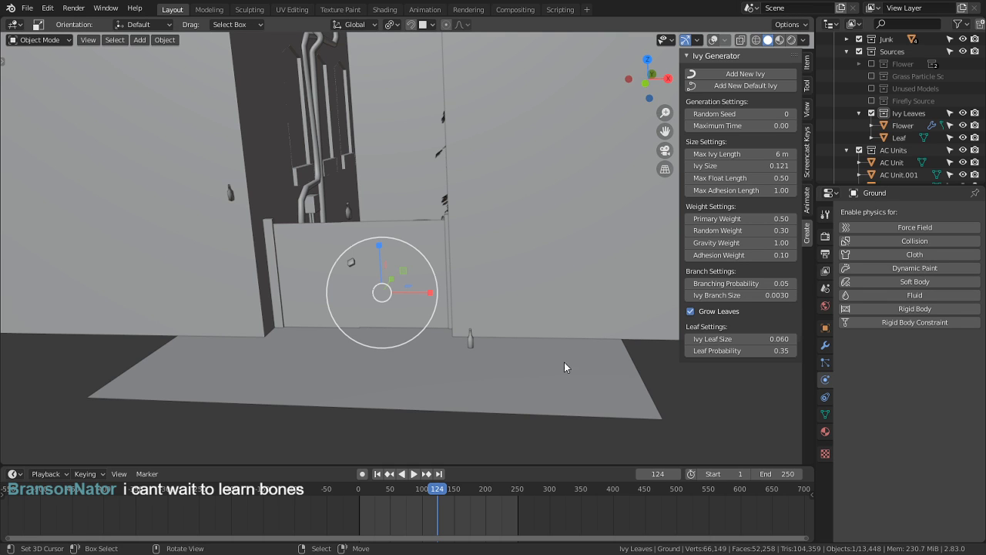
pyautogui.click(722, 40)
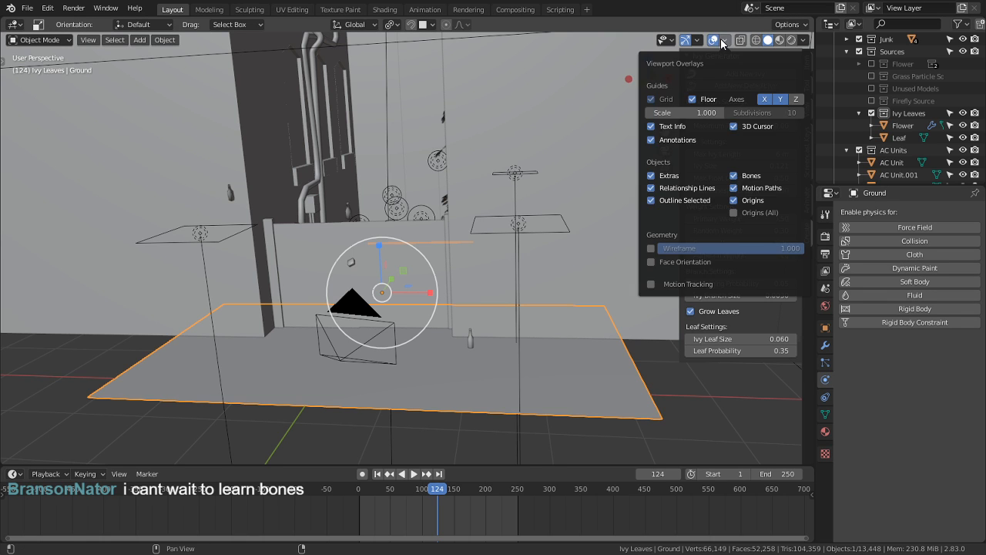
pyautogui.click(942, 241)
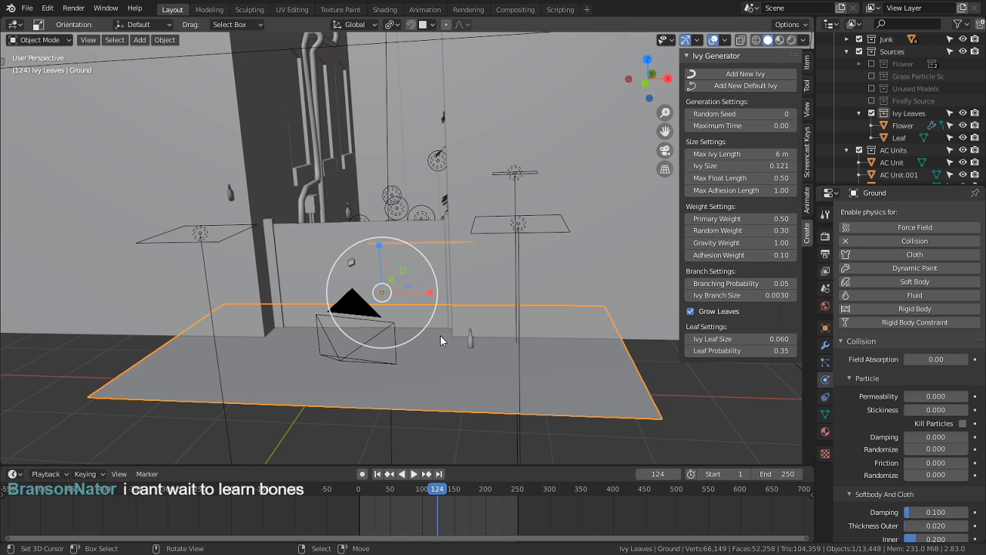
# Step: Make the bottle above the gate an active rigid body and play the simulation to watch it fall
pyautogui.moveTo(440, 335); pyautogui.dragTo(423, 344, button='middle')
pyautogui.click(332, 228)
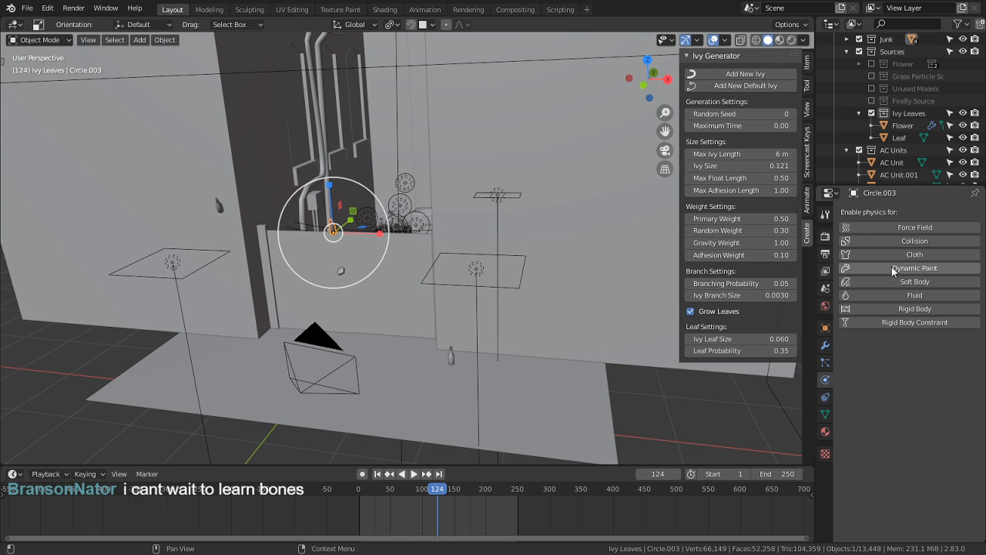
pyautogui.click(914, 308)
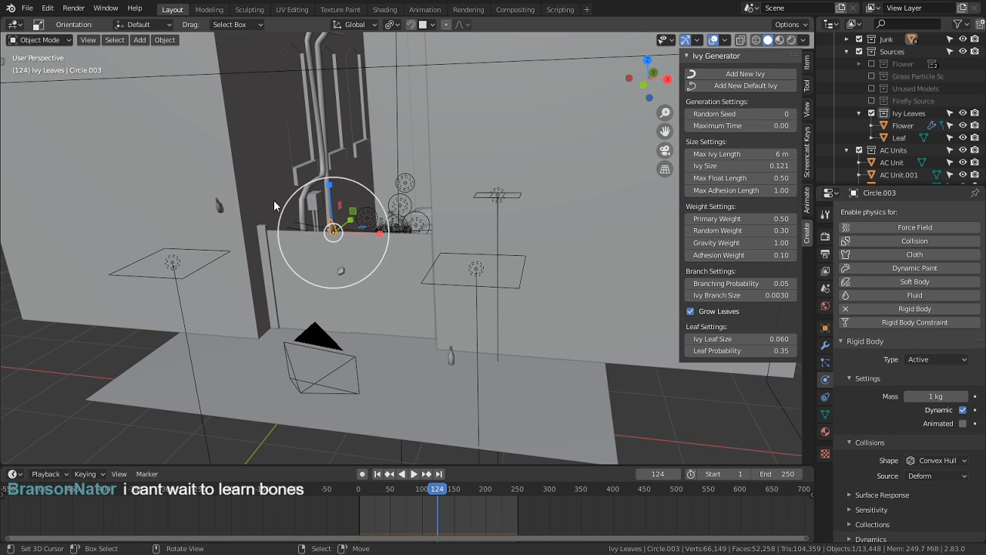
pyautogui.press('space')
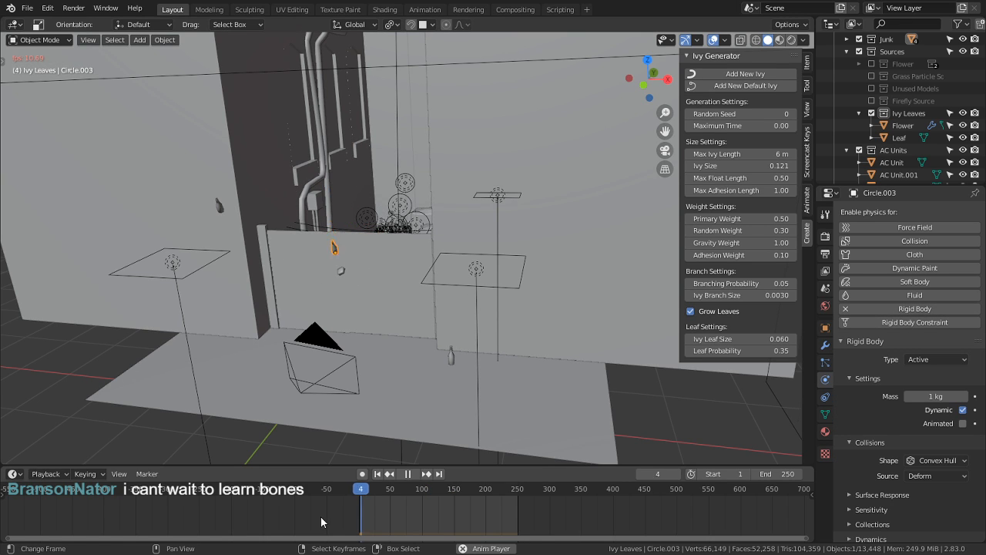
pyautogui.press('space')
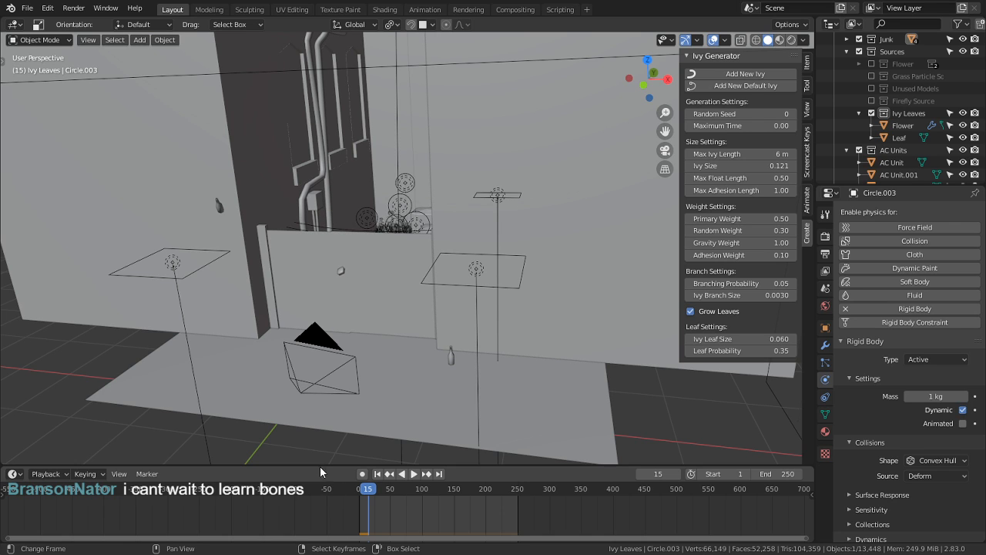
# Step: Add a rigid body of type Passive to the ground plane and play the simulation
pyautogui.click(327, 418)
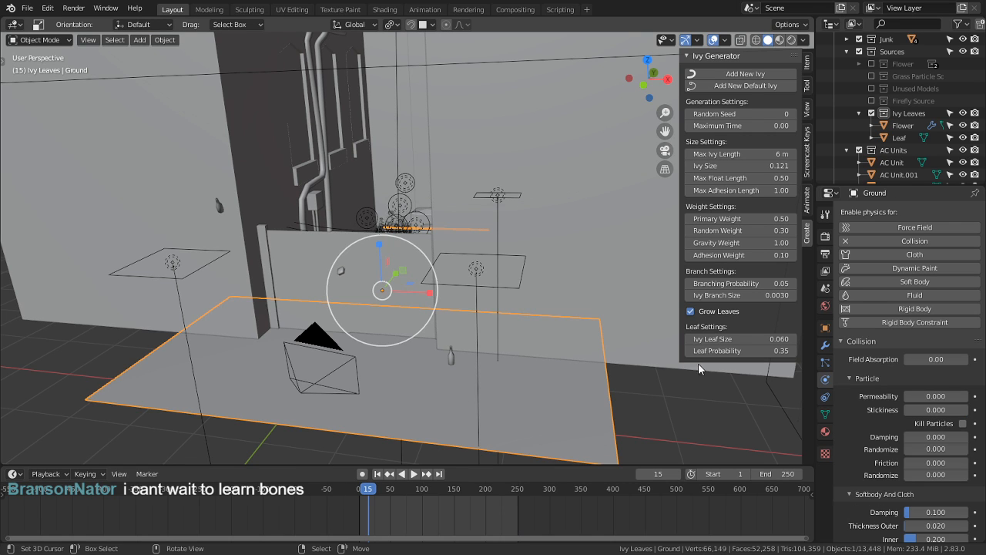
pyautogui.click(945, 309)
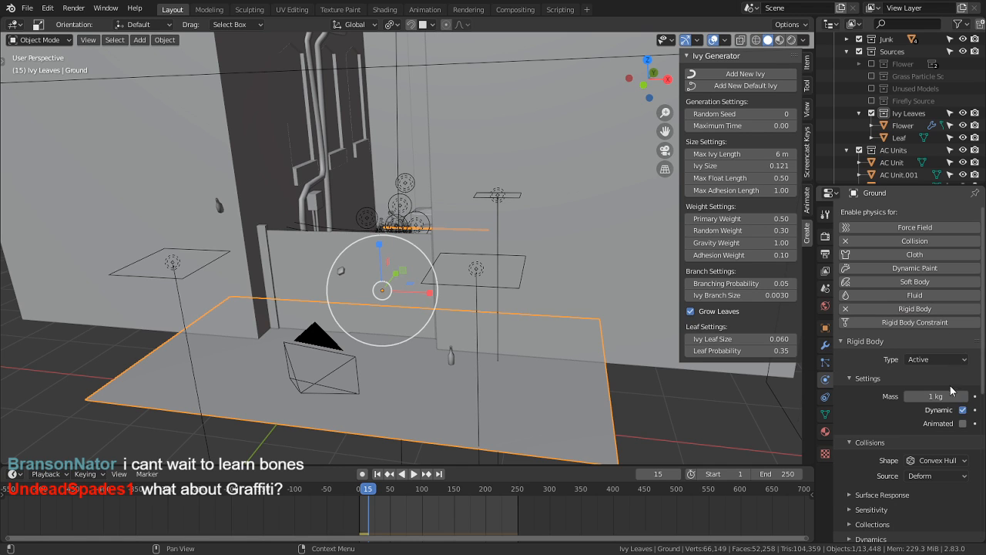
pyautogui.click(929, 358)
pyautogui.click(920, 387)
pyautogui.press('space')
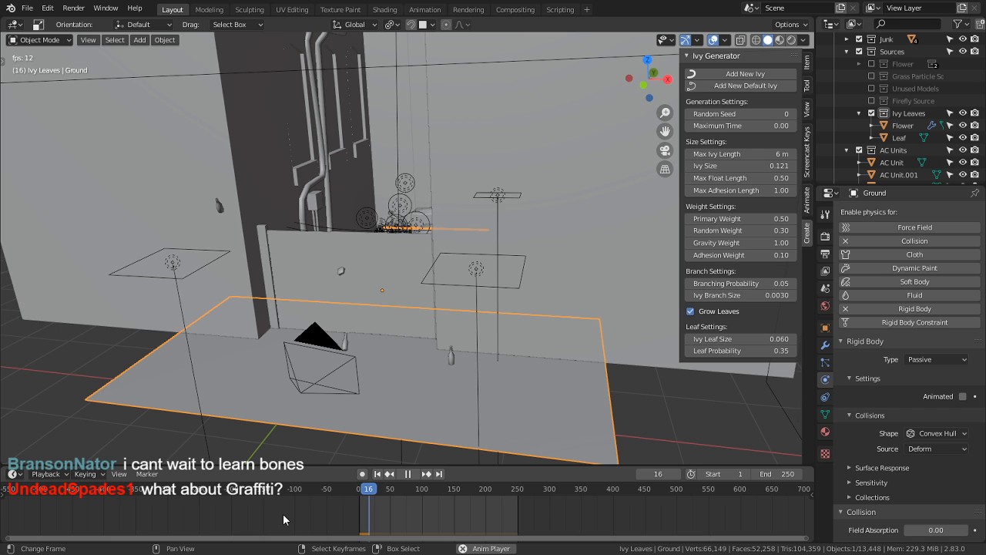
pyautogui.press('space')
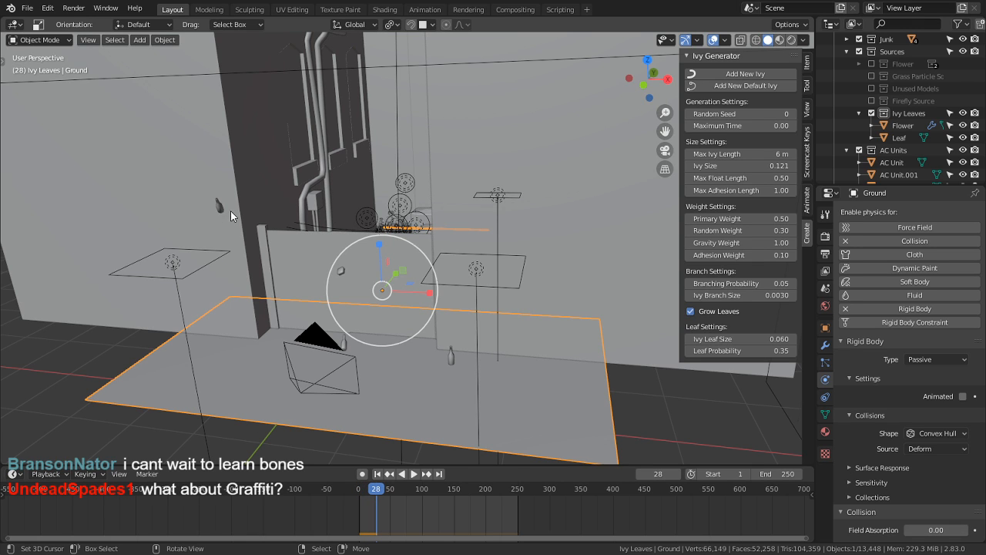
# Step: Make the floating bottle beside the gate pillar an active rigid body and play the simulation
pyautogui.click(222, 208)
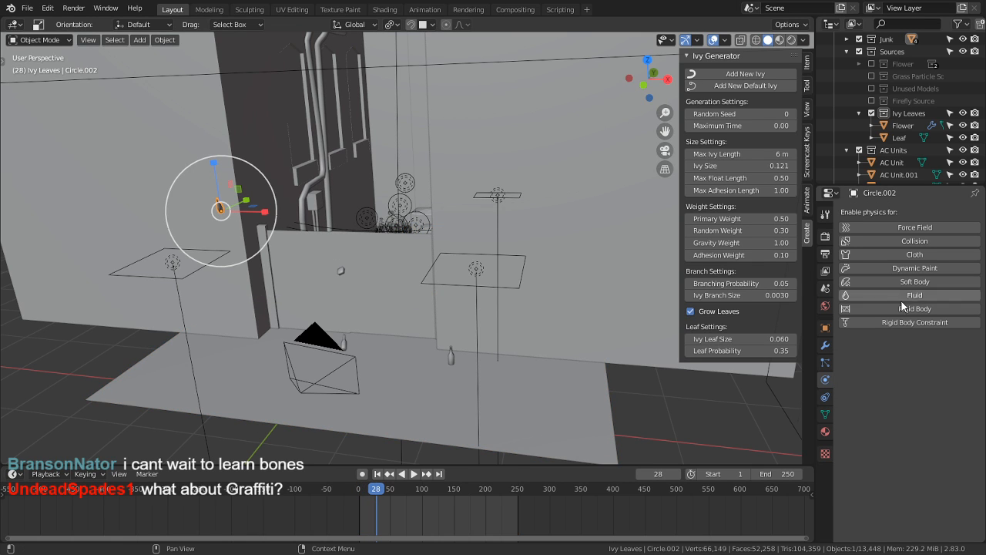
pyautogui.click(940, 308)
pyautogui.press('space')
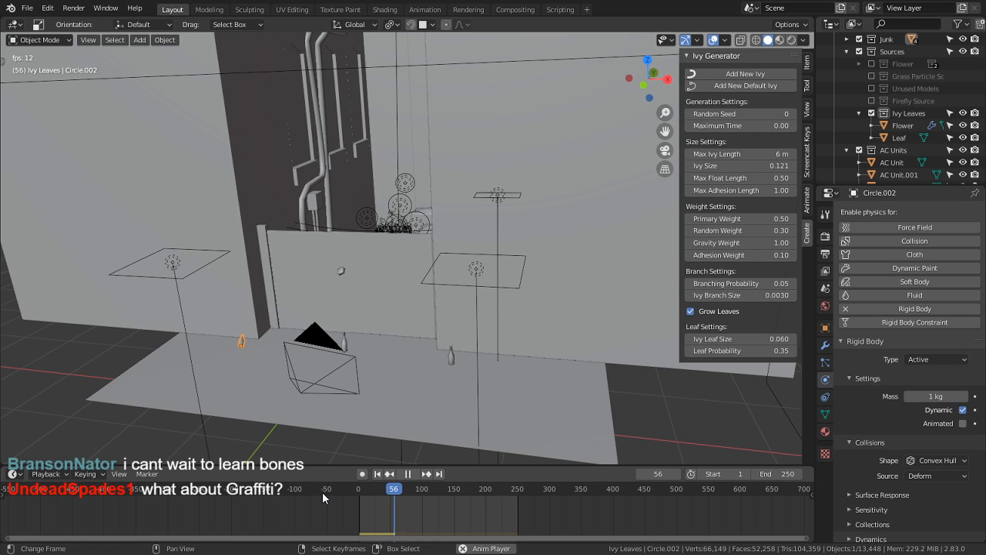
# Step: Replay the simulation from the start and examine up close how the two bottles land on the ground
pyautogui.hotkey('shift', 'Left')
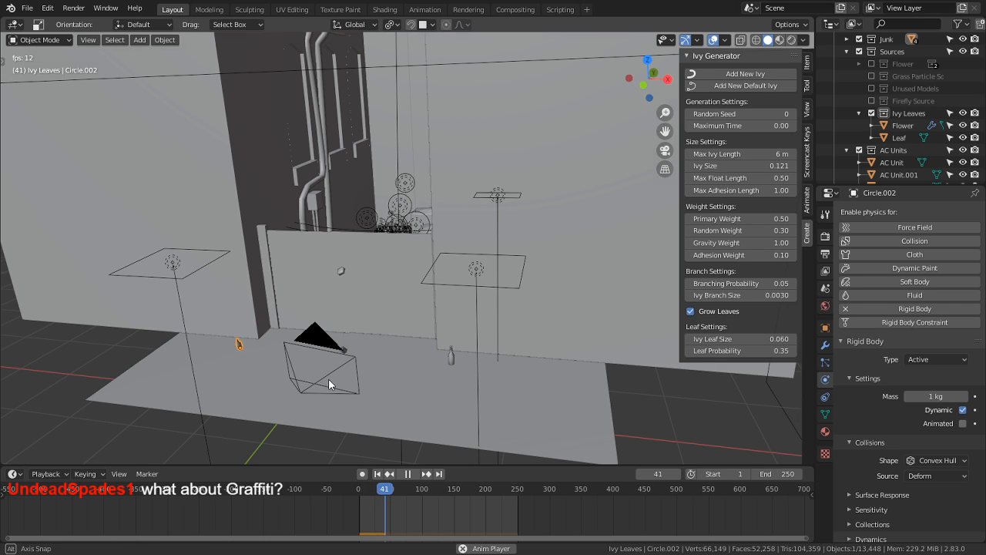
pyautogui.moveTo(329, 378); pyautogui.dragTo(303, 340, button='middle')
pyautogui.keyDown('alt'); pyautogui.middleClick(288, 324); pyautogui.keyUp('alt')
pyautogui.scroll(12, 342, 331)
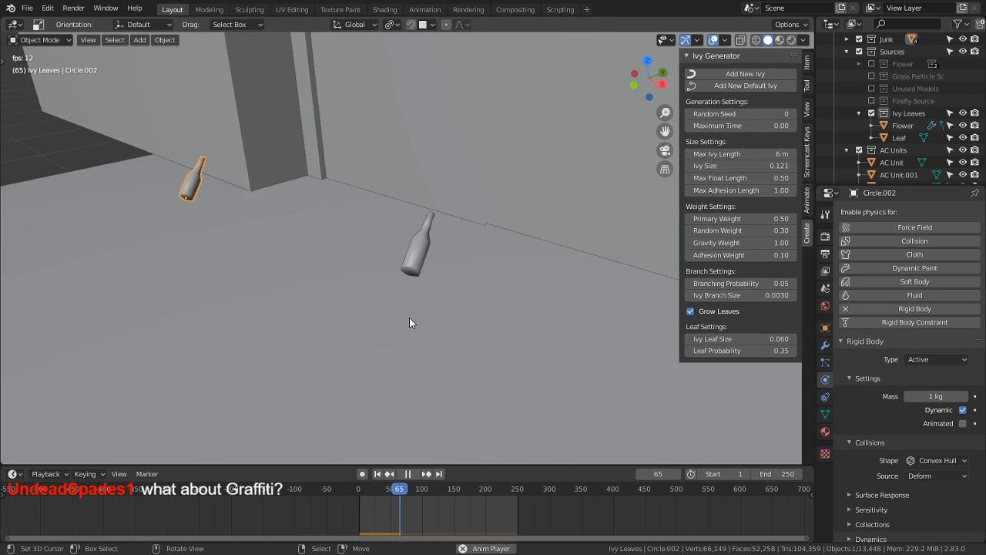
pyautogui.moveTo(414, 316); pyautogui.dragTo(396, 328, button='middle')
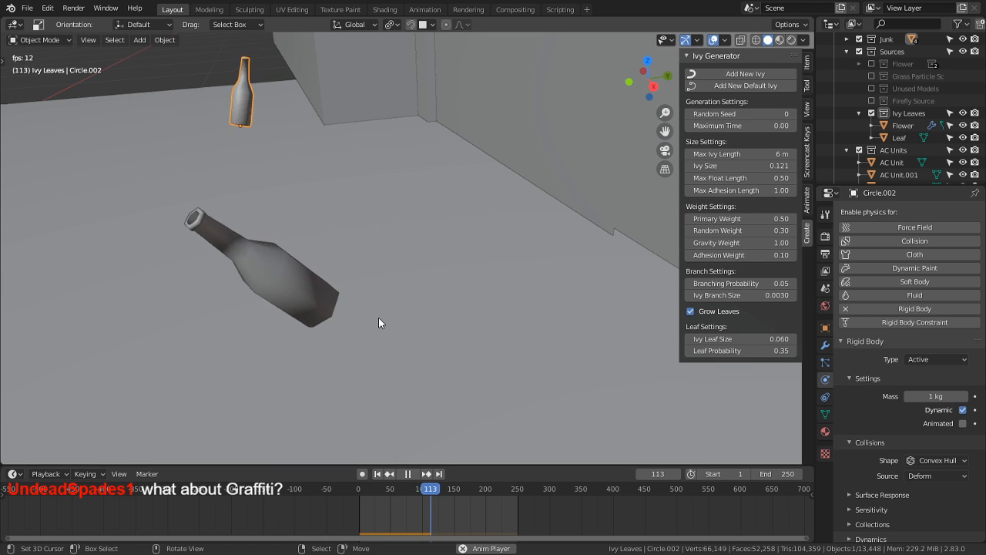
pyautogui.scroll(-7, 406, 251)
pyautogui.moveTo(415, 251); pyautogui.dragTo(464, 248, button='middle')
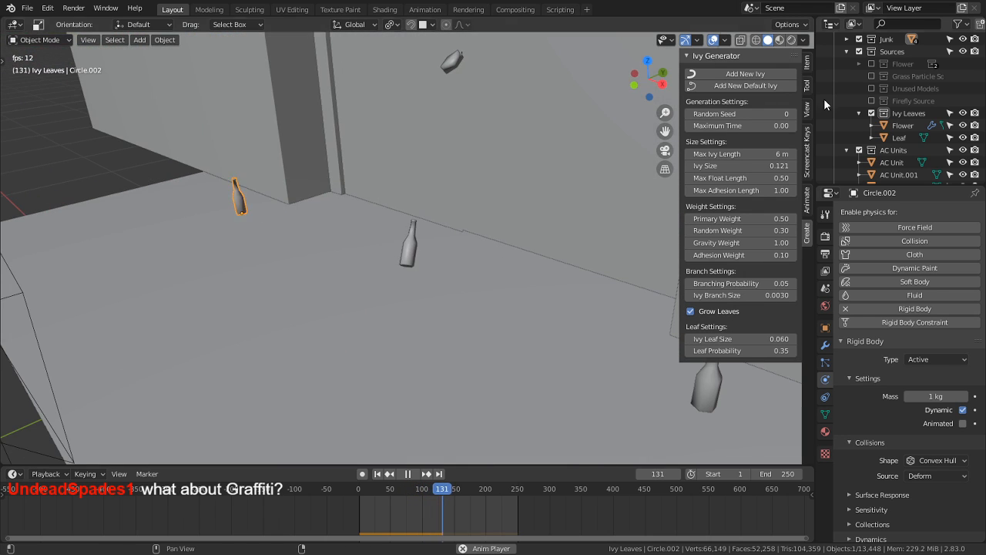
# Step: Preview the alley and its bottles in rendered shading, and return to solid shading
pyautogui.click(790, 41)
pyautogui.moveTo(536, 219); pyautogui.dragTo(323, 382, button='middle')
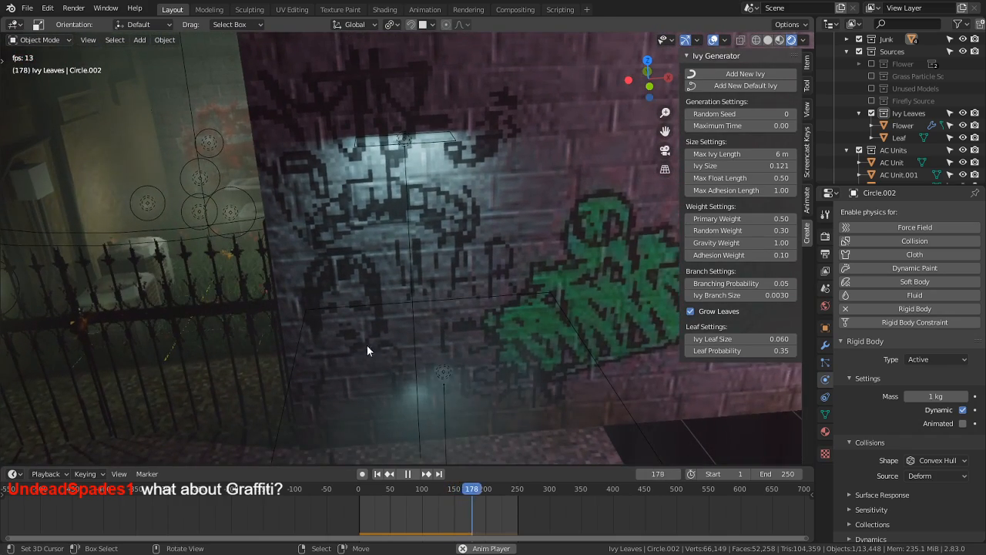
pyautogui.moveTo(407, 349); pyautogui.dragTo(656, 208, button='middle')
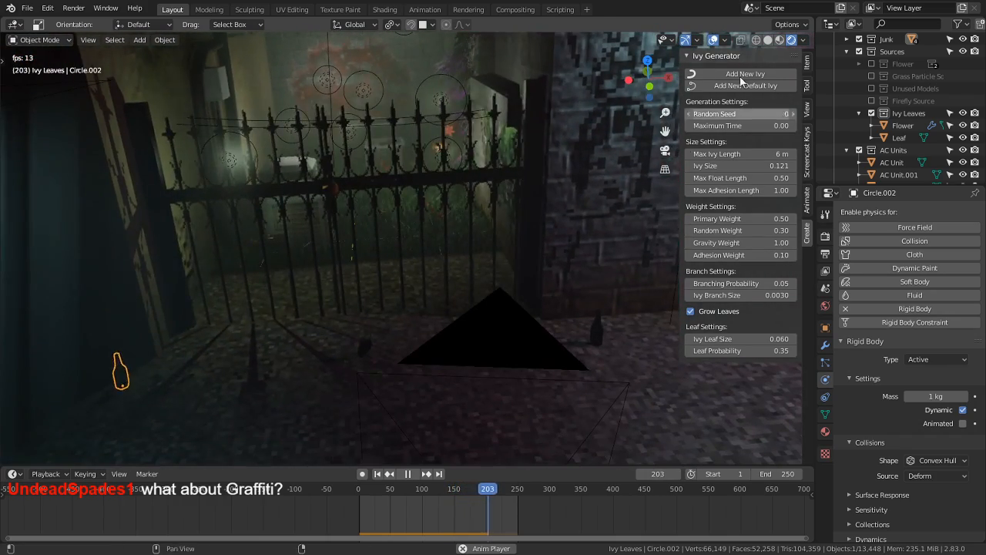
pyautogui.click(769, 40)
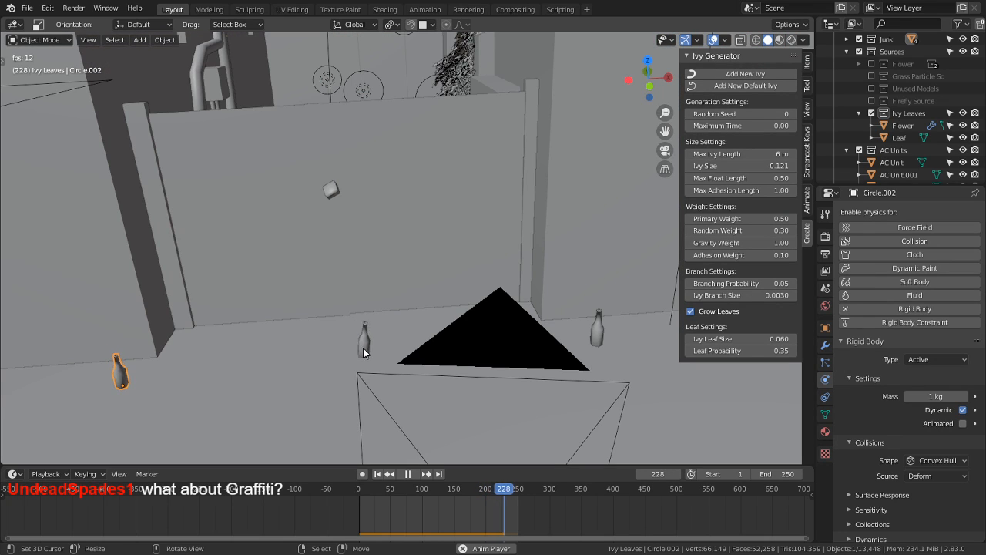
# Step: Stop playback and set the rigid body collision shape of the bottle in front of the gate to Box
pyautogui.moveTo(362, 351); pyautogui.dragTo(385, 416, button='middle')
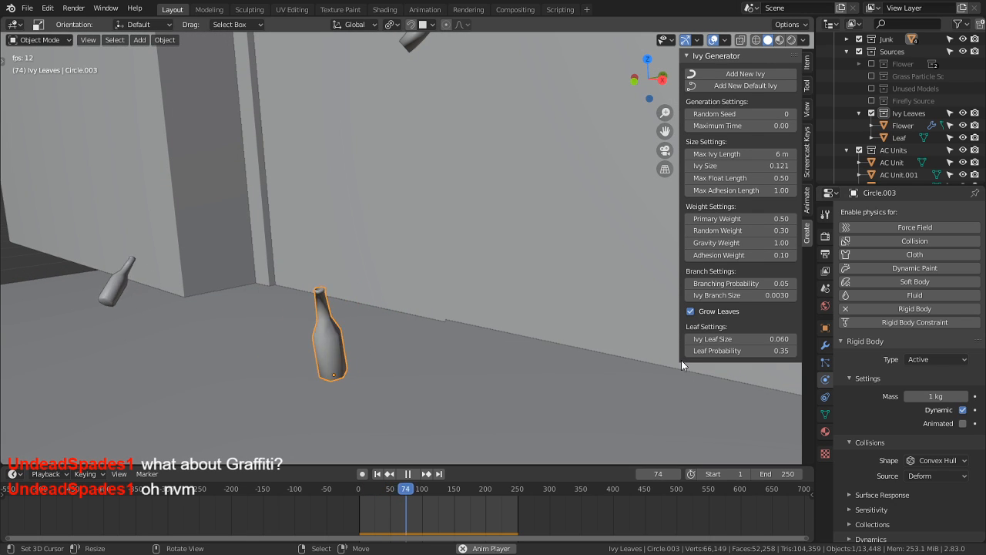
pyautogui.press('space')
pyautogui.click(946, 461)
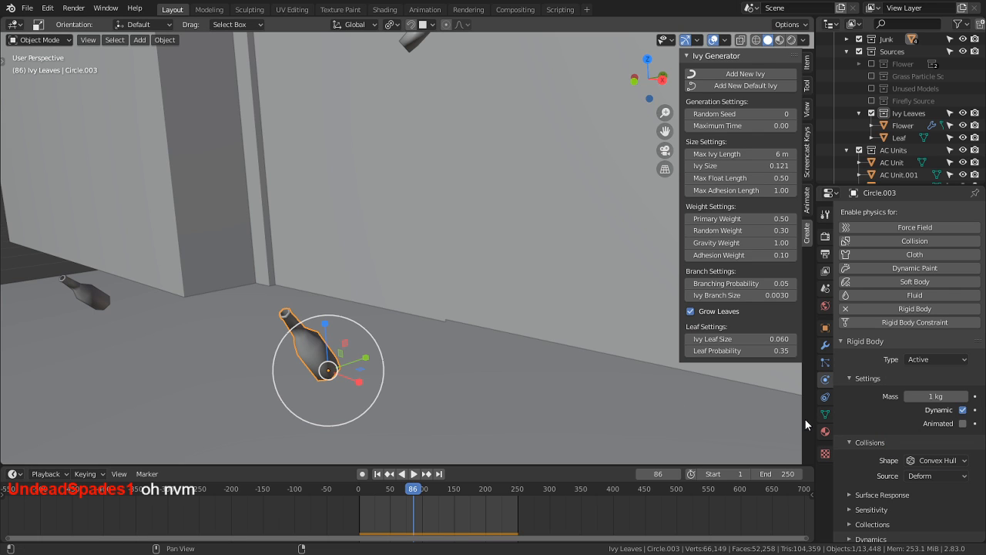
pyautogui.click(949, 460)
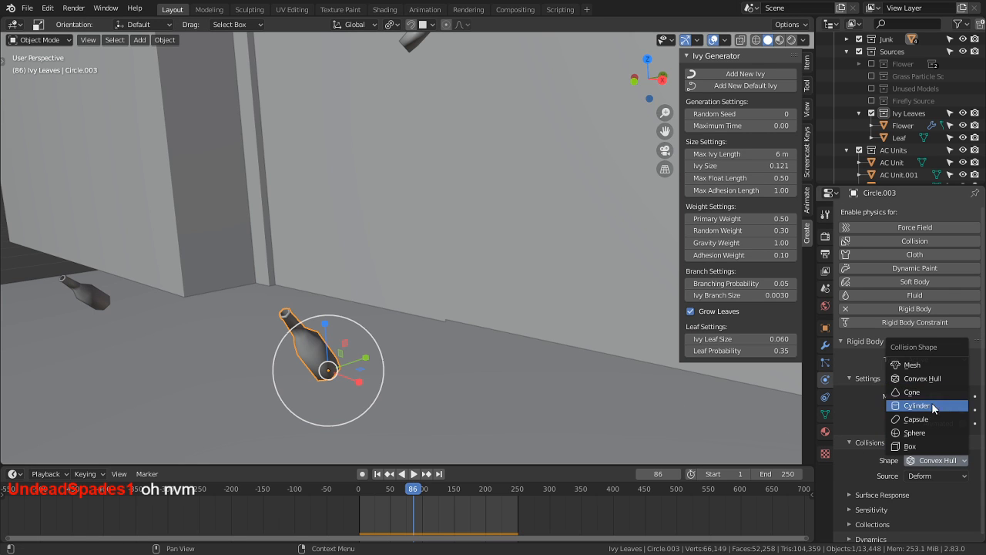
pyautogui.click(909, 447)
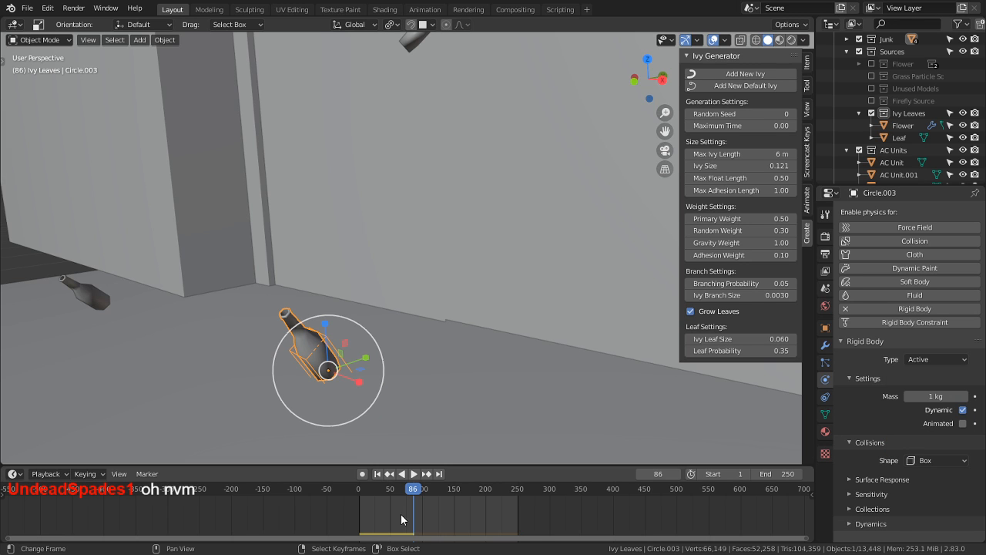
# Step: Replay the simulation from the start to check how the box-shaped bottle falls, and rewind to frame 0
pyautogui.moveTo(407, 517); pyautogui.dragTo(348, 513)
pyautogui.press('space')
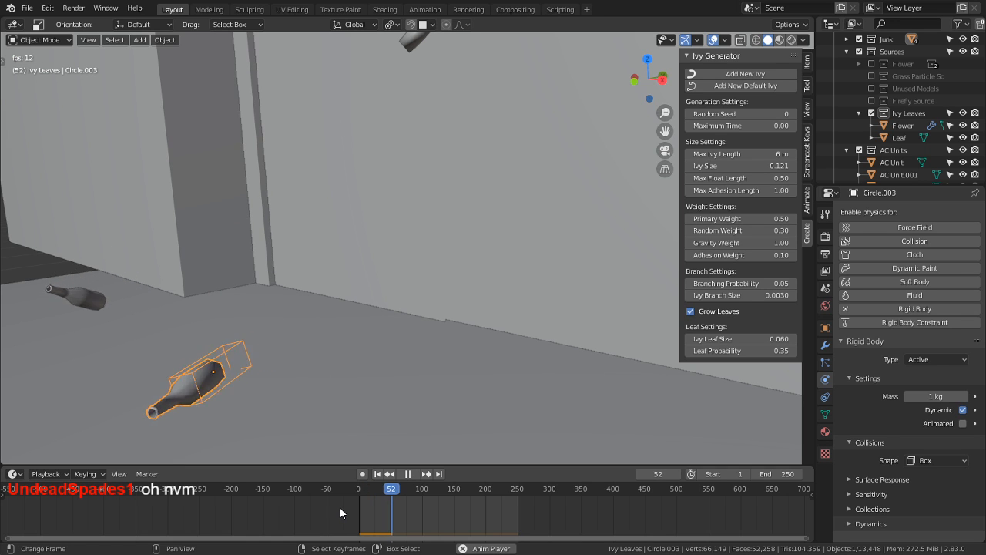
pyautogui.keyDown('shift'); pyautogui.moveTo(226, 398); pyautogui.dragTo(547, 408, button='middle'); pyautogui.keyUp('shift')
pyautogui.press('space')
pyautogui.moveTo(391, 505); pyautogui.dragTo(335, 526)
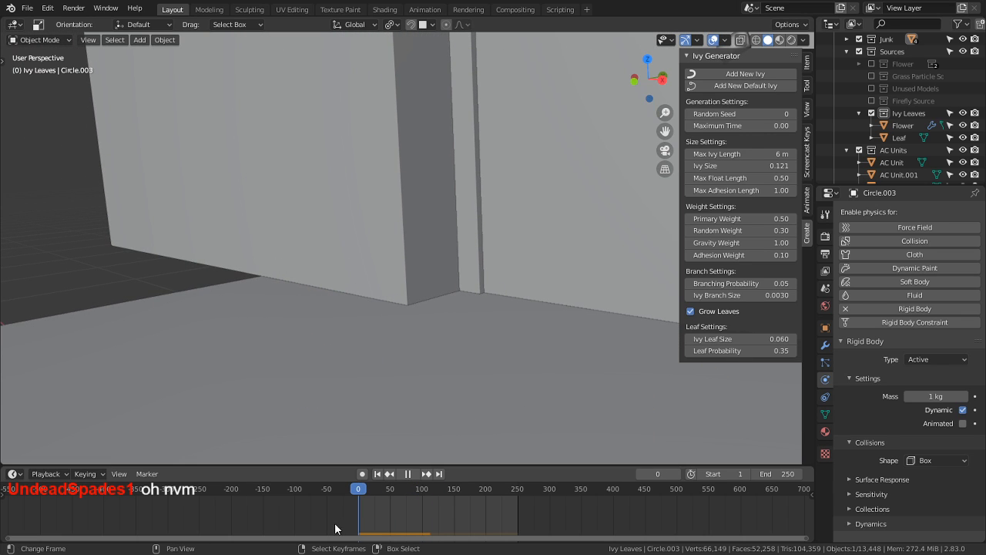
# Step: Expand the surface response settings of the bottle above the gate and set its origin to the center of mass (volume)
pyautogui.keyDown('shift'); pyautogui.moveTo(468, 368); pyautogui.dragTo(218, 143, button='middle'); pyautogui.keyUp('shift')
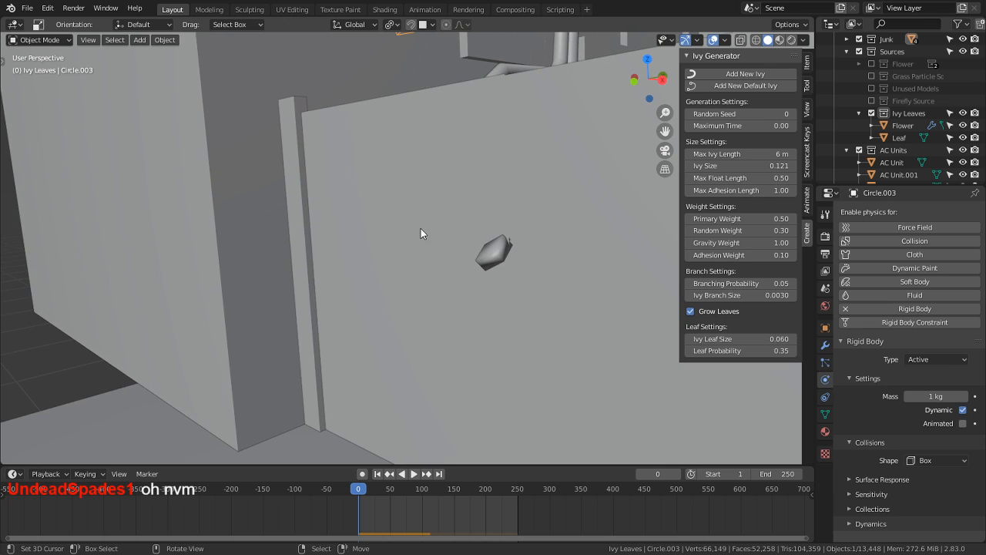
pyautogui.keyDown('shift'); pyautogui.moveTo(431, 218); pyautogui.dragTo(428, 385, button='middle'); pyautogui.keyUp('shift')
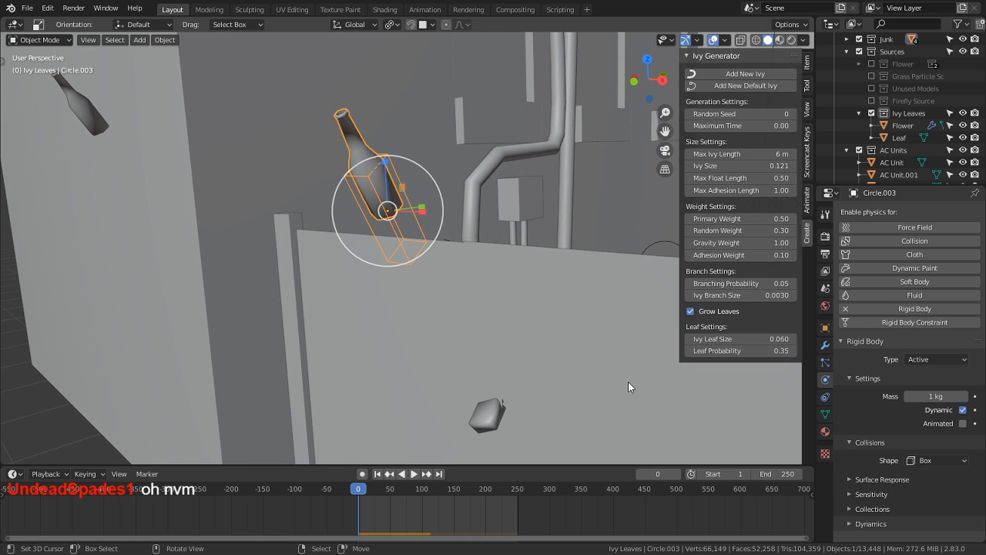
pyautogui.click(881, 482)
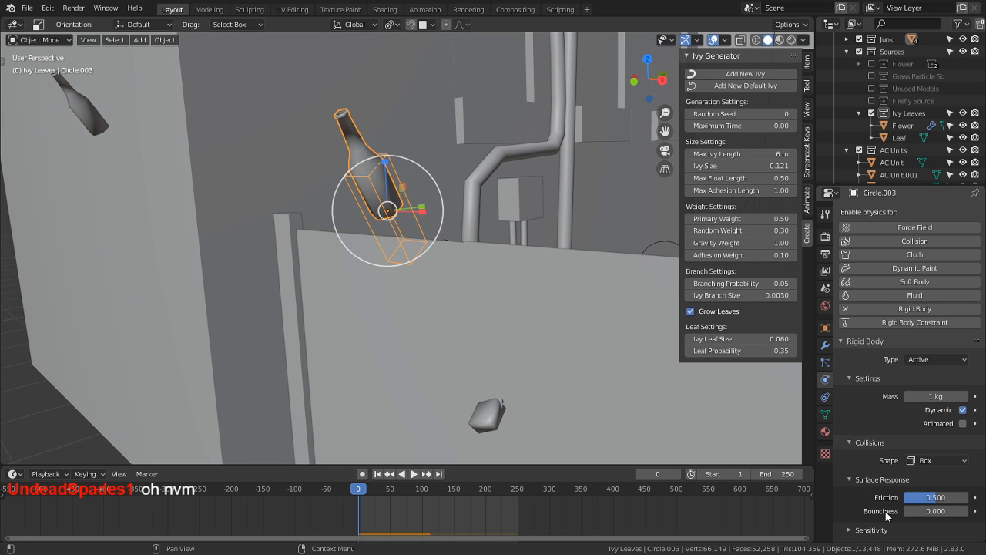
pyautogui.press('Tab')
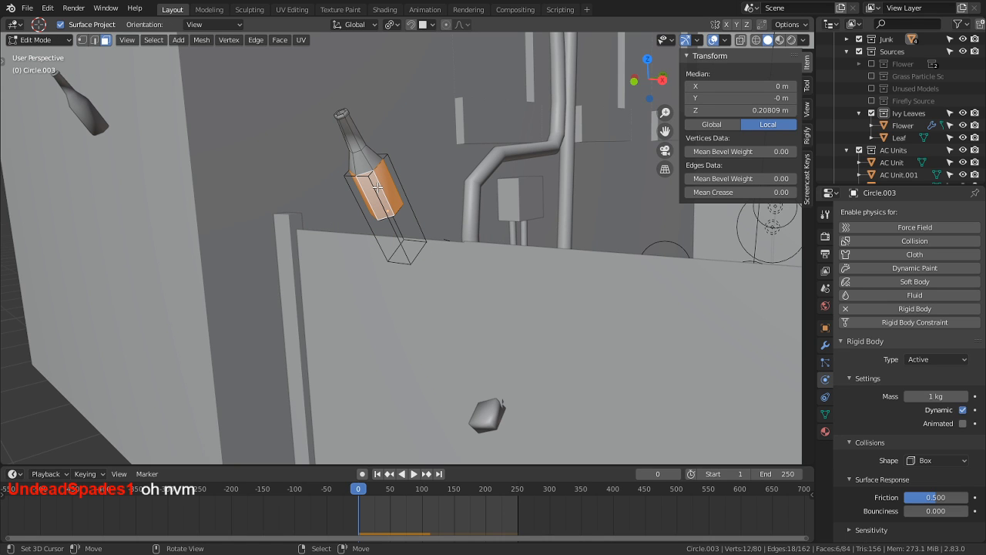
pyautogui.press('Tab')
pyautogui.click(165, 40)
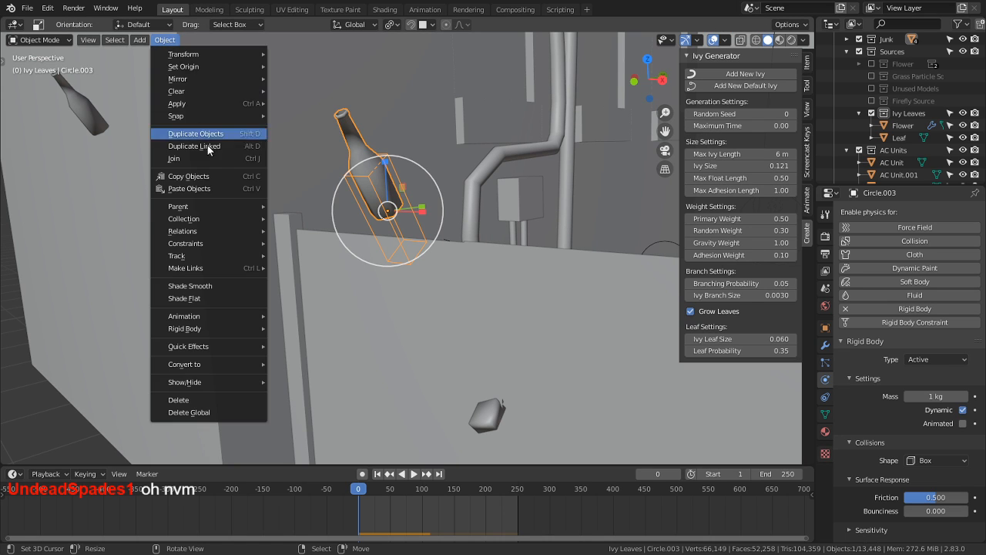
pyautogui.moveTo(224, 54)
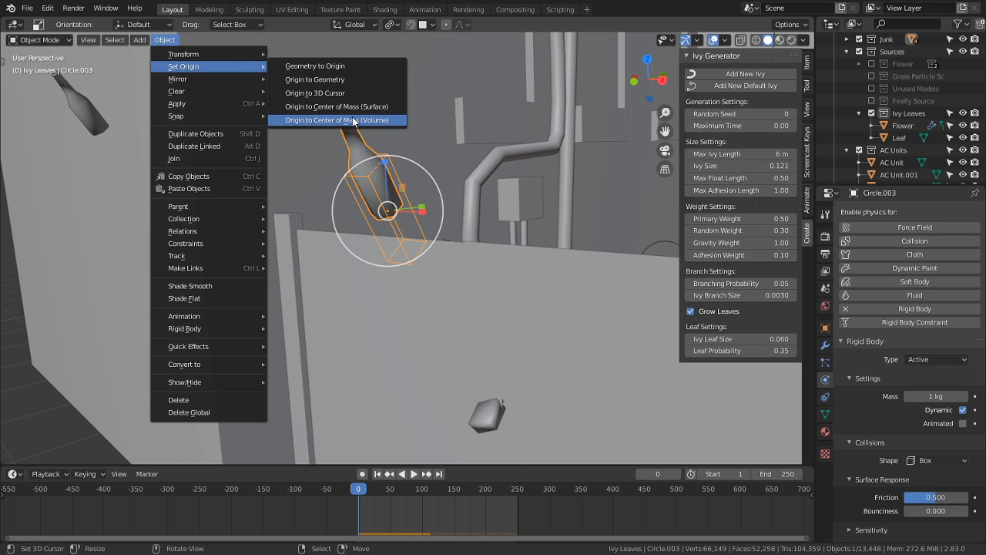
pyautogui.click(353, 120)
pyautogui.moveTo(448, 228); pyautogui.dragTo(413, 223, button='middle')
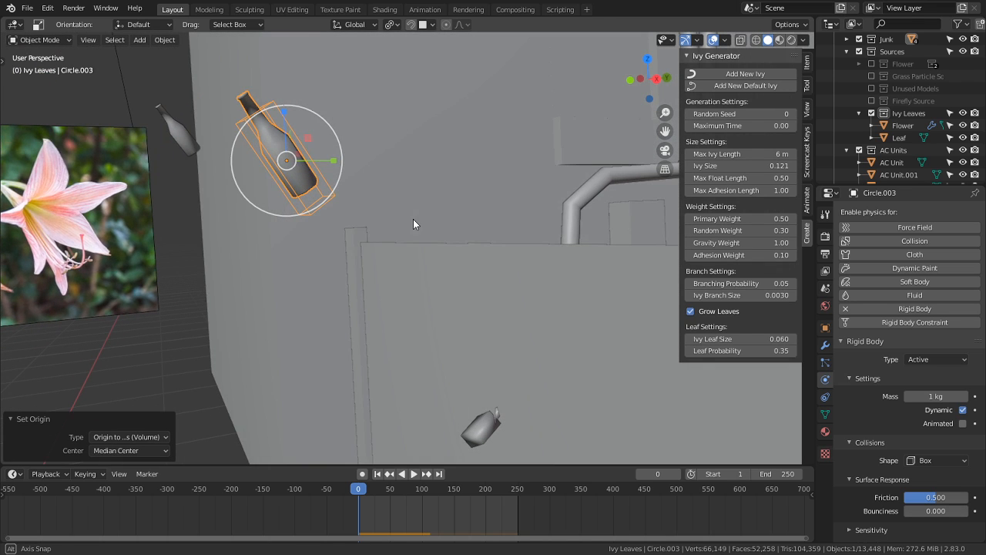
# Step: Set the bottle's origin to its center of mass (surface)
pyautogui.keyDown('shift'); pyautogui.moveTo(320, 138); pyautogui.dragTo(386, 177, button='middle'); pyautogui.keyUp('shift')
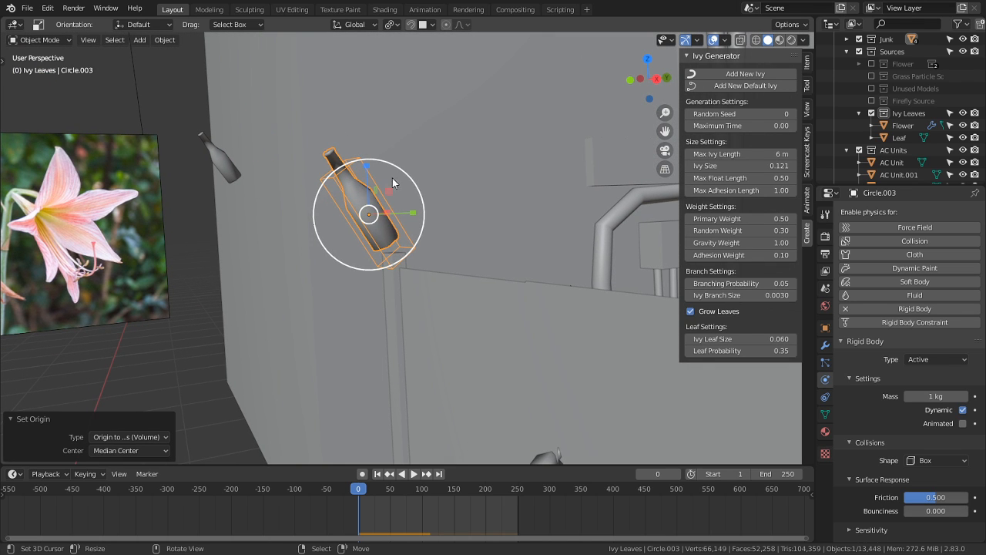
pyautogui.click(165, 39)
pyautogui.moveTo(187, 66)
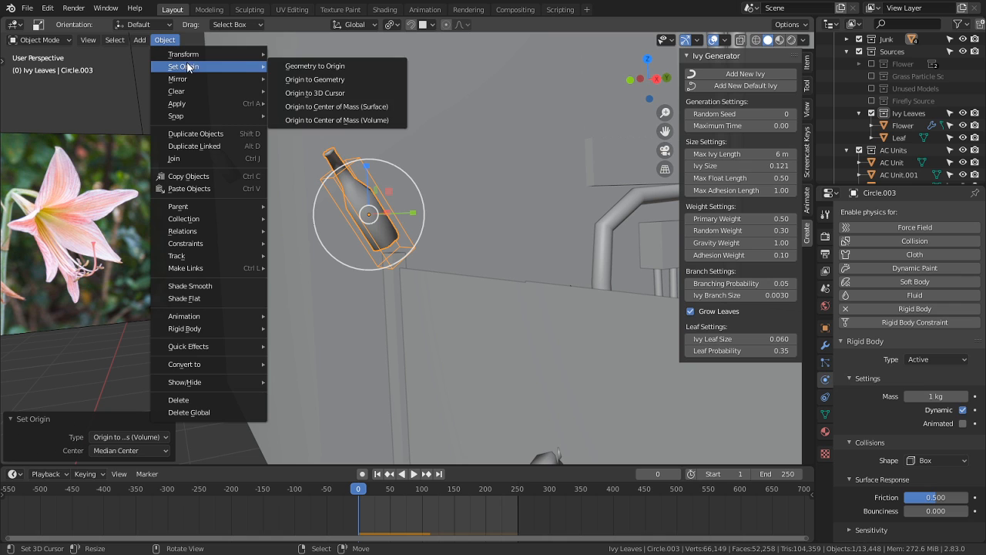
pyautogui.click(349, 108)
pyautogui.moveTo(350, 110); pyautogui.dragTo(334, 131, button='middle')
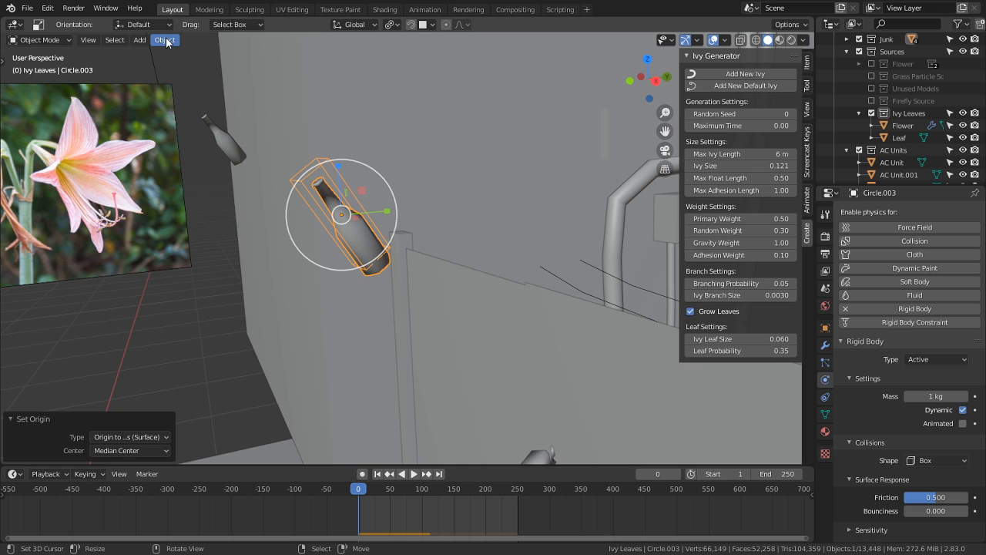
# Step: Move the selected bottle's entire mesh about 0.036 m along its local Z axis in Edit Mode, and return to Object Mode
pyautogui.press('Tab')
pyautogui.press('a')
pyautogui.moveTo(381, 216); pyautogui.dragTo(353, 217, button='middle')
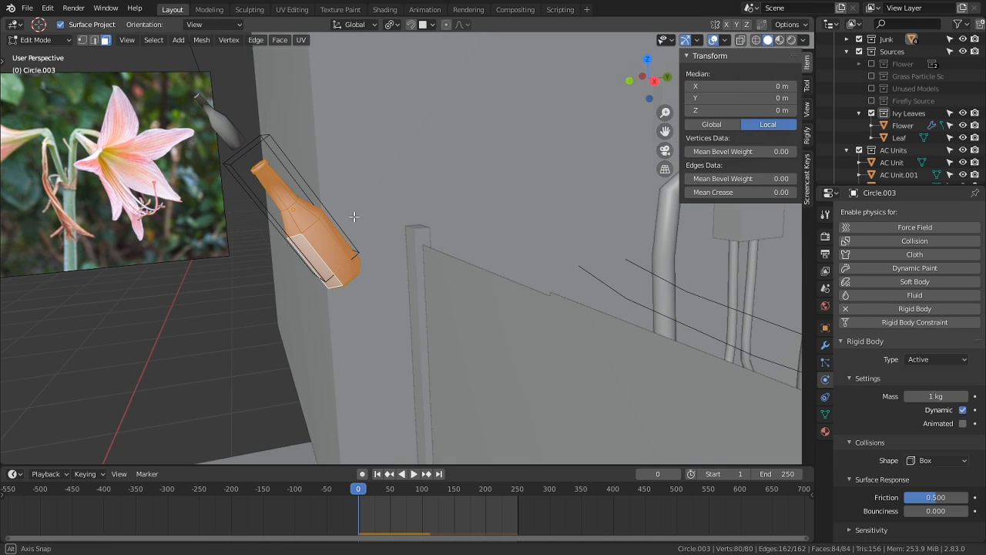
pyautogui.press('g')
pyautogui.press('z')
pyautogui.press('z')
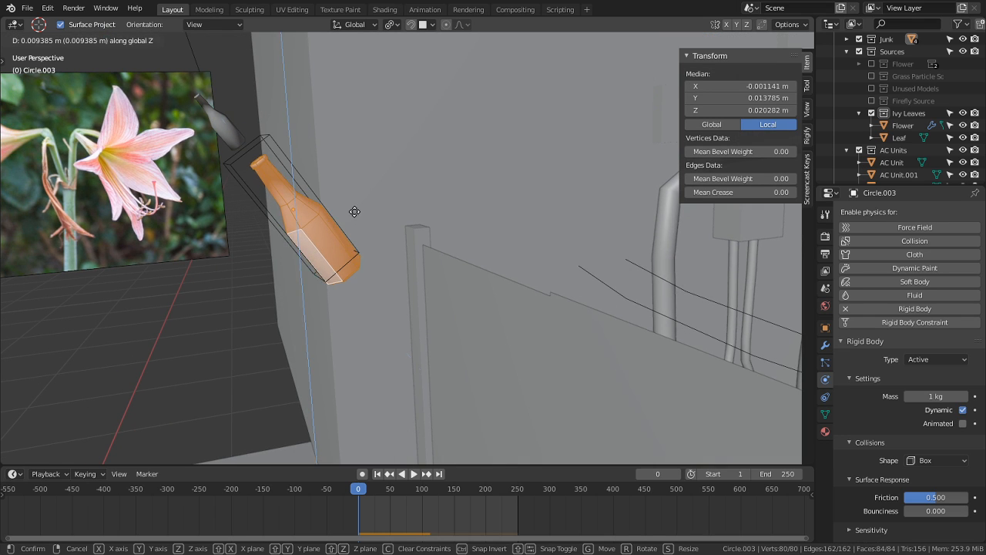
pyautogui.click(394, 243)
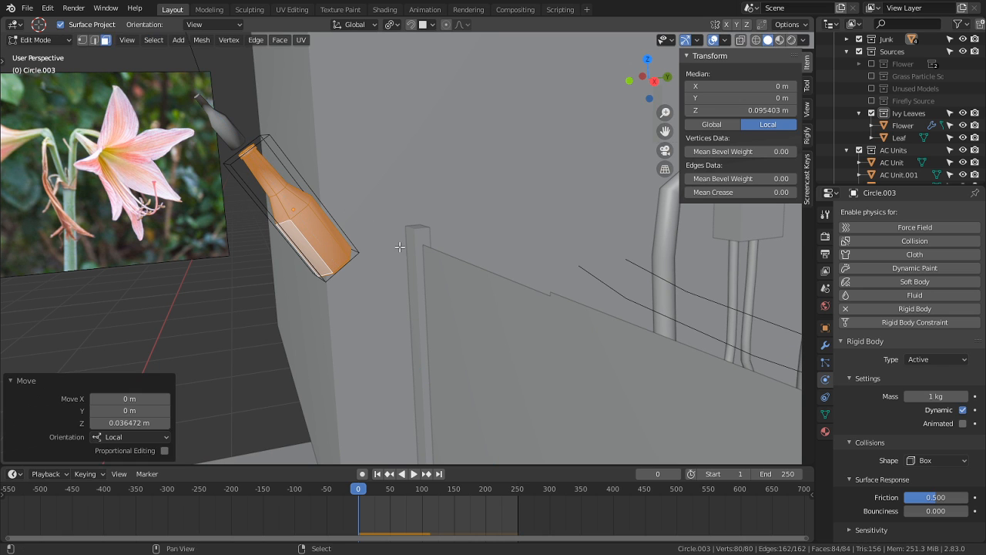
pyautogui.press('Tab')
# Step: Delete the other bottle hanging beside the wall behind the selected one
pyautogui.click(296, 208)
pyautogui.click(216, 115)
pyautogui.press('x')
pyautogui.click(216, 115)
# Step: Place a linked duplicate of the remaining bottle about 0.35 m higher above the gate post, and trackball-rotate it about -102° and -33°
pyautogui.moveTo(215, 115); pyautogui.dragTo(343, 168, button='middle')
pyautogui.click(456, 248)
pyautogui.scroll(-2, 440, 258)
pyautogui.moveTo(440, 258); pyautogui.dragTo(490, 288, button='middle')
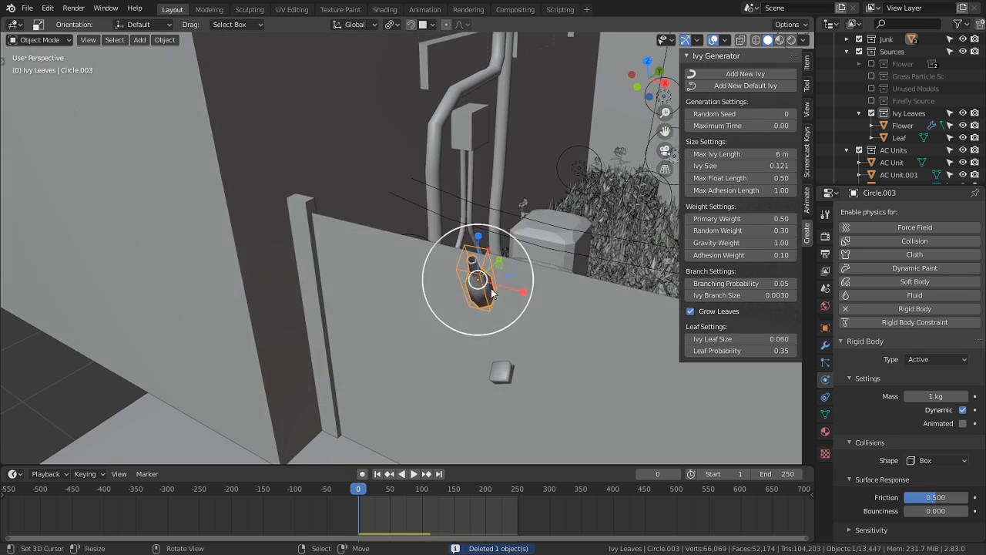
pyautogui.hotkey('shift', 'd')
pyautogui.click(310, 199)
pyautogui.press('r')
pyautogui.press('r')
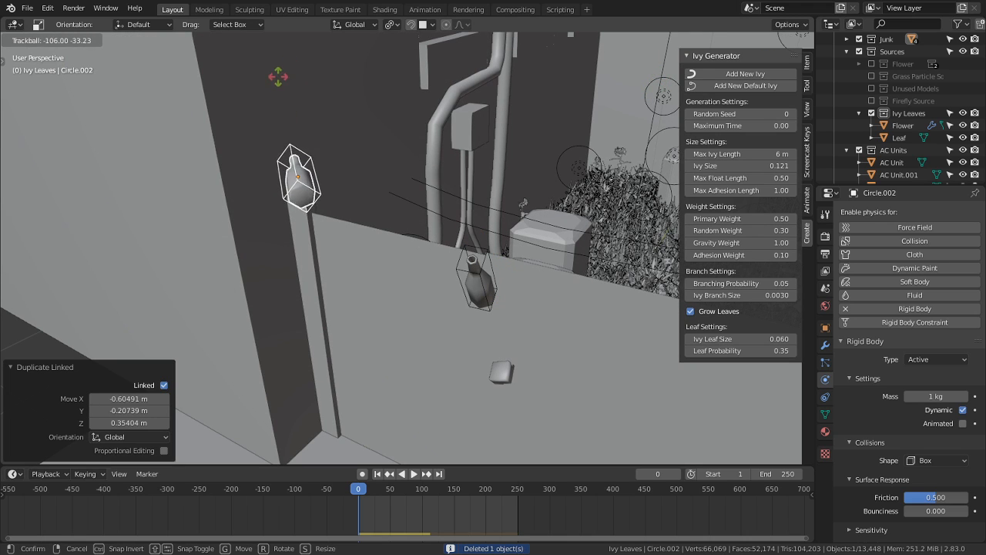
pyautogui.click(358, 414)
# Step: Play the simulation to check how both bottles fall onto the alley ground, and stop it
pyautogui.press('space')
pyautogui.moveTo(354, 359); pyautogui.dragTo(369, 34, button='middle')
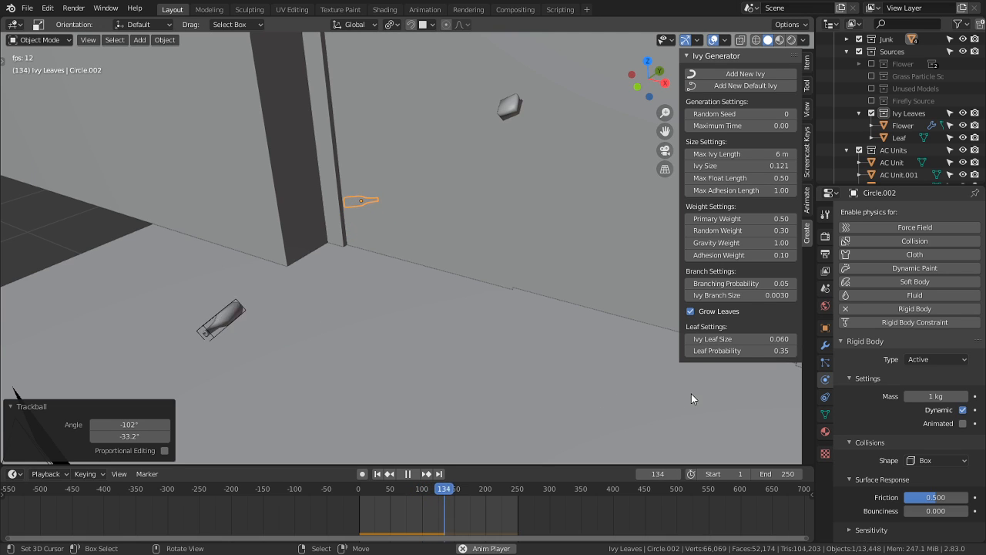
pyautogui.press('space')
# Step: Set the duplicated bottle's friction to 0.134, replay the simulation from the start, and scrub to frame 37
pyautogui.click(948, 460)
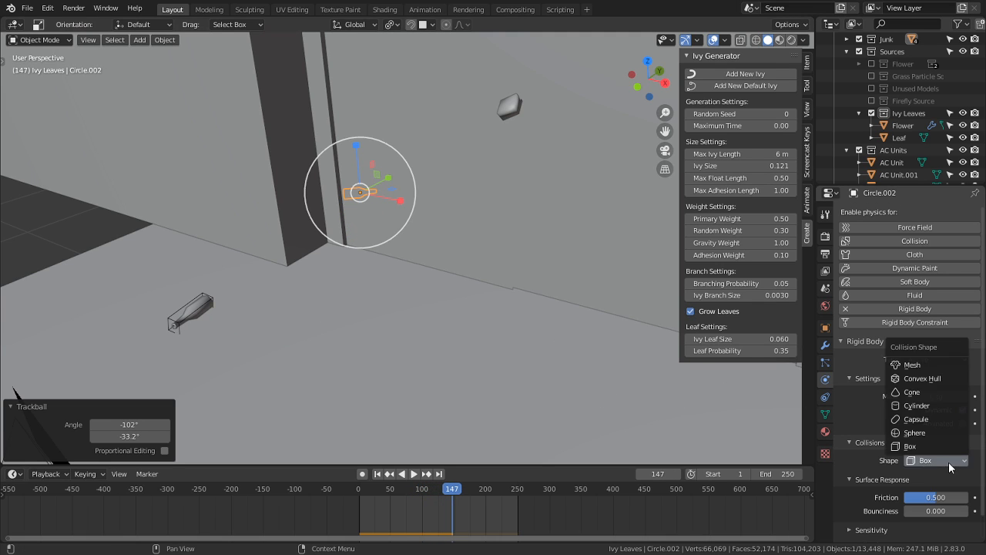
pyautogui.click(948, 462)
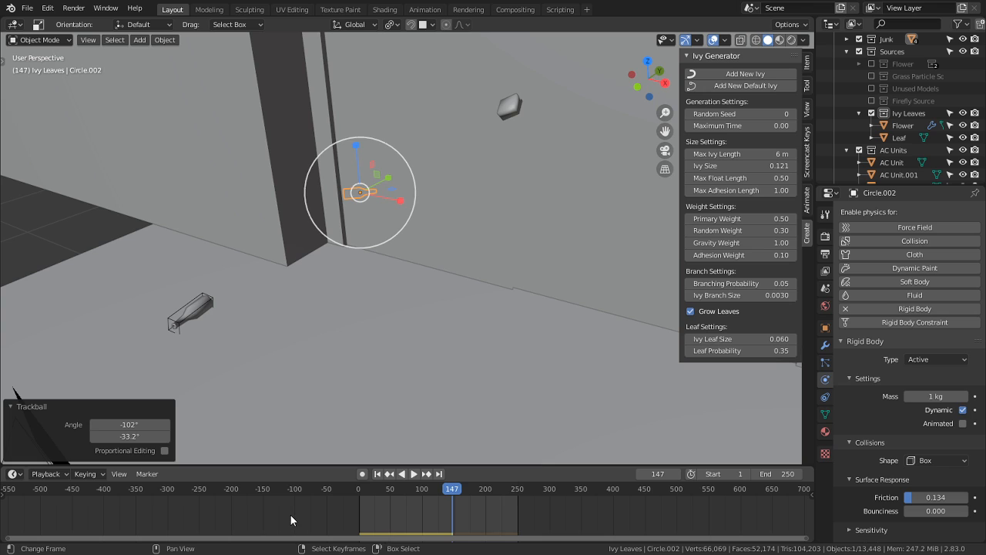
pyautogui.hotkey('shift', 'Left')
pyautogui.press('space')
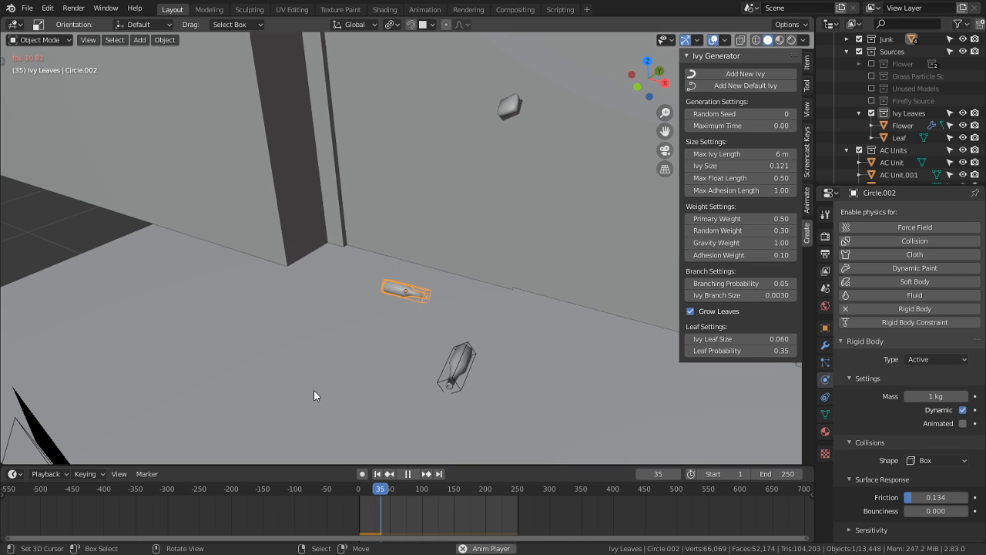
pyautogui.press('space')
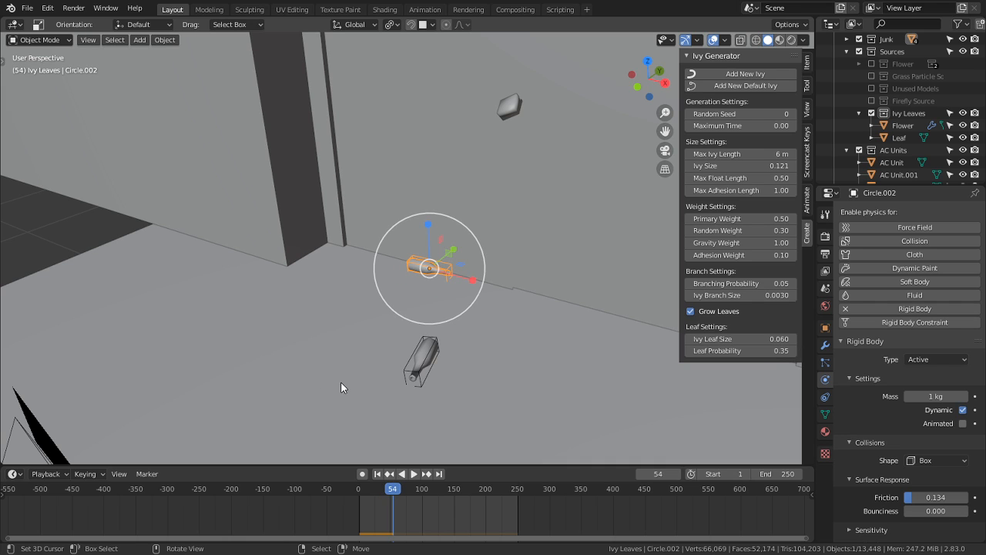
pyautogui.moveTo(357, 515); pyautogui.dragTo(382, 514)
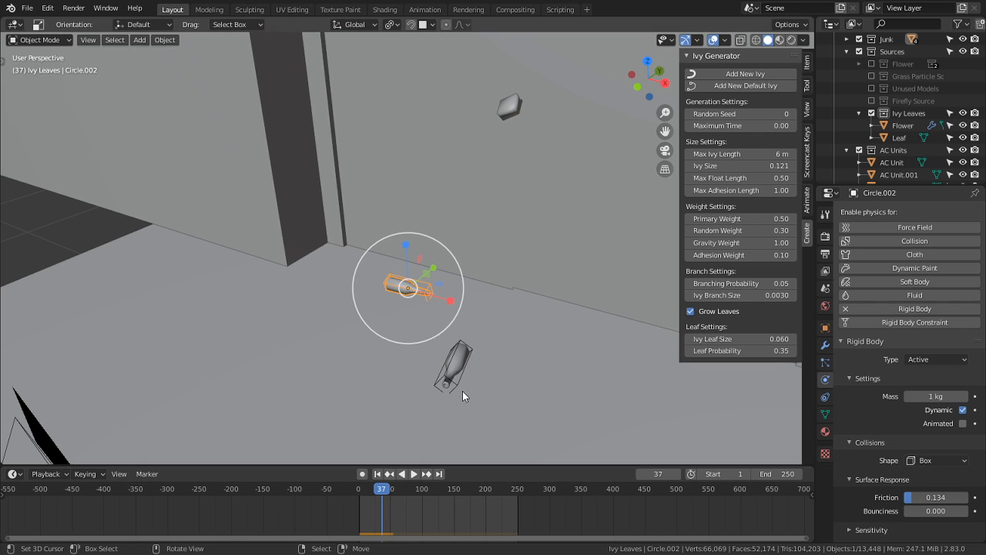
# Step: Examine the other bottle's modifier, constraint, context-menu and physics options for a way to apply its simulated position
pyautogui.click(462, 372)
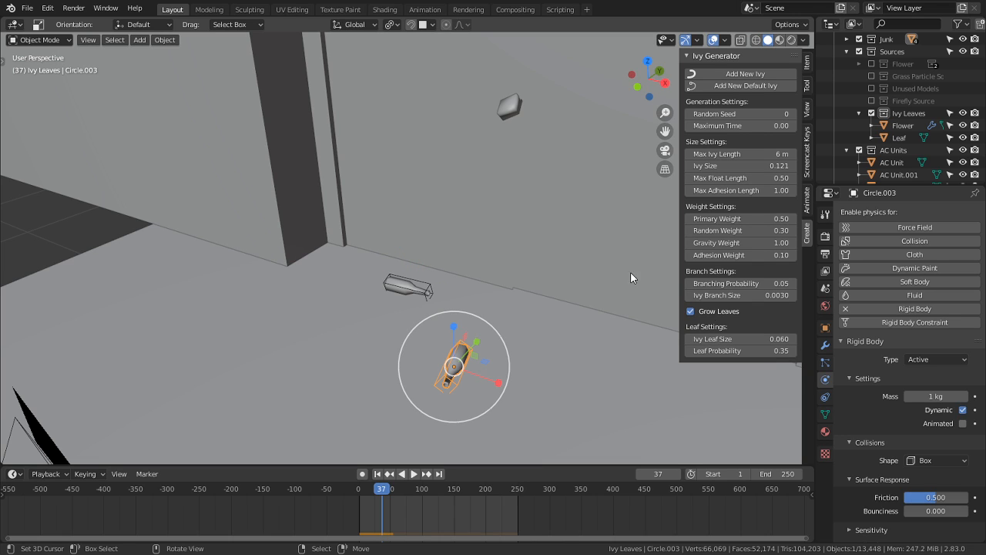
pyautogui.click(824, 346)
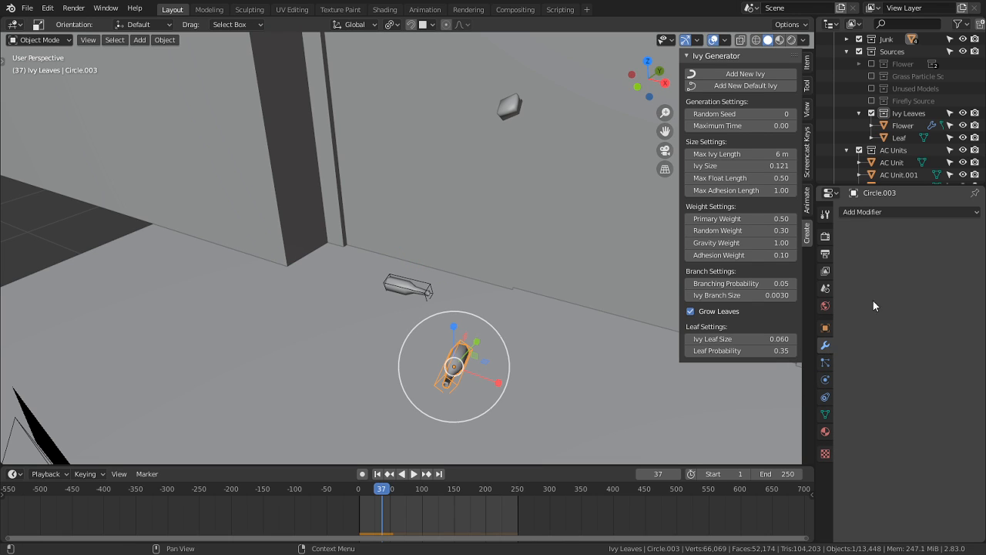
pyautogui.click(824, 385)
pyautogui.click(825, 397)
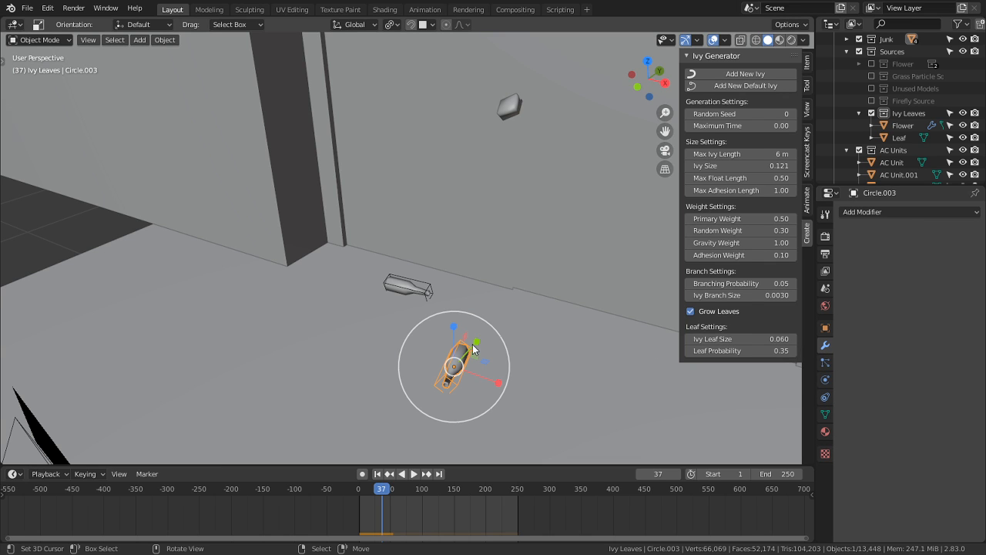
pyautogui.rightClick(451, 371)
pyautogui.rightClick(451, 370)
pyautogui.moveTo(663, 250); pyautogui.dragTo(562, 266, button='middle')
pyautogui.scroll(-3, 455, 334)
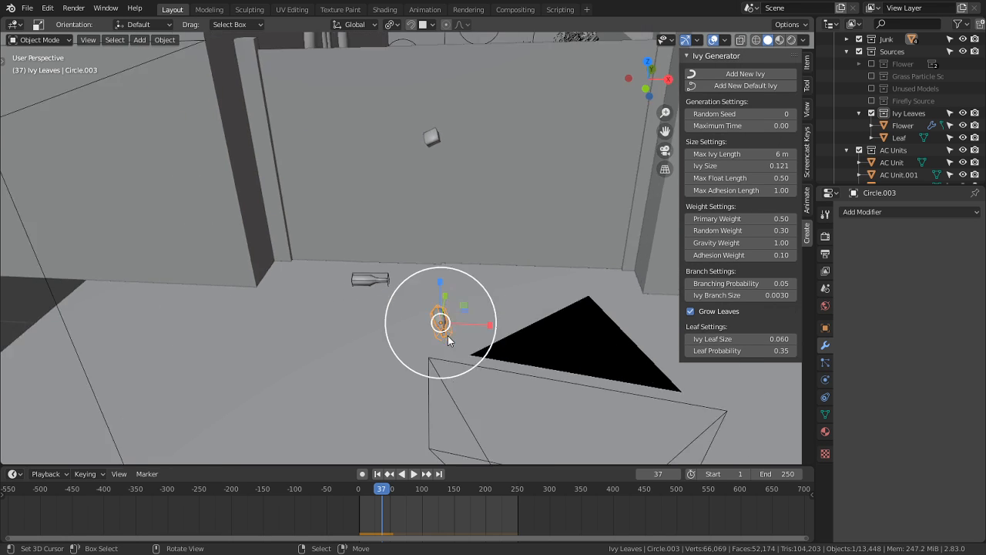
pyautogui.click(825, 379)
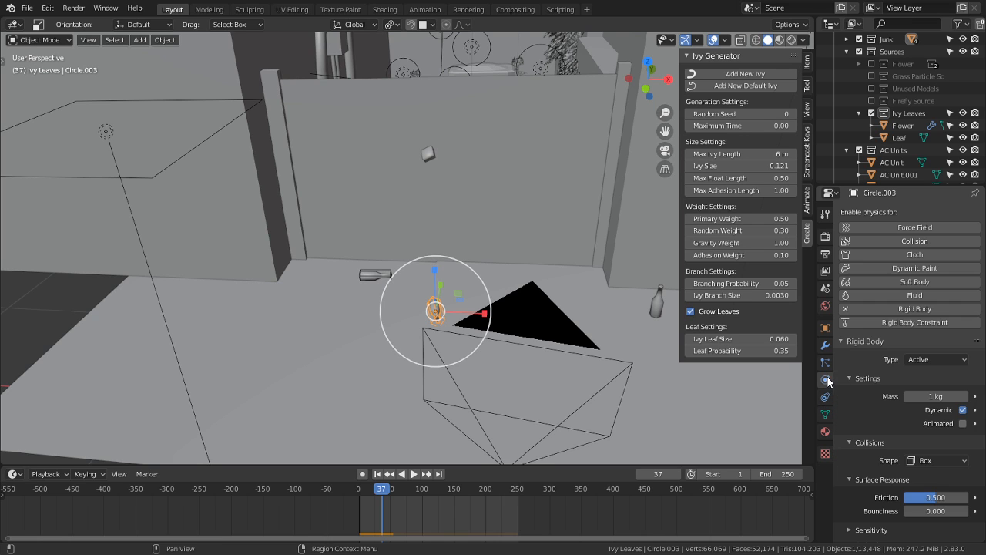
# Step: Try removing the rigid body from the bottle at frame 37, and undo the removal
pyautogui.click(940, 310)
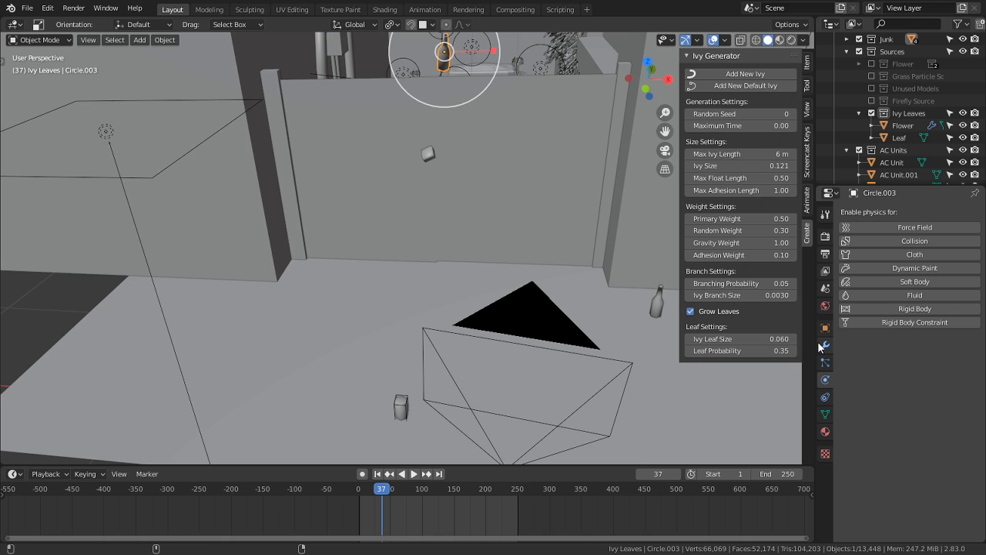
pyautogui.hotkey('ctrl', 'z')
# Step: Expand the bottle's rigid body Dynamics settings, replay the simulation from the start, and stop at frame 38
pyautogui.scroll(-1, 883, 404)
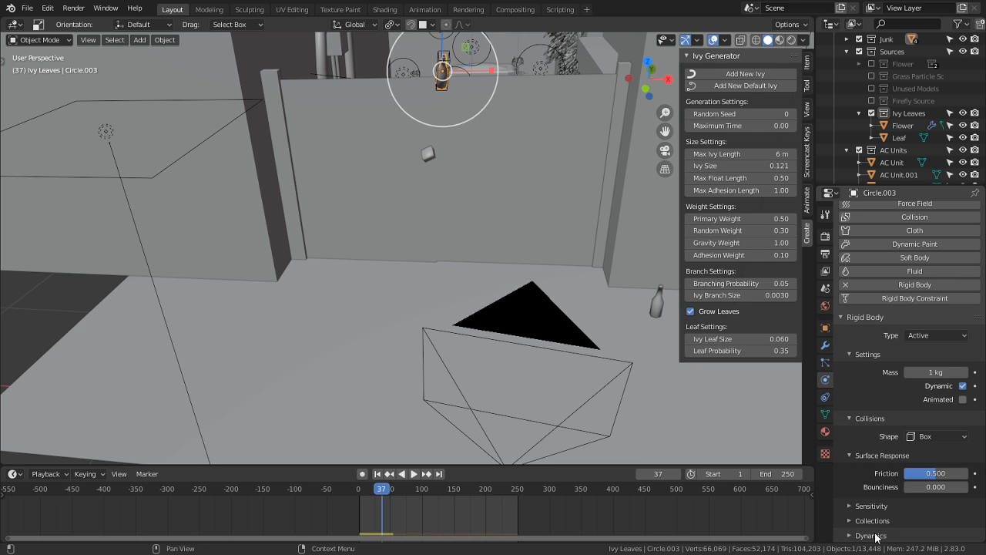
pyautogui.scroll(-2, 882, 509)
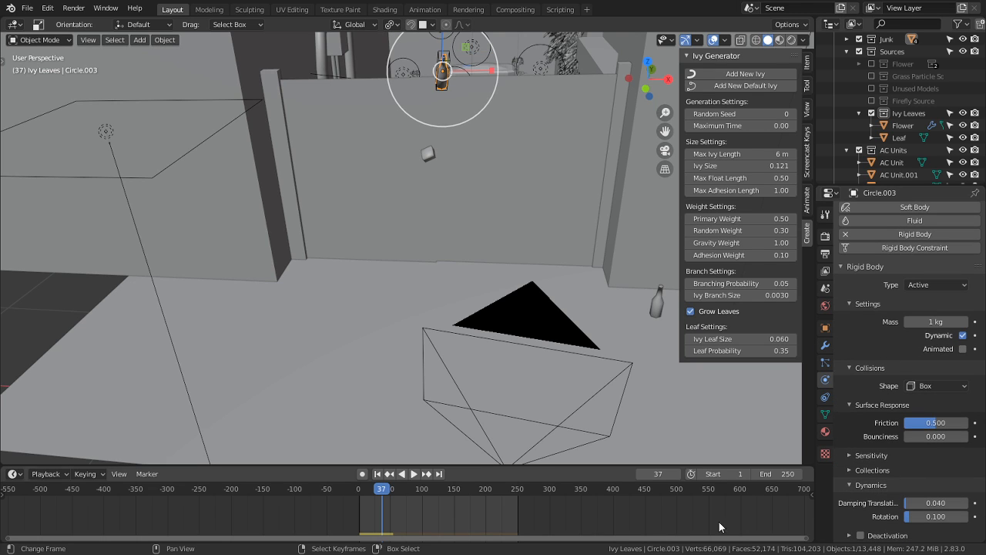
pyautogui.hotkey('shift', 'Left')
pyautogui.press('space')
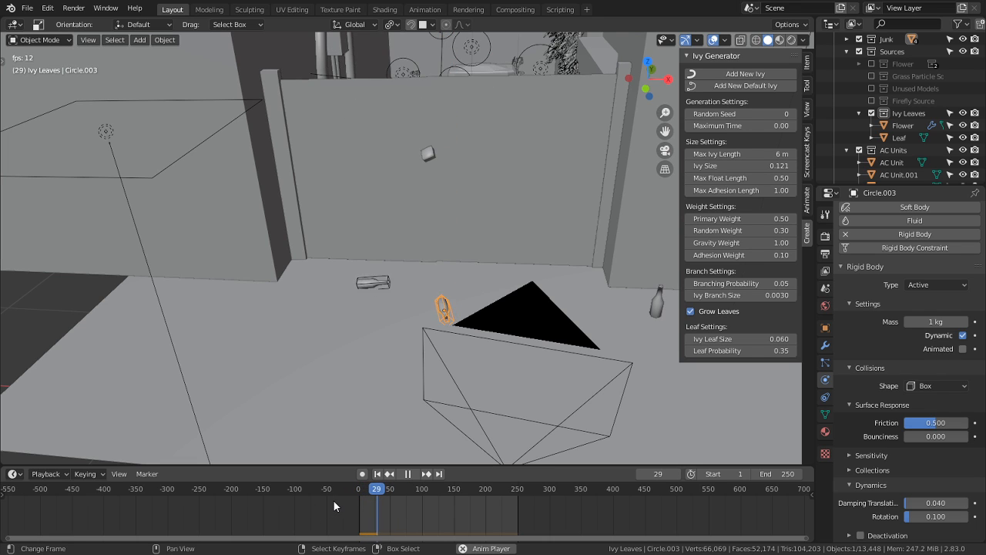
pyautogui.press('space')
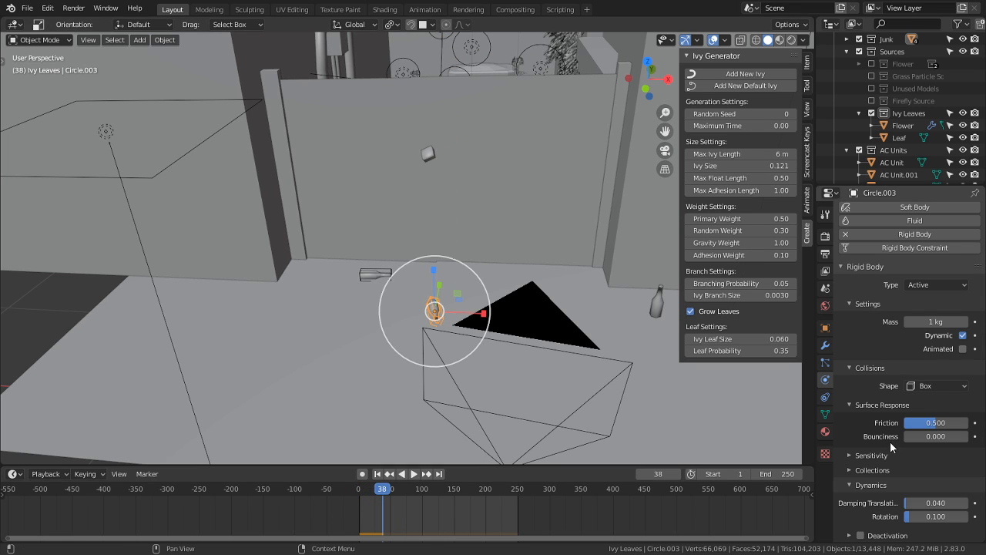
# Step: Examine the tool, render, object context, modifier, particle, physics, output and view layer options for a way to apply the simulation
pyautogui.scroll(3, 883, 411)
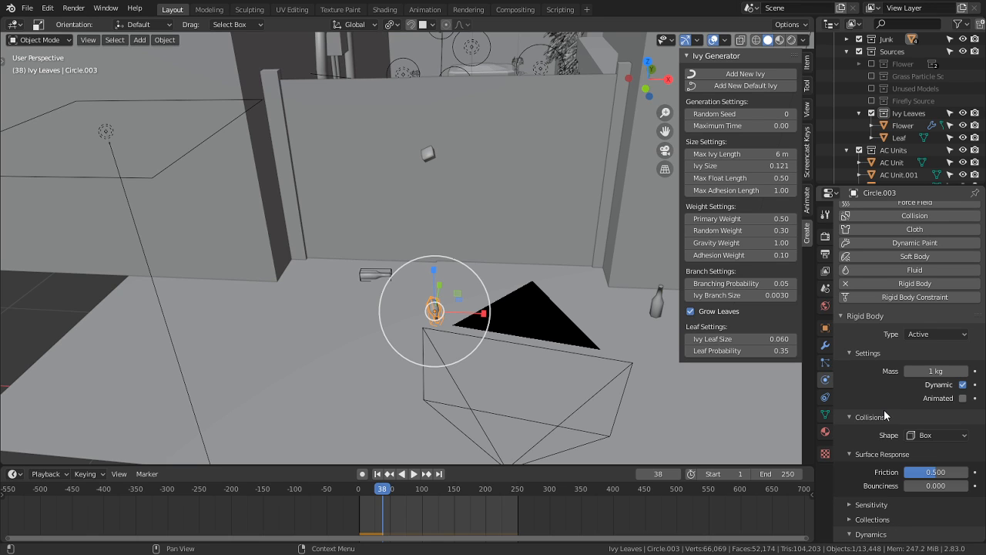
pyautogui.click(826, 215)
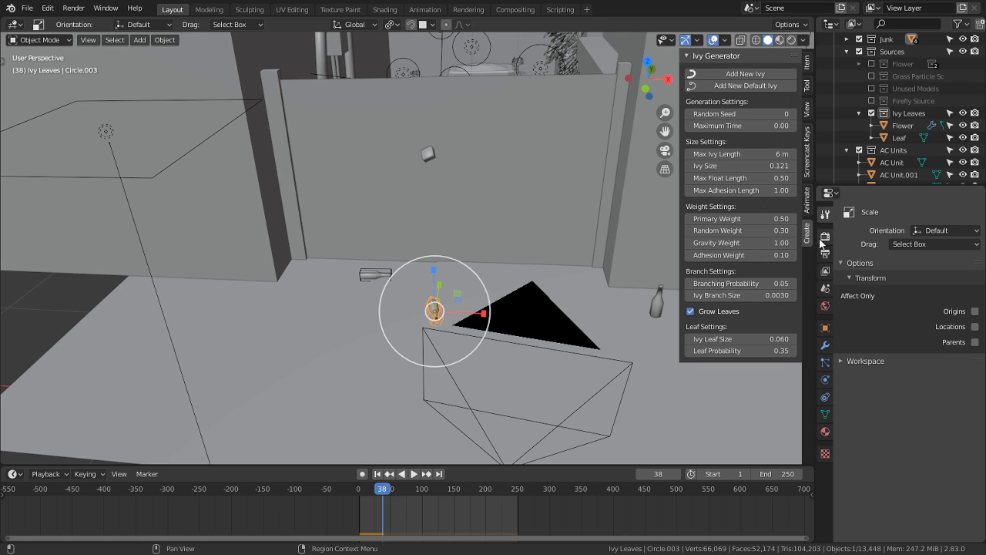
pyautogui.click(825, 236)
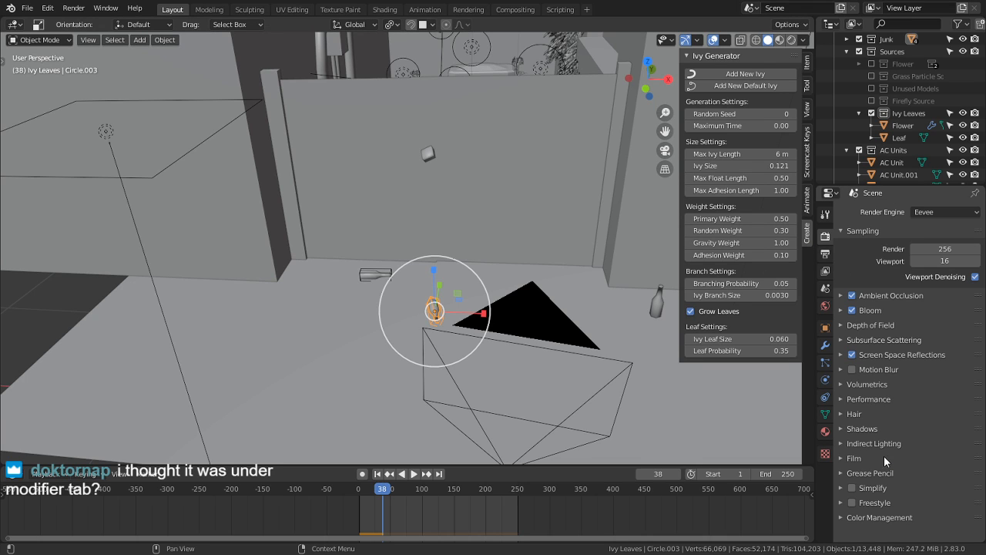
pyautogui.rightClick(437, 311)
pyautogui.rightClick(437, 312)
pyautogui.click(826, 343)
pyautogui.click(829, 364)
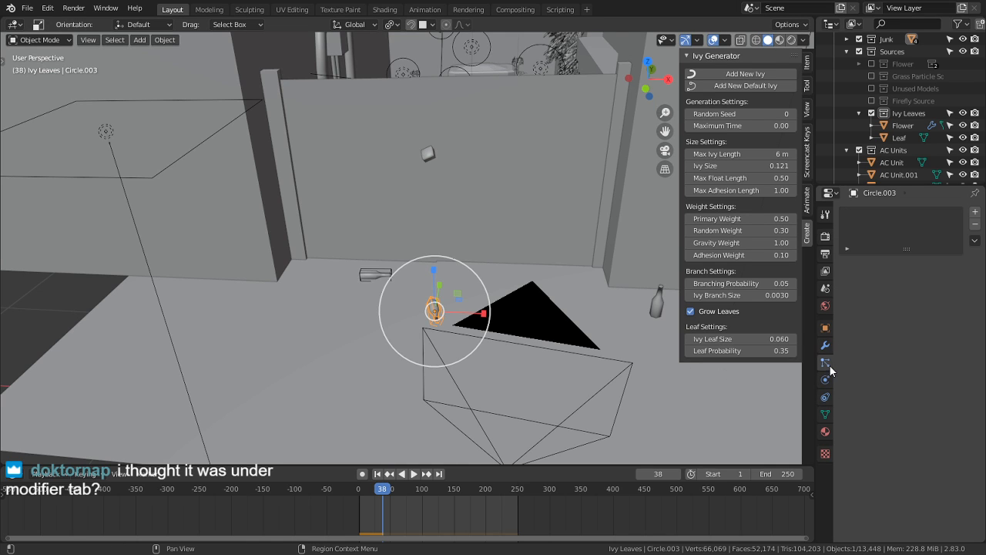
pyautogui.click(825, 379)
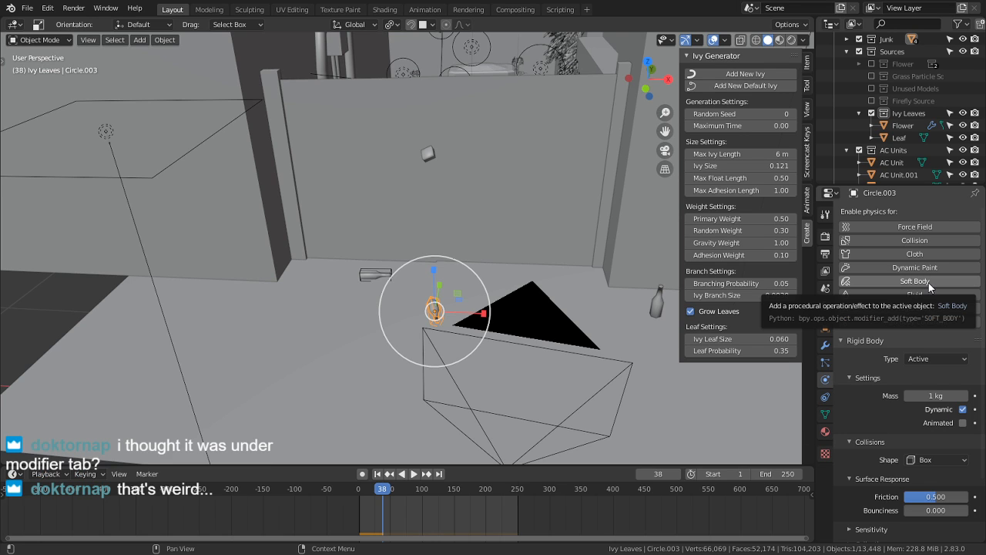
pyautogui.click(824, 253)
pyautogui.click(829, 270)
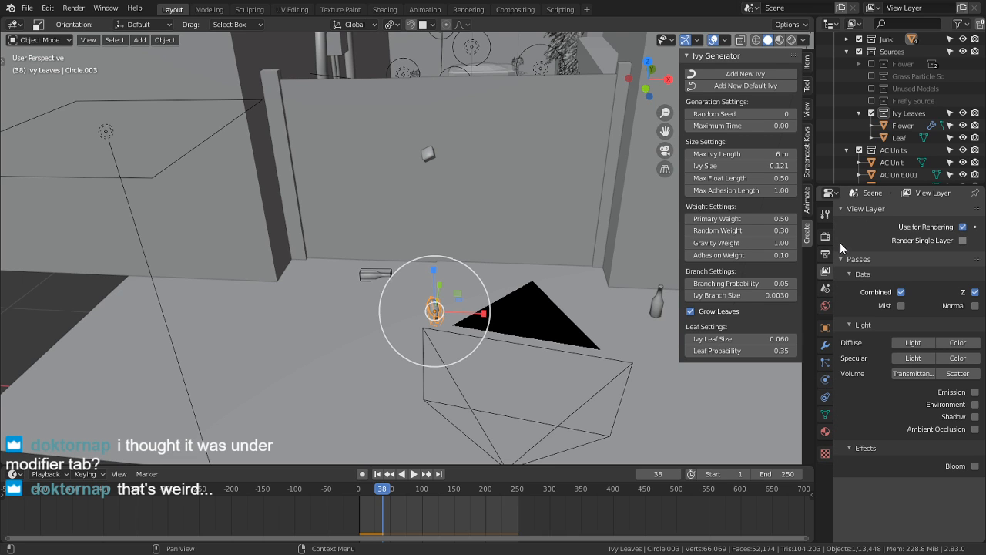
pyautogui.click(825, 236)
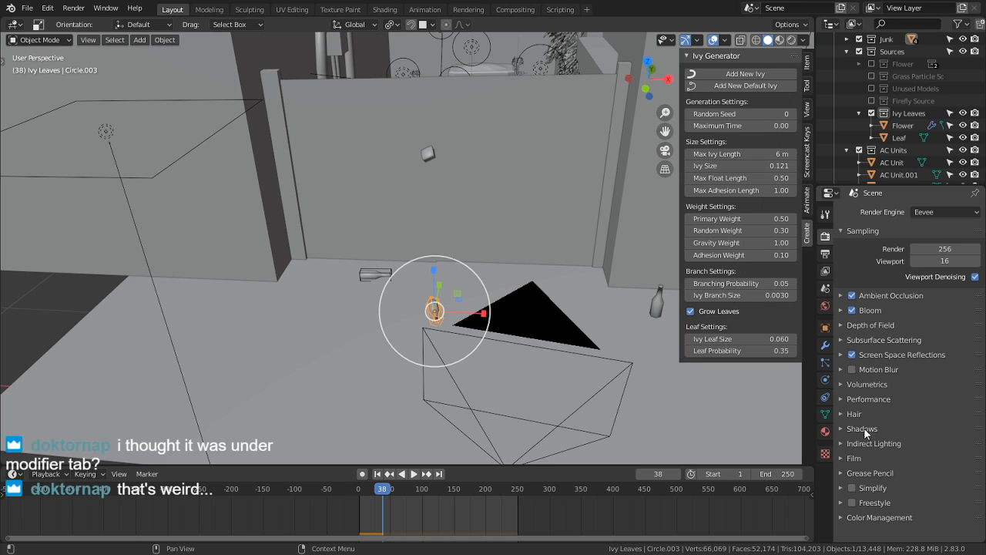
# Step: Examine the scene properties, including the Gravity, Keying Sets and Rigid Body World settings
pyautogui.click(825, 288)
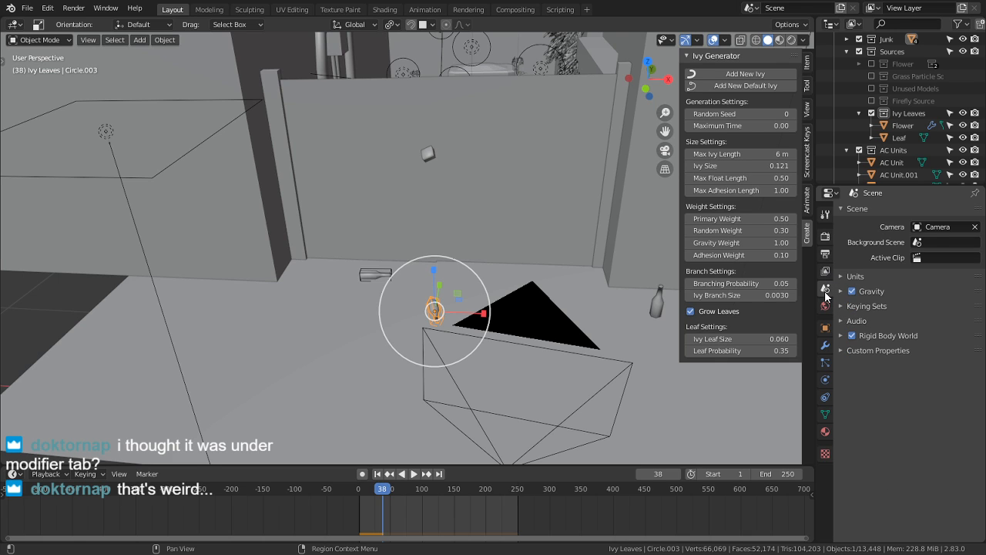
pyautogui.click(872, 291)
pyautogui.click(872, 291)
pyautogui.click(879, 305)
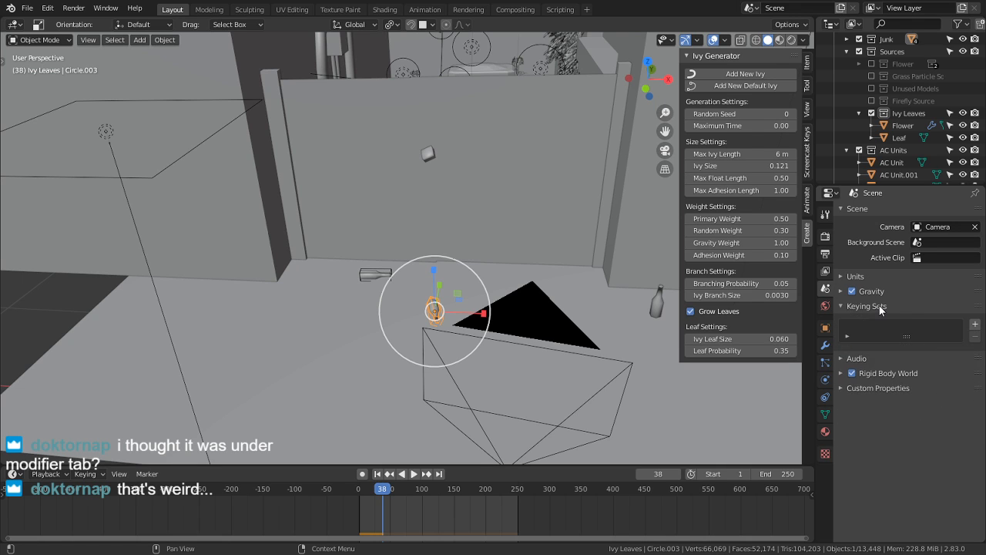
pyautogui.click(879, 305)
pyautogui.click(877, 315)
pyautogui.click(877, 315)
pyautogui.click(886, 335)
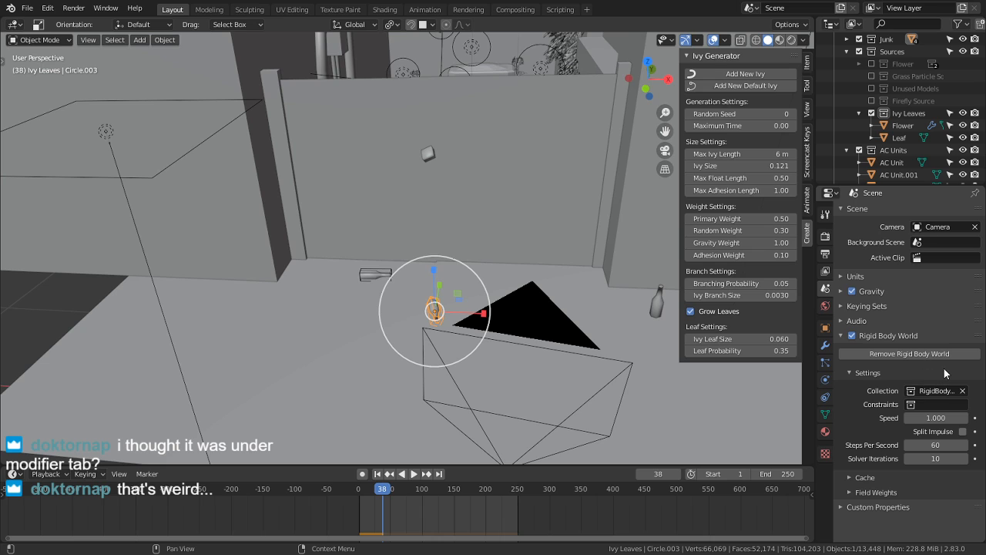
# Step: Try removing the scene's Rigid Body World and replaying from frame 0, and restore the Rigid Body World
pyautogui.click(906, 353)
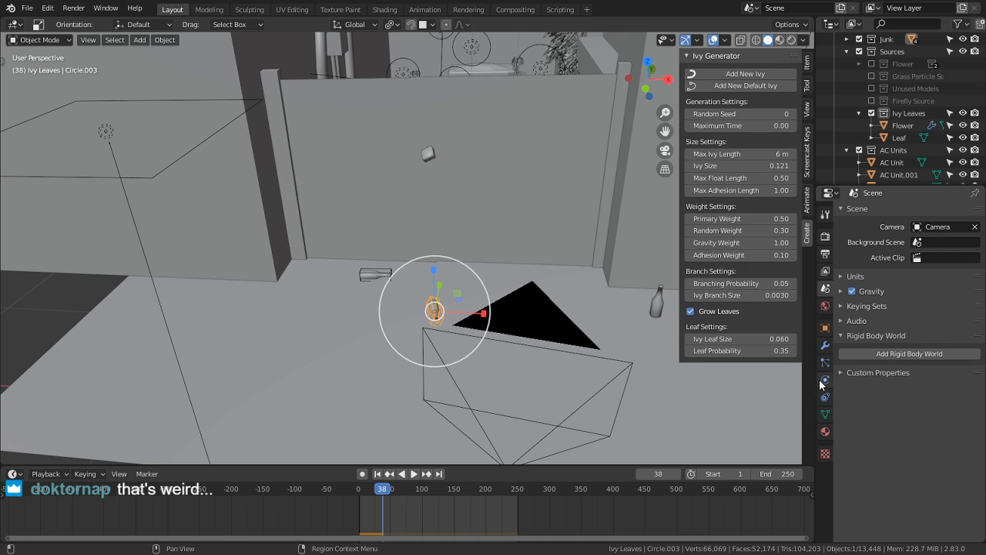
pyautogui.hotkey('shift', 'Left')
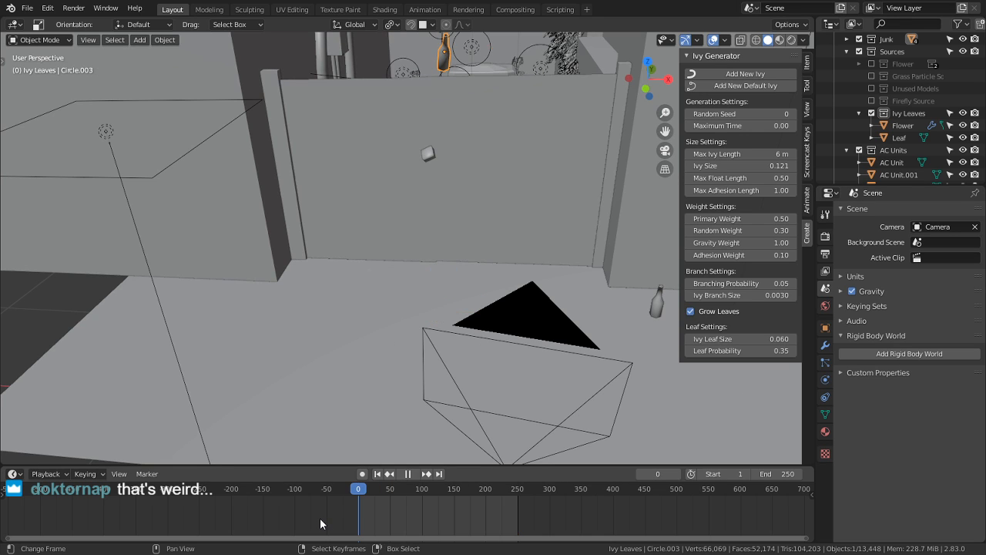
pyautogui.press('space')
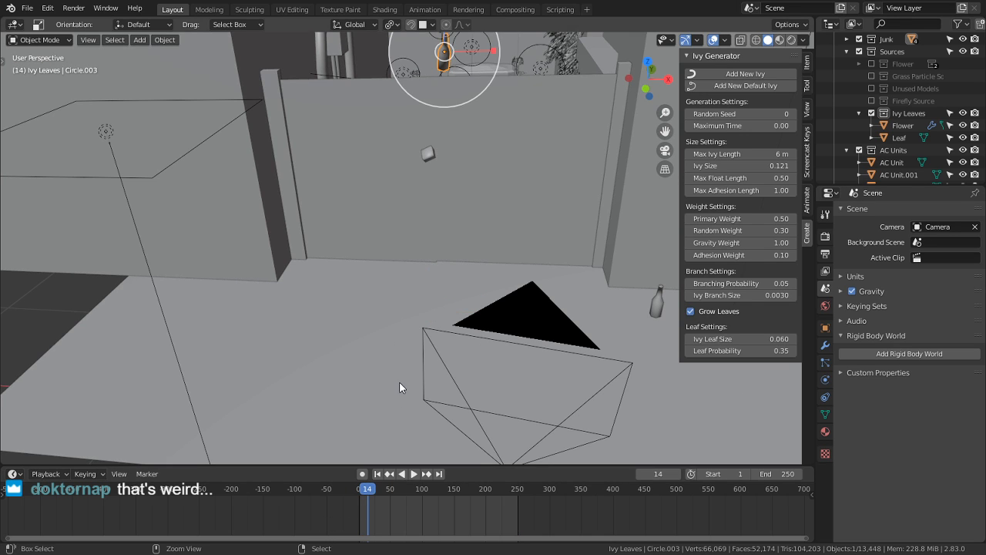
pyautogui.press('Escape')
pyautogui.click(883, 352)
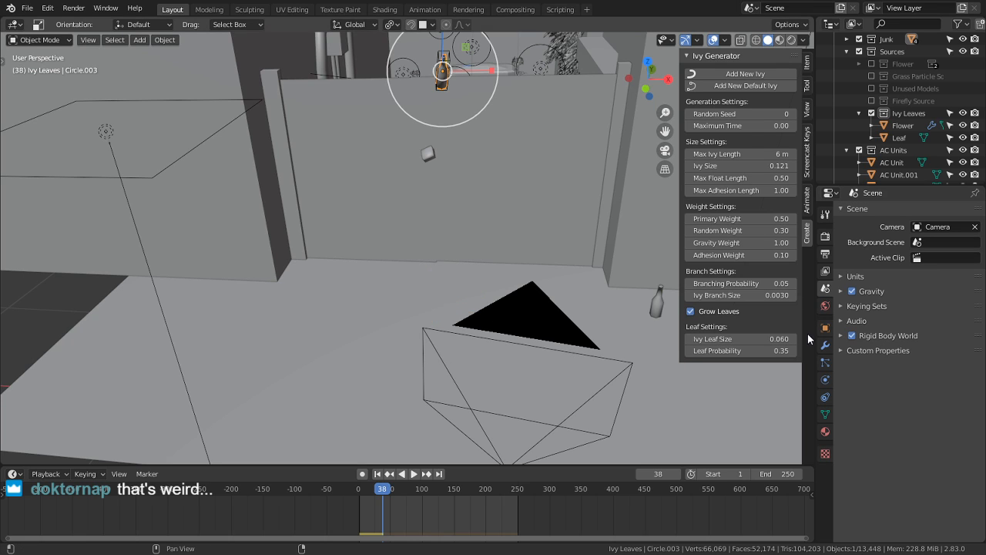
# Step: Expand the Rigid Body World's Cache settings, replay the simulation from the start, and stop at frame 33
pyautogui.click(842, 335)
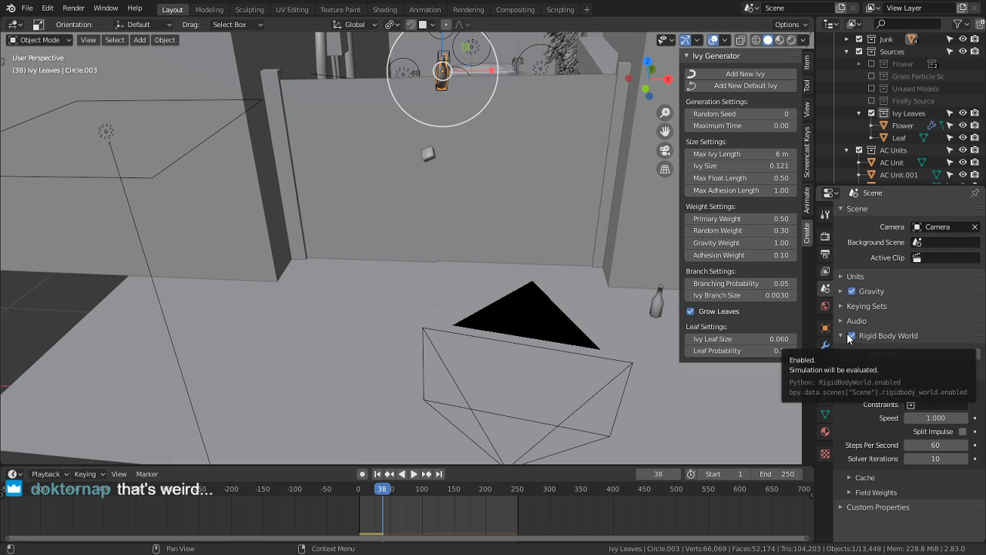
pyautogui.click(907, 478)
pyautogui.scroll(-4, 894, 467)
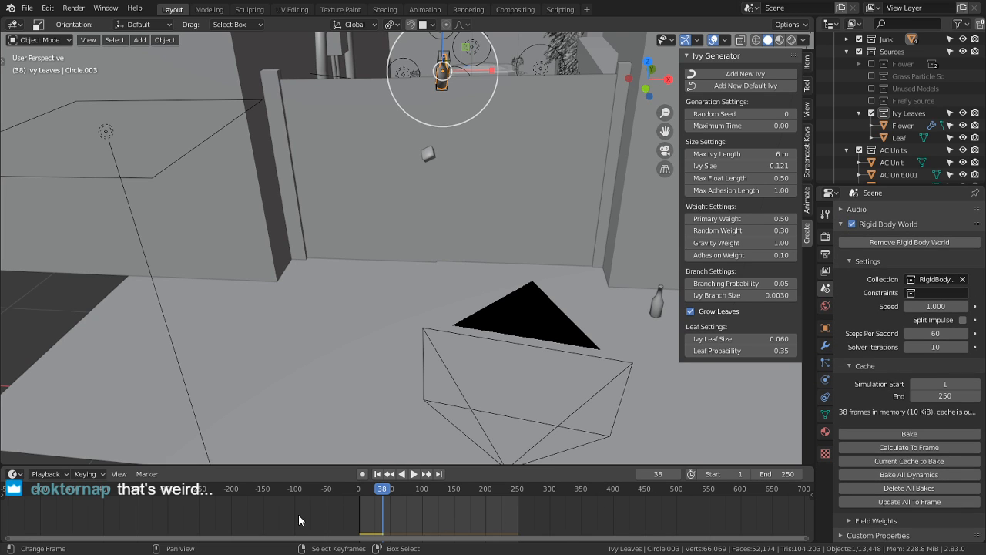
pyautogui.press('space')
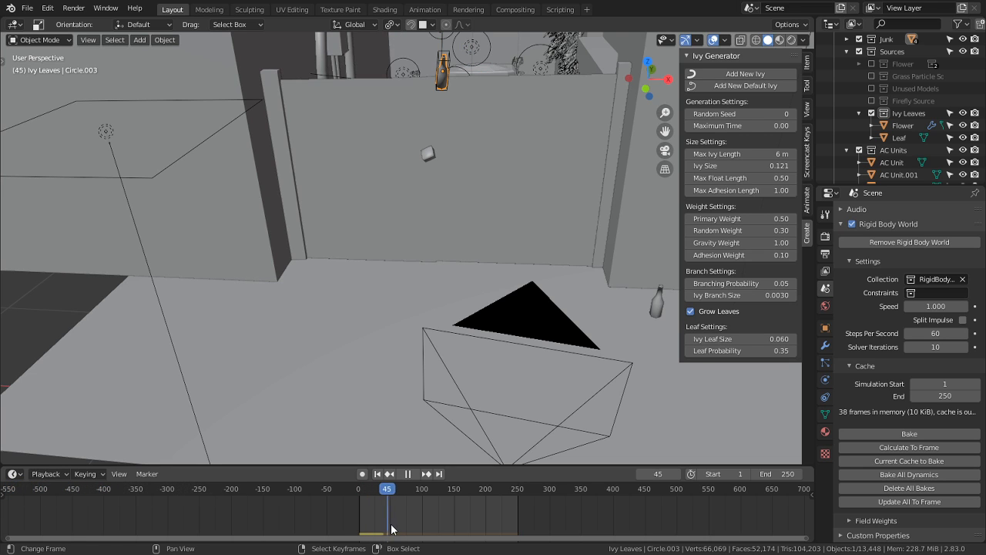
pyautogui.moveTo(370, 528); pyautogui.dragTo(331, 526)
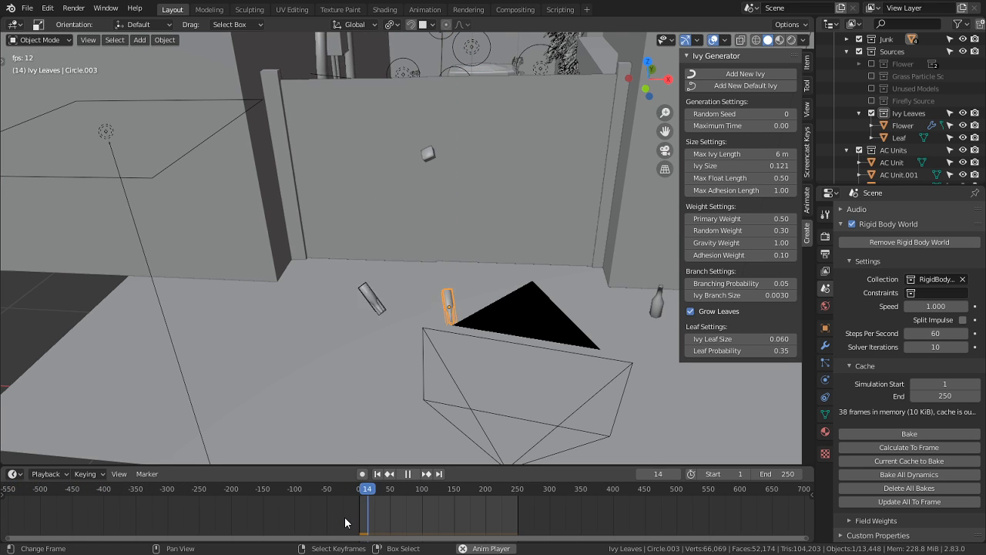
pyautogui.press('space')
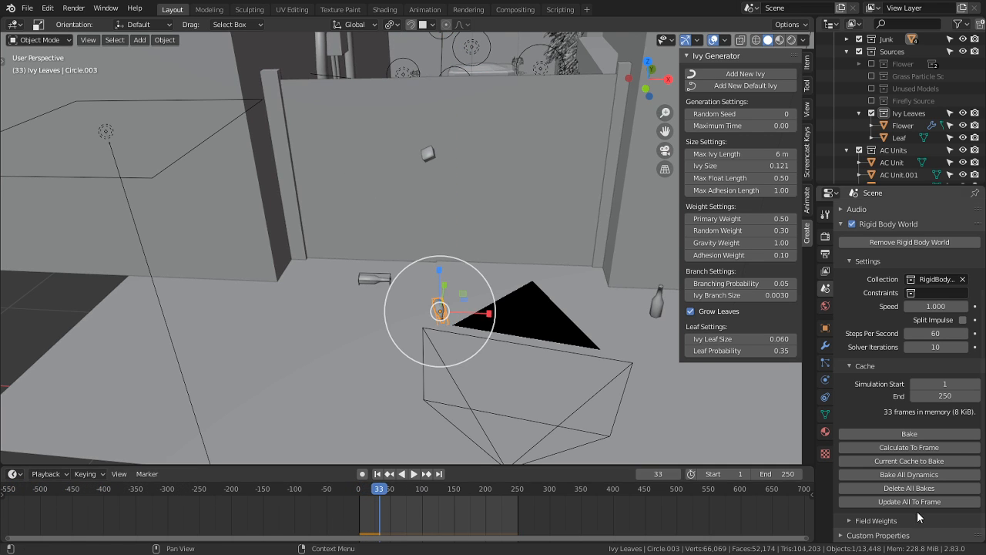
# Step: Bake all dynamics, play the baked simulation from the start, and stop at frame 50
pyautogui.click(916, 474)
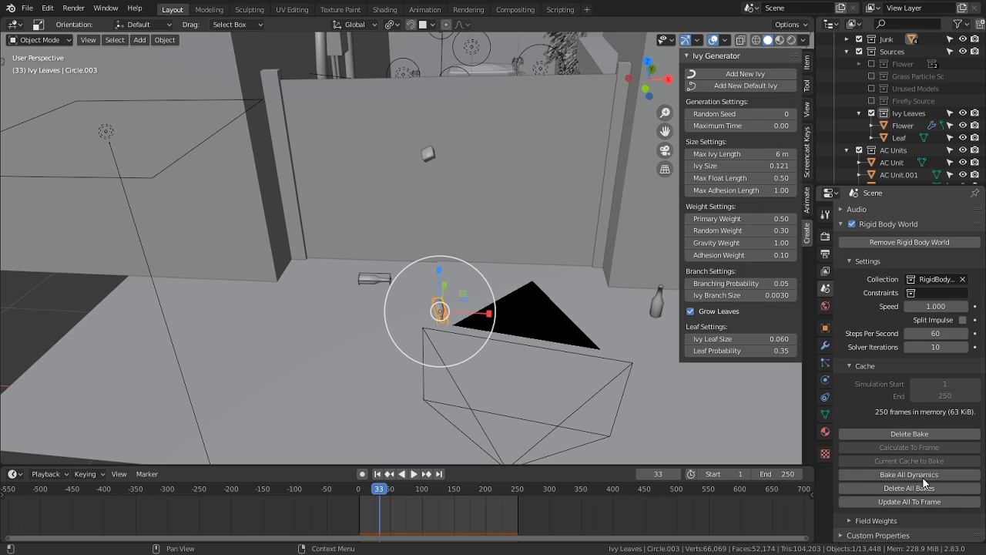
pyautogui.click(340, 515)
pyautogui.press('space')
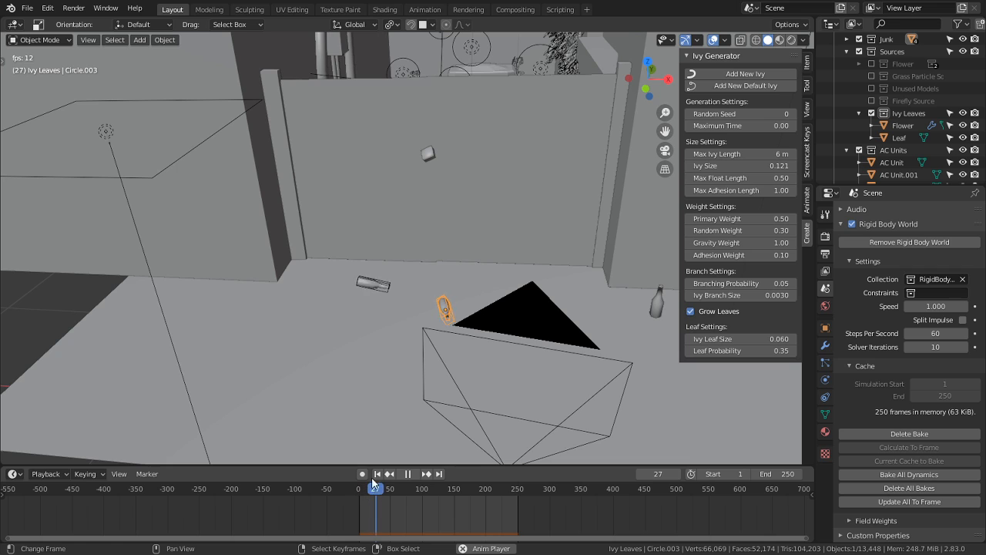
pyautogui.press('space')
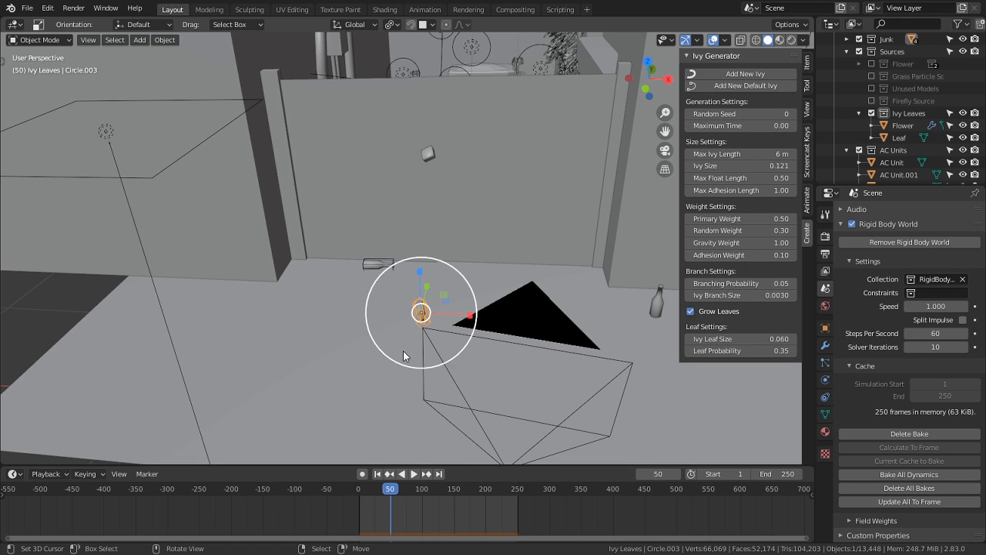
# Step: Insert Location keyframes on both fallen bottles at frame 50 and delete the rigid body bake
pyautogui.press('i')
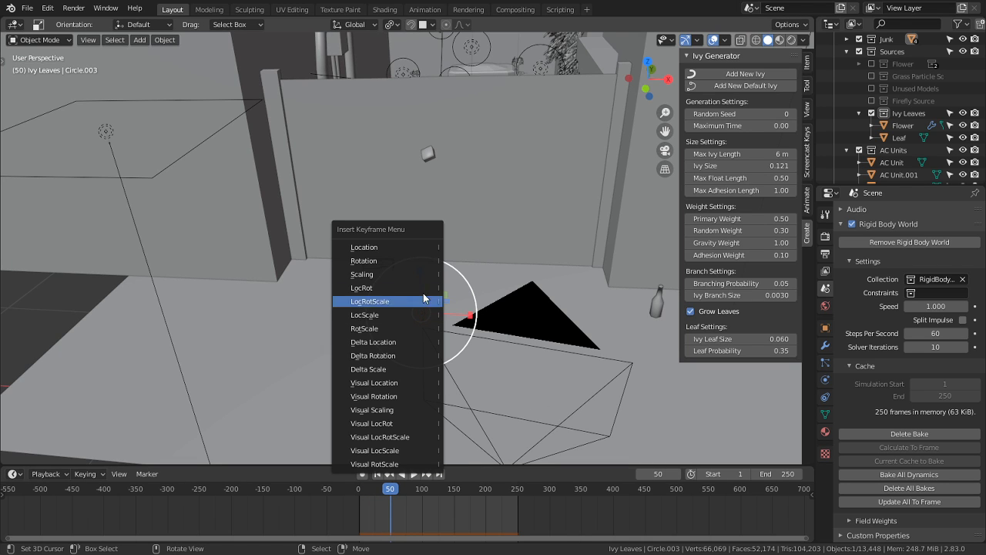
pyautogui.click(398, 246)
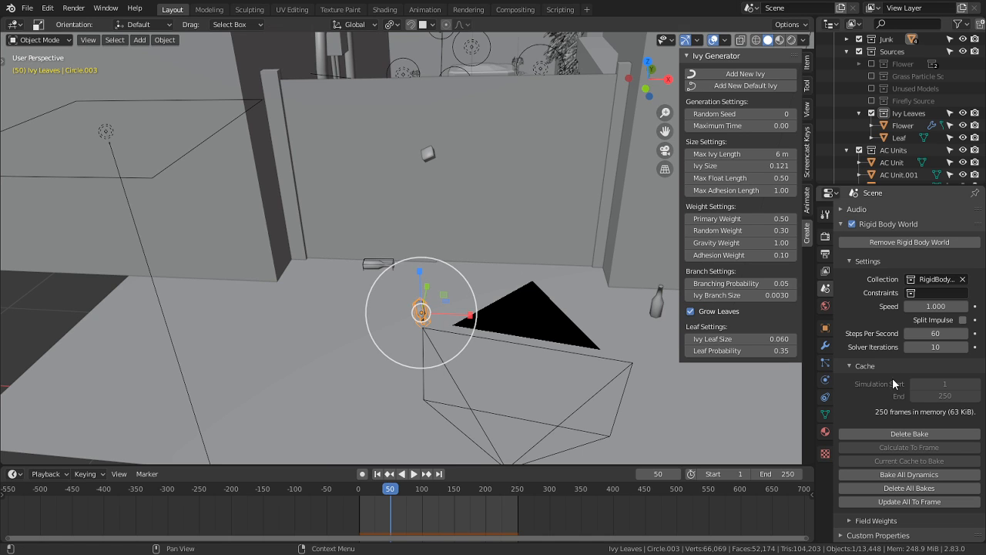
pyautogui.click(364, 266)
pyautogui.press('i')
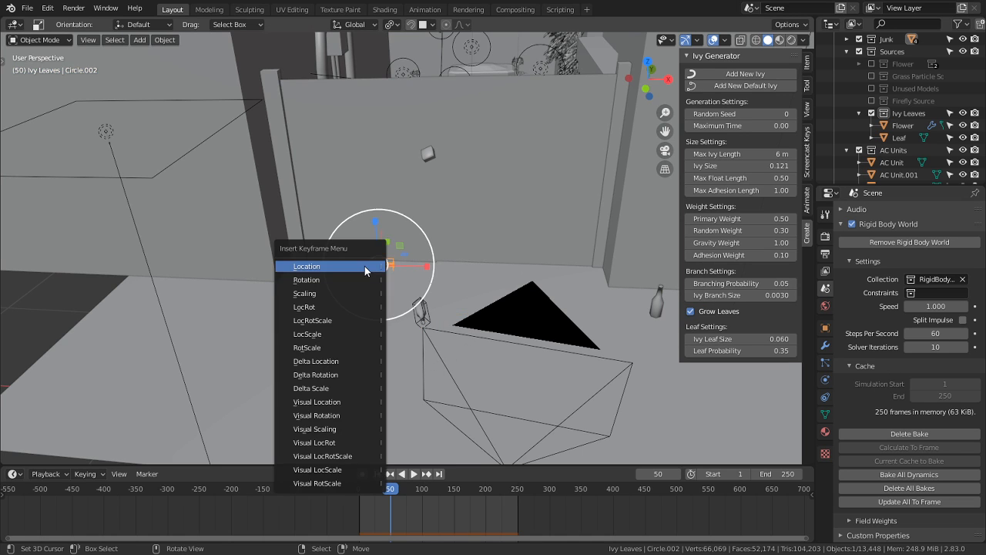
pyautogui.click(364, 265)
pyautogui.click(917, 433)
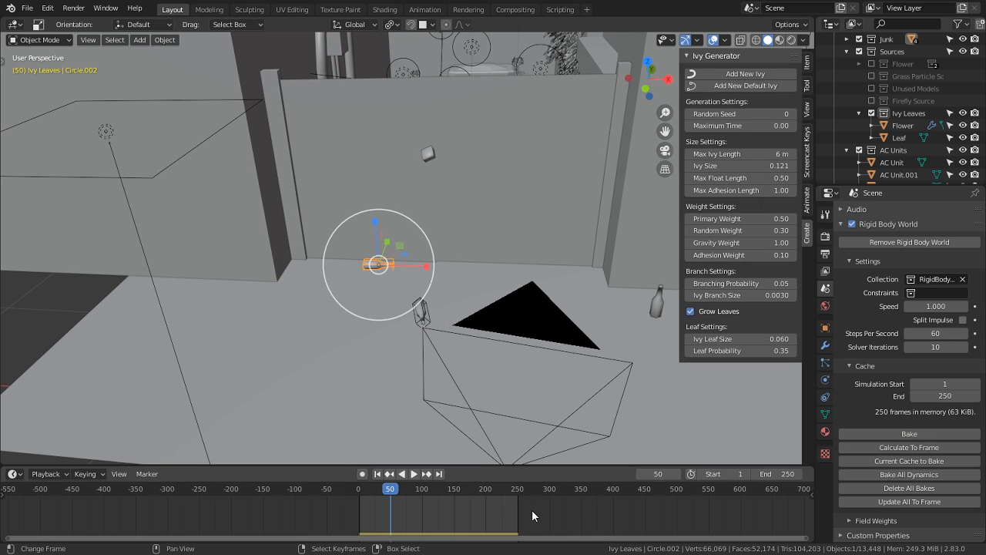
# Step: Replay the simulation from the start to frame 36 and insert LocRot keyframes on both fallen bottles
pyautogui.click(422, 312)
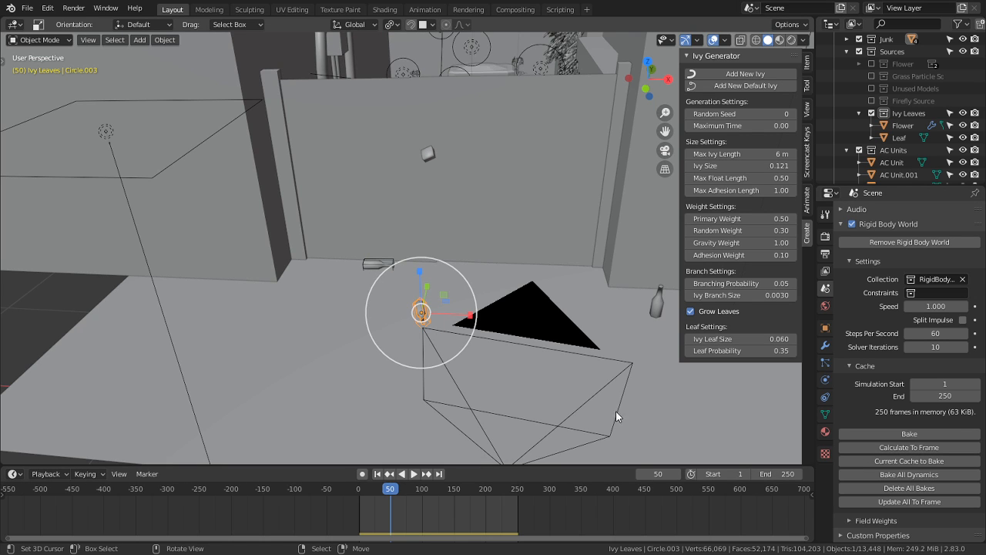
pyautogui.hotkey('shift', 'Left')
pyautogui.press('space')
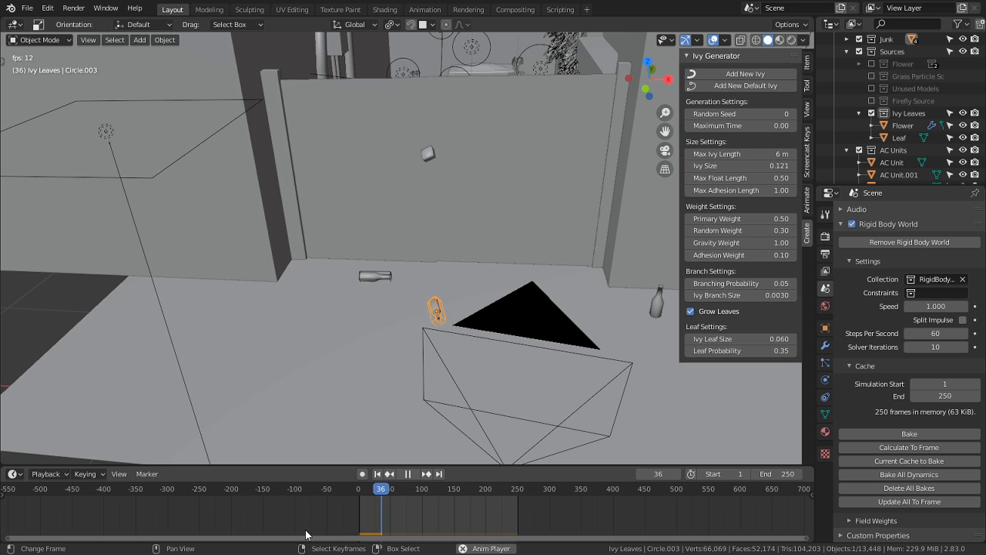
pyautogui.press('space')
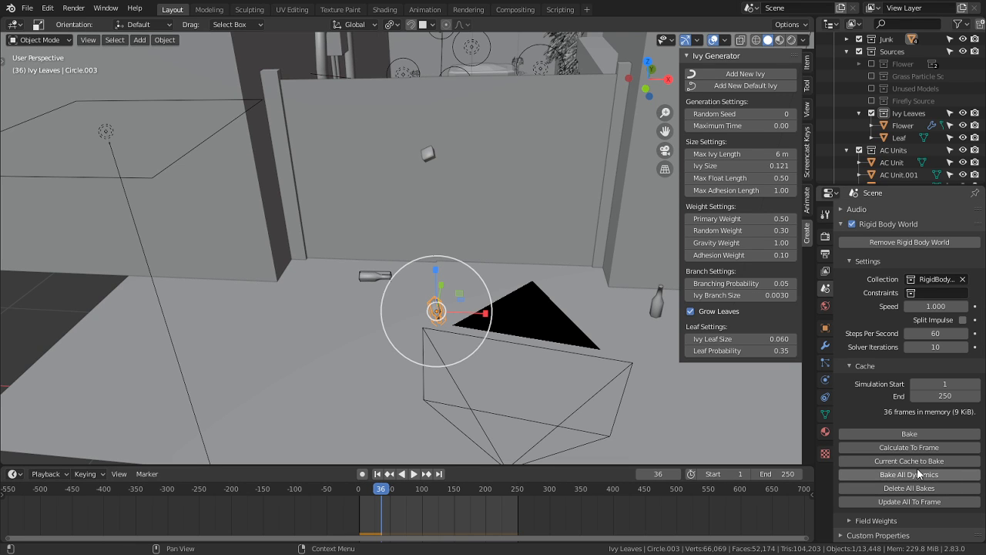
pyautogui.press('i')
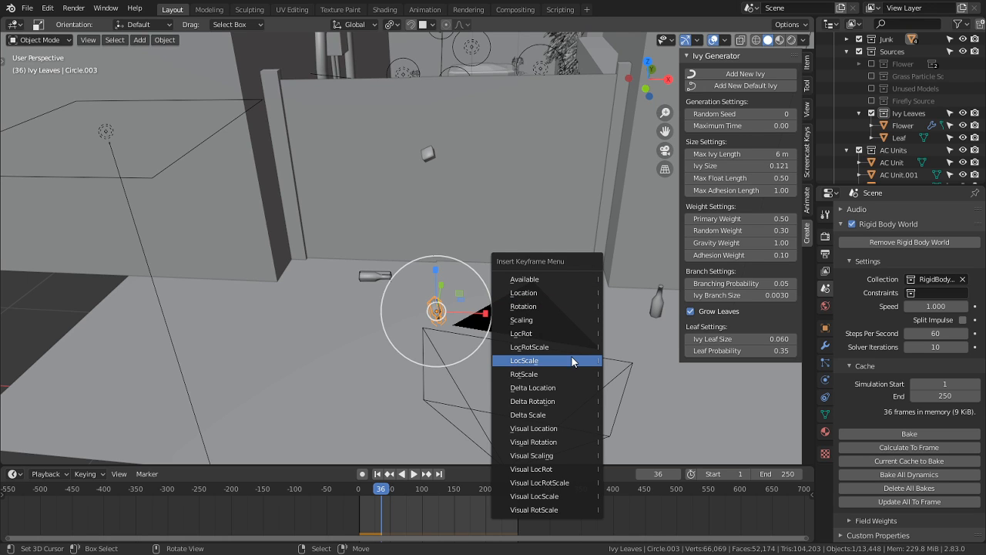
pyautogui.click(551, 334)
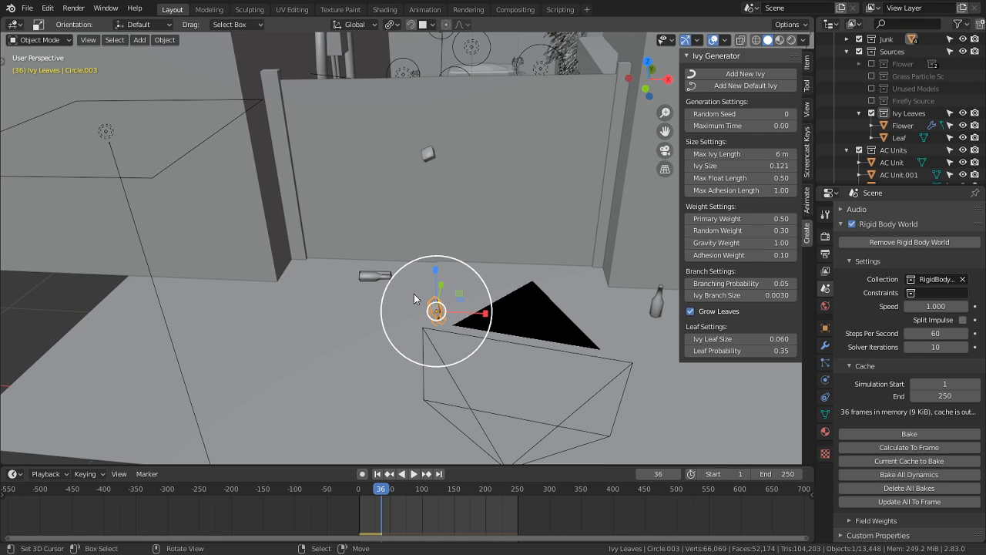
pyautogui.click(382, 279)
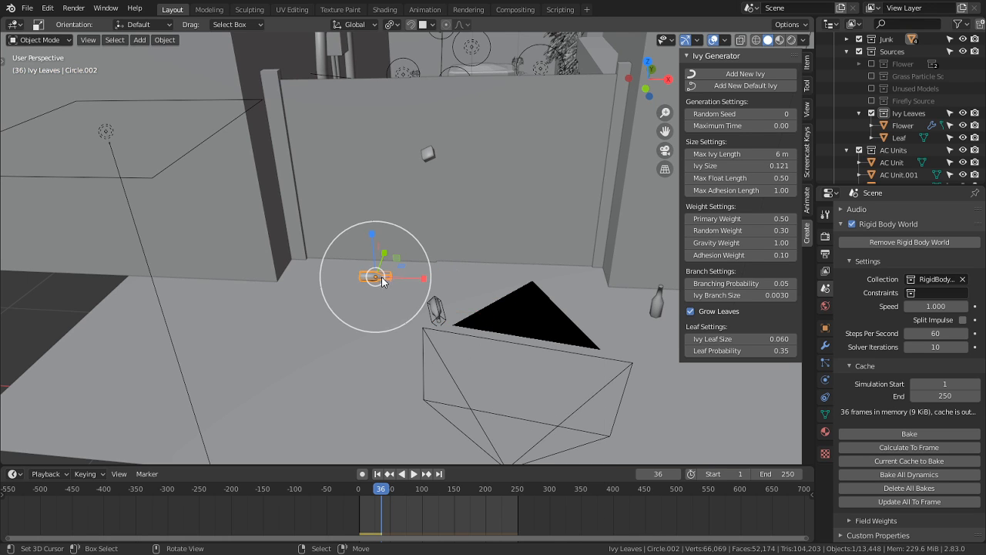
pyautogui.press('i')
pyautogui.click(484, 315)
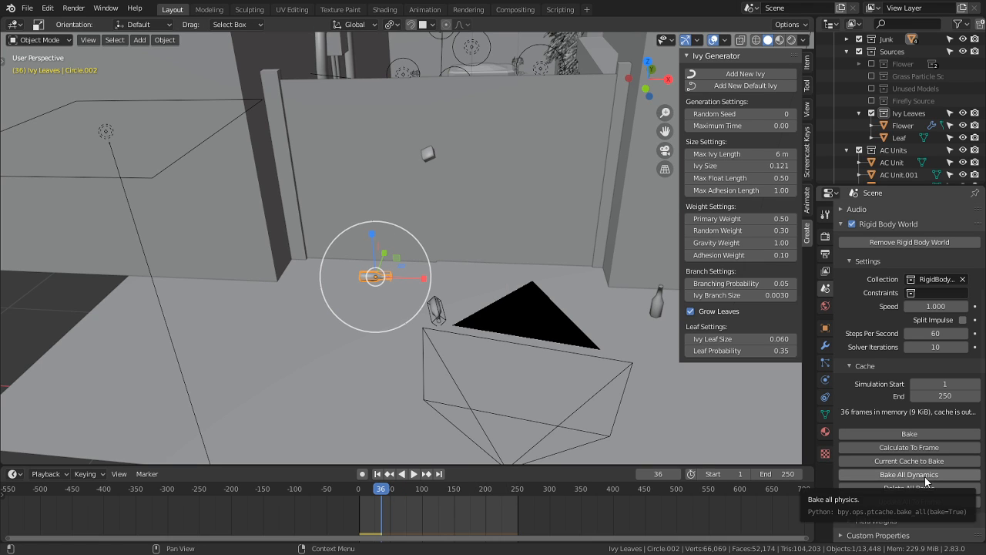
# Step: Delete all bakes, remove the scene's Rigid Body World, and return to frame 0
pyautogui.click(921, 489)
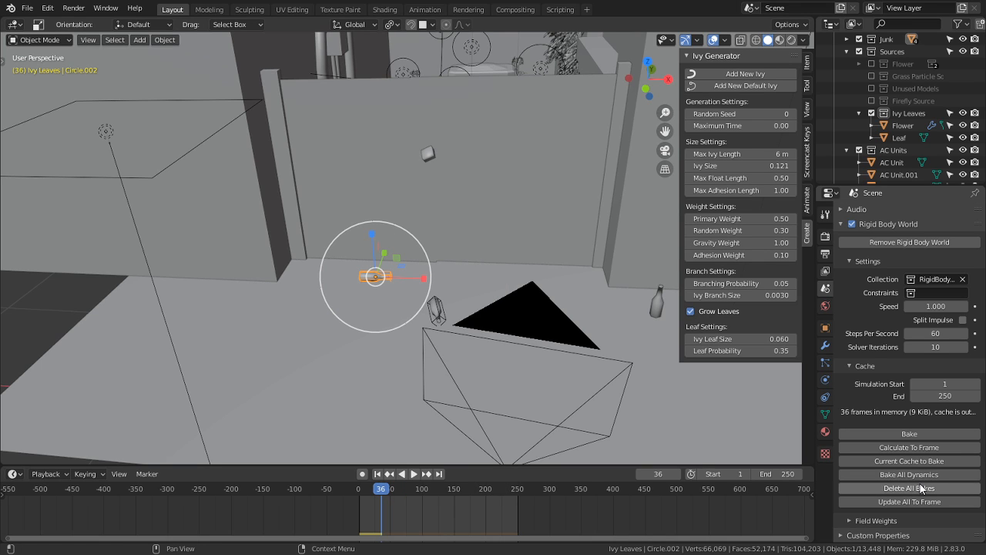
pyautogui.click(868, 240)
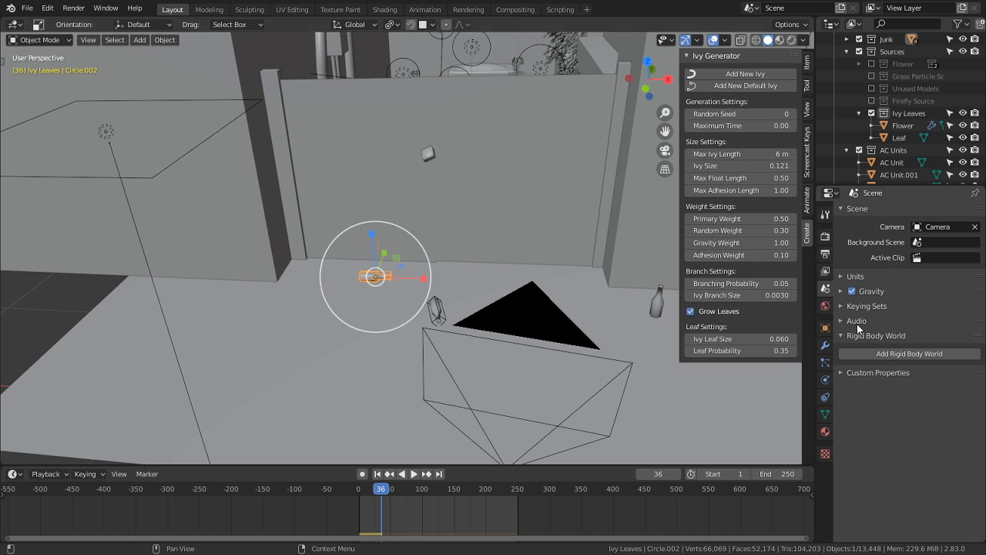
pyautogui.moveTo(376, 510); pyautogui.dragTo(361, 493)
pyautogui.scroll(-2, 461, 250)
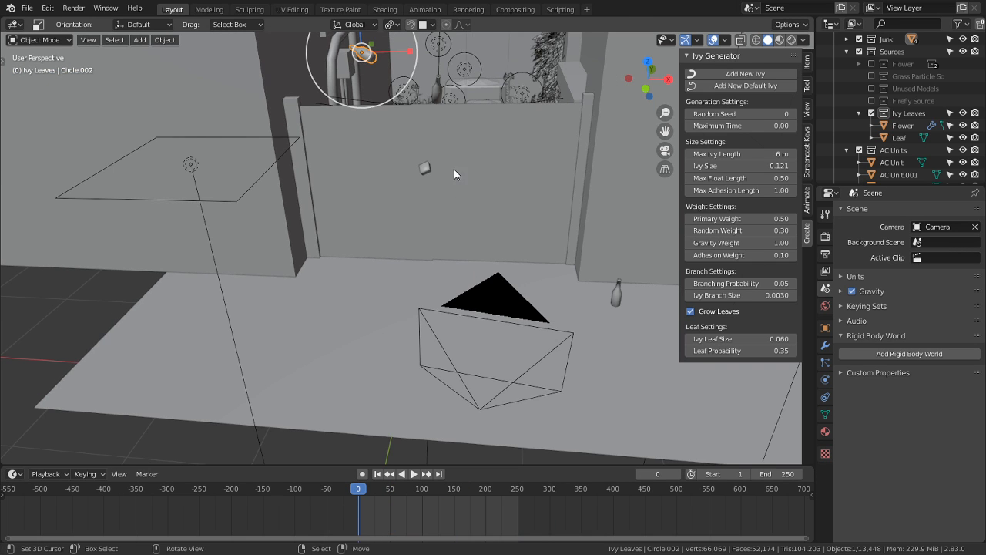
# Step: Toggle rigid body physics on and off for the alley ground, and remove its Collision physics
pyautogui.click(435, 92)
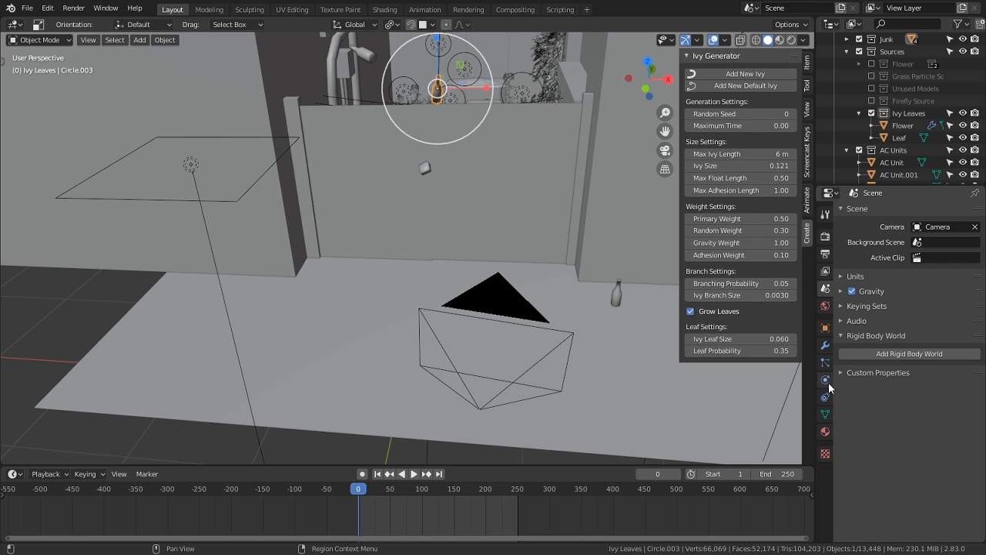
pyautogui.click(633, 401)
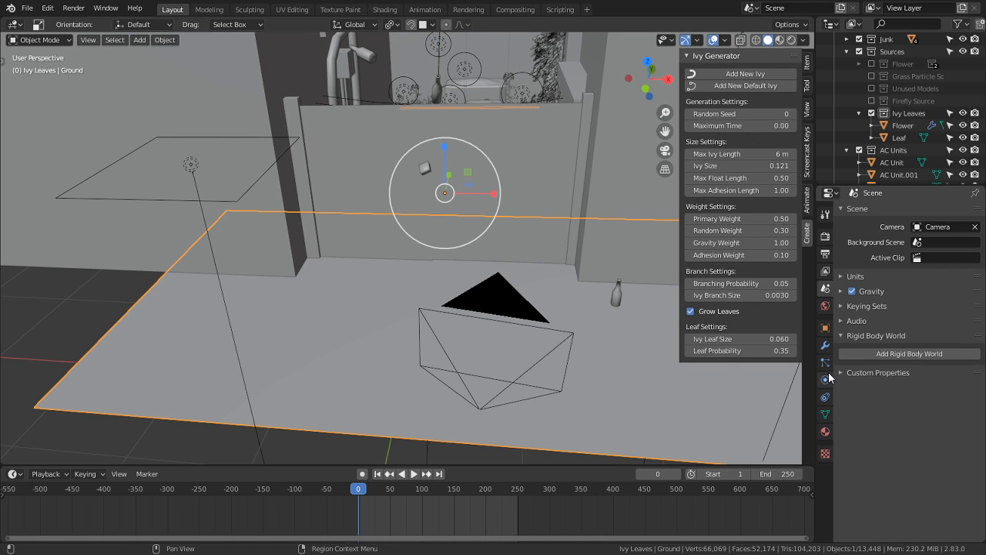
pyautogui.click(824, 380)
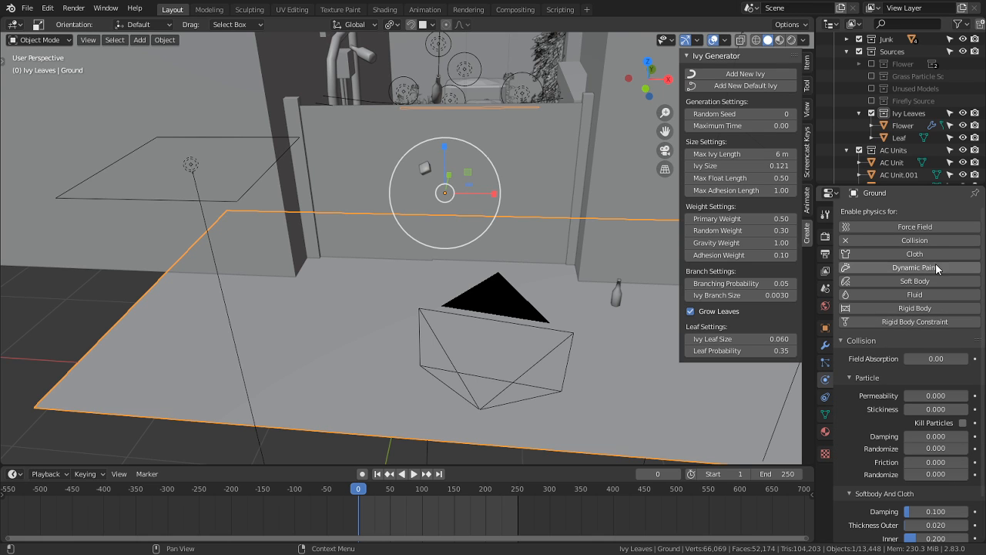
pyautogui.click(922, 310)
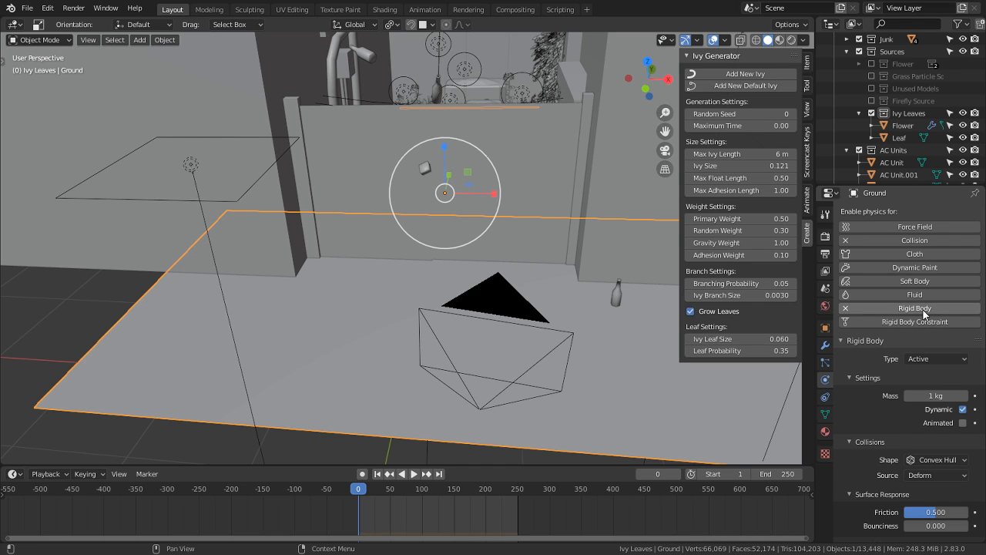
pyautogui.click(923, 310)
pyautogui.click(922, 310)
pyautogui.click(923, 310)
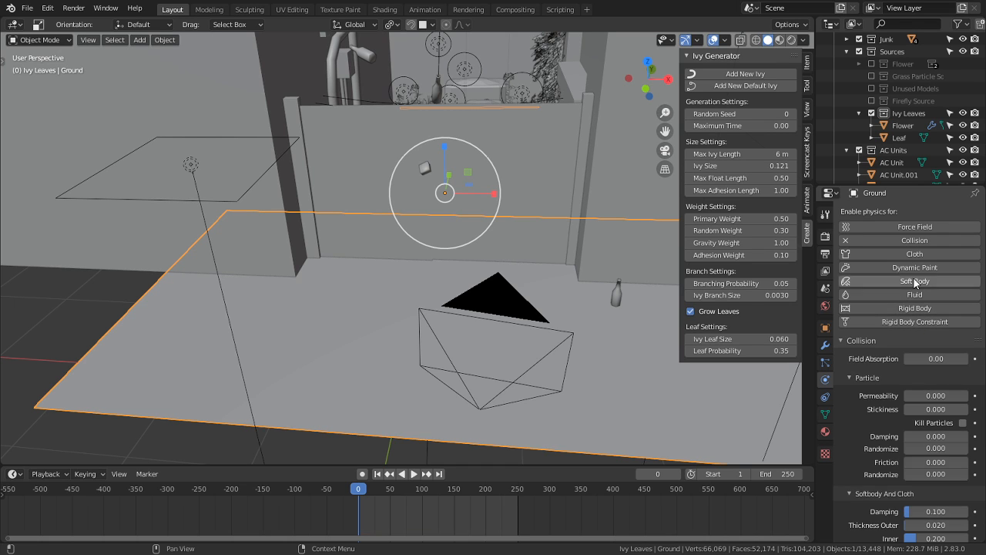
pyautogui.click(907, 240)
# Step: Delete the two simulated bottles floating above the alley, keeping the original standing bottle
pyautogui.moveTo(482, 193); pyautogui.dragTo(471, 171, button='middle')
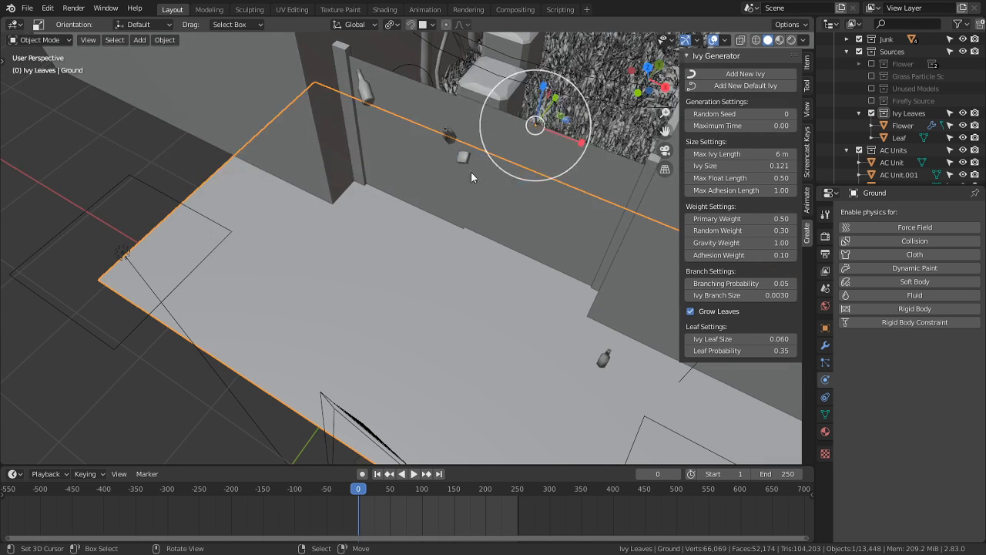
pyautogui.click(454, 136)
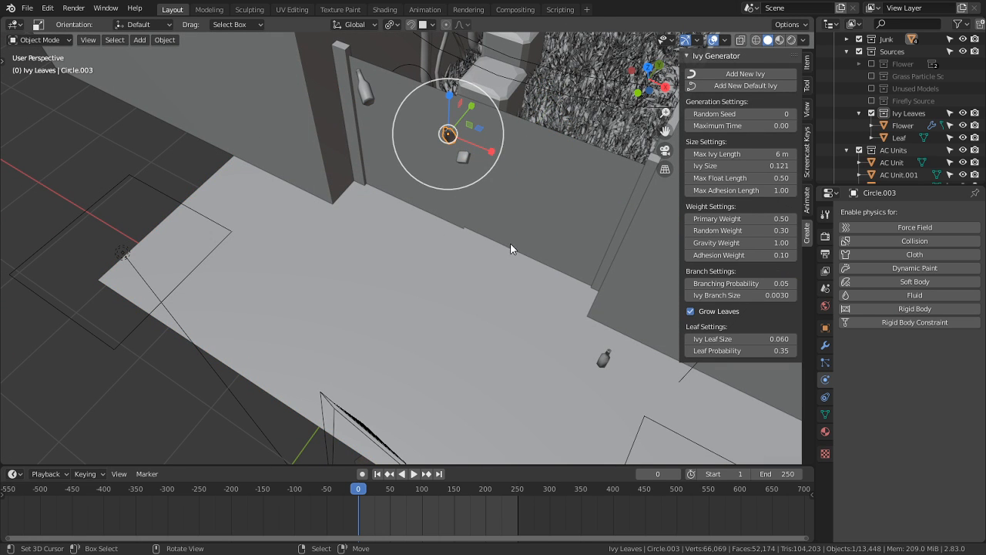
pyautogui.moveTo(478, 226); pyautogui.dragTo(383, 231, button='middle')
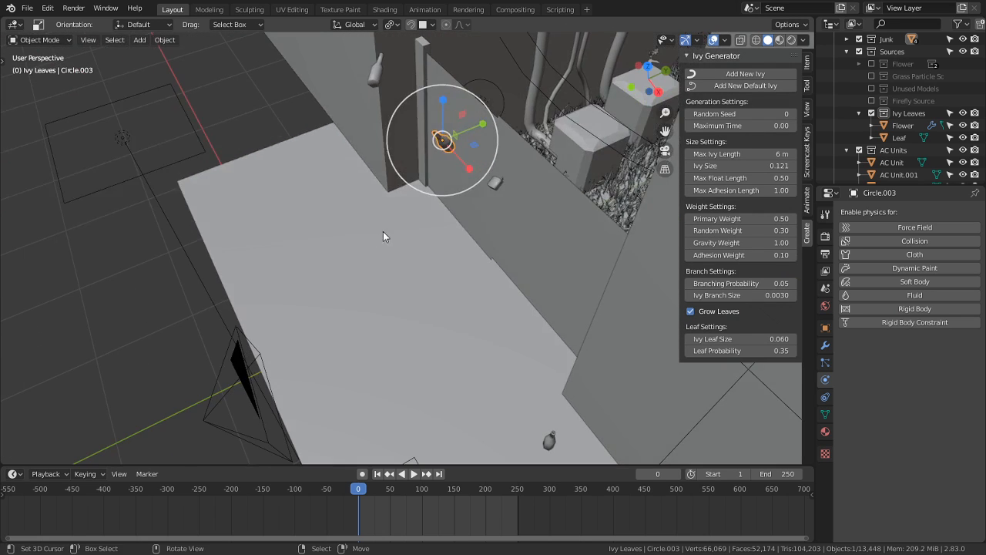
pyautogui.press('x')
pyautogui.click(390, 227)
pyautogui.hotkey('ctrl', 'z')
pyautogui.press('x')
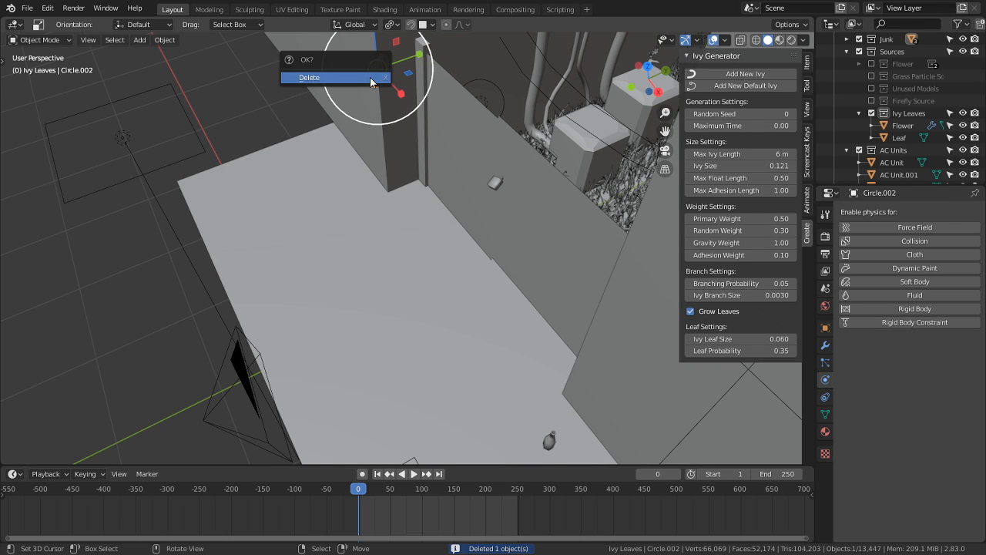
pyautogui.click(370, 77)
# Step: Create a linked duplicate of the standing bottle, moved about -1.77 m in X, -0.98 m in Y and 0.99 m in Z
pyautogui.moveTo(559, 401); pyautogui.dragTo(590, 367, button='middle')
pyautogui.click(591, 371)
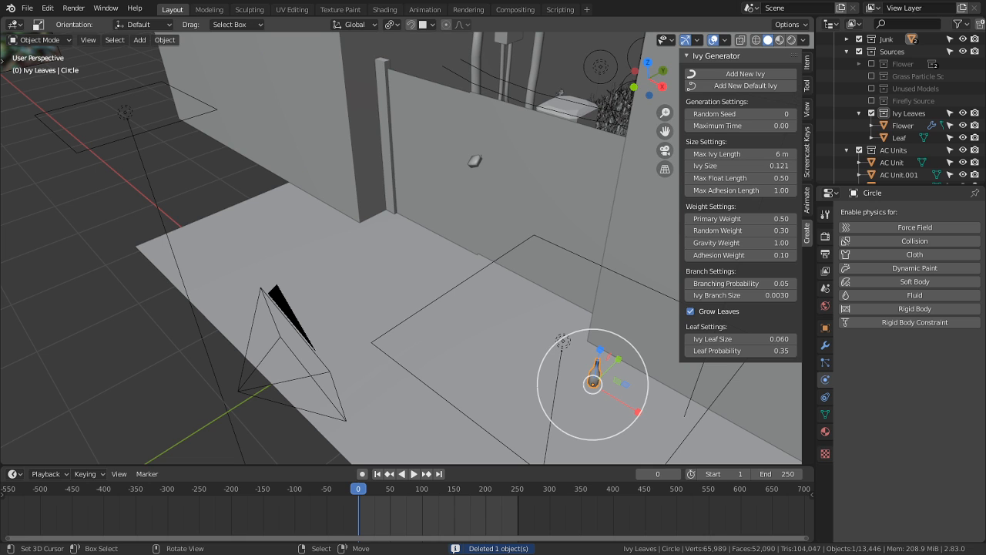
pyautogui.hotkey('alt', 'd')
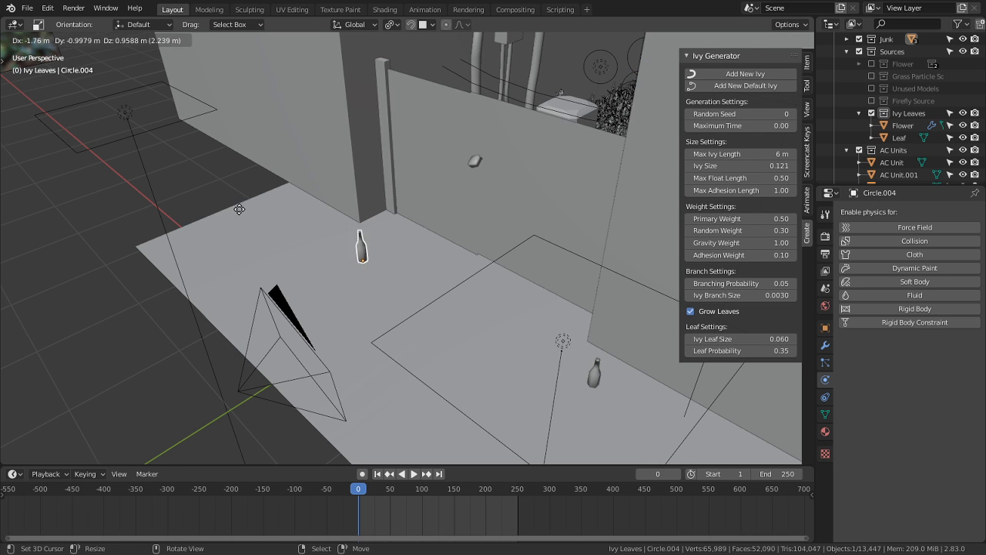
pyautogui.click(229, 224)
# Step: Rotate the duplicated bottle 90° around the global X axis
pyautogui.moveTo(410, 242); pyautogui.dragTo(478, 230, button='middle')
pyautogui.write('r')
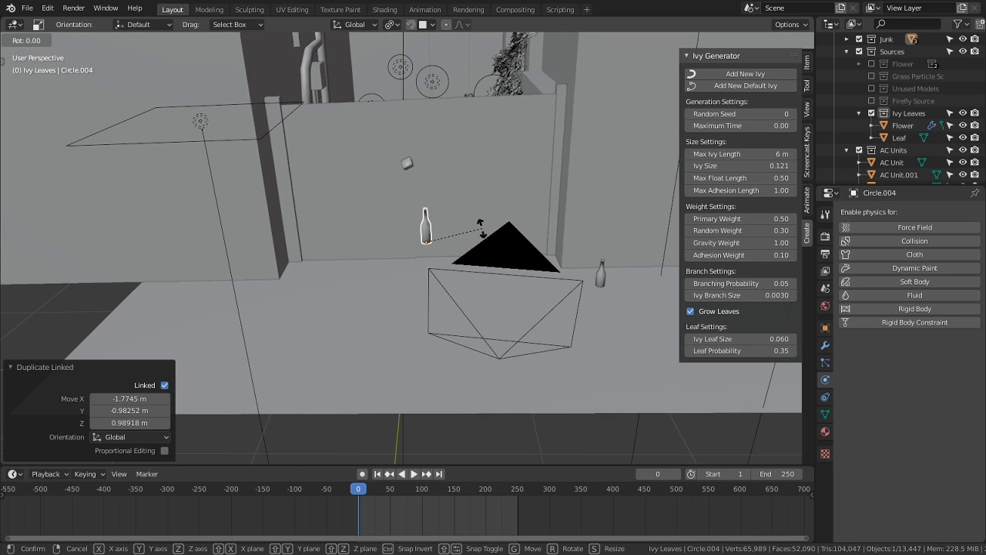
pyautogui.write('x')
pyautogui.write('90')
pyautogui.press('Return')
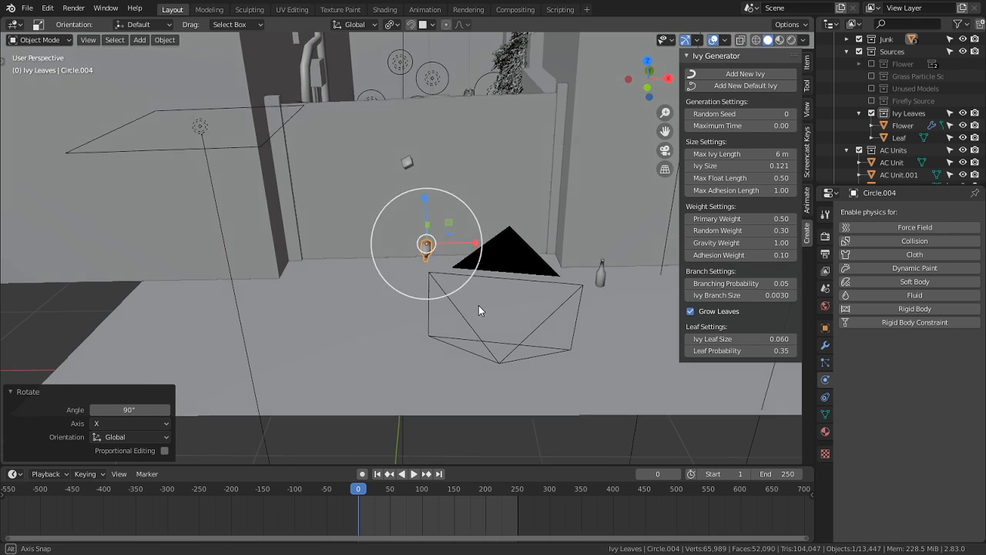
# Step: Rotate the lying bottle -80.4° around the global Z axis and snap it onto the alley ground near the wall by the gate
pyautogui.moveTo(479, 305); pyautogui.dragTo(485, 341, button='middle')
pyautogui.press('r')
pyautogui.press('z')
pyautogui.click(405, 322)
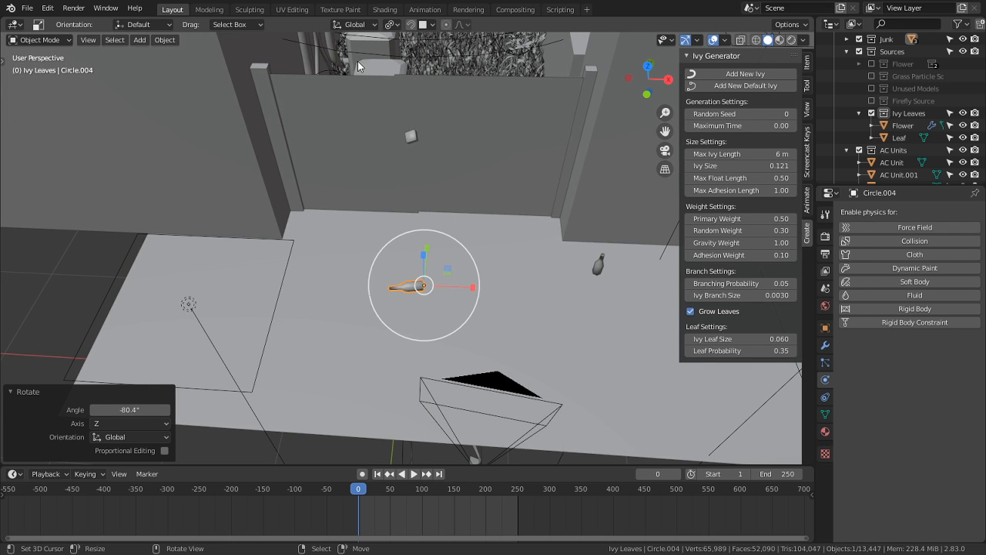
pyautogui.press('g')
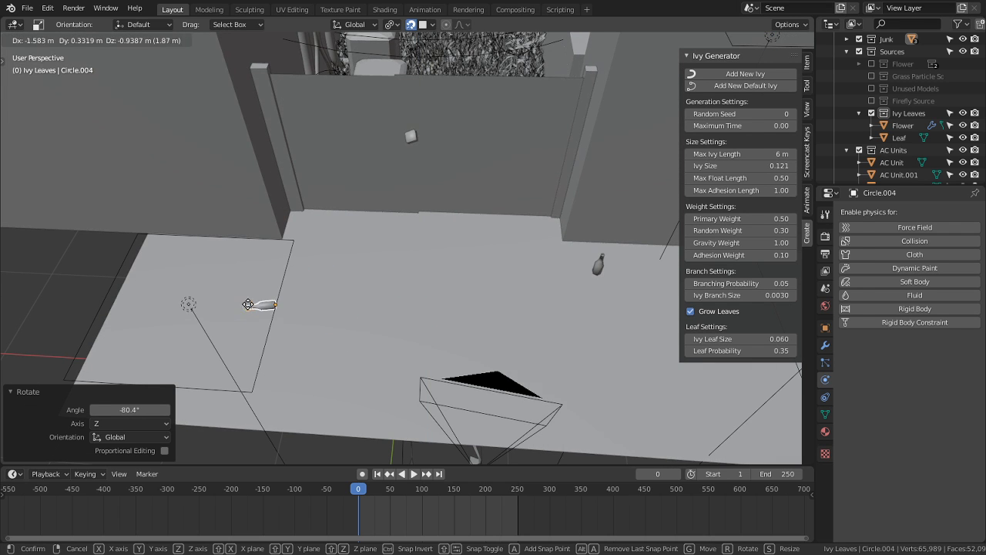
pyautogui.click(273, 289)
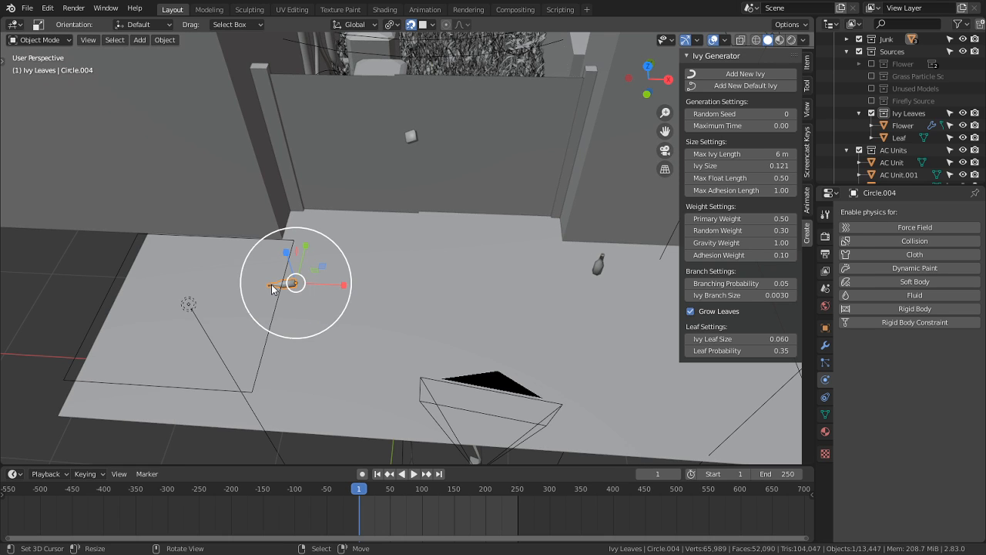
# Step: From the camera view, move the lying bottle about 0.11 m in X and 0.44 m in Y into the frame's lower corner
pyautogui.press('KP_0')
pyautogui.press('Right')
pyautogui.press('g')
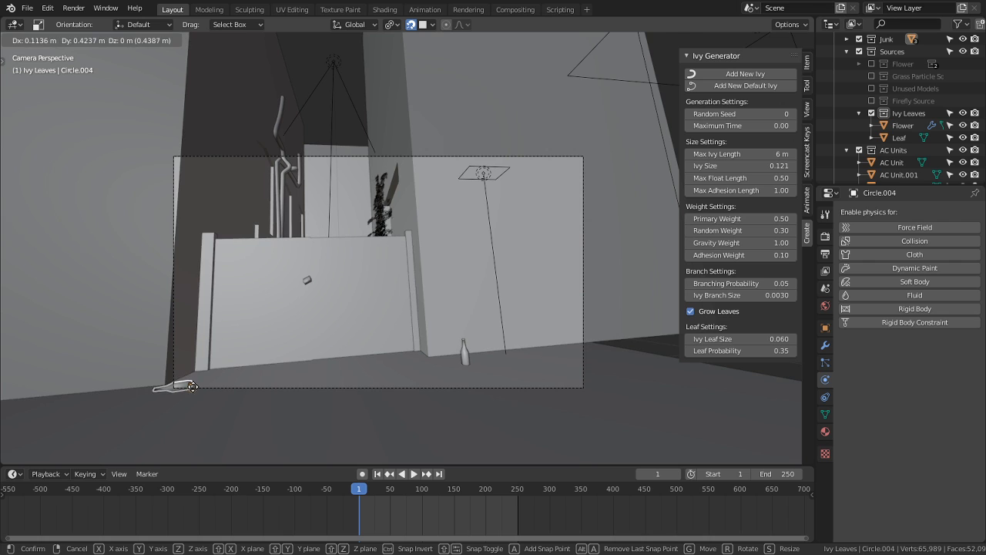
pyautogui.click(190, 383)
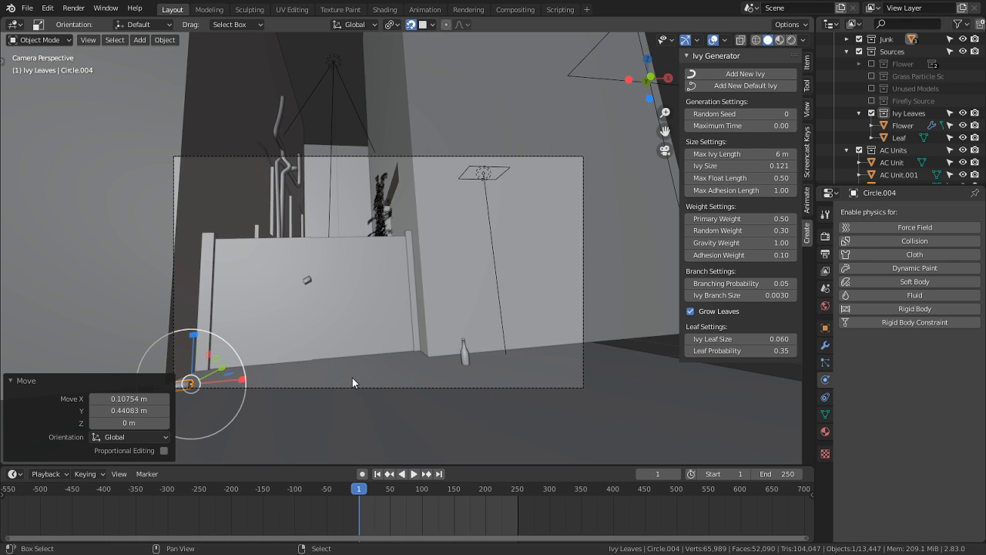
# Step: Collapse the Reference and Moving Elements collections and expand the Junk collection to list its objects
pyautogui.keyDown('shift'); pyautogui.moveTo(352, 378); pyautogui.dragTo(470, 379, button='middle'); pyautogui.keyUp('shift')
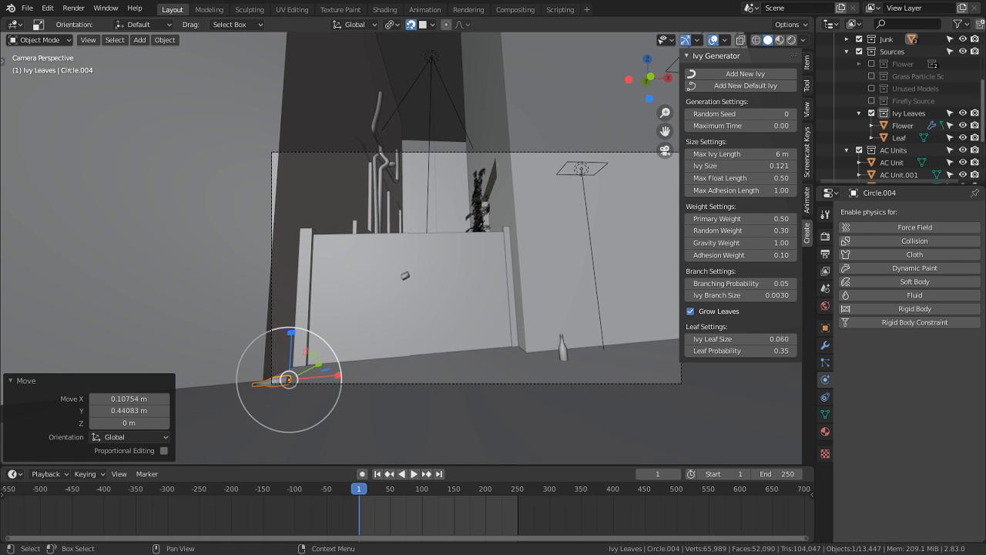
pyautogui.scroll(-3, 900, 148)
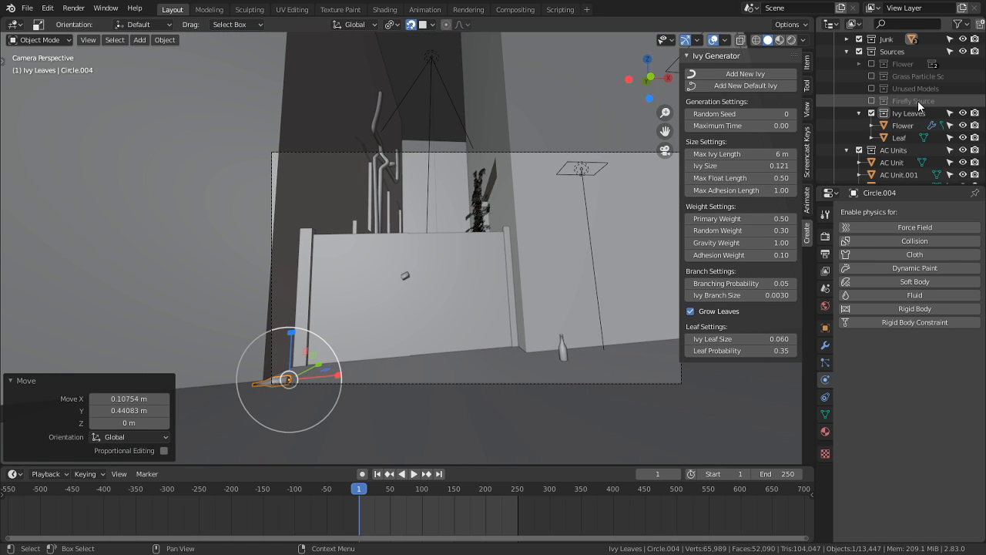
pyautogui.scroll(-3, 901, 148)
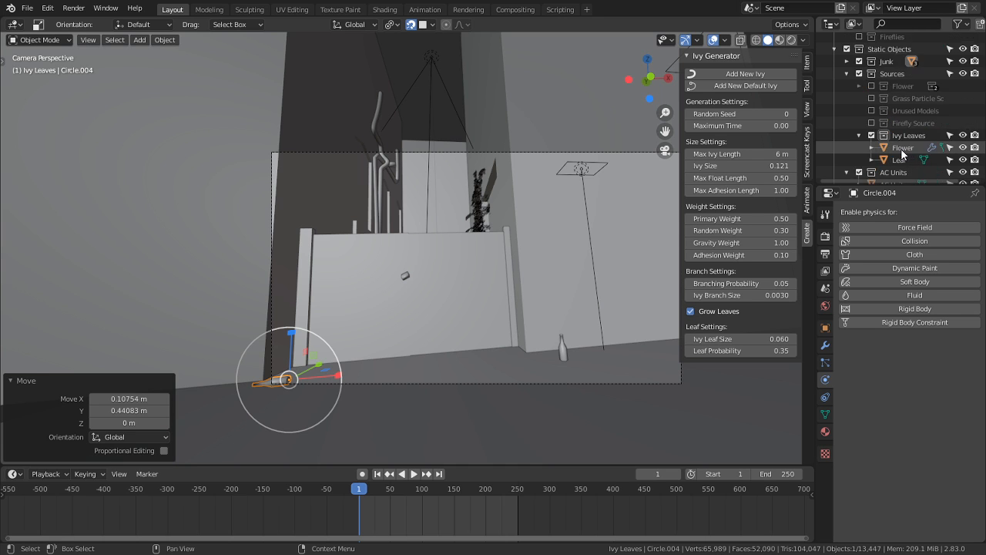
pyautogui.scroll(5, 871, 147)
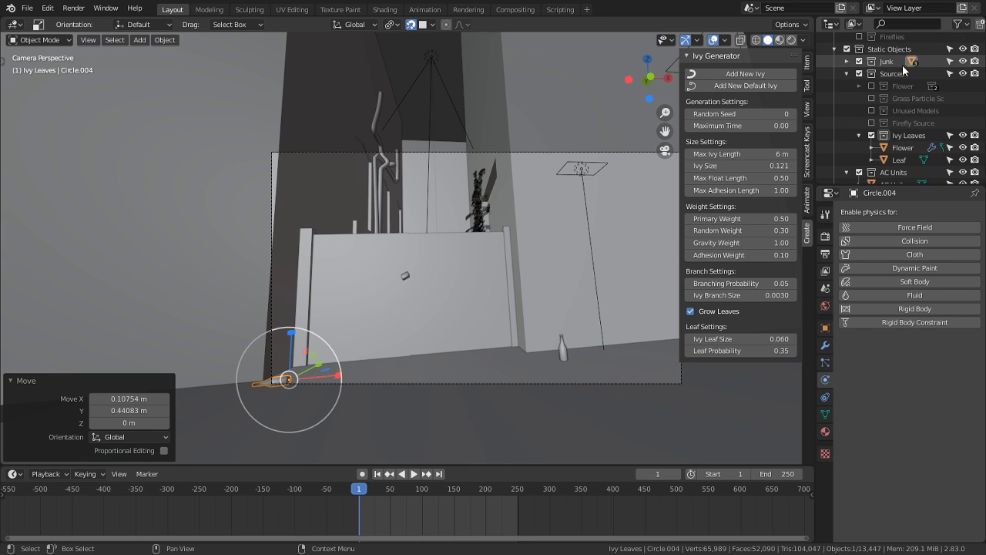
pyautogui.scroll(4, 898, 60)
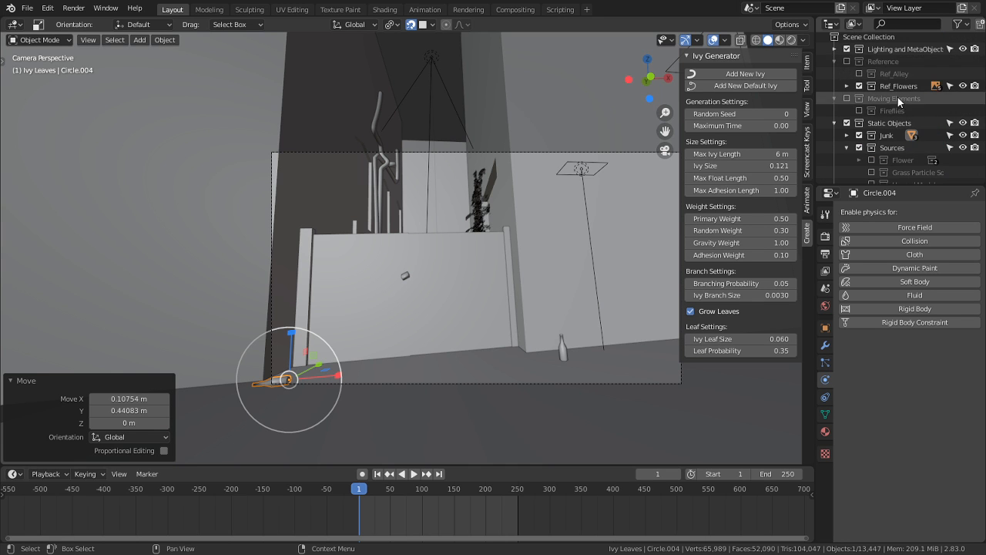
pyautogui.scroll(-4, 903, 108)
pyautogui.scroll(4, 903, 103)
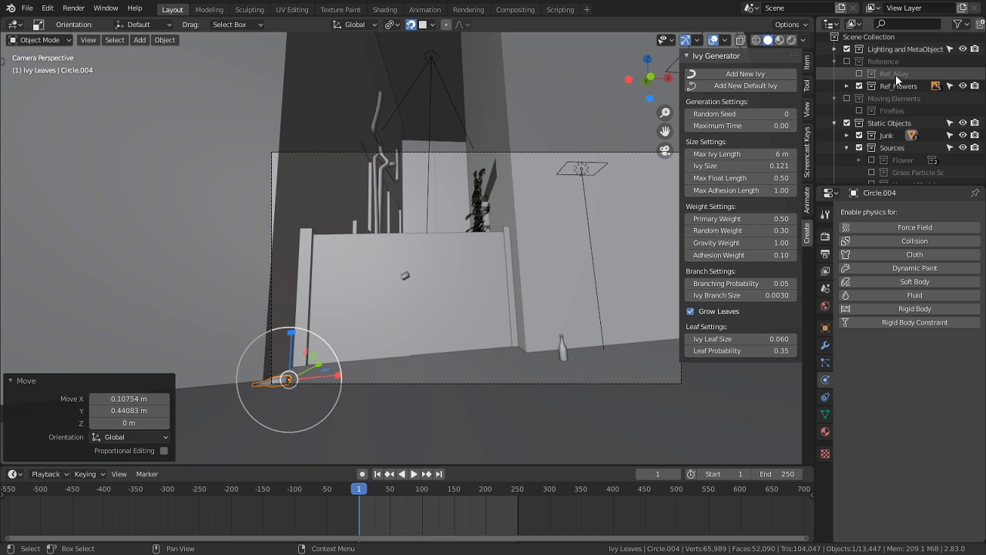
pyautogui.click(833, 62)
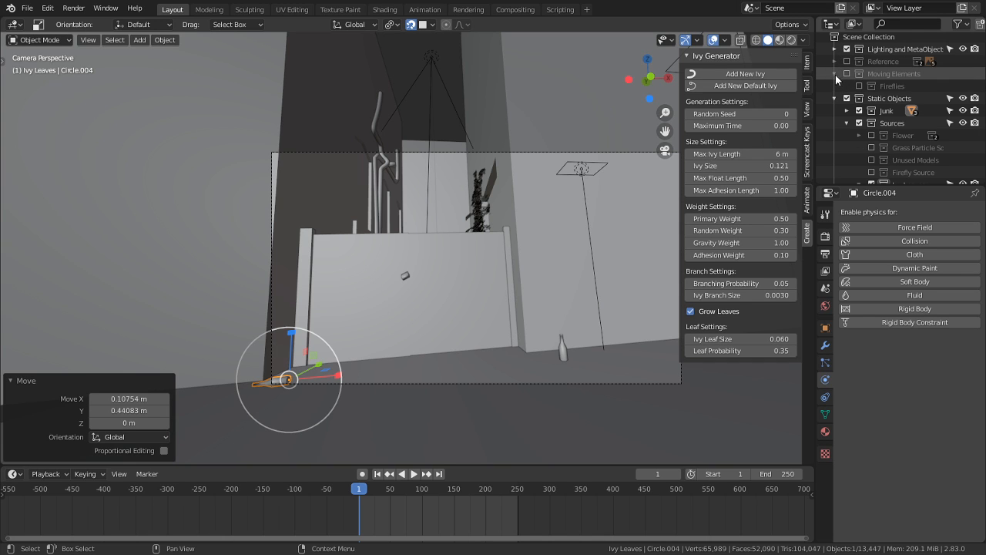
pyautogui.click(835, 74)
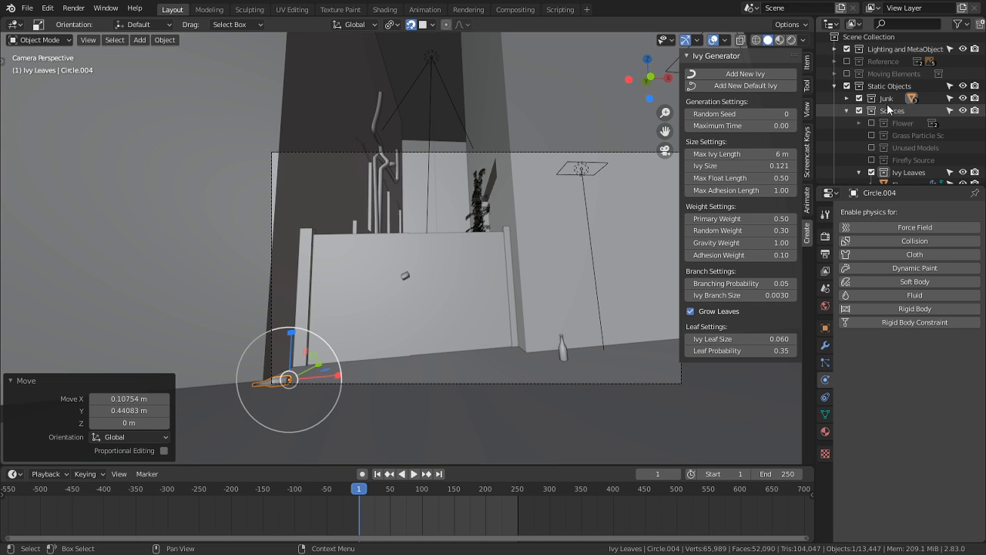
pyautogui.click(848, 98)
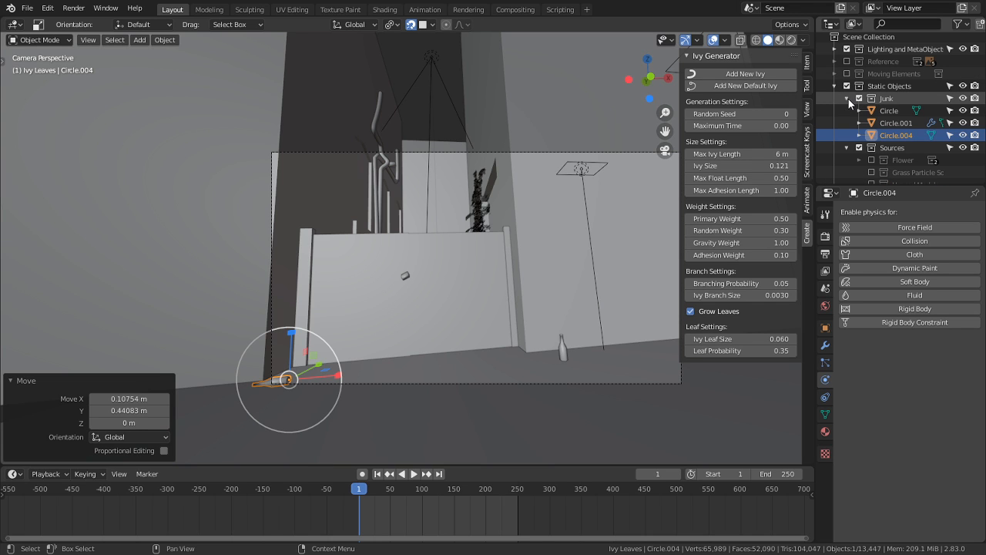
# Step: Rename the Circle.001 object in the Junk collection as "PVC pipe"
pyautogui.click(897, 123)
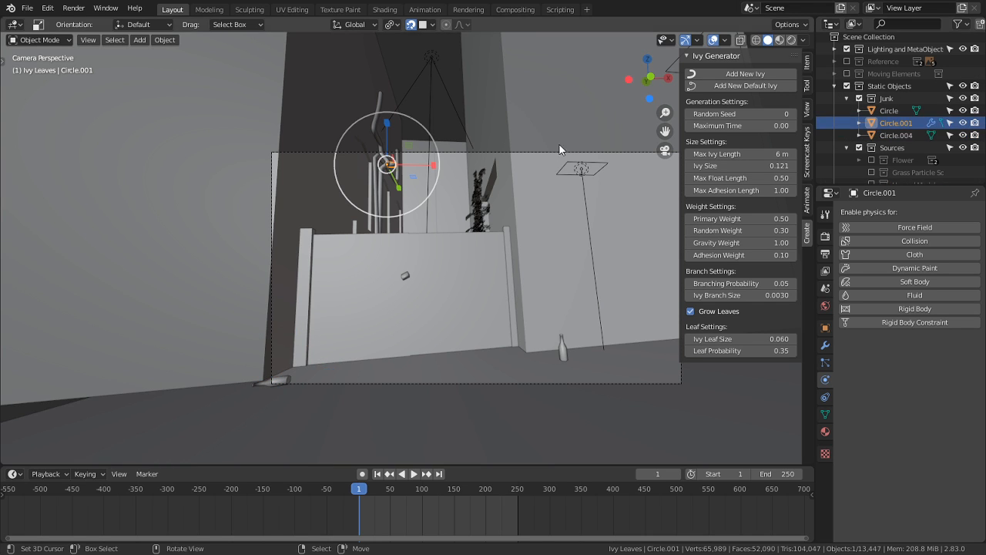
pyautogui.moveTo(559, 149)
pyautogui.mouseDown(button='middle')
pyautogui.moveTo(485, 165)
pyautogui.moveTo(408, 139)
pyautogui.moveTo(566, 141)
pyautogui.mouseUp(button='middle')
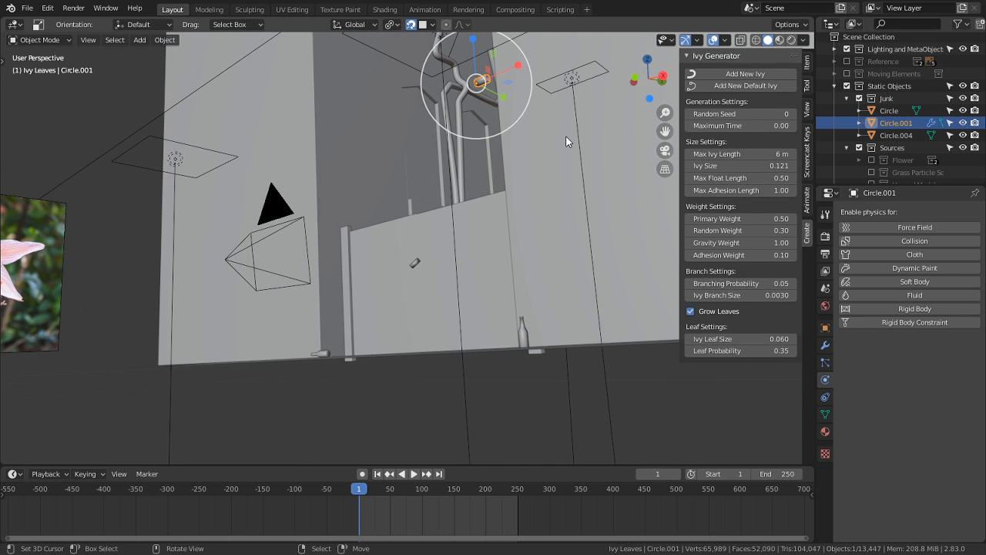
pyautogui.doubleClick(897, 123)
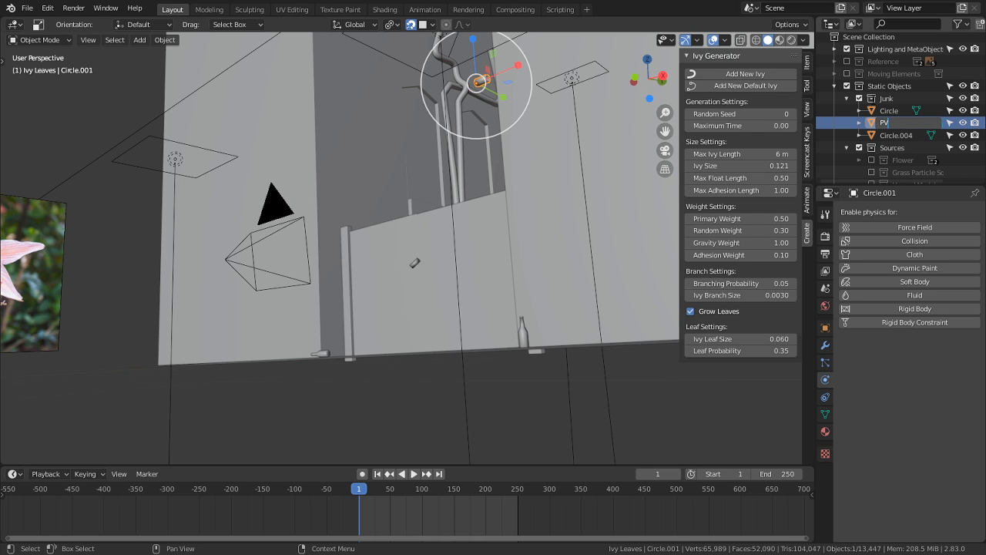
pyautogui.write('PVC pipe')
pyautogui.press('Return')
# Step: Relocate the PVC pipe object to the Alley collection within Static Objects
pyautogui.press('m')
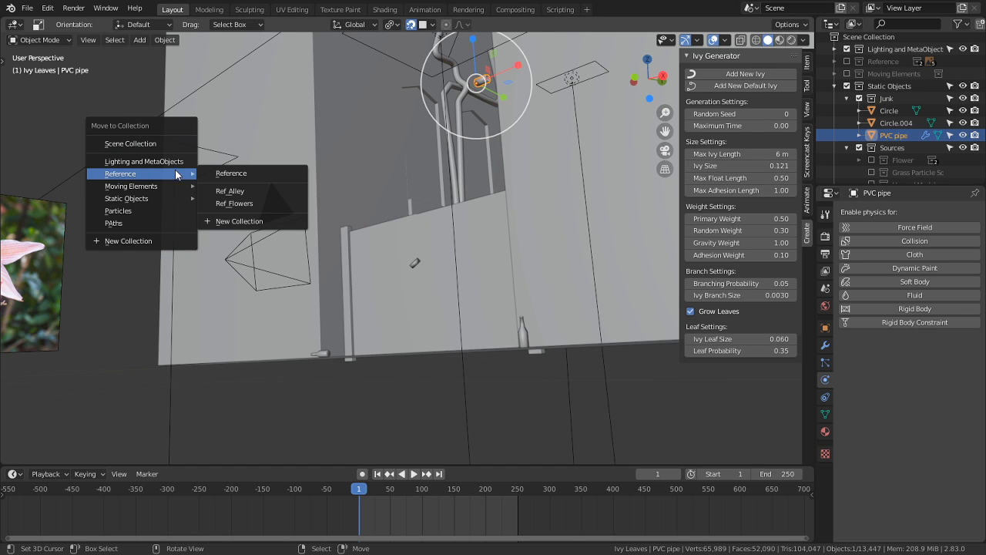
pyautogui.moveTo(185, 189)
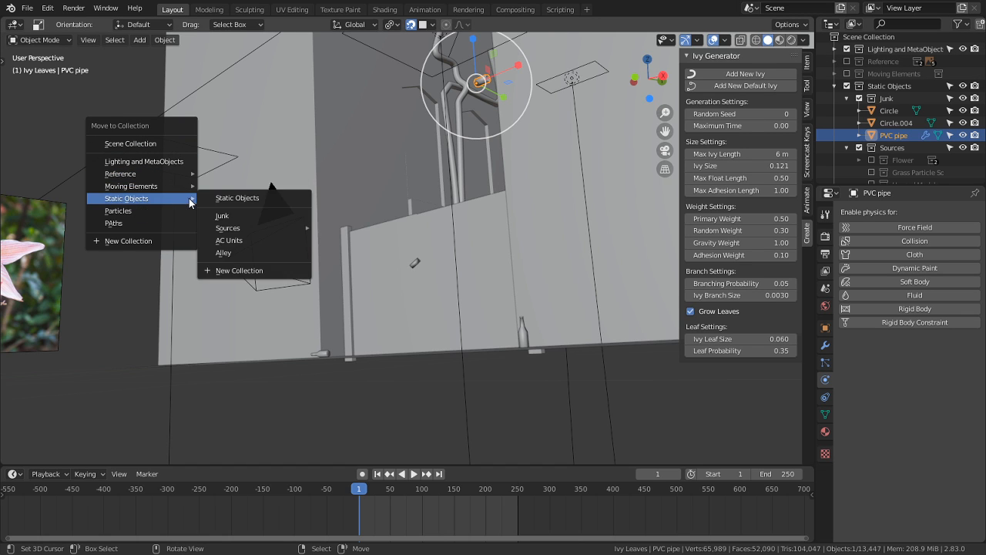
pyautogui.click(240, 254)
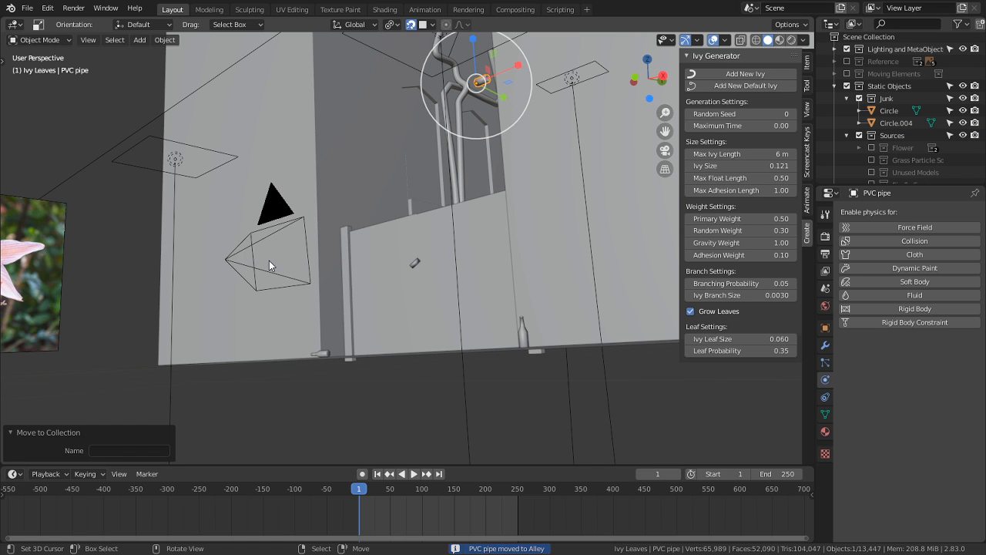
# Step: Rename the standing bottle object as "Beer Bottle"
pyautogui.moveTo(395, 255); pyautogui.dragTo(439, 278, button='middle')
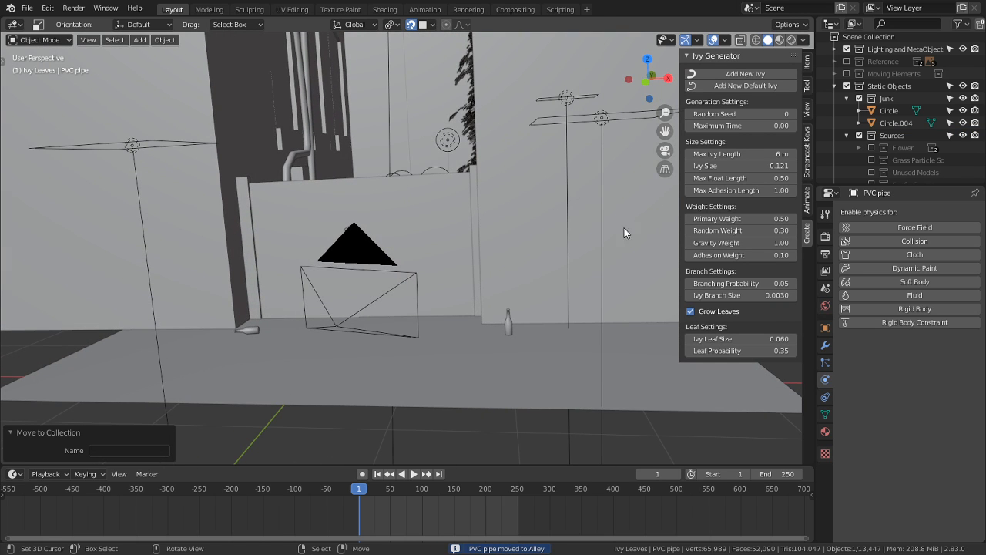
pyautogui.click(510, 326)
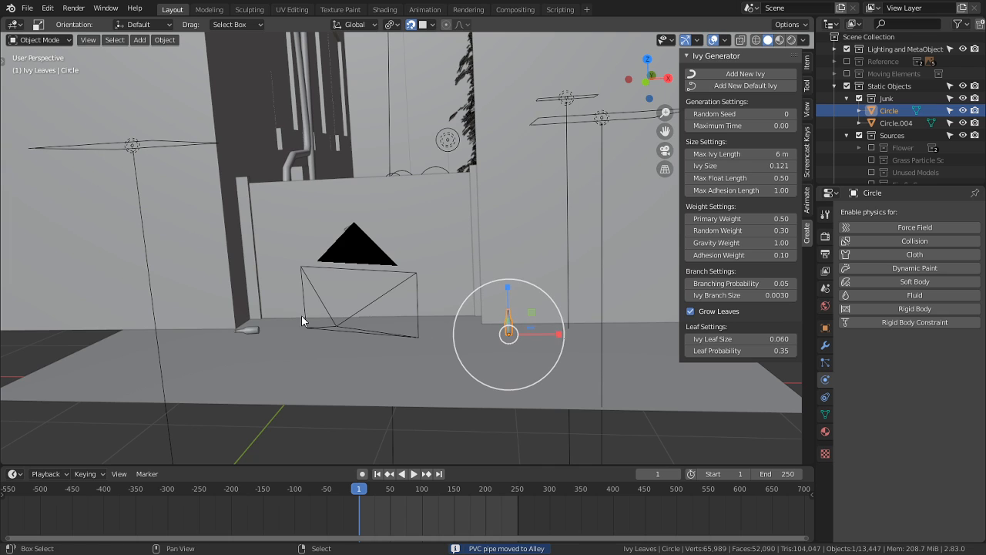
pyautogui.doubleClick(889, 110)
pyautogui.write('Bes')
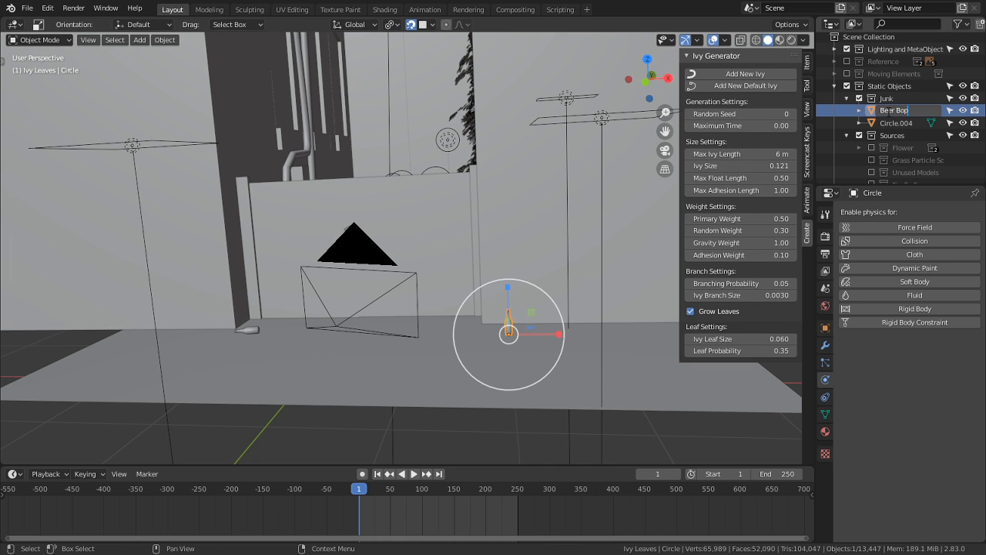
pyautogui.write('r Bottle')
pyautogui.press('Return')
# Step: Copy the standing bottle's name and reuse it to rename the lying bottle Circle.004 as "Beer Bottle 1"
pyautogui.hotkey('ctrl', 'c')
pyautogui.rightClick(886, 110)
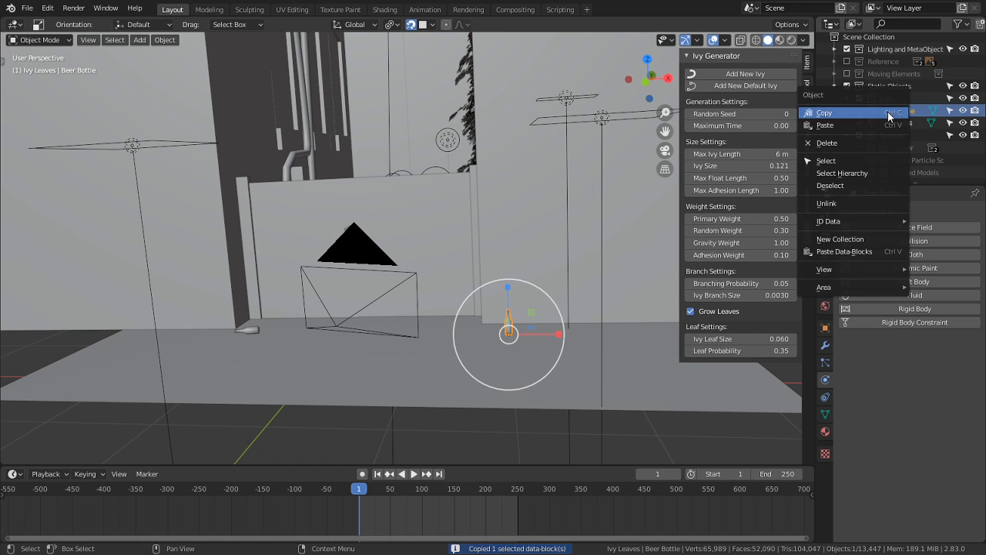
pyautogui.press('Escape')
pyautogui.doubleClick(897, 110)
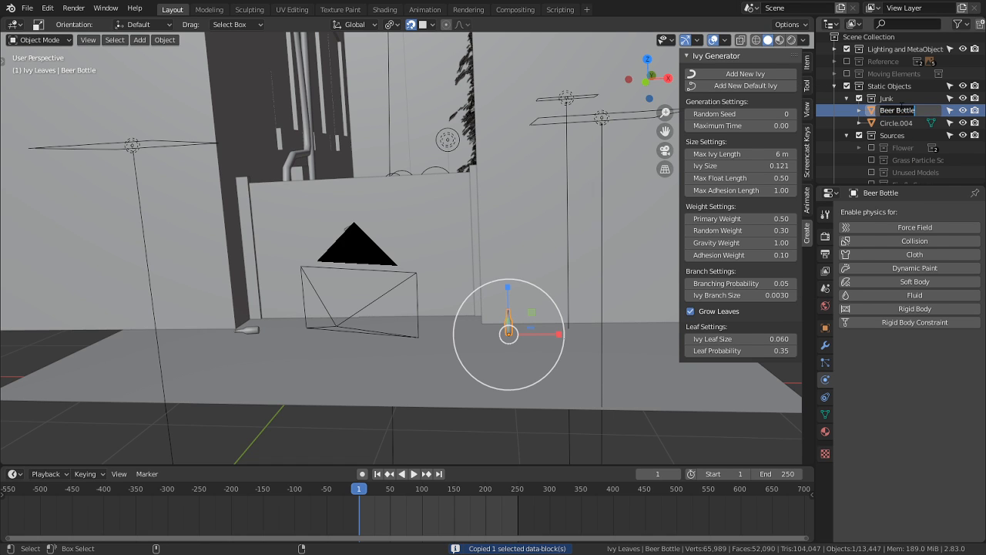
pyautogui.doubleClick(895, 122)
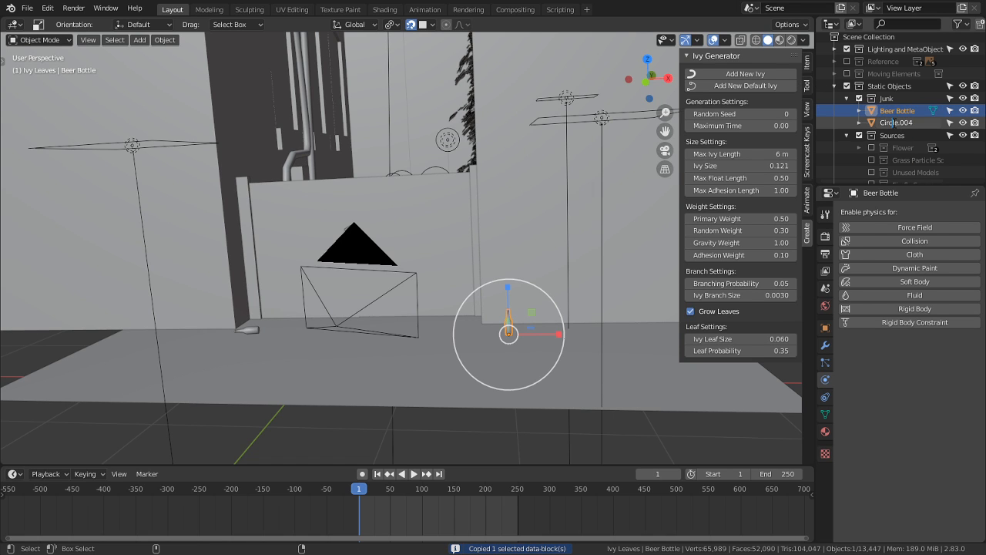
pyautogui.hotkey('ctrl', 'v')
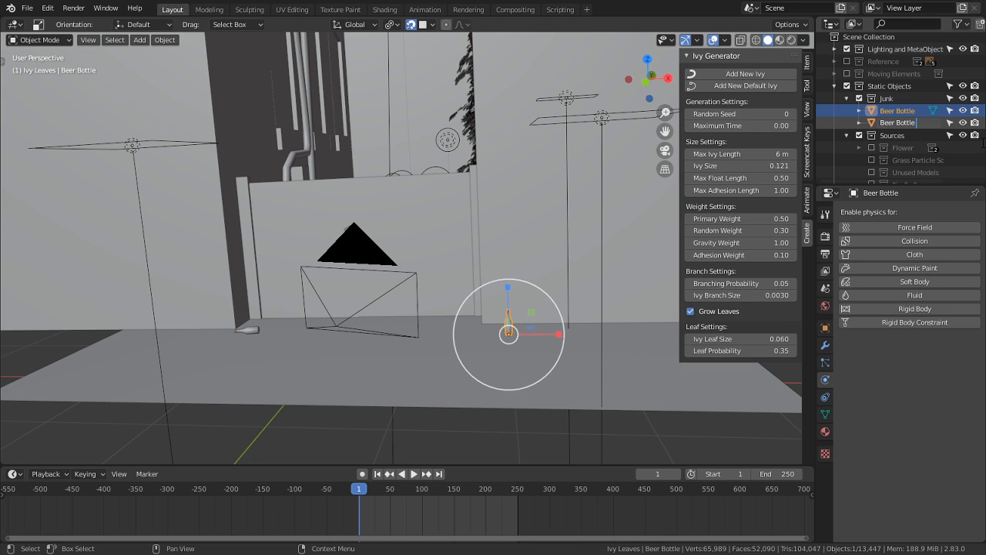
pyautogui.press('Return')
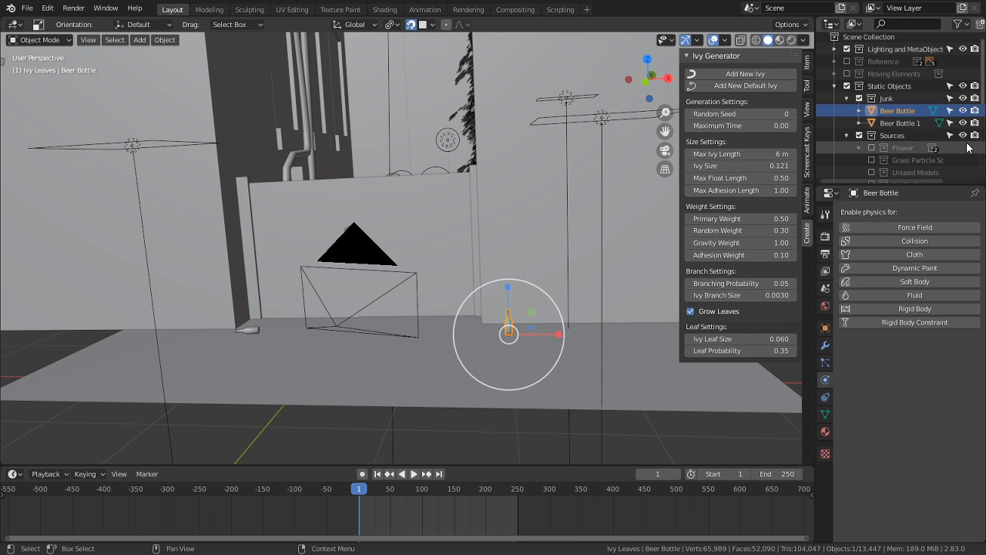
# Step: Add the number 2 to the standing bottle's name so it reads "Beer Bottle 2"
pyautogui.doubleClick(920, 115)
pyautogui.press('End')
pyautogui.write('2')
pyautogui.press('Return')
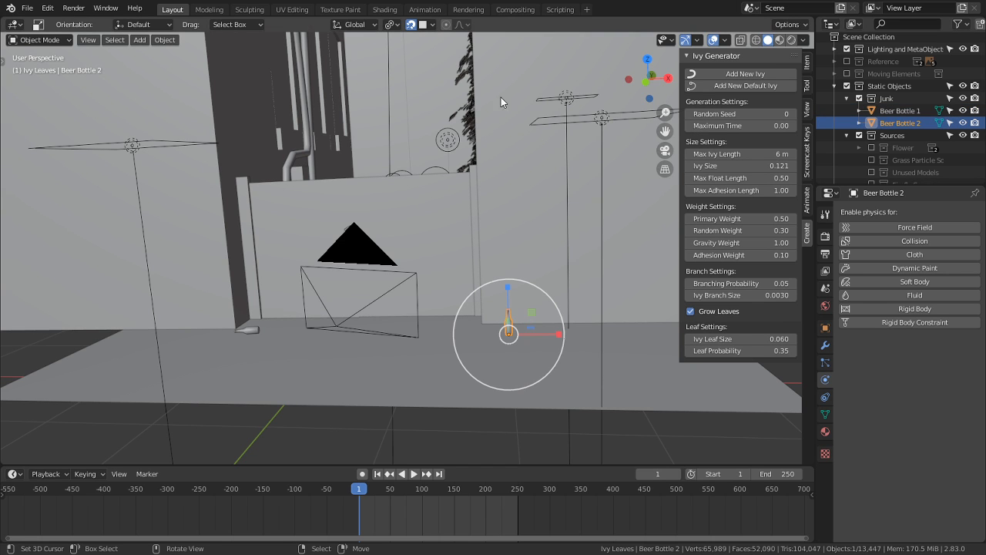
# Step: Switch the viewport to rendered shading and inspect the lit alley around the standing bottle
pyautogui.moveTo(457, 258); pyautogui.dragTo(540, 275, button='middle')
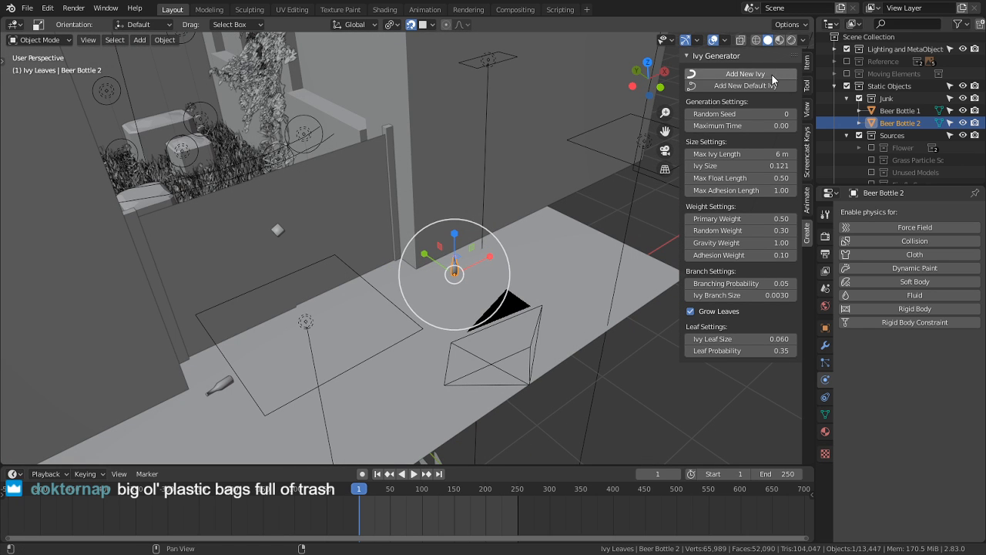
pyautogui.click(791, 40)
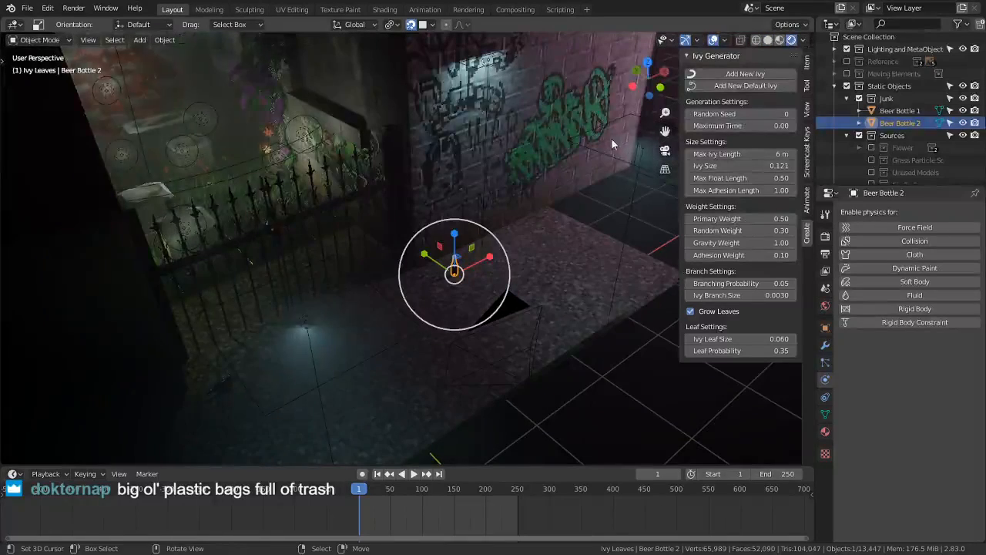
pyautogui.moveTo(601, 137)
pyautogui.mouseDown(button='middle')
pyautogui.moveTo(499, 220)
pyautogui.moveTo(461, 185)
pyautogui.mouseUp(button='middle')
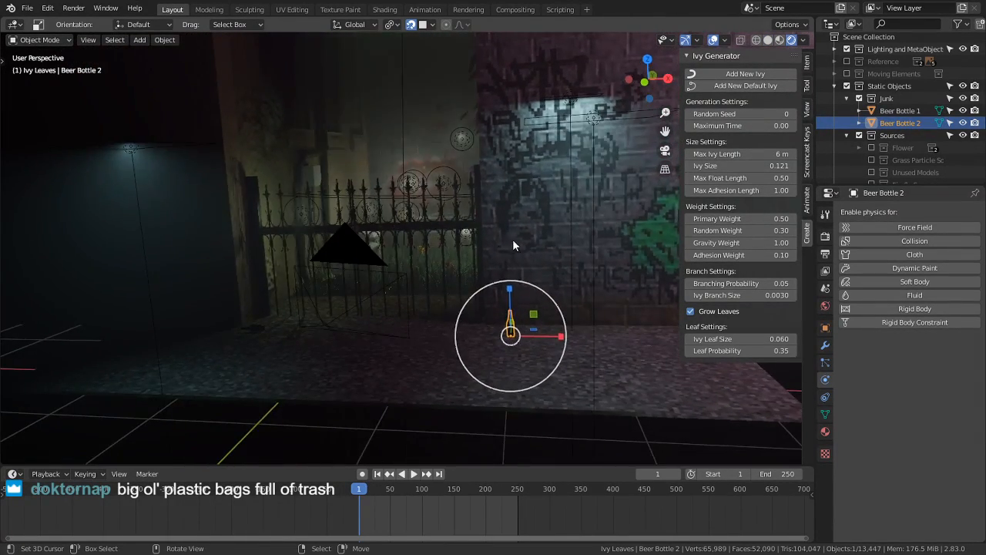
pyautogui.scroll(3, 514, 235)
pyautogui.moveTo(494, 231)
pyautogui.mouseDown(button='middle')
pyautogui.moveTo(580, 216)
pyautogui.moveTo(539, 213)
pyautogui.moveTo(546, 242)
pyautogui.moveTo(497, 246)
pyautogui.mouseUp(button='middle')
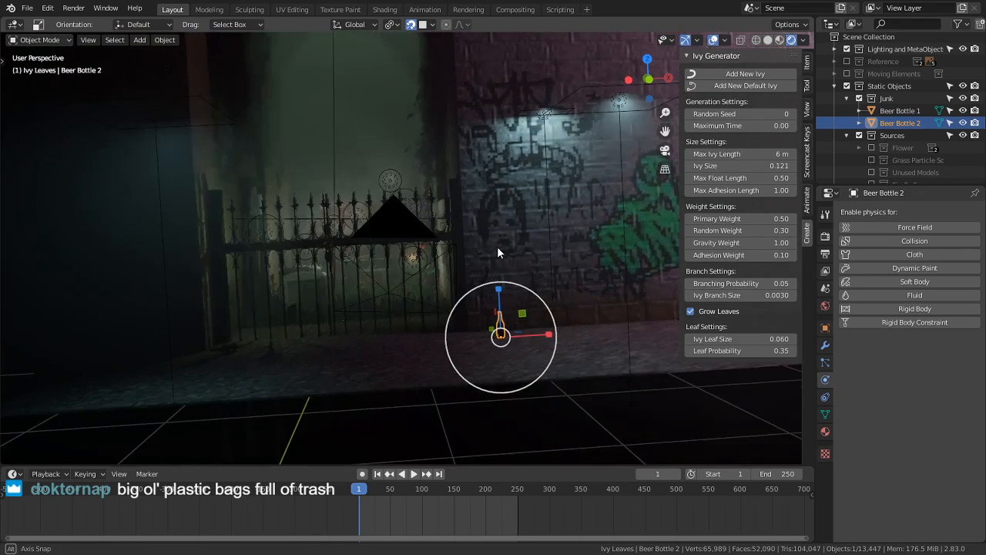
# Step: Enable the Particles collection in the view layer and check the rendered alley from a raised angle
pyautogui.scroll(-3, 848, 135)
pyautogui.scroll(-3, 848, 136)
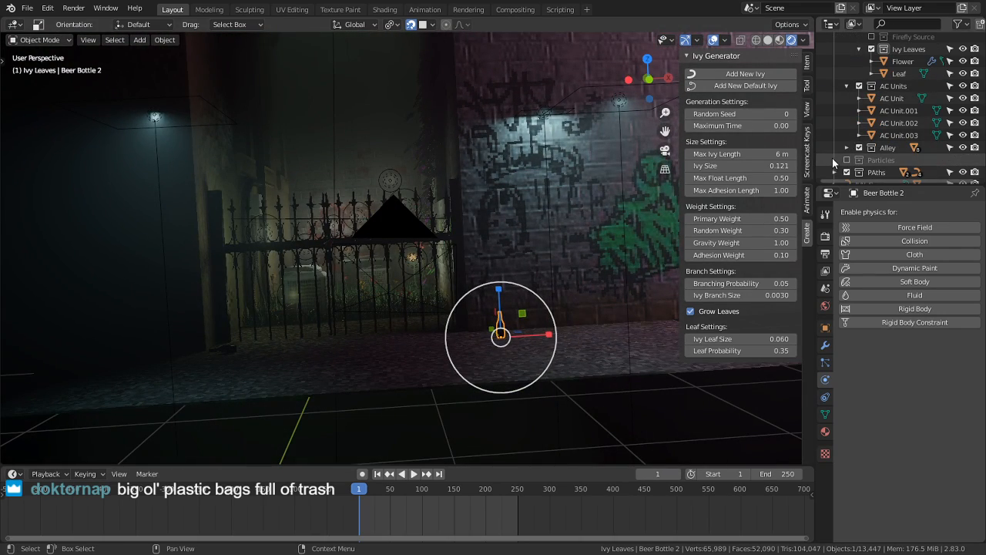
pyautogui.click(849, 158)
pyautogui.moveTo(568, 209); pyautogui.dragTo(412, 164, button='middle')
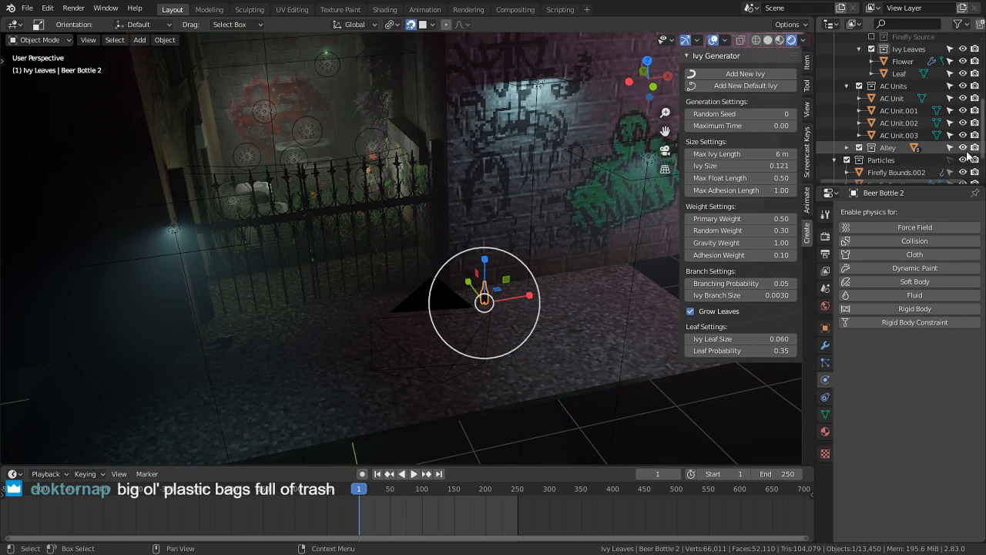
# Step: Play the animation and inspect the fireflies behind the gate through the camera, up close and in the full frame
pyautogui.scroll(-2, 932, 162)
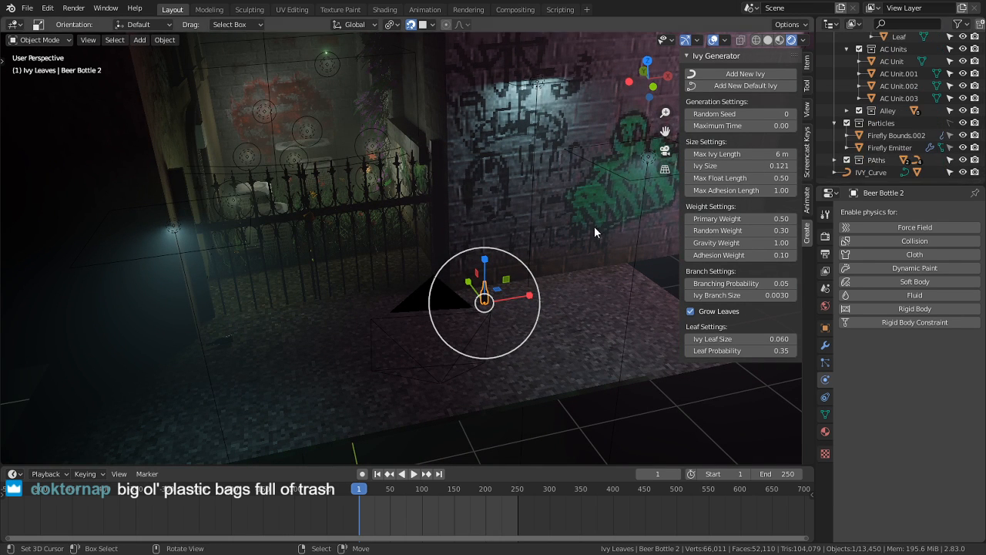
pyautogui.press('space')
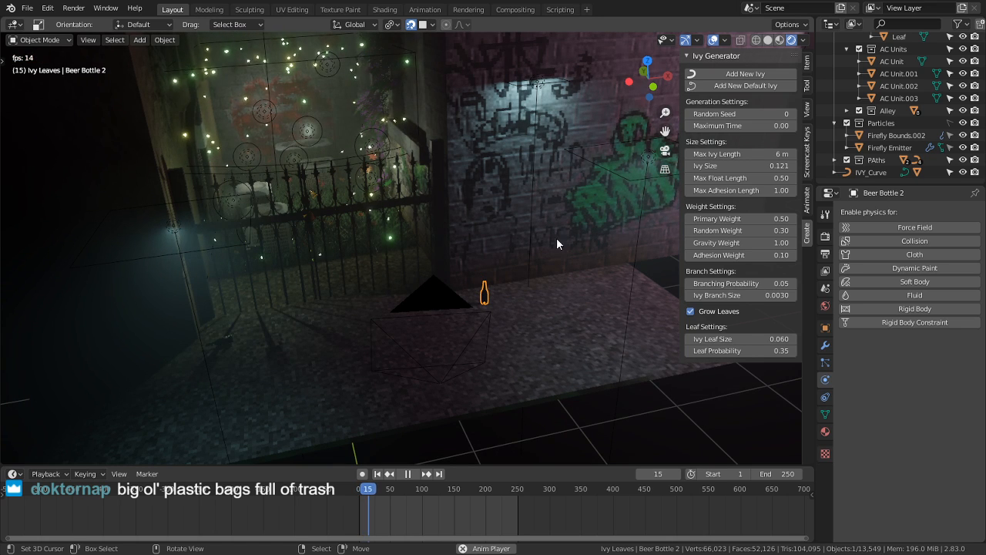
pyautogui.moveTo(433, 174); pyautogui.dragTo(441, 148, button='middle')
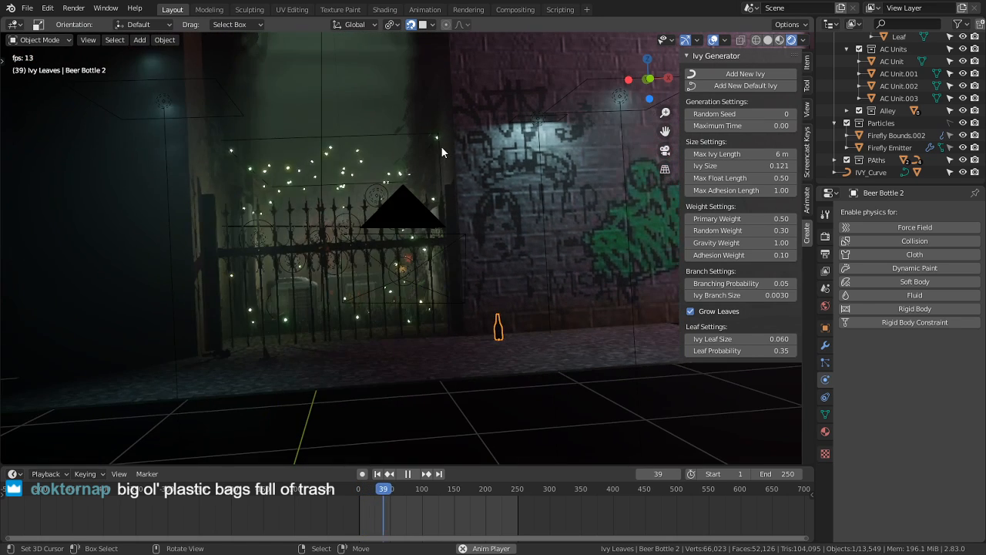
pyautogui.press('KP_0')
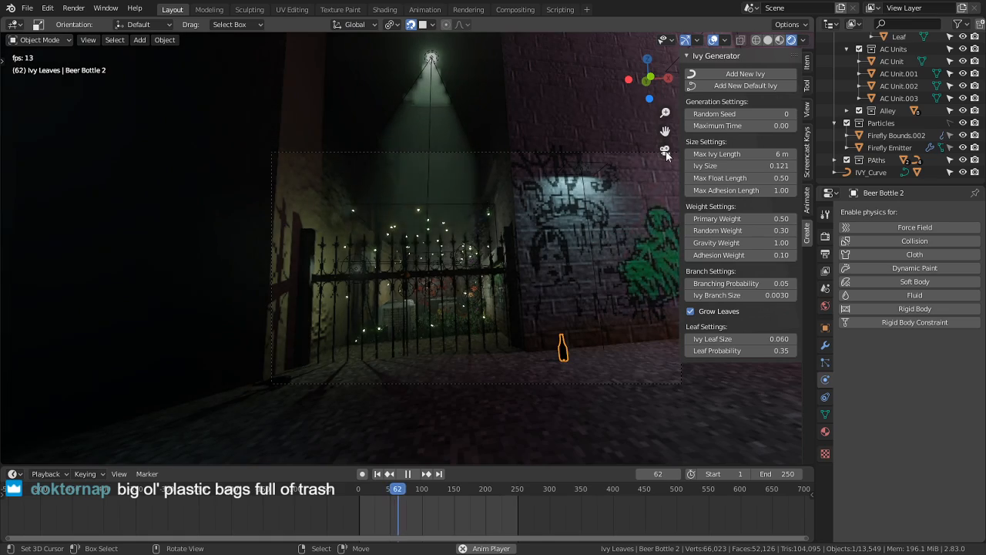
pyautogui.scroll(2, 543, 268)
pyautogui.scroll(1, 543, 269)
pyautogui.keyDown('shift'); pyautogui.moveTo(522, 281); pyautogui.dragTo(365, 41, button='middle'); pyautogui.keyUp('shift')
pyautogui.scroll(4, 496, 193)
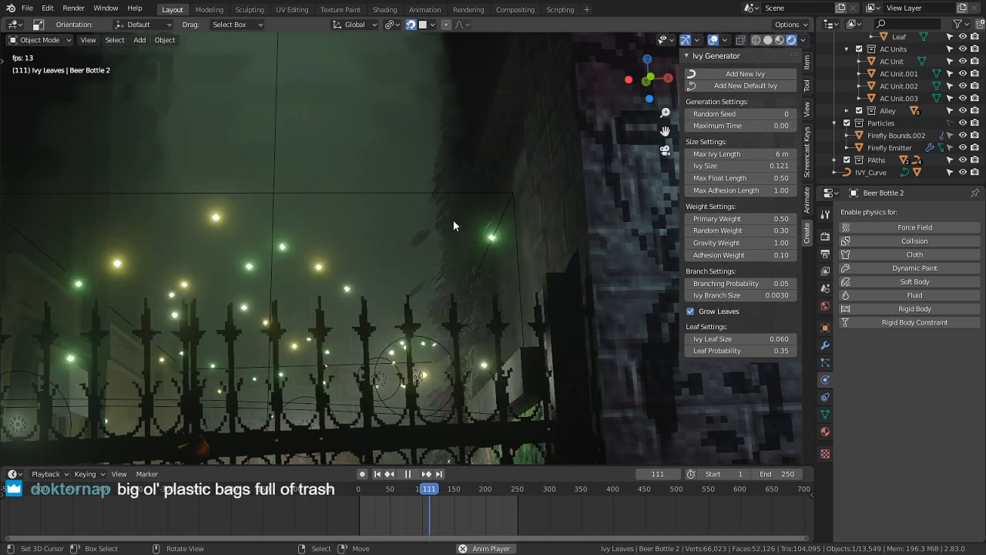
pyautogui.moveTo(465, 328); pyautogui.dragTo(505, 155, button='middle')
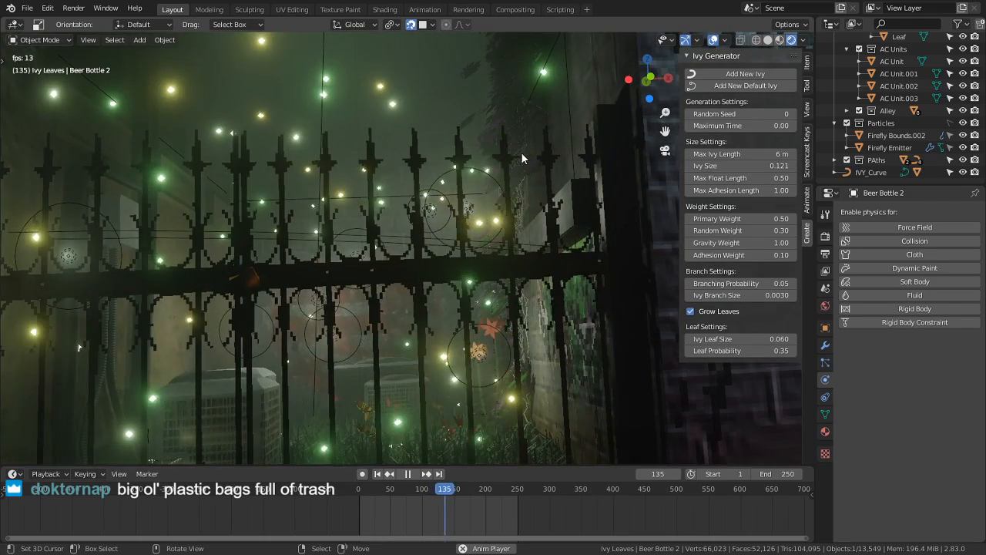
pyautogui.scroll(-6, 521, 159)
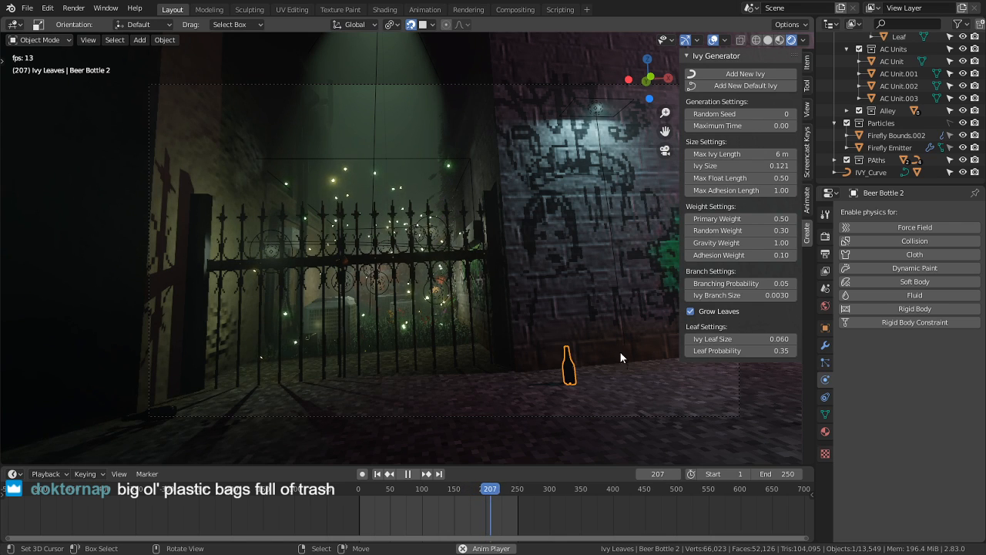
pyautogui.press('space')
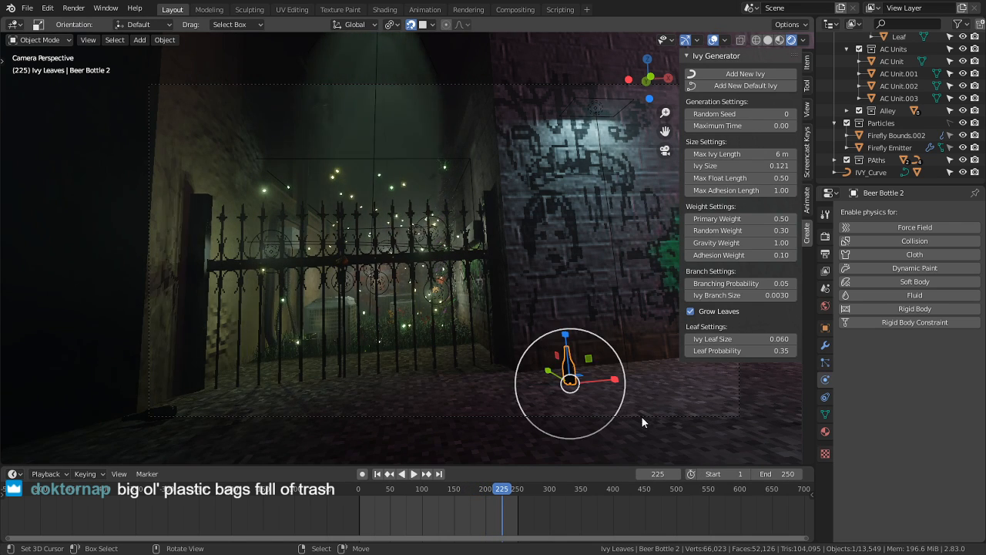
# Step: Set the scene's end frame to 12*30, giving 360, and play the animation over the longer range
pyautogui.click(788, 471)
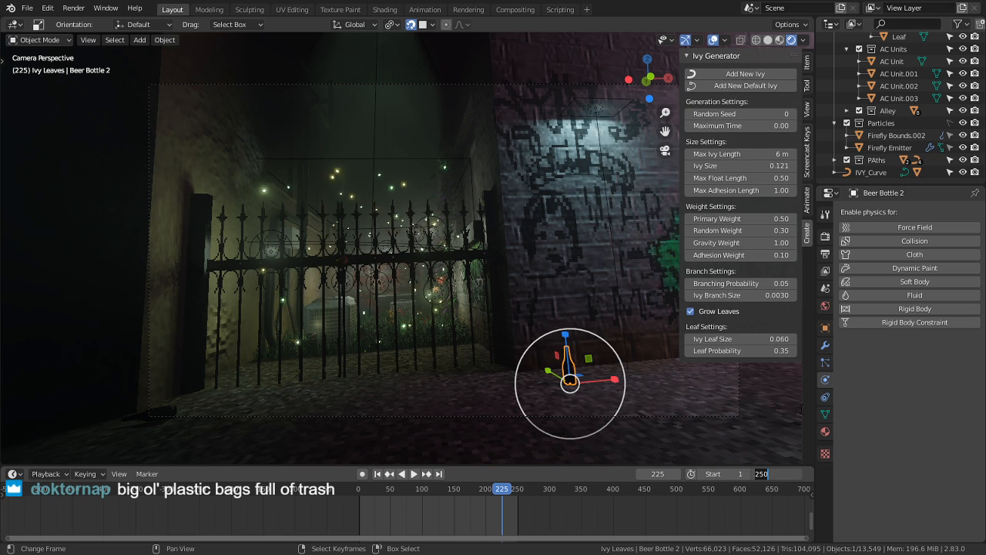
pyautogui.write('12*30')
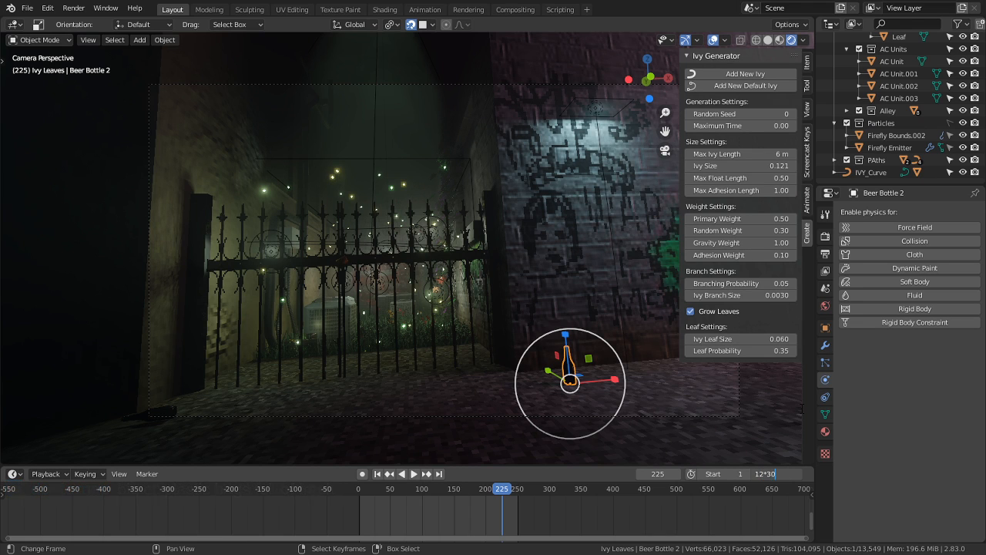
pyautogui.press('Return')
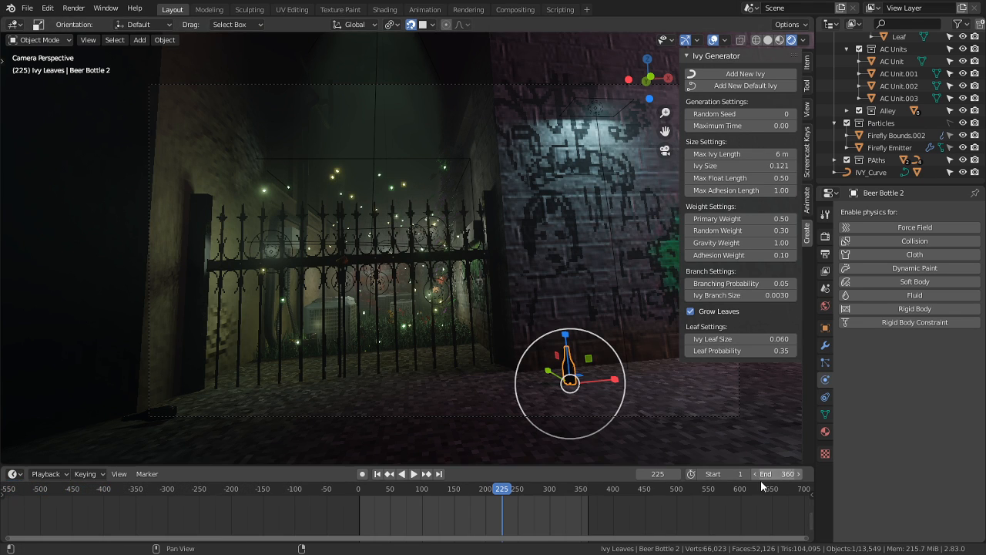
pyautogui.press('space')
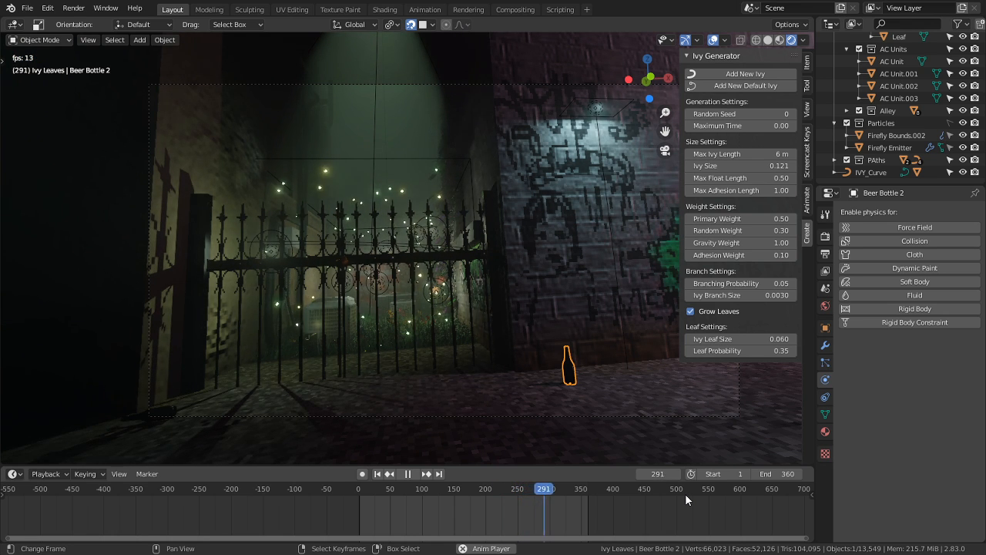
pyautogui.press('space')
# Step: Extend the scene's end frame by 12 to 372 and briefly play the animation
pyautogui.click(787, 473)
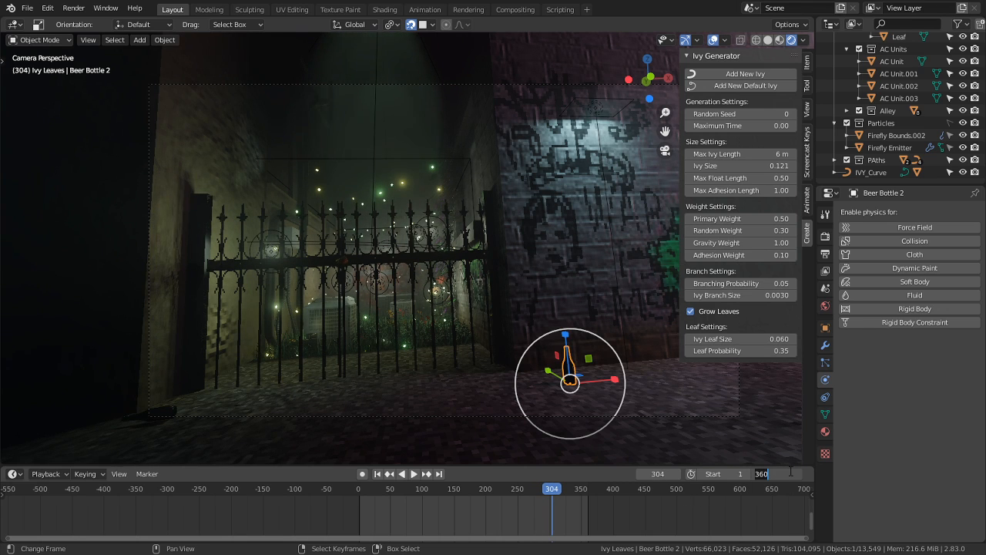
pyautogui.write('+12')
pyautogui.press('Return')
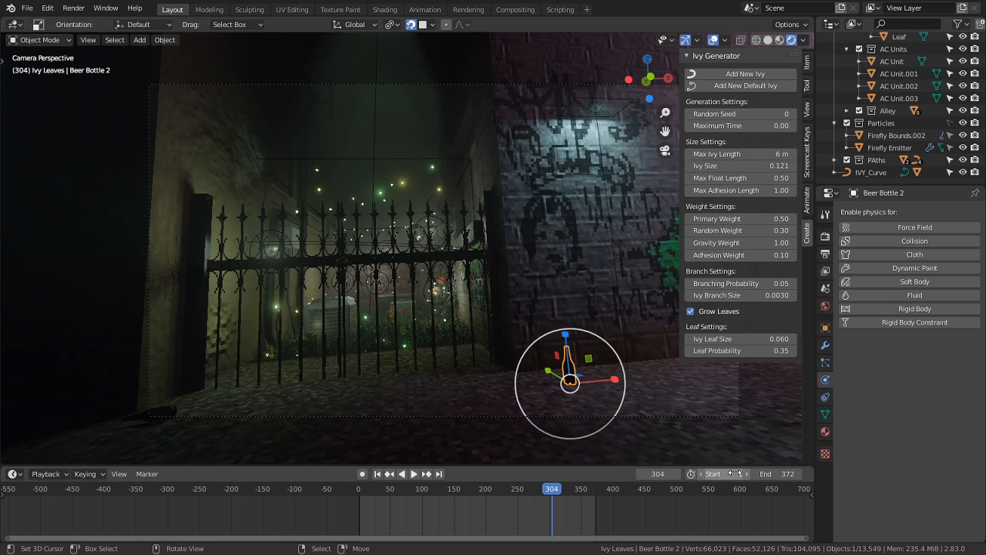
pyautogui.press('space')
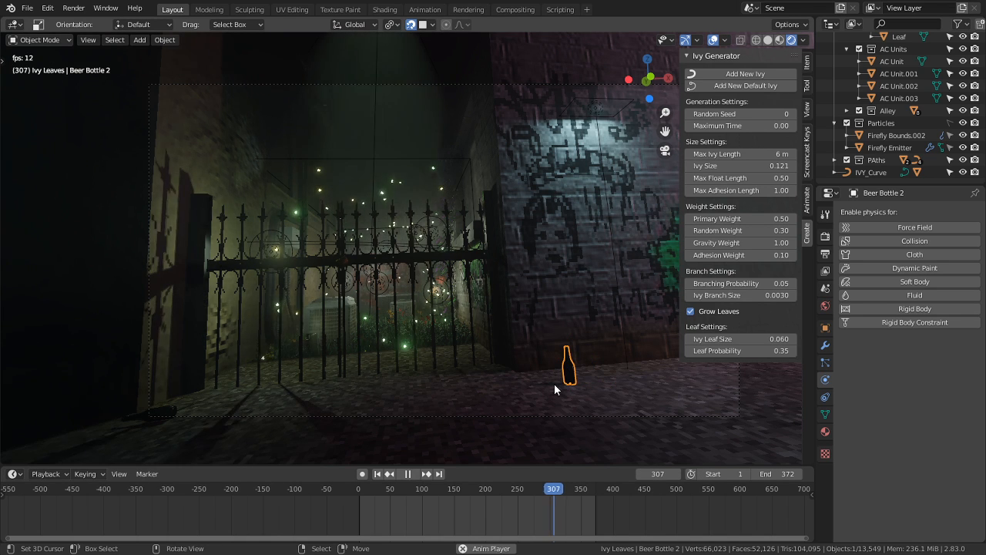
pyautogui.click(425, 161)
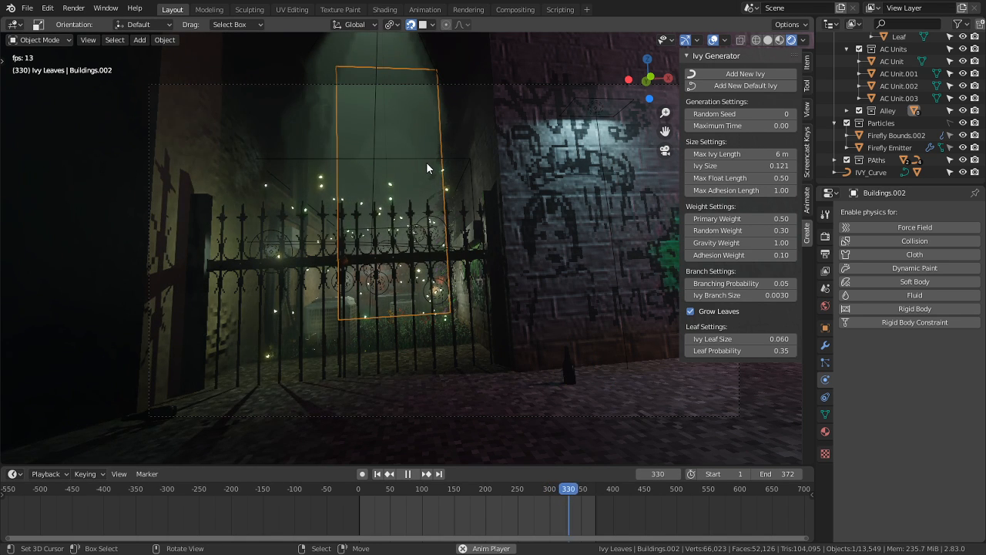
pyautogui.press('space')
# Step: Select the Firefly Emitter in the Particles collection and open its particle settings
pyautogui.moveTo(456, 205); pyautogui.dragTo(408, 210, button='middle')
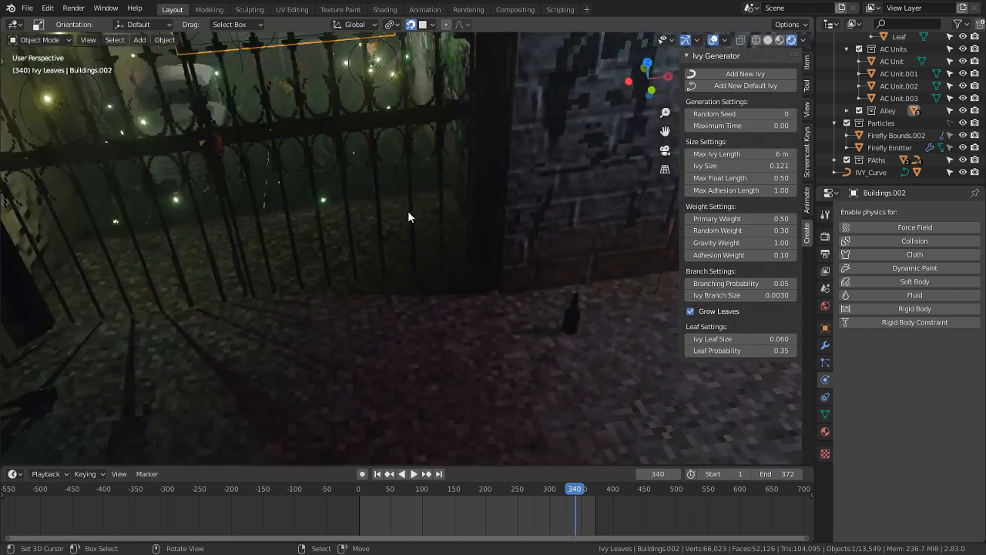
pyautogui.scroll(-4, 407, 211)
pyautogui.keyDown('shift'); pyautogui.moveTo(382, 164); pyautogui.dragTo(387, 241, button='middle'); pyautogui.keyUp('shift')
pyautogui.click(392, 206)
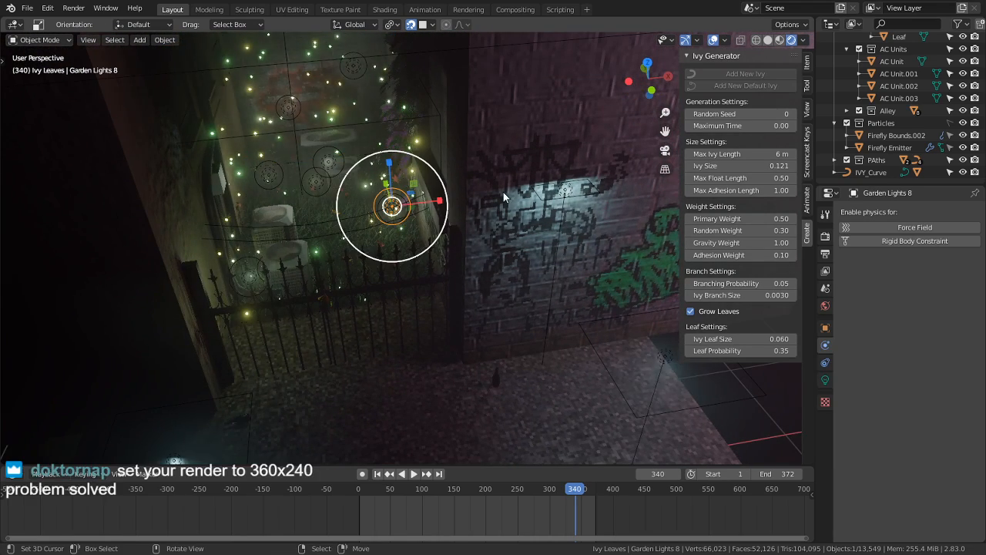
pyautogui.click(884, 147)
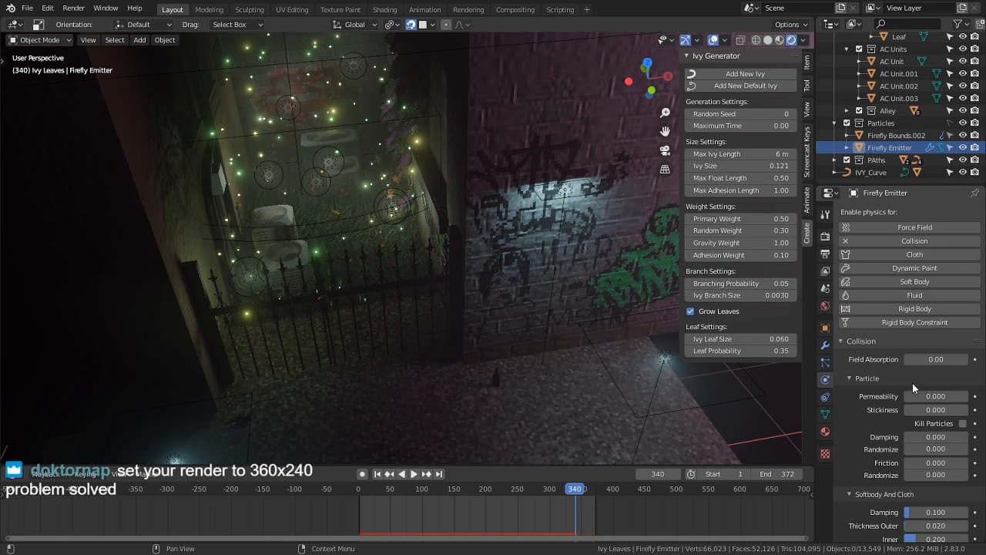
pyautogui.scroll(-2, 912, 383)
pyautogui.scroll(2, 885, 470)
pyautogui.click(825, 362)
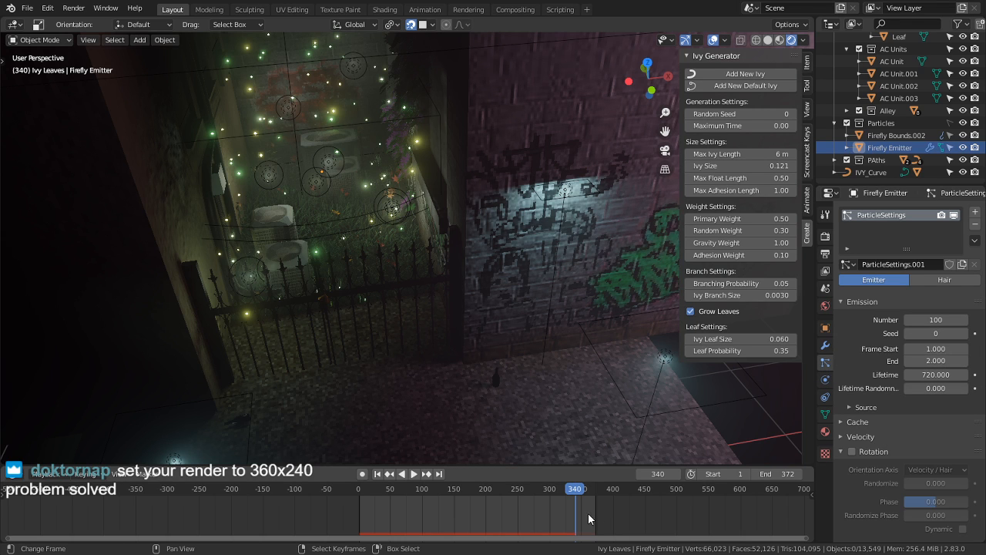
# Step: Play the animation past its loop point, and set the Firefly Emitter's particle lifetime to 372
pyautogui.press('space')
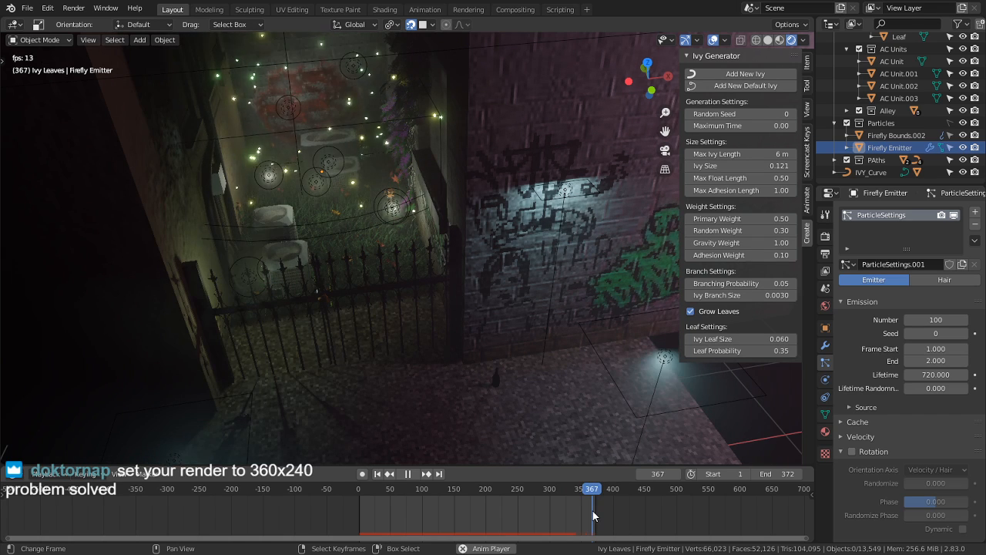
pyautogui.press('space')
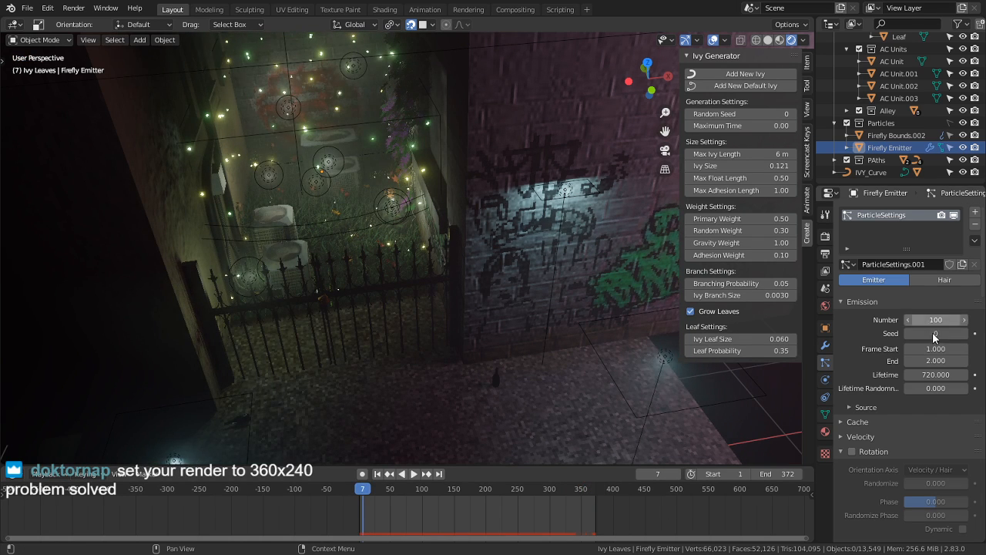
pyautogui.doubleClick(936, 375)
pyautogui.write('372')
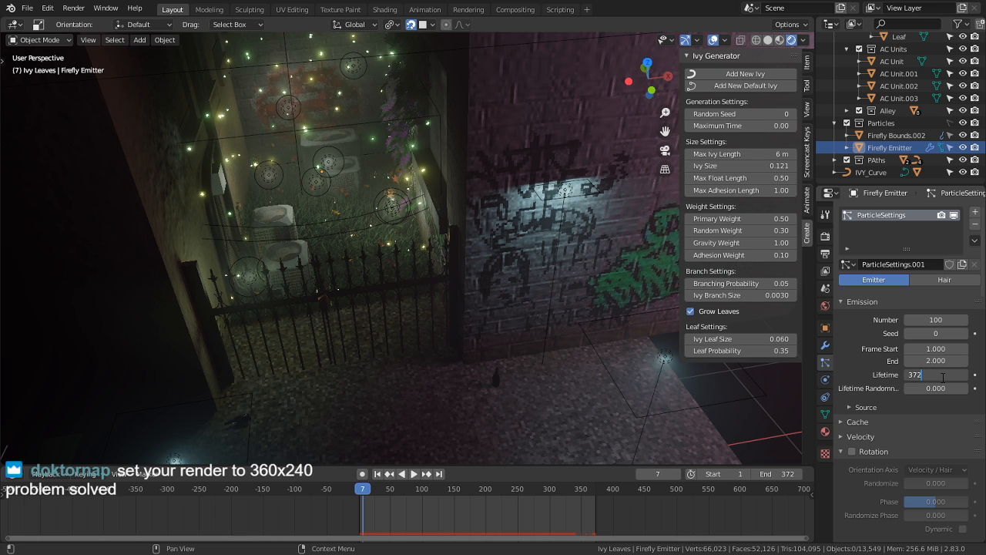
pyautogui.press('Return')
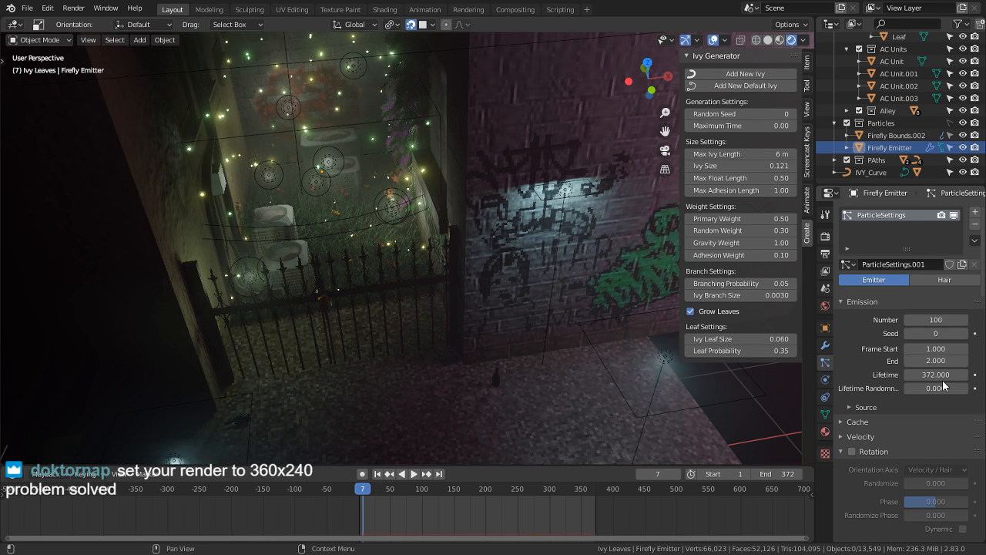
# Step: Replay the animation from the first frame and bake the Firefly Emitter's particle cache
pyautogui.press('Left')
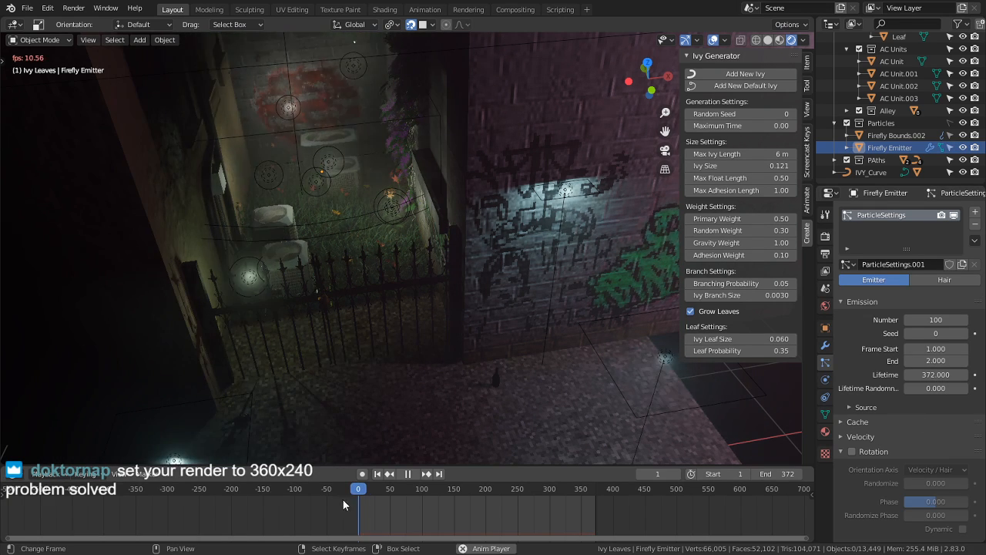
pyautogui.scroll(-5, 908, 492)
pyautogui.scroll(-2, 893, 447)
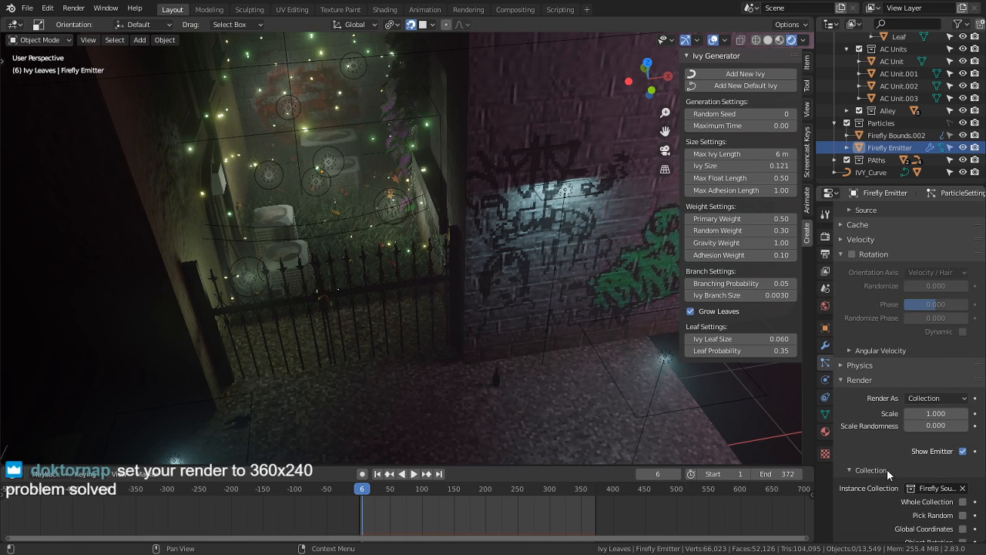
pyautogui.click(868, 229)
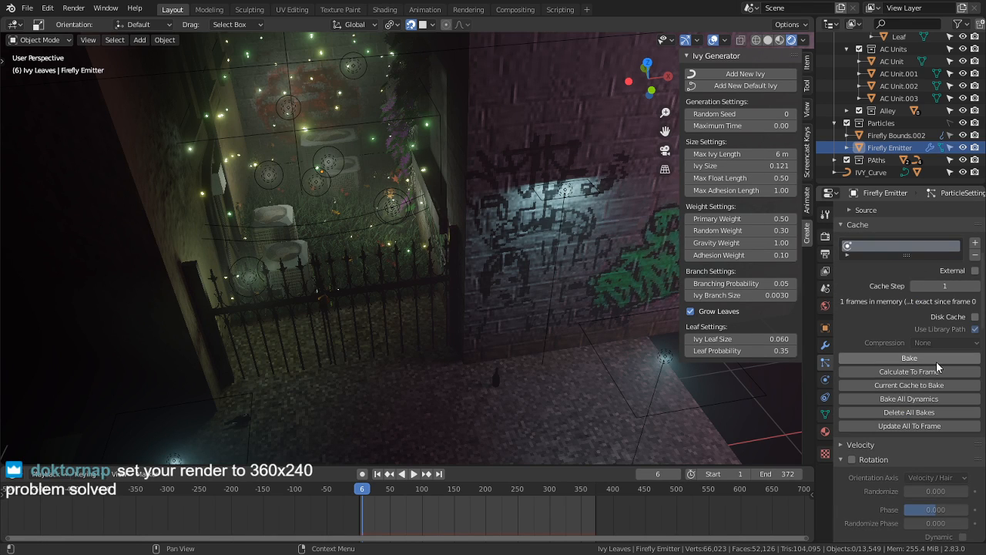
pyautogui.click(908, 359)
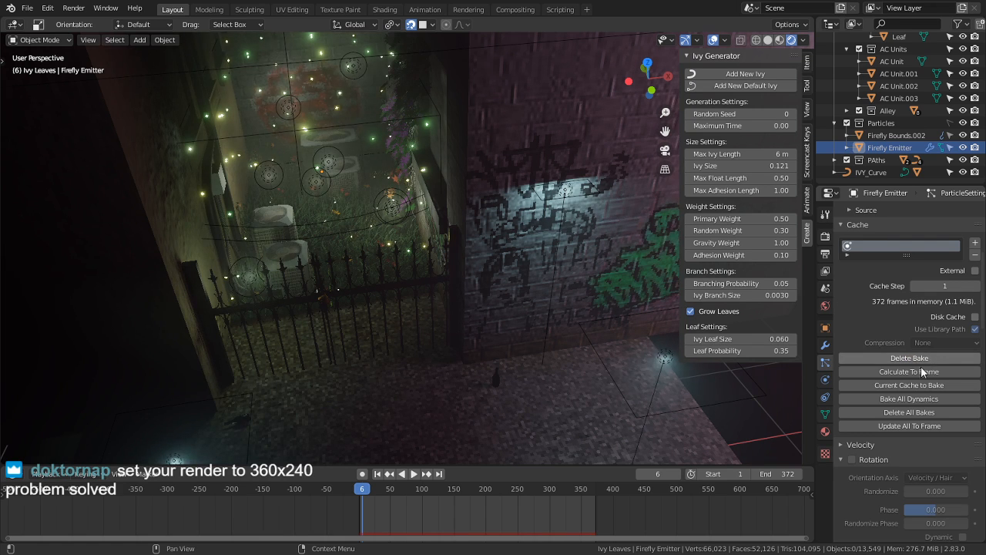
# Step: Play the baked firefly animation and review the scene's render settings and output dimensions
pyautogui.press('space')
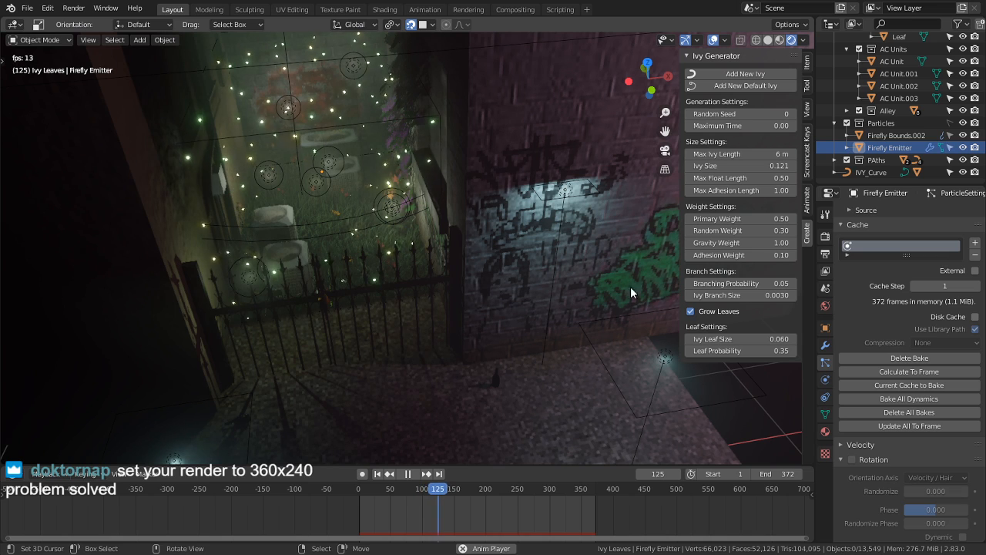
pyautogui.click(824, 238)
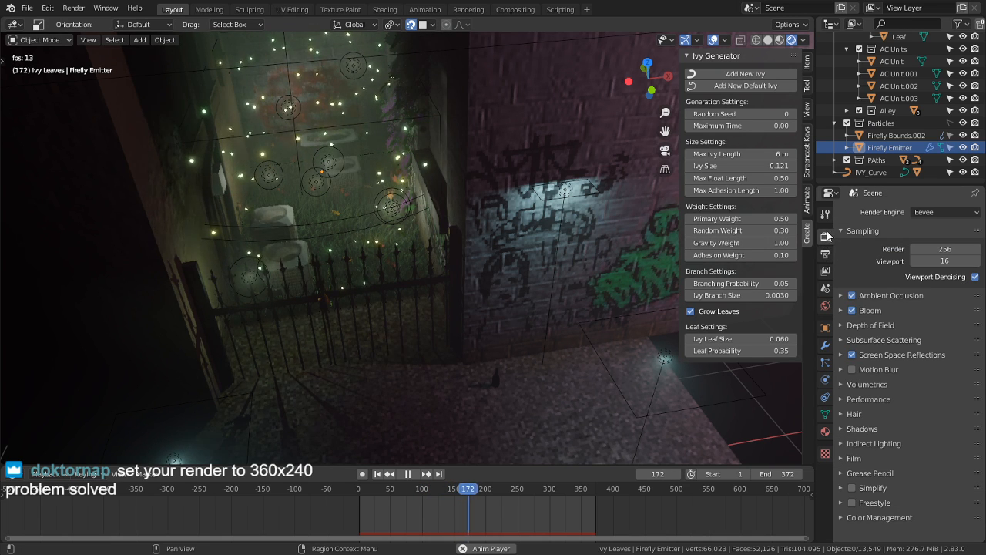
pyautogui.click(826, 255)
pyautogui.click(825, 214)
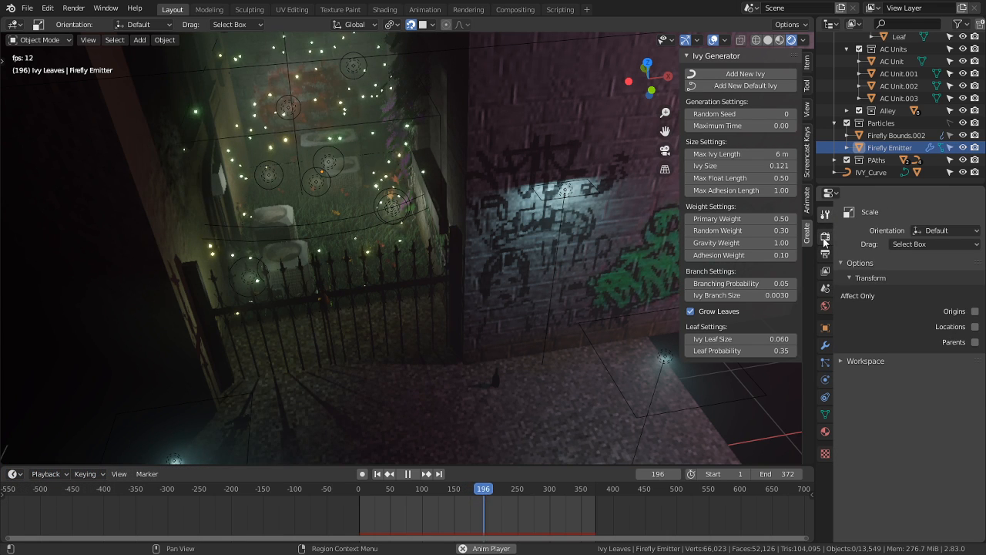
pyautogui.click(825, 236)
pyautogui.click(824, 213)
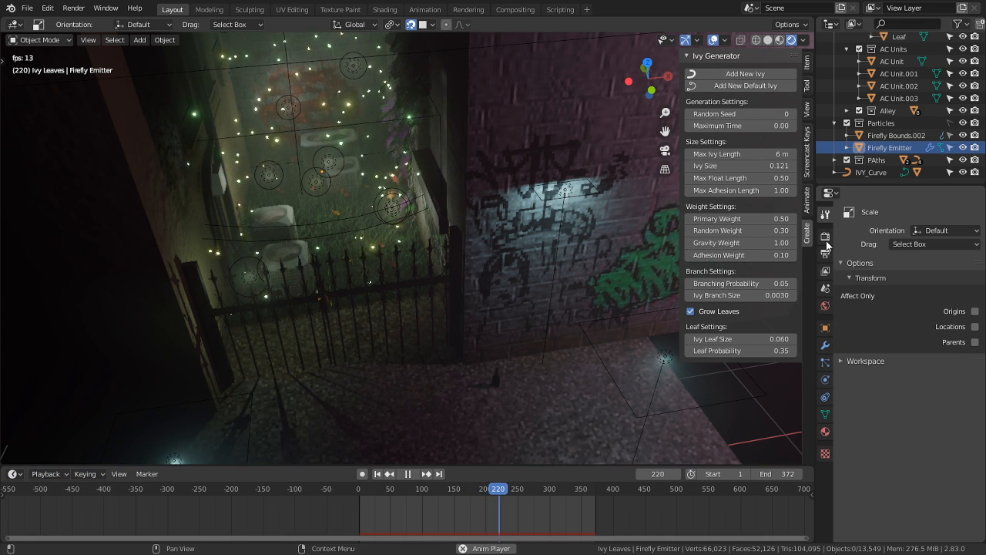
pyautogui.click(826, 238)
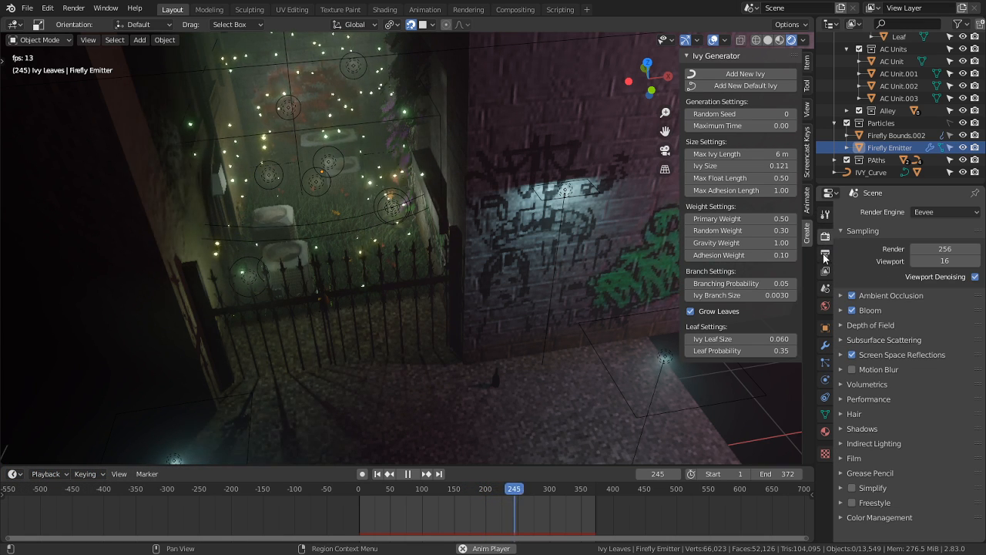
pyautogui.click(827, 252)
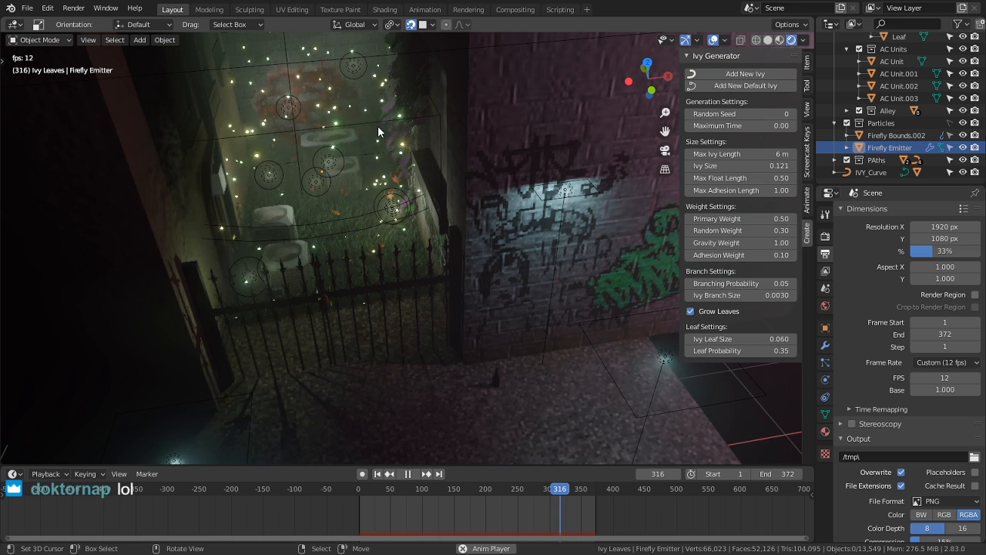
# Step: Stop the animation playback and save the Alley Garden file
pyautogui.press('space')
pyautogui.hotkey('ctrl', 's')
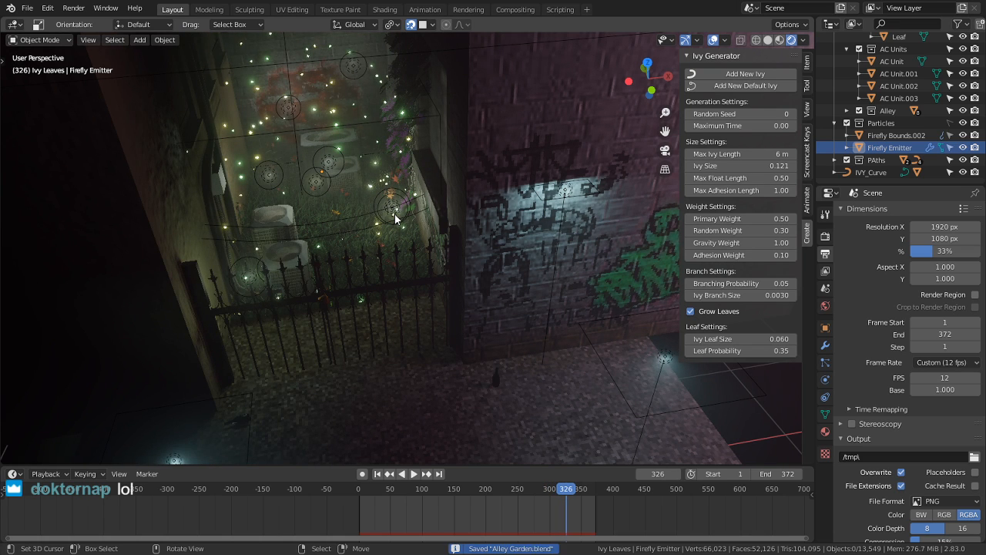
# Step: Render the current frame, examine the fireflies around the gate in the enlarged render, and save the file
pyautogui.press('F12')
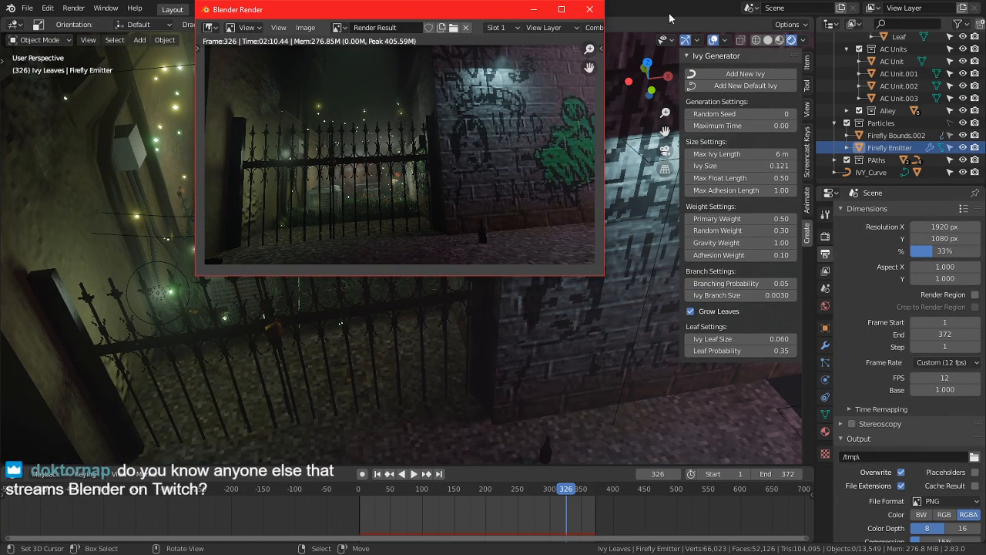
pyautogui.click(561, 9)
pyautogui.scroll(8, 517, 169)
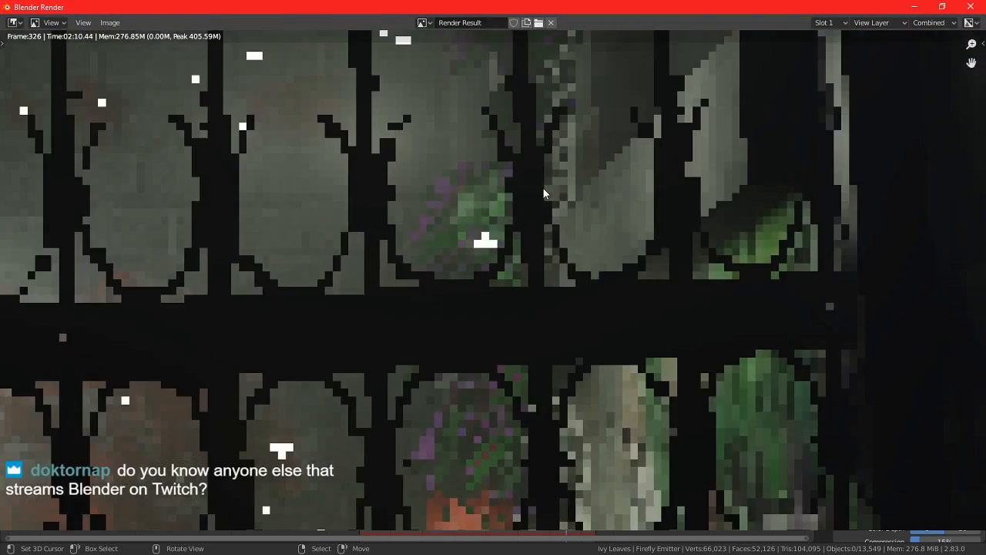
pyautogui.scroll(-8, 570, 205)
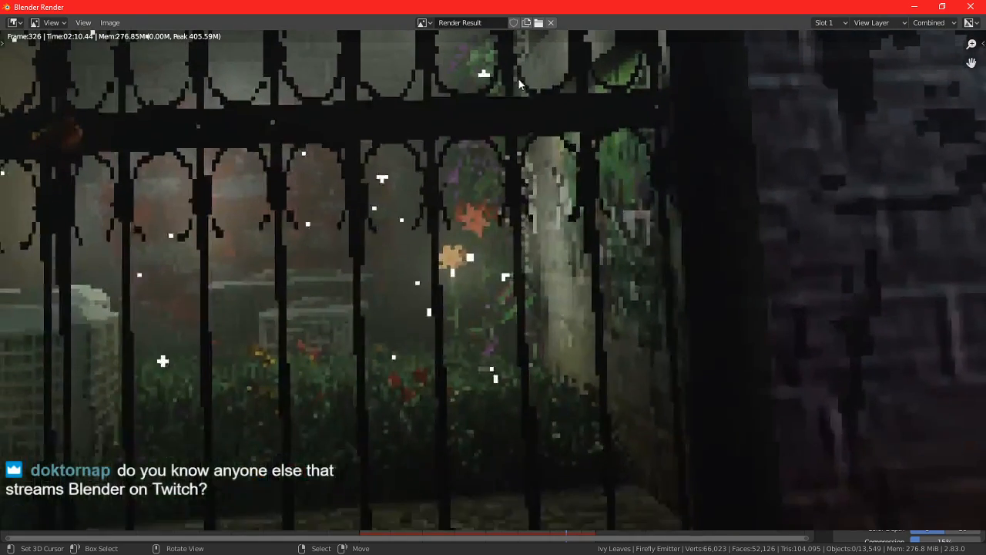
pyautogui.scroll(8, 554, 293)
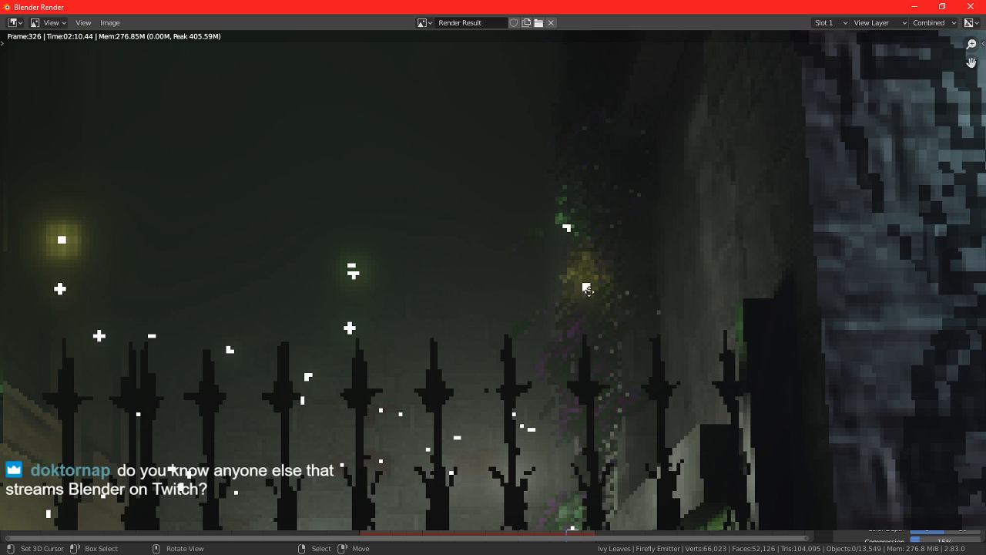
pyautogui.scroll(-4, 555, 297)
pyautogui.scroll(-3, 535, 234)
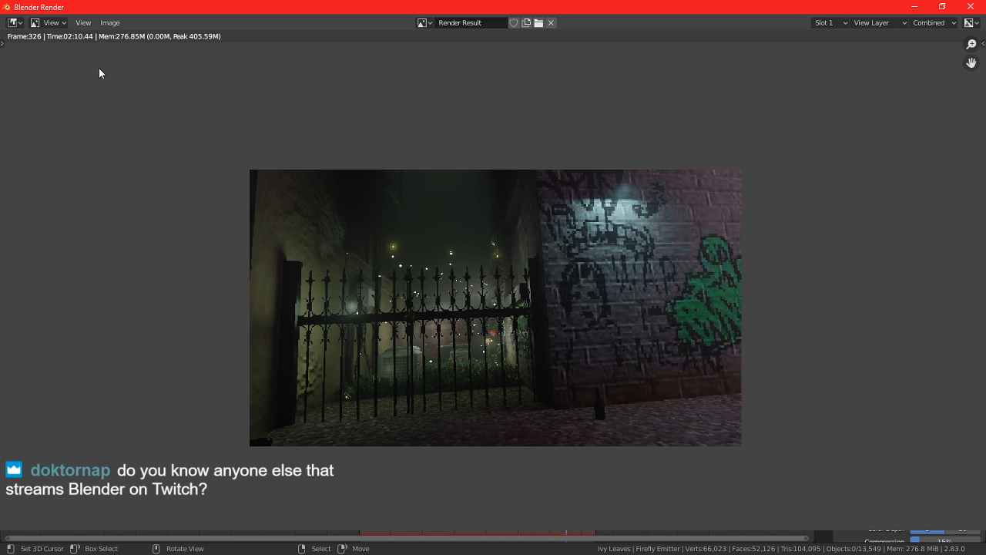
pyautogui.click(913, 7)
pyautogui.hotkey('ctrl', 's')
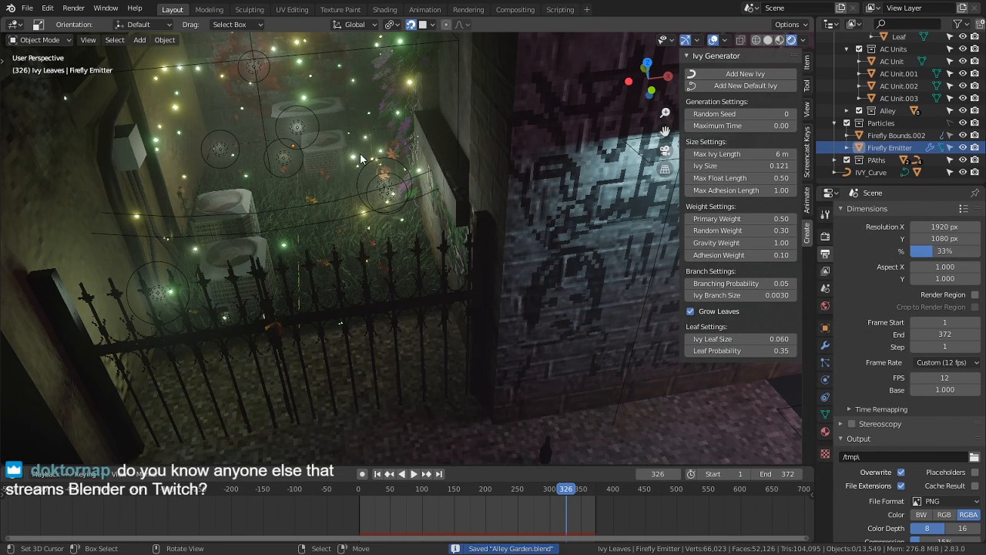
# Step: Try a render of the current frame with the hanging ivy's leaves and its ivy curve deleted from the alley wall
pyautogui.moveTo(361, 158); pyautogui.dragTo(537, 322, button='middle')
pyautogui.click(494, 225)
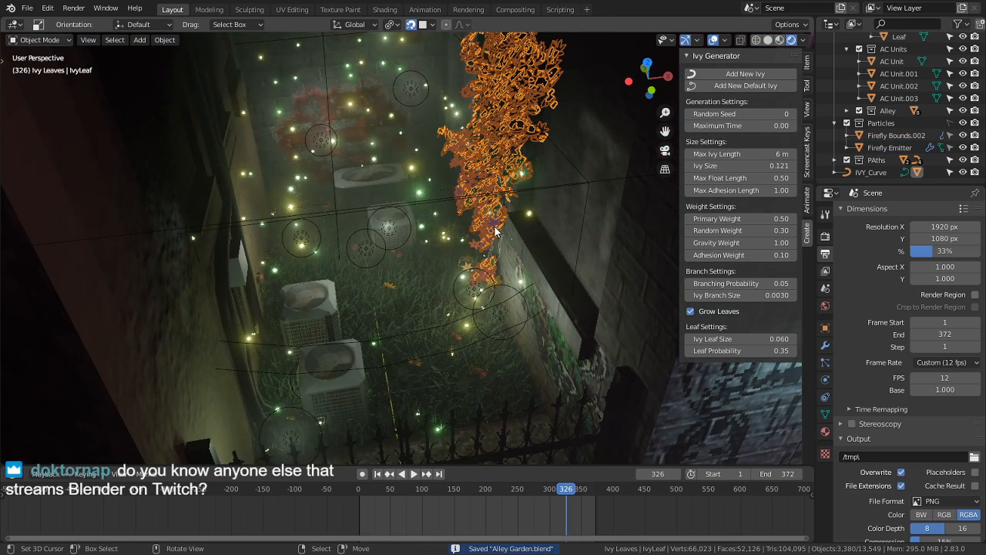
pyautogui.press('Delete')
pyautogui.click(495, 231)
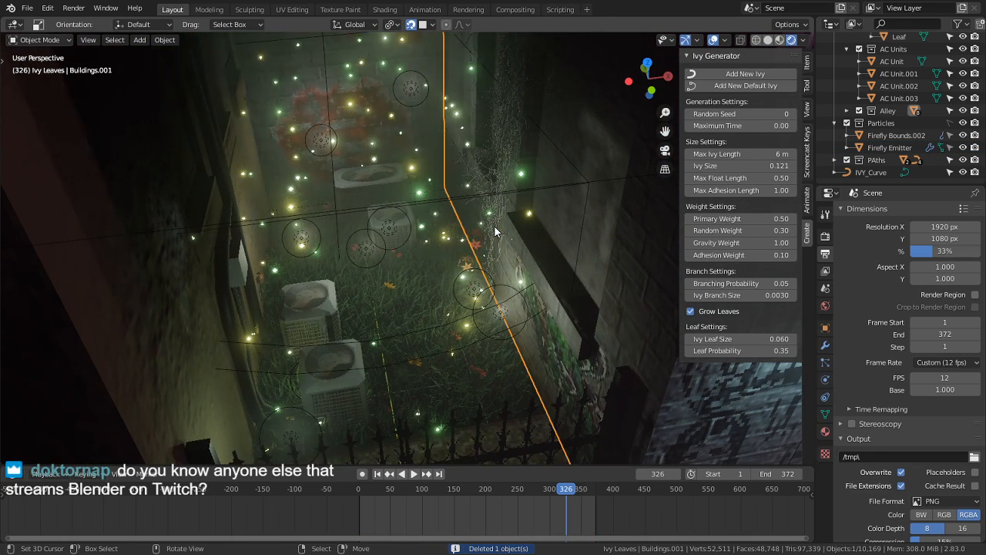
pyautogui.click(493, 213)
pyautogui.press('Delete')
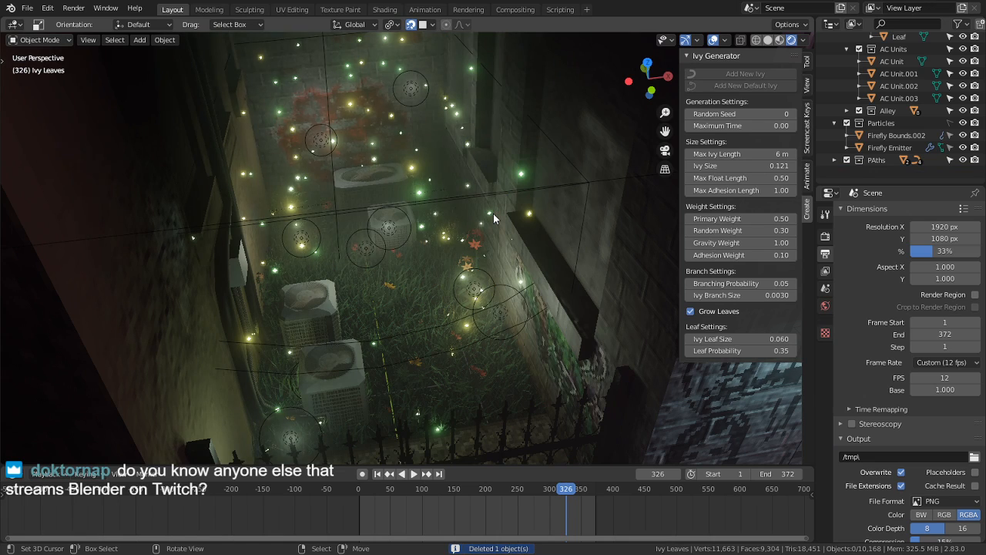
pyautogui.press('F12')
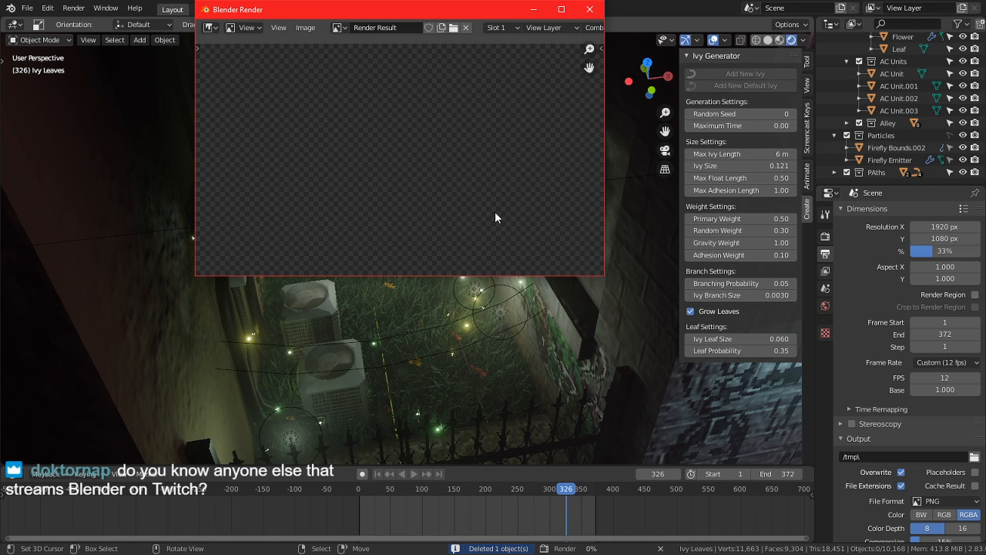
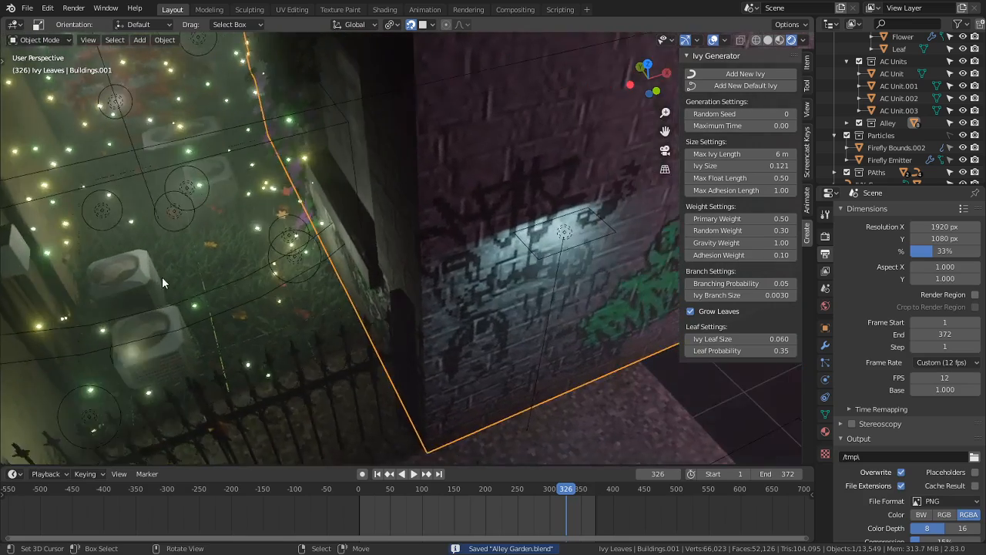
# Step: View the alley through the camera with the viewport overlays hidden and examine the fireflies behind the gate from several distances
pyautogui.click(47, 10)
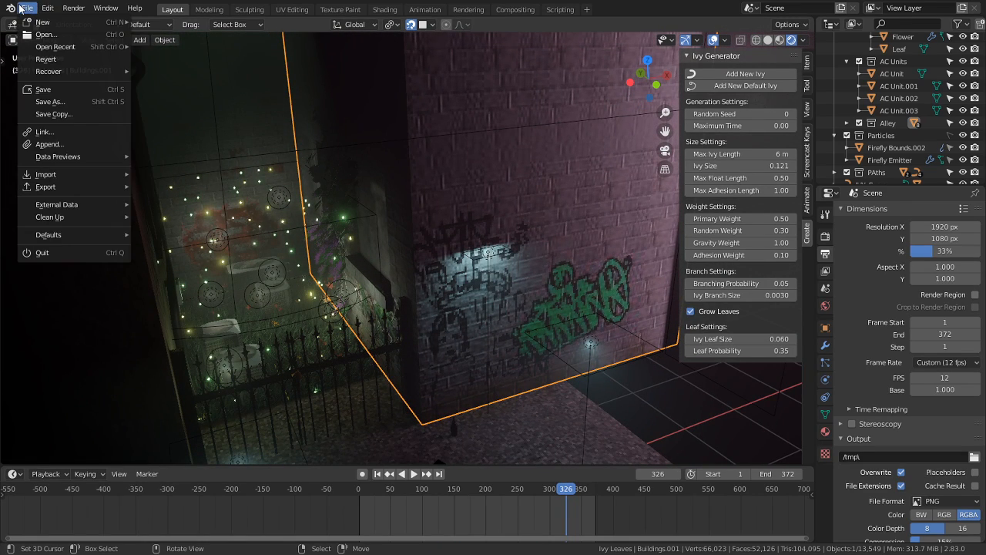
pyautogui.moveTo(352, 284); pyautogui.dragTo(307, 213, button='middle')
pyautogui.press('KP_0')
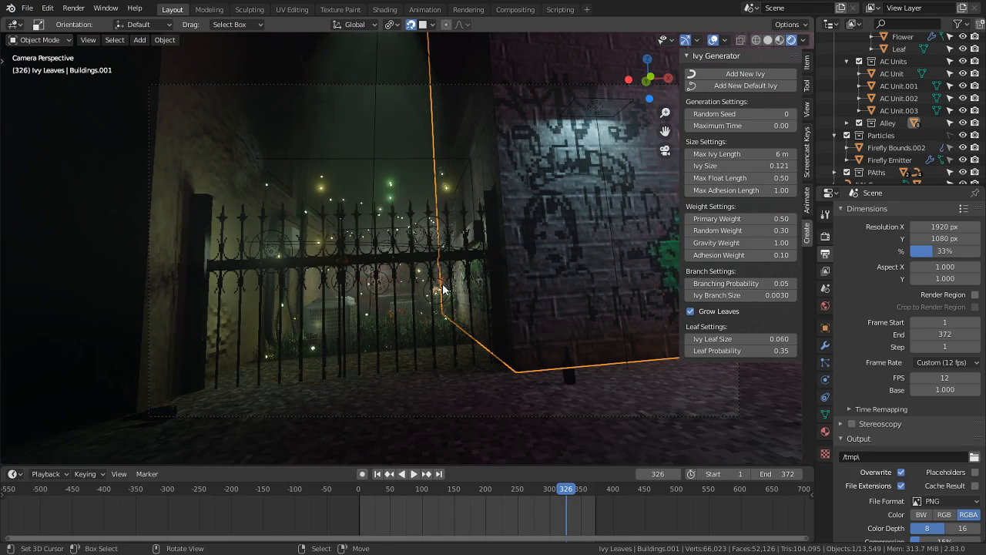
pyautogui.click(407, 203)
pyautogui.click(713, 40)
pyautogui.scroll(4, 429, 245)
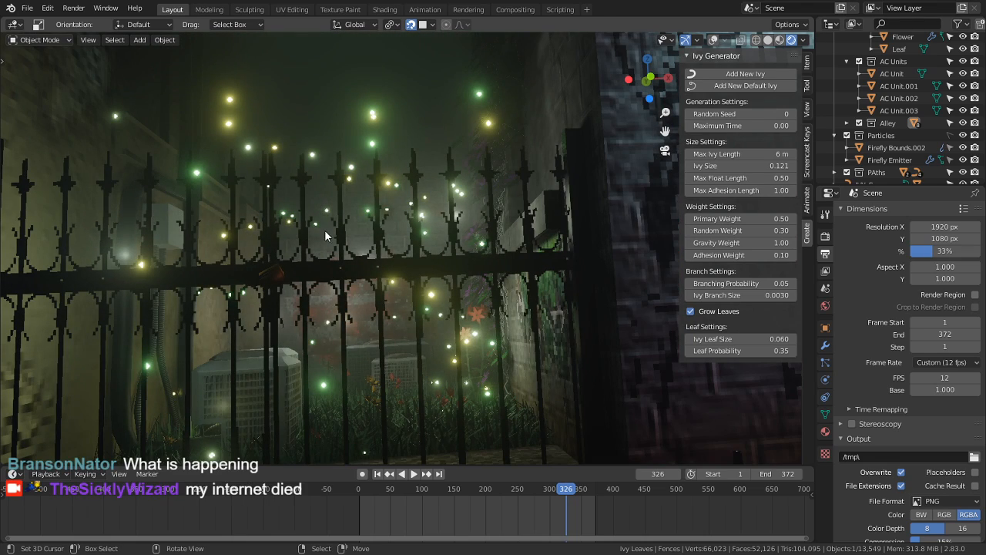
pyautogui.scroll(-2, 382, 336)
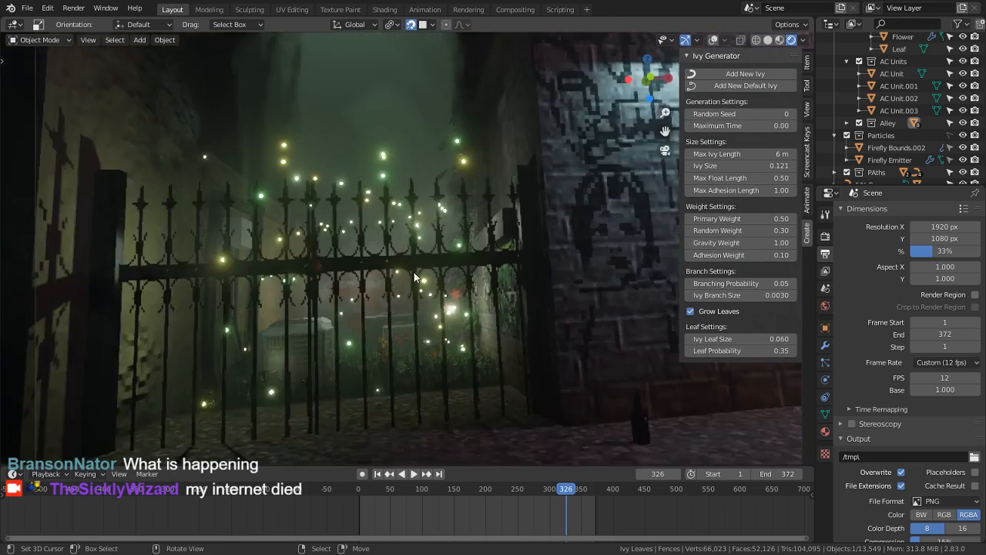
pyautogui.scroll(3, 415, 278)
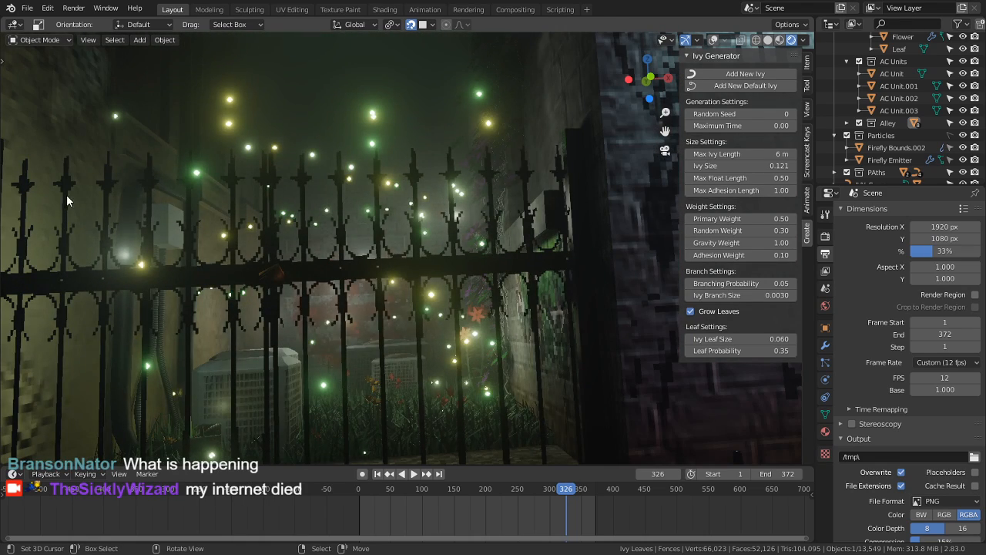
pyautogui.moveTo(66, 200); pyautogui.dragTo(546, 207, button='middle')
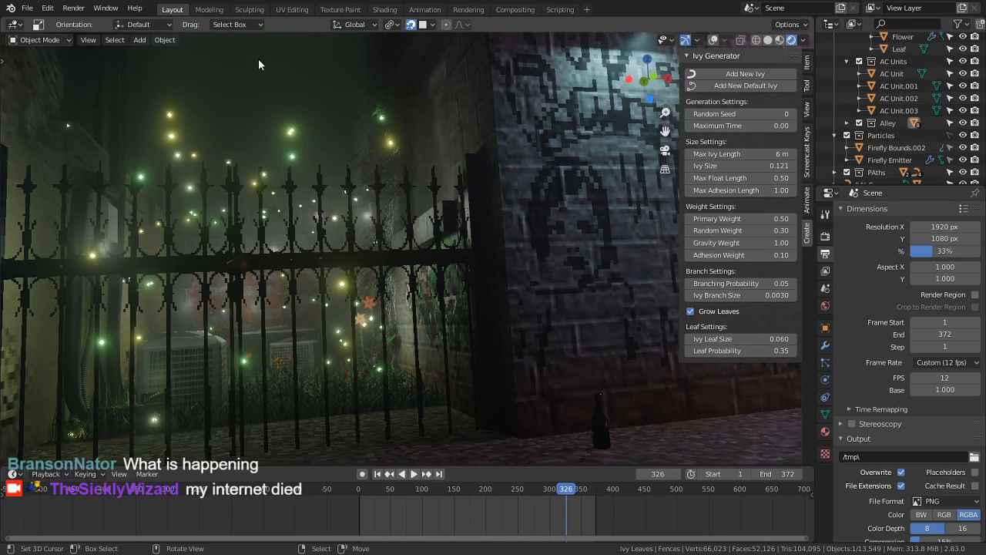
pyautogui.scroll(-4, 336, 262)
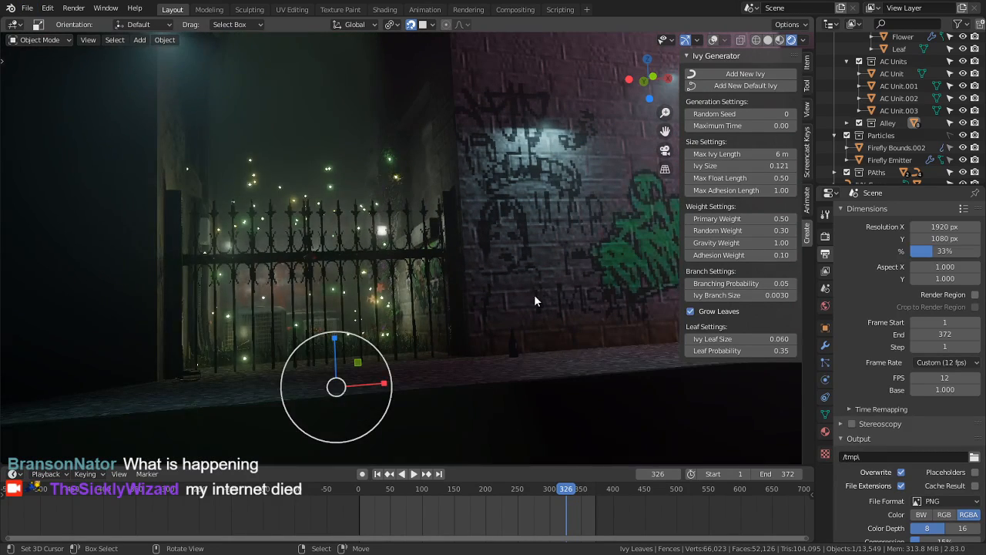
pyautogui.moveTo(601, 327); pyautogui.dragTo(597, 332, button='middle')
# Step: Open the recent file Fritz.blend
pyautogui.click(27, 8)
pyautogui.moveTo(93, 47)
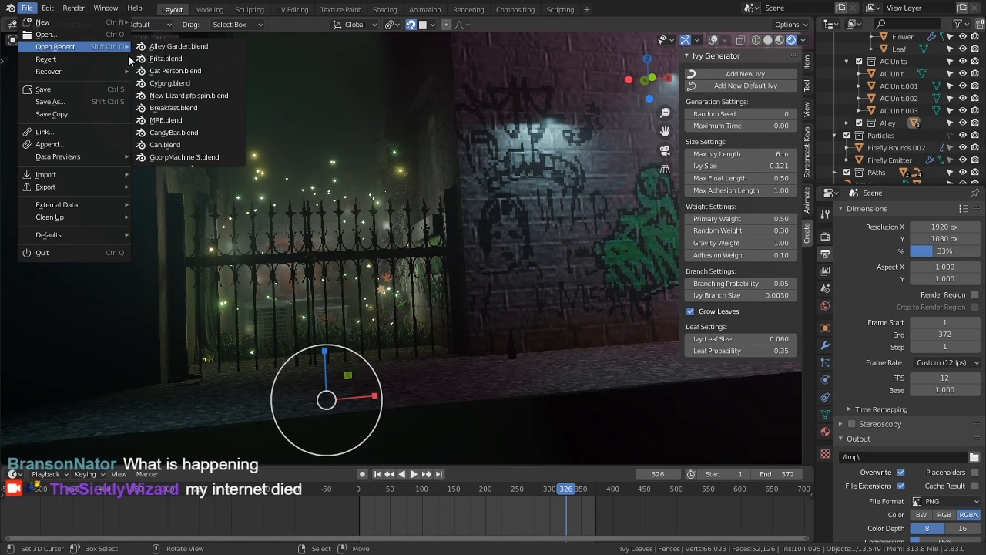
pyautogui.click(203, 59)
pyautogui.click(466, 299)
# Step: Display the cat character in Material Preview shading and turn off the wireframe overlay
pyautogui.moveTo(476, 248)
pyautogui.mouseDown(button='middle')
pyautogui.moveTo(570, 185)
pyautogui.moveTo(433, 150)
pyautogui.moveTo(521, 266)
pyautogui.moveTo(441, 233)
pyautogui.mouseUp(button='middle')
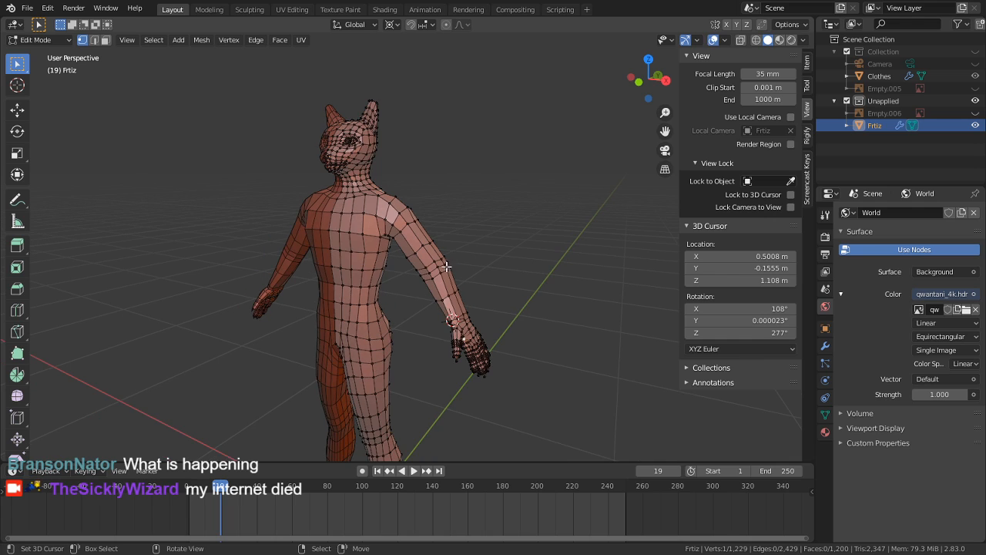
pyautogui.moveTo(507, 184); pyautogui.dragTo(554, 138, button='middle')
pyautogui.click(779, 39)
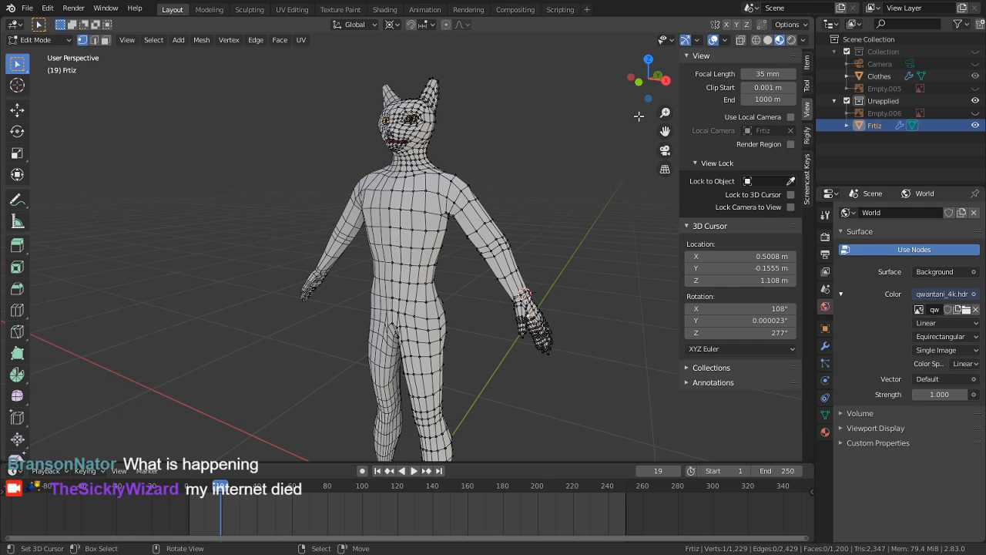
pyautogui.click(724, 41)
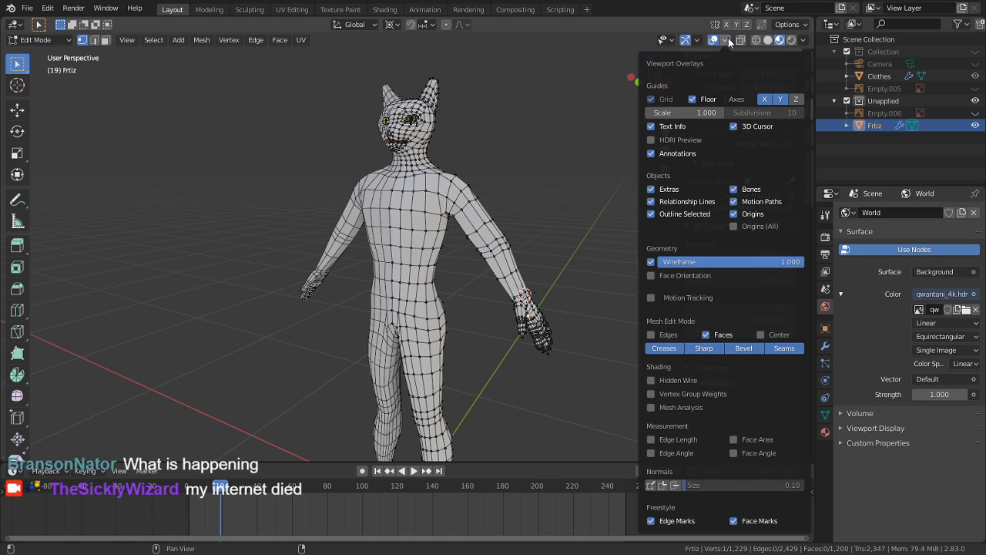
pyautogui.click(652, 261)
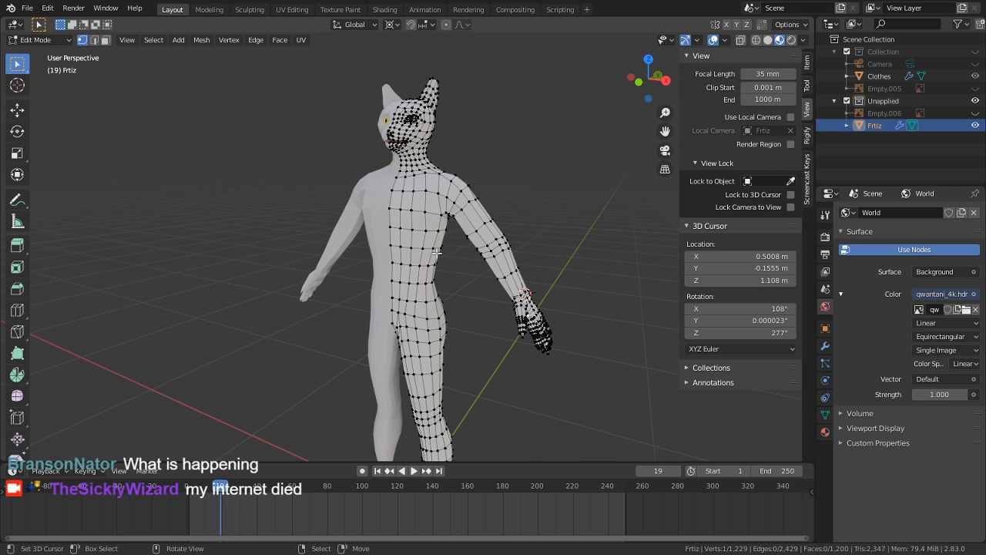
# Step: Leave Edit Mode on the Frtiz mesh and deselect it
pyautogui.click(725, 41)
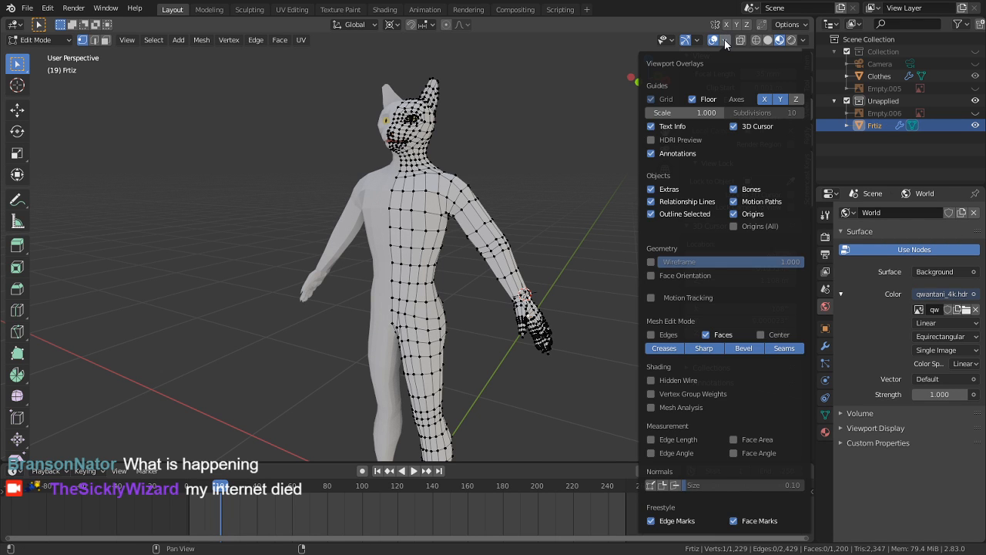
pyautogui.press('Tab')
pyautogui.click(506, 90)
pyautogui.moveTo(506, 89); pyautogui.dragTo(566, 285, button='middle')
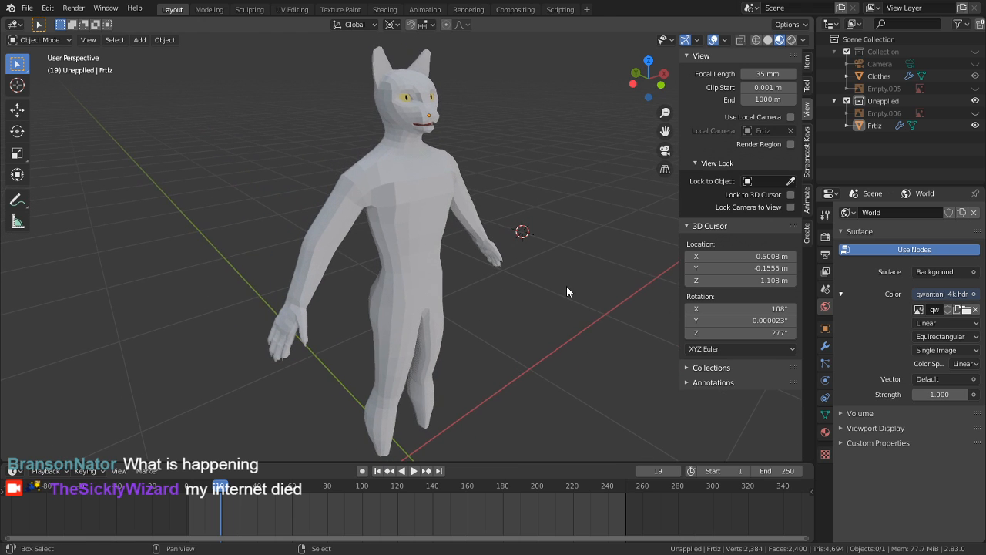
# Step: Unhide the collection that holds the clothes to show the suit on the cat character
pyautogui.click(976, 78)
pyautogui.click(976, 78)
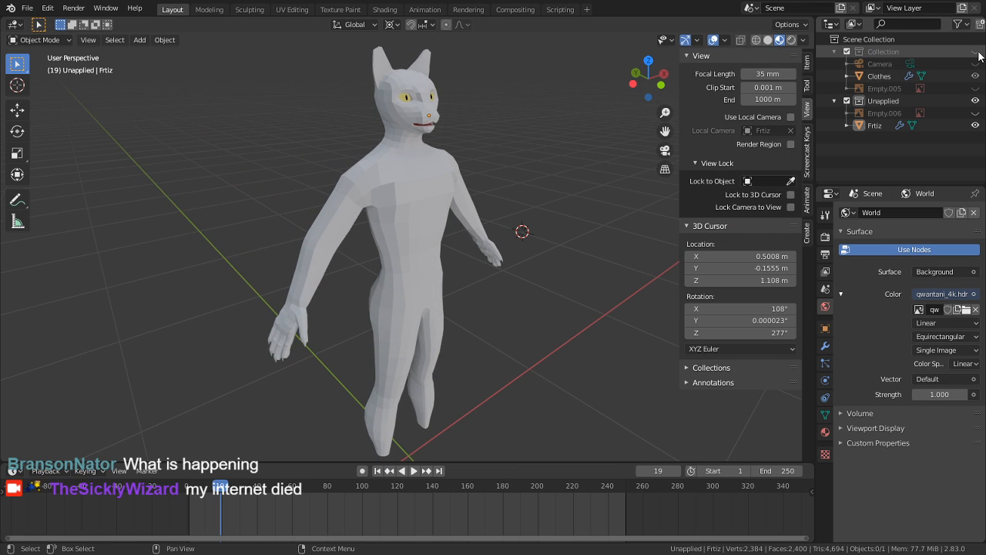
pyautogui.click(975, 52)
pyautogui.moveTo(447, 185); pyautogui.dragTo(369, 219, button='middle')
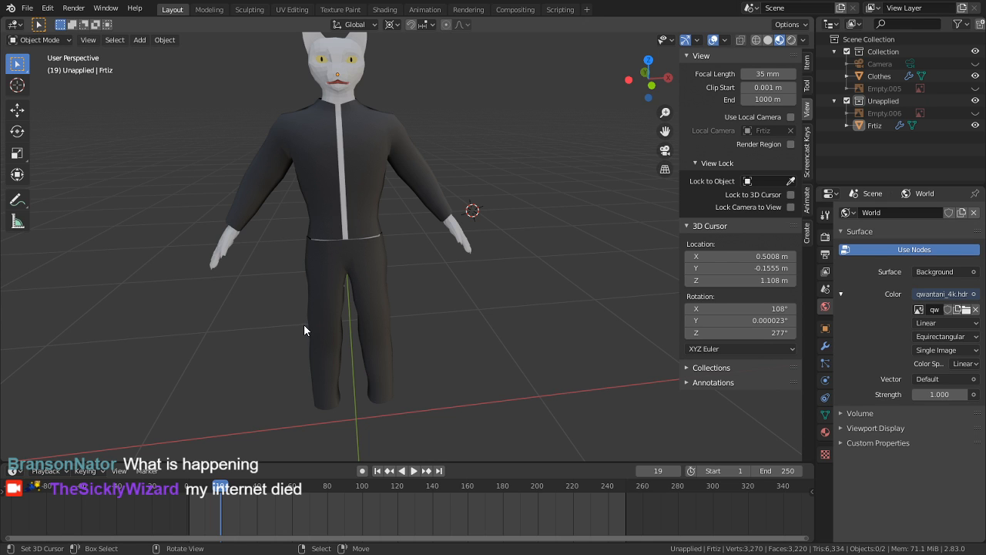
pyautogui.moveTo(330, 274); pyautogui.dragTo(408, 241, button='middle')
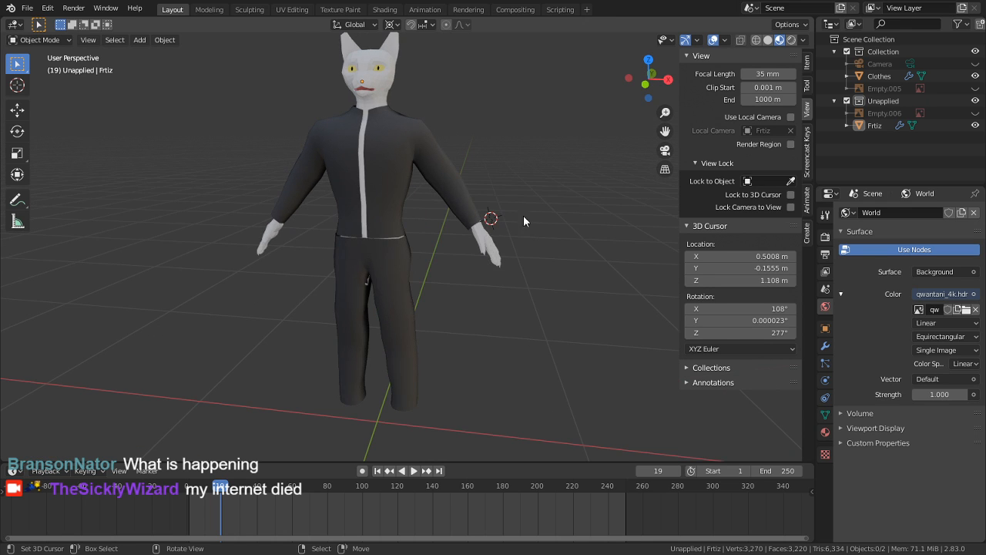
# Step: Unhide the image empties Empty.005 and Empty.006 and compare the business suit reference with the character's clothes
pyautogui.click(975, 88)
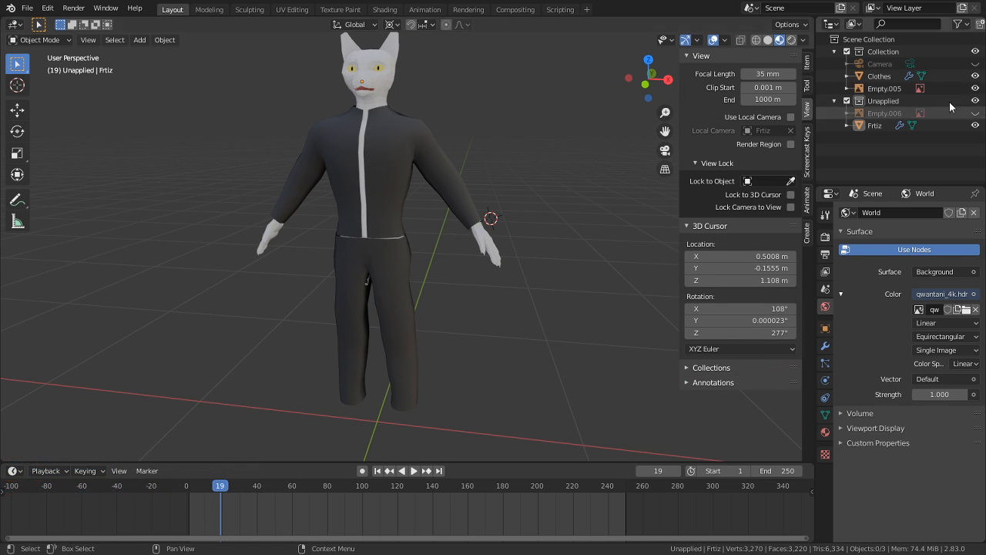
pyautogui.moveTo(583, 149); pyautogui.dragTo(639, 150, button='middle')
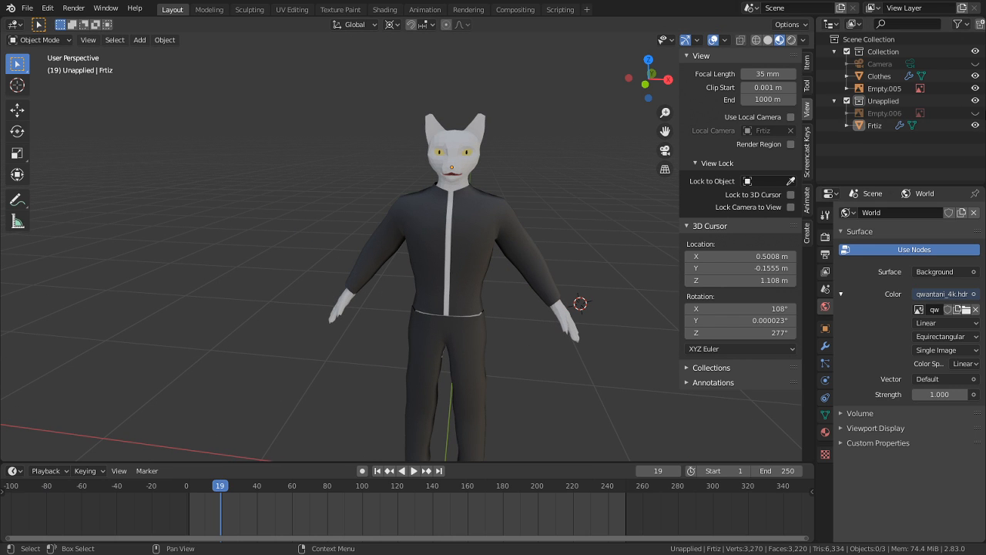
pyautogui.click(975, 112)
pyautogui.moveTo(639, 224); pyautogui.dragTo(368, 256, button='middle')
pyautogui.scroll(3, 369, 256)
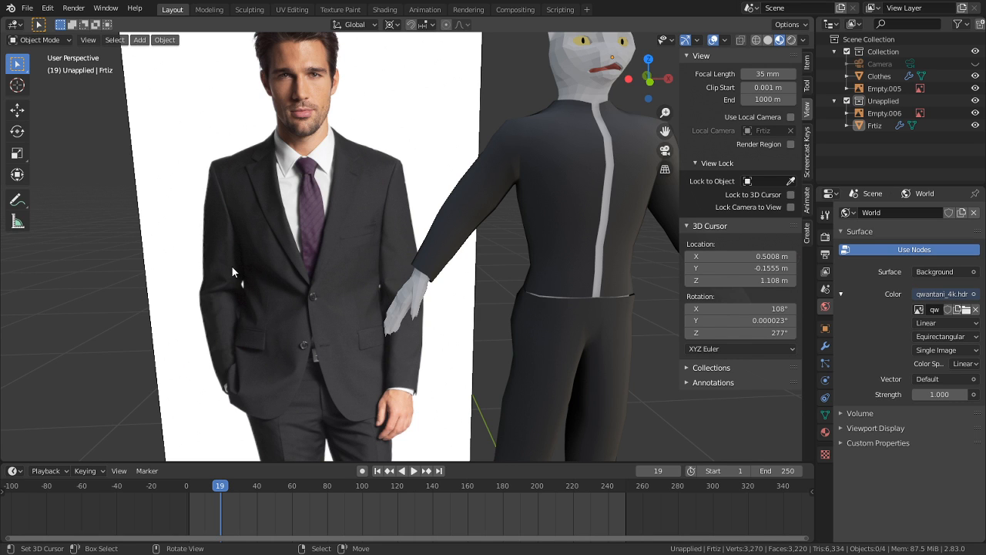
pyautogui.moveTo(488, 171); pyautogui.dragTo(528, 137, button='middle')
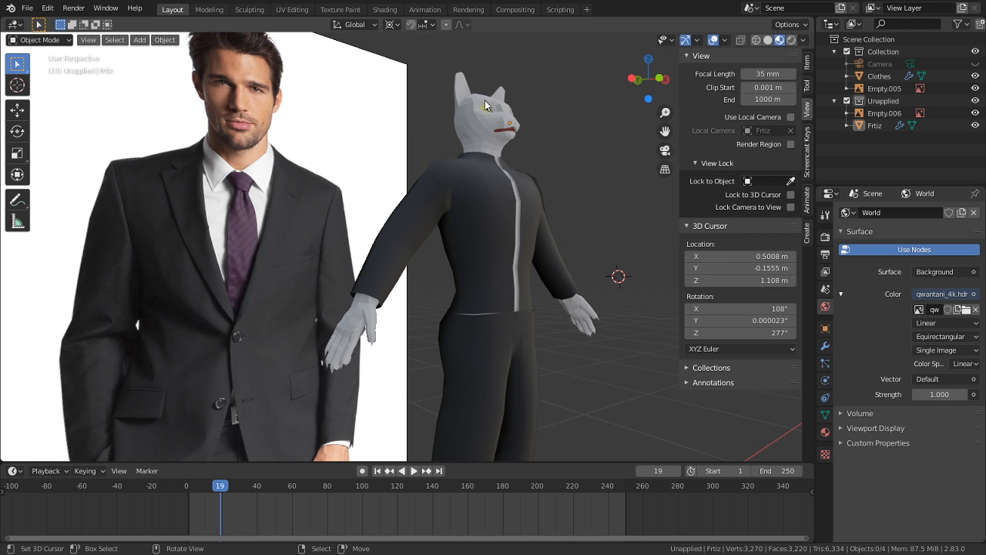
# Step: Shade the Frtiz mesh smooth, deselect it and check its face in profile
pyautogui.keyDown('alt'); pyautogui.middleClick(503, 131); pyautogui.keyUp('alt')
pyautogui.scroll(8, 499, 250)
pyautogui.moveTo(499, 260); pyautogui.dragTo(477, 310, button='middle')
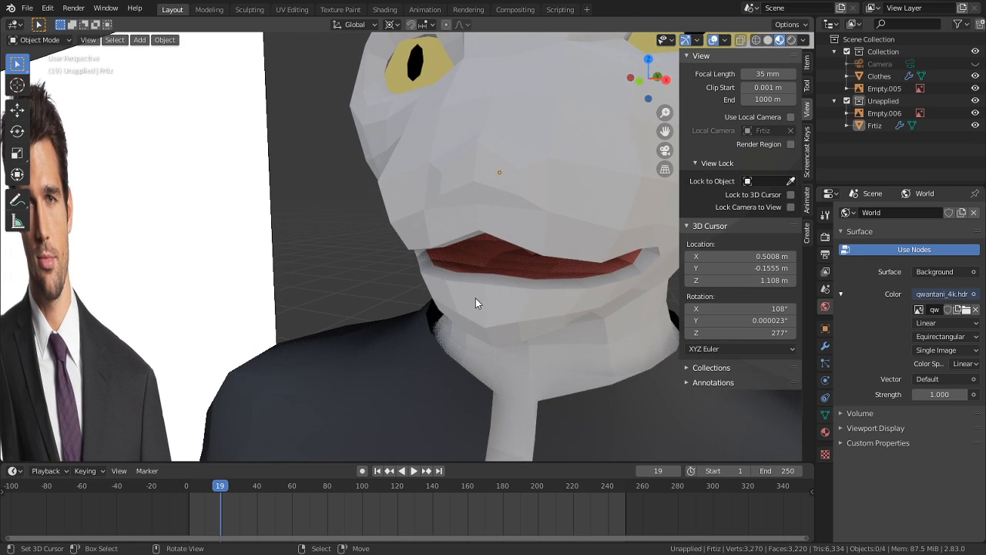
pyautogui.click(154, 41)
pyautogui.click(207, 286)
pyautogui.moveTo(339, 308); pyautogui.dragTo(372, 279, button='middle')
pyautogui.click(372, 279)
pyautogui.click(154, 40)
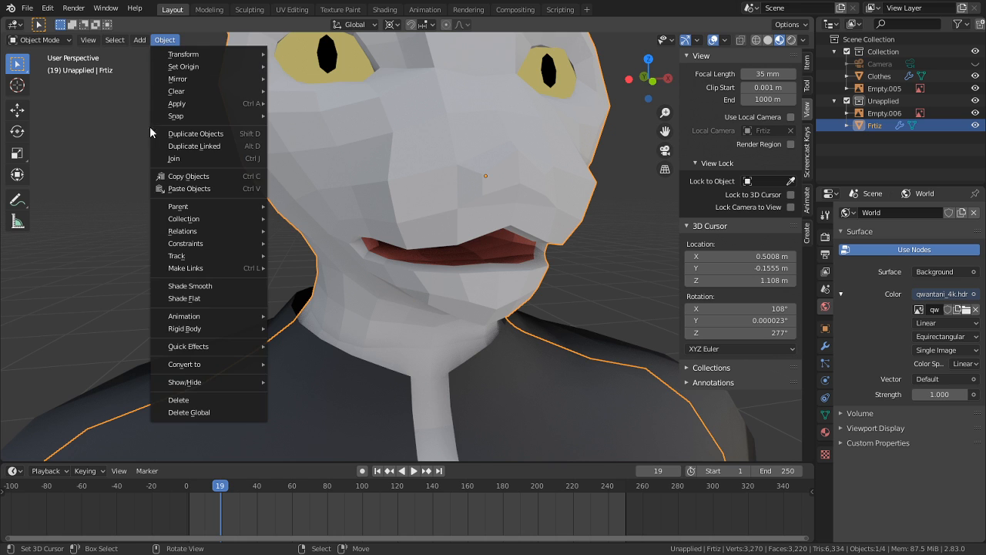
pyautogui.click(222, 290)
pyautogui.click(600, 260)
pyautogui.scroll(-4, 600, 259)
pyautogui.moveTo(542, 270); pyautogui.dragTo(326, 252, button='middle')
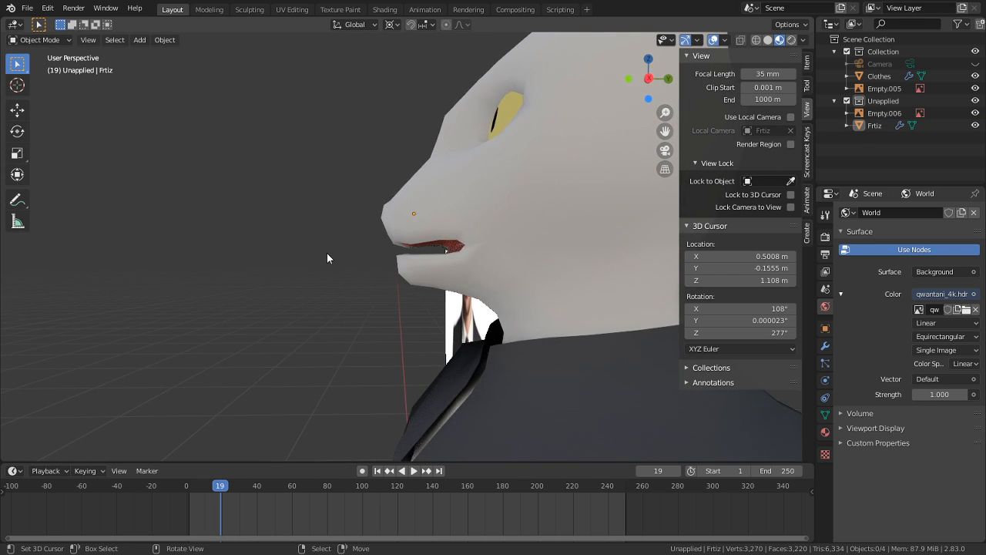
# Step: Snap the 3D cursor to the world origin below the character's legs
pyautogui.scroll(-4, 371, 318)
pyautogui.keyDown('shift'); pyautogui.moveTo(370, 318); pyautogui.dragTo(459, 339, button='middle'); pyautogui.keyUp('shift')
pyautogui.scroll(-2, 394, 432)
pyautogui.keyDown('shift'); pyautogui.moveTo(446, 230); pyautogui.dragTo(426, 99, button='middle'); pyautogui.keyUp('shift')
pyautogui.press('KP_3')
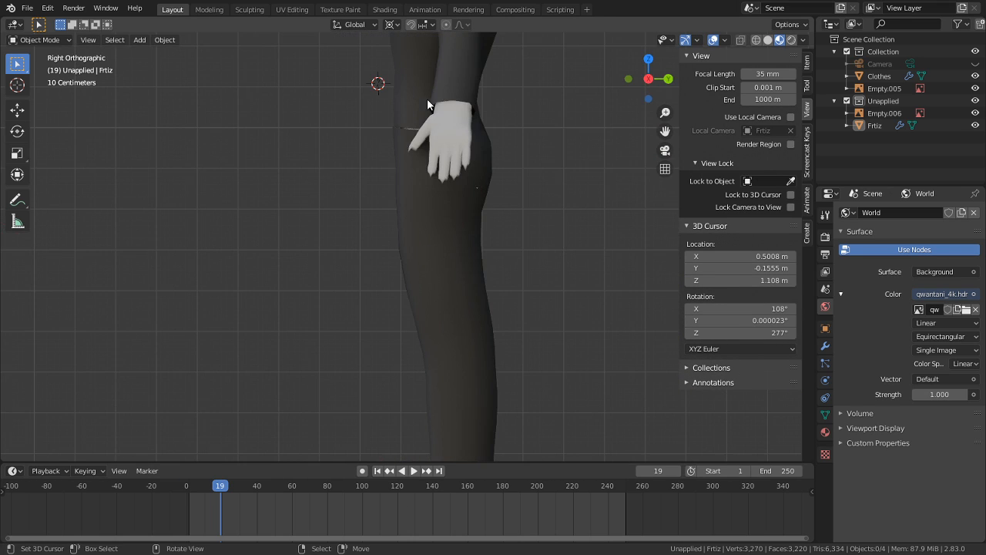
pyautogui.keyDown('shift'); pyautogui.moveTo(564, 174); pyautogui.dragTo(486, 428, button='middle'); pyautogui.keyUp('shift')
pyautogui.hotkey('shift', 's')
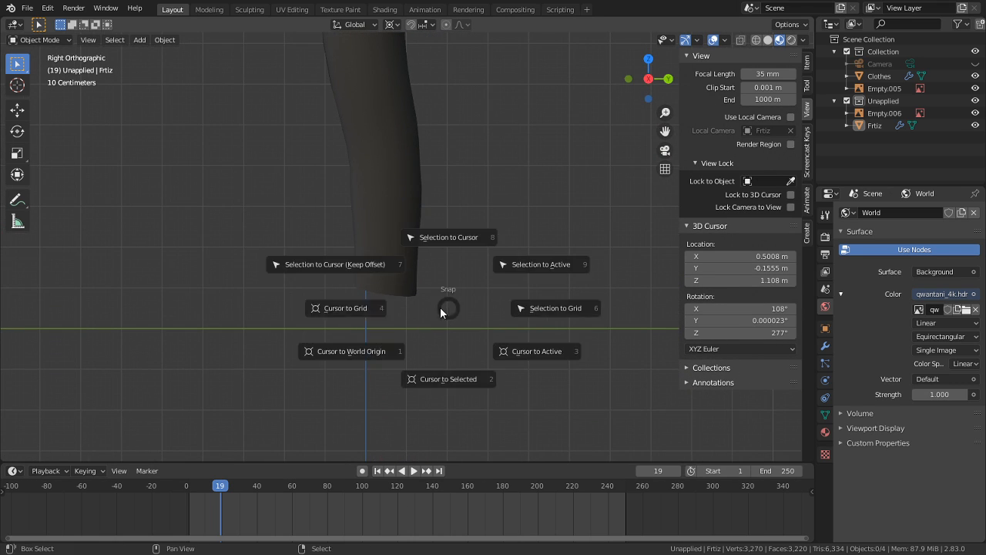
pyautogui.click(379, 348)
pyautogui.keyDown('shift'); pyautogui.moveTo(377, 349); pyautogui.dragTo(356, 386, button='middle'); pyautogui.keyUp('shift')
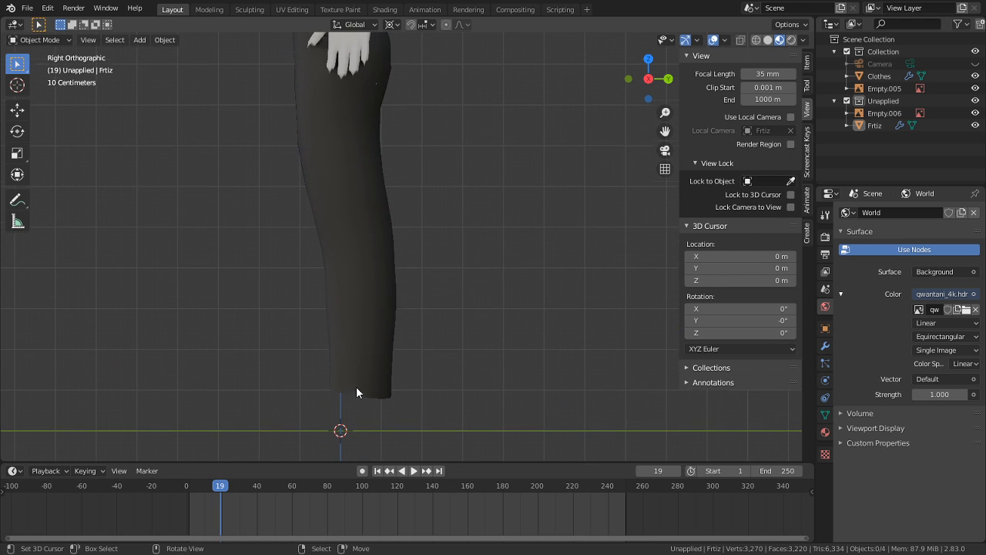
# Step: Select the Frtiz mesh and set its origin to the 3D cursor
pyautogui.click(165, 39)
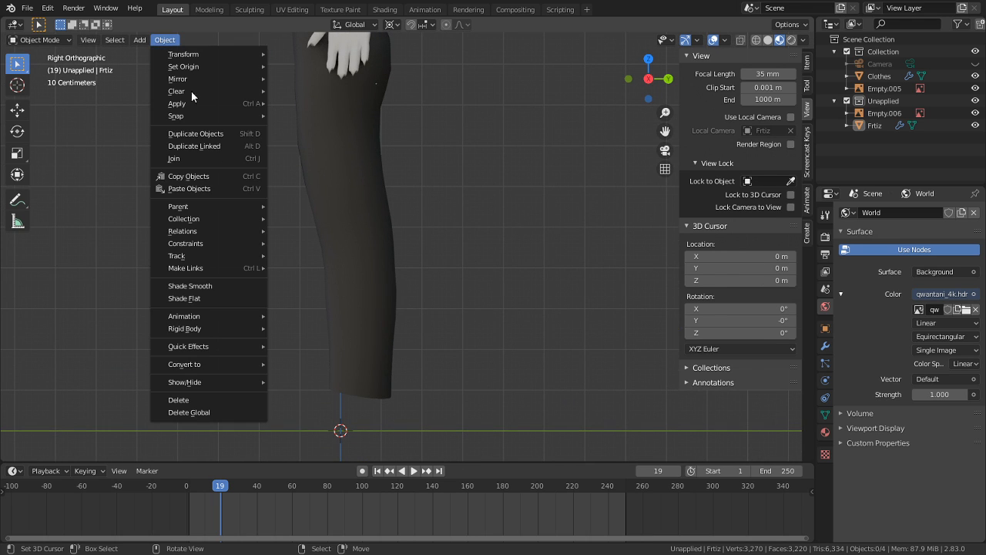
pyautogui.click(228, 289)
pyautogui.click(303, 121)
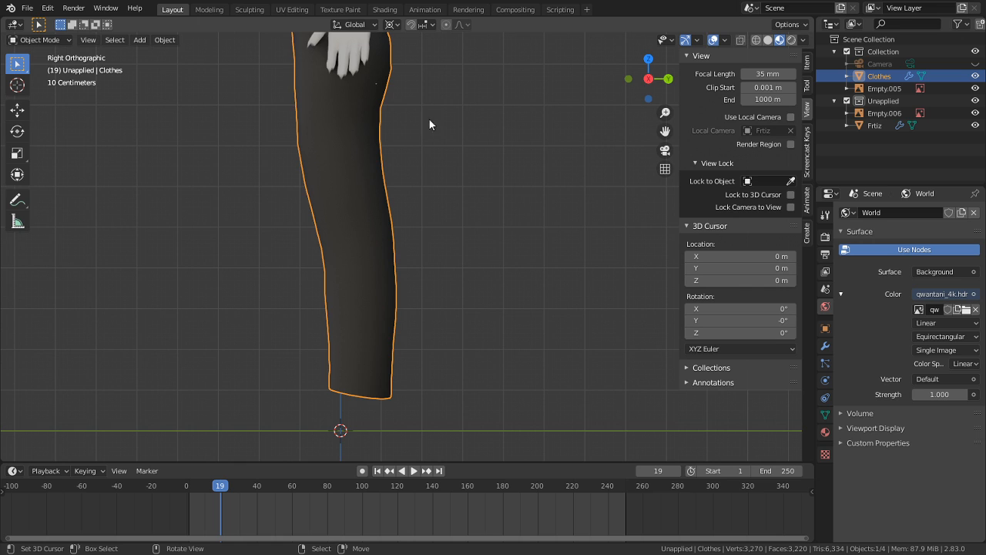
pyautogui.keyDown('shift'); pyautogui.moveTo(420, 118); pyautogui.dragTo(427, 292, button='middle'); pyautogui.keyUp('shift')
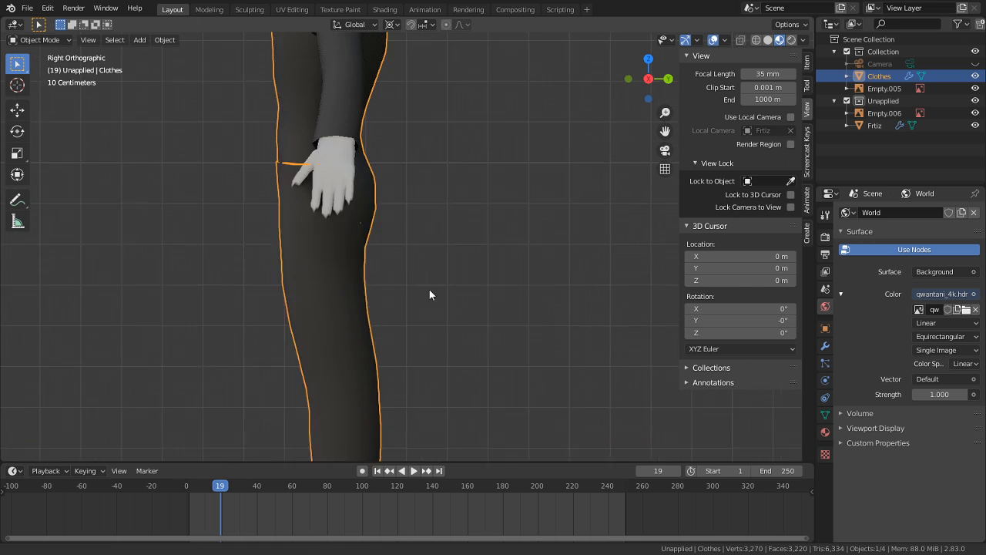
pyautogui.keyDown('shift'); pyautogui.moveTo(356, 323); pyautogui.dragTo(358, 69, button='middle'); pyautogui.keyUp('shift')
pyautogui.click(165, 39)
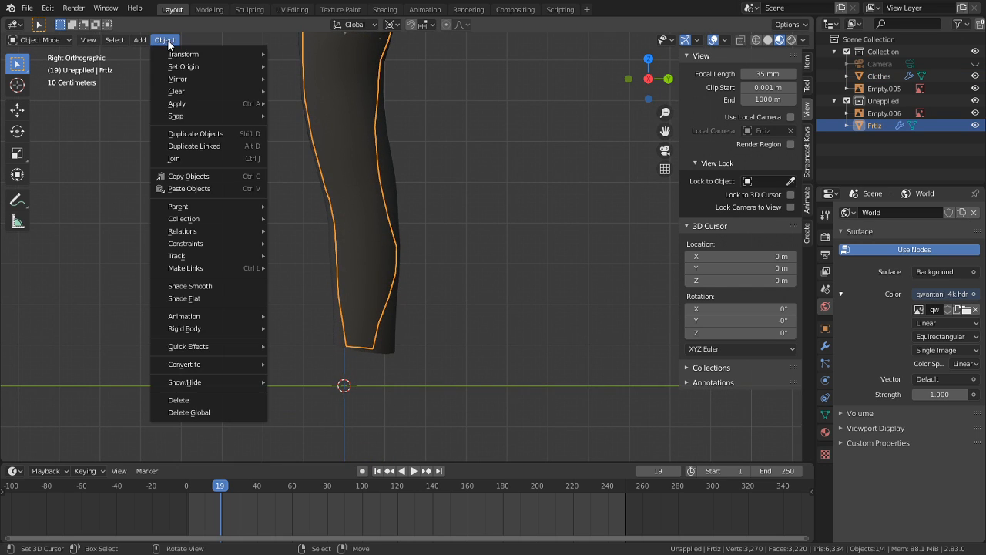
pyautogui.moveTo(182, 65)
pyautogui.click(308, 91)
# Step: Deselect the Frtiz mesh and examine the cat's face and clothes beside the business suit reference
pyautogui.moveTo(269, 245); pyautogui.dragTo(420, 300, button='middle')
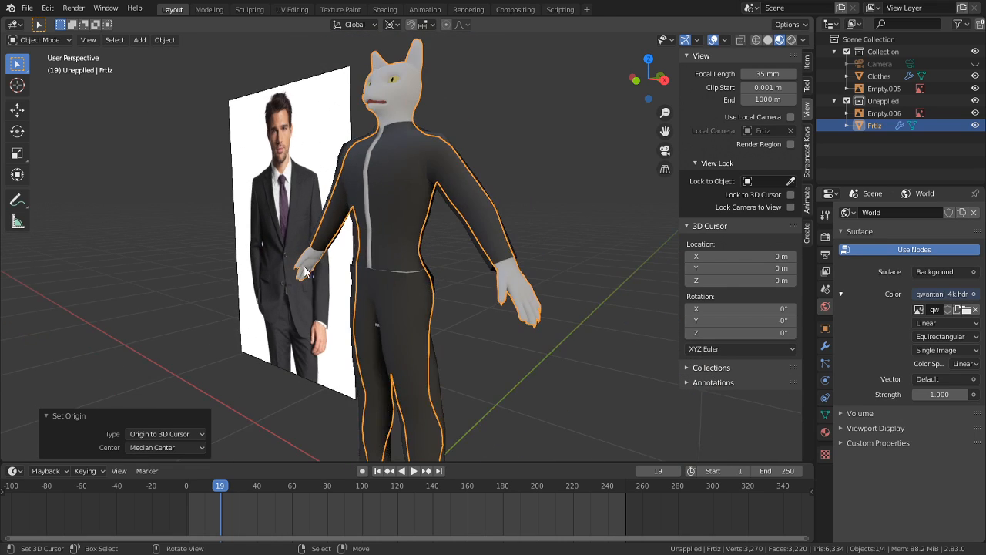
pyautogui.scroll(-4, 380, 300)
pyautogui.scroll(8, 379, 294)
pyautogui.moveTo(441, 272); pyautogui.dragTo(353, 225, button='middle')
pyautogui.rightClick(530, 153)
pyautogui.scroll(-8, 490, 197)
pyautogui.scroll(4, 377, 224)
pyautogui.keyDown('shift'); pyautogui.moveTo(331, 167); pyautogui.dragTo(390, 224, button='middle'); pyautogui.keyUp('shift')
pyautogui.scroll(4, 390, 222)
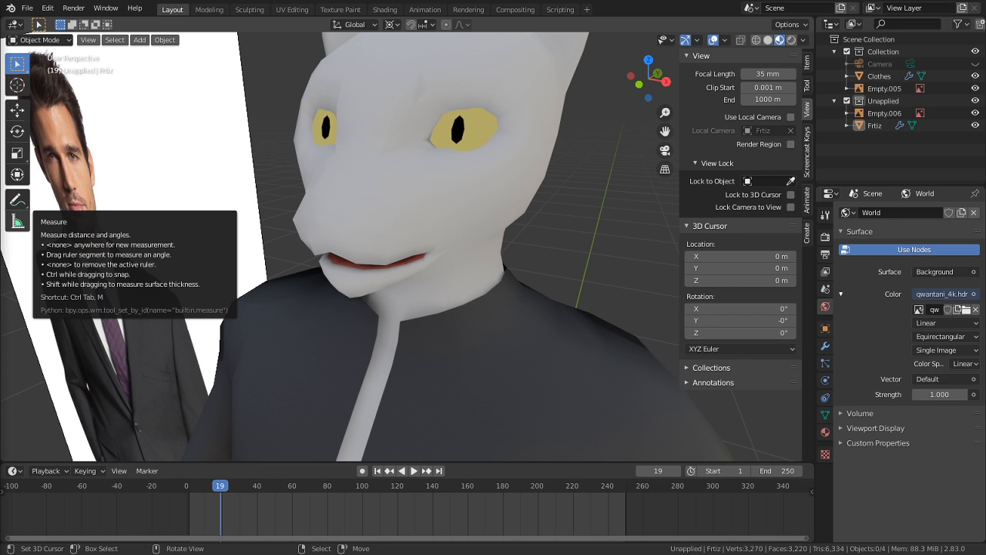
pyautogui.scroll(-6, 305, 323)
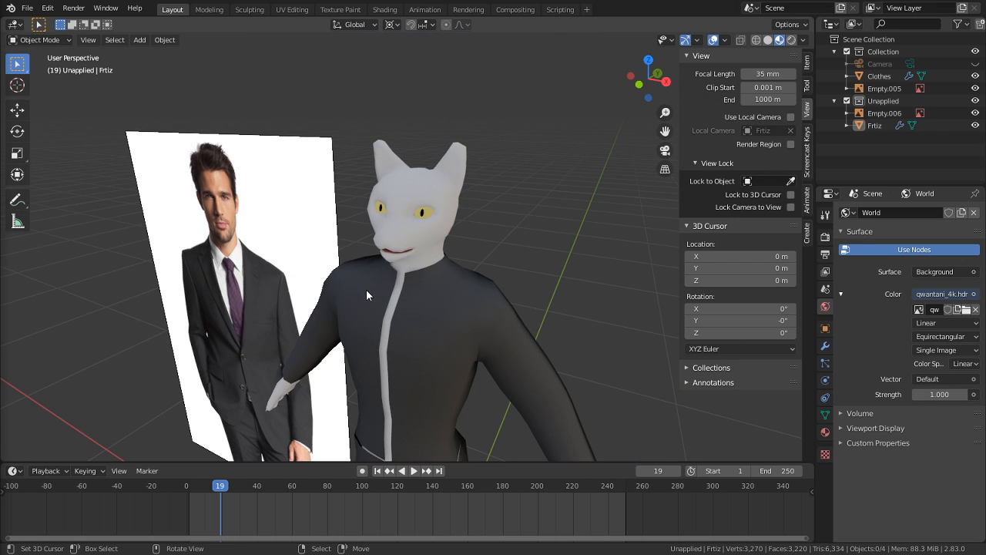
# Step: Place the 3D cursor behind the head and bring the cat skull image into the right side view as a reference
pyautogui.click(521, 205)
pyautogui.moveTo(521, 205); pyautogui.dragTo(368, 148, button='middle')
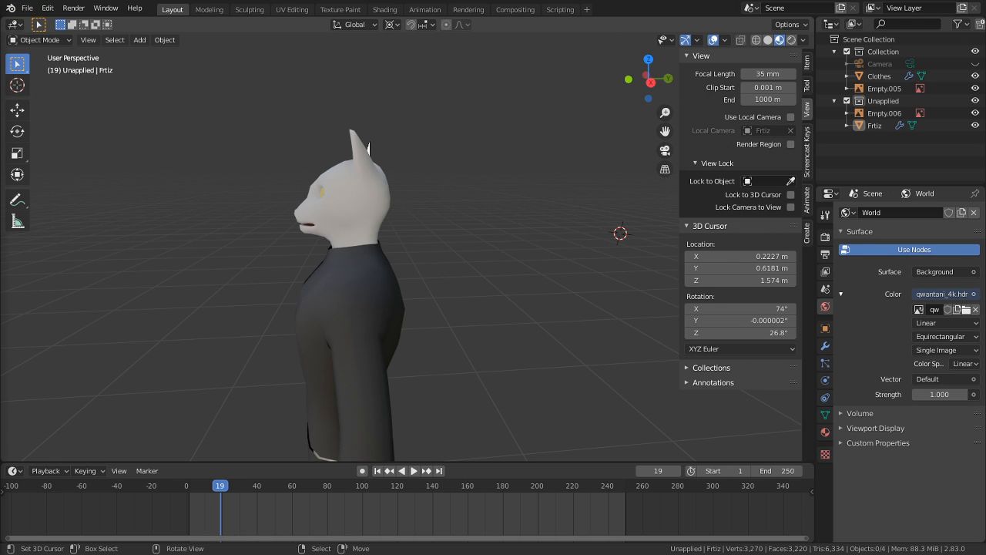
pyautogui.hotkey('alt', 'Tab')
pyautogui.moveTo(427, 121); pyautogui.dragTo(447, 106, button='middle')
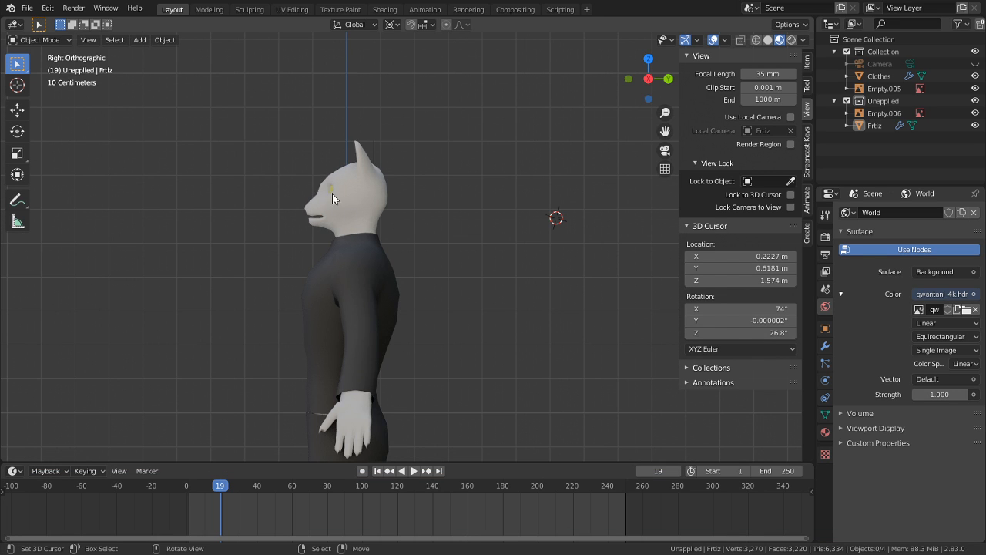
pyautogui.scroll(2, 301, 249)
pyautogui.keyDown('shift'); pyautogui.moveTo(301, 249); pyautogui.dragTo(460, 264, button='middle'); pyautogui.keyUp('shift')
pyautogui.hotkey('alt', 'Tab')
pyautogui.press('Escape')
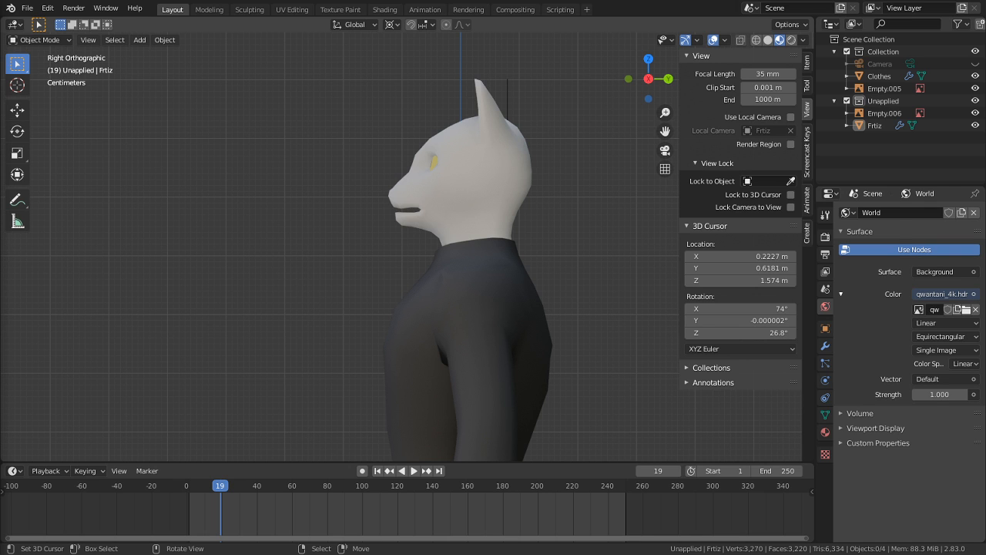
pyautogui.hotkey('alt', 'Tab')
pyautogui.click(436, 257)
pyautogui.moveTo(436, 257); pyautogui.dragTo(323, 128)
pyautogui.click(604, 172)
# Step: Scale the skull reference image down to 0.604 and move it in front of the cat's face
pyautogui.press('s')
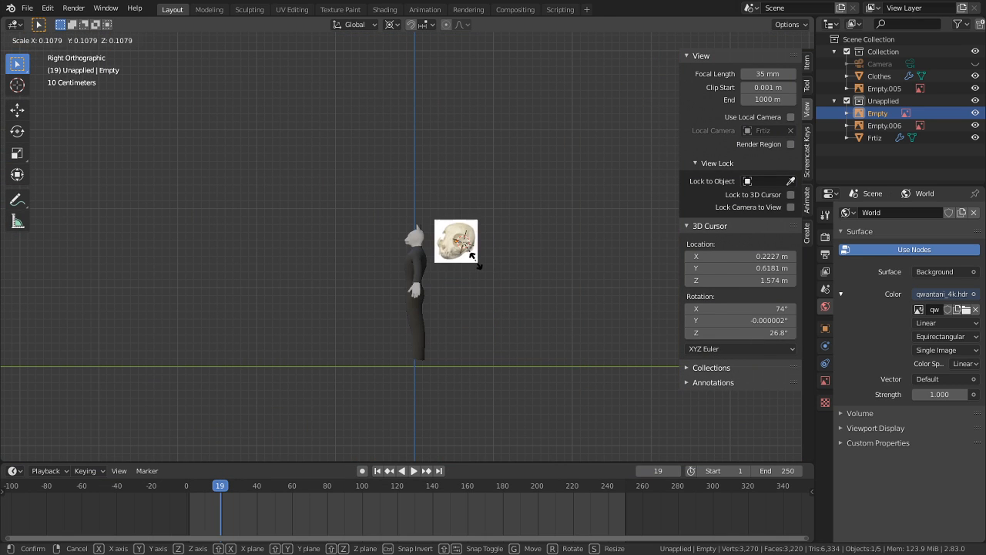
pyautogui.click(524, 297)
pyautogui.scroll(4, 539, 308)
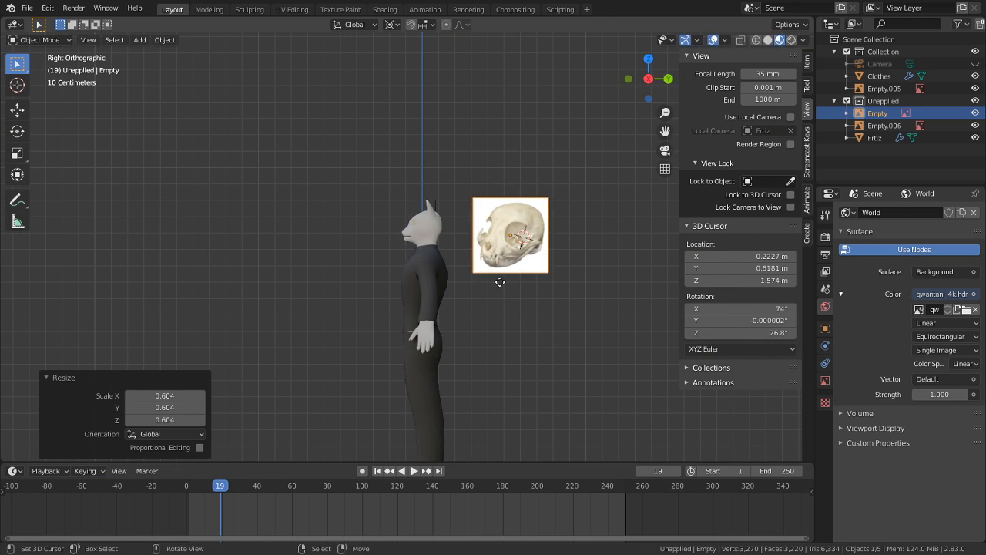
pyautogui.press('g')
pyautogui.click(349, 270)
# Step: Set the transform pivot point to Bounding Box Center for the skull reference image
pyautogui.scroll(8, 388, 267)
pyautogui.press('r')
pyautogui.press('z')
pyautogui.press('Escape')
pyautogui.click(392, 23)
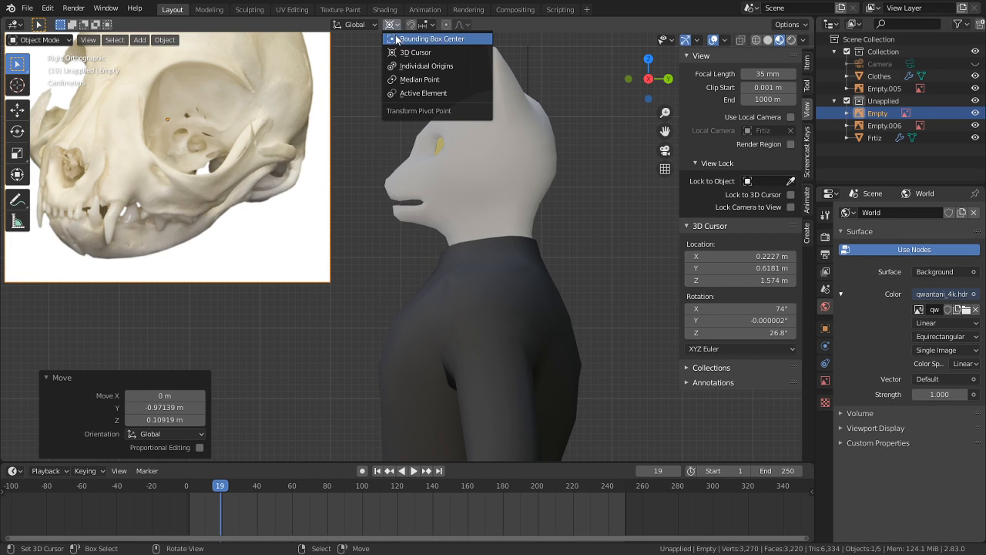
pyautogui.click(394, 39)
pyautogui.press('r')
pyautogui.press('Escape')
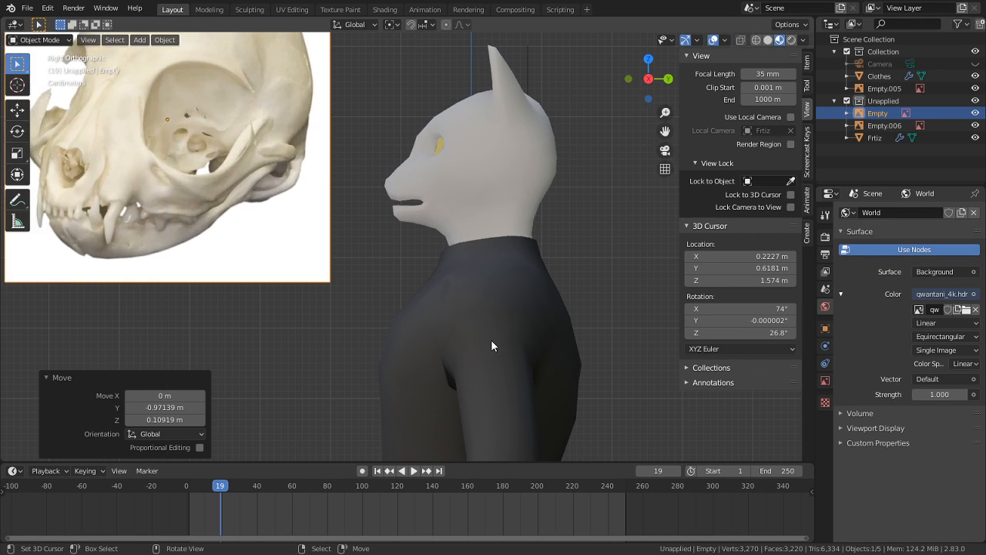
# Step: Rotate the skull reference image about the Z axis and move it by about -0.745 m in X and 0.208 m in Y
pyautogui.scroll(-6, 491, 341)
pyautogui.moveTo(275, 306); pyautogui.dragTo(486, 326, button='middle')
pyautogui.press('r')
pyautogui.press('z')
pyautogui.click(494, 416)
pyautogui.press('g')
pyautogui.click(34, 111)
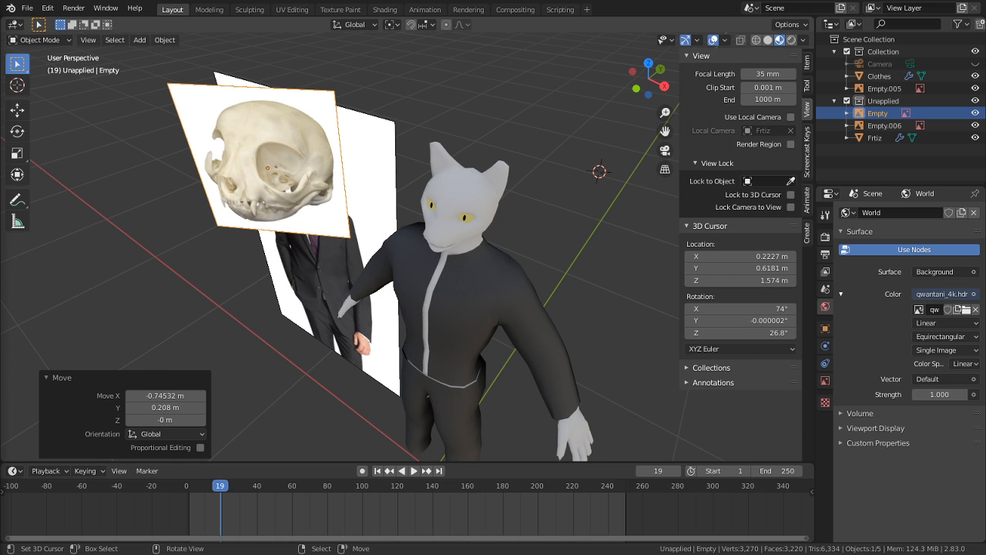
# Step: Rotate the skull image -72.3° about Z and move it horizontally 1.05 m in X and 0.438 m in Y, across to the head's other side
pyautogui.moveTo(384, 366); pyautogui.dragTo(465, 296, button='middle')
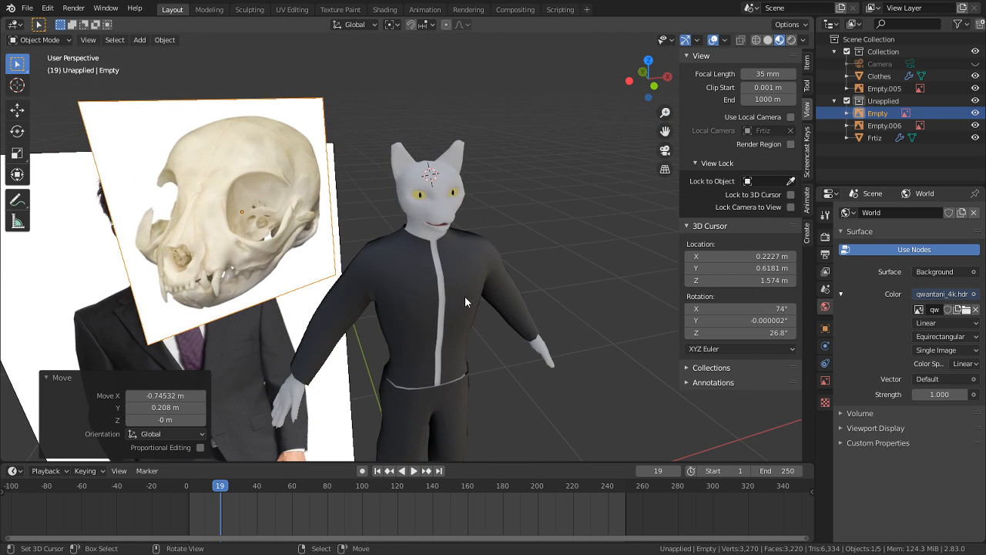
pyautogui.press('r')
pyautogui.press('z')
pyautogui.click(220, 180)
pyautogui.press('g')
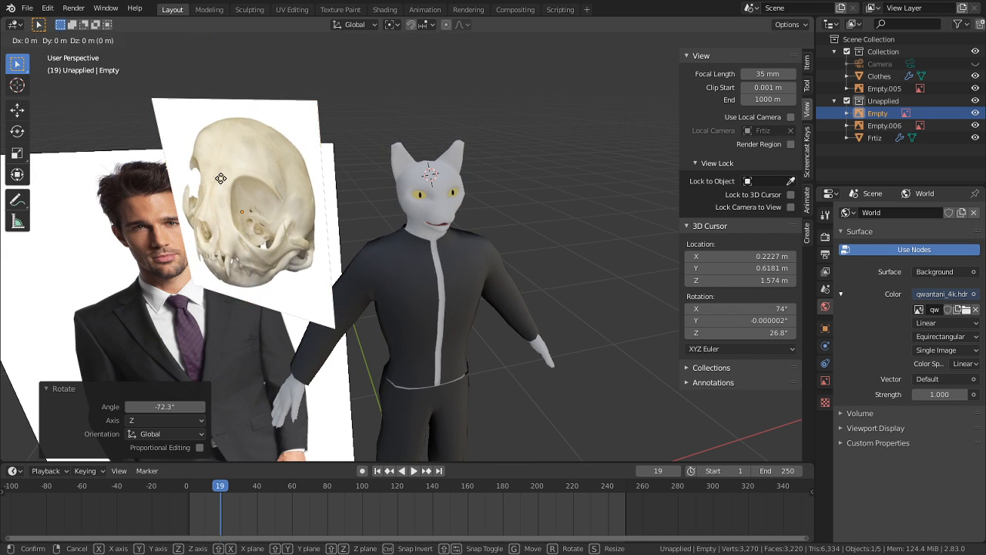
pyautogui.hotkey('shift', 'z')
pyautogui.click(761, 73)
# Step: Compare the skull reference's teeth with the cat's mouth and place the 3D cursor inside the open mouth
pyautogui.keyDown('shift'); pyautogui.moveTo(433, 255); pyautogui.dragTo(275, 309, button='middle'); pyautogui.keyUp('shift')
pyautogui.keyDown('shift'); pyautogui.moveTo(256, 292); pyautogui.dragTo(365, 256, button='middle'); pyautogui.keyUp('shift')
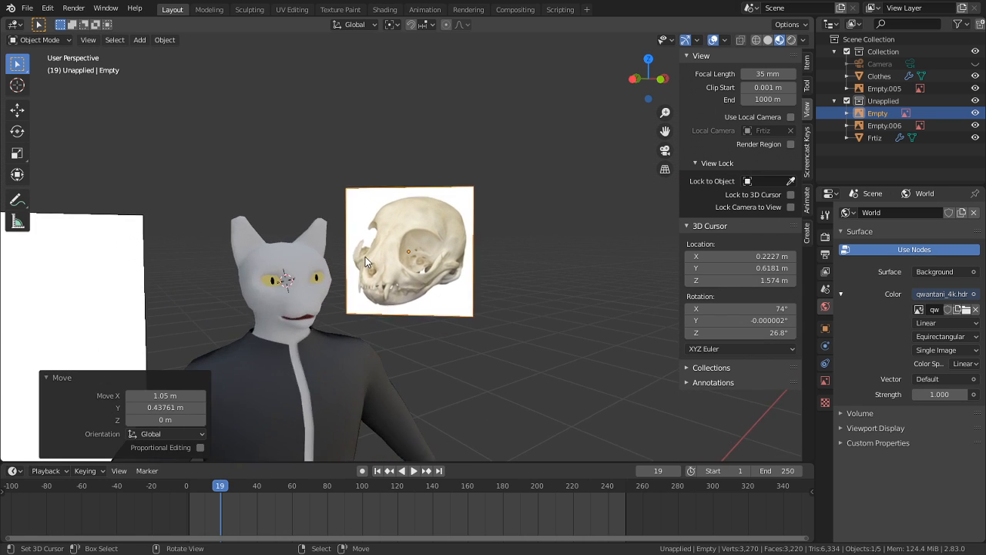
pyautogui.scroll(5, 366, 257)
pyautogui.scroll(6, 401, 203)
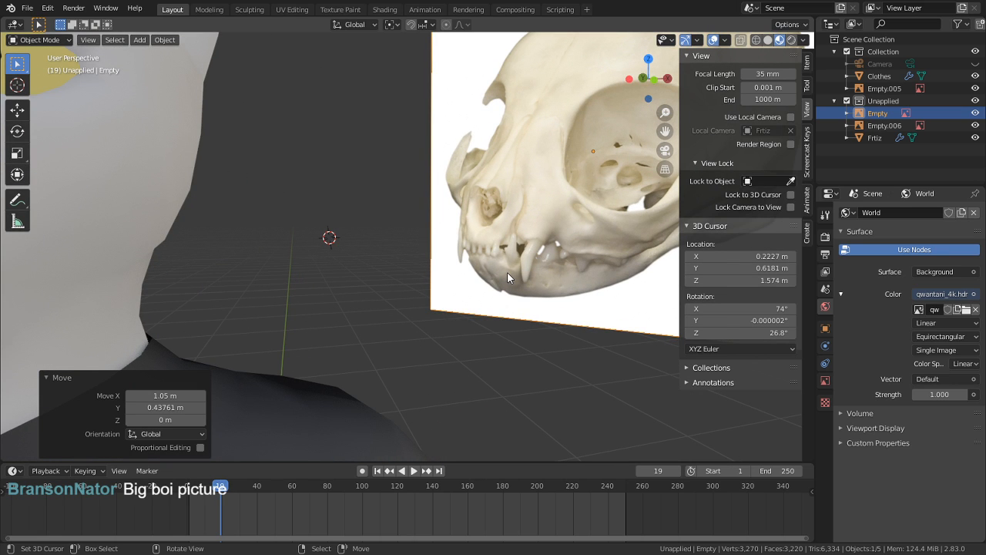
pyautogui.scroll(-2, 507, 270)
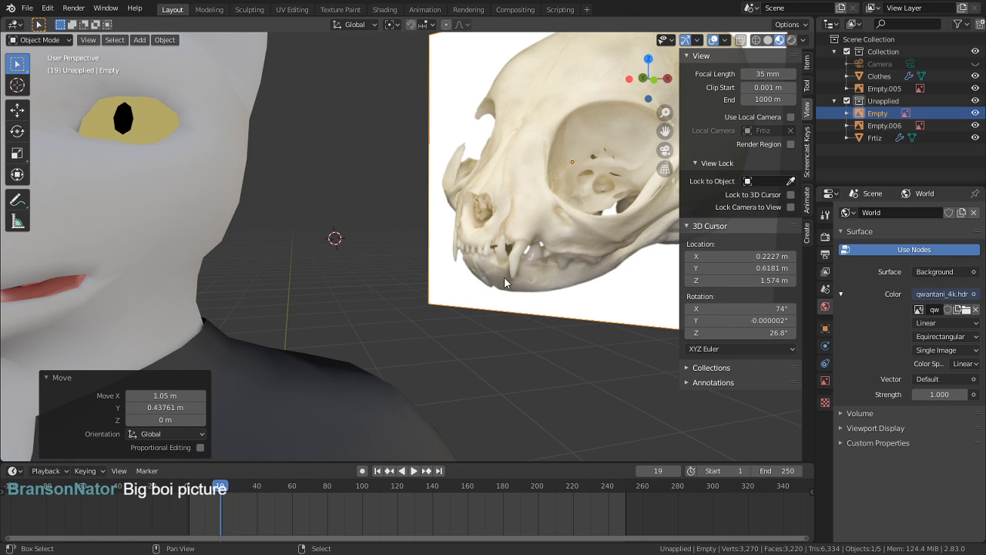
pyautogui.moveTo(506, 275); pyautogui.dragTo(587, 314, button='middle')
pyautogui.moveTo(409, 316); pyautogui.dragTo(398, 297, button='middle')
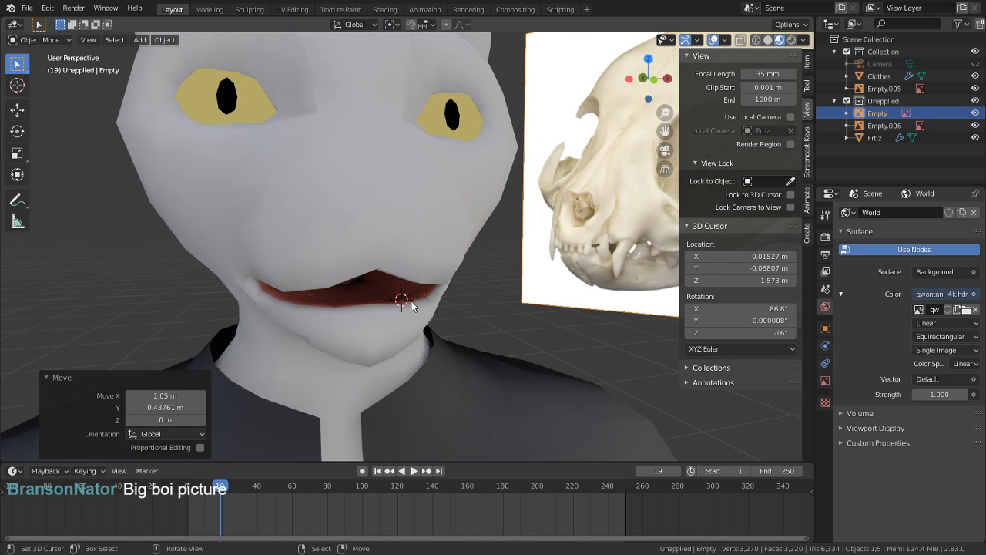
# Step: Enter Edit Mode on the Frtiz mesh and add a cube at the 3D cursor in the mouth
pyautogui.hotkey('alt', 'a')
pyautogui.click(417, 300)
pyautogui.press('Tab')
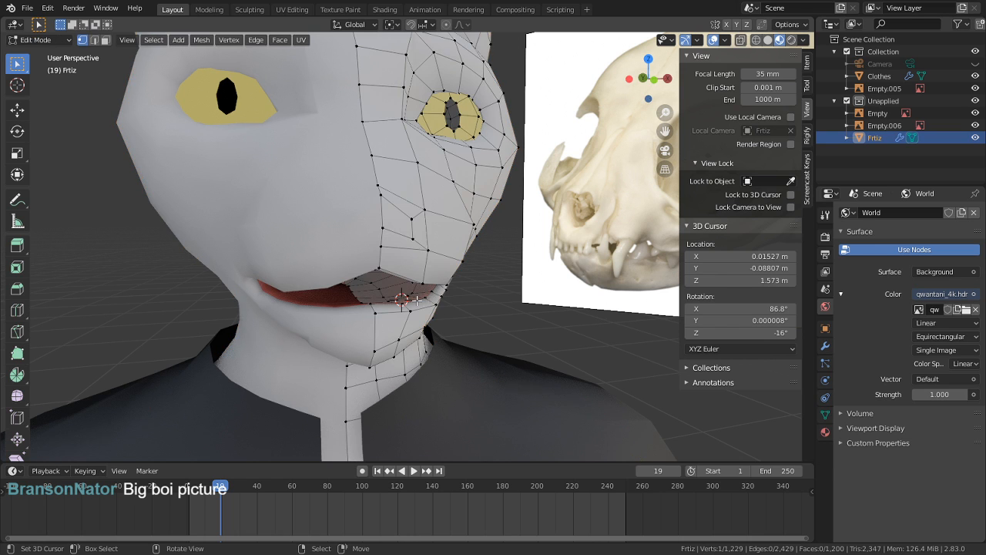
pyautogui.moveTo(417, 301); pyautogui.dragTo(413, 339, button='middle')
pyautogui.hotkey('shift', 'a')
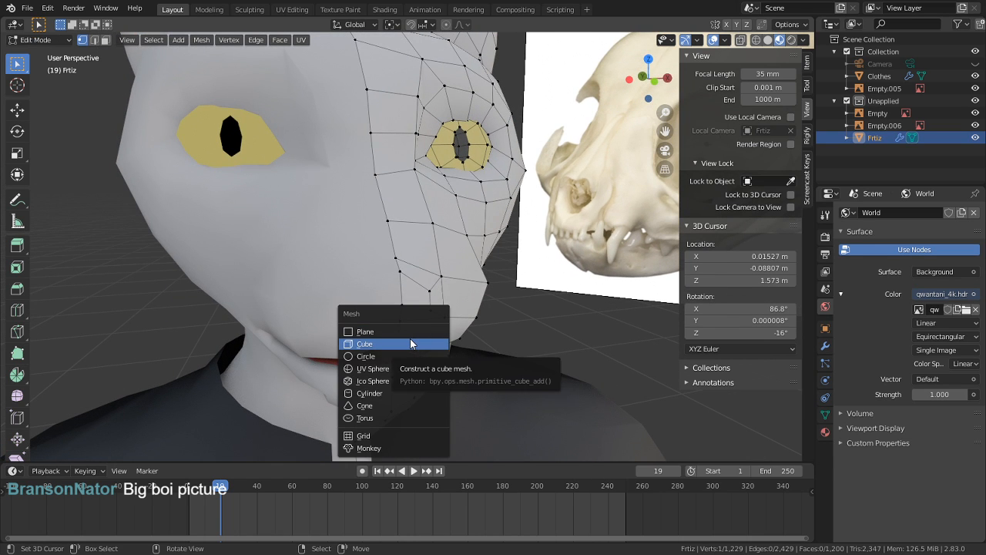
pyautogui.click(411, 343)
pyautogui.scroll(-4, 411, 343)
pyautogui.press('s')
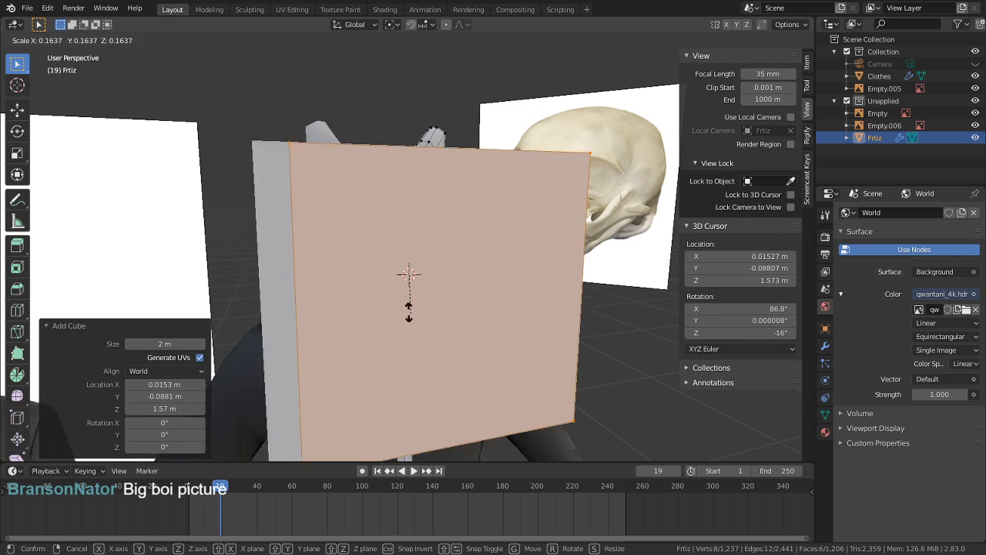
pyautogui.click(412, 296)
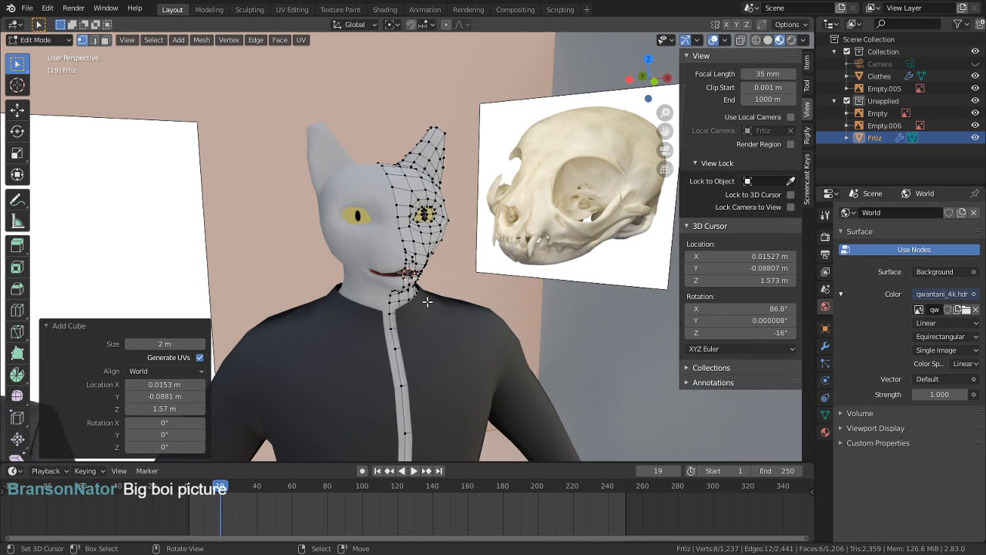
# Step: Set the new cube's size to 0.01 m
pyautogui.click(164, 343)
pyautogui.write('0.01')
pyautogui.press('Return')
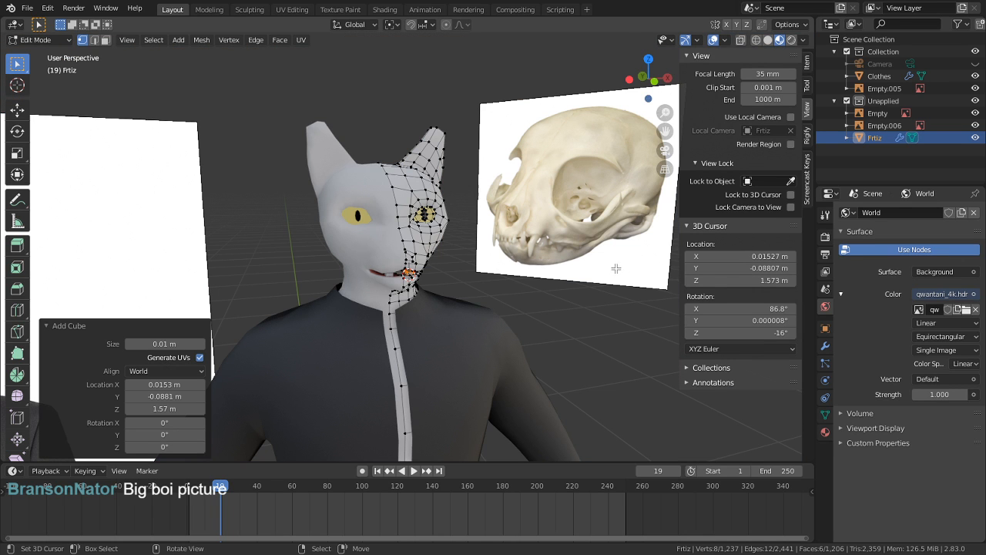
pyautogui.scroll(7, 395, 279)
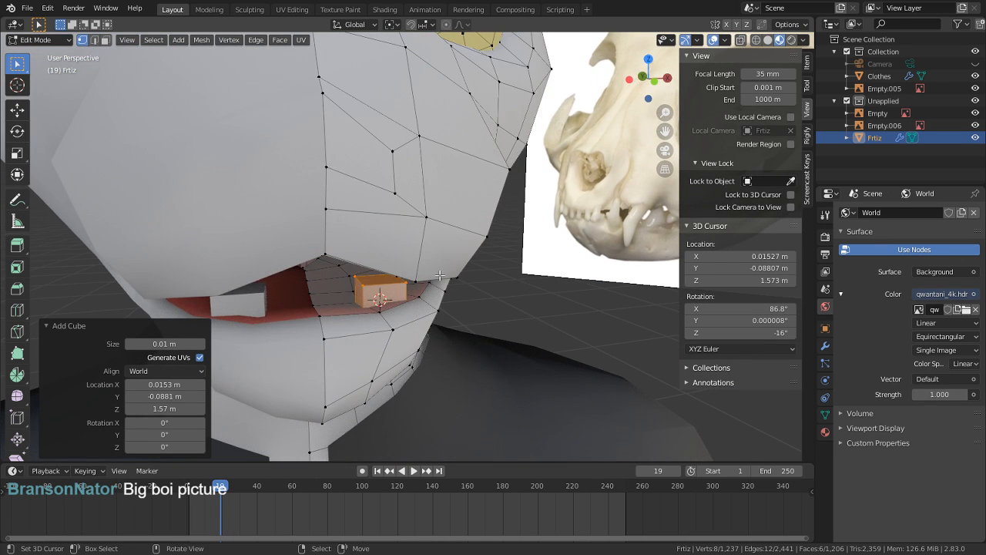
# Step: Switch to face selection and hide the linked skin faces, delimited by material, leaving the eyes, mouth interior and cube
pyautogui.scroll(-6, 416, 278)
pyautogui.moveTo(440, 275); pyautogui.dragTo(529, 228, button='middle')
pyautogui.hotkey('alt', 'a')
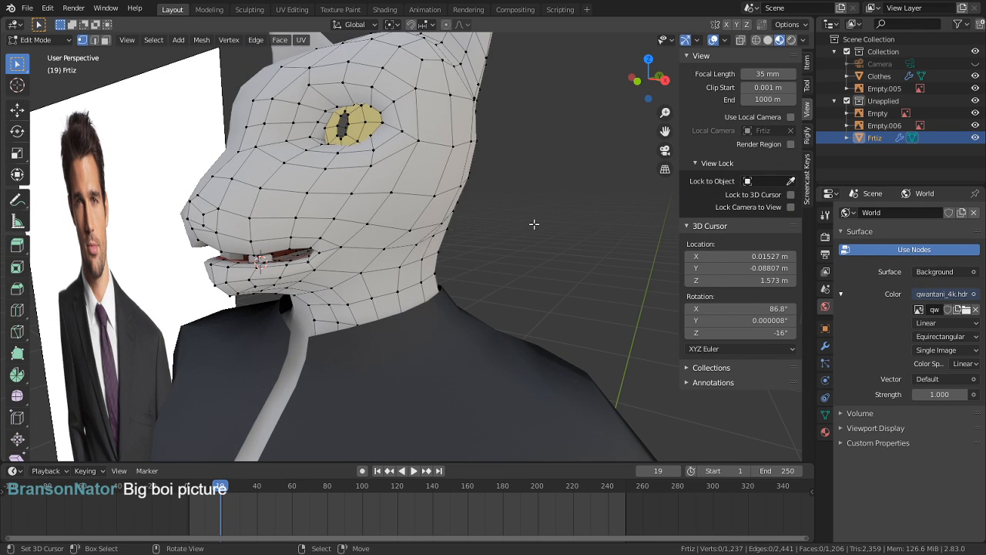
pyautogui.press('l')
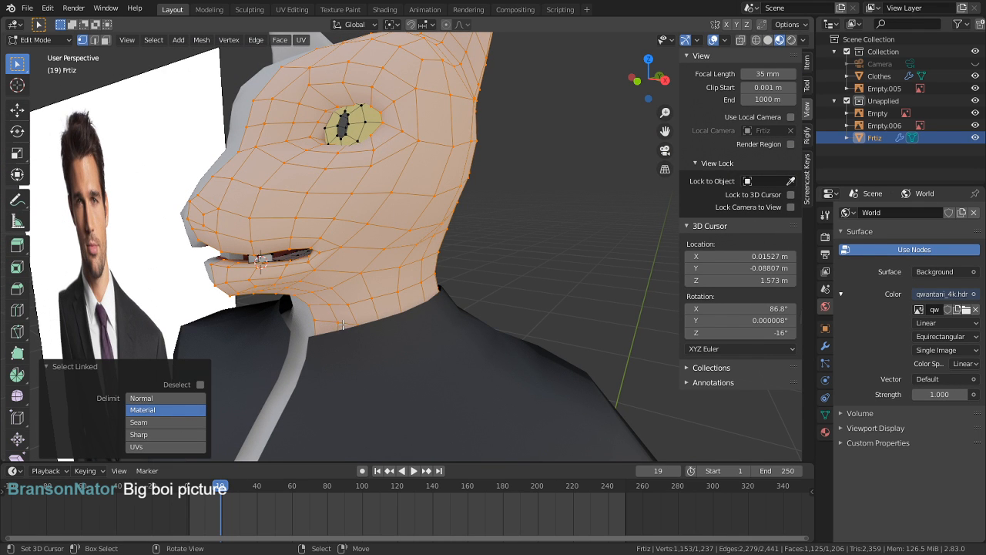
pyautogui.press('h')
pyautogui.hotkey('alt', 'h')
pyautogui.press('3')
pyautogui.press('h')
pyautogui.moveTo(320, 230); pyautogui.dragTo(371, 247, button='middle')
pyautogui.scroll(3, 370, 247)
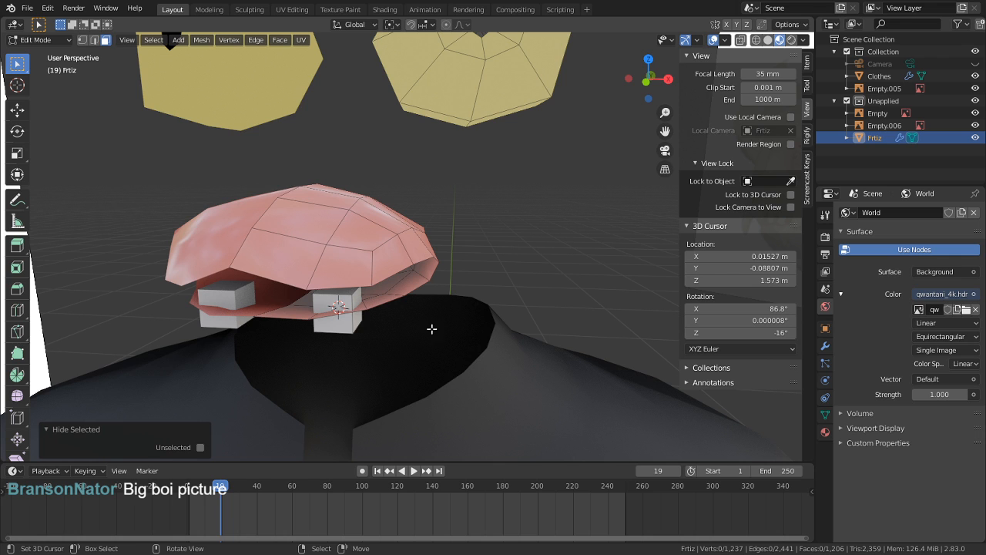
# Step: Hide the Clothes object and return to Edit Mode on the Frtiz mesh with the mouth interior in view
pyautogui.press('Tab')
pyautogui.click(503, 362)
pyautogui.press('h')
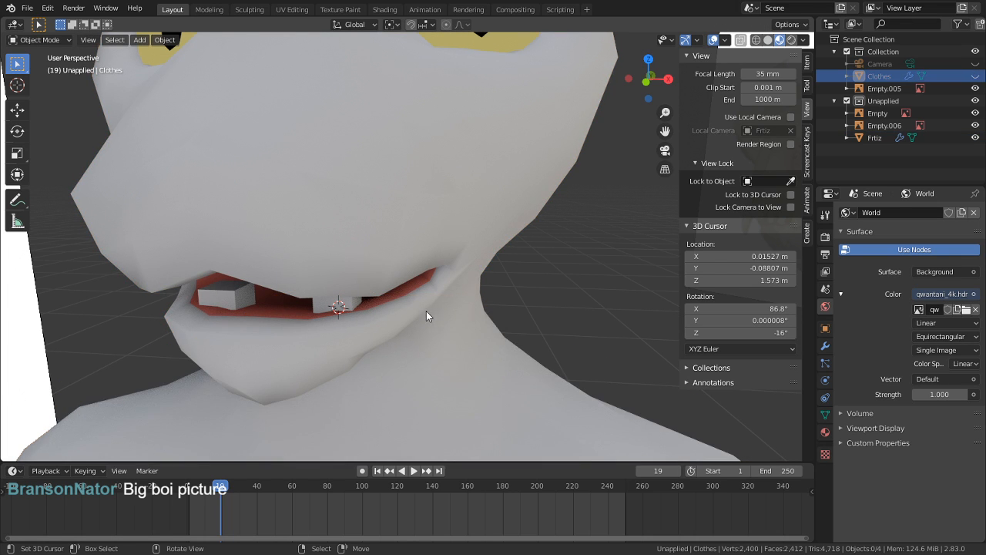
pyautogui.click(426, 310)
pyautogui.press('Tab')
pyautogui.scroll(3, 359, 308)
pyautogui.keyDown('shift'); pyautogui.moveTo(358, 308); pyautogui.dragTo(406, 283, button='middle'); pyautogui.keyUp('shift')
pyautogui.scroll(4, 447, 323)
pyautogui.scroll(-10, 420, 337)
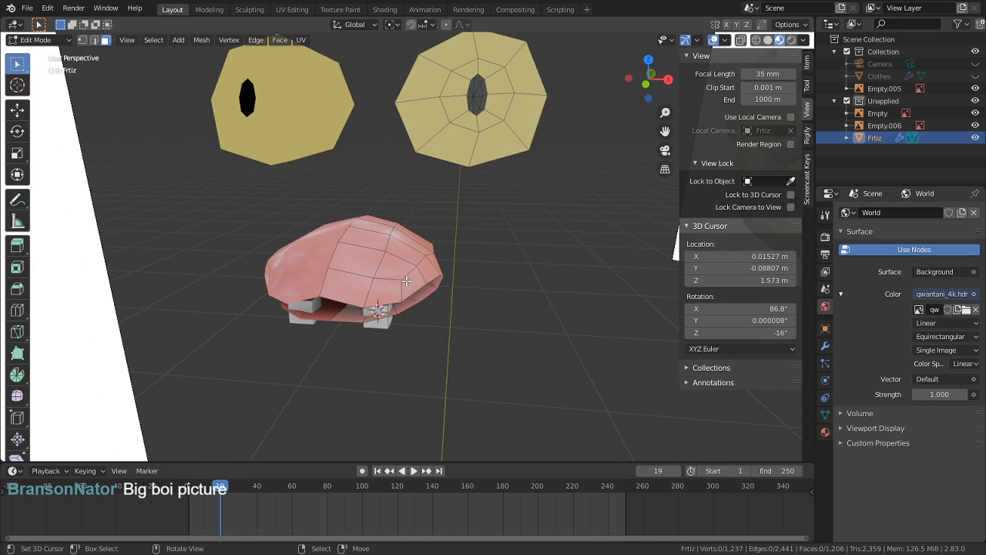
# Step: Enable Backface Culling for the pink mouth interior's material
pyautogui.click(825, 431)
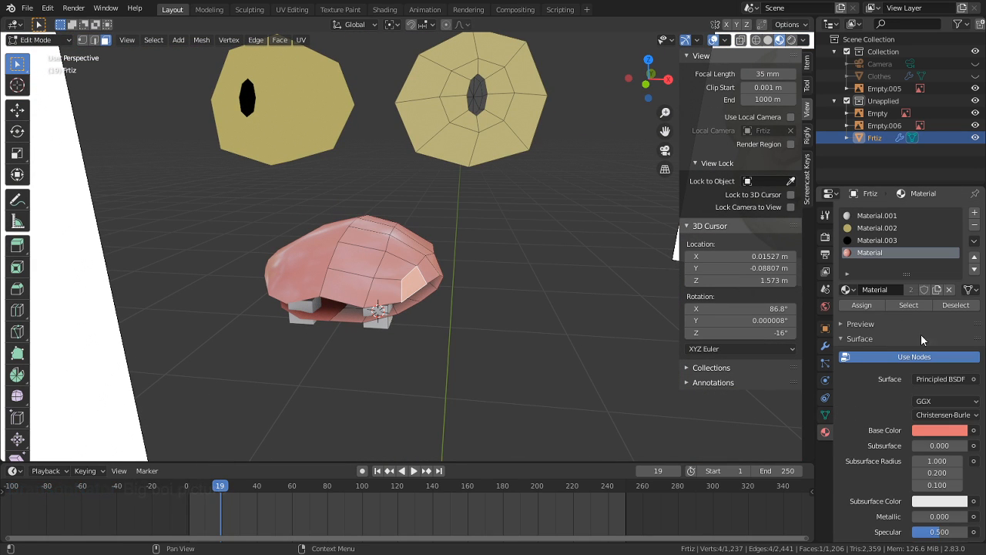
pyautogui.scroll(-5, 909, 370)
pyautogui.scroll(-8, 905, 391)
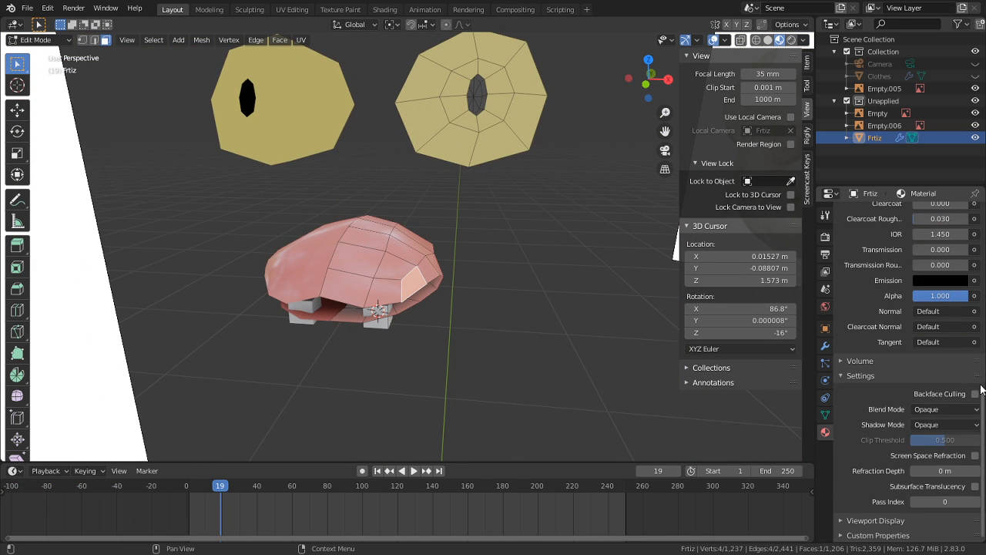
pyautogui.click(975, 394)
pyautogui.click(526, 307)
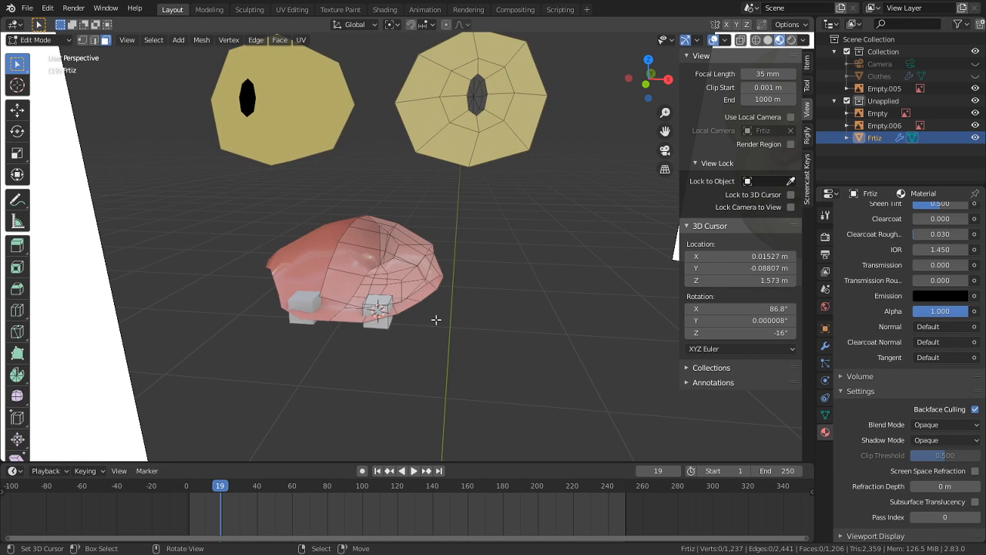
# Step: Select the whole linked cube in the mouth and scale it to 0.468 on X and Y, keeping its height
pyautogui.scroll(3, 436, 319)
pyautogui.scroll(2, 425, 248)
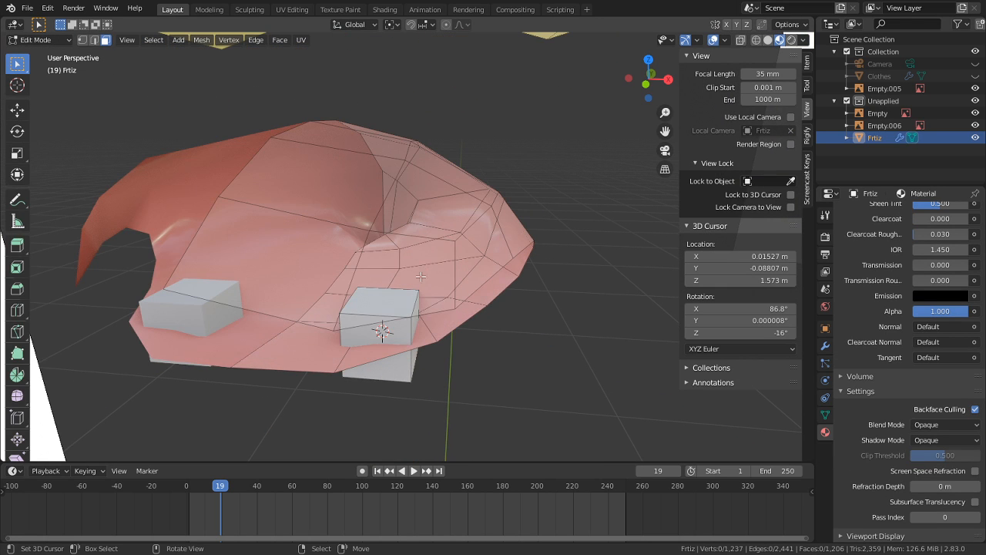
pyautogui.click(376, 301)
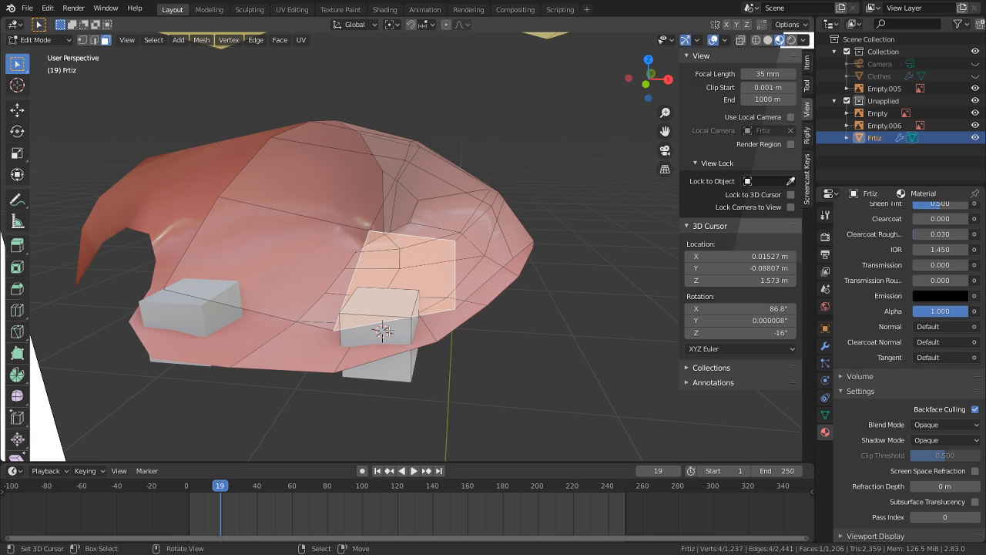
pyautogui.click(394, 340)
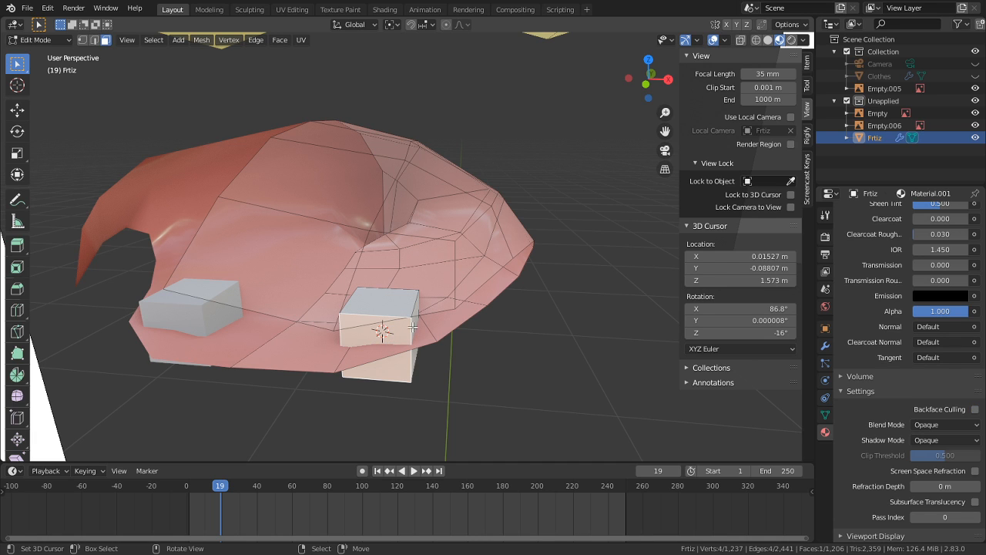
pyautogui.press('a')
pyautogui.hotkey('alt', 'a')
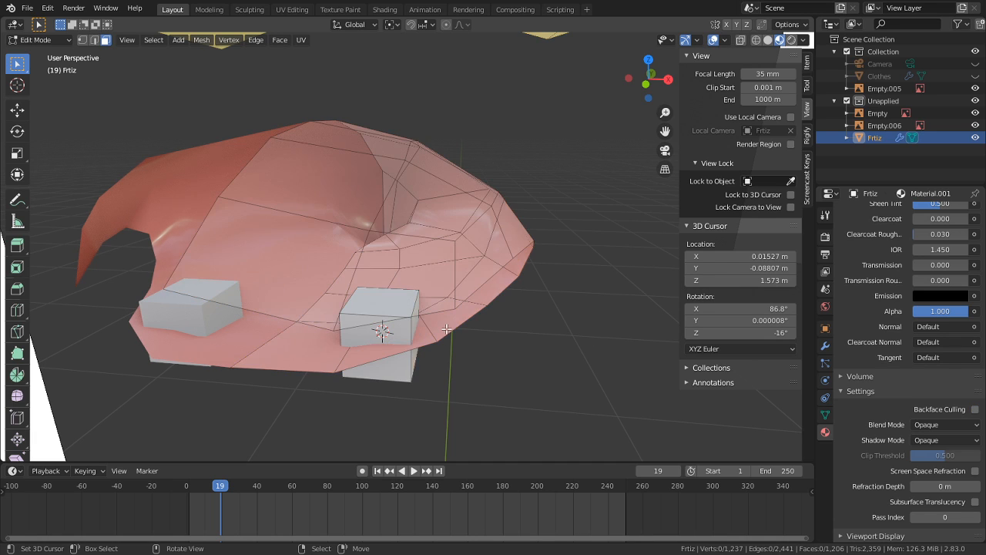
pyautogui.press('l')
pyautogui.press('s')
pyautogui.press('z')
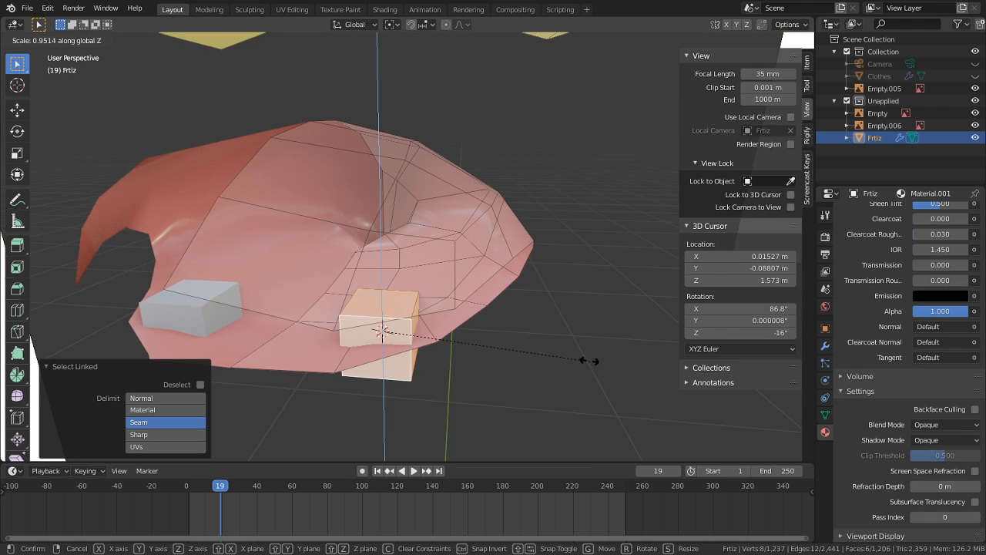
pyautogui.rightClick(499, 336)
pyautogui.press('s')
pyautogui.hotkey('shift', 'z')
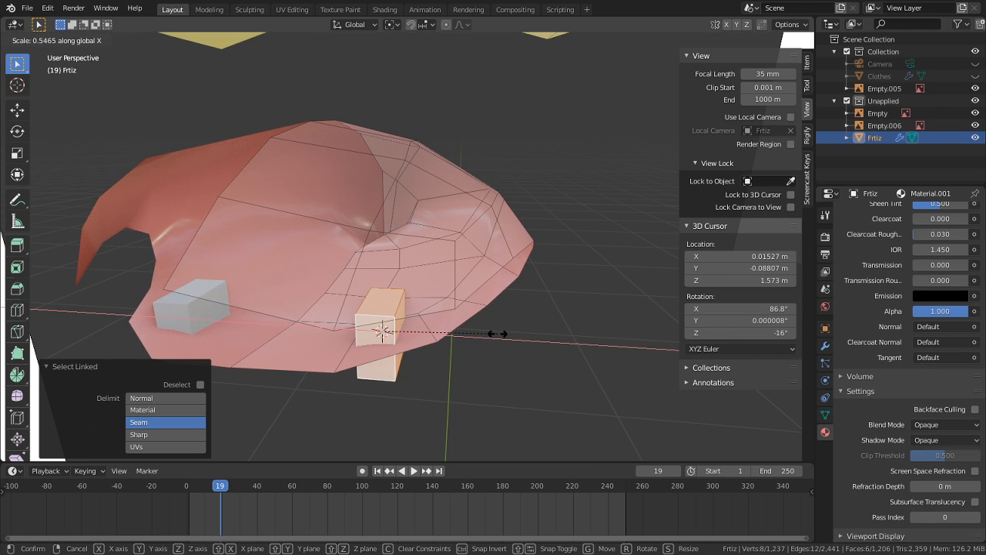
pyautogui.click(406, 329)
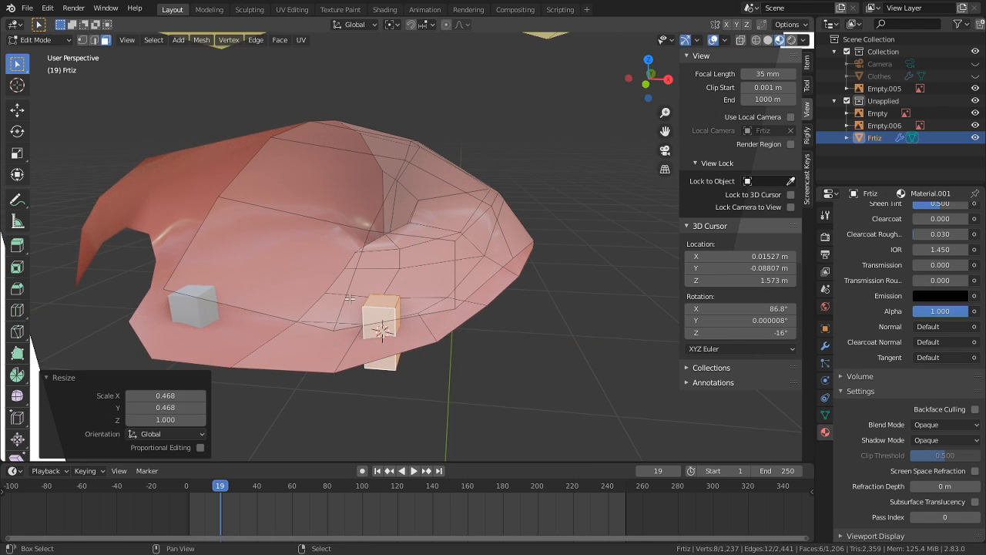
# Step: Hide the mouth face obstructing the cube, and merge the cube's top face at its center
pyautogui.click(382, 305)
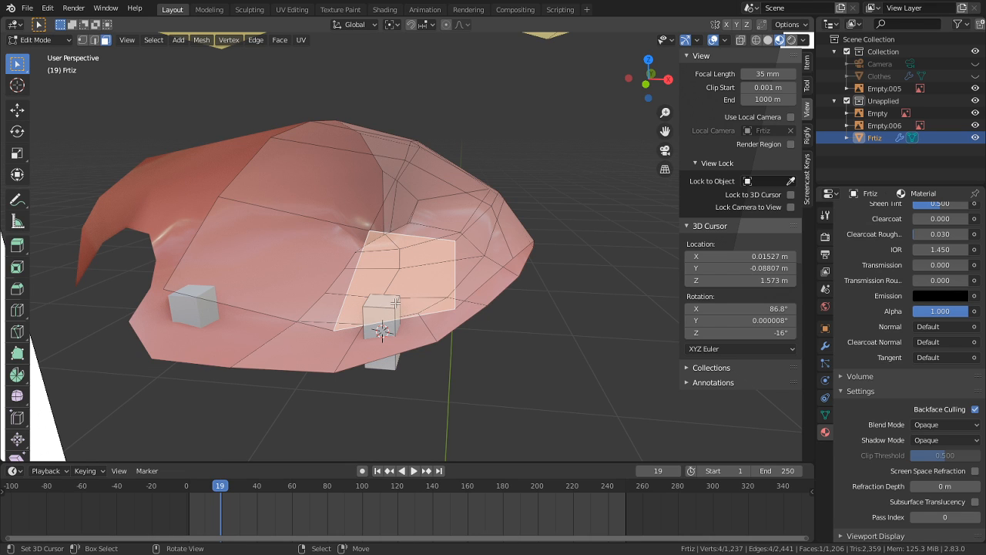
pyautogui.press('h')
pyautogui.click(387, 303)
pyautogui.press('m')
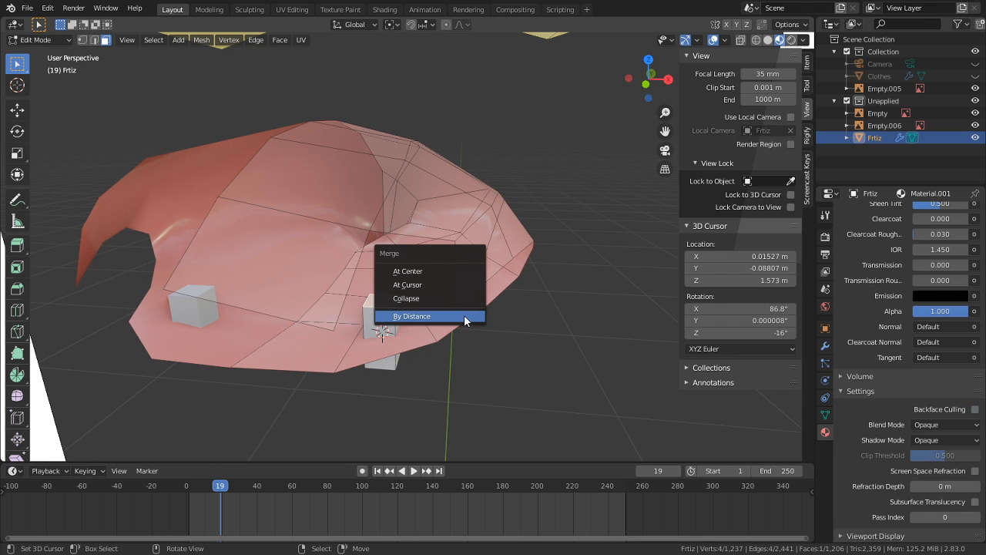
pyautogui.click(424, 274)
pyautogui.moveTo(429, 286); pyautogui.dragTo(421, 315, button='middle')
pyautogui.hotkey('ctrl', 'r')
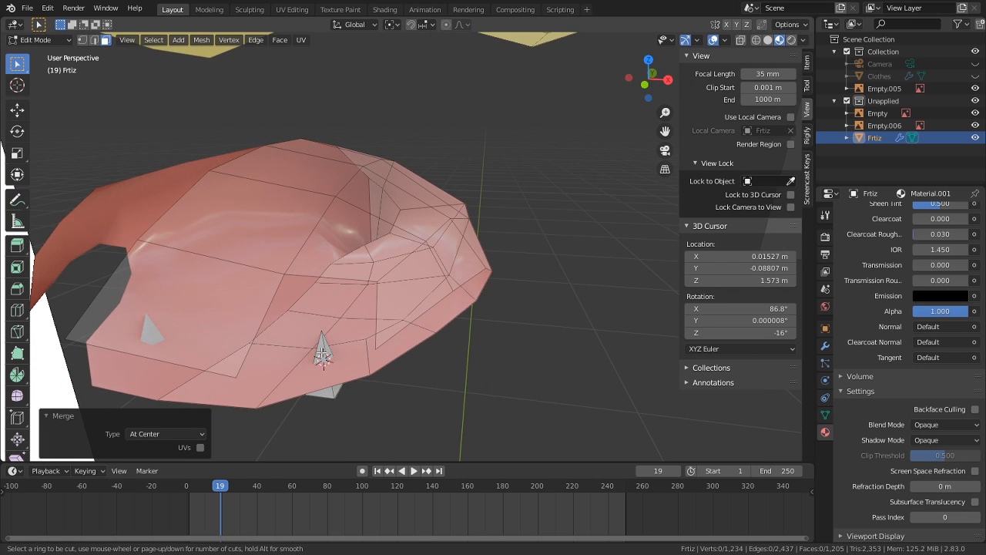
pyautogui.press('Escape')
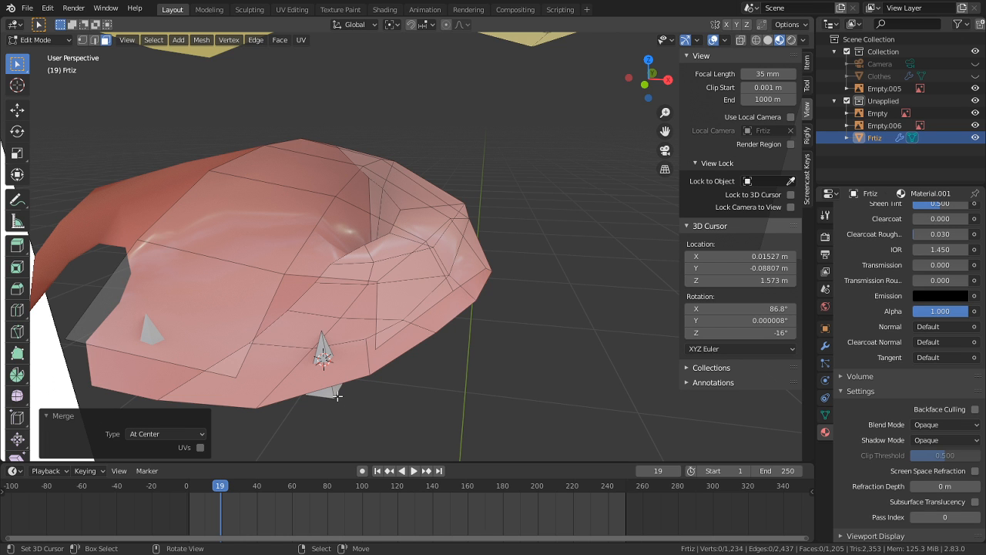
pyautogui.press('l')
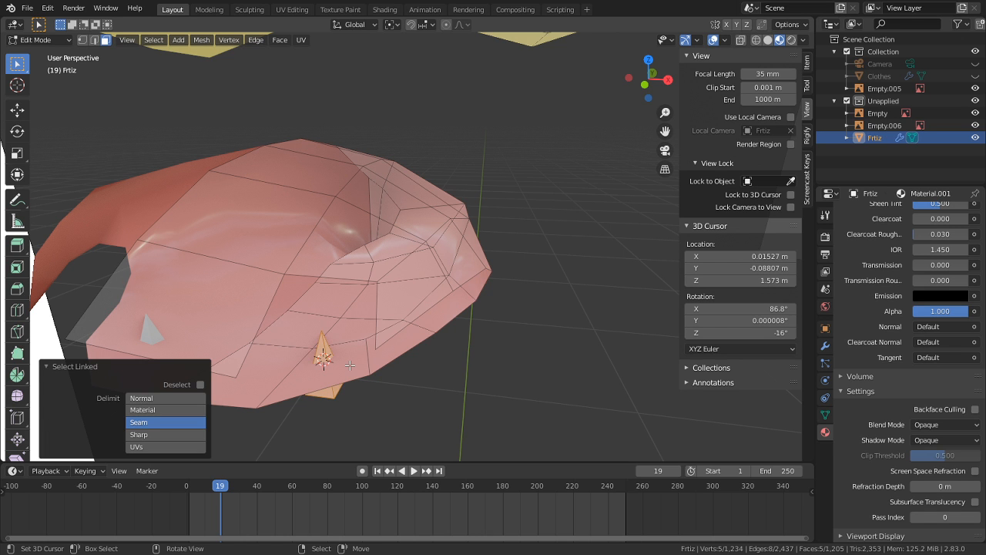
pyautogui.press('KP_Decimal')
pyautogui.moveTo(293, 308); pyautogui.dragTo(258, 266, button='middle')
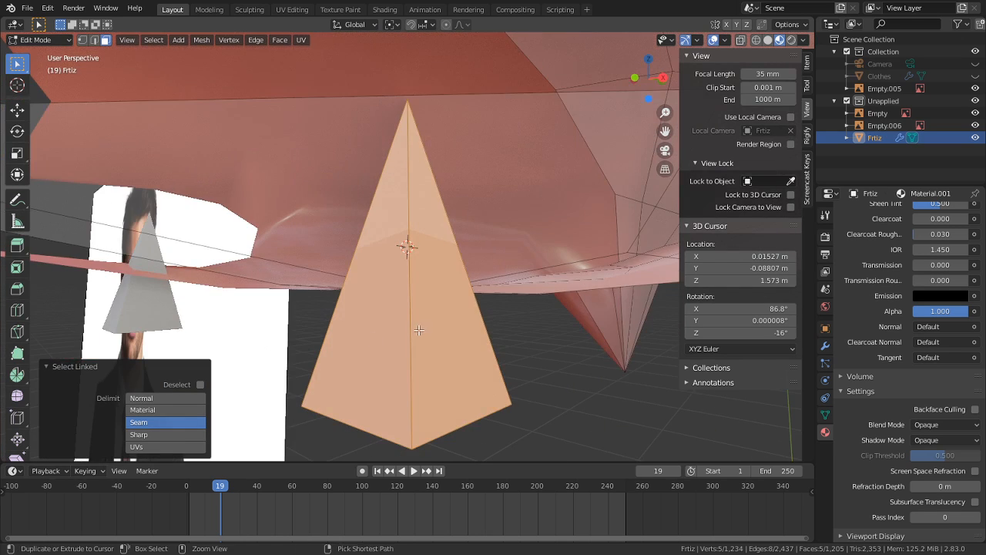
pyautogui.rightClick(421, 335)
pyautogui.hotkey('ctrl', 'r')
pyautogui.press('Escape')
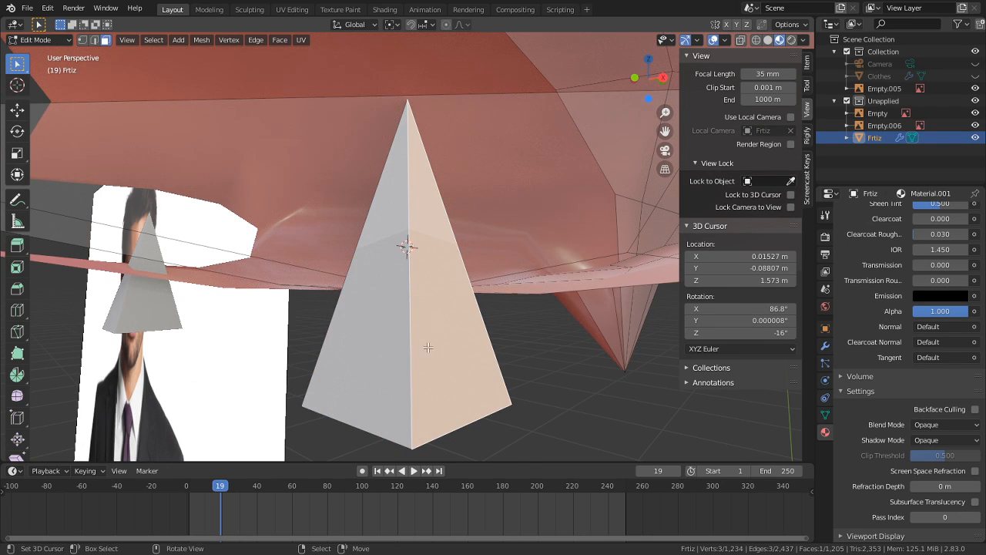
# Step: Delete the pyramid's apex vertex in vertex selection, leaving only its base face
pyautogui.moveTo(428, 347); pyautogui.dragTo(405, 352, button='middle')
pyautogui.scroll(1, 405, 352)
pyautogui.press('1')
pyautogui.hotkey('alt', 'a')
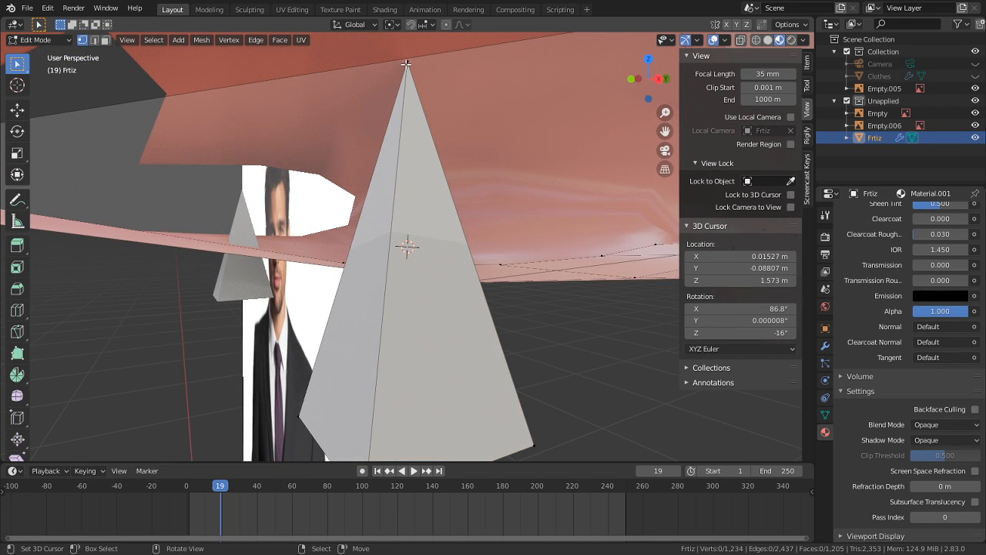
pyautogui.moveTo(429, 98); pyautogui.dragTo(409, 142, button='middle')
pyautogui.scroll(-3, 411, 128)
pyautogui.rightClick(409, 151)
pyautogui.press('x')
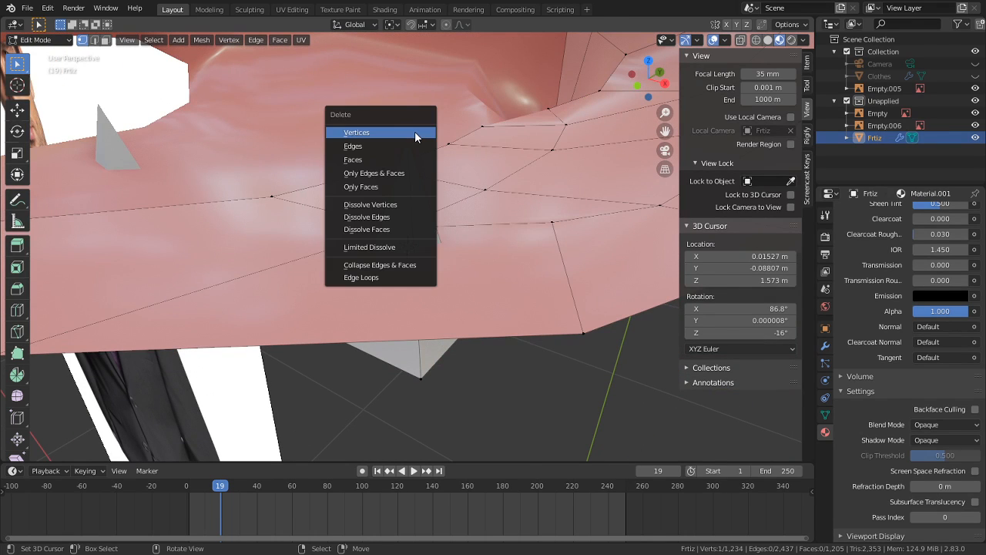
pyautogui.click(414, 133)
# Step: Extrude the remaining base face upward twice, the first time by about 0.0038 m
pyautogui.moveTo(440, 424); pyautogui.dragTo(432, 377, button='middle')
pyautogui.press('3')
pyautogui.rightClick(419, 369)
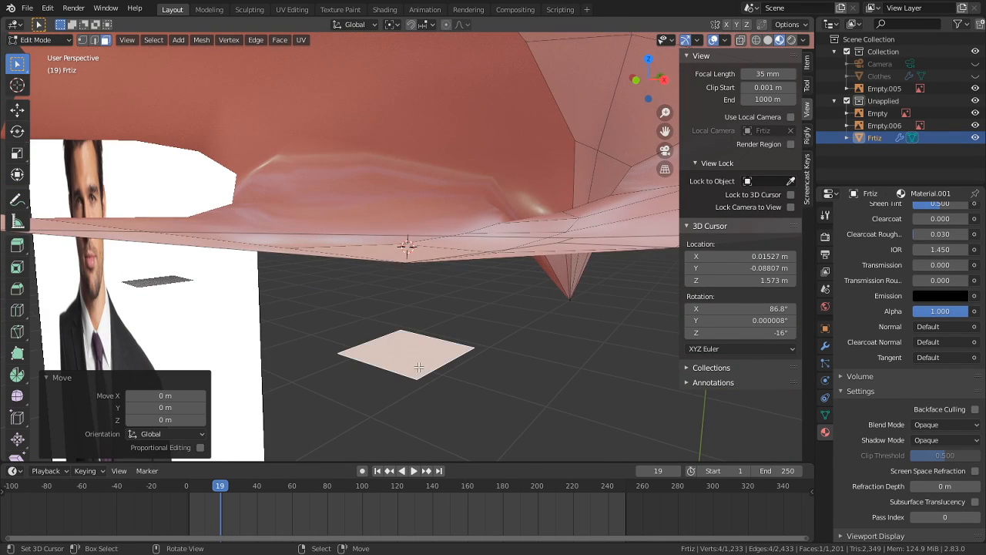
pyautogui.press('e')
pyautogui.click(413, 288)
pyautogui.press('e')
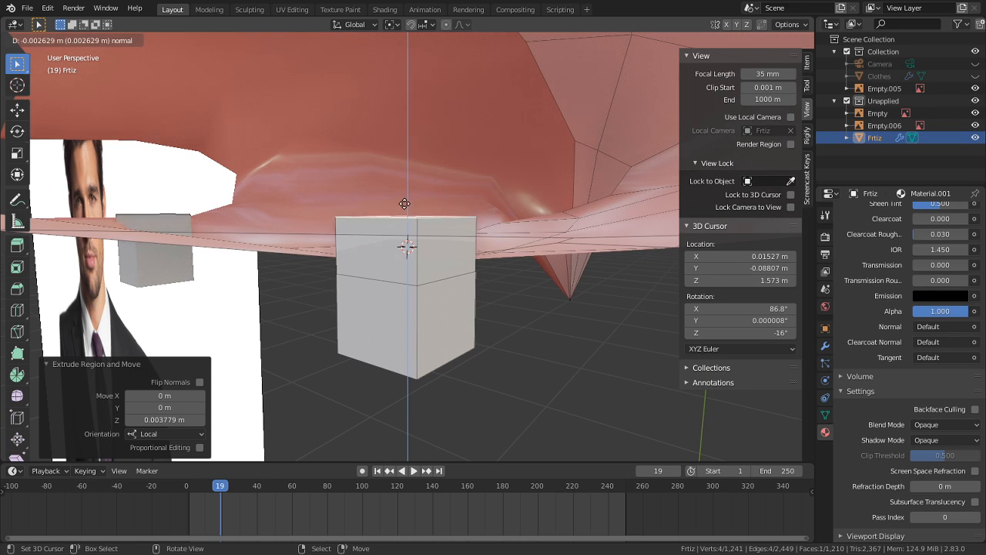
pyautogui.click(405, 158)
# Step: Merge the top face of the extruded block at its center to form a pointed tooth
pyautogui.moveTo(404, 158); pyautogui.dragTo(433, 287, button='middle')
pyautogui.press('m')
pyautogui.click(461, 192)
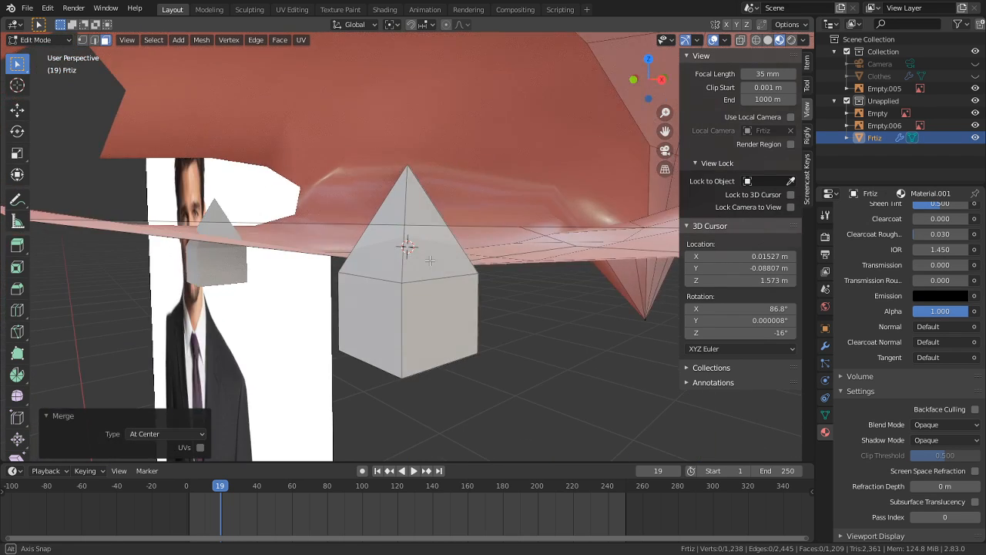
# Step: Select the tooth's middle edge loop and scale it to about 0.68 to taper the sides
pyautogui.click(433, 286)
pyautogui.press('2')
pyautogui.keyDown('alt'); pyautogui.click(433, 279); pyautogui.keyUp('alt')
pyautogui.press('s')
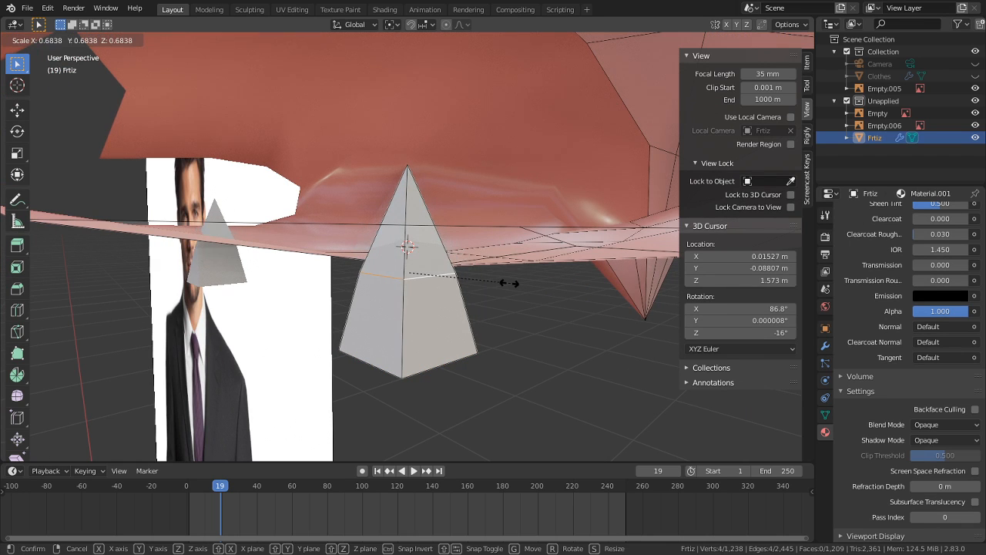
pyautogui.click(509, 282)
pyautogui.click(426, 174)
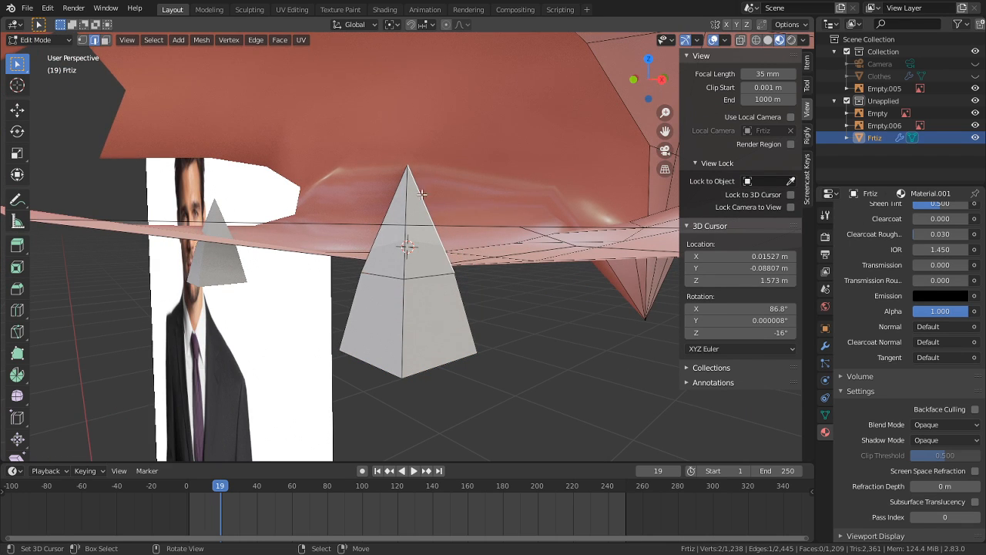
# Step: Examine the shape and placement of the canines and front teeth in the cat skull reference image
pyautogui.scroll(-5, 419, 184)
pyautogui.moveTo(447, 258); pyautogui.dragTo(504, 266, button='middle')
pyautogui.scroll(-5, 503, 267)
pyautogui.keyDown('shift'); pyautogui.moveTo(450, 334); pyautogui.dragTo(556, 366, button='middle'); pyautogui.keyUp('shift')
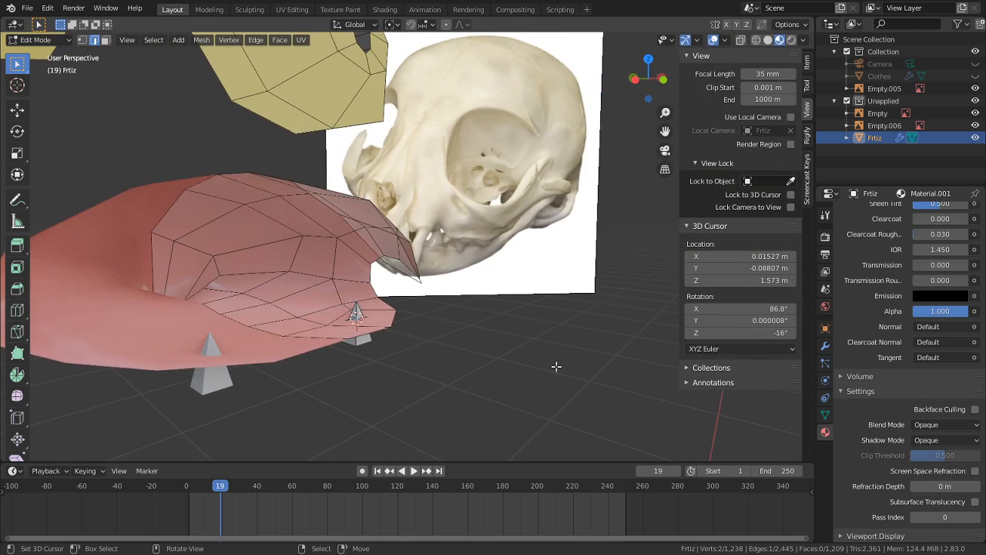
pyautogui.keyDown('shift'); pyautogui.moveTo(499, 259); pyautogui.dragTo(326, 286, button='middle'); pyautogui.keyUp('shift')
pyautogui.scroll(8, 325, 286)
pyautogui.scroll(-4, 325, 286)
pyautogui.scroll(-2, 326, 286)
pyautogui.keyDown('shift'); pyautogui.moveTo(212, 225); pyautogui.dragTo(290, 266, button='middle'); pyautogui.keyUp('shift')
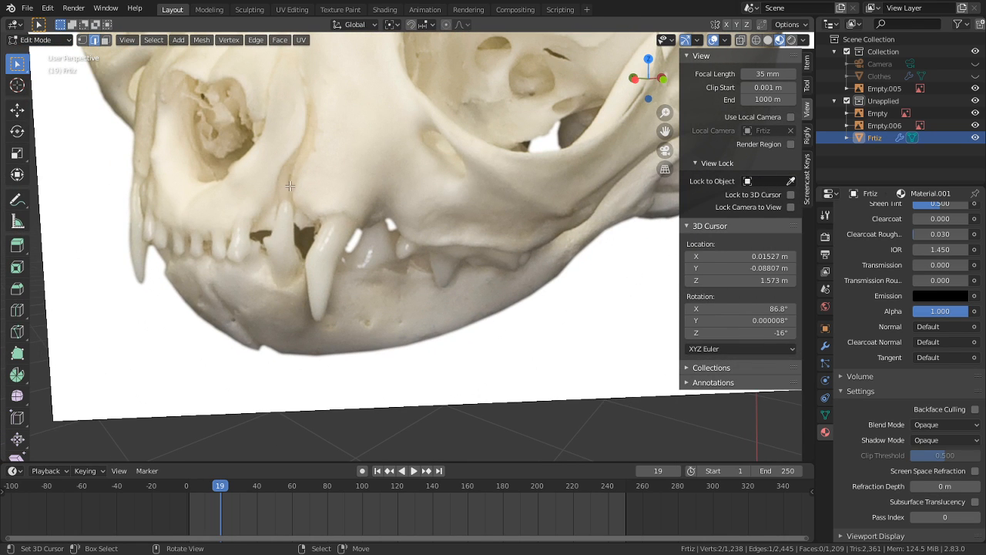
pyautogui.scroll(-5, 169, 268)
# Step: Move the tooth's tip vertex about 0.002 m upward and toward the back of the mouth
pyautogui.moveTo(169, 269); pyautogui.dragTo(364, 264, button='middle')
pyautogui.keyDown('alt'); pyautogui.middleClick(387, 257); pyautogui.keyUp('alt')
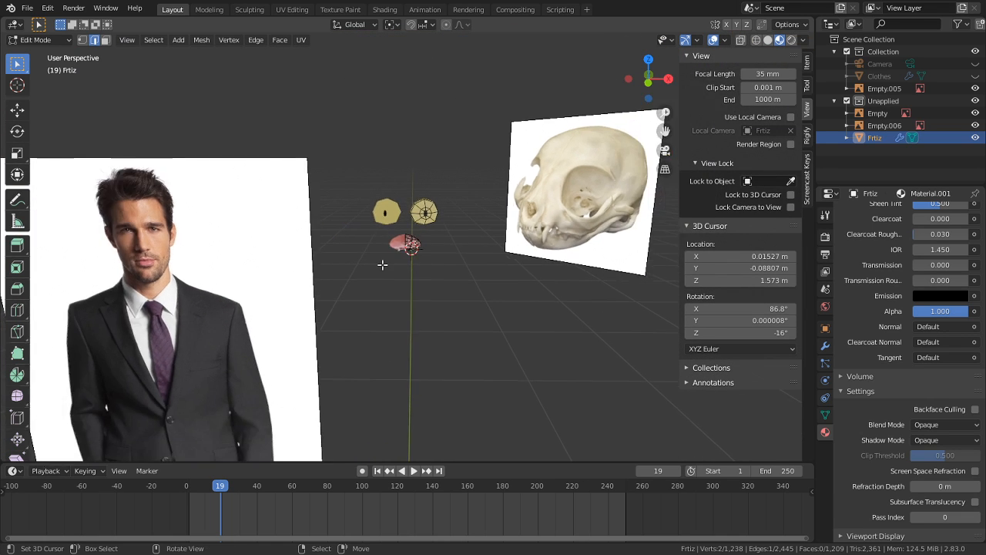
pyautogui.scroll(10, 386, 262)
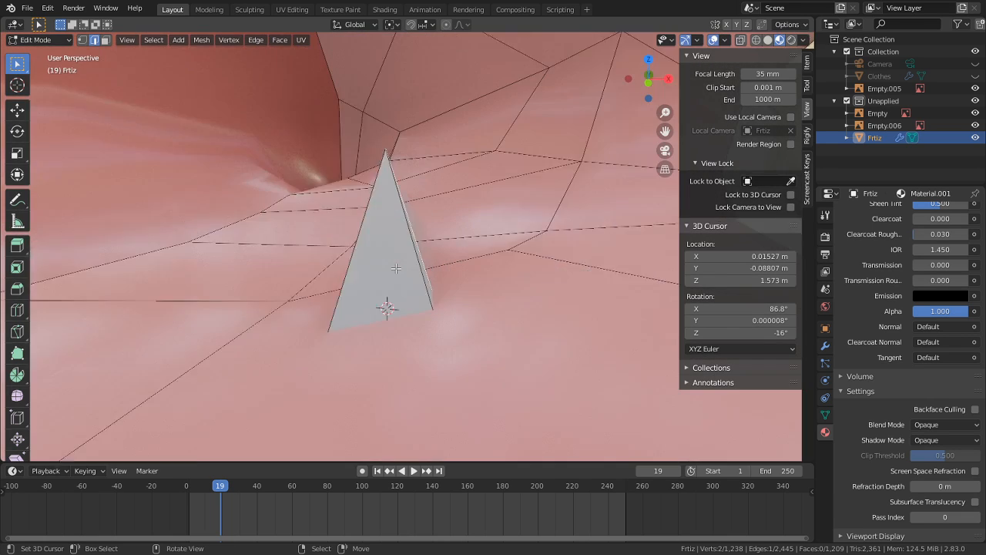
pyautogui.moveTo(395, 268); pyautogui.dragTo(351, 398, button='middle')
pyautogui.press('1')
pyautogui.click(392, 187)
pyautogui.press('g')
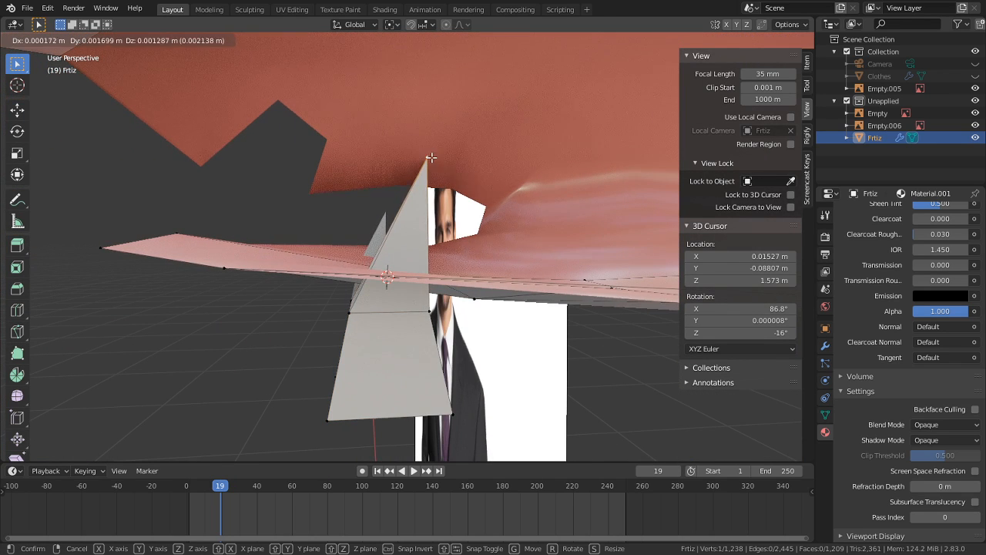
pyautogui.click(436, 151)
pyautogui.click(480, 386)
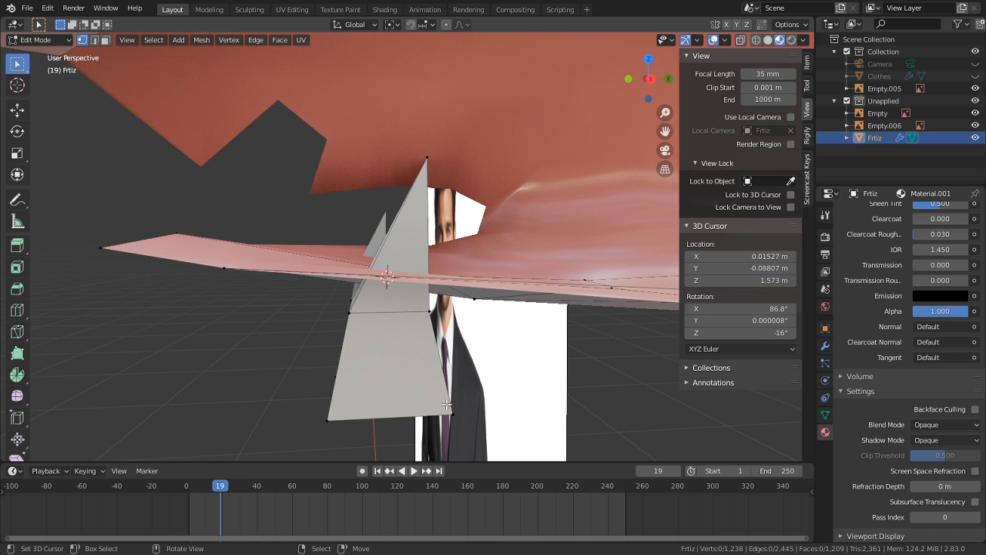
# Step: Select the whole linked tooth and scale it to 0.679 on X and Y, keeping its height
pyautogui.press('l')
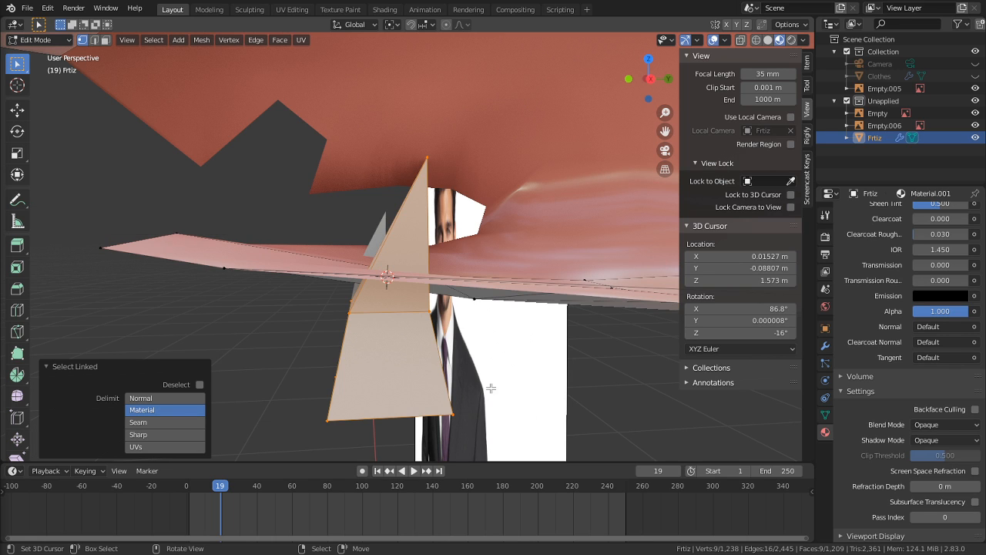
pyautogui.moveTo(500, 298); pyautogui.dragTo(477, 293, button='middle')
pyautogui.hotkey('alt', 'a')
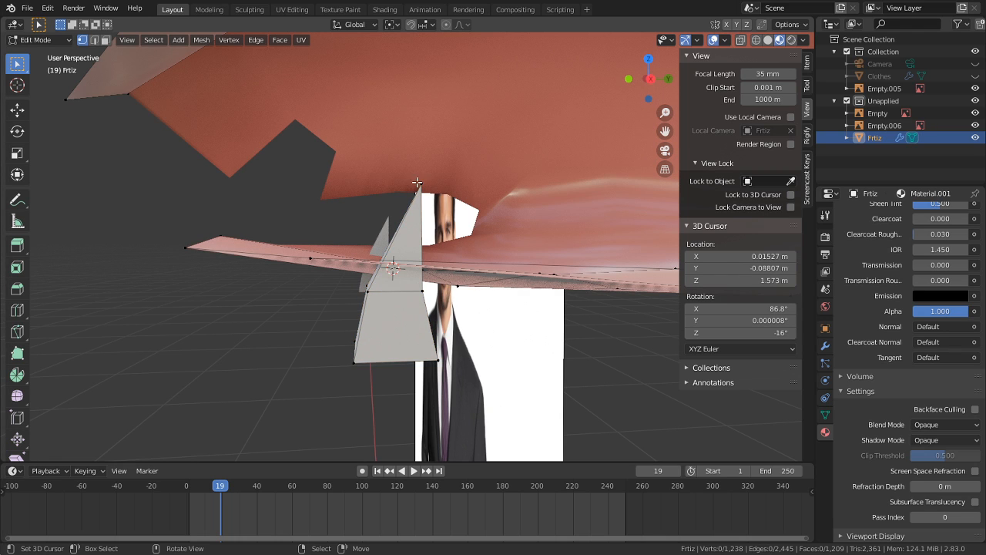
pyautogui.press('l')
pyautogui.hotkey('alt', 'z')
pyautogui.press('s')
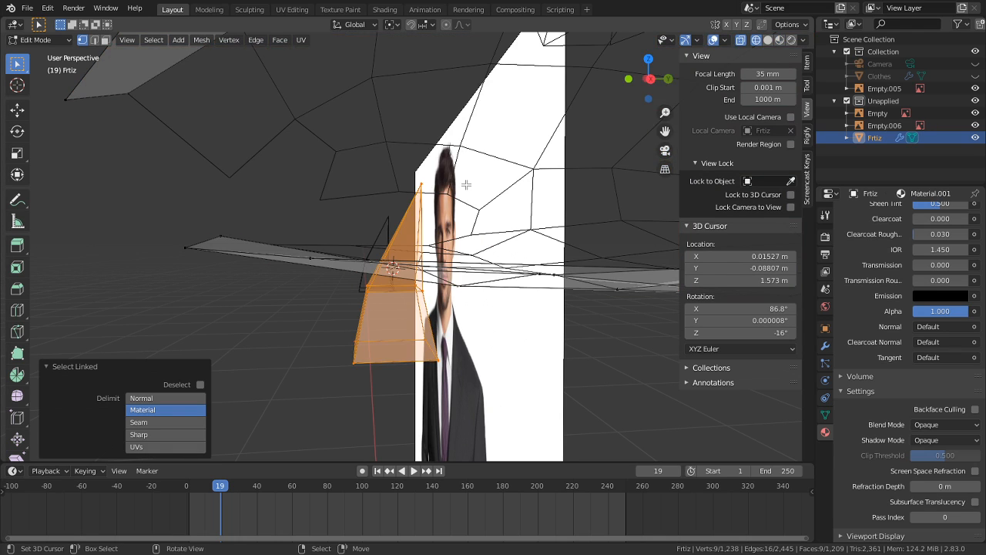
pyautogui.click(426, 201)
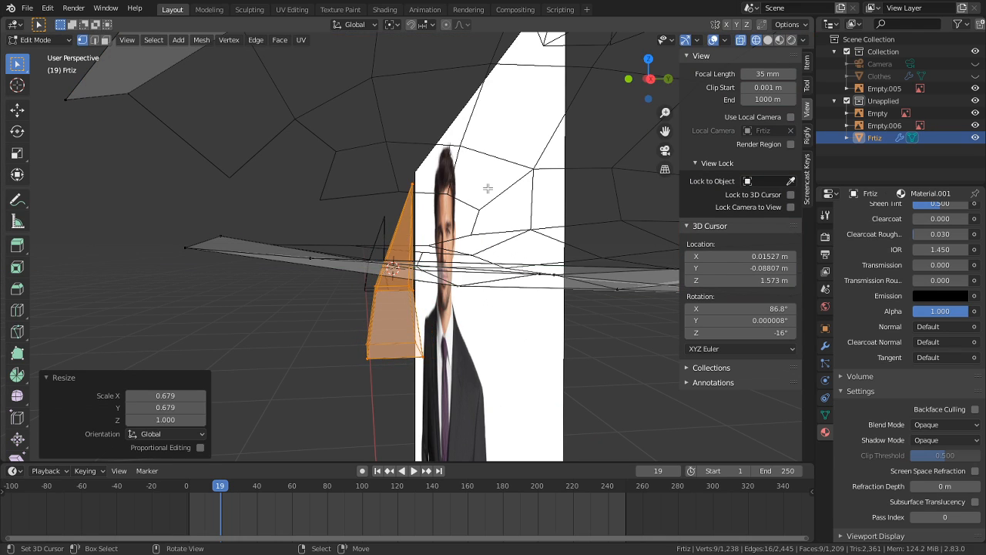
pyautogui.hotkey('shift', 'z')
# Step: Move the tooth about 0.008 m forward and 0.004 m up onto the lower gum, and shift it toward the mouth's midline
pyautogui.moveTo(442, 235)
pyautogui.mouseDown(button='middle')
pyautogui.moveTo(501, 263)
pyautogui.moveTo(371, 255)
pyautogui.mouseUp(button='middle')
pyautogui.scroll(-5, 501, 263)
pyautogui.press('g')
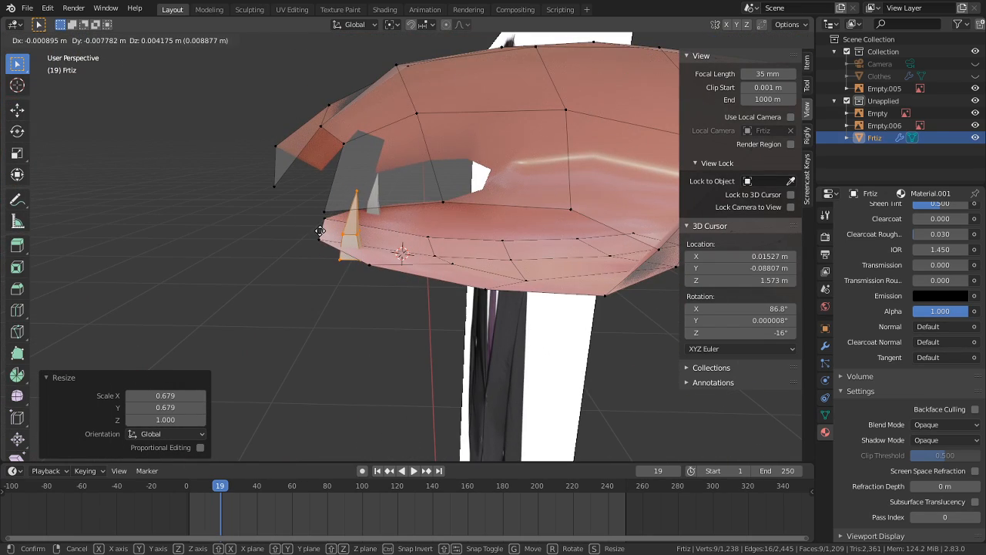
pyautogui.click(320, 231)
pyautogui.moveTo(319, 231); pyautogui.dragTo(493, 222, button='middle')
pyautogui.scroll(-4, 501, 240)
pyautogui.press('g')
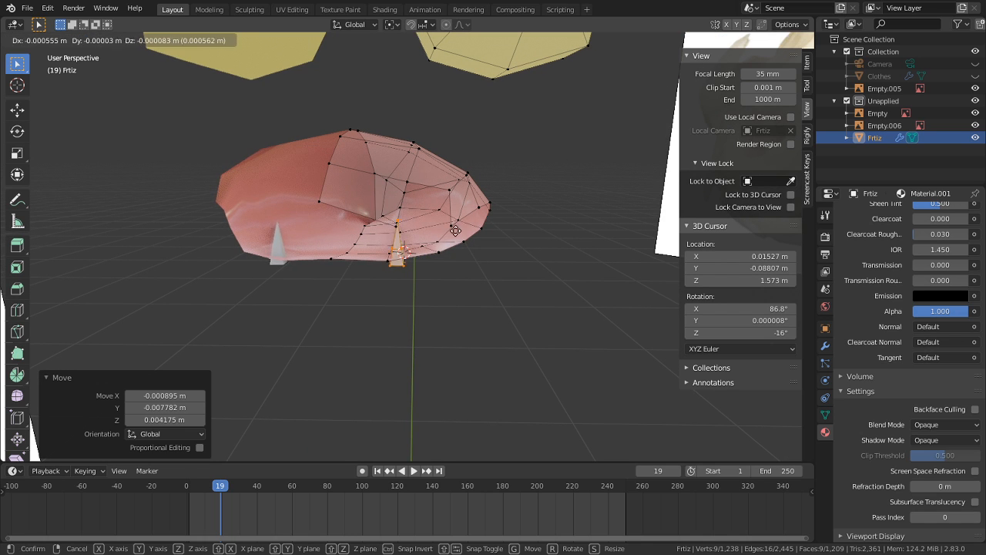
pyautogui.click(352, 244)
# Step: Duplicate the lower tooth in place and rotate the copy 180° about the Y axis so its tip points down
pyautogui.moveTo(409, 253)
pyautogui.mouseDown(button='middle')
pyautogui.moveTo(413, 228)
pyautogui.moveTo(413, 240)
pyautogui.mouseUp(button='middle')
pyautogui.hotkey('shift', 'd')
pyautogui.press('Escape')
pyautogui.press('r')
pyautogui.press('x')
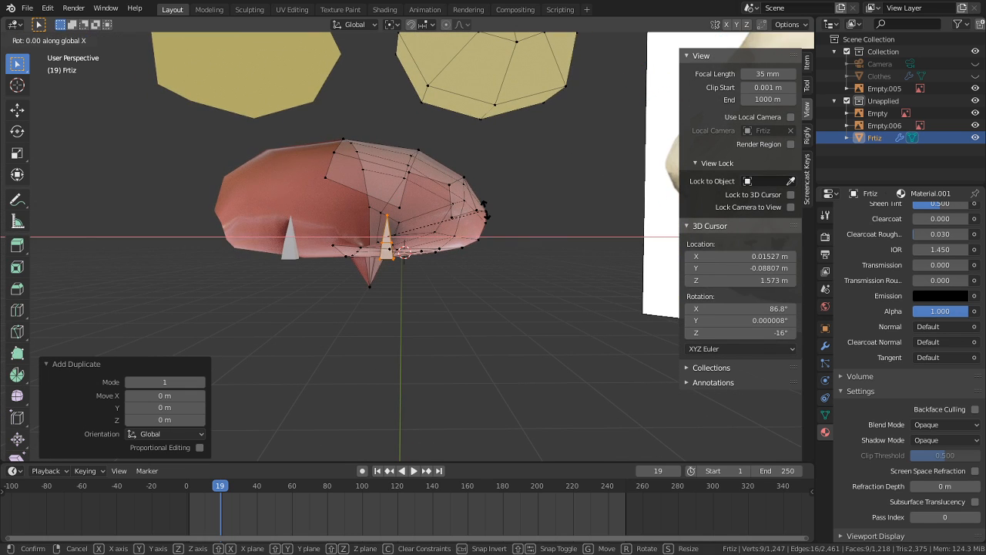
pyautogui.write('y')
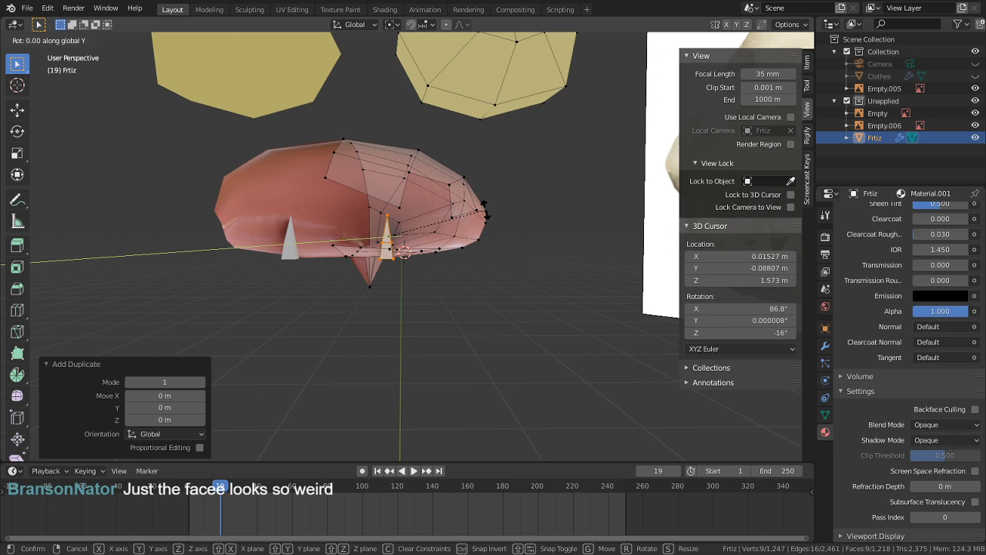
pyautogui.write('90')
pyautogui.press('BackSpace')
pyautogui.press('BackSpace')
pyautogui.write('180')
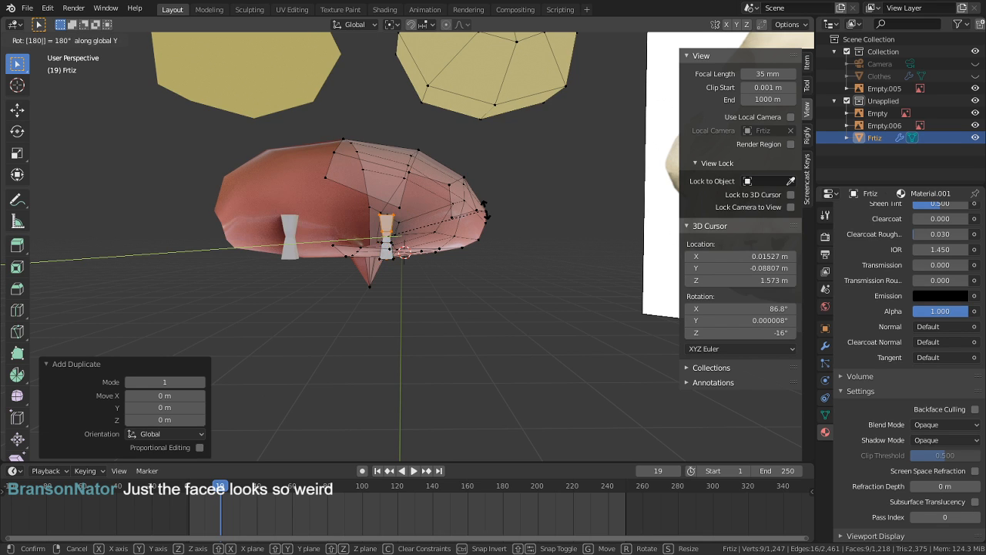
pyautogui.press('Return')
# Step: Scale the duplicated tooth to 1.595 and move it up and outward into the upper jaw as a canine
pyautogui.press('s')
pyautogui.press('Escape')
pyautogui.press('s')
pyautogui.click(596, 388)
pyautogui.press('g')
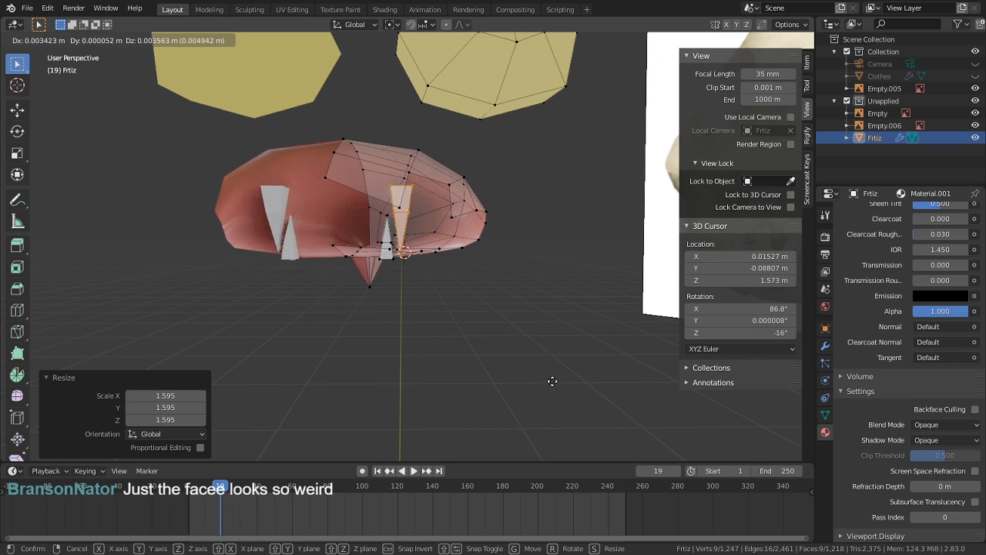
pyautogui.click(547, 364)
pyautogui.moveTo(547, 365); pyautogui.dragTo(386, 376, button='middle')
pyautogui.press('g')
pyautogui.press('Escape')
# Step: Reveal all hidden parts of the Frtiz mesh and check the whole head from the side
pyautogui.moveTo(321, 396); pyautogui.dragTo(351, 339, button='middle')
pyautogui.hotkey('alt', 'h')
pyautogui.scroll(-8, 458, 394)
pyautogui.press('Tab')
pyautogui.scroll(4, 351, 339)
pyautogui.press('Tab')
pyautogui.moveTo(404, 293); pyautogui.dragTo(347, 287, button='middle')
pyautogui.keyDown('shift'); pyautogui.moveTo(348, 233); pyautogui.dragTo(395, 267, button='middle'); pyautogui.keyUp('shift')
pyautogui.scroll(3, 390, 277)
pyautogui.scroll(-3, 482, 267)
pyautogui.press('Tab')
pyautogui.press('Tab')
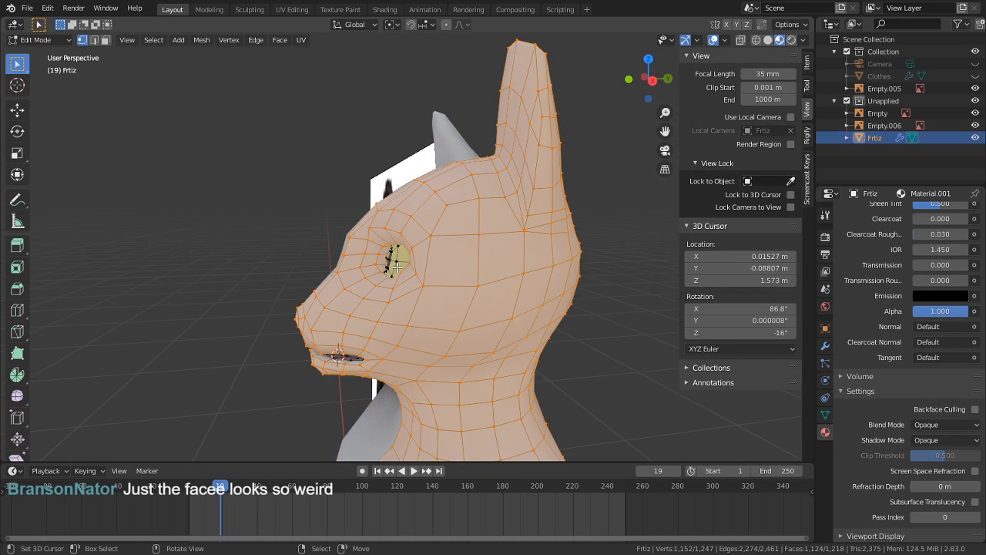
# Step: Hide the linked eyeball and the pupil of the Frtiz mesh to expose the empty eye socket
pyautogui.press('Tab')
pyautogui.click(404, 267)
pyautogui.moveTo(403, 267); pyautogui.dragTo(459, 268, button='middle')
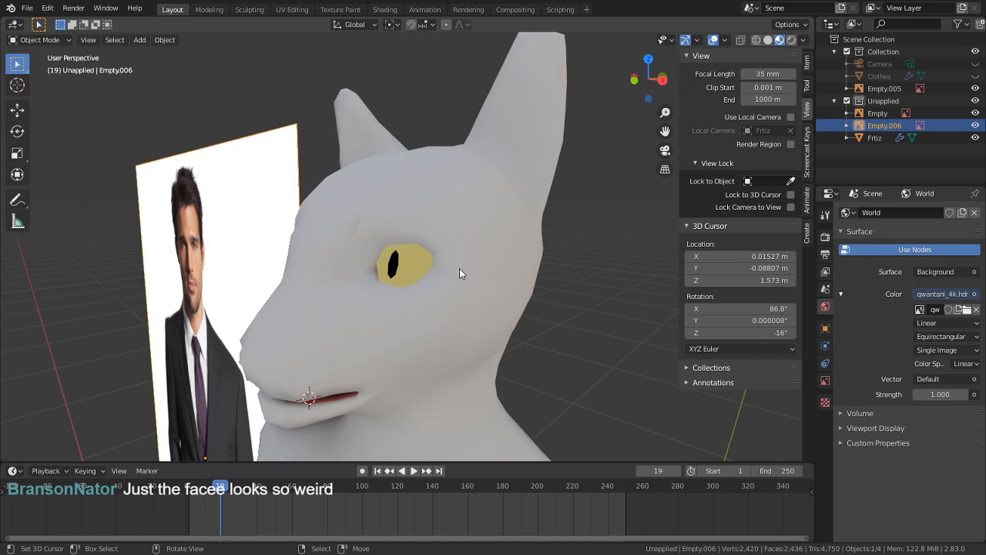
pyautogui.click(459, 268)
pyautogui.press('Tab')
pyautogui.hotkey('alt', 'a')
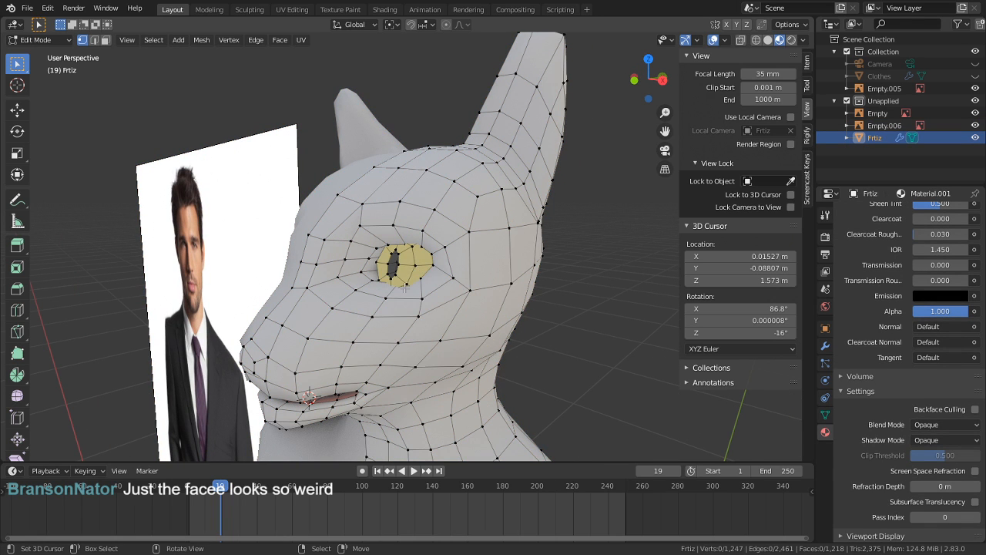
pyautogui.press('l')
pyautogui.press('h')
pyautogui.scroll(5, 413, 267)
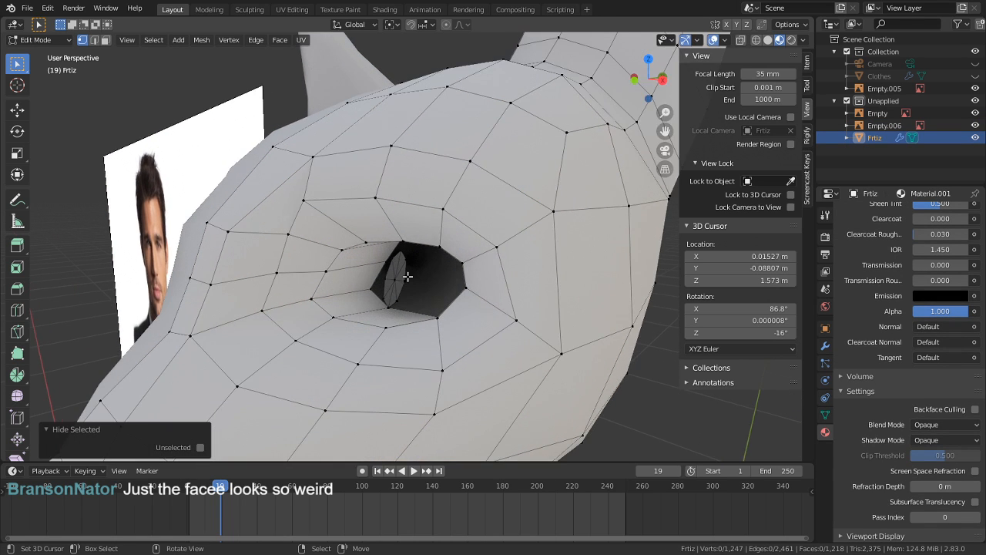
pyautogui.scroll(2, 414, 279)
pyautogui.press('l')
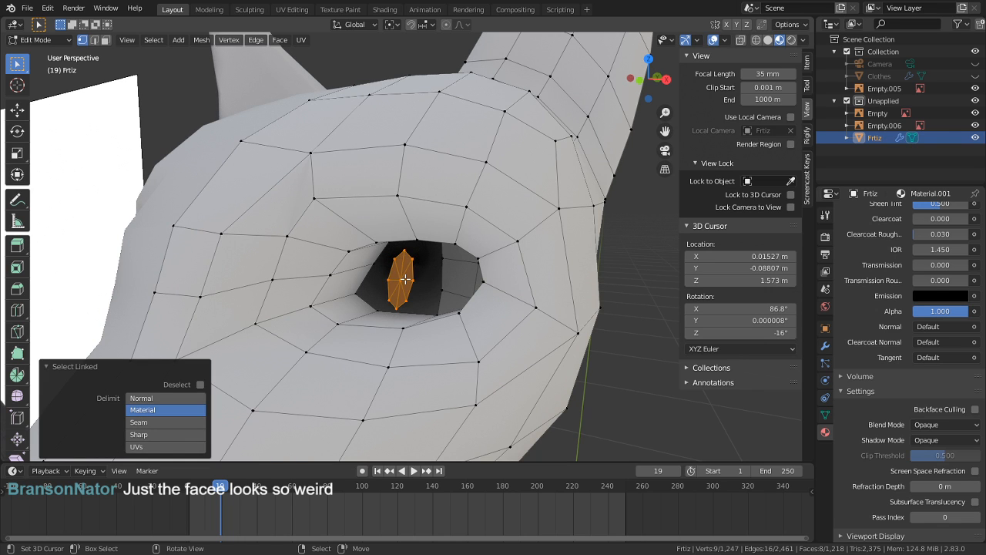
pyautogui.press('h')
# Step: Try moving the eye socket's inner edge loop about -0.010 m on X and -0.015 m on Y with smooth proportional editing, size 0.043
pyautogui.keyDown('alt'); pyautogui.click(367, 298); pyautogui.keyUp('alt')
pyautogui.moveTo(367, 298); pyautogui.dragTo(381, 304, button='middle')
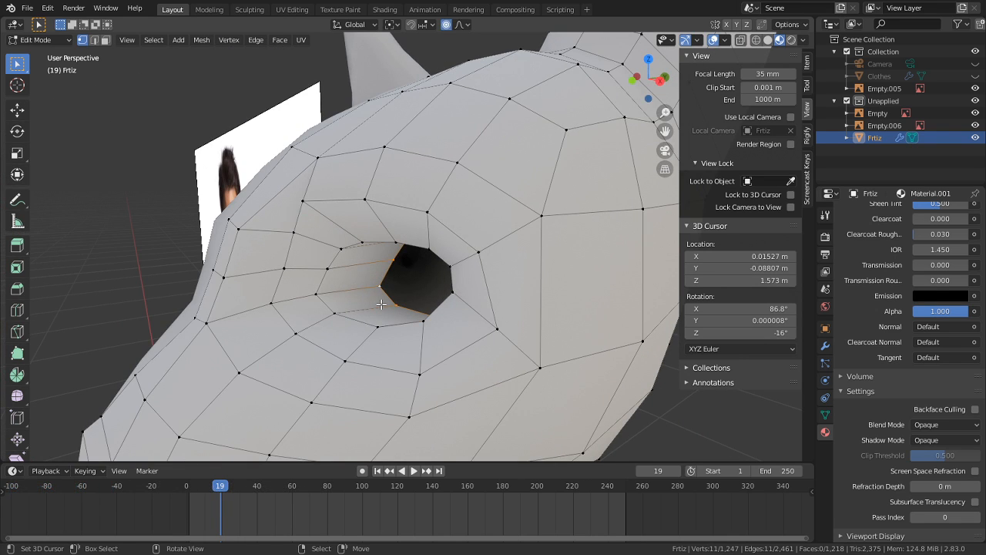
pyautogui.press('g')
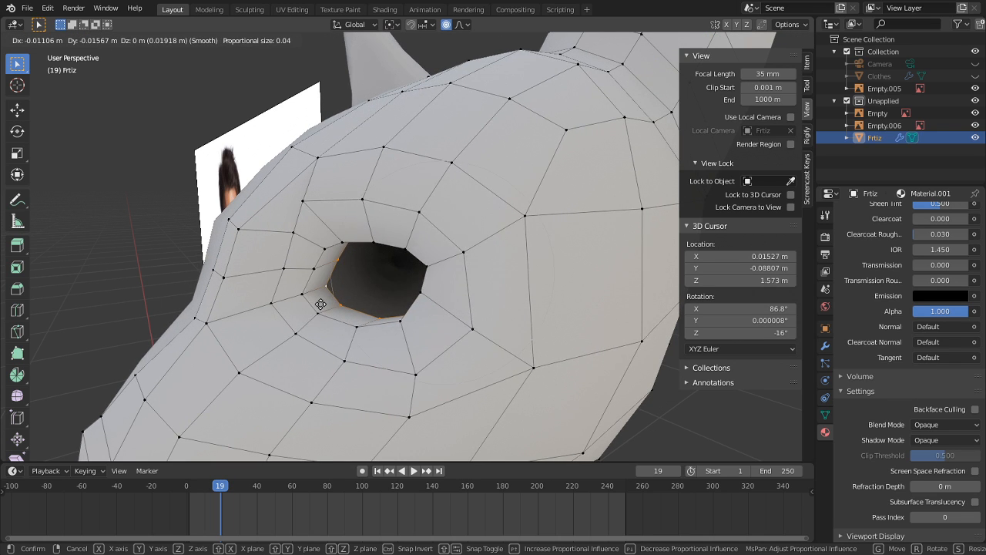
pyautogui.click(319, 303)
pyautogui.scroll(-5, 308, 302)
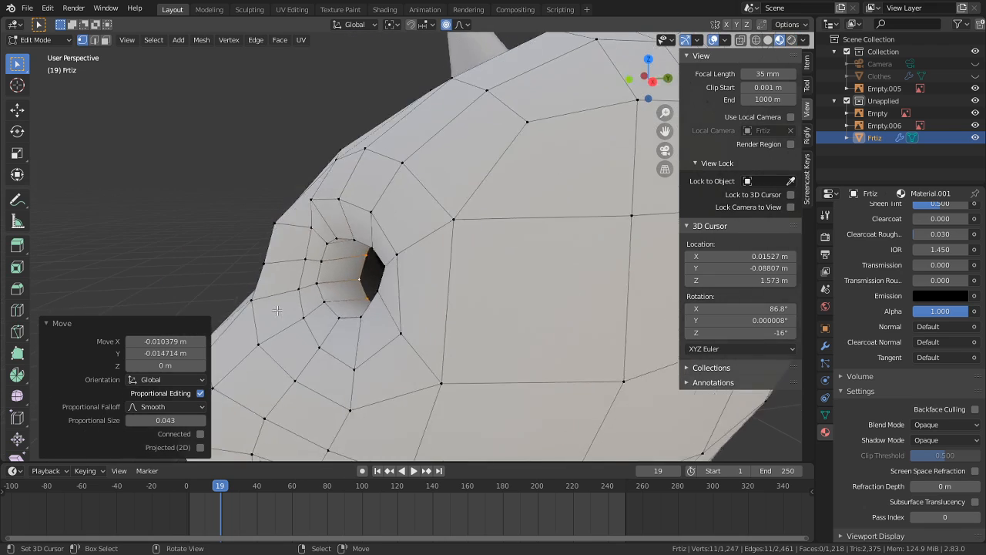
pyautogui.press('Tab')
pyautogui.moveTo(307, 303); pyautogui.dragTo(416, 279, button='middle')
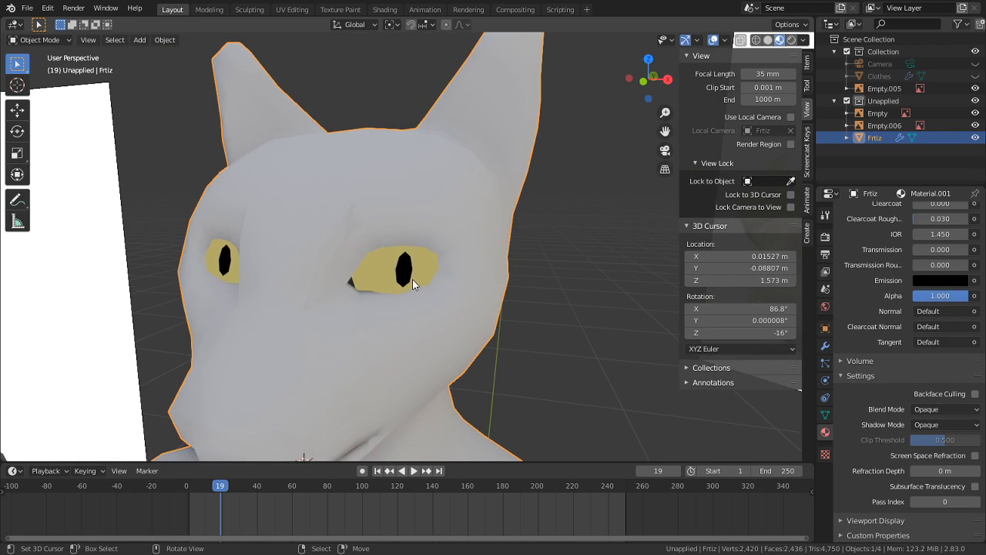
# Step: Reveal the hidden eye, select its linked geometry, and try moving it toward the muzzle with proportional editing off
pyautogui.press('Tab')
pyautogui.hotkey('alt', 'h')
pyautogui.rightClick(614, 283)
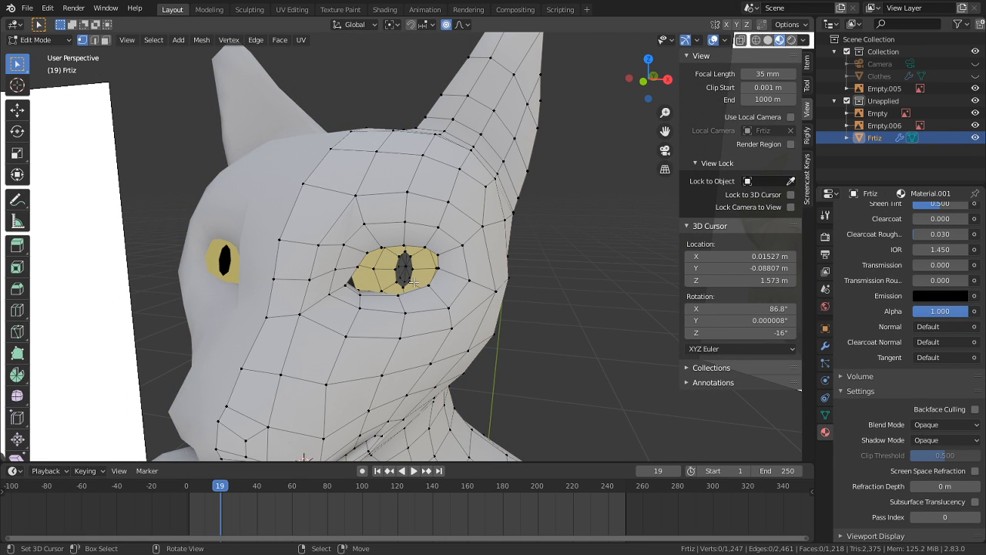
pyautogui.press('l')
pyautogui.moveTo(414, 282); pyautogui.dragTo(200, 373, button='middle')
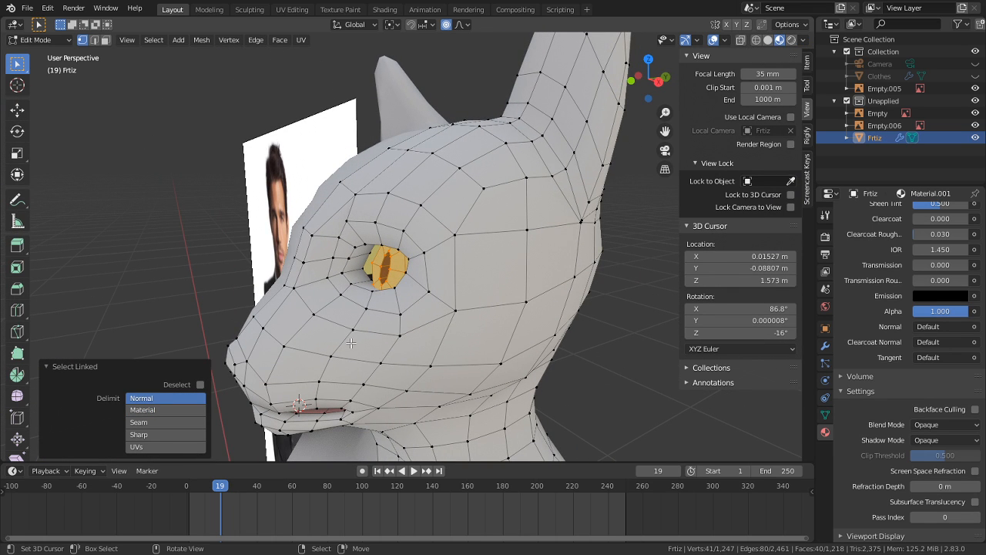
pyautogui.press('g')
pyautogui.press('y')
pyautogui.rightClick(351, 323)
pyautogui.press('o')
pyautogui.press('g')
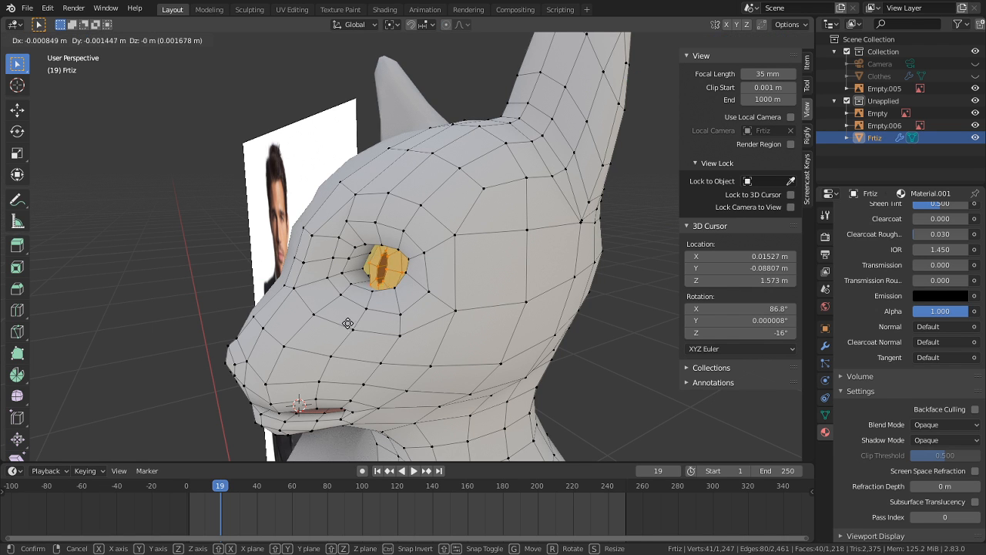
pyautogui.click(335, 323)
# Step: Try shifting the selected eye back about 0.0017 m along the Y axis and check its fit in the socket
pyautogui.moveTo(335, 323); pyautogui.dragTo(348, 394, button='middle')
pyautogui.press('Tab')
pyautogui.scroll(5, 430, 367)
pyautogui.press('Tab')
pyautogui.scroll(3, 393, 369)
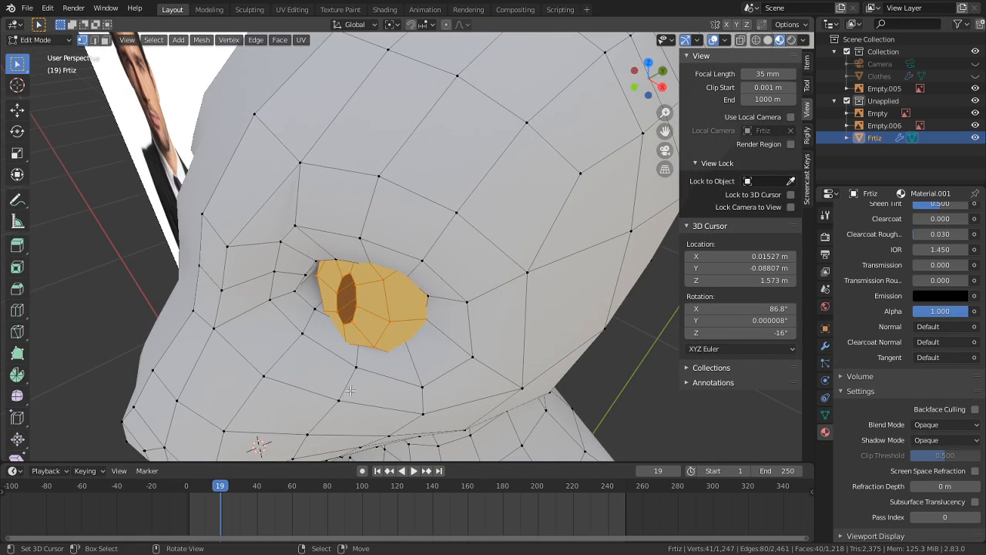
pyautogui.press('g')
pyautogui.press('y')
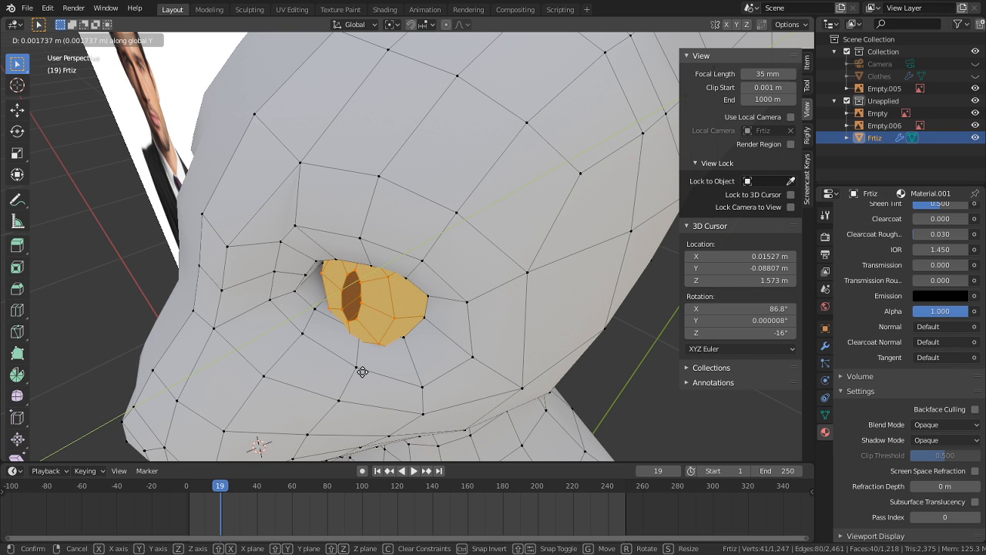
pyautogui.click(363, 371)
pyautogui.moveTo(371, 371); pyautogui.dragTo(313, 342, button='middle')
pyautogui.scroll(-2, 455, 330)
pyautogui.press('Tab')
pyautogui.scroll(-3, 336, 360)
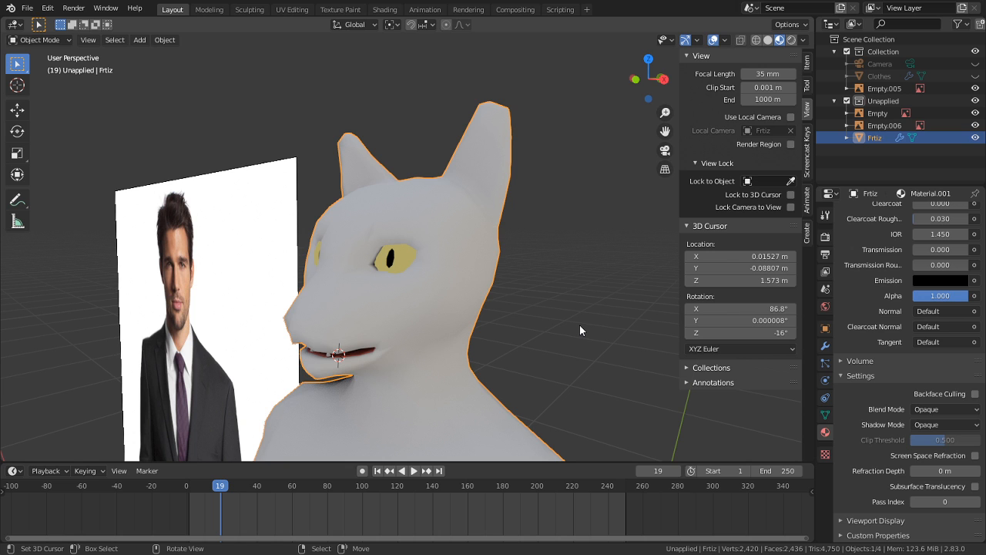
# Step: Undo the eye moves and the eye socket edge loop move
pyautogui.moveTo(577, 330); pyautogui.dragTo(444, 332, button='middle')
pyautogui.scroll(4, 430, 336)
pyautogui.press('Tab')
pyautogui.hotkey('alt', 'a')
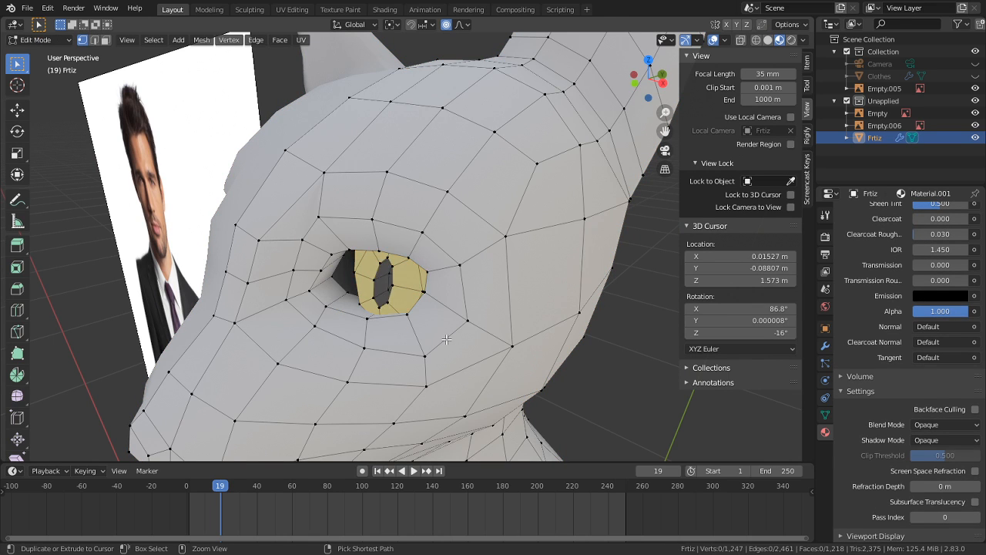
pyautogui.press('Tab')
pyautogui.press('Tab')
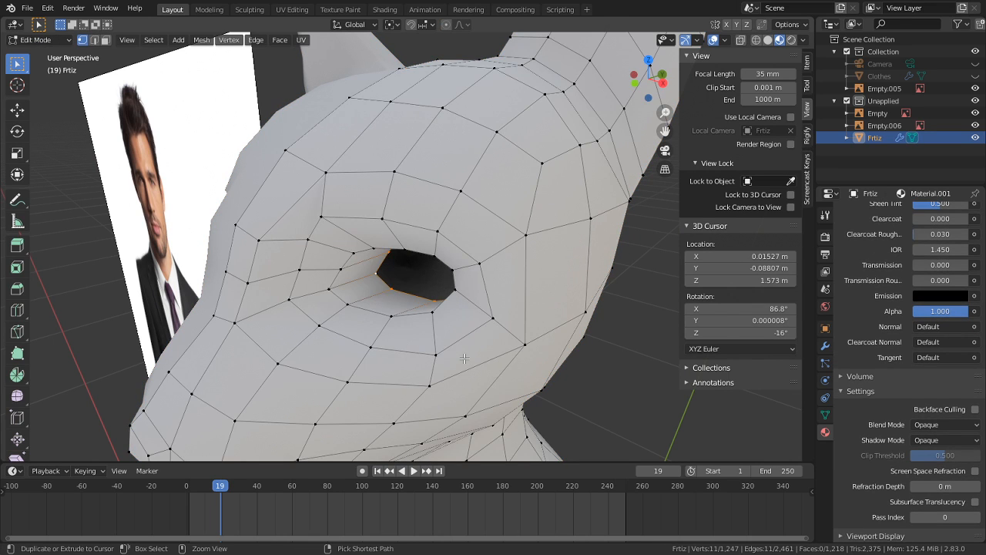
# Step: Examine the cat's face from the front and below, checking the eyes and the teeth in the open mouth
pyautogui.press('Tab')
pyautogui.moveTo(462, 359); pyautogui.dragTo(442, 334, button='middle')
pyautogui.scroll(-4, 507, 322)
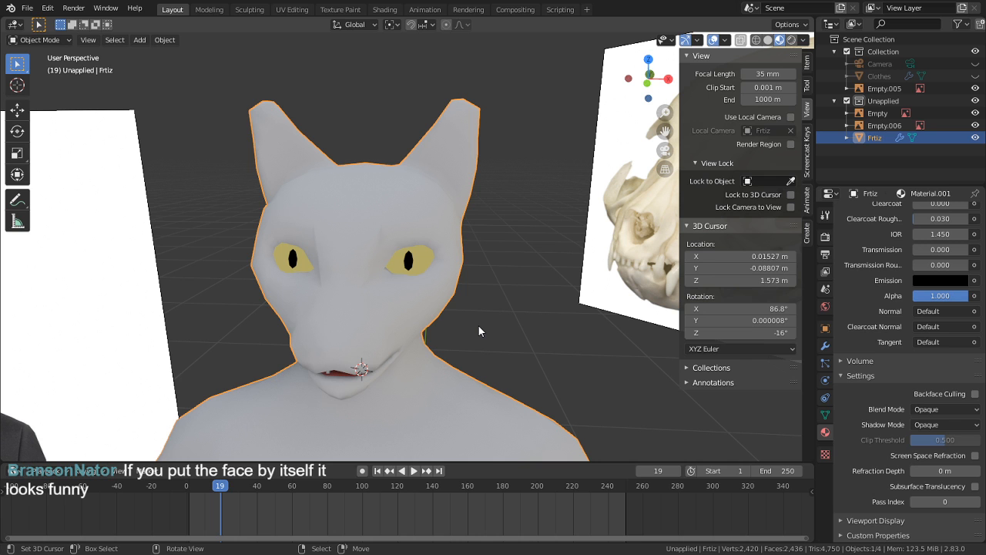
pyautogui.moveTo(463, 334)
pyautogui.mouseDown(button='middle')
pyautogui.moveTo(403, 303)
pyautogui.moveTo(448, 324)
pyautogui.mouseUp(button='middle')
pyautogui.scroll(-2, 389, 358)
pyautogui.scroll(-3, 408, 355)
pyautogui.keyDown('shift'); pyautogui.moveTo(429, 358); pyautogui.dragTo(383, 346, button='middle'); pyautogui.keyUp('shift')
pyautogui.scroll(7, 443, 319)
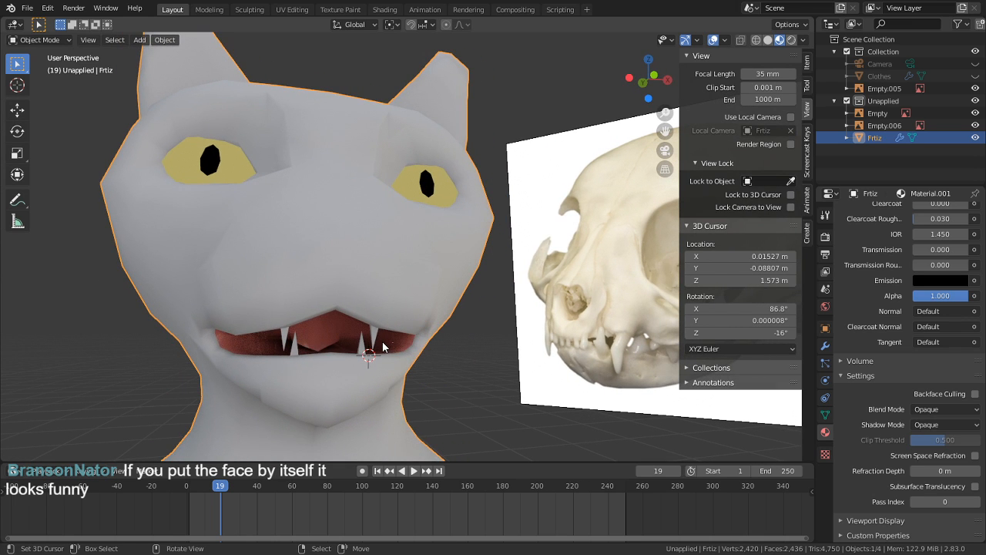
# Step: Compare the modelled canines in the mouth with the front teeth and canines in the cat skull reference
pyautogui.press('Tab')
pyautogui.scroll(5, 377, 342)
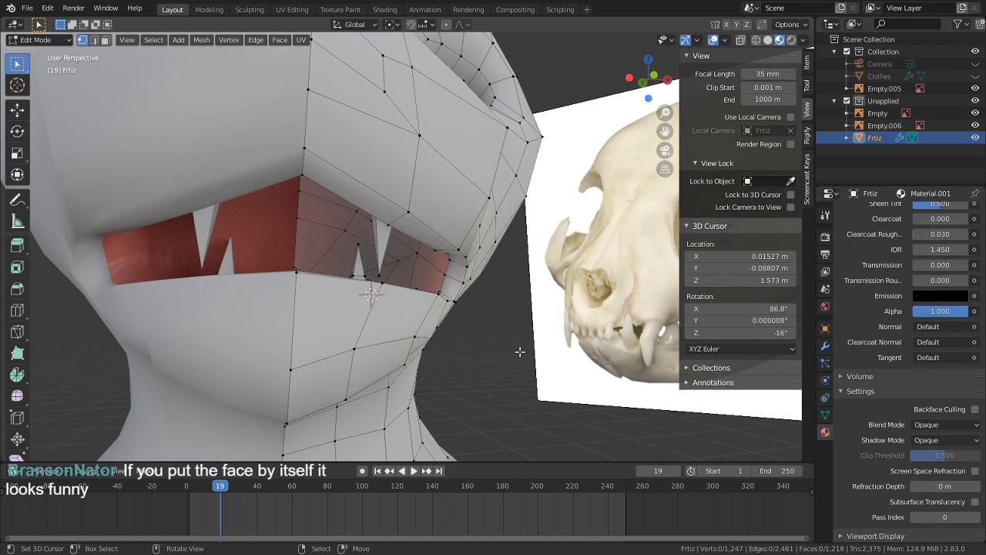
pyautogui.moveTo(520, 352); pyautogui.dragTo(490, 355, button='middle')
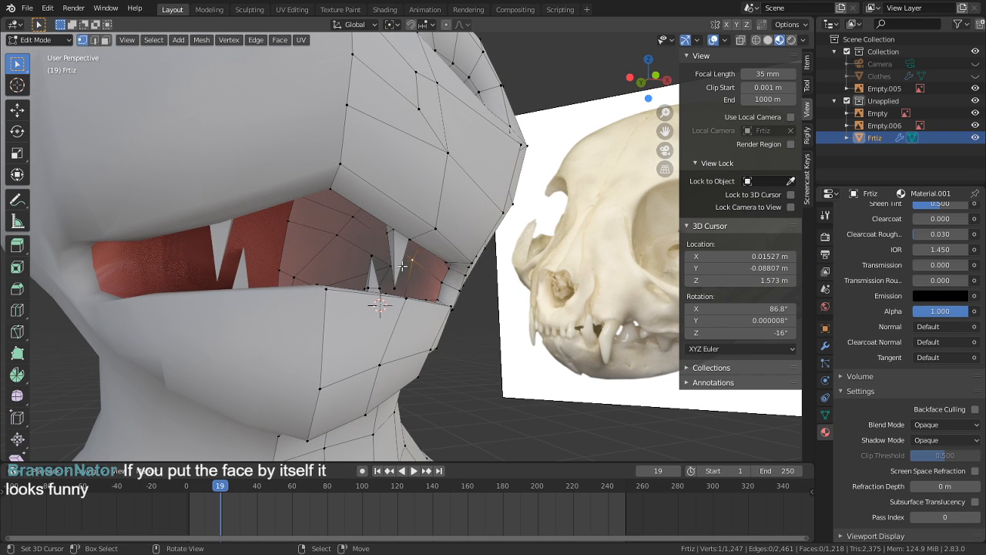
pyautogui.scroll(5, 588, 332)
pyautogui.scroll(-4, 599, 342)
pyautogui.keyDown('alt'); pyautogui.middleClick(590, 338); pyautogui.keyUp('alt')
pyautogui.scroll(3, 563, 344)
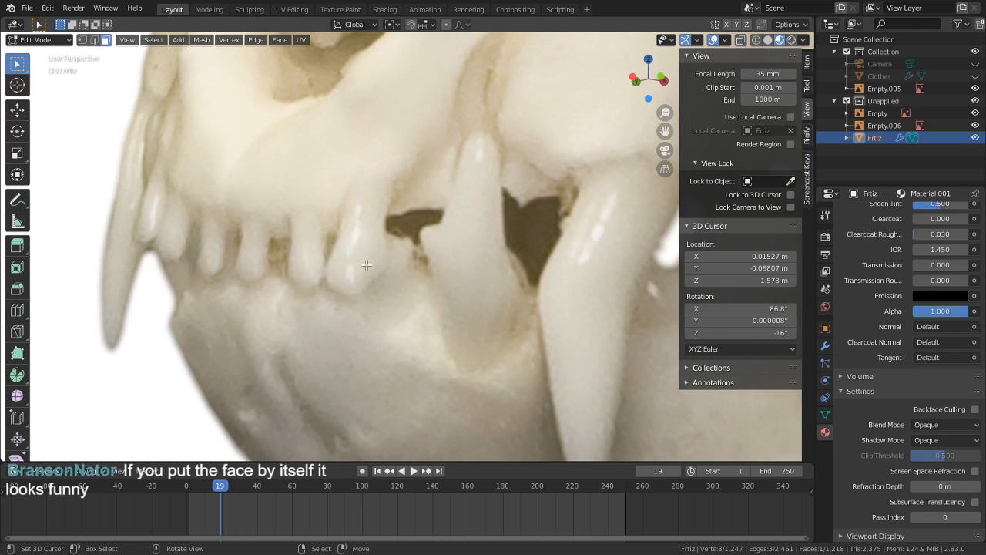
pyautogui.scroll(-12, 295, 247)
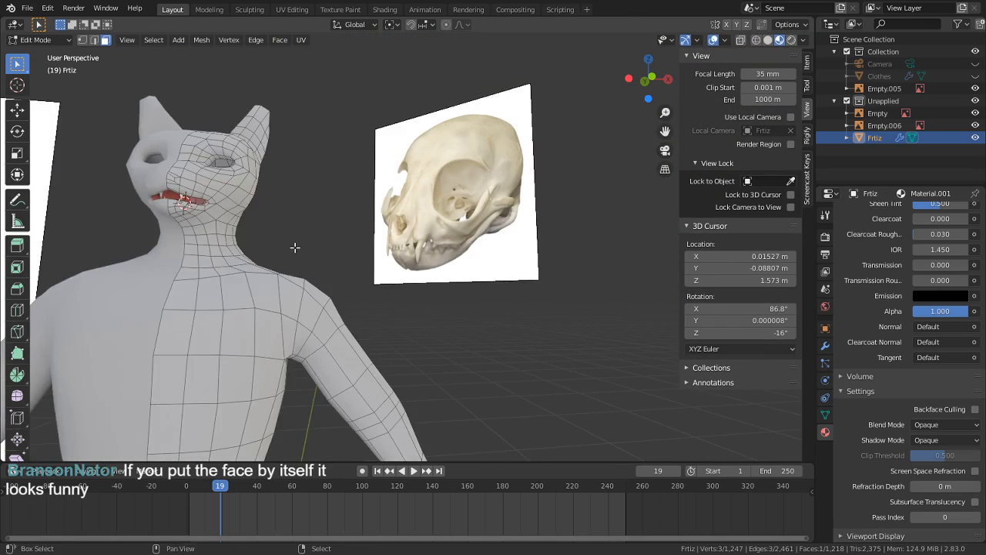
pyautogui.keyDown('alt'); pyautogui.middleClick(185, 201); pyautogui.keyUp('alt')
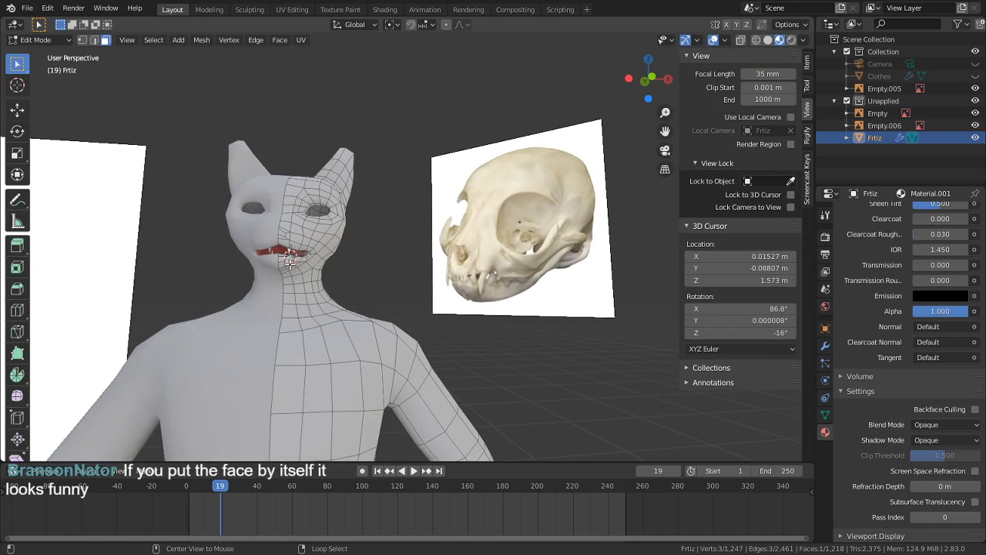
pyautogui.keyDown('alt'); pyautogui.middleClick(289, 255); pyautogui.keyUp('alt')
pyautogui.scroll(8, 289, 255)
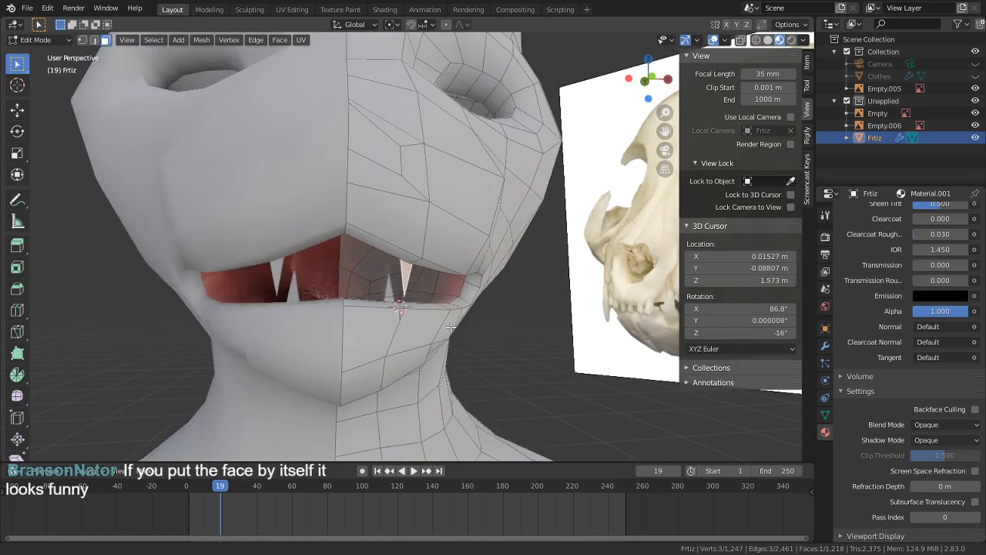
# Step: Select the linked mouth interior faces, delimiting the selection by material only
pyautogui.moveTo(419, 292); pyautogui.dragTo(428, 266, button='middle')
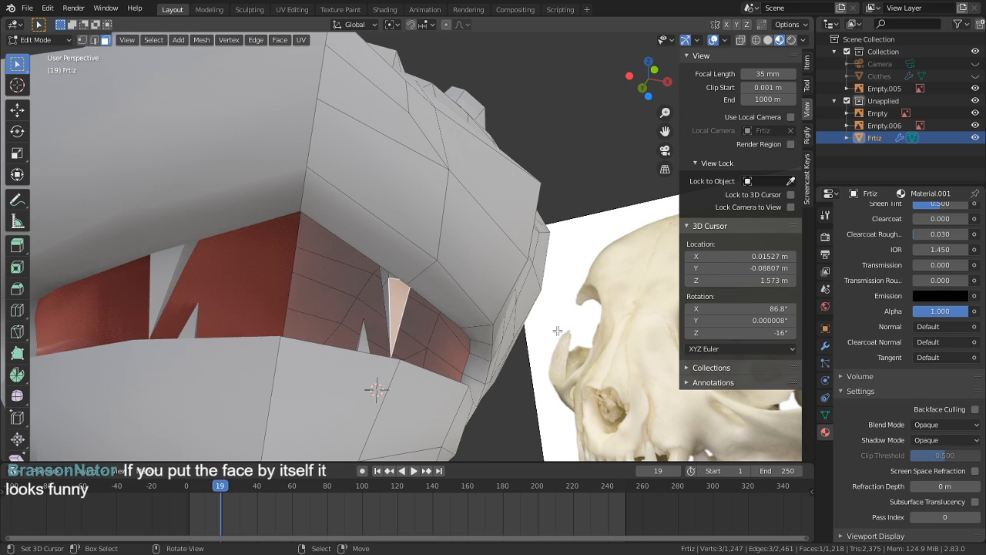
pyautogui.hotkey('alt', 'a')
pyautogui.press('l')
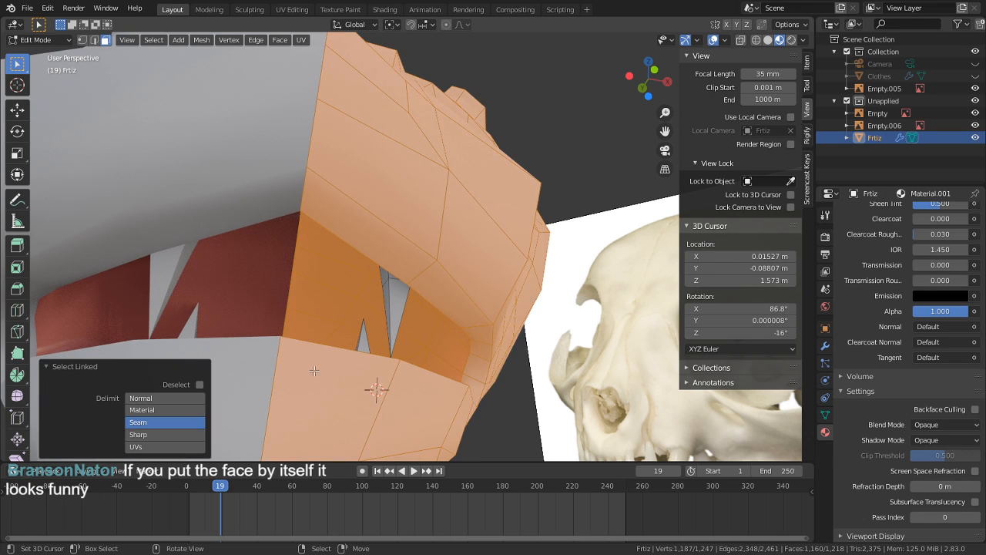
pyautogui.click(200, 407)
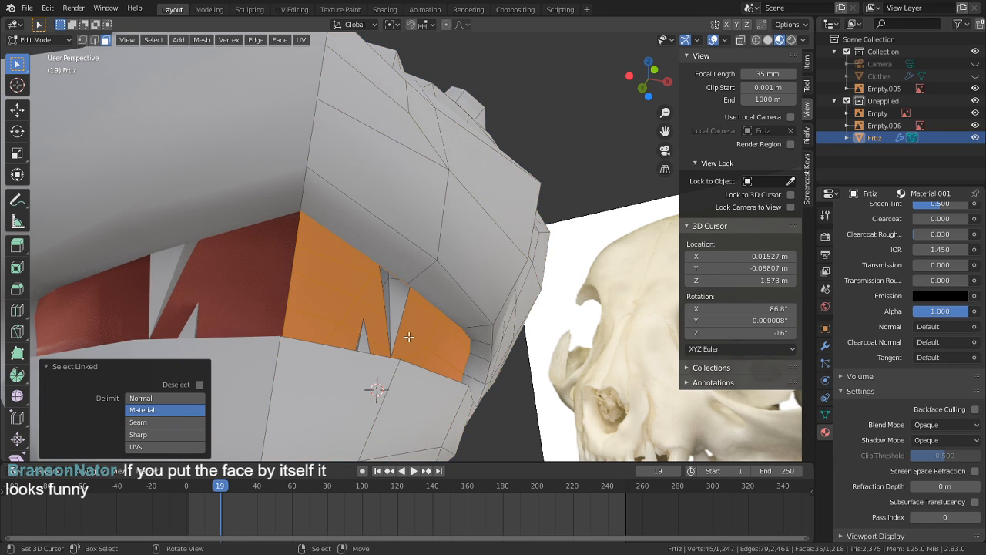
pyautogui.press('KP_Divide')
pyautogui.press('KP_Divide')
# Step: Hide the outer head and body, leaving only the mouth interior and teeth, and switch to vertex selection with nothing selected
pyautogui.moveTo(398, 310); pyautogui.dragTo(497, 220, button='middle')
pyautogui.click(455, 261)
pyautogui.hotkey('ctrl', 'l')
pyautogui.press('h')
pyautogui.press('l')
pyautogui.rightClick(497, 212)
pyautogui.rightClick(449, 202)
pyautogui.press('l')
pyautogui.moveTo(447, 201); pyautogui.dragTo(479, 203, button='middle')
pyautogui.moveTo(462, 348); pyautogui.dragTo(501, 326, button='middle')
pyautogui.hotkey('alt', 'a')
pyautogui.press('1')
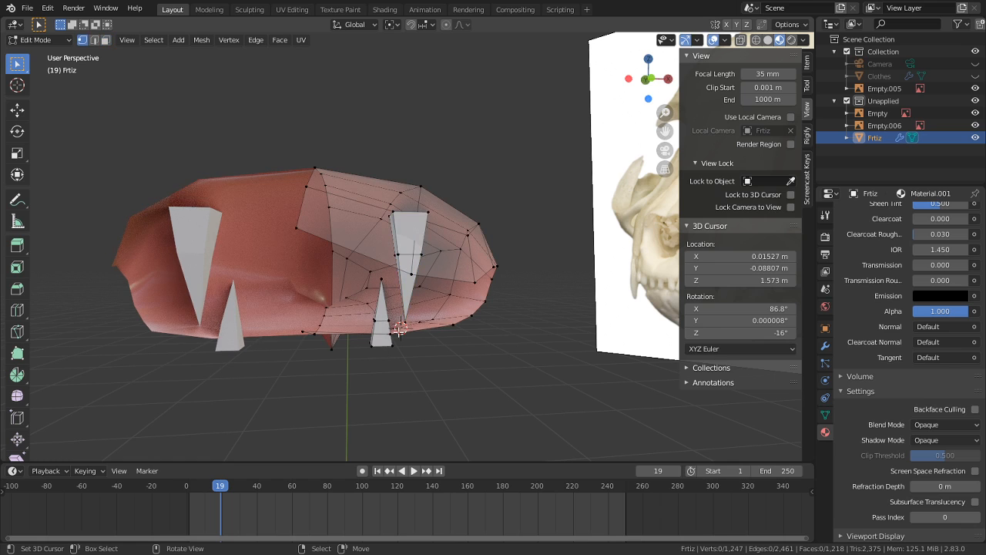
# Step: Duplicate the upper canine and place the copy about -0.0065 m along X, beside the original towards the mouth's centre
pyautogui.press('x')
pyautogui.press('l')
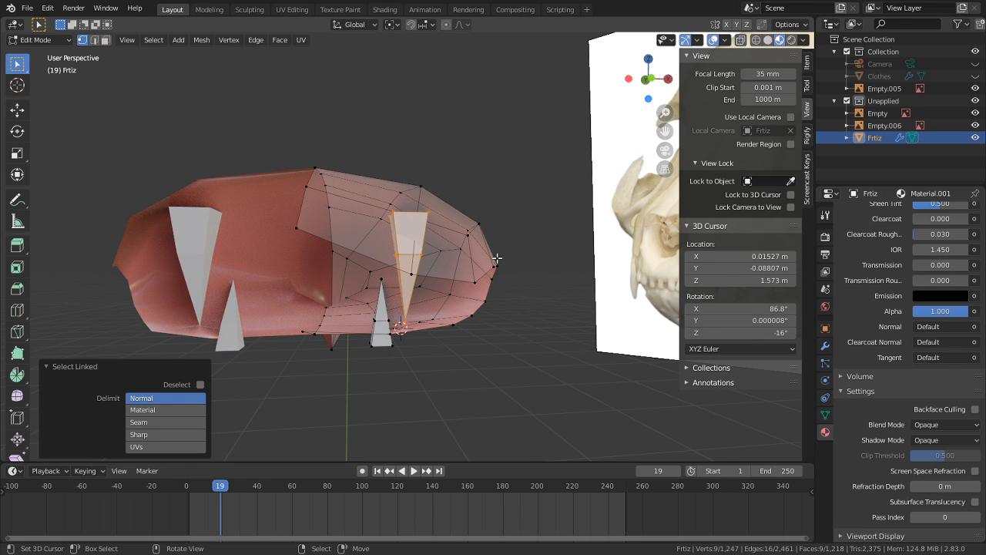
pyautogui.hotkey('shift', 'd')
pyautogui.press('x')
pyautogui.click(365, 324)
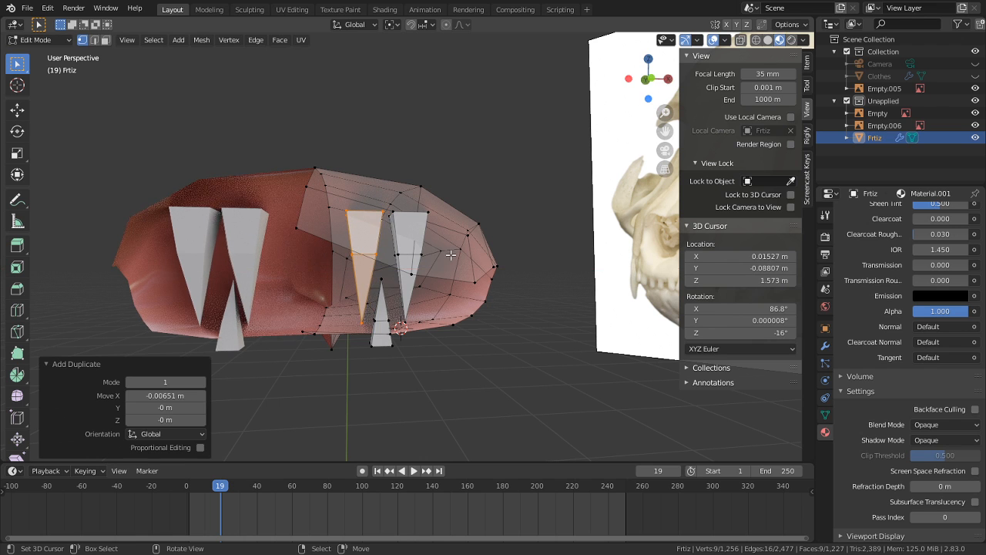
# Step: Dissolve the tip vertex of the copied tooth to turn it into a short blunt front tooth
pyautogui.click(359, 321)
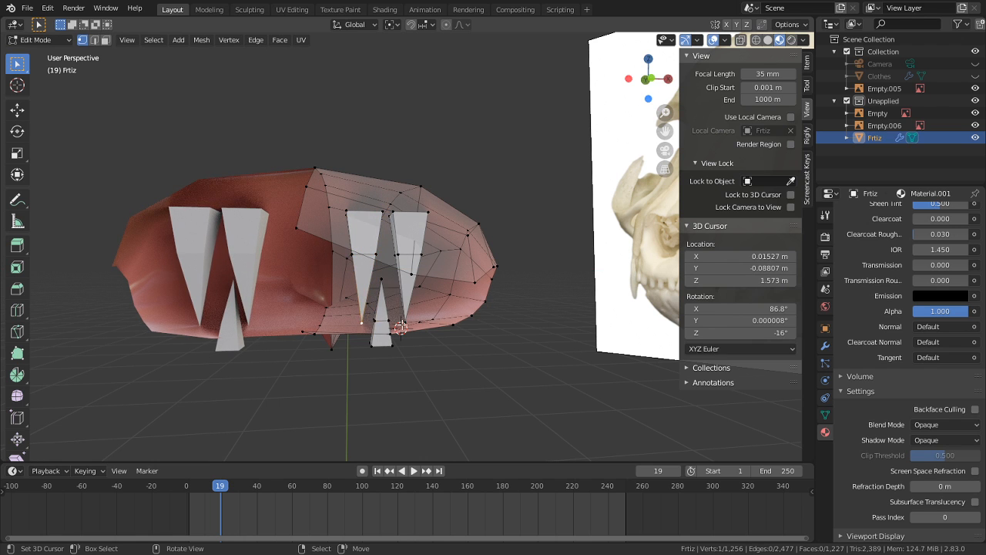
pyautogui.hotkey('ctrl', 'x')
pyautogui.scroll(3, 465, 263)
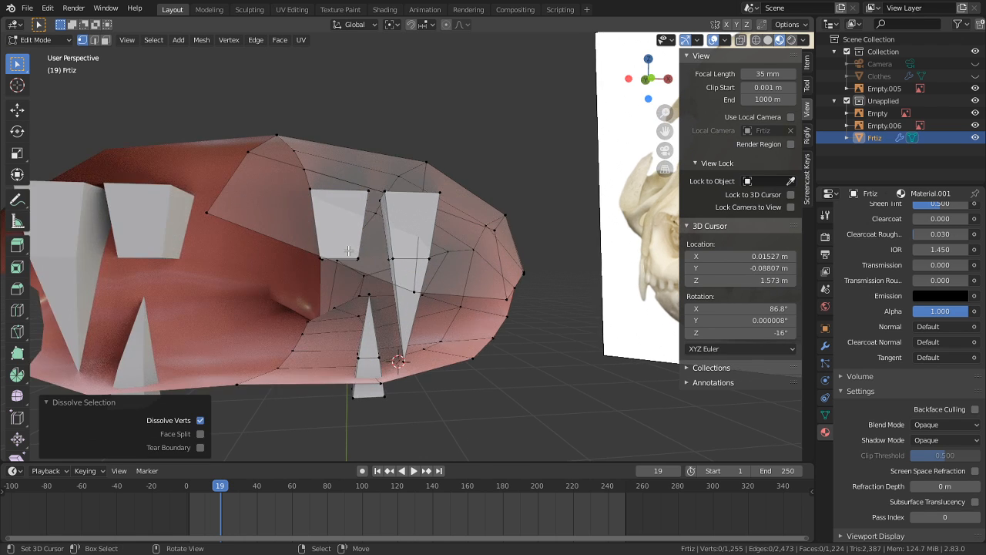
pyautogui.moveTo(349, 250)
pyautogui.mouseDown(button='middle')
pyautogui.moveTo(308, 253)
pyautogui.moveTo(365, 251)
pyautogui.moveTo(342, 251)
pyautogui.mouseUp(button='middle')
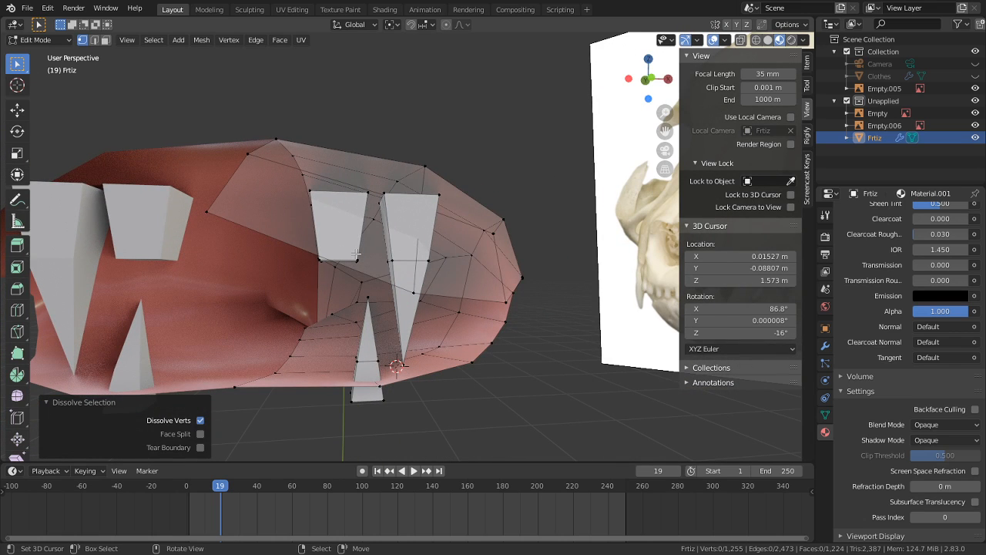
pyautogui.press('l')
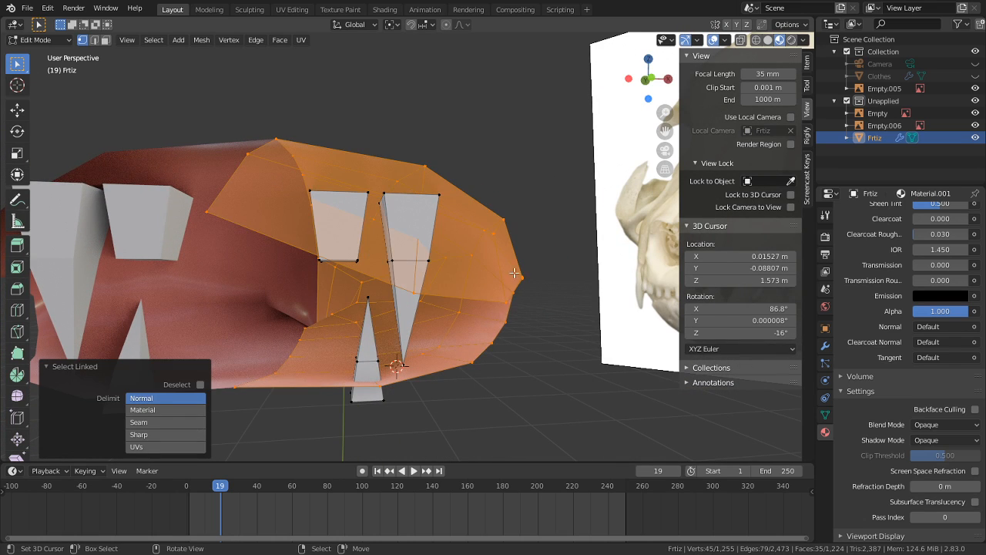
pyautogui.moveTo(514, 272); pyautogui.dragTo(465, 352, button='middle')
pyautogui.rightClick(499, 390)
pyautogui.moveTo(497, 396); pyautogui.dragTo(486, 434, button='middle')
pyautogui.scroll(1, 351, 280)
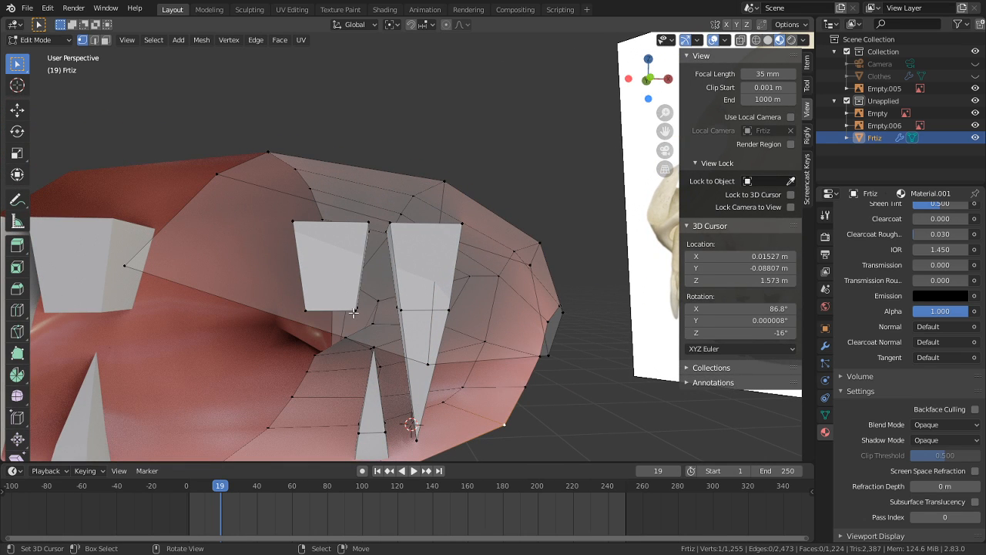
# Step: Try to shrink the blunt tooth horizontally while keeping its height
pyautogui.moveTo(354, 304); pyautogui.dragTo(292, 308, button='middle')
pyautogui.hotkey('ctrl', 'l')
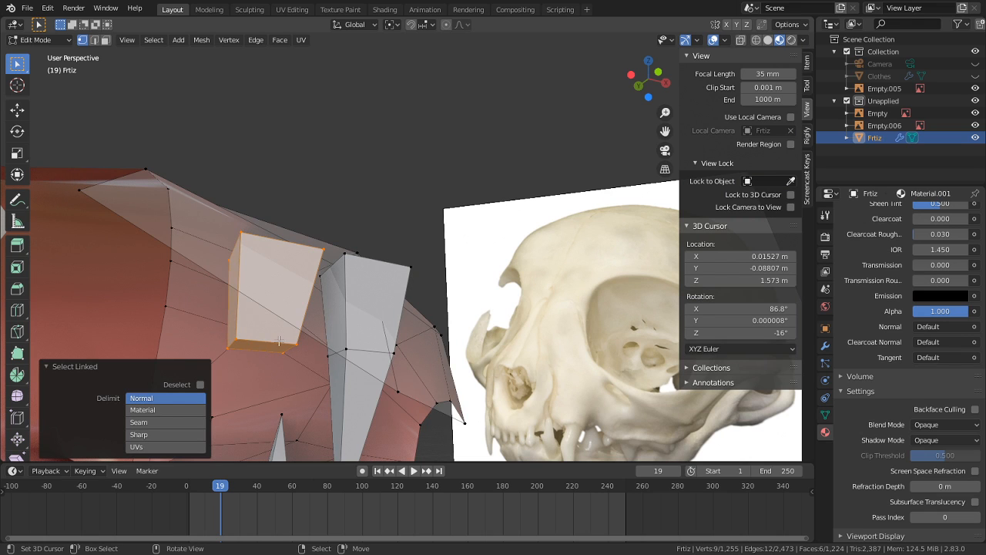
pyautogui.press('s')
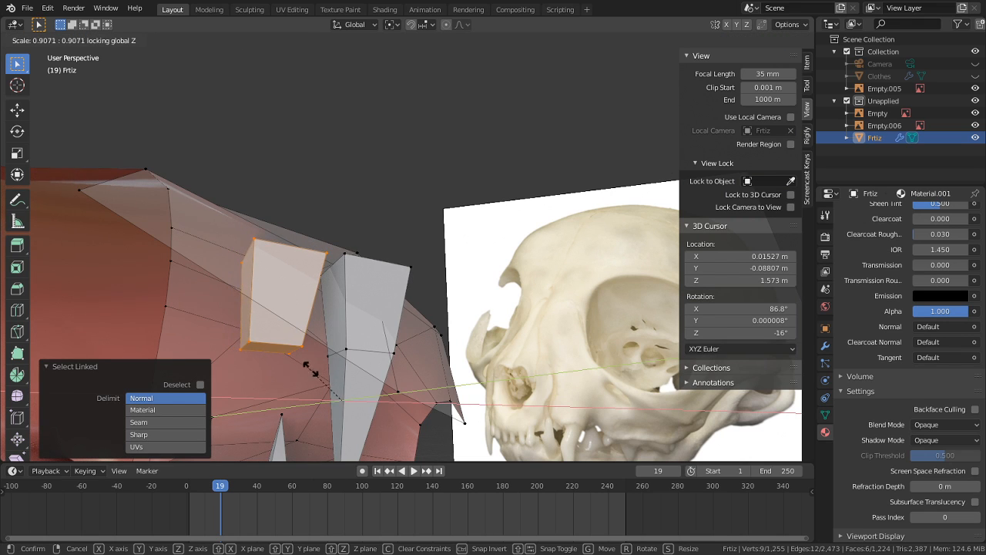
pyautogui.rightClick(347, 417)
pyautogui.hotkey('shift', 's')
pyautogui.click(378, 442)
pyautogui.press('s')
pyautogui.rightClick(450, 317)
# Step: Select the whole blunt tooth and snap the 3D cursor to its centre
pyautogui.moveTo(422, 321); pyautogui.dragTo(503, 341, button='middle')
pyautogui.click(503, 340)
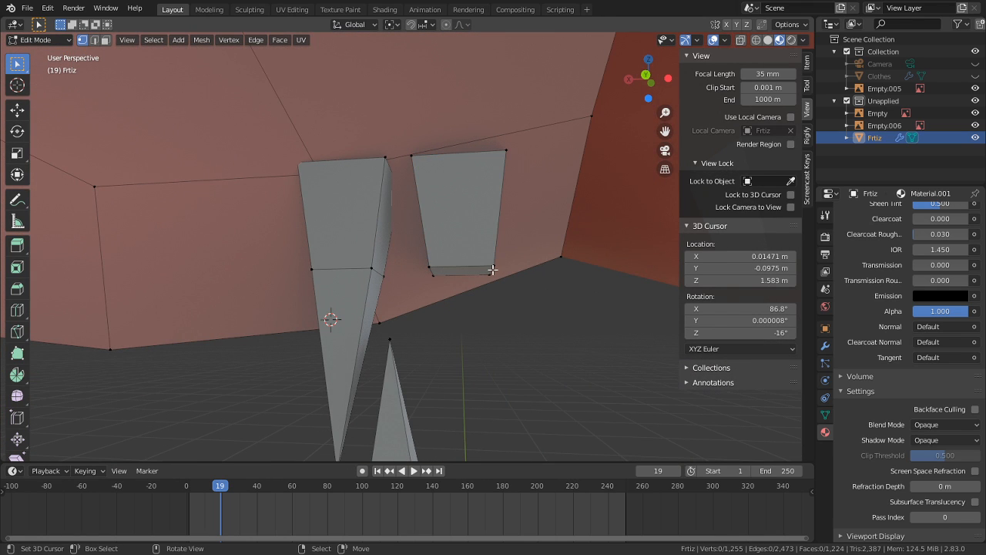
pyautogui.hotkey('ctrl', 'l')
pyautogui.hotkey('shift', 's')
pyautogui.click(473, 326)
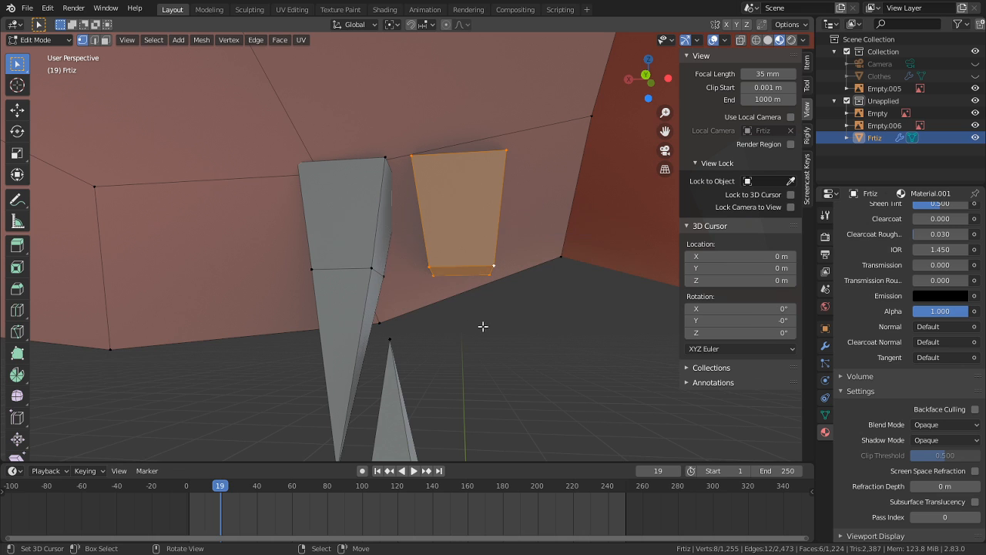
pyautogui.press('l')
pyautogui.click(539, 256)
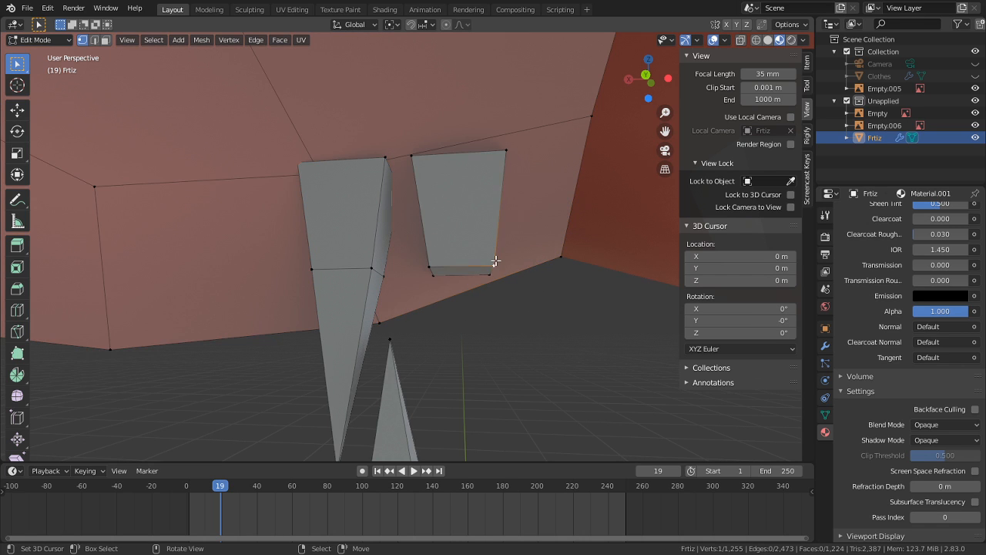
pyautogui.press('l')
pyautogui.hotkey('shift', 's')
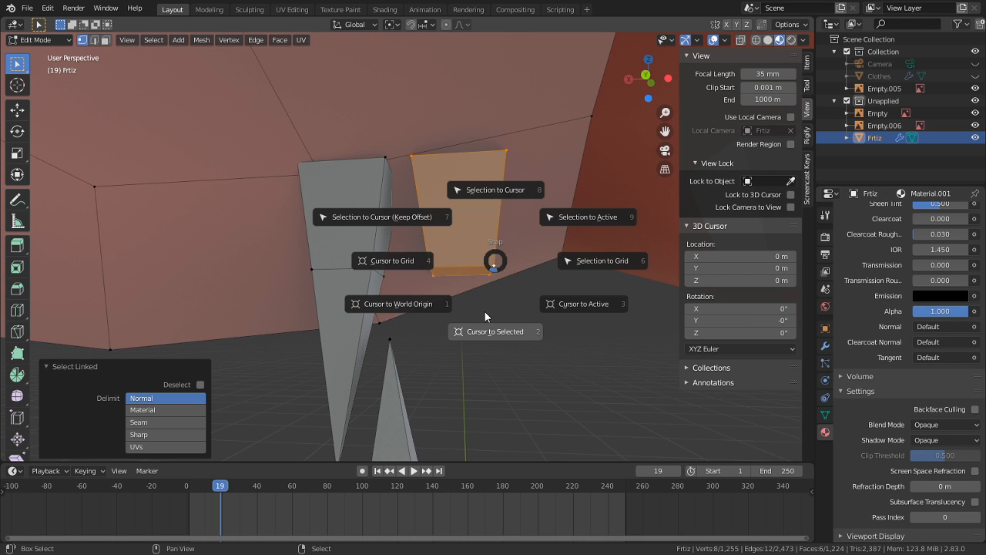
pyautogui.click(484, 311)
# Step: Scale the blunt tooth to about 0.569 in X and Y, excluding Z
pyautogui.scroll(-6, 498, 286)
pyautogui.press('s')
pyautogui.hotkey('shift', 'z')
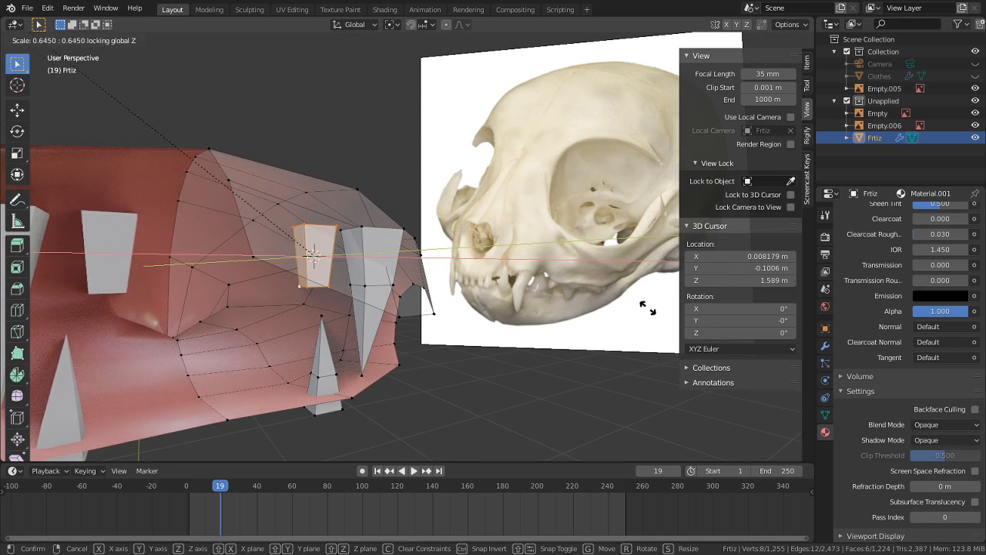
pyautogui.click(577, 334)
pyautogui.scroll(3, 493, 322)
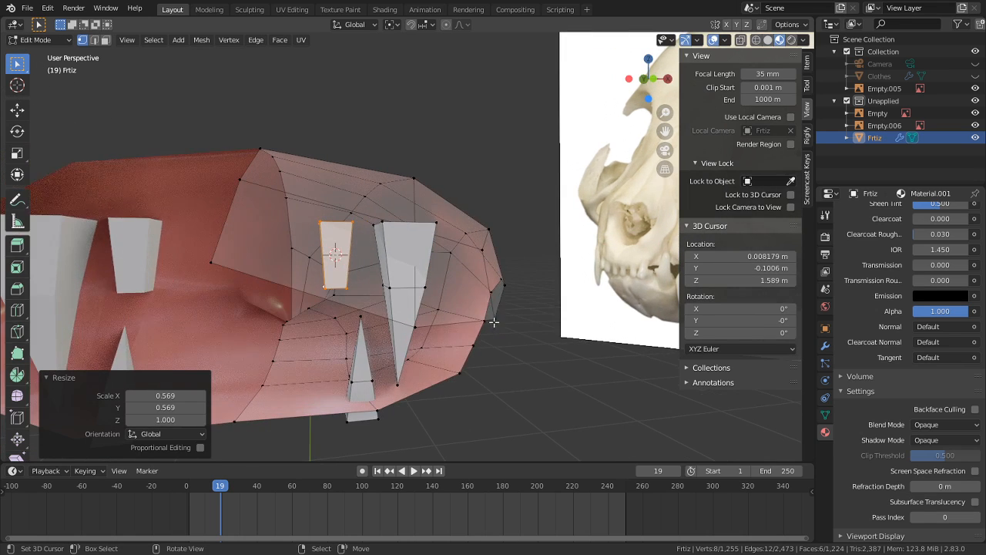
# Step: Duplicate the narrowed blunt tooth and place the copy about -0.0039 m along X, towards the mouth's centre
pyautogui.hotkey('shift', 'd')
pyautogui.press('x')
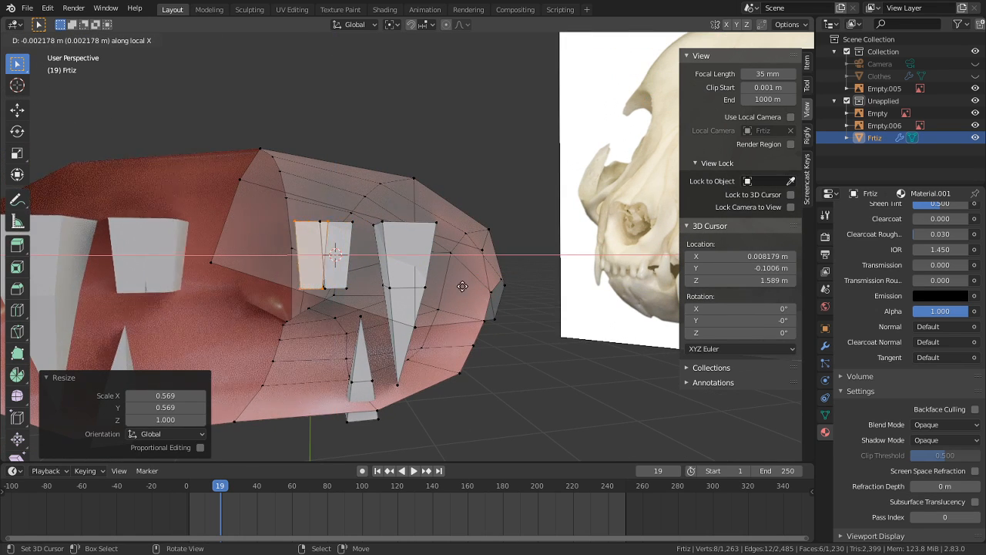
pyautogui.click(445, 286)
pyautogui.hotkey('alt', 's')
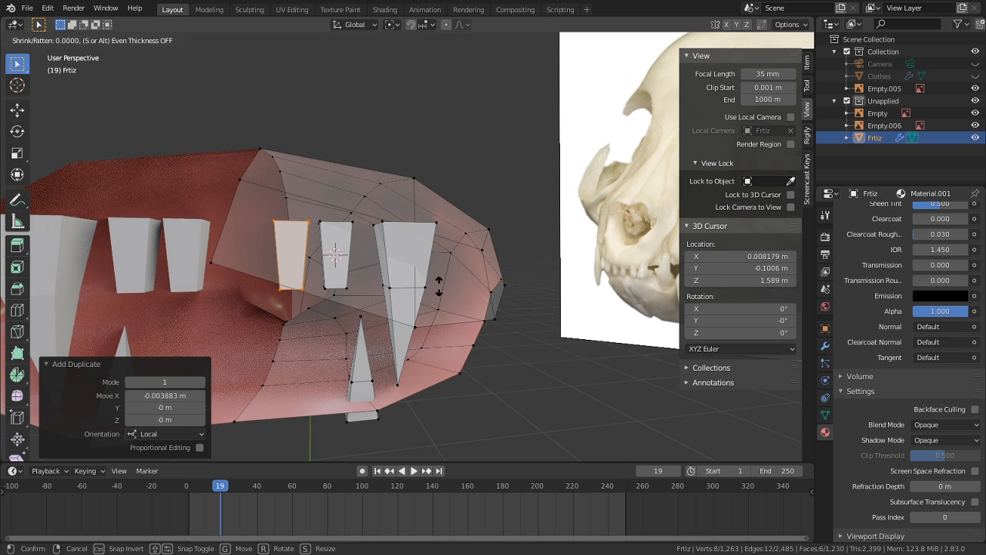
pyautogui.press('Escape')
pyautogui.hotkey('shift', 'd')
pyautogui.press('x')
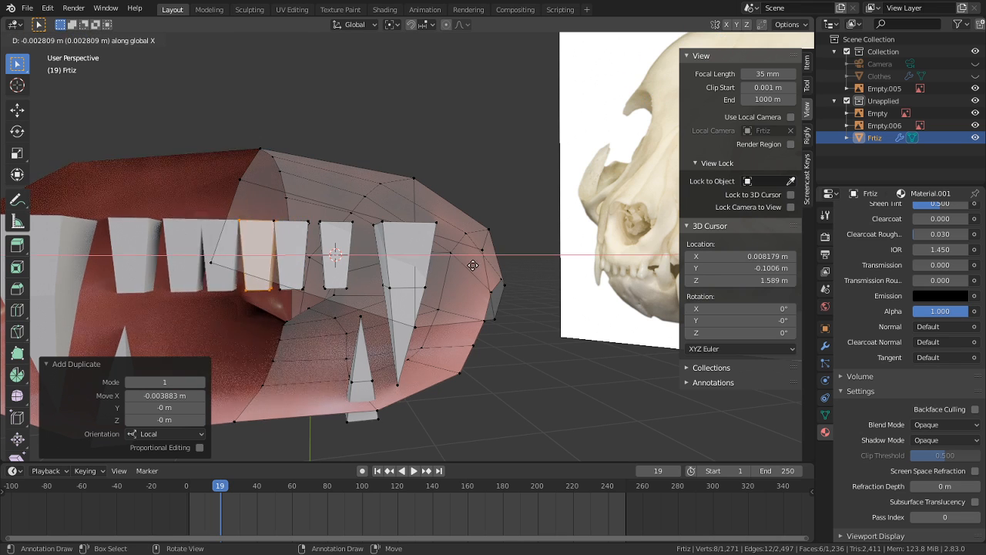
pyautogui.press('Escape')
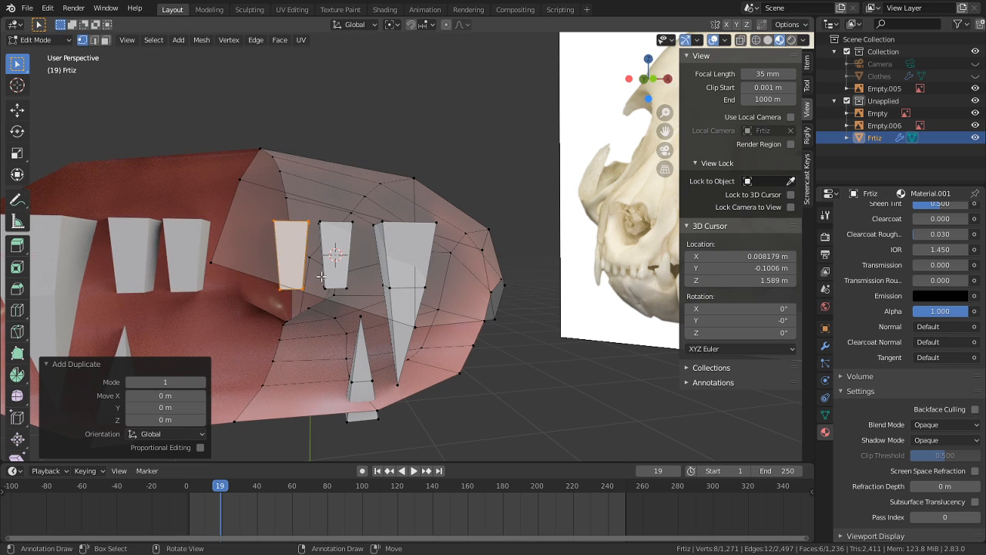
pyautogui.press('x')
pyautogui.click(357, 254)
pyautogui.moveTo(330, 261); pyautogui.dragTo(378, 258, button='middle')
pyautogui.press('k')
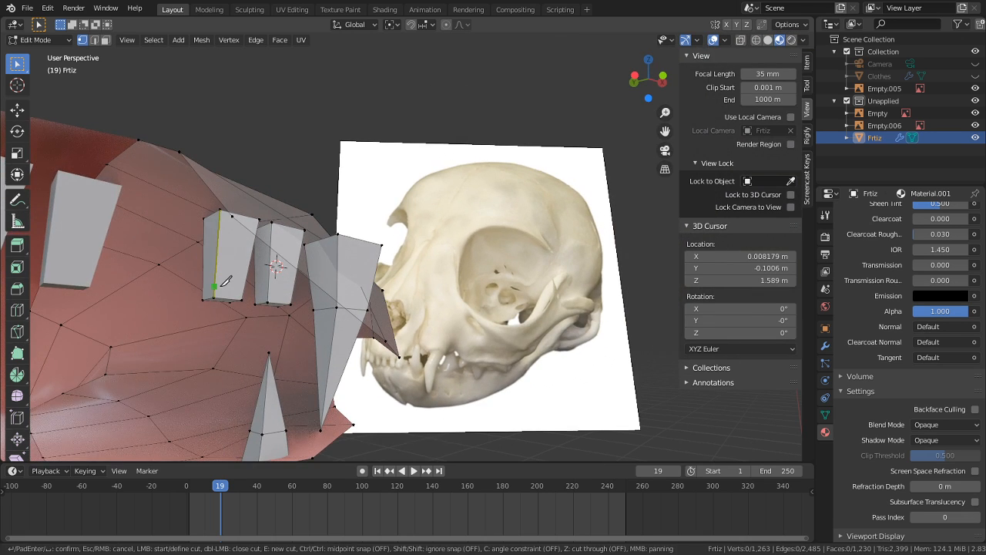
pyautogui.press('Escape')
# Step: Select both small blunt teeth and scale them to about 0.877 in X and Y, excluding Z
pyautogui.press('l')
pyautogui.press('l')
pyautogui.hotkey('shift', 's')
pyautogui.press('Escape')
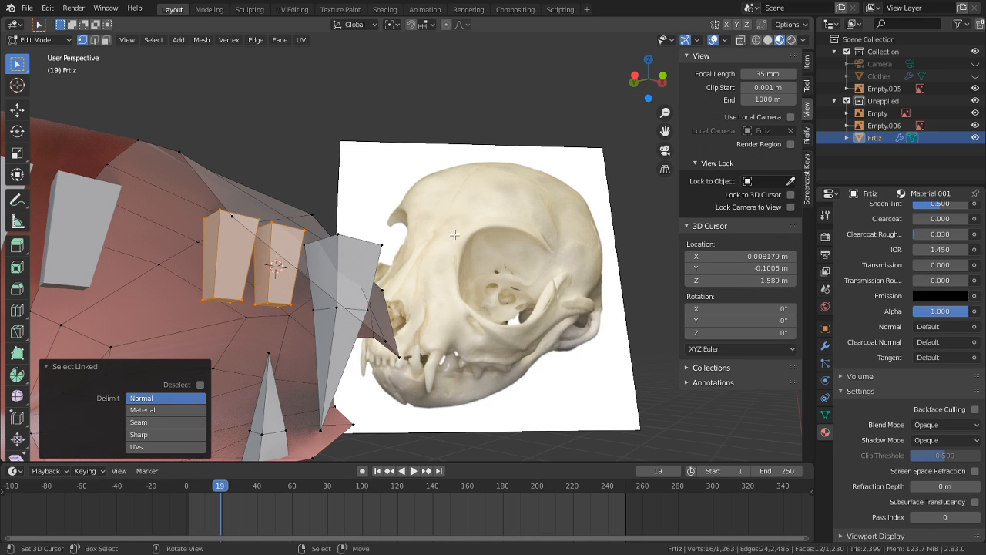
pyautogui.press('s')
pyautogui.hotkey('shift', 'z')
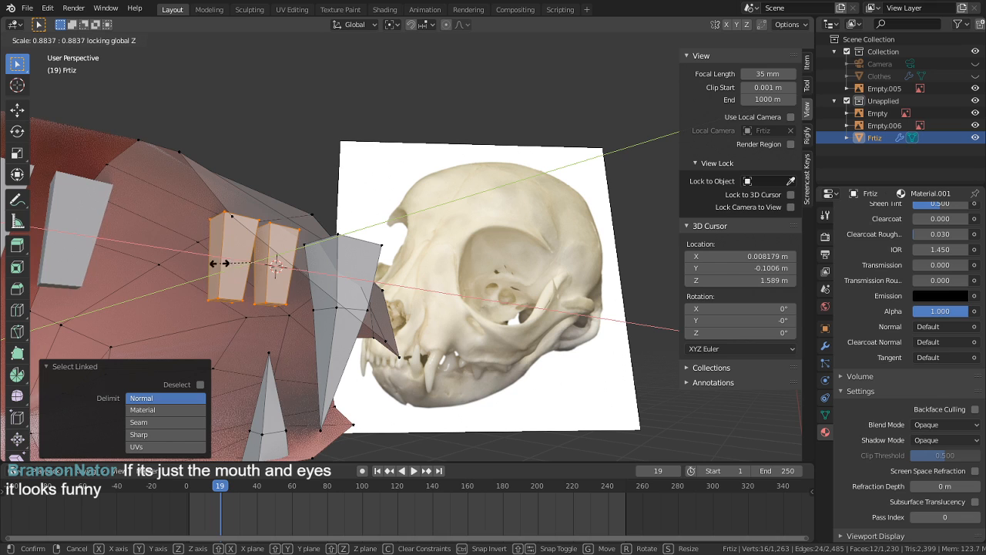
pyautogui.click(206, 262)
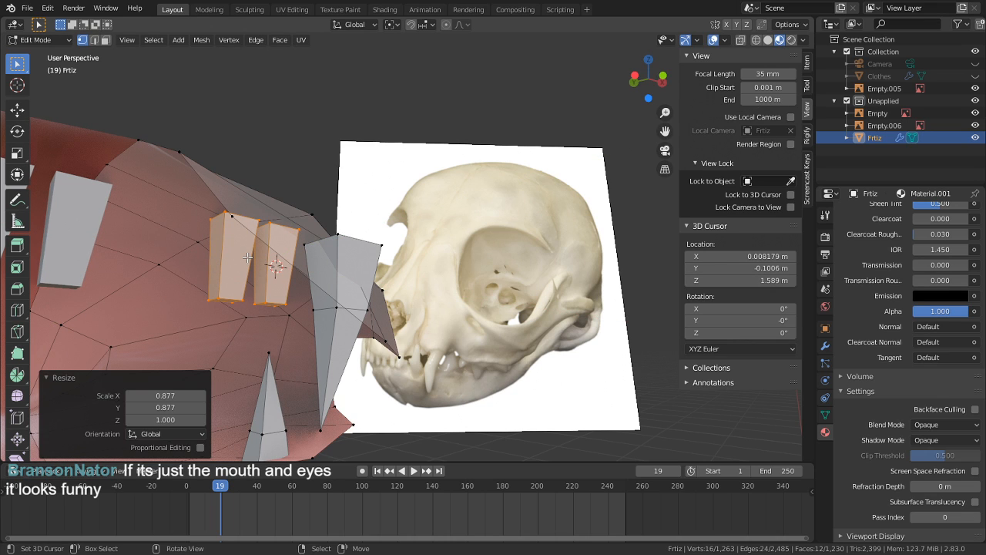
# Step: Reveal the hidden head and body geometry and clear the selection
pyautogui.moveTo(501, 258); pyautogui.dragTo(471, 284, button='middle')
pyautogui.hotkey('alt', 'h')
pyautogui.hotkey('alt', 'a')
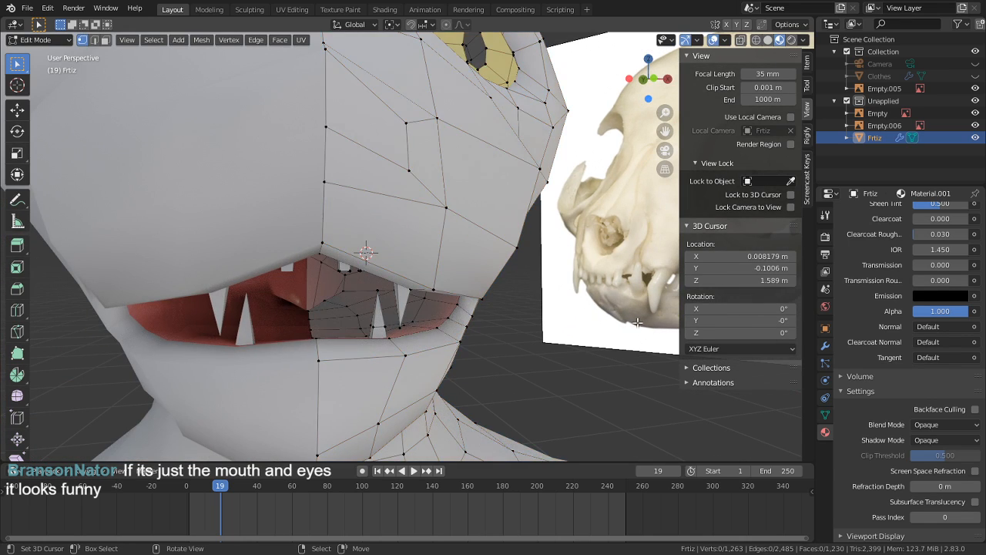
# Step: Examine the cat's face from the front, side and below, checking the new front teeth in the open mouth
pyautogui.press('Tab')
pyautogui.scroll(-3, 522, 334)
pyautogui.moveTo(571, 336); pyautogui.dragTo(503, 290, button='middle')
pyautogui.scroll(-2, 521, 333)
pyautogui.press('Tab')
pyautogui.scroll(2, 478, 290)
pyautogui.moveTo(431, 288); pyautogui.dragTo(456, 274, button='middle')
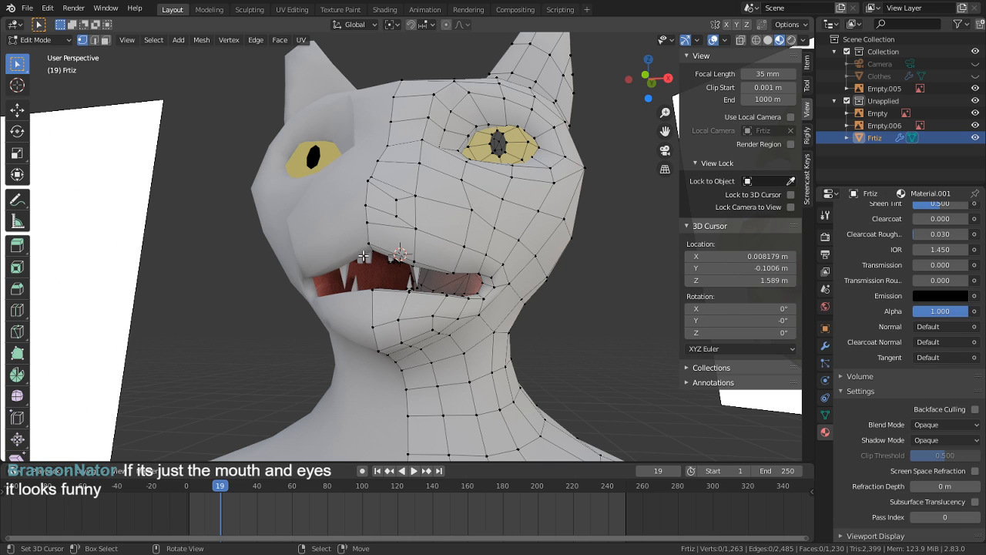
pyautogui.moveTo(406, 201); pyautogui.dragTo(439, 172, button='middle')
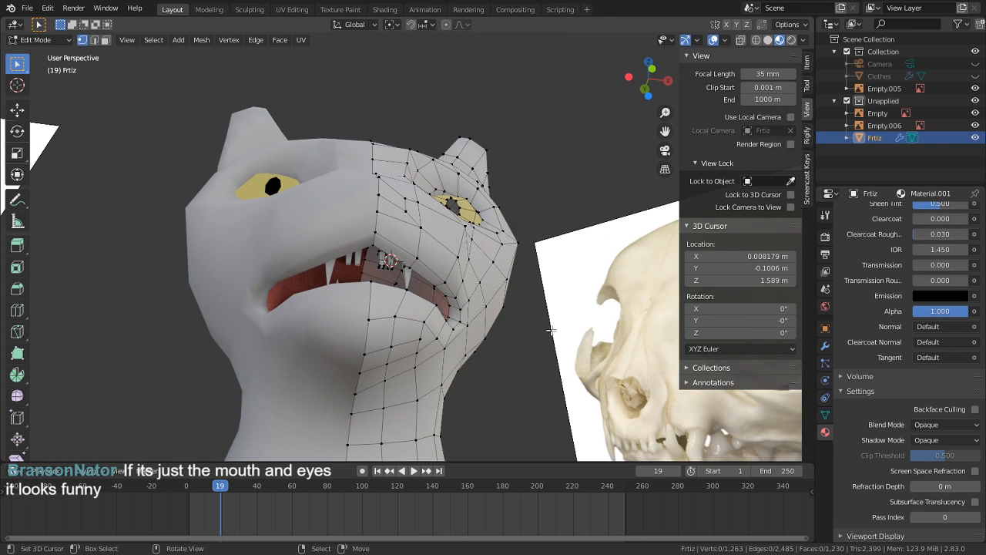
pyautogui.moveTo(566, 327); pyautogui.dragTo(437, 303, button='middle')
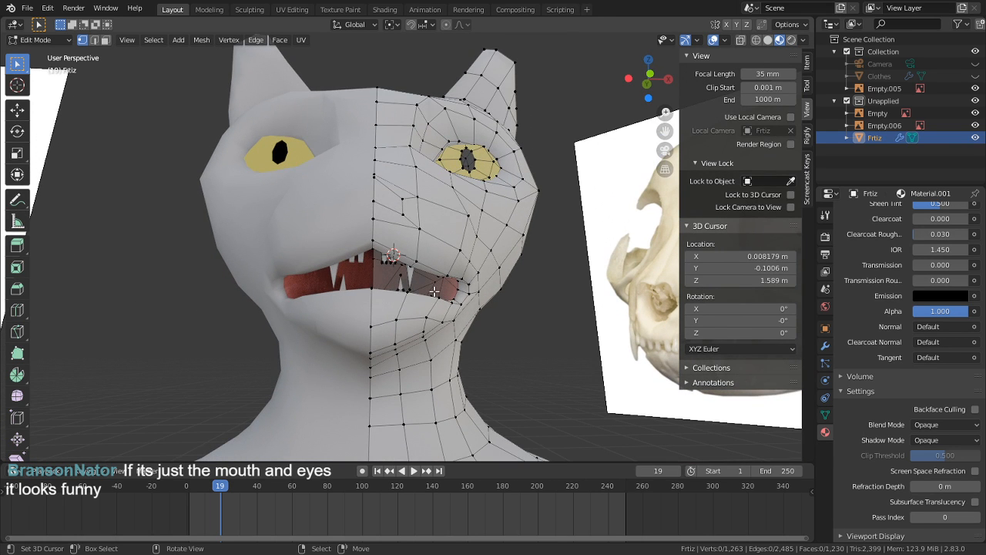
# Step: Set linked selection to be delimited by material and deselect the picked faces
pyautogui.hotkey('ctrl', 'l')
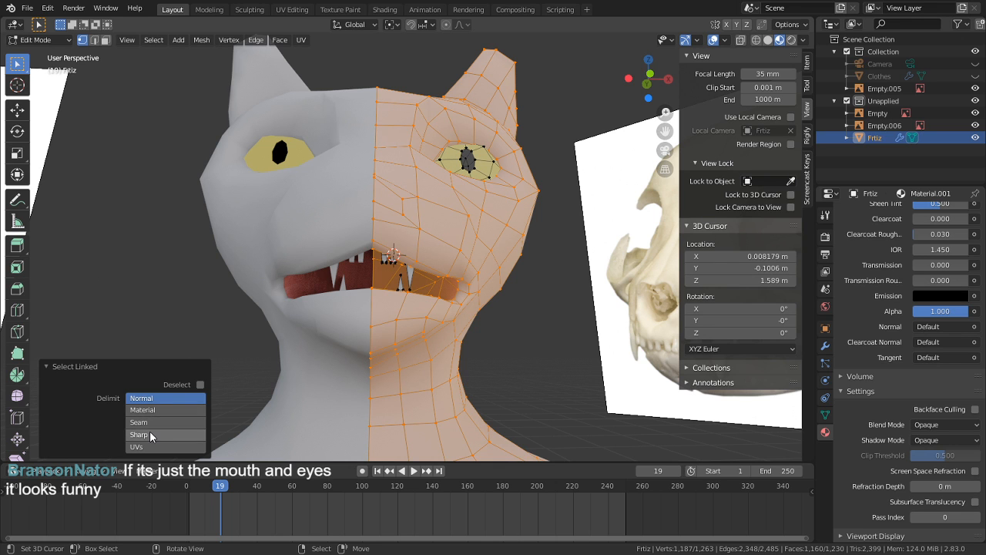
pyautogui.click(159, 410)
pyautogui.hotkey('shift', 'l')
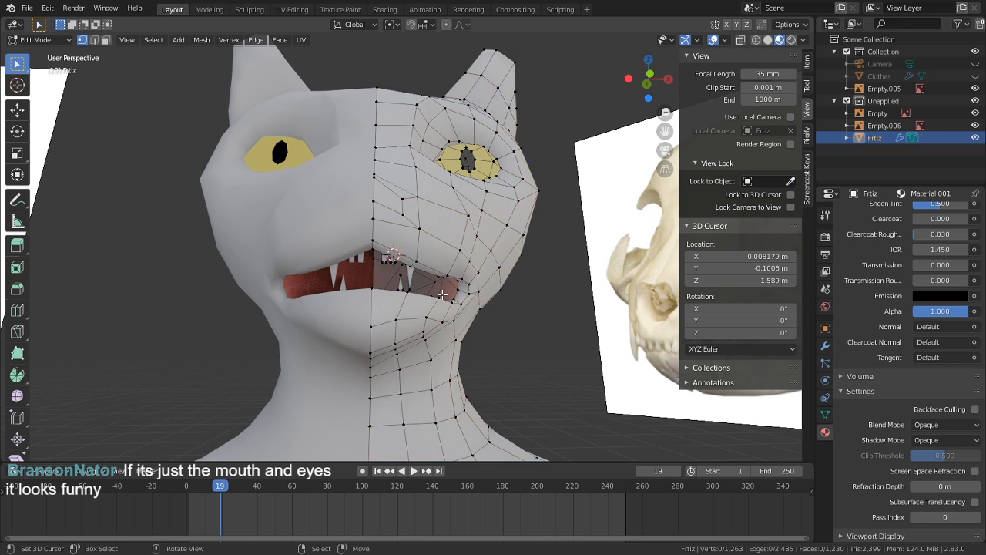
pyautogui.scroll(2, 440, 290)
pyautogui.hotkey('alt', 'a')
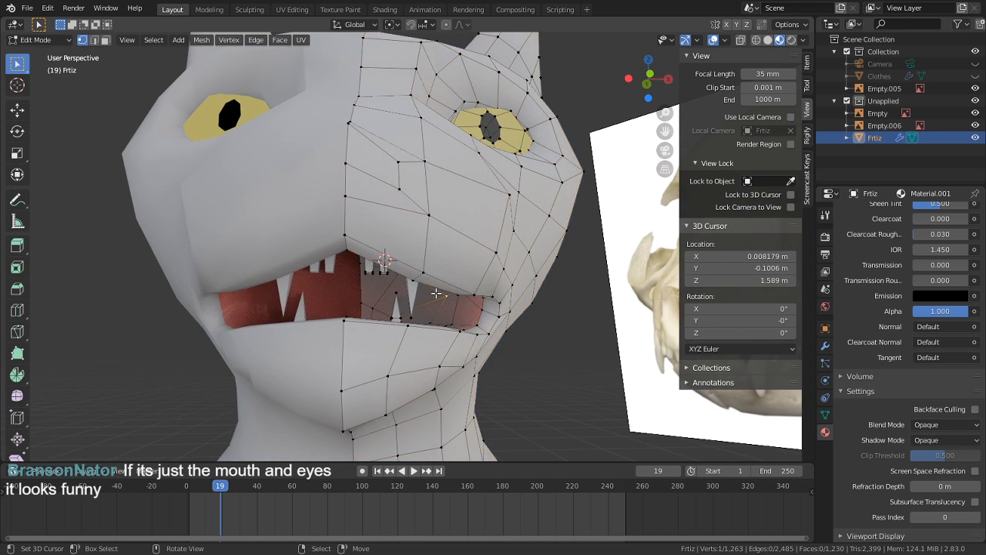
pyautogui.press('l')
pyautogui.press('l')
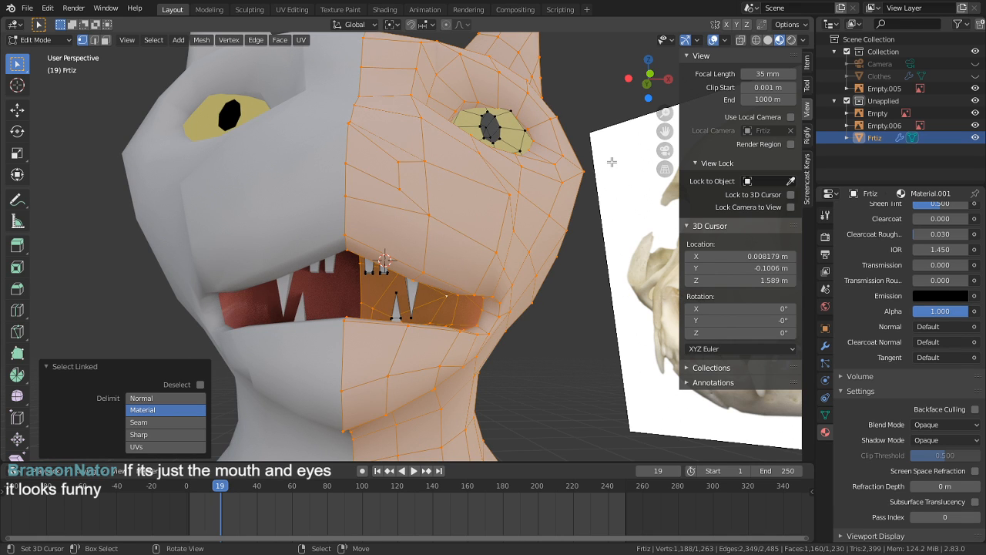
pyautogui.hotkey('alt', 'a')
# Step: Try isolating the eye and the mouth interior by hiding all other geometry, with nothing left selected
pyautogui.press('l')
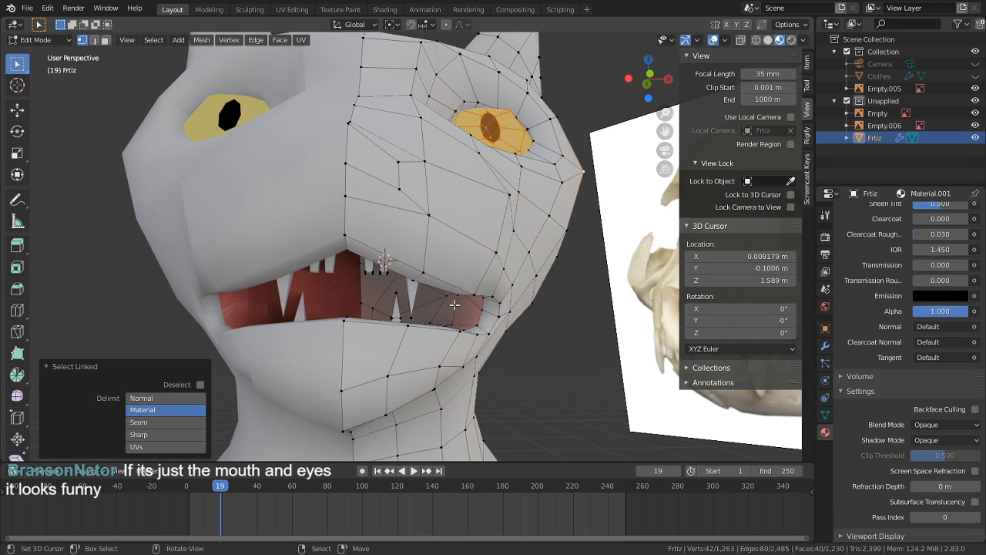
pyautogui.press('l')
pyautogui.hotkey('shift', 'h')
pyautogui.moveTo(454, 305); pyautogui.dragTo(532, 338, button='middle')
pyautogui.hotkey('alt', 'a')
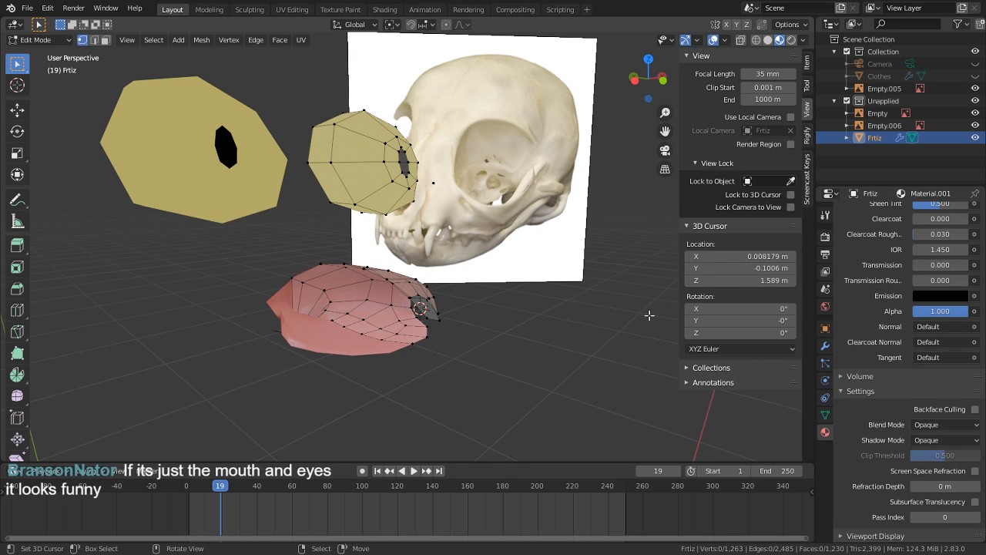
# Step: Reveal all hidden geometry and select the linked outer head and body faces, delimited by material
pyautogui.moveTo(490, 319); pyautogui.dragTo(393, 345, button='middle')
pyautogui.hotkey('alt', 'h')
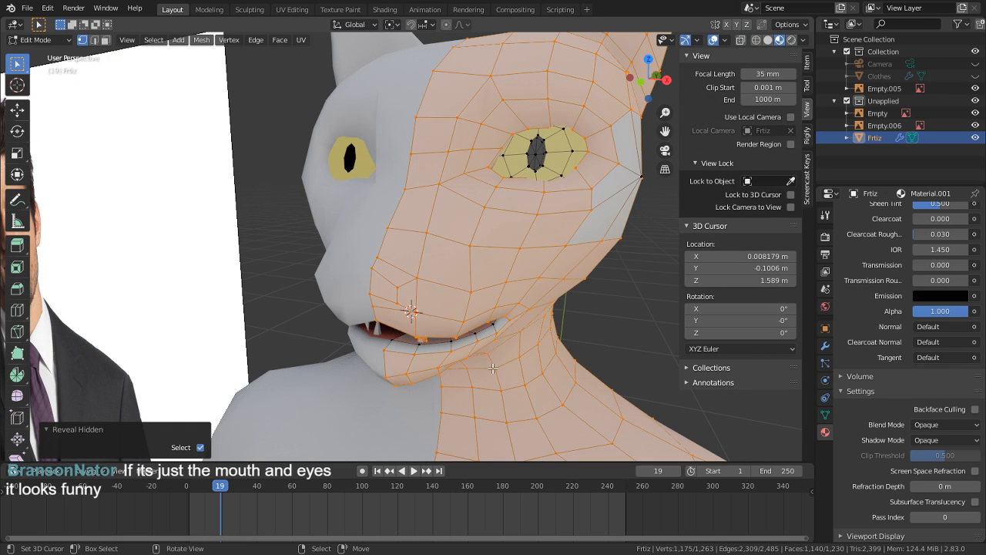
pyautogui.click(594, 316)
pyautogui.scroll(-2, 607, 292)
pyautogui.press('l')
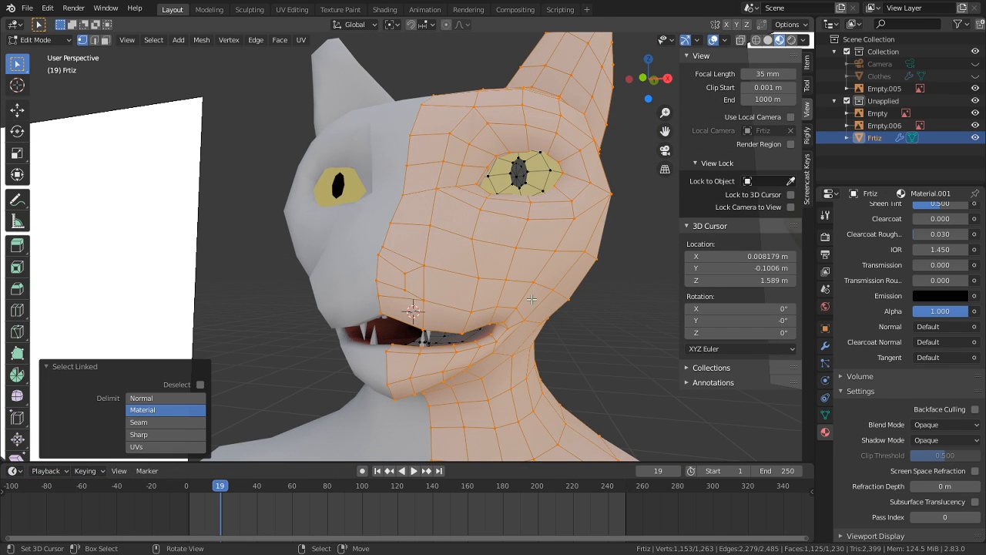
# Step: Hide the selected outer head and body faces to expose the mouth interior and teeth
pyautogui.press('h')
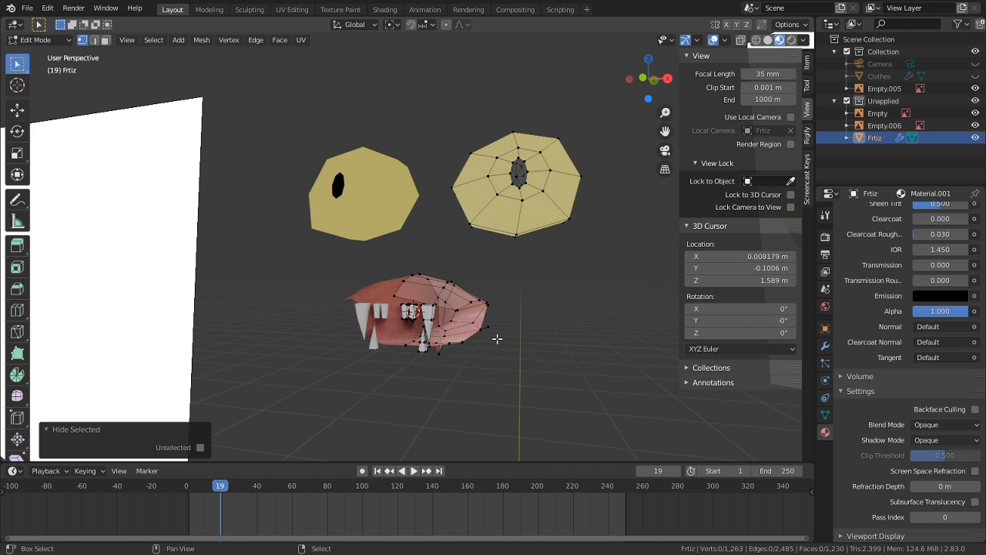
pyautogui.keyDown('shift'); pyautogui.moveTo(499, 339); pyautogui.dragTo(501, 283, button='middle'); pyautogui.keyUp('shift')
pyautogui.scroll(5, 499, 284)
pyautogui.moveTo(439, 281)
pyautogui.mouseDown(button='middle')
pyautogui.moveTo(493, 270)
pyautogui.moveTo(451, 280)
pyautogui.mouseUp(button='middle')
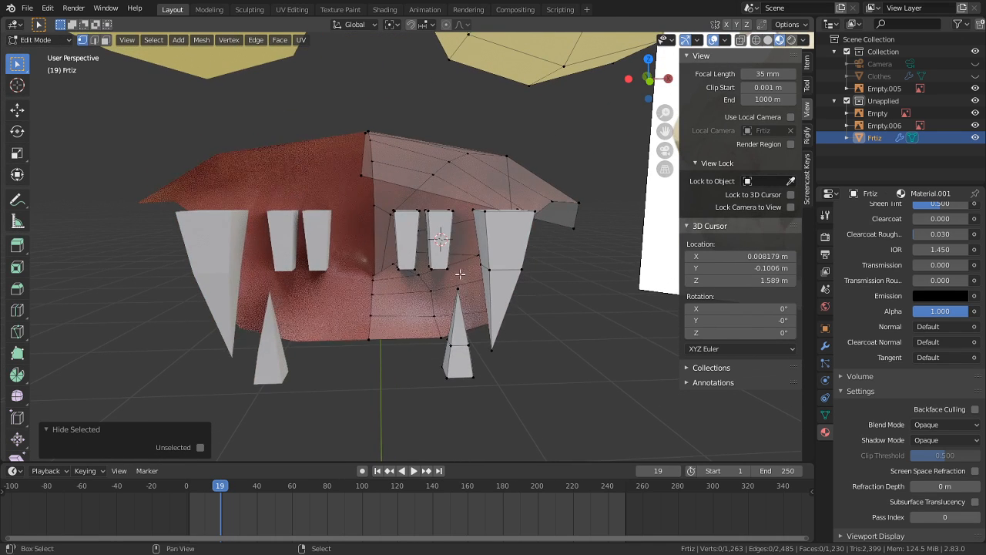
# Step: Duplicate the innermost small front tooth and place the copy along X, closer to the mouth's centre line
pyautogui.click(416, 212)
pyautogui.moveTo(413, 218); pyautogui.dragTo(395, 230, button='middle')
pyautogui.hotkey('ctrl', 'l')
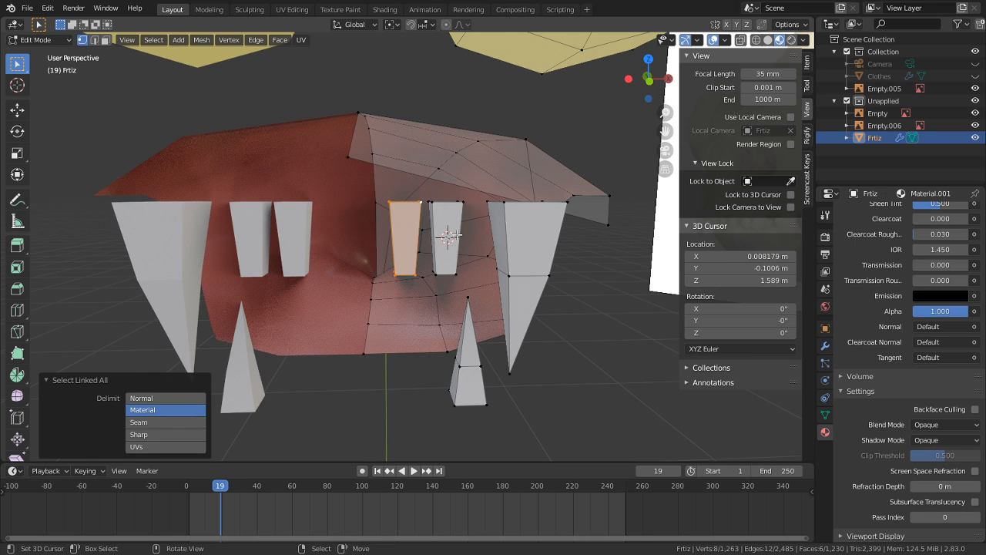
pyautogui.hotkey('shift', 'd')
pyautogui.press('x')
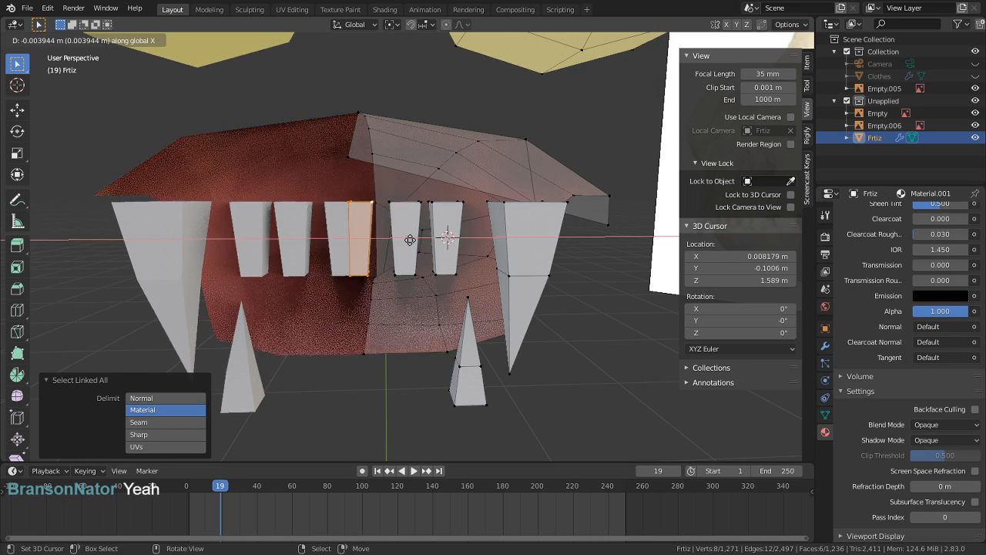
pyautogui.click(389, 254)
# Step: Examine the row of front teeth in the complete face from the front and from below
pyautogui.scroll(1, 389, 255)
pyautogui.scroll(-4, 328, 258)
pyautogui.moveTo(389, 255); pyautogui.dragTo(453, 260, button='middle')
pyautogui.press('Tab')
pyautogui.press('Tab')
pyautogui.press('Tab')
pyautogui.moveTo(500, 335); pyautogui.dragTo(471, 390, button='middle')
pyautogui.scroll(-1, 470, 390)
pyautogui.scroll(-2, 471, 389)
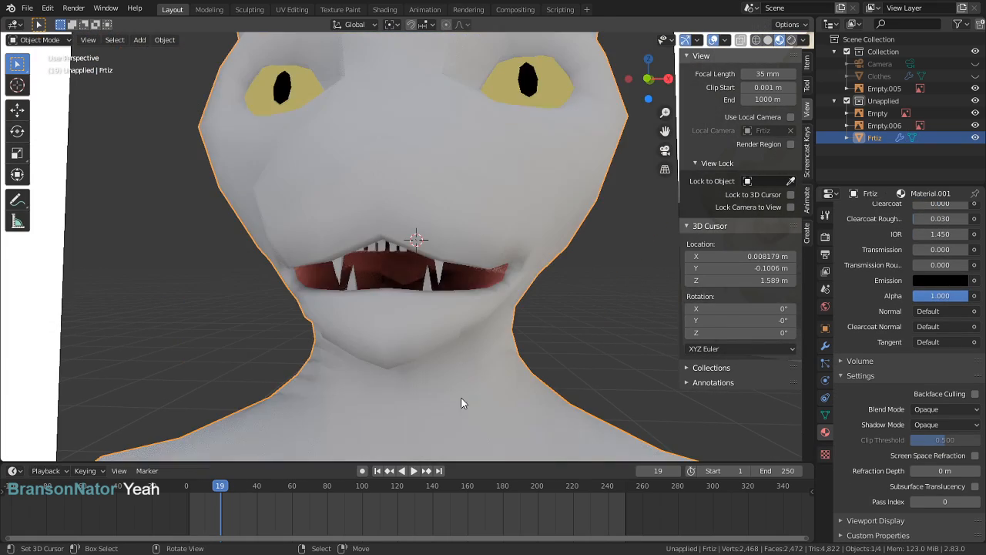
pyautogui.moveTo(405, 274); pyautogui.dragTo(474, 227, button='middle')
pyautogui.scroll(-3, 398, 319)
pyautogui.scroll(4, 460, 227)
pyautogui.scroll(3, 440, 235)
# Step: Select all linked geometry of the three small upper front teeth in Edit Mode
pyautogui.press('Tab')
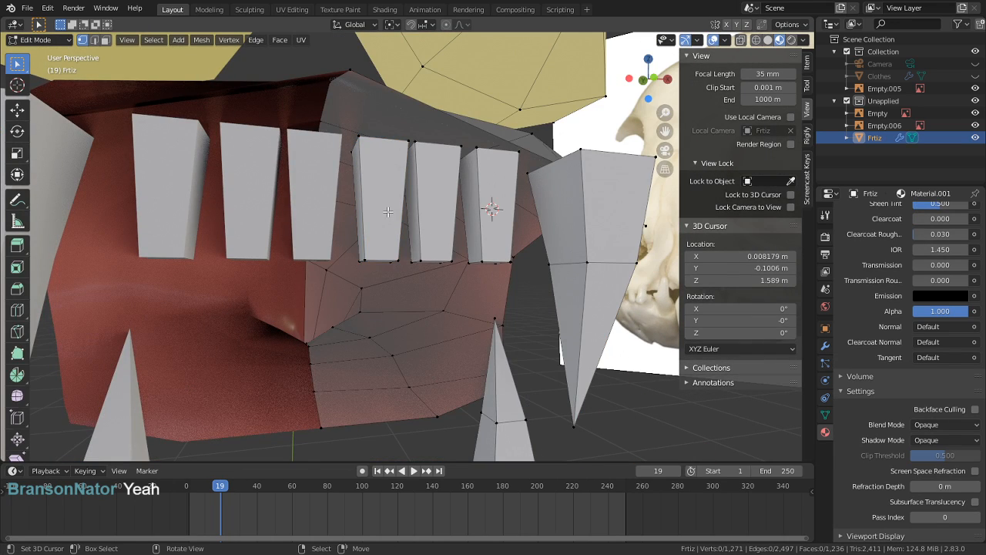
pyautogui.press('l')
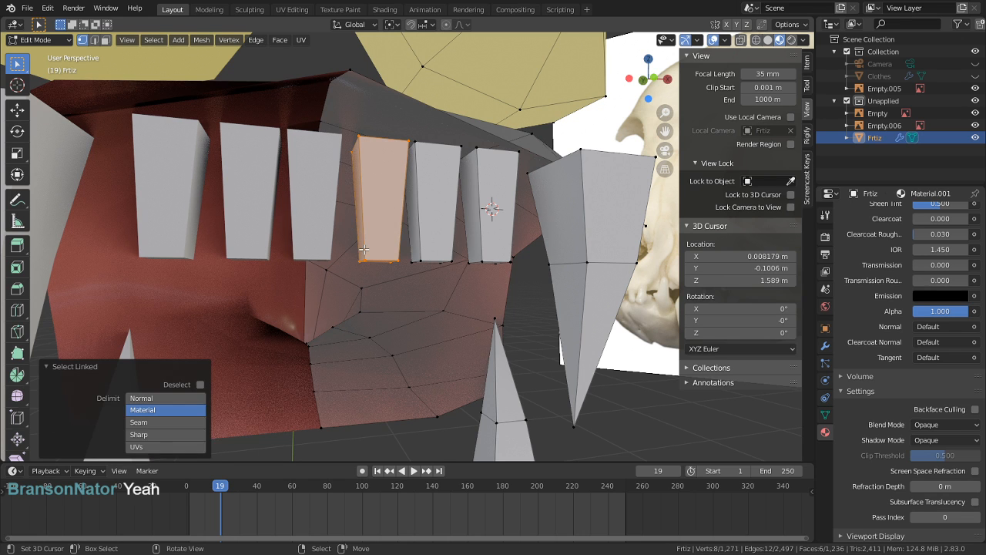
# Step: Try subdividing the three front teeth and check them within the full face
pyautogui.press('w')
pyautogui.click(485, 256)
pyautogui.moveTo(457, 256); pyautogui.dragTo(408, 255, button='middle')
pyautogui.press('Tab')
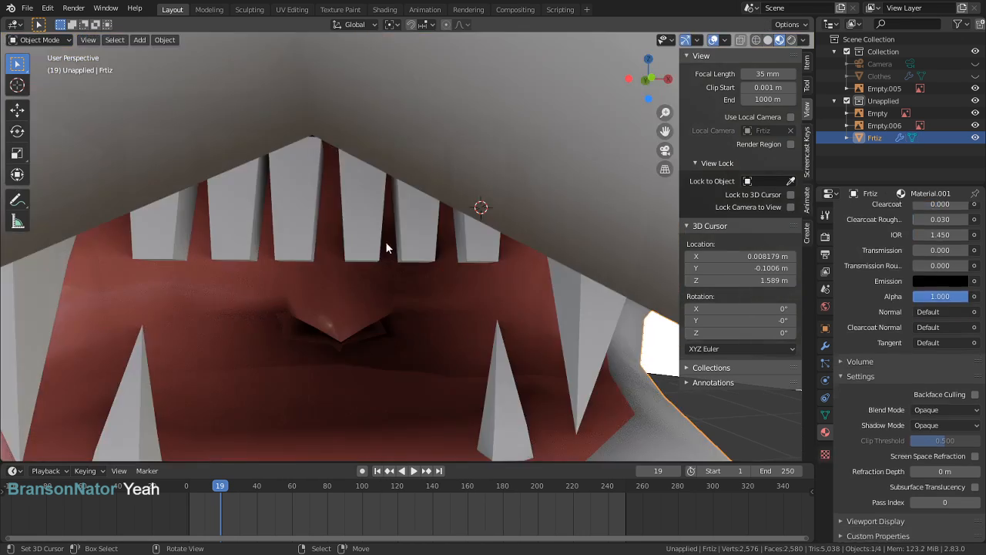
pyautogui.press('Tab')
pyautogui.click(40, 40)
pyautogui.hotkey('ctrl', 'z')
pyautogui.hotkey('ctrl', 'z')
# Step: Subdivide the three selected front teeth with one cut and a smoothness of 0.230
pyautogui.press('w')
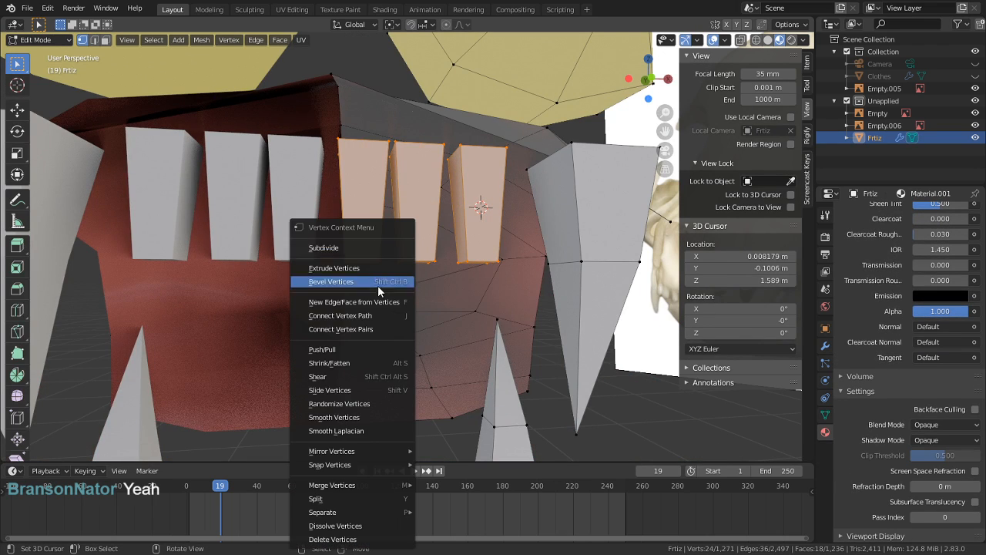
pyautogui.click(339, 248)
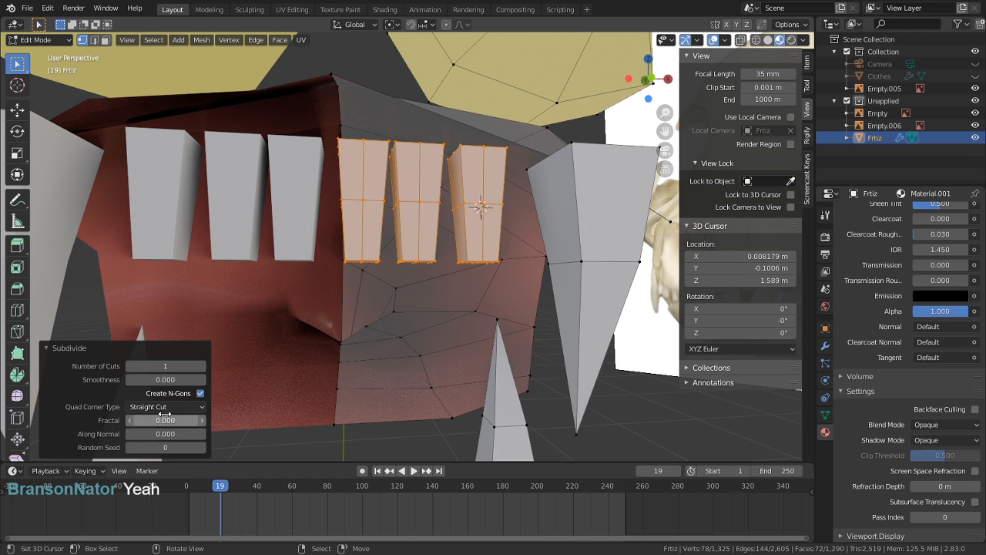
pyautogui.moveTo(165, 383); pyautogui.dragTo(314, 392)
pyautogui.scroll(3, 275, 250)
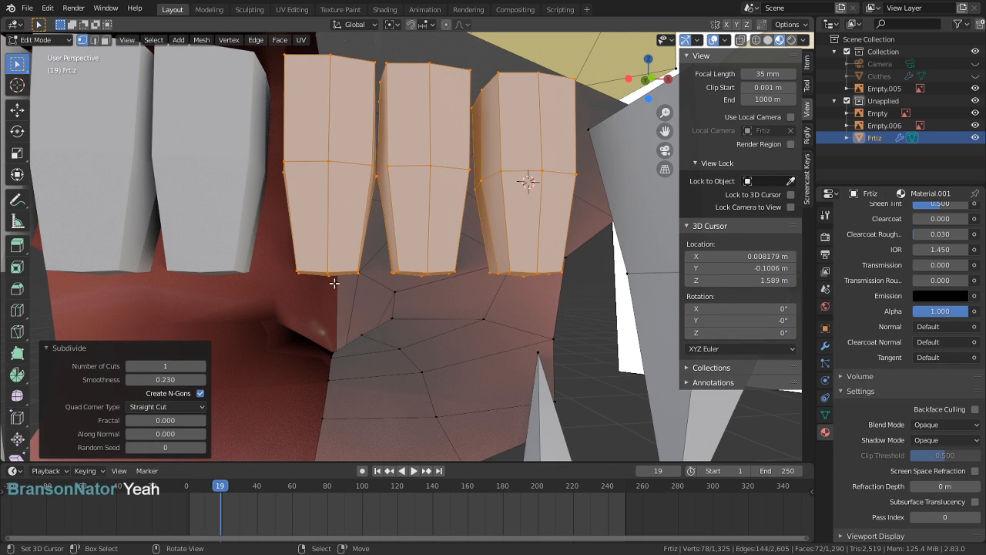
# Step: Move the centre vertex of each front tooth's bottom face down about 0.0002 m along Z
pyautogui.click(334, 283)
pyautogui.moveTo(323, 273); pyautogui.dragTo(399, 129, button='middle')
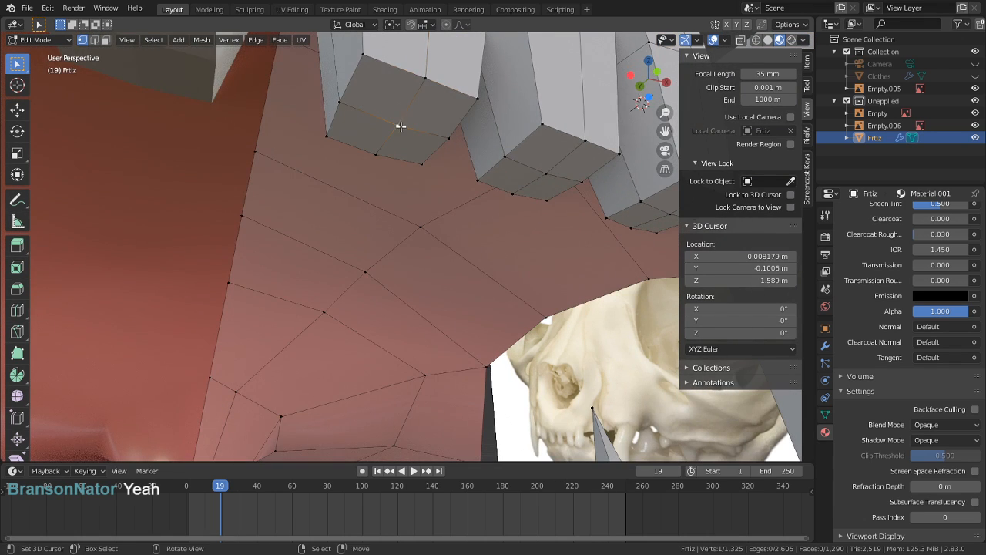
pyautogui.keyDown('shift'); pyautogui.click(553, 169); pyautogui.keyUp('shift')
pyautogui.moveTo(553, 169); pyautogui.dragTo(497, 197, button='middle')
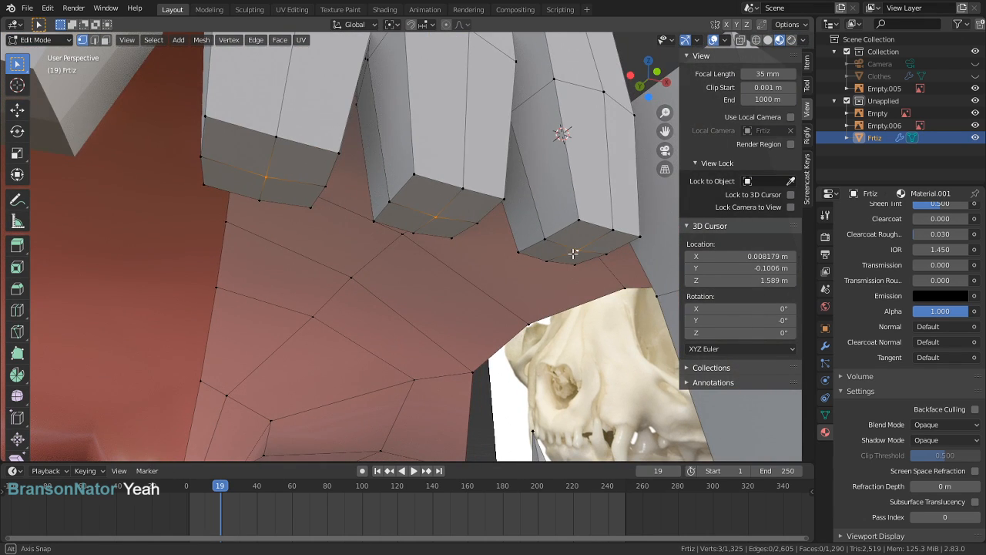
pyautogui.press('g')
pyautogui.press('z')
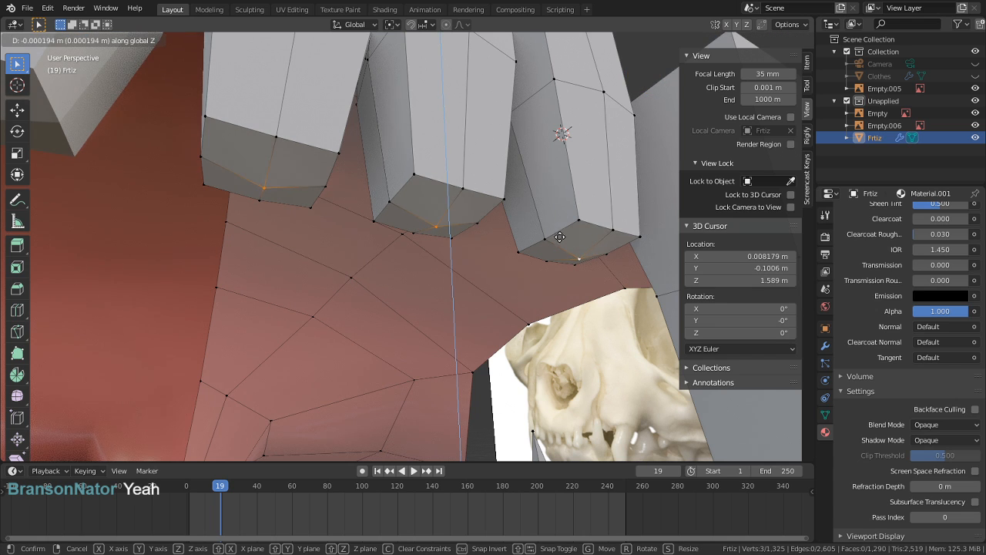
pyautogui.click(559, 239)
# Step: Select the middle edge loops of the three front teeth and shrink them with an offset of -0.00522 m
pyautogui.moveTo(559, 239); pyautogui.dragTo(525, 224, button='middle')
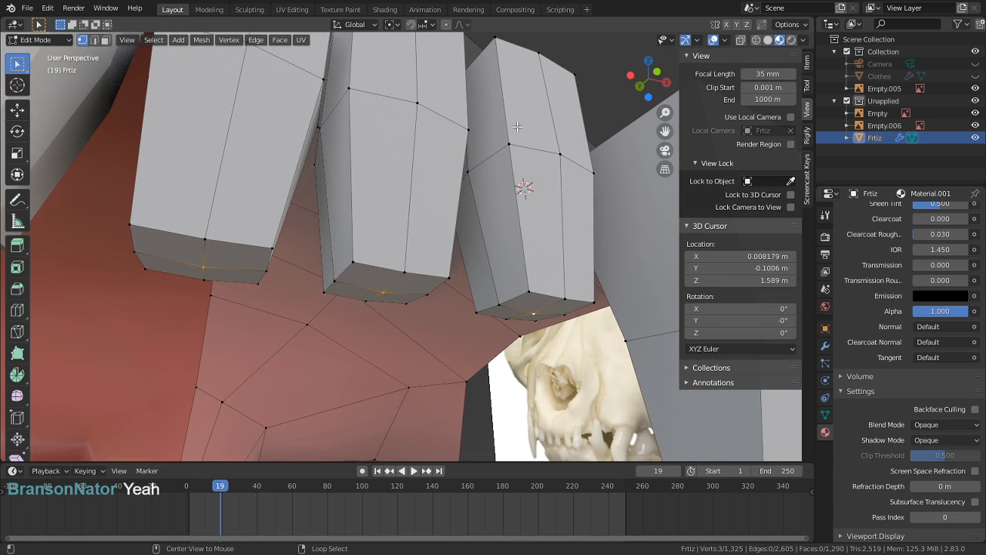
pyautogui.moveTo(438, 111); pyautogui.dragTo(419, 206, button='middle')
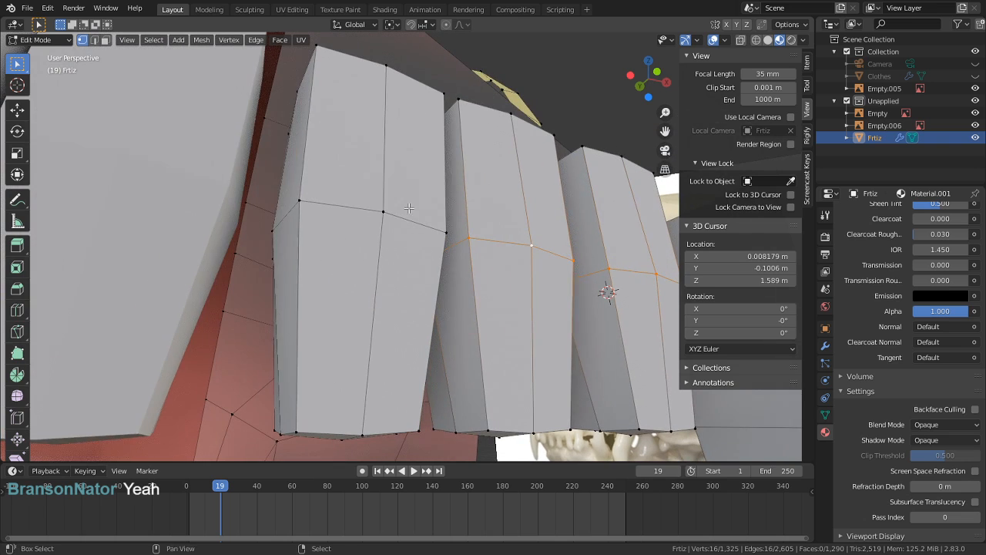
pyautogui.hotkey('alt', 's')
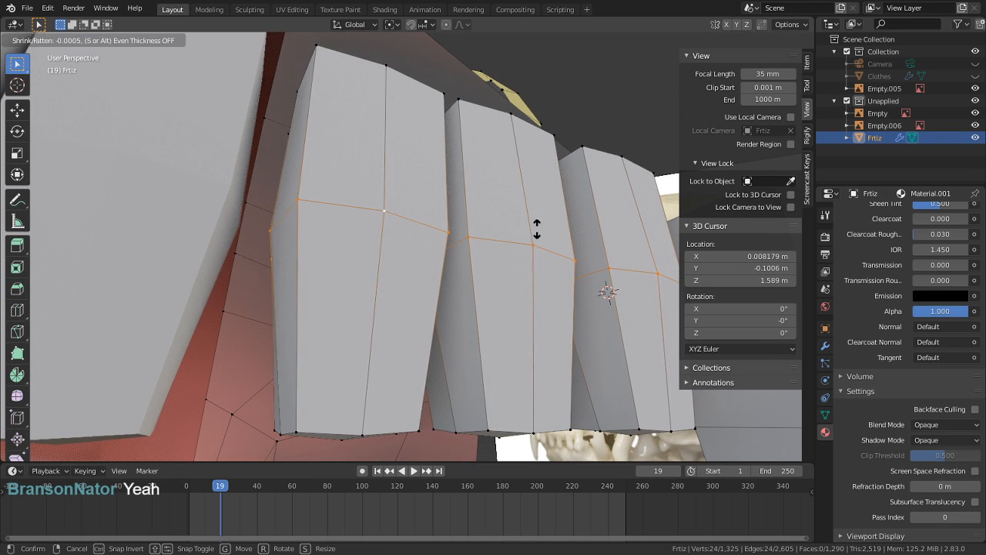
pyautogui.click(693, 173)
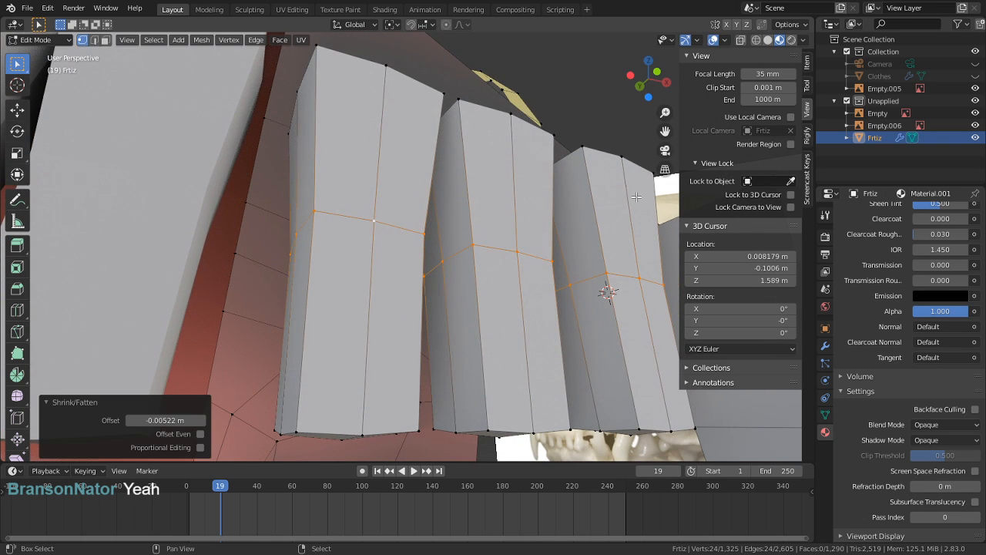
# Step: Select the bottom faces of the three small front teeth in face select mode
pyautogui.moveTo(365, 352); pyautogui.dragTo(257, 335, button='middle')
pyautogui.press('3')
pyautogui.press('c')
pyautogui.moveTo(279, 301); pyautogui.dragTo(444, 317)
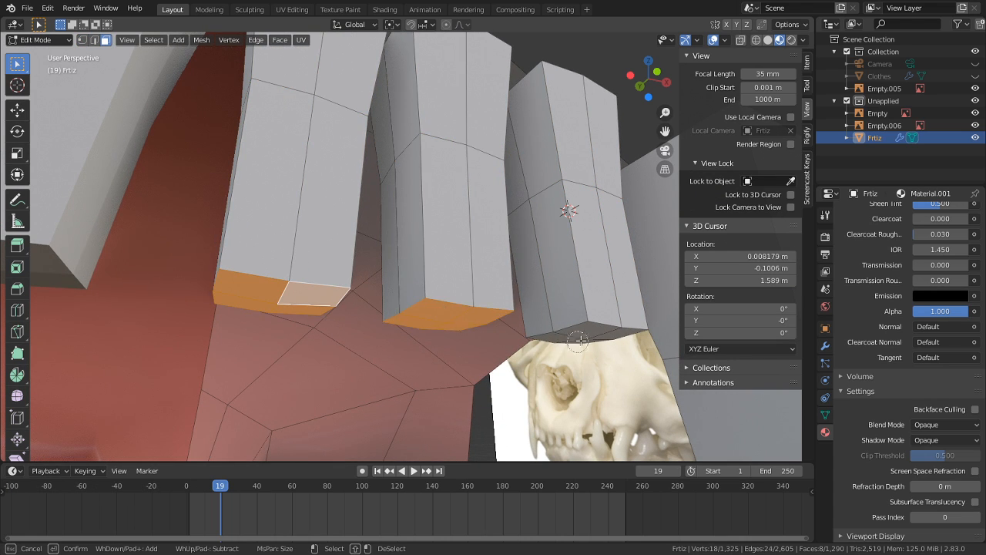
pyautogui.moveTo(574, 342); pyautogui.dragTo(587, 336)
pyautogui.rightClick(594, 298)
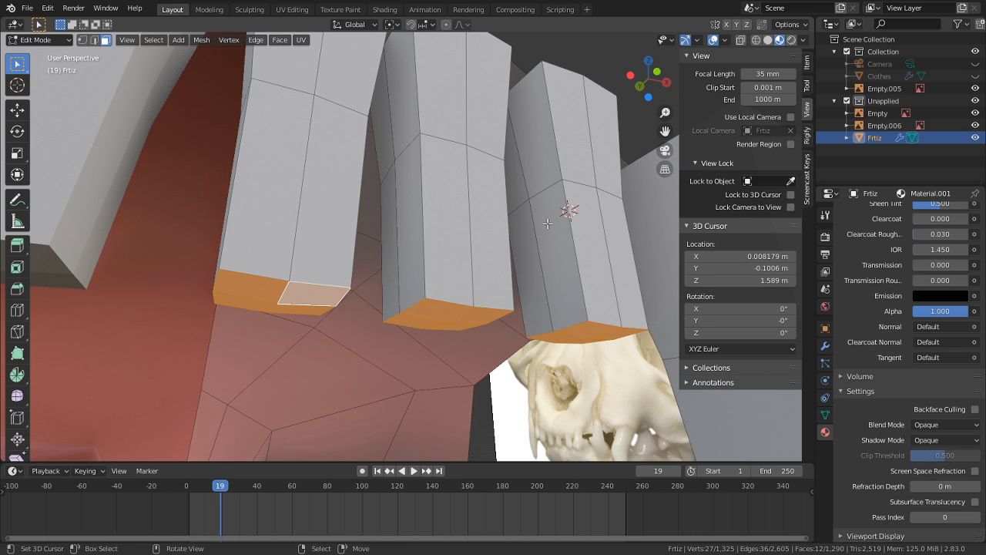
# Step: Snap the 3D cursor to the selected tooth tips and try scaling the faces along Z
pyautogui.hotkey('alt', 's')
pyautogui.rightClick(534, 396)
pyautogui.moveTo(550, 295); pyautogui.dragTo(519, 301, button='middle')
pyautogui.hotkey('shift', 's')
pyautogui.click(546, 325)
pyautogui.press('s')
pyautogui.press('z')
pyautogui.rightClick(547, 306)
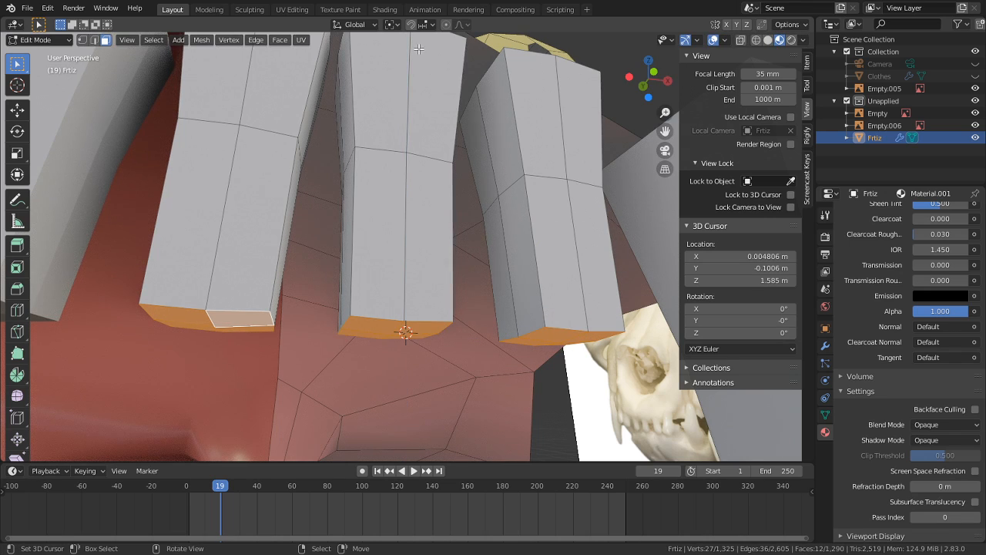
# Step: Set the pivot point to Individual Origins and scale the selected tooth tips with the Z axis locked
pyautogui.click(392, 24)
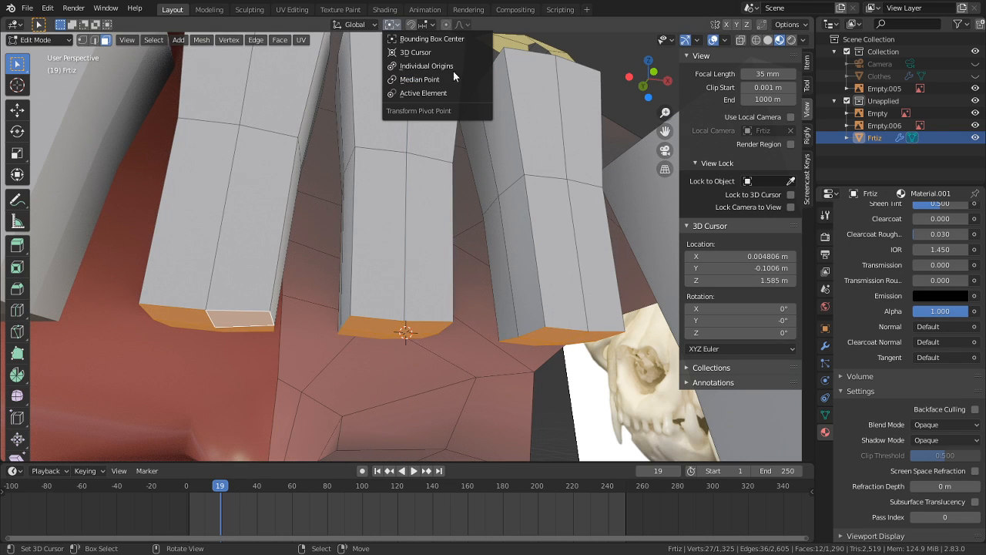
pyautogui.click(452, 65)
pyautogui.press('s')
pyautogui.hotkey('shift', 'z')
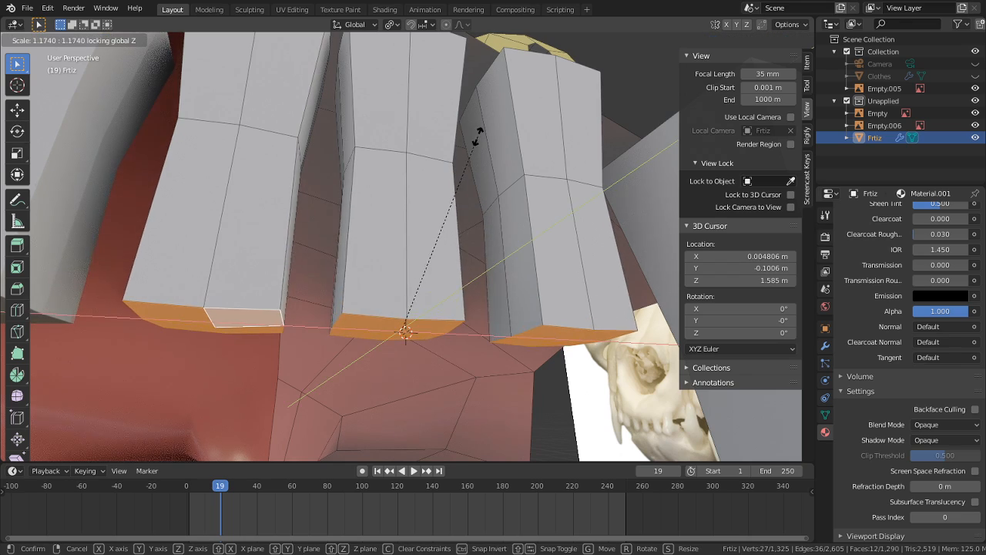
pyautogui.click(479, 178)
# Step: Delete the top face of the upper canine beside the front teeth
pyautogui.press('Tab')
pyautogui.scroll(-6, 478, 178)
pyautogui.moveTo(478, 180); pyautogui.dragTo(362, 269, button='middle')
pyautogui.press('Tab')
pyautogui.click(357, 266)
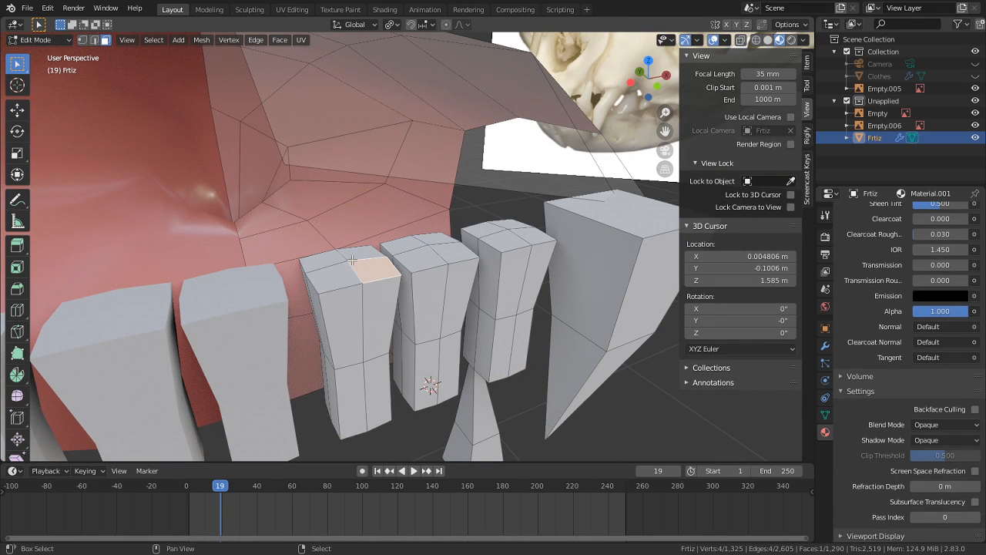
pyautogui.press('x')
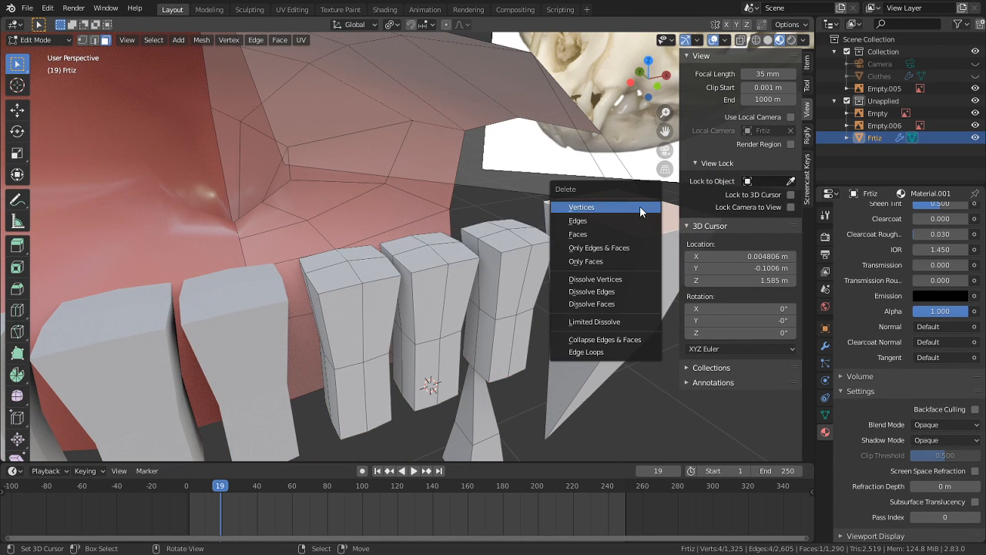
pyautogui.click(597, 231)
# Step: Select the top faces of the three small front teeth and raise them along Z
pyautogui.press('c')
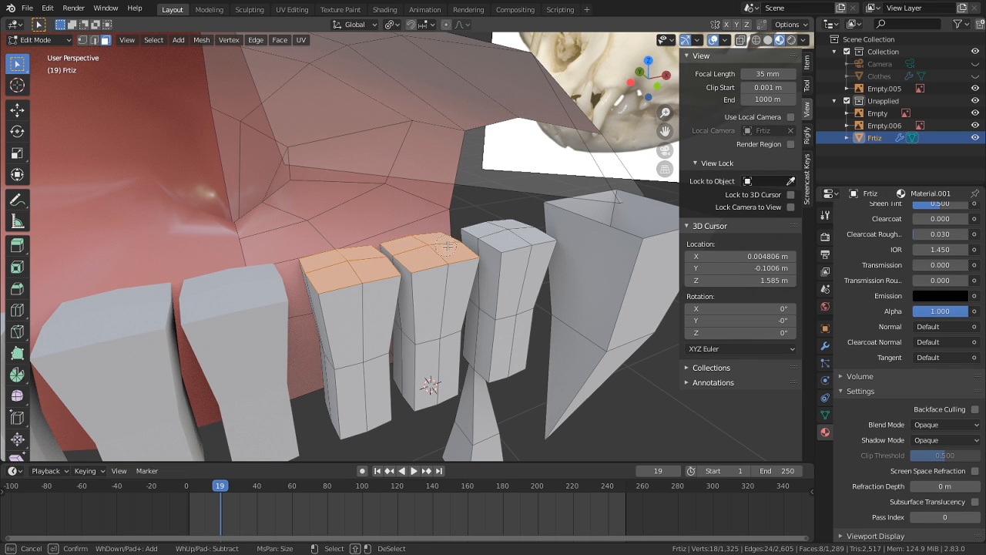
pyautogui.rightClick(501, 231)
pyautogui.press('g')
pyautogui.press('z')
pyautogui.click(504, 111)
# Step: Select the top faces of the front teeth beyond the innermost one and lower them along Z
pyautogui.moveTo(503, 112); pyautogui.dragTo(426, 185, button='middle')
pyautogui.rightClick(411, 147)
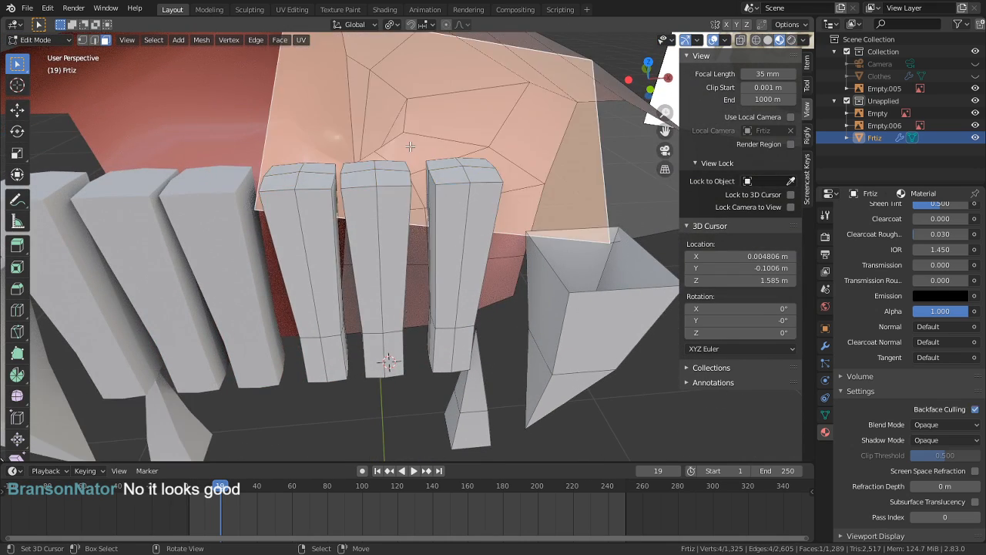
pyautogui.moveTo(410, 147); pyautogui.dragTo(389, 197, button='middle')
pyautogui.press('c')
pyautogui.rightClick(370, 225)
pyautogui.rightClick(371, 225)
pyautogui.press('c')
pyautogui.click(374, 226)
pyautogui.rightClick(409, 228)
pyautogui.moveTo(402, 227); pyautogui.dragTo(406, 247, button='middle')
pyautogui.press('g')
pyautogui.press('z')
pyautogui.click(400, 199)
# Step: Move the top faces of the outermost small front tooth down about 0.0018 m along Z
pyautogui.rightClick(457, 206)
pyautogui.press('c')
pyautogui.click(459, 207)
pyautogui.rightClick(458, 208)
pyautogui.moveTo(458, 207); pyautogui.dragTo(452, 172, button='middle')
pyautogui.press('g')
pyautogui.press('z')
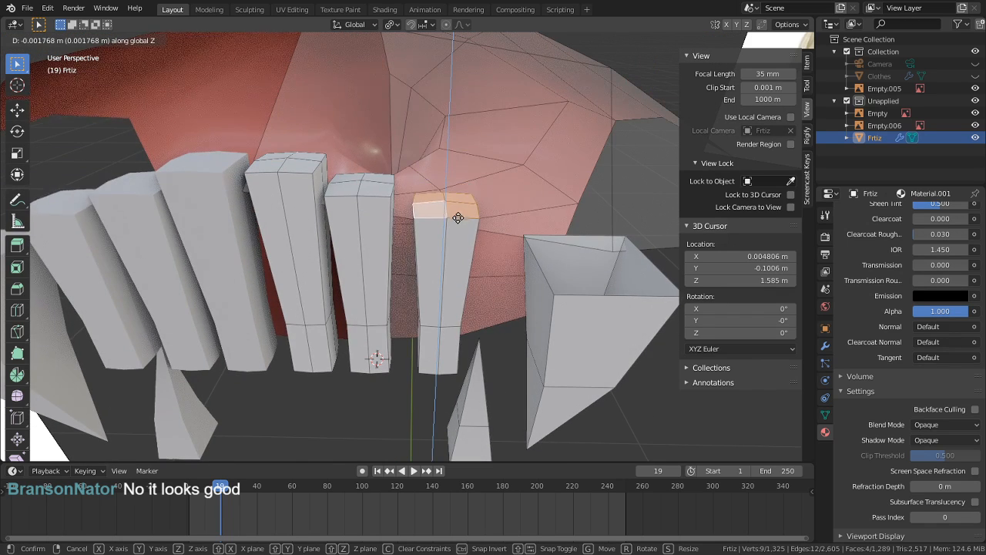
pyautogui.click(455, 221)
# Step: Select the top faces of all three small front teeth and delete them
pyautogui.moveTo(455, 220)
pyautogui.mouseDown(button='middle')
pyautogui.moveTo(449, 205)
pyautogui.moveTo(369, 221)
pyautogui.mouseUp(button='middle')
pyautogui.press('c')
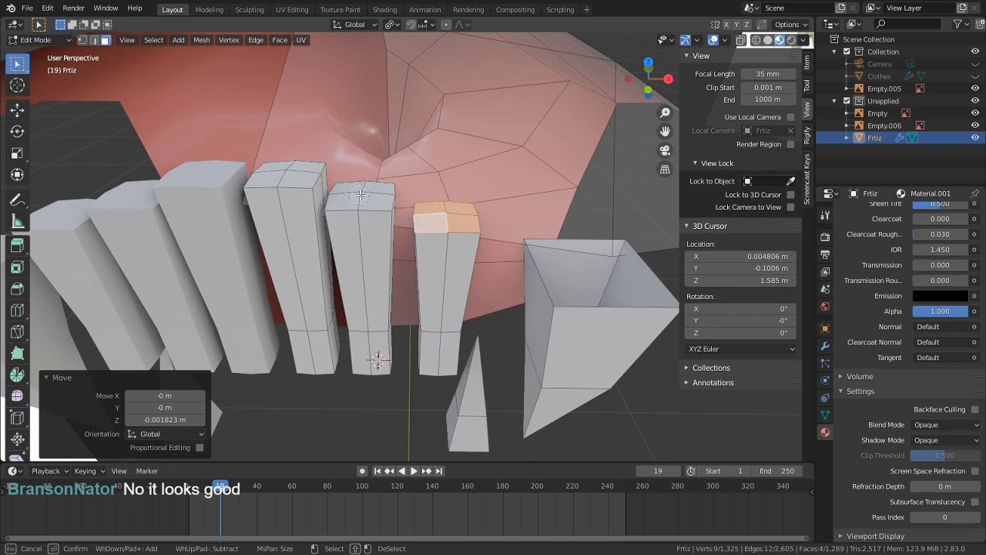
pyautogui.rightClick(286, 174)
pyautogui.press('x')
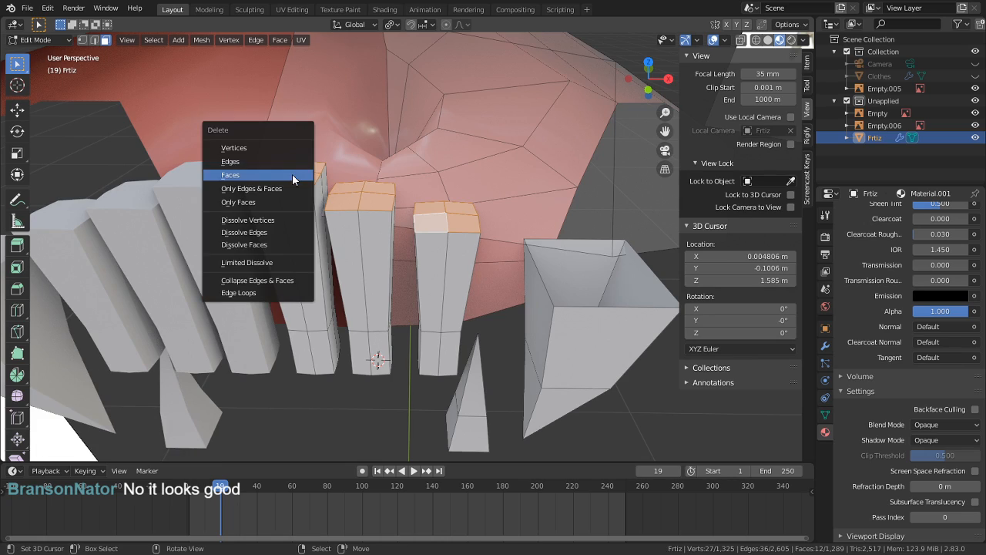
pyautogui.click(291, 174)
# Step: Examine the reshaped front teeth within the complete face and up close
pyautogui.moveTo(292, 174); pyautogui.dragTo(464, 283, button='middle')
pyautogui.press('Tab')
pyautogui.scroll(-8, 485, 291)
pyautogui.scroll(5, 485, 315)
pyautogui.press('Tab')
pyautogui.scroll(3, 486, 312)
pyautogui.scroll(2, 472, 269)
pyautogui.press('Tab')
pyautogui.press('Tab')
# Step: Add a centred loop cut to the lower section of each of the three small front teeth
pyautogui.click(378, 285)
pyautogui.click(381, 299)
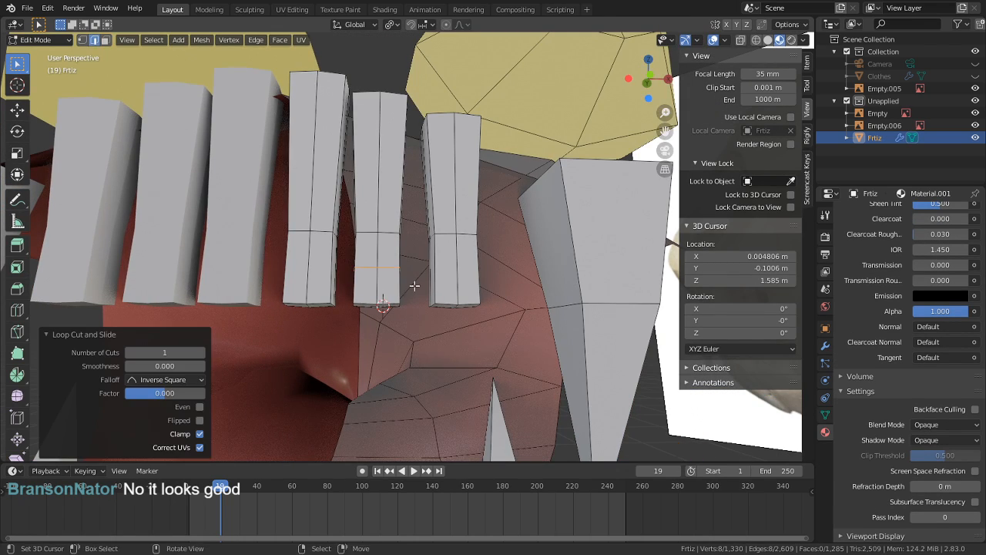
pyautogui.rightClick(292, 274)
# Step: Switch the Frtiz mesh from Edit Mode to Sculpt Mode
pyautogui.press('Tab')
pyautogui.press('Tab')
pyautogui.click(54, 47)
pyautogui.click(60, 41)
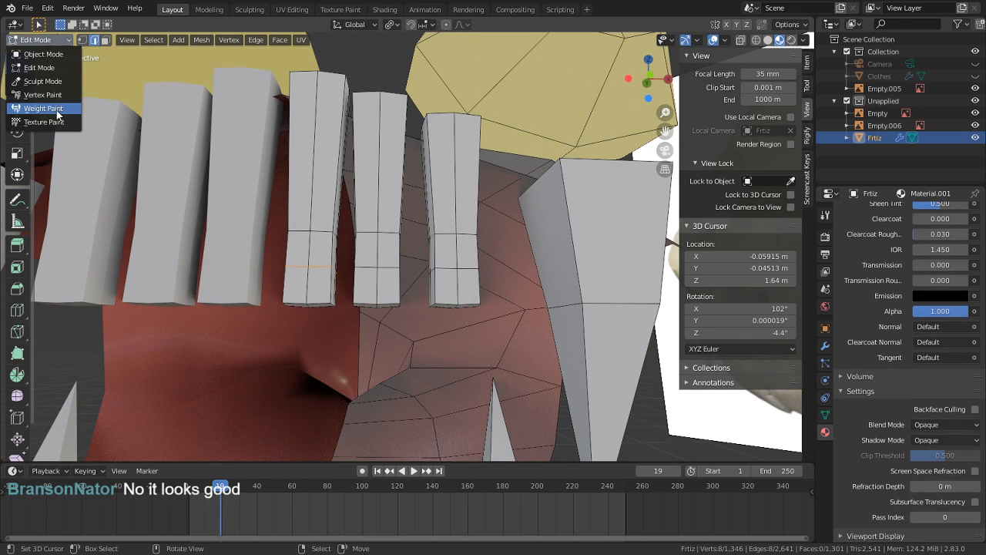
pyautogui.click(58, 113)
pyautogui.press('Tab')
pyautogui.click(44, 43)
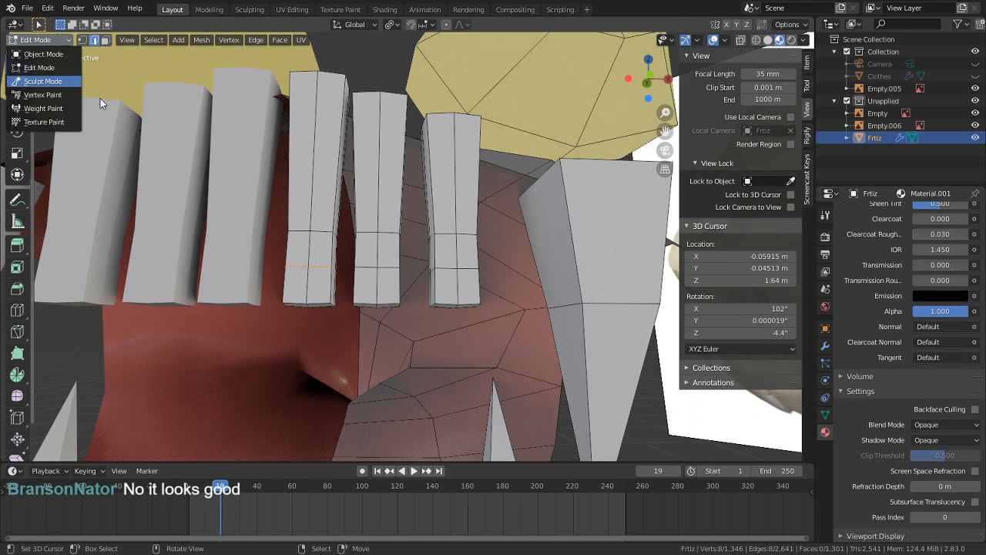
pyautogui.click(65, 81)
# Step: Smooth the lower end of the outermost small front tooth into a rounded tip with the Smooth brush
pyautogui.scroll(2, 415, 285)
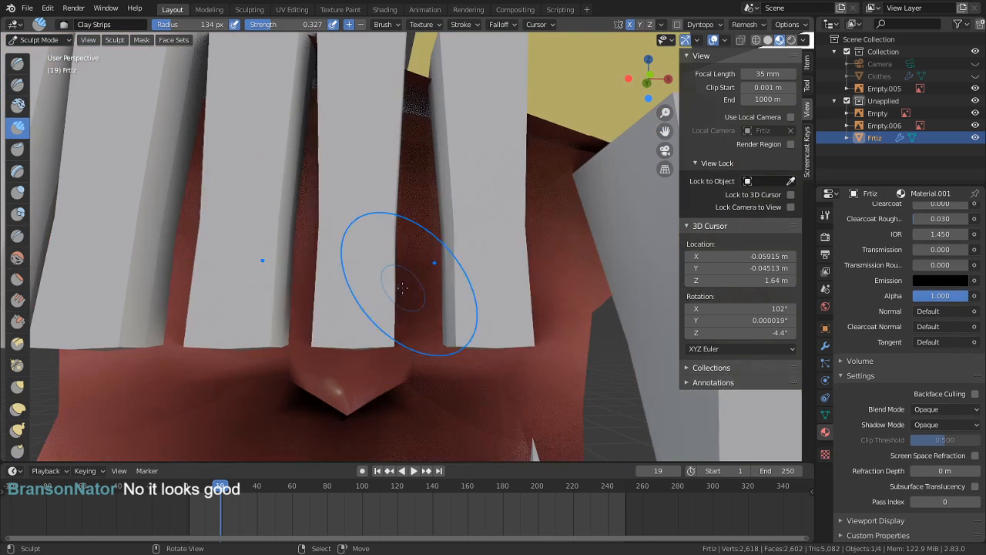
pyautogui.moveTo(467, 330)
pyautogui.keyDown('shift'); pyautogui.mouseDown()
pyautogui.moveTo(499, 321)
pyautogui.moveTo(513, 302)
pyautogui.mouseUp(); pyautogui.keyUp('shift')
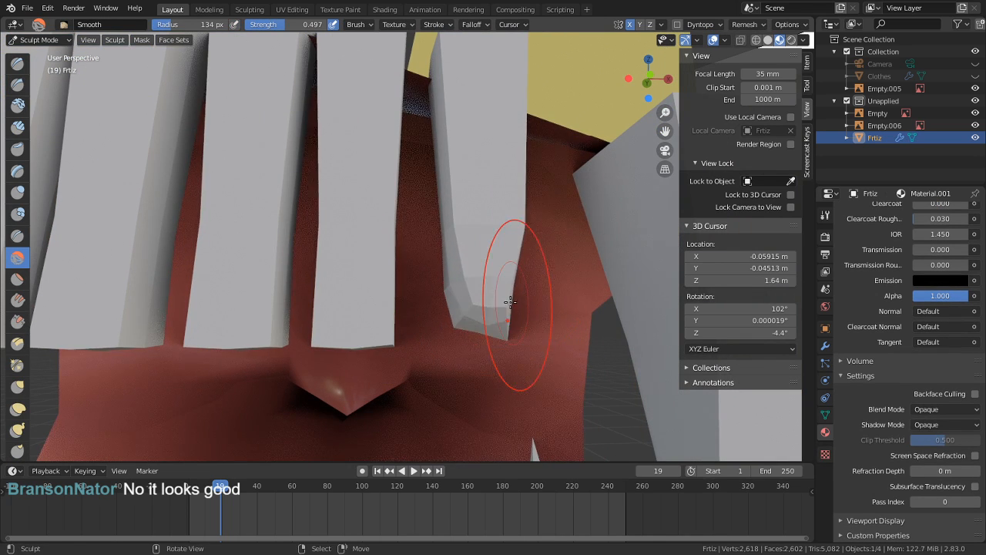
pyautogui.hotkey('ctrl', 'z')
pyautogui.hotkey('ctrl', 'z')
pyautogui.moveTo(521, 307)
pyautogui.mouseDown(button='middle')
pyautogui.moveTo(451, 275)
pyautogui.moveTo(418, 312)
pyautogui.moveTo(499, 256)
pyautogui.moveTo(539, 264)
pyautogui.moveTo(454, 255)
pyautogui.moveTo(368, 225)
pyautogui.moveTo(407, 269)
pyautogui.moveTo(484, 316)
pyautogui.mouseUp(button='middle')
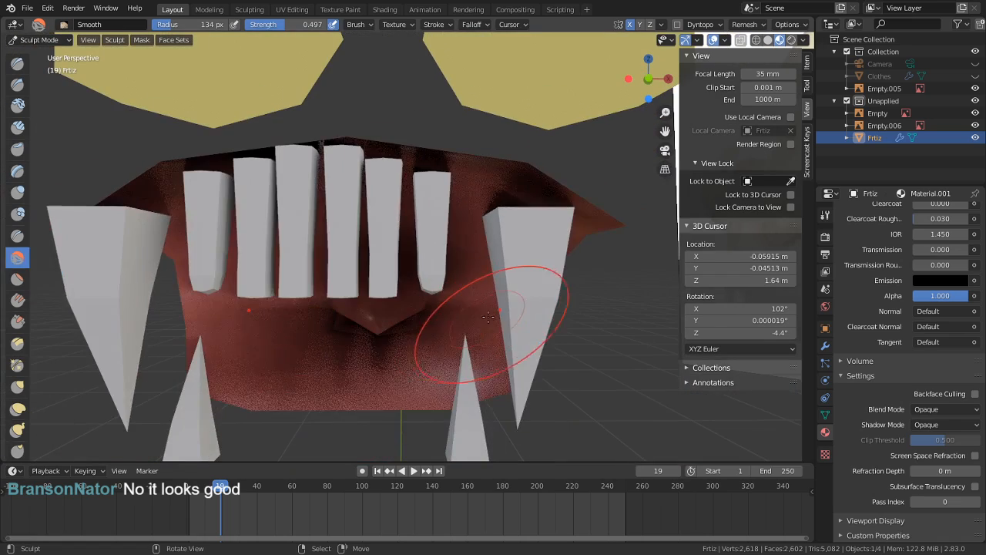
# Step: Switch the Frtiz mesh from Sculpt Mode back to Edit Mode
pyautogui.press('Tab')
pyautogui.press('Tab')
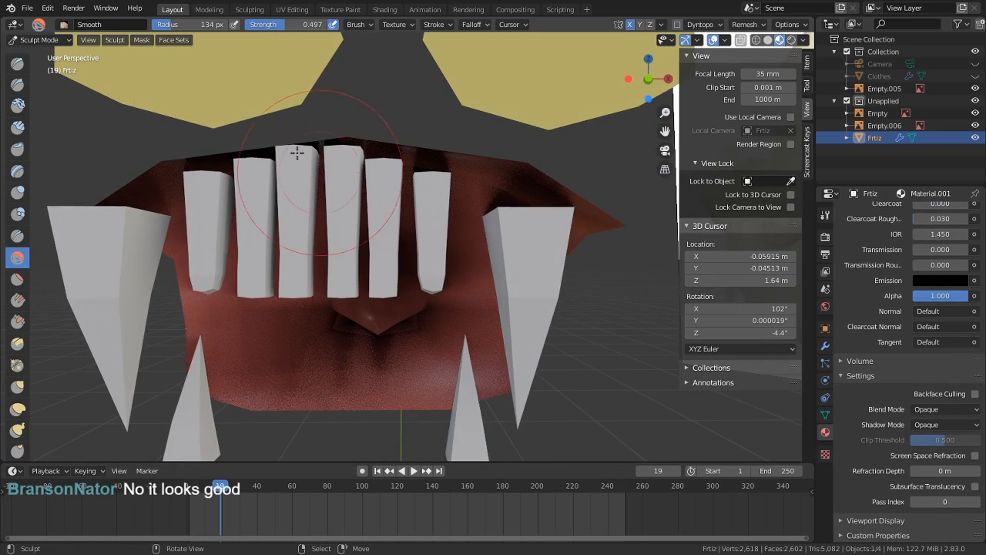
pyautogui.click(54, 43)
pyautogui.click(62, 54)
pyautogui.moveTo(339, 196); pyautogui.dragTo(394, 241, button='middle')
pyautogui.scroll(2, 394, 280)
pyautogui.press('Tab')
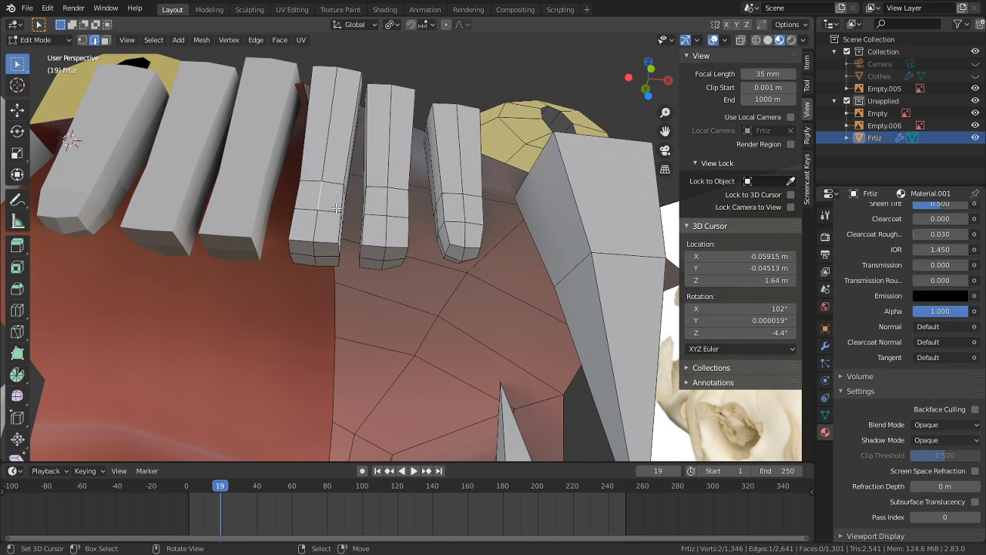
# Step: Select the complete linked geometry of the two inner small front teeth and delete their faces
pyautogui.press('3')
pyautogui.rightClick(356, 234)
pyautogui.rightClick(397, 251)
pyautogui.press('l')
pyautogui.press('l')
pyautogui.press('x')
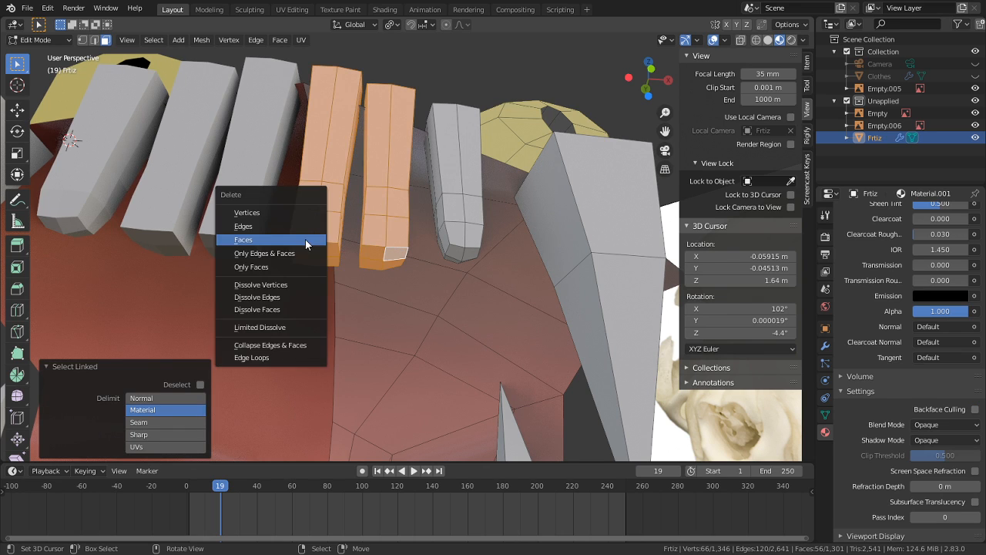
pyautogui.click(305, 239)
# Step: Duplicate the rounded outer tooth twice, spacing the copies about 0.003 m apart towards the mouth's centre, with the innermost about 0.002 m higher
pyautogui.moveTo(371, 240); pyautogui.dragTo(378, 261, button='middle')
pyautogui.press('l')
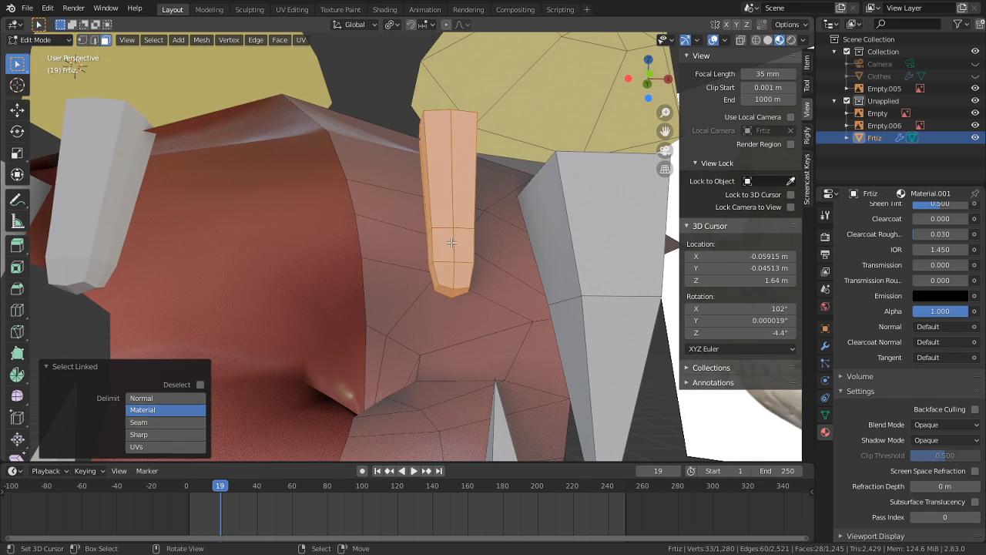
pyautogui.hotkey('shift', 'd')
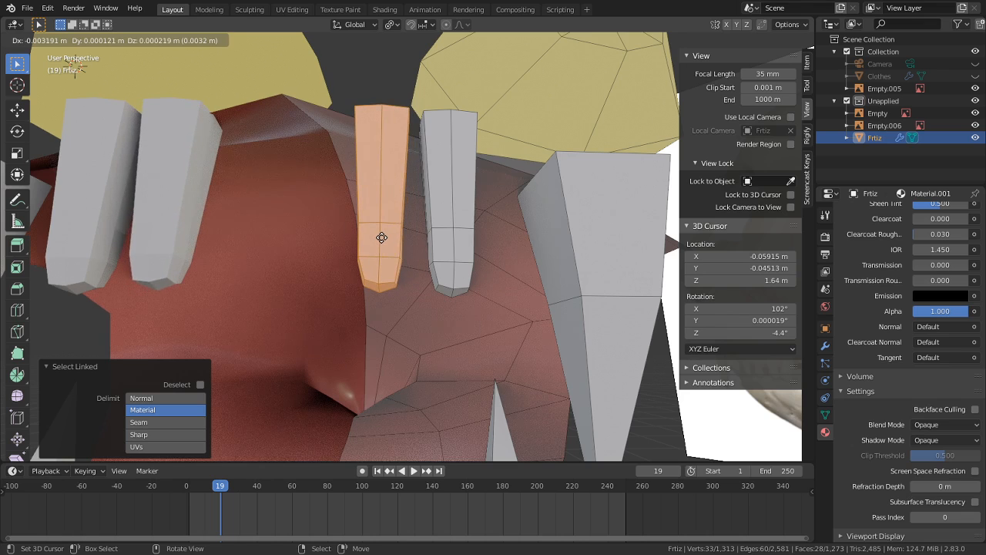
pyautogui.click(381, 237)
pyautogui.hotkey('shift', 'd')
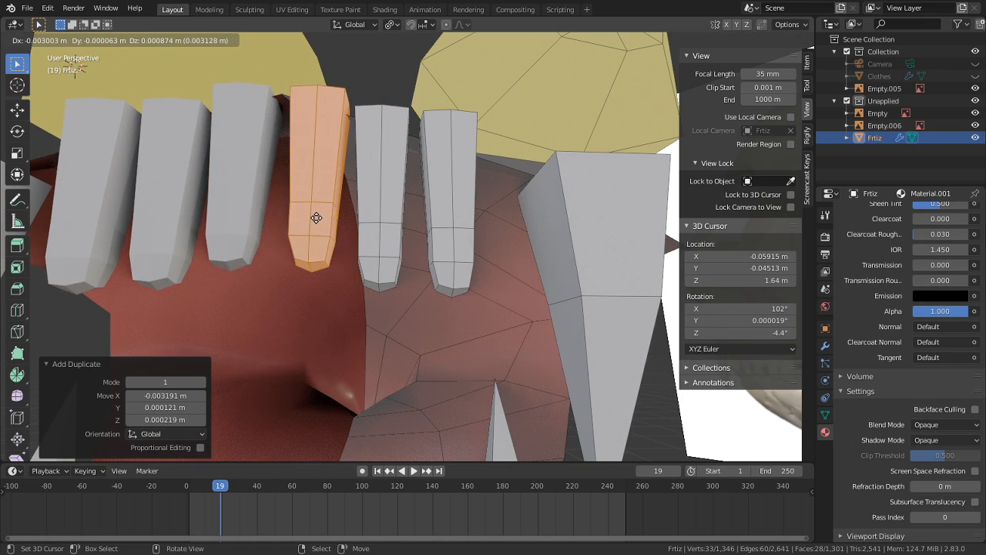
pyautogui.click(318, 192)
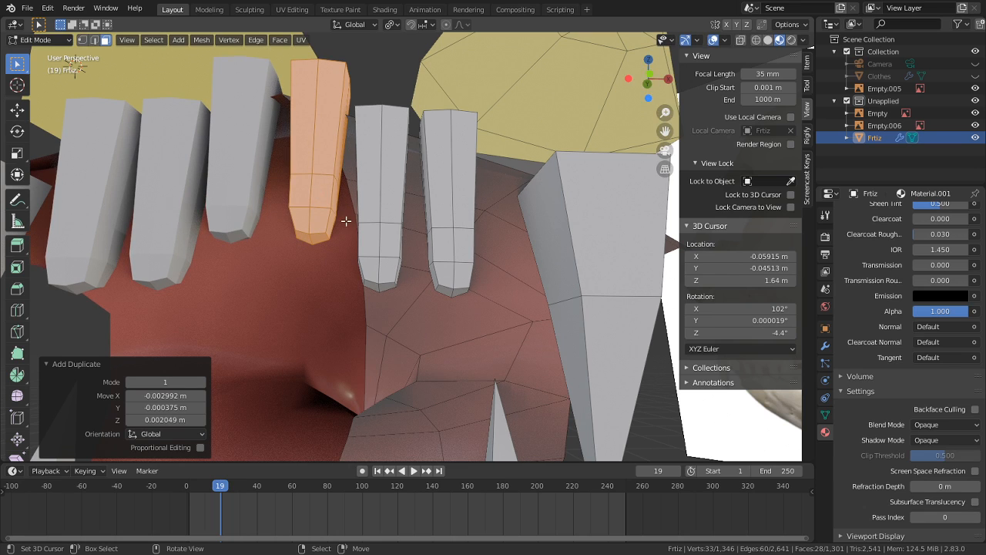
pyautogui.press('g')
pyautogui.press('Escape')
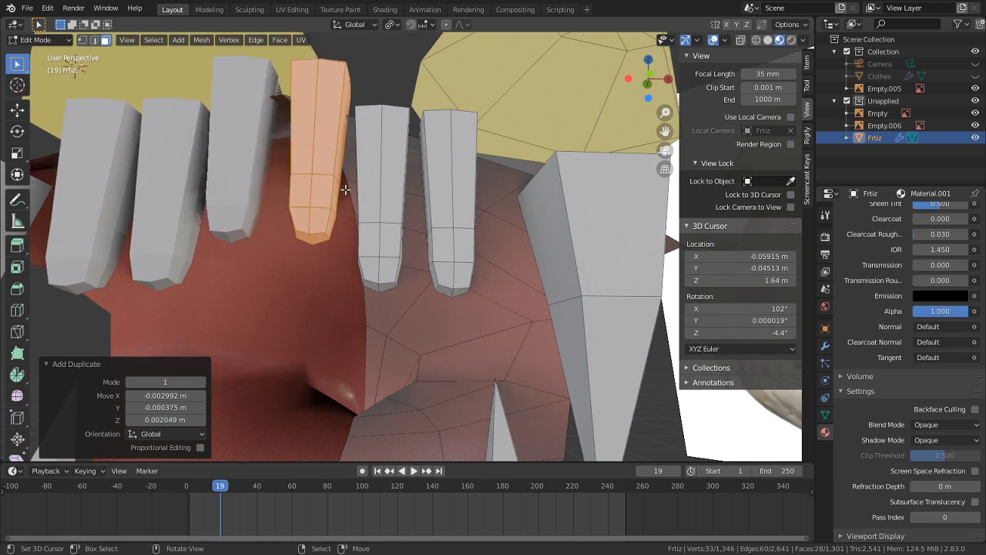
pyautogui.hotkey('ctrl', 'z')
pyautogui.hotkey('ctrl', 'z')
pyautogui.hotkey('ctrl', 'z')
pyautogui.hotkey('ctrl', 'z')
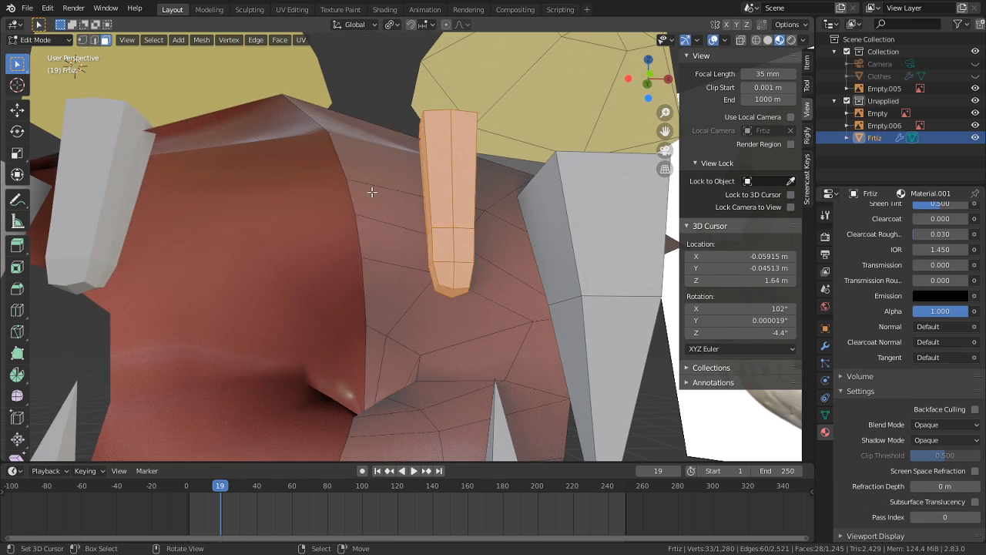
pyautogui.hotkey('ctrl', 'shift', 'z')
pyautogui.hotkey('ctrl', 'shift', 'z')
pyautogui.hotkey('ctrl', 'shift', 'z')
# Step: Lower the innermost duplicated front tooth along the global Z axis, nearer the height of its neighbours
pyautogui.press('g')
pyautogui.press('z')
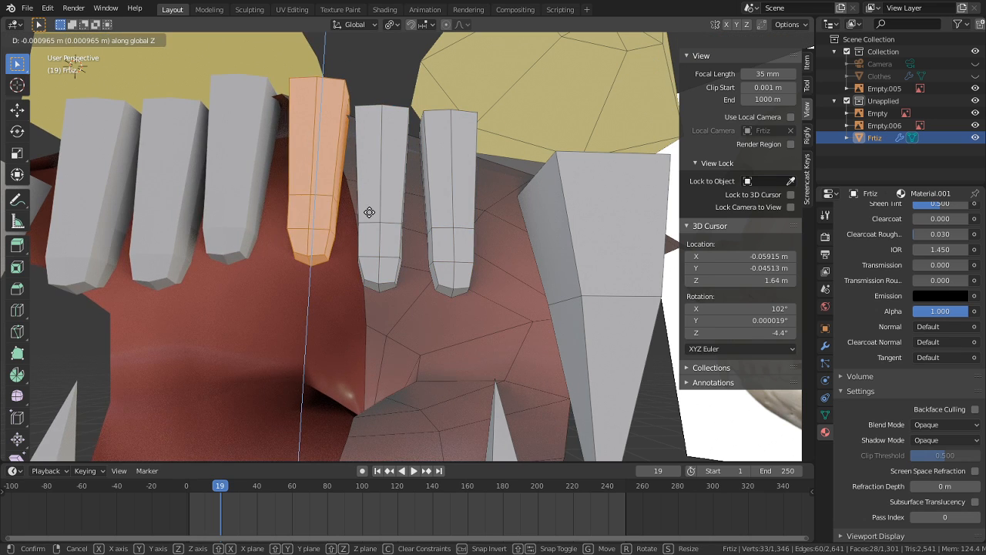
pyautogui.click(366, 224)
# Step: Select all three rounded front teeth by linked geometry and check their placement against the muzzle from the side
pyautogui.press('l')
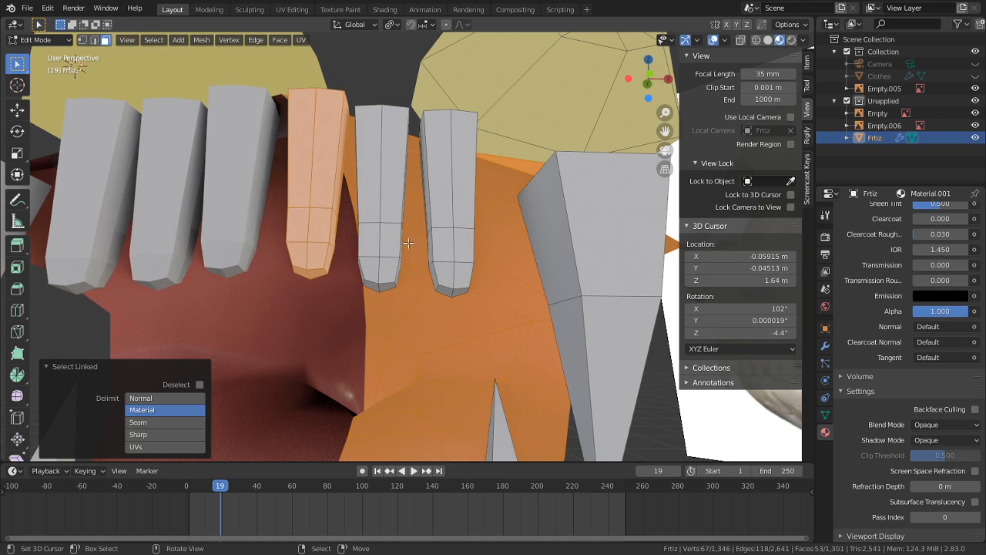
pyautogui.click(143, 409)
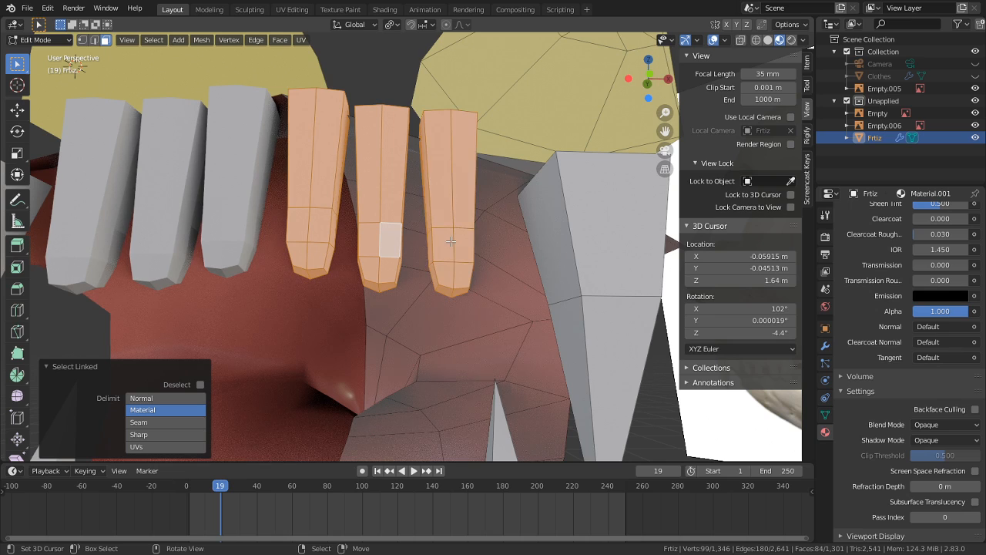
pyautogui.press('Tab')
pyautogui.scroll(-6, 431, 227)
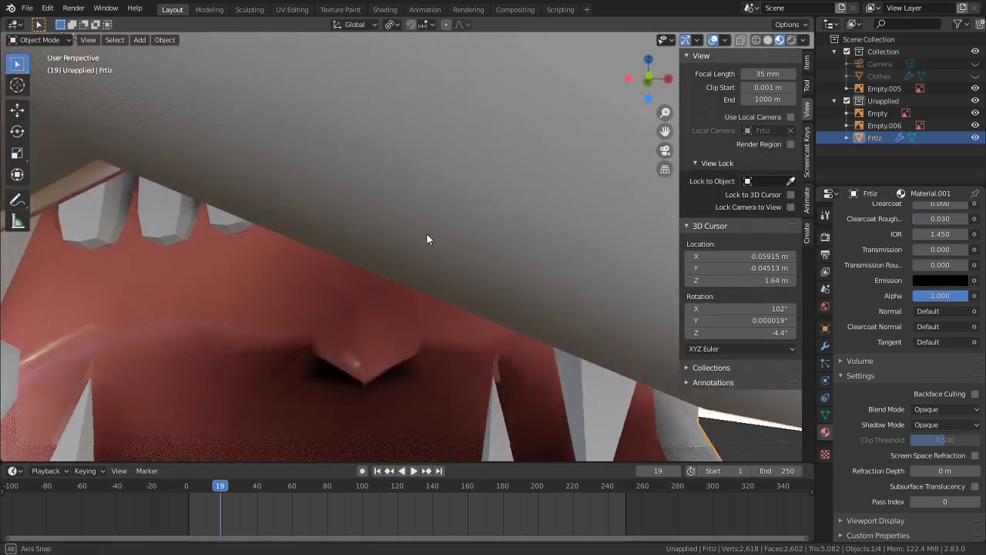
pyautogui.moveTo(441, 243); pyautogui.dragTo(330, 148, button='middle')
pyautogui.press('Tab')
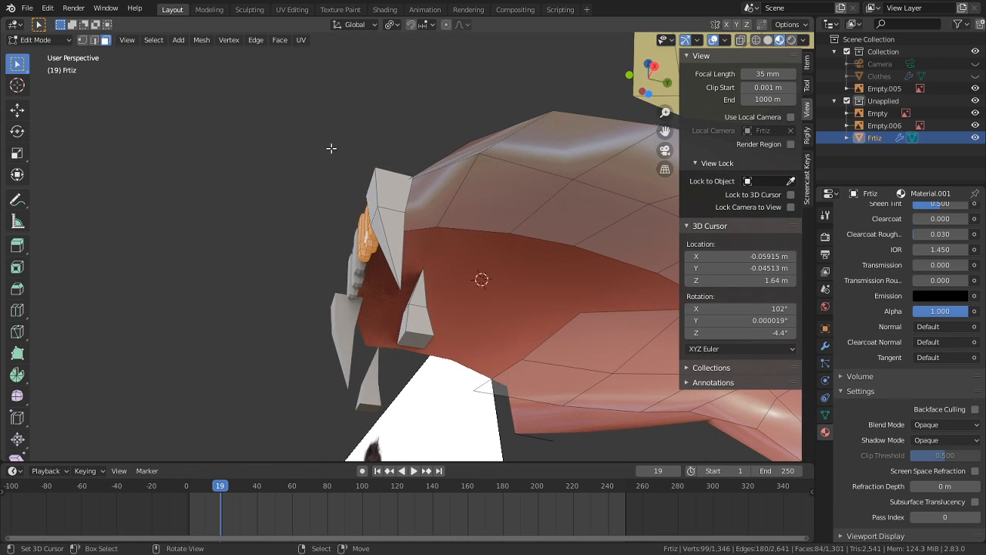
# Step: Move the selected upper front teeth along the Y axis to adjust their placement in the mouth
pyautogui.press('g')
pyautogui.press('y')
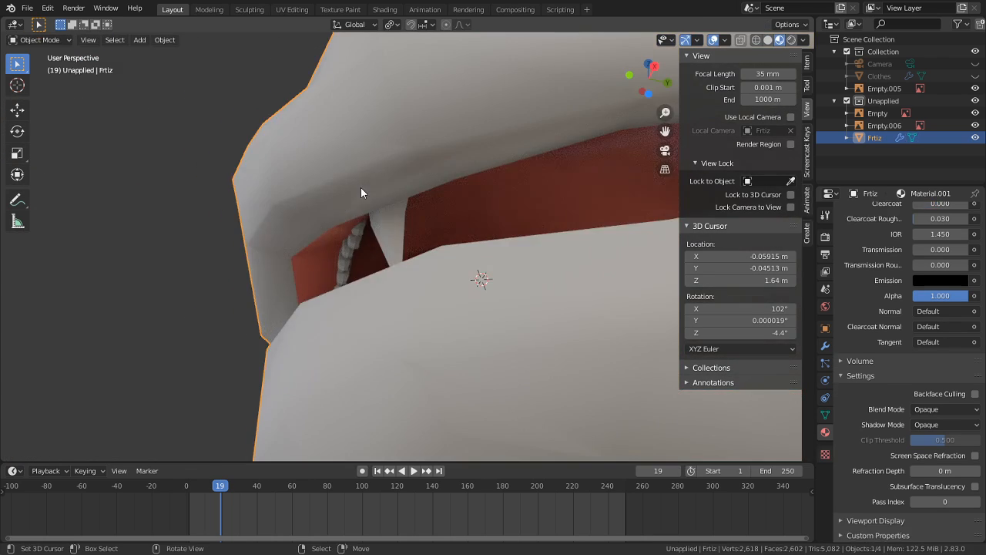
pyautogui.moveTo(361, 187); pyautogui.dragTo(337, 305, button='middle')
pyautogui.scroll(3, 430, 292)
pyautogui.scroll(3, 349, 264)
pyautogui.moveTo(380, 265); pyautogui.dragTo(415, 211, button='middle')
# Step: Delete the vertices of the top edge loops on the three upper incisors
pyautogui.hotkey('alt', 'a')
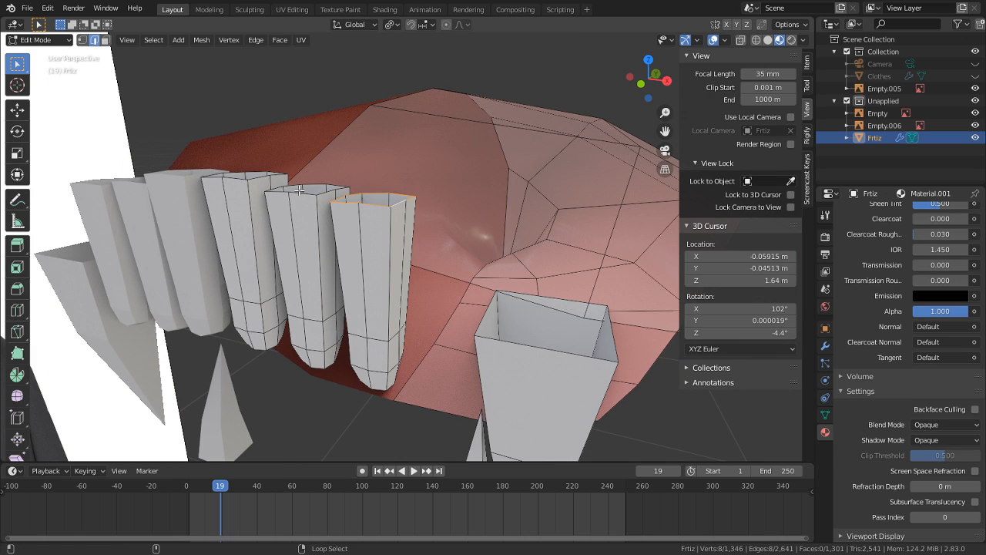
pyautogui.press('x')
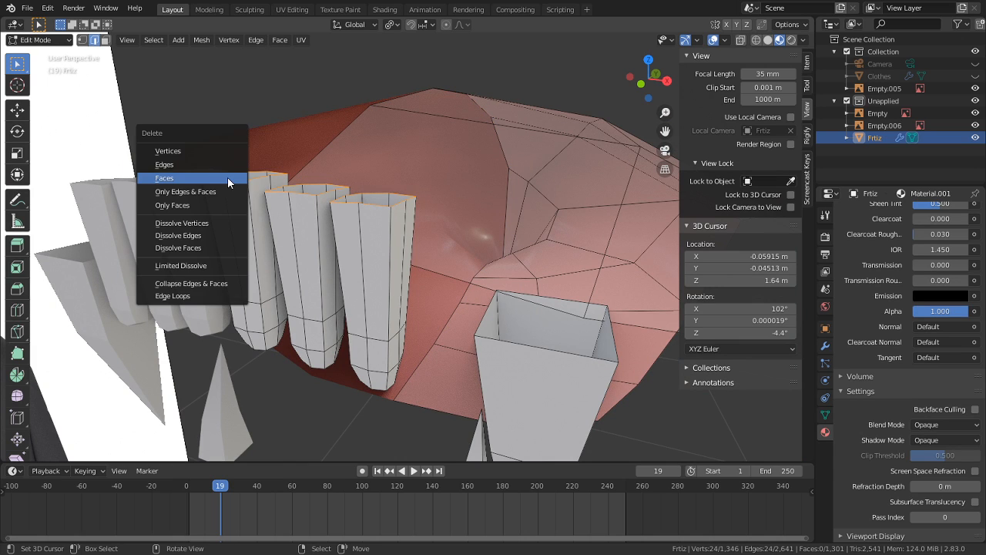
pyautogui.click(214, 164)
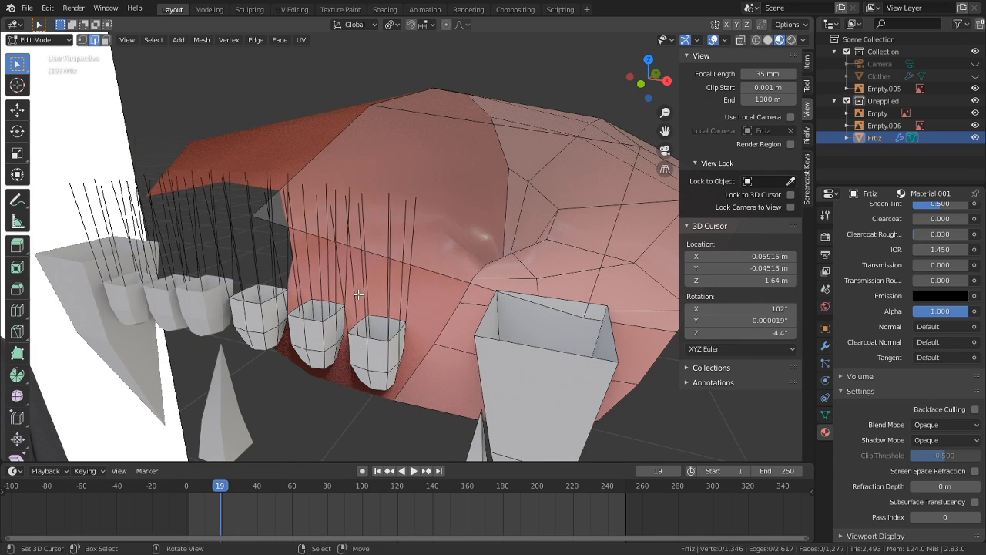
pyautogui.hotkey('ctrl', 'z')
pyautogui.press('x')
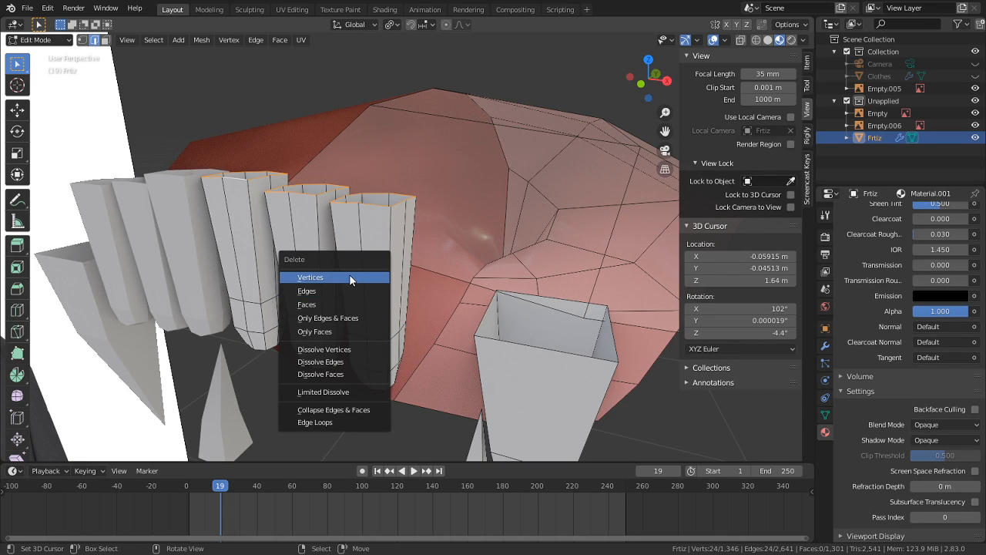
pyautogui.click(349, 275)
pyautogui.press('Tab')
pyautogui.moveTo(350, 293); pyautogui.dragTo(318, 333, button='middle')
pyautogui.press('Tab')
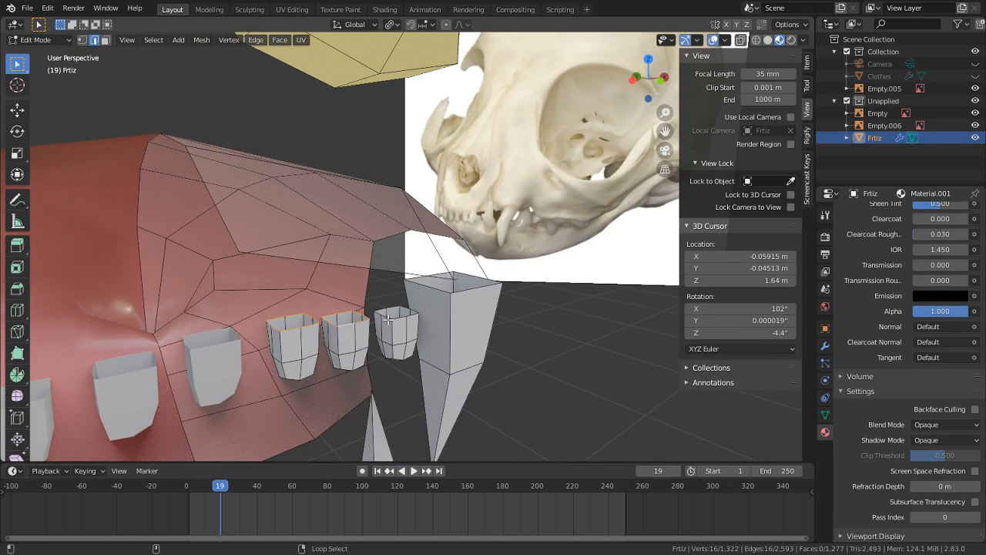
# Step: Raise the open top edge loops of the three shortened incisors along the Z axis
pyautogui.moveTo(394, 314); pyautogui.dragTo(511, 310, button='middle')
pyautogui.press('g')
pyautogui.press('z')
pyautogui.click(236, 258)
pyautogui.press('Tab')
pyautogui.press('Tab')
# Step: Widen the top edge loops of the three incisors with Shrink/Fatten and return to Object Mode
pyautogui.click(40, 40)
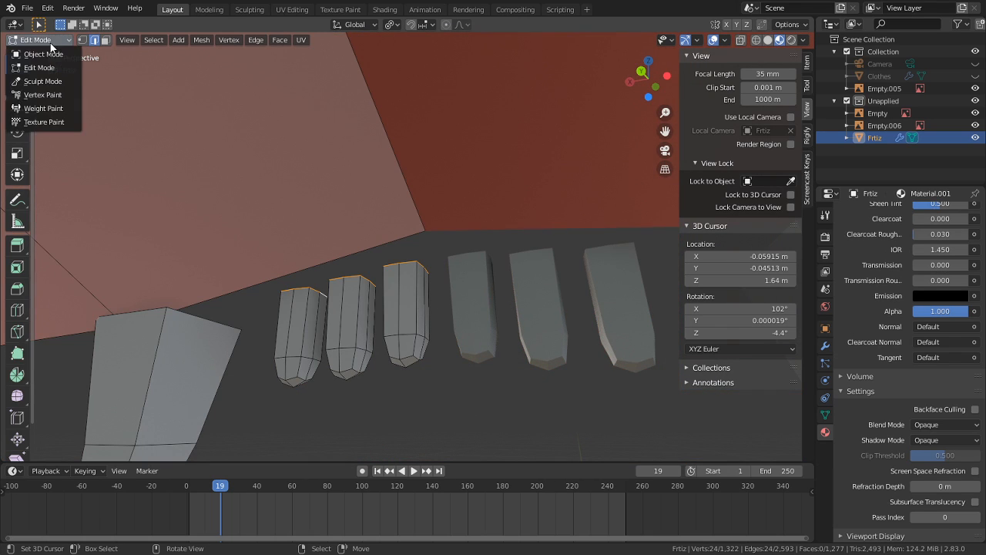
pyautogui.click(60, 82)
pyautogui.scroll(3, 293, 223)
pyautogui.press('Tab')
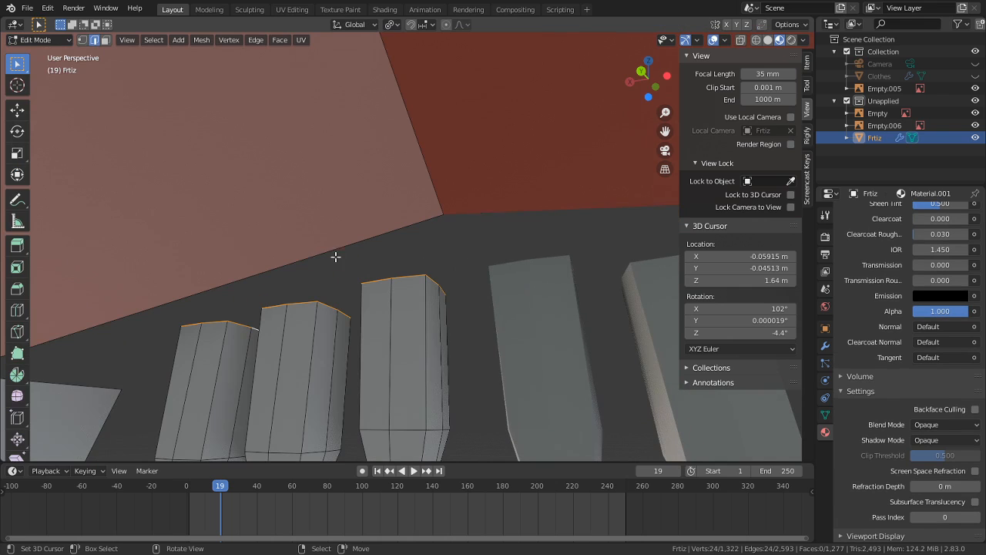
pyautogui.hotkey('alt', 's')
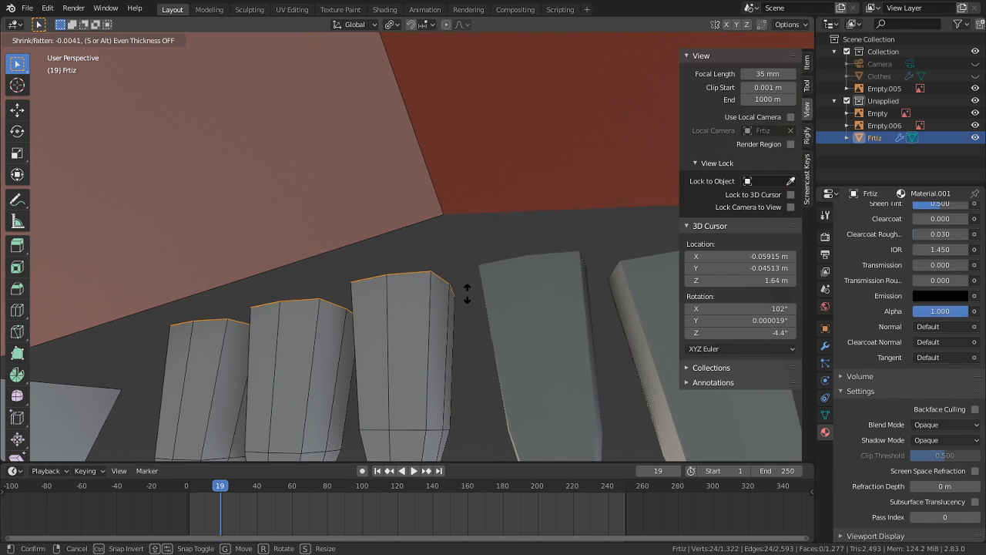
pyautogui.click(452, 333)
pyautogui.press('Tab')
pyautogui.moveTo(451, 324); pyautogui.dragTo(461, 281, button='middle')
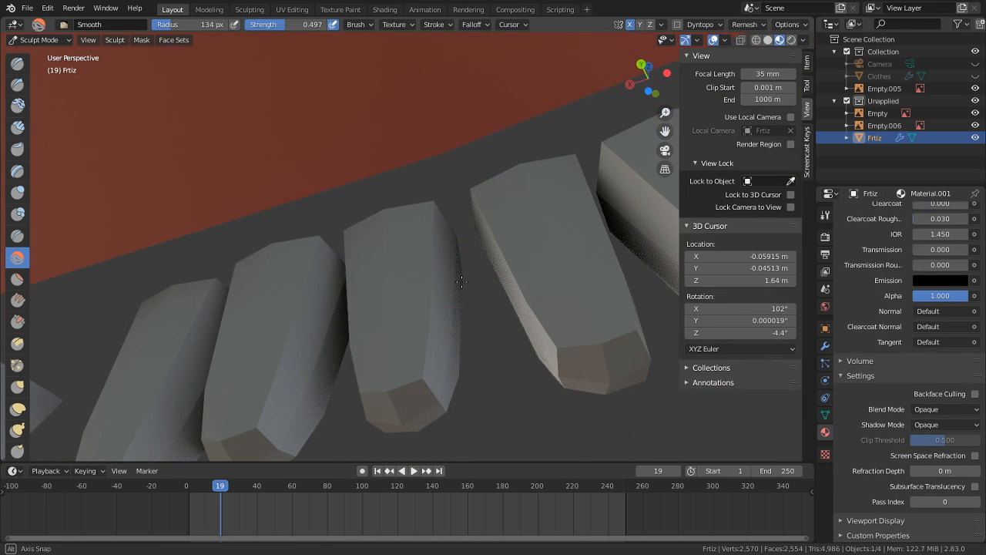
pyautogui.click(66, 41)
pyautogui.click(66, 56)
# Step: Examine the side teeth on the reference skull image and compare them with the character's mouth
pyautogui.moveTo(207, 178)
pyautogui.mouseDown(button='middle')
pyautogui.moveTo(256, 263)
pyautogui.moveTo(124, 281)
pyautogui.moveTo(296, 316)
pyautogui.moveTo(208, 323)
pyautogui.moveTo(364, 369)
pyautogui.moveTo(466, 359)
pyautogui.moveTo(181, 355)
pyautogui.moveTo(364, 356)
pyautogui.mouseUp(button='middle')
pyautogui.scroll(-4, 320, 349)
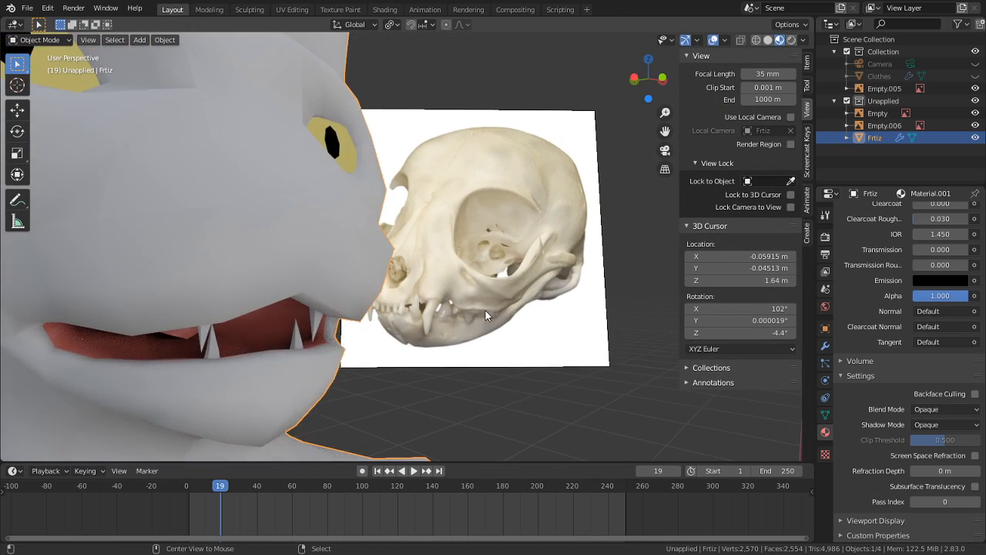
pyautogui.scroll(9, 483, 310)
pyautogui.scroll(-3, 431, 312)
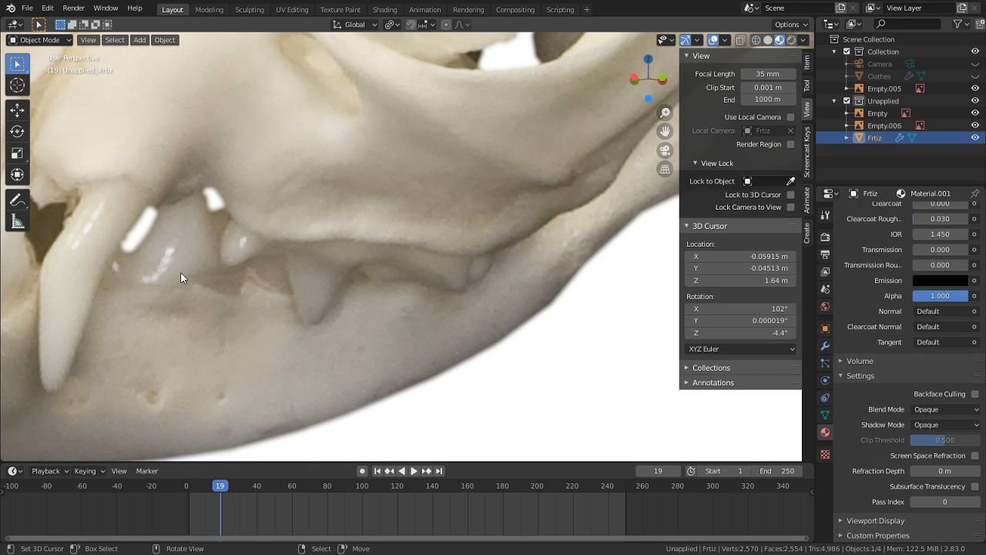
pyautogui.scroll(-2, 177, 271)
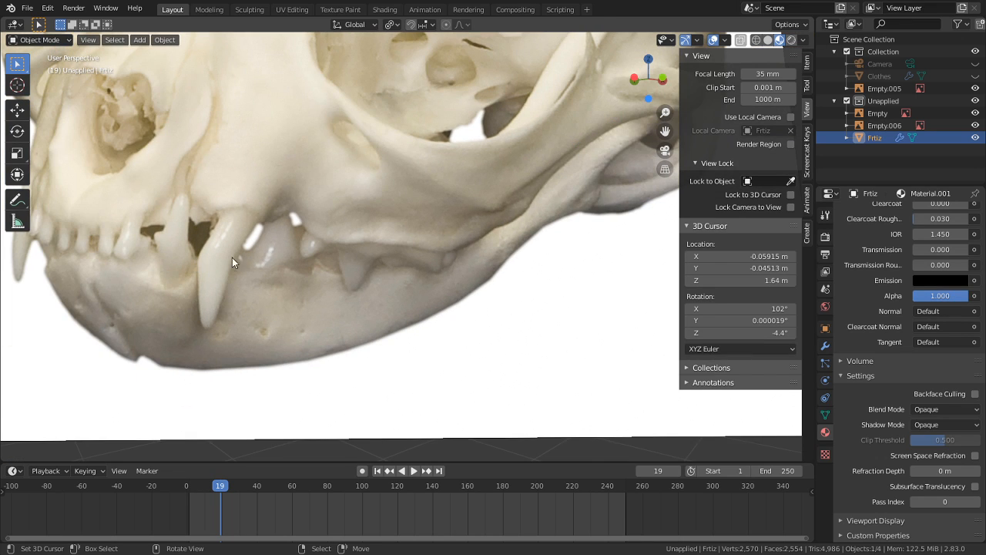
pyautogui.scroll(-4, 443, 262)
pyautogui.moveTo(402, 282); pyautogui.dragTo(479, 263, button='middle')
pyautogui.scroll(-4, 335, 287)
pyautogui.scroll(2, 428, 262)
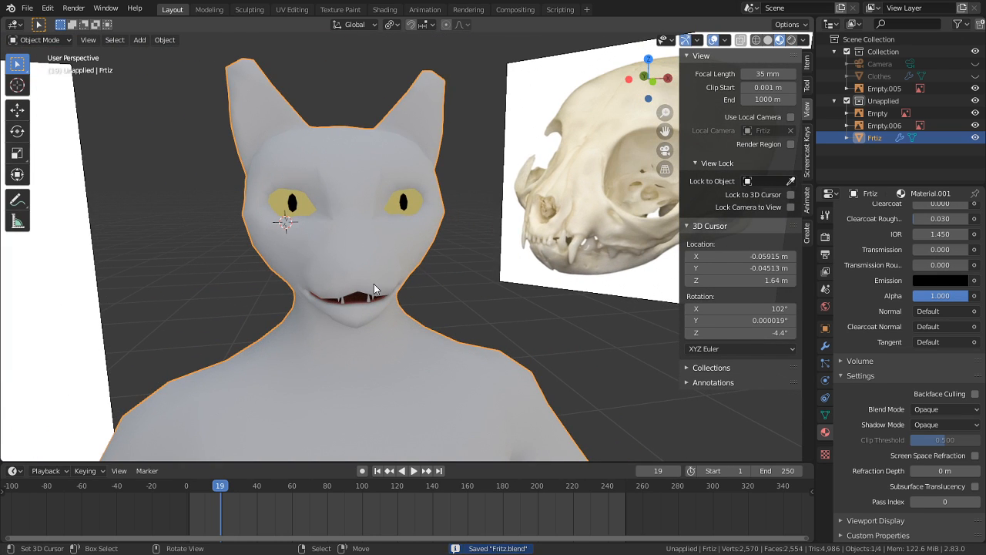
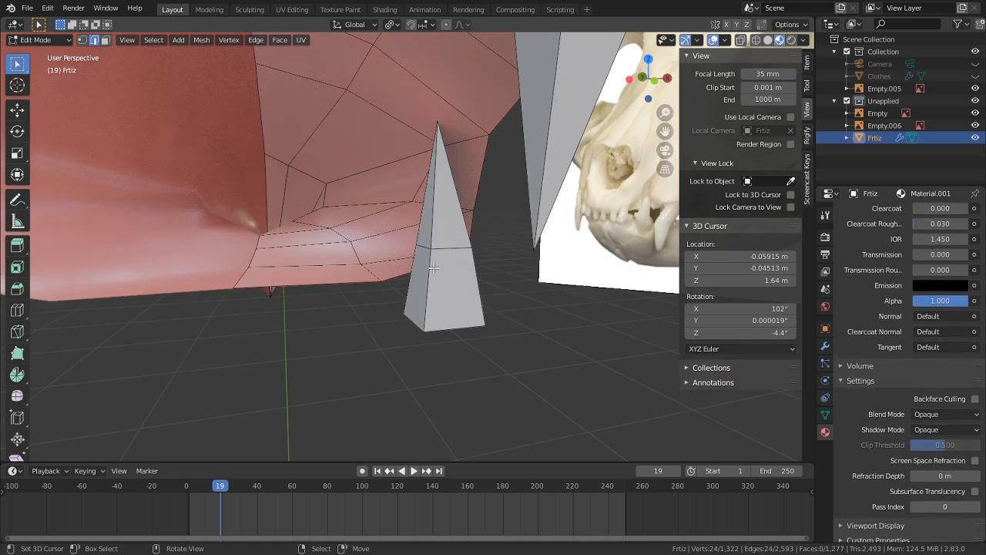
# Step: Duplicate the lower canine, offset about 0.019 m in X and -0.006 m in Y, and separate the copy into its own object
pyautogui.press('l')
pyautogui.scroll(-4, 433, 267)
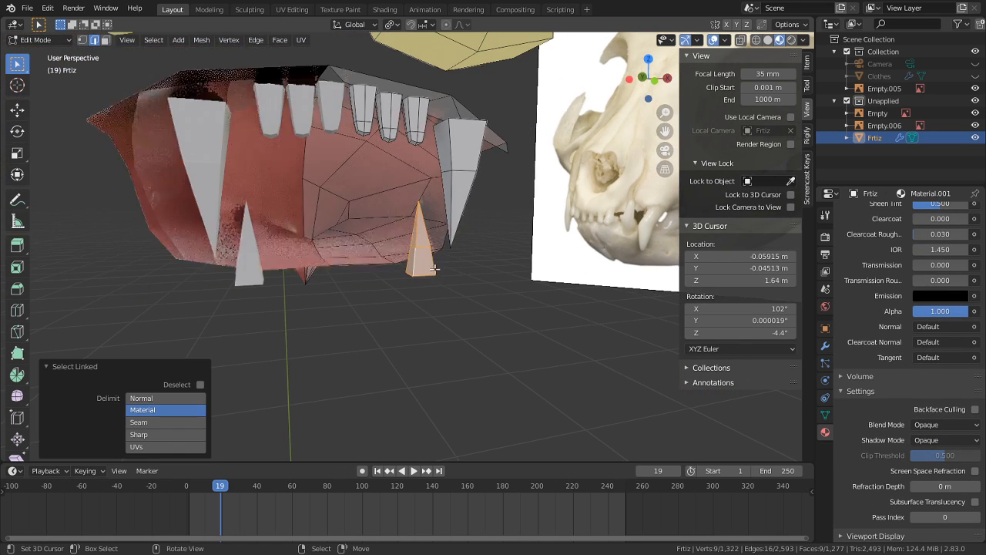
pyautogui.hotkey('shift', 'd')
pyautogui.click(565, 259)
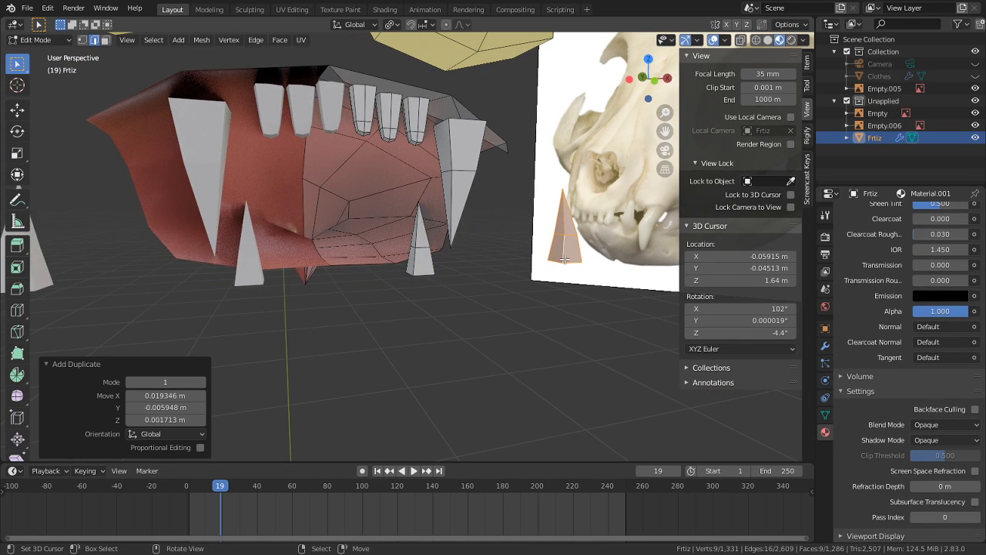
pyautogui.press('m')
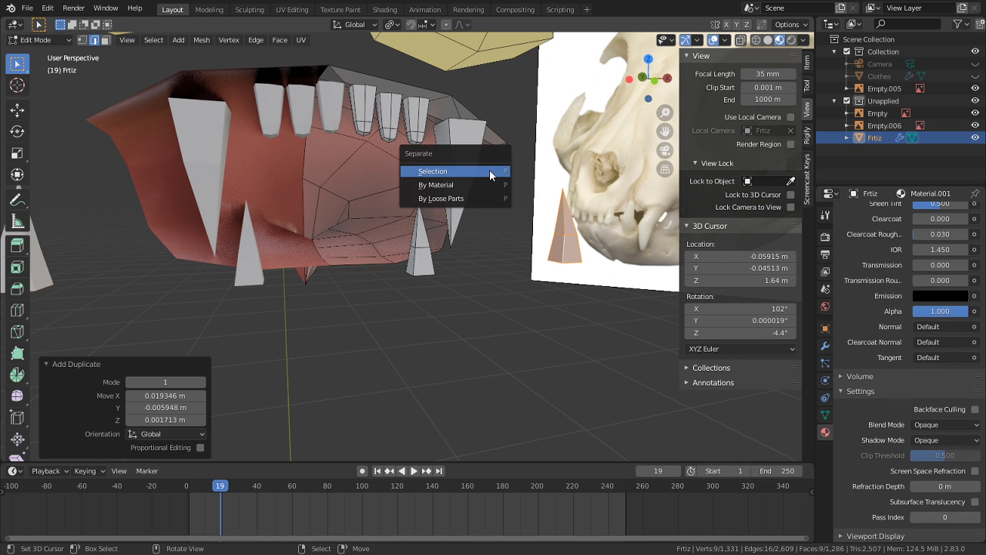
pyautogui.click(489, 171)
# Step: Select only the separated tooth object and enter Edit Mode on it
pyautogui.press('Tab')
pyautogui.scroll(6, 473, 218)
pyautogui.press('Tab')
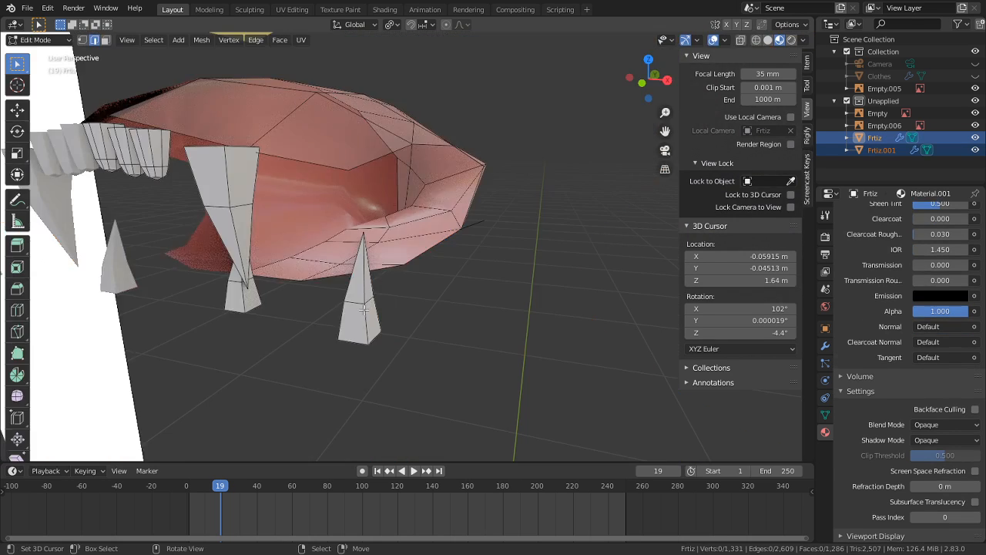
pyautogui.rightClick(362, 312)
pyautogui.press('Tab')
pyautogui.rightClick(363, 312)
pyautogui.press('Tab')
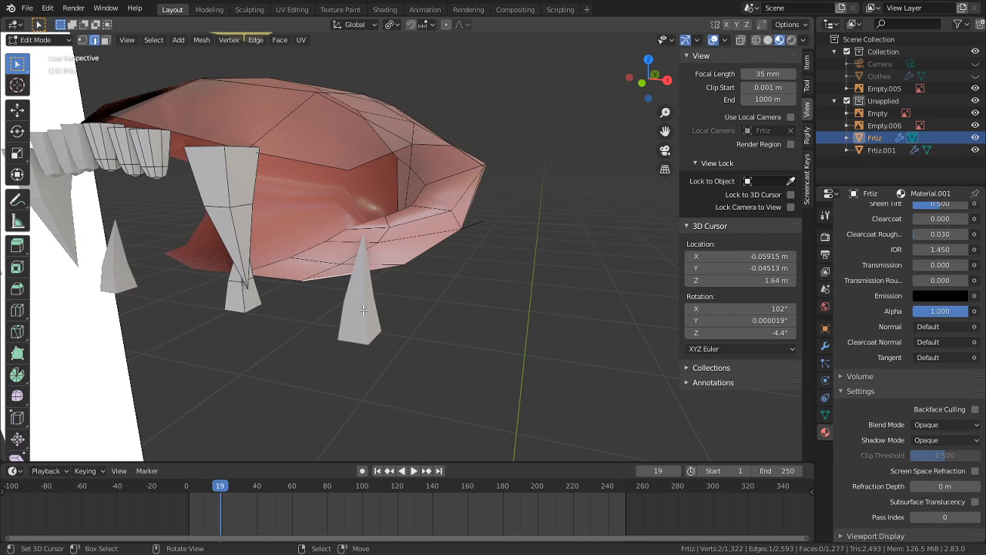
pyautogui.press('Tab')
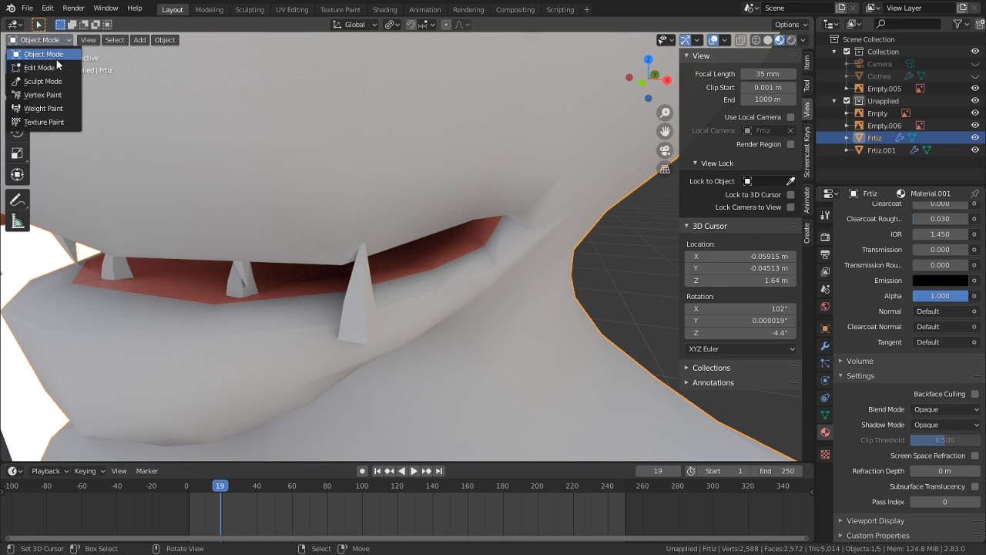
pyautogui.rightClick(351, 328)
pyautogui.press('Tab')
pyautogui.scroll(3, 423, 252)
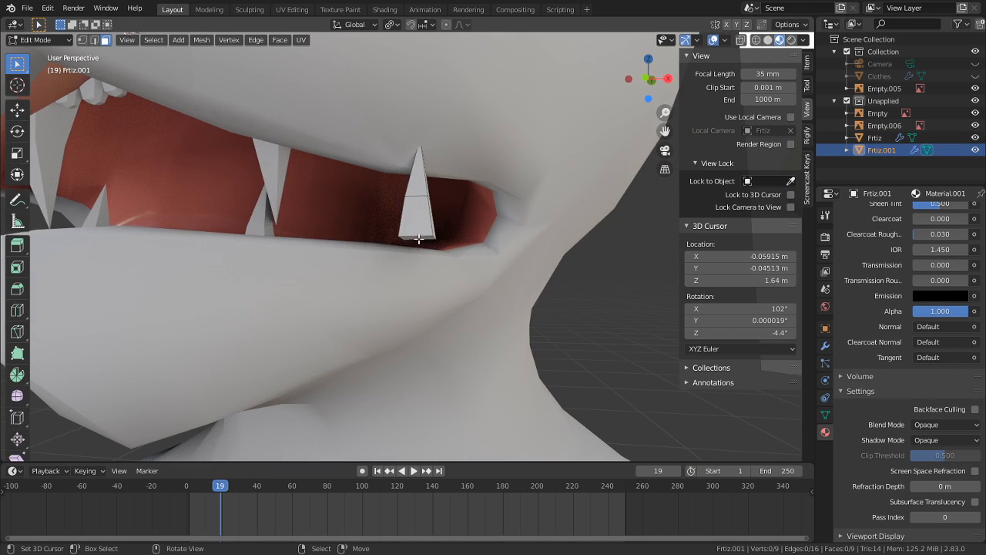
# Step: Place the 3D cursor at the separated tooth's base, about X 0.030, Y -0.102, Z 1.573 m, and remove the tooth's Mirror modifier
pyautogui.keyDown('shift'); pyautogui.moveTo(418, 243); pyautogui.dragTo(417, 238, button='right'); pyautogui.keyUp('shift')
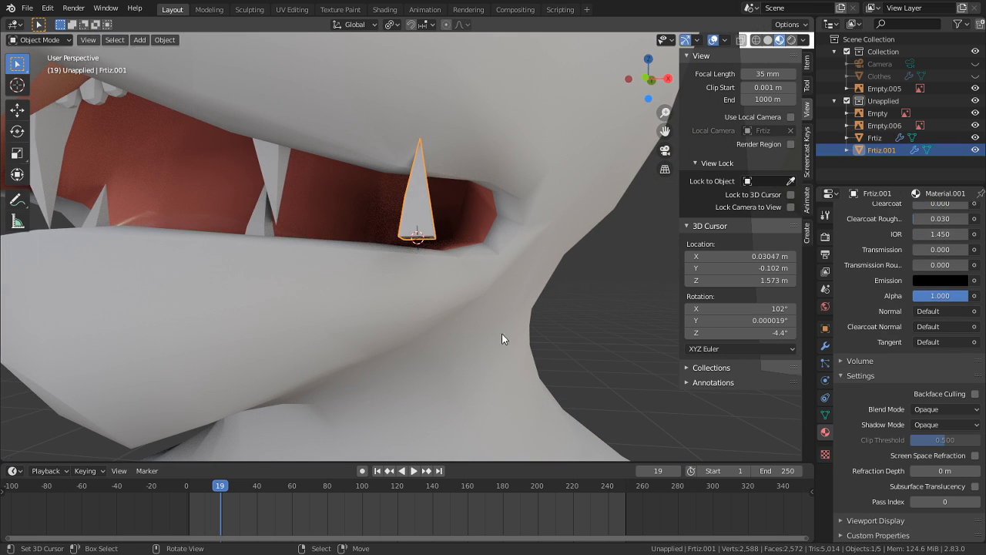
pyautogui.click(825, 345)
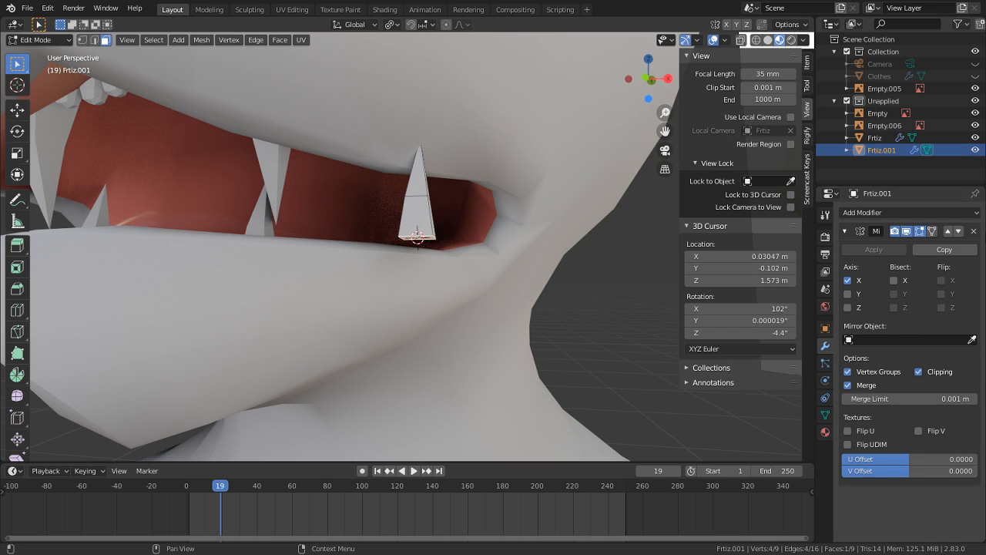
pyautogui.click(973, 231)
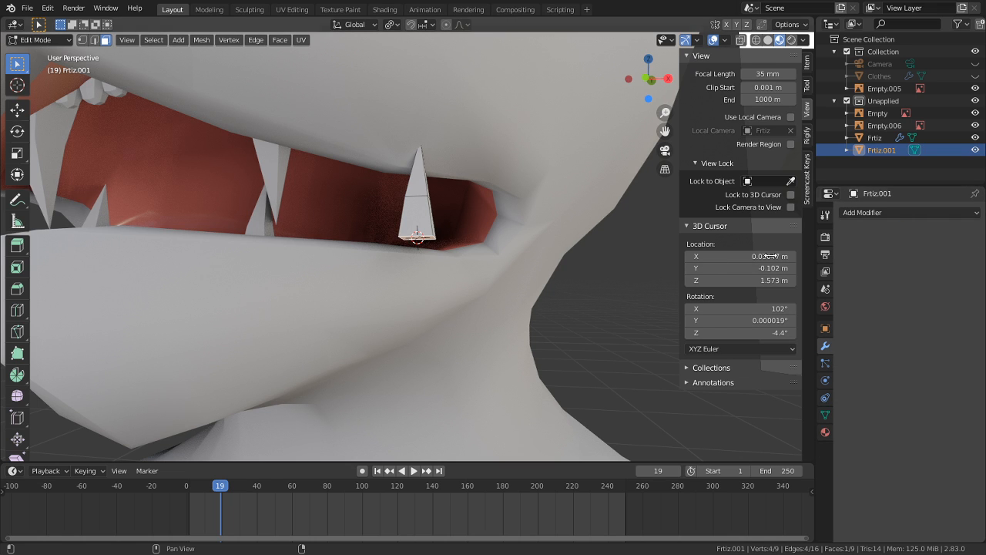
# Step: Set the separated tooth's origin to the 3D cursor
pyautogui.moveTo(540, 293); pyautogui.dragTo(499, 240, button='middle')
pyautogui.hotkey('shift', 's')
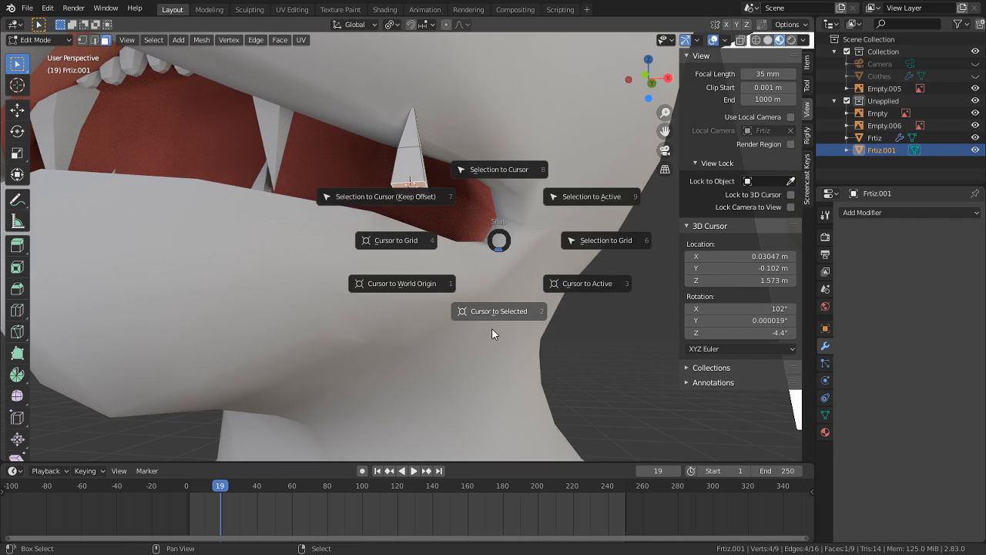
pyautogui.press('Escape')
pyautogui.press('Tab')
pyautogui.click(175, 41)
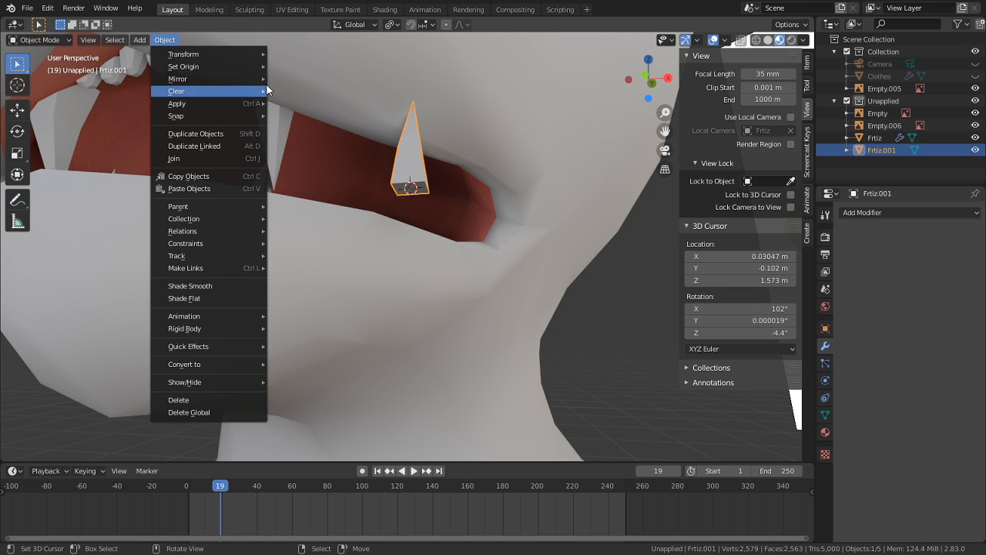
pyautogui.moveTo(236, 66)
pyautogui.click(350, 93)
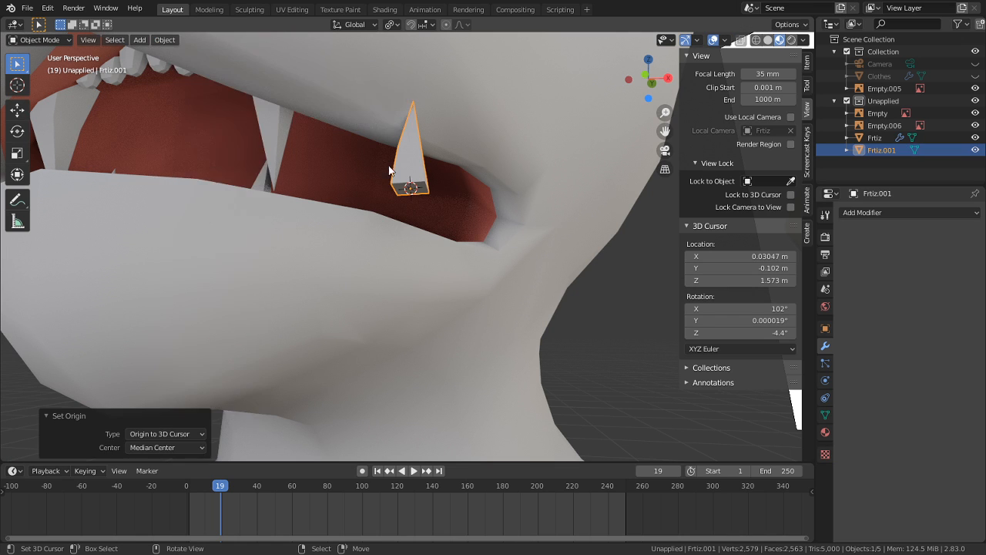
# Step: Delete the cap face at the top of the character's upper canine
pyautogui.moveTo(352, 98); pyautogui.dragTo(512, 273, button='middle')
pyautogui.rightClick(305, 270)
pyautogui.press('Tab')
pyautogui.press('x')
pyautogui.click(365, 128)
pyautogui.press('Tab')
pyautogui.press('Tab')
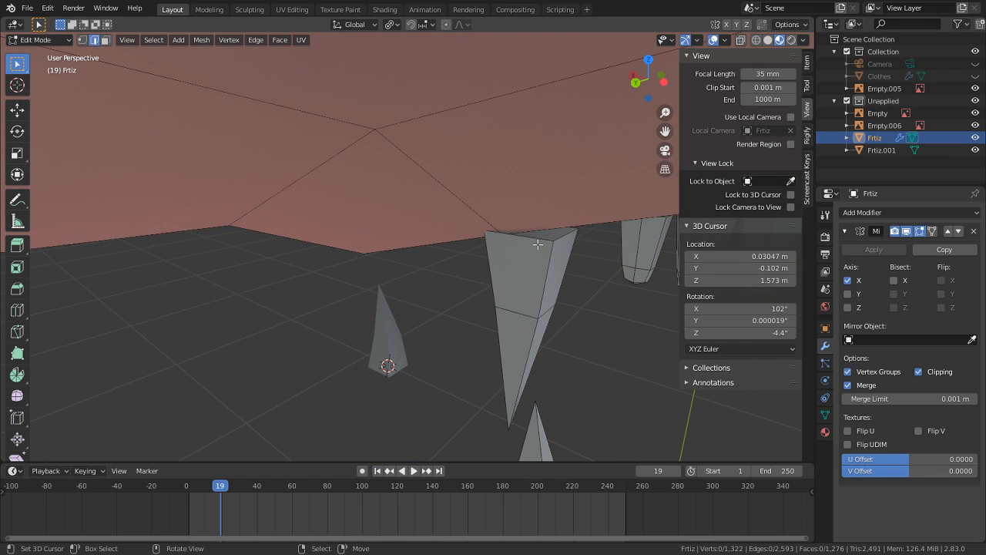
# Step: Raise the upper canine's open top loop along the Z axis and adjust its position
pyautogui.press('g')
pyautogui.press('z')
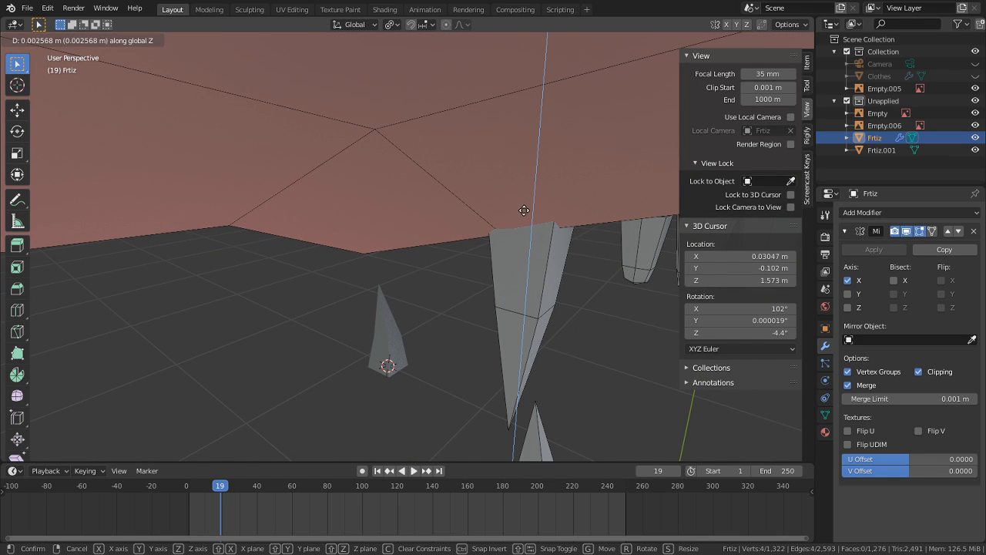
pyautogui.click(523, 218)
pyautogui.moveTo(447, 216); pyautogui.dragTo(378, 277, button='middle')
pyautogui.press('g')
pyautogui.click(365, 241)
pyautogui.press('Tab')
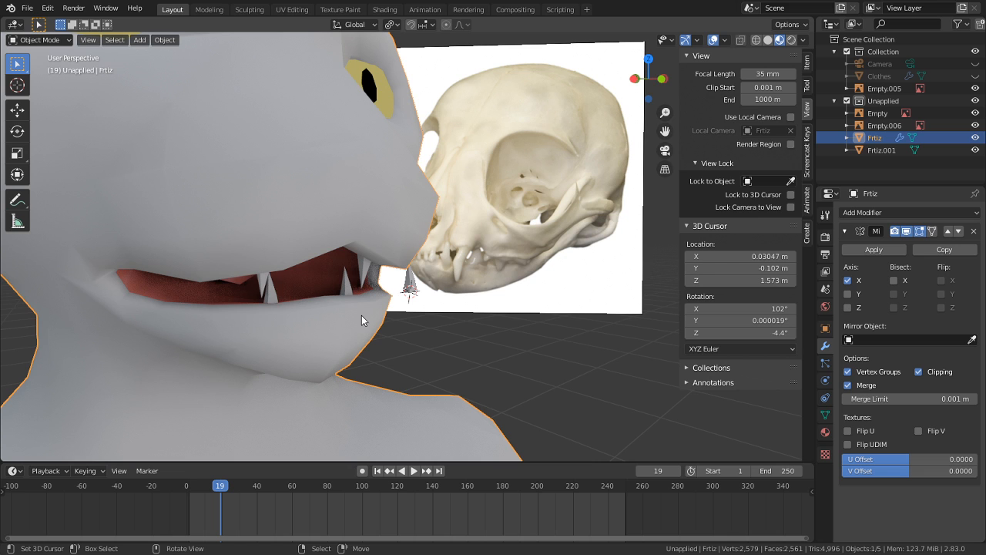
# Step: Delete the tip vertex of the separated tooth object
pyautogui.moveTo(361, 315); pyautogui.dragTo(406, 303, button='middle')
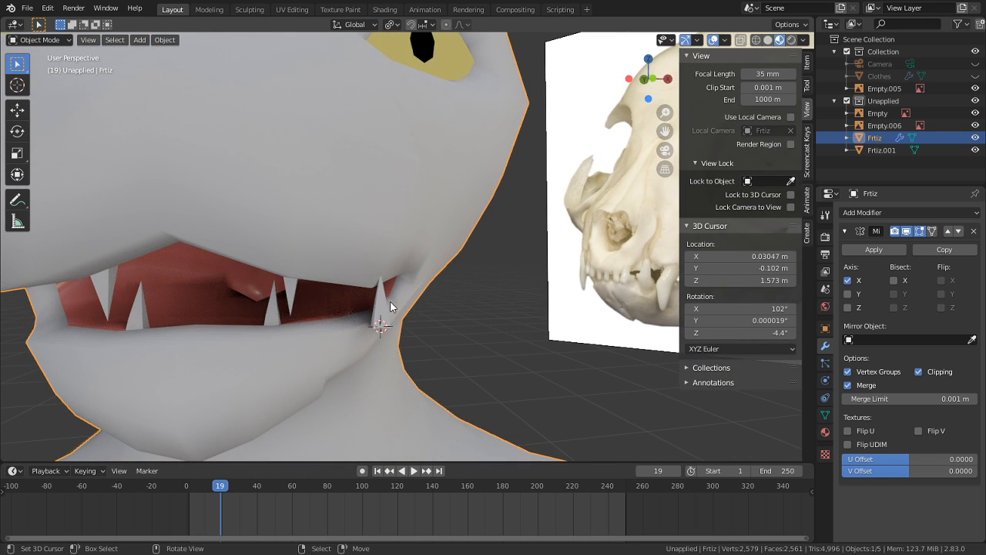
pyautogui.click(382, 303)
pyautogui.press('Tab')
pyautogui.scroll(4, 385, 304)
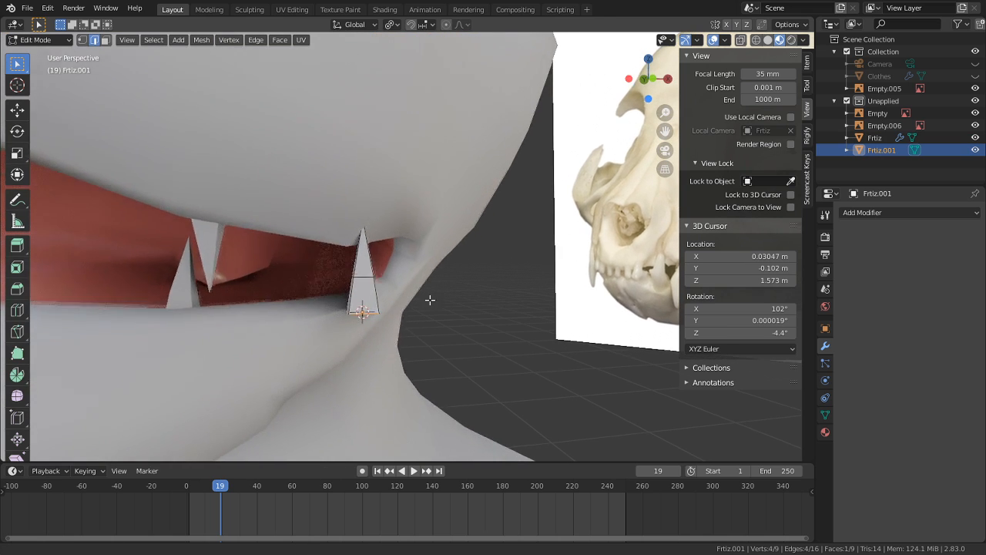
pyautogui.moveTo(430, 300); pyautogui.dragTo(275, 341, button='middle')
pyautogui.press('x')
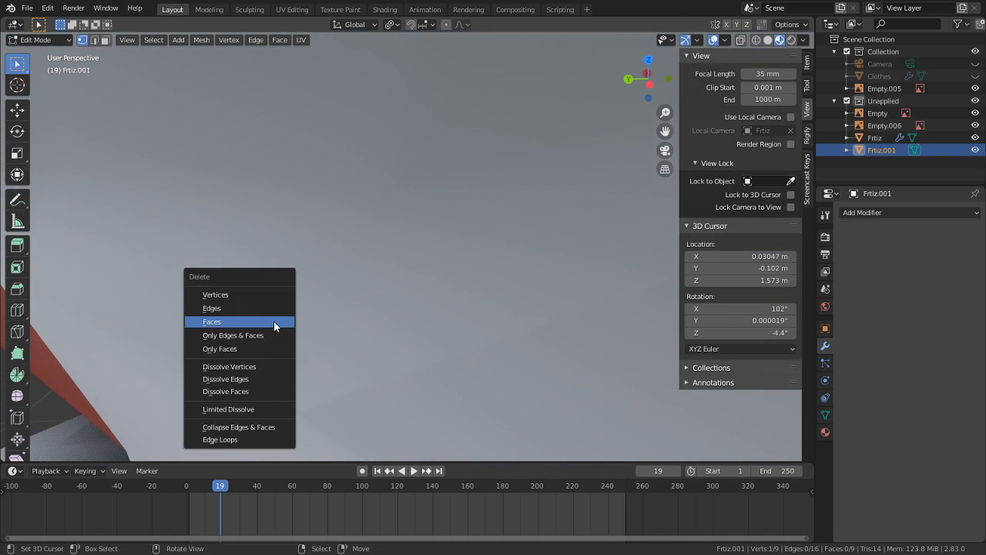
pyautogui.click(260, 294)
pyautogui.scroll(-5, 243, 329)
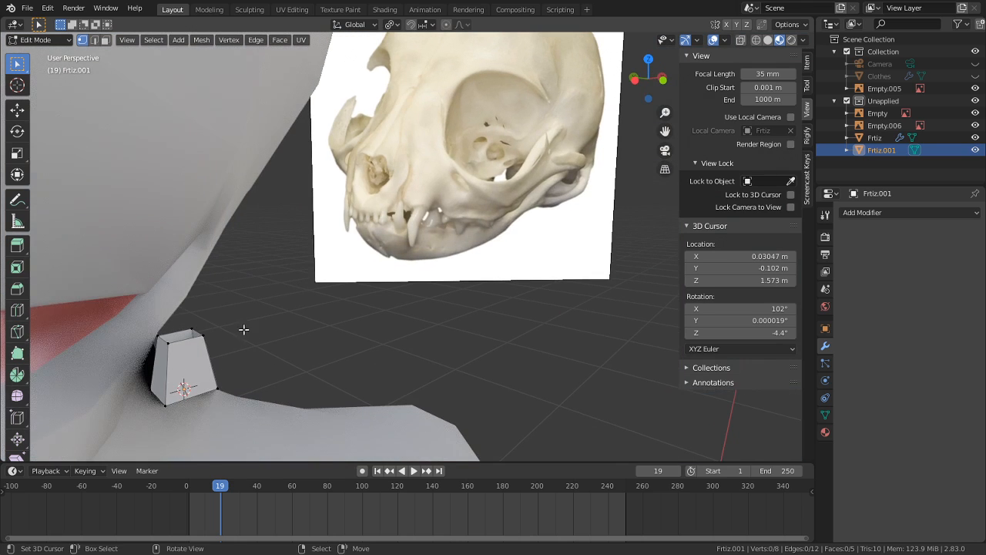
# Step: Extrude the separated tooth's open top edge loop upward along Z by about 0.0018 m
pyautogui.keyDown('alt'); pyautogui.middleClick(192, 344); pyautogui.keyUp('alt')
pyautogui.moveTo(367, 326); pyautogui.dragTo(321, 324, button='middle')
pyautogui.press('3')
pyautogui.rightClick(389, 242)
pyautogui.keyDown('shift'); pyautogui.moveTo(388, 243); pyautogui.dragTo(381, 314, button='middle'); pyautogui.keyUp('shift')
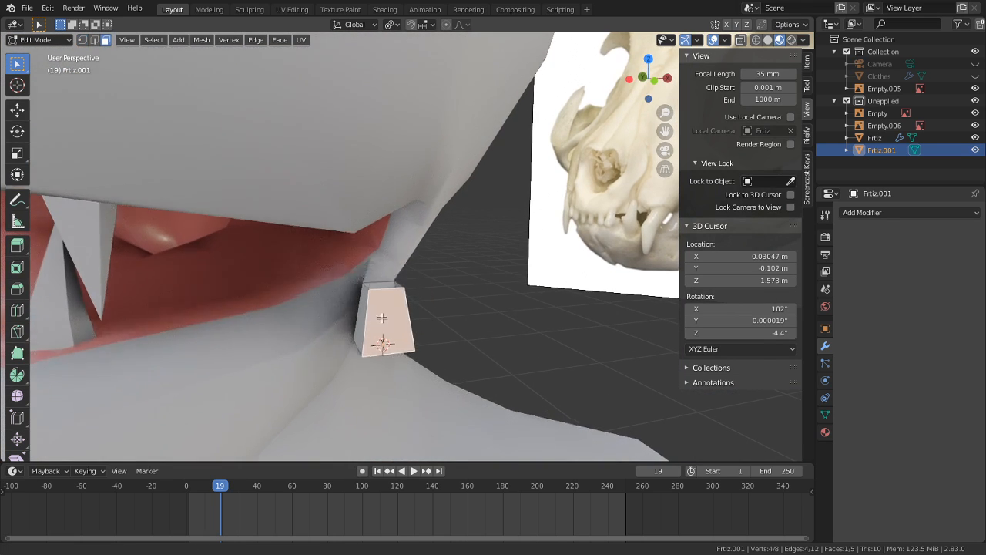
pyautogui.press('2')
pyautogui.keyDown('alt'); pyautogui.rightClick(387, 283); pyautogui.keyUp('alt')
pyautogui.scroll(2, 403, 284)
pyautogui.press('g')
pyautogui.rightClick(399, 285)
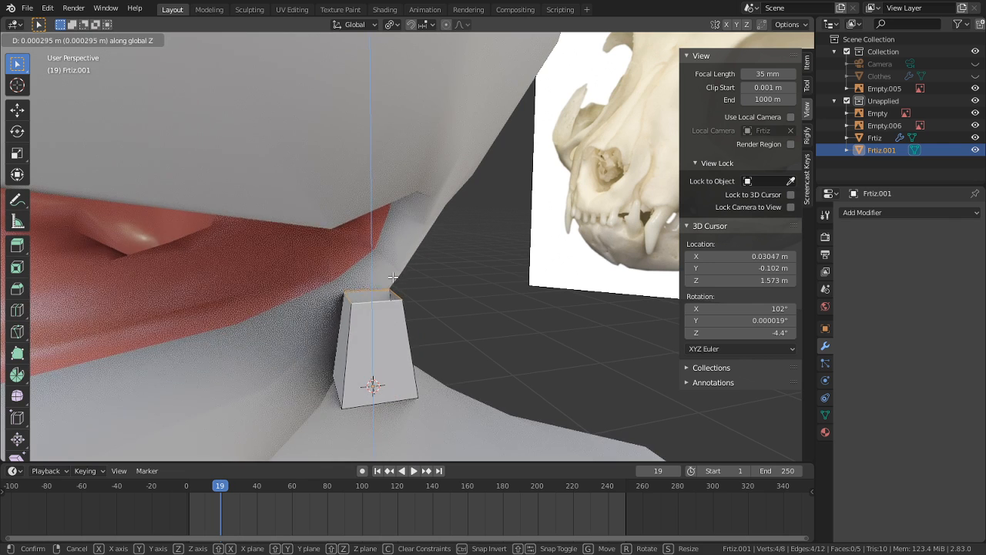
pyautogui.press('e')
pyautogui.click(393, 235)
# Step: Merge the extruded loop at its center and raise the resulting tip by about 0.0006 m
pyautogui.press('m')
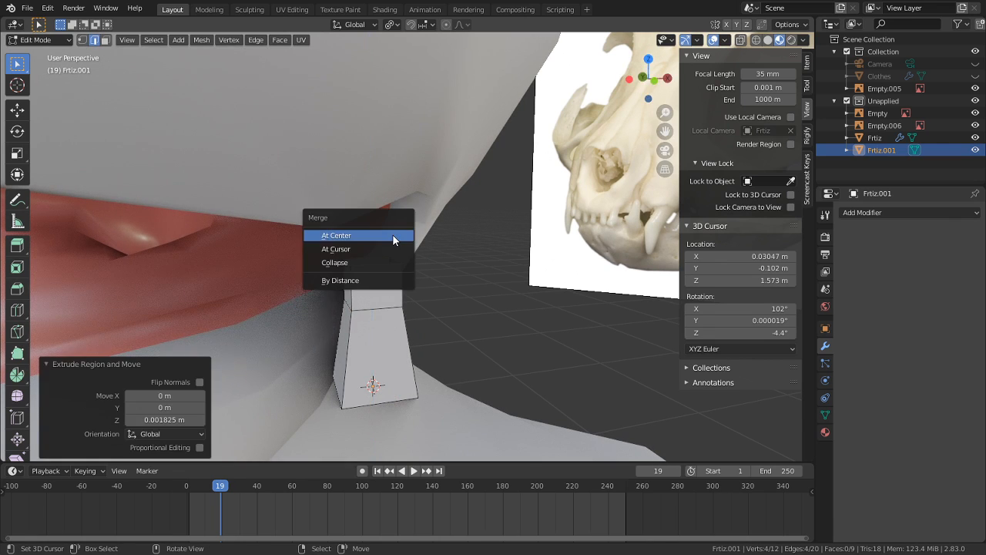
pyautogui.click(393, 235)
pyautogui.scroll(2, 393, 235)
pyautogui.press('g')
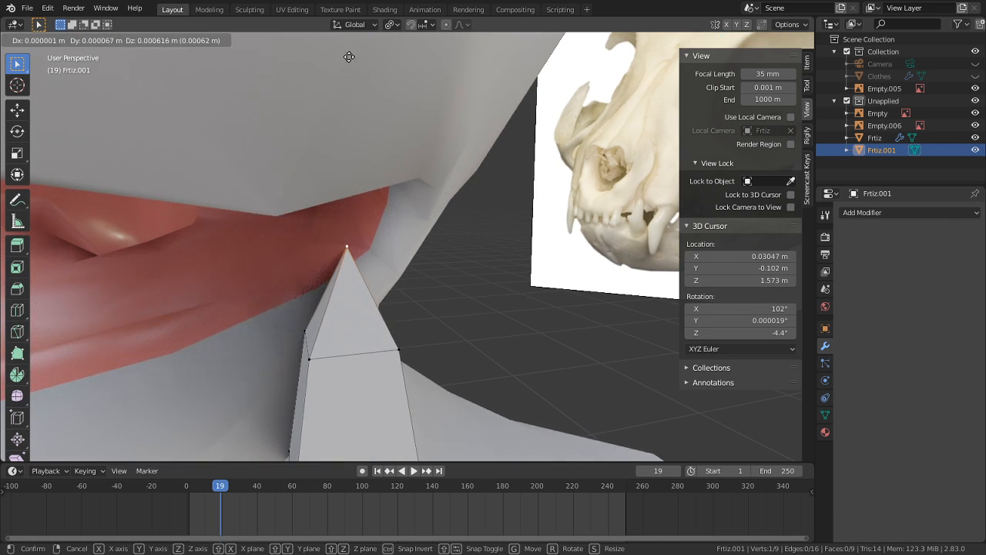
pyautogui.click(352, 231)
pyautogui.scroll(-3, 396, 275)
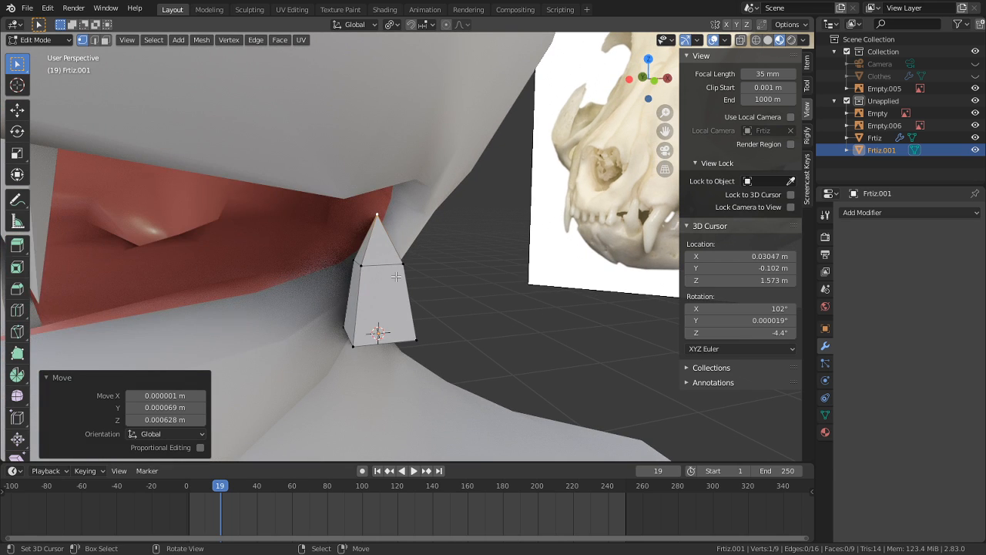
# Step: Select the whole linked tooth mesh and scale it by about 0.676 along Y and 1.461 along X
pyautogui.hotkey('ctrl', 'l')
pyautogui.moveTo(396, 276); pyautogui.dragTo(529, 304, button='middle')
pyautogui.press('s')
pyautogui.press('x')
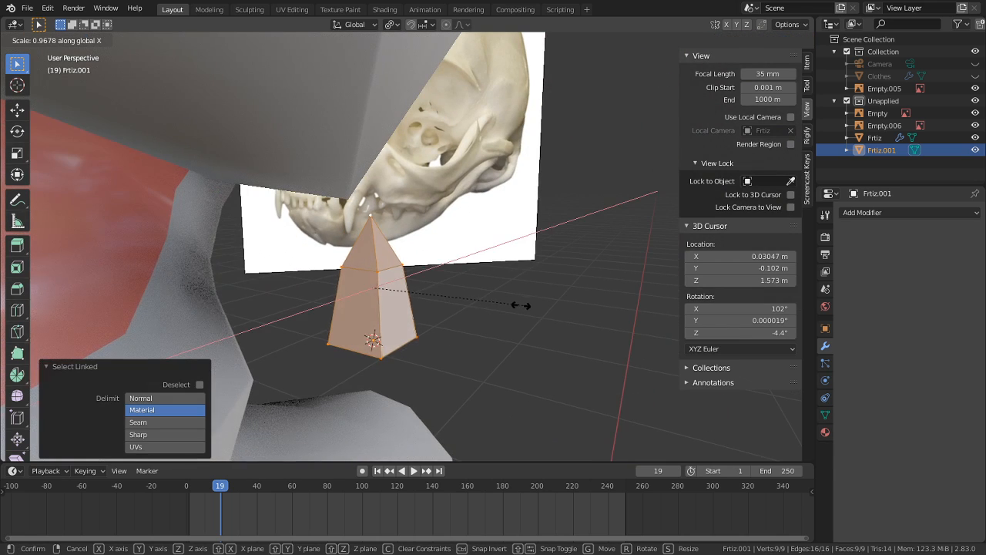
pyautogui.press('y')
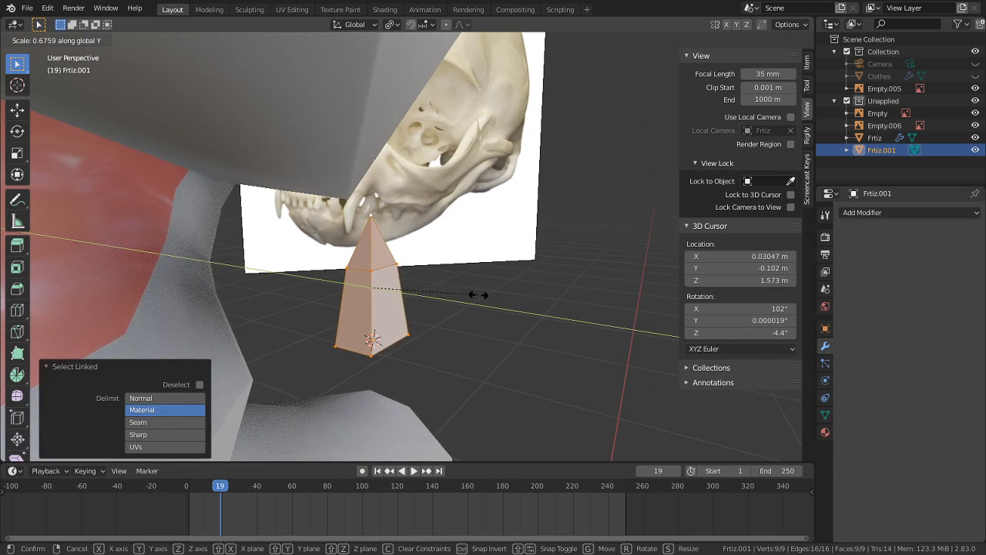
pyautogui.click(477, 294)
pyautogui.moveTo(478, 295); pyautogui.dragTo(413, 307, button='middle')
pyautogui.press('x')
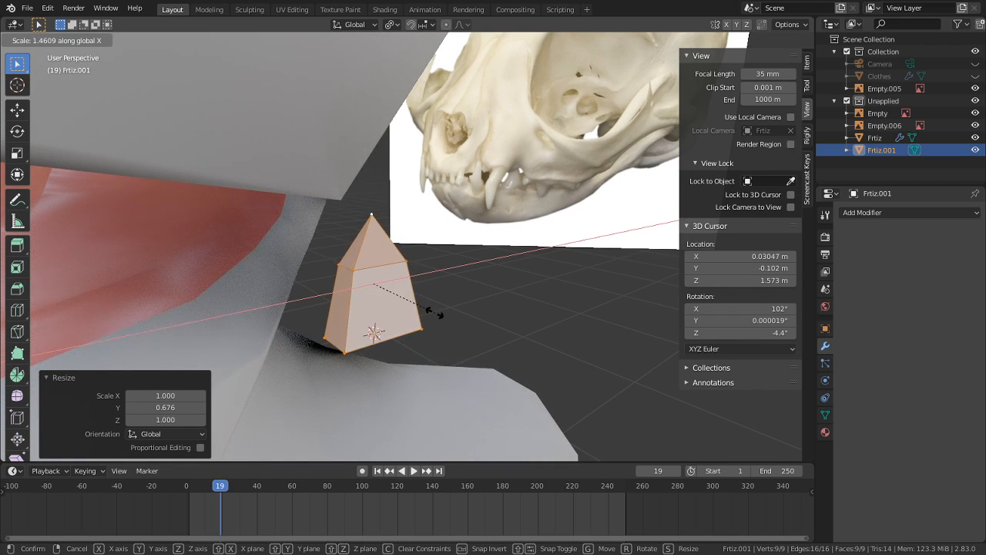
pyautogui.click(435, 314)
# Step: Widen the tooth further along the X axis and return to Object Mode
pyautogui.moveTo(499, 228); pyautogui.dragTo(466, 216, button='middle')
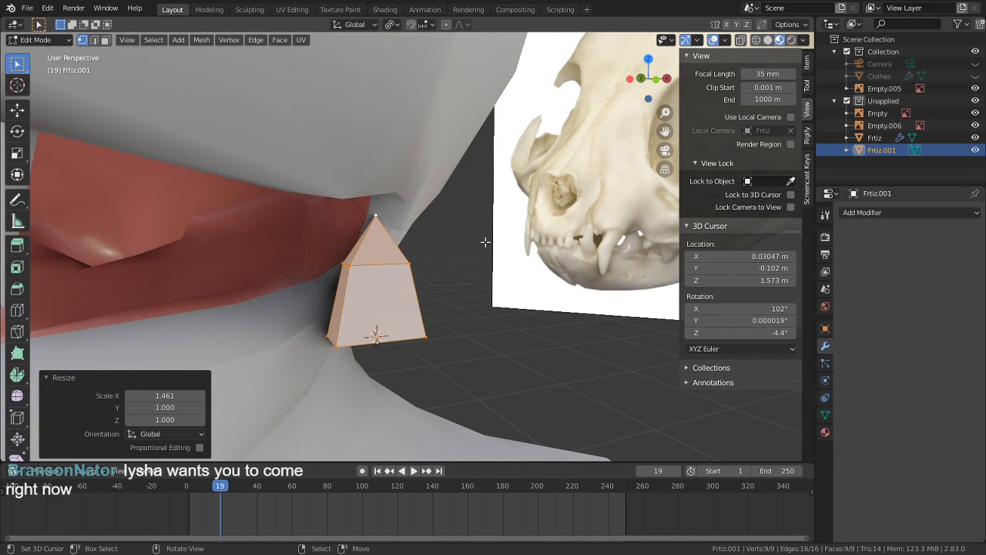
pyautogui.moveTo(499, 260); pyautogui.dragTo(185, 318, button='middle')
pyautogui.press('s')
pyautogui.press('x')
pyautogui.click(546, 292)
pyautogui.press('Tab')
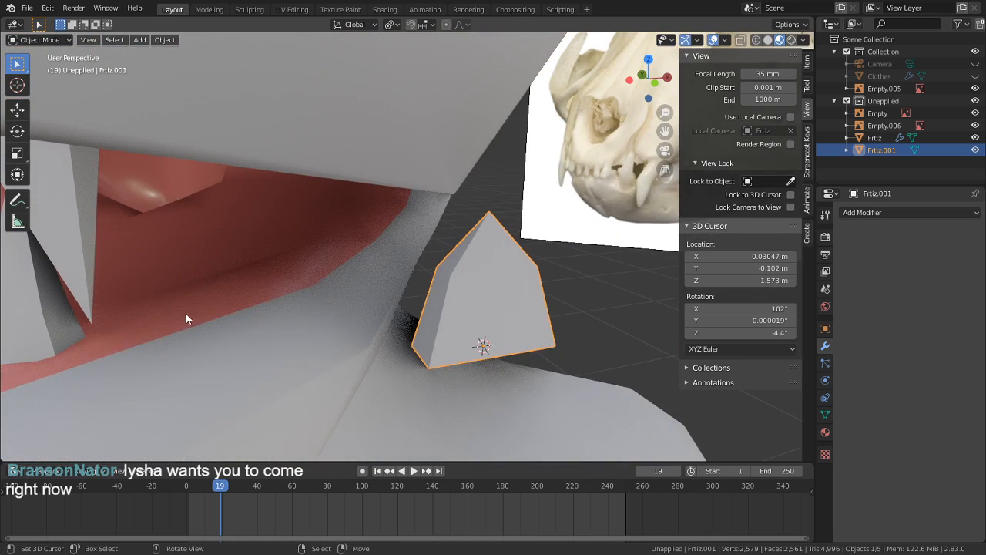
pyautogui.hotkey('alt', 'd')
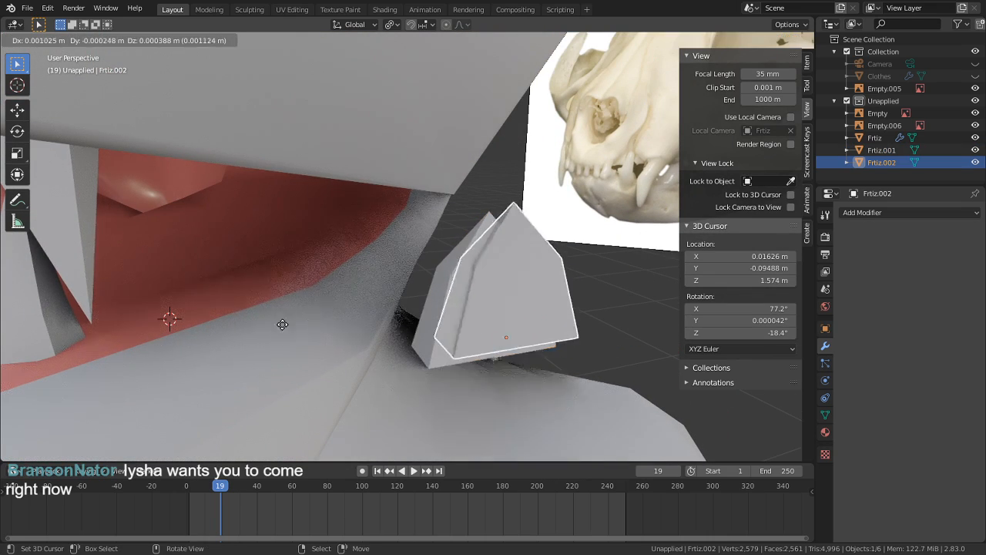
pyautogui.press('Escape')
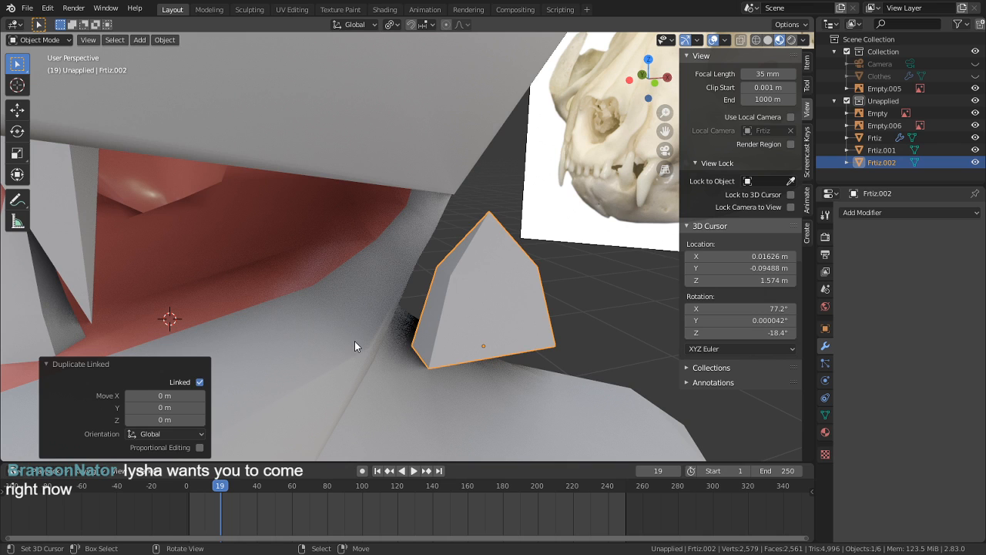
pyautogui.press('x')
pyautogui.click(453, 309)
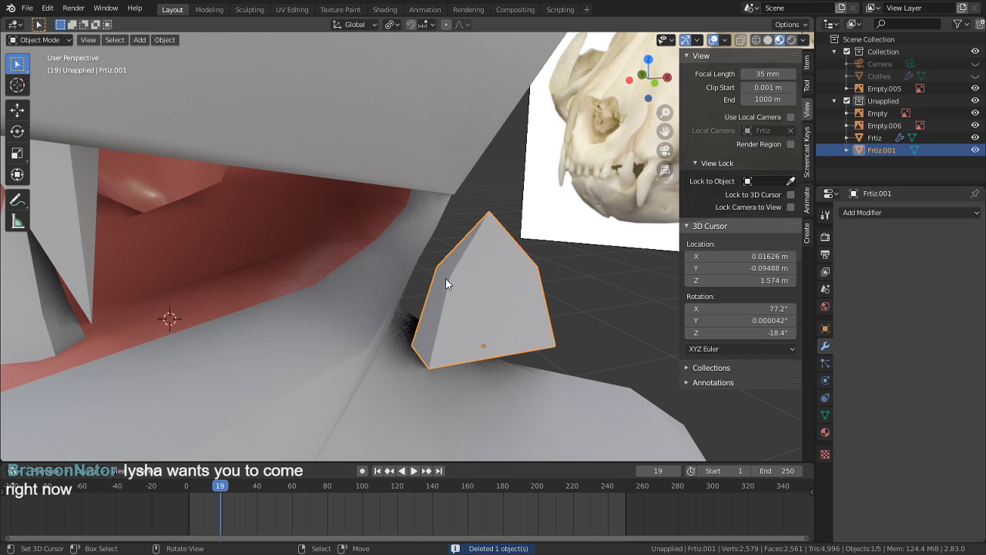
# Step: Snap the side tooth to the 3D cursor on the lower gum and rotate it about 30° around Z
pyautogui.hotkey('shift', 's')
pyautogui.click(371, 234)
pyautogui.moveTo(371, 235); pyautogui.dragTo(378, 277, button='middle')
pyautogui.press('r')
pyautogui.press('z')
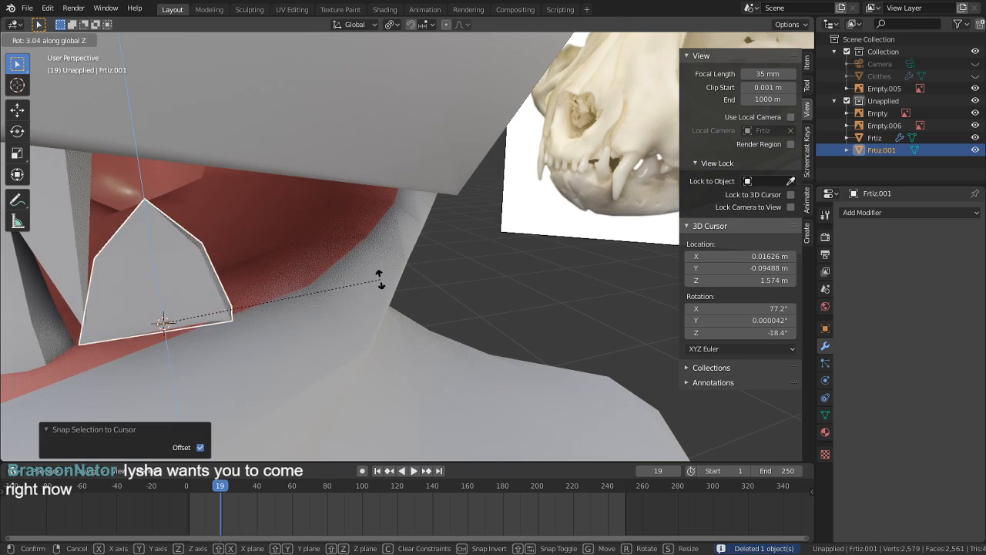
pyautogui.click(343, 169)
# Step: Shift the side tooth along the lower gum behind the canine and rotate it about 13.4° around Z
pyautogui.moveTo(309, 233); pyautogui.dragTo(539, 315, button='middle')
pyautogui.press('g')
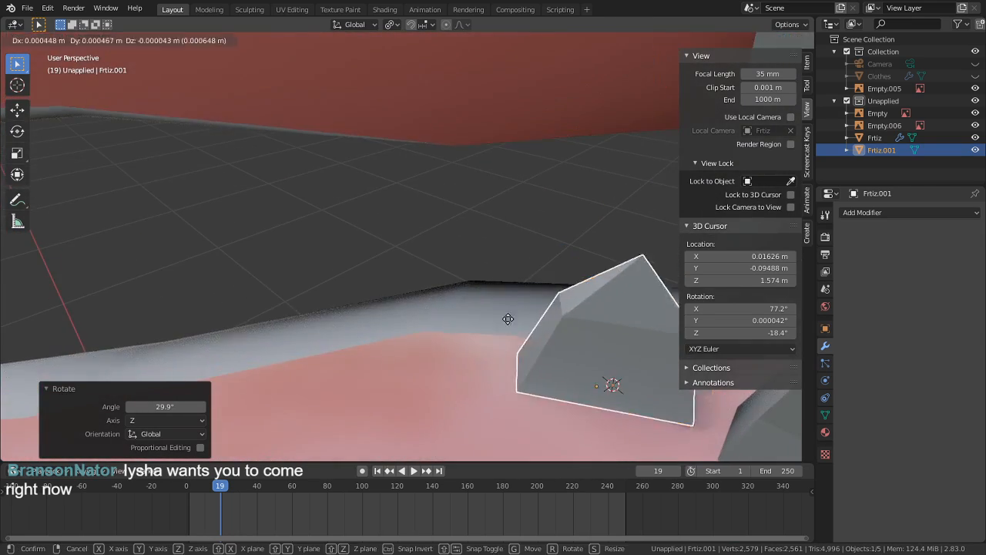
pyautogui.click(404, 328)
pyautogui.press('r')
pyautogui.press('z')
pyautogui.click(409, 353)
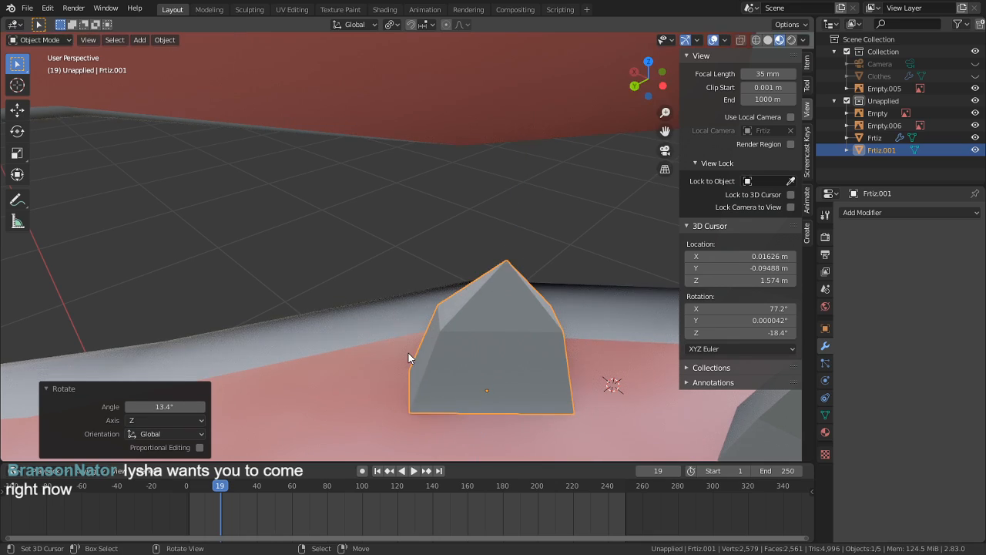
# Step: Lower the side tooth about 0.0012 m along Z and slide it about 0.0022 m along negative X into the gum
pyautogui.moveTo(408, 353); pyautogui.dragTo(248, 318, button='middle')
pyautogui.press('g')
pyautogui.press('z')
pyautogui.click(193, 338)
pyautogui.press('g')
pyautogui.hotkey('shift', 'z')
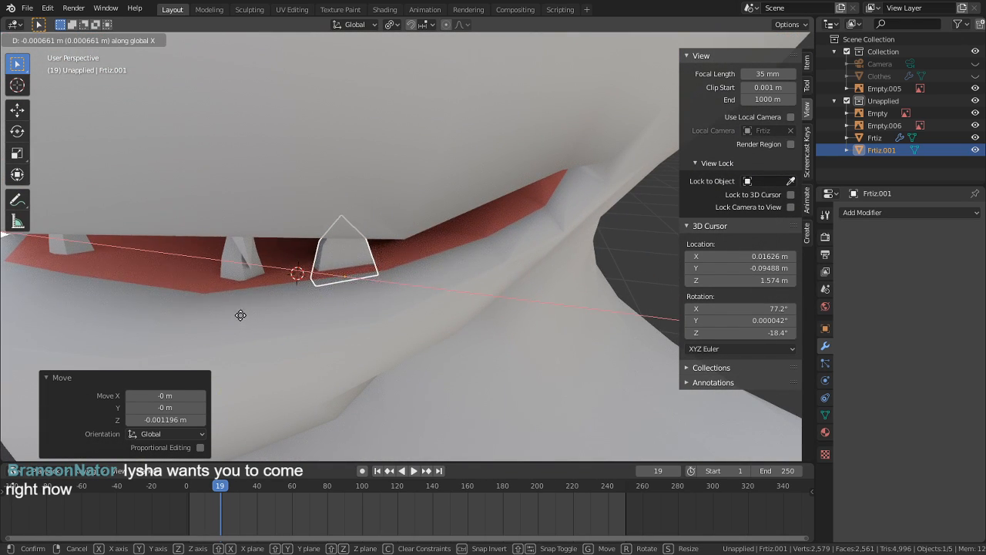
pyautogui.press('x')
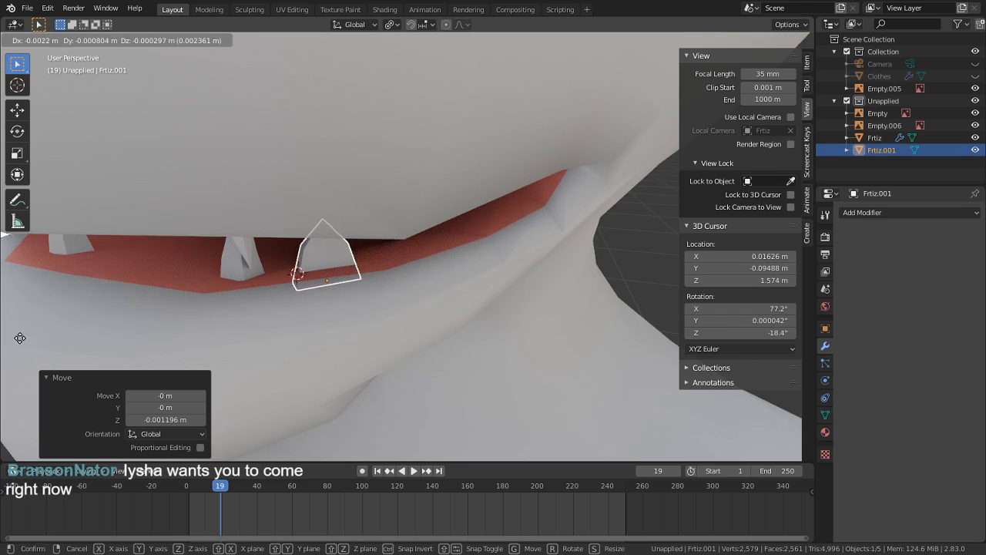
pyautogui.click(20, 338)
# Step: Duplicate the lower side tooth in place and flip the copy by scaling it -1 along Z
pyautogui.moveTo(20, 339); pyautogui.dragTo(249, 341, button='middle')
pyautogui.scroll(-3, 167, 320)
pyautogui.scroll(-3, 71, 328)
pyautogui.scroll(3, 347, 304)
pyautogui.scroll(3, 431, 284)
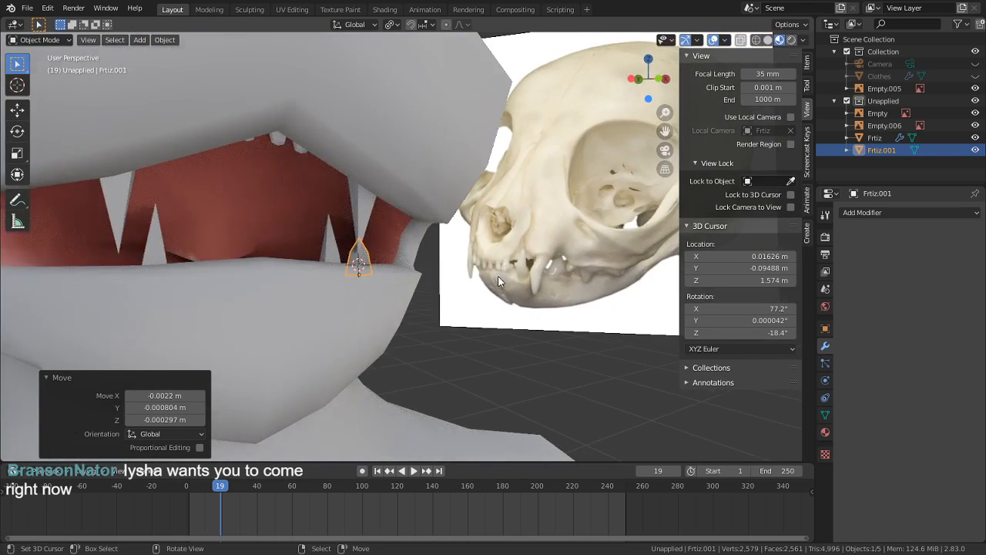
pyautogui.moveTo(498, 275); pyautogui.dragTo(371, 278, button='middle')
pyautogui.scroll(2, 421, 266)
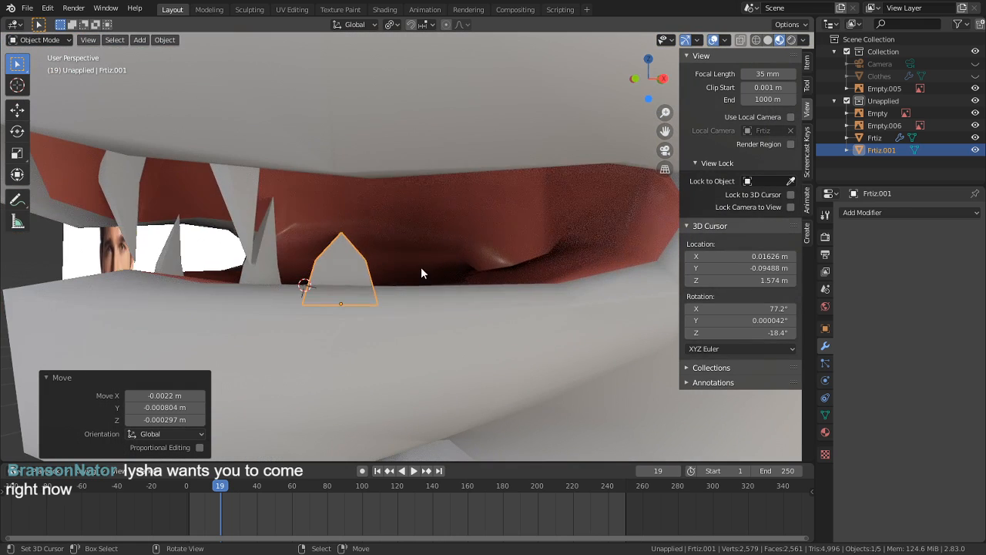
pyautogui.hotkey('shift', 'd')
pyautogui.rightClick(438, 265)
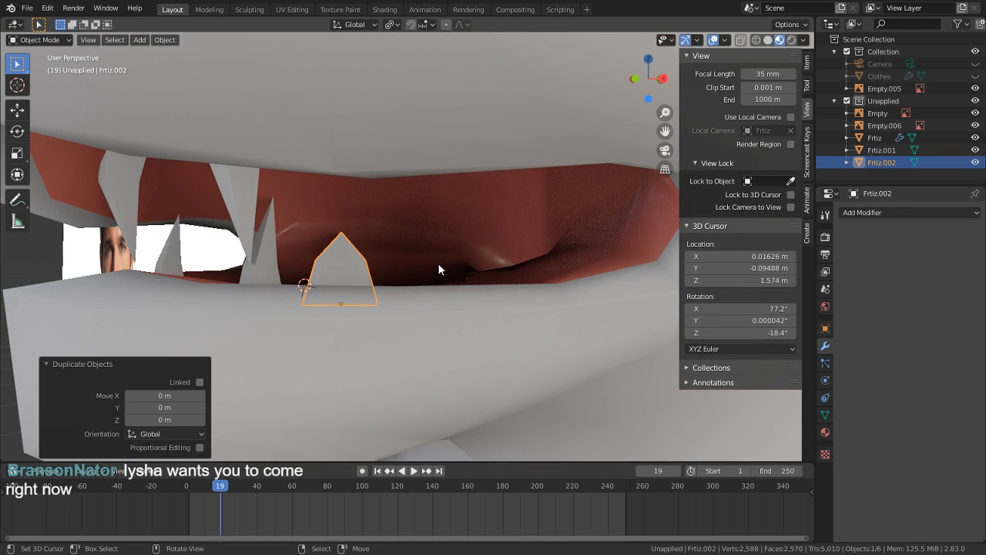
pyautogui.write('sz')
pyautogui.write('-1')
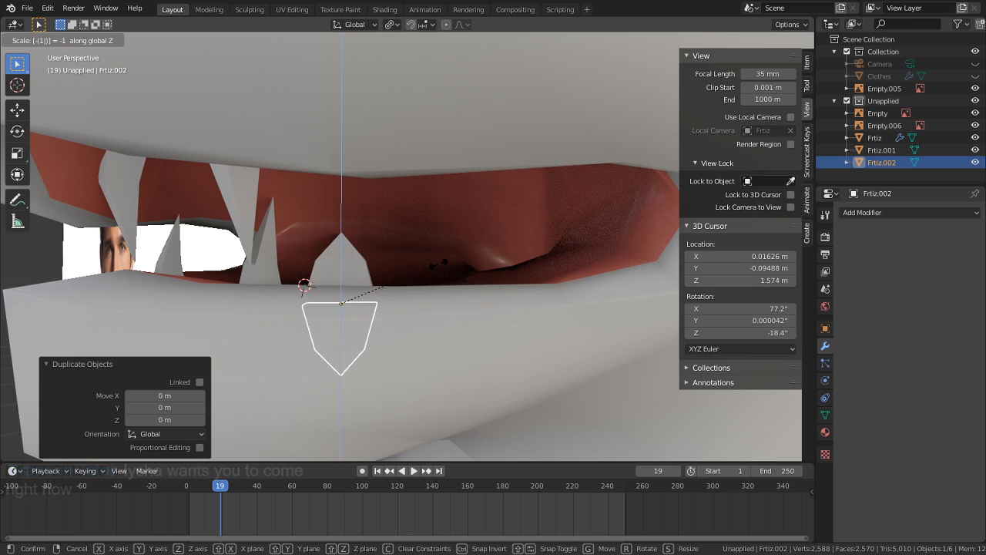
pyautogui.press('Return')
# Step: Shrink the flipped tooth copy to roughly half size and stretch it by about 1.647 along Z
pyautogui.press('s')
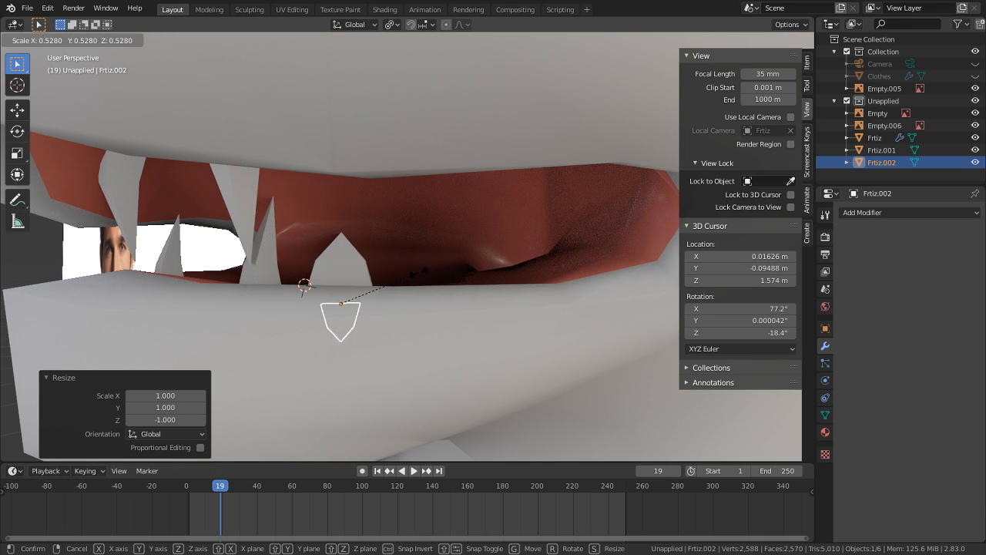
pyautogui.press('z')
pyautogui.click(425, 196)
# Step: Move the flipped tooth copy up to the upper gum behind the upper canine, adjusting its position from several angles
pyautogui.press('g')
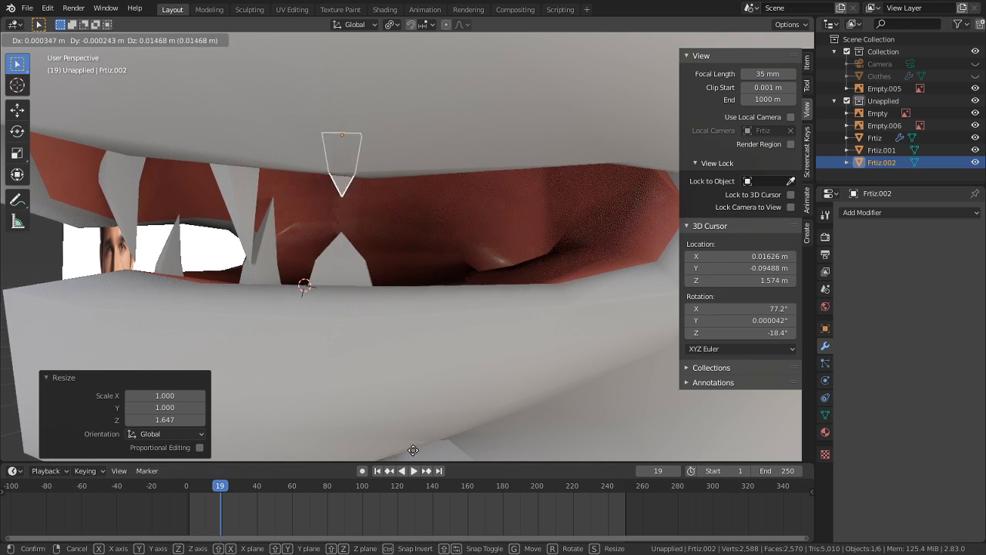
pyautogui.click(407, 50)
pyautogui.moveTo(407, 50); pyautogui.dragTo(524, 74, button='middle')
pyautogui.press('g')
pyautogui.click(612, 440)
pyautogui.moveTo(612, 440); pyautogui.dragTo(466, 110, button='middle')
pyautogui.press('g')
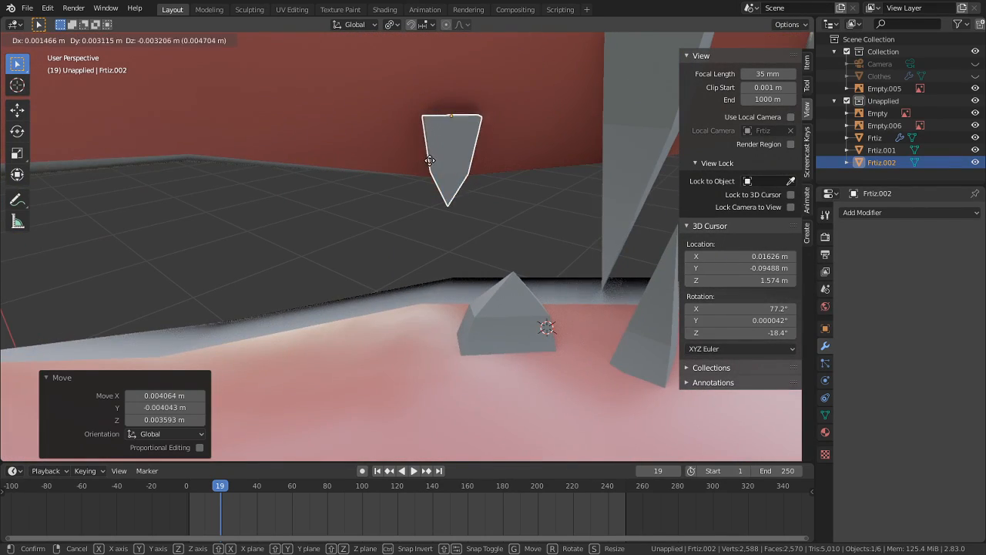
pyautogui.click(433, 168)
# Step: Enter Edit Mode on the character mesh and reveal its hidden geometry
pyautogui.moveTo(432, 169); pyautogui.dragTo(475, 157, button='middle')
pyautogui.click(393, 134)
pyautogui.press('Tab')
pyautogui.moveTo(393, 133); pyautogui.dragTo(382, 153, button='middle')
pyautogui.hotkey('alt', 'h')
# Step: Select the edges inside the upper mouth behind the canine, flatten them along Z, and move them about 0.0014 m down
pyautogui.press('2')
pyautogui.rightClick(350, 153)
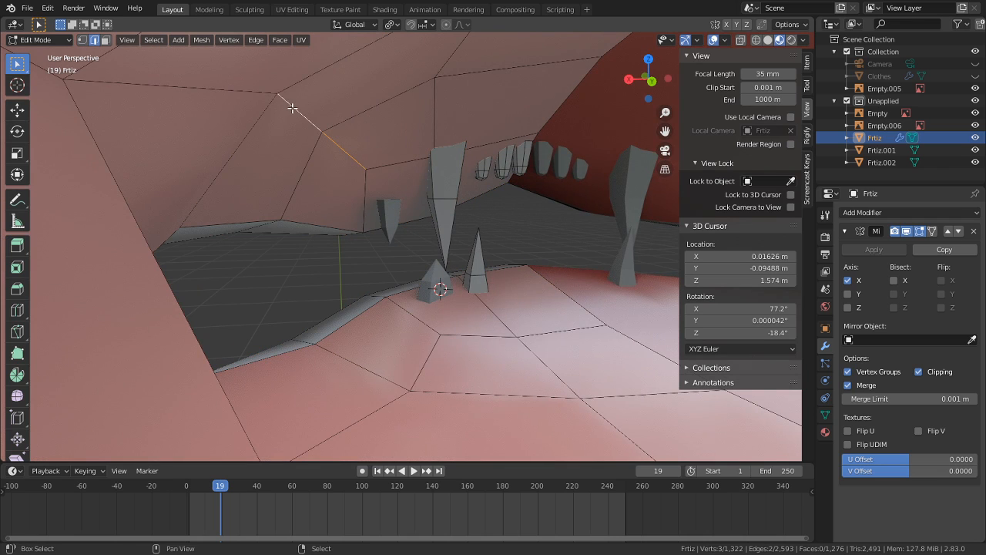
pyautogui.moveTo(264, 92); pyautogui.dragTo(319, 139, button='middle')
pyautogui.press('s')
pyautogui.press('z')
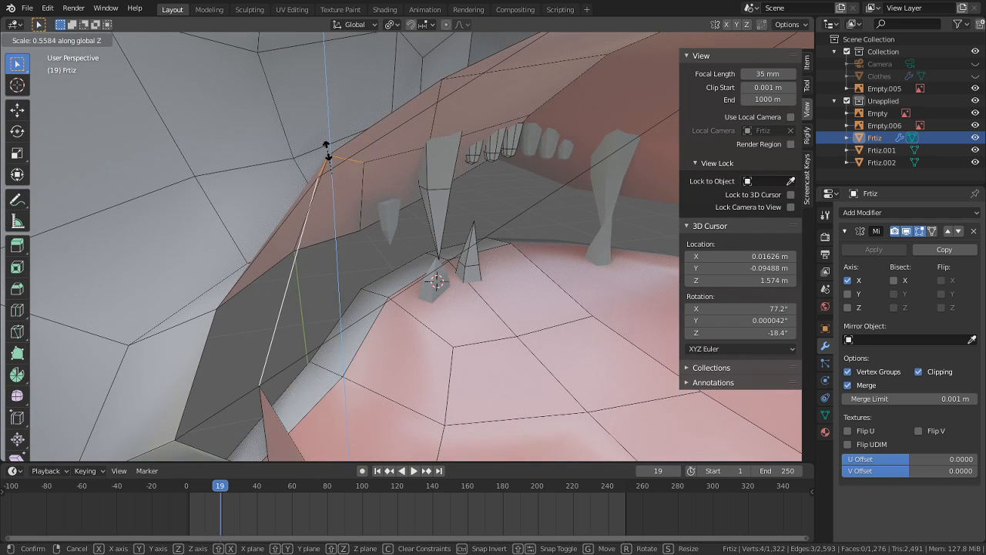
pyautogui.click(329, 151)
pyautogui.press('g')
pyautogui.click(460, 366)
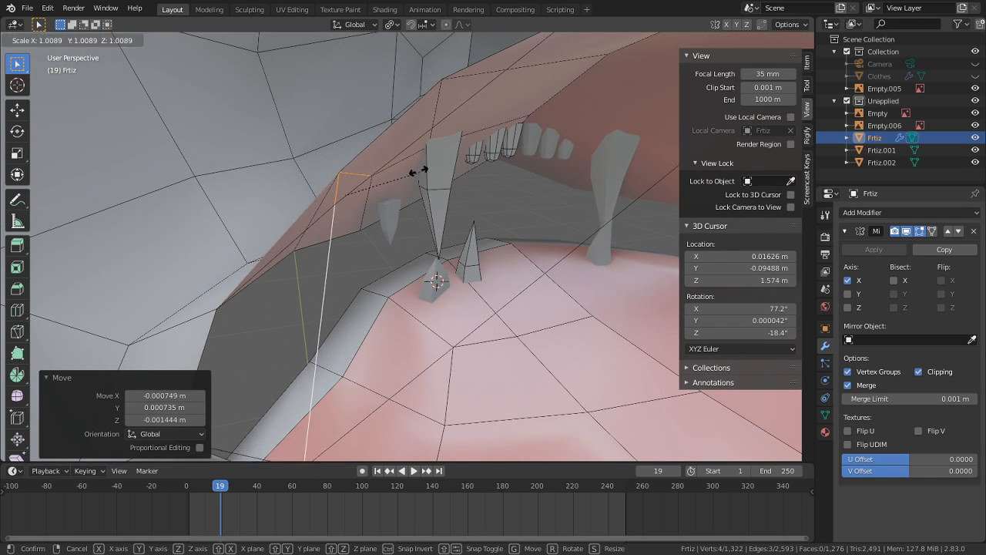
# Step: Flatten the selected inner mouth edges by about 0.307 along Z and shift them down toward the upper gum
pyautogui.press('s')
pyautogui.press('z')
pyautogui.click(359, 188)
pyautogui.press('g')
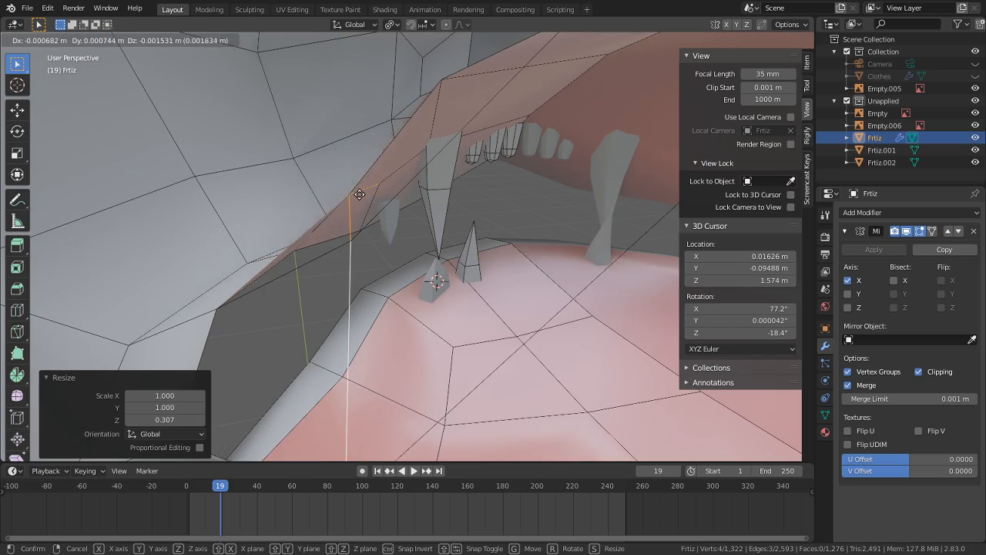
pyautogui.click(353, 185)
pyautogui.moveTo(354, 186); pyautogui.dragTo(341, 206, button='middle')
# Step: Reposition a single vertex on the inner upper mouth surface near the upper canine
pyautogui.press('1')
pyautogui.click(382, 183)
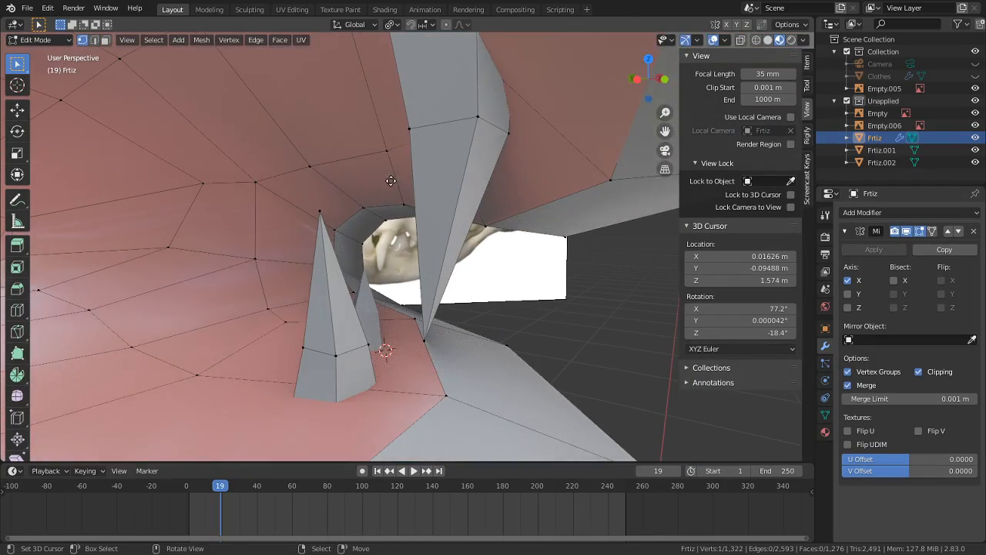
pyautogui.press('g')
pyautogui.click(354, 147)
pyautogui.moveTo(354, 147); pyautogui.dragTo(539, 164, button='middle')
pyautogui.moveTo(507, 112); pyautogui.dragTo(383, 117, button='middle')
# Step: Adjust further vertices of the upper mouth interior around the front teeth and return to Object Mode
pyautogui.click(529, 88)
pyautogui.moveTo(529, 88); pyautogui.dragTo(452, 169, button='middle')
pyautogui.scroll(-3, 401, 77)
pyautogui.moveTo(455, 171); pyautogui.dragTo(439, 183, button='right')
pyautogui.scroll(-1, 438, 183)
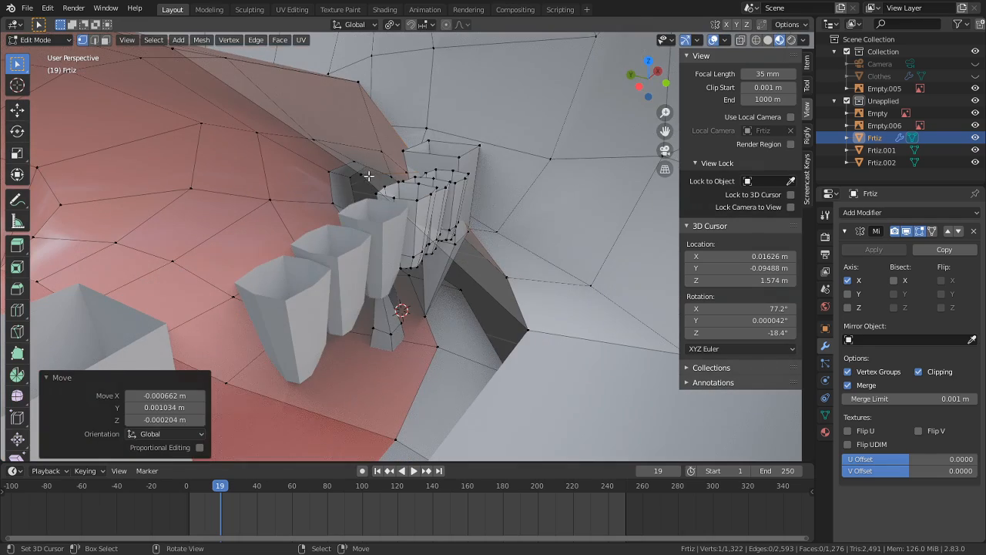
pyautogui.moveTo(369, 168); pyautogui.dragTo(363, 174, button='right')
pyautogui.moveTo(363, 174); pyautogui.dragTo(512, 258, button='middle')
pyautogui.press('Tab')
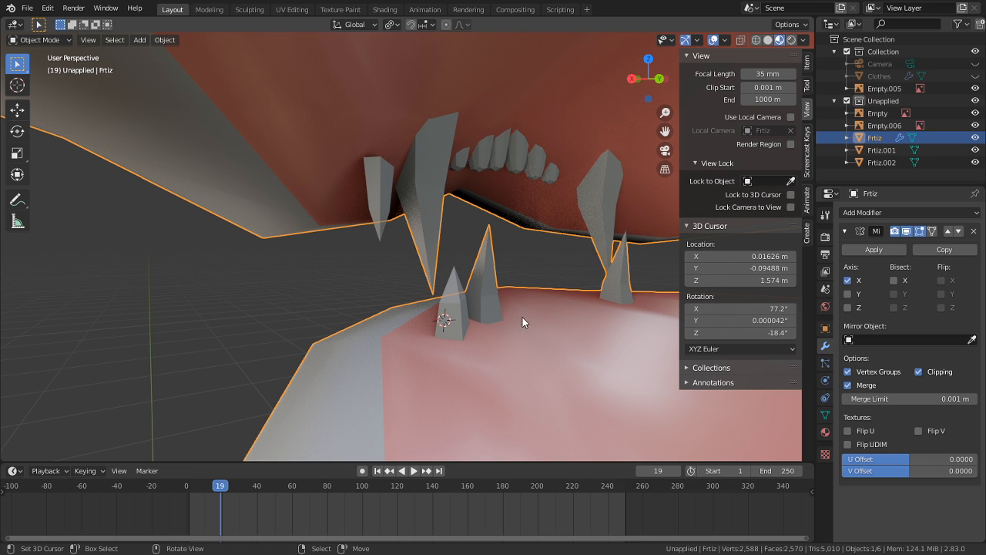
# Step: Inspect the upper and lower side teeth from several angles and compare them with the skull reference
pyautogui.moveTo(484, 243); pyautogui.dragTo(436, 253, button='middle')
pyautogui.scroll(2, 434, 248)
pyautogui.moveTo(390, 170); pyautogui.dragTo(530, 250, button='middle')
pyautogui.click(373, 312)
pyautogui.moveTo(373, 312); pyautogui.dragTo(414, 295, button='middle')
pyautogui.moveTo(460, 256); pyautogui.dragTo(369, 326, button='middle')
pyautogui.scroll(-4, 466, 259)
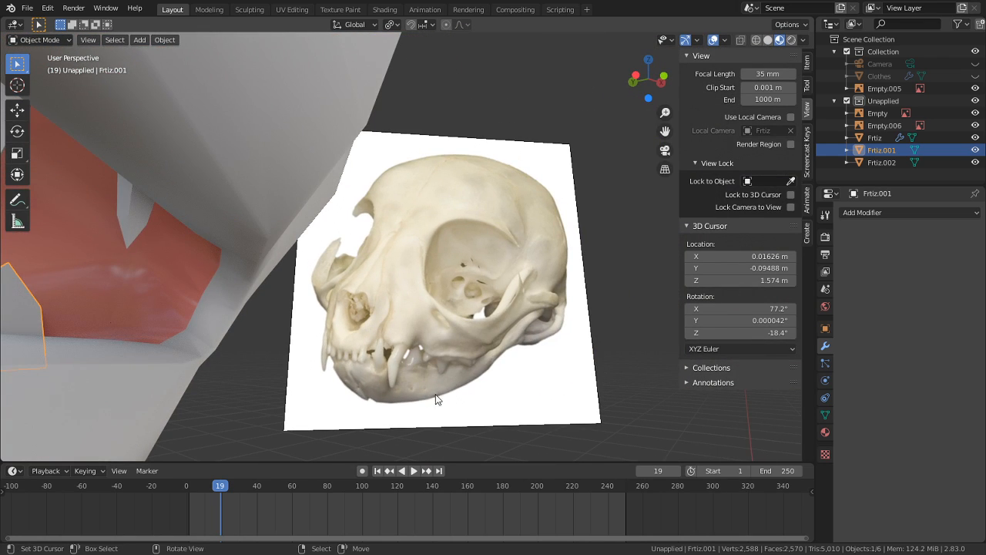
pyautogui.scroll(5, 332, 206)
# Step: Select the small upper side tooth behind the canine, scale it up by 1.248 and fine-tune its size
pyautogui.rightClick(351, 209)
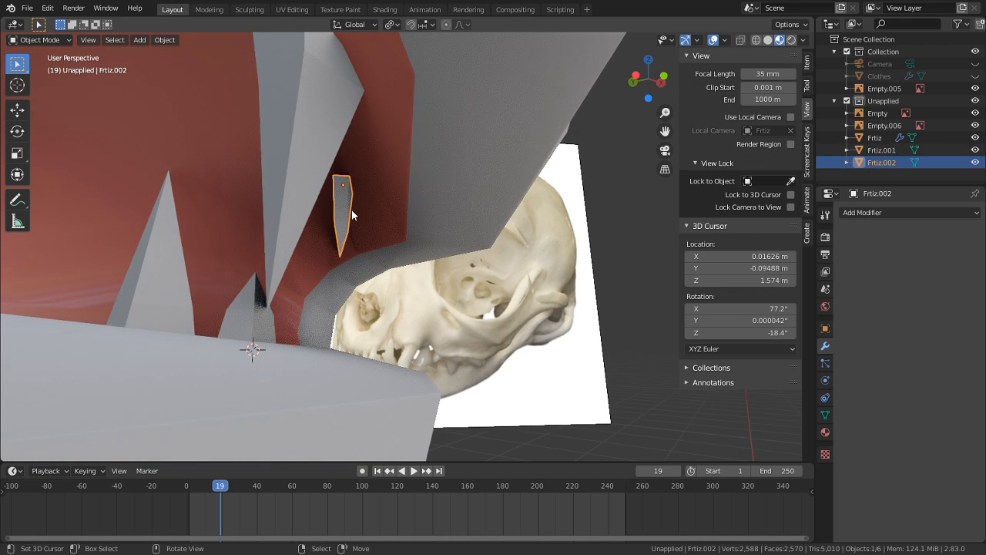
pyautogui.moveTo(351, 209); pyautogui.dragTo(262, 254, button='middle')
pyautogui.press('s')
pyautogui.click(301, 219)
pyautogui.scroll(3, 255, 231)
pyautogui.press('s')
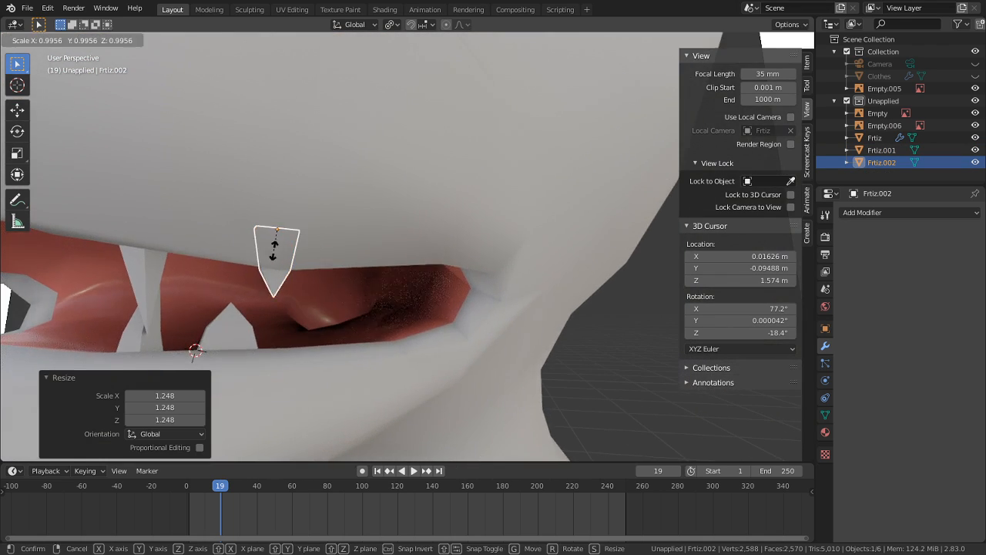
pyautogui.click(331, 291)
pyautogui.moveTo(332, 291); pyautogui.dragTo(465, 312, button='middle')
# Step: Delete the top face of the upper side tooth in Edit Mode
pyautogui.press('Tab')
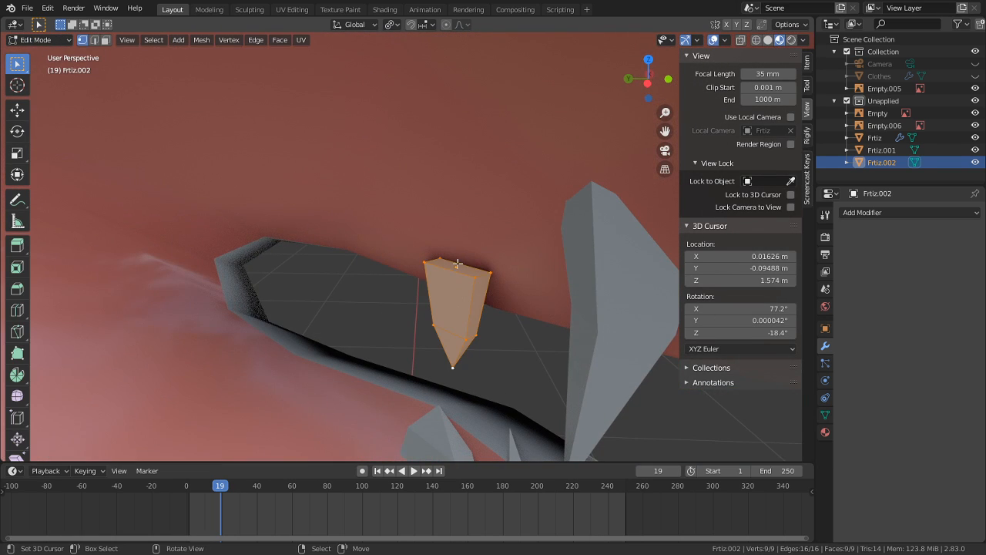
pyautogui.press('3')
pyautogui.click(457, 264)
pyautogui.press('x')
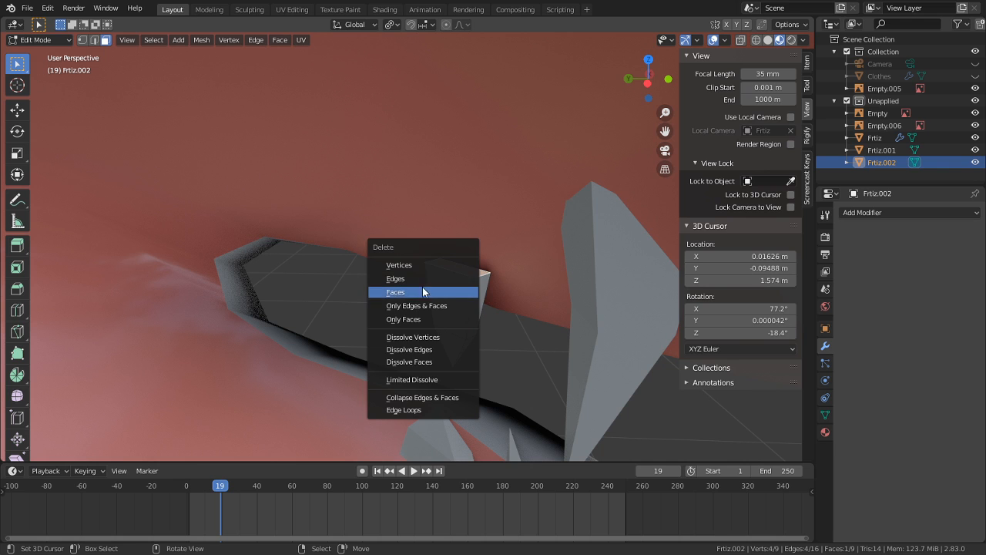
pyautogui.click(422, 292)
# Step: Raise the open top edge loop of the upper side tooth by about 0.0026 m into the gum
pyautogui.press('2')
pyautogui.keyDown('alt'); pyautogui.click(454, 274); pyautogui.keyUp('alt')
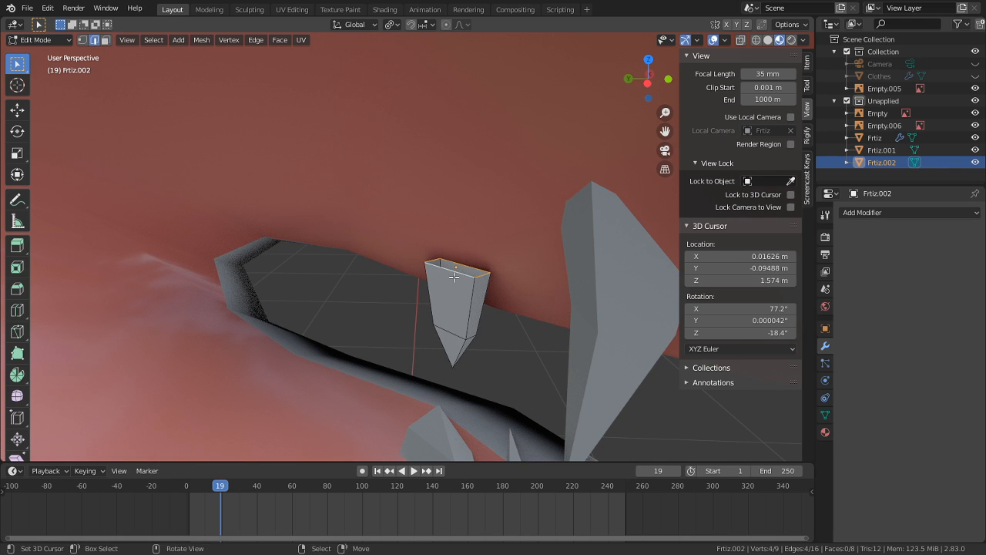
pyautogui.press('g')
pyautogui.click(447, 135)
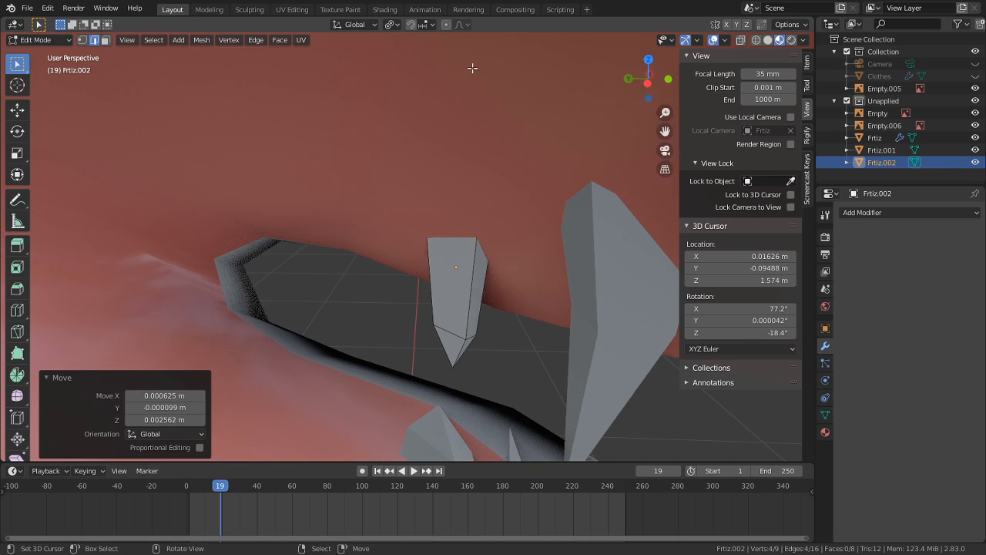
pyautogui.moveTo(454, 131); pyautogui.dragTo(593, 176, button='middle')
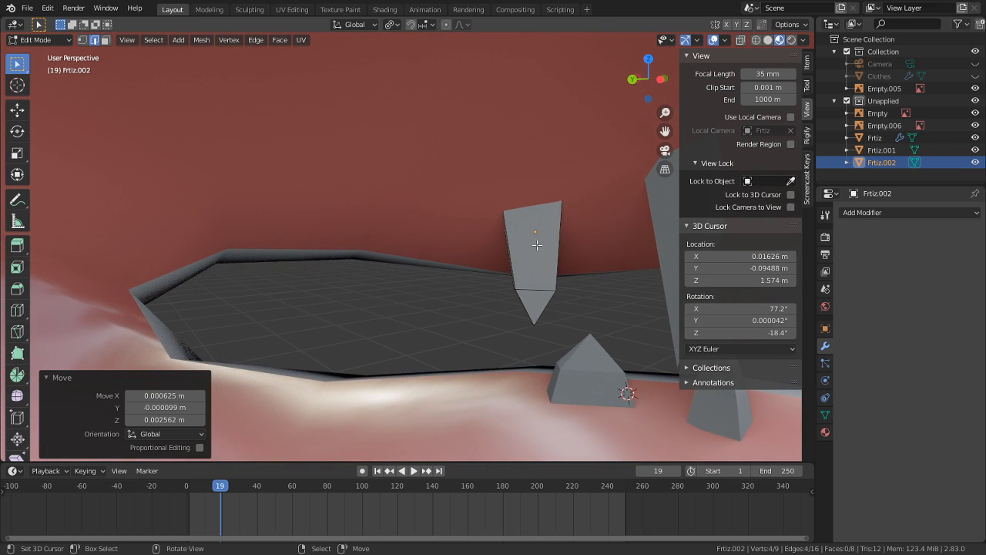
# Step: Shift the whole upper side tooth about 0.0006 m in X and 0.0008 m in Y along the gum
pyautogui.press('Tab')
pyautogui.press('g')
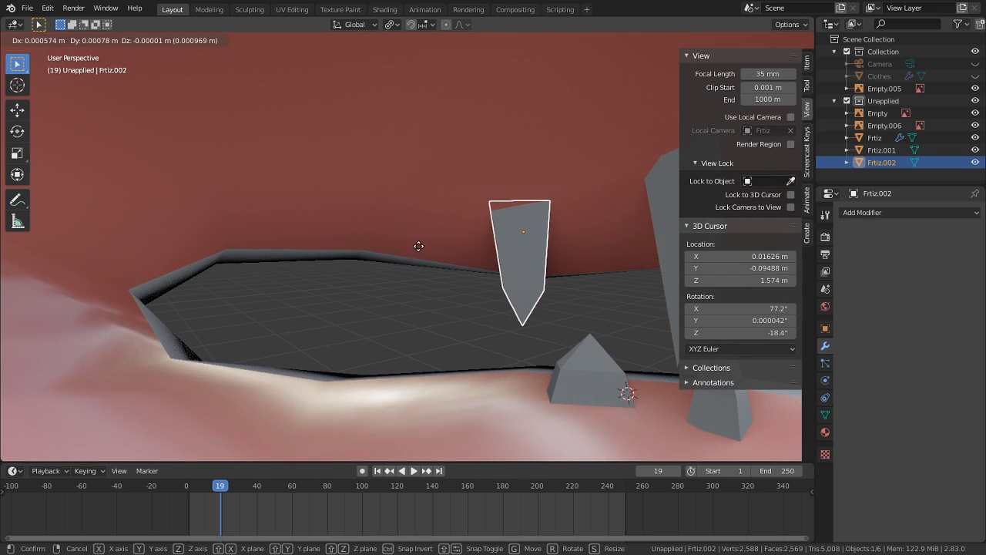
pyautogui.click(464, 257)
pyautogui.moveTo(465, 258); pyautogui.dragTo(543, 338, button='middle')
pyautogui.scroll(2, 542, 334)
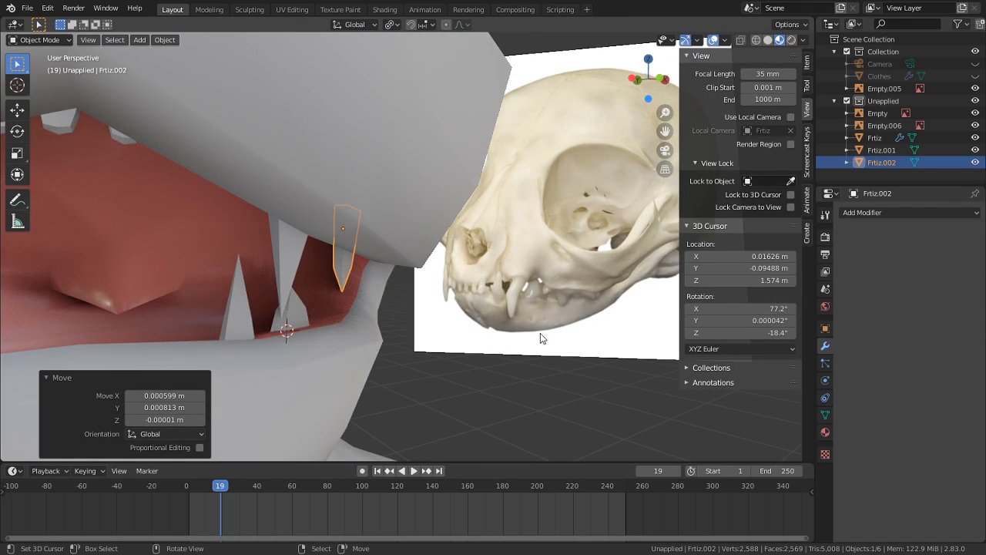
pyautogui.scroll(1, 540, 333)
# Step: Duplicate the upper side tooth and place the copy just behind it along the upper jaw
pyautogui.moveTo(496, 293); pyautogui.dragTo(411, 287, button='middle')
pyautogui.hotkey('shift', 'd')
pyautogui.click(429, 281)
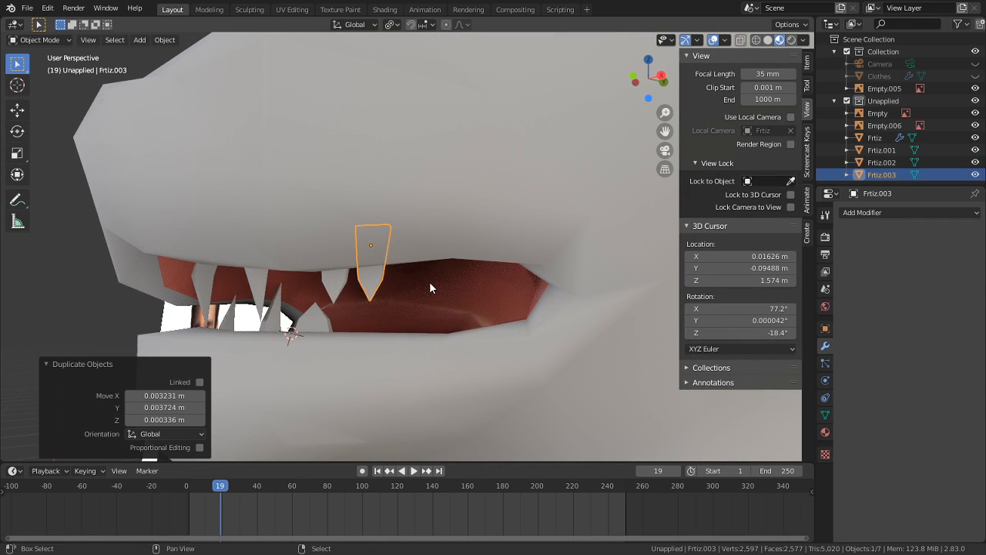
pyautogui.press('x')
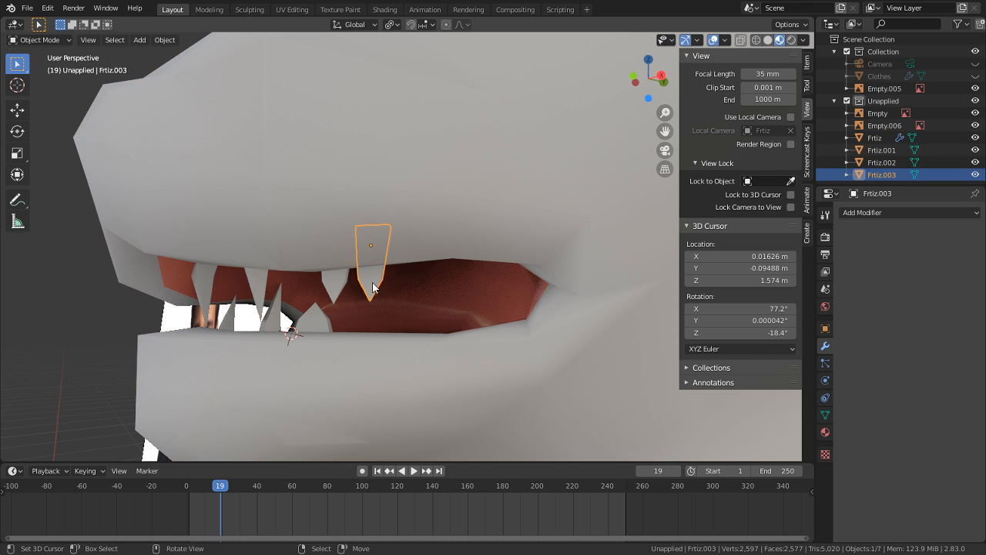
# Step: Scale the copied tooth to 0.424 along Z and stretch it by about 2.44 along its local X axis
pyautogui.press('s')
pyautogui.press('z')
pyautogui.click(407, 228)
pyautogui.press('s')
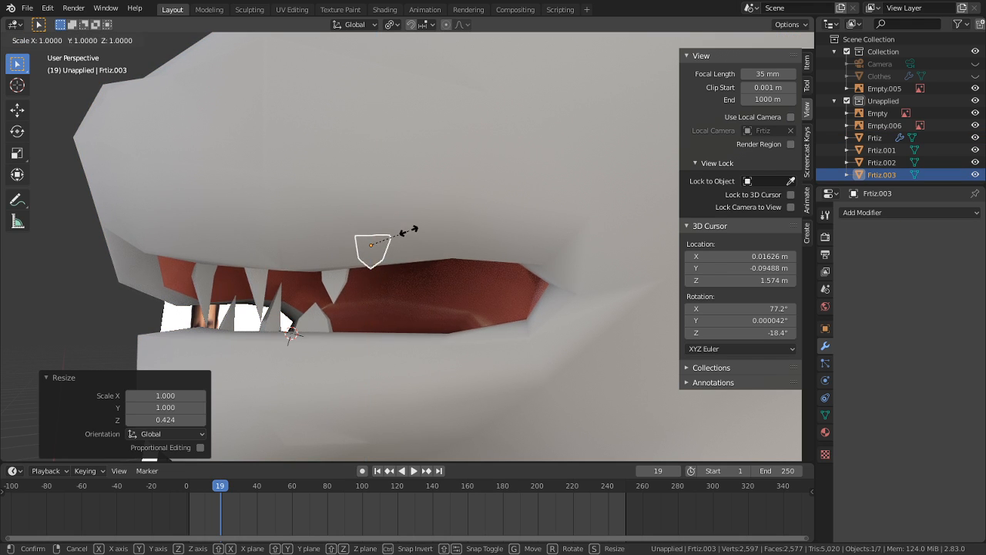
pyautogui.press('x')
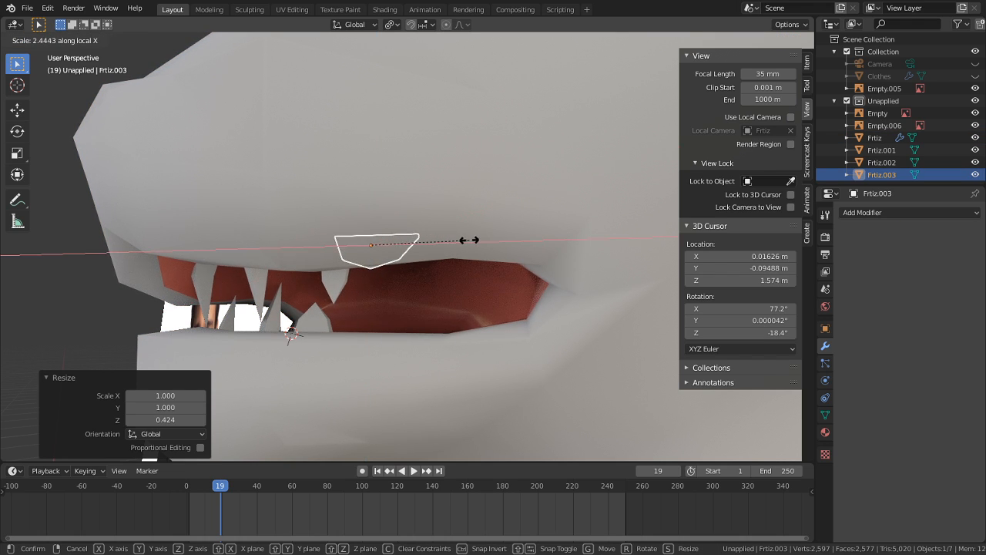
pyautogui.click(468, 240)
# Step: Move the widened rear tooth back and down along the upper gum, about 0.0017, 0.0026 and -0.0019 m
pyautogui.moveTo(467, 254); pyautogui.dragTo(447, 324, button='middle')
pyautogui.press('g')
pyautogui.click(478, 278)
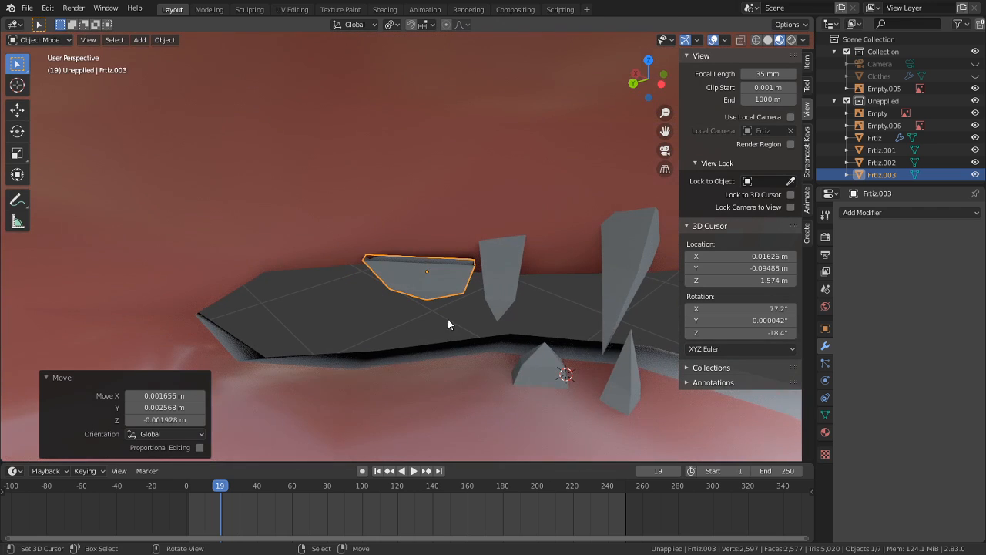
# Step: Raise the top edge loop of the wide rear tooth along Z by about 0.005 m into the gum
pyautogui.press('Tab')
pyautogui.press('g')
pyautogui.press('z')
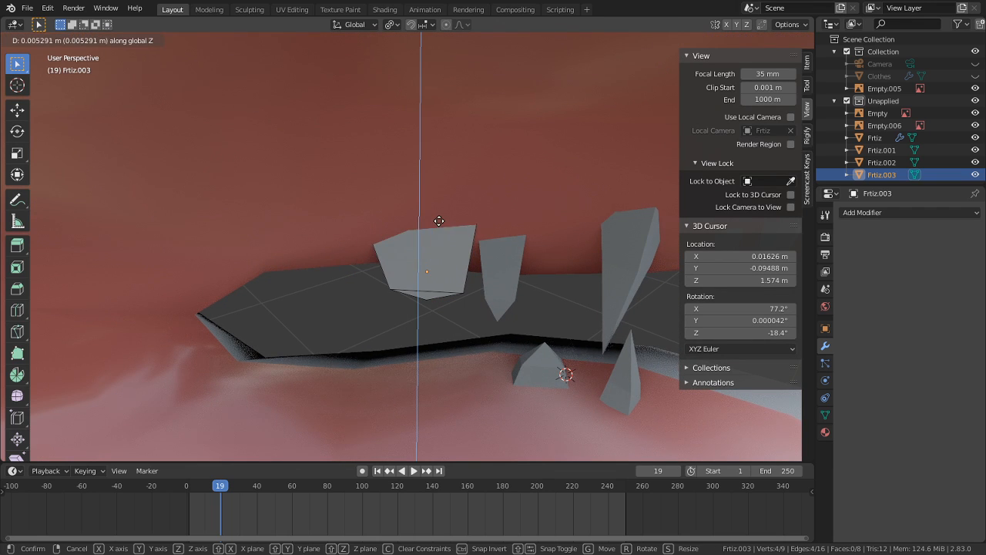
pyautogui.click(427, 228)
pyautogui.moveTo(427, 228); pyautogui.dragTo(363, 251, button='middle')
# Step: Thicken the wide rear tooth by moving its inner face about 0.001 m toward the mouth interior
pyautogui.press('3')
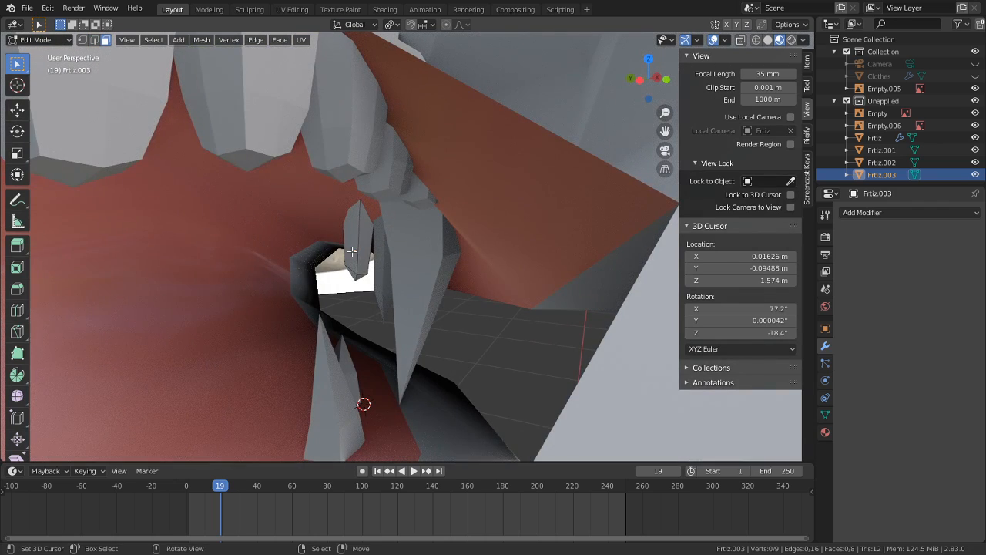
pyautogui.press('g')
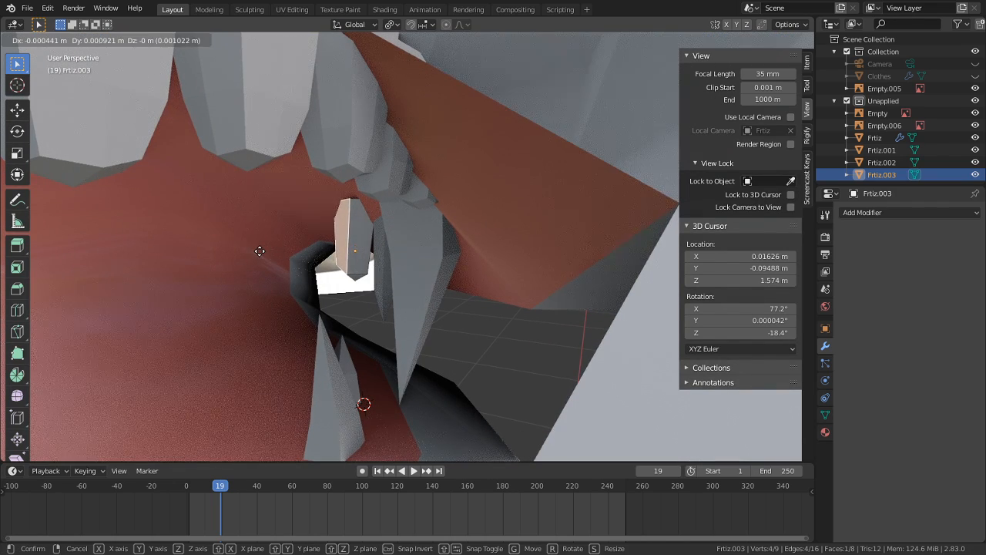
pyautogui.click(260, 251)
pyautogui.moveTo(260, 251); pyautogui.dragTo(473, 236, button='middle')
# Step: Move the top front corner vertex of the wide rear tooth upward by about 0.0017 m in Z
pyautogui.press('1')
pyautogui.rightClick(430, 230)
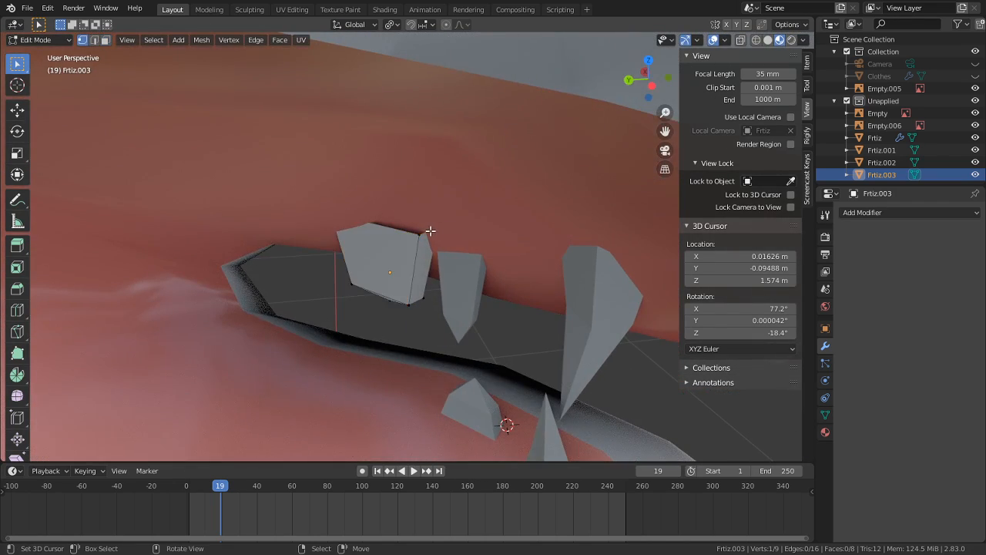
pyautogui.press('g')
pyautogui.rightClick(428, 232)
pyautogui.press('g')
pyautogui.click(411, 214)
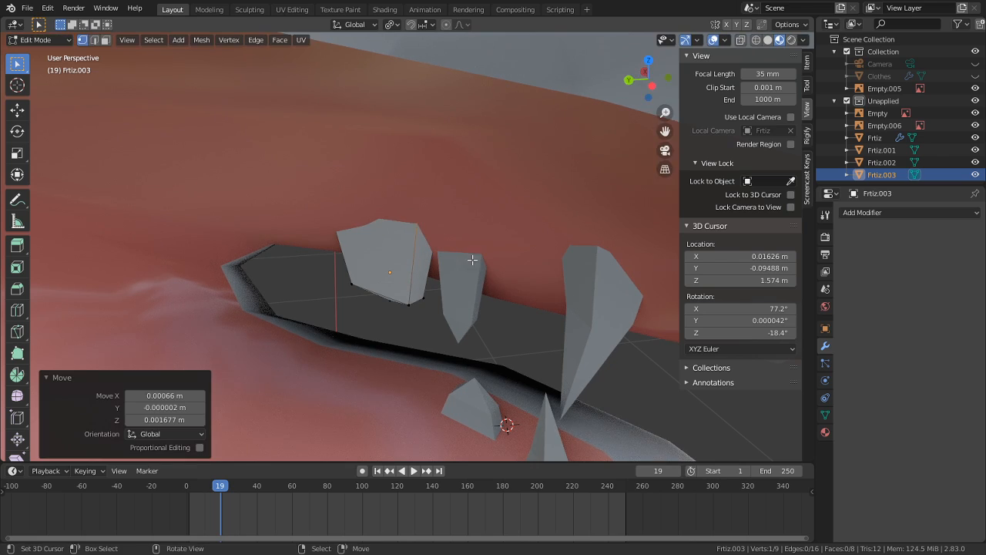
# Step: Examine the side teeth on the skull reference and on the cat teeth anatomy image in the web browser
pyautogui.moveTo(472, 260); pyautogui.dragTo(385, 233, button='middle')
pyautogui.keyDown('shift'); pyautogui.moveTo(309, 232); pyautogui.dragTo(622, 322, button='middle'); pyautogui.keyUp('shift')
pyautogui.keyDown('alt'); pyautogui.middleClick(609, 376); pyautogui.keyUp('alt')
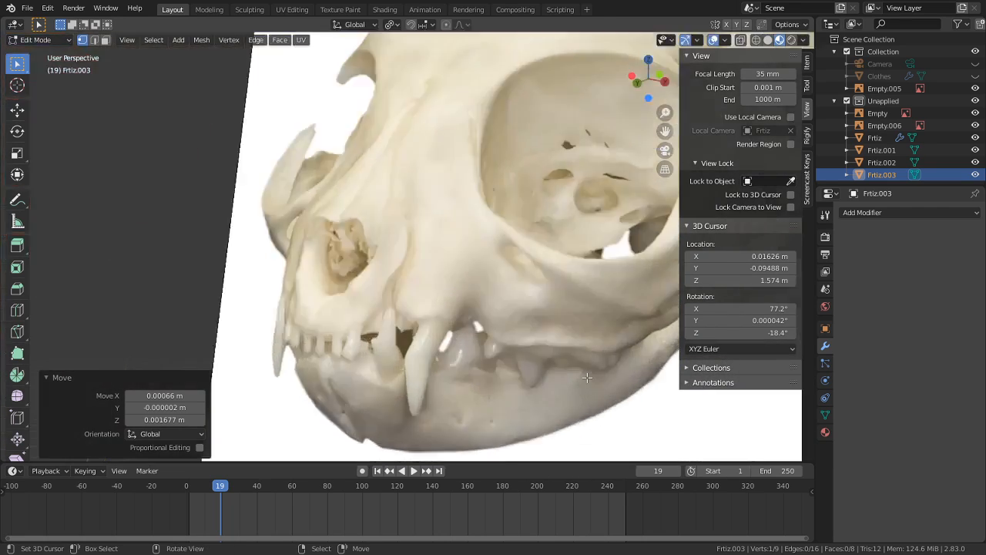
pyautogui.scroll(-5, 496, 381)
pyautogui.scroll(-2, 480, 358)
pyautogui.scroll(-2, 480, 357)
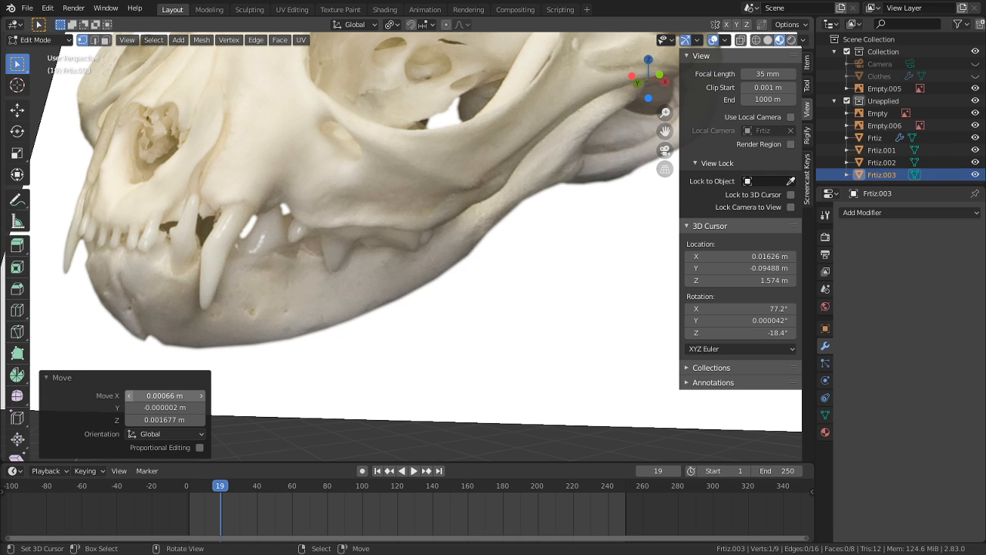
pyautogui.moveTo(0, 162); pyautogui.dragTo(573, 97)
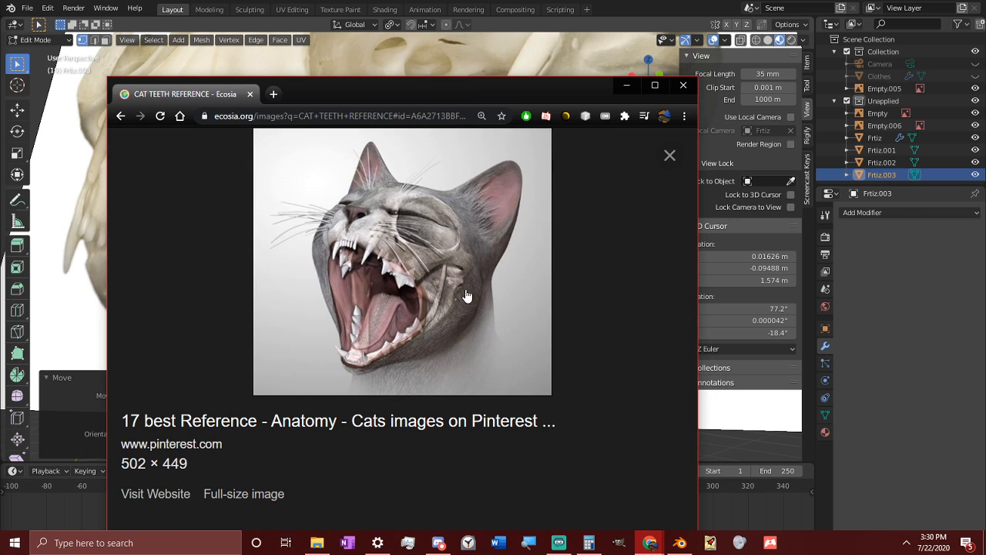
pyautogui.keyDown('ctrl'); pyautogui.scroll(2, 440, 264); pyautogui.keyUp('ctrl')
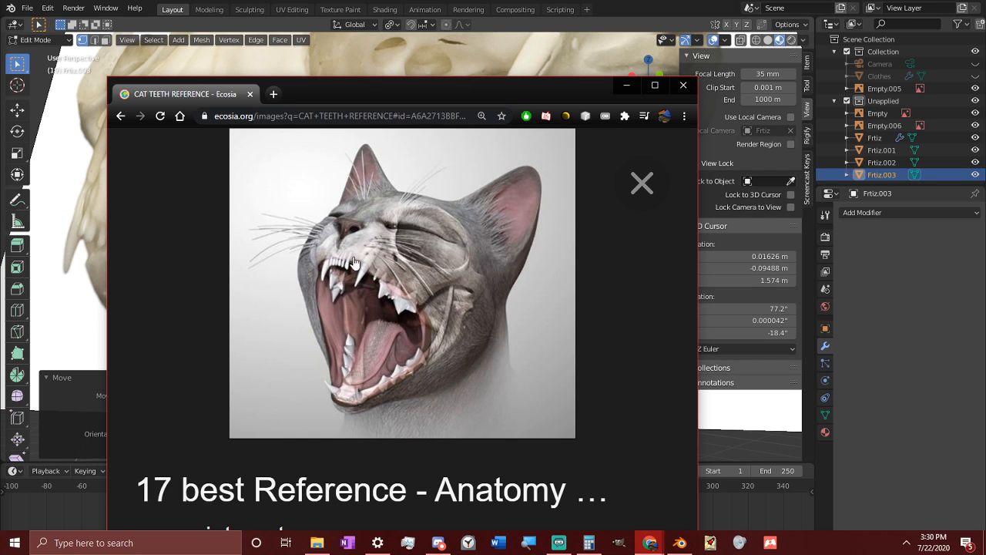
pyautogui.click(638, 5)
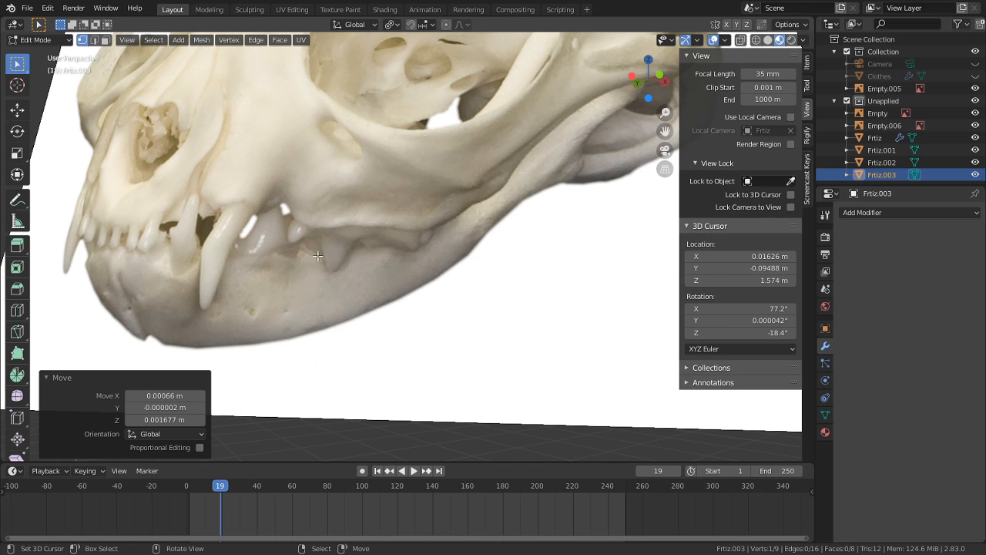
# Step: Return to Object Mode and delete the skull reference image from the scene
pyautogui.scroll(-6, 411, 392)
pyautogui.press('Tab')
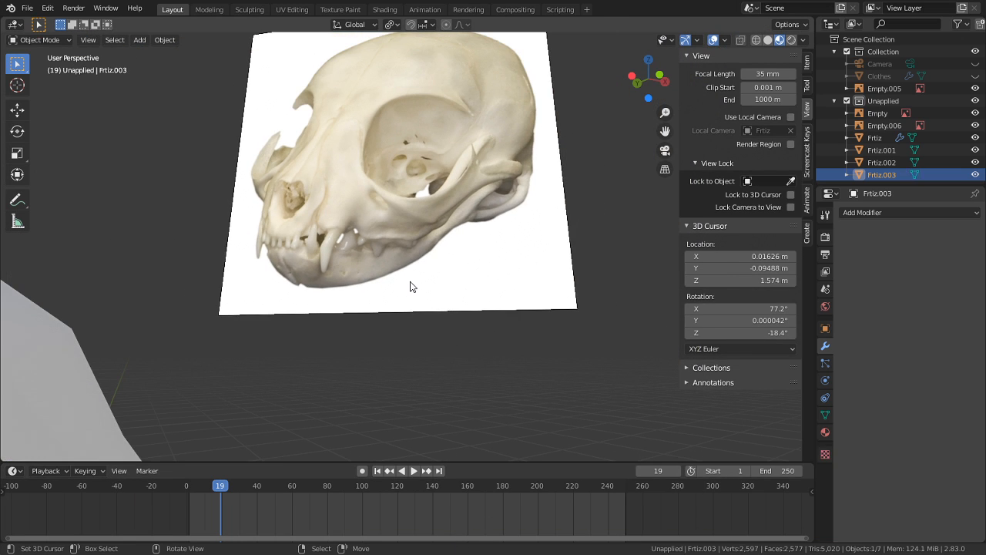
pyautogui.press('x')
pyautogui.click(412, 284)
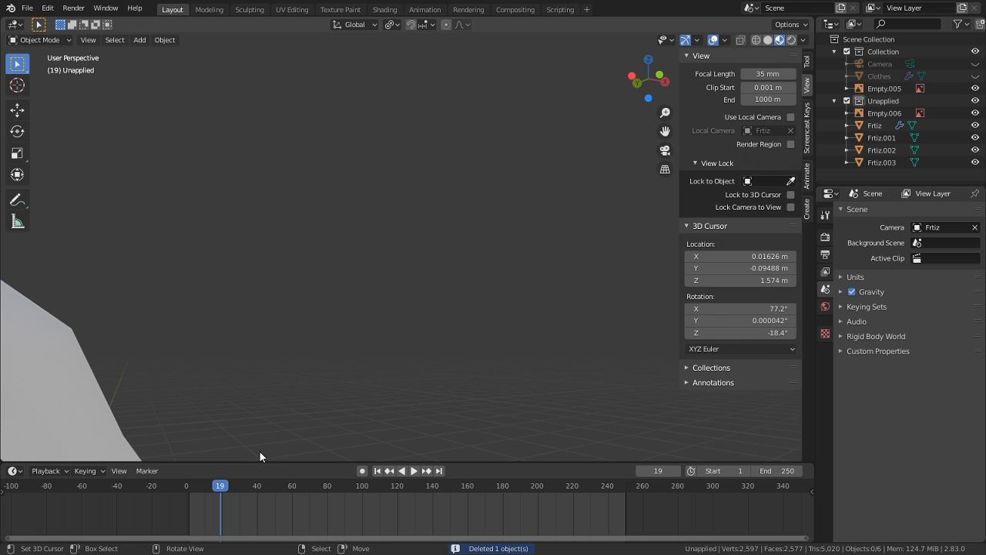
# Step: Switch to the web browser and save the open-mouthed cat anatomy image as a JPEG in the References folder
pyautogui.hotkey('alt', 'Tab')
pyautogui.rightClick(329, 296)
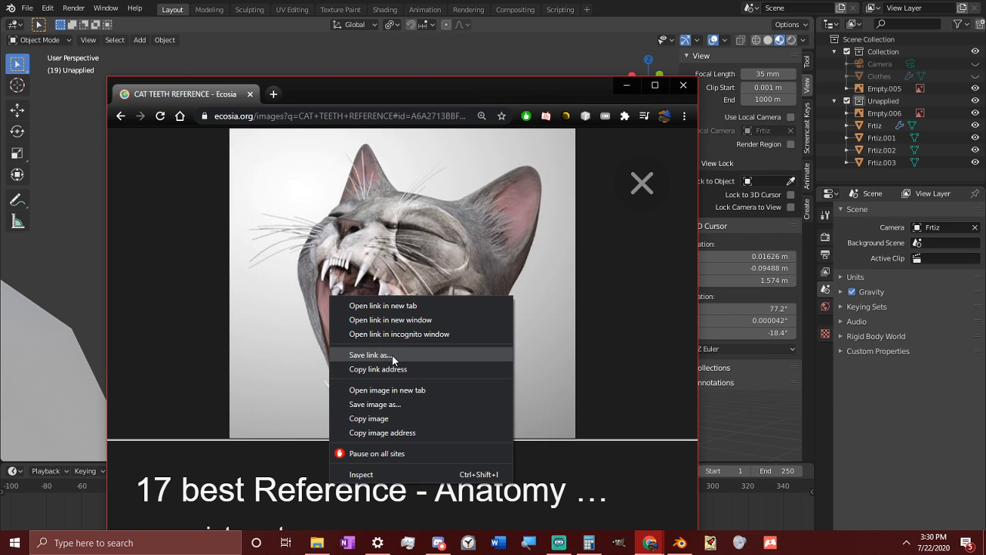
pyautogui.click(393, 403)
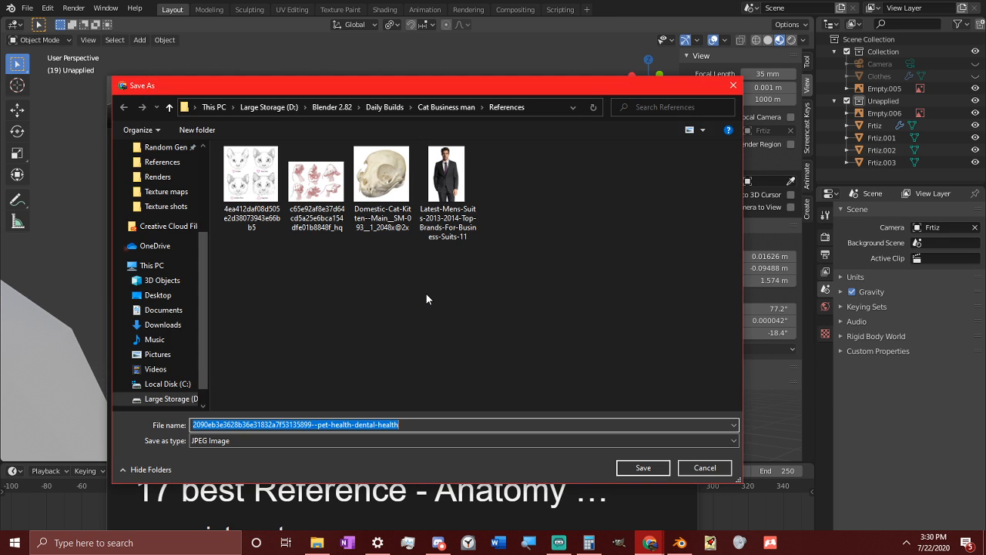
pyautogui.click(660, 471)
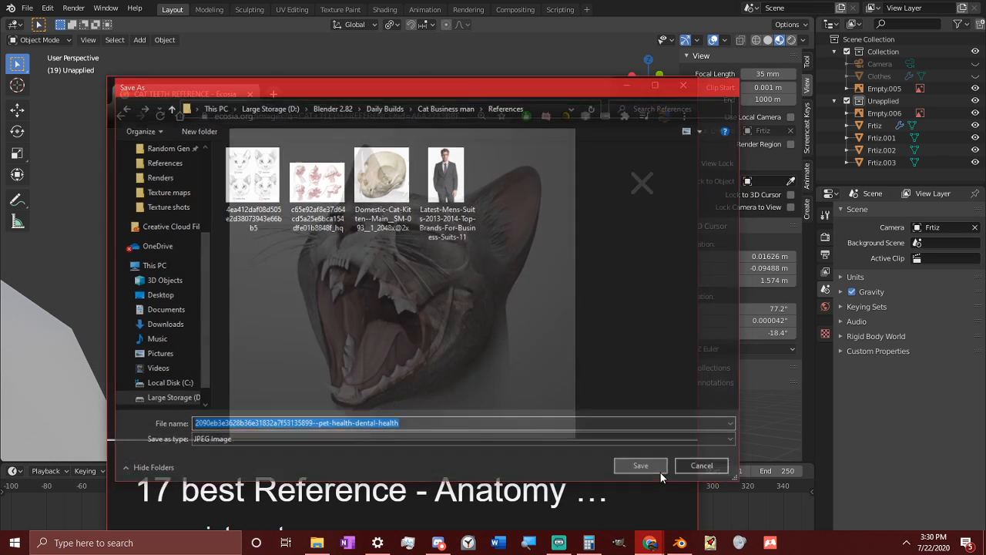
pyautogui.moveTo(578, 96); pyautogui.dragTo(1, 106)
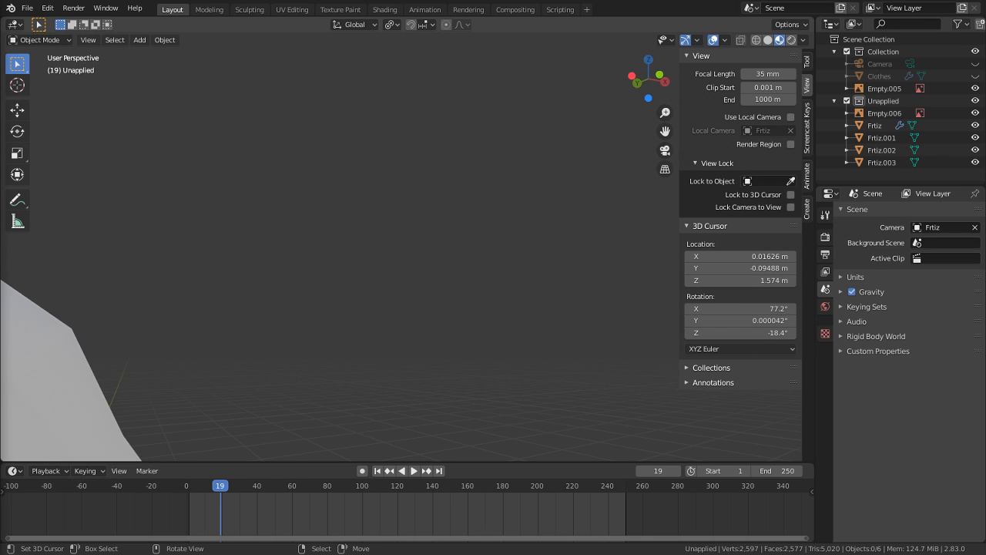
# Step: Import the saved pet-health-dental-health image from File Explorer into the Blender viewport as a reference and scale it to 0.128
pyautogui.hotkey('alt', 'Tab')
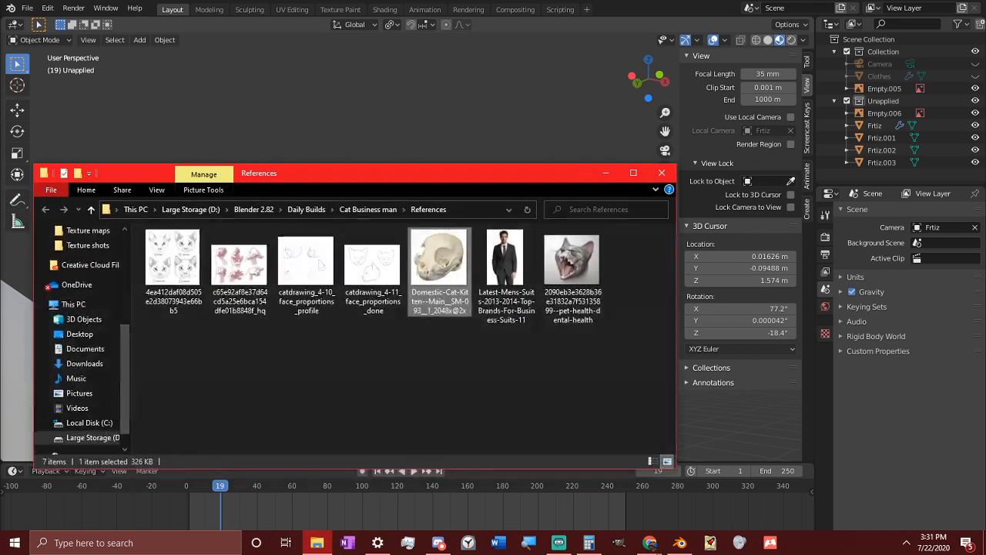
pyautogui.moveTo(580, 240); pyautogui.dragTo(416, 126)
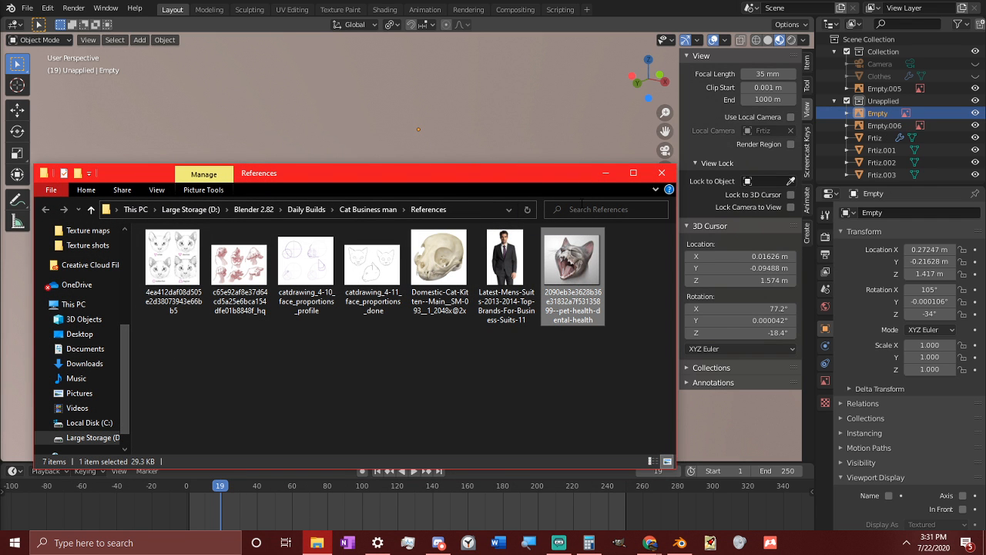
pyautogui.click(605, 173)
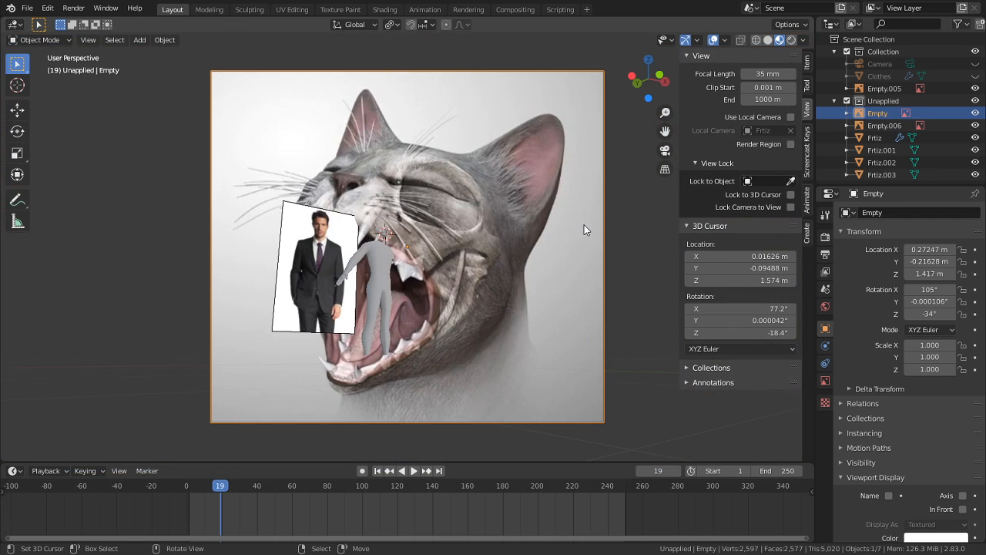
pyautogui.press('s')
pyautogui.click(430, 242)
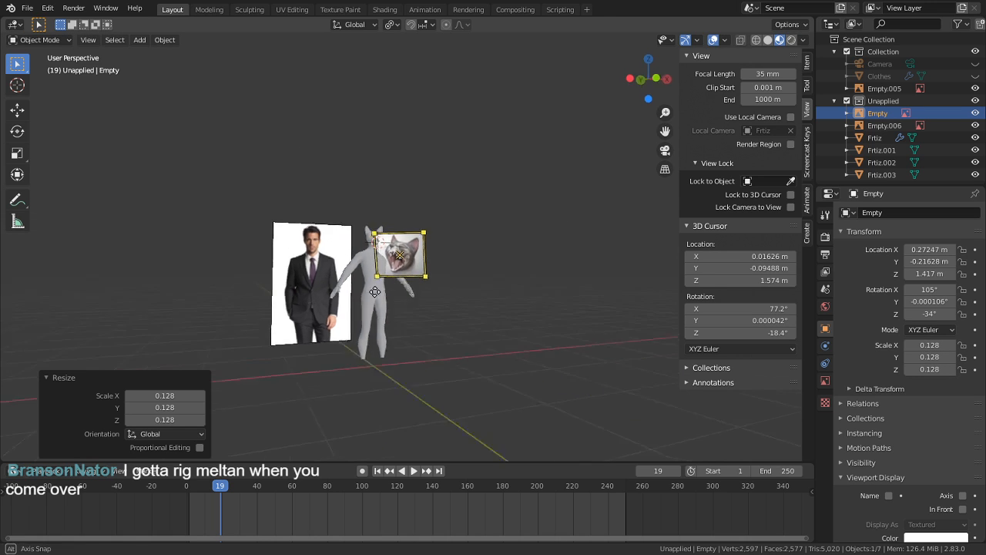
# Step: Move the cat mouth reference beside the character by about 0.61 m in X, 0.48 m in Y and 0.15 m in Z
pyautogui.moveTo(430, 241); pyautogui.dragTo(322, 359, button='middle')
pyautogui.press('g')
pyautogui.click(389, 334)
pyautogui.press('ctrl+KP_0')
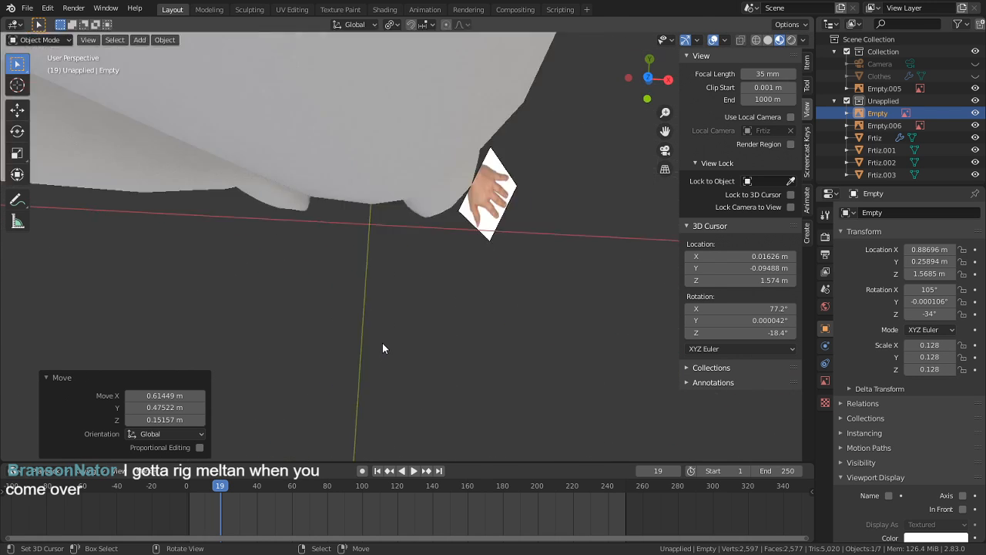
# Step: Examine the shape and spacing of the upper side teeth in the open-mouth cat reference beside the character
pyautogui.moveTo(590, 238); pyautogui.dragTo(482, 231, button='middle')
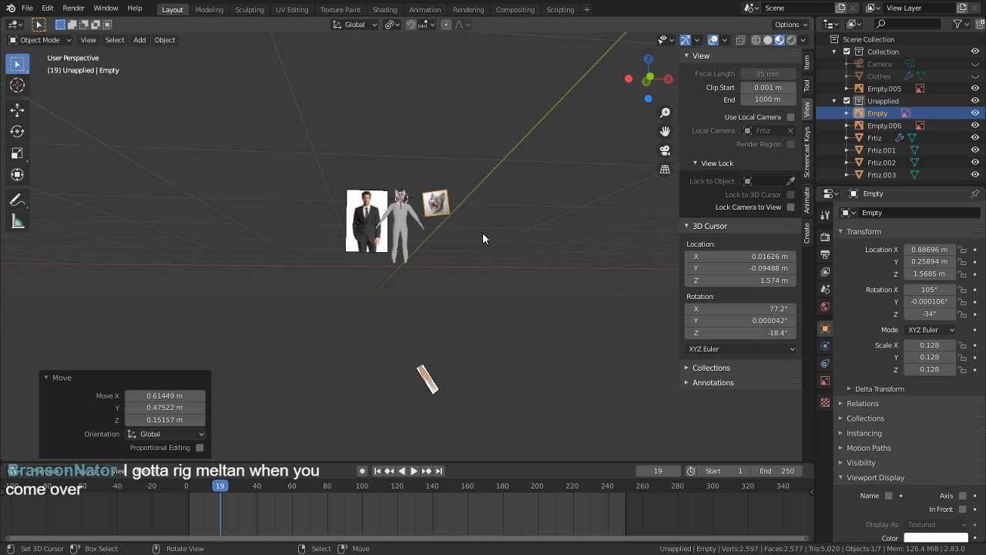
pyautogui.scroll(10, 401, 205)
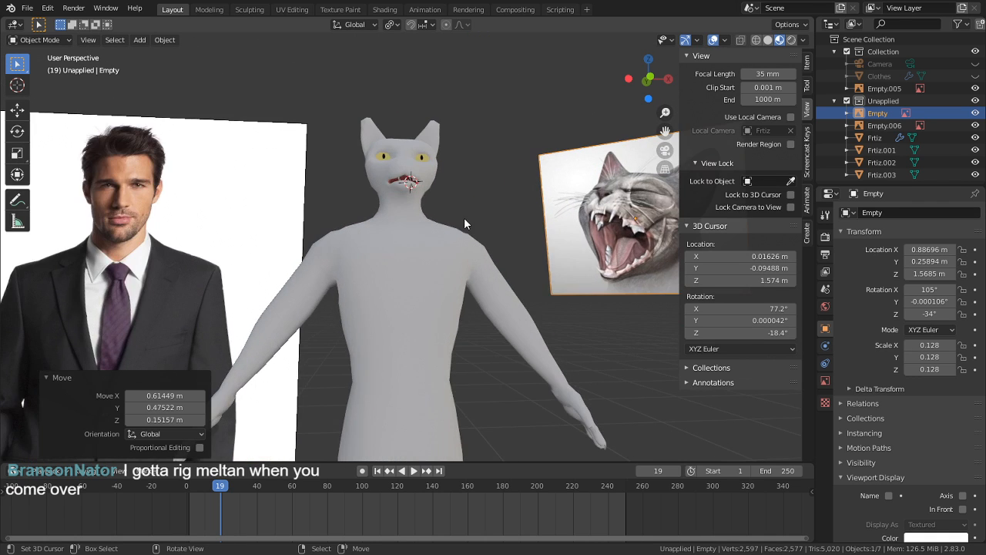
pyautogui.keyDown('shift'); pyautogui.moveTo(494, 197); pyautogui.dragTo(480, 378, button='middle'); pyautogui.keyUp('shift')
pyautogui.scroll(2, 415, 261)
pyautogui.scroll(7, 482, 377)
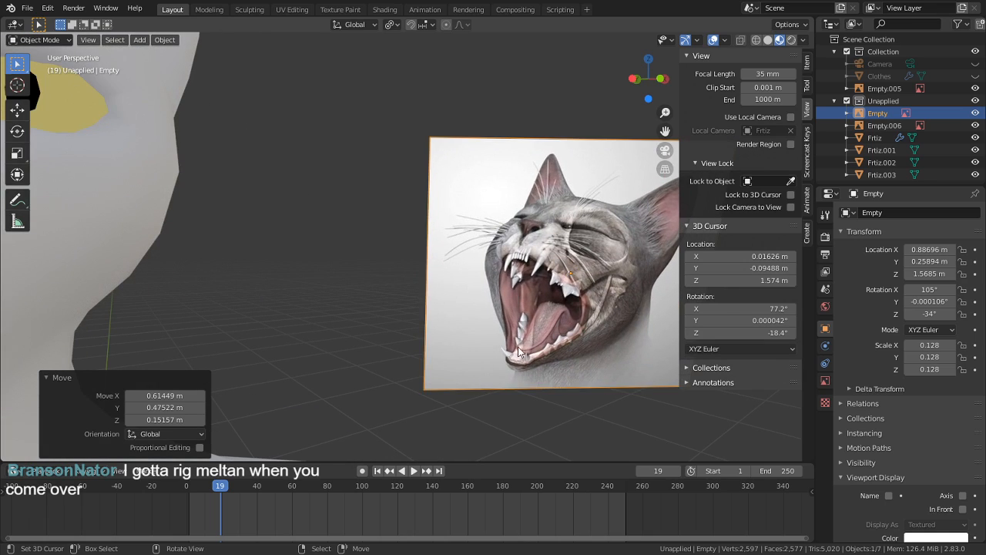
pyautogui.keyDown('alt'); pyautogui.middleClick(571, 270); pyautogui.keyUp('alt')
pyautogui.scroll(-5, 543, 300)
pyautogui.moveTo(472, 318); pyautogui.dragTo(432, 307, button='middle')
pyautogui.scroll(-5, 431, 307)
pyautogui.scroll(5, 416, 299)
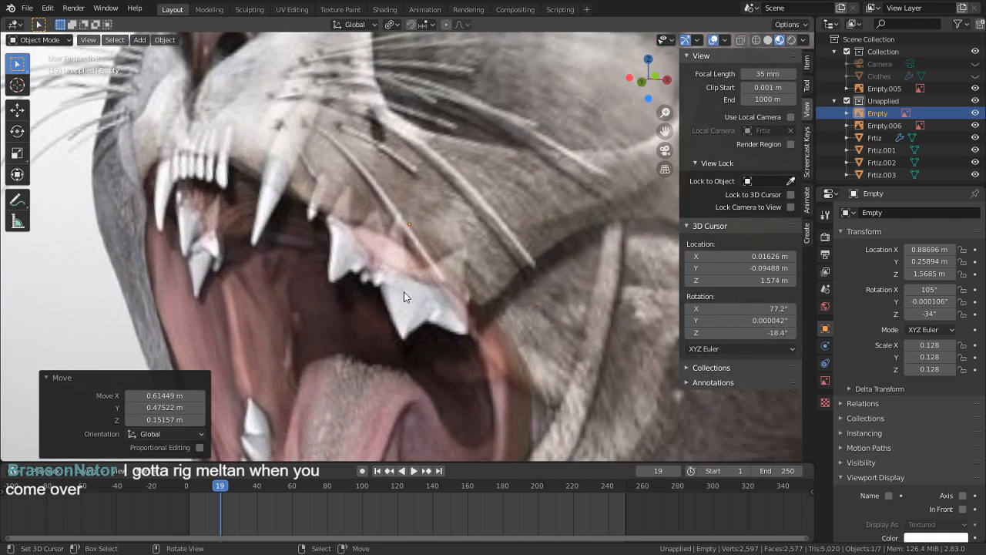
pyautogui.scroll(-5, 374, 299)
pyautogui.moveTo(389, 274); pyautogui.dragTo(361, 276, button='middle')
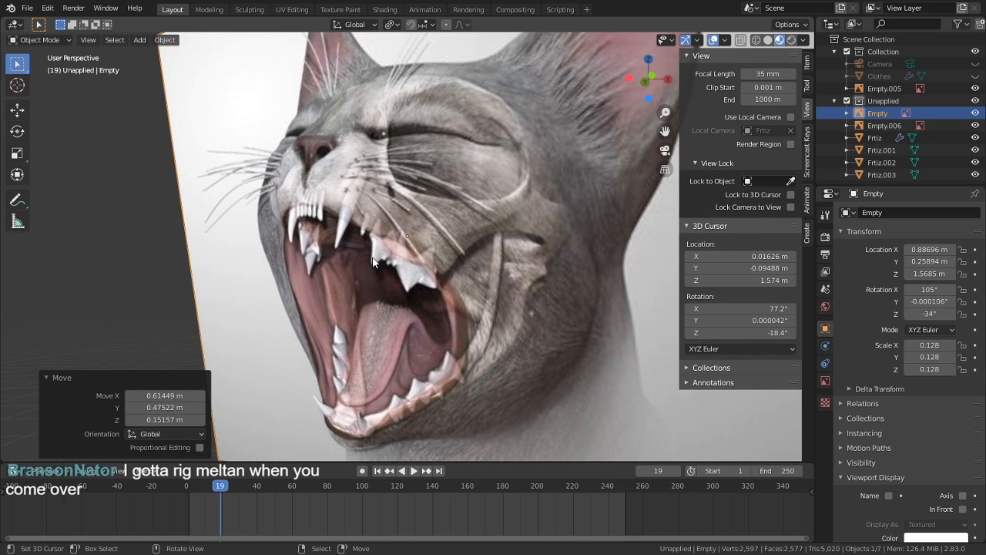
pyautogui.scroll(-8, 364, 287)
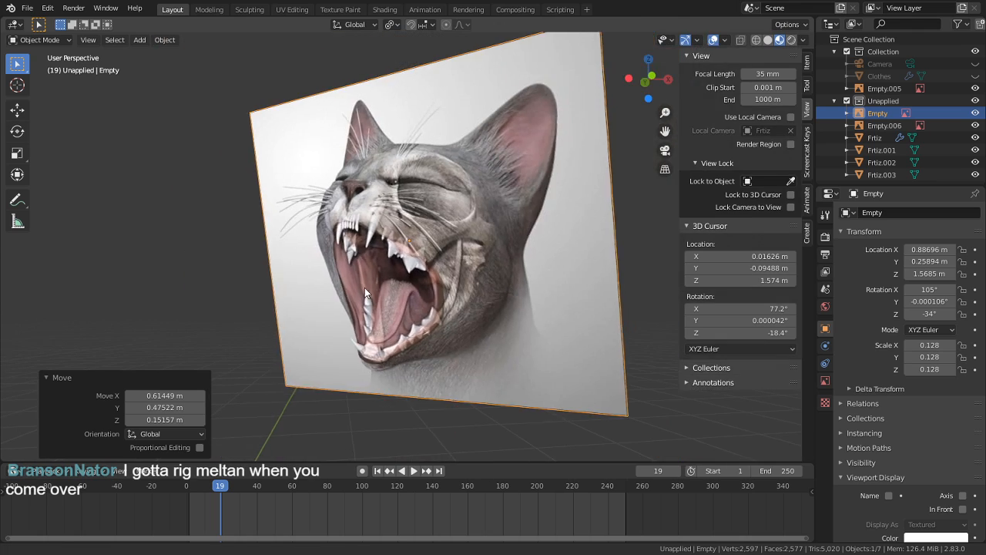
pyautogui.keyDown('alt'); pyautogui.middleClick(93, 165); pyautogui.keyUp('alt')
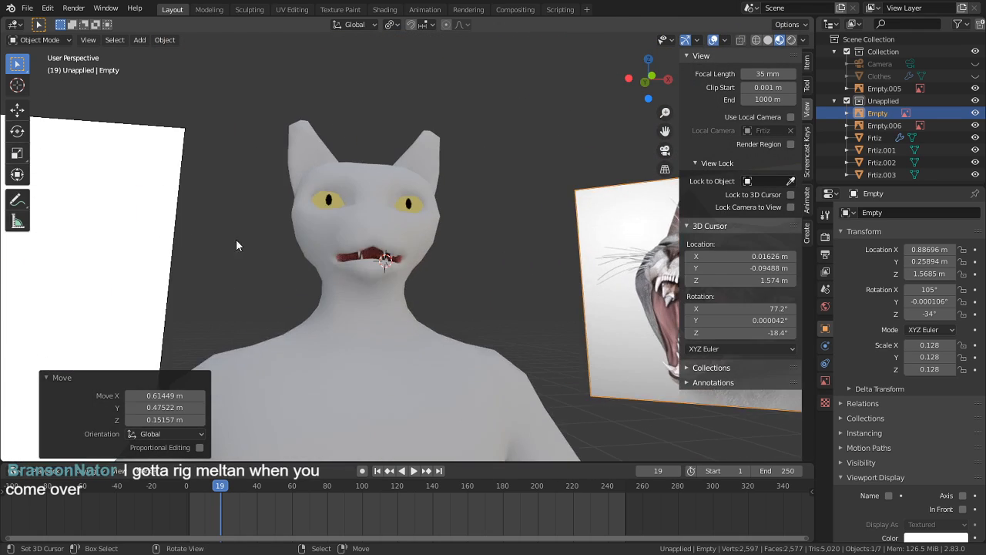
# Step: Move the small upper side tooth toward the canine by -0.003862 m in X, -0.00561 m in Y and 0.002772 m in Z
pyautogui.scroll(8, 235, 239)
pyautogui.moveTo(399, 305); pyautogui.dragTo(509, 302, button='middle')
pyautogui.click(486, 302)
pyautogui.press('g')
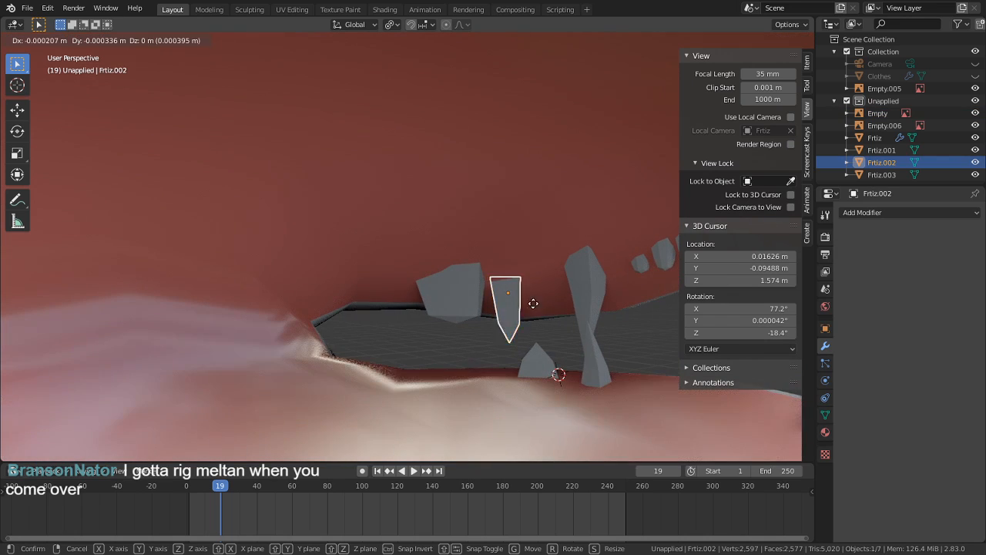
pyautogui.click(25, 129)
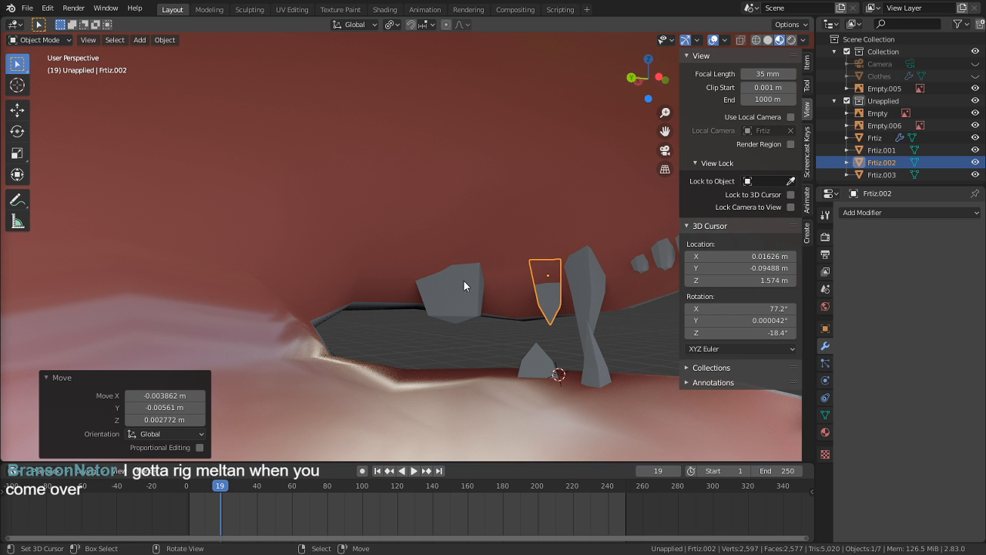
# Step: Compare the tooth layout in the cat mouth reference with the character's mouth
pyautogui.moveTo(277, 320); pyautogui.dragTo(464, 315, button='middle')
pyautogui.moveTo(324, 298); pyautogui.dragTo(527, 352, button='middle')
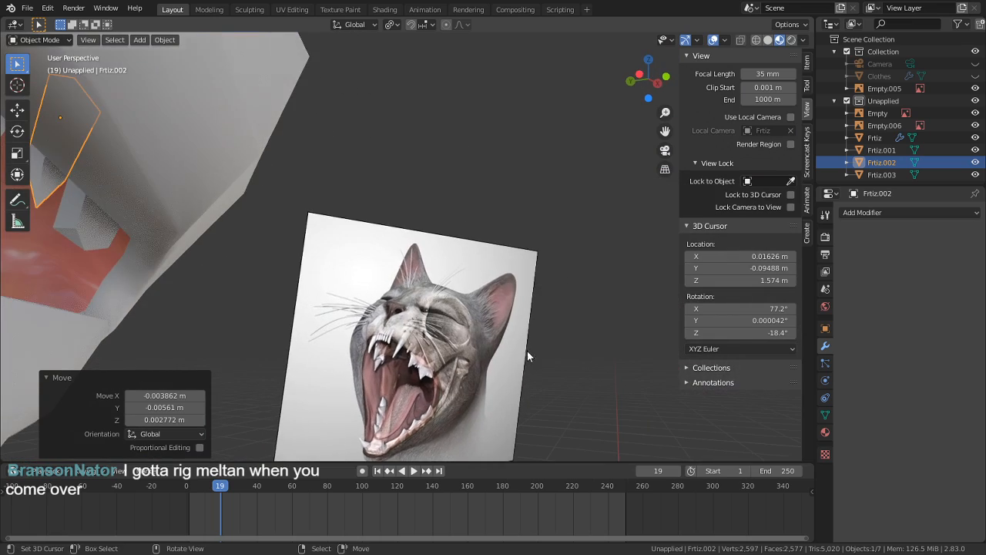
pyautogui.scroll(5, 422, 384)
pyautogui.moveTo(446, 384); pyautogui.dragTo(390, 265, button='middle')
pyautogui.scroll(-5, 390, 265)
pyautogui.keyDown('shift'); pyautogui.moveTo(248, 263); pyautogui.dragTo(372, 241, button='middle'); pyautogui.keyUp('shift')
pyautogui.scroll(-4, 429, 229)
pyautogui.scroll(5, 296, 256)
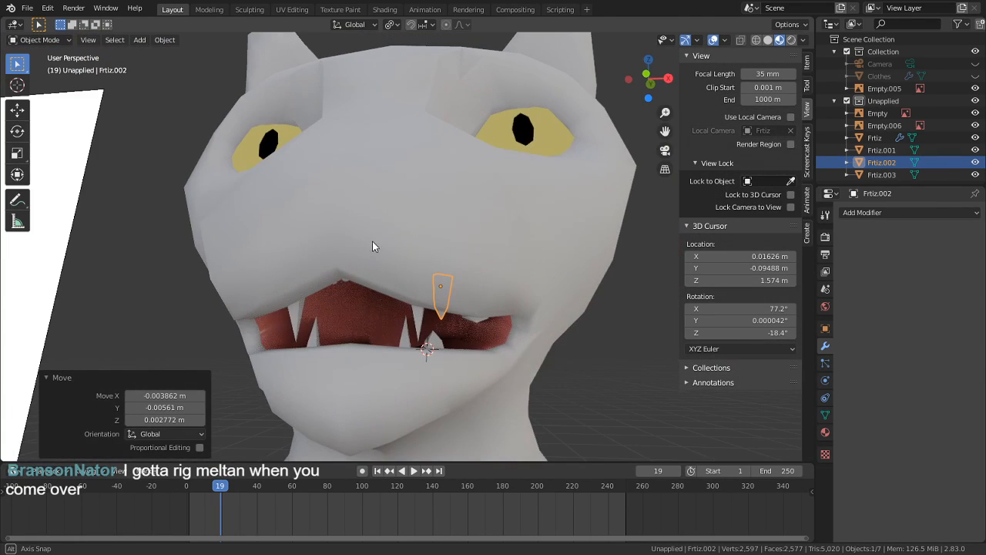
pyautogui.scroll(10, 479, 321)
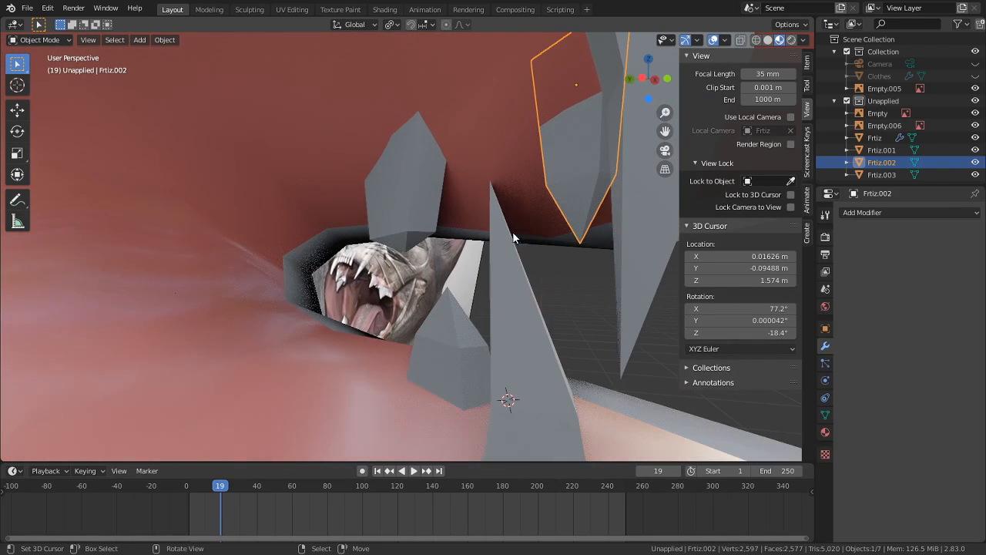
# Step: Add a centred horizontal loop cut to the large upper side tooth behind the small one
pyautogui.click(415, 160)
pyautogui.press('KP_Decimal')
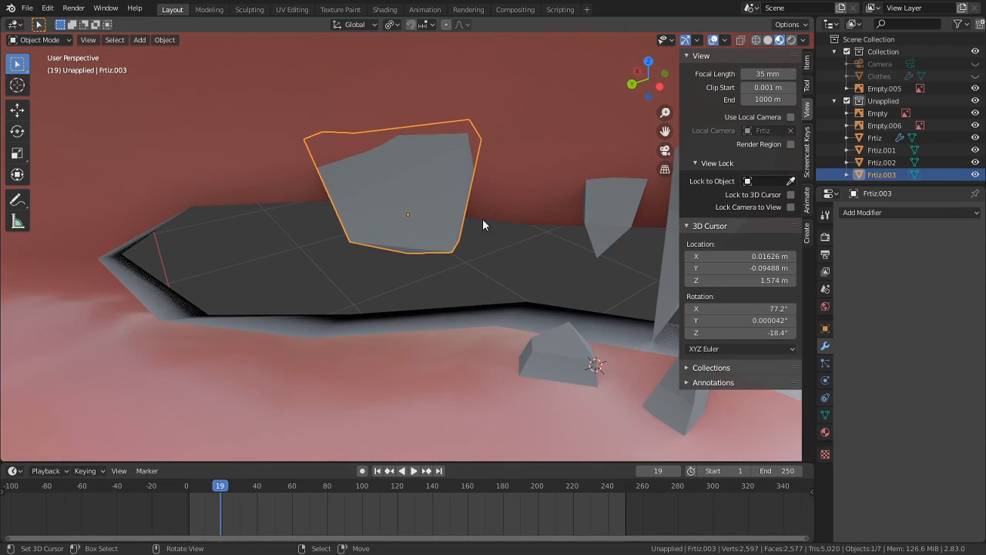
pyautogui.press('Tab')
pyautogui.hotkey('ctrl', 'r')
pyautogui.click(435, 185)
pyautogui.click(435, 185)
# Step: Taper the large tooth to a point by narrowing its lower edge loop and raising it 0.002369 m in Z
pyautogui.moveTo(436, 185); pyautogui.dragTo(455, 175, button='middle')
pyautogui.press('3')
pyautogui.keyDown('alt'); pyautogui.click(469, 218); pyautogui.keyUp('alt')
pyautogui.press('2')
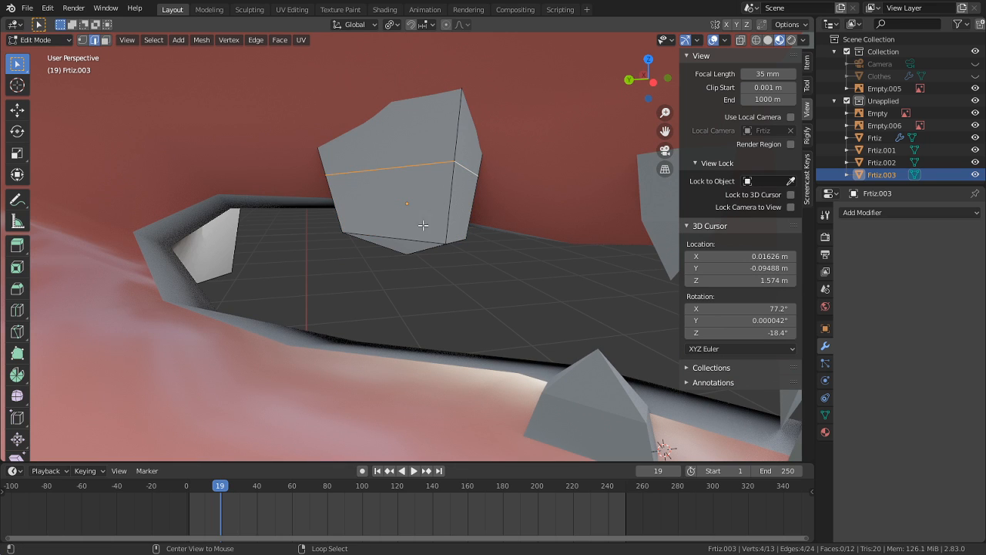
pyautogui.moveTo(516, 241); pyautogui.dragTo(584, 209, button='middle')
pyautogui.press('s')
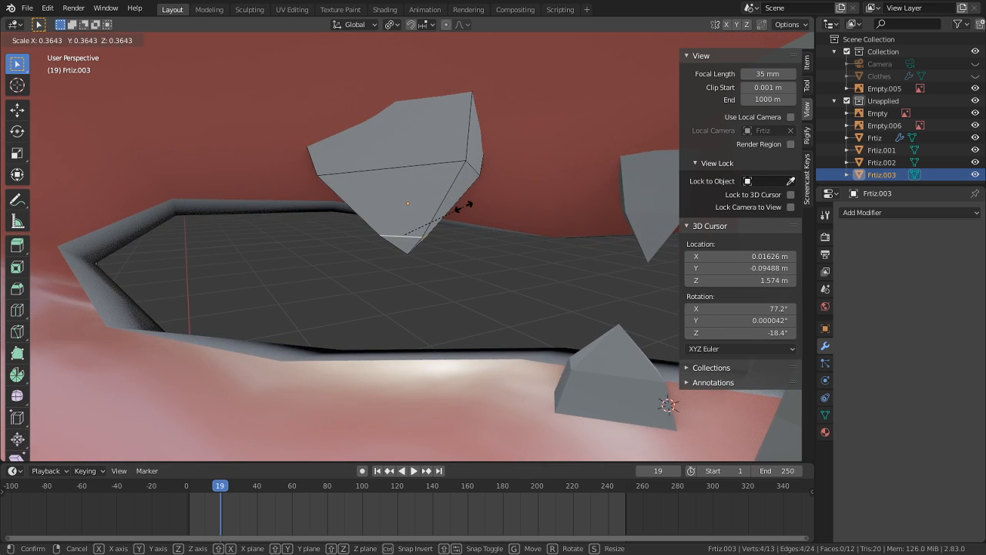
pyautogui.click(466, 206)
pyautogui.press('g')
pyautogui.click(457, 170)
pyautogui.press('s')
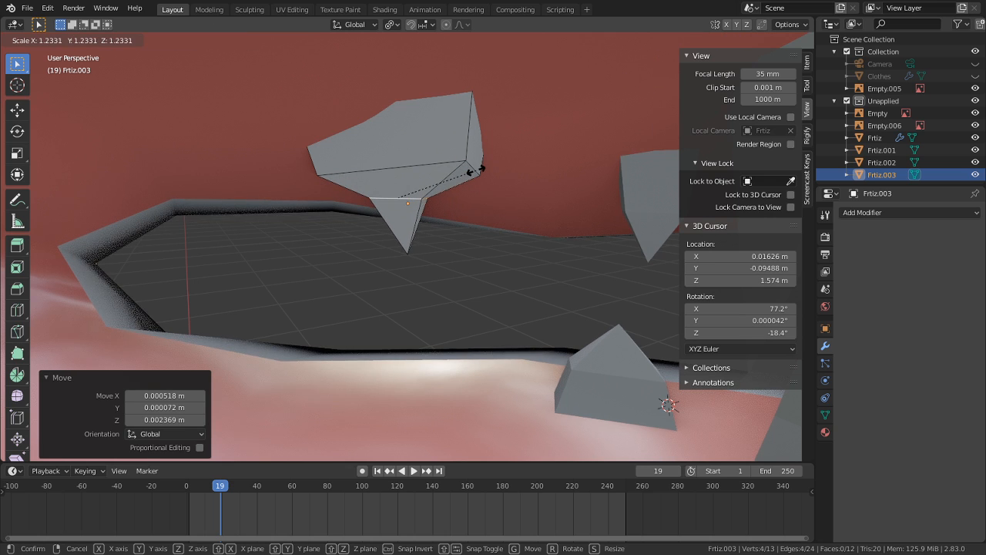
pyautogui.click(497, 174)
# Step: Select the whole large tooth mesh and enlarge it uniformly
pyautogui.moveTo(497, 174); pyautogui.dragTo(459, 168, button='middle')
pyautogui.press('l')
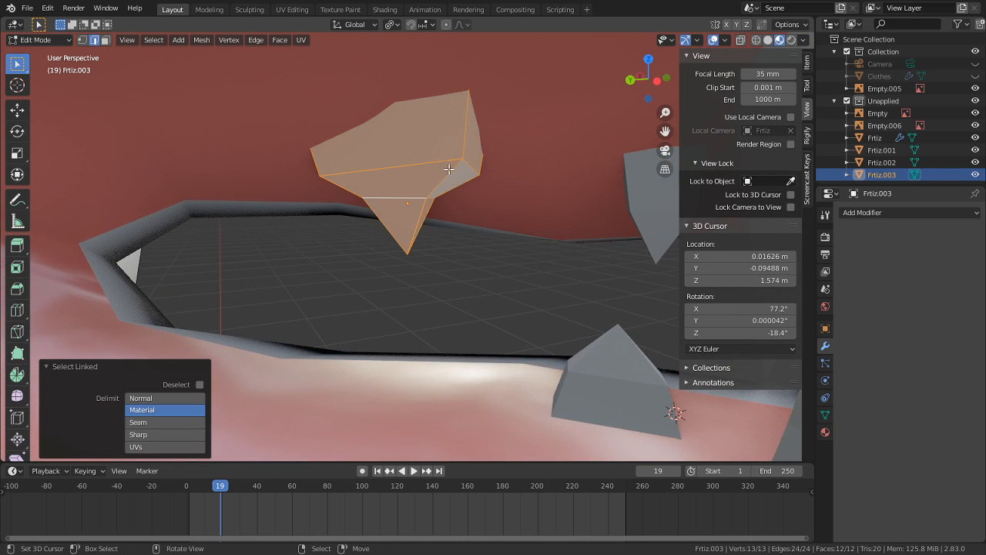
pyautogui.press('s')
pyautogui.press('z')
pyautogui.rightClick(462, 208)
pyautogui.press('s')
pyautogui.click(502, 217)
# Step: Return to Object Mode and move the large tooth by -0.003243 m in X, -0.002571 m in Y and 0.000218 m in Z
pyautogui.moveTo(502, 216); pyautogui.dragTo(389, 223, button='middle')
pyautogui.scroll(-7, 315, 228)
pyautogui.press('Tab')
pyautogui.scroll(4, 424, 255)
pyautogui.press('g')
pyautogui.click(198, 210)
# Step: Duplicate the large pointed tooth and place the copy behind it near the corner of the mouth
pyautogui.moveTo(198, 210); pyautogui.dragTo(501, 396, button='middle')
pyautogui.hotkey('shift', 'd')
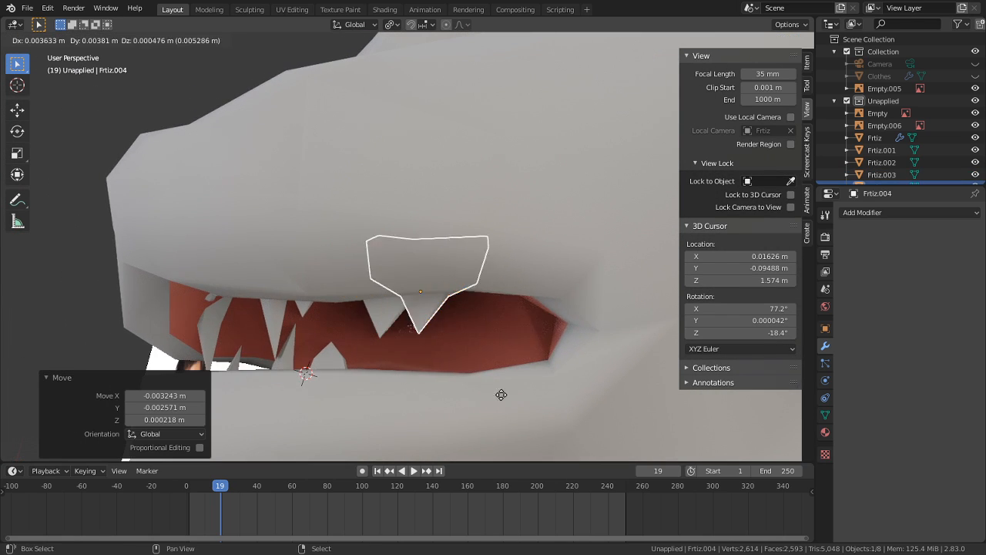
pyautogui.click(561, 397)
# Step: Reshape the rear tooth copy by shifting its tip upward and forward and moving the narrow front face
pyautogui.moveTo(563, 397); pyautogui.dragTo(453, 376, button='middle')
pyautogui.press('Tab')
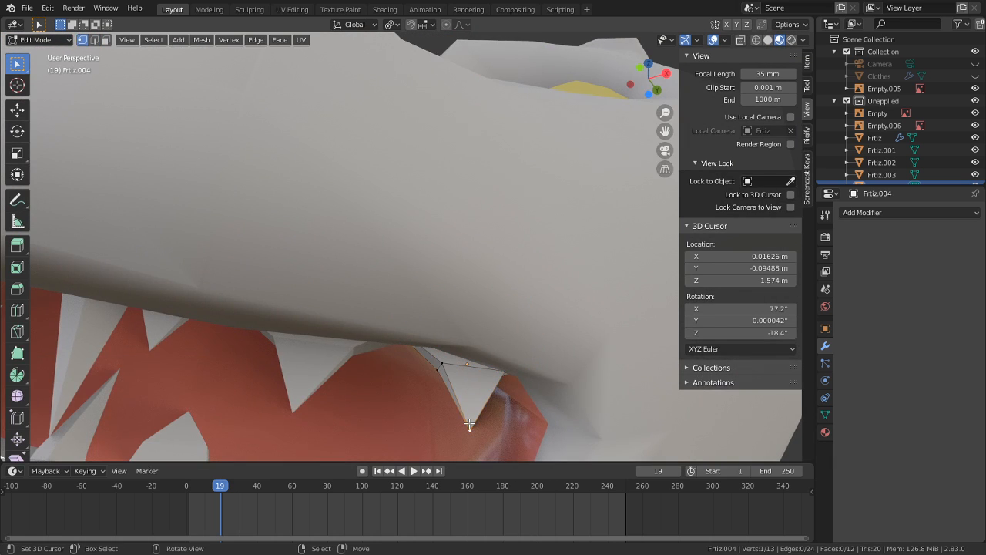
pyautogui.press('g')
pyautogui.click(382, 249)
pyautogui.press('2')
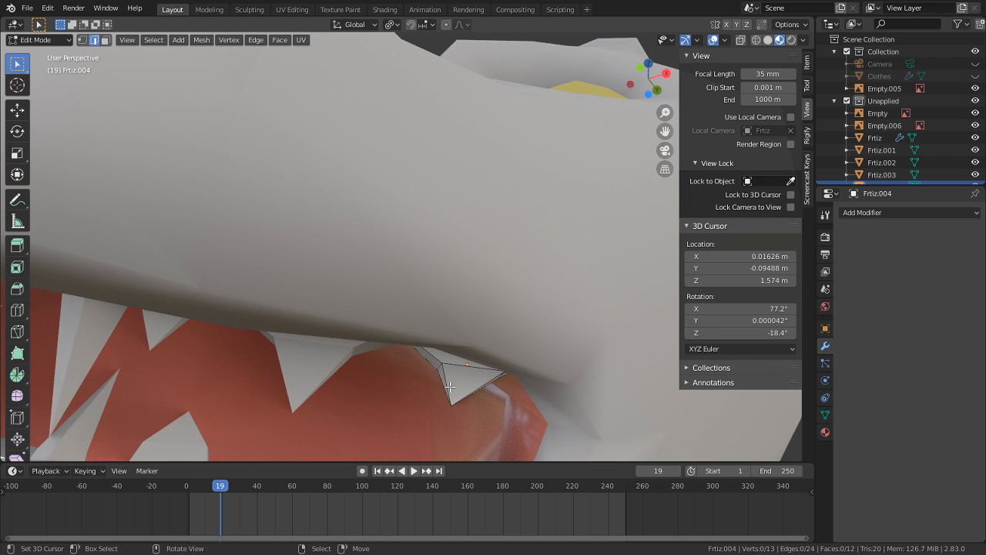
pyautogui.moveTo(444, 380); pyautogui.dragTo(450, 379, button='right')
pyautogui.hotkey('ctrl', 'z')
pyautogui.hotkey('ctrl', 'z')
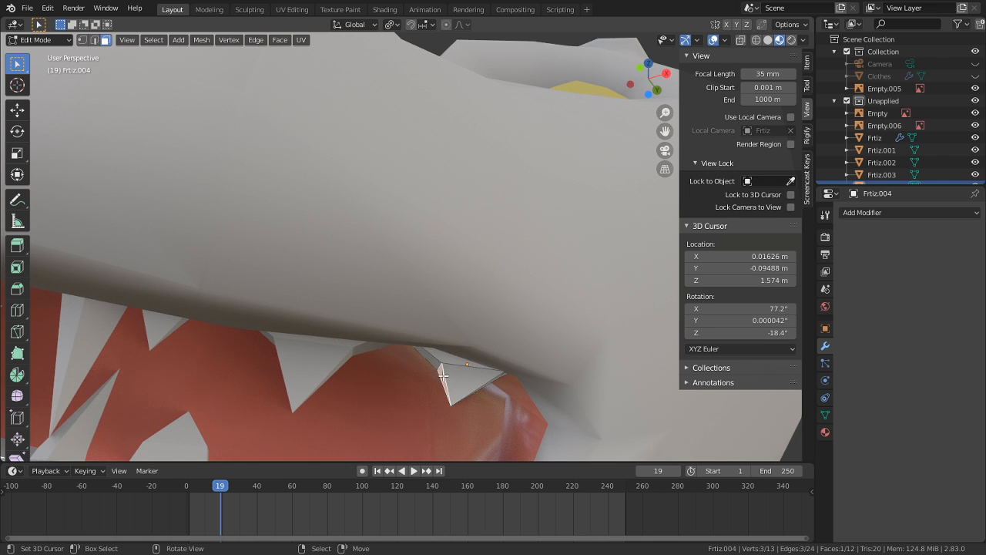
pyautogui.press('g')
pyautogui.click(375, 385)
# Step: Rotate the rear tooth -17.5° in the view and shift it about 0.001 m in Y to follow the upper gum
pyautogui.press('Tab')
pyautogui.scroll(-6, 417, 431)
pyautogui.moveTo(417, 430); pyautogui.dragTo(374, 380, button='middle')
pyautogui.press('r')
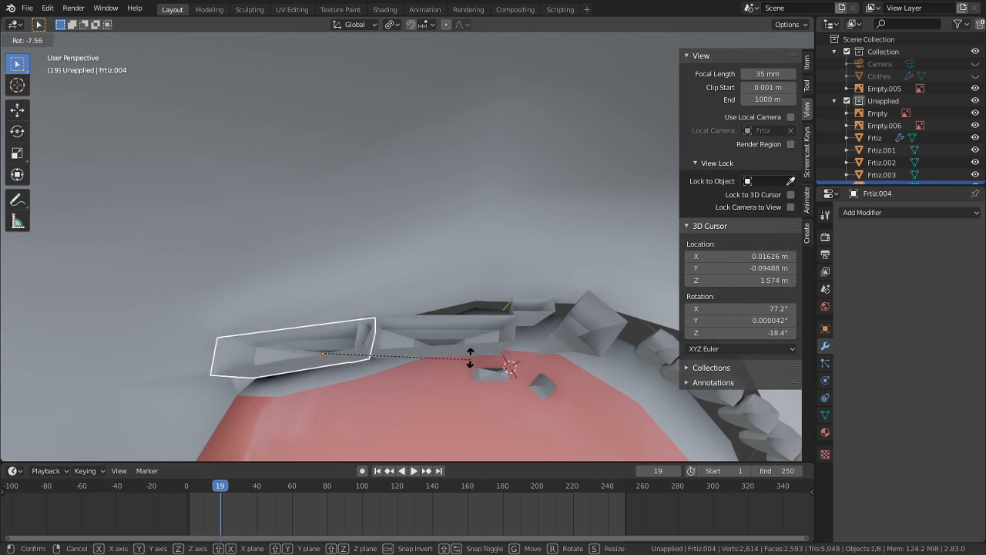
pyautogui.click(467, 337)
pyautogui.press('g')
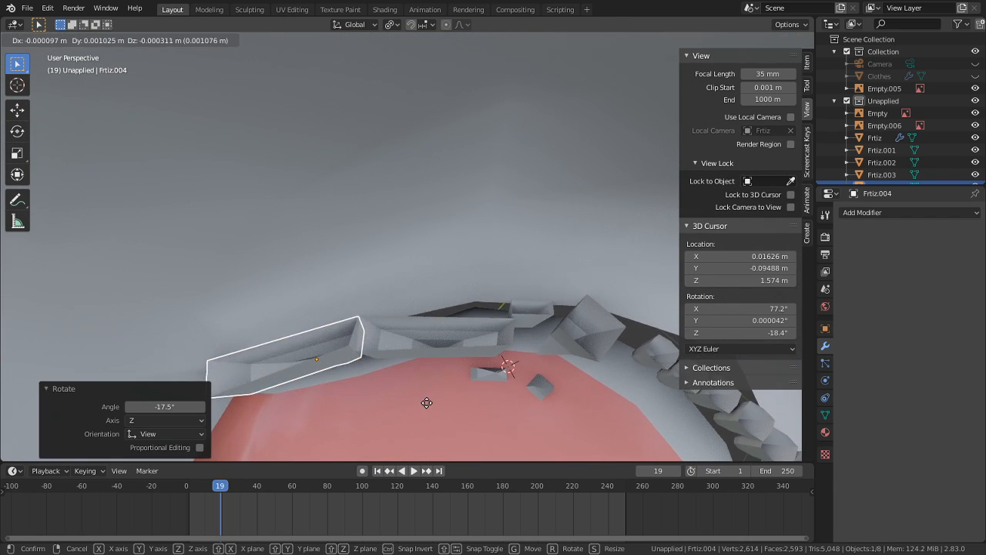
pyautogui.click(427, 402)
# Step: Examine the lower side teeth in the cat mouth reference and compare them with the character's lower jaw
pyautogui.moveTo(427, 402); pyautogui.dragTo(261, 275, button='middle')
pyautogui.scroll(-3, 262, 275)
pyautogui.moveTo(499, 319); pyautogui.dragTo(522, 321, button='middle')
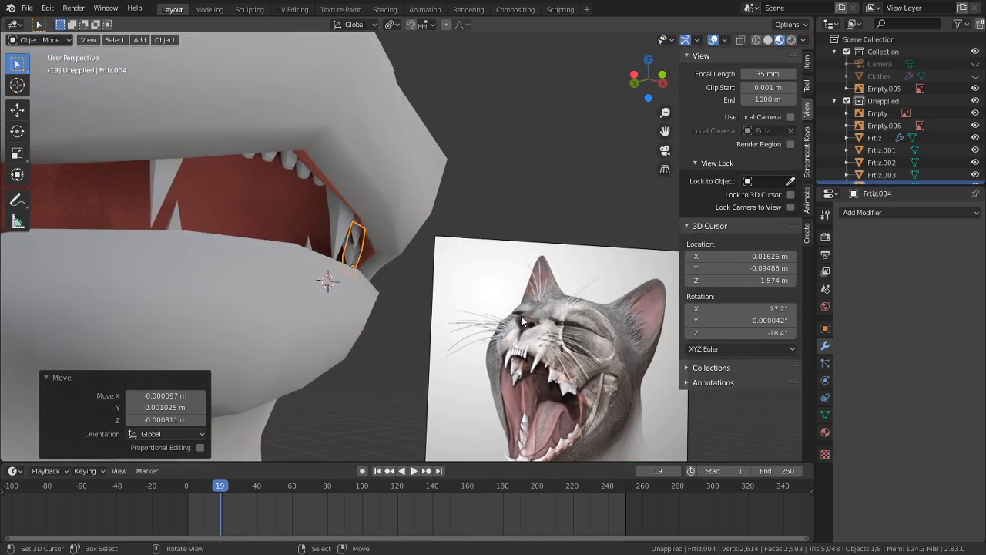
pyautogui.moveTo(598, 448); pyautogui.dragTo(476, 329, button='middle')
pyautogui.scroll(3, 476, 328)
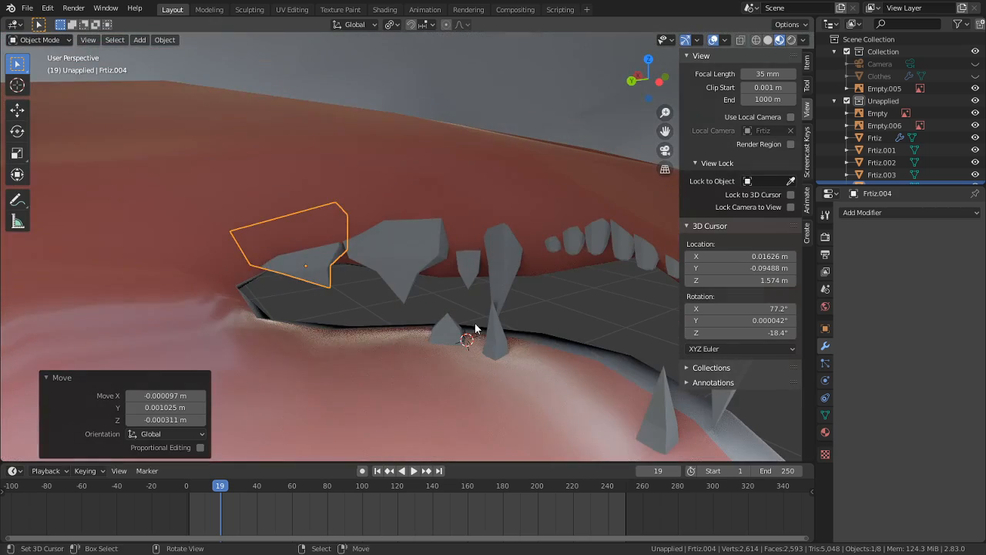
pyautogui.keyDown('shift'); pyautogui.rightClick(406, 255); pyautogui.keyUp('shift')
pyautogui.moveTo(406, 253); pyautogui.dragTo(565, 353, button='middle')
pyautogui.scroll(-4, 469, 319)
pyautogui.scroll(4, 565, 353)
pyautogui.keyDown('alt'); pyautogui.middleClick(393, 280); pyautogui.keyUp('alt')
pyautogui.scroll(-5, 381, 299)
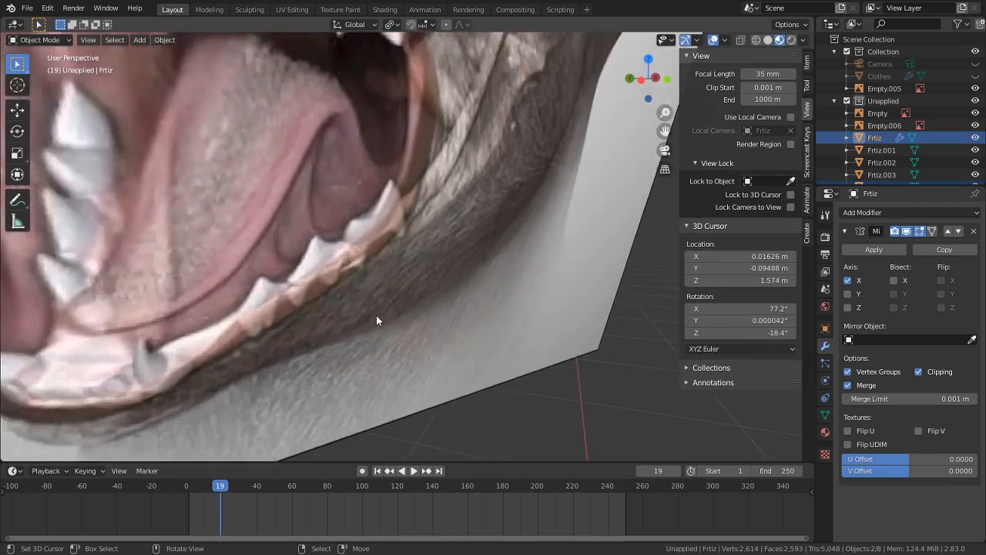
pyautogui.moveTo(376, 315); pyautogui.dragTo(319, 243, button='middle')
pyautogui.scroll(-3, 319, 243)
pyautogui.keyDown('shift'); pyautogui.moveTo(215, 215); pyautogui.dragTo(546, 268, button='middle'); pyautogui.keyUp('shift')
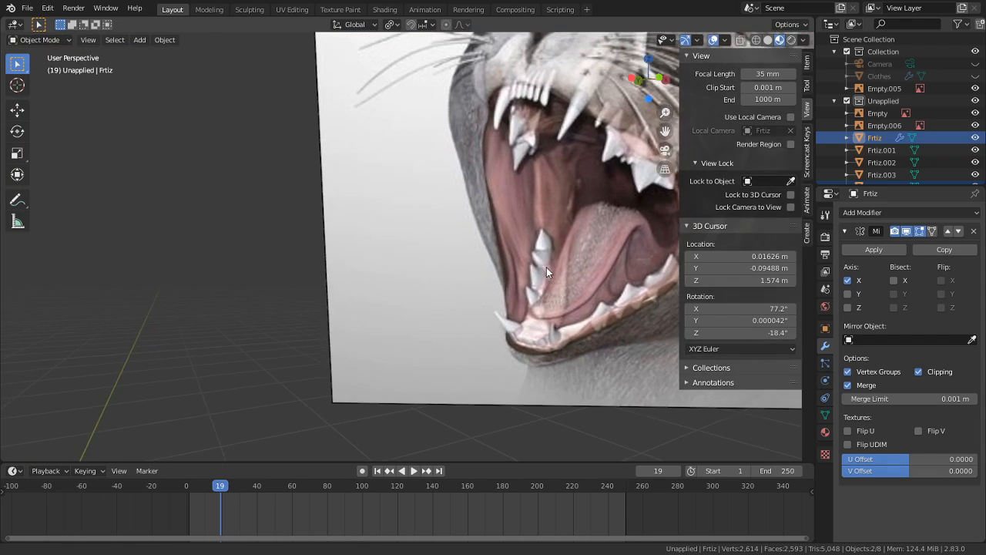
pyautogui.scroll(-5, 546, 268)
pyautogui.keyDown('shift'); pyautogui.moveTo(197, 203); pyautogui.dragTo(308, 282, button='middle'); pyautogui.keyUp('shift')
pyautogui.moveTo(452, 255); pyautogui.dragTo(318, 245, button='middle')
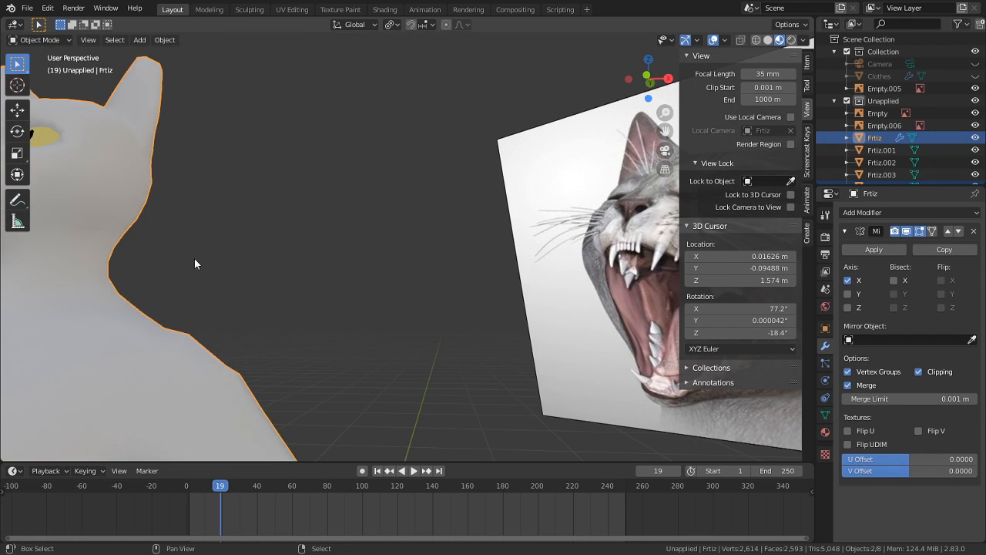
pyautogui.moveTo(194, 258); pyautogui.dragTo(319, 315, button='middle')
pyautogui.keyDown('alt'); pyautogui.middleClick(255, 285); pyautogui.keyUp('alt')
pyautogui.scroll(11, 430, 306)
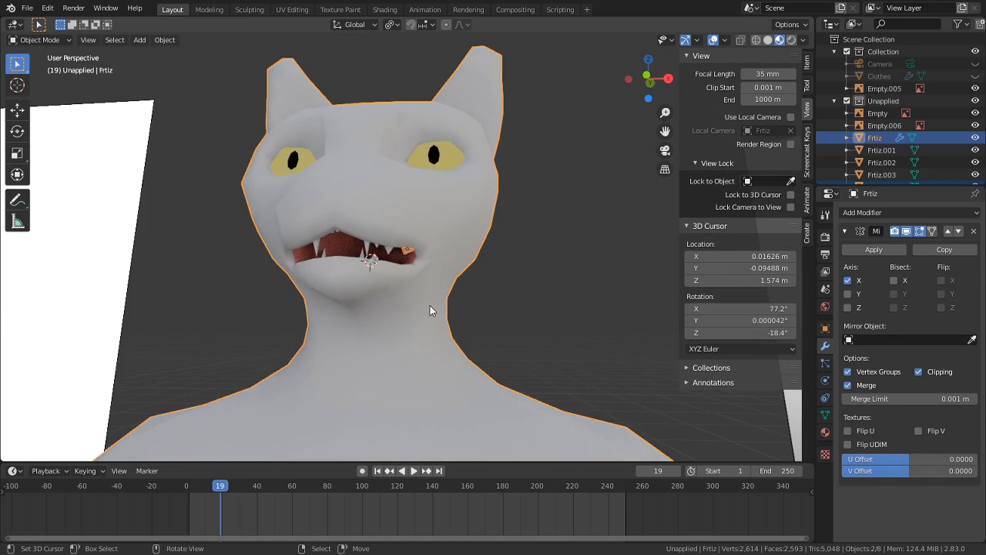
pyautogui.moveTo(424, 318); pyautogui.dragTo(516, 297, button='middle')
pyautogui.scroll(3, 493, 299)
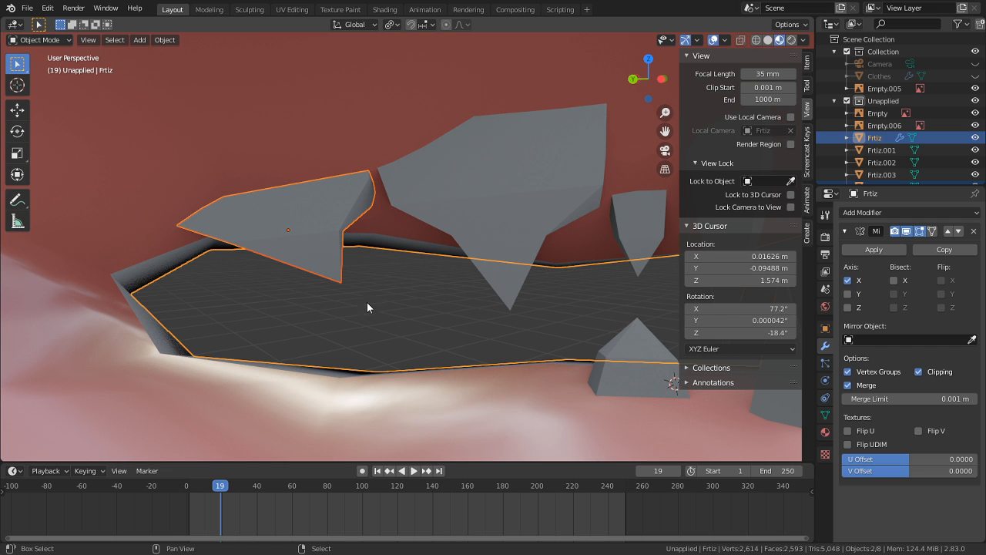
pyautogui.hotkey('shift', 'd')
pyautogui.rightClick(459, 260)
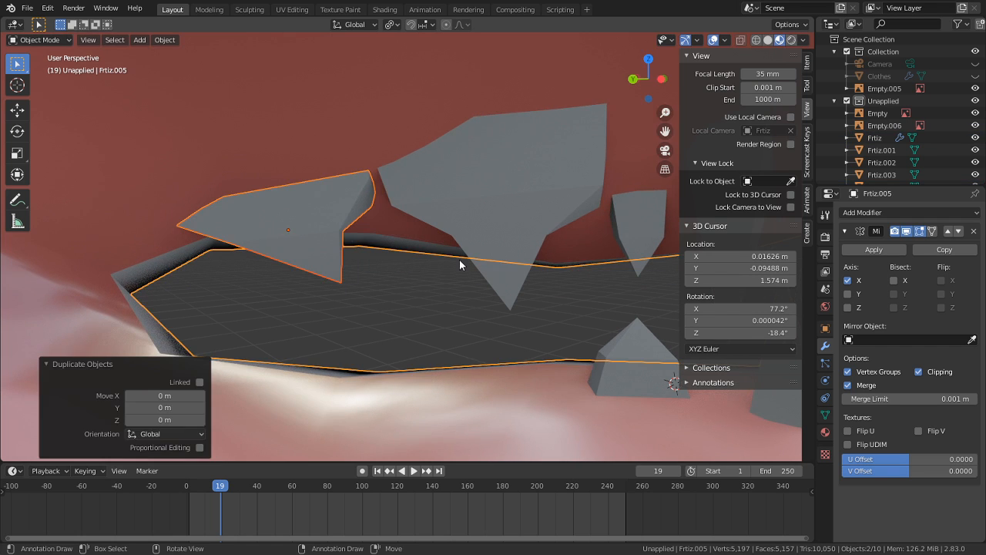
pyautogui.hotkey('ctrl', 'z')
# Step: Duplicate only the rearmost upper tooth in place and flip the copy vertically with a Z scale of -1
pyautogui.hotkey('shift', 'd')
pyautogui.rightClick(399, 250)
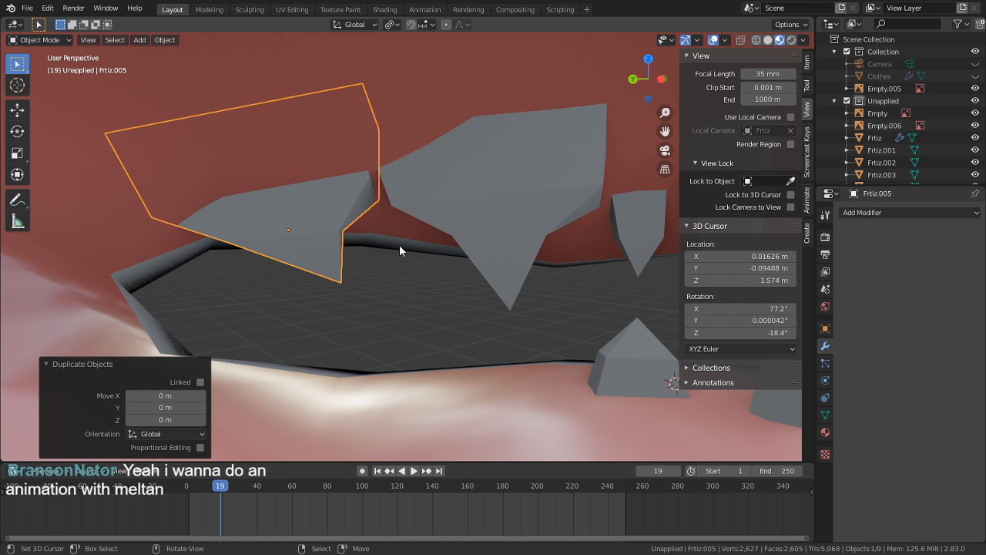
pyautogui.press('s')
pyautogui.press('z')
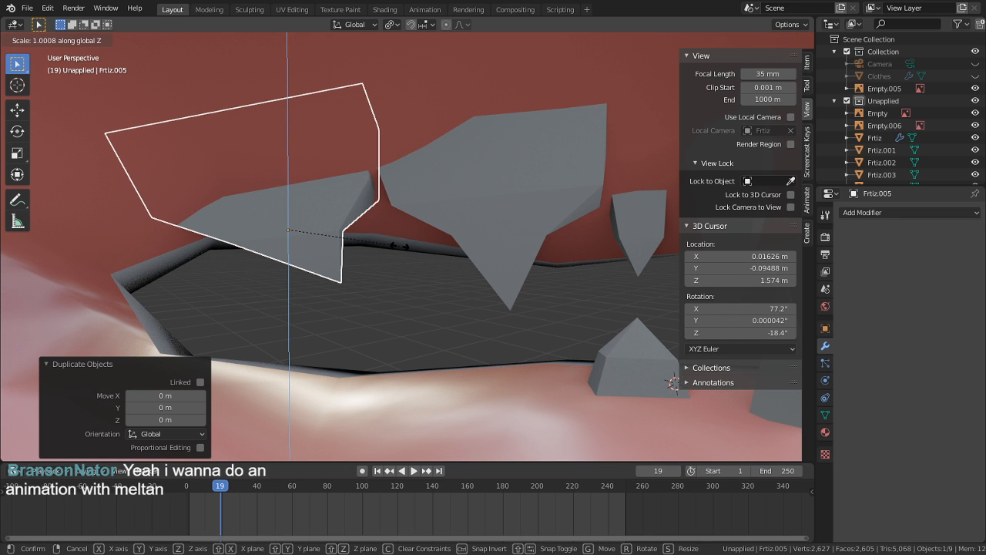
pyautogui.write('-1')
pyautogui.press('Return')
# Step: Move the flipped rear tooth down to the lower gum and rotate it -18.9° in the view
pyautogui.press('g')
pyautogui.press('z')
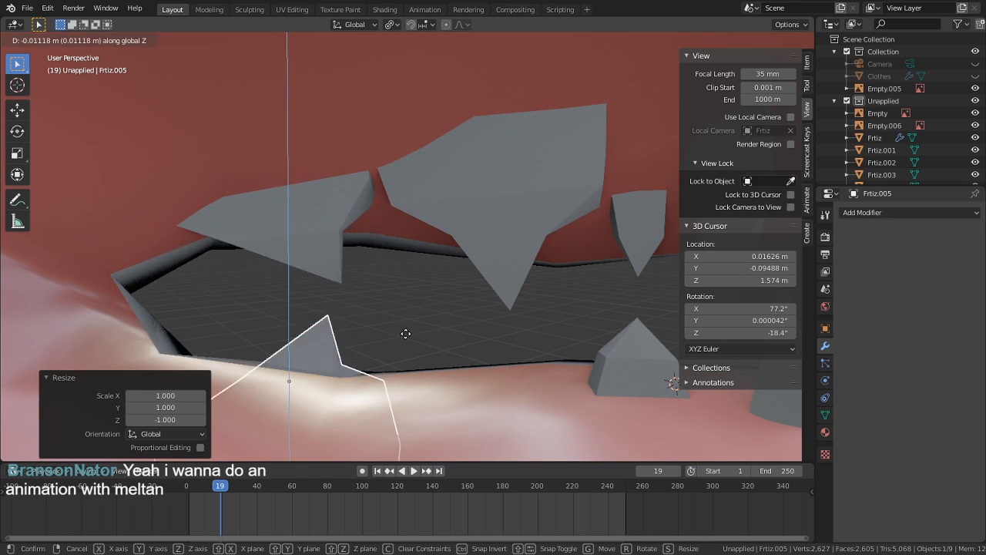
pyautogui.click(413, 318)
pyautogui.moveTo(416, 325)
pyautogui.mouseDown(button='middle')
pyautogui.moveTo(571, 306)
pyautogui.moveTo(549, 321)
pyautogui.moveTo(434, 224)
pyautogui.moveTo(418, 298)
pyautogui.moveTo(389, 311)
pyautogui.moveTo(398, 329)
pyautogui.mouseUp(button='middle')
pyautogui.press('r')
pyautogui.click(411, 316)
pyautogui.press('g')
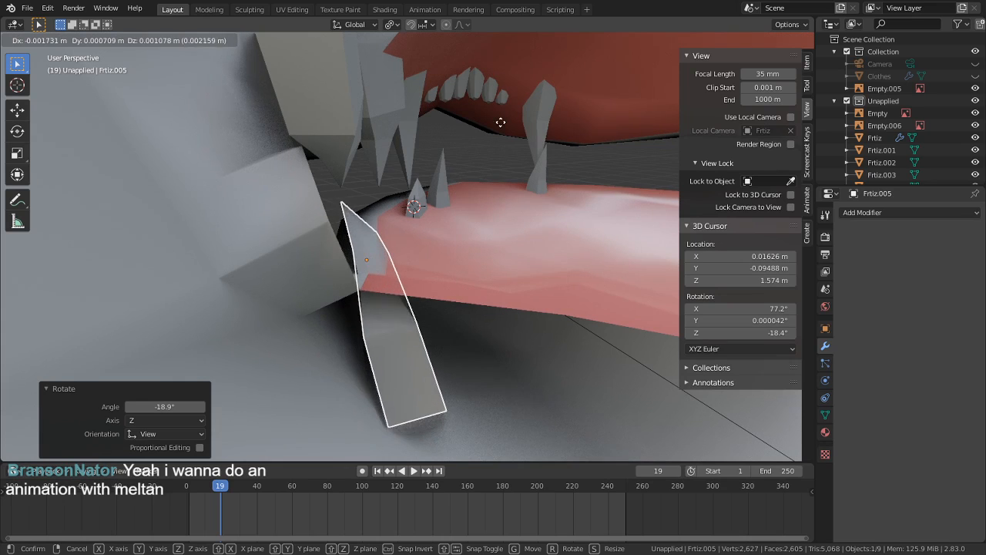
pyautogui.click(496, 405)
pyautogui.moveTo(497, 405); pyautogui.dragTo(346, 375, button='middle')
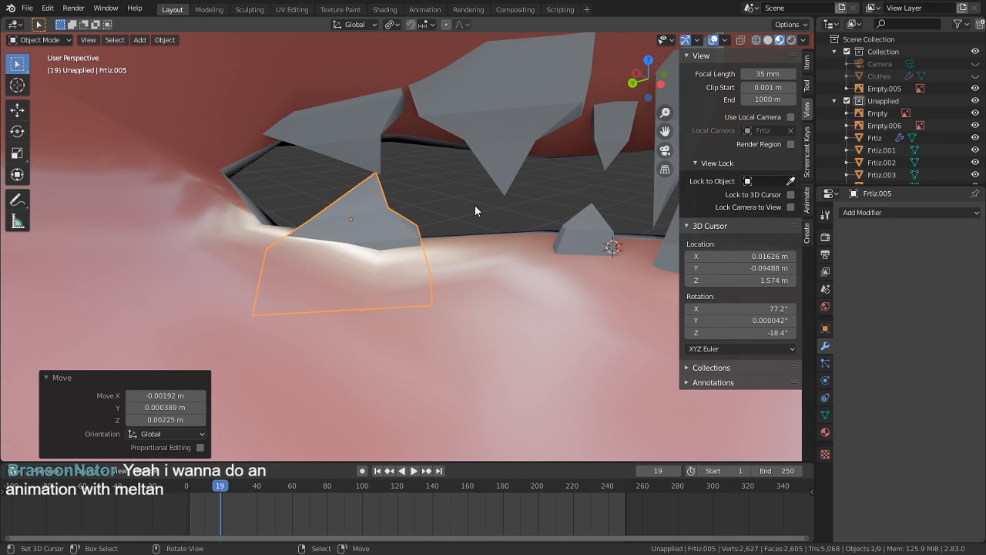
# Step: Mirror the lower rear tooth along its local X axis with a scale of -1
pyautogui.moveTo(475, 205); pyautogui.dragTo(466, 266, button='middle')
pyautogui.press('s')
pyautogui.press('x')
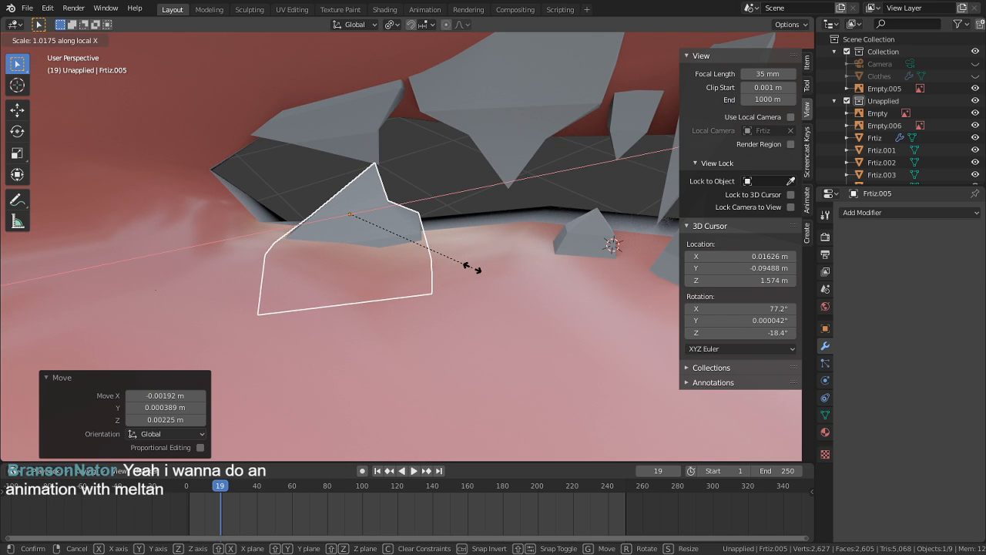
pyautogui.write('-1')
pyautogui.press('Return')
# Step: Rotate the lower rear tooth 19.9° in the view and shift it about -0.0018 m in X and -0.0024 m in Y
pyautogui.moveTo(473, 267); pyautogui.dragTo(442, 252, button='middle')
pyautogui.press('r')
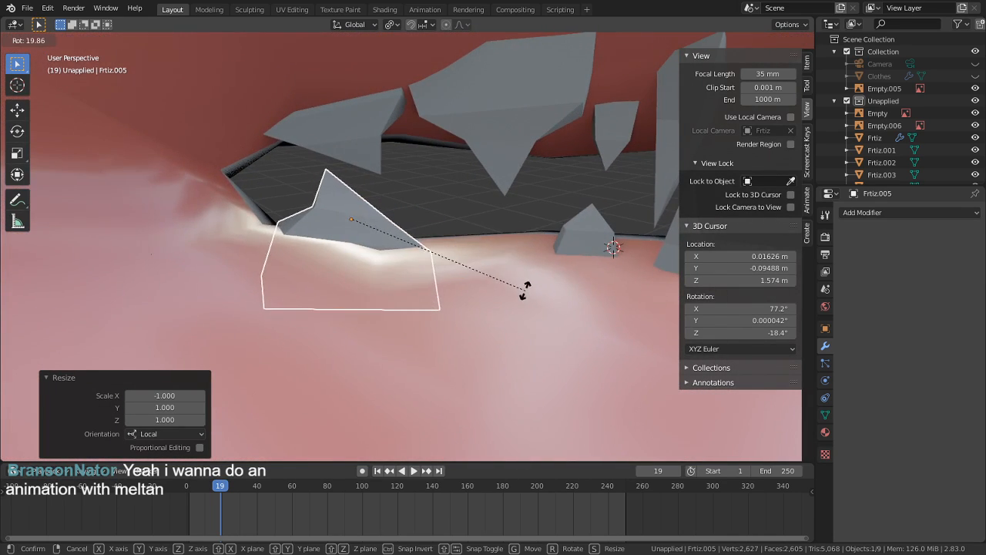
pyautogui.click(523, 290)
pyautogui.moveTo(529, 290); pyautogui.dragTo(352, 273, button='middle')
pyautogui.press('g')
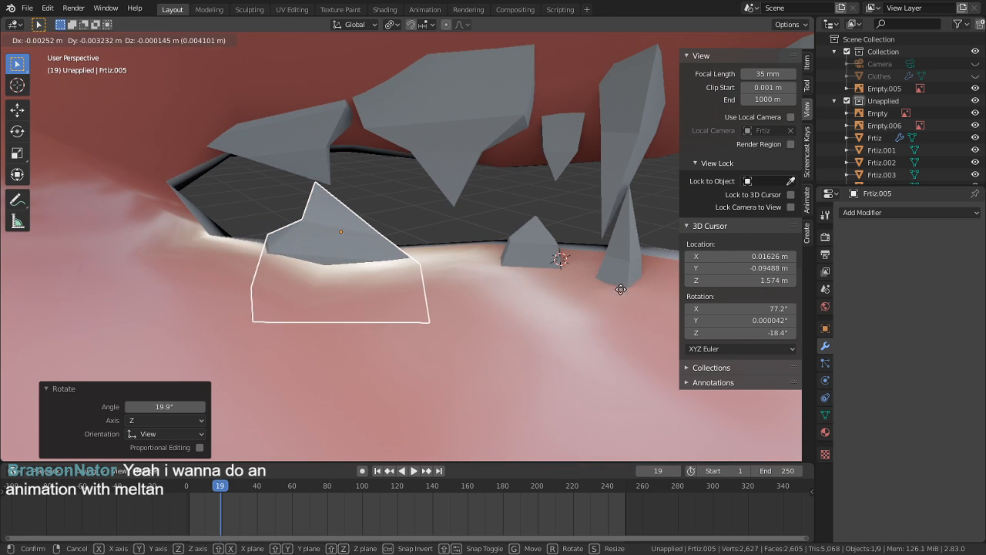
pyautogui.click(497, 270)
pyautogui.moveTo(497, 271); pyautogui.dragTo(264, 160, button='middle')
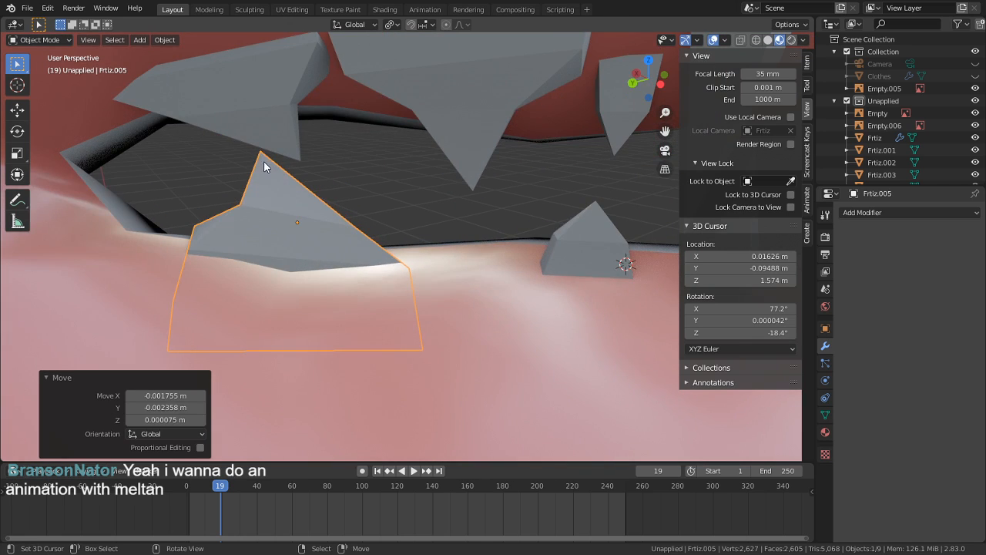
# Step: Add one centred loop cut across the lower rear tooth and delete its tip vertex
pyautogui.press('Tab')
pyautogui.click(304, 232)
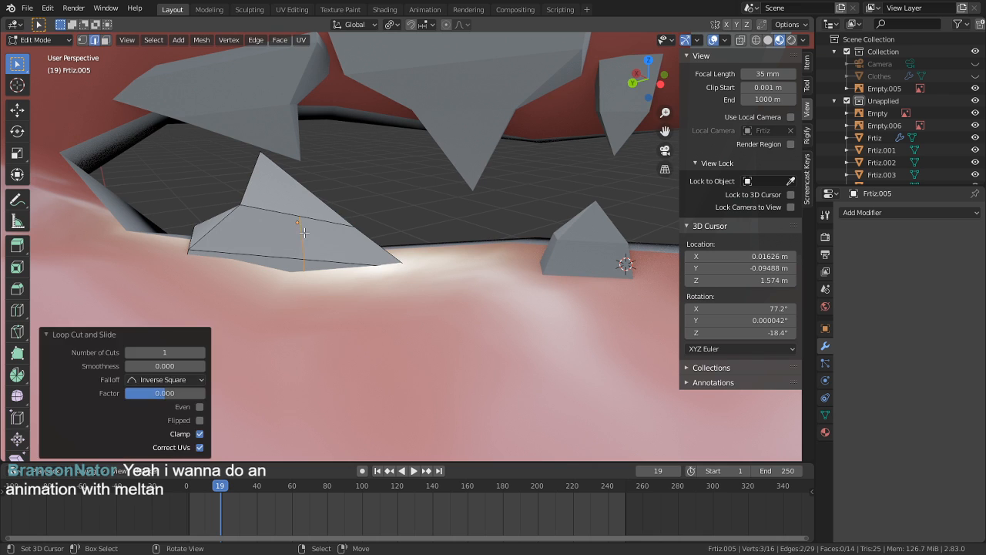
pyautogui.press('x')
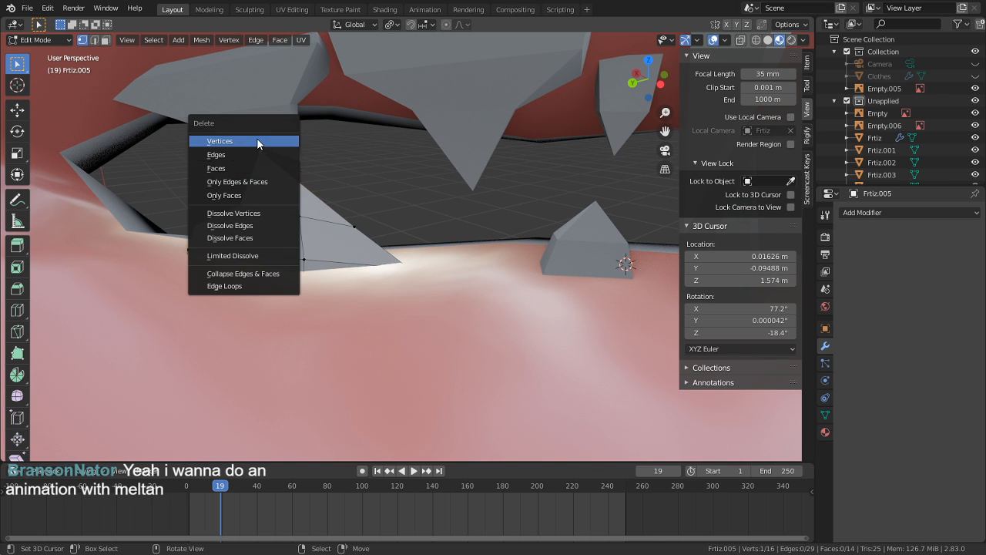
pyautogui.click(256, 141)
# Step: Cut a matching edge loop through the tooth's opposite side and fill its open top with two faces
pyautogui.moveTo(315, 231); pyautogui.dragTo(304, 266, button='middle')
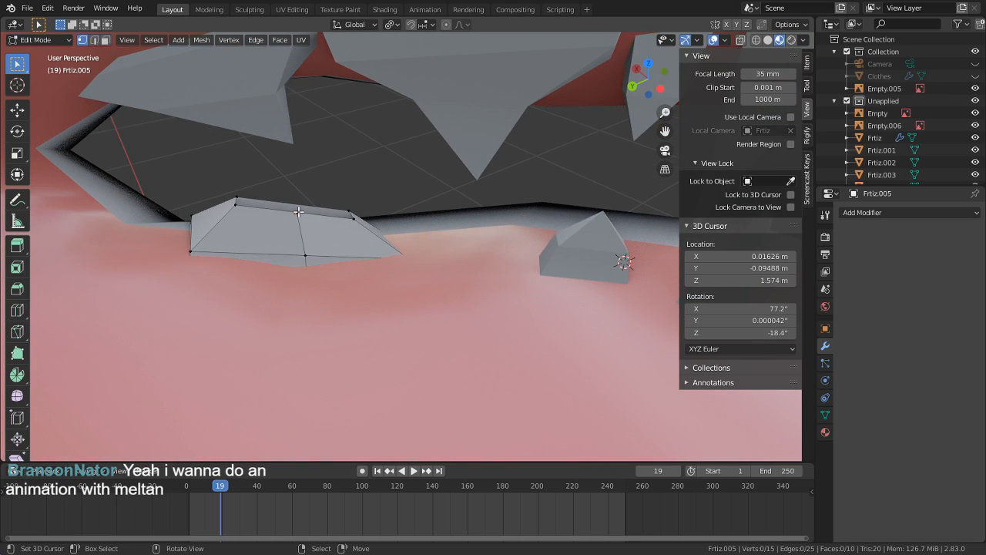
pyautogui.moveTo(298, 211); pyautogui.dragTo(547, 231, button='middle')
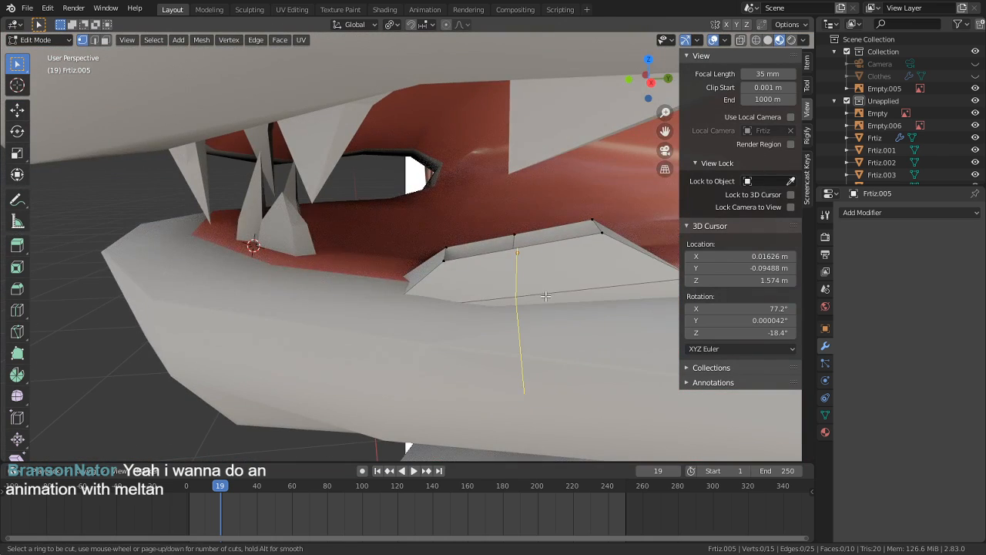
pyautogui.click(545, 295)
pyautogui.click(545, 296)
pyautogui.moveTo(545, 295); pyautogui.dragTo(556, 317, button='middle')
pyautogui.press('3')
pyautogui.rightClick(576, 273)
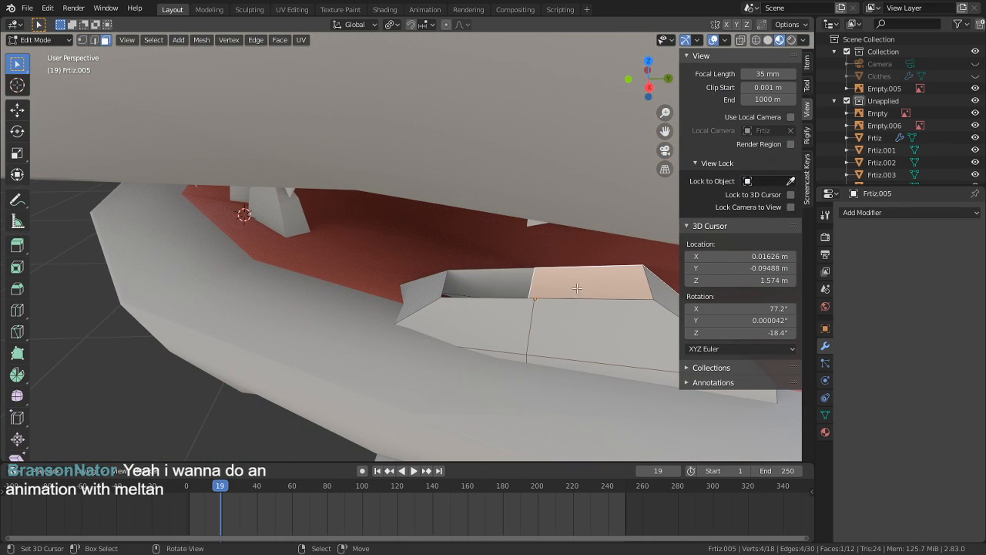
pyautogui.press('2')
pyautogui.rightClick(578, 272)
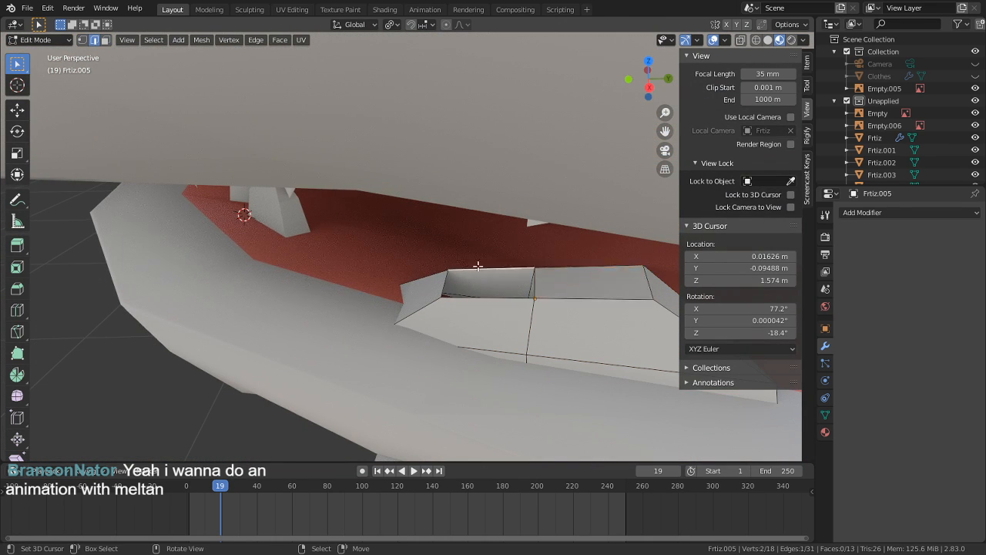
pyautogui.moveTo(500, 308); pyautogui.dragTo(472, 243, button='middle')
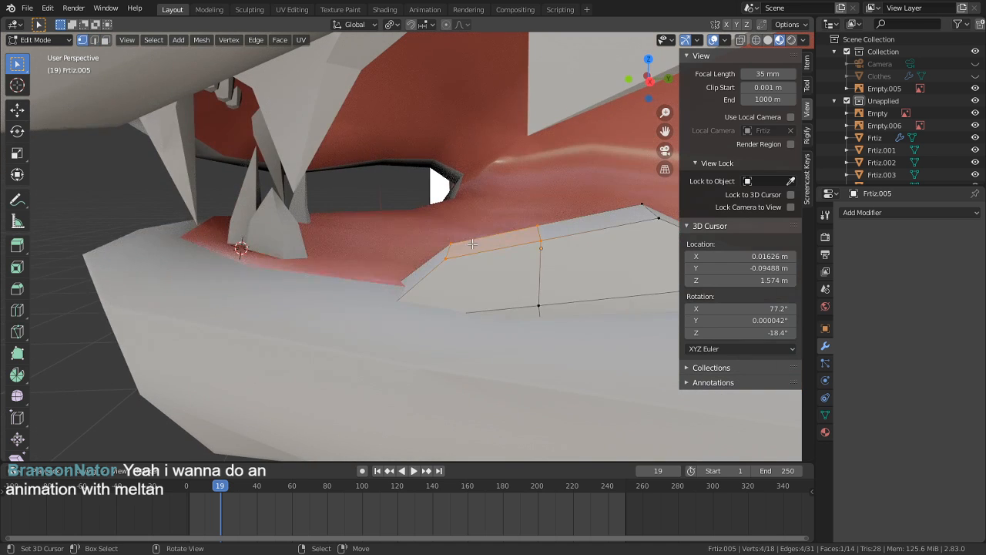
# Step: Raise the front and rear top edges of the lower tooth to form two peaks with a dip between them
pyautogui.press('g')
pyautogui.click(407, 209)
pyautogui.keyDown('shift'); pyautogui.moveTo(666, 267); pyautogui.dragTo(577, 276, button='middle'); pyautogui.keyUp('shift')
pyautogui.rightClick(551, 228)
pyautogui.press('g')
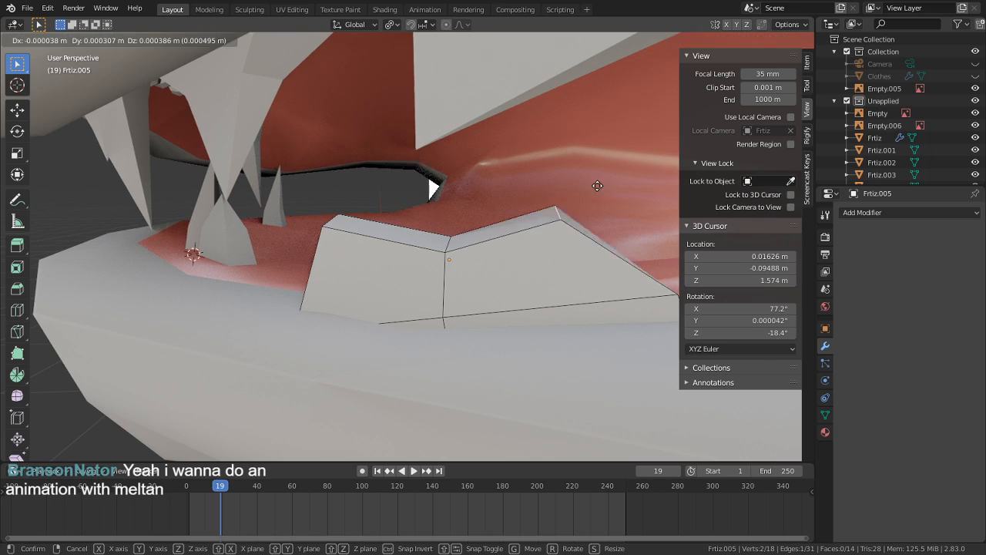
pyautogui.click(633, 163)
# Step: Select all connected geometry of the lower rear tooth
pyautogui.scroll(-7, 601, 204)
pyautogui.moveTo(564, 234); pyautogui.dragTo(539, 239, button='middle')
pyautogui.hotkey('ctrl', 'l')
# Step: Try to scale the whole lower rear tooth along global Y, and undo the scaling
pyautogui.press('s')
pyautogui.press('y')
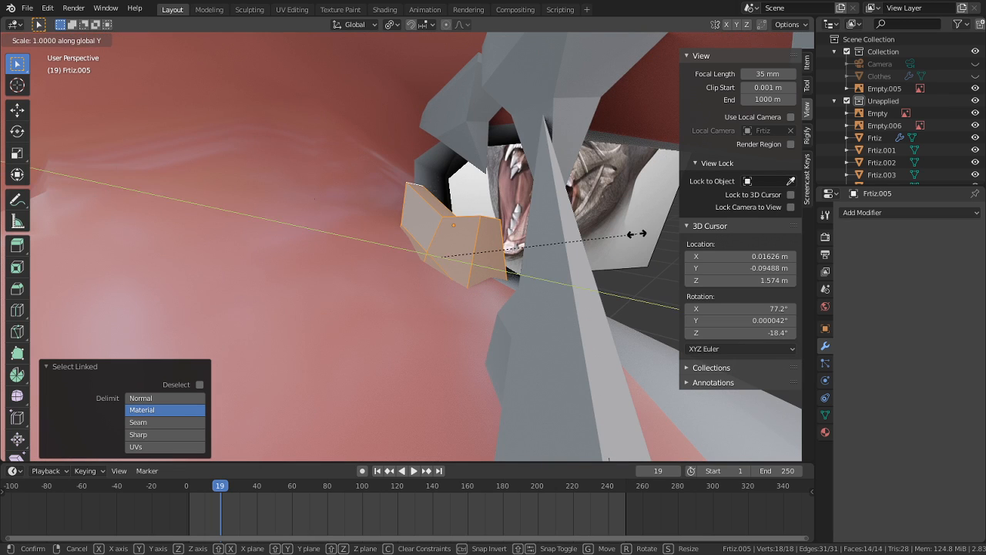
pyautogui.click(547, 237)
pyautogui.moveTo(546, 237); pyautogui.dragTo(528, 255, button='middle')
pyautogui.hotkey('ctrl', 'z')
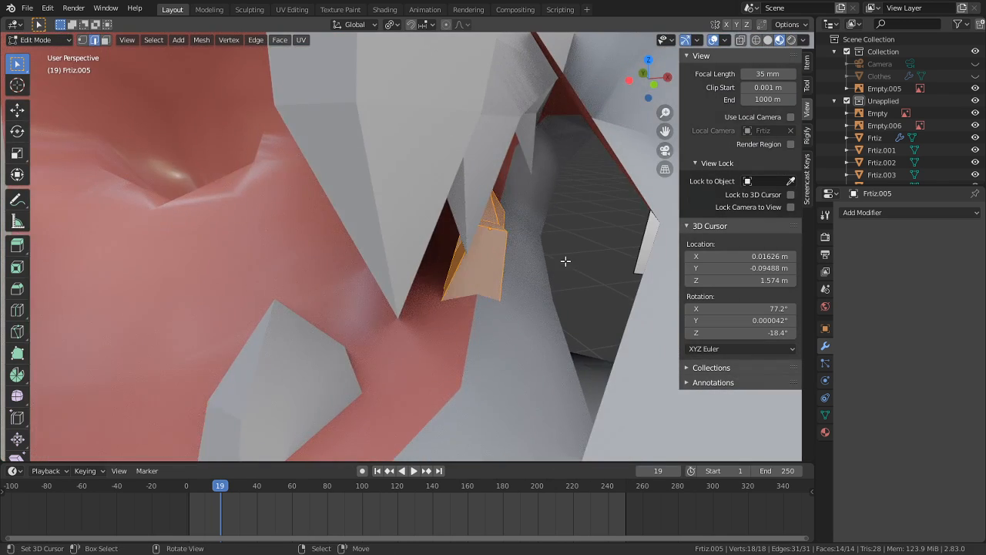
# Step: Thin the lower rear tooth to a scale of 0.699 along its local Y and shift it inward onto the gum
pyautogui.press('s')
pyautogui.press('y')
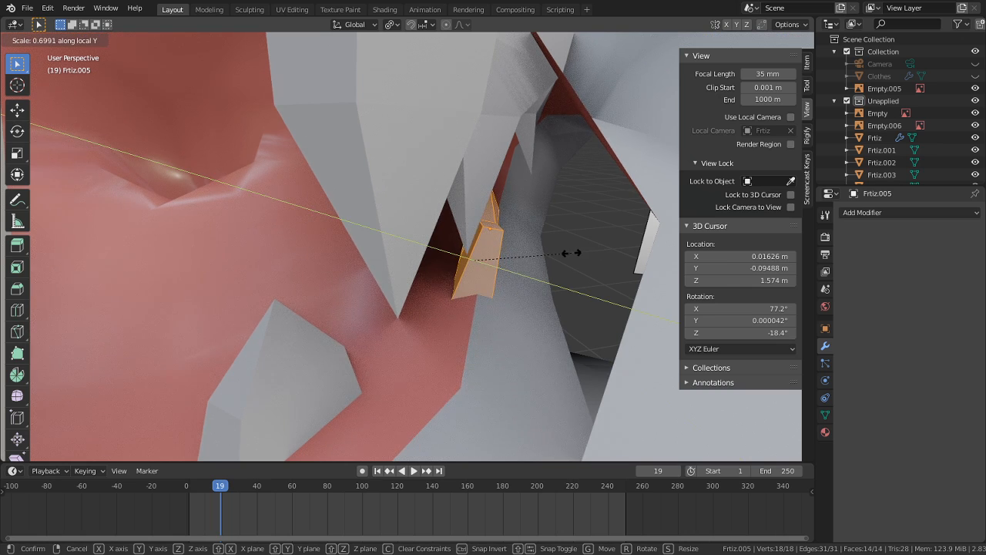
pyautogui.click(572, 253)
pyautogui.press('g')
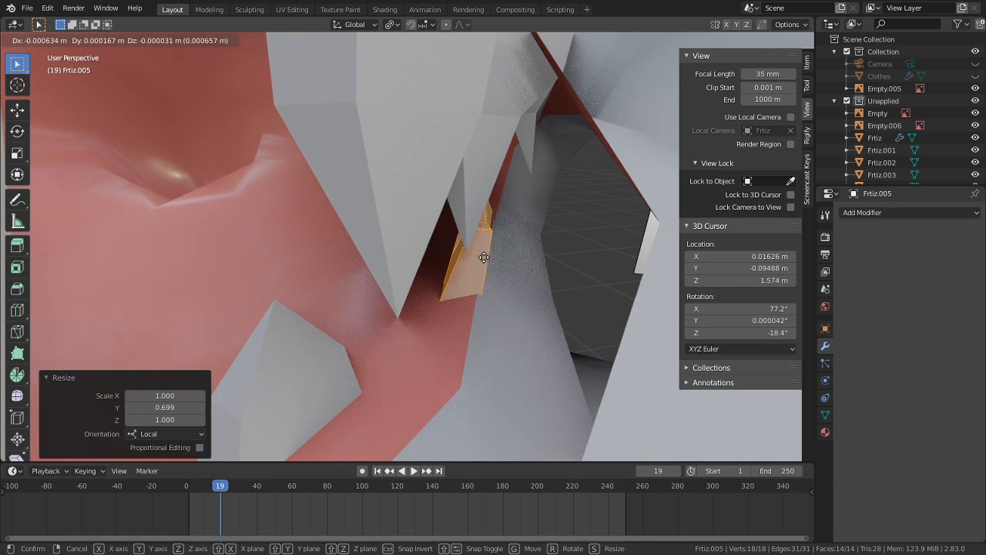
pyautogui.click(440, 256)
# Step: Examine the fit of the two-peaked lower tooth against the lips and upper teeth from outside the mouth
pyautogui.moveTo(439, 255); pyautogui.dragTo(359, 254, button='middle')
pyautogui.scroll(-5, 359, 255)
pyautogui.moveTo(416, 277); pyautogui.dragTo(375, 264, button='middle')
pyautogui.scroll(-4, 495, 286)
pyautogui.scroll(4, 456, 293)
pyautogui.press('Tab')
pyautogui.scroll(-3, 373, 320)
pyautogui.scroll(-4, 353, 328)
pyautogui.press('Tab')
pyautogui.scroll(4, 400, 330)
pyautogui.scroll(6, 383, 323)
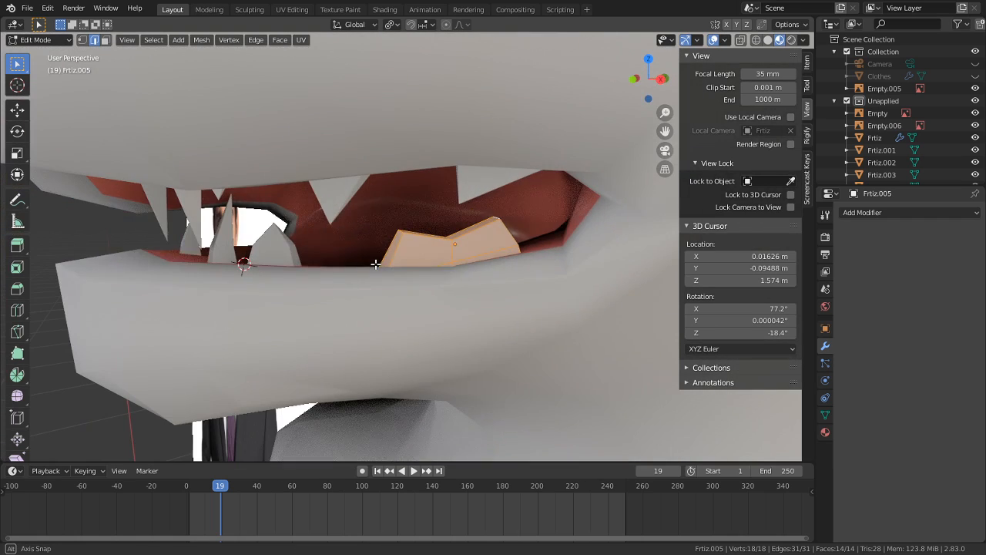
# Step: Join the five separate upper and lower side teeth with the cat body into one object
pyautogui.press('Tab')
pyautogui.click(460, 249)
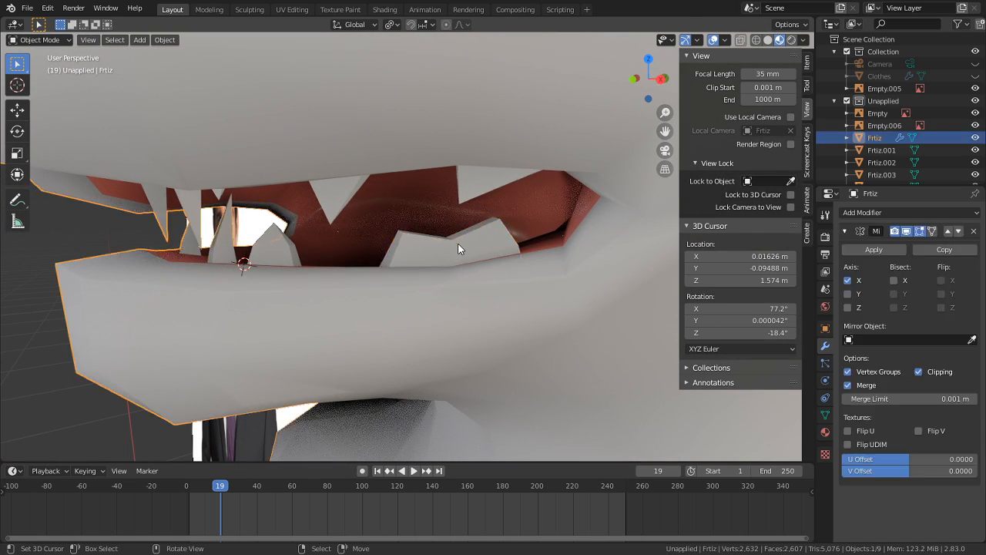
pyautogui.click(467, 242)
pyautogui.keyDown('shift'); pyautogui.click(478, 193); pyautogui.keyUp('shift')
pyautogui.keyDown('shift'); pyautogui.click(338, 199); pyautogui.keyUp('shift')
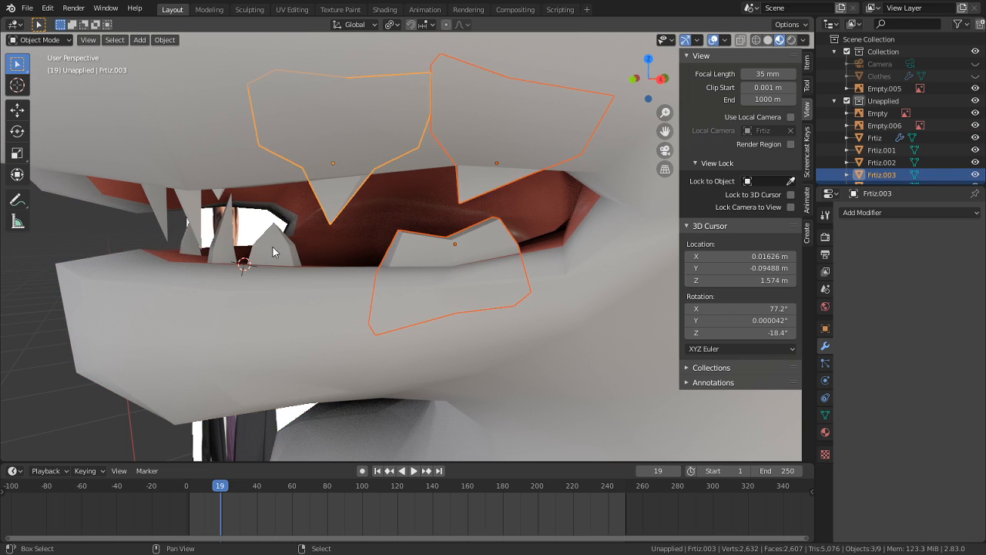
pyautogui.keyDown('shift'); pyautogui.click(248, 254); pyautogui.keyUp('shift')
pyautogui.moveTo(228, 242); pyautogui.dragTo(385, 305, button='middle')
pyautogui.moveTo(386, 305); pyautogui.dragTo(415, 298, button='middle')
pyautogui.keyDown('shift'); pyautogui.click(465, 225); pyautogui.keyUp('shift')
pyautogui.keyDown('shift'); pyautogui.click(521, 226); pyautogui.keyUp('shift')
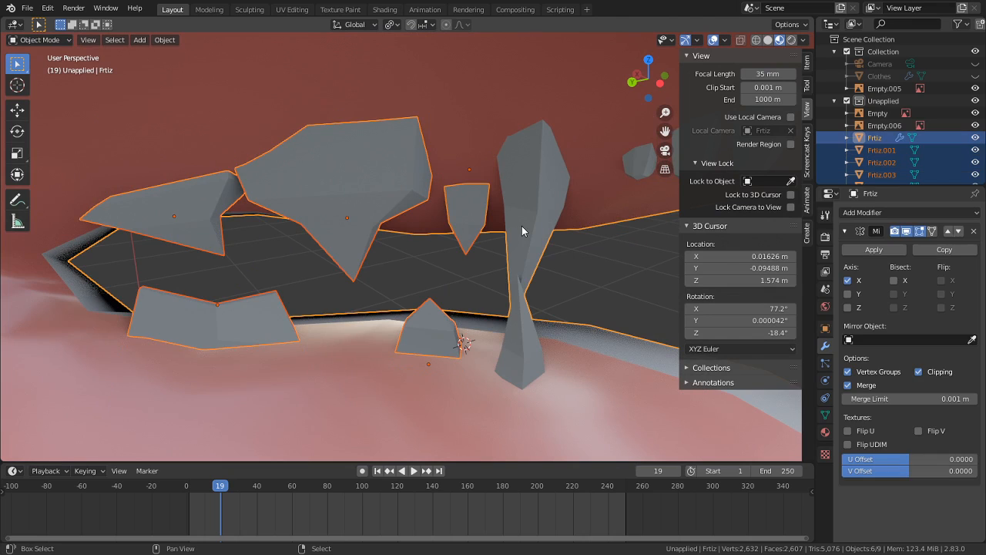
pyautogui.moveTo(483, 249); pyautogui.dragTo(442, 244, button='middle')
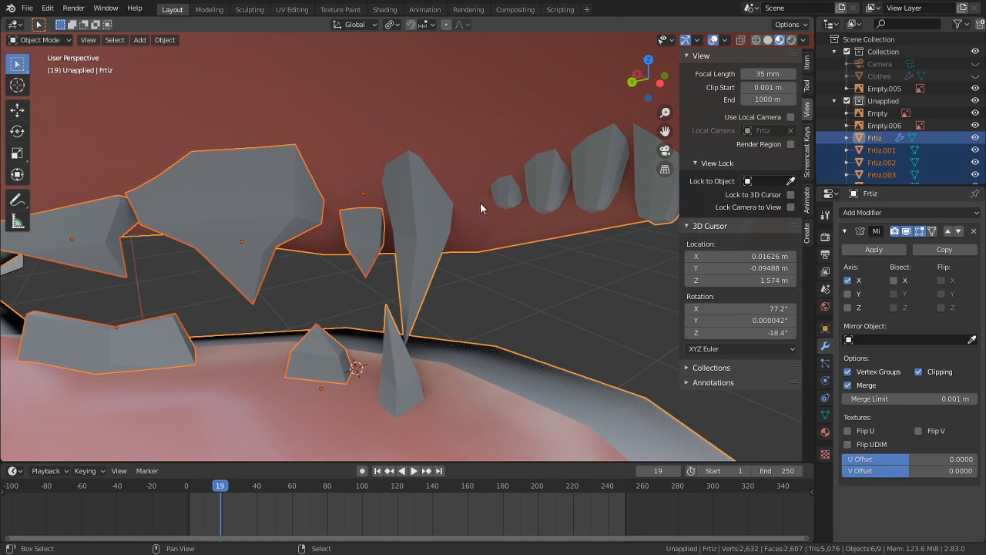
pyautogui.hotkey('ctrl', 'j')
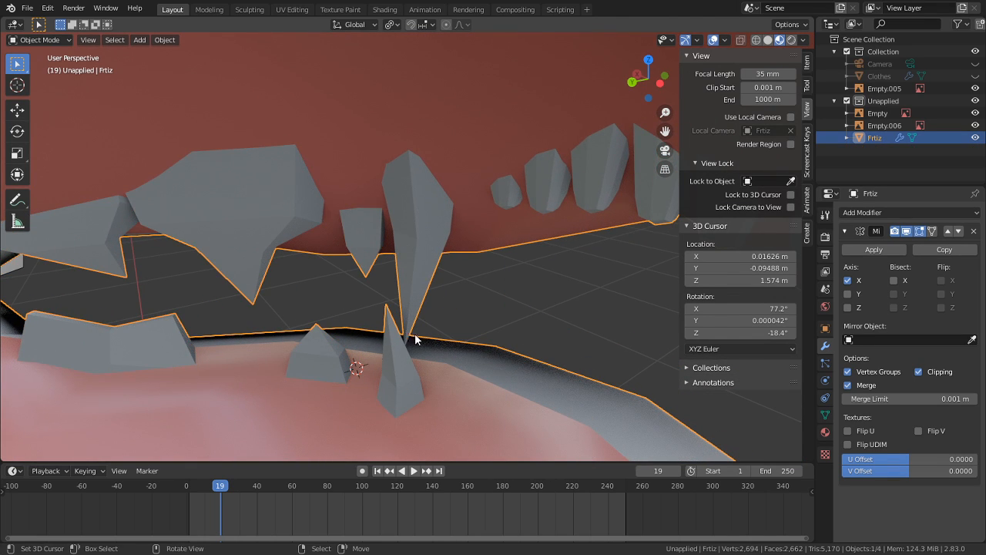
pyautogui.press('h')
pyautogui.hotkey('ctrl', 'z')
# Step: Examine the joined teeth from the front of the face and from inside the mouth
pyautogui.moveTo(415, 311); pyautogui.dragTo(337, 295, button='middle')
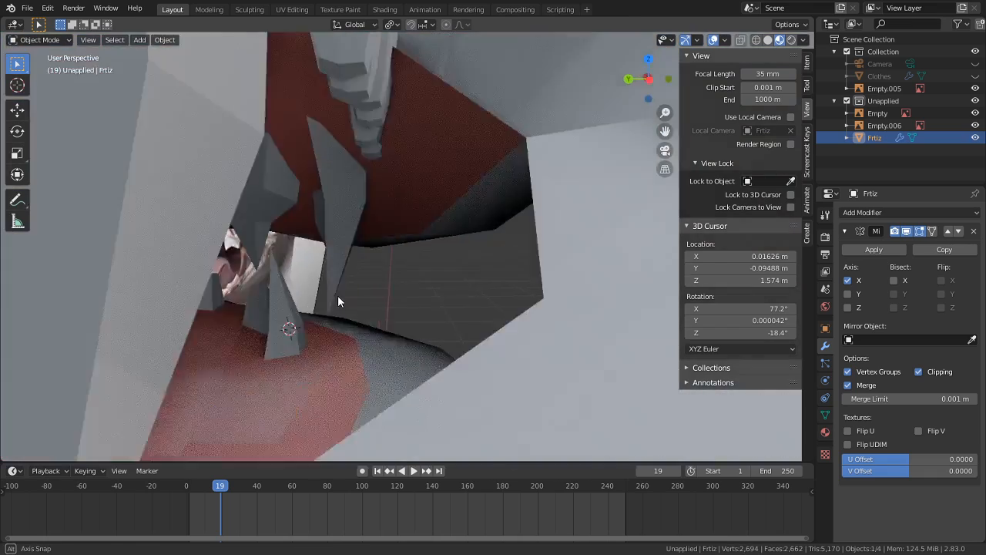
pyautogui.scroll(-4, 337, 295)
pyautogui.moveTo(511, 362); pyautogui.dragTo(522, 322, button='middle')
pyautogui.scroll(4, 424, 277)
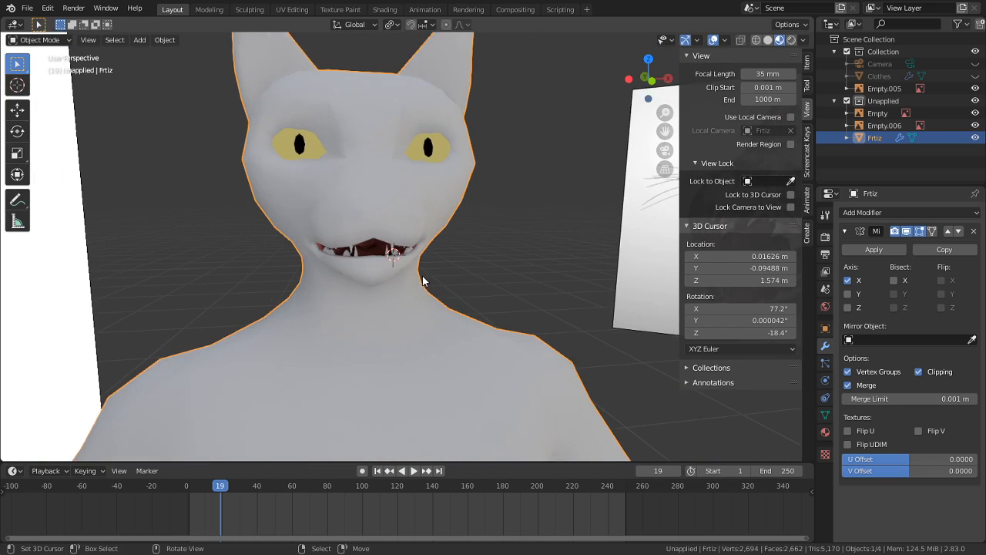
pyautogui.press('Tab')
pyautogui.scroll(5, 476, 252)
pyautogui.moveTo(476, 252); pyautogui.dragTo(461, 382, button='middle')
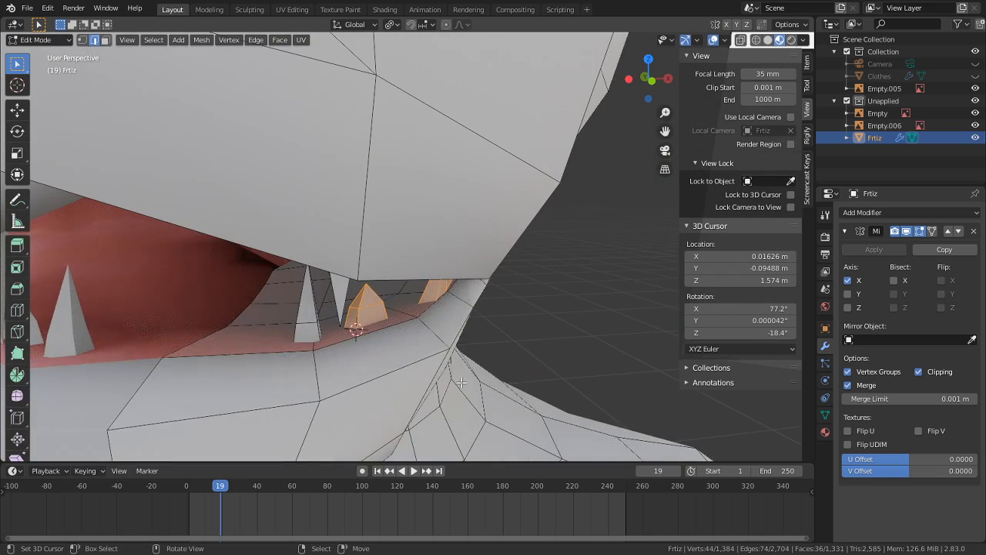
pyautogui.moveTo(580, 341); pyautogui.dragTo(616, 340, button='middle')
pyautogui.scroll(2, 482, 333)
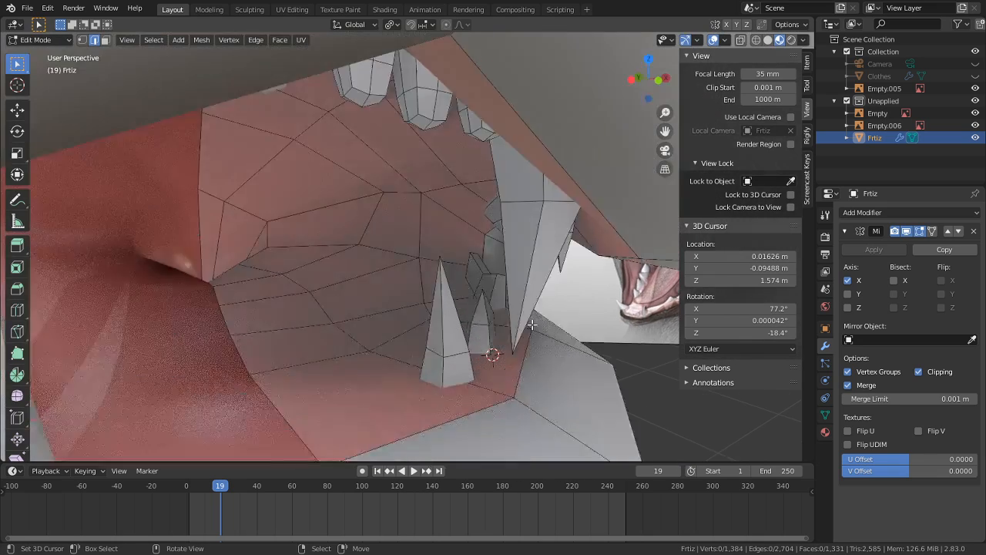
pyautogui.scroll(-1, 475, 334)
pyautogui.scroll(1, 475, 334)
# Step: Select the canines and side teeth on the editable side of the mouth as linked pieces
pyautogui.press('l')
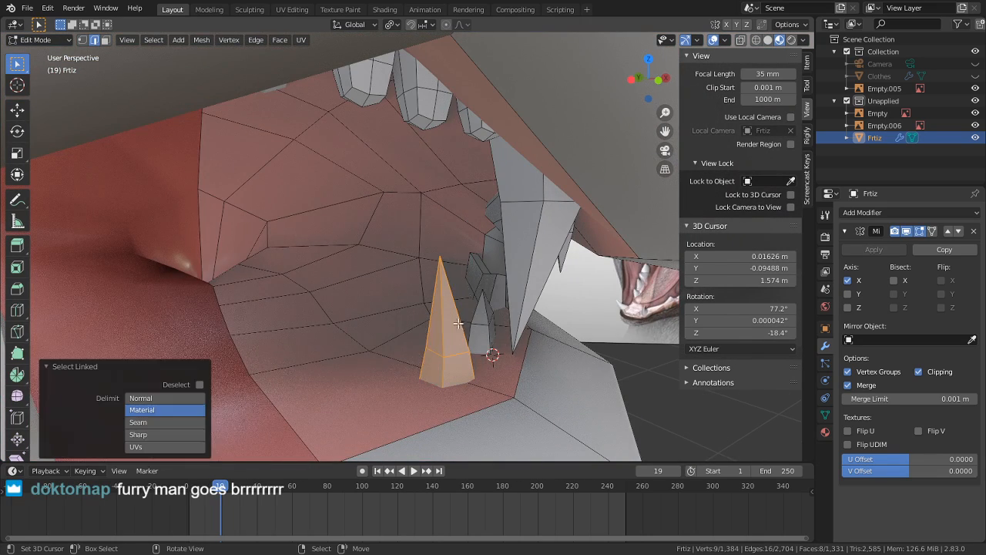
pyautogui.moveTo(532, 284); pyautogui.dragTo(402, 204, button='middle')
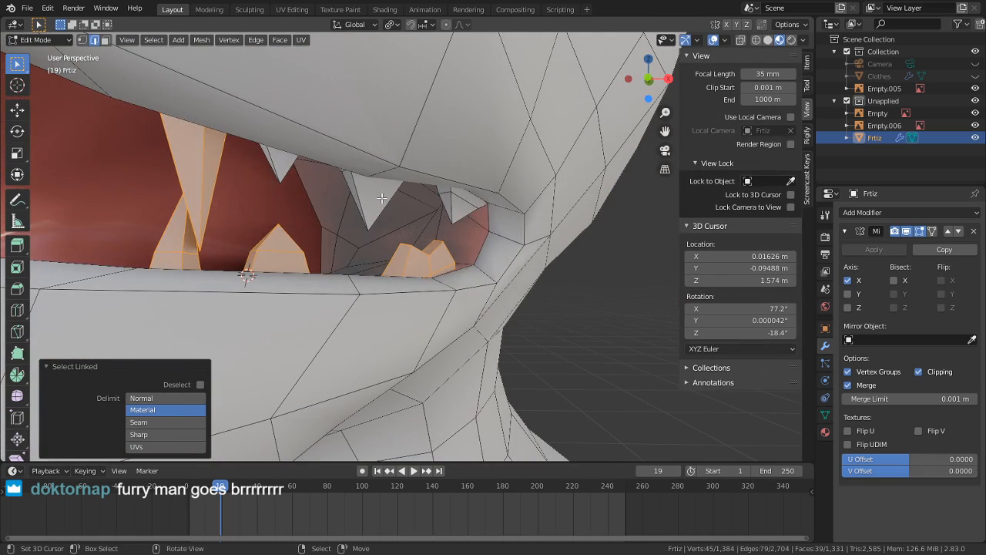
pyautogui.moveTo(318, 171); pyautogui.dragTo(443, 202, button='middle')
pyautogui.press('x')
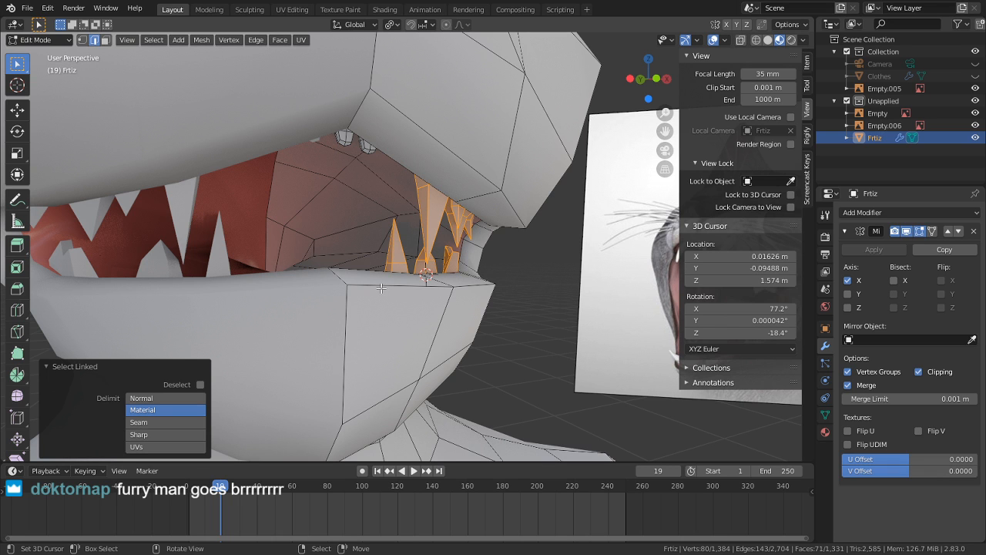
pyautogui.moveTo(382, 193); pyautogui.dragTo(433, 185, button='middle')
# Step: Select the cat's outer skin as linked geometry delimited by material and hide it
pyautogui.rightClick(551, 269)
pyautogui.moveTo(349, 194); pyautogui.dragTo(306, 220, button='middle')
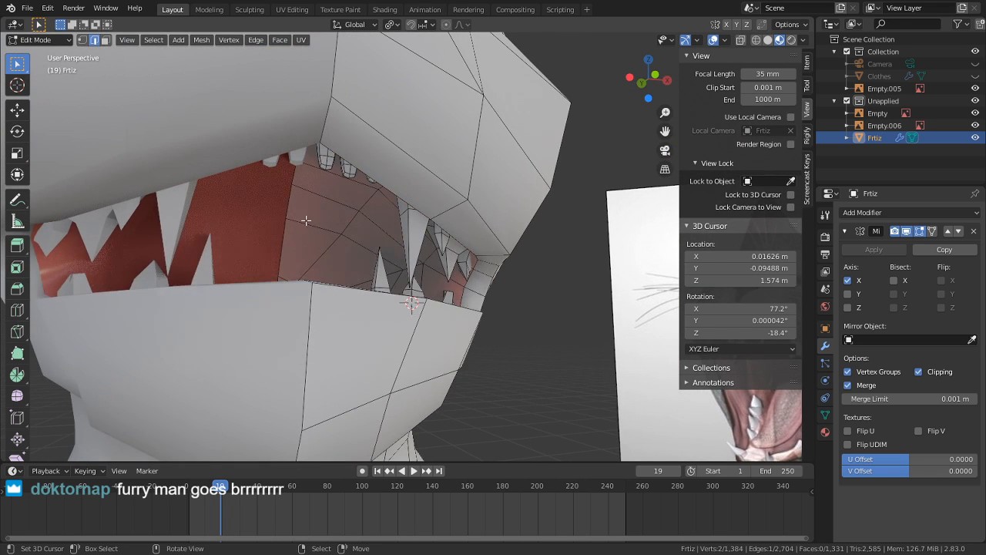
pyautogui.hotkey('ctrl', 'l')
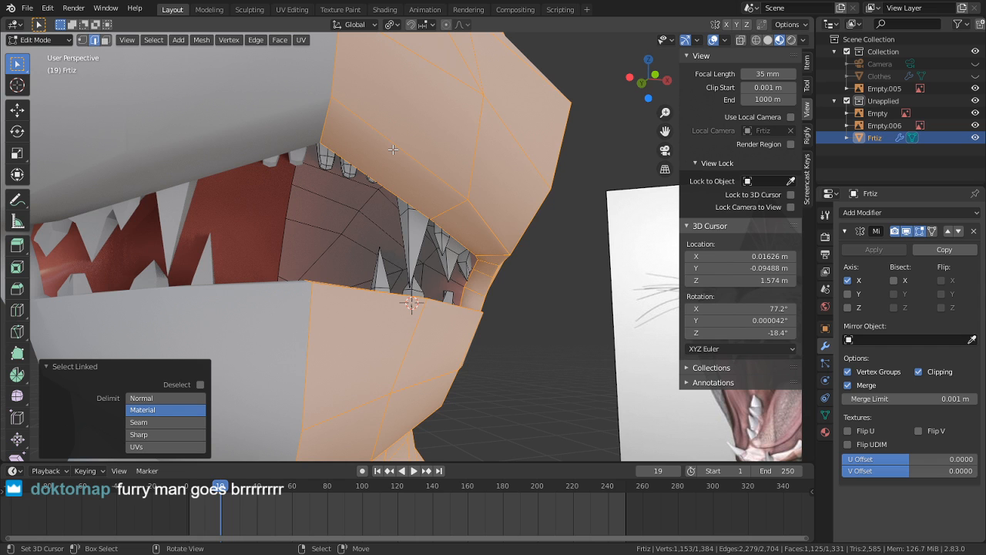
pyautogui.press('3')
pyautogui.press('h')
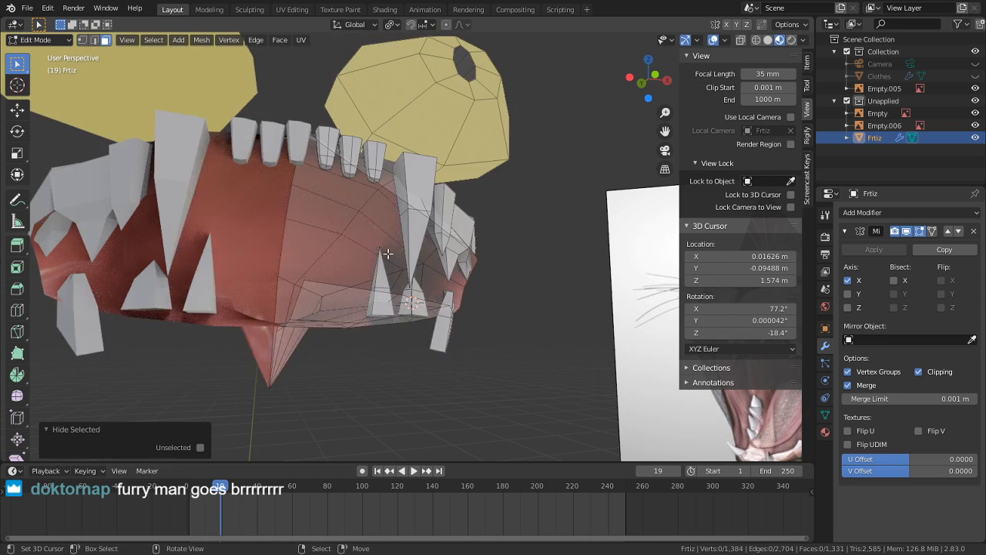
# Step: Select the three small upper front teeth on the editable side of the mouth as linked pieces
pyautogui.scroll(-3, 354, 297)
pyautogui.moveTo(339, 298); pyautogui.dragTo(379, 289, button='middle')
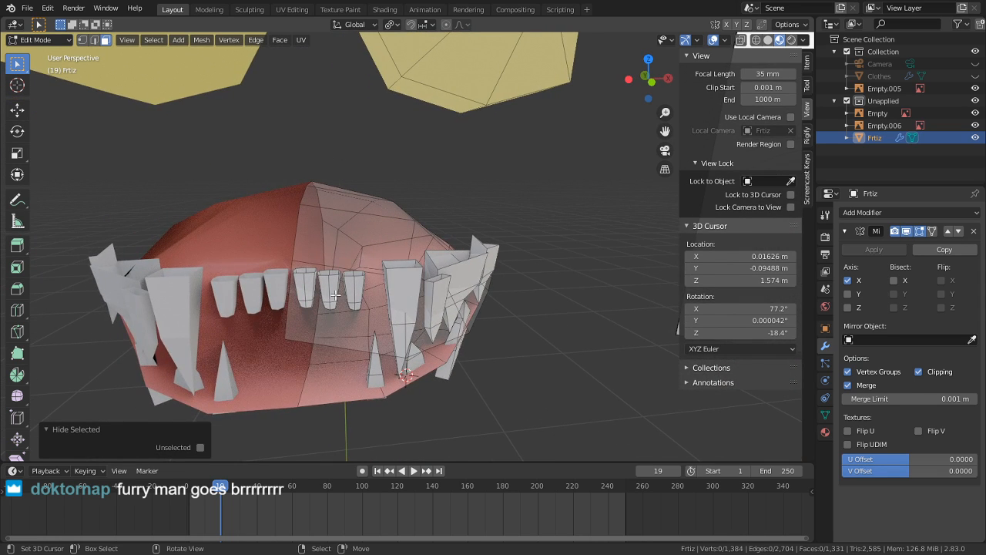
pyautogui.scroll(4, 336, 295)
pyautogui.moveTo(278, 345); pyautogui.dragTo(362, 287, button='middle')
pyautogui.click(365, 285)
pyautogui.click(359, 246)
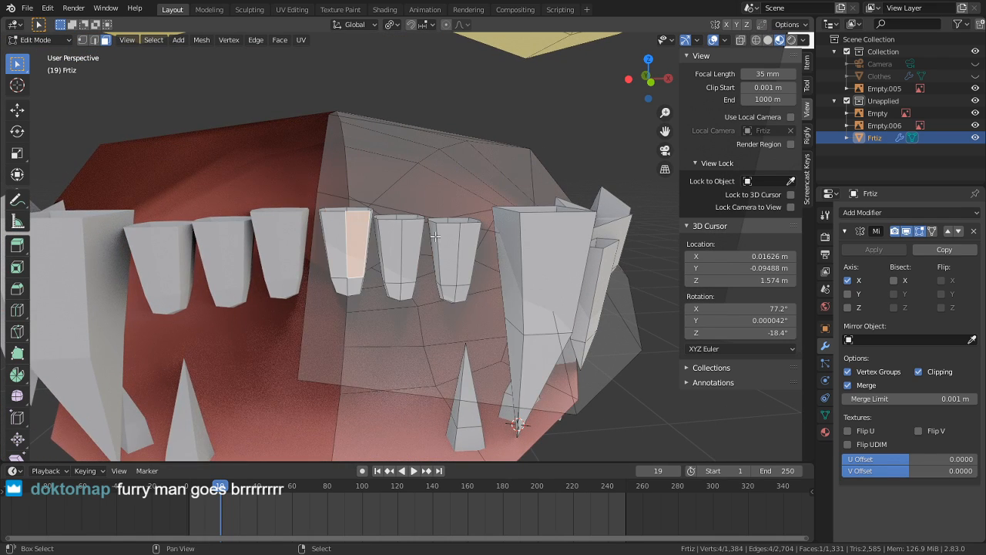
pyautogui.keyDown('shift'); pyautogui.click(412, 237); pyautogui.keyUp('shift')
pyautogui.keyDown('shift'); pyautogui.click(442, 235); pyautogui.keyUp('shift')
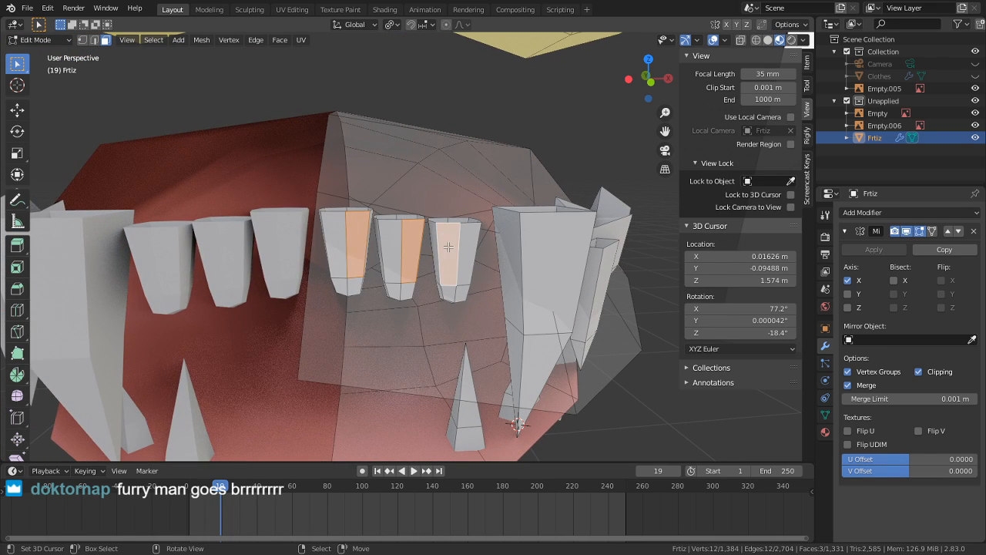
pyautogui.hotkey('ctrl', 'l')
# Step: Duplicate the three upper front teeth in place and flip the copies vertically with a Z scale of -1
pyautogui.hotkey('shift', 'd')
pyautogui.press('Escape')
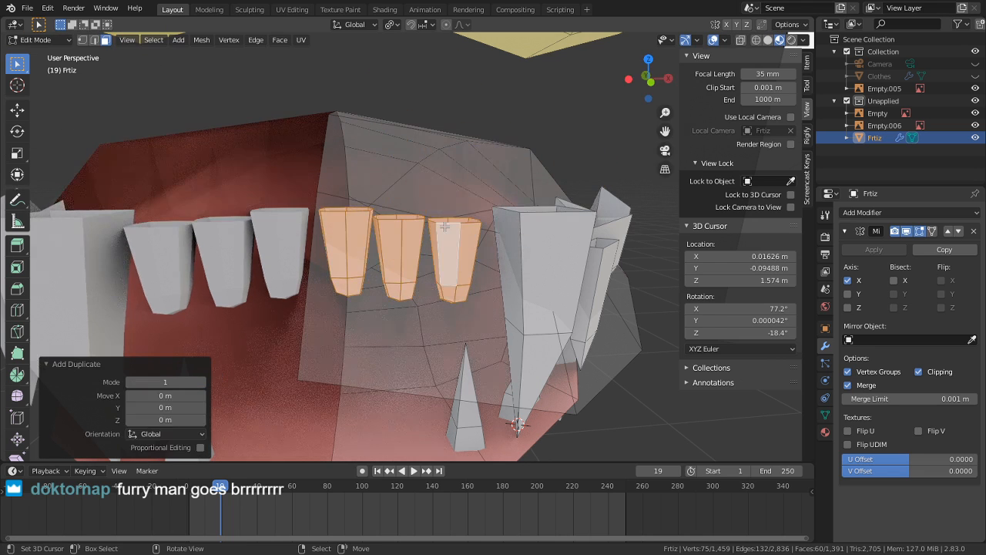
pyautogui.write('sz-1')
pyautogui.press('Return')
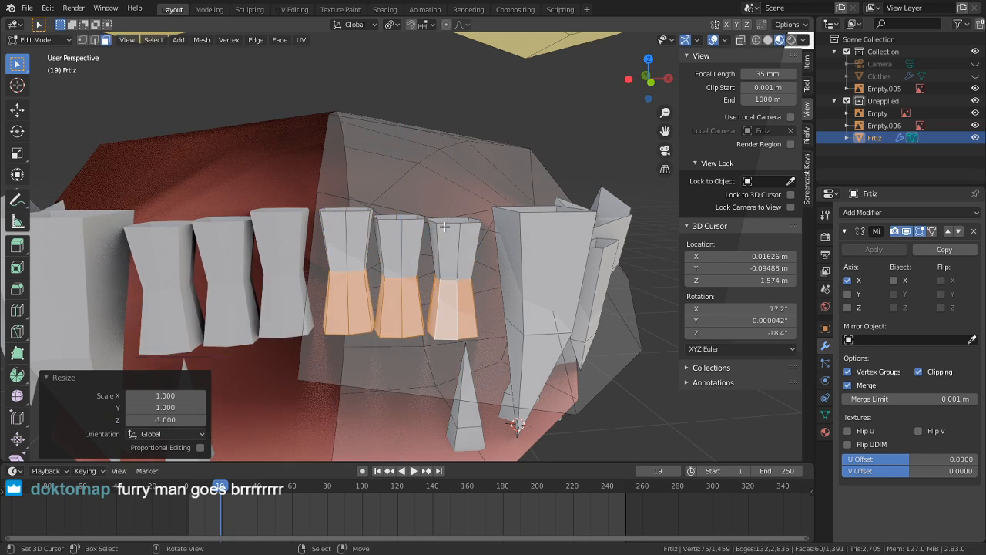
# Step: Lower the flipped teeth about 0.0124 m along Z to the lower jaw and shift them back along Y onto the gum
pyautogui.moveTo(444, 226); pyautogui.dragTo(416, 140, button='middle')
pyautogui.press('g')
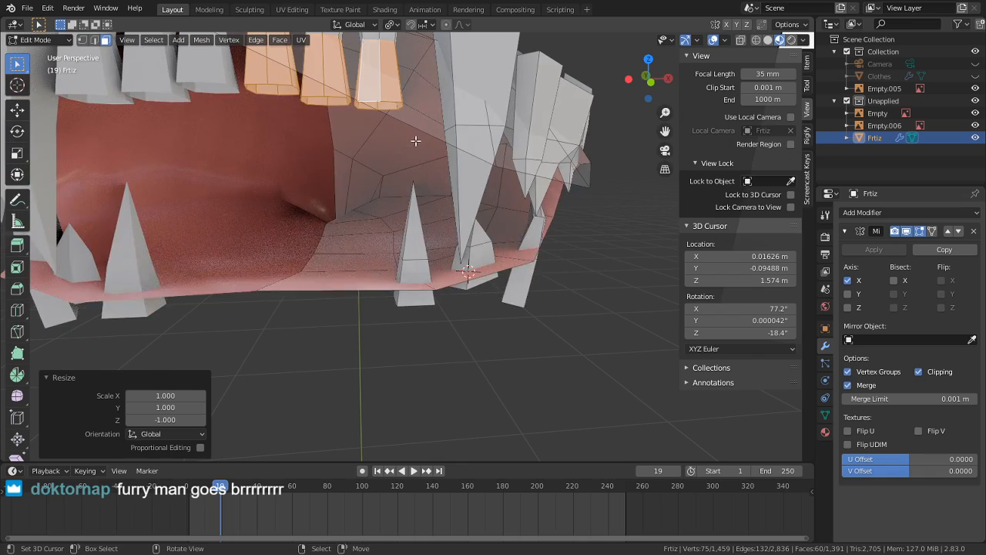
pyautogui.press('z')
pyautogui.click(453, 348)
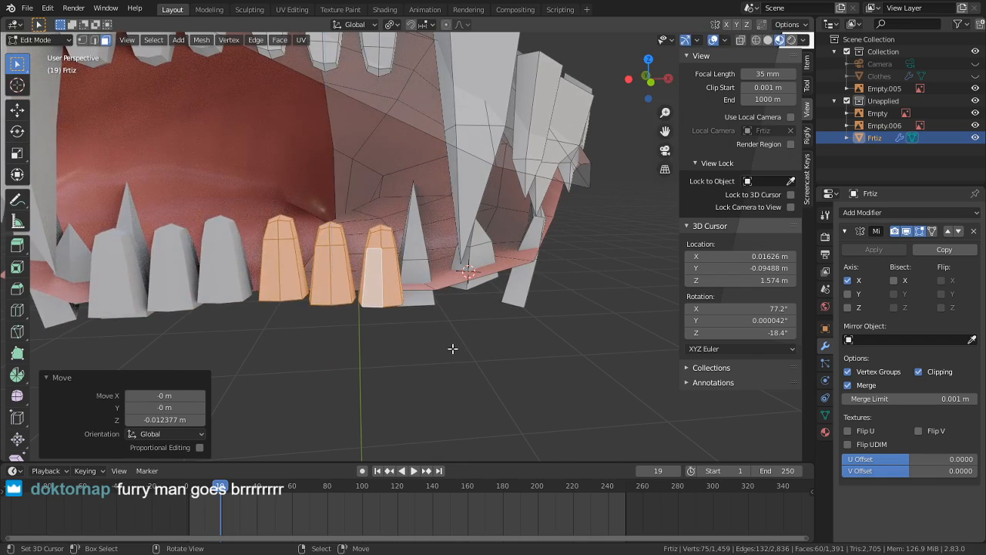
pyautogui.moveTo(453, 348); pyautogui.dragTo(519, 355, button='middle')
pyautogui.press('g')
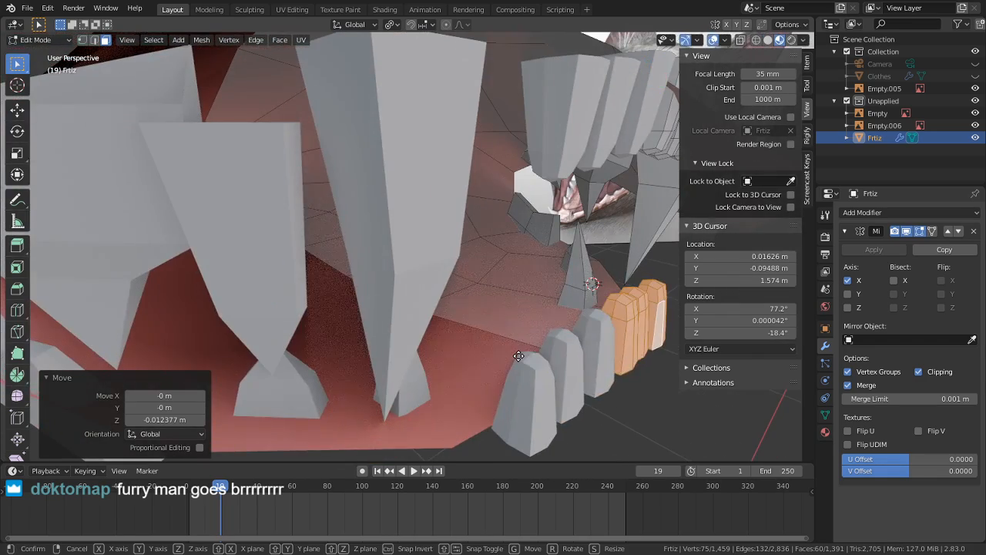
pyautogui.press('y')
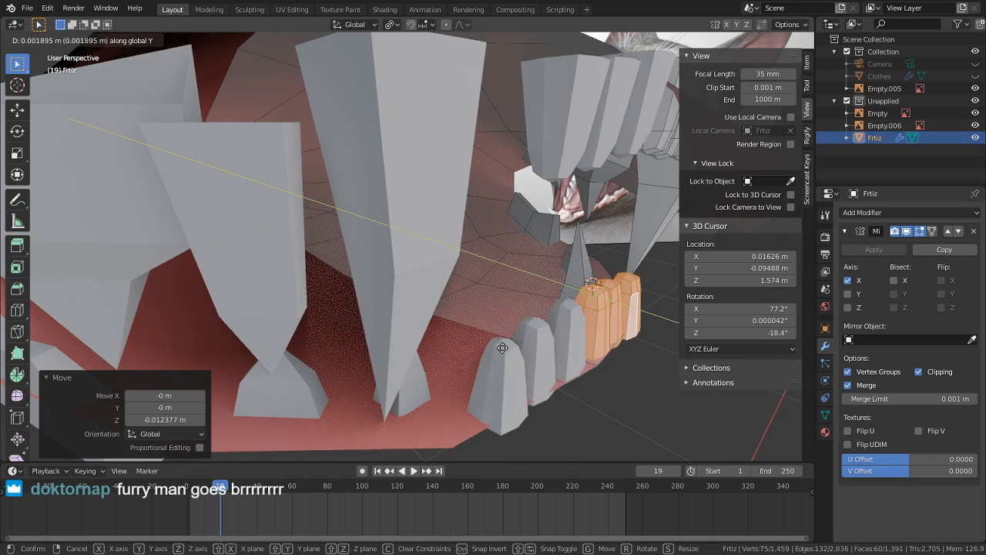
pyautogui.click(502, 347)
# Step: Slim the three lower front teeth using Shrink/Fatten with an offset of about 0.0038 m
pyautogui.moveTo(502, 348); pyautogui.dragTo(557, 294, button='middle')
pyautogui.press('Tab')
pyautogui.press('Tab')
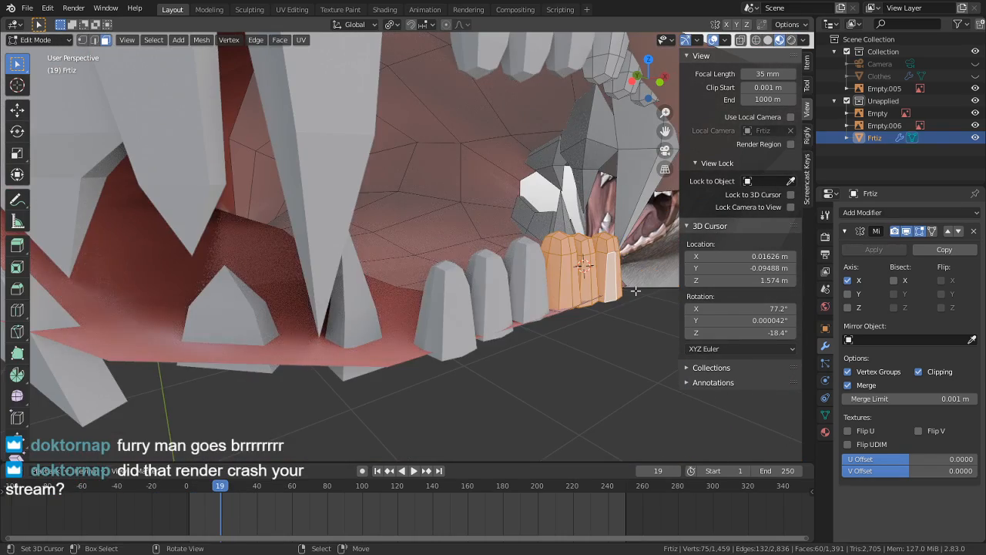
pyautogui.moveTo(636, 291); pyautogui.dragTo(627, 286, button='middle')
pyautogui.hotkey('alt', 's')
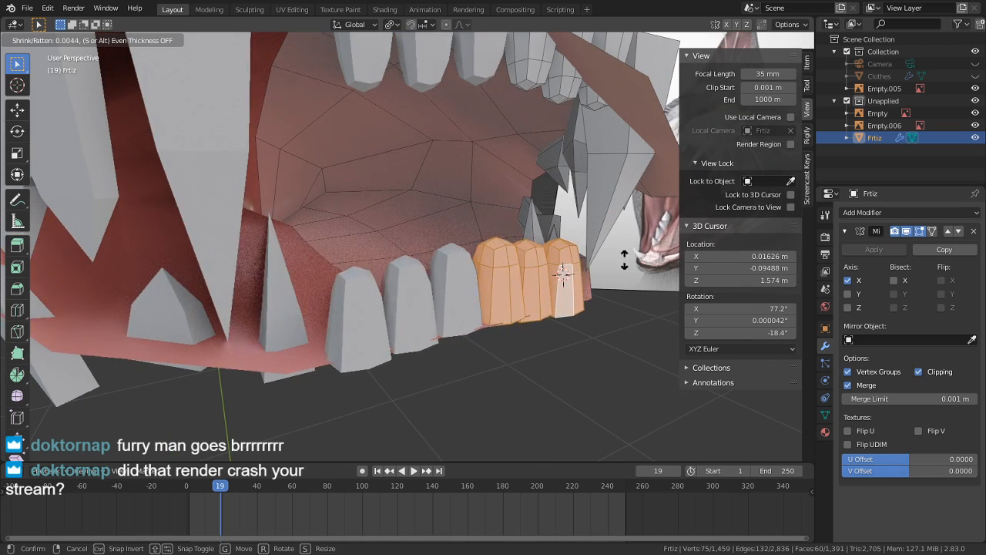
pyautogui.click(513, 315)
# Step: Reposition the lower front teeth along the gum with X locked, and sink them about 0.0015 m further into the lower jaw
pyautogui.moveTo(512, 314); pyautogui.dragTo(403, 371, button='middle')
pyautogui.press('g')
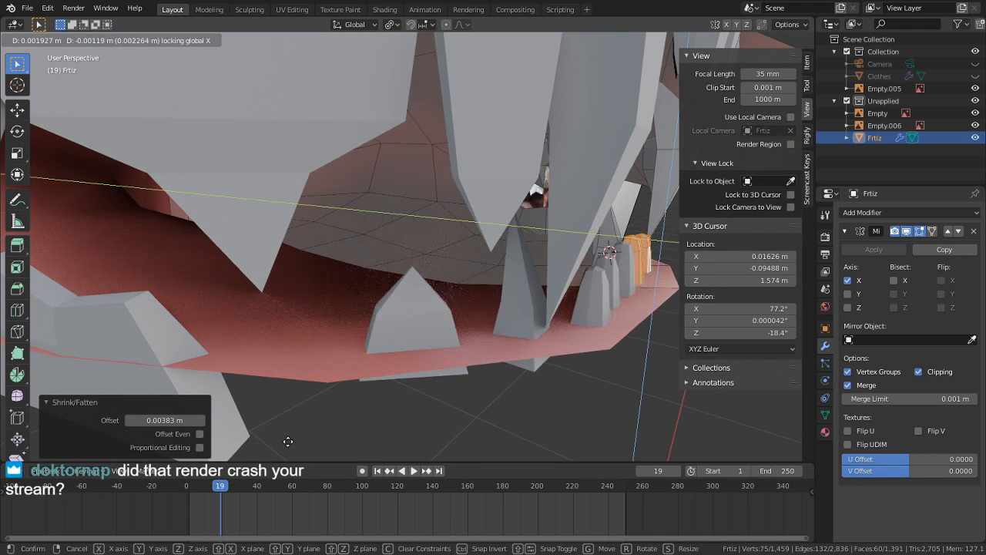
pyautogui.click(262, 449)
pyautogui.press('Tab')
pyautogui.scroll(-8, 423, 352)
pyautogui.moveTo(423, 352); pyautogui.dragTo(377, 207, button='middle')
pyautogui.scroll(7, 402, 260)
pyautogui.scroll(-6, 402, 261)
pyautogui.press('Tab')
pyautogui.press('g')
pyautogui.click(360, 408)
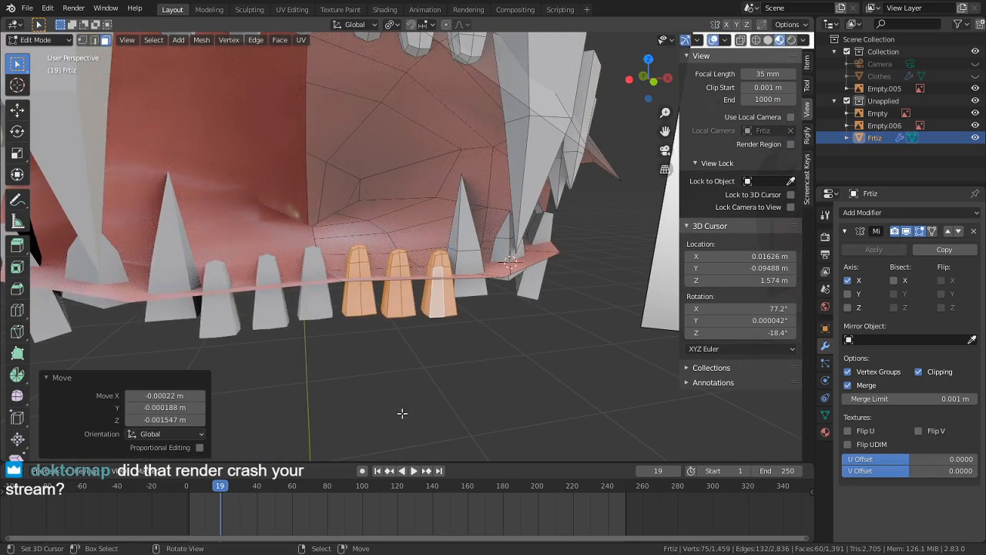
# Step: Shift the lower front teeth about 0.0013 m along Y and 0.0005 m down with X locked
pyautogui.moveTo(403, 412); pyautogui.dragTo(563, 358, button='middle')
pyautogui.press('g')
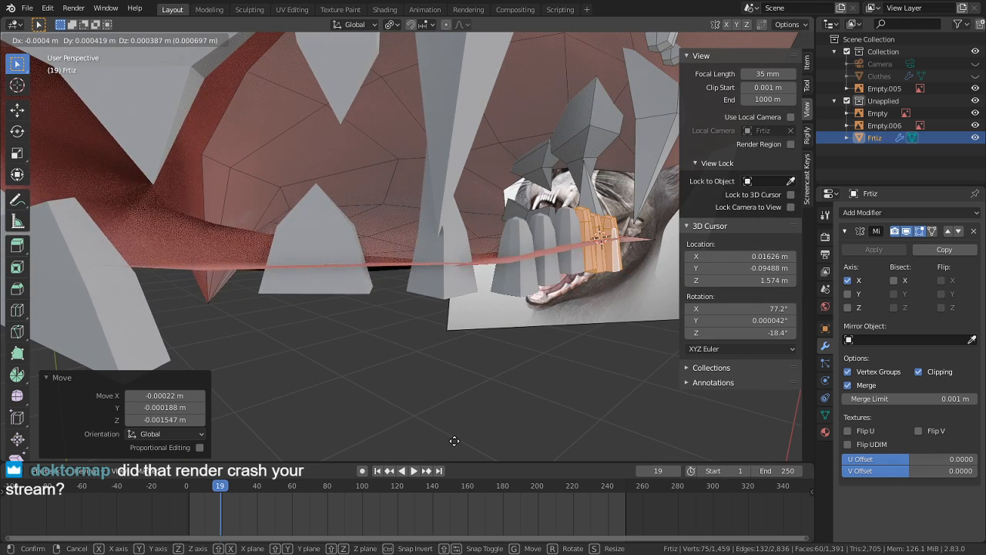
pyautogui.press('x')
pyautogui.click(446, 100)
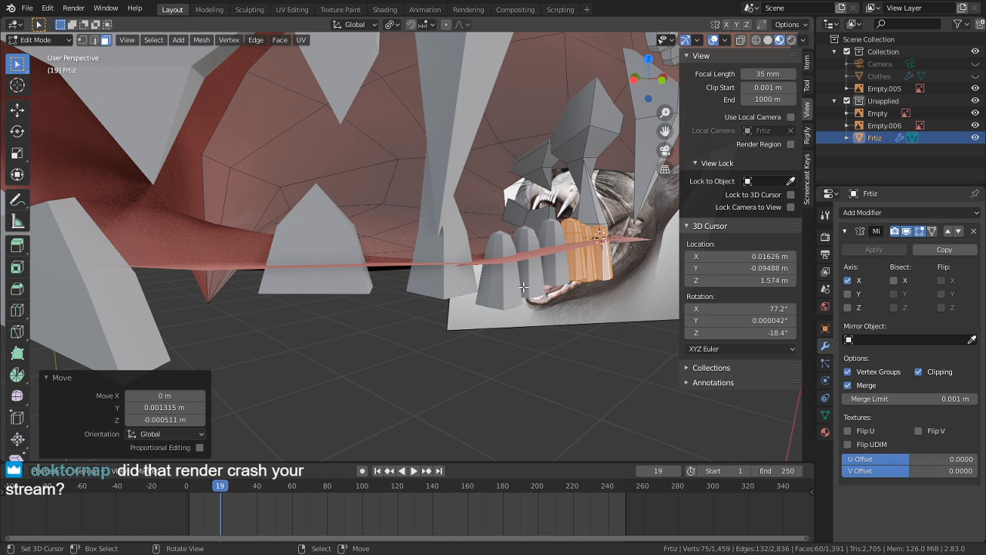
pyautogui.press('Tab')
pyautogui.press('Tab')
# Step: Select the base edge loops of the three lower front teeth and slide them upward by a factor of about 0.46
pyautogui.moveTo(522, 286); pyautogui.dragTo(482, 305, button='middle')
pyautogui.press('2')
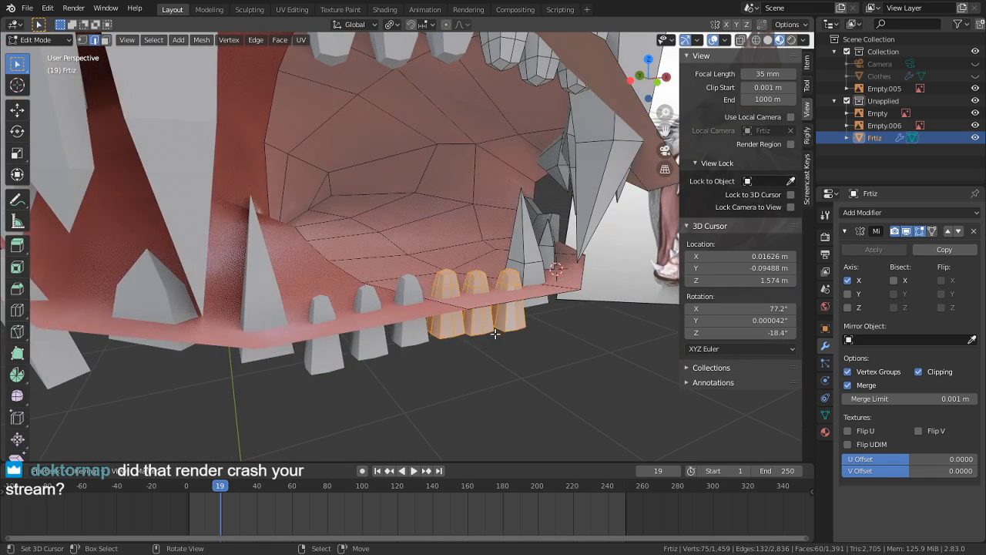
pyautogui.keyDown('alt'); pyautogui.click(487, 337); pyautogui.keyUp('alt')
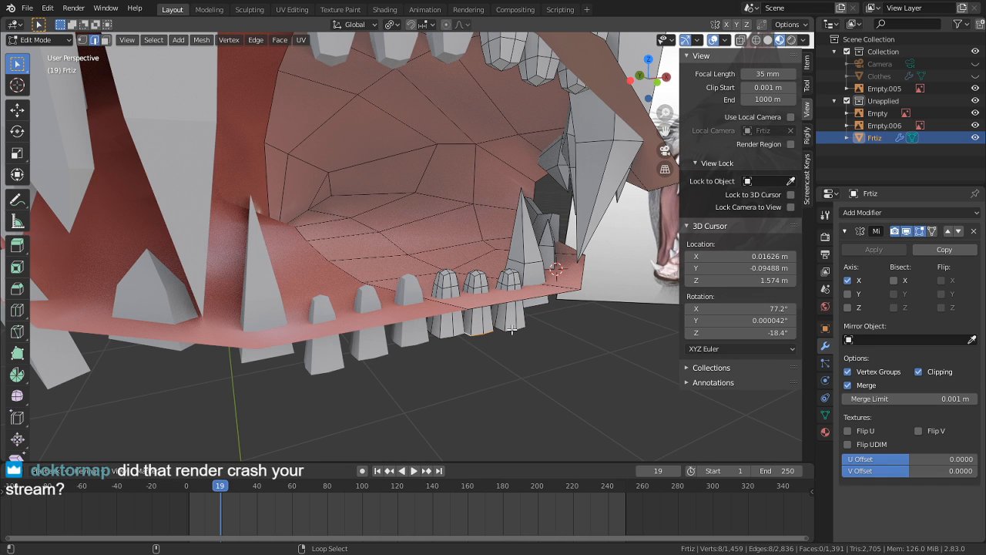
pyautogui.press('g')
pyautogui.press('g')
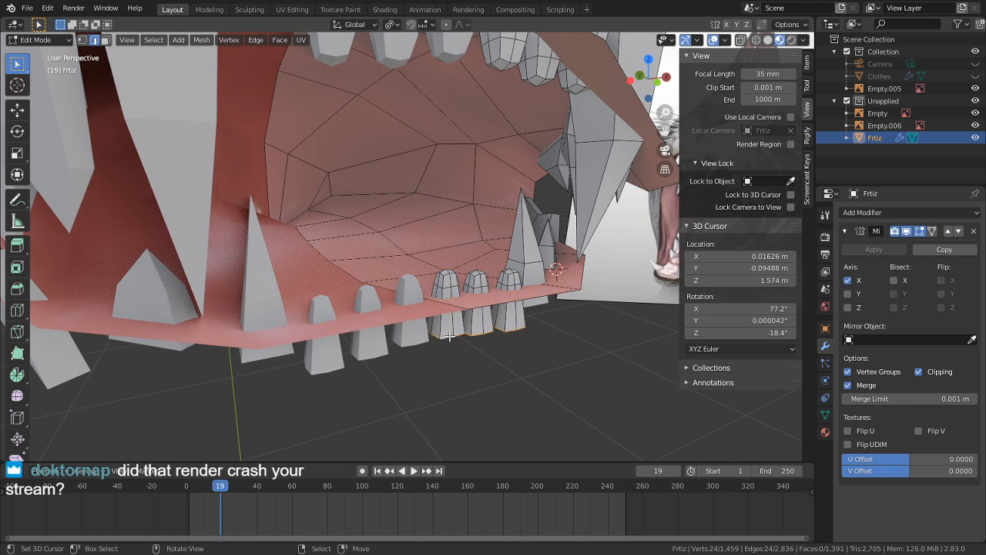
pyautogui.click(448, 216)
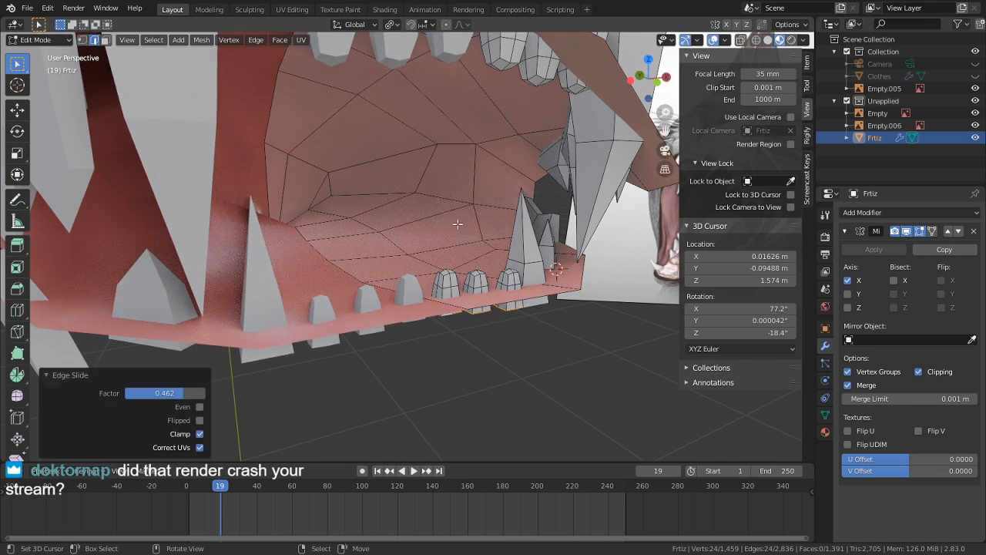
# Step: Check the teeth on the complete head from the front and save the file
pyautogui.press('Tab')
pyautogui.scroll(-6, 409, 253)
pyautogui.moveTo(472, 239)
pyautogui.mouseDown(button='middle')
pyautogui.moveTo(528, 228)
pyautogui.moveTo(463, 227)
pyautogui.mouseUp(button='middle')
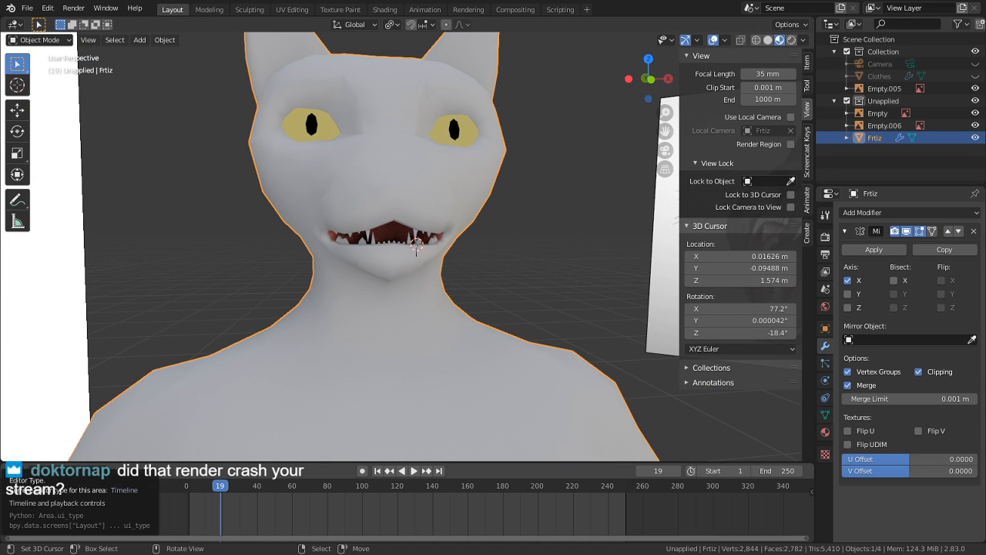
pyautogui.hotkey('ctrl', 's')
# Step: Select the red mouth interior as linked geometry delimited by material and hide it
pyautogui.moveTo(447, 282); pyautogui.dragTo(379, 285, button='middle')
pyautogui.scroll(5, 408, 276)
pyautogui.press('Tab')
pyautogui.scroll(3, 439, 263)
pyautogui.moveTo(476, 259); pyautogui.dragTo(516, 266, button='middle')
pyautogui.keyDown('shift'); pyautogui.moveTo(516, 266); pyautogui.dragTo(543, 275, button='middle'); pyautogui.keyUp('shift')
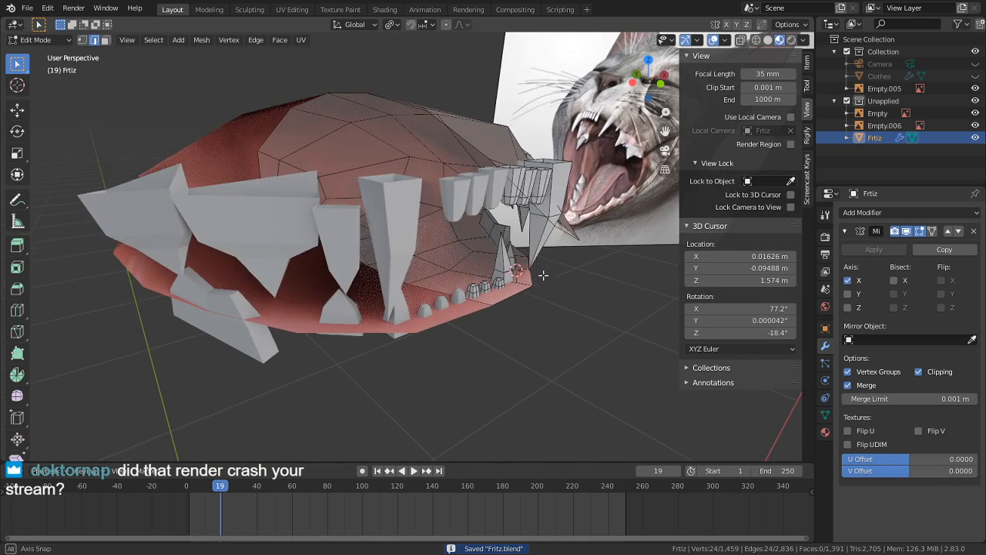
pyautogui.press('l')
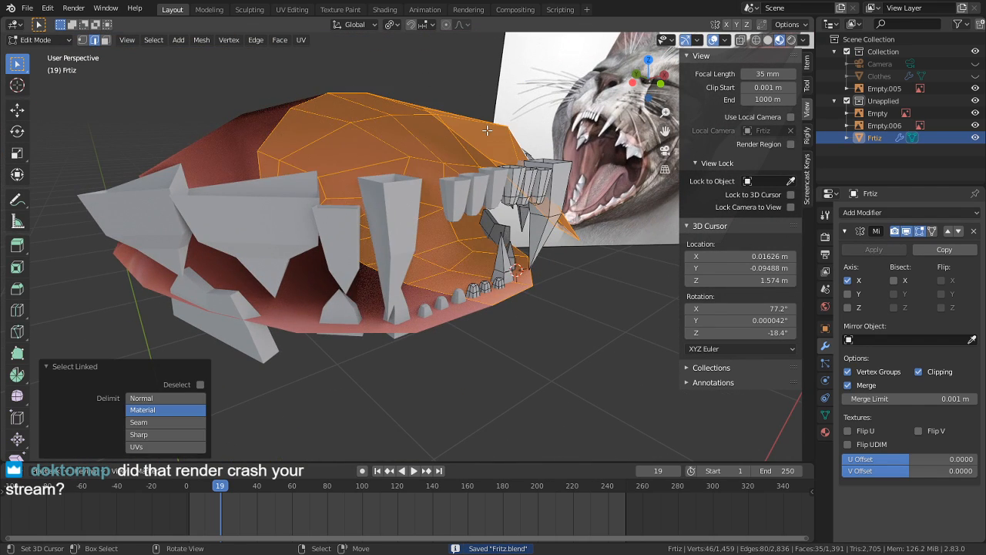
pyautogui.press('h')
pyautogui.moveTo(486, 130); pyautogui.dragTo(446, 242, button='middle')
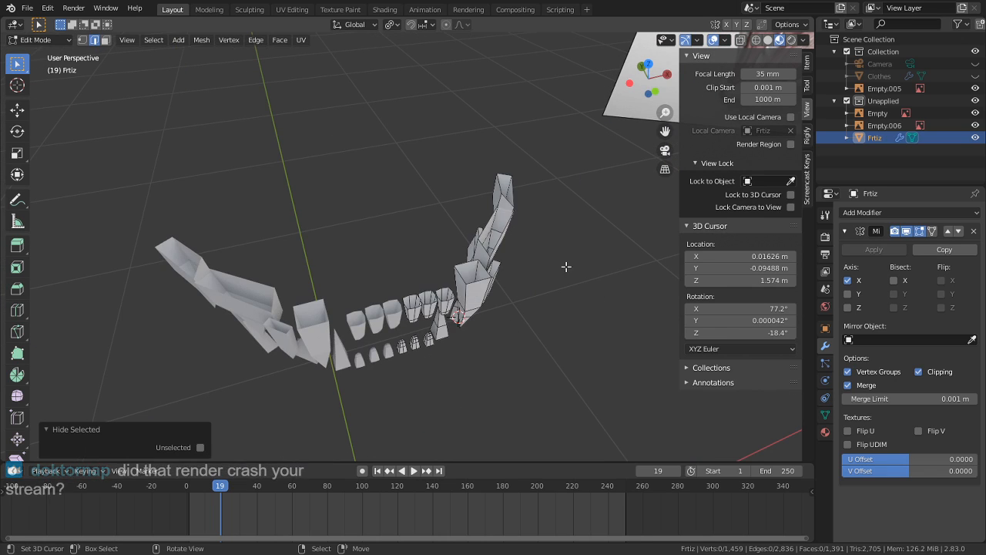
# Step: Select the eye on the editable side as linked geometry and hide it so only the teeth remain
pyautogui.press('a')
pyautogui.scroll(-6, 510, 297)
pyautogui.hotkey('alt', 'a')
pyautogui.press('l')
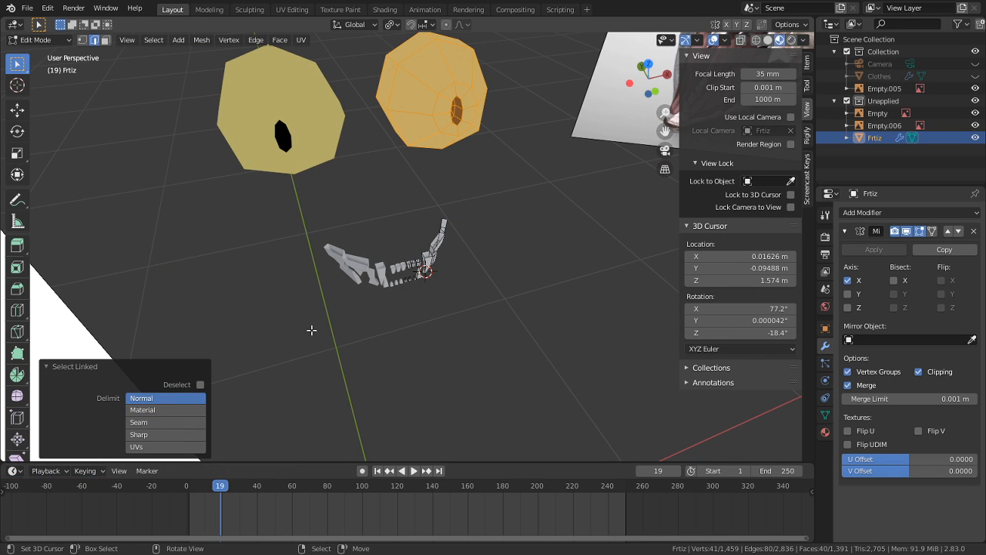
pyautogui.press('h')
pyautogui.scroll(2, 431, 351)
# Step: Select all the visible teeth and add a material slot with a new material to the cat
pyautogui.press('a')
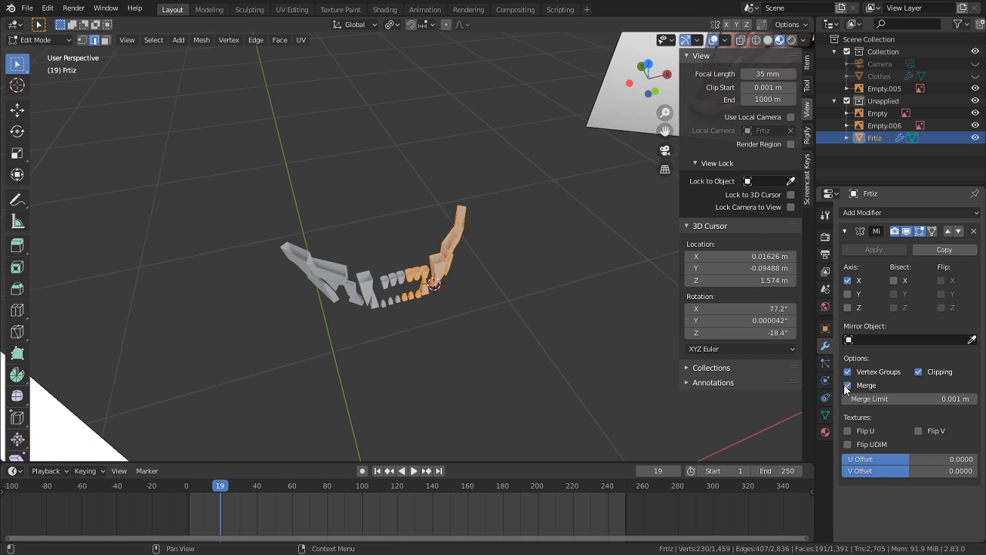
pyautogui.click(825, 433)
pyautogui.scroll(15, 880, 284)
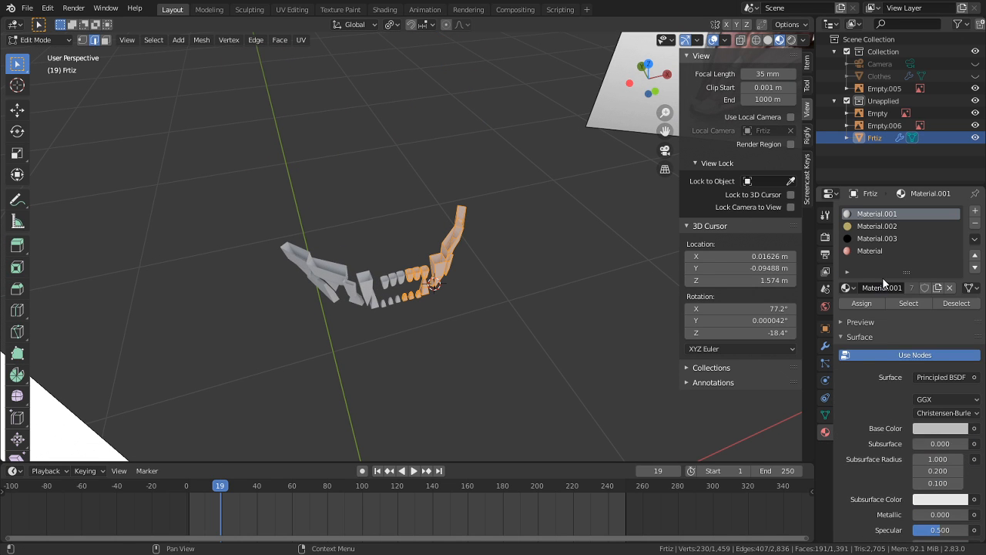
pyautogui.click(975, 213)
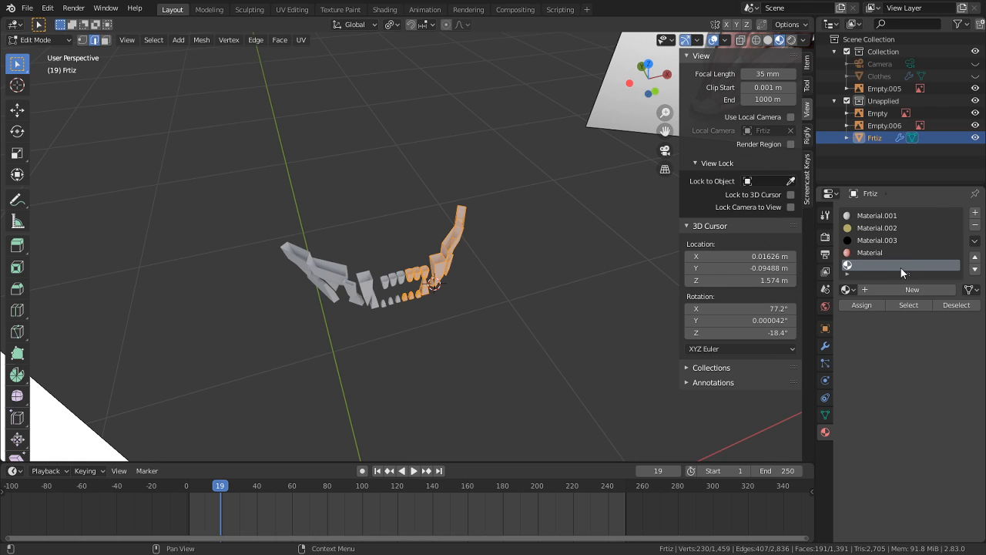
pyautogui.click(892, 290)
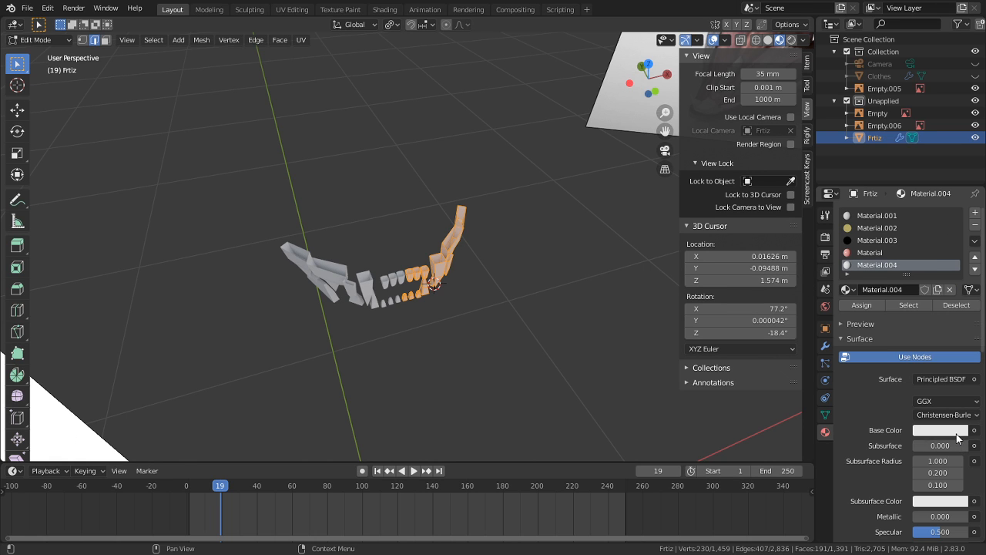
# Step: Set the new material's base color to a pale cream and assign it to the selected teeth
pyautogui.click(966, 432)
pyautogui.moveTo(888, 280)
pyautogui.mouseDown()
pyautogui.moveTo(899, 307)
pyautogui.moveTo(904, 298)
pyautogui.mouseUp()
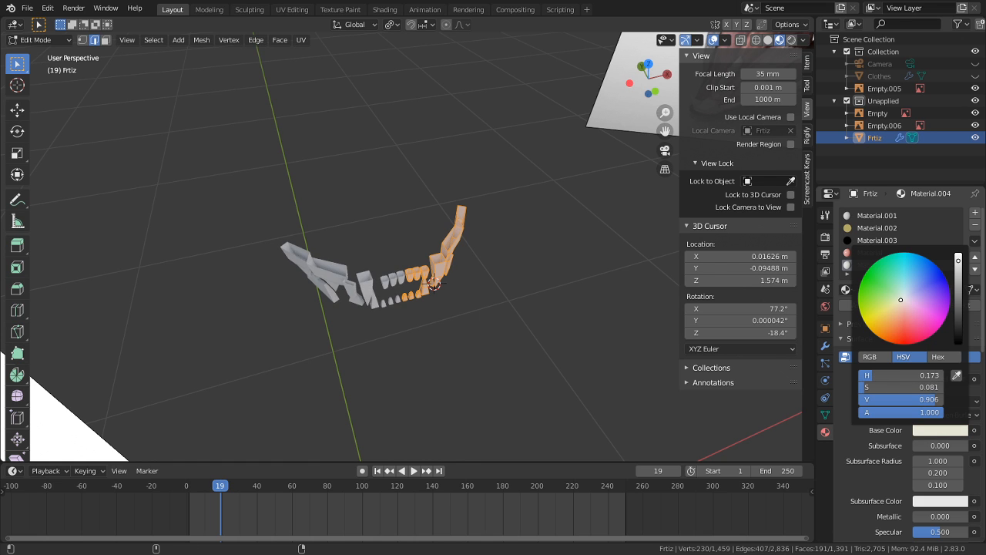
pyautogui.scroll(5, 528, 315)
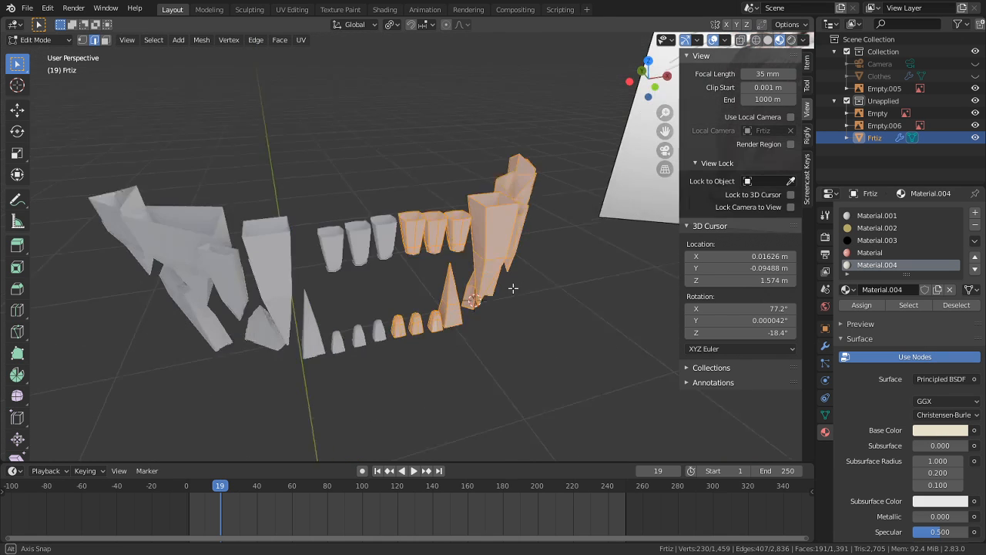
pyautogui.click(871, 306)
# Step: Set the tooth material's subsurface to 0.027 with a warm cream subsurface color, and return to Object Mode
pyautogui.moveTo(605, 325); pyautogui.dragTo(470, 307, button='middle')
pyautogui.scroll(2, 409, 321)
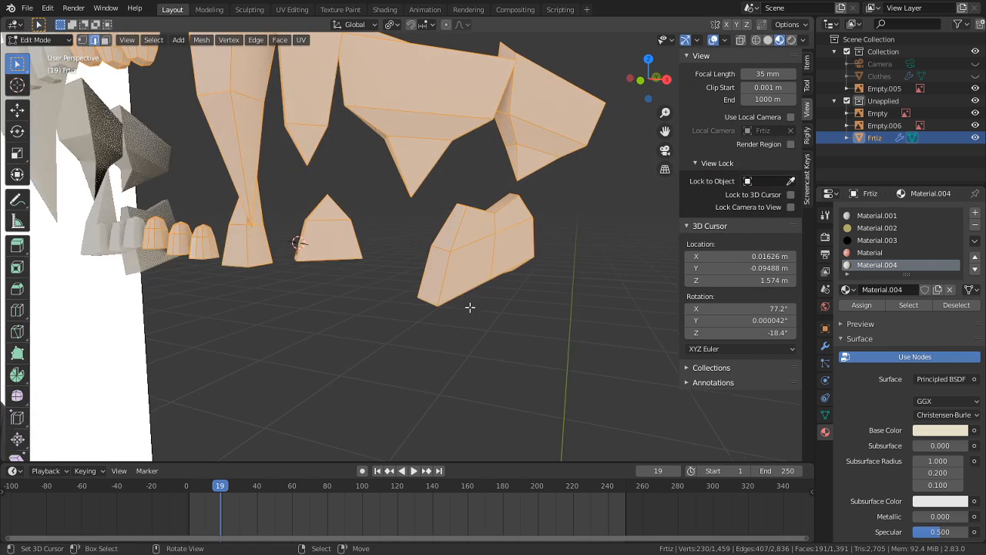
pyautogui.moveTo(940, 445); pyautogui.dragTo(946, 445)
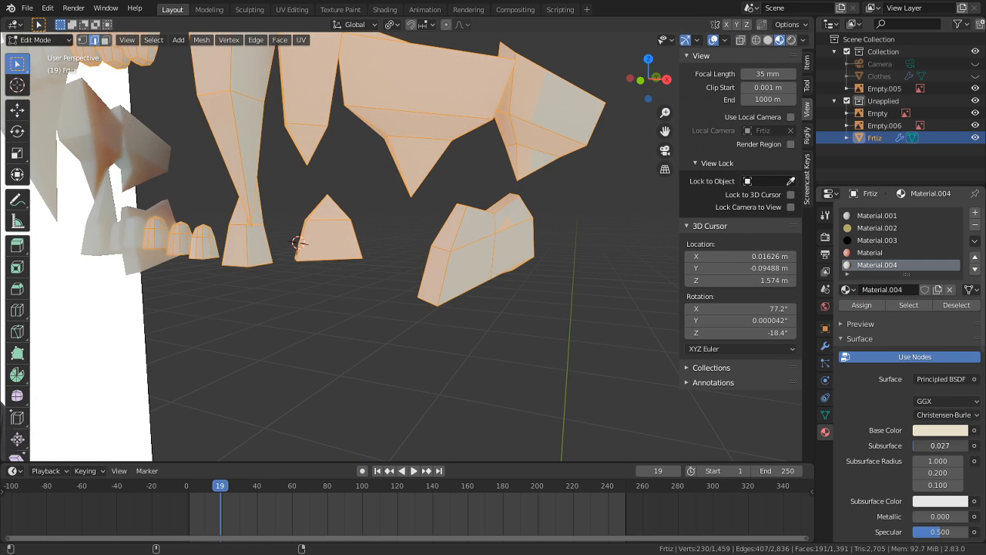
pyautogui.click(939, 500)
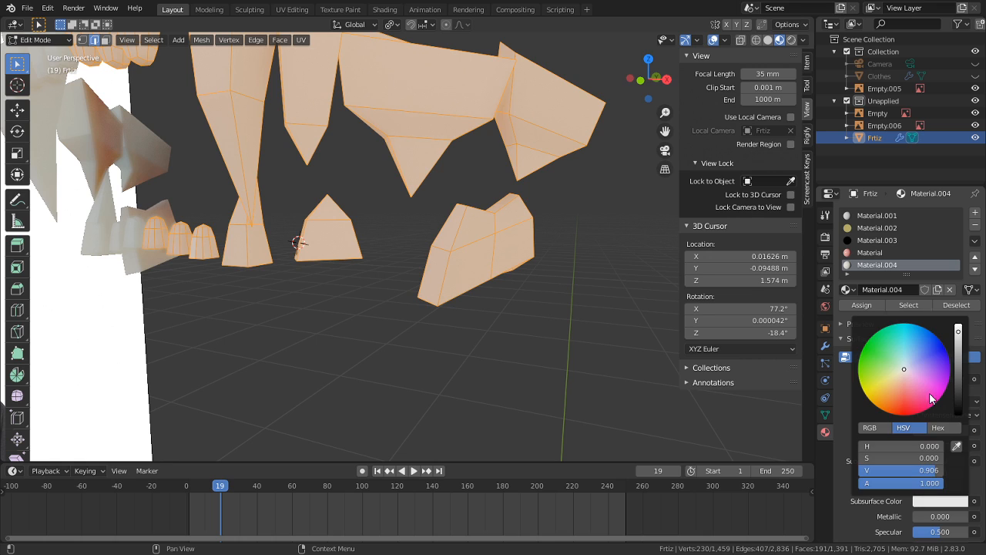
pyautogui.moveTo(900, 457); pyautogui.dragTo(916, 457)
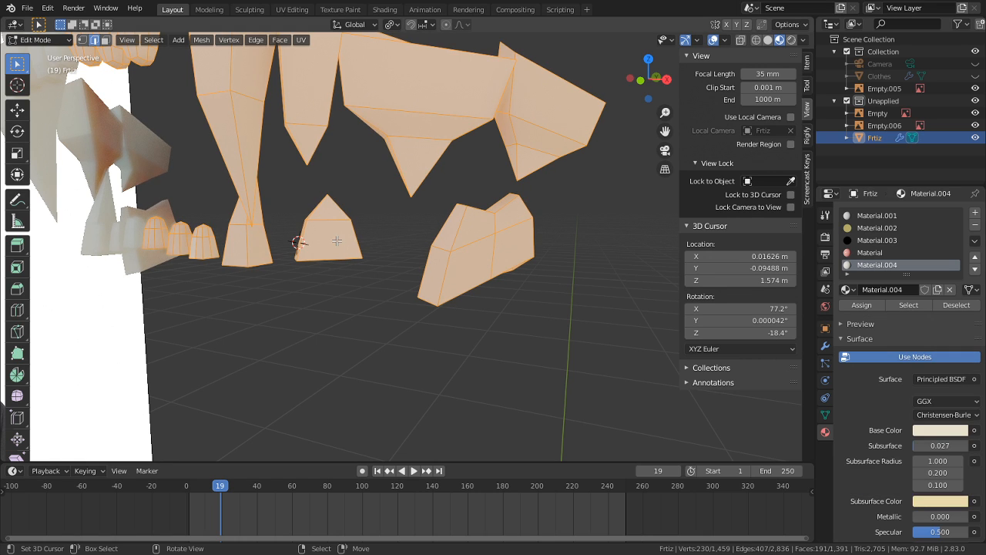
pyautogui.press('Tab')
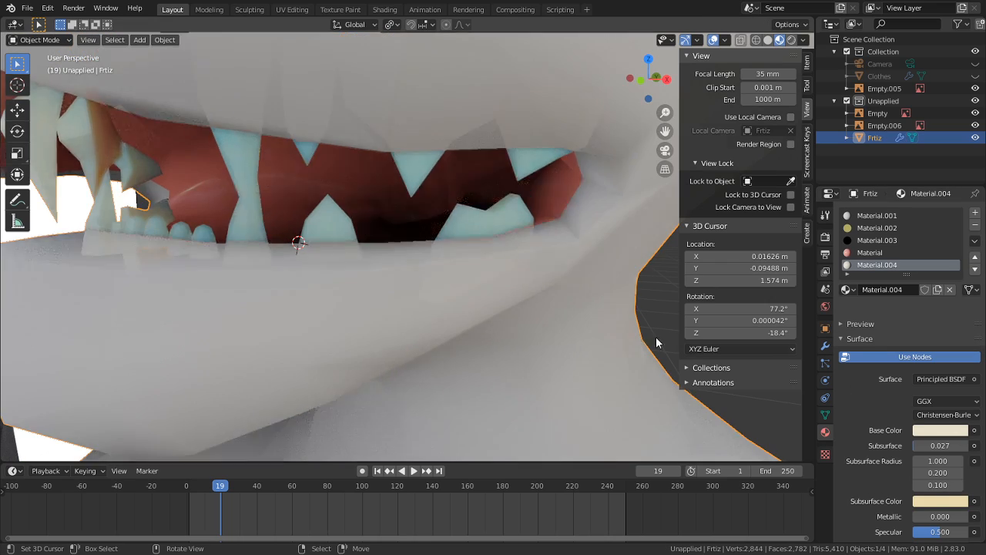
# Step: Change the tooth material's subsurface color to red
pyautogui.scroll(-2, 591, 338)
pyautogui.moveTo(487, 294); pyautogui.dragTo(572, 288, button='middle')
pyautogui.scroll(-2, 591, 288)
pyautogui.scroll(3, 556, 287)
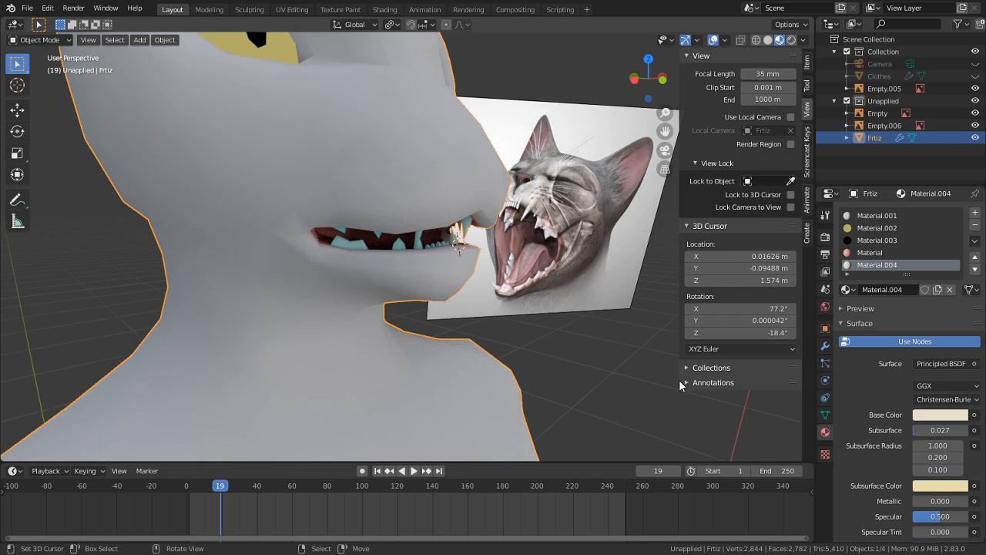
pyautogui.click(940, 485)
pyautogui.moveTo(933, 371)
pyautogui.mouseDown()
pyautogui.moveTo(906, 382)
pyautogui.moveTo(904, 399)
pyautogui.moveTo(903, 385)
pyautogui.mouseUp()
pyautogui.scroll(3, 574, 332)
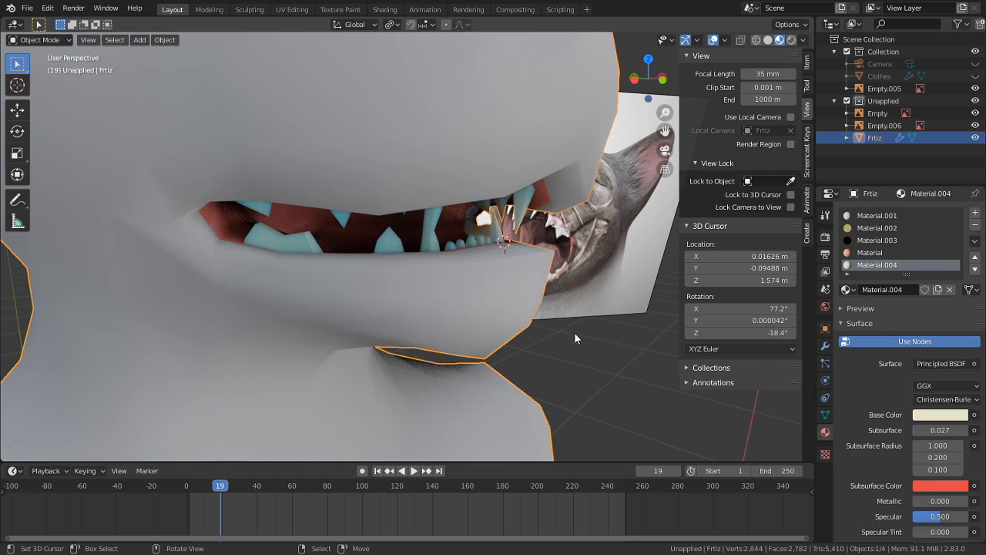
# Step: Set the tooth material's subsurface to 0.073 and its subsurface color to golden yellow
pyautogui.moveTo(925, 436); pyautogui.dragTo(928, 436)
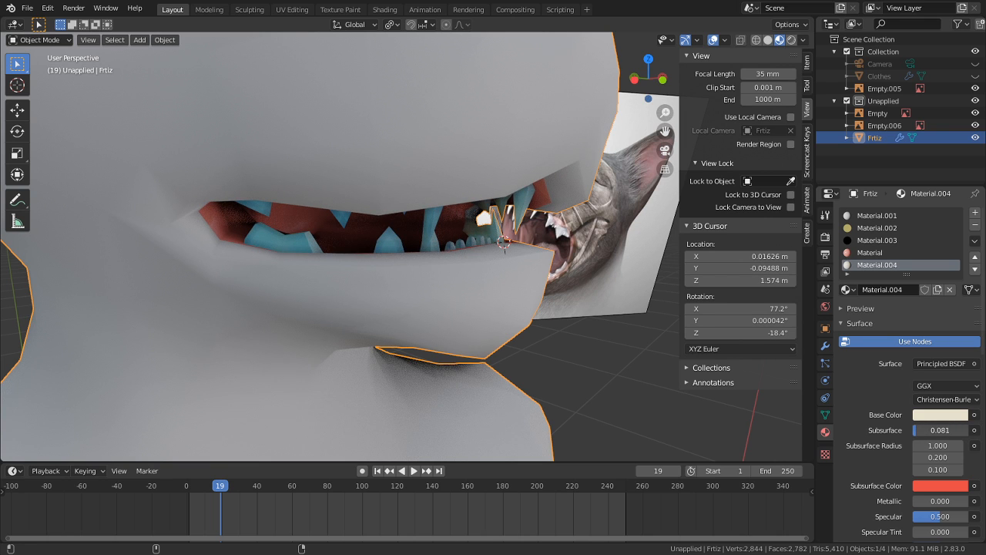
pyautogui.click(935, 484)
pyautogui.moveTo(888, 362); pyautogui.dragTo(882, 375)
# Step: Deselect the cat in Object Mode and examine its teeth and face from several angles in rendered shading
pyautogui.moveTo(662, 323); pyautogui.dragTo(367, 245, button='middle')
pyautogui.press('Tab')
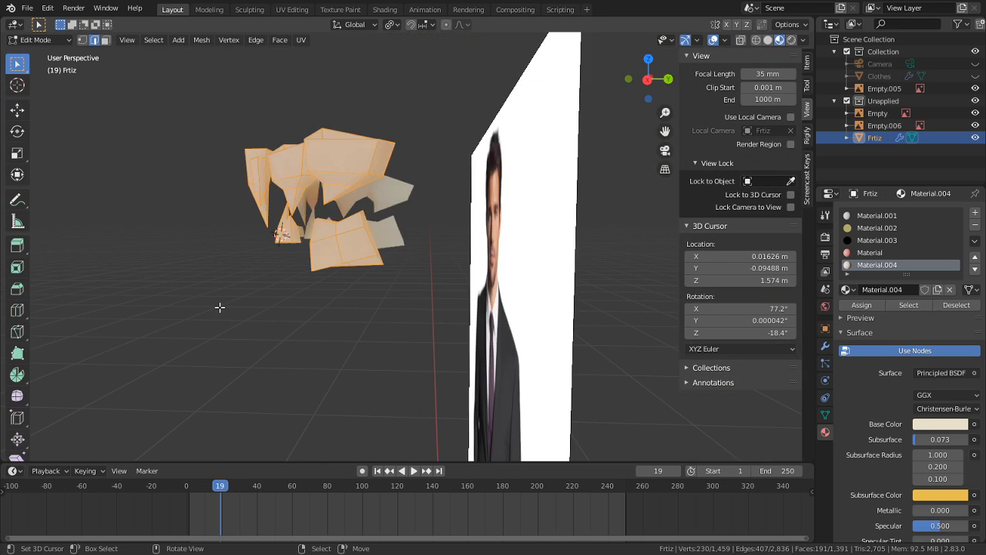
pyautogui.press('Tab')
pyautogui.hotkey('alt', 'a')
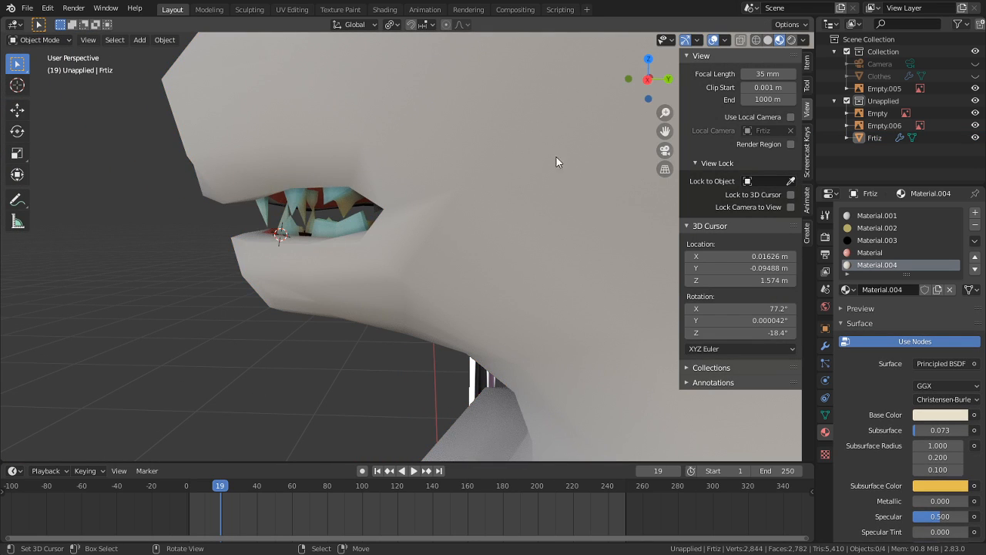
pyautogui.click(792, 39)
pyautogui.moveTo(327, 216)
pyautogui.mouseDown(button='middle')
pyautogui.moveTo(528, 220)
pyautogui.moveTo(348, 231)
pyautogui.mouseUp(button='middle')
pyautogui.scroll(-2, 529, 220)
pyautogui.scroll(-2, 516, 222)
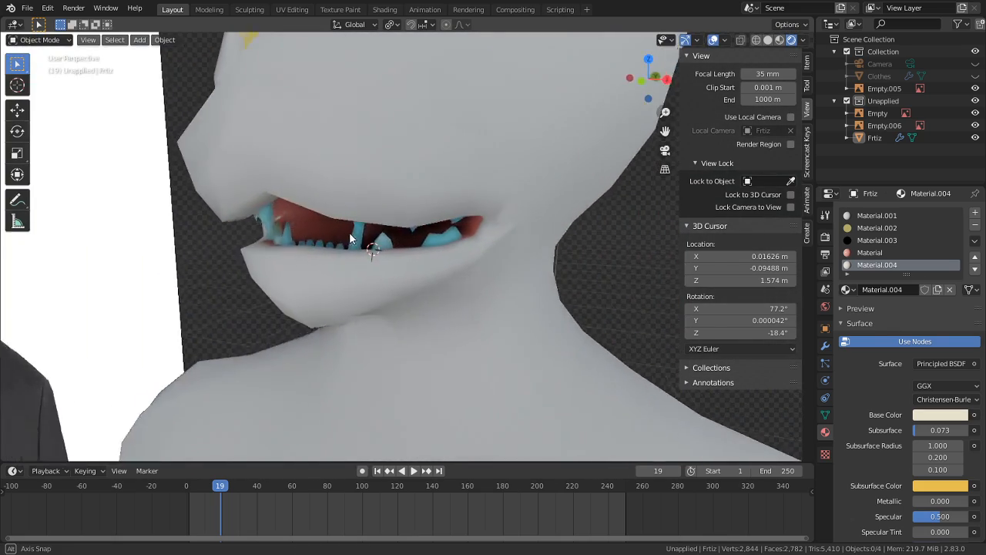
pyautogui.scroll(-2, 346, 225)
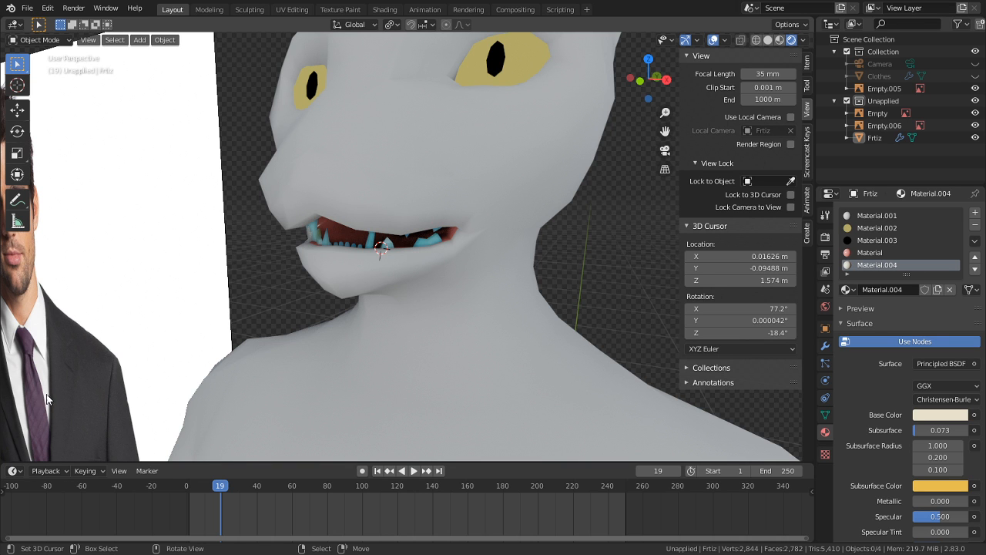
pyautogui.moveTo(391, 297); pyautogui.dragTo(445, 371, button='middle')
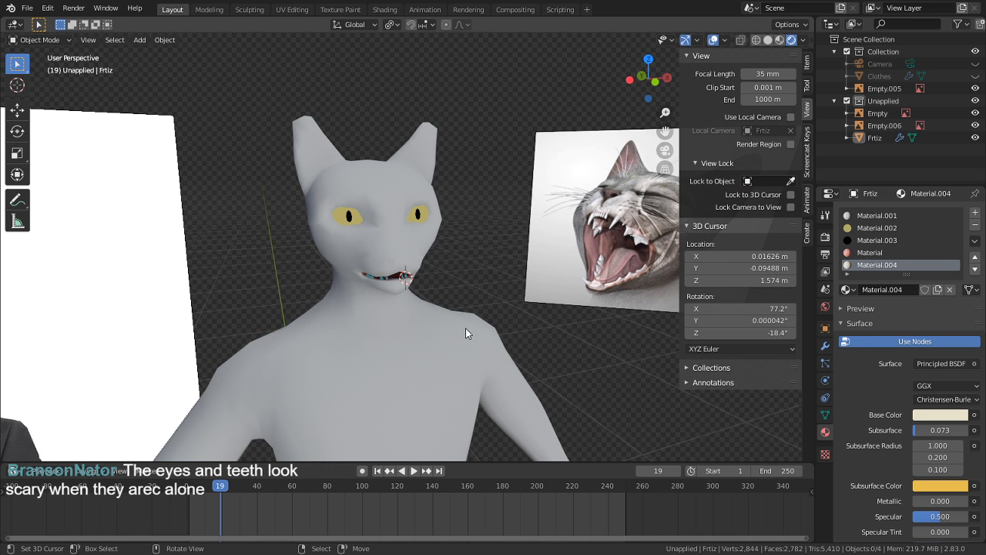
pyautogui.scroll(3, 468, 320)
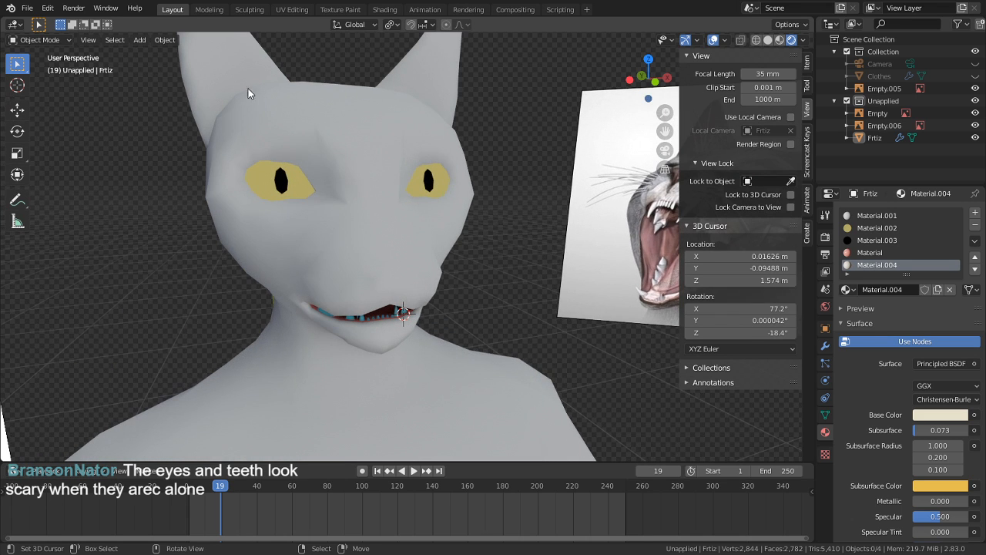
# Step: Reveal the cat's hidden geometry in Edit Mode and hide the body so only the eyes and teeth remain
pyautogui.click(366, 279)
pyautogui.press('Tab')
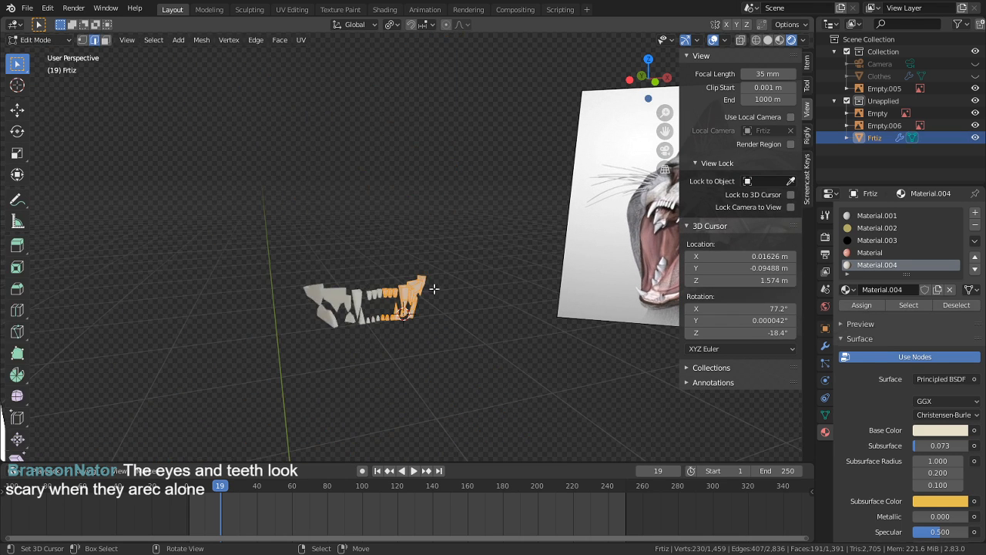
pyautogui.moveTo(434, 289); pyautogui.dragTo(375, 269, button='middle')
pyautogui.hotkey('alt', 'h')
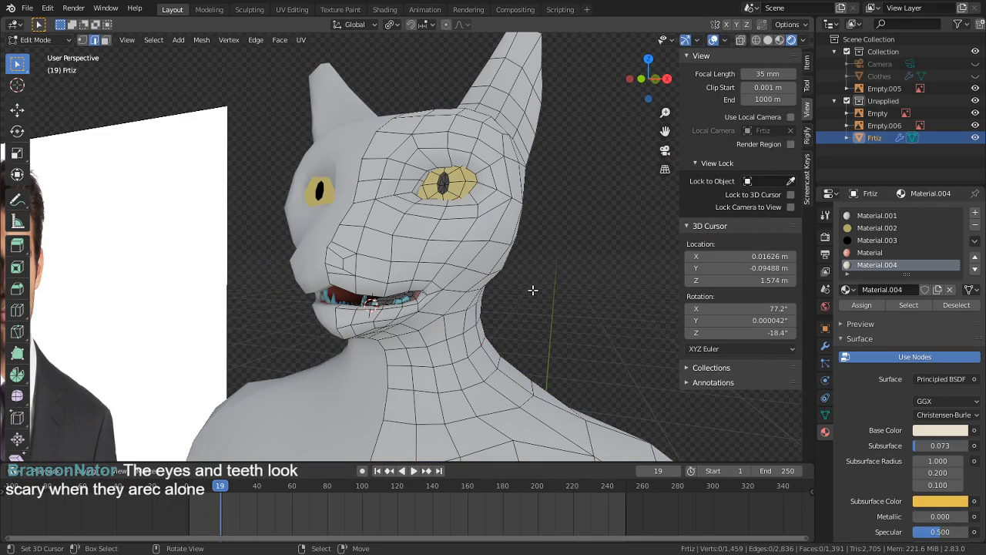
pyautogui.press('a')
pyautogui.press('h')
# Step: View the isolated eyes and teeth in material preview shading with the viewport overlays turned off
pyautogui.moveTo(508, 288); pyautogui.dragTo(562, 308, button='middle')
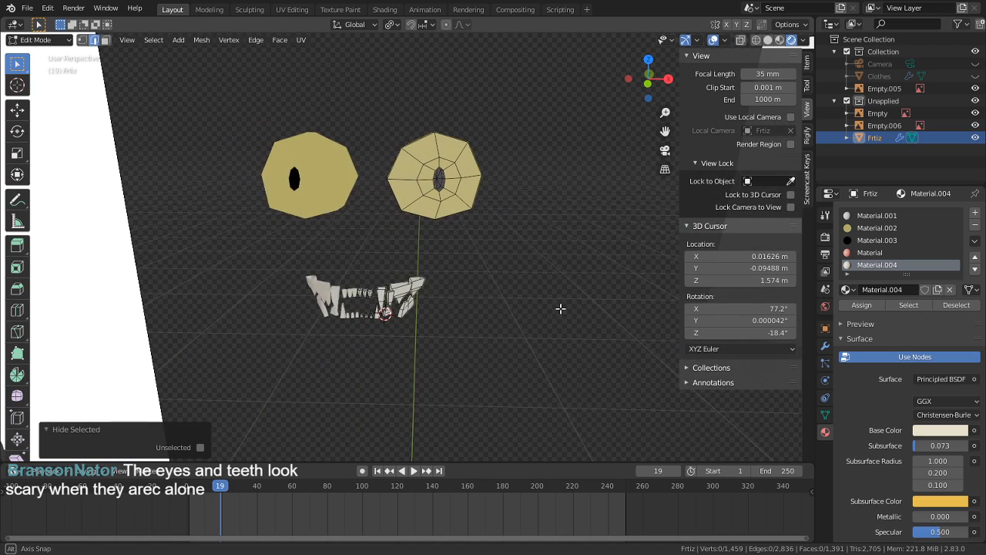
pyautogui.click(778, 40)
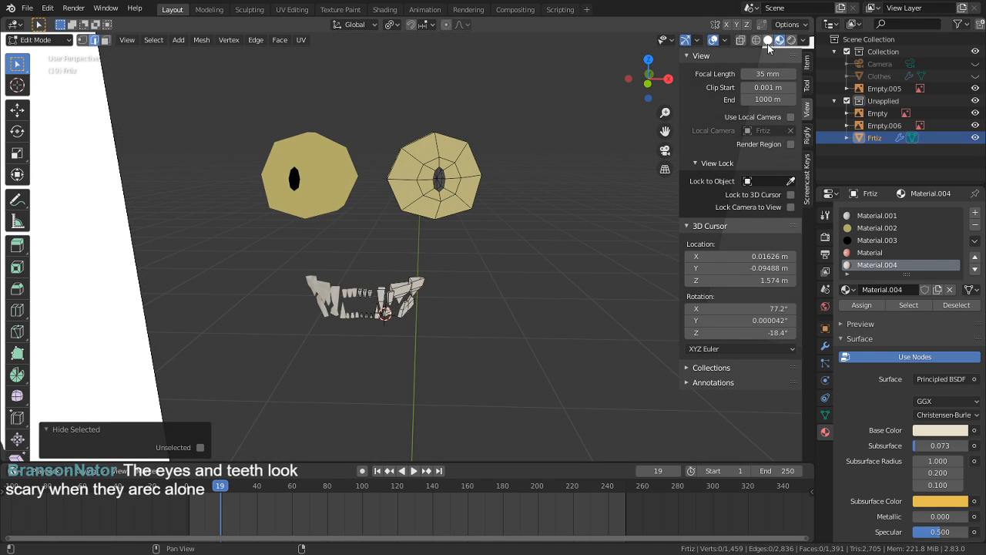
pyautogui.click(715, 41)
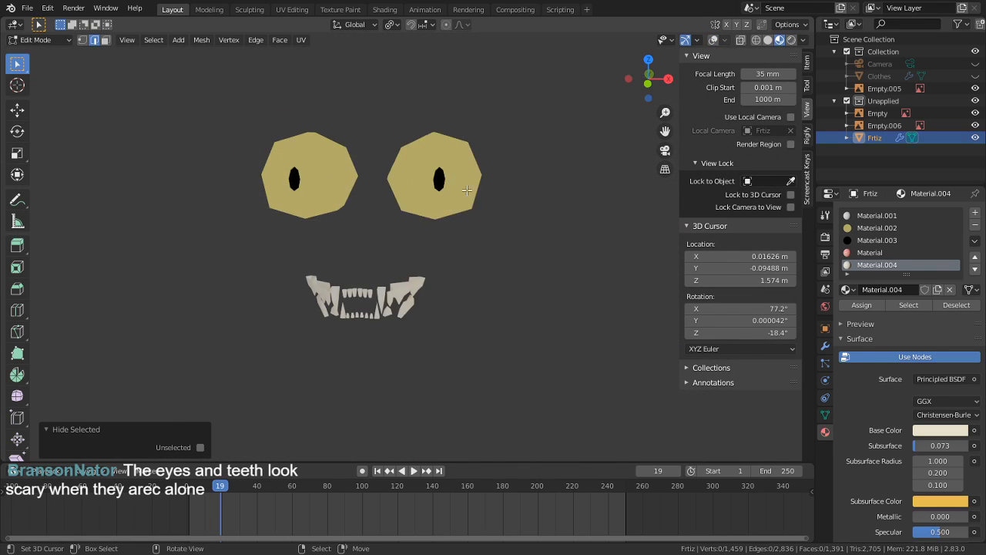
pyautogui.scroll(3, 491, 193)
pyautogui.moveTo(491, 193); pyautogui.dragTo(476, 176, button='middle')
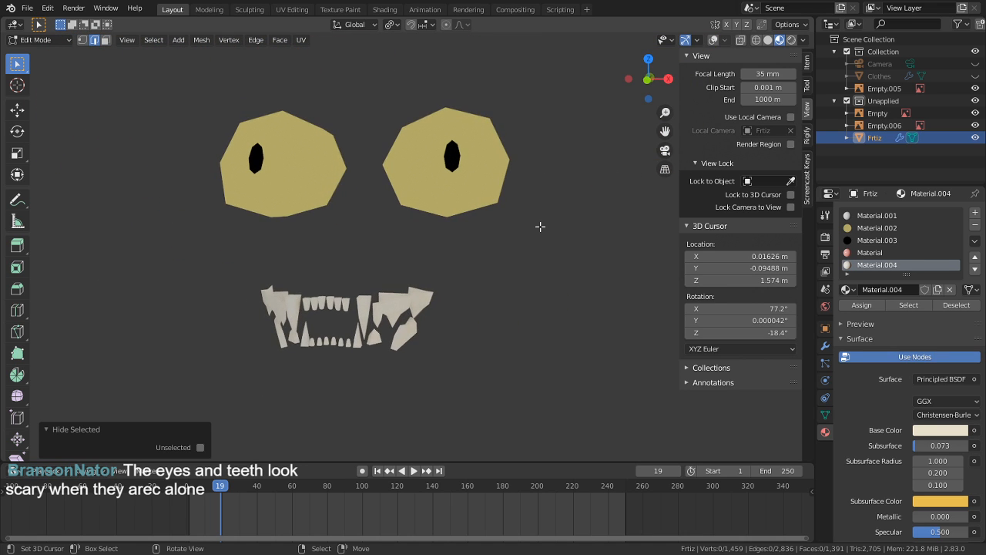
# Step: Reveal the hidden body mesh and bring the cat's clawed hand into view
pyautogui.hotkey('alt', 'h')
pyautogui.moveTo(539, 244); pyautogui.dragTo(430, 252, button='middle')
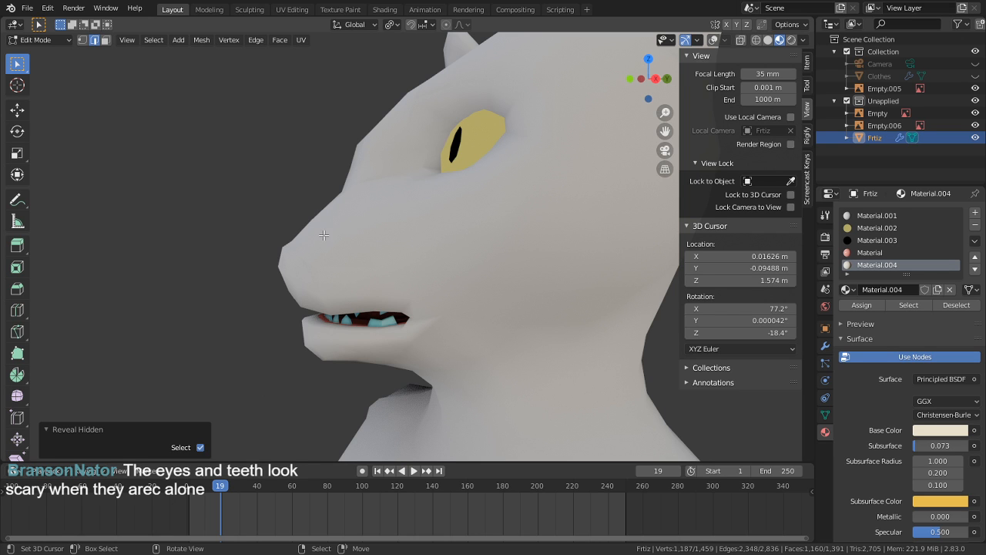
pyautogui.moveTo(324, 235); pyautogui.dragTo(486, 116, button='middle')
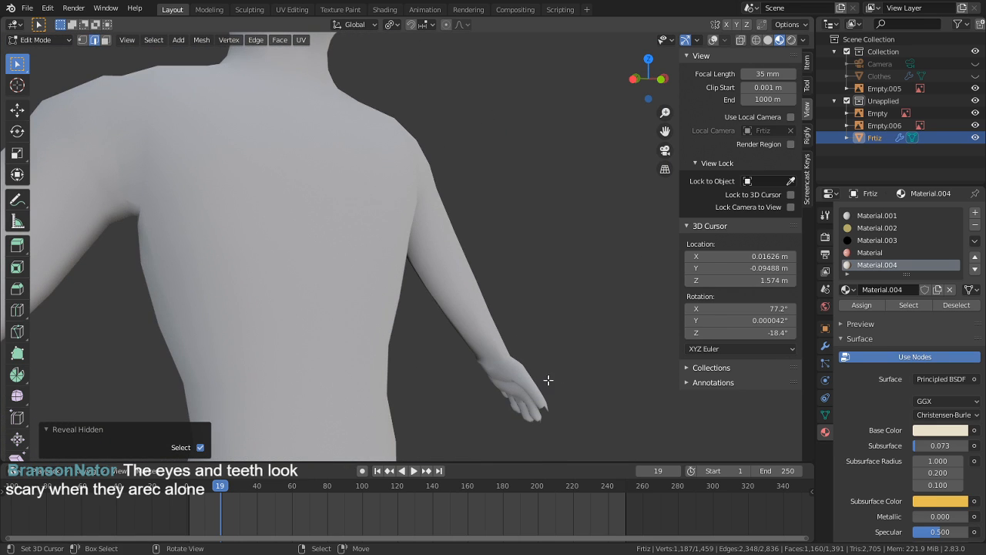
pyautogui.moveTo(548, 379); pyautogui.dragTo(440, 292, button='middle')
# Step: Compare the hand in solid shading, return to material preview in Edit Mode and turn the viewport overlays back on
pyautogui.press('Tab')
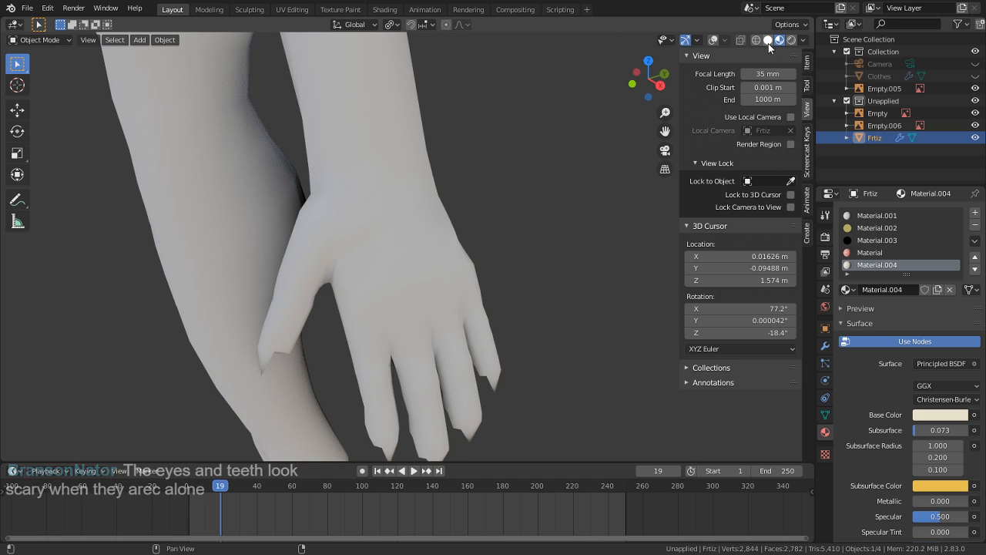
pyautogui.click(768, 39)
pyautogui.press('Tab')
pyautogui.moveTo(506, 334); pyautogui.dragTo(585, 198, button='middle')
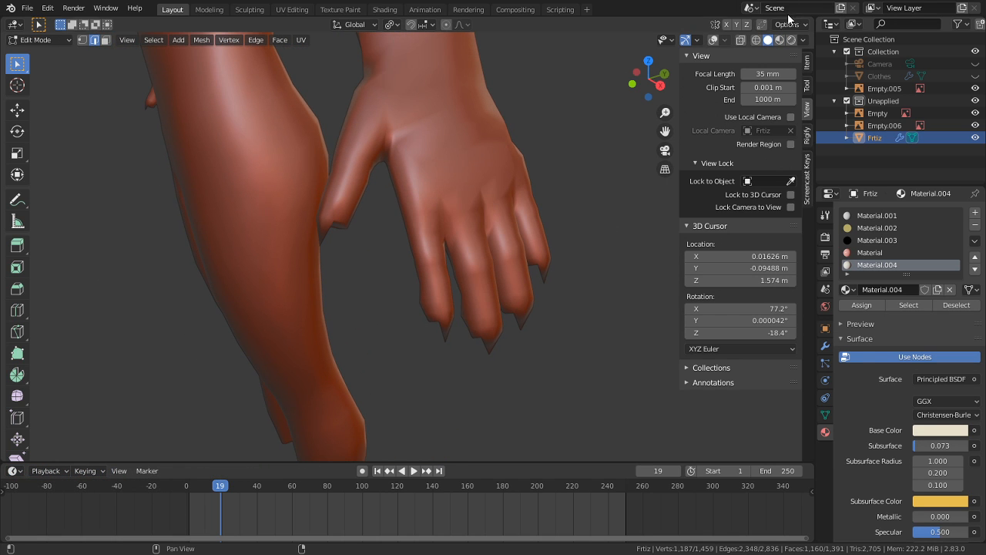
pyautogui.click(780, 40)
pyautogui.click(715, 40)
pyautogui.scroll(1, 565, 363)
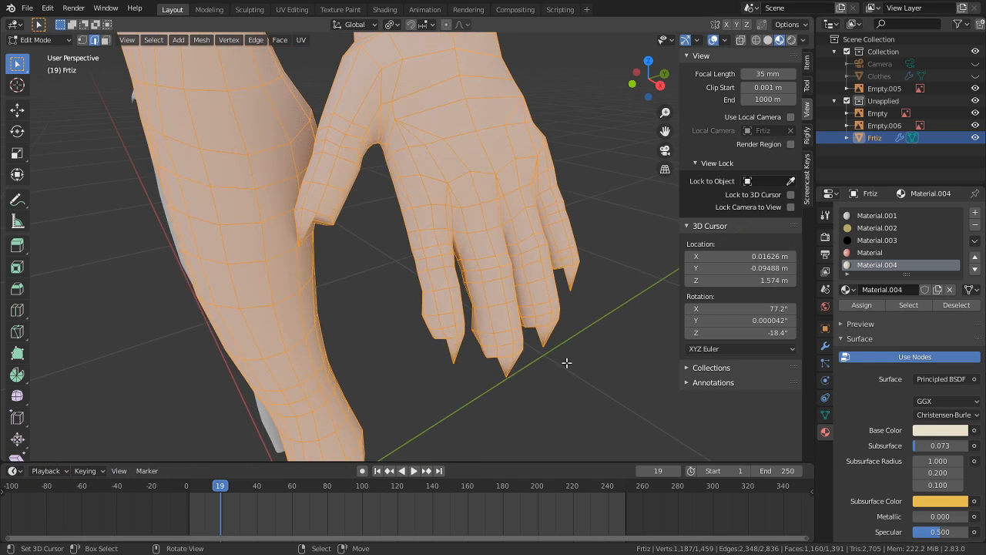
# Step: Clear the selection and try to select the thumb claw's faces as a face loop
pyautogui.rightClick(566, 364)
pyautogui.moveTo(568, 366); pyautogui.dragTo(232, 168, button='middle')
pyautogui.press('3')
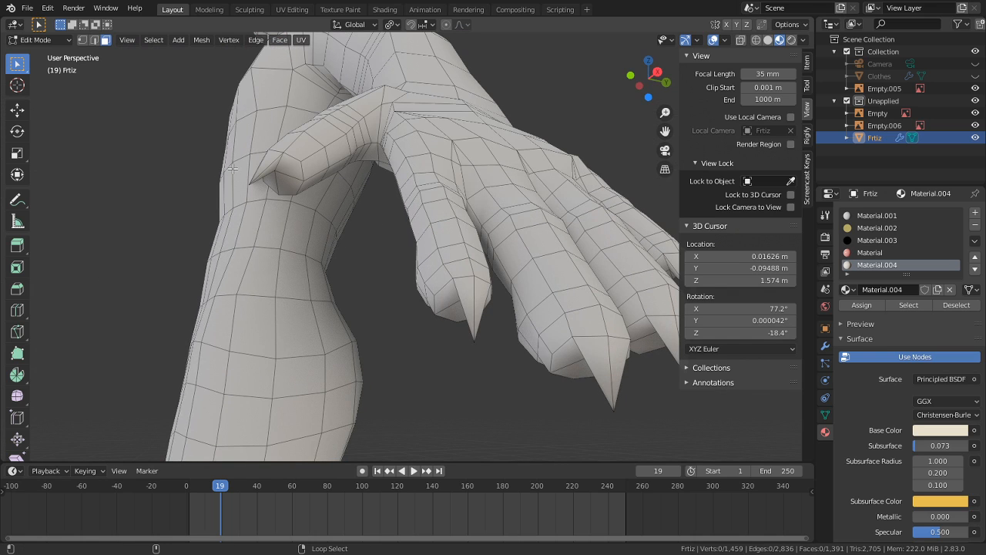
pyautogui.keyDown('alt'); pyautogui.rightClick(267, 152); pyautogui.keyUp('alt')
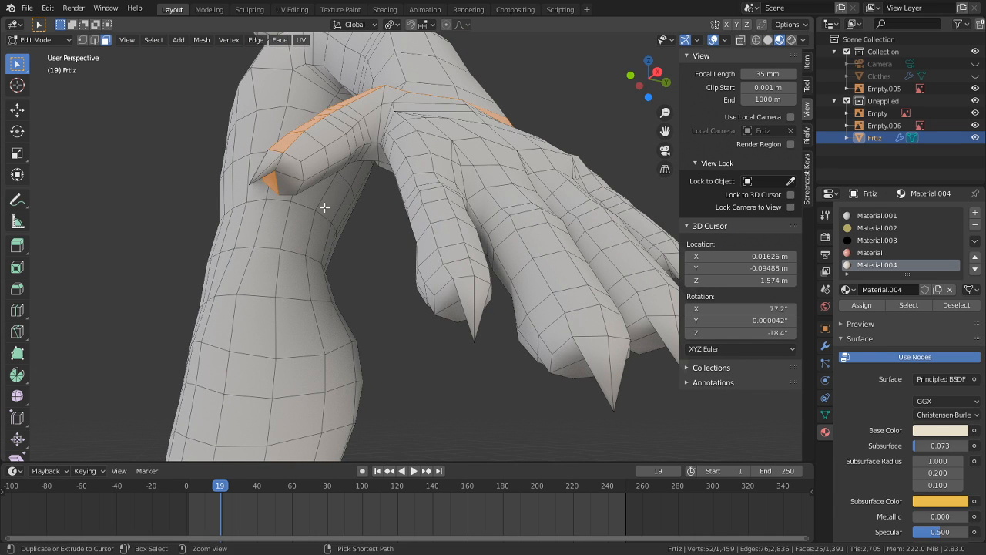
pyautogui.hotkey('ctrl', 'z')
pyautogui.moveTo(323, 207); pyautogui.dragTo(398, 298, button='middle')
pyautogui.keyDown('alt'); pyautogui.rightClick(309, 238); pyautogui.keyUp('alt')
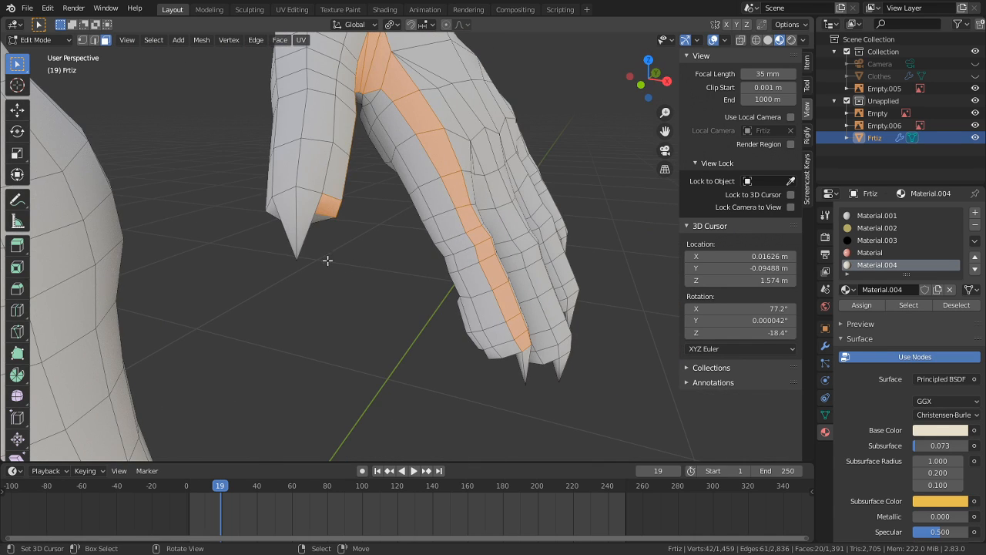
# Step: Undo the face loop selection and select the thumb claw's faces in see-through wireframe display
pyautogui.hotkey('alt', 'z')
pyautogui.hotkey('ctrl', 'z')
pyautogui.moveTo(288, 282); pyautogui.dragTo(341, 346, button='middle')
pyautogui.keyDown('alt'); pyautogui.rightClick(308, 312); pyautogui.keyUp('alt')
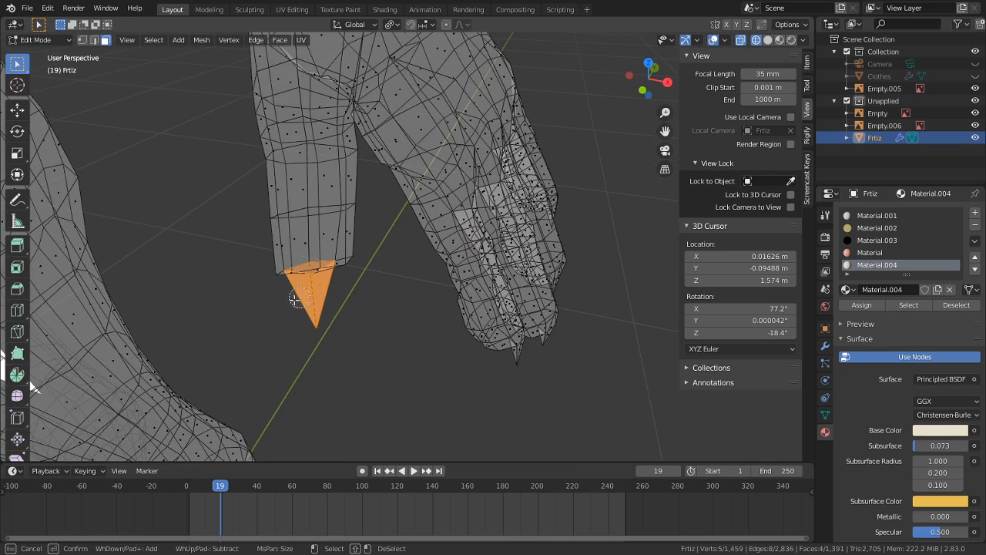
pyautogui.moveTo(539, 340); pyautogui.dragTo(371, 360, button='middle')
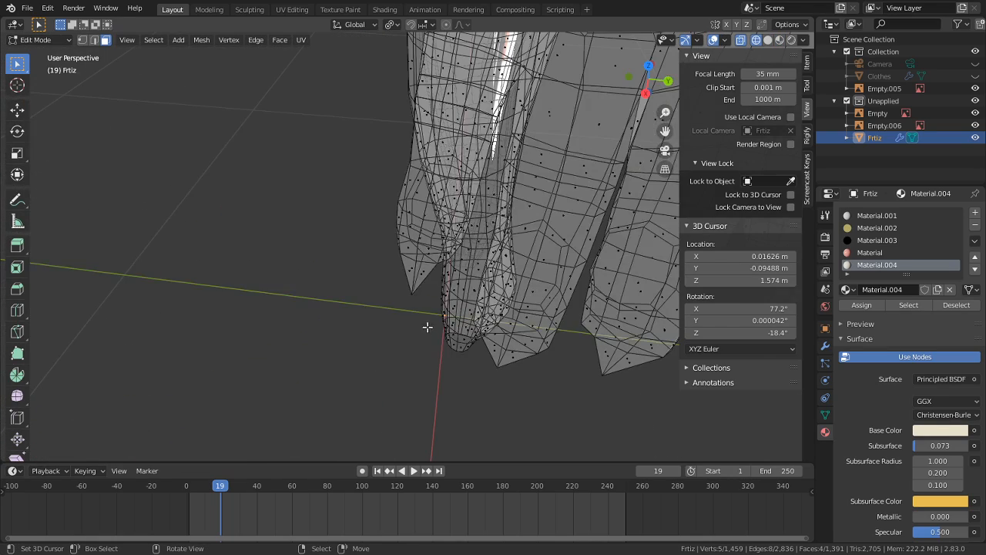
# Step: Select the tip vertices of all five claws on the hand in vertex mode instead
pyautogui.press('1')
pyautogui.rightClick(409, 291)
pyautogui.moveTo(347, 267); pyautogui.dragTo(418, 348, button='middle')
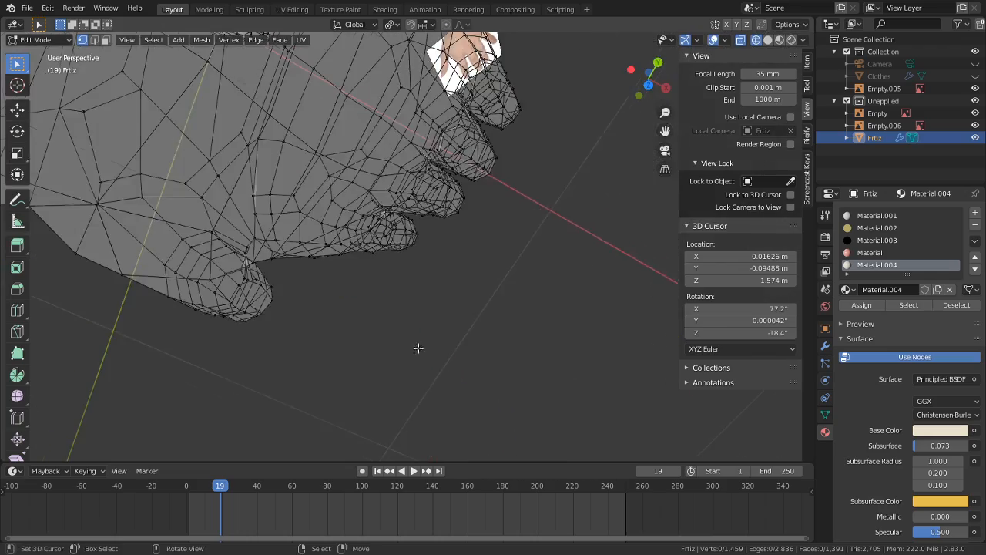
pyautogui.moveTo(339, 314); pyautogui.dragTo(278, 315, button='middle')
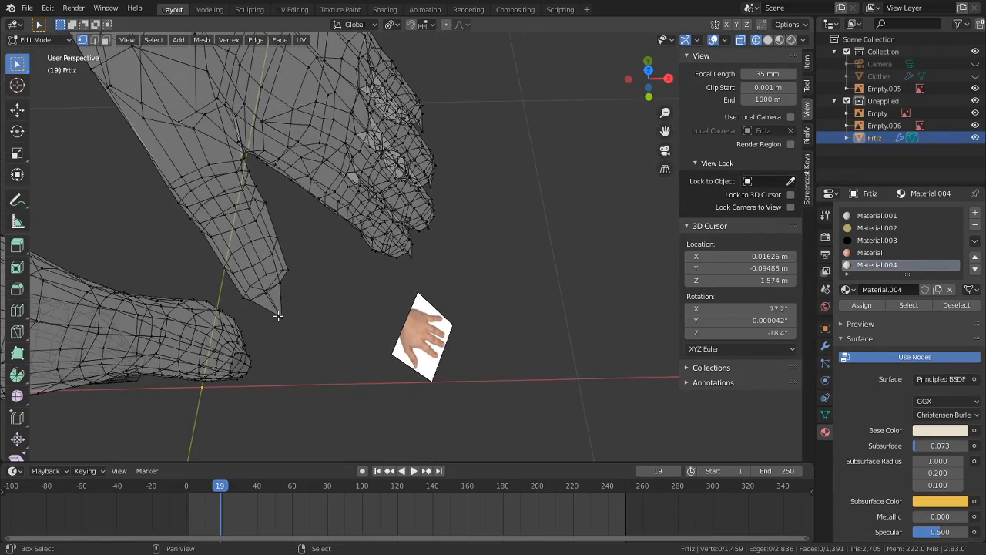
pyautogui.keyDown('shift'); pyautogui.rightClick(421, 265); pyautogui.keyUp('shift')
pyautogui.moveTo(436, 275)
pyautogui.mouseDown(button='middle')
pyautogui.moveTo(385, 261)
pyautogui.moveTo(426, 275)
pyautogui.mouseUp(button='middle')
pyautogui.keyDown('shift'); pyautogui.rightClick(411, 275); pyautogui.keyUp('shift')
pyautogui.keyDown('shift'); pyautogui.rightClick(473, 160); pyautogui.keyUp('shift')
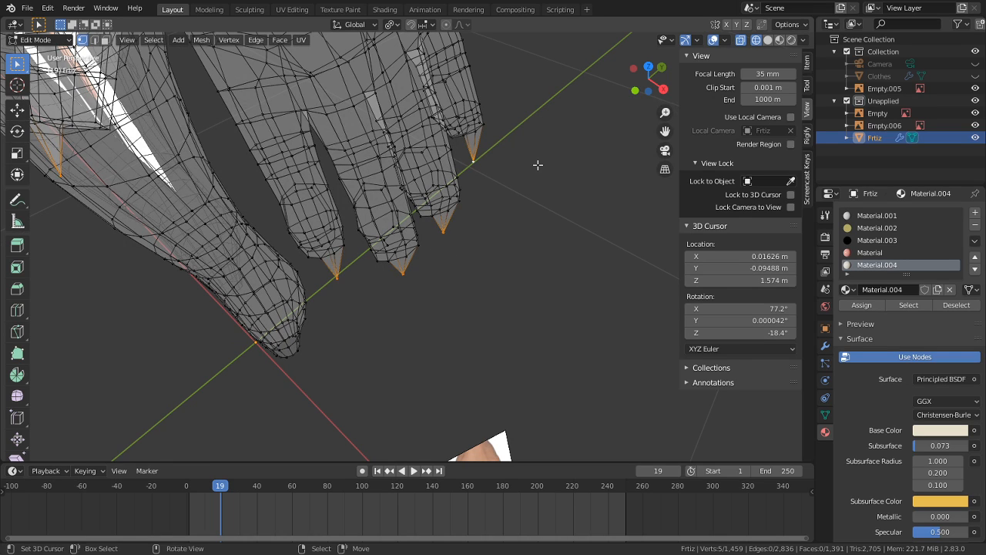
# Step: Grow the selection over the five claws, assign Material.004 to them, and show the hand in rendered shading in Object Mode
pyautogui.press('ctrl+KP_Add')
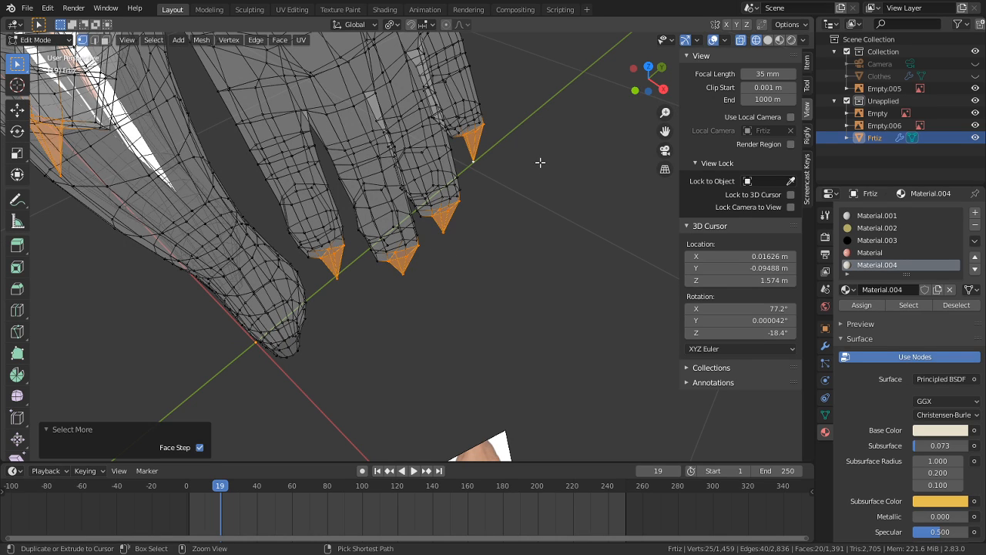
pyautogui.click(864, 305)
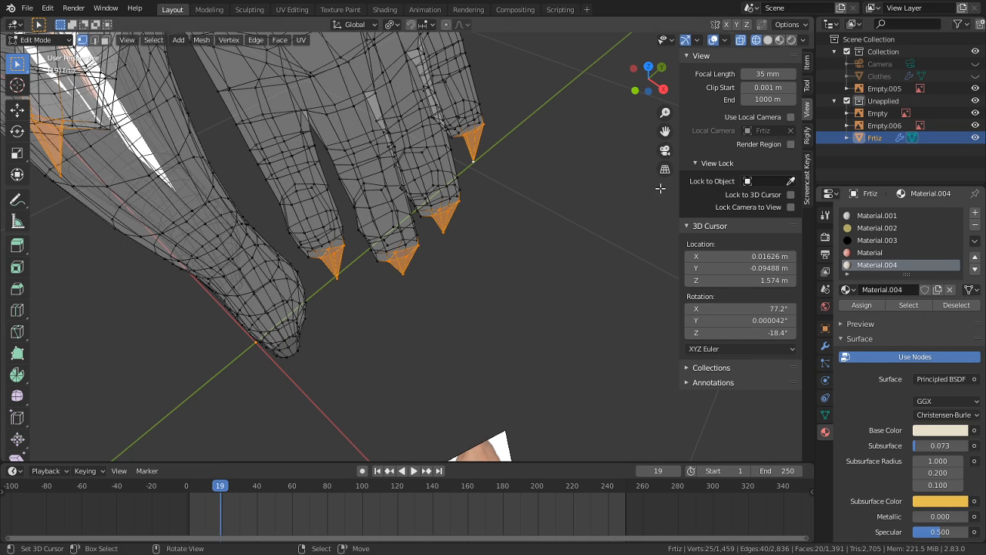
pyautogui.click(789, 40)
pyautogui.press('Tab')
pyautogui.moveTo(436, 283)
pyautogui.mouseDown(button='middle')
pyautogui.moveTo(465, 184)
pyautogui.moveTo(407, 192)
pyautogui.moveTo(478, 310)
pyautogui.moveTo(542, 337)
pyautogui.moveTo(588, 335)
pyautogui.moveTo(493, 339)
pyautogui.mouseUp(button='middle')
# Step: Set the shared tooth and claw material's base color to a yellower cream and its subsurface to 0.170
pyautogui.click(940, 415)
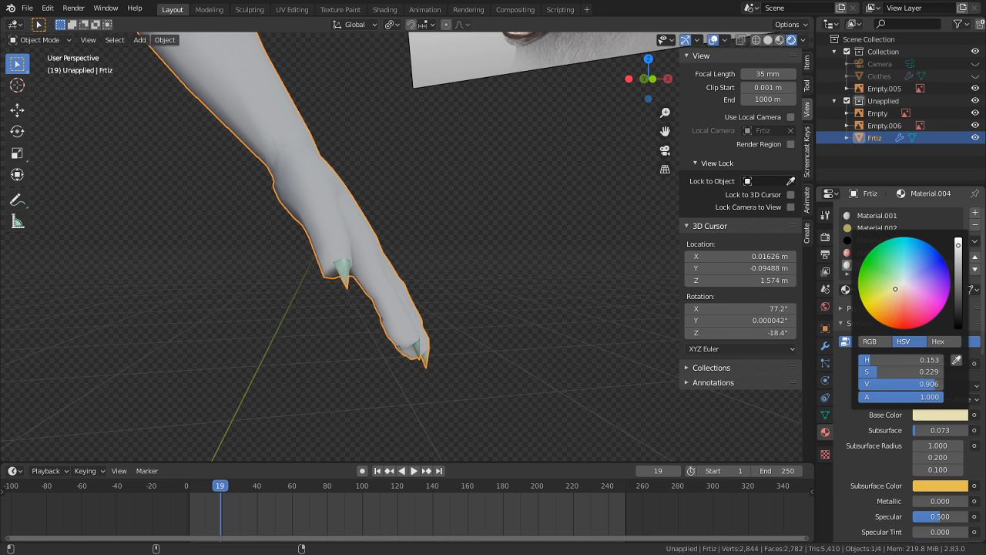
pyautogui.scroll(-6, 860, 396)
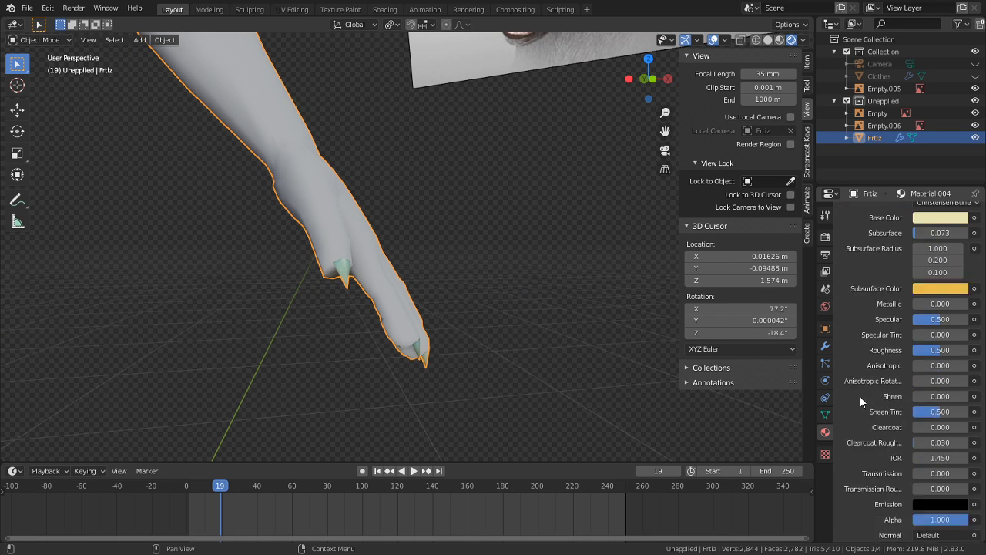
pyautogui.scroll(1, 860, 396)
pyautogui.scroll(3, 513, 366)
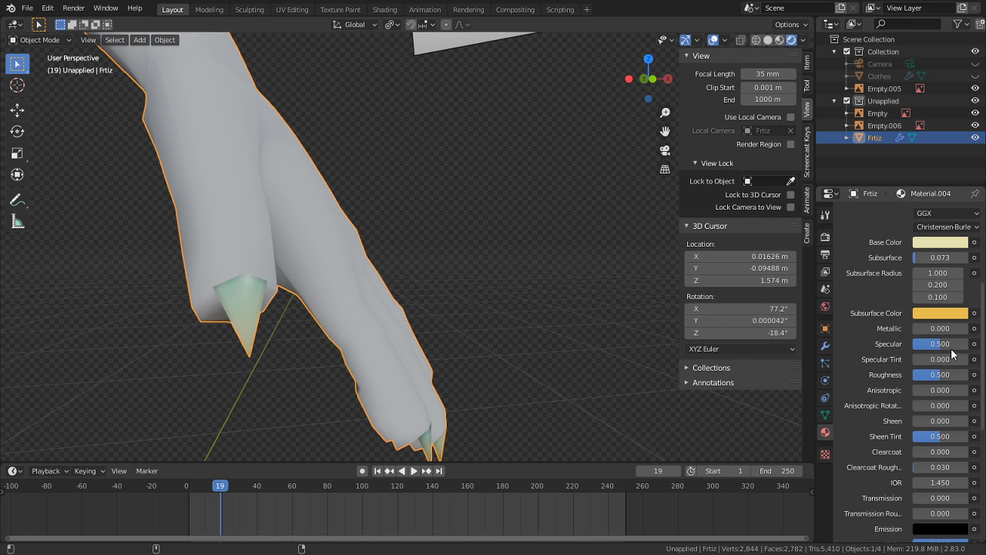
pyautogui.moveTo(962, 257); pyautogui.dragTo(967, 257)
pyautogui.moveTo(540, 293); pyautogui.dragTo(493, 187, button='middle')
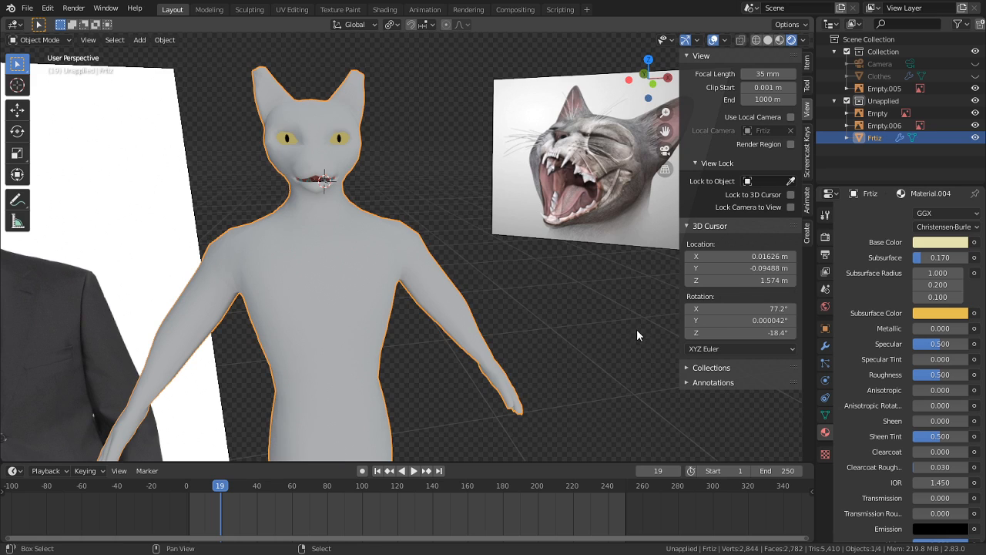
pyautogui.keyDown('shift'); pyautogui.moveTo(637, 329); pyautogui.dragTo(616, 240, button='middle'); pyautogui.keyUp('shift')
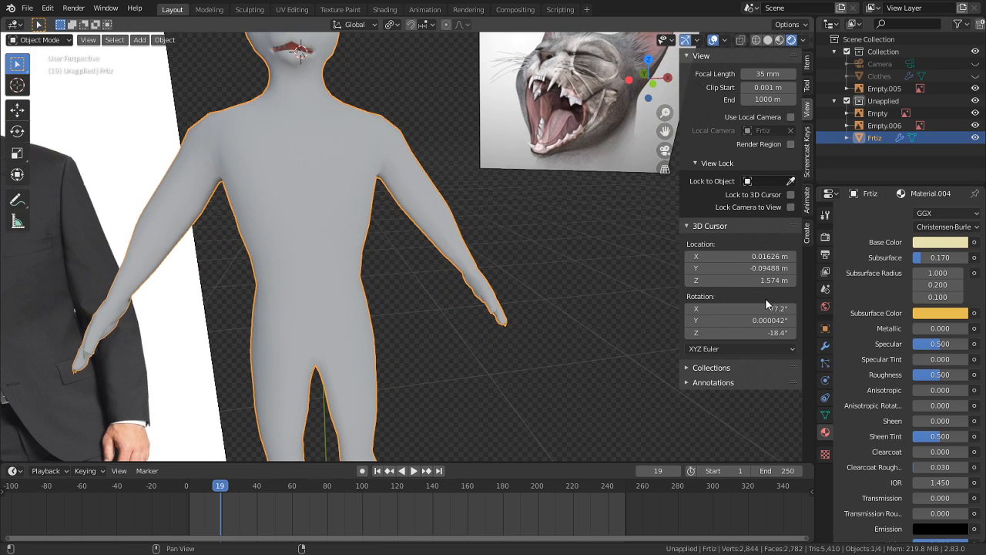
# Step: Unhide the Clothes object and view the dressed character together with the suit and cat-mouth reference images
pyautogui.click(975, 77)
pyautogui.keyDown('shift'); pyautogui.moveTo(501, 115); pyautogui.dragTo(528, 254, button='middle'); pyautogui.keyUp('shift')
pyautogui.rightClick(523, 242)
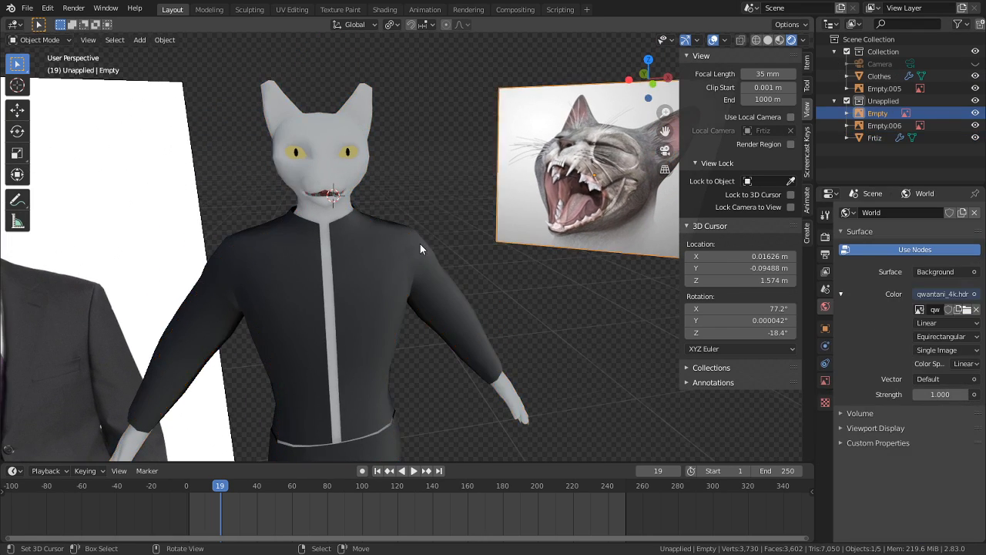
pyautogui.moveTo(420, 244); pyautogui.dragTo(386, 251, button='middle')
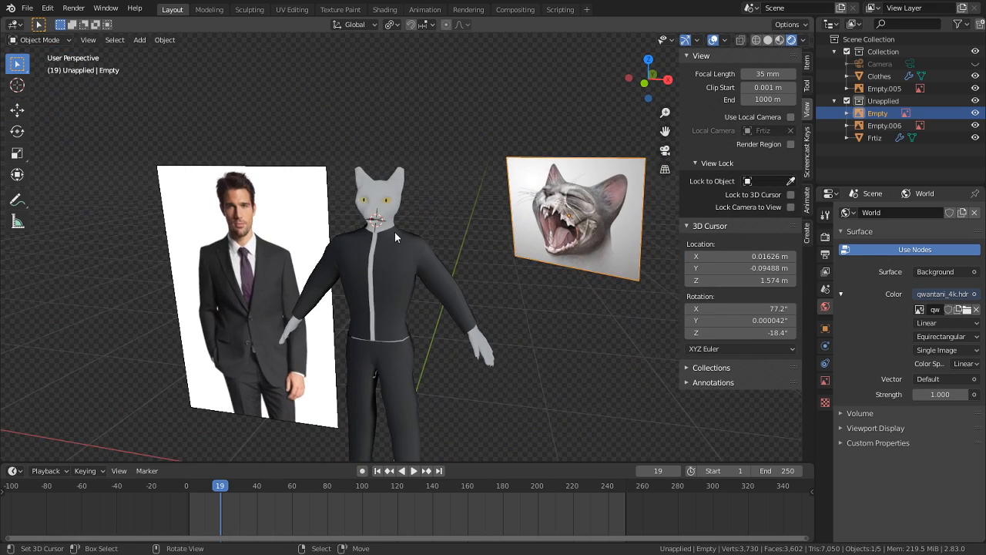
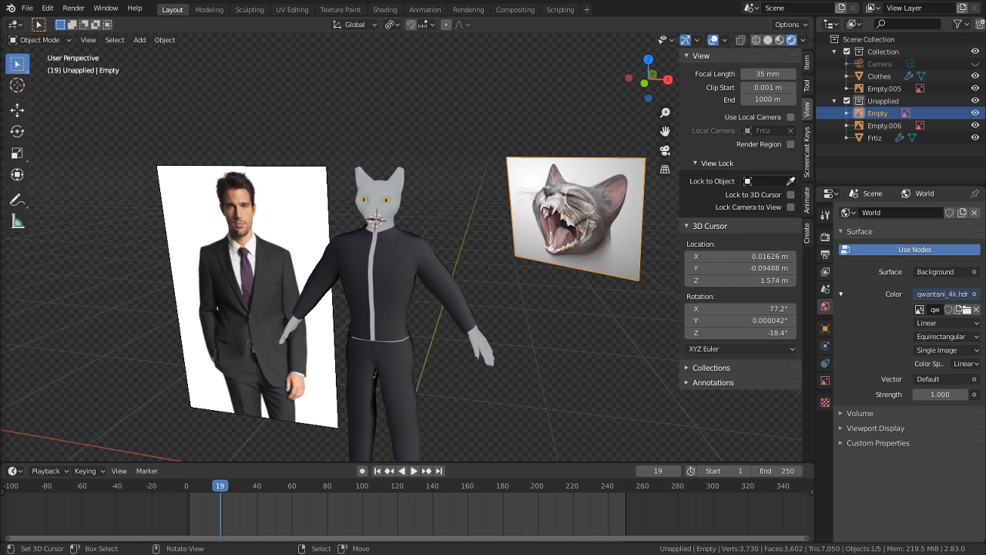
pyautogui.moveTo(508, 205); pyautogui.dragTo(542, 210, button='middle')
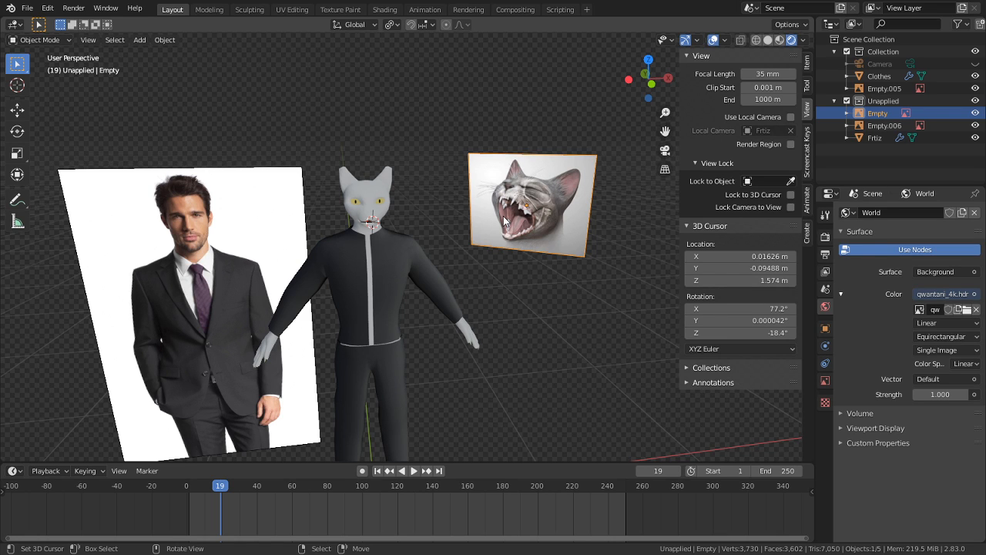
pyautogui.scroll(6, 348, 225)
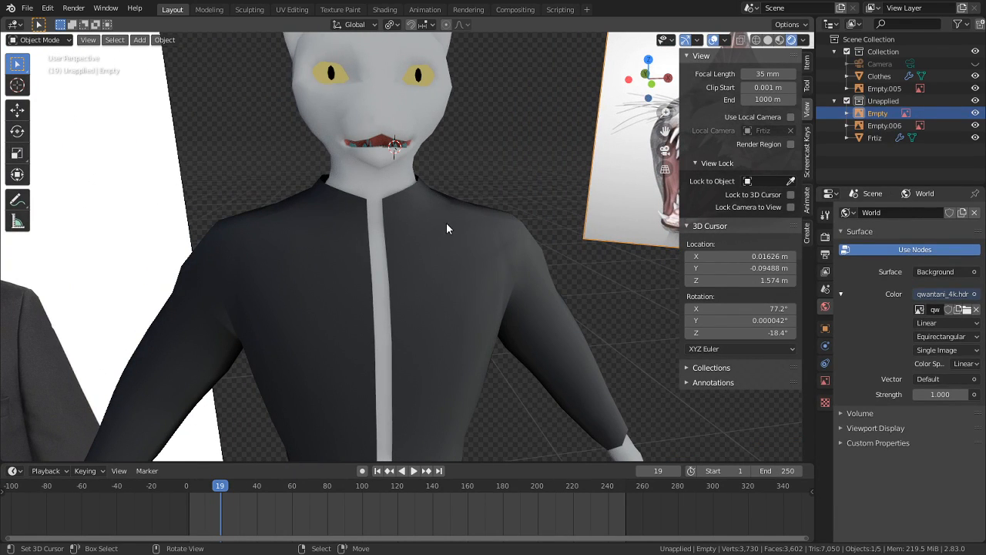
# Step: Open the Clothes mesh in Edit Mode at the upper front of the jacket
pyautogui.click(418, 222)
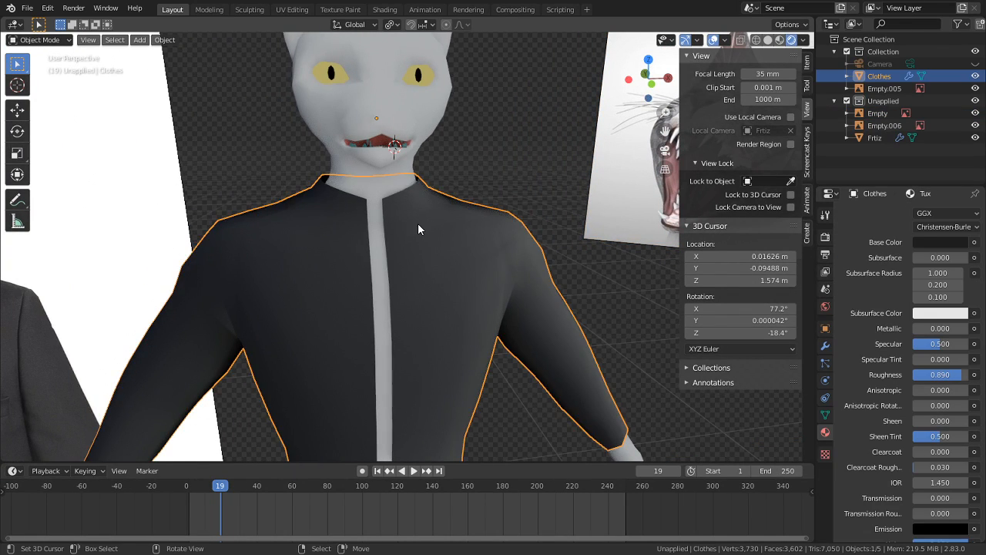
pyautogui.press('Tab')
pyautogui.scroll(-2, 415, 231)
pyautogui.scroll(3, 416, 254)
pyautogui.moveTo(417, 258); pyautogui.dragTo(379, 326, button='middle')
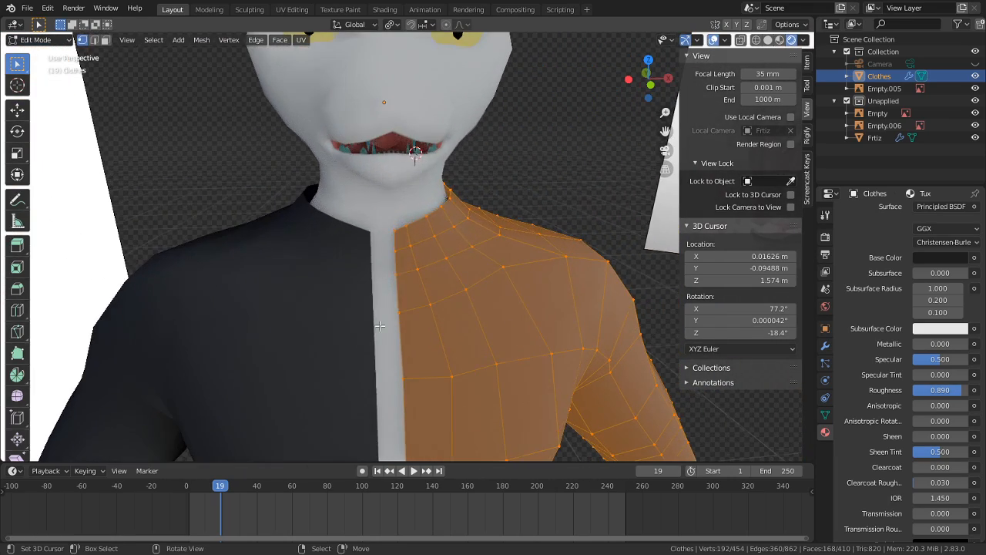
pyautogui.scroll(1, 405, 240)
pyautogui.moveTo(395, 249); pyautogui.dragTo(391, 245, button='right')
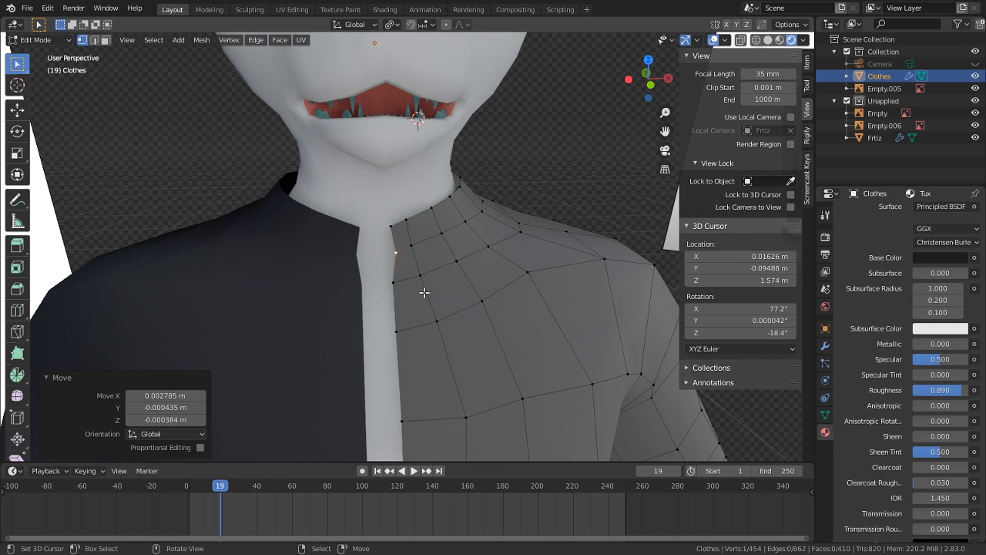
pyautogui.hotkey('ctrl', 'z')
# Step: Move two vertices on the jacket's front opening outward along X with smooth proportional editing to spread the neckline
pyautogui.moveTo(406, 276); pyautogui.dragTo(384, 279, button='middle')
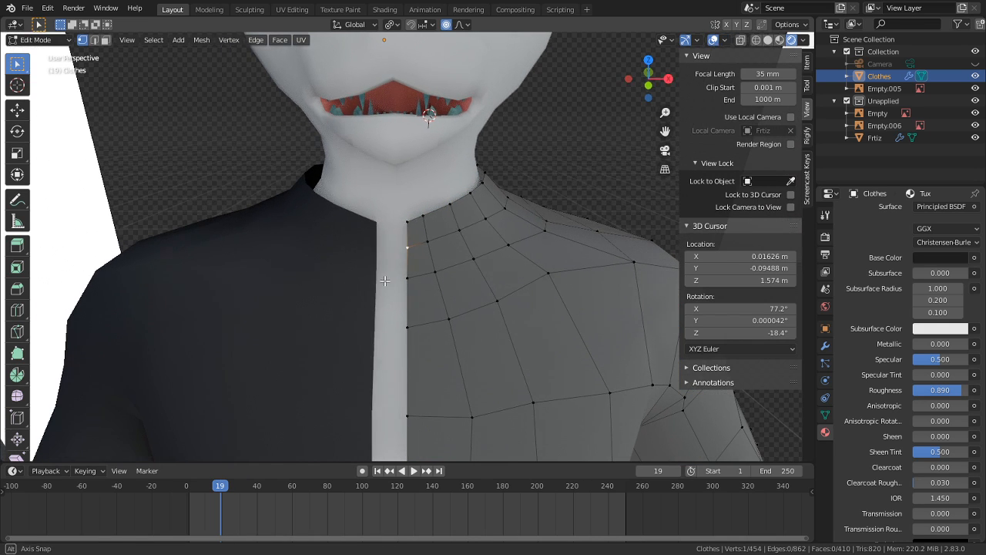
pyautogui.press('g')
pyautogui.press('x')
pyautogui.click(428, 282)
pyautogui.rightClick(422, 326)
pyautogui.press('g')
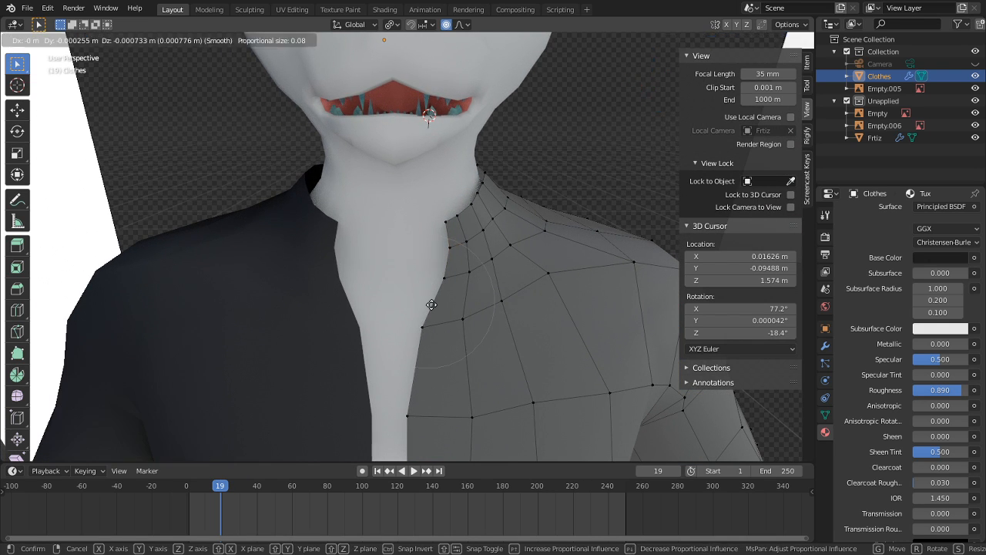
pyautogui.press('x')
pyautogui.click(460, 307)
# Step: Pull the collar's front corner vertex about 0.024 m outward in X with proportional editing, raising it about 0.008 m
pyautogui.rightClick(466, 285)
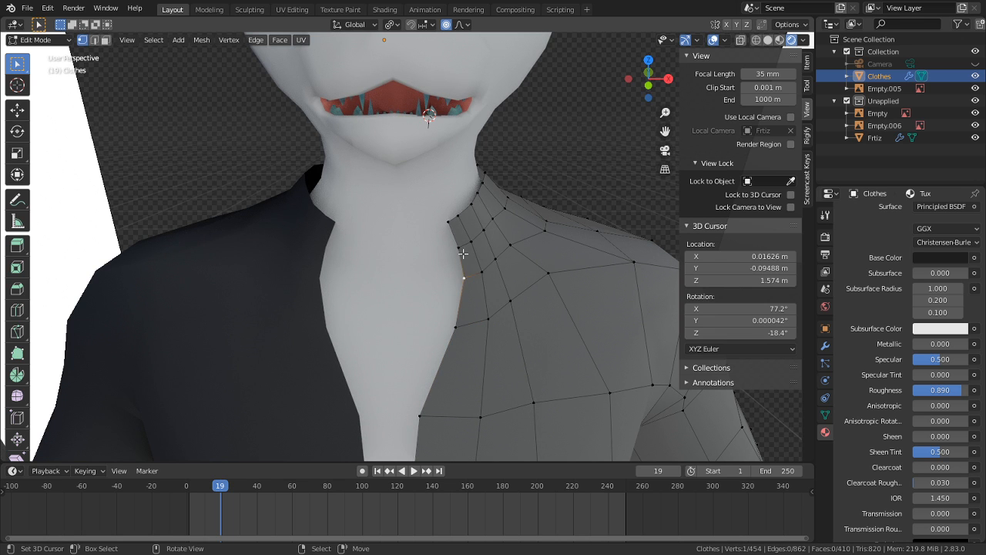
pyautogui.rightClick(449, 224)
pyautogui.press('g')
pyautogui.click(488, 209)
# Step: Examine the jacket collar from the side and from below, and study the lapels in the suit reference photo
pyautogui.moveTo(488, 209); pyautogui.dragTo(498, 242, button='middle')
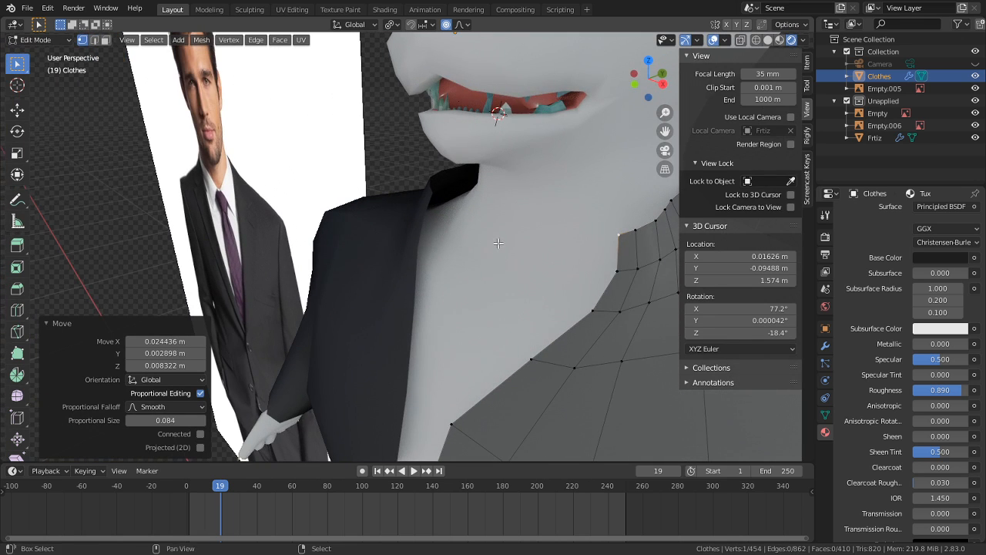
pyautogui.moveTo(533, 272); pyautogui.dragTo(433, 233, button='middle')
pyautogui.scroll(-2, 385, 320)
pyautogui.moveTo(433, 233); pyautogui.dragTo(457, 226, button='middle')
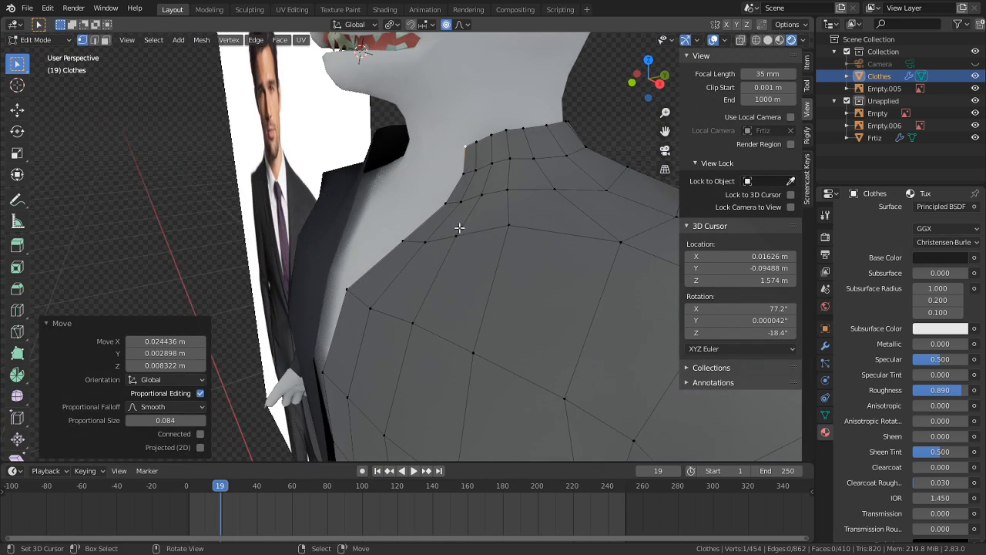
pyautogui.moveTo(350, 237); pyautogui.dragTo(441, 227, button='middle')
pyautogui.keyDown('shift'); pyautogui.moveTo(295, 273); pyautogui.dragTo(40, 253, button='middle'); pyautogui.keyUp('shift')
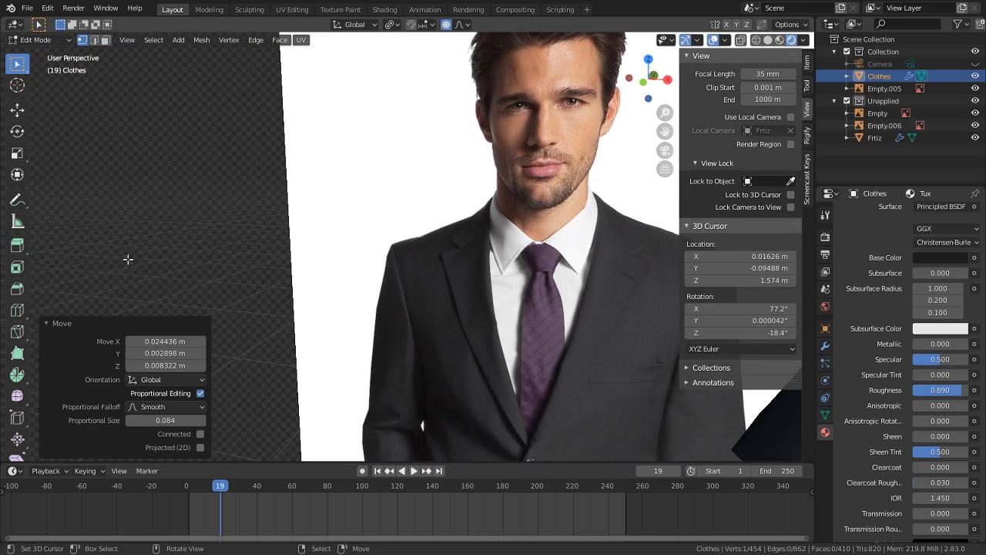
pyautogui.keyDown('shift'); pyautogui.moveTo(373, 339); pyautogui.dragTo(110, 196, button='middle'); pyautogui.keyUp('shift')
pyautogui.scroll(-3, 480, 319)
pyautogui.keyDown('shift'); pyautogui.moveTo(480, 318); pyautogui.dragTo(536, 224, button='middle'); pyautogui.keyUp('shift')
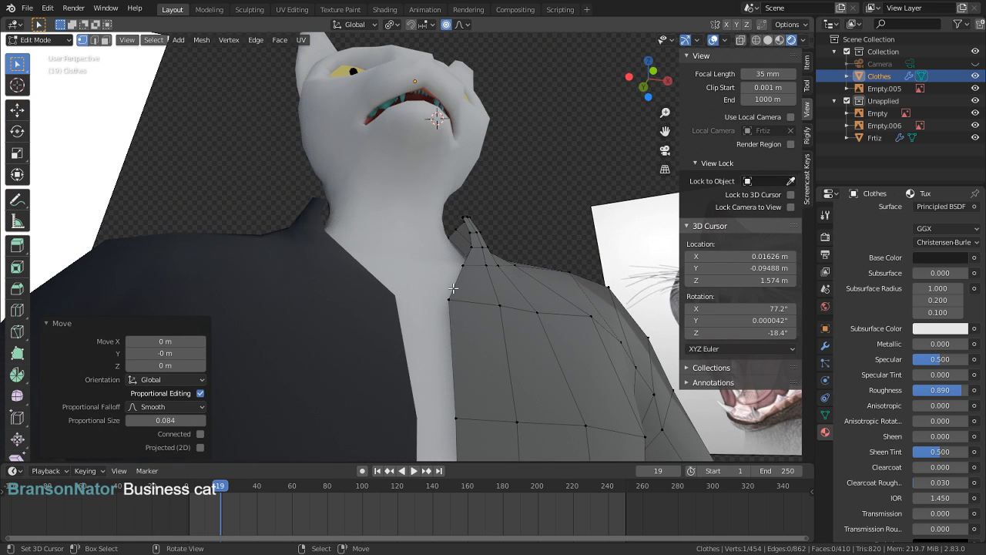
# Step: Move vertices on the upper front edge of the jacket outward one by one, without proportional editing, to widen the V opening
pyautogui.click(453, 298)
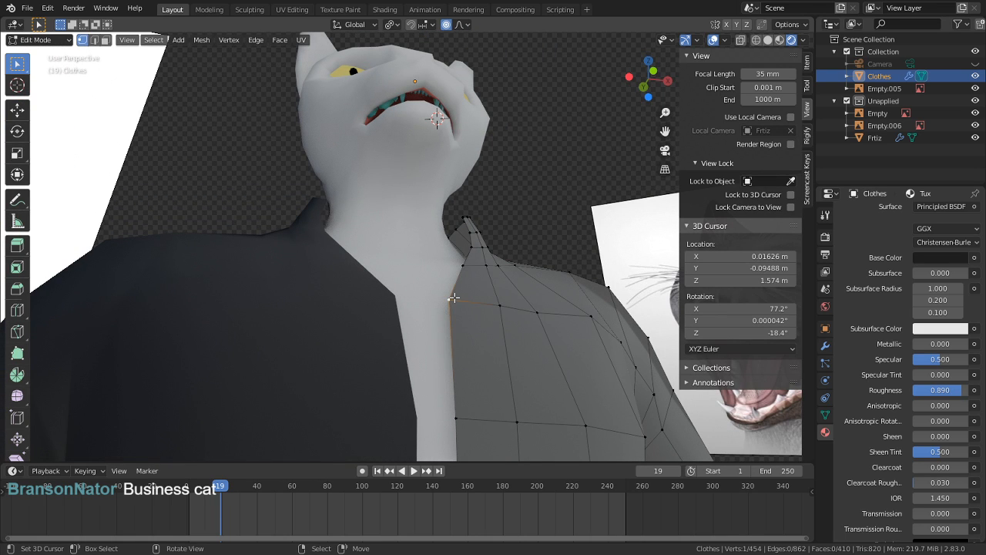
pyautogui.press('g')
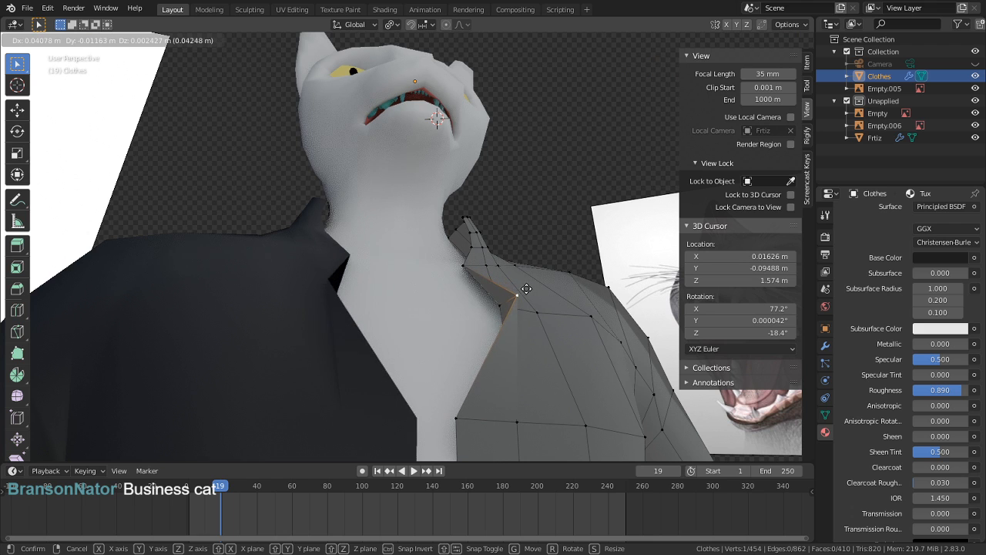
pyautogui.click(508, 288)
pyautogui.moveTo(509, 288); pyautogui.dragTo(443, 372, button='middle')
pyautogui.keyDown('shift'); pyautogui.moveTo(443, 371); pyautogui.dragTo(460, 267, button='middle'); pyautogui.keyUp('shift')
pyautogui.press('g')
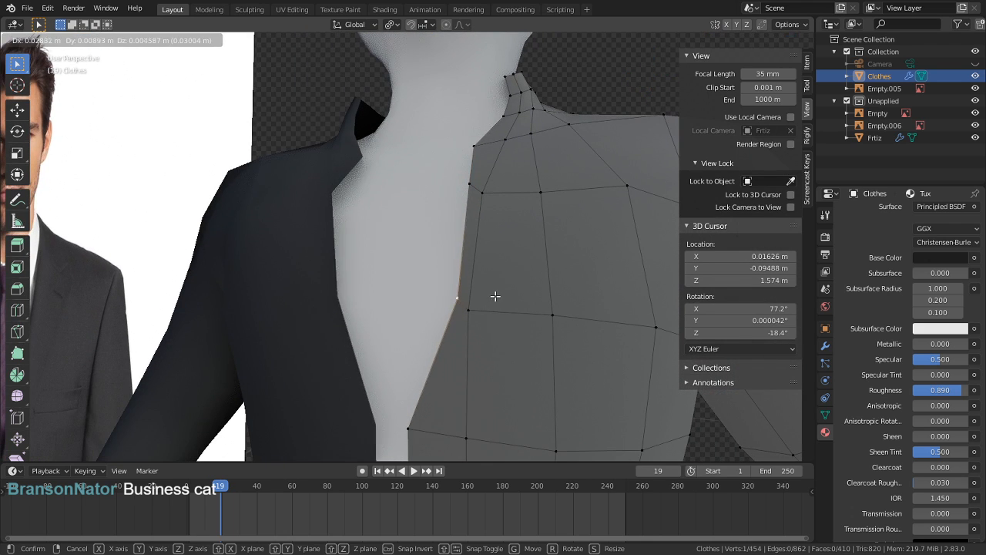
pyautogui.click(495, 295)
# Step: Fine-tune the upper front-edge vertex from below and shift the next vertex down the opening outward
pyautogui.moveTo(496, 295); pyautogui.dragTo(533, 225, button='middle')
pyautogui.press('g')
pyautogui.click(545, 197)
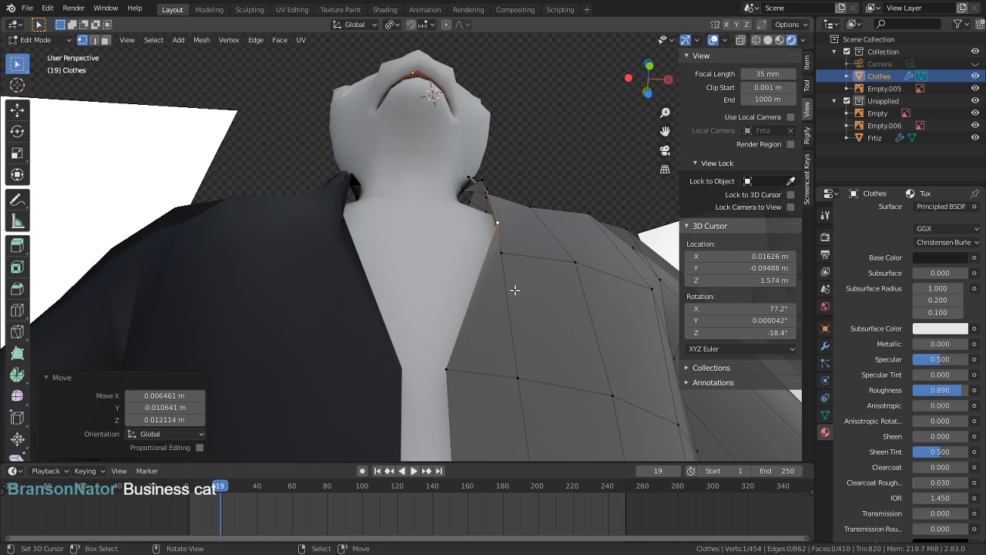
pyautogui.press('g')
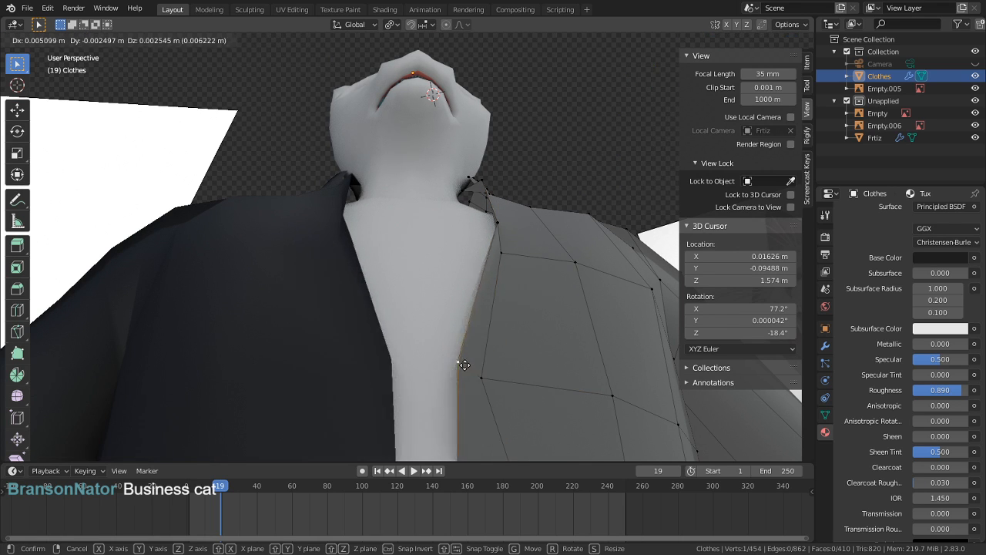
pyautogui.click(501, 367)
# Step: Reposition the lower chest vertices beside and along the jacket's front edge to extend the opening downward
pyautogui.moveTo(500, 366); pyautogui.dragTo(404, 252, button='middle')
pyautogui.click(424, 245)
pyautogui.press('g')
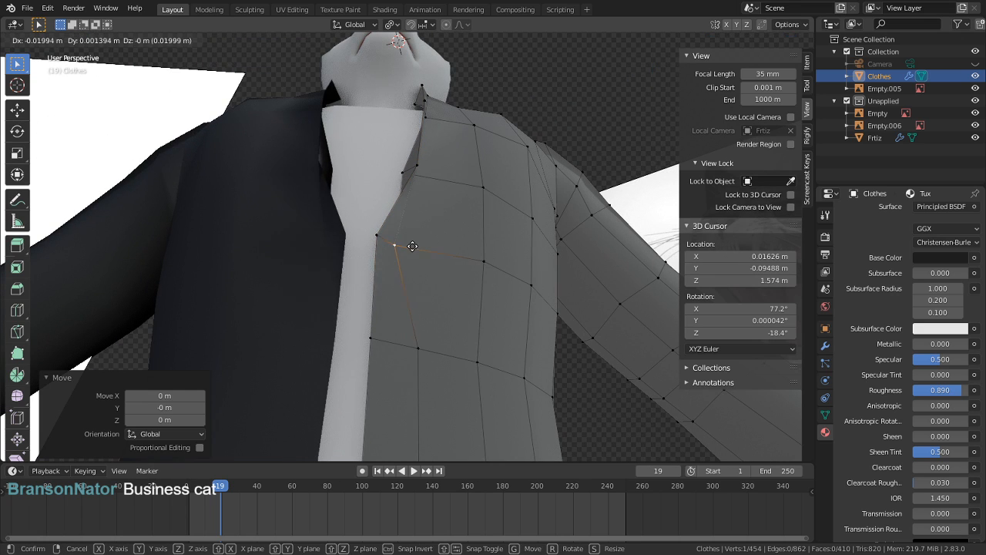
pyautogui.click(390, 241)
pyautogui.press('g')
pyautogui.click(378, 238)
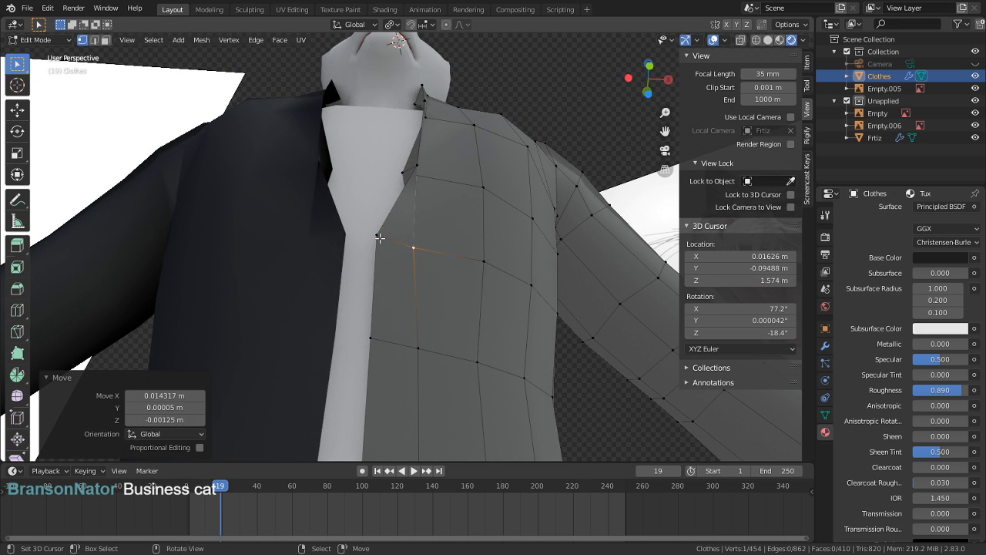
pyautogui.press('g')
pyautogui.click(397, 339)
pyautogui.press('g')
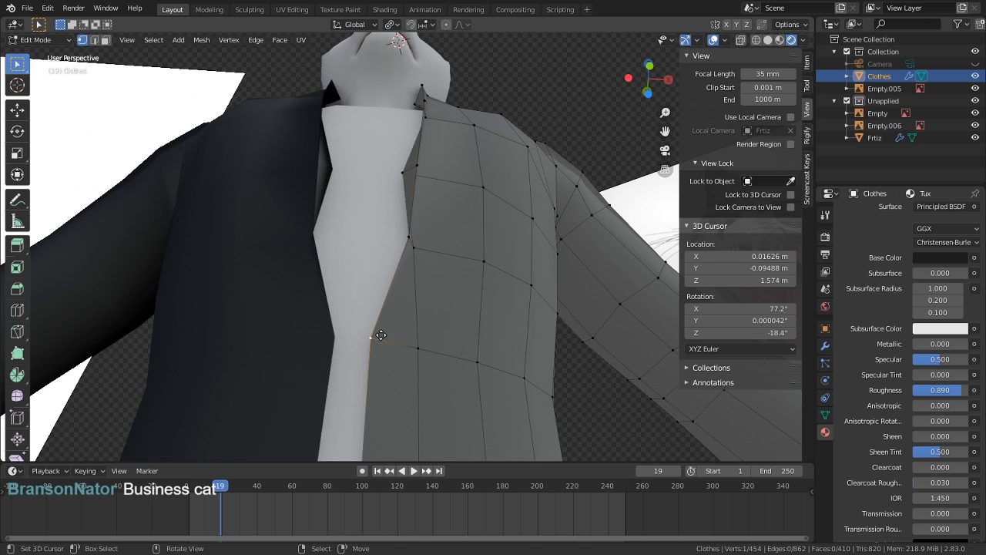
pyautogui.click(368, 327)
# Step: Move the vertices at the base of the collar outward to turn the jacket's upper edge back from the neck
pyautogui.moveTo(368, 328); pyautogui.dragTo(450, 339, button='middle')
pyautogui.rightClick(388, 307)
pyautogui.press('g')
pyautogui.click(460, 290)
pyautogui.press('g')
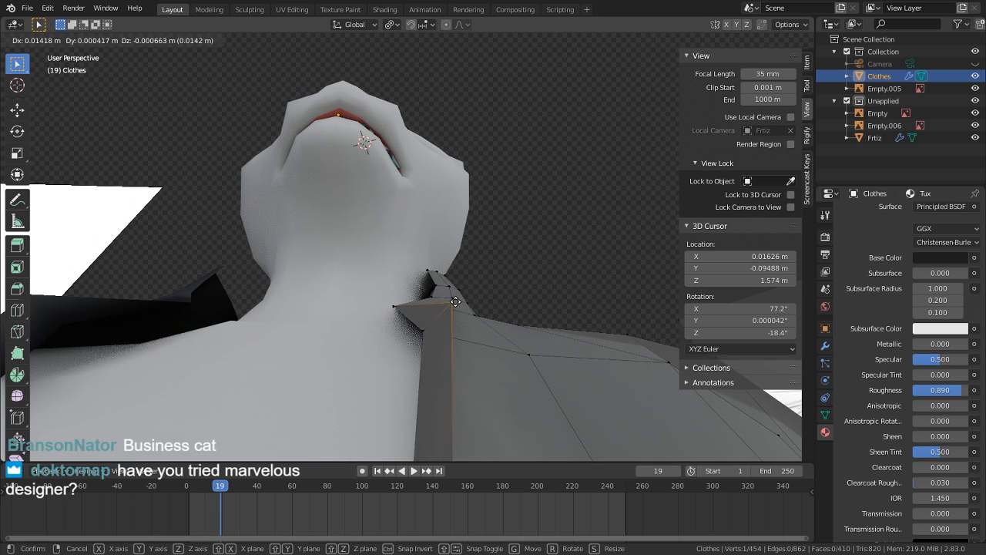
pyautogui.click(447, 381)
pyautogui.press('g')
pyautogui.click(467, 347)
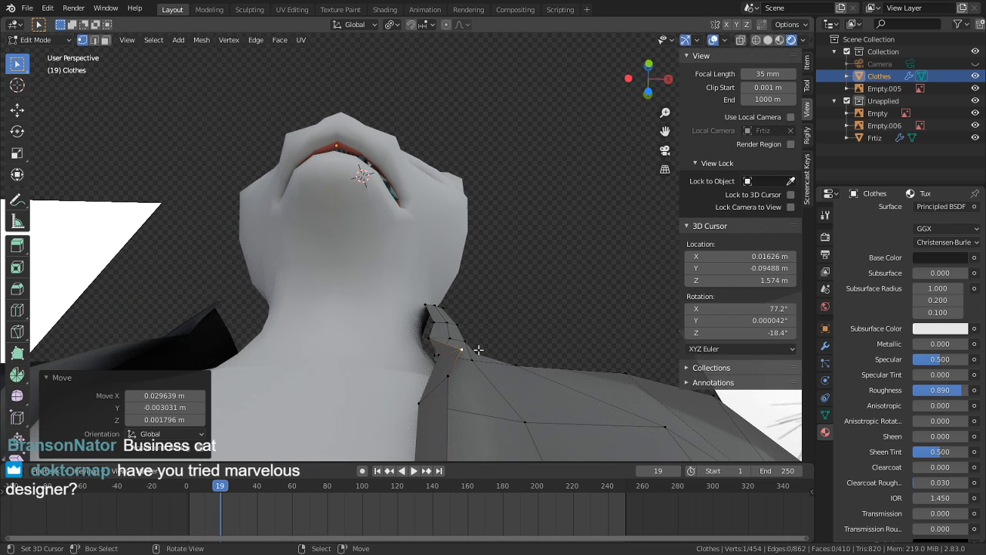
# Step: Move the second row of chest vertices away from the front edge to form a wider folded lapel strip
pyautogui.moveTo(467, 347); pyautogui.dragTo(455, 331, button='middle')
pyautogui.press('g')
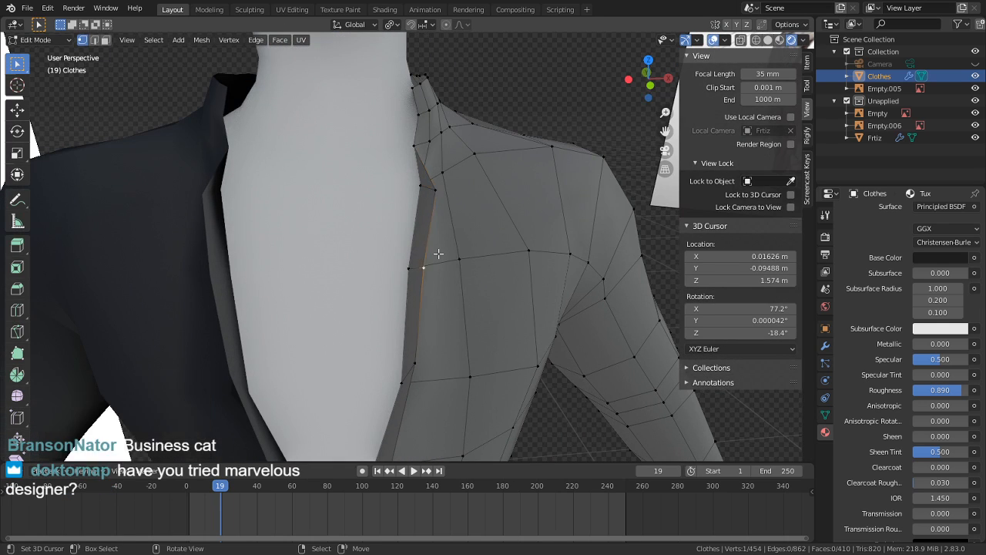
pyautogui.click(457, 257)
pyautogui.moveTo(457, 257); pyautogui.dragTo(449, 285, button='middle')
pyautogui.scroll(2, 449, 285)
pyautogui.click(437, 224)
pyautogui.press('g')
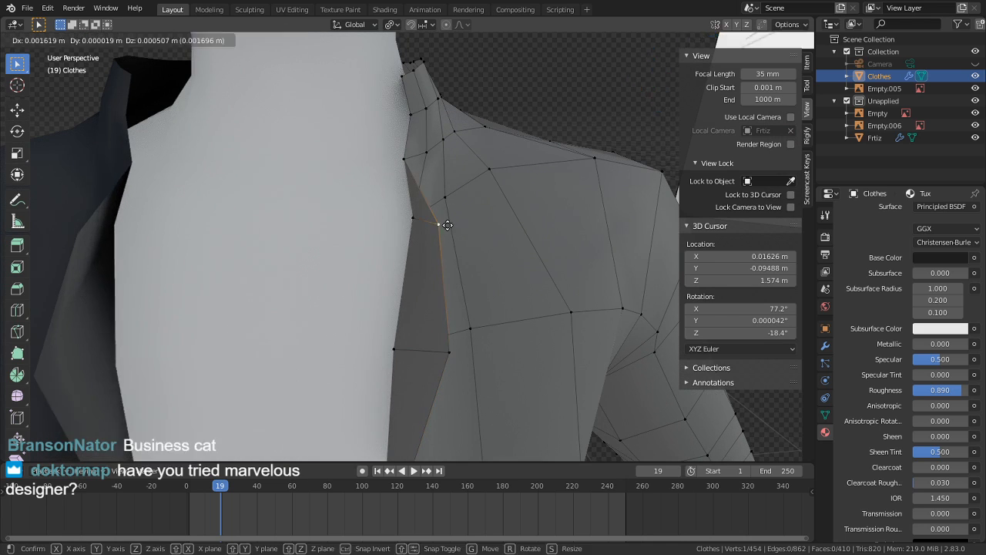
pyautogui.click(443, 224)
pyautogui.press('g')
pyautogui.click(489, 223)
pyautogui.moveTo(481, 208); pyautogui.dragTo(459, 293, button='middle')
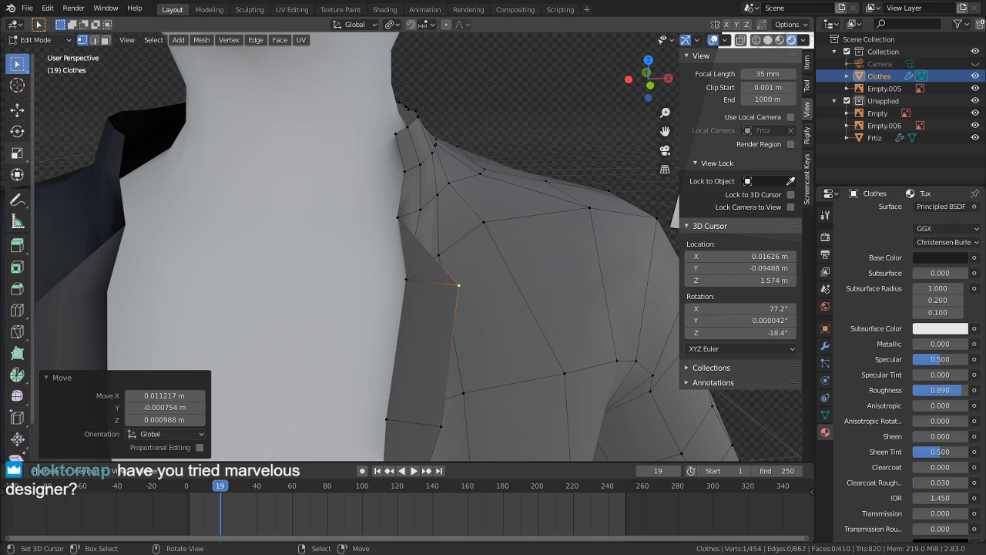
# Step: Switch to the web browser, dismiss the contest pop-up on marvelousdesigner.com, and examine the garment tool and its new features
pyautogui.moveTo(0, 123); pyautogui.dragTo(516, 55)
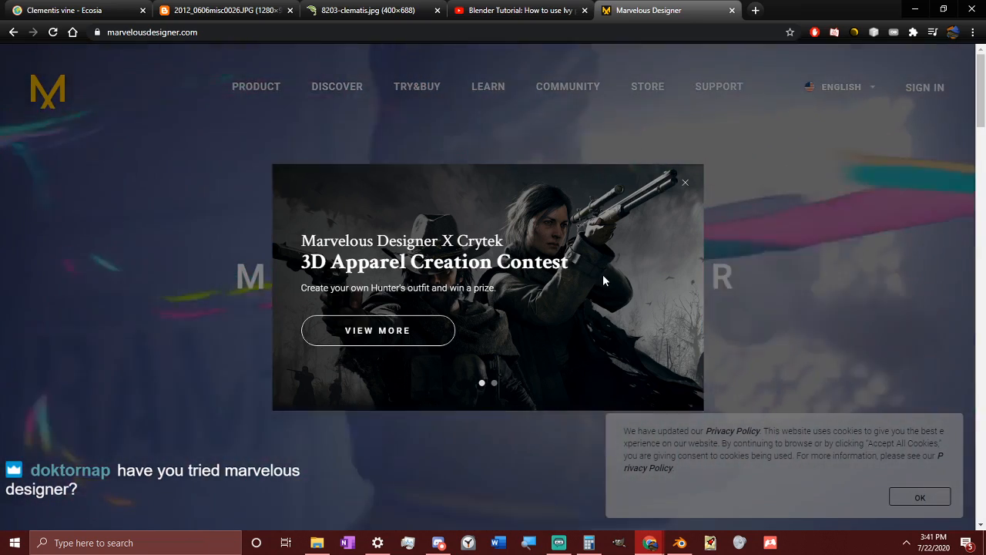
pyautogui.scroll(-5, 602, 274)
pyautogui.scroll(-1, 502, 332)
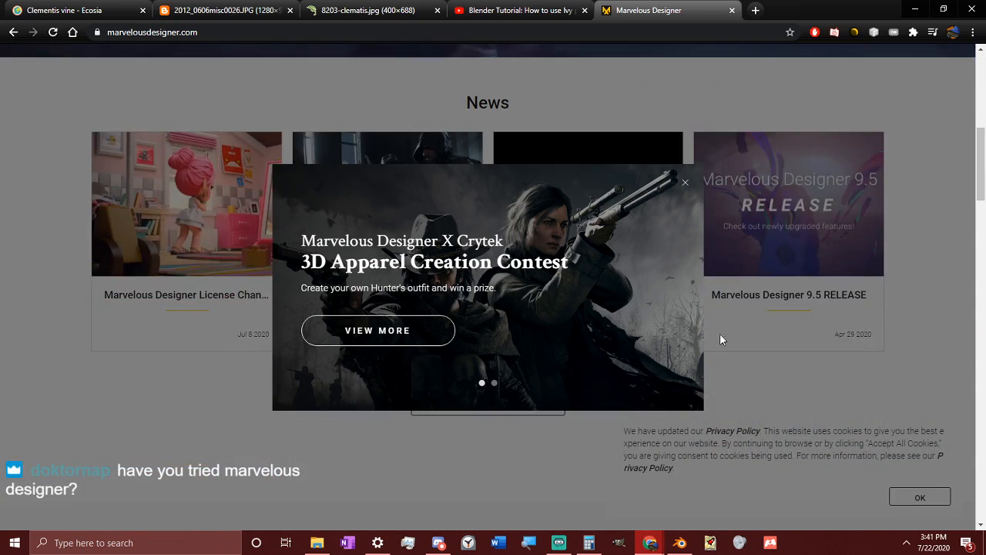
pyautogui.click(846, 328)
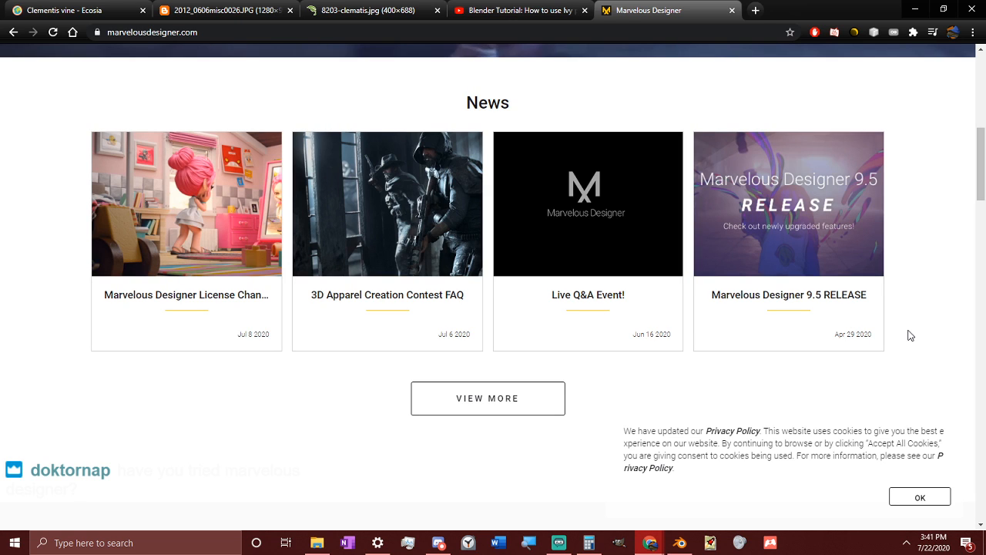
pyautogui.scroll(-4, 909, 337)
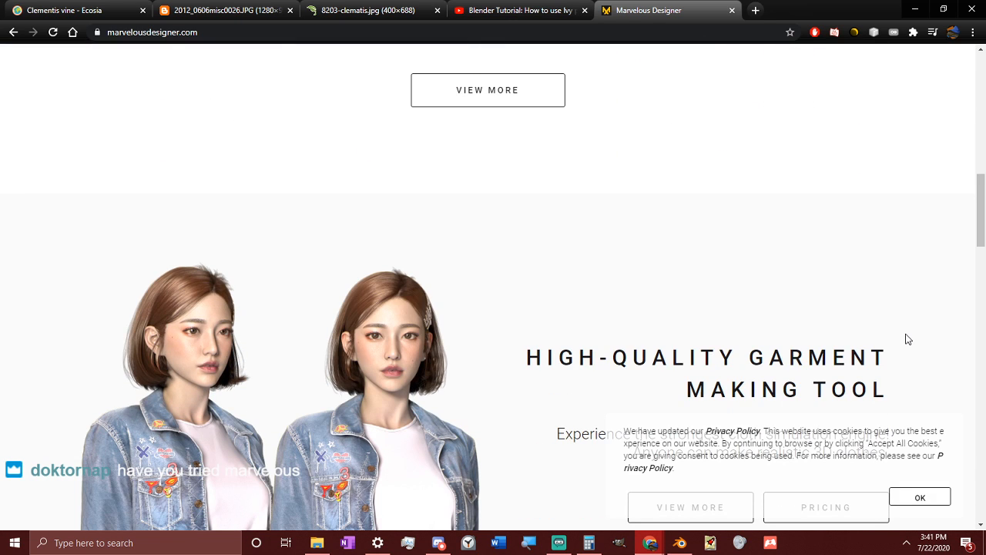
pyautogui.scroll(-2, 900, 329)
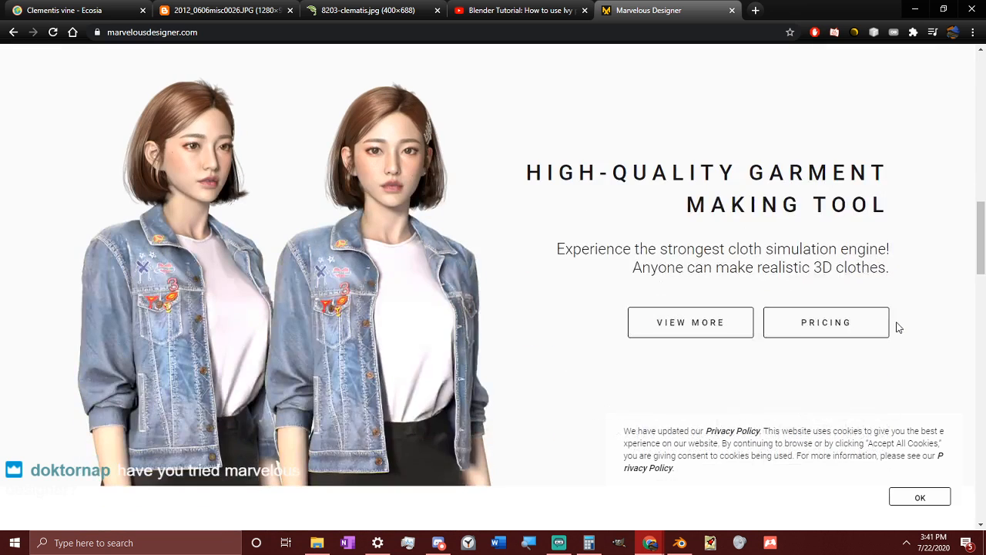
pyautogui.scroll(-3, 895, 328)
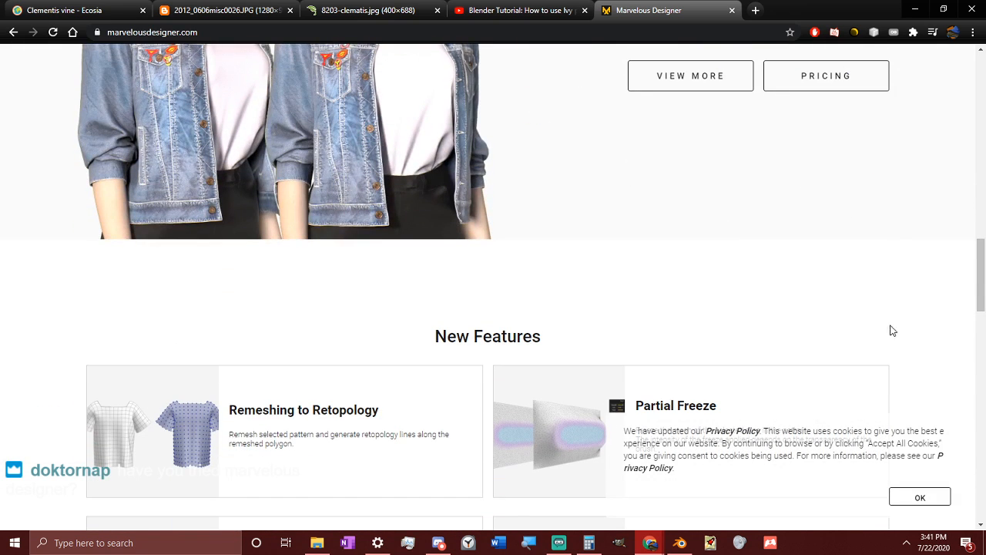
pyautogui.scroll(-3, 886, 332)
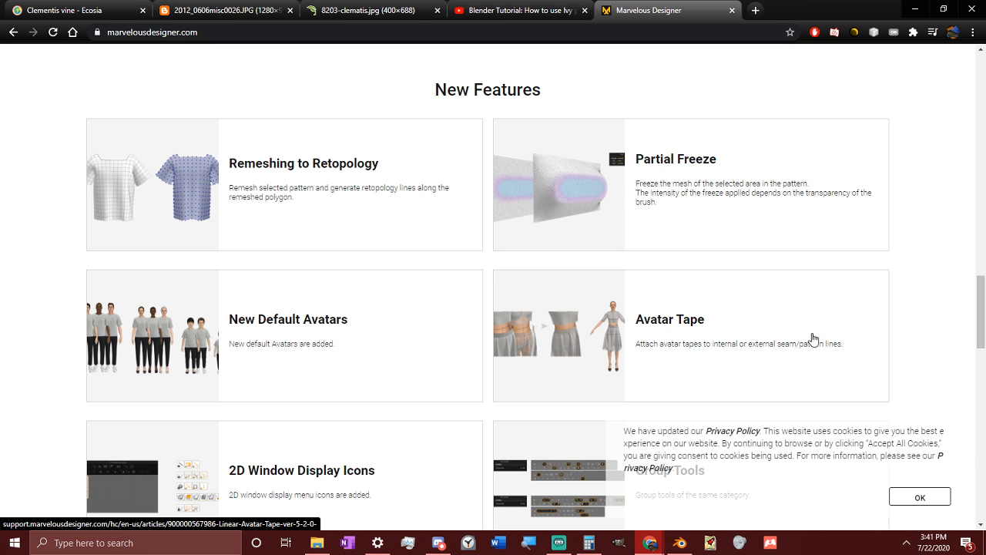
# Step: Examine the remaining new features and artwork on marvelousdesigner.com, and return to Blender
pyautogui.scroll(-6, 683, 396)
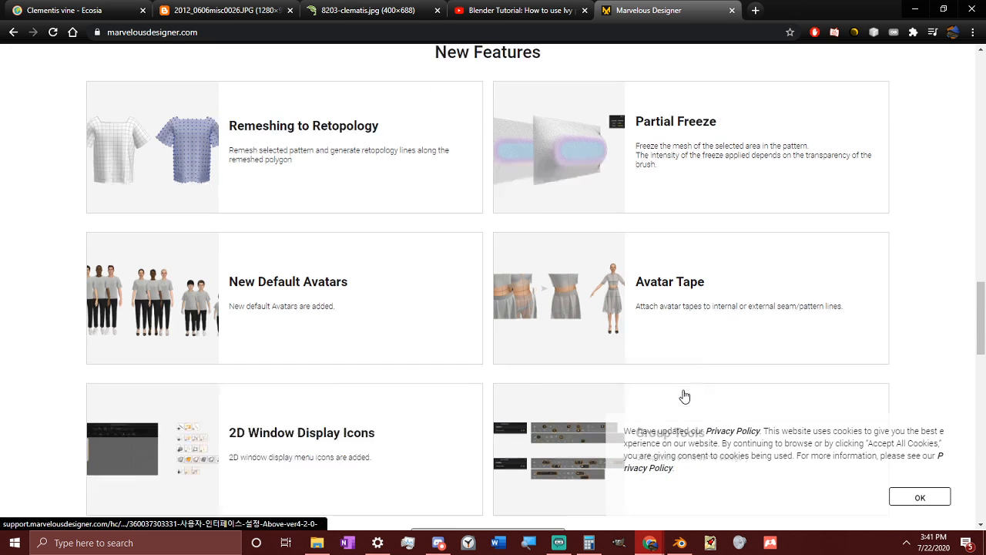
pyautogui.scroll(-3, 679, 393)
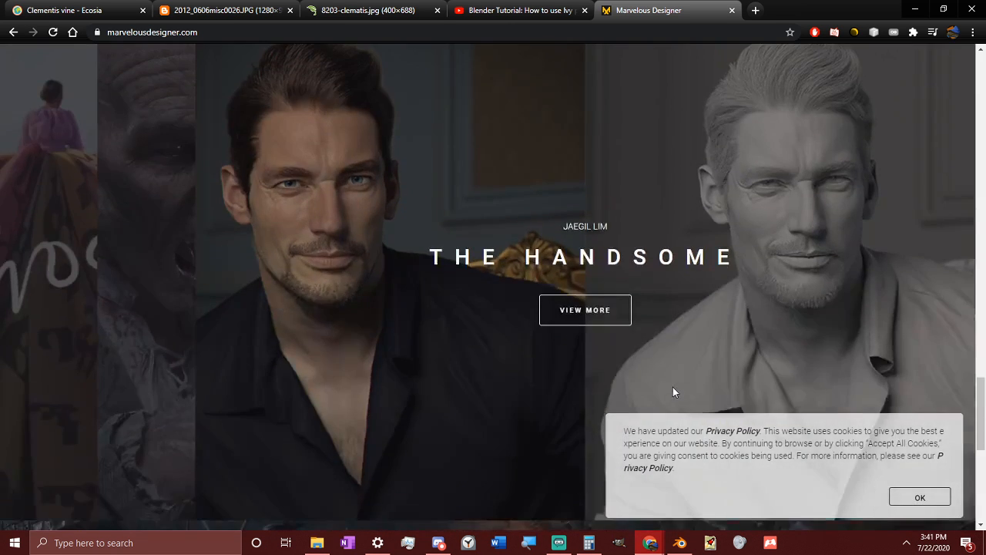
pyautogui.scroll(15, 672, 388)
pyautogui.scroll(6, 660, 354)
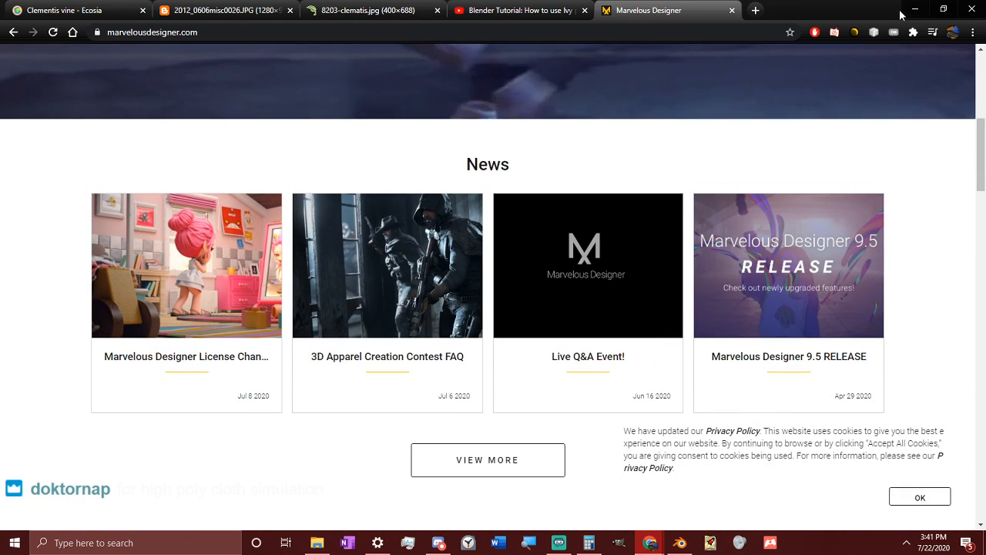
pyautogui.click(916, 14)
# Step: Examine the jacket's collar and front opening with and without its edit mesh, next to the suit reference photo
pyautogui.moveTo(500, 151); pyautogui.dragTo(429, 202, button='middle')
pyautogui.scroll(-2, 428, 202)
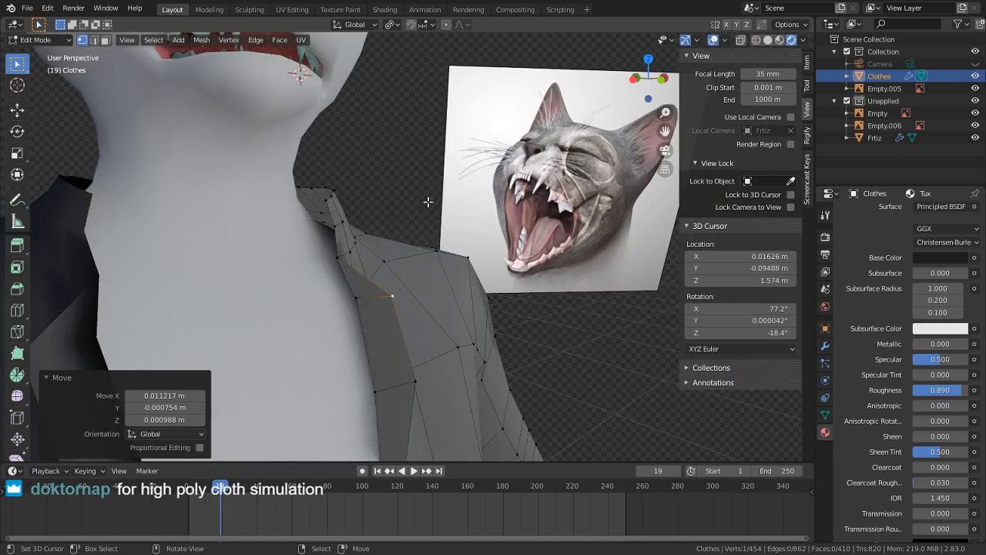
pyautogui.scroll(-2, 348, 269)
pyautogui.scroll(-4, 352, 288)
pyautogui.moveTo(374, 305); pyautogui.dragTo(310, 291, button='middle')
pyautogui.scroll(3, 310, 290)
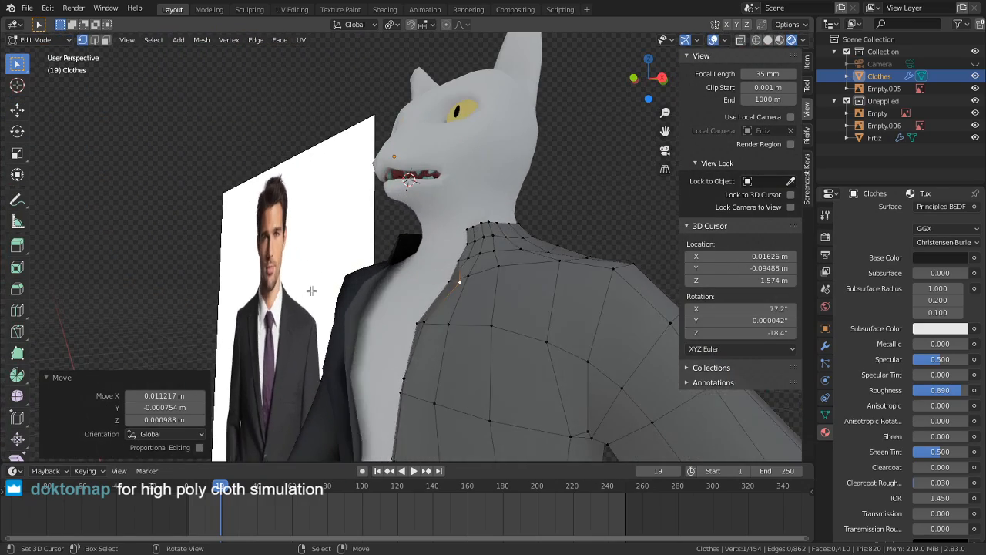
pyautogui.press('Tab')
pyautogui.scroll(3, 444, 166)
pyautogui.press('Tab')
pyautogui.scroll(2, 395, 235)
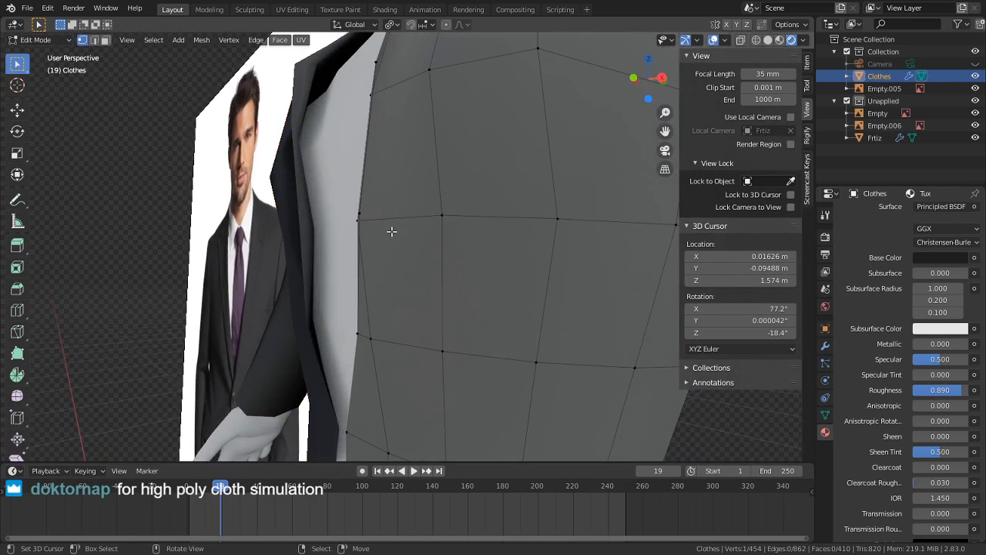
# Step: Move two upper chest vertices on the jacket's lapel strip slightly toward the chest
pyautogui.moveTo(392, 231)
pyautogui.mouseDown(button='middle')
pyautogui.moveTo(504, 224)
pyautogui.moveTo(383, 224)
pyautogui.moveTo(416, 216)
pyautogui.moveTo(418, 205)
pyautogui.moveTo(409, 222)
pyautogui.mouseUp(button='middle')
pyautogui.click(419, 205)
pyautogui.press('g')
pyautogui.click(411, 208)
pyautogui.click(413, 162)
pyautogui.press('g')
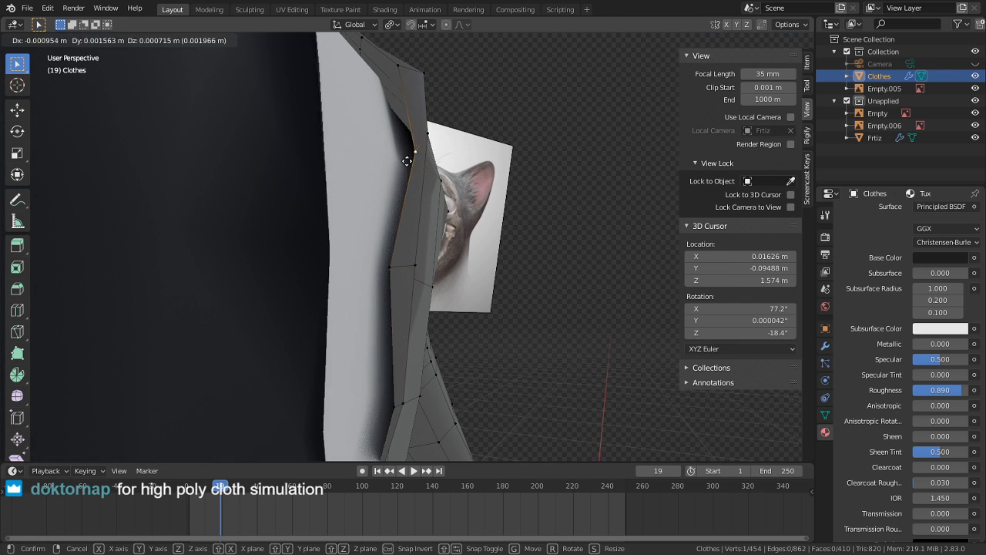
pyautogui.click(299, 163)
# Step: Move the vertex at the lapel's upper corner inward and refine its position from the front
pyautogui.keyDown('shift'); pyautogui.moveTo(355, 146); pyautogui.dragTo(337, 218, button='middle'); pyautogui.keyUp('shift')
pyautogui.click(388, 131)
pyautogui.press('g')
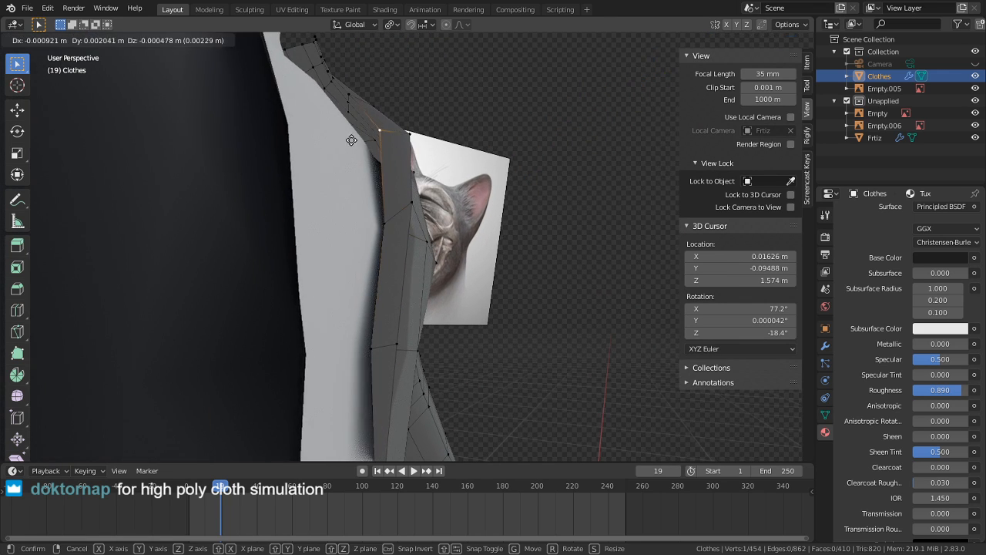
pyautogui.click(339, 139)
pyautogui.moveTo(356, 107); pyautogui.dragTo(393, 274, button='middle')
pyautogui.press('g')
pyautogui.click(331, 214)
# Step: Move the vertex at the base of the collar above the lapel and leave Edit Mode
pyautogui.click(350, 311)
pyautogui.press('g')
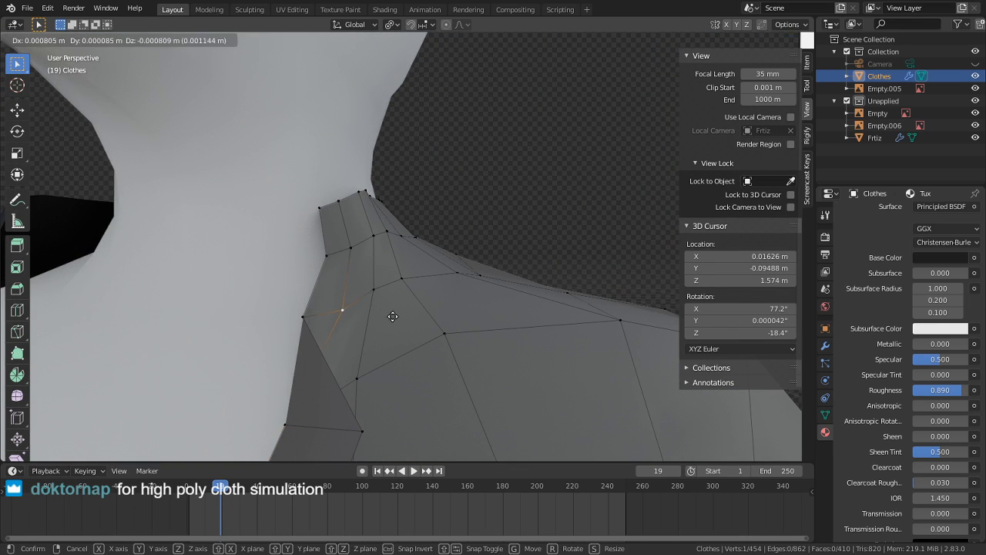
pyautogui.click(380, 339)
pyautogui.rightClick(305, 313)
pyautogui.moveTo(305, 314); pyautogui.dragTo(405, 328, button='middle')
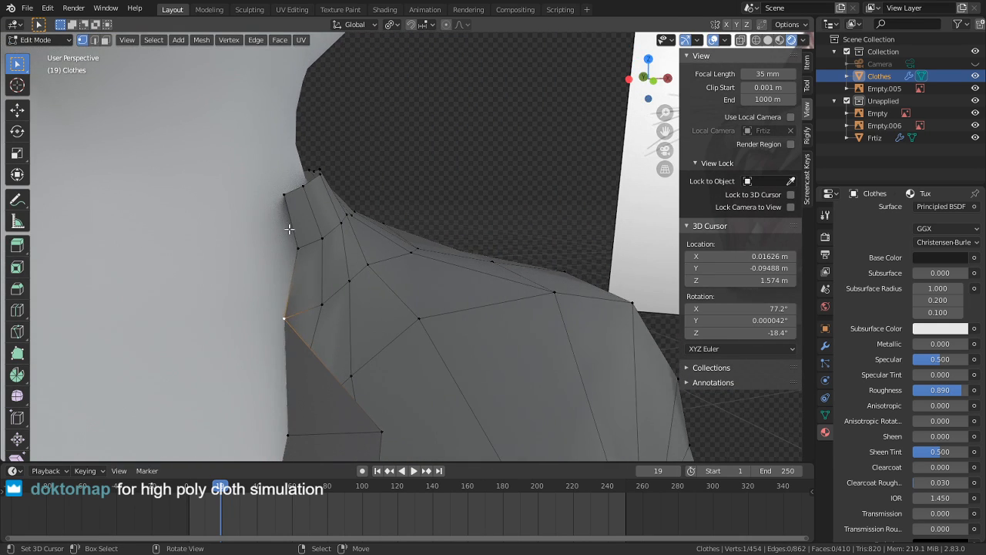
pyautogui.press('Tab')
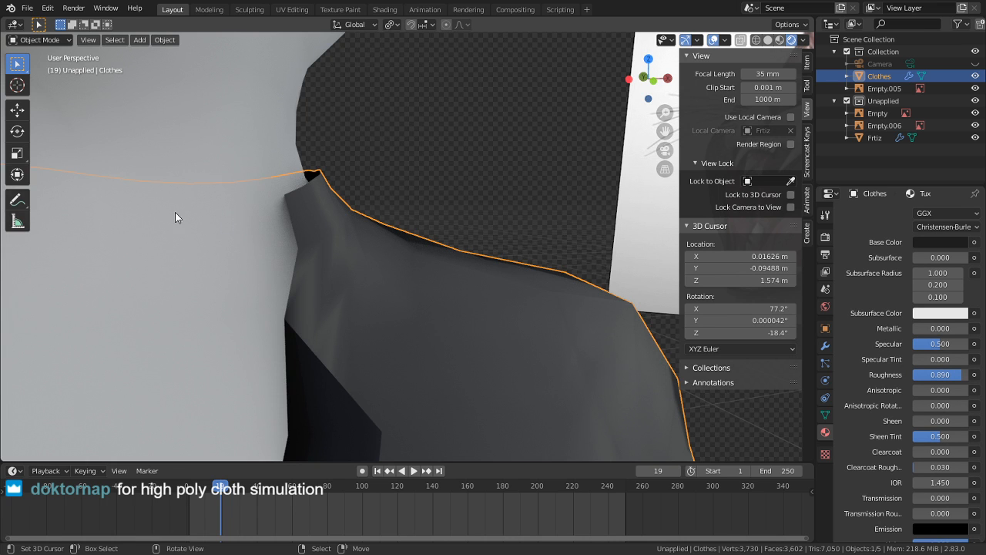
# Step: Switch the Clothes object to Sculpt Mode and choose the Cloth brush
pyautogui.moveTo(175, 217)
pyautogui.mouseDown(button='middle')
pyautogui.moveTo(269, 268)
pyautogui.moveTo(254, 246)
pyautogui.mouseUp(button='middle')
pyautogui.click(40, 39)
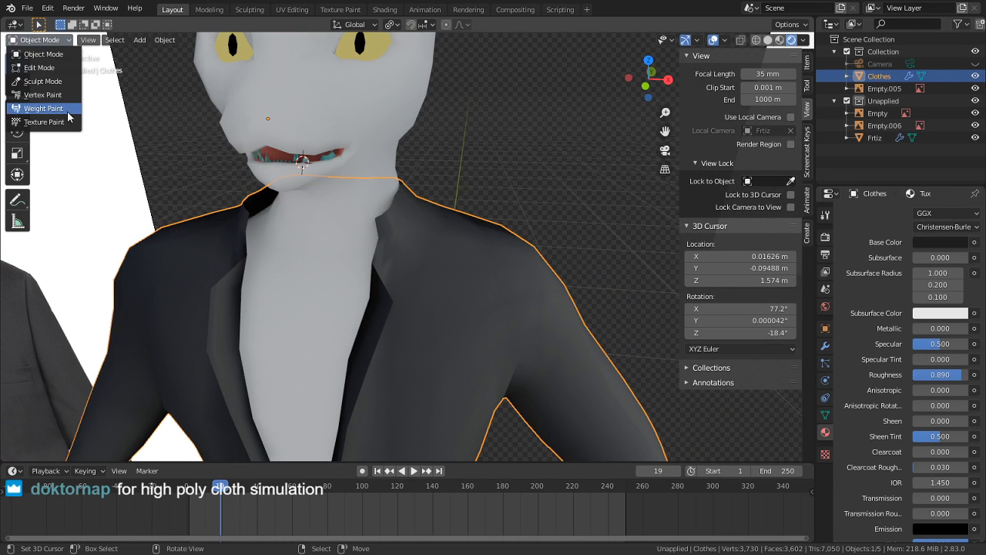
pyautogui.click(47, 81)
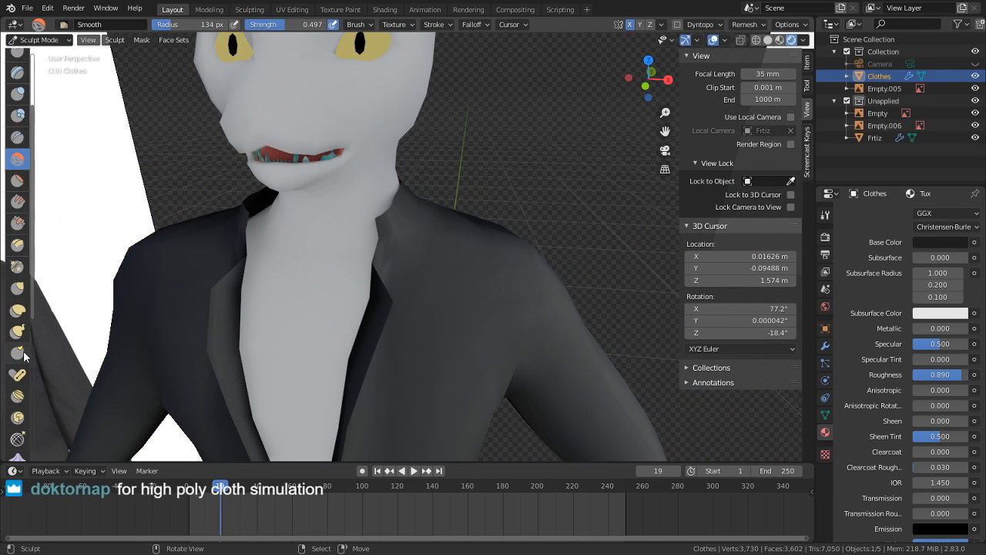
pyautogui.scroll(-5, 23, 355)
pyautogui.click(18, 340)
pyautogui.moveTo(385, 374)
pyautogui.mouseDown(button='middle')
pyautogui.moveTo(431, 324)
pyautogui.moveTo(503, 298)
pyautogui.mouseUp(button='middle')
pyautogui.scroll(-4, 503, 298)
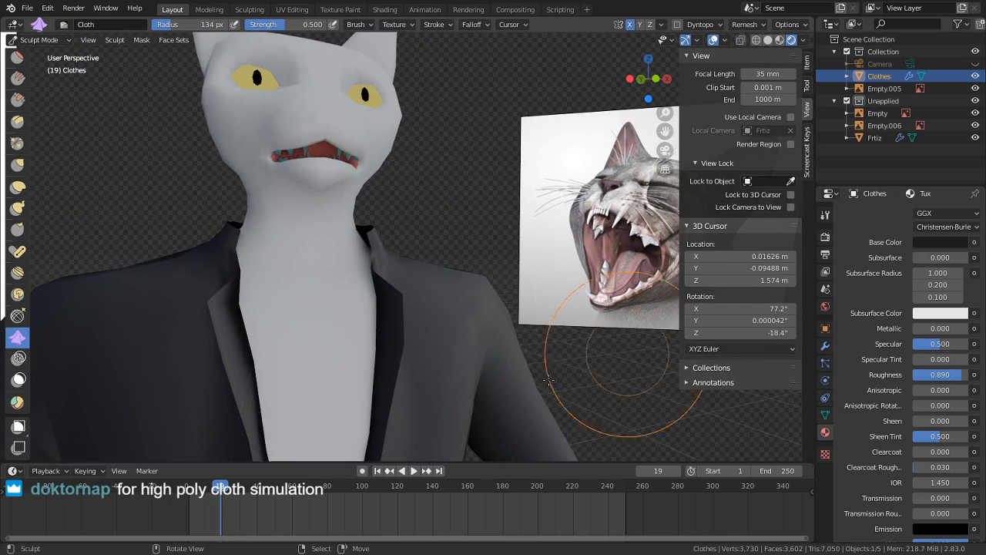
pyautogui.scroll(-5, 467, 362)
pyautogui.moveTo(460, 364); pyautogui.dragTo(452, 319, button='middle')
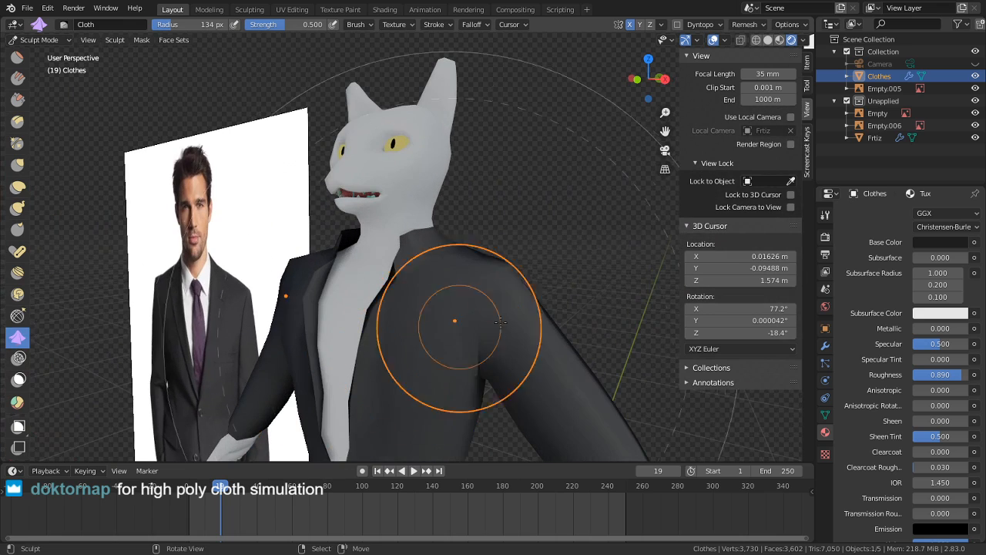
# Step: Set the Cloth brush's deformation to Grab
pyautogui.click(825, 215)
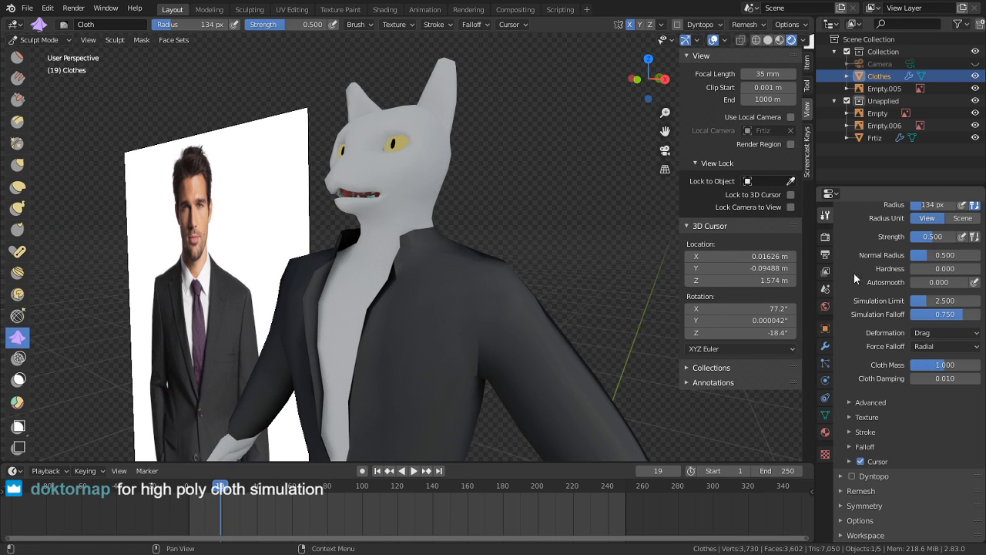
pyautogui.click(939, 332)
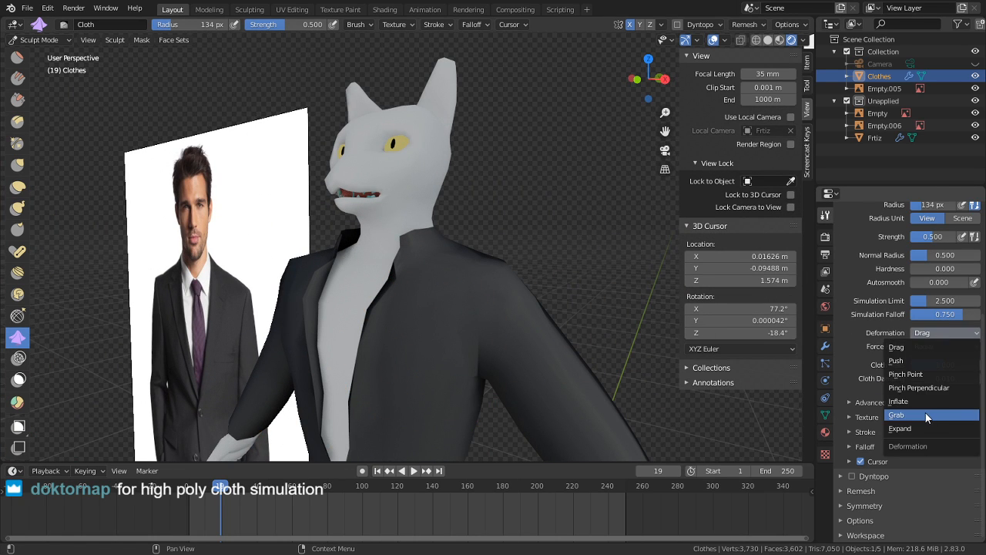
pyautogui.click(925, 412)
# Step: Try to pull the jacket's shoulder and back with the Cloth brush, undoing the deformation
pyautogui.scroll(2, 572, 374)
pyautogui.moveTo(573, 375)
pyautogui.mouseDown()
pyautogui.moveTo(408, 248)
pyautogui.moveTo(506, 333)
pyautogui.mouseUp()
pyautogui.moveTo(506, 332); pyautogui.dragTo(223, 328, button='middle')
pyautogui.scroll(-5, 108, 324)
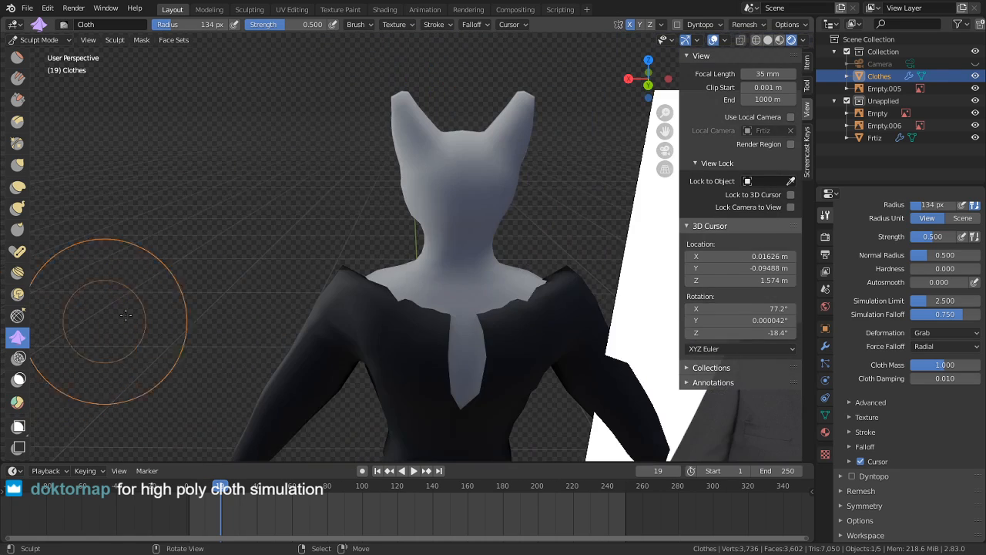
pyautogui.hotkey('ctrl', 'z')
pyautogui.moveTo(378, 330)
pyautogui.mouseDown()
pyautogui.moveTo(414, 290)
pyautogui.moveTo(297, 37)
pyautogui.moveTo(462, 169)
pyautogui.moveTo(493, 180)
pyautogui.moveTo(405, 184)
pyautogui.moveTo(419, 209)
pyautogui.moveTo(282, 352)
pyautogui.mouseUp()
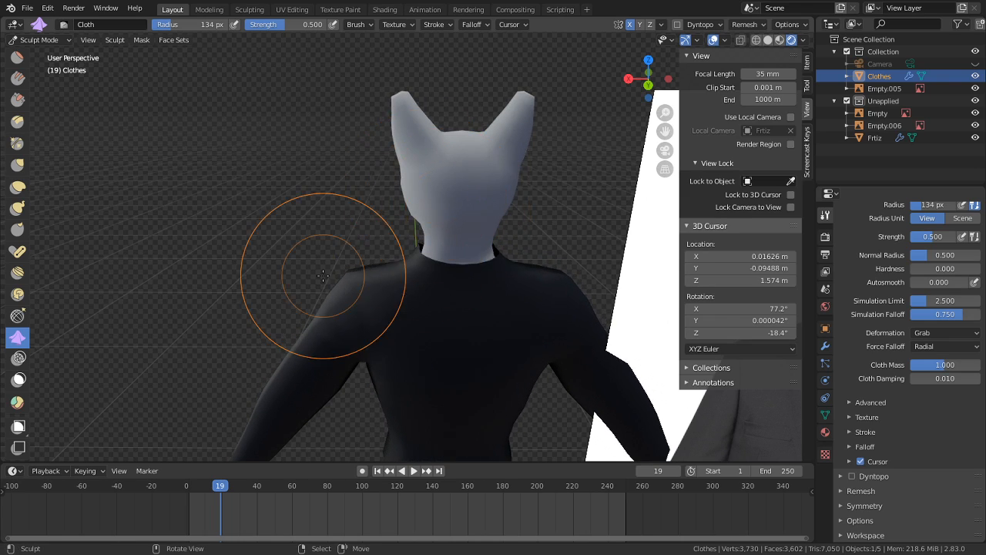
pyautogui.moveTo(282, 352); pyautogui.dragTo(462, 418, button='middle')
# Step: Return to Object Mode and duplicate the Clothes object in place
pyautogui.press('Tab')
pyautogui.moveTo(369, 262); pyautogui.dragTo(394, 251, button='middle')
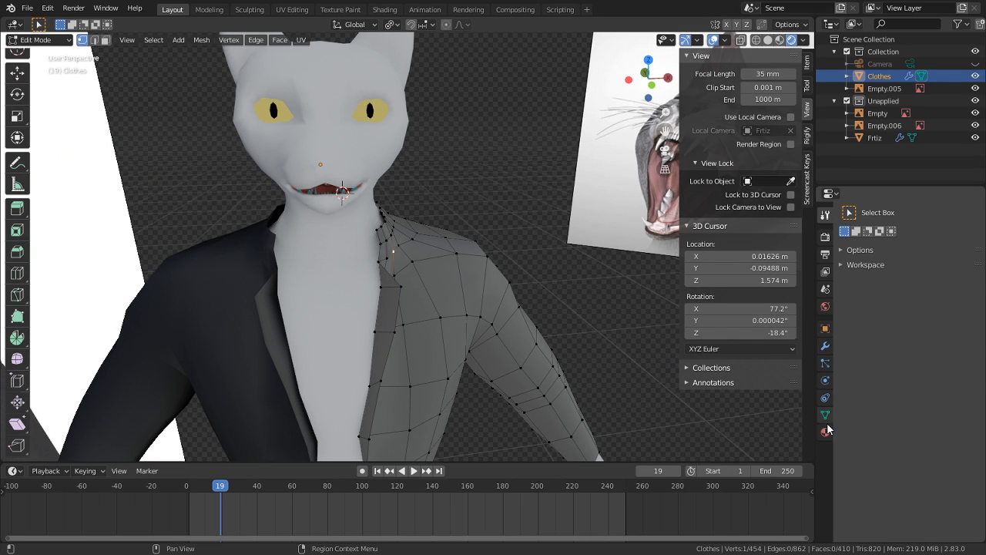
pyautogui.press('Tab')
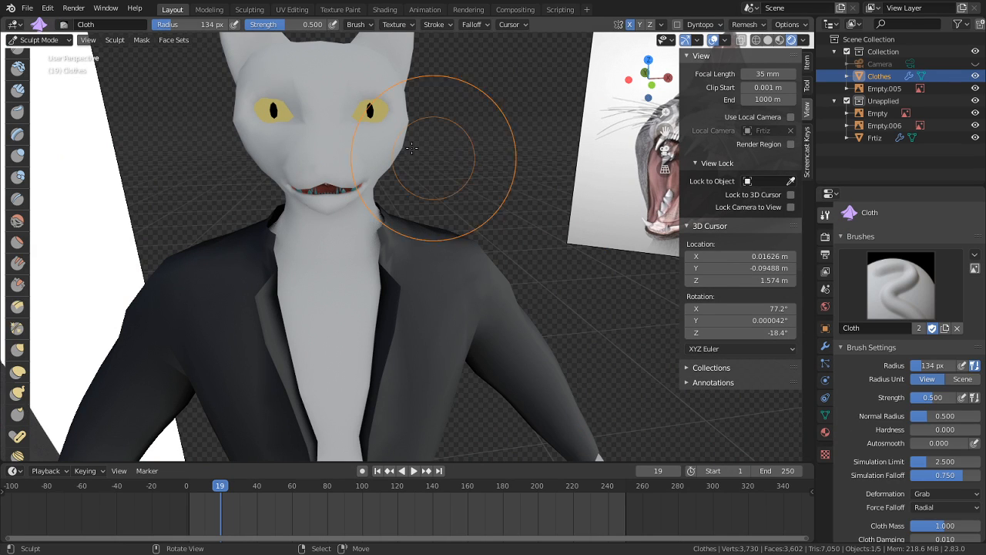
pyautogui.click(44, 41)
pyautogui.click(32, 52)
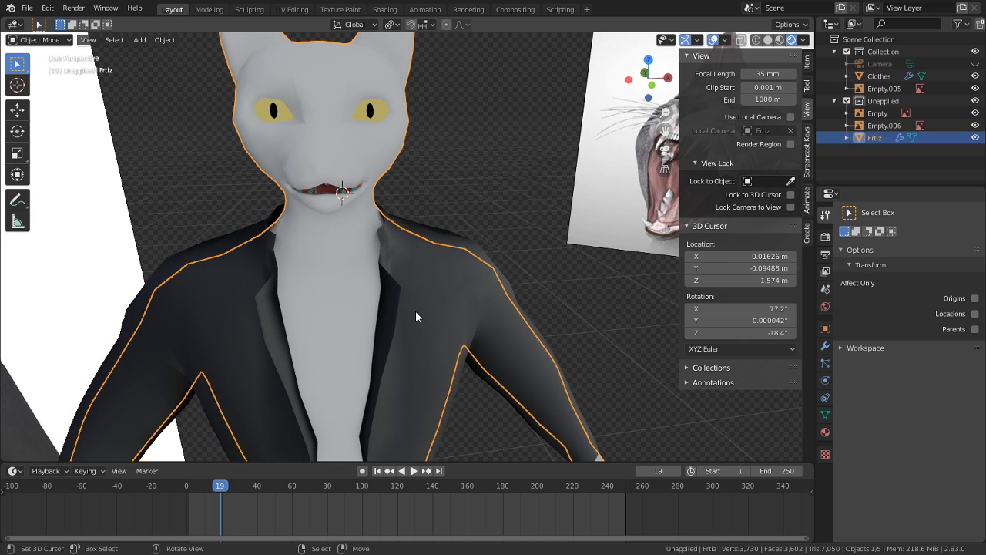
pyautogui.hotkey('shift', 'd')
pyautogui.press('Escape')
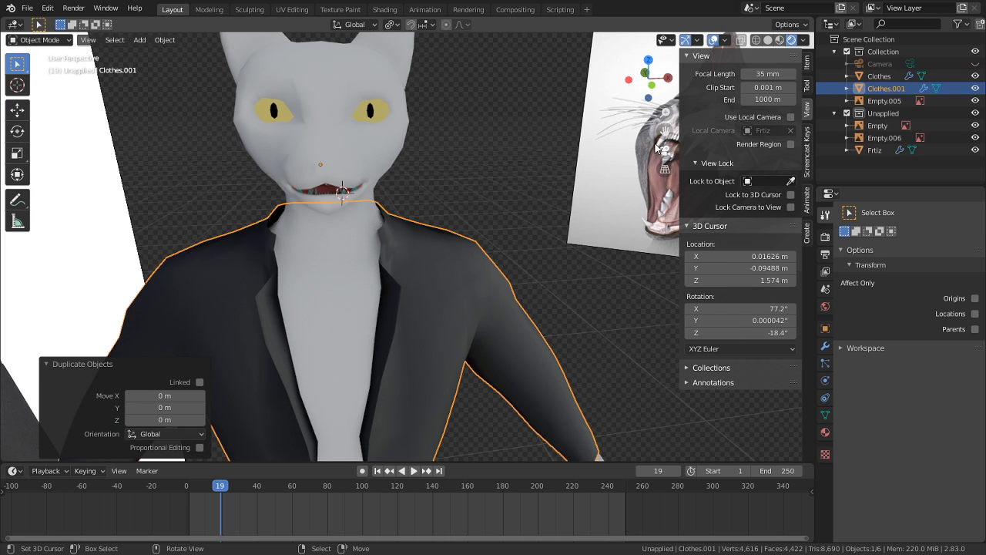
# Step: Move the original Clothes object to the Unapplied collection
pyautogui.click(878, 76)
pyautogui.press('m')
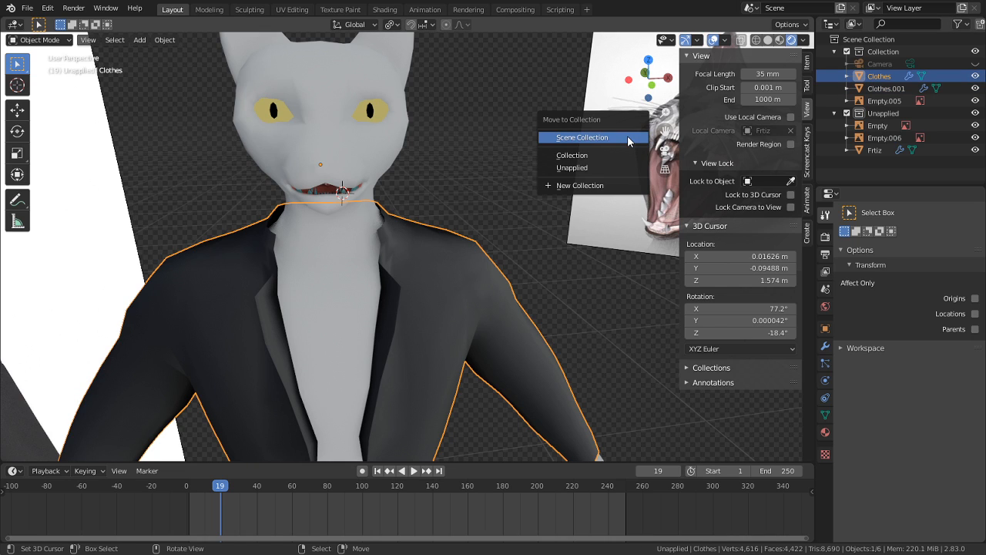
pyautogui.click(597, 167)
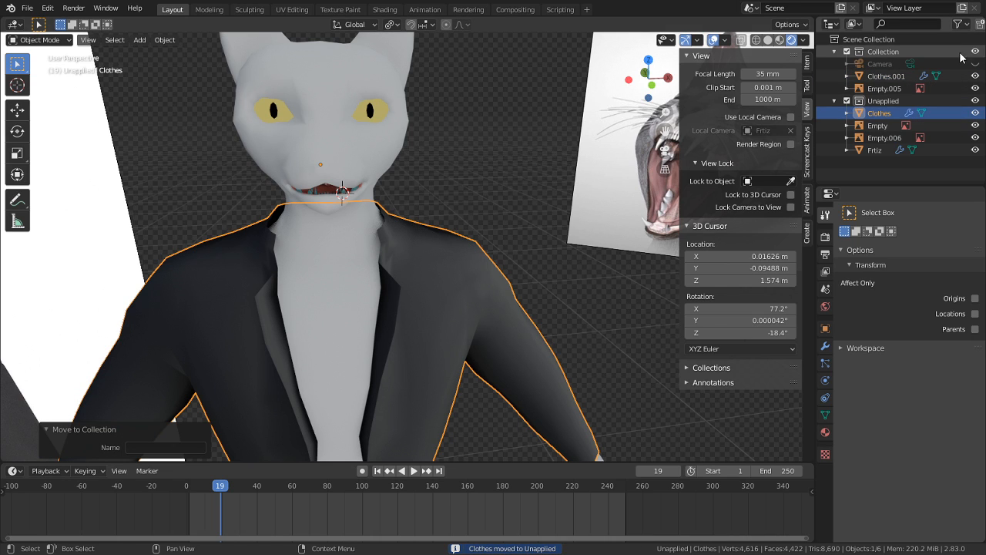
# Step: Display the outliner's selectability toggles and make the Unapplied collection unselectable
pyautogui.click(980, 25)
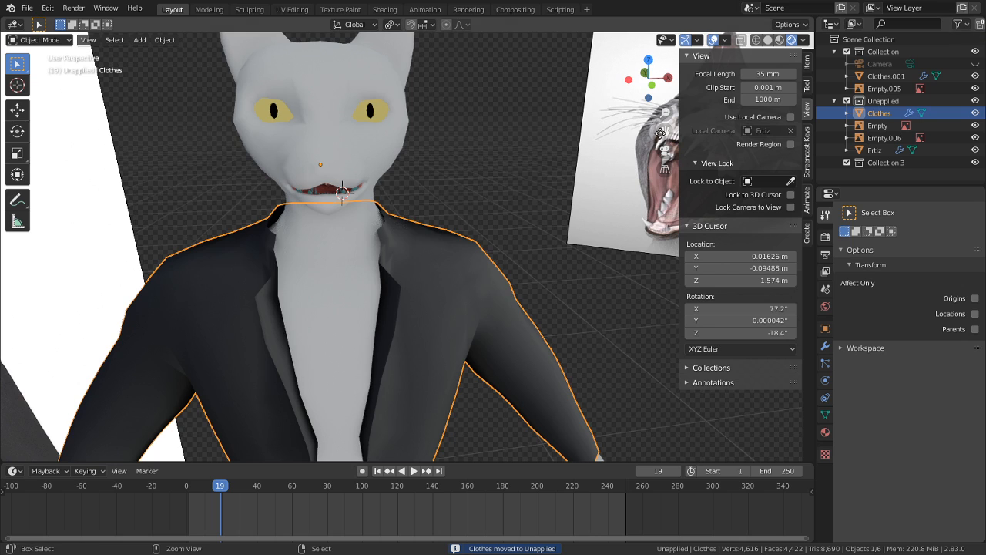
pyautogui.click(961, 24)
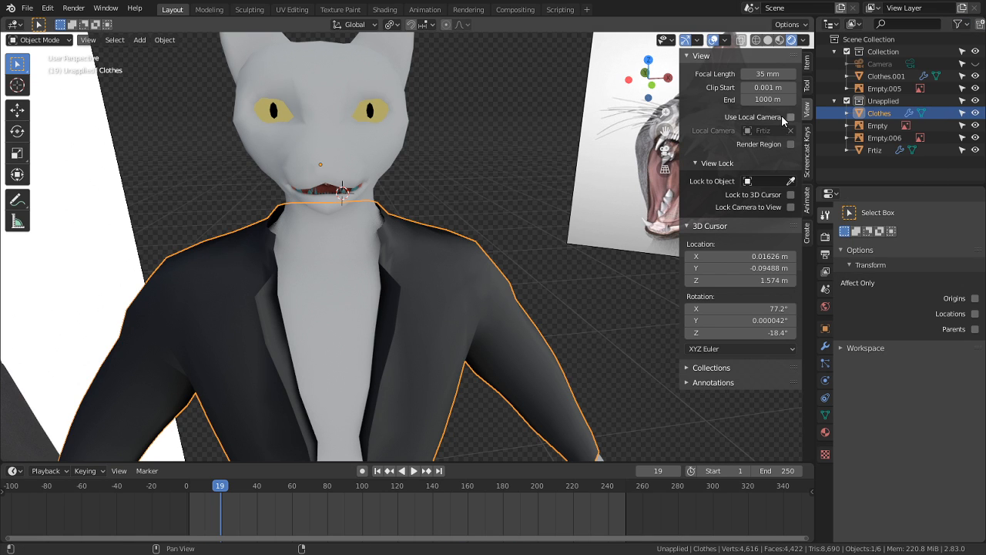
pyautogui.click(962, 101)
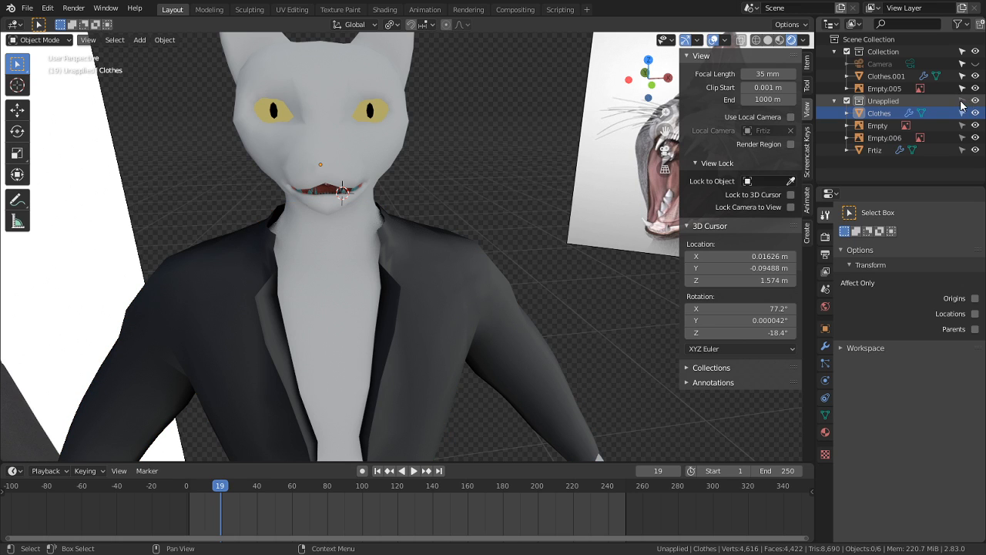
# Step: Rename the duplicated jacket object as Clothes-Applied
pyautogui.click(413, 279)
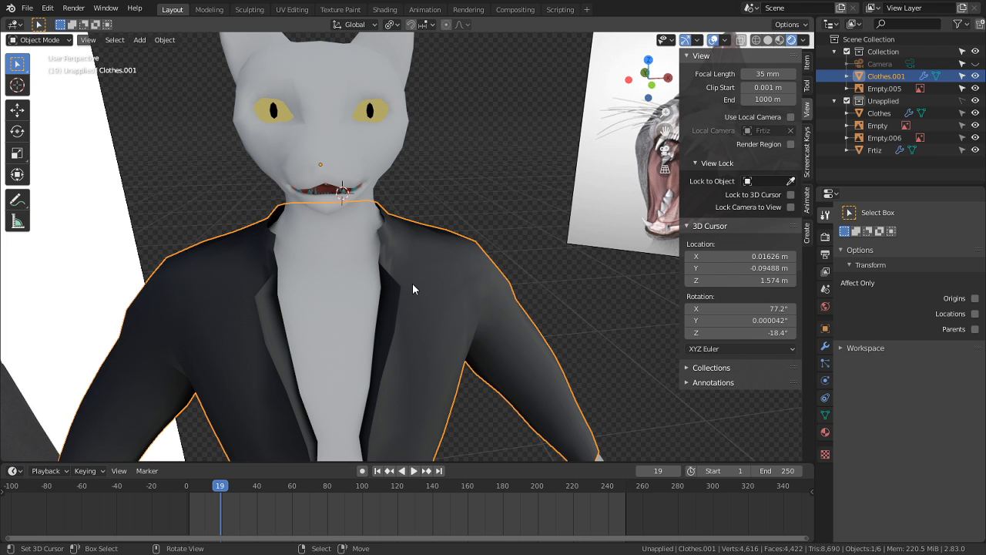
pyautogui.scroll(2, 410, 280)
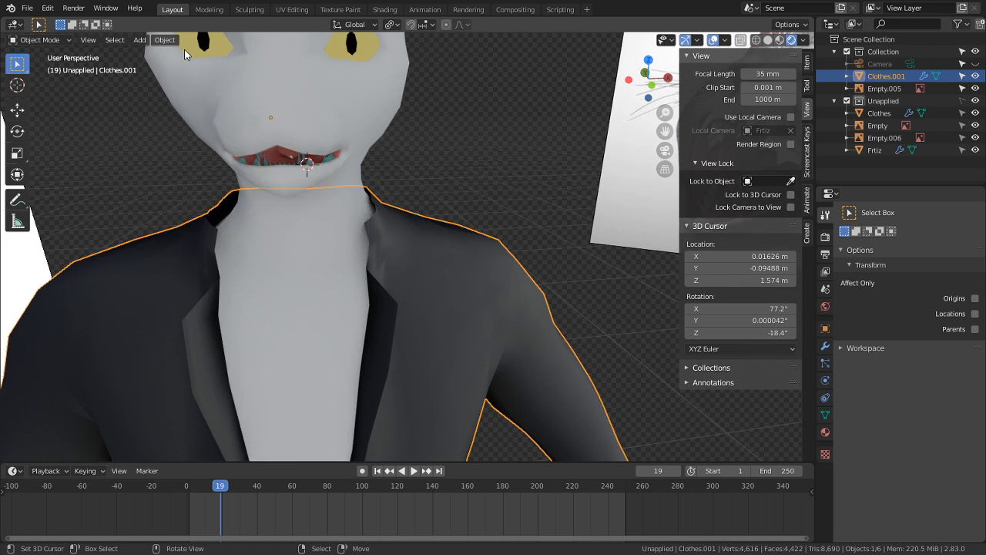
pyautogui.click(47, 39)
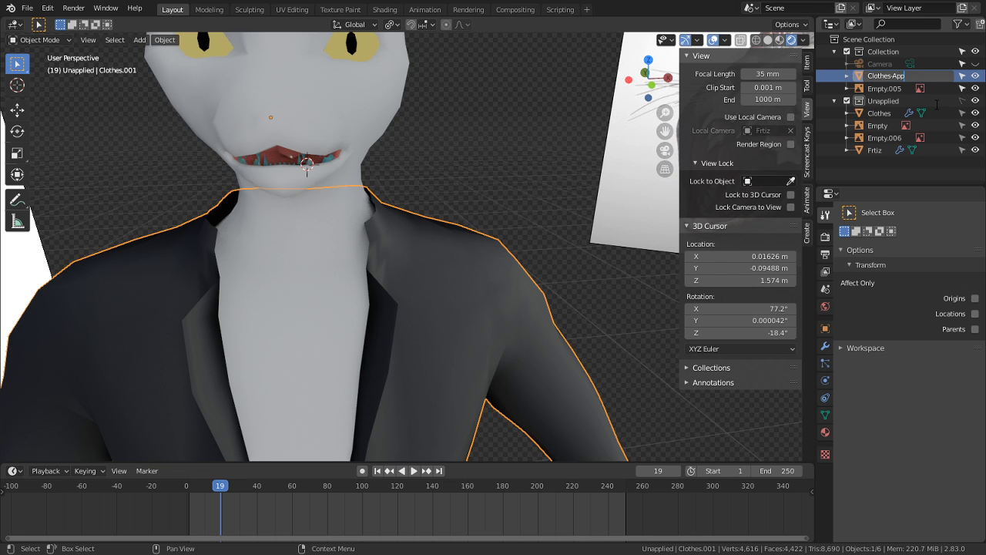
pyautogui.write('ied')
pyautogui.press('Return')
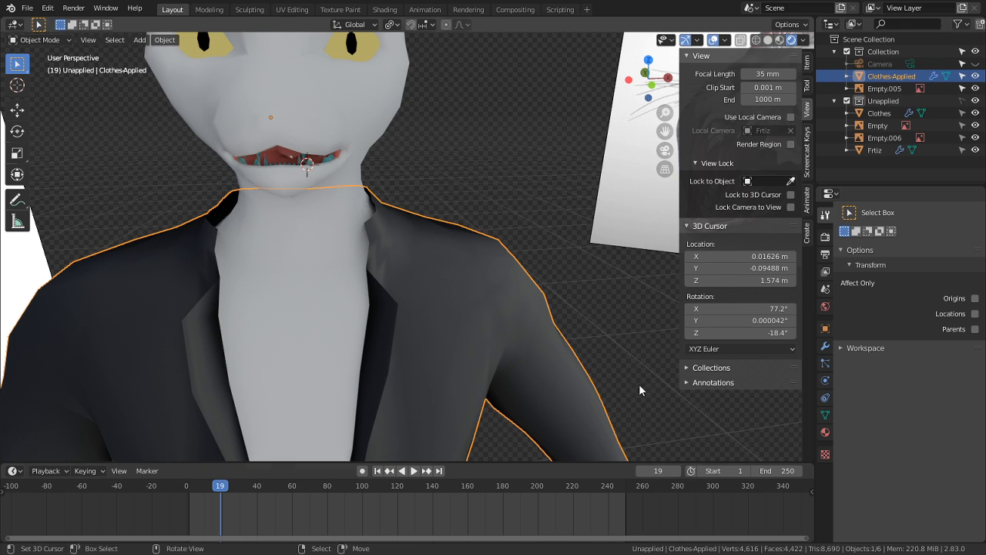
# Step: Apply the Mirror modifier on the jacket copy and switch it to Sculpt Mode
pyautogui.click(824, 348)
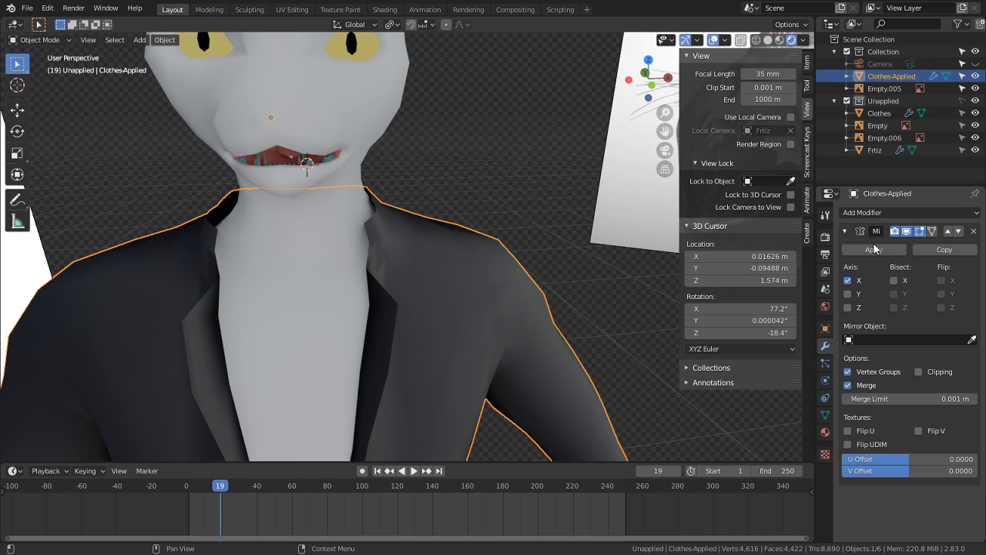
pyautogui.click(875, 249)
pyautogui.click(40, 40)
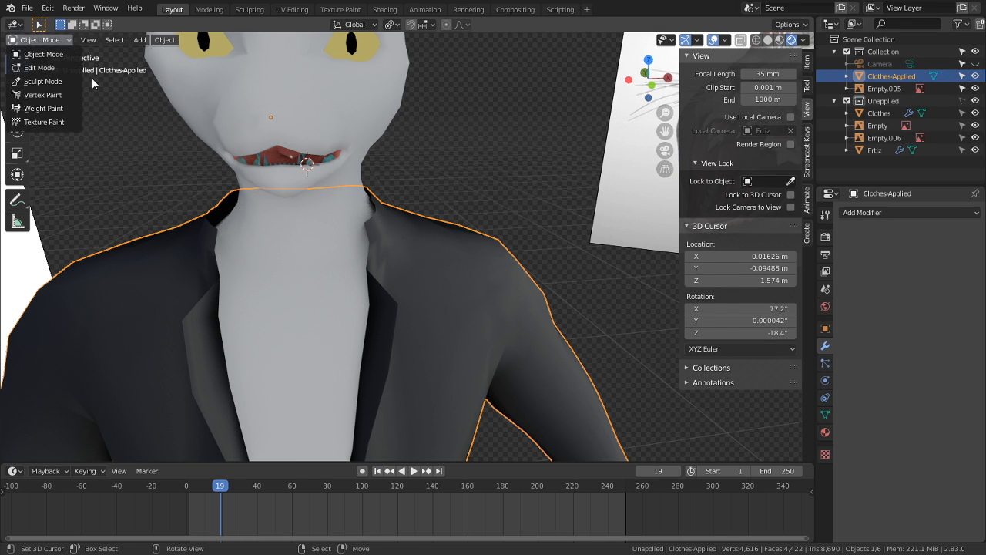
pyautogui.click(44, 40)
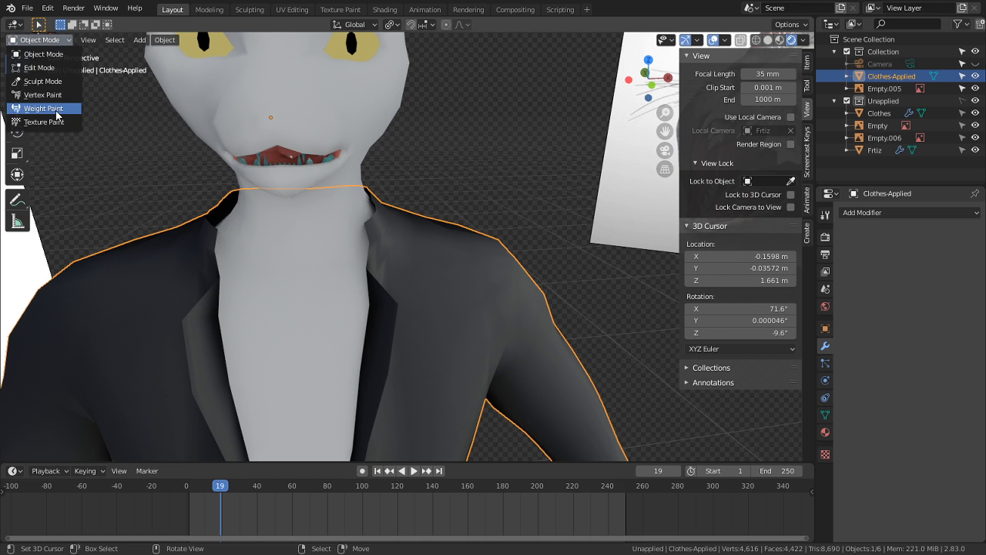
pyautogui.click(46, 81)
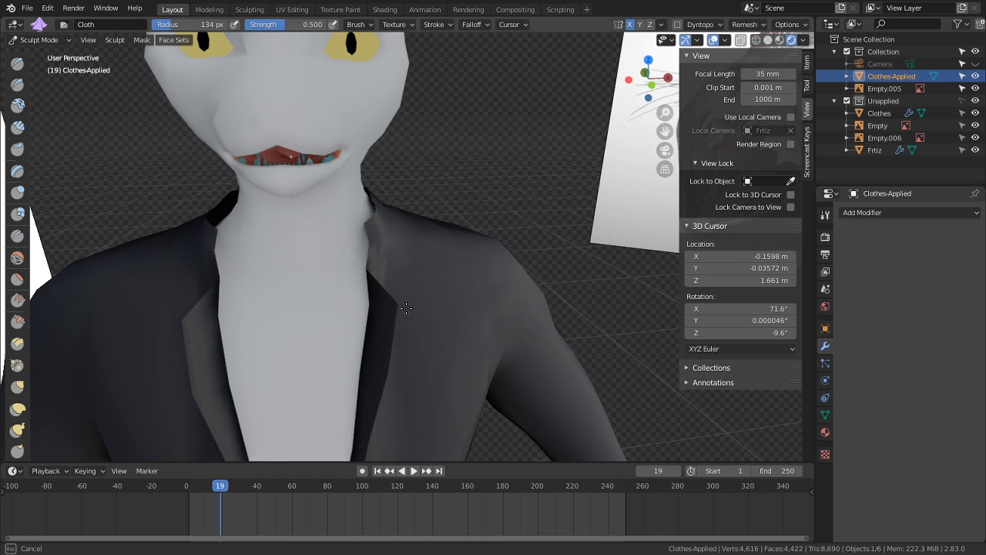
# Step: Try Cloth brush strokes on the jacket's lapel and reduce the brush radius to 18 px
pyautogui.moveTo(406, 308)
pyautogui.mouseDown()
pyautogui.moveTo(366, 268)
pyautogui.moveTo(368, 331)
pyautogui.moveTo(362, 269)
pyautogui.mouseUp()
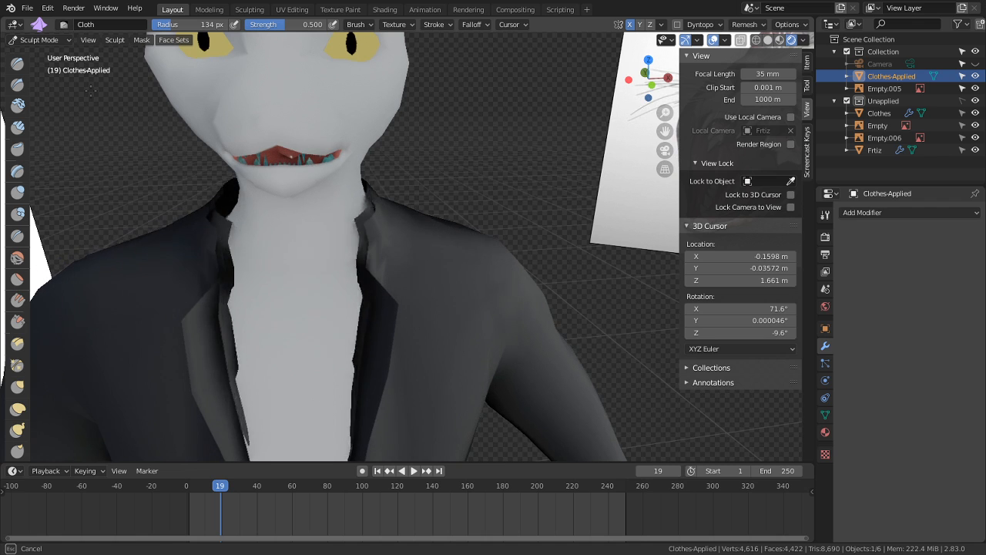
pyautogui.moveTo(91, 91); pyautogui.dragTo(83, 239)
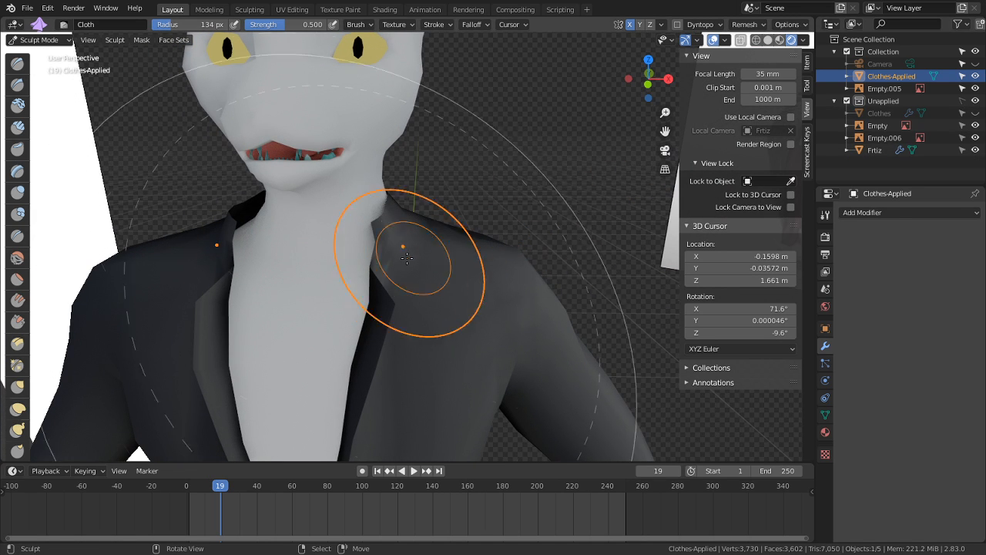
pyautogui.press('f')
pyautogui.click(433, 258)
pyautogui.moveTo(396, 273); pyautogui.dragTo(393, 275)
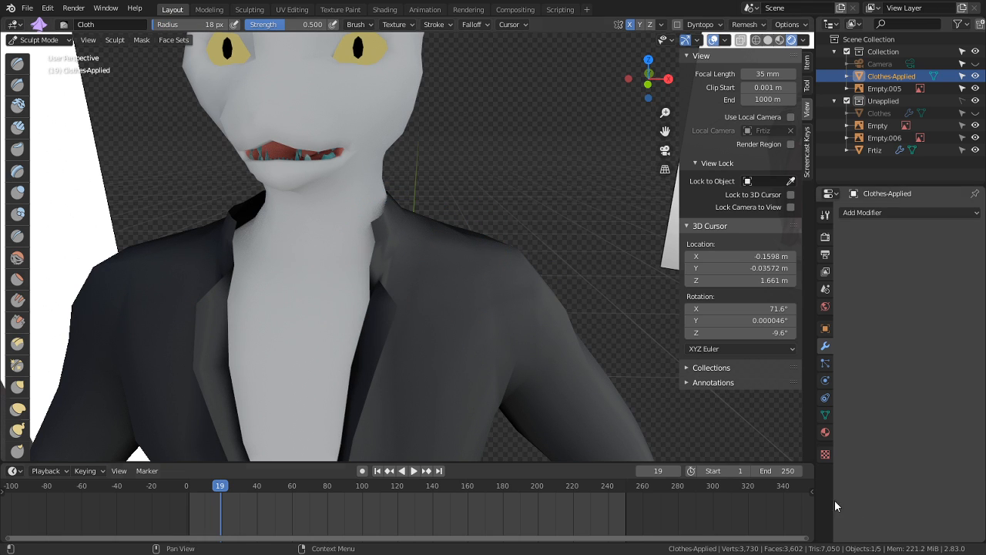
# Step: Set the Cloth brush strength to 1.000 and its radius to 104 px
pyautogui.hotkey('shift', 'f')
pyautogui.click(391, 310)
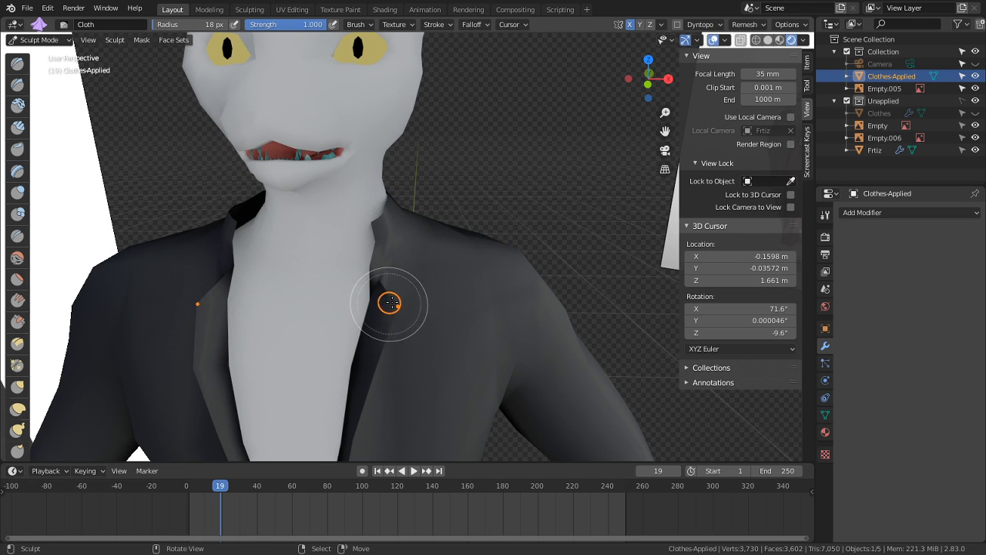
pyautogui.moveTo(659, 408); pyautogui.dragTo(447, 325)
pyautogui.press('f')
pyautogui.click(481, 324)
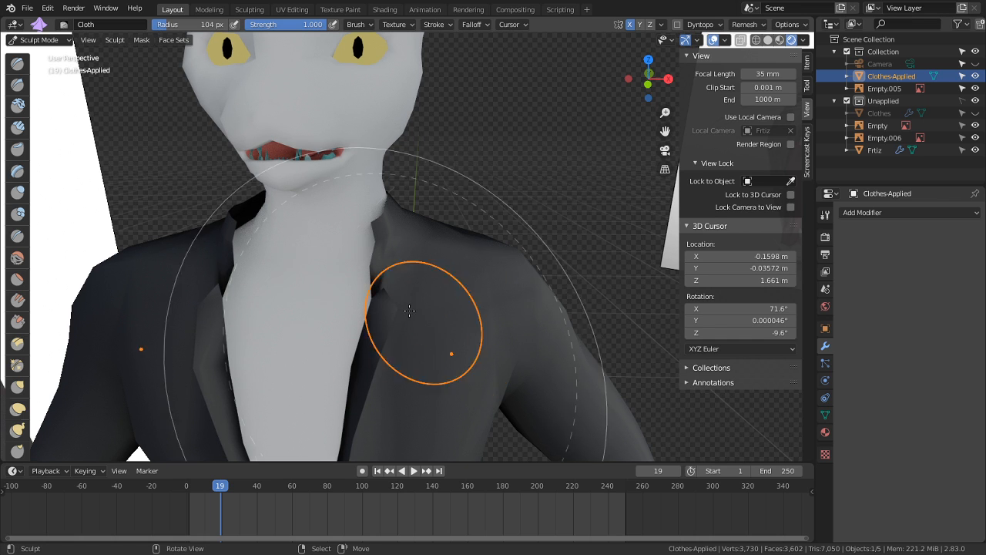
# Step: Pull the lapel and the collar around the neck with Cloth brush strokes from the front, side and back
pyautogui.moveTo(391, 306)
pyautogui.mouseDown()
pyautogui.moveTo(446, 324)
pyautogui.moveTo(436, 244)
pyautogui.moveTo(595, 244)
pyautogui.mouseUp()
pyautogui.moveTo(470, 240); pyautogui.dragTo(231, 253, button='middle')
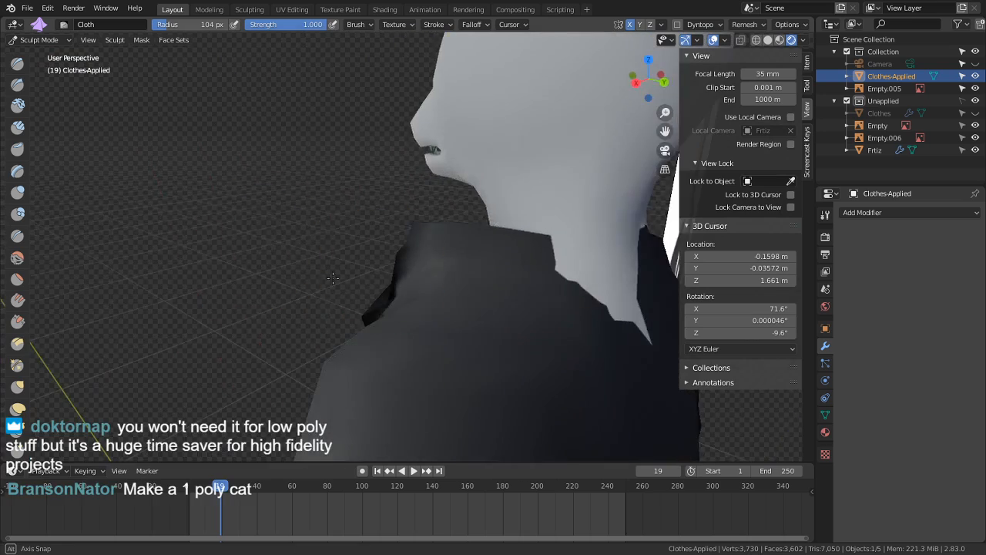
pyautogui.scroll(4, 377, 259)
pyautogui.moveTo(383, 270); pyautogui.dragTo(428, 274)
pyautogui.moveTo(431, 282)
pyautogui.mouseDown(button='middle')
pyautogui.moveTo(360, 288)
pyautogui.moveTo(377, 289)
pyautogui.mouseUp(button='middle')
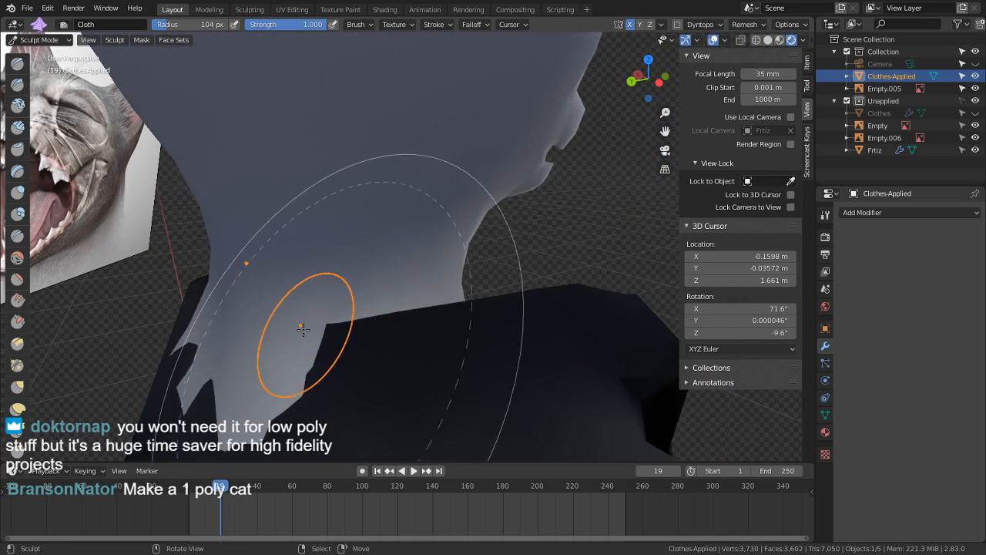
pyautogui.moveTo(300, 330); pyautogui.dragTo(71, 355)
pyautogui.scroll(-4, 235, 315)
pyautogui.moveTo(239, 314)
pyautogui.mouseDown(button='middle')
pyautogui.moveTo(326, 279)
pyautogui.moveTo(393, 281)
pyautogui.moveTo(355, 309)
pyautogui.moveTo(301, 294)
pyautogui.moveTo(394, 320)
pyautogui.moveTo(396, 253)
pyautogui.moveTo(403, 313)
pyautogui.moveTo(484, 330)
pyautogui.moveTo(528, 327)
pyautogui.moveTo(431, 324)
pyautogui.mouseUp(button='middle')
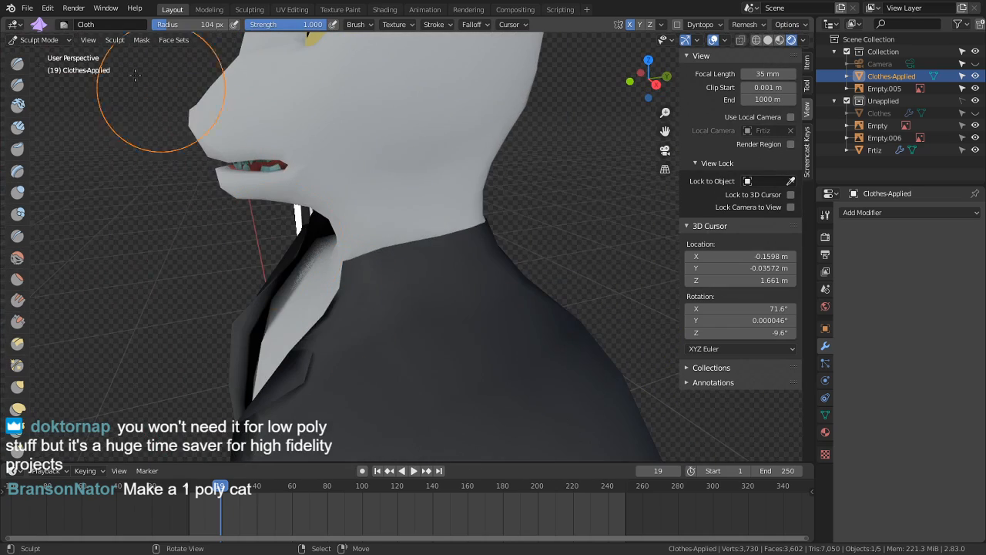
# Step: Return to Object Mode, add a 2 m plane, and dissolve one of its corner vertices to make a triangle
pyautogui.click(38, 39)
pyautogui.click(43, 57)
pyautogui.scroll(-6, 228, 221)
pyautogui.moveTo(229, 222); pyautogui.dragTo(421, 247, button='middle')
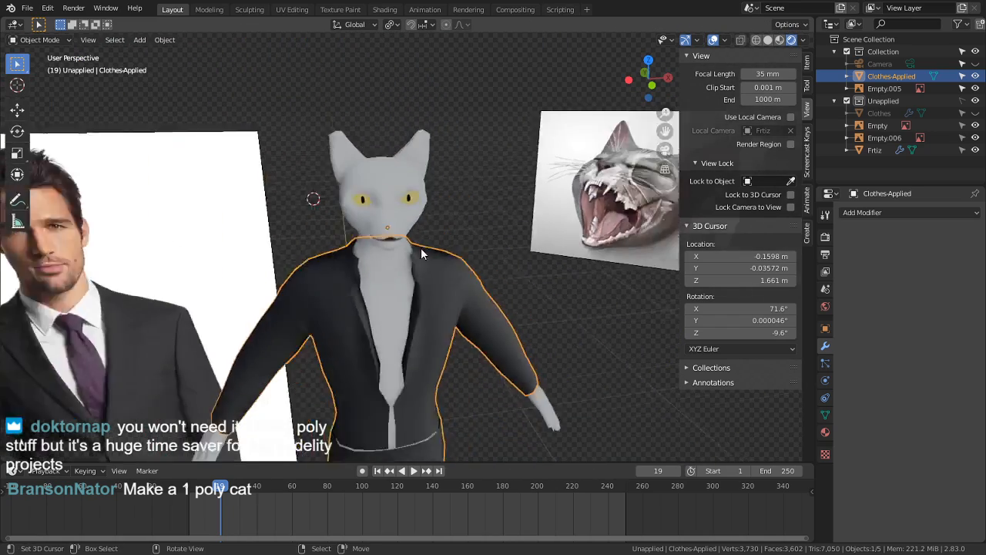
pyautogui.scroll(-2, 431, 270)
pyautogui.hotkey('shift', 'a')
pyautogui.moveTo(414, 298)
pyautogui.click(493, 303)
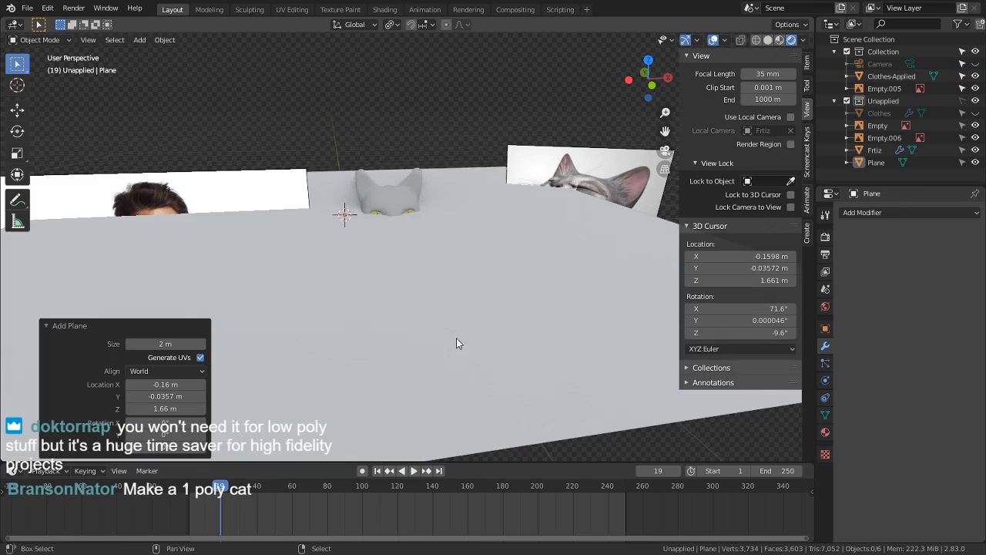
pyautogui.scroll(-4, 456, 339)
pyautogui.press('Tab')
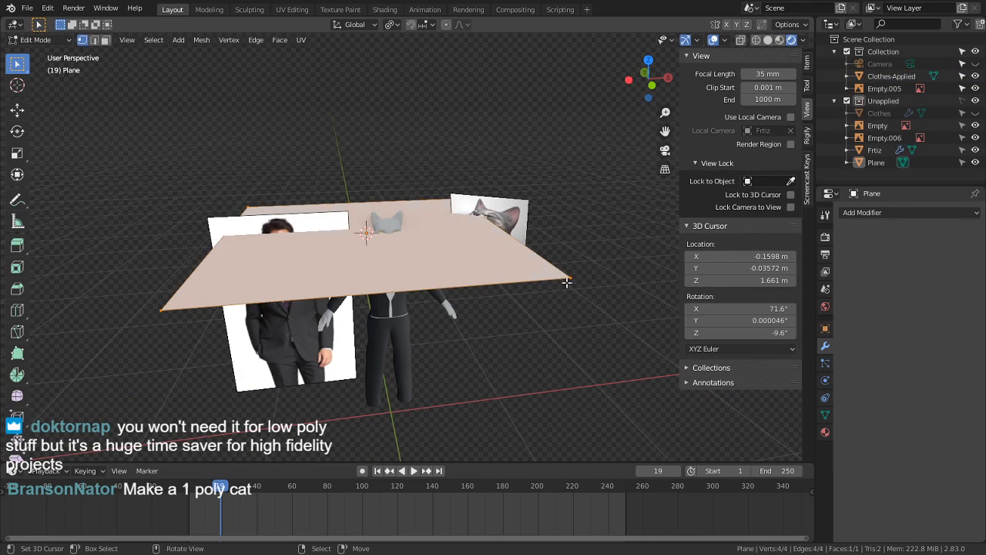
pyautogui.hotkey('ctrl', 'x')
pyautogui.moveTo(508, 262); pyautogui.dragTo(425, 281, button='middle')
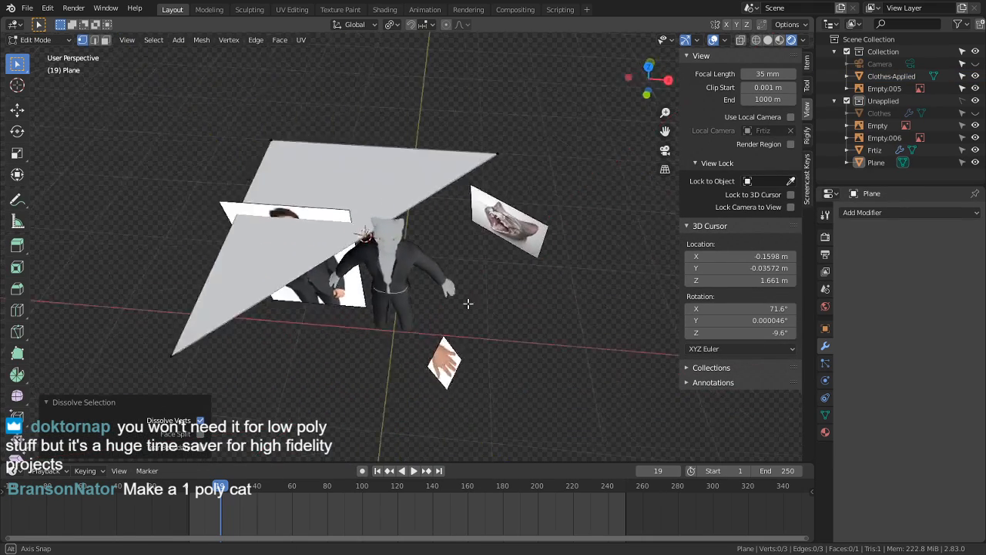
pyautogui.scroll(5, 426, 282)
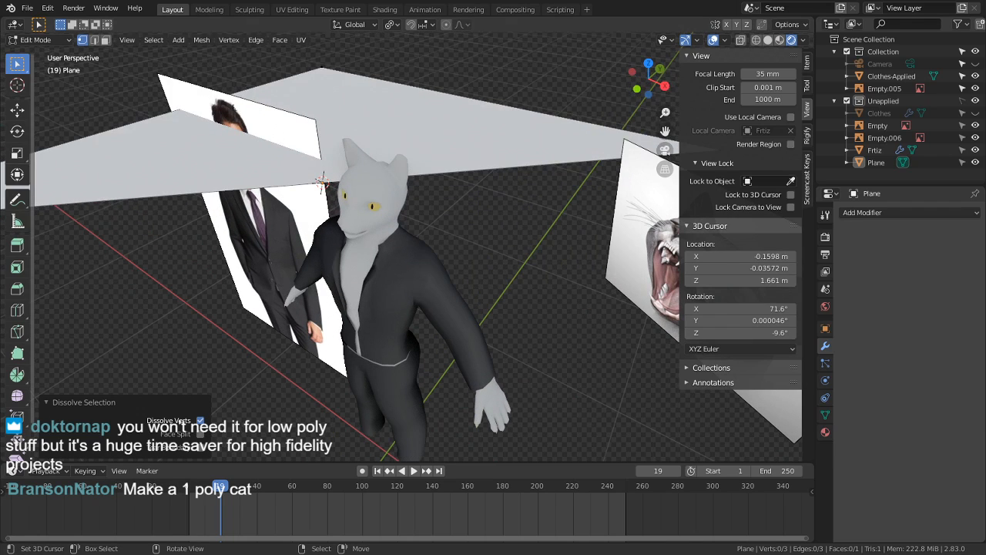
# Step: Leave Edit Mode and undo the added plane, returning to sculpting the jacket copy
pyautogui.click(39, 40)
pyautogui.click(39, 50)
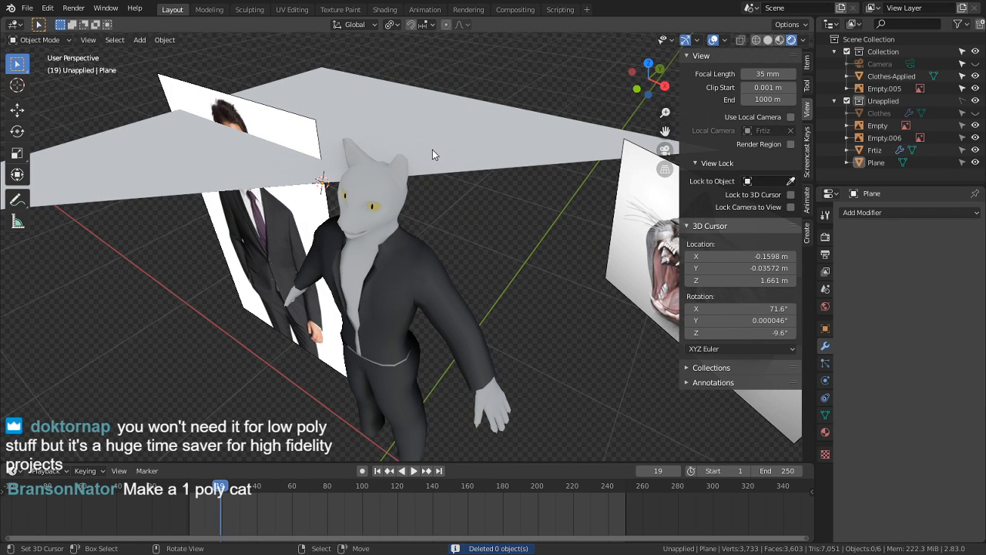
pyautogui.hotkey('ctrl', 'z')
pyautogui.hotkey('ctrl', 'z')
pyautogui.hotkey('ctrl', 'z')
pyautogui.hotkey('ctrl', 'z')
pyautogui.hotkey('ctrl', 'z')
pyautogui.hotkey('ctrl', 'z')
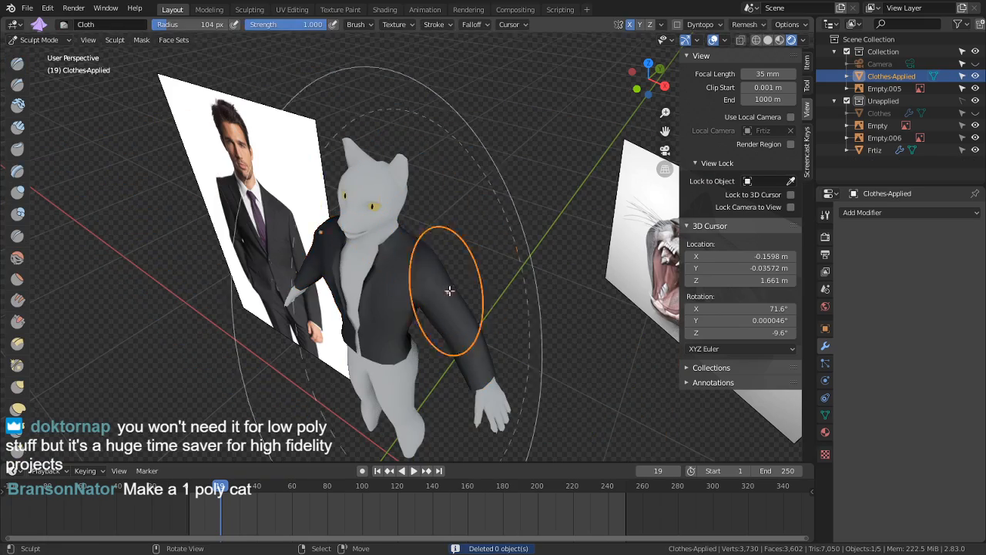
# Step: Try pulling the collar outward over the shoulder with Cloth brush strokes, then undo the last stroke
pyautogui.press('Tab')
pyautogui.moveTo(449, 291)
pyautogui.mouseDown(button='middle')
pyautogui.moveTo(401, 257)
pyautogui.moveTo(449, 249)
pyautogui.moveTo(432, 279)
pyautogui.moveTo(362, 295)
pyautogui.mouseUp(button='middle')
pyautogui.press('Tab')
pyautogui.scroll(4, 431, 262)
pyautogui.moveTo(363, 295); pyautogui.dragTo(441, 269)
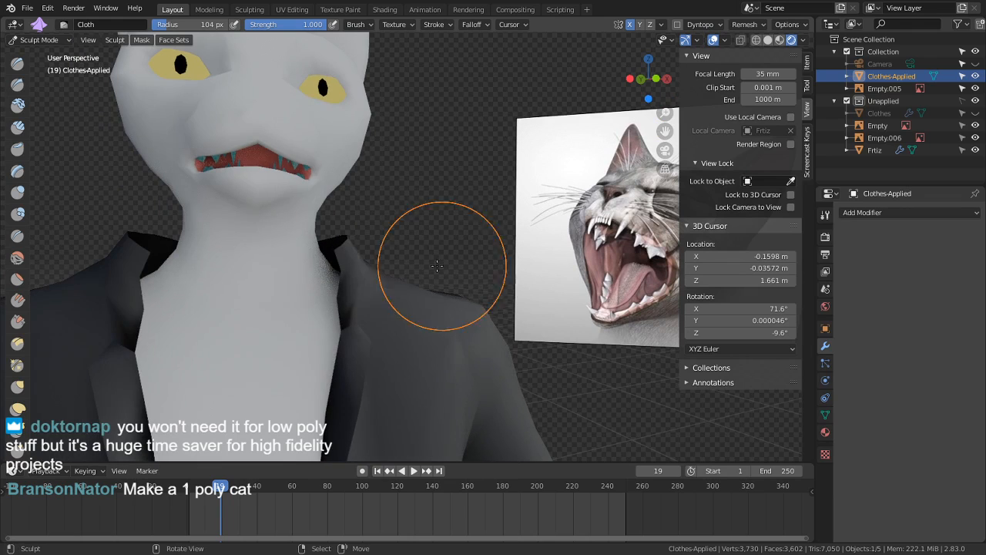
pyautogui.moveTo(348, 279)
pyautogui.mouseDown()
pyautogui.moveTo(434, 262)
pyautogui.moveTo(462, 275)
pyautogui.mouseUp()
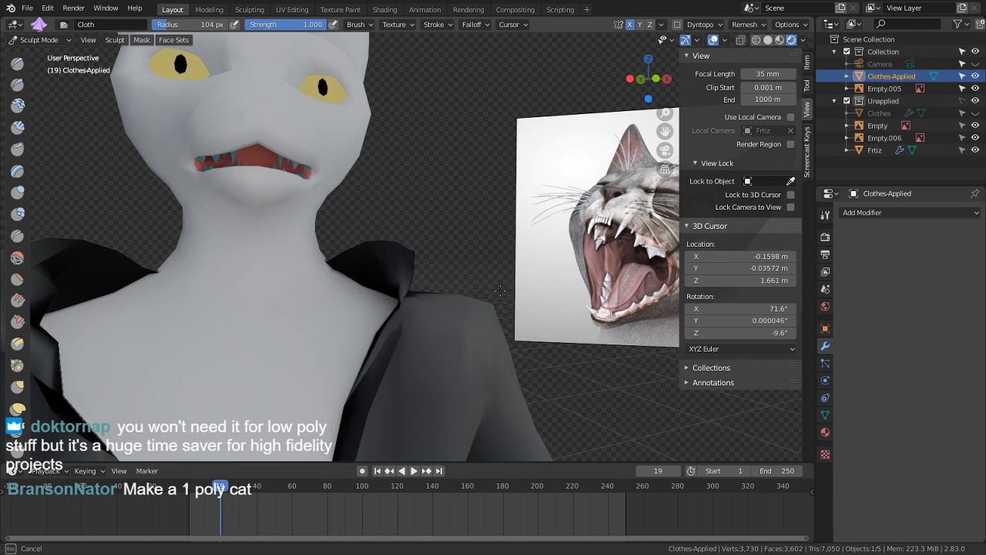
pyautogui.hotkey('ctrl', 'z')
# Step: Undo the remaining sculpting, the Mirror modifier application and the renaming of the jacket copy
pyautogui.press('Tab')
pyautogui.moveTo(368, 268)
pyautogui.mouseDown(button='middle')
pyautogui.moveTo(315, 299)
pyautogui.moveTo(327, 295)
pyautogui.mouseUp(button='middle')
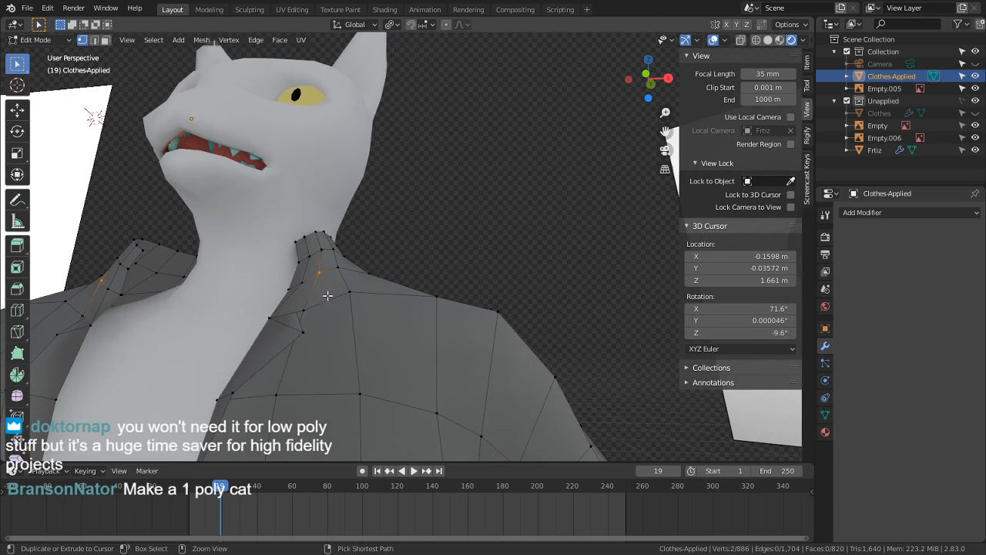
pyautogui.press('Tab')
pyautogui.press('Tab')
pyautogui.press('Tab')
pyautogui.press('Tab')
pyautogui.hotkey('ctrl', 'z')
pyautogui.hotkey('ctrl', 'z')
pyautogui.hotkey('ctrl', 'z')
pyautogui.hotkey('ctrl', 'z')
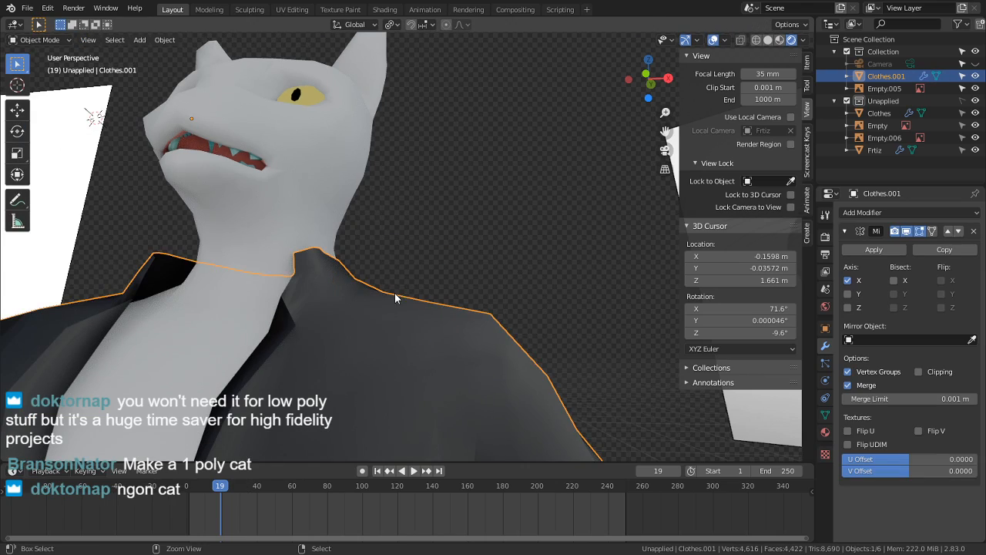
# Step: Switch the still-mirrored jacket copy to Sculpt Mode and pull its collar outward over the shoulder with the Cloth brush
pyautogui.scroll(-3, 301, 378)
pyautogui.moveTo(288, 321); pyautogui.dragTo(311, 266, button='middle')
pyautogui.scroll(5, 375, 315)
pyautogui.press('Tab')
pyautogui.press('Tab')
pyautogui.press('Tab')
pyautogui.click(59, 41)
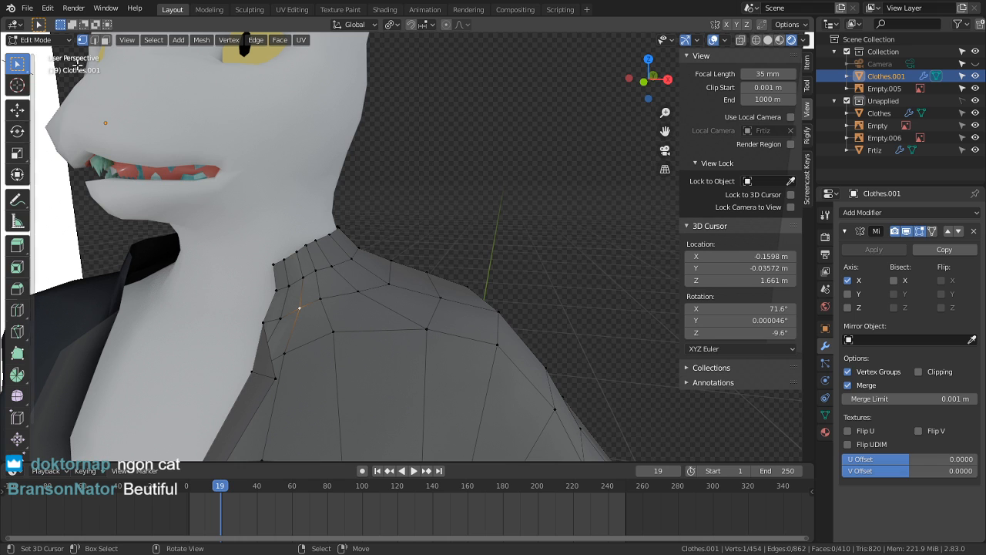
pyautogui.click(44, 41)
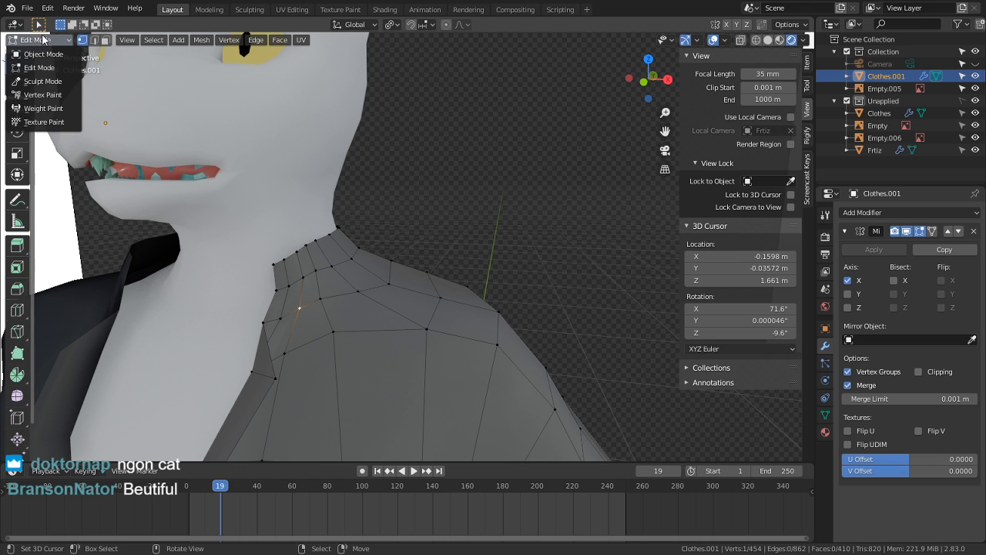
pyautogui.click(42, 81)
pyautogui.moveTo(357, 269)
pyautogui.mouseDown()
pyautogui.moveTo(369, 259)
pyautogui.moveTo(556, 318)
pyautogui.mouseUp()
pyautogui.moveTo(600, 337)
pyautogui.mouseDown(button='middle')
pyautogui.moveTo(543, 316)
pyautogui.moveTo(583, 272)
pyautogui.mouseUp(button='middle')
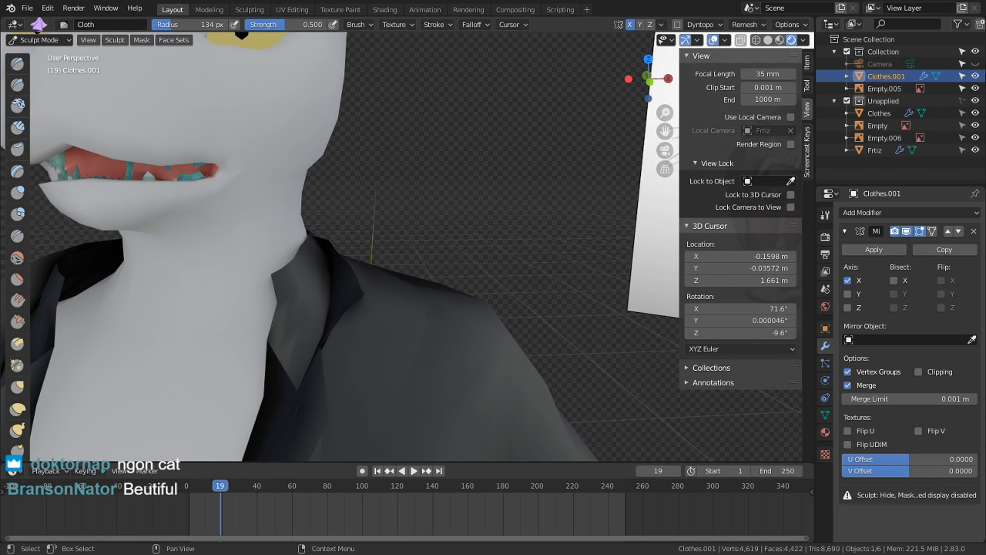
# Step: Hide the original Clothes object and the Frtiz body, leaving the sculpted jacket copy on display
pyautogui.click(975, 101)
pyautogui.click(975, 101)
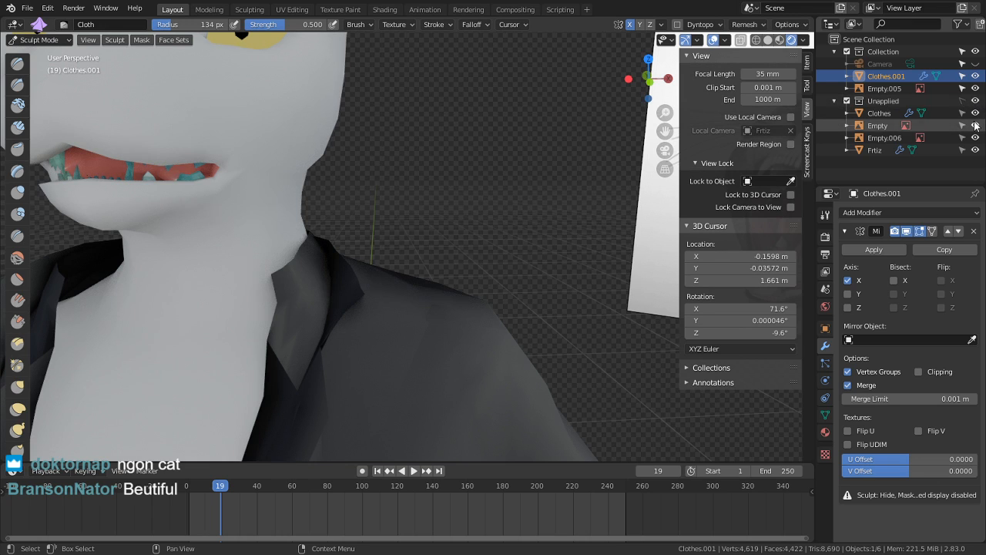
pyautogui.click(975, 114)
pyautogui.moveTo(231, 270); pyautogui.dragTo(372, 281, button='middle')
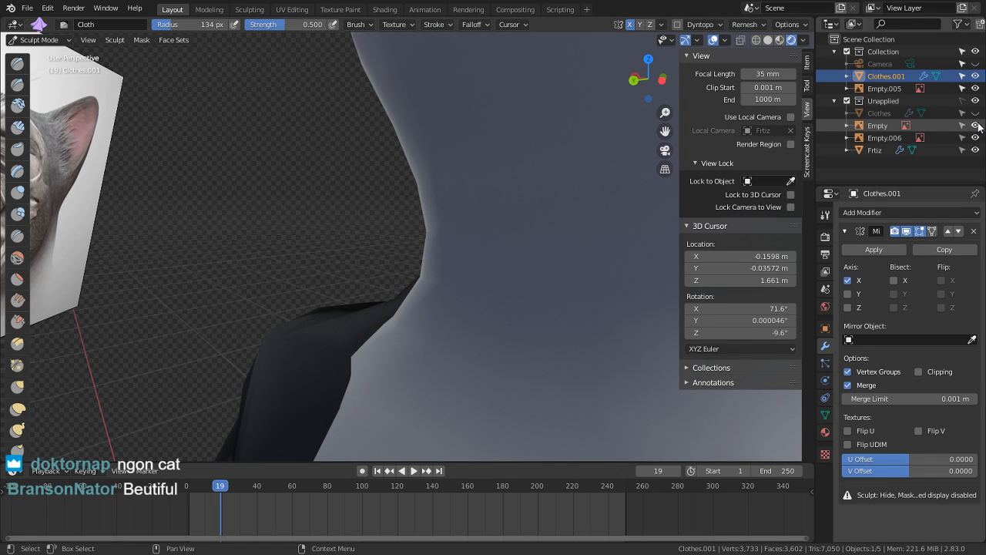
pyautogui.click(975, 149)
pyautogui.scroll(-1, 517, 327)
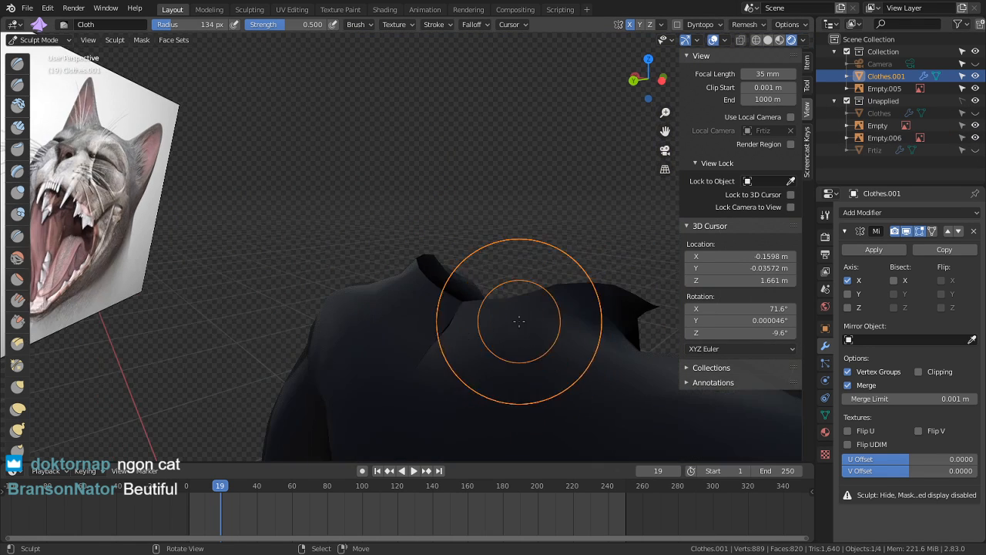
pyautogui.moveTo(519, 321)
pyautogui.mouseDown(button='middle')
pyautogui.moveTo(583, 328)
pyautogui.moveTo(545, 362)
pyautogui.mouseUp(button='middle')
pyautogui.moveTo(458, 323)
pyautogui.mouseDown(button='middle')
pyautogui.moveTo(408, 285)
pyautogui.moveTo(396, 356)
pyautogui.moveTo(409, 306)
pyautogui.moveTo(374, 289)
pyautogui.moveTo(495, 313)
pyautogui.moveTo(332, 240)
pyautogui.moveTo(409, 264)
pyautogui.moveTo(352, 281)
pyautogui.moveTo(395, 288)
pyautogui.moveTo(339, 329)
pyautogui.mouseUp(button='middle')
# Step: In Edit Mode, move the jacket's center-back seam vertices about -0.021 m in X toward the mirrored half
pyautogui.press('Tab')
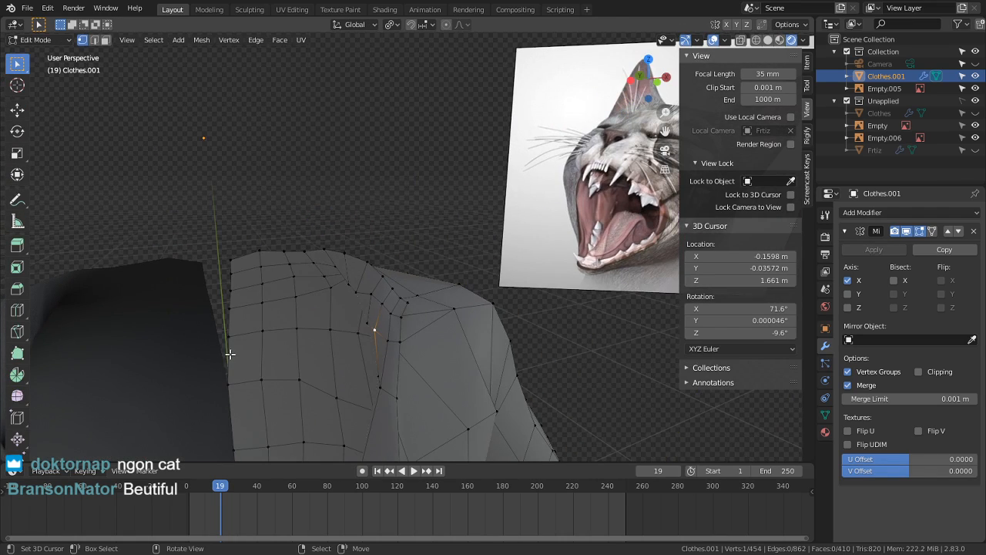
pyautogui.moveTo(230, 330); pyautogui.dragTo(422, 277, button='middle')
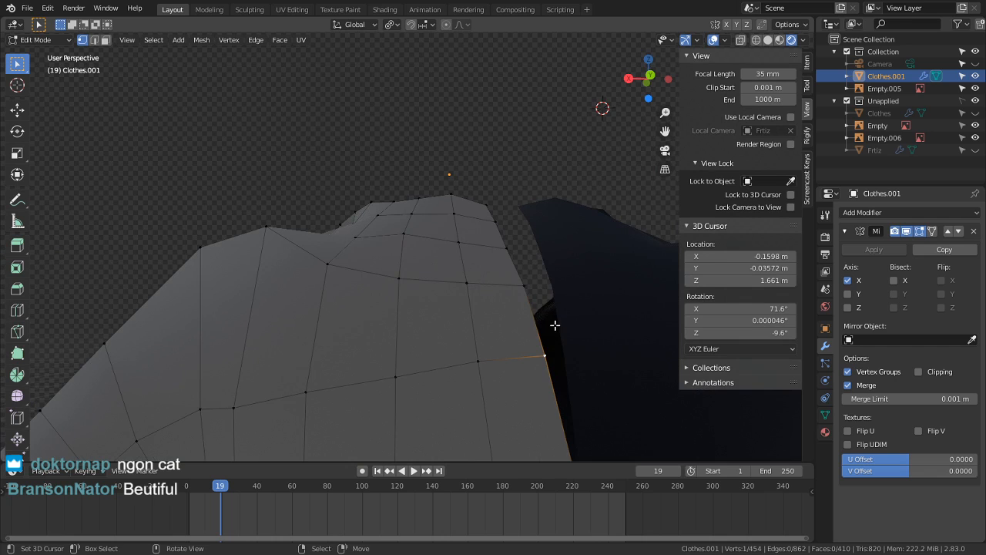
pyautogui.moveTo(554, 325); pyautogui.dragTo(527, 335, button='middle')
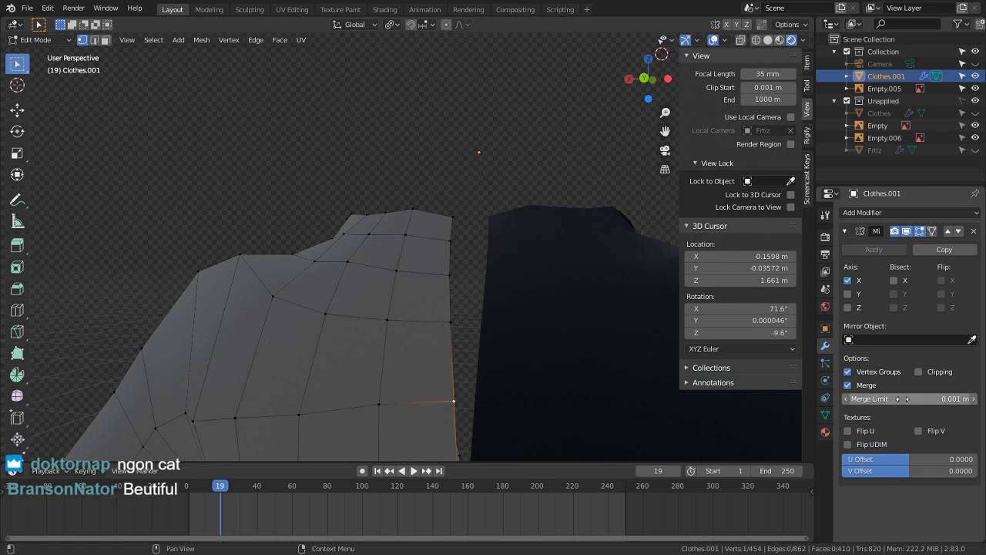
pyautogui.moveTo(472, 337); pyautogui.dragTo(374, 251, button='middle')
pyautogui.press('g')
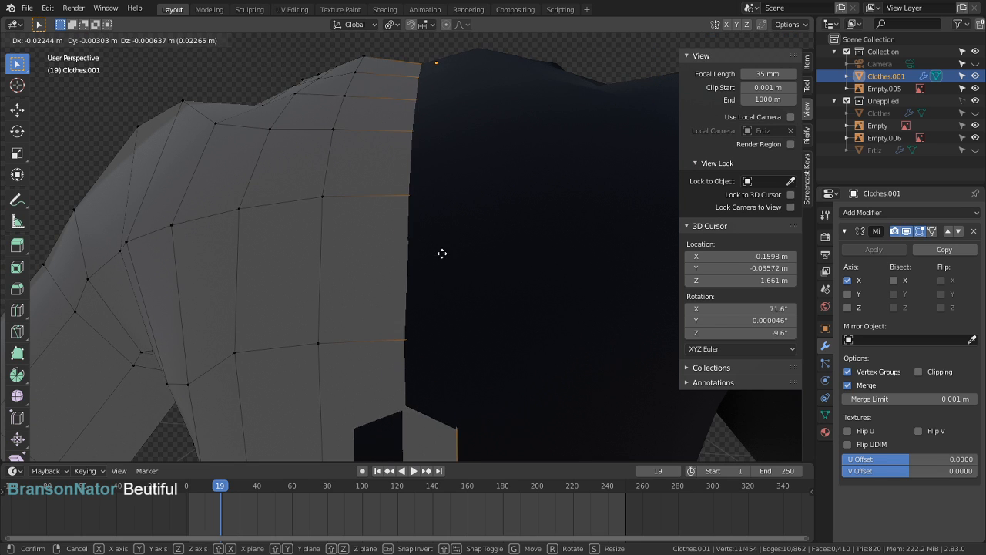
pyautogui.click(436, 254)
pyautogui.press('g')
pyautogui.press('x')
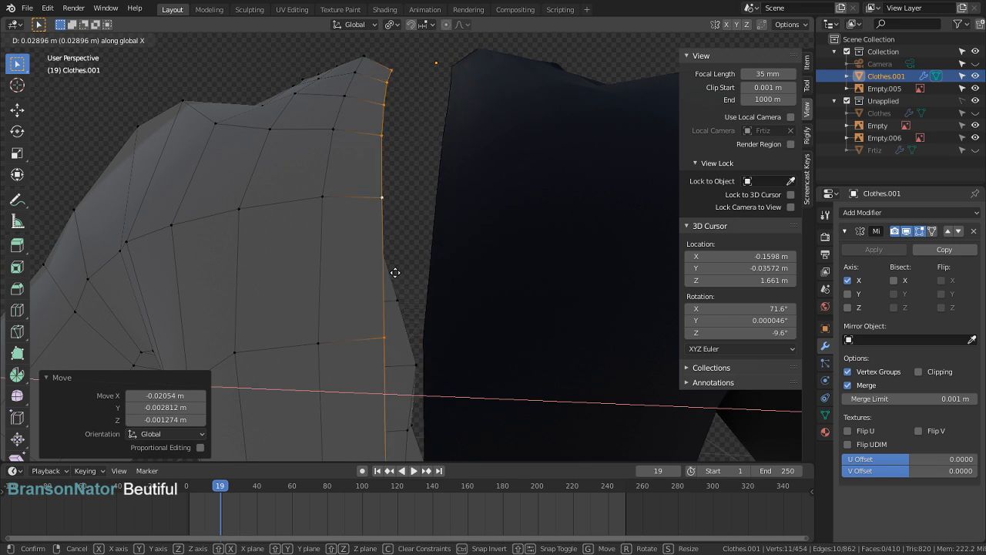
pyautogui.rightClick(409, 272)
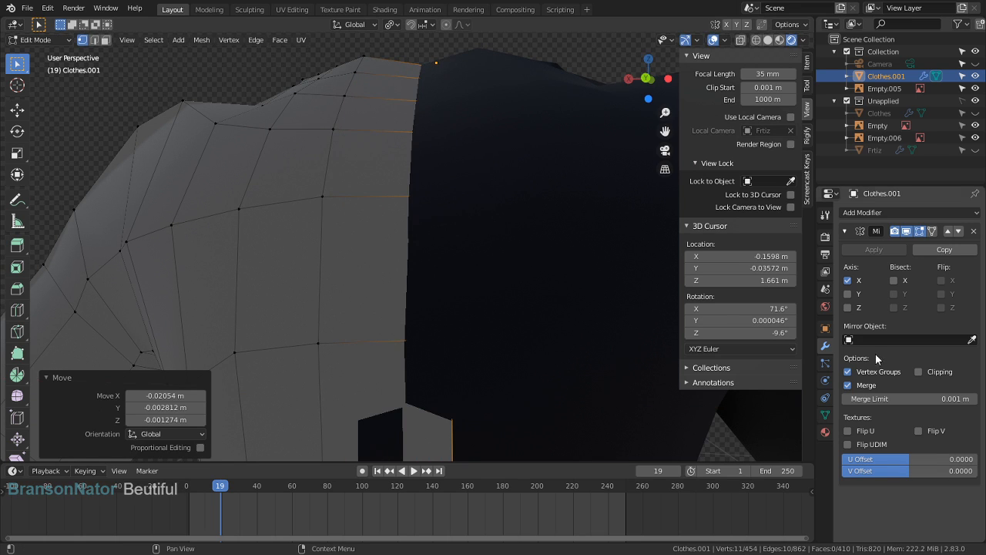
# Step: Enable Clipping on the jacket's Mirror modifier and move the center-back seam vertices about 0.032 m in X onto the mirror plane
pyautogui.click(918, 371)
pyautogui.press('g')
pyautogui.press('x')
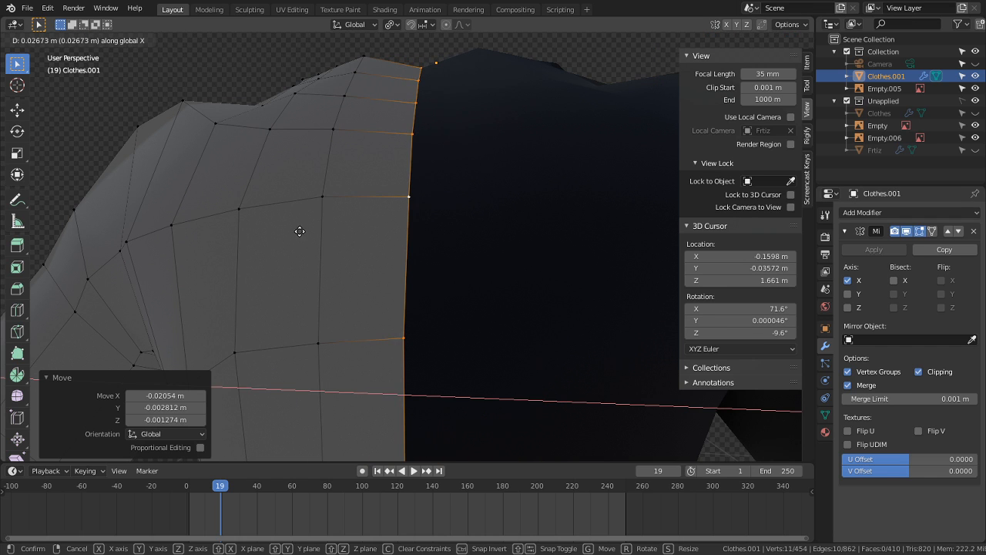
pyautogui.press('x')
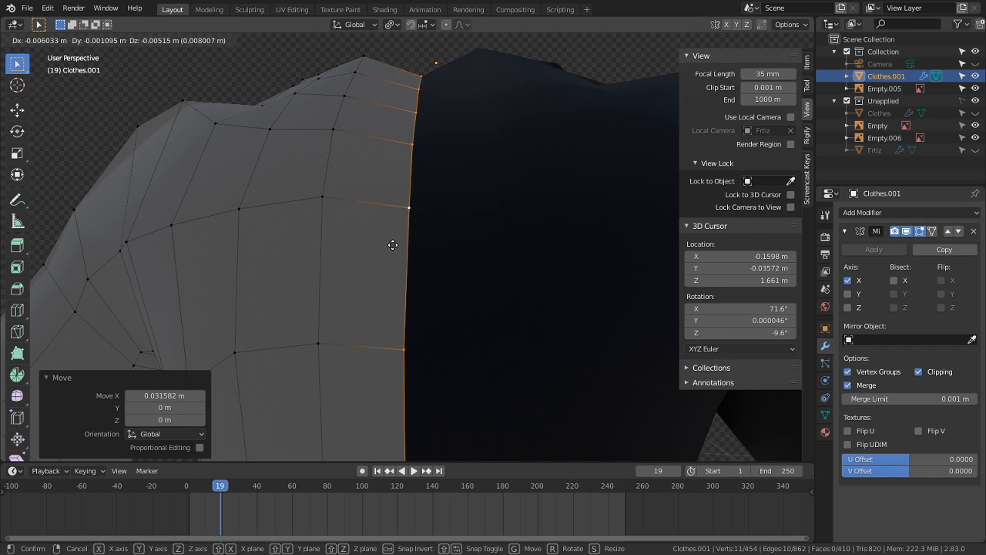
pyautogui.press('x')
pyautogui.rightClick(301, 233)
pyautogui.moveTo(420, 244)
pyautogui.mouseDown(button='middle')
pyautogui.moveTo(439, 345)
pyautogui.moveTo(422, 358)
pyautogui.moveTo(439, 394)
pyautogui.moveTo(408, 209)
pyautogui.mouseUp(button='middle')
pyautogui.press('g')
pyautogui.press('x')
pyautogui.rightClick(385, 377)
# Step: Try to pull the mirrored jacket's upper back near the collar with the Cloth brush in Sculpt Mode
pyautogui.hotkey('ctrl', 'Tab')
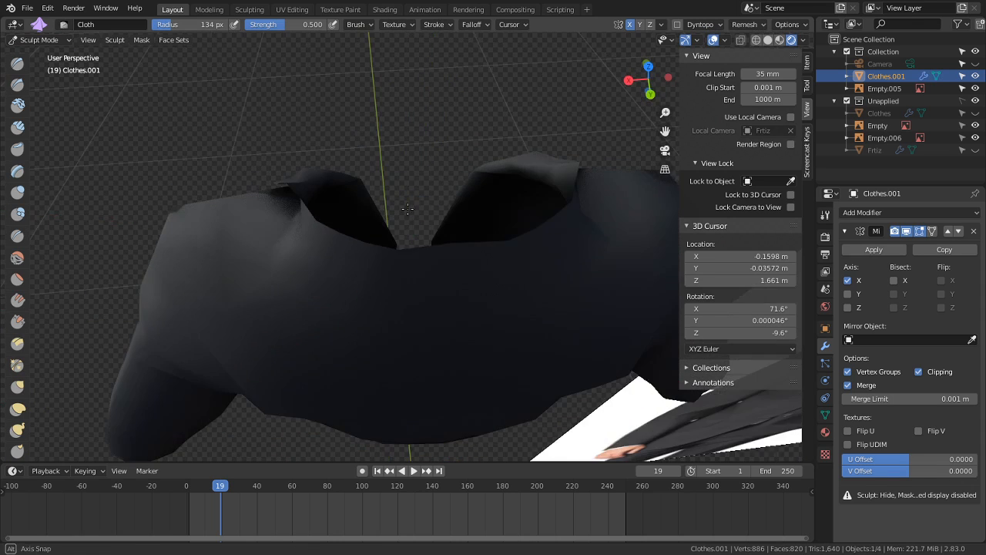
pyautogui.scroll(3, 407, 209)
pyautogui.moveTo(431, 275); pyautogui.dragTo(443, 399)
pyautogui.moveTo(370, 552); pyautogui.dragTo(376, 553)
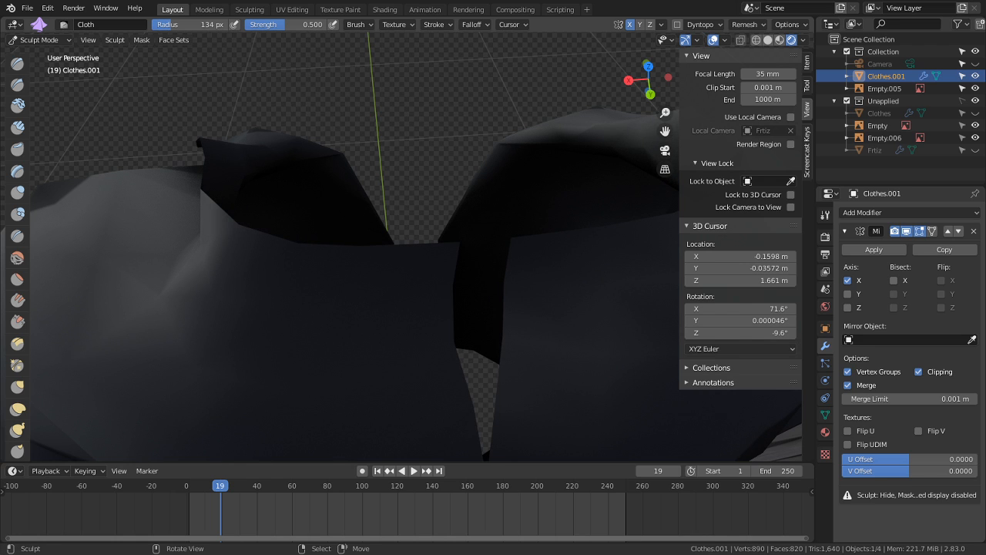
pyautogui.scroll(-5, 497, 215)
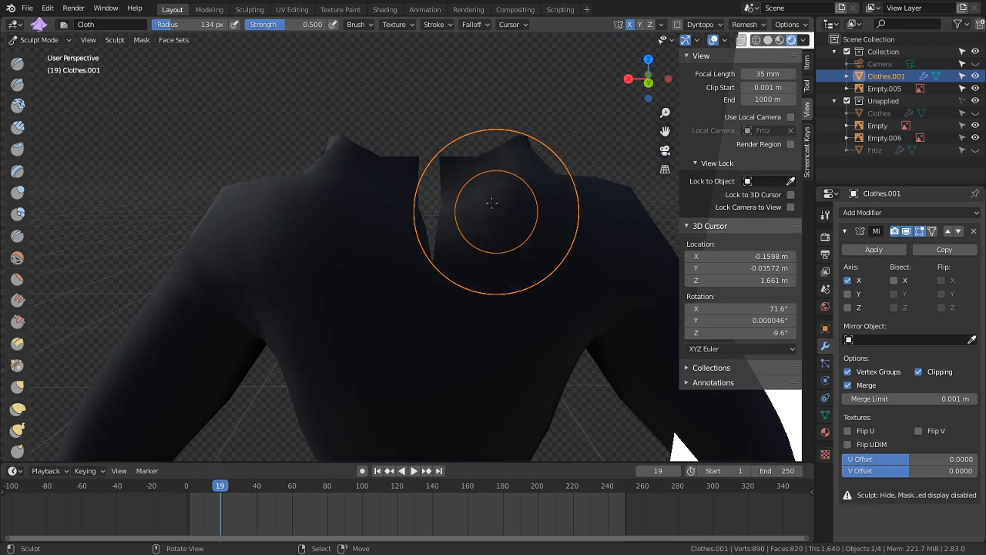
pyautogui.press('Tab')
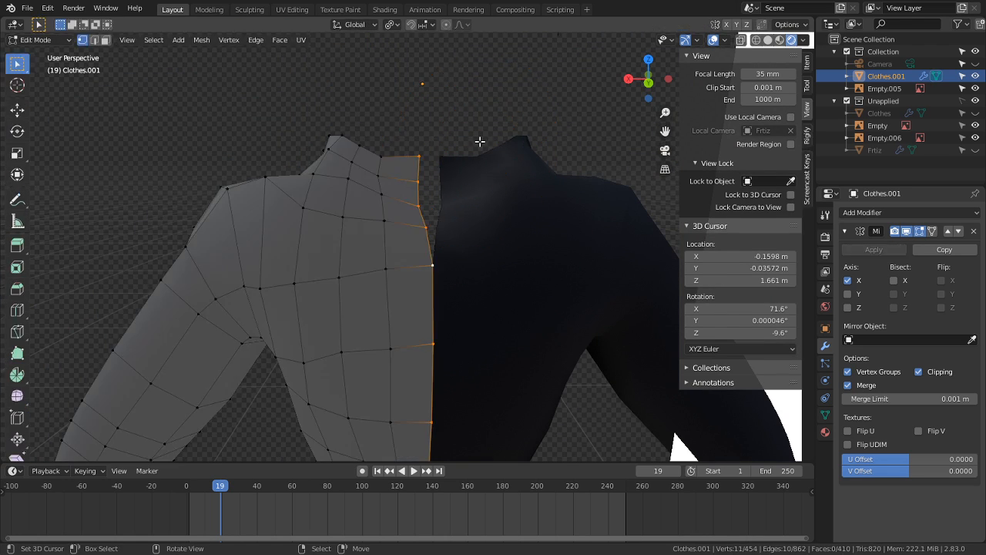
# Step: Undo the Cloth brush stroke on the jacket's upper back
pyautogui.hotkey('ctrl', 'z')
pyautogui.hotkey('ctrl', 'z')
pyautogui.hotkey('ctrl', 'z')
pyautogui.hotkey('ctrl', 'z')
pyautogui.hotkey('ctrl', 'z')
pyautogui.hotkey('ctrl', 'z')
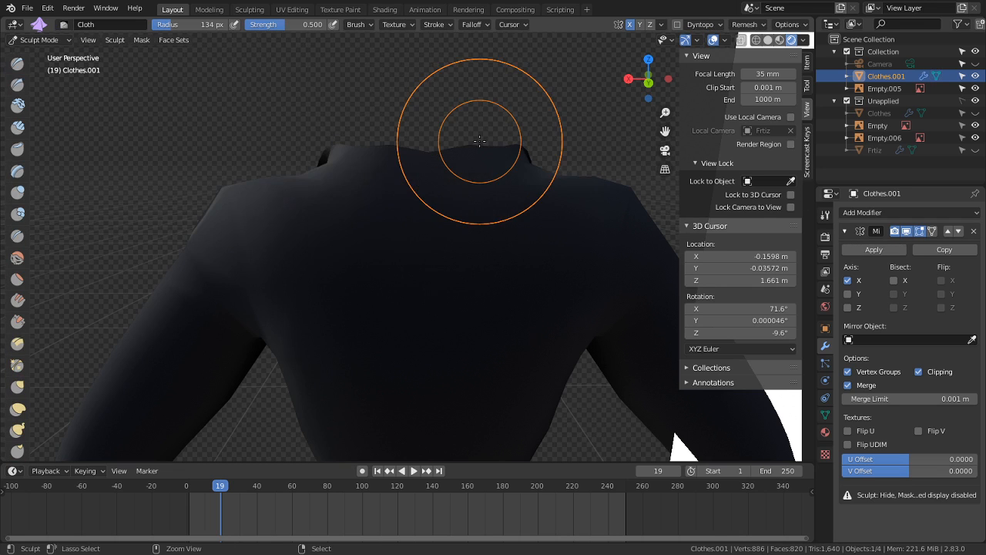
# Step: Apply the Mirror modifier to the jacket copy from Sculpt Mode
pyautogui.press('Tab')
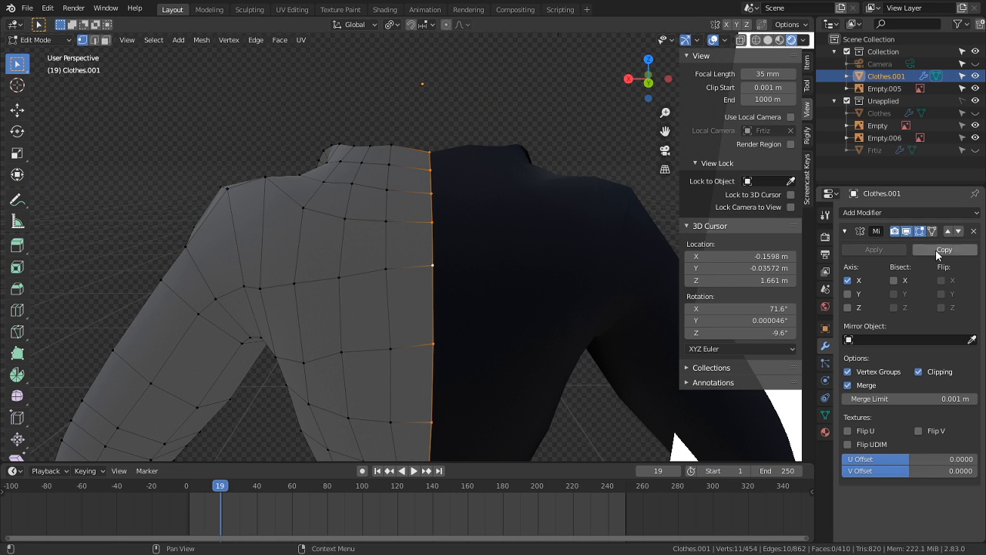
pyautogui.press('Tab')
pyautogui.click(873, 249)
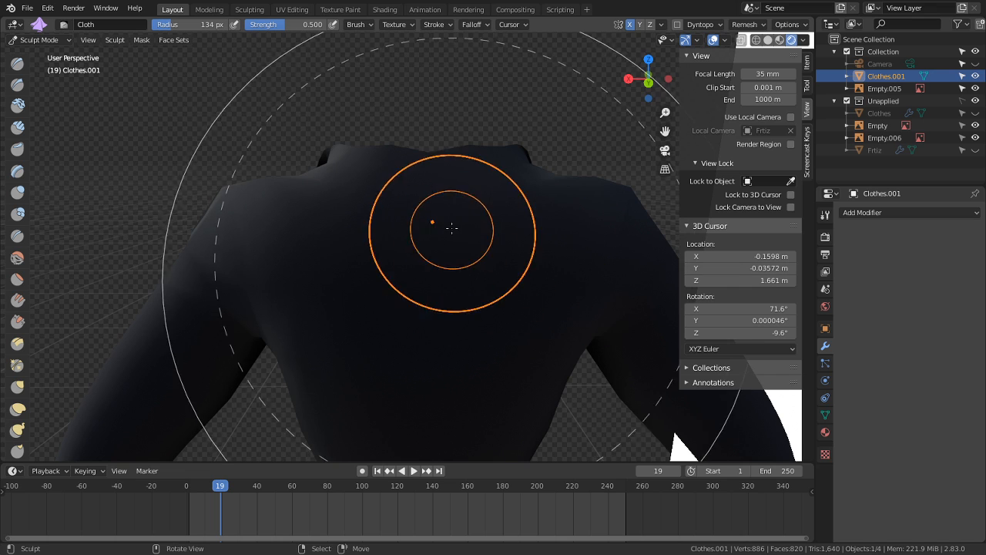
# Step: Set the Cloth brush radius to 67 px and pull the jacket's collar edge outward near the shoulder
pyautogui.moveTo(452, 229); pyautogui.dragTo(436, 282, button='middle')
pyautogui.scroll(2, 422, 259)
pyautogui.press('Tab')
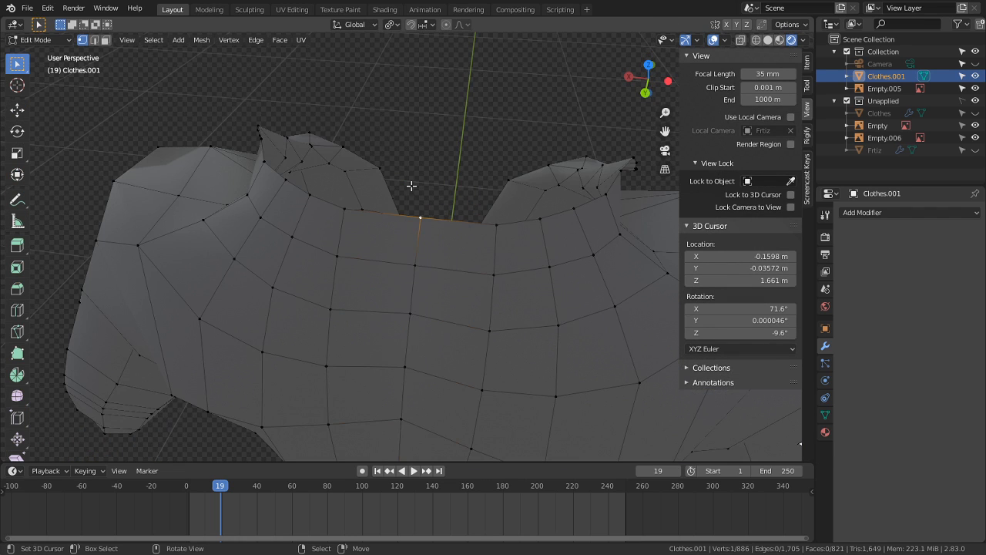
pyautogui.press('Tab')
pyautogui.press('f')
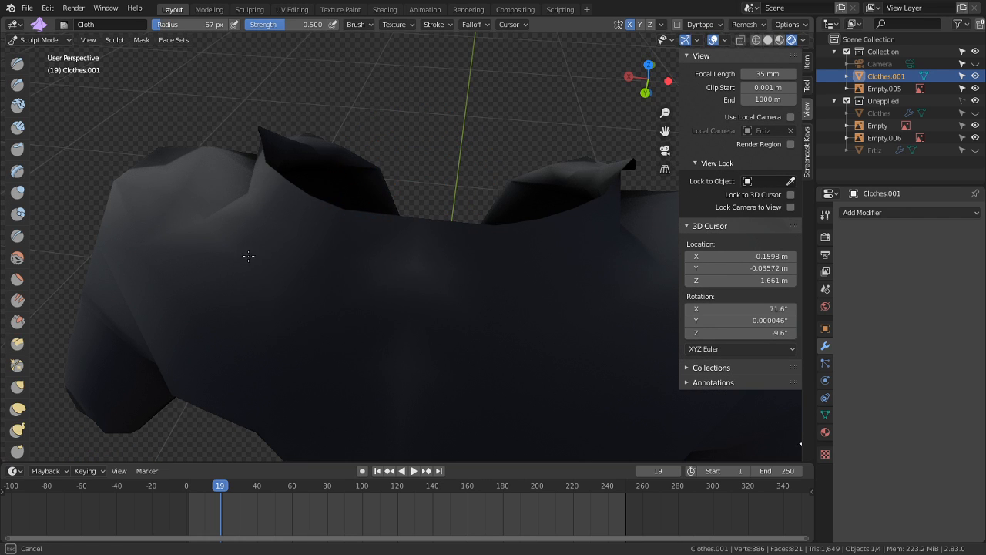
pyautogui.moveTo(236, 319); pyautogui.dragTo(500, 192, button='middle')
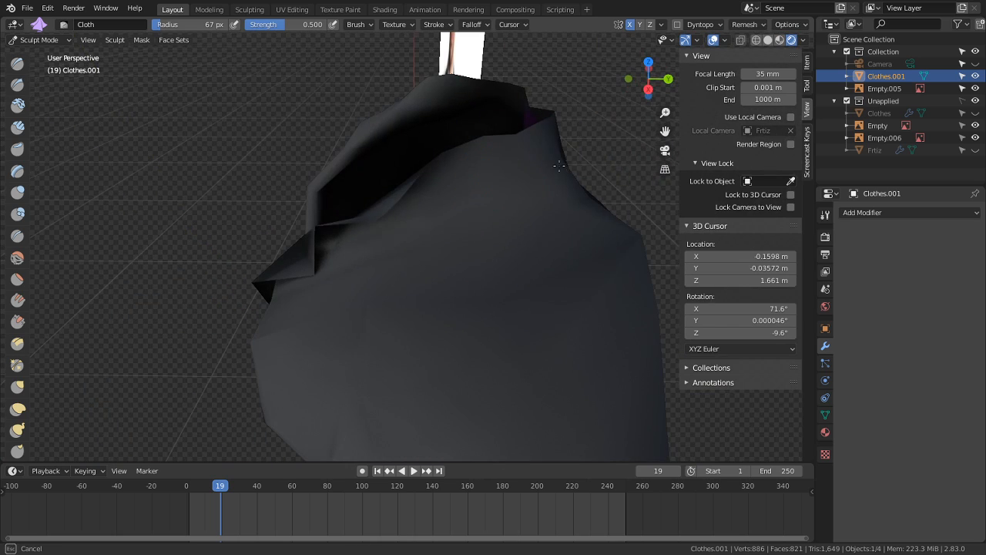
pyautogui.moveTo(651, 245)
pyautogui.mouseDown(button='middle')
pyautogui.moveTo(550, 220)
pyautogui.moveTo(507, 179)
pyautogui.mouseUp(button='middle')
pyautogui.moveTo(507, 178); pyautogui.dragTo(568, 211)
pyautogui.moveTo(460, 230); pyautogui.dragTo(488, 194, button='middle')
pyautogui.moveTo(617, 247); pyautogui.dragTo(472, 180, button='middle')
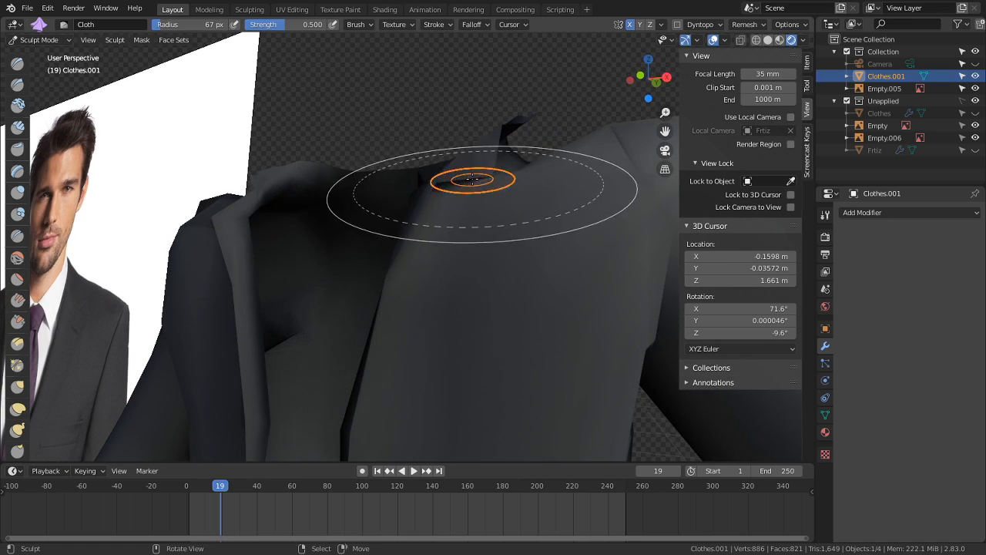
# Step: In Edit Mode, delete the stray long face along the center-back seam, and return to Sculpt Mode
pyautogui.moveTo(593, 189)
pyautogui.mouseDown(button='middle')
pyautogui.moveTo(447, 203)
pyautogui.moveTo(439, 286)
pyautogui.moveTo(419, 287)
pyautogui.mouseUp(button='middle')
pyautogui.press('Tab')
pyautogui.press('3')
pyautogui.click(389, 232)
pyautogui.press('x')
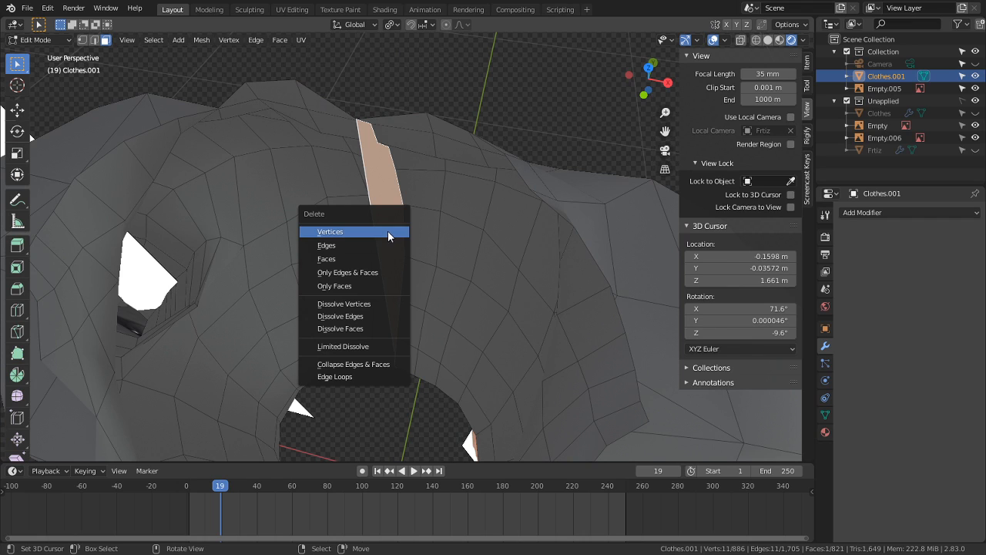
pyautogui.click(379, 258)
pyautogui.press('Tab')
# Step: Turn off X mirror symmetry for sculpting on the jacket
pyautogui.moveTo(450, 236)
pyautogui.mouseDown(button='middle')
pyautogui.moveTo(396, 196)
pyautogui.moveTo(487, 184)
pyautogui.moveTo(516, 232)
pyautogui.mouseUp(button='middle')
pyautogui.moveTo(667, 252)
pyautogui.mouseDown(button='middle')
pyautogui.moveTo(418, 259)
pyautogui.moveTo(327, 195)
pyautogui.moveTo(346, 187)
pyautogui.moveTo(264, 194)
pyautogui.moveTo(495, 224)
pyautogui.mouseUp(button='middle')
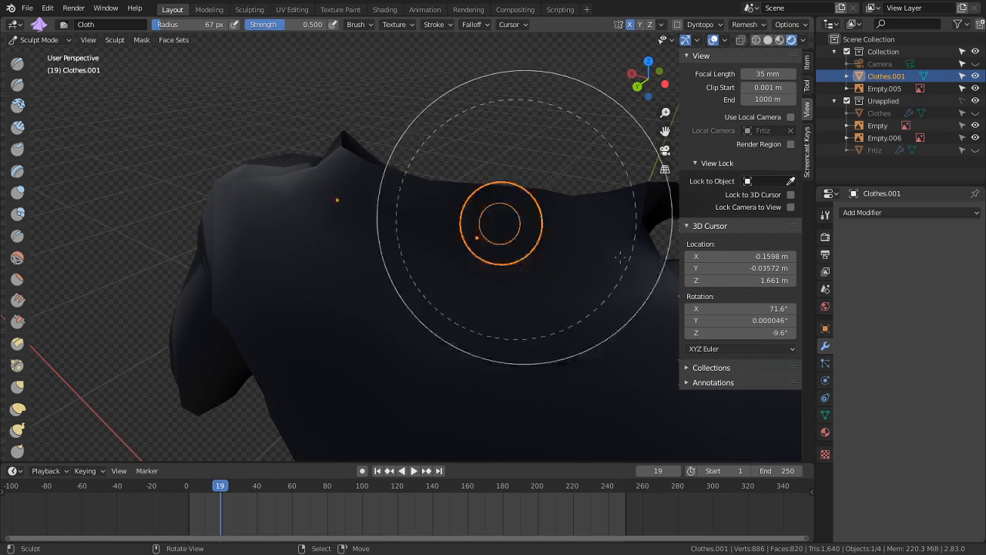
pyautogui.click(824, 218)
pyautogui.scroll(-5, 878, 483)
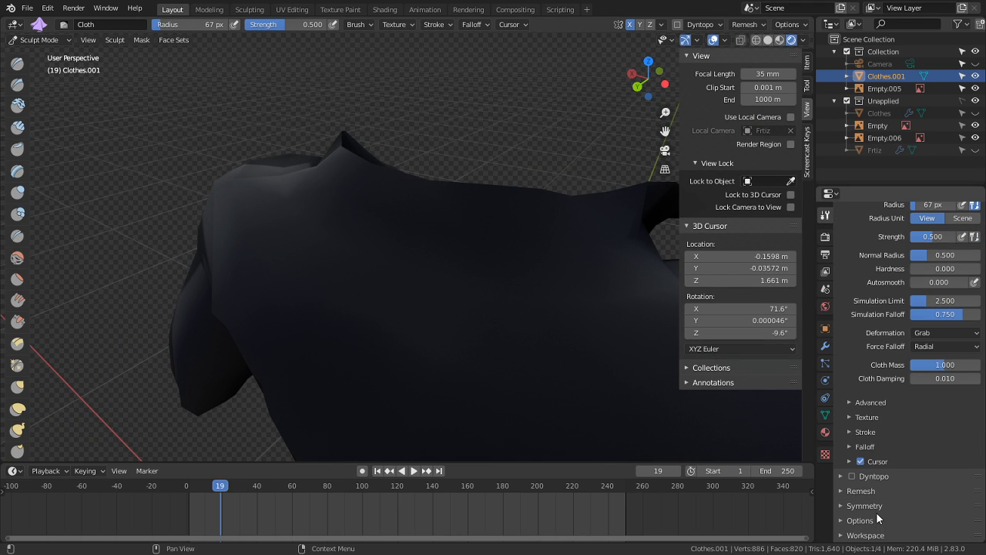
pyautogui.click(867, 507)
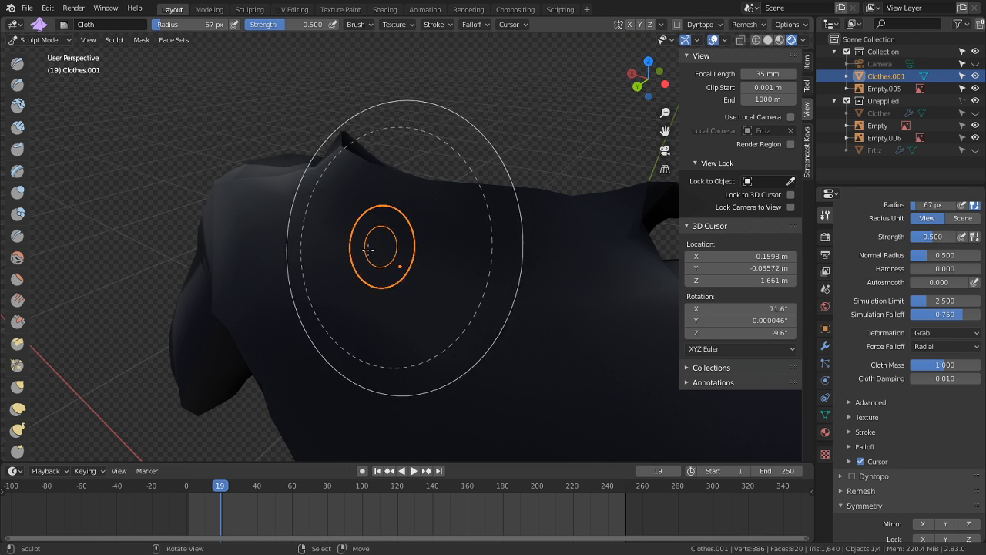
# Step: Fold the jacket's collar outward over one shoulder with several Cloth brush strokes
pyautogui.moveTo(385, 238); pyautogui.dragTo(368, 143, button='middle')
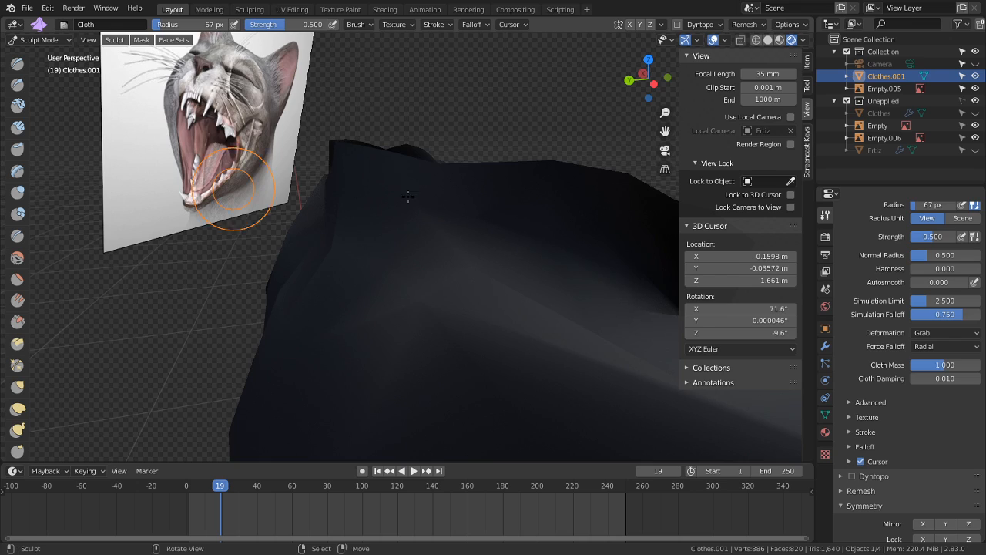
pyautogui.moveTo(555, 202); pyautogui.dragTo(408, 208, button='middle')
pyautogui.moveTo(473, 217); pyautogui.dragTo(404, 211, button='middle')
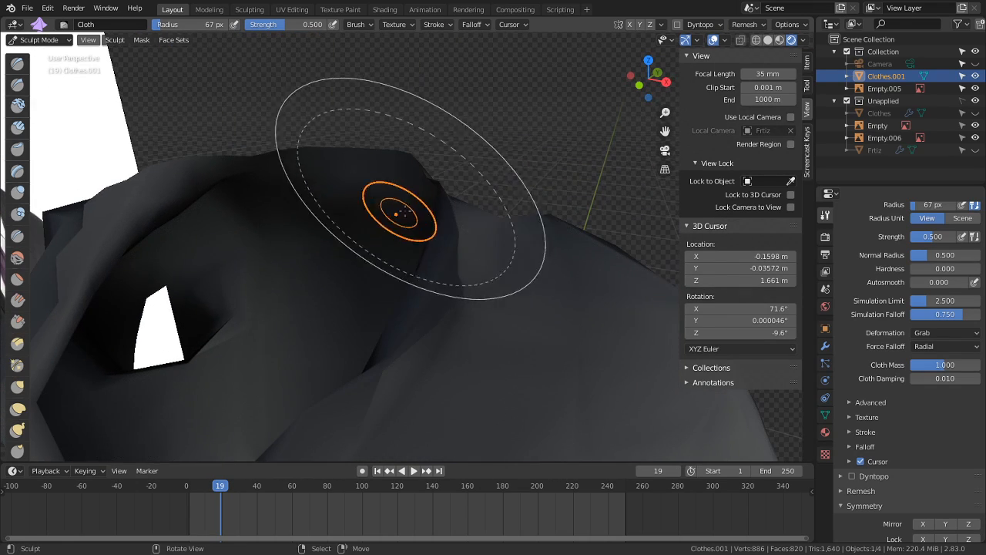
pyautogui.moveTo(429, 203); pyautogui.dragTo(500, 194)
pyautogui.moveTo(553, 228)
pyautogui.mouseDown(button='middle')
pyautogui.moveTo(493, 229)
pyautogui.moveTo(572, 220)
pyautogui.moveTo(472, 200)
pyautogui.mouseUp(button='middle')
pyautogui.moveTo(470, 200); pyautogui.dragTo(509, 238)
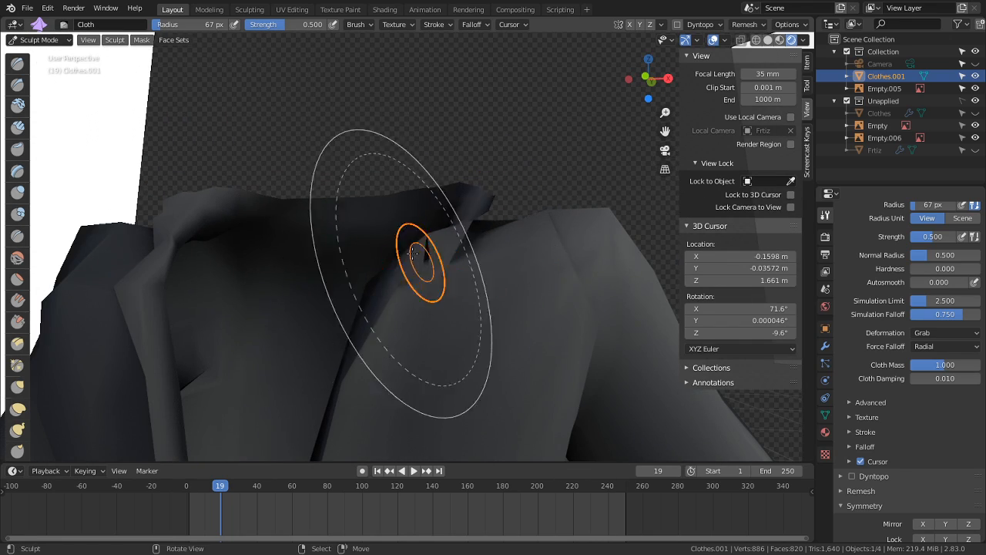
pyautogui.moveTo(540, 332)
pyautogui.mouseDown(button='middle')
pyautogui.moveTo(293, 308)
pyautogui.moveTo(356, 260)
pyautogui.mouseUp(button='middle')
pyautogui.moveTo(356, 261); pyautogui.dragTo(386, 247)
pyautogui.moveTo(370, 228)
pyautogui.mouseDown(button='middle')
pyautogui.moveTo(407, 249)
pyautogui.moveTo(468, 249)
pyautogui.moveTo(488, 238)
pyautogui.mouseUp(button='middle')
pyautogui.moveTo(557, 274); pyautogui.dragTo(746, 6, button='middle')
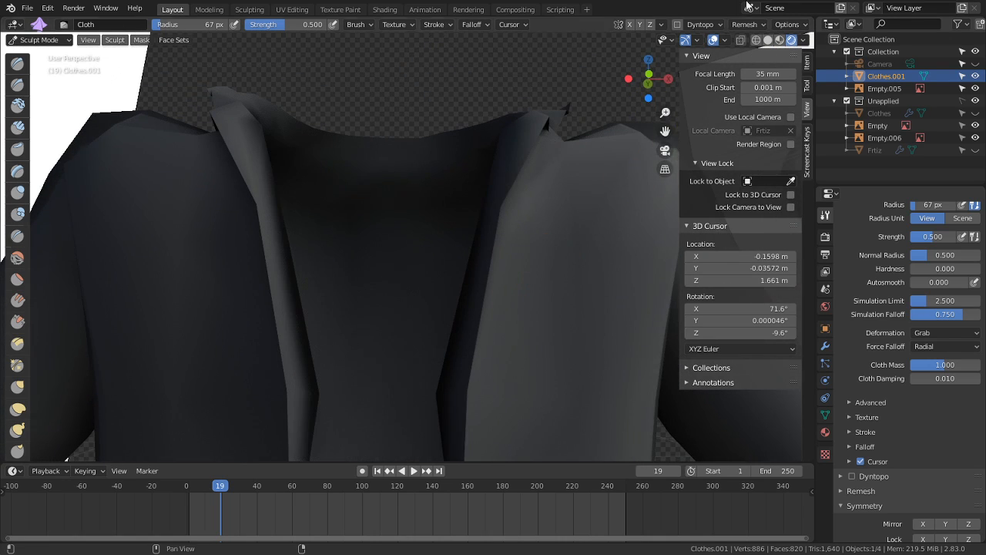
# Step: Turn on the Wireframe overlay and switch the viewport shading to Solid
pyautogui.click(724, 41)
pyautogui.click(650, 248)
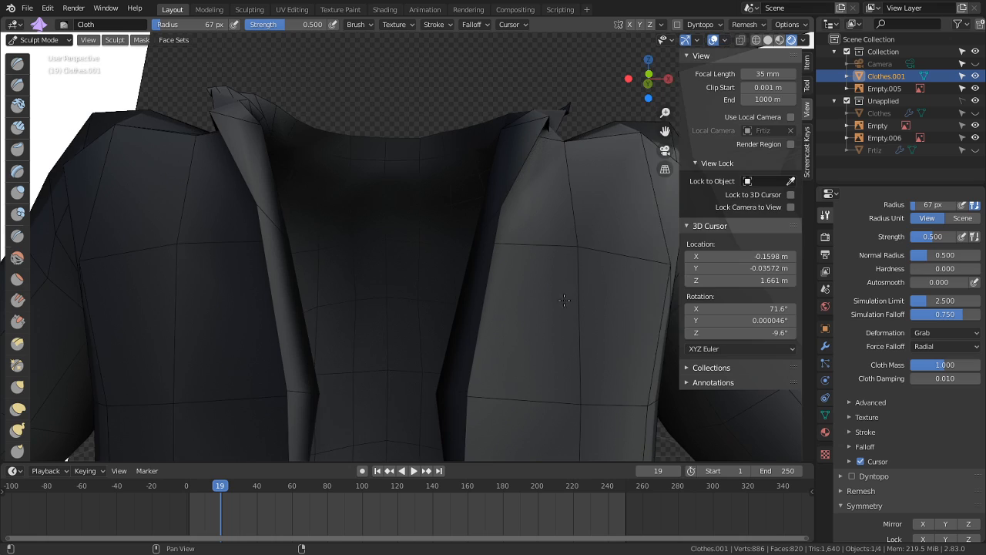
pyautogui.click(757, 40)
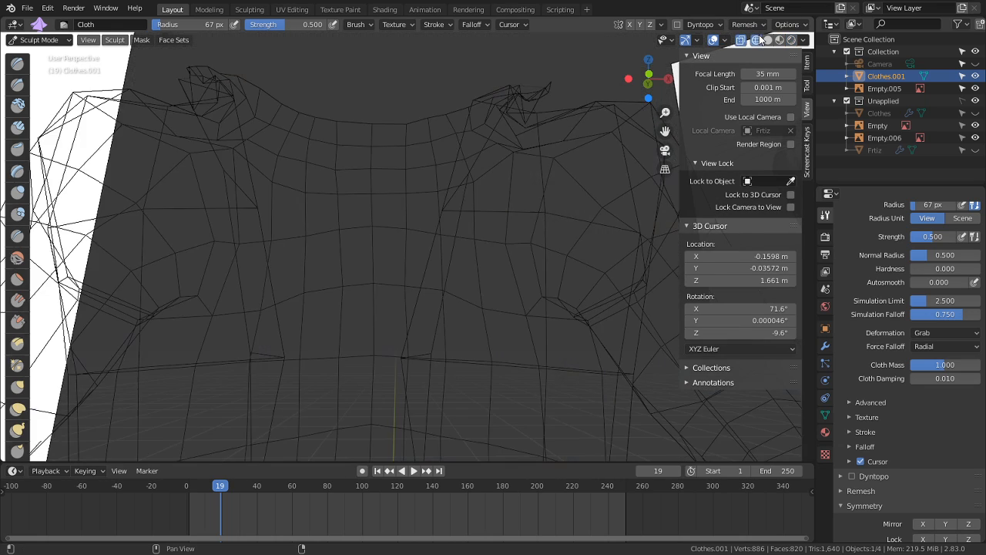
pyautogui.click(768, 40)
# Step: In Edit Mode, move the innermost lower face of one front panel about -0.027 m in X so it overlaps the other panel
pyautogui.moveTo(583, 123)
pyautogui.mouseDown(button='middle')
pyautogui.moveTo(469, 221)
pyautogui.moveTo(463, 181)
pyautogui.mouseUp(button='middle')
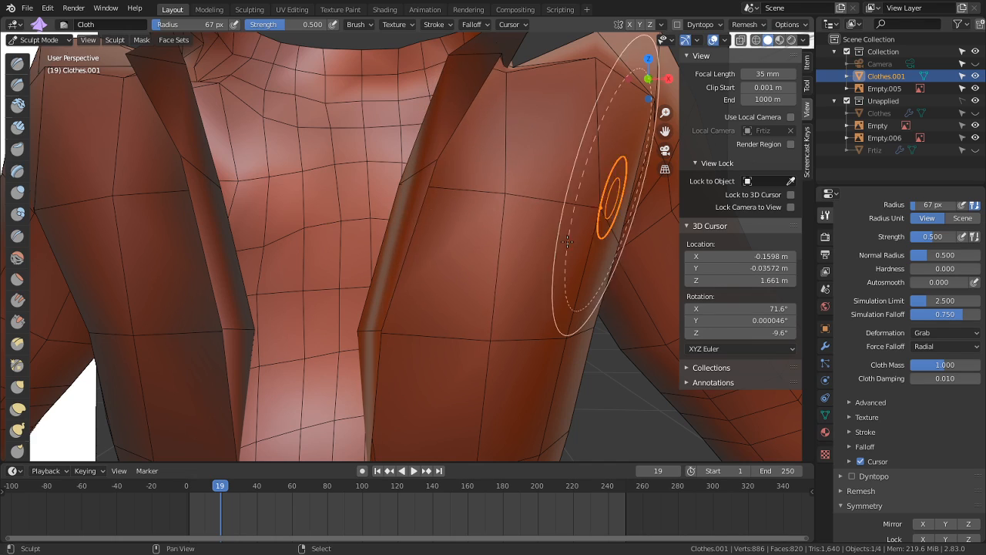
pyautogui.moveTo(597, 198)
pyautogui.mouseDown(button='middle')
pyautogui.moveTo(411, 169)
pyautogui.moveTo(375, 232)
pyautogui.mouseUp(button='middle')
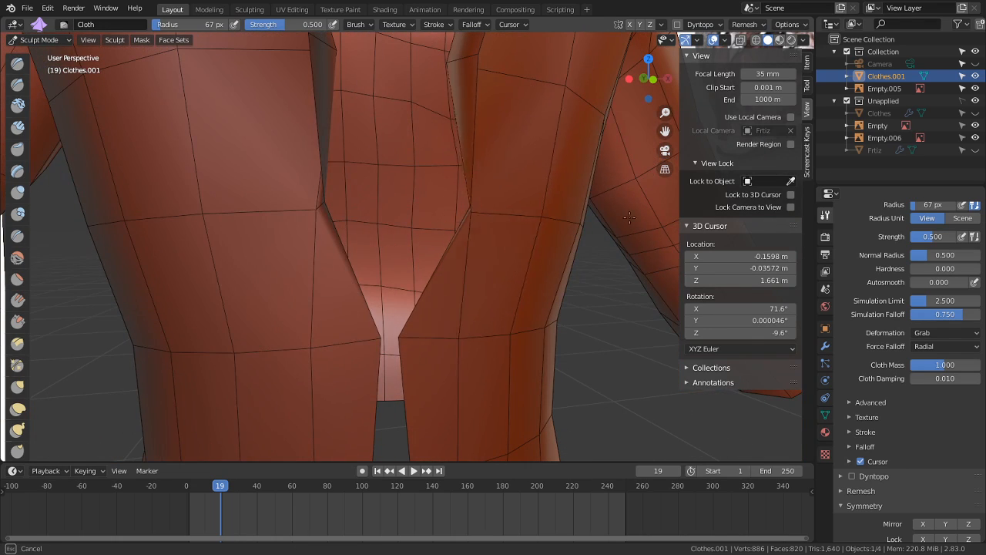
pyautogui.moveTo(666, 226)
pyautogui.mouseDown(button='middle')
pyautogui.moveTo(521, 258)
pyautogui.moveTo(434, 320)
pyautogui.mouseUp(button='middle')
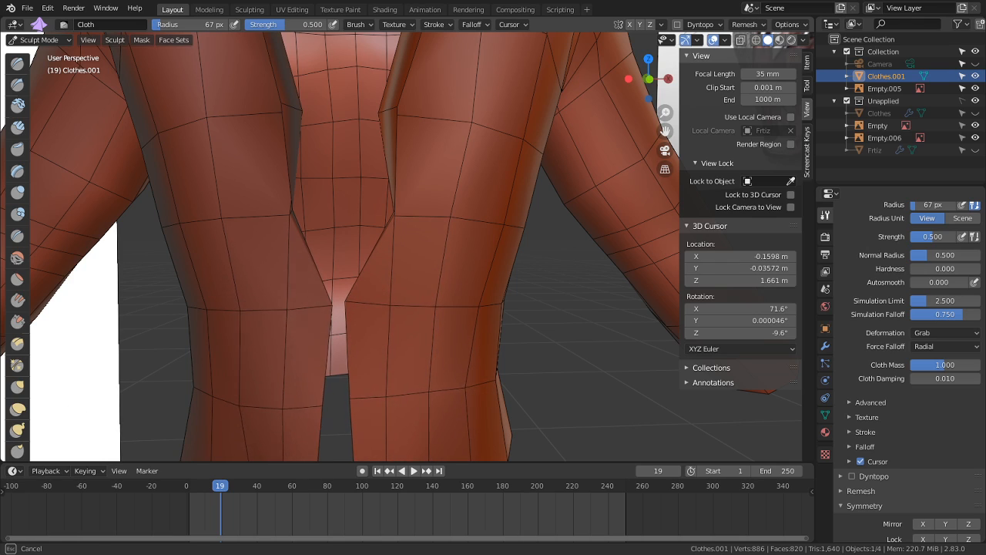
pyautogui.scroll(-3, 431, 285)
pyautogui.moveTo(421, 273); pyautogui.dragTo(389, 309, button='middle')
pyautogui.press('Tab')
pyautogui.scroll(2, 366, 313)
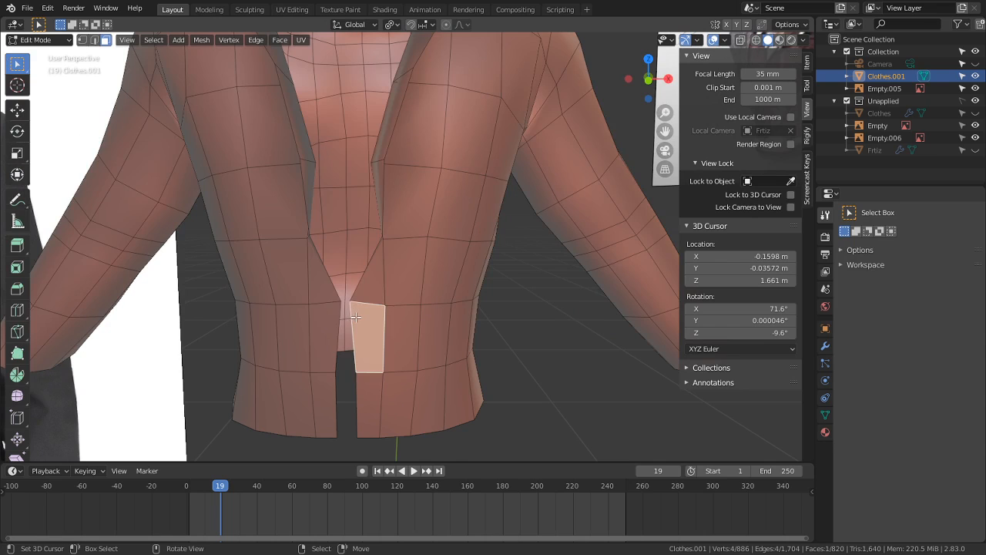
pyautogui.scroll(3, 355, 317)
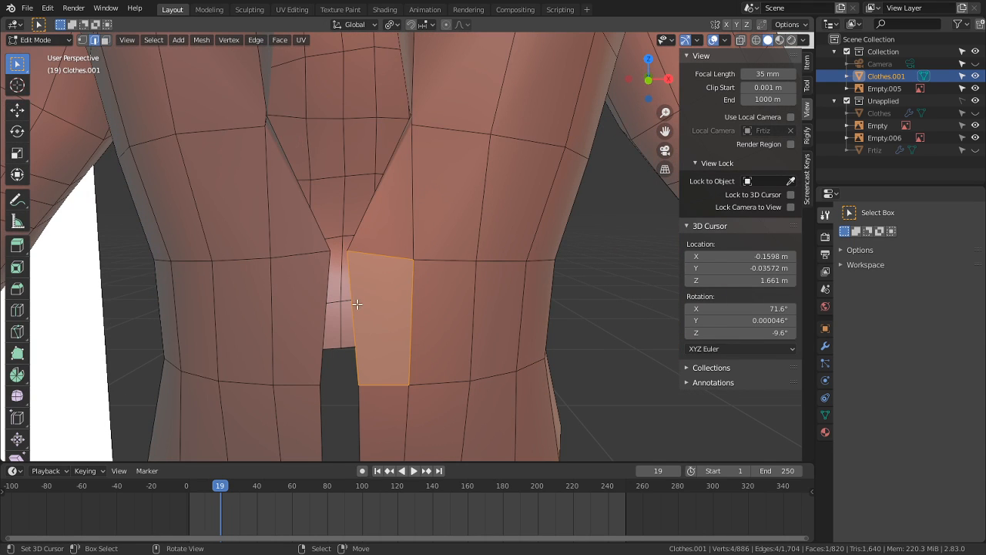
pyautogui.moveTo(357, 305); pyautogui.dragTo(347, 254, button='middle')
pyautogui.press('g')
pyautogui.click(218, 253)
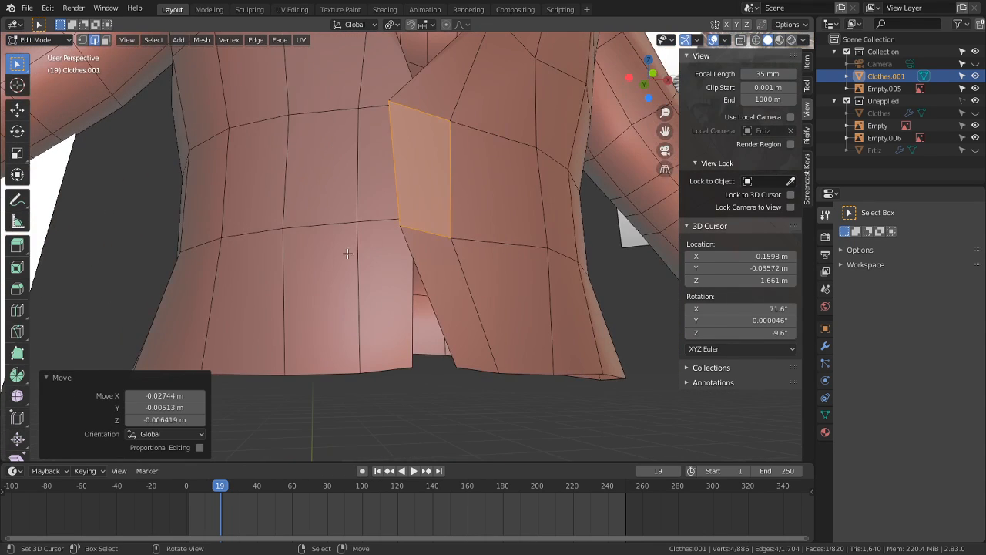
# Step: Select the lower face of the opposite front panel and move it about 0.011 m in X beneath the overlapping panel
pyautogui.click(373, 198)
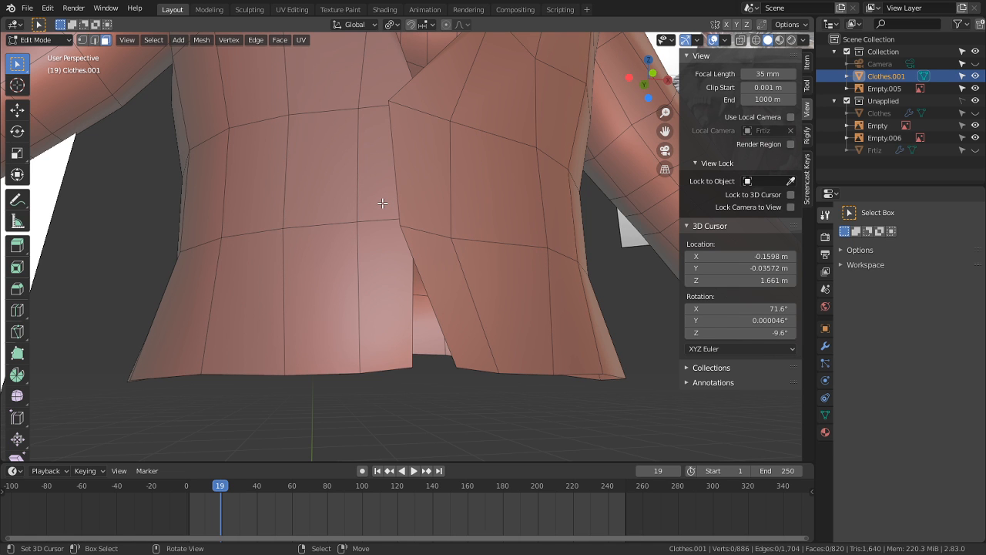
pyautogui.click(382, 202)
pyautogui.press('g')
pyautogui.click(402, 203)
# Step: Shift the underlying front panel face about -0.0037 m along Y
pyautogui.moveTo(402, 203); pyautogui.dragTo(380, 331, button='middle')
pyautogui.press('g')
pyautogui.press('z')
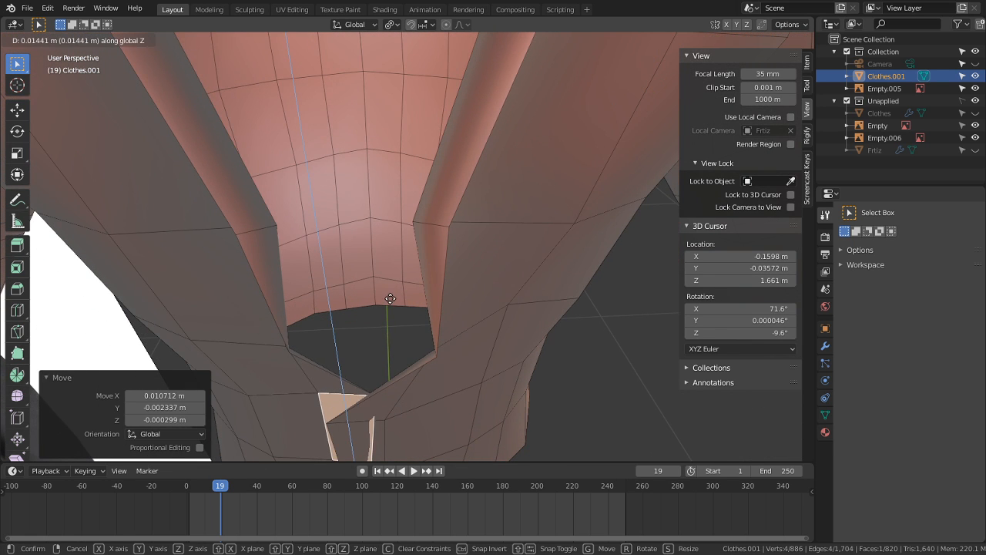
pyautogui.rightClick(390, 305)
pyautogui.moveTo(385, 392); pyautogui.dragTo(374, 323, button='middle')
pyautogui.press('g')
pyautogui.press('y')
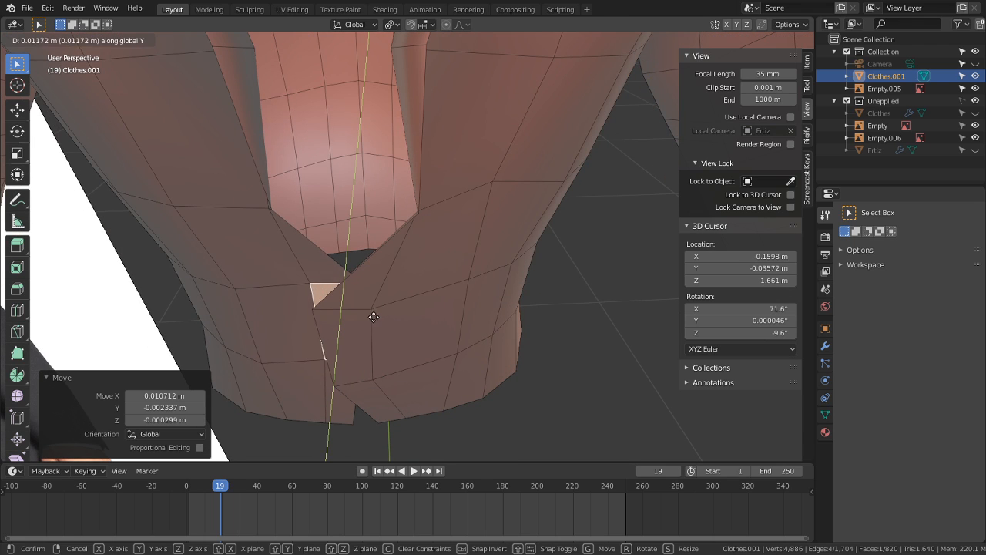
pyautogui.rightClick(364, 456)
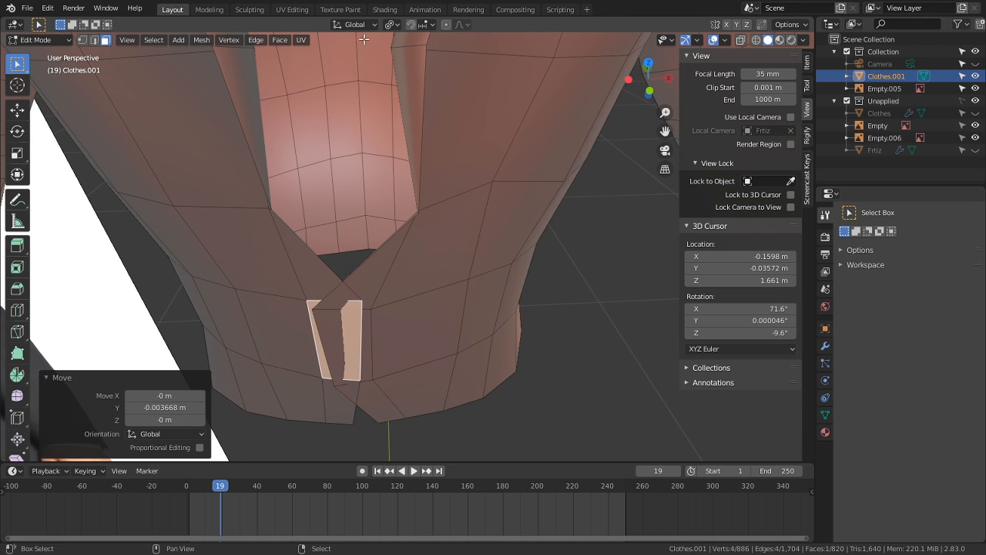
# Step: Move the inner edge of the underlying front panel along Y, and return the jacket to Sculpt Mode
pyautogui.press('g')
pyautogui.press('x')
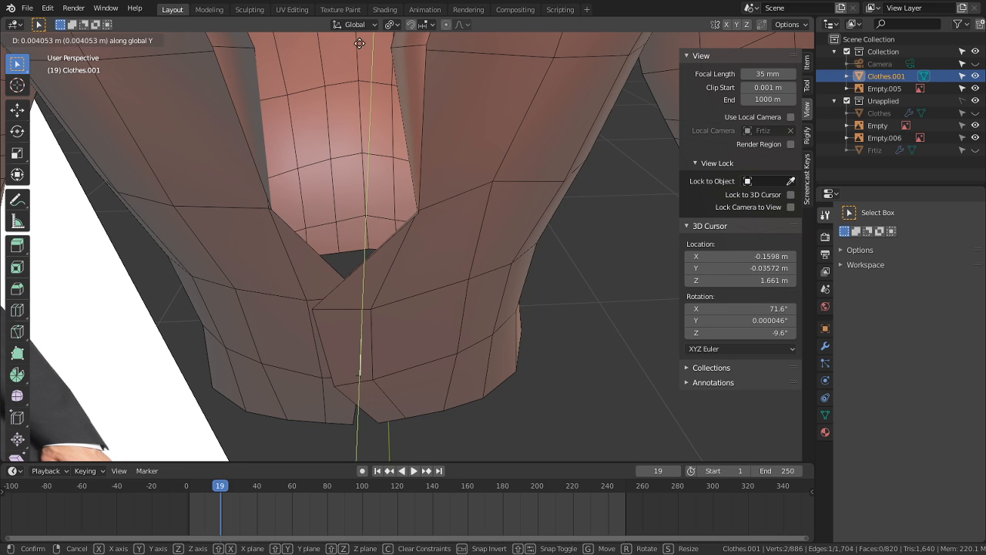
pyautogui.click(362, 455)
pyautogui.moveTo(364, 401)
pyautogui.mouseDown(button='middle')
pyautogui.moveTo(473, 305)
pyautogui.moveTo(401, 287)
pyautogui.moveTo(377, 327)
pyautogui.moveTo(469, 258)
pyautogui.mouseUp(button='middle')
pyautogui.scroll(-5, 415, 287)
pyautogui.hotkey('ctrl', 'Tab')
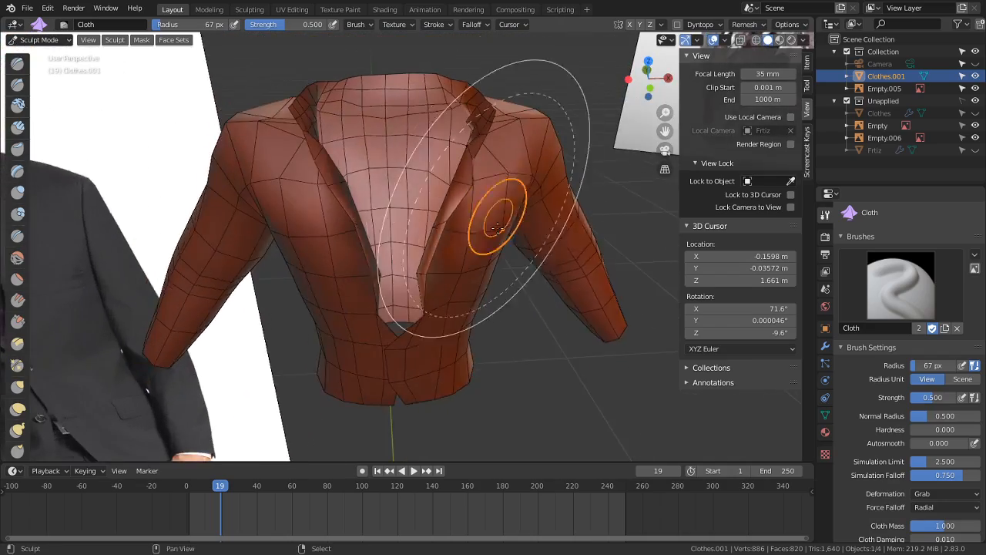
# Step: Set the Cloth brush radius to 117 px and pull one side of the jacket collar outward over the shoulder
pyautogui.moveTo(497, 227)
pyautogui.mouseDown(button='middle')
pyautogui.moveTo(359, 226)
pyautogui.moveTo(392, 257)
pyautogui.moveTo(267, 254)
pyautogui.moveTo(382, 257)
pyautogui.moveTo(348, 229)
pyautogui.moveTo(303, 229)
pyautogui.mouseUp(button='middle')
pyautogui.press('f')
pyautogui.click(338, 231)
pyautogui.moveTo(406, 264); pyautogui.dragTo(400, 239, button='middle')
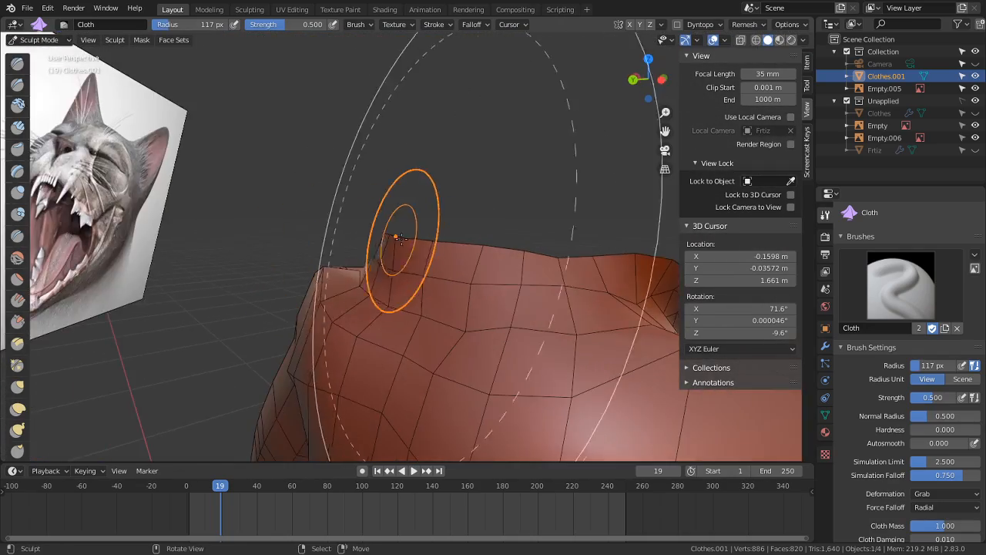
pyautogui.moveTo(362, 399); pyautogui.dragTo(374, 344, button='middle')
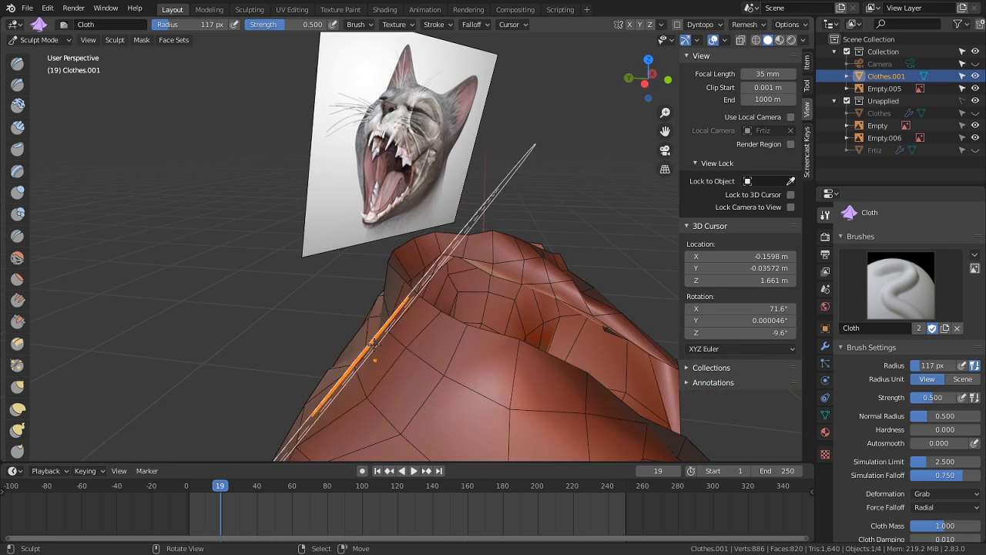
pyautogui.moveTo(407, 308); pyautogui.dragTo(420, 266, button='middle')
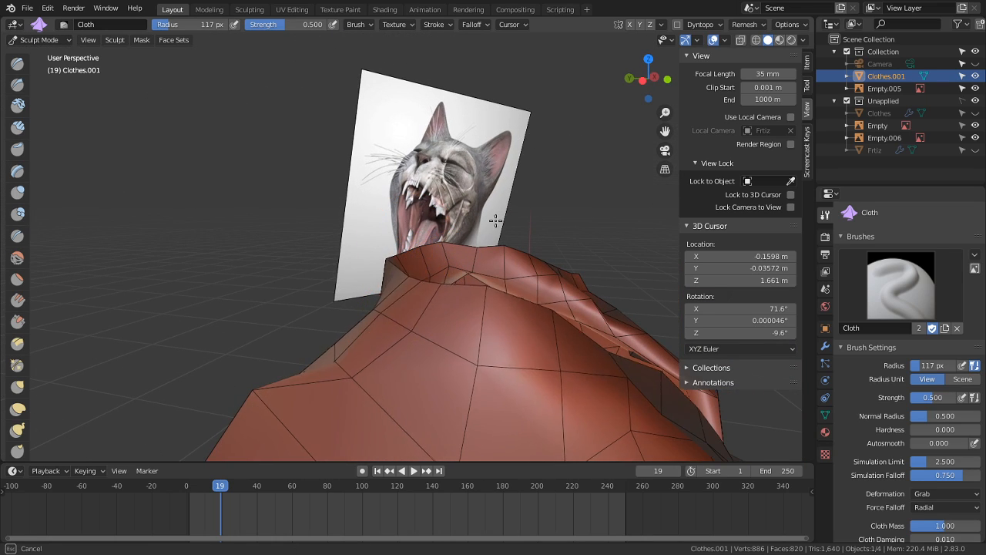
pyautogui.moveTo(231, 393); pyautogui.dragTo(107, 474)
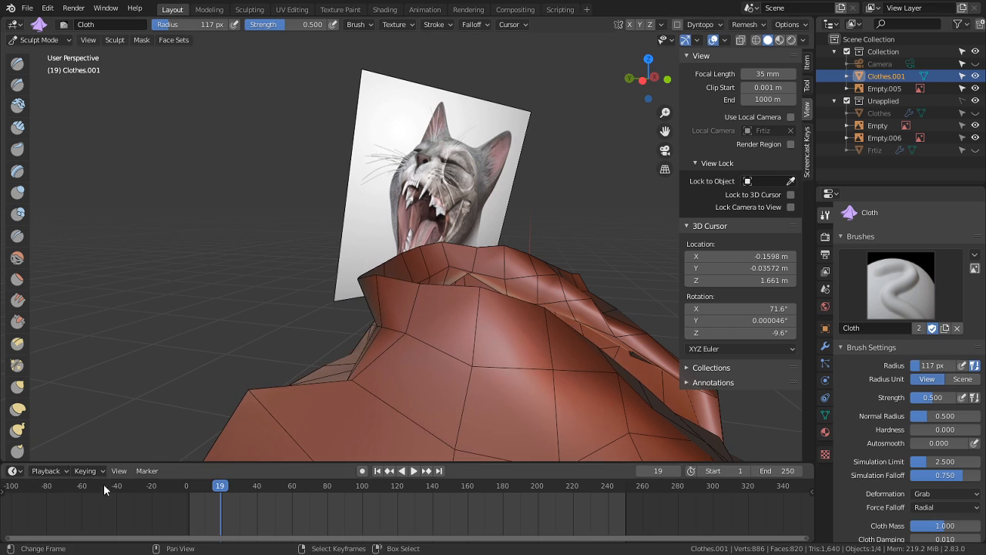
# Step: Try to pull the upper lapel near the opposite shoulder upward with the Cloth brush
pyautogui.moveTo(320, 297)
pyautogui.mouseDown(button='middle')
pyautogui.moveTo(233, 224)
pyautogui.moveTo(221, 233)
pyautogui.mouseUp(button='middle')
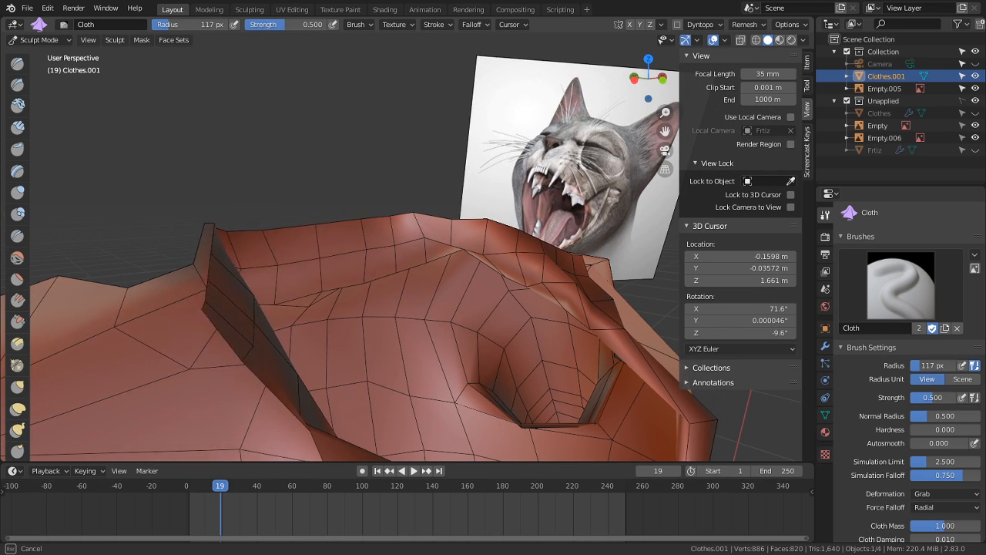
pyautogui.moveTo(410, 103)
pyautogui.mouseDown(button='middle')
pyautogui.moveTo(242, 275)
pyautogui.moveTo(254, 231)
pyautogui.moveTo(385, 172)
pyautogui.moveTo(346, 196)
pyautogui.mouseUp(button='middle')
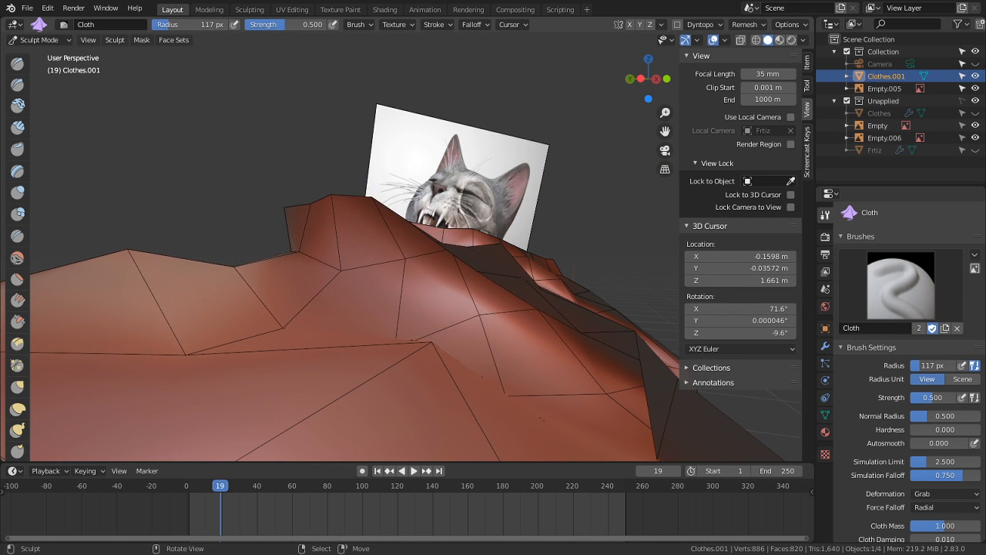
pyautogui.moveTo(529, 221)
pyautogui.mouseDown(button='middle')
pyautogui.moveTo(297, 241)
pyautogui.moveTo(440, 242)
pyautogui.moveTo(431, 186)
pyautogui.mouseUp(button='middle')
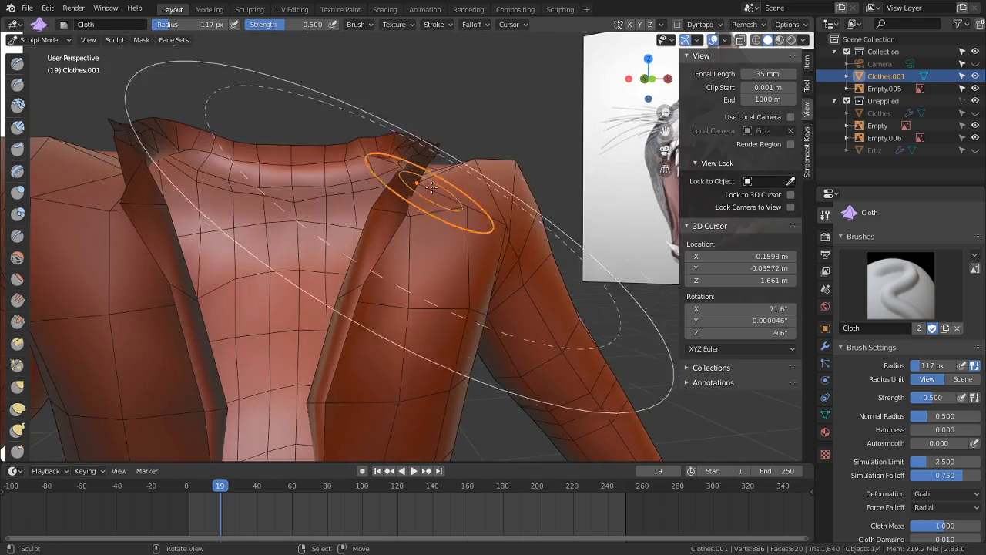
pyautogui.moveTo(431, 186)
pyautogui.mouseDown()
pyautogui.moveTo(447, 29)
pyautogui.moveTo(456, 40)
pyautogui.mouseUp()
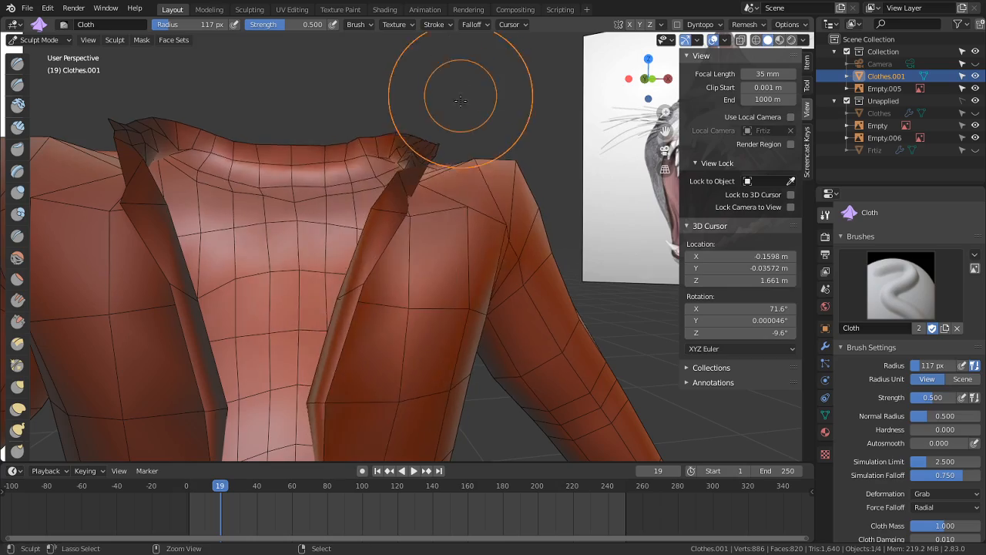
# Step: Return the jacket from Edit Mode to Sculpt Mode
pyautogui.scroll(5, 462, 146)
pyautogui.moveTo(451, 176); pyautogui.dragTo(427, 232, button='middle')
pyautogui.moveTo(462, 251)
pyautogui.mouseDown(button='middle')
pyautogui.moveTo(500, 265)
pyautogui.moveTo(347, 202)
pyautogui.moveTo(316, 210)
pyautogui.moveTo(403, 235)
pyautogui.moveTo(413, 271)
pyautogui.mouseUp(button='middle')
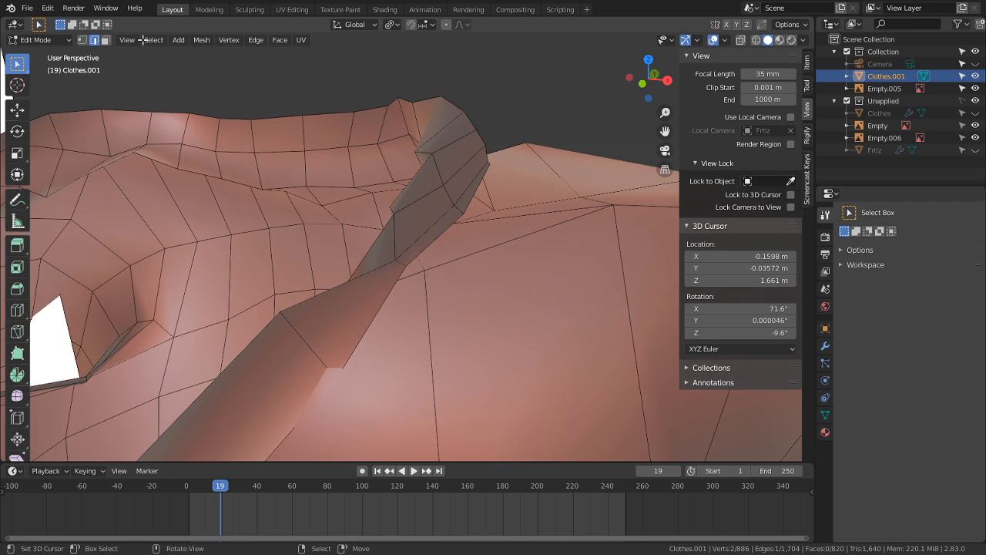
pyautogui.click(44, 41)
pyautogui.click(59, 81)
pyautogui.click(59, 40)
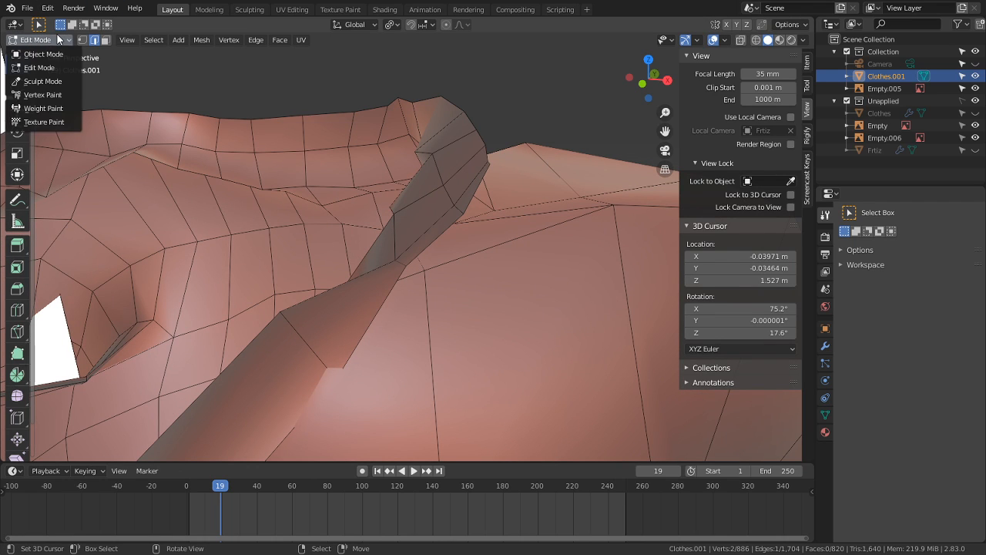
pyautogui.click(46, 84)
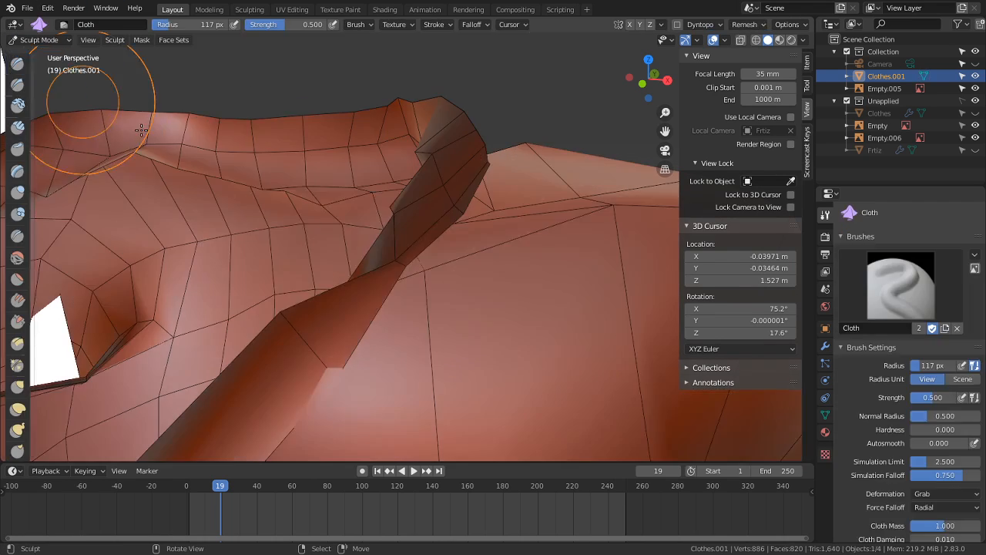
# Step: Smooth the folded collar where it meets the upper lapel
pyautogui.moveTo(408, 235); pyautogui.dragTo(416, 267, button='middle')
pyautogui.keyDown('shift'); pyautogui.moveTo(416, 267); pyautogui.dragTo(432, 147); pyautogui.keyUp('shift')
pyautogui.moveTo(436, 207)
pyautogui.mouseDown(button='middle')
pyautogui.moveTo(480, 253)
pyautogui.moveTo(323, 362)
pyautogui.moveTo(286, 401)
pyautogui.moveTo(382, 378)
pyautogui.moveTo(429, 328)
pyautogui.mouseUp(button='middle')
pyautogui.press('Tab')
pyautogui.press('Tab')
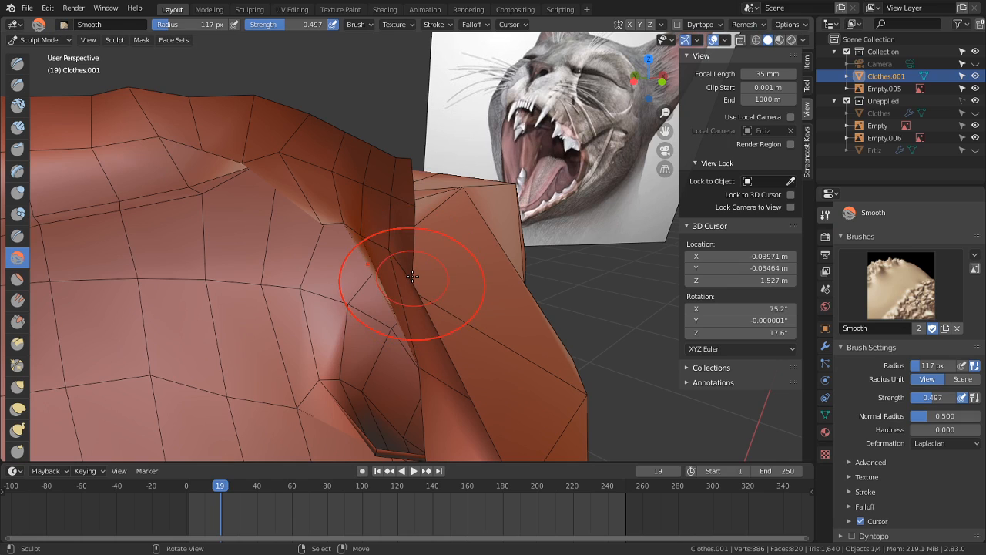
# Step: Use the Grab brush to pull the upper lapel's outer edge outward across the chest
pyautogui.press('g')
pyautogui.moveTo(448, 254)
pyautogui.mouseDown(button='middle')
pyautogui.moveTo(425, 201)
pyautogui.moveTo(458, 227)
pyautogui.moveTo(411, 296)
pyautogui.moveTo(396, 227)
pyautogui.moveTo(339, 228)
pyautogui.mouseUp(button='middle')
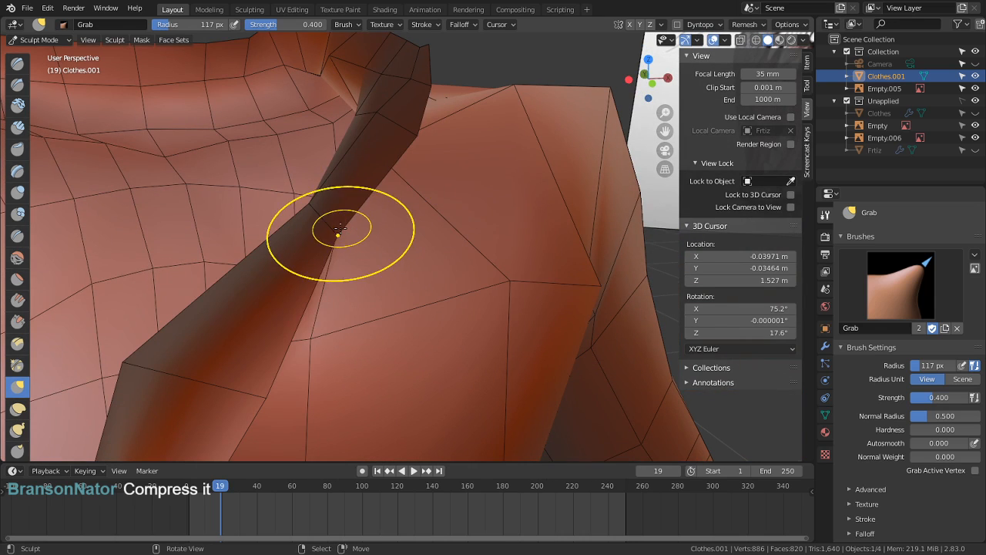
pyautogui.moveTo(553, 248); pyautogui.dragTo(396, 226, button='middle')
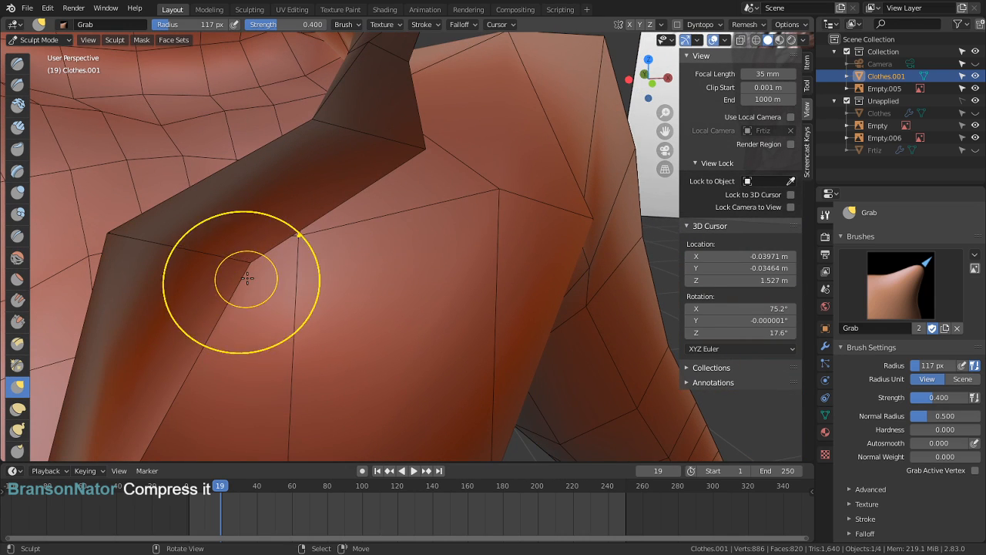
pyautogui.scroll(-3, 450, 285)
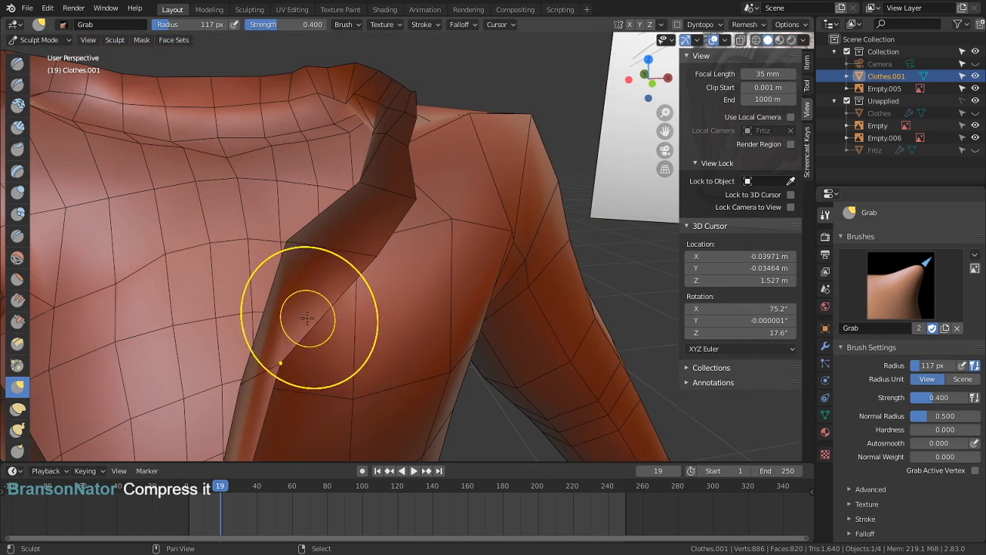
# Step: Adjust the lower part of the same lapel's edge along the front panel with the Grab brush
pyautogui.keyDown('shift'); pyautogui.moveTo(306, 316); pyautogui.dragTo(290, 217, button='middle'); pyautogui.keyUp('shift')
pyautogui.moveTo(432, 283); pyautogui.dragTo(300, 255, button='middle')
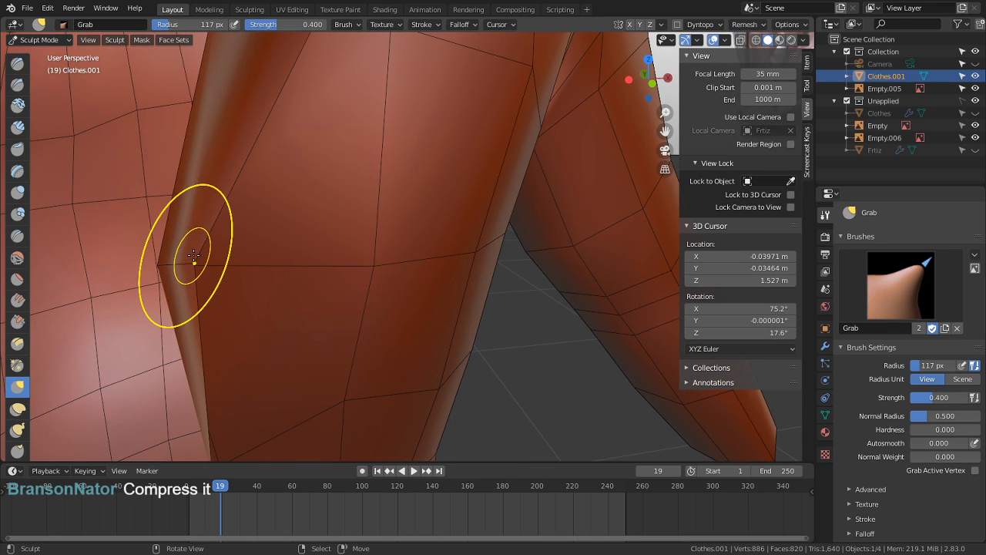
pyautogui.moveTo(193, 255); pyautogui.dragTo(366, 243, button='middle')
pyautogui.scroll(-8, 359, 255)
pyautogui.moveTo(436, 208); pyautogui.dragTo(513, 201, button='middle')
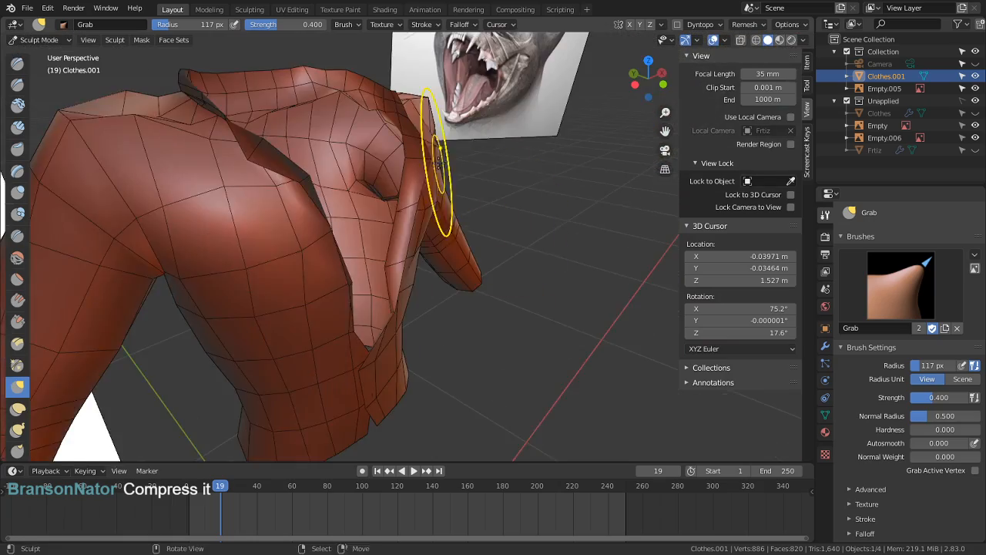
# Step: Switch to the Smooth brush and even out the jacket's shoulder, lapel and chest surfaces
pyautogui.keyDown('shift'); pyautogui.moveTo(439, 170); pyautogui.dragTo(131, 308, button='middle'); pyautogui.keyUp('shift')
pyautogui.hotkey('shift', 's')
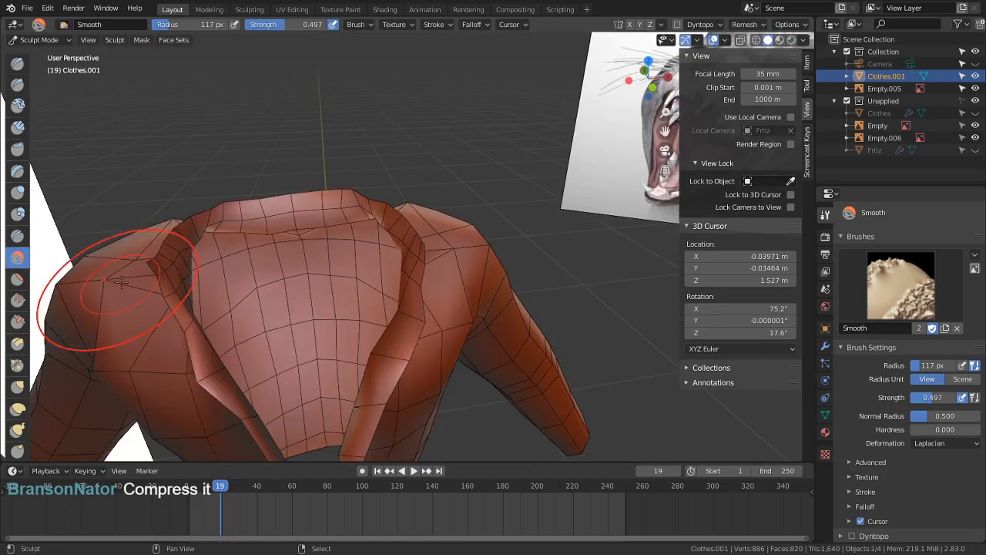
pyautogui.scroll(3, 154, 301)
pyautogui.moveTo(192, 301); pyautogui.dragTo(259, 192, button='middle')
pyautogui.moveTo(374, 131)
pyautogui.mouseDown(button='middle')
pyautogui.moveTo(457, 92)
pyautogui.moveTo(492, 90)
pyautogui.mouseUp(button='middle')
pyautogui.moveTo(498, 252); pyautogui.dragTo(566, 250)
pyautogui.scroll(-3, 508, 301)
pyautogui.moveTo(509, 300)
pyautogui.mouseDown(button='middle')
pyautogui.moveTo(488, 314)
pyautogui.moveTo(378, 286)
pyautogui.moveTo(451, 330)
pyautogui.moveTo(441, 171)
pyautogui.mouseUp(button='middle')
pyautogui.scroll(-3, 378, 285)
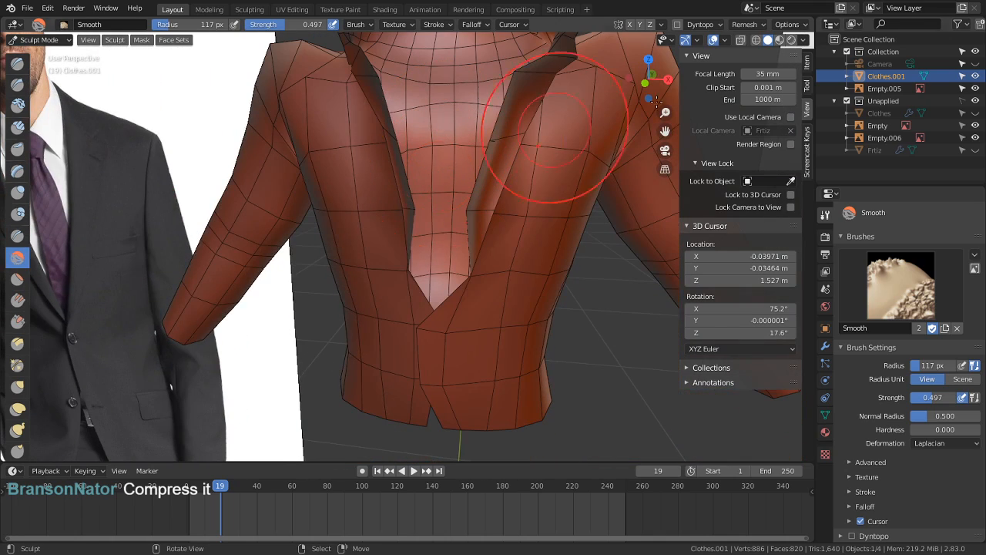
# Step: Unhide the Frtiz body alongside the Clothes.001 jacket, keeping the original Clothes object hidden
pyautogui.click(975, 114)
pyautogui.keyDown('shift'); pyautogui.moveTo(295, 165); pyautogui.dragTo(281, 279, button='middle'); pyautogui.keyUp('shift')
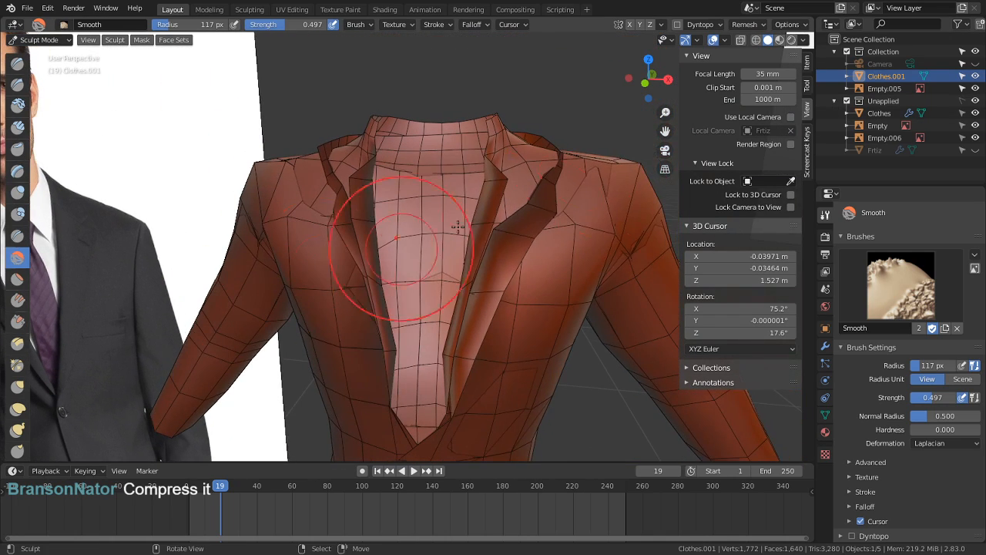
pyautogui.click(975, 151)
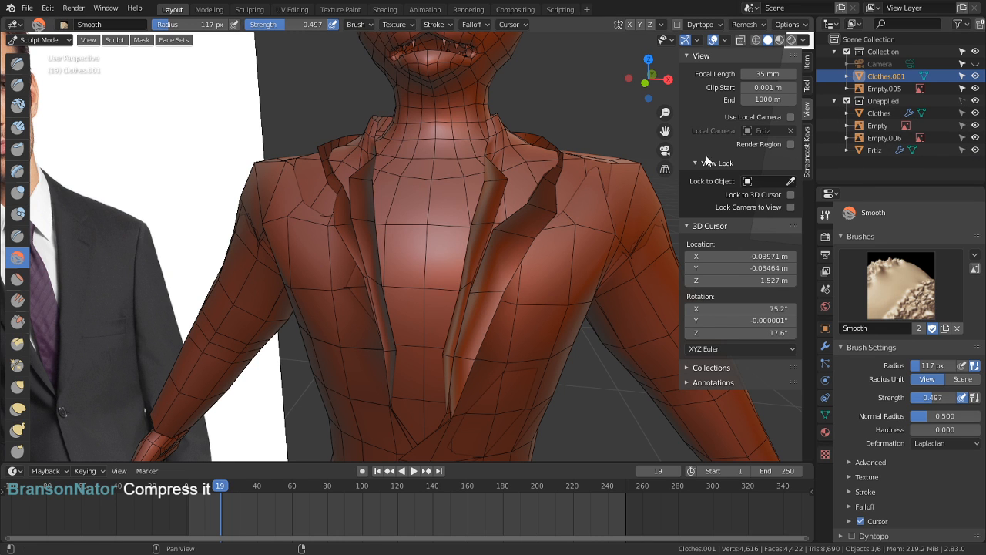
pyautogui.scroll(2, 502, 196)
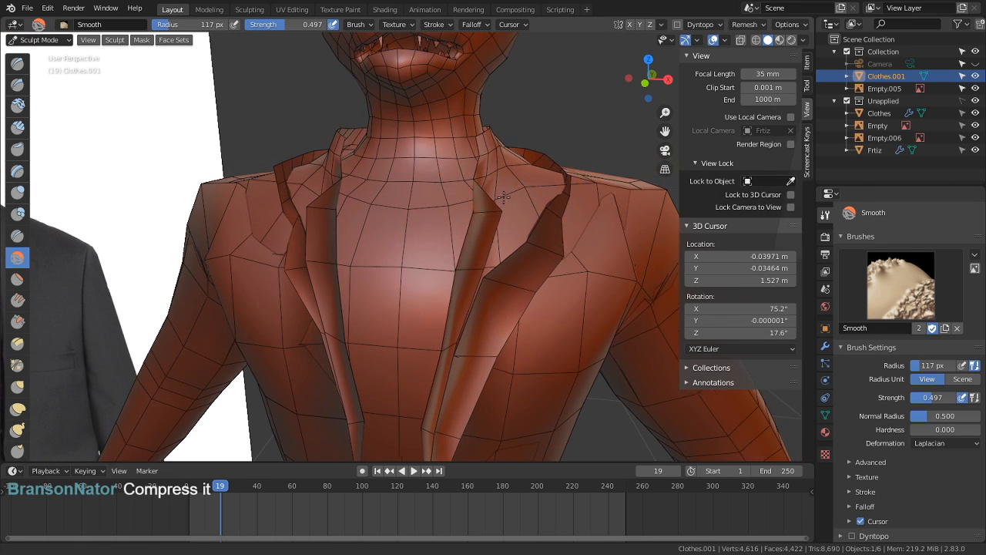
pyautogui.click(974, 114)
pyautogui.scroll(-2, 570, 158)
pyautogui.moveTo(568, 159)
pyautogui.mouseDown(button='middle')
pyautogui.moveTo(646, 148)
pyautogui.moveTo(497, 150)
pyautogui.moveTo(574, 151)
pyautogui.mouseUp(button='middle')
pyautogui.scroll(-2, 381, 215)
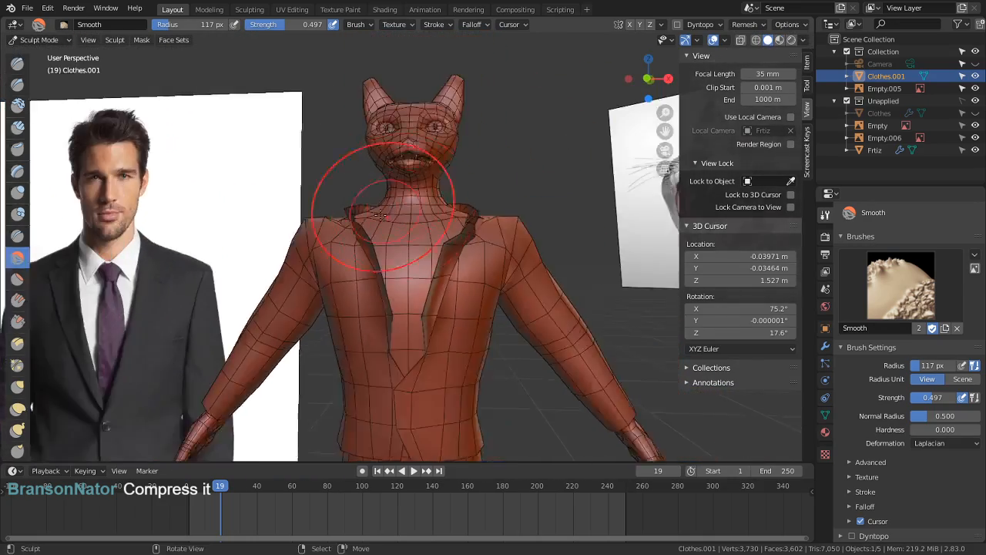
# Step: Switch the viewport shading to Material Preview for the jacket and body
pyautogui.scroll(-1, 380, 215)
pyautogui.moveTo(381, 214)
pyautogui.mouseDown(button='middle')
pyautogui.moveTo(374, 227)
pyautogui.moveTo(368, 216)
pyautogui.moveTo(402, 232)
pyautogui.moveTo(359, 222)
pyautogui.moveTo(392, 239)
pyautogui.mouseUp(button='middle')
pyautogui.scroll(4, 462, 216)
pyautogui.click(780, 40)
pyautogui.scroll(3, 392, 239)
# Step: Pull the jacket up over the skin showing through at the character's right shoulder, using the Grab brush at 320 px radius
pyautogui.press('f')
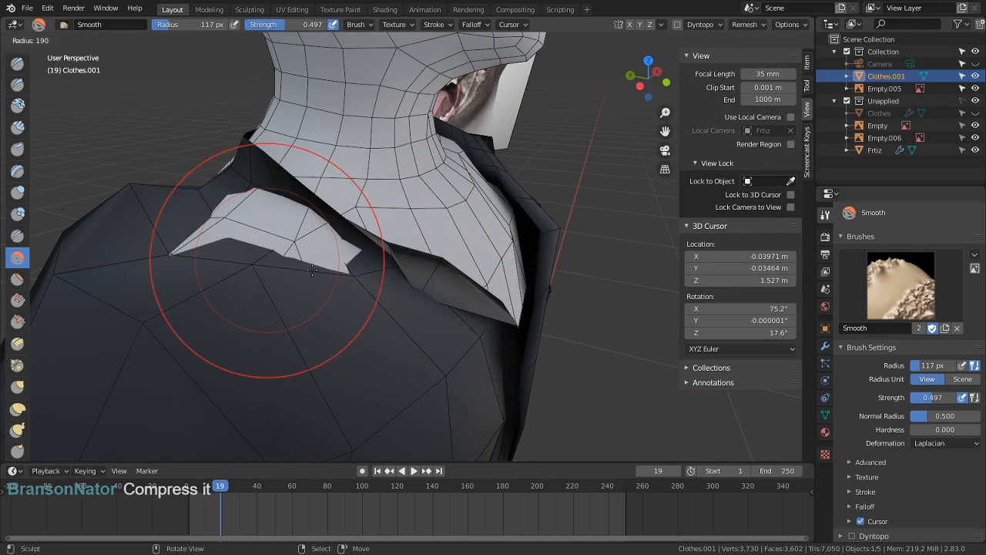
pyautogui.click(385, 257)
pyautogui.press('g')
pyautogui.moveTo(286, 229)
pyautogui.mouseDown()
pyautogui.moveTo(293, 100)
pyautogui.moveTo(284, 25)
pyautogui.mouseUp()
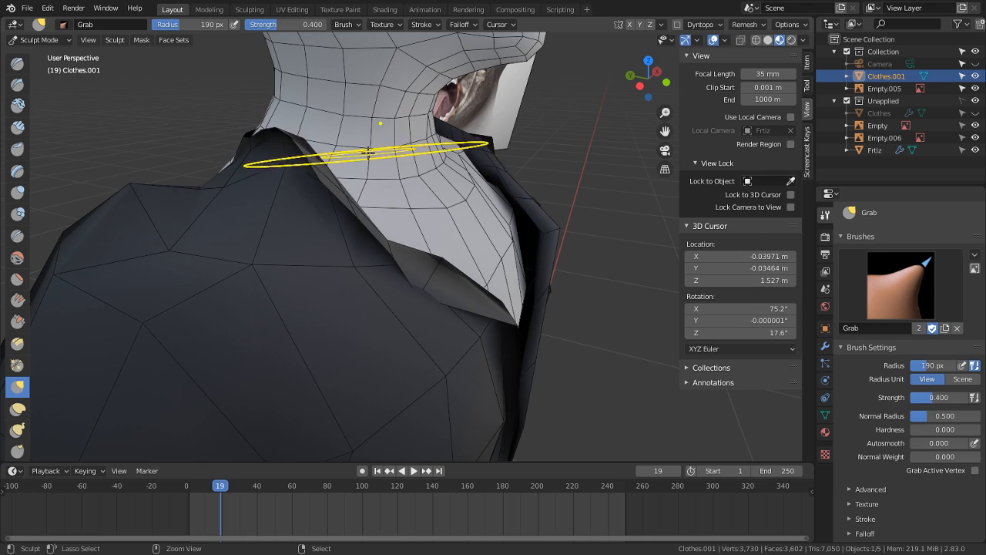
pyautogui.hotkey('ctrl', 'z')
pyautogui.press('f')
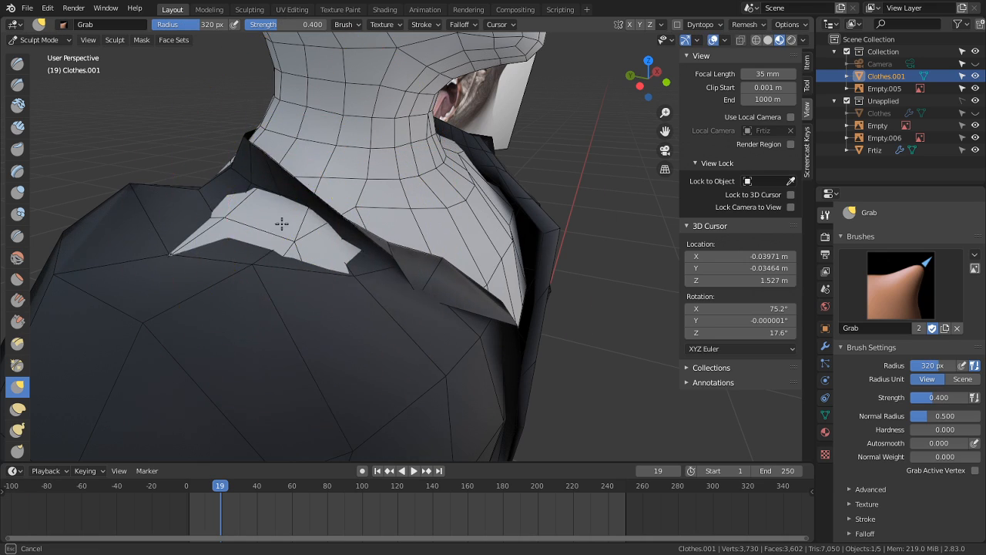
pyautogui.moveTo(282, 223); pyautogui.dragTo(291, 76)
# Step: Pull the jacket up beside the collar on the character's left shoulder with the Grab brush to cover the exposed skin
pyautogui.moveTo(299, 182)
pyautogui.mouseDown(button='middle')
pyautogui.moveTo(337, 192)
pyautogui.moveTo(257, 181)
pyautogui.moveTo(343, 189)
pyautogui.moveTo(297, 186)
pyautogui.mouseUp(button='middle')
pyautogui.scroll(-7, 327, 188)
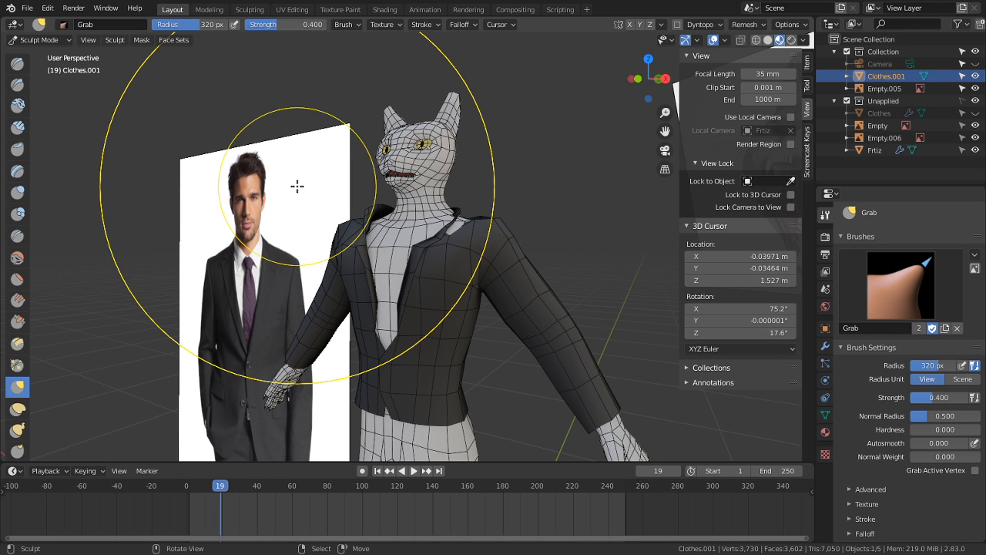
pyautogui.scroll(5, 423, 192)
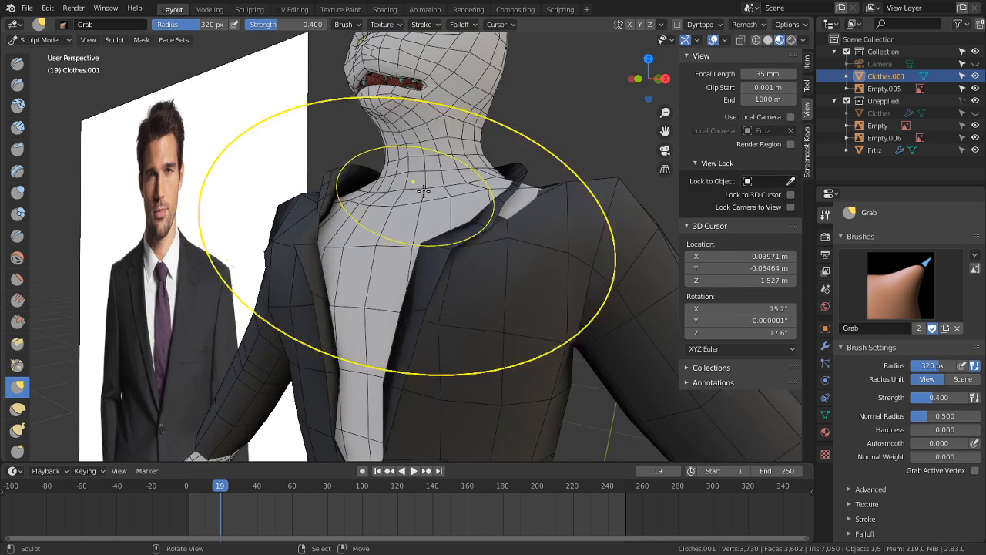
pyautogui.moveTo(493, 254); pyautogui.dragTo(434, 325, button='middle')
pyautogui.moveTo(511, 302); pyautogui.dragTo(432, 322, button='middle')
pyautogui.scroll(3, 432, 320)
pyautogui.moveTo(458, 316); pyautogui.dragTo(451, 220)
pyautogui.moveTo(451, 220)
pyautogui.mouseDown(button='middle')
pyautogui.moveTo(510, 214)
pyautogui.moveTo(506, 165)
pyautogui.mouseUp(button='middle')
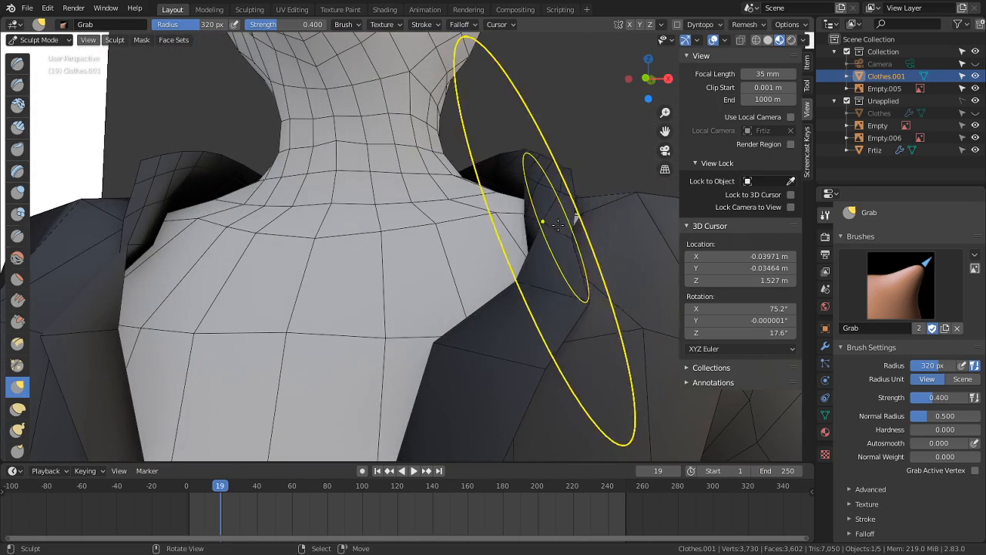
pyautogui.moveTo(594, 176); pyautogui.dragTo(590, 227, button='middle')
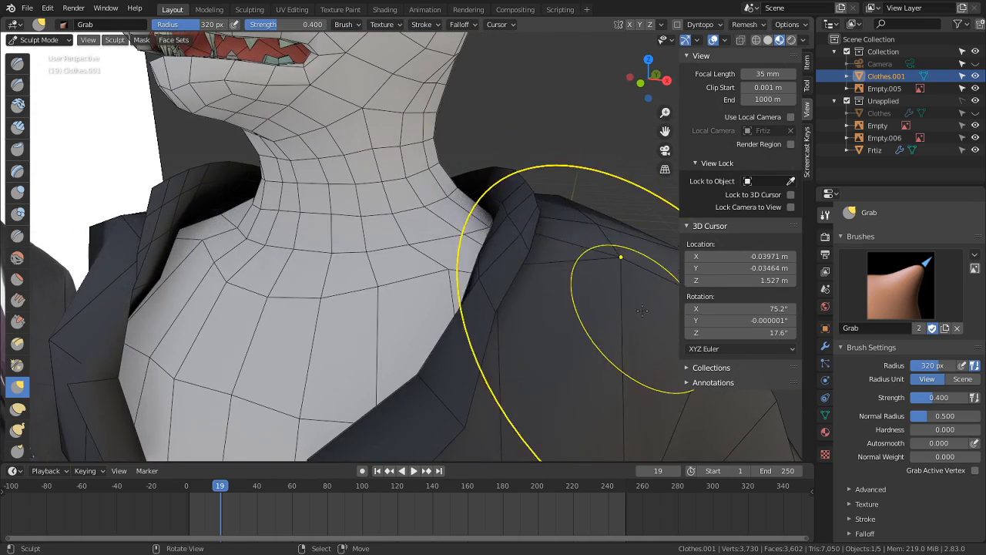
pyautogui.moveTo(609, 300)
pyautogui.mouseDown(button='middle')
pyautogui.moveTo(462, 277)
pyautogui.moveTo(354, 247)
pyautogui.moveTo(308, 216)
pyautogui.moveTo(362, 220)
pyautogui.moveTo(332, 292)
pyautogui.moveTo(321, 308)
pyautogui.moveTo(315, 275)
pyautogui.moveTo(269, 278)
pyautogui.mouseUp(button='middle')
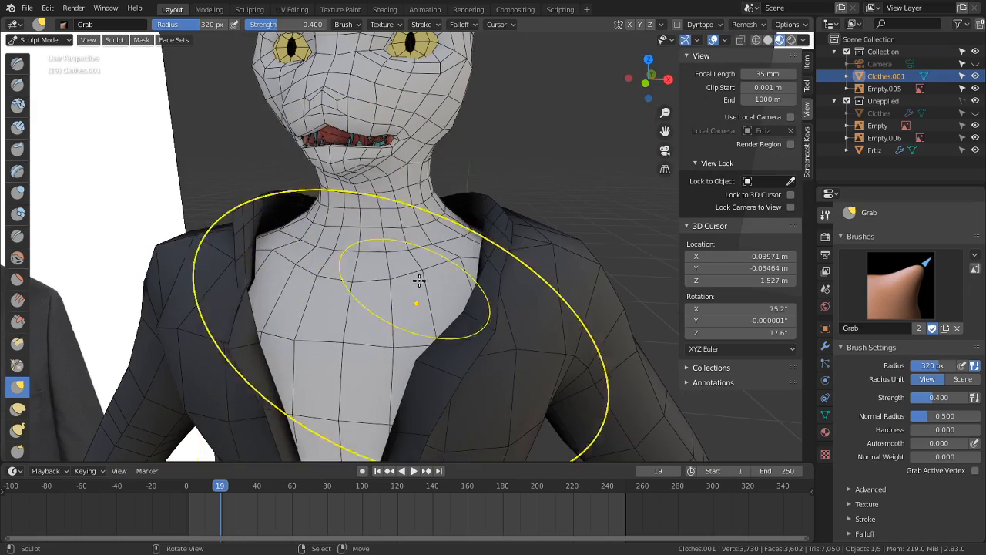
# Step: In Edit Mode, extrude the jacket's bottom edge loop downward by about 0.093 m to lengthen it
pyautogui.moveTo(454, 282); pyautogui.dragTo(463, 141, button='middle')
pyautogui.scroll(-5, 462, 141)
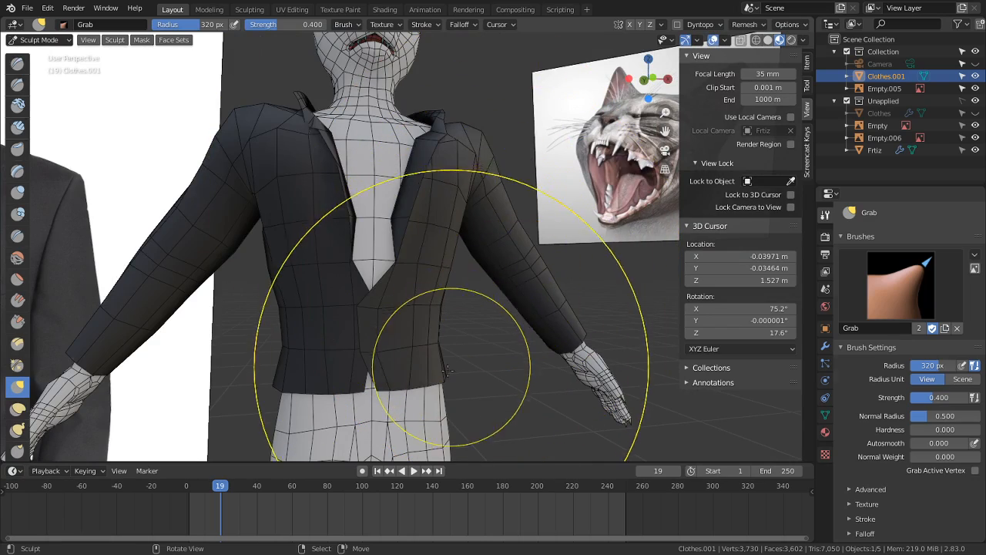
pyautogui.press('Tab')
pyautogui.scroll(2, 388, 315)
pyautogui.keyDown('shift'); pyautogui.moveTo(387, 315); pyautogui.dragTo(399, 246, button='middle'); pyautogui.keyUp('shift')
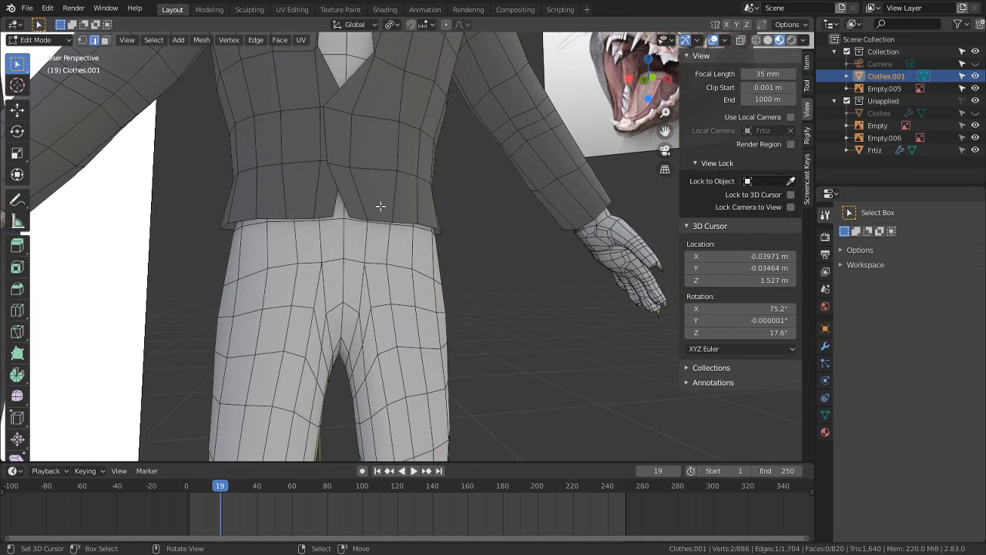
pyautogui.keyDown('shift'); pyautogui.moveTo(380, 206); pyautogui.dragTo(368, 253, button='middle'); pyautogui.keyUp('shift')
pyautogui.keyDown('alt'); pyautogui.click(370, 266); pyautogui.keyUp('alt')
pyautogui.scroll(4, 378, 271)
pyautogui.scroll(-3, 382, 285)
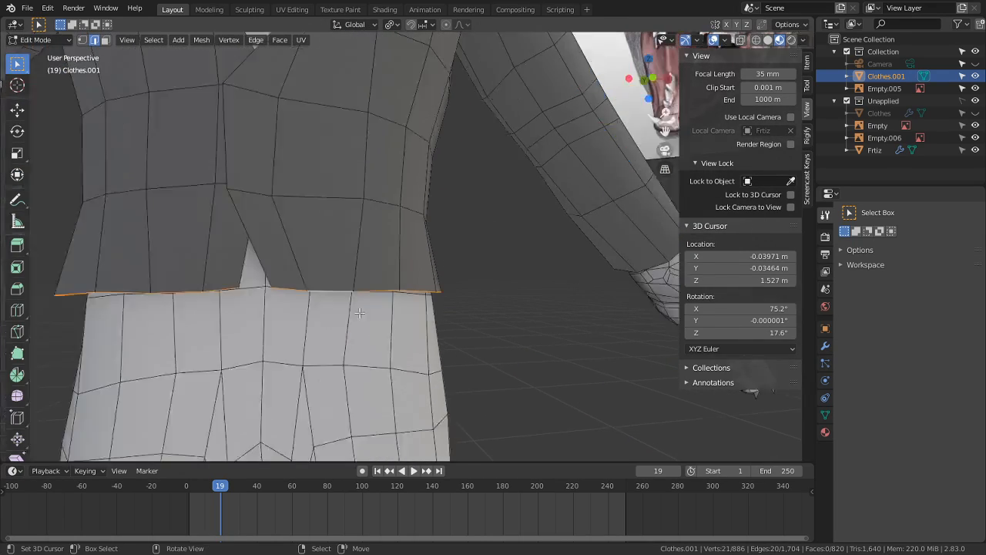
pyautogui.press('g')
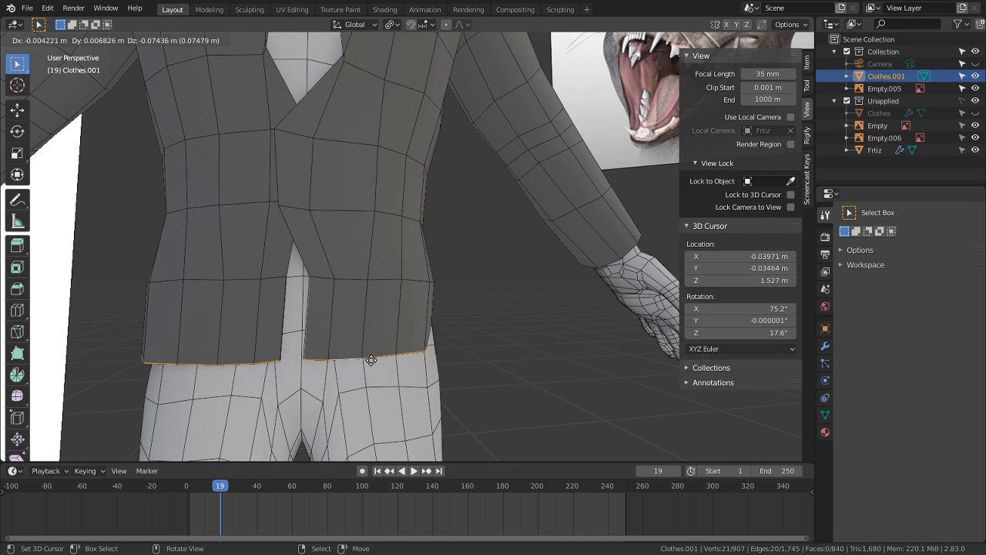
pyautogui.click(373, 369)
# Step: Widen the extruded jacket hem by scaling it along X to about 1.101
pyautogui.scroll(-2, 355, 358)
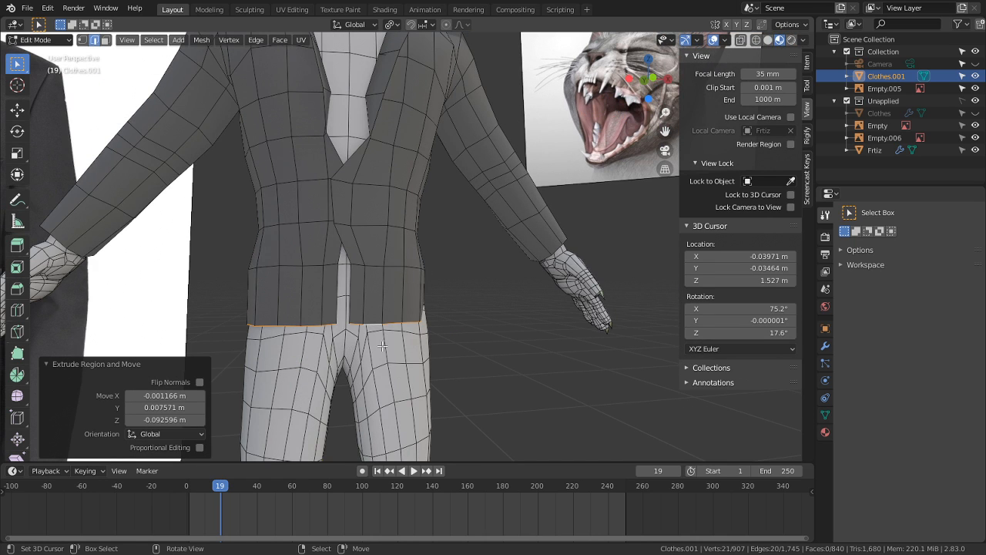
pyautogui.press('s')
pyautogui.press('x')
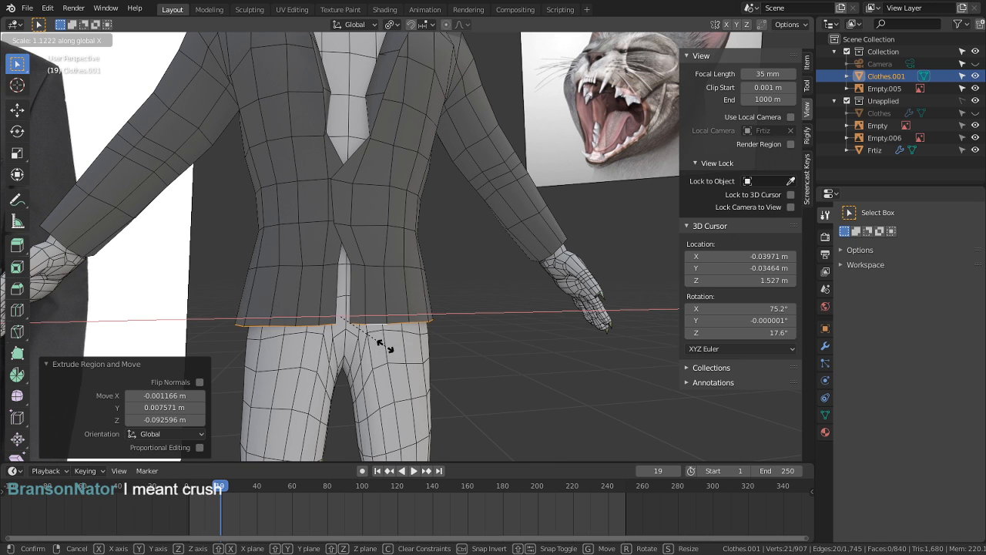
pyautogui.click(384, 346)
pyautogui.scroll(-5, 304, 230)
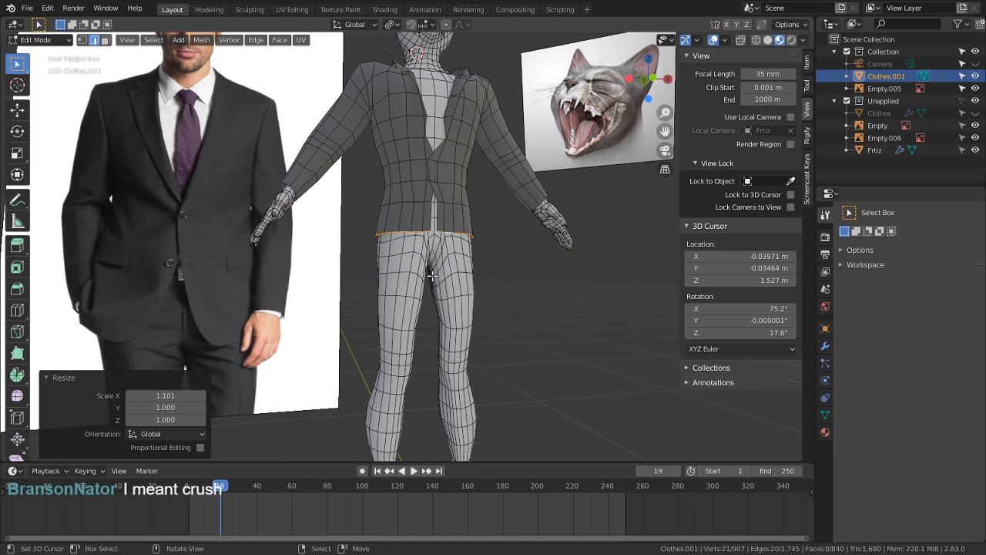
pyautogui.keyDown('shift'); pyautogui.moveTo(432, 275); pyautogui.dragTo(436, 225, button='middle'); pyautogui.keyUp('shift')
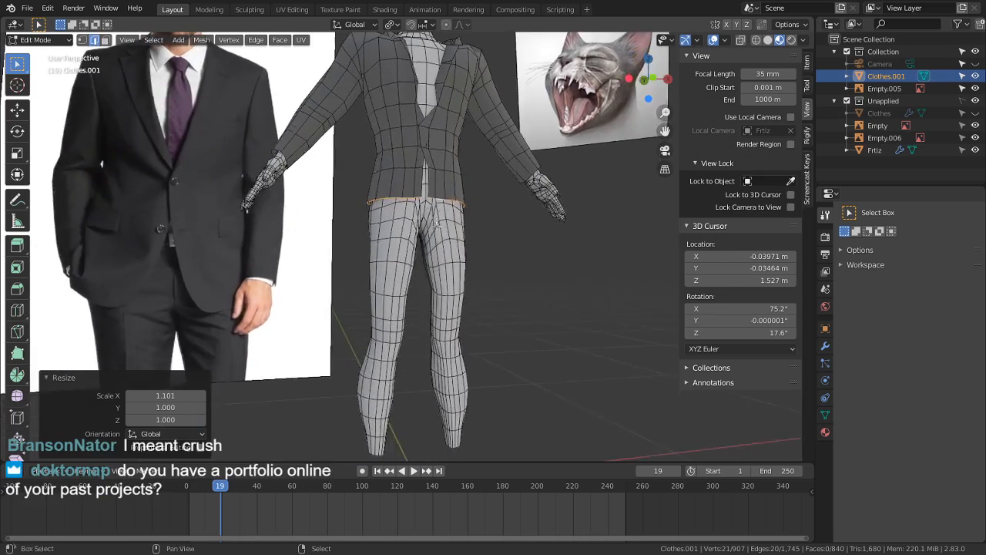
# Step: In Sculpt Mode, smooth the jacket front around the top of the lower opening with a 243 px brush radius
pyautogui.scroll(3, 436, 225)
pyautogui.hotkey('ctrl', 'Tab')
pyautogui.keyDown('shift'); pyautogui.moveTo(472, 185); pyautogui.dragTo(401, 370, button='middle'); pyautogui.keyUp('shift')
pyautogui.scroll(4, 401, 366)
pyautogui.keyDown('shift'); pyautogui.moveTo(410, 405); pyautogui.dragTo(422, 131, button='middle'); pyautogui.keyUp('shift')
pyautogui.press('f')
pyautogui.click(366, 171)
pyautogui.hotkey('shift', 's')
pyautogui.moveTo(376, 175)
pyautogui.mouseDown()
pyautogui.moveTo(414, 179)
pyautogui.moveTo(392, 159)
pyautogui.mouseUp()
pyautogui.keyDown('shift'); pyautogui.moveTo(392, 158); pyautogui.dragTo(386, 291, button='middle'); pyautogui.keyUp('shift')
# Step: Pull the two lower front flaps of the jacket apart with the Cloth brush at 243 px radius and 0.500 strength
pyautogui.press('g')
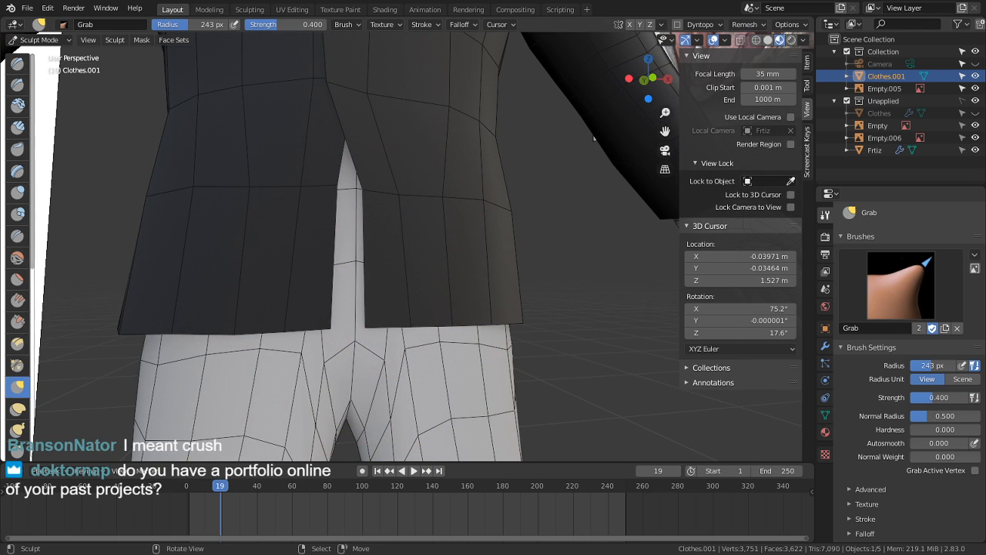
pyautogui.scroll(-3, 18, 416)
pyautogui.click(18, 436)
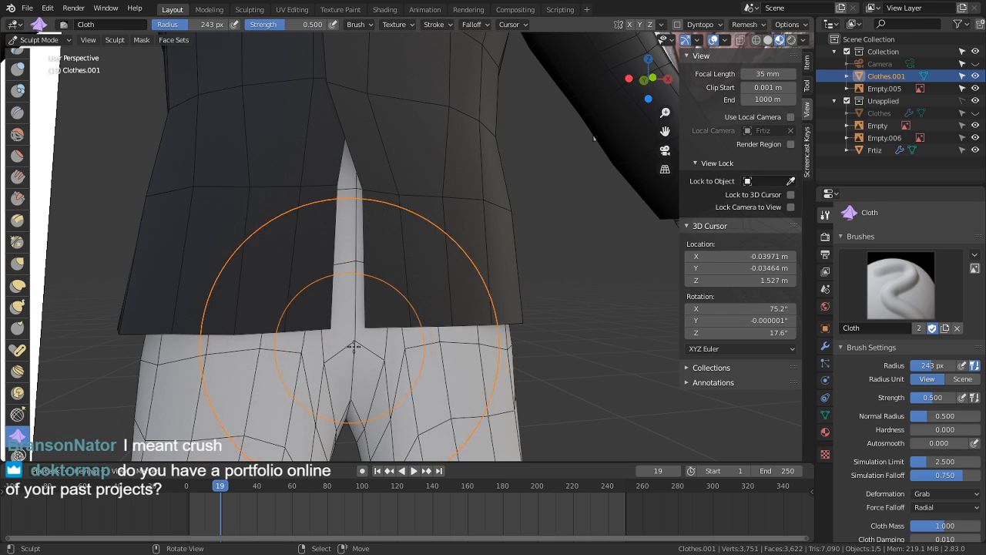
pyautogui.moveTo(374, 322); pyautogui.dragTo(493, 311)
pyautogui.hotkey('ctrl', 'z')
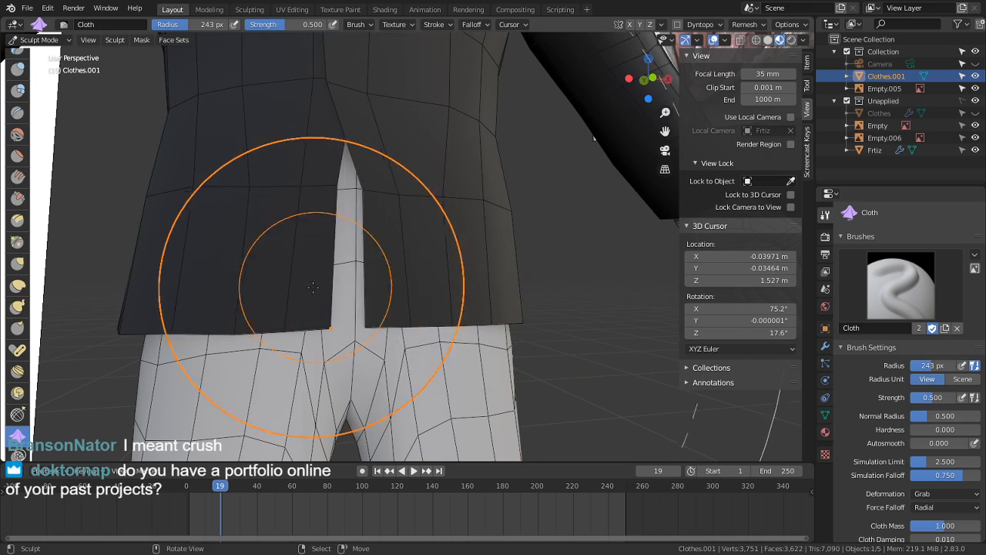
pyautogui.moveTo(370, 308); pyautogui.dragTo(415, 307)
pyautogui.moveTo(308, 313); pyautogui.dragTo(278, 329)
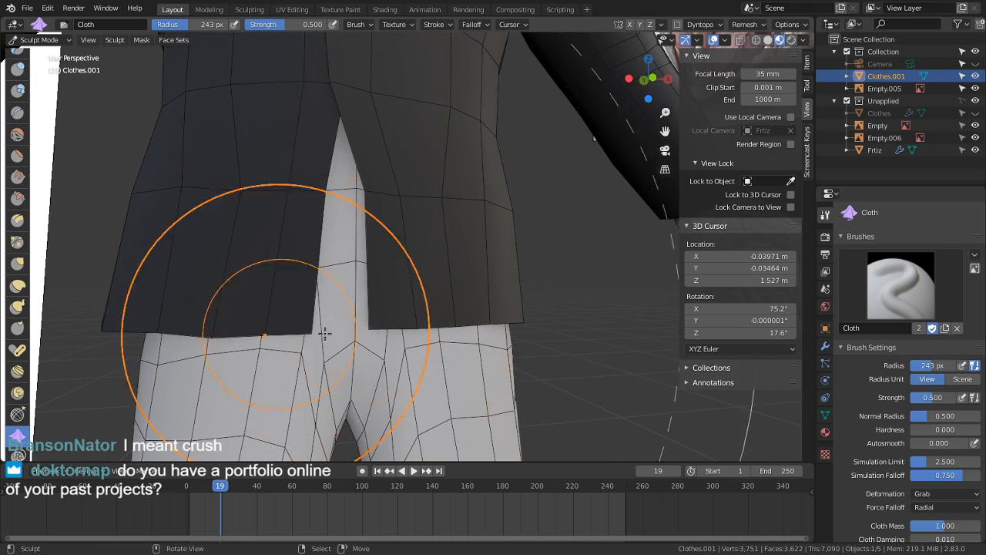
pyautogui.moveTo(374, 328); pyautogui.dragTo(431, 328)
pyautogui.keyDown('shift'); pyautogui.moveTo(370, 328); pyautogui.dragTo(376, 459, button='middle'); pyautogui.keyUp('shift')
pyautogui.scroll(-9, 361, 241)
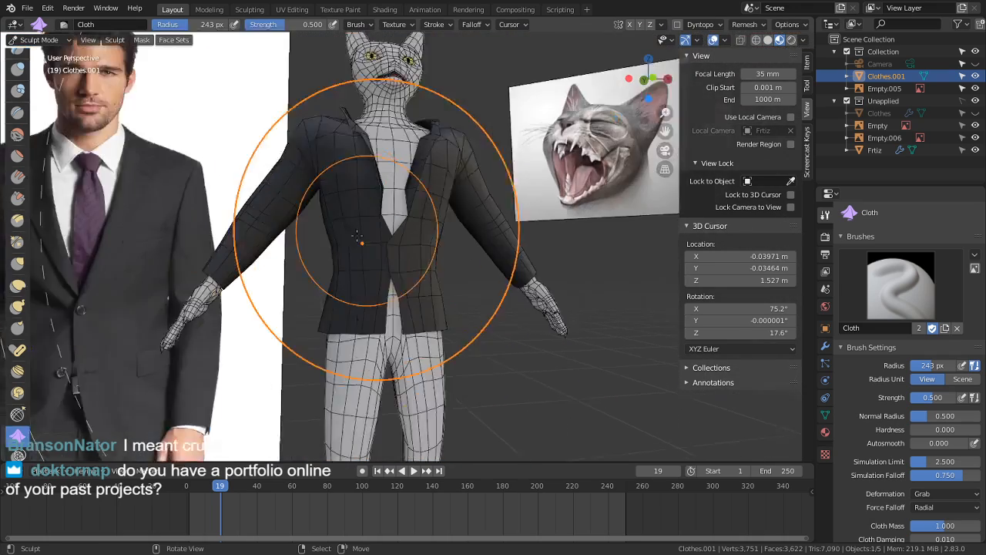
pyautogui.scroll(10, 316, 424)
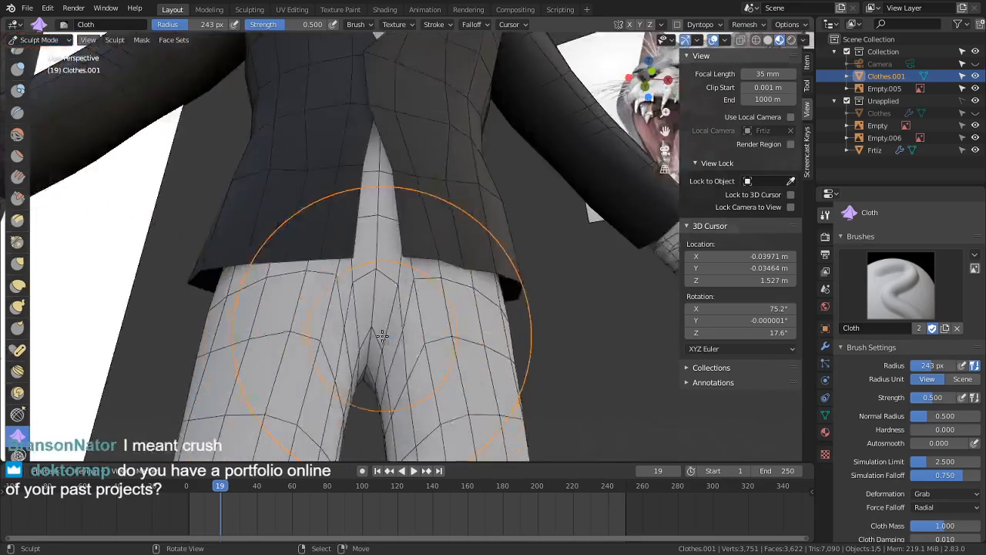
pyautogui.press('Tab')
pyautogui.press('Tab')
pyautogui.hotkey('ctrl', 'Tab')
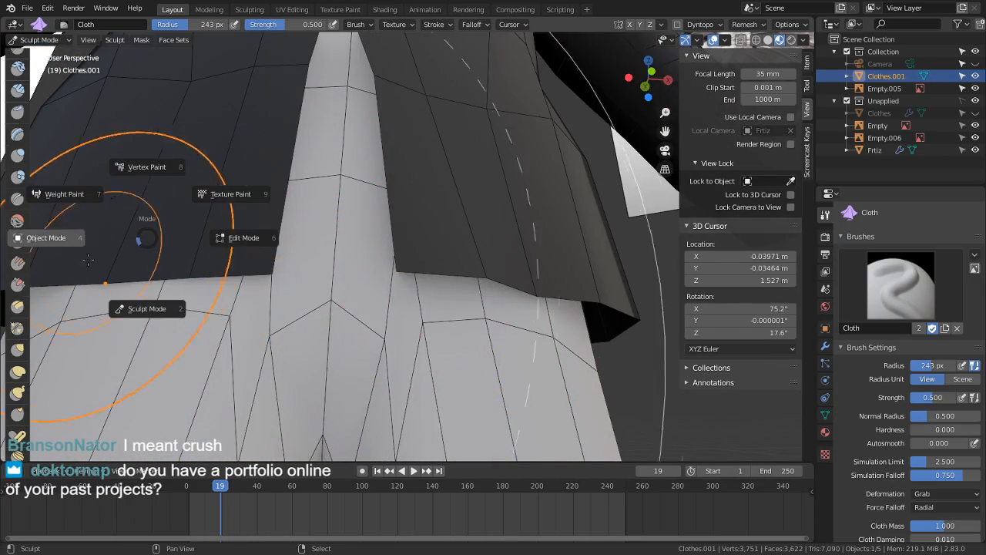
pyautogui.click(158, 219)
pyautogui.press('Tab')
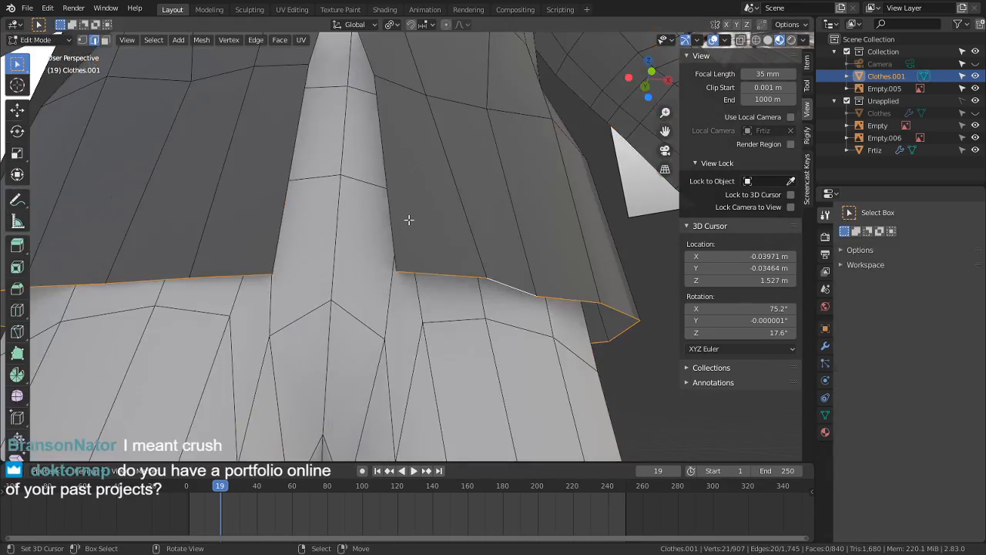
pyautogui.press('s')
pyautogui.rightClick(387, 220)
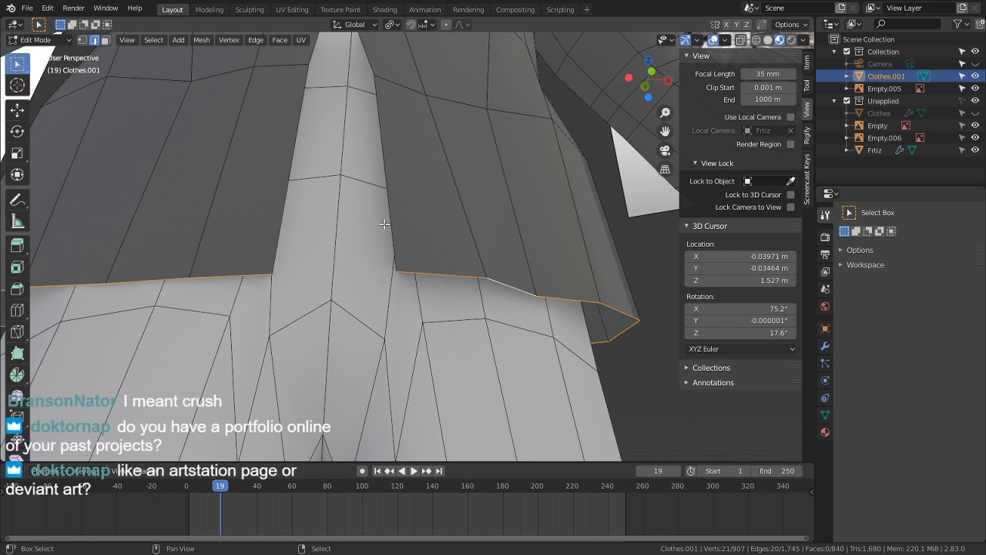
pyautogui.hotkey('shift', 's')
pyautogui.click(348, 227)
pyautogui.press('Tab')
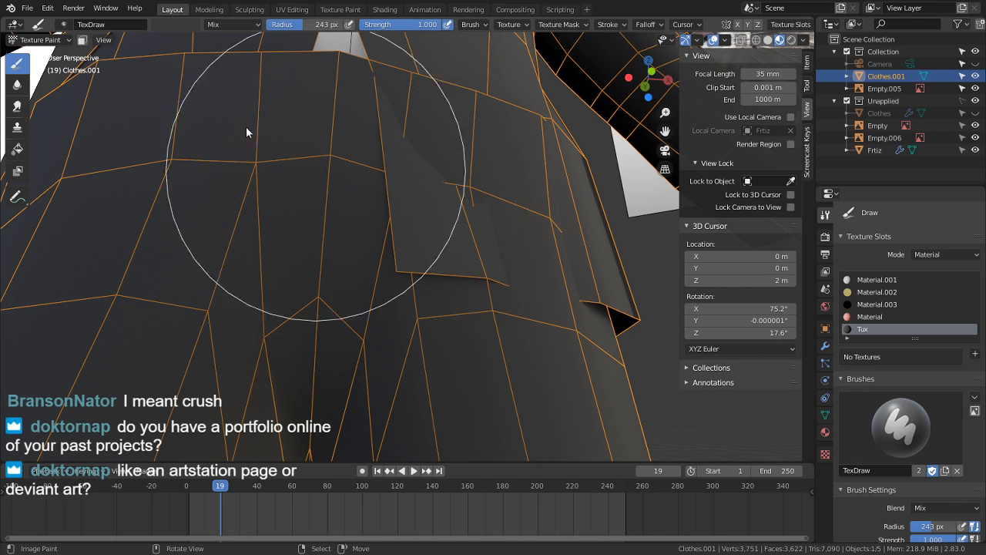
# Step: In Sculpt Mode, raise the inner bottom corner of the jacket flap on the character's left with the Grab brush at 105 px radius
pyautogui.click(42, 39)
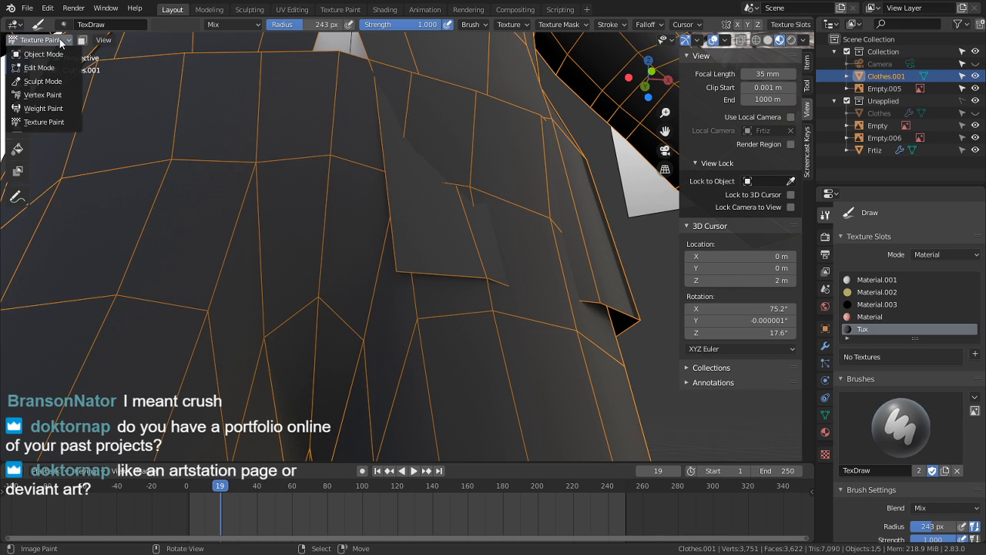
pyautogui.click(56, 82)
pyautogui.press('s')
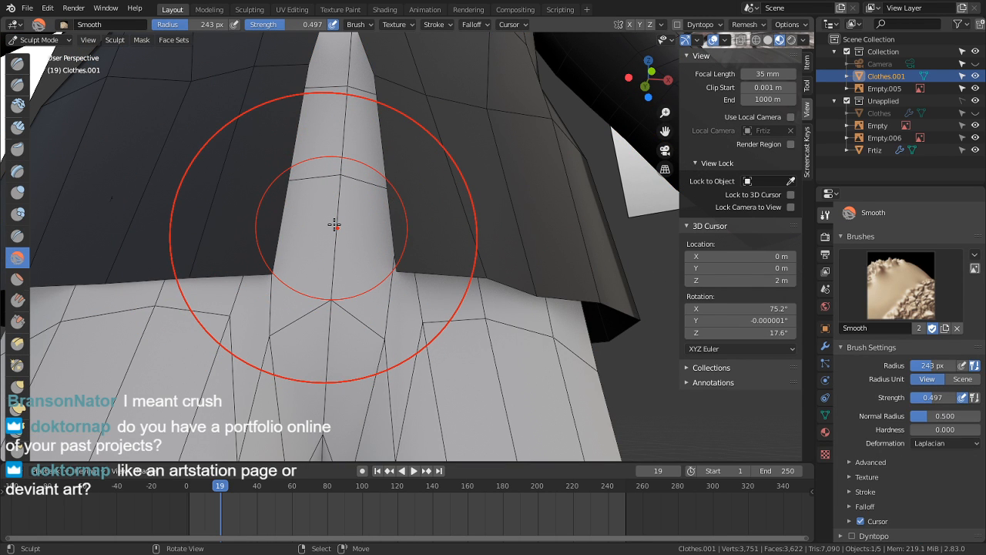
pyautogui.press('f')
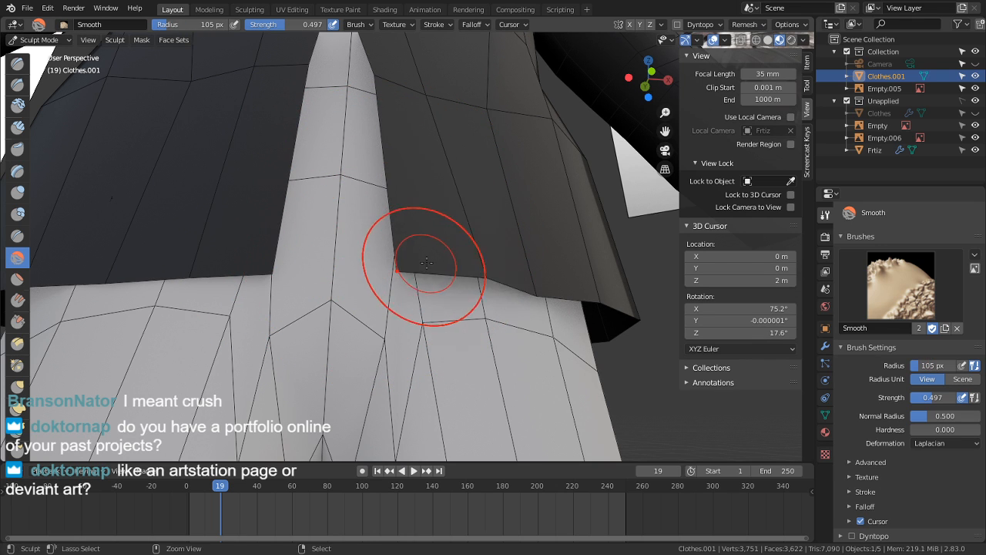
pyautogui.moveTo(426, 262); pyautogui.dragTo(405, 299, button='middle')
pyautogui.press('Tab')
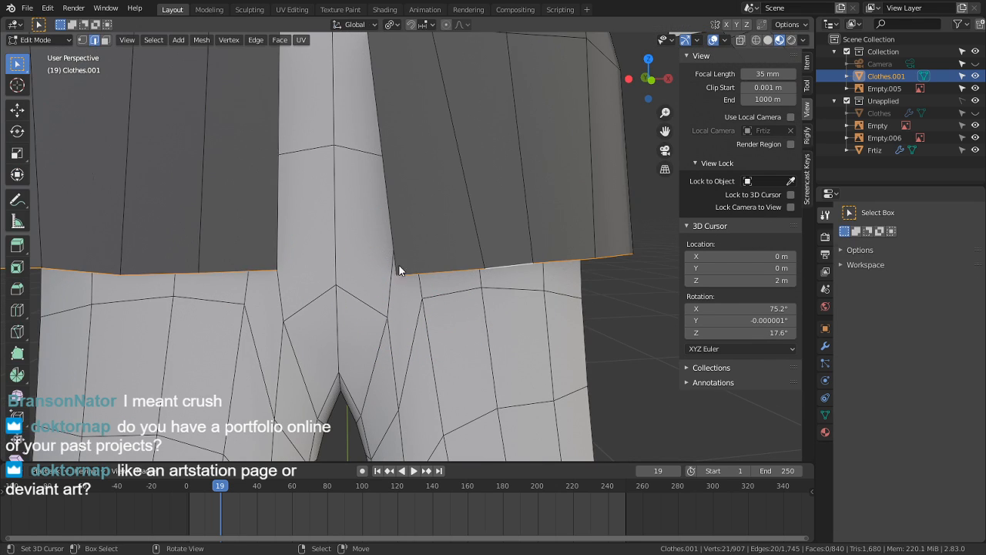
pyautogui.press('Tab')
pyautogui.press('g')
pyautogui.moveTo(396, 269); pyautogui.dragTo(424, 131)
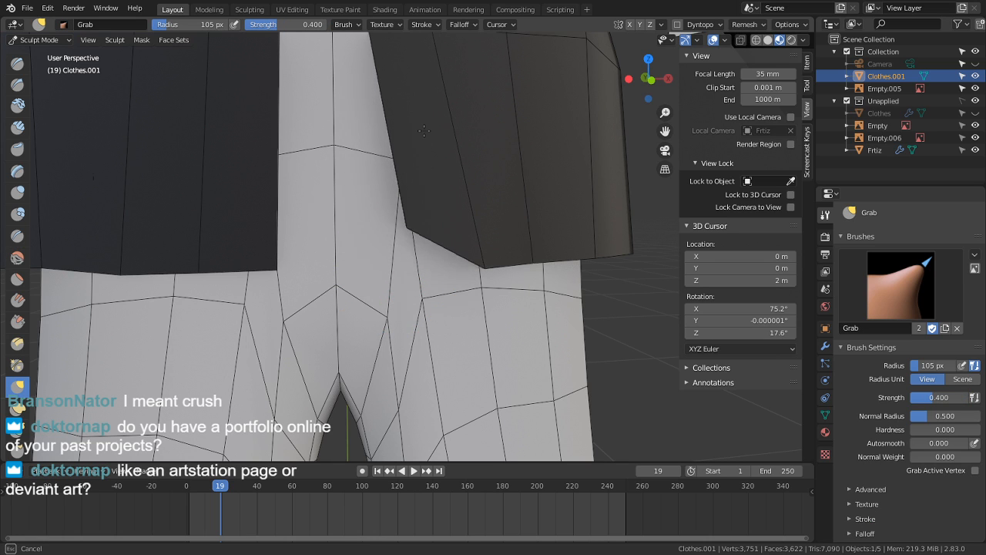
# Step: Raise the inner bottom corners of both jacket flaps into a curved hem with the Grab brush at 105 px radius and 0.400 strength
pyautogui.keyDown('shift'); pyautogui.moveTo(281, 253); pyautogui.dragTo(310, 325, button='middle'); pyautogui.keyUp('shift')
pyautogui.moveTo(302, 330); pyautogui.dragTo(257, 182)
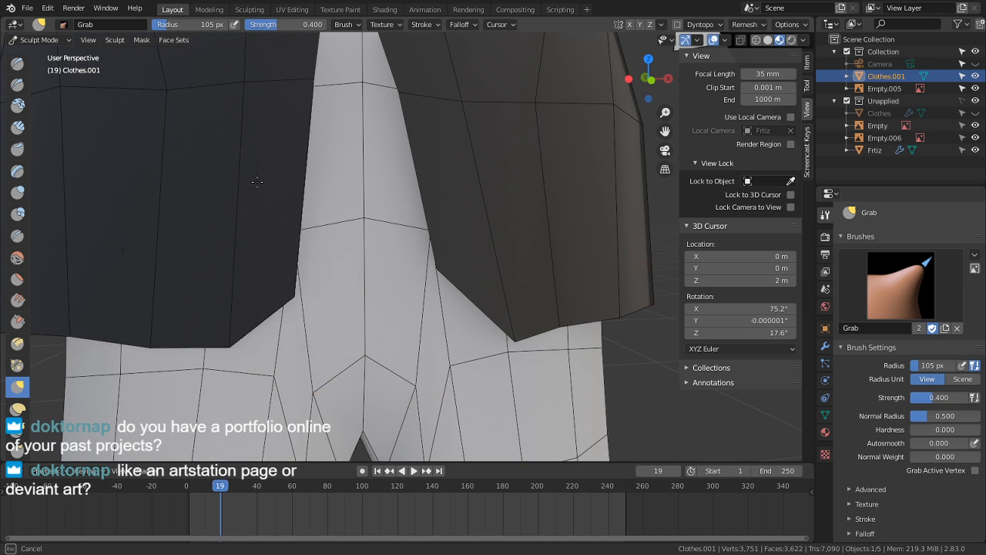
pyautogui.moveTo(222, 353); pyautogui.dragTo(219, 315)
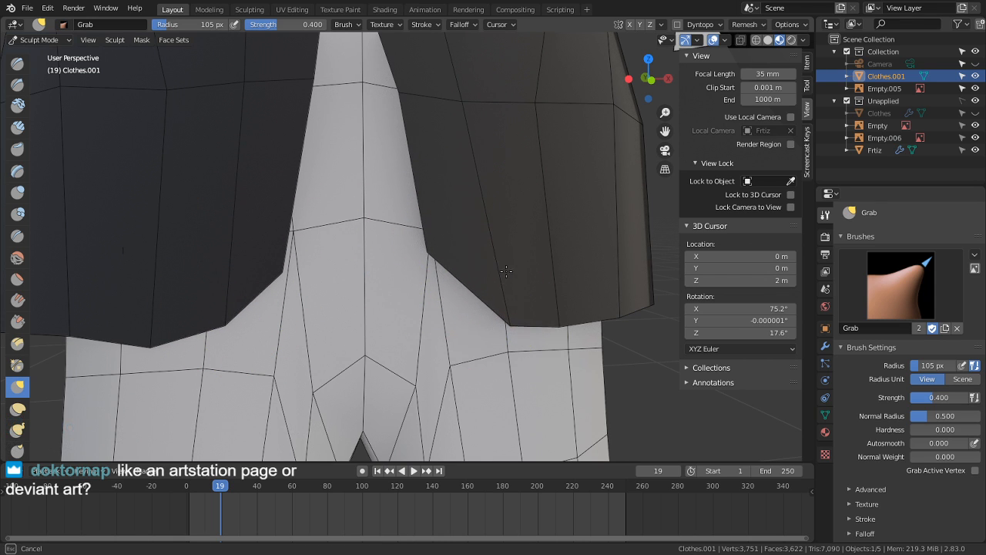
# Step: In Edit Mode, shift the waist vertices along the jacket's overlapping front edge toward the character's right, the second by about 0.016 m along X
pyautogui.scroll(-8, 487, 225)
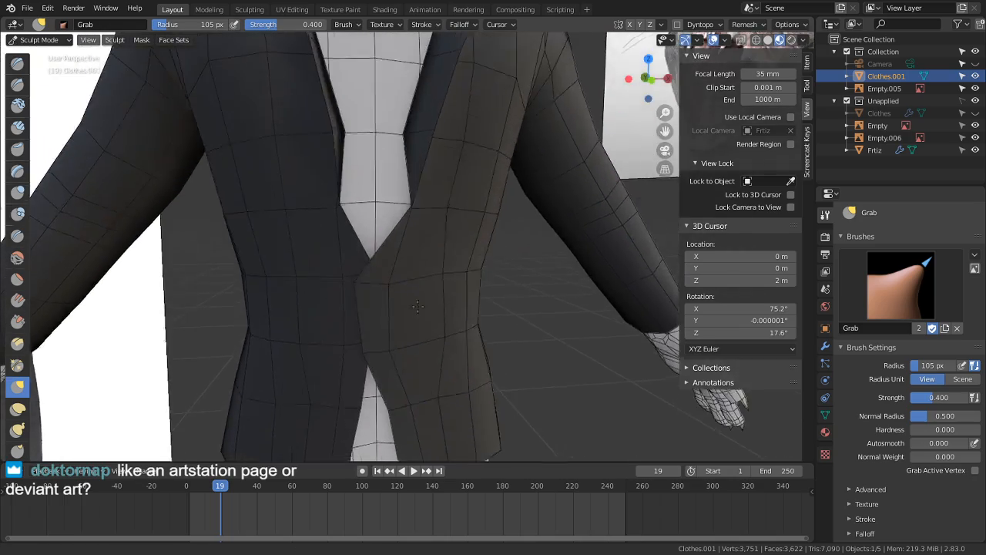
pyautogui.scroll(8, 436, 296)
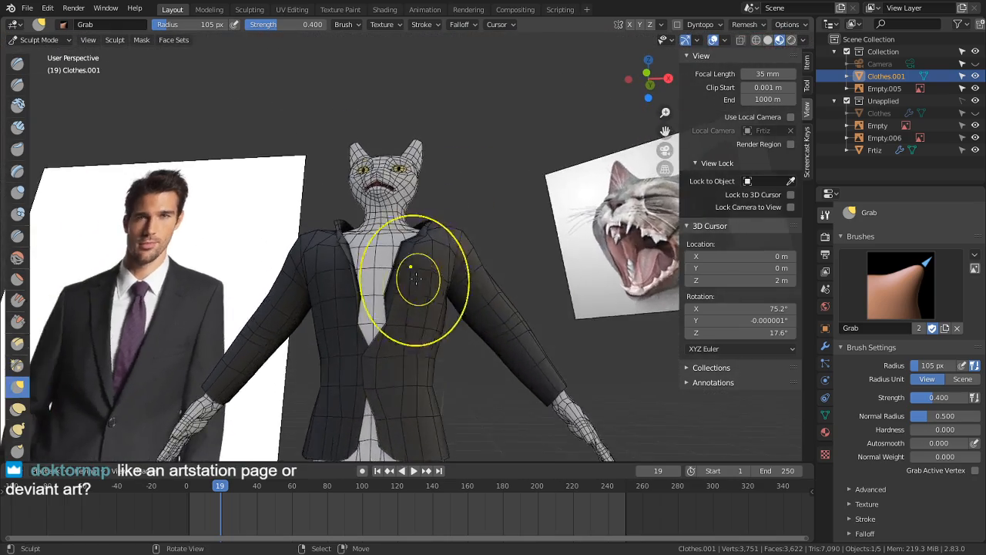
pyautogui.keyDown('shift'); pyautogui.moveTo(408, 334); pyautogui.dragTo(555, 229, button='middle'); pyautogui.keyUp('shift')
pyautogui.moveTo(447, 266)
pyautogui.mouseDown(button='middle')
pyautogui.moveTo(408, 315)
pyautogui.moveTo(422, 332)
pyautogui.moveTo(439, 243)
pyautogui.mouseUp(button='middle')
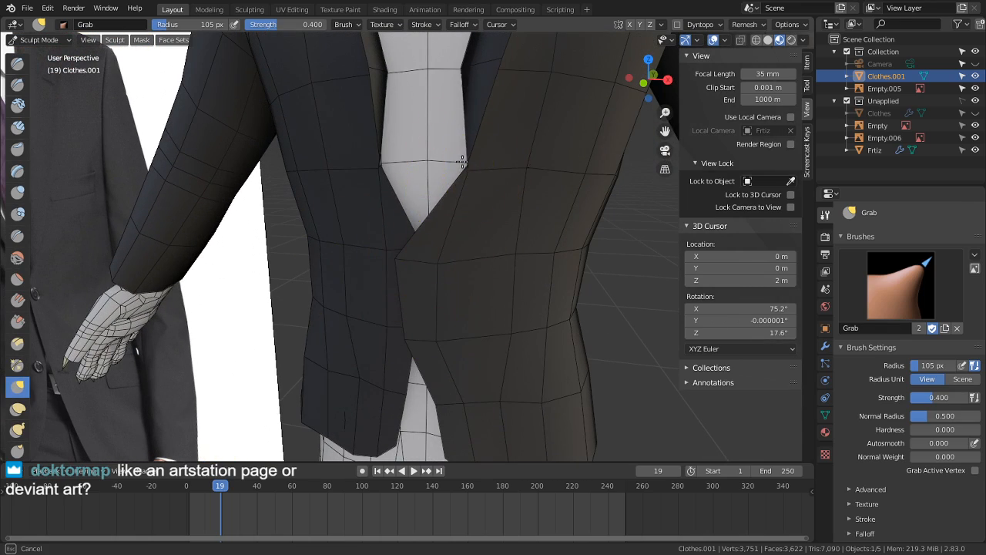
pyautogui.moveTo(452, 202); pyautogui.dragTo(575, 316, button='middle')
pyautogui.press('Tab')
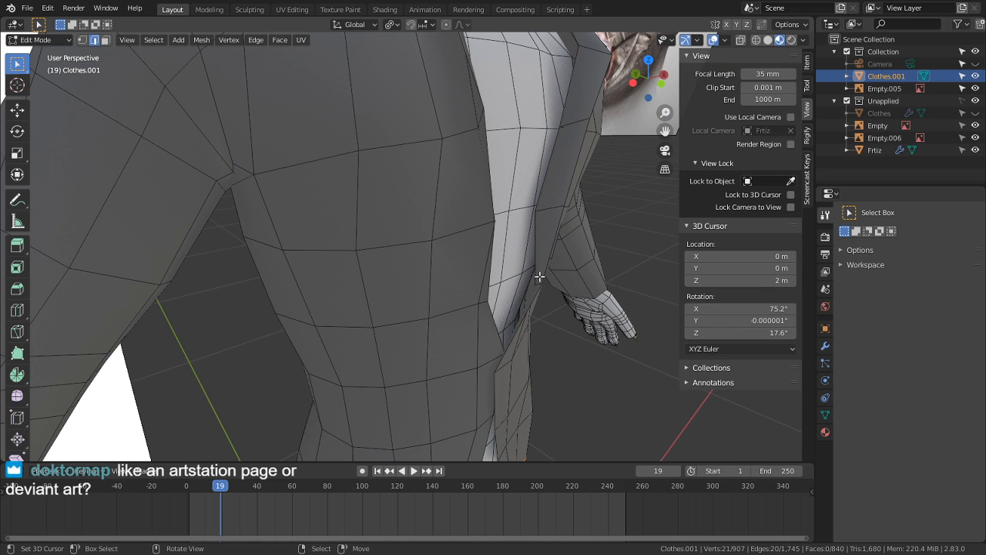
pyautogui.moveTo(539, 277); pyautogui.dragTo(390, 284, button='middle')
pyautogui.press('g')
pyautogui.click(227, 225)
pyautogui.scroll(-5, 290, 224)
pyautogui.rightClick(396, 318)
pyautogui.press('g')
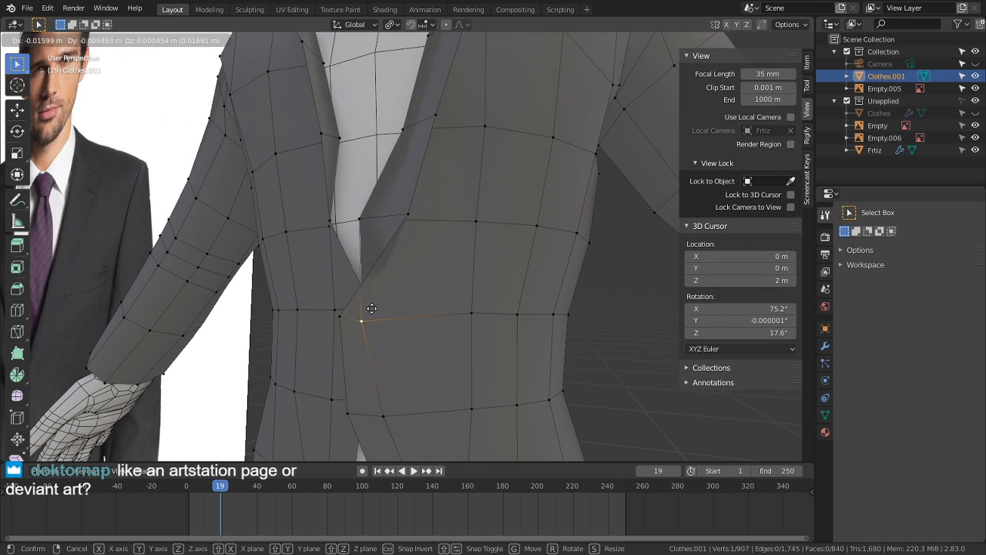
pyautogui.click(373, 307)
# Step: Move the lapel vertex at the V-opening's base on the character's left about -0.040 m X and -0.014 m Y, and adjust its neighbouring vertex
pyautogui.rightClick(395, 213)
pyautogui.press('g')
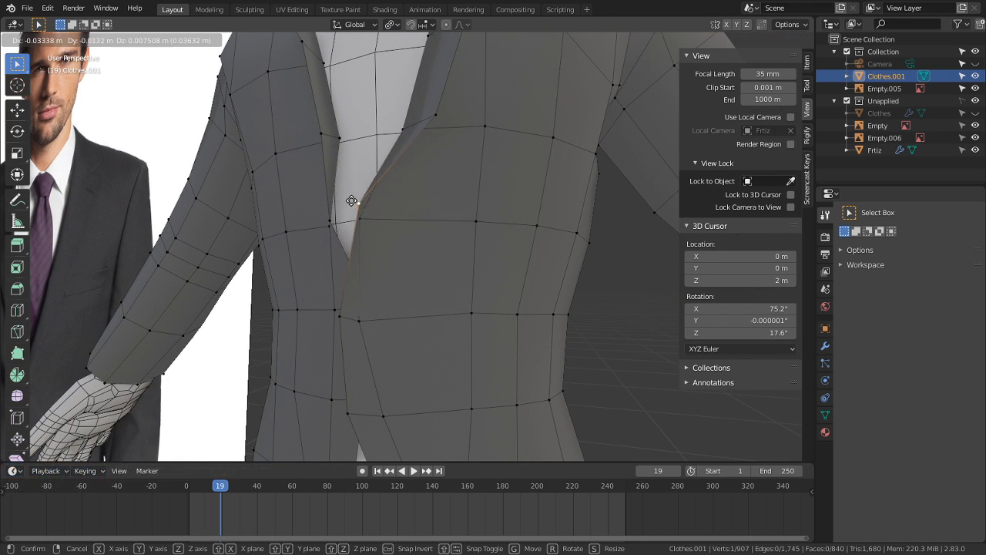
pyautogui.click(347, 210)
pyautogui.scroll(2, 408, 246)
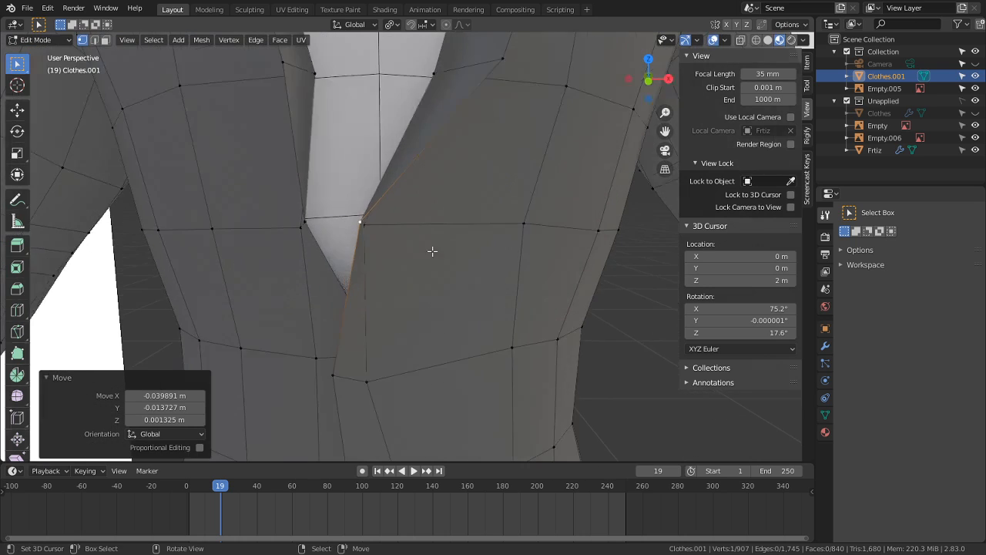
pyautogui.moveTo(431, 254); pyautogui.dragTo(498, 275, button='middle')
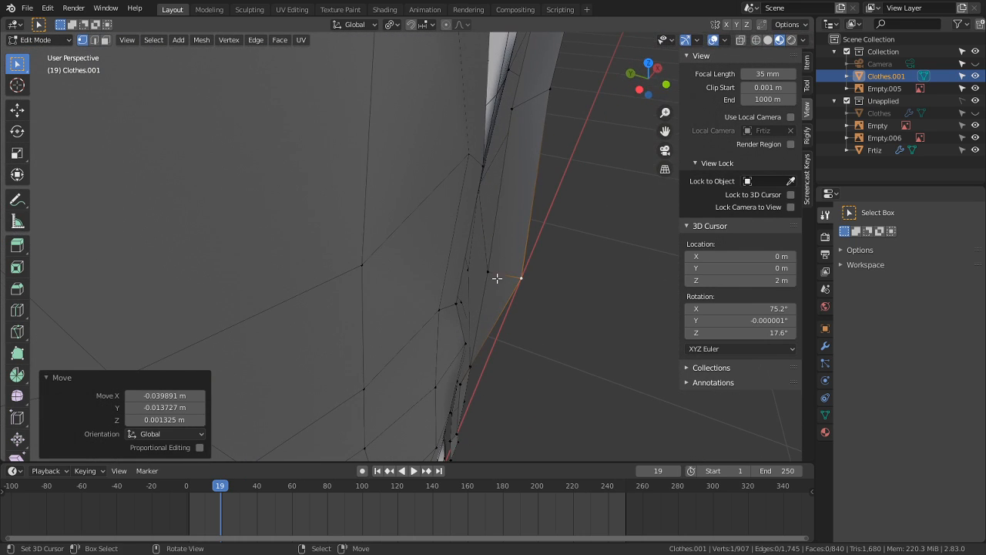
pyautogui.rightClick(478, 269)
pyautogui.press('g')
pyautogui.click(478, 283)
# Step: Move the inner lapel vertex at the V-opening's base on the character's right toward the centre and back toward the body
pyautogui.moveTo(429, 293); pyautogui.dragTo(404, 332, button='middle')
pyautogui.rightClick(371, 331)
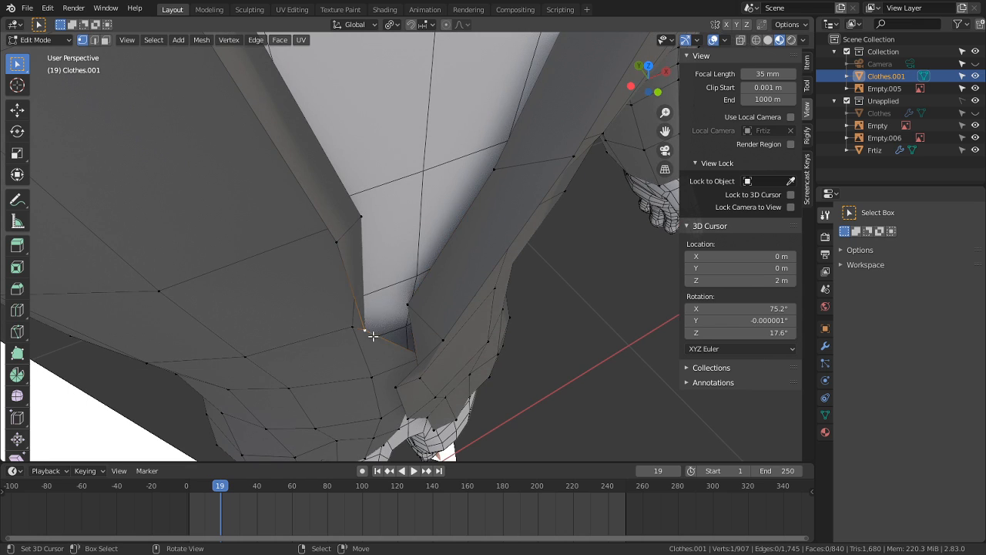
pyautogui.press('g')
pyautogui.click(429, 300)
pyautogui.moveTo(442, 295); pyautogui.dragTo(341, 293, button='middle')
pyautogui.press('g')
pyautogui.click(419, 367)
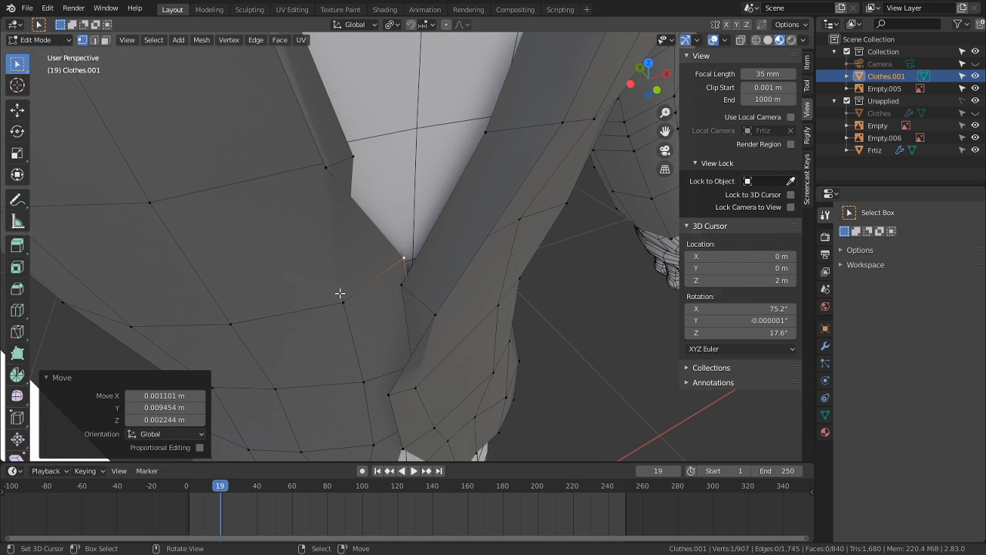
# Step: Move the front-panel vertex beside that lapel vertex about 0.017 m X, -0.003 m Y and 0.006 m Z, plus a further 0.004 m nudge
pyautogui.press('g')
pyautogui.click(379, 280)
pyautogui.press('g')
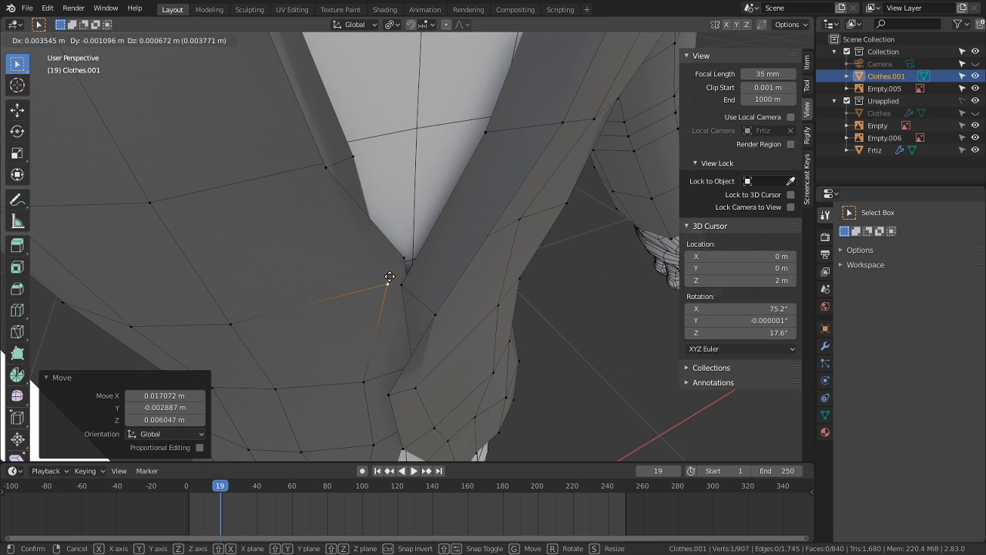
pyautogui.click(389, 279)
# Step: Tuck the inner lapel vertex at the V's base by about -0.011 m X, -0.009 m Y and -0.006 m Z, and adjust the overlap from the front
pyautogui.rightClick(389, 270)
pyautogui.moveTo(387, 264); pyautogui.dragTo(343, 276, button='middle')
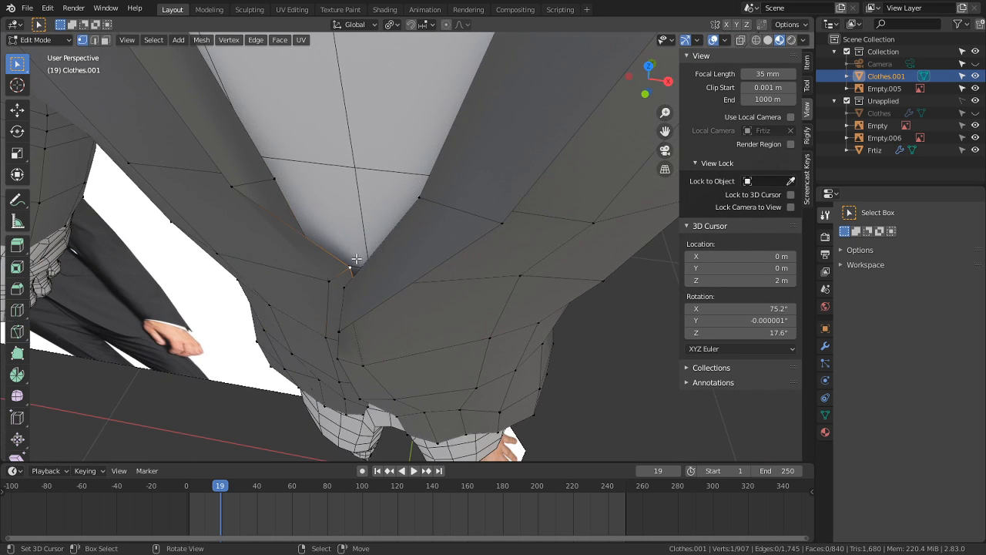
pyautogui.press('g')
pyautogui.click(329, 285)
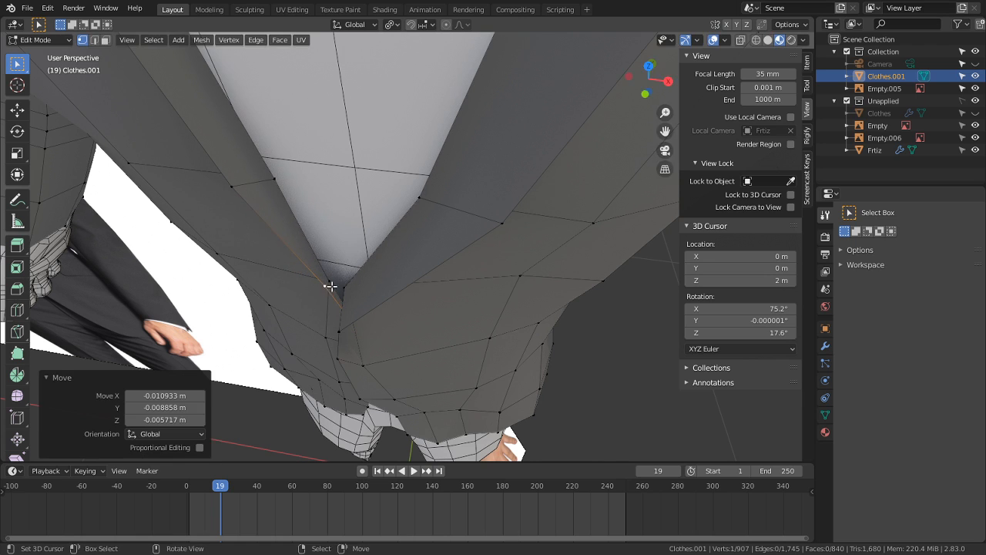
pyautogui.moveTo(330, 282)
pyautogui.mouseDown(button='middle')
pyautogui.moveTo(440, 221)
pyautogui.moveTo(411, 189)
pyautogui.moveTo(419, 257)
pyautogui.moveTo(328, 316)
pyautogui.moveTo(313, 245)
pyautogui.moveTo(291, 273)
pyautogui.moveTo(302, 331)
pyautogui.moveTo(352, 286)
pyautogui.moveTo(354, 191)
pyautogui.moveTo(361, 194)
pyautogui.mouseUp(button='middle')
pyautogui.press('g')
pyautogui.click(415, 253)
# Step: Try to smooth the jacket front around the V-opening's base with the Smooth brush at 105 px radius and 0.497 strength
pyautogui.hotkey('ctrl', 'Tab')
pyautogui.keyDown('shift'); pyautogui.moveTo(360, 223); pyautogui.dragTo(360, 215); pyautogui.keyUp('shift')
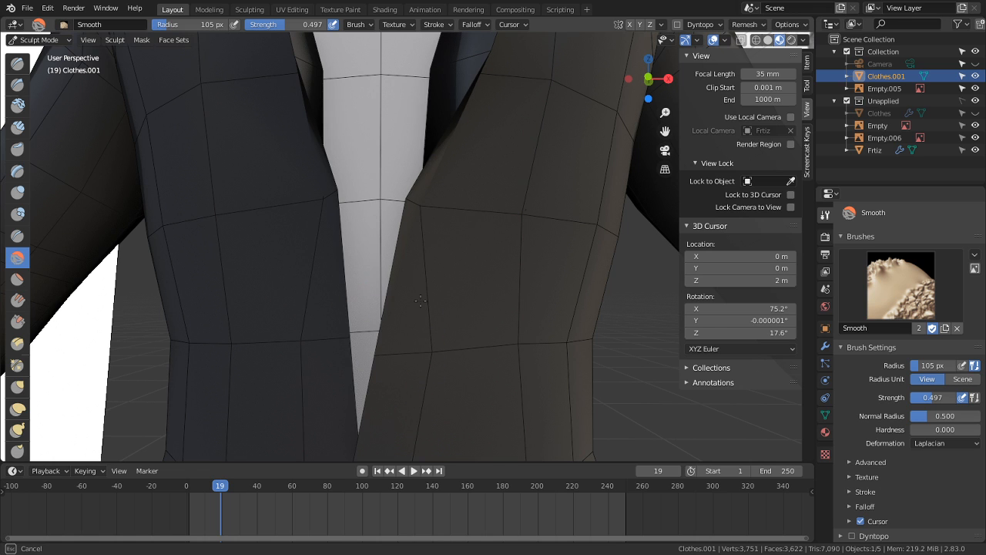
pyautogui.scroll(-4, 435, 234)
pyautogui.moveTo(510, 257); pyautogui.dragTo(353, 275, button='middle')
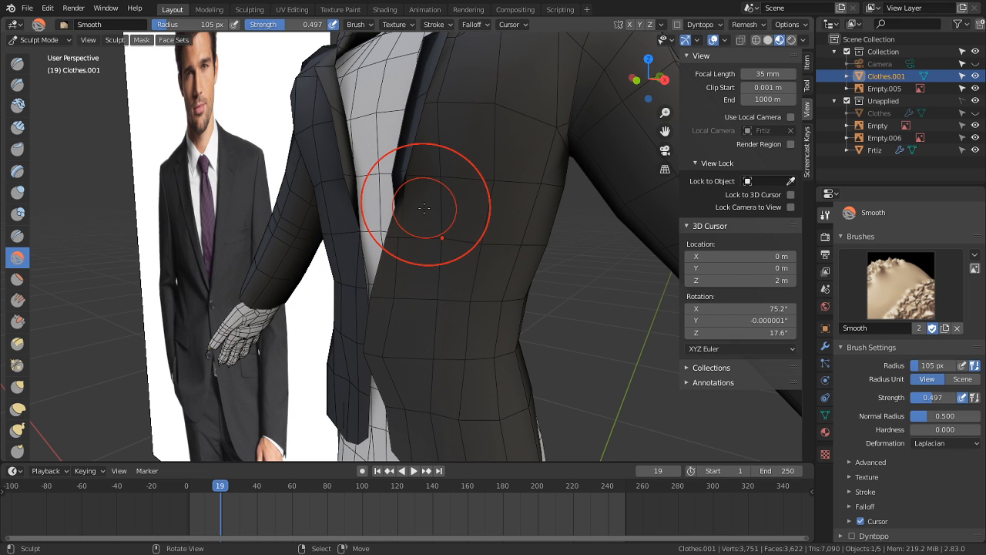
pyautogui.moveTo(426, 207); pyautogui.dragTo(522, 209, button='middle')
pyautogui.press('Tab')
pyautogui.scroll(3, 467, 236)
pyautogui.moveTo(467, 236)
pyautogui.mouseDown(button='middle')
pyautogui.moveTo(507, 243)
pyautogui.moveTo(498, 242)
pyautogui.moveTo(524, 226)
pyautogui.moveTo(482, 284)
pyautogui.moveTo(424, 301)
pyautogui.moveTo(381, 350)
pyautogui.moveTo(368, 275)
pyautogui.mouseUp(button='middle')
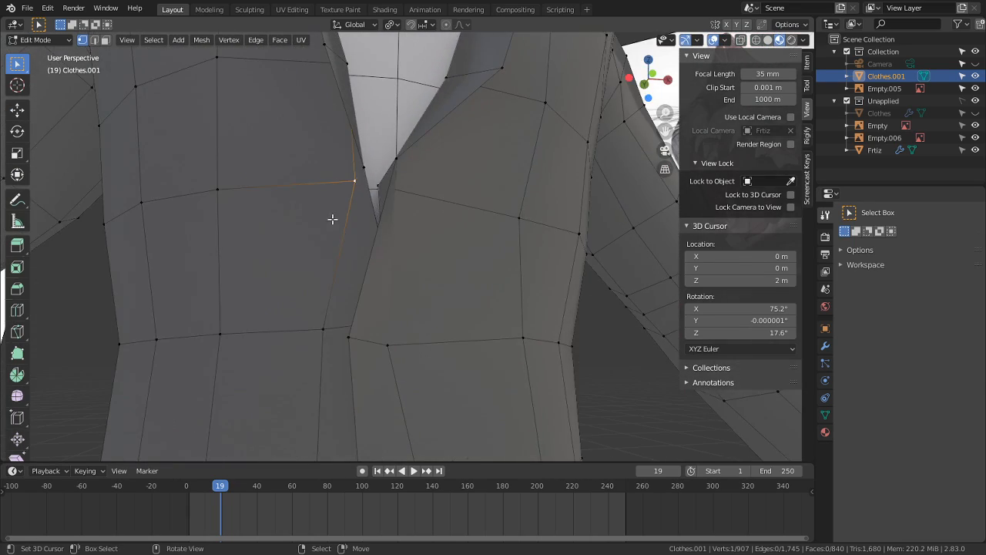
pyautogui.press('Tab')
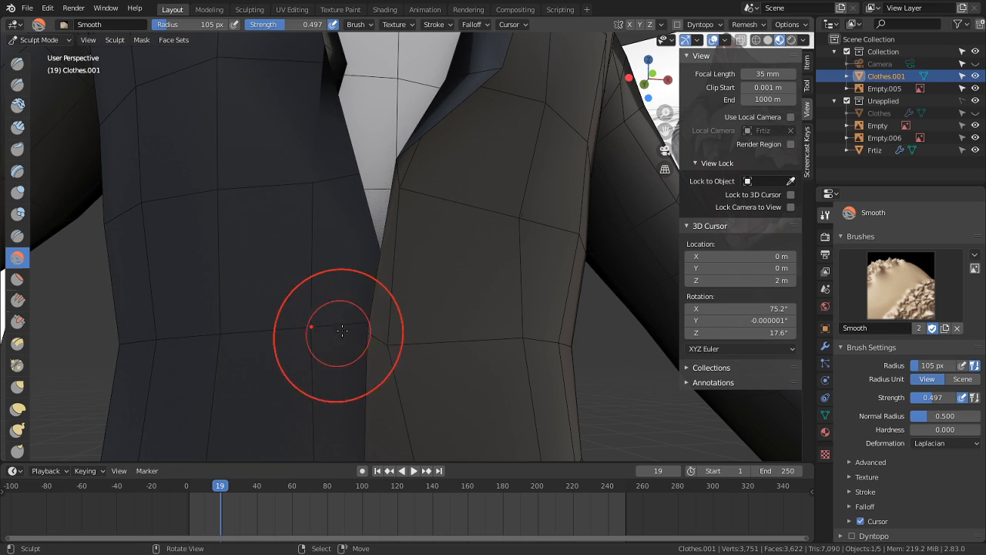
pyautogui.moveTo(313, 323); pyautogui.dragTo(385, 378, button='middle')
pyautogui.hotkey('ctrl', 'z')
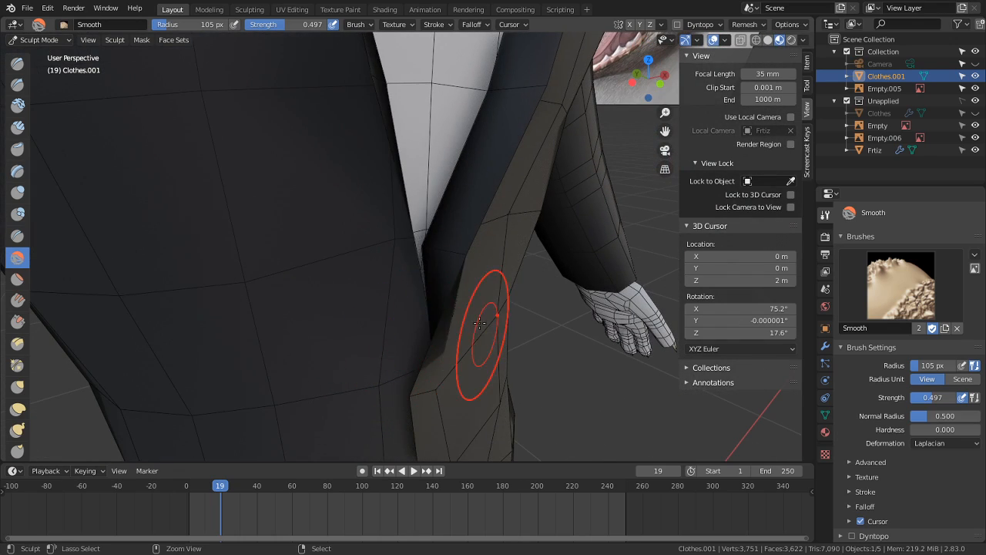
# Step: In Edit Mode, move the front-panel vertex beside the V's base on the character's right about -0.013 m X, 0.005 m Y and -0.001 m Z
pyautogui.moveTo(476, 319)
pyautogui.mouseDown(button='middle')
pyautogui.moveTo(414, 384)
pyautogui.moveTo(392, 359)
pyautogui.moveTo(420, 249)
pyautogui.mouseUp(button='middle')
pyautogui.press('Tab')
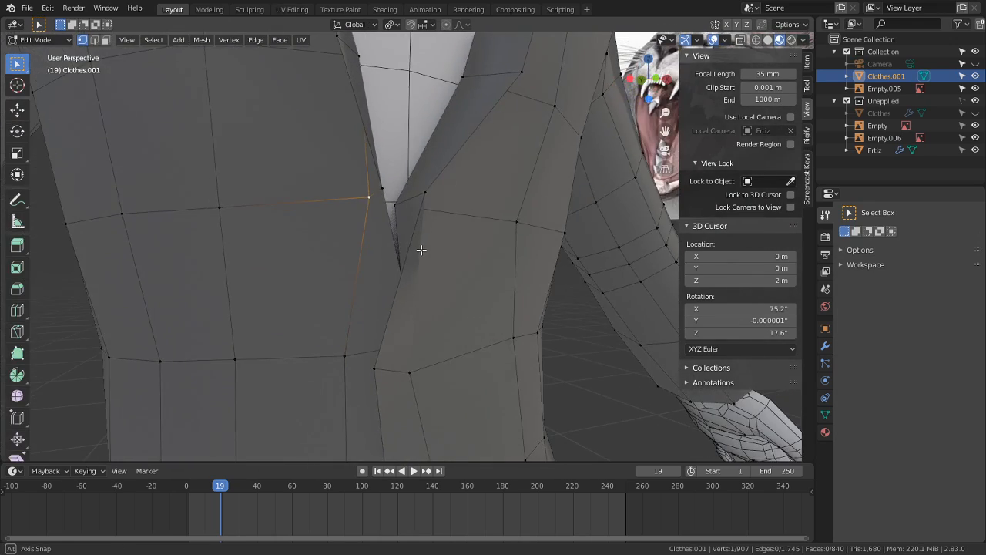
pyautogui.press('g')
pyautogui.click(331, 201)
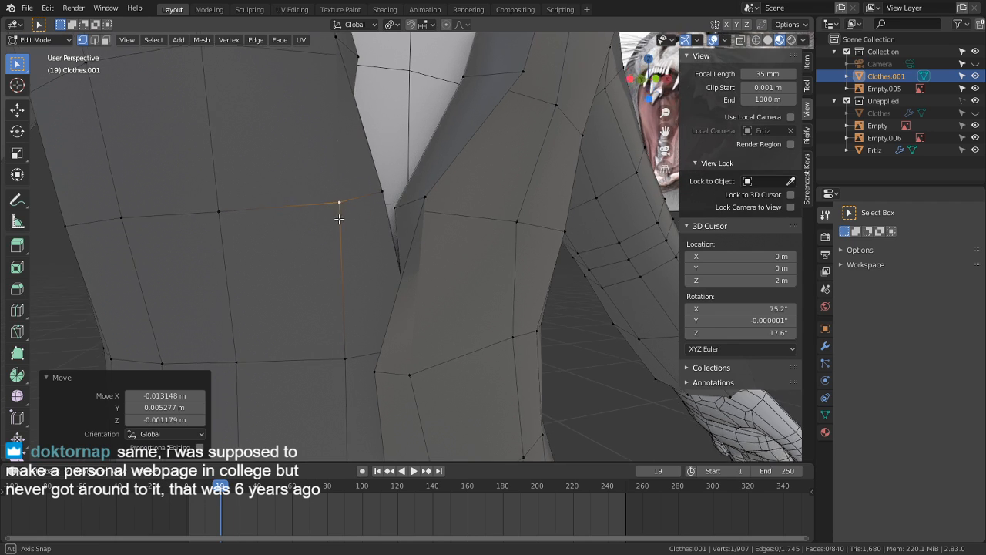
pyautogui.moveTo(341, 213); pyautogui.dragTo(336, 224, button='middle')
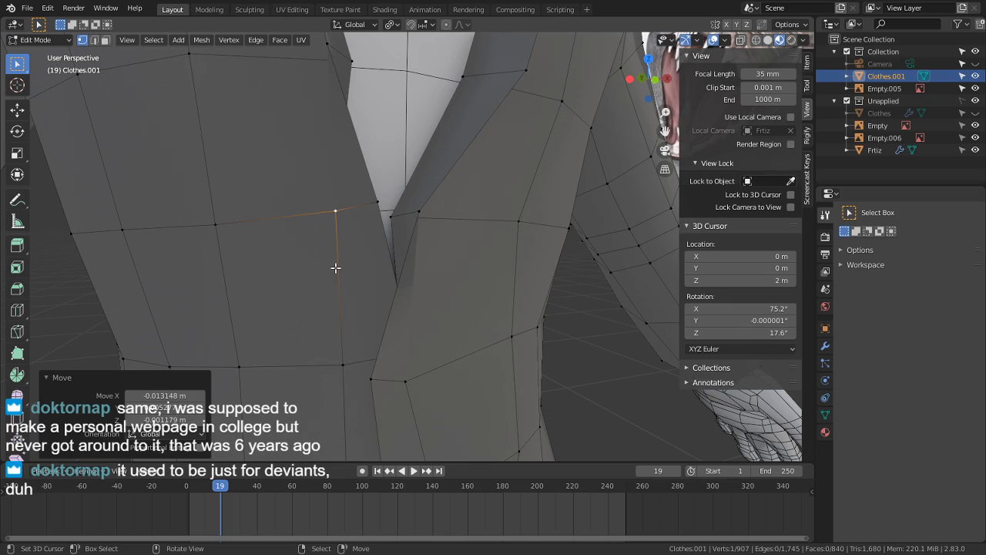
# Step: Examine the jacket front, its V-opening and the overlap of the two panels against the suit reference photo
pyautogui.scroll(-5, 365, 255)
pyautogui.moveTo(331, 275); pyautogui.dragTo(300, 246, button='middle')
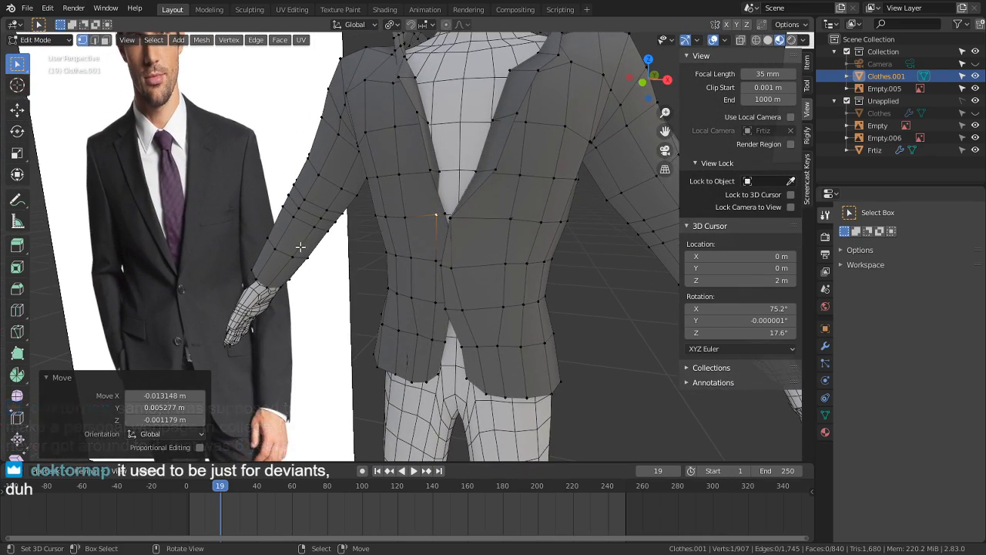
pyautogui.scroll(3, 487, 298)
pyautogui.moveTo(496, 290); pyautogui.dragTo(471, 294, button='middle')
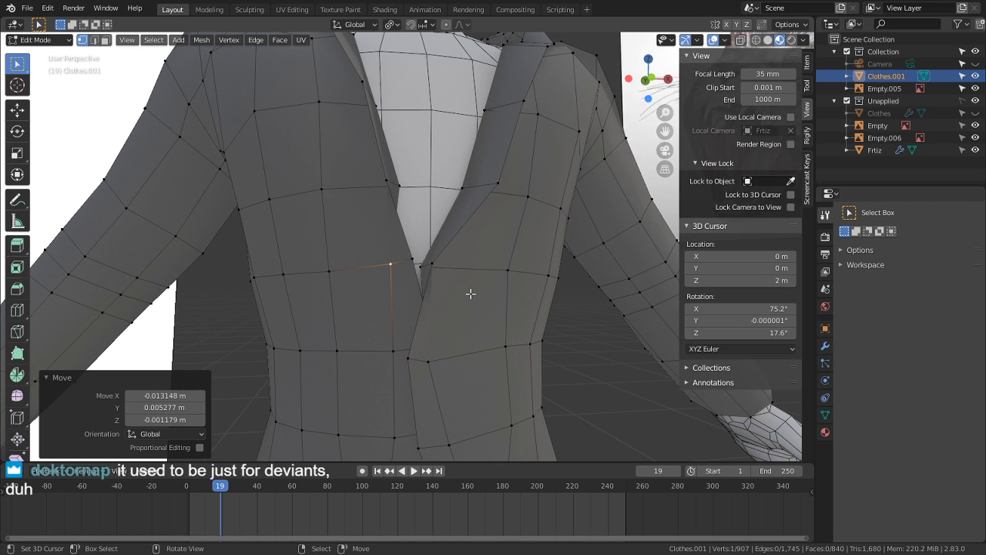
pyautogui.scroll(3, 471, 294)
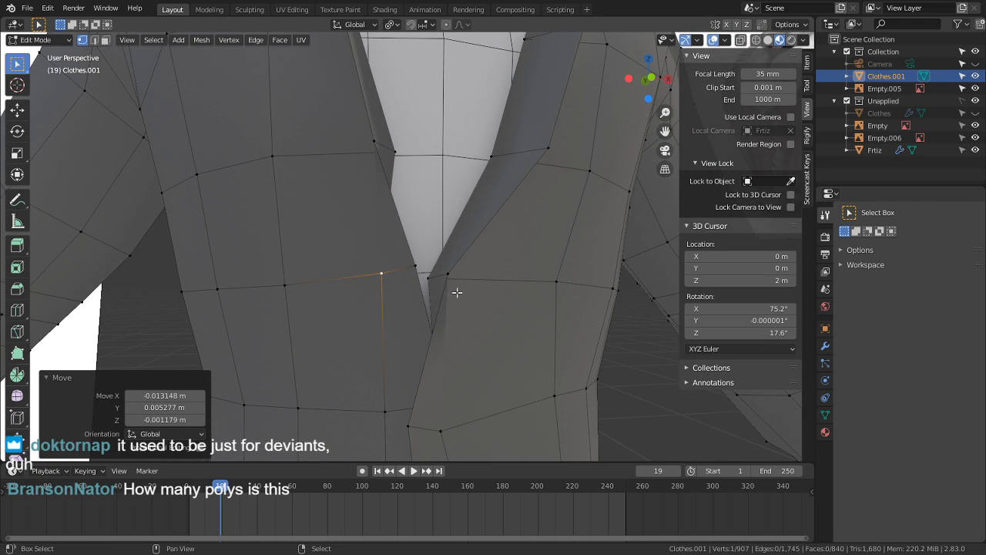
pyautogui.scroll(2, 455, 290)
pyautogui.hotkey('ctrl', 'Tab')
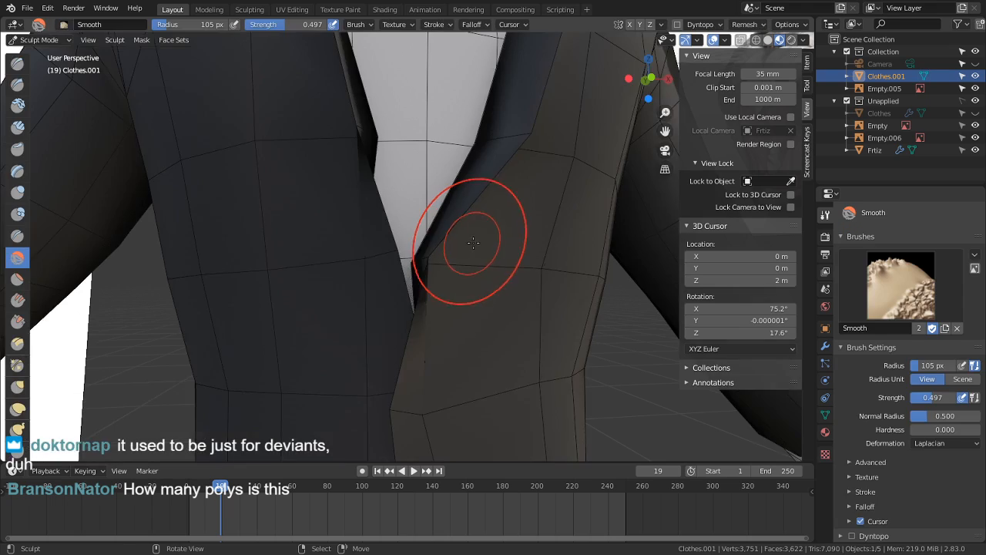
pyautogui.scroll(-4, 460, 254)
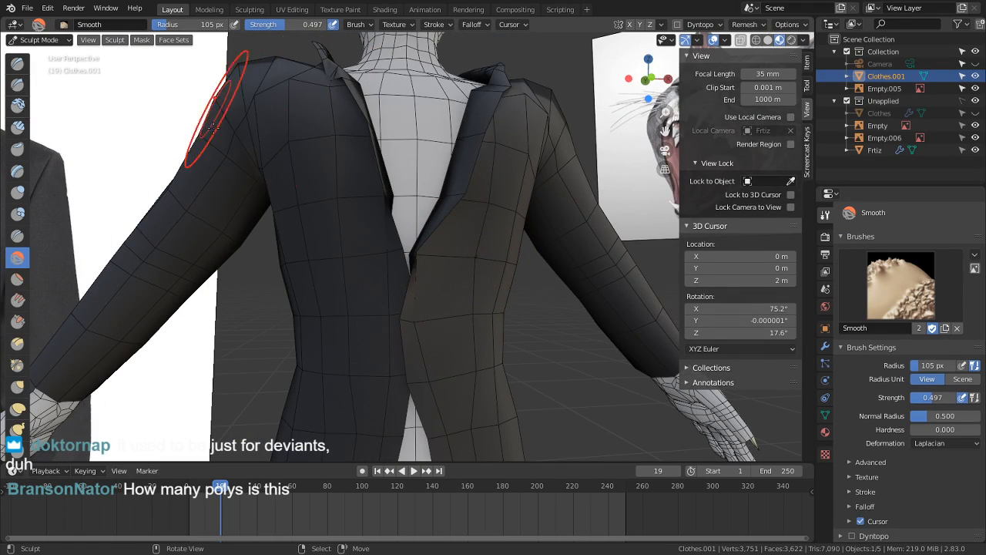
pyautogui.scroll(-4, 319, 231)
pyautogui.scroll(3, 424, 260)
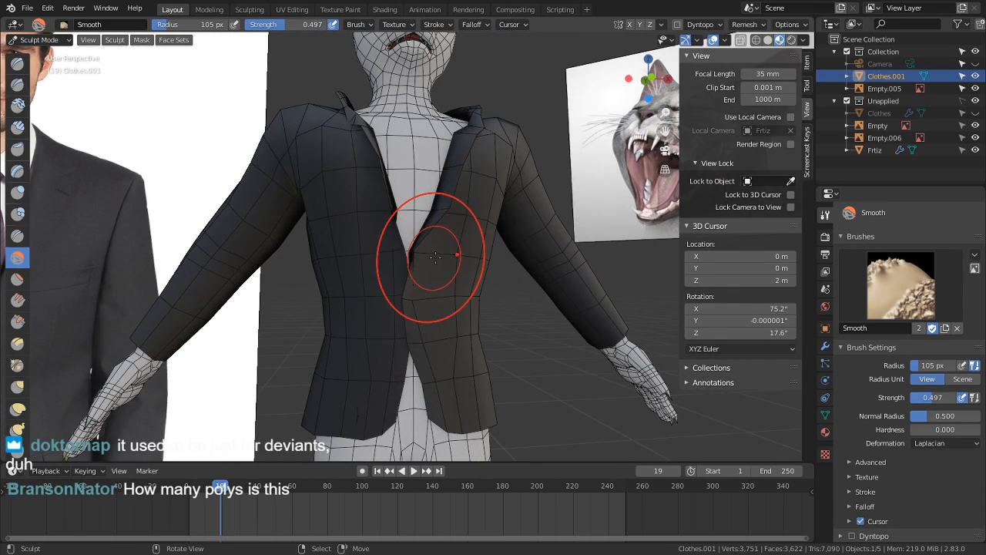
pyautogui.scroll(2, 454, 259)
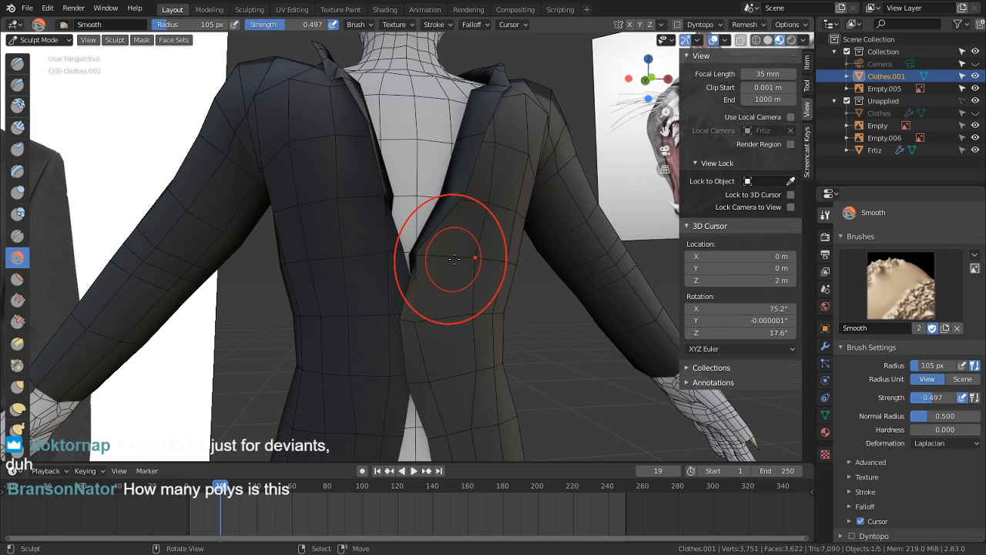
pyautogui.scroll(4, 431, 270)
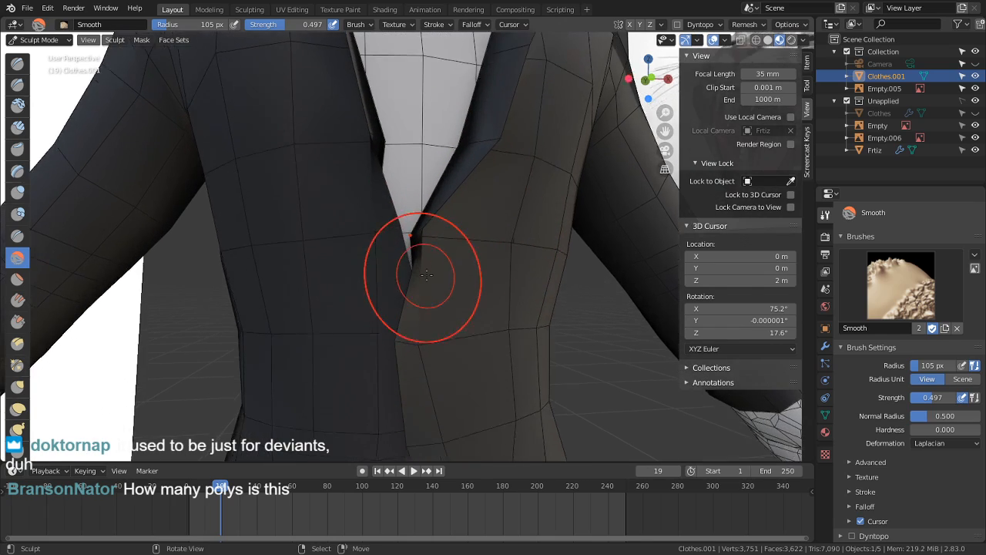
# Step: In Edit Mode, move the inner lapel vertex near the V's base on the character's right about 0.020 m along X and refine its placement
pyautogui.press('Tab')
pyautogui.moveTo(443, 281); pyautogui.dragTo(314, 361, button='middle')
pyautogui.press('g')
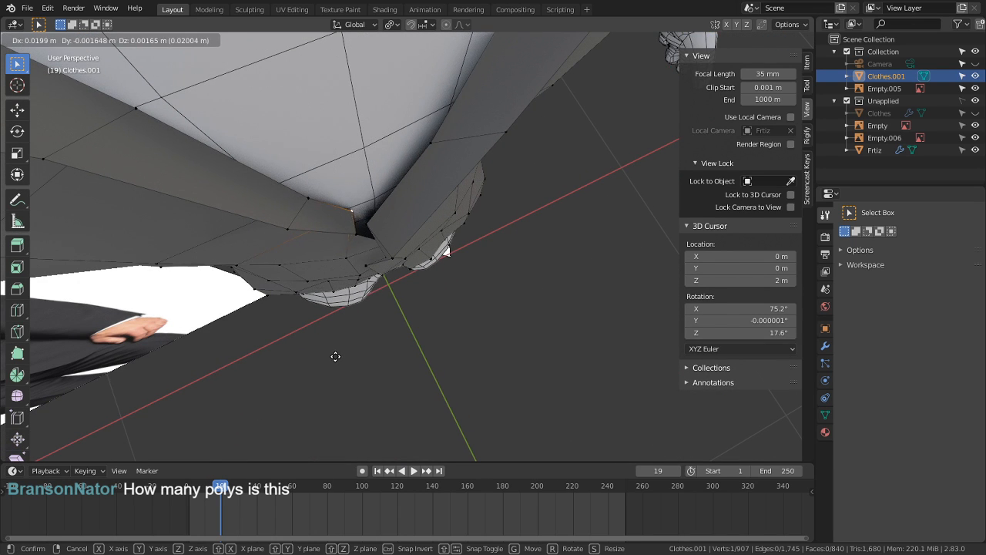
pyautogui.click(334, 355)
pyautogui.moveTo(368, 323); pyautogui.dragTo(411, 240, button='middle')
pyautogui.press('g')
pyautogui.click(392, 240)
# Step: Adjust the lapel-edge vertices above the V's base on the character's right, shifting the last about -0.002 m X and 0.006 m Y toward the body
pyautogui.press('g')
pyautogui.click(437, 251)
pyautogui.press('g')
pyautogui.click(399, 277)
pyautogui.moveTo(399, 280); pyautogui.dragTo(398, 304, button='middle')
pyautogui.press('g')
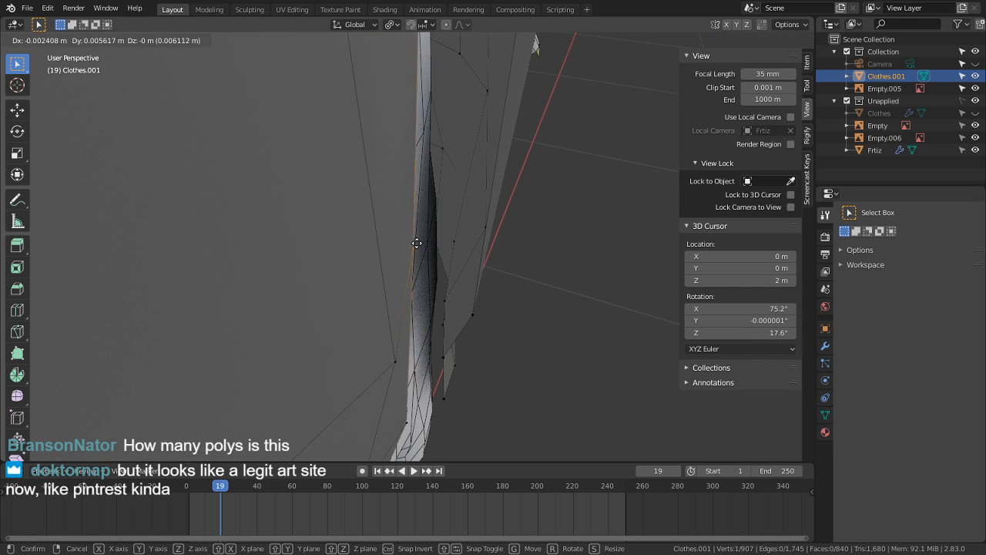
pyautogui.click(414, 240)
# Step: Move the inner lapel-edge vertex above the V's base on the character's right outward, away from the opening
pyautogui.moveTo(414, 239); pyautogui.dragTo(343, 415, button='middle')
pyautogui.rightClick(300, 173)
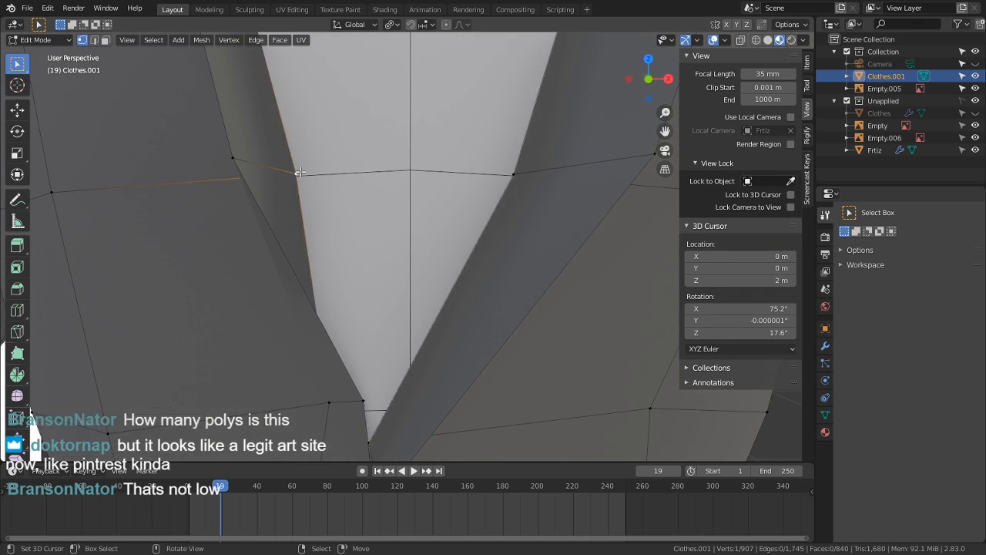
pyautogui.press('g')
pyautogui.click(280, 171)
# Step: Move the neighbouring lapel-fold vertex on the character's right toward the V-opening, finishing with about 0.005 m X, 0.003 m Y and 0.002 m Z
pyautogui.rightClick(237, 159)
pyautogui.press('g')
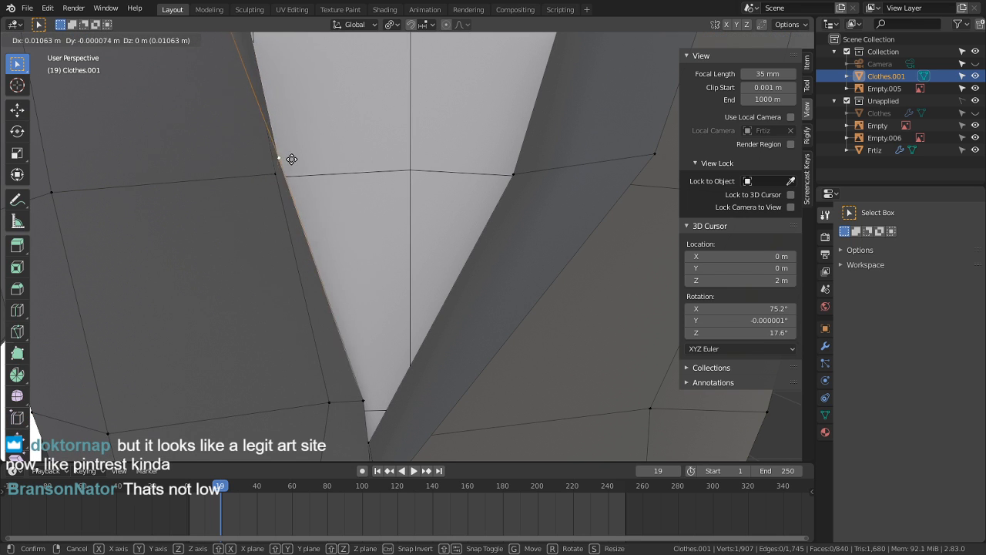
pyautogui.click(292, 160)
pyautogui.moveTo(291, 159); pyautogui.dragTo(264, 262, button='middle')
pyautogui.press('g')
pyautogui.click(282, 251)
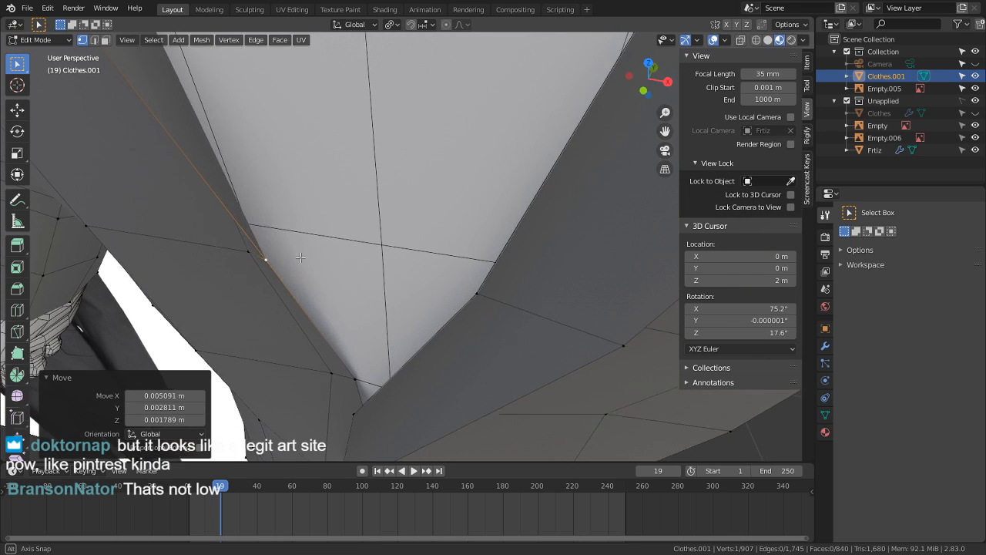
pyautogui.scroll(-5, 343, 187)
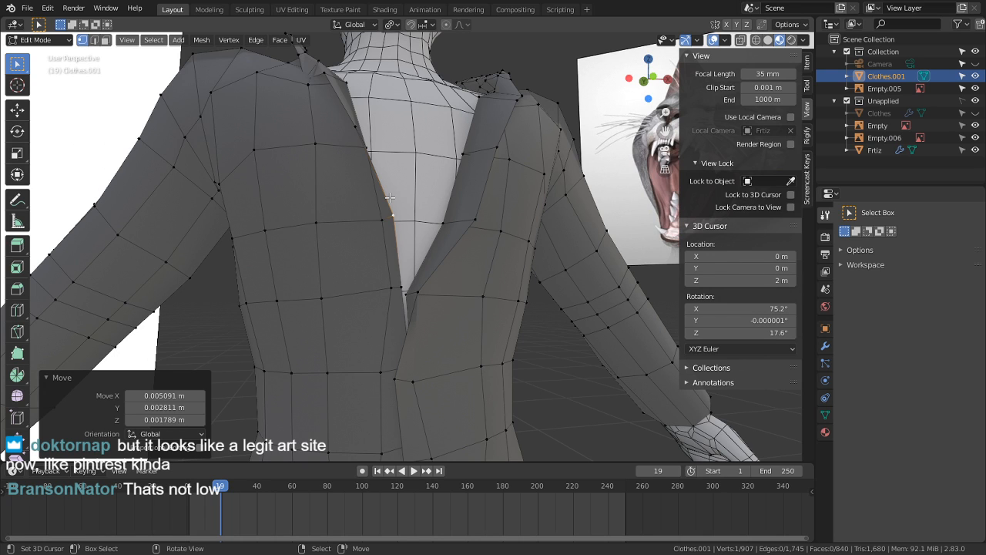
# Step: Reposition the front-panel vertex beside the V's base on the character's left
pyautogui.moveTo(373, 166); pyautogui.dragTo(321, 174, button='middle')
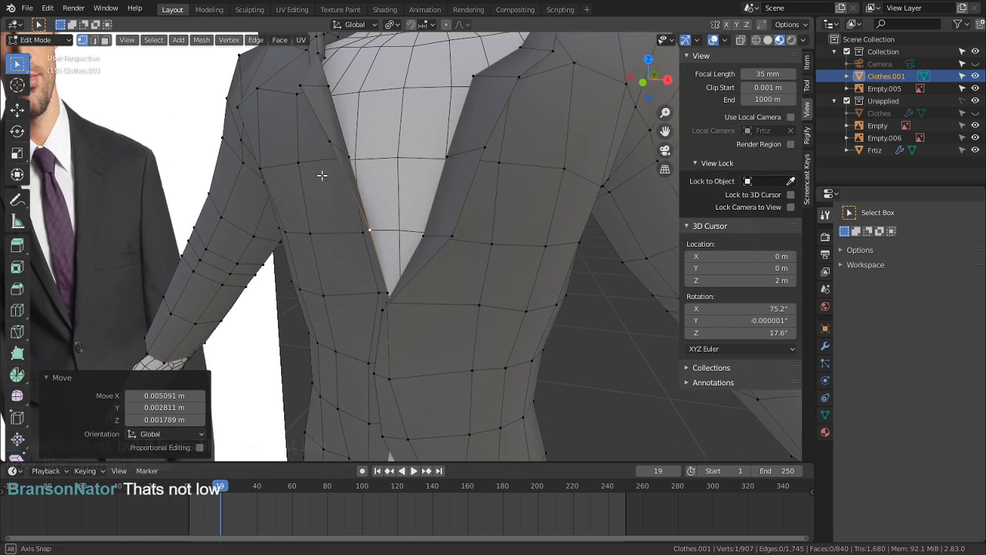
pyautogui.keyDown('shift'); pyautogui.moveTo(351, 222); pyautogui.dragTo(458, 161, button='middle'); pyautogui.keyUp('shift')
pyautogui.keyDown('alt'); pyautogui.middleClick(365, 218); pyautogui.keyUp('alt')
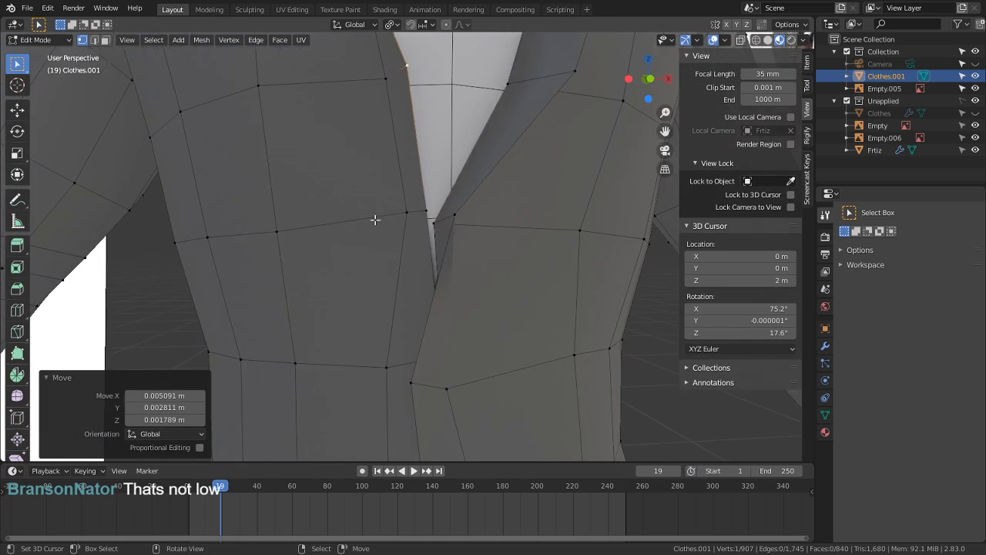
pyautogui.moveTo(472, 223); pyautogui.dragTo(465, 263, button='middle')
pyautogui.press('g')
pyautogui.click(467, 270)
pyautogui.press('g')
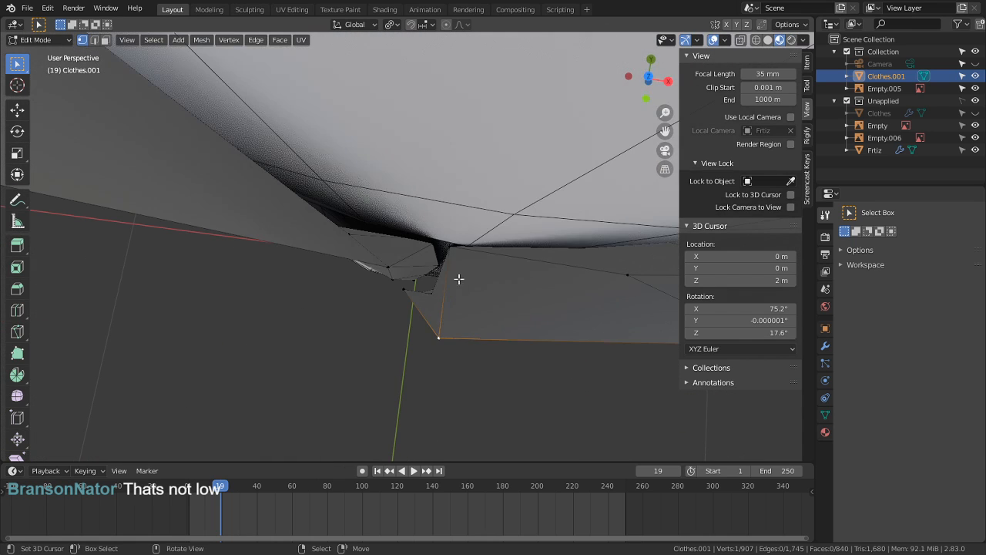
pyautogui.click(468, 265)
# Step: Adjust several front-panel vertices on the character's left, including one at hip height
pyautogui.moveTo(482, 266); pyautogui.dragTo(500, 304, button='middle')
pyautogui.click(548, 300)
pyautogui.press('g')
pyautogui.click(522, 293)
pyautogui.click(501, 304)
pyautogui.press('g')
pyautogui.click(438, 308)
pyautogui.press('1')
pyautogui.rightClick(490, 314)
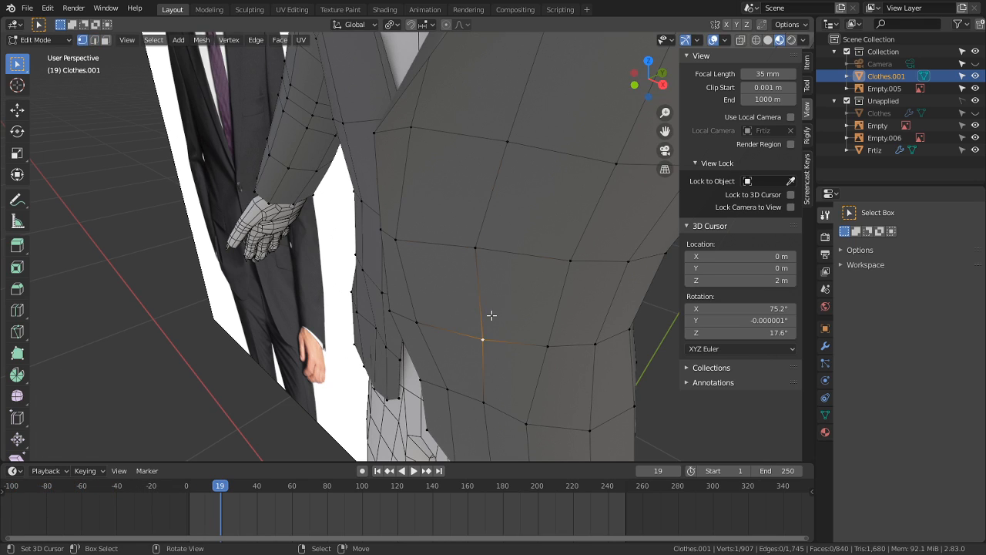
pyautogui.press('g')
pyautogui.click(447, 308)
# Step: Move the left panel's front-edge vertex at the V's base across the opening to overlap the right panel
pyautogui.moveTo(468, 307); pyautogui.dragTo(445, 271, button='middle')
pyautogui.rightClick(438, 196)
pyautogui.press('g')
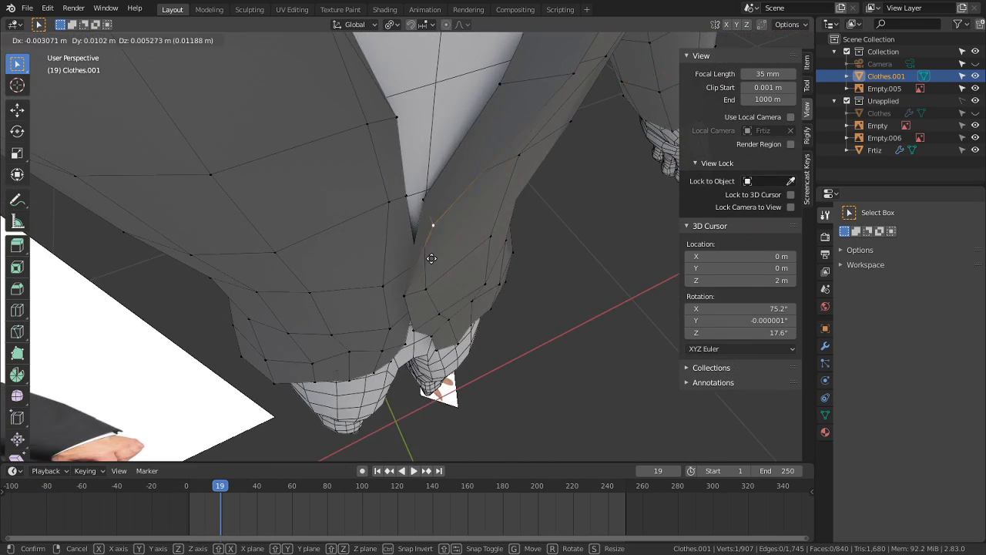
pyautogui.click(400, 244)
# Step: Reposition the lapel vertex above the V's base on the character's left, finishing with about -0.009 m X and 0.001 m Z
pyautogui.rightClick(555, 86)
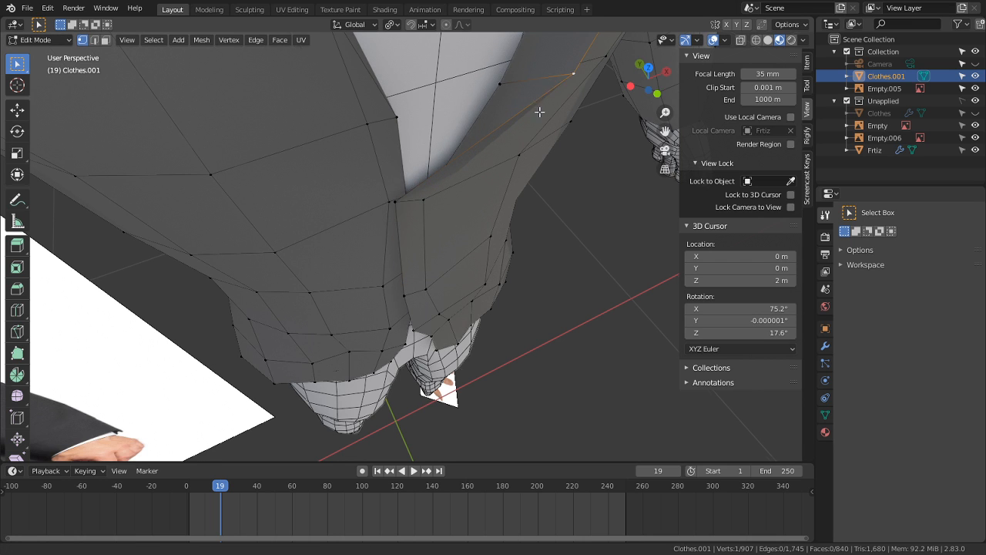
pyautogui.moveTo(539, 112); pyautogui.dragTo(523, 128, button='middle')
pyautogui.press('g')
pyautogui.click(444, 144)
pyautogui.moveTo(444, 144); pyautogui.dragTo(420, 123, button='middle')
pyautogui.press('g')
pyautogui.click(334, 122)
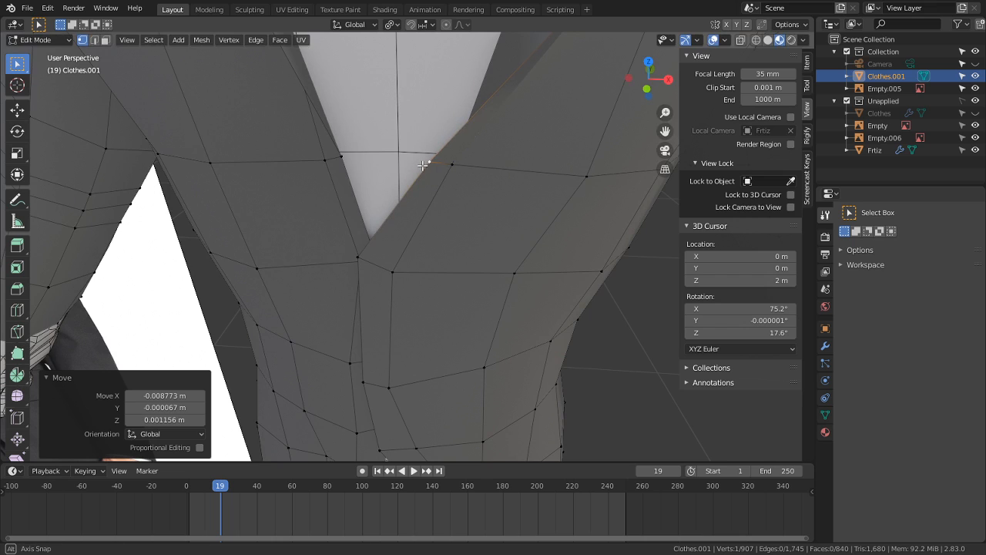
# Step: Move the left panel's vertex at the V's base about 0.004 m X, 0.003 m Y, -0.009 m Z, and push it about 0.003 m Y toward the body
pyautogui.moveTo(334, 122); pyautogui.dragTo(410, 135, button='middle')
pyautogui.moveTo(362, 217); pyautogui.dragTo(391, 211, button='middle')
pyautogui.press('g')
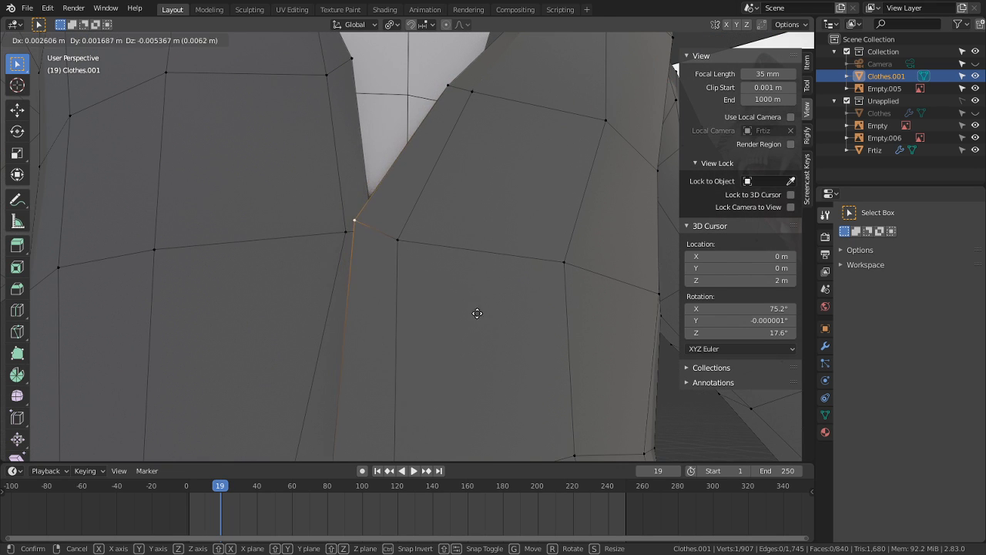
pyautogui.click(466, 357)
pyautogui.moveTo(466, 356); pyautogui.dragTo(553, 405, button='middle')
pyautogui.press('g')
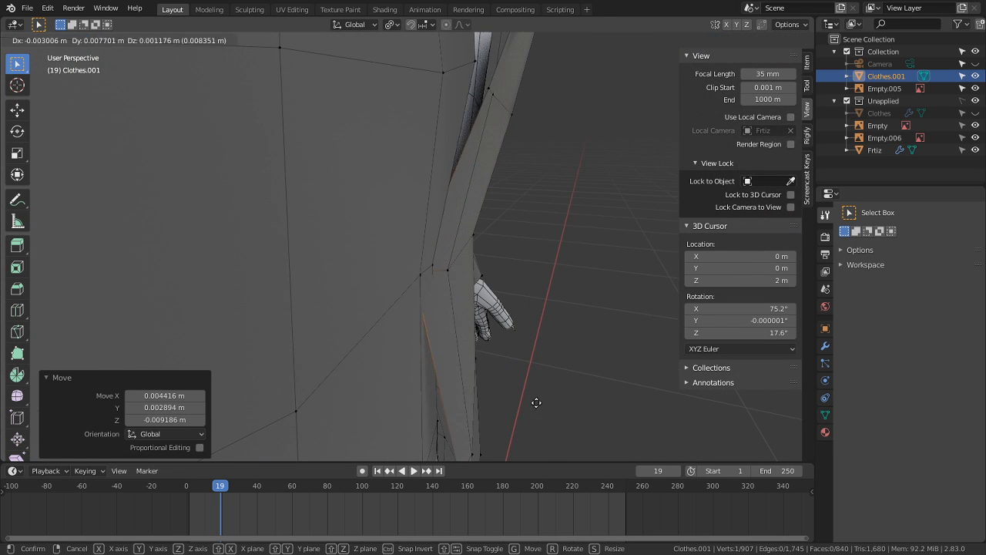
pyautogui.click(670, 408)
# Step: Slide the V-base vertex along the front edge by a factor of 0.020 and shift it about -0.003 m X
pyautogui.moveTo(669, 408); pyautogui.dragTo(451, 330, button='middle')
pyautogui.hotkey('shift', 'v')
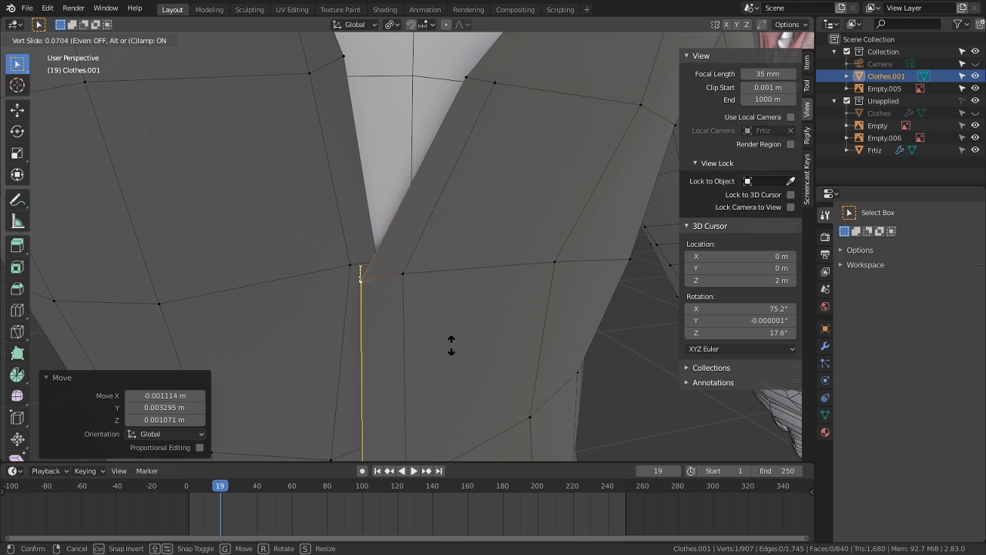
pyautogui.click(452, 334)
pyautogui.press('g')
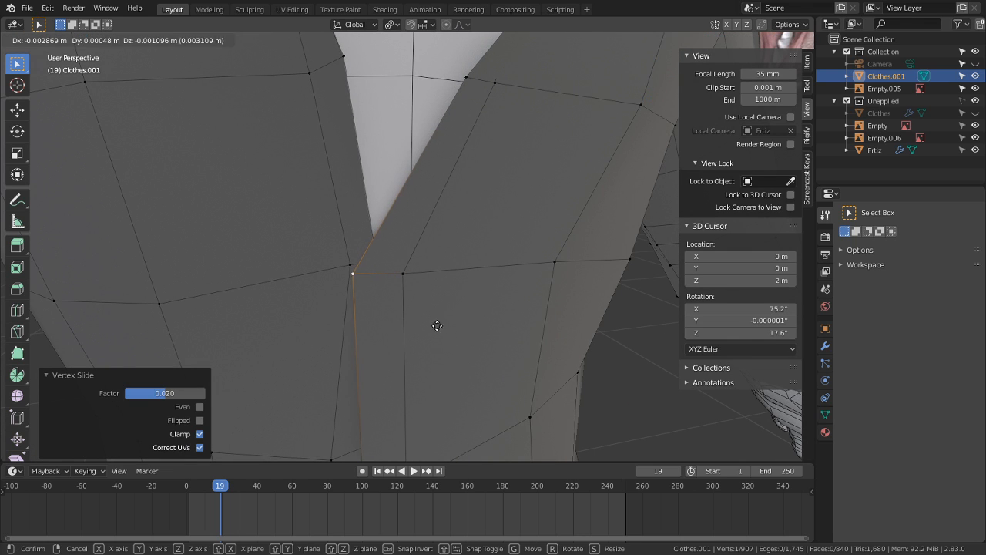
pyautogui.click(437, 325)
# Step: Reposition the left panel's front-edge vertex one row below the V's base, finishing with about 0.010 m Y toward the body
pyautogui.moveTo(423, 319); pyautogui.dragTo(413, 238, button='middle')
pyautogui.click(358, 299)
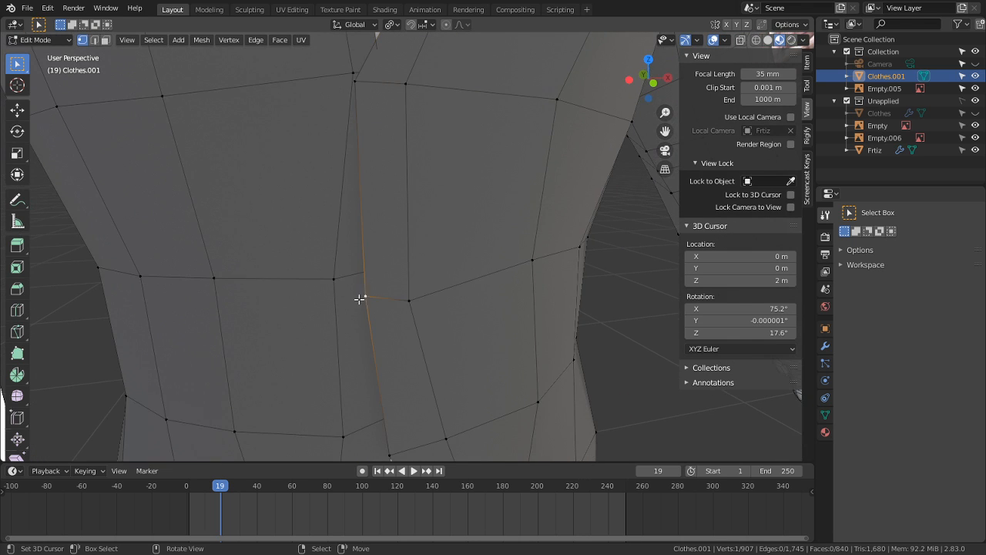
pyautogui.press('g')
pyautogui.click(403, 293)
pyautogui.moveTo(402, 292); pyautogui.dragTo(534, 272, button='middle')
pyautogui.press('g')
pyautogui.click(471, 289)
pyautogui.press('g')
pyautogui.click(391, 323)
pyautogui.click(405, 301)
pyautogui.press('g')
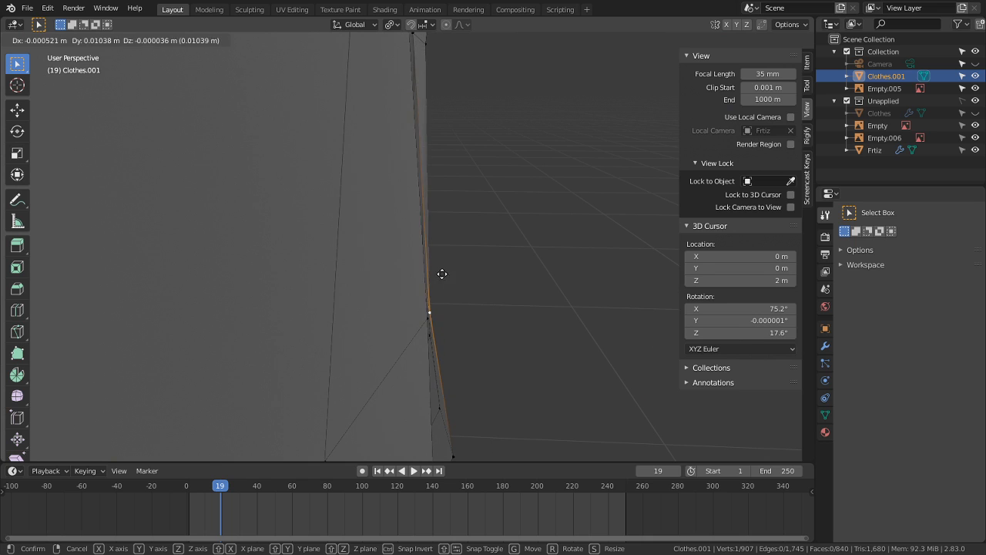
pyautogui.click(441, 273)
# Step: Slide the same waist-level front-edge vertex slightly up its edge and nudge it about -0.0004 m X, -0.001 m Y and -0.001 m Z
pyautogui.moveTo(441, 273); pyautogui.dragTo(367, 205, button='middle')
pyautogui.press('g')
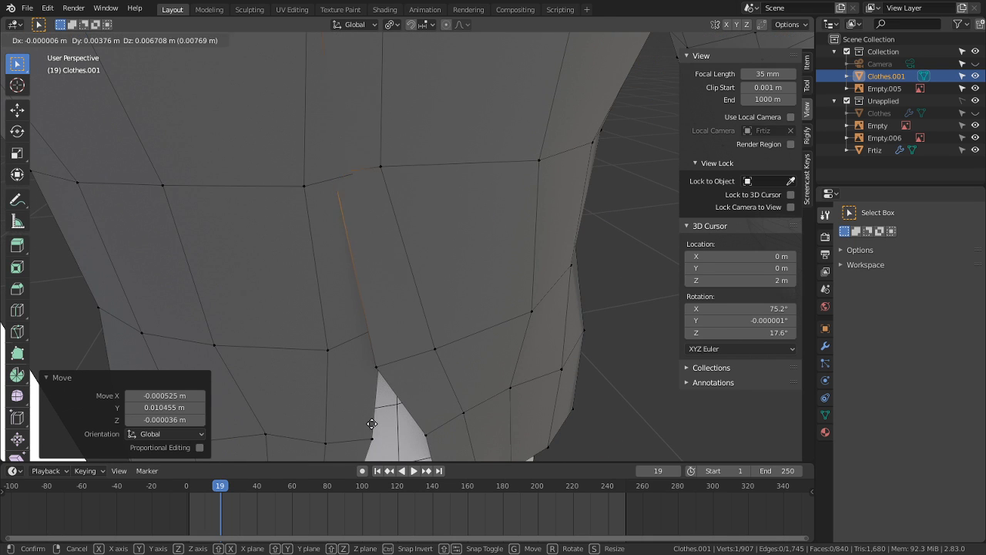
pyautogui.press('g')
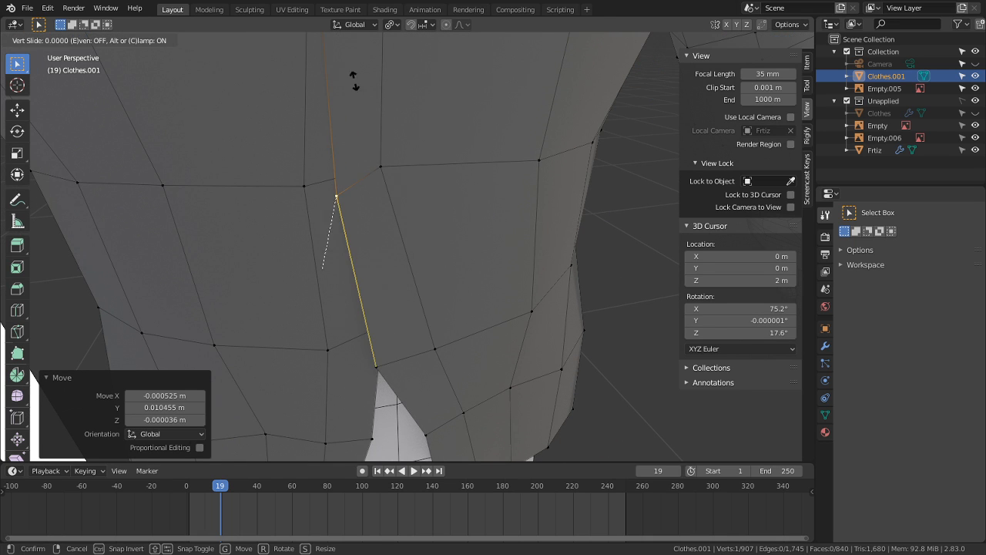
pyautogui.rightClick(436, 128)
pyautogui.press('g')
pyautogui.press('g')
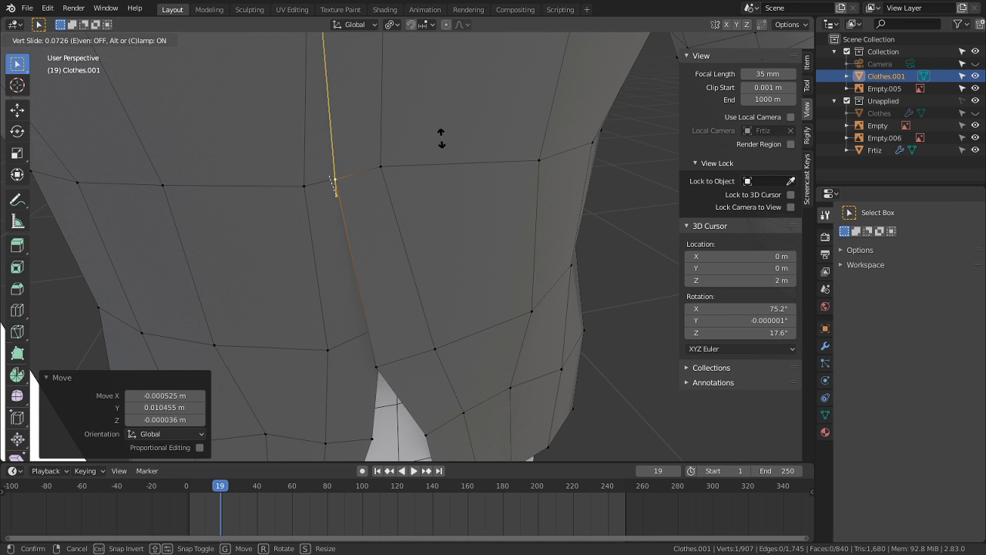
pyautogui.click(441, 137)
pyautogui.press('g')
pyautogui.click(439, 140)
pyautogui.moveTo(438, 140); pyautogui.dragTo(444, 192, button='middle')
pyautogui.press('g')
pyautogui.click(394, 209)
# Step: Adjust the left panel's vertex beside the front edge, in the row just above the hem split
pyautogui.keyDown('shift'); pyautogui.moveTo(398, 255); pyautogui.dragTo(480, 108, button='middle'); pyautogui.keyUp('shift')
pyautogui.scroll(4, 404, 284)
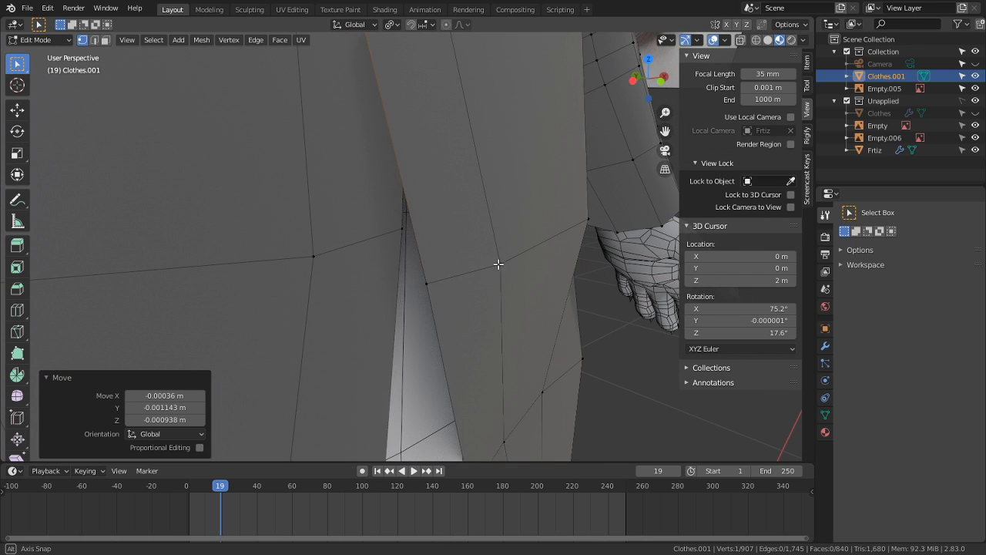
pyautogui.moveTo(499, 265); pyautogui.dragTo(528, 279, button='middle')
pyautogui.rightClick(467, 241)
pyautogui.moveTo(469, 241); pyautogui.dragTo(436, 331, button='middle')
pyautogui.press('g')
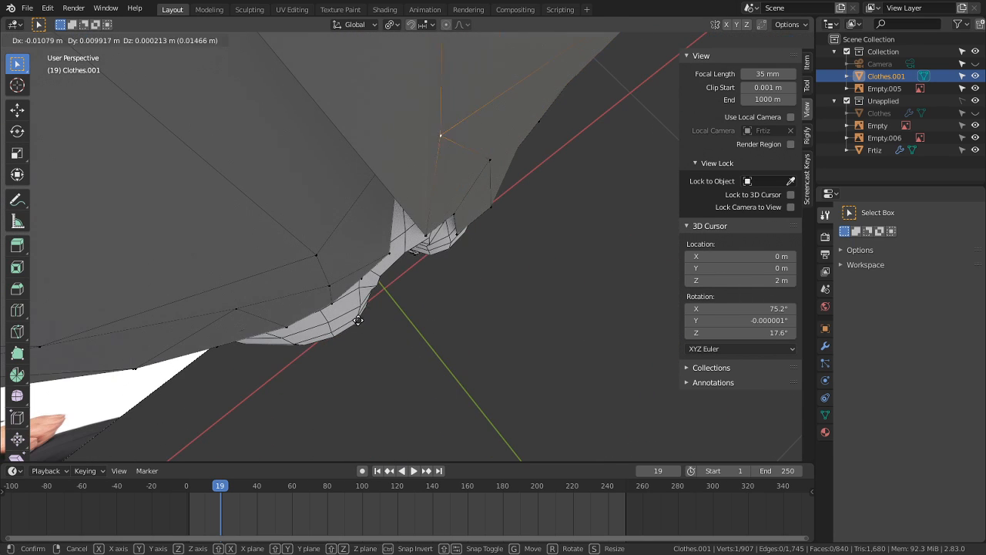
pyautogui.click(403, 292)
pyautogui.moveTo(403, 292); pyautogui.dragTo(412, 252, button='middle')
# Step: Move the left panel's front-edge vertex above the hem split back toward the body to close the gap between the panels
pyautogui.moveTo(415, 253); pyautogui.dragTo(416, 255, button='right')
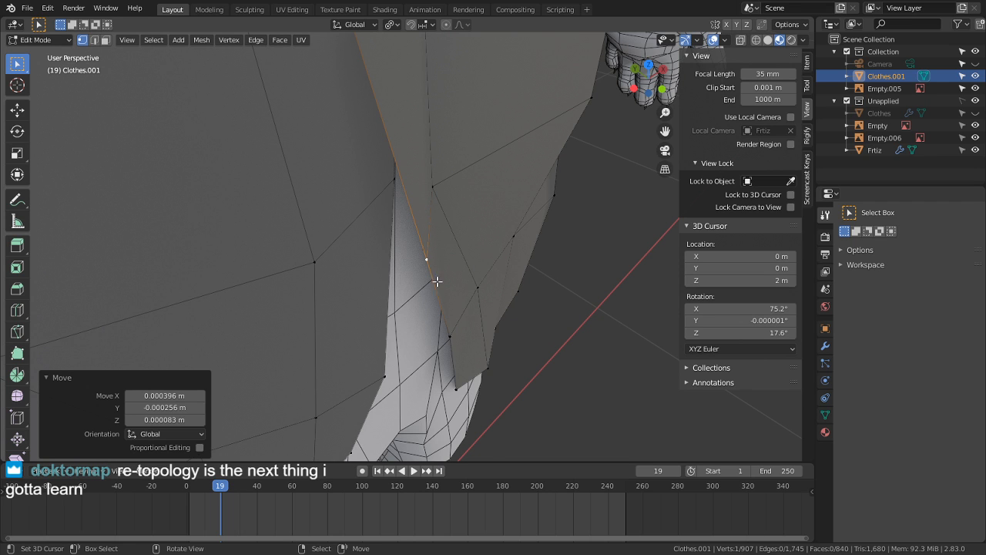
pyautogui.moveTo(437, 281); pyautogui.dragTo(486, 260, button='middle')
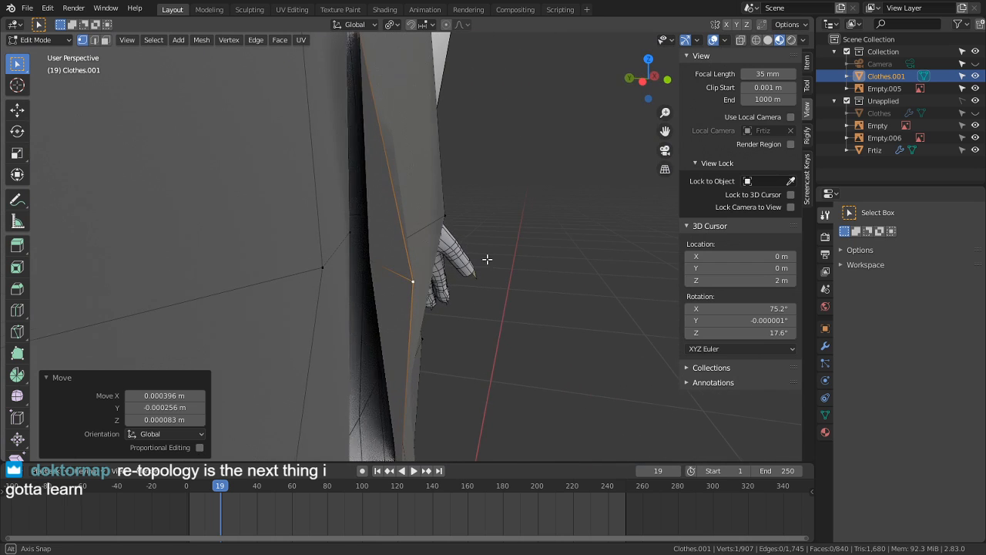
pyautogui.press('g')
pyautogui.click(378, 258)
pyautogui.press('g')
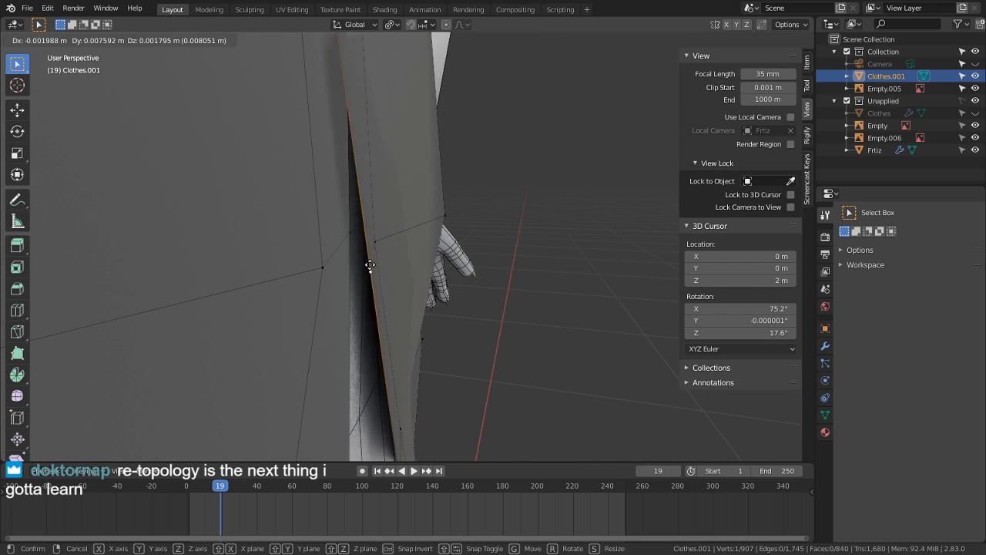
pyautogui.click(350, 269)
# Step: Move the left panel's vertex beside the front edge above the hem split toward that edge and refine its depth
pyautogui.moveTo(350, 269); pyautogui.dragTo(310, 271, button='middle')
pyautogui.scroll(2, 309, 271)
pyautogui.click(490, 260)
pyautogui.press('g')
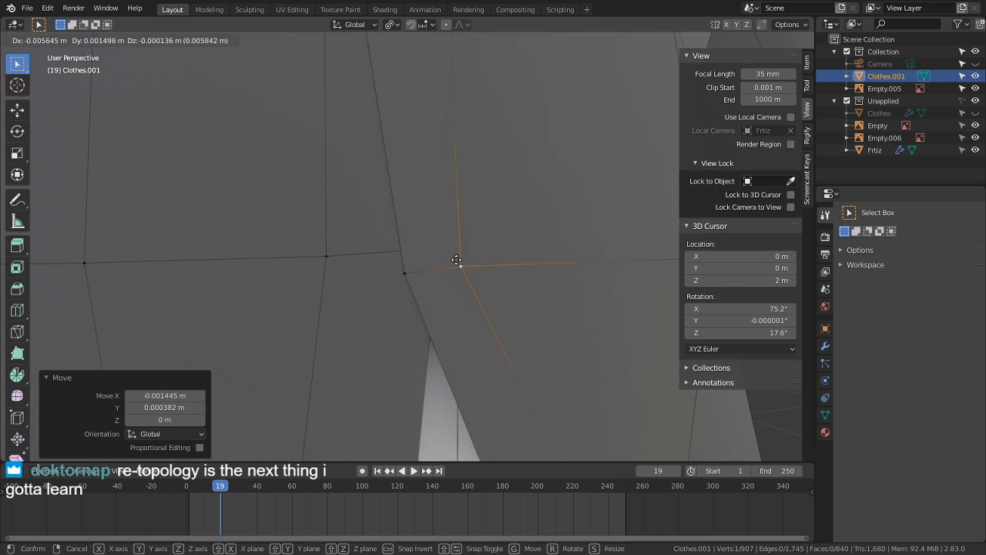
pyautogui.click(440, 271)
pyautogui.moveTo(440, 271); pyautogui.dragTo(511, 267, button='middle')
pyautogui.press('g')
pyautogui.click(263, 338)
# Step: Shift the left panel's front-edge vertex above the hem split about -0.002 m X and -0.003 m Y, followed by about 0.009 m X
pyautogui.click(396, 280)
pyautogui.moveTo(396, 279); pyautogui.dragTo(242, 325, button='middle')
pyautogui.press('g')
pyautogui.click(308, 286)
pyautogui.press('g')
pyautogui.click(342, 352)
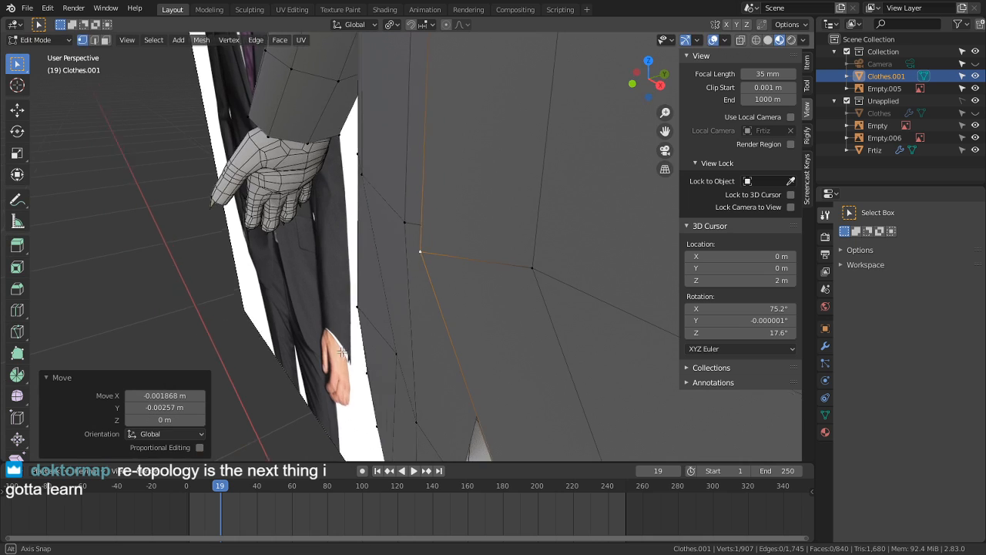
pyautogui.moveTo(341, 352); pyautogui.dragTo(397, 387, button='middle')
pyautogui.press('g')
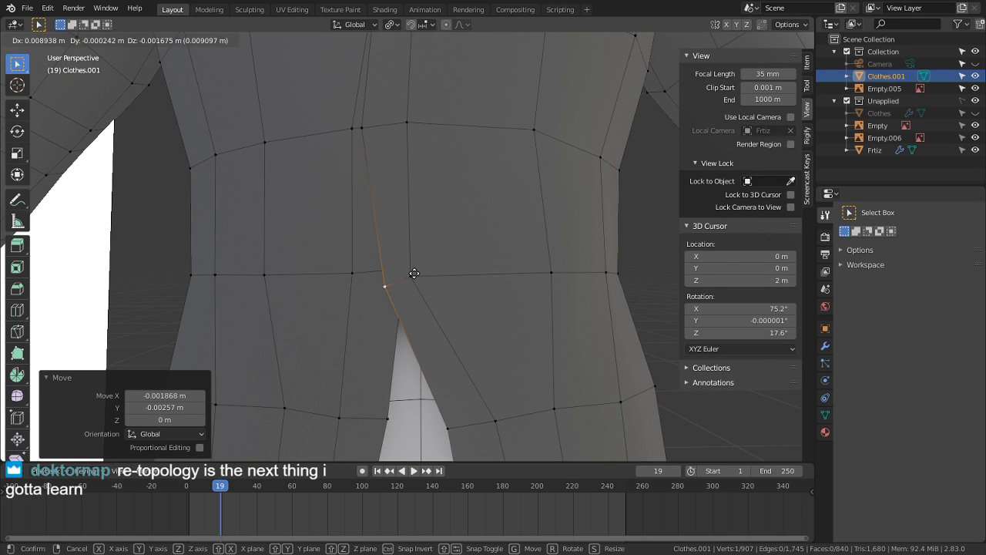
pyautogui.click(416, 278)
# Step: Adjust the right panel's covered front-edge vertex behind the overlap and slide it inward along its row by a factor of 0.219
pyautogui.press('g')
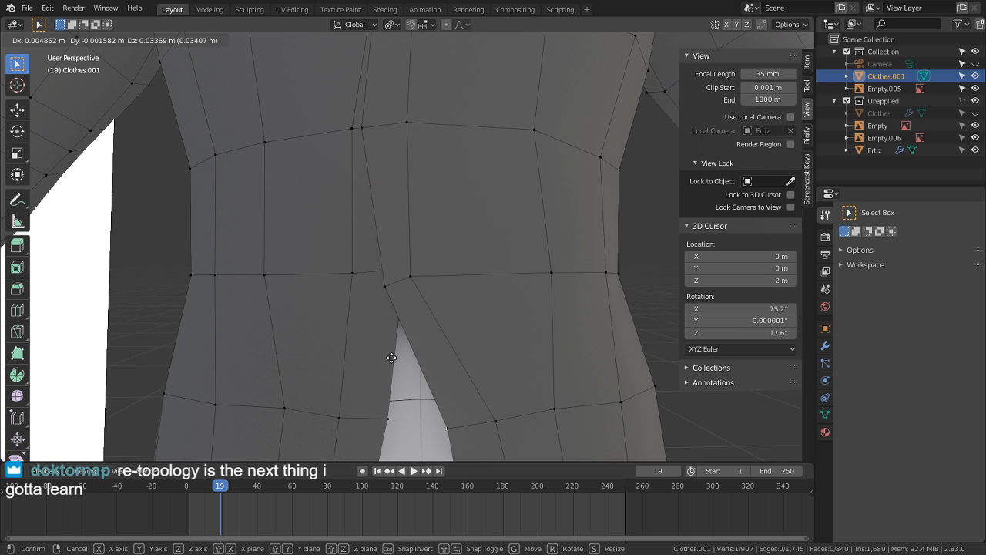
pyautogui.click(391, 358)
pyautogui.moveTo(391, 357); pyautogui.dragTo(381, 296, button='middle')
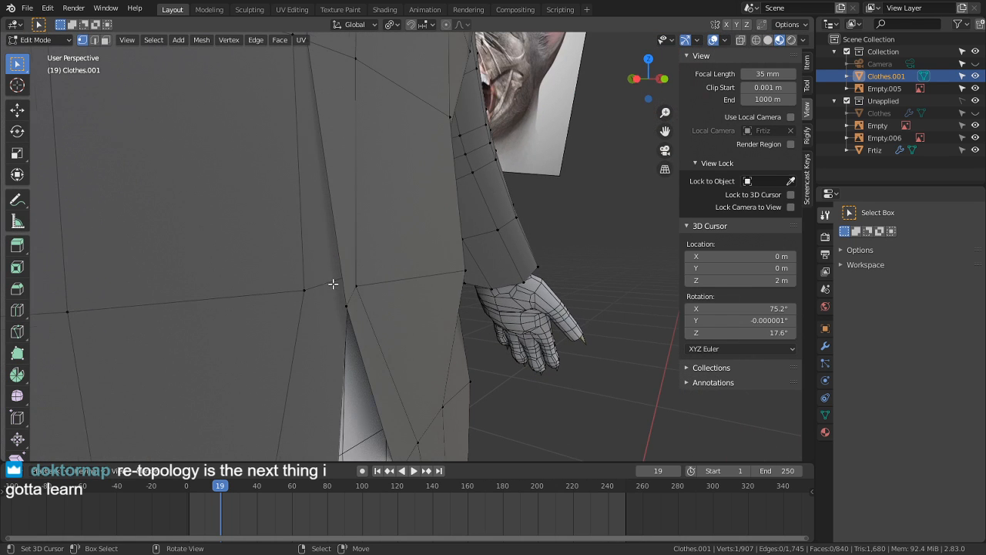
pyautogui.moveTo(333, 283); pyautogui.dragTo(285, 356, button='middle')
pyautogui.rightClick(331, 288)
pyautogui.press('g')
pyautogui.press('g')
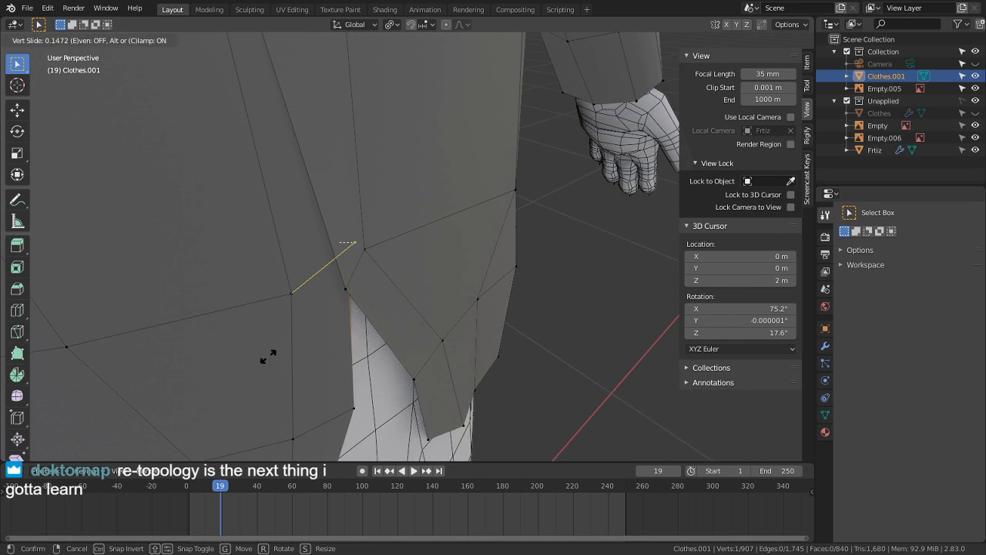
pyautogui.click(295, 352)
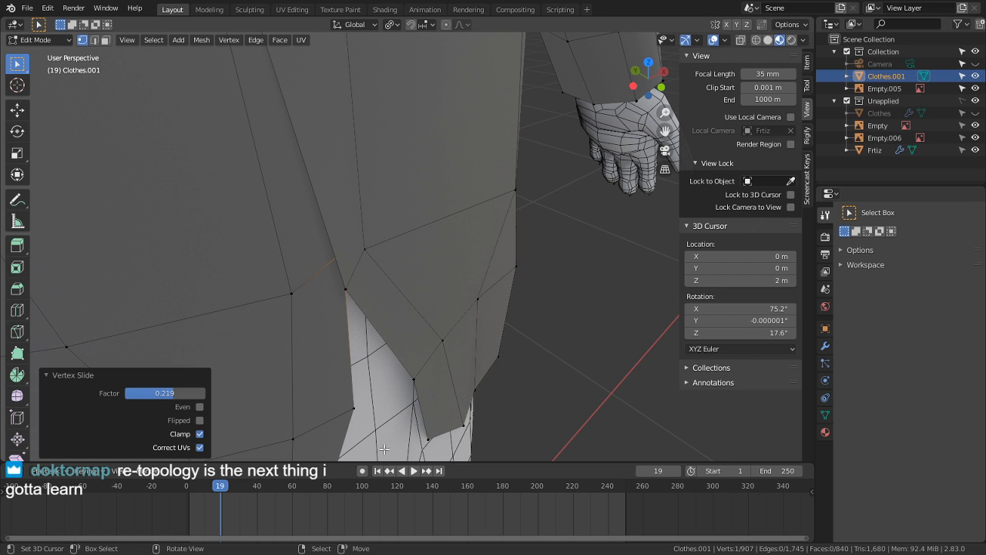
# Step: Move the right panel's front-edge vertex beside the hem split about -0.005 m X, 0.003 m Y and -0.001 m Z
pyautogui.rightClick(355, 406)
pyautogui.press('g')
pyautogui.click(338, 403)
pyautogui.keyDown('shift'); pyautogui.moveTo(356, 394); pyautogui.dragTo(410, 211, button='middle'); pyautogui.keyUp('shift')
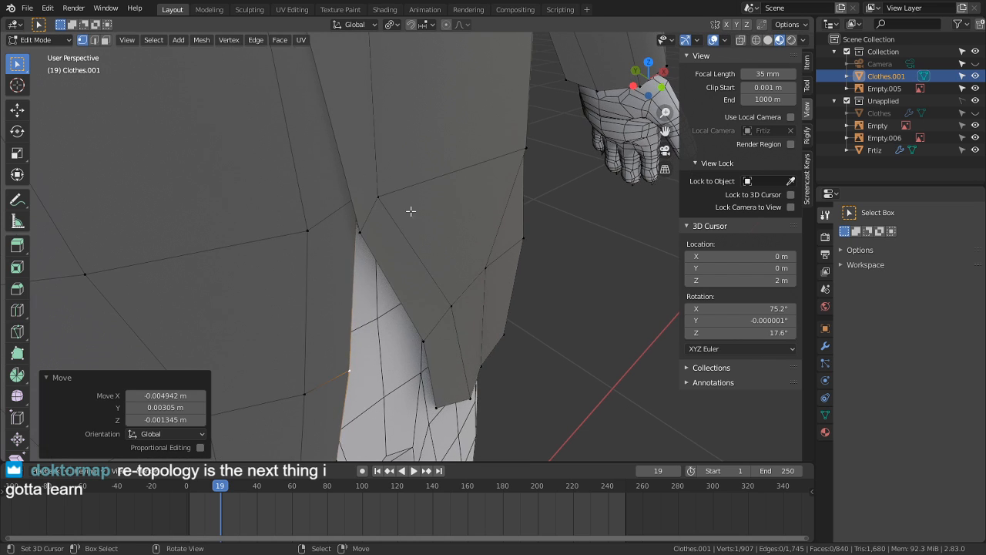
# Step: Move the left panel's vertex beside the top of the hem split about 0.003 m X, -0.006 m Y and -0.004 m Z
pyautogui.rightClick(378, 198)
pyautogui.press('g')
pyautogui.click(413, 193)
pyautogui.scroll(-6, 385, 209)
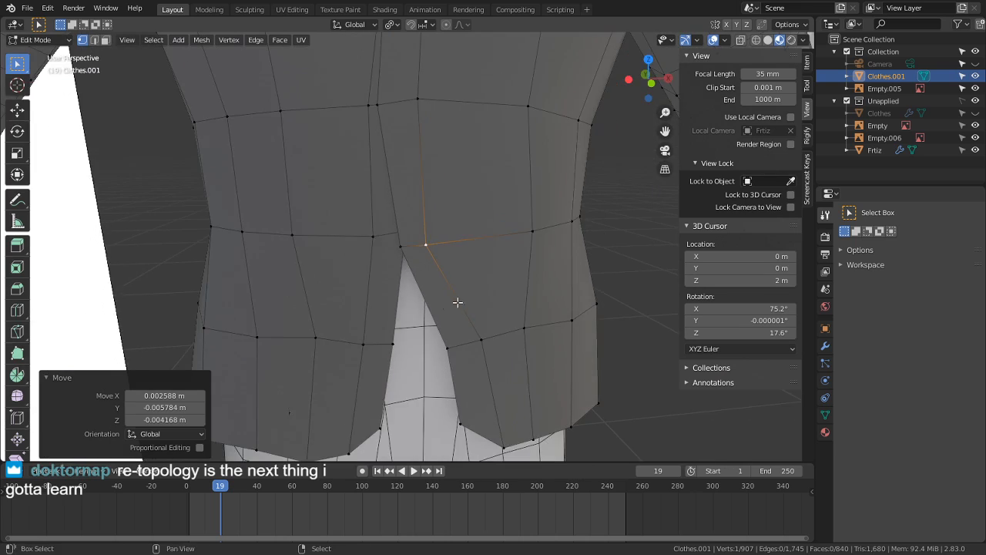
pyautogui.scroll(-8, 409, 265)
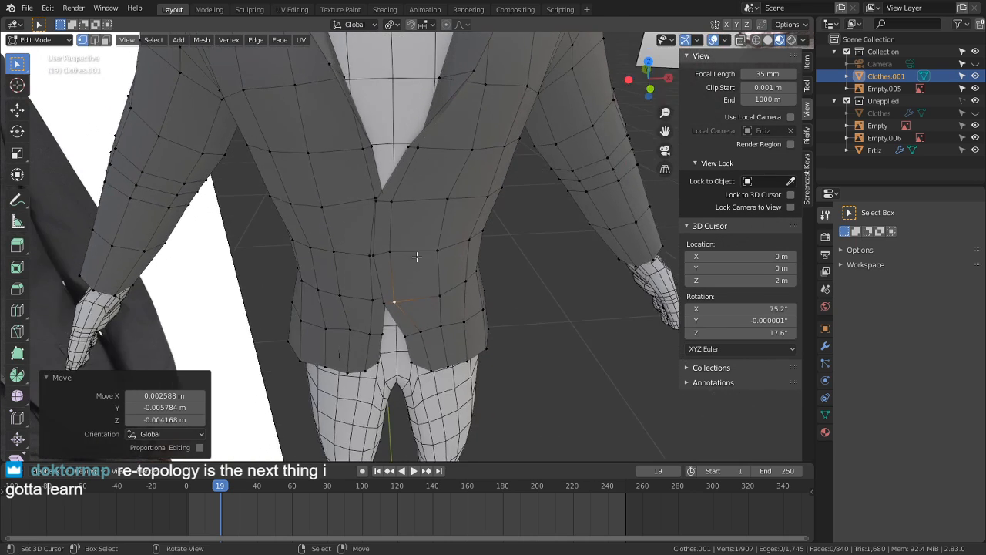
# Step: Smooth the left panel's front hem corner beside the split with the Smooth brush in Sculpt Mode
pyautogui.scroll(2, 502, 286)
pyautogui.scroll(2, 502, 286)
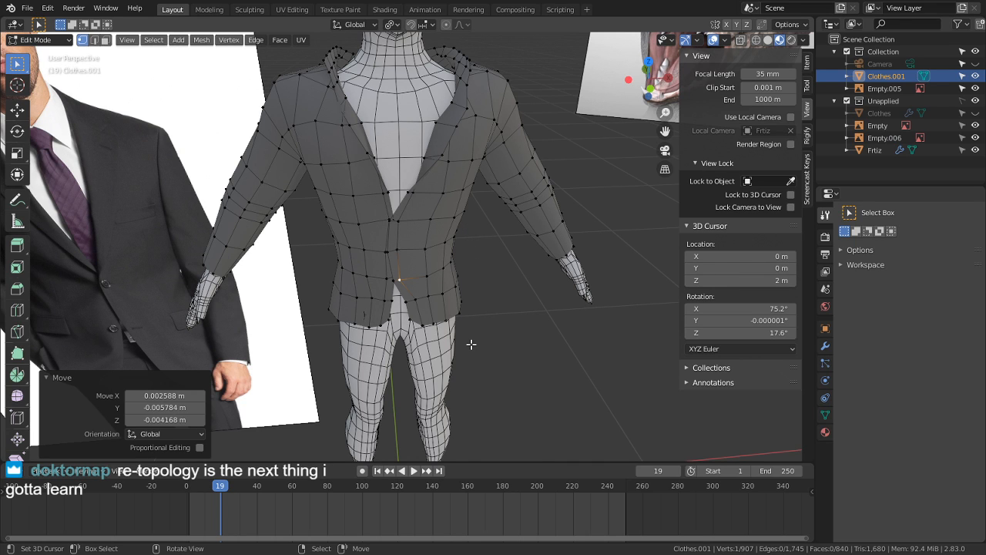
pyautogui.scroll(3, 416, 286)
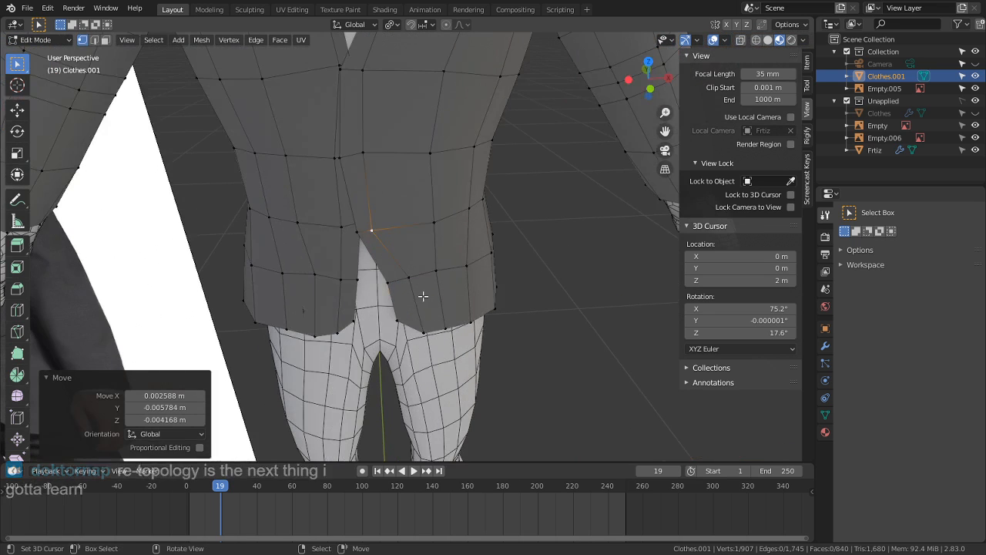
pyautogui.click(48, 40)
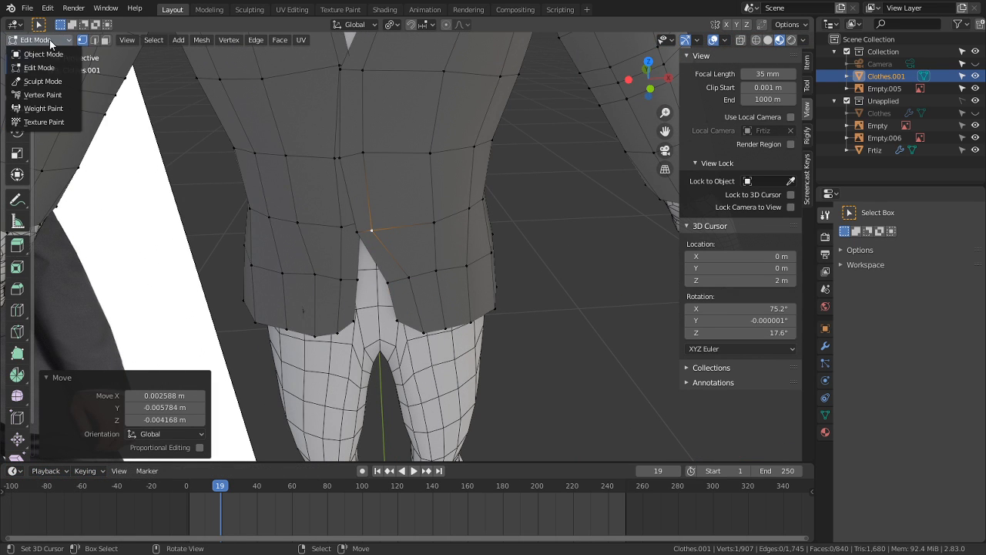
pyautogui.click(43, 81)
pyautogui.moveTo(440, 308); pyautogui.dragTo(407, 306)
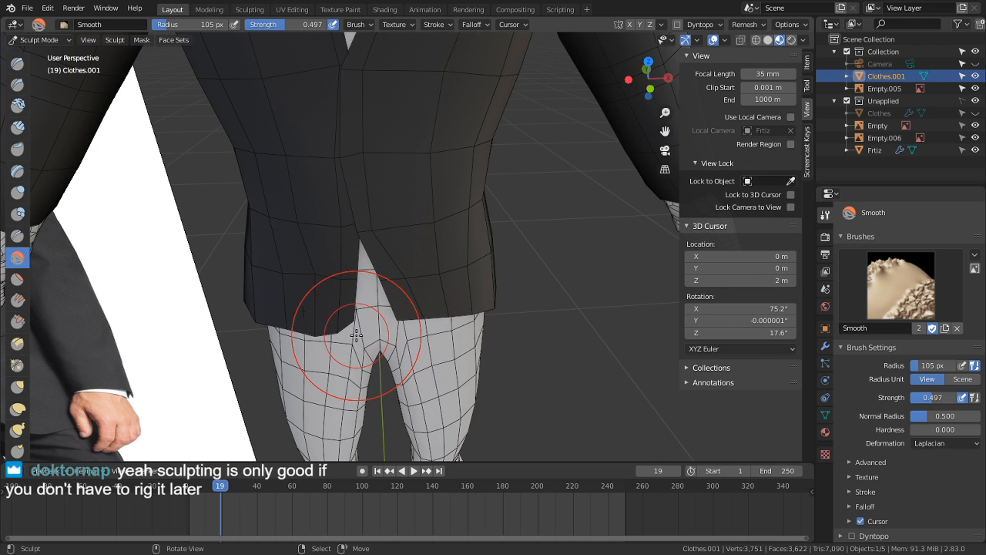
# Step: In Edit Mode, slide the left panel's hem corner vertex beside the split by a factor of 0.438, followed by 0.187
pyautogui.press('Tab')
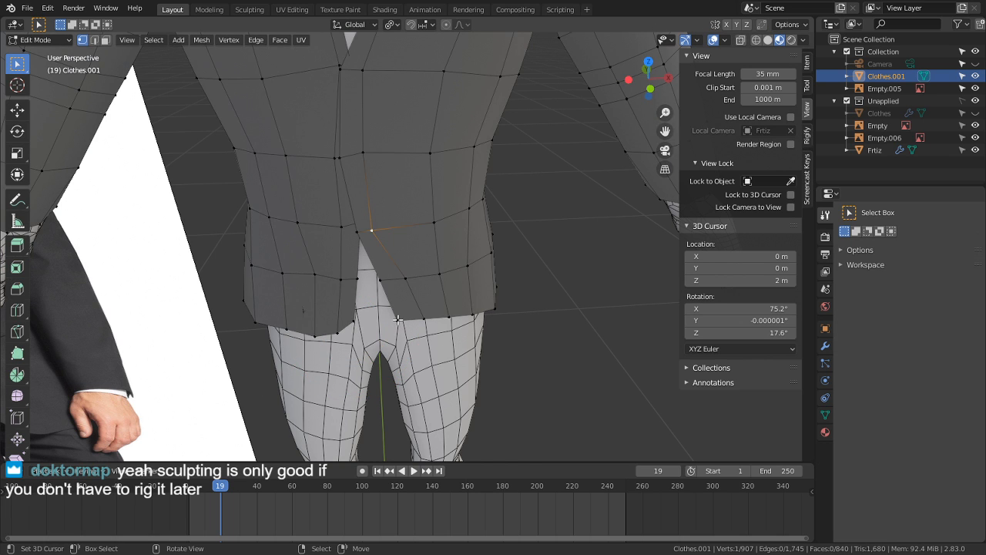
pyautogui.moveTo(400, 325); pyautogui.dragTo(424, 286, button='middle')
pyautogui.press('g')
pyautogui.press('g')
pyautogui.click(424, 261)
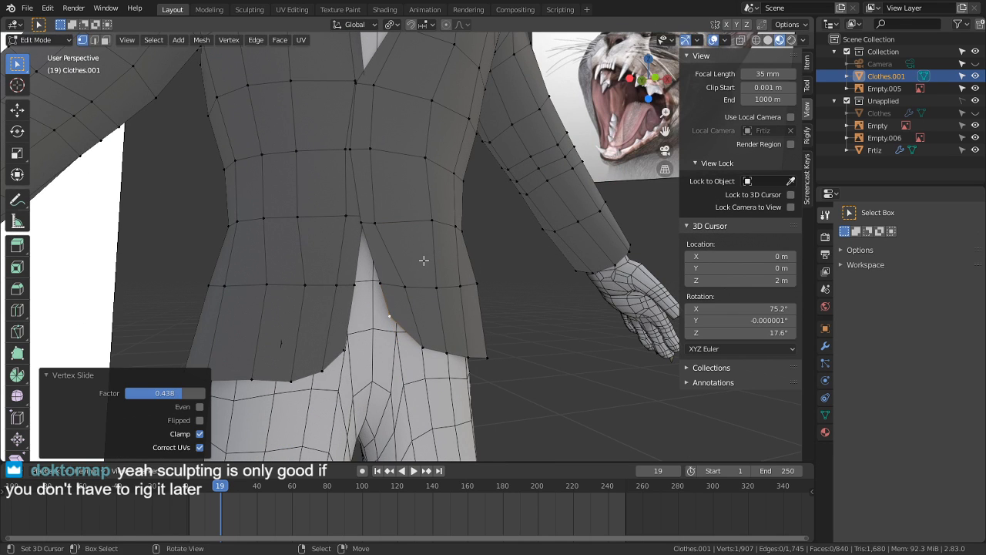
pyautogui.press('g')
pyautogui.press('g')
pyautogui.click(434, 261)
pyautogui.scroll(5, 393, 323)
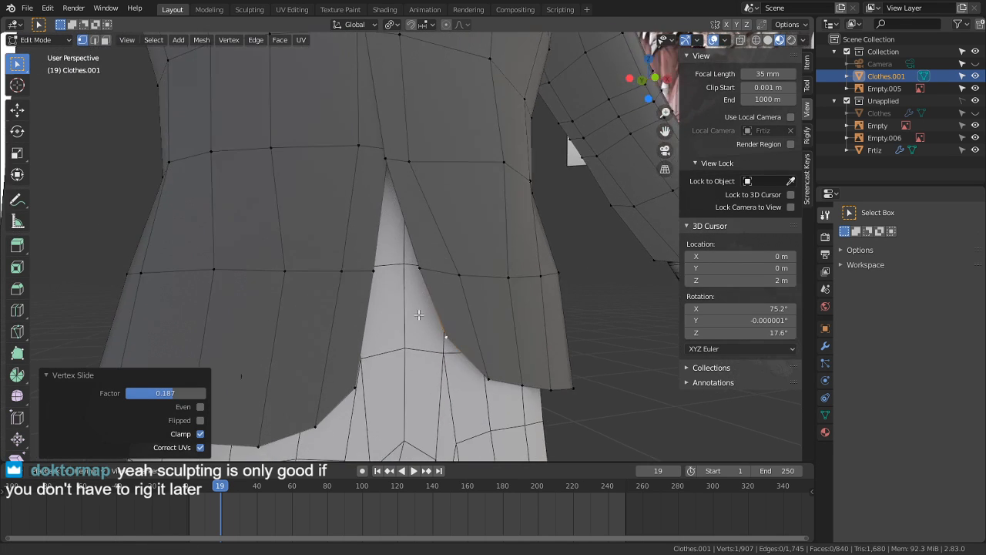
pyautogui.moveTo(403, 317); pyautogui.dragTo(459, 320, button='middle')
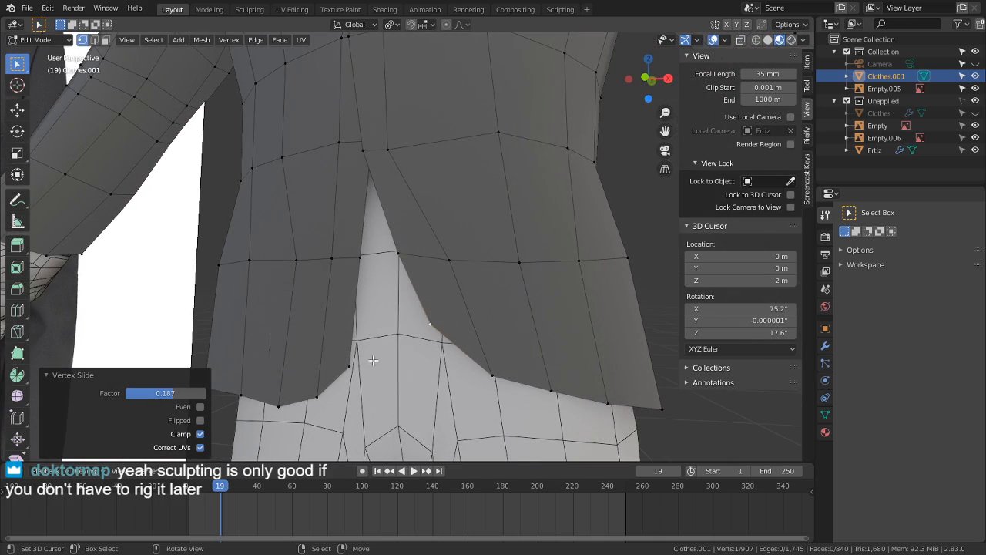
# Step: Examine the jacket's overall front shape and the collar around the neck from the front, side and back
pyautogui.scroll(-6, 387, 333)
pyautogui.moveTo(388, 332); pyautogui.dragTo(403, 356, button='middle')
pyautogui.hotkey('ctrl', 'Tab')
pyautogui.keyDown('shift'); pyautogui.moveTo(451, 251); pyautogui.dragTo(445, 391, button='middle'); pyautogui.keyUp('shift')
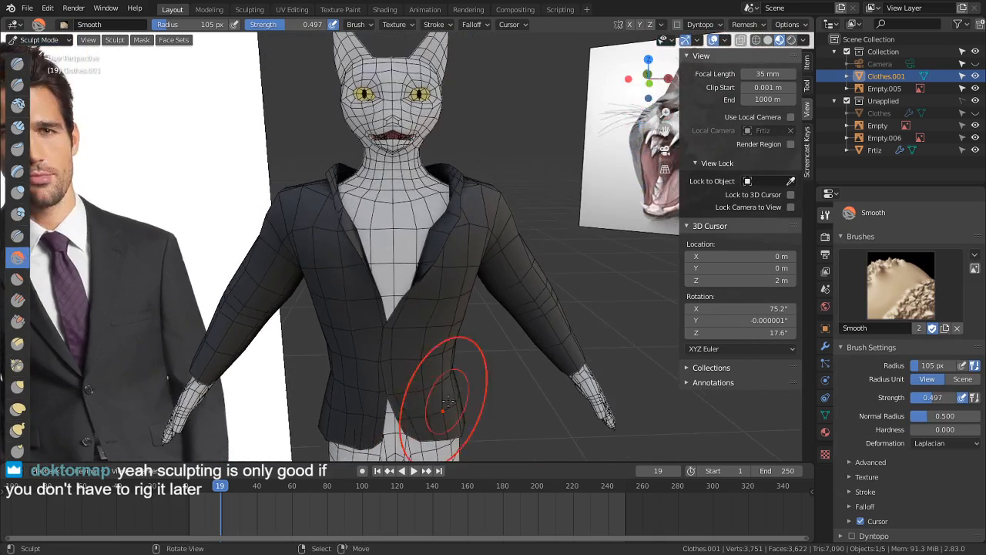
pyautogui.moveTo(442, 321); pyautogui.dragTo(494, 322, button='middle')
pyautogui.scroll(3, 490, 308)
pyautogui.scroll(2, 390, 308)
pyautogui.moveTo(480, 231)
pyautogui.keyDown('shift'); pyautogui.mouseDown(button='middle')
pyautogui.moveTo(390, 308)
pyautogui.moveTo(318, 253)
pyautogui.moveTo(511, 278)
pyautogui.moveTo(550, 254)
pyautogui.moveTo(510, 278)
pyautogui.moveTo(466, 236)
pyautogui.moveTo(334, 275)
pyautogui.moveTo(420, 286)
pyautogui.moveTo(341, 282)
pyautogui.moveTo(329, 294)
pyautogui.moveTo(343, 307)
pyautogui.moveTo(378, 300)
pyautogui.moveTo(361, 288)
pyautogui.moveTo(330, 320)
pyautogui.mouseUp(button='middle'); pyautogui.keyUp('shift')
pyautogui.press('Tab')
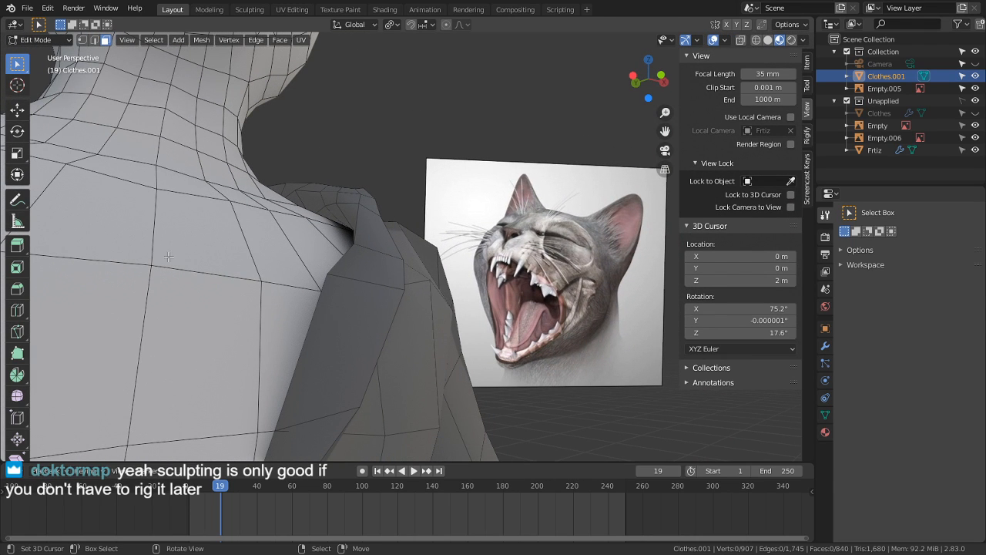
pyautogui.hotkey('ctrl', 'Tab')
pyautogui.moveTo(299, 323); pyautogui.dragTo(98, 361, button='middle')
pyautogui.moveTo(306, 234)
pyautogui.mouseDown(button='middle')
pyautogui.moveTo(521, 319)
pyautogui.moveTo(293, 286)
pyautogui.moveTo(496, 264)
pyautogui.moveTo(362, 274)
pyautogui.mouseUp(button='middle')
pyautogui.press('Tab')
pyautogui.moveTo(477, 310); pyautogui.dragTo(365, 305, button='middle')
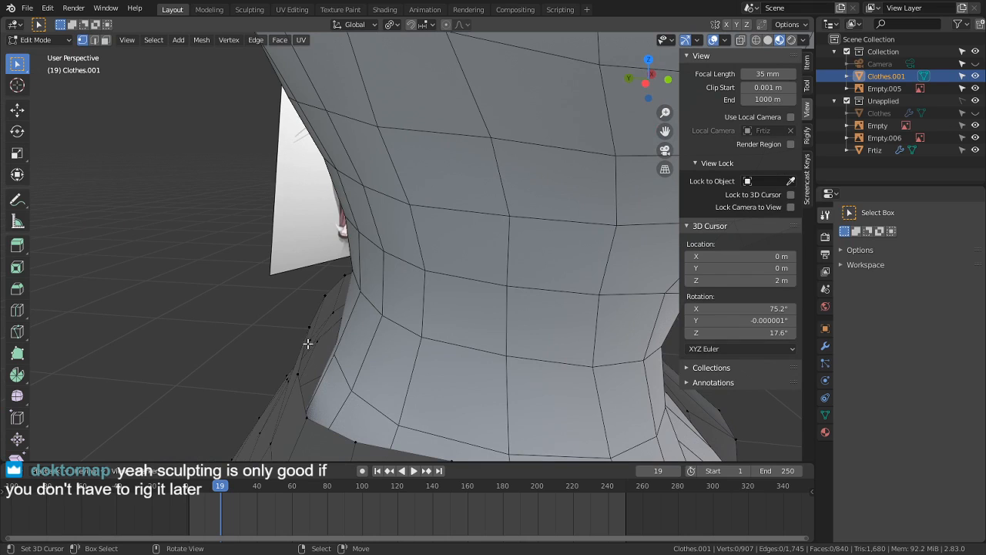
# Step: Select the collar's upper edge loop in edge mode and move it backward, away from the neck
pyautogui.press('2')
pyautogui.moveTo(312, 344); pyautogui.dragTo(446, 326, button='middle')
pyautogui.keyDown('alt'); pyautogui.click(386, 335); pyautogui.keyUp('alt')
pyautogui.press('g')
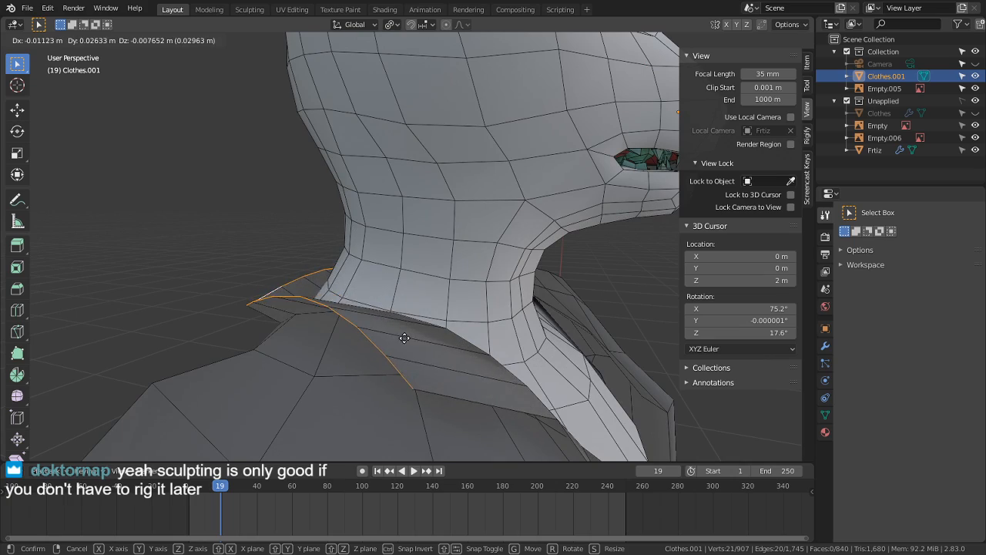
pyautogui.click(416, 329)
# Step: Smooth the collar beside the neck with the Smooth brush in Sculpt Mode, checking it from front and back
pyautogui.moveTo(344, 354); pyautogui.dragTo(216, 351, button='middle')
pyautogui.hotkey('ctrl', 'Tab')
pyautogui.moveTo(287, 357); pyautogui.dragTo(396, 357, button='middle')
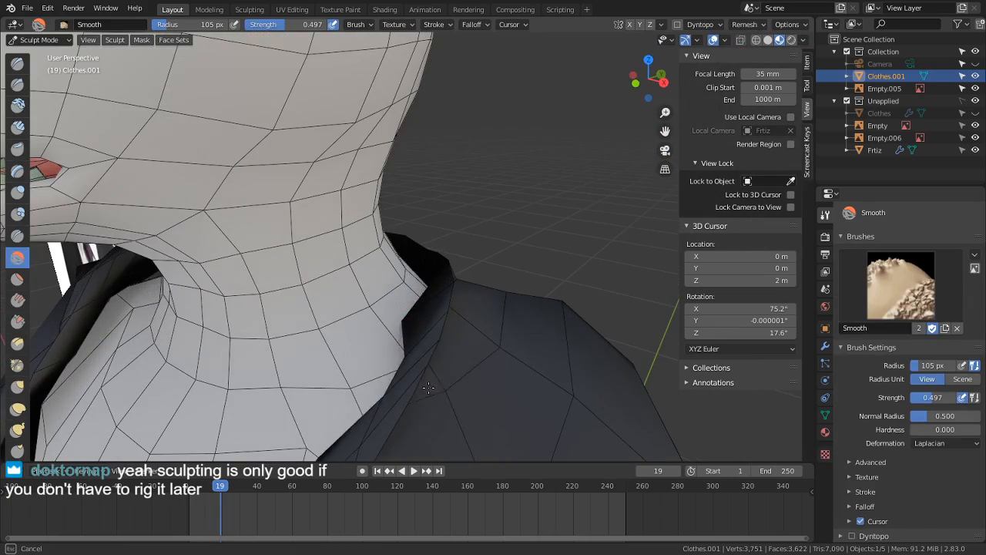
pyautogui.moveTo(459, 374)
pyautogui.mouseDown(button='middle')
pyautogui.moveTo(561, 331)
pyautogui.moveTo(488, 374)
pyautogui.moveTo(450, 333)
pyautogui.mouseUp(button='middle')
pyautogui.press('Tab')
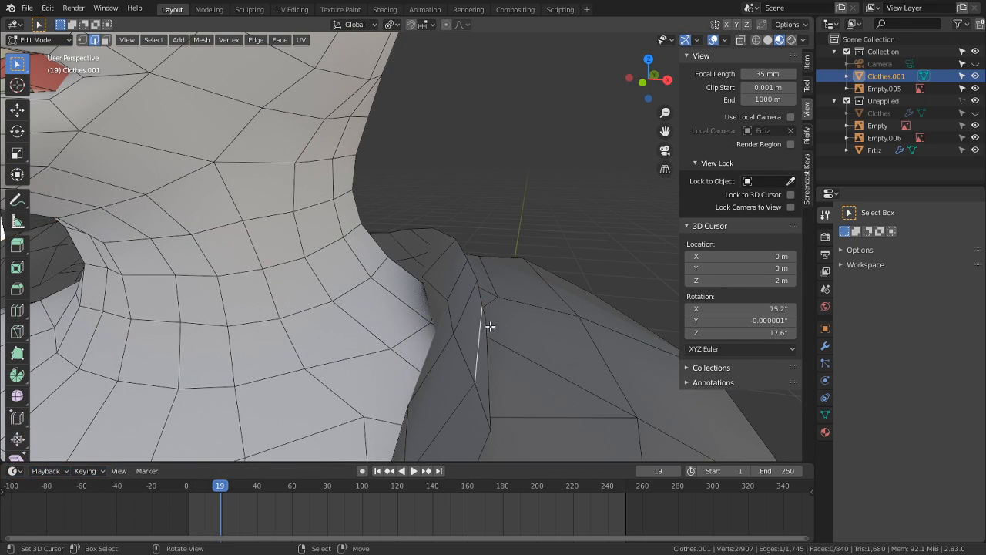
pyautogui.press('Tab')
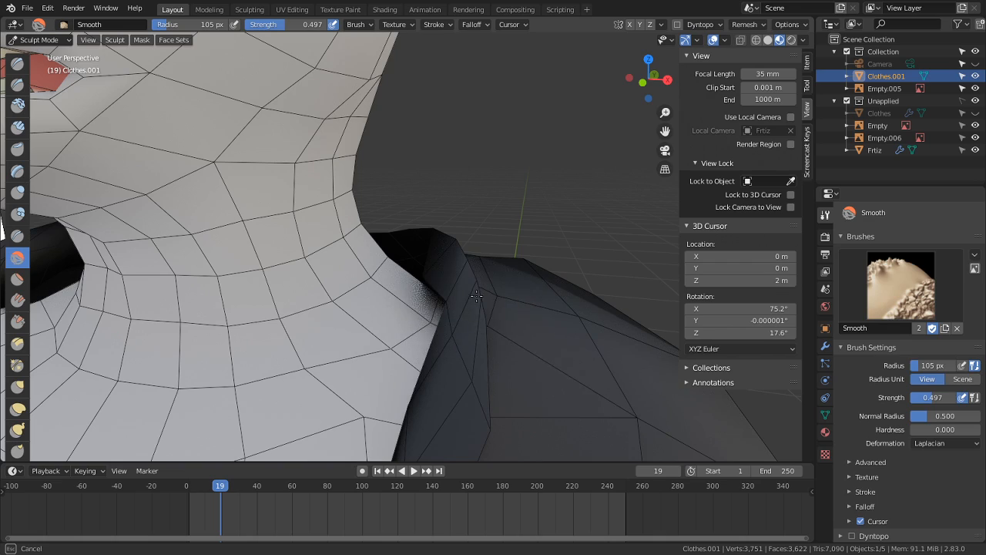
pyautogui.moveTo(477, 332); pyautogui.dragTo(230, 253, button='middle')
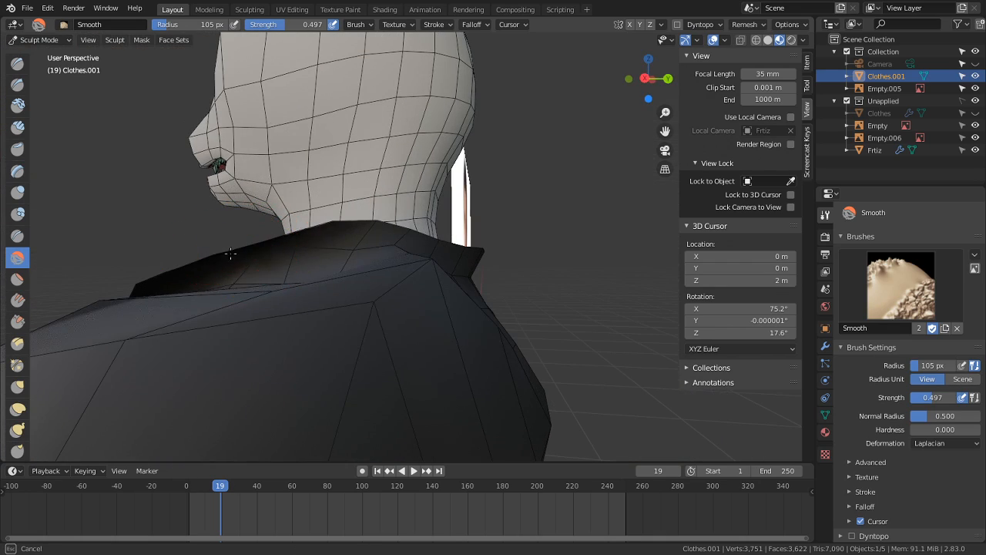
pyautogui.moveTo(367, 225); pyautogui.dragTo(302, 242, button='middle')
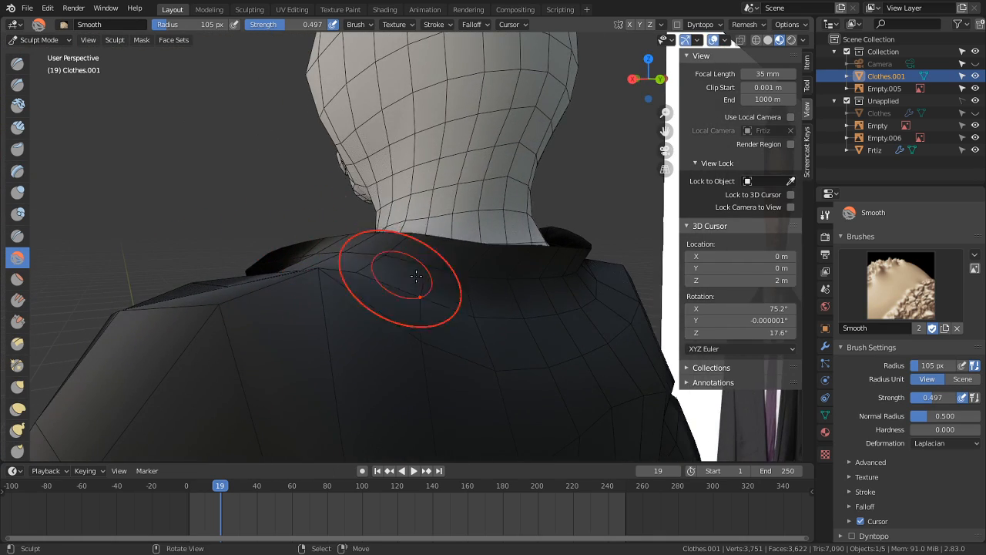
pyautogui.moveTo(420, 296)
pyautogui.mouseDown(button='middle')
pyautogui.moveTo(497, 308)
pyautogui.moveTo(455, 280)
pyautogui.mouseUp(button='middle')
# Step: Edge-slide the loop at the collar's base by a factor of 0.326 and scale it to about 0.87
pyautogui.press('Tab')
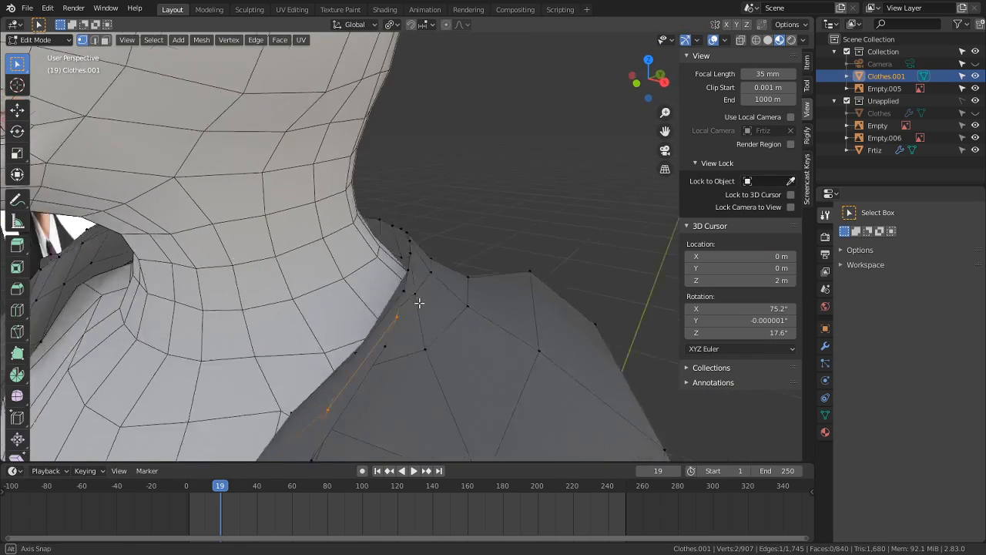
pyautogui.moveTo(363, 300); pyautogui.dragTo(618, 282, button='middle')
pyautogui.press('g')
pyautogui.click(386, 232)
pyautogui.keyDown('alt'); pyautogui.click(425, 283); pyautogui.keyUp('alt')
pyautogui.press('g')
pyautogui.press('g')
pyautogui.click(418, 254)
pyautogui.press('s')
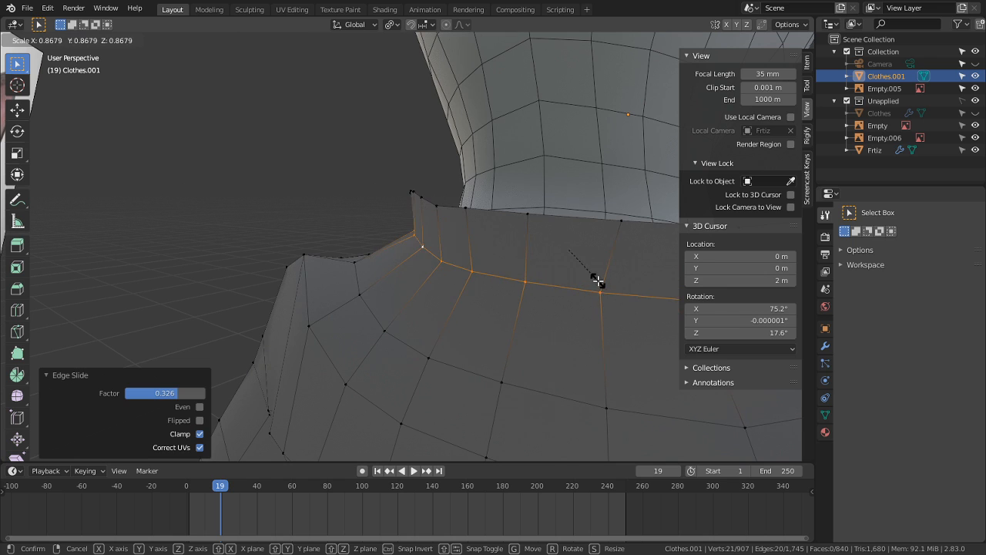
pyautogui.click(598, 280)
# Step: Slide the loop at the collar's base by a factor of -0.319, down toward the shoulders
pyautogui.press('g')
pyautogui.press('g')
pyautogui.click(596, 312)
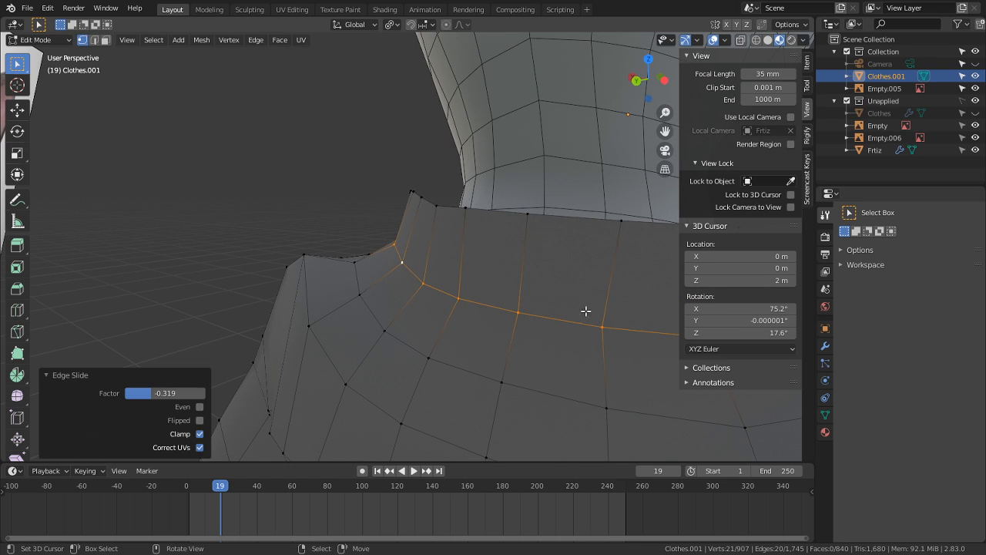
# Step: Scale the collar's top edge loop by 1.409 in X and Y only and move it -0.020314 m along Z
pyautogui.moveTo(588, 310); pyautogui.dragTo(391, 286, button='middle')
pyautogui.press('s')
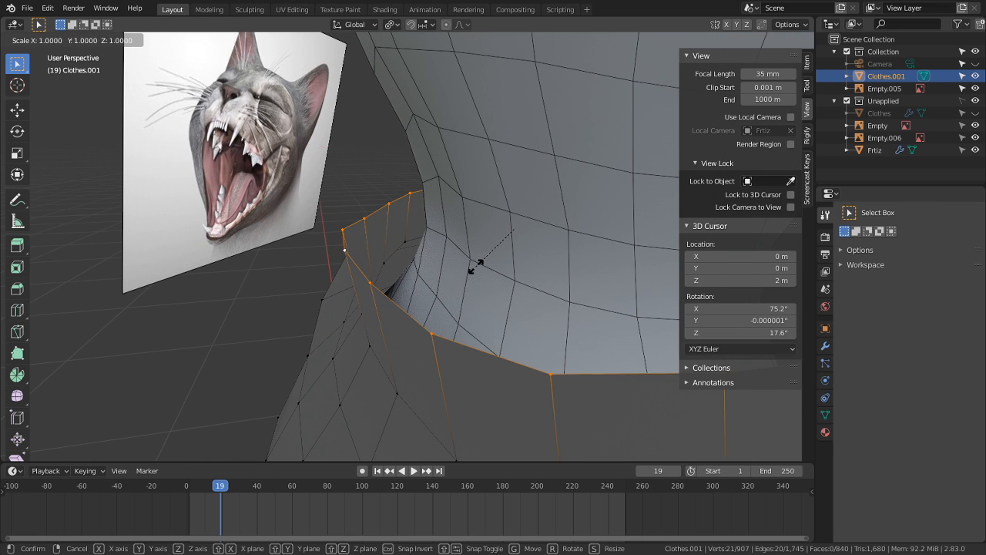
pyautogui.hotkey('shift', 'z')
pyautogui.click(486, 121)
pyautogui.moveTo(486, 121); pyautogui.dragTo(539, 158, button='middle')
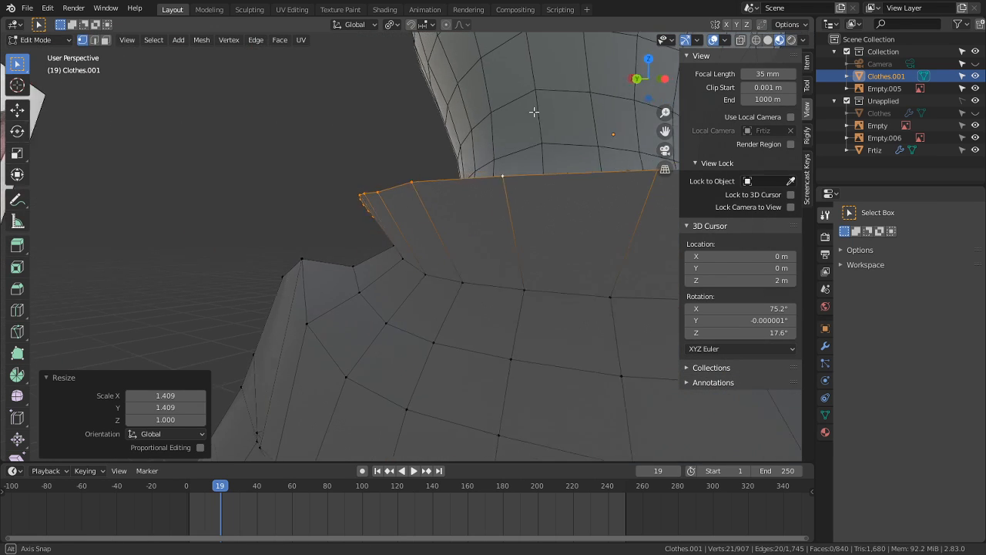
pyautogui.press('g')
pyautogui.press('z')
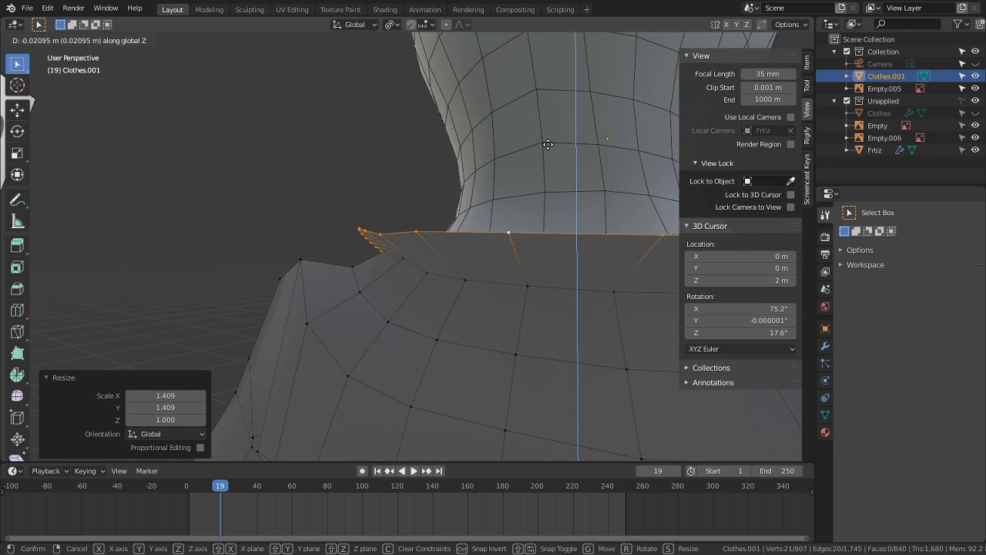
pyautogui.click(539, 158)
# Step: Examine the collar and lapel shape in the suit reference photo and compare it with the modelled collar
pyautogui.moveTo(535, 169); pyautogui.dragTo(303, 173, button='middle')
pyautogui.scroll(3, 314, 182)
pyautogui.scroll(-6, 489, 351)
pyautogui.moveTo(489, 346); pyautogui.dragTo(371, 220, button='middle')
pyautogui.scroll(2, 273, 291)
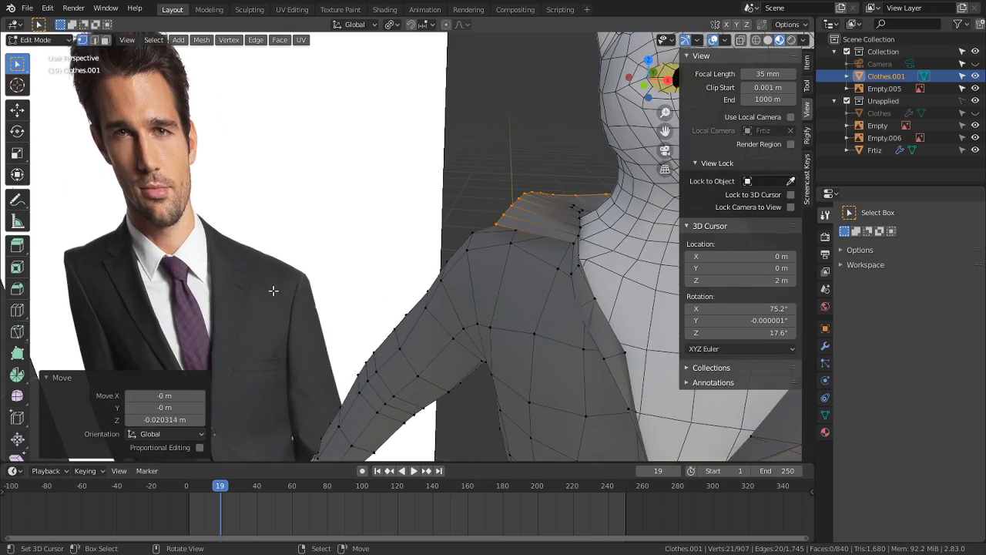
pyautogui.moveTo(272, 275); pyautogui.dragTo(370, 254, button='middle')
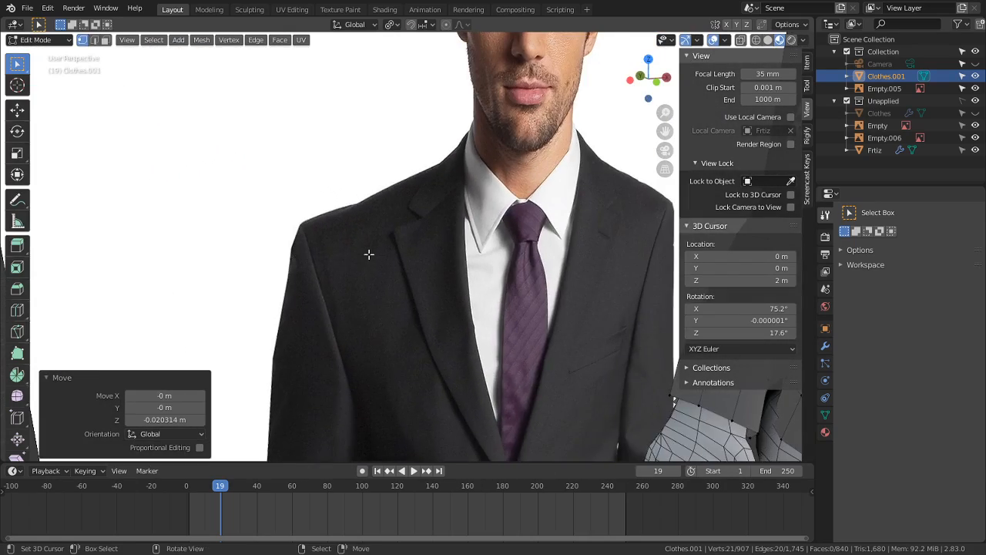
pyautogui.keyDown('shift'); pyautogui.moveTo(455, 232); pyautogui.dragTo(747, 197, button='middle'); pyautogui.keyUp('shift')
pyautogui.moveTo(469, 182); pyautogui.dragTo(297, 223, button='middle')
pyautogui.keyDown('shift'); pyautogui.moveTo(347, 216); pyautogui.dragTo(258, 265, button='middle'); pyautogui.keyUp('shift')
pyautogui.scroll(1, 258, 265)
# Step: Switch the jacket to Sculpt Mode and brush lightly over the collar flap's front corner with the Smooth brush
pyautogui.moveTo(439, 265); pyautogui.dragTo(539, 312, button='middle')
pyautogui.scroll(3, 396, 293)
pyautogui.moveTo(539, 312); pyautogui.dragTo(519, 328, button='middle')
pyautogui.click(507, 344)
pyautogui.hotkey('ctrl', 'Tab')
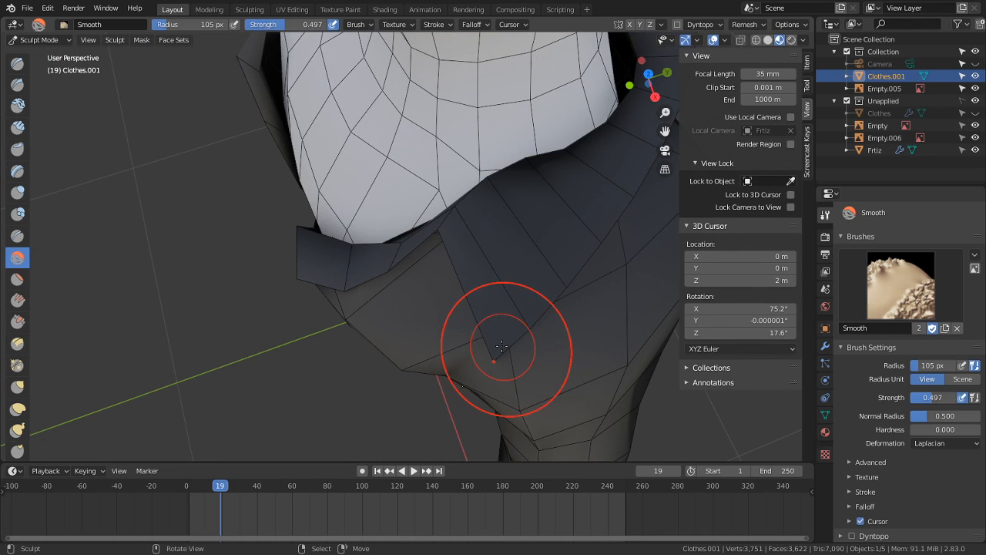
pyautogui.moveTo(509, 332); pyautogui.dragTo(507, 334)
pyautogui.press('Tab')
pyautogui.press('Tab')
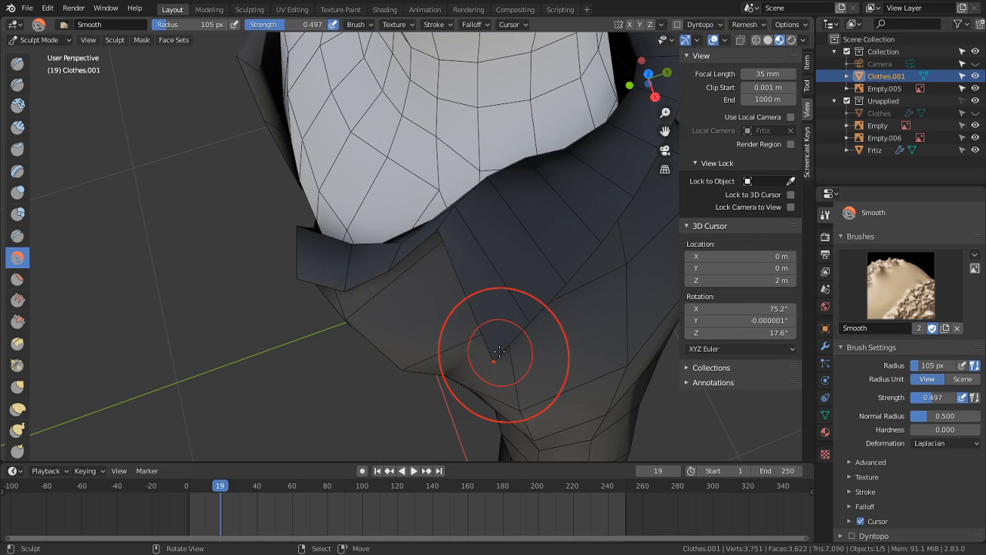
# Step: Choose the Grab brush for shaping the collar flap and enable mirror symmetry on X
pyautogui.press('g')
pyautogui.moveTo(427, 98); pyautogui.dragTo(382, 119, button='middle')
pyautogui.moveTo(519, 278); pyautogui.dragTo(524, 131, button='middle')
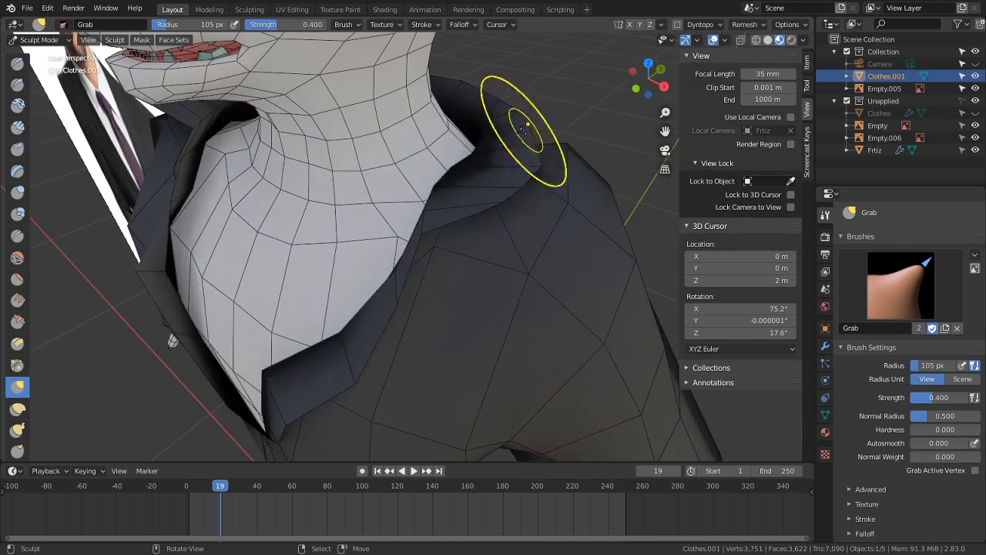
pyautogui.press('Tab')
pyautogui.press('Tab')
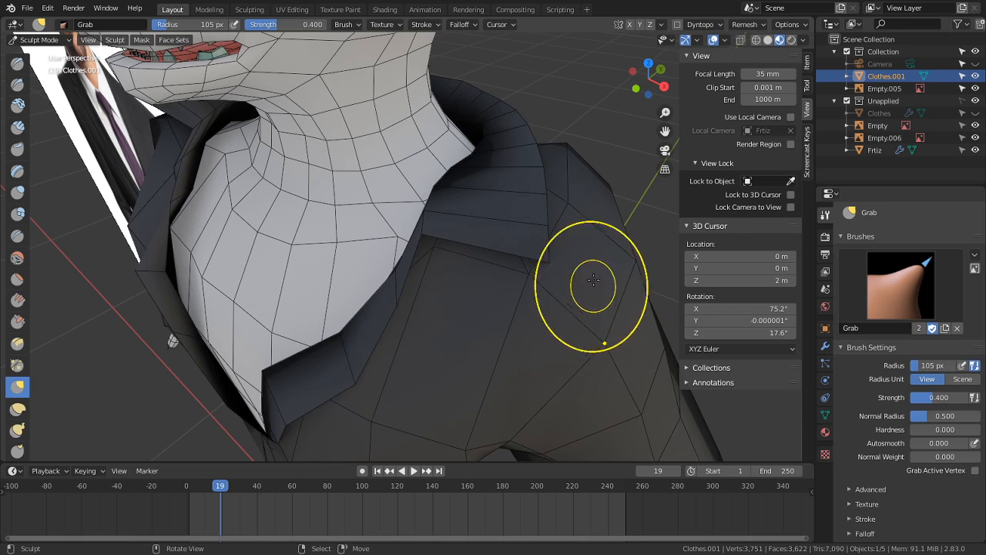
pyautogui.moveTo(539, 304); pyautogui.dragTo(561, 260, button='middle')
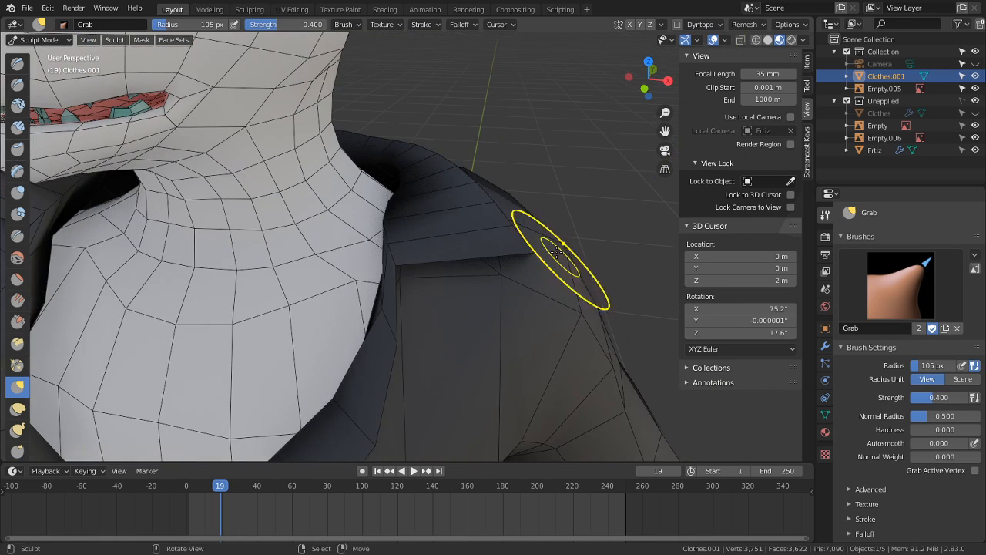
pyautogui.scroll(-3, 880, 455)
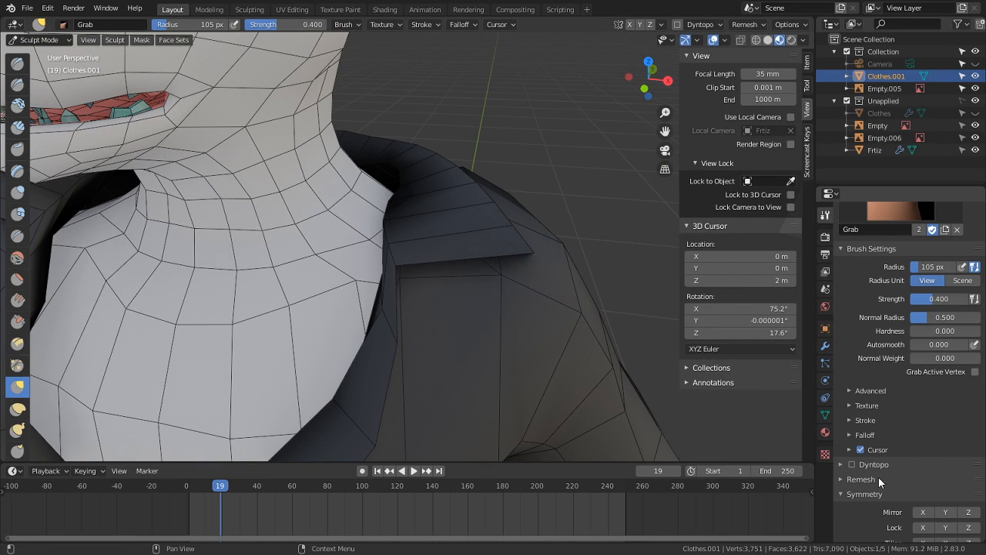
pyautogui.click(924, 512)
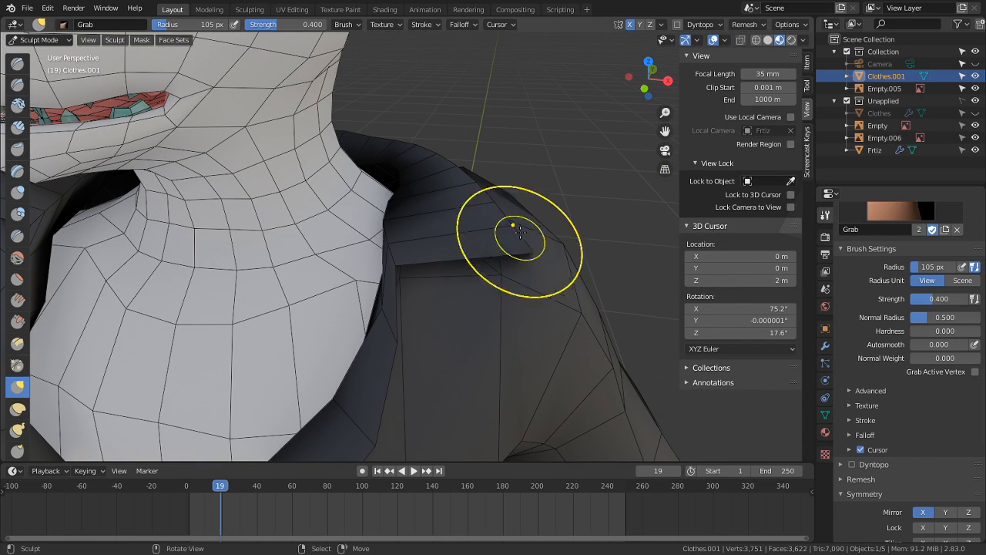
# Step: Set the Grab brush radius to 151 px and pull the folded collar flap down toward the shoulder
pyautogui.moveTo(404, 272)
pyautogui.mouseDown(button='middle')
pyautogui.moveTo(330, 265)
pyautogui.moveTo(447, 274)
pyautogui.moveTo(343, 312)
pyautogui.moveTo(339, 289)
pyautogui.moveTo(353, 285)
pyautogui.moveTo(285, 285)
pyautogui.moveTo(270, 343)
pyautogui.moveTo(285, 231)
pyautogui.mouseUp(button='middle')
pyautogui.press('f')
pyautogui.click(382, 285)
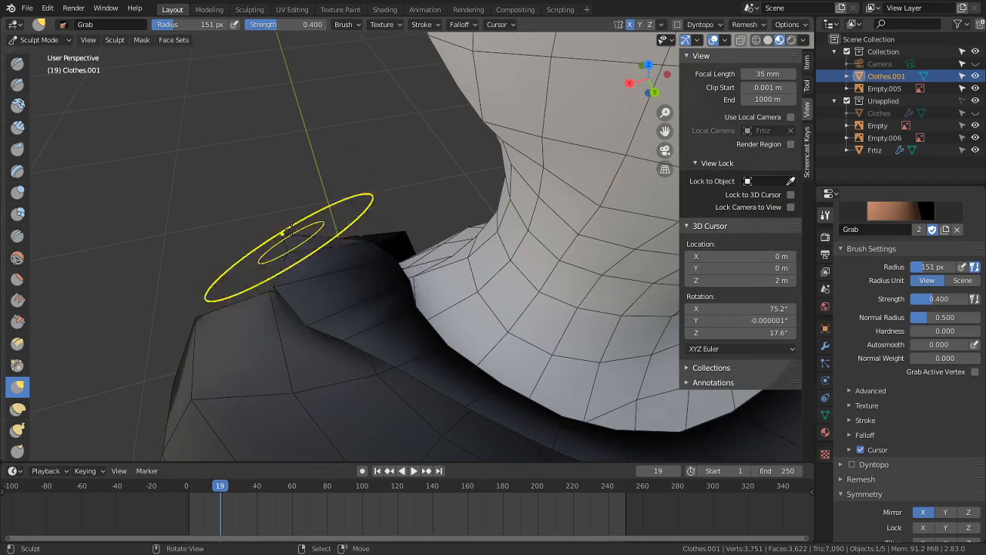
pyautogui.moveTo(297, 290)
pyautogui.mouseDown(button='middle')
pyautogui.moveTo(362, 270)
pyautogui.moveTo(521, 165)
pyautogui.mouseUp(button='middle')
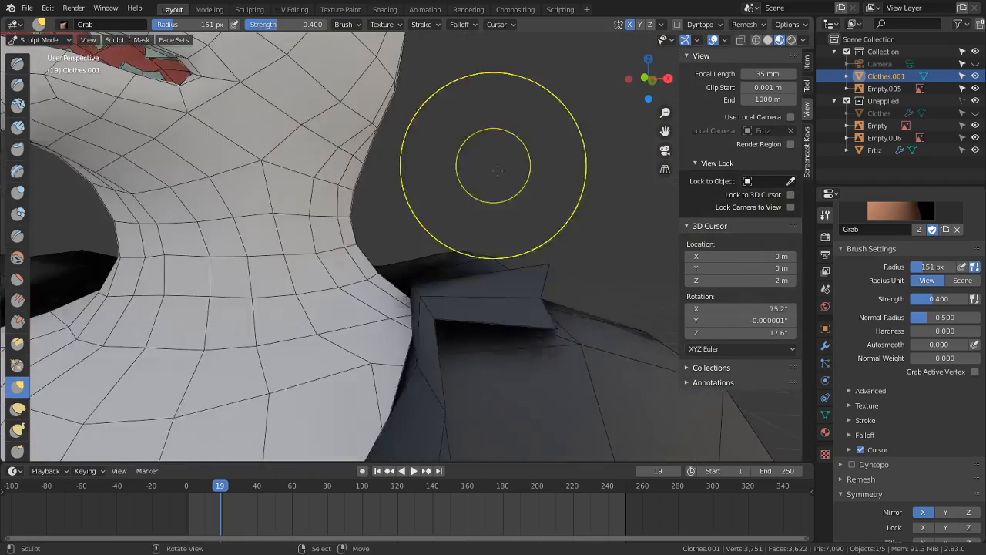
pyautogui.moveTo(538, 258)
pyautogui.mouseDown()
pyautogui.moveTo(546, 297)
pyautogui.moveTo(519, 301)
pyautogui.mouseUp()
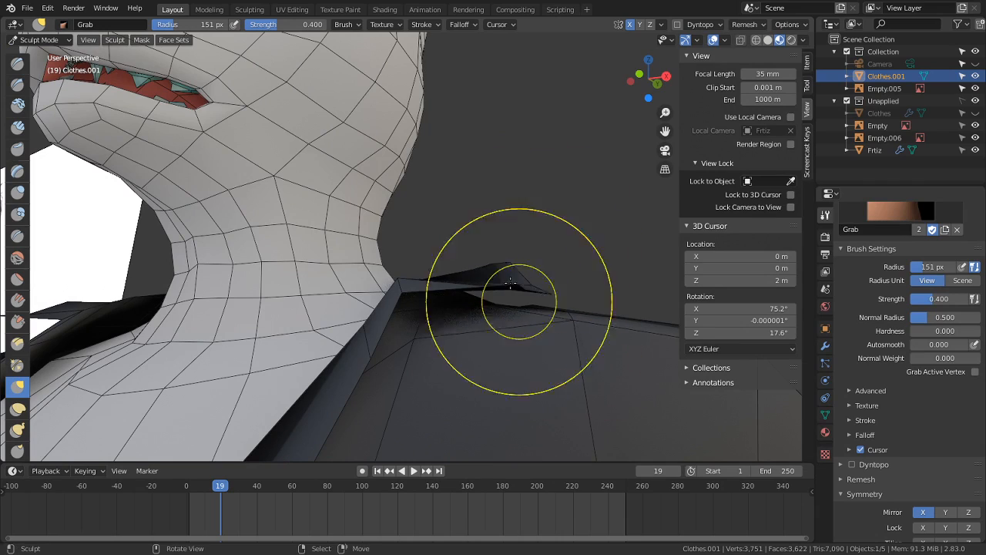
# Step: Return the jacket to Edit Mode and move the collar flap's corner vertex down and outward over the shoulder
pyautogui.moveTo(506, 313); pyautogui.dragTo(506, 194, button='middle')
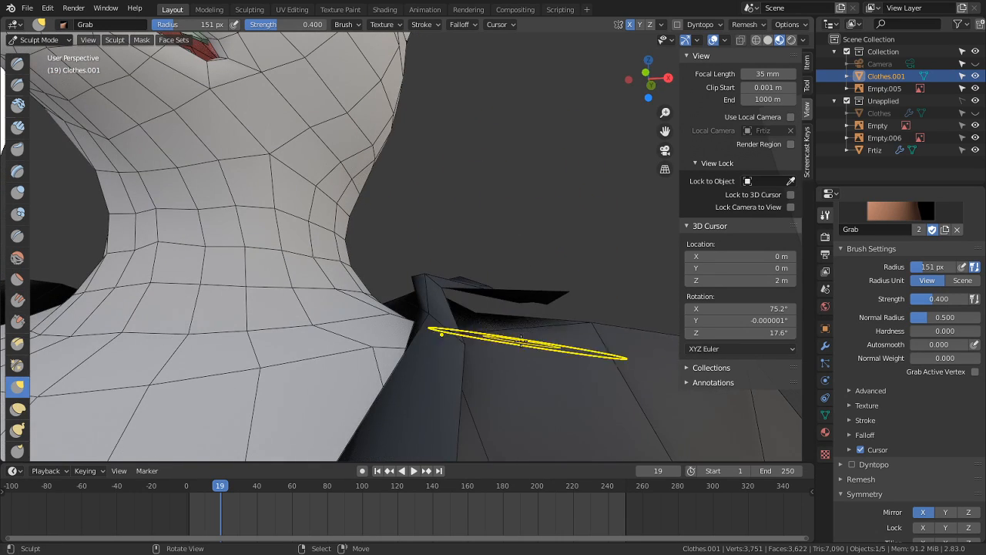
pyautogui.press('Tab')
pyautogui.click(561, 322)
pyautogui.press('g')
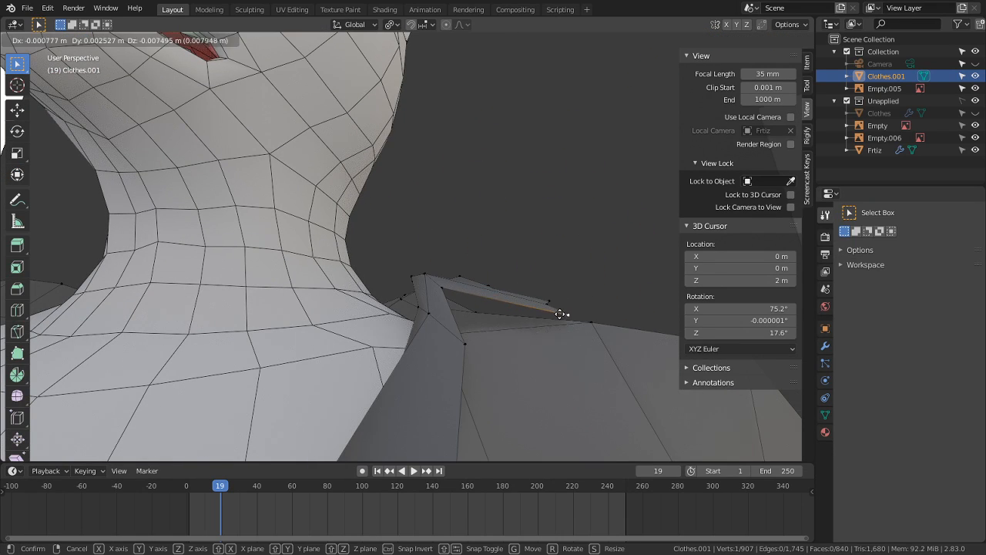
pyautogui.click(561, 314)
pyautogui.moveTo(552, 329); pyautogui.dragTo(413, 231, button='middle')
pyautogui.press('g')
pyautogui.click(460, 245)
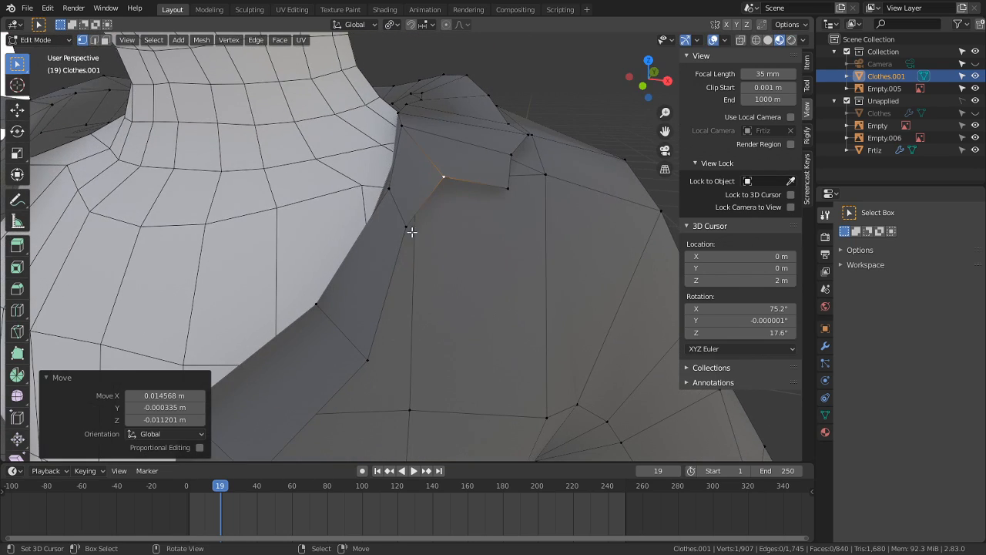
# Step: Move the vertices along the collar and lapel's outer edge outward across the chest
pyautogui.press('g')
pyautogui.click(465, 257)
pyautogui.moveTo(465, 257); pyautogui.dragTo(320, 193, button='middle')
pyautogui.press('g')
pyautogui.click(403, 235)
pyautogui.press('g')
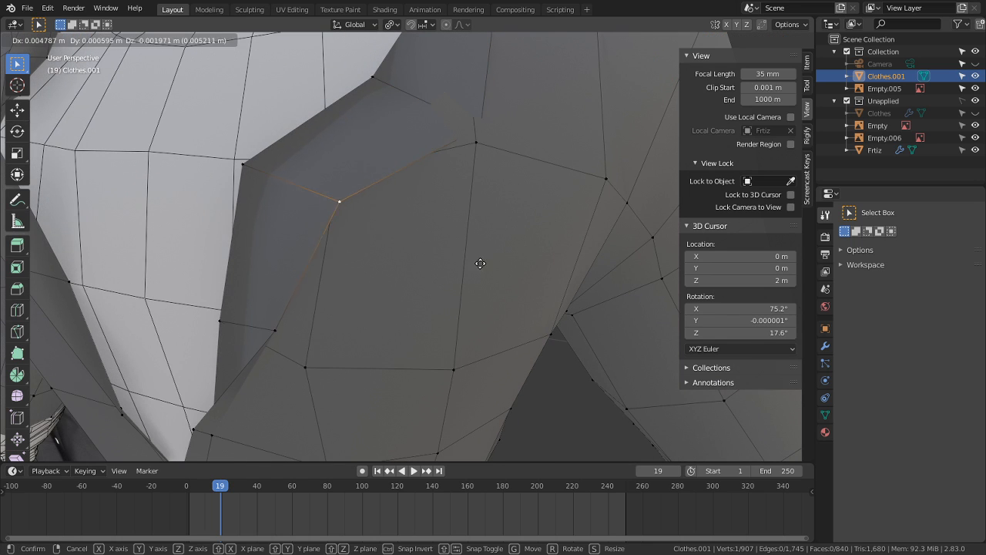
pyautogui.click(606, 342)
# Step: Reposition the lapel's outer edge vertex on the chest and reveal the hidden jacket geometry
pyautogui.moveTo(605, 342); pyautogui.dragTo(365, 297, button='middle')
pyautogui.press('h')
pyautogui.hotkey('ctrl', 'z')
pyautogui.press('g')
pyautogui.click(345, 276)
pyautogui.hotkey('alt', 'h')
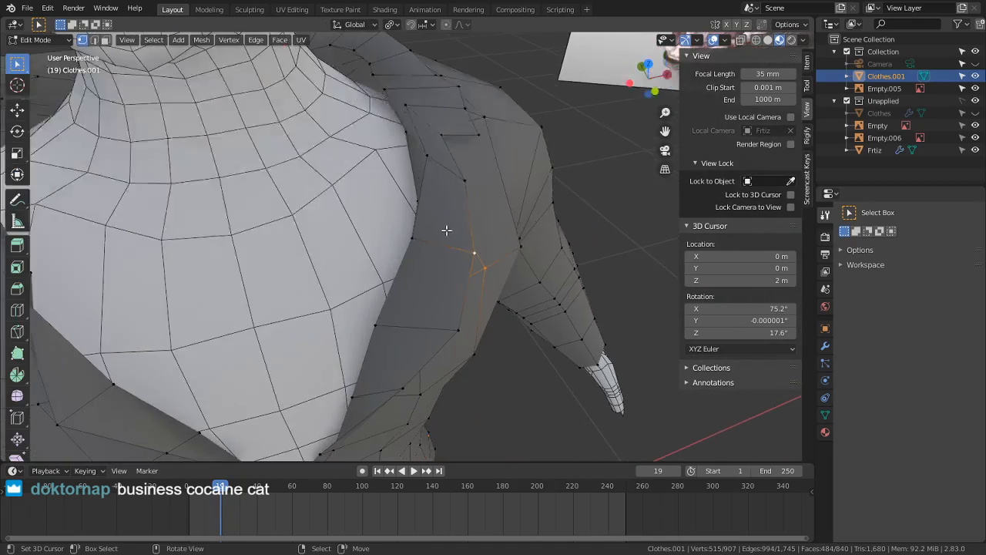
# Step: Move a vertex on the lapel's inner edge in toward the body, refining its position from several angles
pyautogui.moveTo(447, 230); pyautogui.dragTo(206, 256, button='middle')
pyautogui.press('g')
pyautogui.click(172, 262)
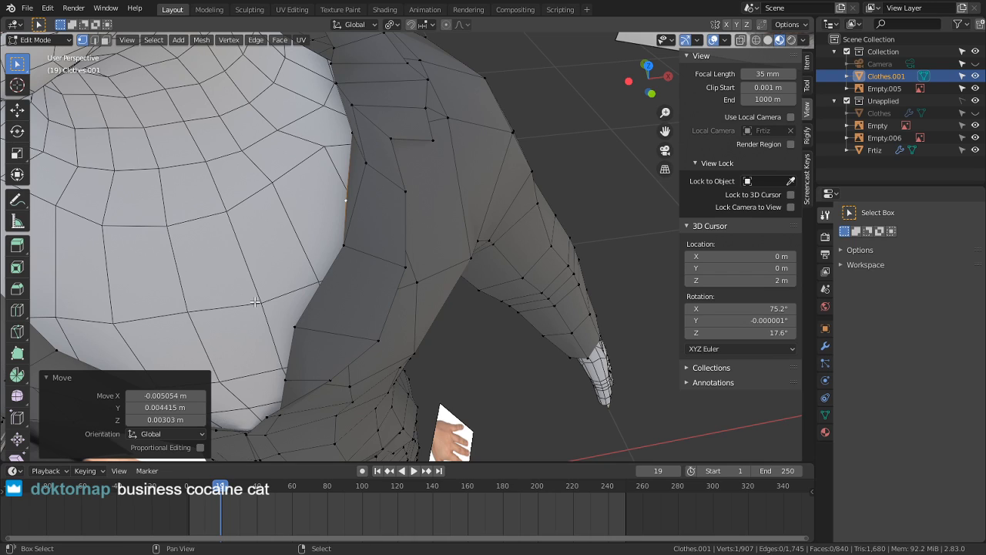
pyautogui.moveTo(255, 302); pyautogui.dragTo(471, 254, button='middle')
pyautogui.press('g')
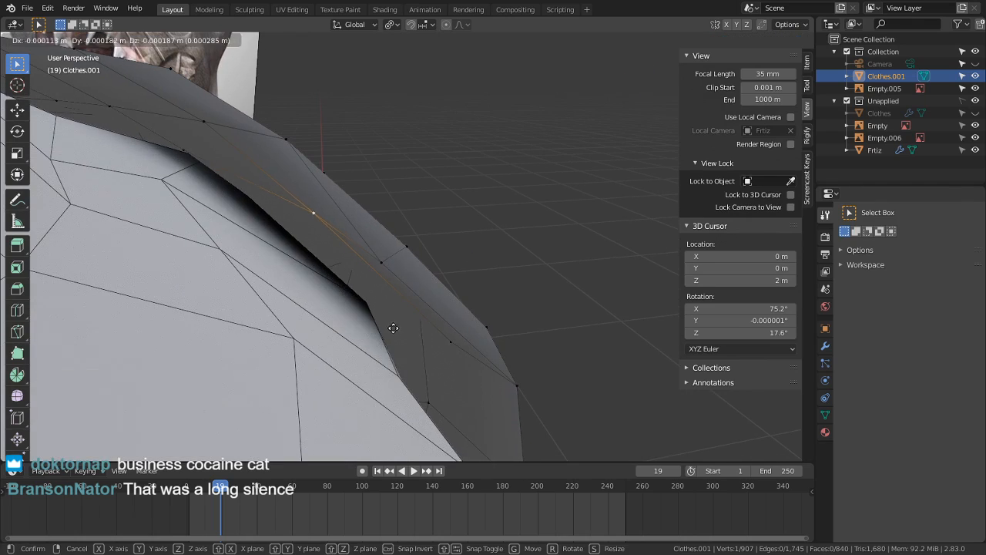
pyautogui.click(389, 331)
pyautogui.moveTo(389, 331); pyautogui.dragTo(288, 322, button='middle')
pyautogui.moveTo(384, 284); pyautogui.dragTo(450, 185, button='middle')
pyautogui.press('g')
pyautogui.click(531, 201)
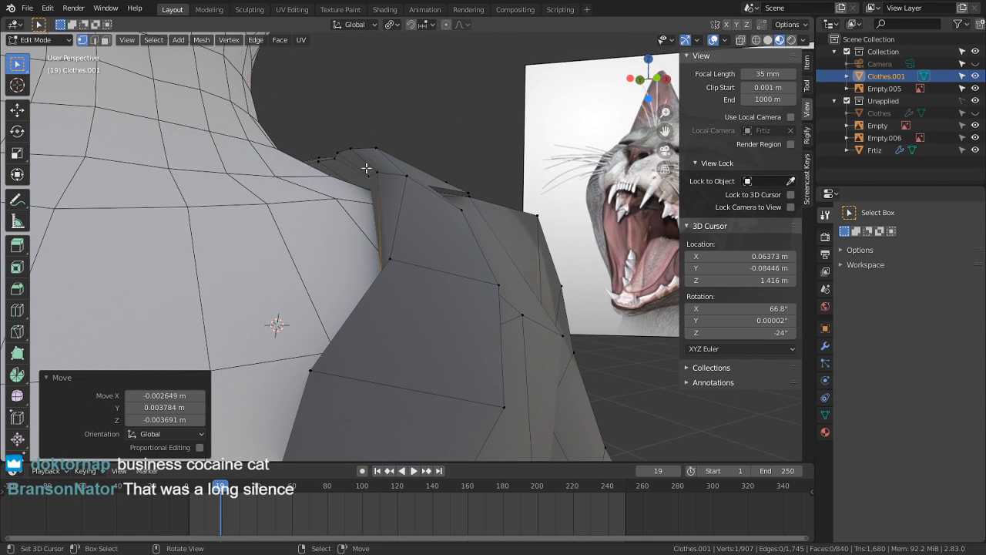
# Step: Shift the inner edge vertex beside the neck so the lapel follows the body more closely
pyautogui.keyDown('shift'); pyautogui.moveTo(415, 212); pyautogui.dragTo(433, 349, button='middle'); pyautogui.keyUp('shift')
pyautogui.rightClick(397, 292)
pyautogui.keyDown('shift'); pyautogui.moveTo(433, 348); pyautogui.dragTo(424, 216, button='middle'); pyautogui.keyUp('shift')
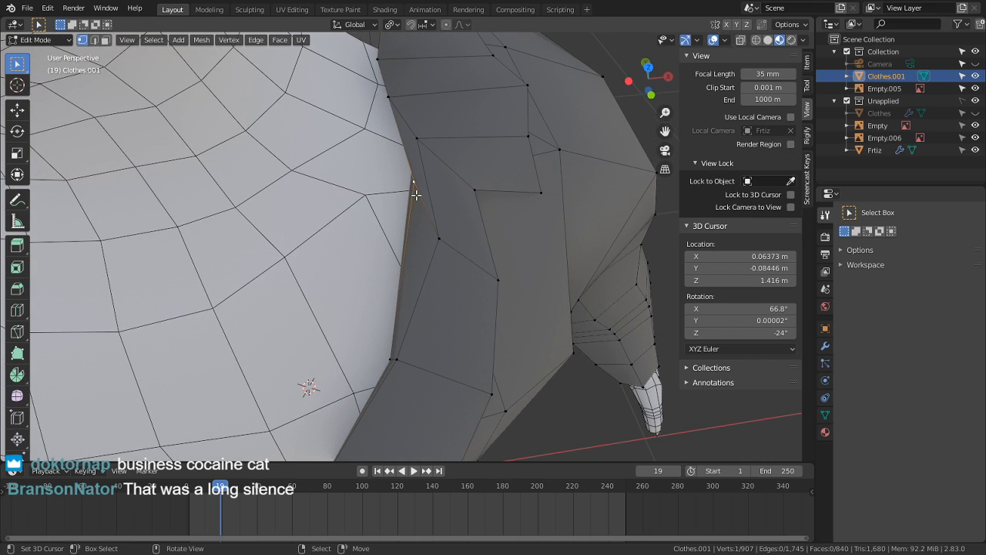
pyautogui.press('g')
pyautogui.click(187, 198)
pyautogui.moveTo(187, 198); pyautogui.dragTo(468, 132, button='middle')
pyautogui.moveTo(314, 219); pyautogui.dragTo(242, 236, button='middle')
pyautogui.press('g')
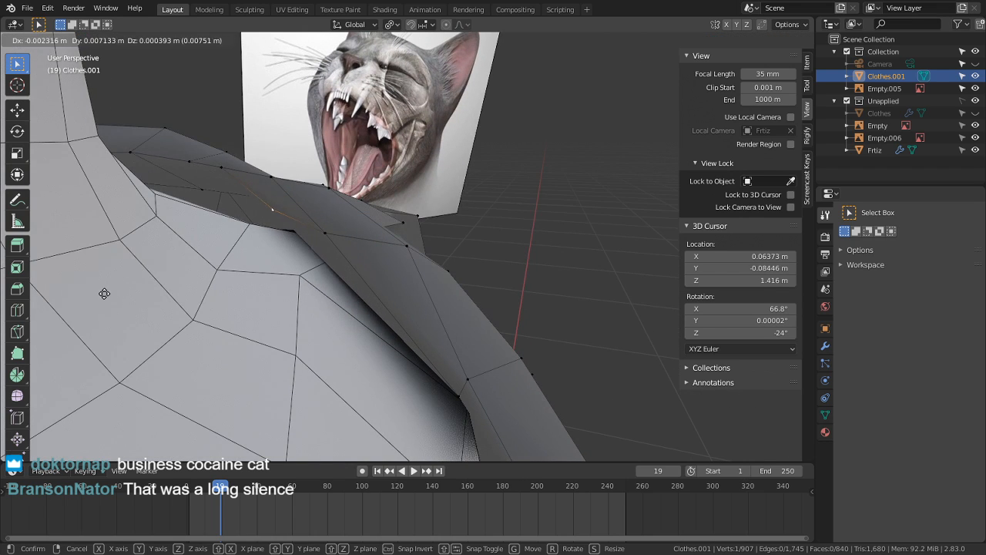
pyautogui.click(104, 292)
# Step: Tuck the inner edge vertices beneath the collar fold back toward the chest and neck
pyautogui.moveTo(104, 293); pyautogui.dragTo(212, 221, button='middle')
pyautogui.moveTo(130, 254); pyautogui.dragTo(337, 282, button='middle')
pyautogui.press('g')
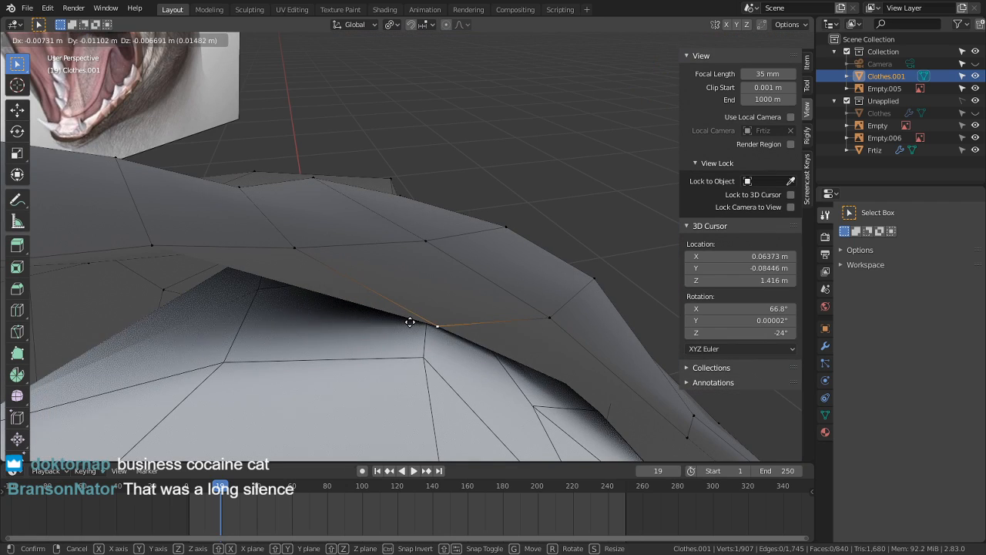
pyautogui.click(412, 313)
pyautogui.keyDown('alt'); pyautogui.moveTo(210, 272); pyautogui.dragTo(133, 326, button='middle'); pyautogui.keyUp('alt')
pyautogui.press('g')
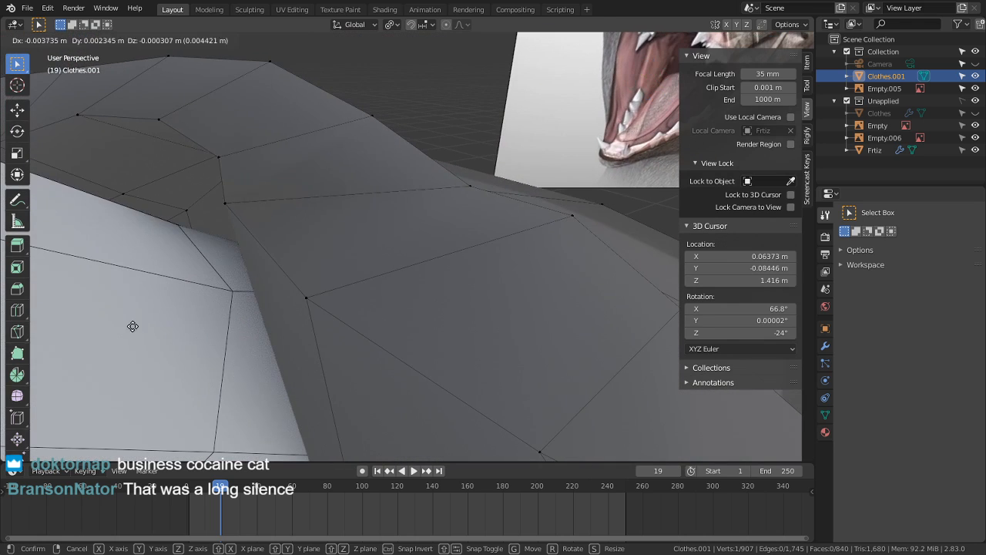
pyautogui.click(581, 287)
# Step: Add a centred loop cut to the collar at the back of the neck
pyautogui.moveTo(581, 286); pyautogui.dragTo(616, 266, button='middle')
pyautogui.keyDown('shift'); pyautogui.moveTo(236, 222); pyautogui.dragTo(347, 257, button='middle'); pyautogui.keyUp('shift')
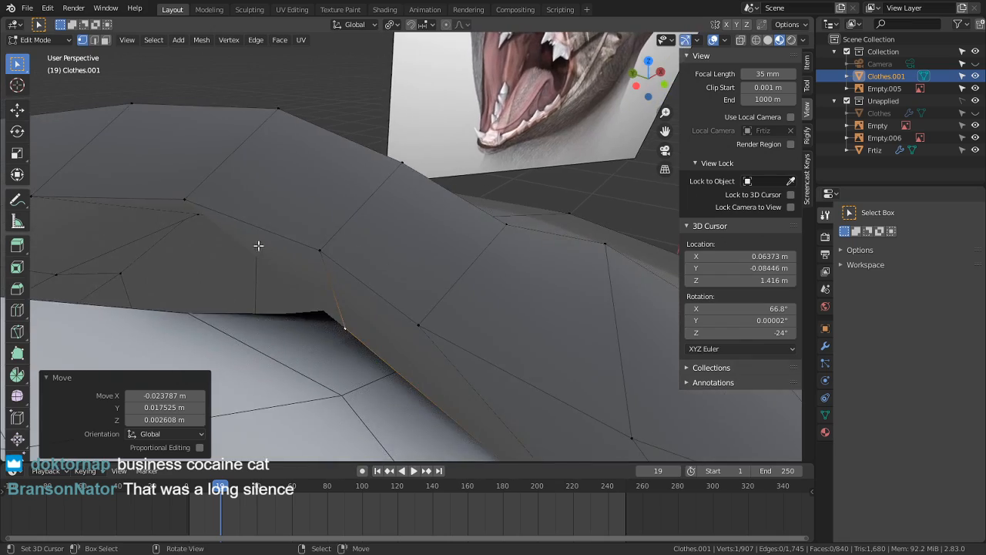
pyautogui.moveTo(257, 244); pyautogui.dragTo(272, 231, button='middle')
pyautogui.scroll(-5, 207, 245)
pyautogui.scroll(6, 274, 233)
pyautogui.moveTo(442, 246); pyautogui.dragTo(572, 213, button='middle')
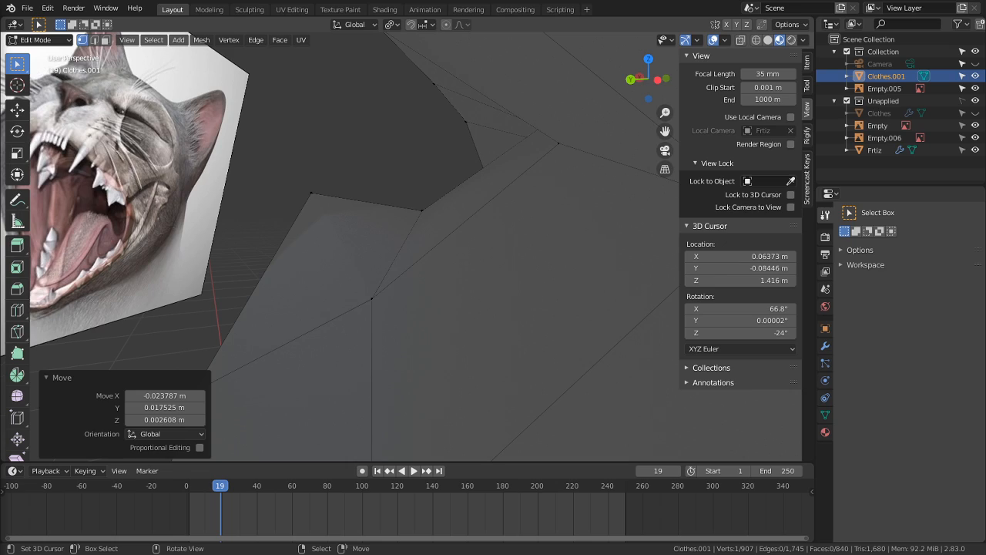
pyautogui.moveTo(401, 278); pyautogui.dragTo(465, 252, button='middle')
pyautogui.hotkey('ctrl', 'r')
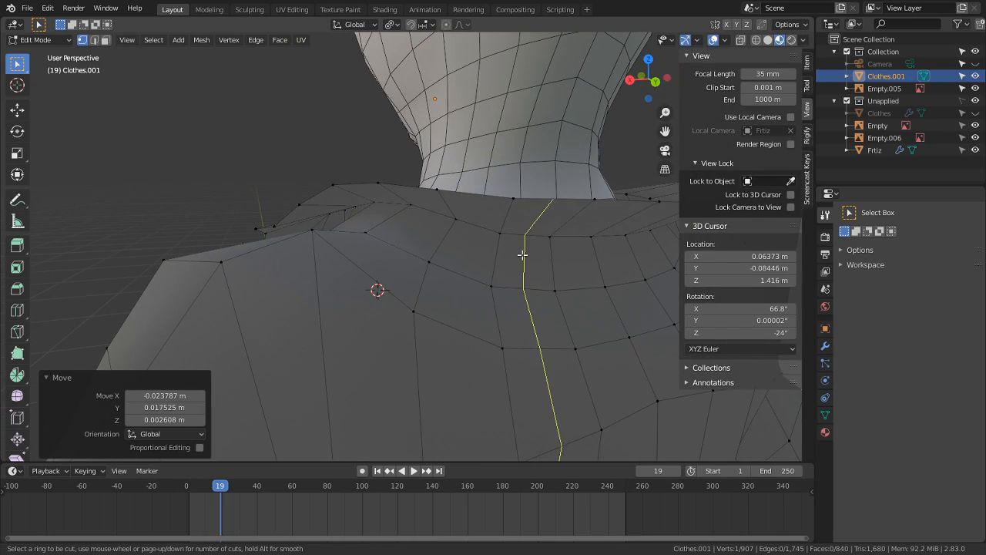
pyautogui.click(494, 247)
pyautogui.rightClick(504, 221)
# Step: Switch the jacket back to Sculpt Mode and choose the Cloth brush
pyautogui.moveTo(503, 218)
pyautogui.mouseDown(button='middle')
pyautogui.moveTo(384, 237)
pyautogui.moveTo(403, 231)
pyautogui.moveTo(396, 341)
pyautogui.moveTo(480, 234)
pyautogui.moveTo(146, 293)
pyautogui.mouseUp(button='middle')
pyautogui.scroll(-2, 476, 230)
pyautogui.press('Tab')
pyautogui.scroll(-8, 36, 393)
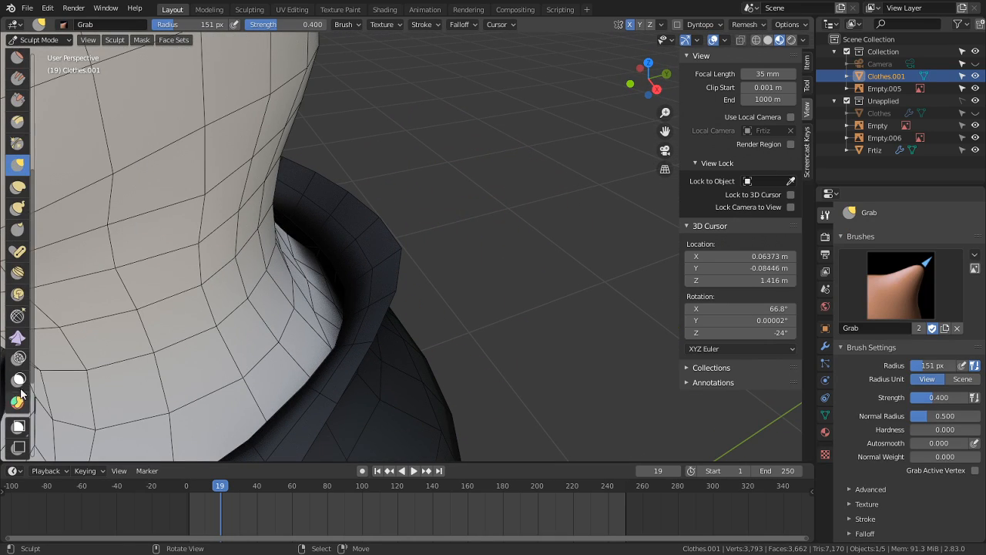
pyautogui.click(17, 337)
# Step: Pull the raised collar flap down toward the shoulder with the Cloth brush in Grab deformation
pyautogui.moveTo(115, 324); pyautogui.dragTo(375, 270, button='middle')
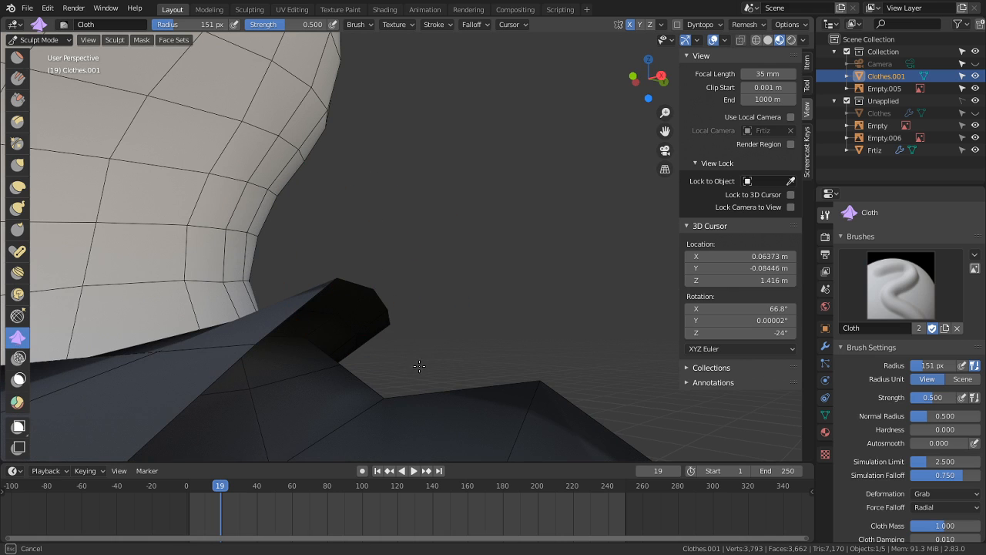
pyautogui.moveTo(419, 366); pyautogui.dragTo(418, 363)
pyautogui.moveTo(379, 313)
pyautogui.mouseDown()
pyautogui.moveTo(424, 385)
pyautogui.moveTo(466, 553)
pyautogui.moveTo(492, 543)
pyautogui.mouseUp()
pyautogui.moveTo(433, 281); pyautogui.dragTo(417, 304, button='middle')
pyautogui.moveTo(389, 309)
pyautogui.mouseDown()
pyautogui.moveTo(448, 426)
pyautogui.moveTo(387, 333)
pyautogui.moveTo(399, 376)
pyautogui.moveTo(401, 345)
pyautogui.moveTo(395, 351)
pyautogui.mouseUp()
pyautogui.moveTo(395, 350)
pyautogui.mouseDown(button='middle')
pyautogui.moveTo(188, 319)
pyautogui.moveTo(315, 303)
pyautogui.mouseUp(button='middle')
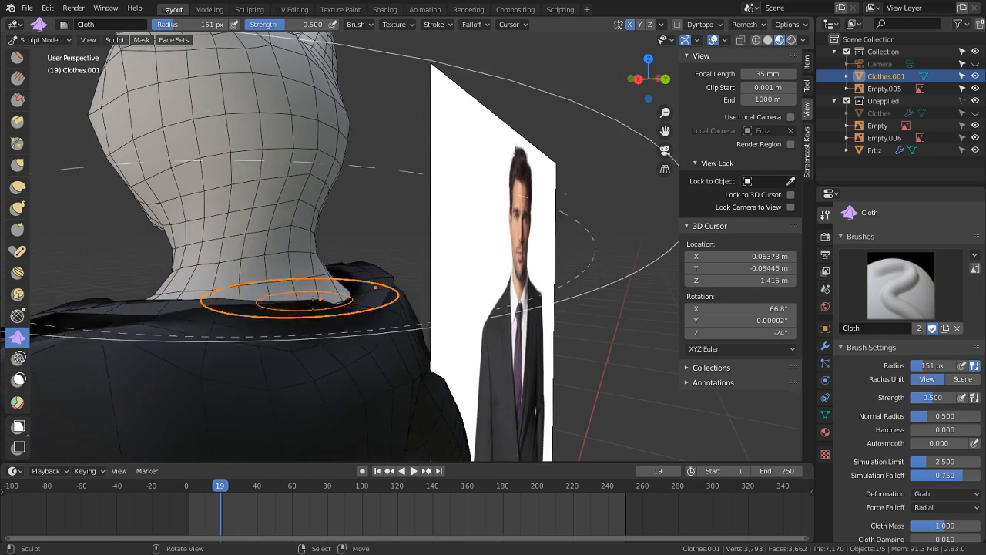
# Step: Set the Cloth brush's deformation to Push and brush over the raised collar flap
pyautogui.scroll(1, 312, 303)
pyautogui.scroll(-6, 872, 468)
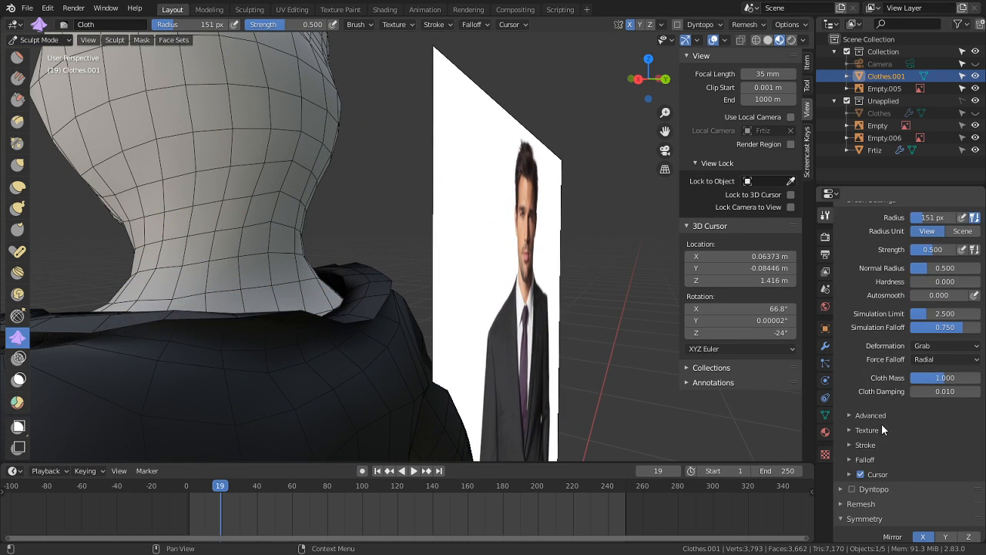
pyautogui.click(942, 346)
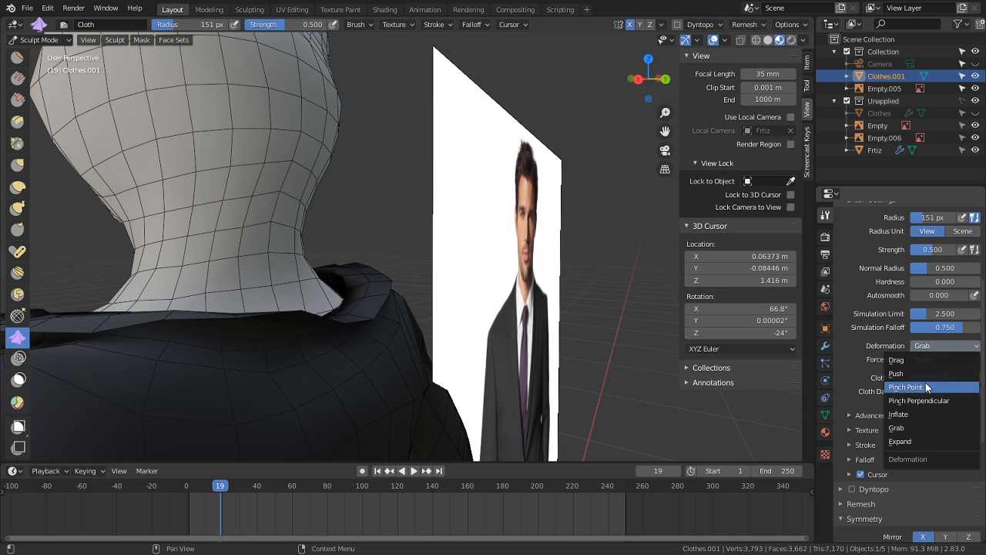
pyautogui.click(923, 373)
pyautogui.moveTo(540, 342); pyautogui.dragTo(265, 283, button='middle')
pyautogui.moveTo(259, 310); pyautogui.dragTo(263, 305)
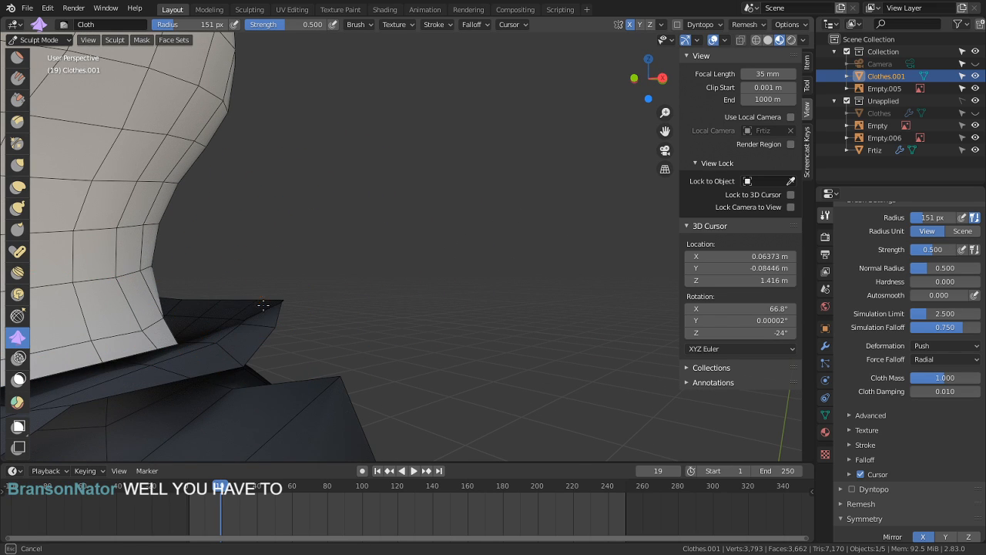
pyautogui.moveTo(823, 553); pyautogui.dragTo(632, 316)
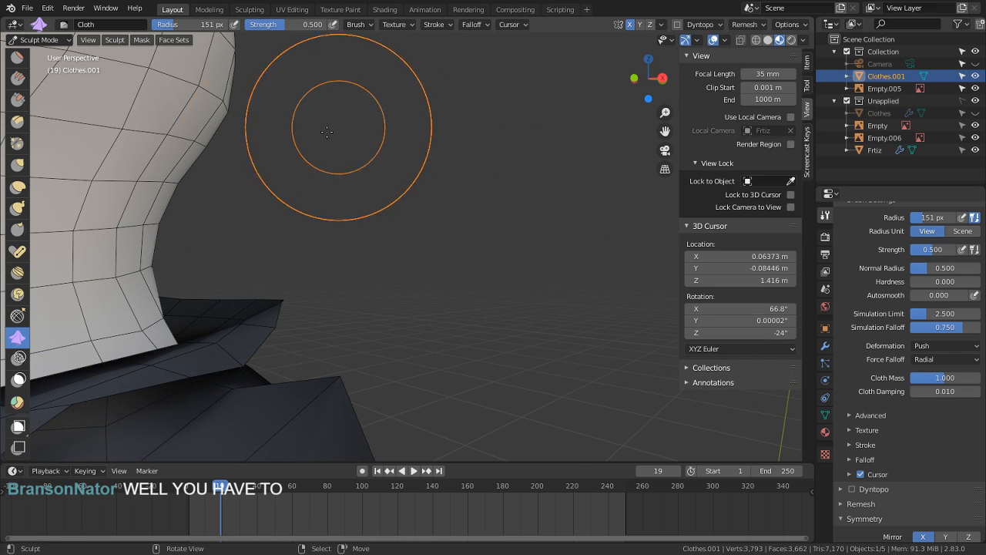
pyautogui.moveTo(331, 131)
pyautogui.mouseDown()
pyautogui.moveTo(239, 171)
pyautogui.moveTo(277, 328)
pyautogui.mouseUp()
pyautogui.moveTo(266, 277)
pyautogui.mouseDown()
pyautogui.moveTo(292, 405)
pyautogui.moveTo(312, 392)
pyautogui.moveTo(352, 407)
pyautogui.moveTo(390, 322)
pyautogui.mouseUp()
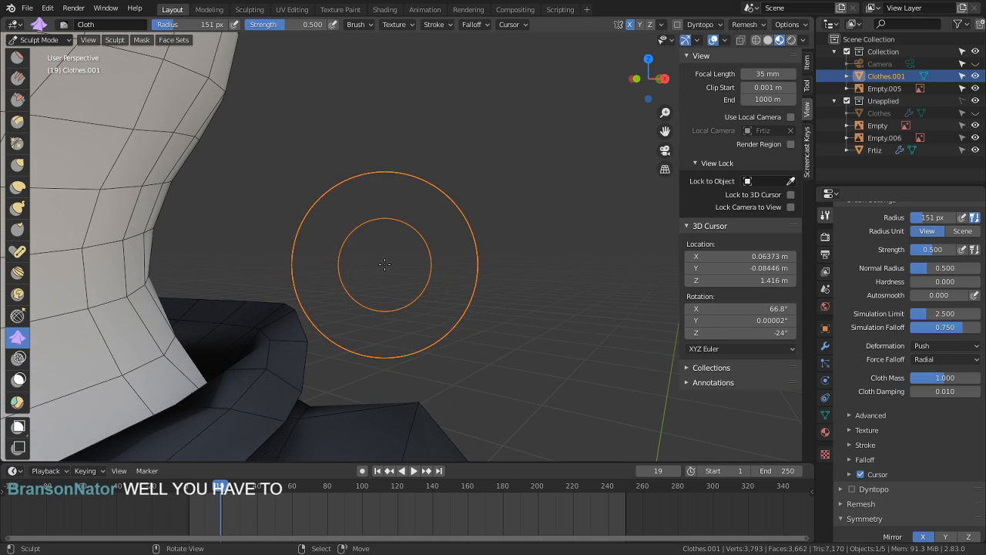
# Step: Undo the last Push strokes and try another stroke over the collar flap's edge
pyautogui.hotkey('ctrl', 'z')
pyautogui.hotkey('ctrl', 'z')
pyautogui.hotkey('ctrl', 'z')
pyautogui.moveTo(390, 247); pyautogui.dragTo(367, 218, button='middle')
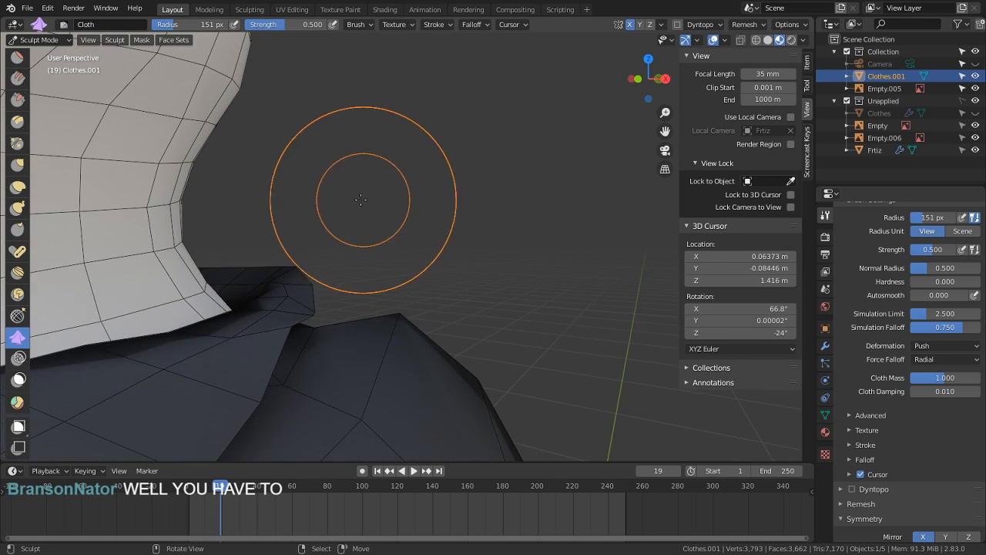
pyautogui.moveTo(287, 274)
pyautogui.mouseDown()
pyautogui.moveTo(278, 297)
pyautogui.moveTo(312, 368)
pyautogui.moveTo(268, 238)
pyautogui.mouseUp()
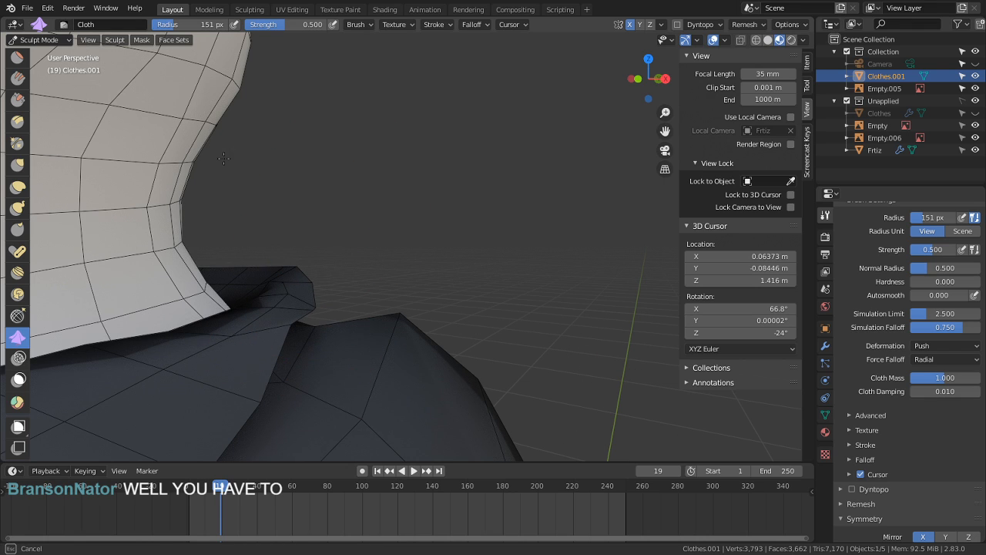
# Step: Set the Cloth brush's deformation to Drag and brush over the collar flap and shoulder
pyautogui.click(955, 346)
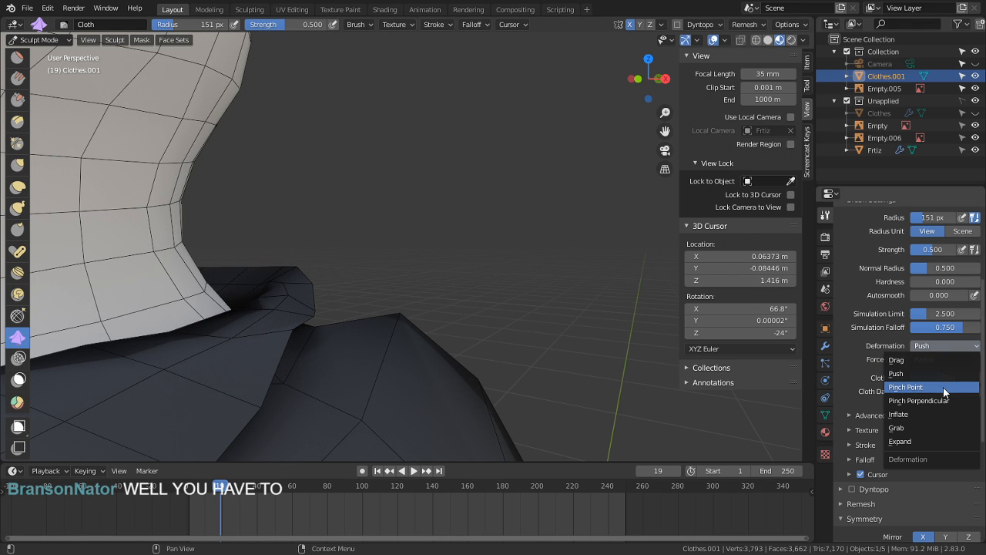
pyautogui.click(917, 441)
pyautogui.click(941, 346)
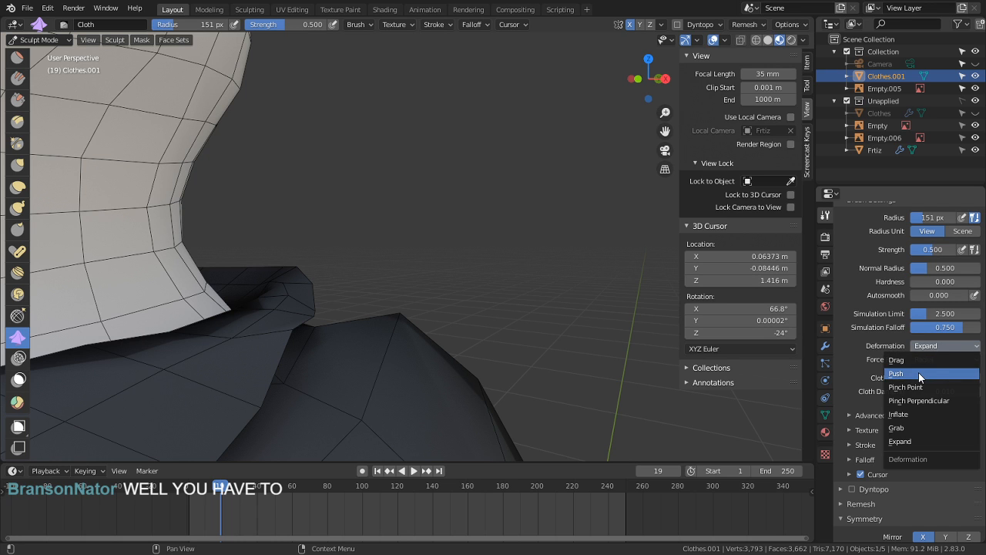
pyautogui.click(916, 360)
pyautogui.moveTo(396, 301); pyautogui.dragTo(265, 298)
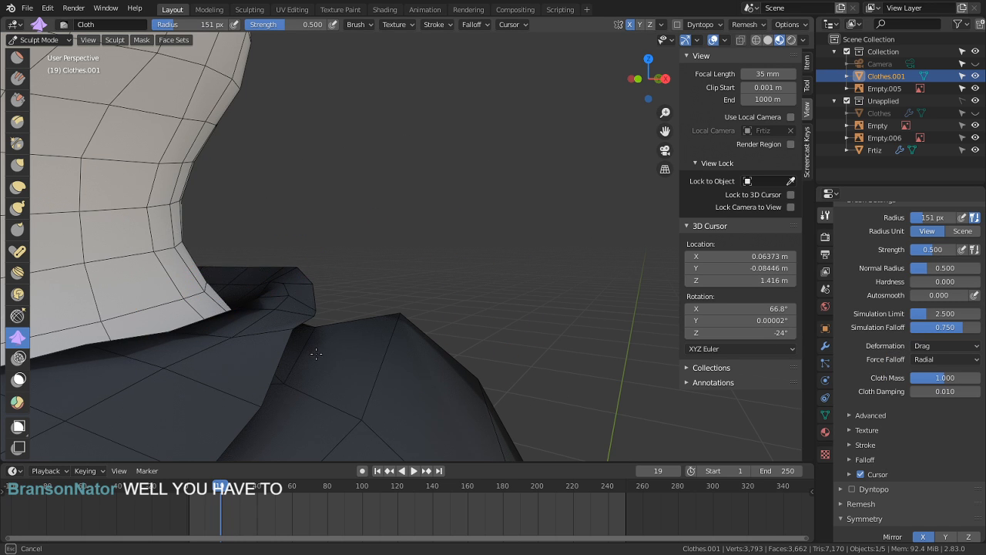
pyautogui.moveTo(345, 248); pyautogui.dragTo(358, 263)
pyautogui.moveTo(400, 310)
pyautogui.mouseDown()
pyautogui.moveTo(414, 331)
pyautogui.moveTo(401, 339)
pyautogui.mouseUp()
pyautogui.moveTo(393, 342); pyautogui.dragTo(308, 299)
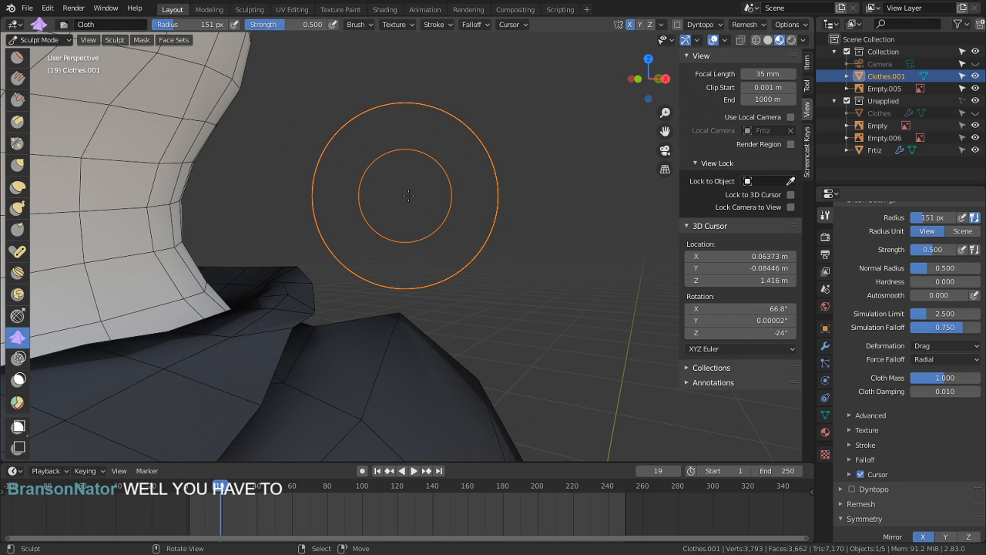
# Step: Set the Cloth brush's normal radius to 2.000 and simulation limit to 10.000, and brush over the collar and shoulder
pyautogui.moveTo(943, 266); pyautogui.dragTo(978, 268)
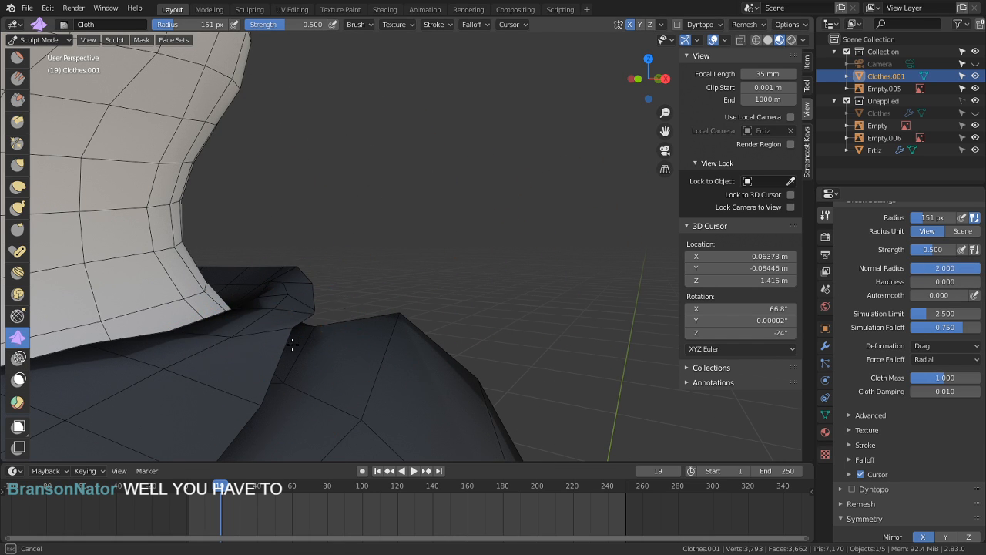
pyautogui.moveTo(440, 376); pyautogui.dragTo(392, 320)
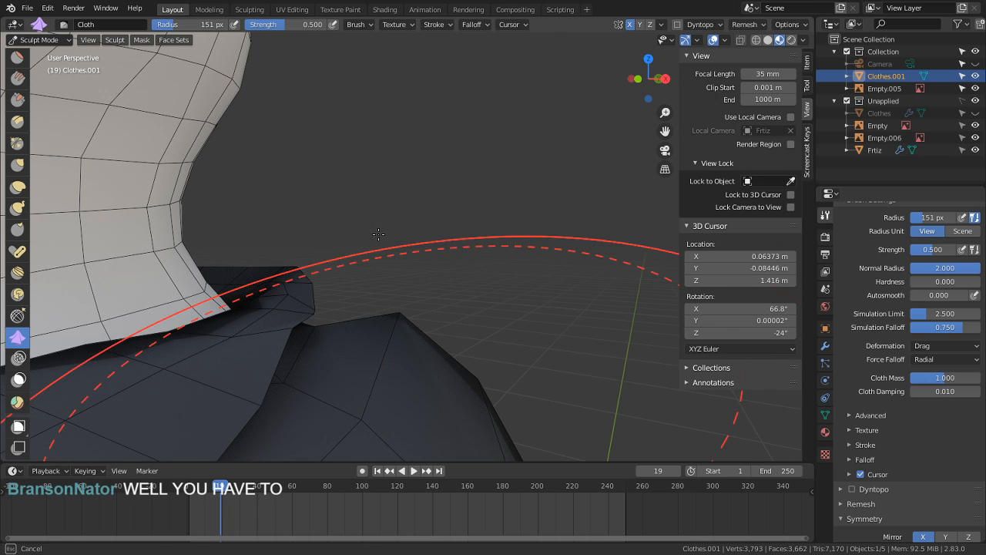
pyautogui.moveTo(378, 234); pyautogui.dragTo(385, 235)
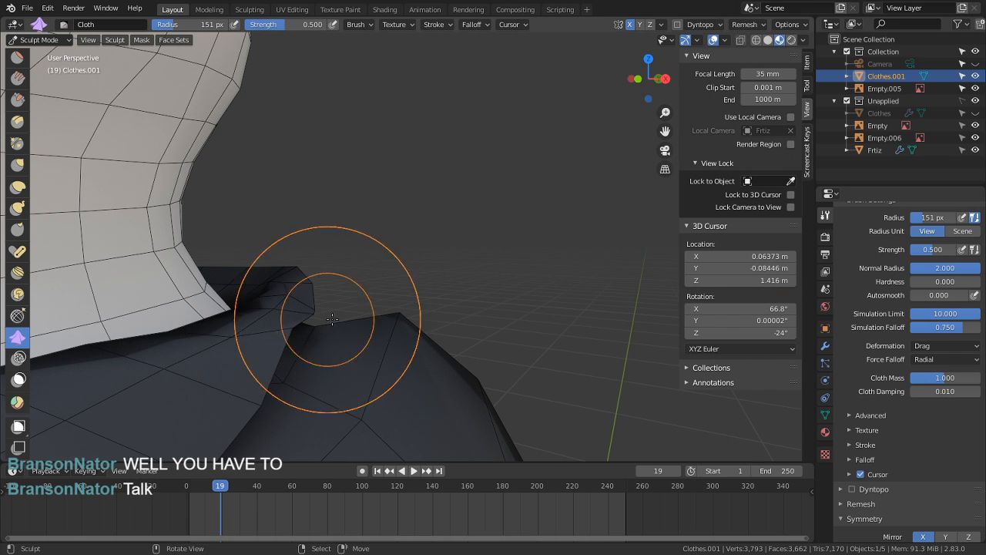
pyautogui.moveTo(295, 418)
pyautogui.mouseDown()
pyautogui.moveTo(358, 319)
pyautogui.moveTo(379, 317)
pyautogui.moveTo(339, 317)
pyautogui.mouseUp()
# Step: Brush over the jacket's upper chest and shoulder with the Cloth brush at a wider view
pyautogui.scroll(-9, 440, 224)
pyautogui.moveTo(433, 311); pyautogui.dragTo(433, 316)
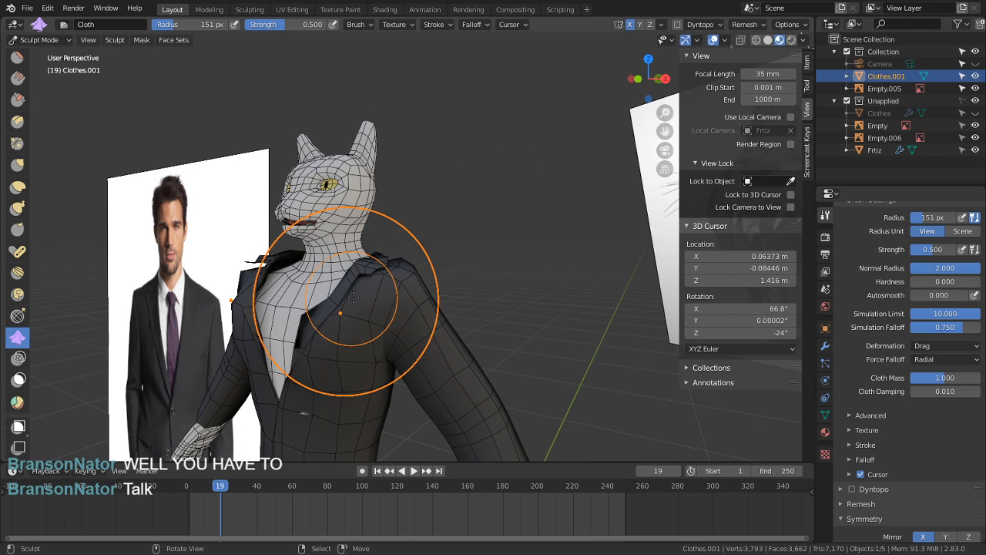
pyautogui.moveTo(359, 304); pyautogui.dragTo(349, 305)
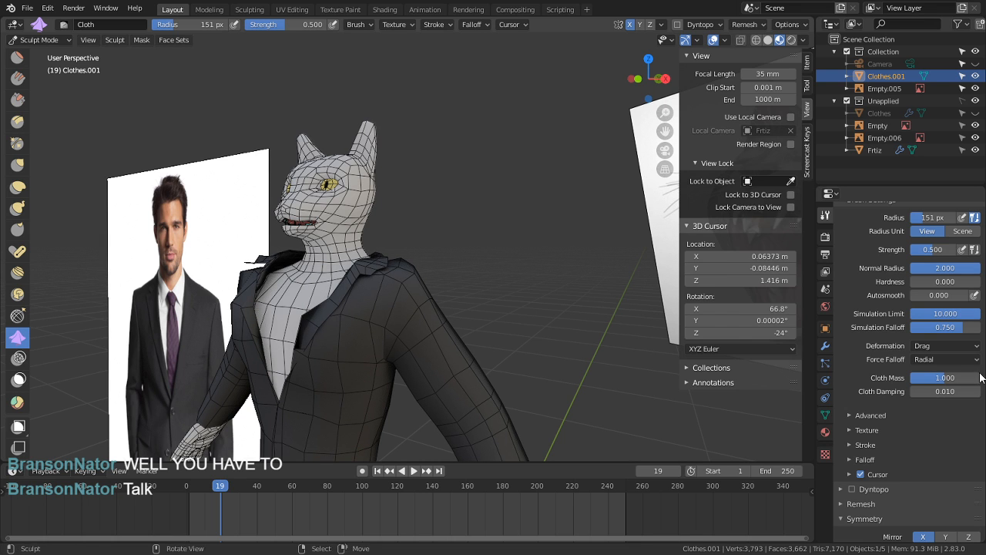
pyautogui.scroll(8, 461, 288)
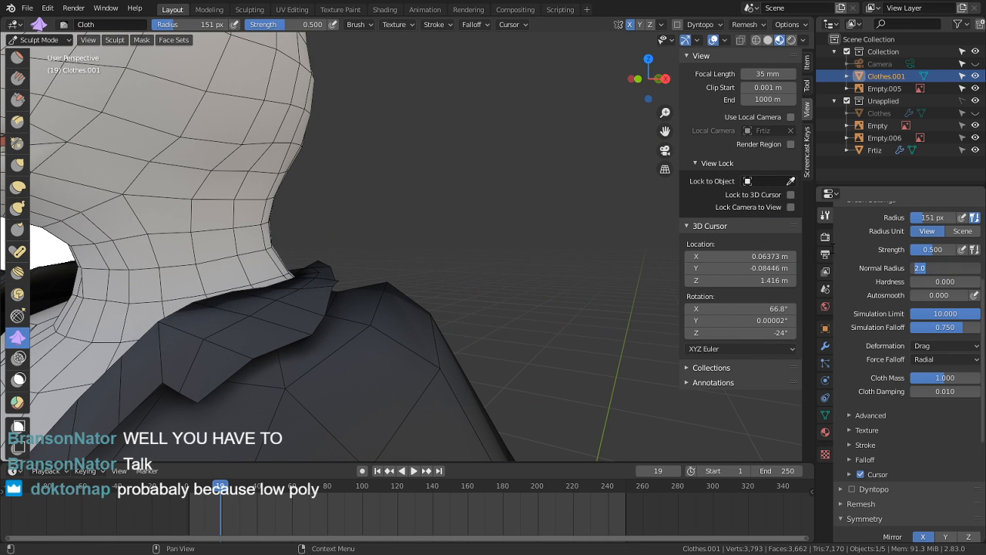
# Step: Reset the Cloth brush's normal radius to its default value and undo the last stroke
pyautogui.rightClick(942, 267)
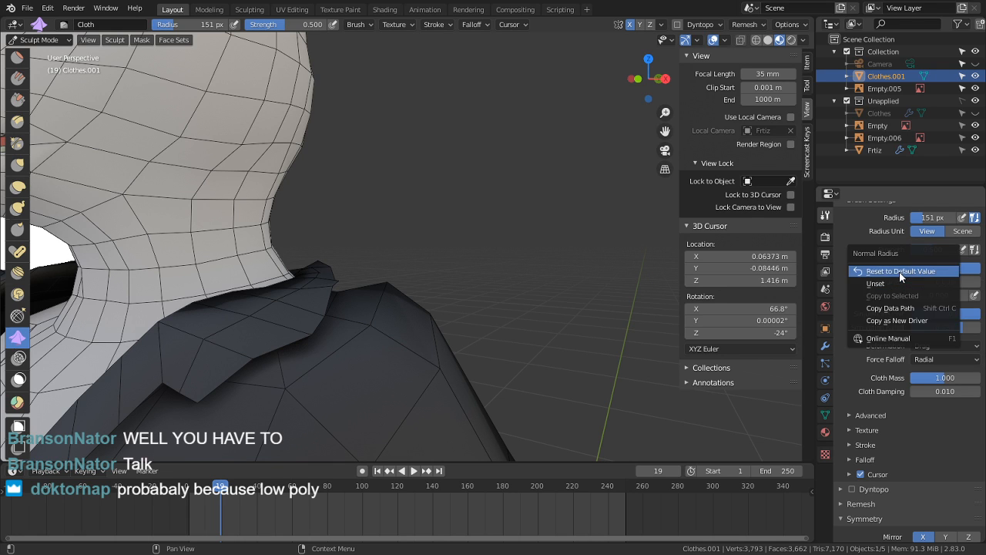
pyautogui.click(899, 271)
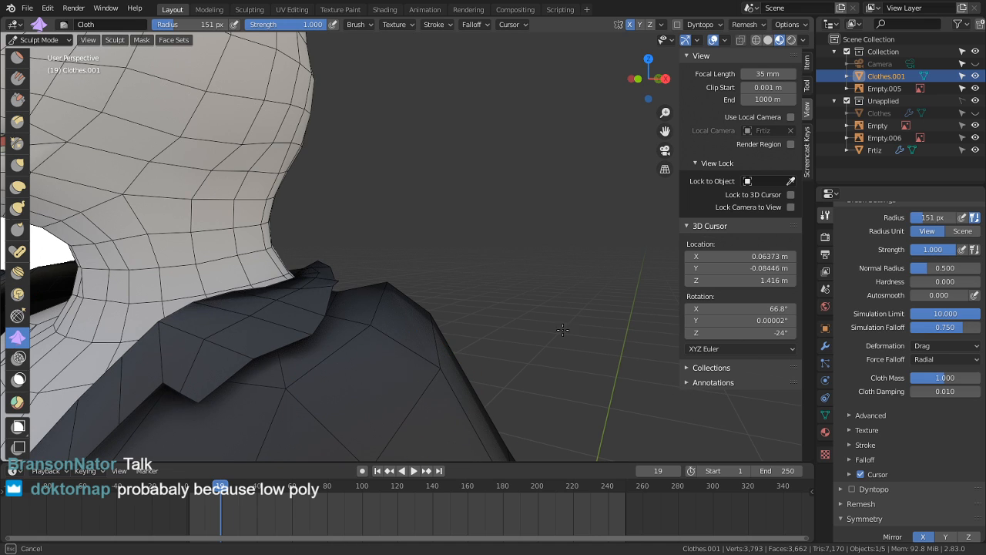
pyautogui.hotkey('ctrl', 'z')
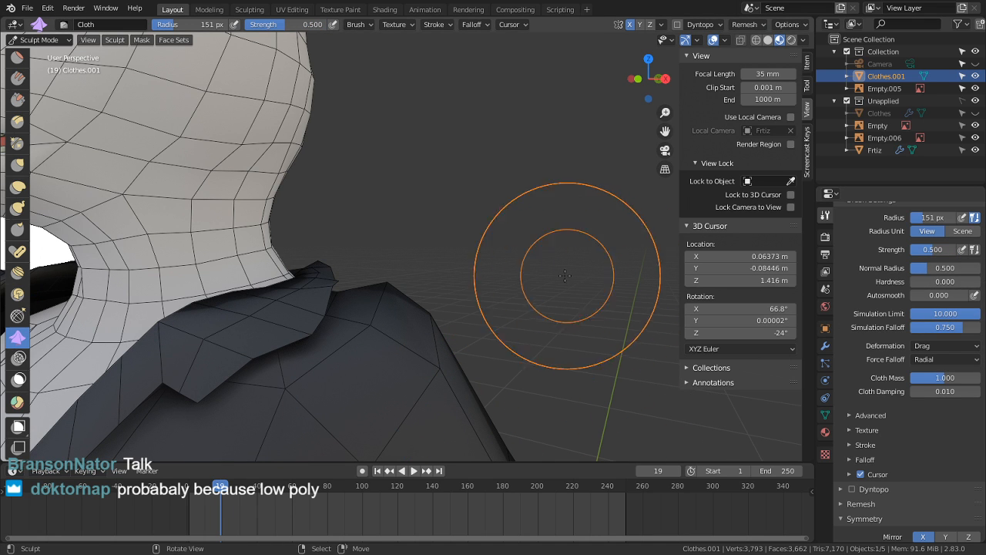
# Step: Subdivide the entire clothes mesh in Edit Mode with three cuts
pyautogui.scroll(-4, 568, 277)
pyautogui.moveTo(568, 276)
pyautogui.mouseDown(button='middle')
pyautogui.moveTo(394, 341)
pyautogui.moveTo(346, 370)
pyautogui.moveTo(255, 347)
pyautogui.moveTo(264, 313)
pyautogui.moveTo(300, 316)
pyautogui.moveTo(331, 286)
pyautogui.moveTo(314, 263)
pyautogui.mouseUp(button='middle')
pyautogui.scroll(2, 309, 358)
pyautogui.scroll(5, 315, 301)
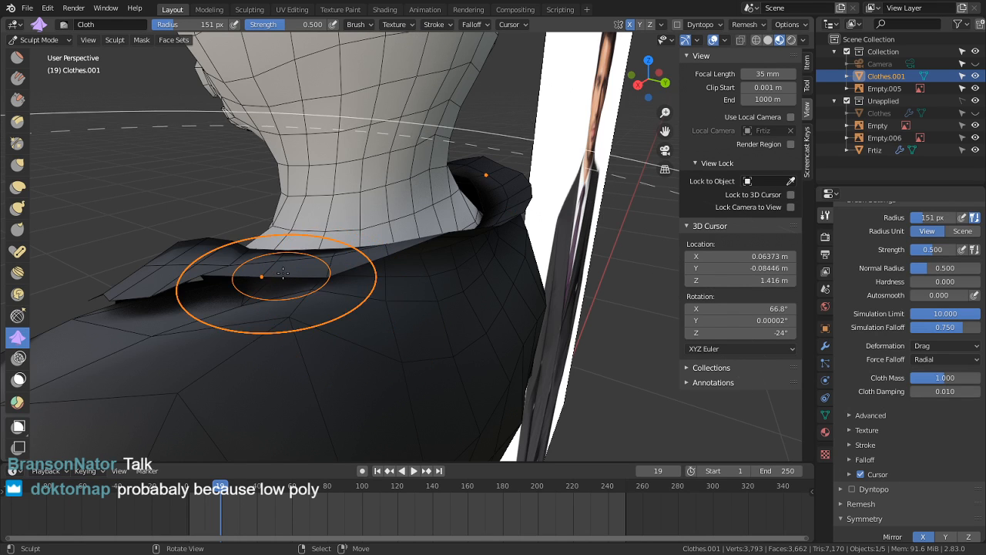
pyautogui.moveTo(362, 305); pyautogui.dragTo(435, 293, button='middle')
pyautogui.scroll(-5, 423, 308)
pyautogui.press('Tab')
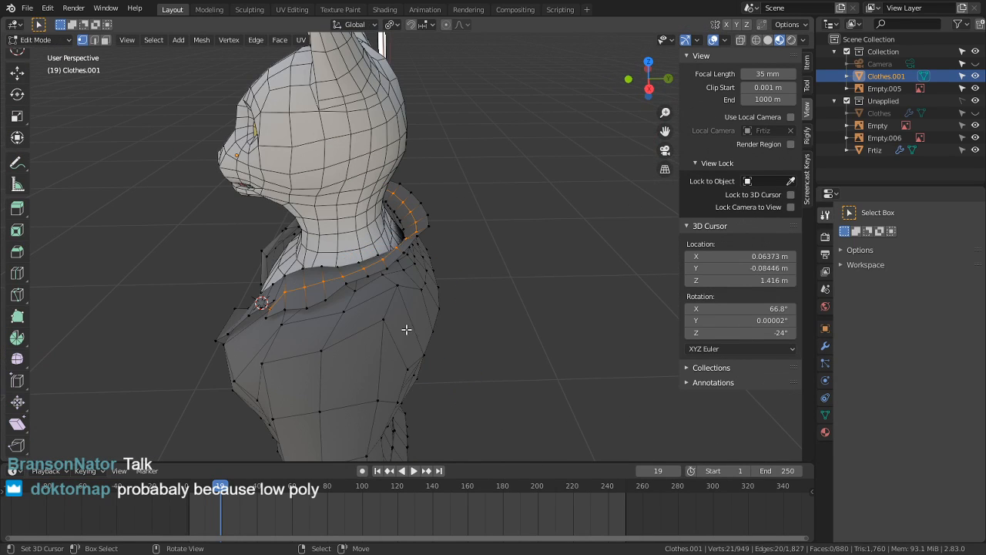
pyautogui.press('a')
pyautogui.rightClick(469, 291)
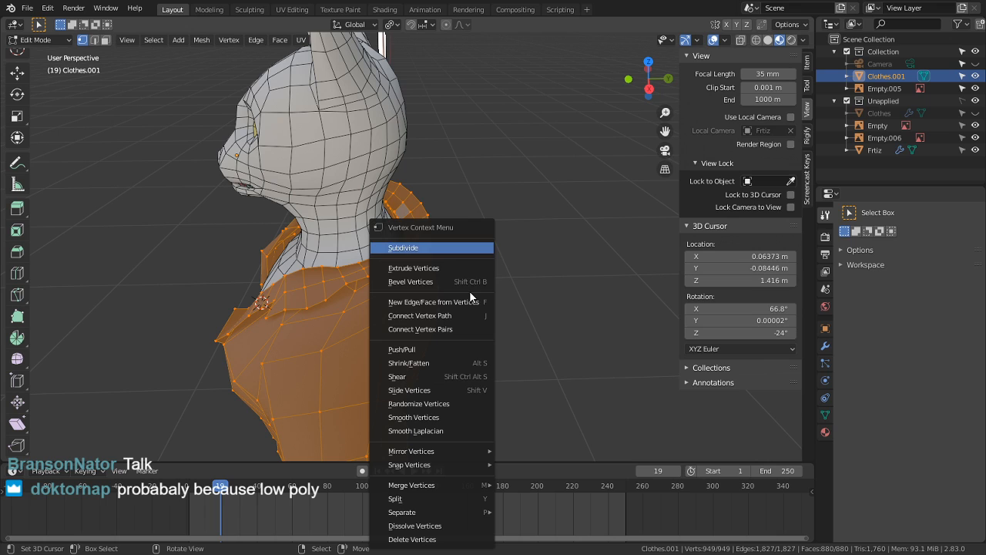
pyautogui.click(438, 248)
pyautogui.click(203, 366)
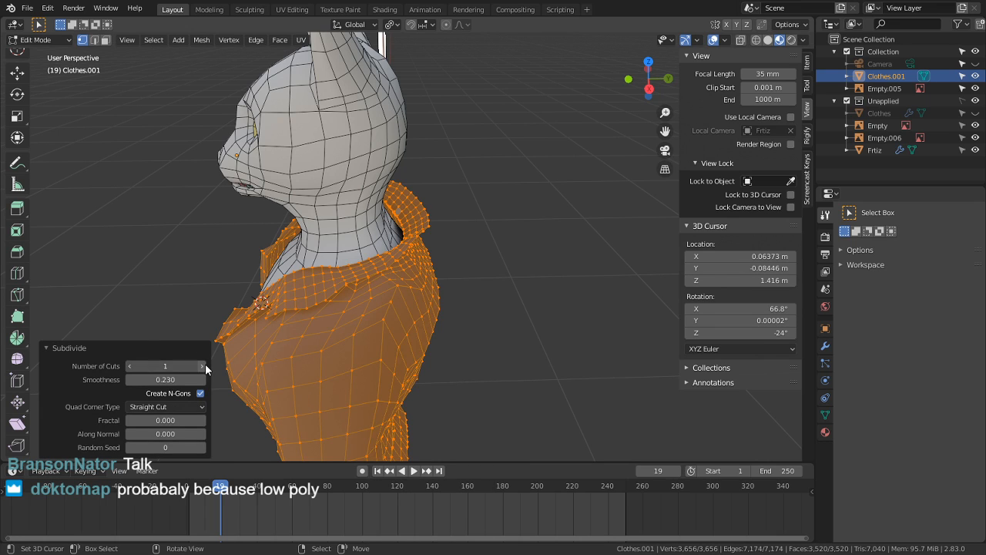
pyautogui.click(202, 366)
# Step: Return to Sculpt Mode and brush over the subdivided shoulder and collar with the Cloth brush's Drag deformation
pyautogui.press('Tab')
pyautogui.moveTo(485, 303)
pyautogui.mouseDown(button='middle')
pyautogui.moveTo(484, 247)
pyautogui.moveTo(403, 275)
pyautogui.moveTo(455, 305)
pyautogui.moveTo(70, 208)
pyautogui.mouseUp(button='middle')
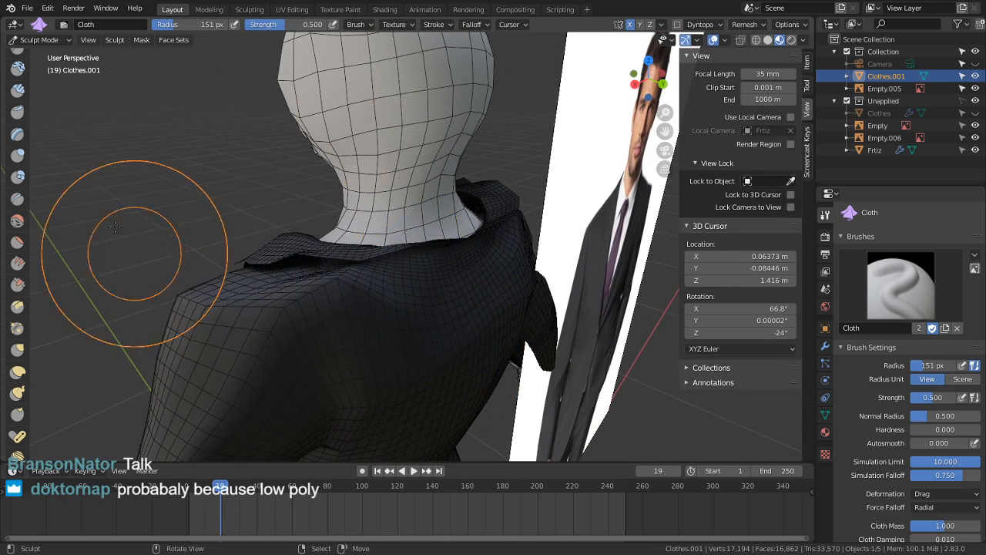
pyautogui.moveTo(348, 286); pyautogui.dragTo(419, 294, button='middle')
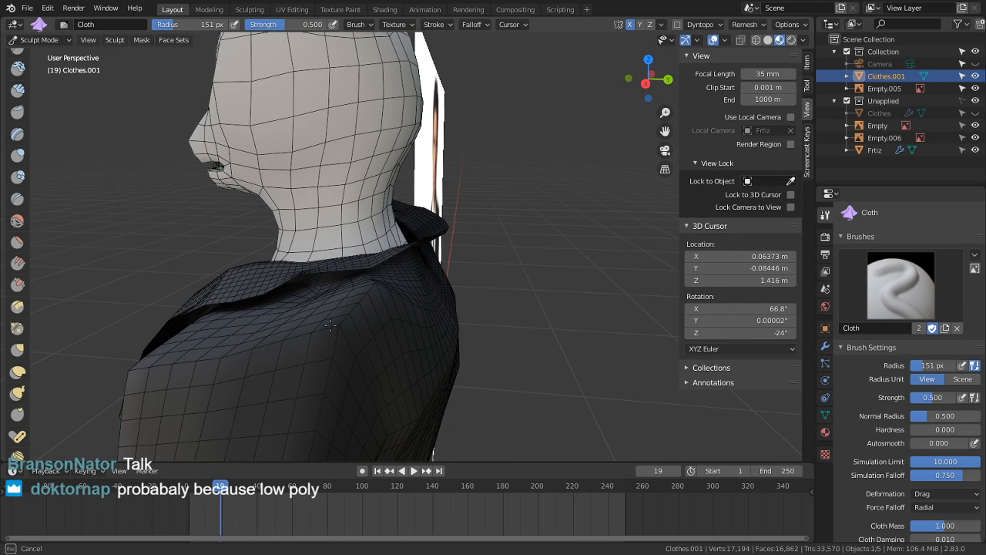
pyautogui.moveTo(383, 269); pyautogui.dragTo(352, 286)
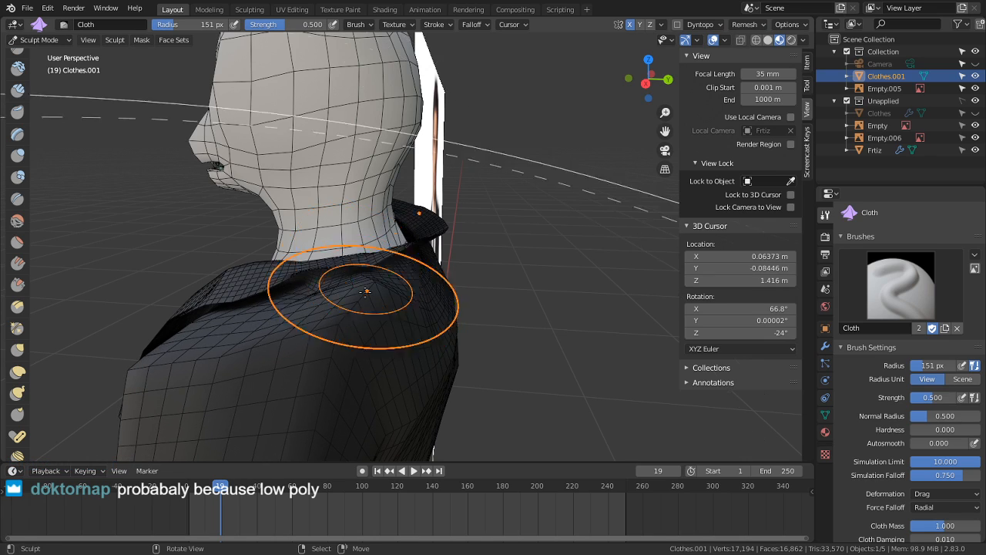
pyautogui.moveTo(352, 286); pyautogui.dragTo(231, 375, button='middle')
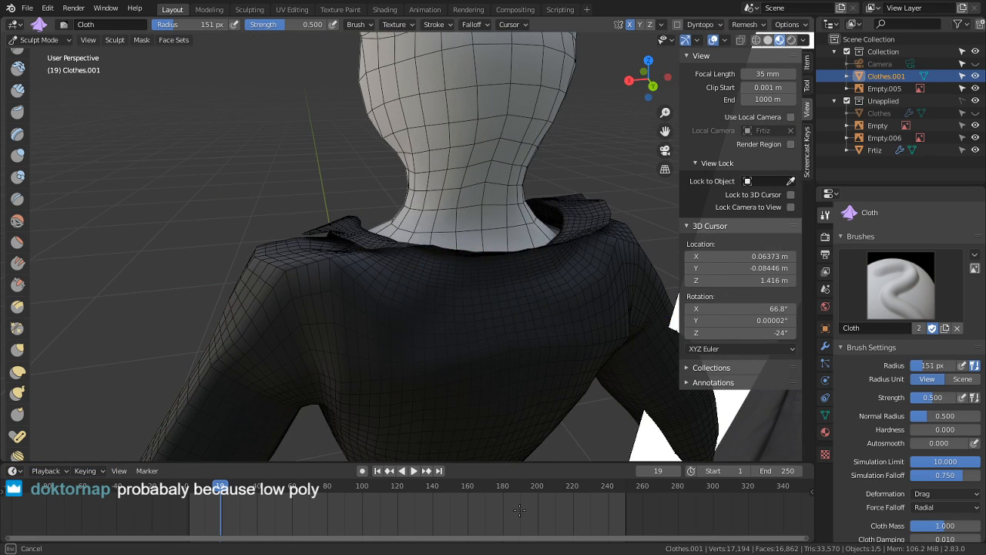
pyautogui.moveTo(496, 429); pyautogui.dragTo(397, 232, button='middle')
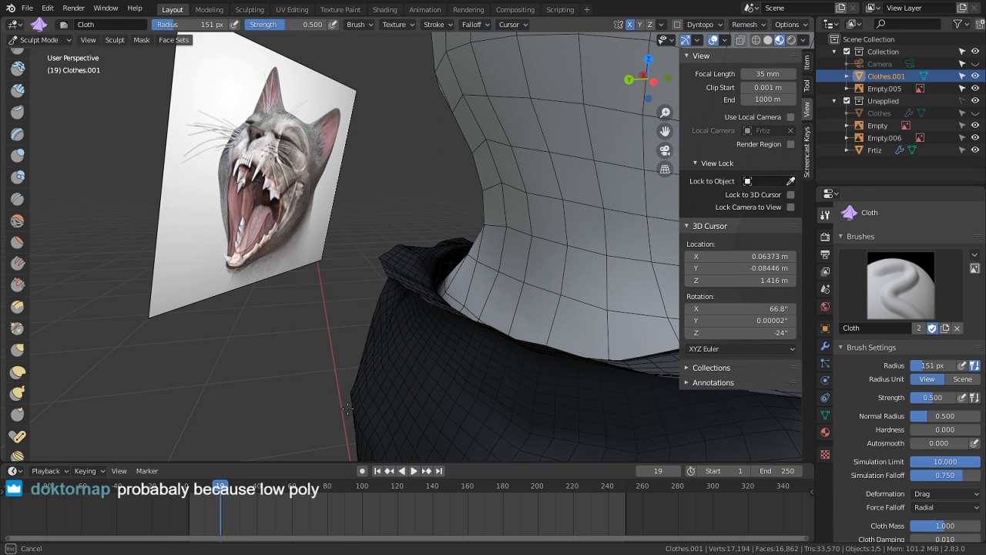
pyautogui.scroll(1, 396, 253)
pyautogui.moveTo(385, 290); pyautogui.dragTo(384, 290)
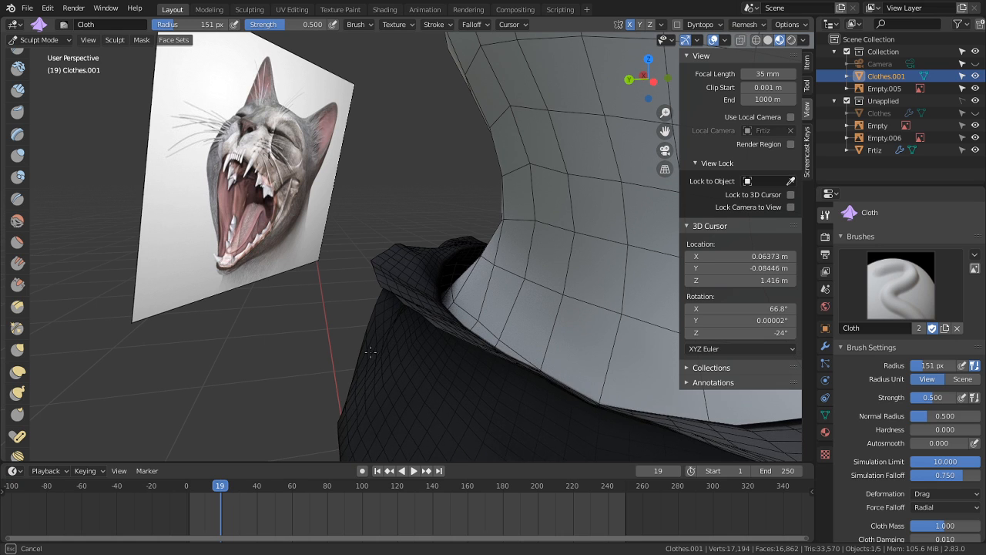
pyautogui.moveTo(342, 552); pyautogui.dragTo(343, 551)
# Step: Reduce the Cloth brush radius to 22 px and try a stroke along the collar's edge
pyautogui.press('f')
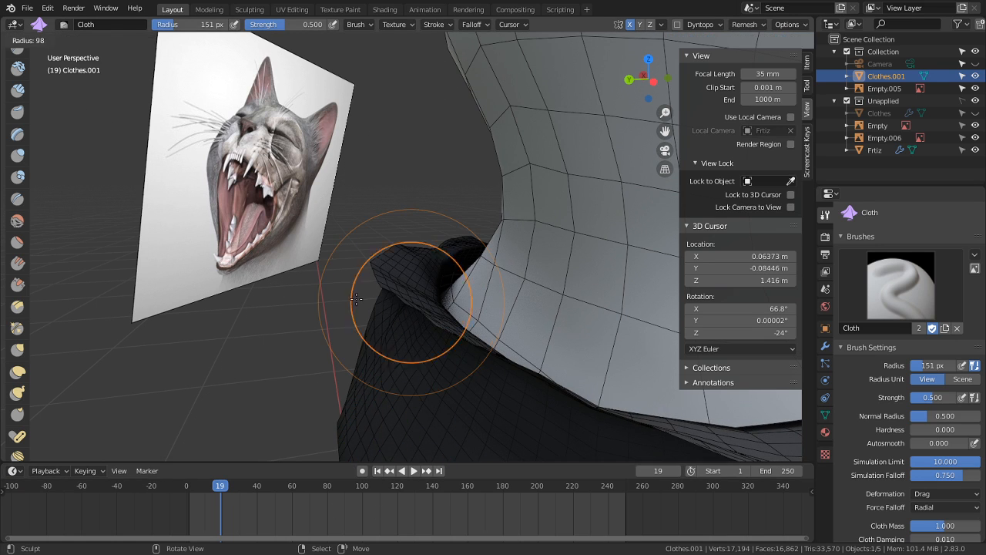
pyautogui.click(413, 302)
pyautogui.press('f')
pyautogui.click(402, 293)
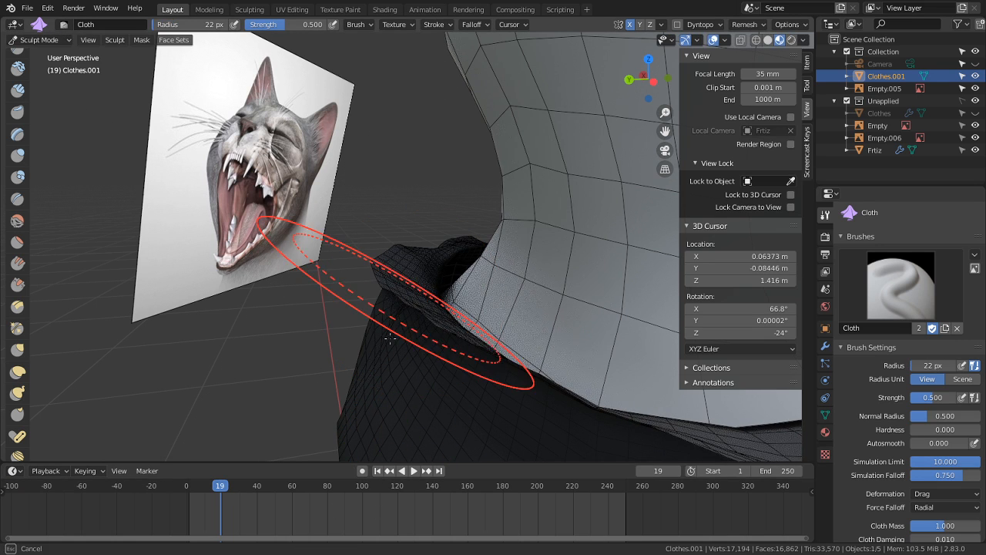
pyautogui.moveTo(458, 95); pyautogui.dragTo(407, 244)
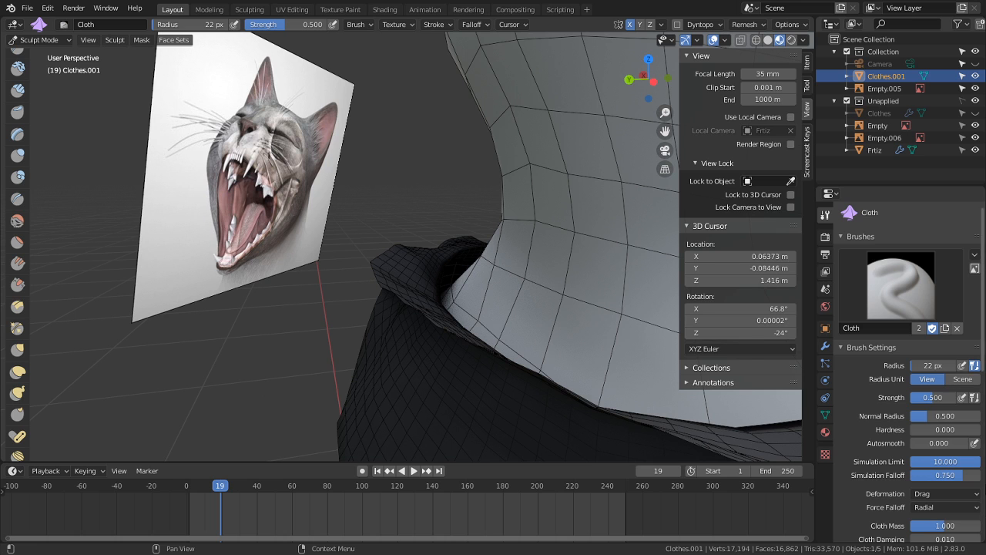
# Step: Set the Cloth brush's deformation to Grab and its radius to 106 px
pyautogui.click(946, 494)
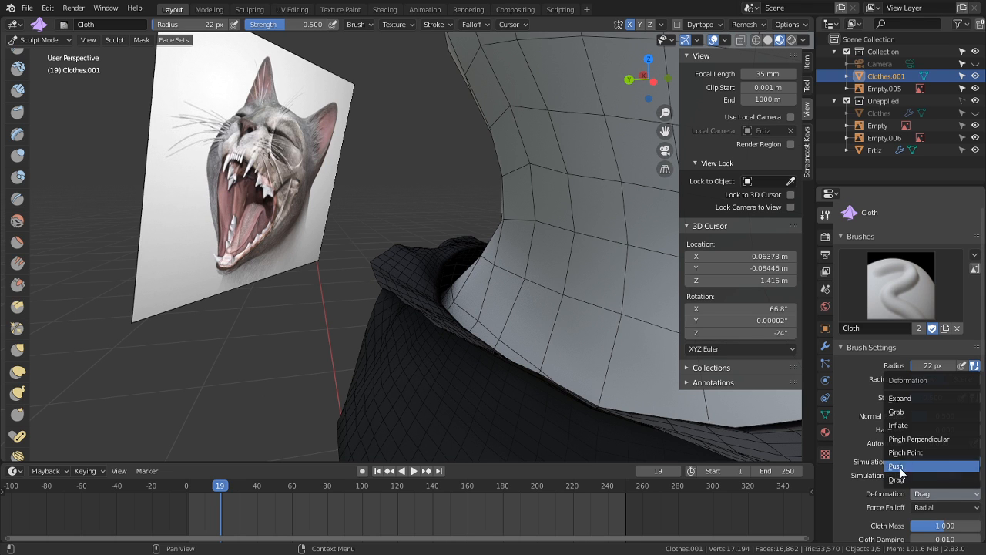
pyautogui.click(919, 414)
pyautogui.moveTo(522, 342); pyautogui.dragTo(493, 322, button='middle')
pyautogui.press('f')
pyautogui.click(457, 294)
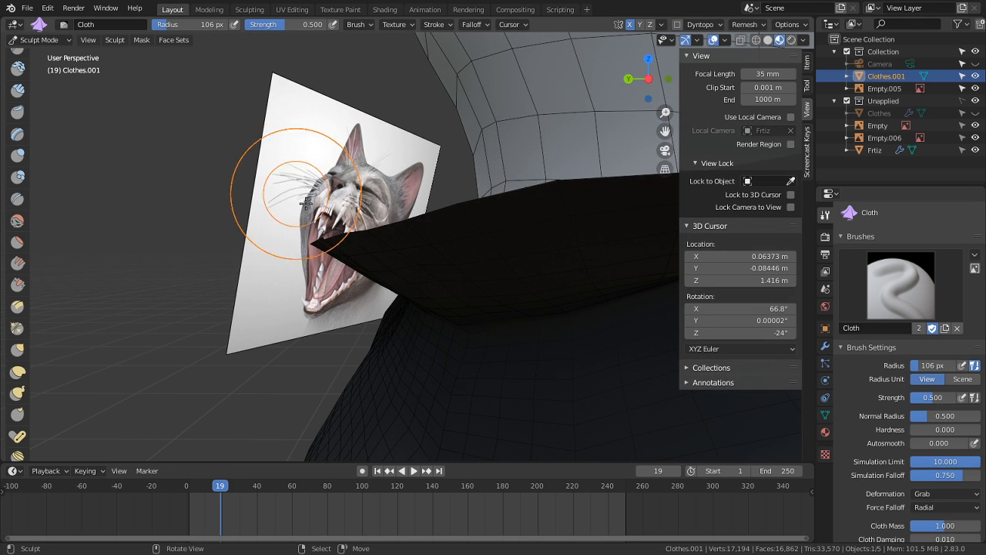
# Step: Pull the tip of the collar behind the neck downward with the Cloth brush's Grab deformation
pyautogui.moveTo(332, 298); pyautogui.dragTo(727, 330, button='middle')
pyautogui.scroll(4, 545, 251)
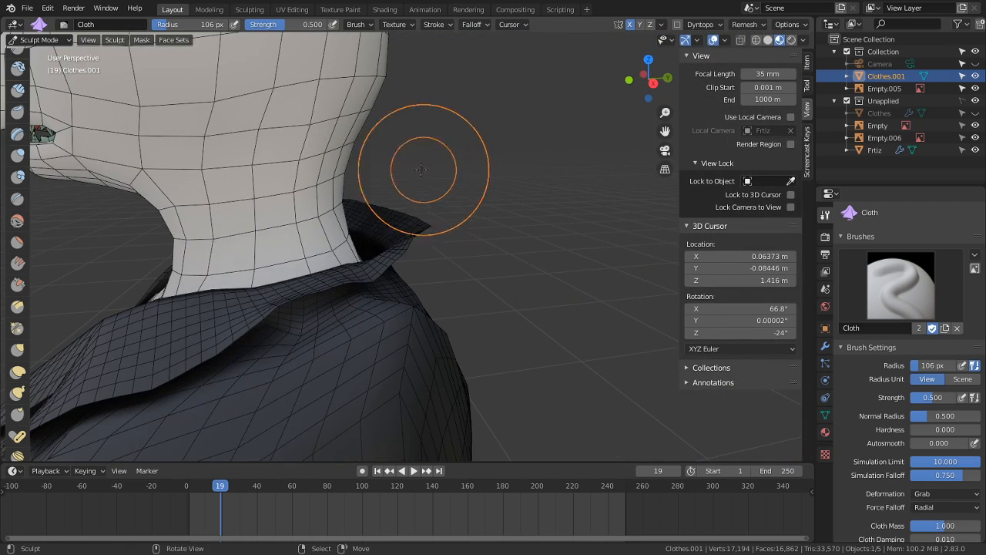
pyautogui.moveTo(445, 243); pyautogui.dragTo(446, 272)
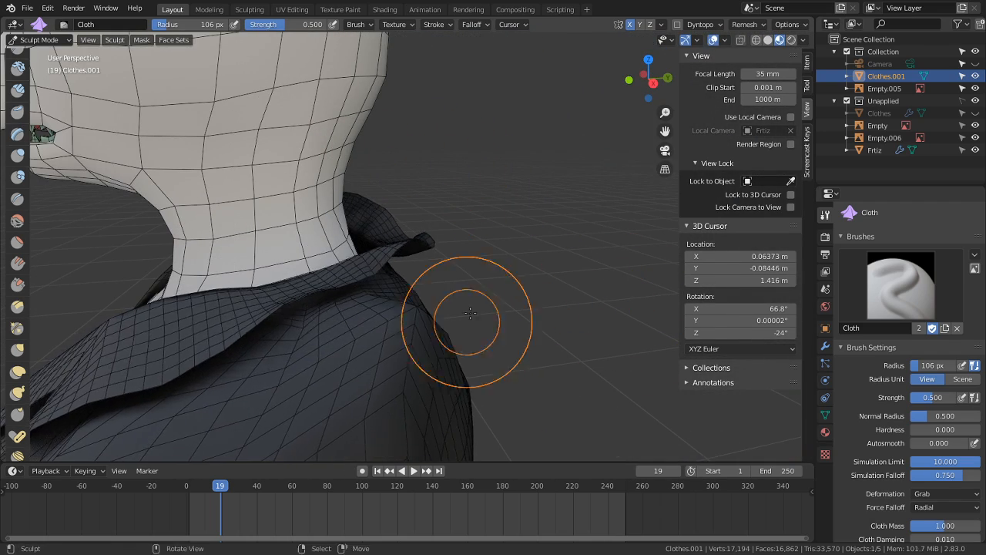
# Step: Turn off the X mirror symmetry for sculpting
pyautogui.moveTo(468, 321)
pyautogui.mouseDown(button='middle')
pyautogui.moveTo(424, 376)
pyautogui.moveTo(568, 411)
pyautogui.mouseUp(button='middle')
pyautogui.scroll(-10, 836, 510)
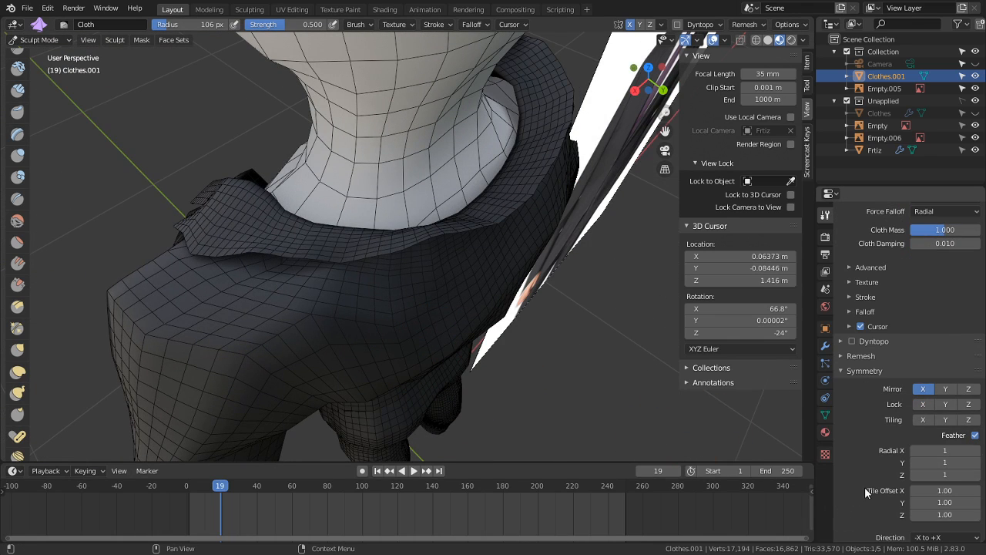
pyautogui.scroll(10, 878, 341)
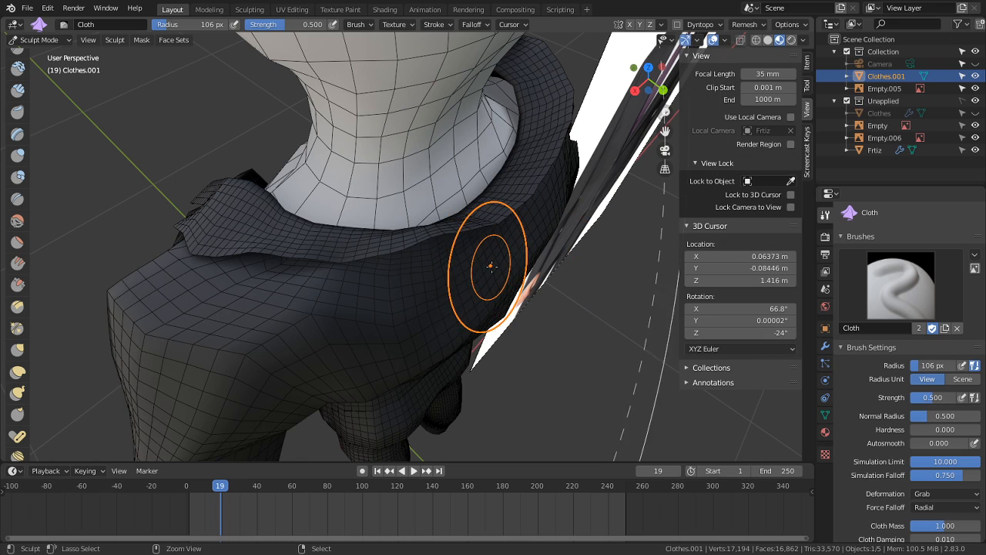
# Step: Undo the collar strokes and the subdivision of the clothes mesh
pyautogui.moveTo(489, 257); pyautogui.dragTo(490, 265)
pyautogui.hotkey('ctrl', 'z')
pyautogui.hotkey('ctrl', 'z')
pyautogui.hotkey('ctrl', 'z')
pyautogui.hotkey('ctrl', 'z')
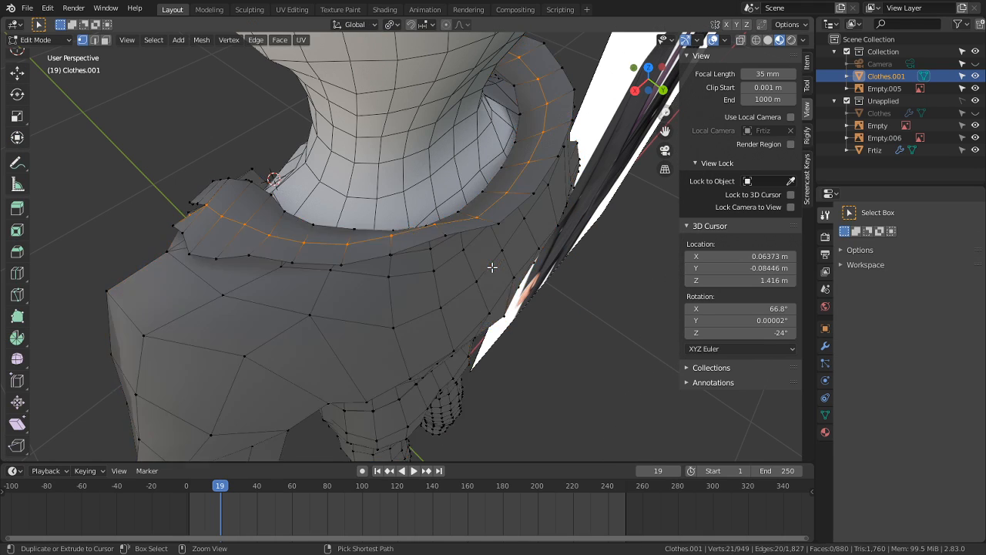
# Step: Return to Sculpt Mode, set the Cloth brush's deformation to Drag and brush over the collar flap and shoulder
pyautogui.moveTo(491, 267); pyautogui.dragTo(527, 260, button='middle')
pyautogui.press('Tab')
pyautogui.moveTo(668, 319); pyautogui.dragTo(678, 215, button='middle')
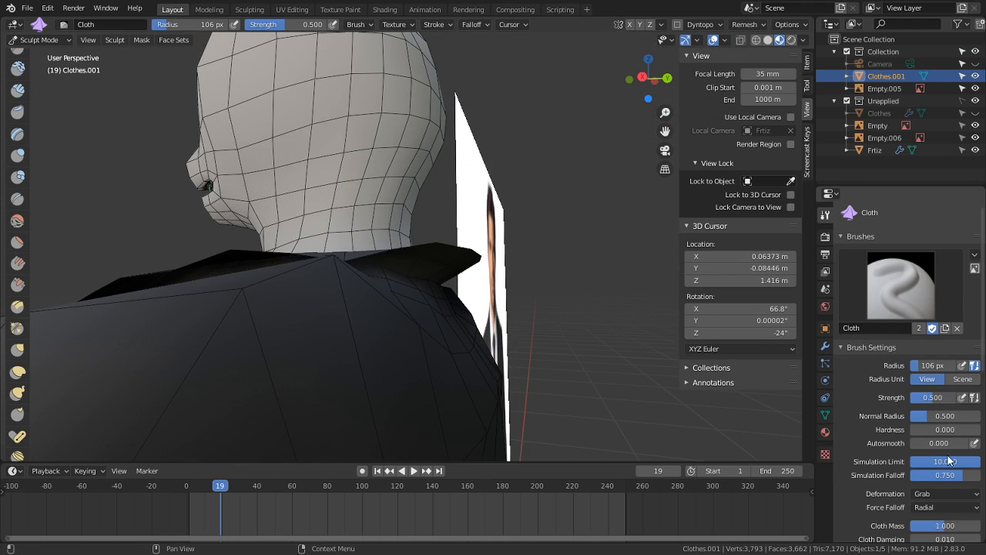
pyautogui.click(928, 492)
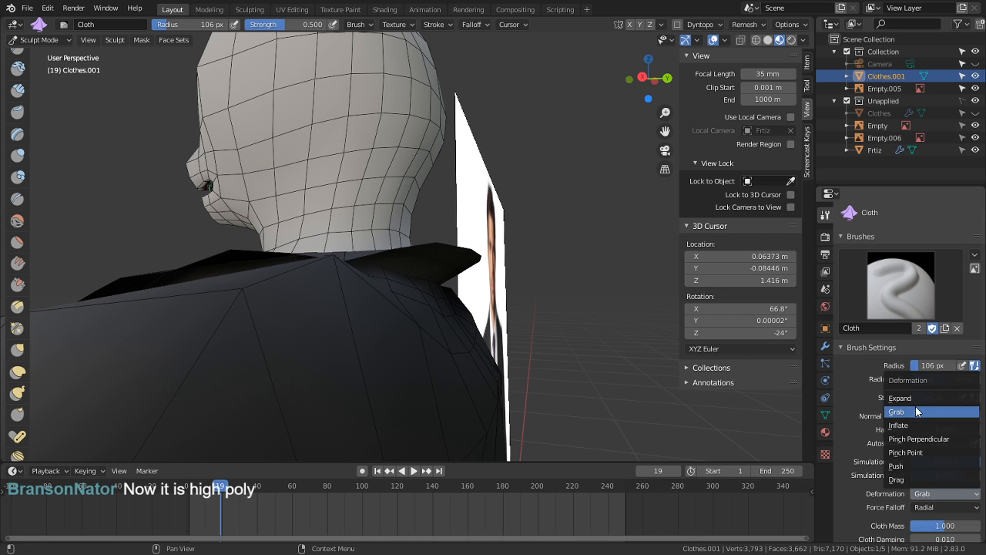
pyautogui.click(905, 484)
pyautogui.moveTo(354, 418); pyautogui.dragTo(454, 333, button='middle')
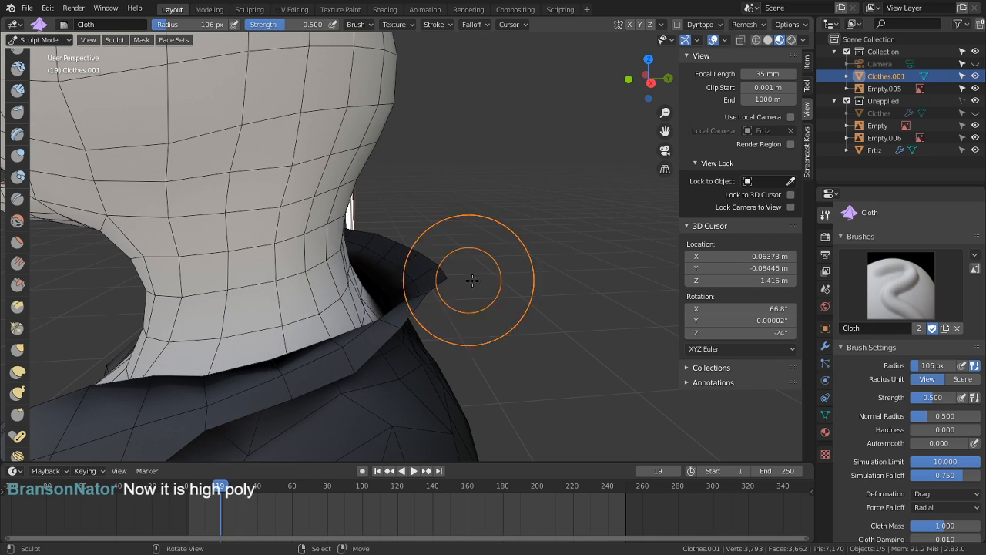
pyautogui.moveTo(467, 279); pyautogui.dragTo(275, 322, button='middle')
pyautogui.moveTo(275, 322); pyautogui.dragTo(206, 244)
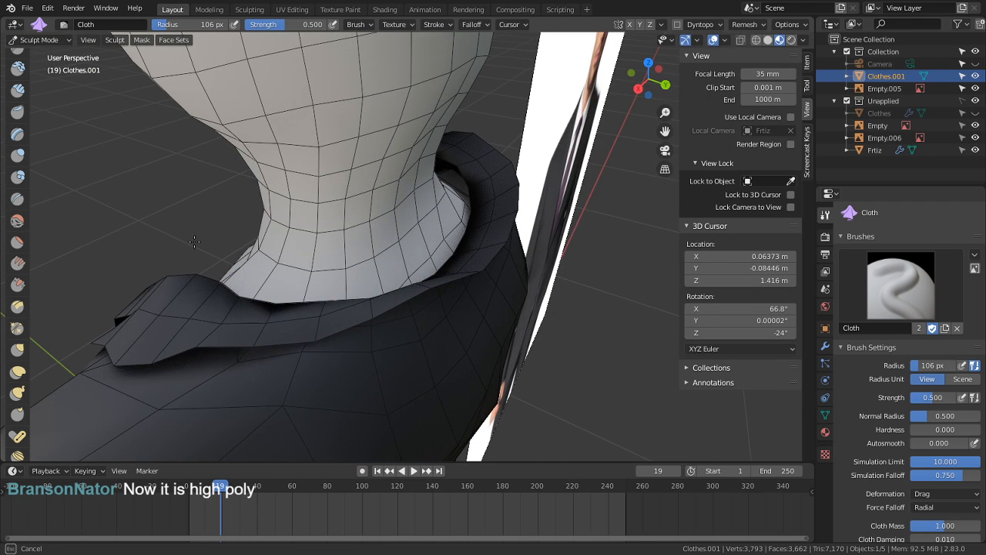
pyautogui.moveTo(180, 395); pyautogui.dragTo(191, 478)
# Step: Brush over the jacket sleeve and the waist area with the Cloth brush's Drag deformation
pyautogui.scroll(-3, 242, 308)
pyautogui.keyDown('shift'); pyautogui.moveTo(277, 370); pyautogui.dragTo(308, 100, button='middle'); pyautogui.keyUp('shift')
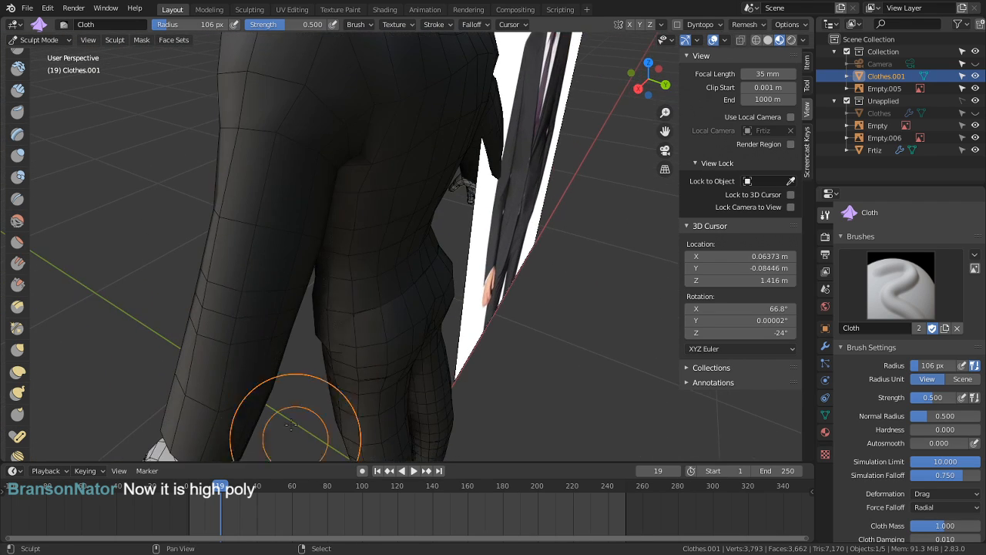
pyautogui.moveTo(223, 396); pyautogui.dragTo(243, 110)
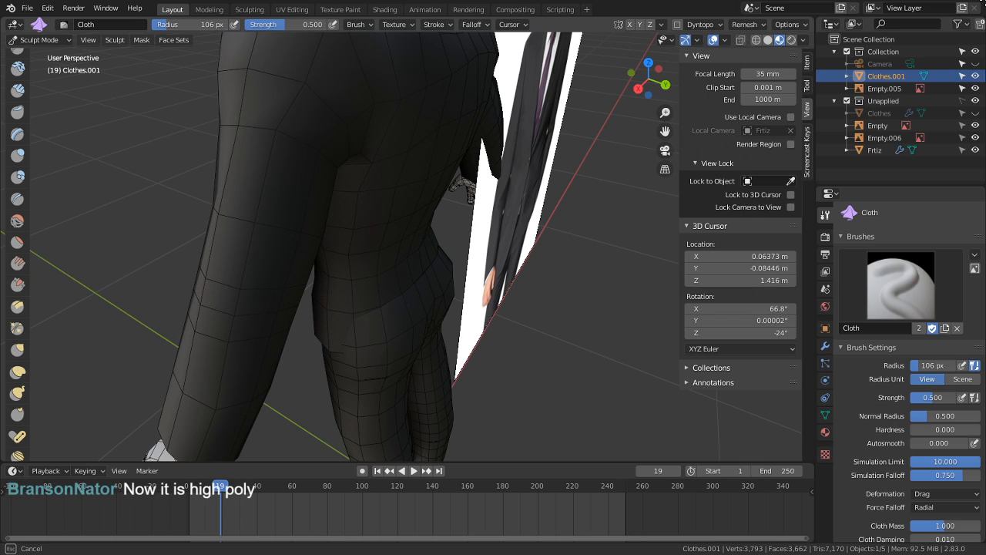
pyautogui.moveTo(260, 403)
pyautogui.keyDown('shift'); pyautogui.mouseDown(button='middle')
pyautogui.moveTo(341, 362)
pyautogui.moveTo(550, 319)
pyautogui.moveTo(561, 202)
pyautogui.mouseUp(button='middle'); pyautogui.keyUp('shift')
pyautogui.moveTo(453, 240); pyautogui.dragTo(490, 252, button='middle')
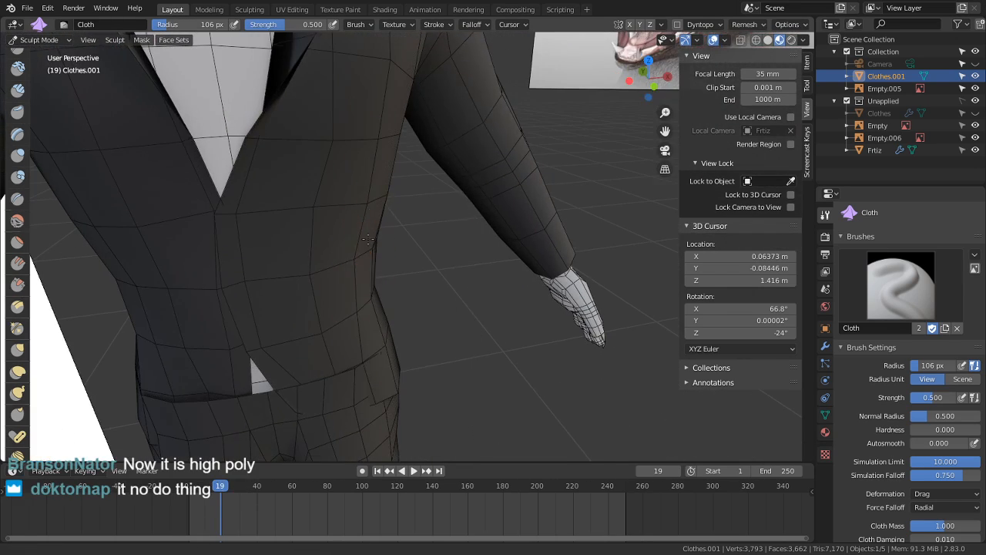
pyautogui.keyDown('shift'); pyautogui.moveTo(401, 173); pyautogui.dragTo(458, 429, button='middle'); pyautogui.keyUp('shift')
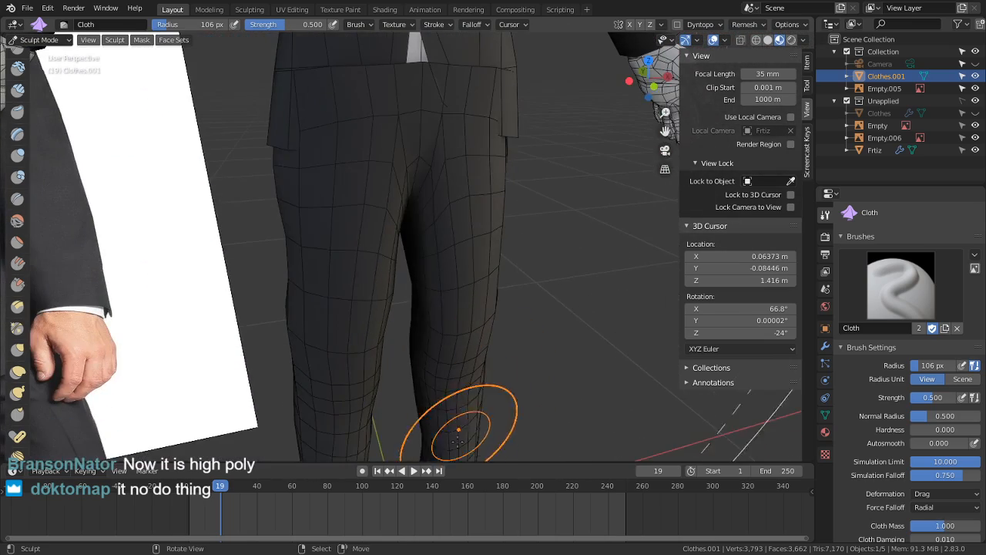
pyautogui.moveTo(373, 151)
pyautogui.keyDown('shift'); pyautogui.mouseDown(button='middle')
pyautogui.moveTo(371, 257)
pyautogui.moveTo(342, 299)
pyautogui.mouseUp(button='middle'); pyautogui.keyUp('shift')
pyautogui.moveTo(342, 299); pyautogui.dragTo(349, 300)
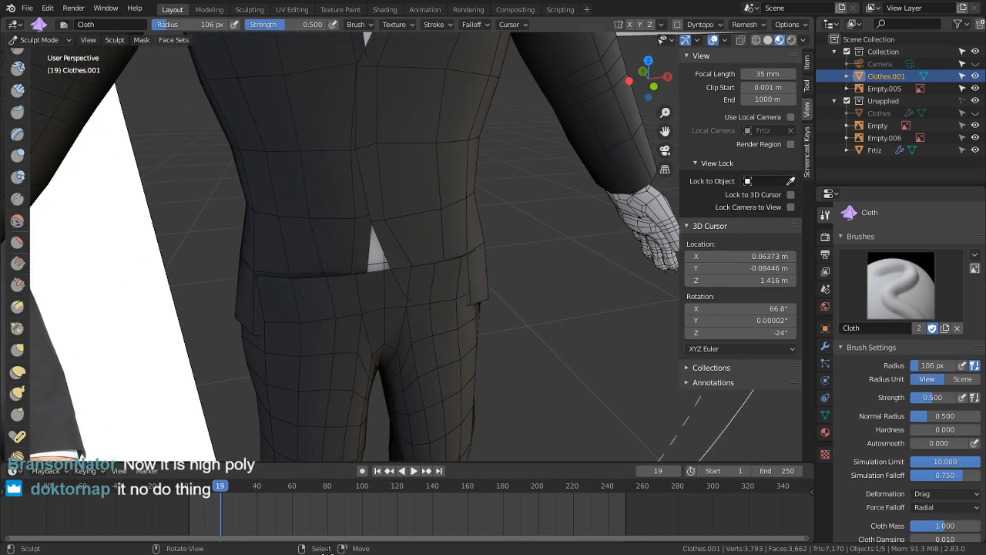
# Step: Select all linked geometry of the trousers in Edit Mode, hide it, and return to Sculpt Mode
pyautogui.press('Tab')
pyautogui.press('l')
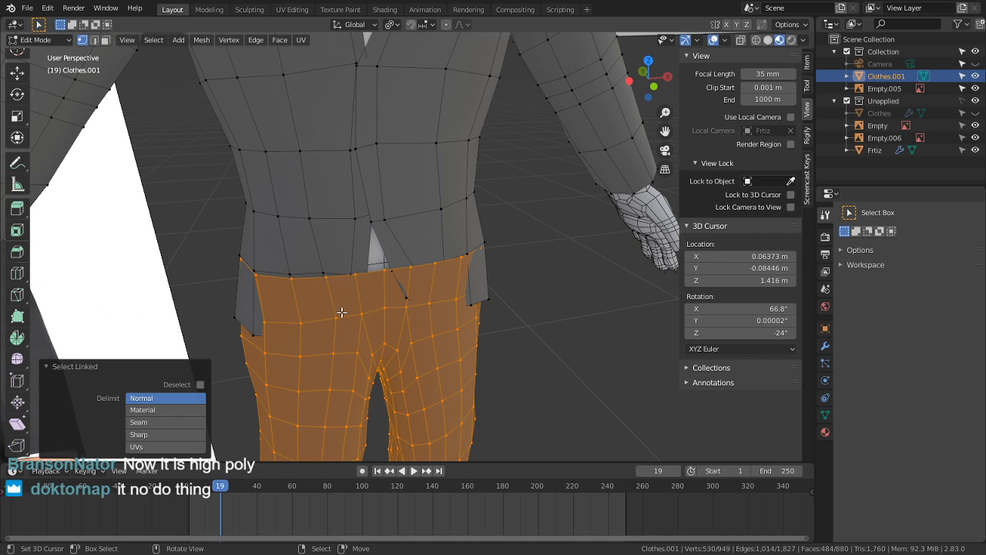
pyautogui.press('Tab')
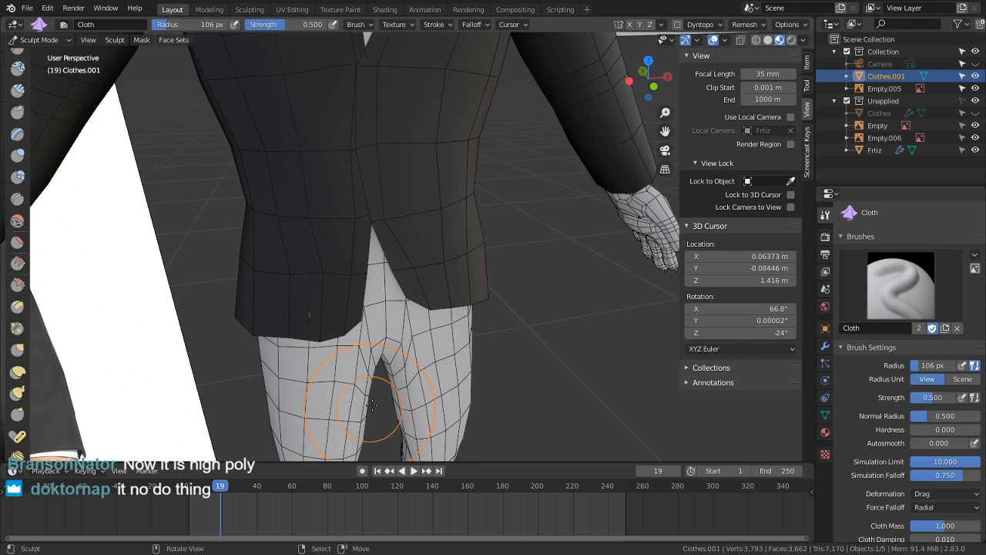
# Step: Set the Cloth brush's deformation to Grab and try a pull on the jacket's lower front flap
pyautogui.click(922, 497)
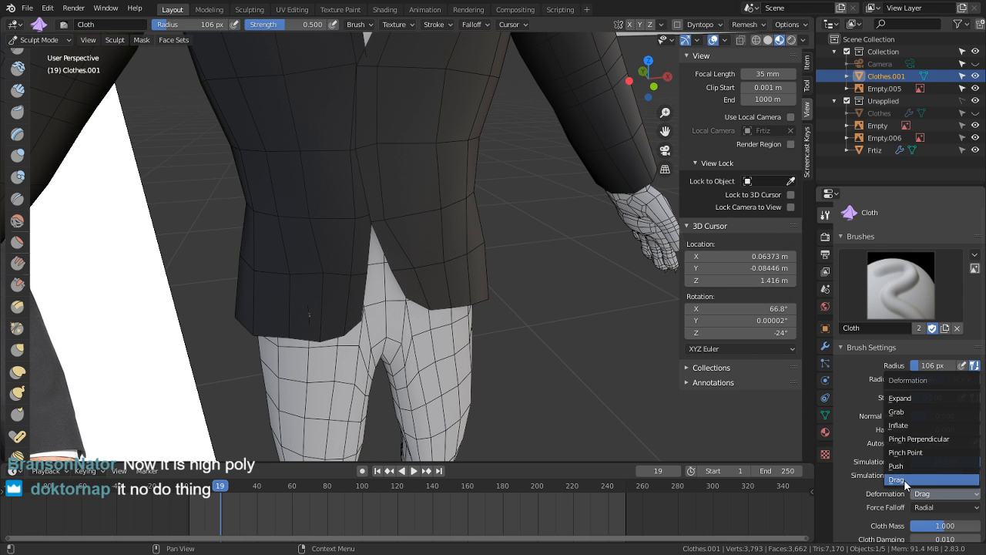
pyautogui.click(896, 412)
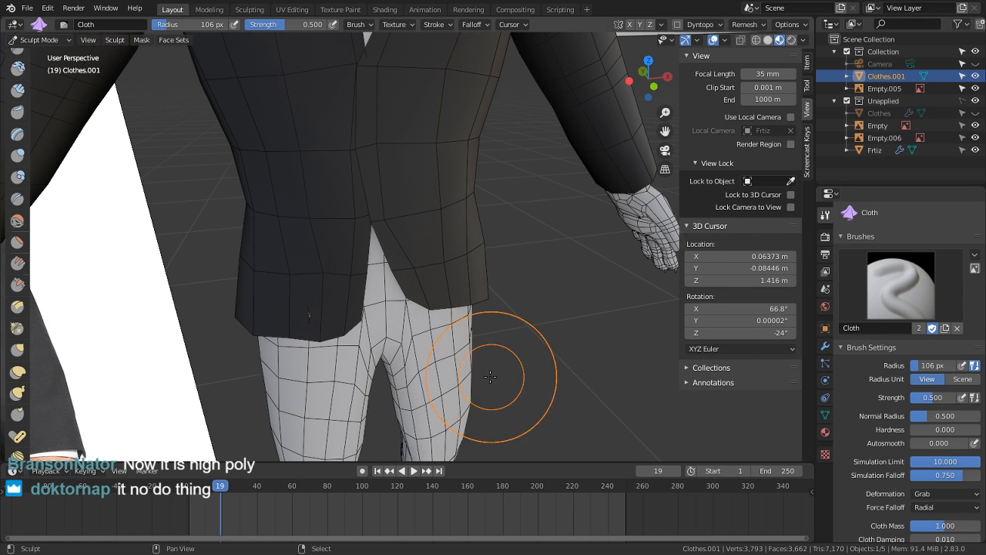
pyautogui.moveTo(506, 352)
pyautogui.mouseDown(button='middle')
pyautogui.moveTo(451, 362)
pyautogui.moveTo(176, 286)
pyautogui.moveTo(269, 282)
pyautogui.moveTo(359, 340)
pyautogui.moveTo(453, 297)
pyautogui.mouseUp(button='middle')
pyautogui.scroll(4, 359, 340)
pyautogui.scroll(2, 455, 305)
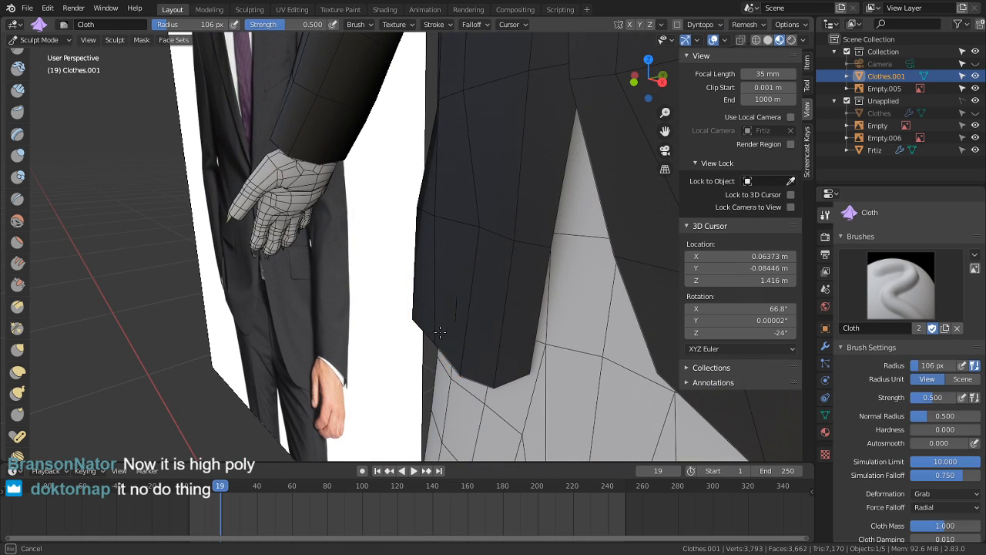
pyautogui.moveTo(262, 354); pyautogui.dragTo(270, 308)
pyautogui.hotkey('ctrl', 'z')
pyautogui.scroll(-2, 509, 255)
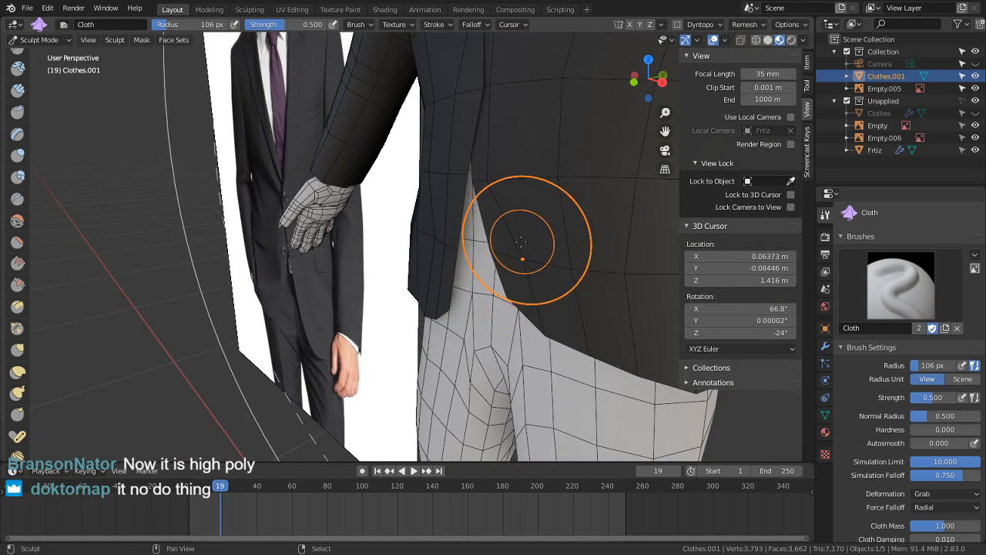
# Step: Pull the jacket's front edges toward each other below the waist and adjust the closure with the Cloth brush's Grab deformation
pyautogui.moveTo(528, 243)
pyautogui.keyDown('shift'); pyautogui.mouseDown(button='middle')
pyautogui.moveTo(543, 328)
pyautogui.moveTo(561, 318)
pyautogui.mouseUp(button='middle'); pyautogui.keyUp('shift')
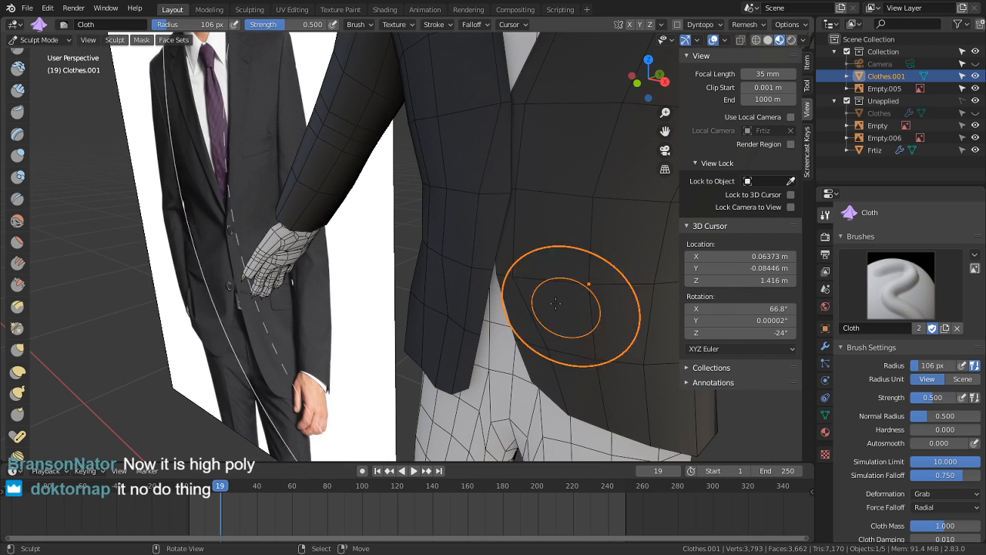
pyautogui.moveTo(568, 301); pyautogui.dragTo(487, 324)
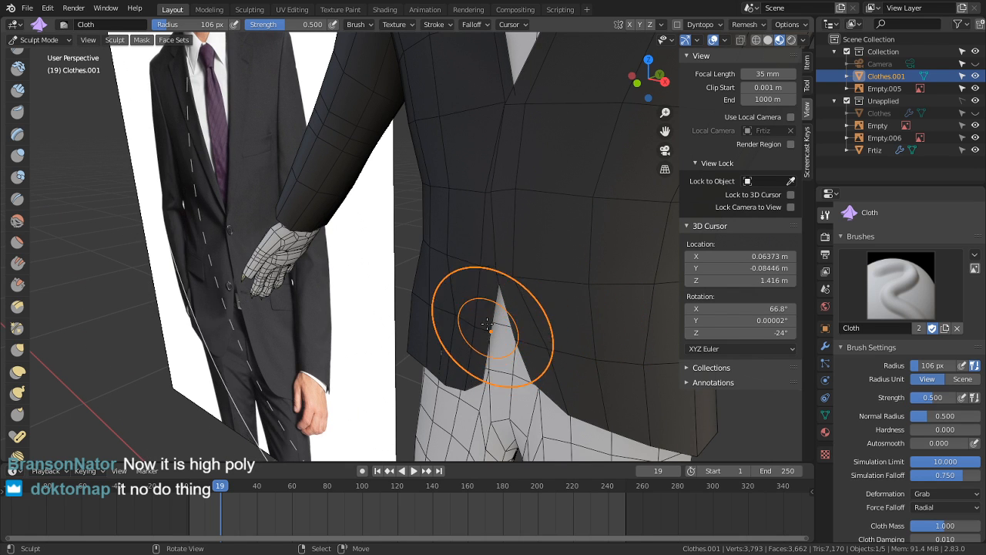
pyautogui.moveTo(473, 310); pyautogui.dragTo(431, 321, button='middle')
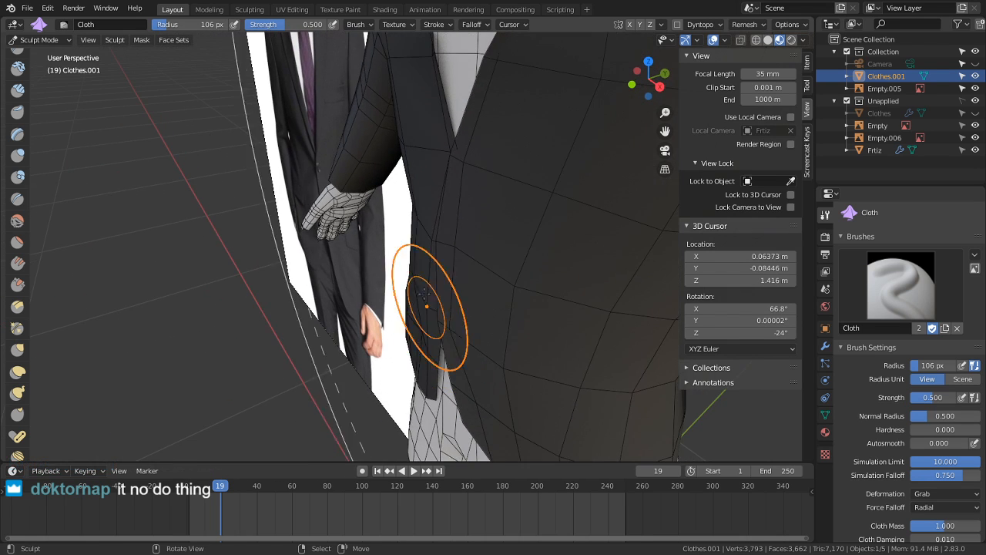
pyautogui.moveTo(429, 266); pyautogui.dragTo(510, 244)
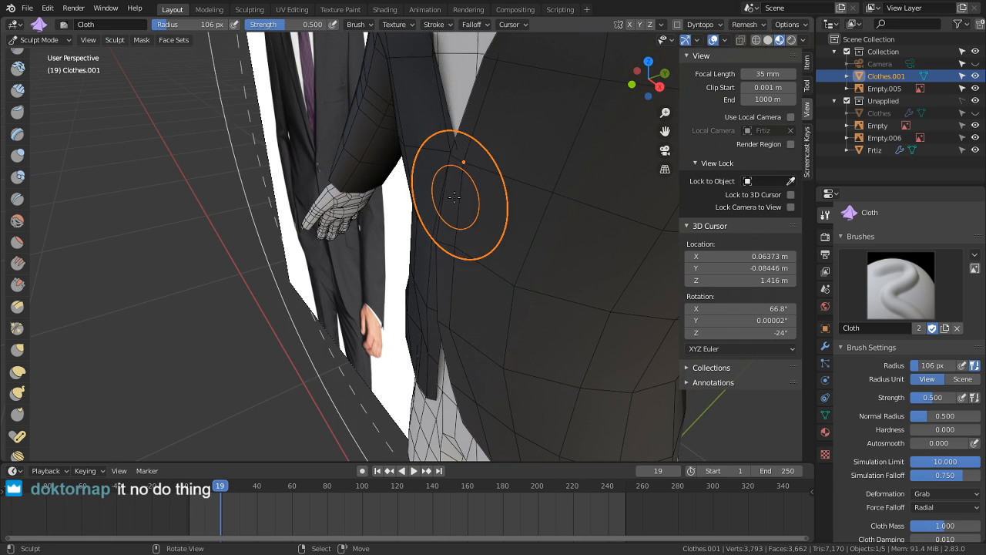
pyautogui.moveTo(451, 193)
pyautogui.mouseDown(button='middle')
pyautogui.moveTo(462, 198)
pyautogui.moveTo(471, 246)
pyautogui.moveTo(464, 190)
pyautogui.moveTo(433, 198)
pyautogui.mouseUp(button='middle')
pyautogui.moveTo(433, 198); pyautogui.dragTo(421, 208)
pyautogui.moveTo(423, 209); pyautogui.dragTo(461, 219, button='middle')
pyautogui.moveTo(456, 324); pyautogui.dragTo(459, 334)
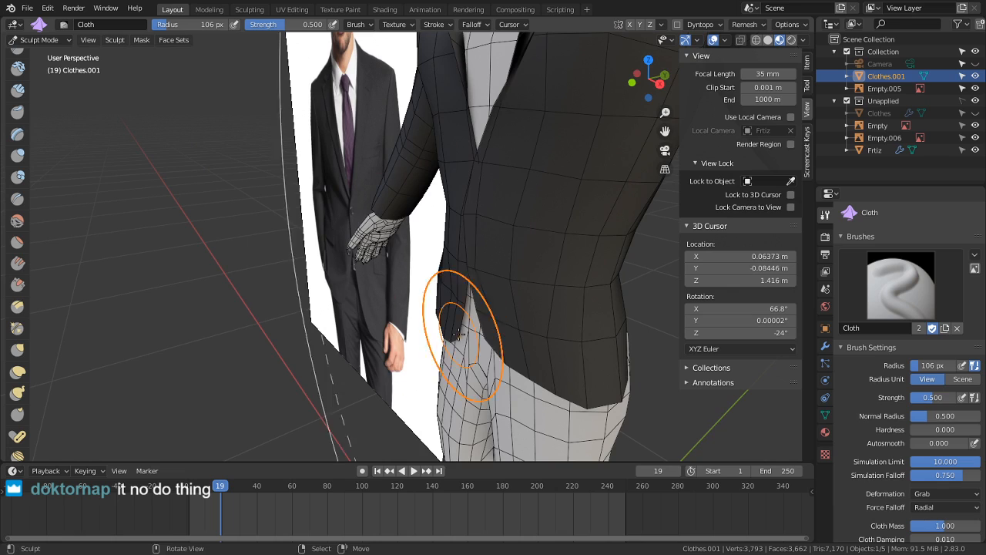
# Step: Narrow the gap at the jacket's lower front opening and nudge the flap's hem with further Cloth Grab strokes
pyautogui.moveTo(459, 335)
pyautogui.mouseDown(button='middle')
pyautogui.moveTo(508, 294)
pyautogui.moveTo(524, 308)
pyautogui.moveTo(493, 326)
pyautogui.moveTo(506, 341)
pyautogui.moveTo(479, 348)
pyautogui.moveTo(467, 331)
pyautogui.mouseUp(button='middle')
pyautogui.hotkey('alt', 'h')
pyautogui.hotkey('ctrl', 'z')
pyautogui.moveTo(459, 328); pyautogui.dragTo(440, 326)
pyautogui.moveTo(480, 226); pyautogui.dragTo(490, 239)
pyautogui.moveTo(490, 240); pyautogui.dragTo(515, 261, button='middle')
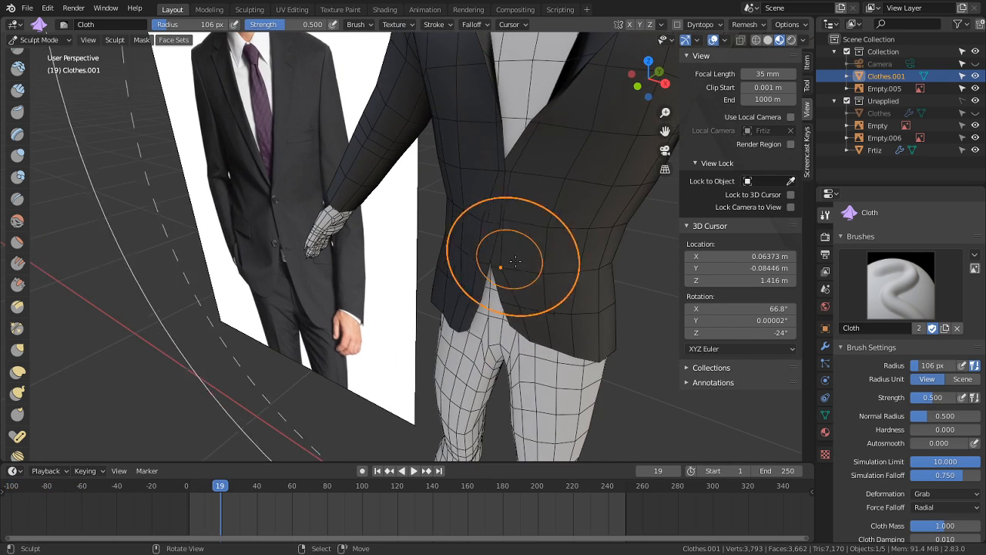
pyautogui.moveTo(616, 297)
pyautogui.mouseDown(button='middle')
pyautogui.moveTo(568, 346)
pyautogui.moveTo(546, 282)
pyautogui.mouseUp(button='middle')
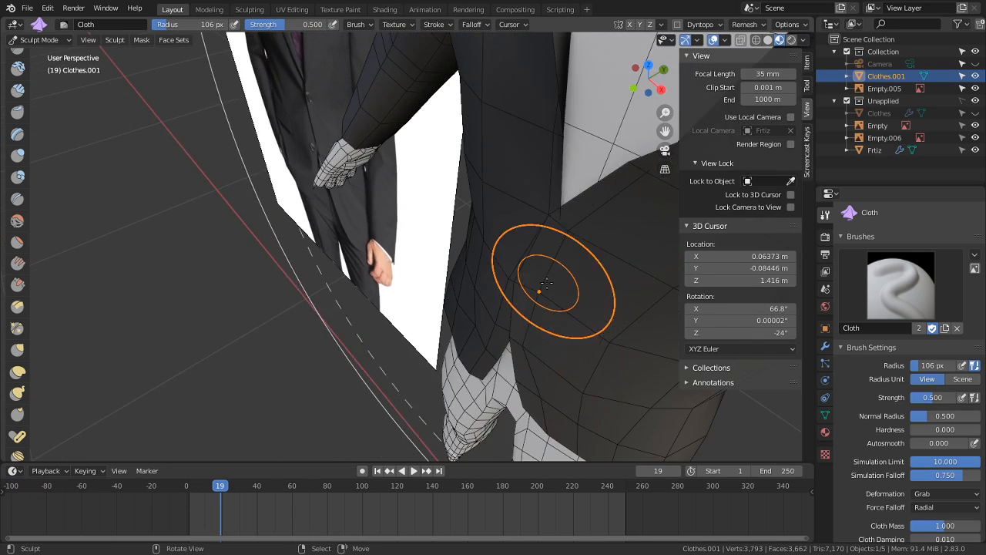
pyautogui.moveTo(546, 283); pyautogui.dragTo(514, 315)
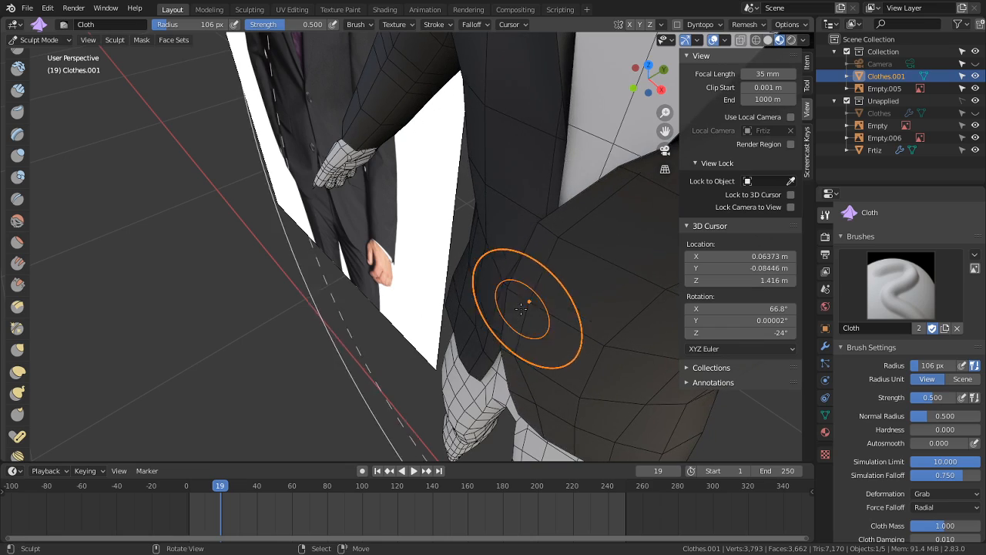
pyautogui.moveTo(530, 301)
pyautogui.mouseDown(button='middle')
pyautogui.moveTo(593, 248)
pyautogui.moveTo(551, 207)
pyautogui.moveTo(493, 165)
pyautogui.moveTo(463, 239)
pyautogui.mouseUp(button='middle')
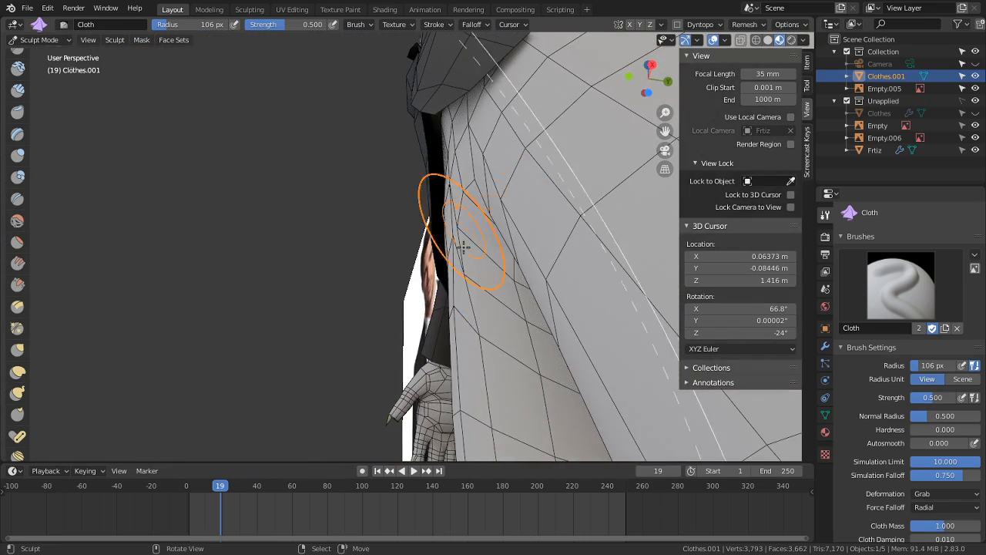
pyautogui.scroll(5, 513, 291)
pyautogui.moveTo(528, 305)
pyautogui.mouseDown()
pyautogui.moveTo(478, 255)
pyautogui.moveTo(422, 231)
pyautogui.moveTo(419, 198)
pyautogui.mouseUp()
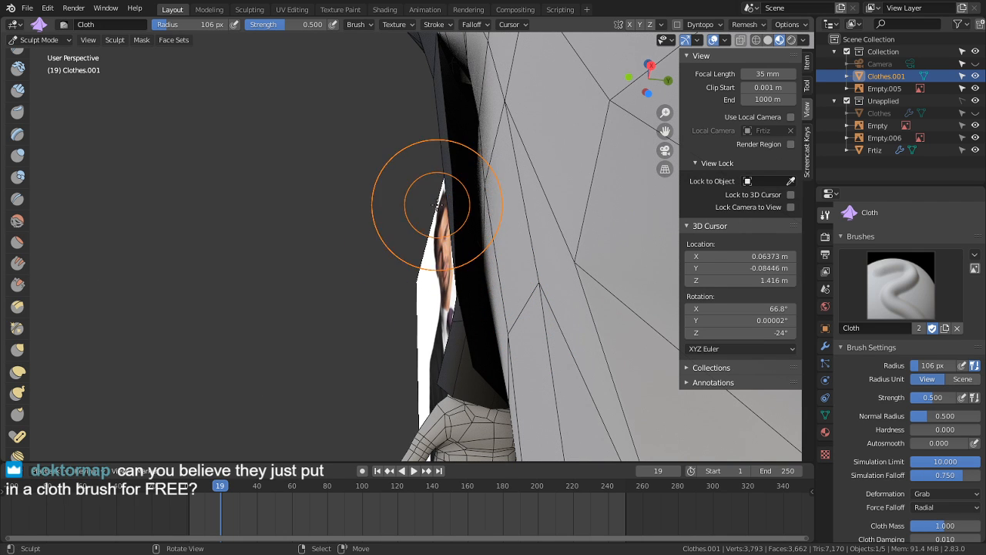
pyautogui.hotkey('ctrl', 'z')
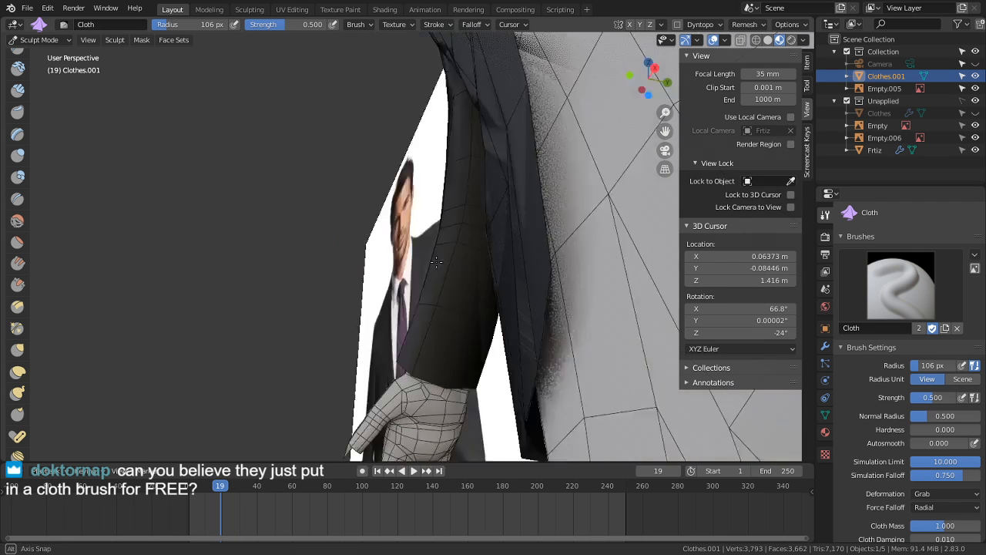
# Step: Inspect the jacket's front in Edit Mode, return to Sculpt Mode and nudge the front closure with the Cloth brush
pyautogui.moveTo(588, 321); pyautogui.dragTo(511, 392, button='middle')
pyautogui.press('Tab')
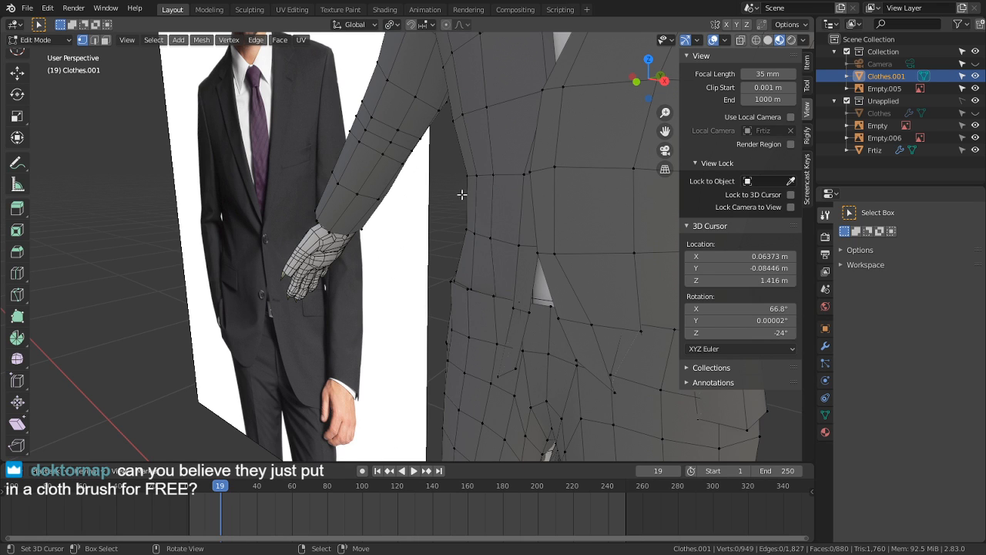
pyautogui.moveTo(462, 195); pyautogui.dragTo(403, 275, button='middle')
pyautogui.scroll(2, 402, 275)
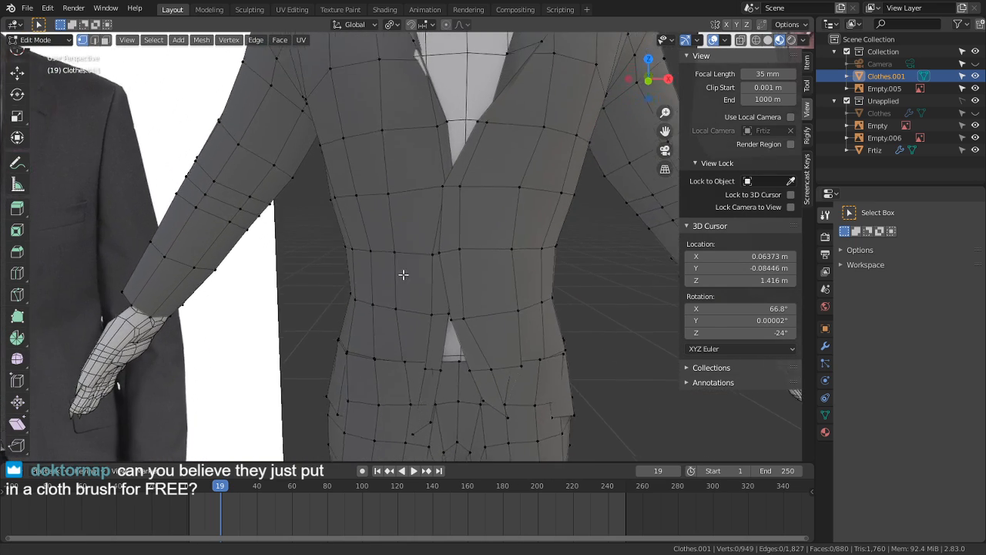
pyautogui.keyDown('shift'); pyautogui.moveTo(453, 223); pyautogui.dragTo(439, 286, button='middle'); pyautogui.keyUp('shift')
pyautogui.press('Tab')
pyautogui.moveTo(435, 314)
pyautogui.mouseDown()
pyautogui.moveTo(456, 309)
pyautogui.moveTo(435, 299)
pyautogui.mouseUp()
# Step: Pull the raised collar point behind the neck and the shoulder fabric beneath it with the Cloth brush's Grab deformation
pyautogui.scroll(-3, 440, 291)
pyautogui.keyDown('shift'); pyautogui.moveTo(445, 286); pyautogui.dragTo(453, 394, button='middle'); pyautogui.keyUp('shift')
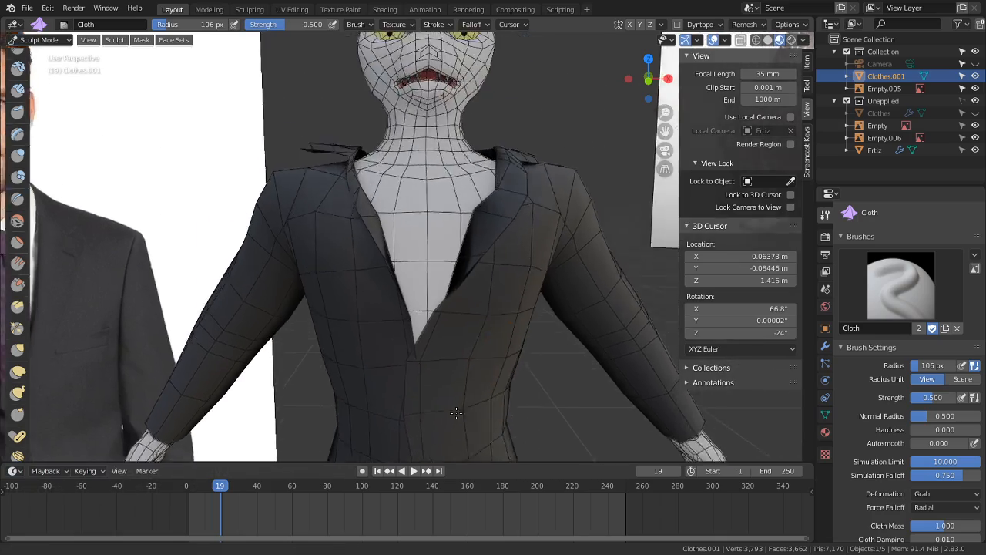
pyautogui.scroll(2, 493, 308)
pyautogui.moveTo(514, 231)
pyautogui.keyDown('shift'); pyautogui.mouseDown(button='middle')
pyautogui.moveTo(524, 340)
pyautogui.moveTo(399, 146)
pyautogui.moveTo(452, 226)
pyautogui.moveTo(437, 254)
pyautogui.moveTo(473, 209)
pyautogui.mouseUp(button='middle'); pyautogui.keyUp('shift')
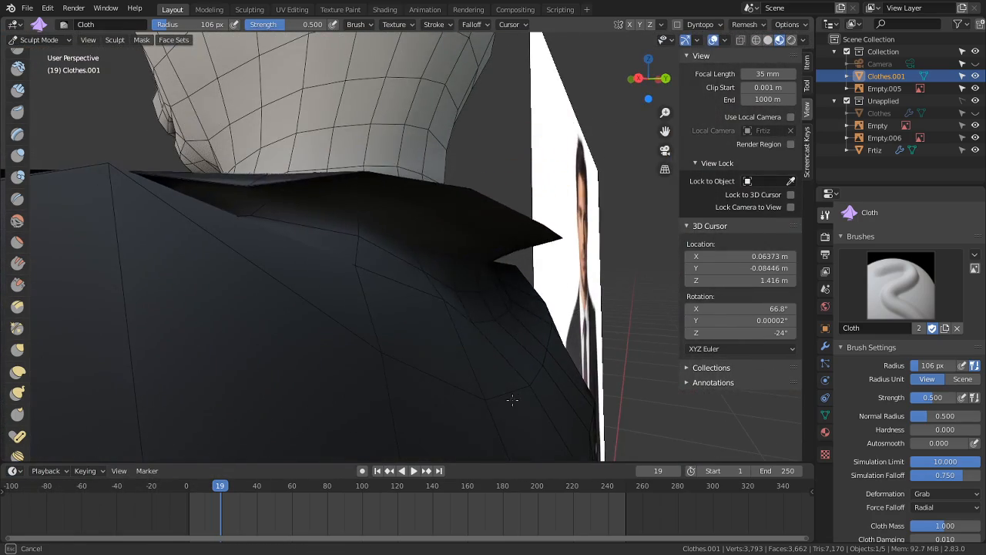
pyautogui.moveTo(501, 297)
pyautogui.mouseDown(button='middle')
pyautogui.moveTo(383, 199)
pyautogui.moveTo(407, 132)
pyautogui.moveTo(462, 231)
pyautogui.mouseUp(button='middle')
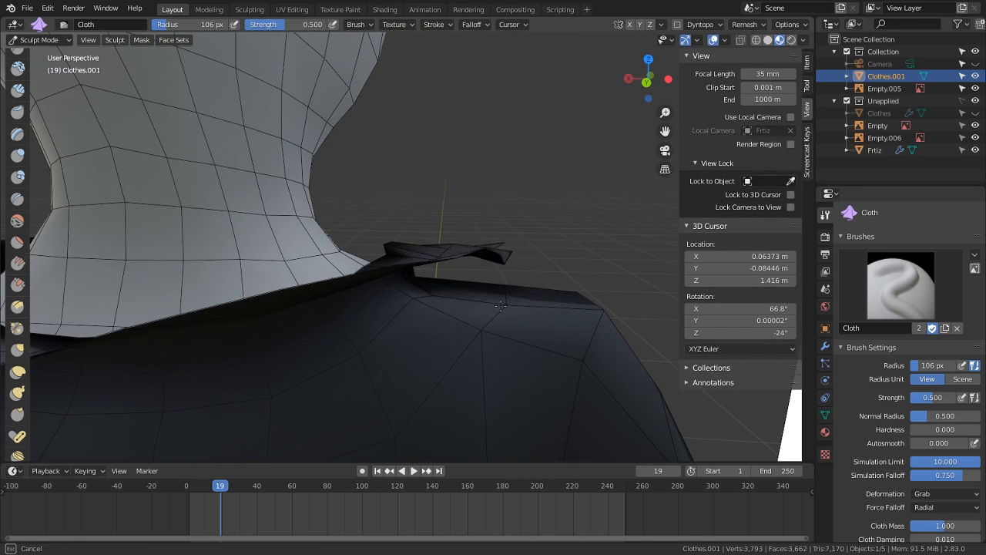
pyautogui.moveTo(496, 251); pyautogui.dragTo(495, 210, button='middle')
pyautogui.moveTo(493, 285); pyautogui.dragTo(522, 233)
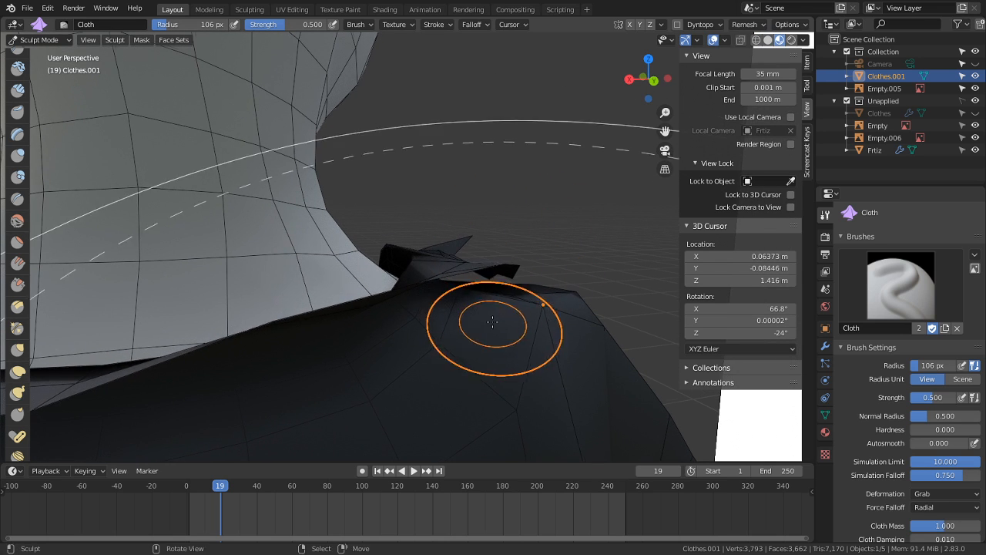
pyautogui.moveTo(492, 322); pyautogui.dragTo(555, 193, button='middle')
pyautogui.moveTo(539, 278); pyautogui.dragTo(584, 414)
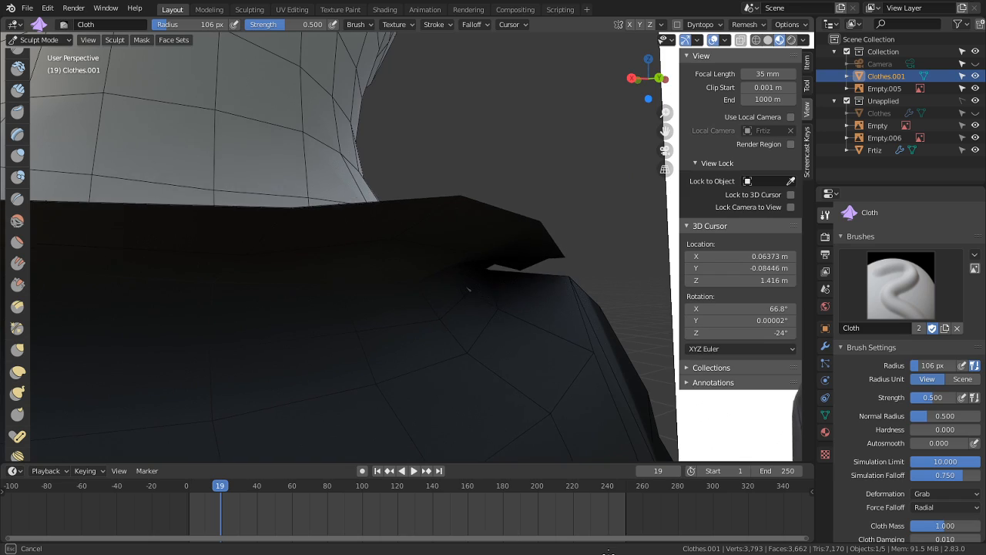
# Step: Lower the collar's protruding outer corner toward the shoulder beside the neck with the Cloth brush
pyautogui.moveTo(468, 258)
pyautogui.mouseDown(button='middle')
pyautogui.moveTo(471, 321)
pyautogui.moveTo(493, 362)
pyautogui.mouseUp(button='middle')
pyautogui.moveTo(524, 223)
pyautogui.mouseDown(button='middle')
pyautogui.moveTo(501, 126)
pyautogui.moveTo(525, 198)
pyautogui.moveTo(462, 221)
pyautogui.moveTo(495, 141)
pyautogui.mouseUp(button='middle')
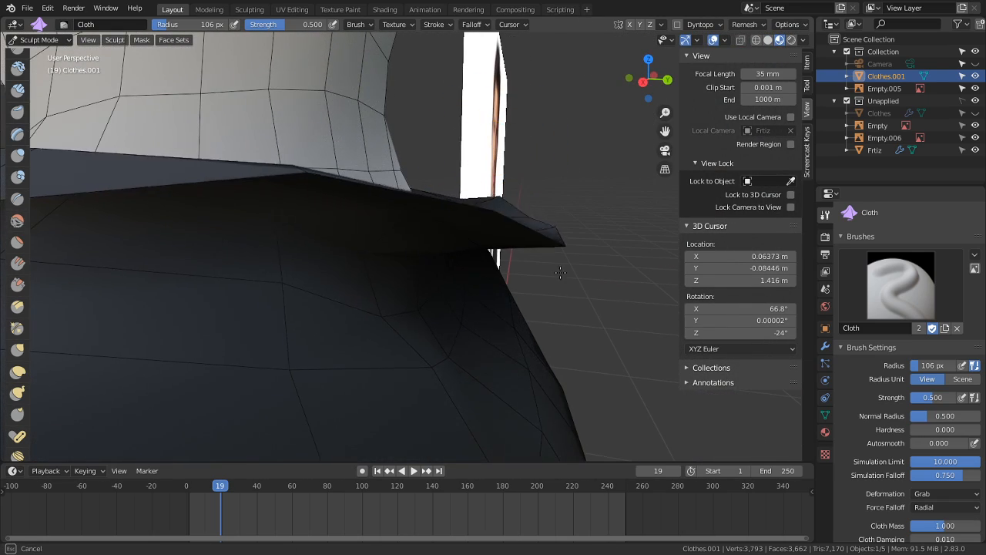
pyautogui.moveTo(521, 271)
pyautogui.mouseDown(button='middle')
pyautogui.moveTo(561, 262)
pyautogui.moveTo(506, 198)
pyautogui.moveTo(524, 207)
pyautogui.moveTo(534, 224)
pyautogui.moveTo(499, 195)
pyautogui.moveTo(456, 184)
pyautogui.mouseUp(button='middle')
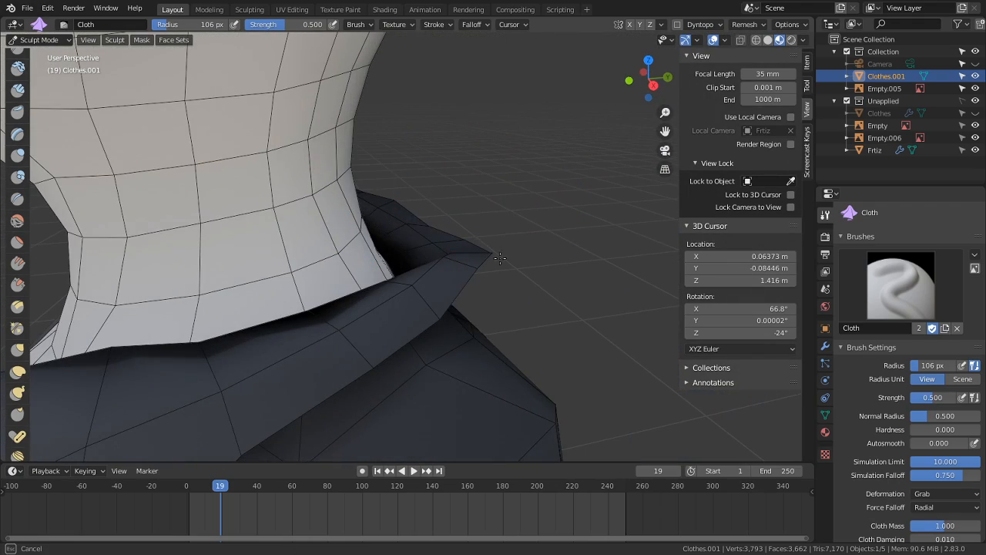
pyautogui.moveTo(479, 234); pyautogui.dragTo(491, 248)
pyautogui.moveTo(491, 248)
pyautogui.mouseDown(button='middle')
pyautogui.moveTo(524, 258)
pyautogui.moveTo(451, 305)
pyautogui.moveTo(496, 289)
pyautogui.moveTo(436, 279)
pyautogui.moveTo(488, 252)
pyautogui.moveTo(585, 295)
pyautogui.moveTo(529, 216)
pyautogui.moveTo(403, 203)
pyautogui.mouseUp(button='middle')
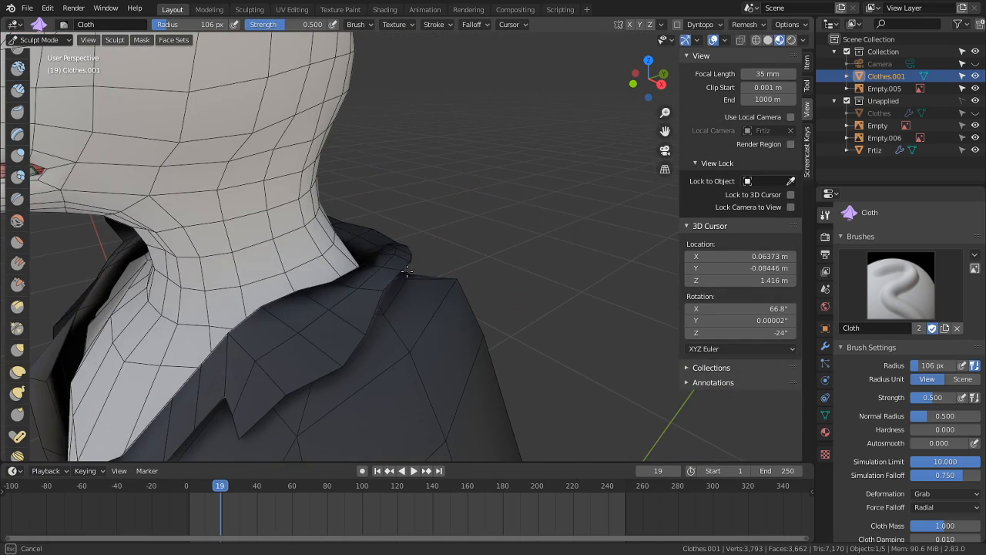
pyautogui.moveTo(408, 275)
pyautogui.mouseDown(button='middle')
pyautogui.moveTo(484, 247)
pyautogui.moveTo(546, 249)
pyautogui.moveTo(454, 277)
pyautogui.moveTo(468, 269)
pyautogui.mouseUp(button='middle')
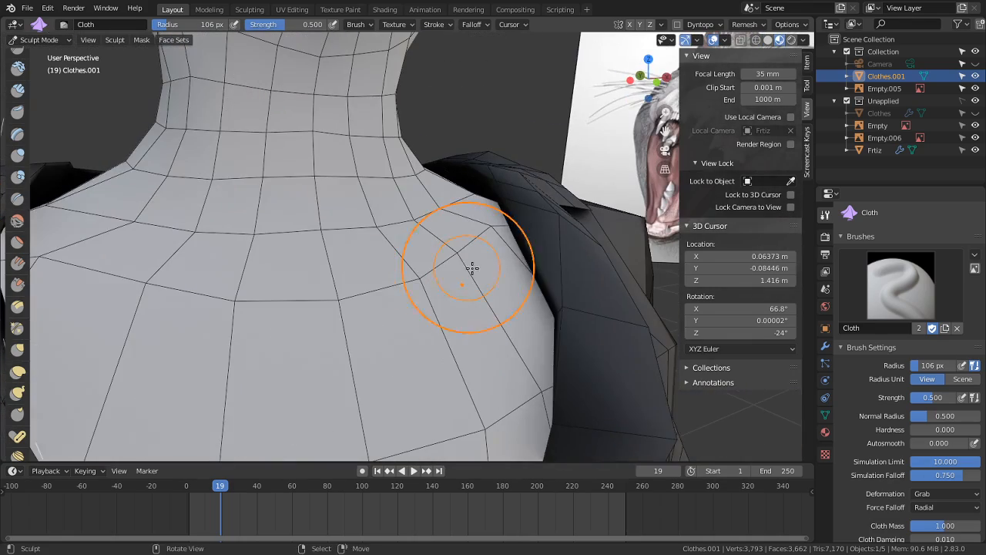
# Step: Switch to the Grab sculpt brush and pull the lapel's inner edge along the chest
pyautogui.hotkey('shift', 's')
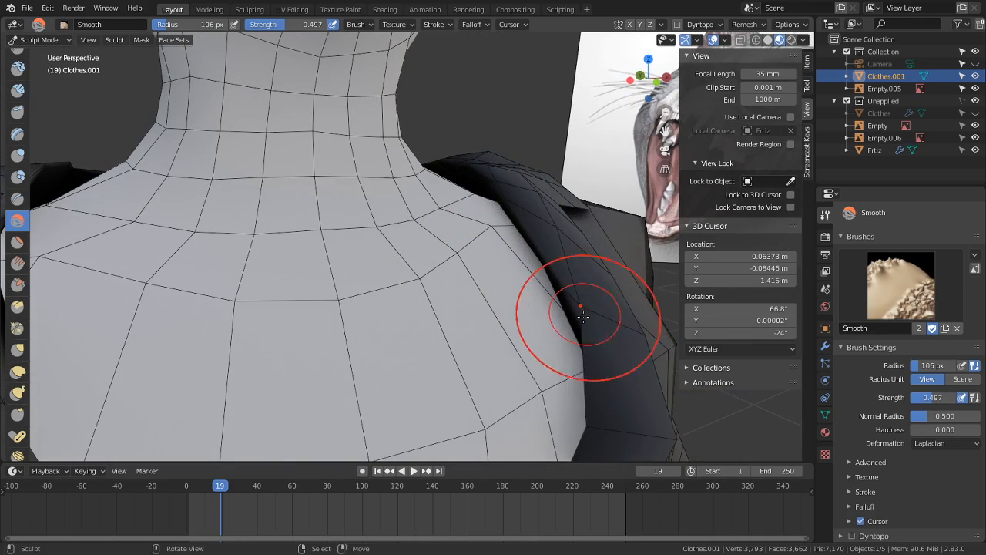
pyautogui.moveTo(529, 308)
pyautogui.mouseDown(button='middle')
pyautogui.moveTo(513, 308)
pyautogui.moveTo(495, 275)
pyautogui.mouseUp(button='middle')
pyautogui.press('g')
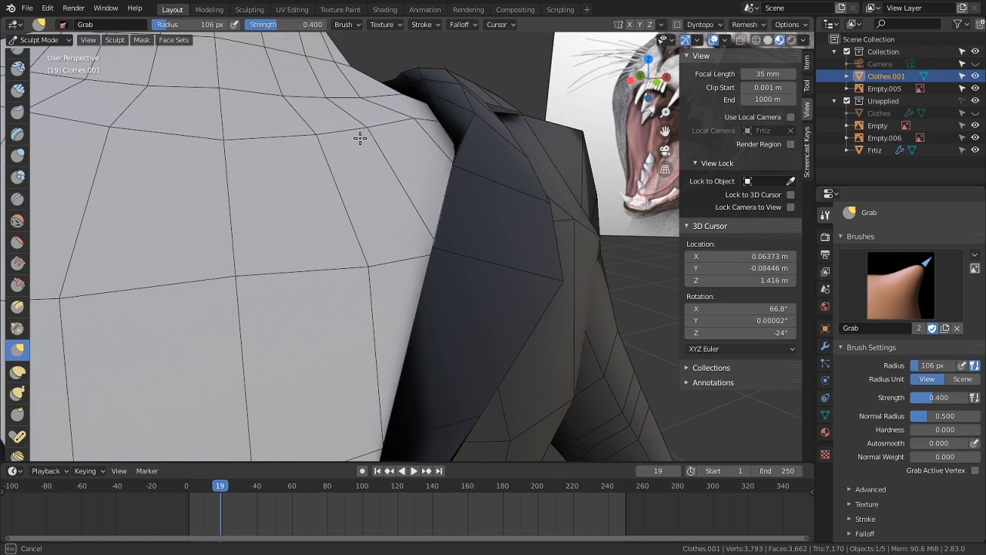
pyautogui.moveTo(395, 180)
pyautogui.mouseDown(button='middle')
pyautogui.moveTo(471, 327)
pyautogui.moveTo(403, 288)
pyautogui.moveTo(366, 184)
pyautogui.mouseUp(button='middle')
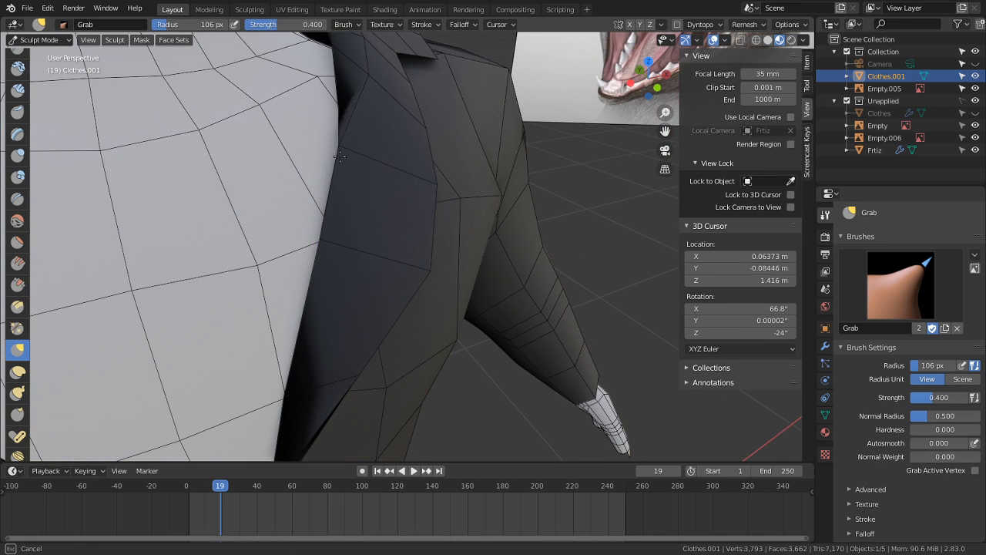
pyautogui.moveTo(349, 229); pyautogui.dragTo(340, 244)
pyautogui.keyDown('shift'); pyautogui.moveTo(344, 347); pyautogui.dragTo(376, 242, button='middle'); pyautogui.keyUp('shift')
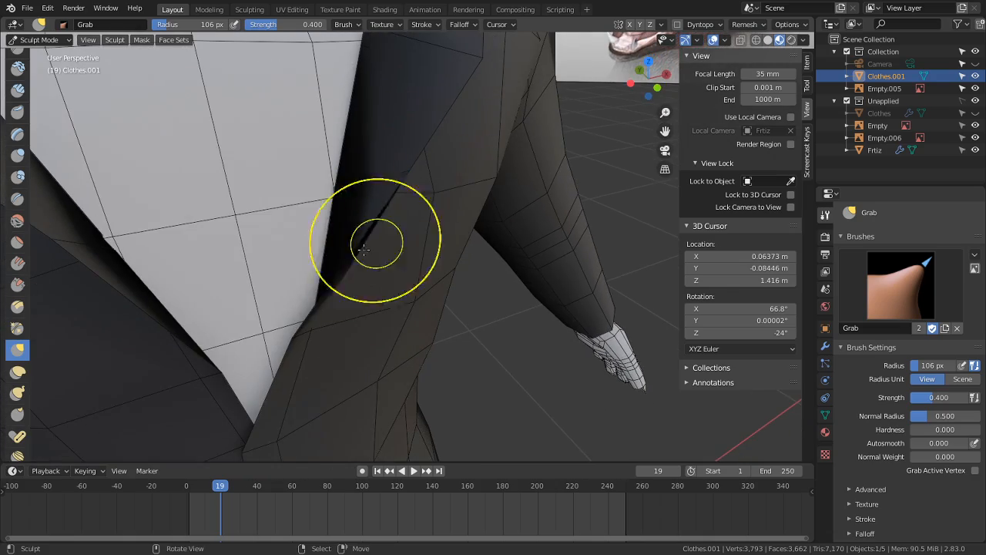
pyautogui.moveTo(342, 216)
pyautogui.mouseDown()
pyautogui.moveTo(298, 187)
pyautogui.moveTo(306, 188)
pyautogui.mouseUp()
# Step: Adjust the opposite collar's edge and outer corner above the shoulder, where the body pokes through, using the Grab brush
pyautogui.moveTo(321, 198)
pyautogui.mouseDown(button='middle')
pyautogui.moveTo(370, 281)
pyautogui.moveTo(286, 208)
pyautogui.moveTo(280, 184)
pyautogui.moveTo(324, 174)
pyautogui.moveTo(301, 146)
pyautogui.moveTo(363, 147)
pyautogui.moveTo(435, 220)
pyautogui.mouseUp(button='middle')
pyautogui.scroll(-7, 376, 289)
pyautogui.scroll(4, 282, 182)
pyautogui.scroll(8, 331, 173)
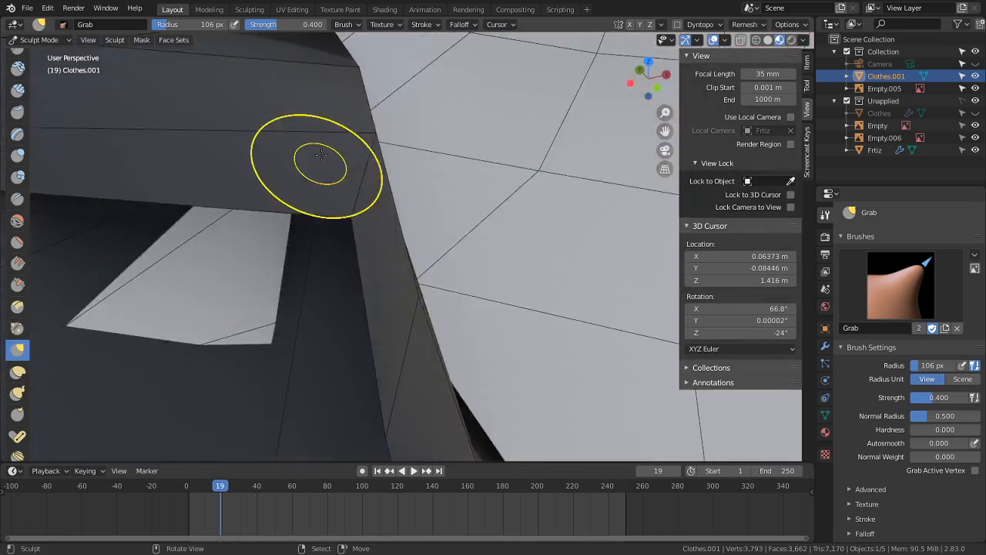
pyautogui.scroll(-6, 319, 161)
pyautogui.moveTo(319, 208)
pyautogui.keyDown('shift'); pyautogui.mouseDown(button='middle')
pyautogui.moveTo(303, 139)
pyautogui.moveTo(334, 163)
pyautogui.mouseUp(button='middle'); pyautogui.keyUp('shift')
pyautogui.scroll(5, 339, 160)
pyautogui.moveTo(265, 117); pyautogui.dragTo(248, 111, button='middle')
pyautogui.moveTo(185, 142); pyautogui.dragTo(187, 140)
pyautogui.moveTo(193, 302); pyautogui.dragTo(210, 383)
pyautogui.moveTo(168, 158); pyautogui.dragTo(174, 102, button='middle')
pyautogui.keyDown('shift'); pyautogui.moveTo(185, 52); pyautogui.dragTo(196, 82, button='middle'); pyautogui.keyUp('shift')
pyautogui.moveTo(226, 151); pyautogui.dragTo(226, 152)
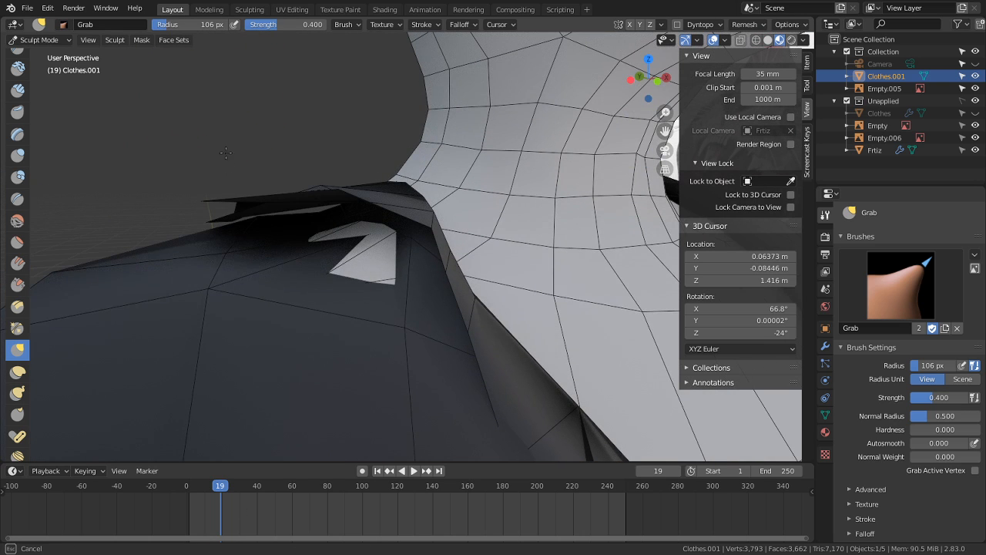
# Step: Pull the opposite collar's raised flap down over the shoulder with the Grab brush and adjust its outer edge
pyautogui.moveTo(265, 168); pyautogui.dragTo(256, 146, button='middle')
pyautogui.moveTo(223, 115); pyautogui.dragTo(219, 166)
pyautogui.keyDown('shift'); pyautogui.moveTo(209, 100); pyautogui.dragTo(225, 129, button='middle'); pyautogui.keyUp('shift')
pyautogui.moveTo(208, 104); pyautogui.dragTo(209, 473)
pyautogui.moveTo(136, 97); pyautogui.dragTo(130, 474)
pyautogui.keyDown('shift'); pyautogui.moveTo(191, 201); pyautogui.dragTo(231, 260, button='middle'); pyautogui.keyUp('shift')
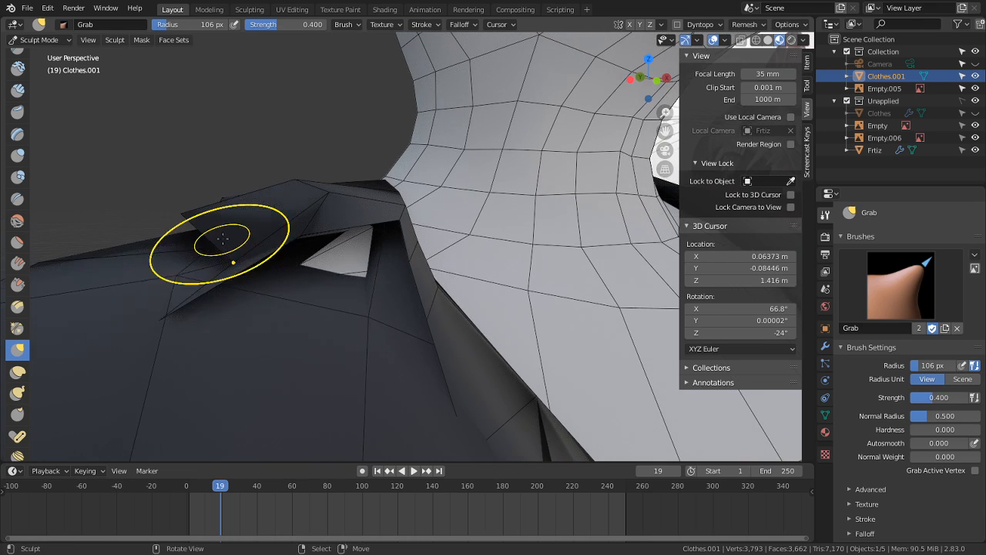
pyautogui.moveTo(233, 260); pyautogui.dragTo(200, 216)
# Step: Switch to the Smooth brush and smooth the folded collar flap where it lies on the shoulder
pyautogui.moveTo(187, 193)
pyautogui.mouseDown(button='middle')
pyautogui.moveTo(253, 330)
pyautogui.moveTo(279, 205)
pyautogui.moveTo(359, 288)
pyautogui.mouseUp(button='middle')
pyautogui.press('s')
pyautogui.moveTo(371, 330); pyautogui.dragTo(408, 385)
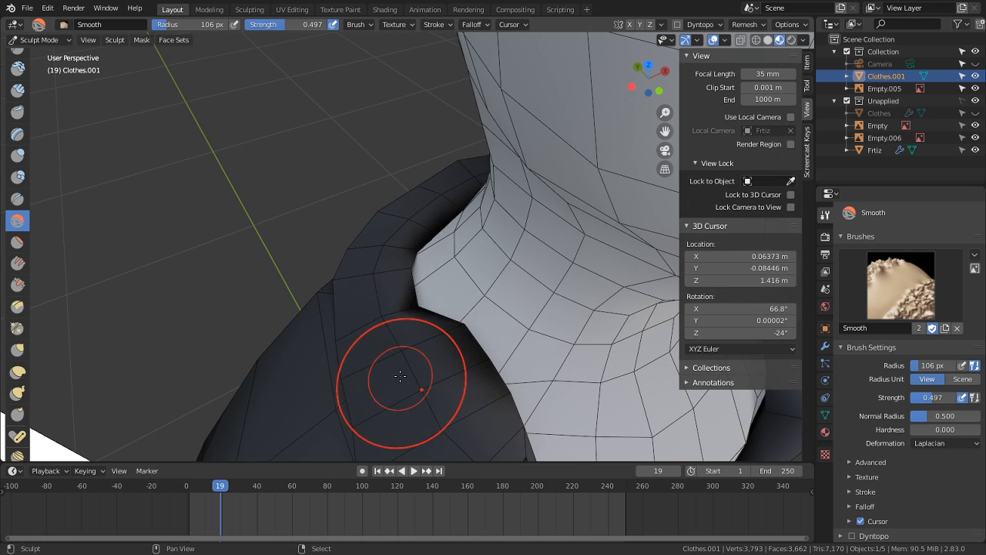
pyautogui.press('KP_Decimal')
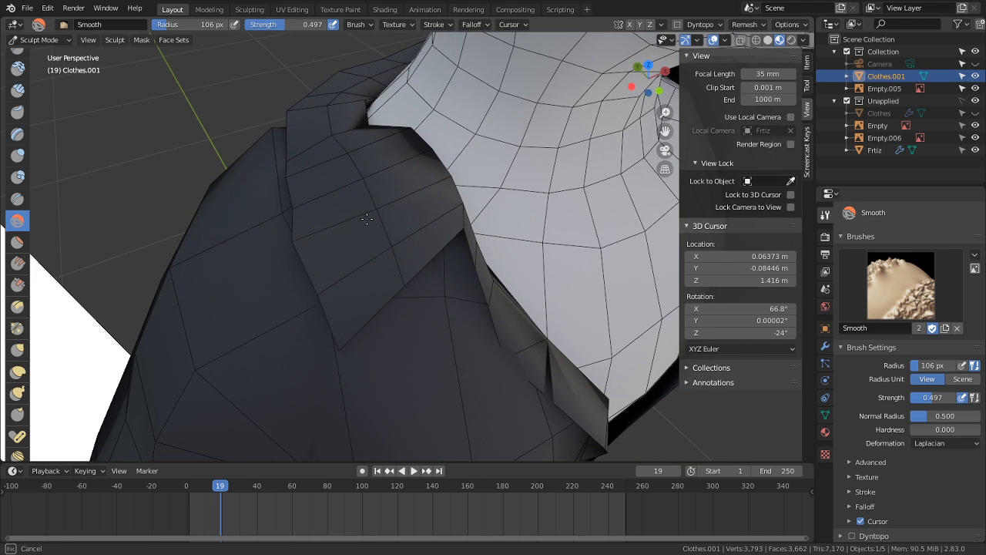
# Step: Switch to the Grab brush and pull the collar's inner edge where it meets the side of the neck
pyautogui.moveTo(339, 97); pyautogui.dragTo(379, 258, button='middle')
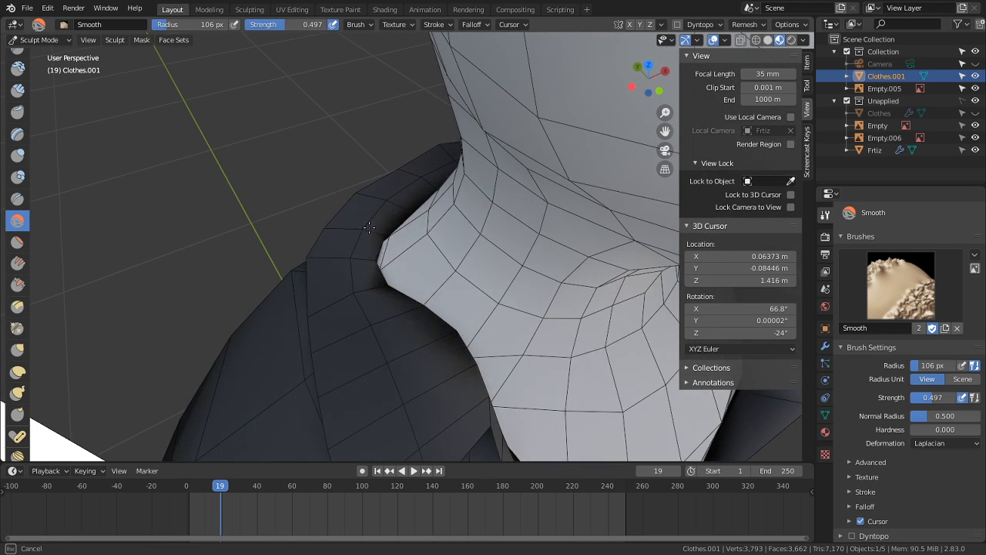
pyautogui.press('g')
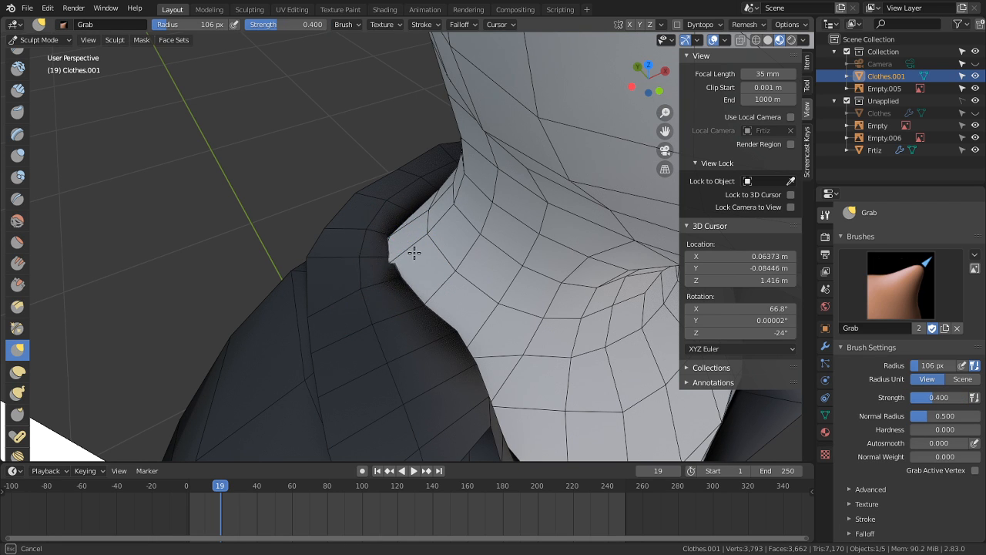
pyautogui.moveTo(413, 228); pyautogui.dragTo(412, 229)
pyautogui.moveTo(412, 230)
pyautogui.mouseDown(button='middle')
pyautogui.moveTo(491, 266)
pyautogui.moveTo(417, 257)
pyautogui.moveTo(349, 265)
pyautogui.mouseUp(button='middle')
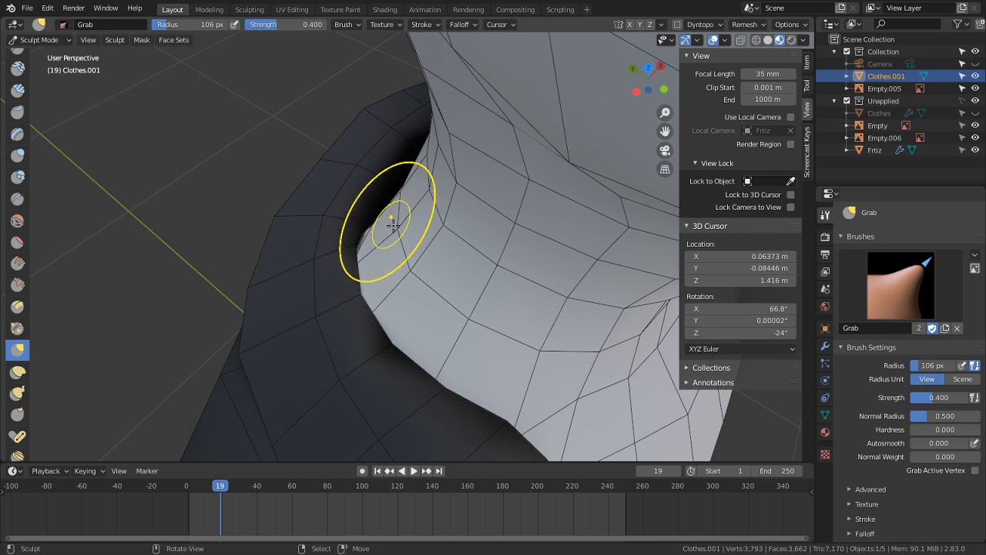
pyautogui.moveTo(392, 225)
pyautogui.mouseDown(button='middle')
pyautogui.moveTo(446, 230)
pyautogui.moveTo(425, 231)
pyautogui.moveTo(412, 247)
pyautogui.moveTo(385, 223)
pyautogui.moveTo(420, 231)
pyautogui.moveTo(460, 279)
pyautogui.mouseUp(button='middle')
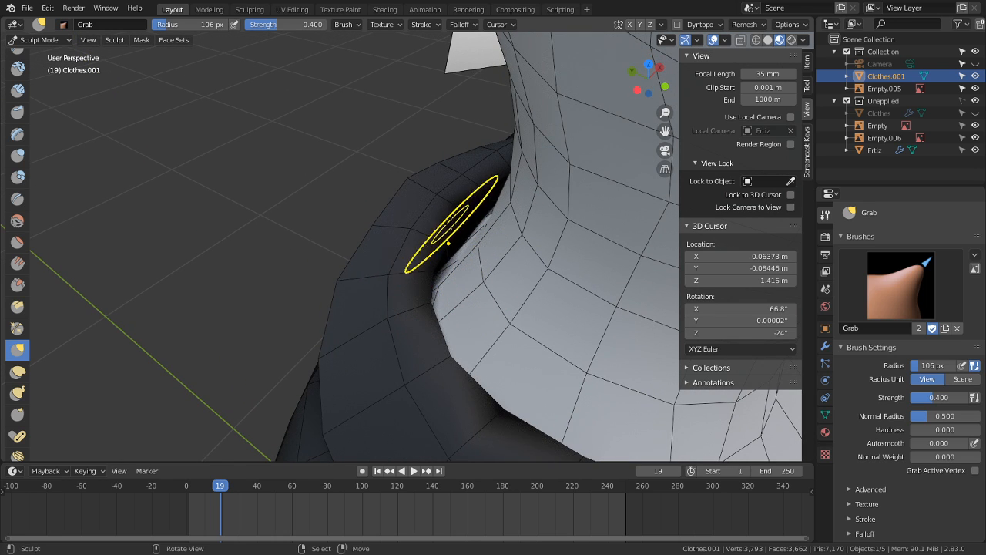
pyautogui.moveTo(451, 223)
pyautogui.mouseDown(button='middle')
pyautogui.moveTo(500, 183)
pyautogui.moveTo(374, 308)
pyautogui.moveTo(436, 319)
pyautogui.moveTo(400, 322)
pyautogui.moveTo(381, 362)
pyautogui.moveTo(324, 342)
pyautogui.mouseUp(button='middle')
# Step: Switch to Edit Mode, remove one edge loop running along the collar, and check the collar around the back of the neck
pyautogui.press('Tab')
pyautogui.keyDown('alt'); pyautogui.rightClick(349, 355); pyautogui.keyUp('alt')
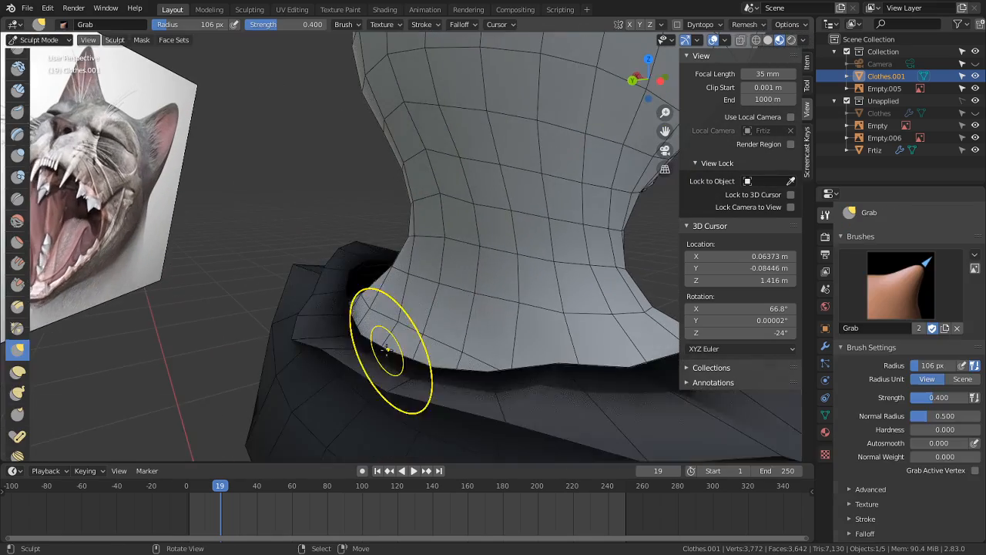
pyautogui.moveTo(385, 352); pyautogui.dragTo(387, 319, button='middle')
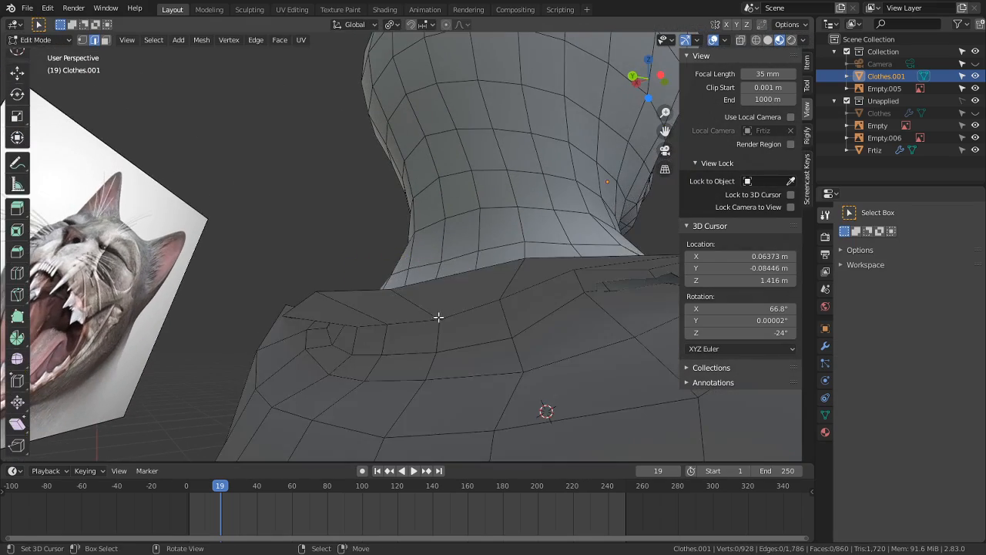
pyautogui.moveTo(438, 317)
pyautogui.mouseDown(button='middle')
pyautogui.moveTo(447, 334)
pyautogui.moveTo(423, 348)
pyautogui.moveTo(441, 321)
pyautogui.mouseUp(button='middle')
pyautogui.hotkey('ctrl', 'Tab')
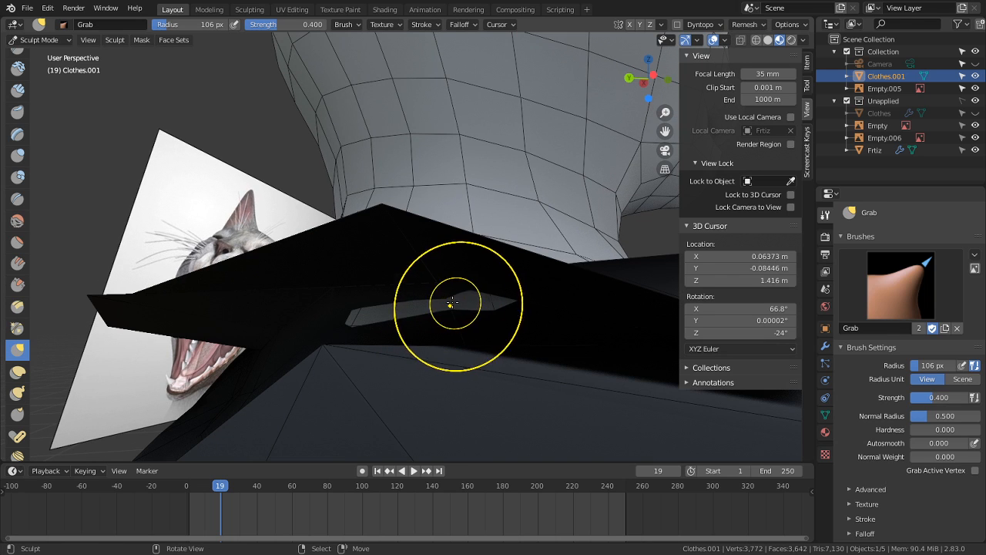
pyautogui.keyDown('shift'); pyautogui.moveTo(432, 298); pyautogui.dragTo(226, 404, button='middle'); pyautogui.keyUp('shift')
pyautogui.moveTo(235, 416)
pyautogui.mouseDown(button='middle')
pyautogui.moveTo(339, 331)
pyautogui.moveTo(383, 326)
pyautogui.moveTo(467, 264)
pyautogui.moveTo(470, 316)
pyautogui.moveTo(459, 284)
pyautogui.moveTo(385, 341)
pyautogui.moveTo(309, 320)
pyautogui.moveTo(377, 285)
pyautogui.mouseUp(button='middle')
# Step: Enable snapping to faces in Edit Mode for the collar vertices, undoing the accidental hiding of the selected outer-edge vertex
pyautogui.press('Tab')
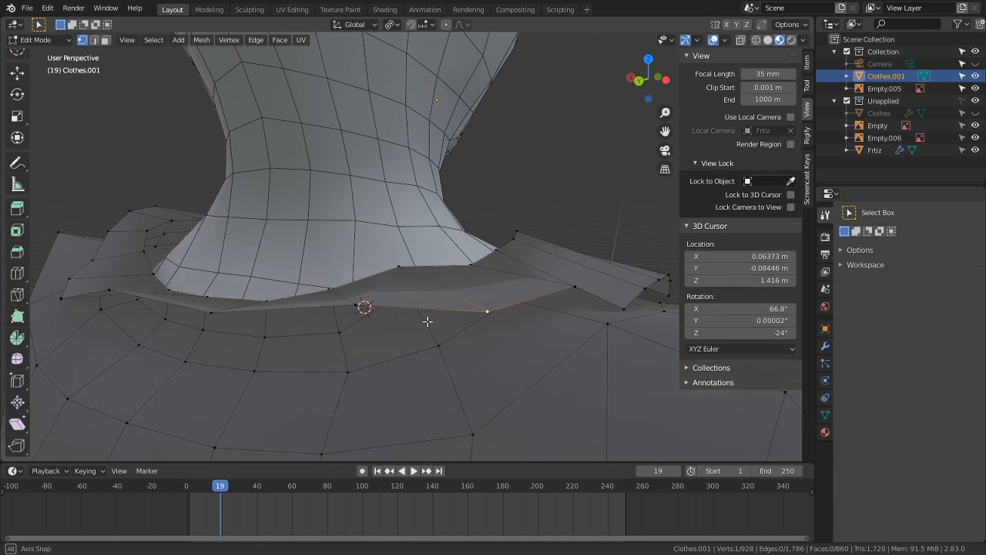
pyautogui.click(421, 24)
pyautogui.click(393, 98)
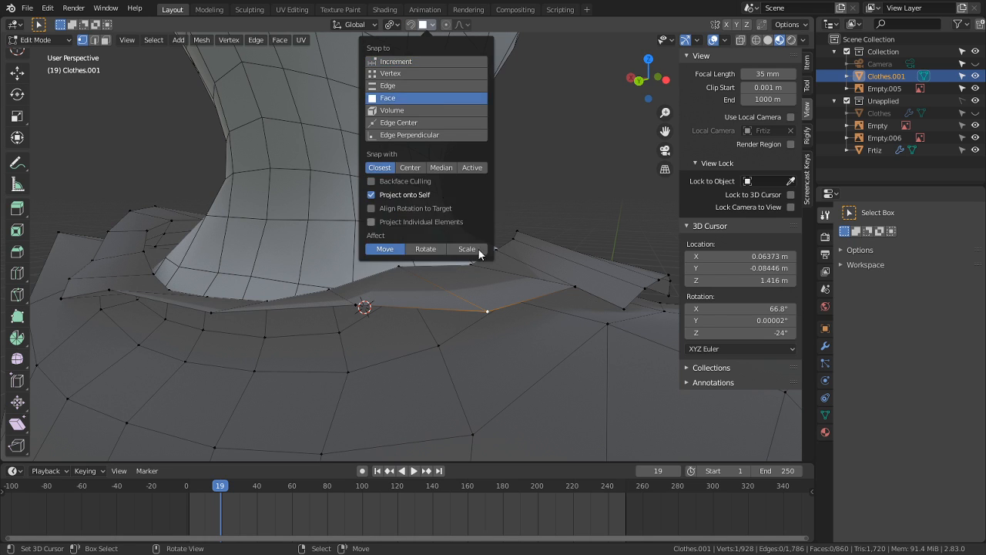
pyautogui.press('g')
pyautogui.rightClick(495, 358)
pyautogui.hotkey('shift', 'Tab')
pyautogui.press('h')
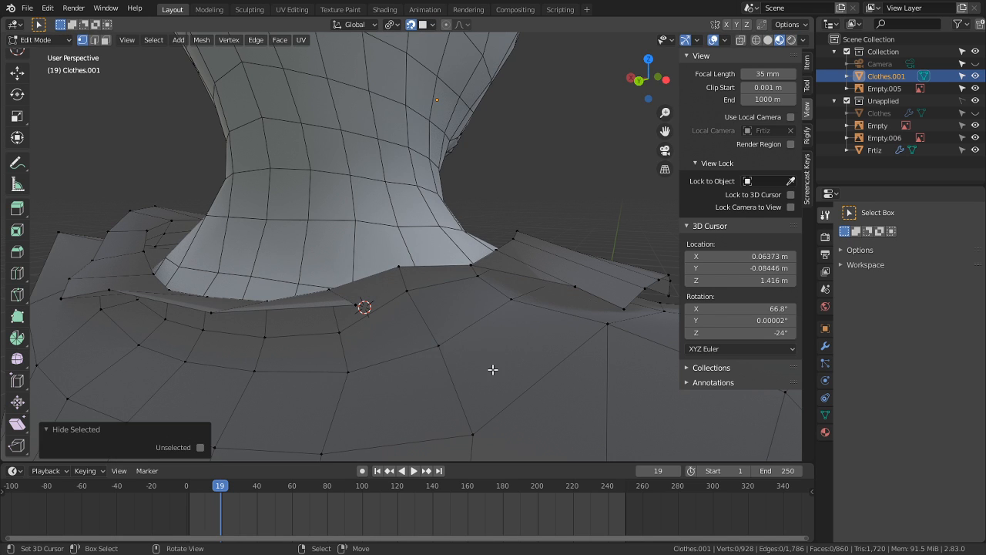
pyautogui.moveTo(500, 345); pyautogui.dragTo(499, 378, button='middle')
pyautogui.hotkey('ctrl', 'z')
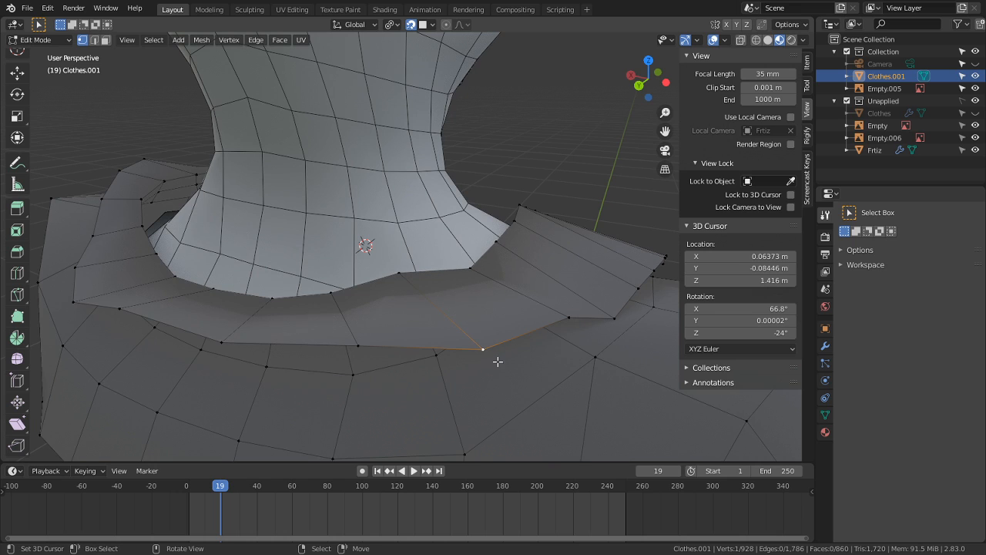
# Step: Move three vertices of the rear collar's outer edge down onto the jacket's back with face snapping
pyautogui.press('g')
pyautogui.click(483, 374)
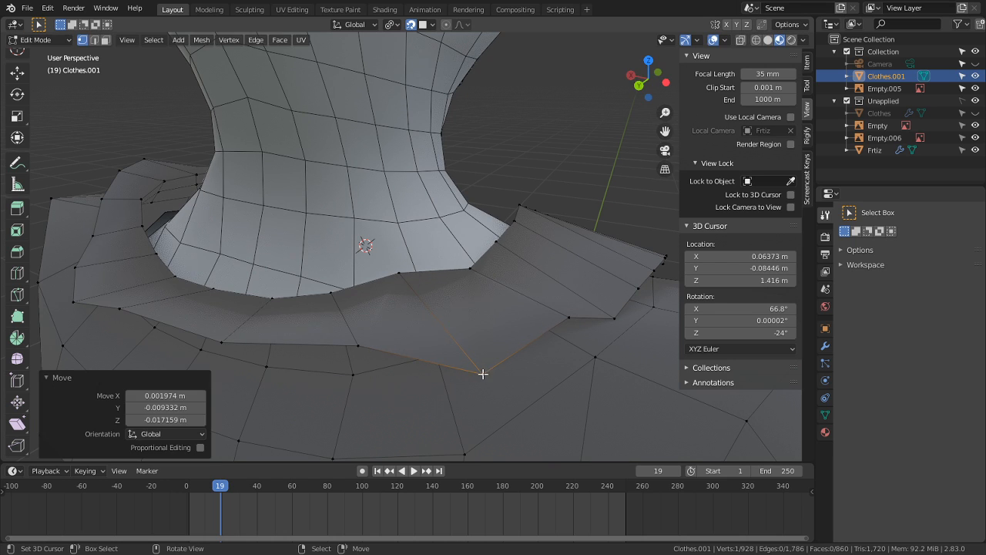
pyautogui.rightClick(371, 364)
pyautogui.press('g')
pyautogui.click(375, 400)
pyautogui.keyDown('shift'); pyautogui.moveTo(375, 400); pyautogui.dragTo(449, 389, button='middle'); pyautogui.keyUp('shift')
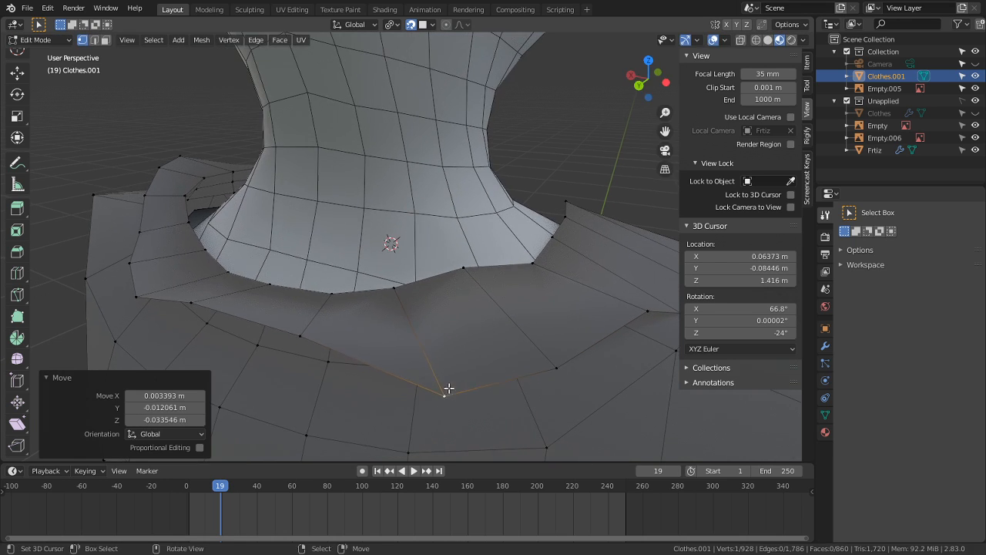
pyautogui.press('g')
pyautogui.click(404, 393)
pyautogui.rightClick(300, 335)
pyautogui.press('g')
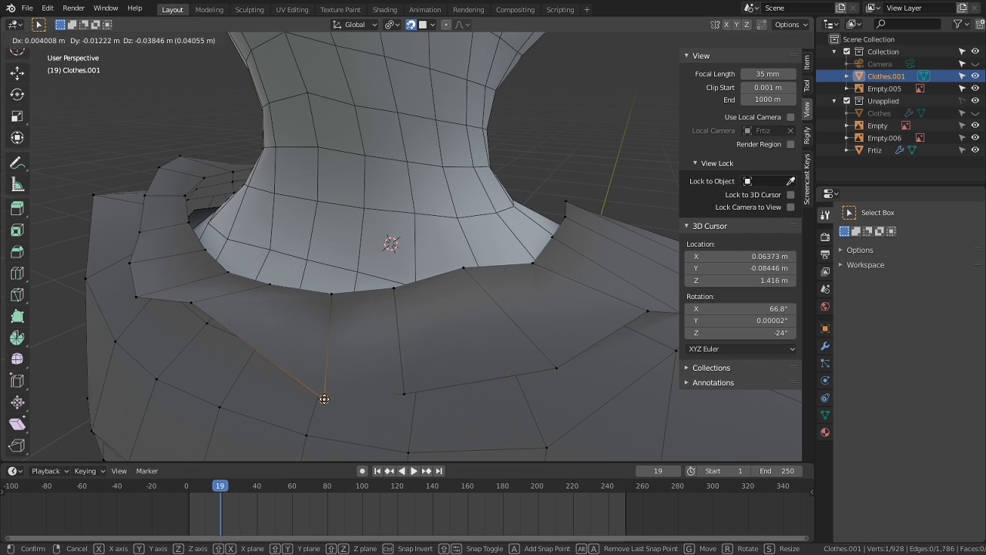
pyautogui.click(313, 398)
# Step: Lower the next outer-edge vertex near the middle of the rear collar onto the jacket surface
pyautogui.moveTo(314, 398); pyautogui.dragTo(363, 373, button='middle')
pyautogui.keyDown('shift'); pyautogui.moveTo(288, 350); pyautogui.dragTo(341, 322, button='middle'); pyautogui.keyUp('shift')
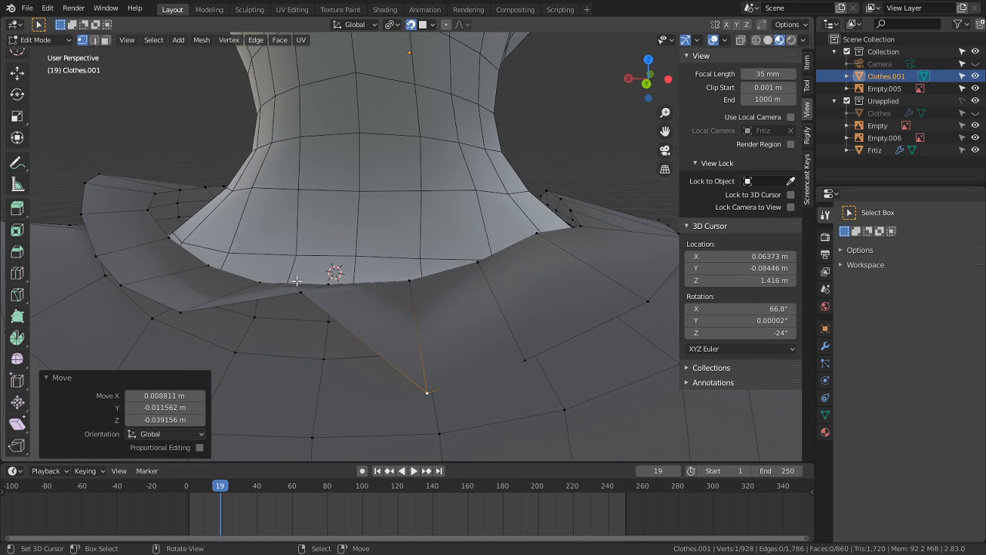
pyautogui.rightClick(297, 281)
pyautogui.press('g')
pyautogui.click(297, 396)
pyautogui.keyDown('shift'); pyautogui.moveTo(324, 393); pyautogui.dragTo(433, 383, button='middle'); pyautogui.keyUp('shift')
# Step: Move the following outer-edge vertices of the rear collar down onto the jacket, continuing around toward the opposite shoulder
pyautogui.rightClick(332, 310)
pyautogui.moveTo(337, 329); pyautogui.dragTo(365, 339, button='middle')
pyautogui.press('g')
pyautogui.moveTo(369, 388); pyautogui.dragTo(401, 311, button='middle')
pyautogui.click(367, 362)
pyautogui.press('g')
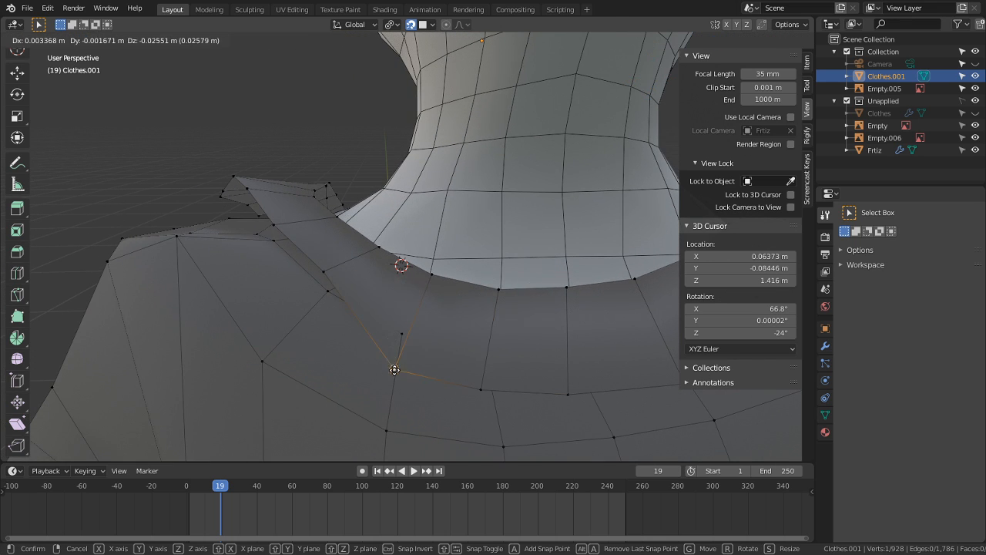
pyautogui.click(390, 372)
pyautogui.moveTo(390, 372); pyautogui.dragTo(370, 308, button='middle')
pyautogui.press('g')
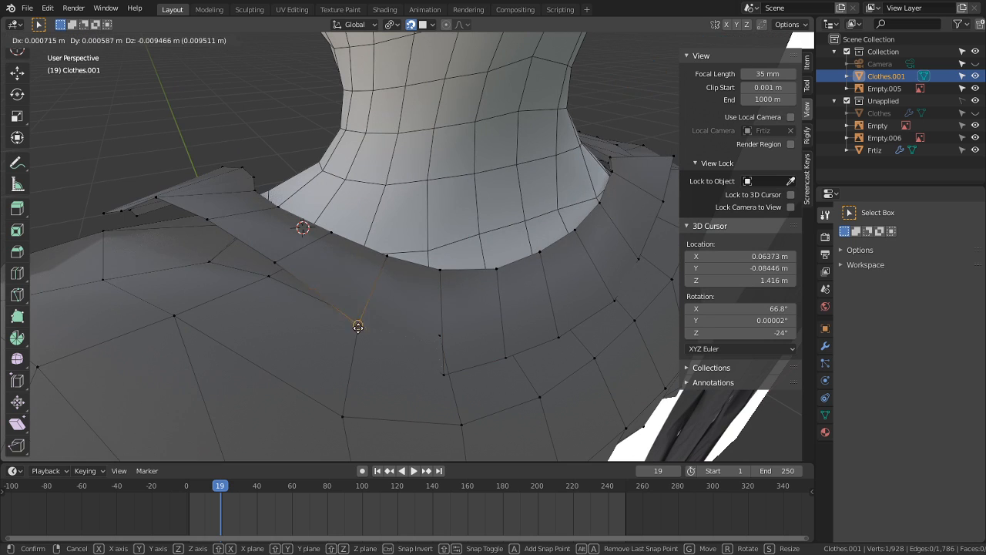
pyautogui.click(355, 343)
# Step: Lower two collar outer-edge vertices beside the neck so they lie on top of the shoulder
pyautogui.moveTo(354, 344); pyautogui.dragTo(398, 363, button='middle')
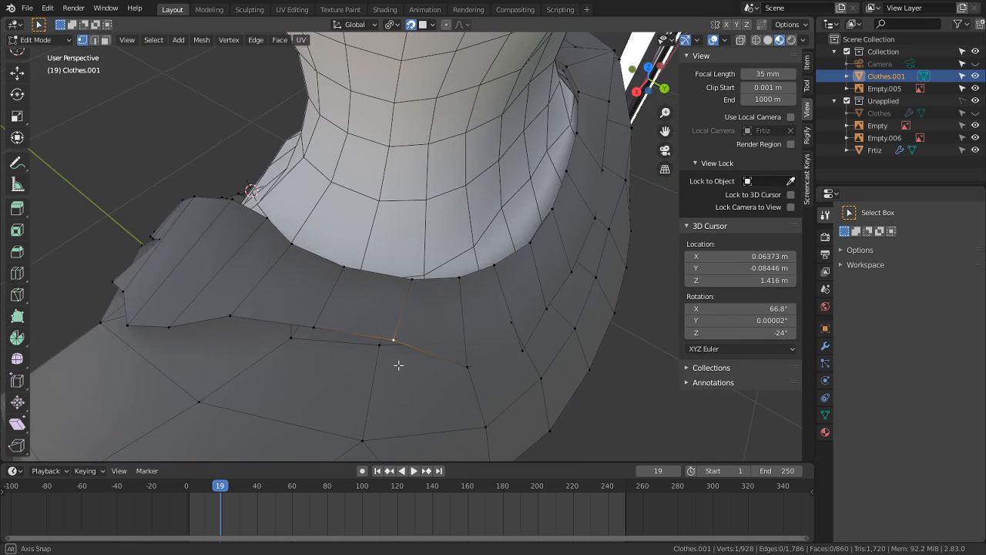
pyautogui.press('g')
pyautogui.click(366, 351)
pyautogui.press('g')
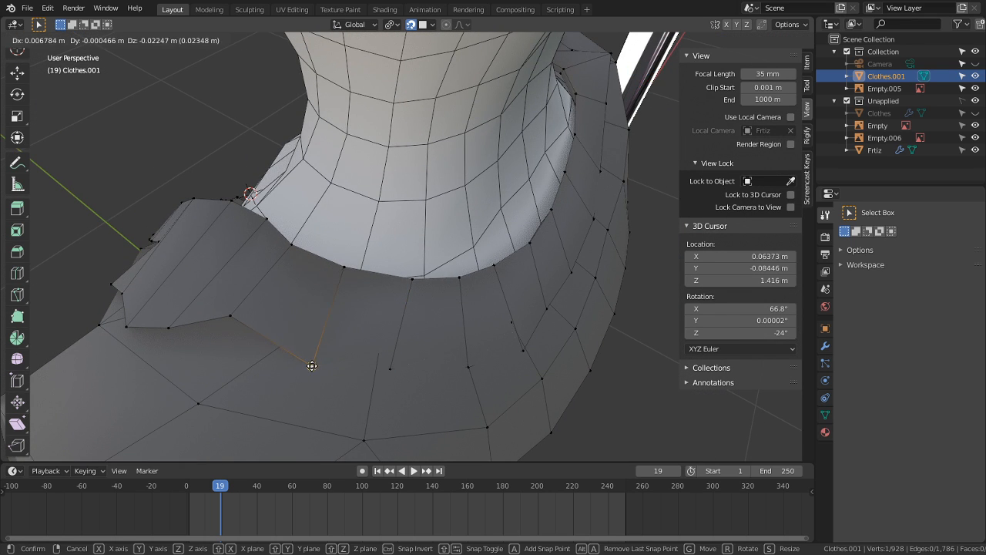
pyautogui.click(309, 359)
pyautogui.moveTo(309, 359); pyautogui.dragTo(396, 359, button='middle')
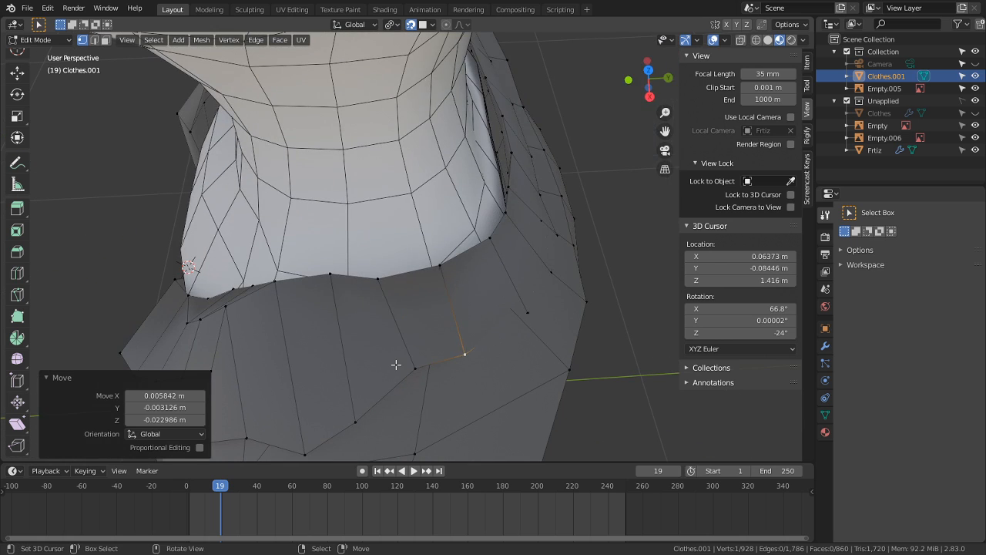
# Step: Reposition the collar's outer-edge vertices over the shoulder to form an even line toward the front flap
pyautogui.press('g')
pyautogui.moveTo(406, 381); pyautogui.dragTo(406, 381, button='right')
pyautogui.keyDown('shift'); pyautogui.moveTo(405, 381); pyautogui.dragTo(487, 318, button='middle'); pyautogui.keyUp('shift')
pyautogui.moveTo(447, 351)
pyautogui.mouseDown(button='right')
pyautogui.moveTo(455, 339)
pyautogui.moveTo(440, 334)
pyautogui.mouseUp(button='right')
pyautogui.moveTo(405, 373)
pyautogui.mouseDown(button='right')
pyautogui.moveTo(405, 354)
pyautogui.moveTo(406, 365)
pyautogui.mouseUp(button='right')
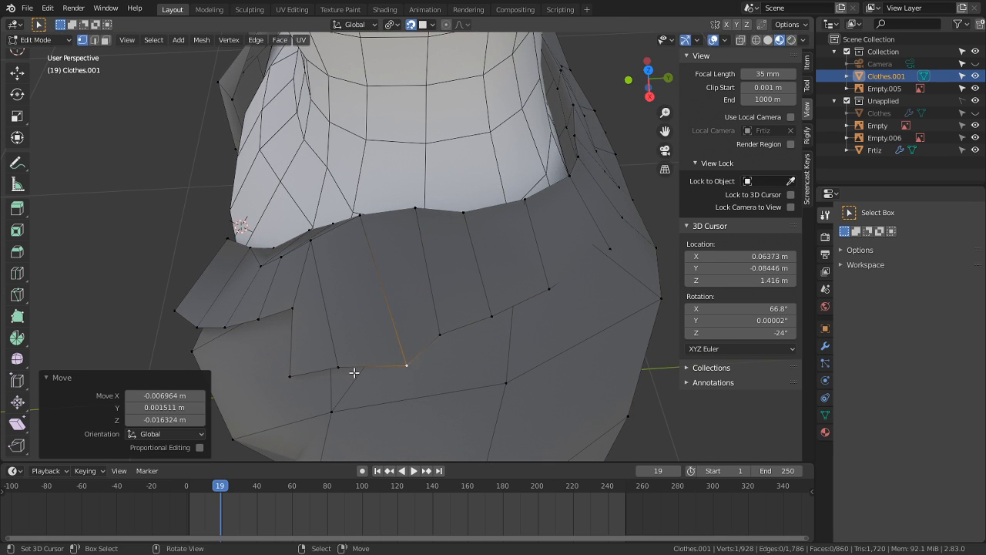
pyautogui.moveTo(342, 370); pyautogui.dragTo(354, 388, button='right')
pyautogui.press('g')
pyautogui.click(348, 387)
pyautogui.moveTo(439, 334); pyautogui.dragTo(449, 351, button='right')
pyautogui.moveTo(490, 313); pyautogui.dragTo(501, 324, button='right')
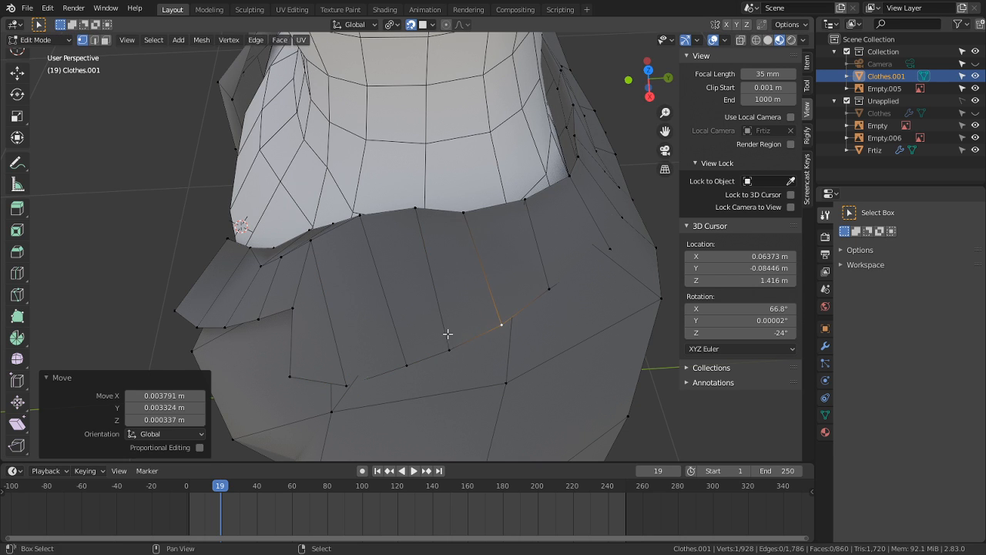
pyautogui.keyDown('shift'); pyautogui.moveTo(348, 377); pyautogui.dragTo(431, 346, button='middle'); pyautogui.keyUp('shift')
# Step: Adjust the front collar flap's corner vertex and, with snapping off, raise it along the Z axis
pyautogui.moveTo(432, 346); pyautogui.dragTo(423, 361, button='right')
pyautogui.moveTo(423, 361); pyautogui.dragTo(526, 194, button='middle')
pyautogui.press('h')
pyautogui.hotkey('ctrl', 'z')
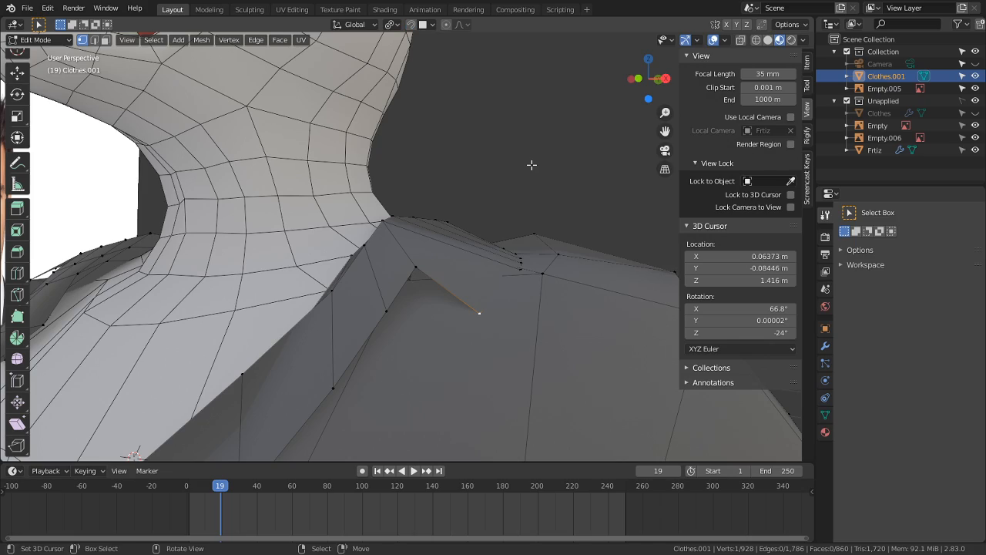
pyautogui.press('g')
pyautogui.press('z')
pyautogui.click(525, 150)
# Step: Examine the jacket's collar and lapels from the front and both sides in Sculpt Mode
pyautogui.moveTo(524, 151); pyautogui.dragTo(473, 266, button='middle')
pyautogui.scroll(-8, 473, 266)
pyautogui.hotkey('ctrl', 'Tab')
pyautogui.moveTo(401, 288)
pyautogui.mouseDown(button='middle')
pyautogui.moveTo(570, 295)
pyautogui.moveTo(373, 344)
pyautogui.moveTo(220, 361)
pyautogui.moveTo(206, 372)
pyautogui.mouseUp(button='middle')
pyautogui.scroll(2, 330, 334)
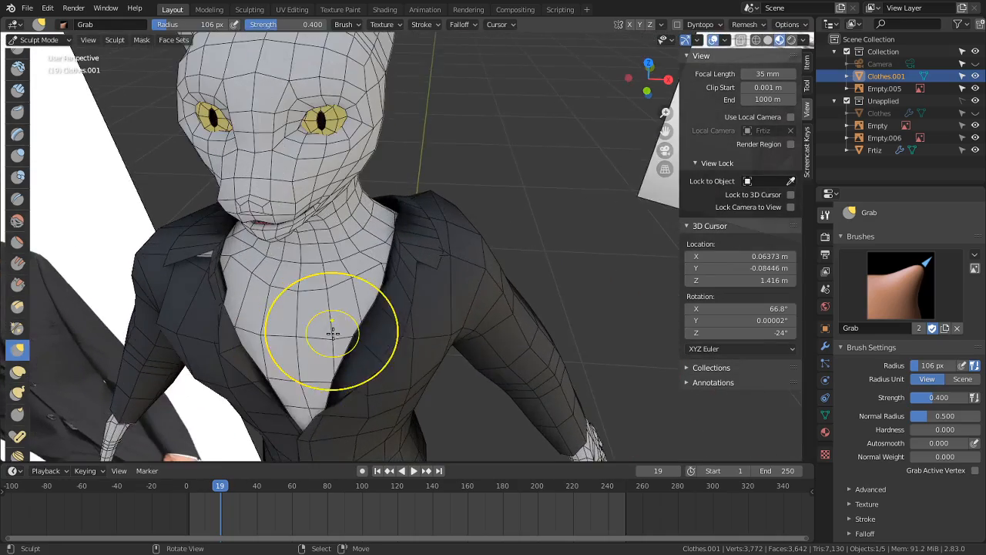
pyautogui.moveTo(338, 336); pyautogui.dragTo(412, 297, button='middle')
pyautogui.scroll(2, 462, 258)
pyautogui.scroll(-2, 471, 258)
pyautogui.moveTo(462, 275); pyautogui.dragTo(471, 260, button='middle')
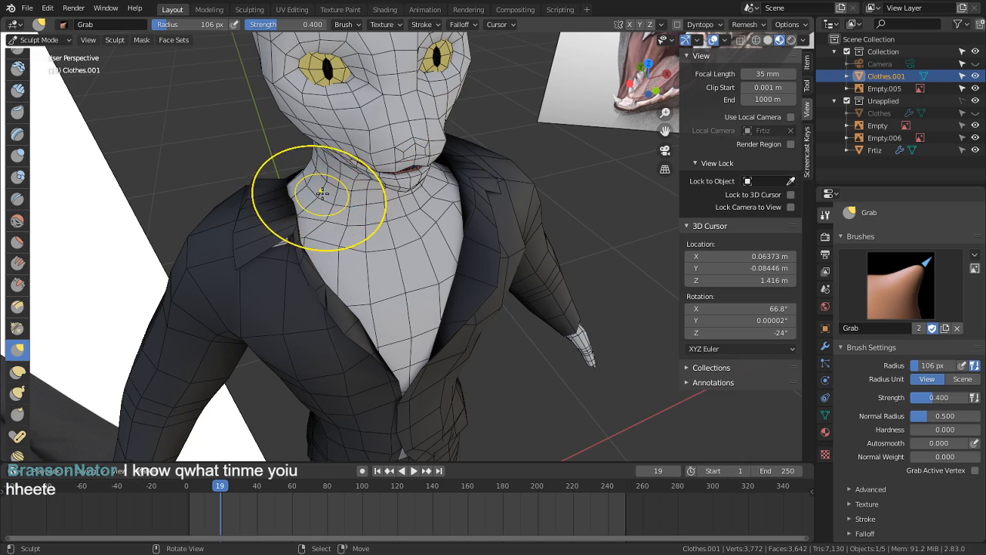
# Step: Return to Edit Mode and move the collar's inner-edge vertices at the side of the neck into a smoother line
pyautogui.moveTo(301, 223)
pyautogui.keyDown('shift'); pyautogui.mouseDown(button='middle')
pyautogui.moveTo(403, 198)
pyautogui.moveTo(557, 276)
pyautogui.moveTo(590, 312)
pyautogui.mouseUp(button='middle'); pyautogui.keyUp('shift')
pyautogui.scroll(4, 389, 187)
pyautogui.press('Tab')
pyautogui.scroll(3, 390, 269)
pyautogui.moveTo(390, 269)
pyautogui.mouseDown(button='middle')
pyautogui.moveTo(477, 244)
pyautogui.moveTo(504, 198)
pyautogui.mouseUp(button='middle')
pyautogui.moveTo(419, 315); pyautogui.dragTo(357, 273, button='middle')
pyautogui.click(335, 241)
pyautogui.press('g')
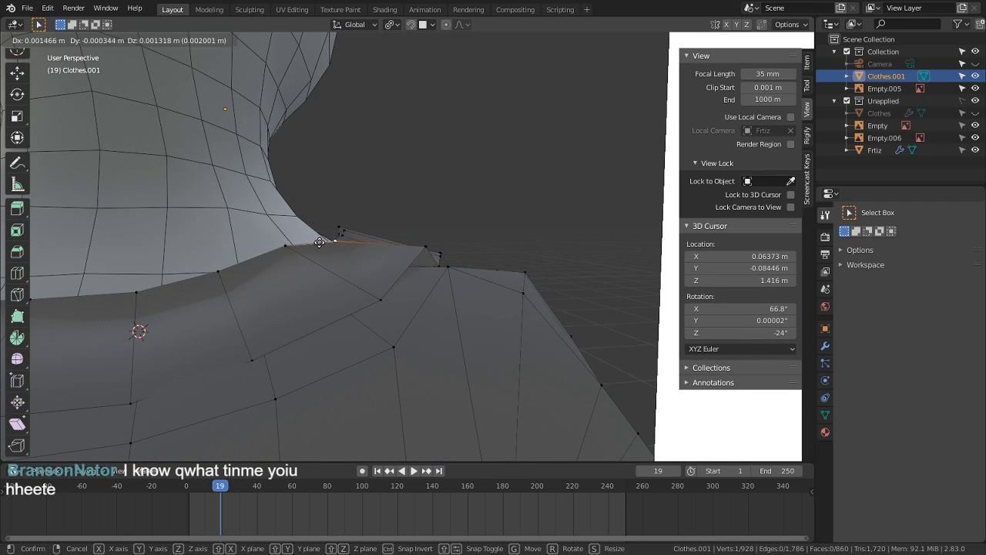
pyautogui.click(236, 223)
pyautogui.moveTo(237, 223); pyautogui.dragTo(332, 355, button='middle')
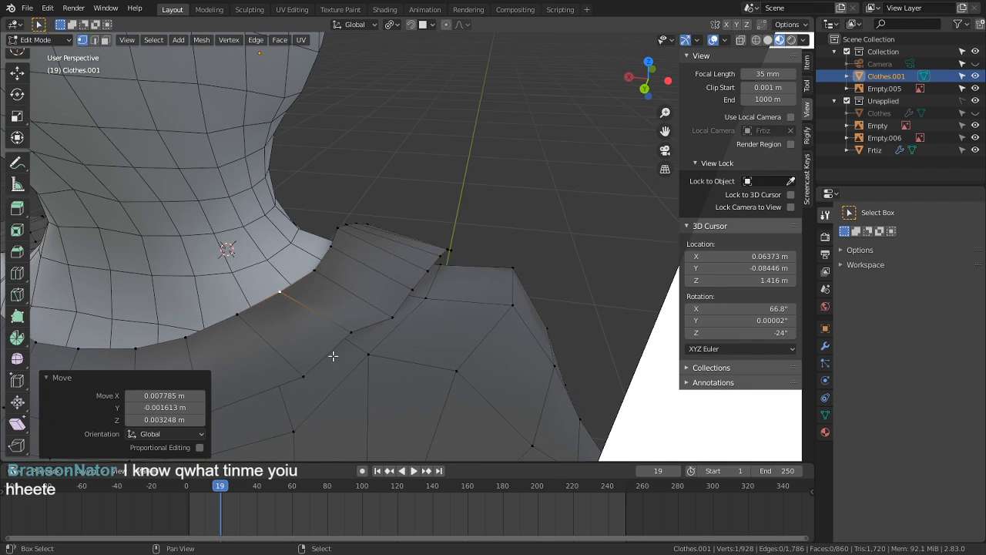
pyautogui.moveTo(414, 298)
pyautogui.mouseDown(button='middle')
pyautogui.moveTo(315, 277)
pyautogui.moveTo(361, 275)
pyautogui.moveTo(310, 280)
pyautogui.moveTo(406, 275)
pyautogui.moveTo(357, 264)
pyautogui.moveTo(422, 258)
pyautogui.moveTo(350, 285)
pyautogui.moveTo(369, 273)
pyautogui.moveTo(331, 254)
pyautogui.moveTo(313, 269)
pyautogui.mouseUp(button='middle')
# Step: Move the lapel's upper vertices below the front collar flap outward onto the chest with face snapping to shape the notch
pyautogui.hotkey('ctrl', 'Tab')
pyautogui.press('Tab')
pyautogui.press('g')
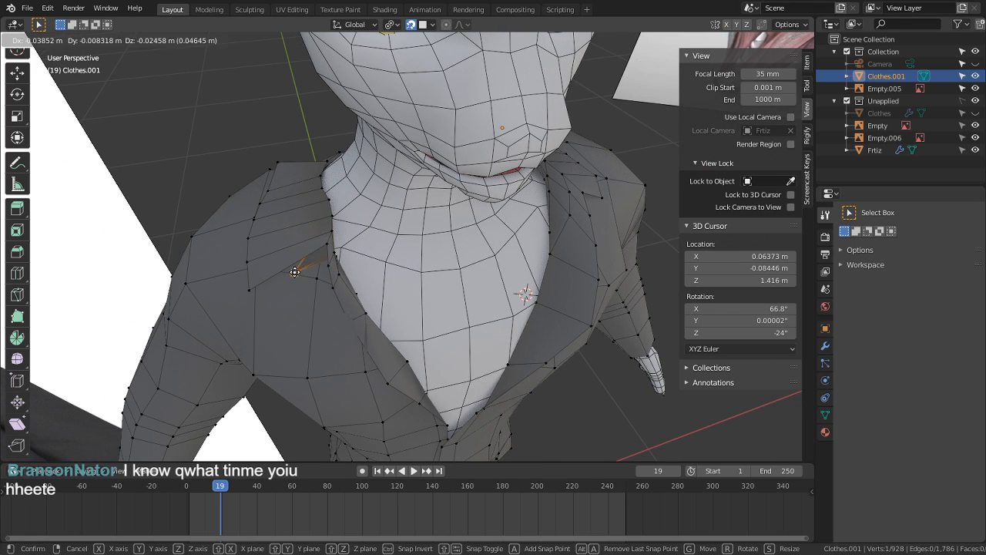
pyautogui.click(300, 274)
pyautogui.press('g')
pyautogui.click(293, 264)
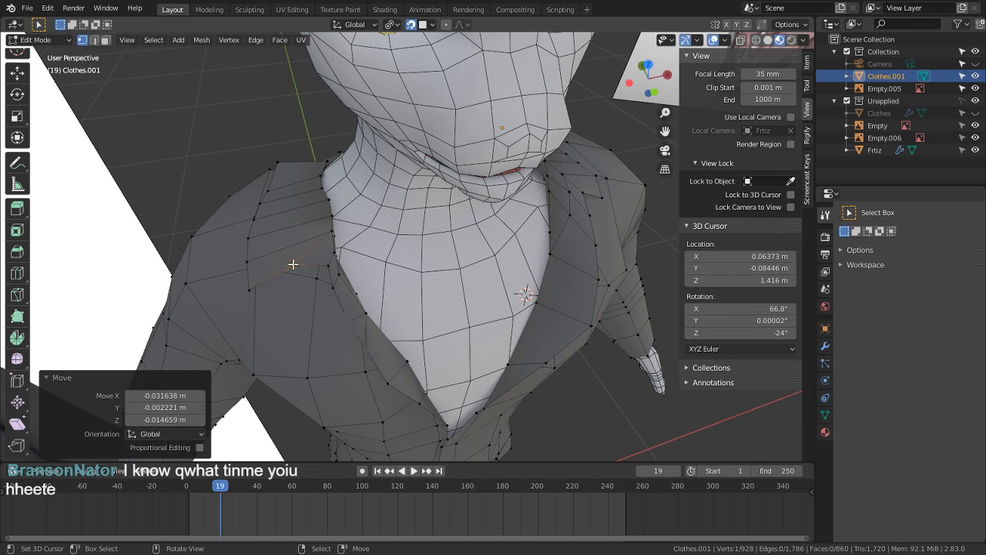
pyautogui.rightClick(327, 263)
pyautogui.press('g')
pyautogui.click(311, 283)
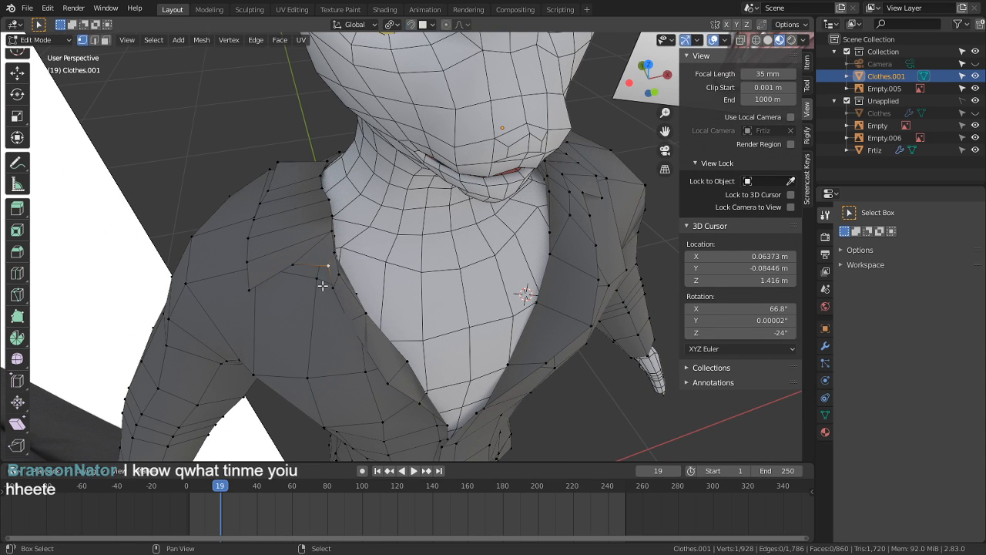
pyautogui.press('g')
pyautogui.click(309, 313)
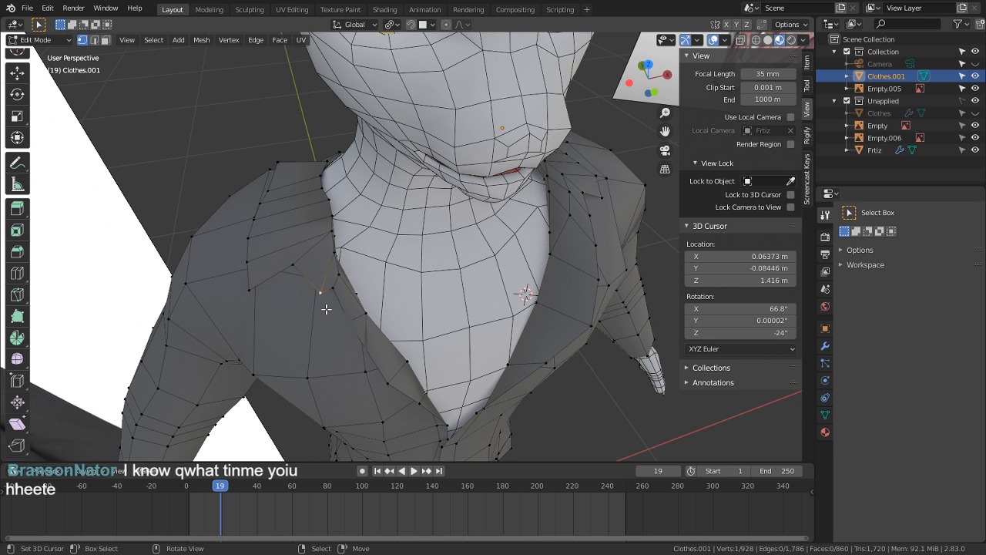
# Step: Fine-tune two vertices of the lapel's outer edge just below the collar notch with snapping off
pyautogui.moveTo(323, 306); pyautogui.dragTo(370, 251, button='middle')
pyautogui.scroll(2, 369, 250)
pyautogui.press('g')
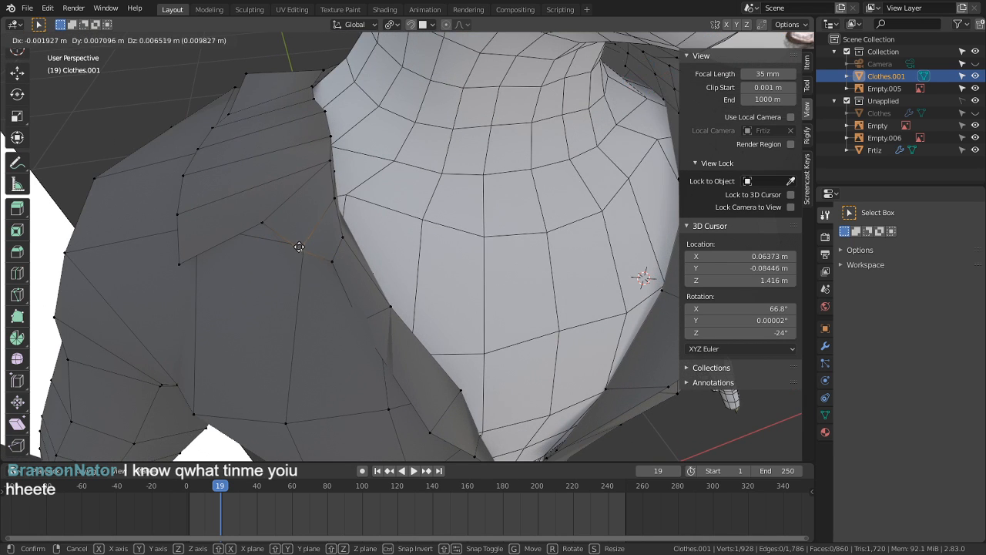
pyautogui.click(302, 247)
pyautogui.press('g')
pyautogui.click(318, 301)
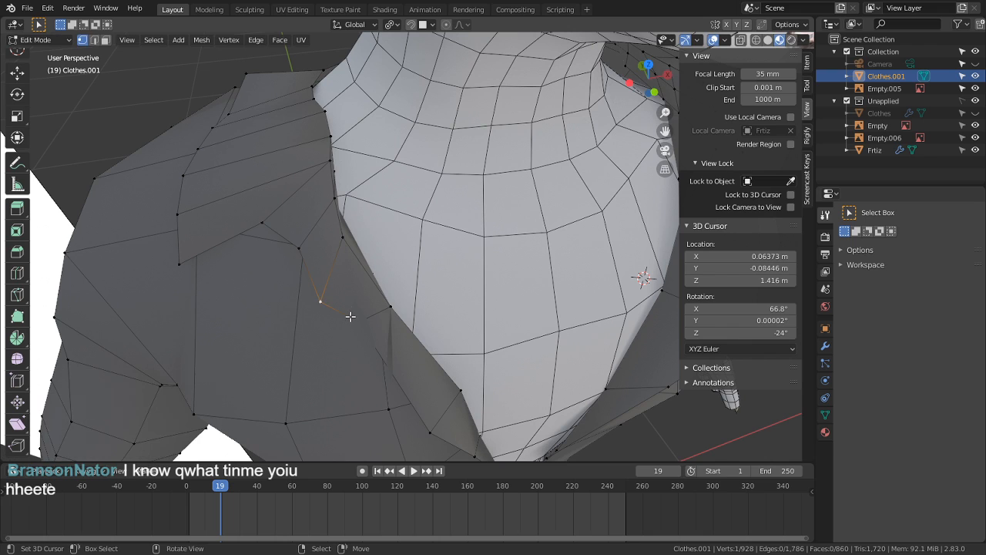
# Step: Select the lapel vertices sunk into the chest just below the collar notch and reposition them
pyautogui.moveTo(360, 353); pyautogui.dragTo(342, 279, button='middle')
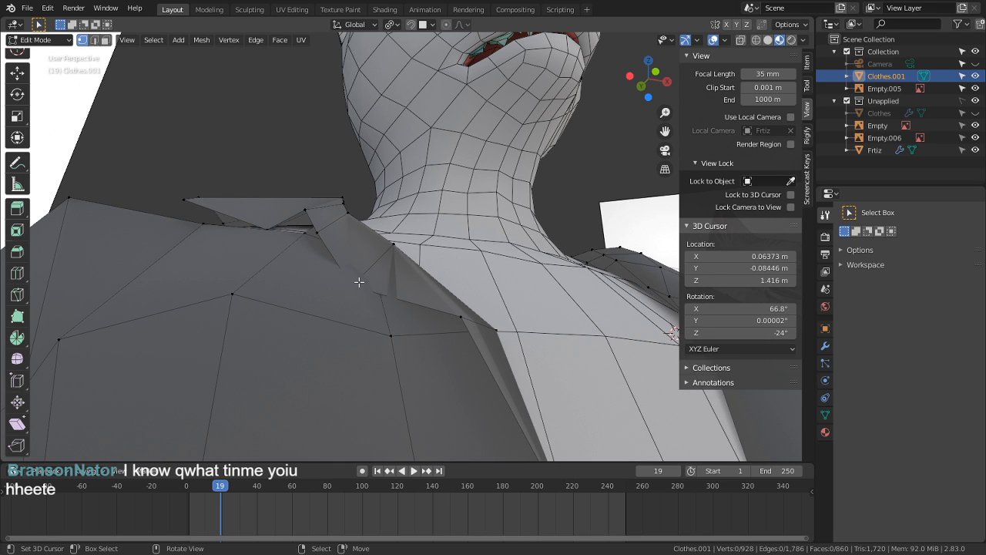
pyautogui.press('ctrl+KP_Add')
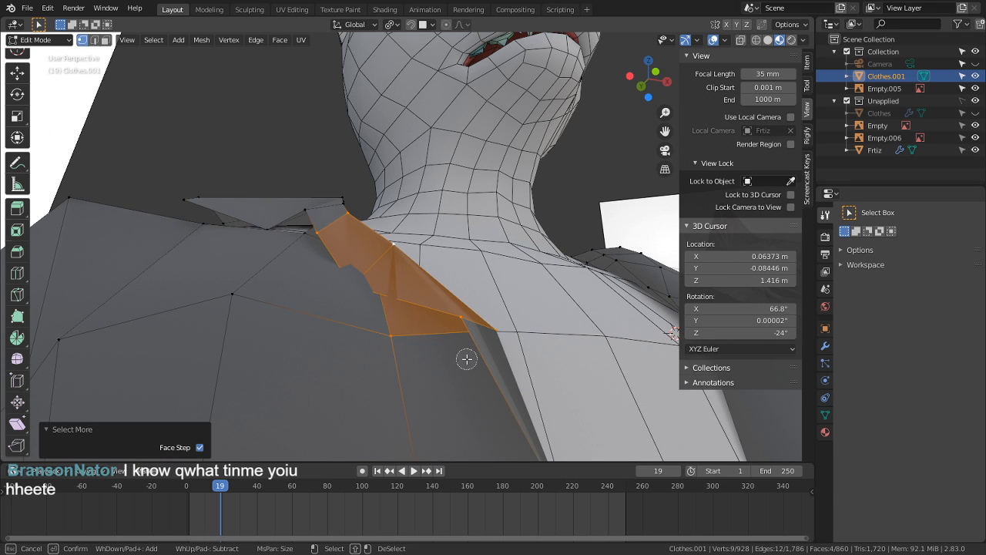
pyautogui.moveTo(467, 358); pyautogui.dragTo(446, 315, button='middle')
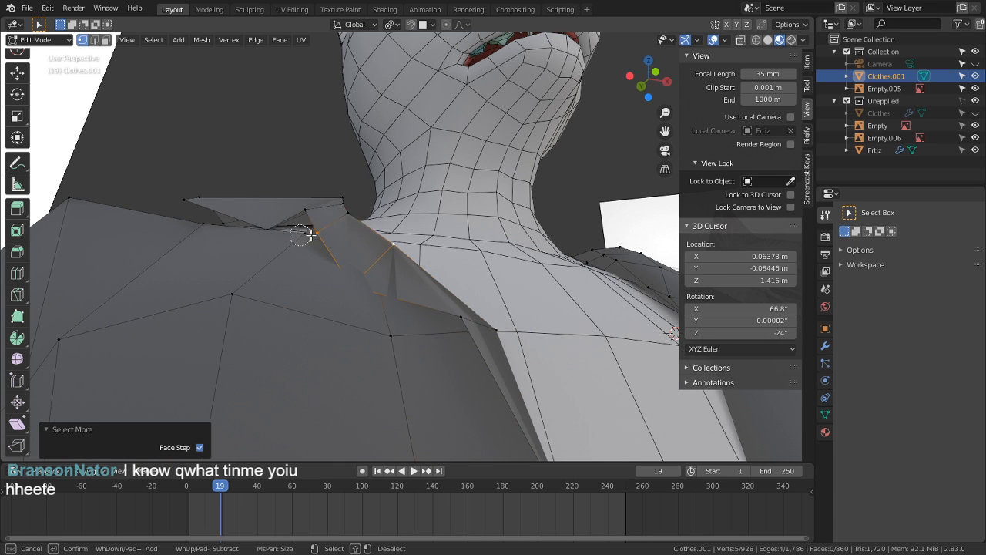
pyautogui.press('Escape')
pyautogui.press('g')
pyautogui.click(416, 218)
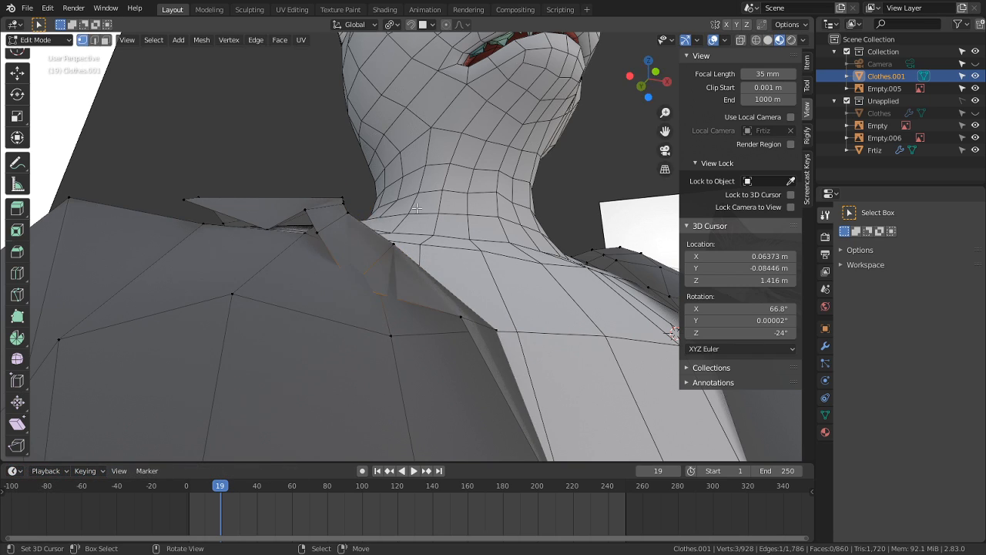
# Step: Move a vertex on the lapel's outer edge below the notch and shift it horizontally with the global Z axis locked
pyautogui.moveTo(416, 221); pyautogui.dragTo(380, 270, button='middle')
pyautogui.press('c')
pyautogui.press('Escape')
pyautogui.moveTo(416, 236); pyautogui.dragTo(419, 303, button='middle')
pyautogui.press('g')
pyautogui.click(558, 196)
pyautogui.press('g')
pyautogui.hotkey('shift', 'z')
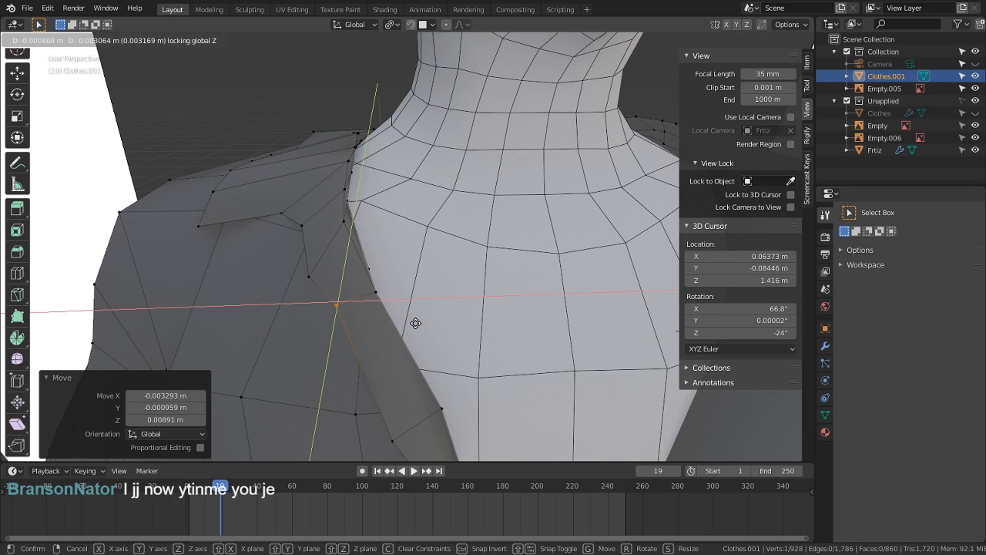
# Step: Turn snapping on and move the lapel's upper outer-edge vertices onto the chest surface below the collar notch
pyautogui.click(287, 39)
pyautogui.moveTo(288, 39); pyautogui.dragTo(341, 341, button='middle')
pyautogui.press('g')
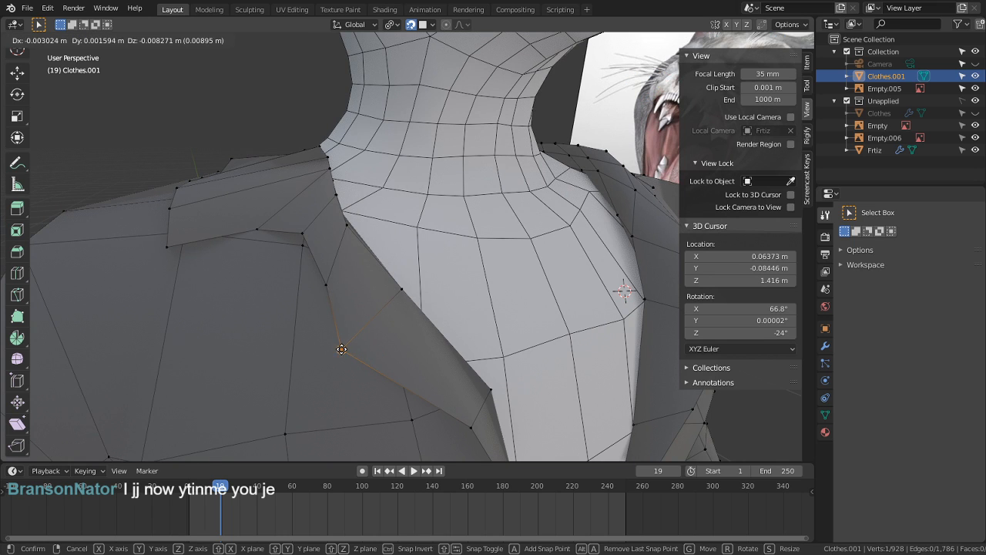
pyautogui.click(342, 346)
pyautogui.press('g')
pyautogui.click(320, 299)
pyautogui.moveTo(319, 301); pyautogui.dragTo(345, 275, button='middle')
pyautogui.press('g')
pyautogui.click(324, 268)
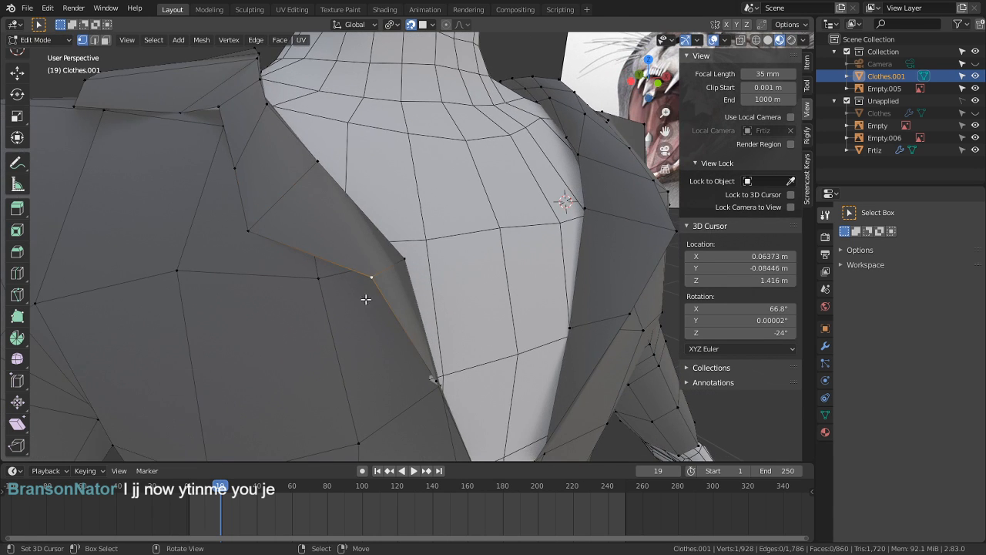
# Step: Snap the next lapel outer-edge vertex outward onto the chest and adjust it upward to widen the lapel
pyautogui.press('g')
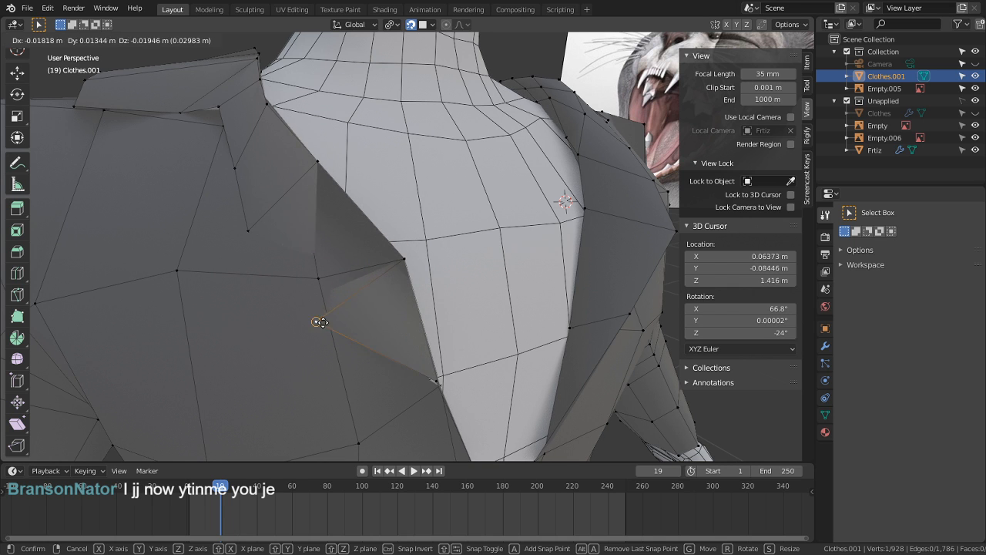
pyautogui.click(320, 322)
pyautogui.moveTo(326, 323); pyautogui.dragTo(269, 282, button='middle')
pyautogui.scroll(3, 261, 279)
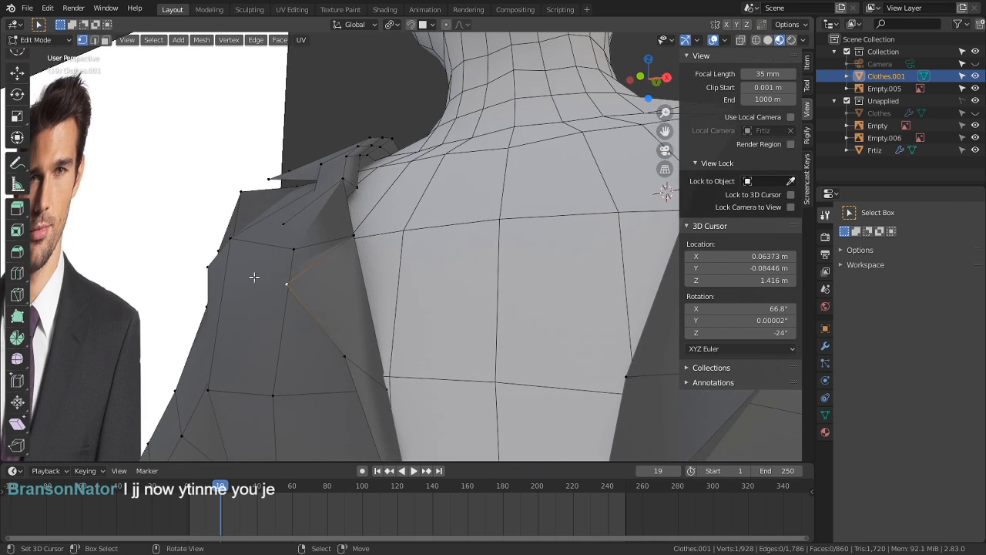
pyautogui.press('g')
pyautogui.click(246, 252)
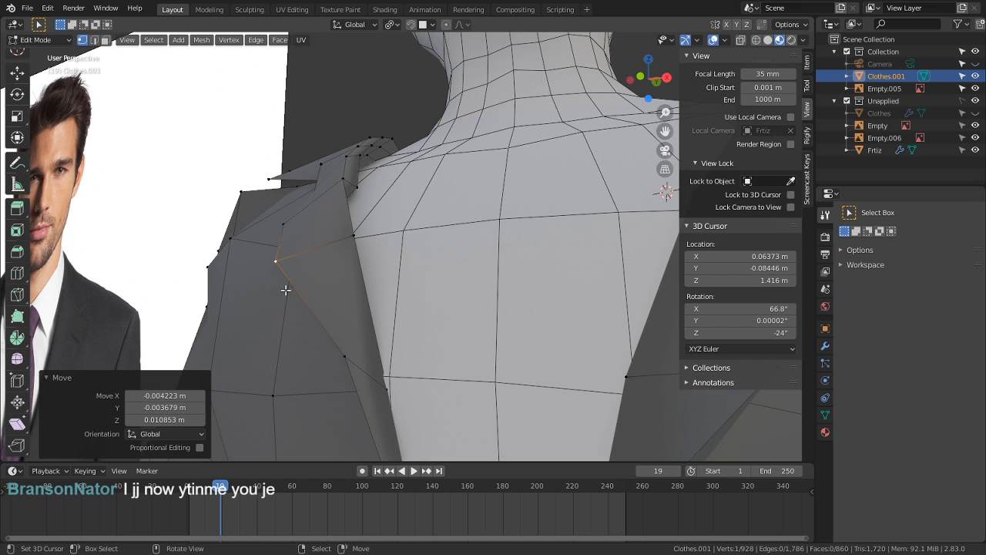
# Step: Reposition the vertices along the lower lapel's edges beside the front opening to smooth the lapel's taper
pyautogui.moveTo(282, 286); pyautogui.dragTo(363, 180, button='middle')
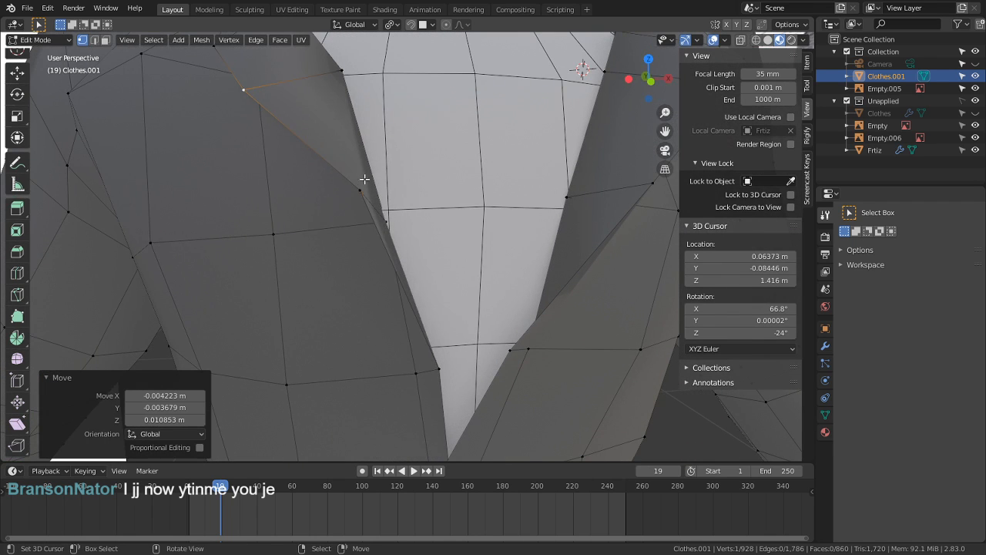
pyautogui.press('g')
pyautogui.click(356, 198)
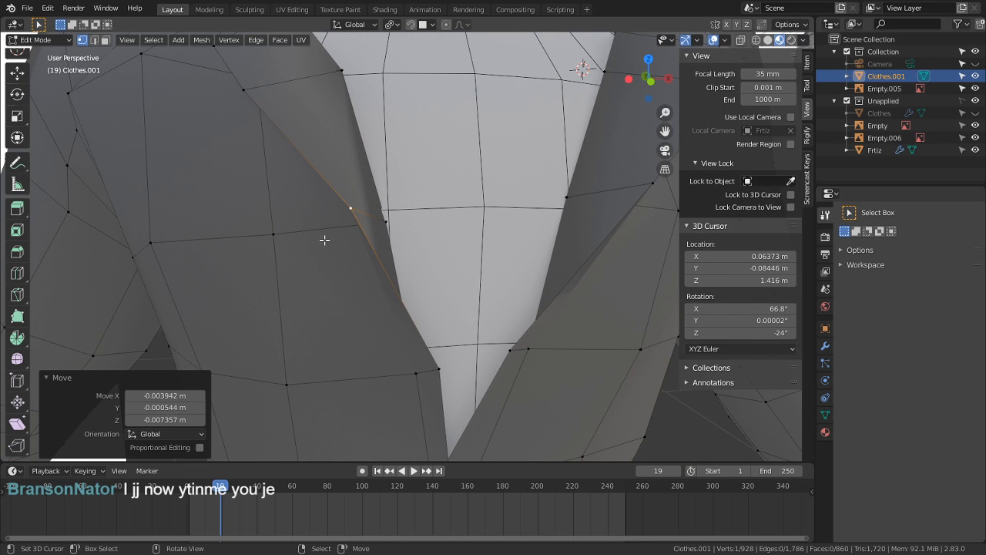
pyautogui.press('g')
pyautogui.click(385, 234)
pyautogui.moveTo(385, 249); pyautogui.dragTo(535, 235, button='middle')
pyautogui.press('g')
pyautogui.click(535, 377)
pyautogui.moveTo(462, 277); pyautogui.dragTo(440, 308, button='middle')
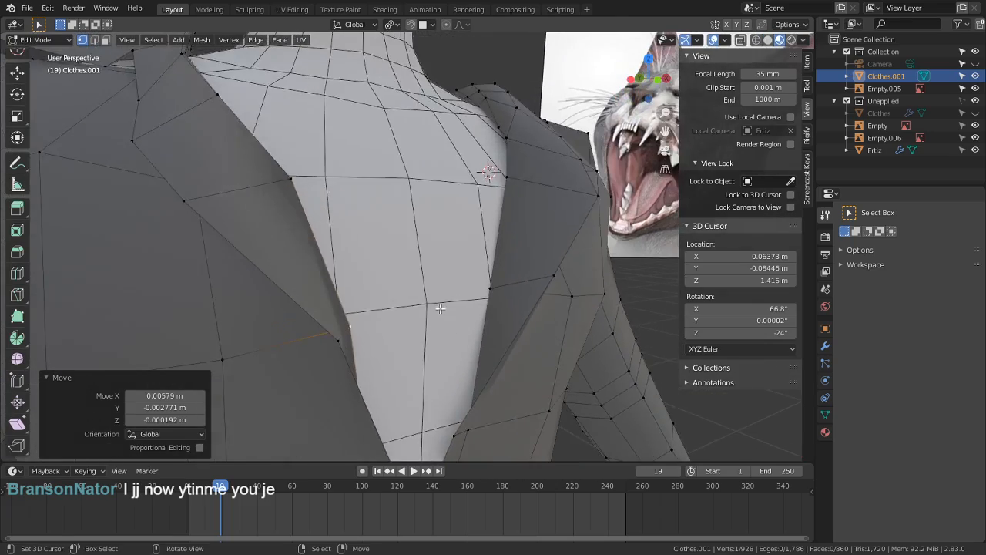
# Step: Check the lapels in Sculpt Mode, return to Edit Mode and adjust the vertices where collar and lapel meet beside the neck
pyautogui.scroll(-4, 440, 308)
pyautogui.moveTo(482, 220)
pyautogui.mouseDown(button='middle')
pyautogui.moveTo(470, 280)
pyautogui.moveTo(403, 345)
pyautogui.mouseUp(button='middle')
pyautogui.hotkey('ctrl', 'Tab')
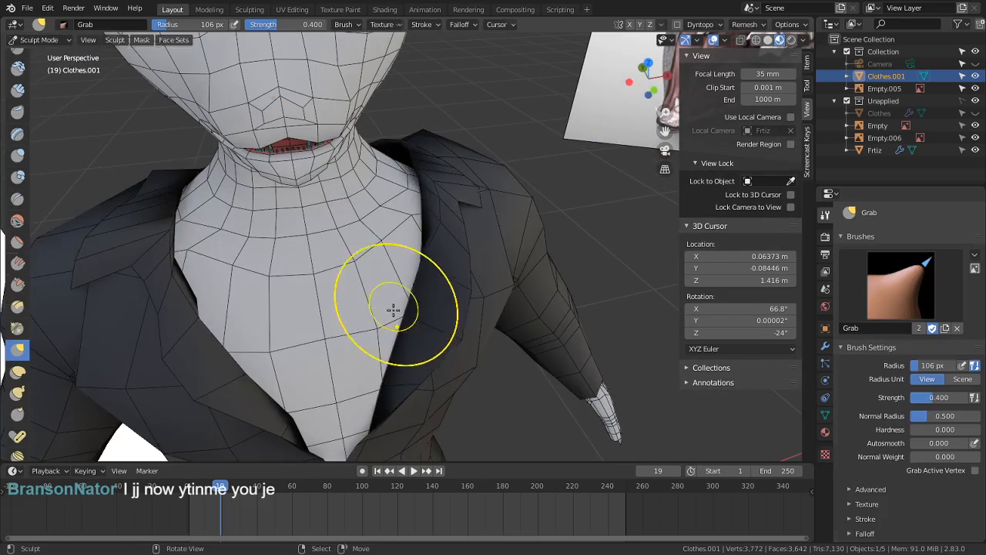
pyautogui.moveTo(393, 310)
pyautogui.mouseDown(button='middle')
pyautogui.moveTo(346, 330)
pyautogui.moveTo(323, 308)
pyautogui.moveTo(219, 277)
pyautogui.moveTo(374, 220)
pyautogui.mouseUp(button='middle')
pyautogui.press('s')
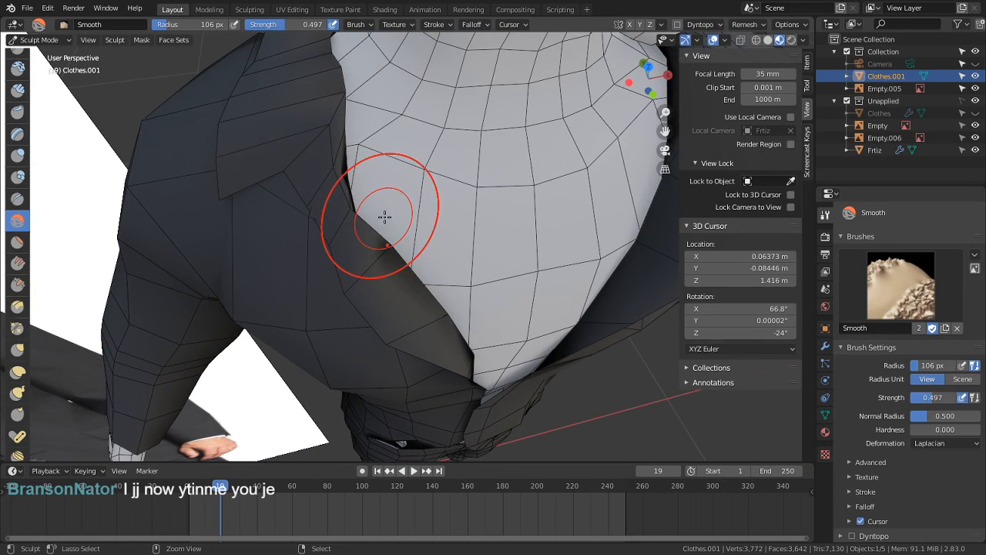
pyautogui.press('Tab')
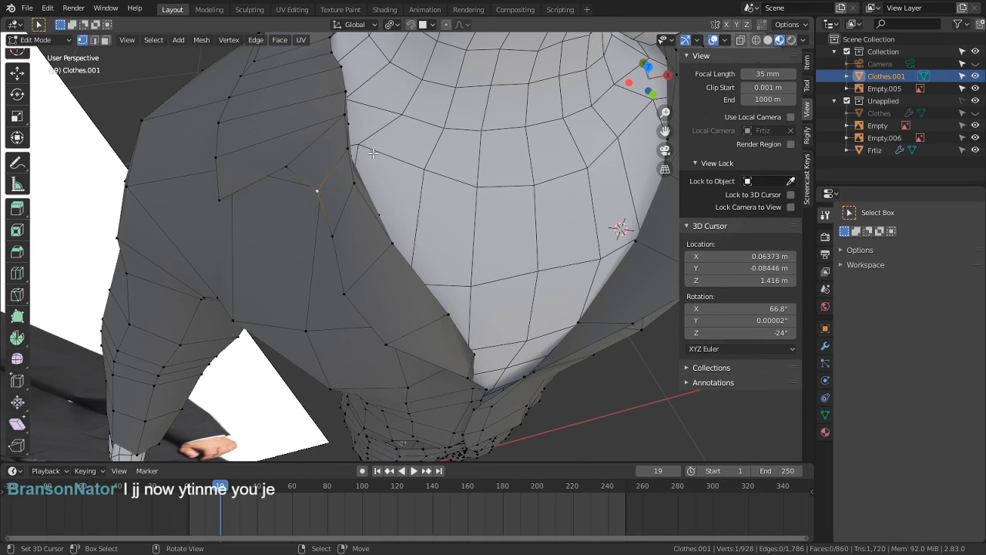
pyautogui.moveTo(372, 154); pyautogui.dragTo(412, 147, button='middle')
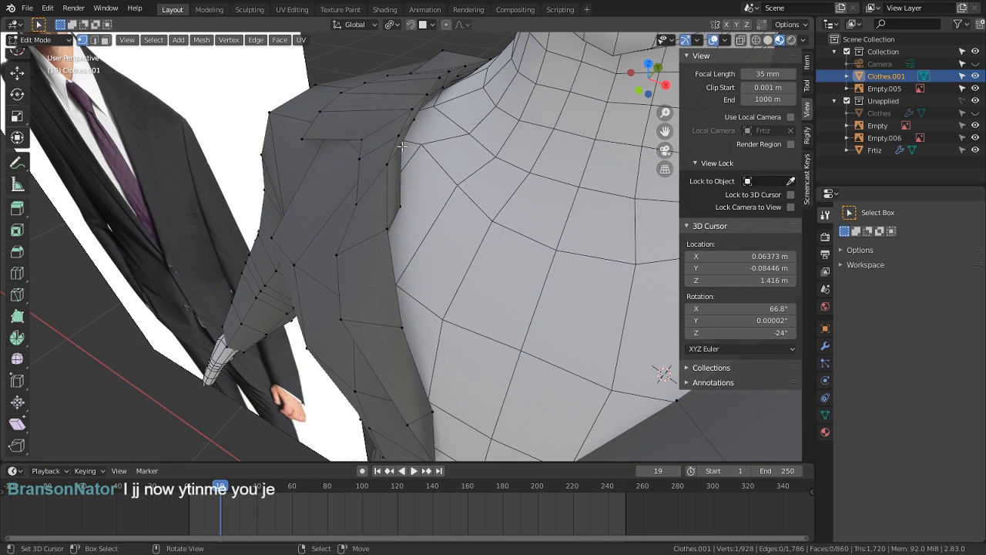
pyautogui.press('g')
pyautogui.click(444, 145)
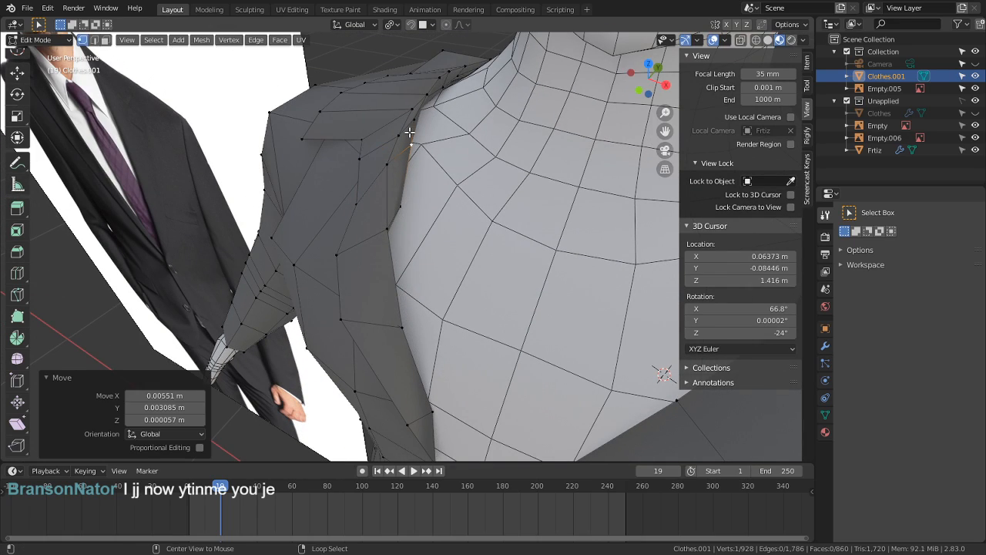
pyautogui.moveTo(409, 132); pyautogui.dragTo(594, 169, button='middle')
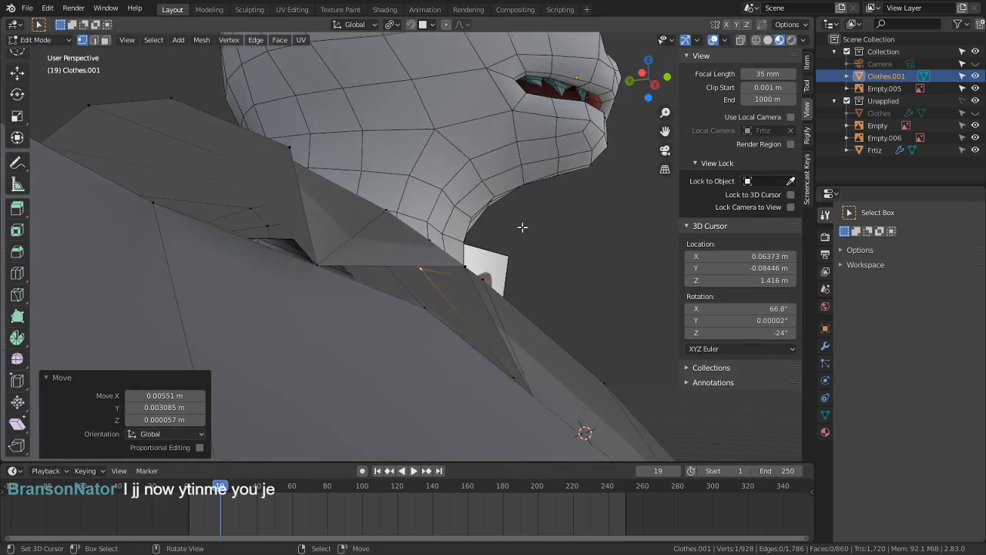
pyautogui.moveTo(522, 227); pyautogui.dragTo(379, 298, button='middle')
pyautogui.press('g')
pyautogui.click(355, 298)
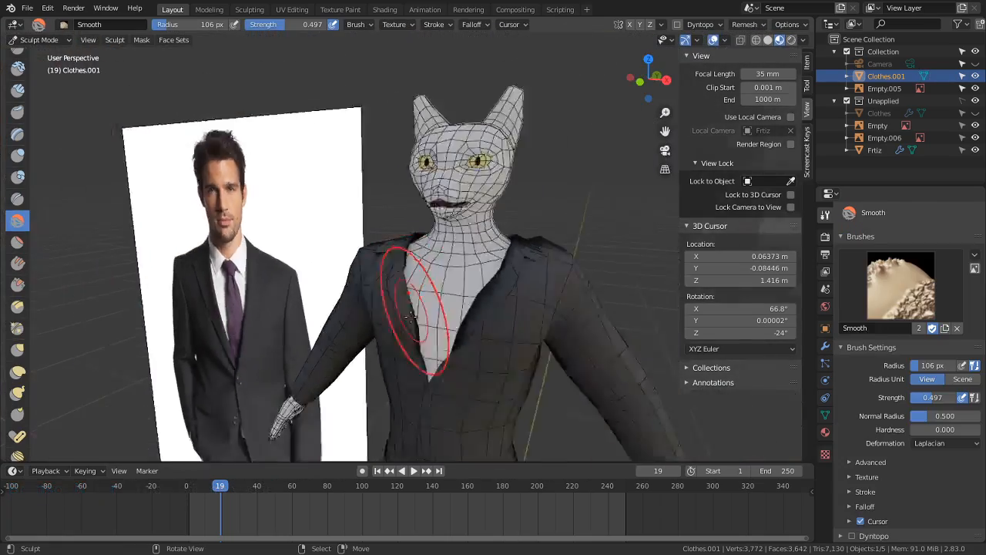
# Step: Examine the jacket in Sculpt Mode from the front and back with the viewport overlays hidden
pyautogui.moveTo(539, 308)
pyautogui.mouseDown(button='middle')
pyautogui.moveTo(598, 304)
pyautogui.moveTo(597, 322)
pyautogui.mouseUp(button='middle')
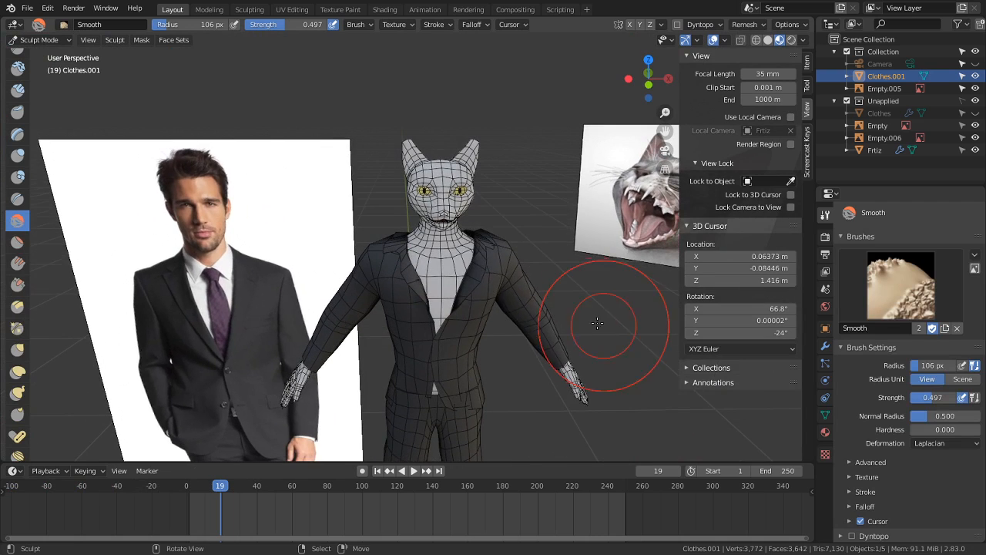
pyautogui.scroll(3, 503, 280)
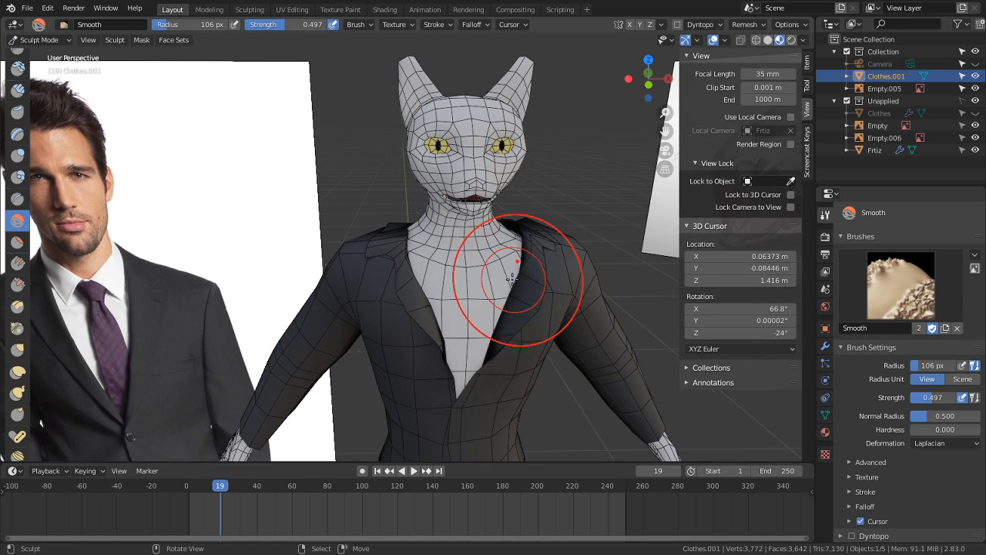
pyautogui.click(713, 40)
pyautogui.keyDown('shift'); pyautogui.moveTo(548, 365); pyautogui.dragTo(667, 309, button='middle'); pyautogui.keyUp('shift')
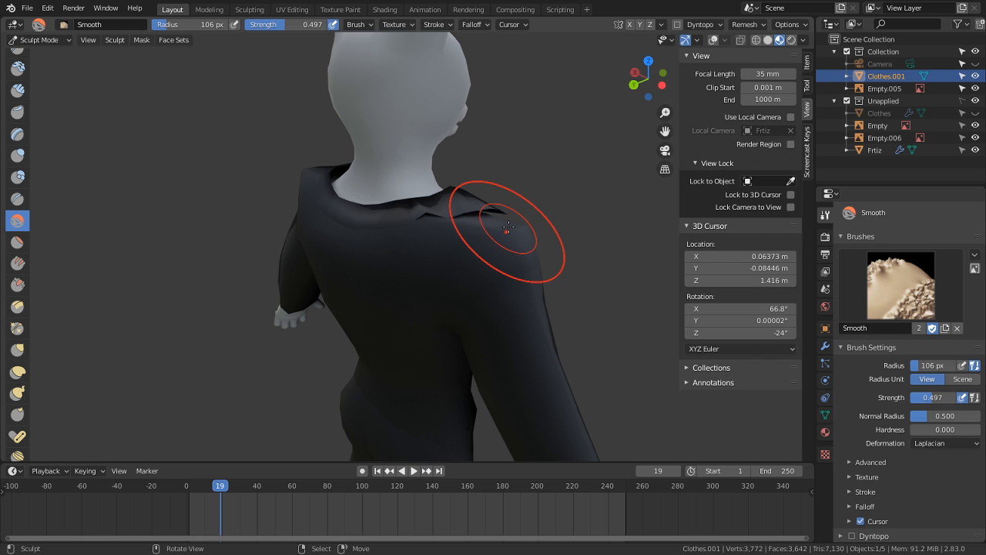
pyautogui.moveTo(479, 220)
pyautogui.keyDown('shift'); pyautogui.mouseDown(button='middle')
pyautogui.moveTo(462, 289)
pyautogui.moveTo(432, 295)
pyautogui.moveTo(480, 352)
pyautogui.moveTo(480, 369)
pyautogui.moveTo(374, 352)
pyautogui.moveTo(371, 312)
pyautogui.moveTo(336, 317)
pyautogui.mouseUp(button='middle'); pyautogui.keyUp('shift')
pyautogui.scroll(3, 431, 295)
pyautogui.press('Tab')
pyautogui.press('Tab')
pyautogui.press('g')
pyautogui.press('Tab')
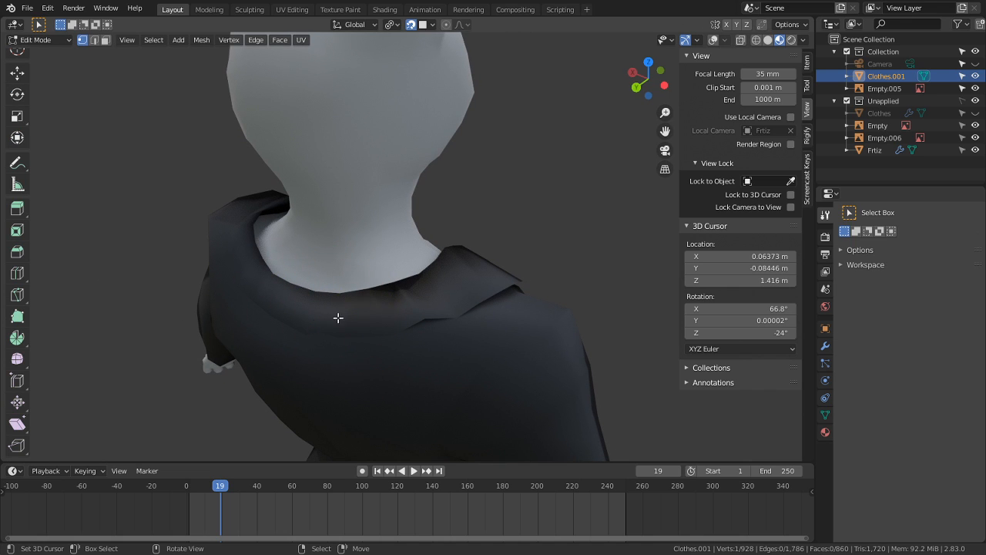
pyautogui.press('Tab')
pyautogui.moveTo(385, 286)
pyautogui.mouseDown(button='middle')
pyautogui.moveTo(308, 261)
pyautogui.moveTo(385, 159)
pyautogui.mouseUp(button='middle')
pyautogui.keyDown('shift'); pyautogui.moveTo(490, 236); pyautogui.dragTo(476, 331, button='middle'); pyautogui.keyUp('shift')
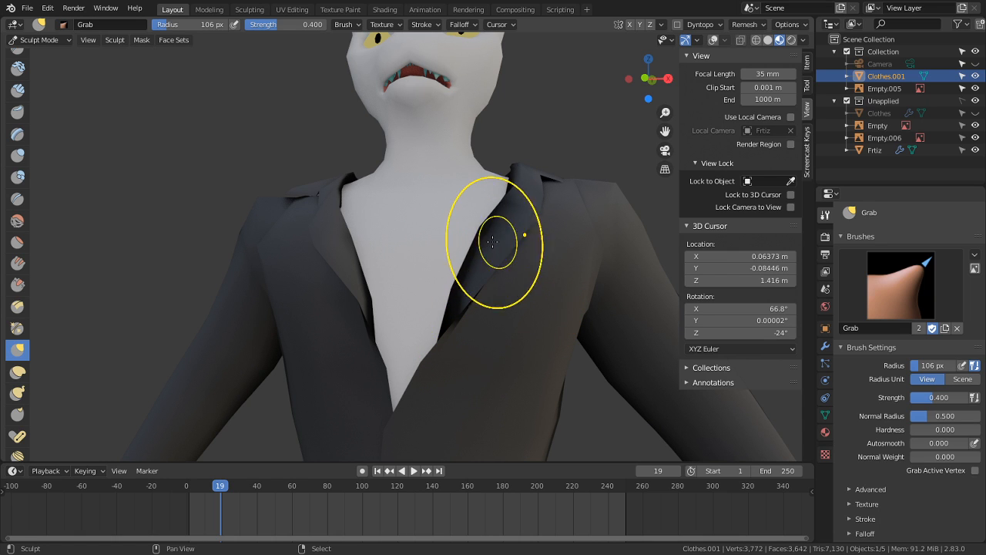
pyautogui.scroll(-2, 493, 285)
pyautogui.moveTo(503, 336)
pyautogui.mouseDown(button='middle')
pyautogui.moveTo(408, 367)
pyautogui.moveTo(343, 430)
pyautogui.moveTo(436, 211)
pyautogui.mouseUp(button='middle')
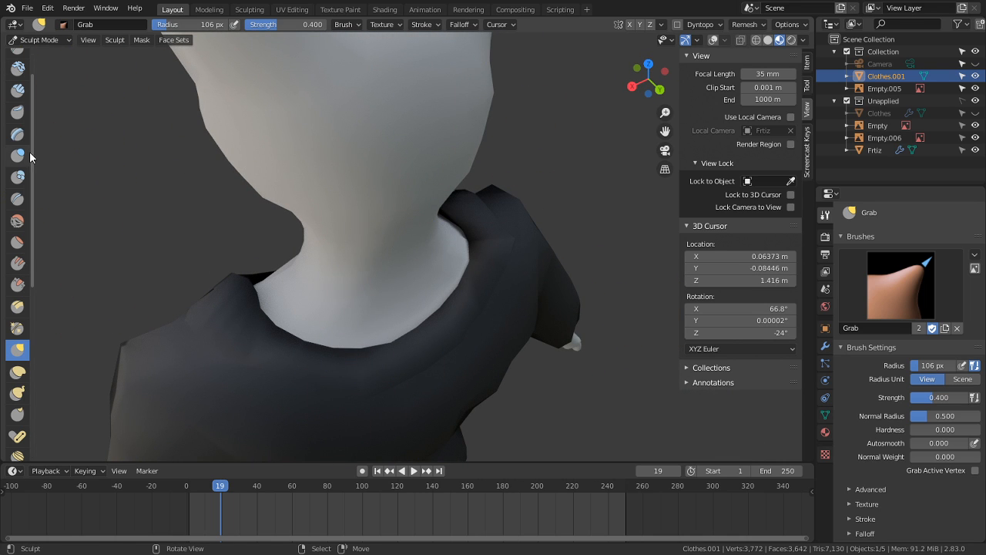
# Step: Show the viewport overlays and inflate the jacket's collar around the back and side of the neck with the Inflate/Deflate brush
pyautogui.click(19, 70)
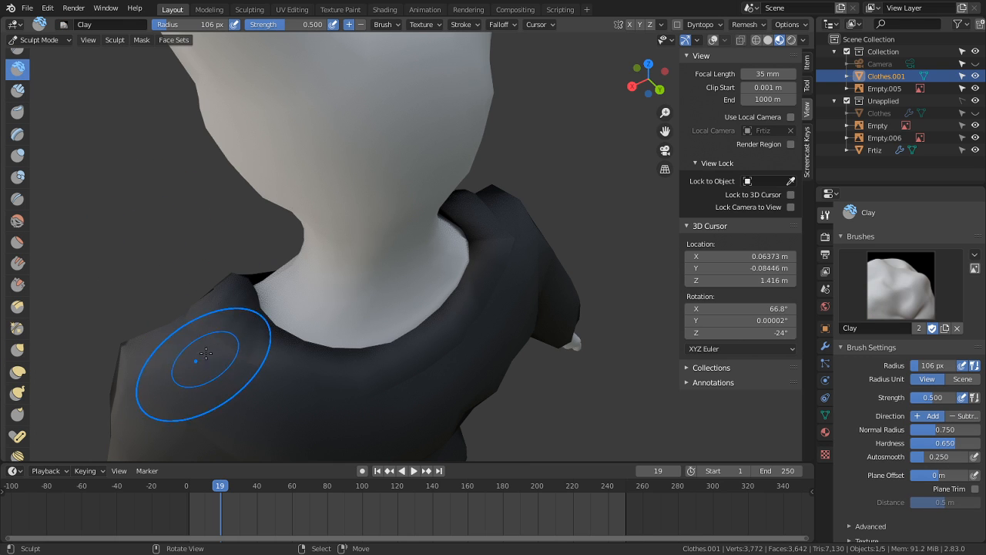
pyautogui.hotkey('ctrl', 'z')
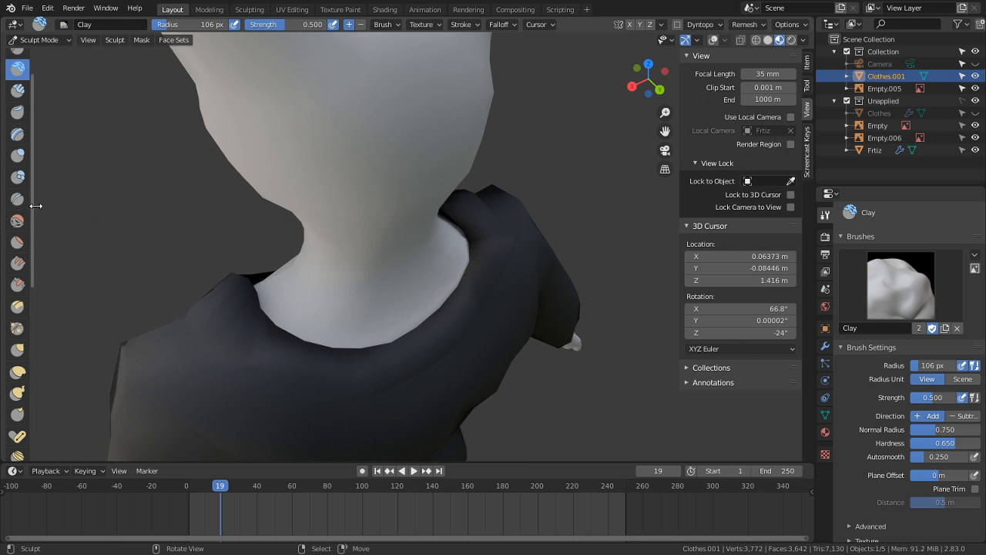
pyautogui.click(17, 155)
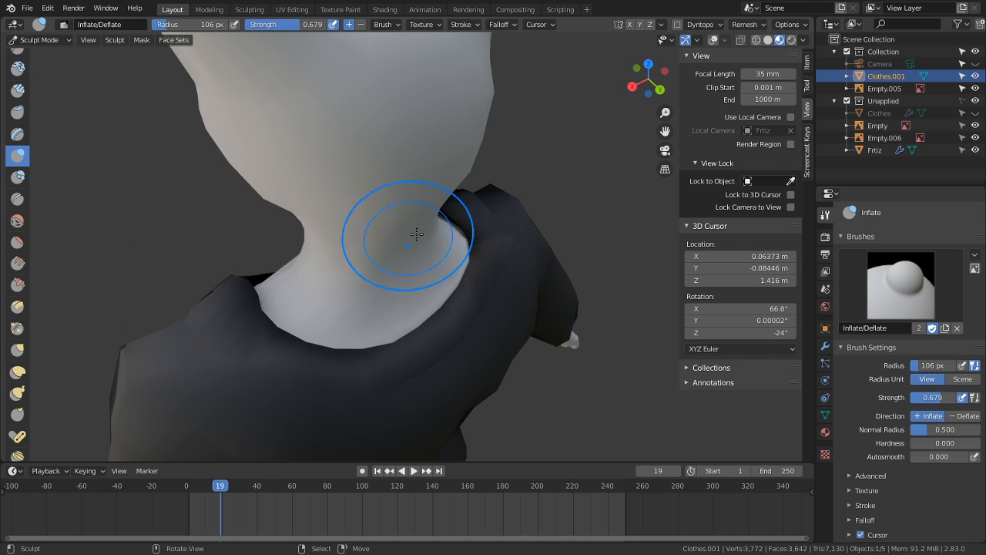
pyautogui.click(712, 40)
pyautogui.keyDown('shift'); pyautogui.moveTo(333, 307); pyautogui.dragTo(408, 253, button='middle'); pyautogui.keyUp('shift')
pyautogui.scroll(1, 397, 250)
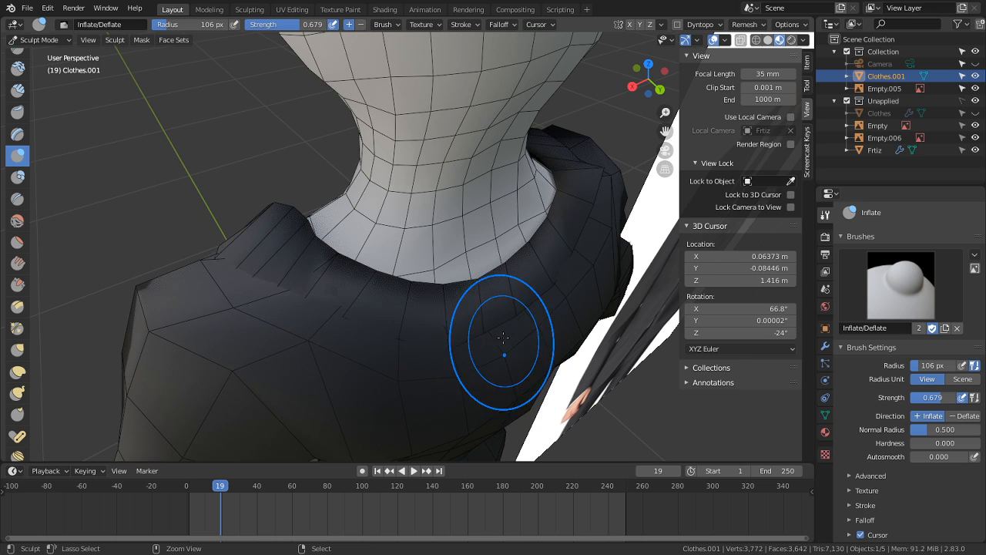
pyautogui.moveTo(469, 326)
pyautogui.mouseDown()
pyautogui.moveTo(388, 331)
pyautogui.moveTo(231, 265)
pyautogui.mouseUp()
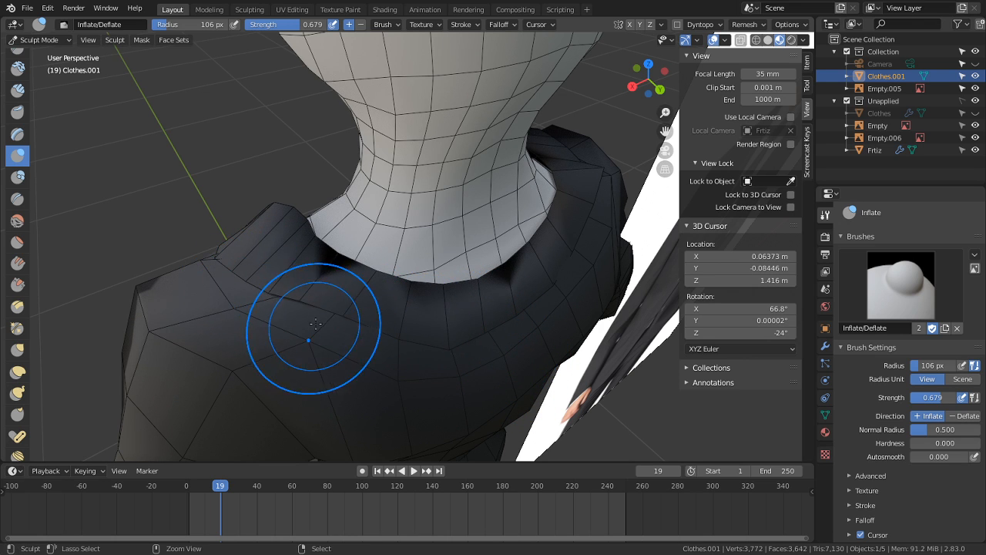
pyautogui.moveTo(314, 322); pyautogui.dragTo(341, 314)
pyautogui.moveTo(454, 340); pyautogui.dragTo(369, 324, button='middle')
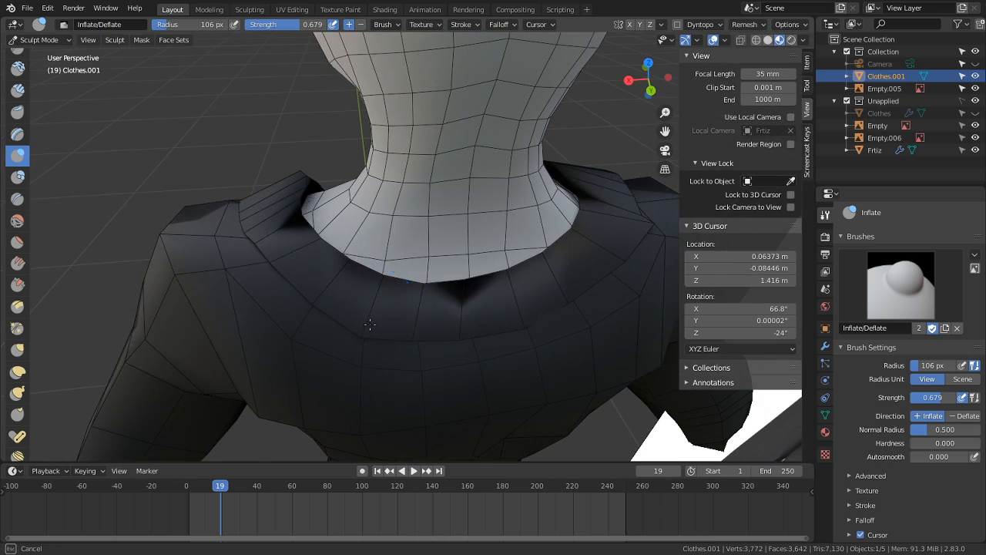
pyautogui.moveTo(561, 309); pyautogui.dragTo(359, 346, button='middle')
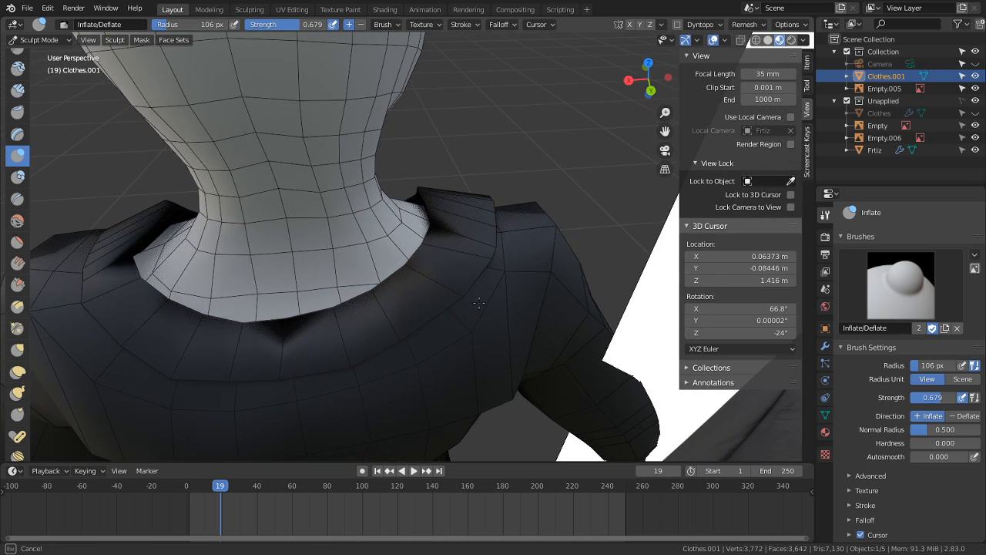
pyautogui.moveTo(516, 261); pyautogui.dragTo(441, 262, button='middle')
# Step: Return to Edit Mode and reposition the collar flap's outer corner vertex above the shoulder with snapping on
pyautogui.press('Tab')
pyautogui.moveTo(346, 264)
pyautogui.mouseDown(button='middle')
pyautogui.moveTo(379, 272)
pyautogui.moveTo(506, 145)
pyautogui.moveTo(465, 266)
pyautogui.moveTo(436, 290)
pyautogui.moveTo(451, 293)
pyautogui.moveTo(357, 269)
pyautogui.mouseUp(button='middle')
pyautogui.click(389, 256)
pyautogui.press('g')
pyautogui.click(506, 175)
pyautogui.press('Tab')
pyautogui.press('Tab')
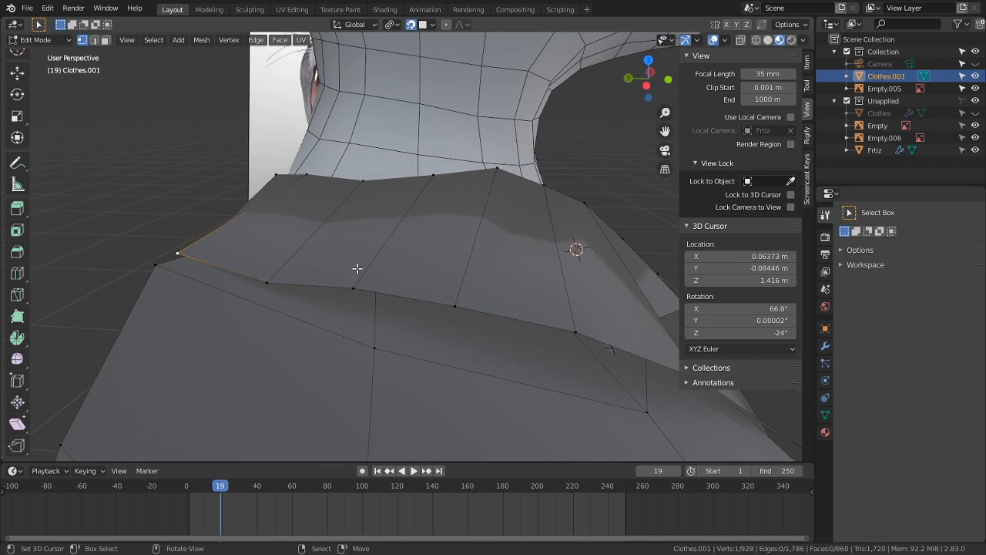
# Step: Move the middle vertices of the collar flap's lower edge further down over the shoulder
pyautogui.click(357, 269)
pyautogui.press('g')
pyautogui.click(359, 311)
pyautogui.click(458, 304)
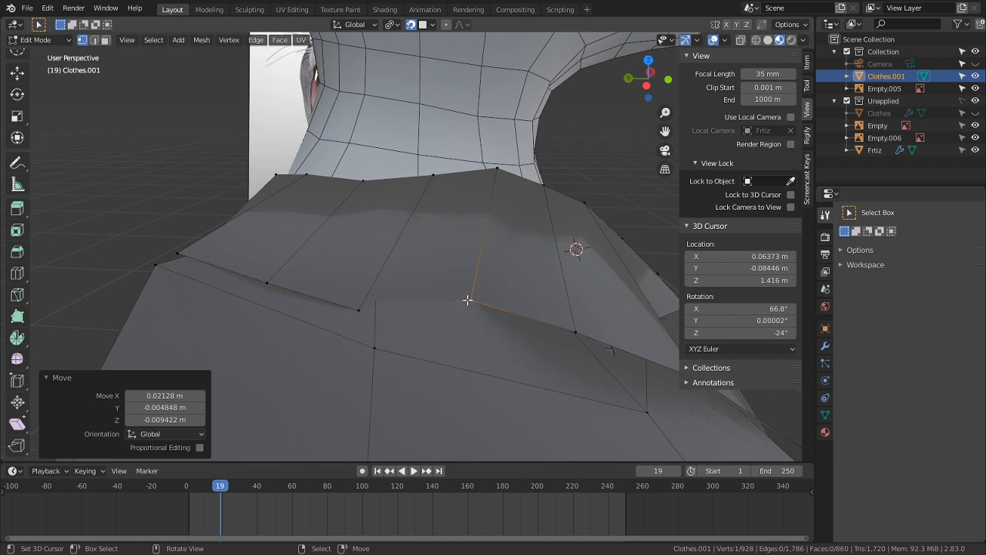
pyautogui.press('g')
pyautogui.moveTo(455, 334); pyautogui.dragTo(444, 335, button='right')
# Step: Lower the next vertex toward the front of the collar flap's lower edge and slide a front vertex along its edge
pyautogui.moveTo(573, 331); pyautogui.dragTo(561, 368, button='right')
pyautogui.moveTo(560, 369); pyautogui.dragTo(508, 385, button='middle')
pyautogui.rightClick(549, 366)
pyautogui.moveTo(397, 406)
pyautogui.mouseDown(button='right')
pyautogui.moveTo(409, 412)
pyautogui.moveTo(389, 411)
pyautogui.mouseUp(button='right')
pyautogui.moveTo(428, 399); pyautogui.dragTo(396, 413, button='middle')
pyautogui.hotkey('shift', 'v')
pyautogui.click(452, 348)
# Step: Inflate the collar flap's shoulder edge slightly in Sculpt Mode and check the jacket from the front and side
pyautogui.hotkey('ctrl', 'Tab')
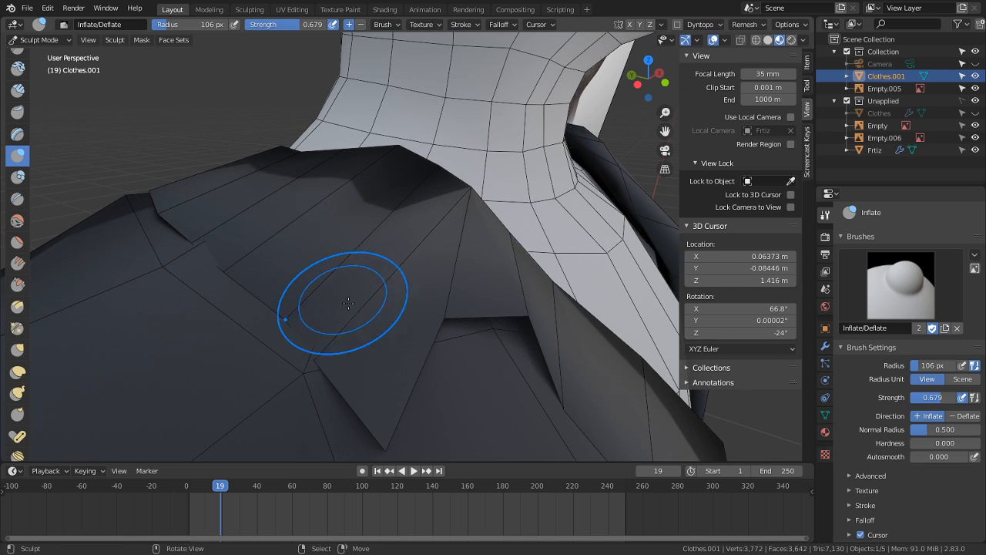
pyautogui.moveTo(341, 299); pyautogui.dragTo(321, 337, button='middle')
pyautogui.moveTo(278, 313); pyautogui.dragTo(285, 322)
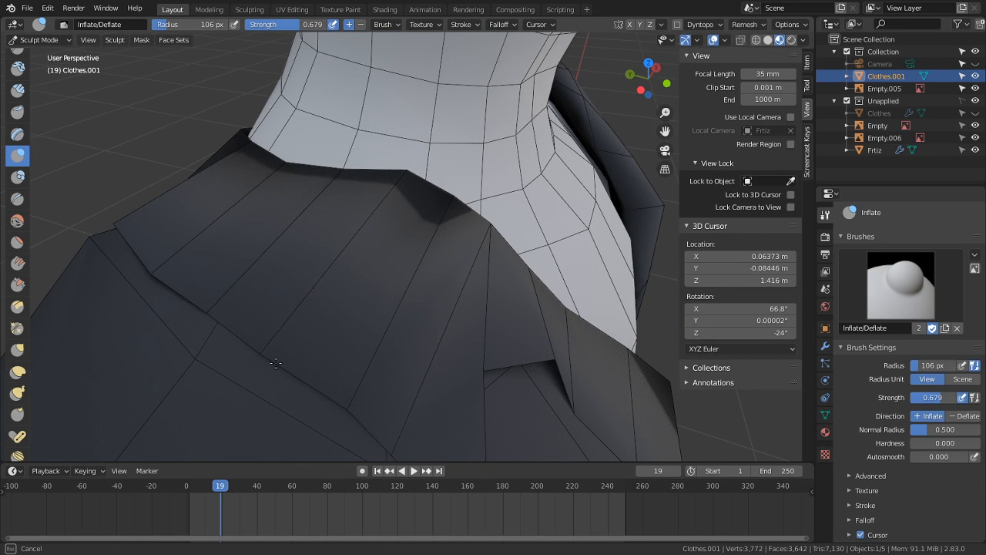
pyautogui.moveTo(341, 401)
pyautogui.mouseDown(button='middle')
pyautogui.moveTo(342, 416)
pyautogui.moveTo(325, 286)
pyautogui.mouseUp(button='middle')
pyautogui.scroll(-4, 409, 320)
pyautogui.press('Tab')
pyautogui.moveTo(408, 330); pyautogui.dragTo(368, 285, button='middle')
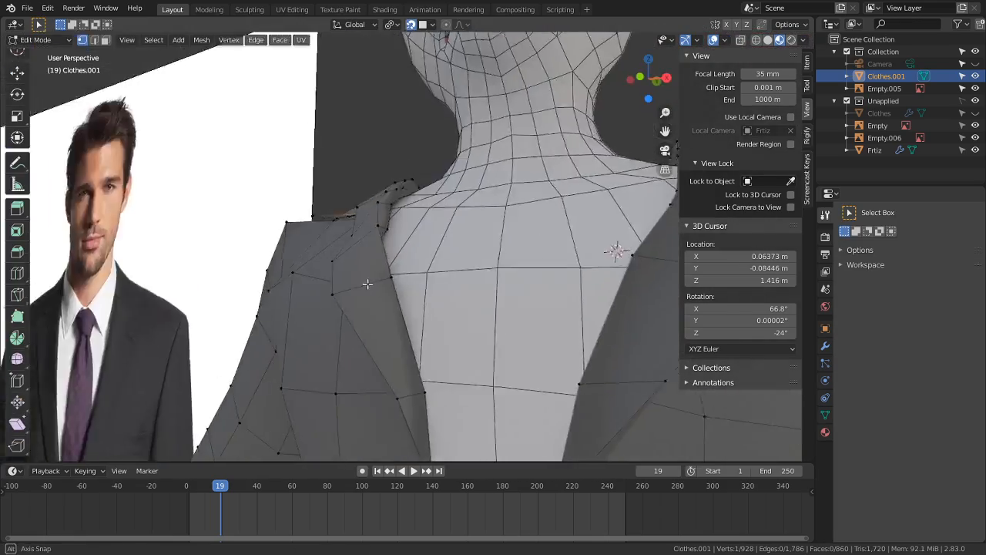
pyautogui.press('Tab')
pyautogui.scroll(-5, 454, 312)
pyautogui.moveTo(457, 315); pyautogui.dragTo(482, 317, button='middle')
pyautogui.scroll(4, 392, 234)
pyautogui.moveTo(446, 202)
pyautogui.mouseDown(button='middle')
pyautogui.moveTo(392, 231)
pyautogui.moveTo(394, 250)
pyautogui.mouseUp(button='middle')
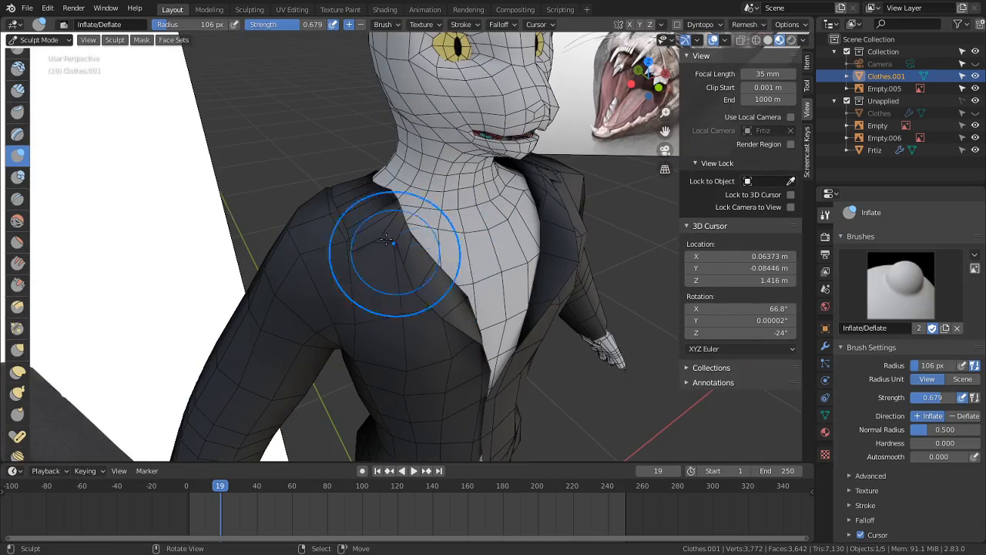
# Step: Switch through Object Mode to Edit Mode and try a lengthwise loop cut through the collar flap
pyautogui.click(38, 39)
pyautogui.click(34, 55)
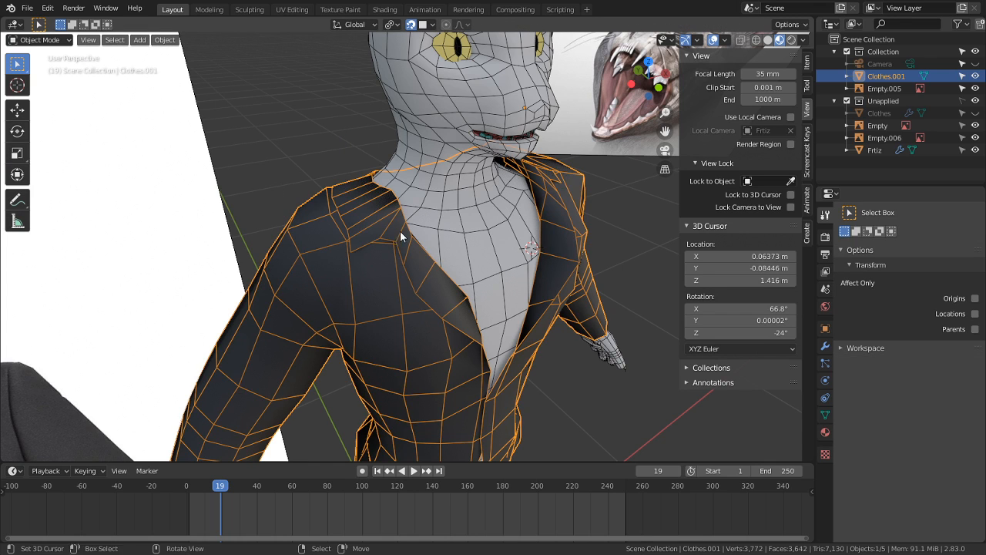
pyautogui.press('Tab')
pyautogui.hotkey('ctrl', 'r')
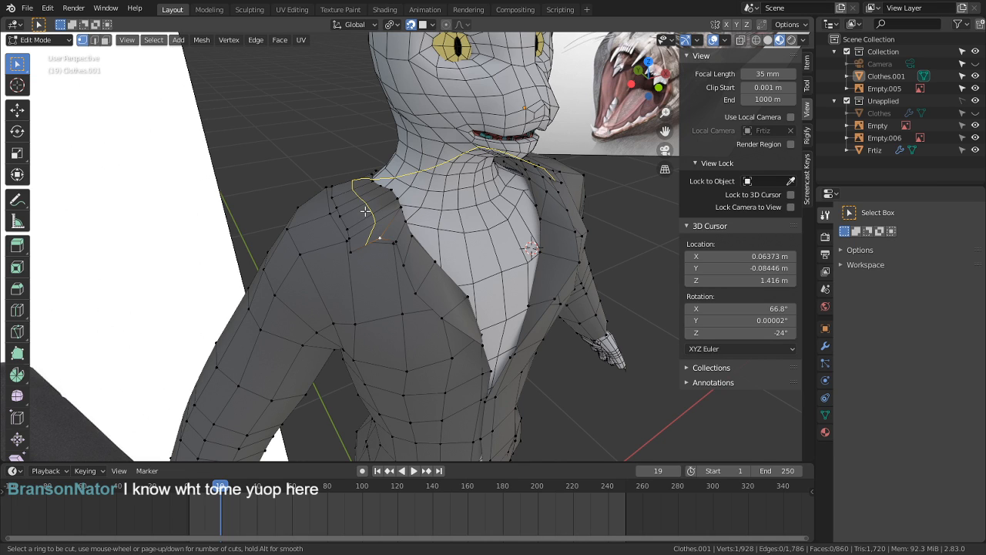
pyautogui.press('Escape')
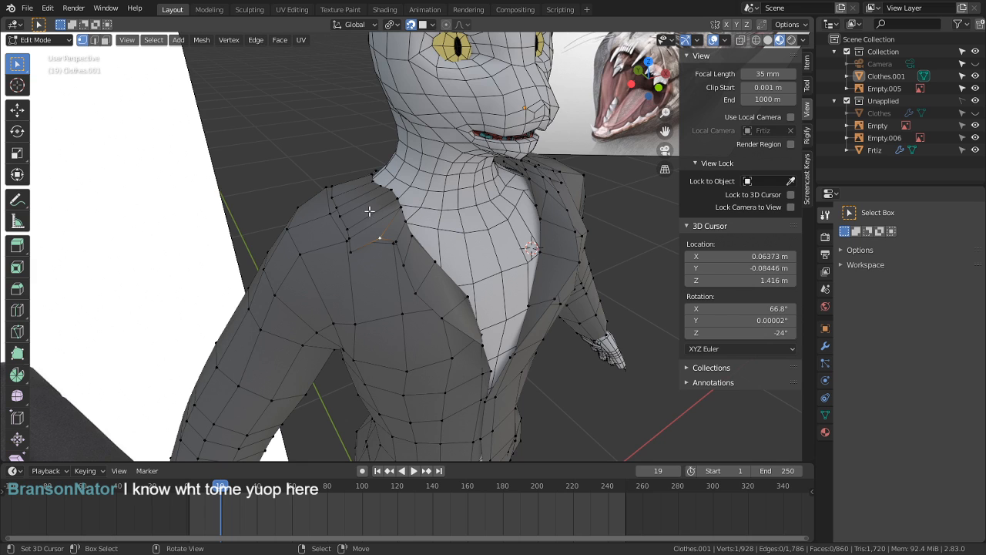
pyautogui.moveTo(370, 211); pyautogui.dragTo(465, 298, button='middle')
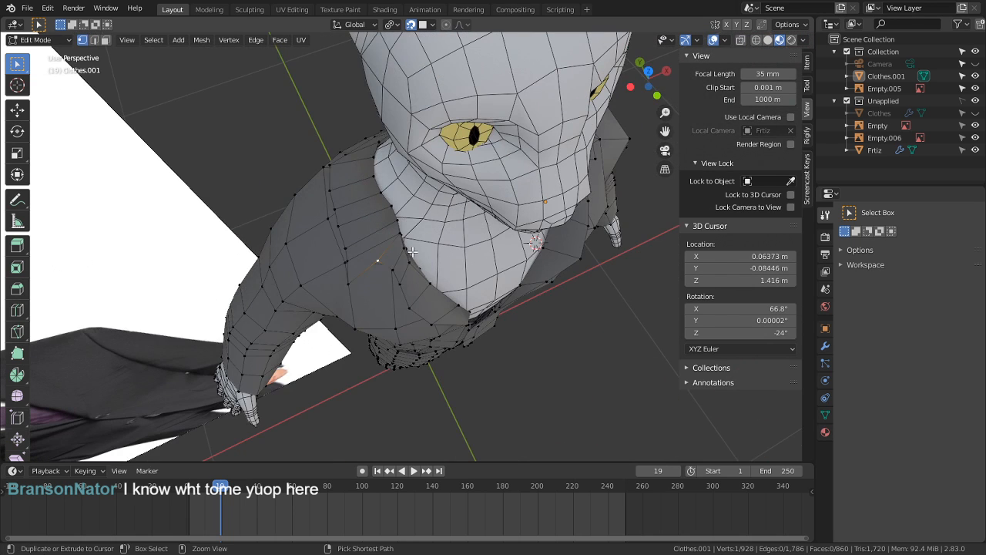
pyautogui.hotkey('ctrl', 'e')
pyautogui.hotkey('ctrl', 'r')
pyautogui.click(363, 241)
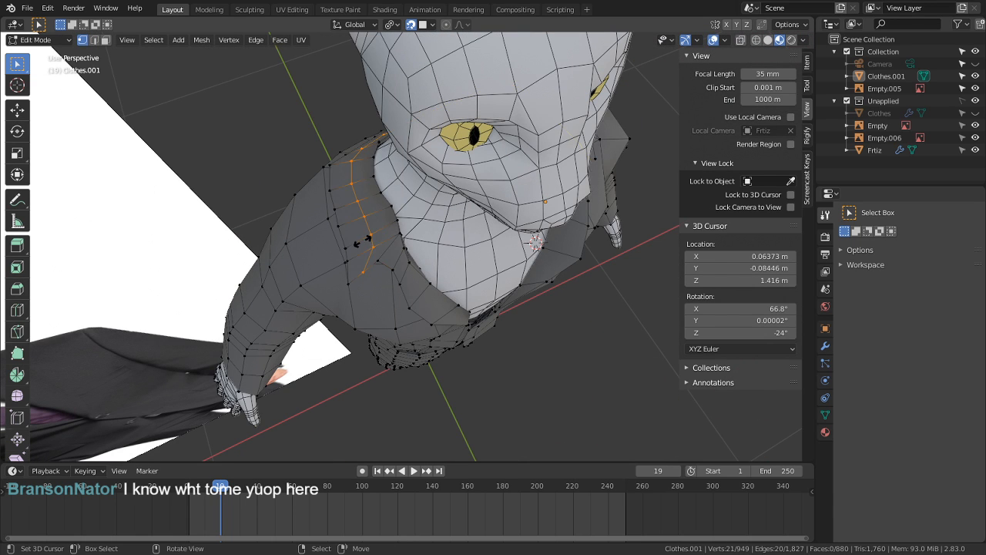
pyautogui.click(363, 241)
# Step: Inspect the collar flap up close in Object Mode and undo the loop cut
pyautogui.press('Tab')
pyautogui.scroll(4, 401, 259)
pyautogui.moveTo(392, 259); pyautogui.dragTo(402, 199, button='middle')
pyautogui.hotkey('ctrl', 'z')
pyautogui.hotkey('ctrl', 'z')
pyautogui.hotkey('ctrl', 'z')
pyautogui.hotkey('ctrl', 'z')
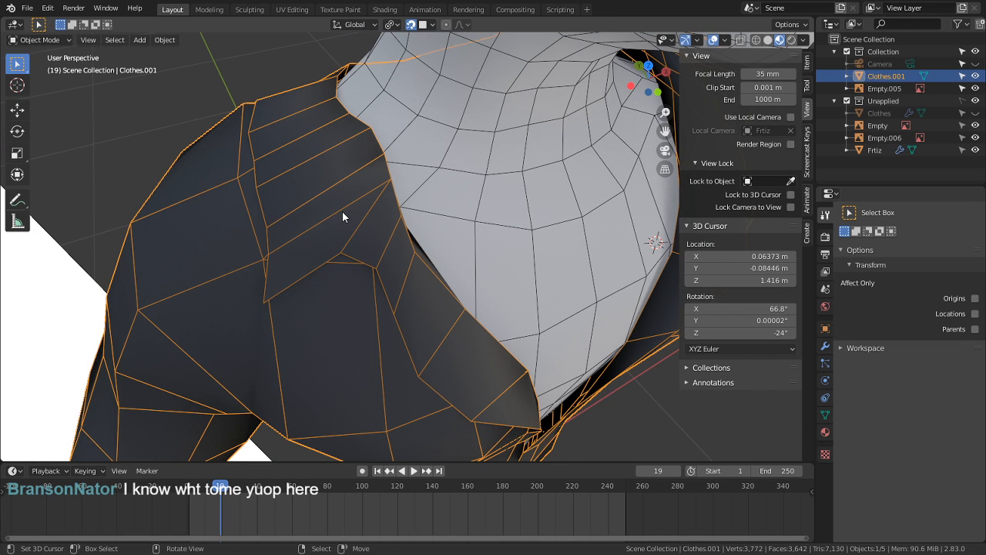
# Step: Add one centred lengthwise loop cut through the collar flap and raise the new loop by about 0.002 m
pyautogui.press('Tab')
pyautogui.hotkey('ctrl', 'r')
pyautogui.click(307, 208)
pyautogui.click(307, 208)
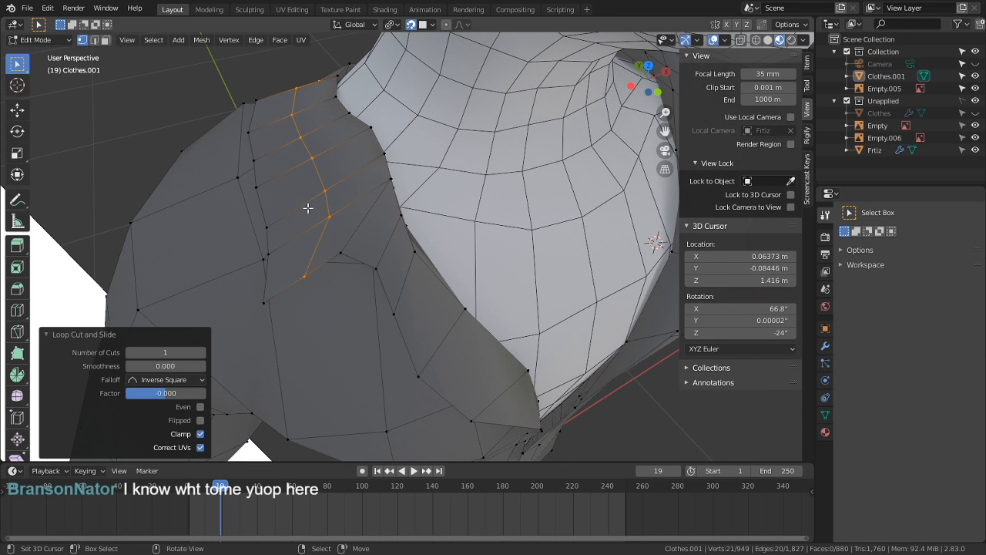
pyautogui.moveTo(307, 208); pyautogui.dragTo(315, 154, button='middle')
pyautogui.press('g')
pyautogui.press('z')
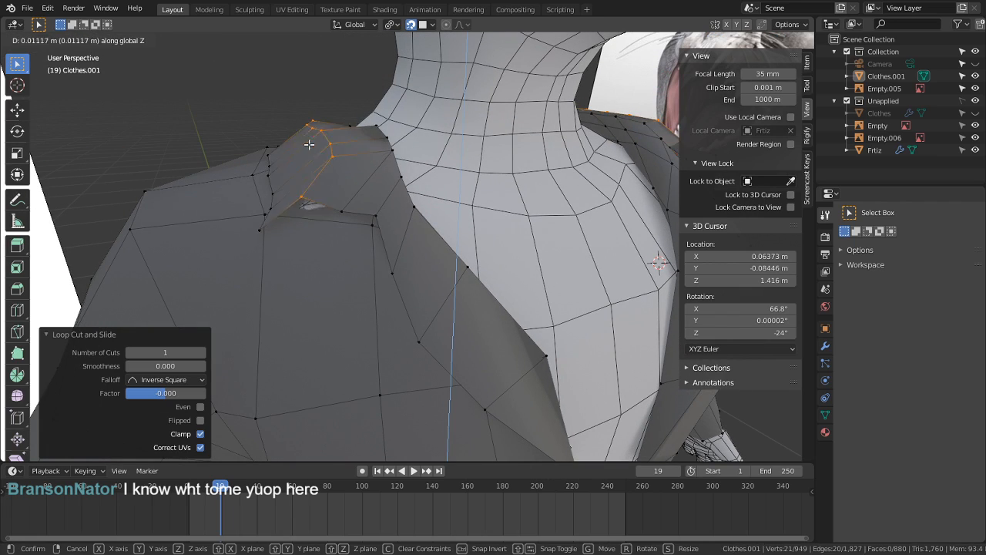
pyautogui.rightClick(307, 142)
pyautogui.press('g')
pyautogui.click(262, 76)
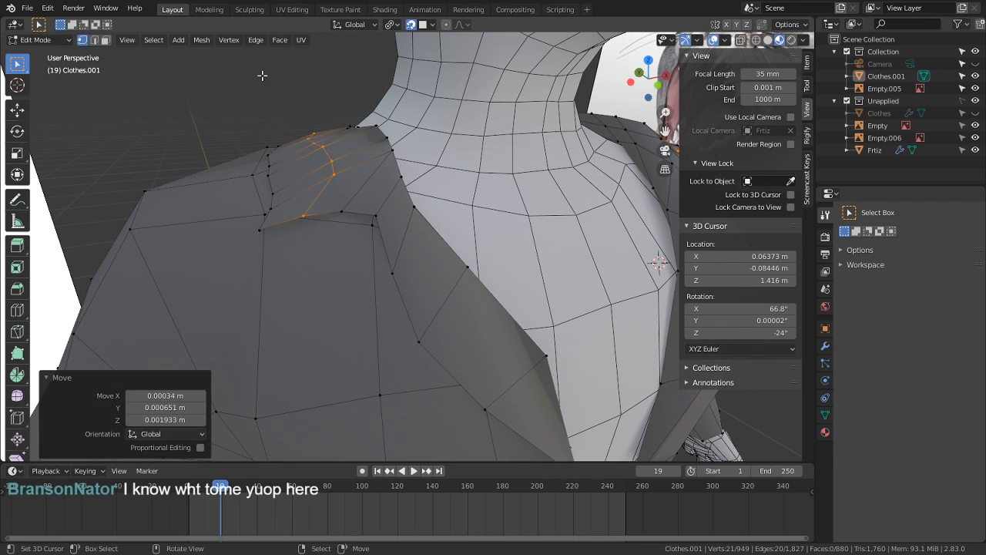
# Step: Examine the suit from the back and front in Object Mode with the viewport overlays hidden
pyautogui.press('Tab')
pyautogui.moveTo(497, 208); pyautogui.dragTo(732, 214, button='middle')
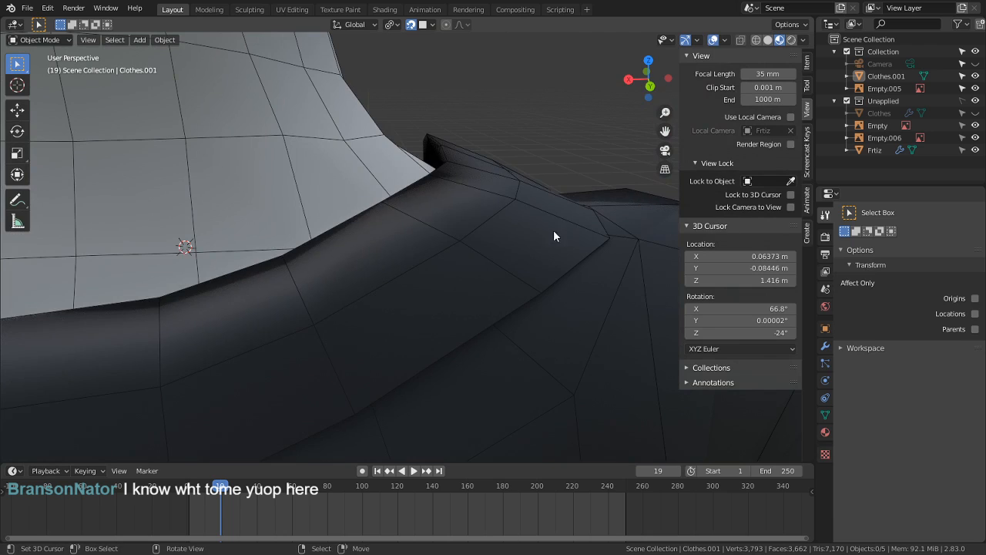
pyautogui.scroll(-5, 553, 230)
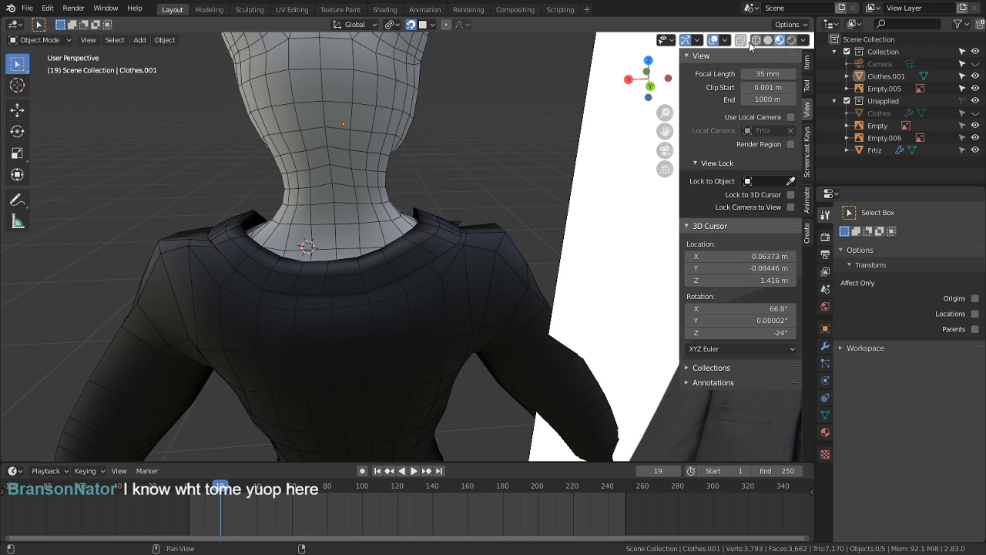
pyautogui.click(709, 40)
pyautogui.moveTo(607, 157); pyautogui.dragTo(441, 319, button='middle')
pyautogui.scroll(-5, 494, 309)
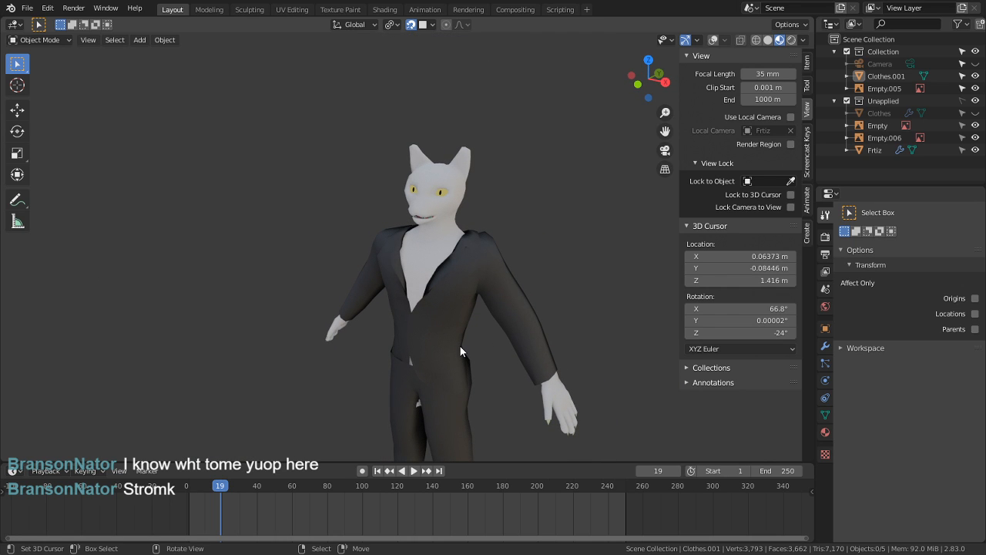
pyautogui.moveTo(460, 345); pyautogui.dragTo(509, 369, button='middle')
pyautogui.scroll(-4, 448, 288)
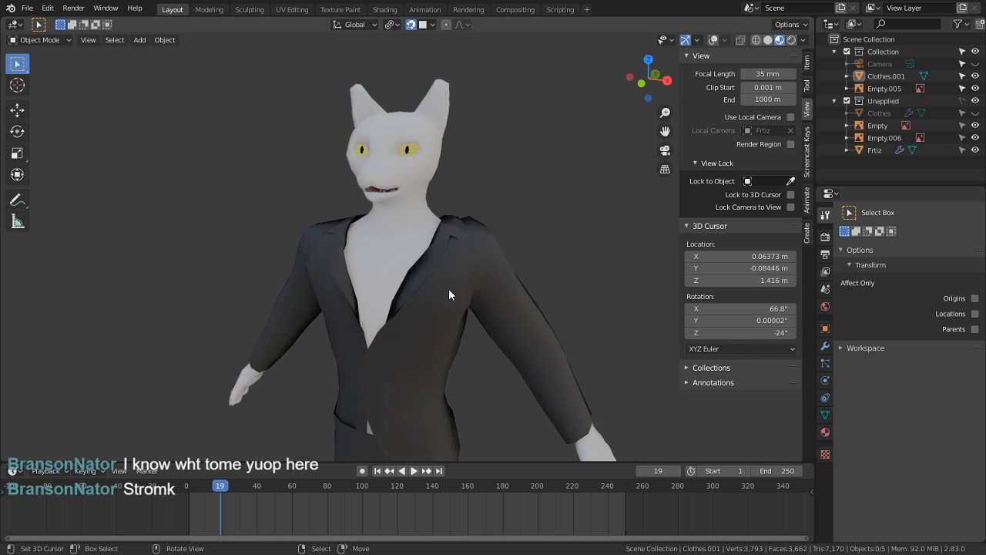
pyautogui.moveTo(448, 288); pyautogui.dragTo(442, 226, button='middle')
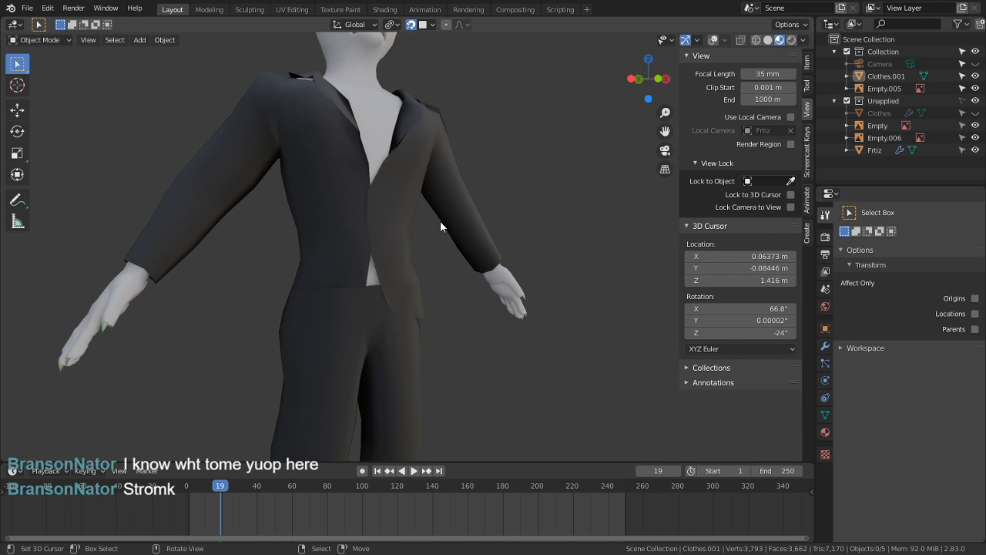
# Step: Enter Edit Mode with overlays shown and place the 3D cursor on the jacket's front overlap just below the chest opening
pyautogui.click(376, 214)
pyautogui.scroll(6, 378, 222)
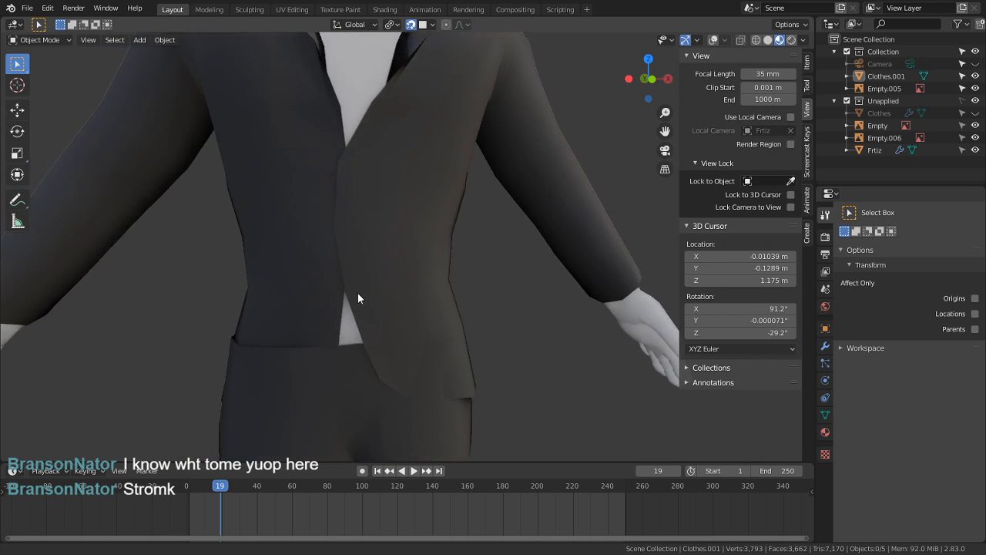
pyautogui.click(391, 330)
pyautogui.press('Tab')
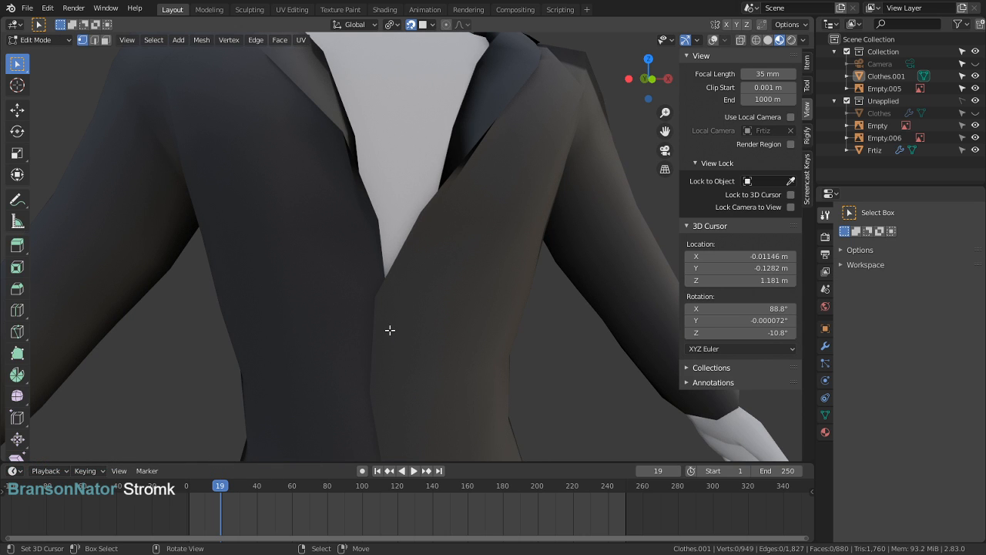
pyautogui.click(715, 40)
pyautogui.keyDown('shift'); pyautogui.moveTo(393, 350); pyautogui.dragTo(407, 278, button='middle'); pyautogui.keyUp('shift')
pyautogui.scroll(2, 407, 276)
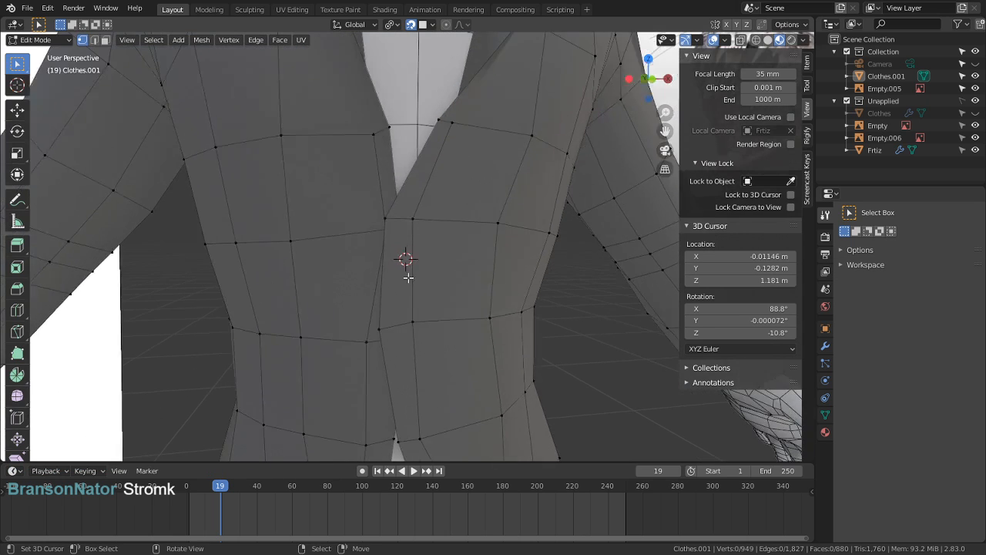
pyautogui.click(398, 263)
pyautogui.scroll(2, 404, 264)
# Step: Add a mesh circle at the 3D cursor with 8 vertices and a radius of 0.01 m for a jacket button
pyautogui.hotkey('shift', 'a')
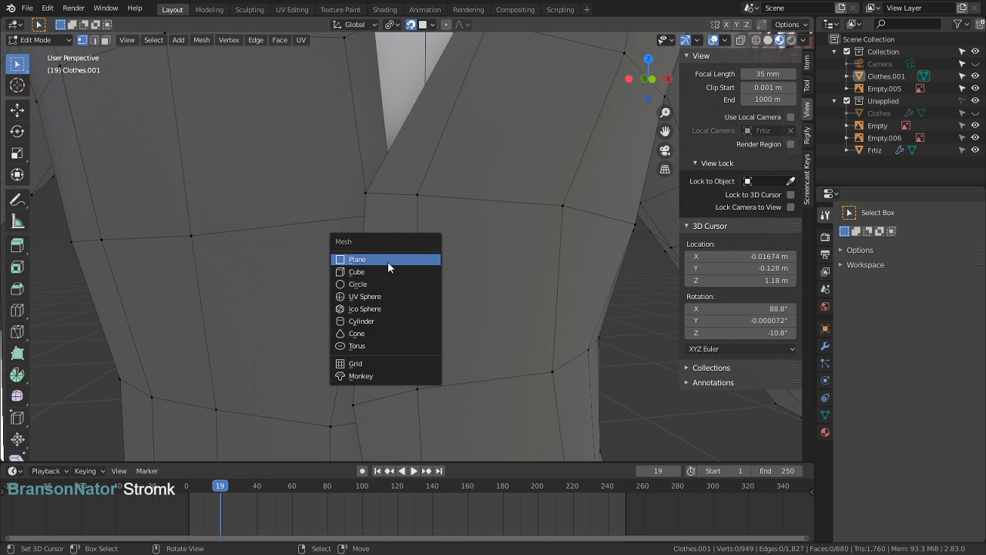
pyautogui.click(376, 285)
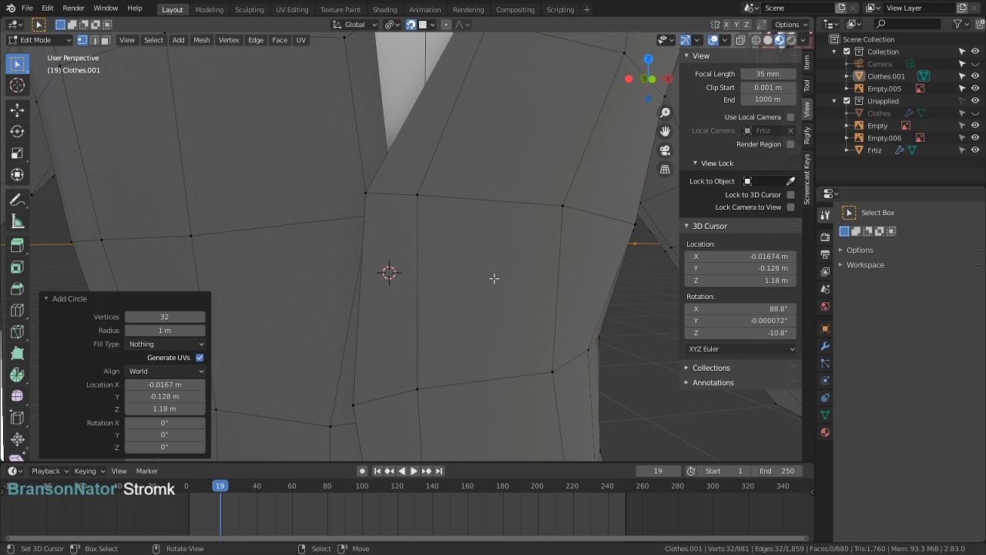
pyautogui.scroll(-4, 474, 301)
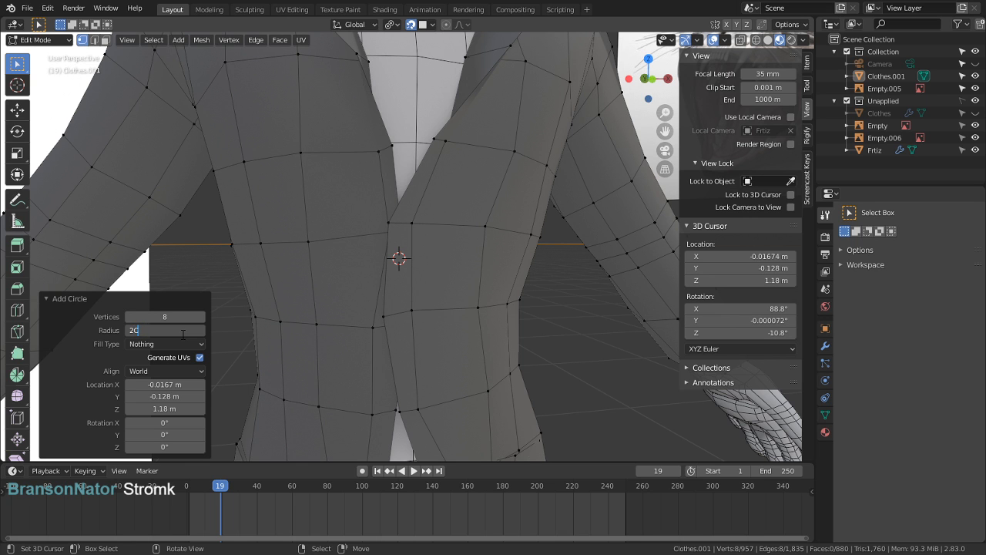
pyautogui.press('Return')
pyautogui.moveTo(223, 201); pyautogui.dragTo(423, 316, button='middle')
pyautogui.click(167, 330)
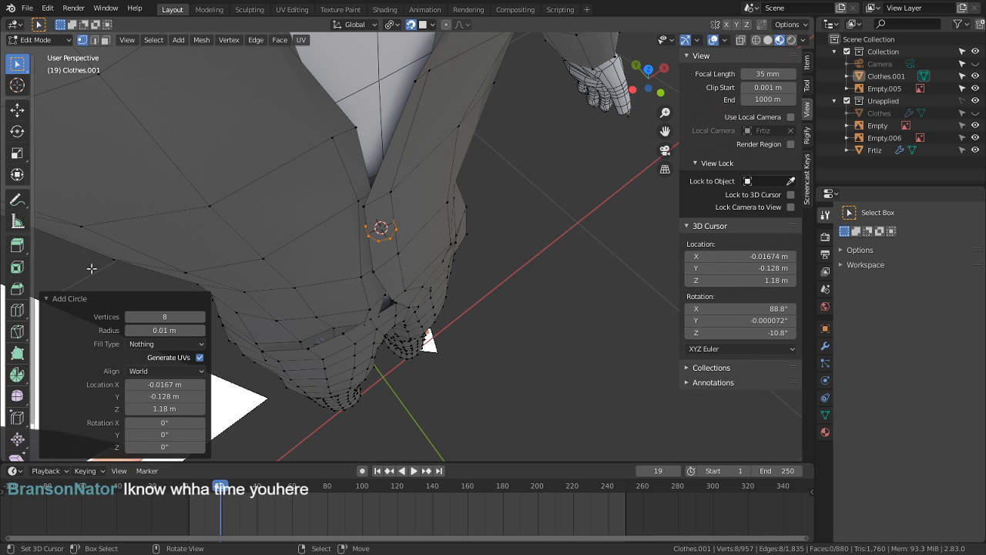
# Step: Scale the circle to about 0.64, extrude it, disable snapping and raise the extruded loop along Z into a thin ring
pyautogui.scroll(3, 444, 165)
pyautogui.moveTo(334, 187); pyautogui.dragTo(319, 138, button='middle')
pyautogui.press('s')
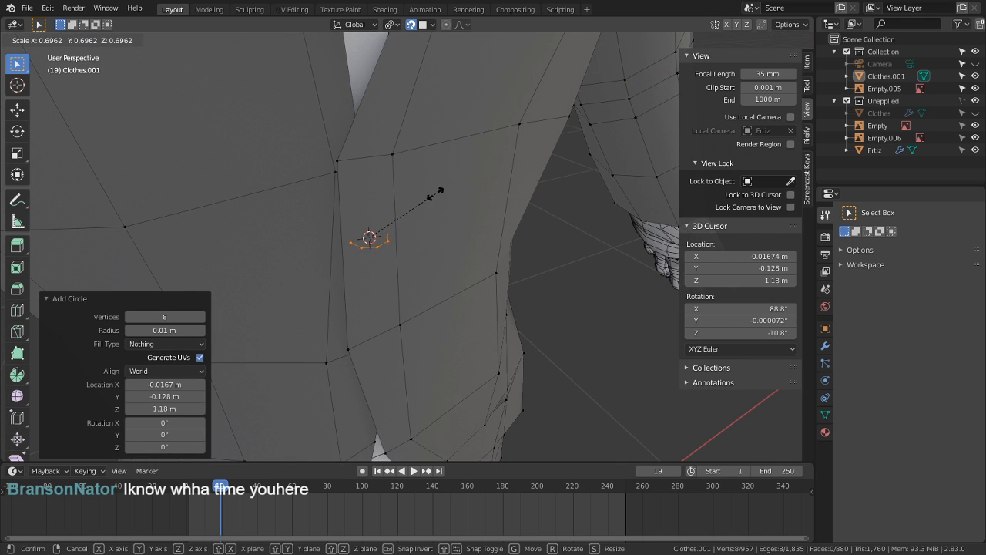
pyautogui.click(427, 191)
pyautogui.press('e')
pyautogui.press('z')
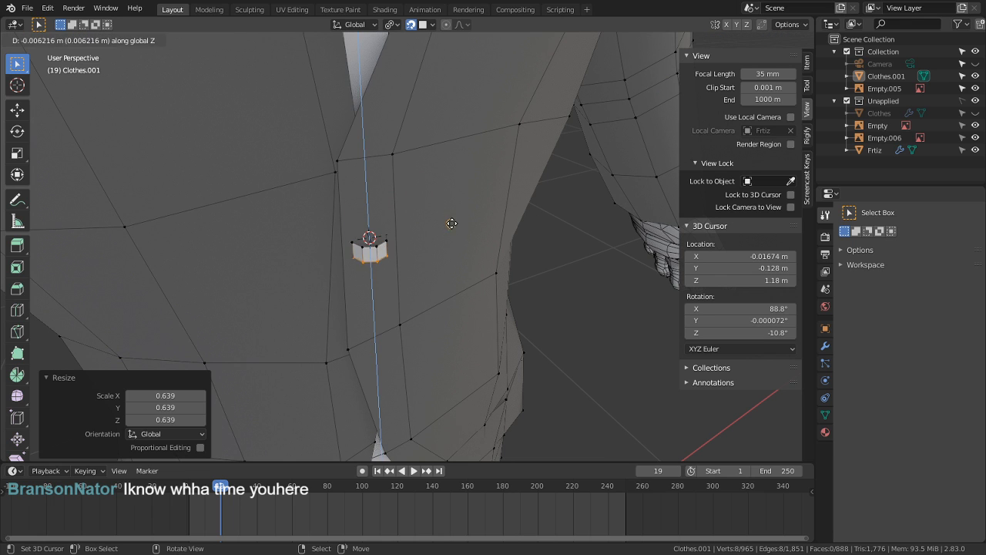
pyautogui.rightClick(464, 213)
pyautogui.hotkey('shift', 'Tab')
pyautogui.press('g')
pyautogui.press('z')
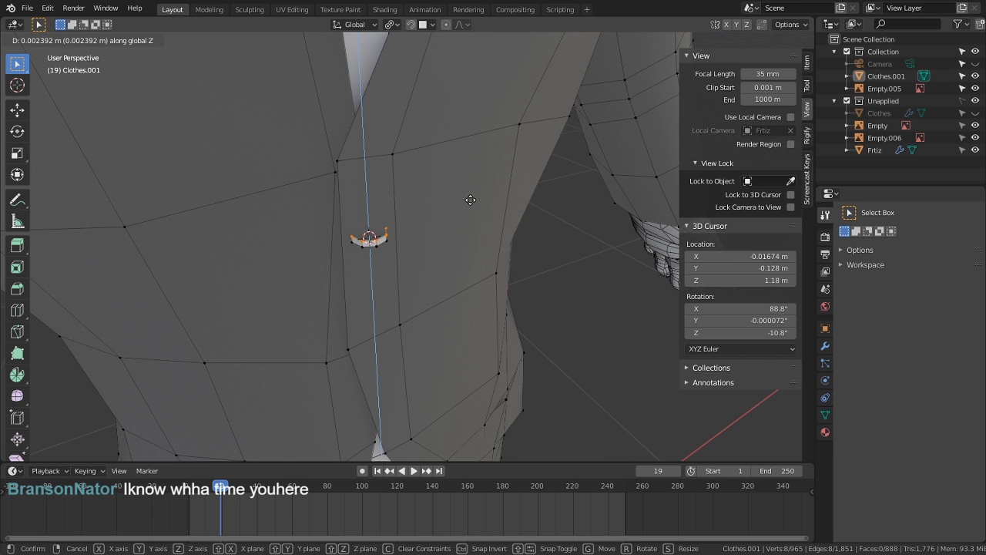
pyautogui.click(470, 208)
# Step: Select the button ring's upper edge loop and close it with Grid Fill
pyautogui.keyDown('shift'); pyautogui.moveTo(476, 235); pyautogui.dragTo(534, 260, button='middle'); pyautogui.keyUp('shift')
pyautogui.scroll(4, 528, 271)
pyautogui.press('a')
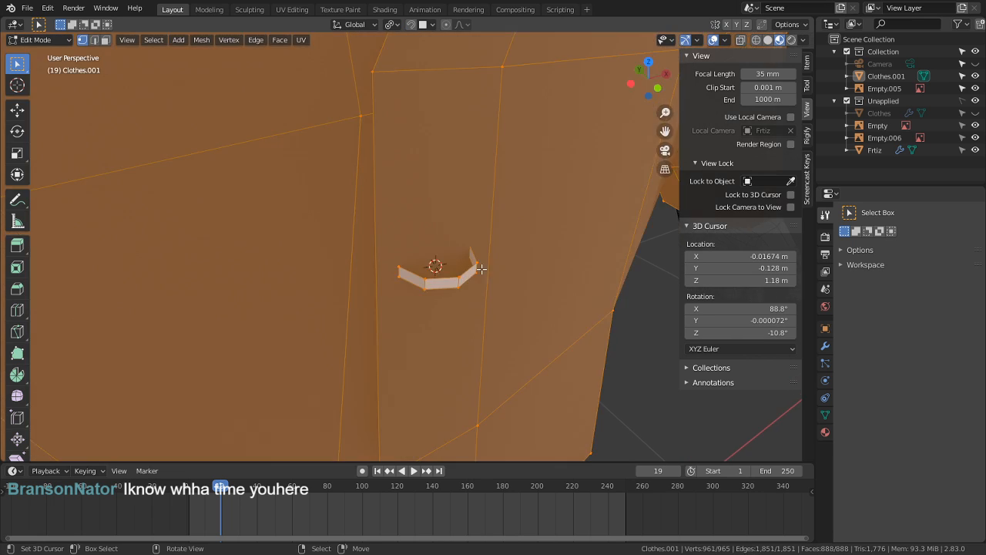
pyautogui.click(443, 280)
pyautogui.moveTo(441, 281); pyautogui.dragTo(531, 315, button='middle')
pyautogui.hotkey('ctrl', 'f')
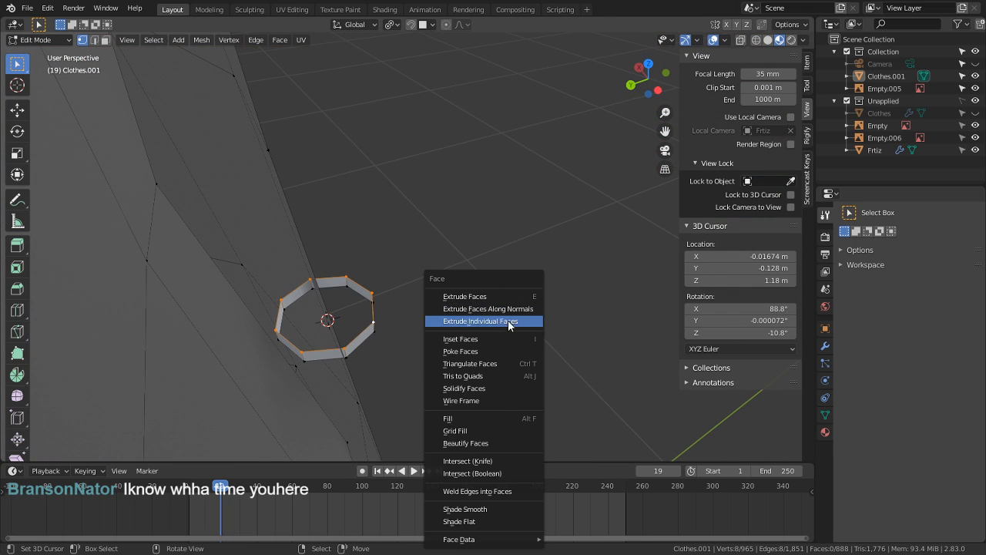
pyautogui.click(488, 430)
# Step: Select the button ring's lower edge loop and close it with Grid Fill
pyautogui.moveTo(433, 367); pyautogui.dragTo(443, 267, button='middle')
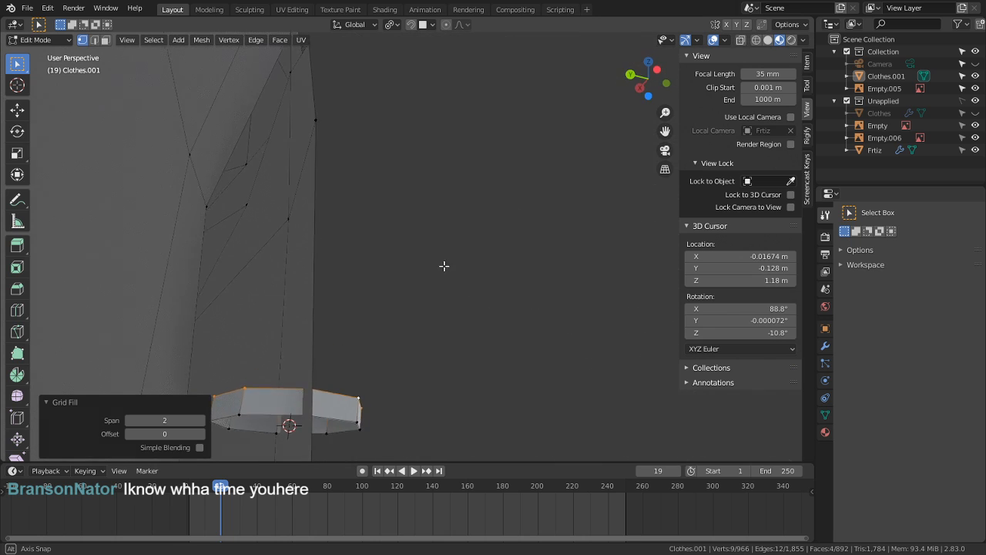
pyautogui.hotkey('ctrl', 'r')
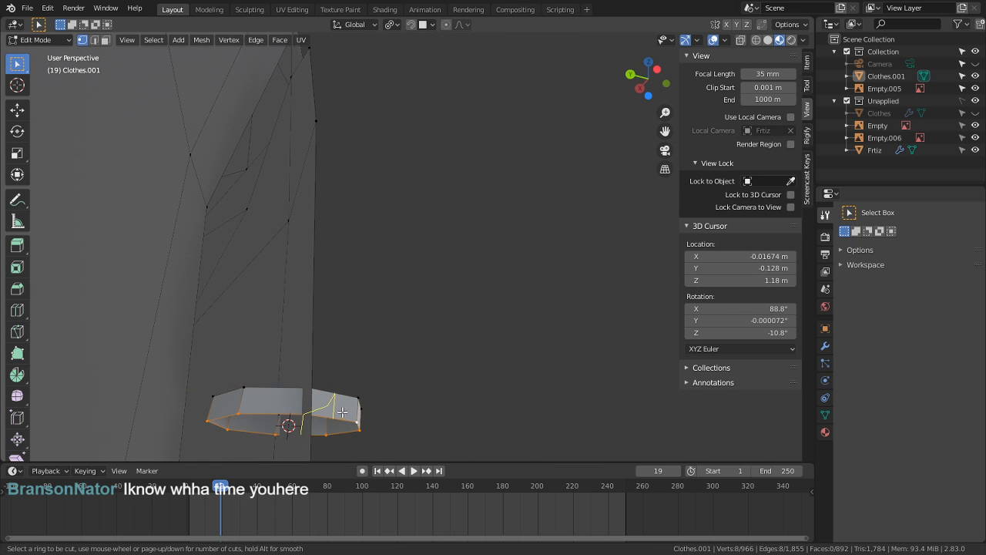
pyautogui.press('Escape')
pyautogui.hotkey('ctrl', 'f')
pyautogui.click(407, 398)
pyautogui.moveTo(414, 389); pyautogui.dragTo(378, 406, button='middle')
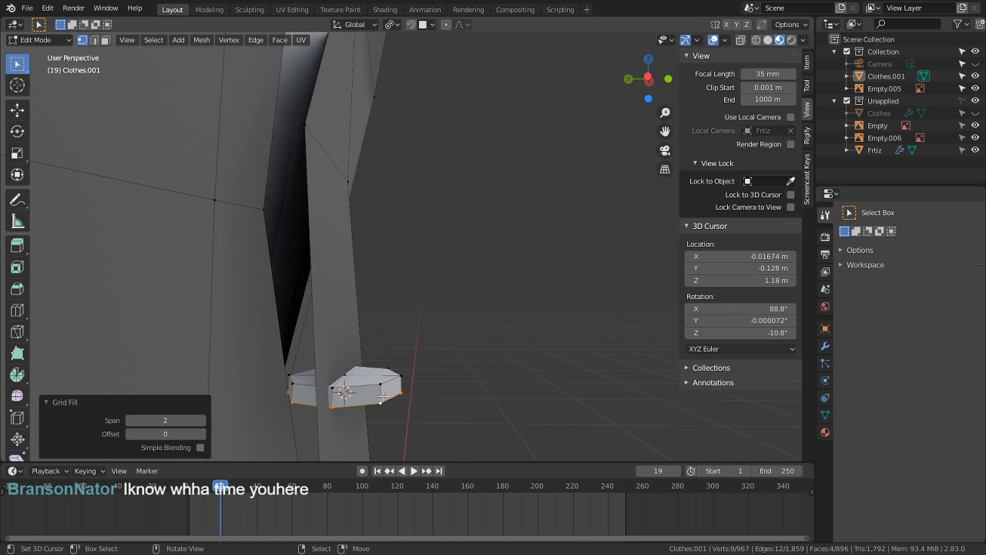
# Step: Select the whole button, rotate it about 85° in a side view to stand upright, and shift it slightly outward from the jacket front
pyautogui.press('l')
pyautogui.moveTo(425, 365); pyautogui.dragTo(528, 207, button='middle')
pyautogui.press('KP_1')
pyautogui.scroll(4, 457, 330)
pyautogui.press('KP_5')
pyautogui.press('r')
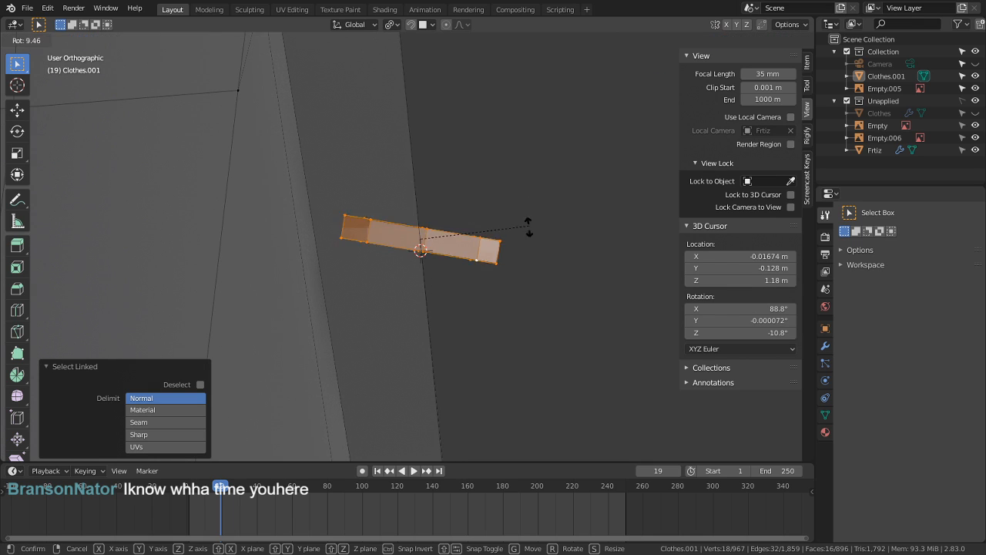
pyautogui.click(460, 339)
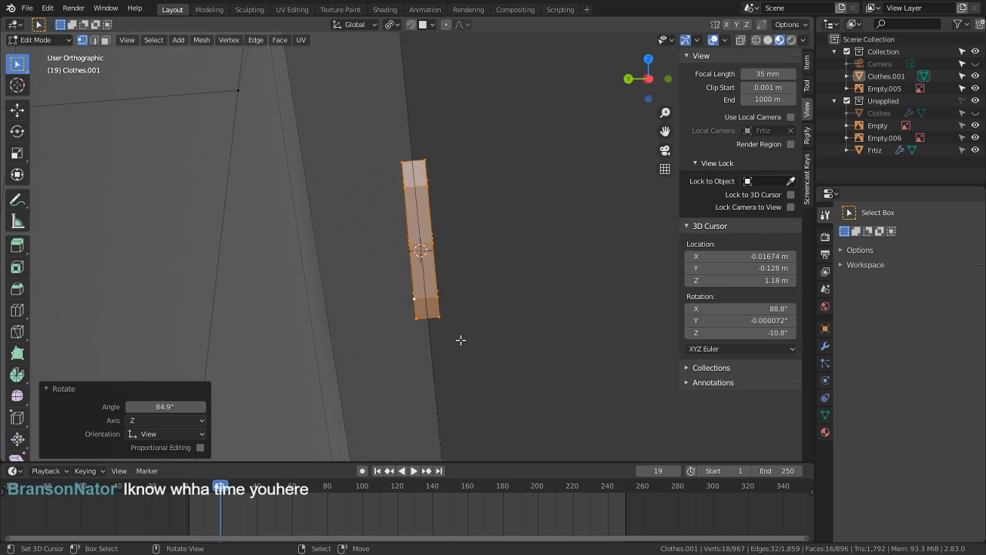
pyautogui.press('g')
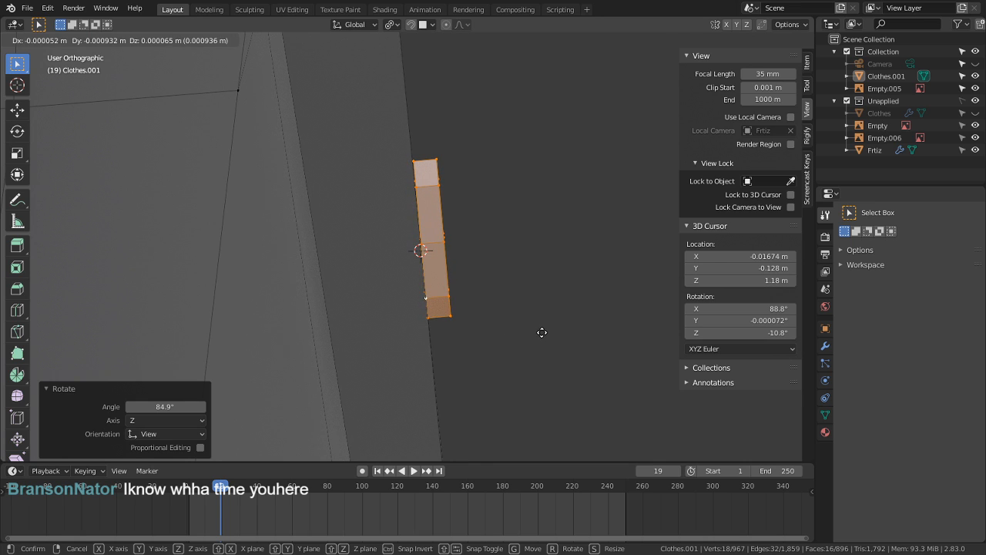
pyautogui.click(542, 332)
# Step: Hide one rim face of the button to open access to its back faces
pyautogui.moveTo(543, 328); pyautogui.dragTo(470, 214, button='middle')
pyautogui.scroll(5, 473, 253)
pyautogui.hotkey('alt', 'a')
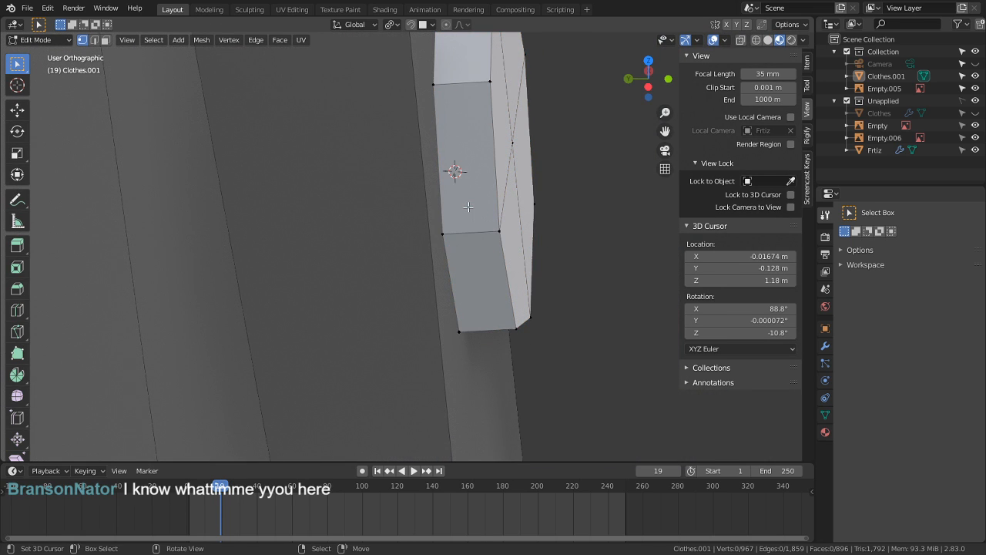
pyautogui.rightClick(468, 206)
pyautogui.press('j')
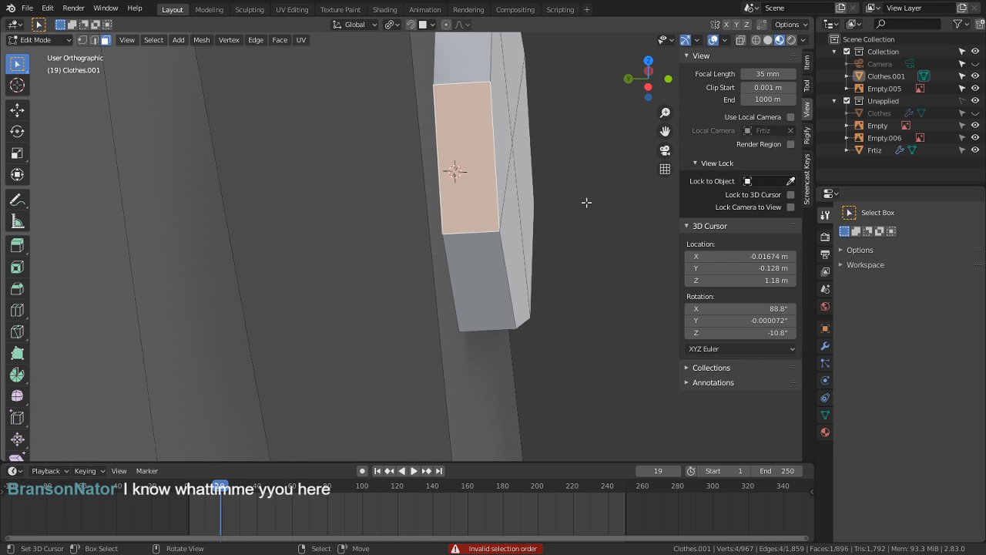
pyautogui.press('h')
# Step: Select the four back faces inside the button and delete them
pyautogui.rightClick(454, 170)
pyautogui.keyDown('shift'); pyautogui.rightClick(460, 159); pyautogui.keyUp('shift')
pyautogui.keyDown('shift'); pyautogui.rightClick(457, 125); pyautogui.keyUp('shift')
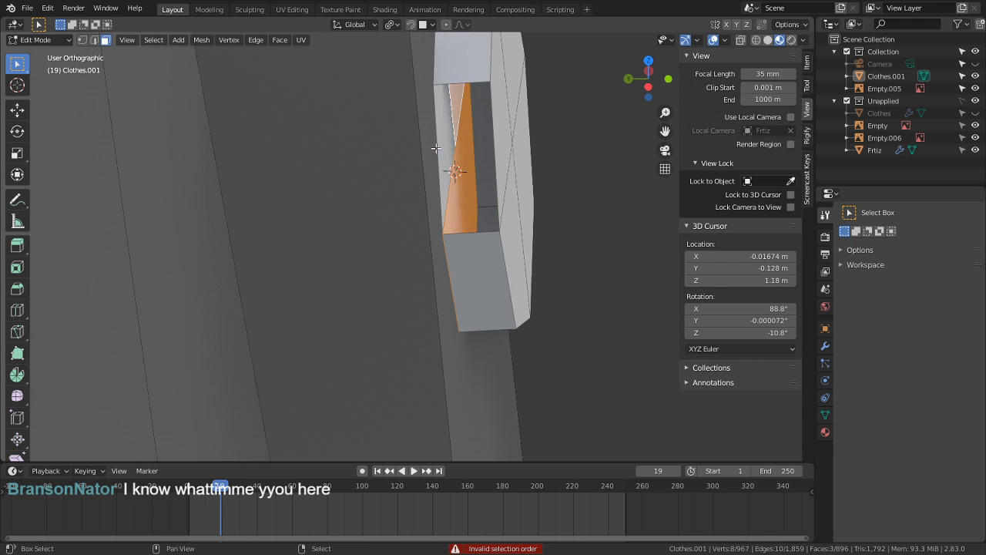
pyautogui.keyDown('shift'); pyautogui.rightClick(436, 149); pyautogui.keyUp('shift')
pyautogui.rightClick(447, 152)
pyautogui.keyDown('shift'); pyautogui.rightClick(460, 128); pyautogui.keyUp('shift')
pyautogui.keyDown('shift'); pyautogui.rightClick(455, 170); pyautogui.keyUp('shift')
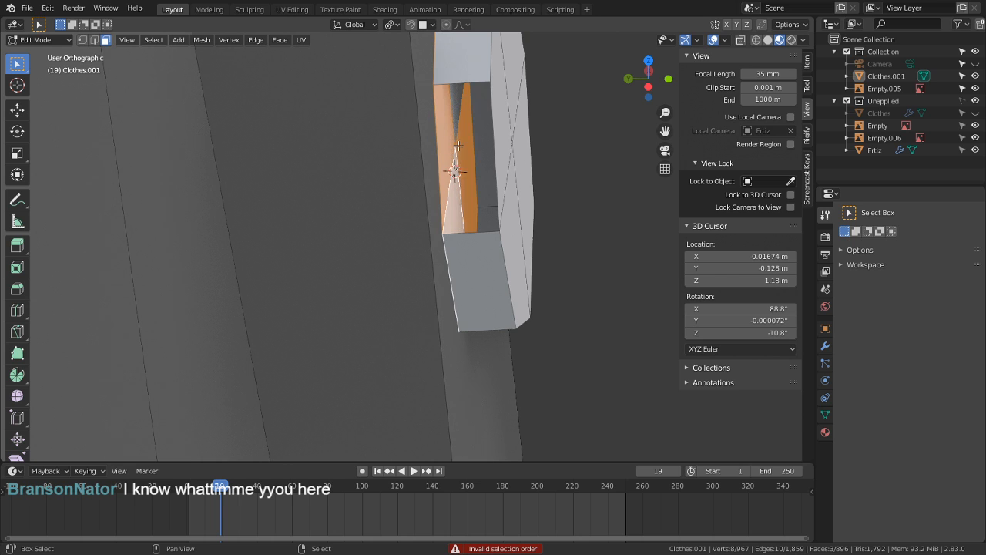
pyautogui.keyDown('shift'); pyautogui.rightClick(452, 108); pyautogui.keyUp('shift')
pyautogui.press('x')
pyautogui.click(456, 107)
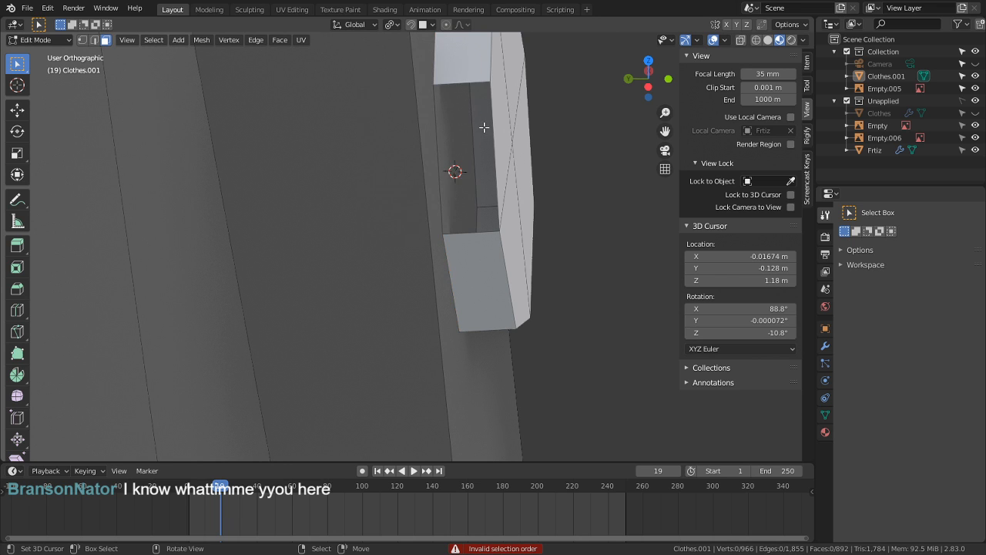
# Step: Reveal the hidden rim face, return to Object Mode and check the button on the jacket
pyautogui.moveTo(473, 173); pyautogui.dragTo(408, 167, button='middle')
pyautogui.scroll(-2, 414, 165)
pyautogui.hotkey('alt', 'h')
pyautogui.scroll(-5, 421, 166)
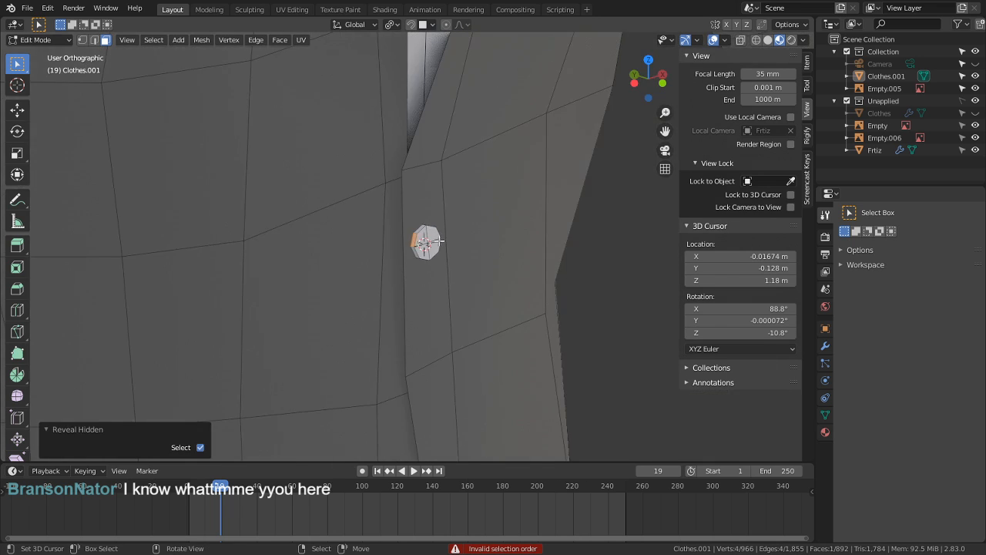
pyautogui.press('Tab')
pyautogui.scroll(-6, 409, 269)
pyautogui.moveTo(408, 277); pyautogui.dragTo(351, 250, button='middle')
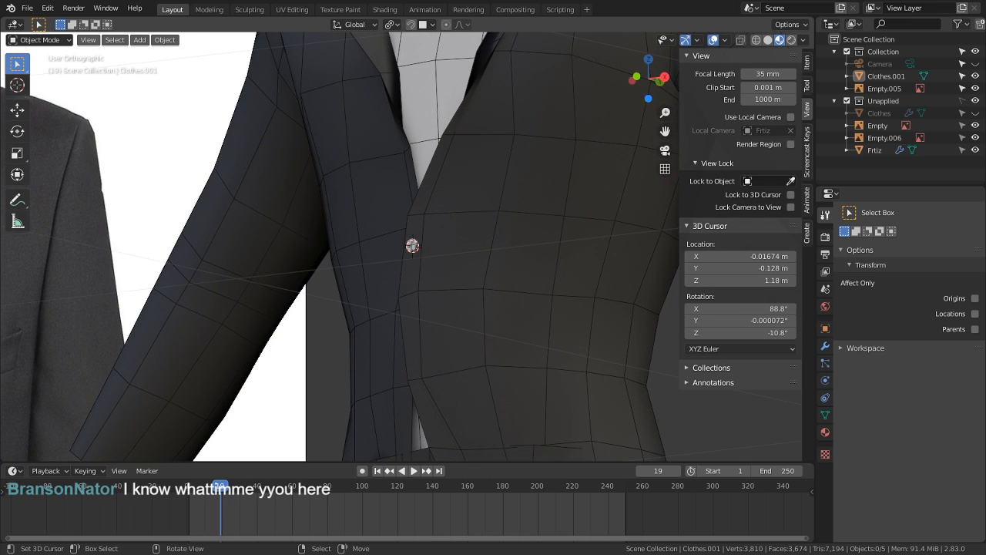
pyautogui.scroll(-7, 374, 286)
pyautogui.scroll(12, 332, 331)
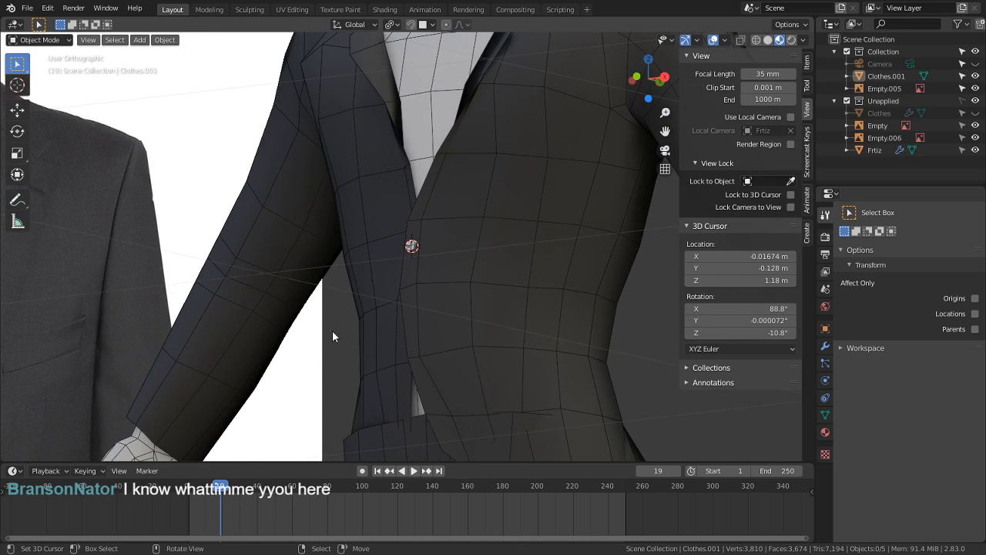
# Step: Select the entire button in the jacket mesh's Edit Mode and scale it up to about 1.6
pyautogui.click(425, 251)
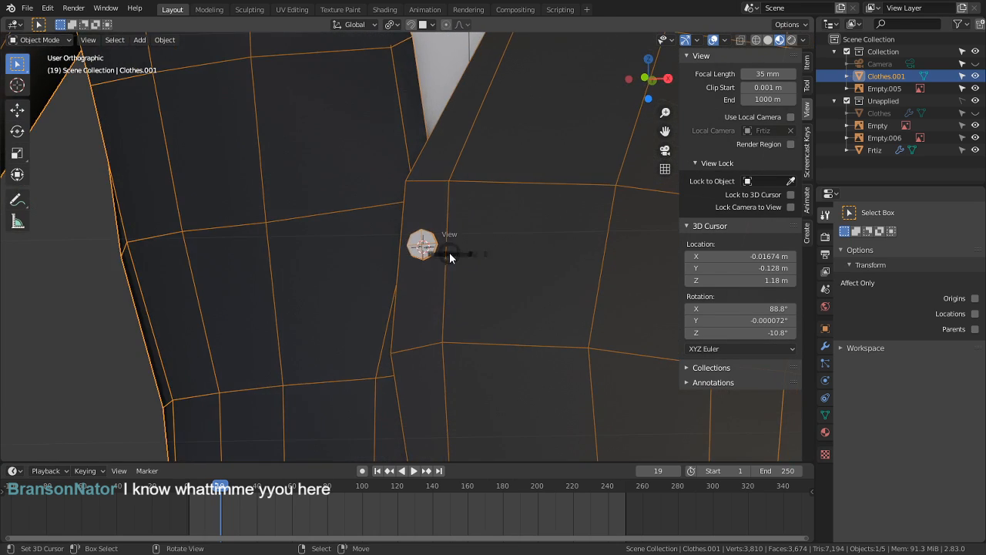
pyautogui.press('`')
pyautogui.press('Tab')
pyautogui.press('l')
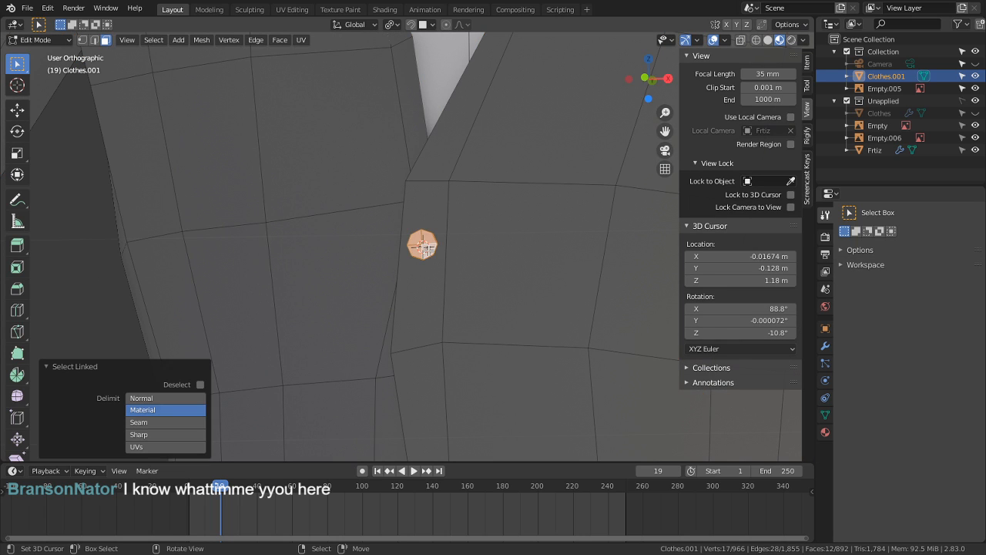
pyautogui.press('s')
pyautogui.click(465, 286)
pyautogui.moveTo(465, 285); pyautogui.dragTo(473, 314, button='middle')
pyautogui.press('g')
pyautogui.hotkey('shift', 'z')
pyautogui.rightClick(549, 408)
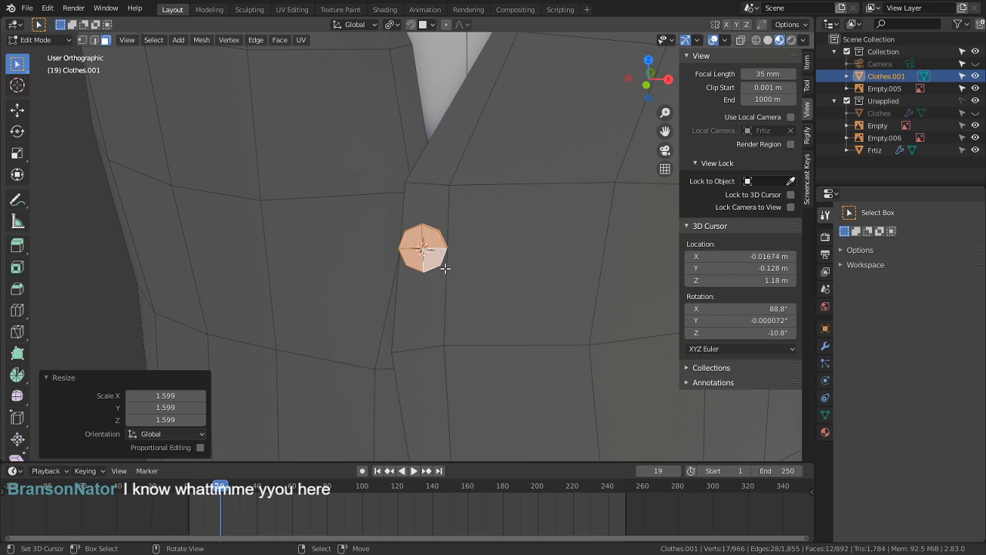
# Step: Move the button about 0.013 m down the jacket's front edge with snapping enabled
pyautogui.press('g')
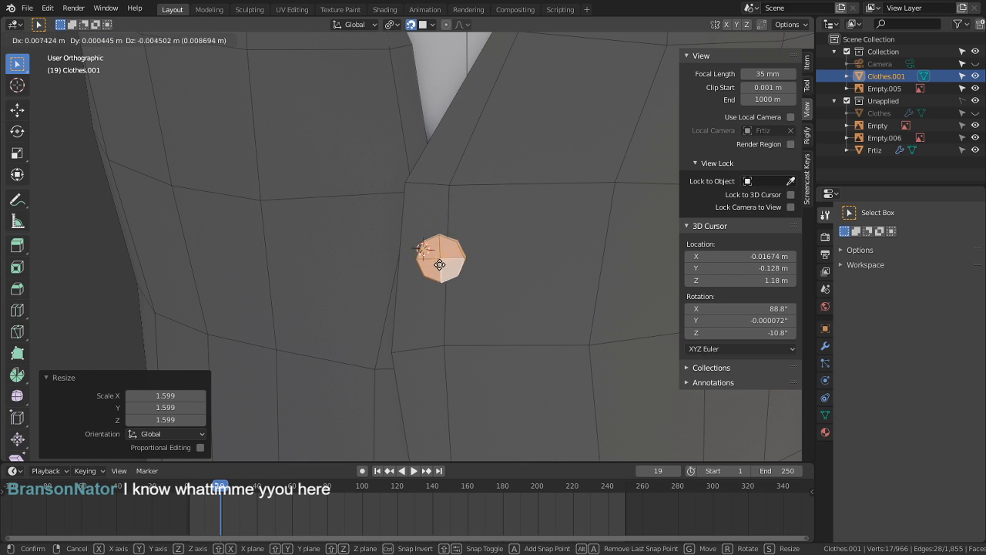
pyautogui.click(426, 278)
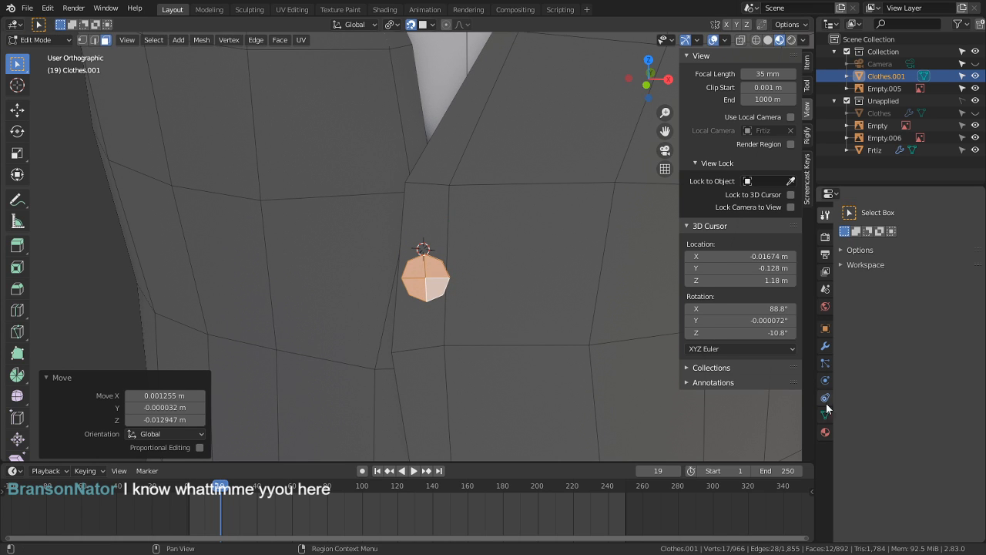
# Step: Remove the Material.001, Material.002, Material.003 and Material slots from the jacket object, keeping only Tux
pyautogui.click(825, 433)
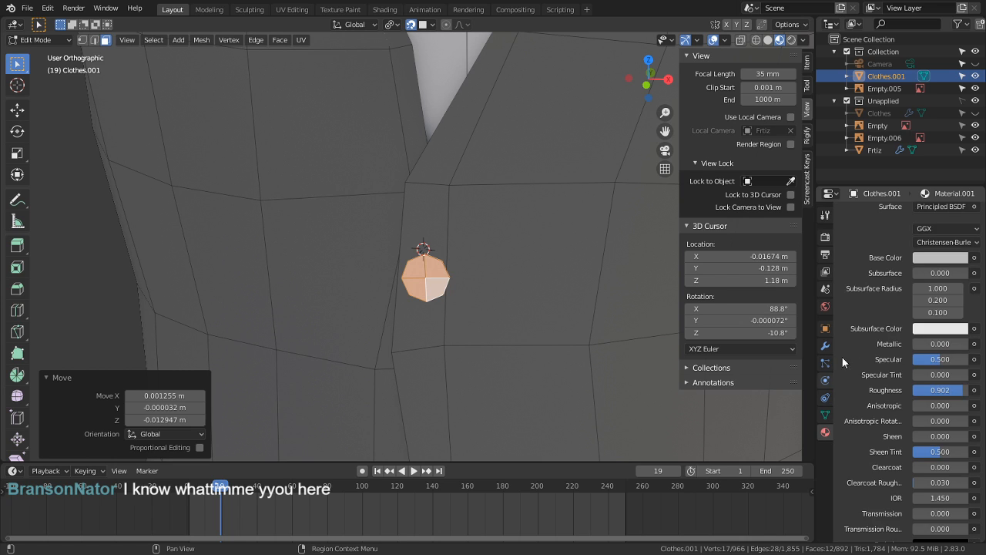
pyautogui.scroll(5, 900, 286)
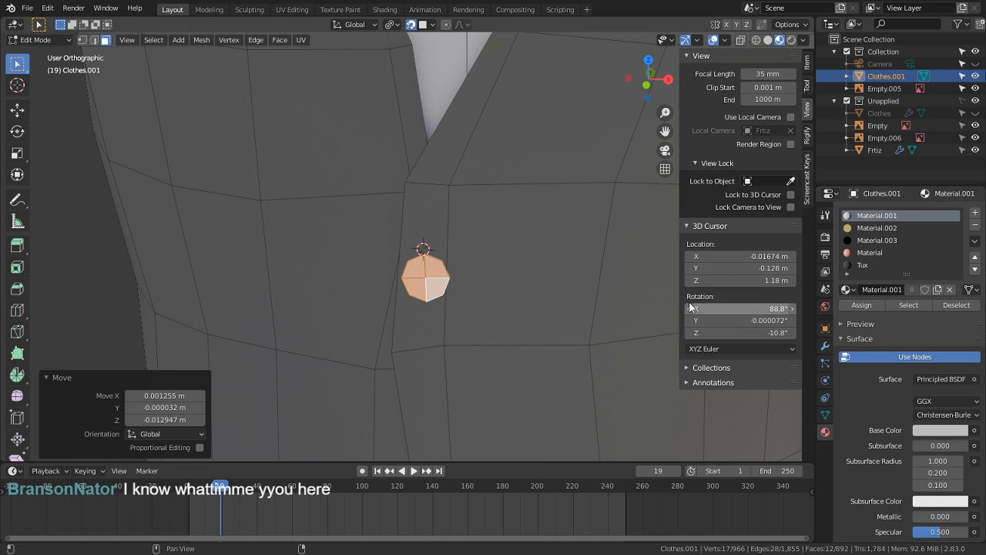
pyautogui.scroll(-2, 645, 307)
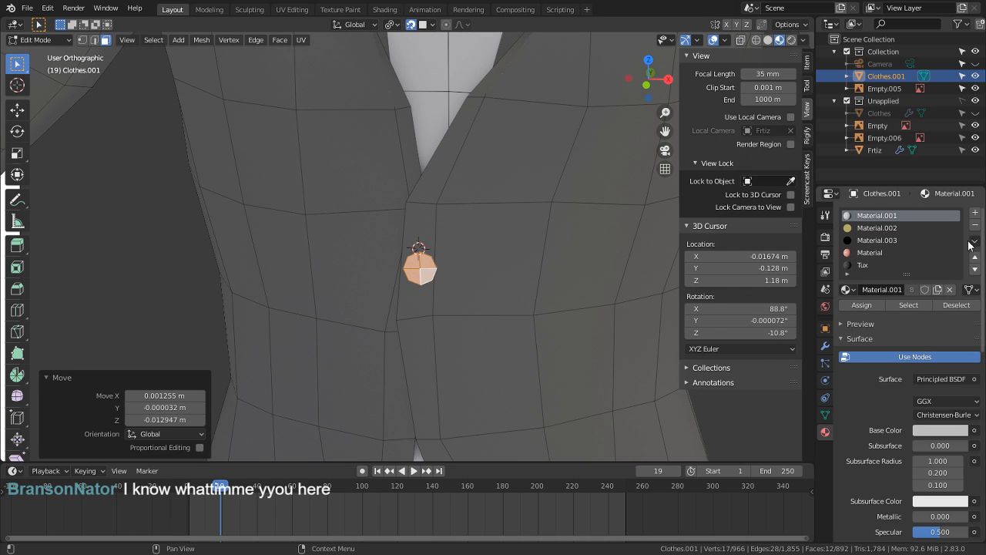
pyautogui.press('Tab')
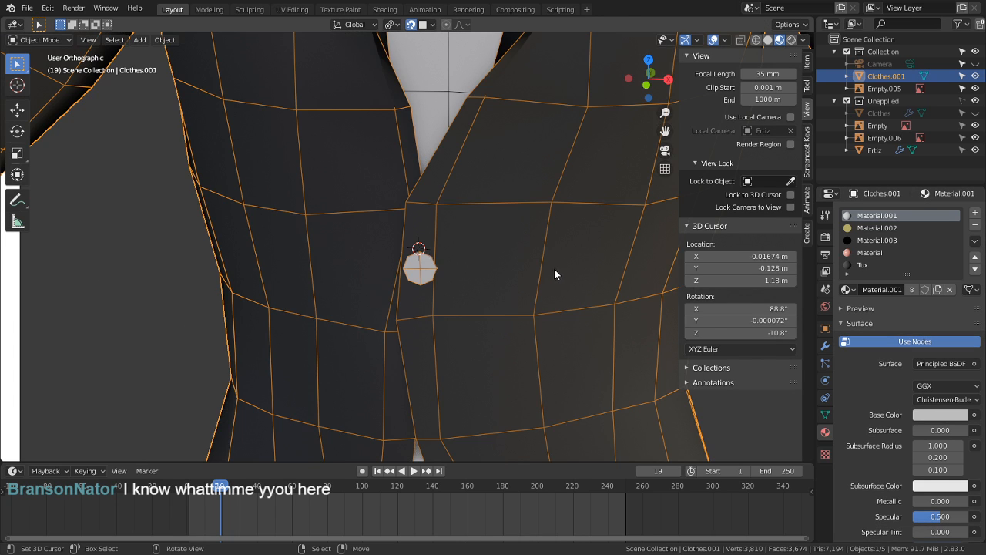
pyautogui.scroll(-2, 554, 274)
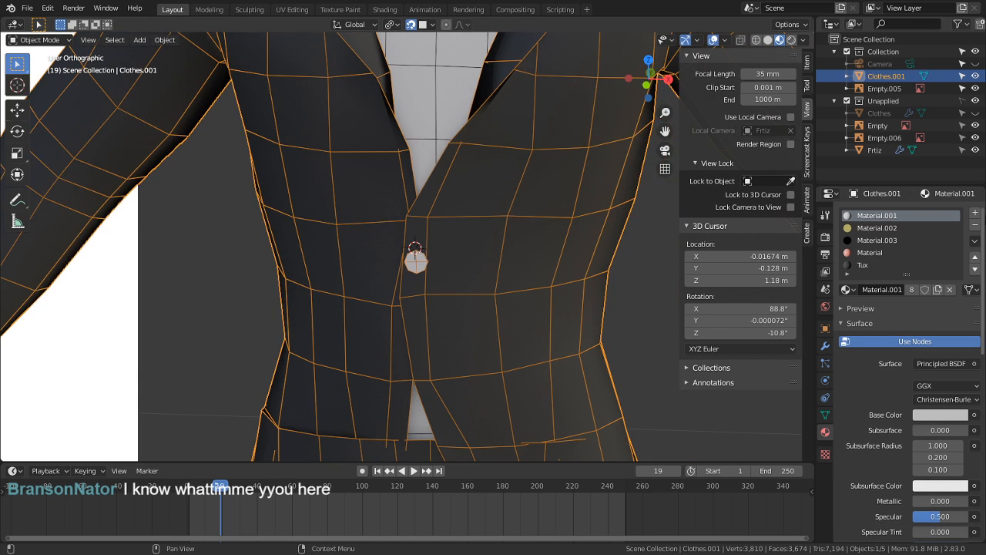
pyautogui.click(974, 224)
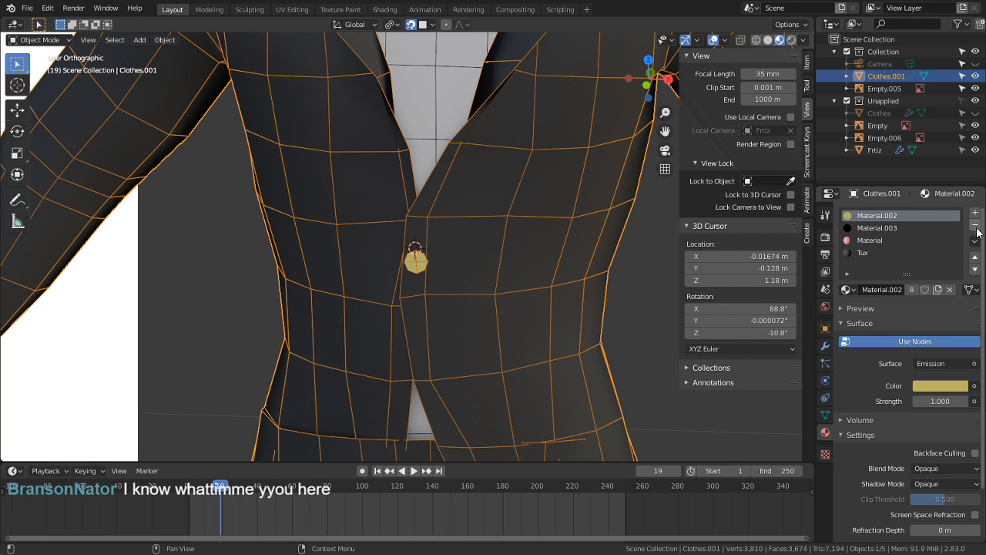
pyautogui.click(975, 225)
pyautogui.click(975, 224)
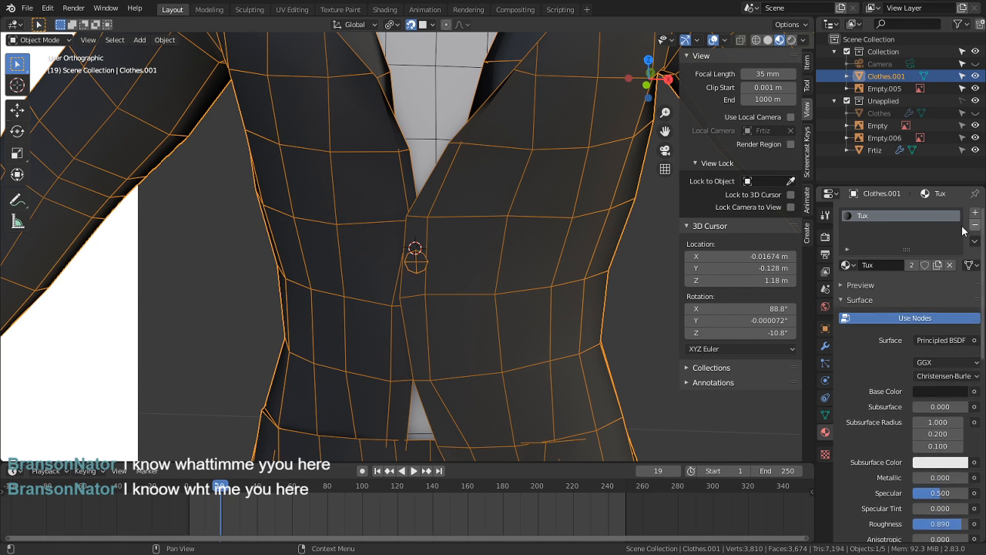
pyautogui.click(975, 225)
# Step: Make an independent copy of the Tux material and put the original Tux back in the jacket's slot
pyautogui.press('Tab')
pyautogui.scroll(5, 470, 258)
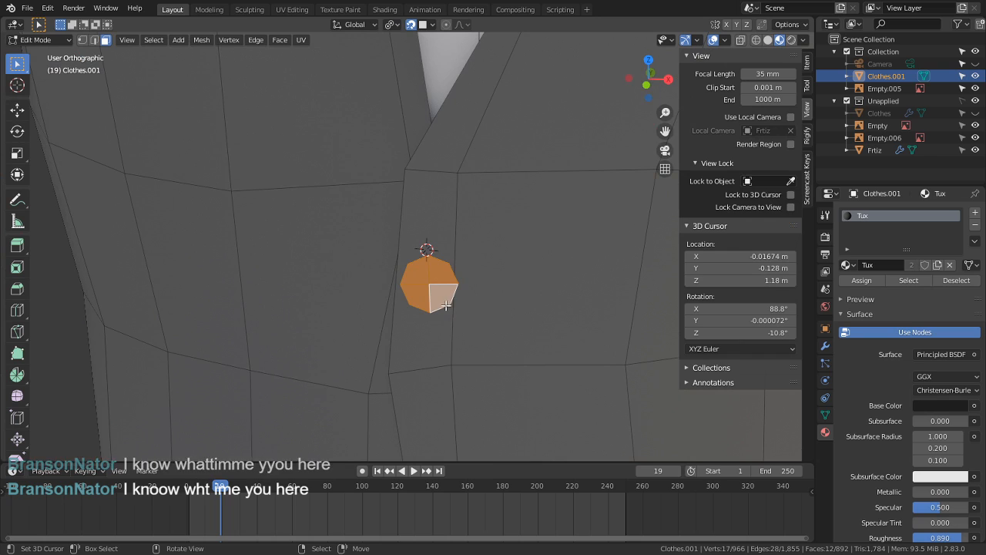
pyautogui.click(937, 265)
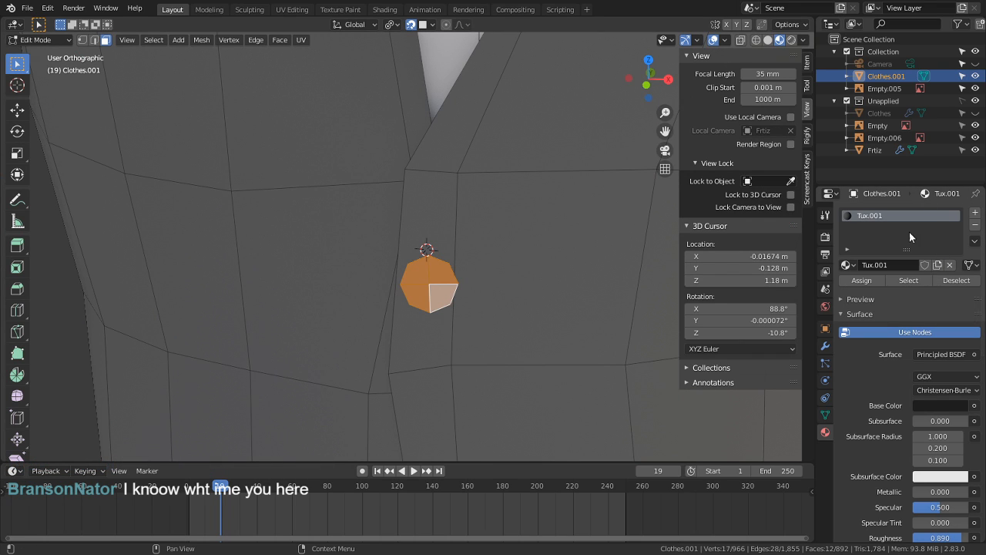
pyautogui.click(847, 265)
pyautogui.click(817, 343)
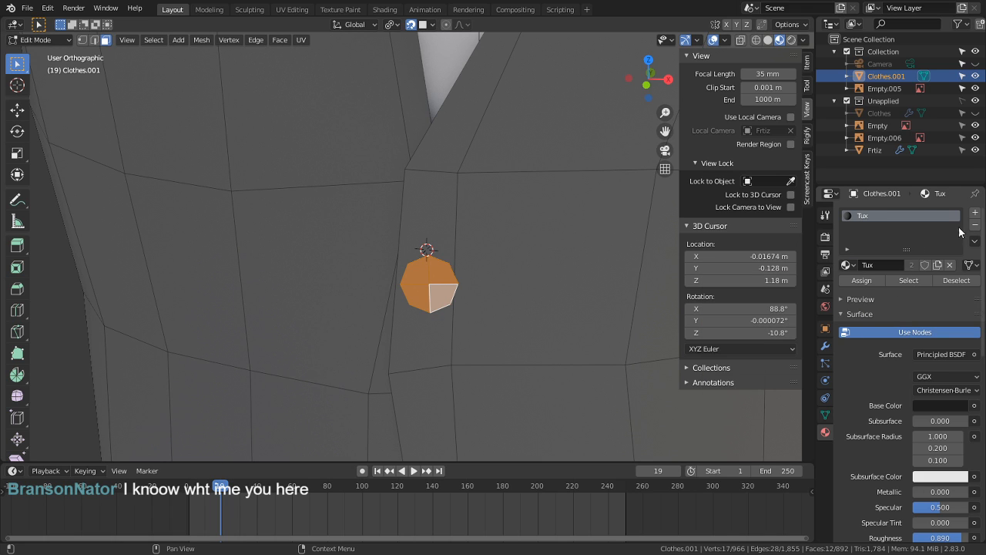
# Step: Add a second material slot using Tux.001 and rename that material Button
pyautogui.click(972, 216)
pyautogui.click(846, 289)
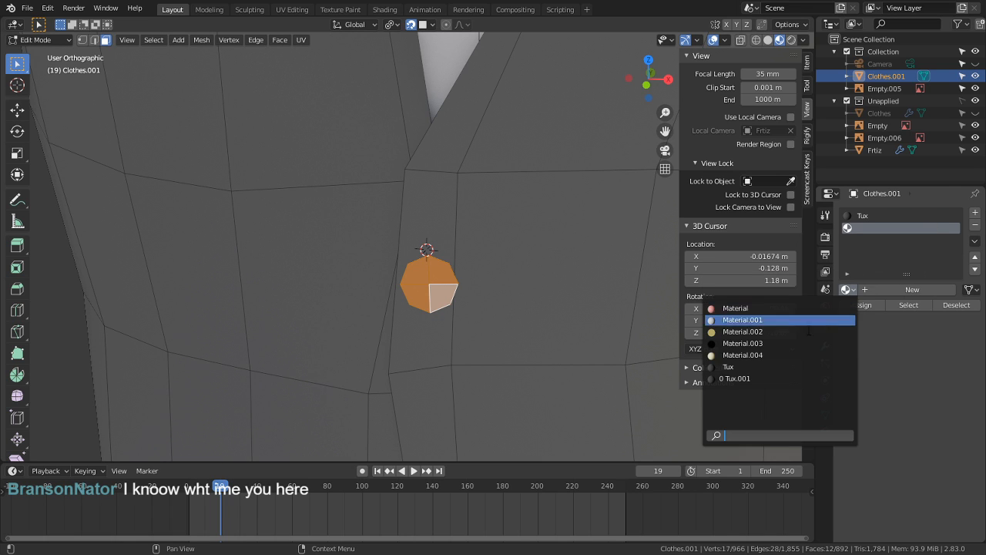
pyautogui.click(751, 376)
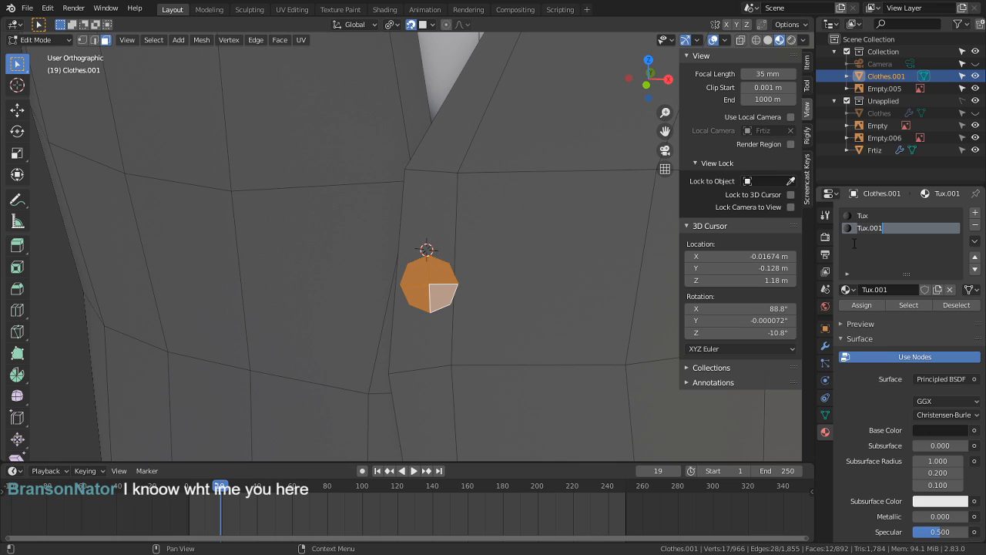
pyautogui.write('blU')
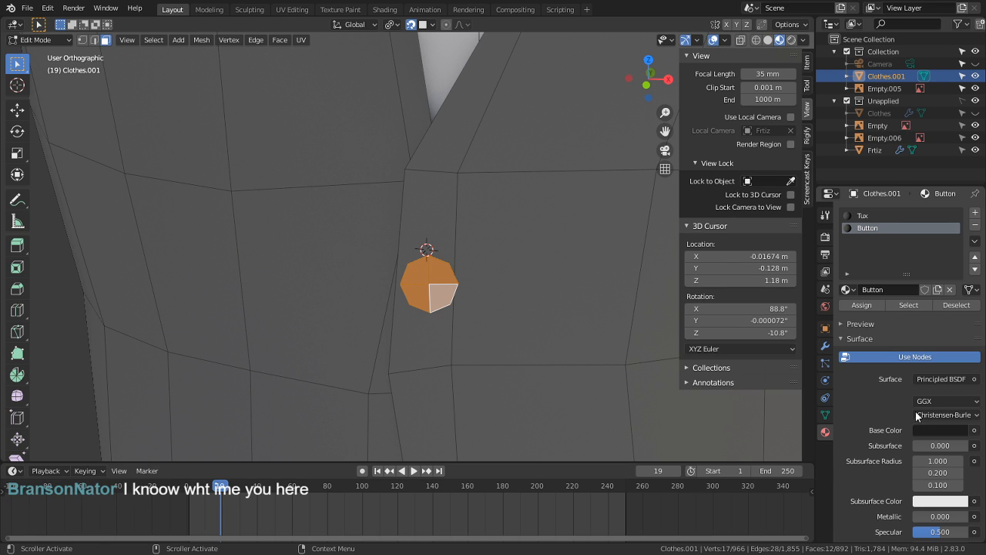
# Step: Set the Button material's roughness to 0.107 and open its base color for editing
pyautogui.scroll(-2, 911, 442)
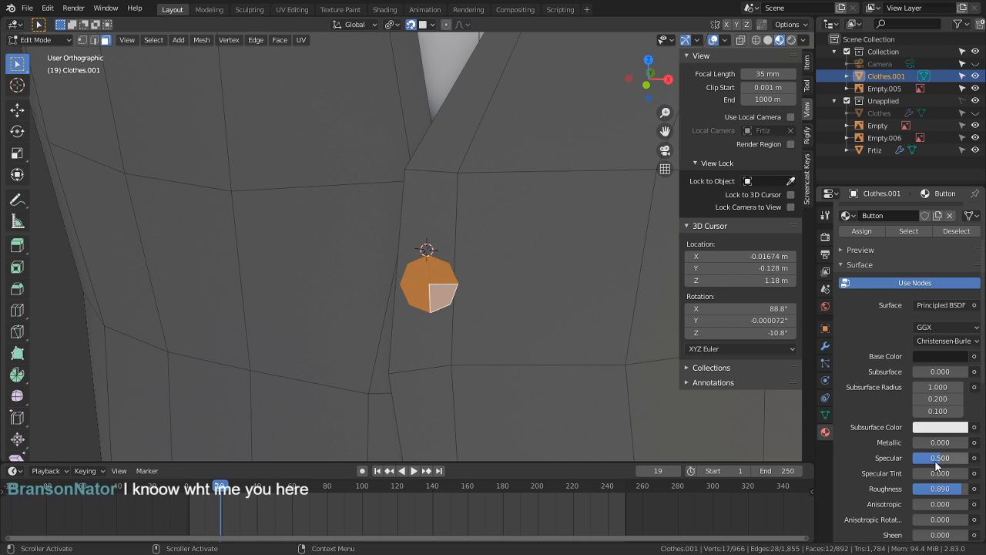
pyautogui.moveTo(950, 491); pyautogui.dragTo(909, 491)
pyautogui.press('`')
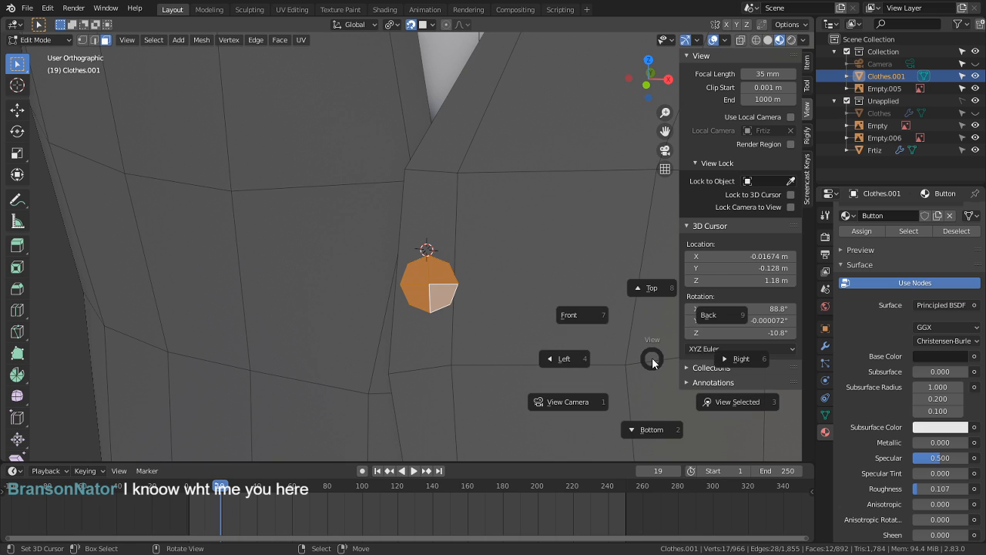
pyautogui.click(933, 360)
pyautogui.click(934, 357)
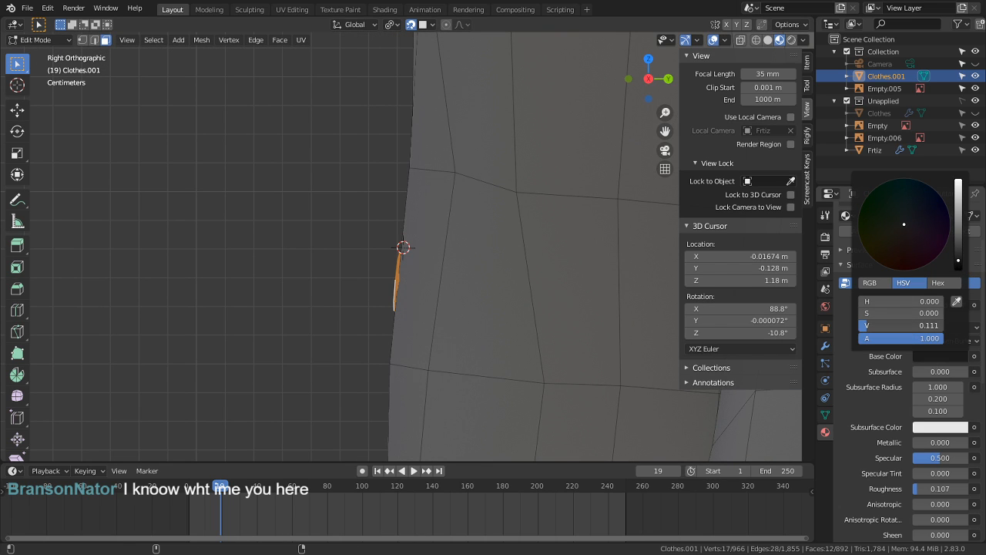
# Step: Assign the Button material to the selected button faces and inspect the button's shine in Object Mode
pyautogui.press('Tab')
pyautogui.moveTo(325, 249); pyautogui.dragTo(515, 274, button='middle')
pyautogui.scroll(-4, 519, 285)
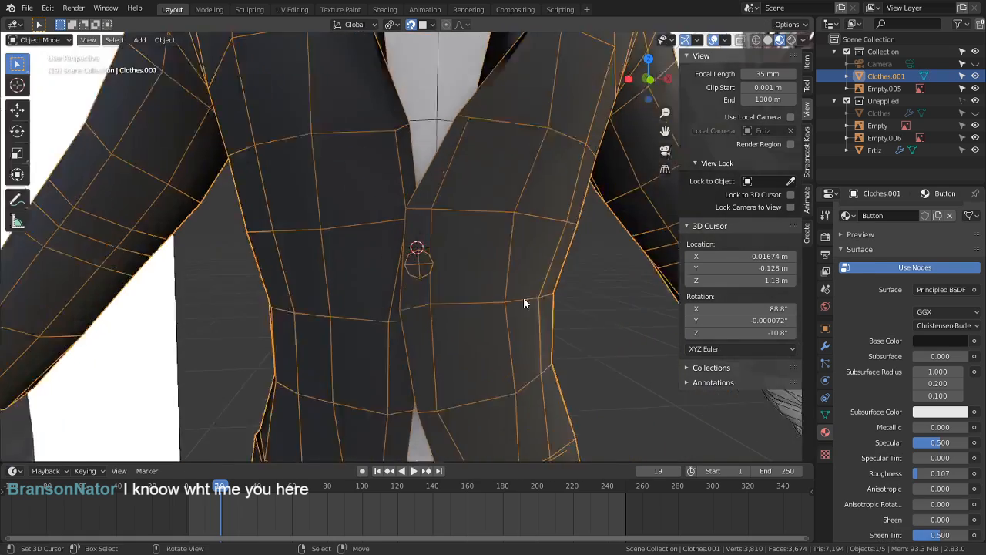
pyautogui.scroll(3, 539, 285)
pyautogui.press('Tab')
pyautogui.scroll(3, 892, 308)
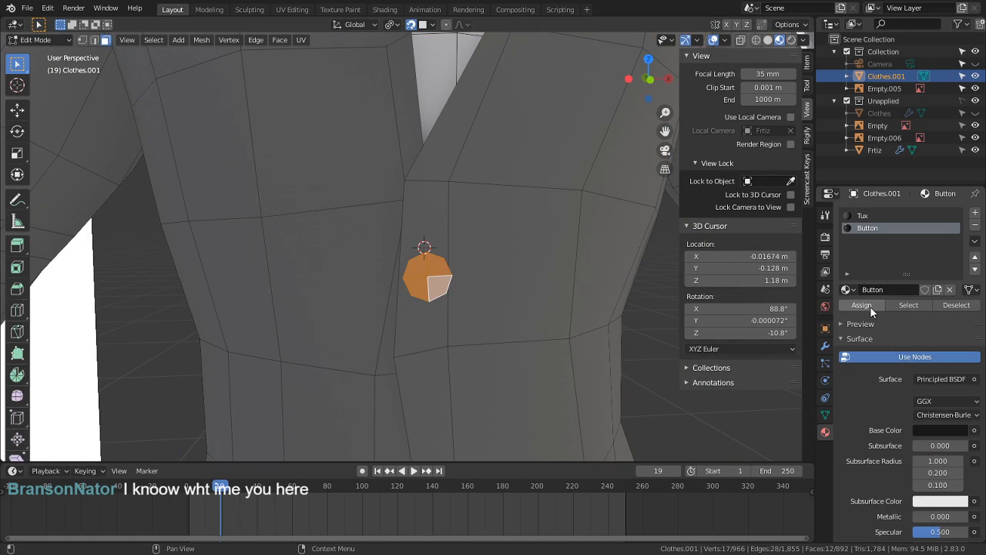
pyautogui.press('Tab')
pyautogui.scroll(-5, 546, 325)
pyautogui.moveTo(546, 324); pyautogui.dragTo(608, 298, button='middle')
pyautogui.scroll(5, 605, 297)
pyautogui.moveTo(530, 296); pyautogui.dragTo(583, 319, button='middle')
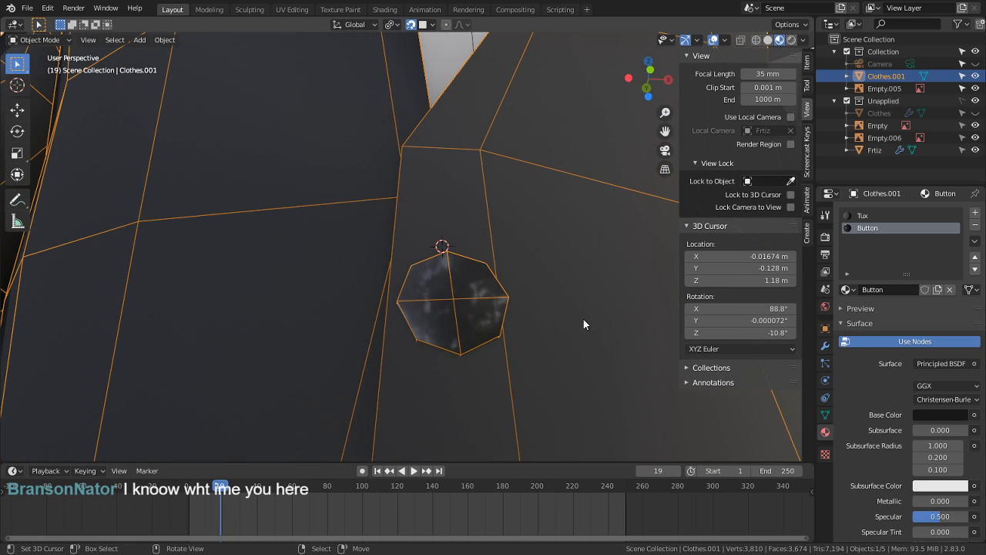
# Step: Set the Button material's roughness to 0.159, then deselect the jacket and check the button's look in Object Mode
pyautogui.scroll(-2, 895, 450)
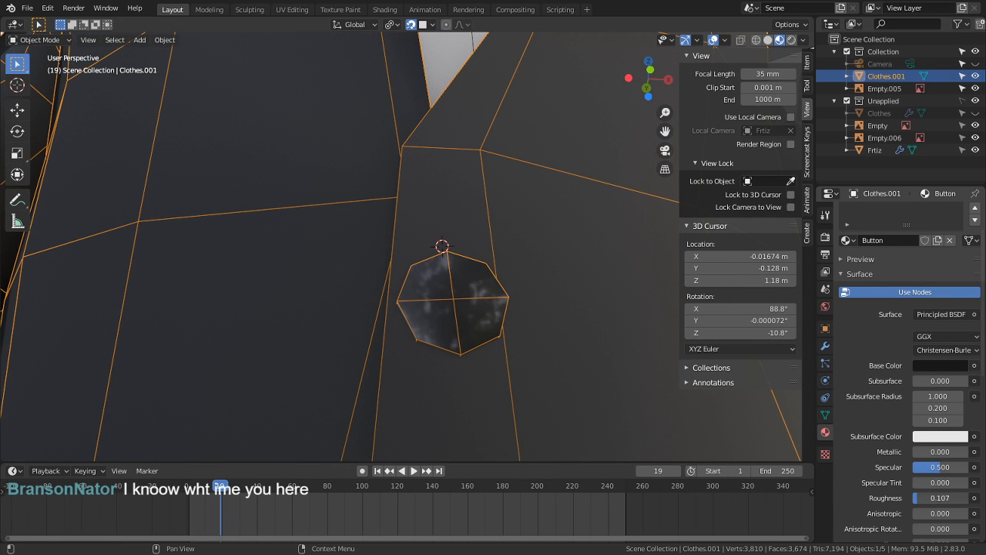
pyautogui.moveTo(940, 497); pyautogui.dragTo(936, 498)
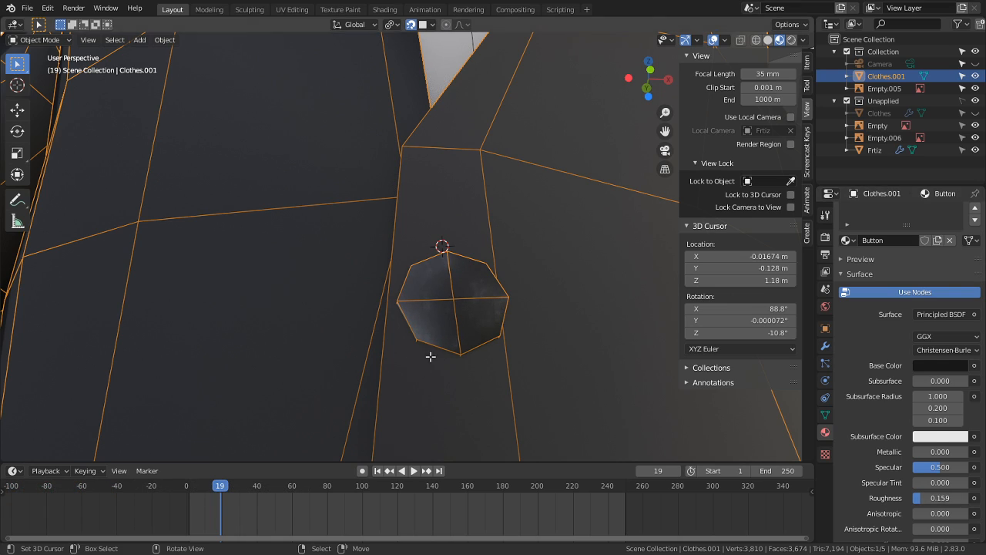
pyautogui.press('Tab')
pyautogui.scroll(-7, 451, 289)
pyautogui.press('Tab')
pyautogui.moveTo(457, 281); pyautogui.dragTo(612, 295, button='middle')
pyautogui.hotkey('alt', 'a')
pyautogui.scroll(-4, 579, 346)
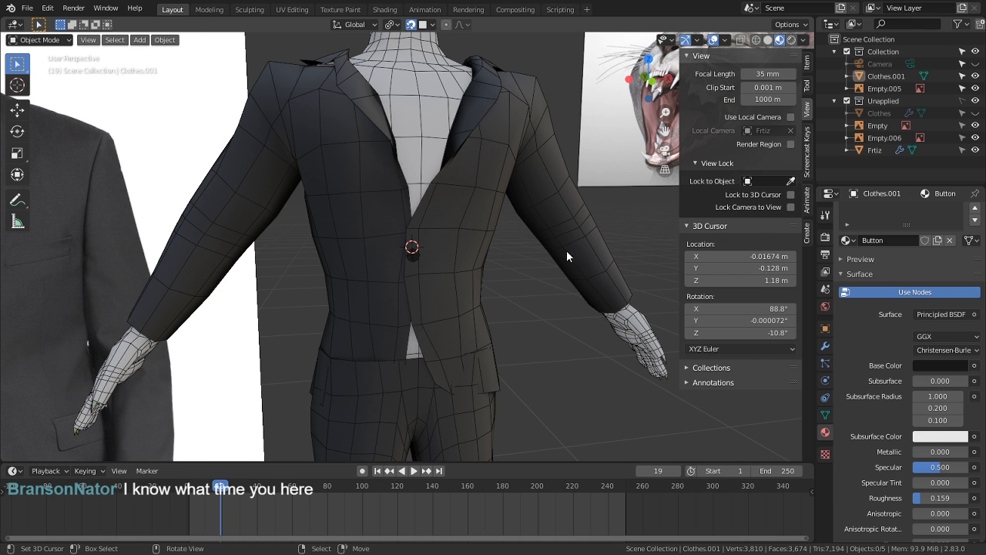
# Step: Make the Clothes.001 jacket the selected object and switch it to Sculpt Mode
pyautogui.moveTo(566, 256); pyautogui.dragTo(451, 335, button='middle')
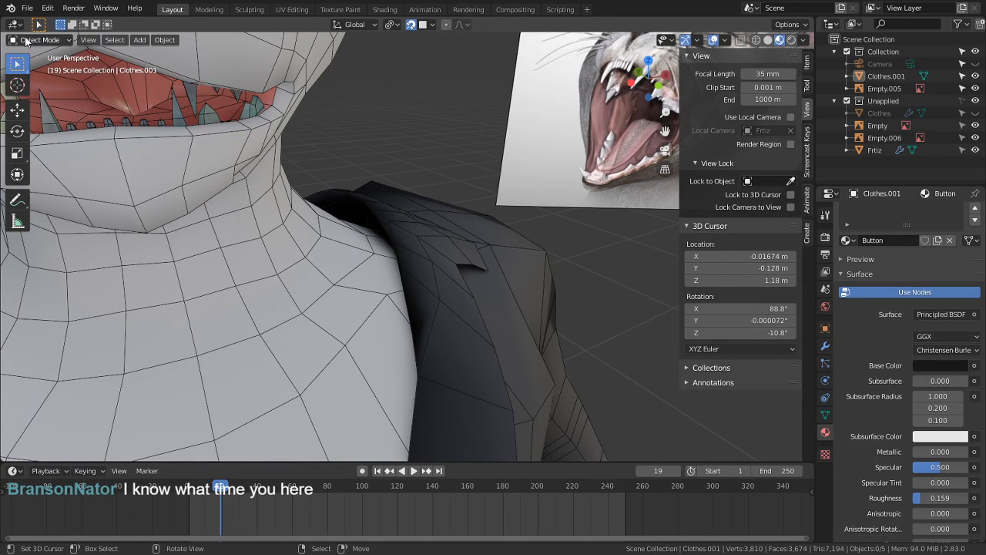
pyautogui.click(40, 39)
pyautogui.click(61, 94)
pyautogui.moveTo(308, 293); pyautogui.dragTo(335, 306, button='middle')
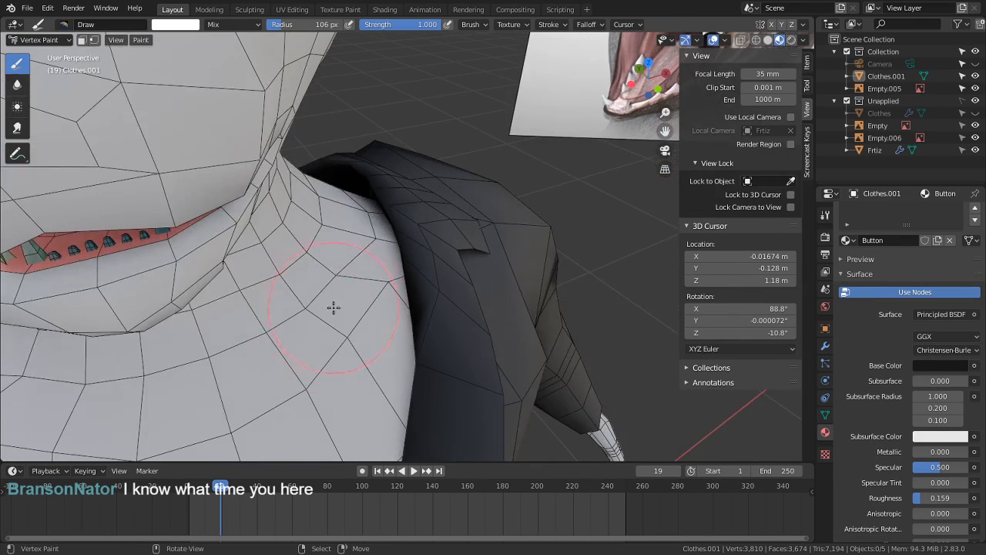
pyautogui.rightClick(364, 268)
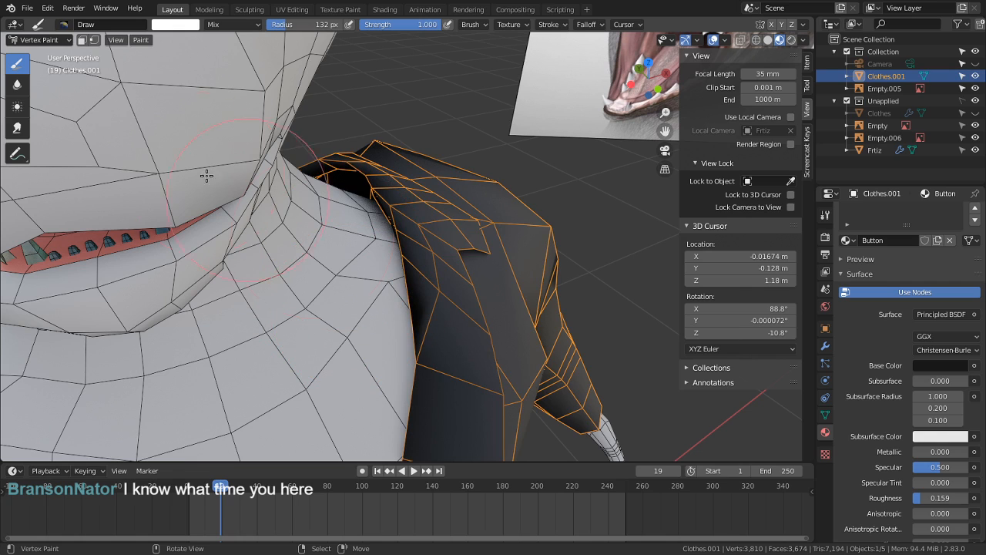
pyautogui.click(49, 40)
pyautogui.click(61, 80)
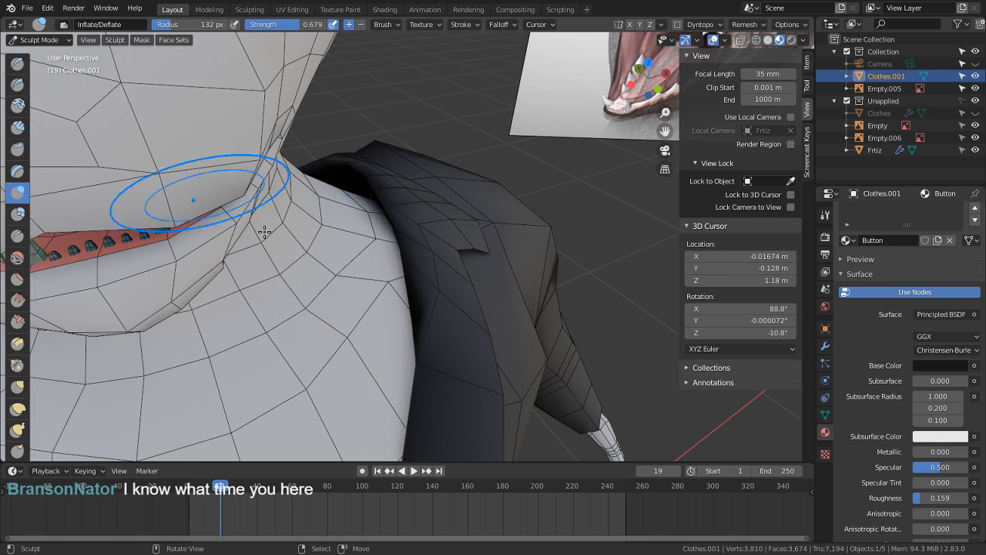
# Step: Pull the jacket's lapel edge beside the neck outward with the Grab brush at 132 px radius and 0.400 strength
pyautogui.press('g')
pyautogui.moveTo(388, 277); pyautogui.dragTo(406, 275)
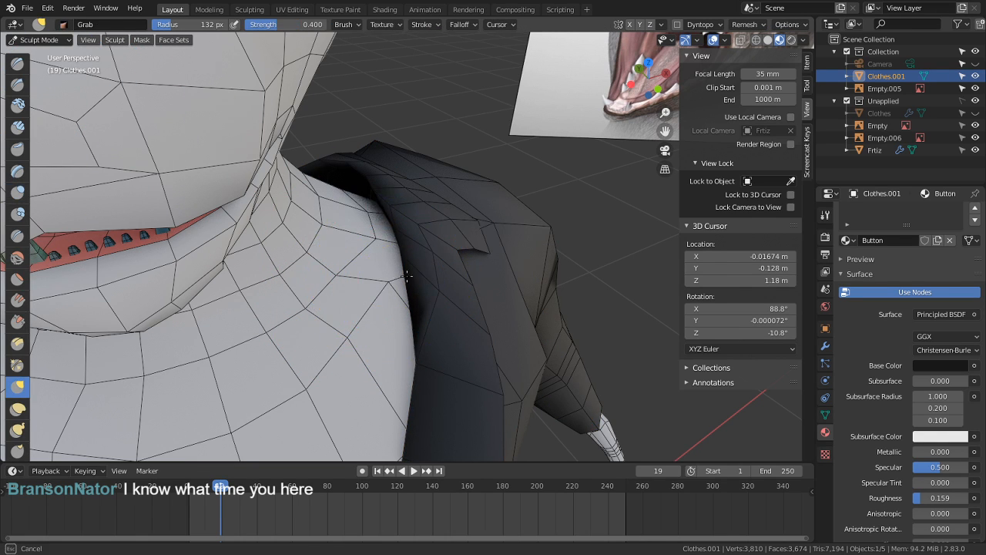
pyautogui.moveTo(488, 274); pyautogui.dragTo(487, 275)
pyautogui.moveTo(398, 263); pyautogui.dragTo(423, 269)
pyautogui.moveTo(432, 284)
pyautogui.mouseDown(button='middle')
pyautogui.moveTo(502, 341)
pyautogui.moveTo(569, 352)
pyautogui.moveTo(510, 285)
pyautogui.moveTo(480, 330)
pyautogui.moveTo(334, 351)
pyautogui.moveTo(264, 308)
pyautogui.moveTo(153, 279)
pyautogui.moveTo(242, 350)
pyautogui.moveTo(390, 402)
pyautogui.mouseUp(button='middle')
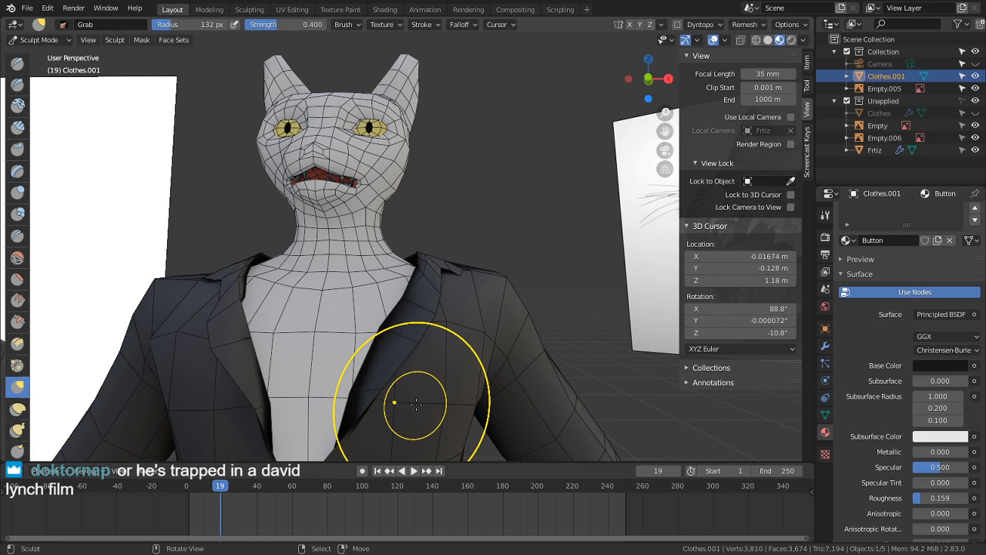
# Step: Return the jacket to Object Mode and examine its lapels, front and sleeves from several angles
pyautogui.click(61, 43)
pyautogui.click(43, 54)
pyautogui.moveTo(356, 191); pyautogui.dragTo(407, 203, button='middle')
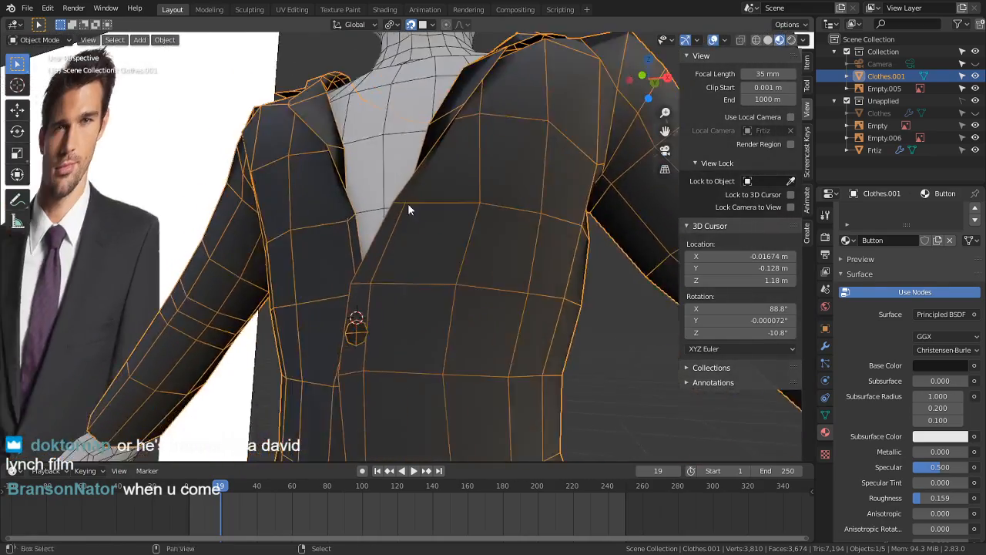
pyautogui.scroll(-4, 385, 239)
pyautogui.press('Tab')
pyautogui.moveTo(454, 306); pyautogui.dragTo(539, 362, button='middle')
pyautogui.press('Tab')
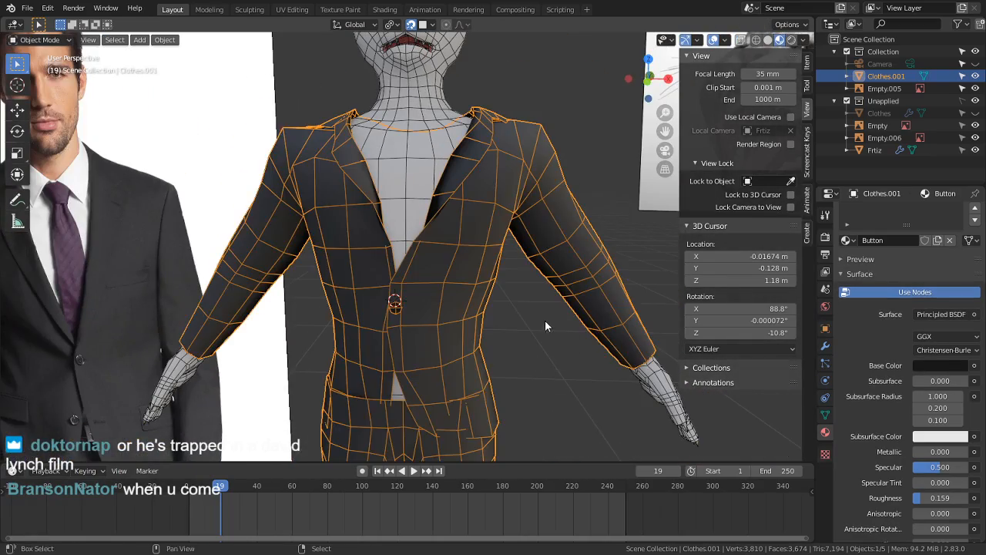
pyautogui.moveTo(545, 323); pyautogui.dragTo(402, 390, button='middle')
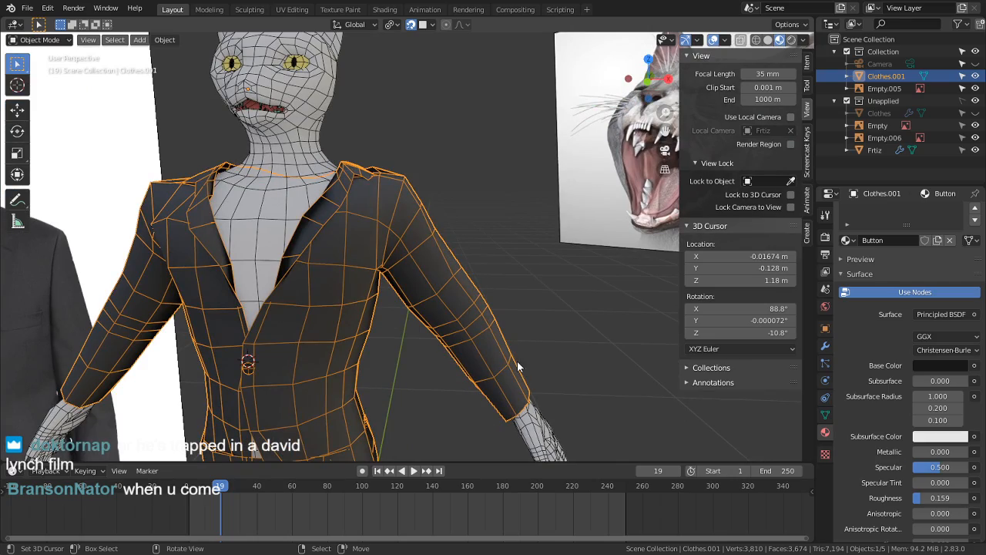
pyautogui.moveTo(472, 349); pyautogui.dragTo(387, 276, button='middle')
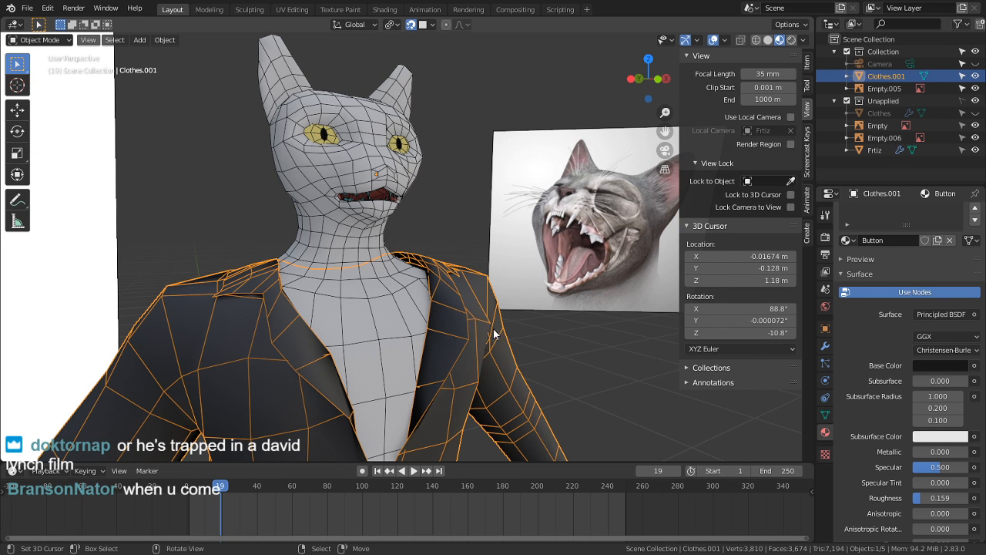
# Step: Compare the character's open neckline with the shirt collar and tie in the suit reference photo
pyautogui.hotkey('alt', 'a')
pyautogui.scroll(3, 362, 339)
pyautogui.click(374, 341)
pyautogui.press('Tab')
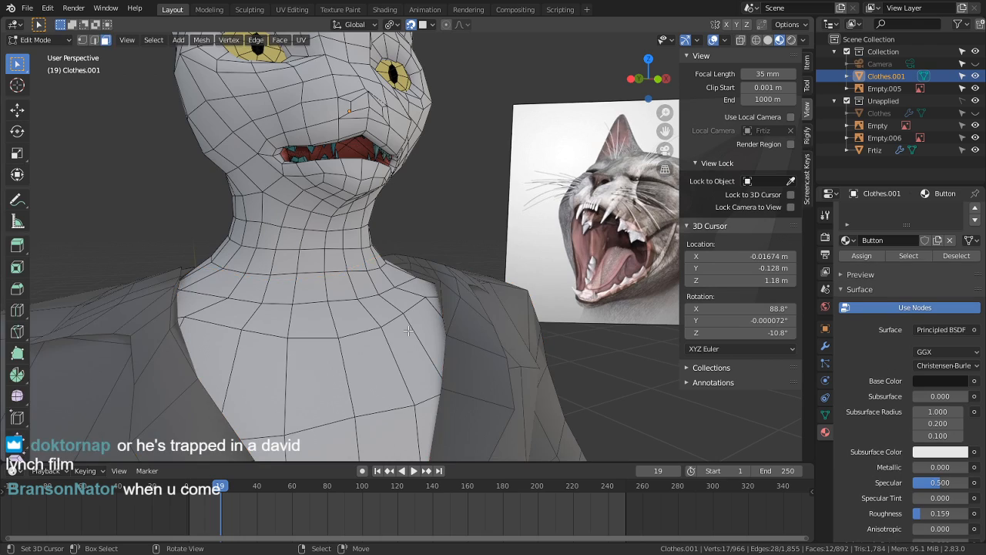
pyautogui.scroll(-5, 408, 331)
pyautogui.moveTo(254, 295); pyautogui.dragTo(438, 282, button='middle')
pyautogui.scroll(4, 220, 324)
pyautogui.keyDown('shift'); pyautogui.moveTo(221, 323); pyautogui.dragTo(349, 289, button='middle'); pyautogui.keyUp('shift')
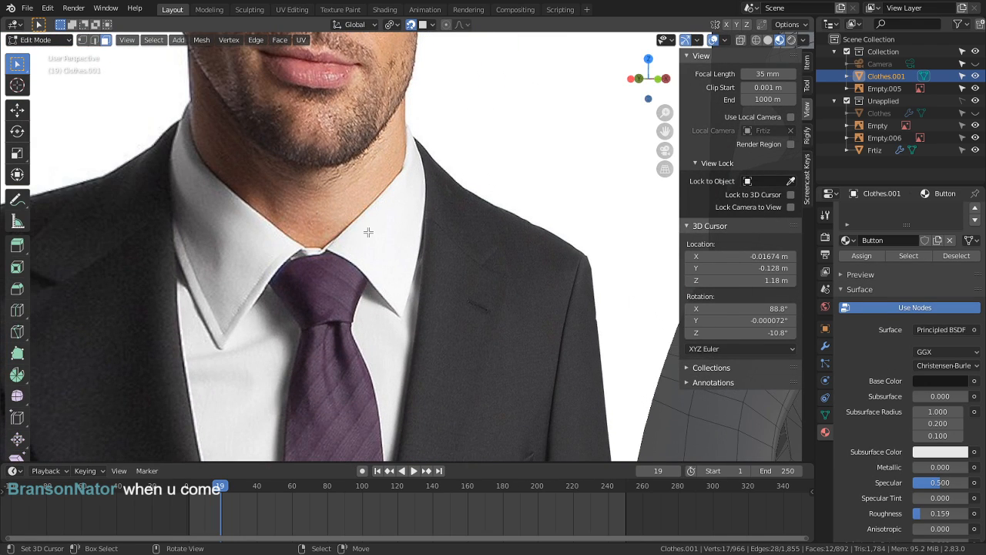
pyautogui.scroll(-5, 410, 223)
pyautogui.keyDown('shift'); pyautogui.moveTo(423, 238); pyautogui.dragTo(308, 169, button='middle'); pyautogui.keyUp('shift')
pyautogui.keyDown('shift'); pyautogui.moveTo(467, 194); pyautogui.dragTo(363, 245, button='middle'); pyautogui.keyUp('shift')
pyautogui.scroll(1, 365, 242)
pyautogui.keyDown('shift'); pyautogui.moveTo(459, 231); pyautogui.dragTo(418, 178, button='middle'); pyautogui.keyUp('shift')
# Step: Select the boundary vertex loop running along the jacket's front opening and hem in Edit Mode
pyautogui.press('Tab')
pyautogui.hotkey('alt', 'a')
pyautogui.rightClick(338, 298)
pyautogui.press('Tab')
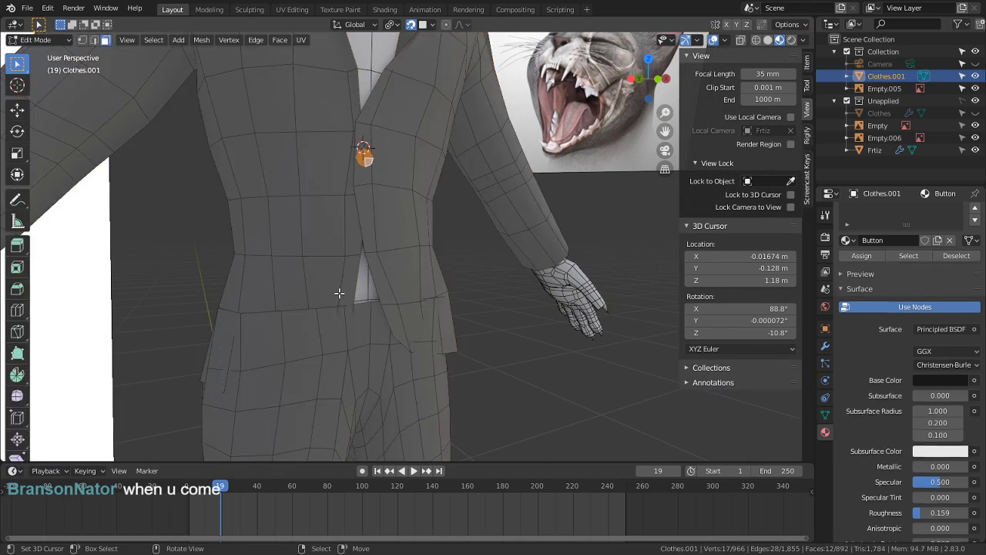
pyautogui.moveTo(342, 293); pyautogui.dragTo(346, 294, button='right')
pyautogui.hotkey('ctrl', 'z')
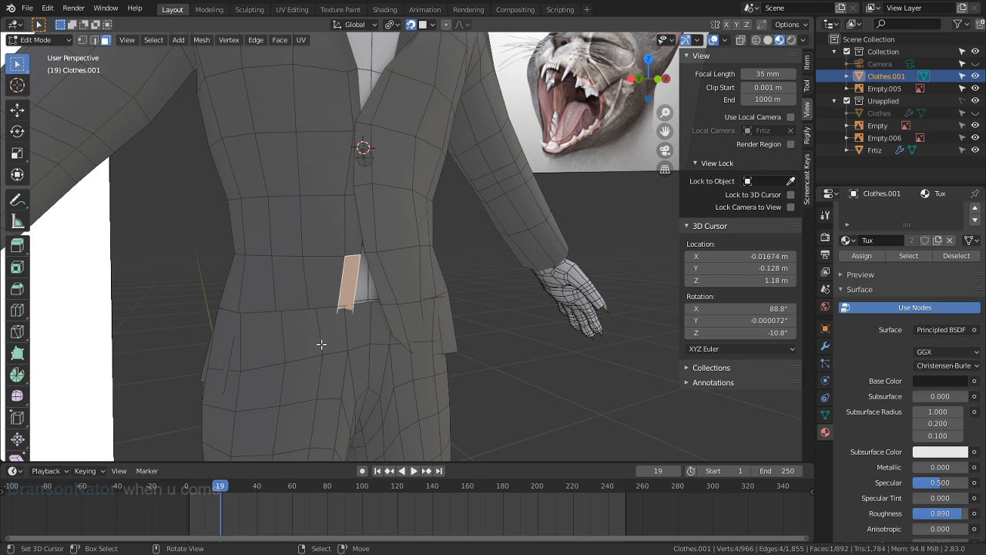
pyautogui.keyDown('alt'); pyautogui.rightClick(453, 350); pyautogui.keyUp('alt')
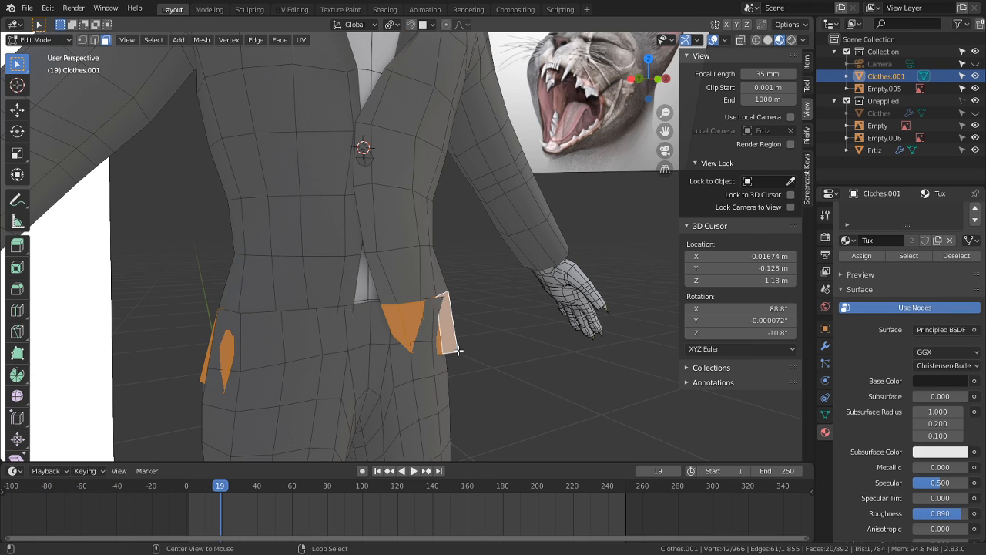
pyautogui.press('2')
pyautogui.press('1')
pyautogui.keyDown('alt'); pyautogui.rightClick(448, 348); pyautogui.keyUp('alt')
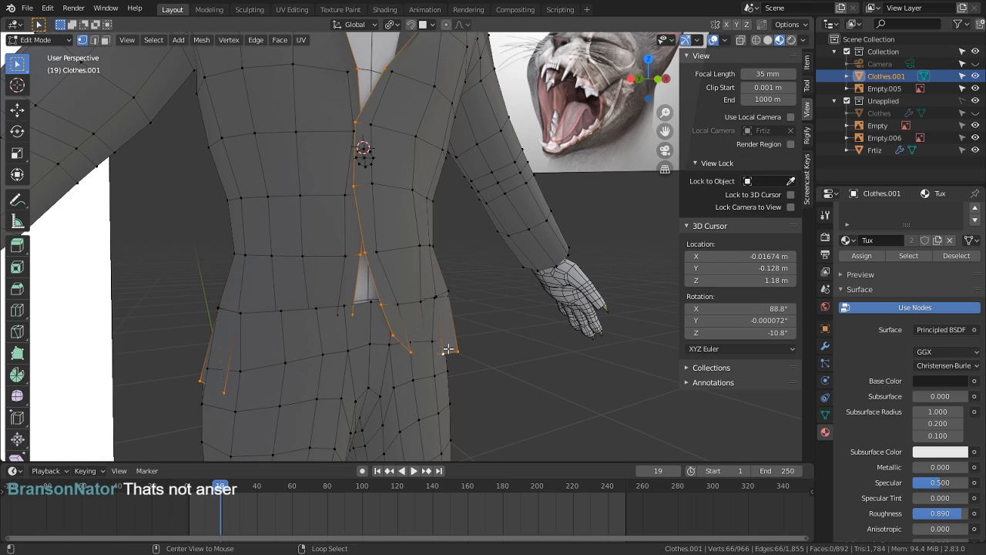
# Step: Switch to wireframe shading and deselect the jacket's front opening and collar vertices, keeping only the lower hem selected
pyautogui.scroll(3, 447, 351)
pyautogui.scroll(2, 490, 306)
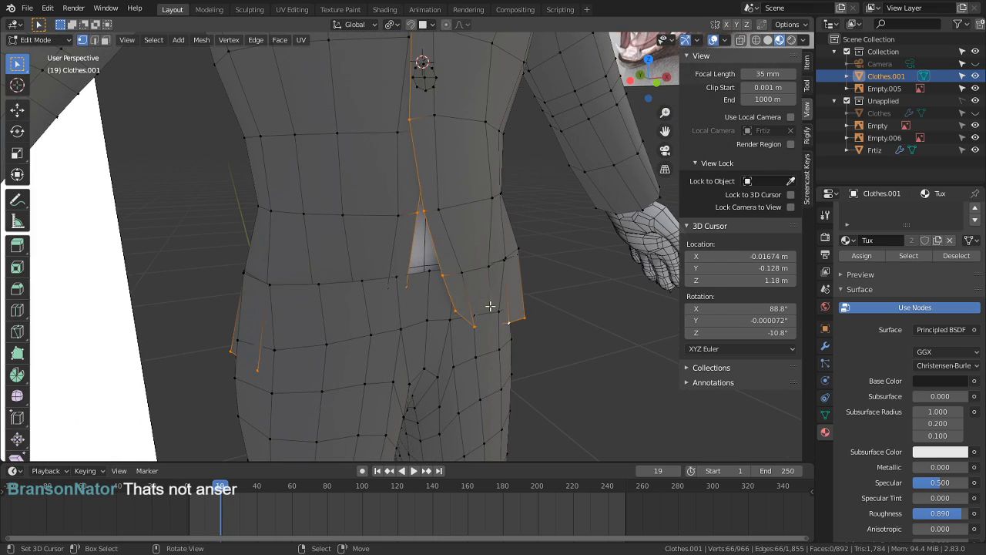
pyautogui.press('z')
pyautogui.click(299, 288)
pyautogui.moveTo(446, 304); pyautogui.dragTo(428, 197, button='middle')
pyautogui.moveTo(528, 330); pyautogui.dragTo(362, 173, button='middle')
pyautogui.press('c')
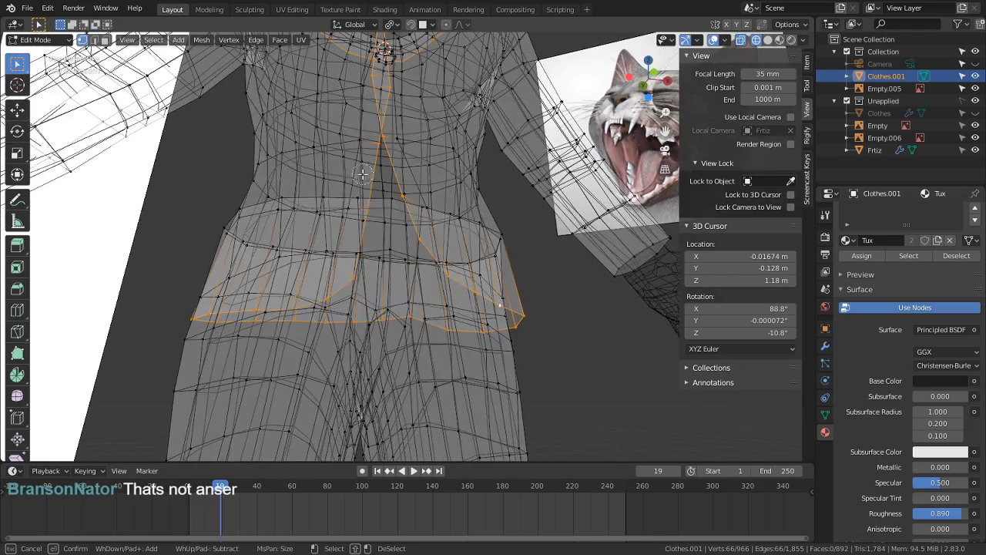
pyautogui.moveTo(363, 219)
pyautogui.mouseDown(button='middle')
pyautogui.moveTo(368, 184)
pyautogui.moveTo(392, 186)
pyautogui.moveTo(409, 61)
pyautogui.mouseUp(button='middle')
pyautogui.press('Escape')
pyautogui.moveTo(441, 123); pyautogui.dragTo(427, 254, button='middle')
pyautogui.scroll(-4, 427, 254)
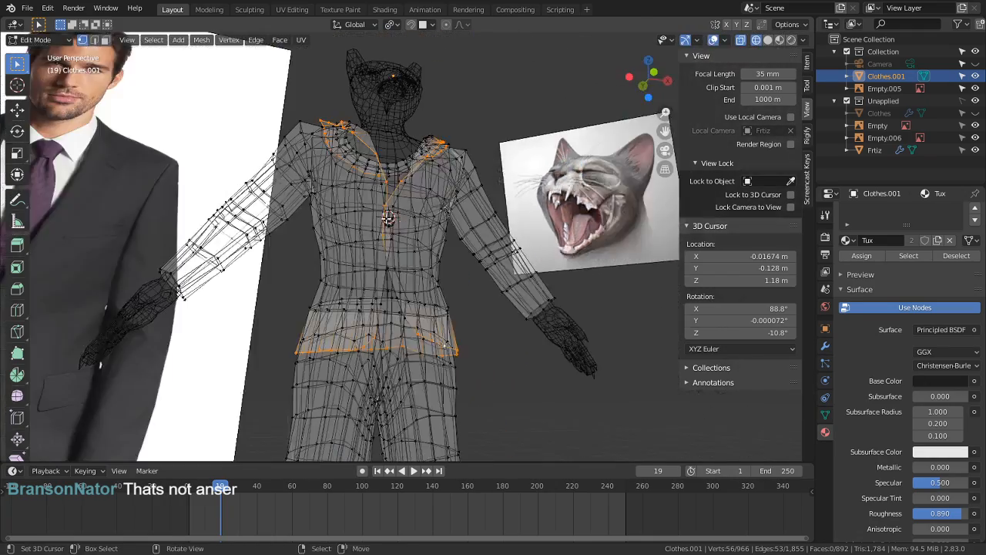
pyautogui.press('c')
pyautogui.moveTo(382, 229)
pyautogui.mouseDown(button='middle')
pyautogui.moveTo(405, 171)
pyautogui.moveTo(282, 144)
pyautogui.mouseUp(button='middle')
pyautogui.press('Escape')
# Step: Flare the jacket's lower hem with Shrink/Fatten at an offset of -0.153 m and return to solid shading
pyautogui.moveTo(394, 135); pyautogui.dragTo(432, 223, button='middle')
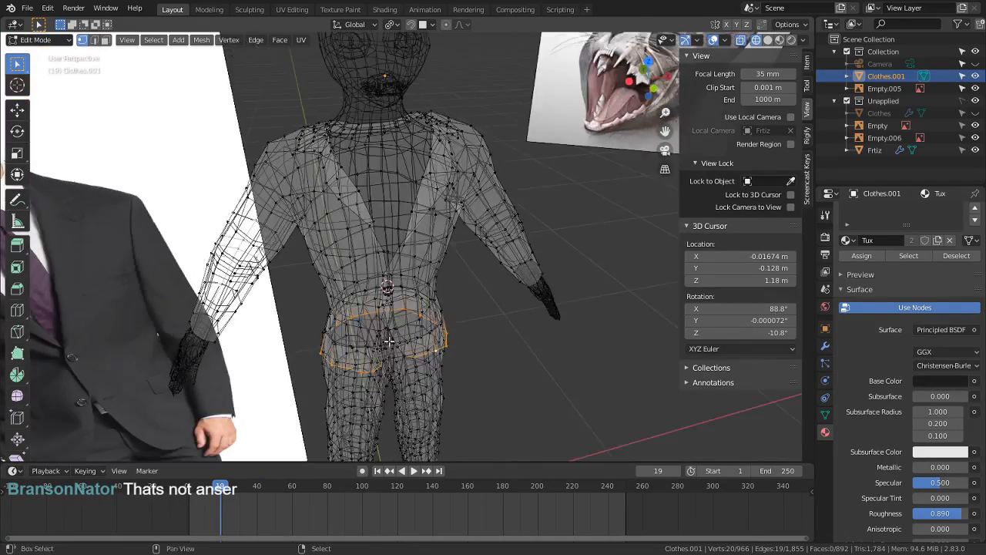
pyautogui.keyDown('shift'); pyautogui.moveTo(433, 347); pyautogui.dragTo(434, 255, button='middle'); pyautogui.keyUp('shift')
pyautogui.scroll(2, 435, 254)
pyautogui.hotkey('alt', 's')
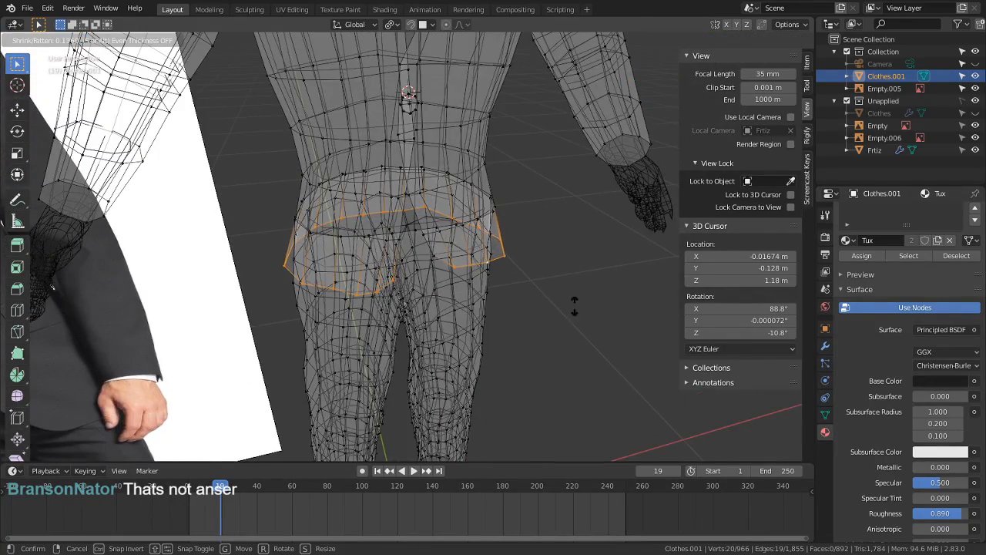
pyautogui.click(550, 236)
pyautogui.moveTo(550, 236); pyautogui.dragTo(443, 360, button='middle')
pyautogui.moveTo(431, 326); pyautogui.dragTo(422, 289, button='middle')
pyautogui.scroll(3, 423, 289)
pyautogui.click(771, 41)
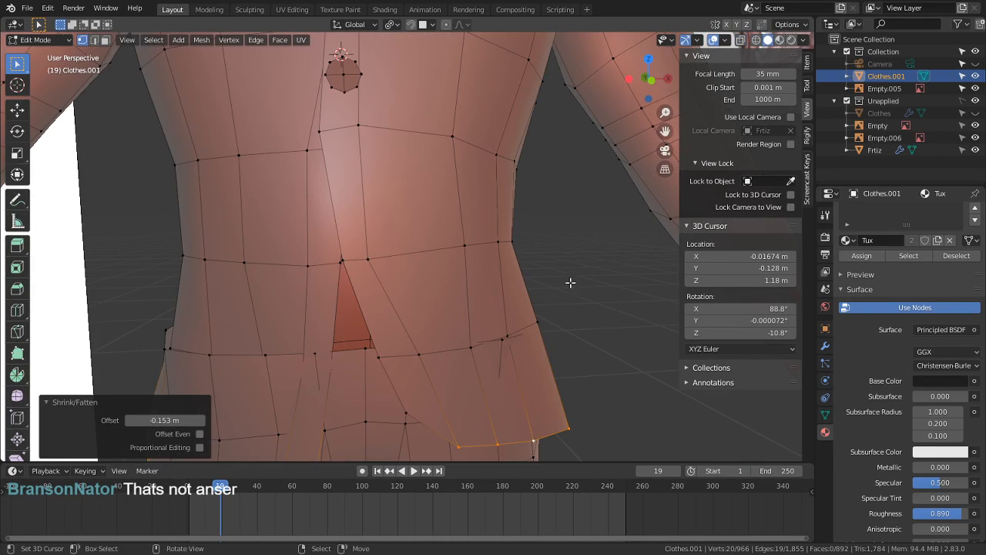
pyautogui.moveTo(570, 282); pyautogui.dragTo(549, 265, button='middle')
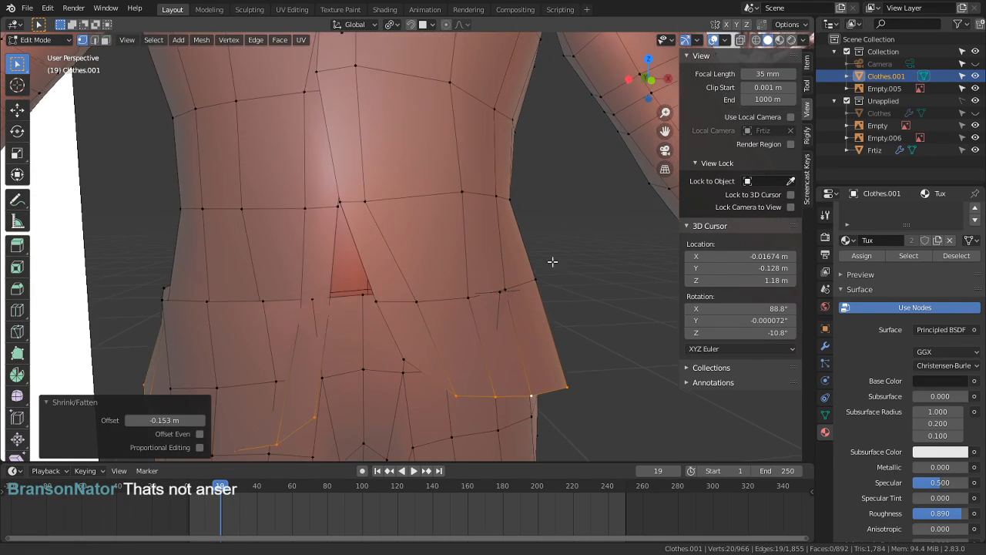
# Step: Flare the jacket's edge loop above the hem with Shrink/Fatten at an offset of -0.147 m
pyautogui.press('s')
pyautogui.rightClick(576, 294)
pyautogui.hotkey('alt', 's')
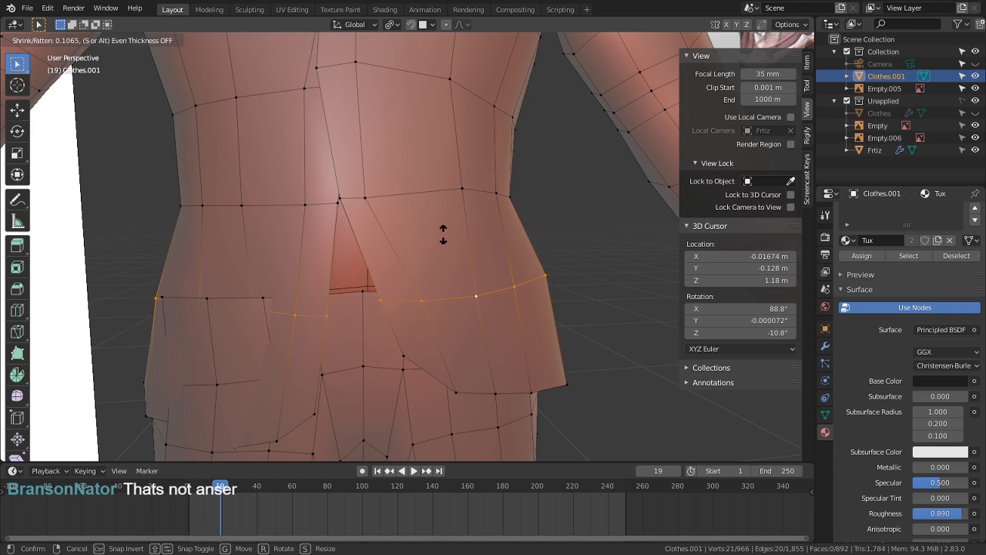
pyautogui.click(401, 210)
# Step: Select the whole linked trousers mesh and hide it
pyautogui.keyDown('shift'); pyautogui.moveTo(259, 323); pyautogui.dragTo(345, 307, button='middle'); pyautogui.keyUp('shift')
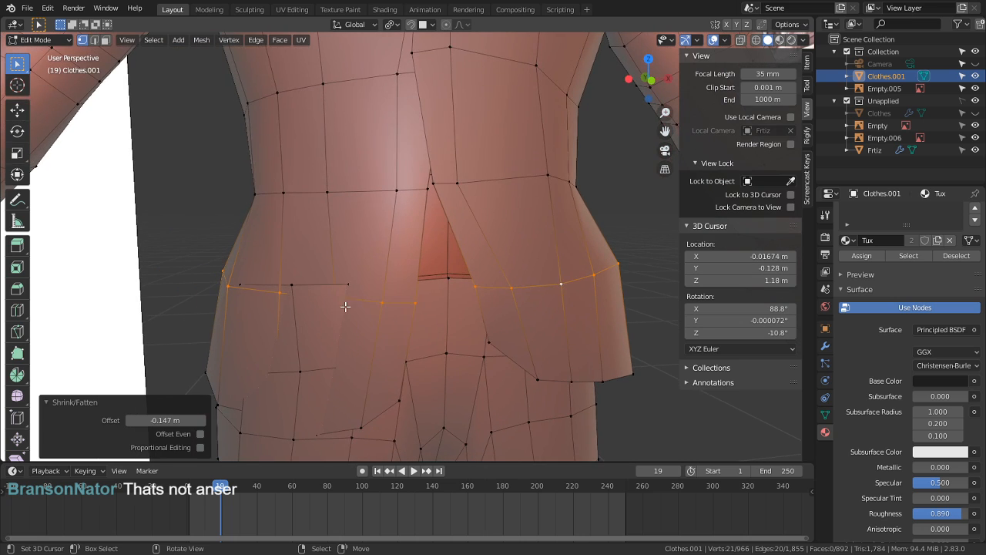
pyautogui.click(425, 349)
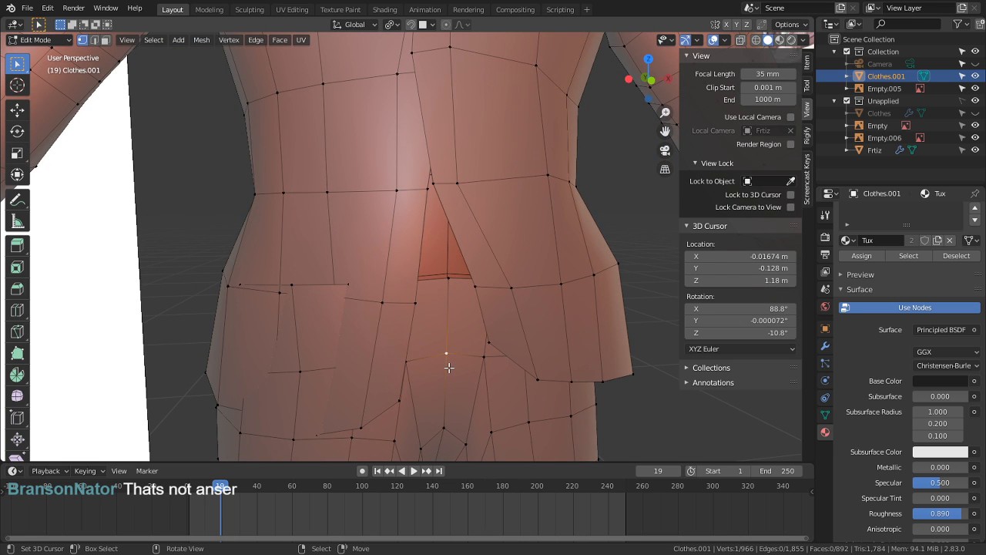
pyautogui.press('l')
pyautogui.press('h')
pyautogui.scroll(2, 431, 358)
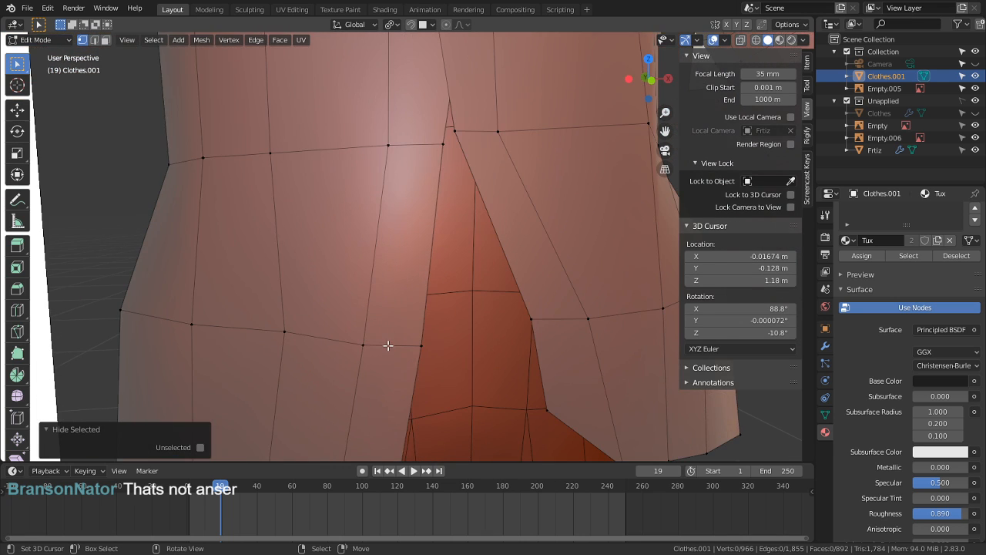
# Step: Enter Sculpt Mode and puff out the jacket's front side hip with the Inflate/Deflate brush at a 222 px radius
pyautogui.click(38, 39)
pyautogui.click(42, 81)
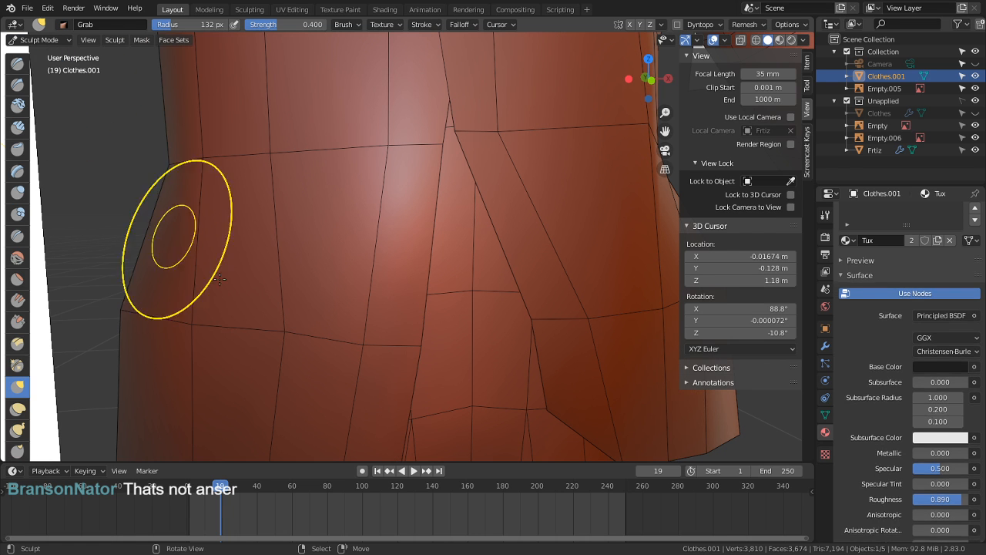
pyautogui.press('f')
pyautogui.click(308, 351)
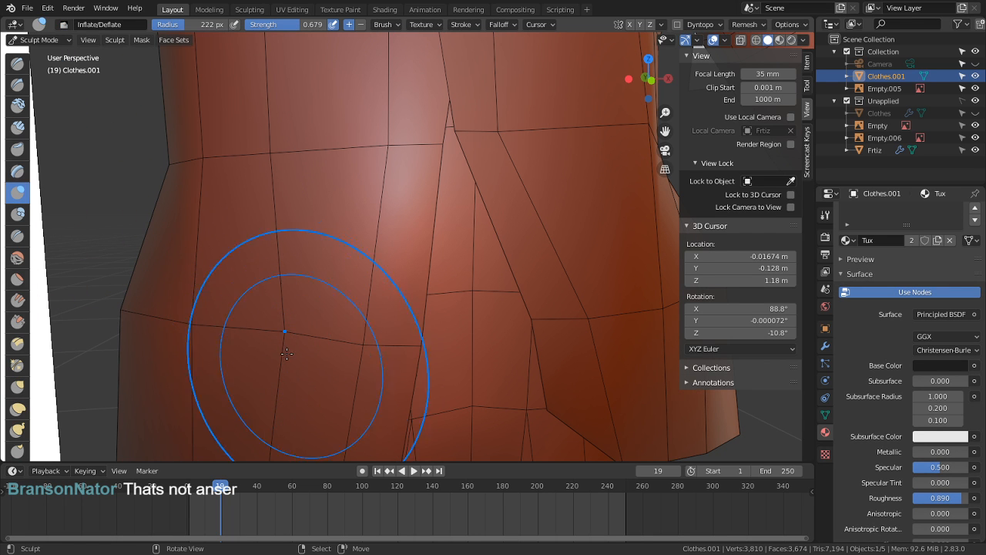
pyautogui.moveTo(266, 339); pyautogui.dragTo(224, 309)
pyautogui.moveTo(218, 312); pyautogui.dragTo(264, 320, button='middle')
pyautogui.moveTo(284, 235)
pyautogui.mouseDown()
pyautogui.moveTo(291, 201)
pyautogui.moveTo(278, 224)
pyautogui.moveTo(155, 235)
pyautogui.moveTo(296, 351)
pyautogui.moveTo(147, 304)
pyautogui.mouseUp()
# Step: Switch to the Smooth brush and reveal the hidden geometry around the jacket's flared hem
pyautogui.hotkey('shift', 's')
pyautogui.scroll(-6, 231, 358)
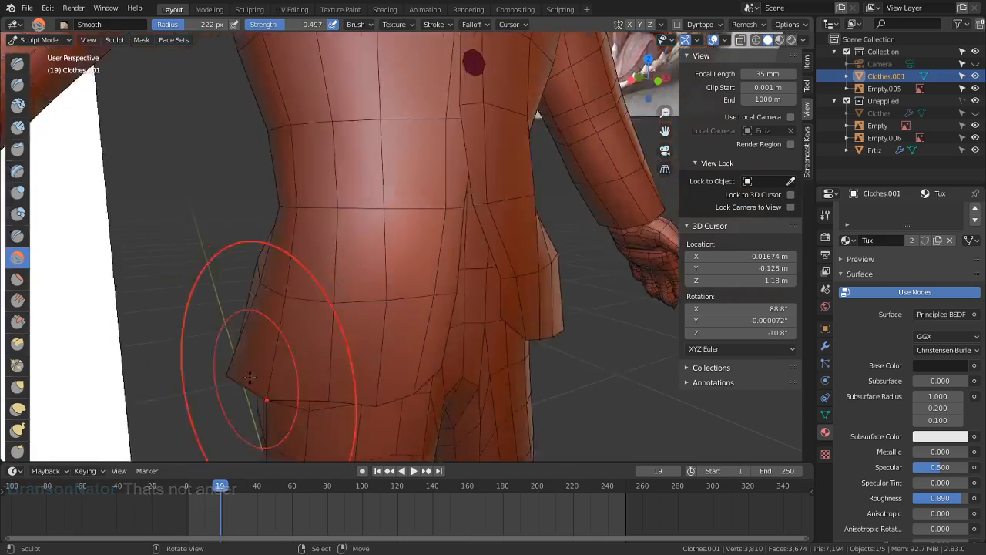
pyautogui.moveTo(266, 370); pyautogui.dragTo(308, 369, button='middle')
pyautogui.scroll(-4, 319, 369)
pyautogui.scroll(4, 318, 369)
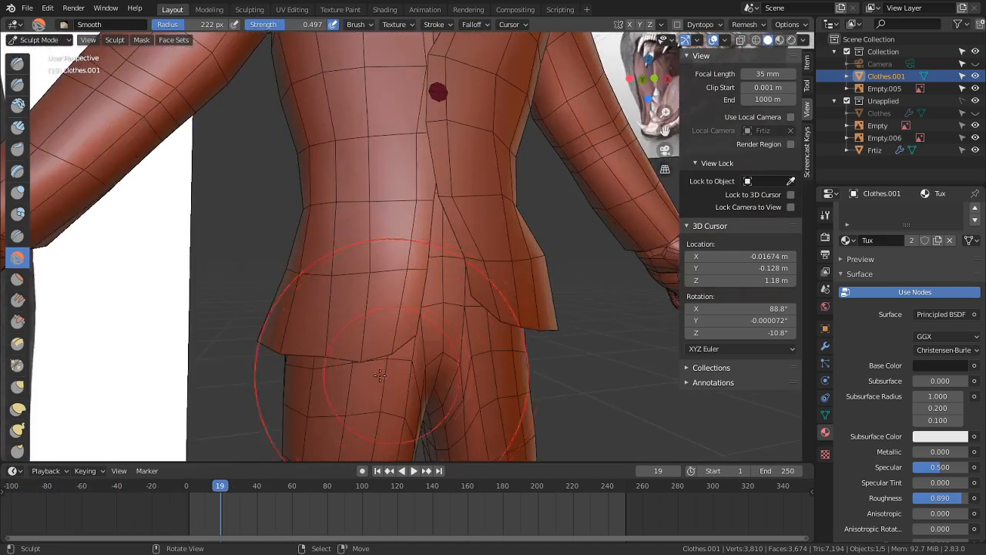
pyautogui.moveTo(388, 368); pyautogui.dragTo(431, 367, button='middle')
pyautogui.hotkey('alt', 'h')
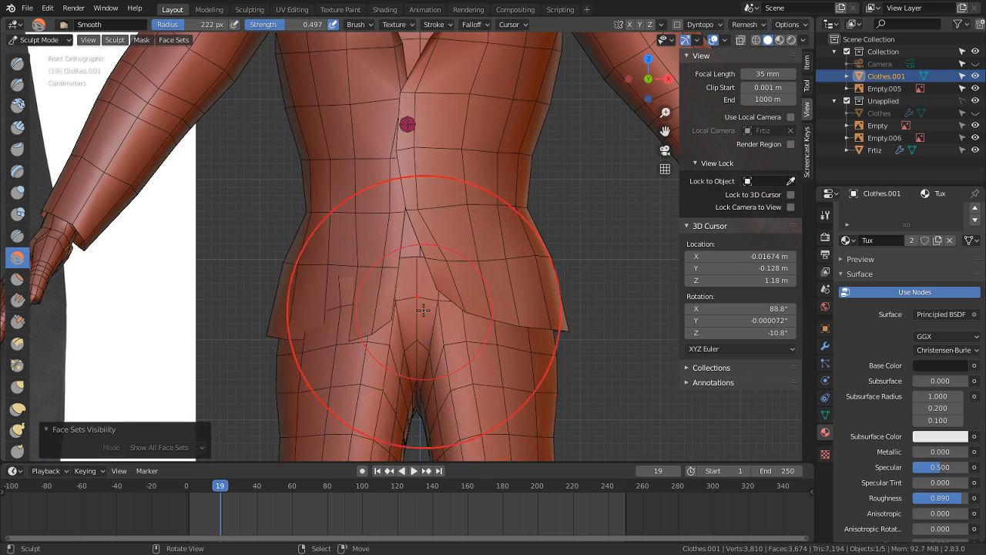
pyautogui.moveTo(401, 313)
pyautogui.mouseDown(button='middle')
pyautogui.moveTo(421, 310)
pyautogui.moveTo(330, 313)
pyautogui.mouseUp(button='middle')
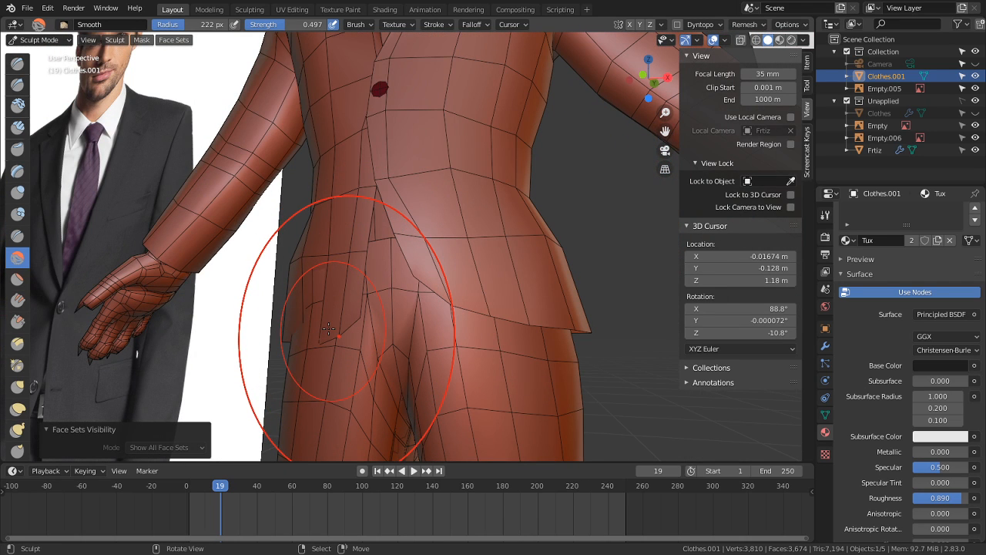
# Step: Return to Edit Mode, reveal the hidden trousers and nudge a vertex on the jacket's side hip loop
pyautogui.moveTo(329, 331)
pyautogui.mouseDown(button='middle')
pyautogui.moveTo(308, 336)
pyautogui.moveTo(325, 339)
pyautogui.moveTo(322, 349)
pyautogui.moveTo(278, 308)
pyautogui.moveTo(339, 339)
pyautogui.moveTo(321, 350)
pyautogui.moveTo(407, 317)
pyautogui.moveTo(290, 269)
pyautogui.mouseUp(button='middle')
pyautogui.press('g')
pyautogui.press('s')
pyautogui.press('Tab')
pyautogui.hotkey('alt', 'h')
pyautogui.click(290, 268)
pyautogui.scroll(2, 290, 269)
pyautogui.press('g')
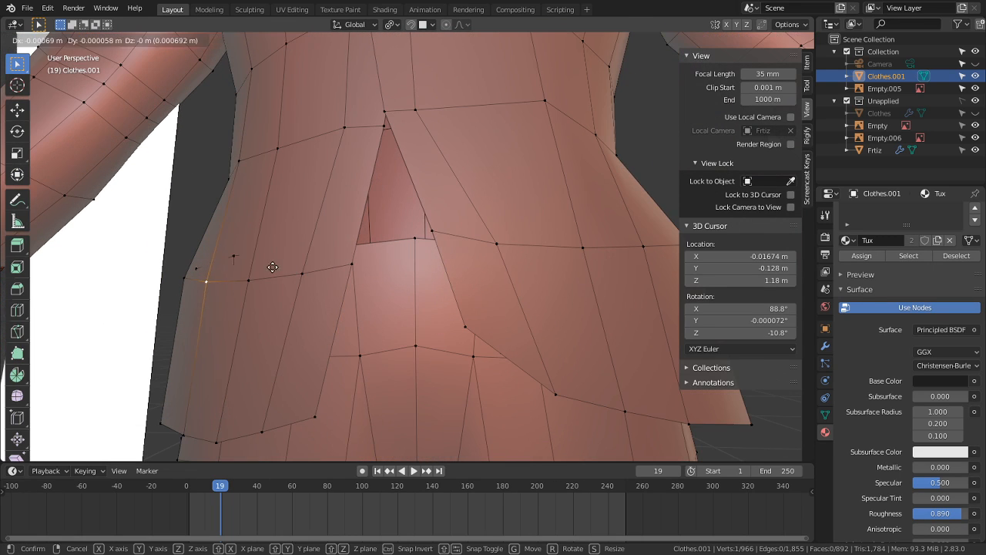
pyautogui.click(269, 253)
# Step: Undo the accidental hiding of linked faces and reposition the vertex at the jacket's side hip
pyautogui.rightClick(256, 283)
pyautogui.press('h')
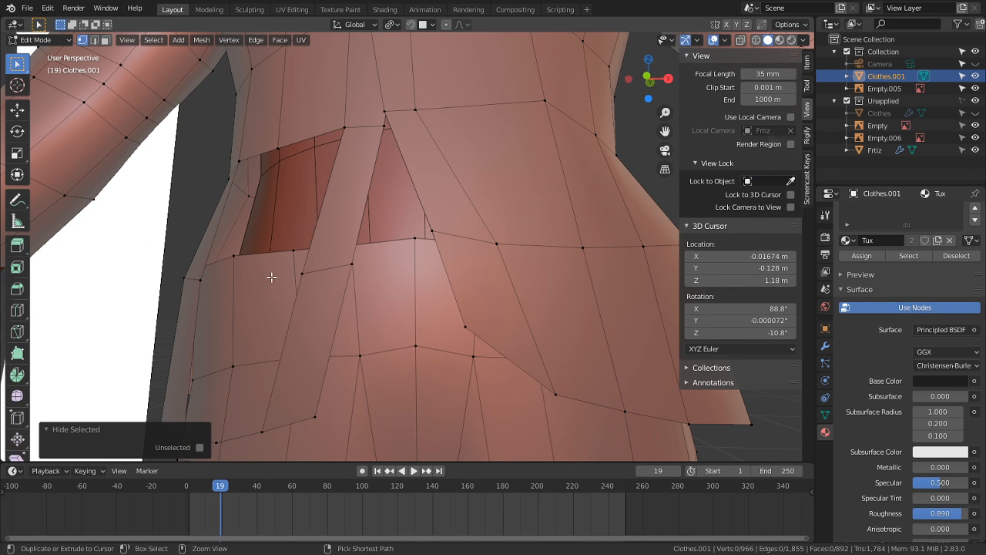
pyautogui.hotkey('ctrl', 'z')
pyautogui.press('g')
pyautogui.click(261, 227)
# Step: Select the whole linked jacket from the back and hide everything else in the clothes mesh
pyautogui.moveTo(262, 227)
pyautogui.mouseDown(button='middle')
pyautogui.moveTo(344, 292)
pyautogui.moveTo(453, 339)
pyautogui.moveTo(651, 315)
pyautogui.moveTo(642, 301)
pyautogui.mouseUp(button='middle')
pyautogui.scroll(-5, 453, 339)
pyautogui.press('Tab')
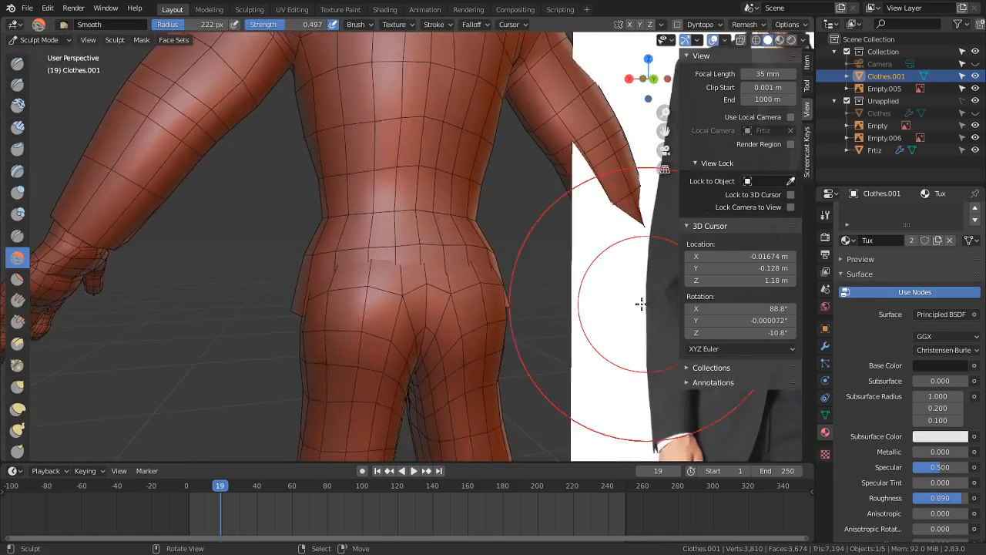
pyautogui.press('Tab')
pyautogui.scroll(3, 549, 320)
pyautogui.moveTo(548, 321); pyautogui.dragTo(512, 316, button='middle')
pyautogui.press('l')
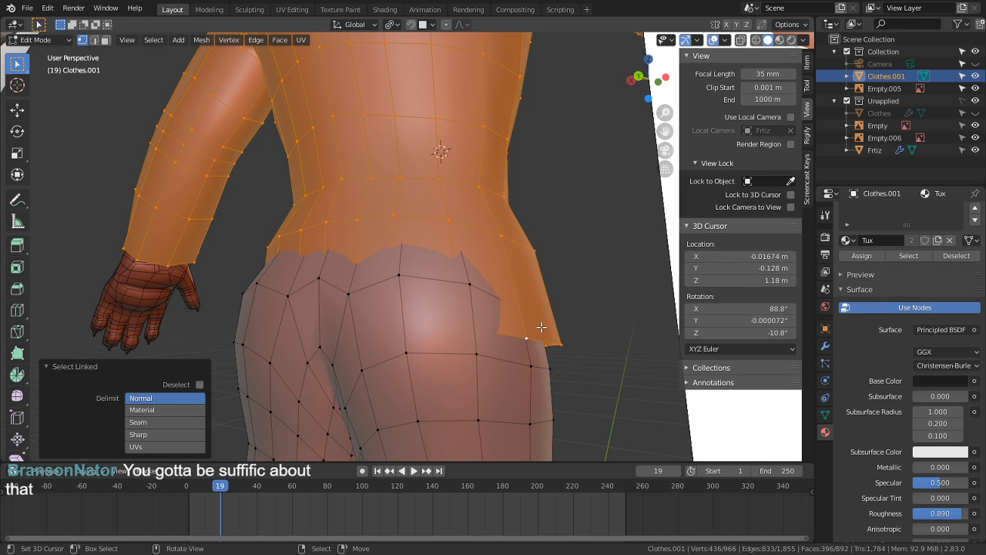
pyautogui.hotkey('shift', 'h')
# Step: In see-through view, pull a vertex at the middle of the jacket's back hem outward and down with smooth proportional editing, size 0.16
pyautogui.moveTo(434, 333); pyautogui.dragTo(413, 401, button='middle')
pyautogui.hotkey('alt', 'a')
pyautogui.hotkey('alt', 'z')
pyautogui.moveTo(349, 376)
pyautogui.mouseDown(button='middle')
pyautogui.moveTo(326, 396)
pyautogui.moveTo(334, 388)
pyautogui.mouseUp(button='middle')
pyautogui.press('c')
pyautogui.moveTo(334, 387)
pyautogui.mouseDown()
pyautogui.moveTo(304, 381)
pyautogui.moveTo(465, 399)
pyautogui.moveTo(489, 393)
pyautogui.mouseUp()
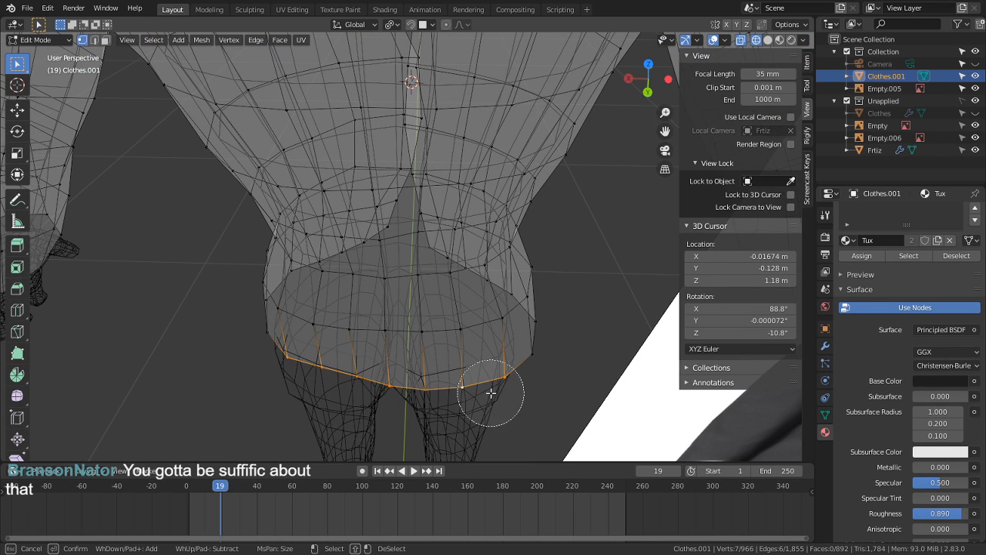
pyautogui.press('Escape')
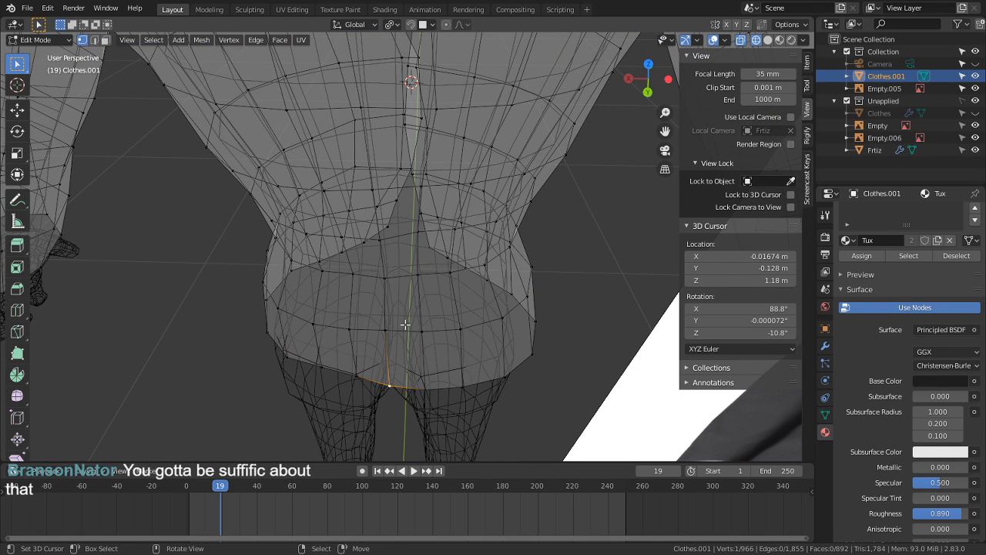
pyautogui.press('g')
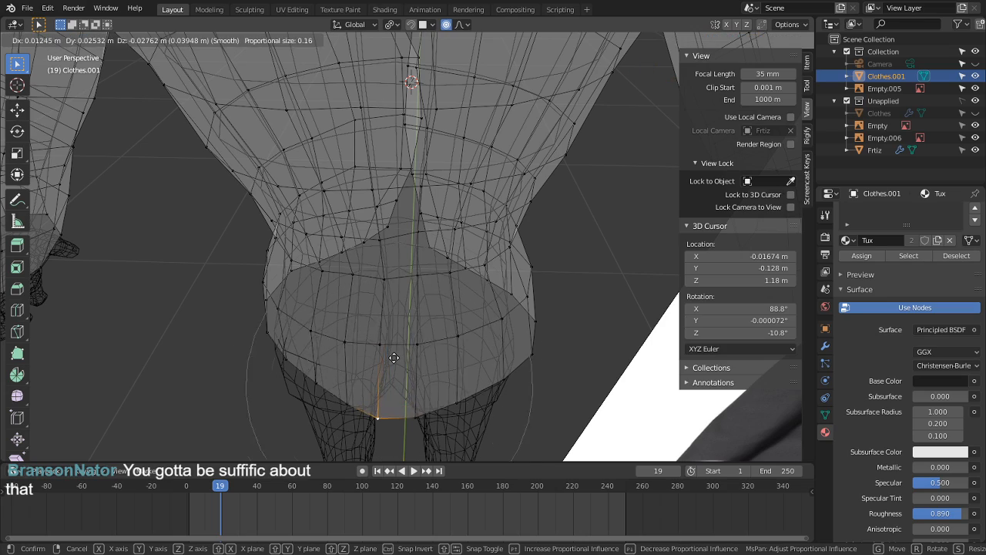
pyautogui.click(424, 356)
# Step: Reveal the hidden trousers through Sculpt Mode and return to Edit Mode with solid shading
pyautogui.hotkey('ctrl', 'Tab')
pyautogui.moveTo(416, 204)
pyautogui.mouseDown(button='middle')
pyautogui.moveTo(388, 302)
pyautogui.moveTo(382, 289)
pyautogui.mouseUp(button='middle')
pyautogui.hotkey('alt', 'h')
pyautogui.press('Tab')
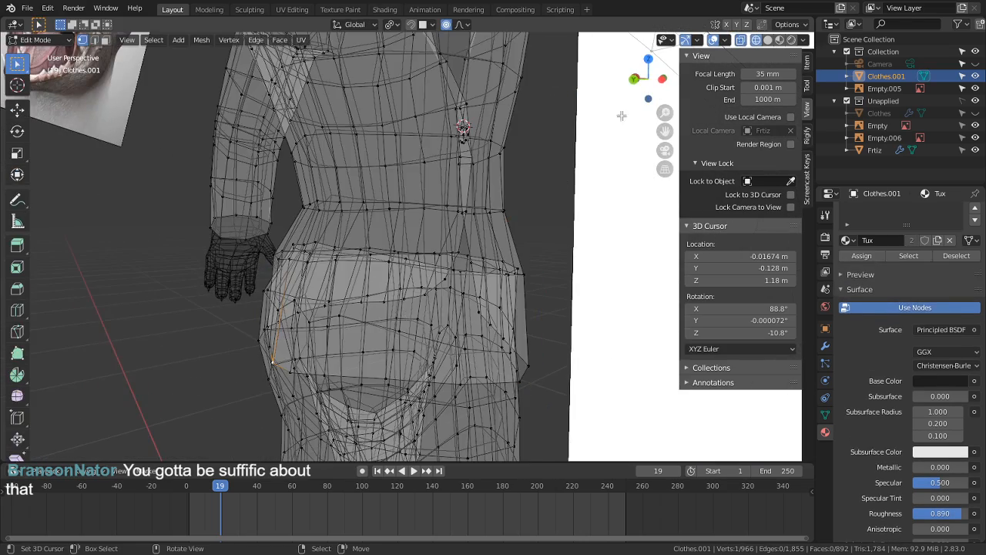
pyautogui.click(767, 41)
pyautogui.moveTo(479, 233)
pyautogui.mouseDown(button='middle')
pyautogui.moveTo(544, 246)
pyautogui.moveTo(540, 271)
pyautogui.moveTo(481, 274)
pyautogui.mouseUp(button='middle')
pyautogui.moveTo(352, 286); pyautogui.dragTo(410, 397, button='middle')
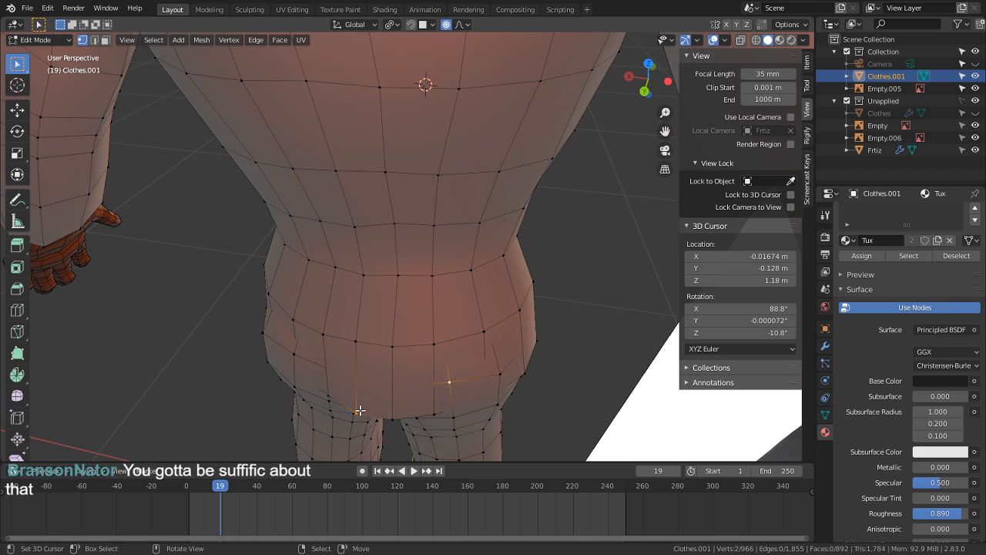
# Step: Try to move the middle back hem vertices of the jacket along the Y axis with proportional editing
pyautogui.press('ctrl+KP_Add')
pyautogui.press('ctrl+KP_Add')
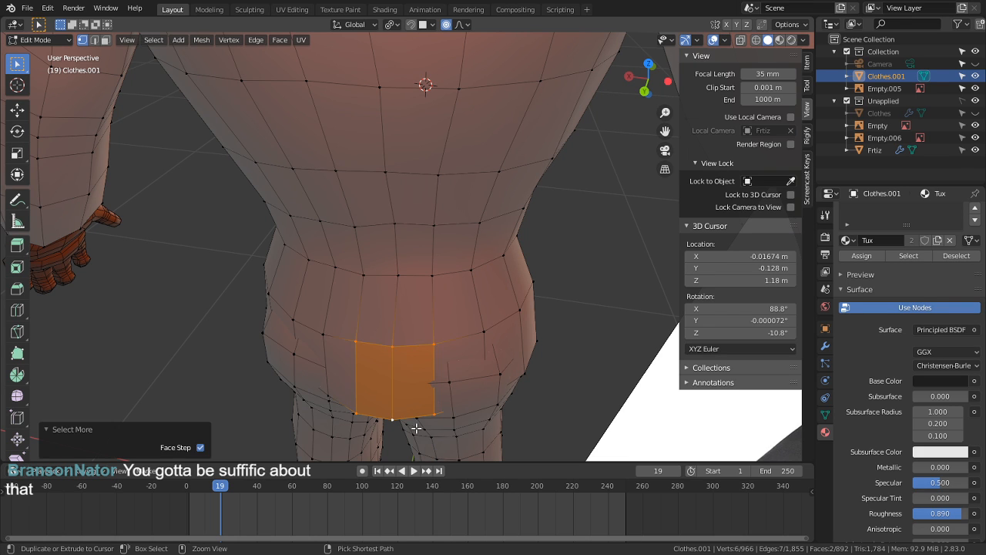
pyautogui.press('ctrl+KP_Add')
pyautogui.press('c')
pyautogui.moveTo(400, 322)
pyautogui.mouseDown(button='middle')
pyautogui.moveTo(319, 341)
pyautogui.moveTo(469, 298)
pyautogui.moveTo(319, 279)
pyautogui.moveTo(335, 279)
pyautogui.moveTo(388, 325)
pyautogui.mouseUp(button='middle')
pyautogui.rightClick(335, 280)
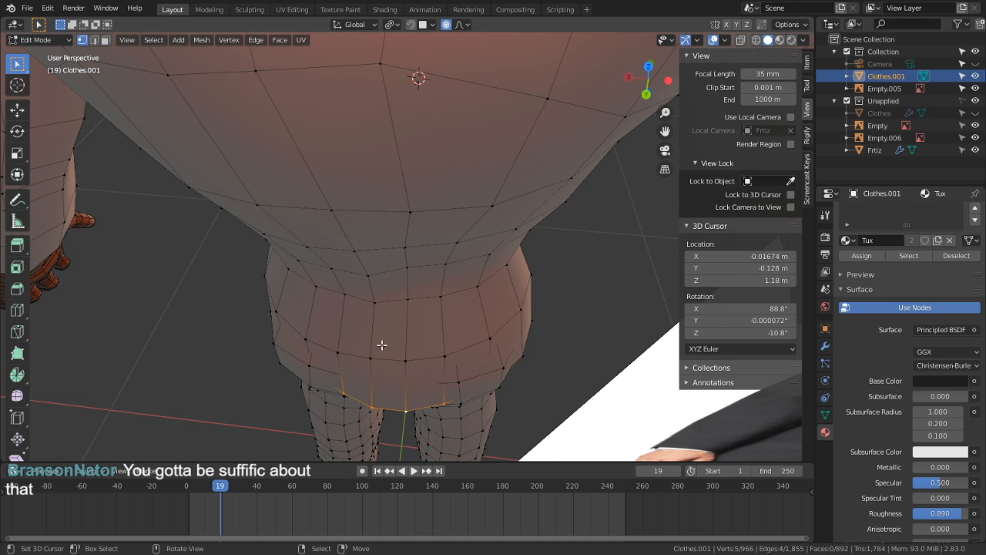
pyautogui.scroll(-1, 344, 347)
pyautogui.press('g')
pyautogui.press('y')
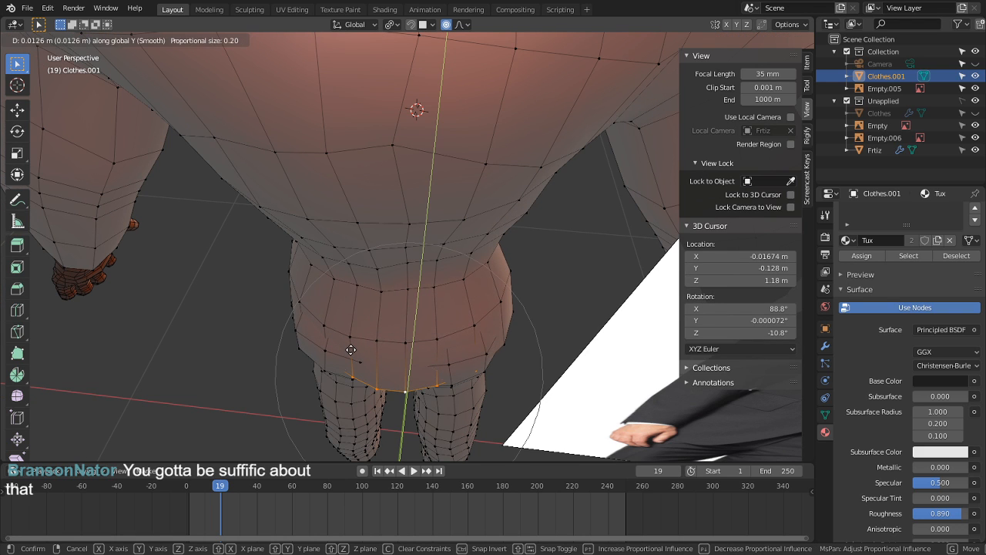
pyautogui.rightClick(351, 349)
pyautogui.moveTo(376, 363); pyautogui.dragTo(412, 278, button='middle')
# Step: Undo the recent hem selections, mode switches and revealing of the trousers
pyautogui.hotkey('ctrl', 'z')
pyautogui.hotkey('ctrl', 'z')
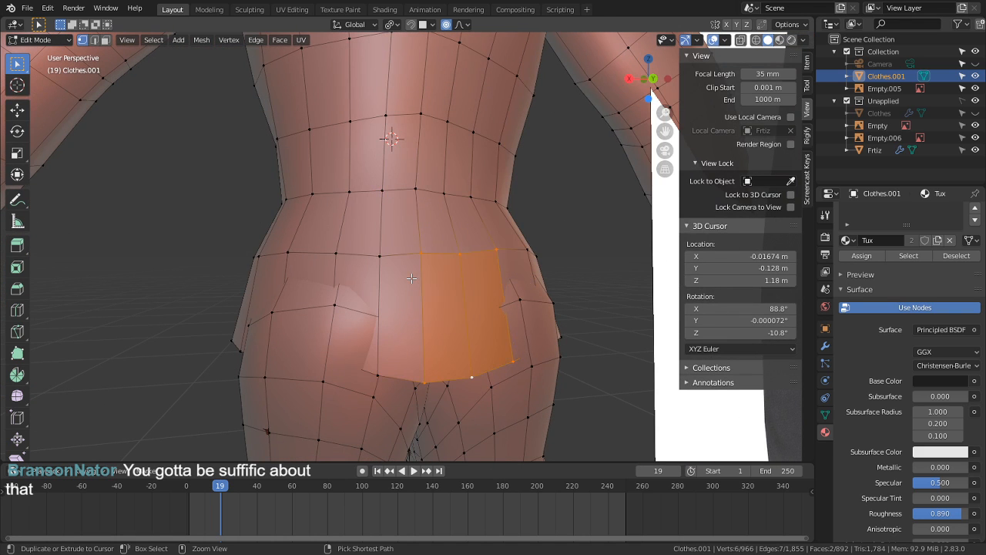
pyautogui.hotkey('ctrl', 'z')
pyautogui.hotkey('ctrl', 'z')
pyautogui.hotkey('ctrl', 'z')
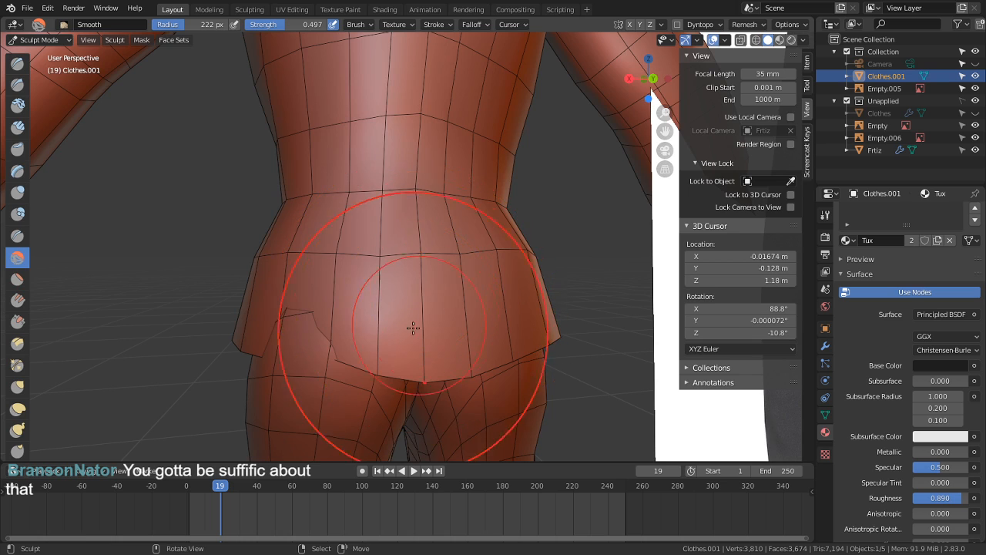
pyautogui.moveTo(453, 370); pyautogui.dragTo(440, 376, button='middle')
pyautogui.hotkey('ctrl', 'z')
pyautogui.hotkey('ctrl', 'z')
pyautogui.hotkey('ctrl', 'z')
pyautogui.hotkey('ctrl', 'z')
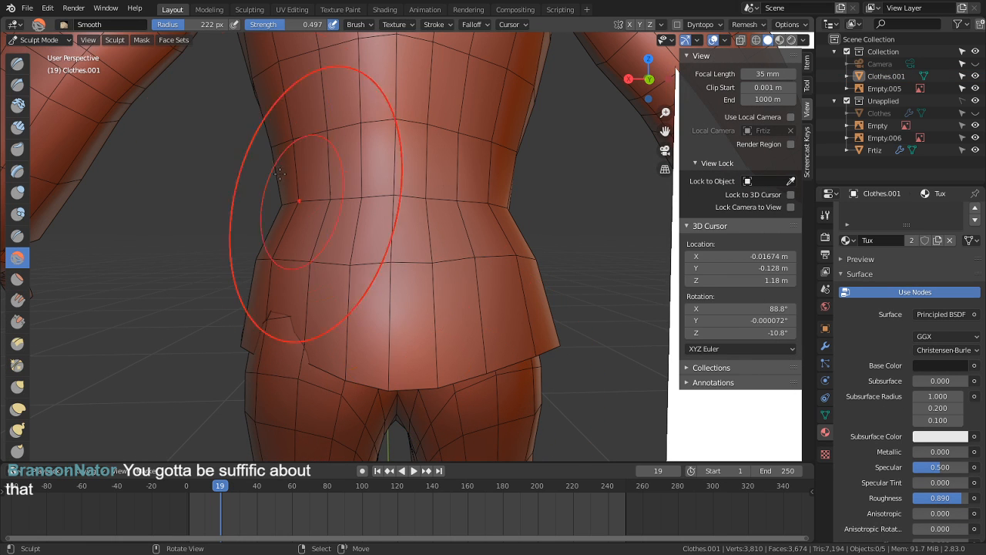
# Step: Switch from Sculpt Mode to Object Mode, select the clothes mesh and open it in Edit Mode
pyautogui.click(49, 37)
pyautogui.click(40, 51)
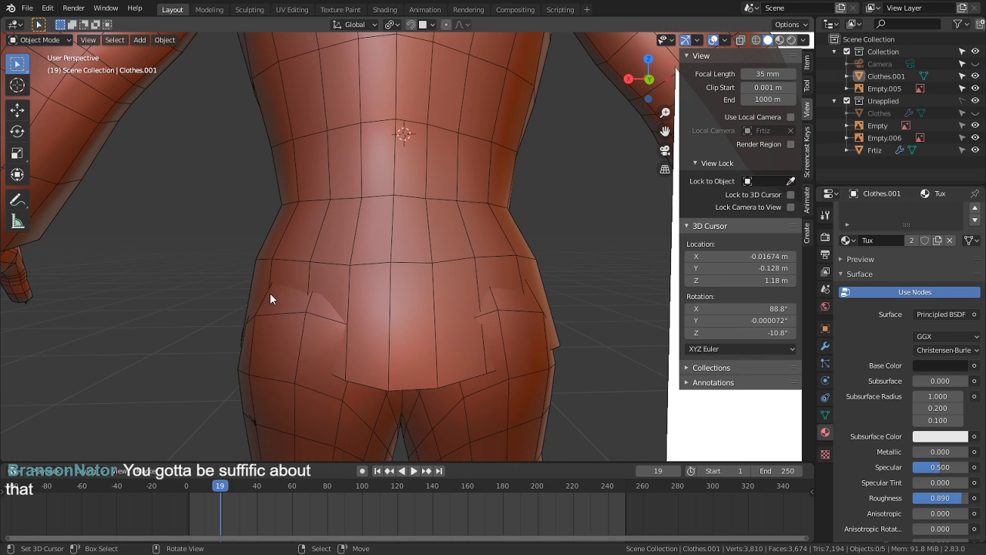
pyautogui.click(465, 421)
pyautogui.moveTo(466, 420); pyautogui.dragTo(424, 424, button='middle')
pyautogui.press('Tab')
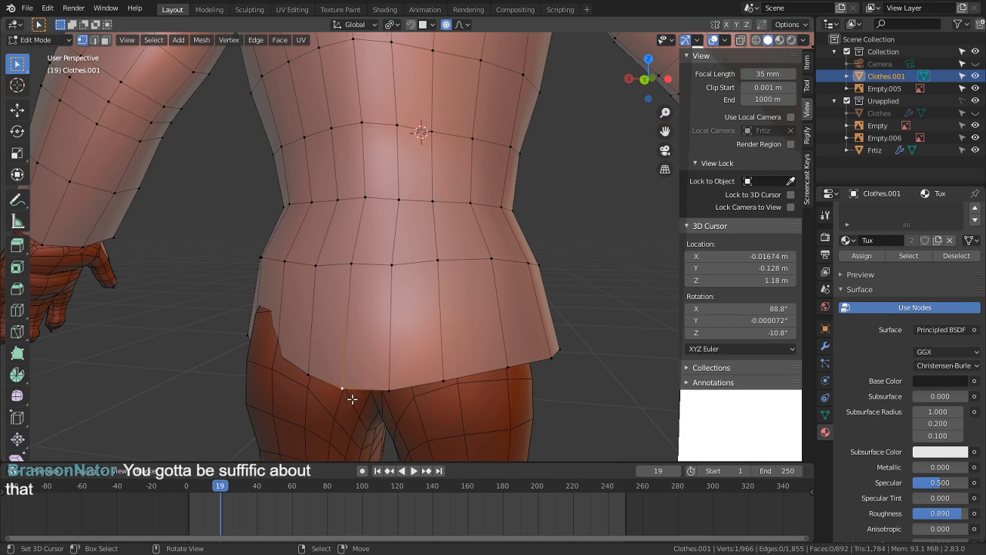
# Step: Move the jacket's back hem vertices about 0.017 m along the Y axis with smooth proportional editing, size about 0.32
pyautogui.moveTo(352, 399); pyautogui.dragTo(356, 334, button='middle')
pyautogui.press('g')
pyautogui.press('y')
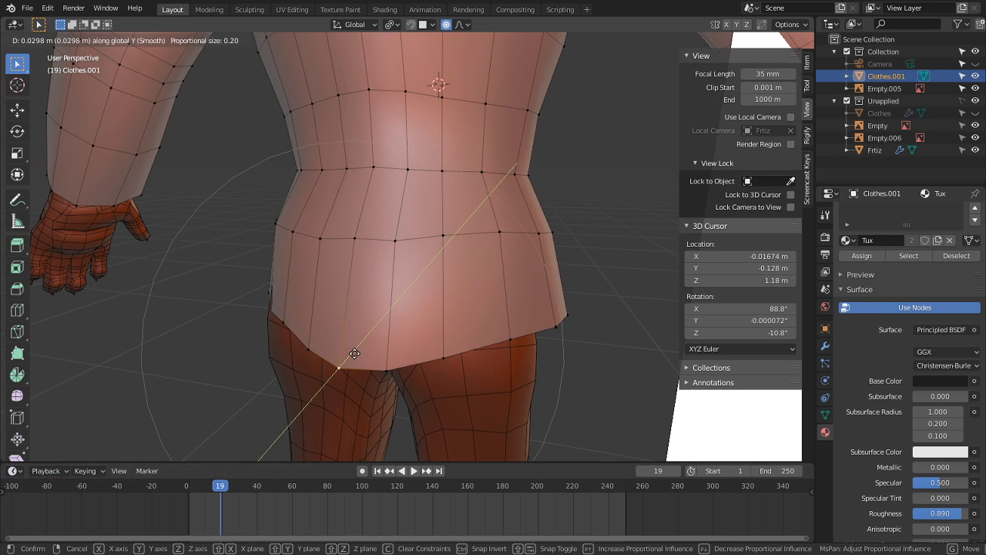
pyautogui.scroll(-5, 355, 353)
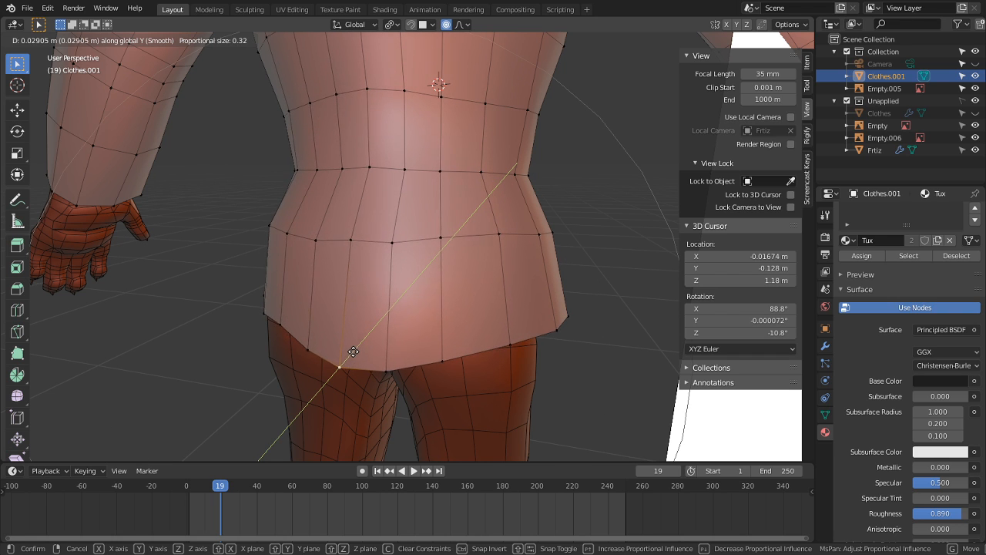
pyautogui.rightClick(353, 351)
pyautogui.moveTo(303, 319); pyautogui.dragTo(351, 361, button='middle')
pyautogui.press('g')
pyautogui.press('y')
pyautogui.click(332, 338)
# Step: Scale the selected back hem vertices along the Y axis to about 0.874 with smooth proportional editing
pyautogui.press('s')
pyautogui.press('y')
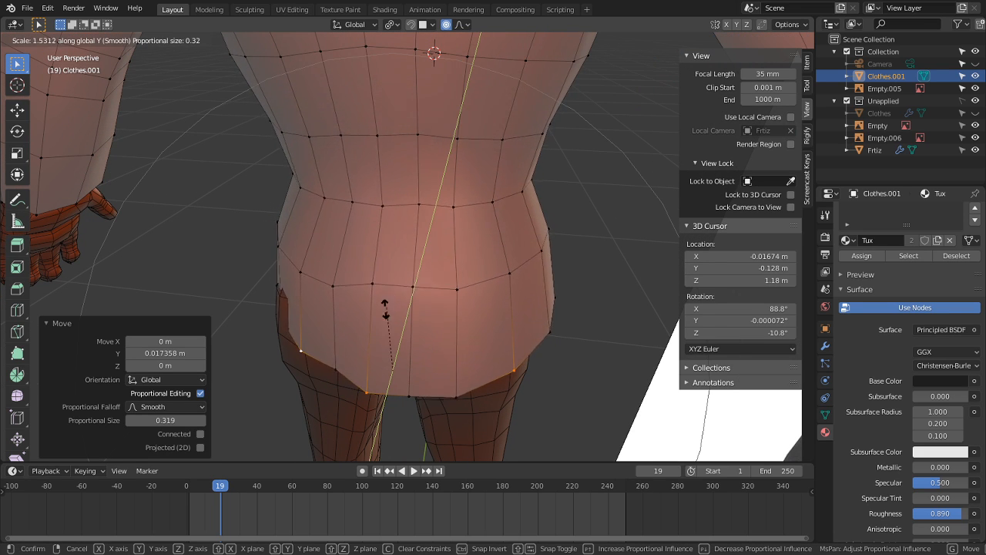
pyautogui.click(407, 346)
pyautogui.press('s')
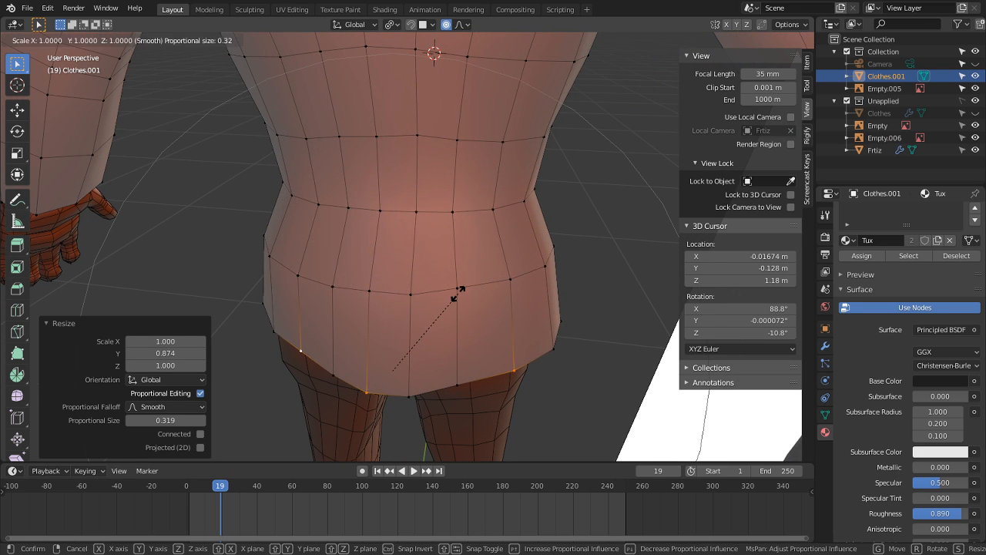
pyautogui.press('y')
pyautogui.rightClick(432, 321)
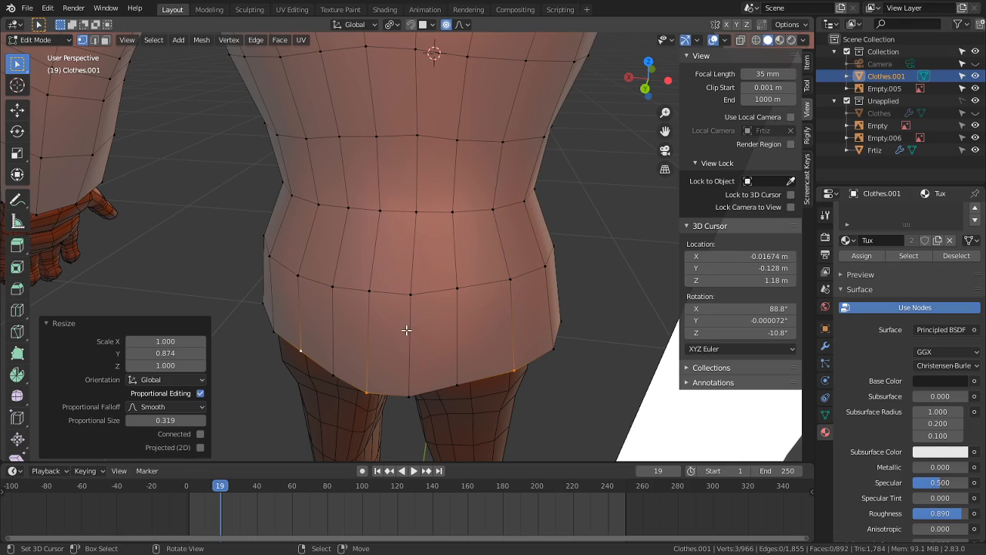
# Step: Try to reveal the hidden trousers from Object Mode and undo the latest changes
pyautogui.moveTo(406, 330); pyautogui.dragTo(531, 304, button='middle')
pyautogui.press('Tab')
pyautogui.hotkey('alt', 'h')
pyautogui.press('Tab')
pyautogui.scroll(-3, 529, 305)
pyautogui.hotkey('ctrl', 'z')
pyautogui.hotkey('ctrl', 'z')
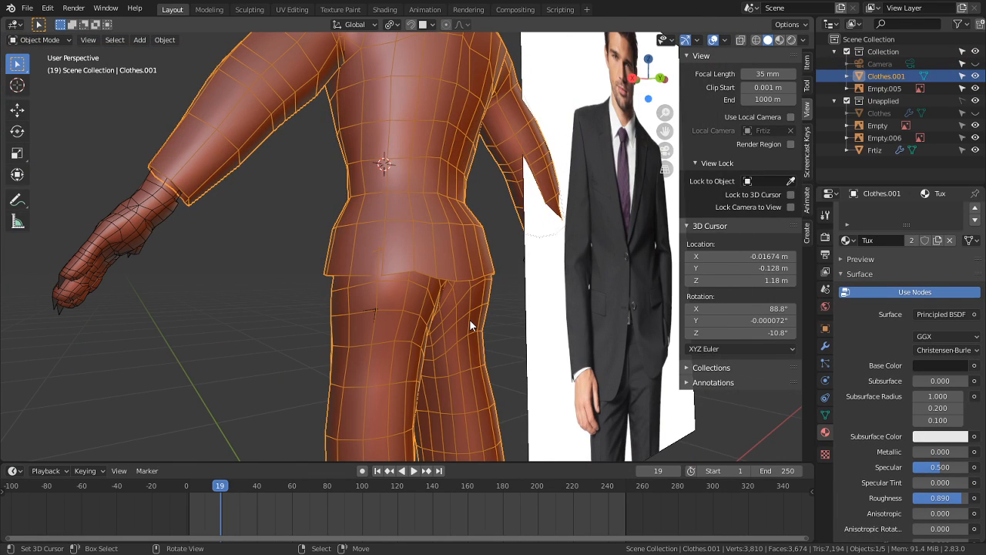
# Step: Reopen the Clothes.001 mesh in Edit Mode and reveal the hidden trousers geometry
pyautogui.hotkey('alt', 'a')
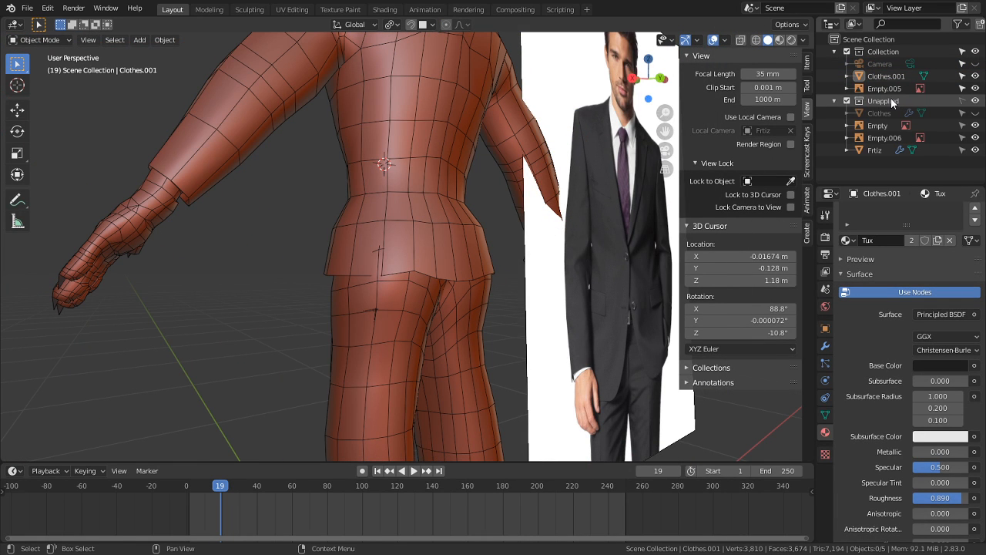
pyautogui.click(885, 76)
pyautogui.press('Tab')
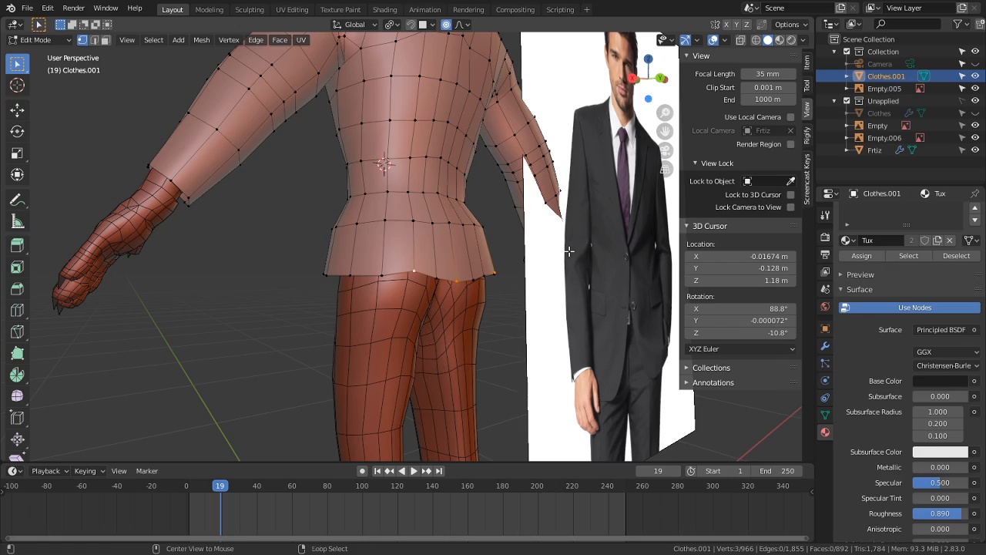
pyautogui.hotkey('alt', 'h')
pyautogui.moveTo(569, 250); pyautogui.dragTo(216, 304, button='middle')
pyautogui.scroll(2, 339, 285)
pyautogui.moveTo(357, 282); pyautogui.dragTo(337, 257, button='middle')
pyautogui.scroll(3, 333, 291)
pyautogui.scroll(-3, 332, 290)
pyautogui.scroll(-1, 339, 308)
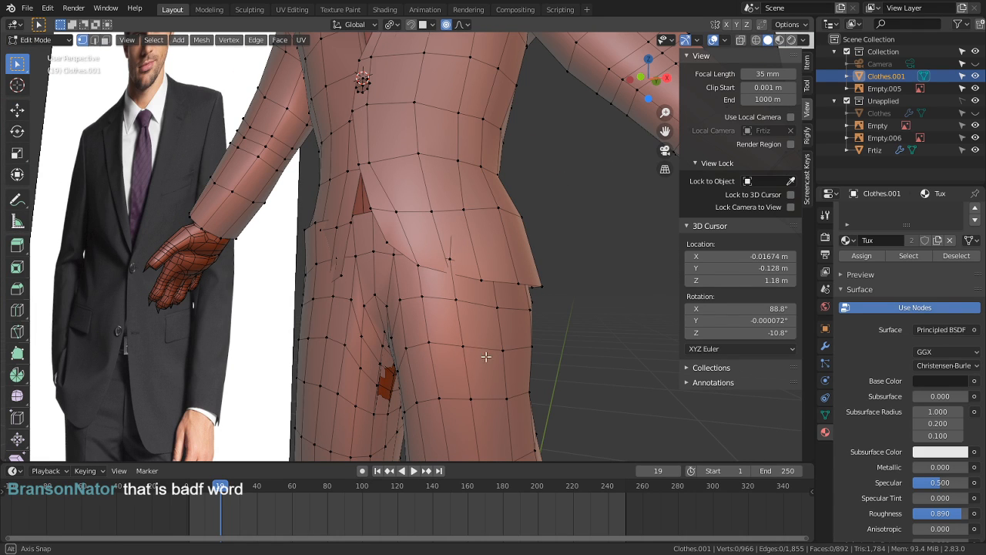
# Step: Select the linked trousers geometry, and leave and re-enter Edit Mode with the object deselected
pyautogui.moveTo(486, 356)
pyautogui.mouseDown(button='middle')
pyautogui.moveTo(502, 355)
pyautogui.moveTo(485, 356)
pyautogui.mouseUp(button='middle')
pyautogui.press('l')
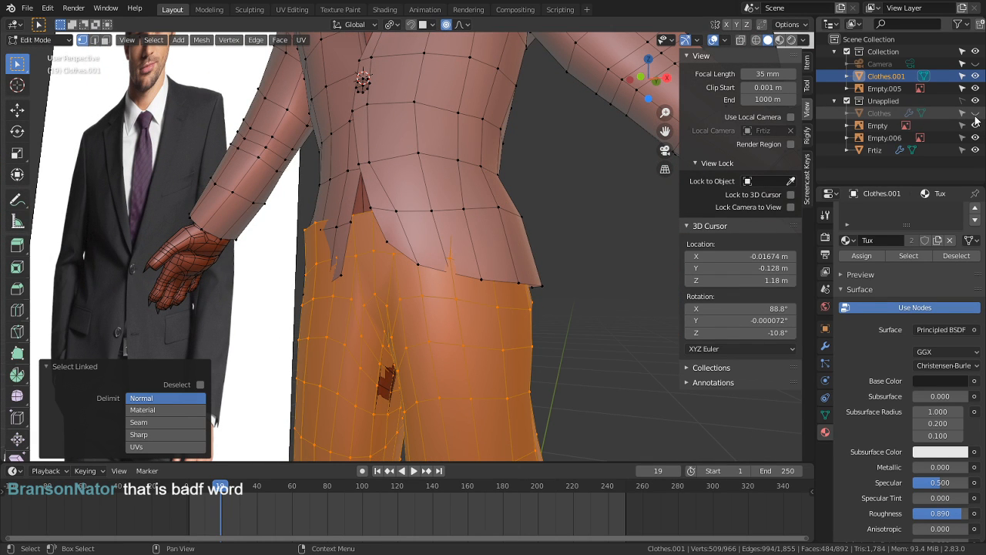
pyautogui.moveTo(478, 341); pyautogui.dragTo(339, 333, button='middle')
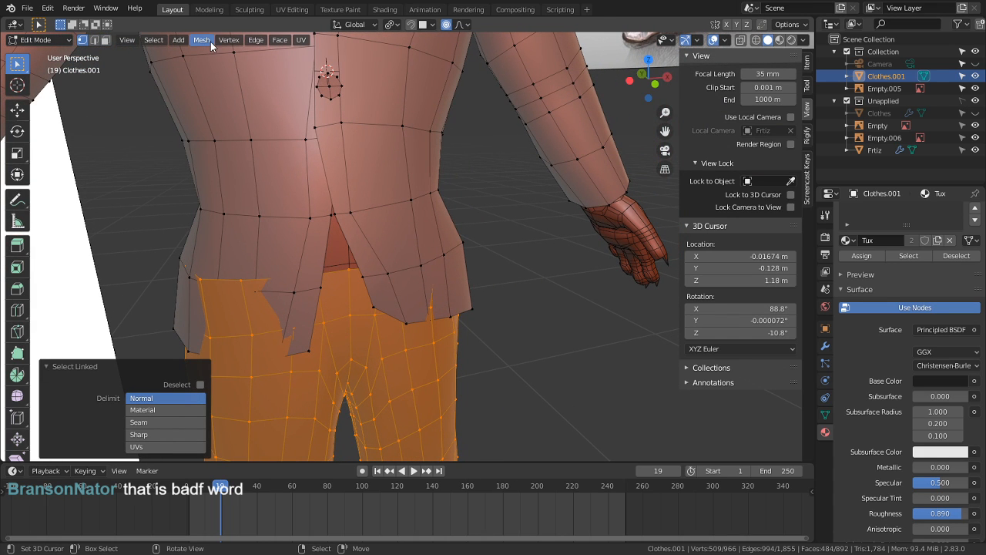
pyautogui.moveTo(371, 333); pyautogui.dragTo(146, 260, button='middle')
pyautogui.press('Tab')
pyautogui.hotkey('alt', 'a')
pyautogui.press('Tab')
# Step: Move the hem vertex at the jacket's back side corner outward by about 0.007 m in X, 0.004 m in Y and 0.003 m in Z
pyautogui.click(295, 346)
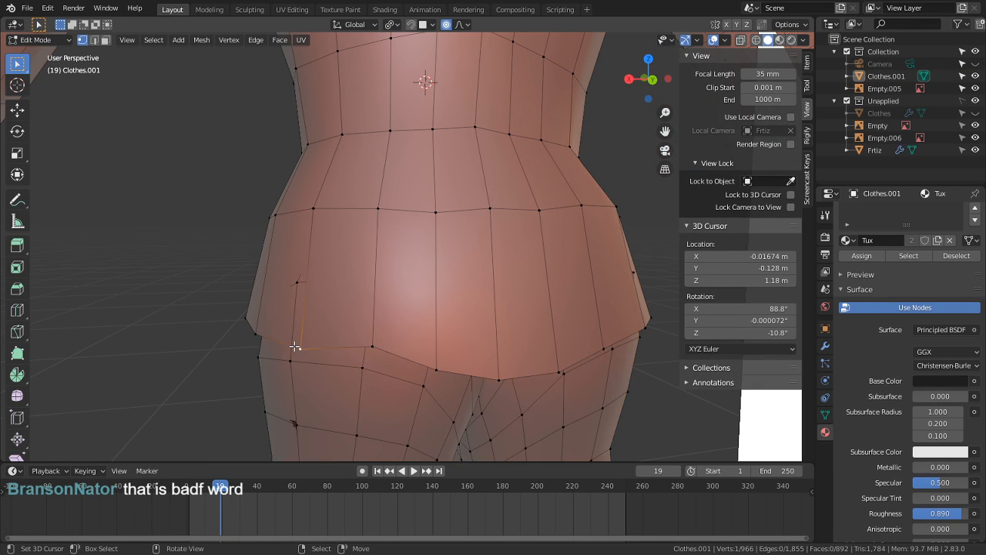
pyautogui.moveTo(295, 346); pyautogui.dragTo(226, 351, button='middle')
pyautogui.press('g')
pyautogui.rightClick(208, 344)
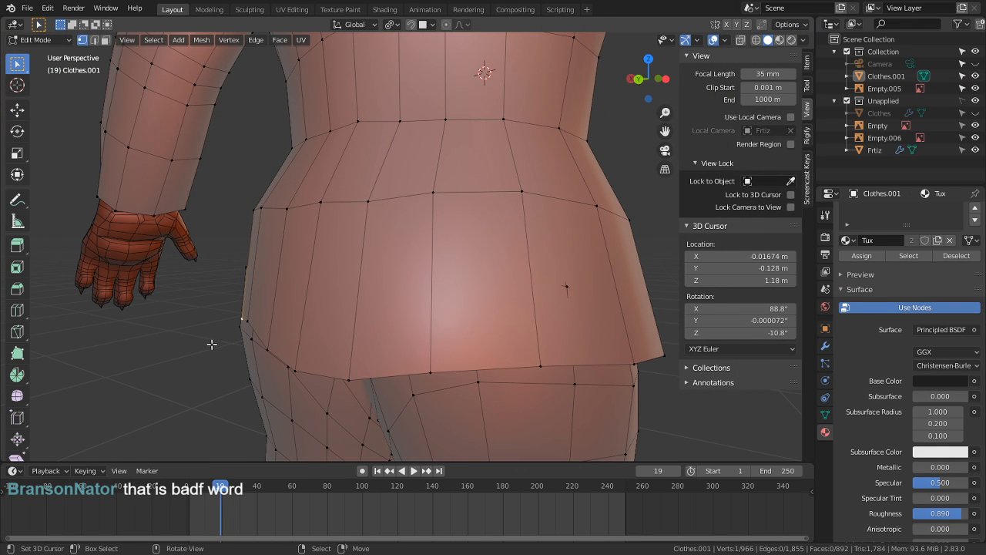
pyautogui.press('g')
pyautogui.click(114, 315)
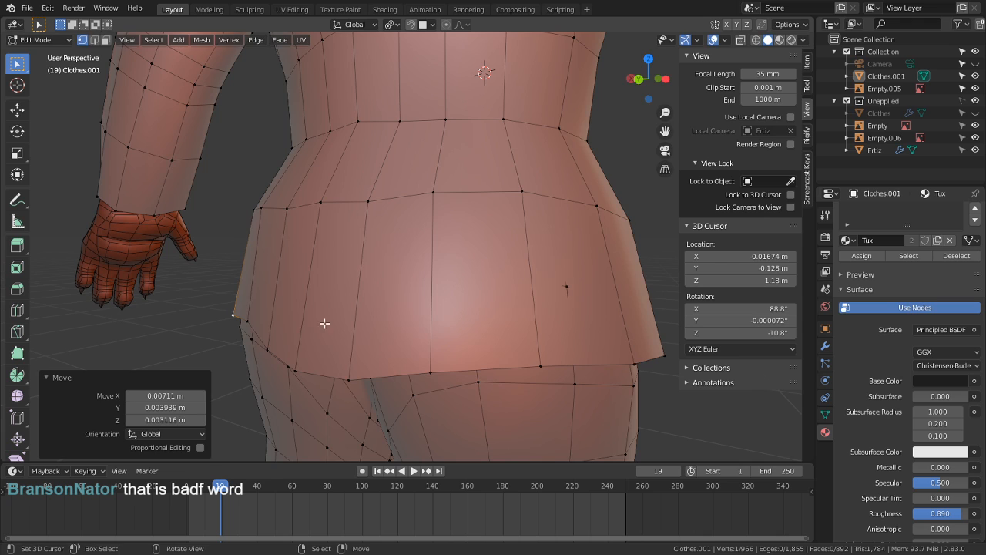
# Step: Lower the back hem vertex near the side by about 0.008 m without proportional editing
pyautogui.moveTo(323, 324); pyautogui.dragTo(381, 322, button='middle')
pyautogui.click(350, 320)
pyautogui.press('g')
pyautogui.click(329, 436)
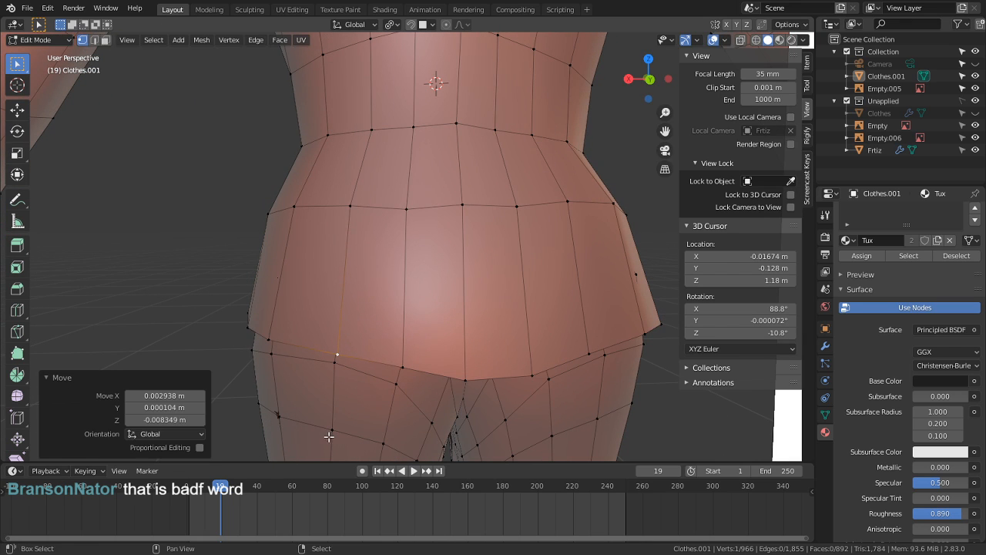
# Step: Raise the middle back hem vertex slightly and adjust the hem vertex beside it to even out the hemline
pyautogui.click(464, 381)
pyautogui.press('g')
pyautogui.click(475, 328)
pyautogui.click(530, 370)
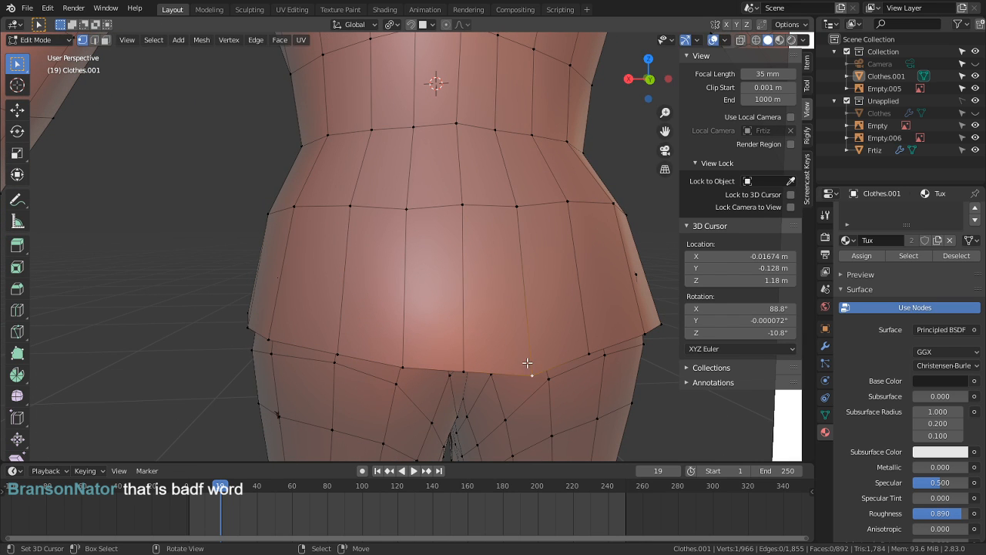
pyautogui.press('g')
pyautogui.click(520, 278)
# Step: Hide the linked trousers geometry and select a vertex on the lower front of the jacket
pyautogui.keyDown('shift'); pyautogui.moveTo(523, 299); pyautogui.dragTo(466, 300, button='middle'); pyautogui.keyUp('shift')
pyautogui.press('h')
pyautogui.hotkey('ctrl', 'z')
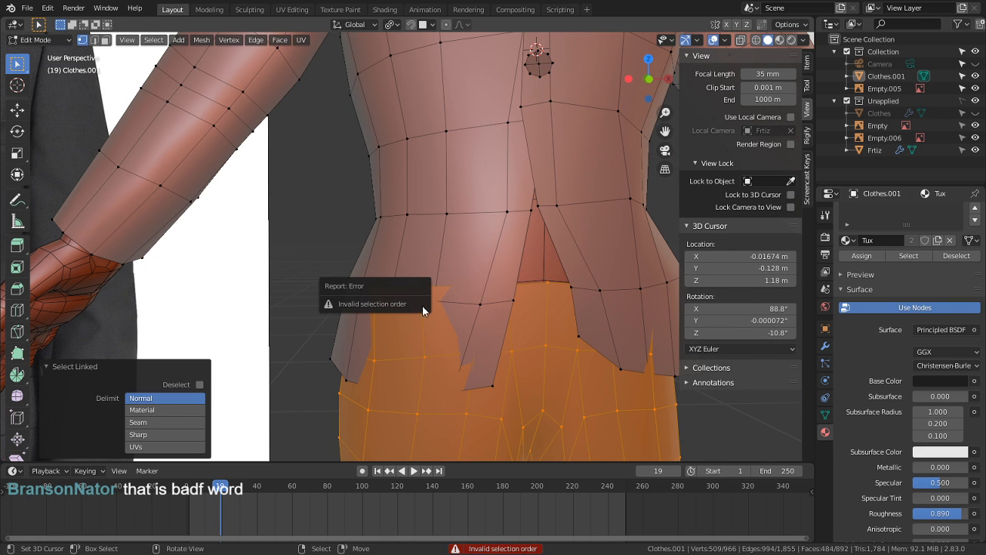
pyautogui.hotkey('alt', 'a')
pyautogui.click(402, 299)
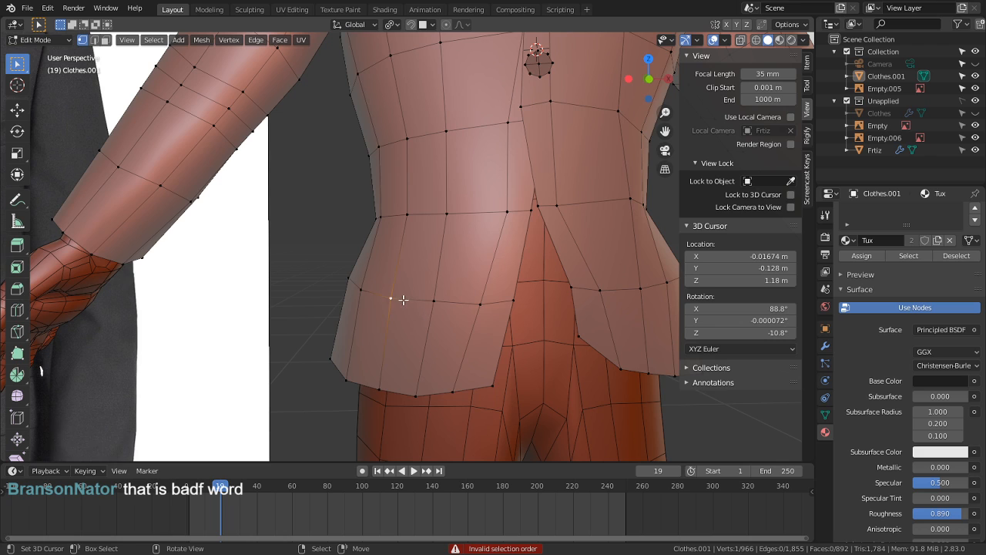
# Step: Enable proportional editing and pull a front hem vertex near the side outward and down with smooth falloff, size 0.15
pyautogui.moveTo(403, 299); pyautogui.dragTo(370, 400, button='middle')
pyautogui.press('h')
pyautogui.hotkey('ctrl', 'z')
pyautogui.press('o')
pyautogui.press('g')
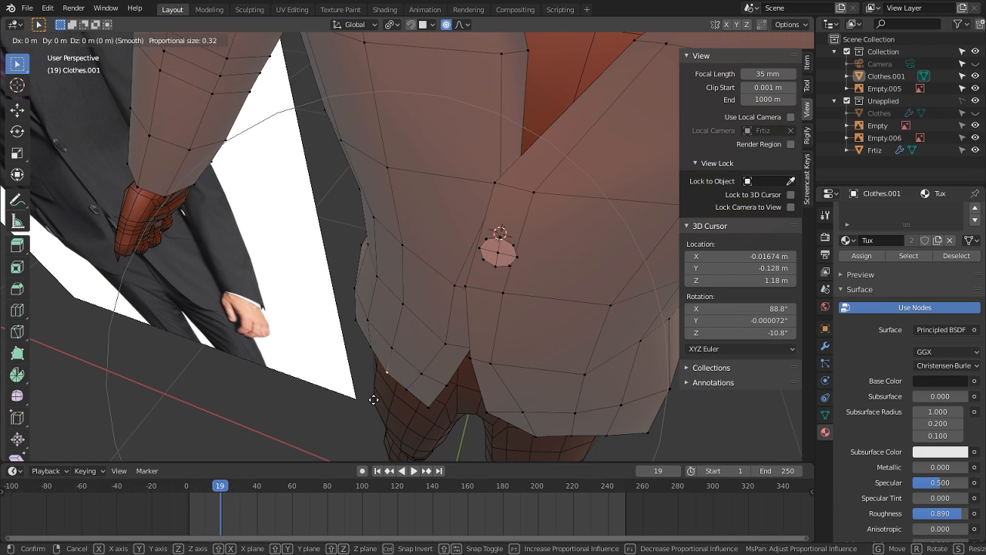
pyautogui.scroll(8, 353, 404)
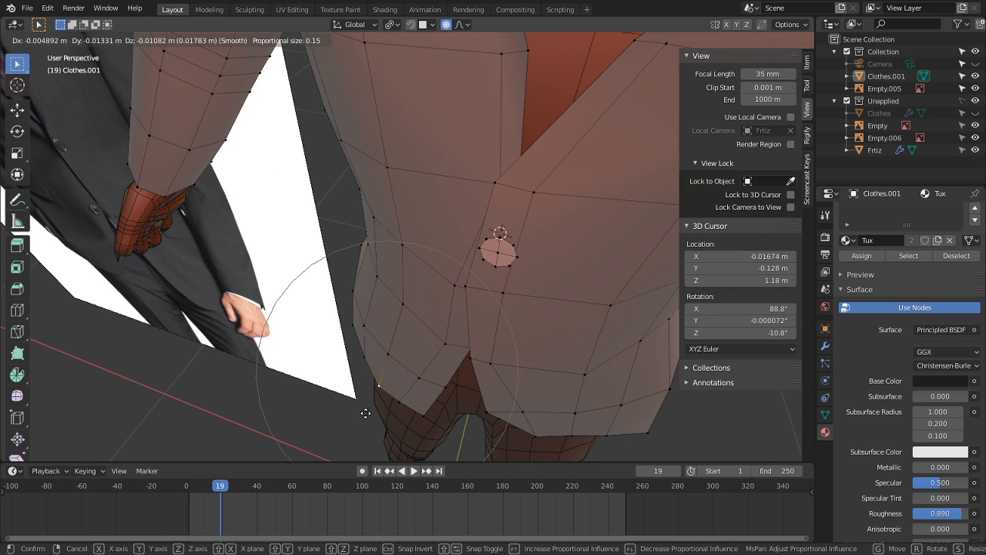
pyautogui.press('z')
pyautogui.click(361, 413)
# Step: Reveal the hidden trousers to check how the jacket's front hem overlaps them
pyautogui.moveTo(347, 409); pyautogui.dragTo(400, 331, button='middle')
pyautogui.hotkey('alt', 'h')
pyautogui.rightClick(397, 331)
pyautogui.hotkey('ctrl', 'z')
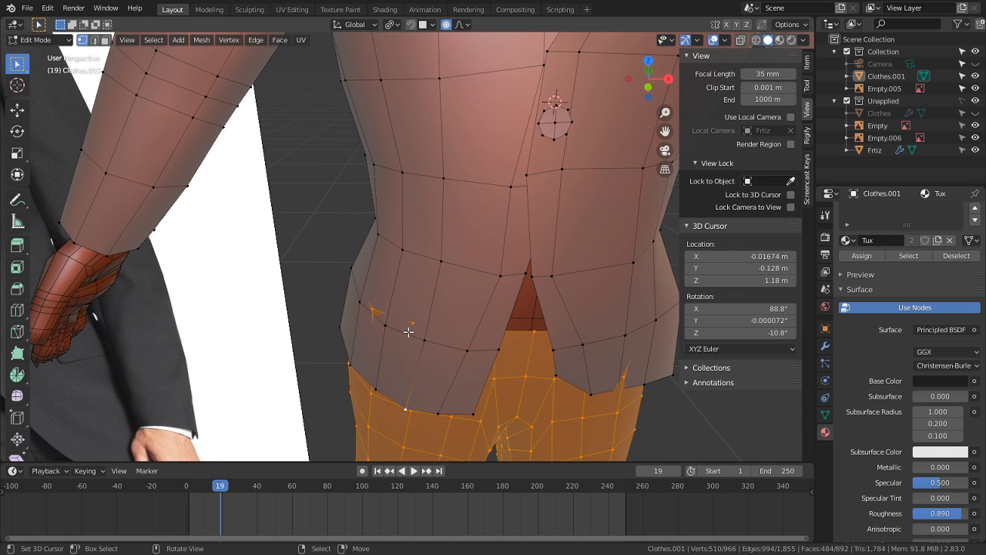
pyautogui.rightClick(409, 331)
pyautogui.moveTo(391, 332); pyautogui.dragTo(391, 344, button='middle')
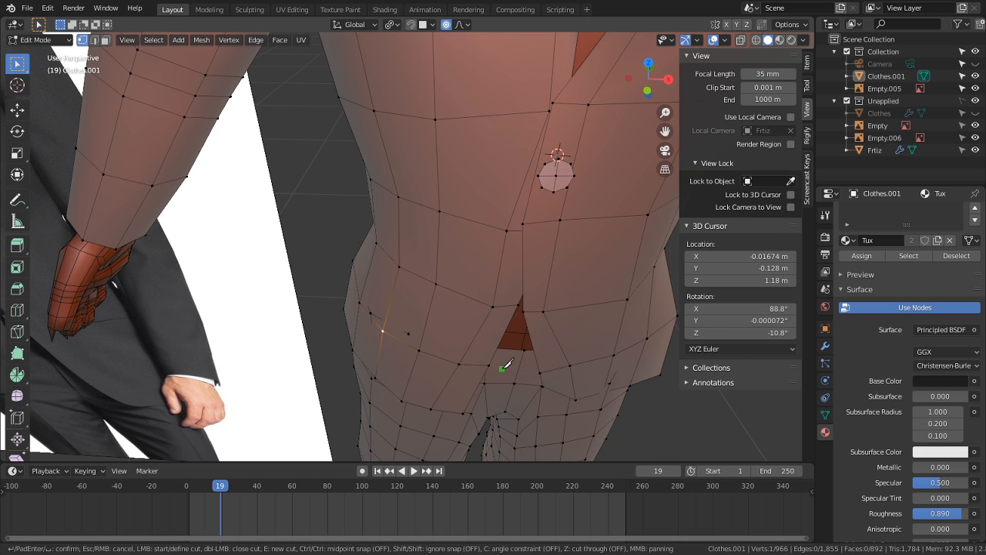
# Step: Hide the linked trousers again and pull the vertex above the front hem outward about 0.01 m with proportional size 0.15
pyautogui.press('l')
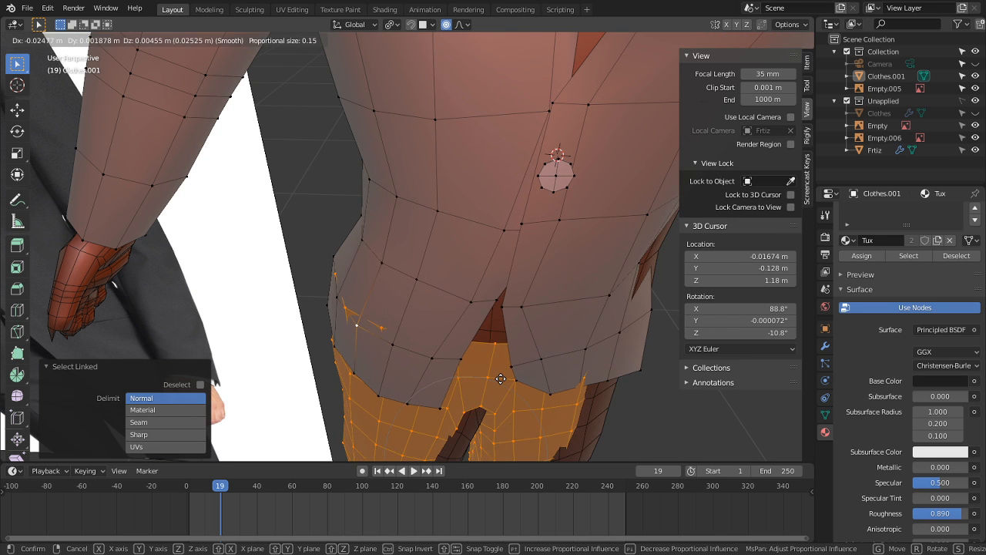
pyautogui.rightClick(431, 355)
pyautogui.hotkey('ctrl', 'z')
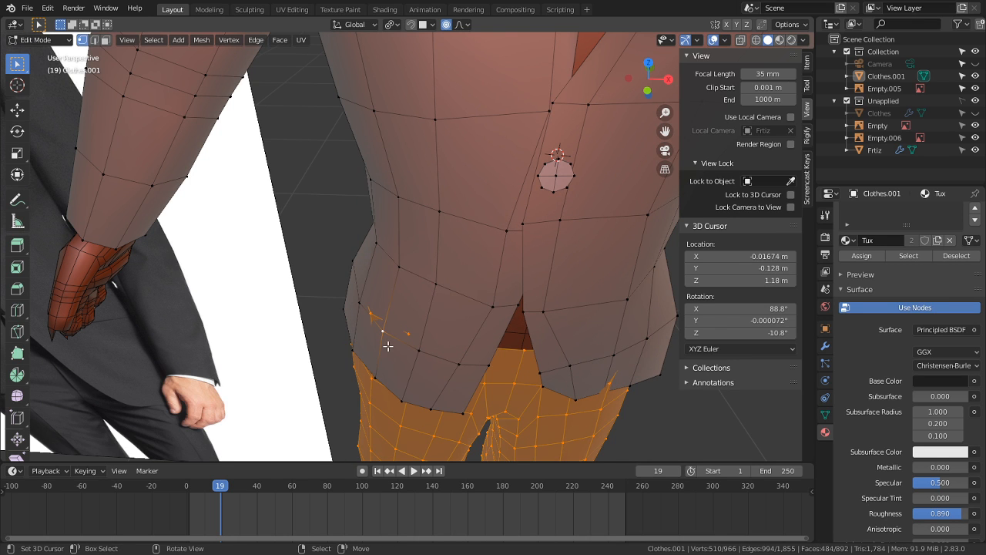
pyautogui.rightClick(385, 334)
pyautogui.moveTo(385, 334); pyautogui.dragTo(375, 375, button='middle')
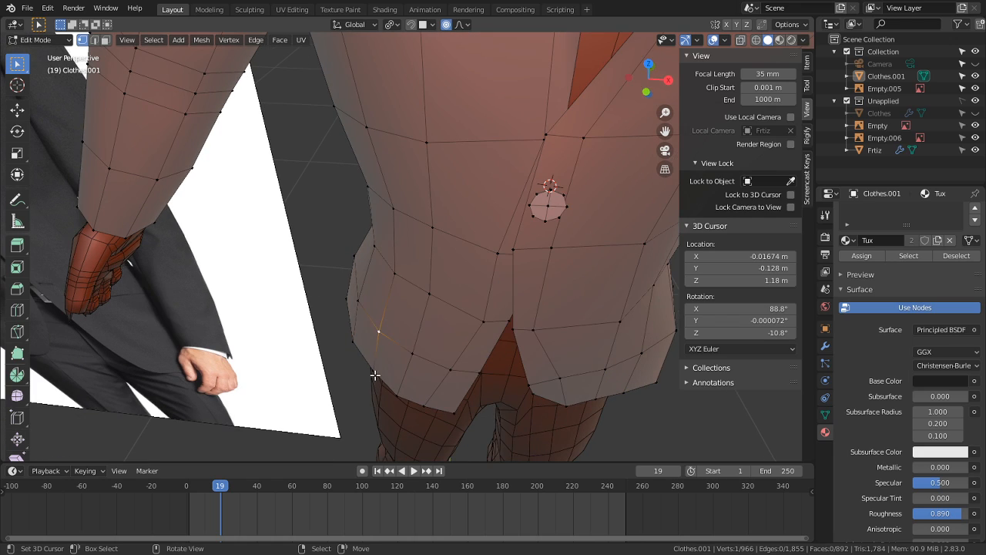
pyautogui.press('g')
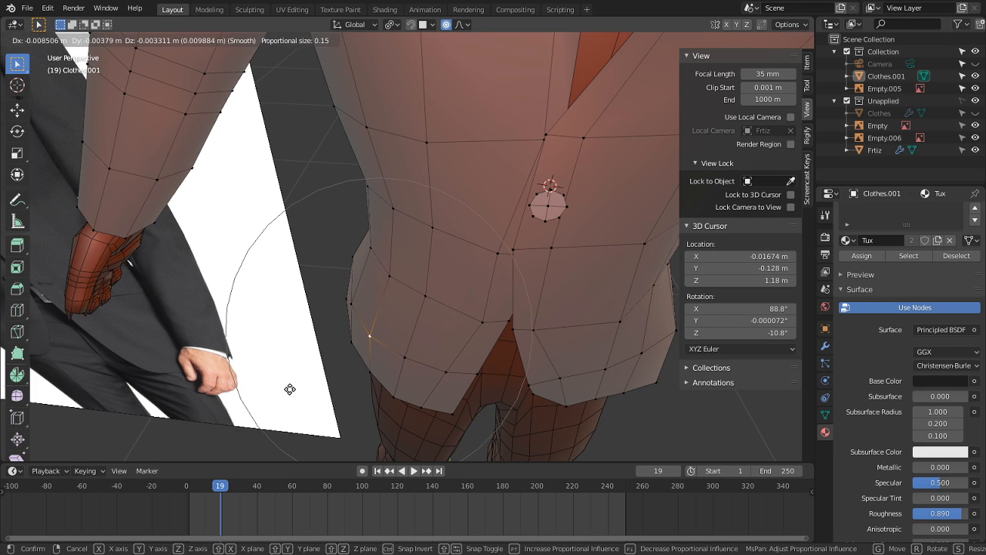
pyautogui.click(300, 392)
# Step: Return to Object Mode, preview the whole suit in rendered shading and save the file
pyautogui.press('Tab')
pyautogui.moveTo(338, 369); pyautogui.dragTo(423, 328, button='middle')
pyautogui.scroll(-4, 308, 279)
pyautogui.keyDown('shift'); pyautogui.moveTo(472, 225); pyautogui.dragTo(450, 311, button='middle'); pyautogui.keyUp('shift')
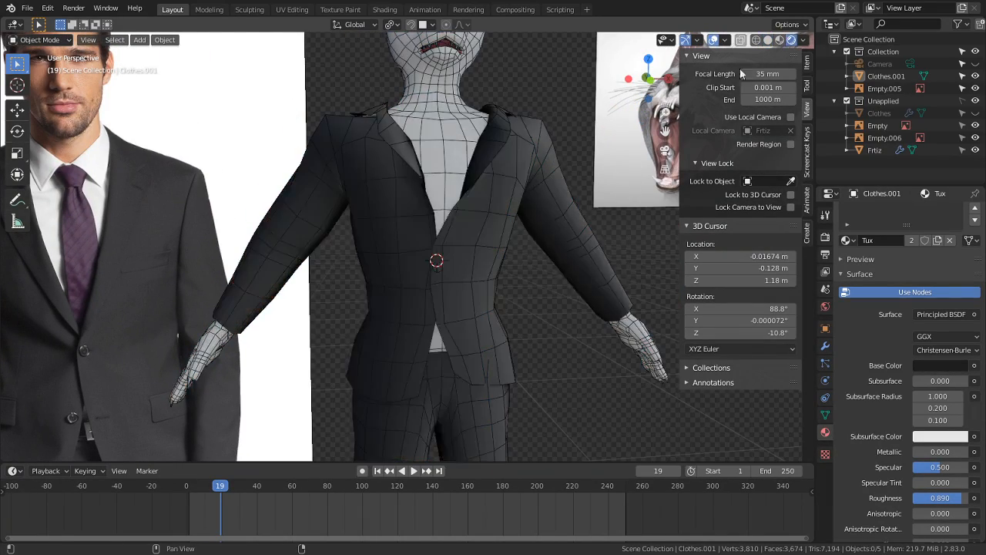
pyautogui.moveTo(543, 286)
pyautogui.mouseDown(button='middle')
pyautogui.moveTo(497, 311)
pyautogui.moveTo(568, 333)
pyautogui.moveTo(554, 322)
pyautogui.moveTo(499, 316)
pyautogui.moveTo(469, 274)
pyautogui.moveTo(388, 278)
pyautogui.moveTo(433, 279)
pyautogui.moveTo(429, 271)
pyautogui.mouseUp(button='middle')
pyautogui.hotkey('ctrl', 's')
# Step: Reopen the clothes mesh in Edit Mode and slide the short waist edge beside the jacket's front opening slightly
pyautogui.moveTo(338, 288); pyautogui.dragTo(358, 213, button='middle')
pyautogui.click(317, 314)
pyautogui.press('Tab')
pyautogui.click(323, 327)
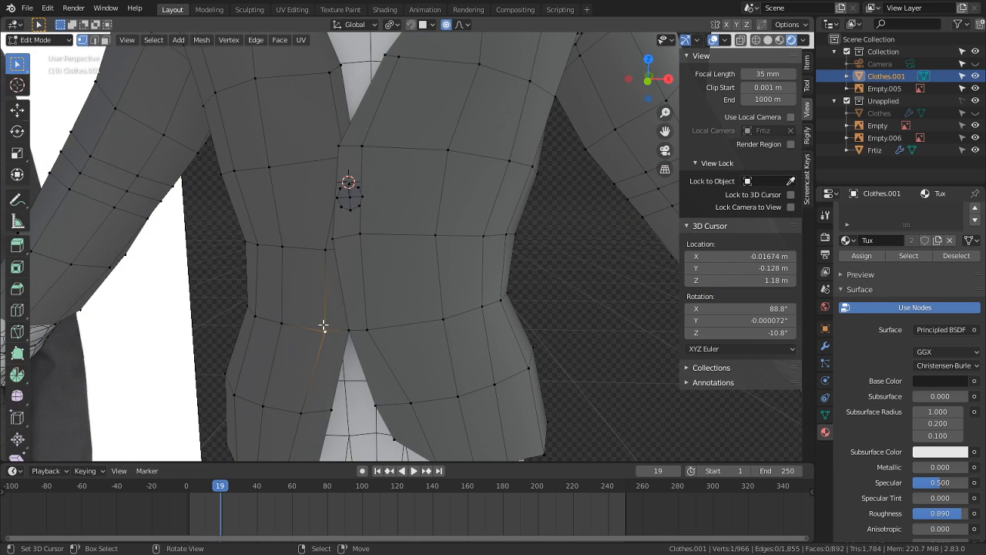
pyautogui.moveTo(334, 339); pyautogui.dragTo(337, 356, button='middle')
pyautogui.press('g')
pyautogui.click(329, 354)
pyautogui.press('r')
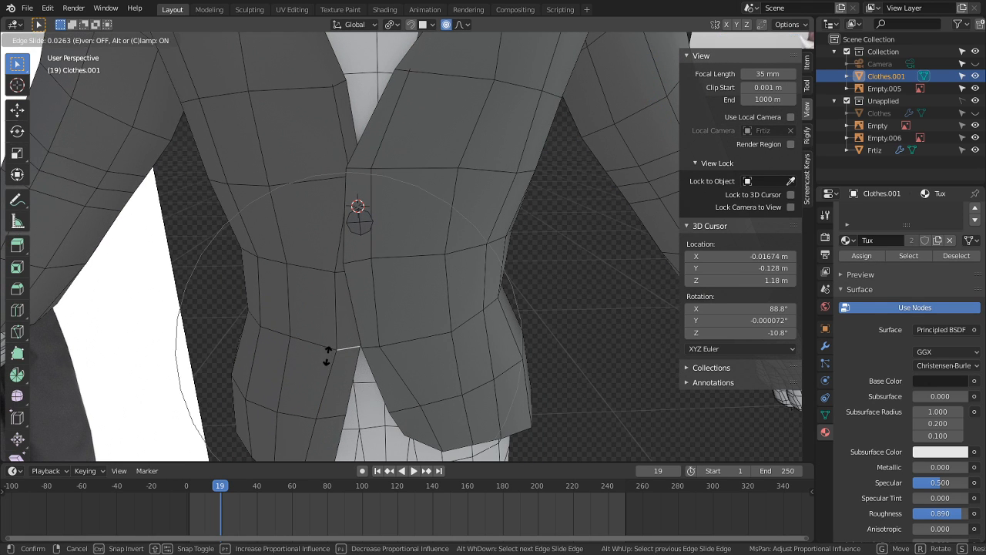
pyautogui.click(327, 356)
# Step: Move the short waist edge beside the front opening about -0.006 m in X without proportional editing
pyautogui.press('g')
pyautogui.press('g')
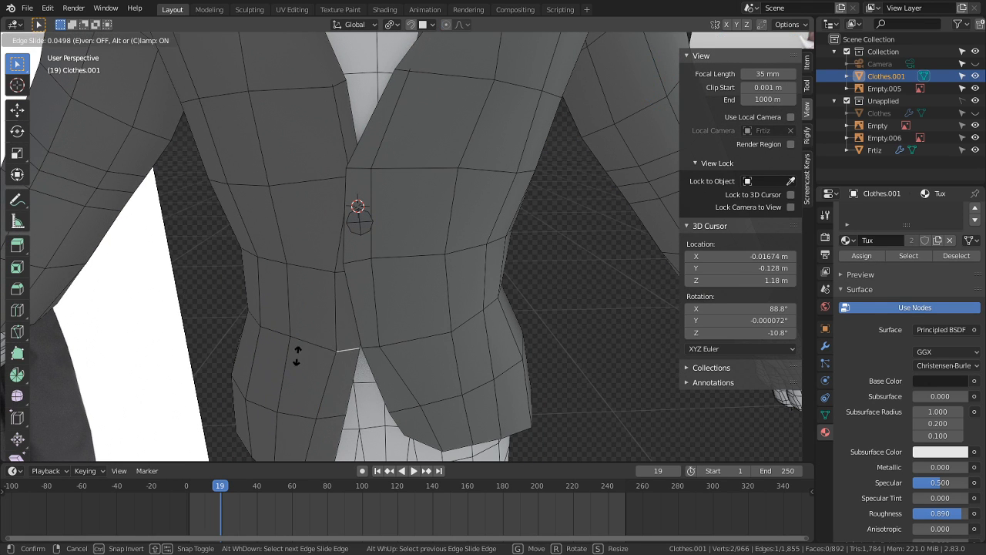
pyautogui.press('g')
pyautogui.click(226, 354)
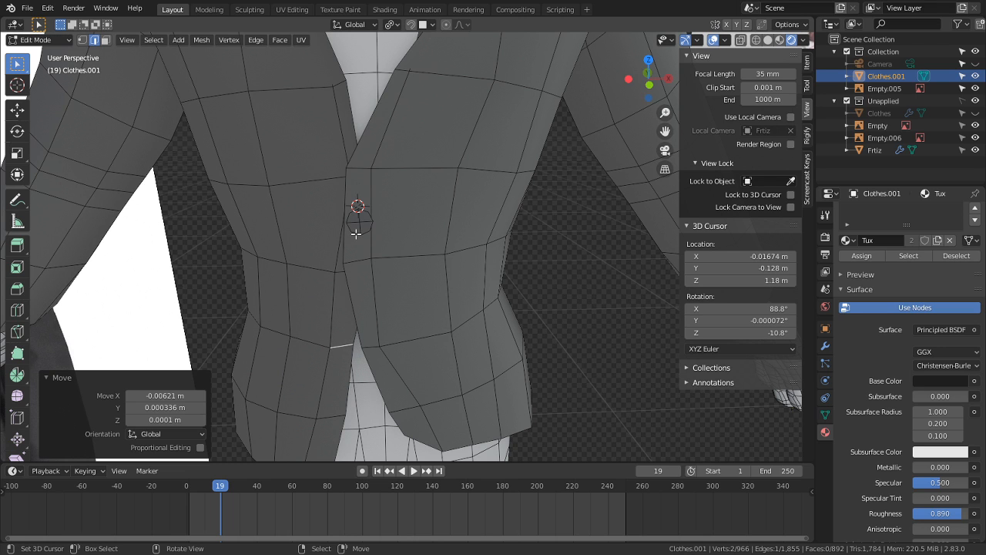
# Step: Duplicate the jacket's front button about 0.07 m downward and lower the copy another 0.024 m beside the front opening
pyautogui.press('l')
pyautogui.keyDown('shift'); pyautogui.moveTo(337, 271); pyautogui.dragTo(373, 231, button='middle'); pyautogui.keyUp('shift')
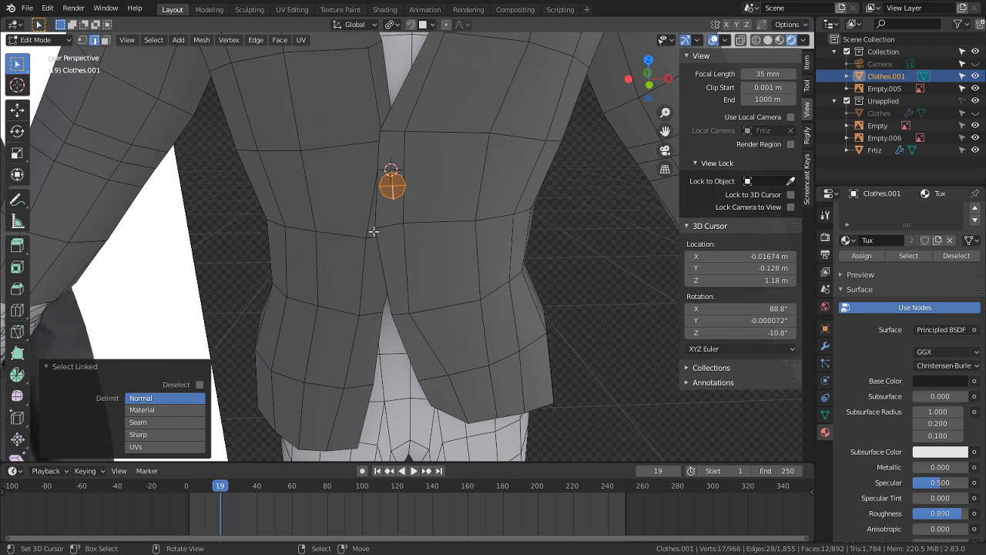
pyautogui.press('g')
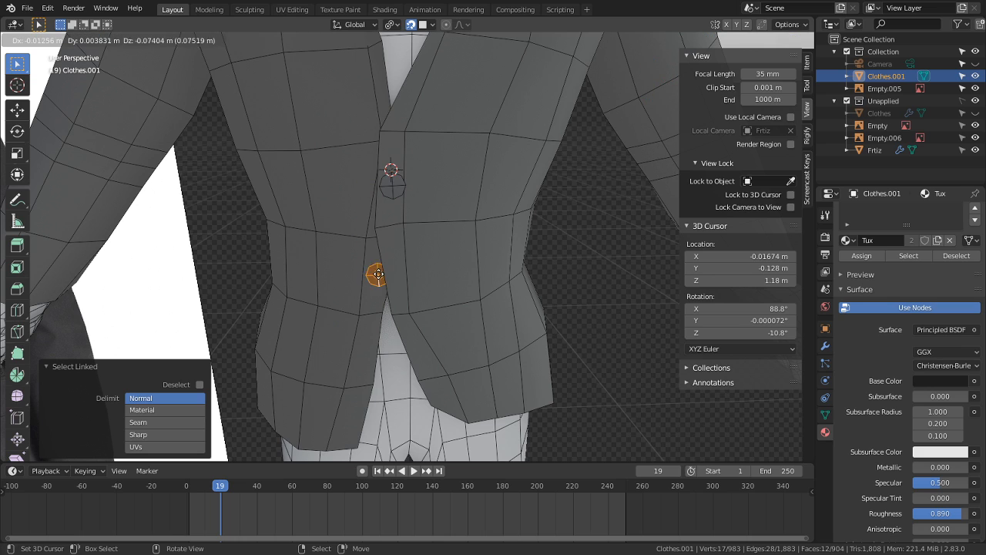
pyautogui.click(375, 271)
pyautogui.press('g')
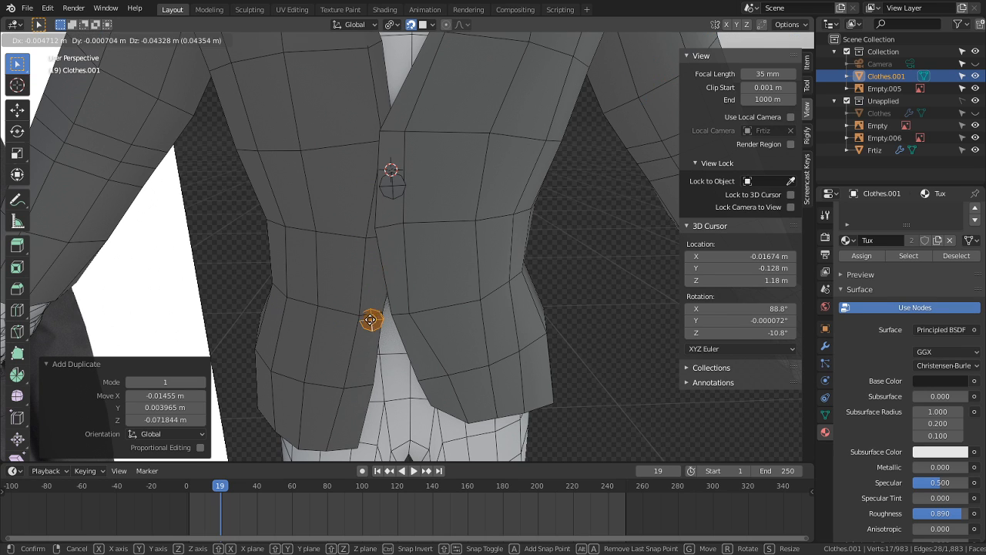
pyautogui.click(373, 299)
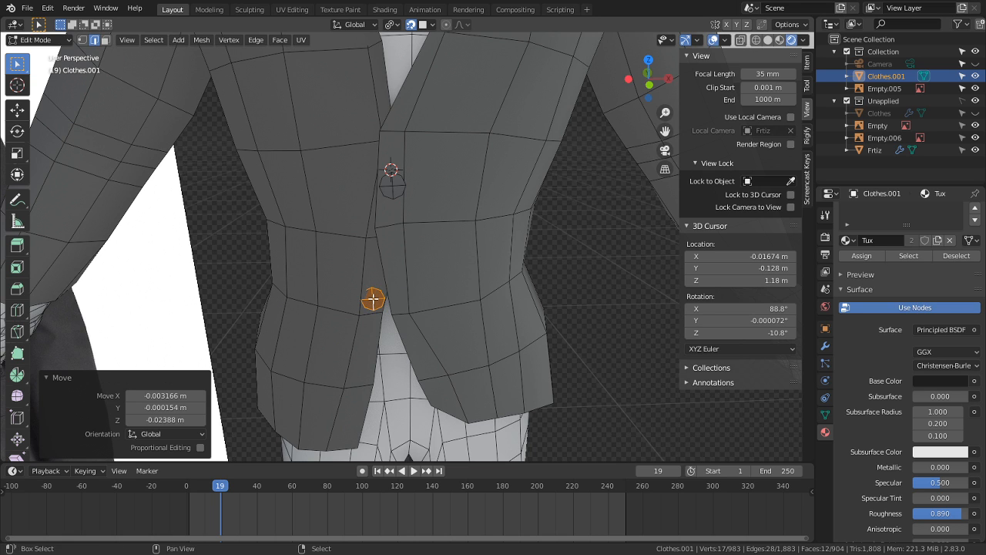
# Step: Trackball-rotate the lower button by about -2.29° and 8.54° and nudge it slightly toward the edge of the front opening
pyautogui.scroll(4, 362, 331)
pyautogui.scroll(4, 347, 305)
pyautogui.keyDown('shift'); pyautogui.moveTo(350, 354); pyautogui.dragTo(346, 334, button='middle'); pyautogui.keyUp('shift')
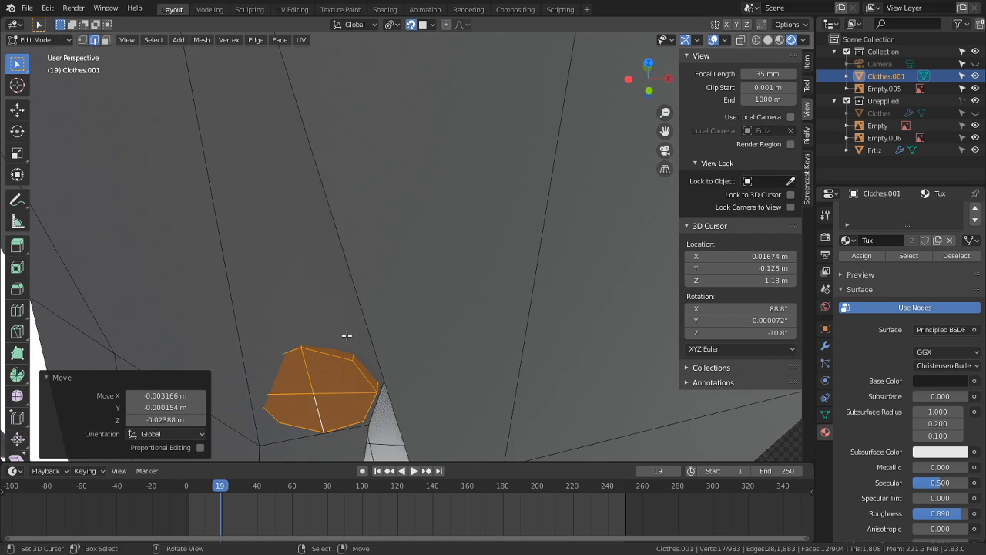
pyautogui.press('r')
pyautogui.press('r')
pyautogui.click(348, 353)
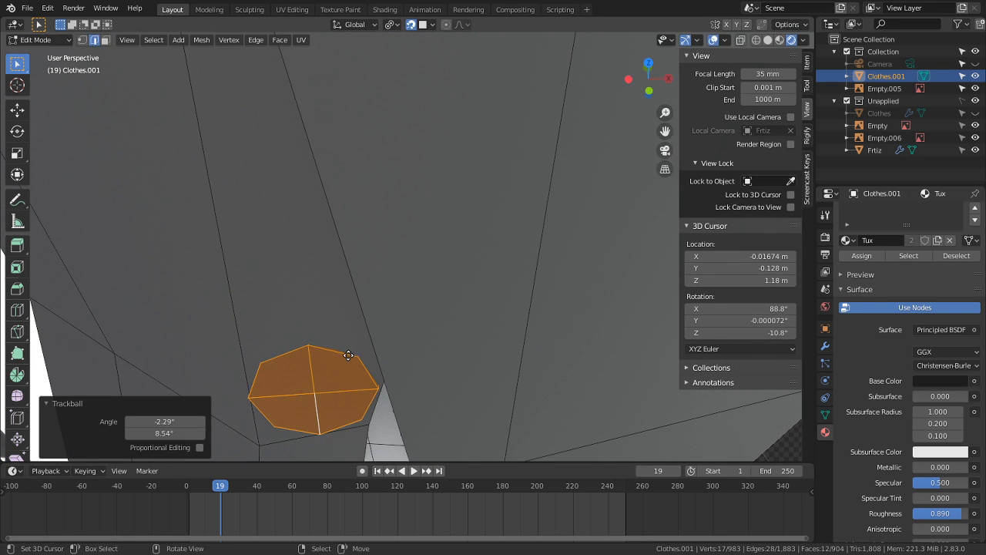
pyautogui.press('g')
pyautogui.click(321, 387)
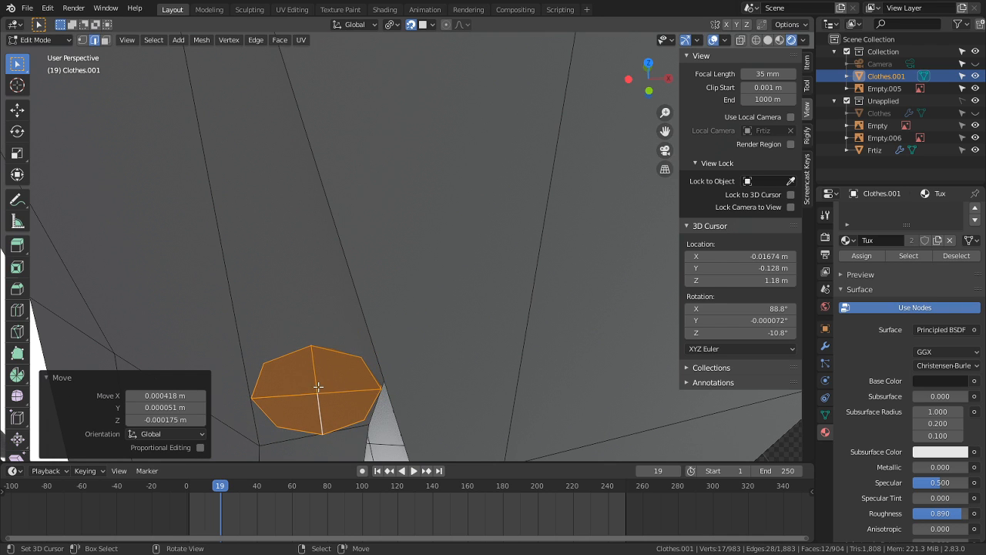
# Step: Tilt the lower button from a side view to follow the slope of the jacket front
pyautogui.moveTo(319, 392); pyautogui.dragTo(544, 226, button='middle')
pyautogui.press('r')
pyautogui.press('r')
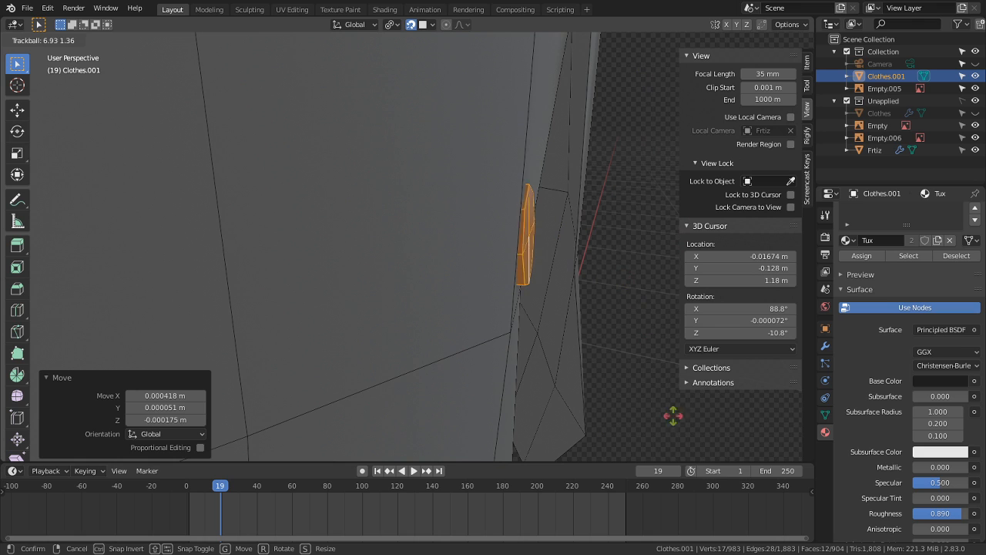
pyautogui.click(544, 217)
pyautogui.moveTo(542, 216); pyautogui.dragTo(431, 185, button='middle')
pyautogui.scroll(-2, 432, 185)
# Step: Reposition the lower button from a side view so it sits on the outside of the jacket front
pyautogui.press('Tab')
pyautogui.scroll(-3, 433, 189)
pyautogui.press('Tab')
pyautogui.scroll(2, 462, 208)
pyautogui.moveTo(408, 280); pyautogui.dragTo(475, 275, button='middle')
pyautogui.press('g')
pyautogui.rightClick(489, 273)
pyautogui.press('g')
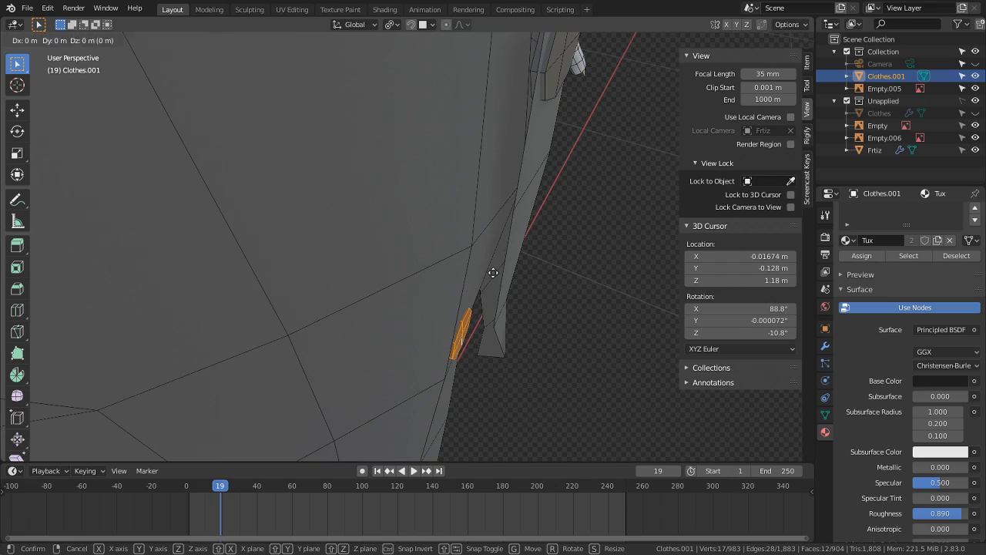
pyautogui.click(533, 290)
# Step: Return to Object Mode, hide the viewport overlays and examine the buttoned suit in rendered shading
pyautogui.press('Tab')
pyautogui.moveTo(531, 288); pyautogui.dragTo(457, 285, button='middle')
pyautogui.scroll(-4, 457, 274)
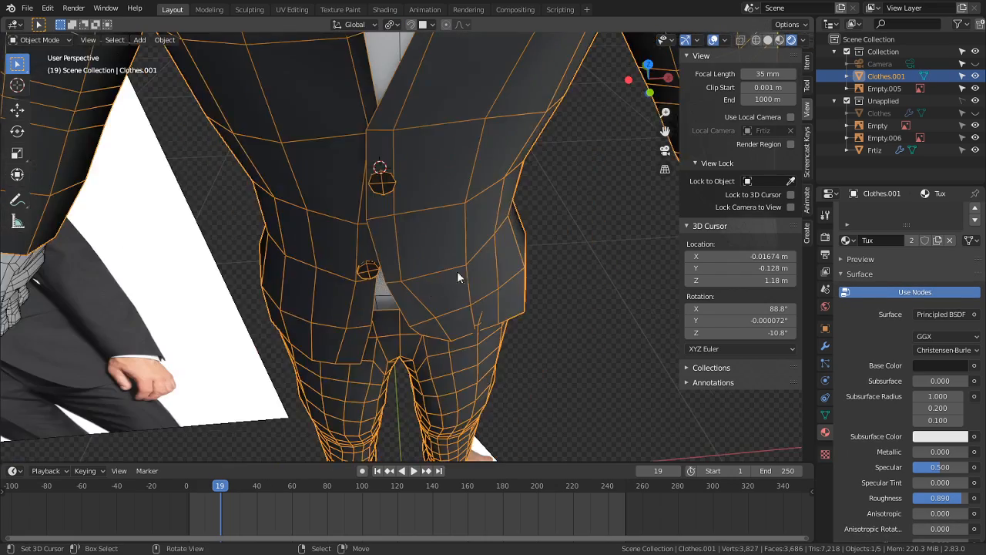
pyautogui.press('Tab')
pyautogui.press('Tab')
pyautogui.scroll(-5, 396, 175)
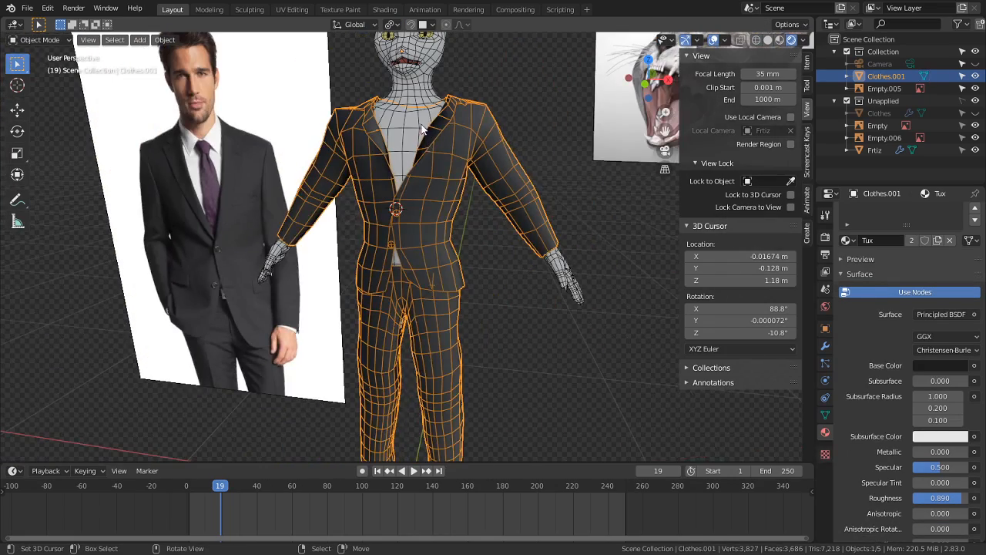
pyautogui.click(713, 40)
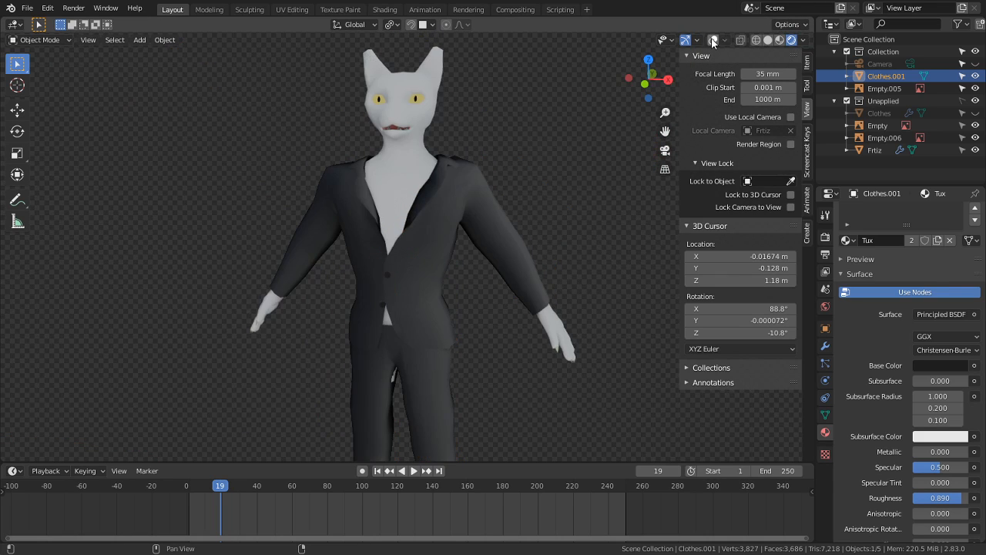
pyautogui.moveTo(498, 201); pyautogui.dragTo(247, 211, button='middle')
pyautogui.scroll(3, 358, 144)
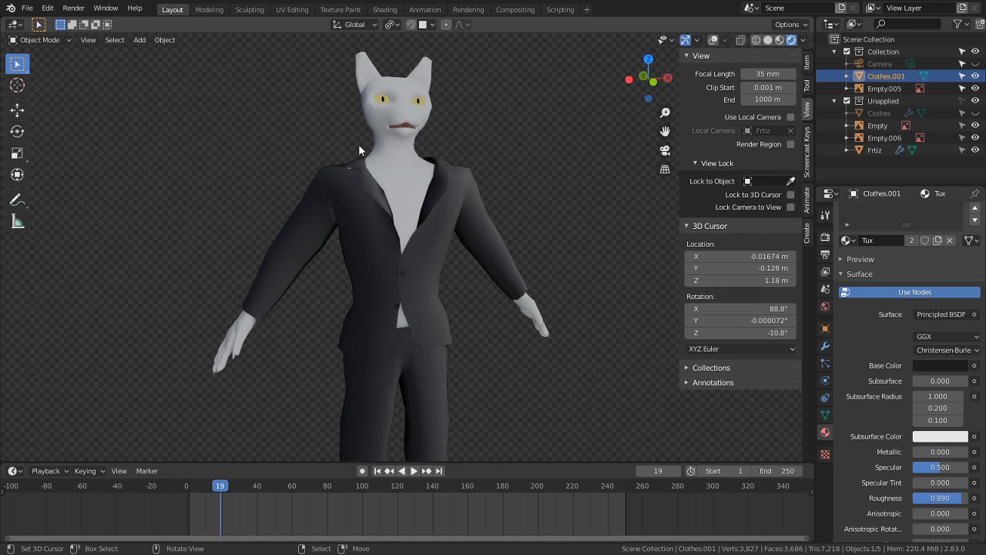
pyautogui.moveTo(359, 144); pyautogui.dragTo(331, 121, button='middle')
pyautogui.scroll(3, 331, 121)
pyautogui.moveTo(400, 320)
pyautogui.mouseDown(button='middle')
pyautogui.moveTo(350, 283)
pyautogui.moveTo(397, 305)
pyautogui.mouseUp(button='middle')
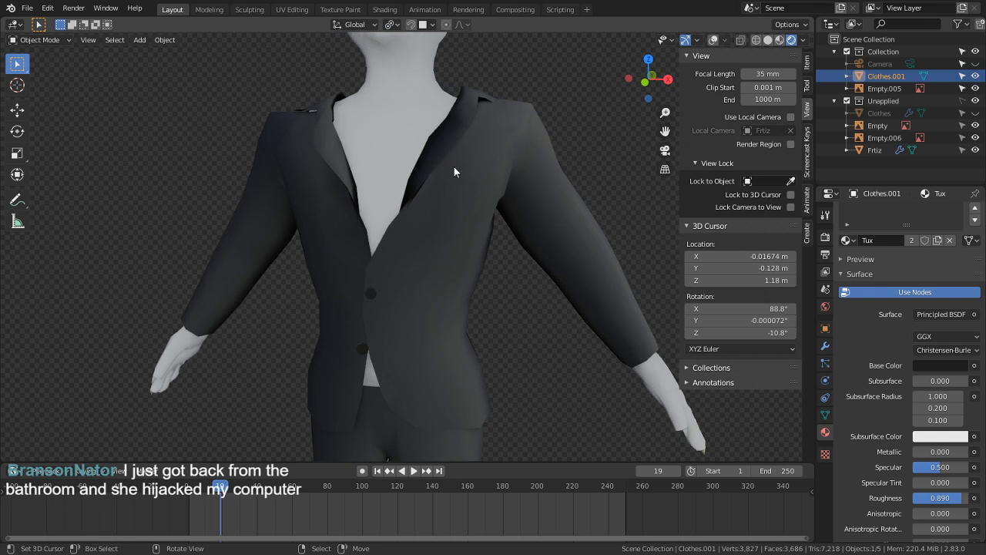
pyautogui.moveTo(454, 171); pyautogui.dragTo(301, 255, button='middle')
# Step: Reopen the clothes in Edit Mode with solid shading and overlays, and move the upper vertex on the lapel's outer edge about -0.007 m in X
pyautogui.press('Tab')
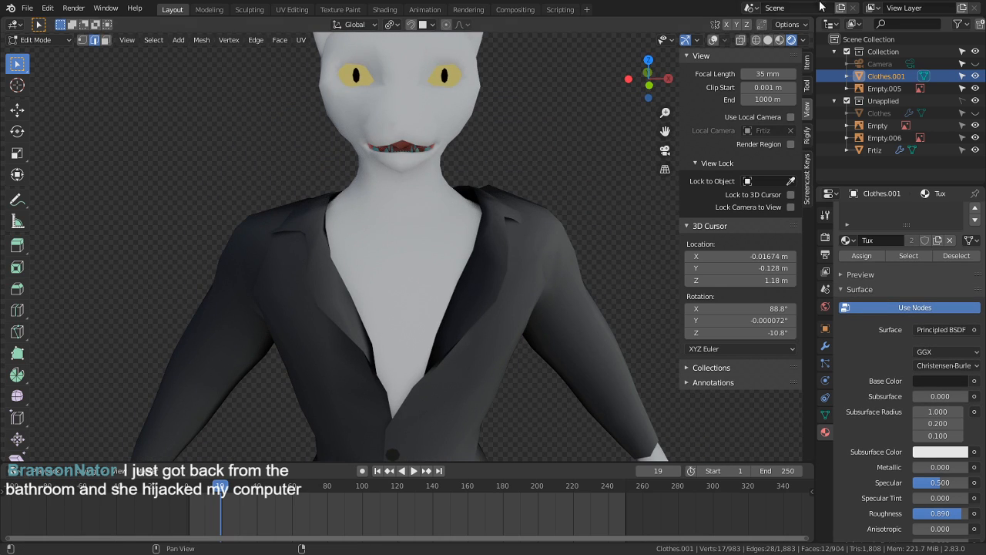
pyautogui.click(767, 40)
pyautogui.click(714, 40)
pyautogui.moveTo(559, 165); pyautogui.dragTo(532, 180, button='middle')
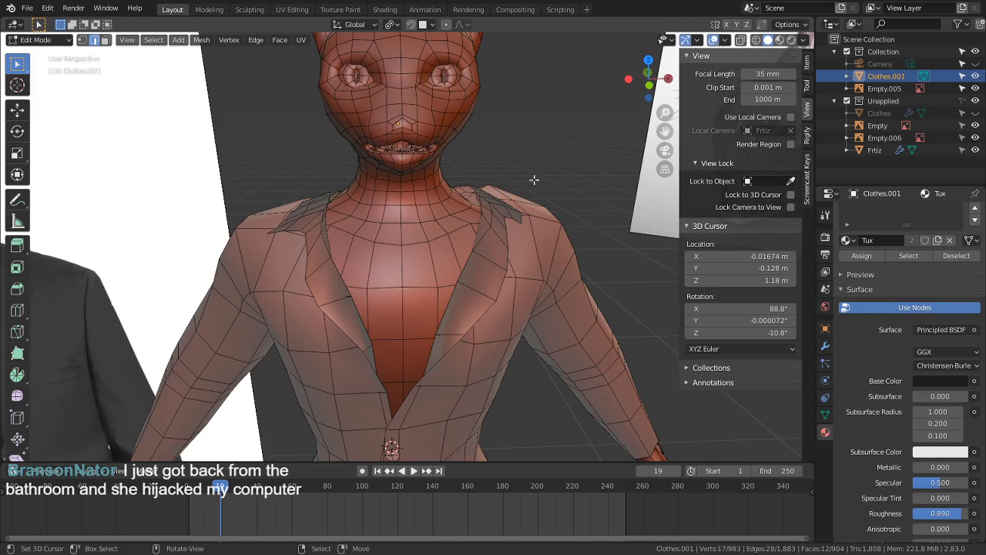
pyautogui.scroll(5, 493, 201)
pyautogui.moveTo(370, 308); pyautogui.dragTo(343, 235, button='middle')
pyautogui.press('Tab')
pyautogui.press('Tab')
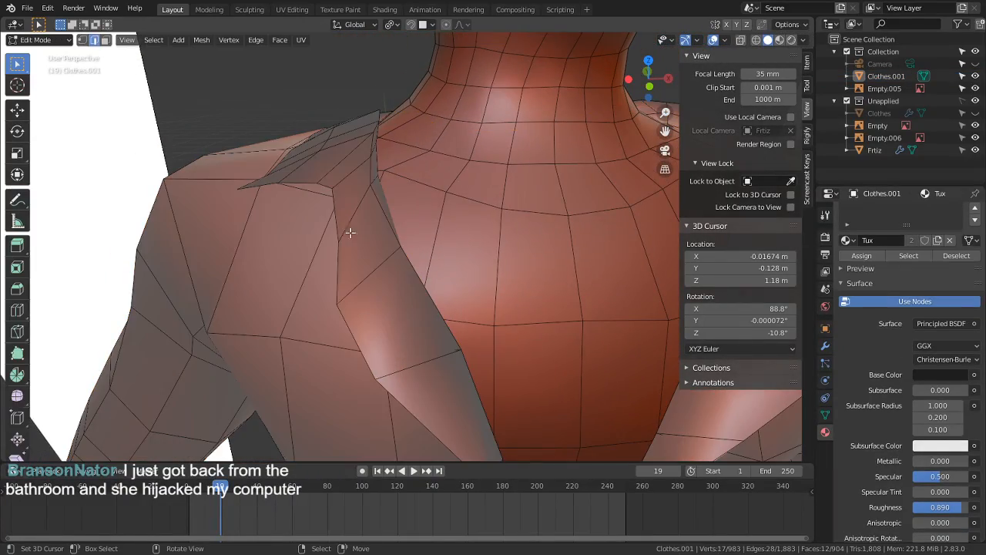
pyautogui.click(349, 240)
pyautogui.press('g')
pyautogui.click(341, 207)
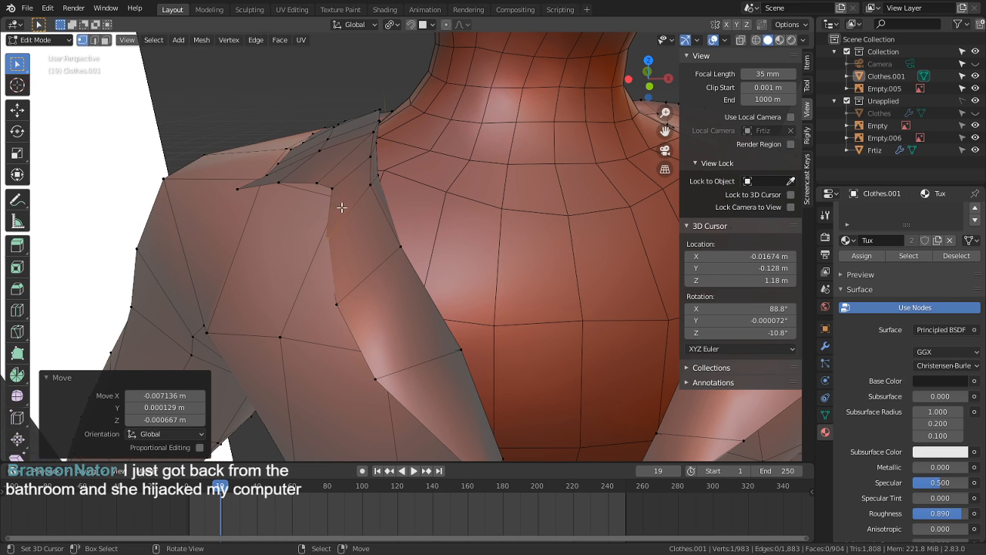
# Step: Reposition the next vertex down the same lapel's outer edge and return to Object Mode
pyautogui.click(332, 291)
pyautogui.moveTo(326, 236); pyautogui.dragTo(331, 208, button='middle')
pyautogui.press('g')
pyautogui.click(114, 157)
pyautogui.press('Tab')
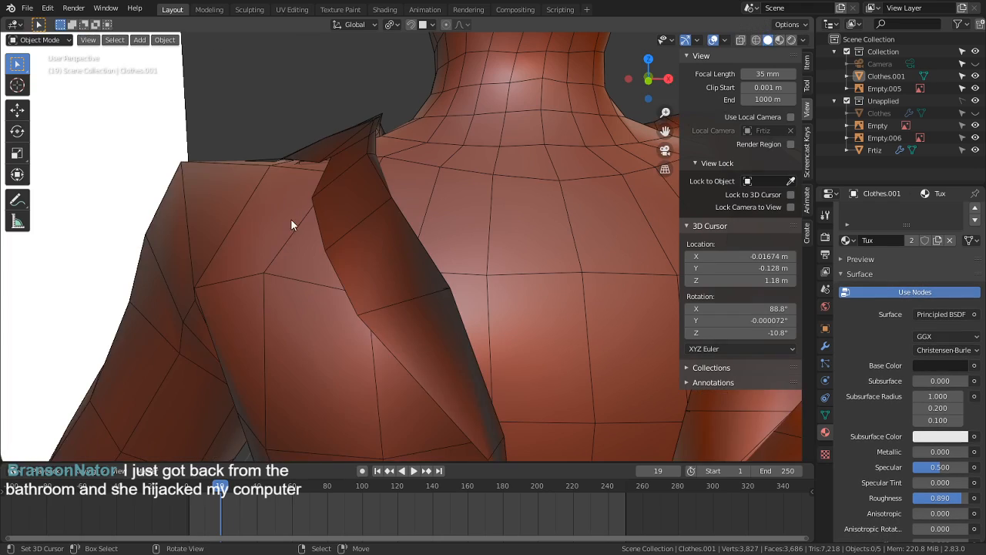
# Step: Compare the jacket's lapels and front closure with the suit reference photo
pyautogui.scroll(-6, 301, 225)
pyautogui.moveTo(452, 295); pyautogui.dragTo(401, 282, button='middle')
pyautogui.scroll(-3, 442, 302)
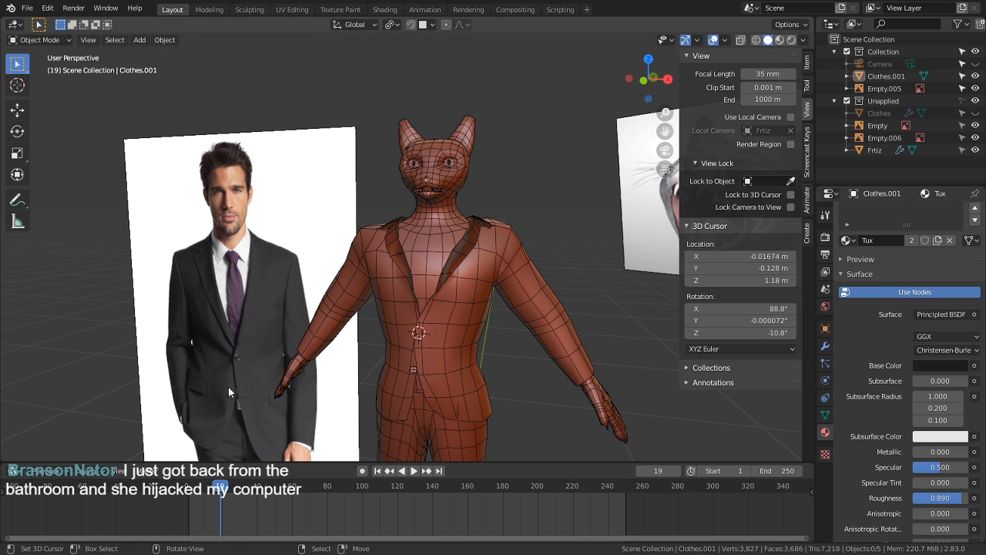
pyautogui.scroll(2, 429, 323)
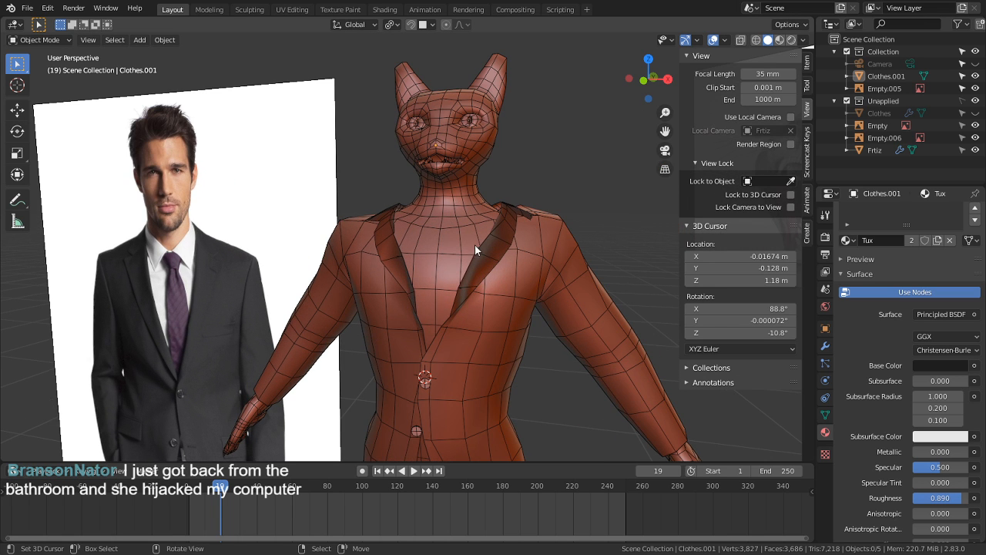
pyautogui.moveTo(473, 245); pyautogui.dragTo(254, 452, button='middle')
pyautogui.scroll(5, 400, 265)
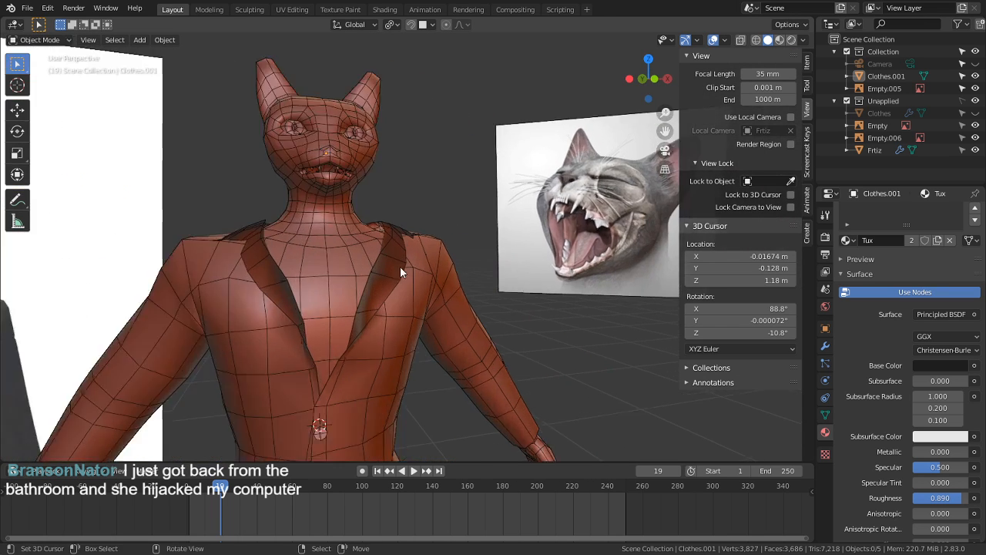
pyautogui.moveTo(462, 231); pyautogui.dragTo(358, 418, button='middle')
# Step: Select the entire linked jacket mesh in Edit Mode, then return to Object Mode
pyautogui.press('Tab')
pyautogui.scroll(4, 431, 288)
pyautogui.scroll(-3, 462, 230)
pyautogui.keyDown('shift'); pyautogui.moveTo(360, 297); pyautogui.dragTo(346, 121, button='middle'); pyautogui.keyUp('shift')
pyautogui.scroll(-2, 385, 296)
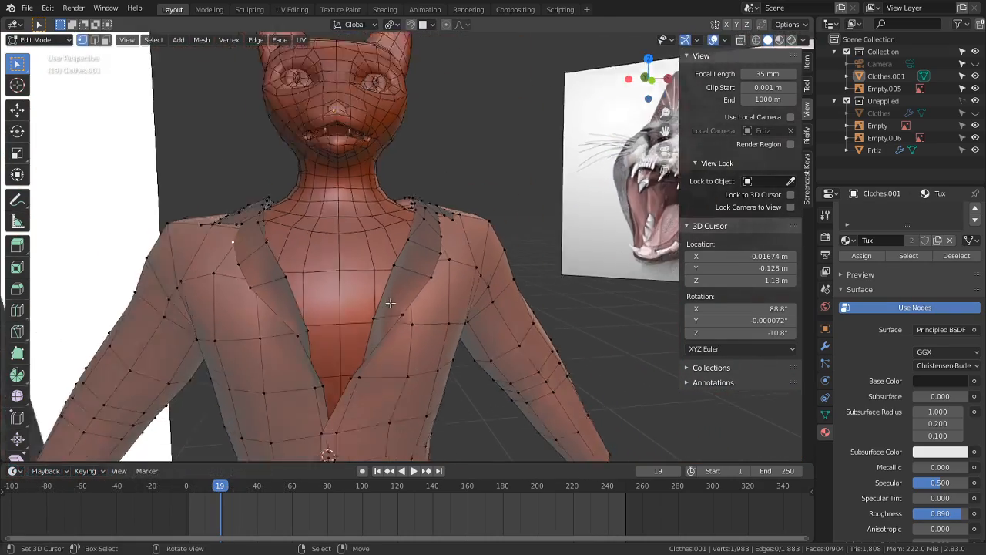
pyautogui.moveTo(391, 302)
pyautogui.mouseDown(button='middle')
pyautogui.moveTo(536, 265)
pyautogui.moveTo(565, 267)
pyautogui.moveTo(401, 302)
pyautogui.mouseUp(button='middle')
pyautogui.hotkey('ctrl', 'l')
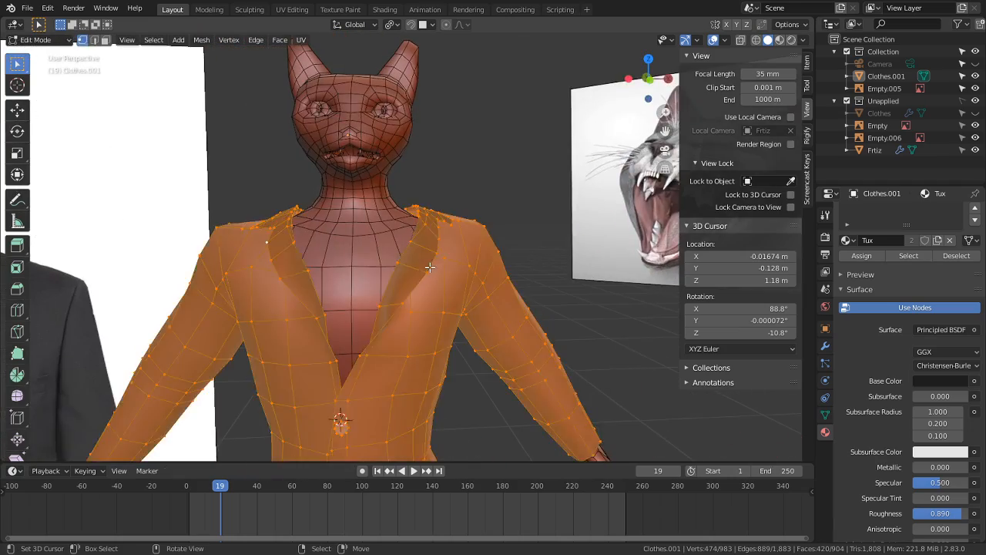
pyautogui.scroll(-4, 494, 303)
pyautogui.scroll(-3, 494, 303)
pyautogui.press('Tab')
# Step: Try Shrink/Fatten on the selected jacket mesh in Edit Mode, then scale the jacket up slightly
pyautogui.scroll(5, 387, 315)
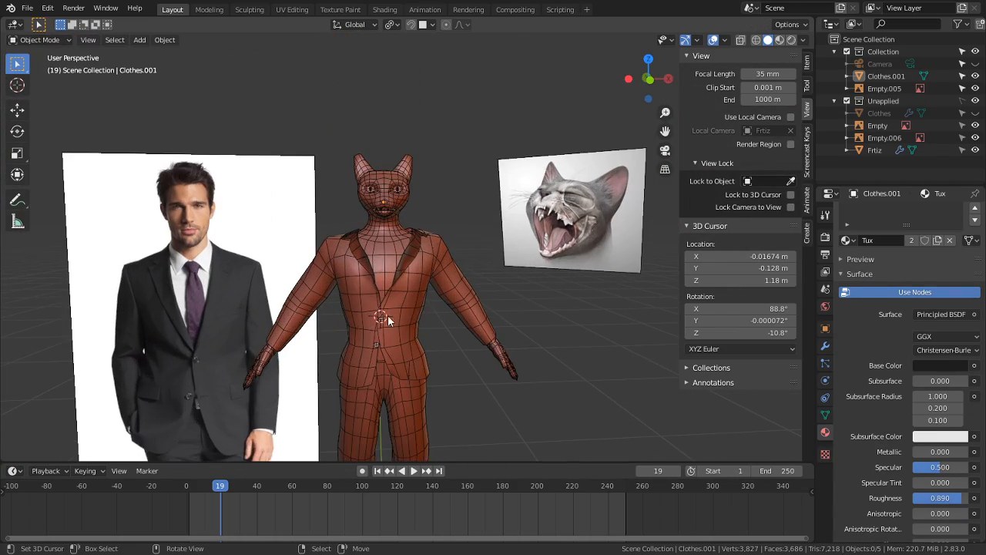
pyautogui.scroll(2, 410, 341)
pyautogui.moveTo(412, 365); pyautogui.dragTo(493, 285, button='middle')
pyautogui.scroll(4, 495, 286)
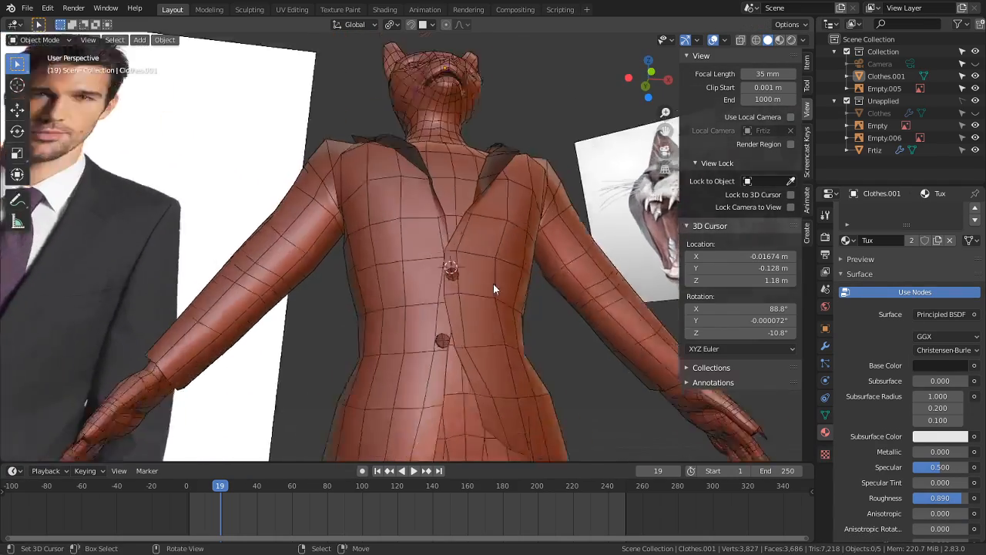
pyautogui.press('Tab')
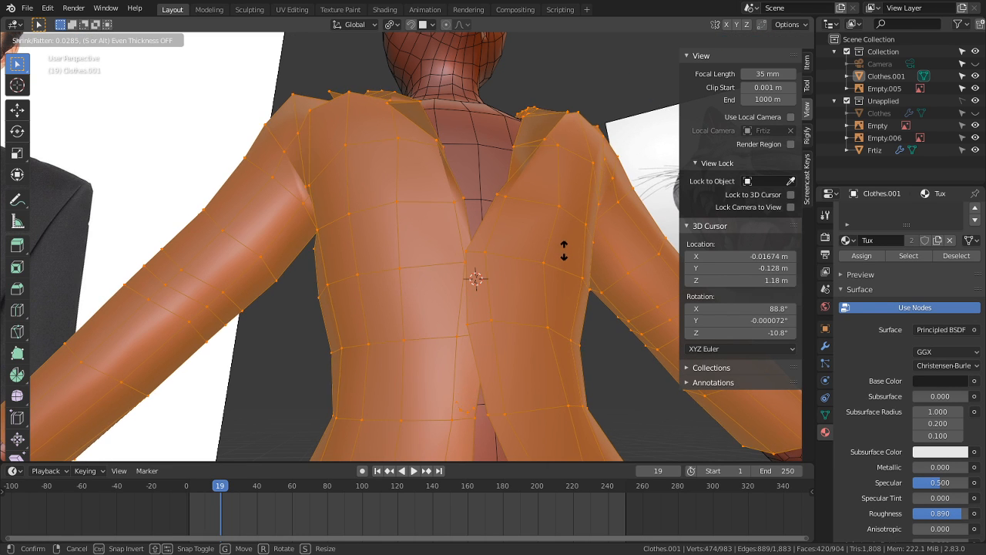
pyautogui.moveTo(573, 236); pyautogui.dragTo(562, 234, button='middle')
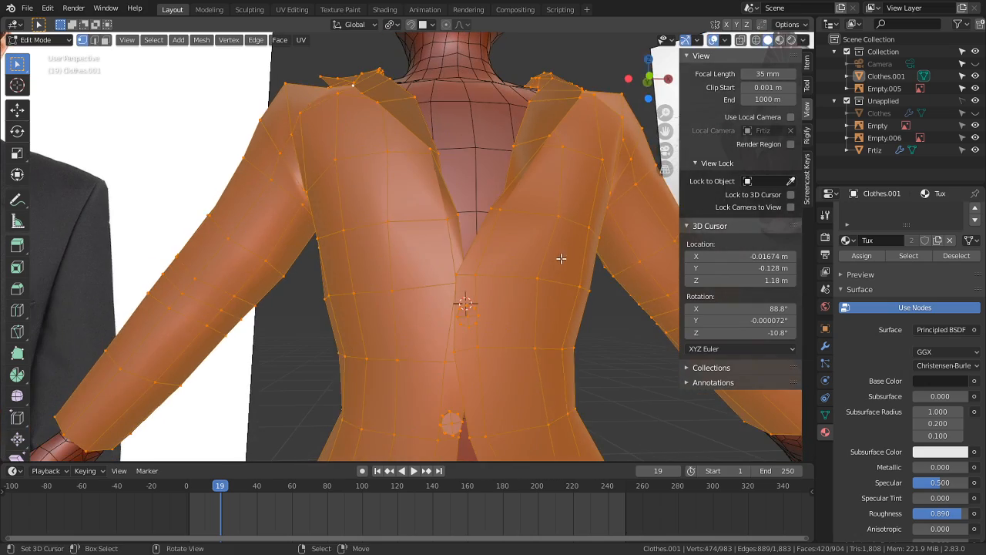
pyautogui.press('s')
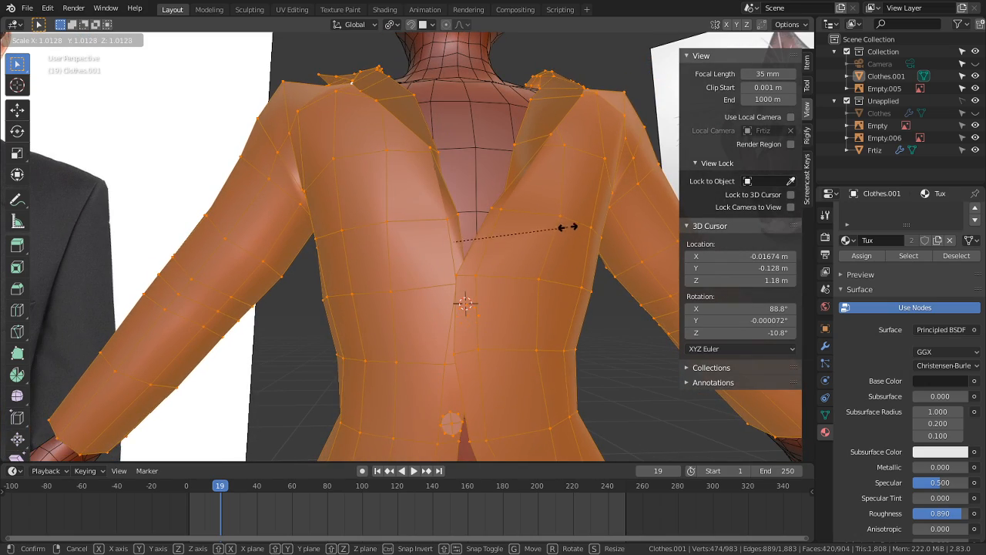
pyautogui.click(577, 168)
# Step: Return to Object Mode and inspect the enlarged jacket's collar, lapels and front closure in rendered shading
pyautogui.press('Tab')
pyautogui.moveTo(577, 171); pyautogui.dragTo(100, 337, button='middle')
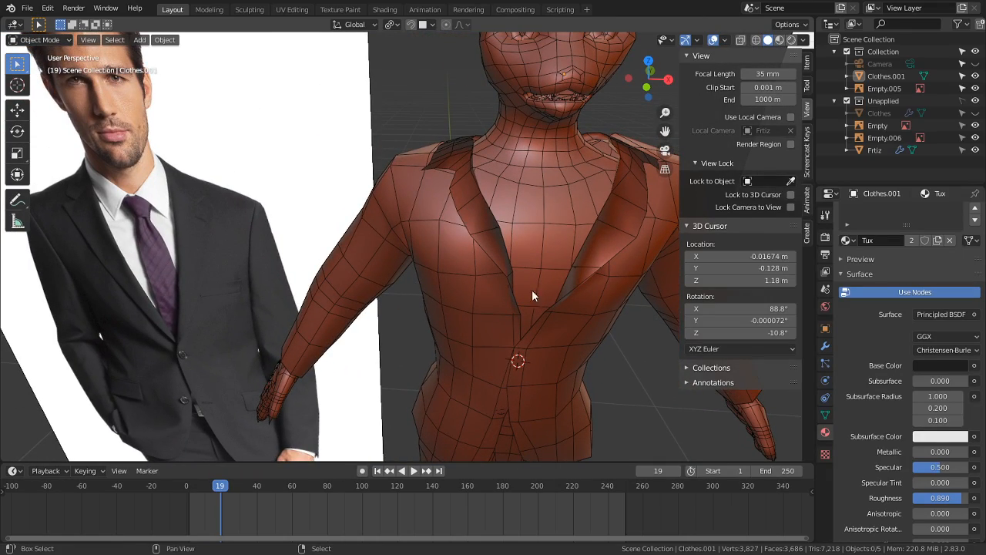
pyautogui.moveTo(531, 290); pyautogui.dragTo(495, 215, button='middle')
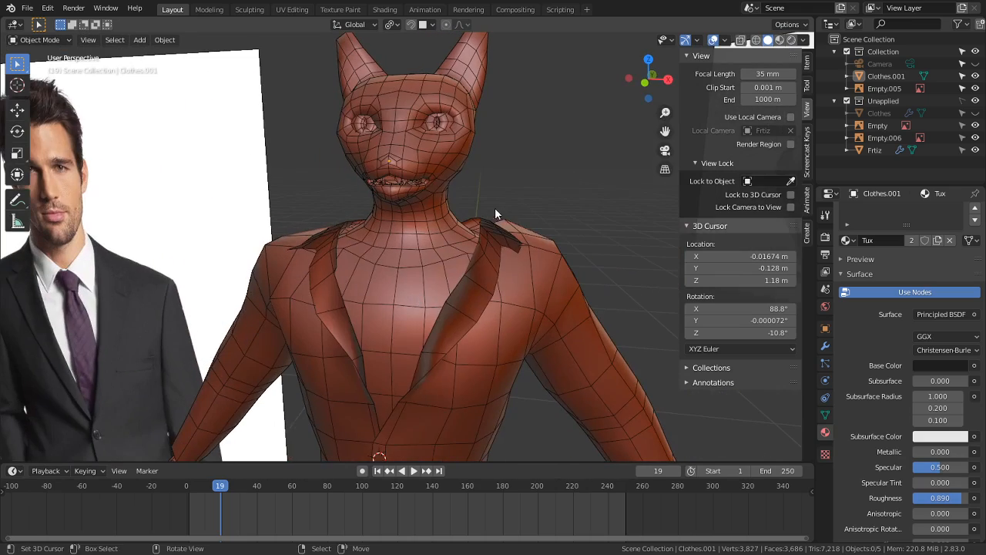
pyautogui.click(779, 40)
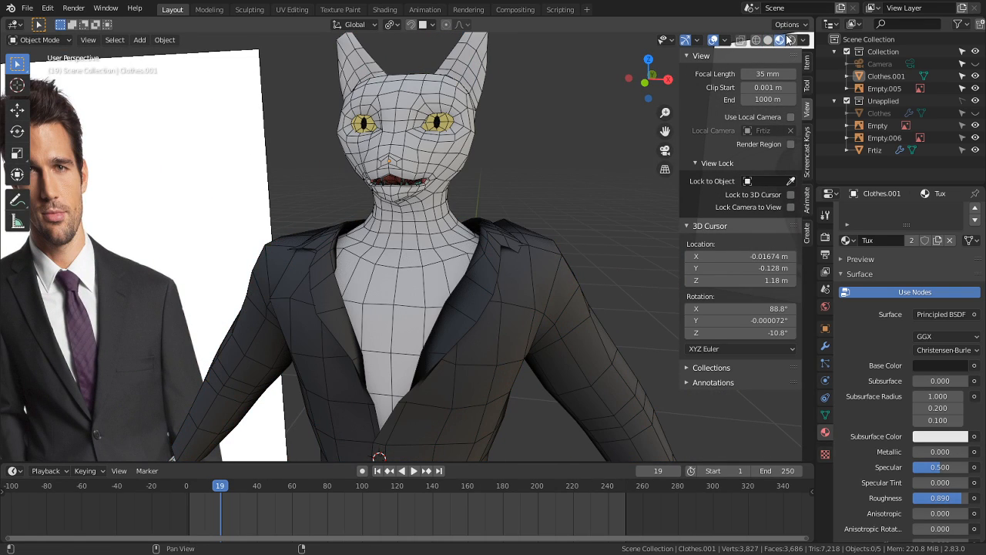
pyautogui.moveTo(532, 316); pyautogui.dragTo(470, 322, button='middle')
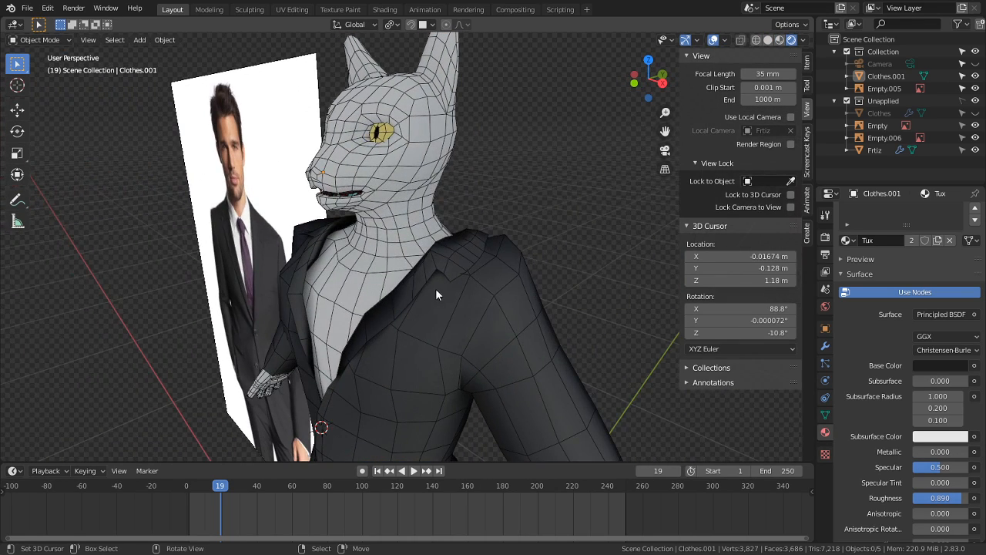
pyautogui.moveTo(430, 283); pyautogui.dragTo(408, 275, button='middle')
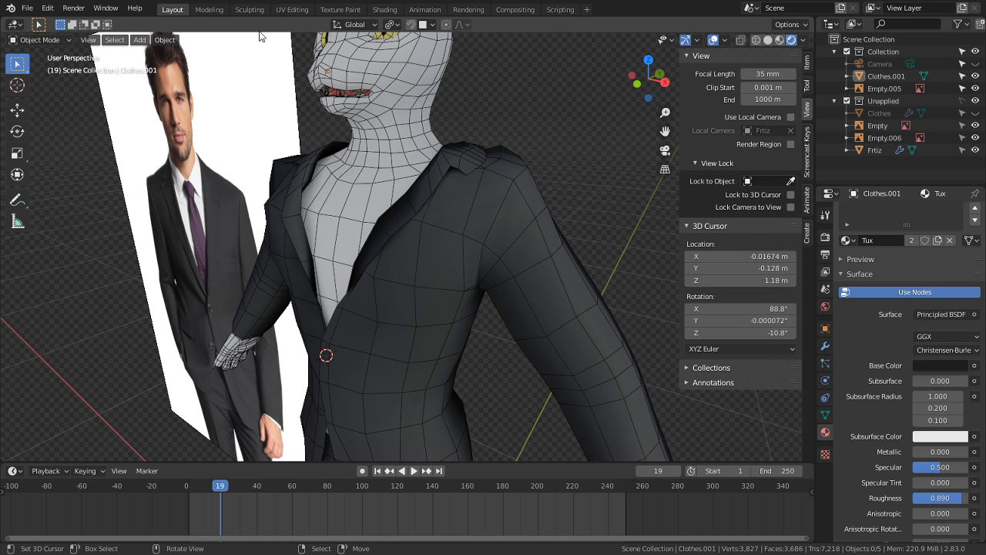
pyautogui.moveTo(363, 211); pyautogui.dragTo(410, 254, button='middle')
pyautogui.scroll(2, 409, 254)
pyautogui.keyDown('shift'); pyautogui.moveTo(426, 209); pyautogui.dragTo(425, 180, button='middle'); pyautogui.keyUp('shift')
pyautogui.scroll(2, 409, 247)
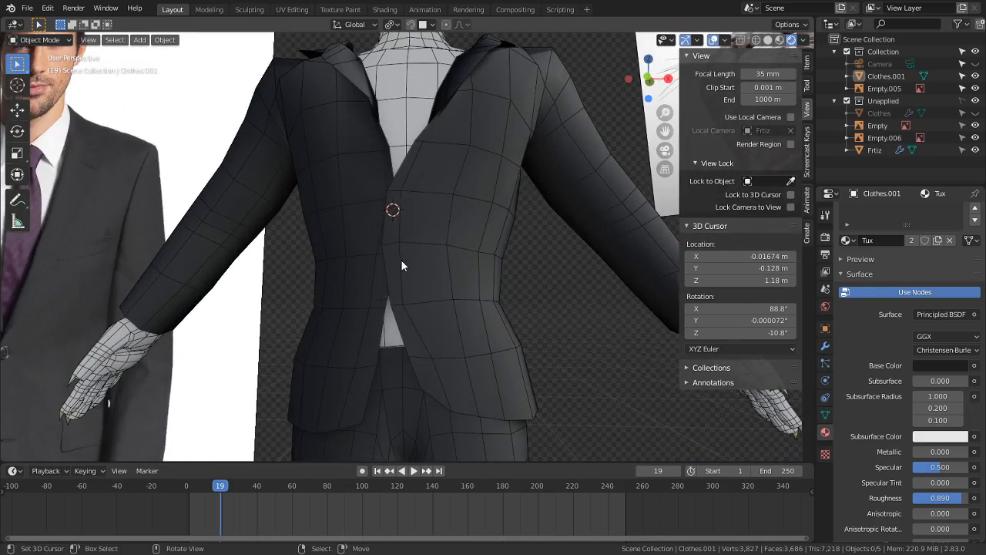
# Step: Compare the enlarged jacket's lapels and front opening with the suit reference photo, leaving the jacket deselected in Object Mode
pyautogui.keyDown('shift'); pyautogui.moveTo(270, 279); pyautogui.dragTo(493, 174, button='middle'); pyautogui.keyUp('shift')
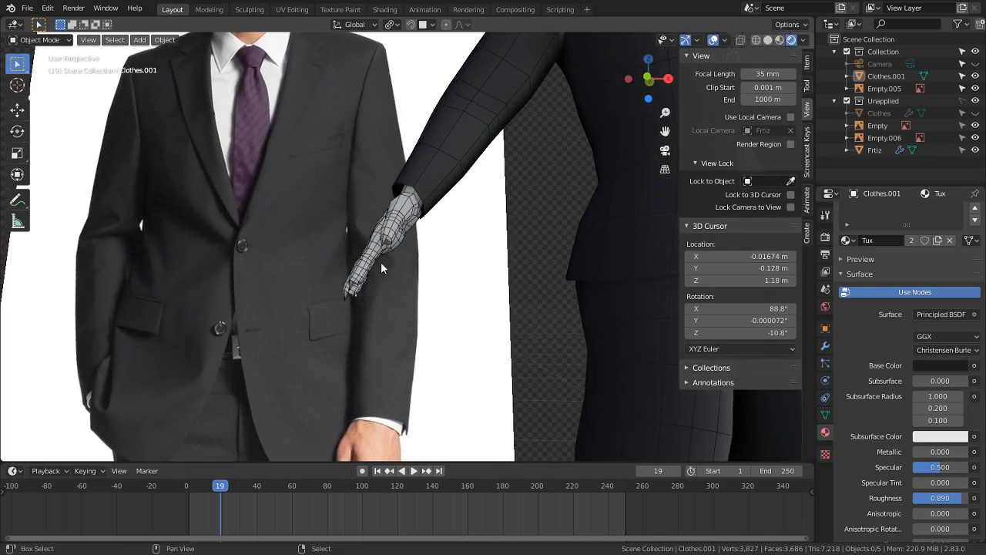
pyautogui.keyDown('shift'); pyautogui.moveTo(251, 250); pyautogui.dragTo(87, 62, button='middle'); pyautogui.keyUp('shift')
pyautogui.moveTo(409, 392); pyautogui.dragTo(385, 281, button='middle')
pyautogui.press('Tab')
pyautogui.scroll(2, 339, 339)
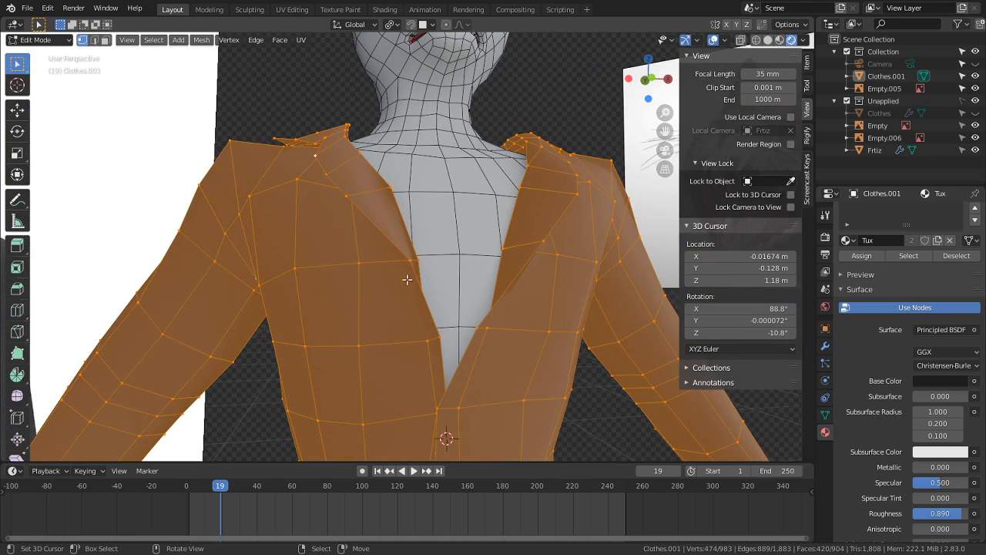
pyautogui.press('Tab')
pyautogui.moveTo(475, 235); pyautogui.dragTo(462, 270, button='middle')
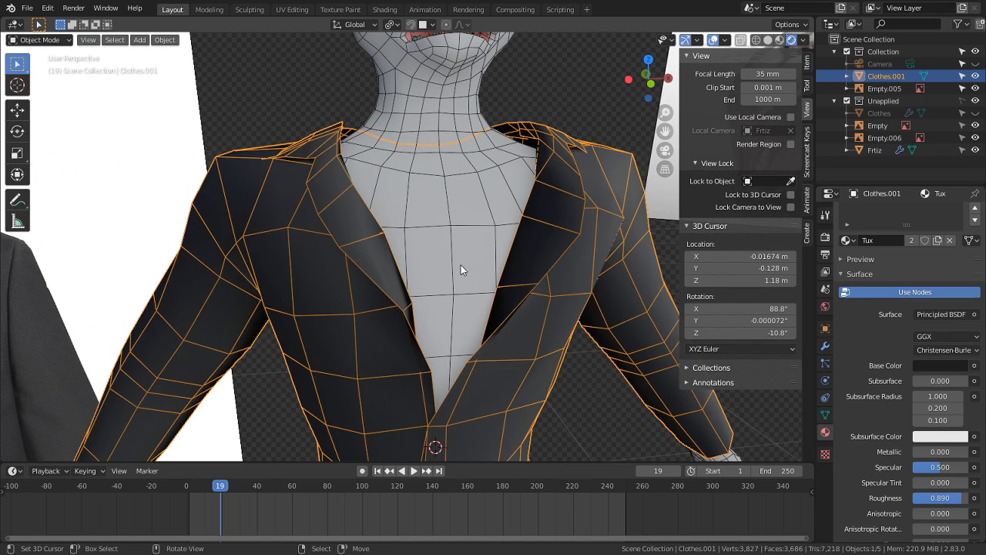
pyautogui.hotkey('alt', 'a')
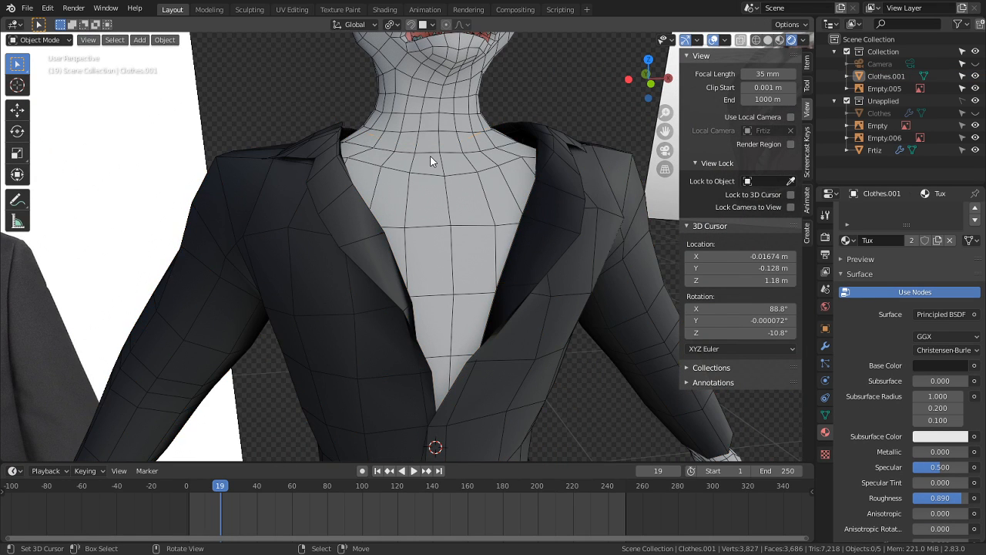
# Step: Unhide the original Clothes object and inspect how it overlaps the new jacket around the collar and lapels
pyautogui.click(874, 115)
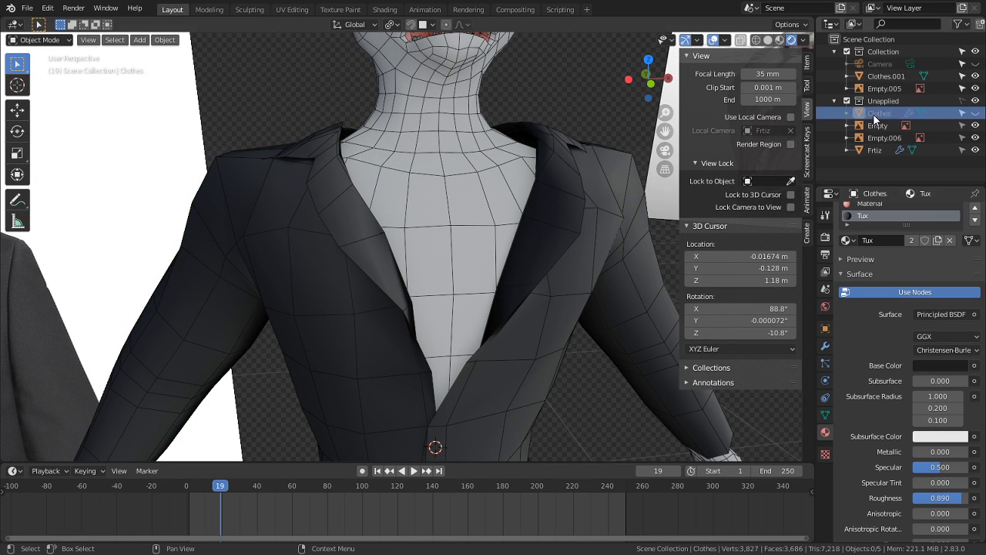
pyautogui.click(975, 114)
pyautogui.moveTo(562, 206); pyautogui.dragTo(537, 188, button='middle')
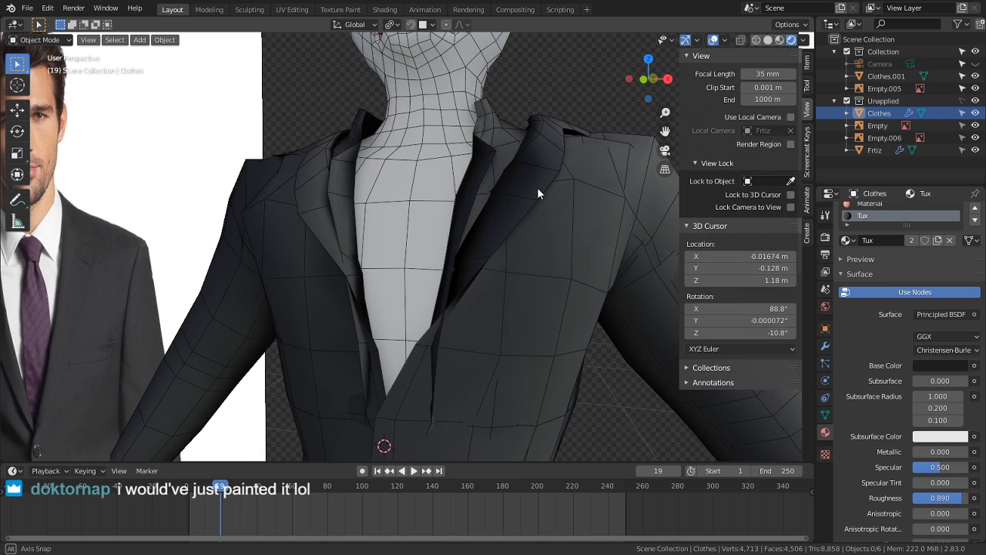
pyautogui.scroll(-5, 479, 193)
pyautogui.moveTo(462, 208); pyautogui.dragTo(484, 244, button='middle')
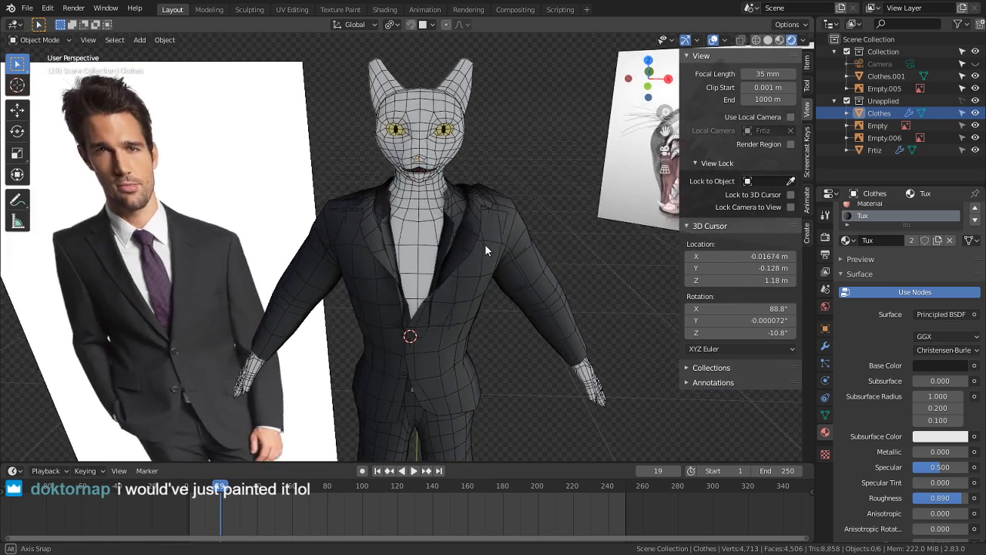
pyautogui.scroll(5, 495, 237)
pyautogui.scroll(2, 497, 234)
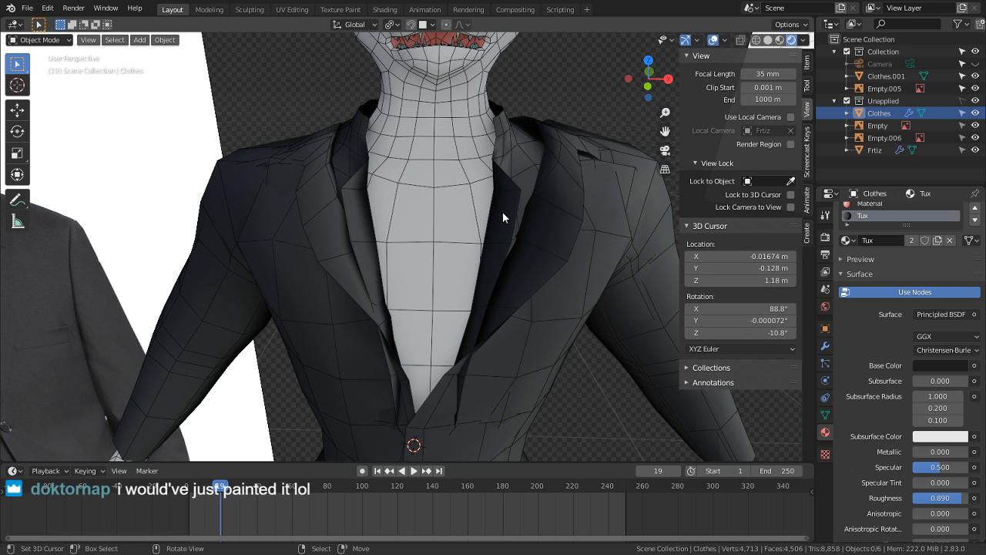
pyautogui.moveTo(397, 301); pyautogui.dragTo(383, 202, button='middle')
pyautogui.press('Tab')
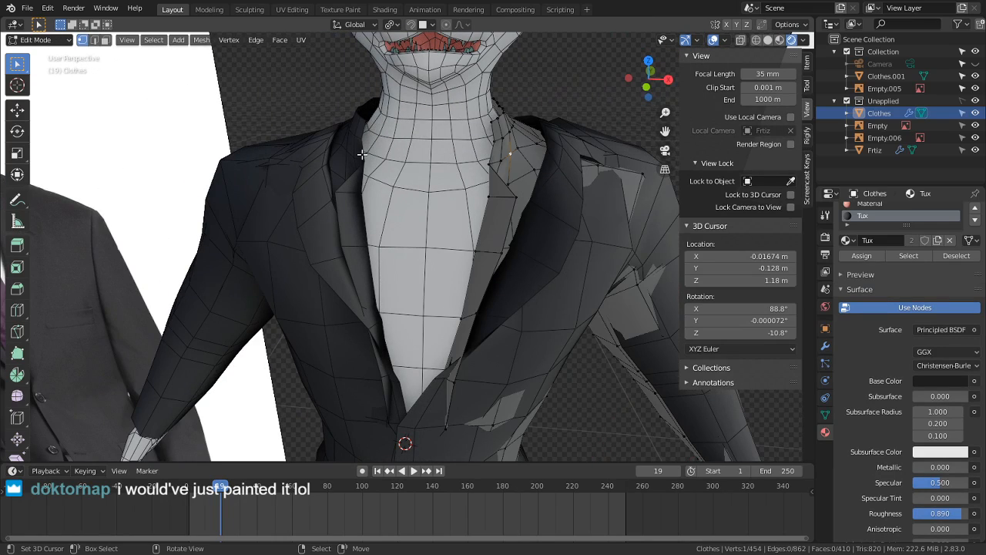
pyautogui.click(44, 45)
pyautogui.click(35, 49)
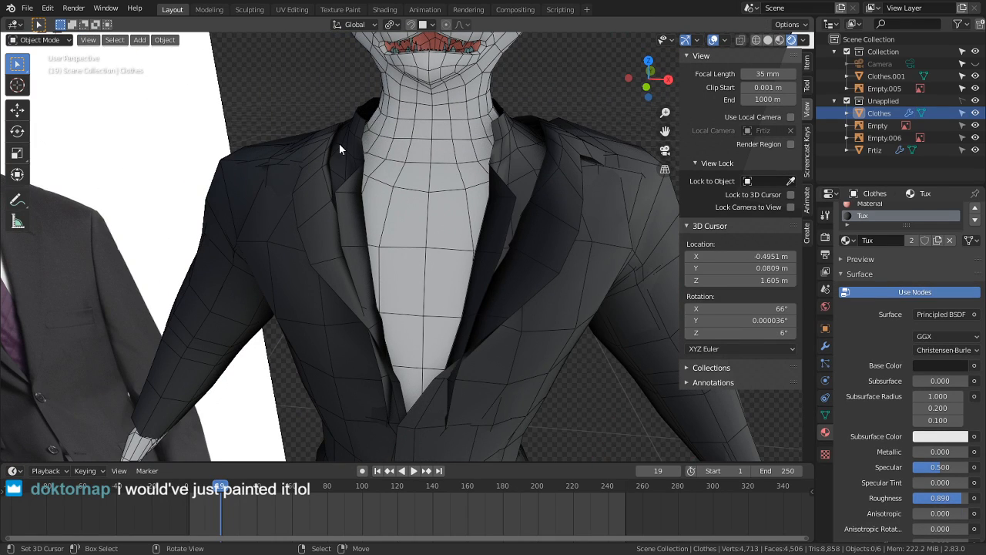
pyautogui.click(342, 145)
pyautogui.hotkey('alt', 'a')
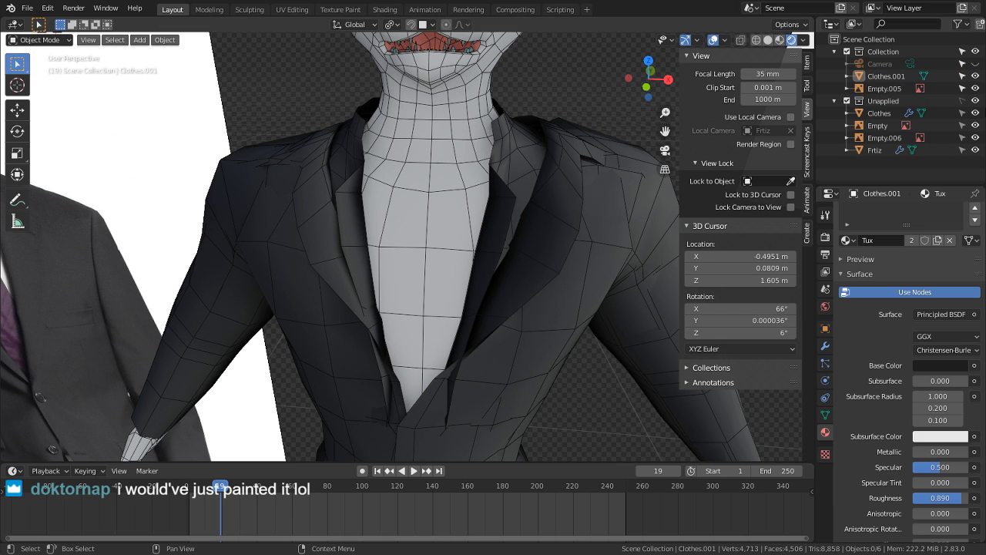
# Step: Unhide the camera, then delete the old Clothes object from the Unapplied collection
pyautogui.click(974, 63)
pyautogui.click(975, 101)
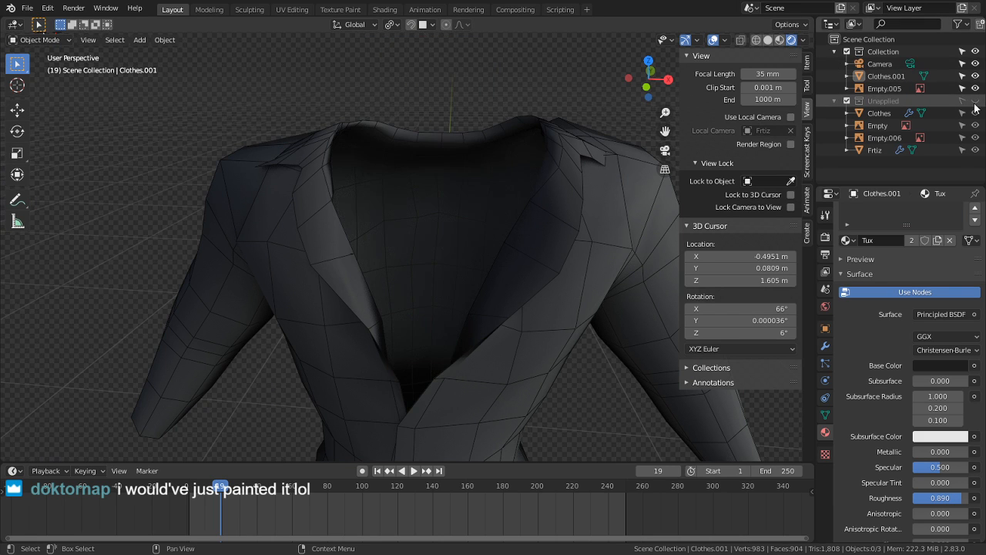
pyautogui.click(974, 101)
pyautogui.click(333, 188)
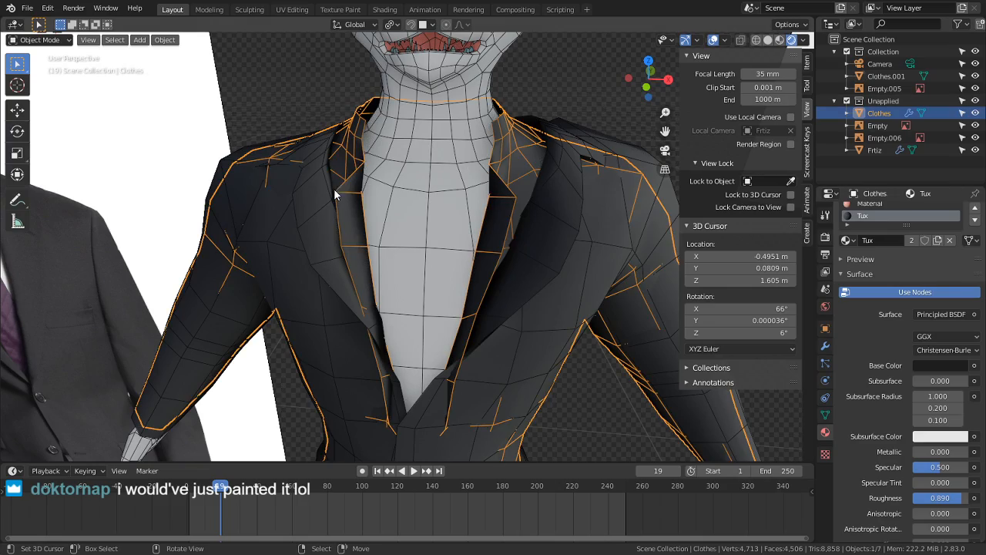
pyautogui.press('Delete')
# Step: Select the Frtiz body, enter Edit Mode and isolate it in Local View
pyautogui.moveTo(344, 189); pyautogui.dragTo(389, 302, button='middle')
pyautogui.scroll(-5, 337, 208)
pyautogui.scroll(2, 444, 248)
pyautogui.scroll(2, 394, 320)
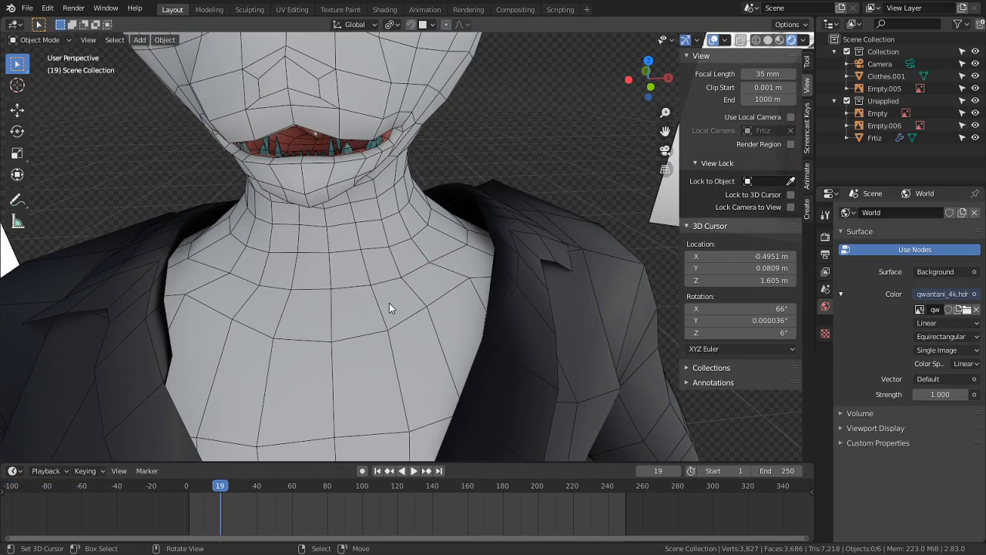
pyautogui.click(389, 303)
pyautogui.press('Tab')
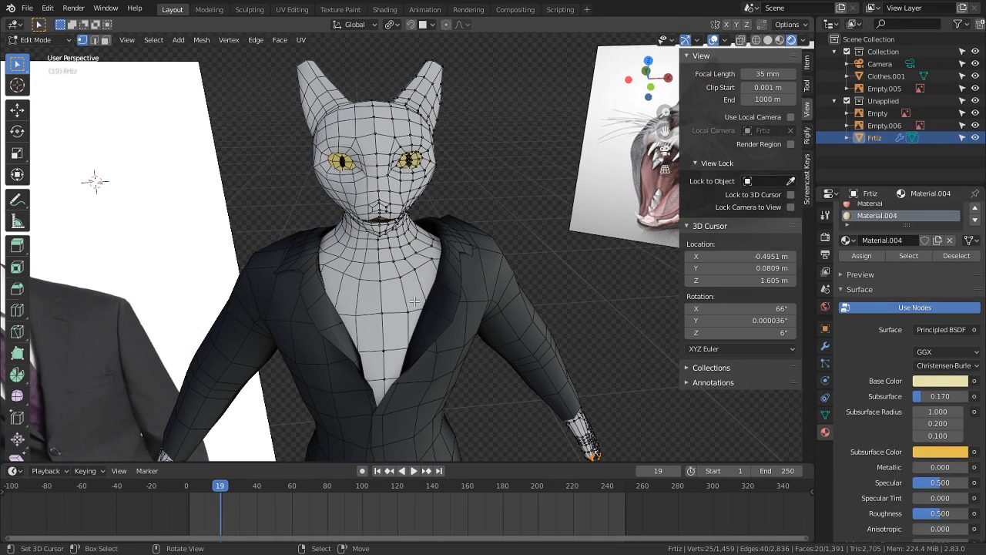
pyautogui.press('h')
pyautogui.hotkey('alt', 'h')
pyautogui.press('KP_Divide')
pyautogui.rightClick(422, 291)
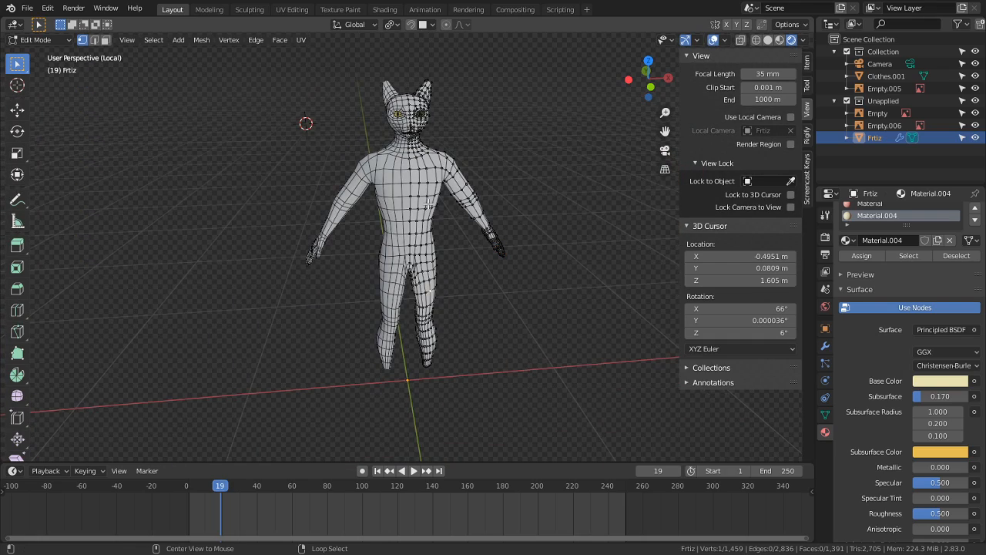
# Step: Examine the body's neck and chest topology, then clear the mesh selection and leave Local View
pyautogui.scroll(5, 429, 202)
pyautogui.keyDown('shift'); pyautogui.moveTo(428, 203); pyautogui.dragTo(365, 332, button='middle'); pyautogui.keyUp('shift')
pyautogui.scroll(2, 458, 357)
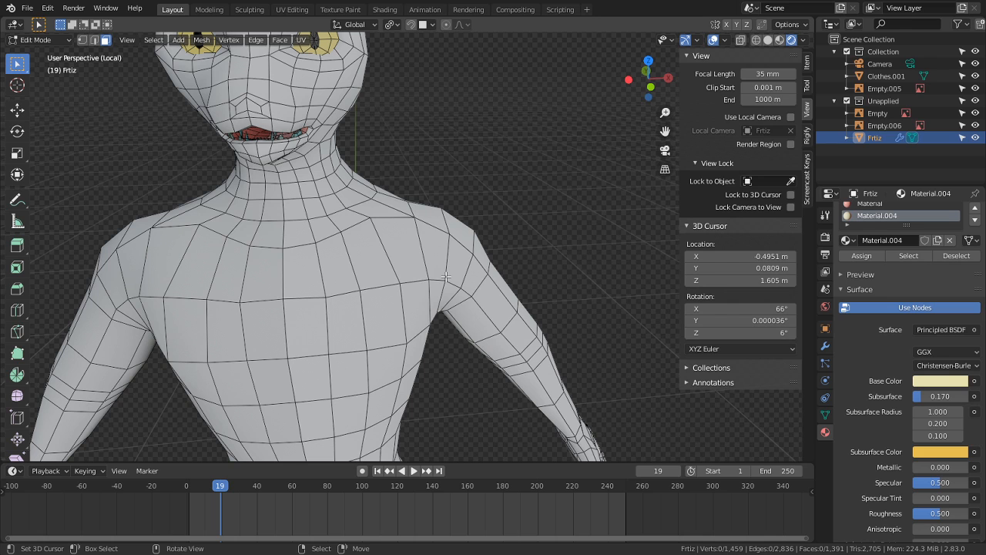
pyautogui.scroll(-3, 475, 262)
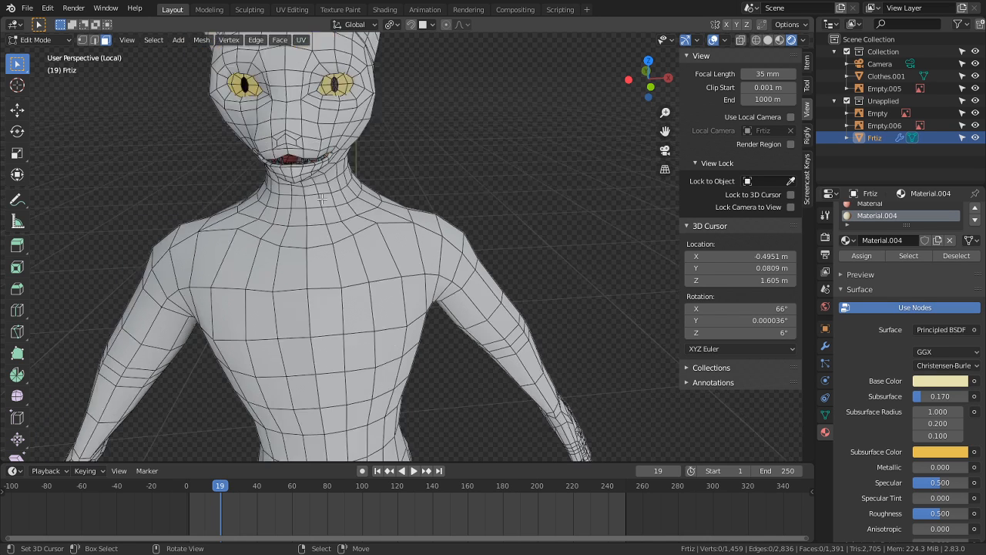
pyautogui.scroll(3, 462, 258)
pyautogui.hotkey('ctrl', 'z')
pyautogui.hotkey('ctrl', 'z')
pyautogui.hotkey('alt', 'a')
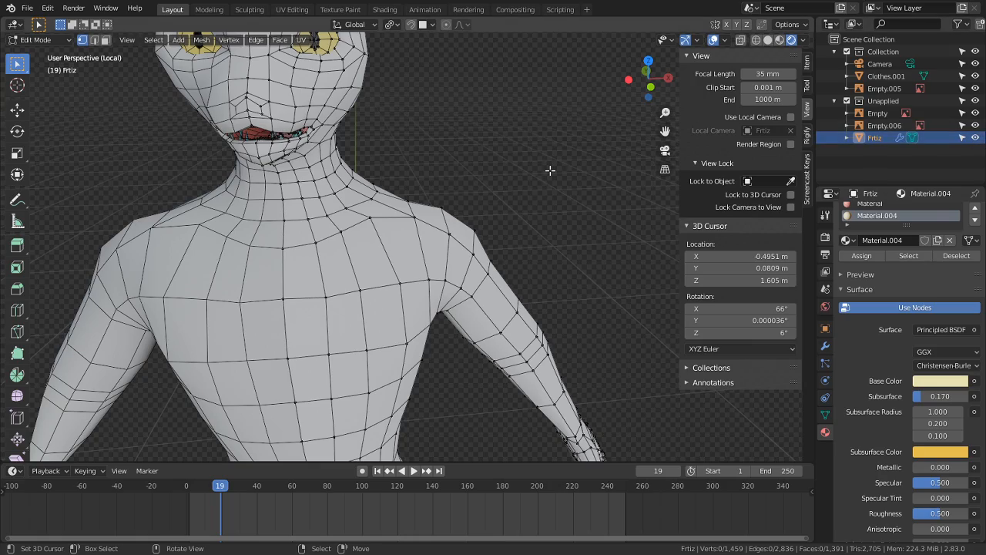
pyautogui.press('KP_Divide')
# Step: Inspect how the body's neck and chest sit inside the jacket collar, then return to Object Mode
pyautogui.scroll(9, 451, 227)
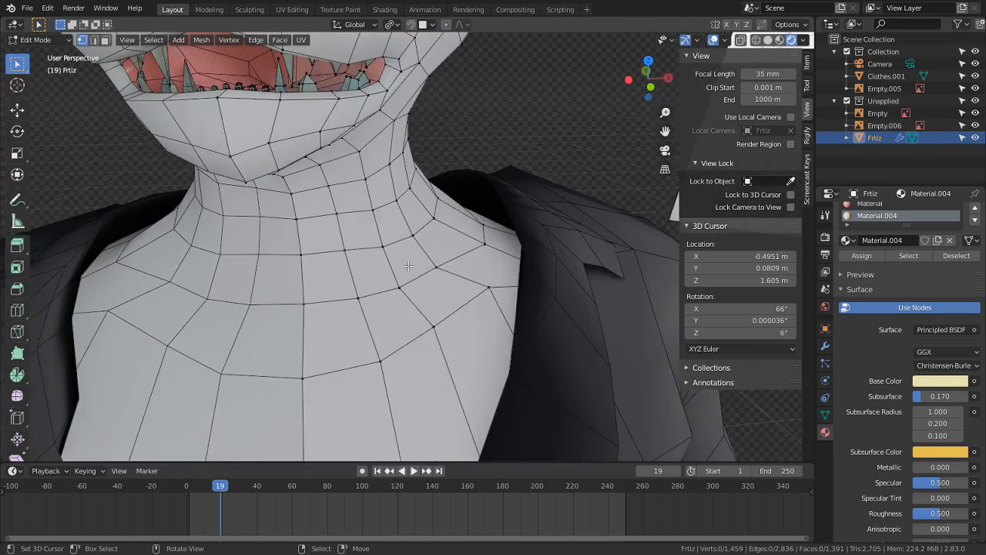
pyautogui.moveTo(409, 266); pyautogui.dragTo(374, 248, button='middle')
pyautogui.scroll(3, 440, 247)
pyautogui.scroll(-4, 440, 246)
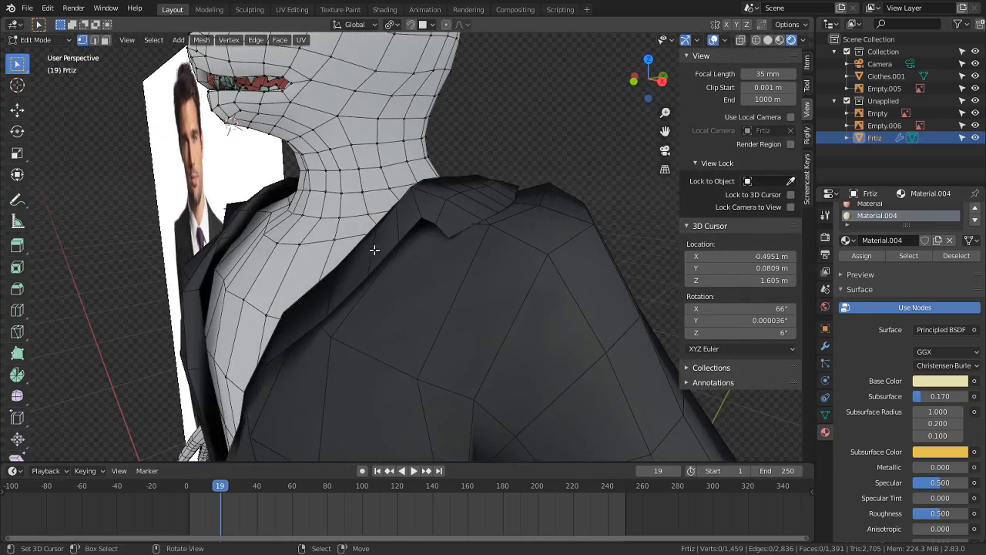
pyautogui.scroll(3, 370, 177)
pyautogui.moveTo(371, 176); pyautogui.dragTo(392, 338, button='middle')
pyautogui.scroll(-3, 424, 225)
pyautogui.scroll(-3, 425, 226)
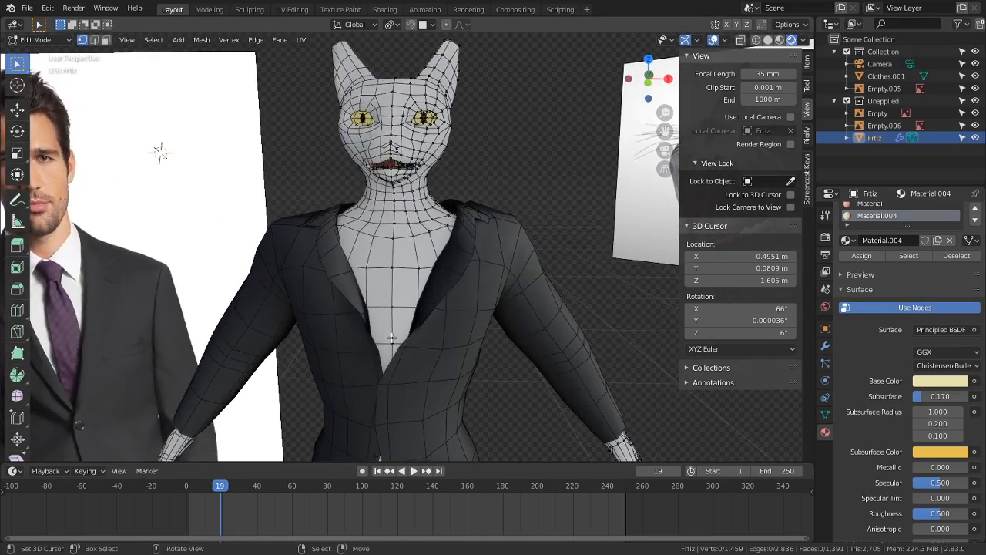
pyautogui.scroll(3, 432, 283)
pyautogui.scroll(2, 432, 283)
pyautogui.scroll(-4, 431, 289)
pyautogui.press('Tab')
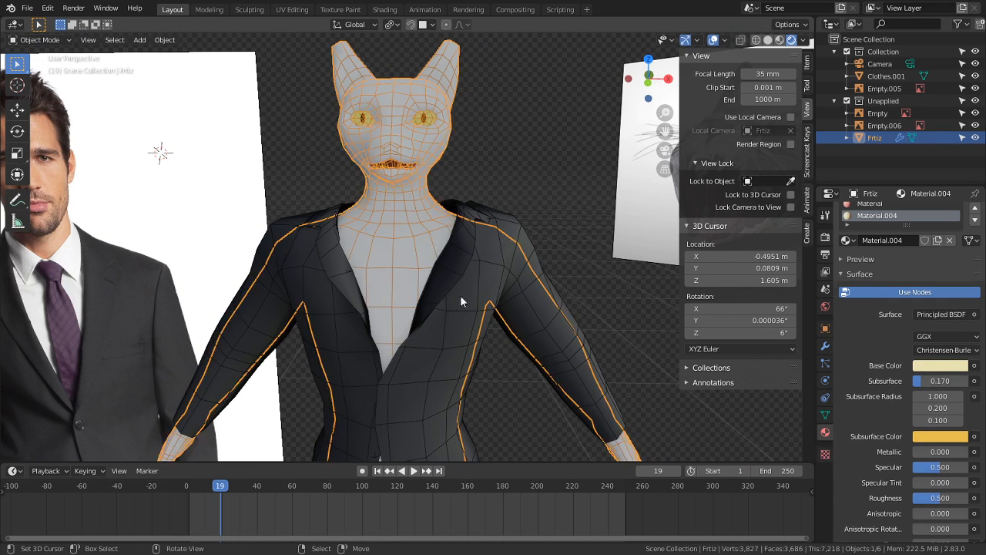
# Step: Select the Frtiz body and examine its chest and neck within the jacket opening
pyautogui.click(418, 257)
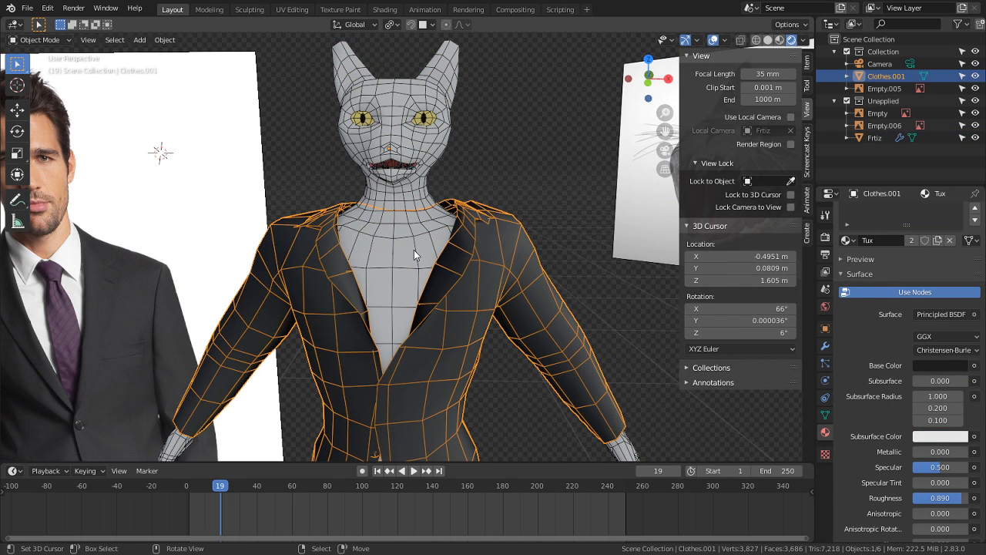
pyautogui.click(414, 251)
pyautogui.moveTo(415, 251); pyautogui.dragTo(402, 272, button='middle')
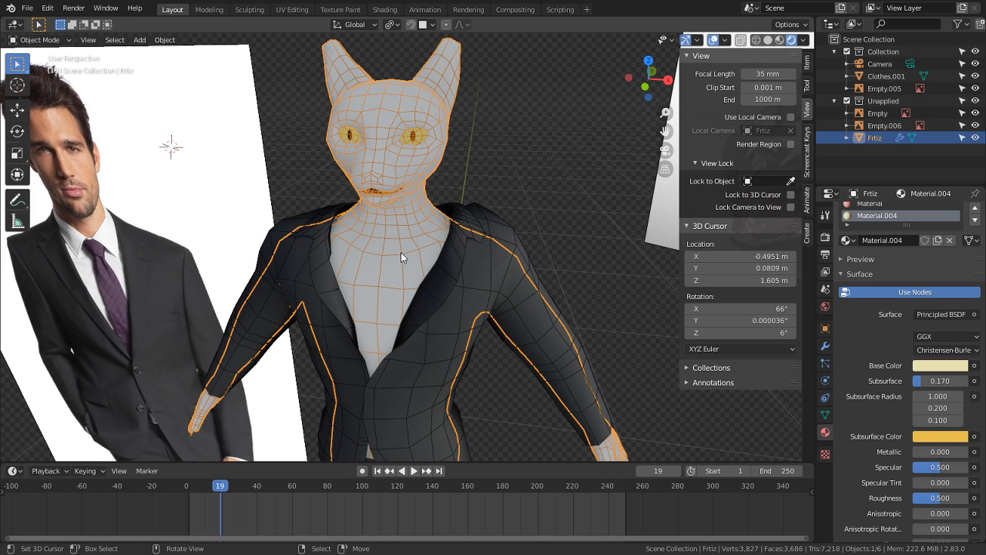
pyautogui.scroll(2, 422, 254)
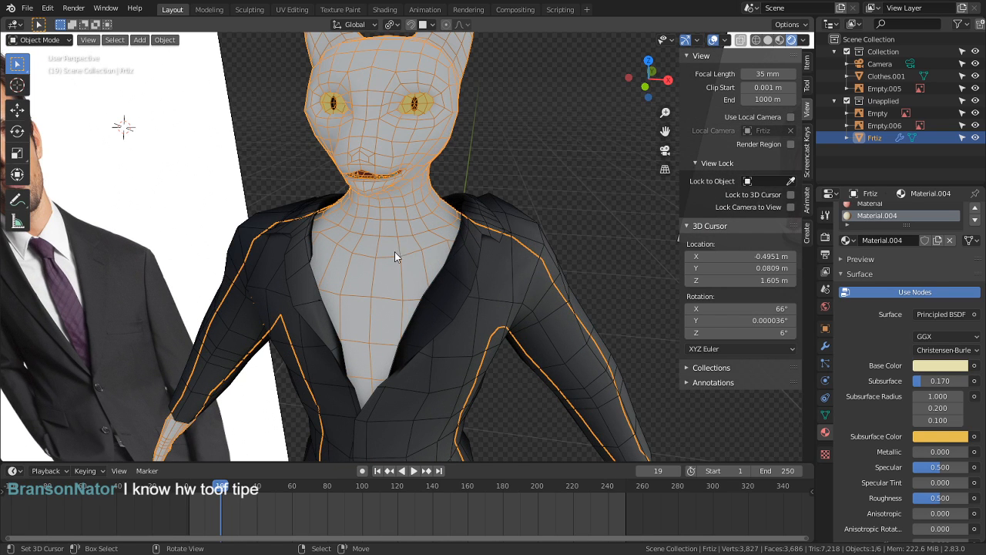
pyautogui.scroll(5, 341, 267)
pyautogui.scroll(-4, 377, 271)
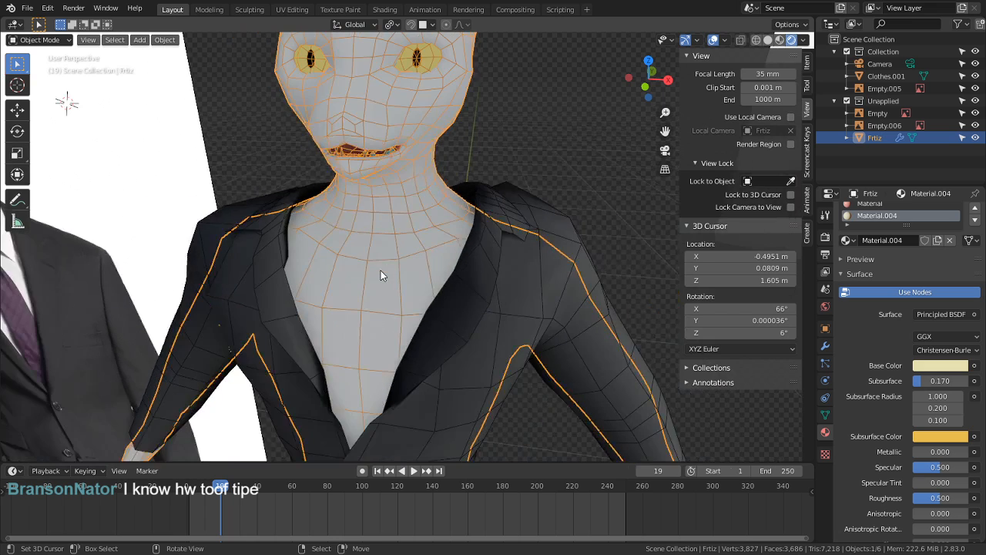
pyautogui.scroll(2, 417, 267)
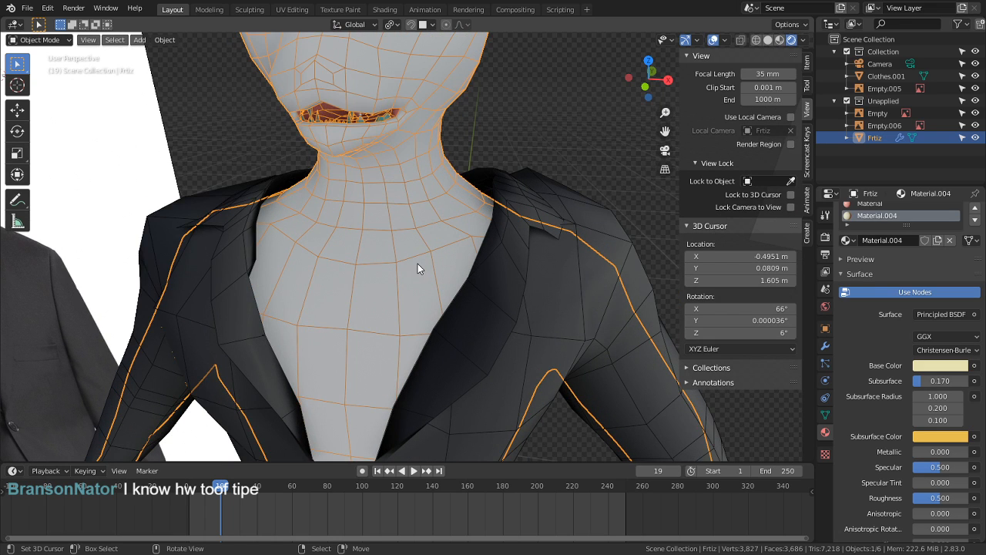
# Step: Try selecting an edge loop around the Frtiz body's neck in Edit Mode, then return to Object Mode
pyautogui.press('Tab')
pyautogui.moveTo(414, 247); pyautogui.dragTo(367, 211, button='middle')
pyautogui.keyDown('alt'); pyautogui.click(415, 179); pyautogui.keyUp('alt')
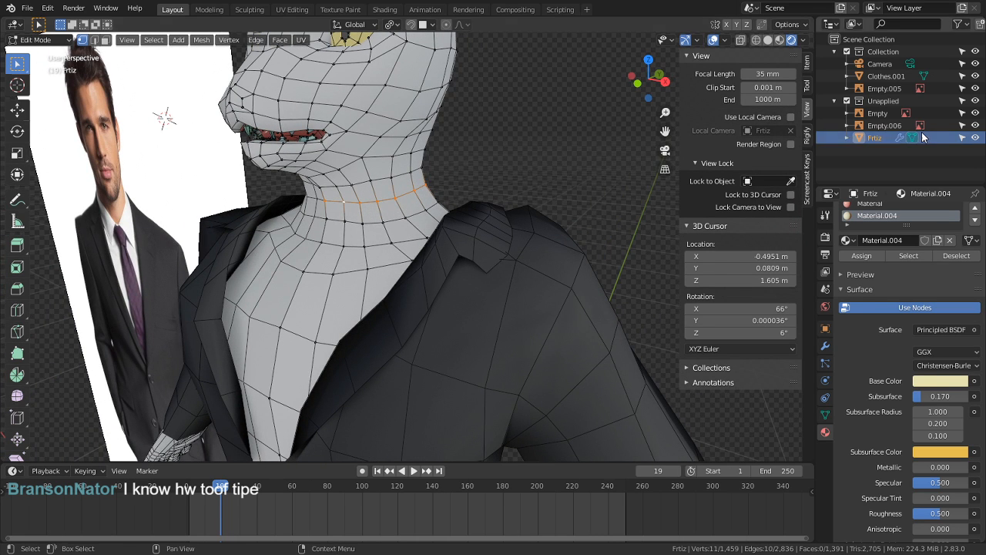
pyautogui.click(889, 74)
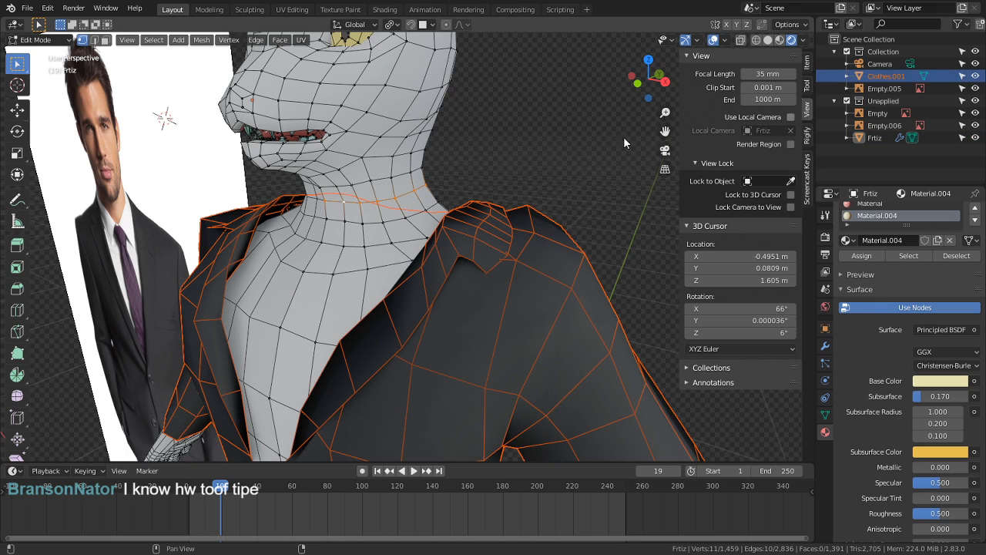
pyautogui.press('Tab')
# Step: Duplicate the Frtiz body in place and move the copy from the Unapplied collection into Collection
pyautogui.click(389, 234)
pyautogui.moveTo(389, 234); pyautogui.dragTo(456, 258, button='middle')
pyautogui.hotkey('shift', 'd')
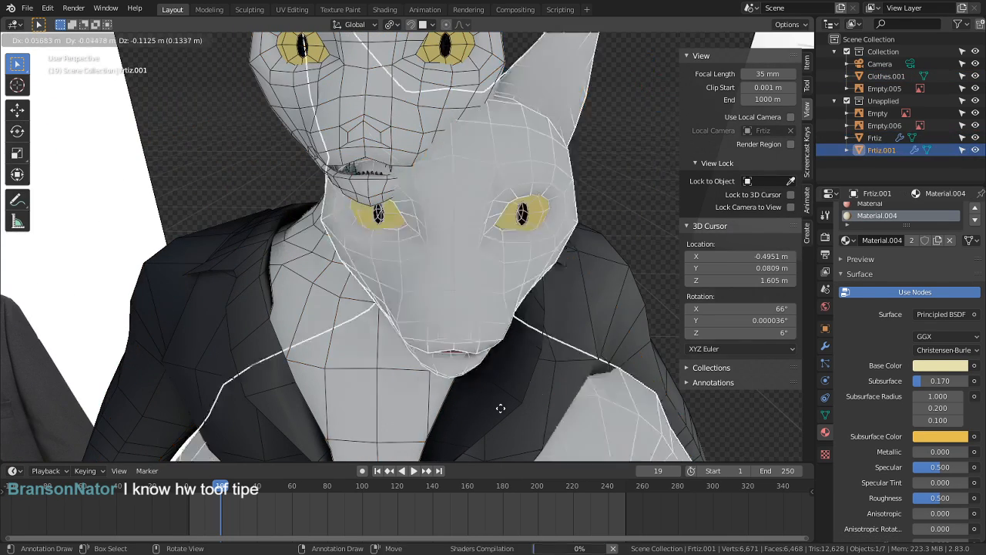
pyautogui.rightClick(500, 328)
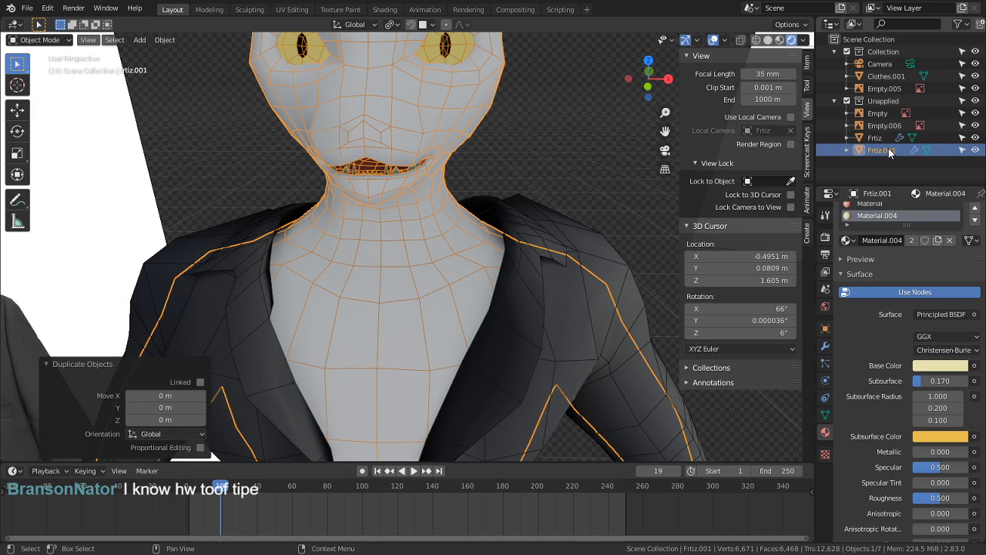
pyautogui.moveTo(880, 149); pyautogui.dragTo(890, 61)
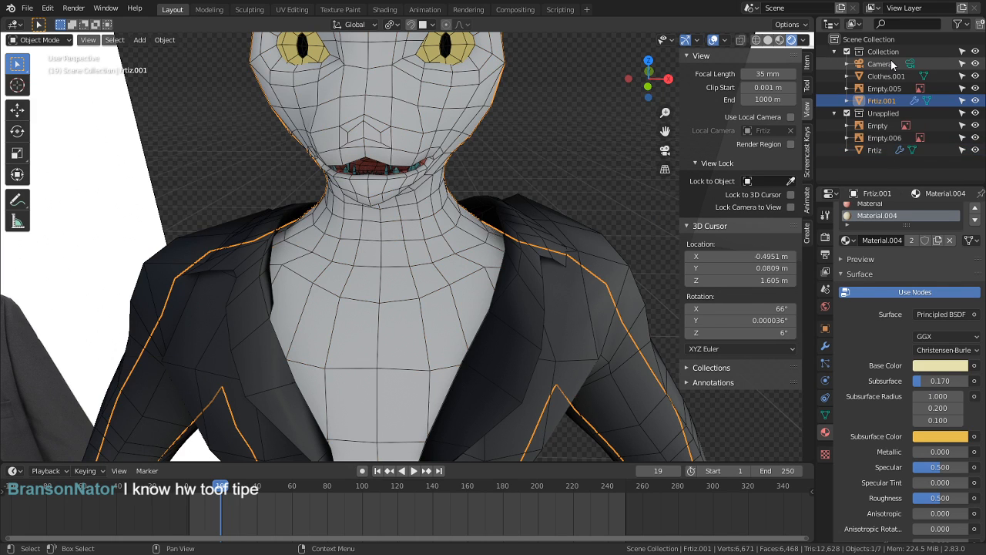
# Step: Apply the duplicated body's modifier, then select an edge loop around its neck in Edit Mode
pyautogui.click(825, 345)
pyautogui.click(876, 249)
pyautogui.press('Tab')
pyautogui.scroll(-5, 449, 260)
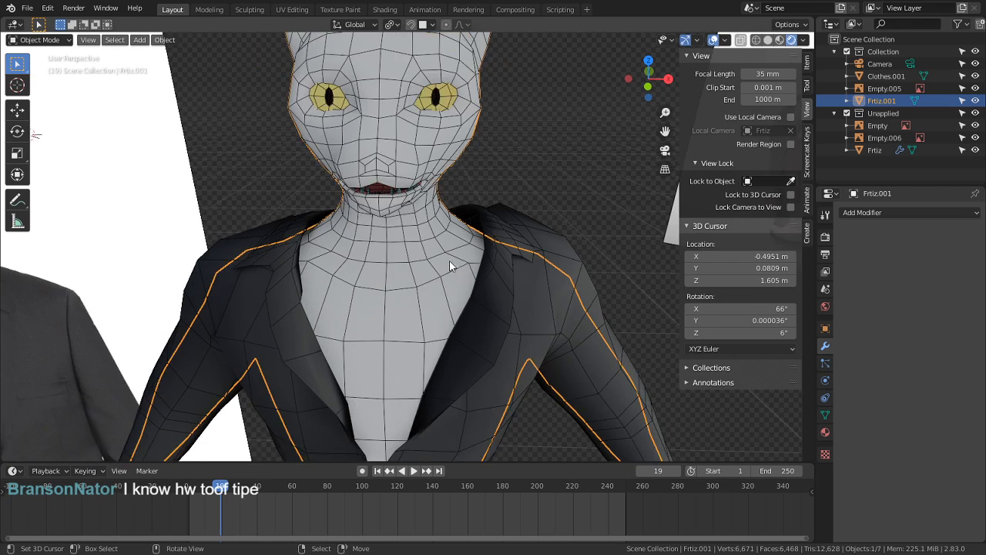
pyautogui.keyDown('alt'); pyautogui.click(422, 189); pyautogui.keyUp('alt')
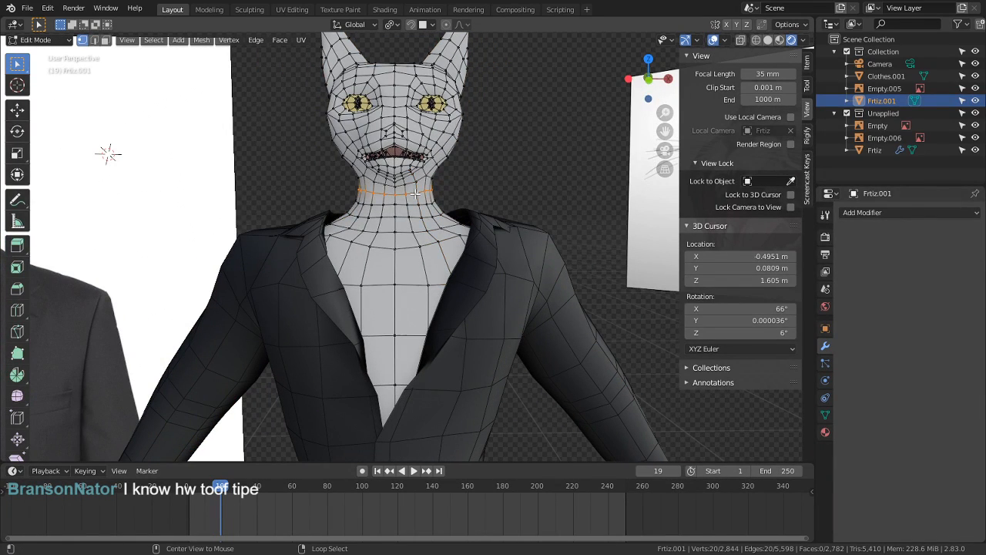
# Step: Hide the original Frtiz body and remove the duplicate's head by deleting the neck loop's vertices and the detached head mesh
pyautogui.press('x')
pyautogui.click(394, 169)
pyautogui.keyDown('shift'); pyautogui.moveTo(394, 171); pyautogui.dragTo(399, 214, button='middle'); pyautogui.keyUp('shift')
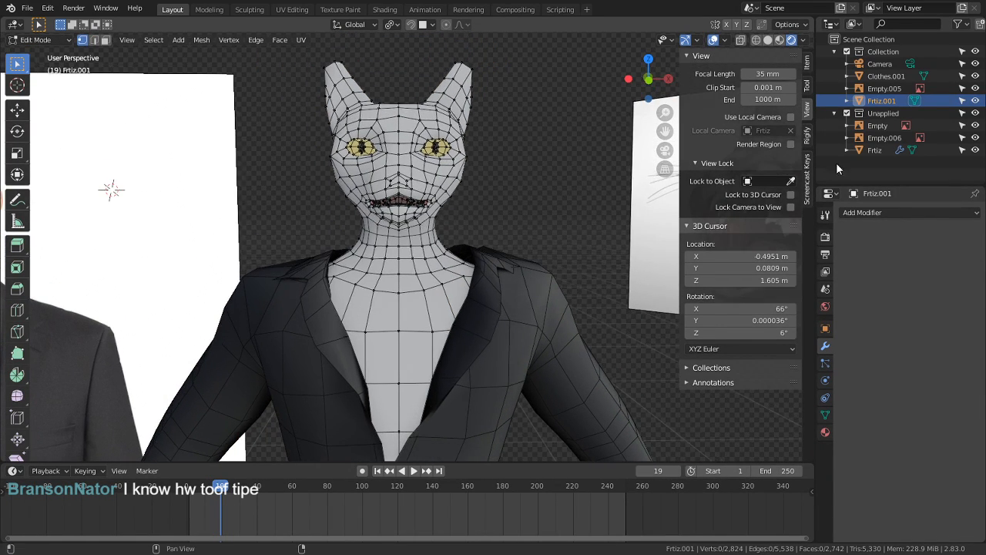
pyautogui.click(975, 152)
pyautogui.press('l')
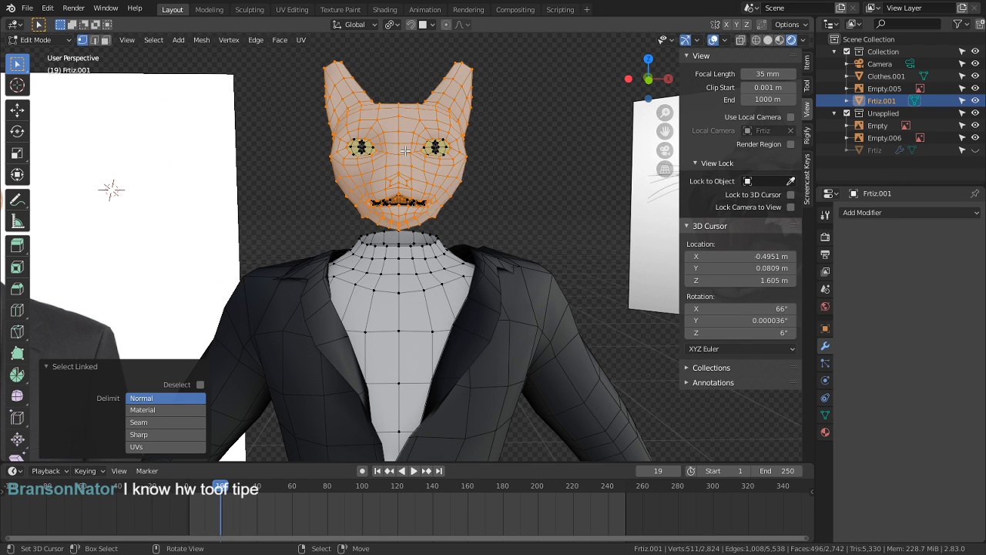
pyautogui.press('x')
pyautogui.click(406, 154)
# Step: Select the leftover eyes and mouth pieces of Frtiz.001 with all their linked geometry and delete their vertices
pyautogui.press('c')
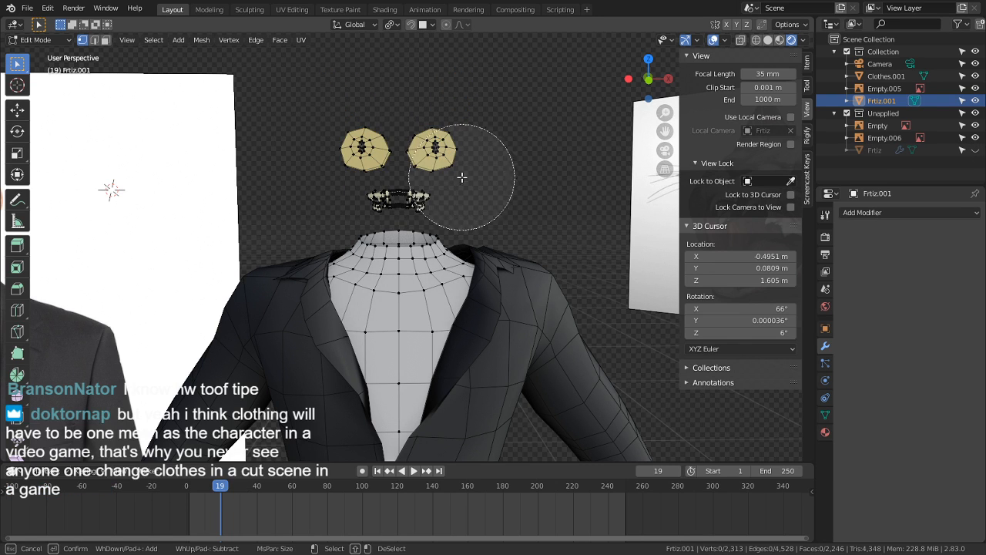
pyautogui.moveTo(451, 164)
pyautogui.mouseDown()
pyautogui.moveTo(400, 185)
pyautogui.moveTo(322, 166)
pyautogui.mouseUp()
pyautogui.press('Escape')
pyautogui.press('x')
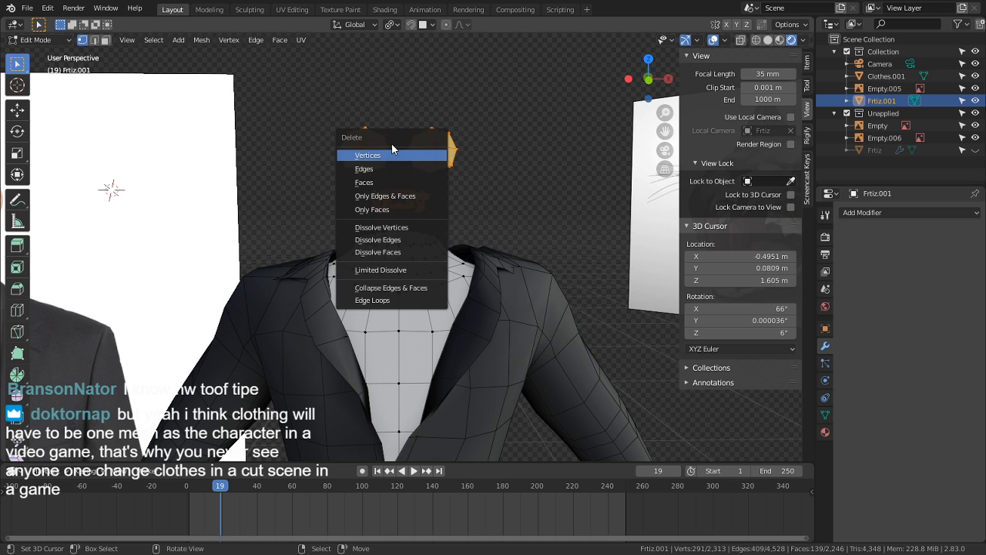
pyautogui.hotkey('alt', 'a')
pyautogui.hotkey('ctrl', 'l')
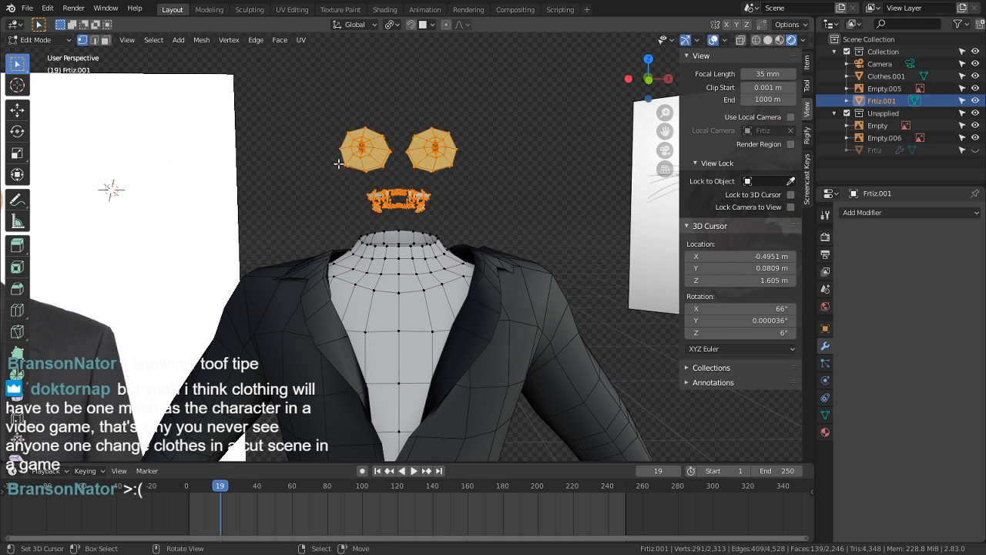
pyautogui.press('x')
pyautogui.click(345, 183)
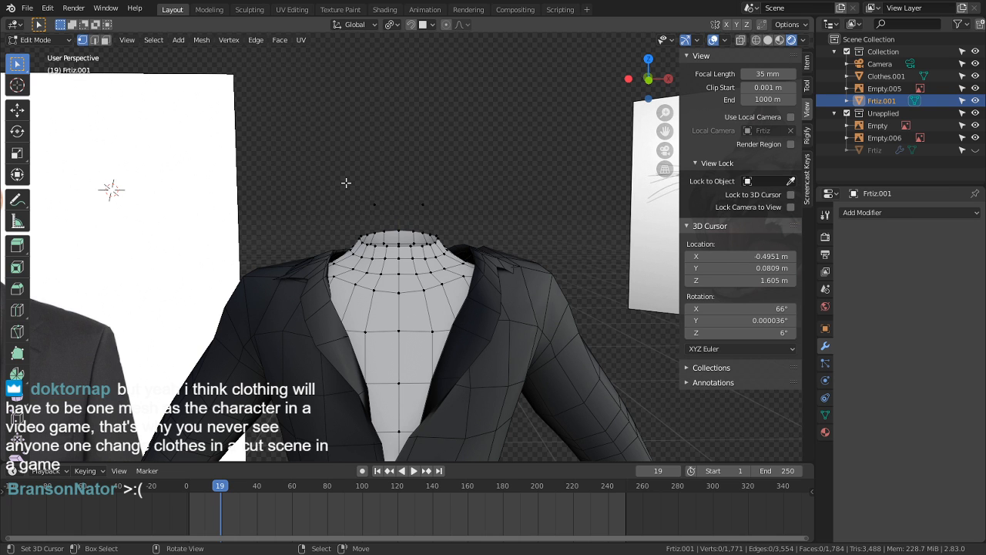
# Step: Select the stray vertices floating above the open neck with circle select and delete them
pyautogui.scroll(3, 346, 182)
pyautogui.press('c')
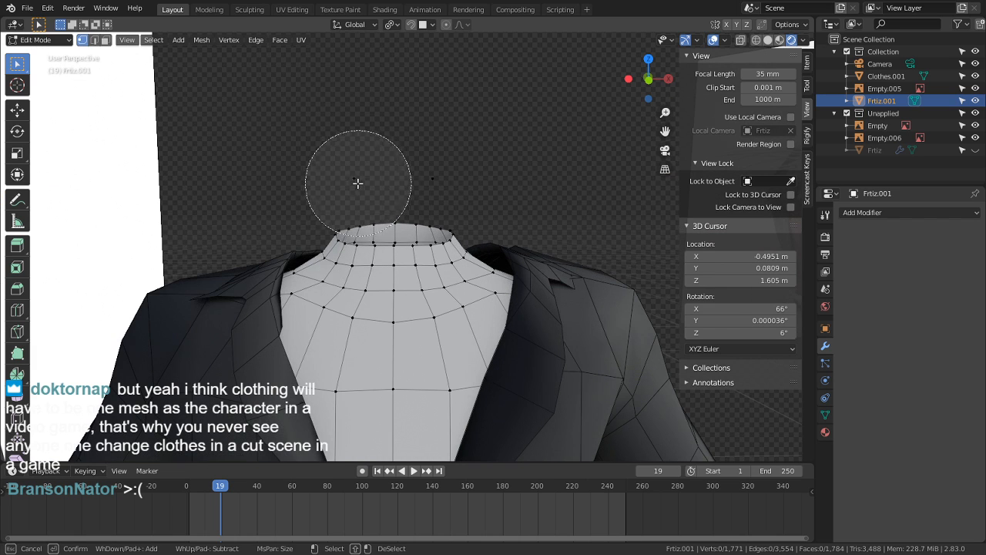
pyautogui.scroll(-2, 495, 144)
pyautogui.press('Escape')
pyautogui.press('x')
pyautogui.click(461, 140)
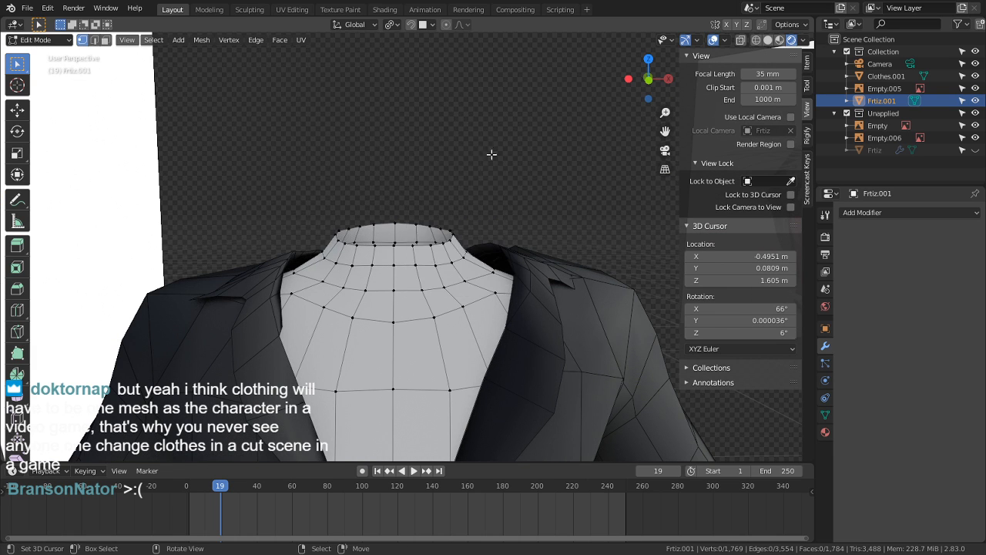
# Step: Select a vertical edge loop on one side of the chest center, leaving out its neck portion
pyautogui.moveTo(491, 154); pyautogui.dragTo(453, 165, button='middle')
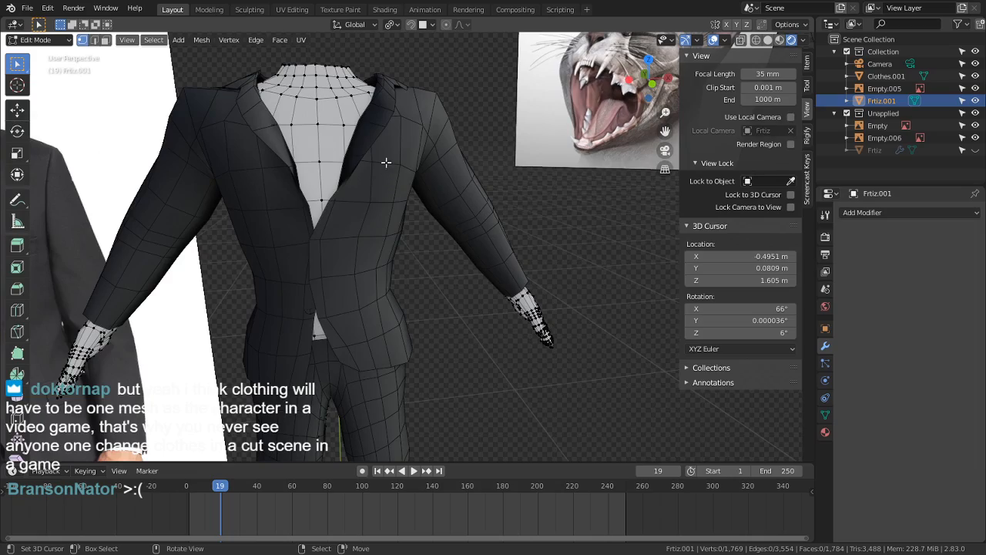
pyautogui.moveTo(380, 184); pyautogui.dragTo(516, 254, button='middle')
pyautogui.press('2')
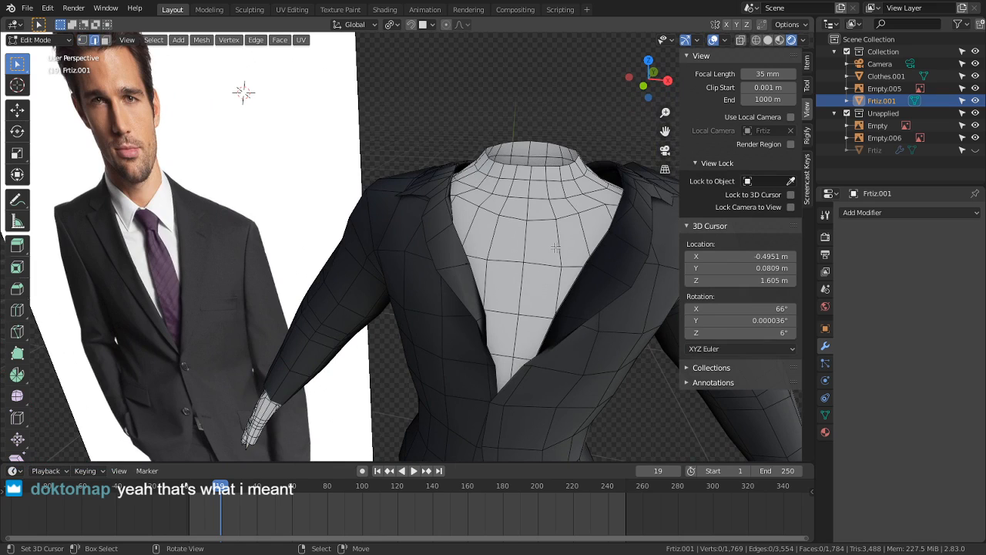
pyautogui.rightClick(556, 253)
pyautogui.keyDown('shift'); pyautogui.rightClick(546, 276); pyautogui.keyUp('shift')
pyautogui.keyDown('alt'); pyautogui.rightClick(562, 277); pyautogui.keyUp('alt')
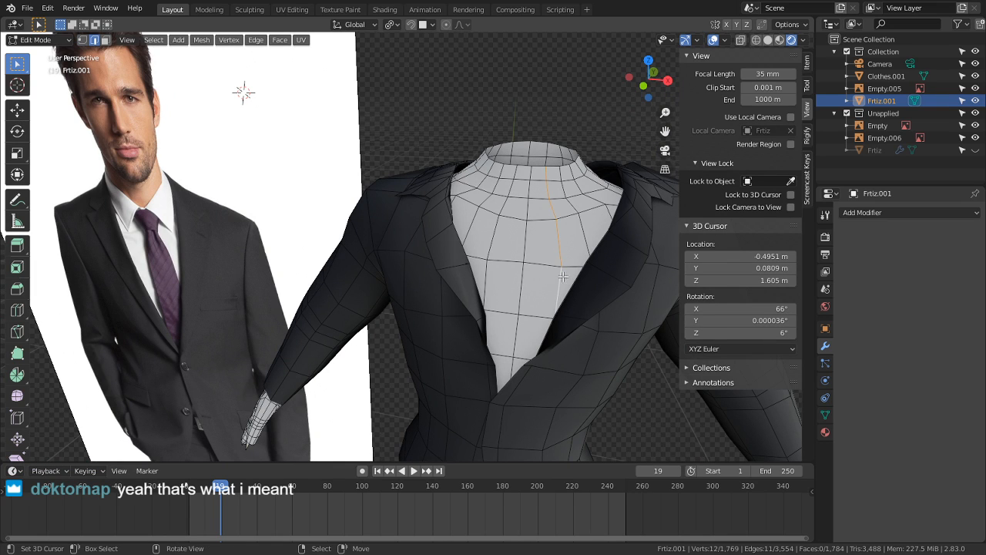
pyautogui.press('c')
pyautogui.moveTo(551, 166); pyautogui.dragTo(548, 157, button='middle')
pyautogui.rightClick(547, 157)
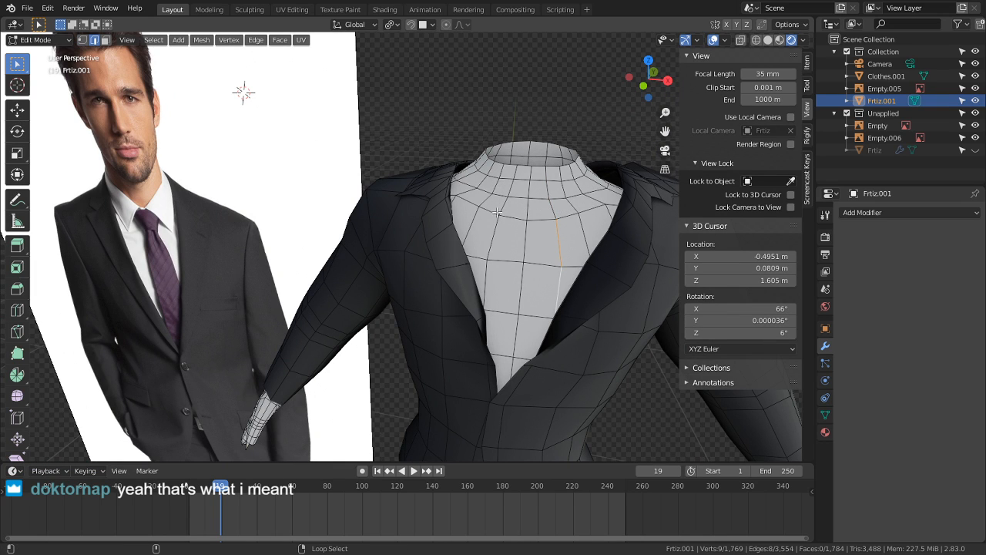
# Step: Add the matching vertical loop across the chest center, without its neck edges, and snap the 3D cursor to the selection
pyautogui.keyDown('alt'); pyautogui.keyDown('shift'); pyautogui.rightClick(509, 209); pyautogui.keyUp('shift'); pyautogui.keyUp('alt')
pyautogui.press('c')
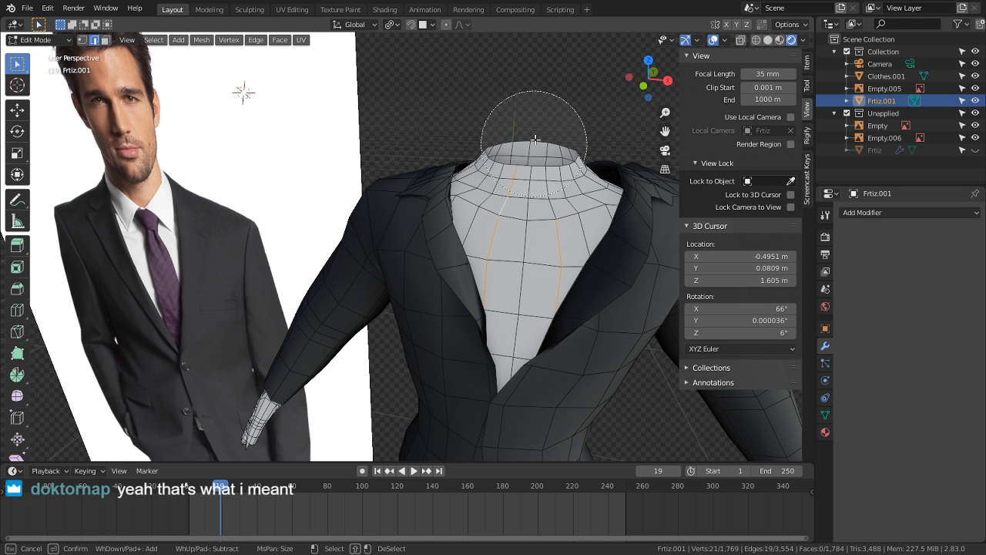
pyautogui.rightClick(523, 150)
pyautogui.hotkey('shift', 's')
pyautogui.click(529, 226)
pyautogui.moveTo(549, 208)
pyautogui.keyDown('shift'); pyautogui.mouseDown(button='middle')
pyautogui.moveTo(533, 113)
pyautogui.moveTo(510, 267)
pyautogui.mouseUp(button='middle'); pyautogui.keyUp('shift')
pyautogui.scroll(-2, 467, 225)
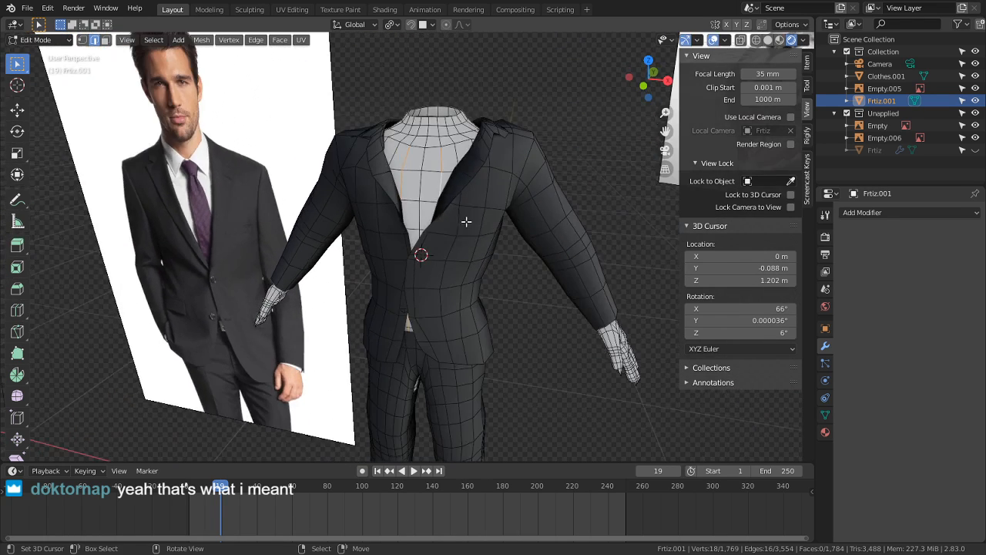
# Step: Return to Object Mode and isolate the Frtiz.001 body in local view
pyautogui.moveTo(467, 221); pyautogui.dragTo(493, 216, button='middle')
pyautogui.press('Tab')
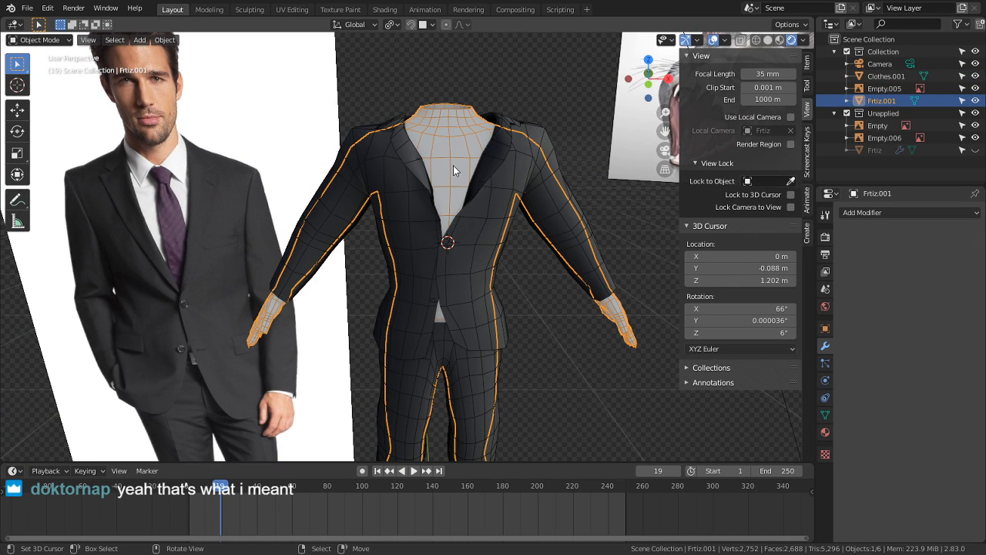
pyautogui.press('KP_Divide')
pyautogui.scroll(5, 460, 287)
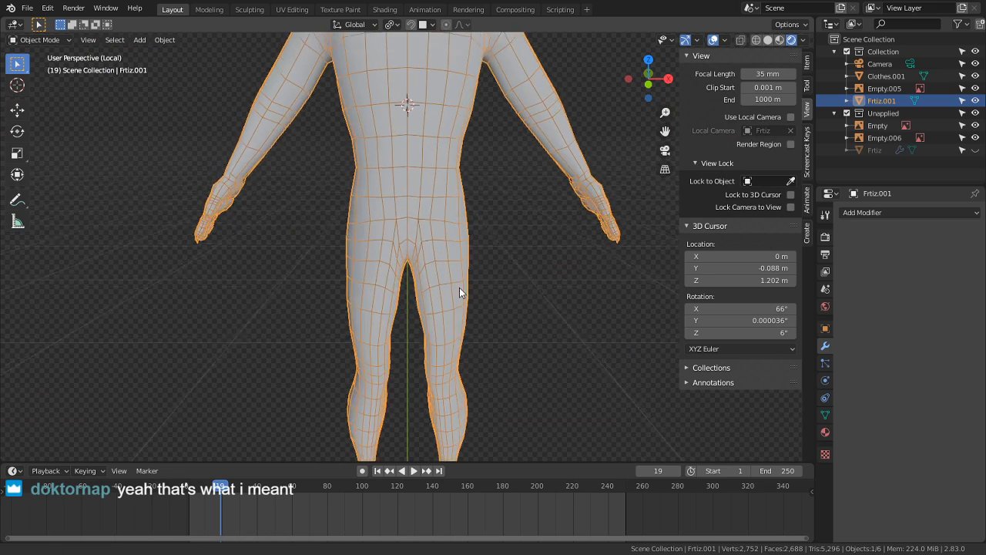
pyautogui.scroll(3, 459, 287)
# Step: Examine the isolated body's torso and hips, then make Collection visible again while staying in Edit Mode
pyautogui.press('Tab')
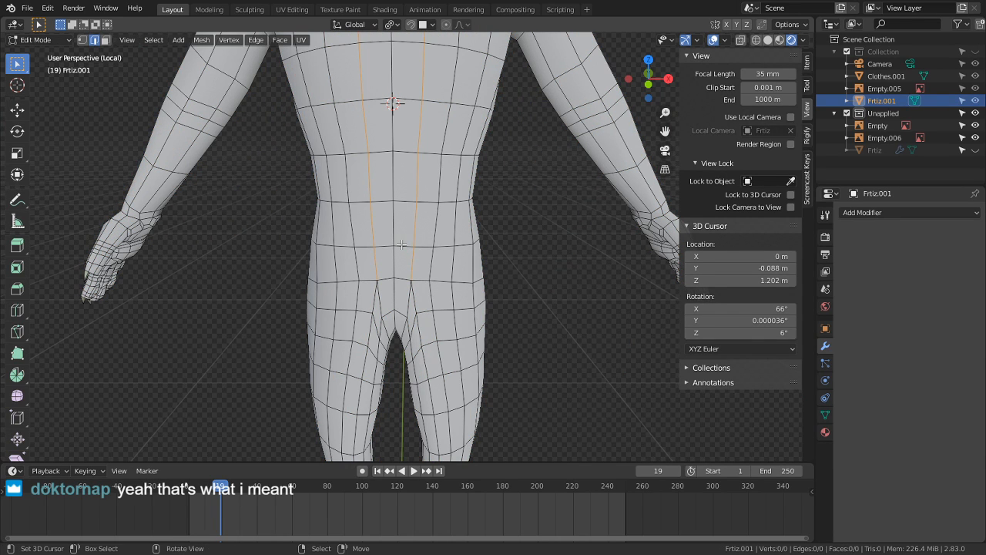
pyautogui.moveTo(432, 242); pyautogui.dragTo(368, 197, button='middle')
pyautogui.press('Tab')
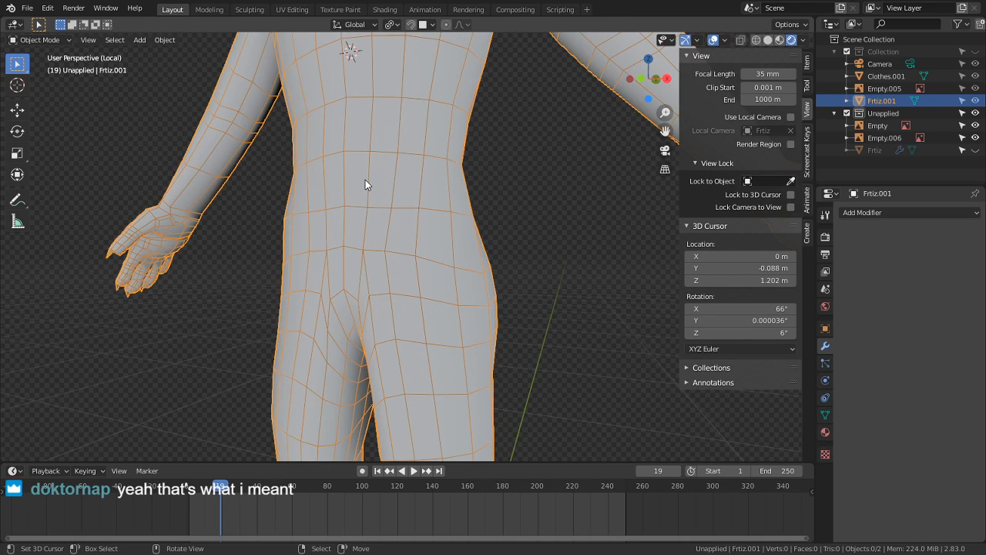
pyautogui.press('Tab')
pyautogui.press('1')
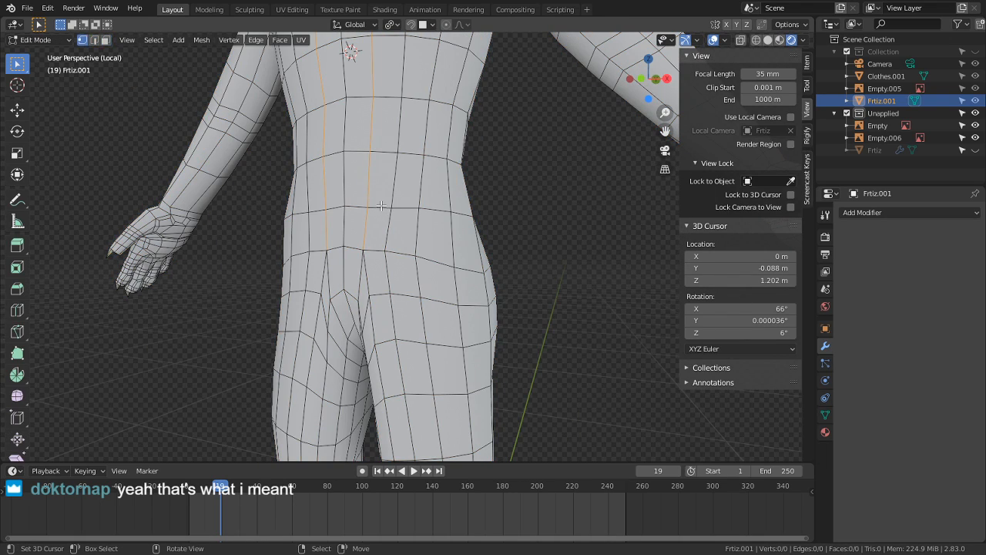
pyautogui.moveTo(402, 224); pyautogui.dragTo(401, 302, button='middle')
pyautogui.scroll(-4, 391, 238)
pyautogui.press('Tab')
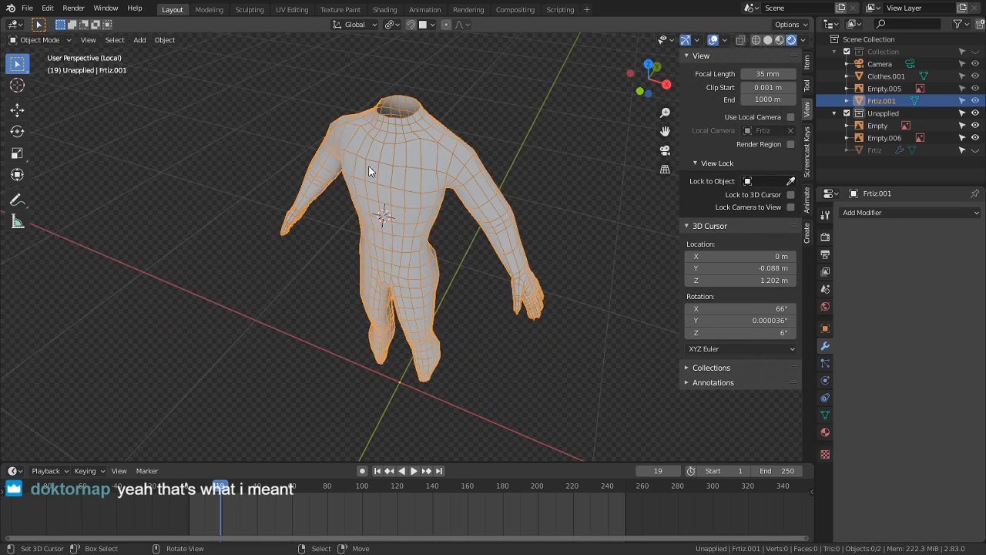
pyautogui.press('Tab')
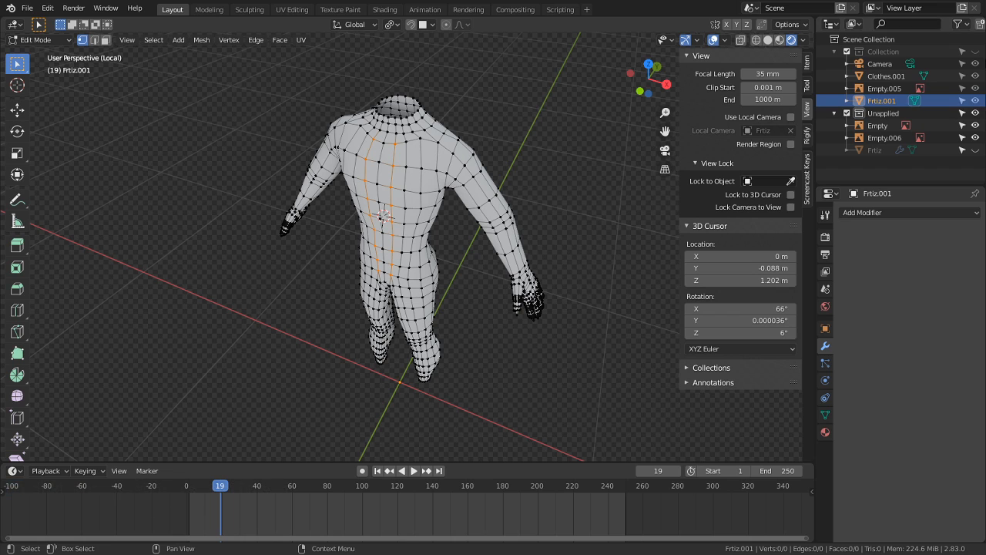
pyautogui.click(961, 52)
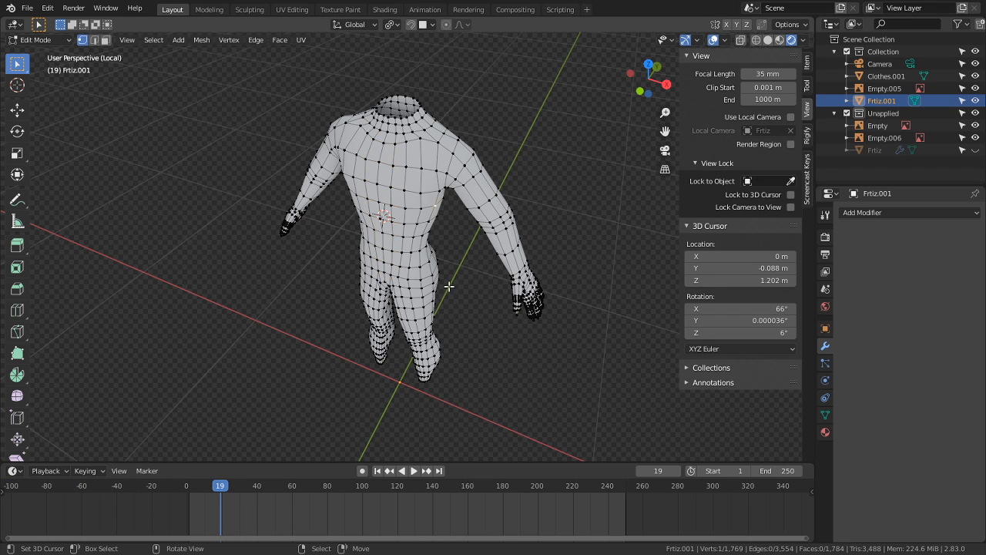
# Step: Select the horizontal edge loop around the hips and rip it in place
pyautogui.scroll(3, 449, 286)
pyautogui.moveTo(449, 286); pyautogui.dragTo(514, 244, button='middle')
pyautogui.keyDown('shift'); pyautogui.moveTo(436, 240); pyautogui.dragTo(436, 269, button='middle'); pyautogui.keyUp('shift')
pyautogui.scroll(1, 436, 268)
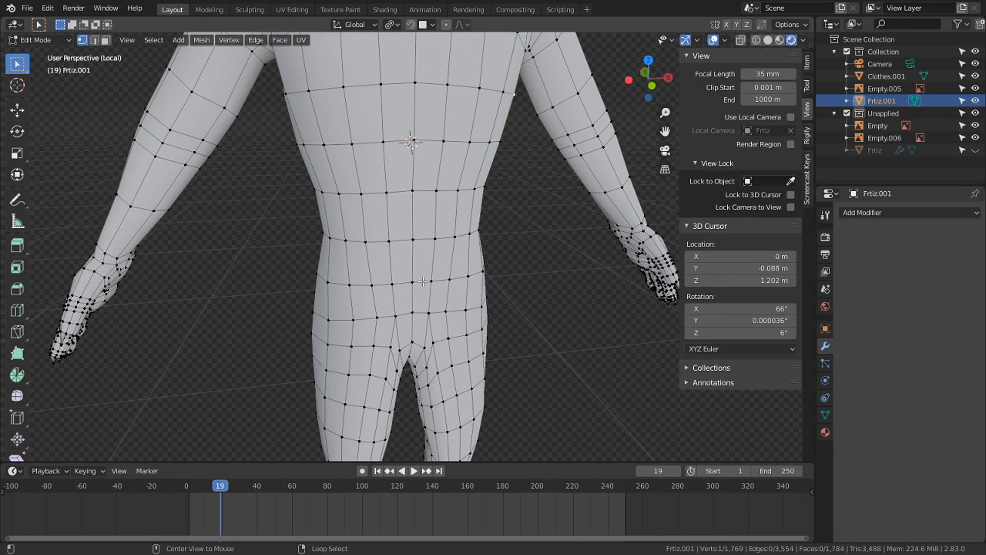
pyautogui.keyDown('alt'); pyautogui.click(427, 278); pyautogui.keyUp('alt')
pyautogui.press('v')
pyautogui.rightClick(429, 264)
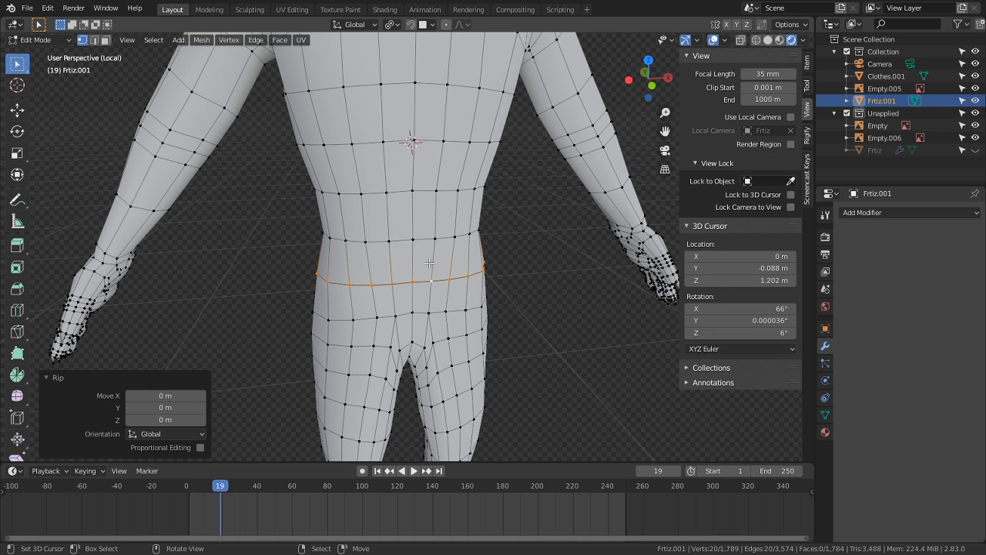
pyautogui.scroll(-2, 451, 316)
pyautogui.press('l')
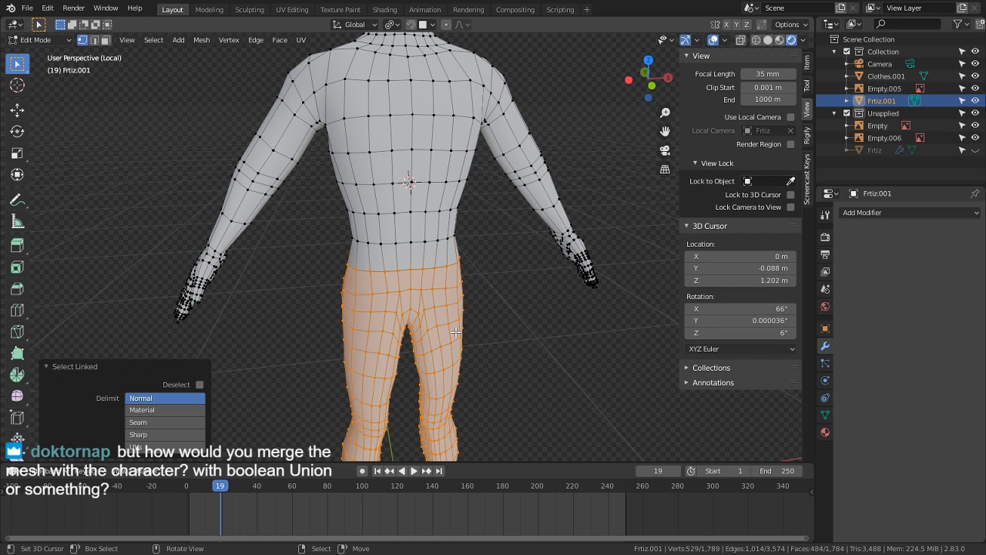
pyautogui.press('x')
pyautogui.click(456, 336)
pyautogui.keyDown('shift'); pyautogui.moveTo(447, 270); pyautogui.dragTo(444, 365, button='middle'); pyautogui.keyUp('shift')
pyautogui.hotkey('ctrl', 'z')
pyautogui.hotkey('ctrl', 'z')
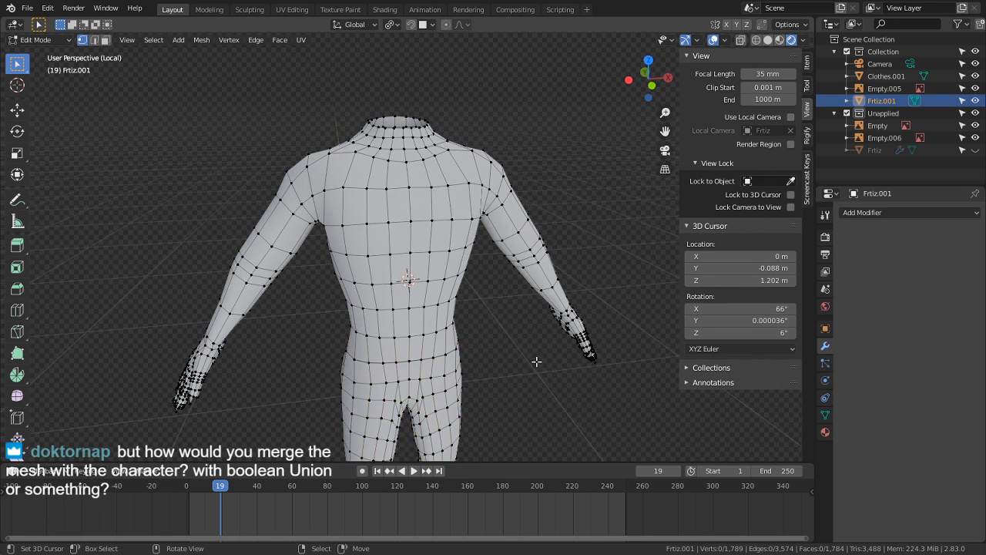
# Step: Select the linked lower body below the hip rip and delete its vertices
pyautogui.press('l')
pyautogui.press('x')
pyautogui.click(424, 392)
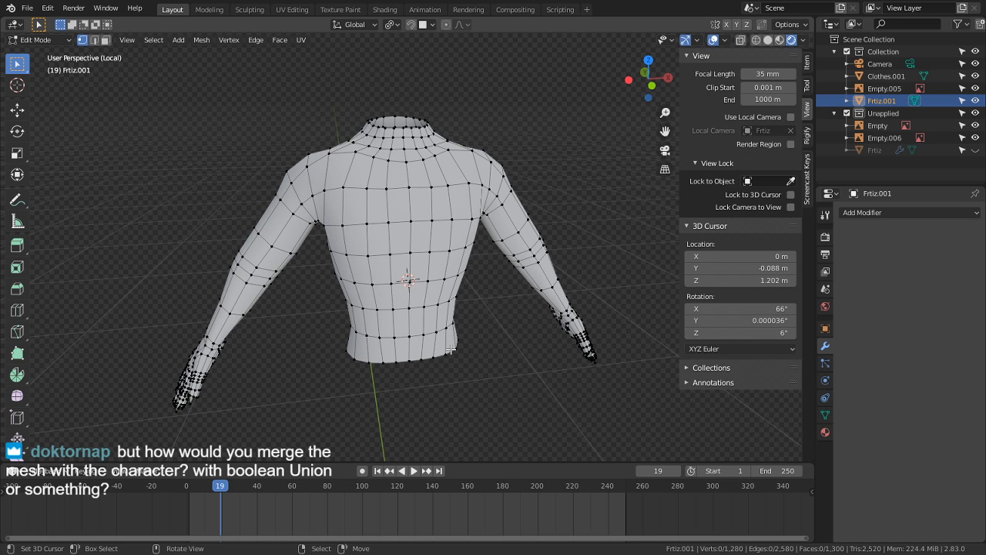
# Step: Return the trimmed torso to Object Mode and make the original Frtiz body visible again
pyautogui.click(40, 39)
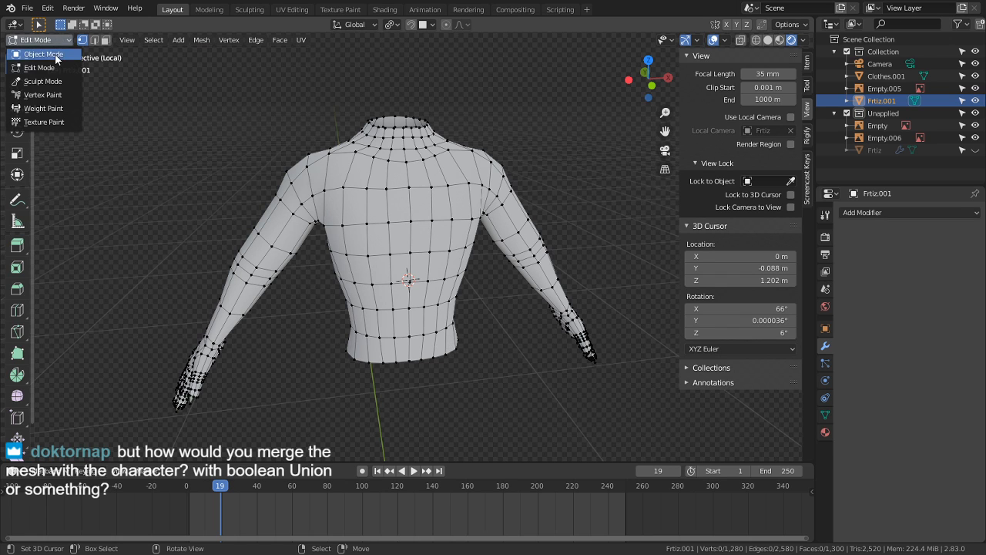
pyautogui.click(30, 54)
pyautogui.scroll(5, 382, 320)
pyautogui.scroll(-5, 440, 313)
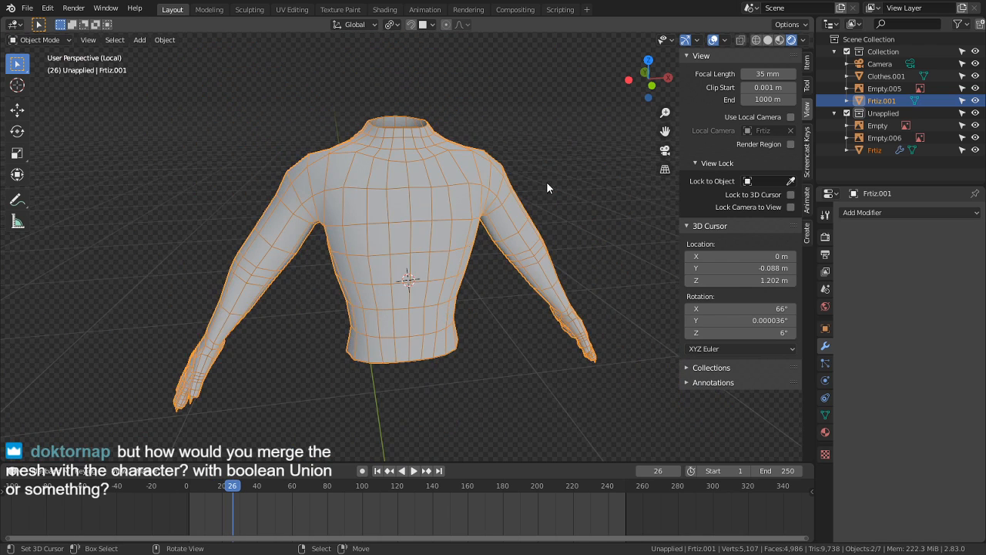
pyautogui.click(772, 40)
pyautogui.click(789, 40)
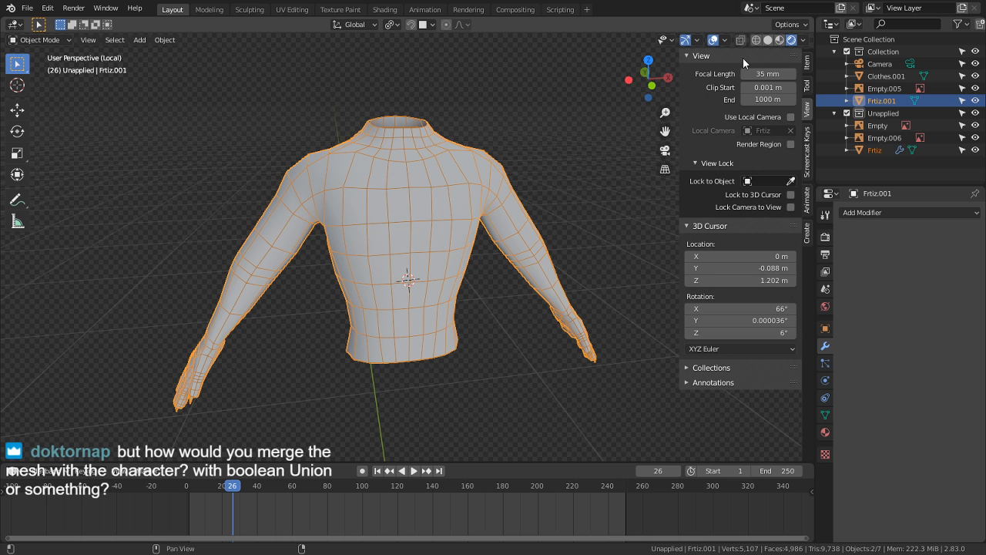
# Step: Enter Edit Mode on the trimmed torso mesh
pyautogui.keyDown('shift'); pyautogui.moveTo(587, 148); pyautogui.dragTo(475, 321, button='middle'); pyautogui.keyUp('shift')
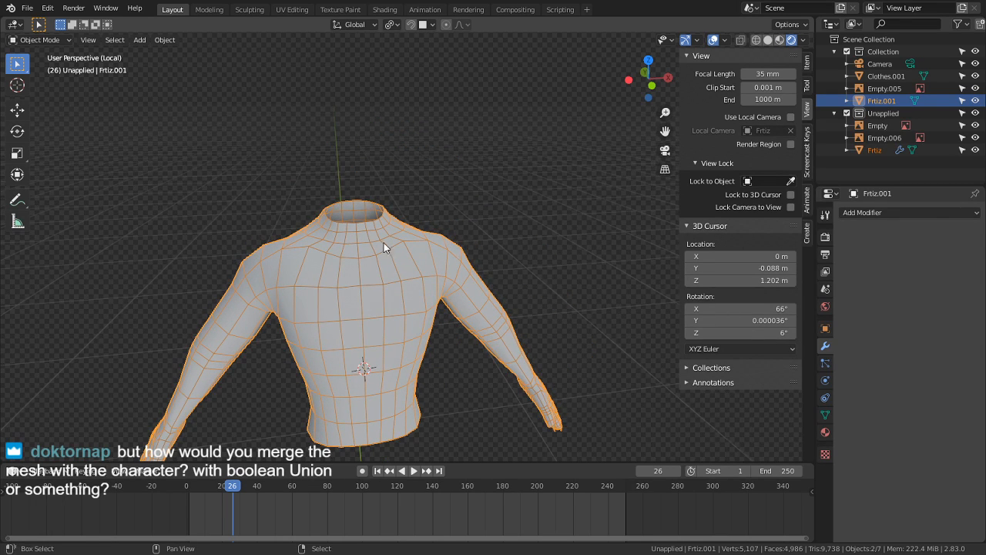
pyautogui.scroll(3, 388, 279)
pyautogui.press('Tab')
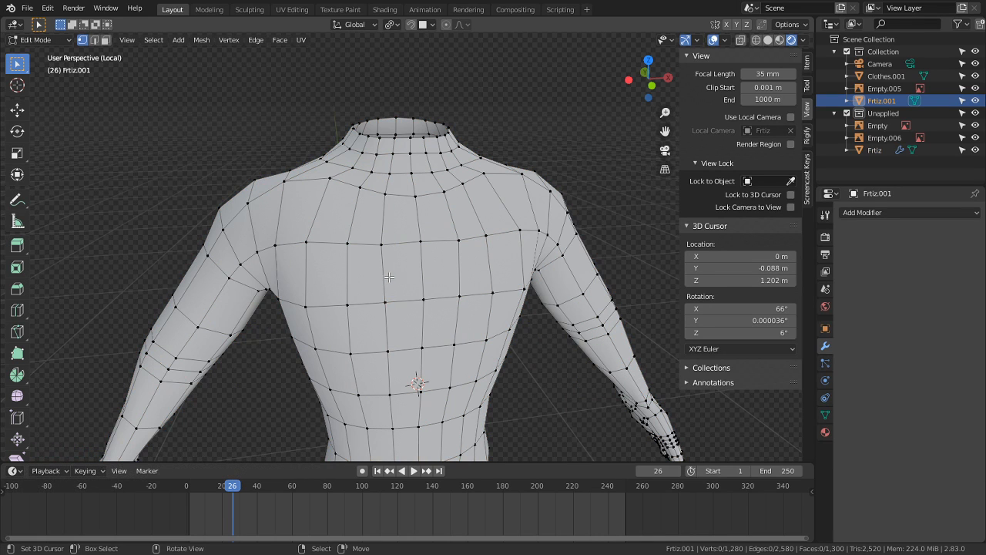
# Step: Select the two vertical edge loops on either side of the chest's centre line
pyautogui.keyDown('alt'); pyautogui.click(387, 278); pyautogui.keyUp('alt')
pyautogui.keyDown('shift'); pyautogui.moveTo(387, 277); pyautogui.dragTo(393, 211, button='middle'); pyautogui.keyUp('shift')
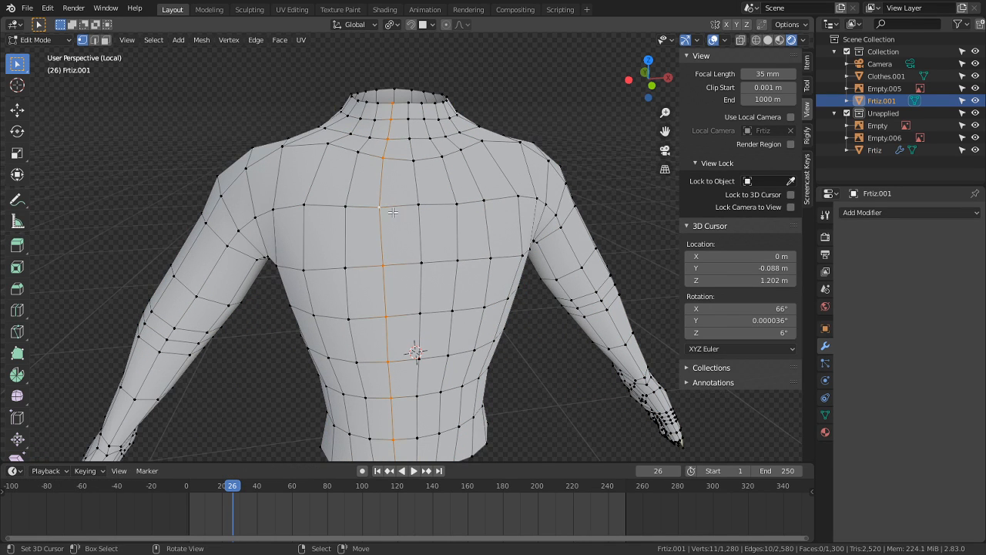
pyautogui.press('c')
pyautogui.moveTo(399, 85); pyautogui.dragTo(451, 92, button='middle')
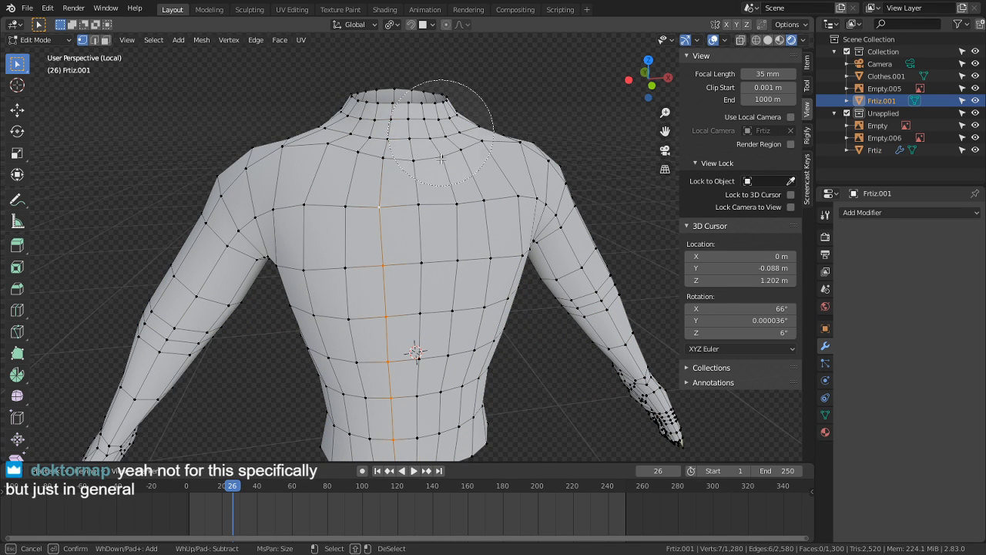
pyautogui.rightClick(448, 216)
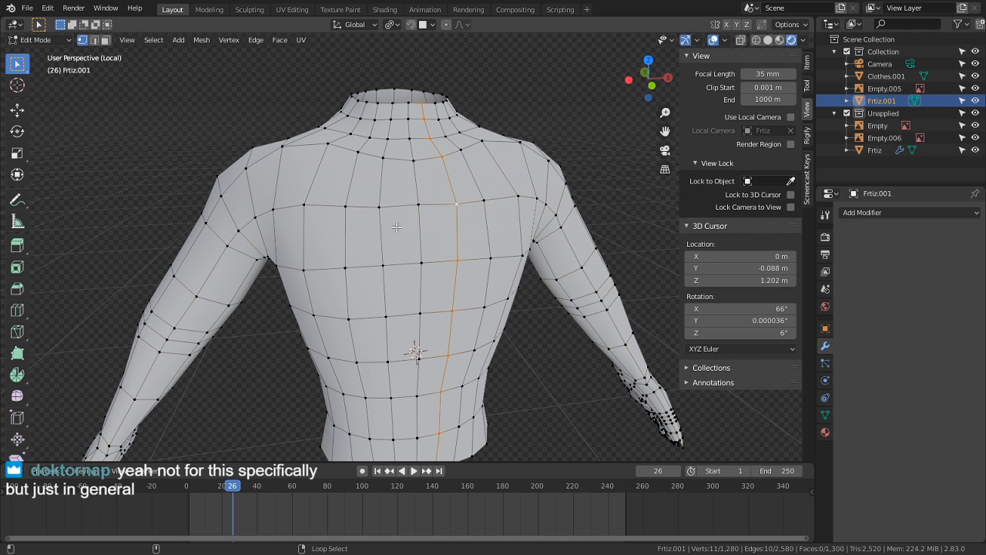
pyautogui.moveTo(389, 230); pyautogui.dragTo(440, 242, button='middle')
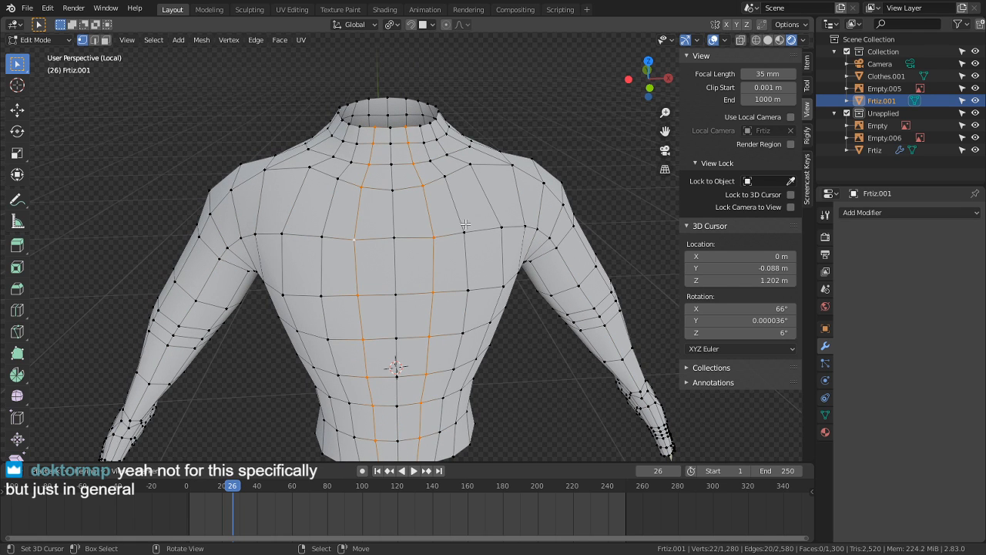
pyautogui.moveTo(462, 213); pyautogui.dragTo(438, 265, button='middle')
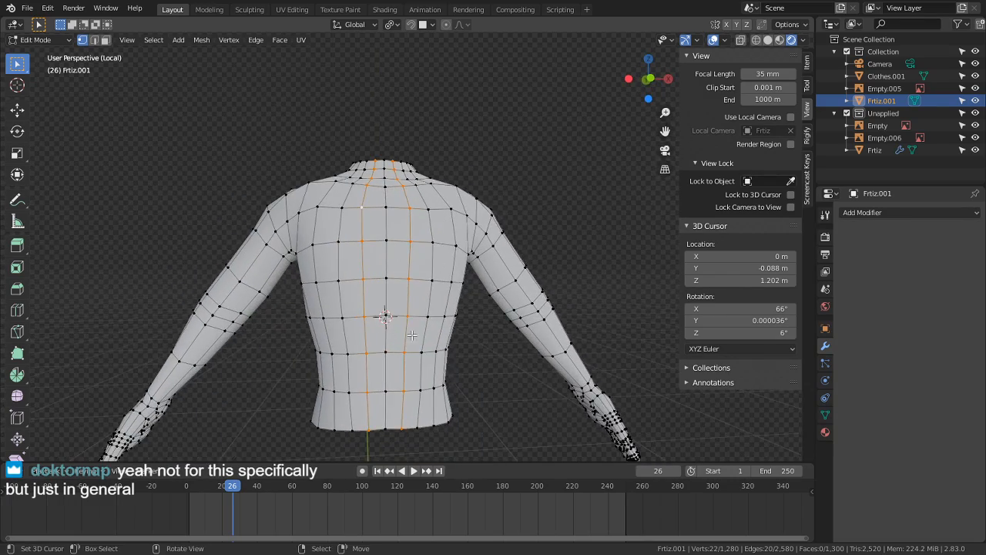
# Step: Select the edge loop around the character's right wrist and bevel it into a narrow band
pyautogui.moveTo(412, 335); pyautogui.dragTo(321, 300, button='middle')
pyautogui.keyDown('shift'); pyautogui.moveTo(280, 171); pyautogui.dragTo(272, 324, button='middle'); pyautogui.keyUp('shift')
pyautogui.moveTo(208, 332); pyautogui.dragTo(178, 347, button='middle')
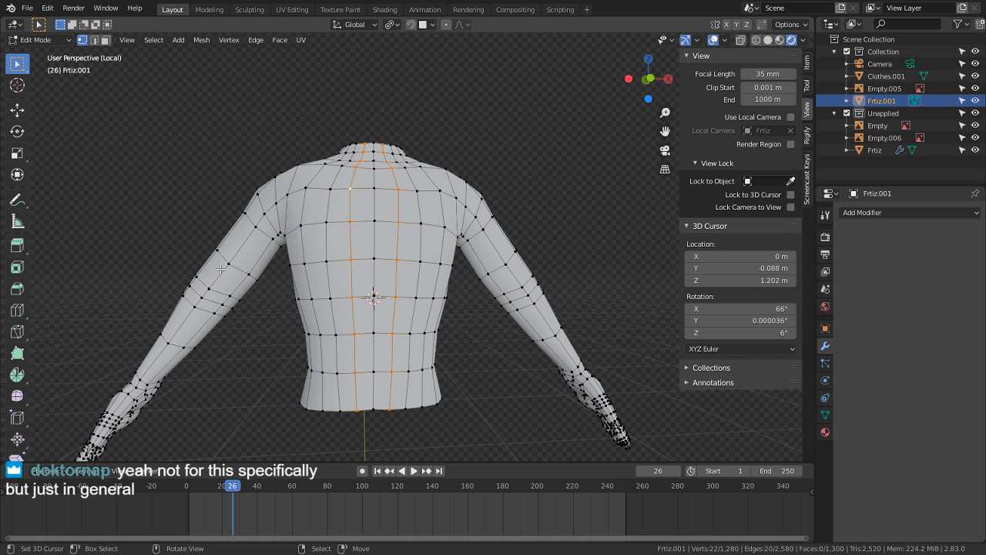
pyautogui.keyDown('shift'); pyautogui.moveTo(168, 412); pyautogui.dragTo(278, 367, button='middle'); pyautogui.keyUp('shift')
pyautogui.scroll(3, 278, 366)
pyautogui.moveTo(218, 371); pyautogui.dragTo(276, 368, button='middle')
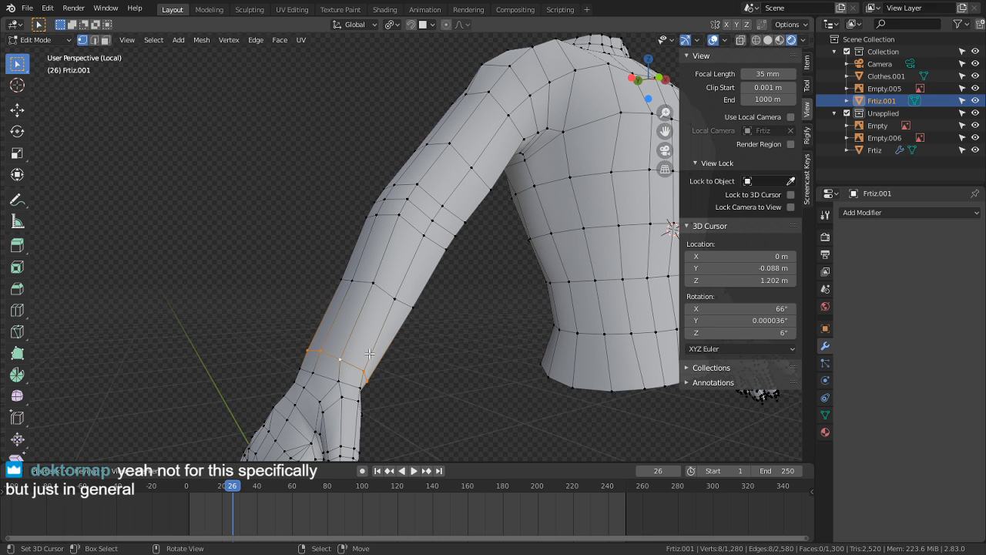
pyautogui.hotkey('ctrl', 'b')
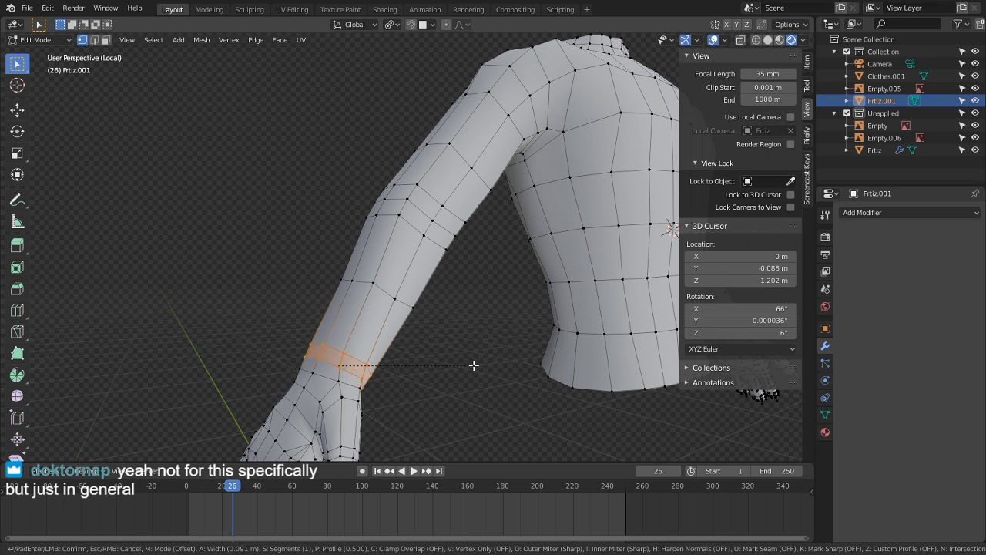
pyautogui.click(479, 365)
# Step: Try flaring a cuff by scaling up the wrist band's upper edge loop and moving its lower loop up the arm
pyautogui.keyDown('alt'); pyautogui.click(355, 359); pyautogui.keyUp('alt')
pyautogui.press('s')
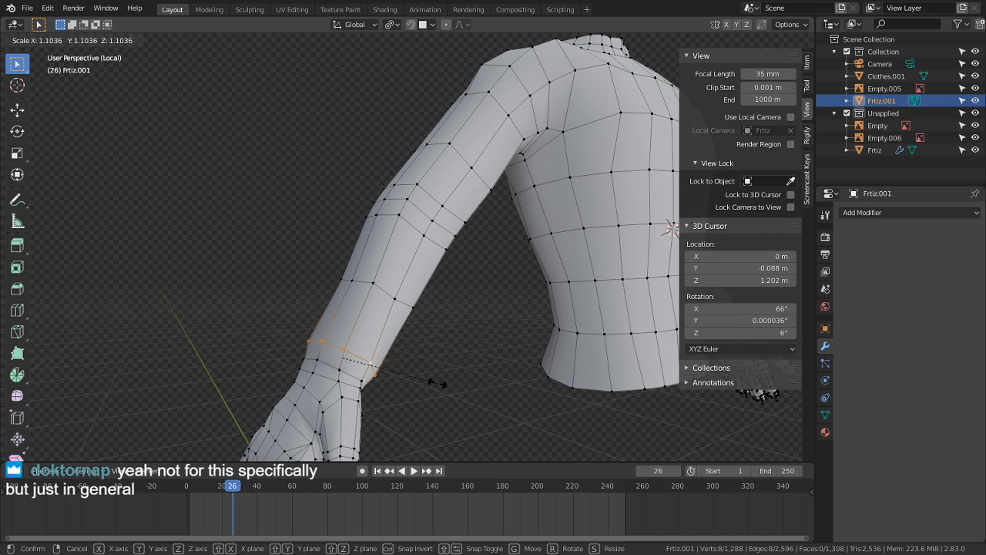
pyautogui.click(465, 398)
pyautogui.keyDown('alt'); pyautogui.click(357, 368); pyautogui.keyUp('alt')
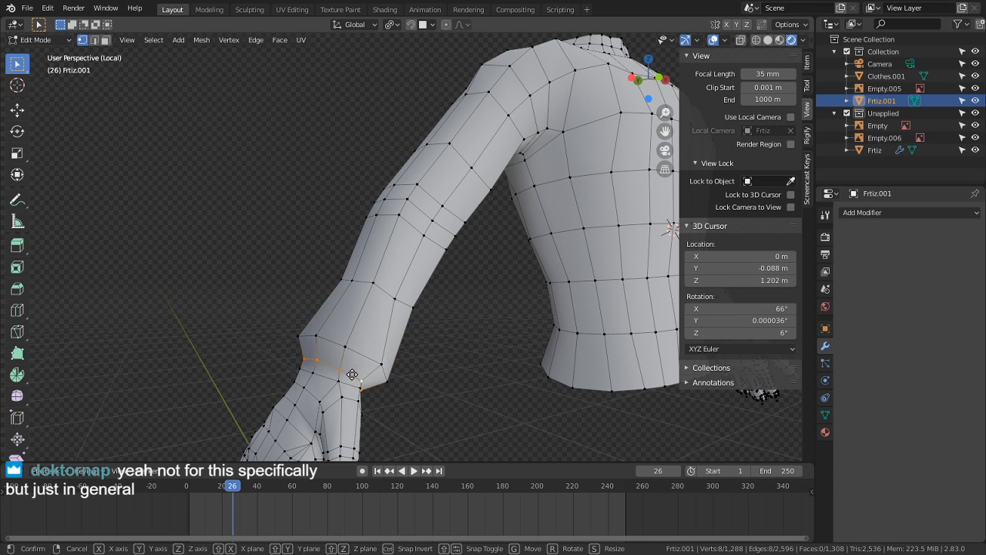
pyautogui.press('g')
pyautogui.click(359, 357)
# Step: Shrink the flared cuff loop with Shrink/Fatten, then try moving it and undo that move
pyautogui.keyDown('alt'); pyautogui.rightClick(358, 353); pyautogui.keyUp('alt')
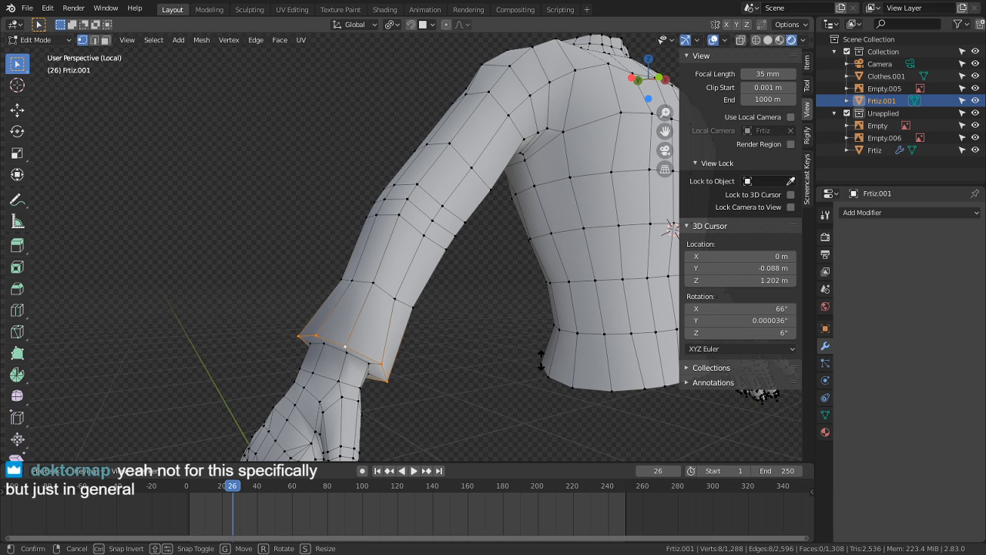
pyautogui.hotkey('alt', 's')
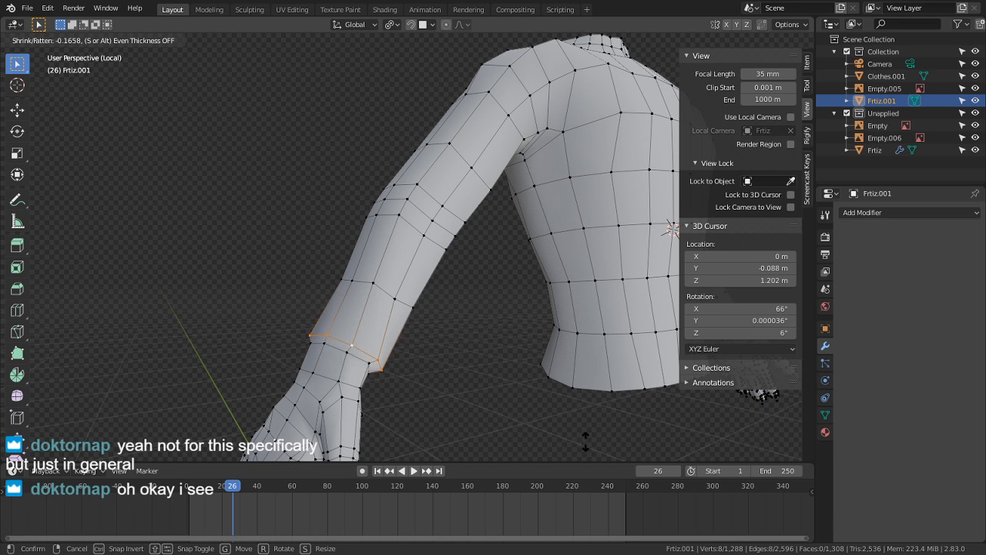
pyautogui.click(577, 441)
pyautogui.press('g')
pyautogui.click(574, 105)
pyautogui.hotkey('ctrl', 'z')
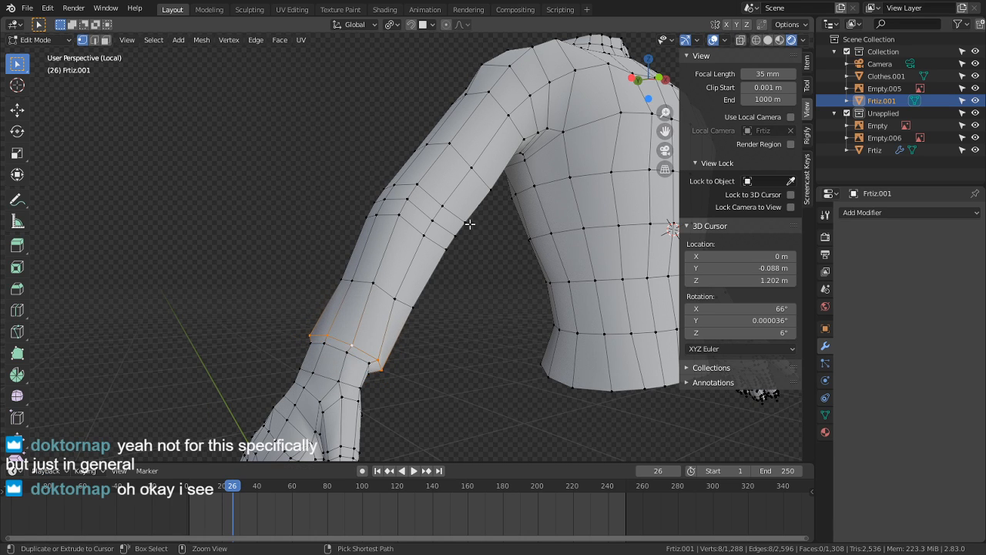
# Step: Reposition the cuff loop around the right wrist and scale it up by 1.086
pyautogui.press('g')
pyautogui.click(457, 232)
pyautogui.moveTo(457, 232); pyautogui.dragTo(450, 202, button='middle')
pyautogui.press('g')
pyautogui.click(529, 226)
pyautogui.press('g')
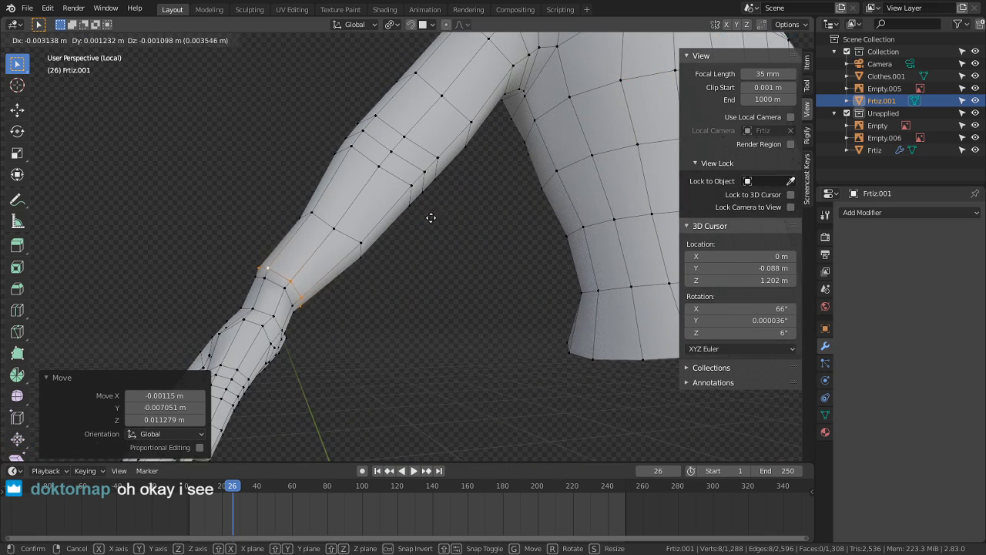
pyautogui.click(418, 238)
pyautogui.press('s')
pyautogui.click(444, 244)
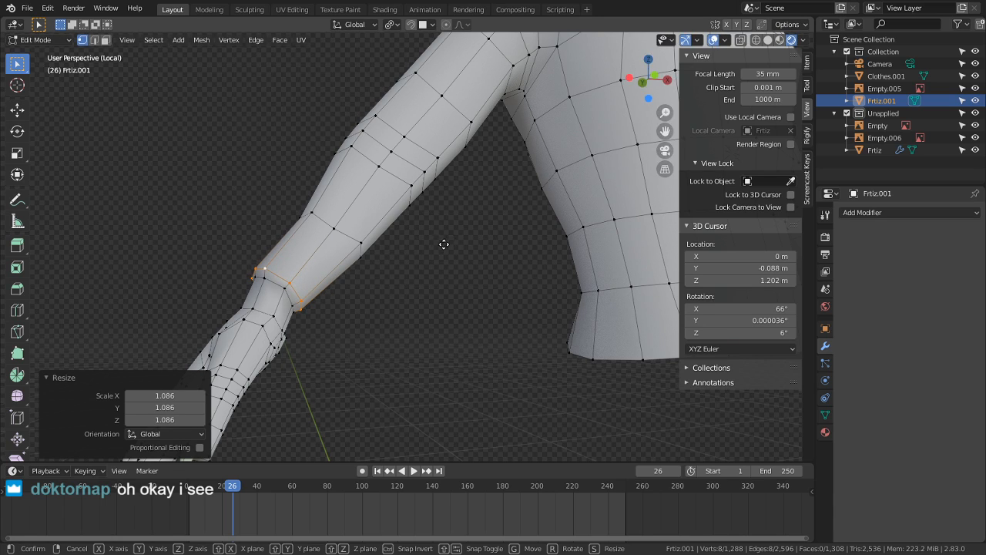
pyautogui.click(423, 277)
pyautogui.press('Tab')
pyautogui.moveTo(422, 279)
pyautogui.mouseDown(button='middle')
pyautogui.moveTo(412, 326)
pyautogui.moveTo(452, 311)
pyautogui.moveTo(481, 374)
pyautogui.moveTo(414, 375)
pyautogui.moveTo(406, 338)
pyautogui.moveTo(435, 316)
pyautogui.moveTo(415, 316)
pyautogui.moveTo(421, 279)
pyautogui.mouseUp(button='middle')
# Step: Undo the cuff moves and scaling back to the freshly bevelled wrist band
pyautogui.hotkey('ctrl', 'z')
pyautogui.hotkey('ctrl', 'z')
pyautogui.hotkey('ctrl', 'z')
pyautogui.hotkey('ctrl', 'z')
pyautogui.hotkey('ctrl', 'z')
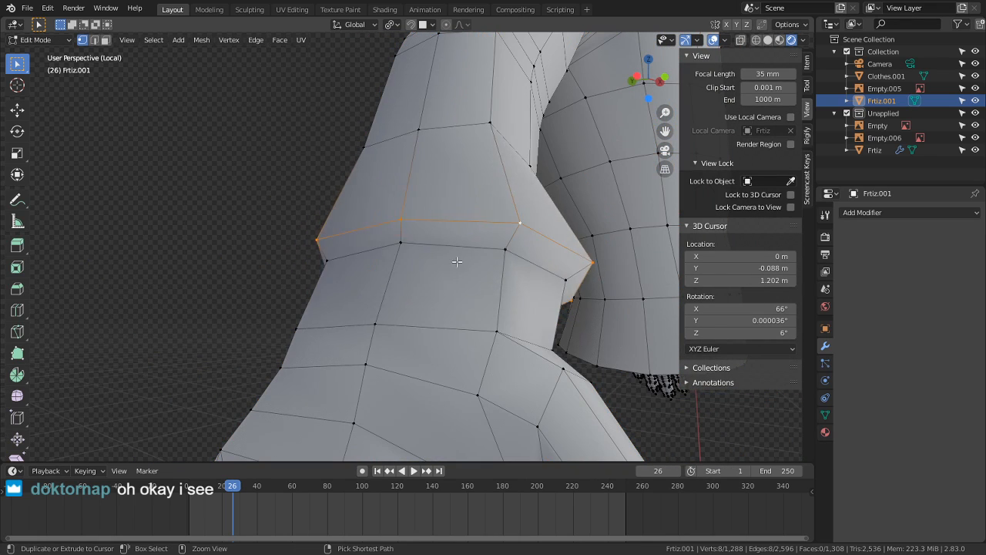
pyautogui.hotkey('ctrl', 'z')
pyautogui.hotkey('ctrl', 'z')
pyautogui.hotkey('ctrl', 'z')
pyautogui.hotkey('ctrl', 'z')
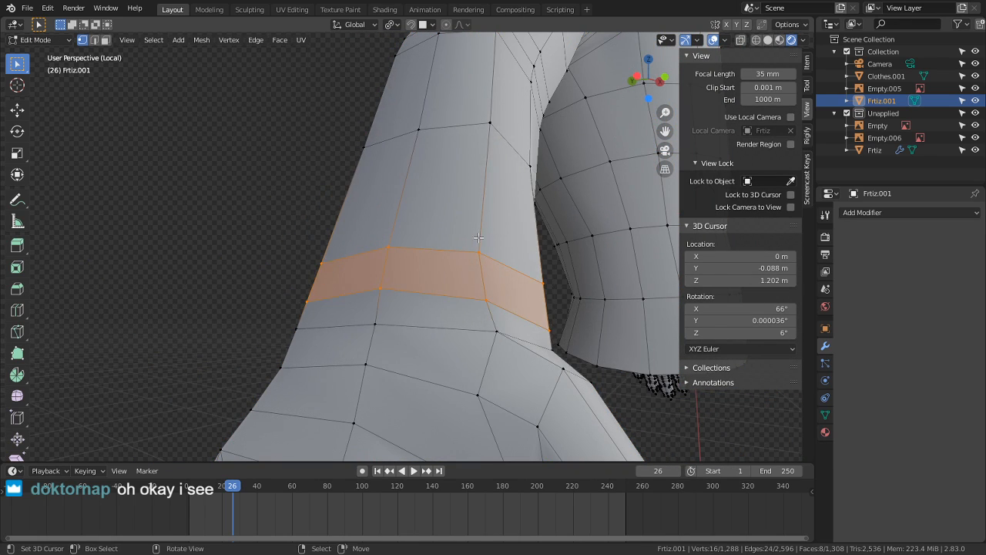
# Step: Delete the vertices of the right wrist band's lower edge loop, then delete the detached right hand
pyautogui.moveTo(479, 244); pyautogui.dragTo(374, 324, button='middle')
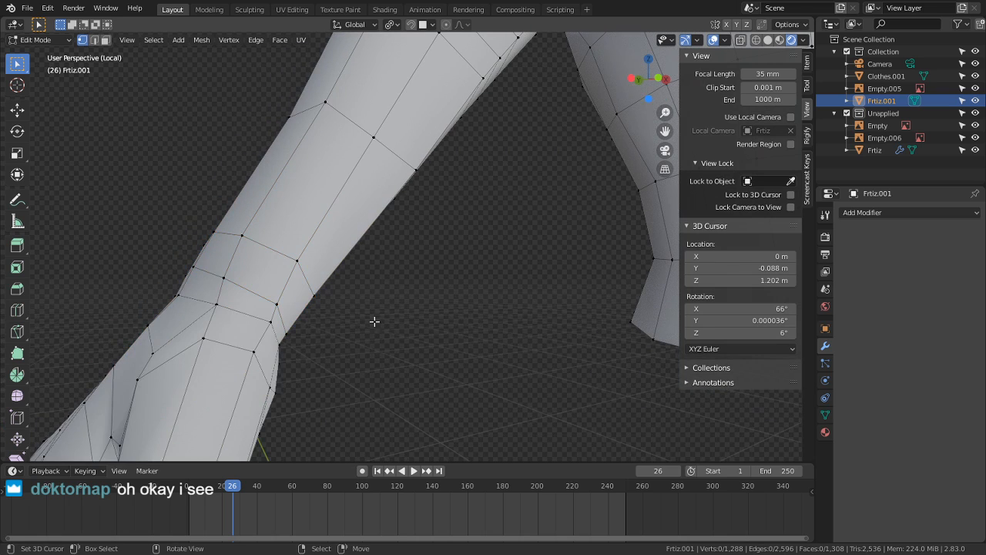
pyautogui.keyDown('alt'); pyautogui.click(256, 295); pyautogui.keyUp('alt')
pyautogui.press('x')
pyautogui.click(255, 294)
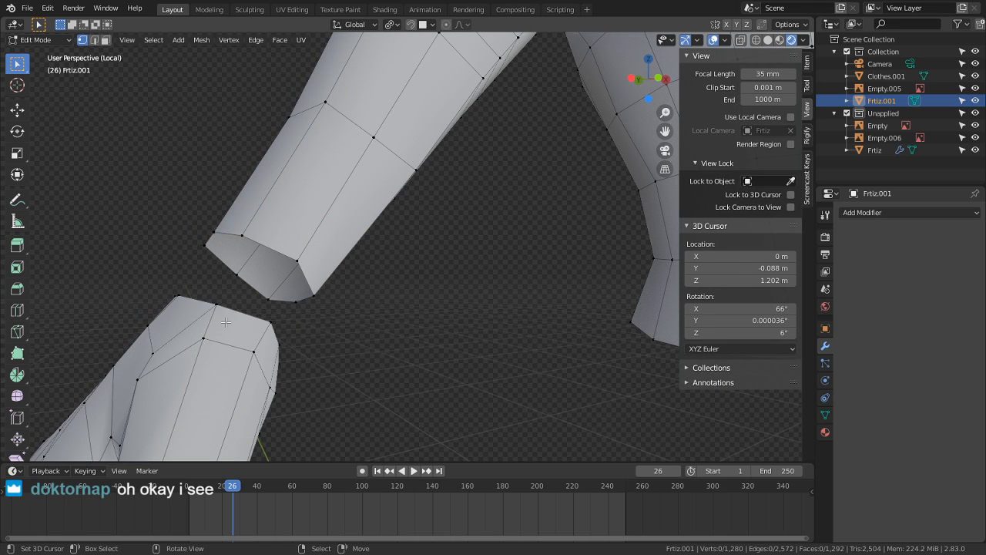
pyautogui.press('l')
pyautogui.press('x')
pyautogui.click(225, 322)
pyautogui.scroll(-5, 325, 314)
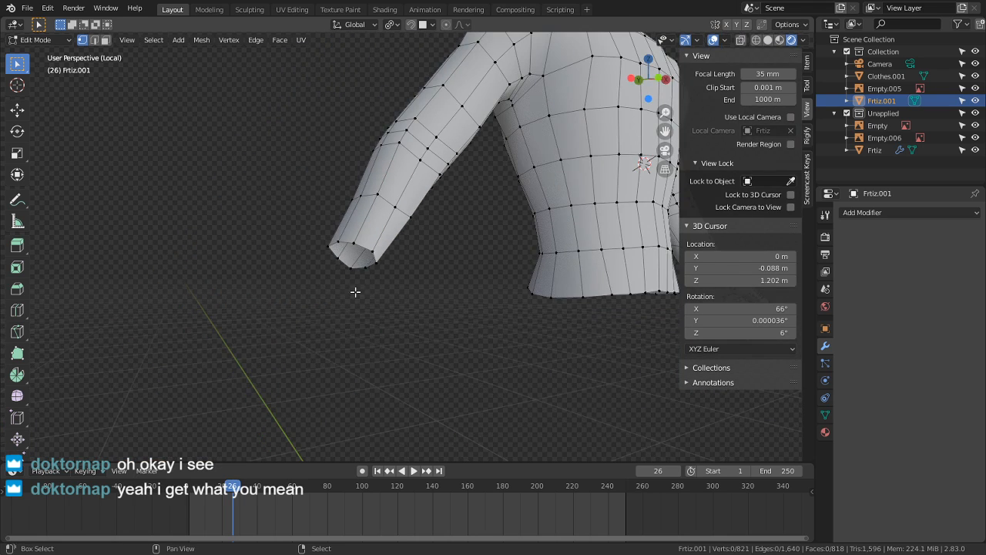
# Step: Try deleting the left wrist's edge loop vertices and then the detached left hand
pyautogui.moveTo(355, 292); pyautogui.dragTo(149, 414, button='middle')
pyautogui.keyDown('shift'); pyautogui.moveTo(481, 364); pyautogui.dragTo(420, 273, button='middle'); pyautogui.keyUp('shift')
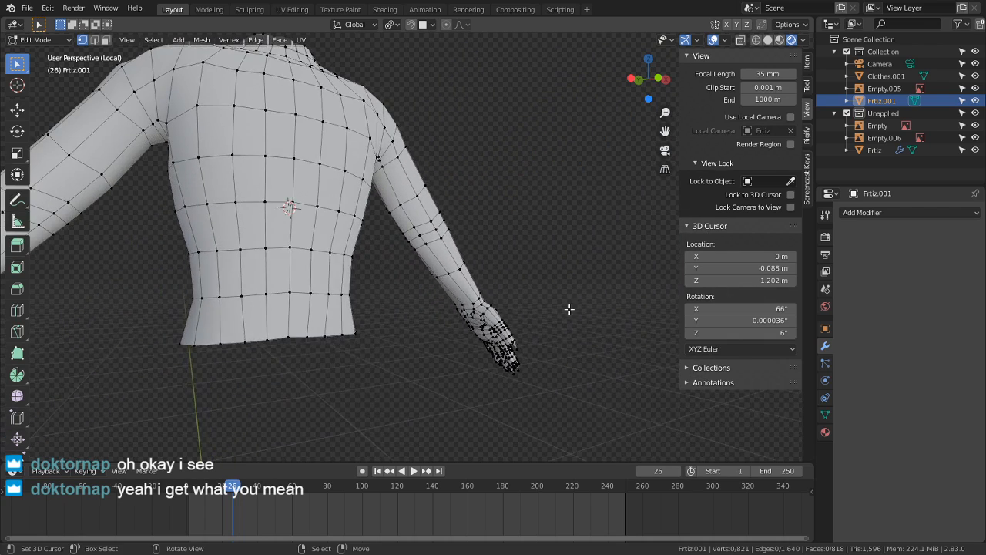
pyautogui.scroll(1, 573, 303)
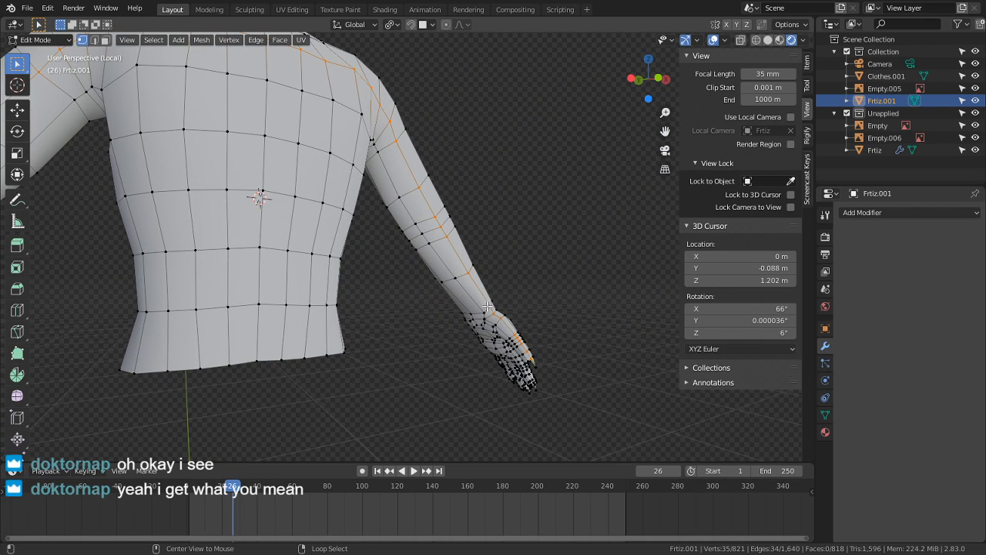
pyautogui.keyDown('alt'); pyautogui.click(488, 311); pyautogui.keyUp('alt')
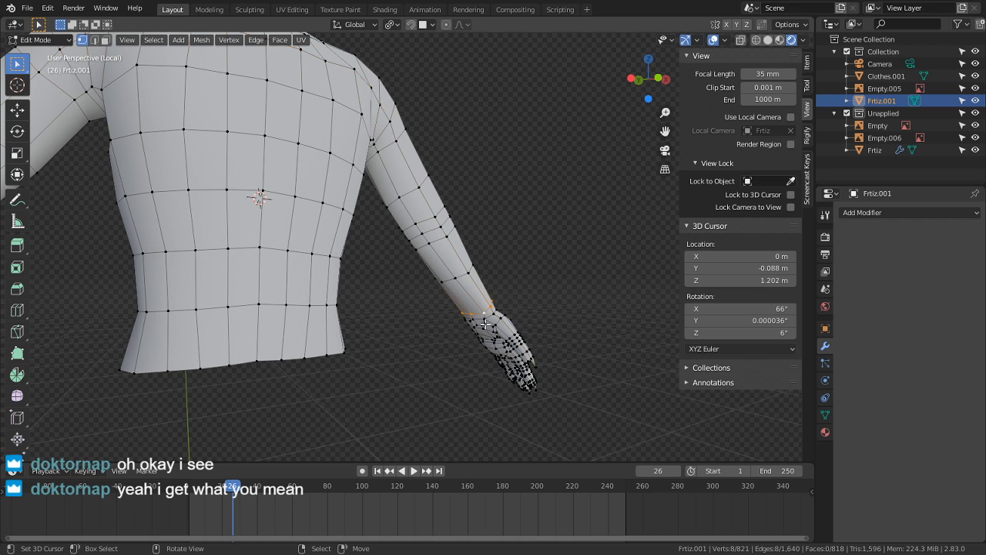
pyautogui.press('x')
pyautogui.click(494, 325)
pyautogui.press('c')
pyautogui.press('Escape')
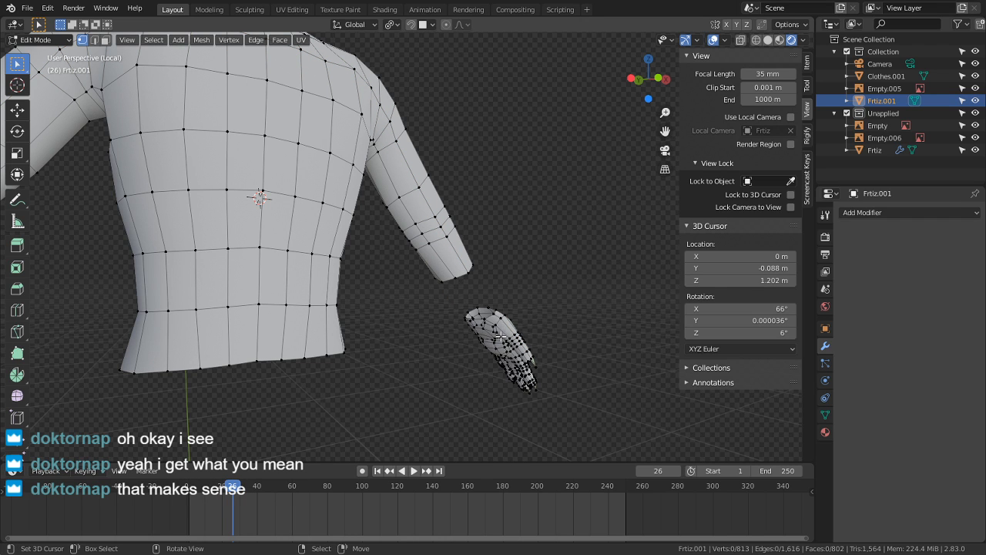
pyautogui.press('l')
pyautogui.press('x')
pyautogui.click(503, 340)
# Step: Undo the deletion of the left hand and its wrist loop
pyautogui.scroll(-5, 406, 363)
pyautogui.moveTo(406, 362); pyautogui.dragTo(381, 337, button='middle')
pyautogui.scroll(3, 460, 339)
pyautogui.hotkey('ctrl', 'z')
pyautogui.hotkey('ctrl', 'z')
pyautogui.hotkey('ctrl', 'z')
pyautogui.hotkey('ctrl', 'z')
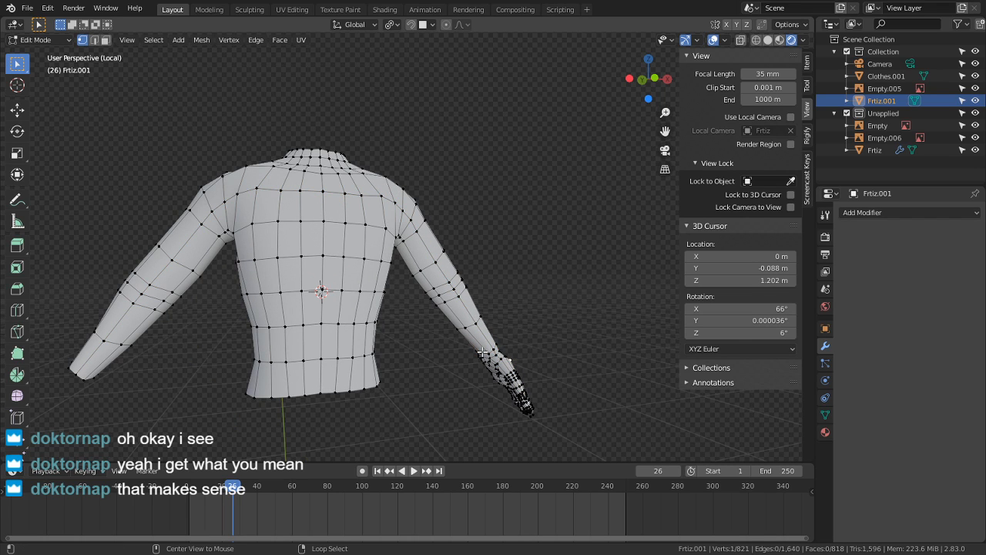
# Step: Rip the left wrist's edge loop in place and delete the ripped loop's vertices
pyautogui.keyDown('alt'); pyautogui.rightClick(499, 350); pyautogui.keyUp('alt')
pyautogui.press('v')
pyautogui.rightClick(511, 350)
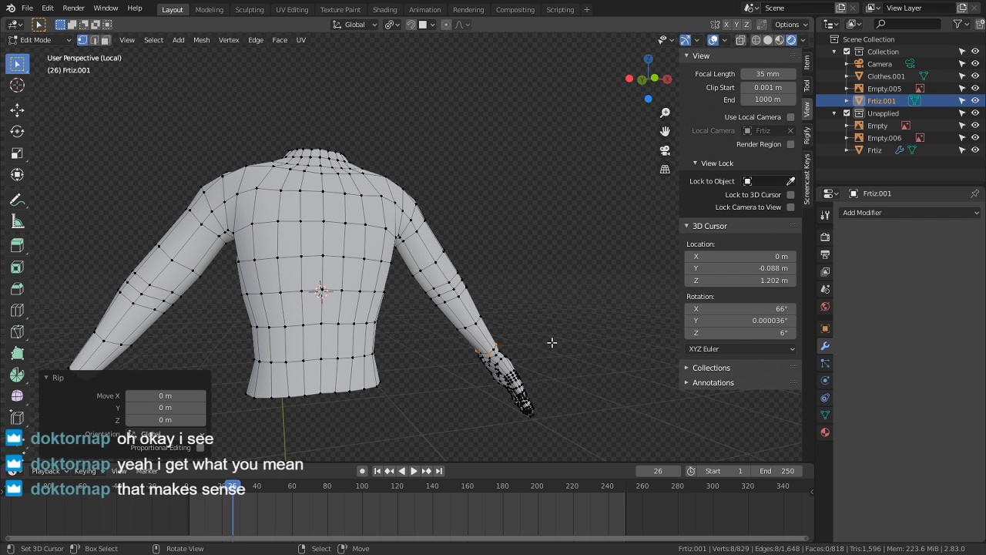
pyautogui.press('x')
pyautogui.click(547, 336)
pyautogui.keyDown('shift'); pyautogui.moveTo(547, 336); pyautogui.dragTo(471, 349, button='middle'); pyautogui.keyUp('shift')
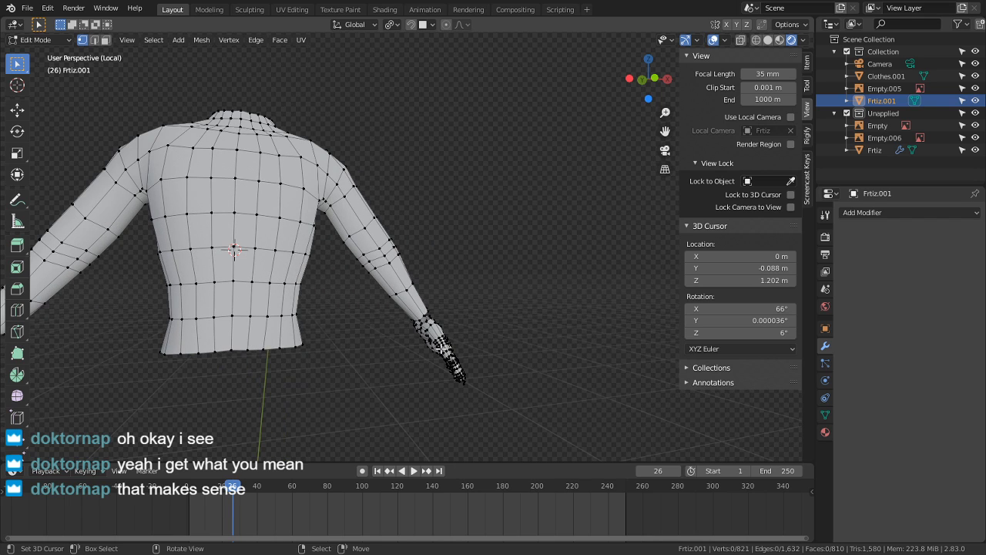
# Step: Select the linked left hand and delete its vertices
pyautogui.press('k')
pyautogui.press('Escape')
pyautogui.press('l')
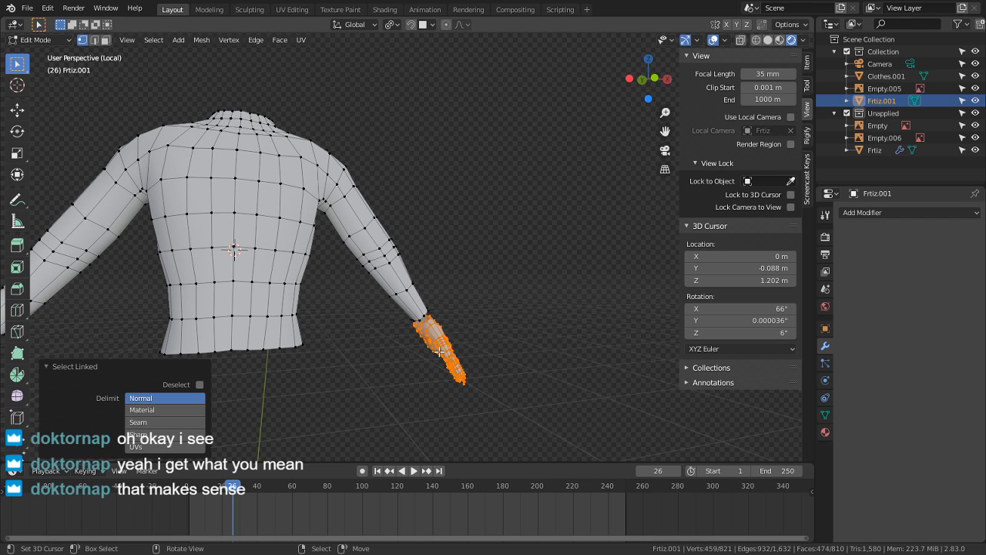
pyautogui.press('x')
pyautogui.click(439, 350)
# Step: Reveal any hidden geometry and leave Local View to show the shirt mesh with the full character
pyautogui.keyDown('shift'); pyautogui.moveTo(322, 293); pyautogui.dragTo(359, 295, button='middle'); pyautogui.keyUp('shift')
pyautogui.hotkey('alt', 'h')
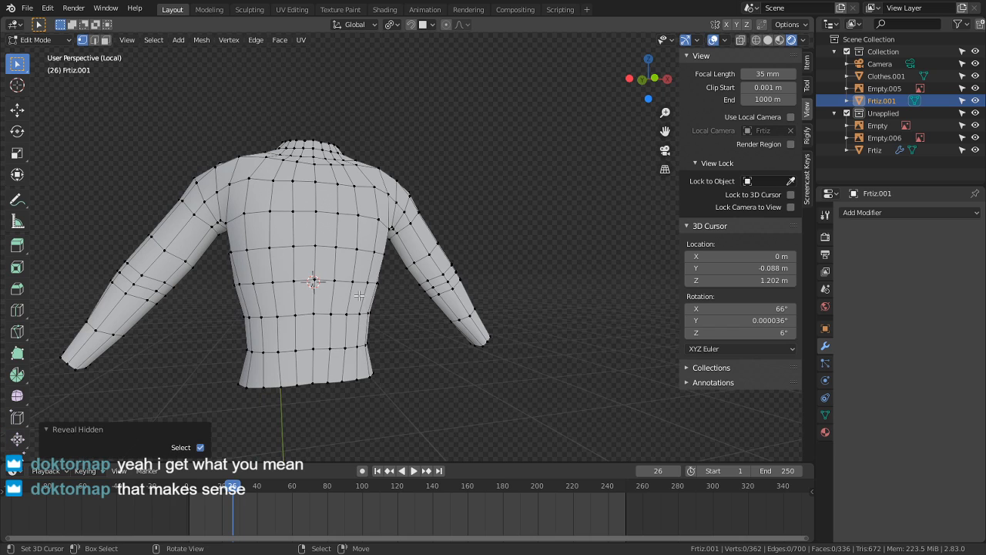
pyautogui.press('KP_Divide')
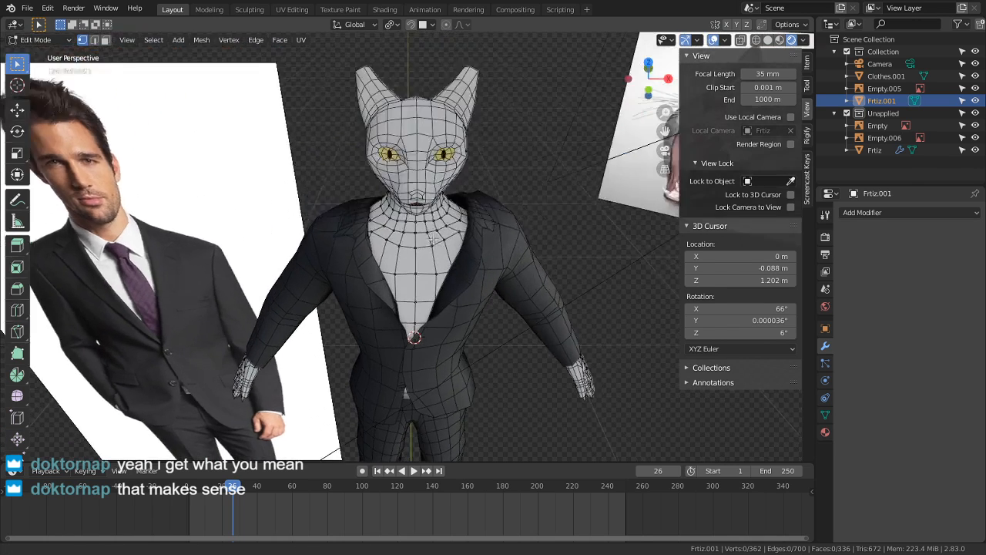
# Step: Select the two vertical edge loops flanking the shirt front's centre and deselect their upper neck vertices
pyautogui.scroll(5, 457, 227)
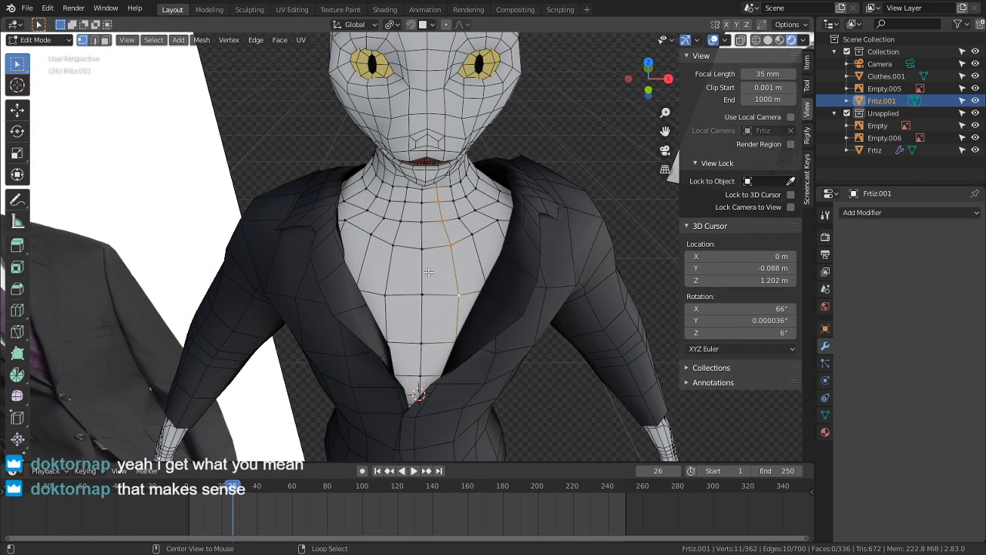
pyautogui.press('c')
pyautogui.rightClick(426, 209)
pyautogui.moveTo(438, 202); pyautogui.dragTo(447, 175, button='middle')
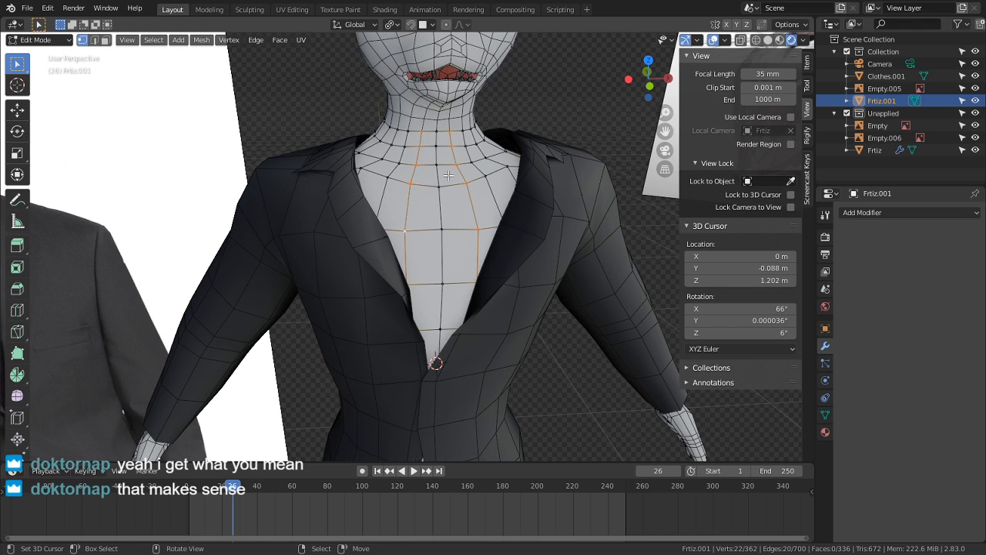
pyautogui.press('c')
pyautogui.moveTo(426, 102)
pyautogui.mouseDown(button='middle')
pyautogui.moveTo(443, 113)
pyautogui.moveTo(432, 116)
pyautogui.mouseUp(button='middle')
pyautogui.rightClick(432, 117)
# Step: Snap the 3D cursor to the selected loops on the shirt front
pyautogui.hotkey('shift', 's')
pyautogui.click(567, 312)
pyautogui.press('s')
pyautogui.press('x')
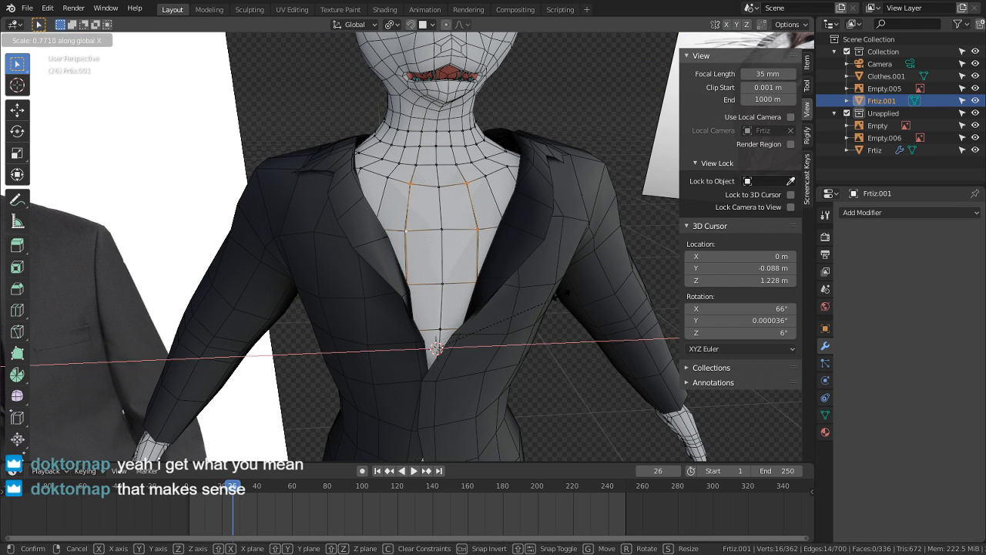
pyautogui.rightClick(447, 452)
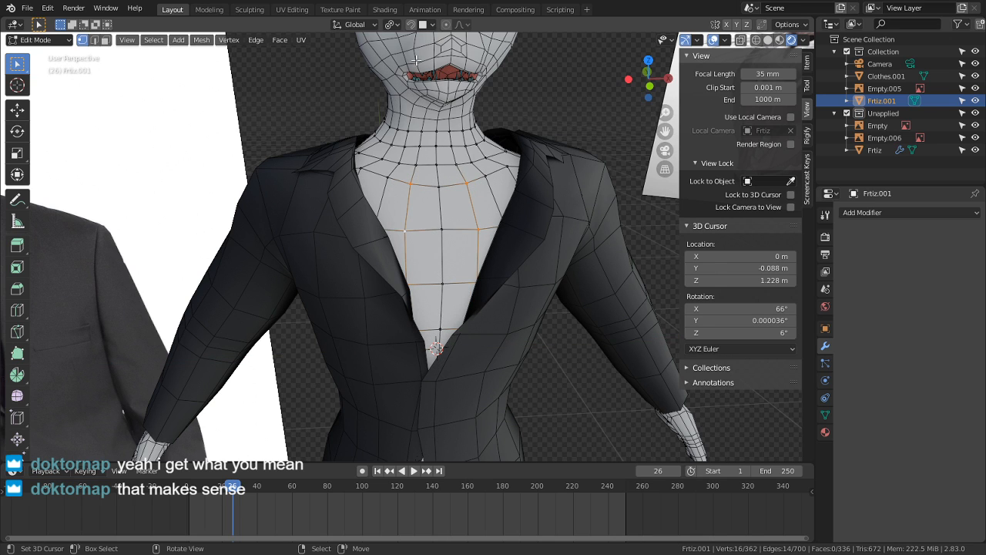
# Step: Set the transform pivot point to 3D Cursor and scale the two selected front loops to 0.559 along X
pyautogui.click(394, 24)
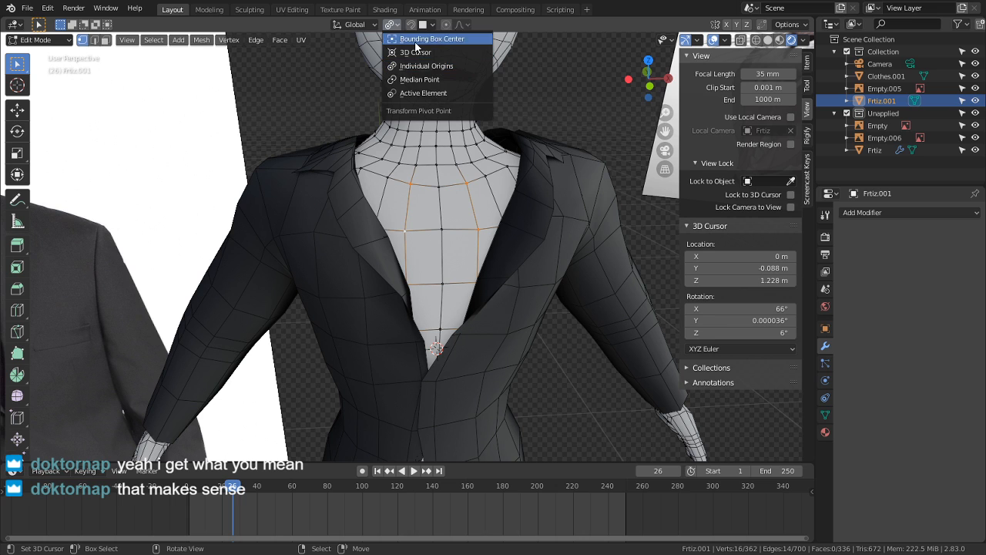
pyautogui.click(420, 52)
pyautogui.press('s')
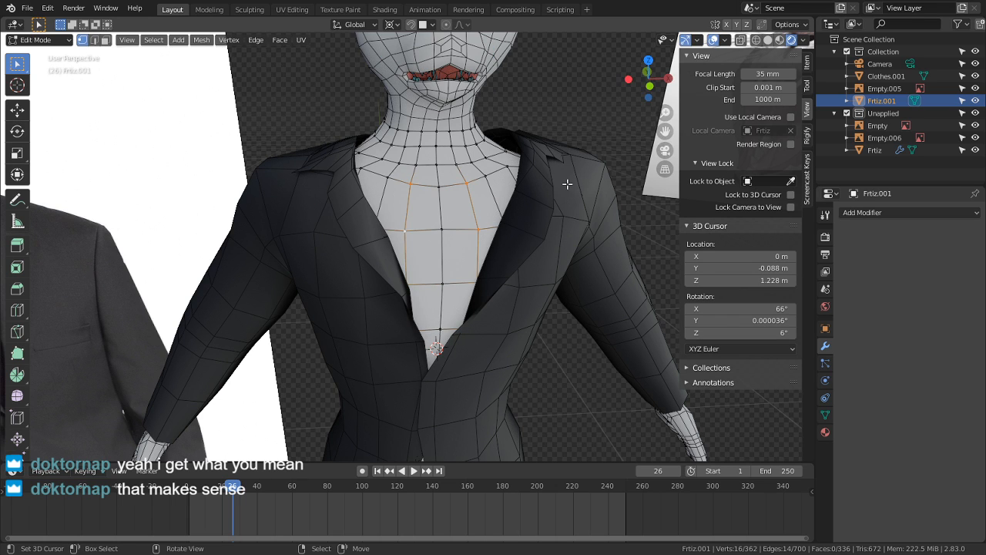
pyautogui.press('x')
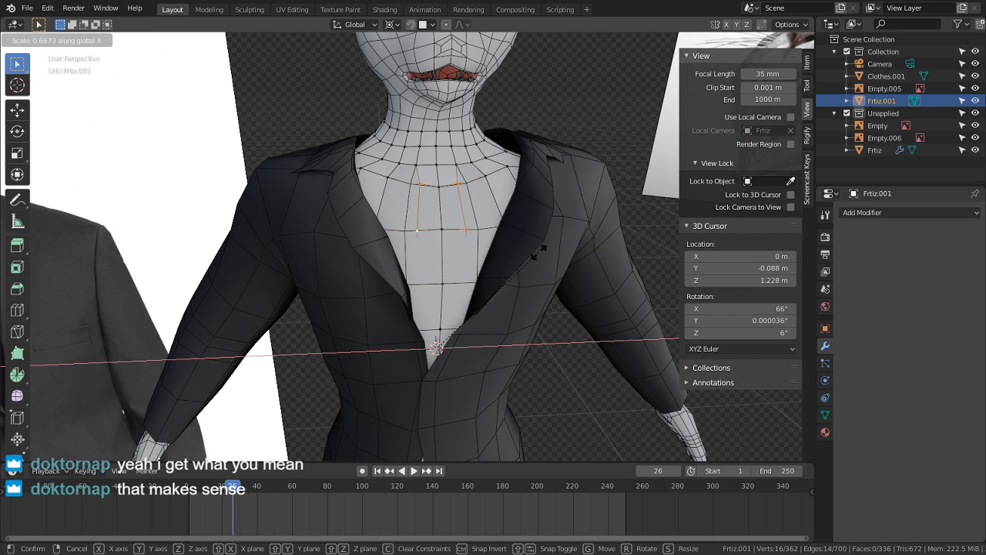
pyautogui.click(512, 275)
pyautogui.moveTo(511, 277); pyautogui.dragTo(434, 301, button='middle')
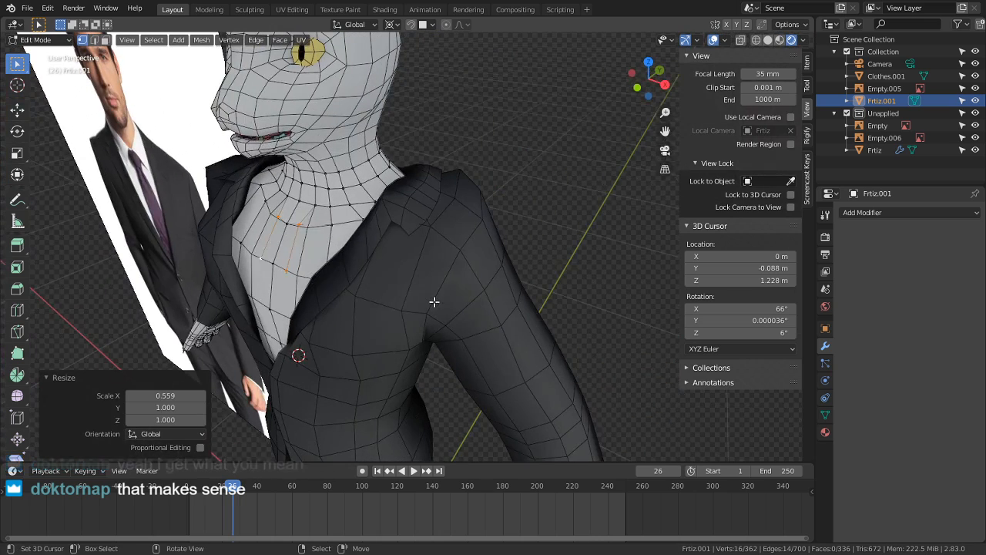
pyautogui.press('g')
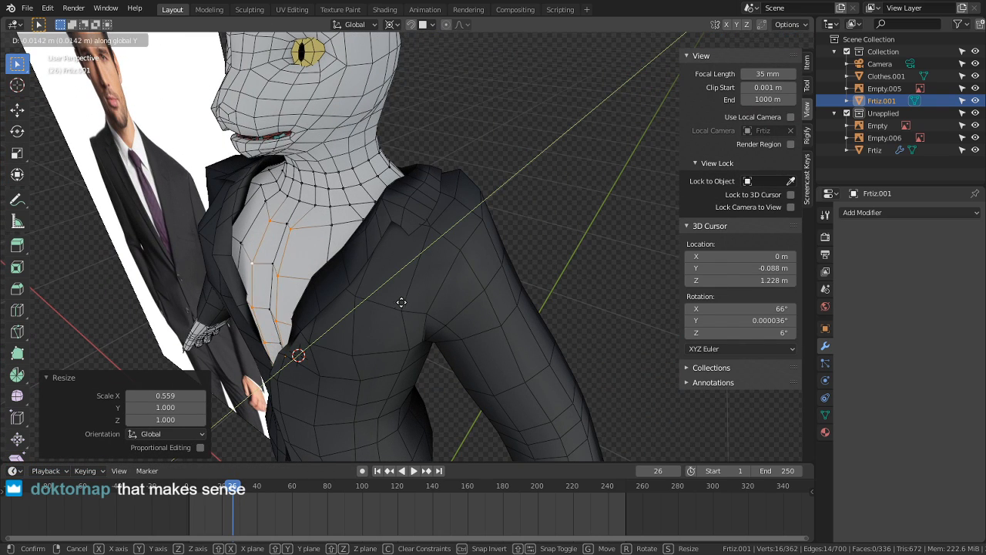
pyautogui.press('Escape')
# Step: Isolate the shirt in Local View and add the vertices down the front's centre line to the selection
pyautogui.moveTo(284, 245); pyautogui.dragTo(398, 301, button='middle')
pyautogui.press('KP_Divide')
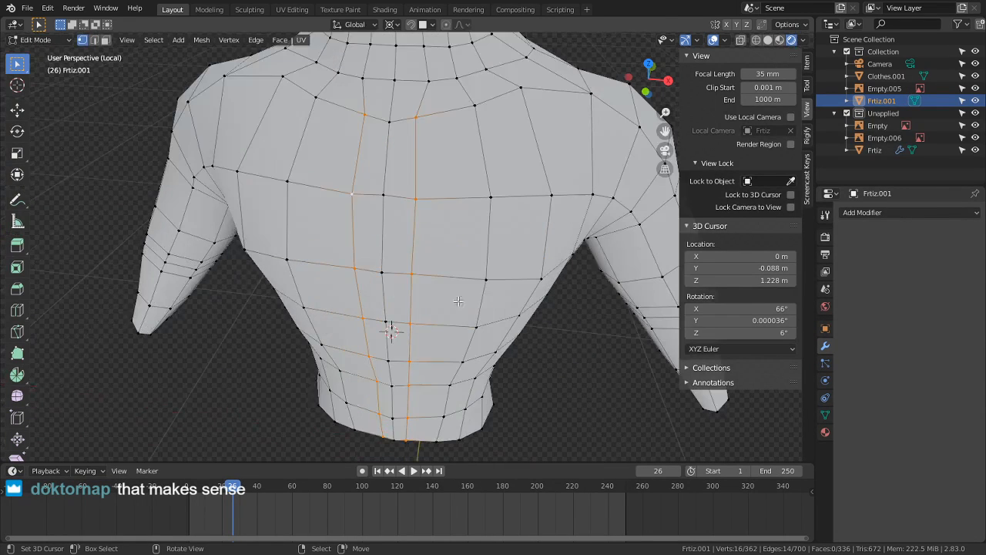
pyautogui.keyDown('shift'); pyautogui.rightClick(382, 192); pyautogui.keyUp('shift')
pyautogui.keyDown('shift'); pyautogui.rightClick(389, 125); pyautogui.keyUp('shift')
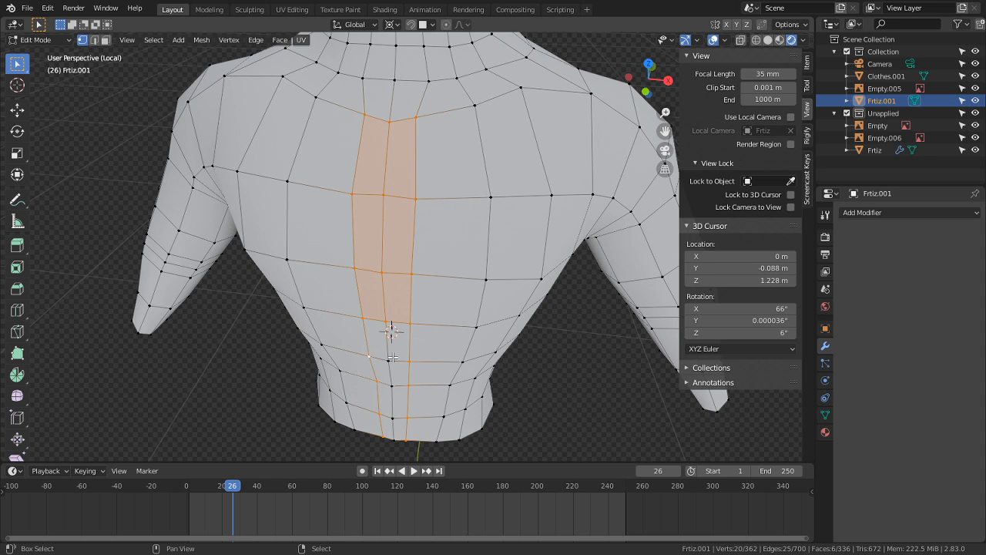
pyautogui.moveTo(377, 316); pyautogui.dragTo(362, 335, button='middle')
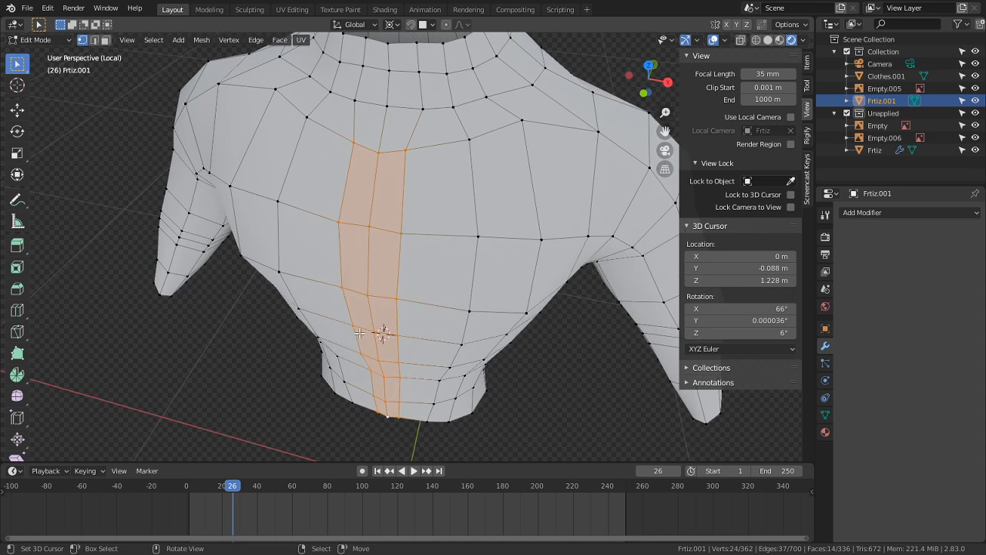
# Step: Move the selected centre strip of the shirt front -0.012069 m along global Y
pyautogui.press('g')
pyautogui.press('y')
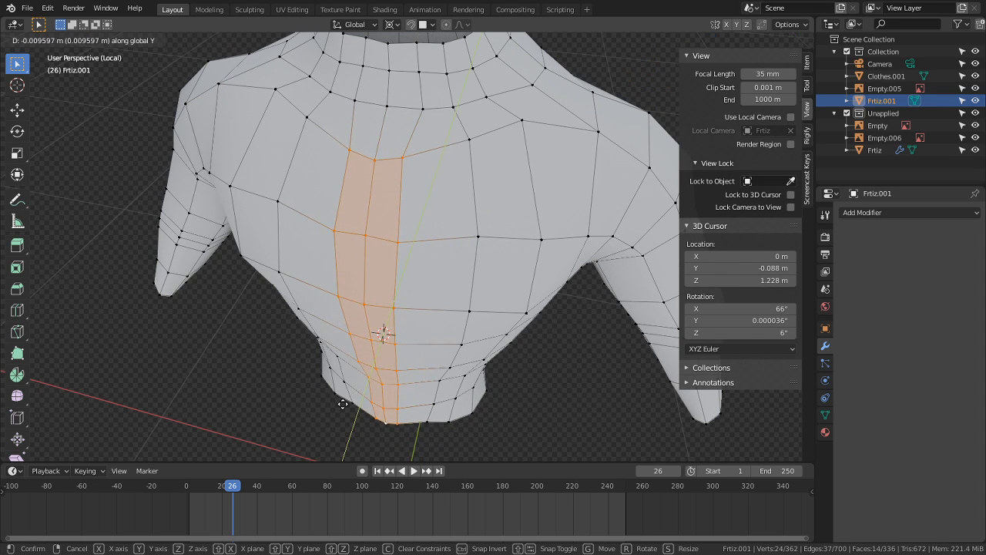
pyautogui.click(346, 399)
# Step: Switch to face selection and extend the centre strip upward by the two faces just below the collar
pyautogui.moveTo(347, 399); pyautogui.dragTo(412, 178, button='middle')
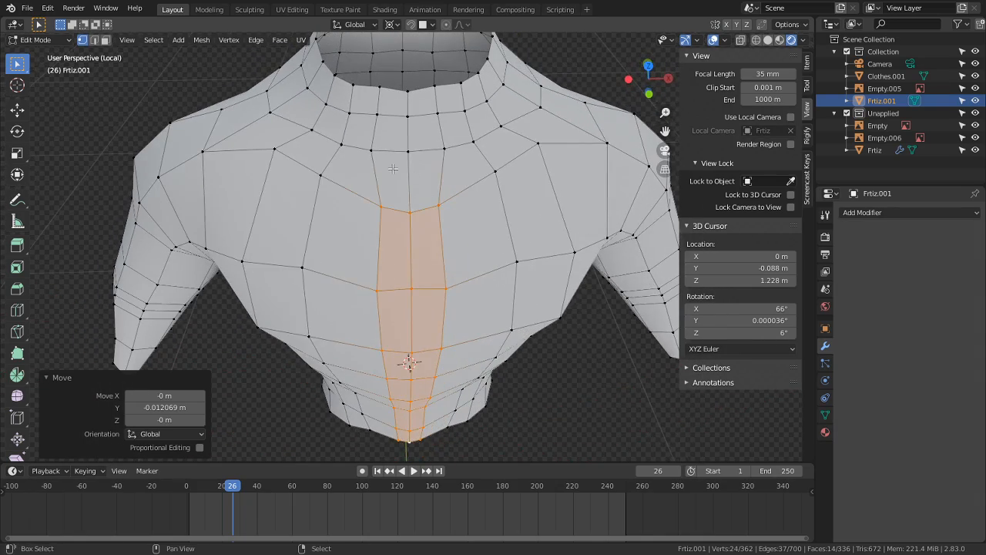
pyautogui.press('3')
pyautogui.keyDown('alt'); pyautogui.keyDown('shift'); pyautogui.click(397, 177); pyautogui.keyUp('shift'); pyautogui.keyUp('alt')
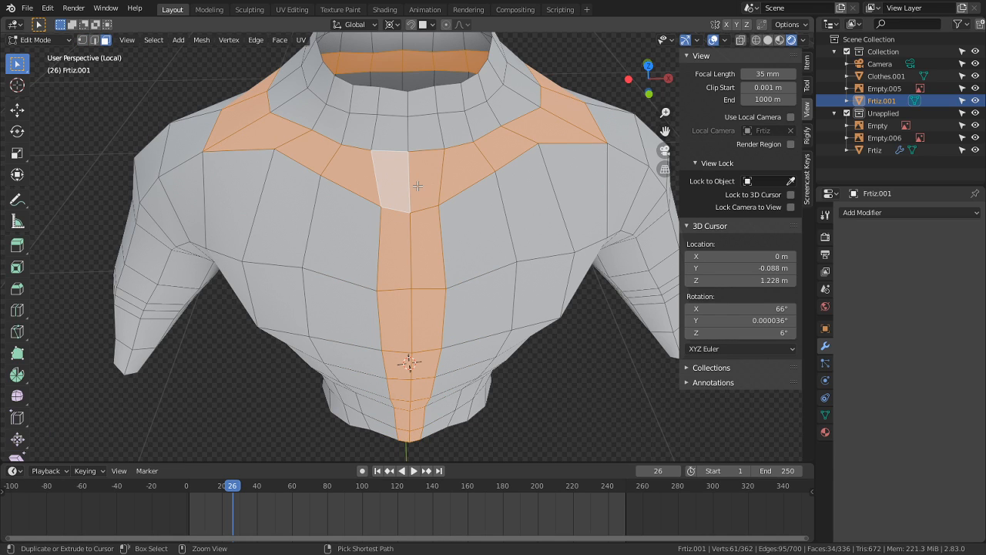
pyautogui.hotkey('ctrl', 'z')
pyautogui.keyDown('shift'); pyautogui.click(429, 177); pyautogui.keyUp('shift')
pyautogui.keyDown('alt'); pyautogui.keyDown('shift'); pyautogui.click(432, 149); pyautogui.keyUp('shift'); pyautogui.keyUp('alt')
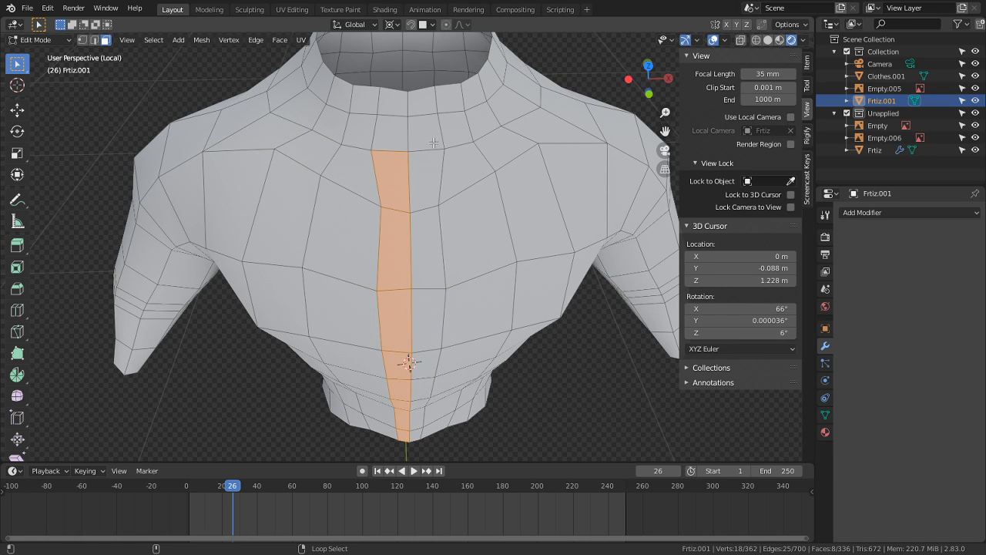
pyautogui.keyDown('alt'); pyautogui.keyDown('shift'); pyautogui.click(429, 177); pyautogui.keyUp('shift'); pyautogui.keyUp('alt')
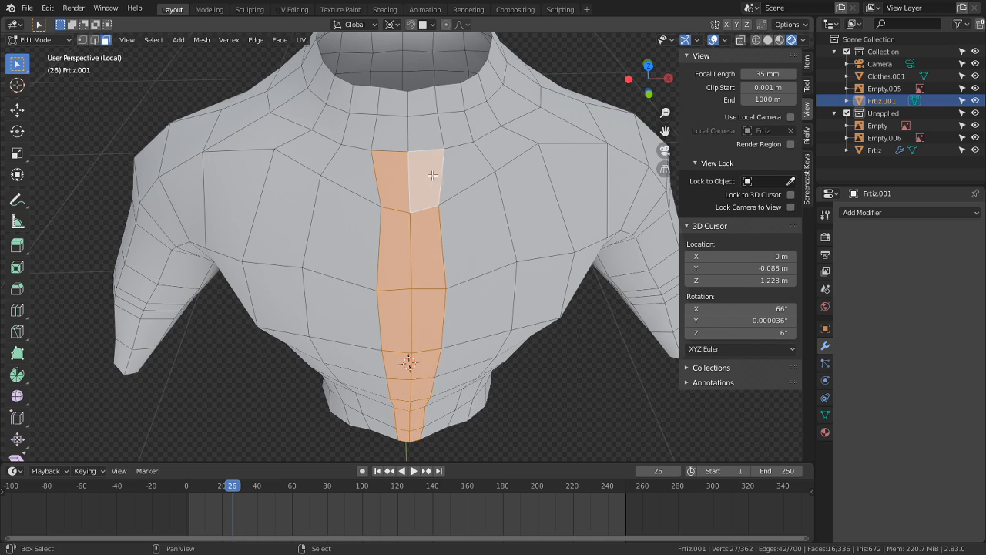
# Step: Try to extrude the shirt's front faces, and undo back to the centre strip's face selection
pyautogui.keyDown('shift'); pyautogui.click(422, 134); pyautogui.keyUp('shift')
pyautogui.keyDown('alt'); pyautogui.keyDown('shift'); pyautogui.click(459, 129); pyautogui.keyUp('shift'); pyautogui.keyUp('alt')
pyautogui.moveTo(451, 125); pyautogui.dragTo(278, 147, button='middle')
pyautogui.press('e')
pyautogui.click(285, 128)
pyautogui.hotkey('ctrl', 'z')
pyautogui.click(330, 163)
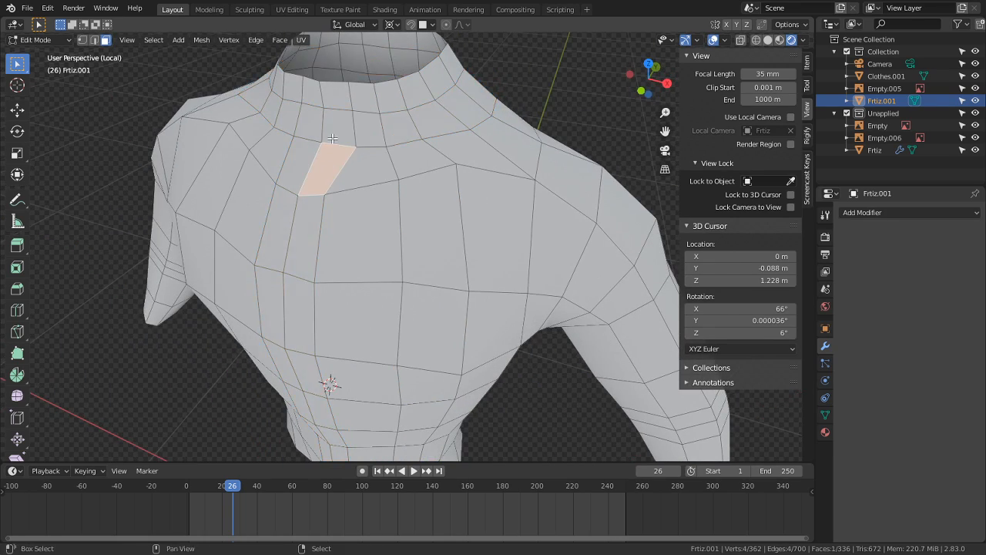
pyautogui.keyDown('shift'); pyautogui.click(310, 138); pyautogui.keyUp('shift')
pyautogui.rightClick(313, 139)
pyautogui.hotkey('ctrl', 'z')
pyautogui.hotkey('ctrl', 'z')
pyautogui.hotkey('ctrl', 'z')
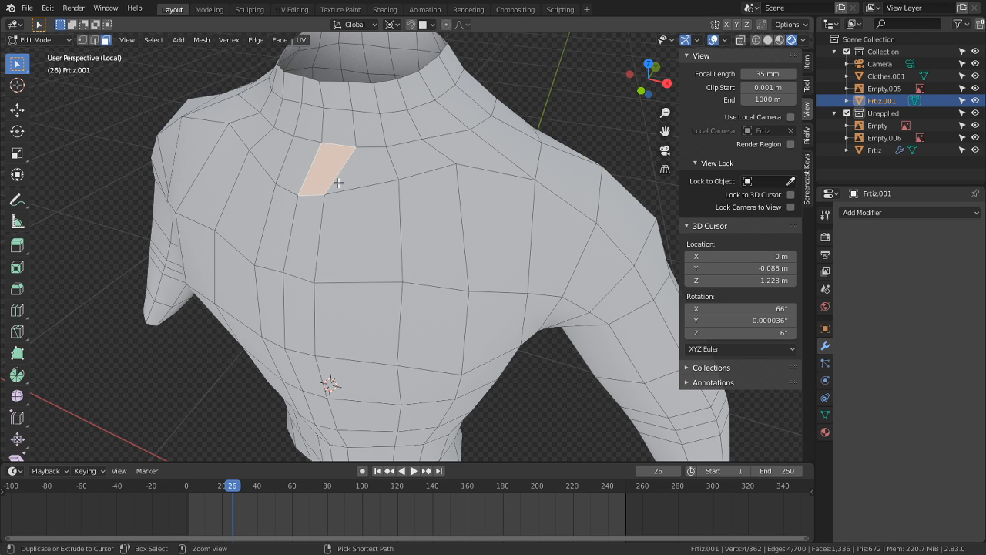
pyautogui.hotkey('ctrl', 'z')
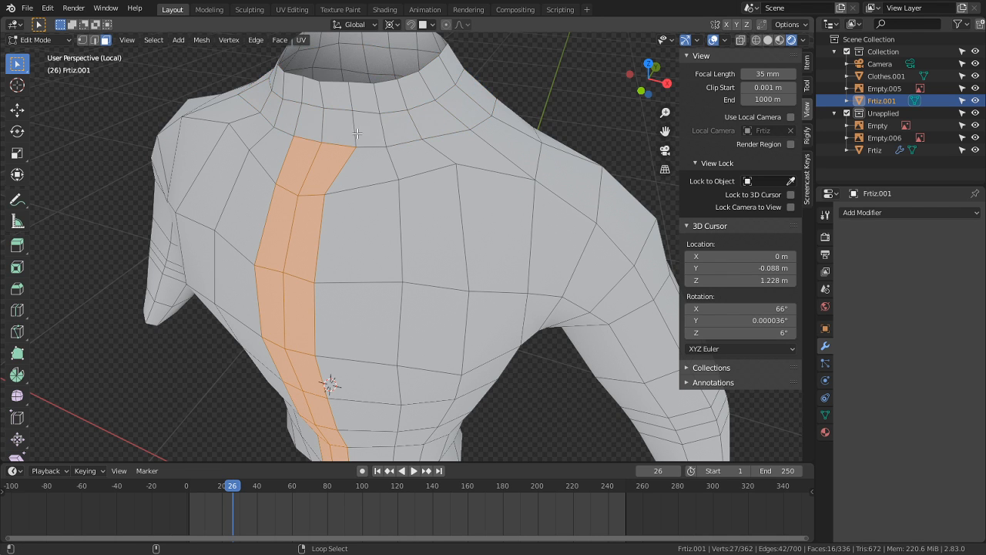
# Step: Extrude the centre strip's faces slightly outward to form a raised button placket down the shirt front
pyautogui.moveTo(357, 135); pyautogui.dragTo(394, 115, button='middle')
pyautogui.scroll(-3, 396, 120)
pyautogui.moveTo(443, 189); pyautogui.dragTo(548, 209, button='middle')
pyautogui.press('e')
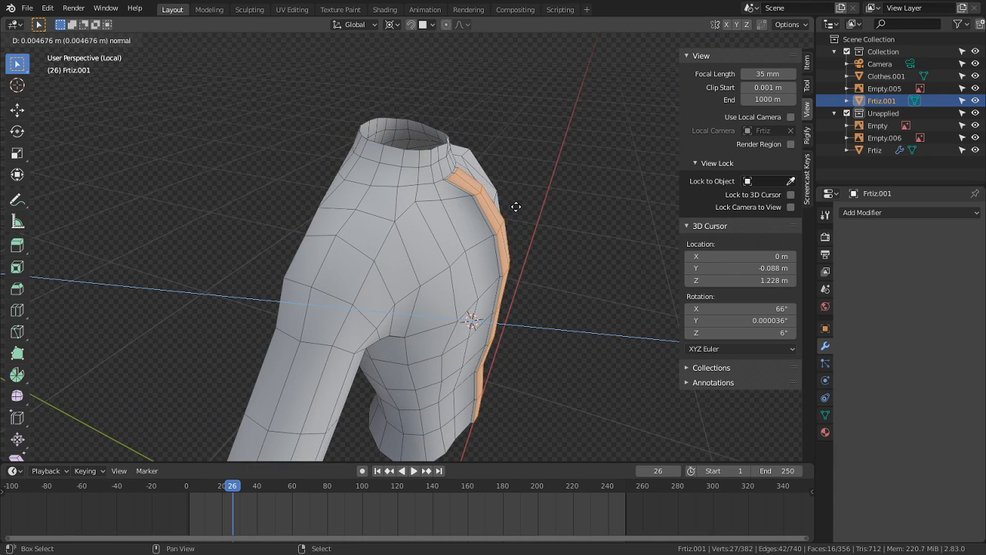
pyautogui.click(523, 203)
# Step: Reveal any hidden geometry, return to Object Mode and leave Local View to show the full character
pyautogui.hotkey('alt', 'h')
pyautogui.moveTo(473, 207); pyautogui.dragTo(421, 262, button='middle')
pyautogui.press('Tab')
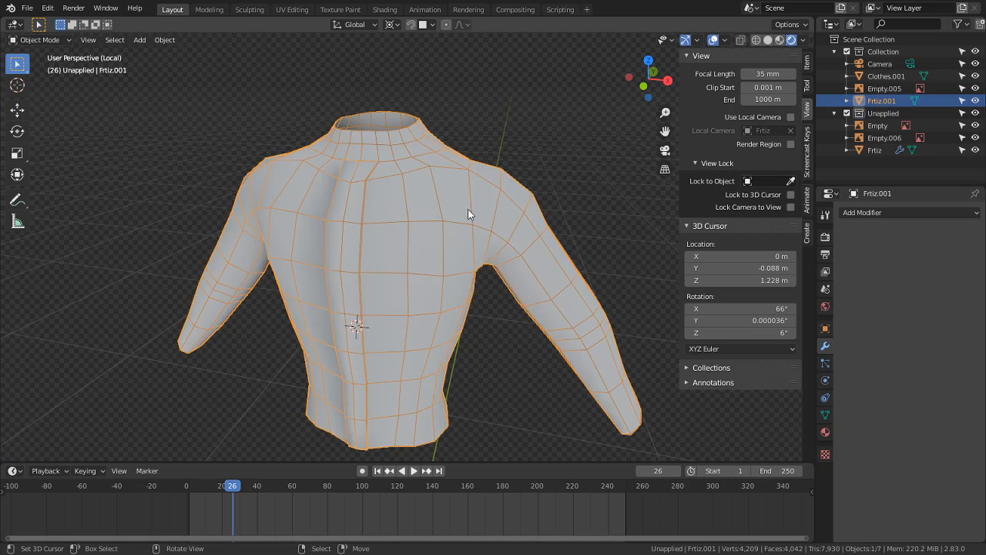
pyautogui.press('KP_Divide')
# Step: Examine how the shirt's placket and hem sit against the jacket's front opening
pyautogui.keyDown('shift'); pyautogui.moveTo(504, 257); pyautogui.dragTo(429, 366, button='middle'); pyautogui.keyUp('shift')
pyautogui.scroll(-3, 488, 198)
pyautogui.press('Tab')
pyautogui.press('Tab')
pyautogui.scroll(3, 430, 366)
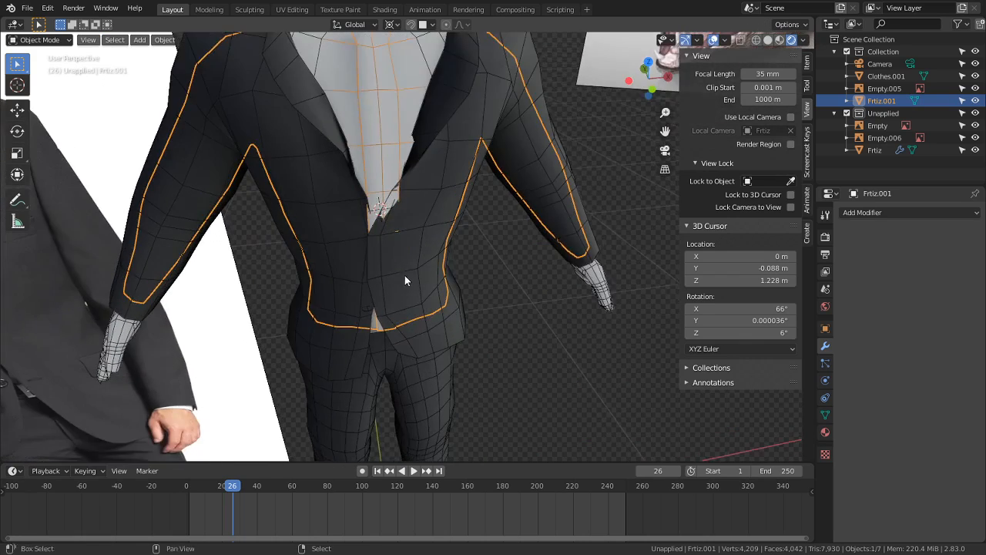
pyautogui.keyDown('shift'); pyautogui.moveTo(404, 275); pyautogui.dragTo(409, 264, button='middle'); pyautogui.keyUp('shift')
pyautogui.scroll(2, 409, 264)
pyautogui.moveTo(409, 264); pyautogui.dragTo(450, 254, button='middle')
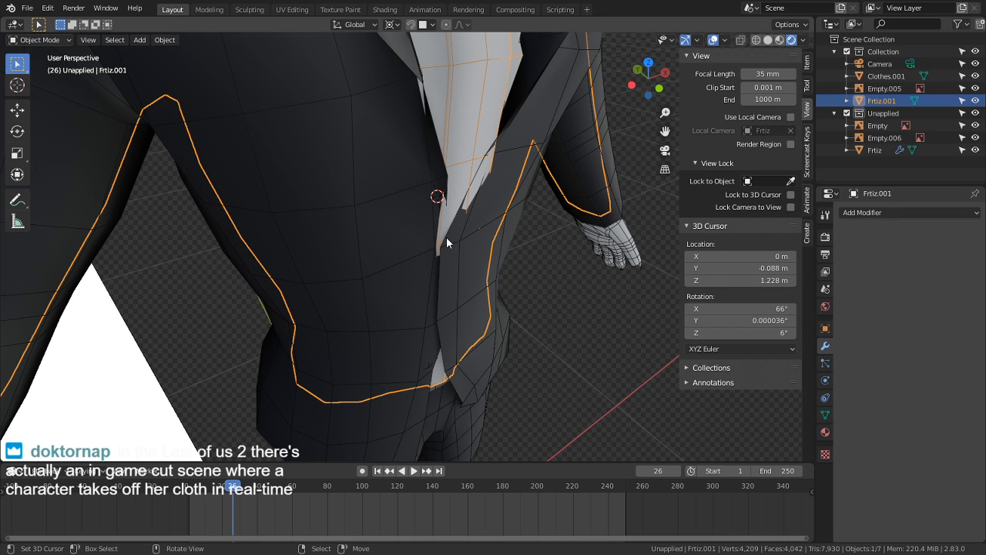
pyautogui.scroll(1, 446, 238)
pyautogui.keyDown('shift'); pyautogui.moveTo(408, 325); pyautogui.dragTo(411, 348, button='middle'); pyautogui.keyUp('shift')
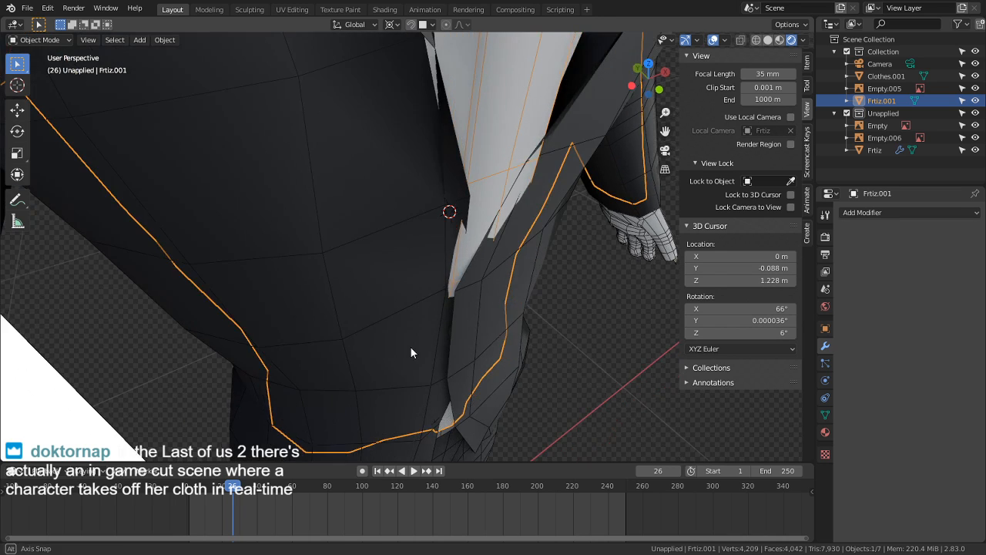
pyautogui.press('Tab')
pyautogui.keyDown('shift'); pyautogui.moveTo(488, 286); pyautogui.dragTo(406, 338, button='middle'); pyautogui.keyUp('shift')
pyautogui.press('Tab')
pyautogui.press('Tab')
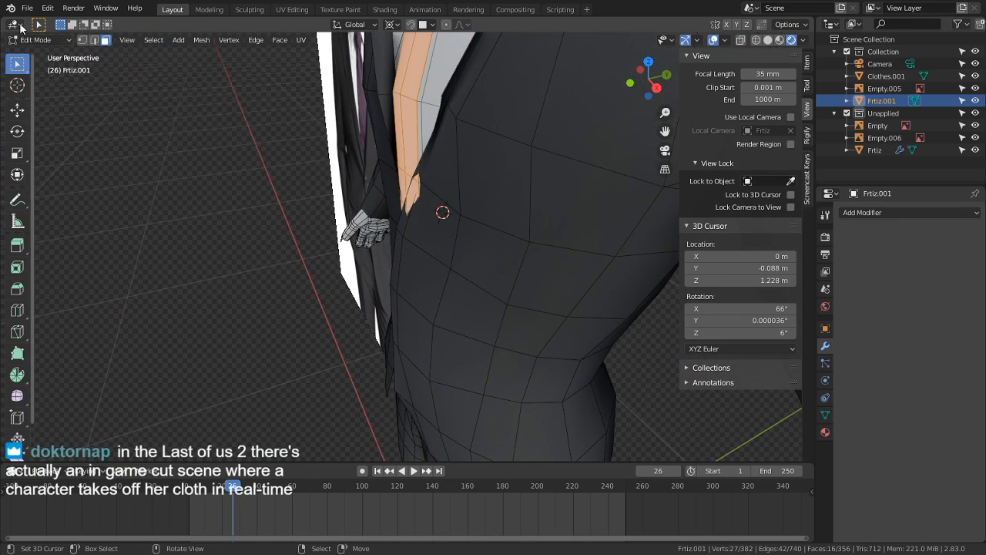
# Step: Switch to Sculpt Mode and pull the shirt front back under the jacket in right view using a 262 px Grab brush
pyautogui.click(39, 40)
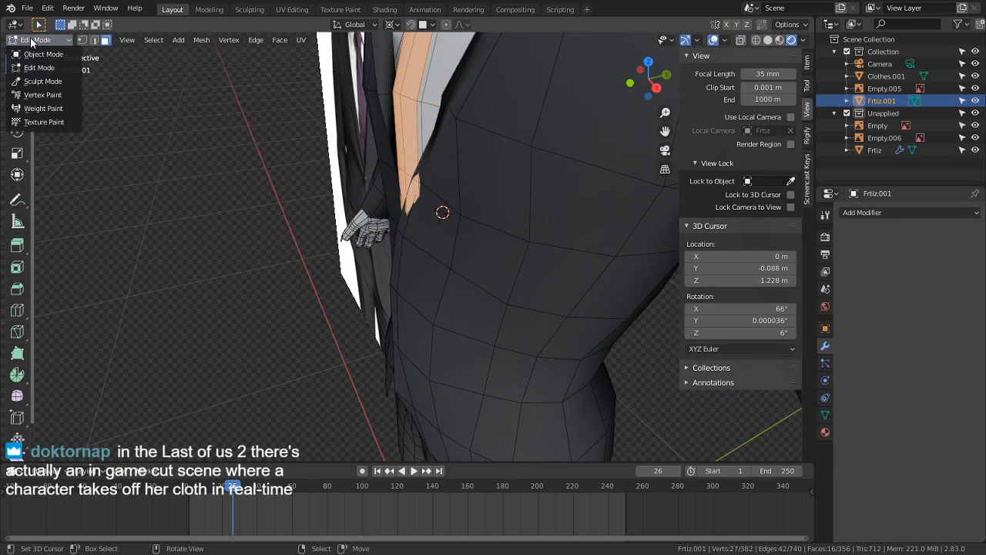
pyautogui.click(46, 81)
pyautogui.press('KP_3')
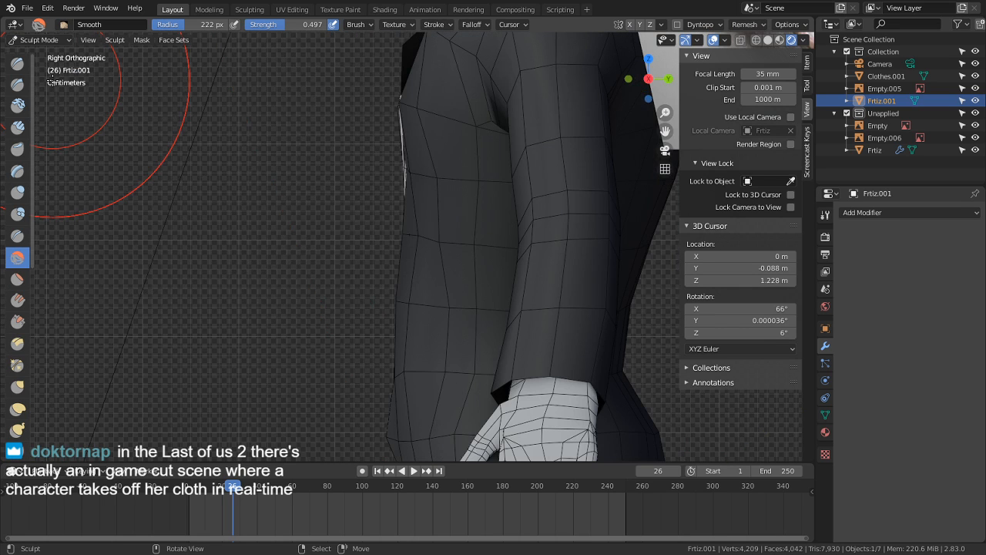
pyautogui.press('f')
pyautogui.click(149, 182)
pyautogui.press('g')
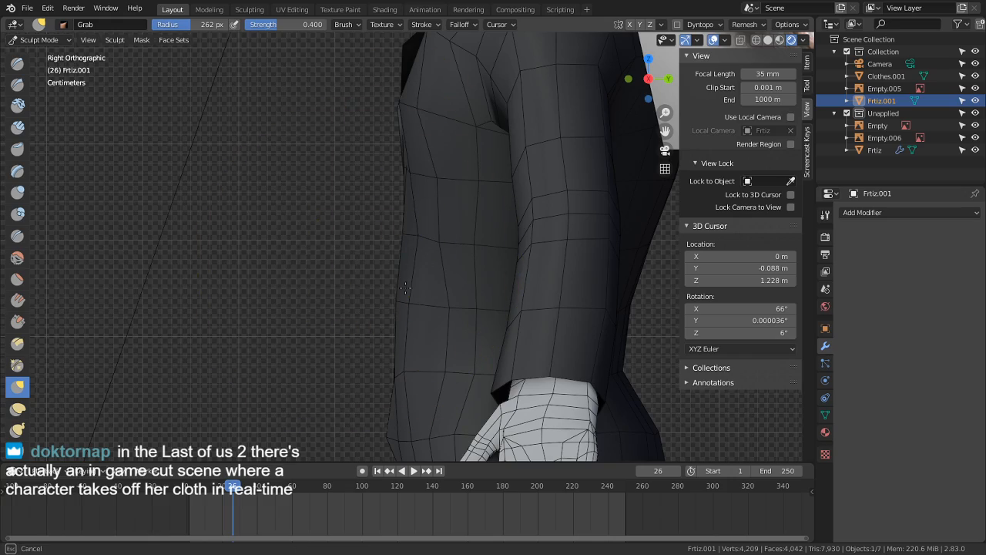
pyautogui.moveTo(398, 333); pyautogui.dragTo(476, 372, button='middle')
pyautogui.scroll(-2, 479, 335)
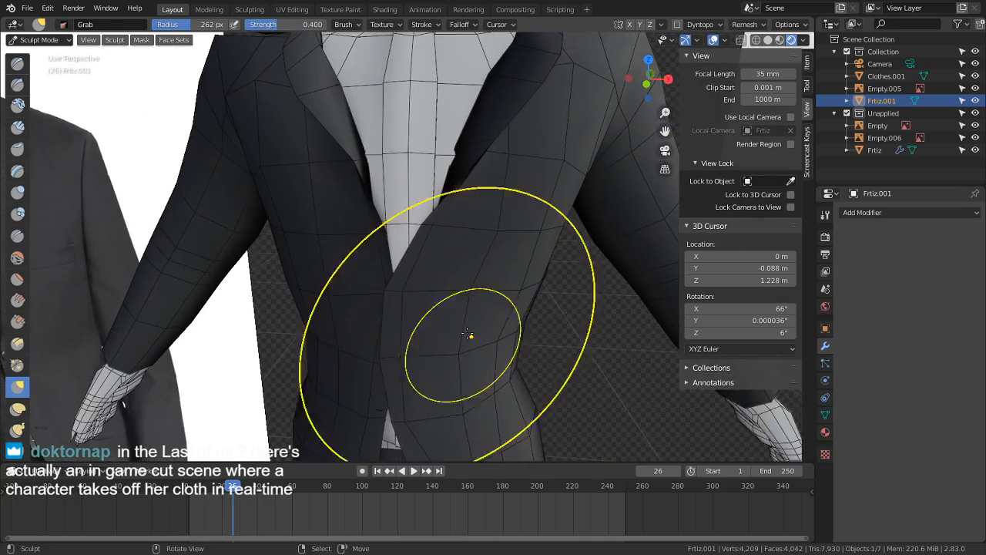
# Step: Examine the shirt mesh from the jacket opening up to the neckline beneath the chin
pyautogui.press('Tab')
pyautogui.moveTo(478, 262); pyautogui.dragTo(504, 346, button='middle')
pyautogui.scroll(2, 458, 326)
pyautogui.moveTo(478, 202)
pyautogui.keyDown('shift'); pyautogui.mouseDown(button='middle')
pyautogui.moveTo(458, 326)
pyautogui.moveTo(438, 191)
pyautogui.moveTo(436, 275)
pyautogui.moveTo(419, 220)
pyautogui.moveTo(412, 306)
pyautogui.moveTo(332, 304)
pyautogui.moveTo(369, 293)
pyautogui.moveTo(341, 286)
pyautogui.moveTo(315, 310)
pyautogui.moveTo(400, 287)
pyautogui.mouseUp(button='middle'); pyautogui.keyUp('shift')
pyautogui.scroll(1, 411, 307)
pyautogui.scroll(-2, 401, 287)
pyautogui.moveTo(224, 274)
pyautogui.keyDown('shift'); pyautogui.mouseDown(button='middle')
pyautogui.moveTo(565, 292)
pyautogui.moveTo(222, 292)
pyautogui.mouseUp(button='middle'); pyautogui.keyUp('shift')
pyautogui.scroll(4, 482, 278)
pyautogui.moveTo(419, 302); pyautogui.dragTo(370, 312, button='middle')
pyautogui.hotkey('ctrl', 'Tab')
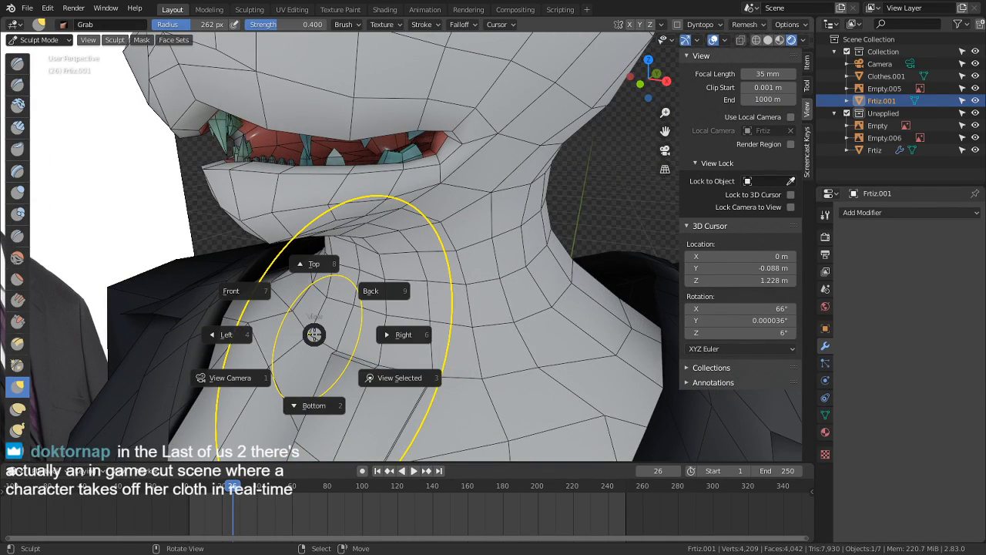
pyautogui.press('Escape')
# Step: Return to Edit Mode and reposition individual vertices on one side of the shirt's neckline beside the placket's upper end
pyautogui.press('Tab')
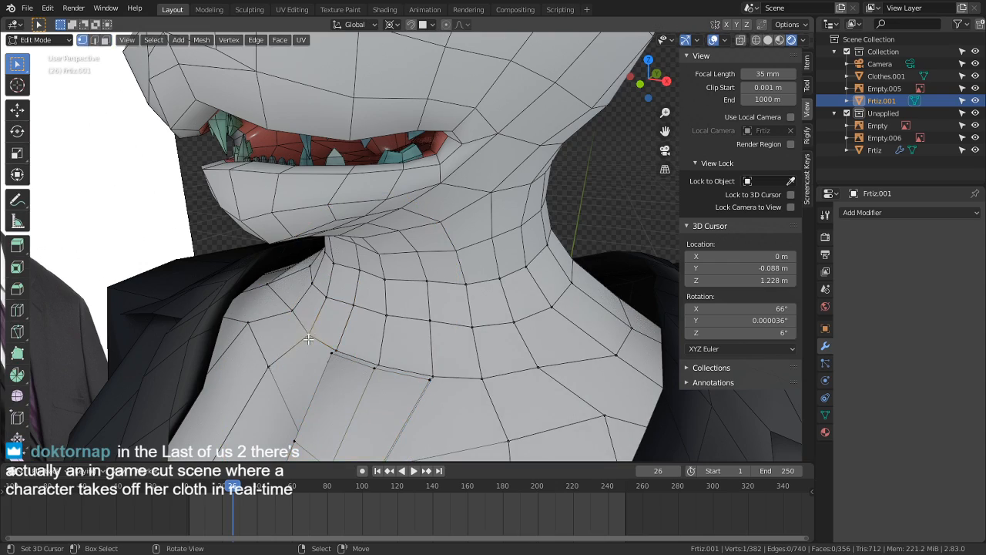
pyautogui.moveTo(308, 339); pyautogui.dragTo(300, 305, button='middle')
pyautogui.press('g')
pyautogui.click(247, 297)
pyautogui.press('g')
pyautogui.click(331, 312)
pyautogui.press('g')
pyautogui.click(290, 254)
# Step: Try to move two more vertices outward at the side of the neckline, and undo the moves
pyautogui.press('g')
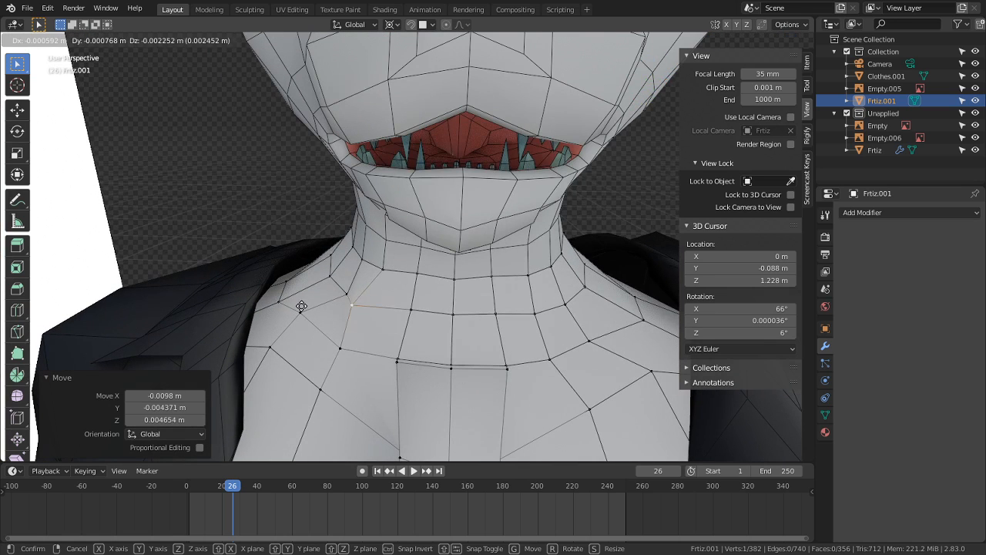
pyautogui.click(316, 302)
pyautogui.press('g')
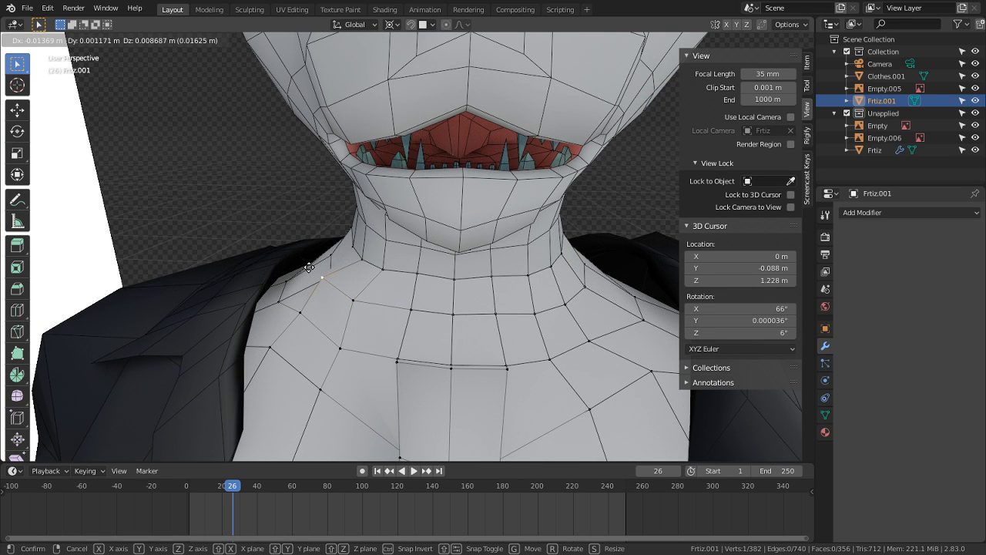
pyautogui.click(309, 267)
pyautogui.hotkey('ctrl', 'z')
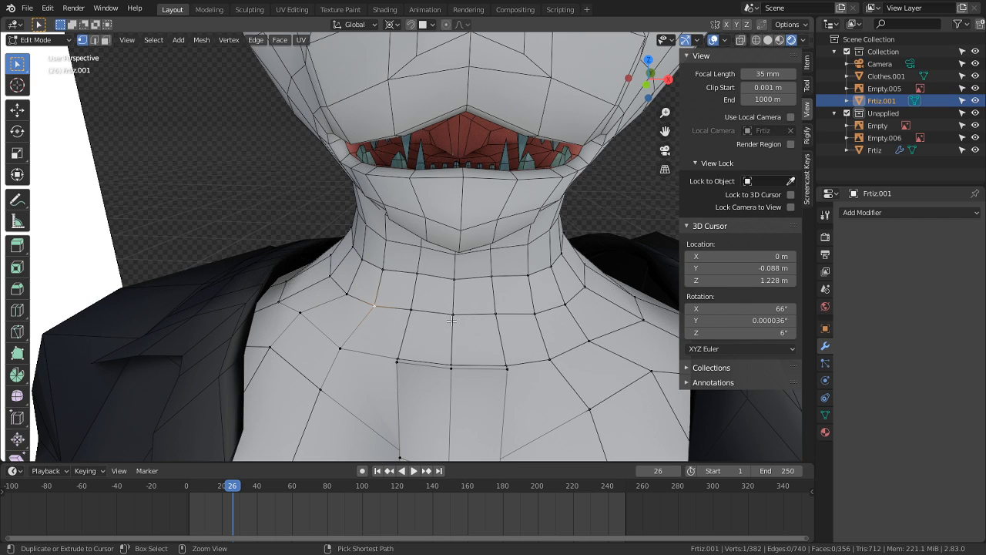
# Step: Switch to Sculpt Mode and sculpt the placket's upper end with a 262 px Blob brush at 0.500 strength
pyautogui.moveTo(452, 320); pyautogui.dragTo(421, 368, button='middle')
pyautogui.hotkey('ctrl', 'Tab')
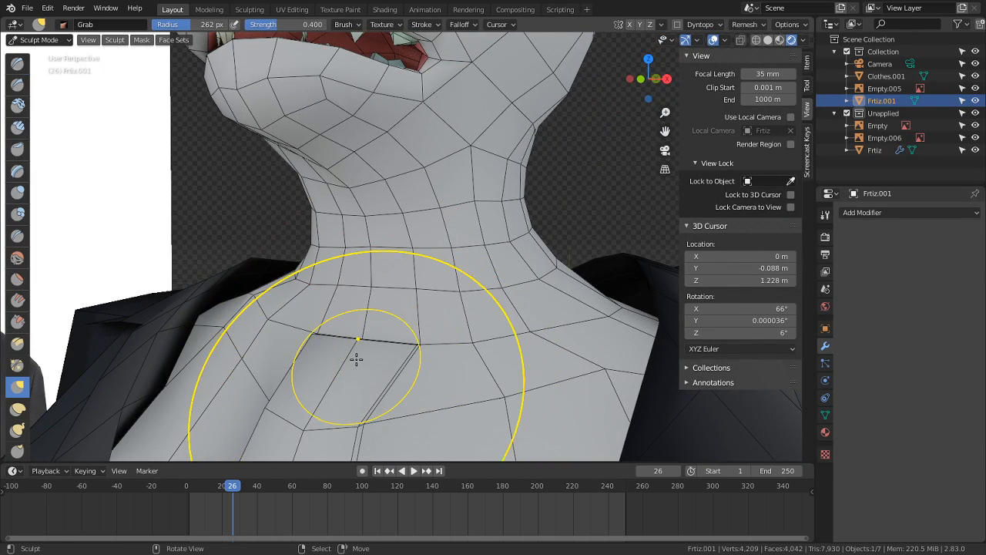
pyautogui.press('i')
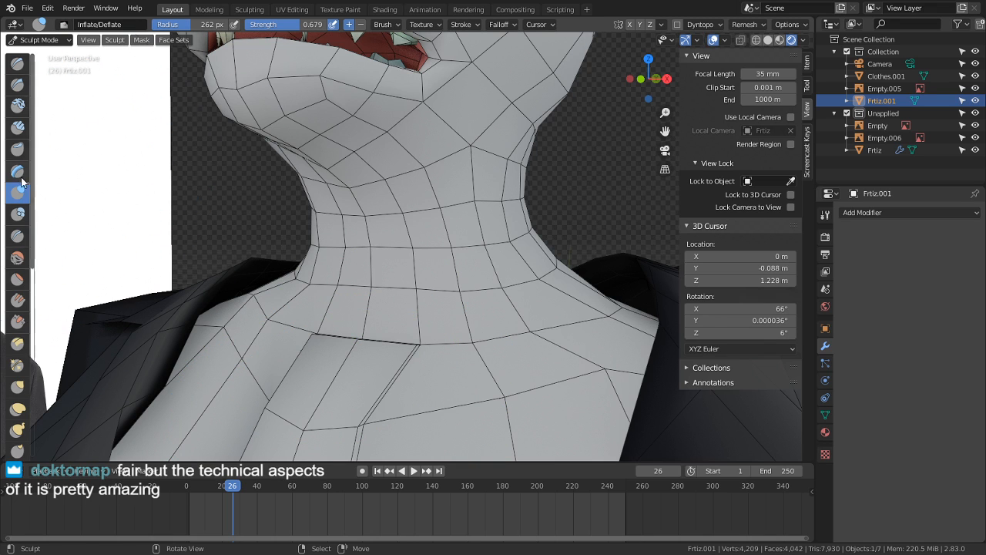
pyautogui.click(18, 214)
pyautogui.moveTo(341, 324); pyautogui.dragTo(342, 368)
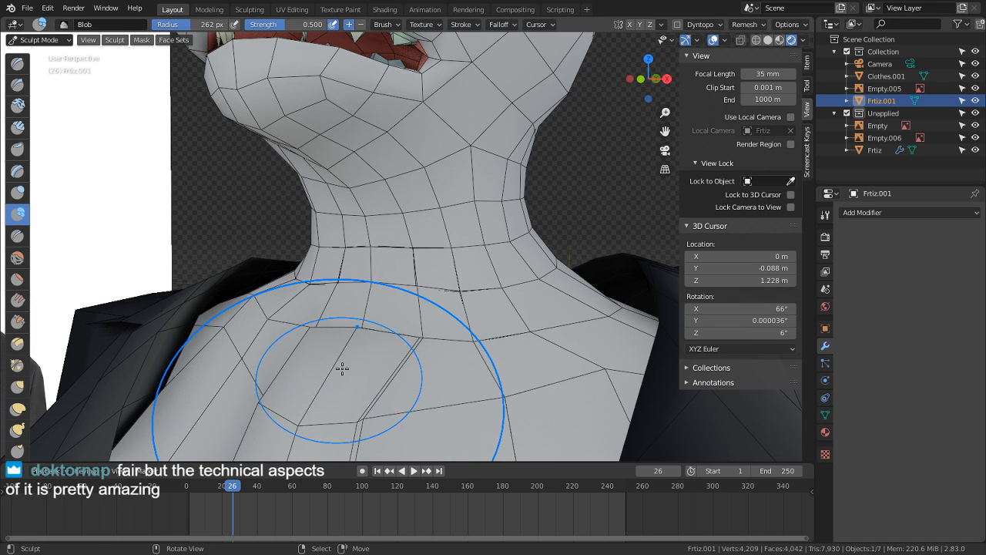
# Step: Return to Edit Mode and select the chain of vertical edges along one side of the placket
pyautogui.press('Tab')
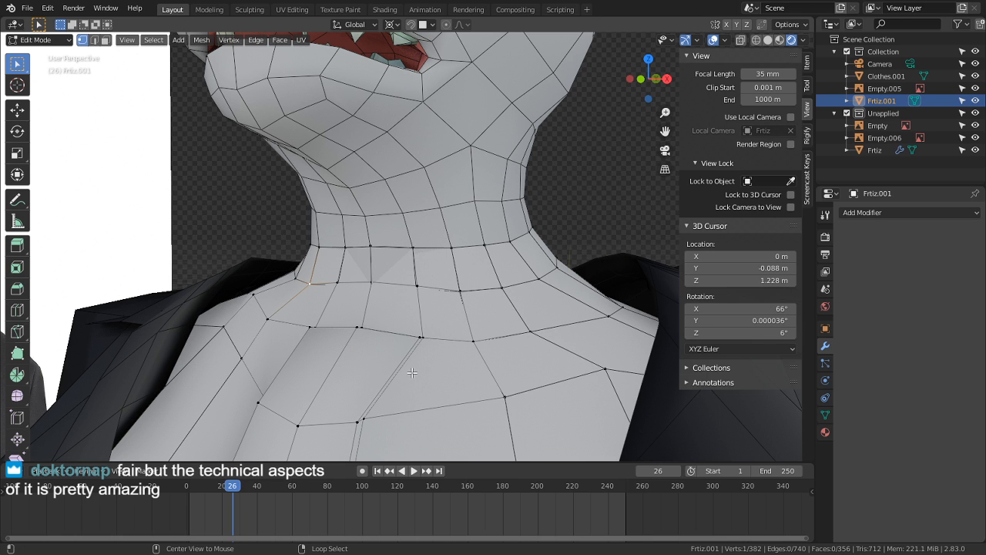
pyautogui.press('g')
pyautogui.rightClick(448, 361)
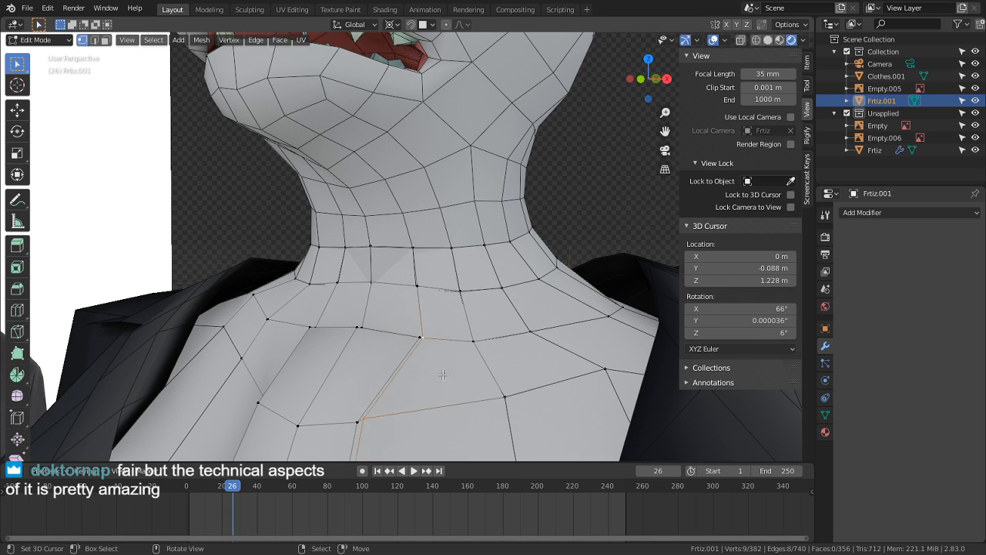
pyautogui.moveTo(439, 356); pyautogui.dragTo(393, 326, button='middle')
# Step: Smooth the shirt around the placket's upper end and the neckline in Sculpt Mode with a 262 px Smooth brush at 0.497 strength
pyautogui.press('Tab')
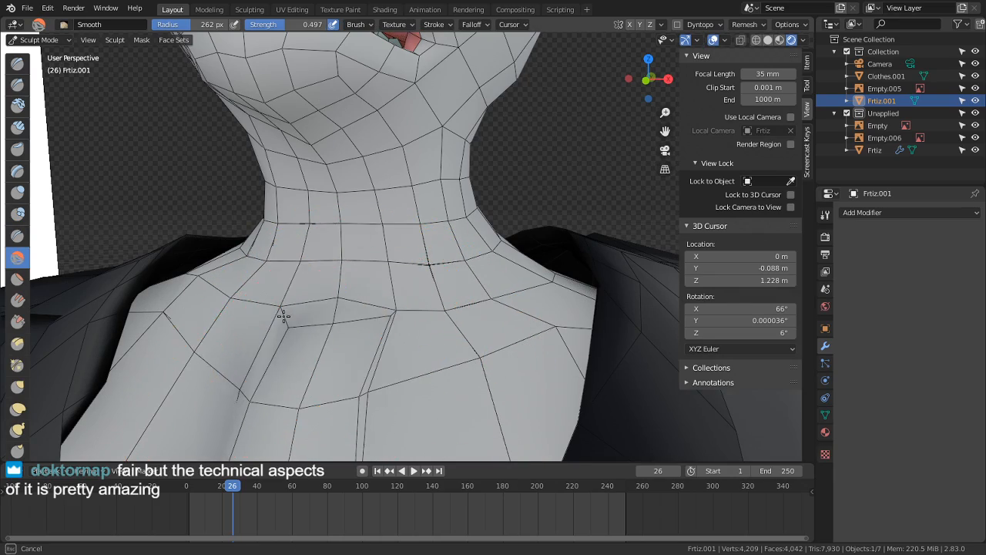
pyautogui.press('Tab')
pyautogui.moveTo(393, 316); pyautogui.dragTo(354, 338, button='middle')
pyautogui.scroll(-5, 345, 343)
pyautogui.scroll(-3, 385, 323)
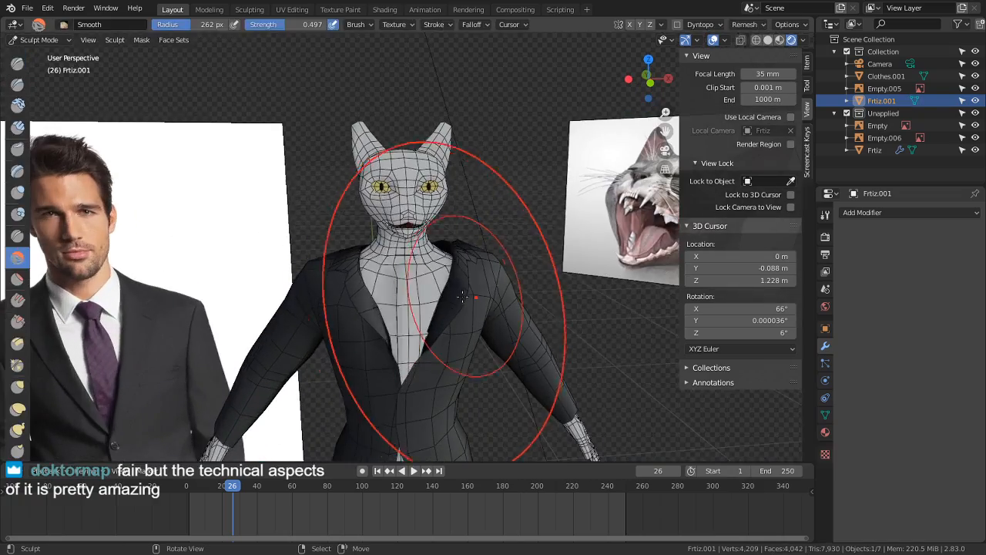
pyautogui.scroll(10, 423, 316)
pyautogui.moveTo(422, 320); pyautogui.dragTo(367, 315, button='middle')
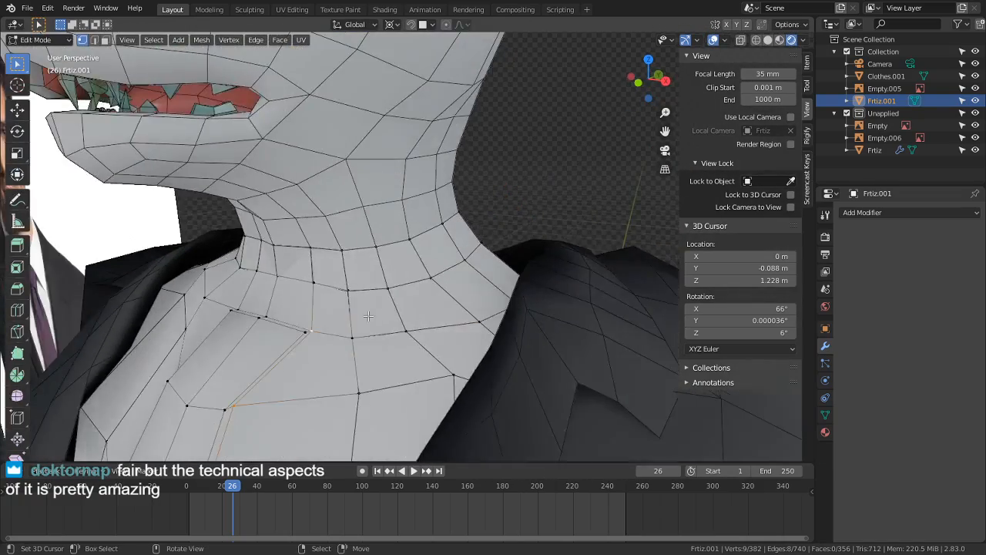
pyautogui.scroll(2, 378, 313)
pyautogui.press('Tab')
pyautogui.moveTo(425, 305)
pyautogui.mouseDown(button='middle')
pyautogui.moveTo(481, 296)
pyautogui.moveTo(224, 271)
pyautogui.mouseUp(button='middle')
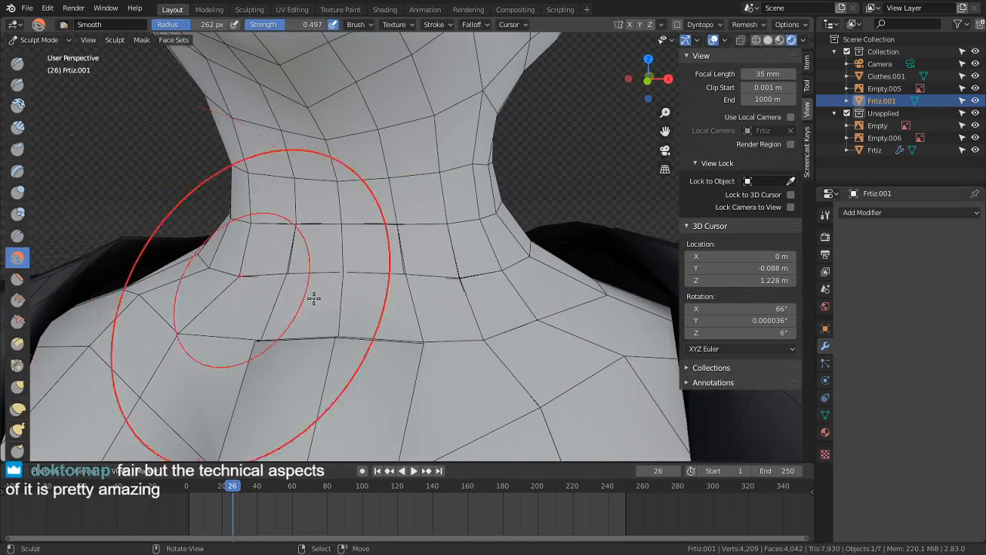
pyautogui.moveTo(549, 316)
pyautogui.mouseDown(button='middle')
pyautogui.moveTo(539, 332)
pyautogui.moveTo(289, 271)
pyautogui.moveTo(377, 301)
pyautogui.moveTo(400, 288)
pyautogui.moveTo(377, 276)
pyautogui.moveTo(478, 266)
pyautogui.mouseUp(button='middle')
pyautogui.moveTo(436, 292)
pyautogui.mouseDown(button='middle')
pyautogui.moveTo(370, 308)
pyautogui.moveTo(355, 346)
pyautogui.mouseUp(button='middle')
# Step: Enable X mirror symmetry and puff the shirt's neckline away from the neck with a 262 px Inflate/Deflate brush at 0.679 strength
pyautogui.press('i')
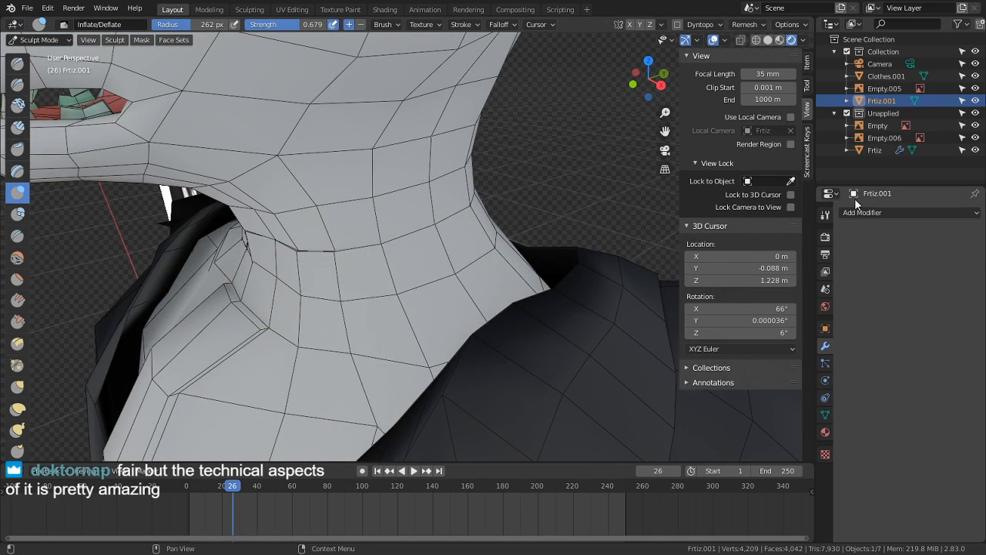
pyautogui.click(823, 216)
pyautogui.scroll(-3, 847, 521)
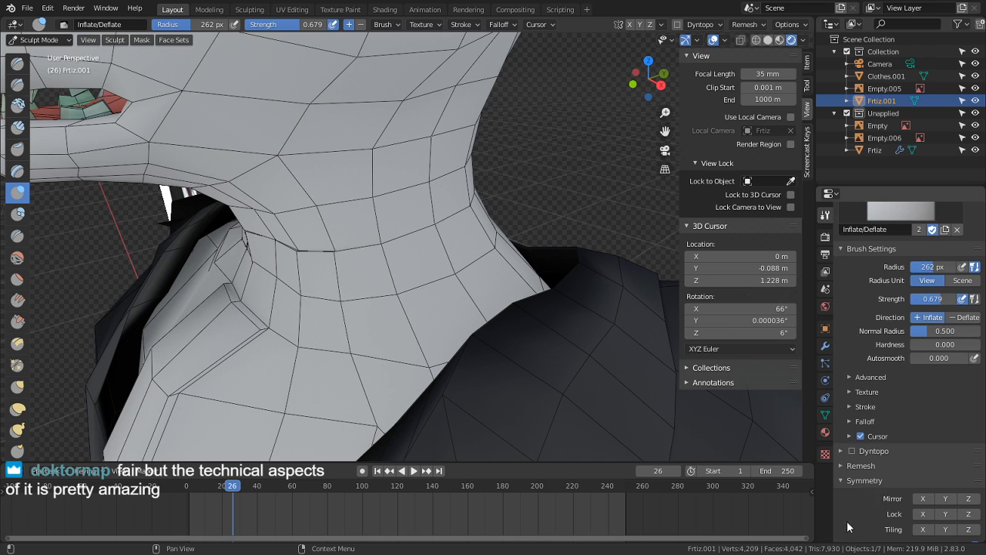
pyautogui.click(921, 499)
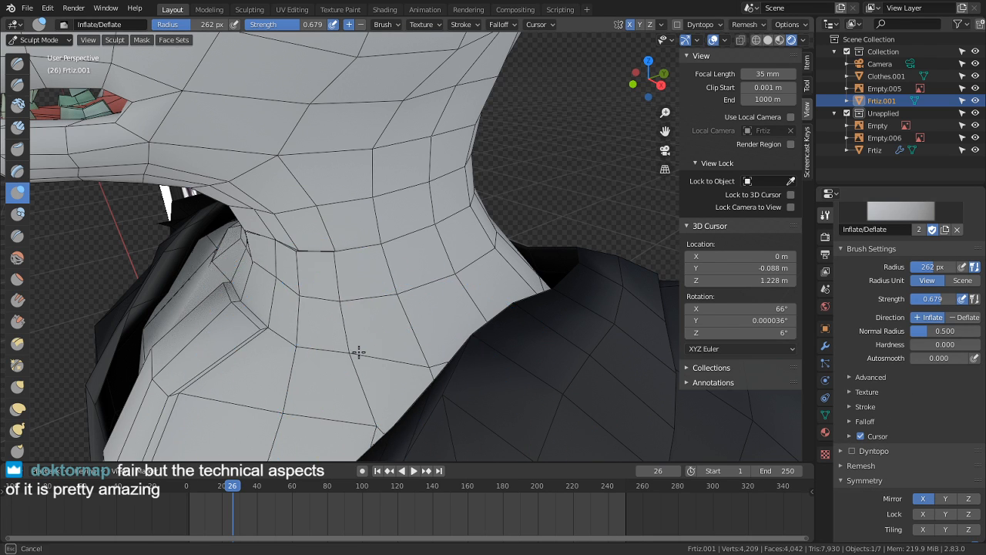
pyautogui.moveTo(439, 324)
pyautogui.mouseDown(button='middle')
pyautogui.moveTo(557, 300)
pyautogui.moveTo(435, 330)
pyautogui.mouseUp(button='middle')
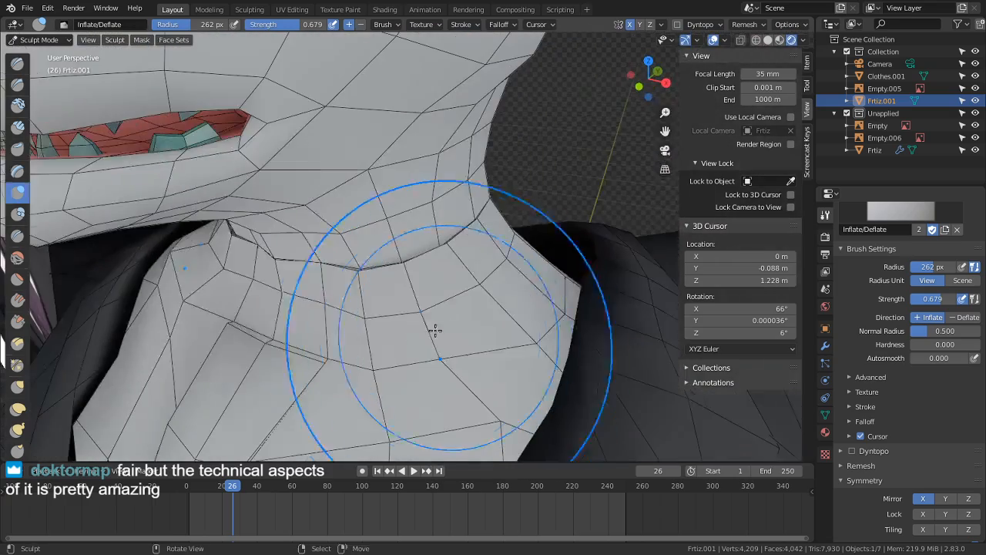
pyautogui.moveTo(496, 339); pyautogui.dragTo(301, 364, button='middle')
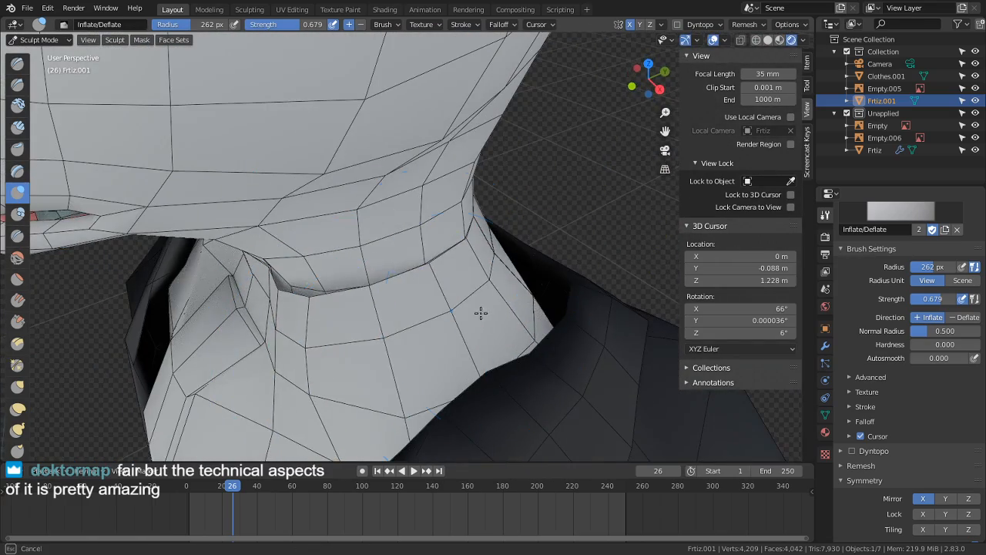
pyautogui.moveTo(481, 312); pyautogui.dragTo(342, 335, button='middle')
pyautogui.moveTo(557, 283); pyautogui.dragTo(358, 316, button='middle')
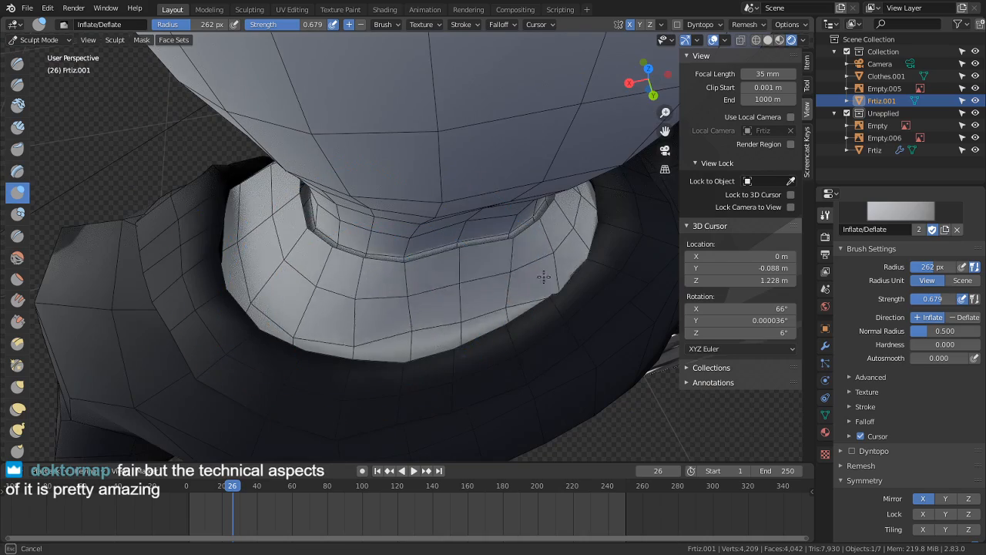
pyautogui.moveTo(468, 333)
pyautogui.mouseDown(button='middle')
pyautogui.moveTo(459, 431)
pyautogui.moveTo(500, 386)
pyautogui.moveTo(547, 364)
pyautogui.moveTo(488, 379)
pyautogui.moveTo(555, 385)
pyautogui.mouseUp(button='middle')
# Step: Turn off X mirror symmetry and even out the neckline around the neck with the Smooth and Inflate/Deflate brushes
pyautogui.hotkey('shift', 's')
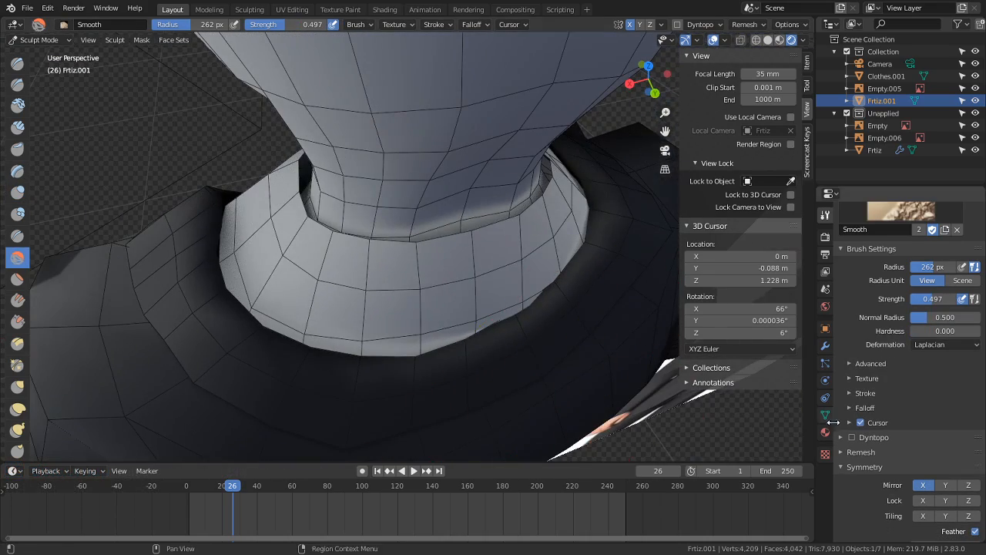
pyautogui.click(922, 487)
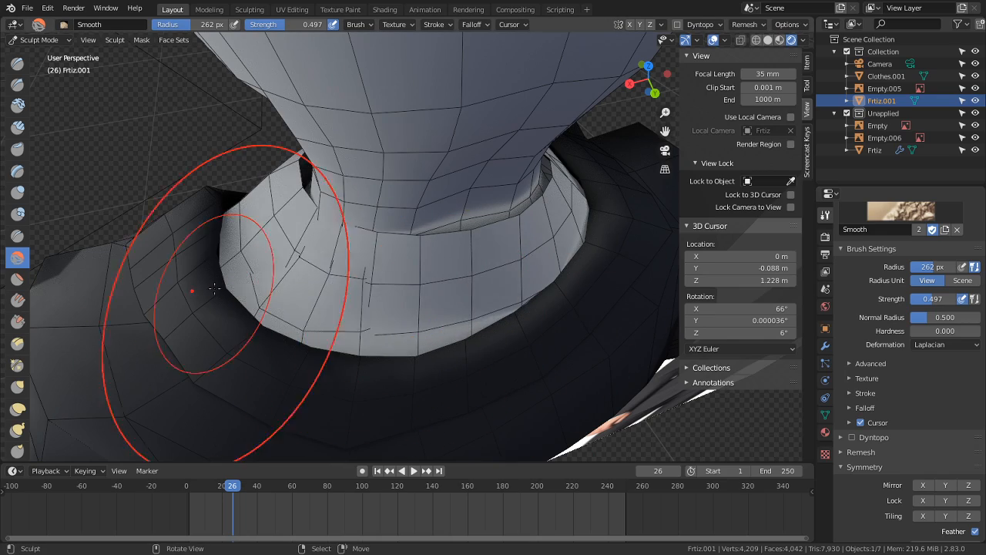
pyautogui.press('i')
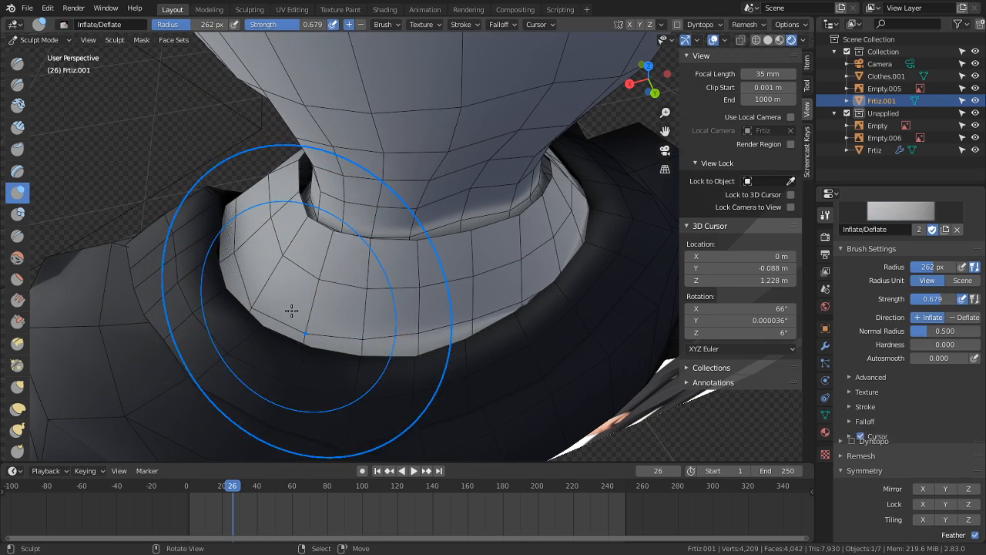
pyautogui.moveTo(362, 309)
pyautogui.mouseDown(button='middle')
pyautogui.moveTo(493, 308)
pyautogui.moveTo(385, 294)
pyautogui.mouseUp(button='middle')
pyautogui.moveTo(457, 293); pyautogui.dragTo(469, 268, button='middle')
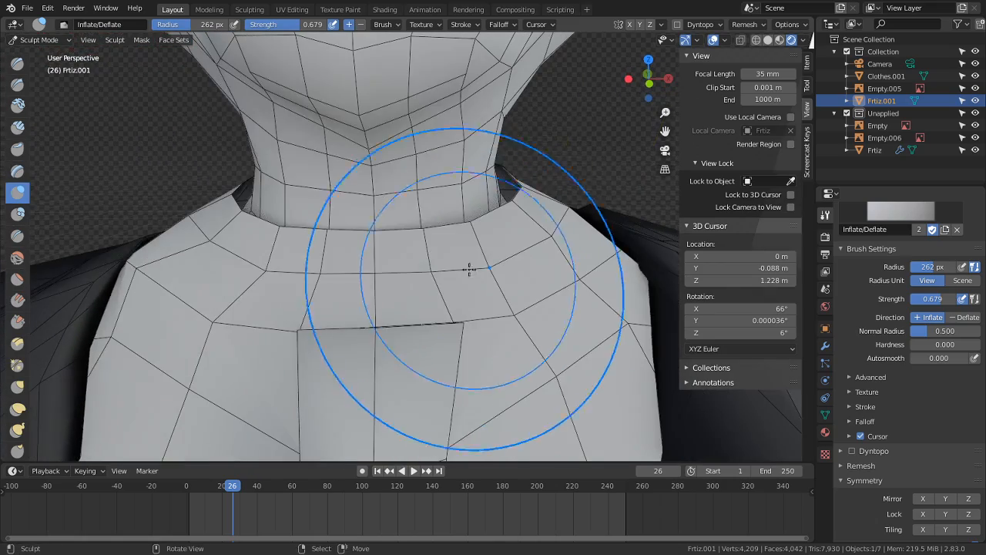
pyautogui.moveTo(329, 252)
pyautogui.mouseDown(button='middle')
pyautogui.moveTo(444, 238)
pyautogui.moveTo(326, 273)
pyautogui.moveTo(489, 265)
pyautogui.moveTo(462, 291)
pyautogui.mouseUp(button='middle')
# Step: Select the edge loop below the neckline's top edge in Edit Mode, leaving out the edges above the placket
pyautogui.press('Tab')
pyautogui.moveTo(408, 344); pyautogui.dragTo(410, 344, button='right')
pyautogui.moveTo(408, 339)
pyautogui.mouseDown(button='middle')
pyautogui.moveTo(356, 330)
pyautogui.moveTo(333, 351)
pyautogui.moveTo(423, 308)
pyautogui.mouseUp(button='middle')
pyautogui.rightClick(316, 352)
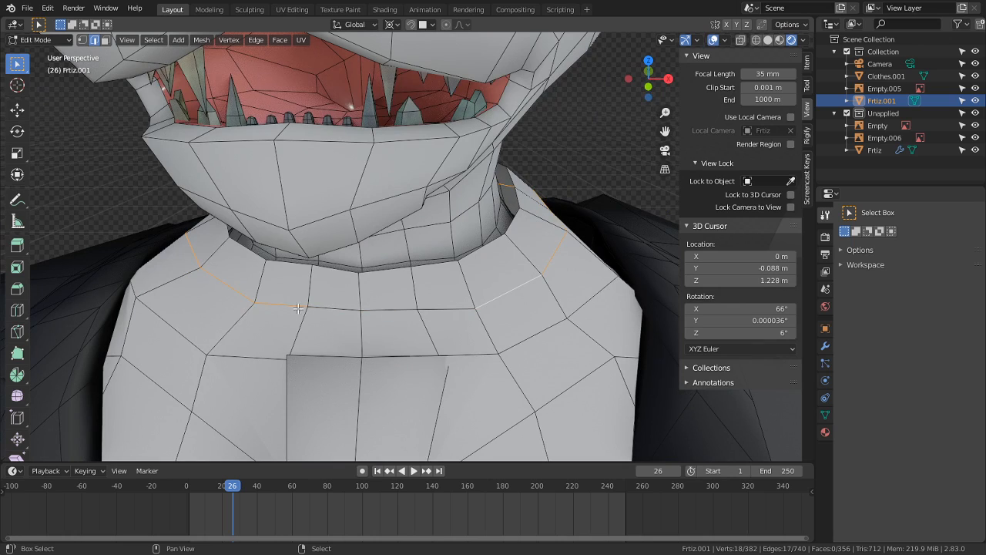
pyautogui.moveTo(293, 307); pyautogui.dragTo(163, 343, button='middle')
pyautogui.press('g')
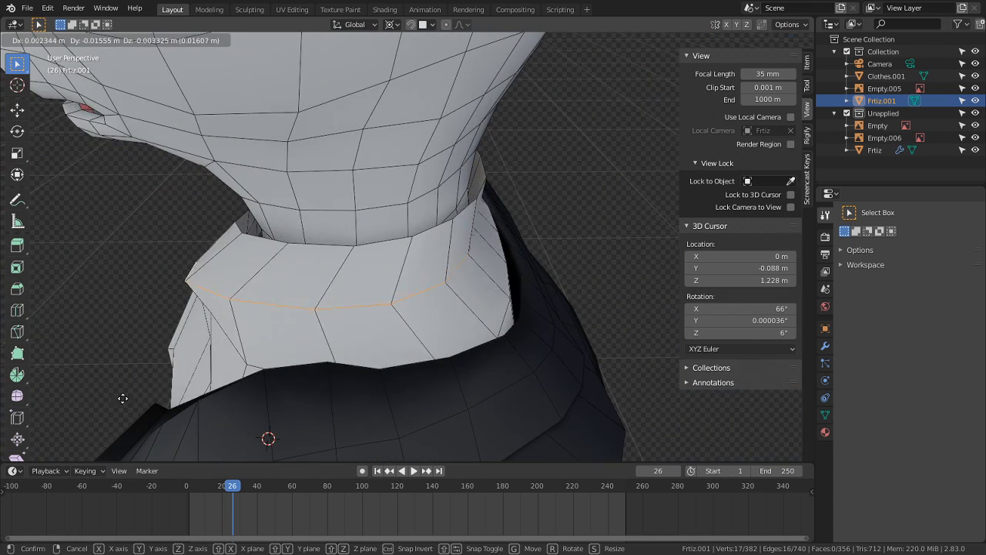
pyautogui.rightClick(124, 397)
pyautogui.press('s')
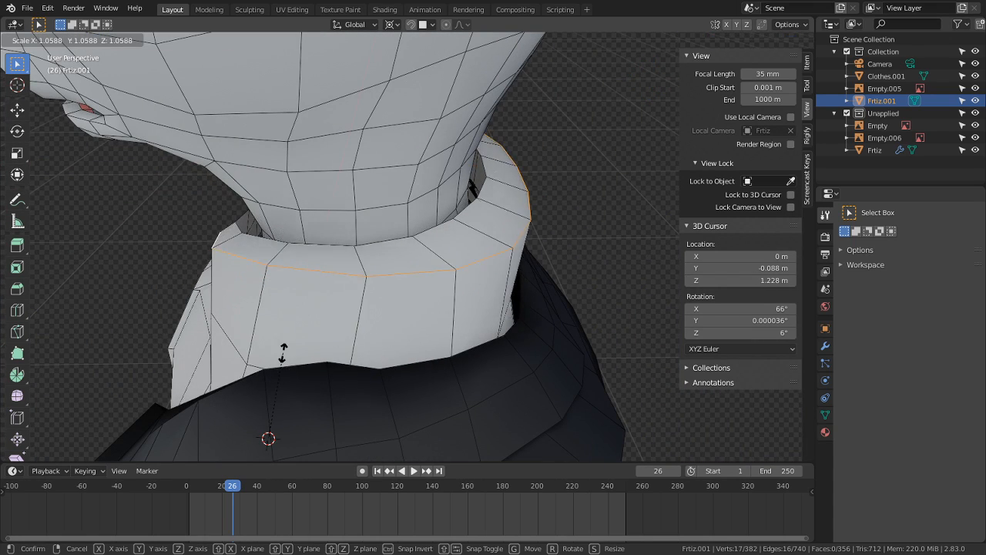
pyautogui.rightClick(298, 356)
# Step: Place the 3D cursor at the neck, scale the selected neckline loop by 1.186 in X and Y only, and lower it into a folded collar
pyautogui.click(353, 418)
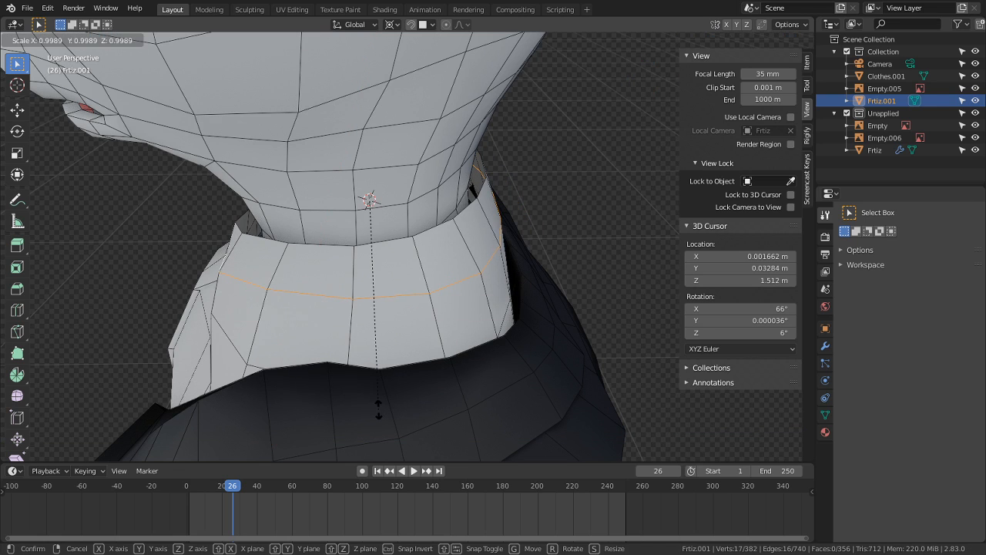
pyautogui.press('s')
pyautogui.hotkey('shift', 'z')
pyautogui.click(257, 376)
pyautogui.moveTo(257, 377); pyautogui.dragTo(405, 345, button='middle')
pyautogui.press('g')
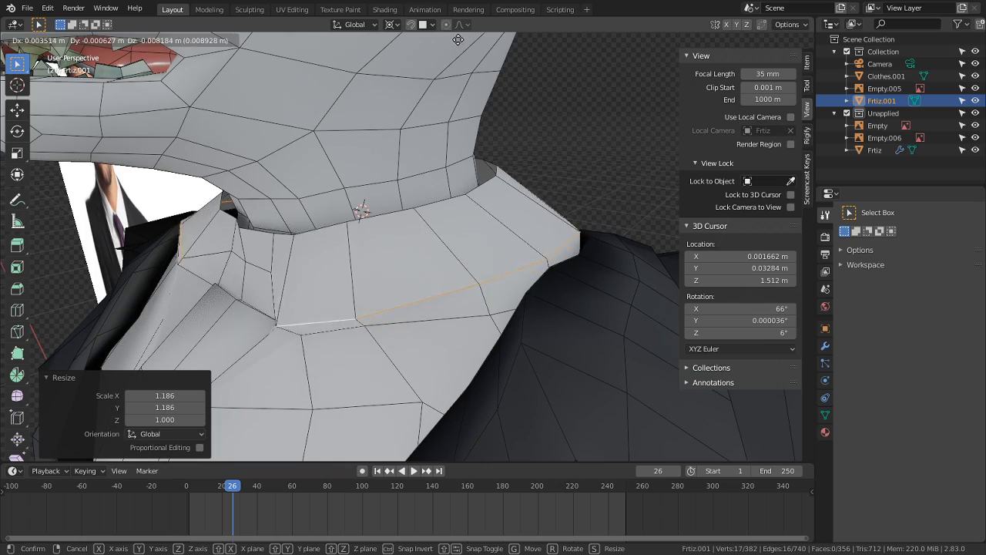
pyautogui.click(402, 453)
# Step: Examine the folded collar's shape on the whole character and from both sides of the neck
pyautogui.hotkey('ctrl', 'Tab')
pyautogui.scroll(-7, 345, 320)
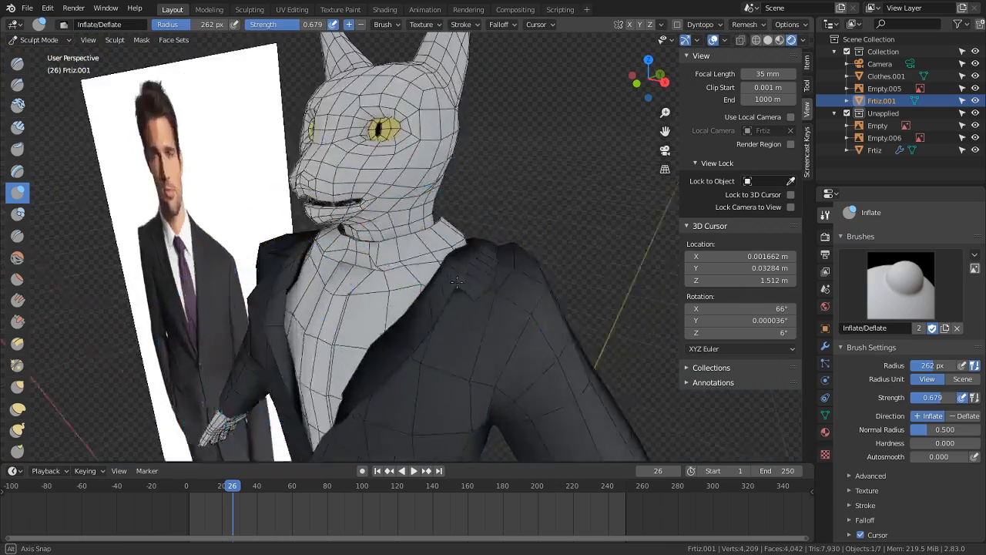
pyautogui.moveTo(354, 300)
pyautogui.mouseDown(button='middle')
pyautogui.moveTo(512, 280)
pyautogui.moveTo(584, 300)
pyautogui.moveTo(636, 284)
pyautogui.moveTo(502, 294)
pyautogui.moveTo(131, 255)
pyautogui.mouseUp(button='middle')
pyautogui.press('Tab')
pyautogui.scroll(4, 515, 282)
pyautogui.scroll(3, 636, 284)
pyautogui.hotkey('ctrl', 'Tab')
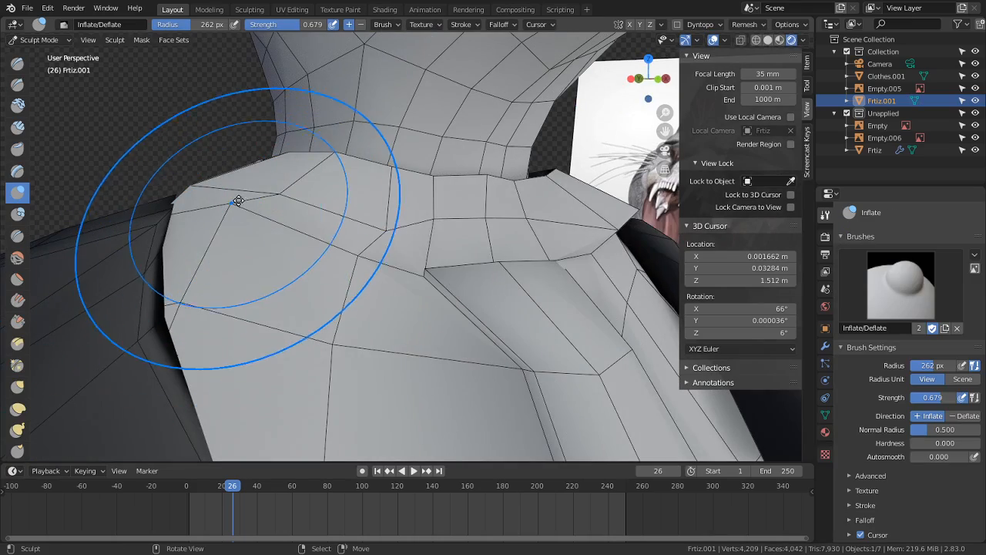
# Step: Reposition individual vertices in Edit Mode along one side of the collar fold near the placket's upper corner
pyautogui.press('Tab')
pyautogui.moveTo(229, 206); pyautogui.dragTo(426, 272, button='middle')
pyautogui.press('g')
pyautogui.click(177, 233)
pyautogui.press('g')
pyautogui.click(184, 296)
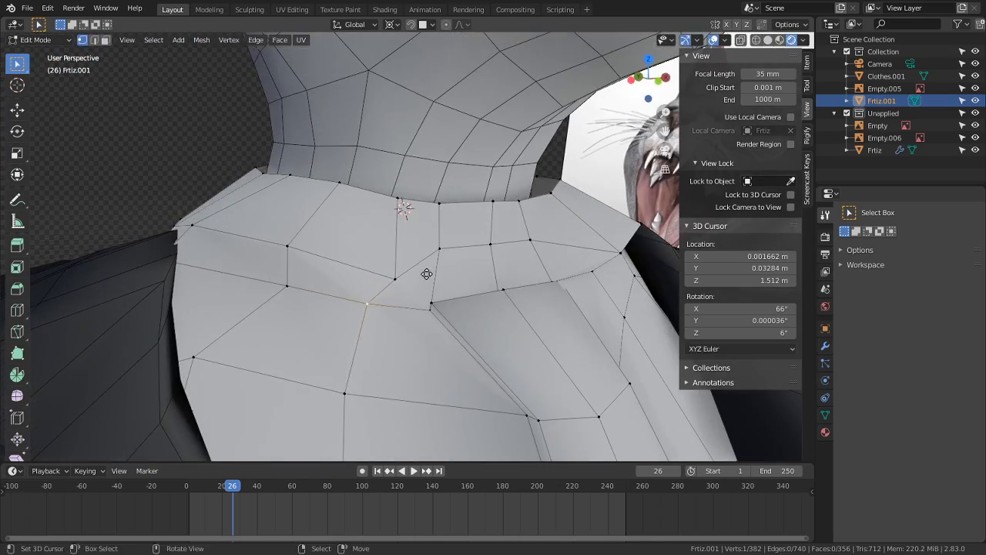
pyautogui.press('g')
pyautogui.click(380, 235)
# Step: Tuck further shirt vertices beneath the collar fold at the side of the neck and on the opposite side
pyautogui.moveTo(381, 235); pyautogui.dragTo(529, 299, button='middle')
pyautogui.press('g')
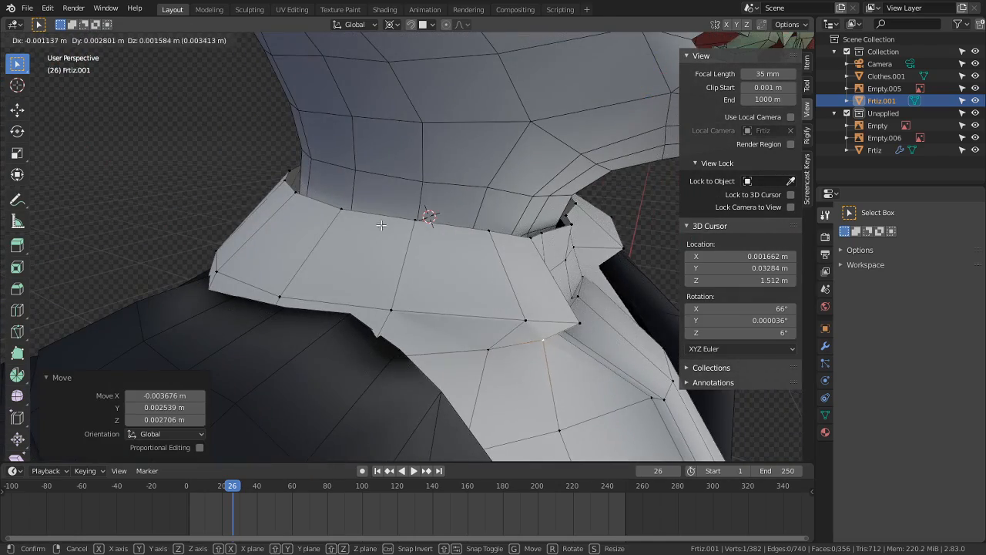
pyautogui.click(381, 224)
pyautogui.moveTo(381, 225); pyautogui.dragTo(282, 341, button='middle')
pyautogui.press('g')
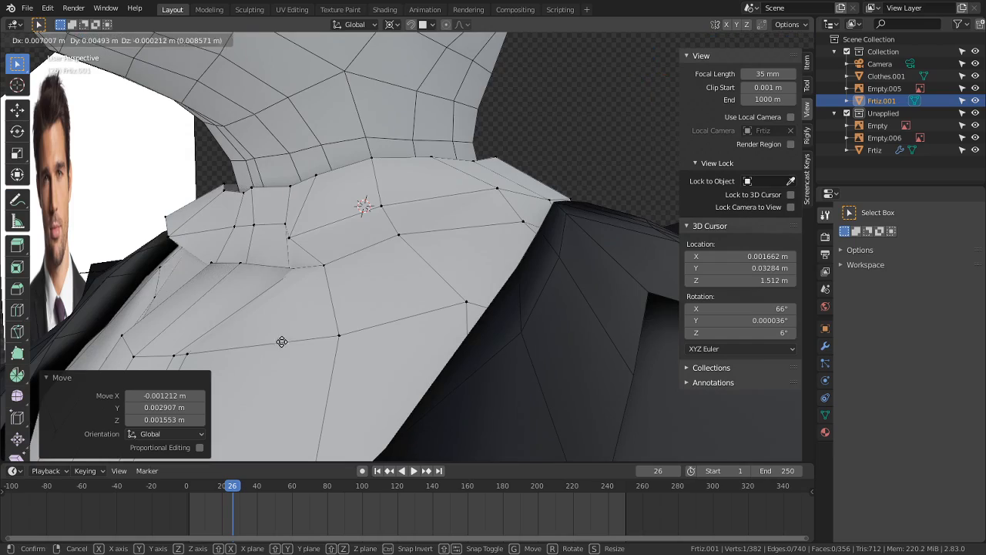
pyautogui.click(366, 336)
pyautogui.moveTo(366, 335); pyautogui.dragTo(266, 353, button='middle')
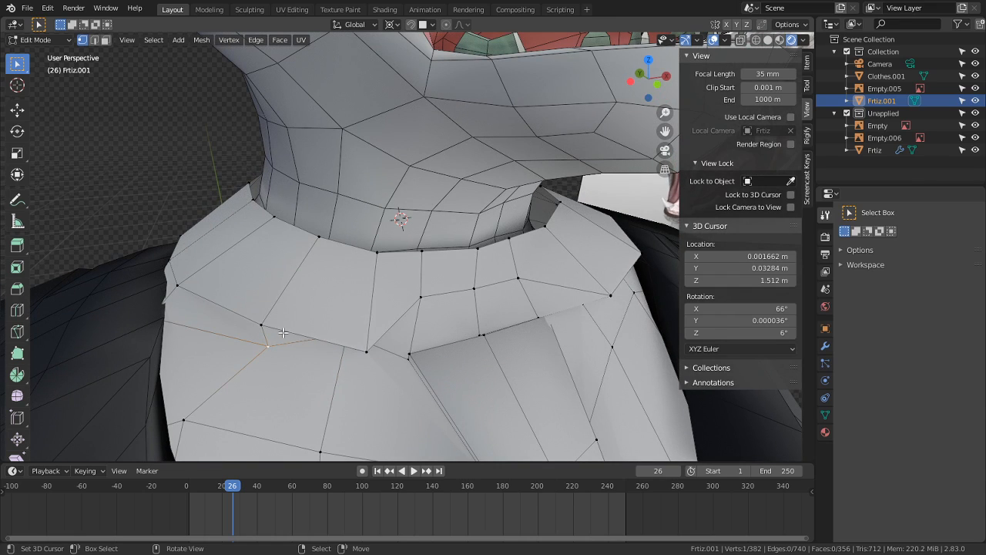
# Step: Select the whole linked shirt mesh and isolate it in local view for inspection from the right and front
pyautogui.press('l')
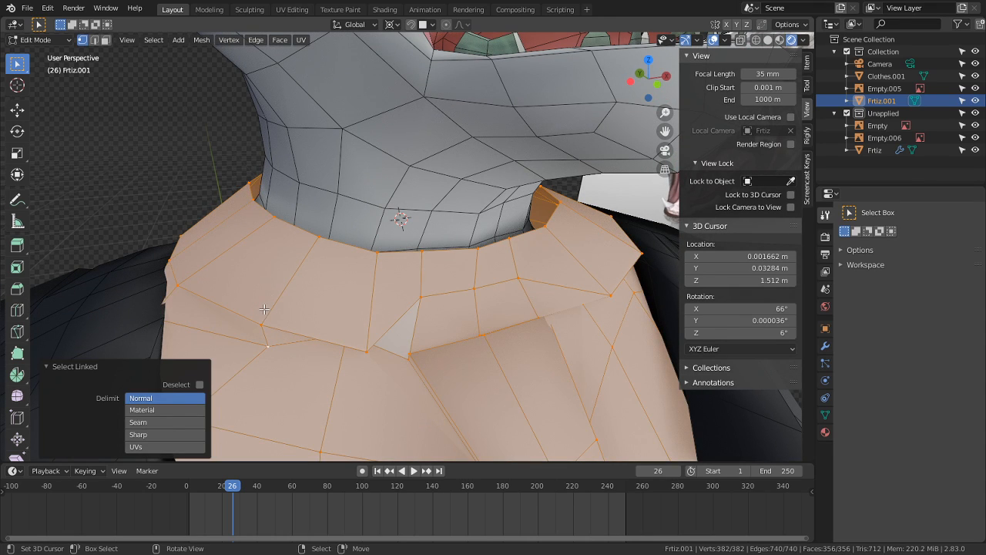
pyautogui.press('KP_Divide')
pyautogui.scroll(2, 346, 286)
pyautogui.moveTo(346, 285); pyautogui.dragTo(277, 270, button='middle')
pyautogui.press('KP_3')
pyautogui.scroll(4, 402, 187)
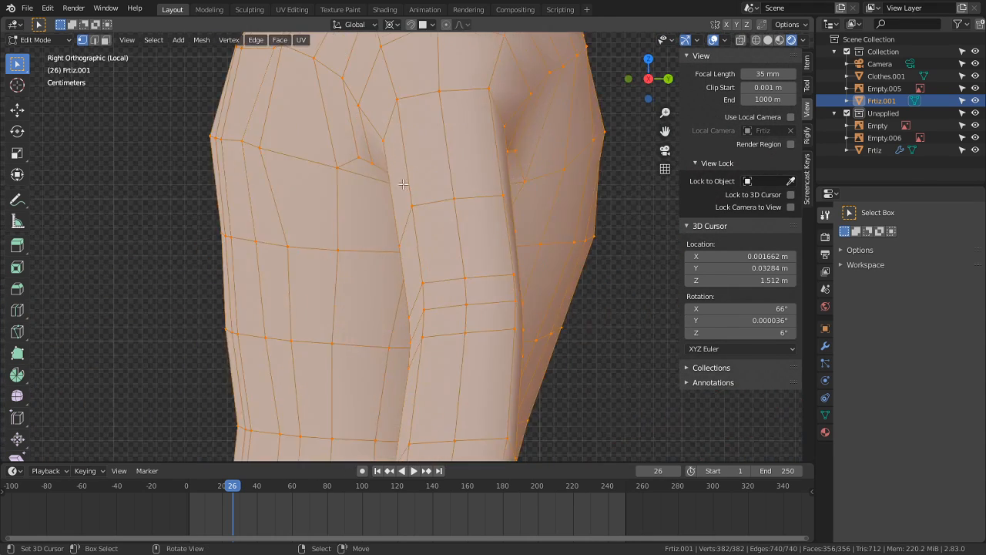
pyautogui.keyDown('shift'); pyautogui.moveTo(443, 231); pyautogui.dragTo(497, 142, button='middle'); pyautogui.keyUp('shift')
pyautogui.moveTo(437, 270)
pyautogui.mouseDown(button='middle')
pyautogui.moveTo(503, 275)
pyautogui.moveTo(465, 282)
pyautogui.moveTo(498, 330)
pyautogui.mouseUp(button='middle')
# Step: Inspect the isolated collar's corner beside the placket in Sculpt and Edit Mode, and switch the shirt to Object Mode
pyautogui.hotkey('ctrl', 'Tab')
pyautogui.scroll(4, 465, 282)
pyautogui.press('Tab')
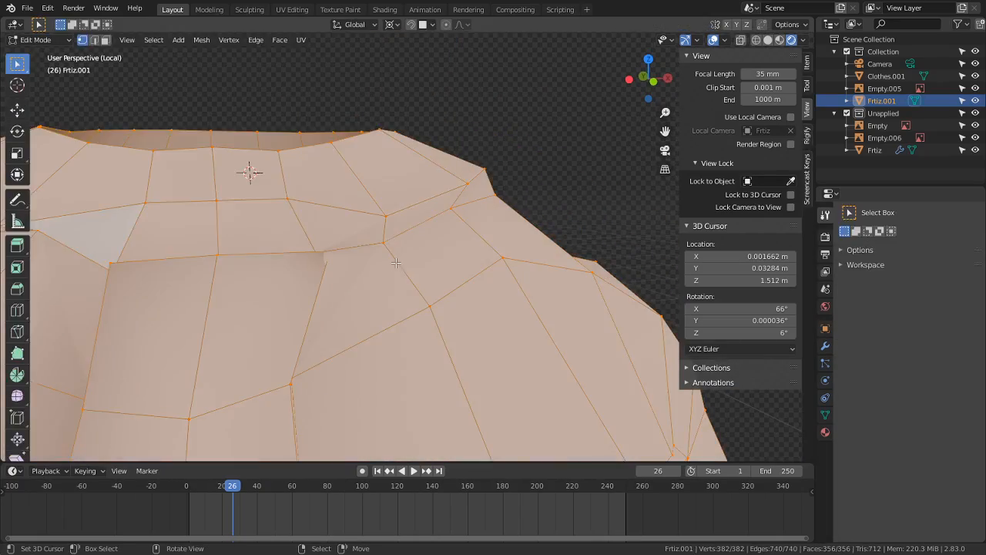
pyautogui.press('Tab')
pyautogui.moveTo(385, 246); pyautogui.dragTo(423, 246, button='middle')
pyautogui.press('Tab')
pyautogui.press('Tab')
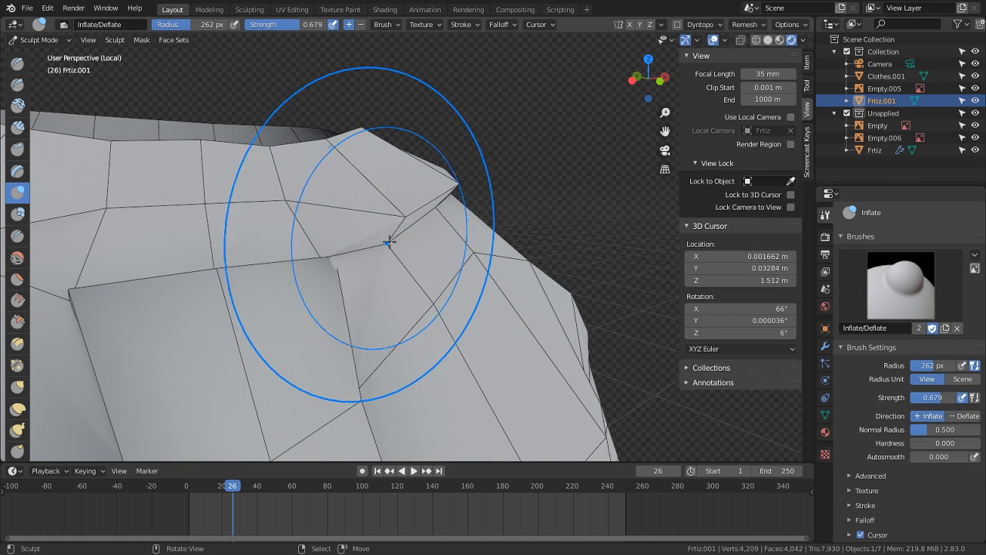
pyautogui.click(39, 39)
pyautogui.click(52, 41)
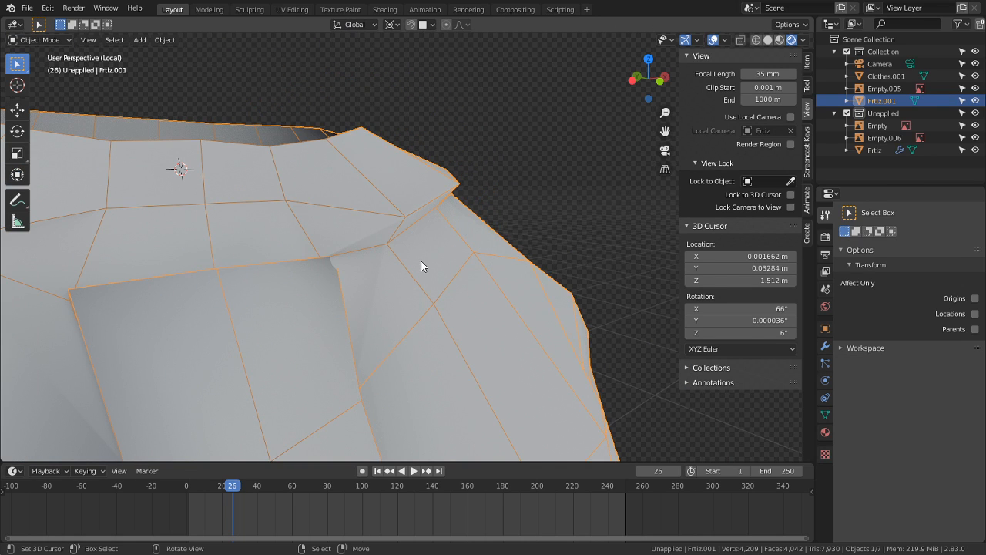
# Step: Select the shirt's neckline loop beneath the collar fold in Edit Mode and scale it to 0.789 along X
pyautogui.press('Tab')
pyautogui.moveTo(396, 240); pyautogui.dragTo(362, 246, button='middle')
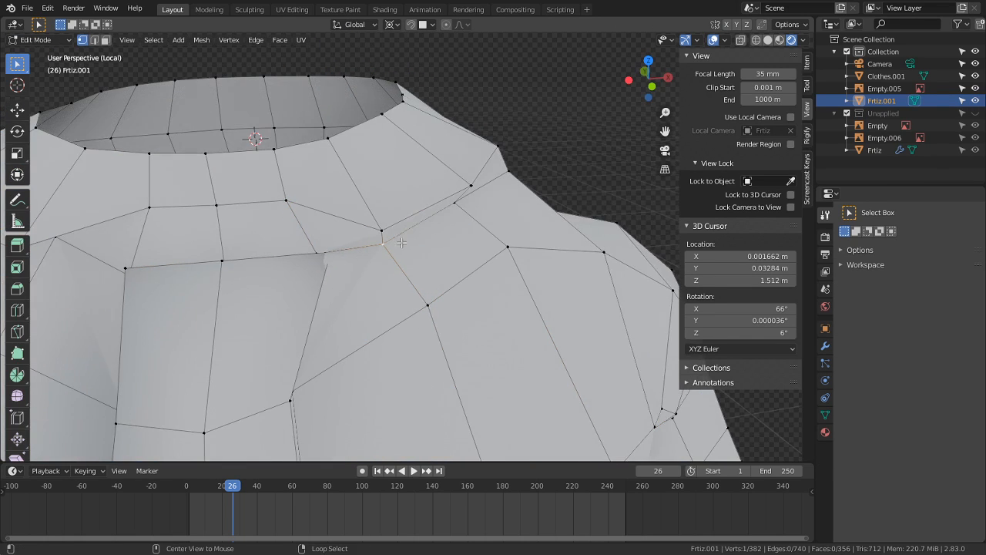
pyautogui.keyDown('alt'); pyautogui.rightClick(440, 211); pyautogui.keyUp('alt')
pyautogui.moveTo(469, 220); pyautogui.dragTo(369, 231, button='middle')
pyautogui.scroll(-3, 409, 242)
pyautogui.moveTo(539, 223); pyautogui.dragTo(623, 198, button='middle')
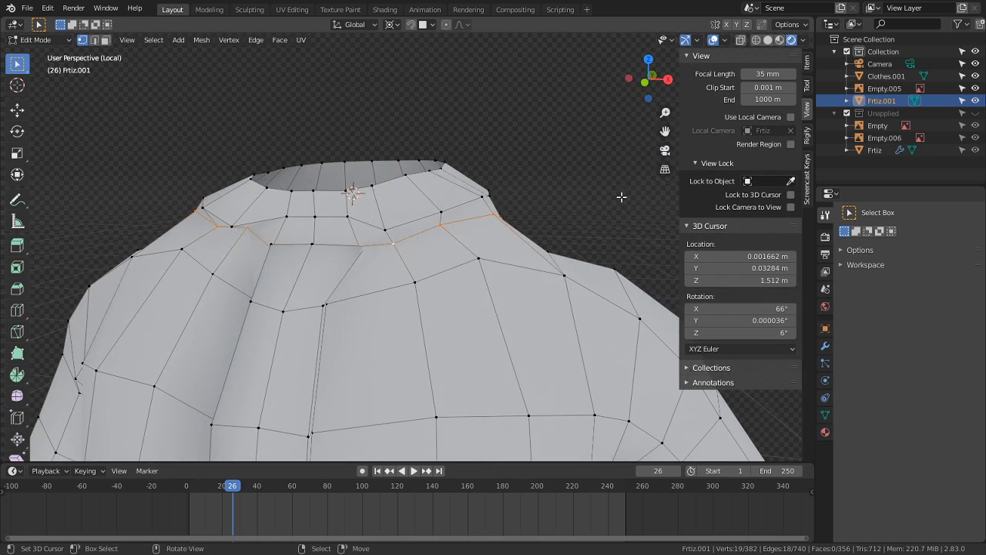
pyautogui.press('s')
pyautogui.press('x')
pyautogui.click(565, 197)
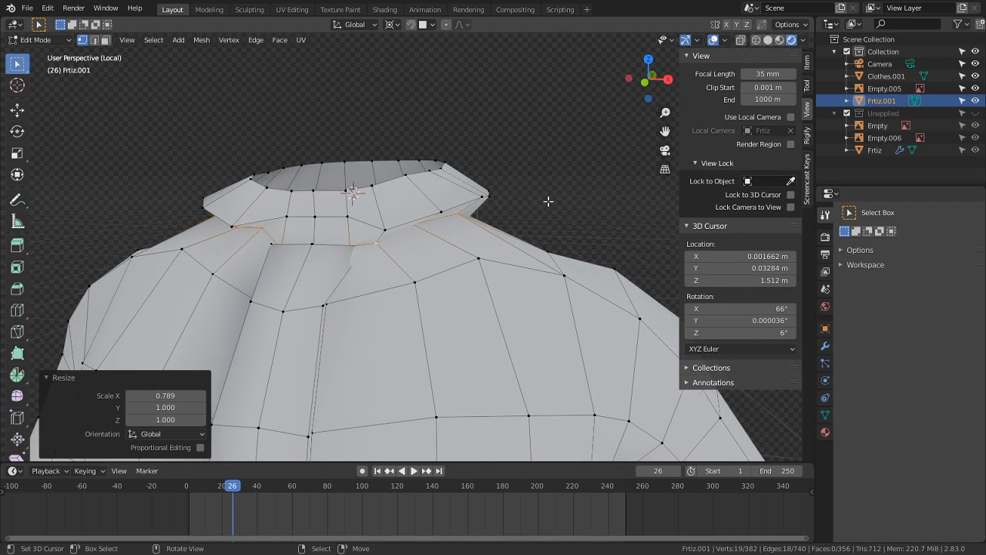
# Step: Place the 3D cursor at the neckline and flatten the selected loop to a scale of 0.406 along Z
pyautogui.moveTo(550, 200); pyautogui.dragTo(477, 131, button='middle')
pyautogui.press('s')
pyautogui.press('z')
pyautogui.rightClick(476, 134)
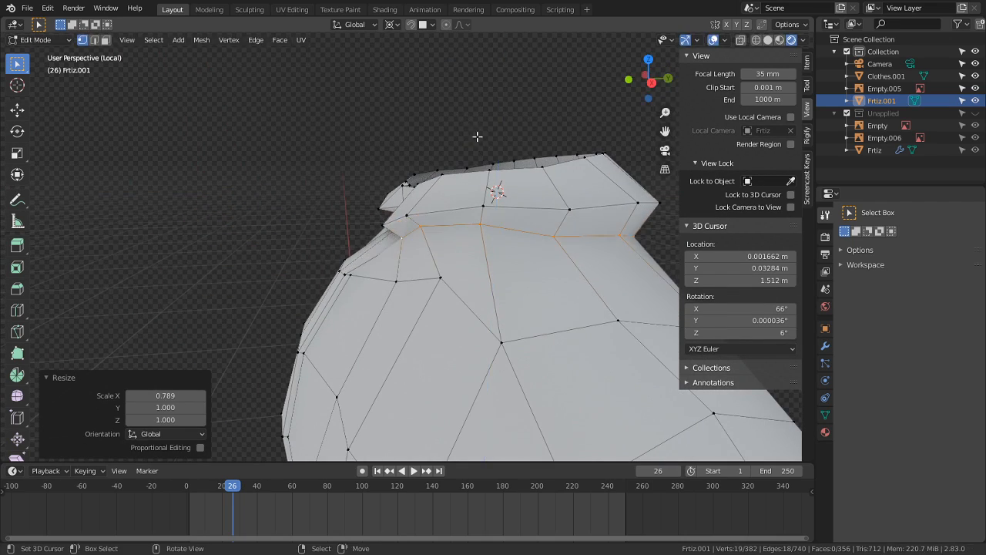
pyautogui.click(497, 220)
pyautogui.press('s')
pyautogui.press('z')
pyautogui.click(499, 183)
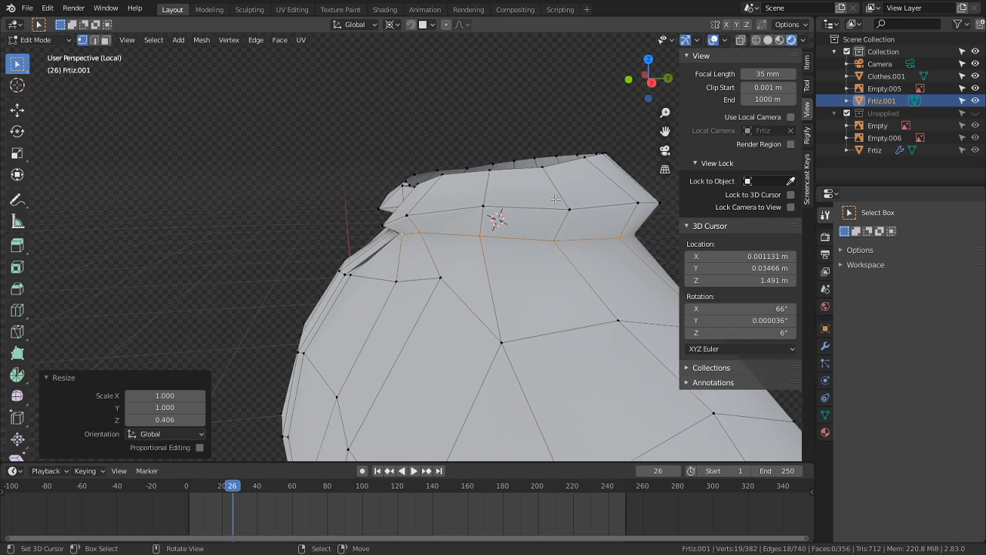
# Step: Add one centred loop cut around the band between the collar's outer edge and the neckline
pyautogui.moveTo(499, 183); pyautogui.dragTo(535, 178, button='middle')
pyautogui.keyDown('alt'); pyautogui.rightClick(492, 218); pyautogui.keyUp('alt')
pyautogui.scroll(2, 437, 249)
pyautogui.moveTo(437, 248); pyautogui.dragTo(473, 209, button='middle')
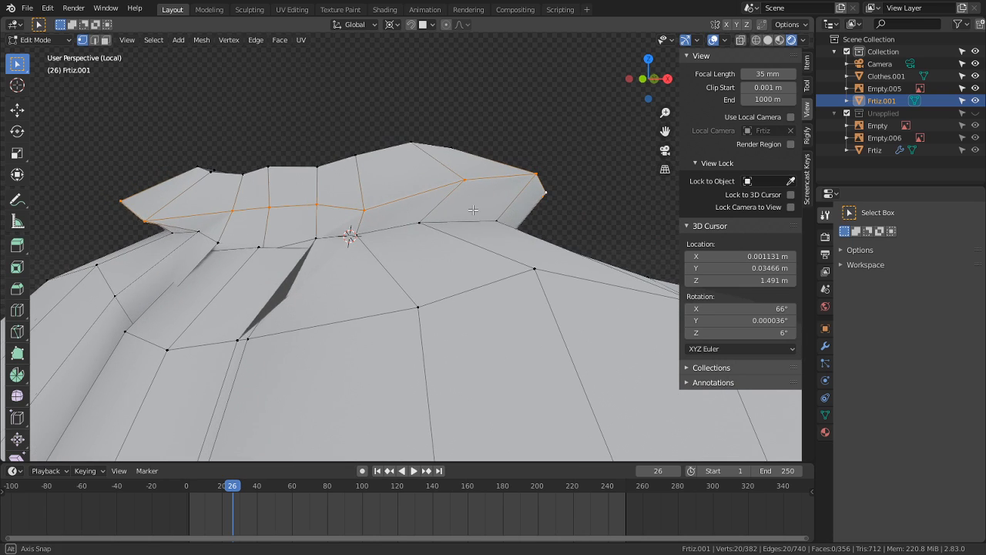
pyautogui.press('Tab')
pyautogui.press('Tab')
pyautogui.rightClick(501, 204)
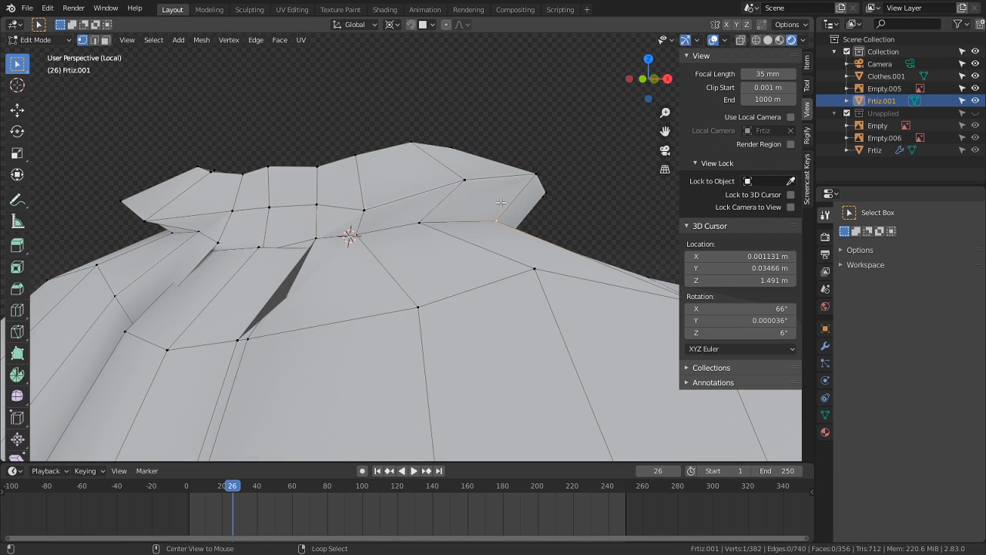
pyautogui.click(500, 206)
pyautogui.rightClick(501, 206)
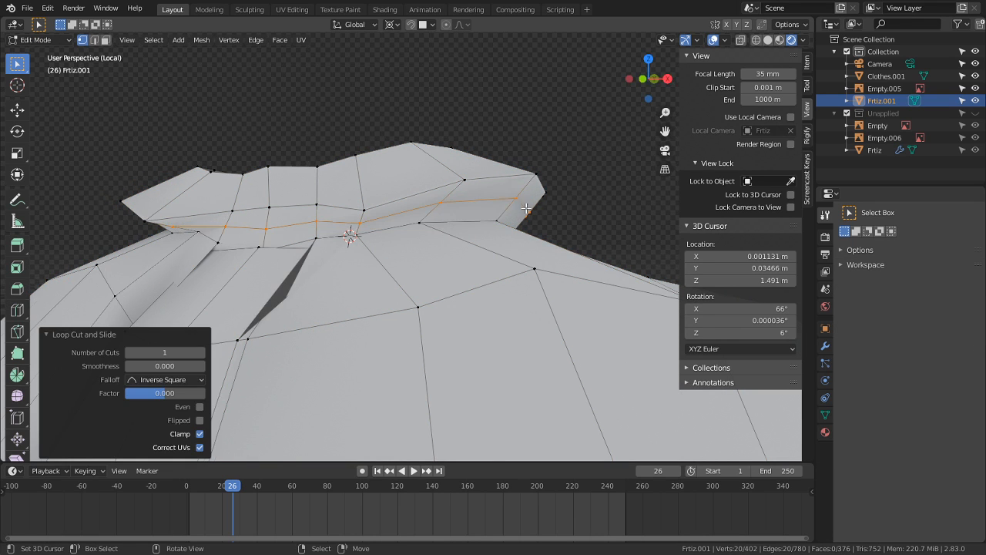
# Step: Scale the new loop under the collar inward horizontally, excluding the Z axis
pyautogui.moveTo(500, 206); pyautogui.dragTo(581, 178, button='middle')
pyautogui.press('s')
pyautogui.hotkey('shift', 'z')
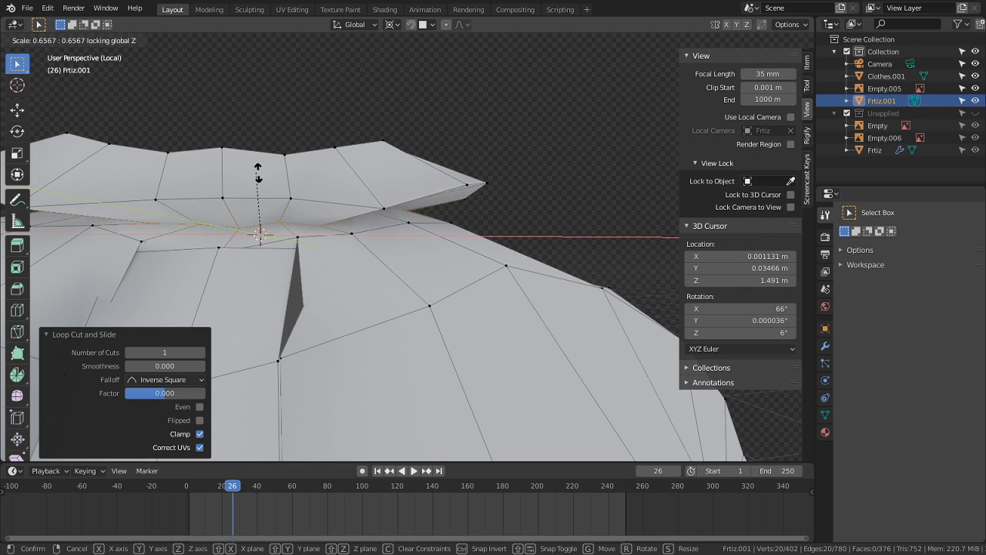
pyautogui.click(384, 196)
pyautogui.moveTo(385, 196); pyautogui.dragTo(455, 258, button='middle')
# Step: Select the collar's outer edge loop and apply Shrink/Fatten with an offset of -0.0348 m
pyautogui.keyDown('alt'); pyautogui.rightClick(452, 197); pyautogui.keyUp('alt')
pyautogui.keyDown('alt'); pyautogui.rightClick(409, 197); pyautogui.keyUp('alt')
pyautogui.press('g')
pyautogui.click(509, 209)
pyautogui.hotkey('ctrl', 'z')
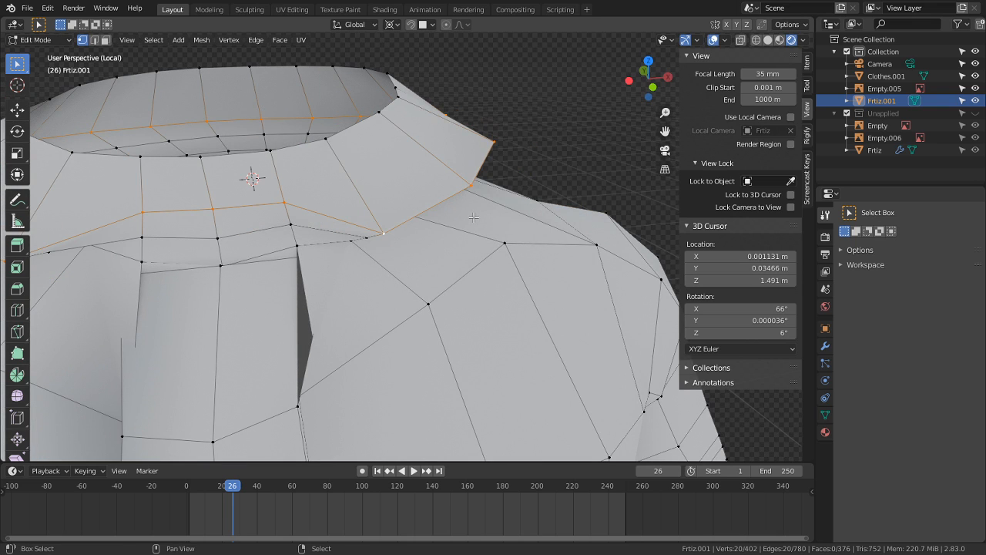
pyautogui.hotkey('shift', 's')
pyautogui.hotkey('alt', 's')
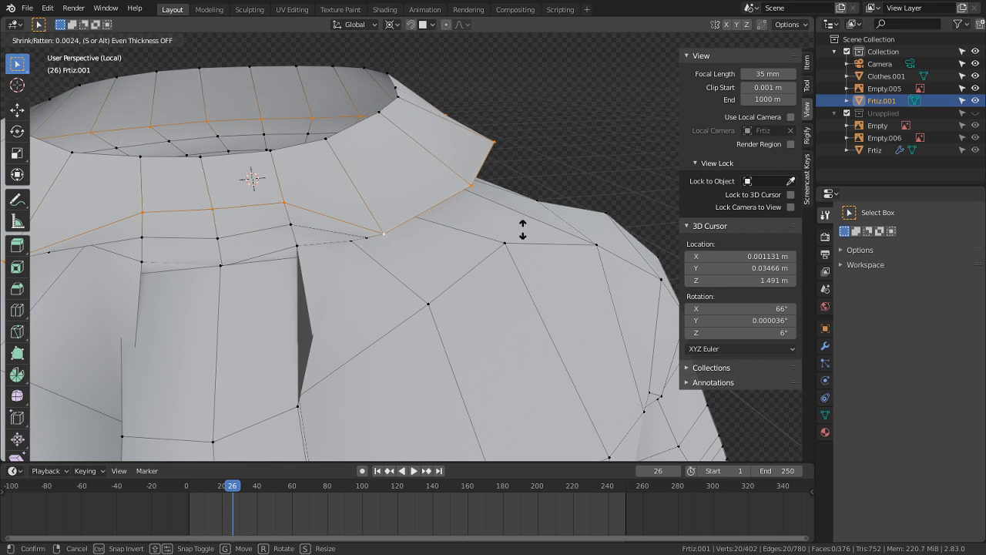
pyautogui.click(197, 196)
# Step: Lower the collar's outer loop by about 0.0087 m and raise it slightly by about 0.0014 m
pyautogui.moveTo(197, 196); pyautogui.dragTo(455, 154, button='middle')
pyautogui.press('g')
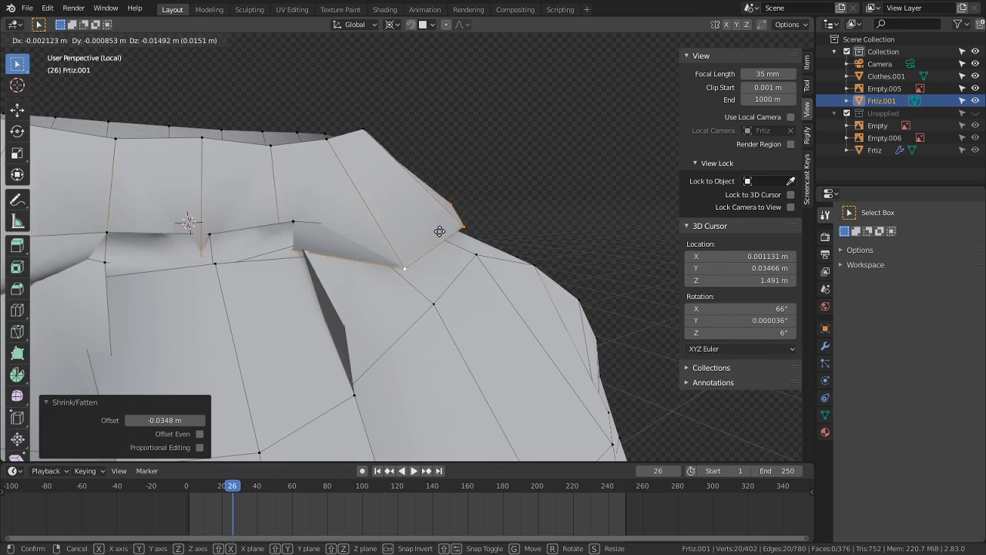
pyautogui.click(440, 217)
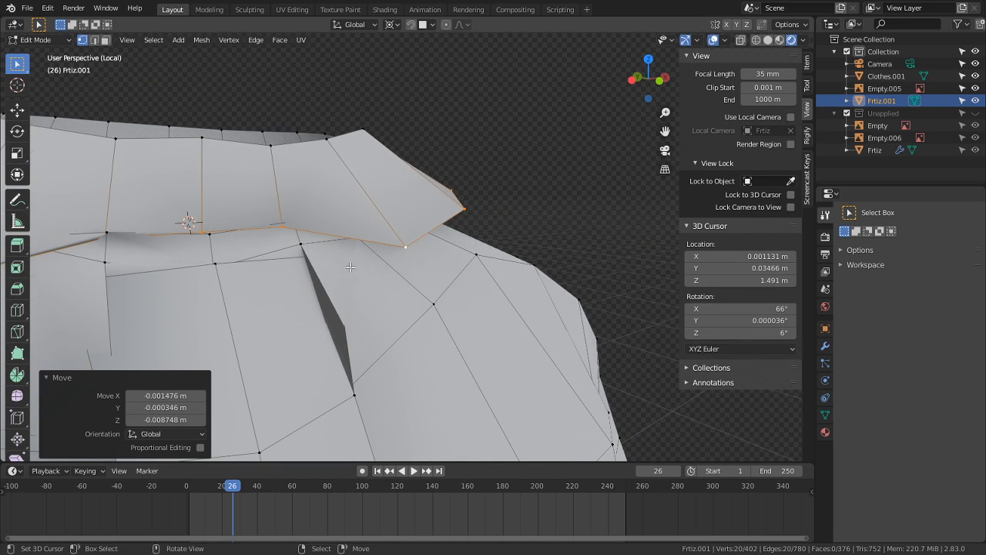
pyautogui.moveTo(440, 217); pyautogui.dragTo(230, 247, button='middle')
pyautogui.press('g')
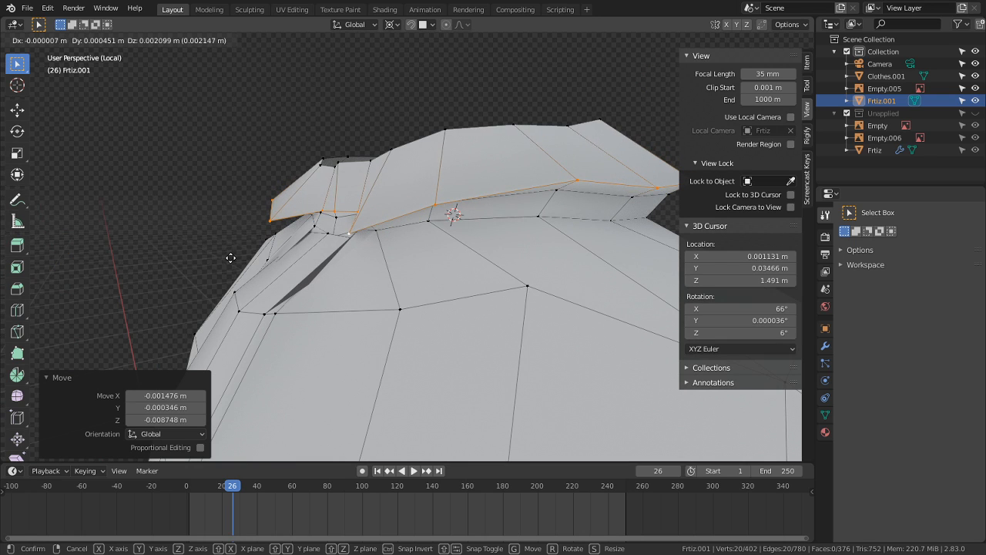
pyautogui.click(230, 259)
pyautogui.moveTo(230, 258); pyautogui.dragTo(408, 202, button='middle')
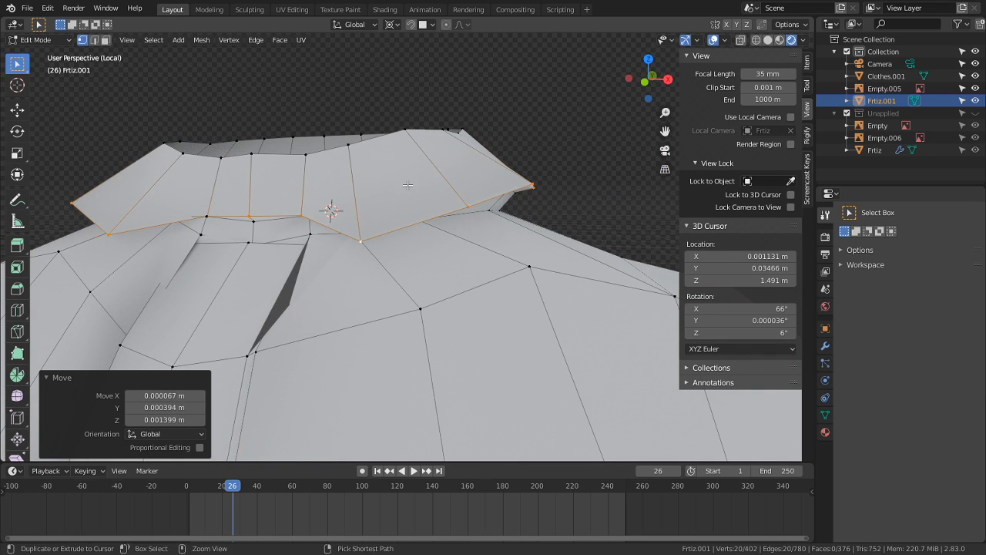
pyautogui.click(442, 155)
pyautogui.rightClick(441, 155)
pyautogui.moveTo(442, 154); pyautogui.dragTo(425, 128, button='middle')
pyautogui.press('g')
pyautogui.rightClick(472, 135)
pyautogui.hotkey('ctrl', 'z')
pyautogui.hotkey('ctrl', 'z')
# Step: Edge-slide the collar's upper rim loop toward its outer edge by a factor of 0.779
pyautogui.moveTo(310, 151); pyautogui.dragTo(403, 171, button='middle')
pyautogui.scroll(-1, 351, 157)
pyautogui.press('g')
pyautogui.press('g')
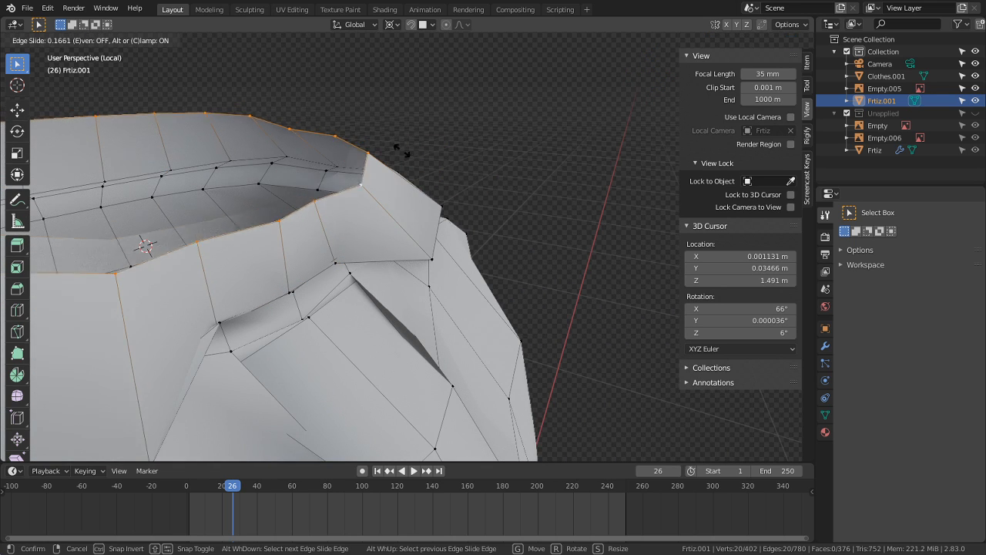
pyautogui.click(423, 179)
pyautogui.moveTo(422, 179); pyautogui.dragTo(337, 167, button='middle')
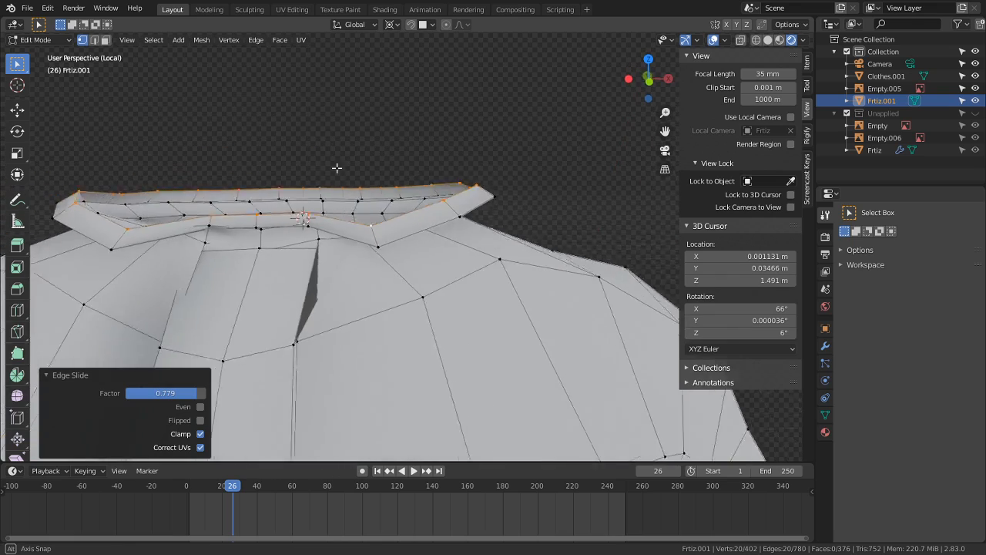
# Step: Leave local view to bring back the jacket around the shirt collar
pyautogui.scroll(-3, 337, 167)
pyautogui.hotkey('alt', 'h')
pyautogui.press('/')
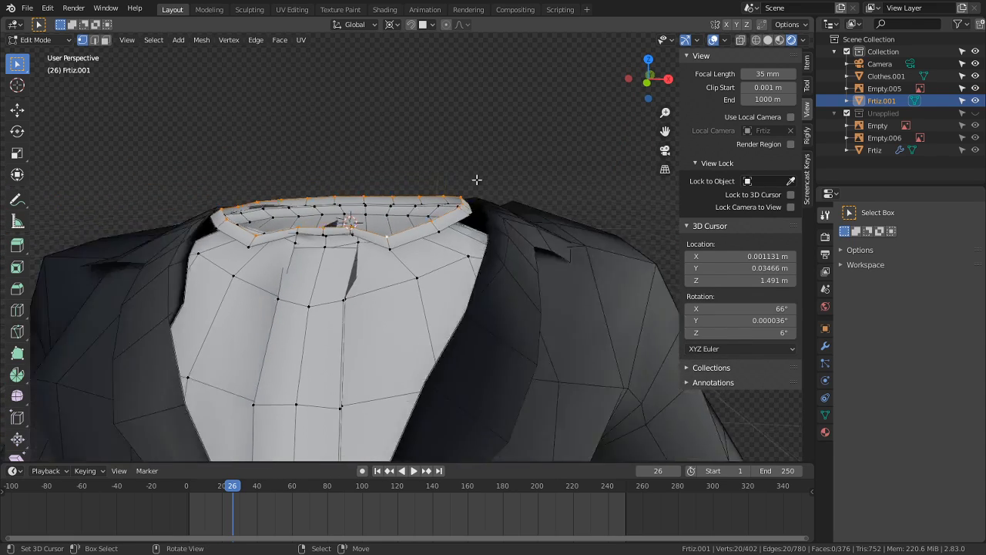
pyautogui.scroll(3, 475, 180)
pyautogui.moveTo(475, 180); pyautogui.dragTo(450, 191, button='middle')
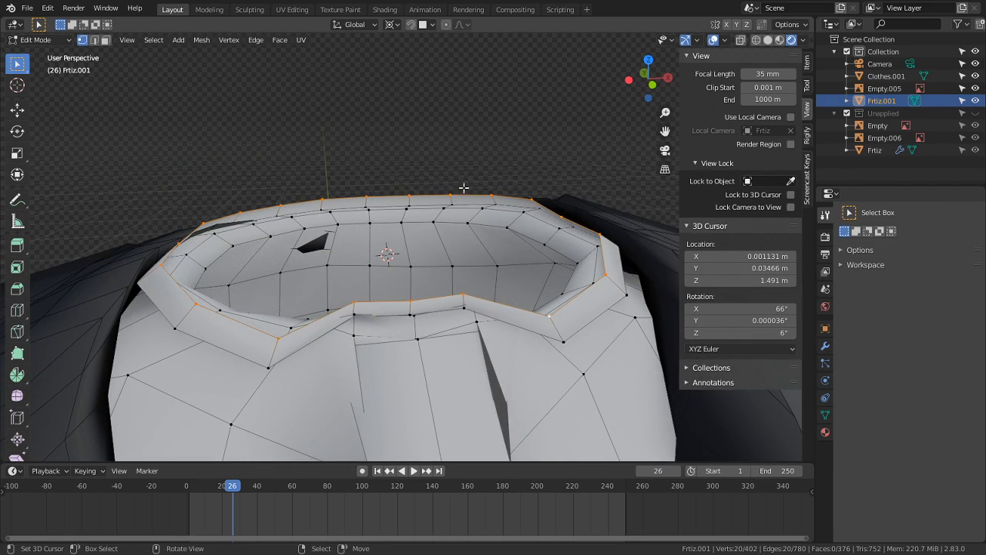
pyautogui.press('e')
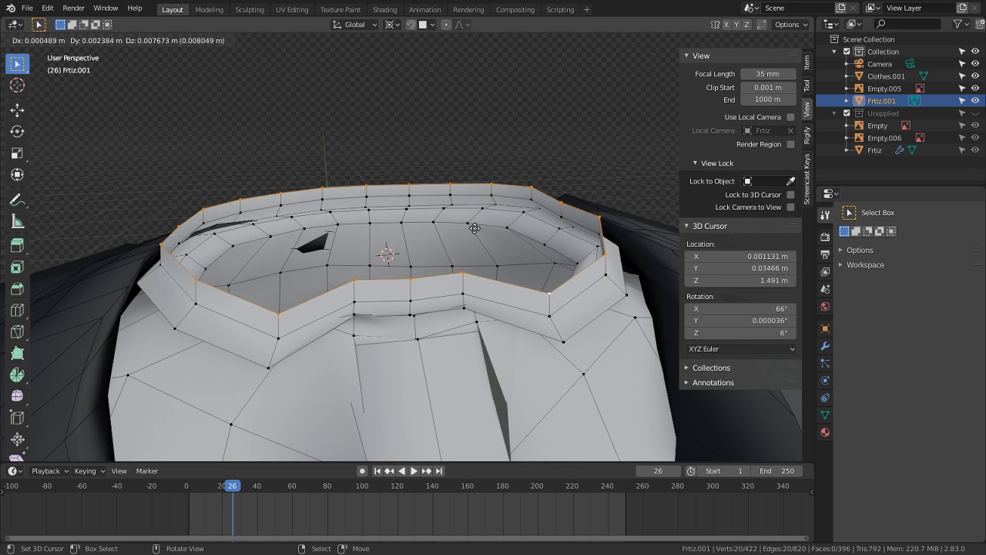
pyautogui.rightClick(477, 223)
pyautogui.hotkey('ctrl', 'z')
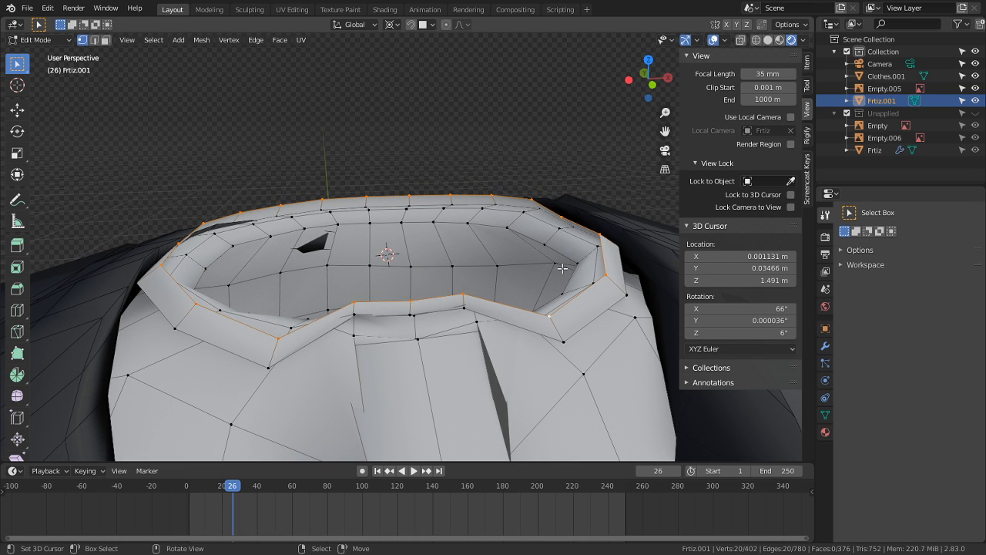
# Step: Scale the collar's rim loop to 0.760 and raise it about 0.0119 m along Z
pyautogui.press('s')
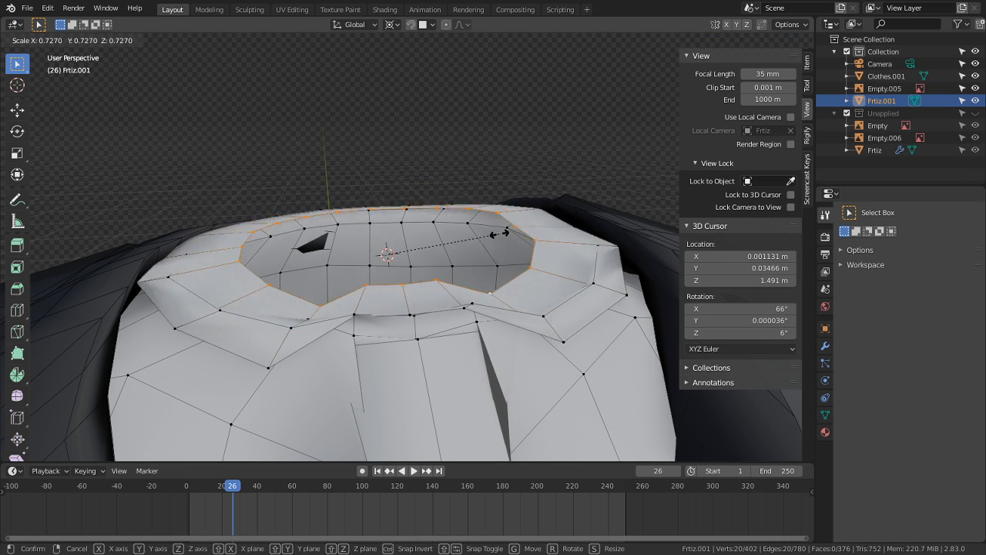
pyautogui.click(505, 245)
pyautogui.press('g')
pyautogui.press('z')
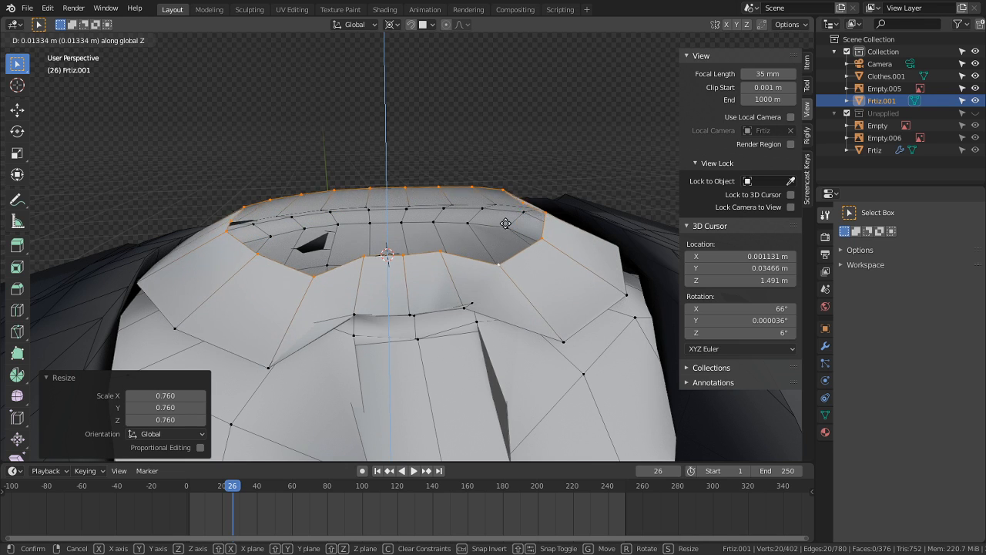
pyautogui.click(503, 224)
pyautogui.moveTo(502, 224); pyautogui.dragTo(310, 204, button='middle')
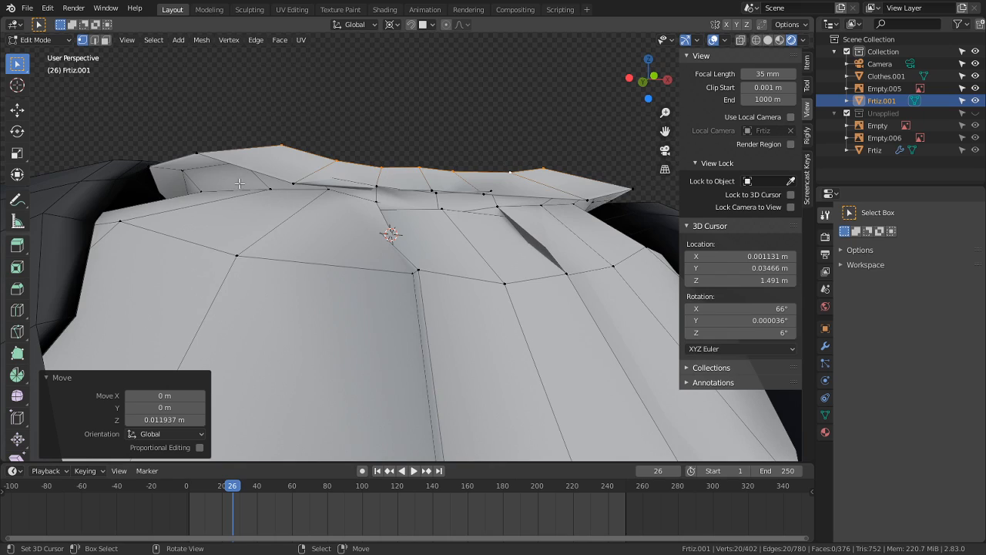
pyautogui.moveTo(239, 183); pyautogui.dragTo(264, 268, button='middle')
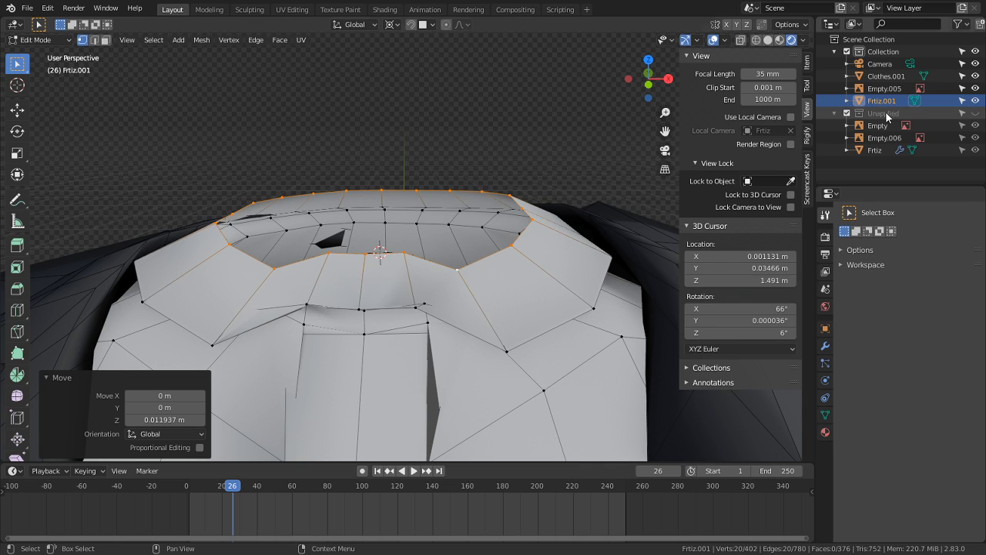
# Step: Show the Unapplied collection and check how the collar fits around the character's neck
pyautogui.click(976, 113)
pyautogui.press('Tab')
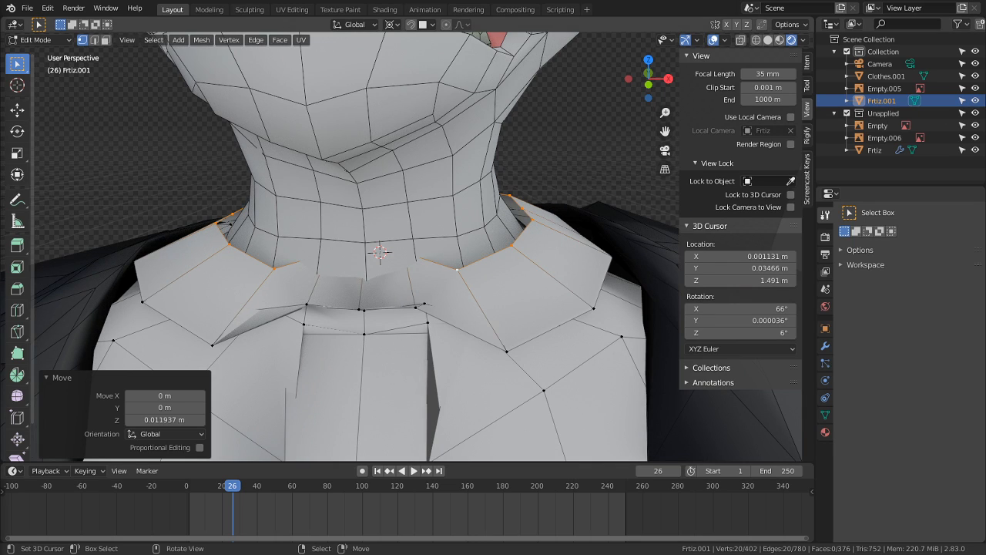
pyautogui.scroll(-6, 480, 297)
pyautogui.moveTo(481, 296); pyautogui.dragTo(525, 279, button='middle')
pyautogui.press('Tab')
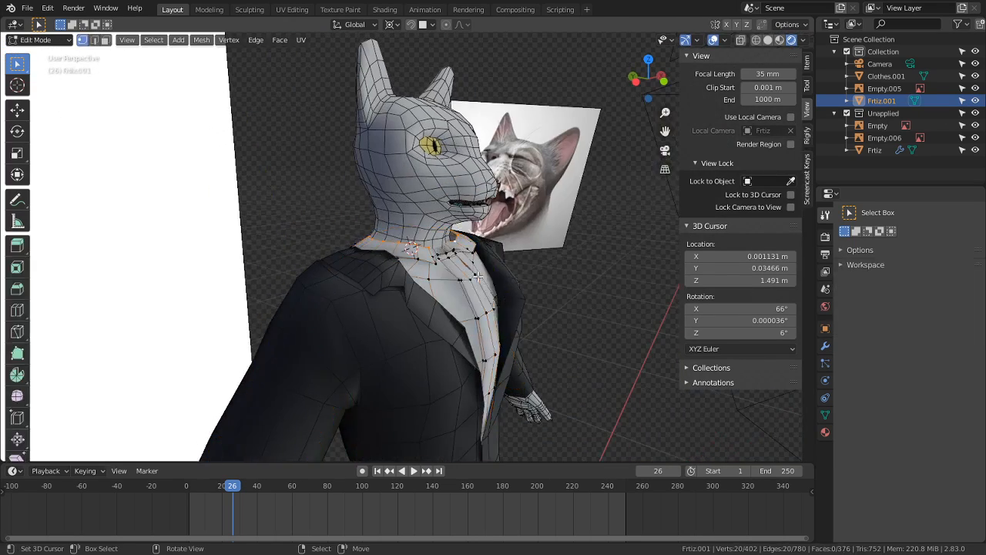
pyautogui.moveTo(407, 288); pyautogui.dragTo(330, 280, button='middle')
pyautogui.scroll(3, 330, 280)
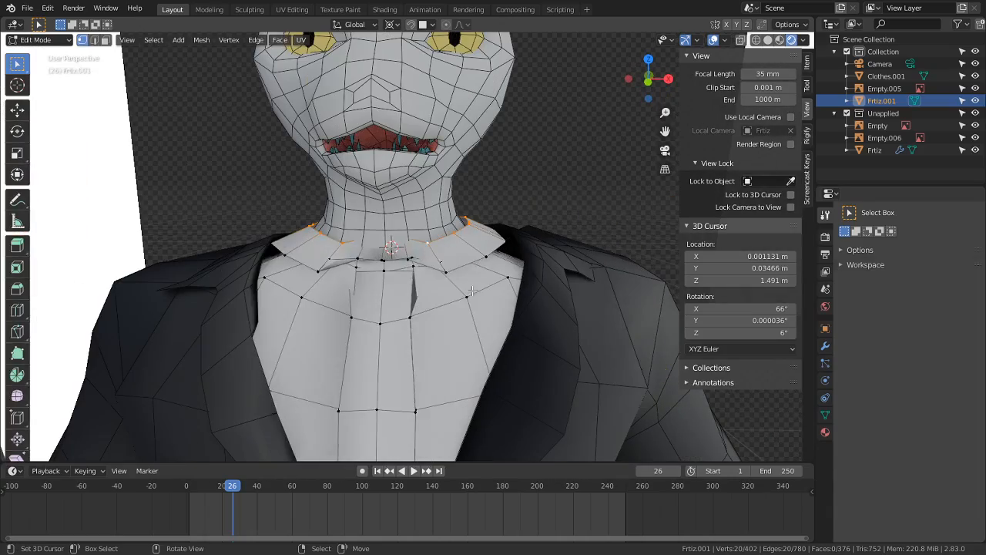
# Step: Hide the Unapplied collection again and return to editing the shirt mesh
pyautogui.press('Tab')
pyautogui.rightClick(439, 267)
pyautogui.moveTo(439, 268); pyautogui.dragTo(442, 335, button='middle')
pyautogui.press('Tab')
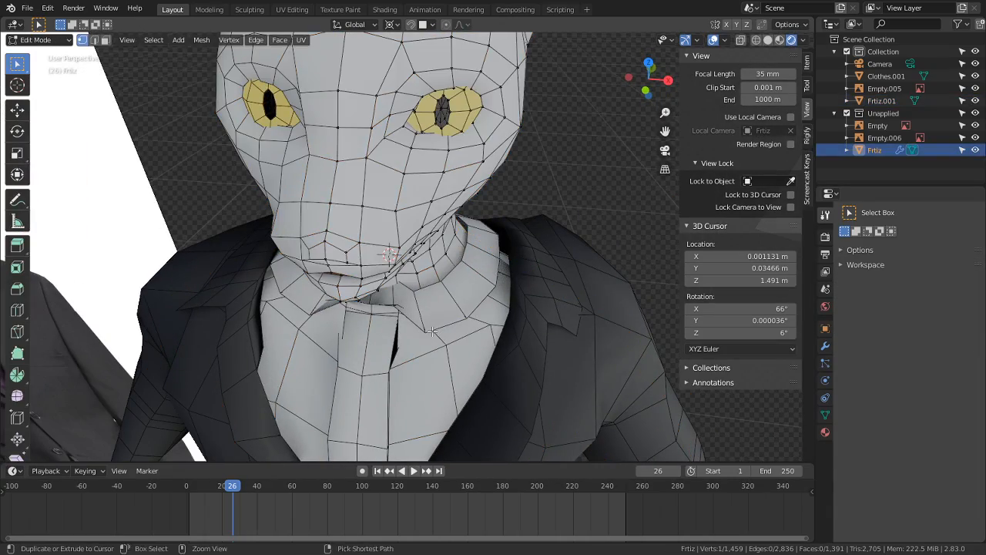
pyautogui.hotkey('ctrl', 'z')
pyautogui.rightClick(429, 332)
pyautogui.press('1')
pyautogui.press('Tab')
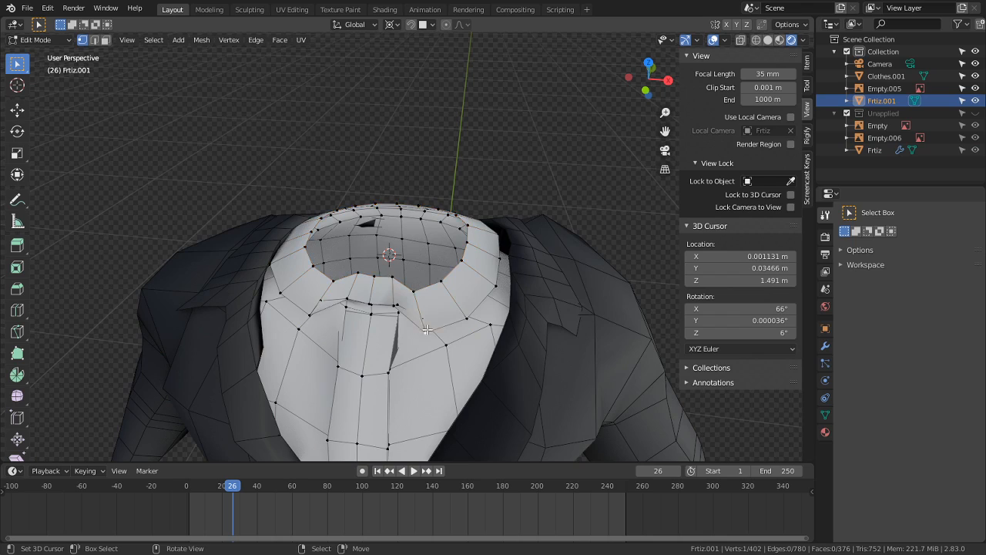
# Step: Pull the collar's front corner vertex beside the placket about 0.020 m forward, 0.013 m down and 0.006 m sideways
pyautogui.scroll(3, 428, 330)
pyautogui.moveTo(425, 322); pyautogui.dragTo(410, 196, button='middle')
pyautogui.press('g')
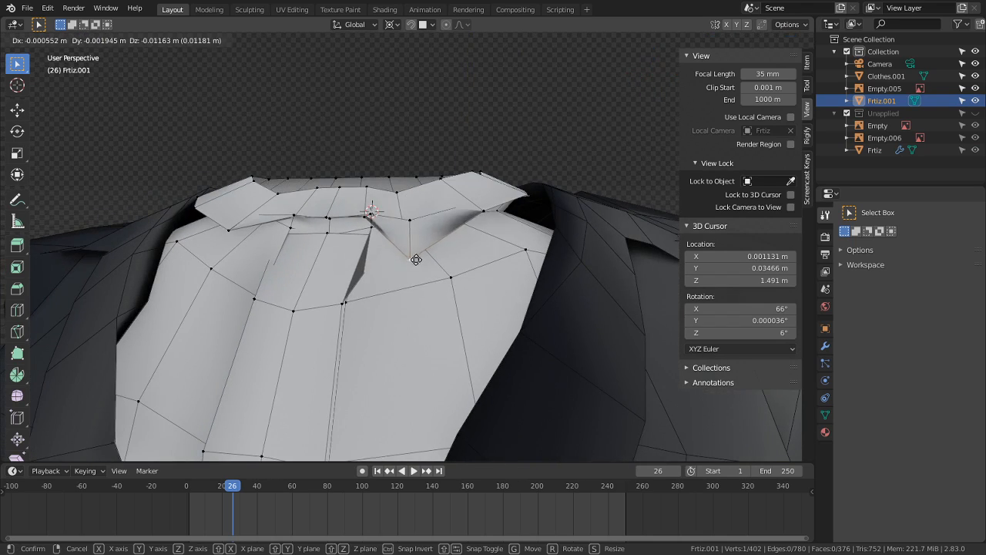
pyautogui.rightClick(416, 260)
pyautogui.moveTo(416, 259); pyautogui.dragTo(346, 295, button='middle')
pyautogui.press('g')
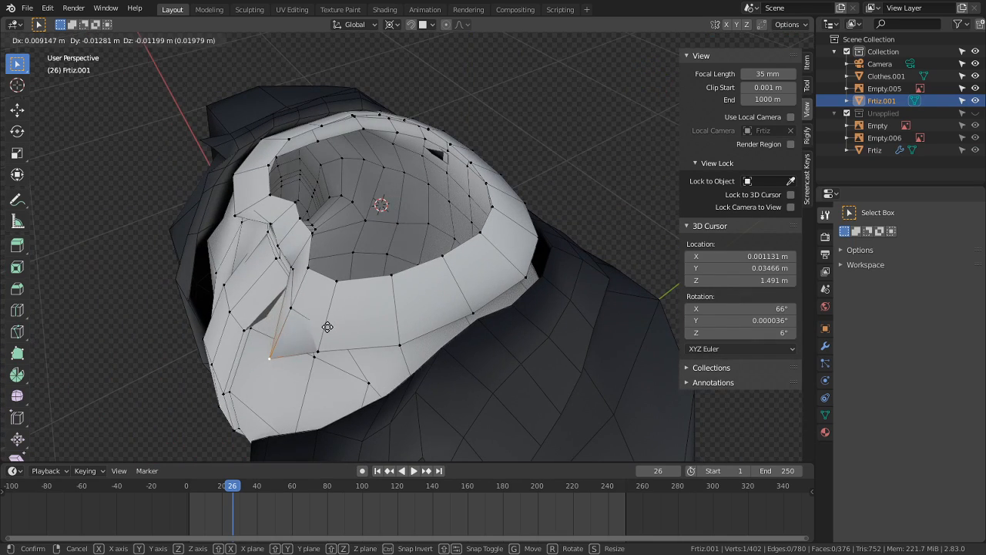
pyautogui.click(317, 330)
pyautogui.moveTo(316, 329); pyautogui.dragTo(333, 220, button='middle')
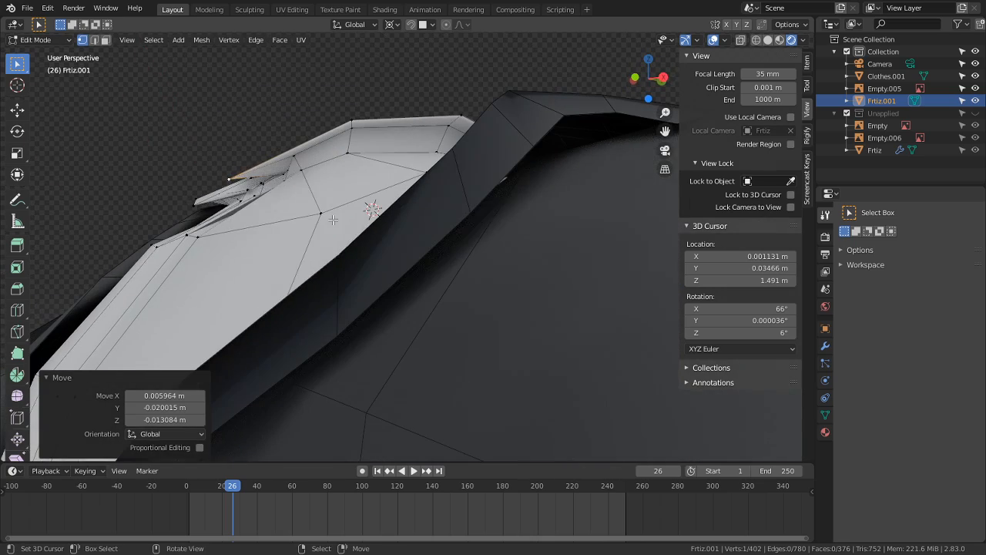
# Step: Nudge the vertex next to the pulled collar corner to smooth the collar's edge
pyautogui.rightClick(298, 163)
pyautogui.press('g')
pyautogui.click(296, 165)
pyautogui.moveTo(296, 165); pyautogui.dragTo(503, 262, button='middle')
# Step: Pull the collar's front point about 0.005 m sideways, 0.014 m forward and 0.015 m down, and raise it about 0.009 m
pyautogui.rightClick(331, 327)
pyautogui.moveTo(331, 327); pyautogui.dragTo(309, 357, button='middle')
pyautogui.press('g')
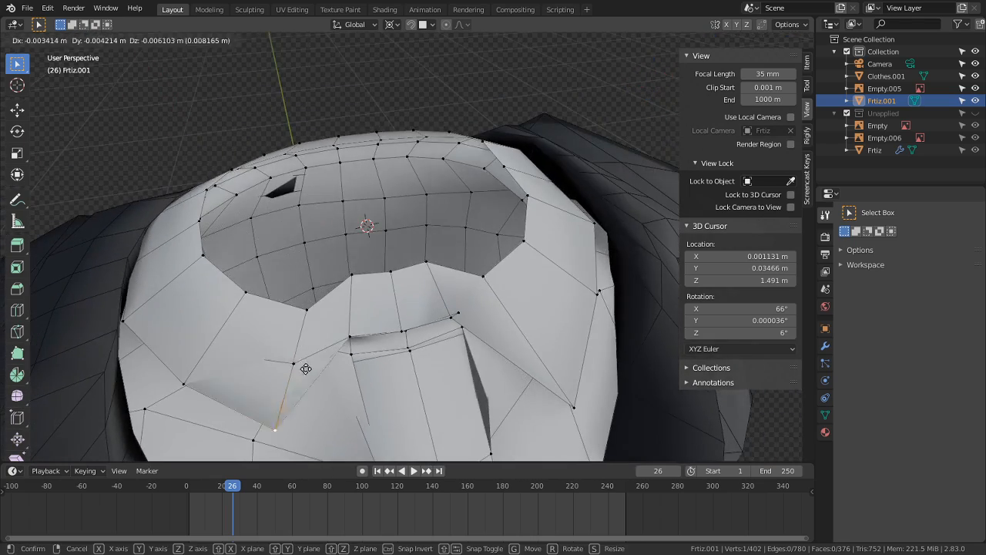
pyautogui.click(439, 412)
pyautogui.moveTo(439, 412); pyautogui.dragTo(352, 335, button='middle')
pyautogui.press('g')
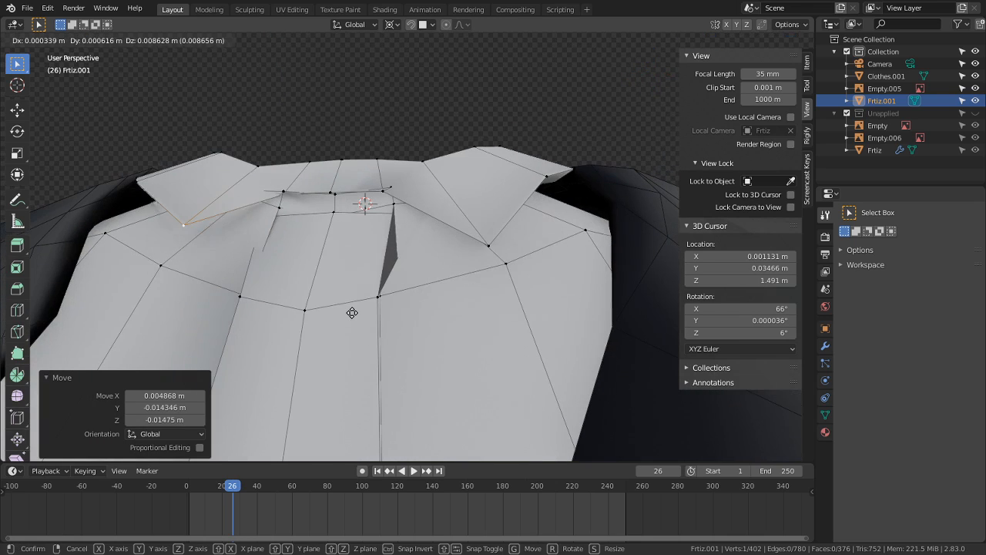
pyautogui.click(351, 313)
# Step: Reposition the collar's front point again and nudge a neighbouring collar vertex to refine the fold
pyautogui.moveTo(248, 227); pyautogui.dragTo(281, 258, button='middle')
pyautogui.press('g')
pyautogui.click(169, 305)
pyautogui.rightClick(326, 151)
pyautogui.press('g')
pyautogui.click(319, 165)
pyautogui.moveTo(319, 164); pyautogui.dragTo(367, 243, button='middle')
pyautogui.press('Tab')
pyautogui.press('Tab')
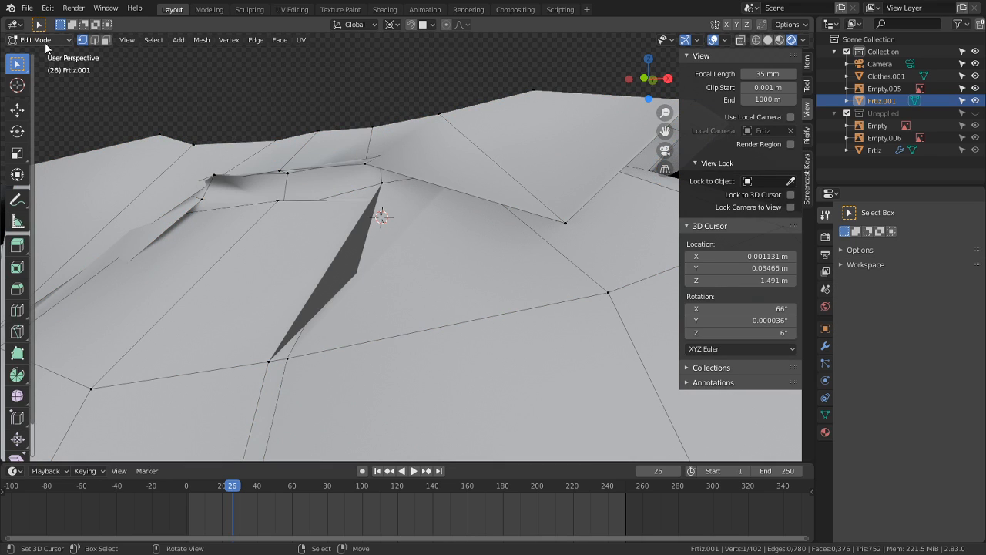
# Step: Switch to Sculpt Mode and smooth the creased collar stand at the top of the placket with the Smooth brush
pyautogui.click(44, 42)
pyautogui.click(81, 84)
pyautogui.moveTo(365, 244); pyautogui.dragTo(376, 284, button='middle')
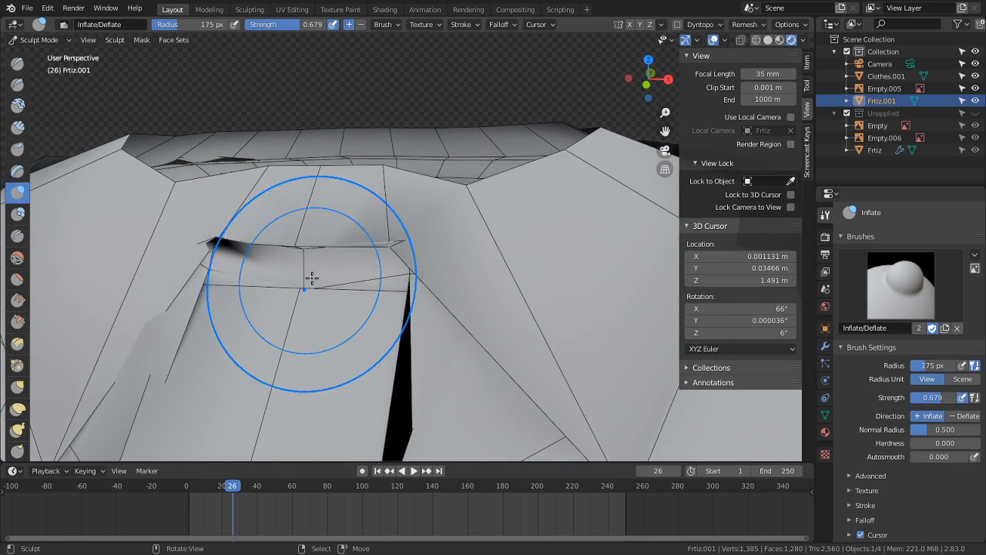
pyautogui.press('s')
pyautogui.moveTo(282, 242); pyautogui.dragTo(202, 260)
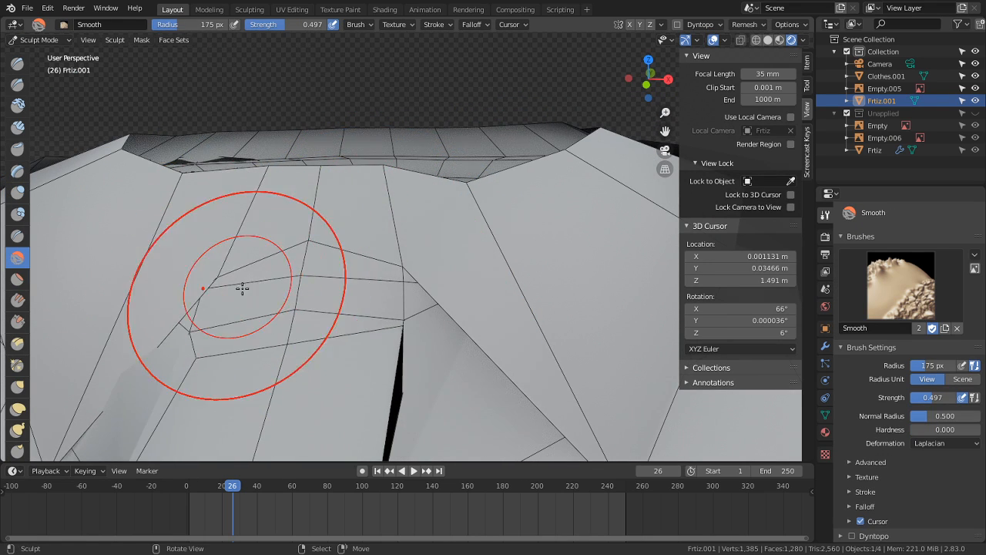
pyautogui.moveTo(242, 288); pyautogui.dragTo(398, 316, button='middle')
pyautogui.moveTo(398, 316); pyautogui.dragTo(460, 337)
pyautogui.moveTo(460, 336); pyautogui.dragTo(354, 306, button='middle')
pyautogui.moveTo(354, 306); pyautogui.dragTo(284, 315)
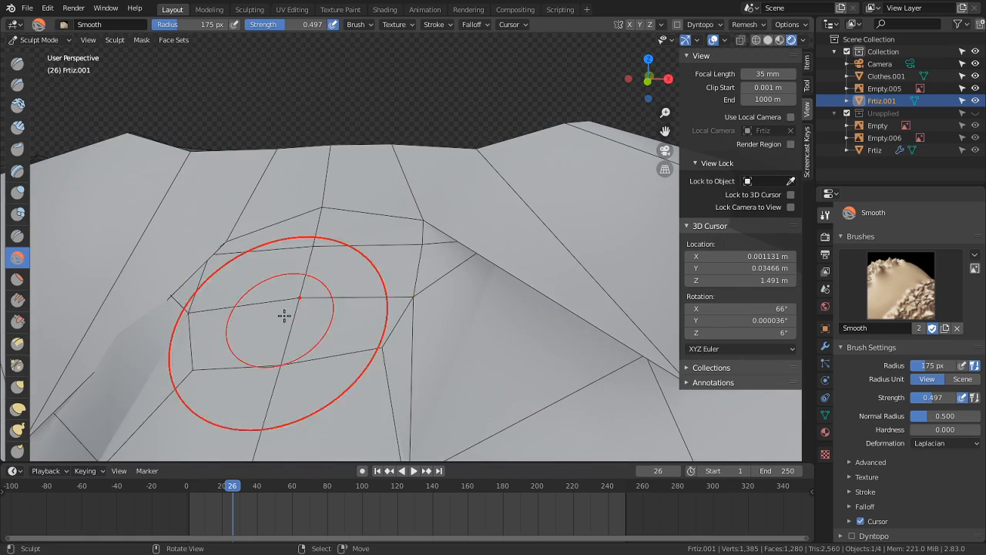
# Step: Smooth the upper shirt front beneath the collar from several angles with the Smooth brush
pyautogui.scroll(-5, 284, 315)
pyautogui.moveTo(328, 297); pyautogui.dragTo(440, 331, button='middle')
pyautogui.moveTo(440, 330)
pyautogui.mouseDown()
pyautogui.moveTo(367, 300)
pyautogui.moveTo(398, 291)
pyautogui.mouseUp()
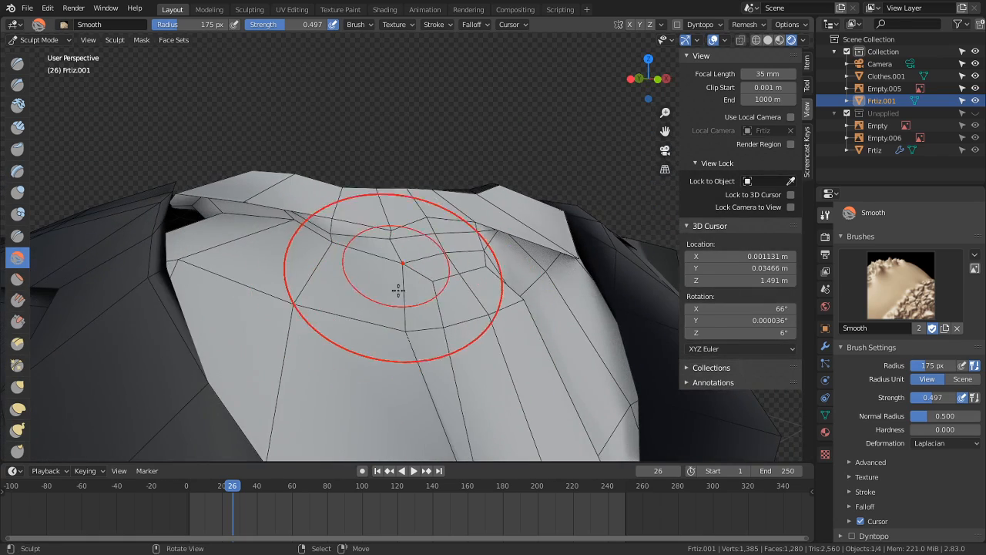
pyautogui.moveTo(398, 290)
pyautogui.mouseDown(button='middle')
pyautogui.moveTo(362, 282)
pyautogui.moveTo(321, 359)
pyautogui.moveTo(341, 275)
pyautogui.mouseUp(button='middle')
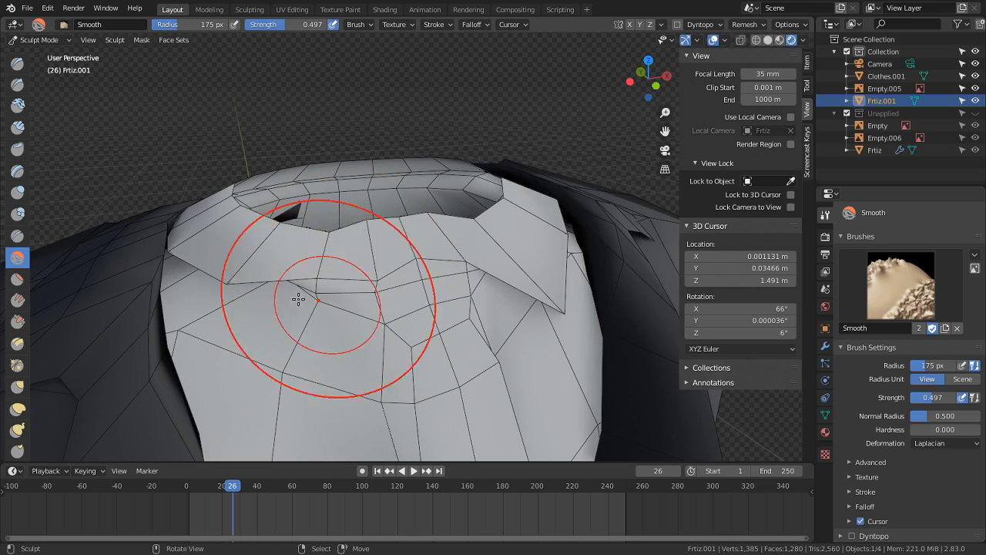
pyautogui.moveTo(298, 299); pyautogui.dragTo(330, 322)
pyautogui.moveTo(330, 321); pyautogui.dragTo(370, 346, button='middle')
# Step: In Edit Mode, move the collar's front edge about 0.011 m sideways, 0.015 m forward and 0.010 m down
pyautogui.press('Tab')
pyautogui.press('2')
pyautogui.click(330, 282)
pyautogui.moveTo(331, 282); pyautogui.dragTo(188, 341, button='middle')
pyautogui.press('g')
pyautogui.click(183, 360)
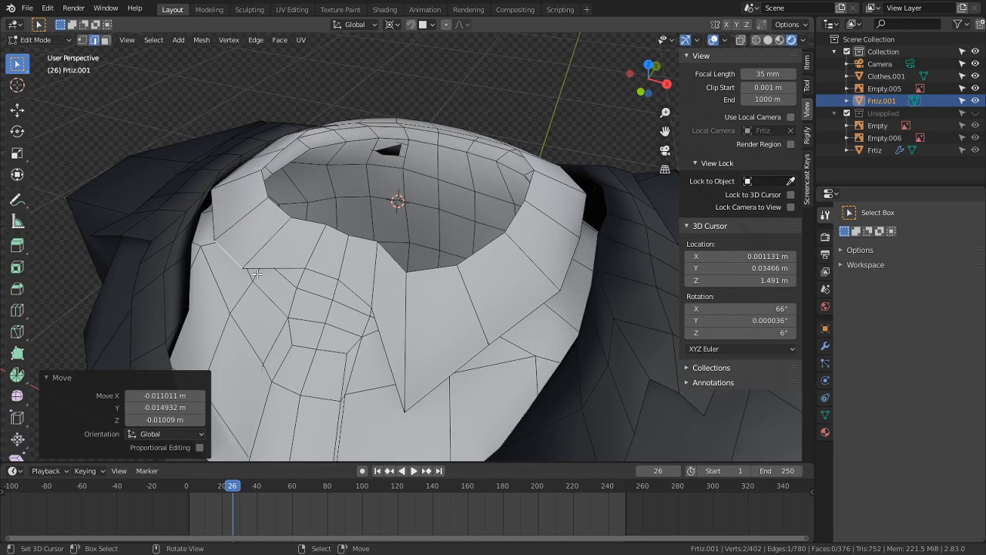
# Step: Pull the collar's point vertex about 0.026 m forward and 0.023 m down, and shift it about 0.010 m sideways
pyautogui.press('1')
pyautogui.moveTo(256, 273); pyautogui.dragTo(165, 271, button='middle')
pyautogui.press('g')
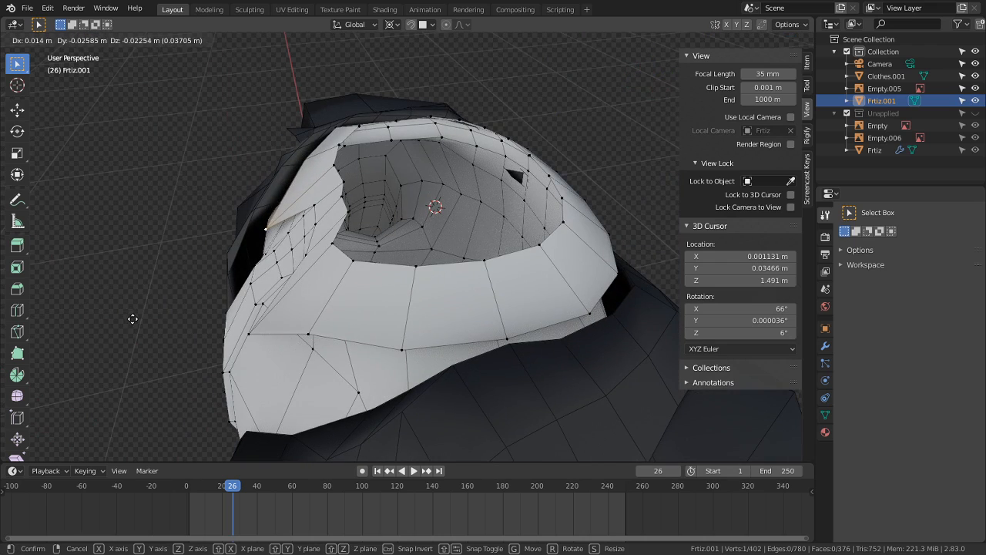
pyautogui.click(133, 319)
pyautogui.moveTo(132, 319); pyautogui.dragTo(285, 243, button='middle')
pyautogui.press('g')
pyautogui.click(253, 245)
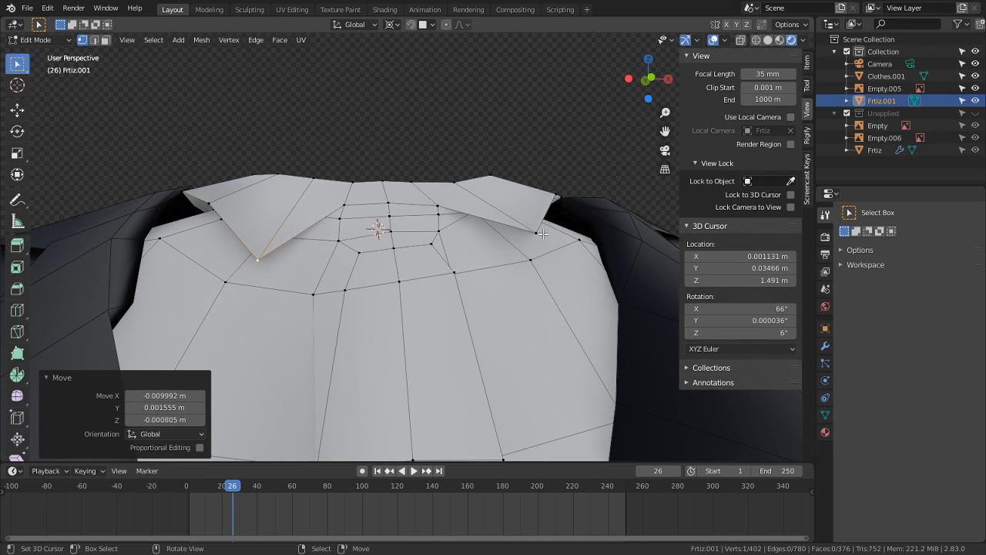
# Step: Adjust the opposite collar point and its neighbouring vertex to match the first point's shape
pyautogui.click(539, 233)
pyautogui.press('g')
pyautogui.click(519, 241)
pyautogui.moveTo(519, 241)
pyautogui.mouseDown(button='middle')
pyautogui.moveTo(533, 209)
pyautogui.moveTo(403, 218)
pyautogui.moveTo(408, 280)
pyautogui.moveTo(456, 284)
pyautogui.mouseUp(button='middle')
pyautogui.click(522, 206)
pyautogui.press('g')
pyautogui.click(517, 204)
# Step: Return to Object Mode and examine how the reshaped collar sits against the jacket
pyautogui.press('Tab')
pyautogui.scroll(-3, 408, 279)
pyautogui.scroll(-2, 463, 283)
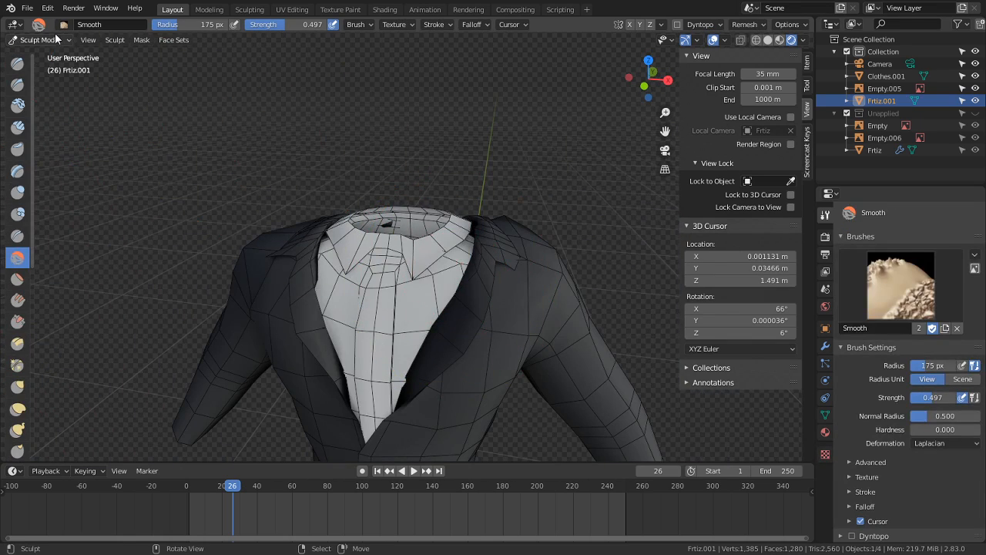
pyautogui.click(45, 38)
pyautogui.click(46, 53)
pyautogui.scroll(-2, 177, 189)
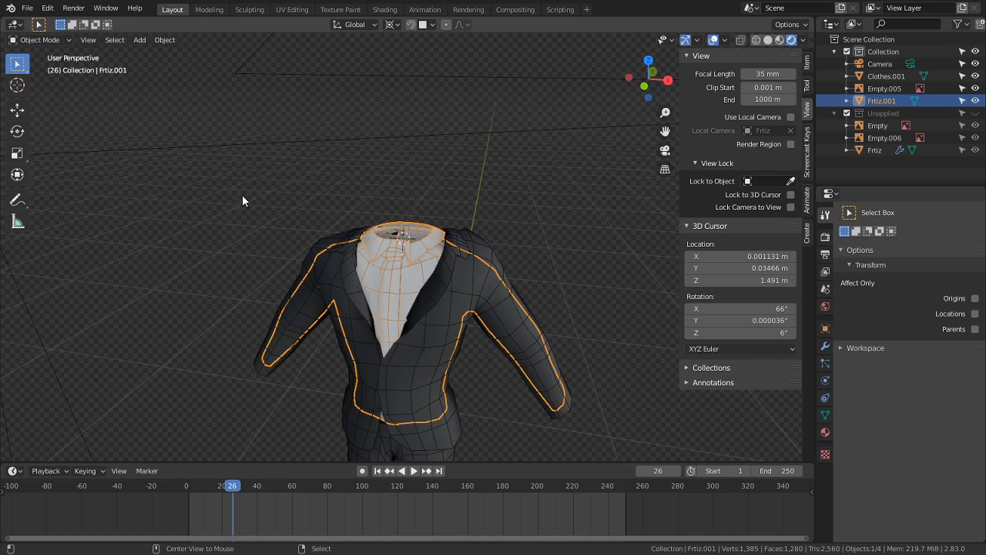
pyautogui.press('Tab')
pyautogui.press('Tab')
pyautogui.scroll(3, 487, 219)
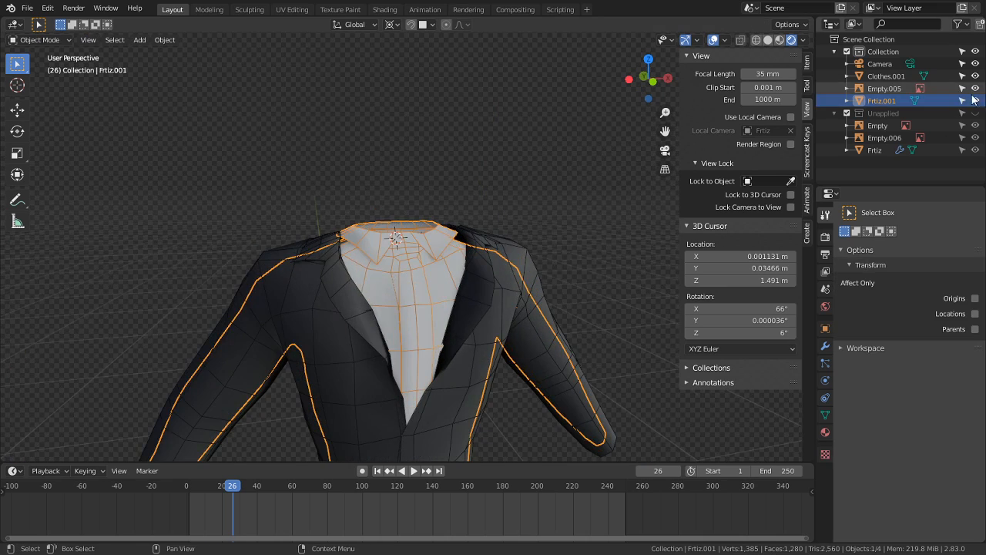
# Step: Select two adjacent faces at the placket's top beneath the collar and pull them slightly outward
pyautogui.press('Tab')
pyautogui.scroll(2, 410, 267)
pyautogui.moveTo(360, 279); pyautogui.dragTo(361, 317, button='middle')
pyautogui.press('3')
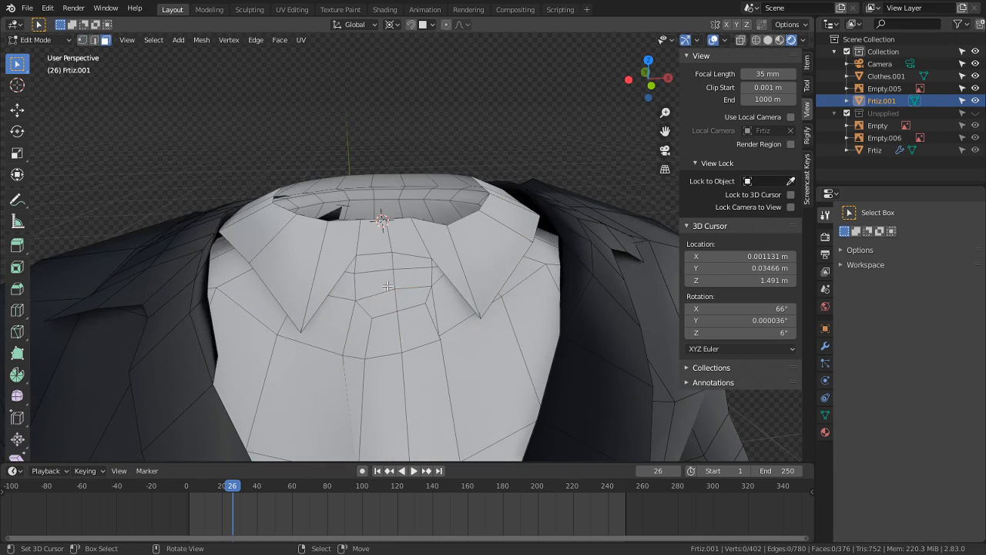
pyautogui.click(374, 285)
pyautogui.moveTo(426, 280); pyautogui.dragTo(270, 274, button='middle')
pyautogui.keyDown('shift'); pyautogui.click(357, 297); pyautogui.keyUp('shift')
pyautogui.press('g')
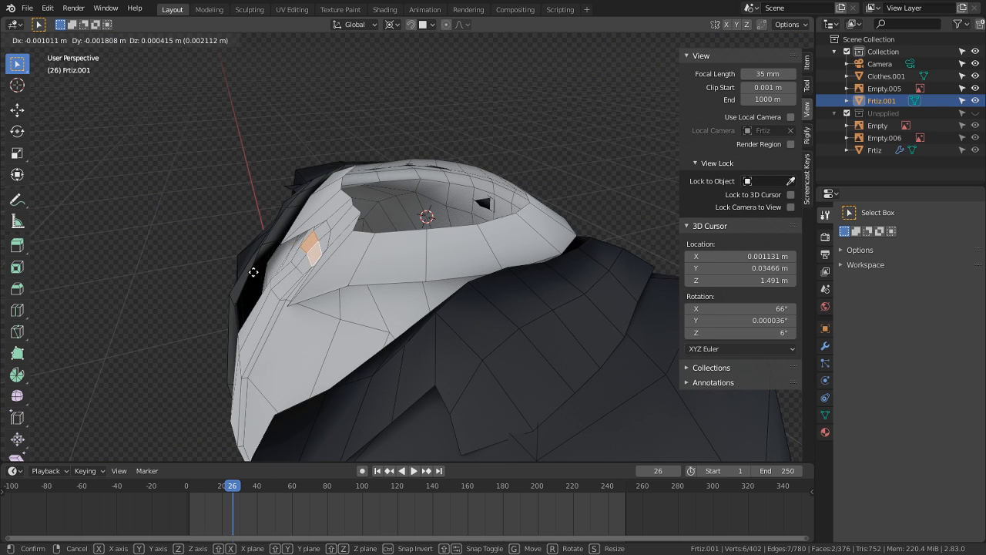
pyautogui.click(253, 272)
pyautogui.moveTo(254, 272); pyautogui.dragTo(368, 207, button='middle')
pyautogui.press('g')
pyautogui.click(435, 215)
# Step: Reposition the shirt vertex beneath the collar point, including a move of about 0.005 m back and 0.004 m down
pyautogui.press('Tab')
pyautogui.press('Tab')
pyautogui.press('1')
pyautogui.rightClick(356, 165)
pyautogui.press('g')
pyautogui.click(370, 171)
pyautogui.press('g')
pyautogui.click(429, 213)
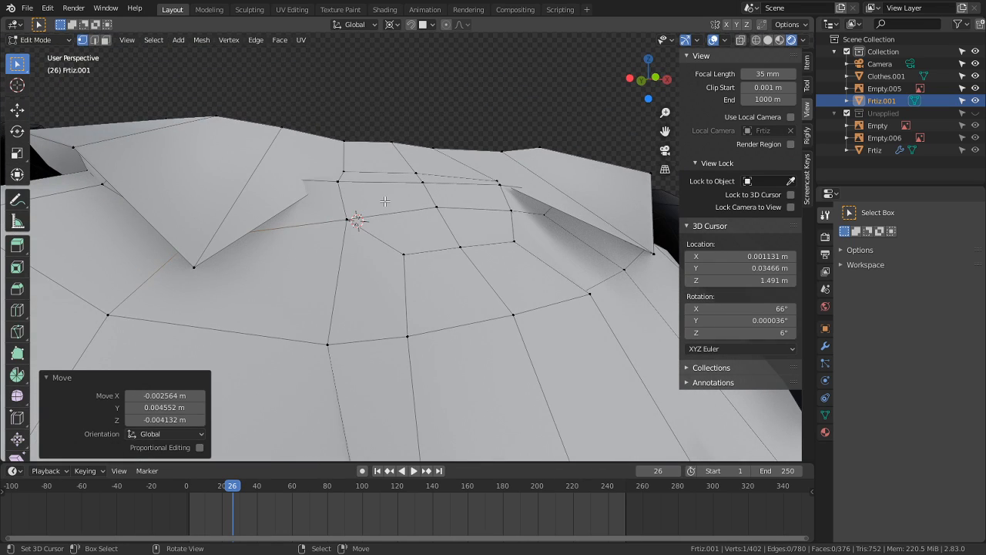
# Step: Slide the vertex beside the placket's upper edge toward the placket by a factor of 0.495
pyautogui.scroll(-4, 418, 212)
pyautogui.press('3')
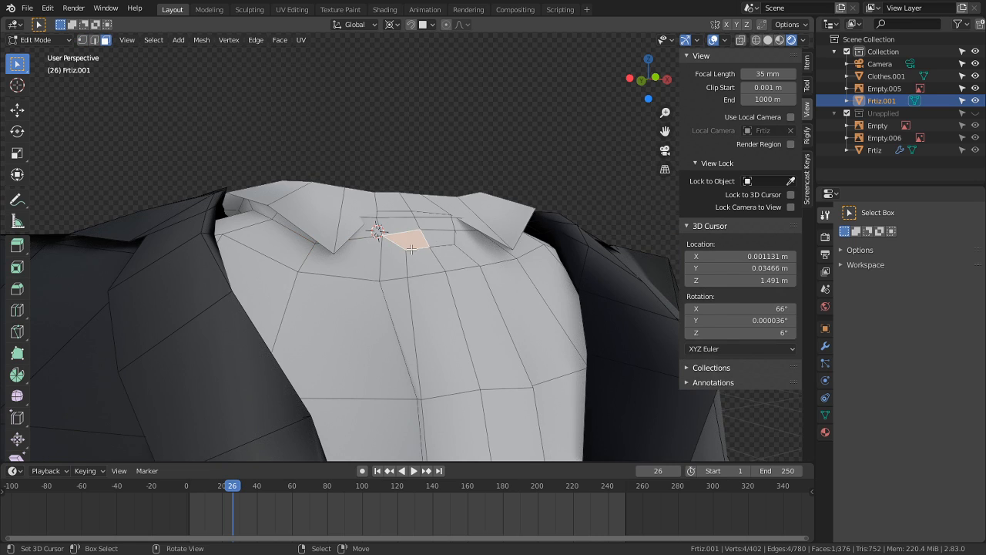
pyautogui.moveTo(411, 248); pyautogui.dragTo(417, 260, button='middle')
pyautogui.press('Tab')
pyautogui.press('Tab')
pyautogui.press('1')
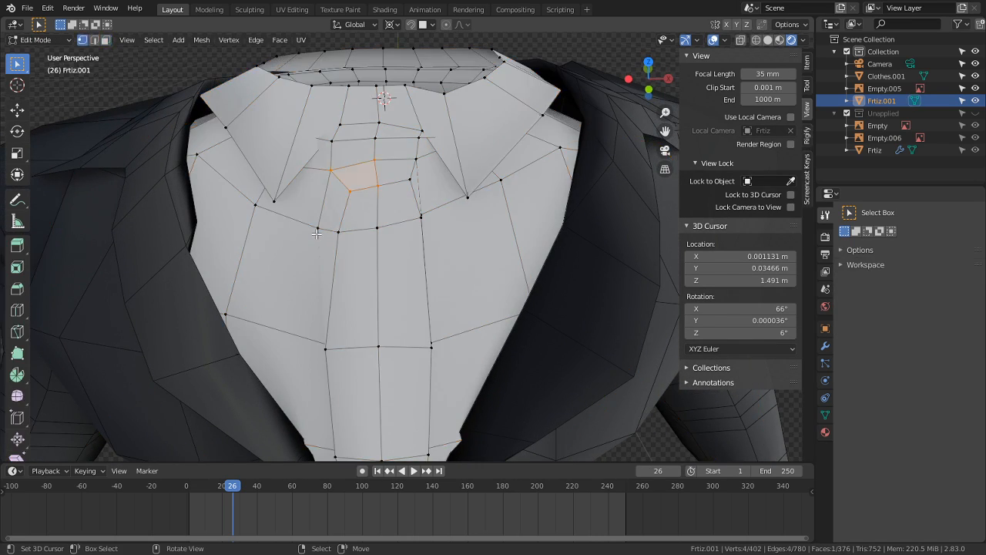
pyautogui.click(318, 233)
pyautogui.press('g')
pyautogui.press('g')
pyautogui.click(327, 234)
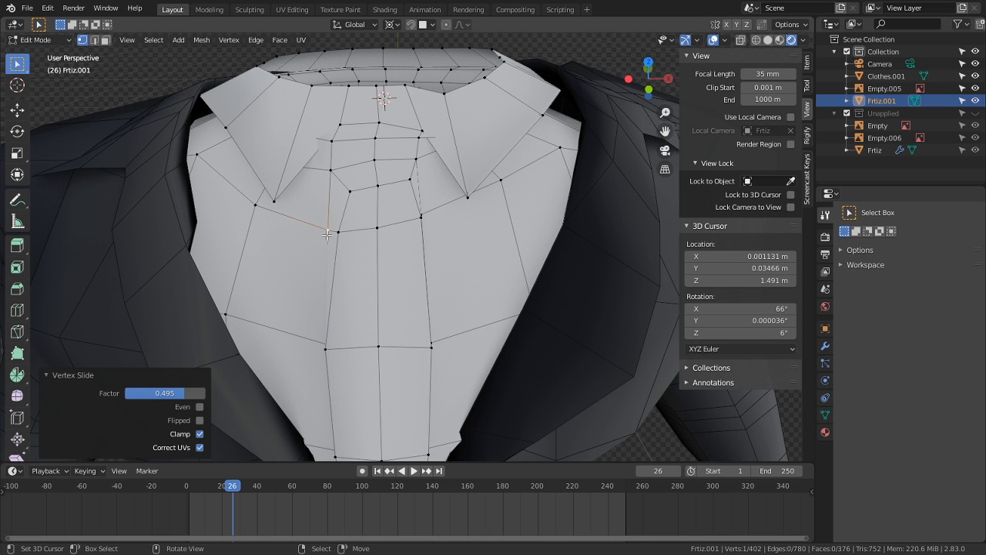
# Step: Select the faces along the upper placket and pull them forward in the global YZ plane
pyautogui.press('3')
pyautogui.moveTo(351, 246); pyautogui.dragTo(233, 255, button='middle')
pyautogui.click(348, 316)
pyautogui.keyDown('shift'); pyautogui.click(368, 299); pyautogui.keyUp('shift')
pyautogui.keyDown('shift'); pyautogui.click(363, 275); pyautogui.keyUp('shift')
pyautogui.keyDown('shift'); pyautogui.click(386, 274); pyautogui.keyUp('shift')
pyautogui.keyDown('shift'); pyautogui.click(347, 264); pyautogui.keyUp('shift')
pyautogui.press('g')
pyautogui.rightClick(243, 262)
pyautogui.press('g')
pyautogui.press('y')
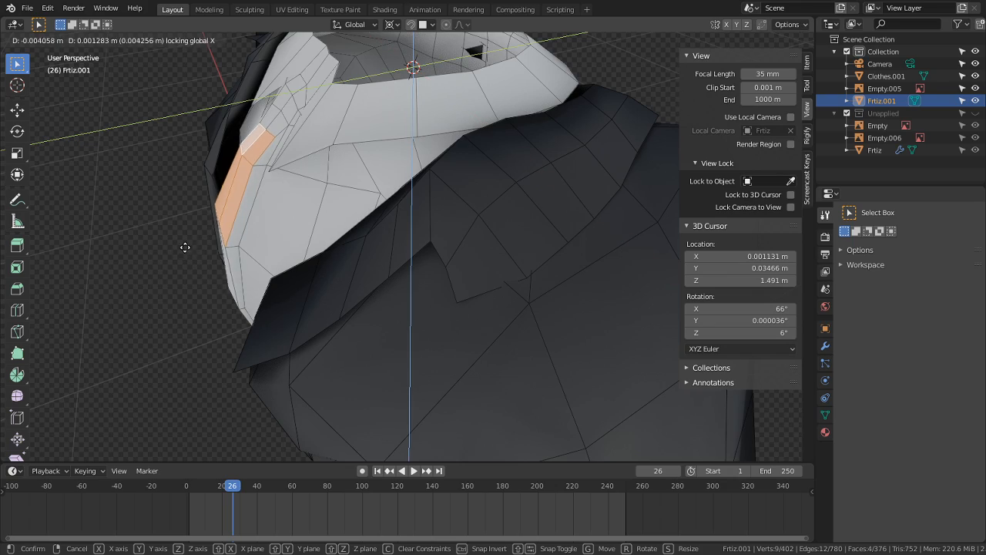
pyautogui.click(205, 224)
# Step: Examine the raised placket and the collar from the front of the shirt
pyautogui.press('Tab')
pyautogui.moveTo(254, 218); pyautogui.dragTo(325, 152, button='middle')
pyautogui.press('Tab')
pyautogui.scroll(-2, 360, 207)
pyautogui.scroll(-4, 359, 206)
pyautogui.press('Tab')
pyautogui.scroll(4, 415, 230)
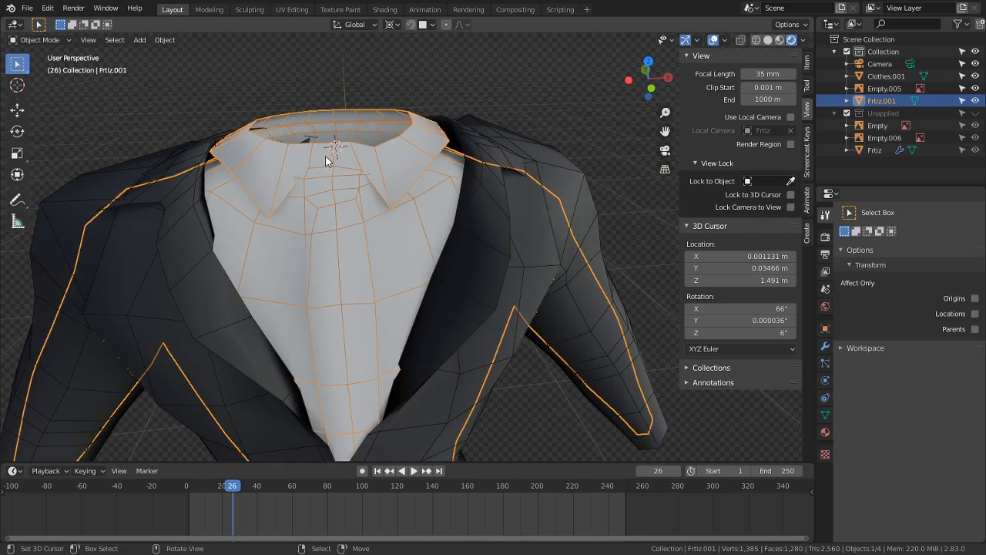
pyautogui.scroll(3, 309, 219)
# Step: Try to add and adjust an edge loop around the folded collar, and undo it
pyautogui.press('Tab')
pyautogui.moveTo(308, 221); pyautogui.dragTo(372, 193, button='middle')
pyautogui.press('2')
pyautogui.keyDown('alt'); pyautogui.rightClick(407, 192); pyautogui.keyUp('alt')
pyautogui.hotkey('alt', 's')
pyautogui.rightClick(409, 191)
pyautogui.press('1')
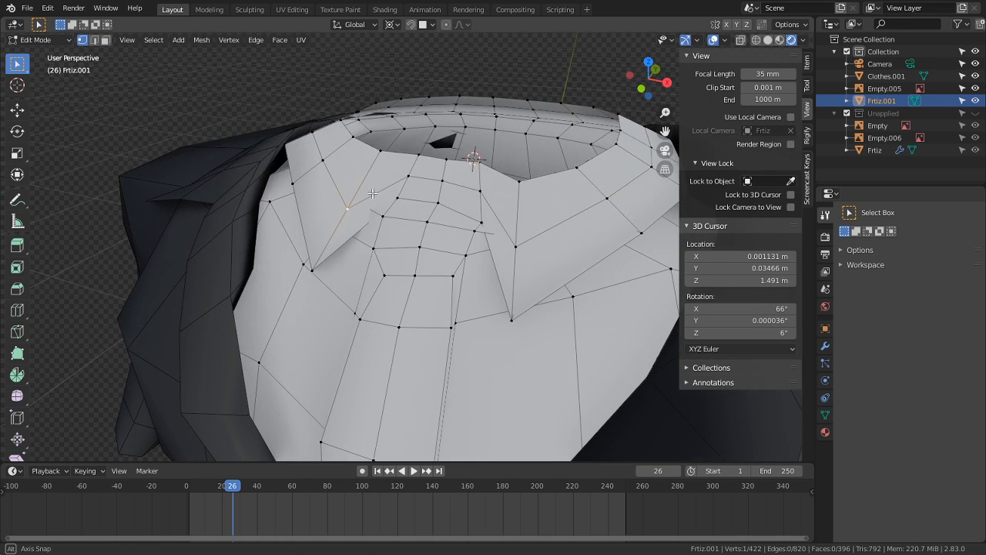
pyautogui.press('2')
pyautogui.keyDown('alt'); pyautogui.click(420, 222); pyautogui.keyUp('alt')
pyautogui.hotkey('ctrl', 'z')
pyautogui.press('Tab')
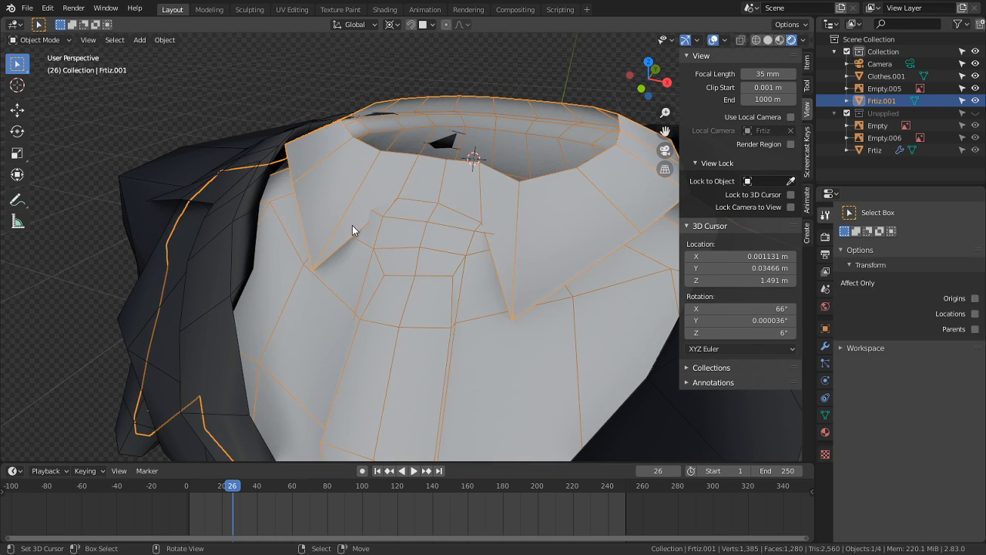
# Step: Reposition the collar's front point vertex so the tip lifts away from the shirt front
pyautogui.press('Tab')
pyautogui.rightClick(353, 230)
pyautogui.moveTo(375, 210); pyautogui.dragTo(352, 249, button='middle')
pyautogui.press('1')
pyautogui.press('g')
pyautogui.click(345, 314)
pyautogui.press('Tab')
pyautogui.press('Tab')
pyautogui.press('g')
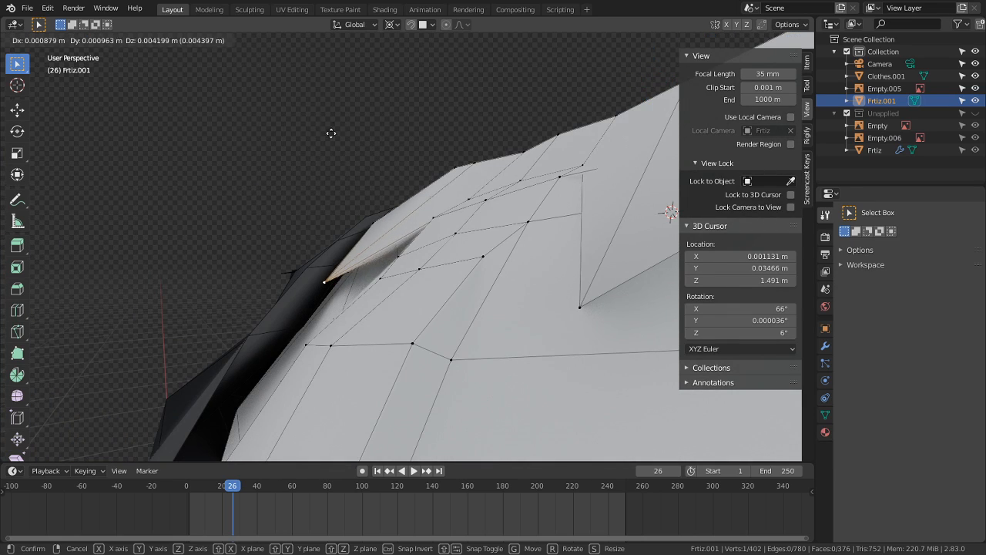
pyautogui.click(303, 65)
# Step: Hide the viewport overlays in Object Mode and examine the collar and jacket from several angles
pyautogui.moveTo(304, 65); pyautogui.dragTo(455, 243, button='middle')
pyautogui.scroll(-4, 438, 256)
pyautogui.press('Tab')
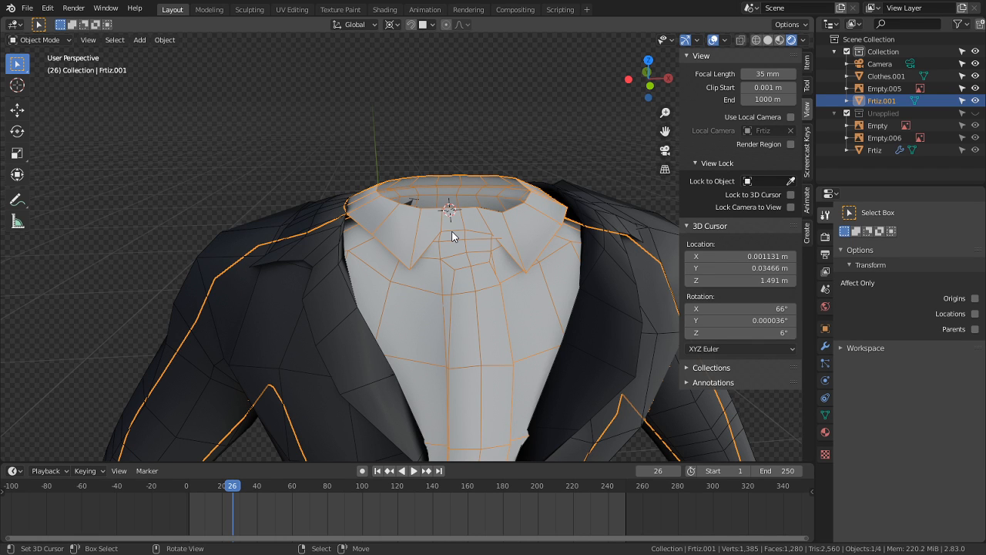
pyautogui.press('ctrl+KP_3')
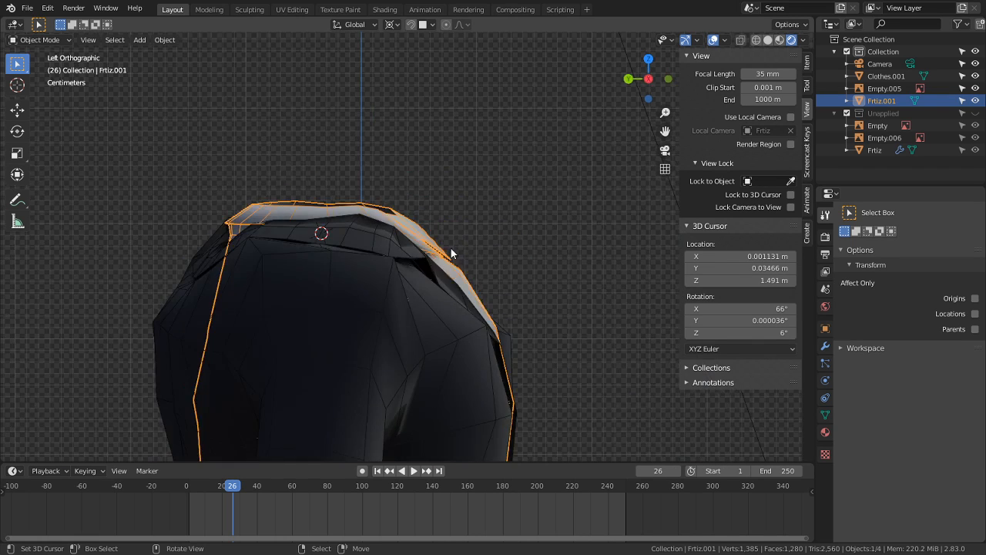
pyautogui.moveTo(452, 253); pyautogui.dragTo(759, 48, button='middle')
pyautogui.click(713, 40)
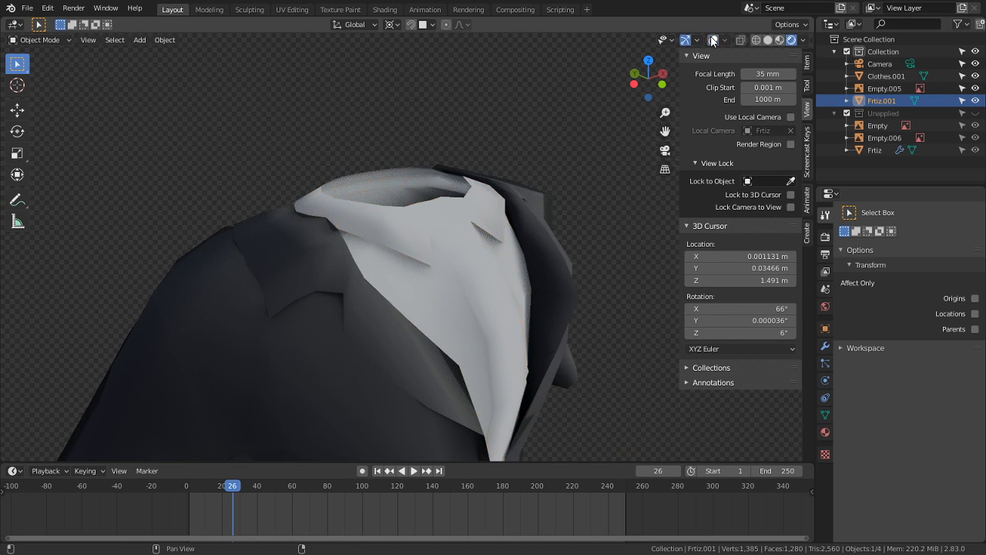
pyautogui.moveTo(517, 212); pyautogui.dragTo(453, 192, button='middle')
pyautogui.scroll(-5, 457, 217)
pyautogui.moveTo(466, 238); pyautogui.dragTo(506, 291, button='middle')
pyautogui.scroll(2, 505, 292)
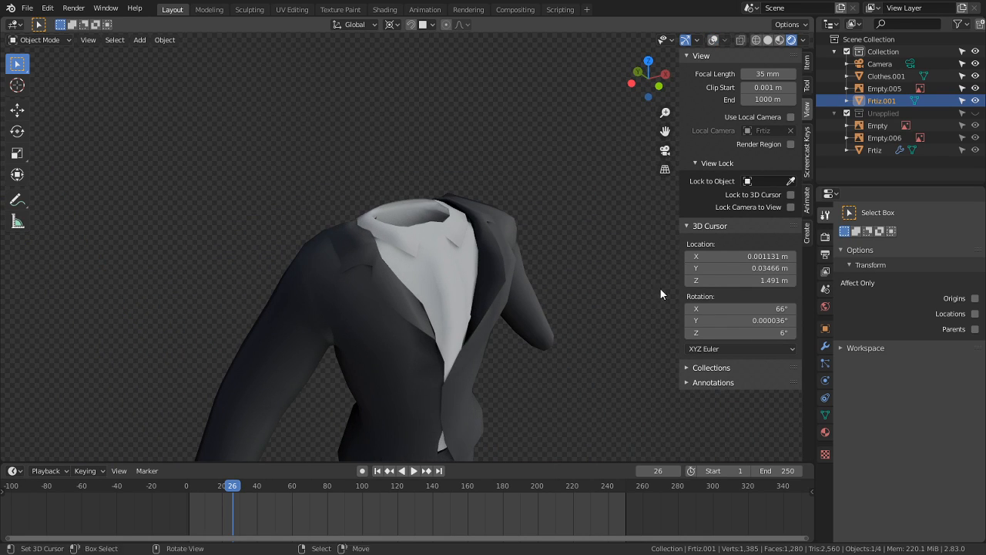
# Step: Show the Unapplied collection and check the shirt and jacket on the full character
pyautogui.click(974, 114)
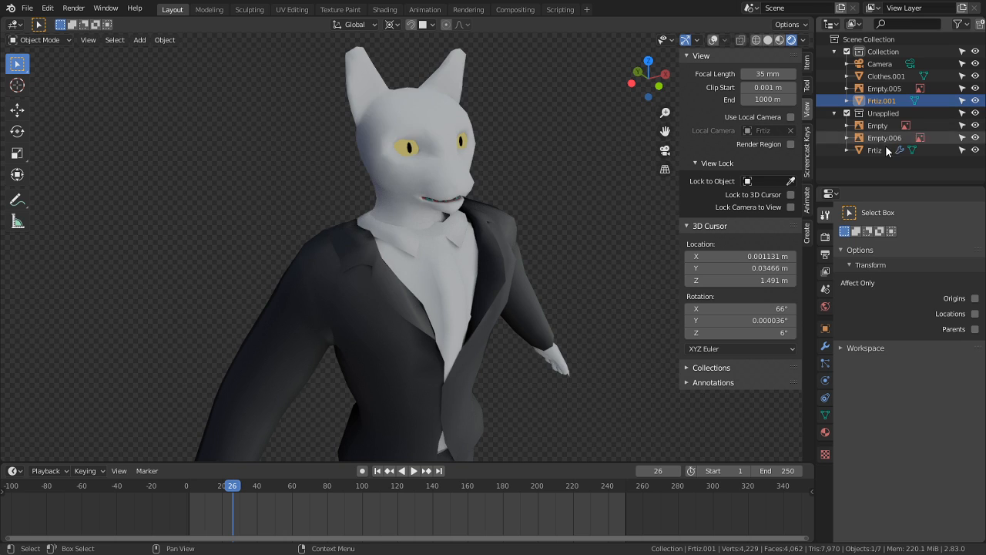
pyautogui.moveTo(439, 223); pyautogui.dragTo(482, 270, button='middle')
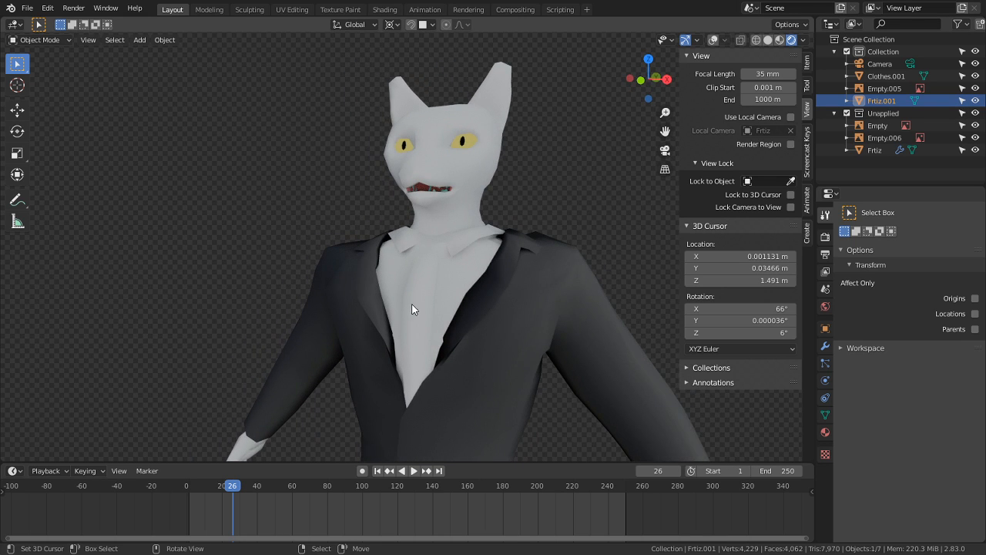
pyautogui.click(433, 296)
pyautogui.moveTo(433, 297); pyautogui.dragTo(506, 182, button='middle')
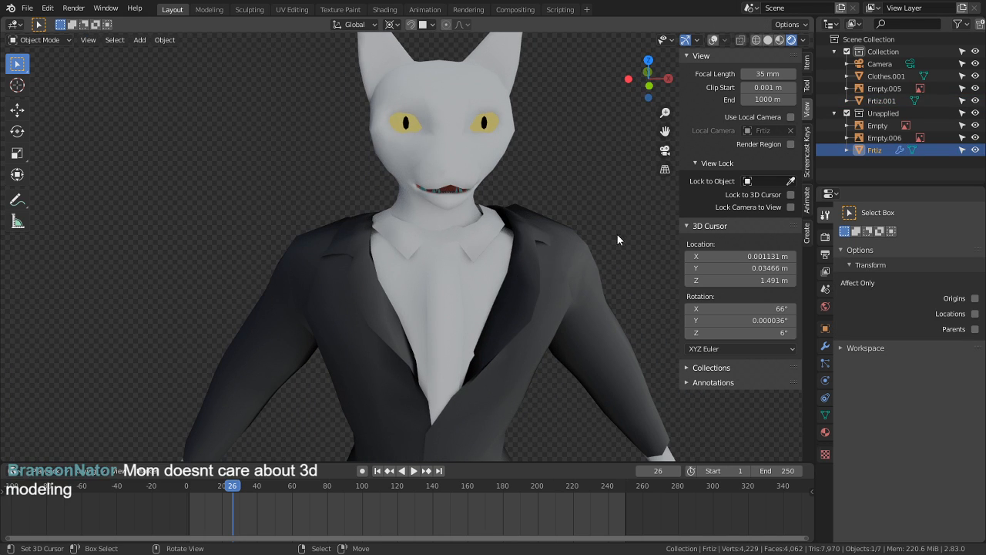
# Step: Check the material settings of the Frtiz body and the Clothes.001 jacket
pyautogui.click(825, 433)
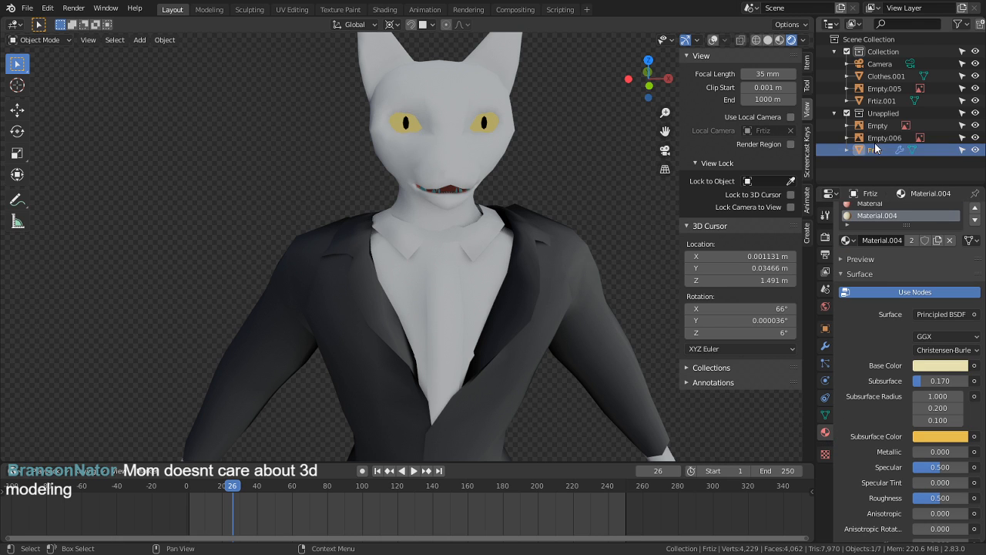
pyautogui.click(877, 87)
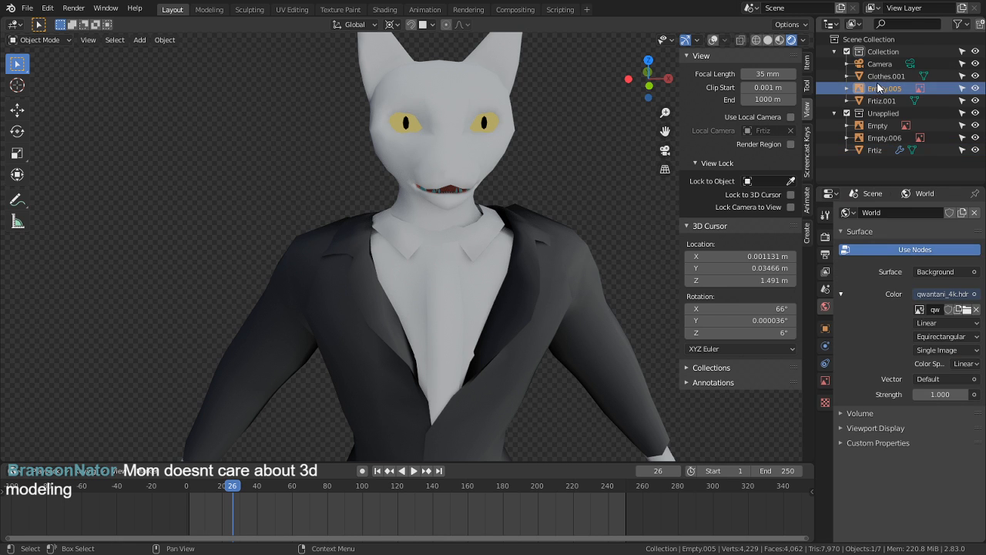
pyautogui.click(878, 79)
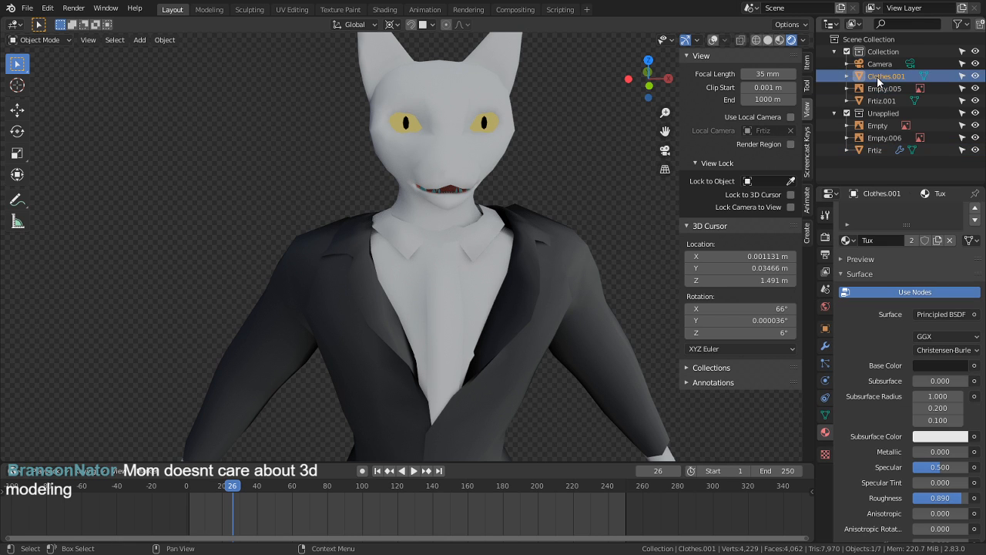
# Step: Select the shirt object, show the viewport overlays again and rename the shirt as Object
pyautogui.click(468, 231)
pyautogui.click(714, 40)
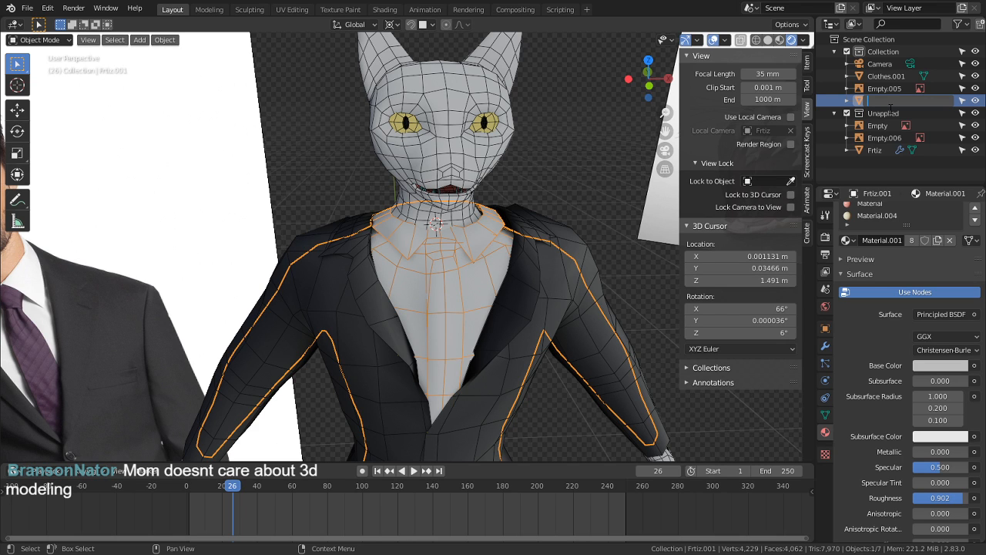
pyautogui.click(887, 276)
# Step: Remove all the inherited material slots from the shirt
pyautogui.scroll(2, 890, 285)
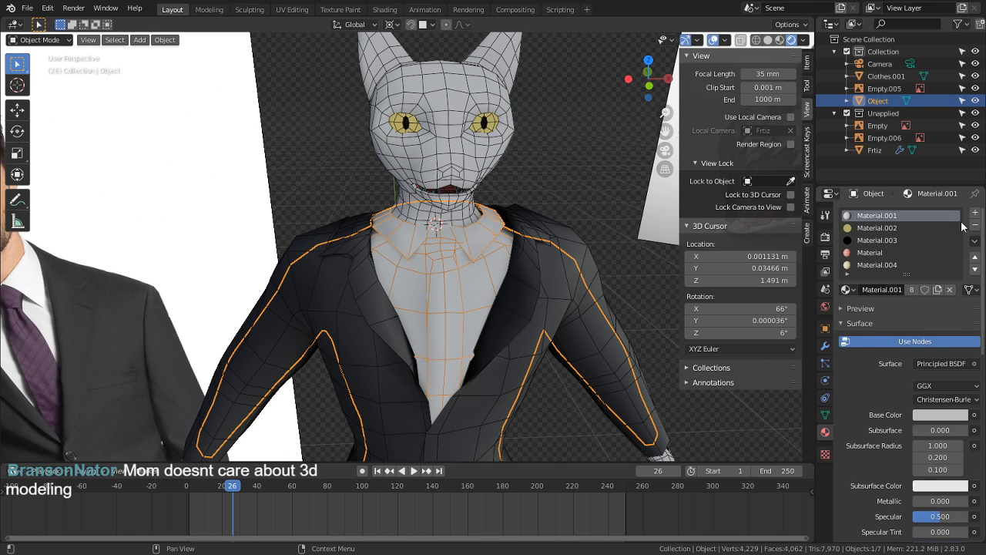
pyautogui.click(976, 225)
pyautogui.click(976, 225)
pyautogui.click(976, 224)
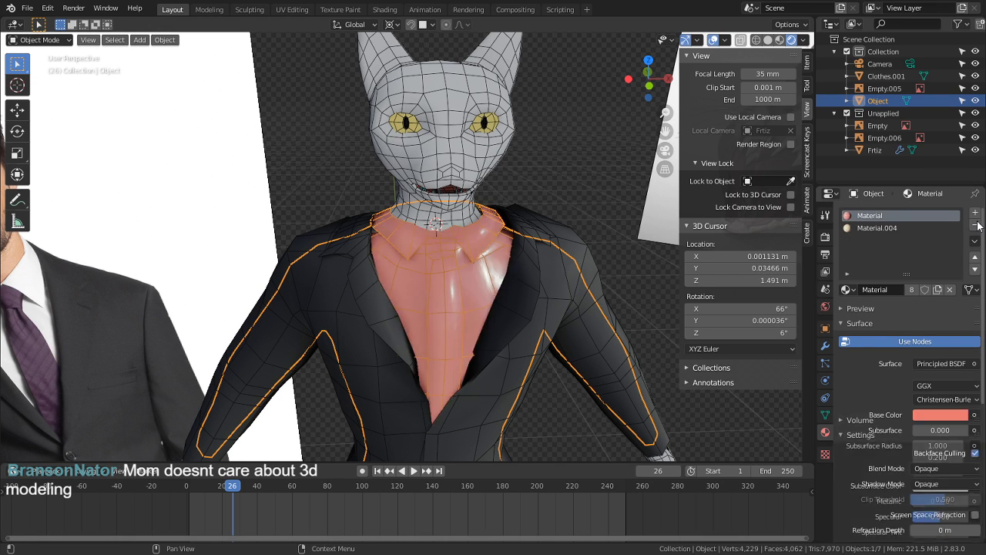
pyautogui.click(976, 225)
pyautogui.click(976, 225)
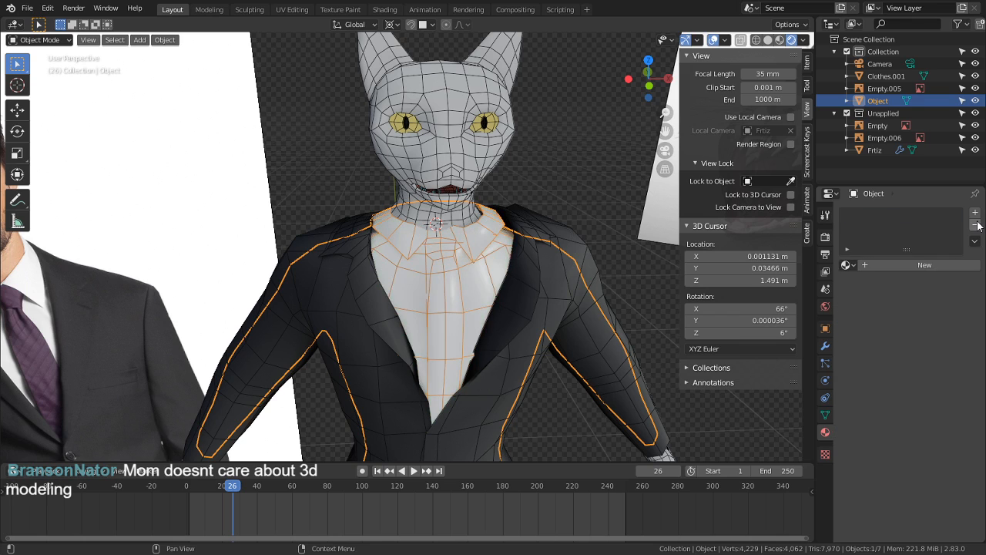
# Step: Give the shirt an independent copy of the Tux material with a light grey base color of value 0.767
pyautogui.click(872, 264)
pyautogui.click(849, 265)
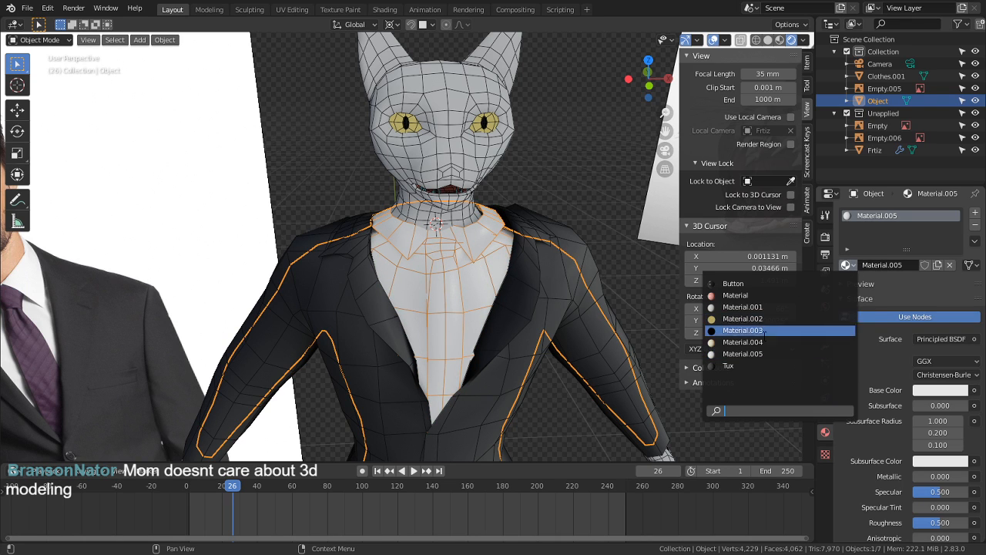
pyautogui.click(735, 365)
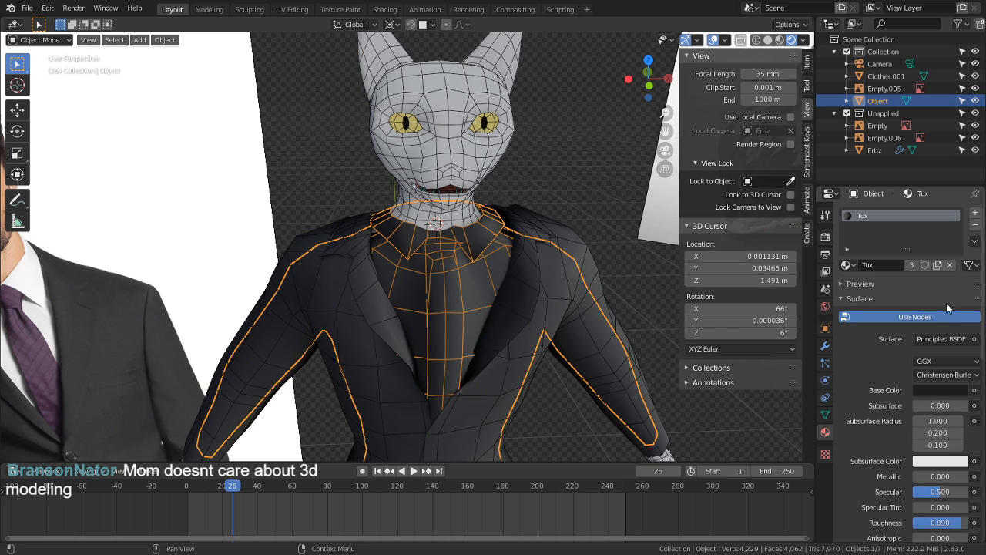
pyautogui.click(939, 264)
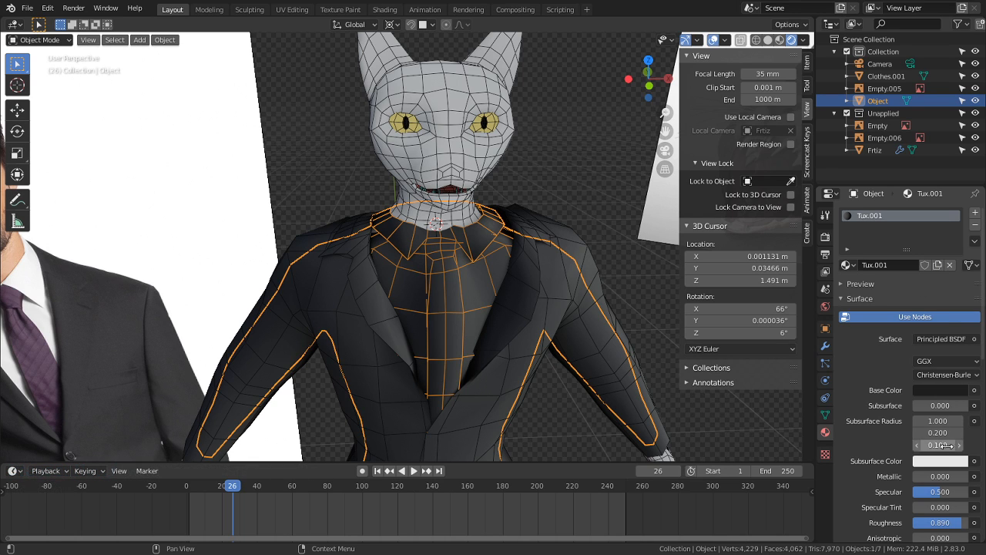
pyautogui.click(943, 390)
pyautogui.moveTo(958, 300); pyautogui.dragTo(959, 225)
pyautogui.moveTo(935, 359); pyautogui.dragTo(921, 359)
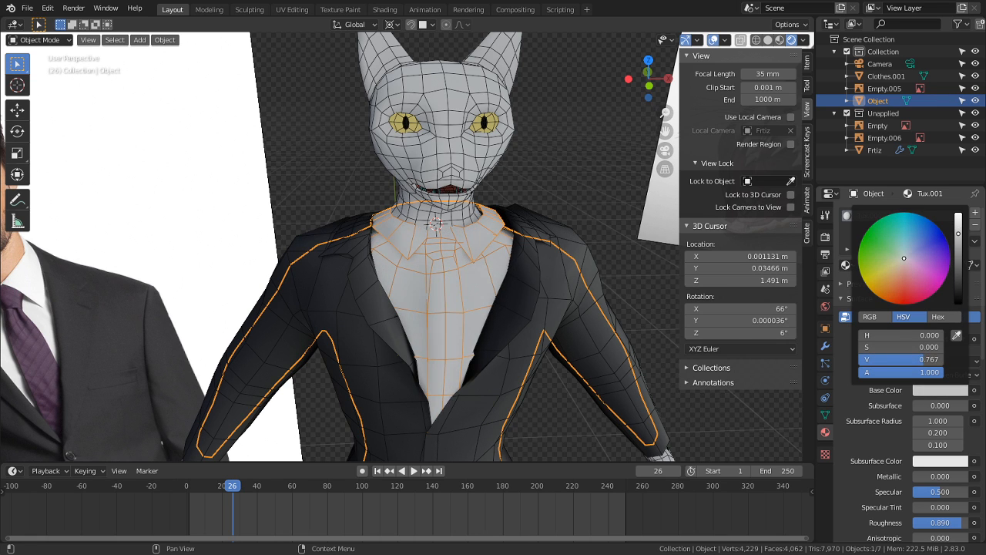
# Step: Open the shirt mesh for face editing and try to select face loops below the collar, undoing the unwanted additions
pyautogui.scroll(5, 534, 335)
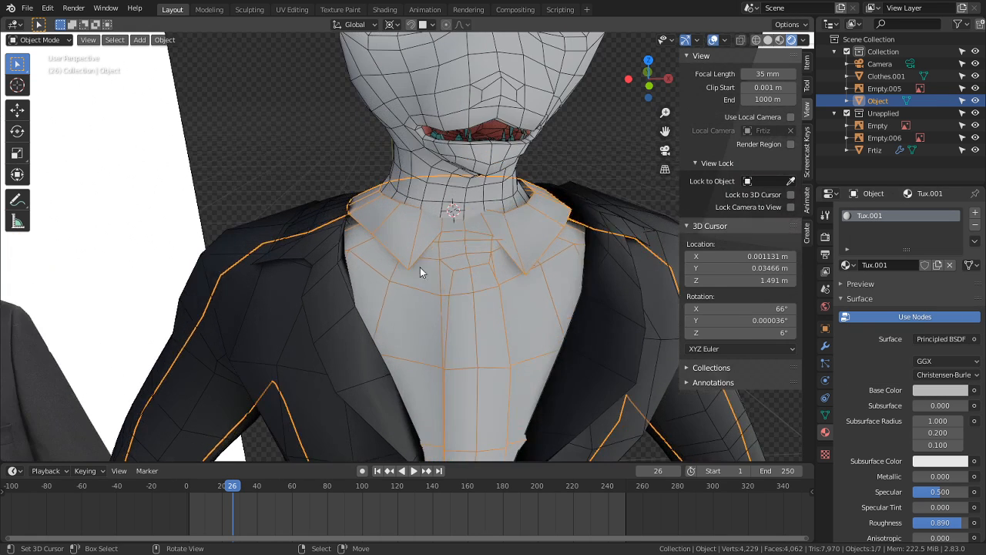
pyautogui.press('Tab')
pyautogui.scroll(6, 471, 280)
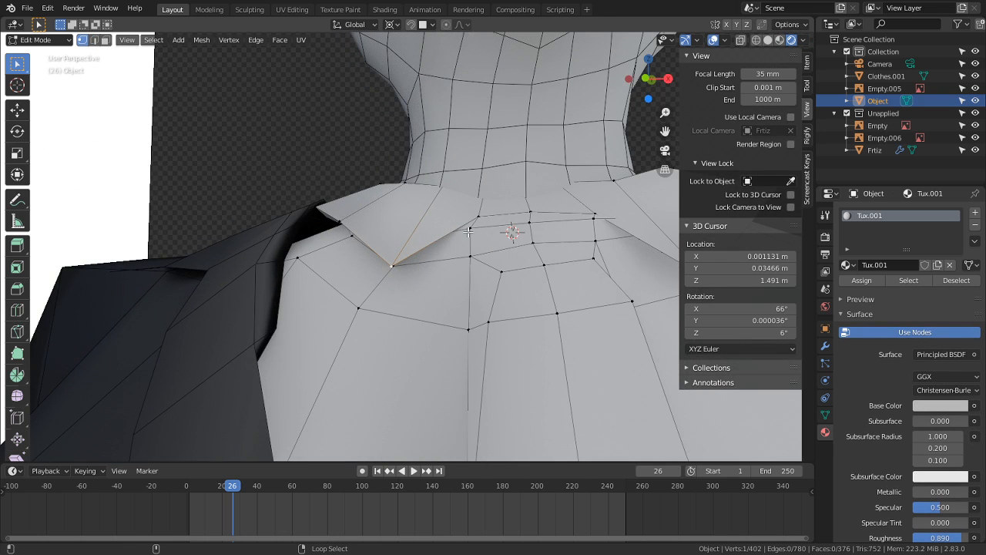
pyautogui.press('3')
pyautogui.keyDown('alt'); pyautogui.click(463, 241); pyautogui.keyUp('alt')
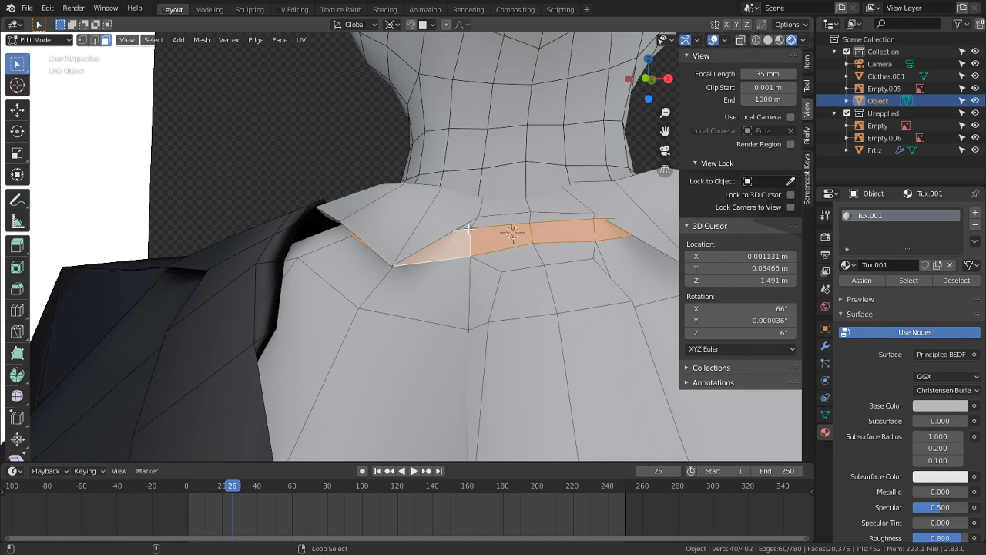
pyautogui.keyDown('alt'); pyautogui.keyDown('shift'); pyautogui.click(472, 221); pyautogui.keyUp('shift'); pyautogui.keyUp('alt')
pyautogui.hotkey('ctrl', 'z')
pyautogui.moveTo(514, 266); pyautogui.dragTo(520, 329, button='middle')
pyautogui.scroll(-3, 497, 289)
pyautogui.scroll(3, 463, 363)
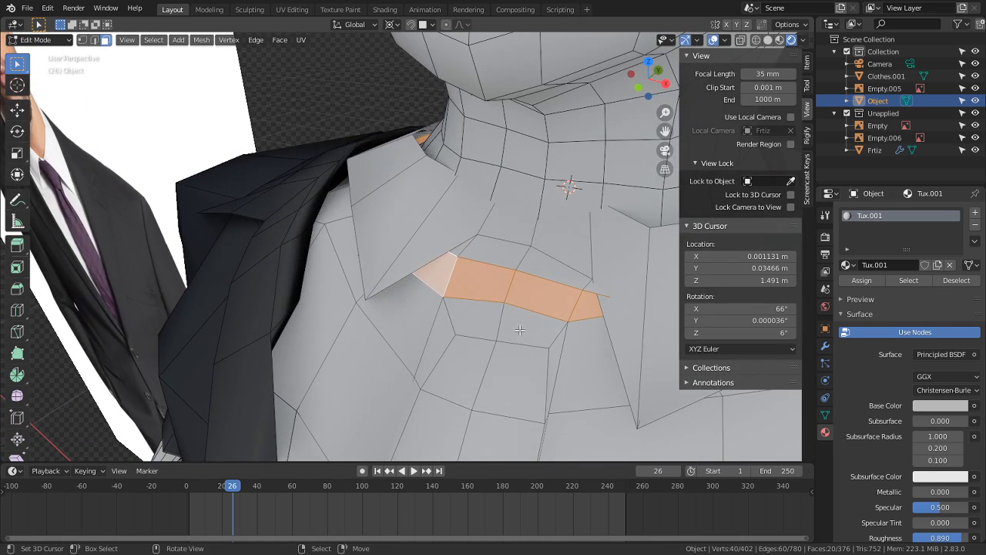
pyautogui.keyDown('alt'); pyautogui.keyDown('shift'); pyautogui.click(454, 253); pyautogui.keyUp('shift'); pyautogui.keyUp('alt')
pyautogui.hotkey('ctrl', 'z')
# Step: Select the face loops between the collar points and down the raised placket to form a tie shape
pyautogui.keyDown('alt'); pyautogui.click(452, 266); pyautogui.keyUp('alt')
pyautogui.keyDown('alt'); pyautogui.keyDown('shift'); pyautogui.click(465, 248); pyautogui.keyUp('shift'); pyautogui.keyUp('alt')
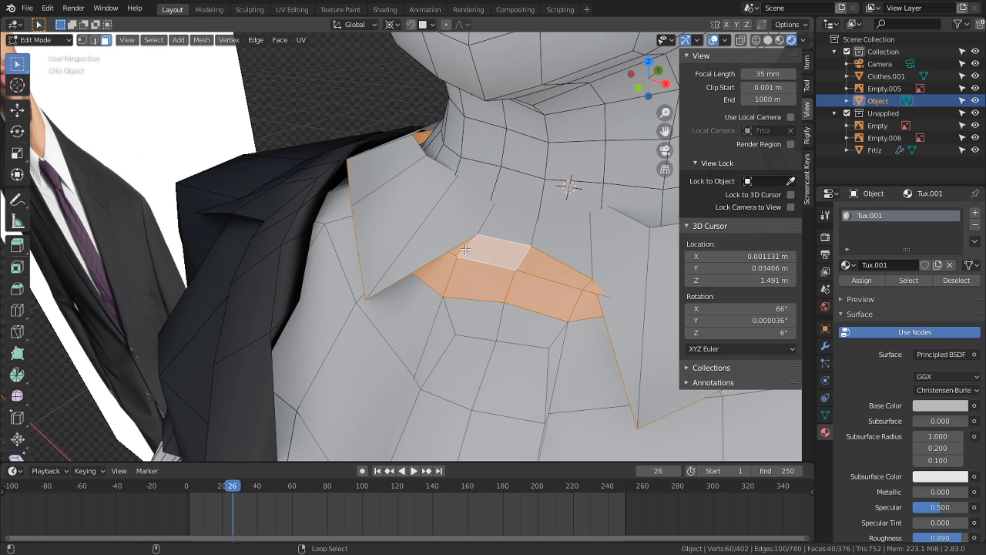
pyautogui.keyDown('alt'); pyautogui.keyDown('shift'); pyautogui.click(477, 331); pyautogui.keyUp('shift'); pyautogui.keyUp('alt')
pyautogui.keyDown('alt'); pyautogui.keyDown('shift'); pyautogui.click(521, 331); pyautogui.keyUp('shift'); pyautogui.keyUp('alt')
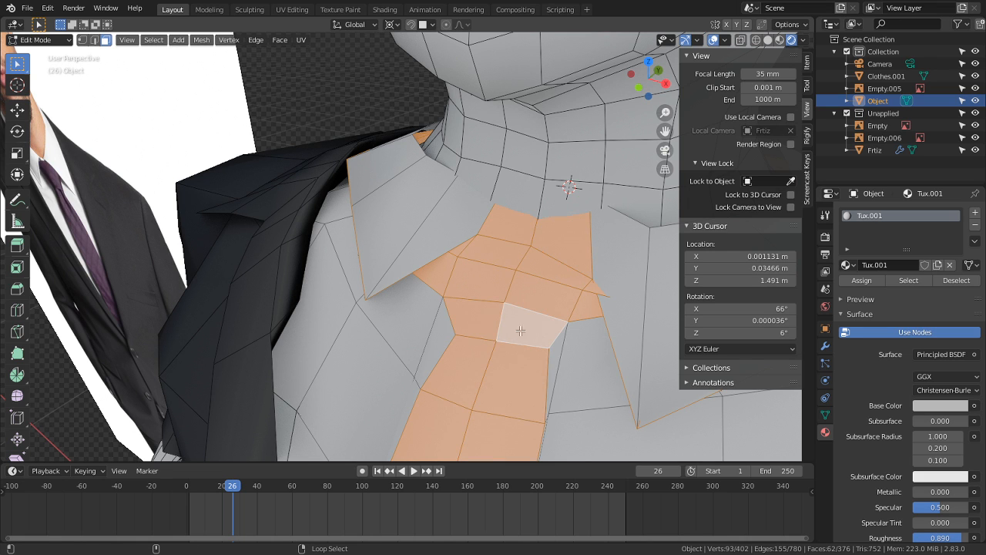
pyautogui.keyDown('alt'); pyautogui.keyDown('shift'); pyautogui.click(532, 238); pyautogui.keyUp('shift'); pyautogui.keyUp('alt')
pyautogui.moveTo(557, 251); pyautogui.dragTo(512, 242, button='middle')
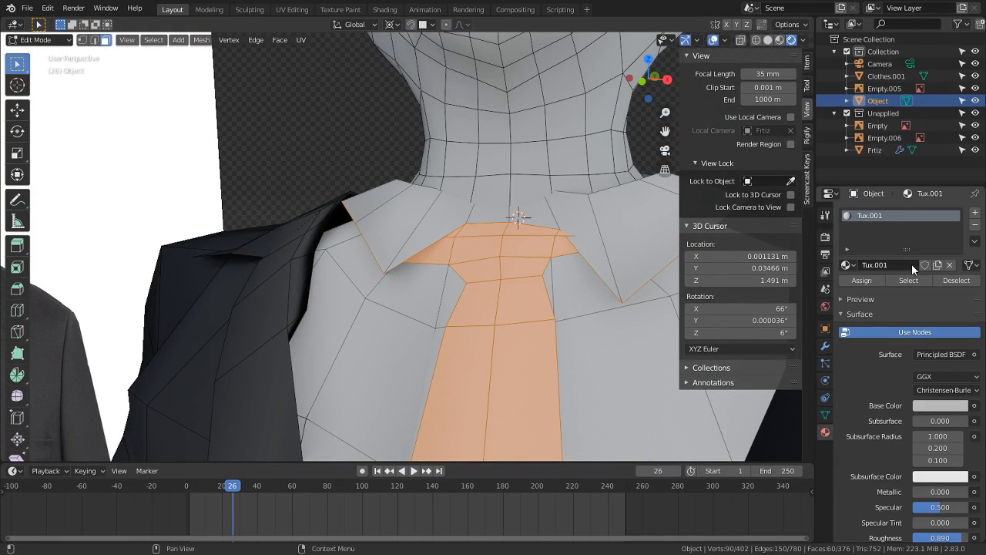
# Step: Add a second material slot to the shirt and set its material to Tux.001
pyautogui.click(974, 215)
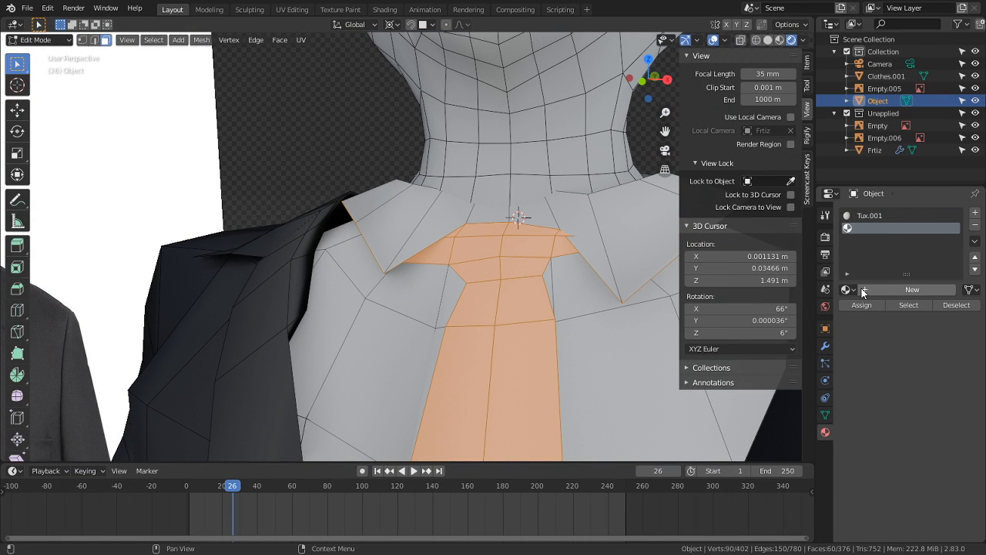
pyautogui.click(911, 289)
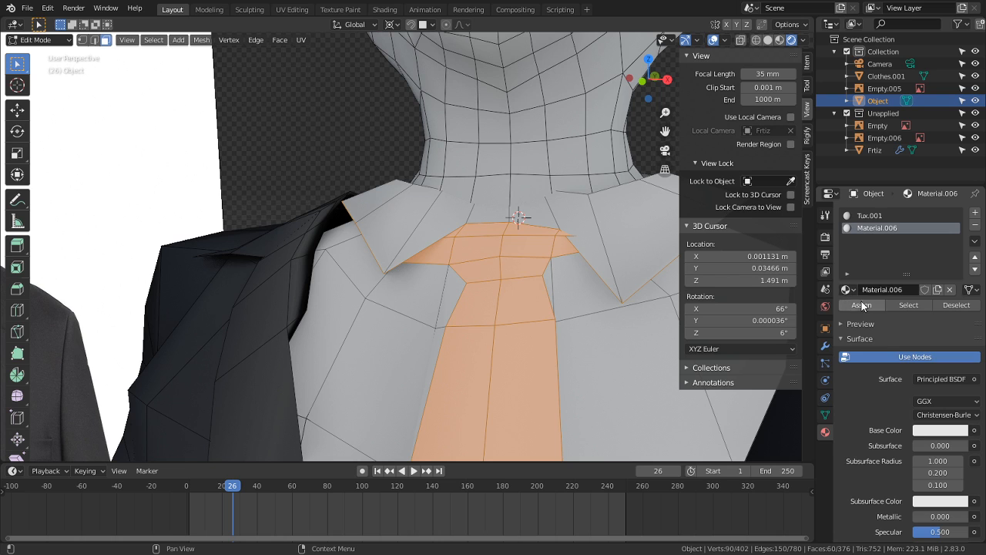
pyautogui.click(847, 289)
pyautogui.click(746, 414)
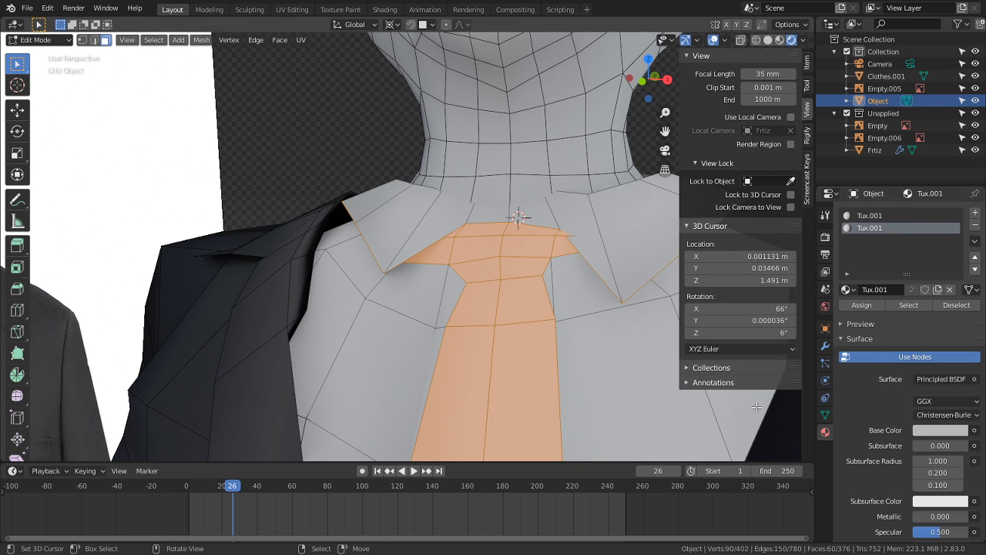
# Step: Set the Tux.001 base color to pink, make the second slot's material an independent copy, and return to Object Mode
pyautogui.click(927, 429)
pyautogui.moveTo(893, 317); pyautogui.dragTo(917, 313)
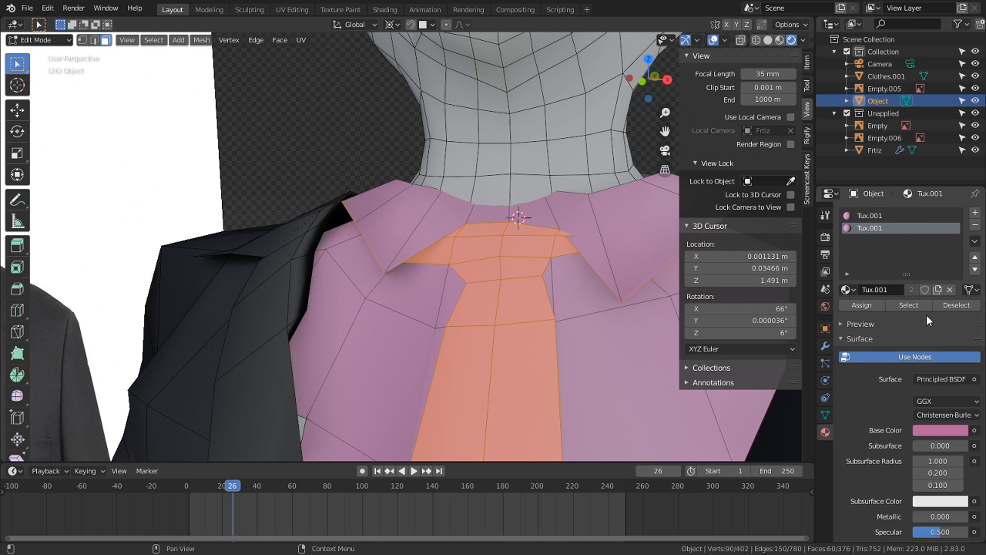
pyautogui.click(941, 289)
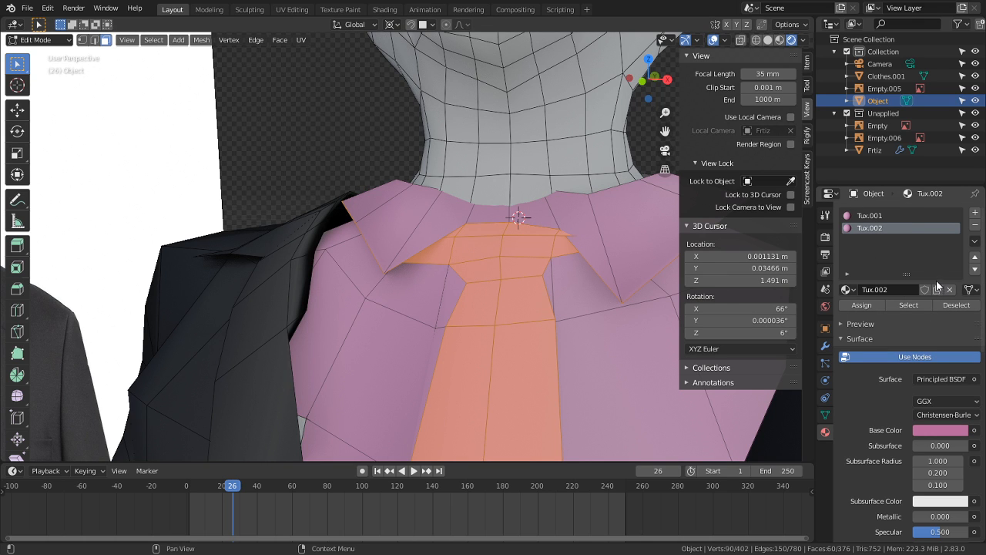
pyautogui.click(893, 215)
pyautogui.scroll(-5, 504, 342)
pyautogui.moveTo(504, 342); pyautogui.dragTo(492, 309, button='middle')
pyautogui.press('Tab')
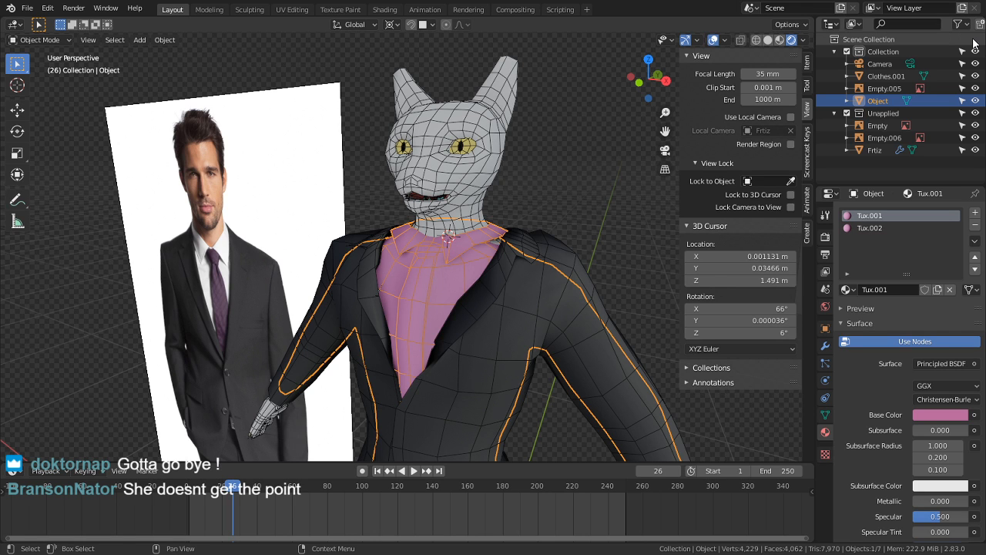
# Step: Set the base color of the second slot's material, Tux.002, to blue
pyautogui.scroll(3, 640, 204)
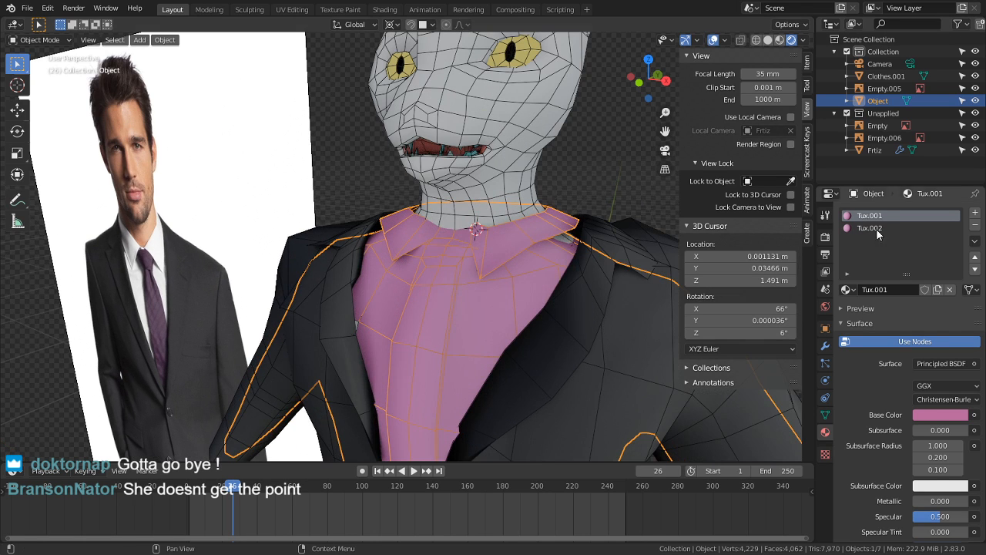
pyautogui.click(878, 228)
pyautogui.moveTo(587, 382); pyautogui.dragTo(538, 301, button='middle')
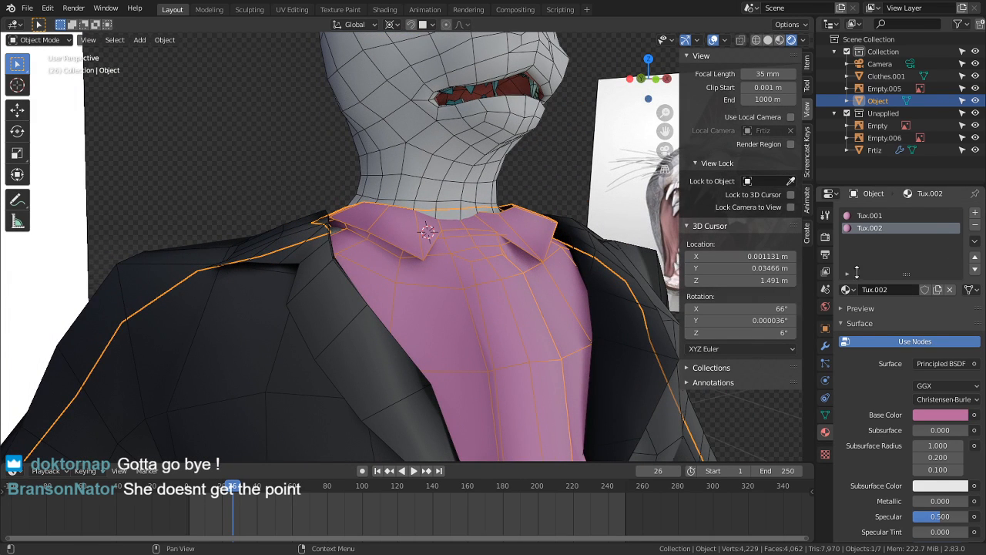
pyautogui.click(922, 415)
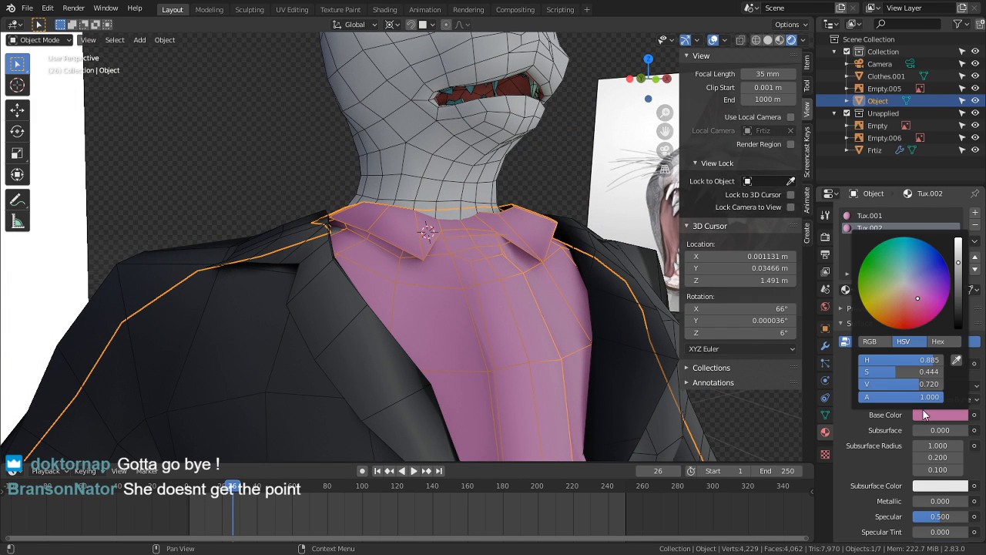
pyautogui.moveTo(931, 289); pyautogui.dragTo(939, 260)
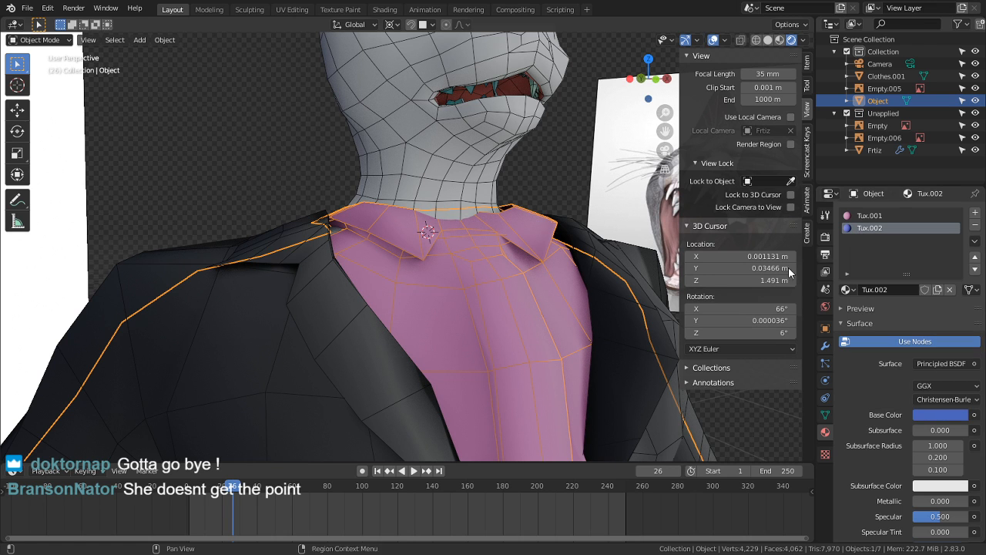
# Step: Assign the blue Tux.002 material to the selected tie faces of the shirt mesh
pyautogui.moveTo(579, 312); pyautogui.dragTo(543, 334, button='middle')
pyautogui.press('Tab')
pyautogui.scroll(-3, 472, 260)
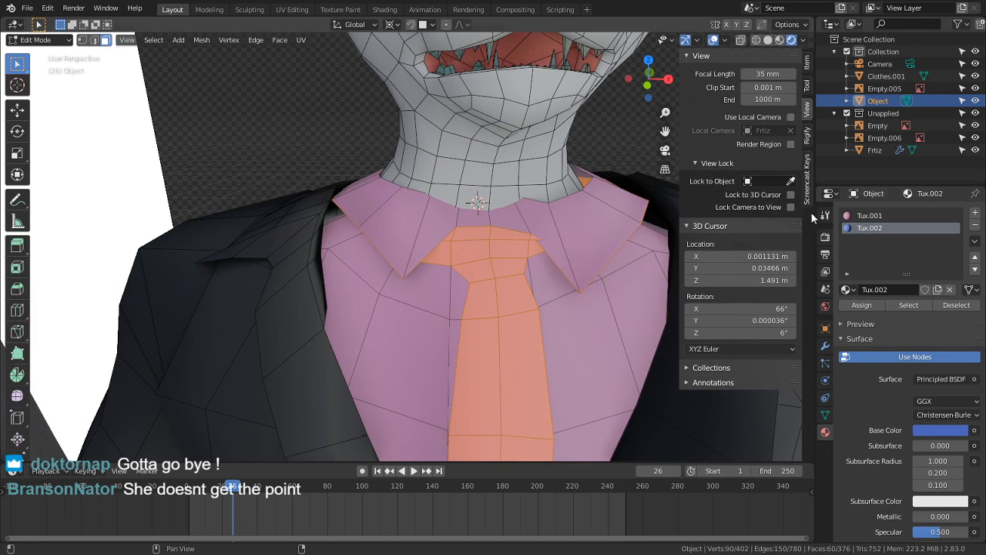
pyautogui.click(869, 309)
pyautogui.press('Tab')
# Step: Select the face loop bordering the tie's knot and sides and assign the blue Tux.002 material to it
pyautogui.scroll(-4, 545, 340)
pyautogui.moveTo(546, 346); pyautogui.dragTo(554, 316, button='middle')
pyautogui.press('Tab')
pyautogui.keyDown('alt'); pyautogui.click(481, 287); pyautogui.keyUp('alt')
pyautogui.keyDown('alt'); pyautogui.click(483, 278); pyautogui.keyUp('alt')
pyautogui.keyDown('alt'); pyautogui.click(477, 275); pyautogui.keyUp('alt')
pyautogui.scroll(1, 479, 279)
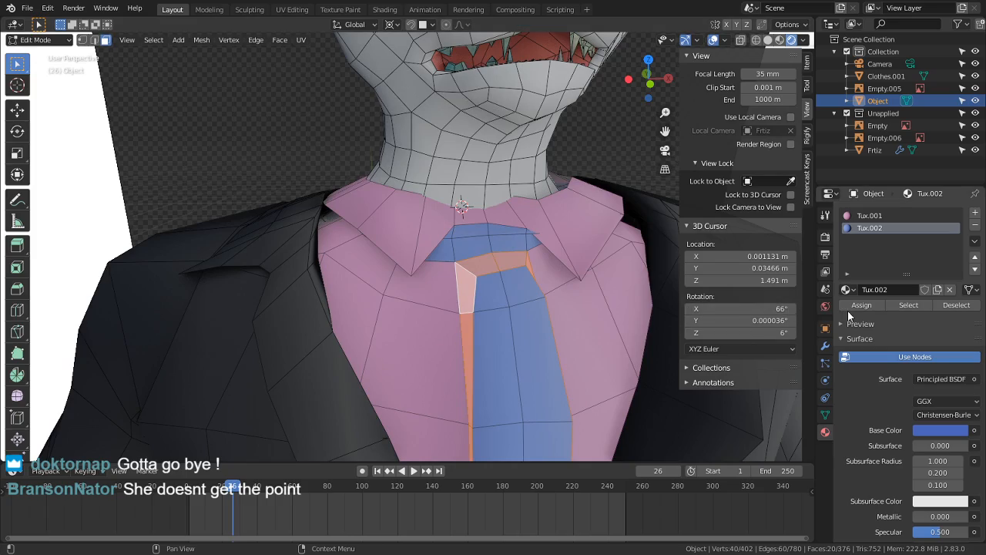
pyautogui.click(868, 303)
pyautogui.press('Tab')
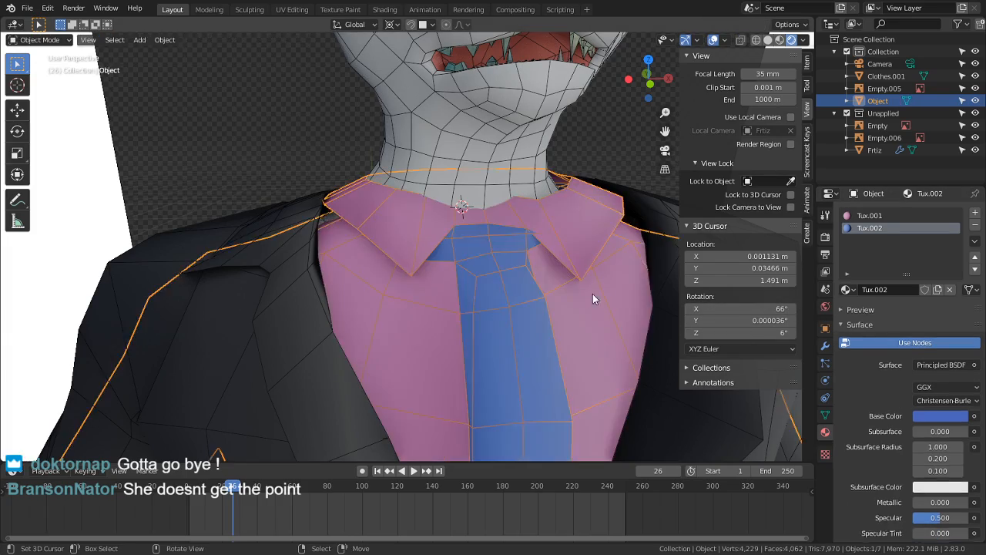
# Step: Examine the tie from several angles, hide the viewport overlays in Object Mode and save the file
pyautogui.moveTo(592, 293); pyautogui.dragTo(436, 309, button='middle')
pyautogui.scroll(-5, 444, 314)
pyautogui.press('Tab')
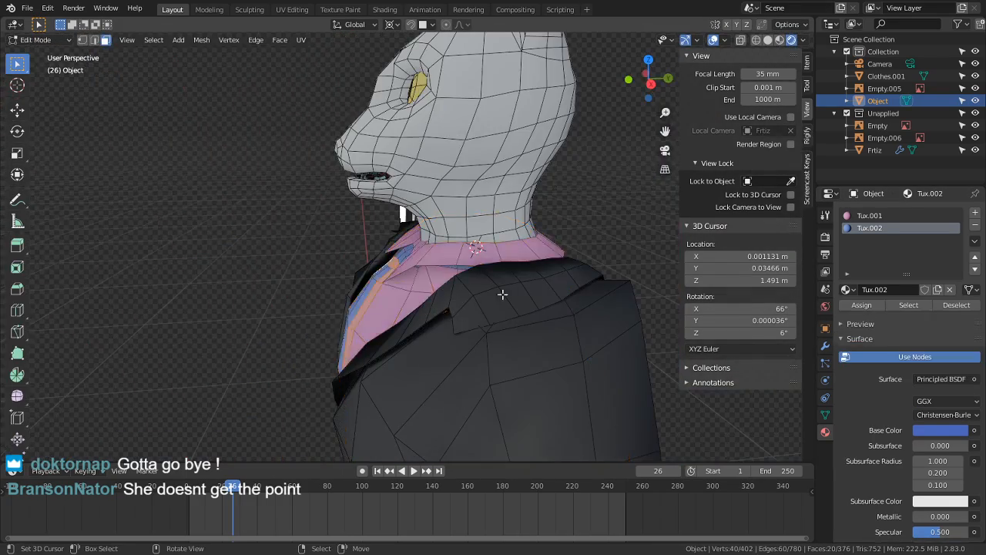
pyautogui.moveTo(502, 293); pyautogui.dragTo(783, 282, button='middle')
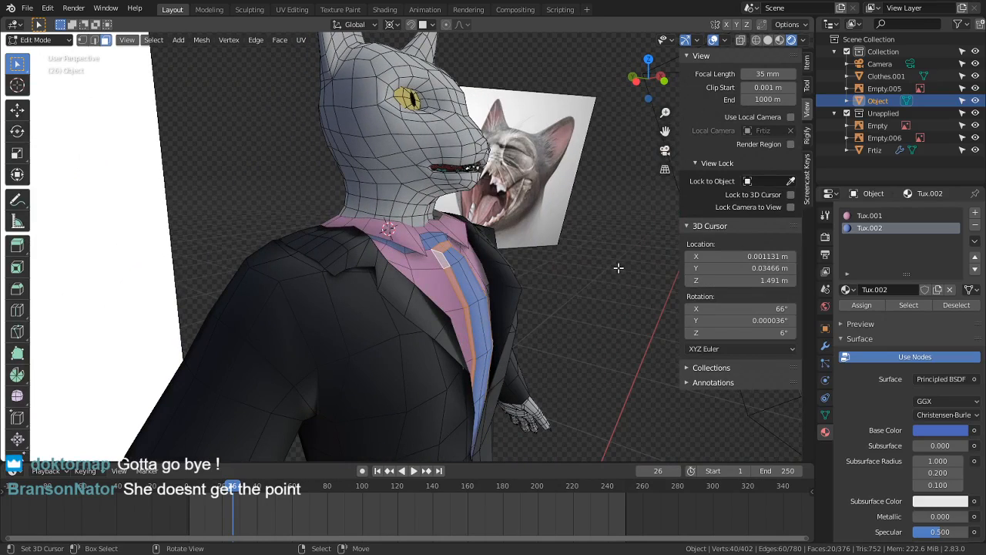
pyautogui.press('Tab')
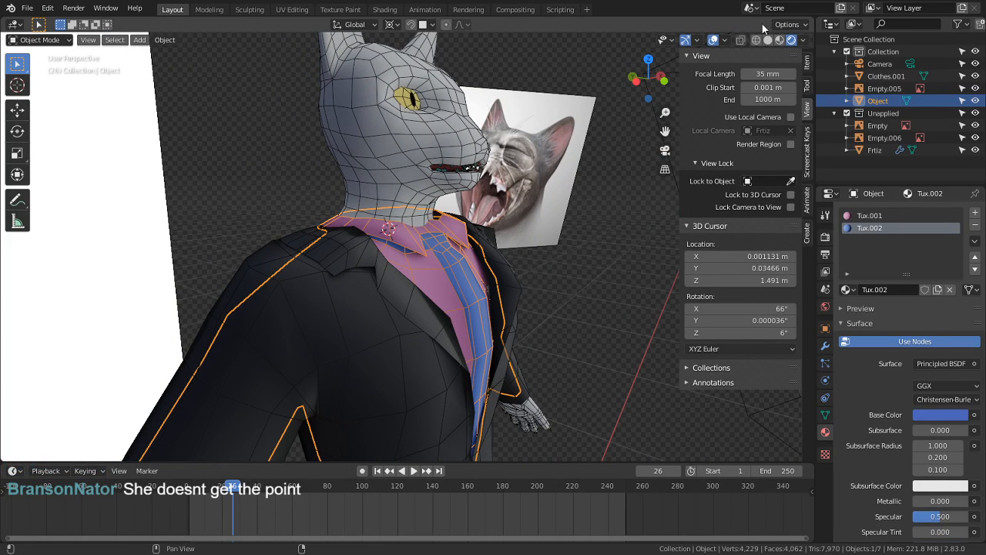
pyautogui.click(713, 40)
pyautogui.moveTo(501, 245); pyautogui.dragTo(465, 242, button='middle')
pyautogui.scroll(-3, 493, 293)
pyautogui.moveTo(519, 329); pyautogui.dragTo(443, 203, button='middle')
pyautogui.hotkey('ctrl', 's')
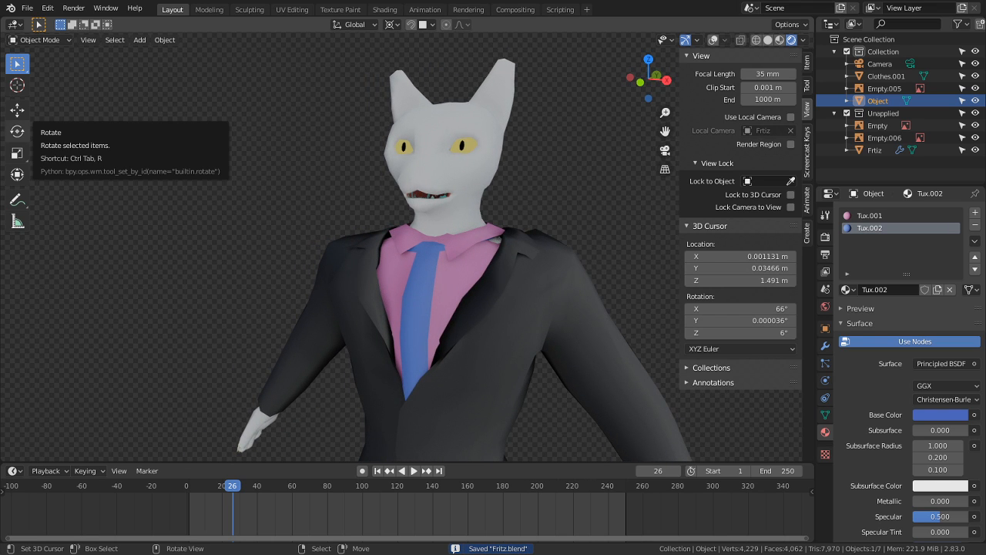
# Step: Examine the shirt collar and tie up close in Edit Mode, temporarily hiding the Frtiz body to check underneath
pyautogui.moveTo(507, 403); pyautogui.dragTo(453, 386, button='middle')
pyautogui.scroll(6, 454, 386)
pyautogui.press('Tab')
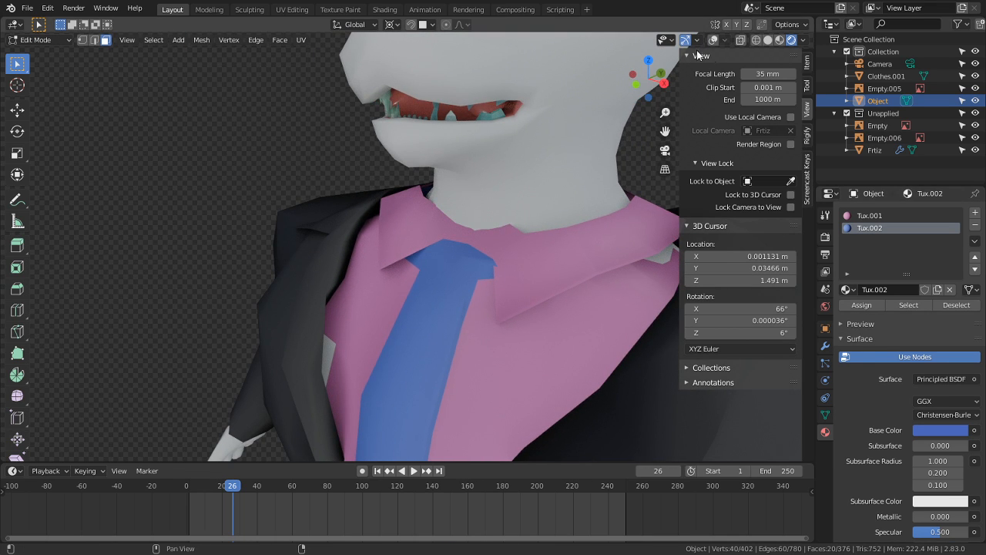
pyautogui.click(526, 353)
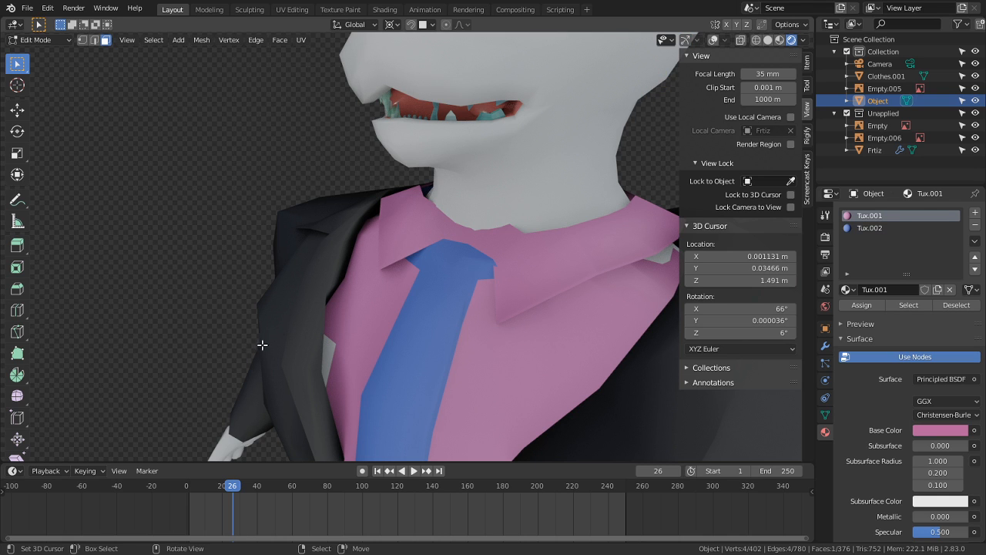
pyautogui.moveTo(260, 341)
pyautogui.mouseDown(button='middle')
pyautogui.moveTo(242, 311)
pyautogui.moveTo(228, 320)
pyautogui.moveTo(261, 323)
pyautogui.mouseUp(button='middle')
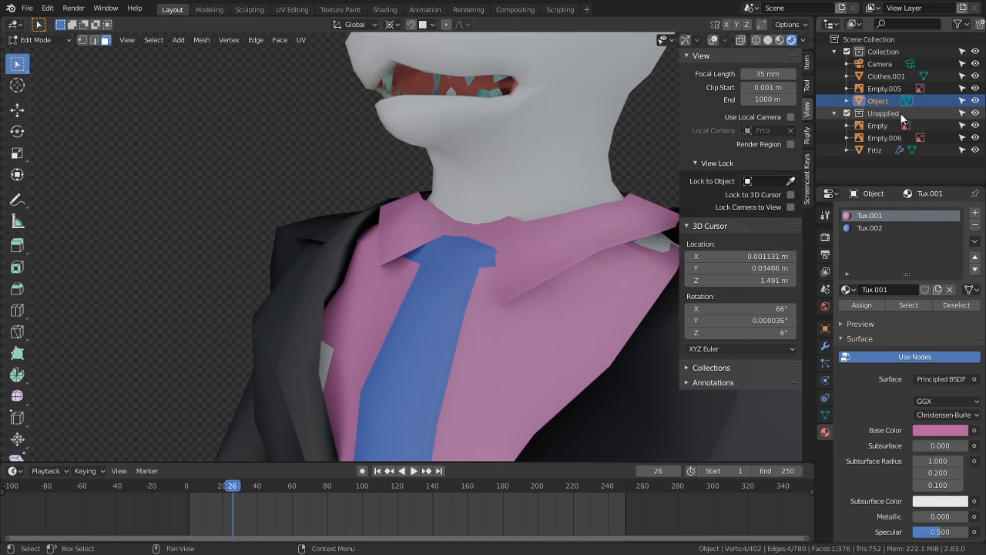
pyautogui.click(973, 151)
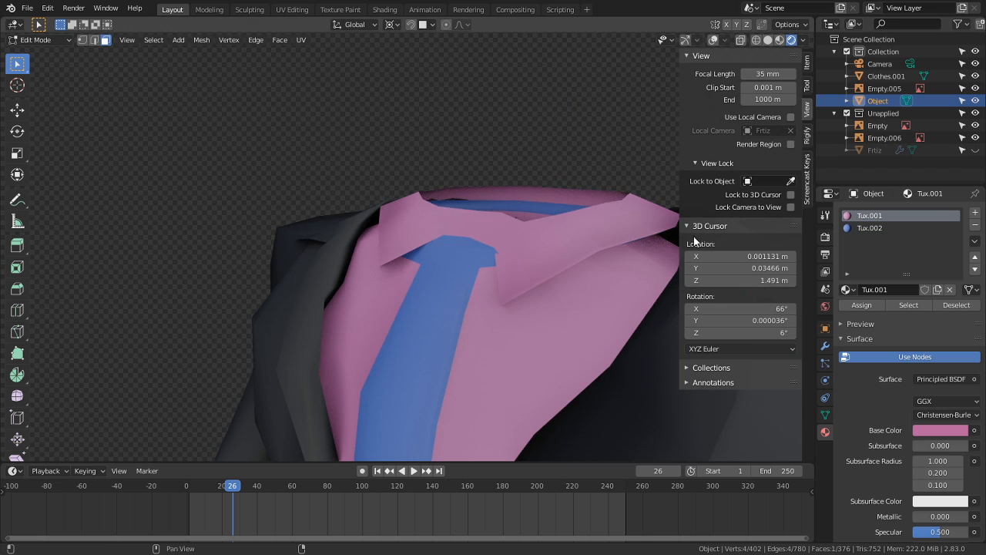
pyautogui.moveTo(633, 223); pyautogui.dragTo(578, 266, button='middle')
pyautogui.click(975, 150)
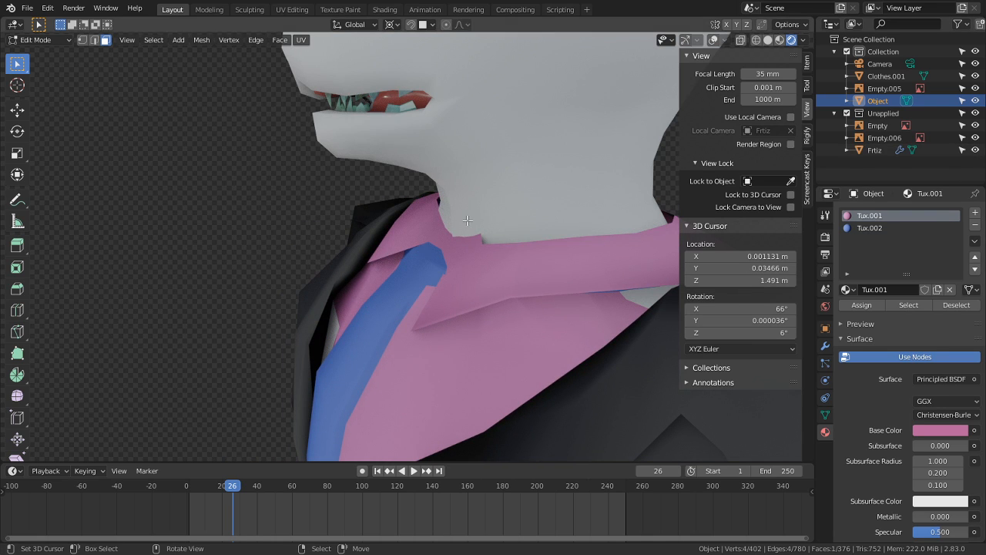
# Step: Return to Object Mode, turn the viewport overlays back on and make the shirt mesh the active object
pyautogui.click(40, 39)
pyautogui.click(35, 46)
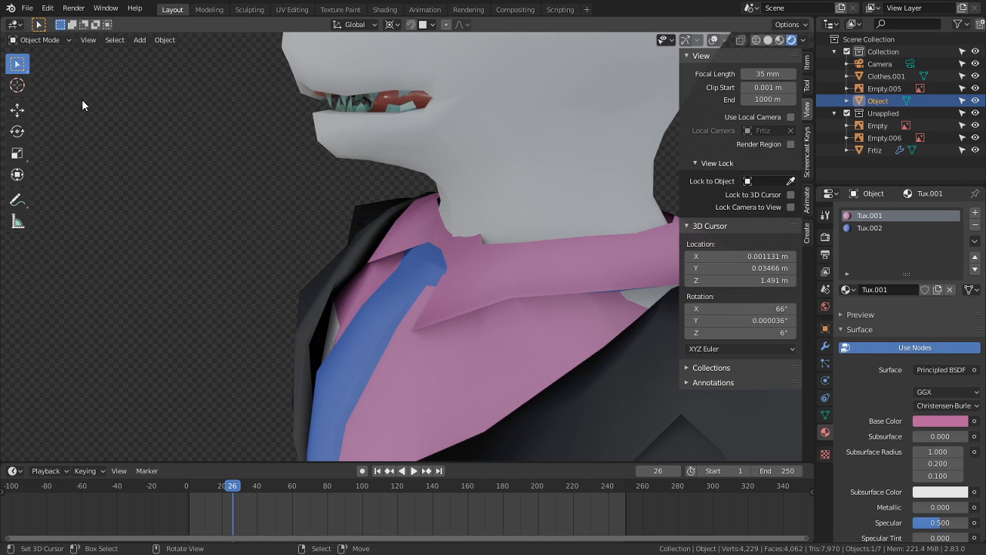
pyautogui.click(432, 302)
pyautogui.click(445, 305)
pyautogui.press('Tab')
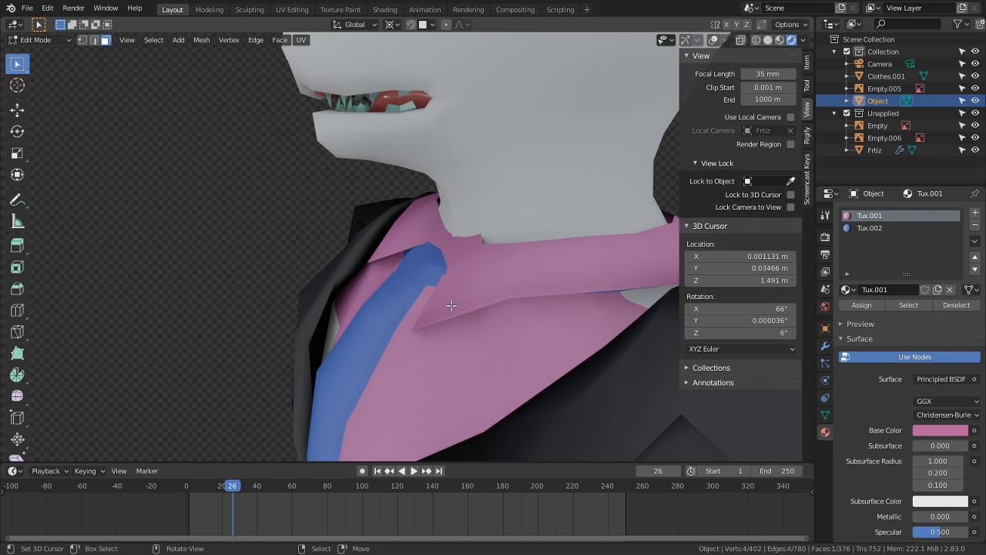
pyautogui.press('Tab')
pyautogui.click(483, 295)
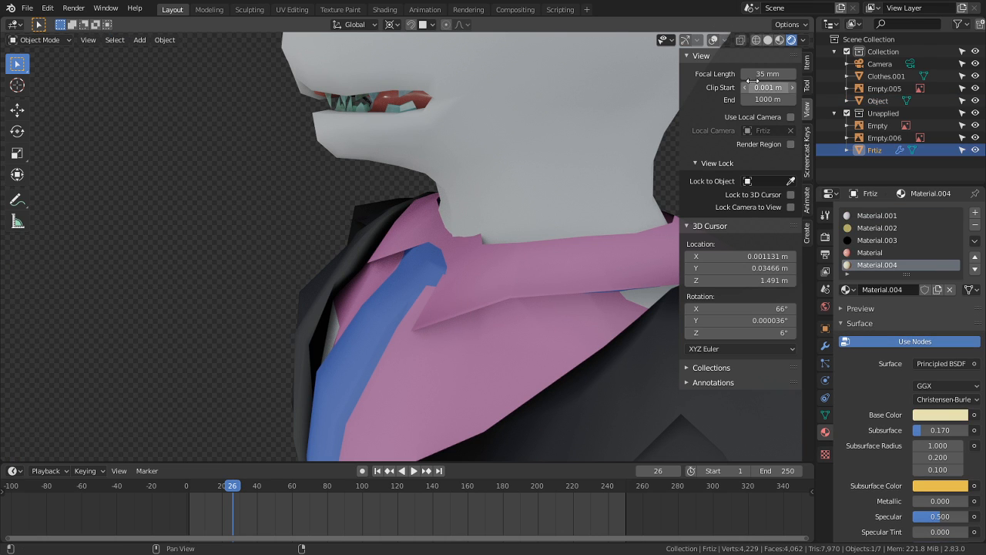
pyautogui.click(714, 39)
pyautogui.click(494, 289)
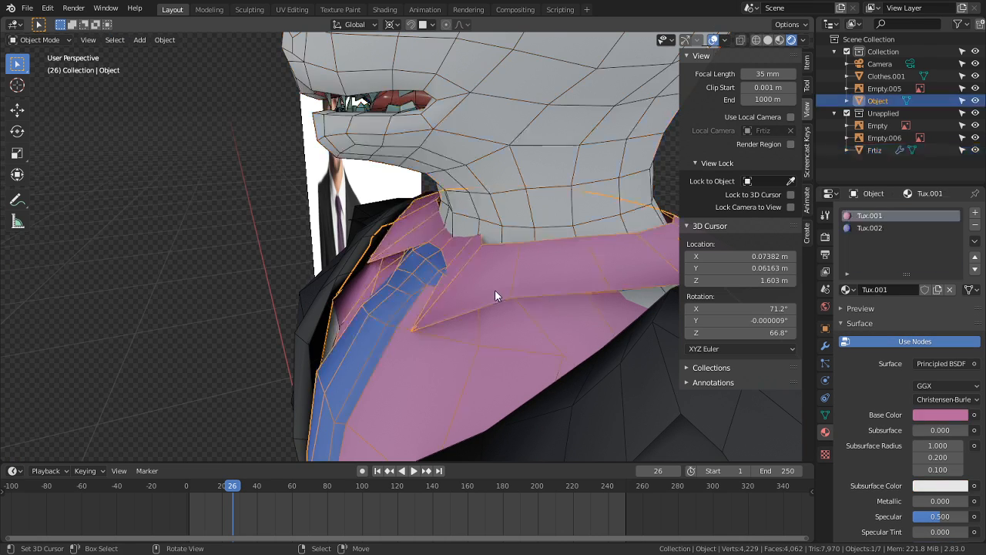
# Step: Select all faces of the shirt mesh and offset them slightly along their normals with Shrink/Fatten
pyautogui.press('Tab')
pyautogui.press('a')
pyautogui.hotkey('alt', 's')
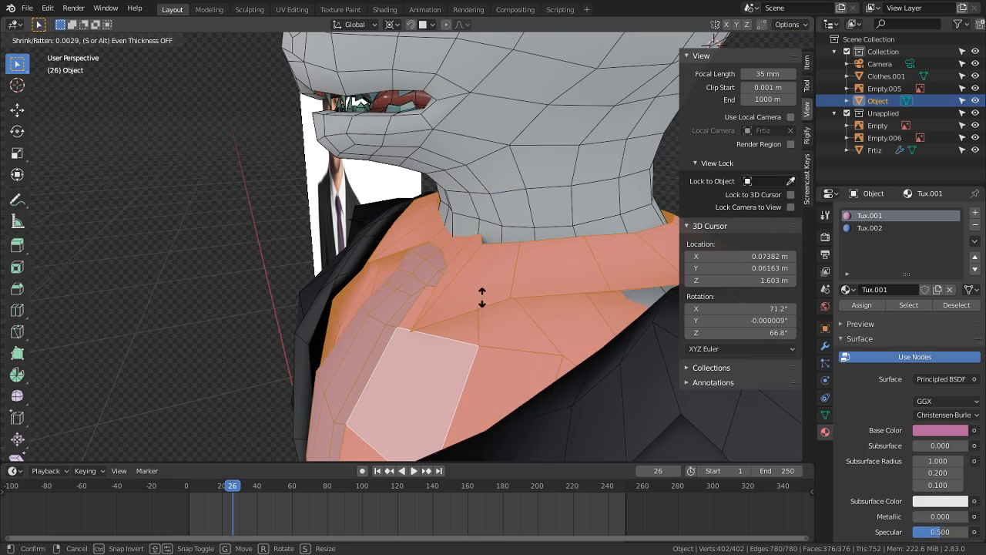
pyautogui.click(478, 295)
pyautogui.moveTo(477, 295); pyautogui.dragTo(495, 227, button='middle')
pyautogui.press('Tab')
pyautogui.hotkey('alt', 's')
pyautogui.rightClick(494, 221)
pyautogui.hotkey('ctrl', 'z')
pyautogui.hotkey('ctrl', 'z')
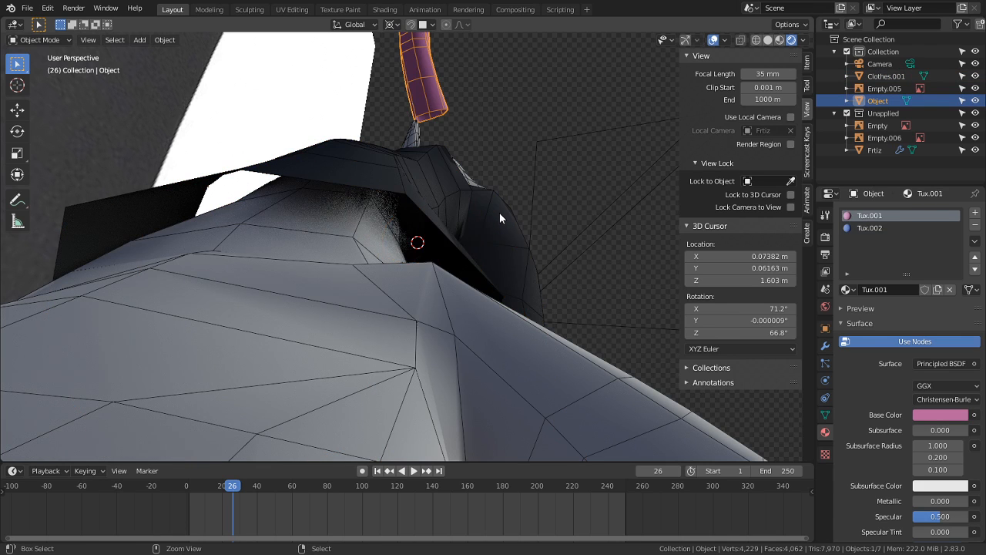
# Step: Try a Shrink/Fatten offset of -0.0628 m on the whole shirt mesh, check it against the jacket and undo it
pyautogui.press('Tab')
pyautogui.hotkey('alt', 's')
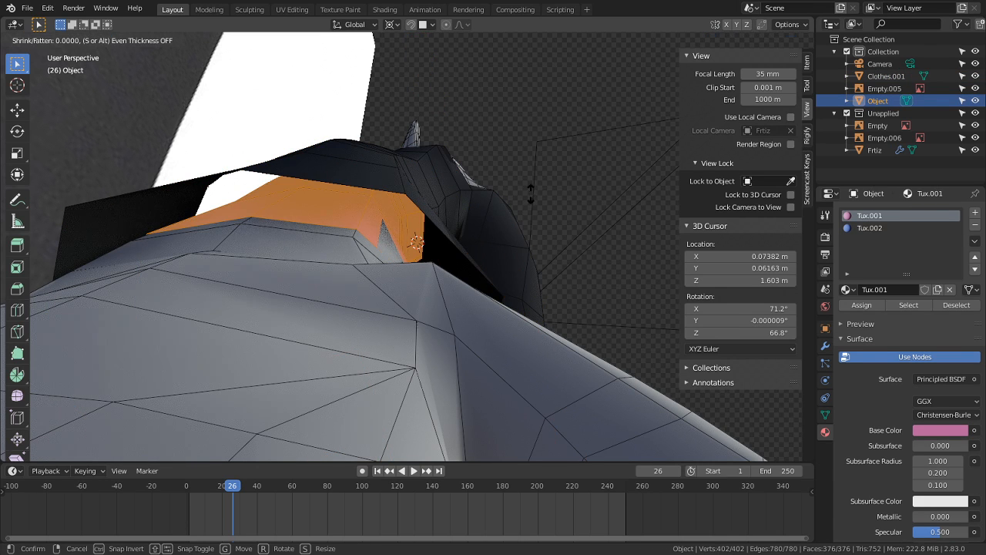
pyautogui.click(519, 191)
pyautogui.moveTo(520, 191); pyautogui.dragTo(375, 254, button='middle')
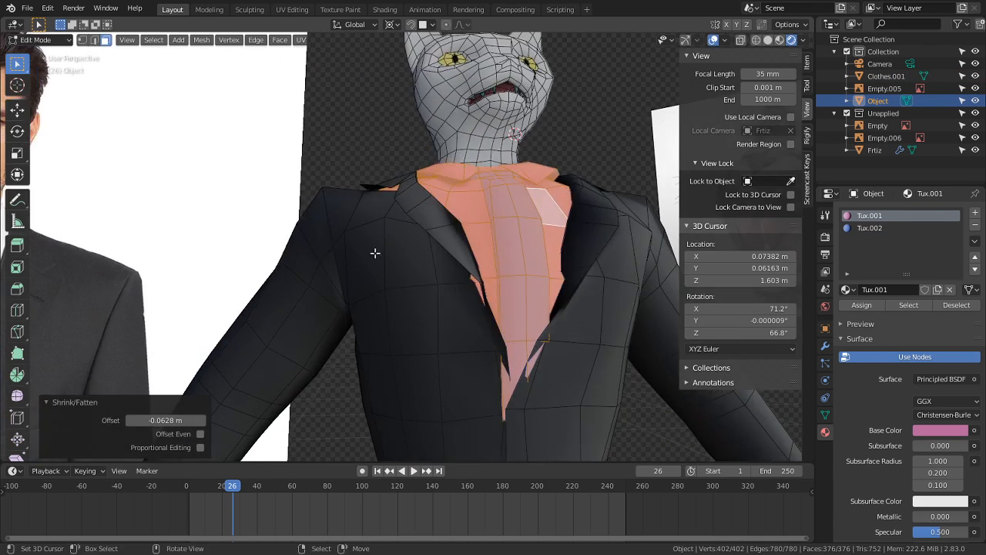
pyautogui.scroll(-2, 370, 309)
pyautogui.moveTo(362, 339); pyautogui.dragTo(442, 327, button='middle')
pyautogui.scroll(4, 447, 385)
pyautogui.hotkey('ctrl', 'z')
# Step: Deselect all shirt faces and examine how the shirt, collar and tie sit inside the jacket
pyautogui.keyDown('shift'); pyautogui.moveTo(443, 326); pyautogui.dragTo(481, 248, button='middle'); pyautogui.keyUp('shift')
pyautogui.moveTo(393, 327); pyautogui.dragTo(423, 339, button='middle')
pyautogui.scroll(-5, 497, 348)
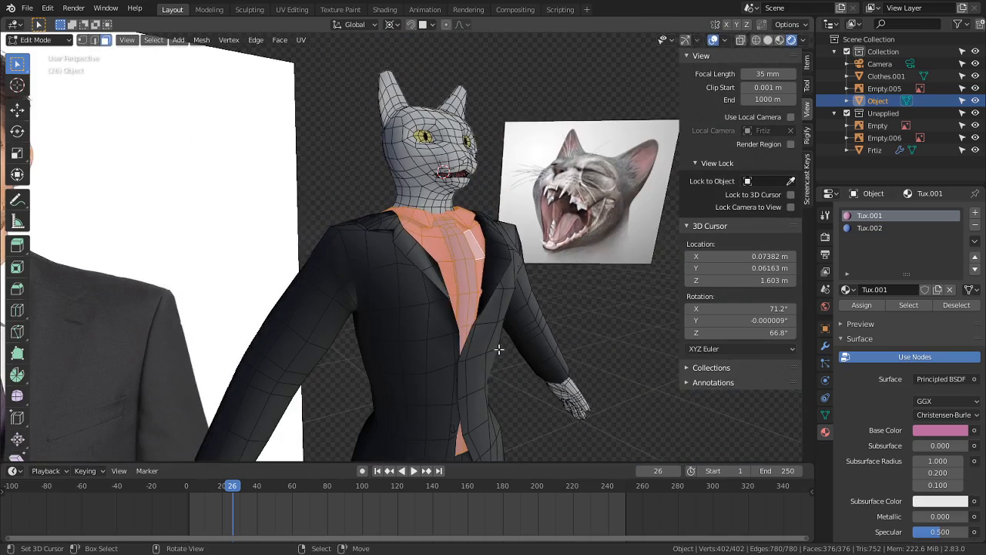
pyautogui.hotkey('alt', 'a')
pyautogui.moveTo(601, 352); pyautogui.dragTo(590, 211, button='middle')
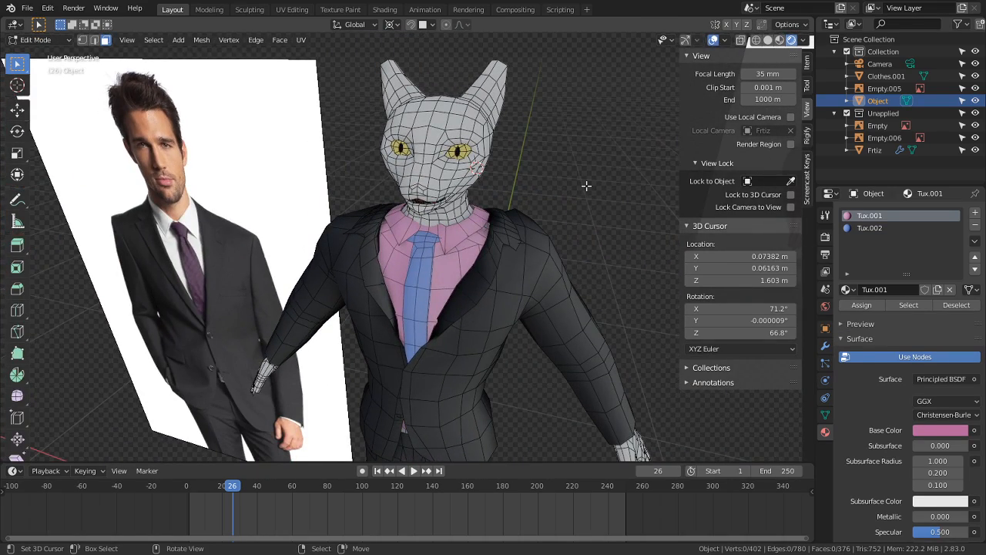
pyautogui.moveTo(531, 136); pyautogui.dragTo(540, 111, button='middle')
pyautogui.scroll(4, 532, 130)
pyautogui.moveTo(470, 277); pyautogui.dragTo(488, 277, button='middle')
pyautogui.scroll(-4, 488, 279)
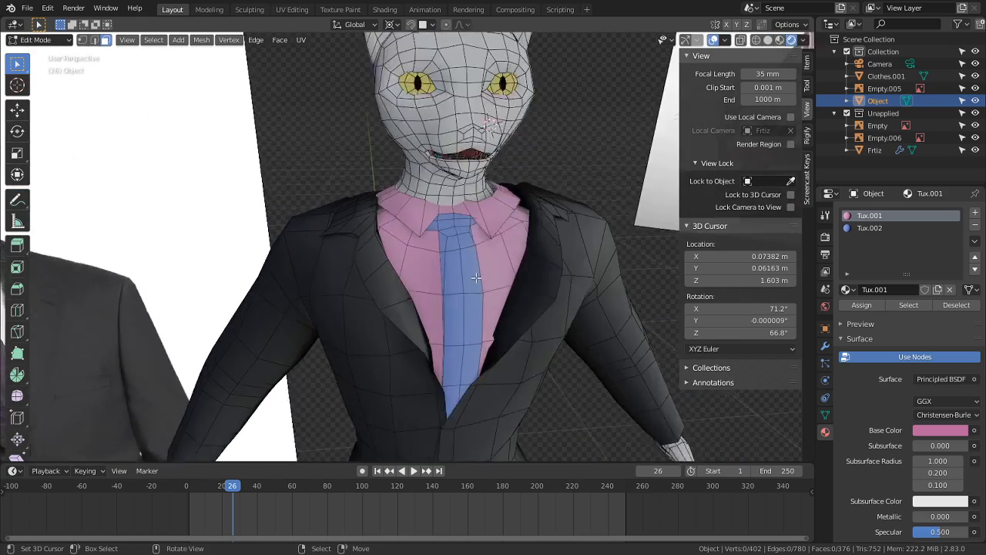
pyautogui.scroll(3, 493, 262)
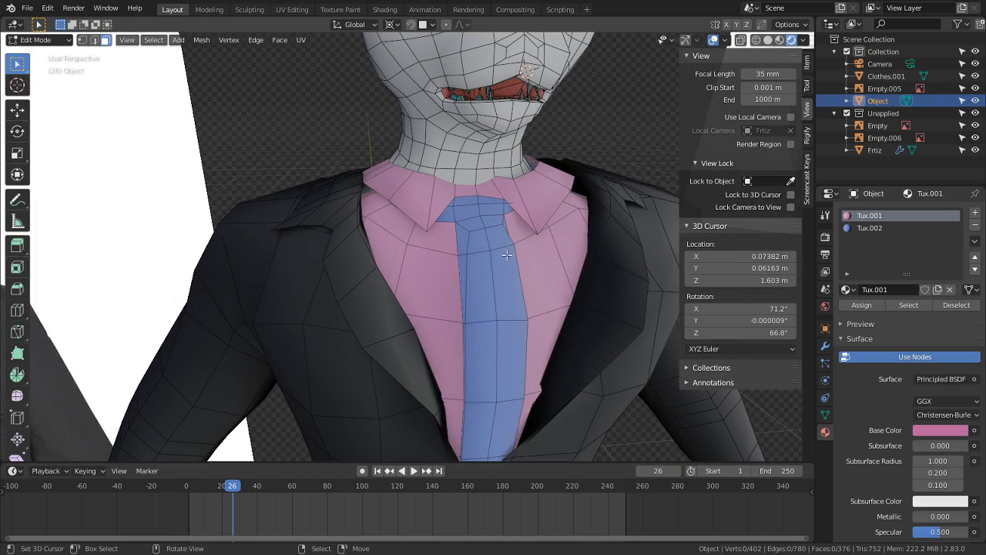
# Step: Check the model in Solid shading, switch the viewport to Material Preview and return to Object Mode
pyautogui.click(767, 40)
pyautogui.scroll(-3, 639, 145)
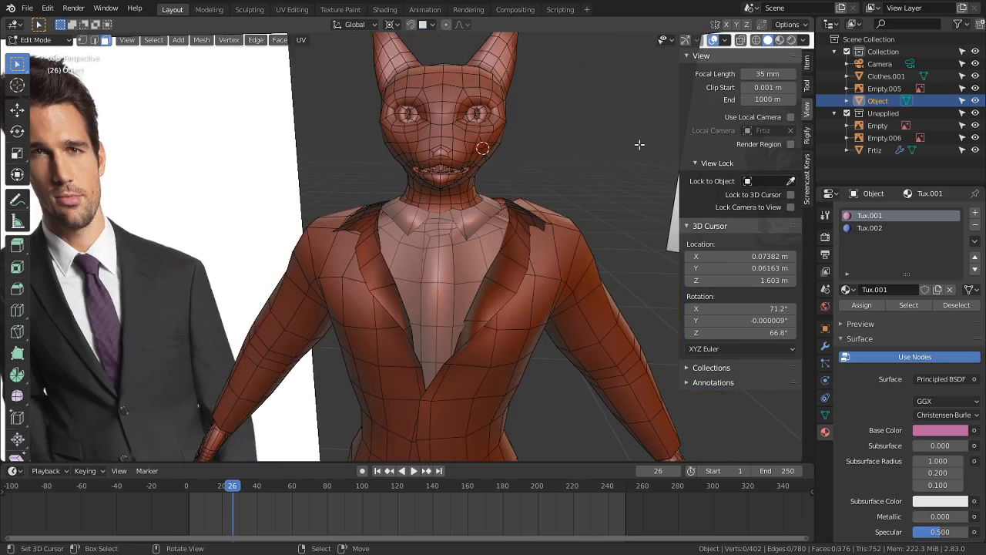
pyautogui.moveTo(623, 153); pyautogui.dragTo(648, 141, button='middle')
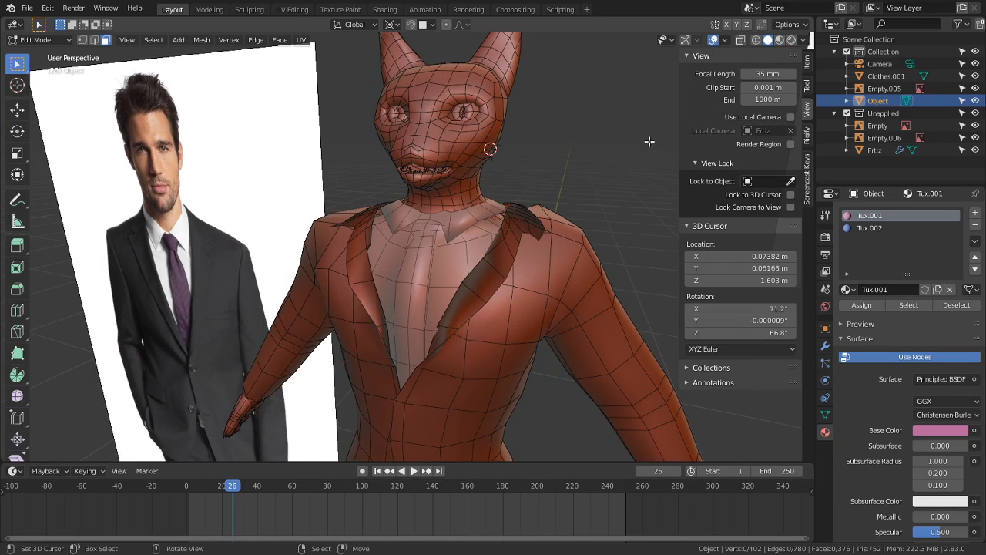
pyautogui.click(778, 40)
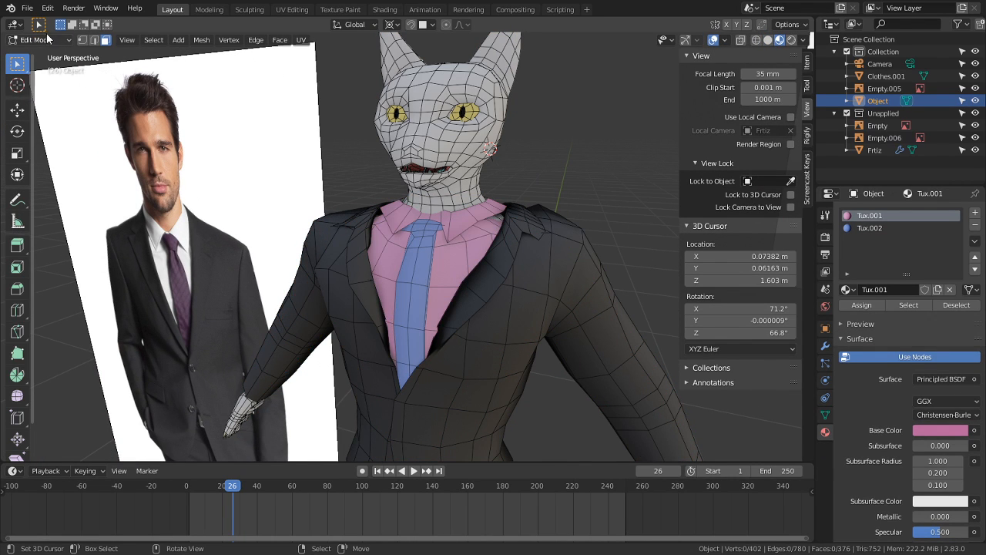
pyautogui.click(48, 39)
pyautogui.click(41, 48)
pyautogui.moveTo(270, 231); pyautogui.dragTo(369, 324, button='middle')
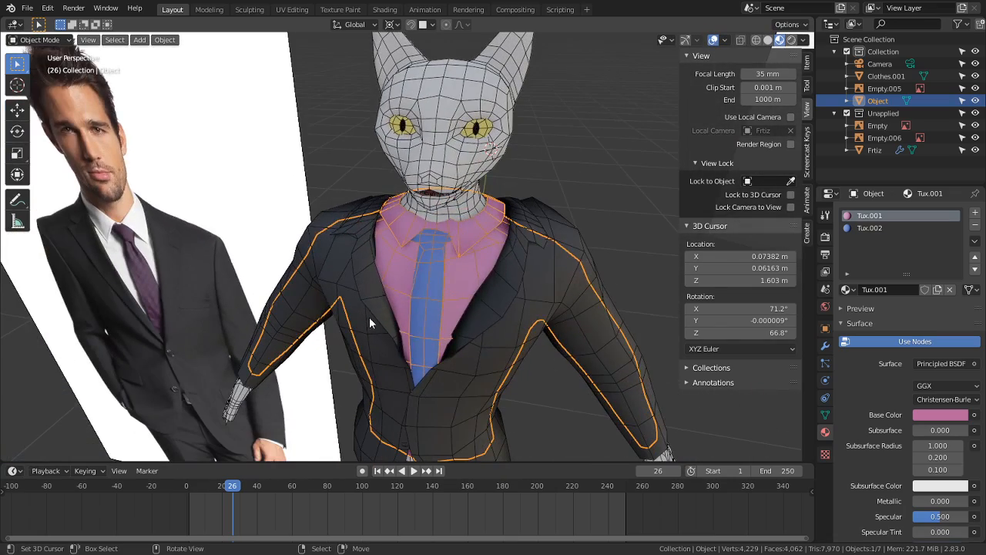
# Step: Deselect every object and hide the viewport overlays for a clean view of the character
pyautogui.click(556, 207)
pyautogui.scroll(-5, 514, 211)
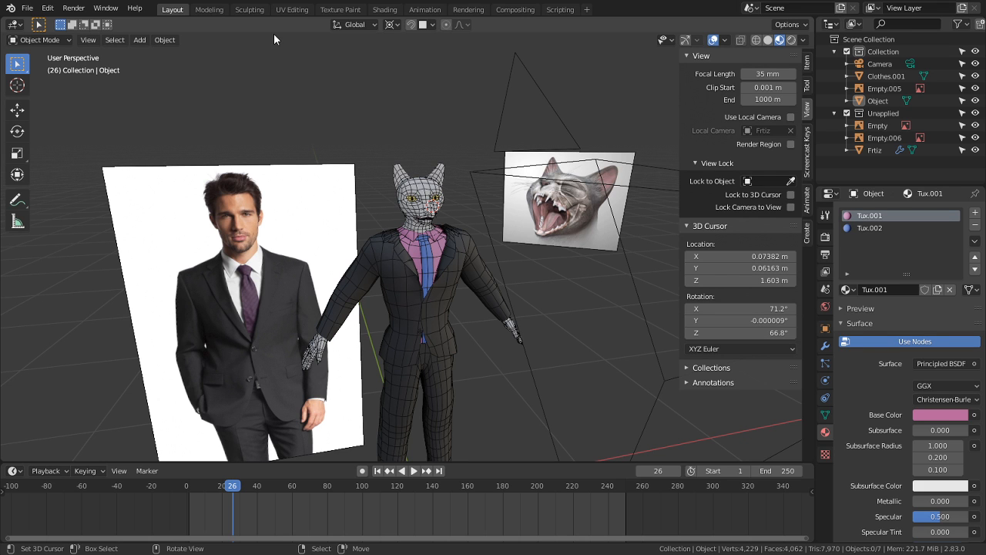
pyautogui.scroll(3, 377, 188)
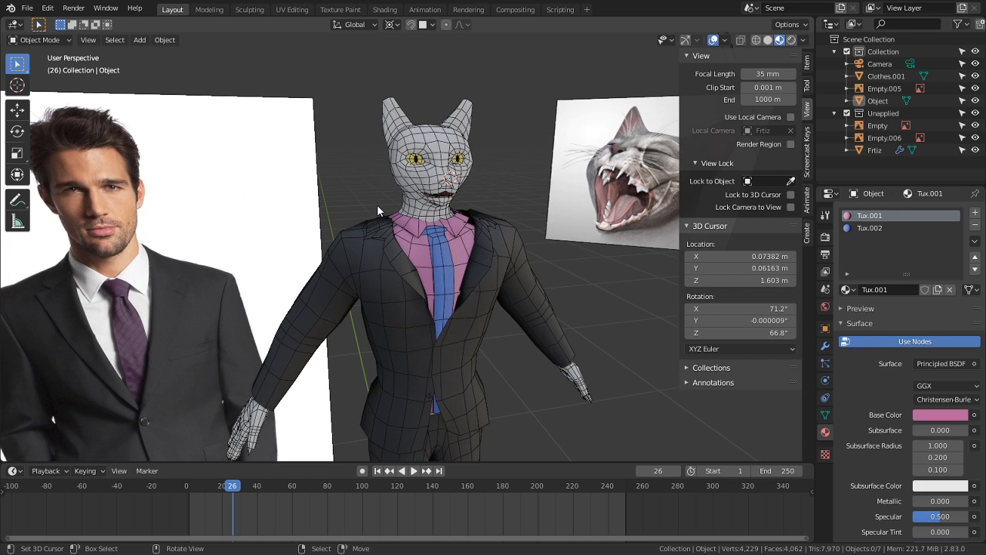
pyautogui.click(460, 192)
pyautogui.click(488, 181)
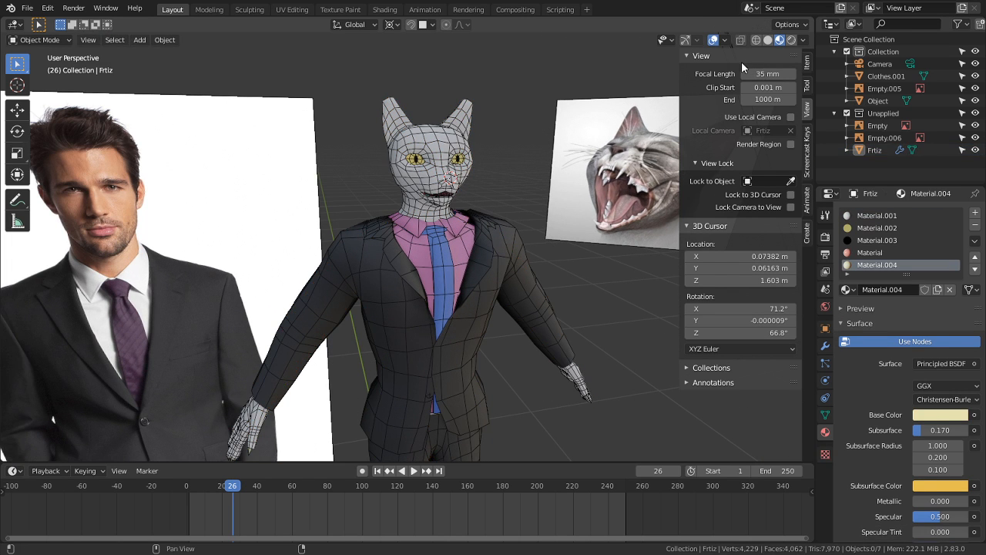
pyautogui.click(714, 43)
# Step: Examine the dressed character from several angles, from the collar and tie down to the jacket hem and trousers
pyautogui.moveTo(511, 296); pyautogui.dragTo(516, 272, button='middle')
pyautogui.scroll(5, 516, 272)
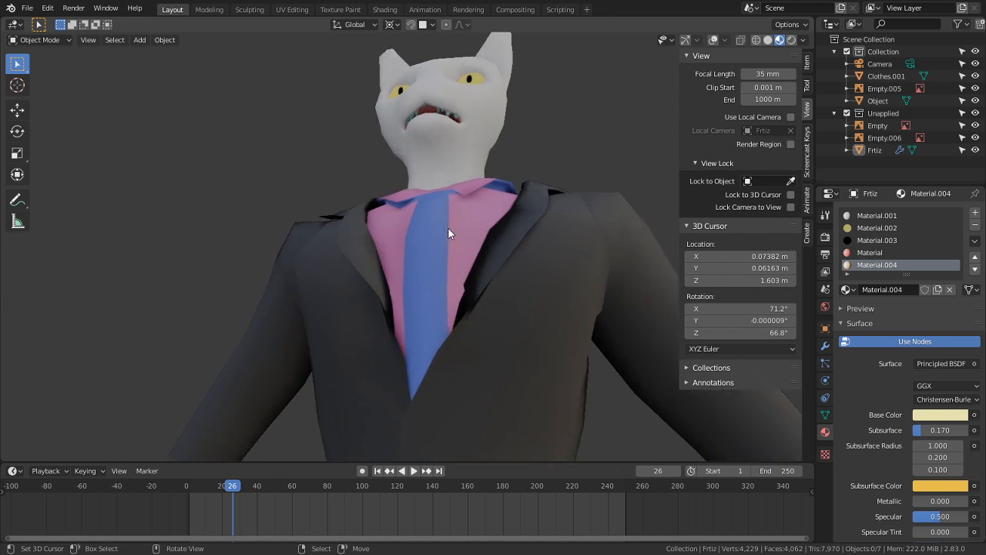
pyautogui.moveTo(525, 194); pyautogui.dragTo(478, 263, button='middle')
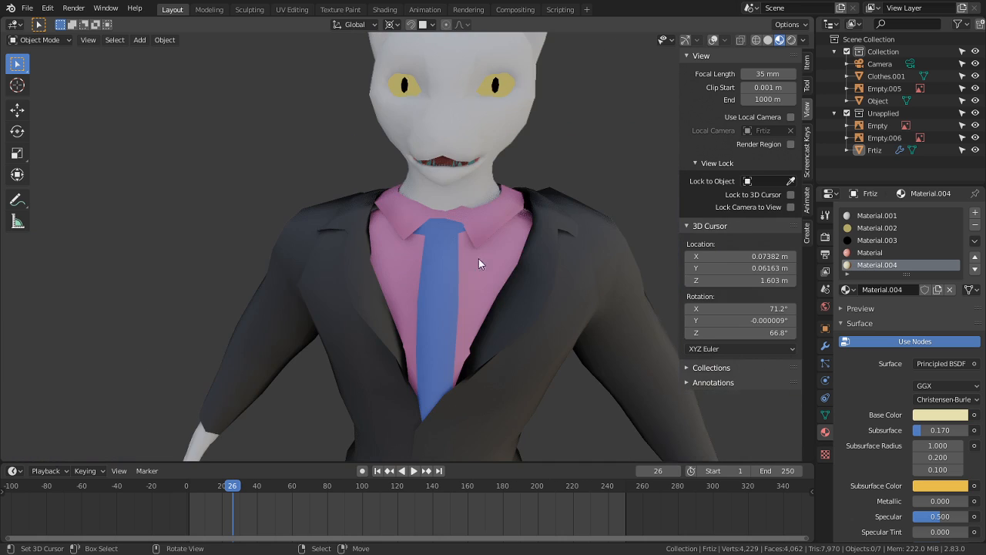
pyautogui.keyDown('shift'); pyautogui.moveTo(528, 281); pyautogui.dragTo(462, 433, button='middle'); pyautogui.keyUp('shift')
pyautogui.moveTo(420, 296); pyautogui.dragTo(561, 307, button='middle')
pyautogui.scroll(-8, 561, 307)
pyautogui.moveTo(440, 341); pyautogui.dragTo(288, 354, button='middle')
pyautogui.scroll(5, 398, 363)
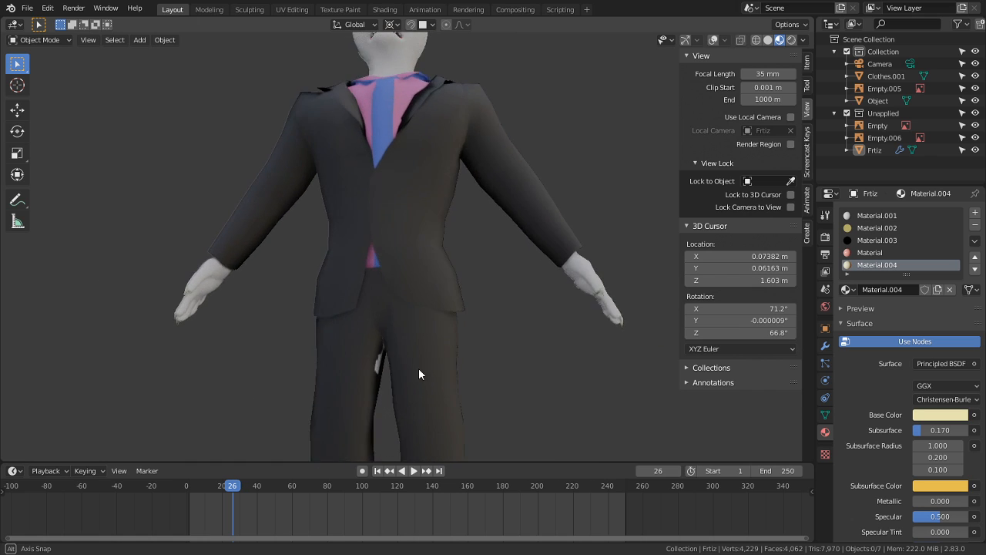
pyautogui.keyDown('shift'); pyautogui.moveTo(364, 387); pyautogui.dragTo(380, 296, button='middle'); pyautogui.keyUp('shift')
pyautogui.scroll(-6, 416, 251)
pyautogui.scroll(3, 491, 377)
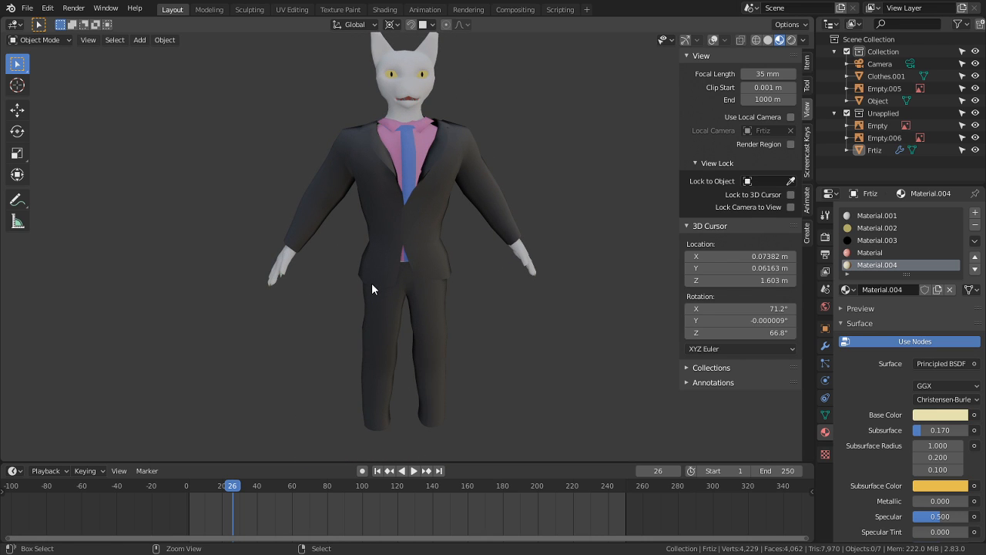
# Step: Save the Blender file with the finished shirt and tie materials
pyautogui.hotkey('ctrl', 's')
pyautogui.scroll(-3, 362, 254)
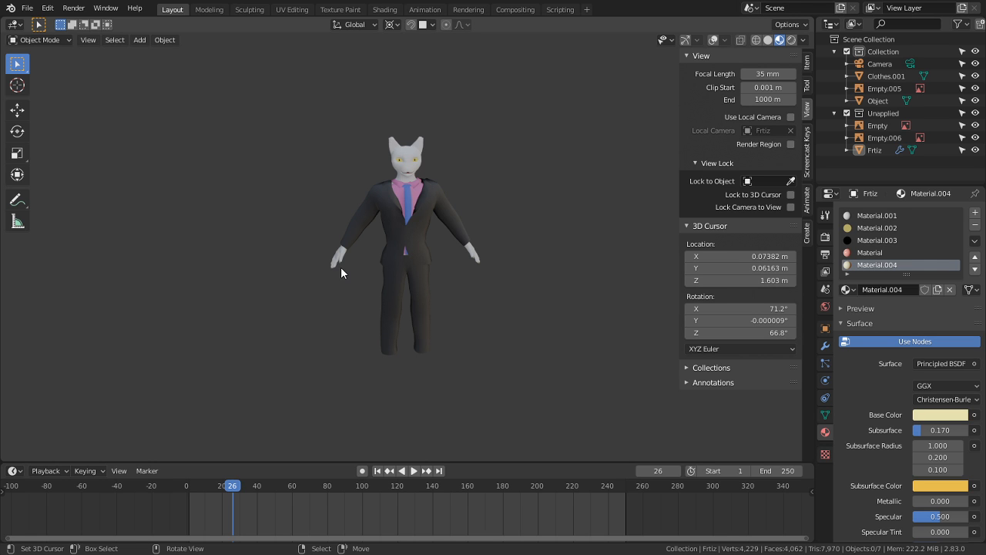
pyautogui.scroll(7, 268, 268)
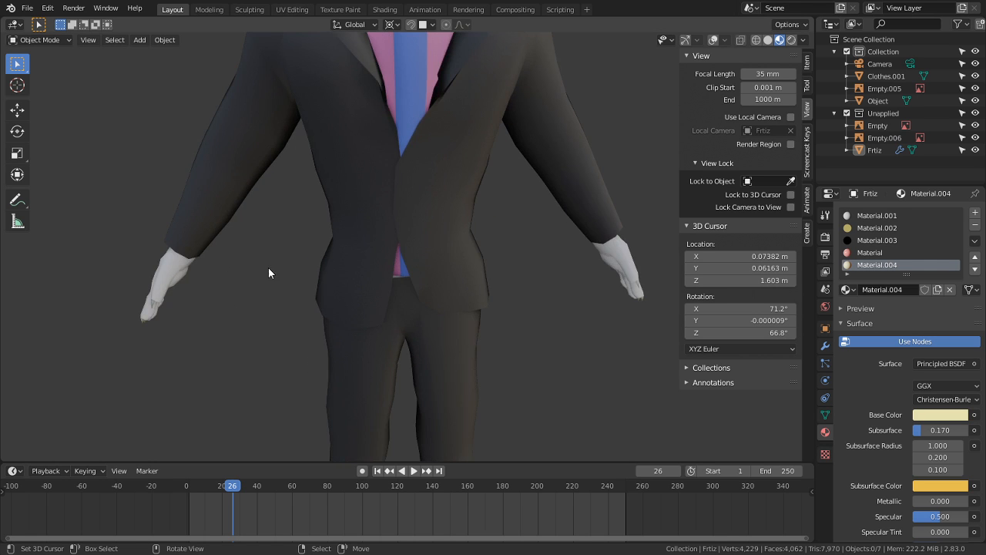